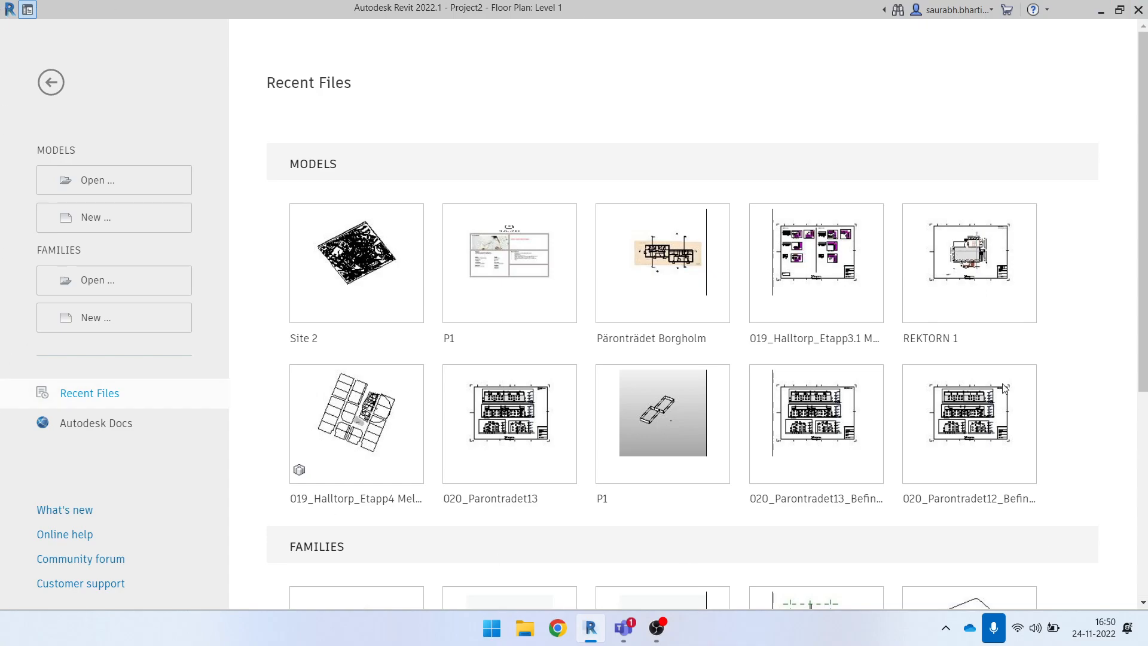
# - Examine the recent models and families and the open and new file options on the home screen
pyautogui.scroll(-2, 1146, 344)
pyautogui.scroll(-5, 1145, 343)
pyautogui.scroll(6, 1146, 343)
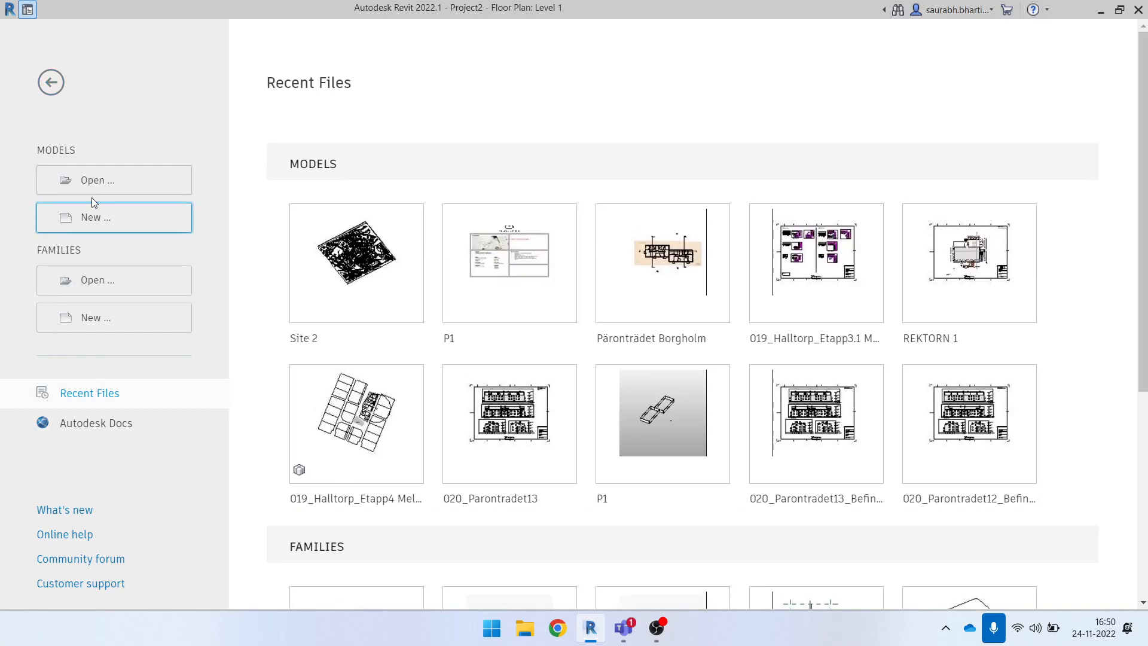
pyautogui.moveTo(26, 143); pyautogui.dragTo(78, 152)
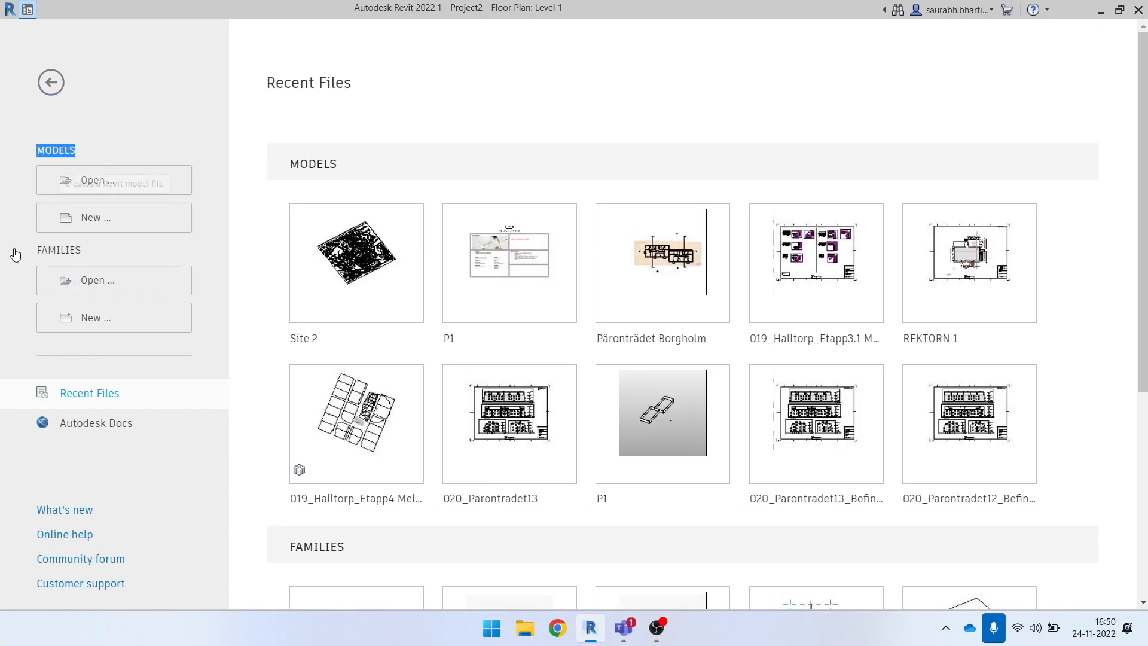
pyautogui.doubleClick(90, 257)
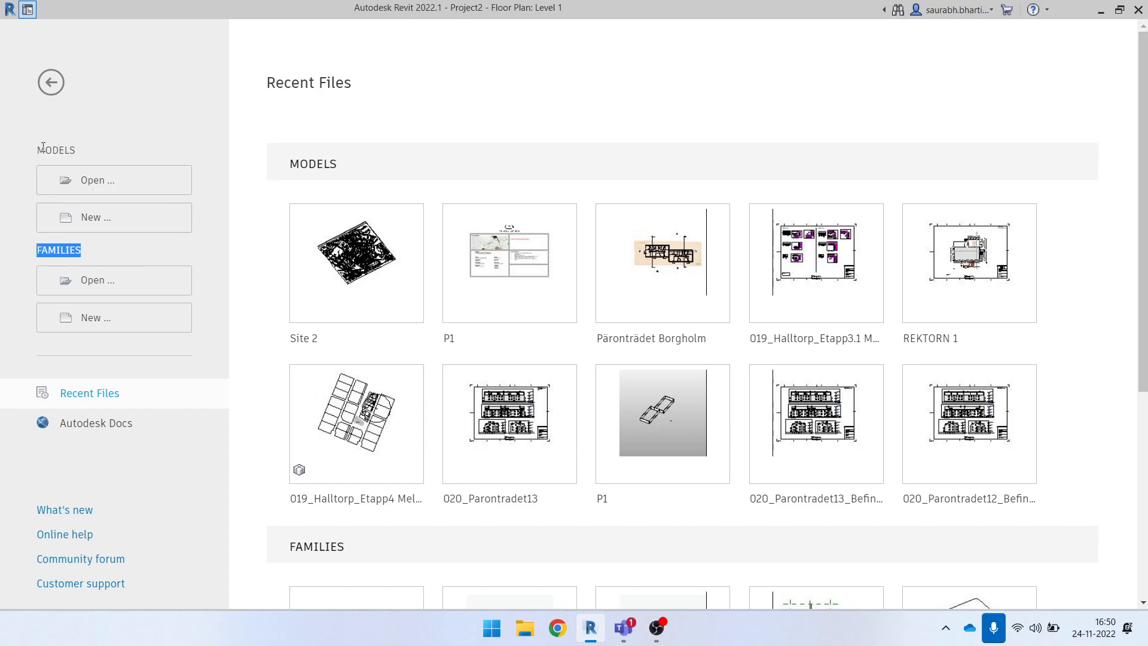
pyautogui.moveTo(38, 148); pyautogui.dragTo(91, 157)
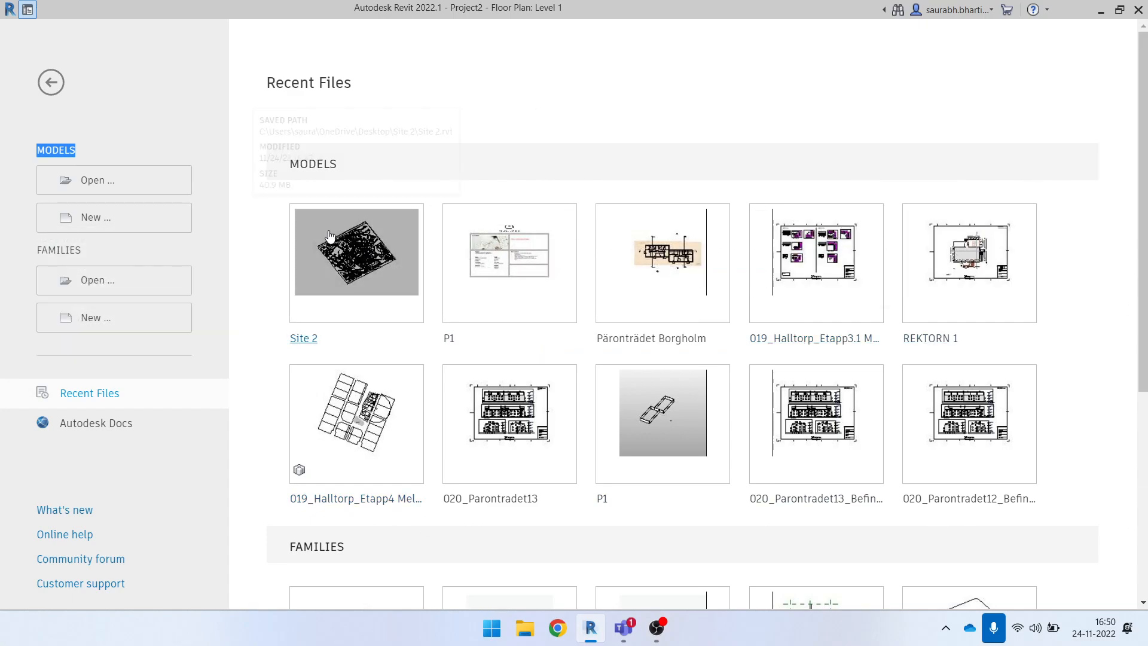
pyautogui.moveTo(1144, 282); pyautogui.dragTo(1144, 487)
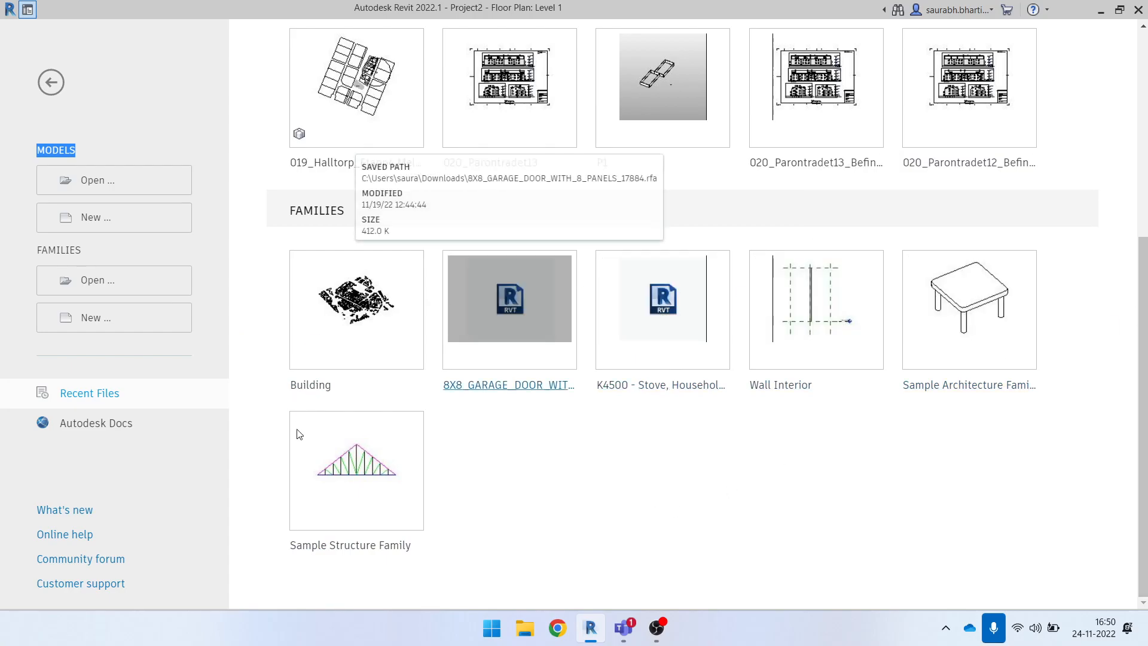
pyautogui.scroll(5, 592, 469)
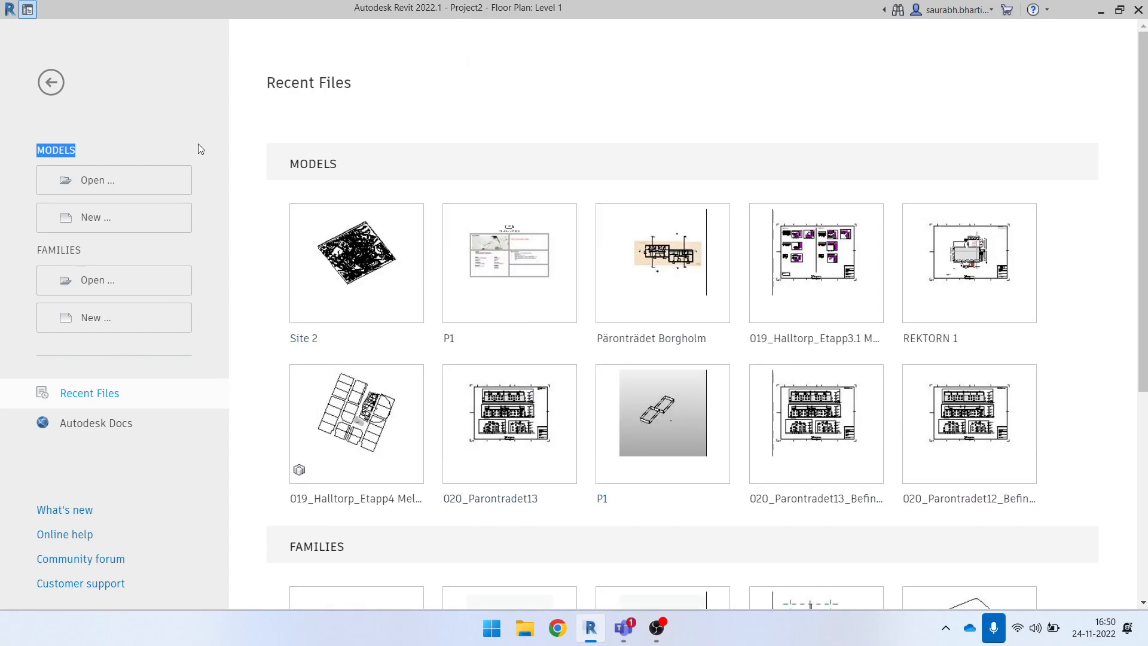
pyautogui.click(51, 82)
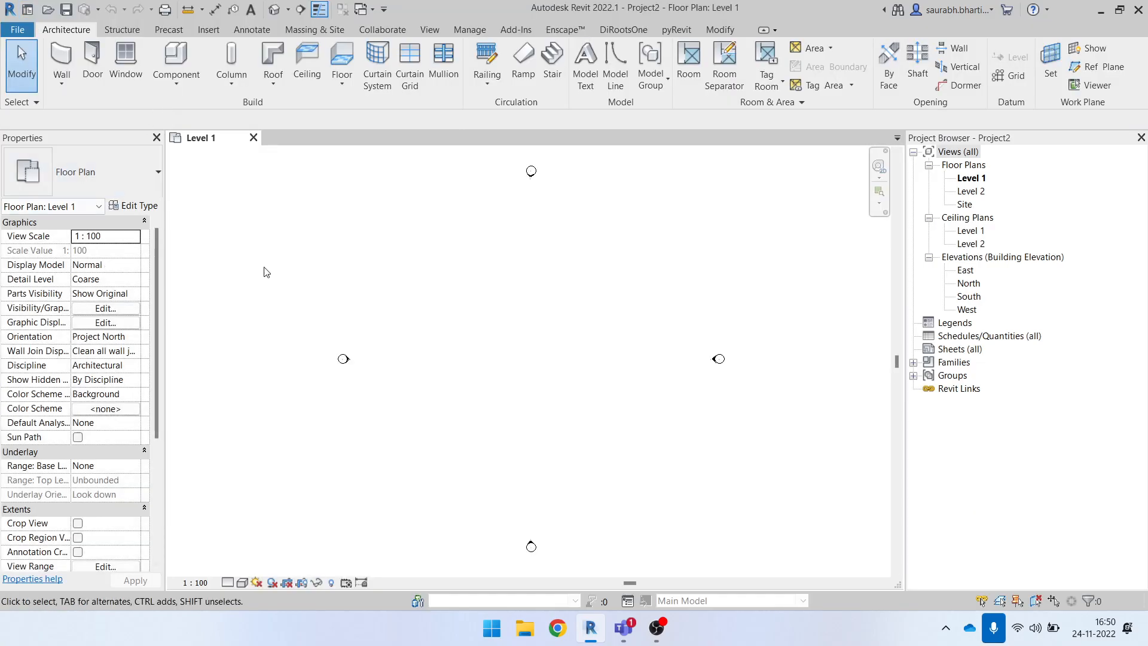
pyautogui.click(27, 10)
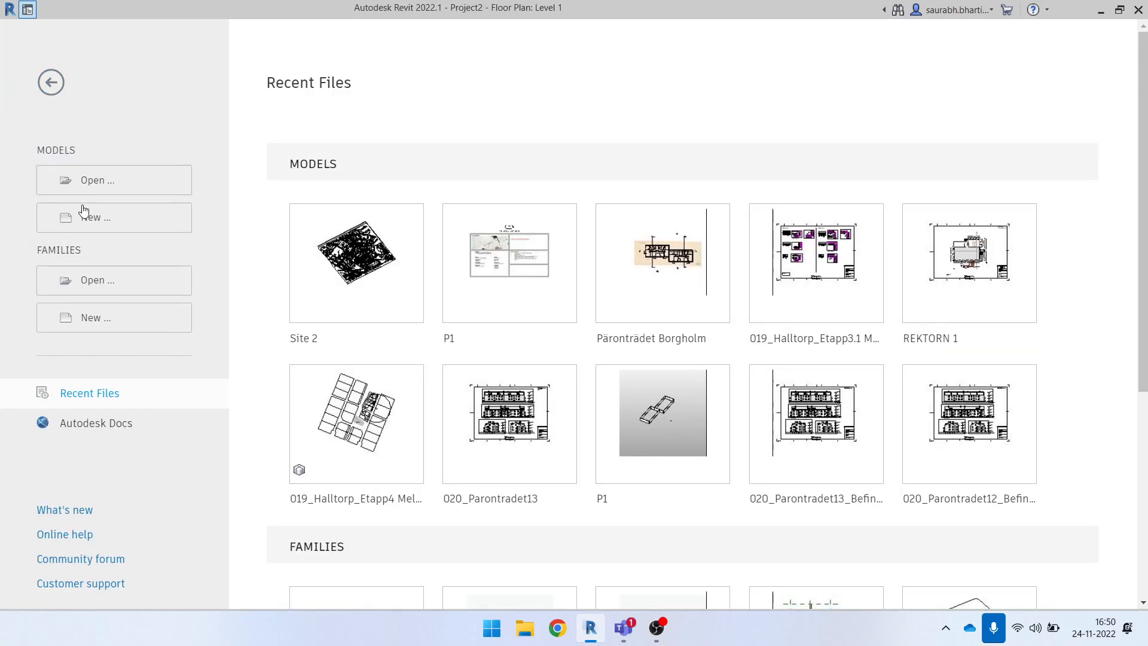
# - Browse the Documents folder for an existing model and preview the 019_Halltorp_Etapp4 Melliore detached file without opening it
pyautogui.click(105, 187)
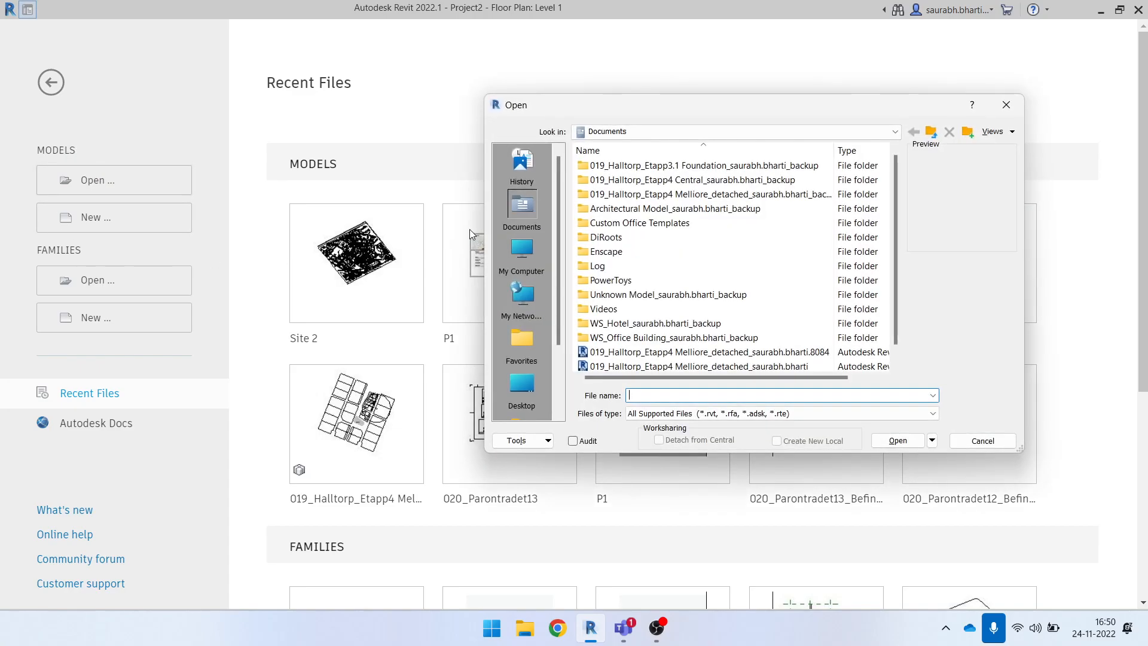
pyautogui.click(663, 353)
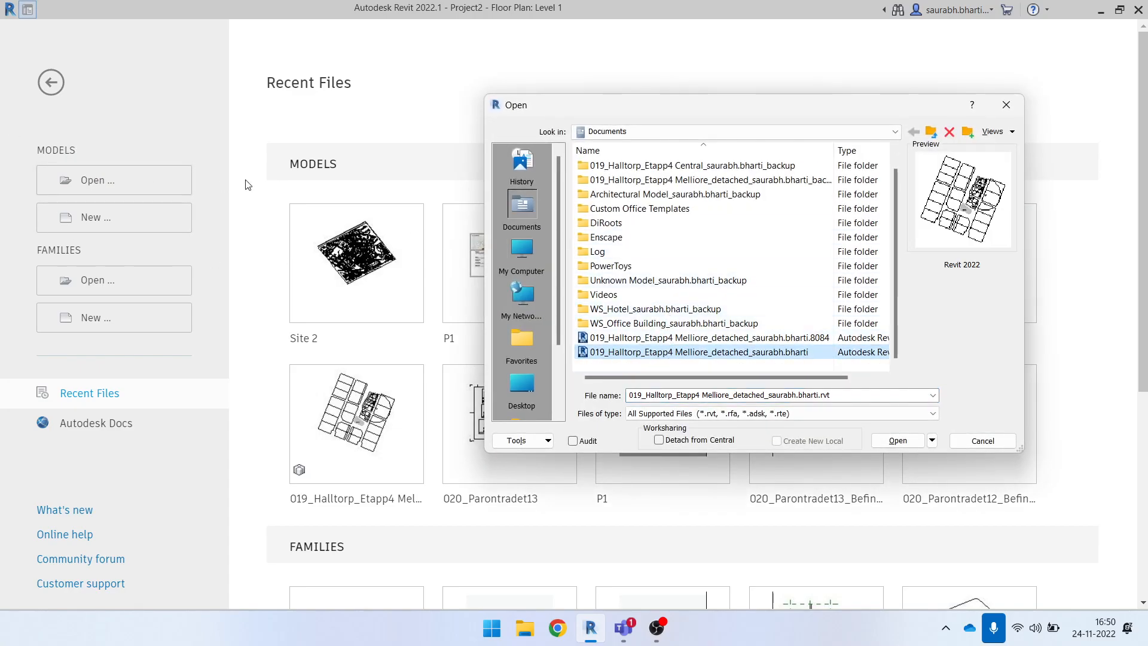
pyautogui.click(1006, 105)
pyautogui.click(149, 180)
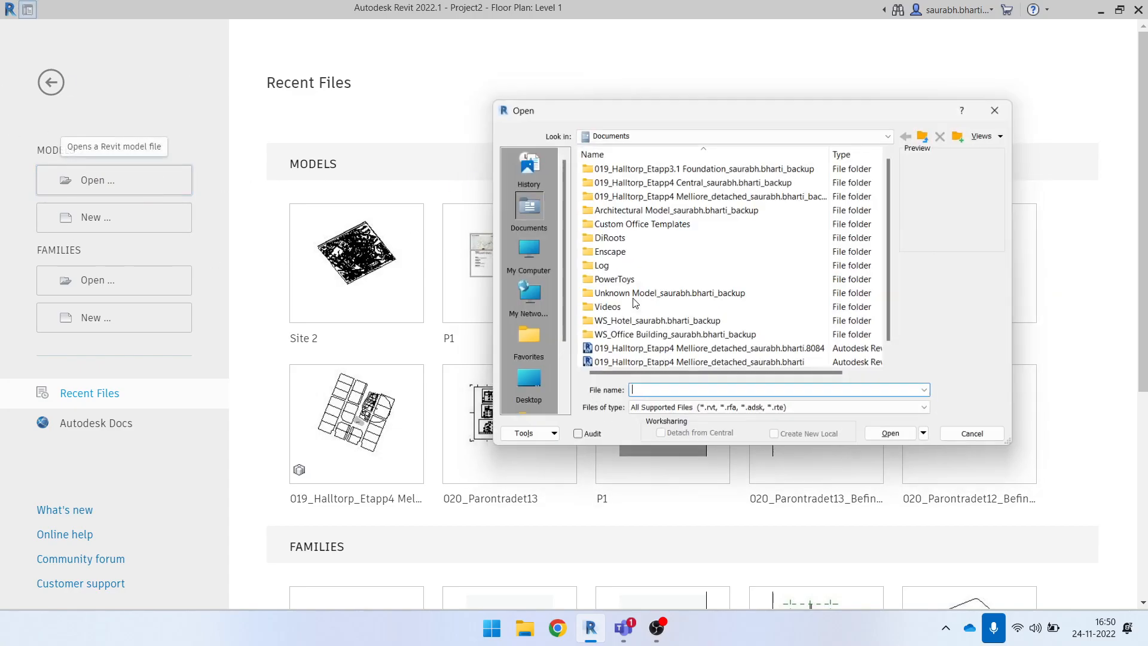
pyautogui.click(701, 353)
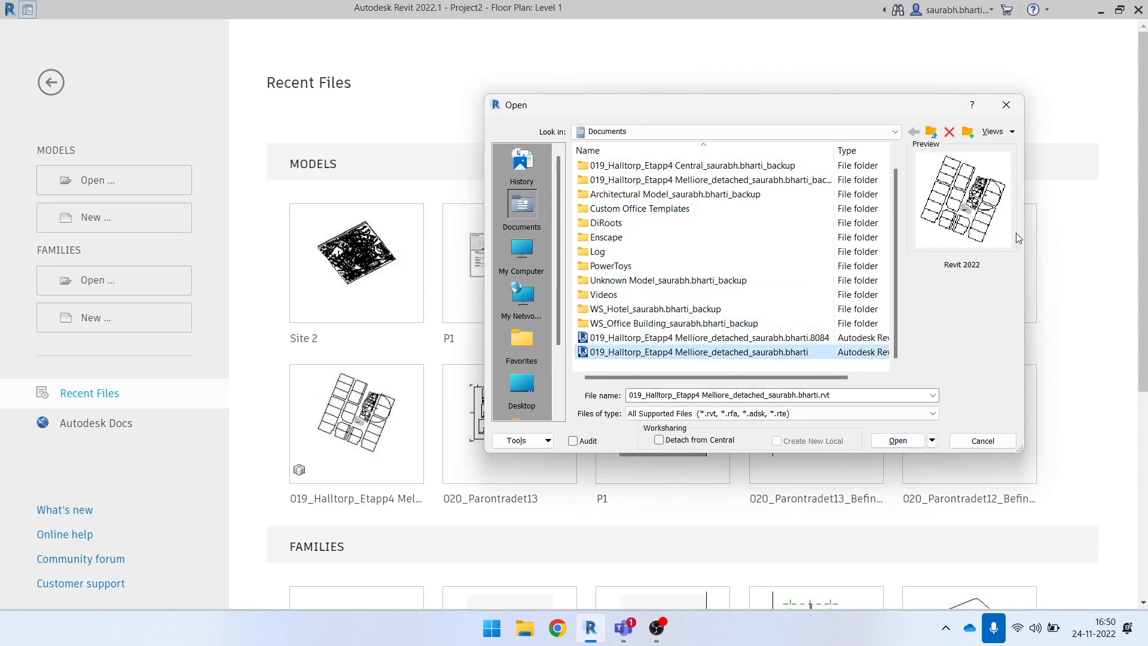
pyautogui.click(982, 440)
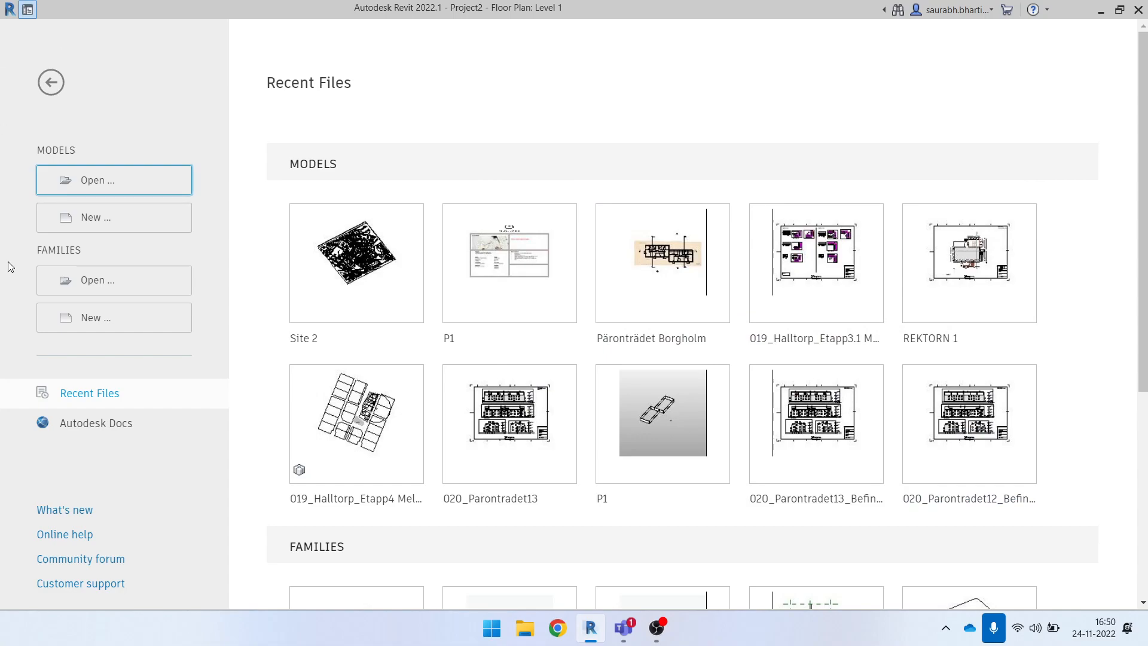
# - Create a new project based on the Architectural Metric template
pyautogui.moveTo(87, 256); pyautogui.dragTo(17, 252)
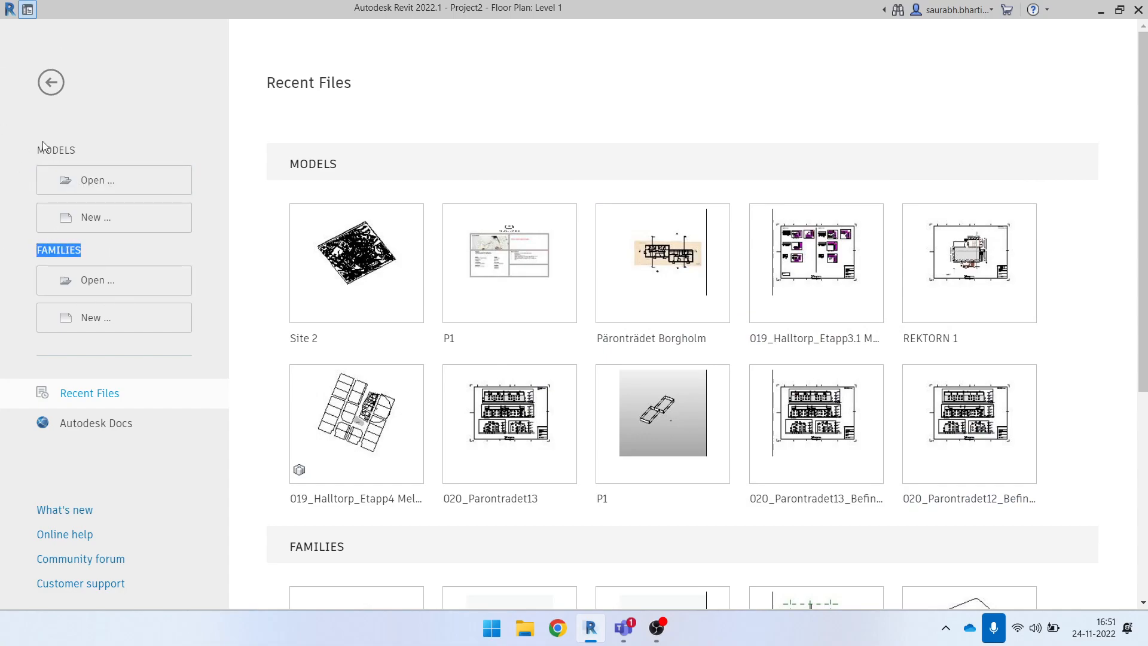
pyautogui.click(63, 248)
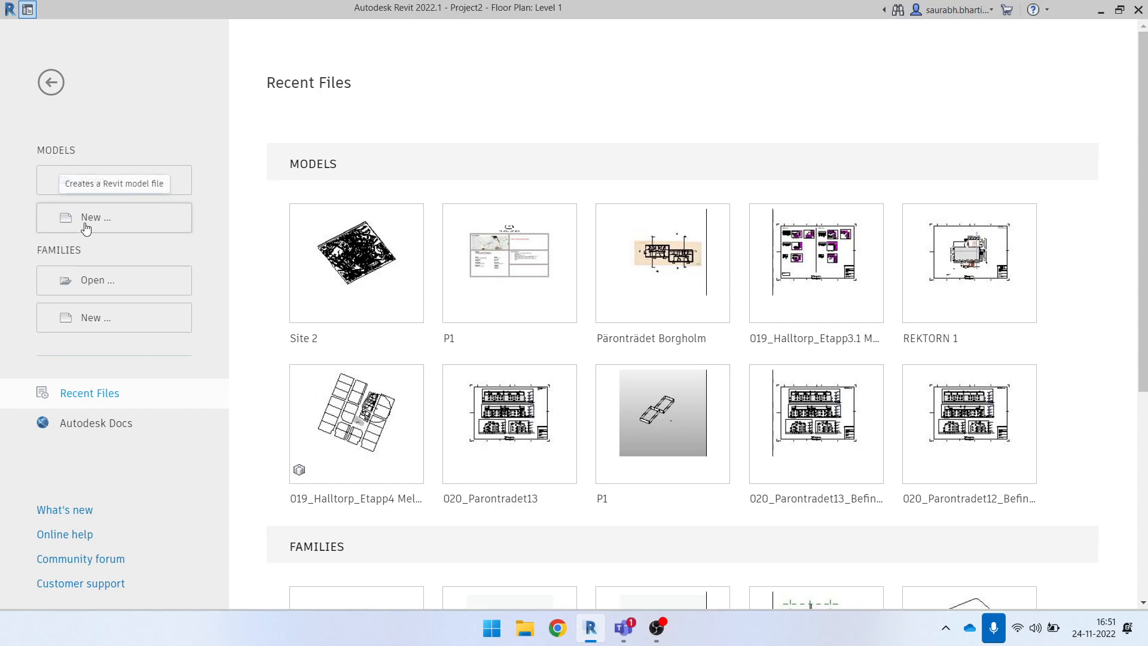
pyautogui.click(110, 224)
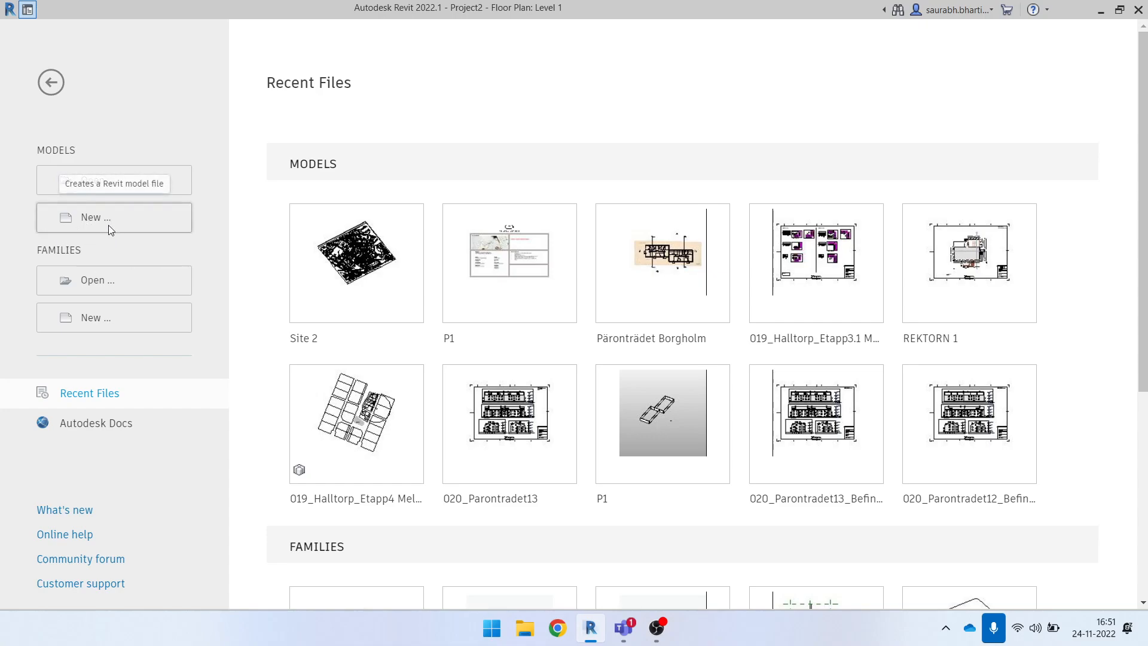
pyautogui.click(520, 282)
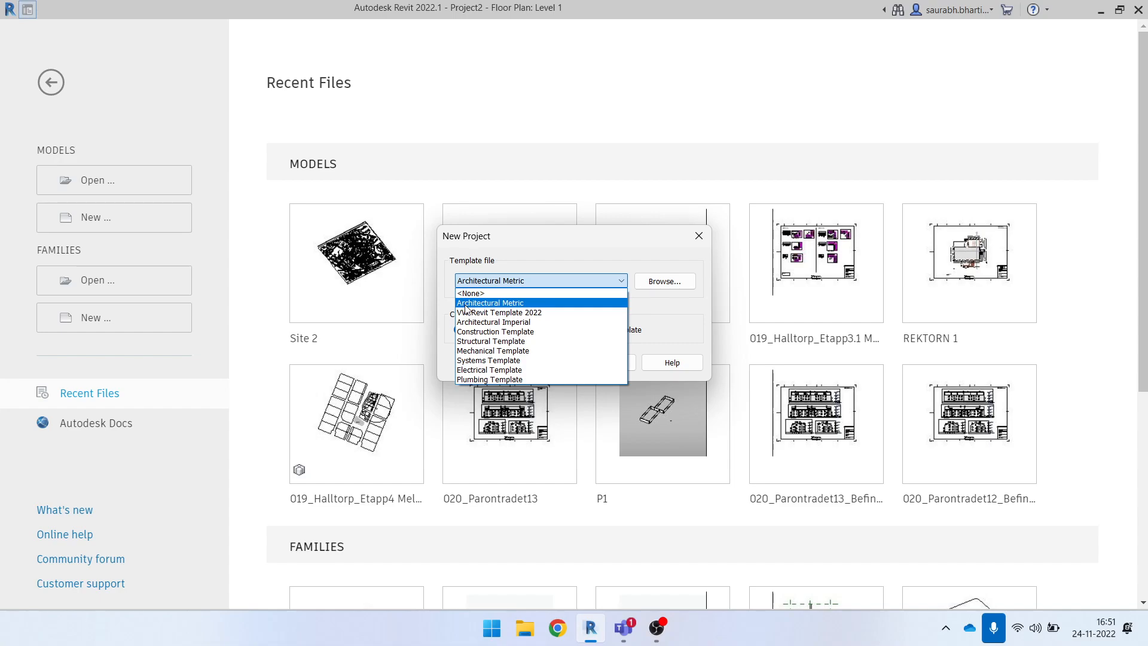
pyautogui.click(524, 306)
pyautogui.click(521, 283)
pyautogui.click(529, 281)
pyautogui.click(506, 286)
pyautogui.click(517, 305)
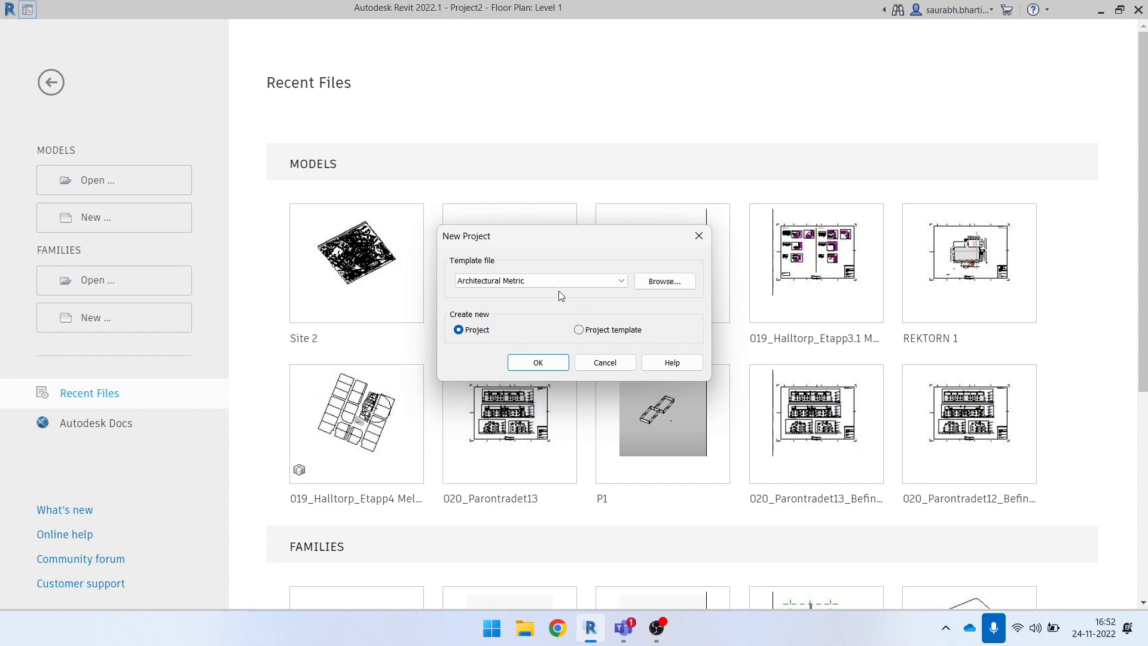
pyautogui.click(513, 284)
pyautogui.click(512, 284)
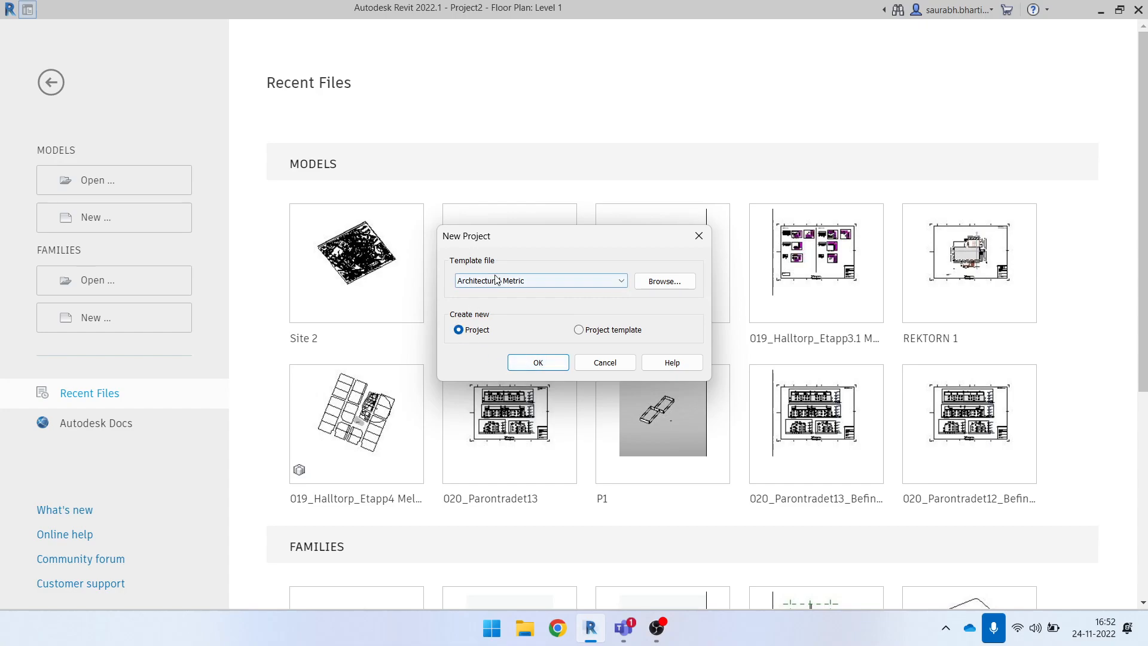
pyautogui.click(538, 363)
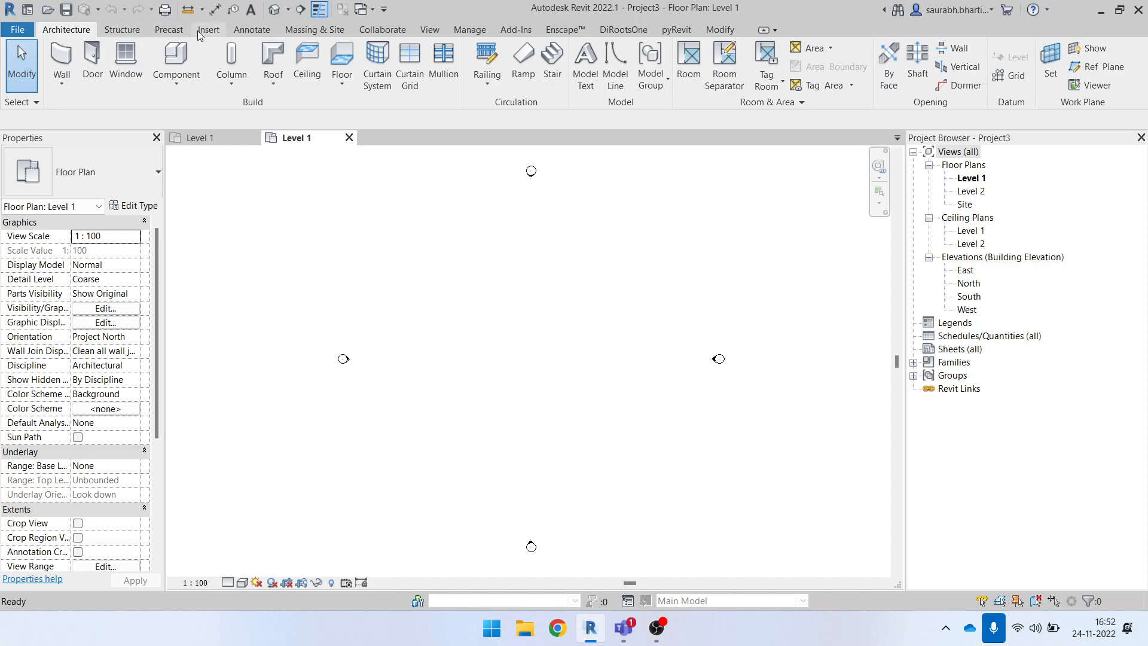
# - Review the Precast, Insert, Annotate, Modify, Architecture and Structure tools, including the structural wall types
pyautogui.click(169, 30)
pyautogui.click(209, 30)
pyautogui.click(251, 30)
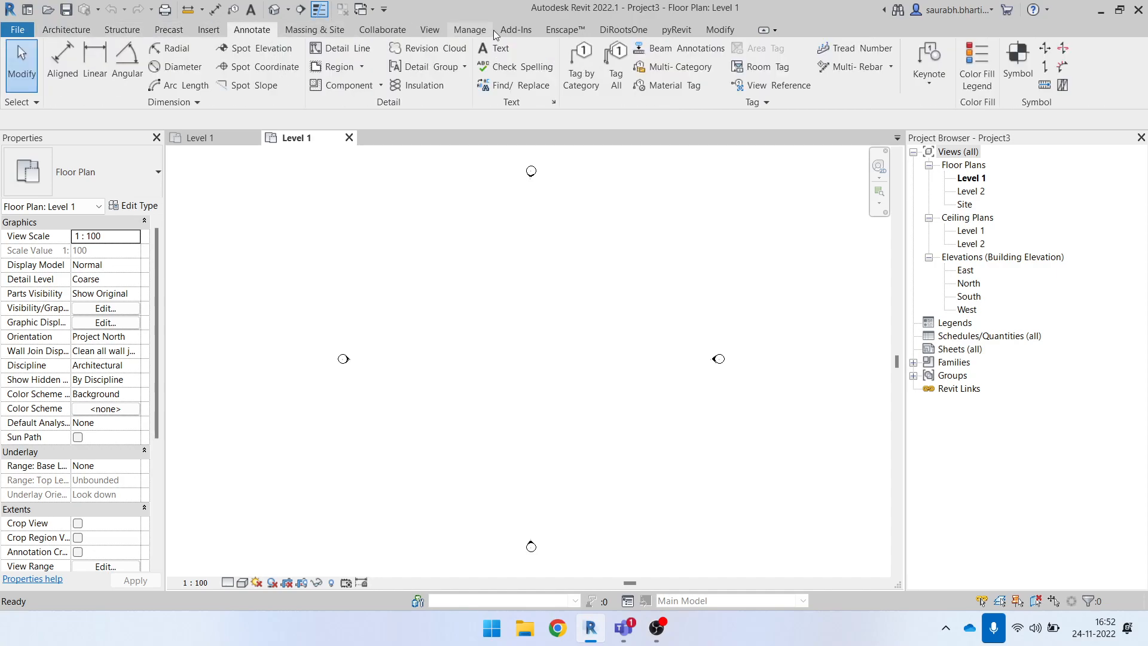
pyautogui.click(719, 30)
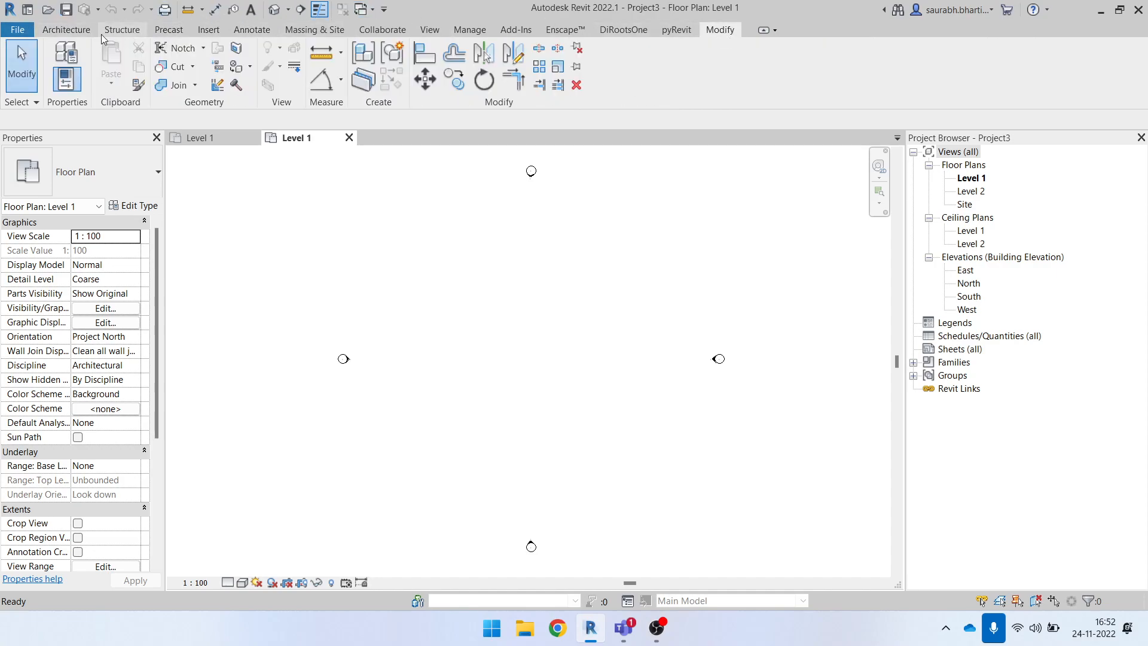
pyautogui.click(67, 30)
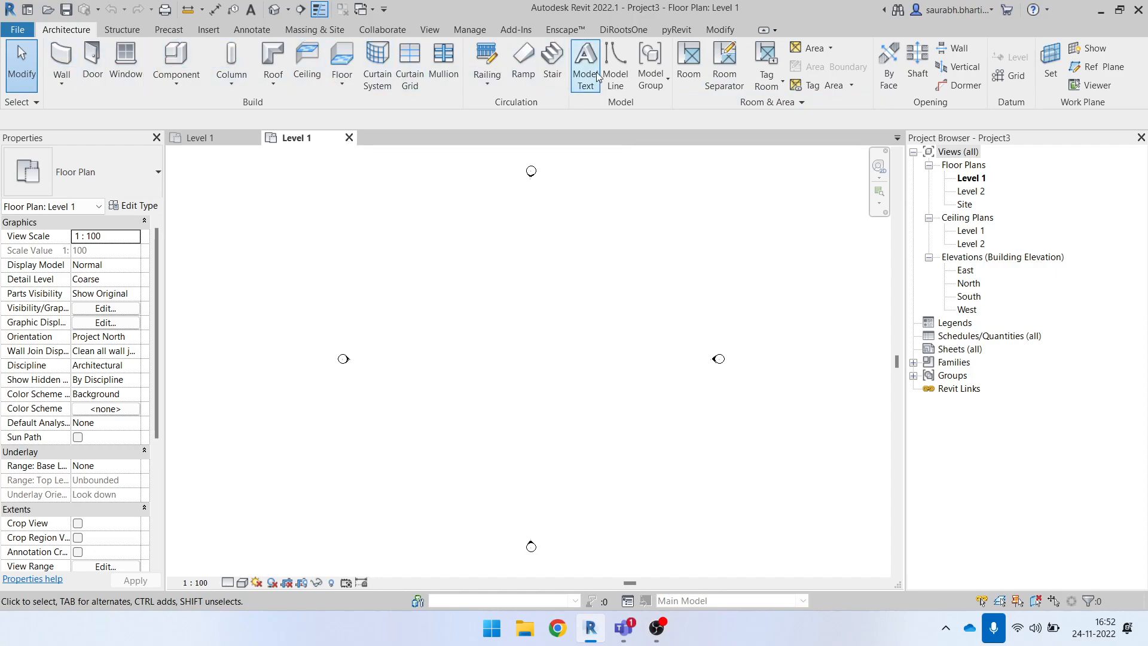
pyautogui.click(122, 30)
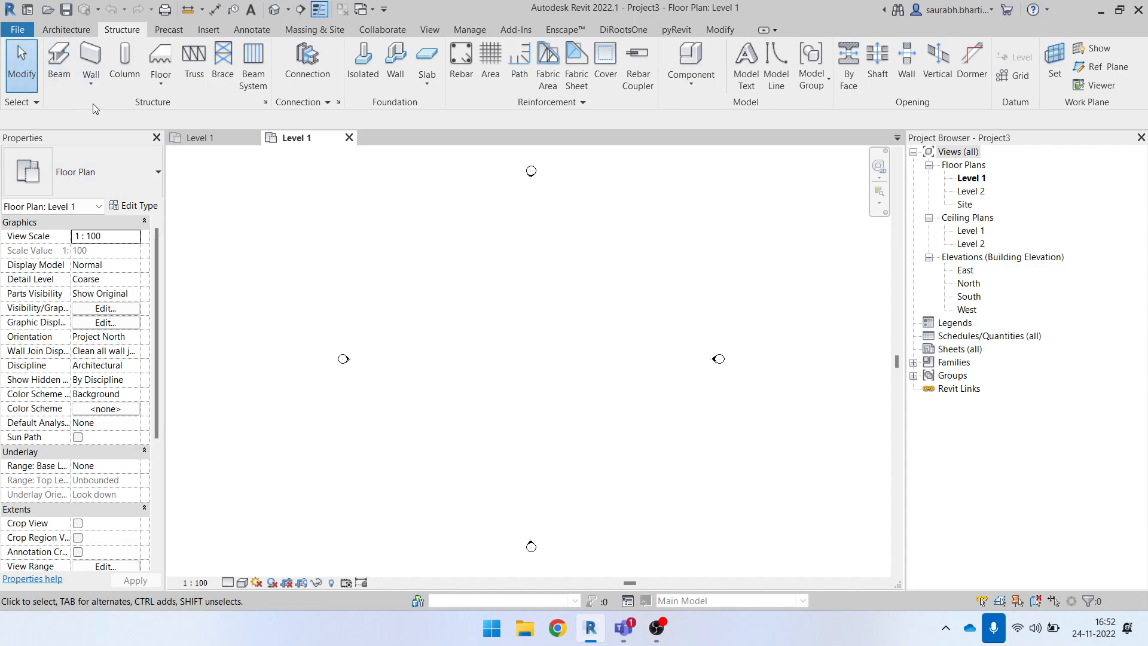
pyautogui.click(91, 84)
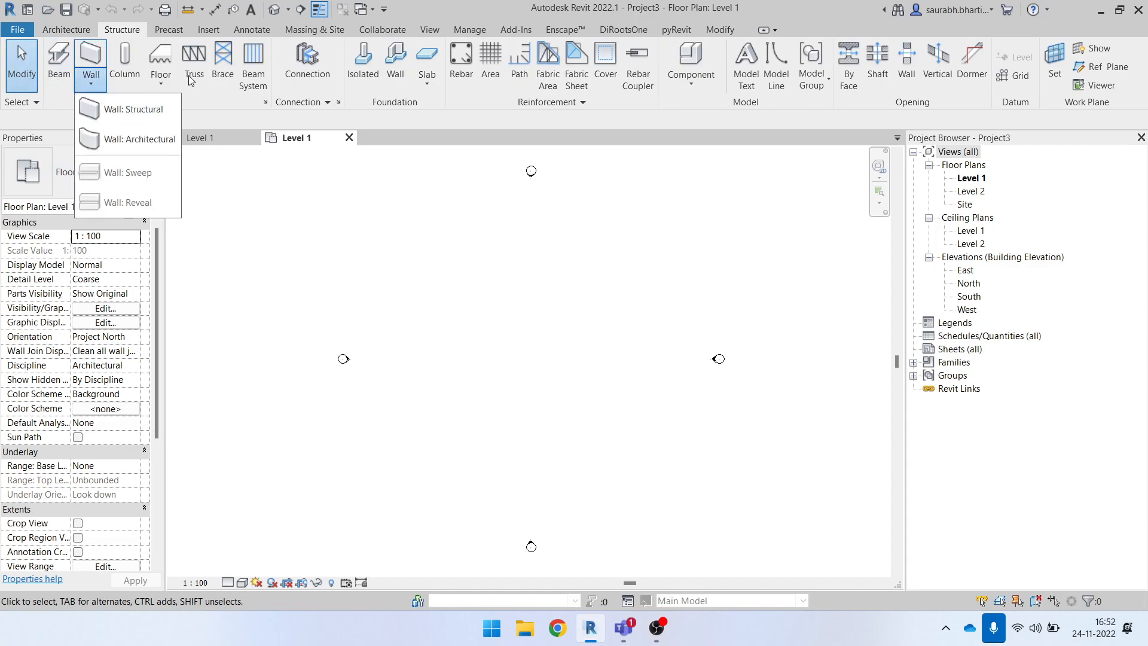
pyautogui.click(335, 216)
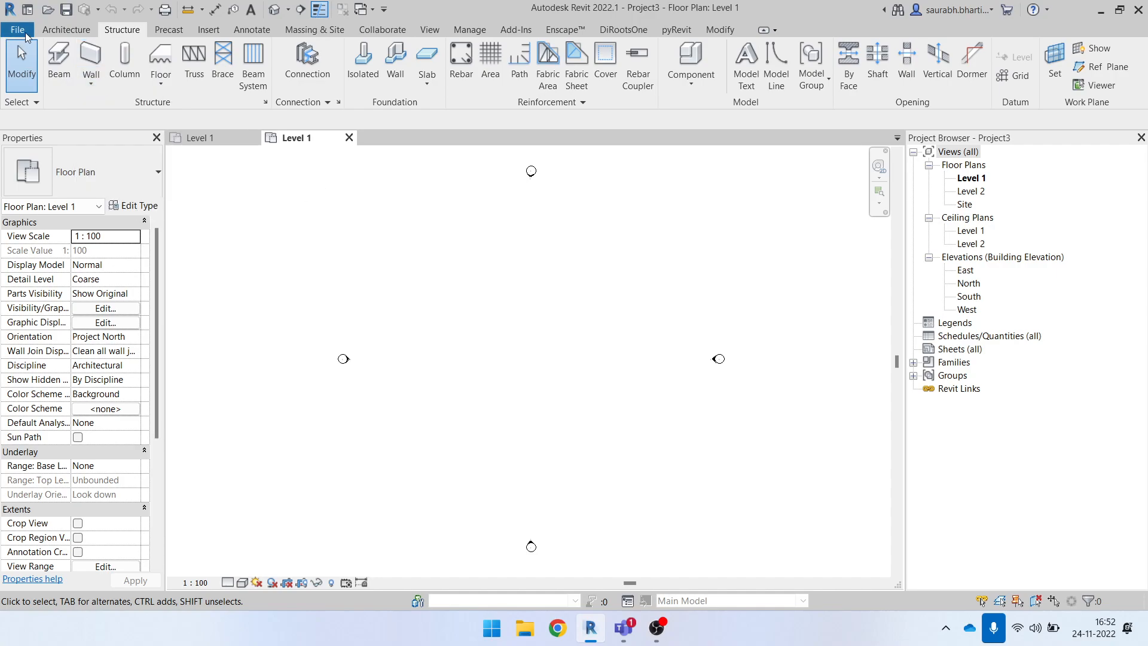
pyautogui.click(68, 33)
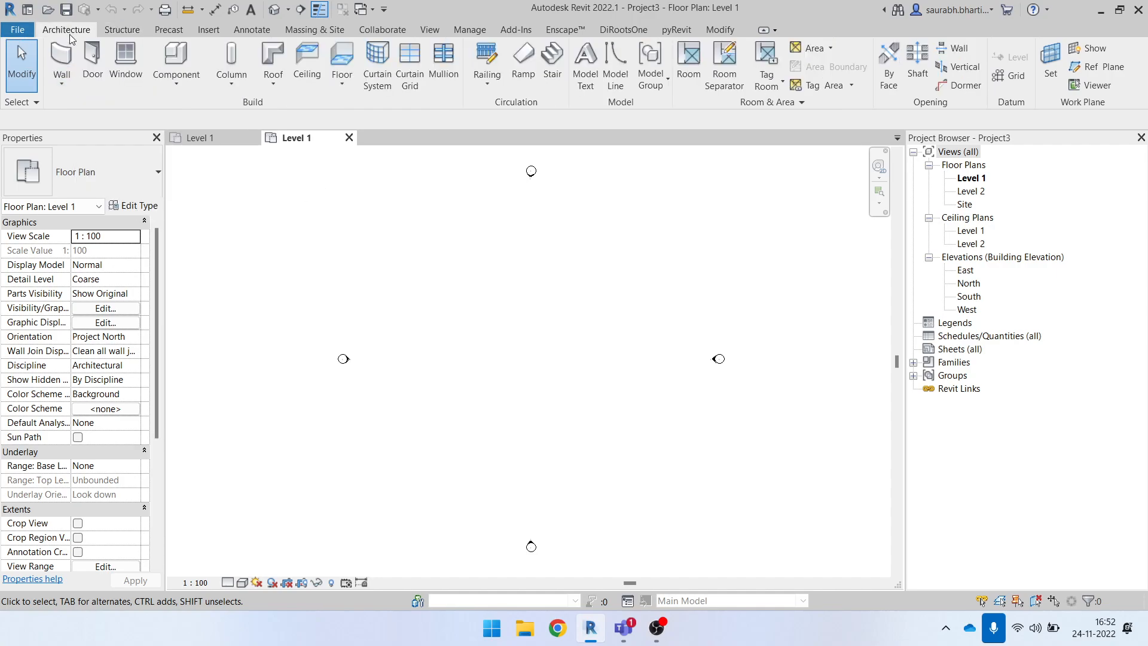
# - In the user interface options, enable the steel tools and the structural analysis tools
pyautogui.click(18, 30)
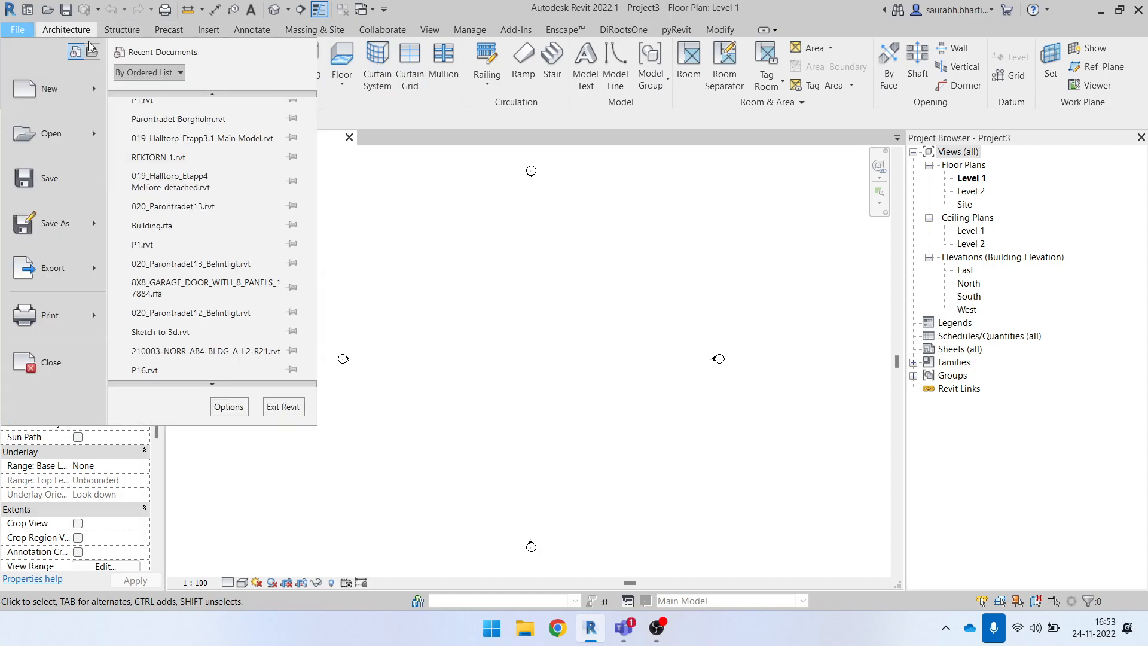
pyautogui.click(238, 407)
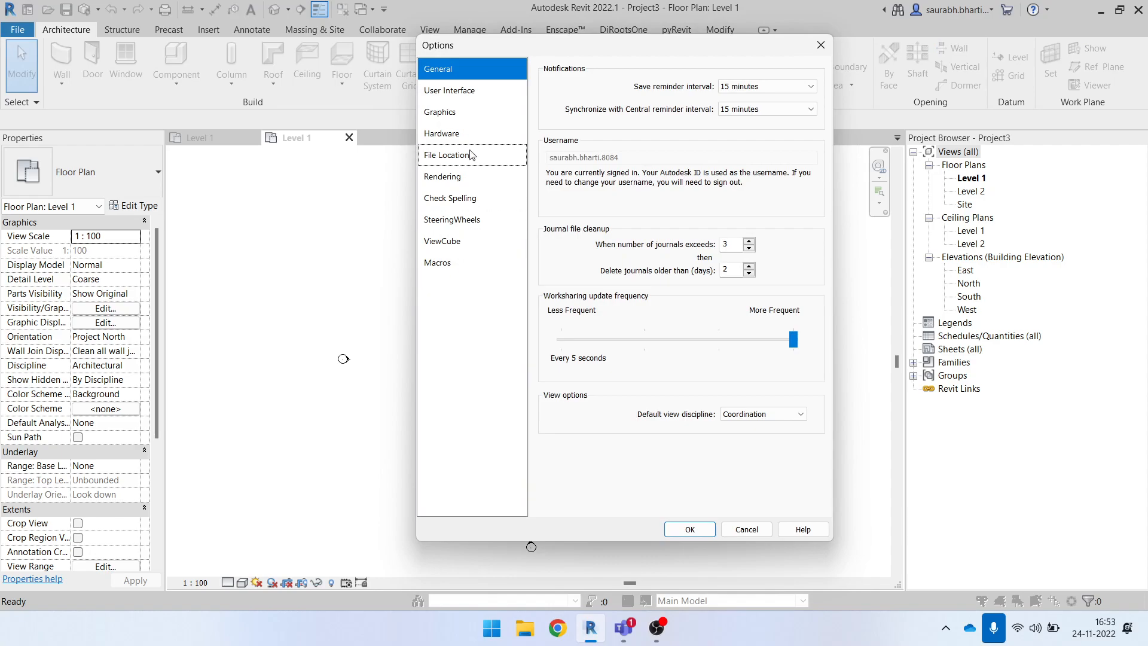
pyautogui.click(470, 93)
pyautogui.scroll(-2, 597, 160)
pyautogui.scroll(2, 596, 160)
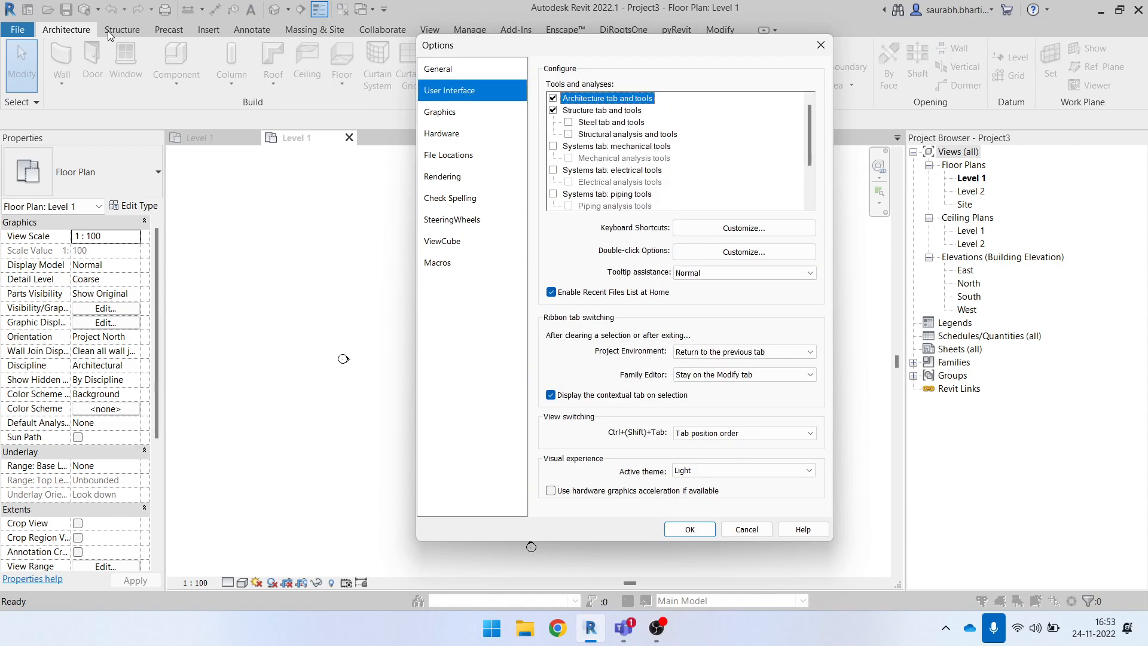
pyautogui.click(568, 122)
pyautogui.click(568, 134)
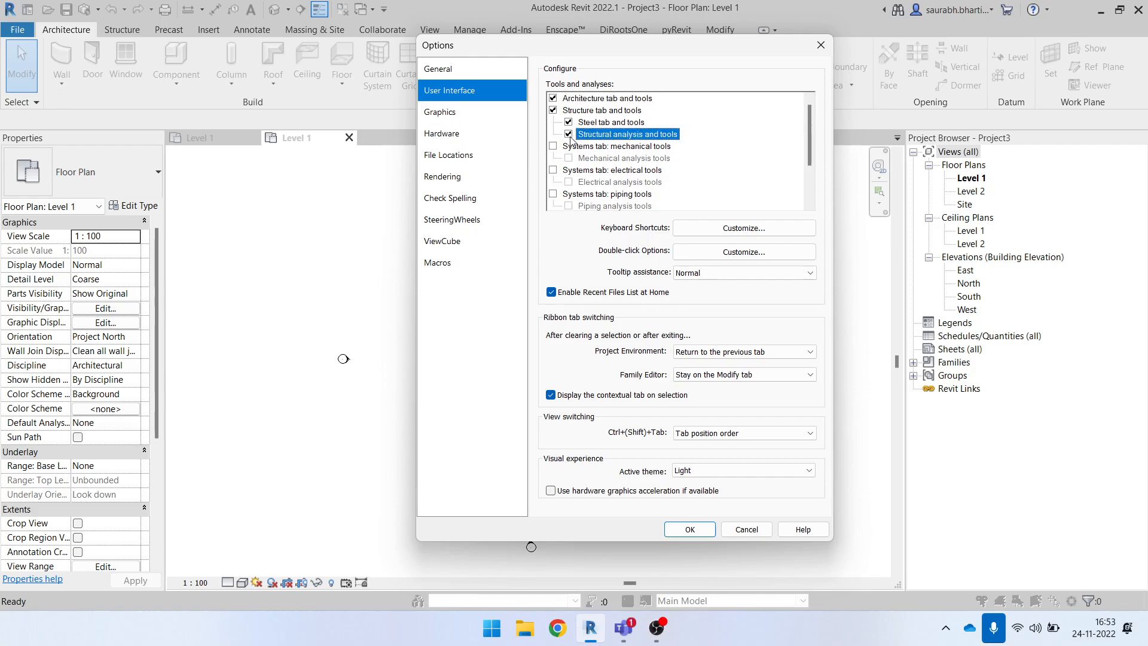
# - Enable the mechanical and electrical systems tools with their analysis tools, plus the piping systems tools
pyautogui.click(553, 146)
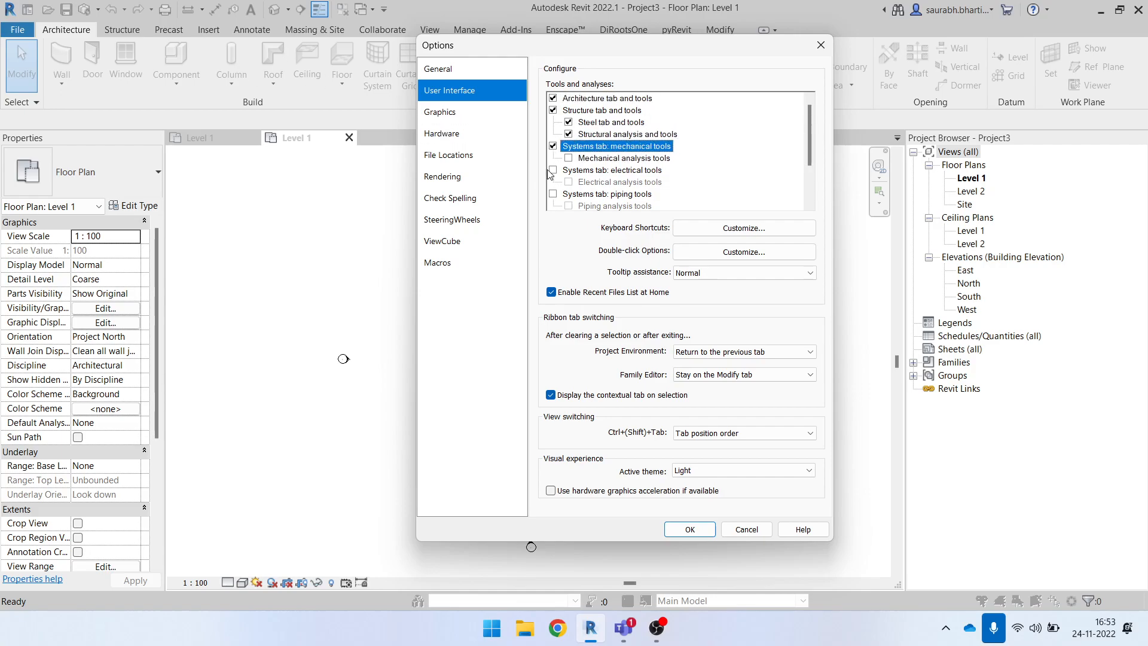
pyautogui.click(553, 170)
pyautogui.click(569, 158)
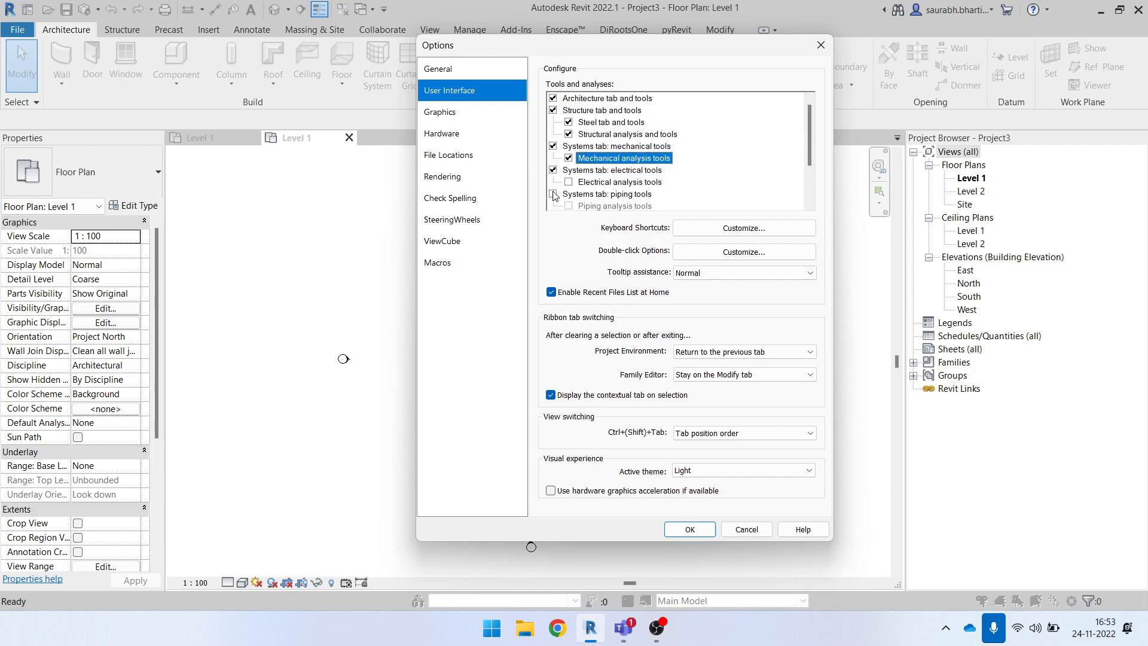
pyautogui.click(569, 183)
pyautogui.click(553, 195)
# - Enable the energy analysis, route analysis and infrastructure tools
pyautogui.scroll(-2, 578, 184)
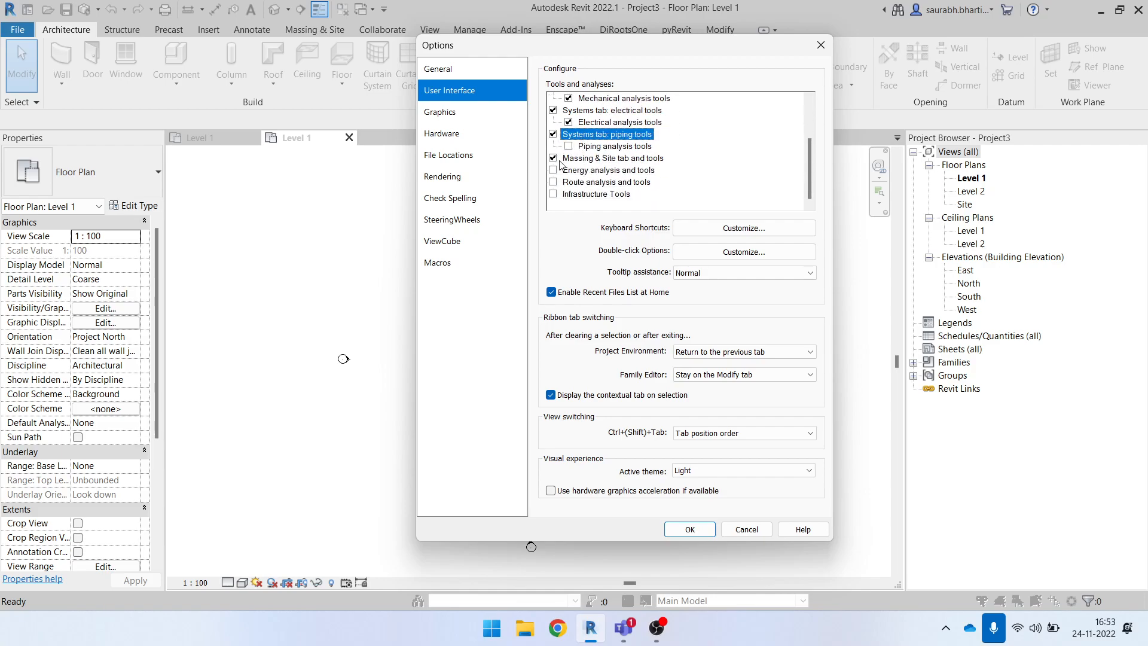
pyautogui.click(553, 170)
pyautogui.click(553, 182)
pyautogui.click(554, 193)
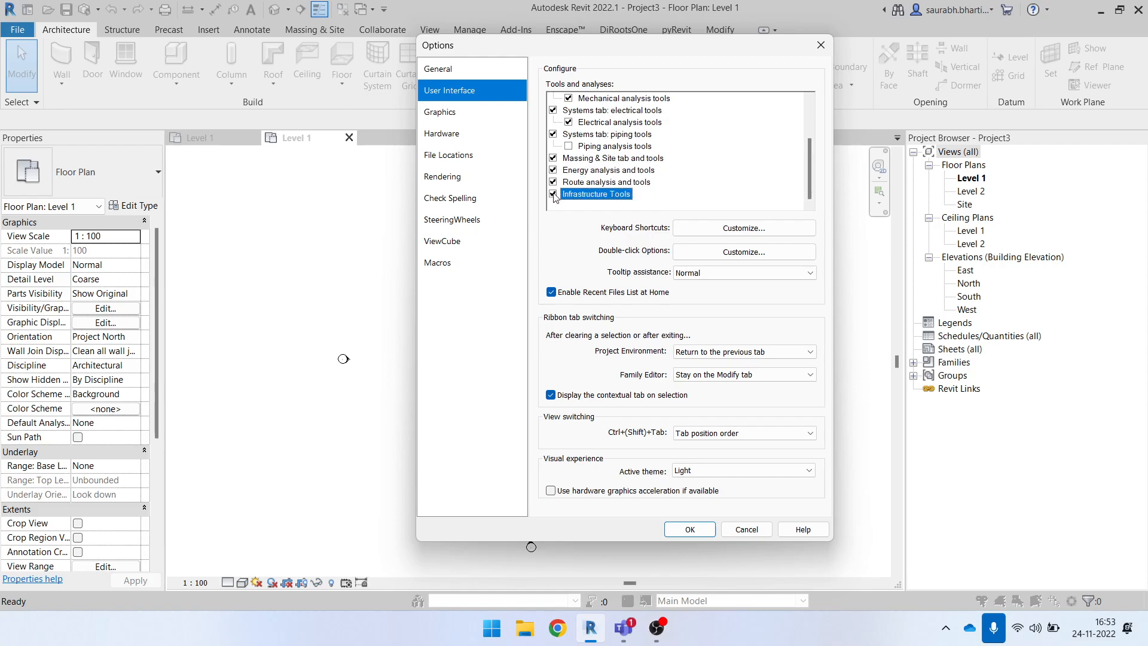
# - Enable the piping analysis tools, apply the options, and view the added Systems tools before returning to the Architecture tools
pyautogui.scroll(1, 583, 158)
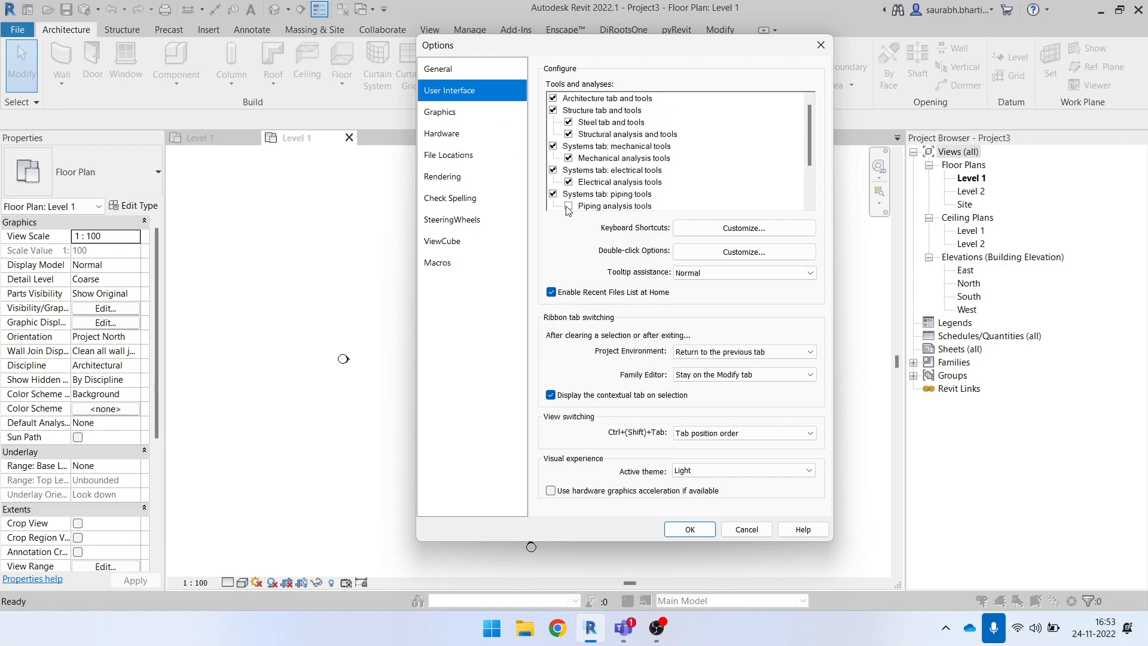
pyautogui.click(568, 206)
pyautogui.click(689, 529)
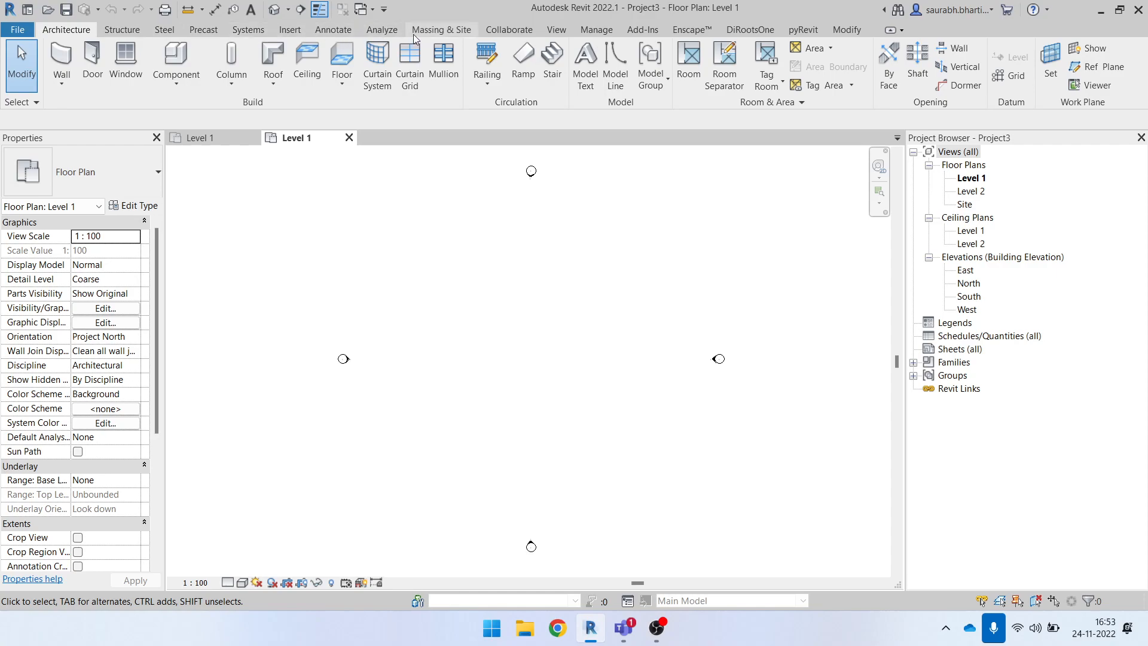
pyautogui.click(257, 30)
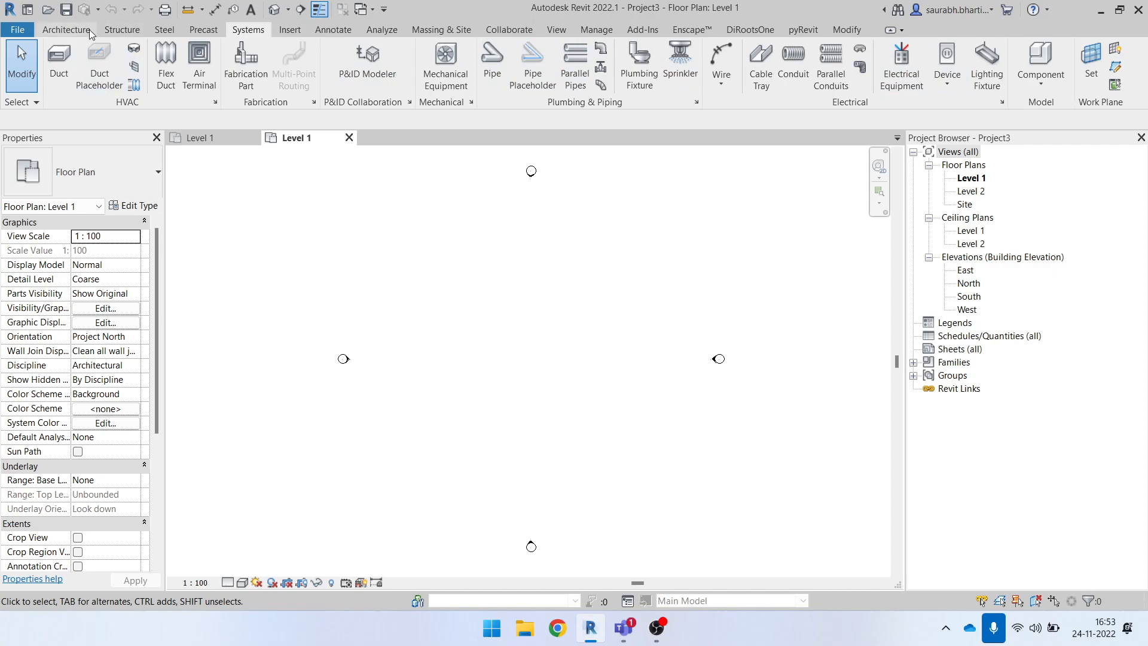
pyautogui.click(66, 30)
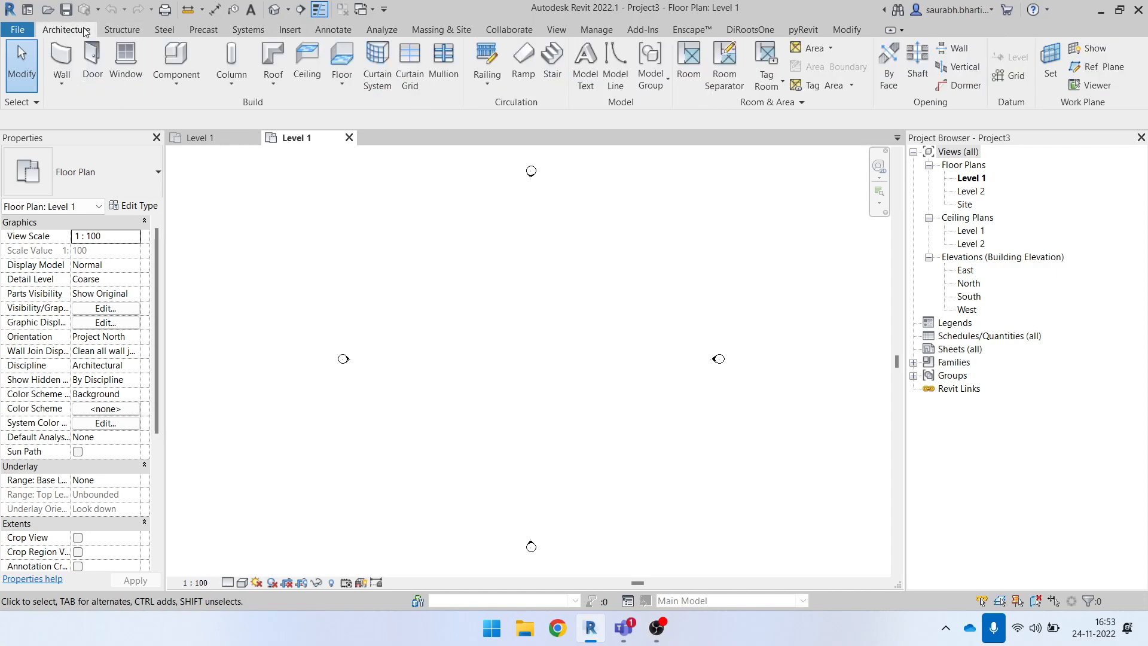
# - In the user interface options, disable the structure tools and the mechanical, electrical and piping systems tools
pyautogui.click(9, 29)
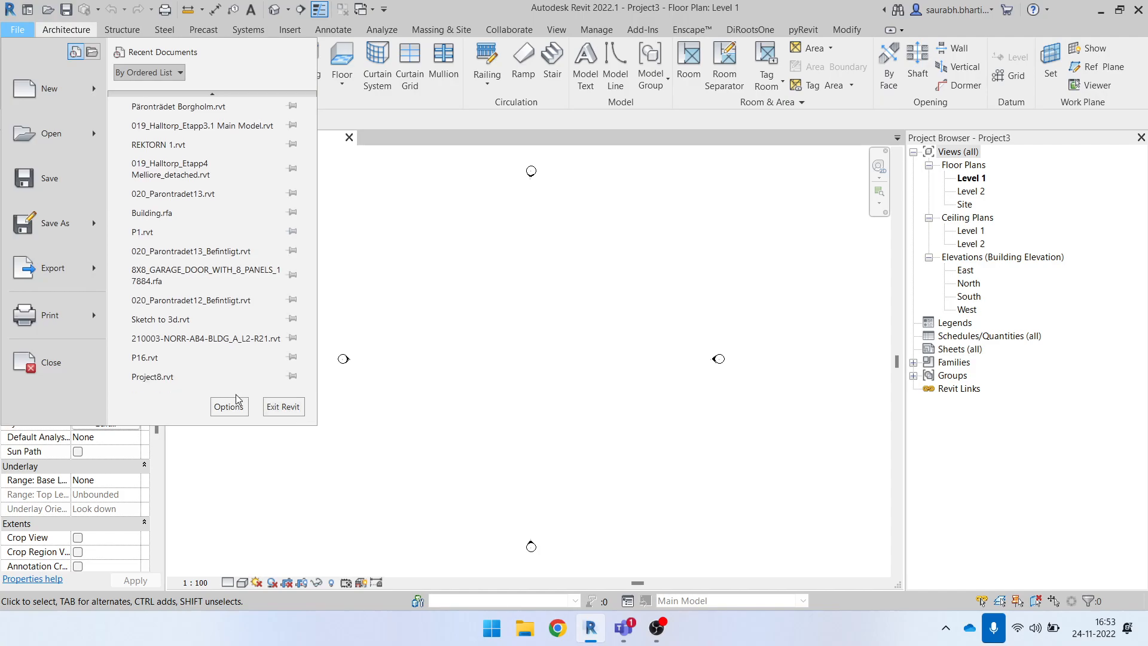
pyautogui.click(239, 405)
pyautogui.click(473, 90)
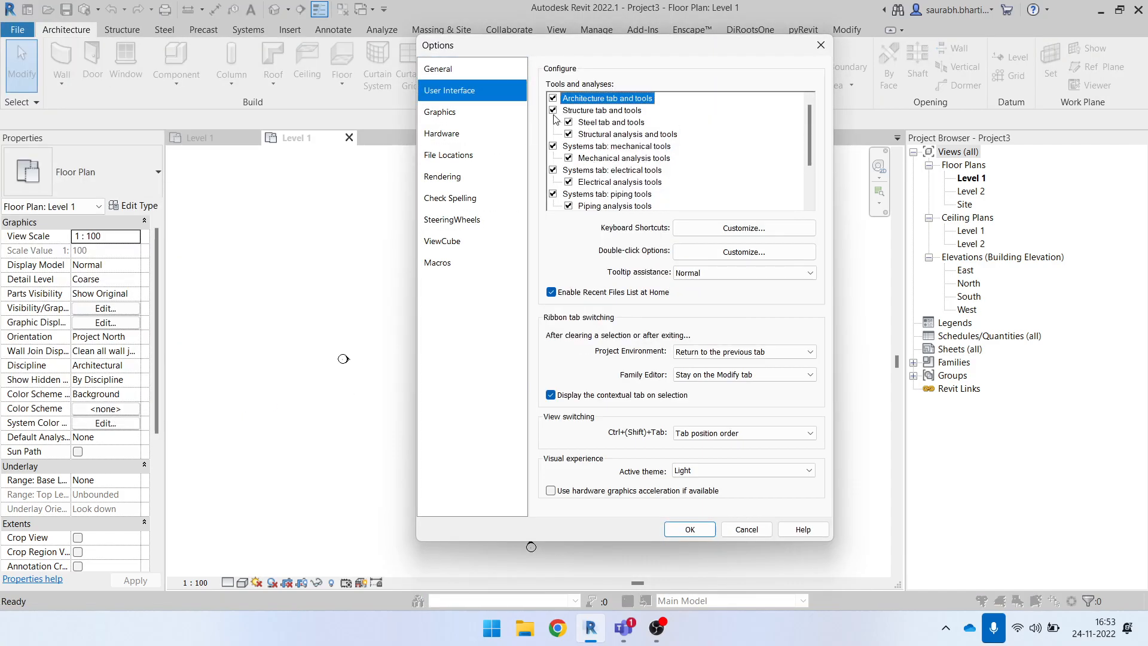
pyautogui.click(553, 111)
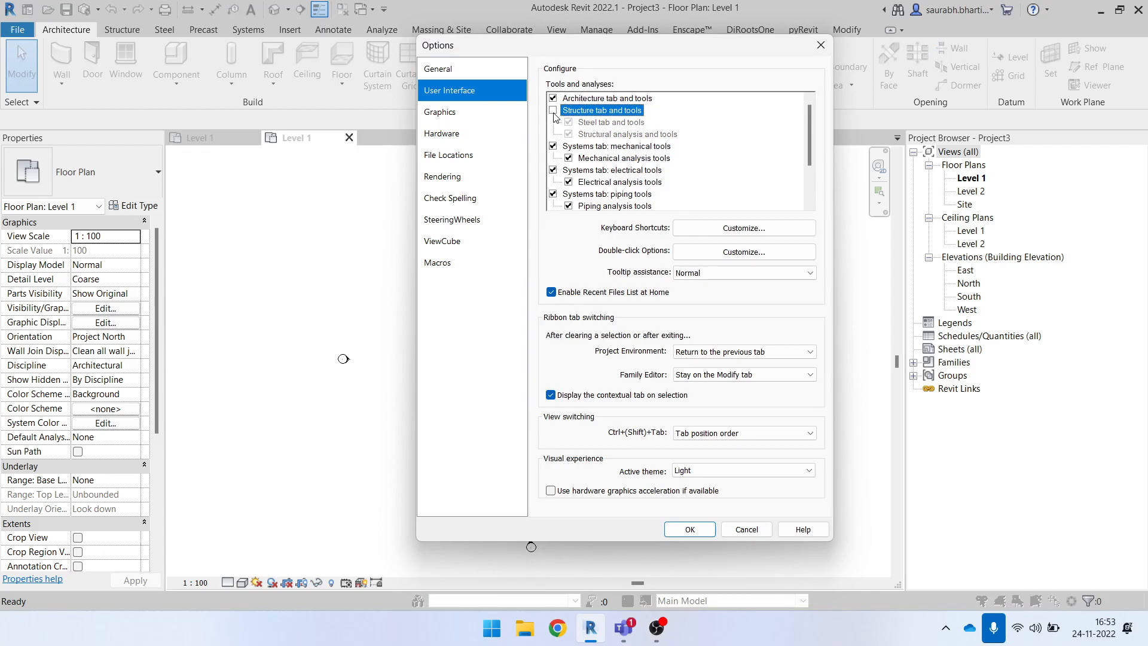
pyautogui.click(554, 146)
pyautogui.click(553, 170)
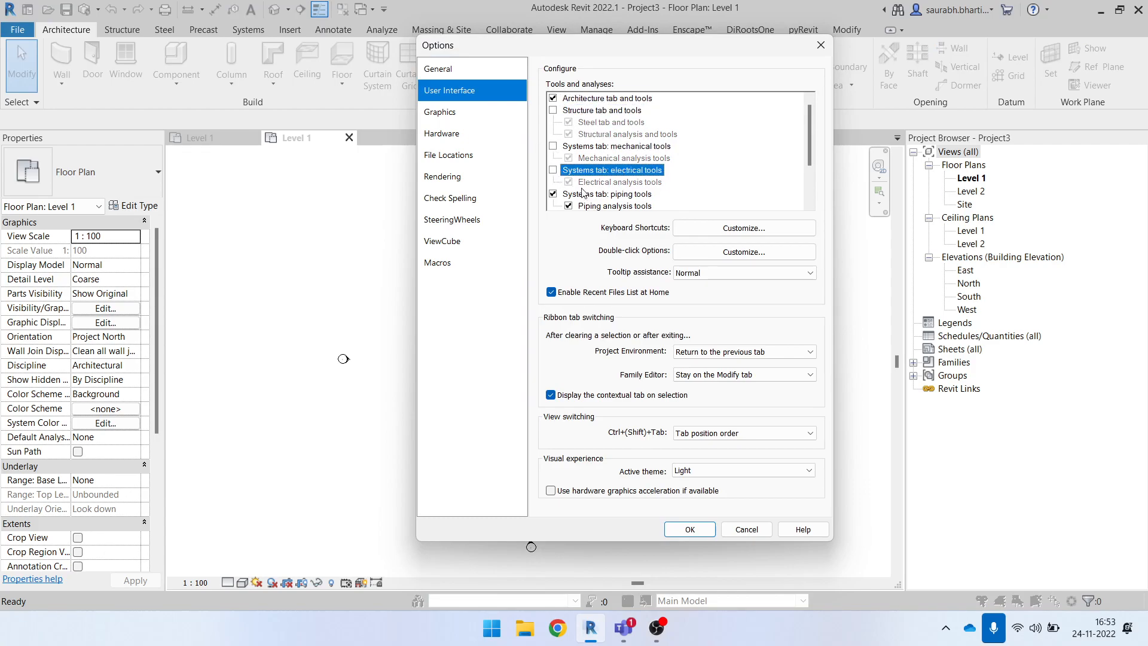
pyautogui.scroll(-1, 562, 177)
pyautogui.click(554, 182)
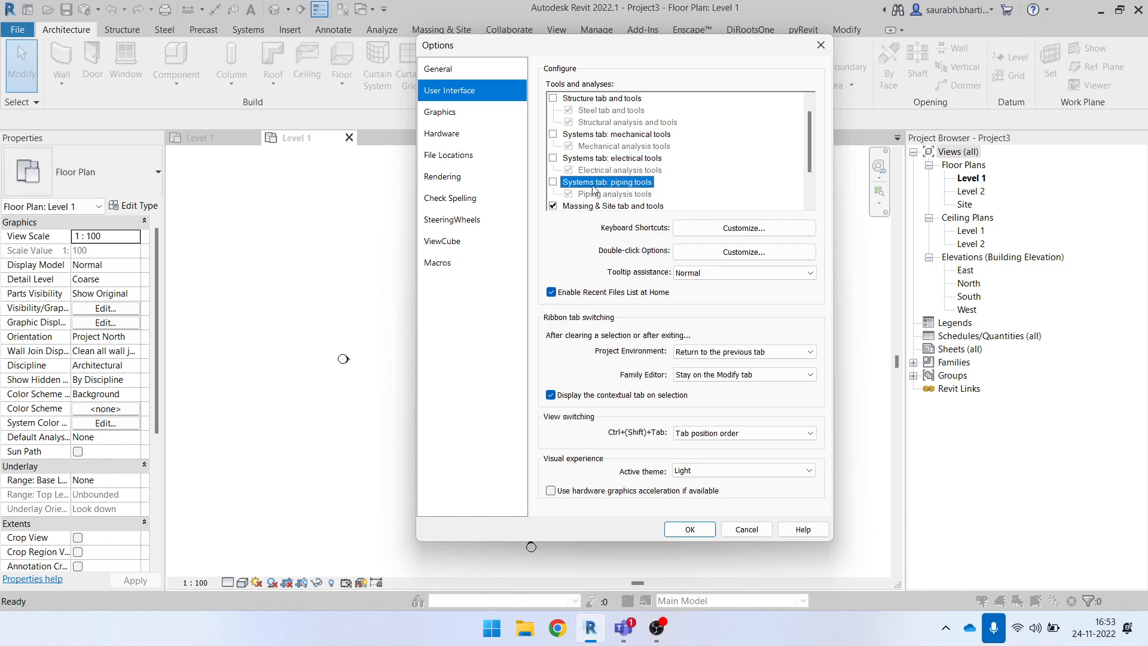
# - Disable the energy analysis, route analysis and infrastructure tools, and apply the options
pyautogui.scroll(-1, 568, 195)
pyautogui.click(553, 183)
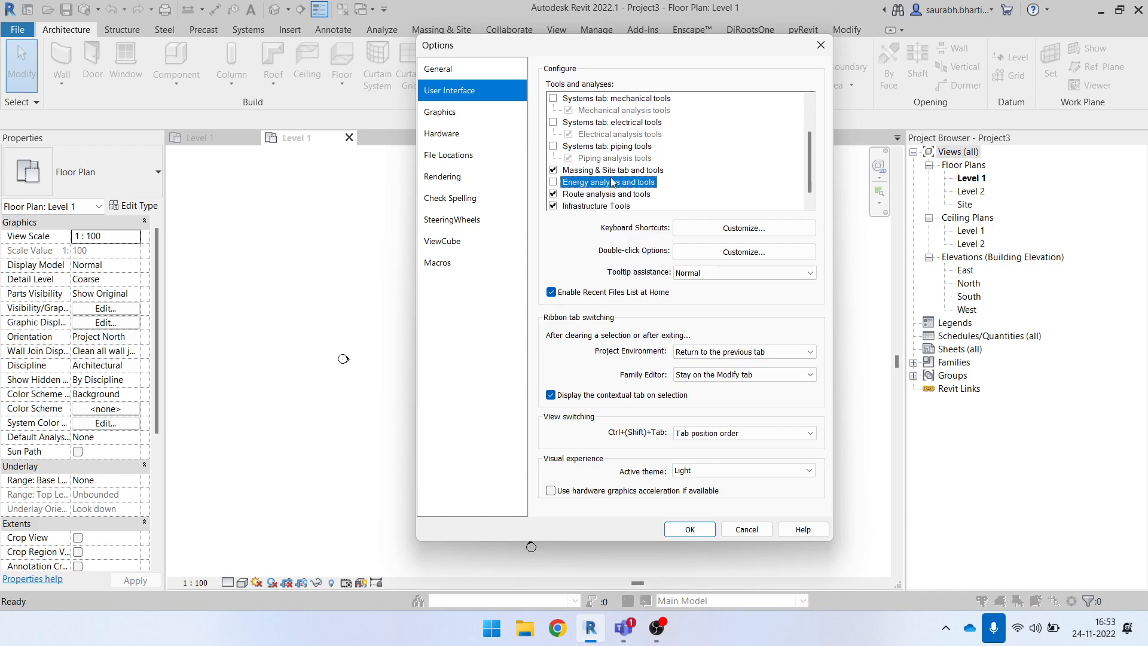
pyautogui.scroll(-1, 552, 203)
pyautogui.click(553, 182)
pyautogui.click(554, 194)
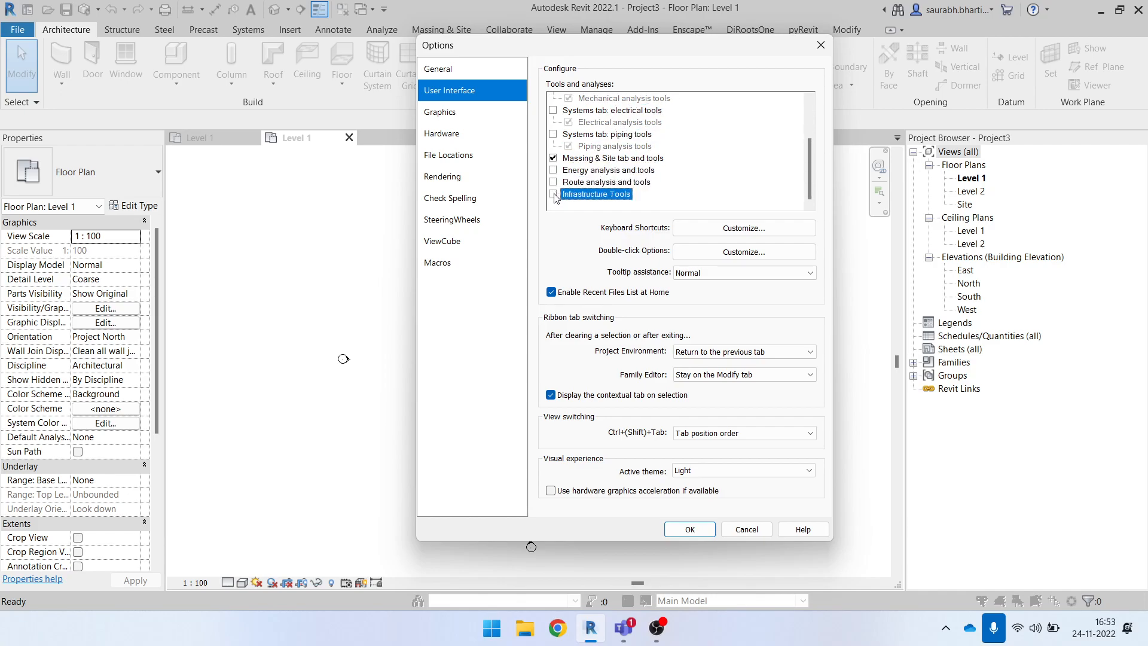
pyautogui.moveTo(585, 49); pyautogui.dragTo(535, 98)
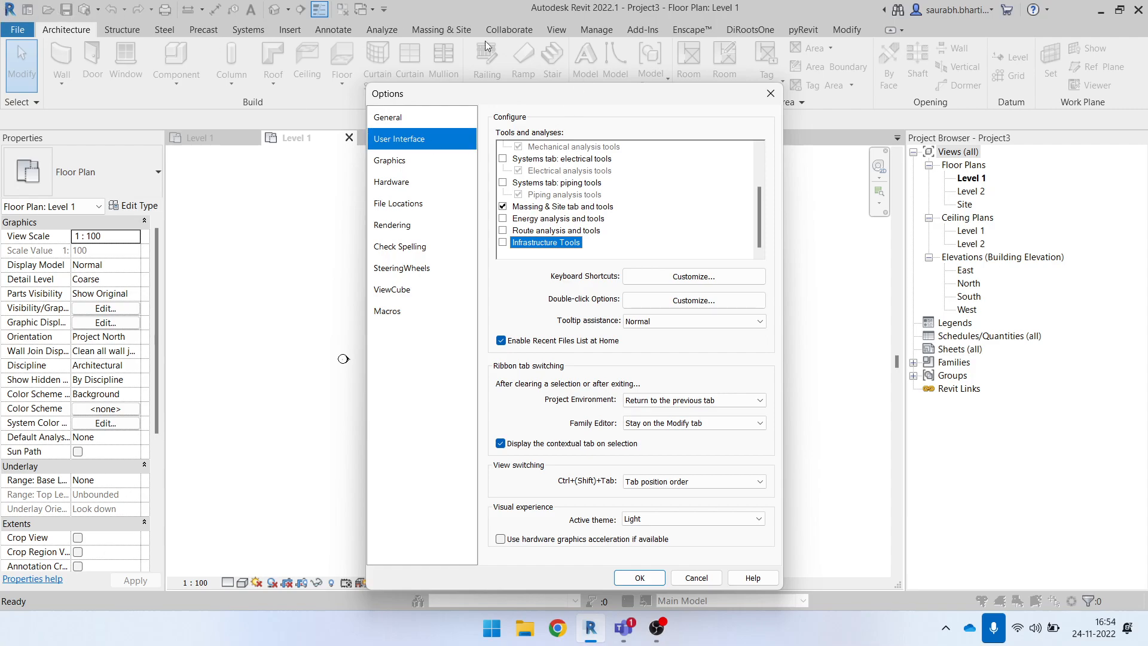
pyautogui.click(637, 577)
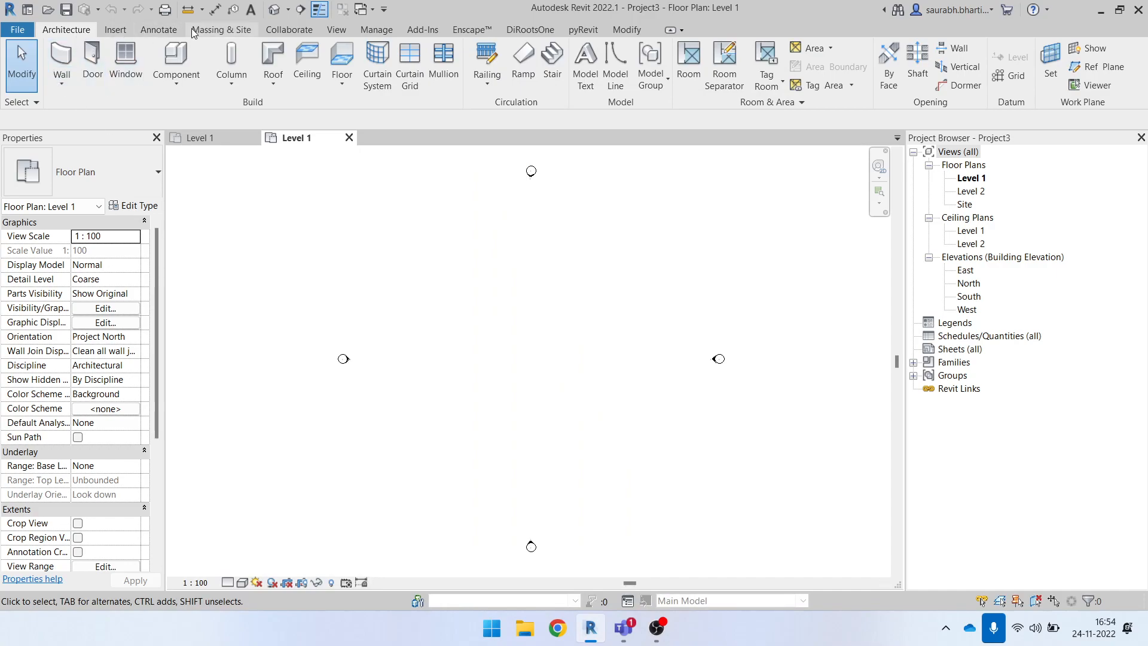
# - View the Insert tools, return to the Architecture tools, and close the extra Level 1 view
pyautogui.click(115, 30)
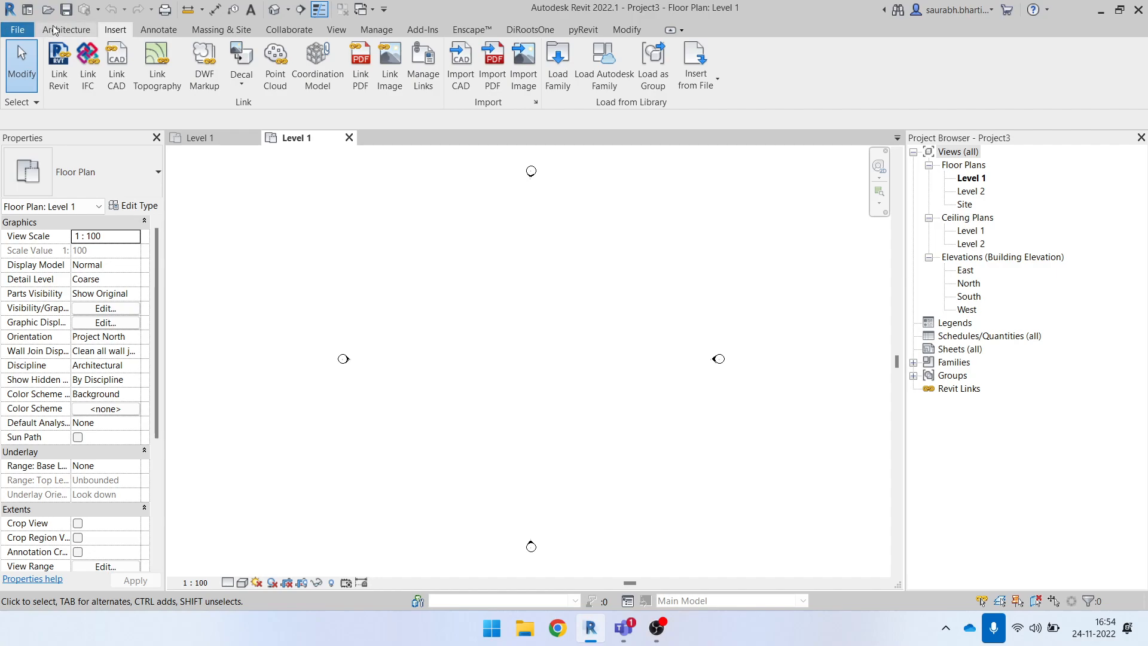
pyautogui.click(65, 29)
pyautogui.scroll(-2, 510, 313)
pyautogui.click(255, 138)
pyautogui.scroll(-1, 535, 254)
pyautogui.scroll(3, 594, 304)
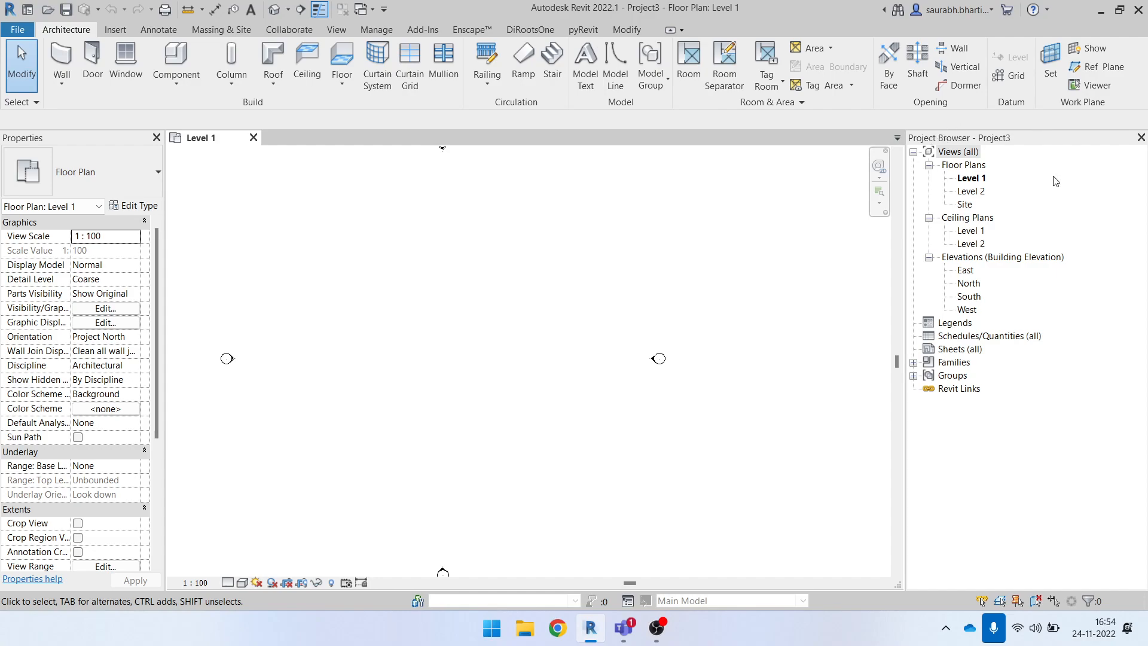
# - Float the Properties palette and the Project Browser, and dock both back on opposite sides of the drawing area
pyautogui.moveTo(115, 140); pyautogui.dragTo(100, 211)
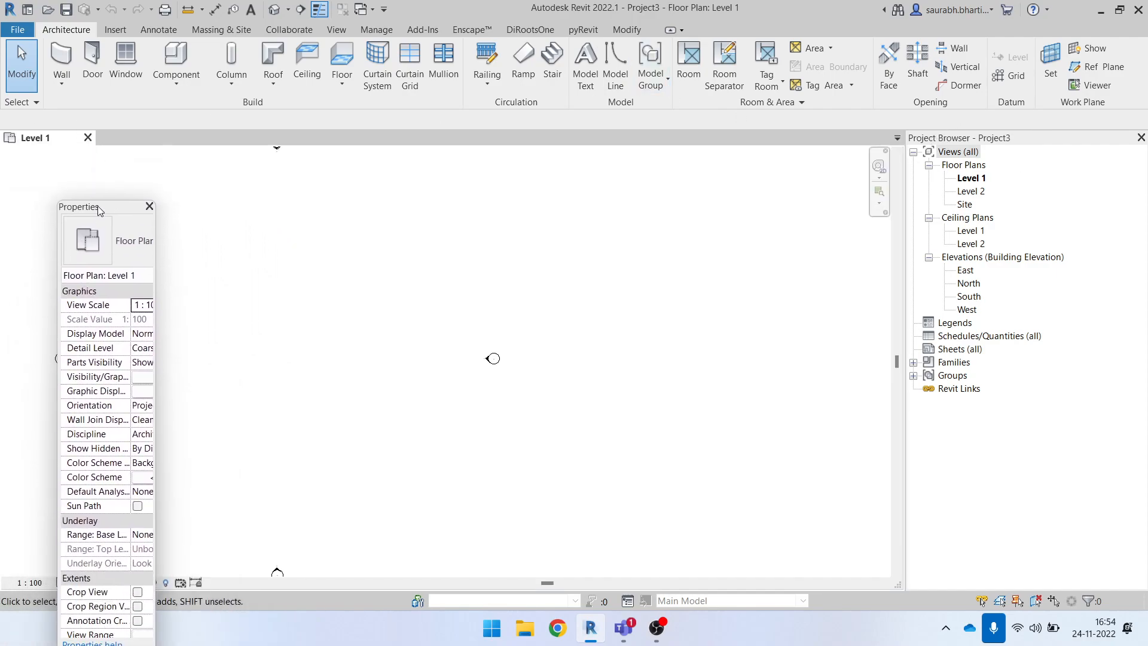
pyautogui.moveTo(1049, 144)
pyautogui.mouseDown()
pyautogui.moveTo(949, 212)
pyautogui.moveTo(962, 220)
pyautogui.mouseUp()
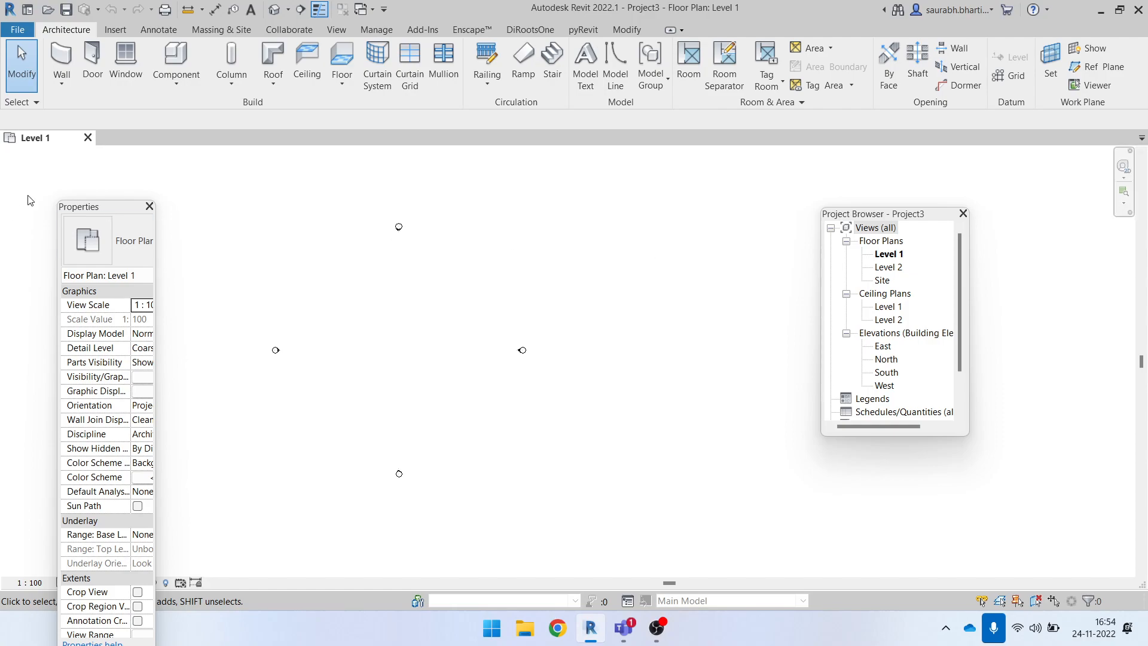
pyautogui.moveTo(108, 210)
pyautogui.mouseDown()
pyautogui.moveTo(105, 179)
pyautogui.moveTo(40, 155)
pyautogui.moveTo(4, 168)
pyautogui.moveTo(42, 207)
pyautogui.moveTo(4, 143)
pyautogui.moveTo(2, 154)
pyautogui.moveTo(70, 150)
pyautogui.moveTo(5, 233)
pyautogui.moveTo(14, 346)
pyautogui.moveTo(29, 162)
pyautogui.moveTo(2, 162)
pyautogui.moveTo(100, 166)
pyautogui.moveTo(10, 209)
pyautogui.moveTo(86, 166)
pyautogui.moveTo(49, 147)
pyautogui.moveTo(30, 392)
pyautogui.moveTo(75, 146)
pyautogui.mouseUp()
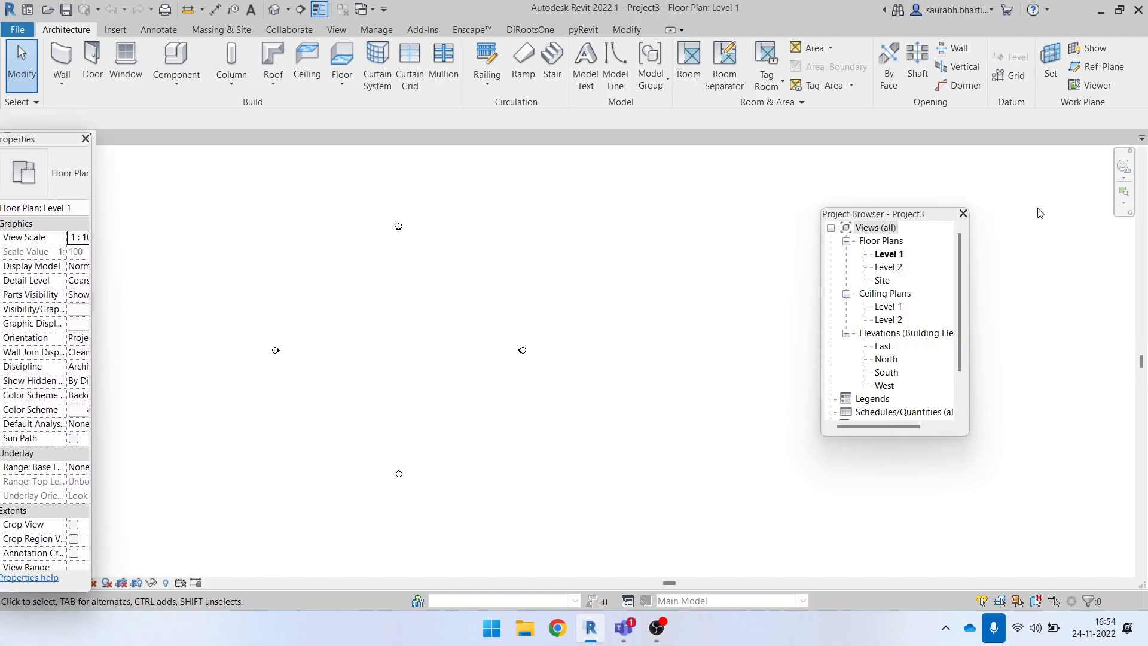
pyautogui.moveTo(893, 222); pyautogui.dragTo(1054, 216)
pyautogui.moveTo(54, 142); pyautogui.dragTo(2, 195)
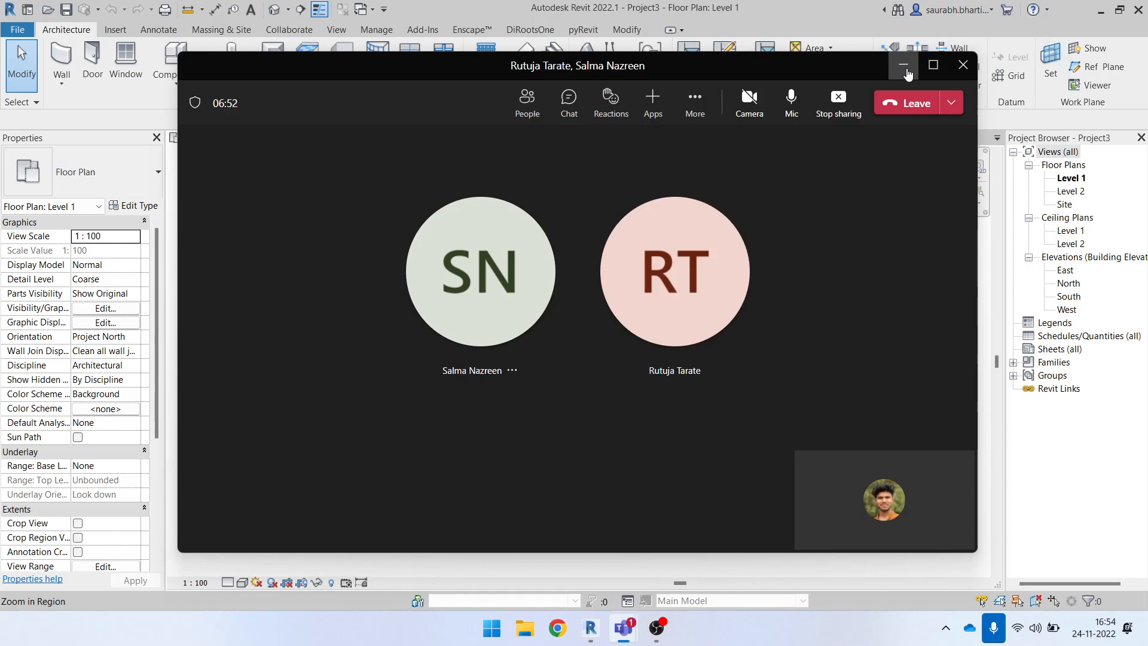
pyautogui.click(904, 67)
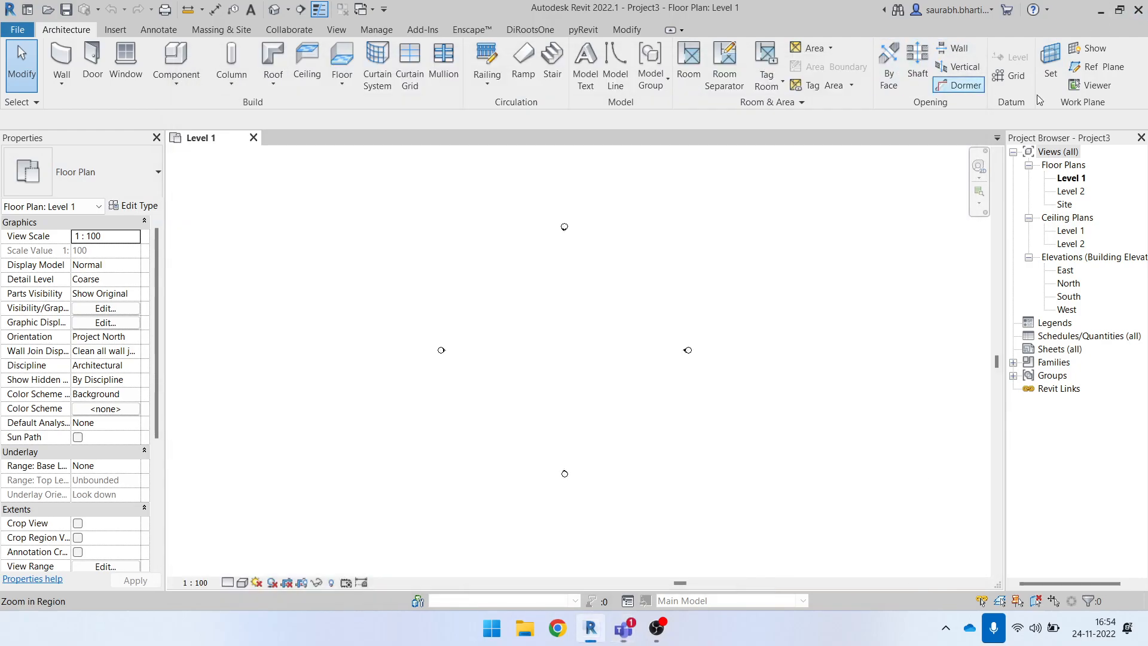
# - Float the Properties palette, dock it back with the Revit window restored down, and maximize the window again
pyautogui.moveTo(79, 136)
pyautogui.mouseDown()
pyautogui.moveTo(115, 230)
pyautogui.moveTo(66, 129)
pyautogui.moveTo(79, 132)
pyautogui.moveTo(5, 154)
pyautogui.moveTo(33, 192)
pyautogui.moveTo(228, 137)
pyautogui.moveTo(30, 191)
pyautogui.moveTo(2, 109)
pyautogui.moveTo(26, 142)
pyautogui.moveTo(88, 128)
pyautogui.moveTo(58, 162)
pyautogui.moveTo(46, 140)
pyautogui.moveTo(56, 144)
pyautogui.moveTo(56, 282)
pyautogui.moveTo(146, 175)
pyautogui.moveTo(102, 94)
pyautogui.moveTo(60, 134)
pyautogui.mouseUp()
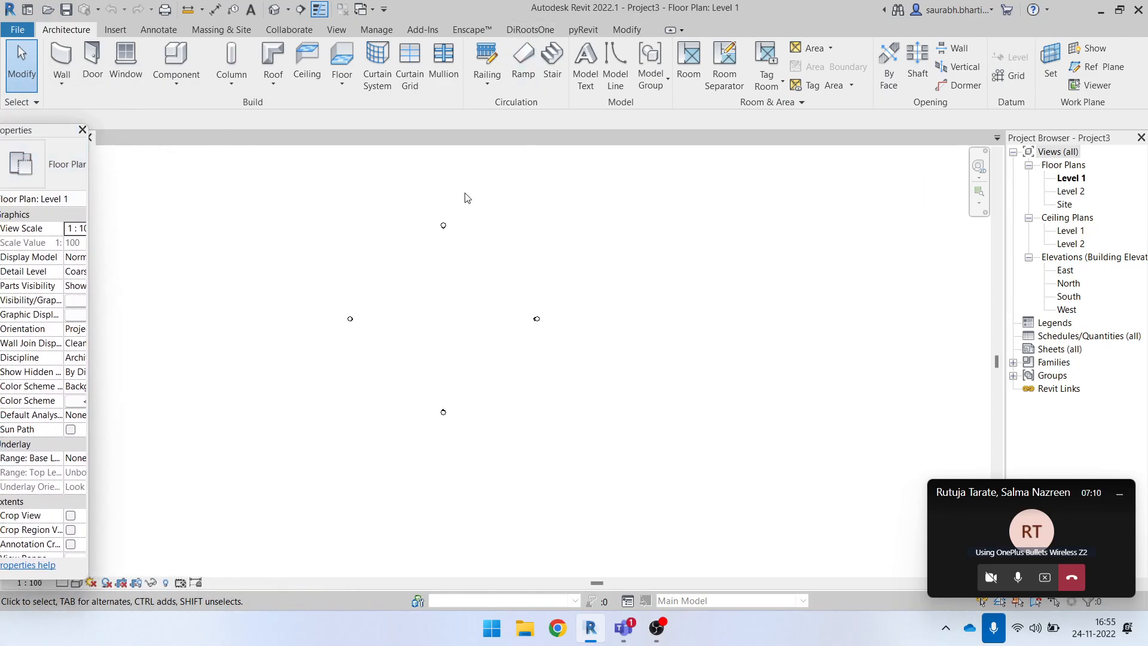
pyautogui.click(1117, 12)
pyautogui.moveTo(47, 139); pyautogui.dragTo(17, 174)
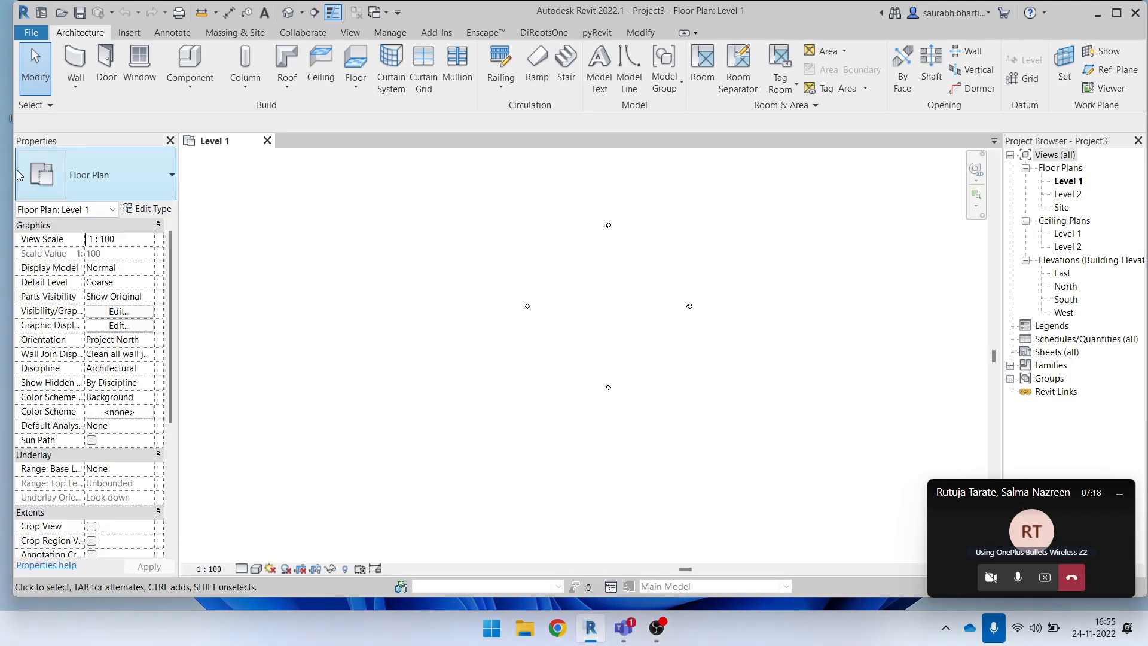
pyautogui.scroll(-5, 92, 466)
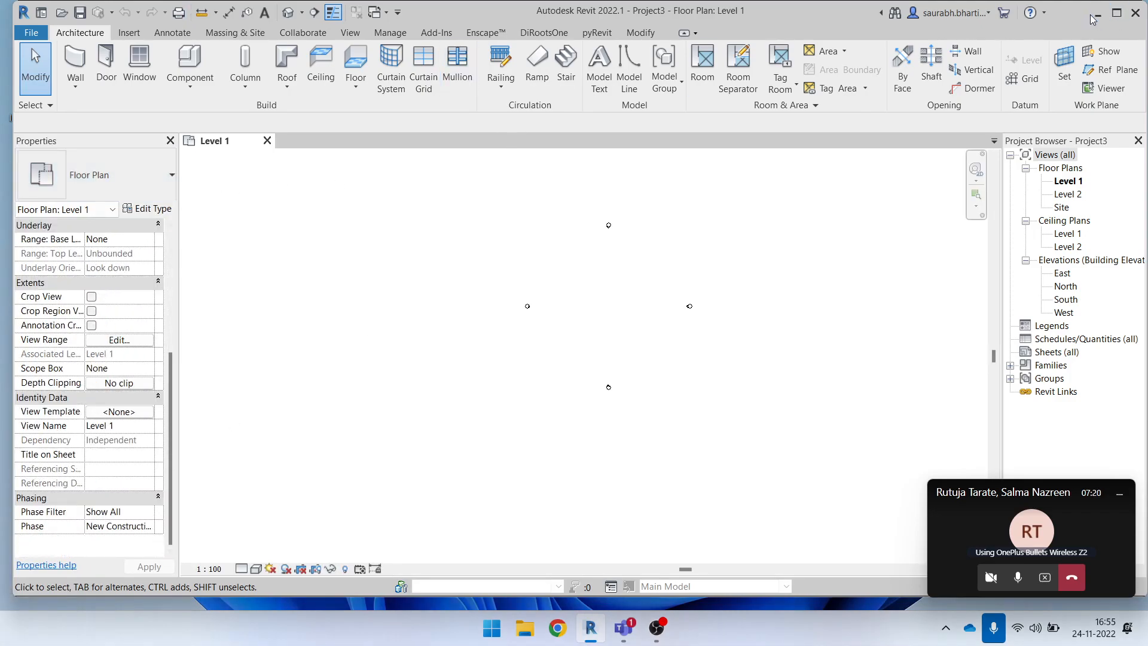
pyautogui.click(1116, 12)
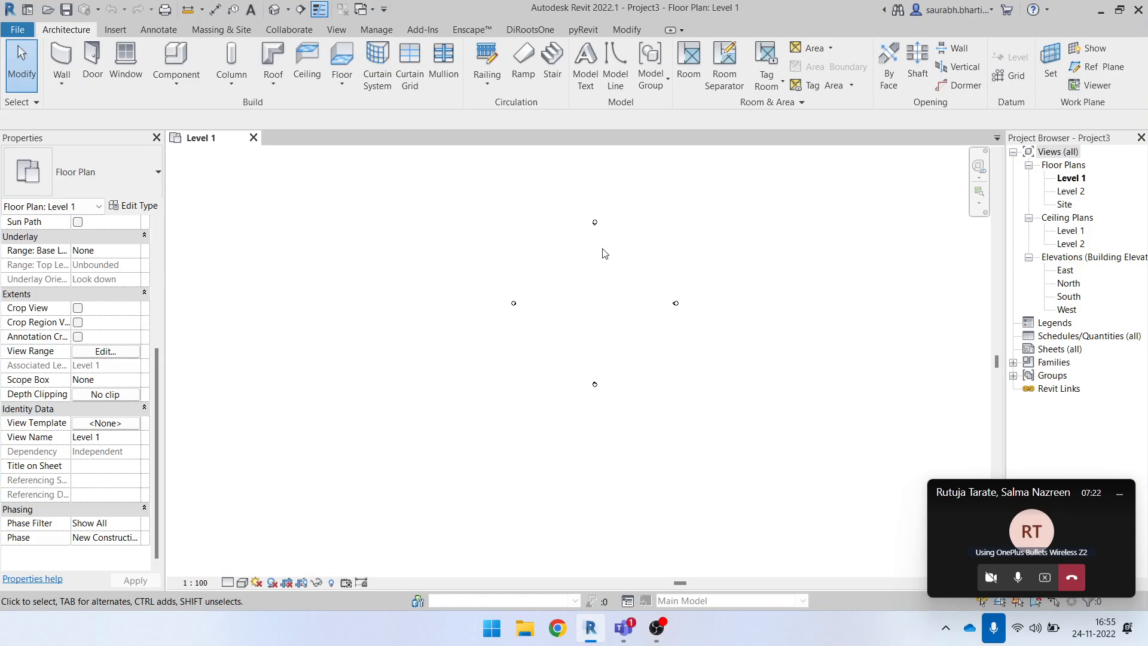
# - Close the Properties palette and the Project Browser
pyautogui.click(157, 138)
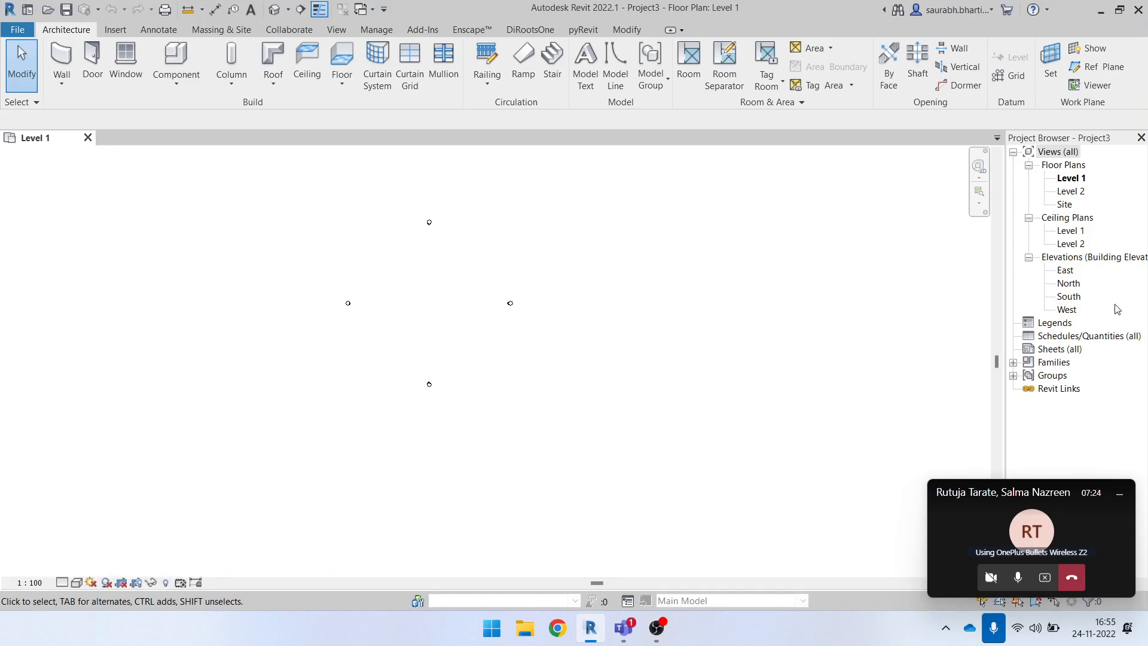
pyautogui.click(1140, 138)
pyautogui.scroll(-3, 433, 359)
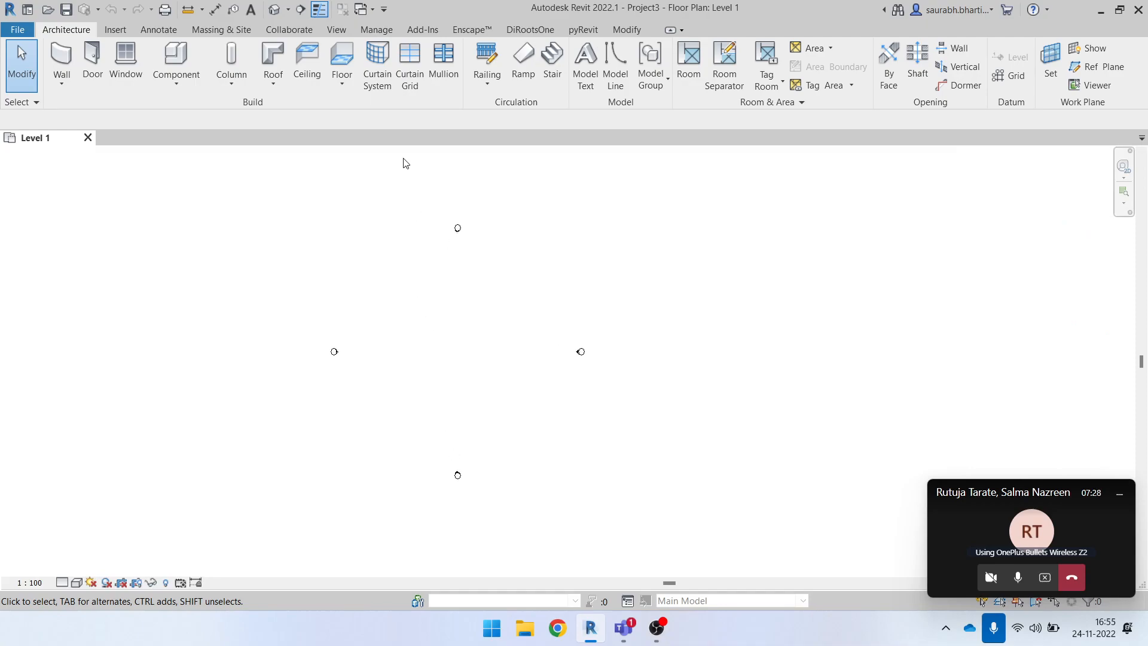
# - Turn the Project Browser and the Properties palette back on through the user interface display settings
pyautogui.click(337, 31)
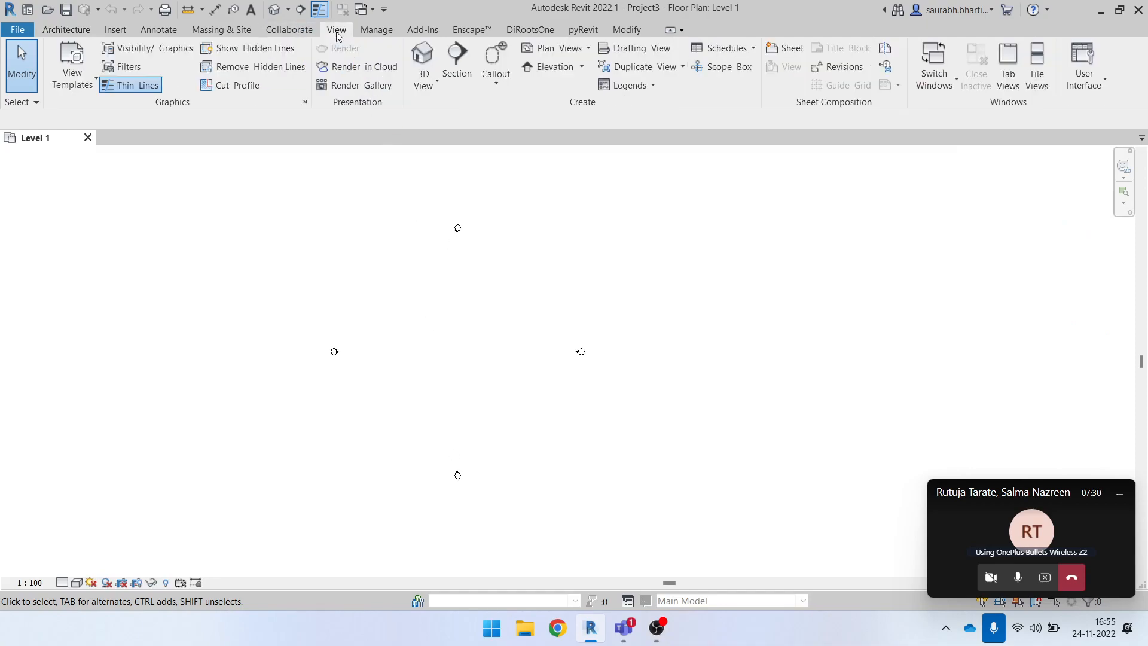
pyautogui.click(1096, 77)
pyautogui.click(1025, 139)
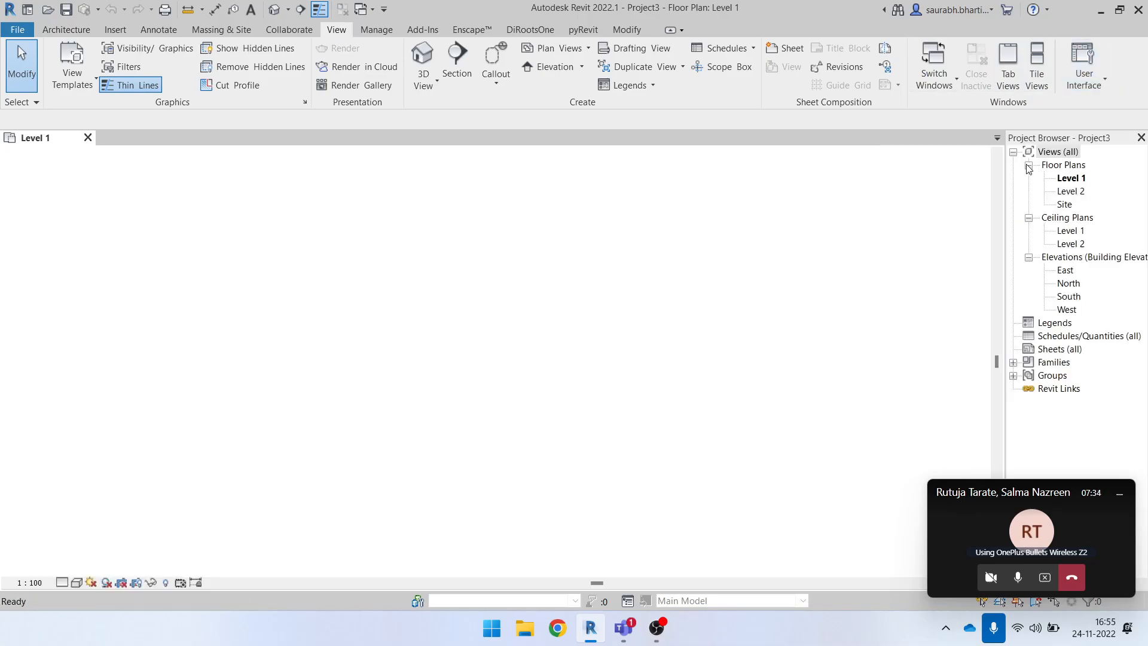
pyautogui.click(1083, 67)
pyautogui.click(1026, 153)
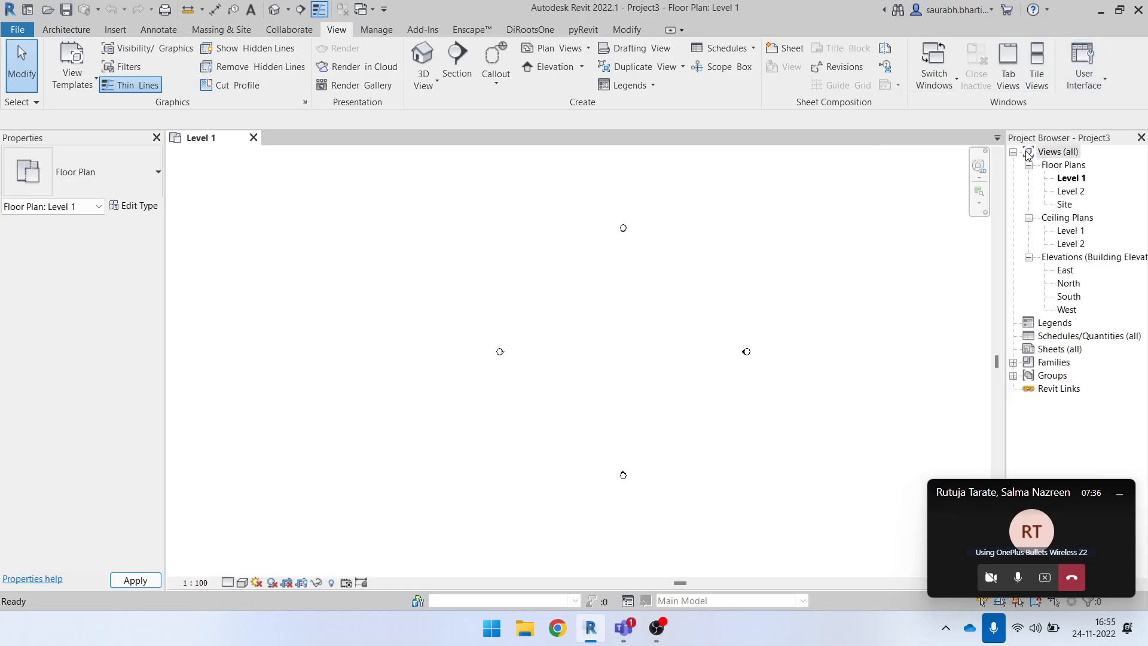
# - Hide the Properties palette and the status bar, and show both of them again
pyautogui.click(1083, 67)
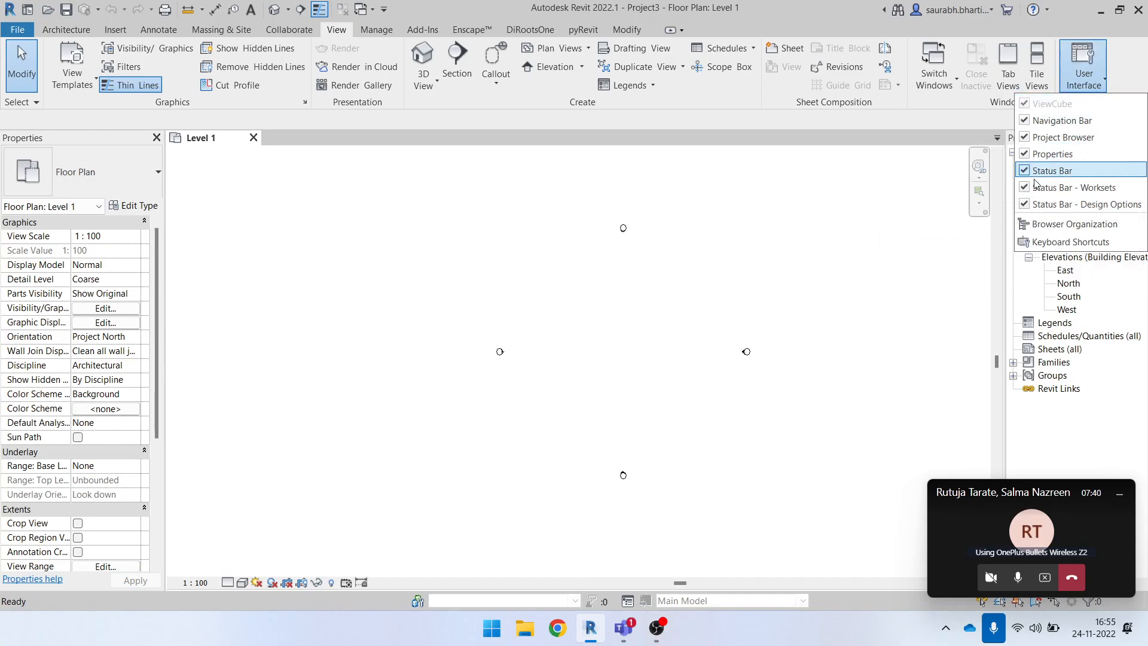
pyautogui.click(1024, 154)
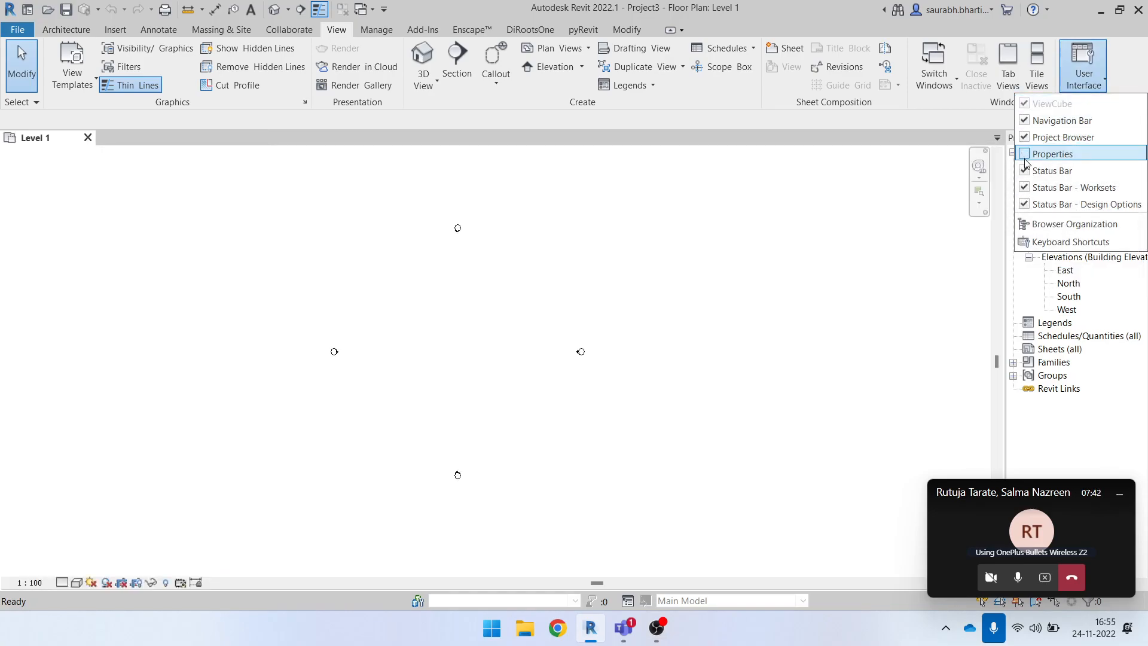
pyautogui.click(1026, 170)
pyautogui.click(1026, 154)
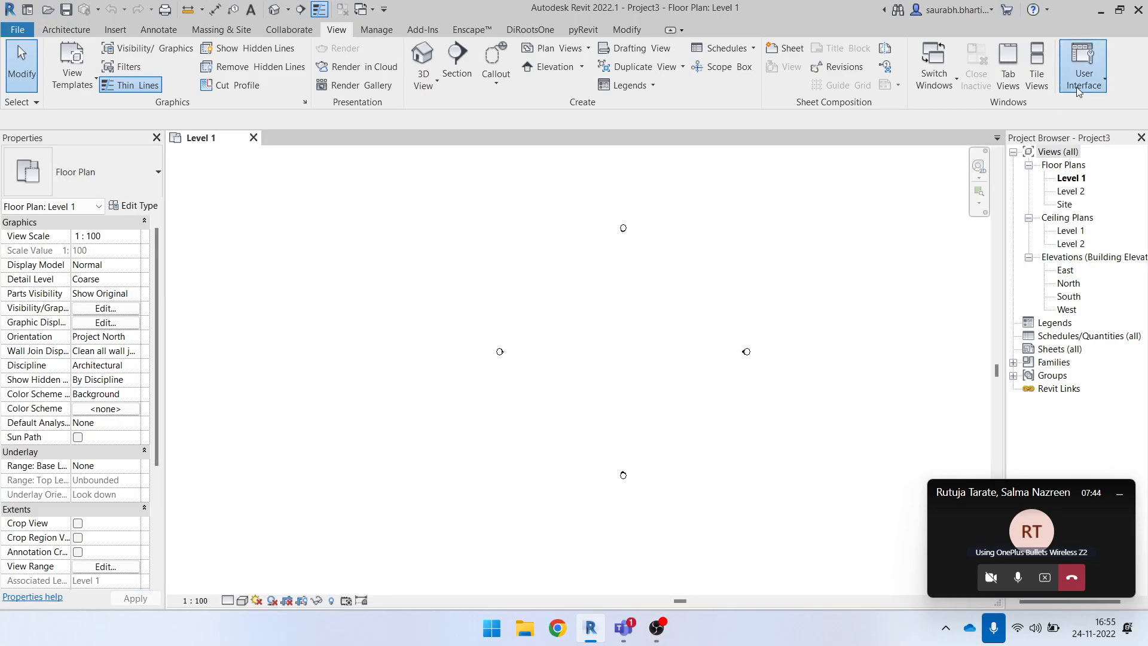
pyautogui.click(1084, 66)
pyautogui.click(1059, 170)
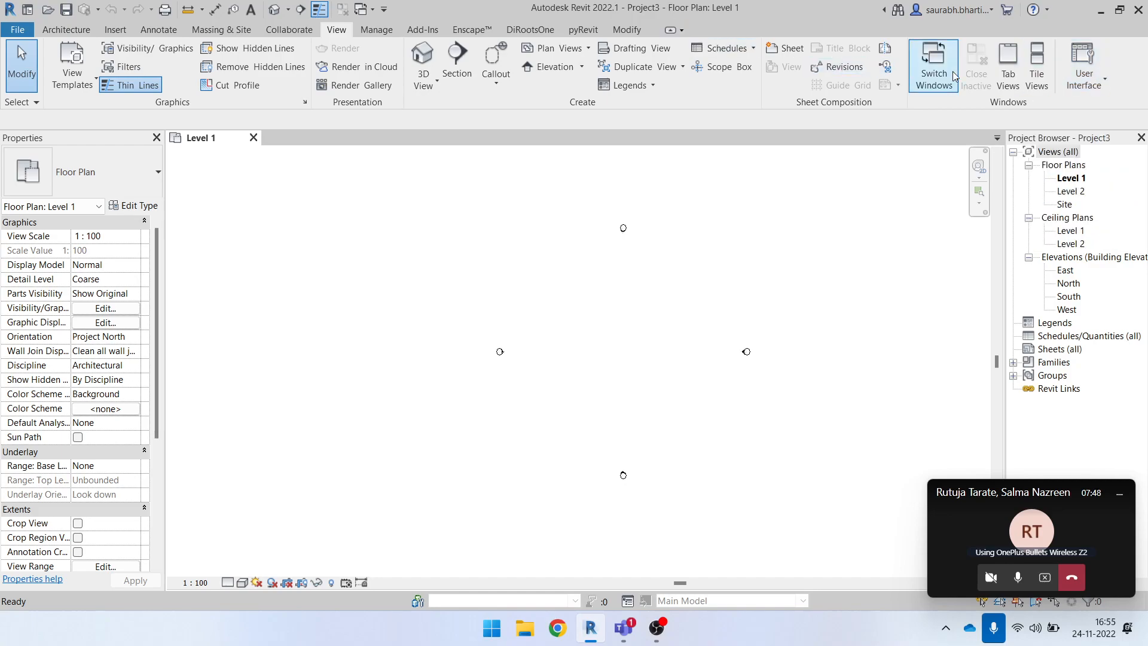
# - Review the list of user interface elements that can be shown or hidden, and return to the Architecture tools
pyautogui.click(1083, 67)
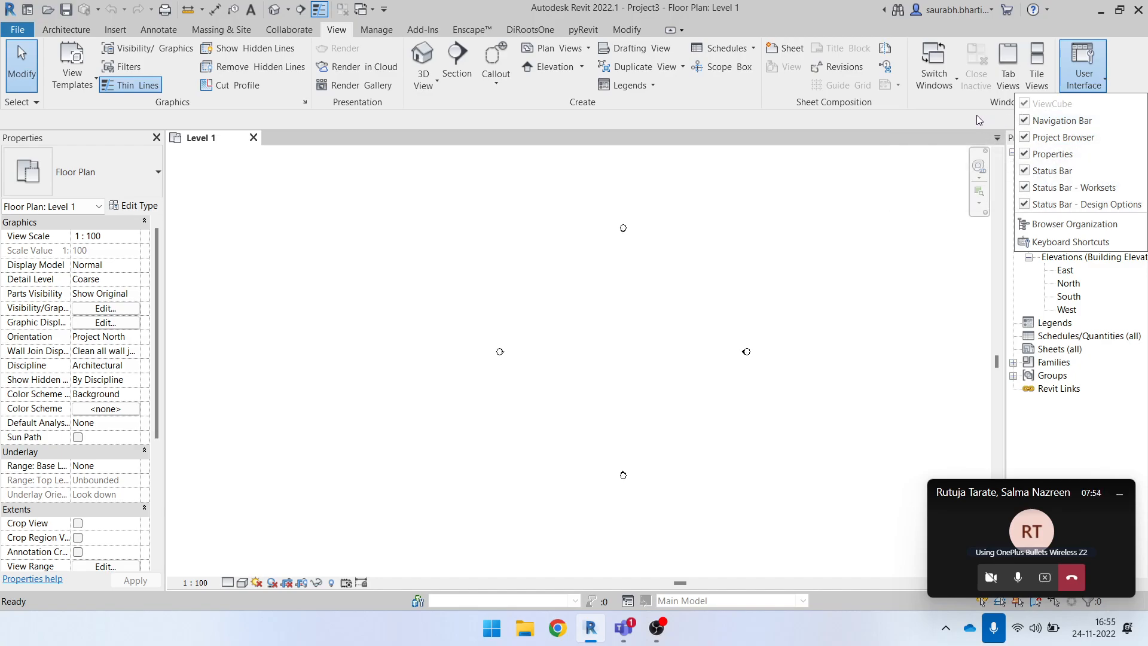
pyautogui.click(590, 336)
pyautogui.scroll(3, 592, 335)
pyautogui.scroll(-2, 427, 326)
pyautogui.click(66, 30)
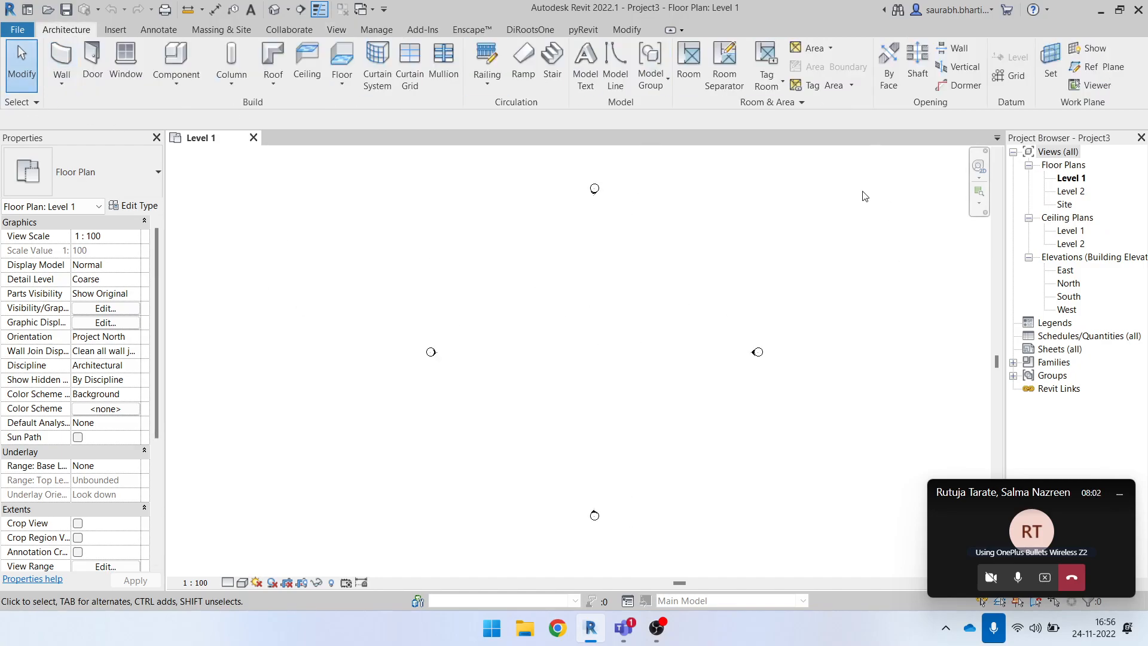
# - Look through the floor plan, ceiling plan and elevation views listed in the Project Browser
pyautogui.click(1122, 495)
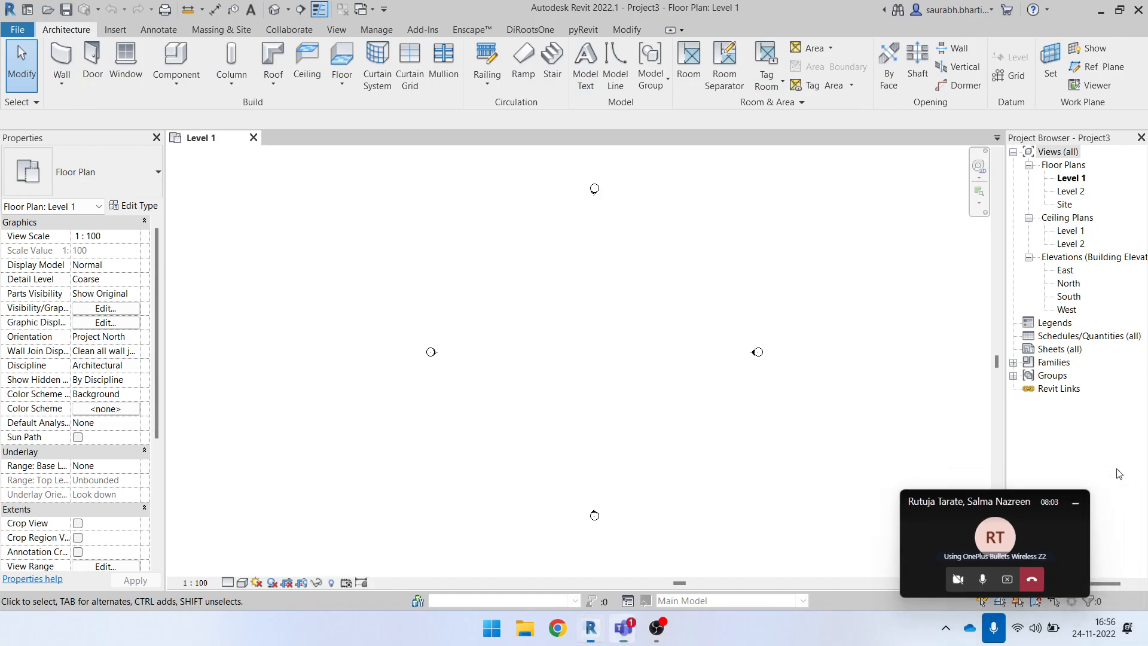
pyautogui.click(1071, 191)
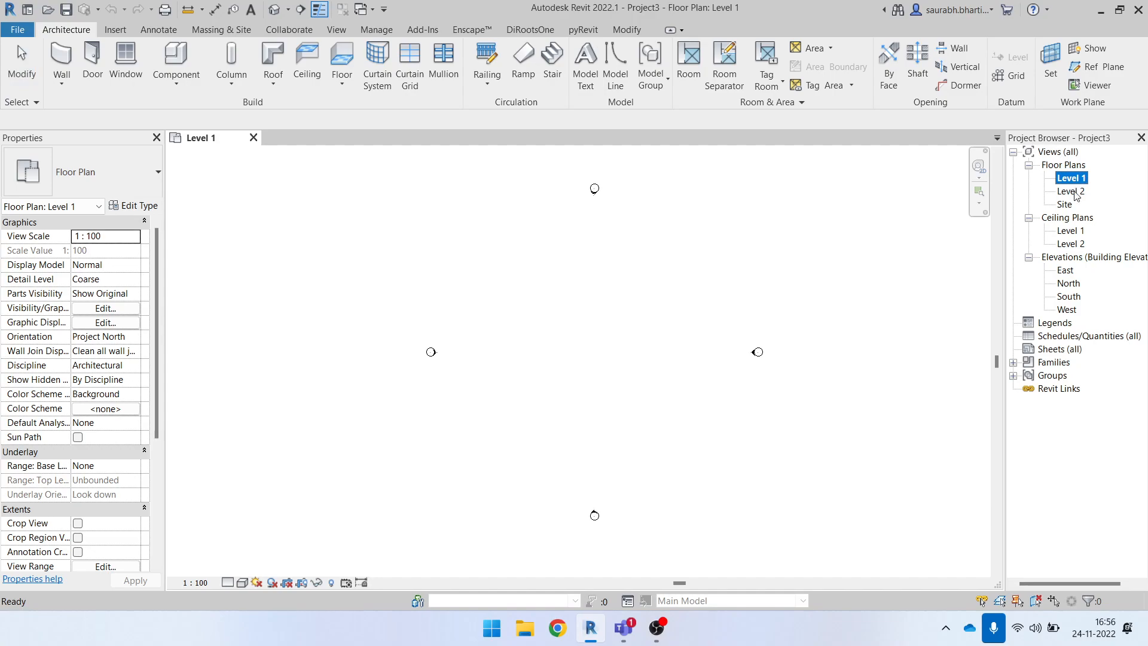
pyautogui.click(1073, 244)
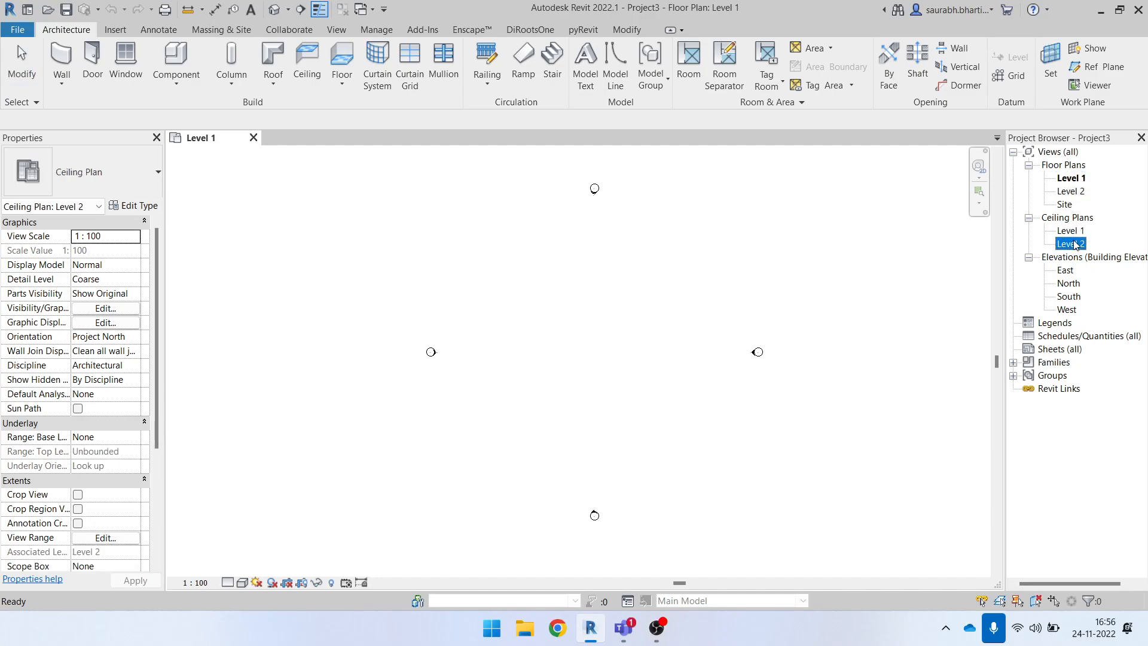
pyautogui.click(1066, 272)
pyautogui.click(545, 191)
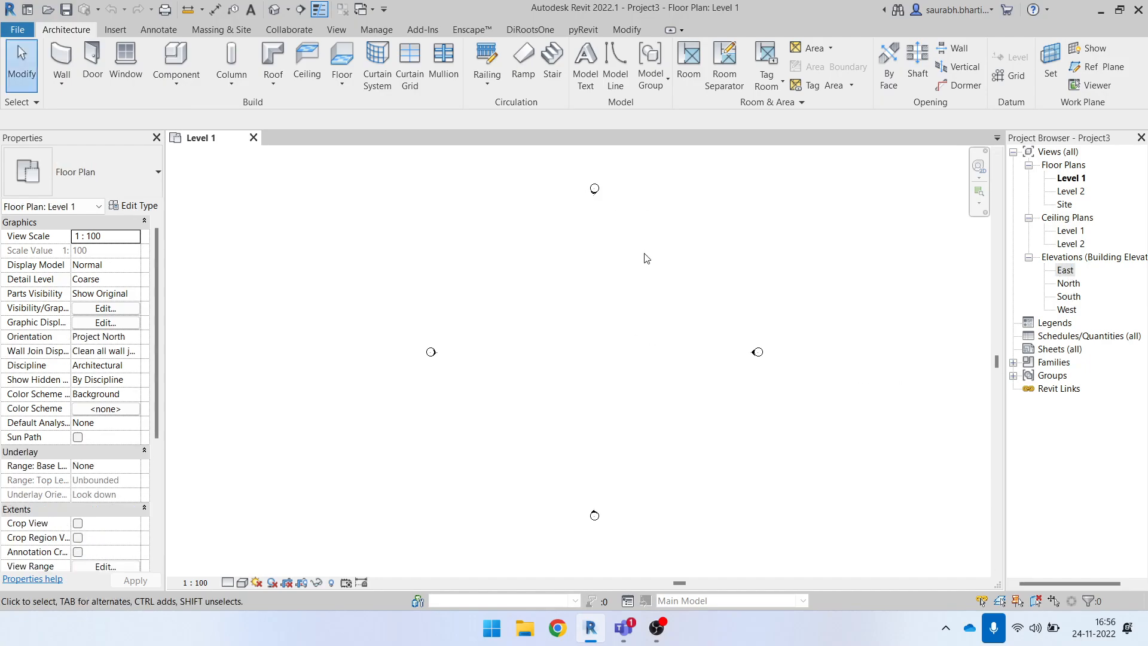
# - Select the four elevation markers around the Level 1 plan one after another and examine the west marker up close
pyautogui.moveTo(569, 177); pyautogui.dragTo(627, 232)
pyautogui.moveTo(345, 315); pyautogui.dragTo(472, 395)
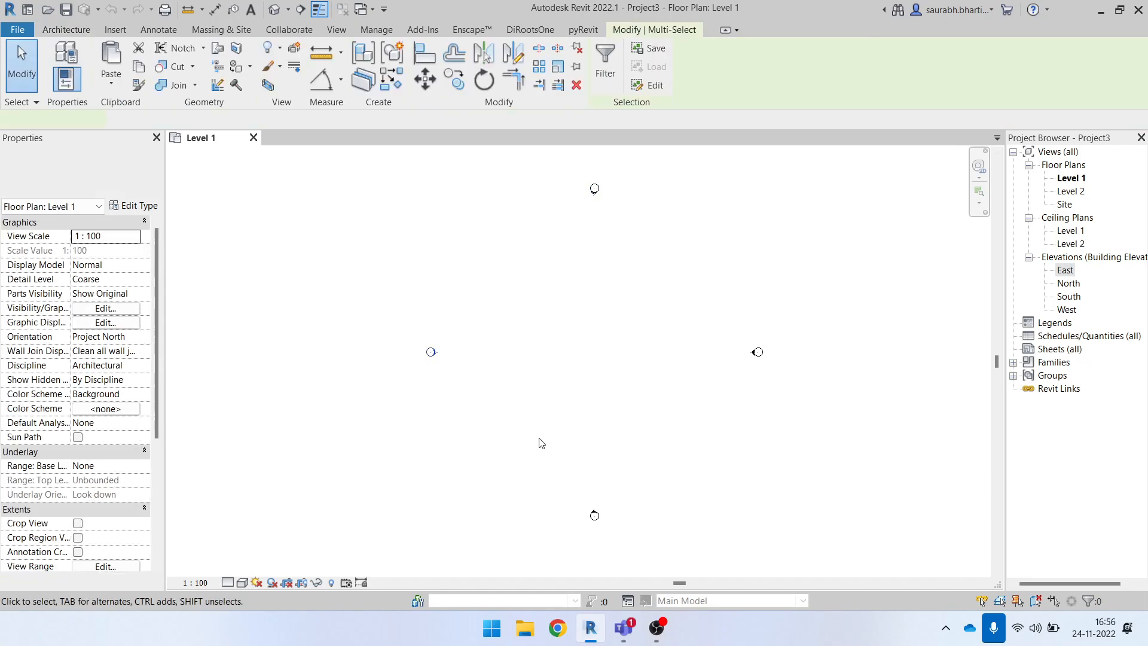
pyautogui.moveTo(535, 446); pyautogui.dragTo(657, 577)
pyautogui.moveTo(705, 287); pyautogui.dragTo(843, 461)
pyautogui.click(595, 190)
pyautogui.click(435, 336)
pyautogui.click(422, 351)
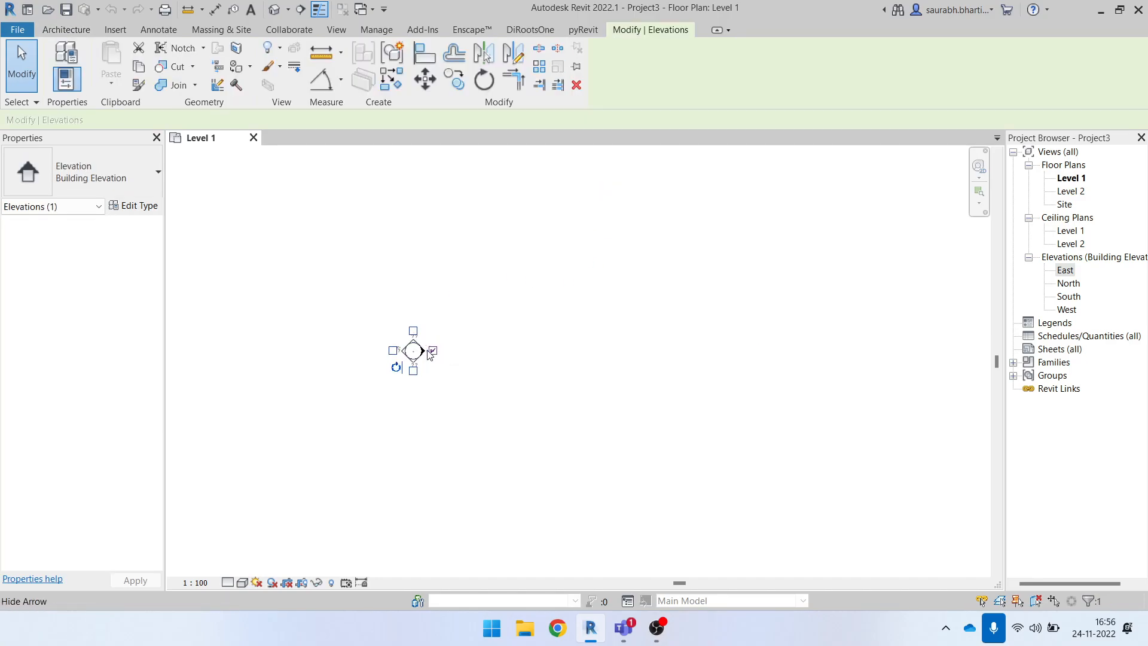
pyautogui.scroll(2, 439, 357)
pyautogui.click(440, 379)
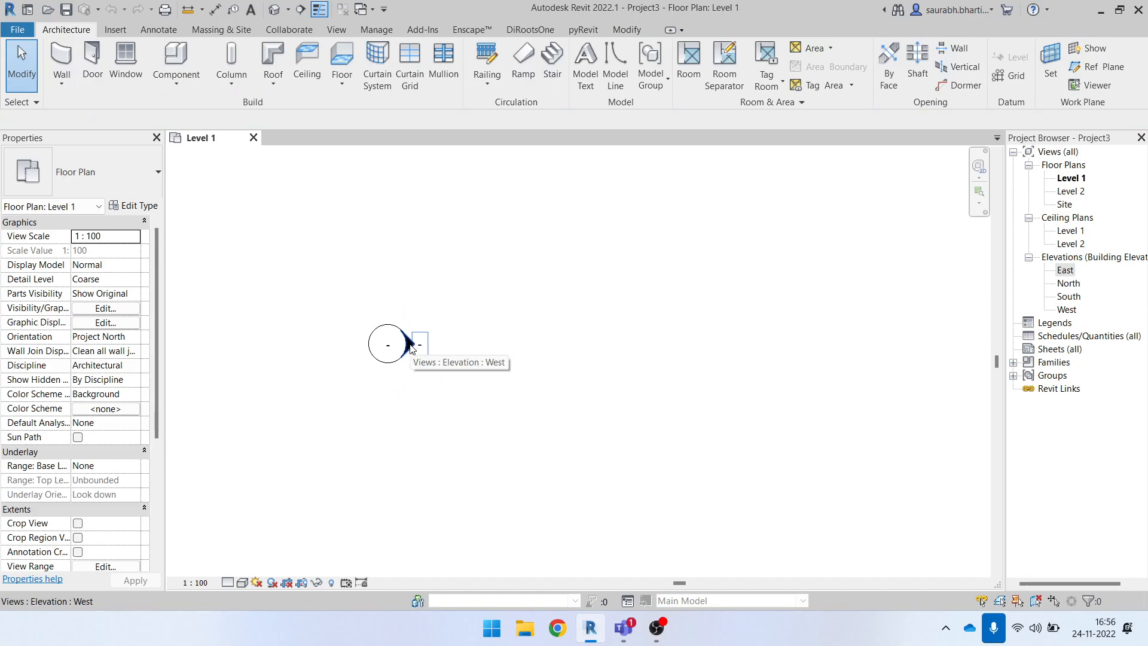
pyautogui.scroll(-3, 410, 348)
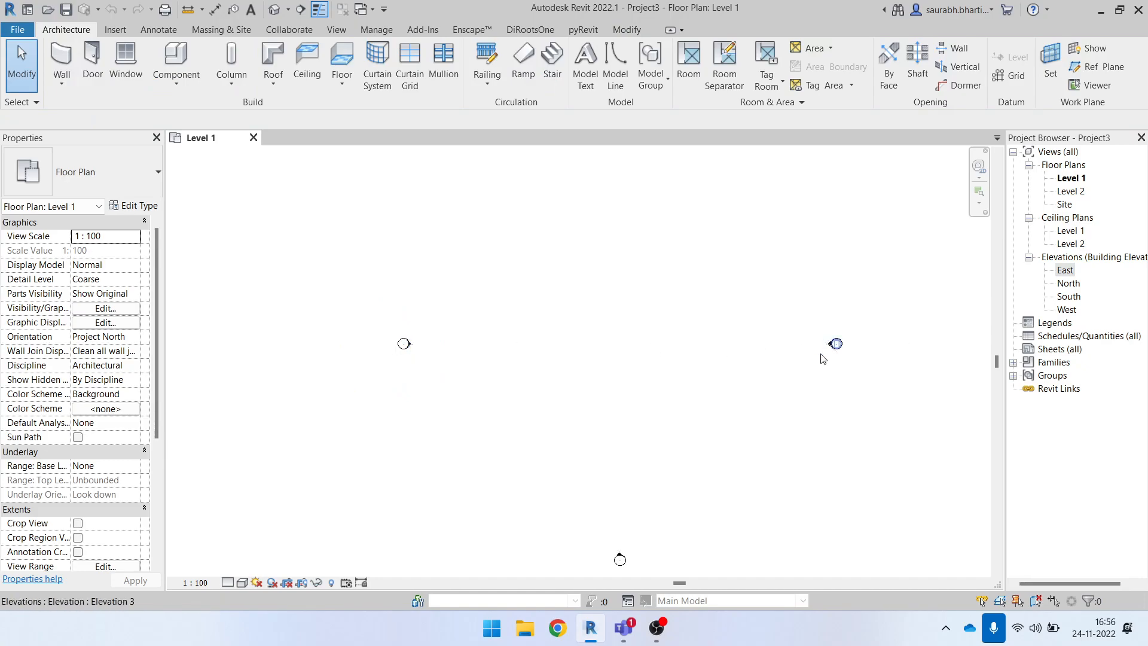
pyautogui.scroll(-2, 525, 393)
pyautogui.scroll(2, 624, 379)
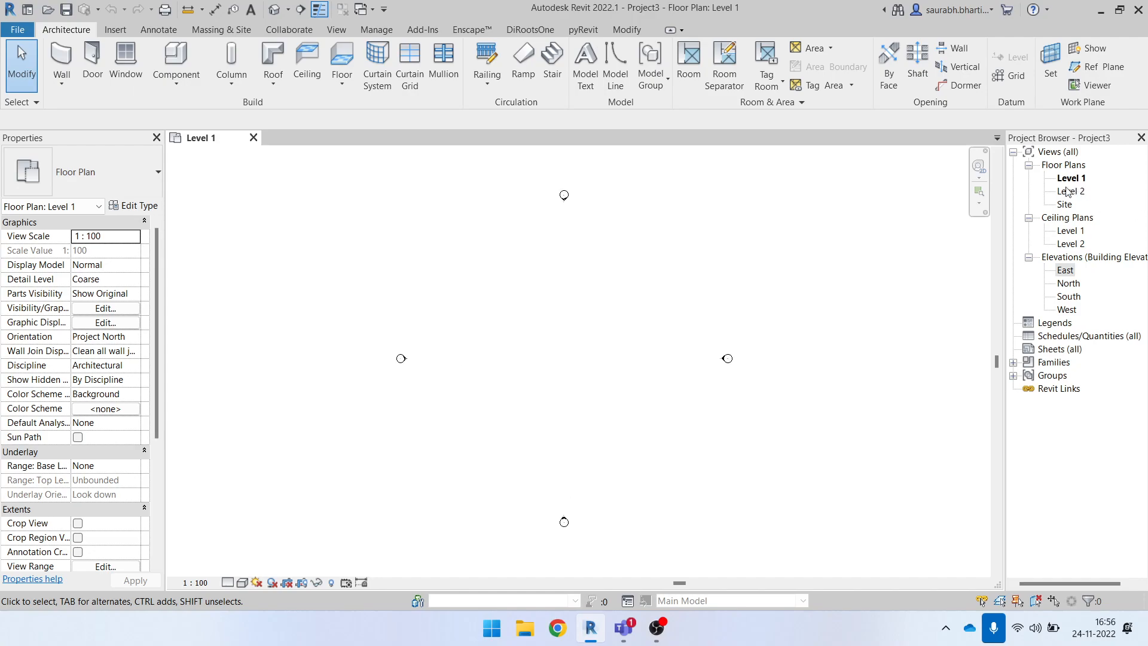
# - Open the default 3D view and look at the two levels from different angles
pyautogui.click(273, 11)
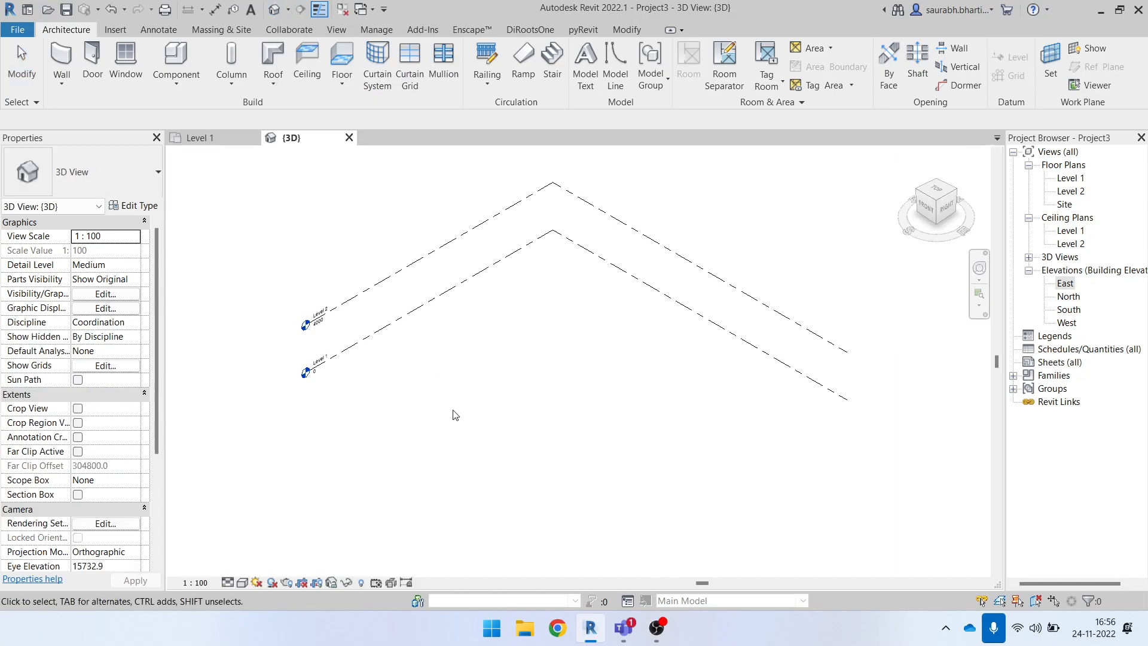
pyautogui.keyDown('shift'); pyautogui.moveTo(355, 323); pyautogui.dragTo(550, 357, button='middle'); pyautogui.keyUp('shift')
pyautogui.keyDown('shift'); pyautogui.moveTo(503, 413); pyautogui.dragTo(592, 344, button='middle'); pyautogui.keyUp('shift')
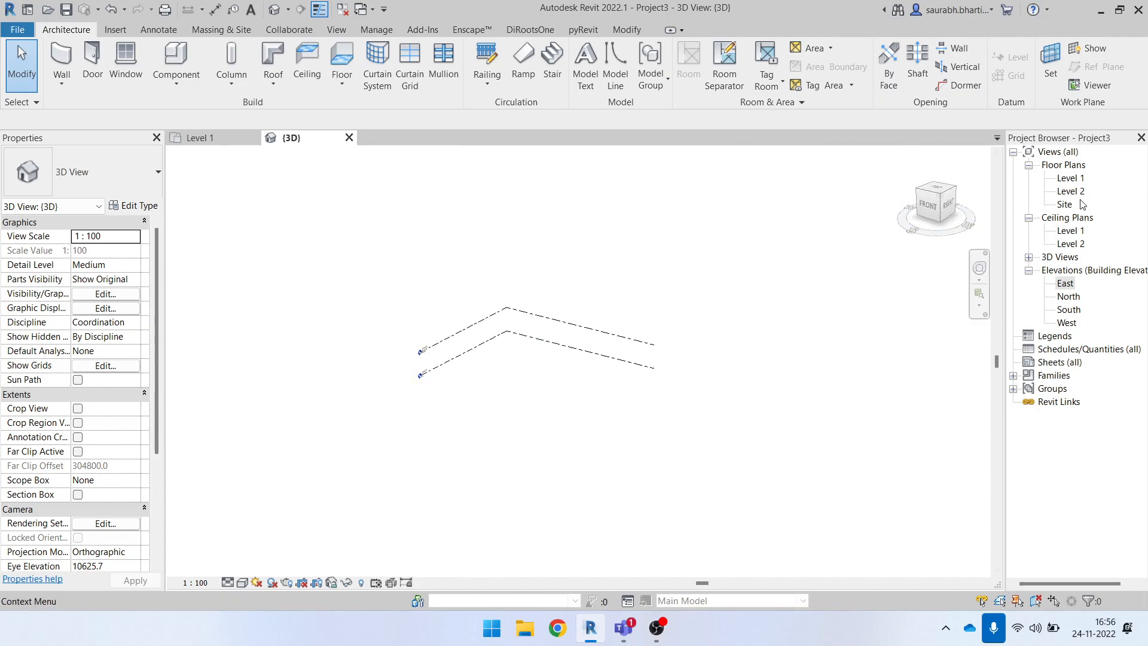
# - Return to the Level 1 floor plan and start the Wall tool
pyautogui.click(1071, 179)
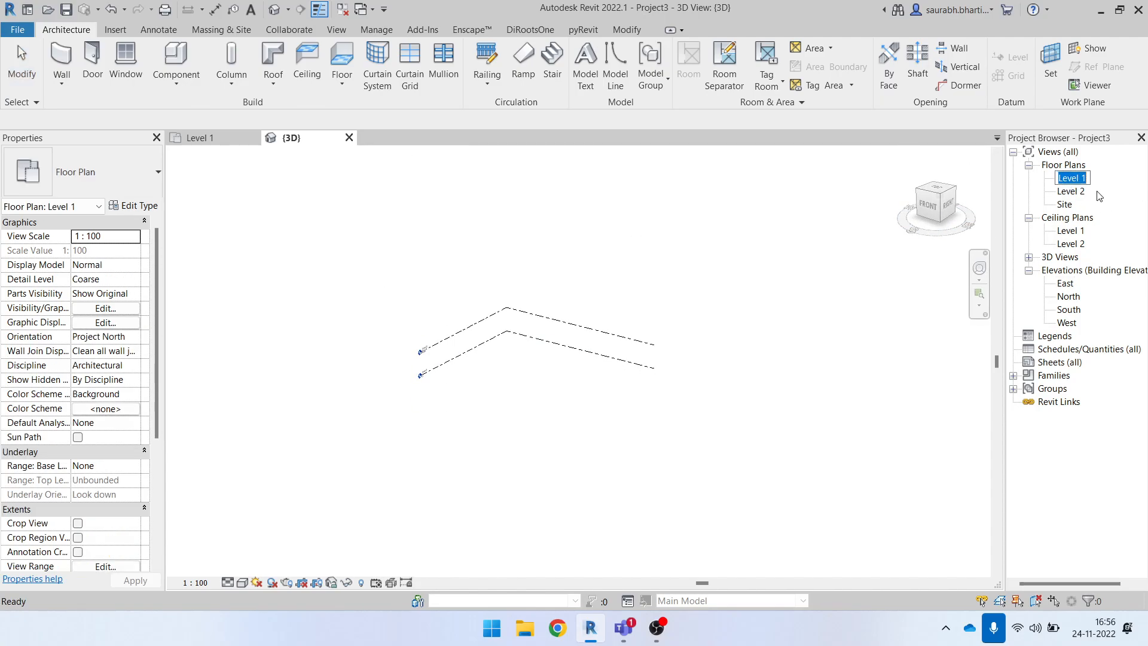
pyautogui.doubleClick(1070, 179)
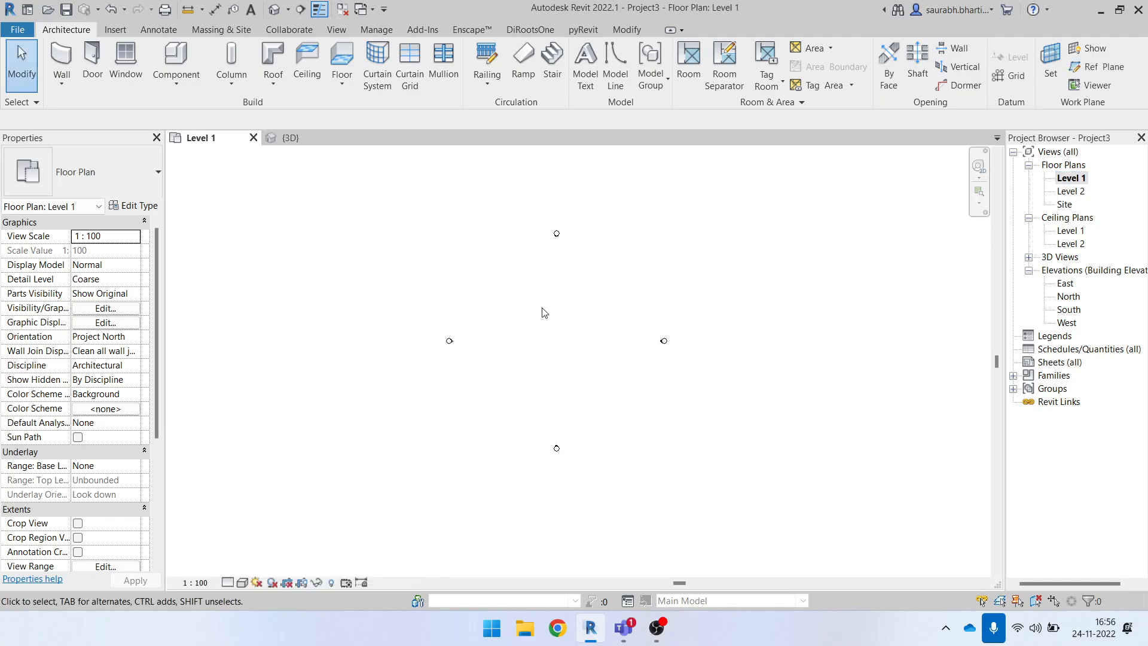
pyautogui.click(63, 85)
pyautogui.click(53, 80)
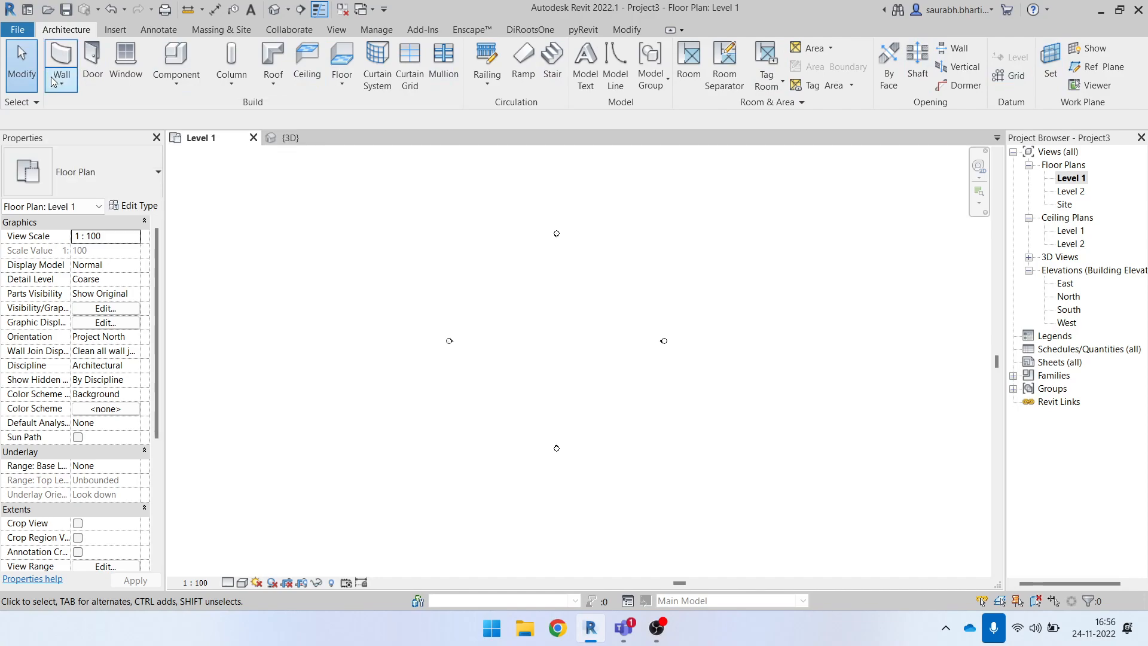
pyautogui.click(58, 52)
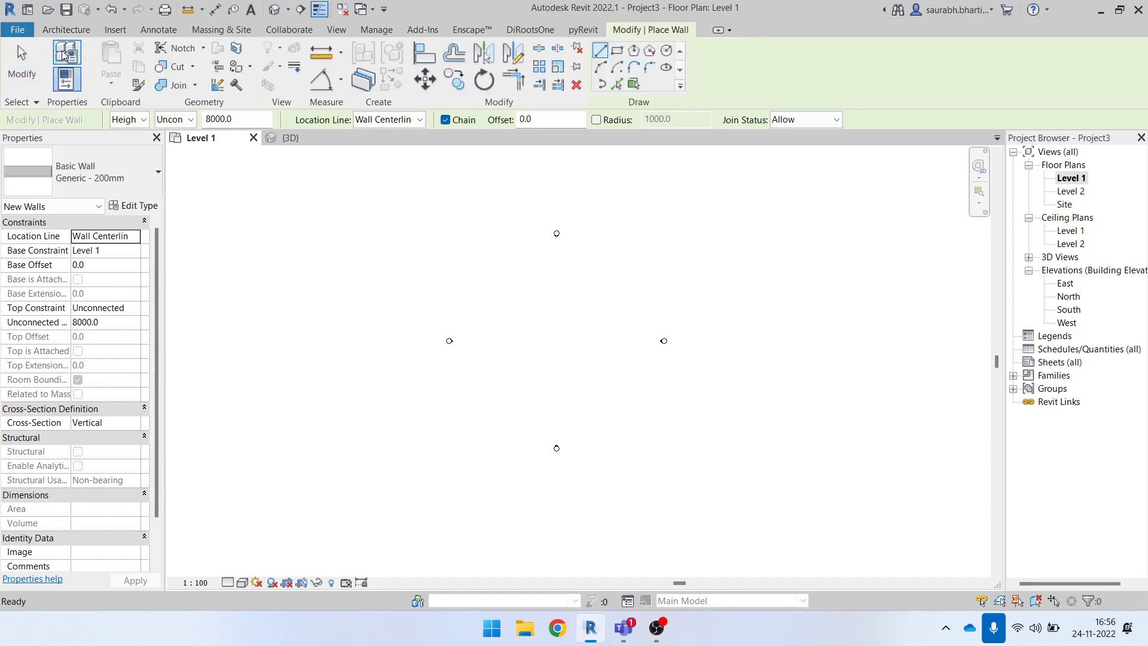
# - Examine the available wall types in the Basic Wall, Curtain Wall and Stacked Wall families
pyautogui.click(84, 172)
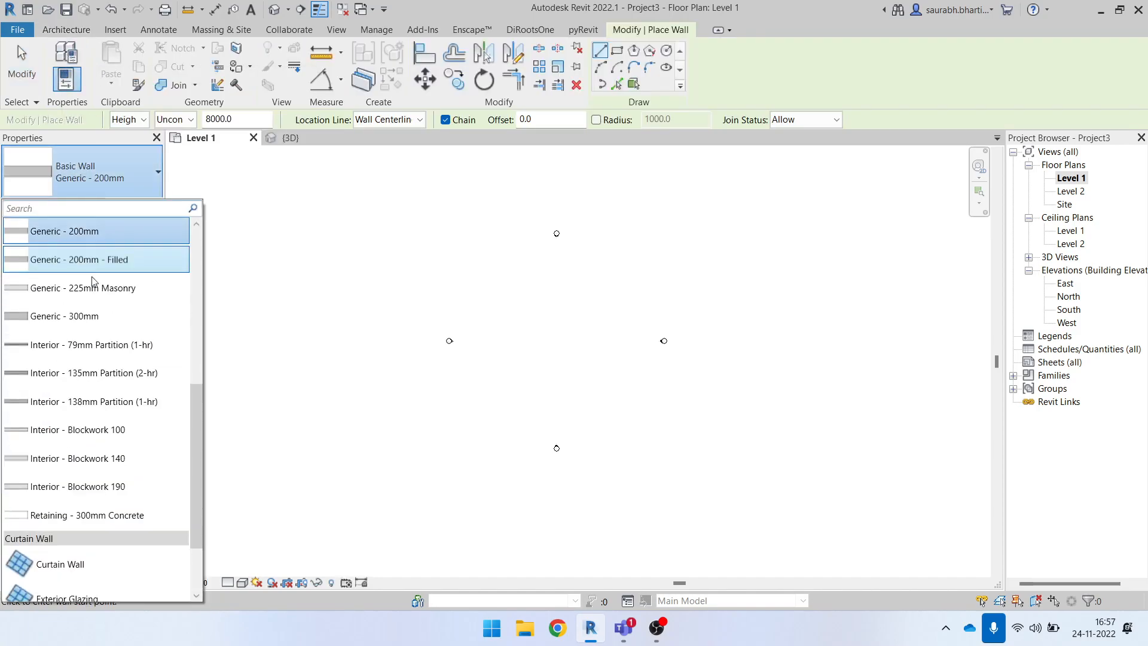
pyautogui.scroll(-2, 99, 470)
pyautogui.scroll(5, 100, 470)
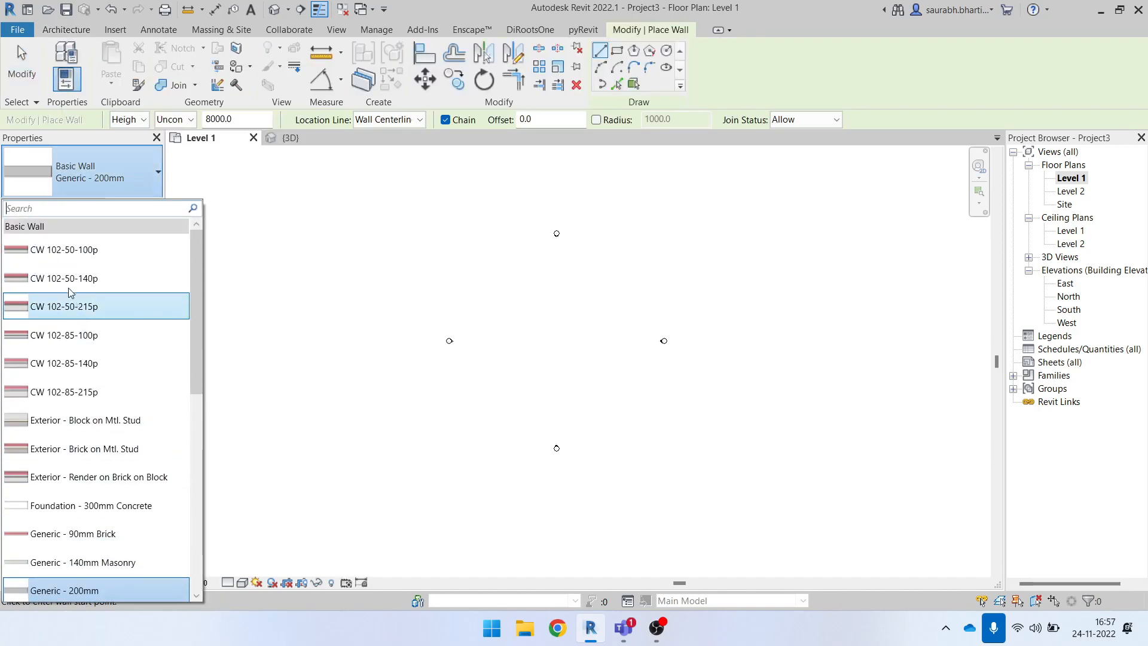
pyautogui.scroll(-3, 83, 368)
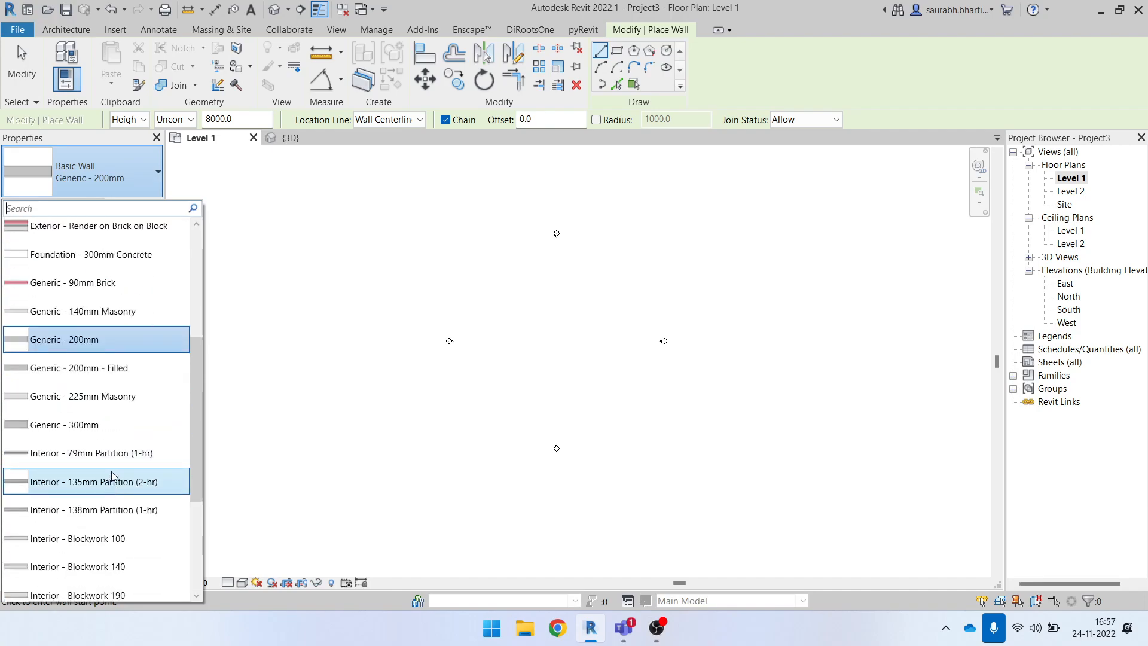
pyautogui.scroll(-2, 128, 443)
pyautogui.scroll(3, 128, 386)
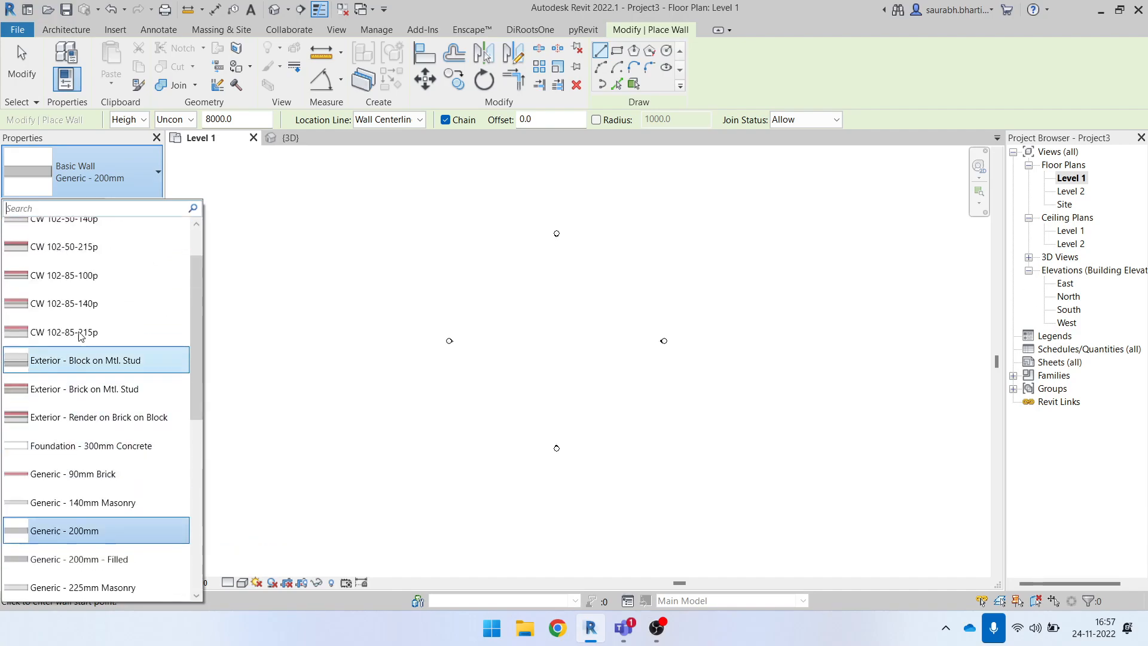
pyautogui.scroll(1, 125, 311)
pyautogui.scroll(-5, 116, 490)
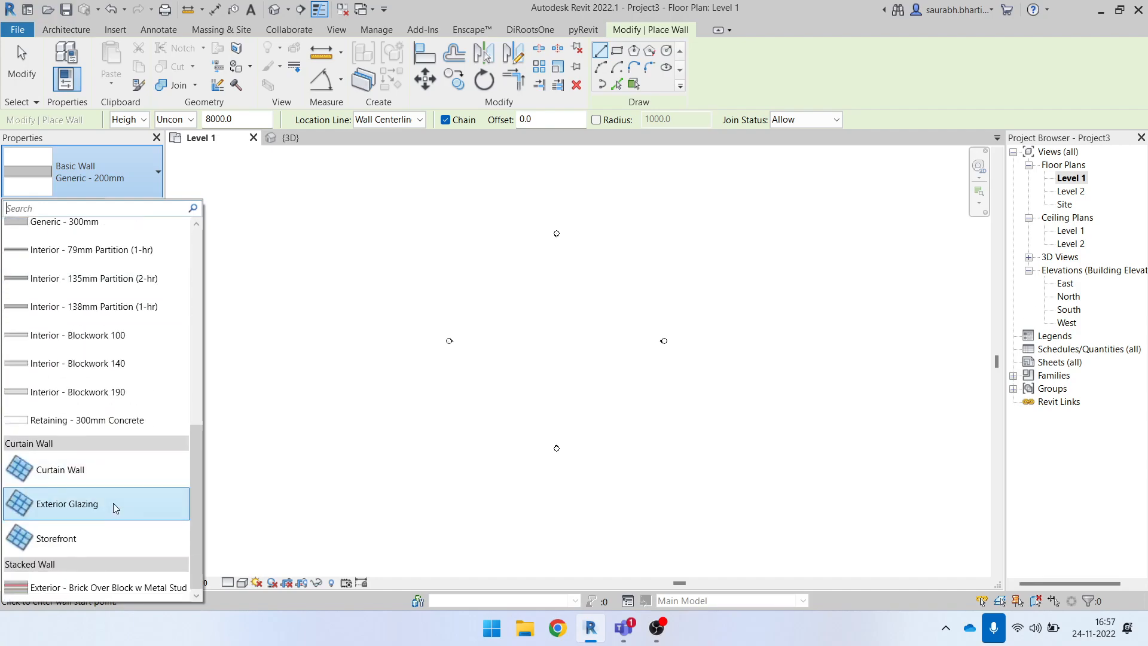
pyautogui.scroll(5, 103, 430)
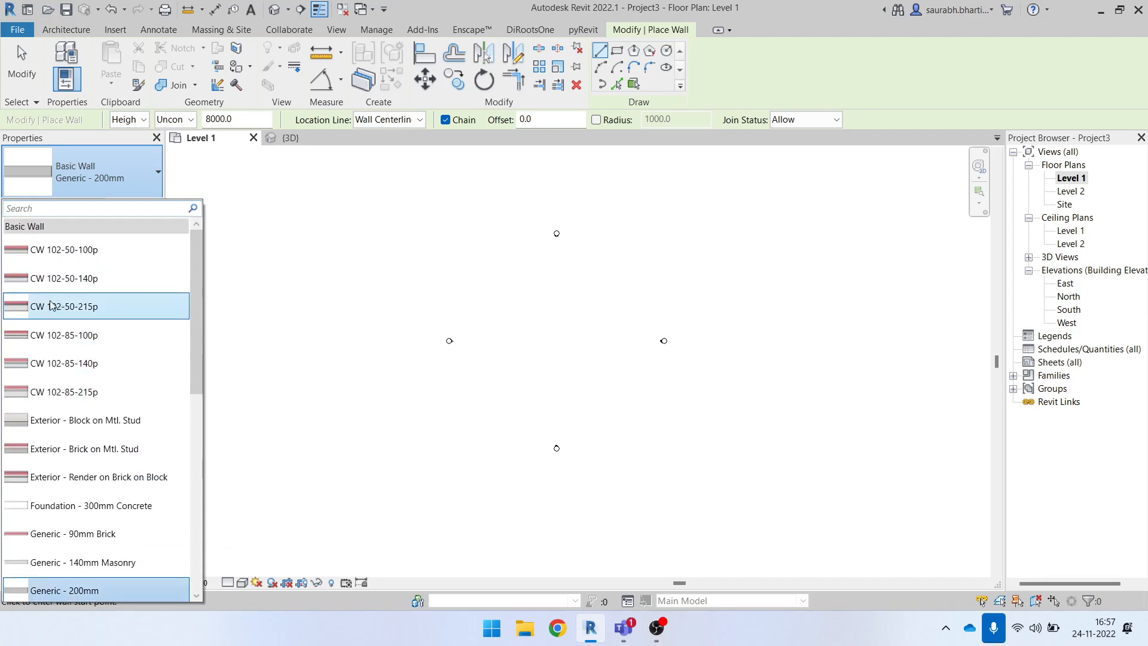
pyautogui.scroll(-5, 107, 430)
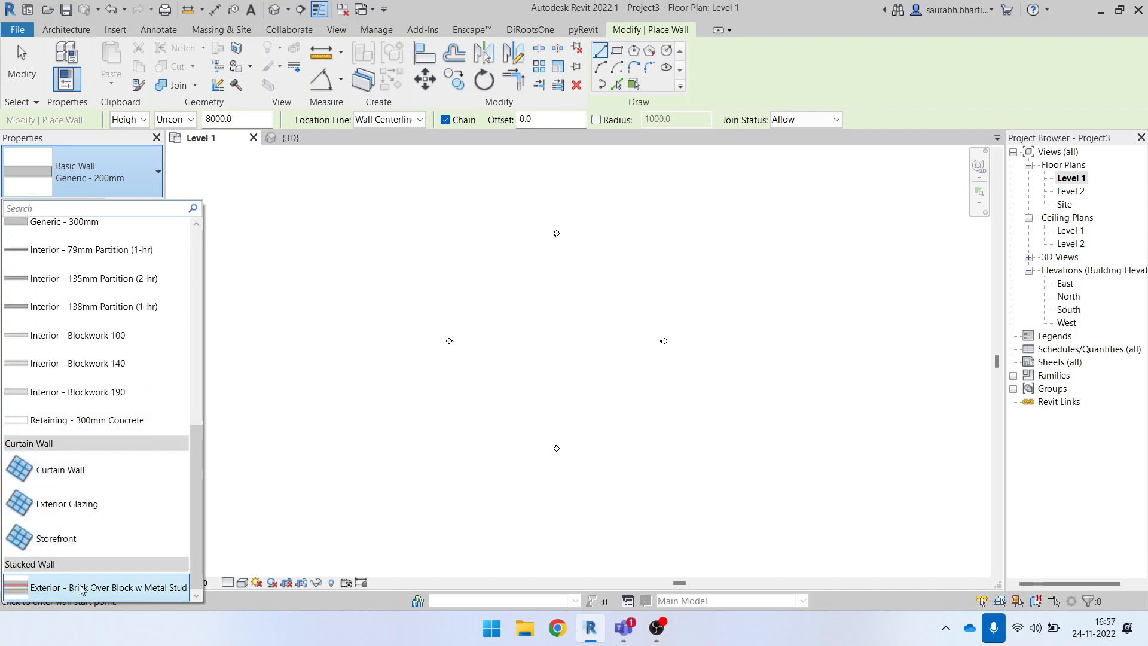
pyautogui.scroll(5, 54, 419)
pyautogui.scroll(-6, 71, 385)
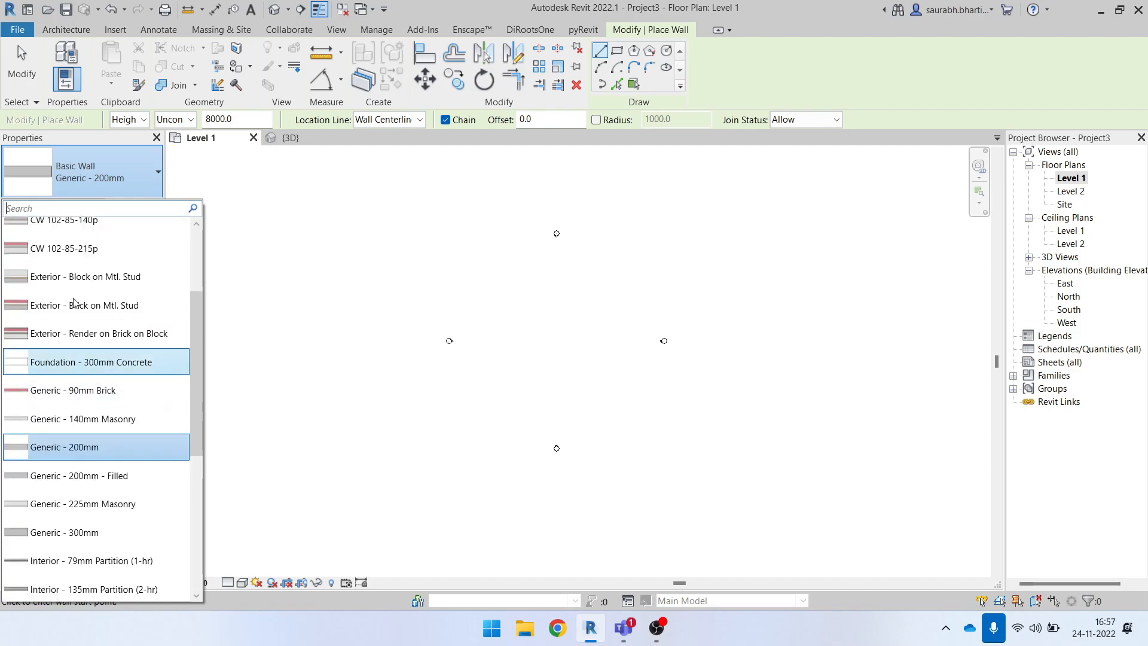
pyautogui.scroll(7, 77, 304)
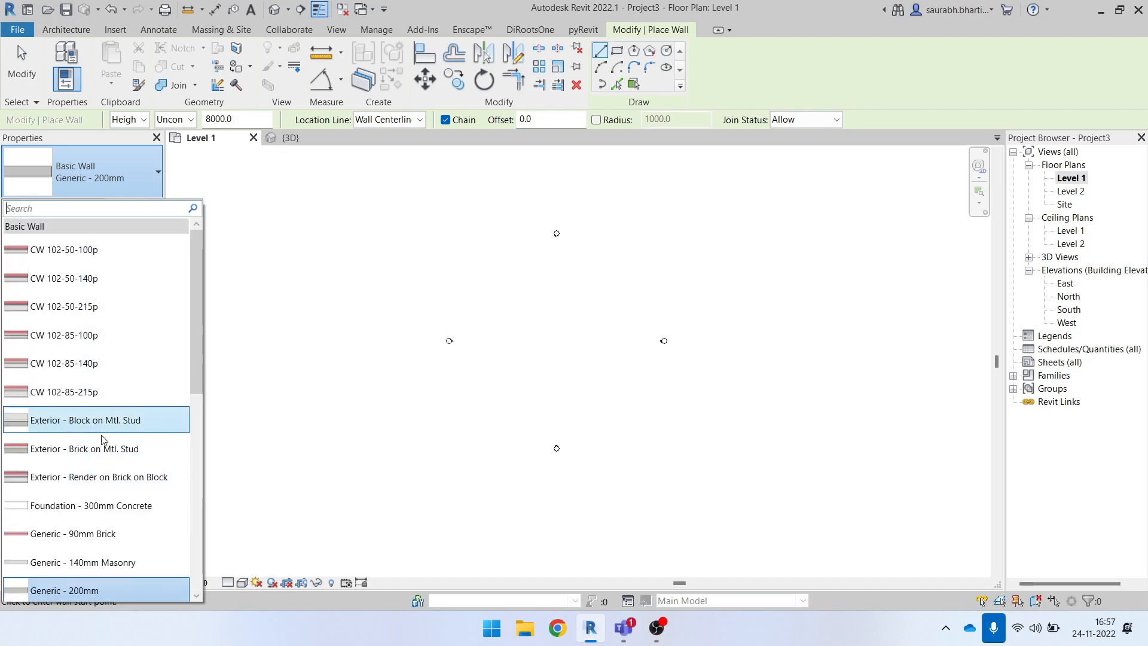
pyautogui.scroll(-1, 95, 454)
pyautogui.scroll(-5, 113, 502)
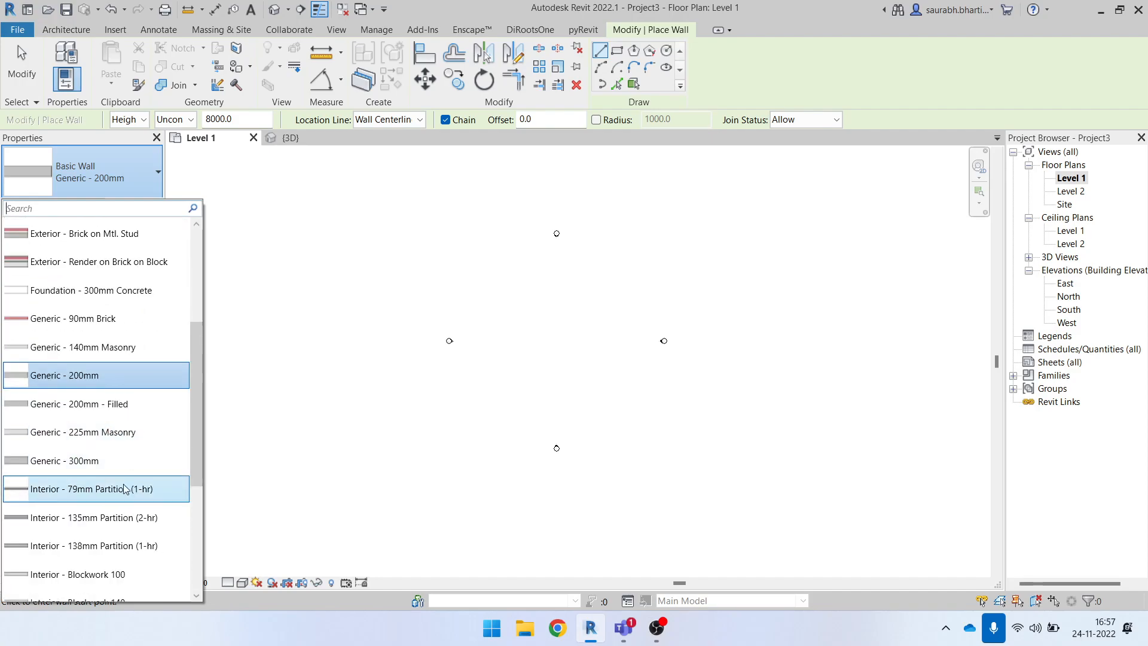
pyautogui.scroll(-4, 104, 475)
pyautogui.scroll(-4, 113, 476)
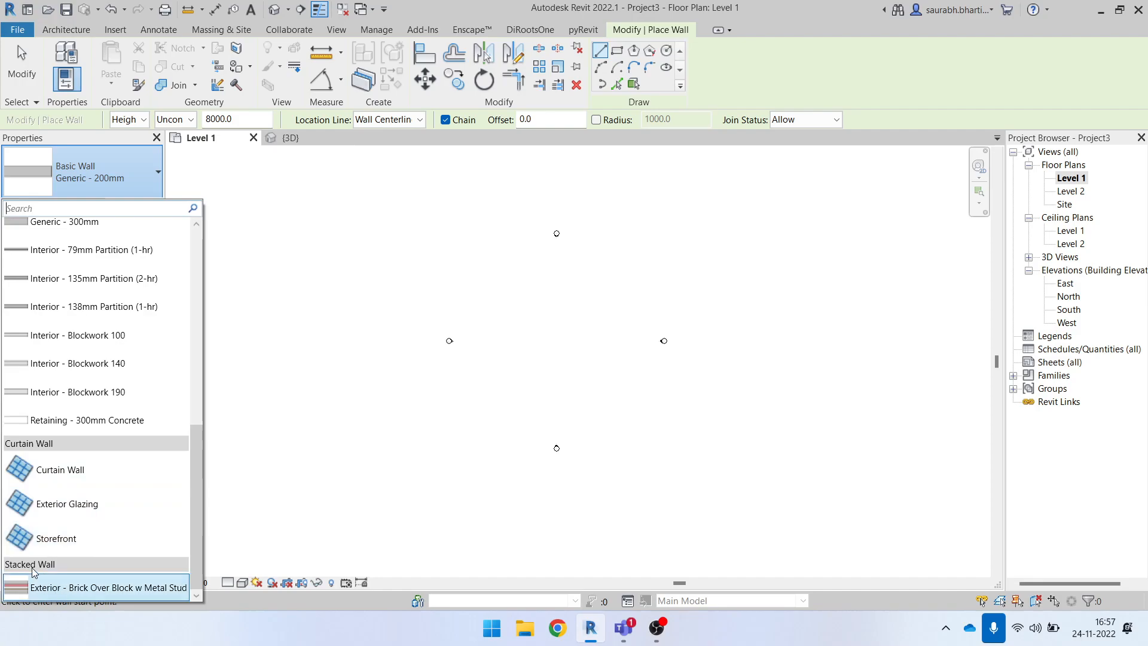
pyautogui.scroll(4, 98, 407)
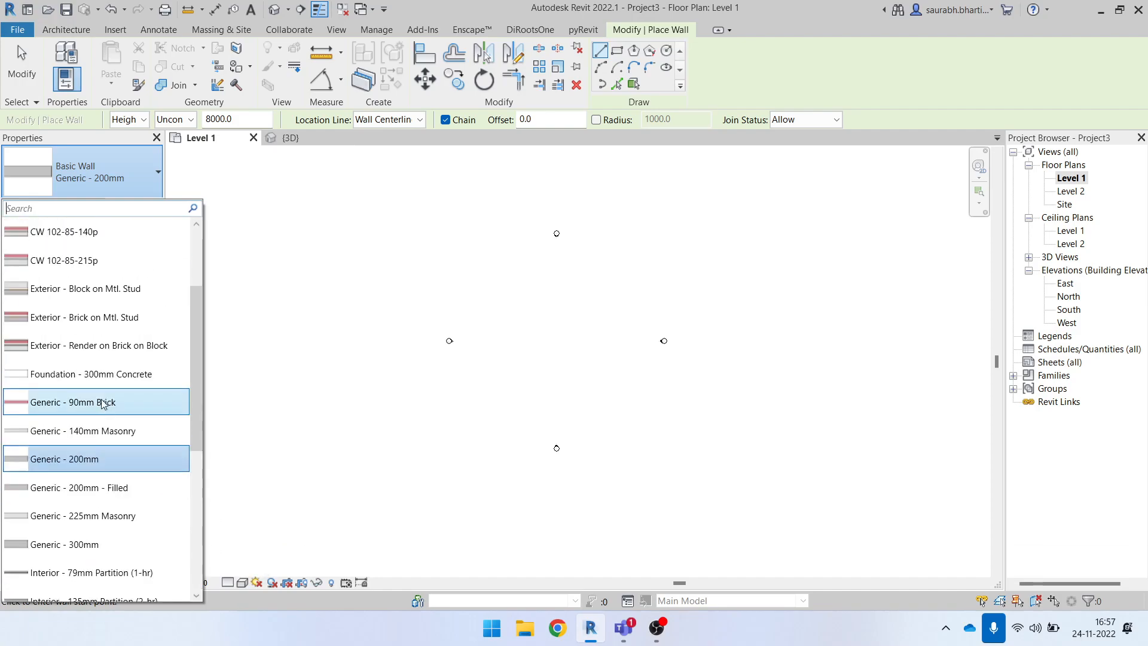
pyautogui.scroll(1, 104, 381)
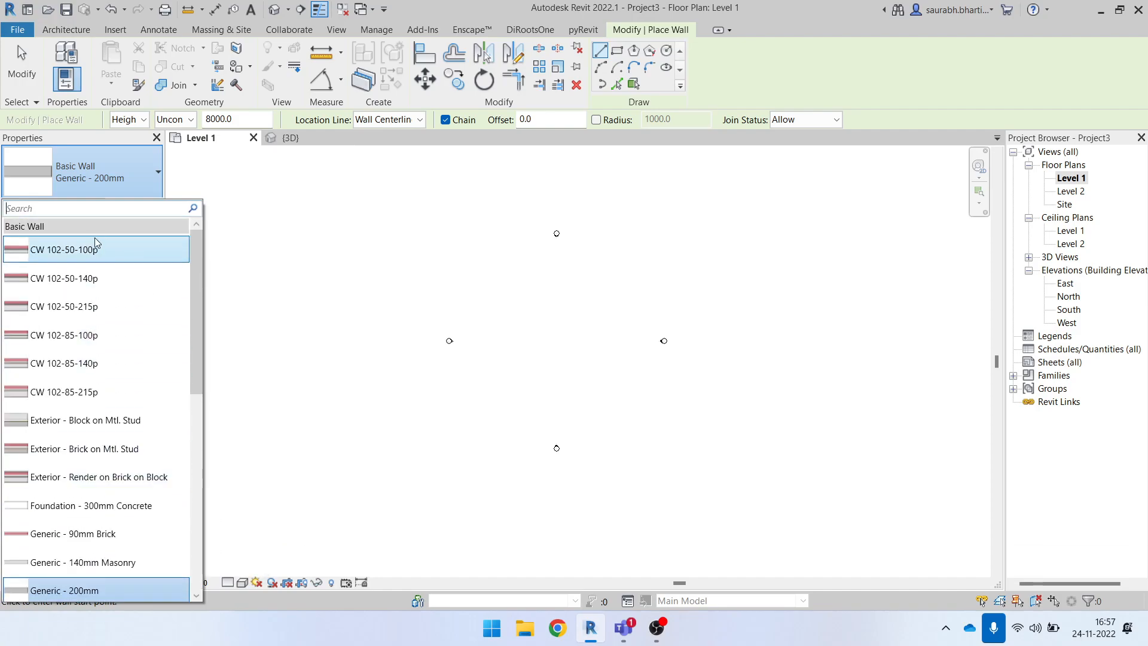
pyautogui.scroll(-5, 98, 400)
pyautogui.scroll(-1, 89, 371)
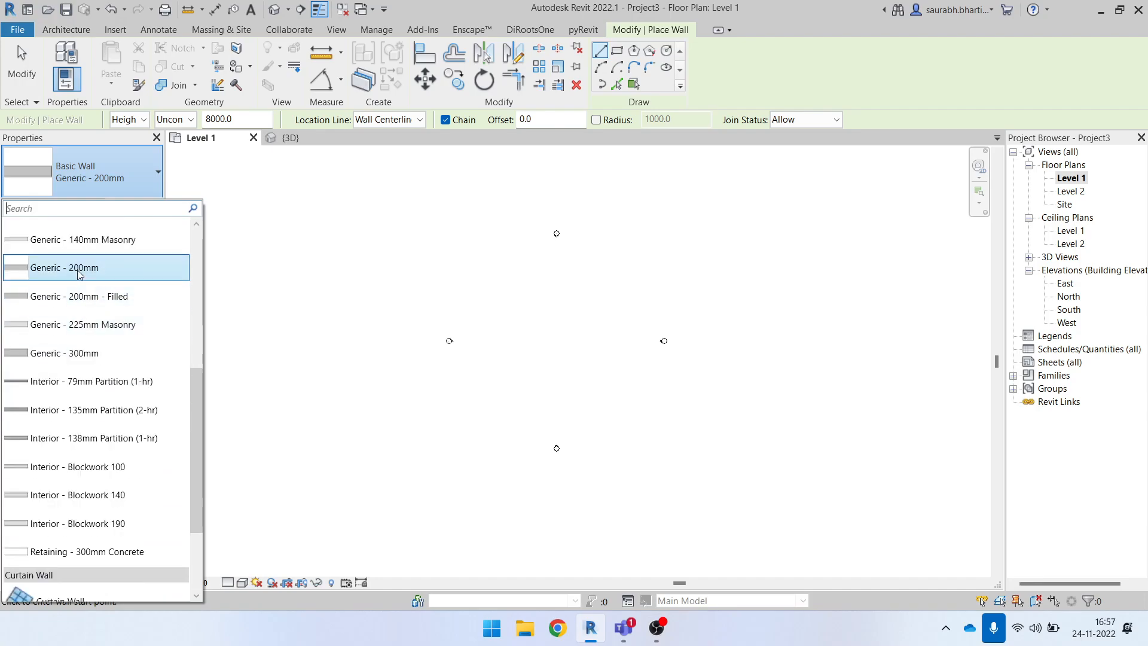
# - Draw a horizontal Generic - 200mm wall about 10000 mm long between the elevation markers on Level 1
pyautogui.click(46, 268)
pyautogui.scroll(1, 454, 344)
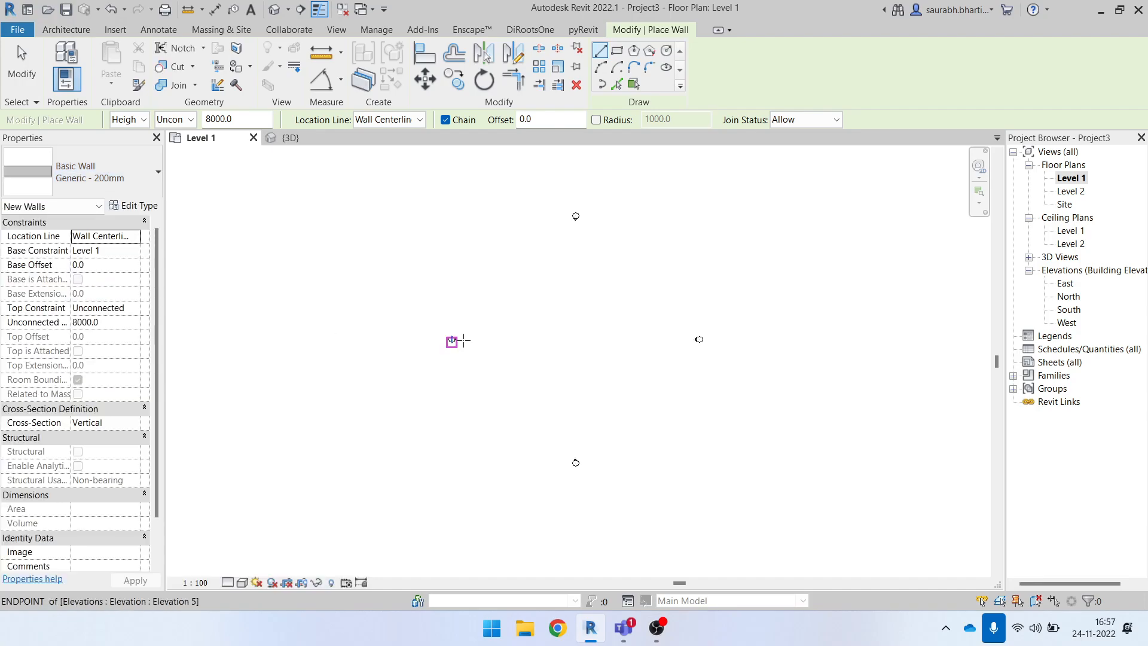
pyautogui.click(509, 303)
pyautogui.click(607, 303)
pyautogui.scroll(4, 587, 302)
pyautogui.press('Escape')
pyautogui.press('Escape')
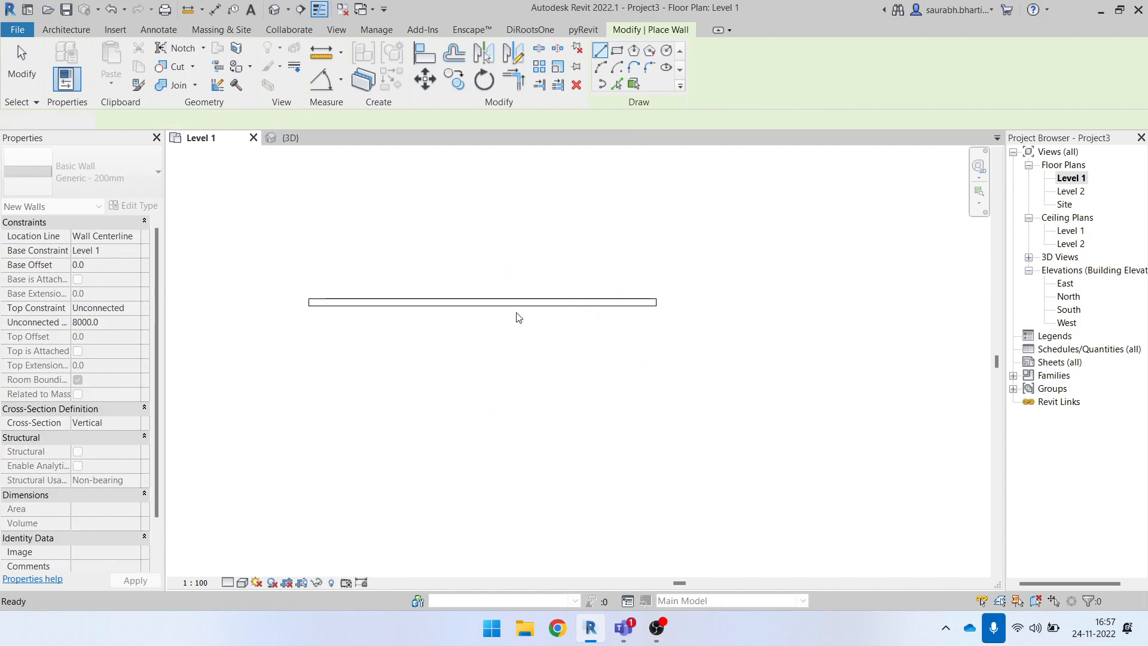
pyautogui.click(489, 305)
pyautogui.scroll(-6, 356, 328)
pyautogui.click(453, 376)
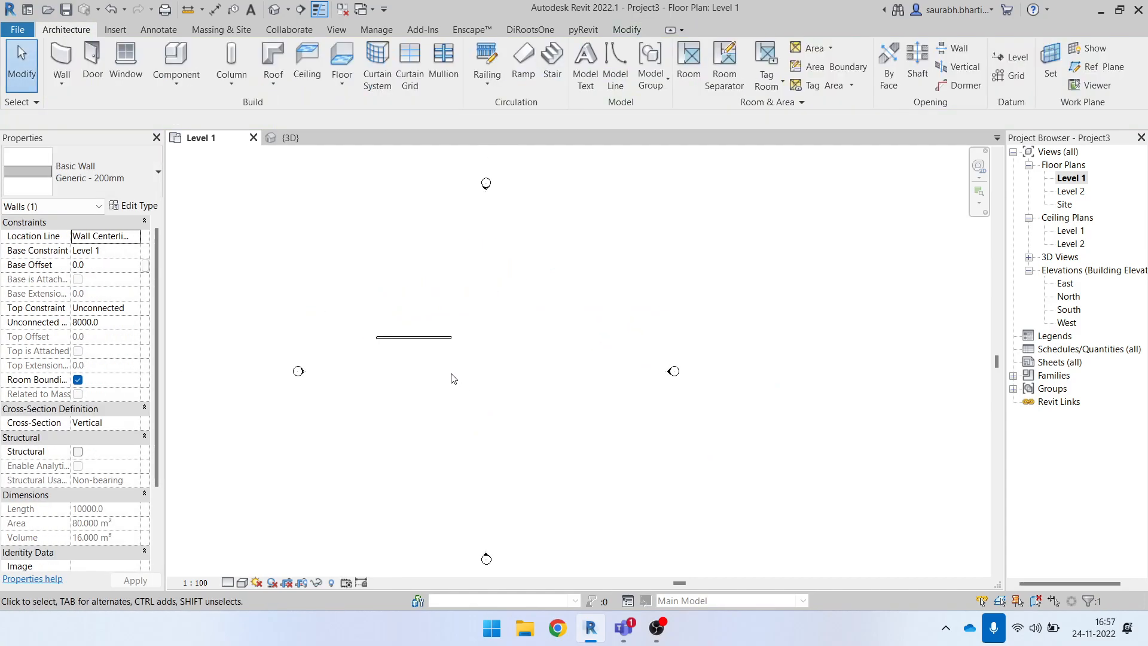
# - Open the 3D view, inspect the new wall up close and from above, and select it
pyautogui.click(275, 11)
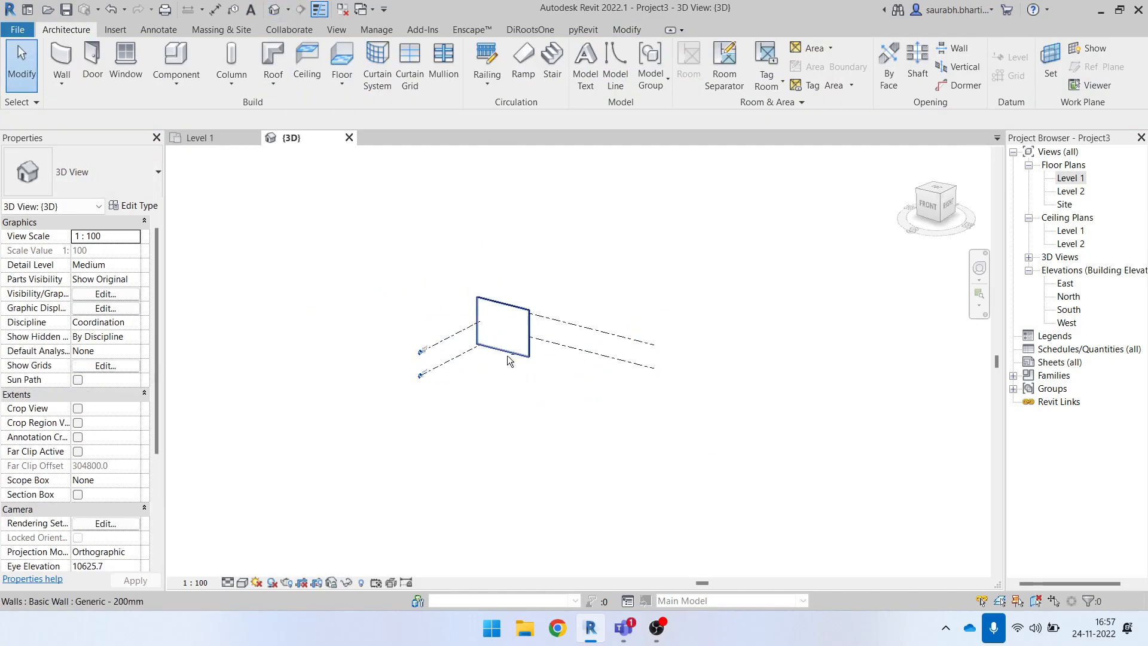
pyautogui.click(525, 308)
pyautogui.click(545, 252)
pyautogui.scroll(9, 513, 306)
pyautogui.scroll(-8, 574, 364)
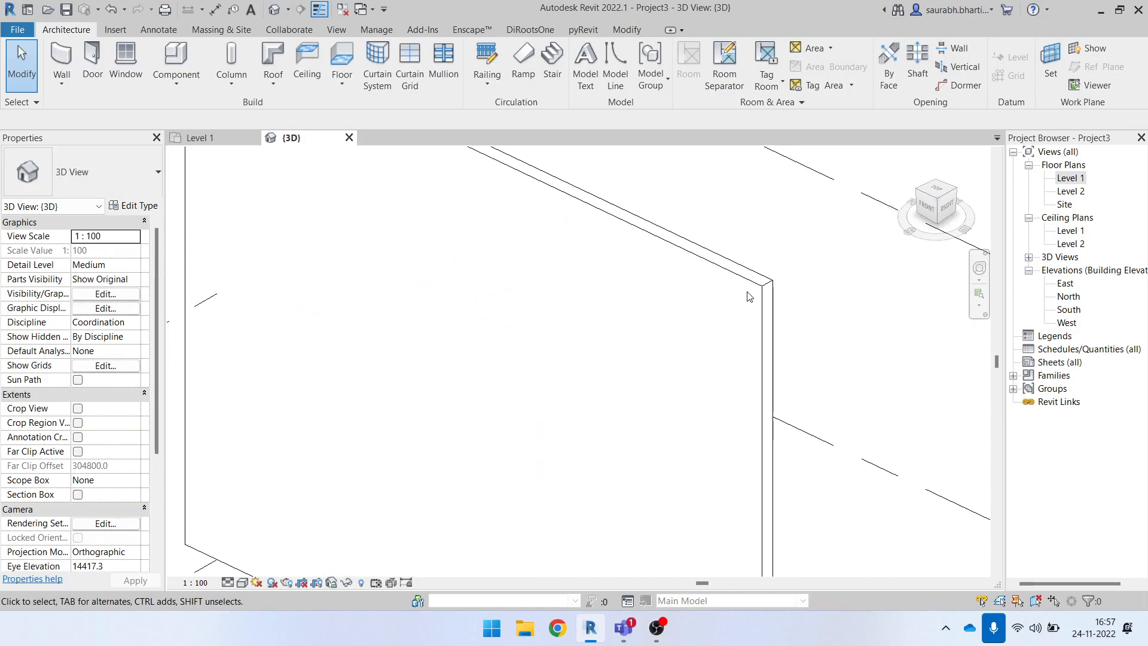
pyautogui.click(648, 307)
pyautogui.keyDown('shift'); pyautogui.moveTo(648, 307); pyautogui.dragTo(623, 436, button='middle'); pyautogui.keyUp('shift')
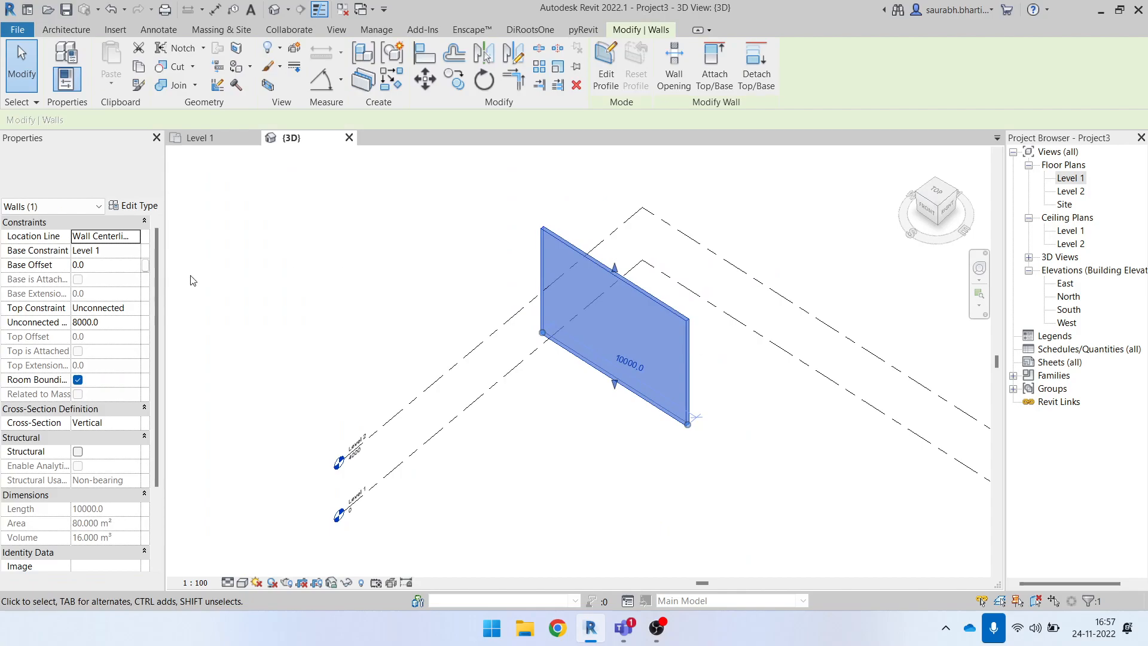
# - Clear the wall selection in 3D and return to the Level 1 floor plan
pyautogui.click(147, 207)
pyautogui.press('Escape')
pyautogui.press('Escape')
pyautogui.doubleClick(1068, 179)
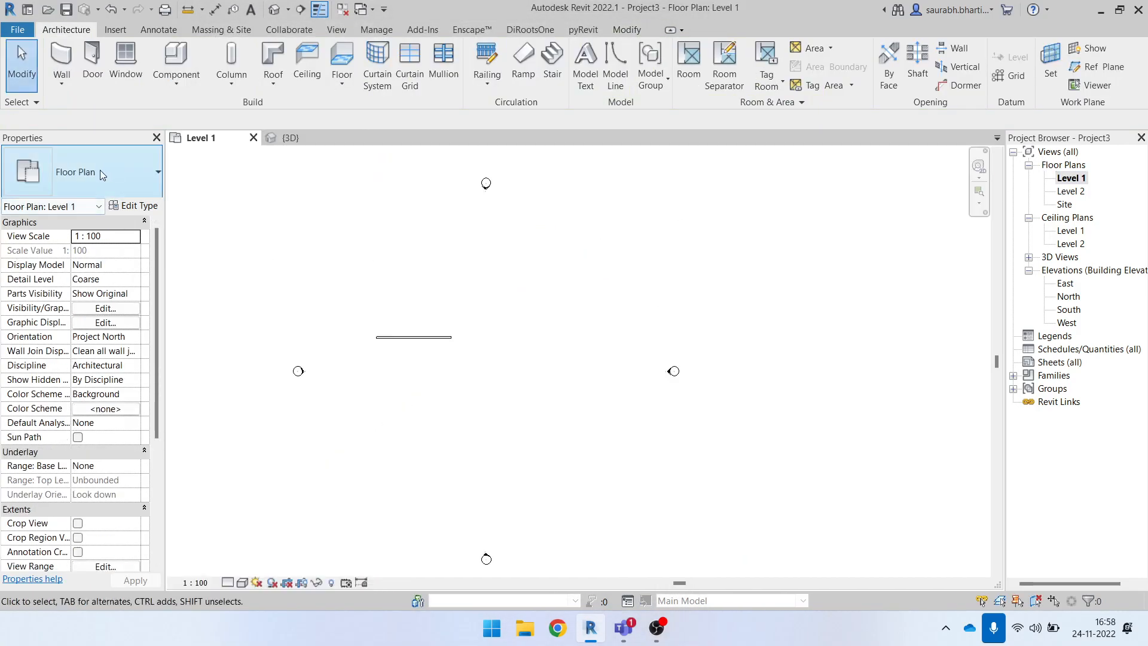
# - Start the Wall tool with the stacked wall type Exterior - Brick Over Block w Metal Stud
pyautogui.click(70, 57)
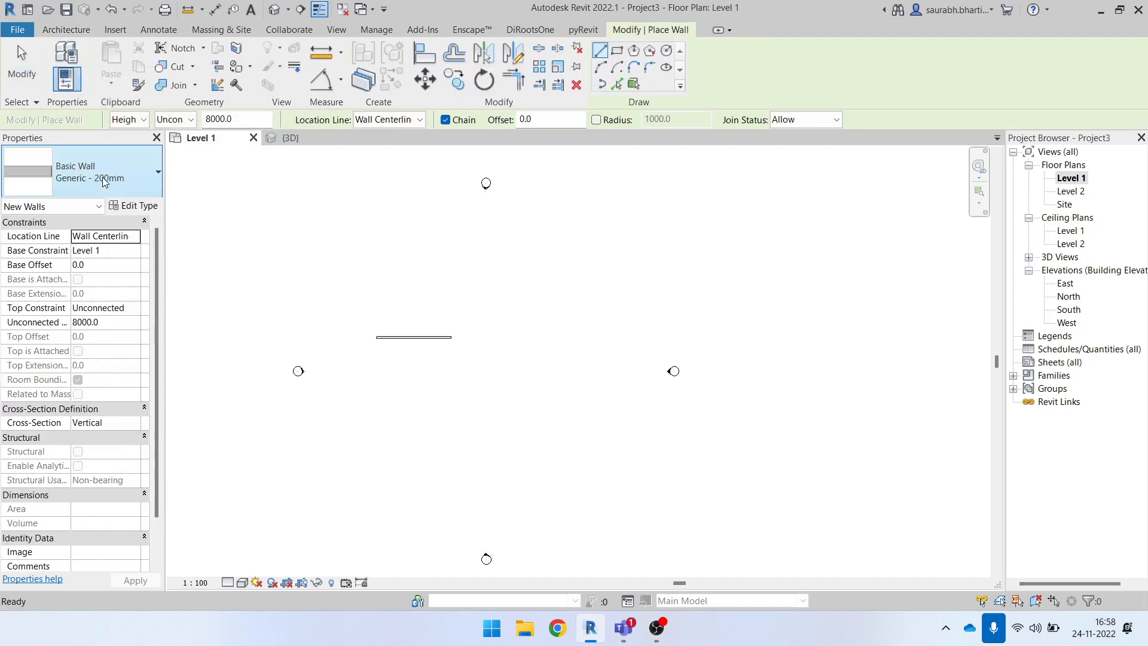
pyautogui.click(65, 29)
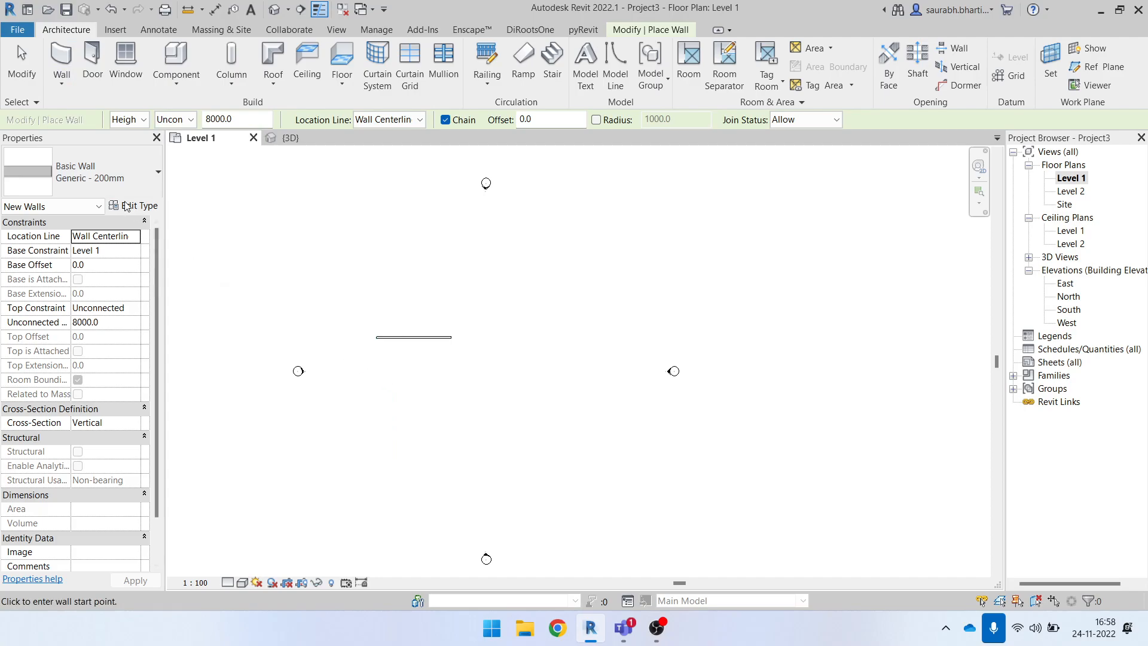
pyautogui.click(120, 177)
pyautogui.scroll(-2, 144, 394)
pyautogui.scroll(3, 143, 405)
pyautogui.scroll(-3, 128, 520)
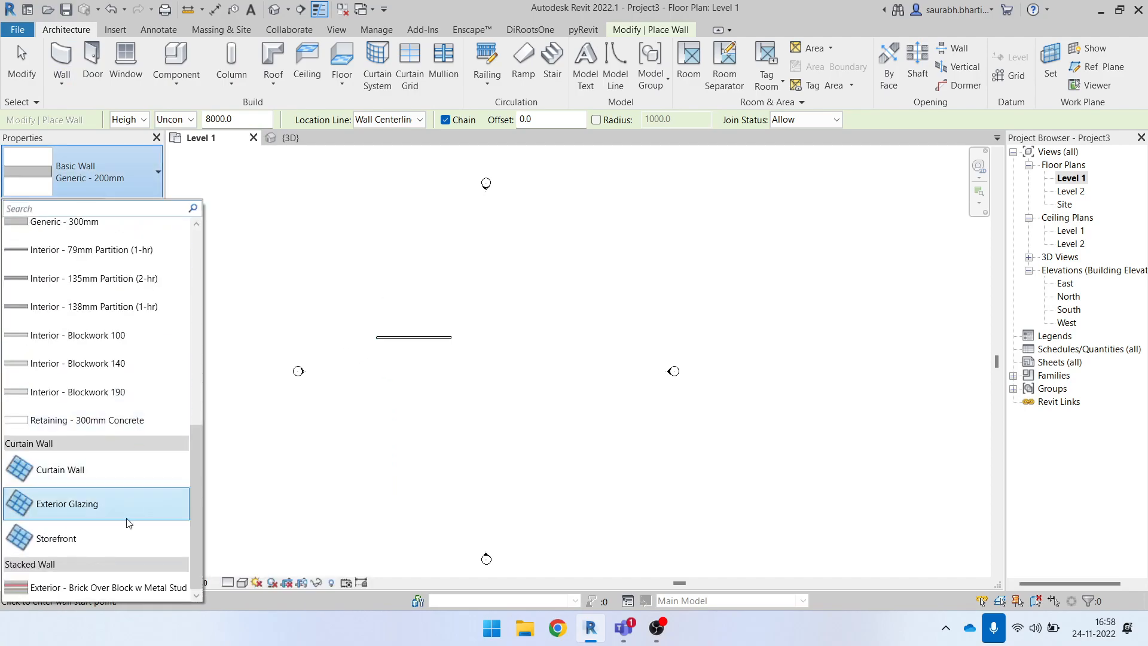
pyautogui.click(120, 587)
pyautogui.scroll(3, 433, 433)
# - Draw a horizontal stacked wall about 7400 mm long on Level 1, starting just below the generic wall's right end
pyautogui.click(451, 267)
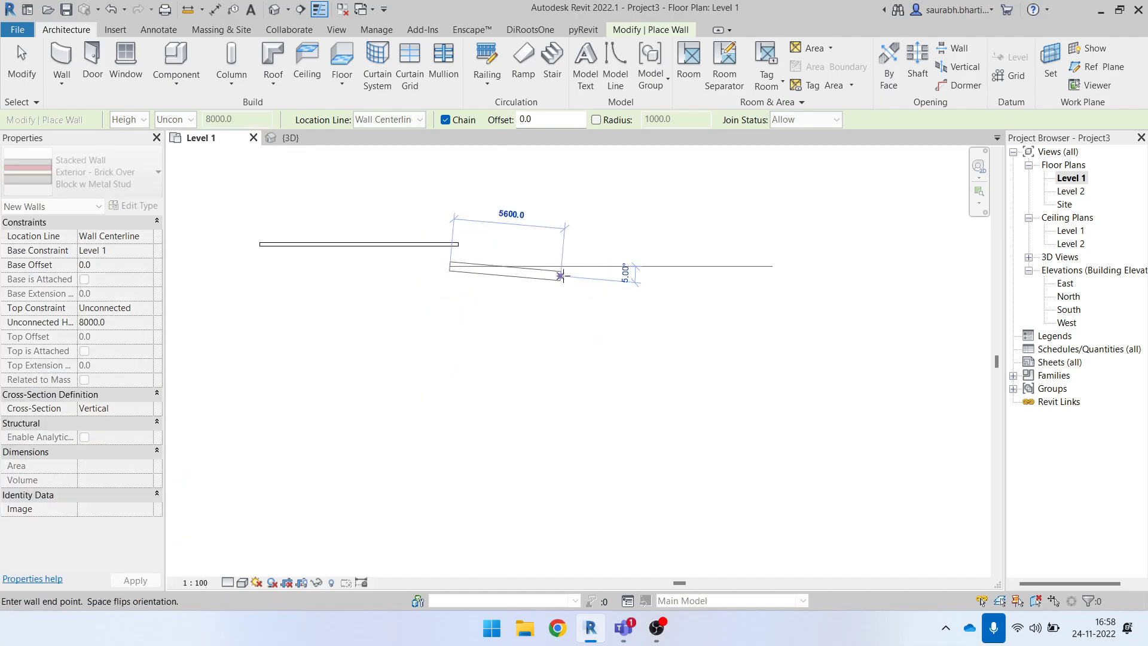
pyautogui.click(597, 267)
pyautogui.press('Escape')
pyautogui.press('Escape')
# - Examine the stacked wall's plan outline up close beside the generic wall
pyautogui.scroll(2, 508, 267)
pyautogui.scroll(3, 356, 266)
pyautogui.moveTo(469, 302); pyautogui.dragTo(554, 425, button='middle')
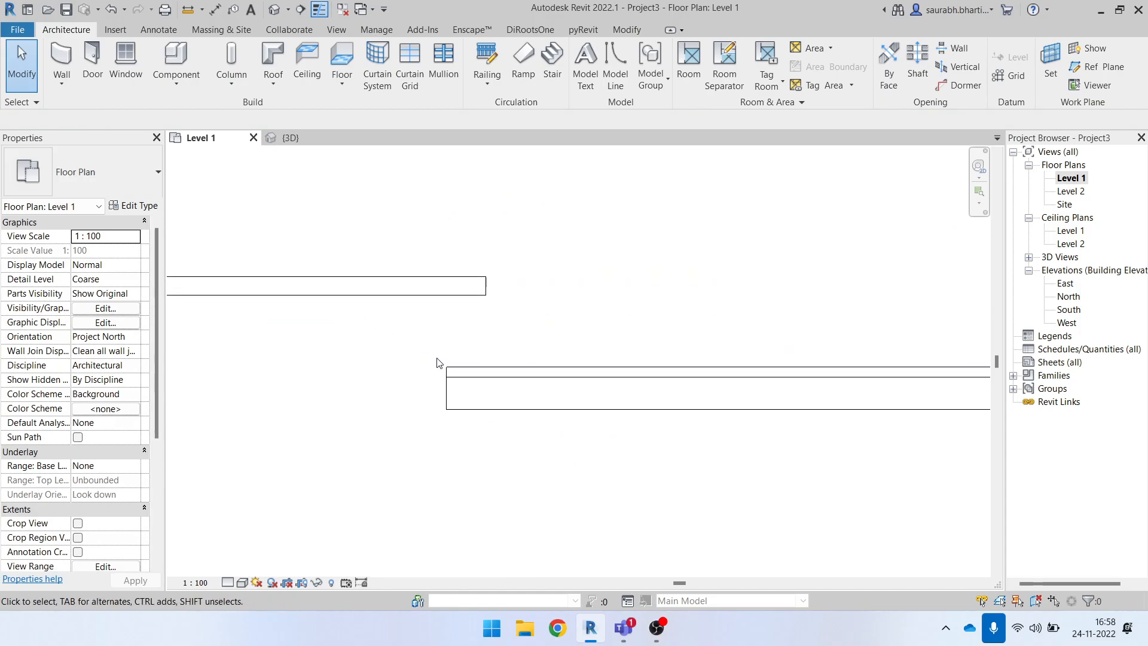
pyautogui.scroll(-3, 335, 386)
pyautogui.scroll(3, 365, 389)
pyautogui.scroll(-1, 387, 442)
pyautogui.scroll(-1, 390, 389)
pyautogui.moveTo(380, 376); pyautogui.dragTo(964, 467)
pyautogui.scroll(-6, 646, 440)
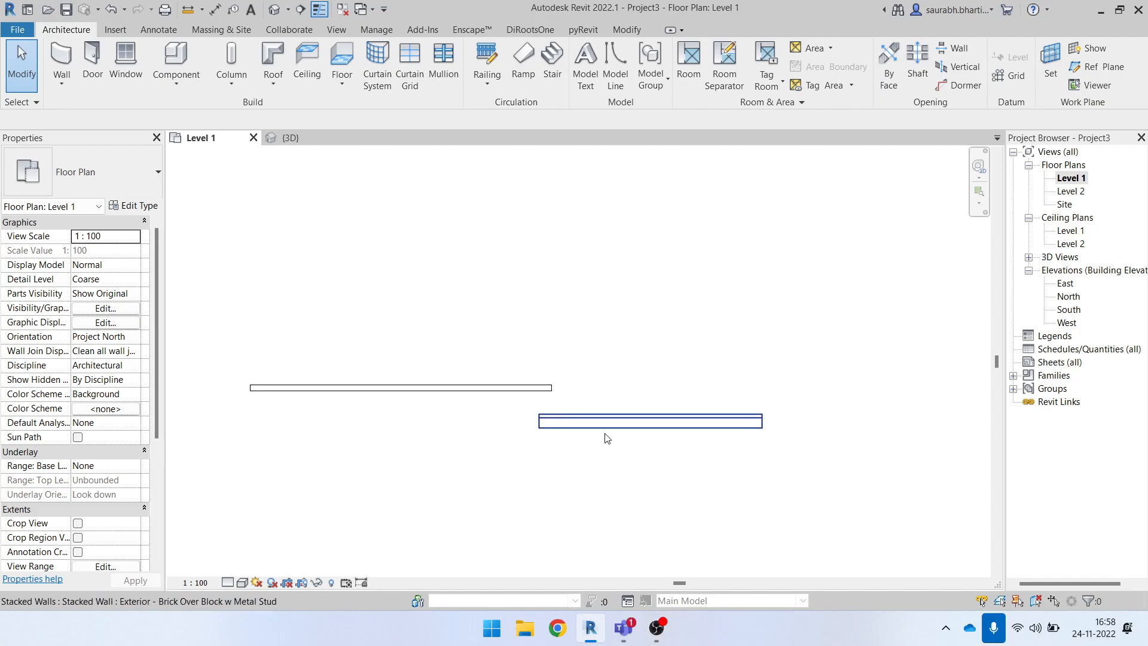
# - Change the Level 1 plan's detail level to Medium and finally to Fine, checking the stacked wall's layers at each
pyautogui.click(227, 583)
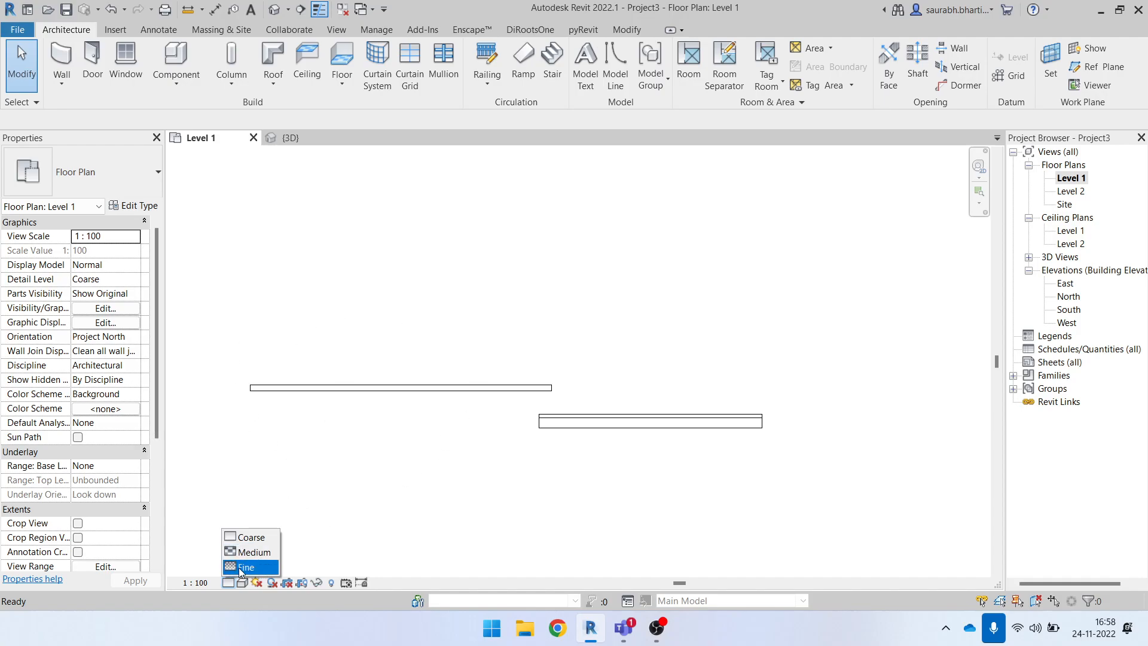
pyautogui.click(242, 553)
pyautogui.scroll(4, 635, 446)
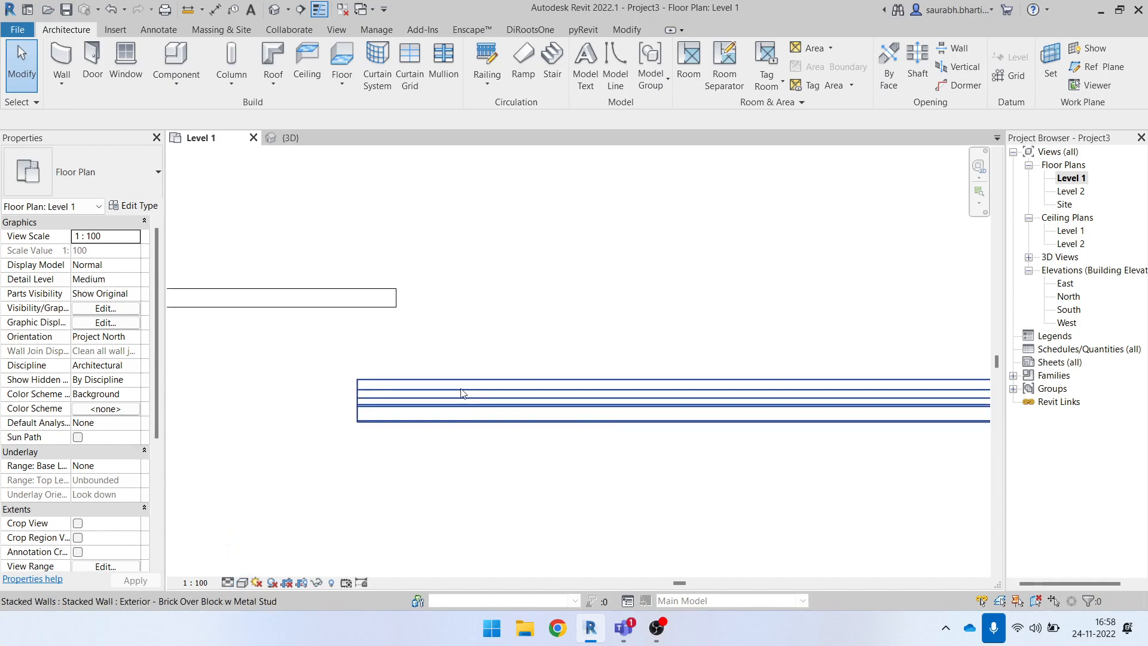
pyautogui.scroll(-1, 342, 433)
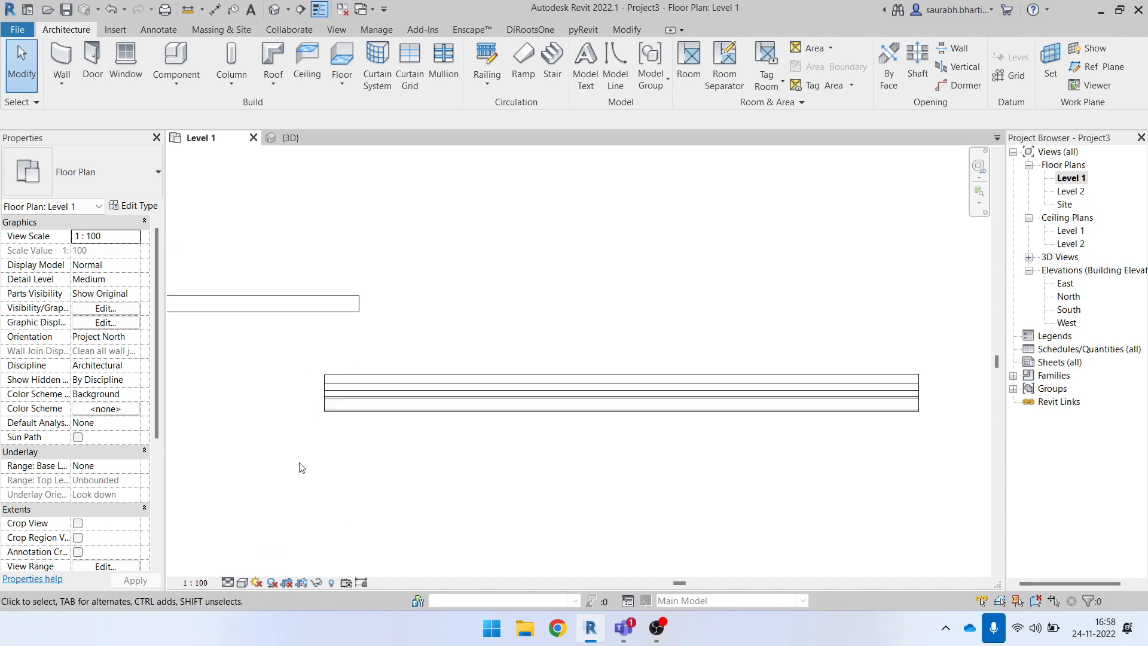
pyautogui.click(228, 583)
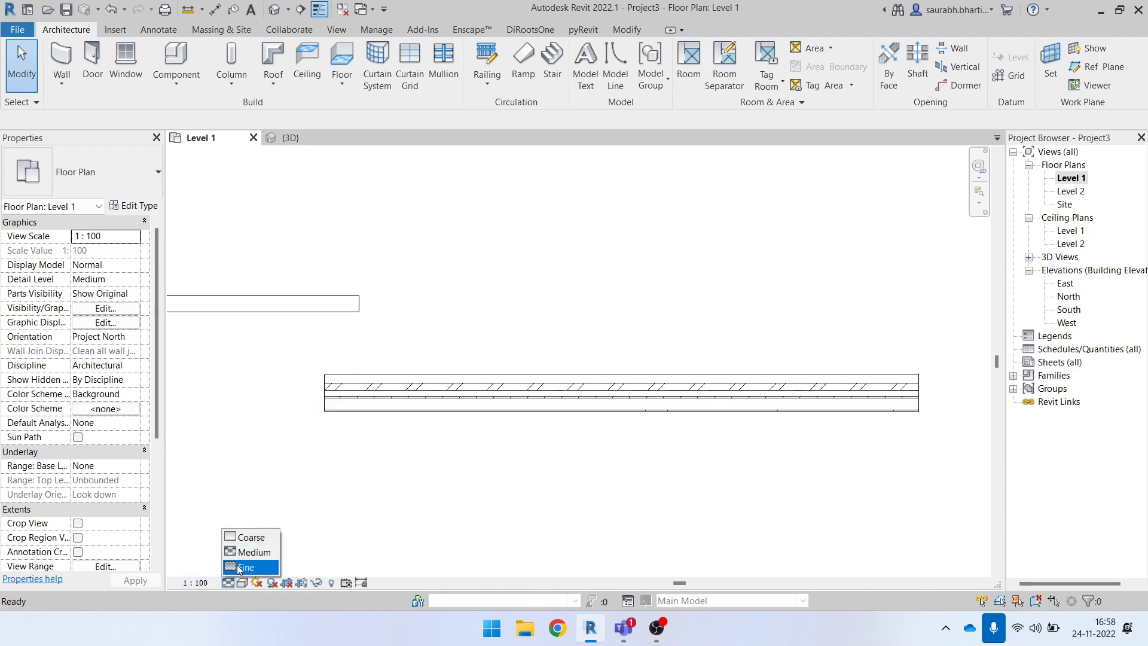
pyautogui.click(239, 568)
pyautogui.scroll(2, 372, 390)
pyautogui.scroll(-1, 418, 443)
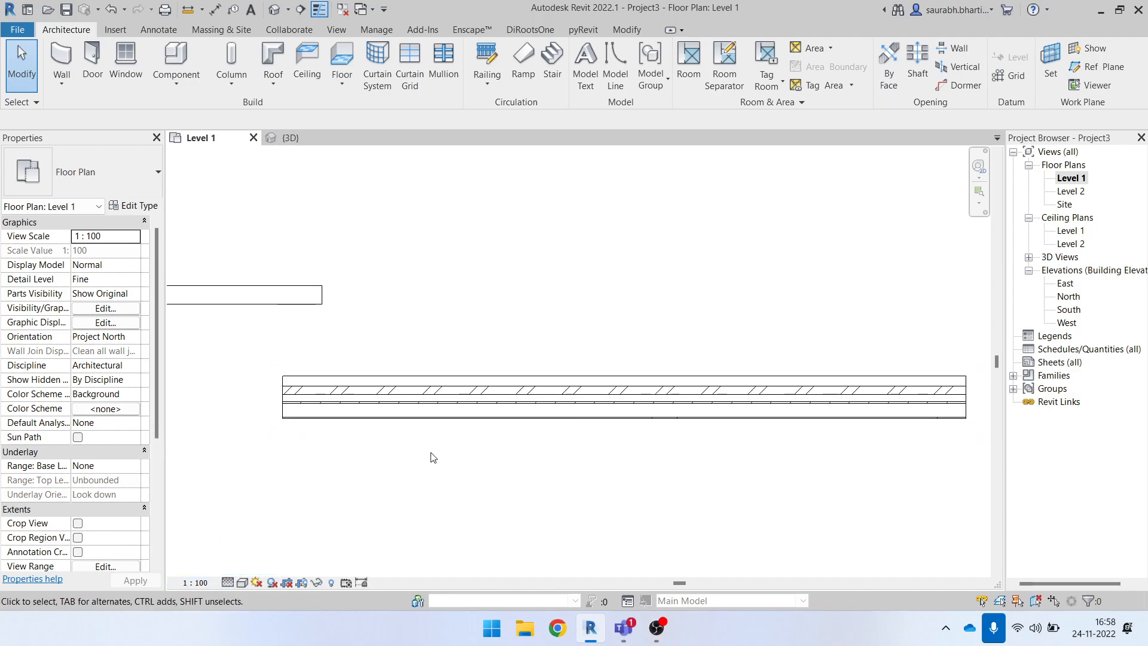
# - Shorten the stacked wall to about 3900 mm by moving its right end inward
pyautogui.click(550, 411)
pyautogui.scroll(-2, 550, 412)
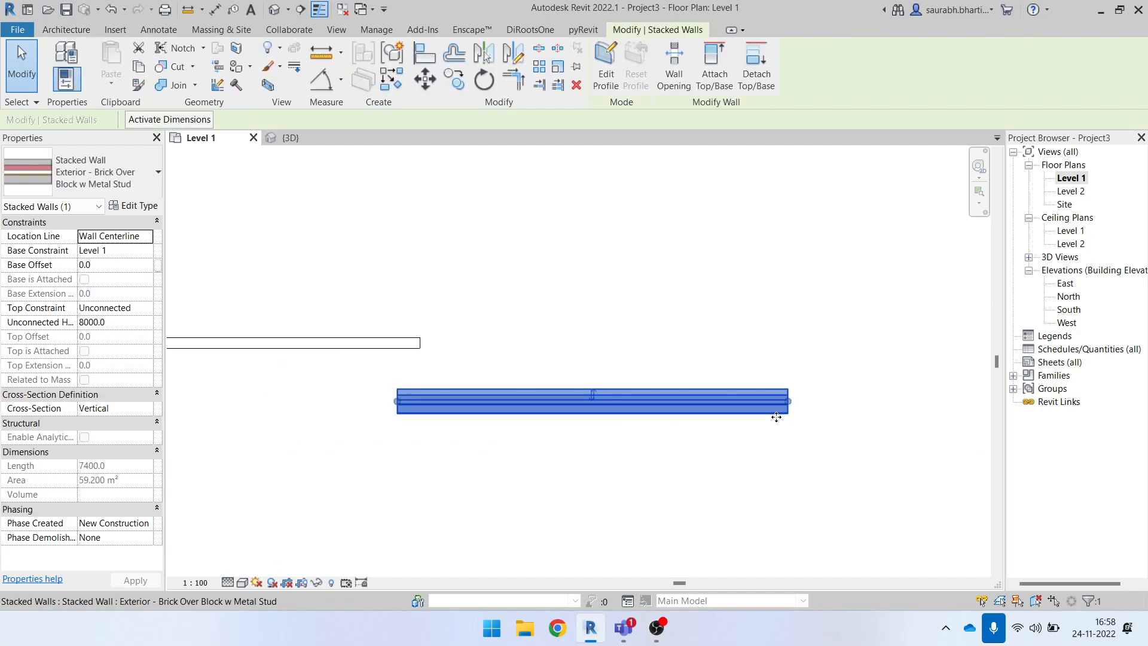
pyautogui.scroll(3, 790, 402)
pyautogui.moveTo(789, 401); pyautogui.dragTo(475, 408)
pyautogui.scroll(1, 451, 445)
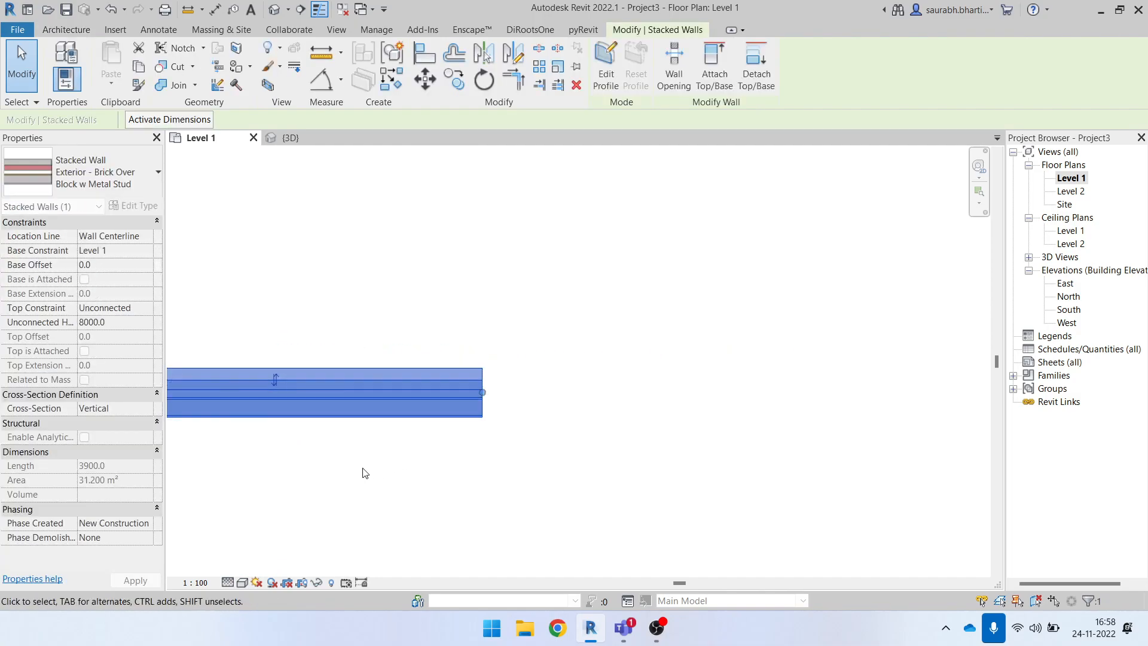
pyautogui.moveTo(362, 468); pyautogui.dragTo(536, 479, button='middle')
pyautogui.click(548, 483)
# - Examine the stacked wall's layers and hatching in plan, both up close and beside the generic wall
pyautogui.click(296, 392)
pyautogui.scroll(3, 281, 396)
pyautogui.click(392, 315)
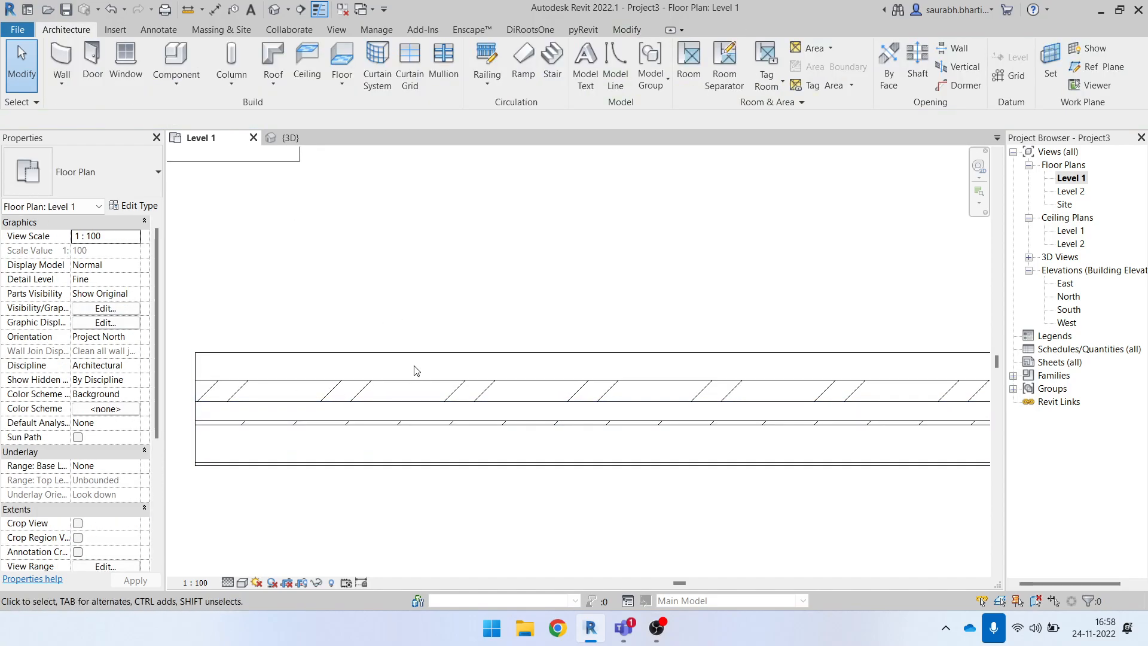
pyautogui.scroll(-2, 378, 448)
pyautogui.scroll(-4, 590, 374)
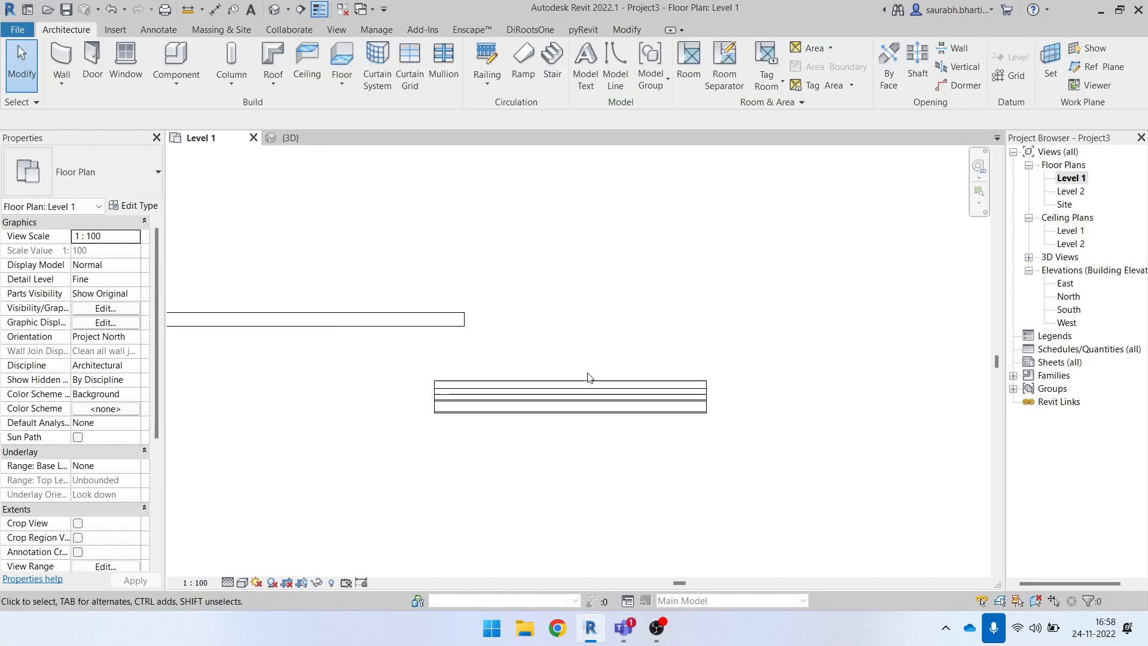
pyautogui.click(479, 330)
pyautogui.scroll(-4, 540, 467)
pyautogui.click(540, 468)
pyautogui.scroll(4, 566, 411)
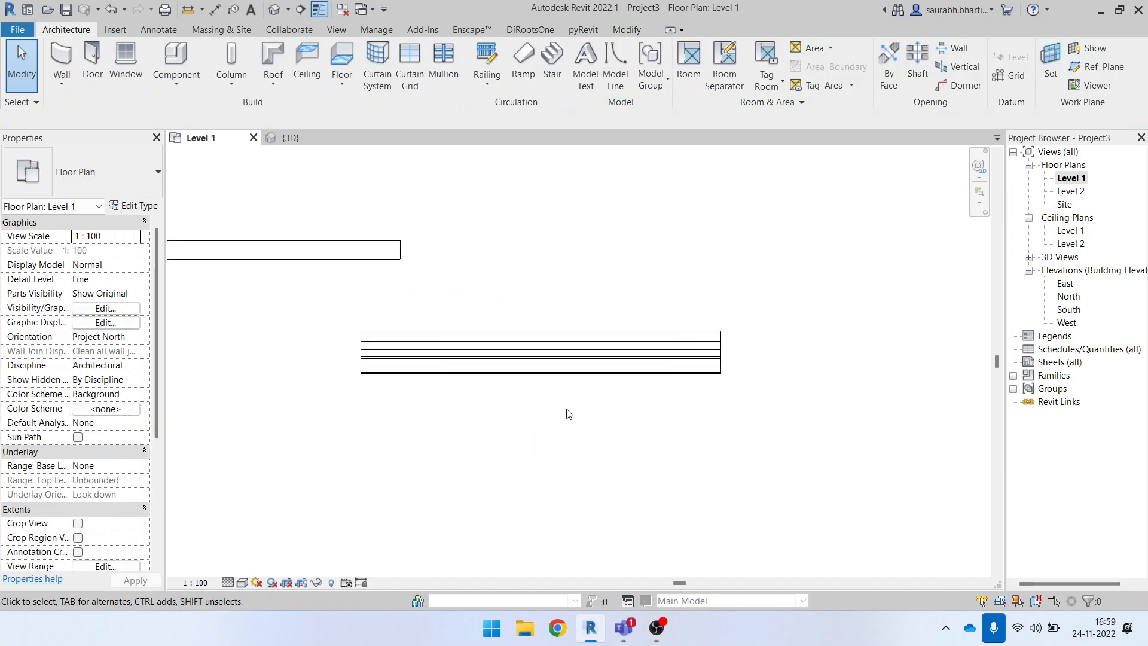
# - Select the stacked wall, open the 3D view and inspect the wall's projecting base up close
pyautogui.click(553, 358)
pyautogui.click(272, 16)
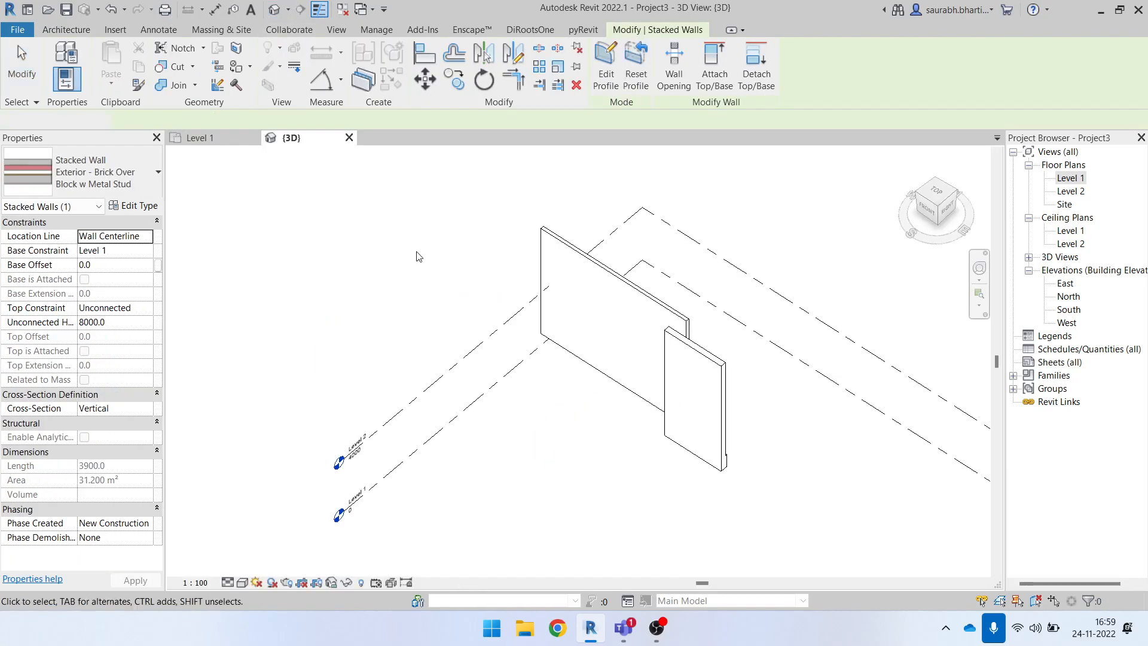
pyautogui.scroll(1, 717, 338)
pyautogui.keyDown('shift'); pyautogui.moveTo(730, 343); pyautogui.dragTo(589, 384, button='middle'); pyautogui.keyUp('shift')
pyautogui.scroll(4, 523, 538)
pyautogui.keyDown('shift'); pyautogui.moveTo(523, 543); pyautogui.dragTo(492, 502, button='middle'); pyautogui.keyUp('shift')
pyautogui.scroll(-4, 489, 503)
pyautogui.scroll(3, 445, 498)
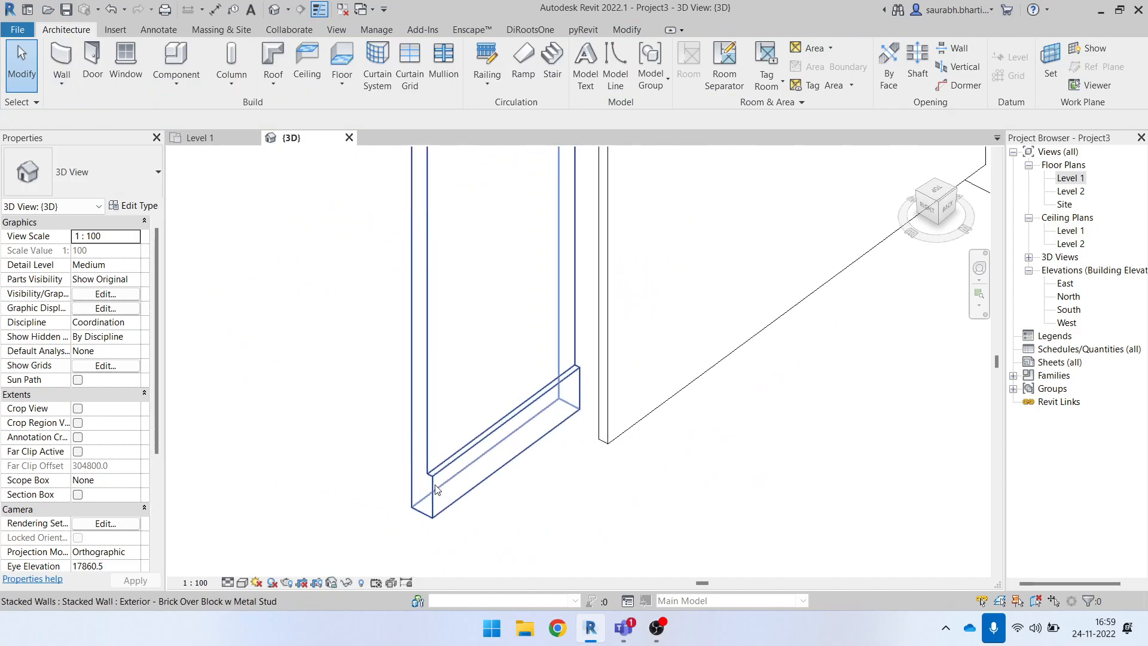
# - Examine the stacked wall's brick base and upper portion in 3D, then view both walls from the back
pyautogui.keyDown('shift'); pyautogui.moveTo(448, 381); pyautogui.dragTo(426, 285, button='middle'); pyautogui.keyUp('shift')
pyautogui.click(426, 285)
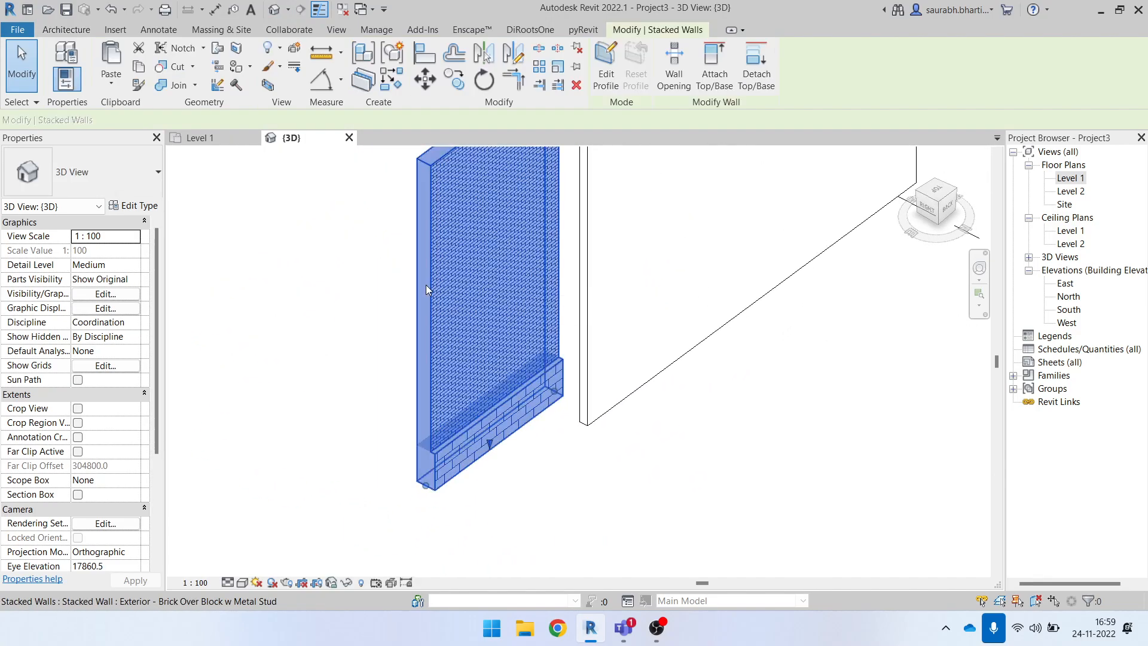
pyautogui.click(494, 492)
pyautogui.scroll(-4, 589, 419)
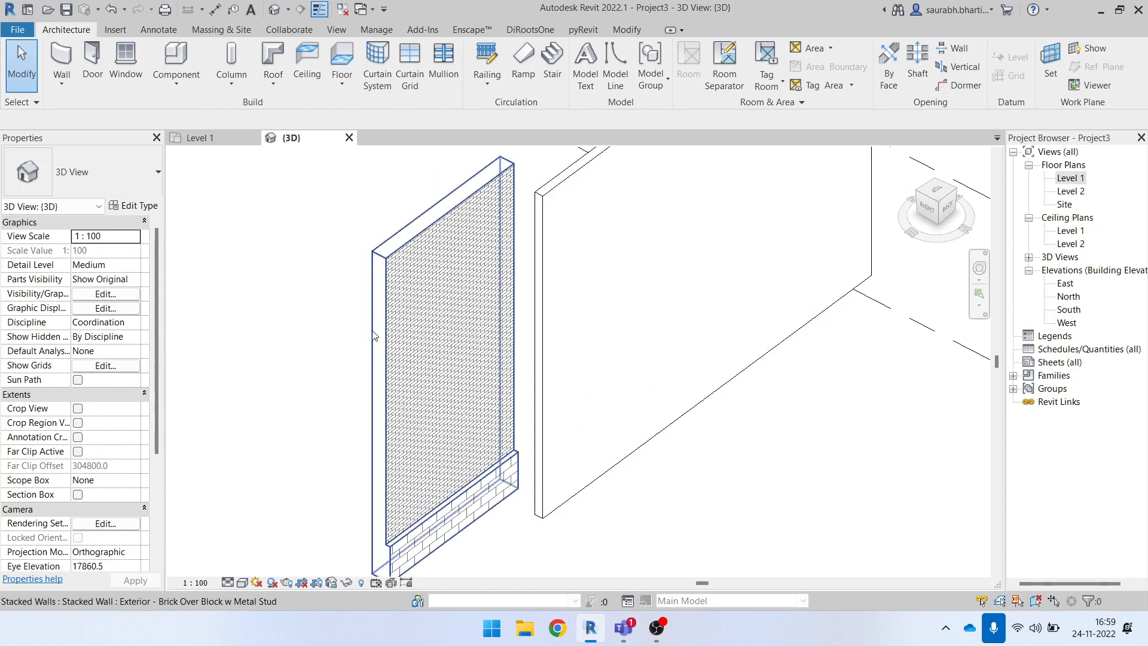
pyautogui.click(500, 281)
pyautogui.keyDown('shift'); pyautogui.moveTo(500, 281); pyautogui.dragTo(485, 462, button='middle'); pyautogui.keyUp('shift')
pyautogui.scroll(-2, 521, 464)
pyautogui.click(485, 462)
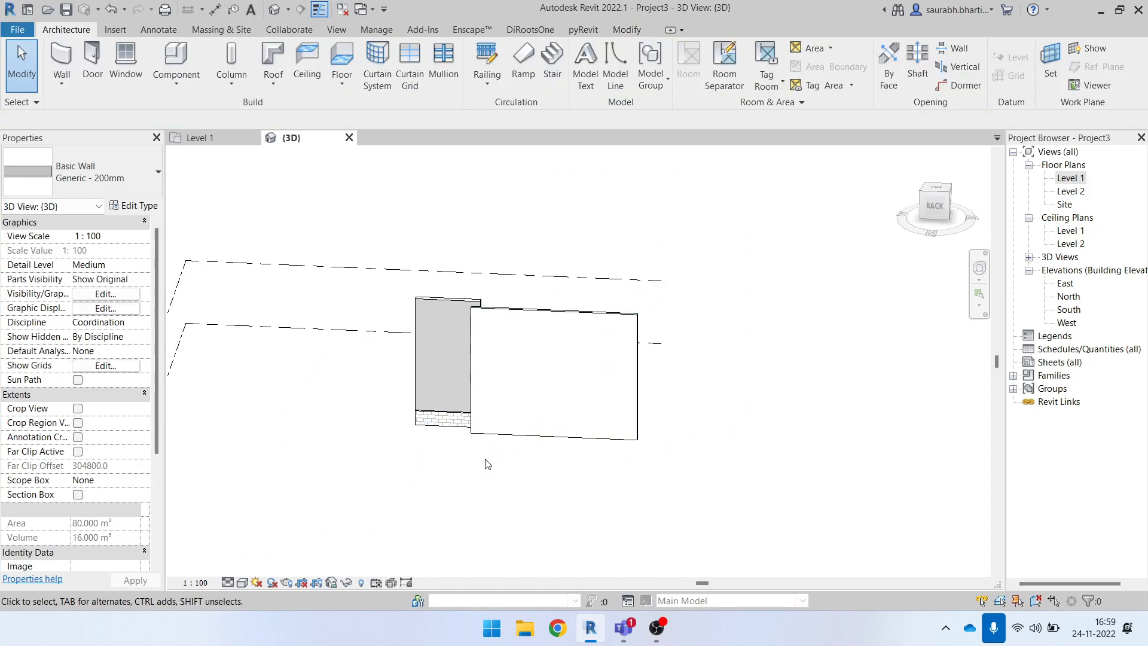
# - Select the Generic - 200mm wall in 3D and review its Location Line and other constraint properties
pyautogui.click(532, 309)
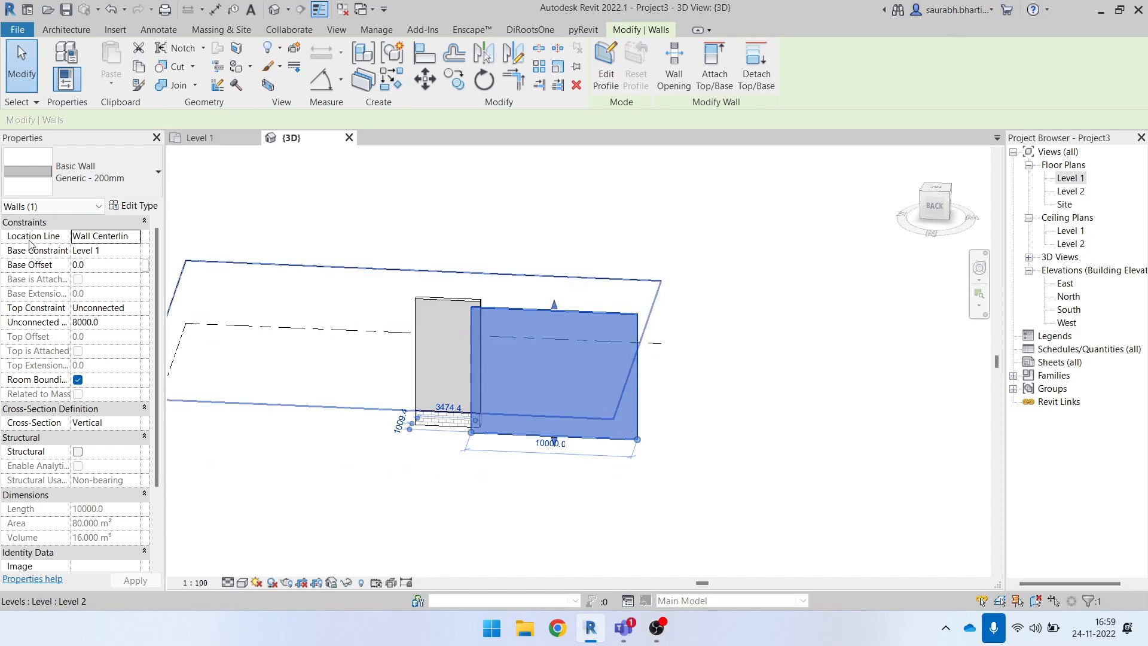
pyautogui.click(138, 238)
pyautogui.click(137, 238)
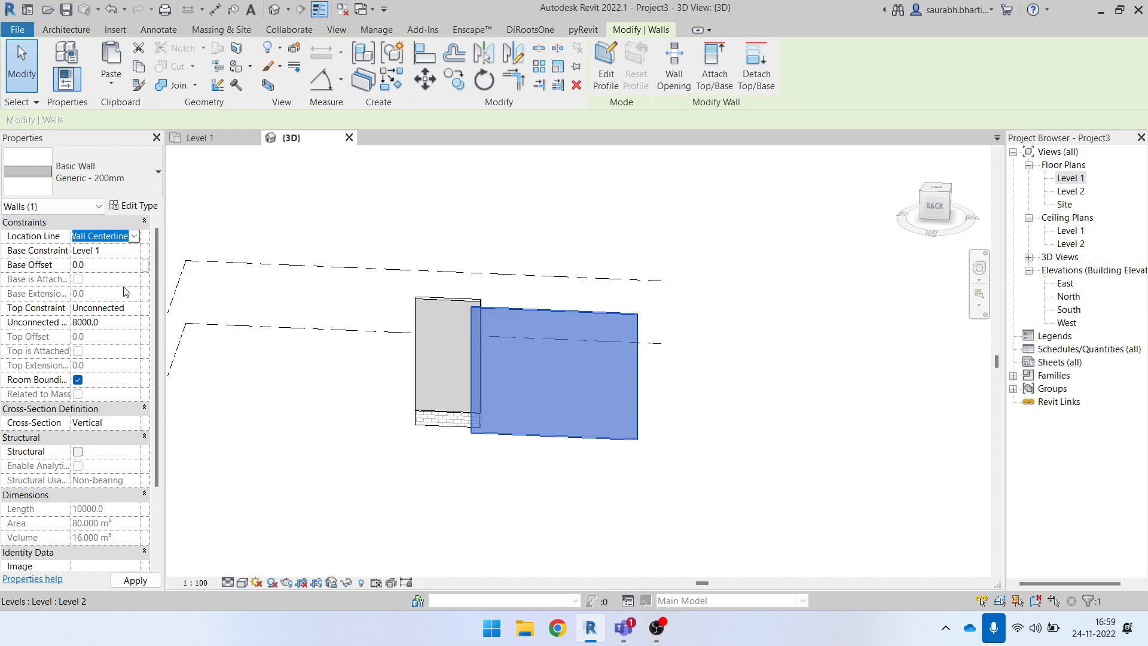
pyautogui.click(137, 238)
pyautogui.click(136, 238)
pyautogui.click(370, 481)
pyautogui.keyDown('shift'); pyautogui.moveTo(448, 451); pyautogui.dragTo(586, 455, button='middle'); pyautogui.keyUp('shift')
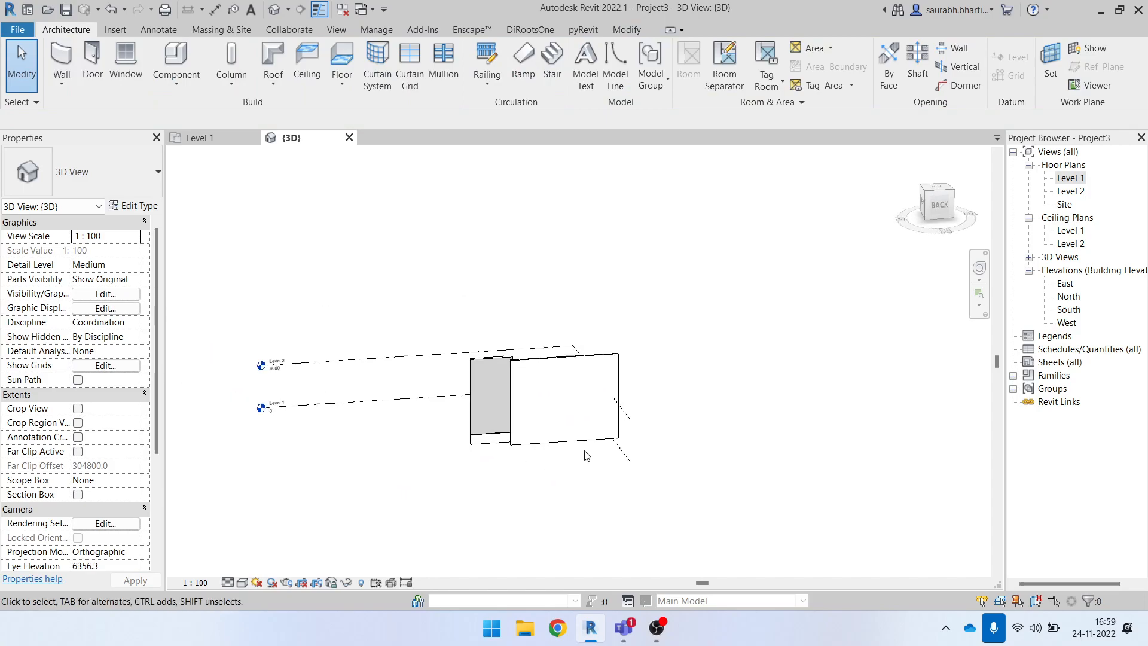
pyautogui.click(556, 360)
pyautogui.scroll(2, 315, 318)
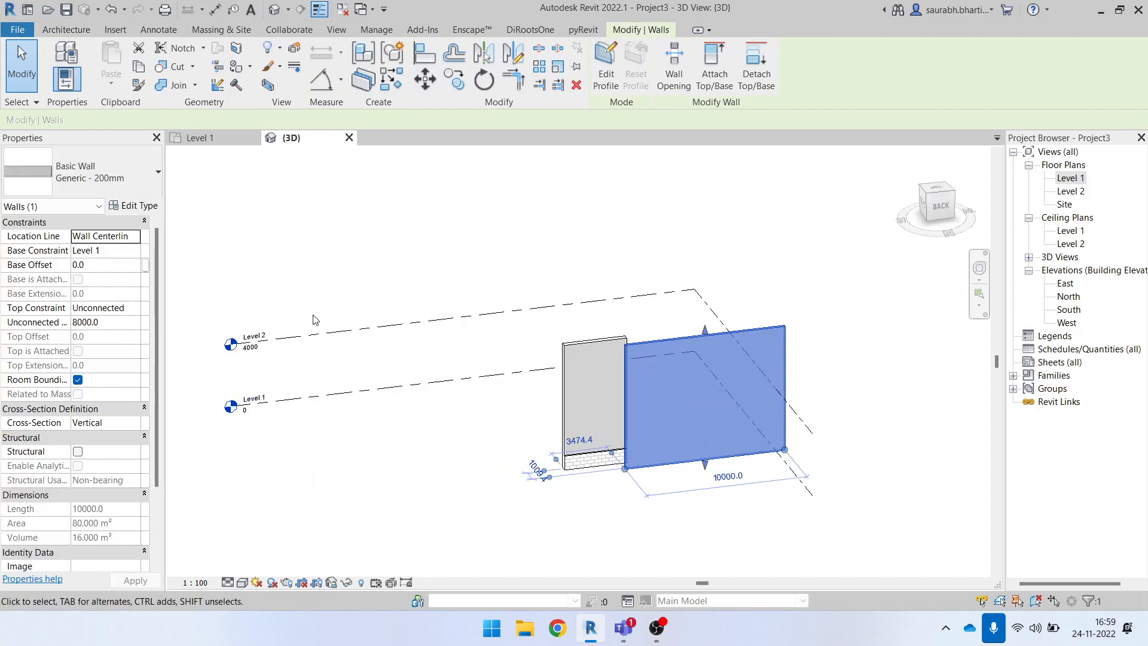
pyautogui.click(412, 300)
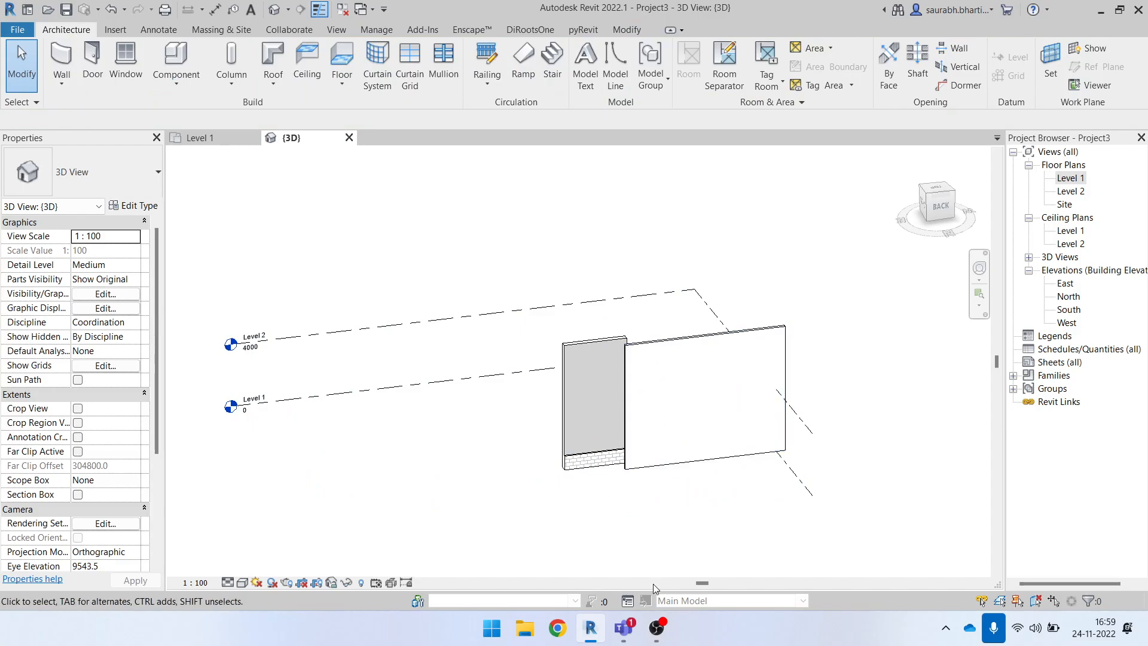
# - Switch to the Microsoft Teams call window
pyautogui.moveTo(634, 632)
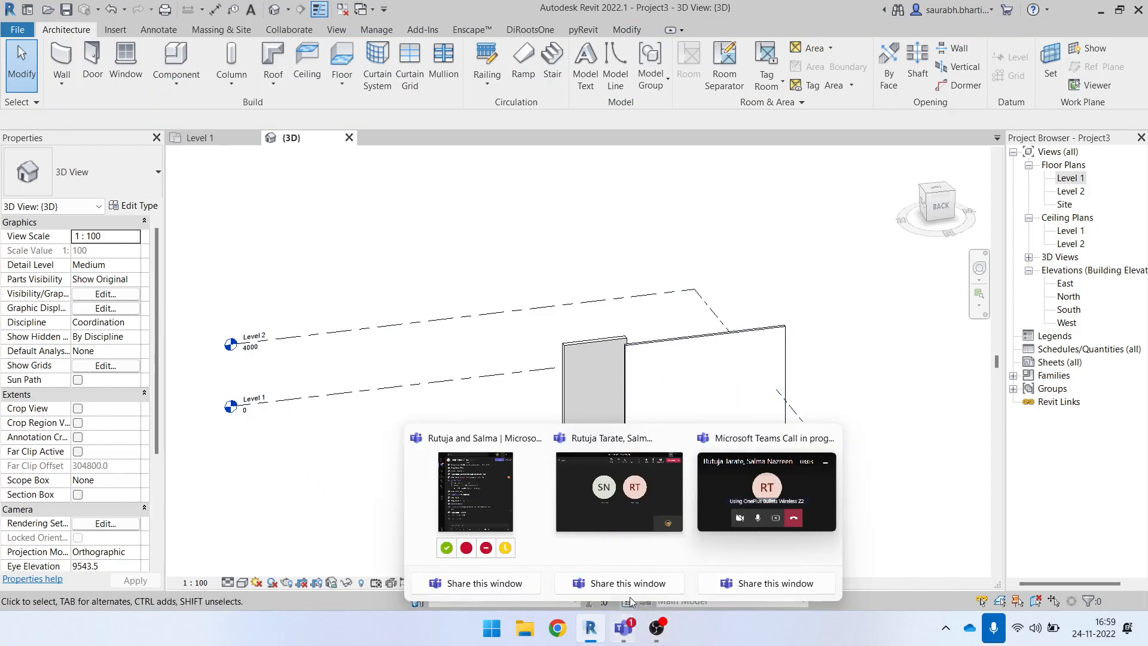
pyautogui.moveTo(751, 496)
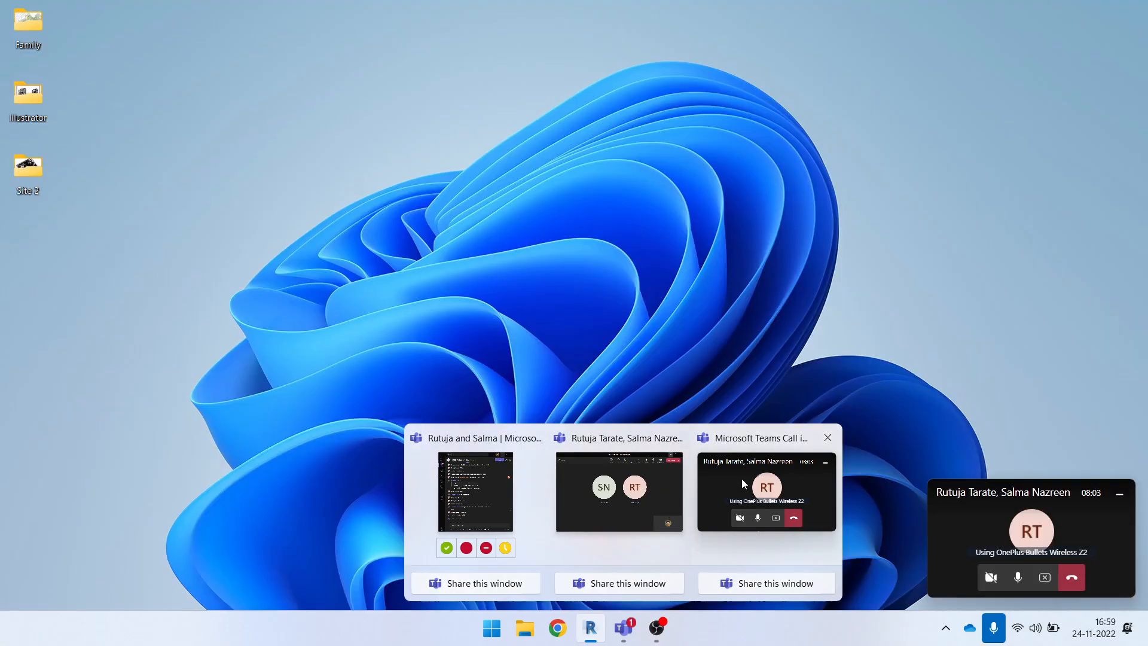
pyautogui.click(738, 479)
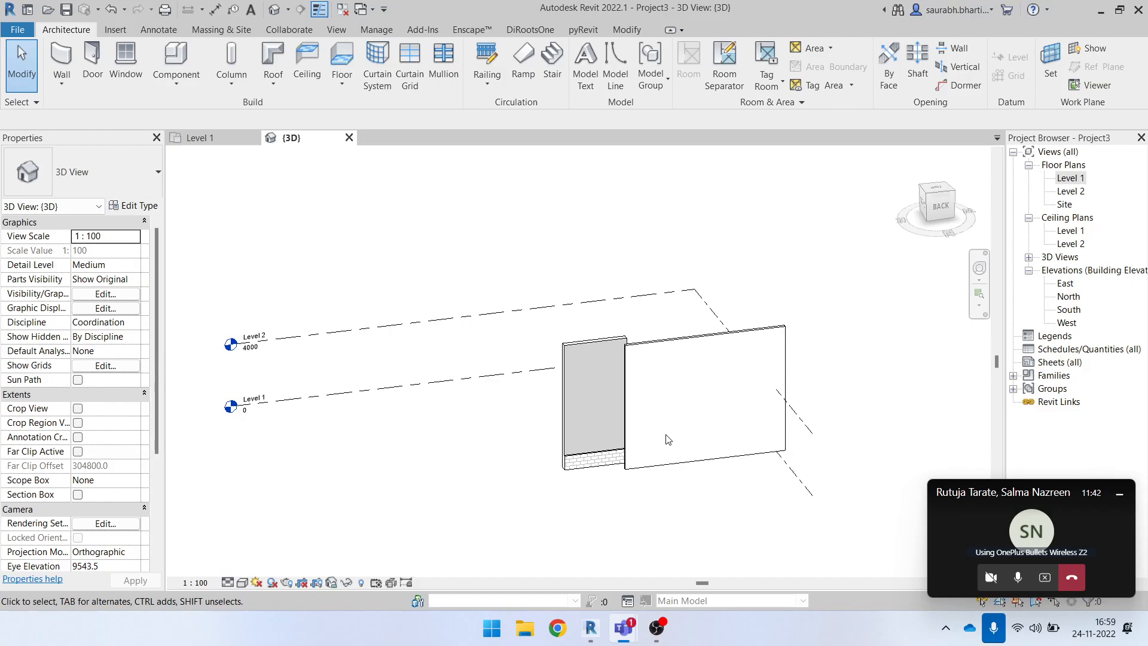
# - Compare the generic and stacked walls with the level lines from several angles in the 3D view
pyautogui.scroll(-2, 562, 416)
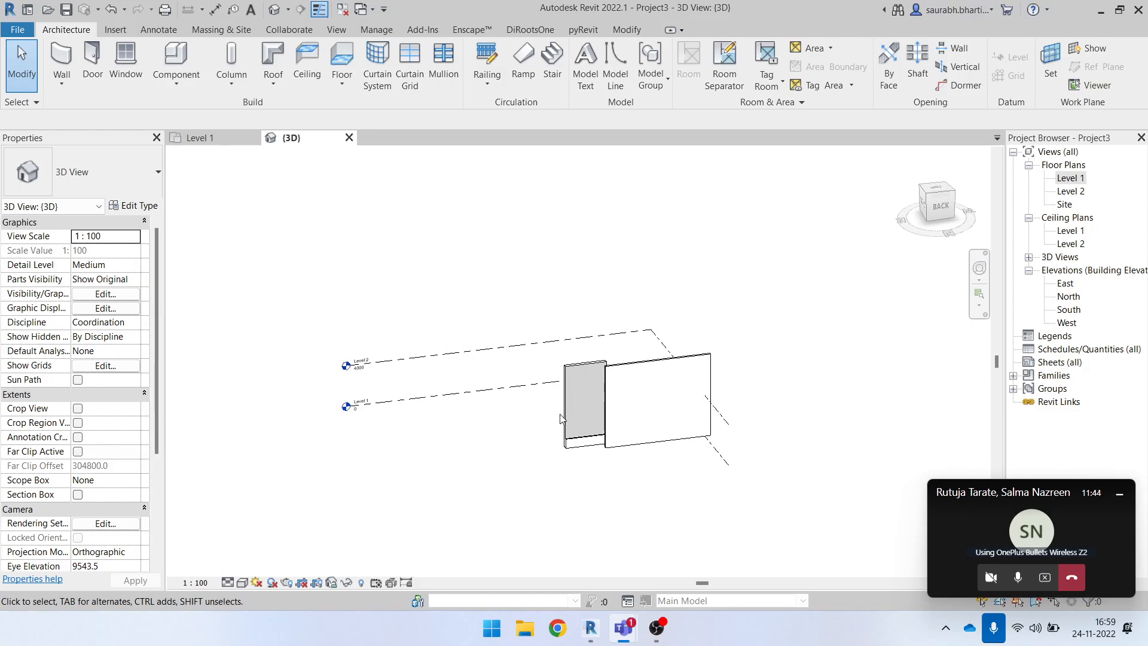
pyautogui.scroll(2, 634, 430)
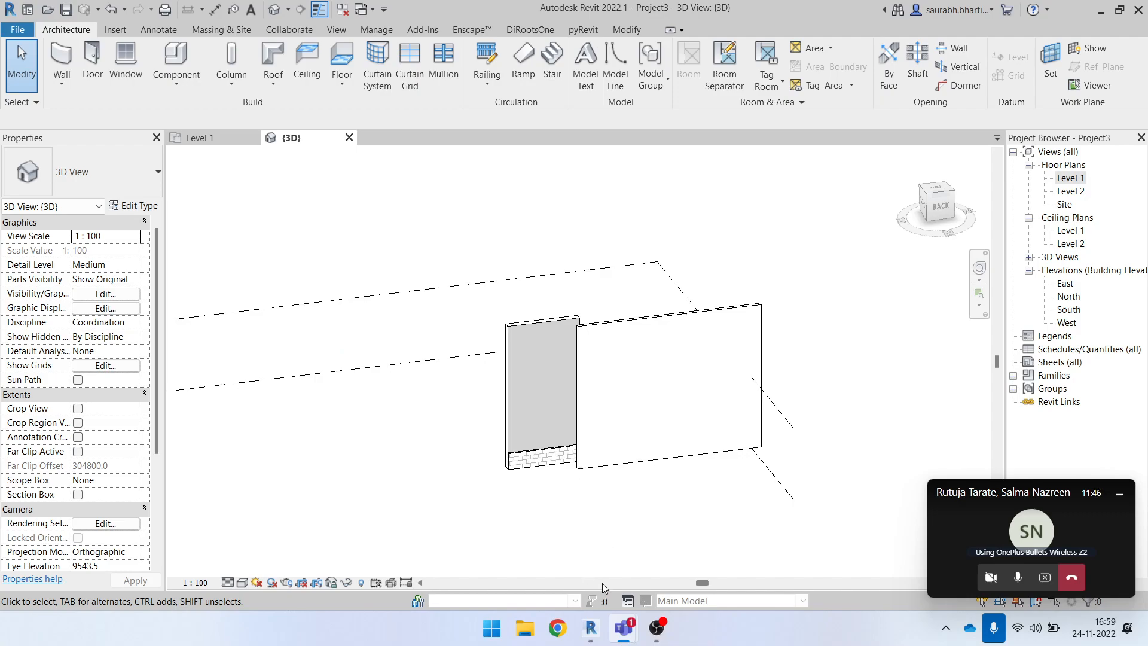
pyautogui.scroll(-2, 554, 484)
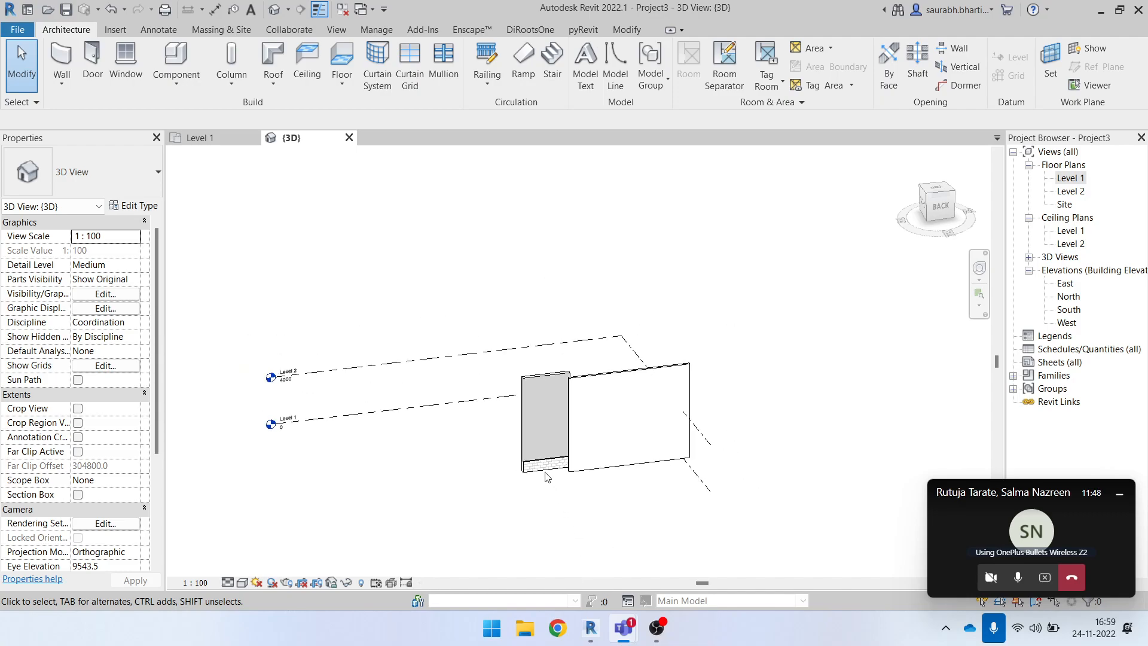
pyautogui.scroll(2, 546, 477)
pyautogui.keyDown('shift'); pyautogui.moveTo(496, 522); pyautogui.dragTo(556, 500, button='middle'); pyautogui.keyUp('shift')
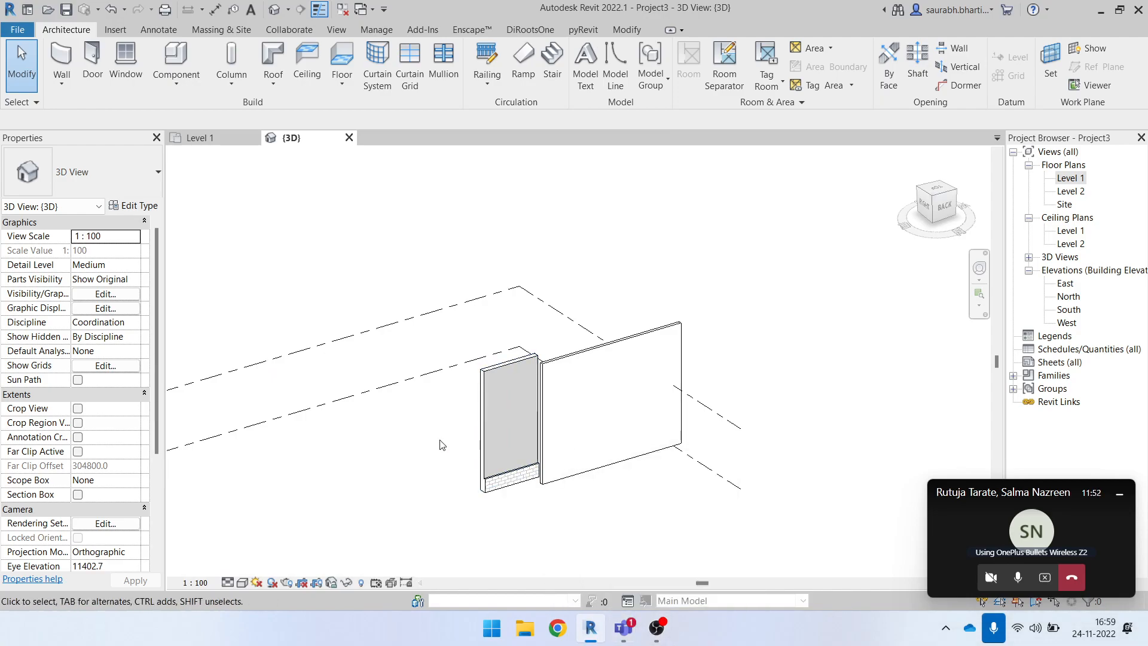
pyautogui.scroll(-2, 539, 361)
pyautogui.keyDown('shift'); pyautogui.moveTo(589, 493); pyautogui.dragTo(549, 459, button='middle'); pyautogui.keyUp('shift')
pyautogui.scroll(3, 564, 408)
pyautogui.scroll(-3, 599, 408)
pyautogui.scroll(1, 513, 401)
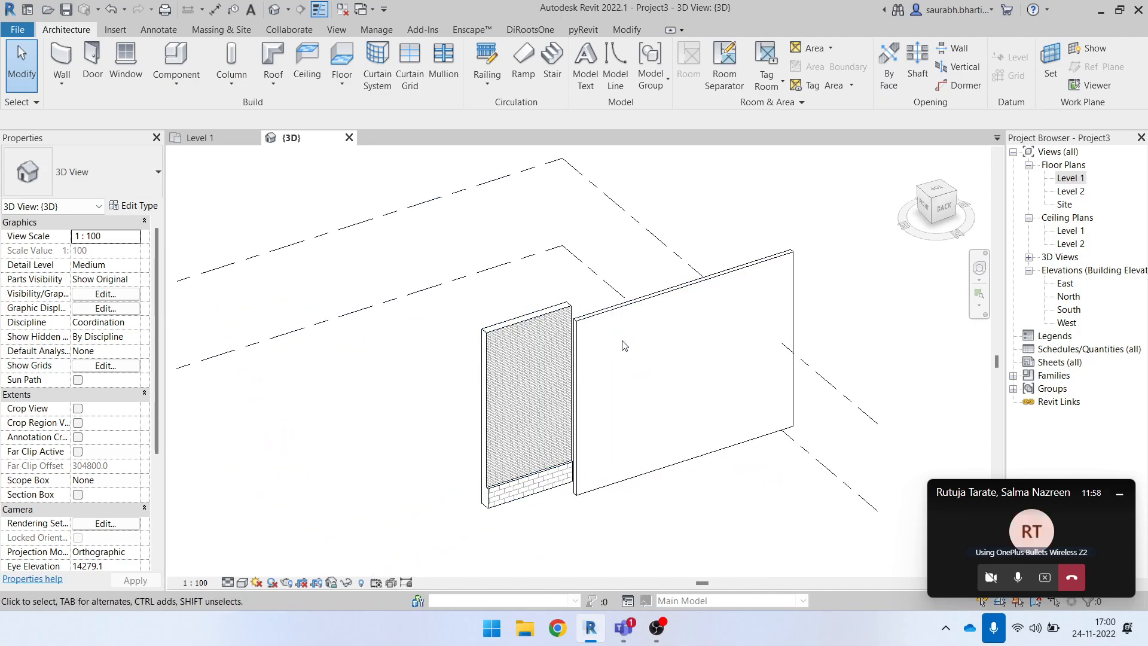
# - Select the Generic - 200mm wall in 3D and compare it with the stacked wall and level lines from the back
pyautogui.click(610, 314)
pyautogui.moveTo(784, 463)
pyautogui.keyDown('shift'); pyautogui.mouseDown(button='middle')
pyautogui.moveTo(734, 452)
pyautogui.moveTo(685, 422)
pyautogui.mouseUp(button='middle'); pyautogui.keyUp('shift')
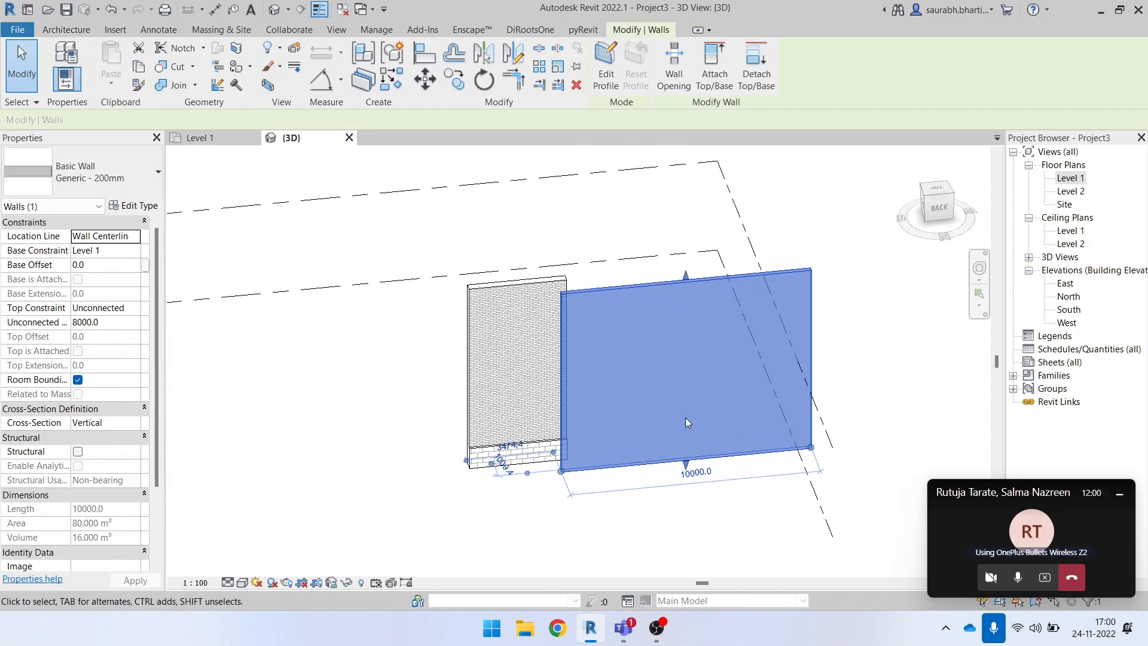
pyautogui.scroll(-2, 625, 458)
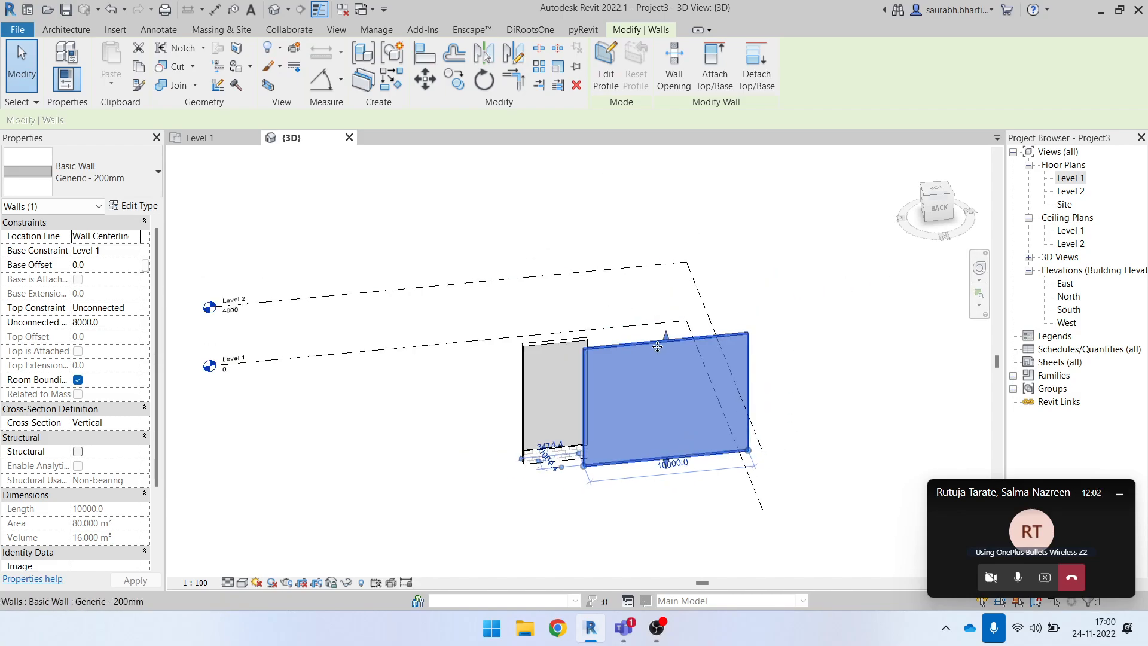
pyautogui.click(764, 286)
# - Open the Level 1 floor plan and examine the stacked wall's layers beside the generic wall
pyautogui.doubleClick(1071, 178)
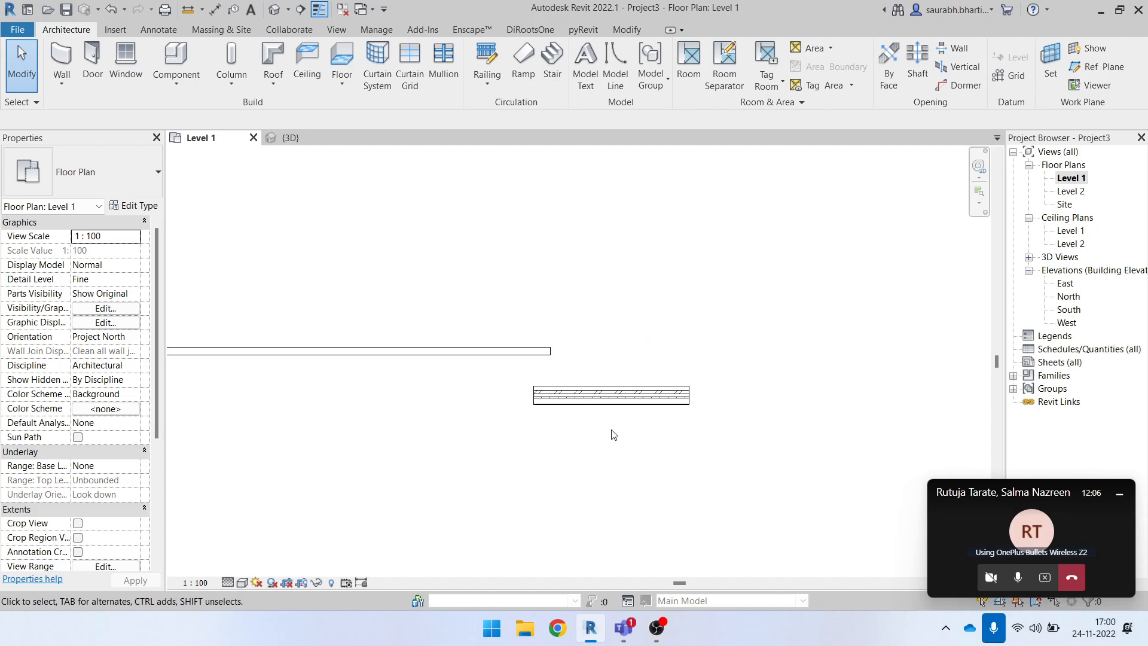
pyautogui.scroll(-2, 607, 440)
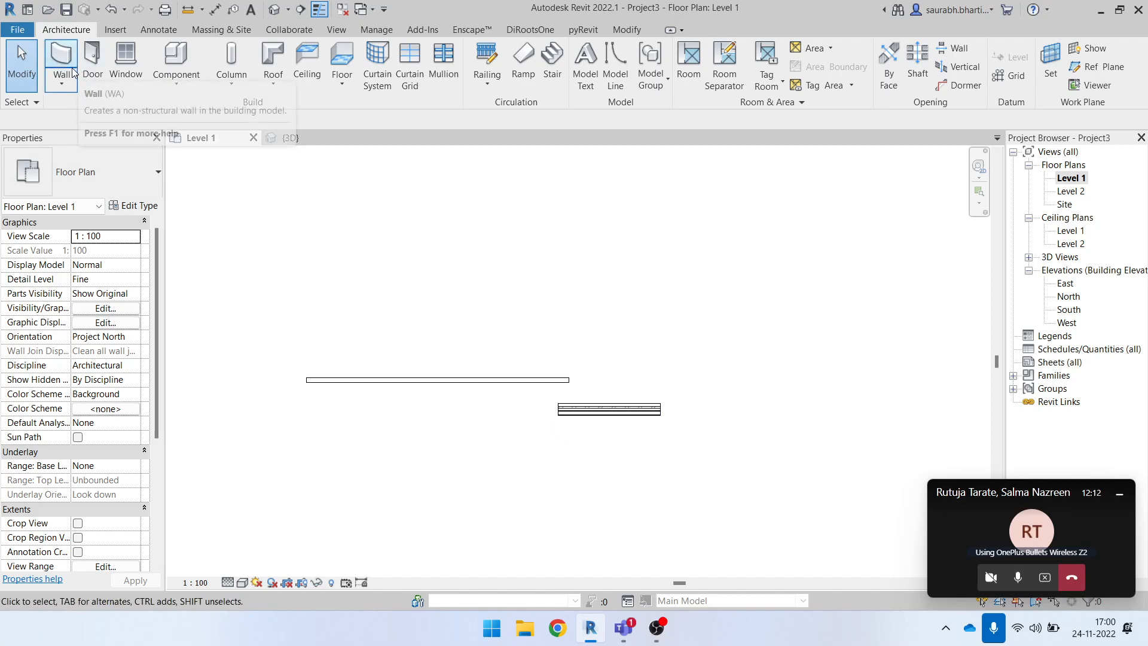
pyautogui.scroll(3, 636, 398)
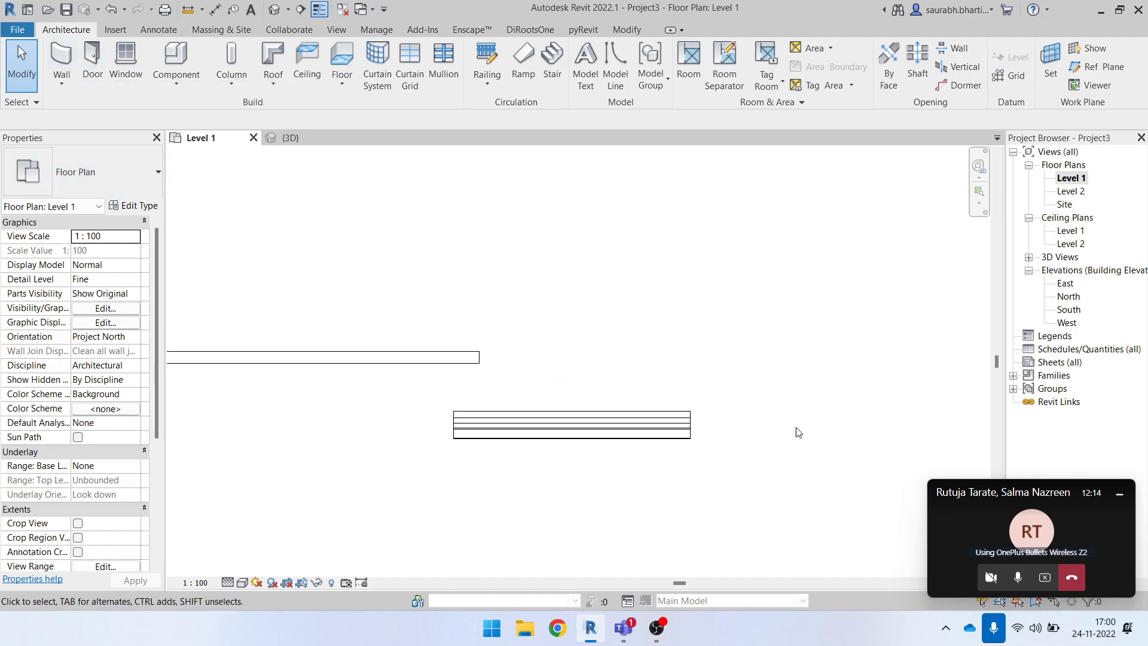
pyautogui.scroll(2, 712, 433)
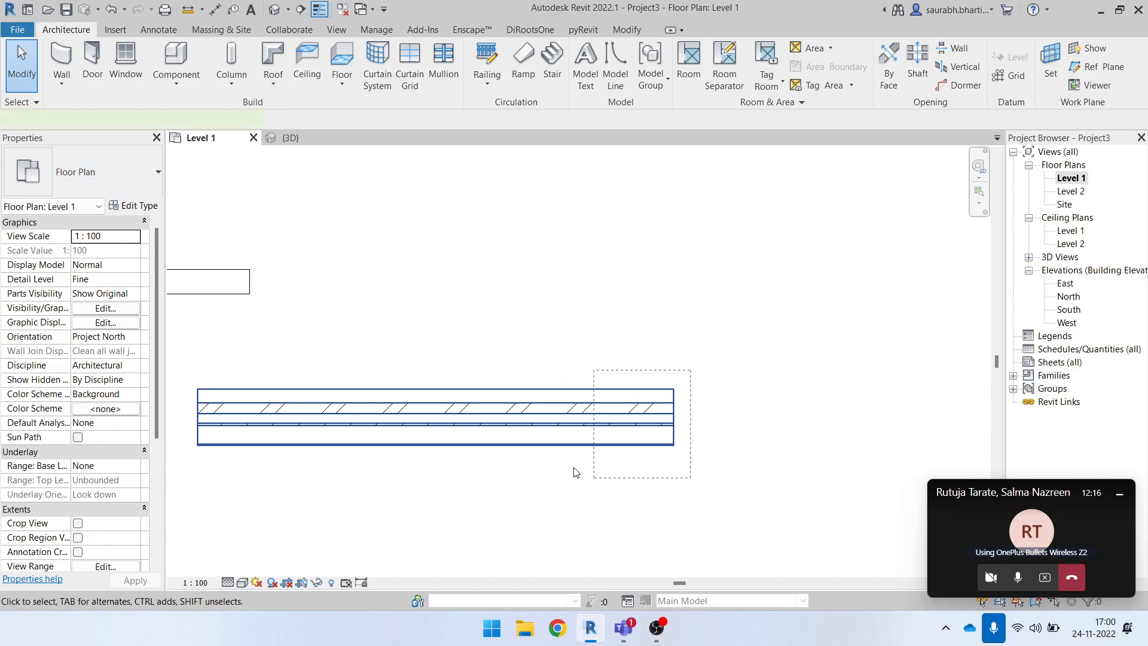
pyautogui.scroll(-3, 560, 465)
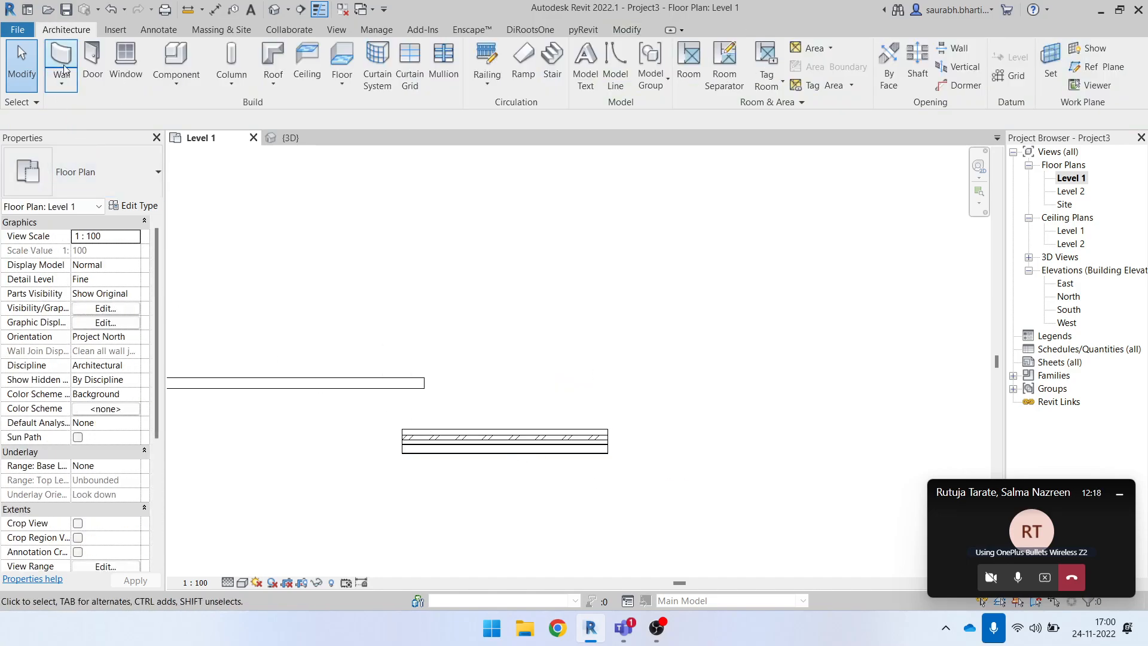
pyautogui.click(506, 448)
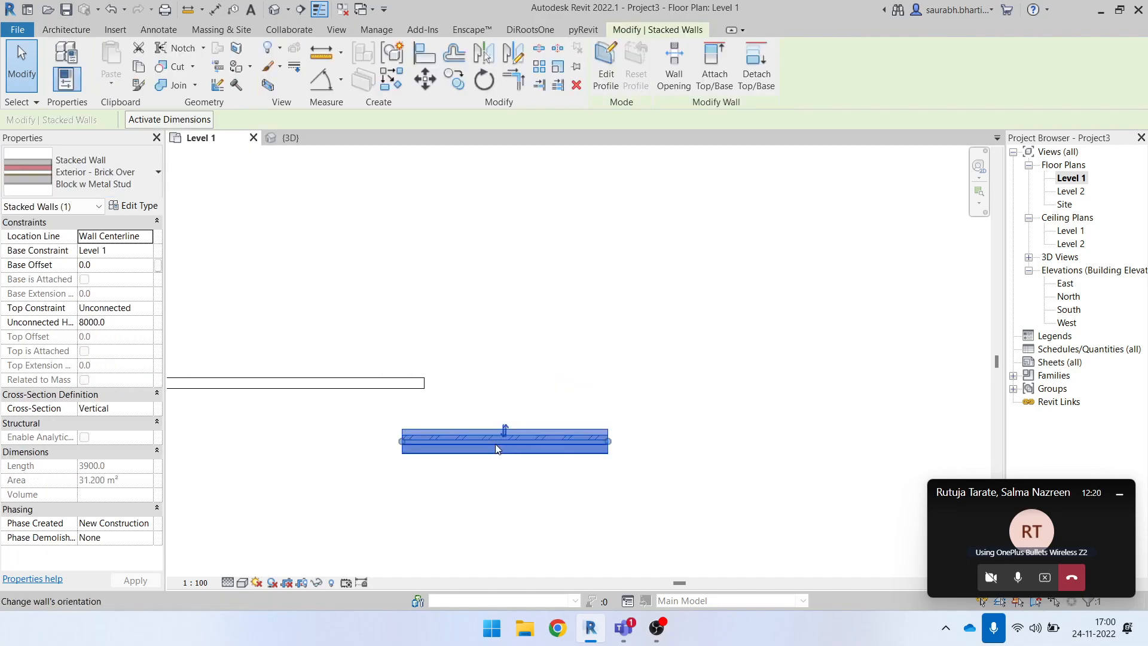
pyautogui.scroll(-2, 475, 428)
pyautogui.click(415, 293)
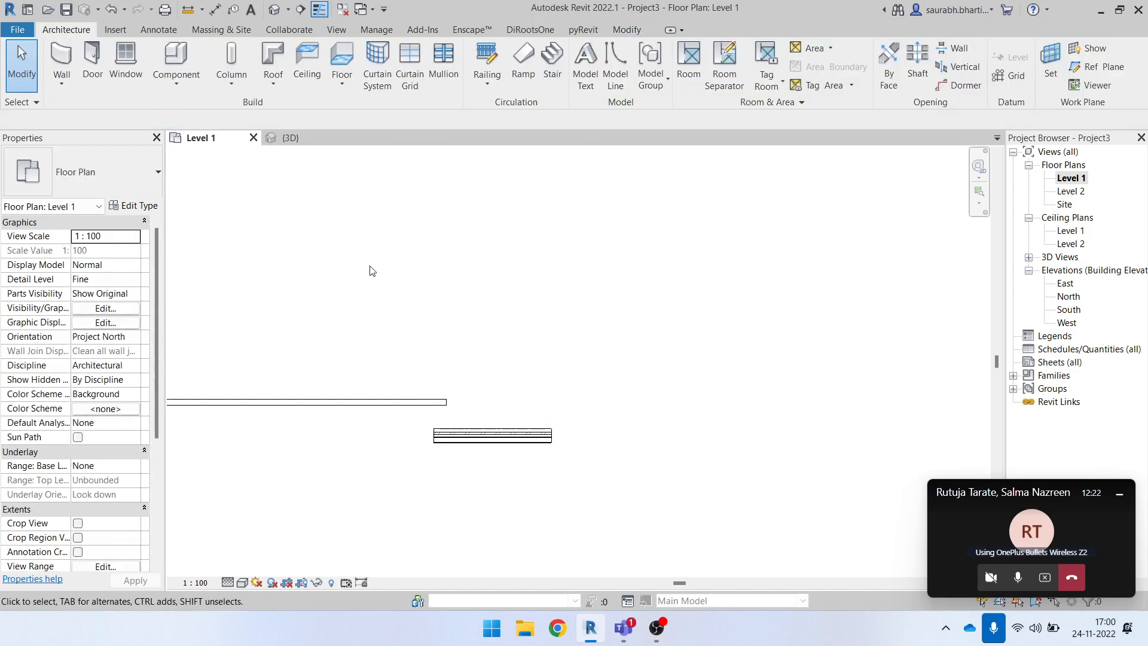
# - Draw a second Exterior - Brick Over Block w Metal Stud stacked wall, 2700 mm long, beyond the first one's right end
pyautogui.click(60, 60)
pyautogui.click(90, 173)
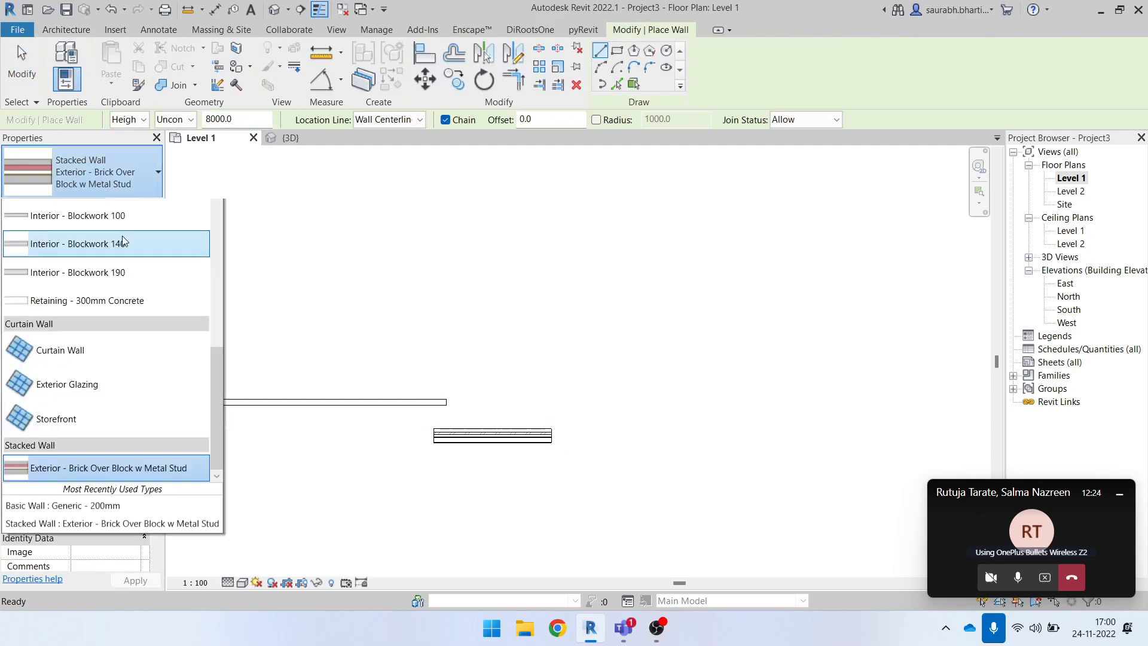
pyautogui.click(113, 542)
pyautogui.scroll(3, 566, 464)
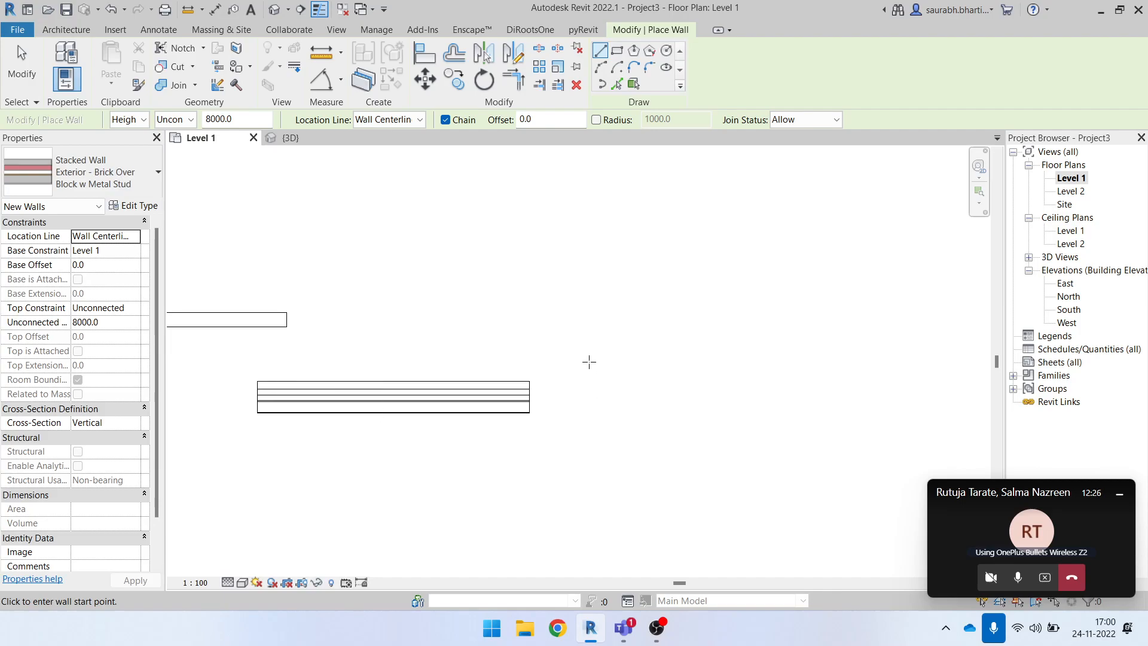
pyautogui.moveTo(594, 381); pyautogui.dragTo(457, 430, button='middle')
pyautogui.click(458, 430)
pyautogui.scroll(-2, 601, 419)
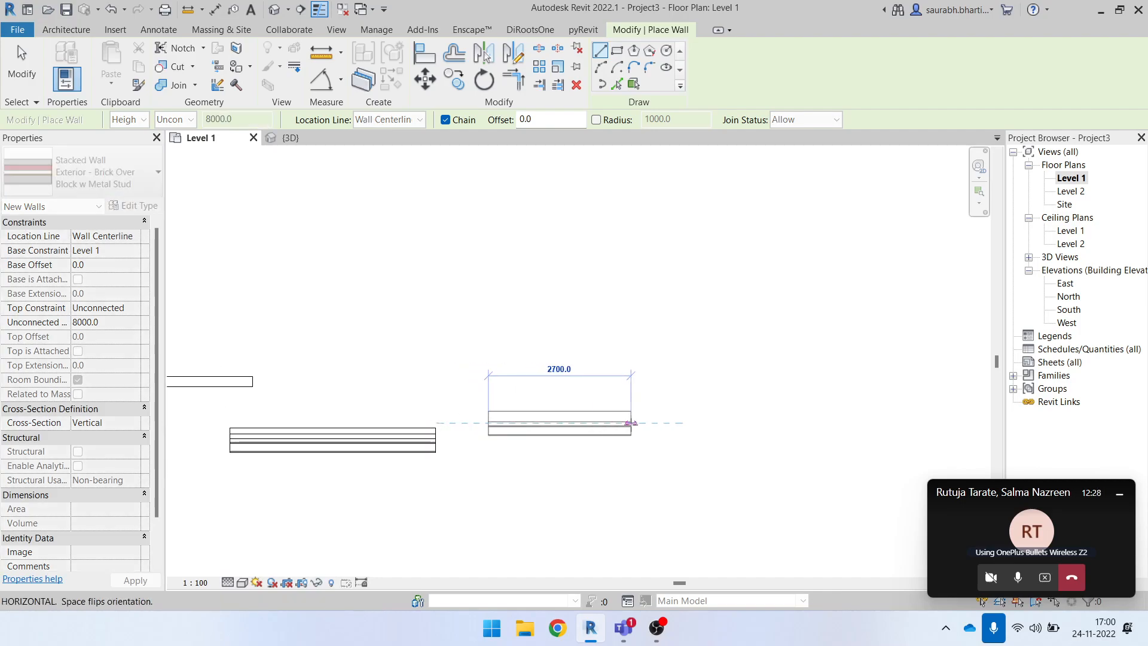
pyautogui.click(631, 423)
pyautogui.press('Escape')
pyautogui.press('Escape')
# - Open the new stacked wall's type structure for editing and examine its brick and block segments in the section preview
pyautogui.click(625, 420)
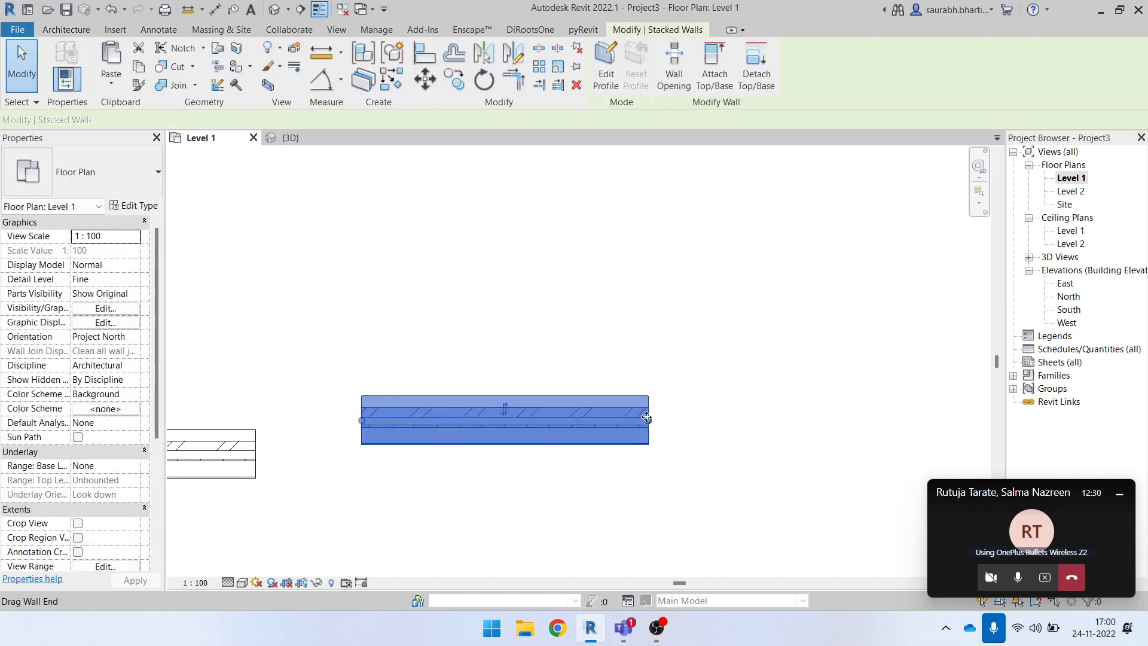
pyautogui.click(133, 205)
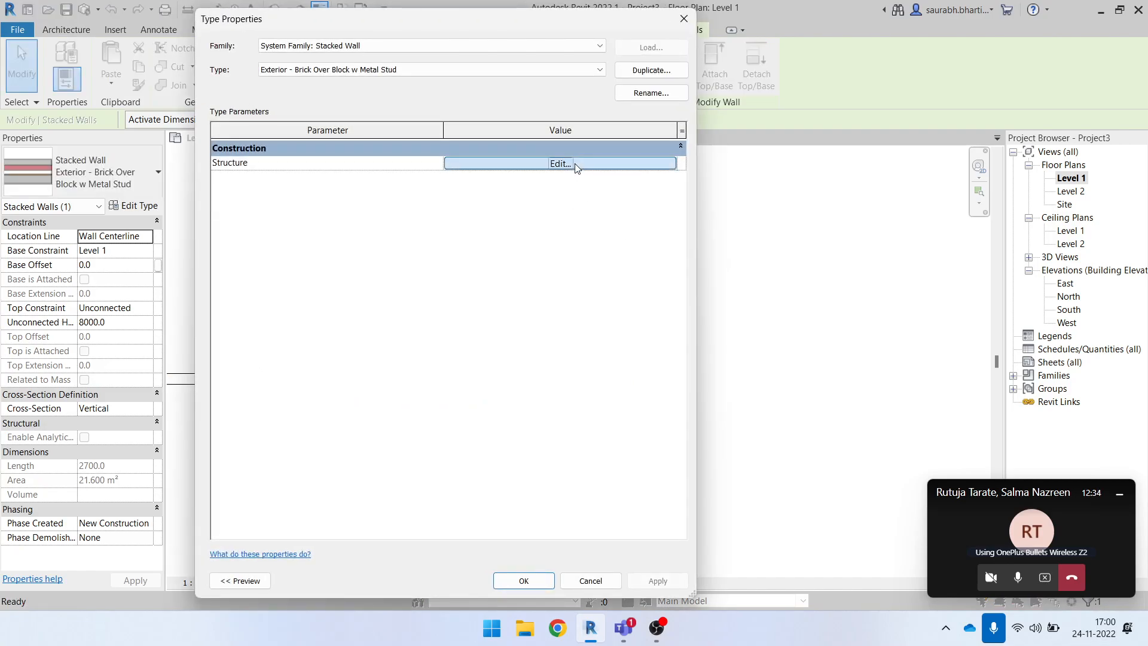
pyautogui.click(576, 164)
pyautogui.click(239, 581)
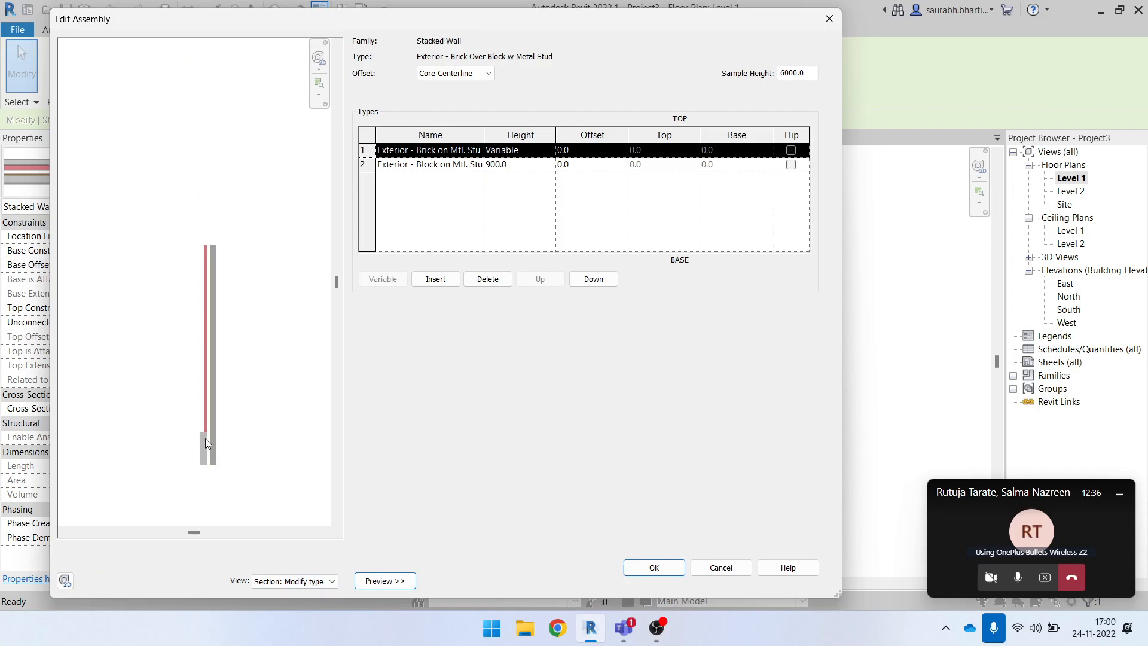
pyautogui.scroll(-4, 221, 401)
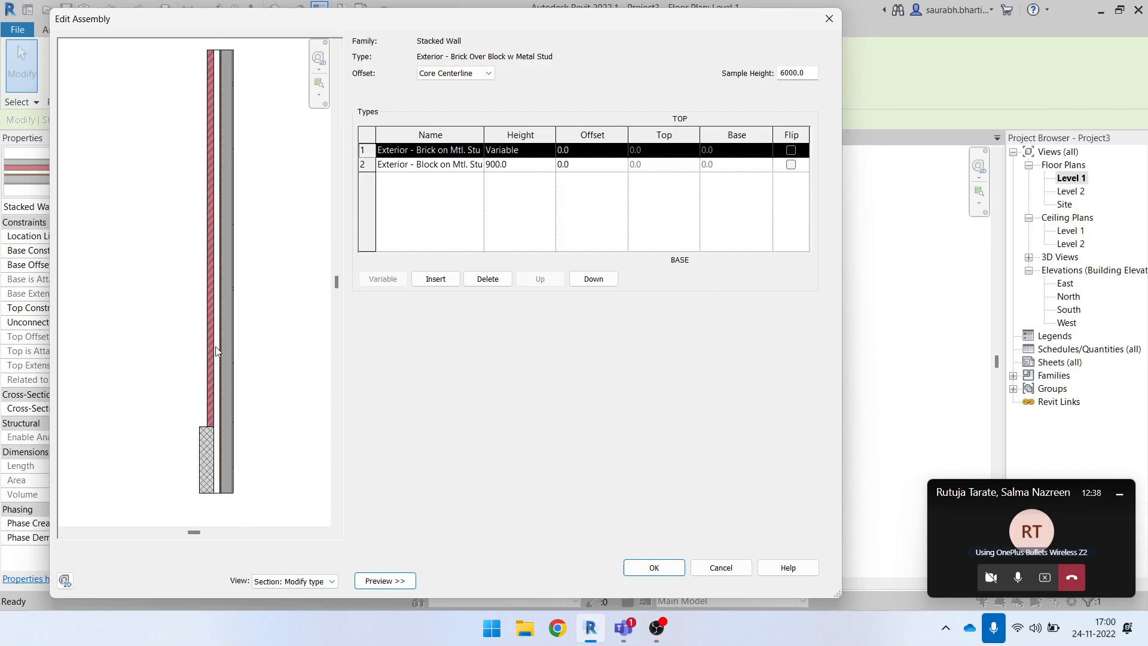
pyautogui.click(317, 581)
pyautogui.click(230, 400)
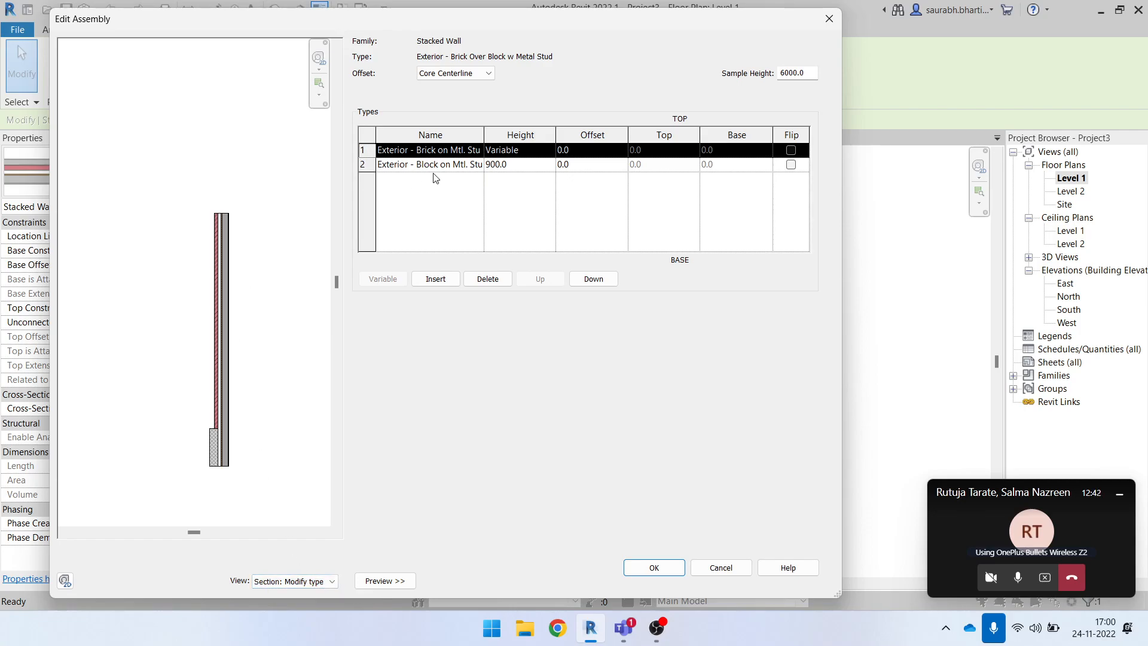
# - Insert a new top segment in the stacked wall assembly and set its type to the Foundation - 300mm concrete wall
pyautogui.click(433, 278)
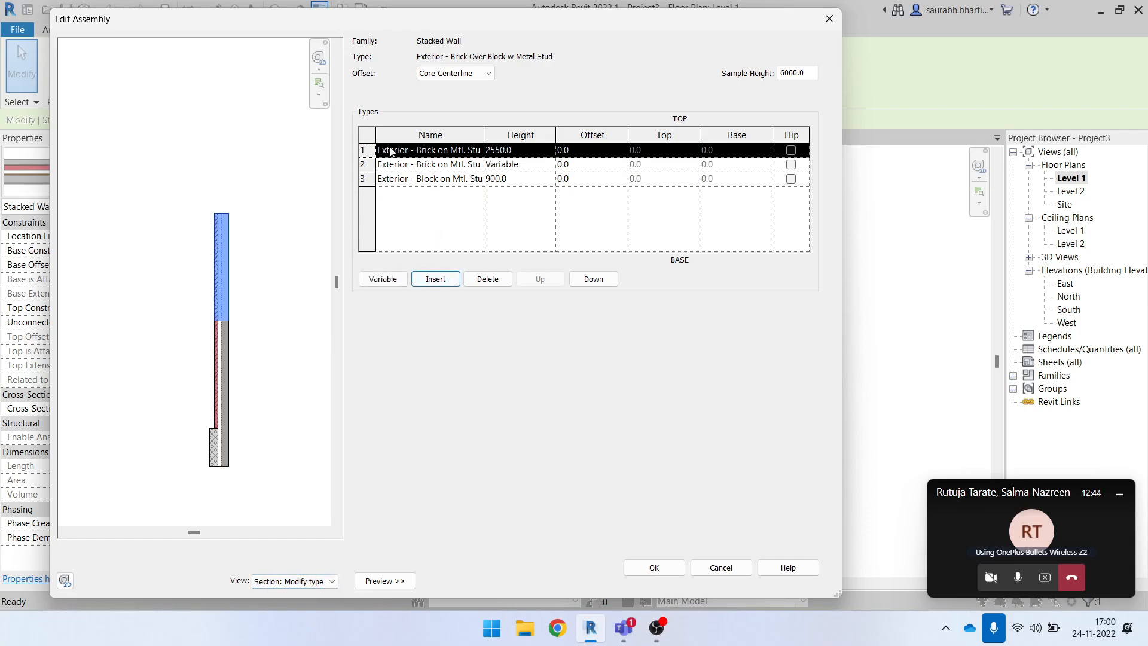
pyautogui.scroll(3, 262, 315)
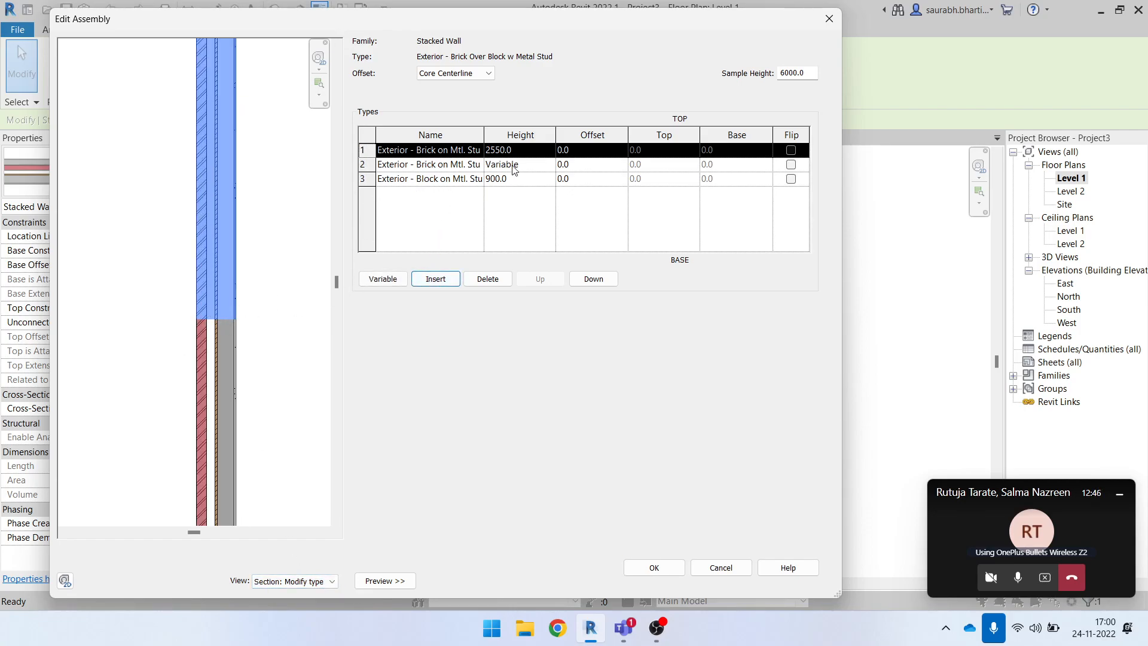
pyautogui.click(464, 151)
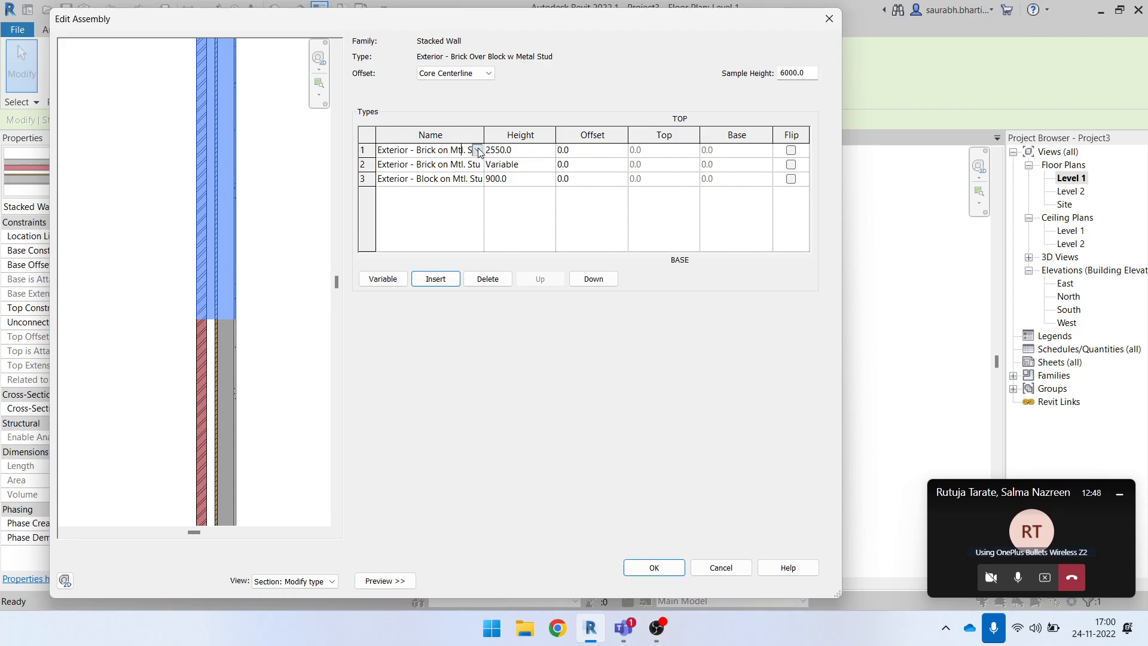
pyautogui.click(478, 151)
pyautogui.click(448, 202)
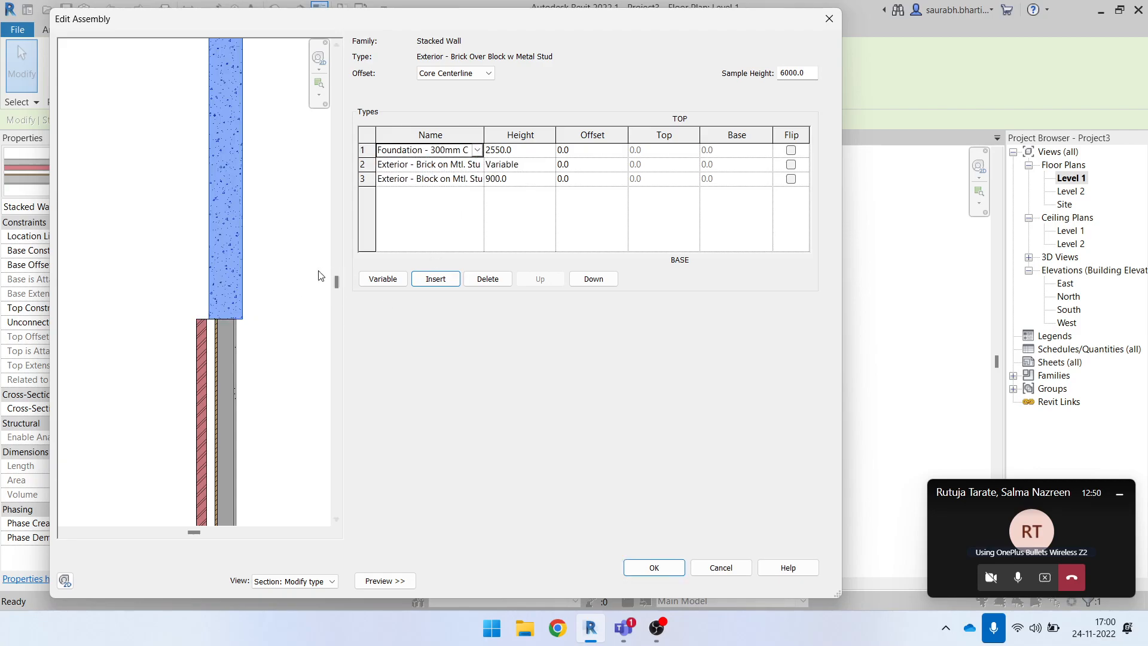
pyautogui.scroll(-3, 277, 292)
pyautogui.scroll(2, 260, 306)
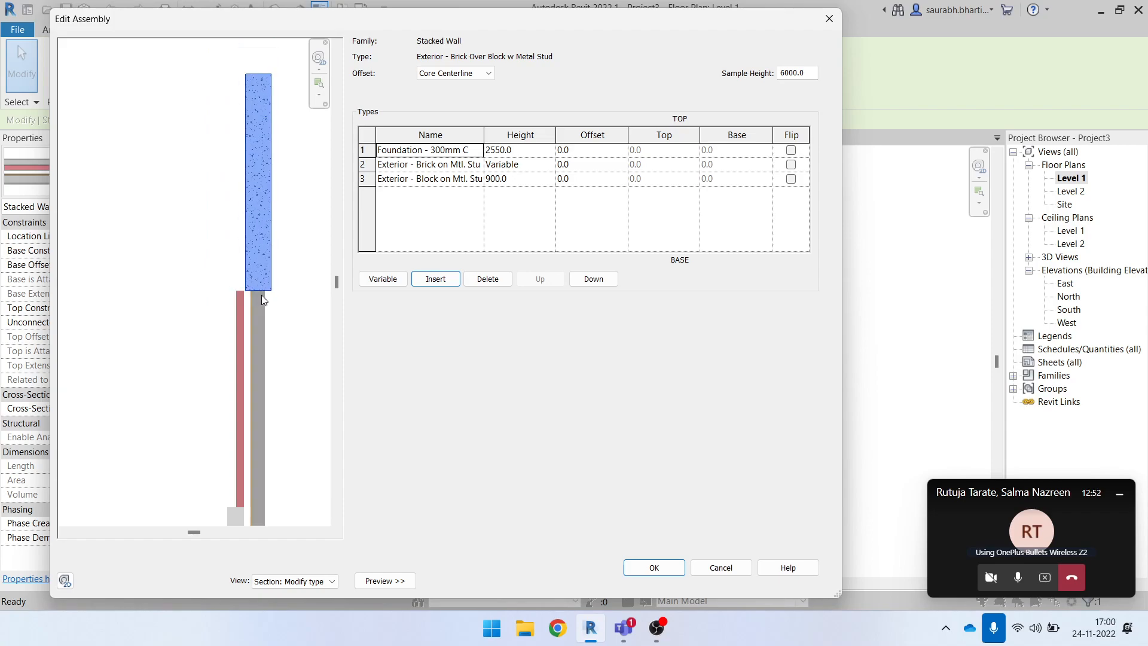
# - Set the foundation segment's offset to 50 mm, check it in the section preview, and discard the assembly edits
pyautogui.scroll(-1, 261, 295)
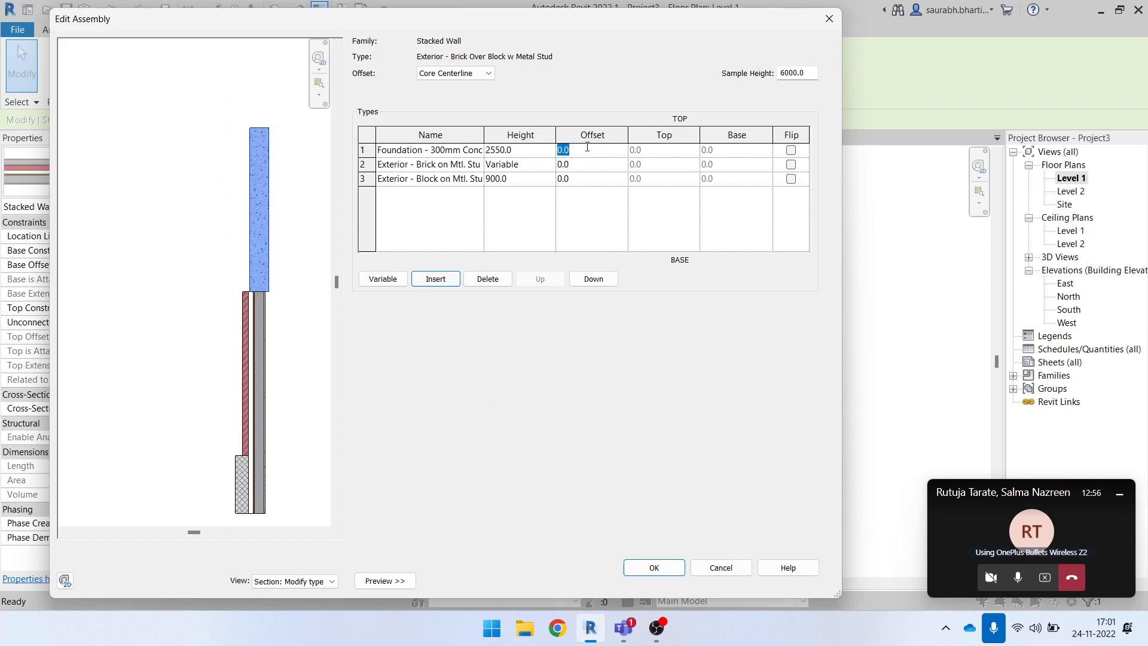
pyautogui.scroll(3, 339, 229)
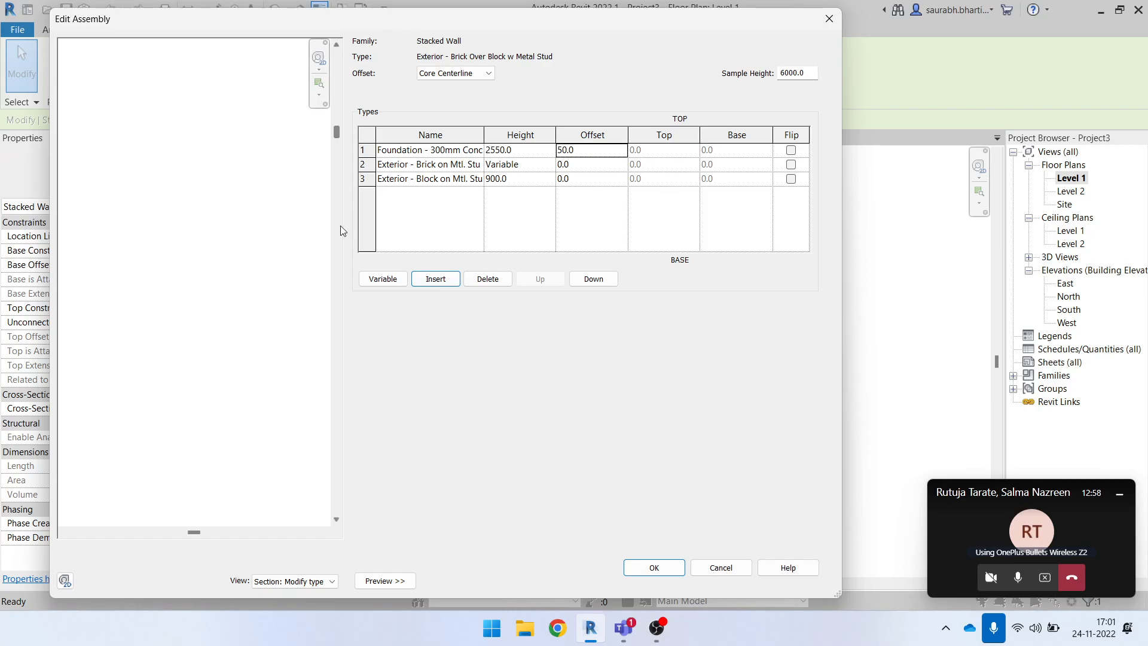
pyautogui.scroll(-2, 287, 383)
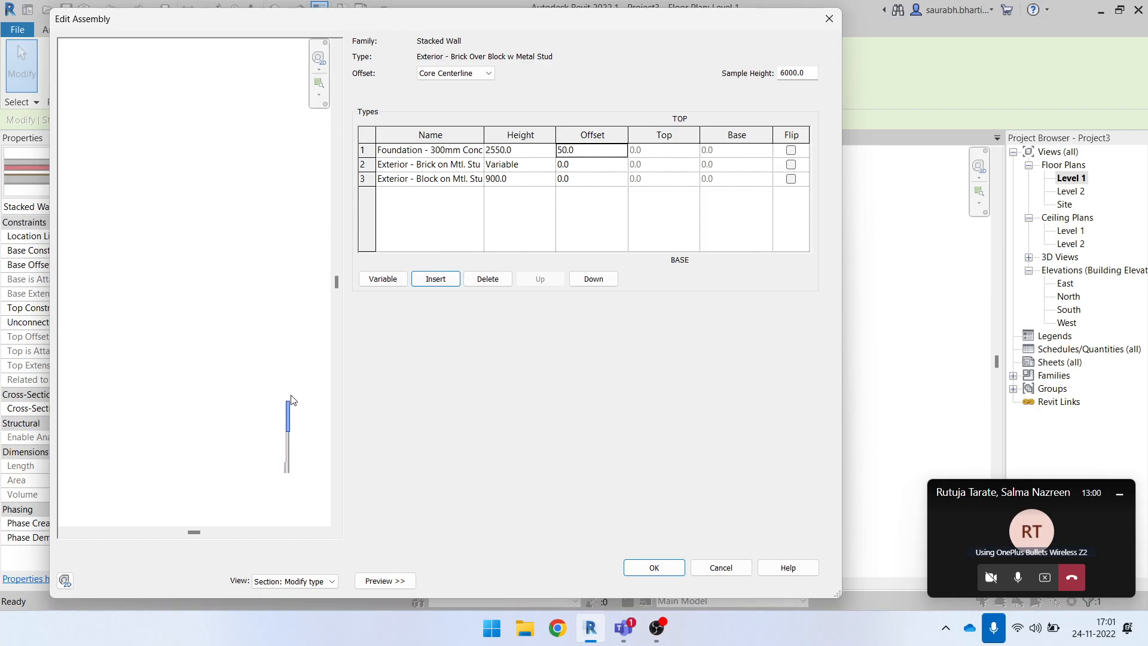
pyautogui.scroll(2, 289, 489)
pyautogui.click(608, 165)
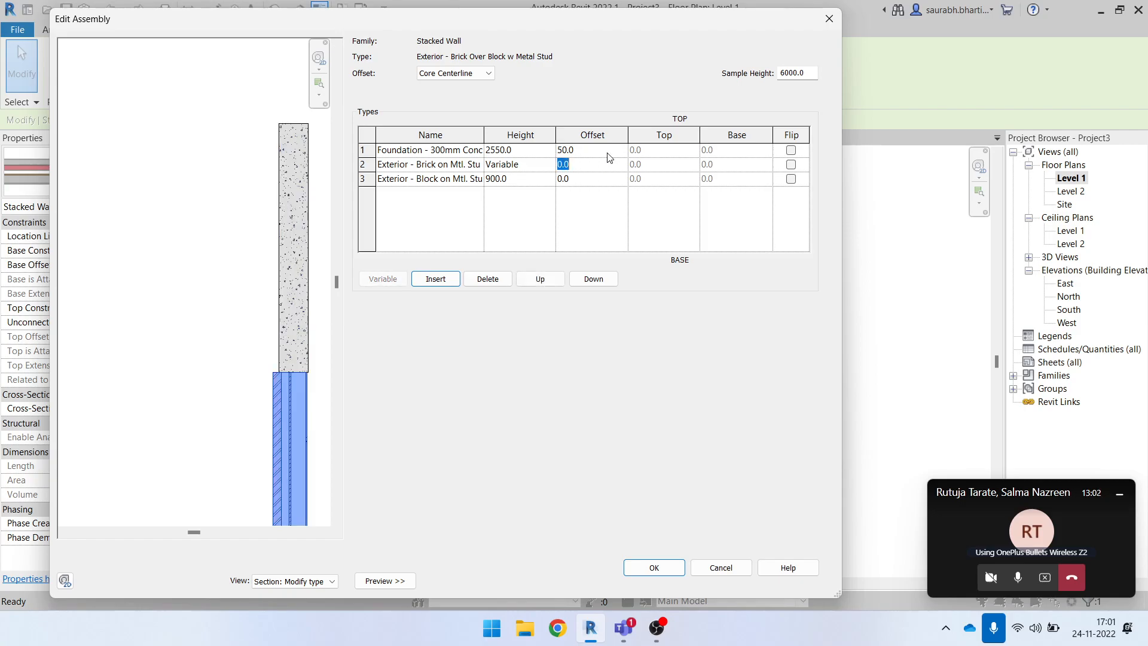
pyautogui.scroll(4, 315, 372)
pyautogui.scroll(-2, 272, 362)
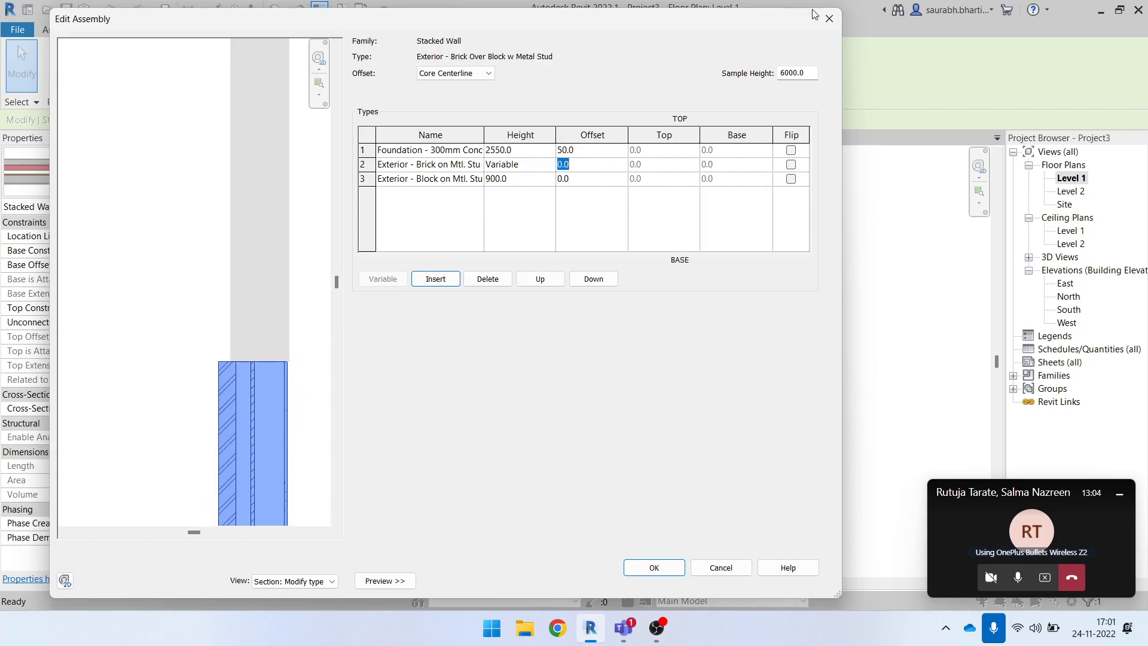
pyautogui.click(828, 19)
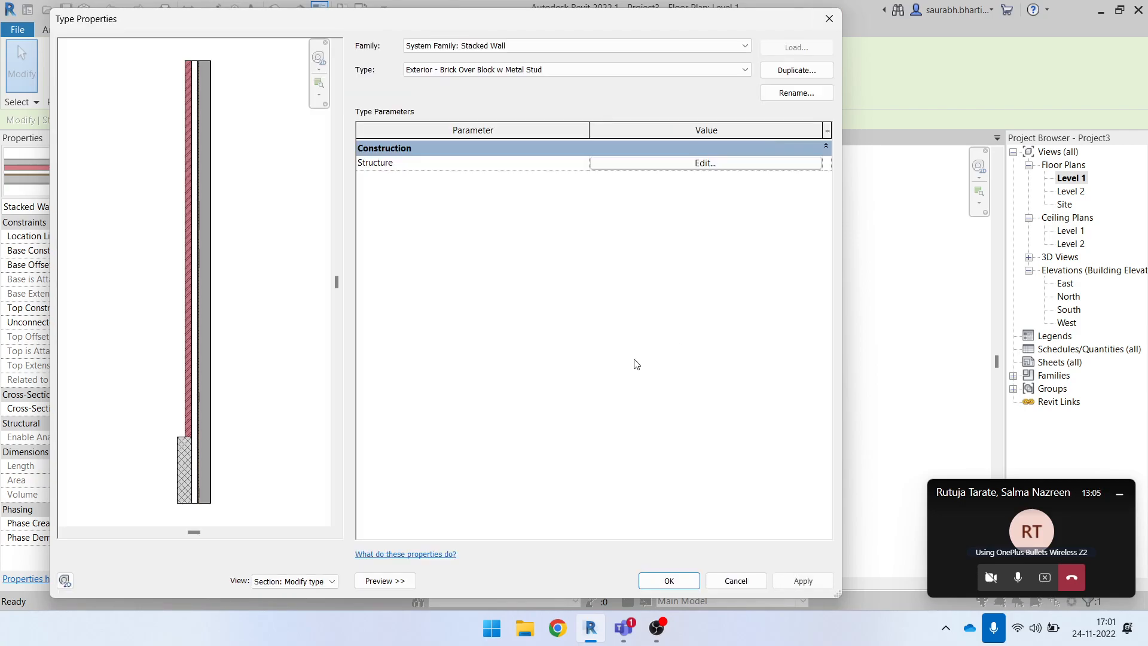
pyautogui.click(745, 583)
pyautogui.scroll(-2, 661, 402)
pyautogui.click(671, 446)
# - Shorten the generic wall to 2700 mm and arrange all three walls parallel with their left ends aligned in the Level 1 plan
pyautogui.moveTo(658, 444); pyautogui.dragTo(575, 342, button='middle')
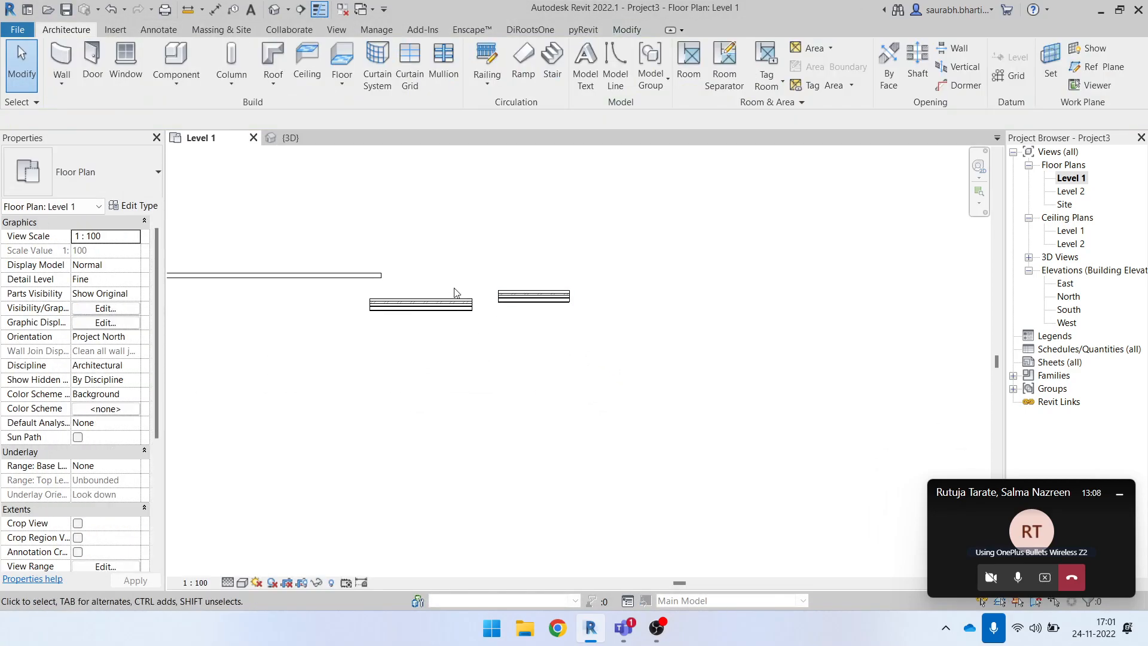
pyautogui.moveTo(454, 287); pyautogui.dragTo(549, 387, button='middle')
pyautogui.click(471, 341)
pyautogui.moveTo(589, 343); pyautogui.dragTo(397, 342)
pyautogui.click(475, 321)
pyautogui.scroll(1, 621, 350)
pyautogui.moveTo(633, 374); pyautogui.dragTo(350, 363)
pyautogui.moveTo(740, 366); pyautogui.dragTo(305, 400)
pyautogui.click(440, 367)
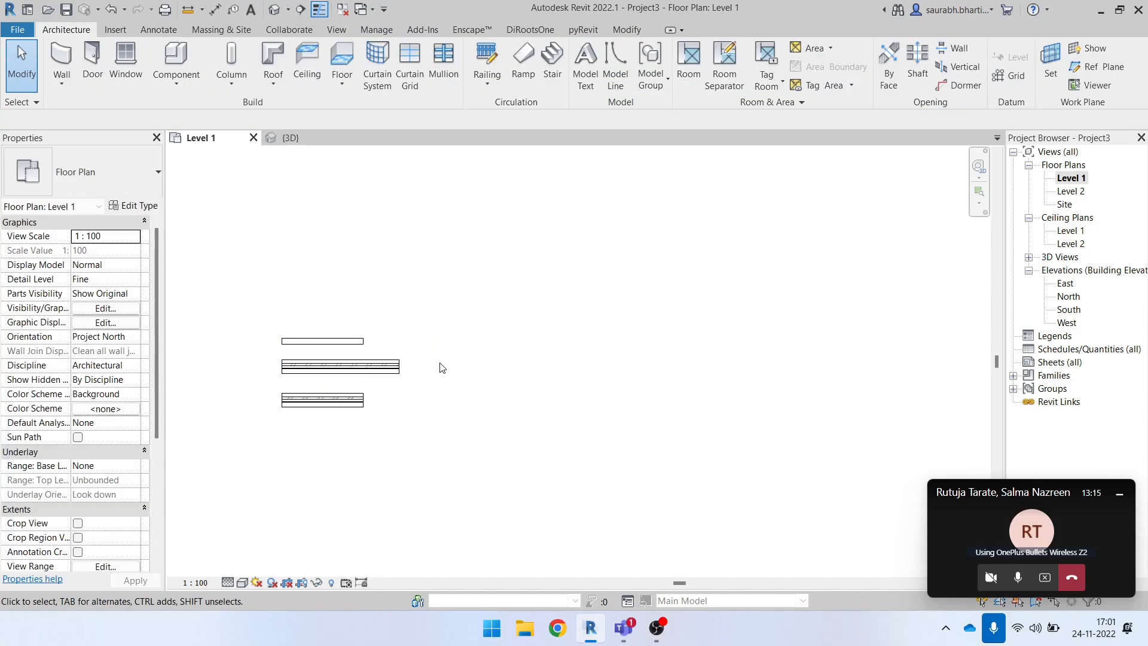
# - Open the 3D view and move the generic wall sideways, clear of the two stacked walls
pyautogui.click(274, 9)
pyautogui.keyDown('shift'); pyautogui.moveTo(383, 430); pyautogui.dragTo(625, 431, button='middle'); pyautogui.keyUp('shift')
pyautogui.moveTo(623, 415); pyautogui.dragTo(684, 360)
pyautogui.click(687, 458)
pyautogui.keyDown('shift'); pyautogui.moveTo(685, 459); pyautogui.dragTo(653, 440, button='middle'); pyautogui.keyUp('shift')
pyautogui.keyDown('shift'); pyautogui.moveTo(783, 374); pyautogui.dragTo(658, 299, button='middle'); pyautogui.keyUp('shift')
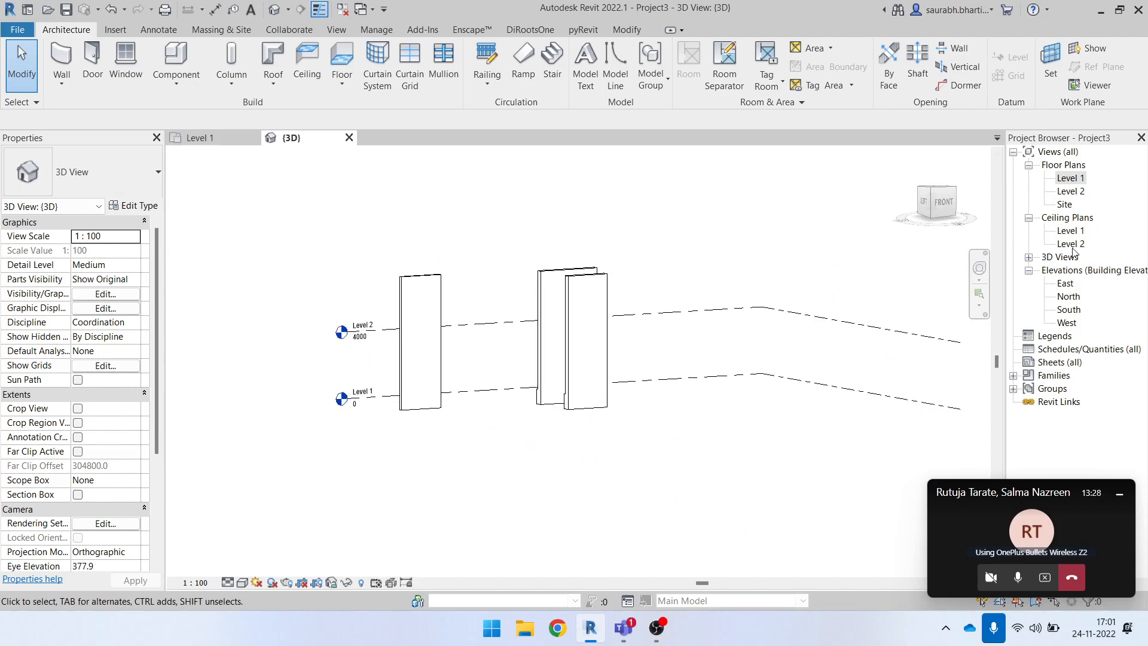
# - Select the separated generic wall in 3D and view it against the Level 1 and Level 2 lines
pyautogui.click(420, 284)
pyautogui.keyDown('shift'); pyautogui.moveTo(457, 368); pyautogui.dragTo(549, 453, button='middle'); pyautogui.keyUp('shift')
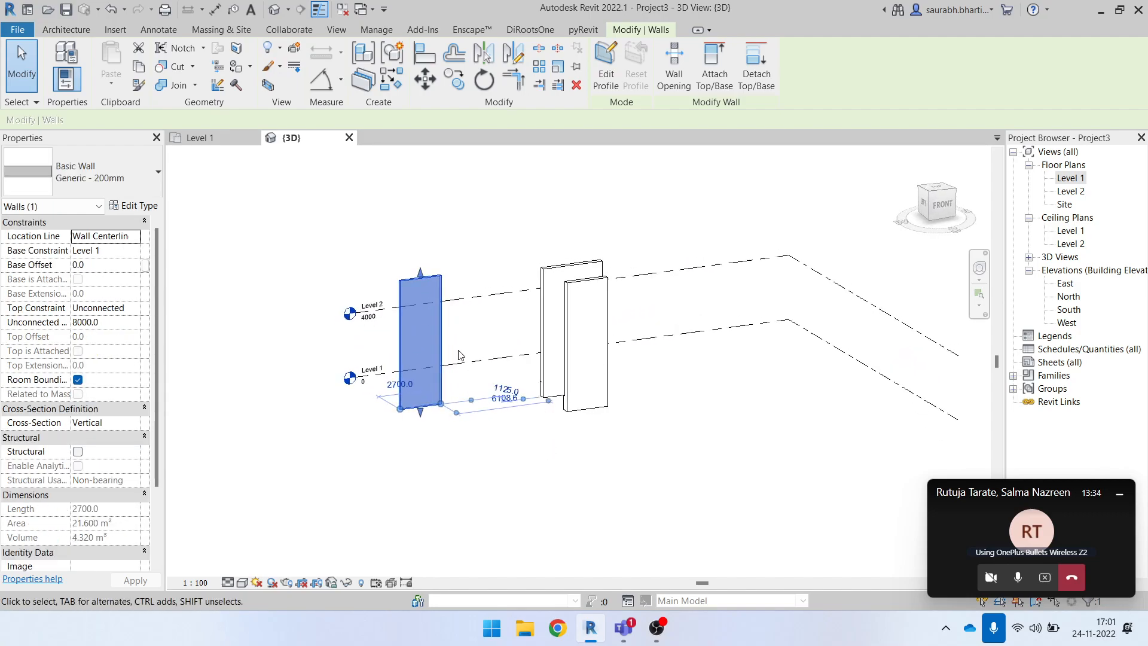
pyautogui.click(471, 330)
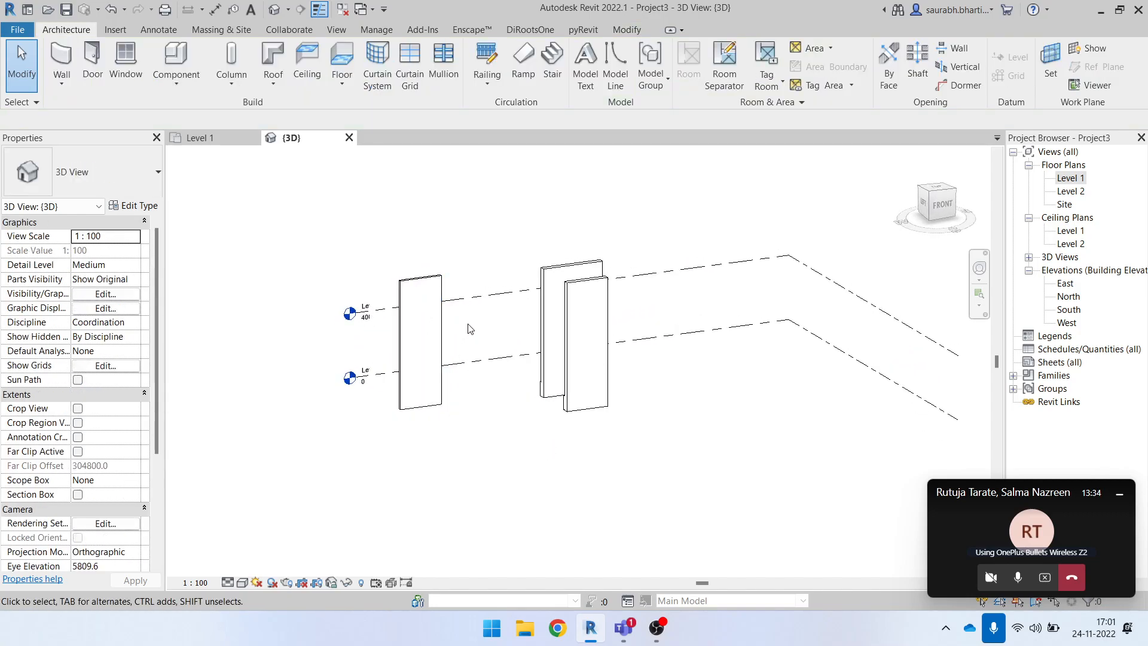
# - Open the North elevation and extend the Level 1 and Level 2 lines so their heads clear the generic wall
pyautogui.doubleClick(1069, 297)
pyautogui.scroll(-2, 532, 430)
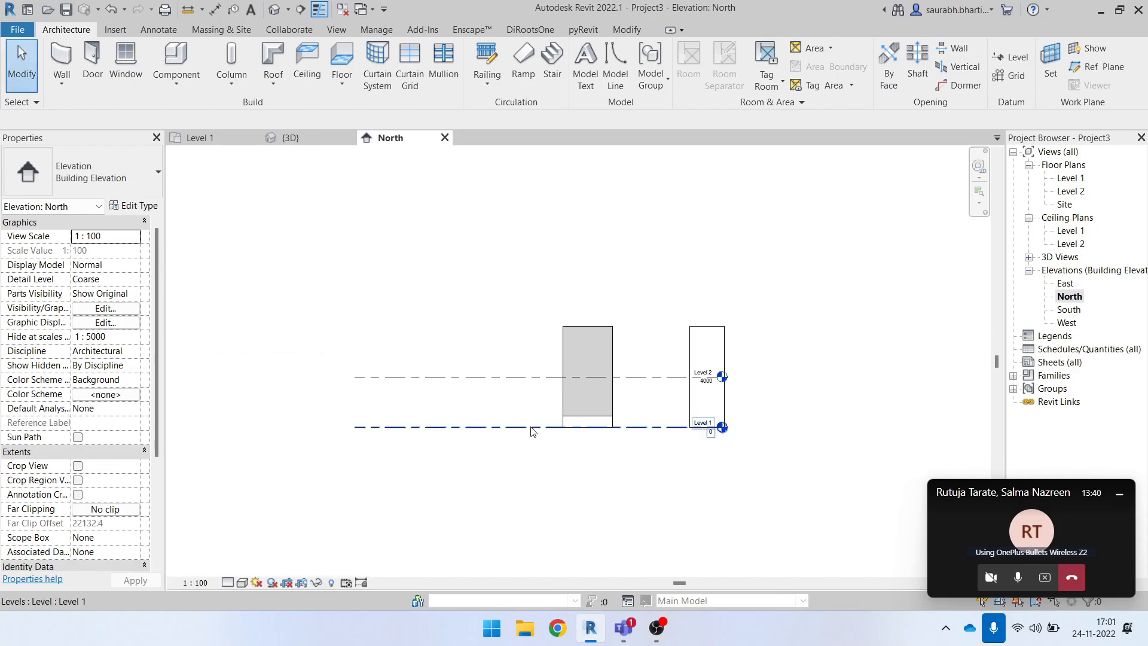
pyautogui.scroll(3, 550, 423)
pyautogui.click(841, 341)
pyautogui.moveTo(842, 342); pyautogui.dragTo(947, 343)
pyautogui.scroll(-1, 894, 369)
pyautogui.click(895, 430)
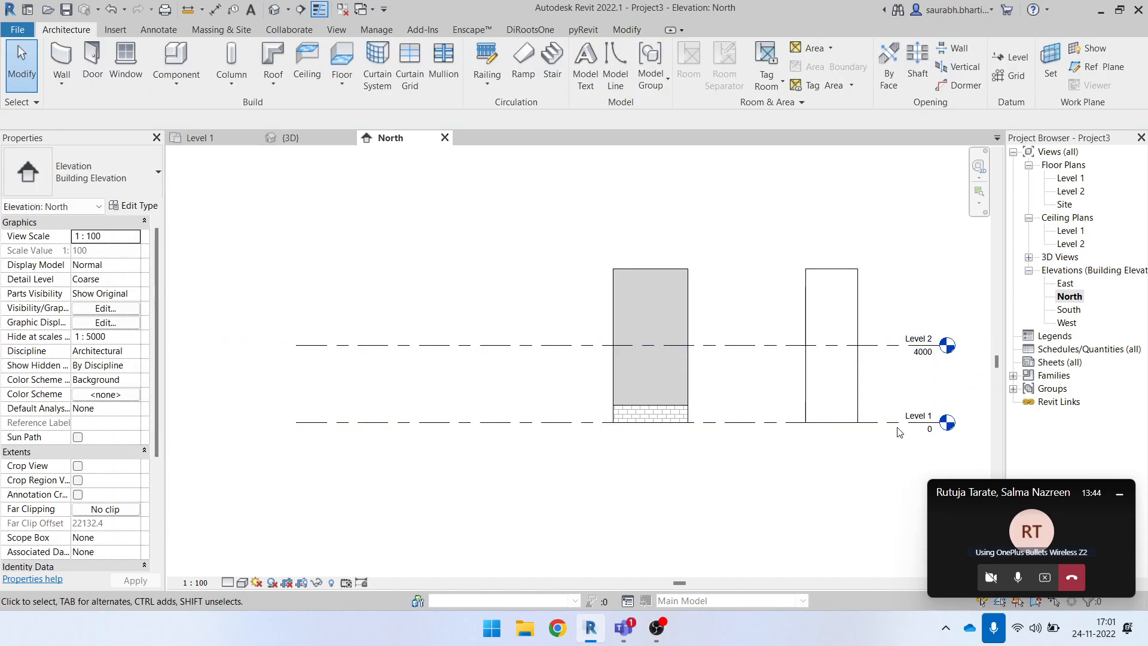
# - Open Level 2's elevation value and its temporary dimension from Level 1 for editing
pyautogui.click(900, 397)
pyautogui.scroll(2, 901, 376)
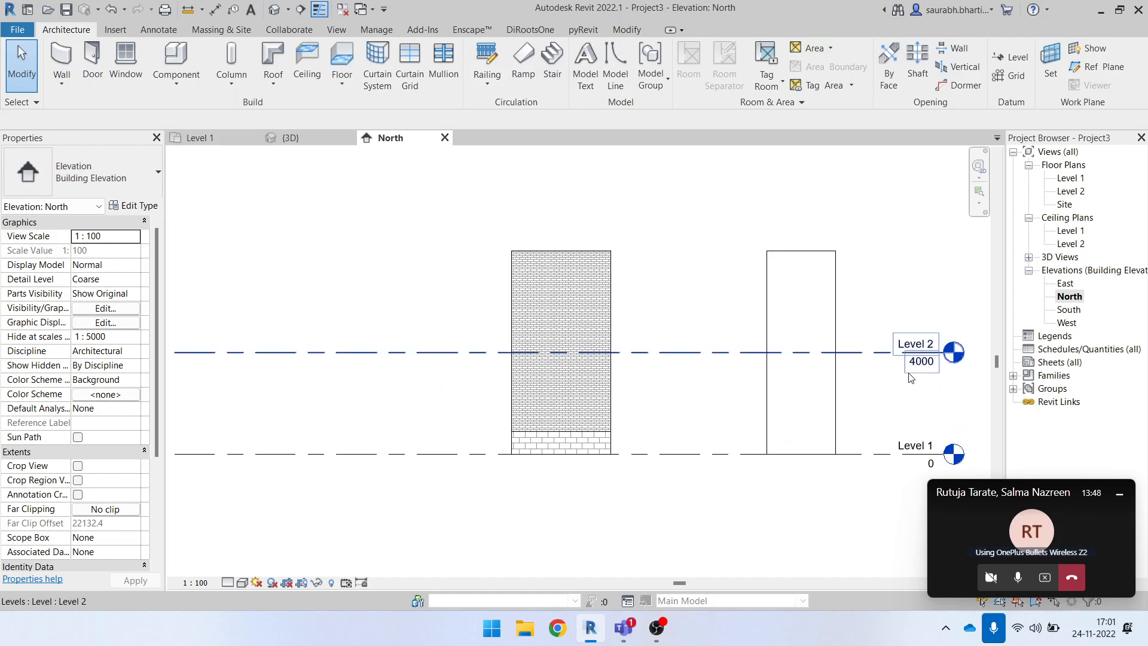
pyautogui.click(925, 370)
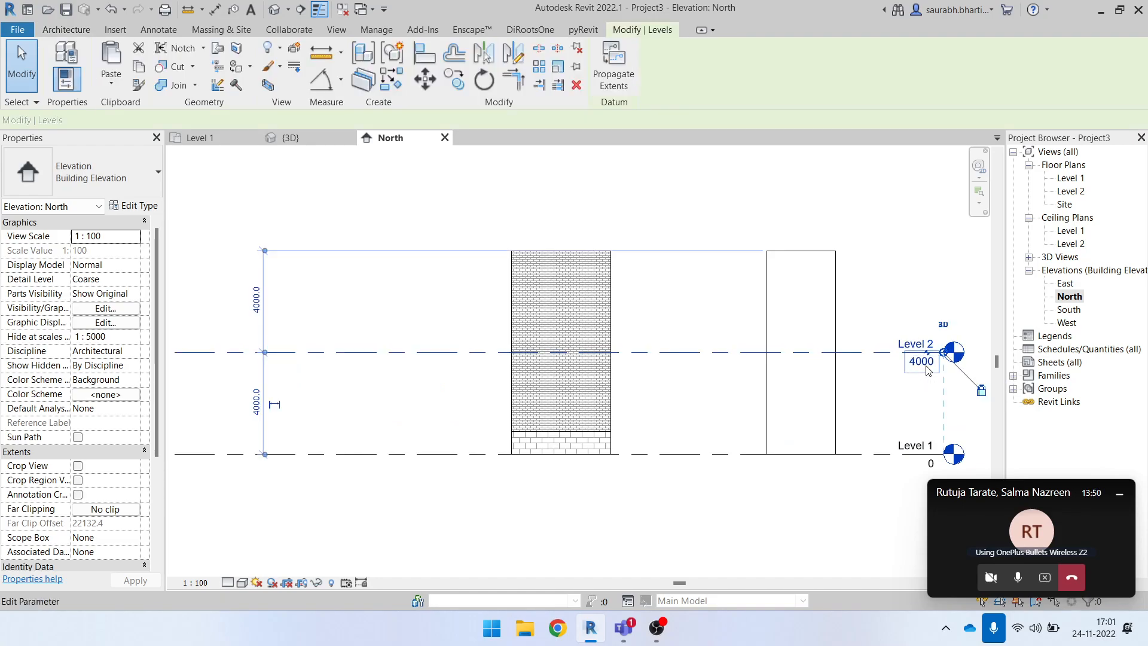
pyautogui.click(924, 366)
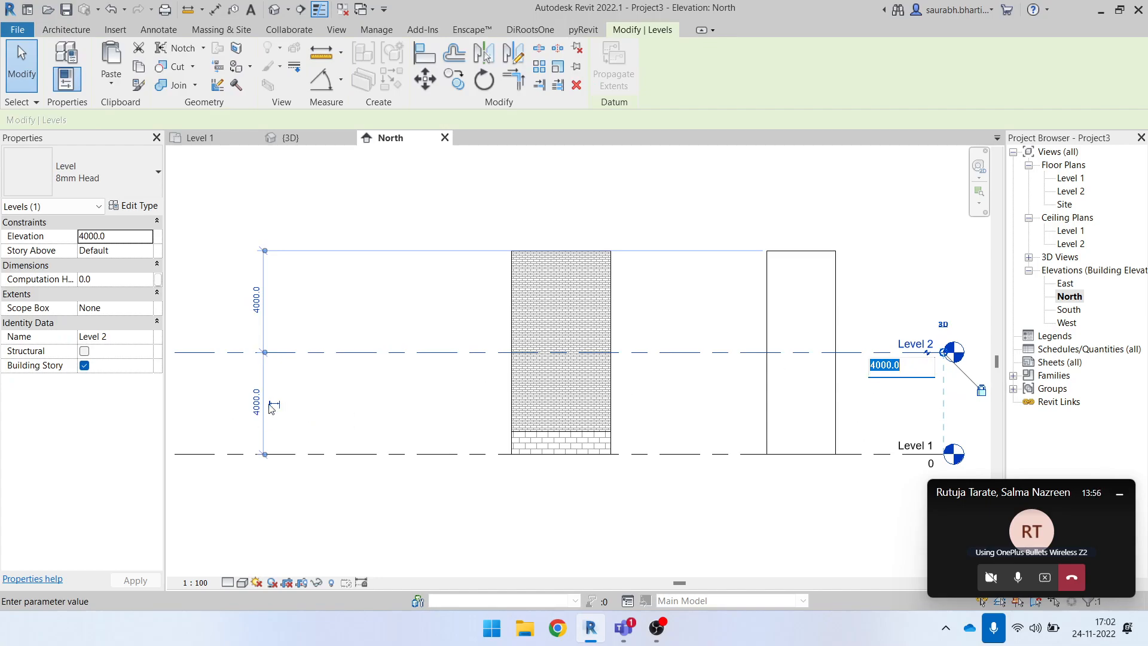
pyautogui.click(257, 408)
pyautogui.click(256, 401)
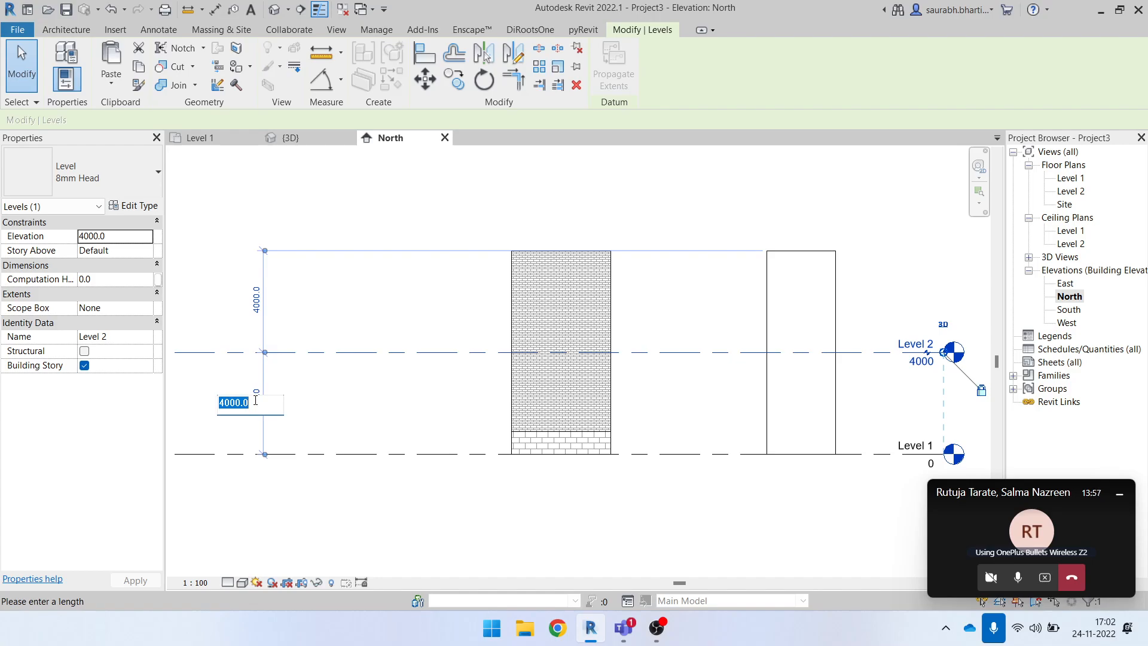
pyautogui.click(361, 407)
pyautogui.click(418, 405)
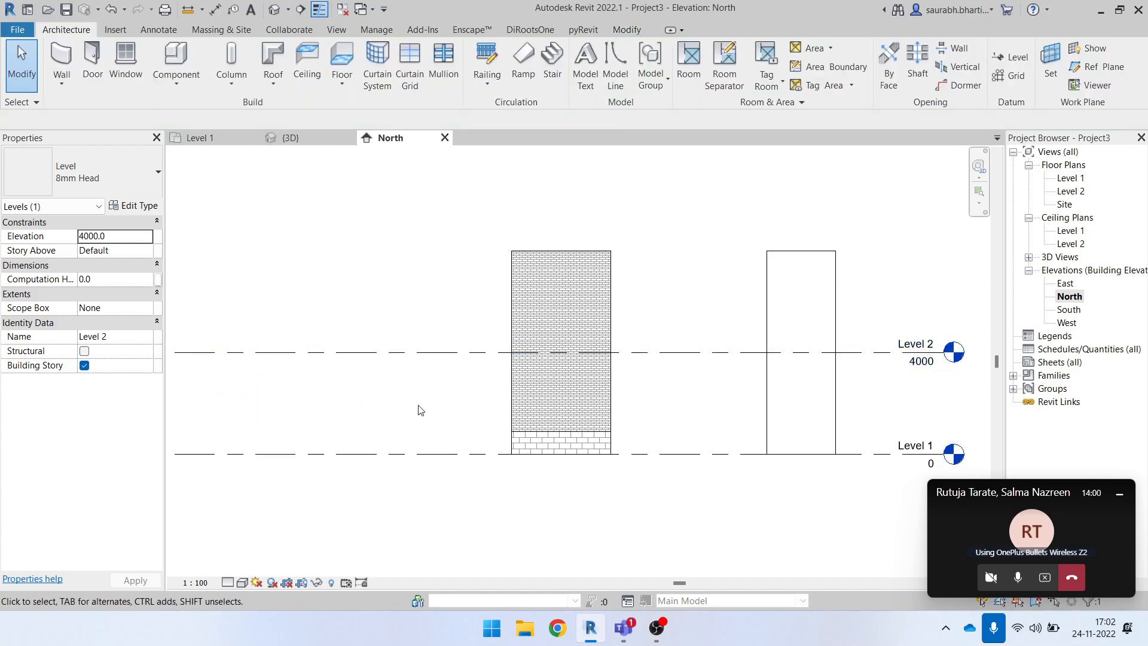
# - Lower the Level 2 line in the North elevation to about 3900 mm
pyautogui.click(403, 359)
pyautogui.moveTo(404, 358); pyautogui.dragTo(406, 359)
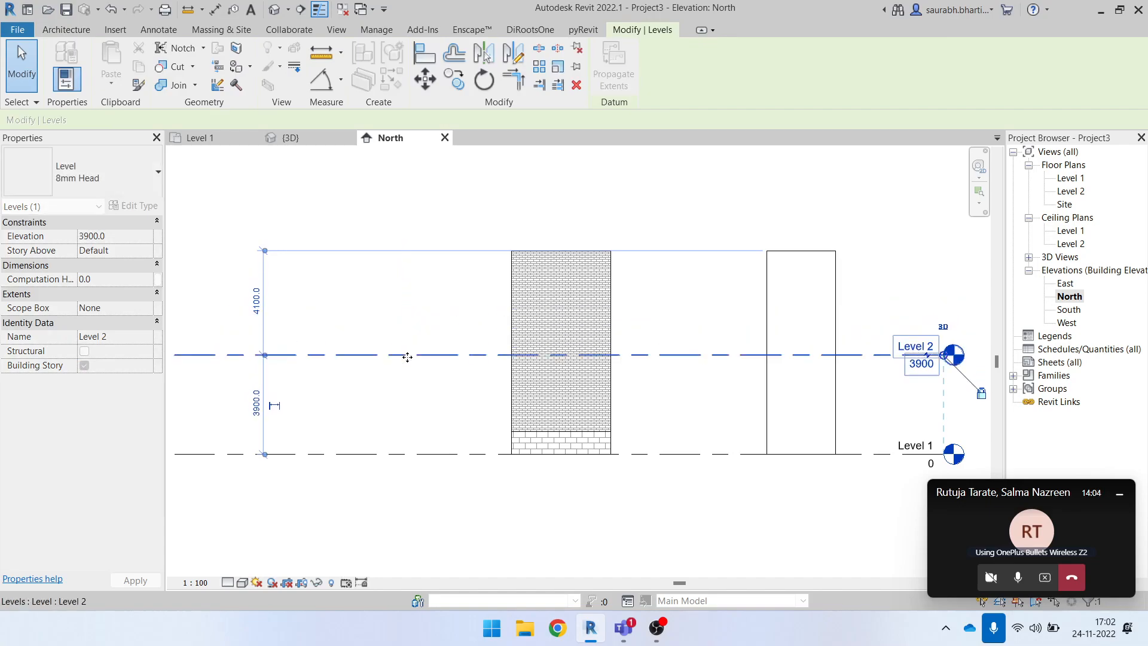
pyautogui.scroll(-2, 442, 363)
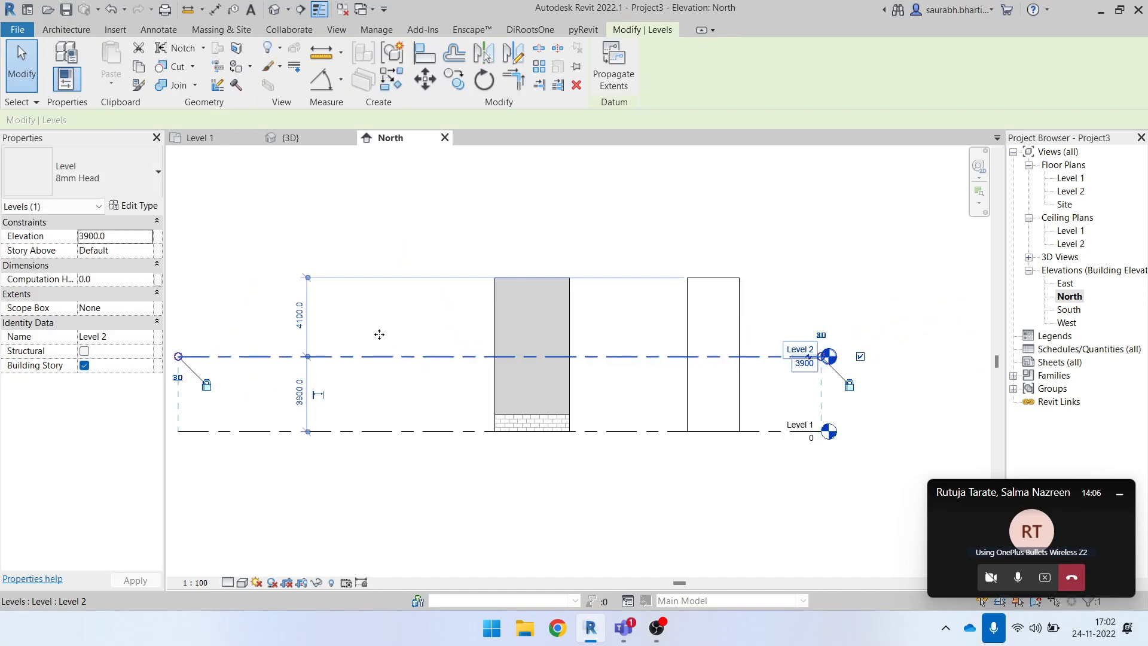
pyautogui.click(424, 83)
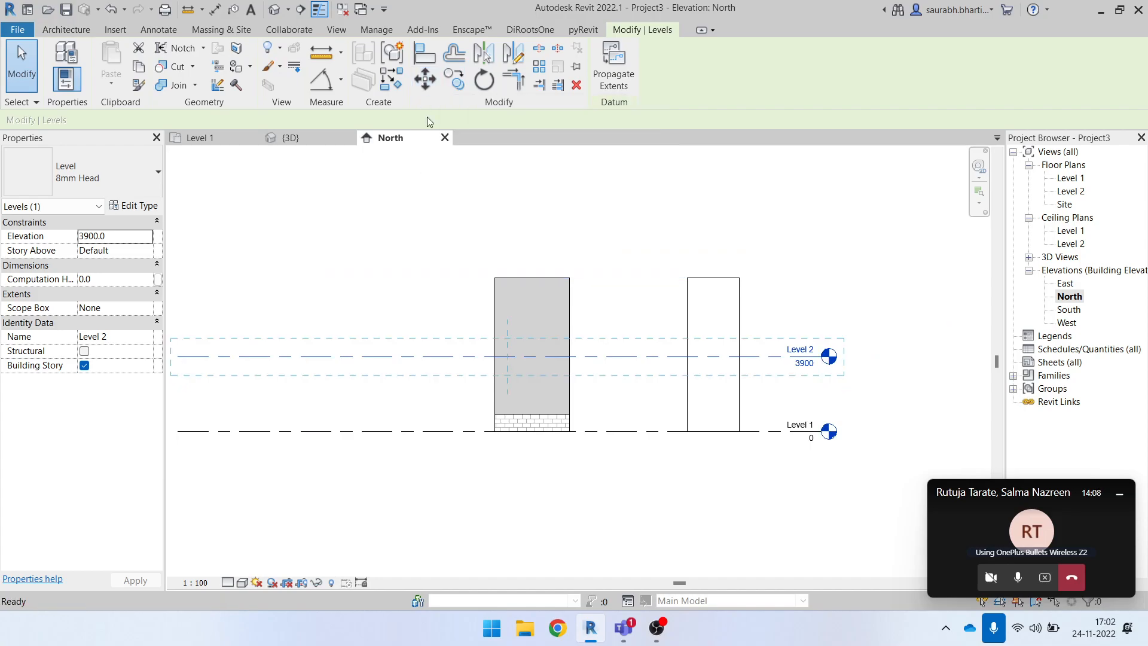
pyautogui.click(409, 357)
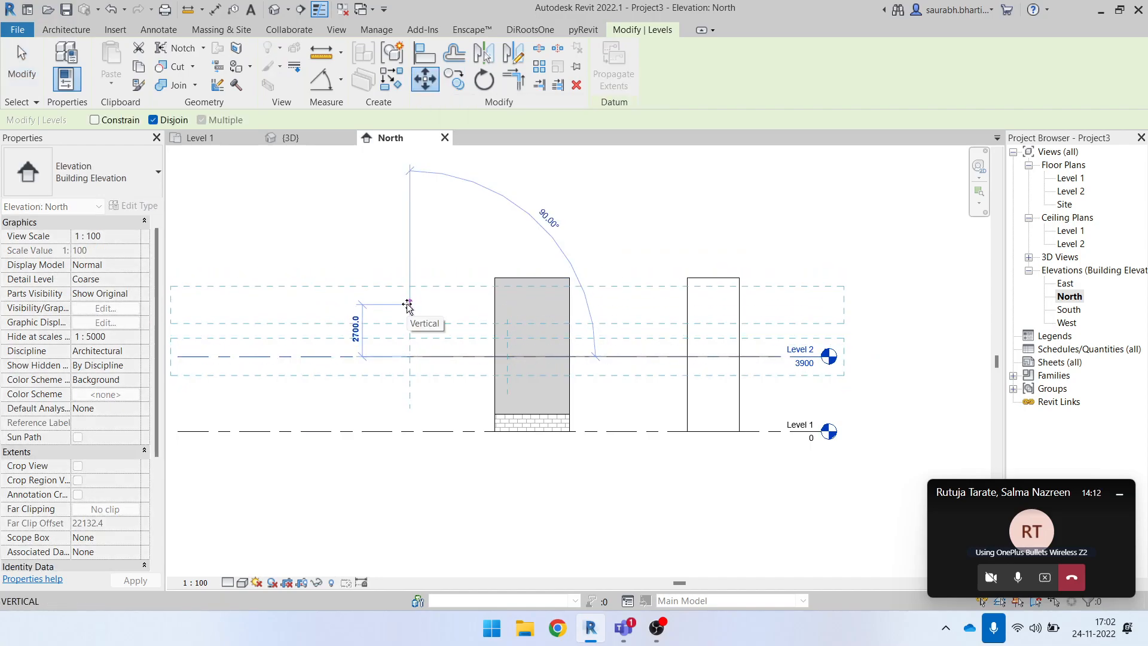
pyautogui.write('500')
pyautogui.press('Escape')
pyautogui.press('Escape')
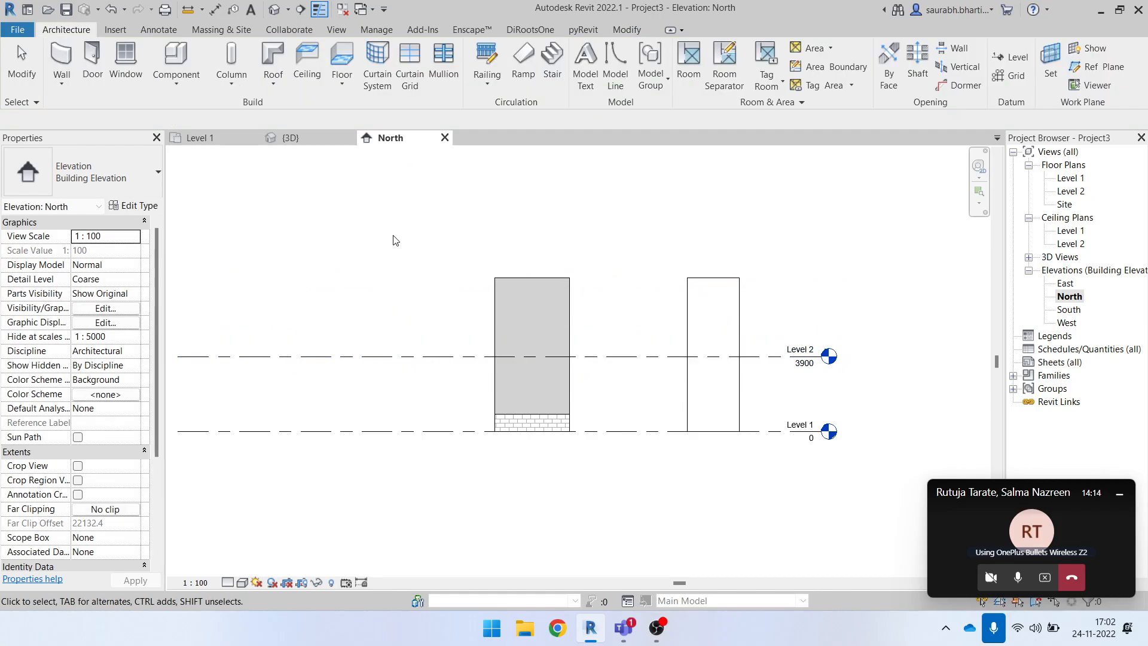
# - Move Level 2 vertically upward by 500 mm with the Move tool and accept deleting the affected elements
pyautogui.click(428, 356)
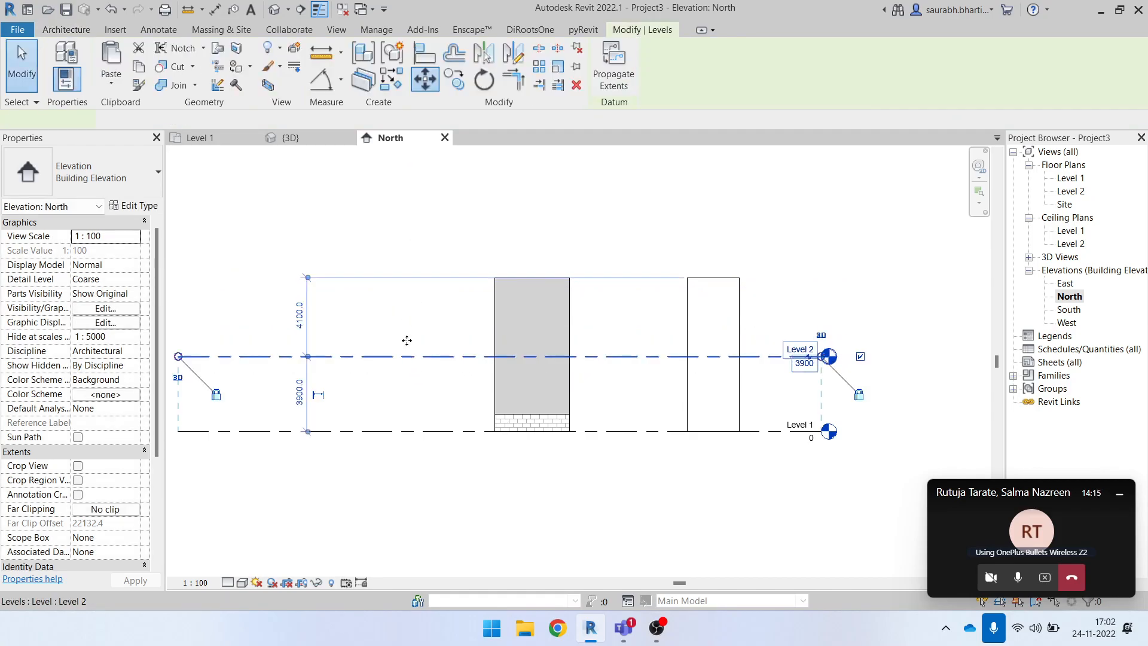
pyautogui.click(426, 84)
pyautogui.click(411, 356)
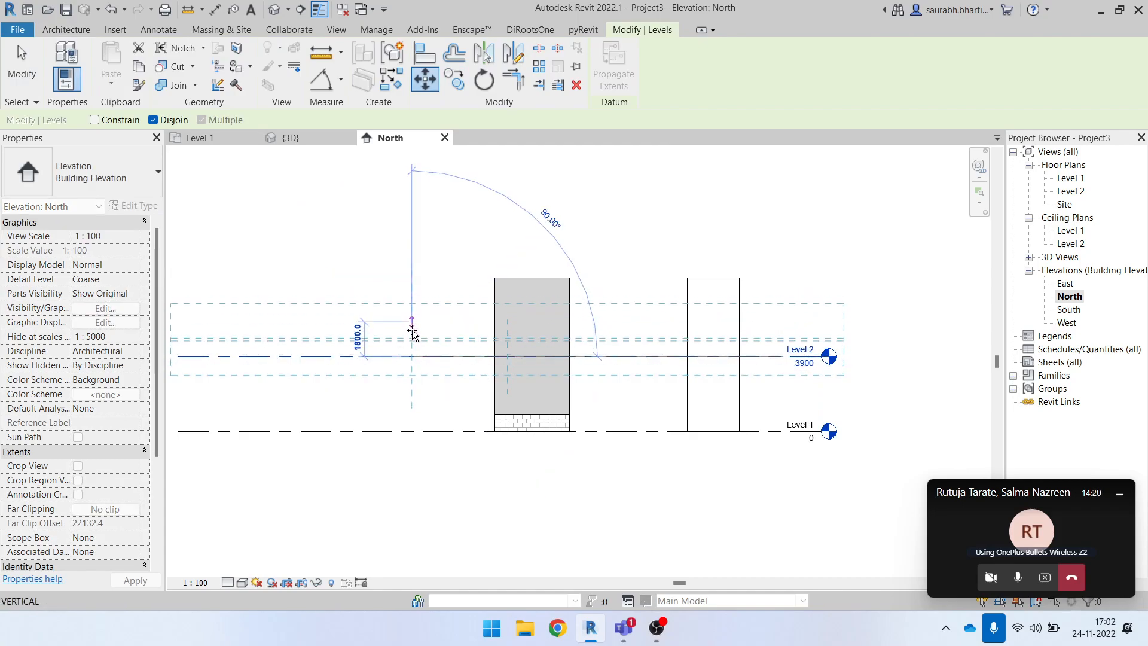
pyautogui.scroll(2, 411, 325)
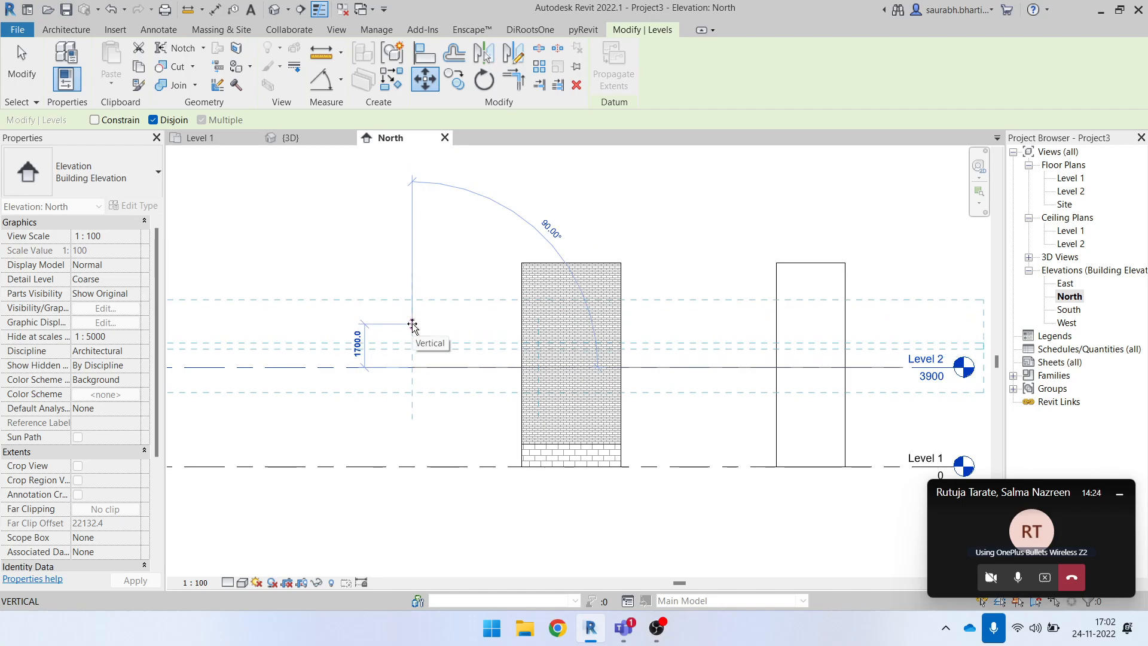
pyautogui.write('500')
pyautogui.press('Return')
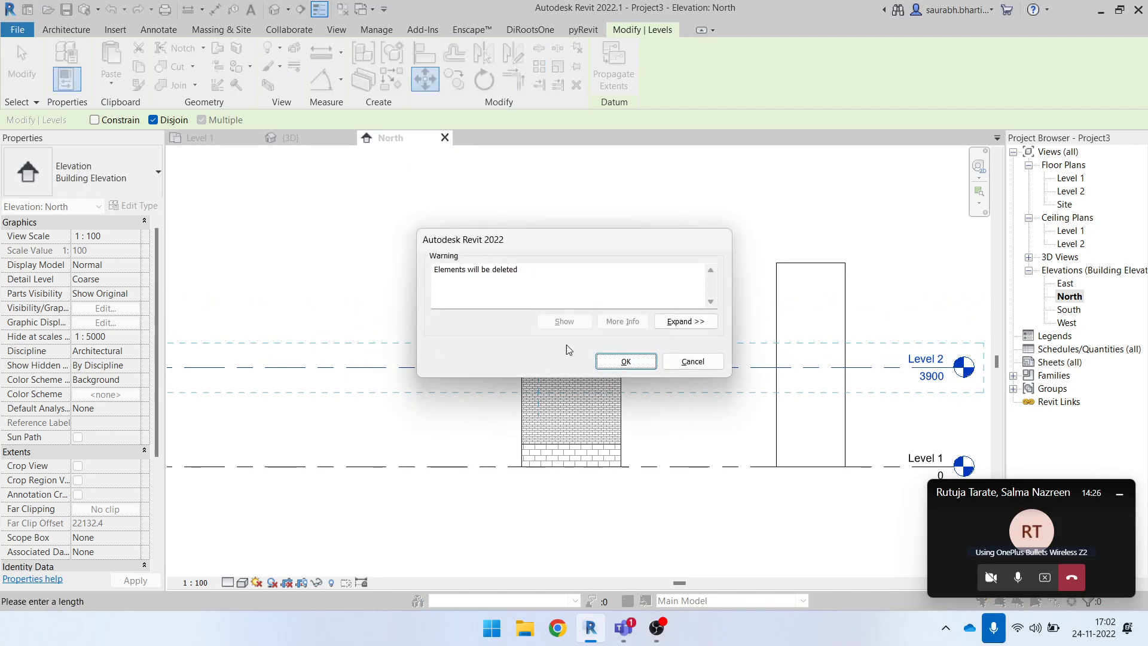
pyautogui.click(626, 362)
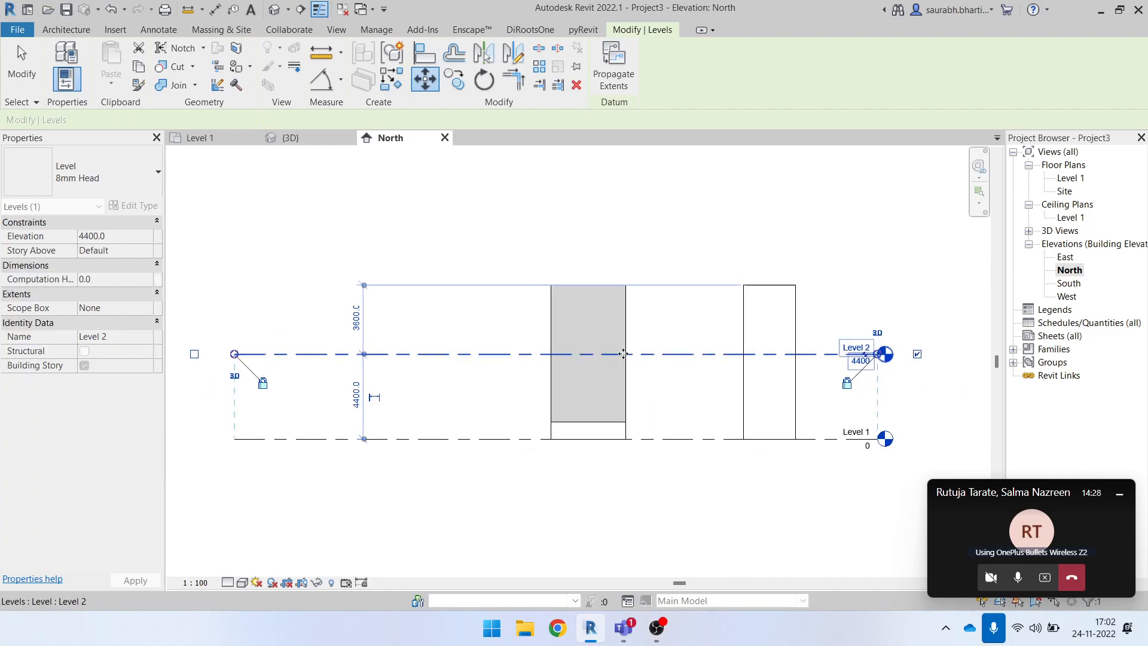
# - Set the elevation of Level 2 to 3000 mm in its level head
pyautogui.scroll(-1, 619, 357)
pyautogui.scroll(6, 807, 355)
pyautogui.scroll(-3, 820, 362)
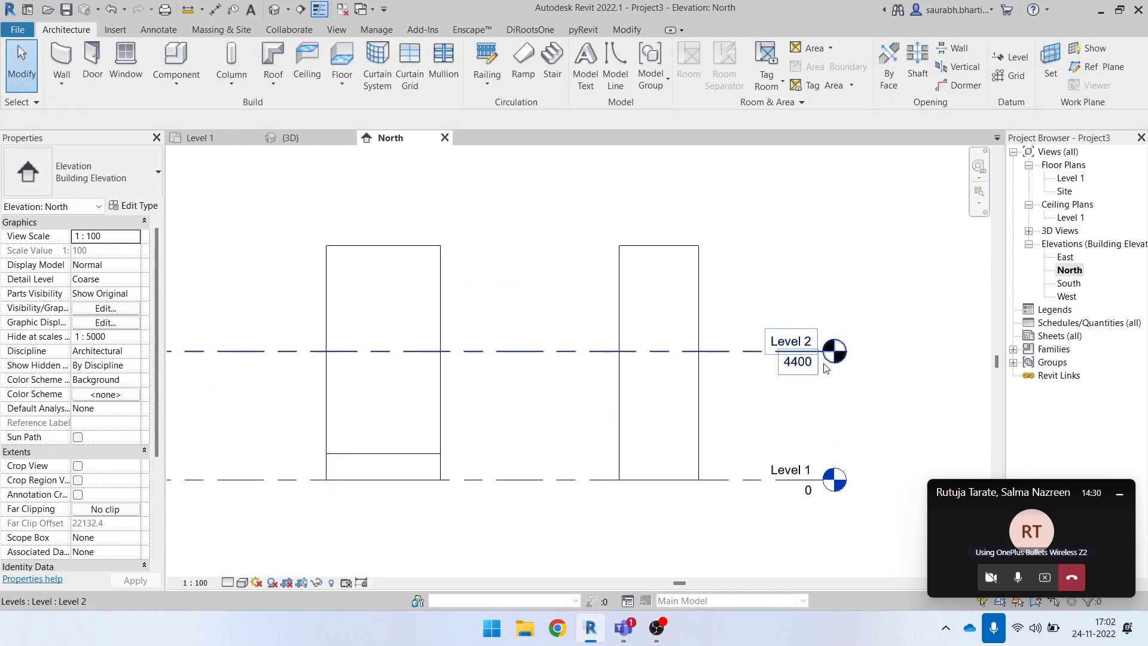
pyautogui.scroll(-2, 801, 448)
pyautogui.scroll(2, 764, 385)
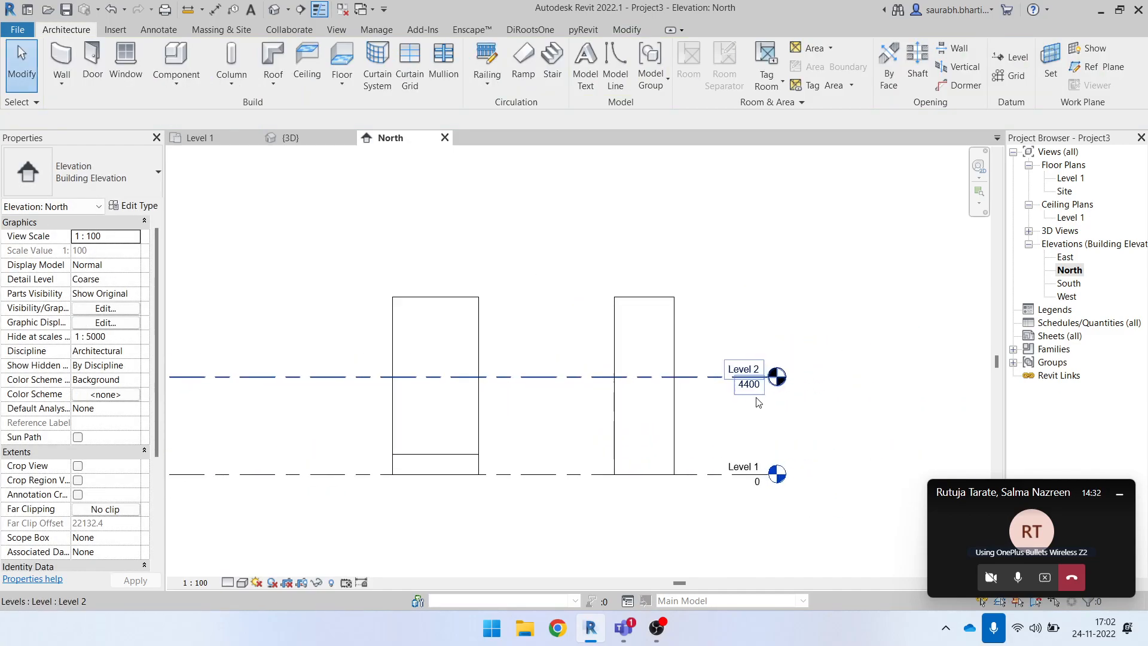
pyautogui.scroll(2, 765, 395)
pyautogui.click(747, 374)
pyautogui.click(750, 431)
pyautogui.scroll(-1, 751, 431)
pyautogui.scroll(3, 748, 389)
pyautogui.click(747, 403)
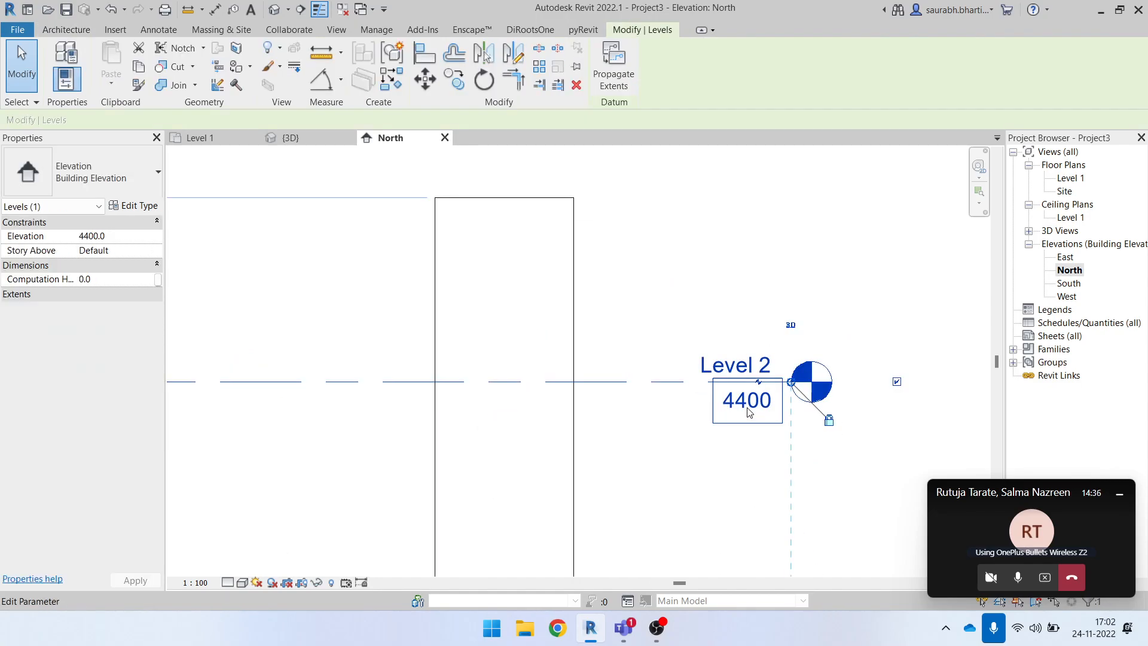
pyautogui.click(748, 407)
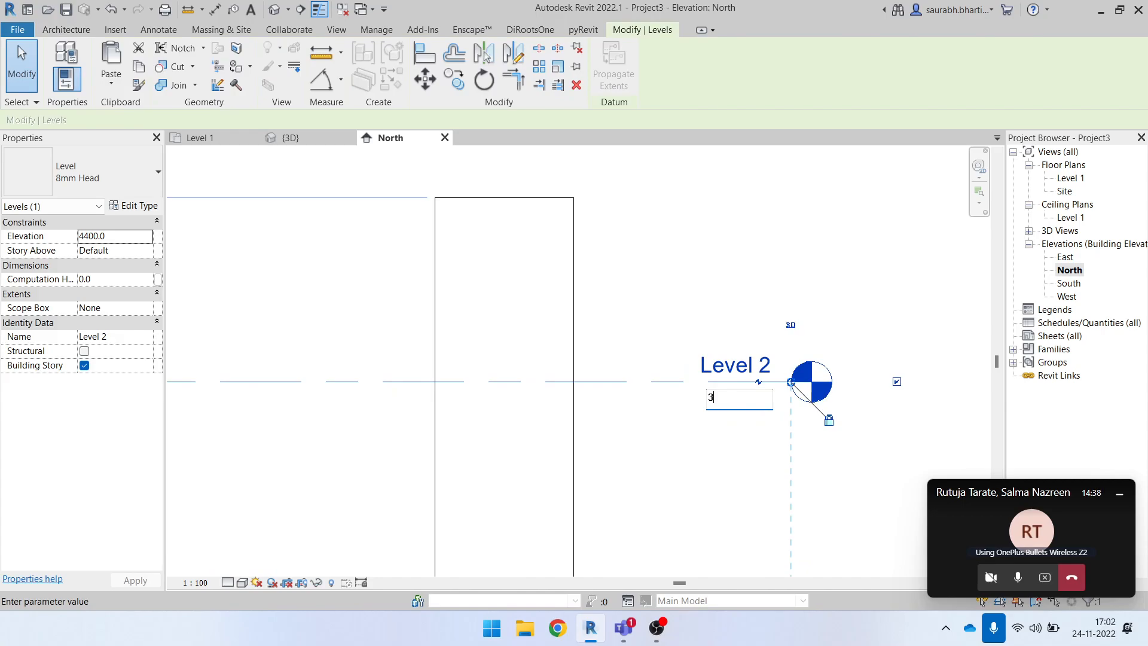
pyautogui.press('Return')
pyautogui.scroll(-5, 734, 406)
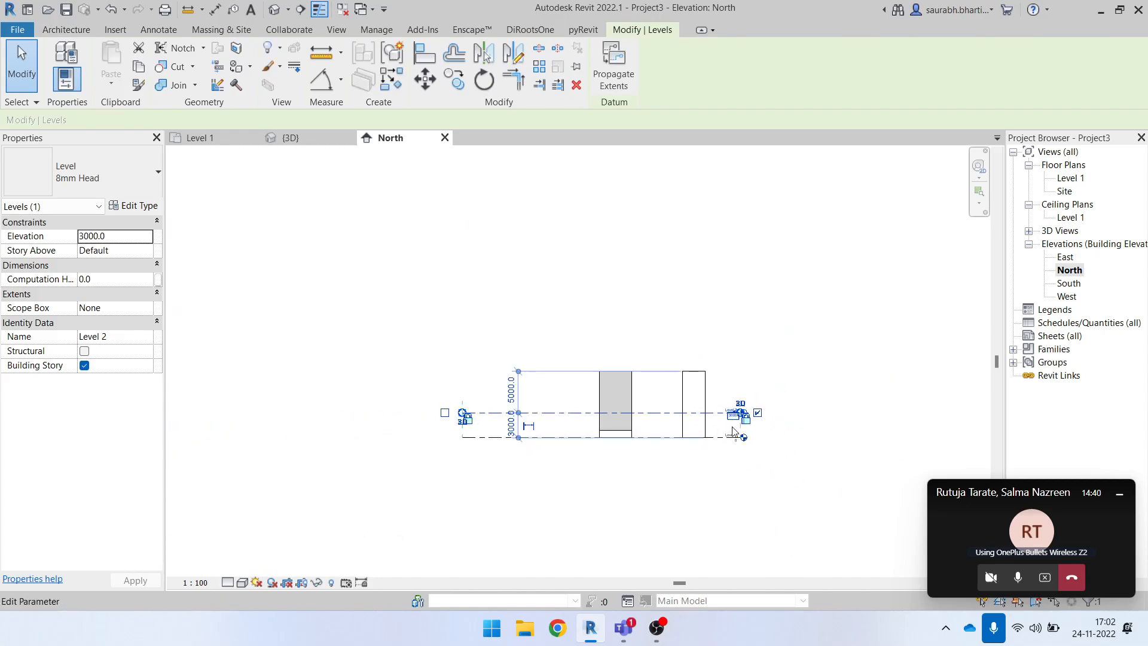
pyautogui.click(702, 483)
# - Draw a new level above Level 2 at an elevation of about 5100 mm, aligned with both ends of the existing level lines
pyautogui.scroll(4, 725, 442)
pyautogui.scroll(-2, 768, 459)
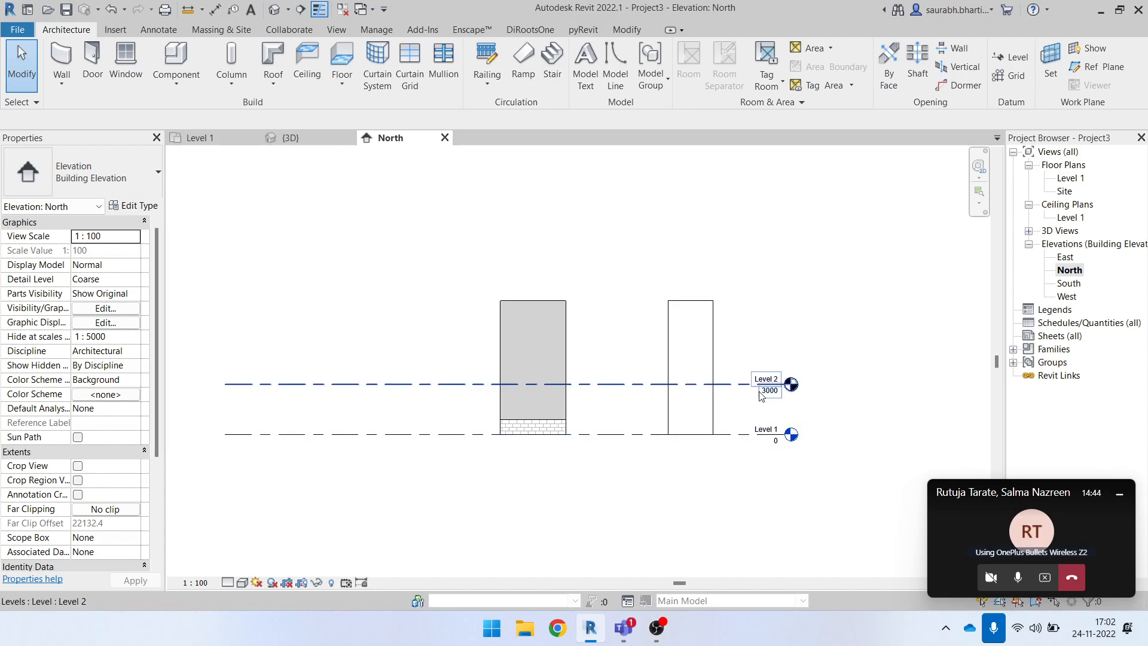
pyautogui.scroll(3, 758, 397)
pyautogui.scroll(-2, 764, 377)
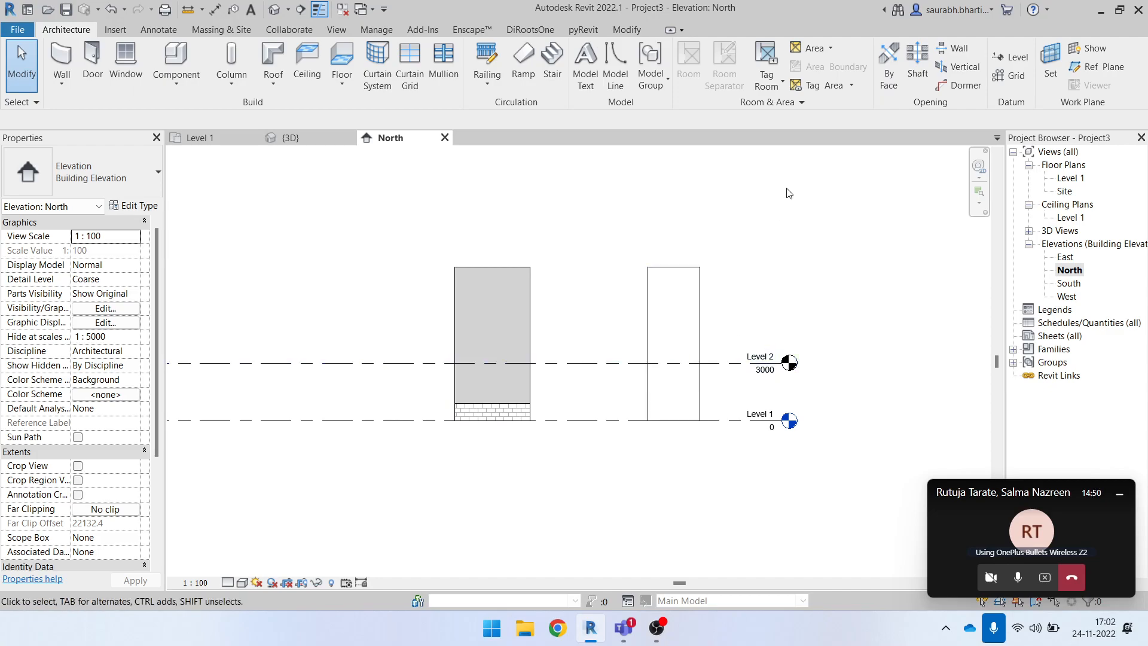
pyautogui.click(1004, 58)
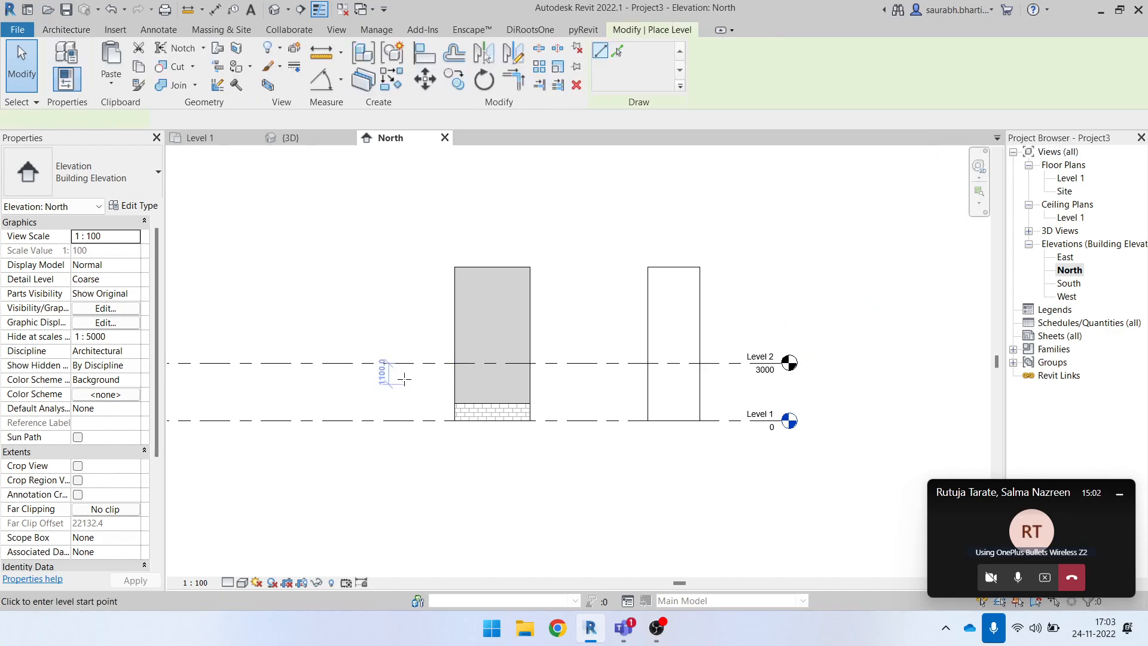
pyautogui.scroll(-2, 397, 379)
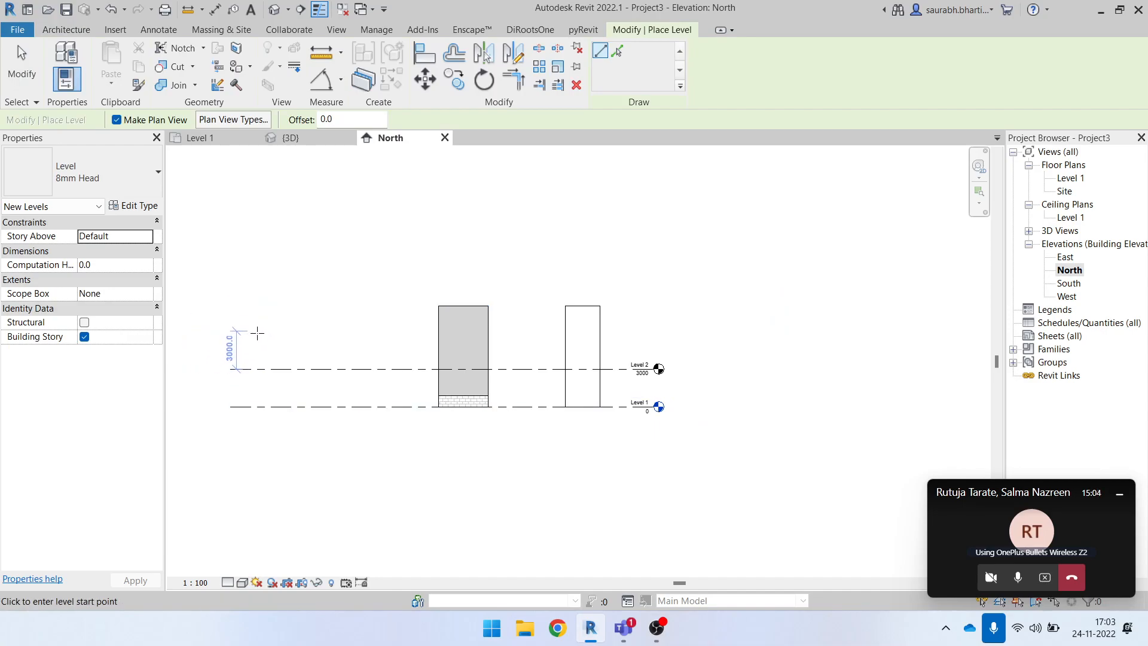
pyautogui.scroll(1, 258, 332)
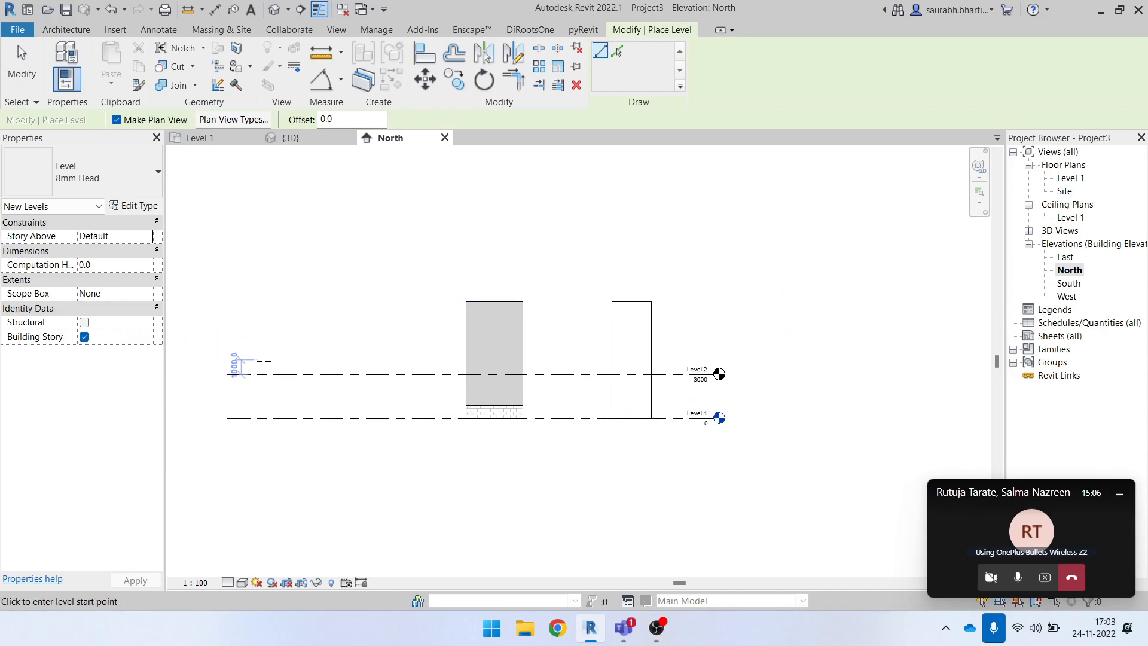
pyautogui.scroll(2, 264, 361)
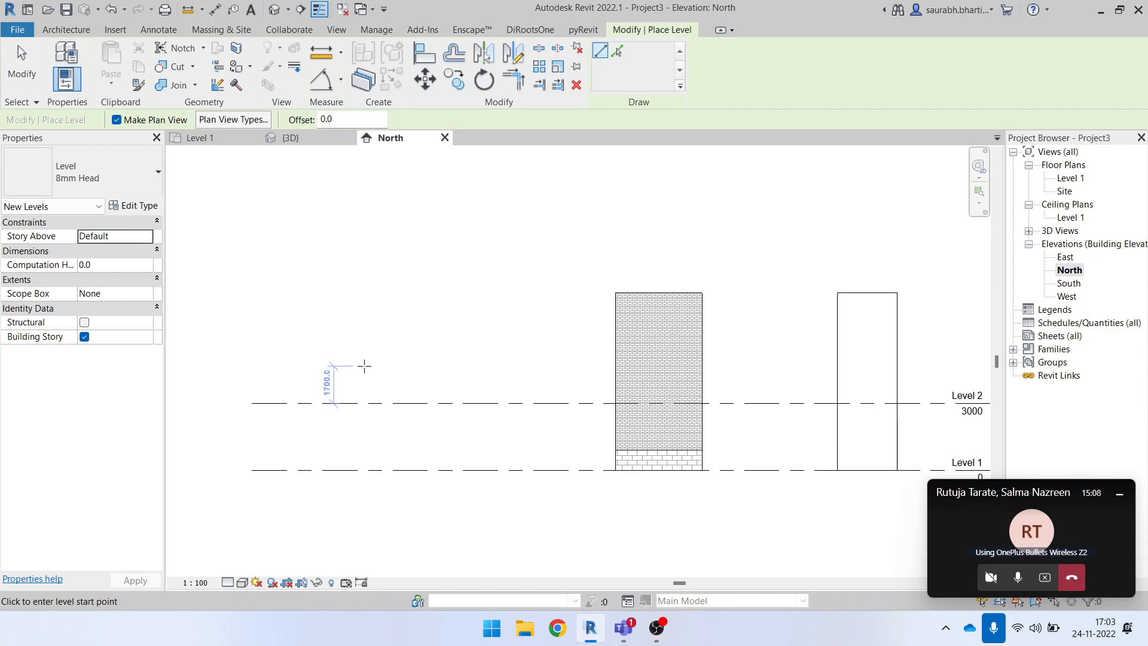
pyautogui.scroll(-1, 364, 347)
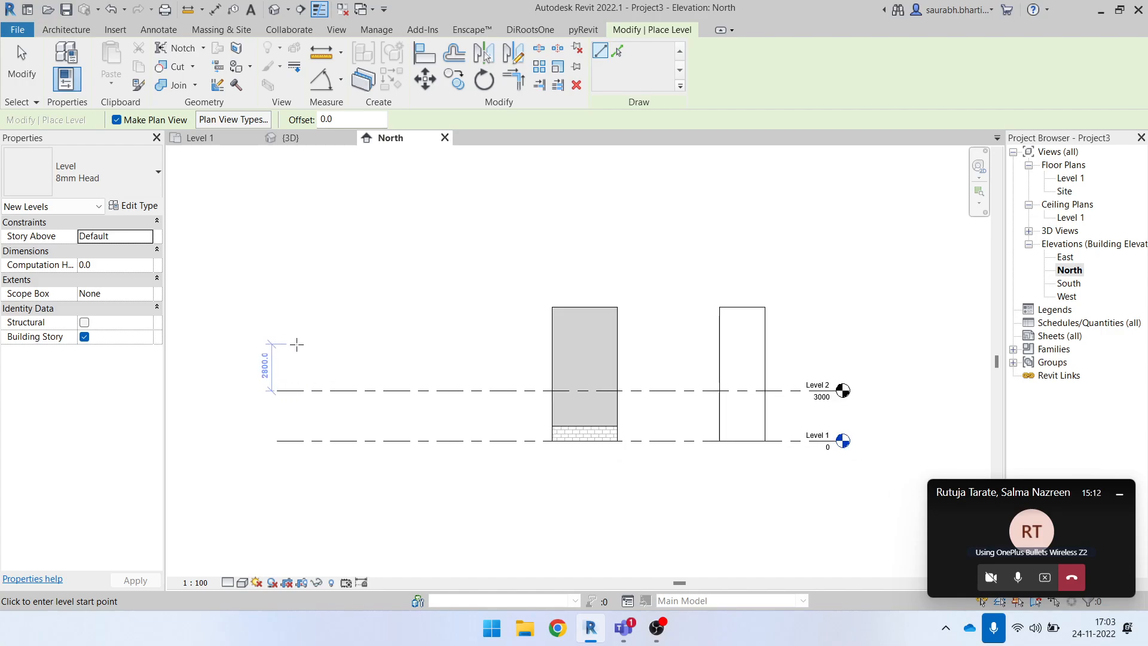
pyautogui.click(277, 355)
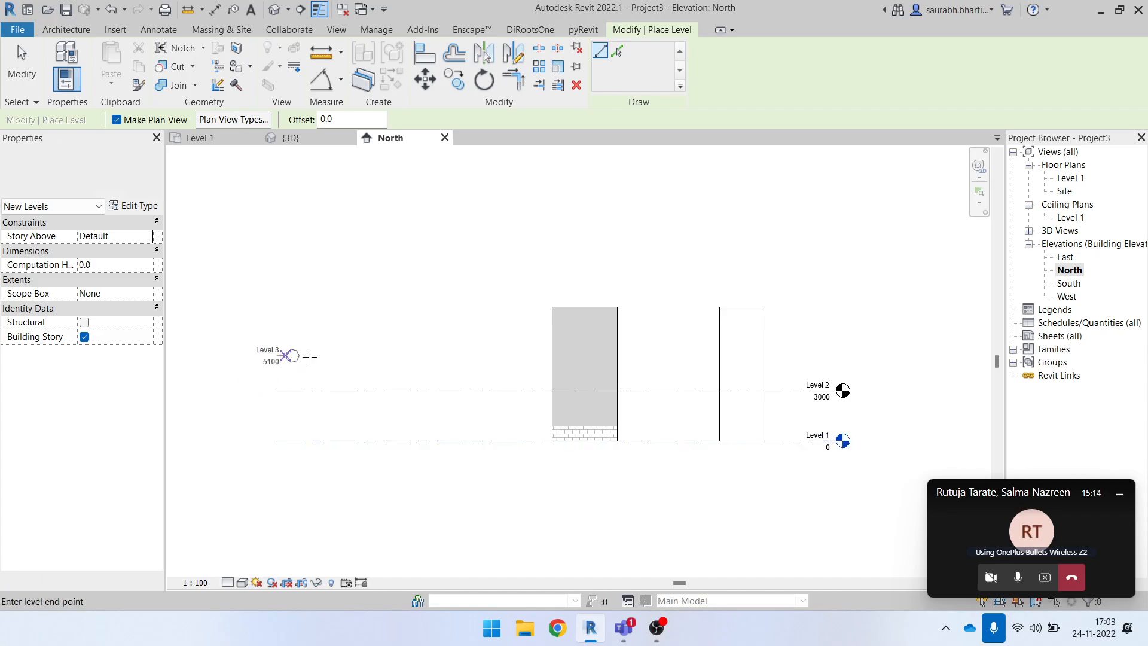
pyautogui.click(836, 355)
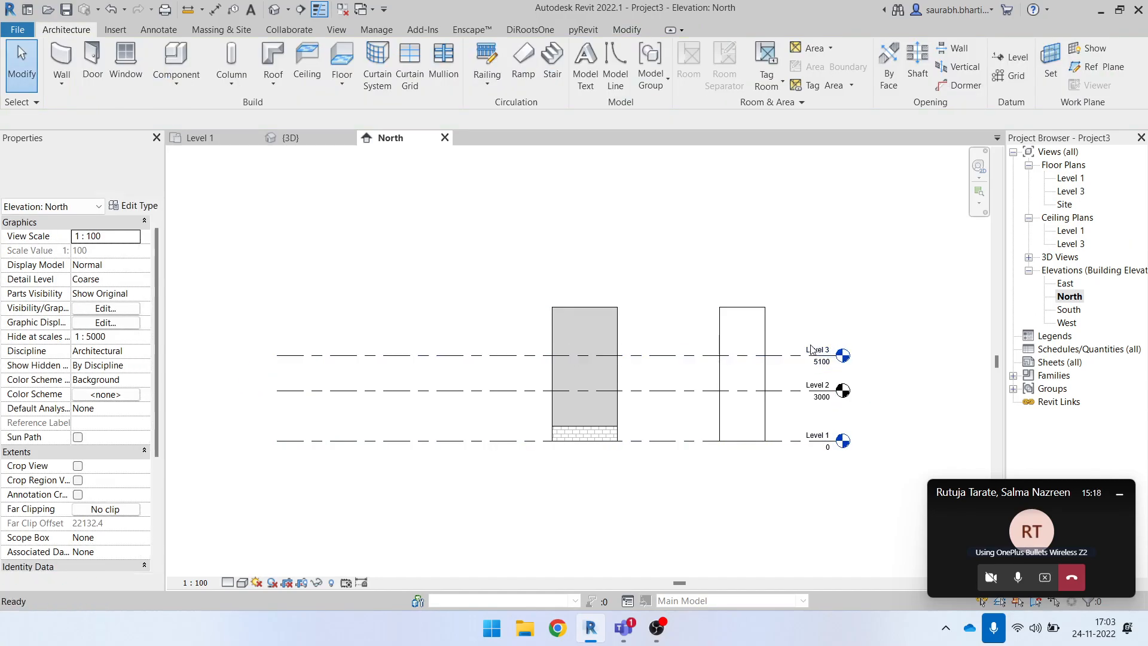
# - Select the Level 3 line to examine its elevation and its spacing from Level 2
pyautogui.click(686, 359)
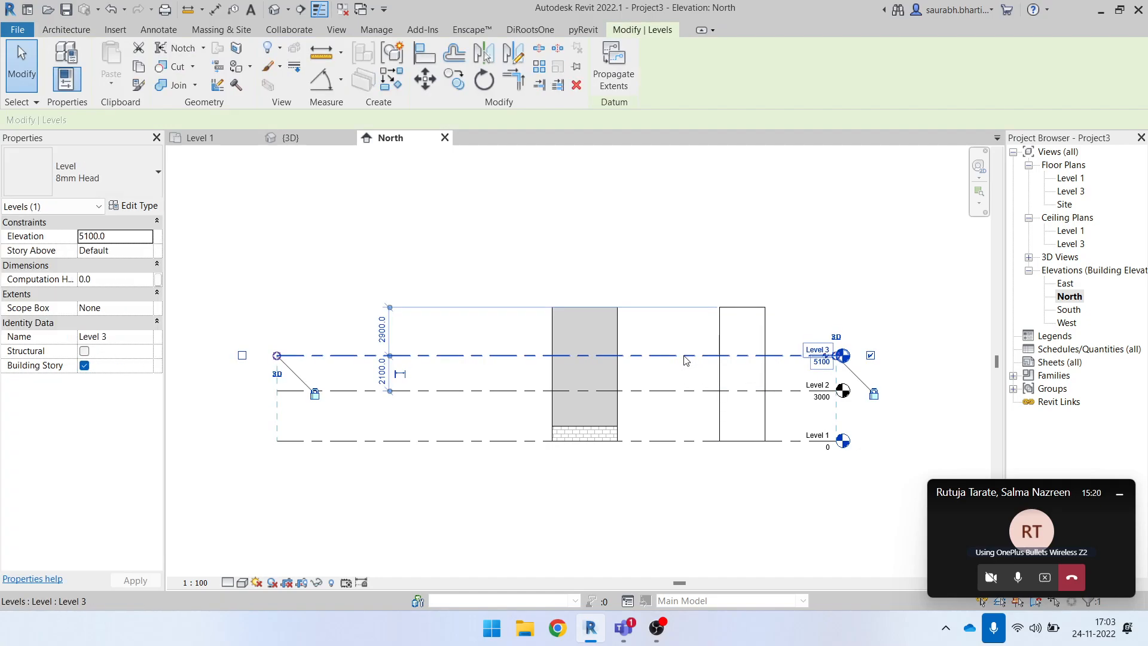
pyautogui.click(676, 374)
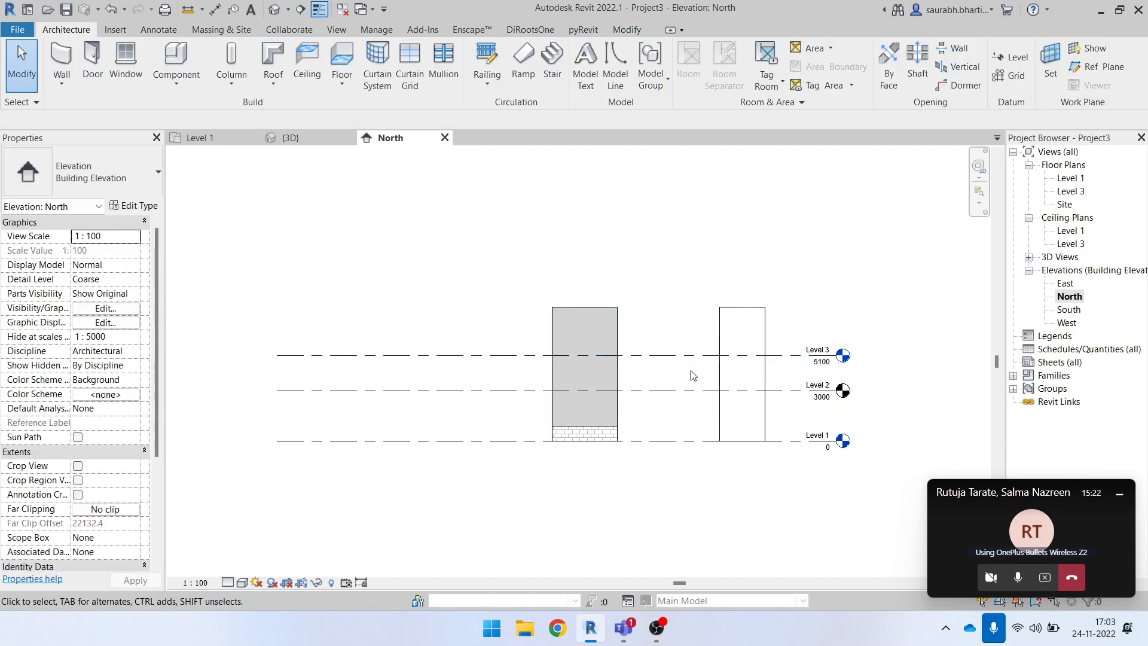
pyautogui.scroll(1, 742, 374)
pyautogui.click(802, 357)
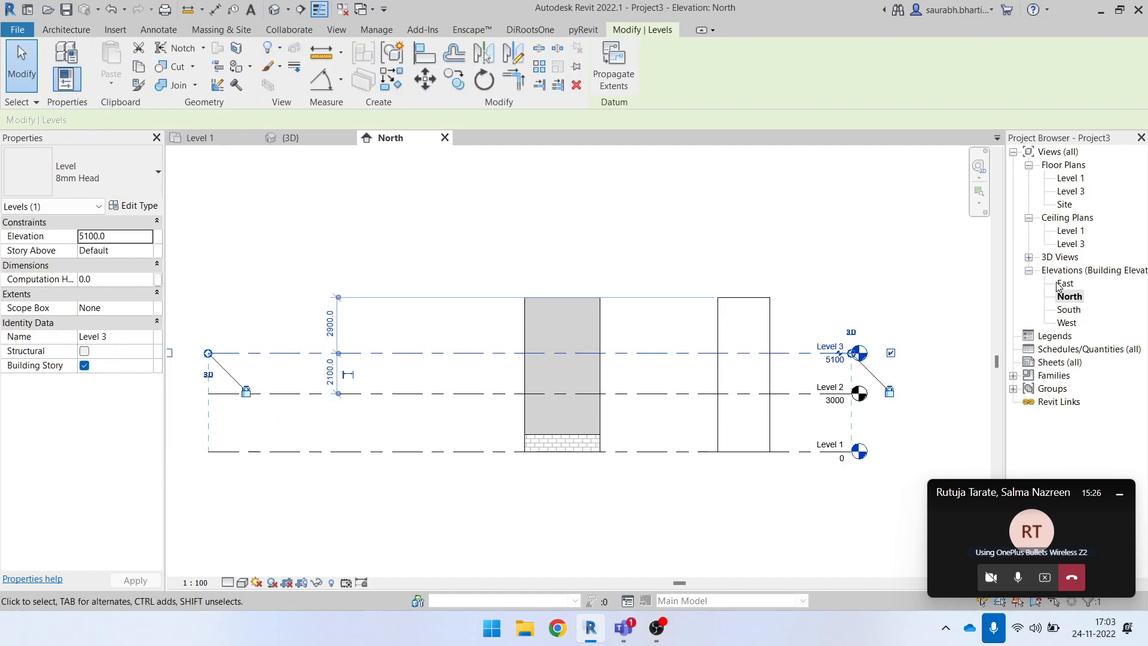
# - Open the Level 1 floor plan and view all walls together with the four elevation markers
pyautogui.doubleClick(1070, 178)
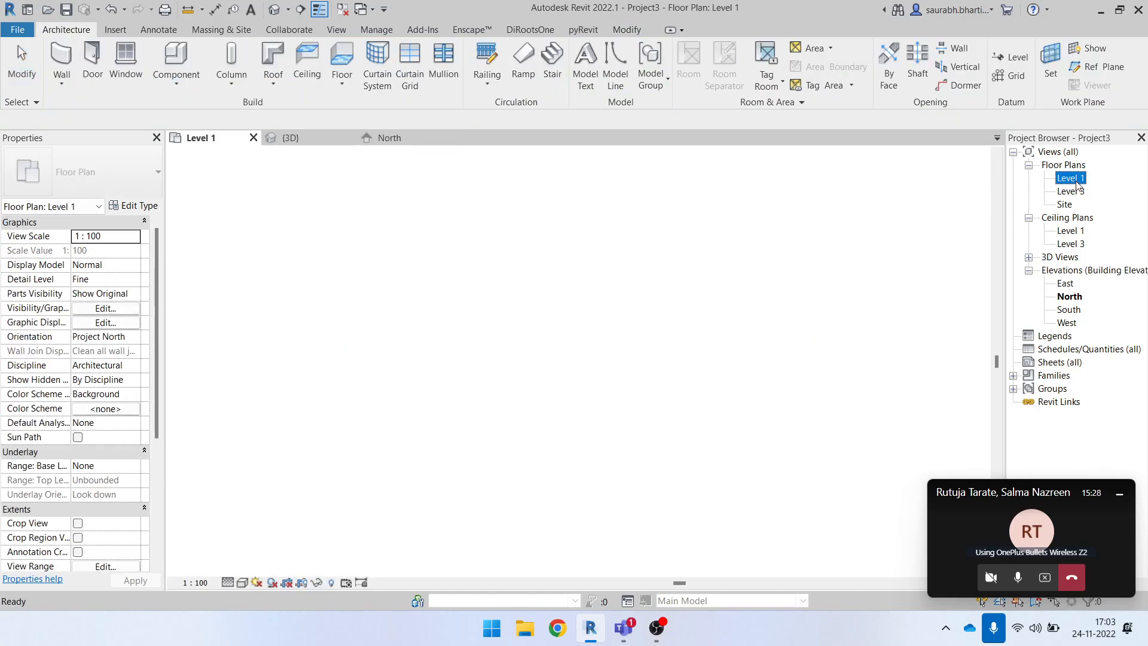
pyautogui.scroll(-4, 632, 401)
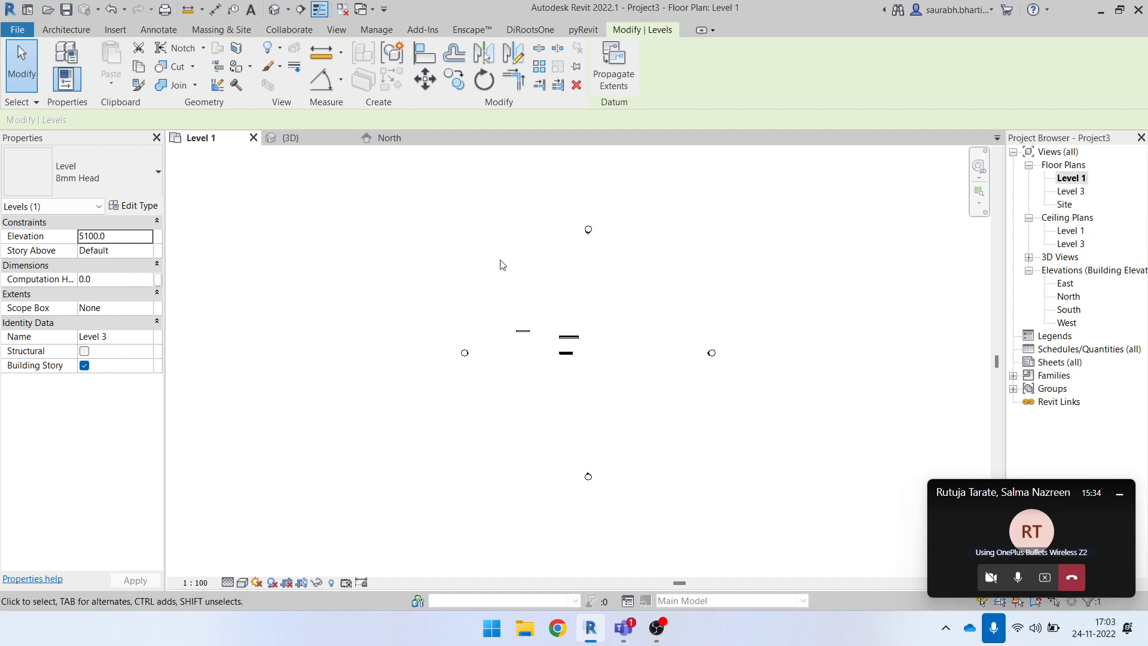
pyautogui.click(1061, 270)
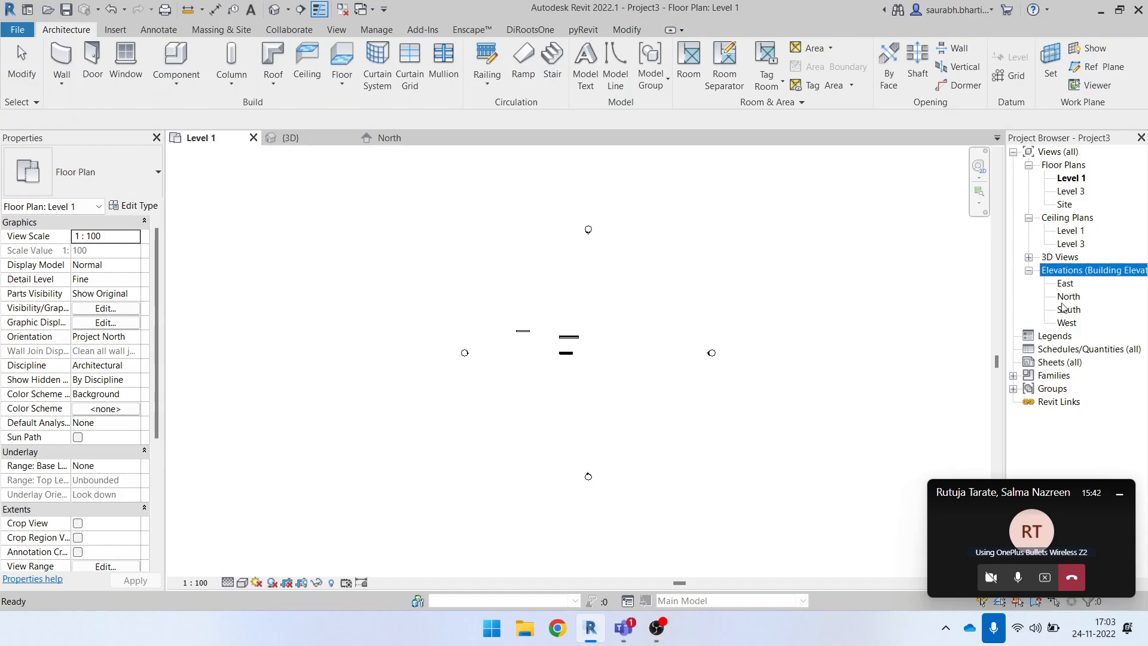
# - Open the North elevation to examine the walls and levels, and check them in the 3D view
pyautogui.click(1063, 301)
pyautogui.click(1065, 284)
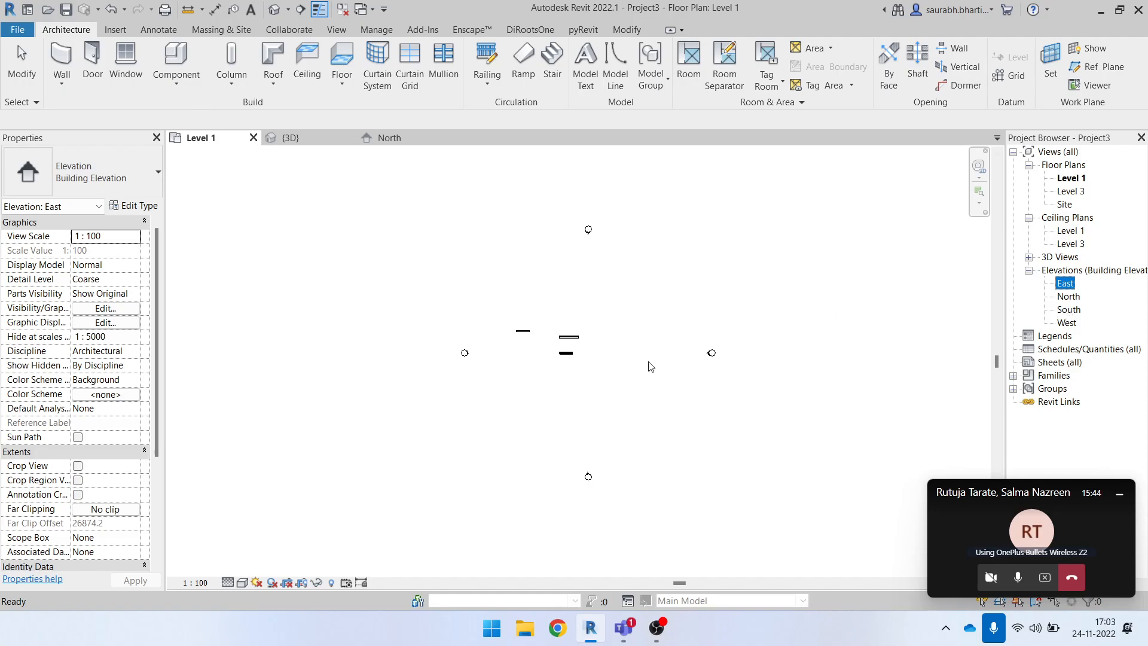
pyautogui.click(1067, 287)
pyautogui.click(1077, 300)
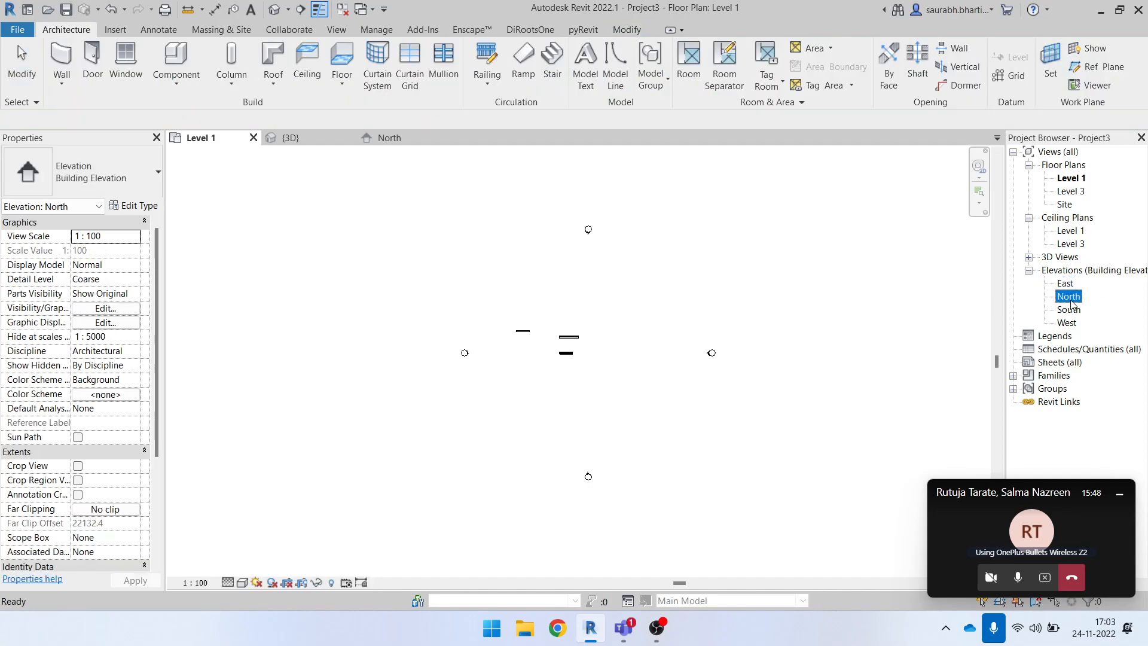
pyautogui.doubleClick(1070, 297)
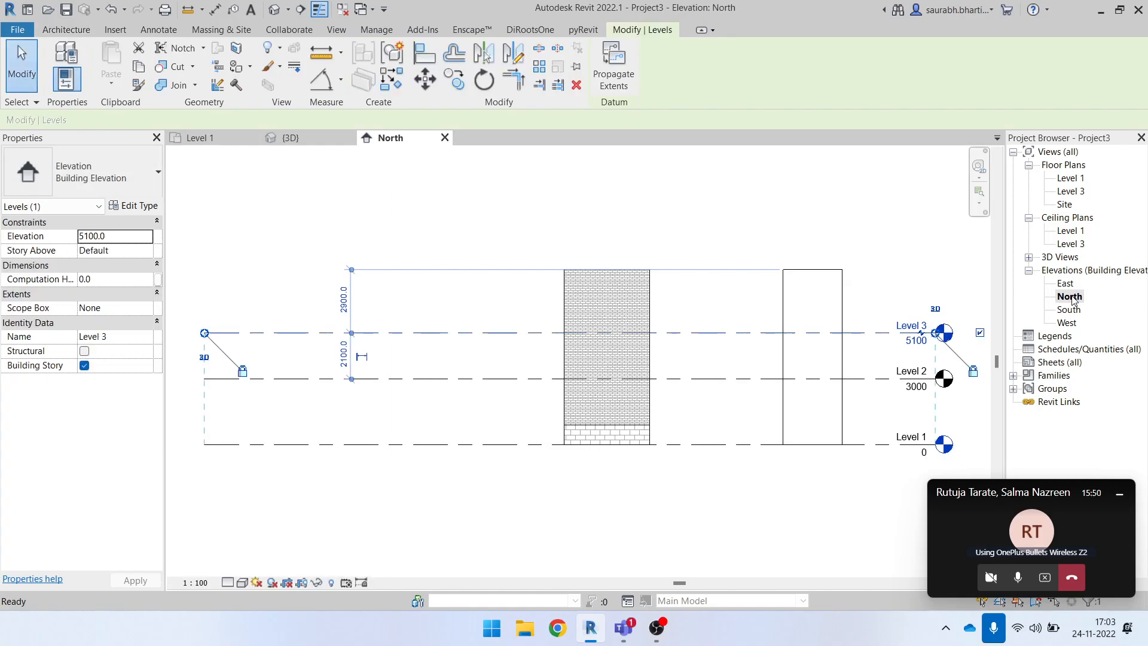
pyautogui.click(317, 141)
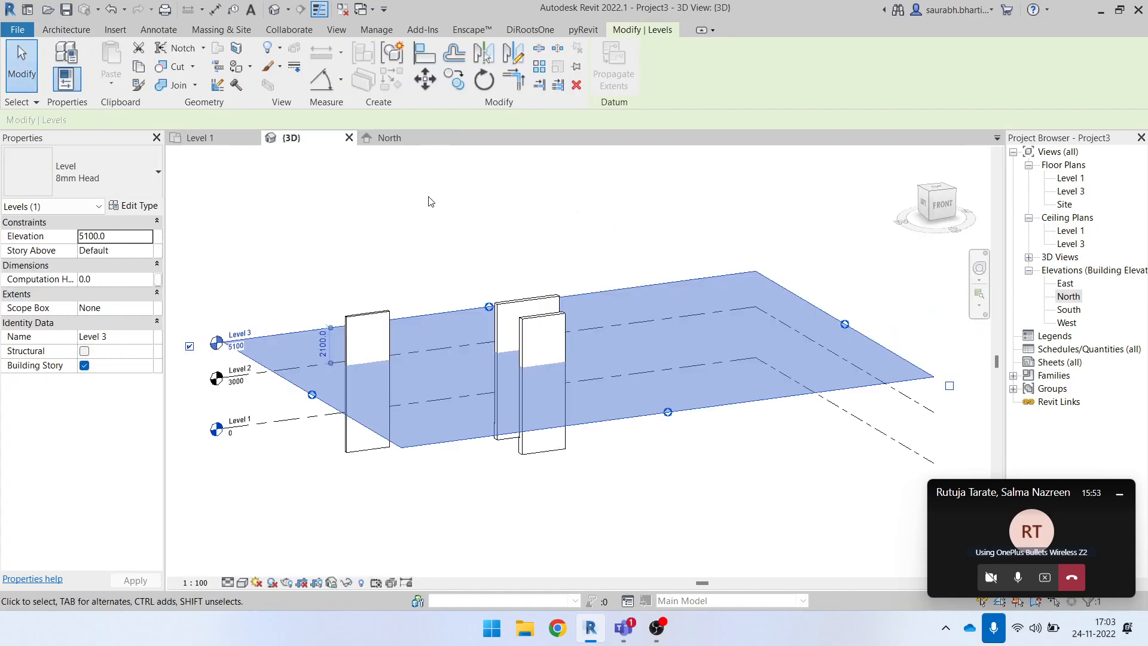
# - Open the Level 1 floor plan and inspect the north elevation marker and its view line, switching Reveal Hidden Elements on and off
pyautogui.doubleClick(1068, 178)
pyautogui.scroll(1, 526, 239)
pyautogui.click(568, 234)
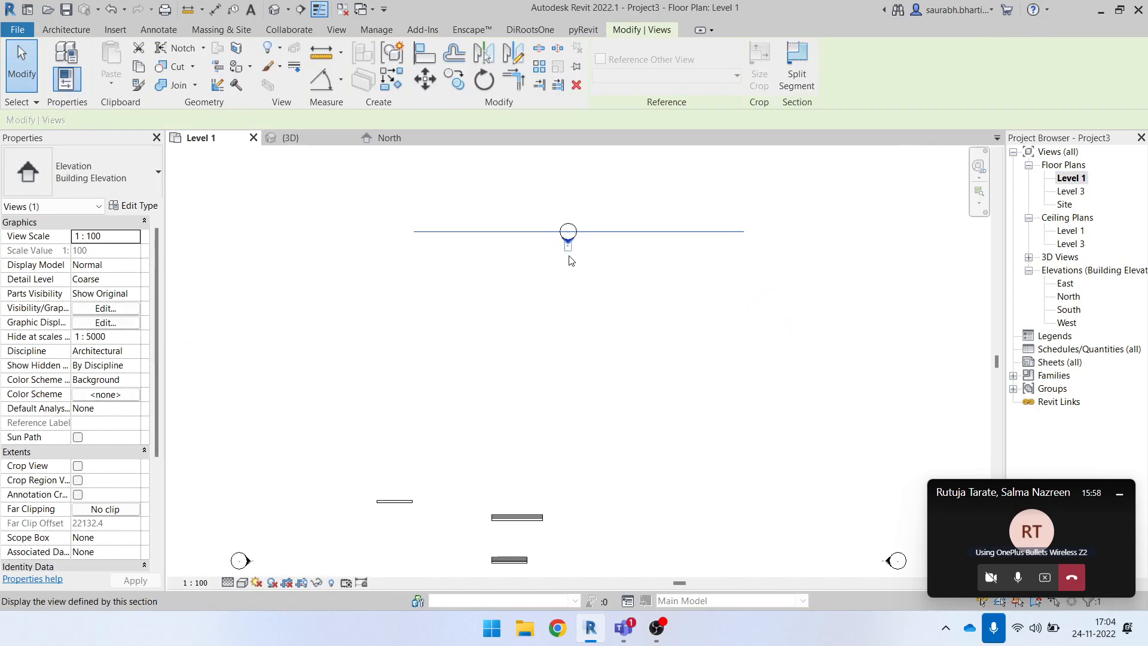
pyautogui.scroll(-2, 464, 235)
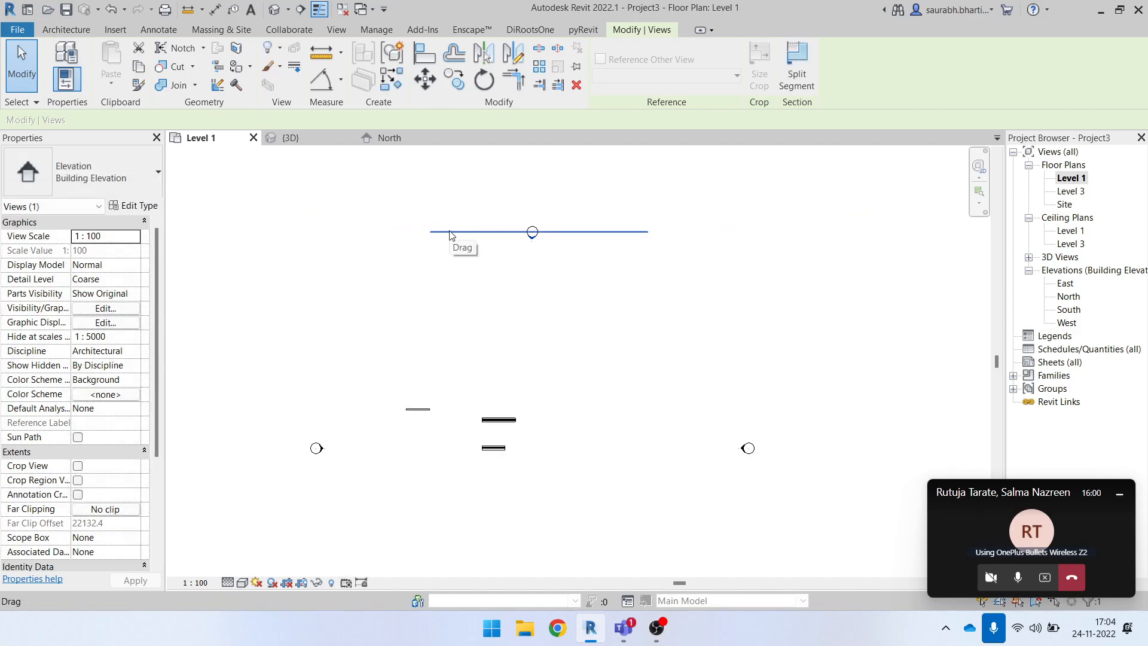
pyautogui.moveTo(446, 240); pyautogui.dragTo(410, 243)
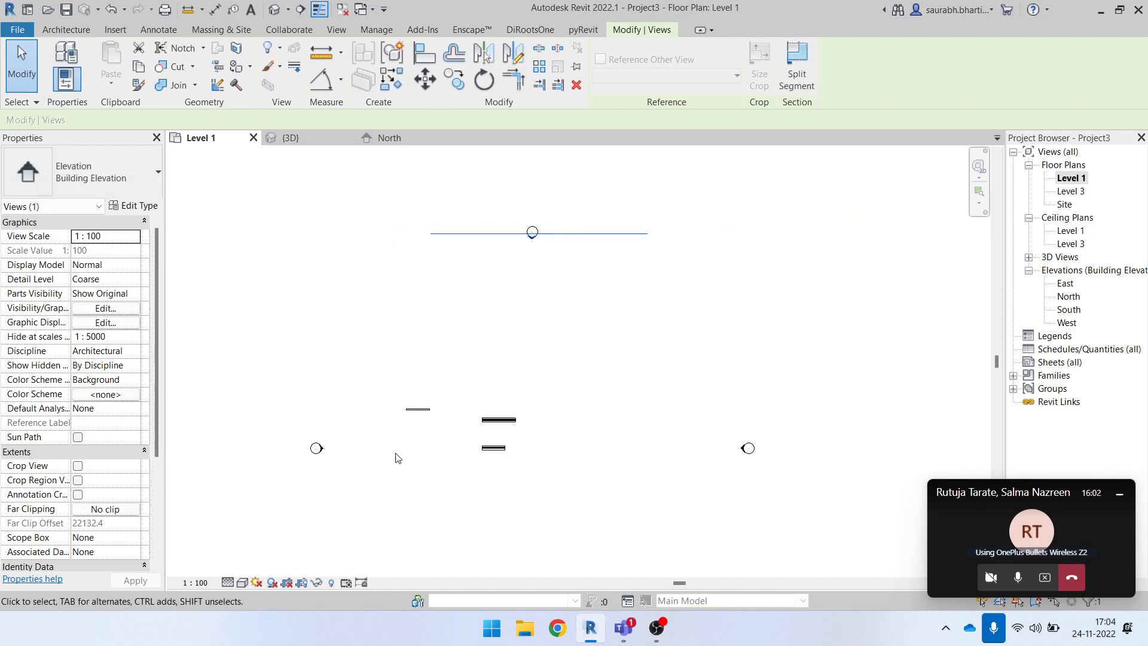
pyautogui.click(330, 583)
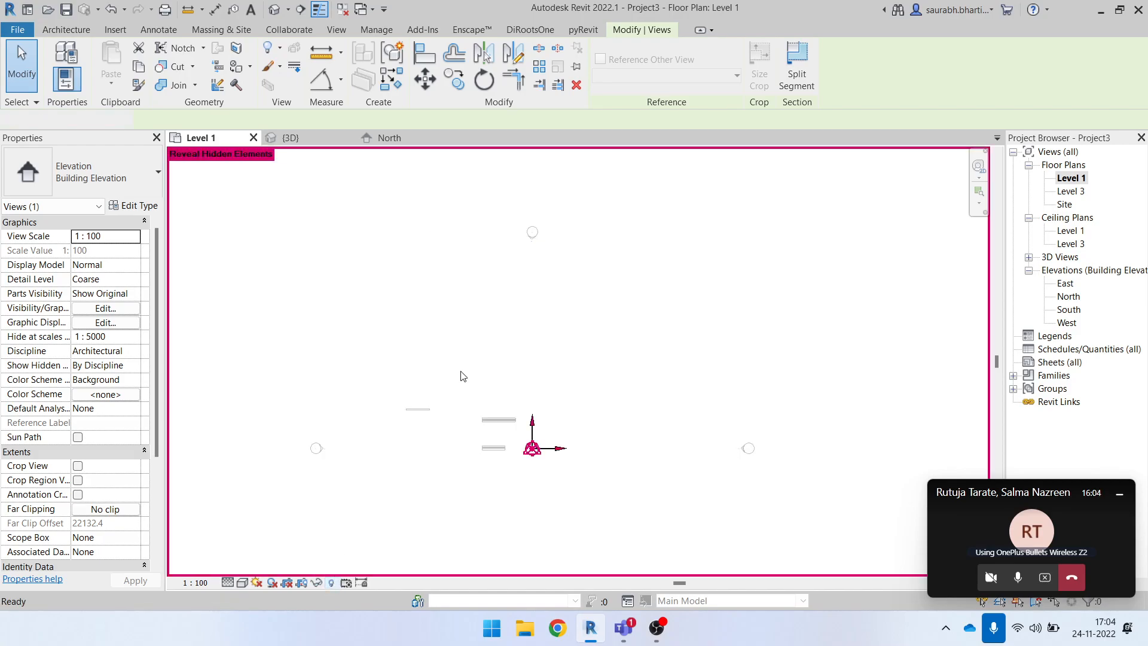
pyautogui.click(339, 583)
pyautogui.click(532, 232)
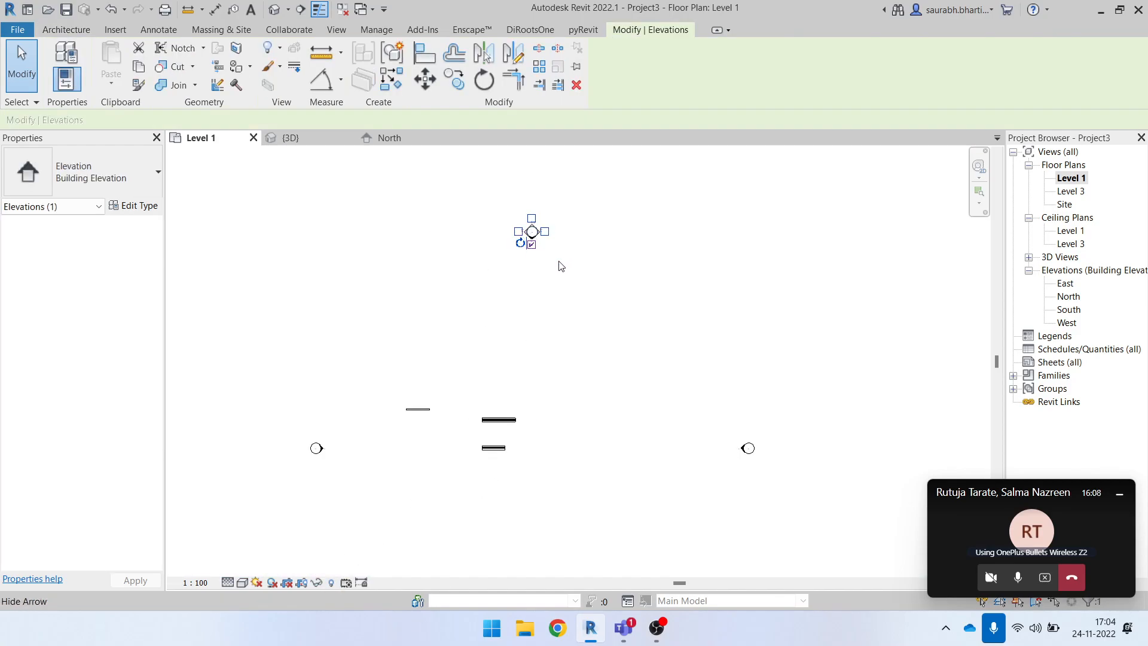
# - Move the North elevation's view line down between the two stacked walls in the Level 1 floor plan
pyautogui.click(549, 258)
pyautogui.scroll(3, 532, 247)
pyautogui.click(530, 234)
pyautogui.scroll(-3, 551, 262)
pyautogui.moveTo(602, 250); pyautogui.dragTo(542, 443)
pyautogui.scroll(2, 537, 447)
pyautogui.scroll(-2, 551, 453)
pyautogui.moveTo(588, 433)
pyautogui.mouseDown()
pyautogui.moveTo(574, 221)
pyautogui.moveTo(607, 195)
pyautogui.moveTo(594, 424)
pyautogui.moveTo(582, 445)
pyautogui.mouseUp()
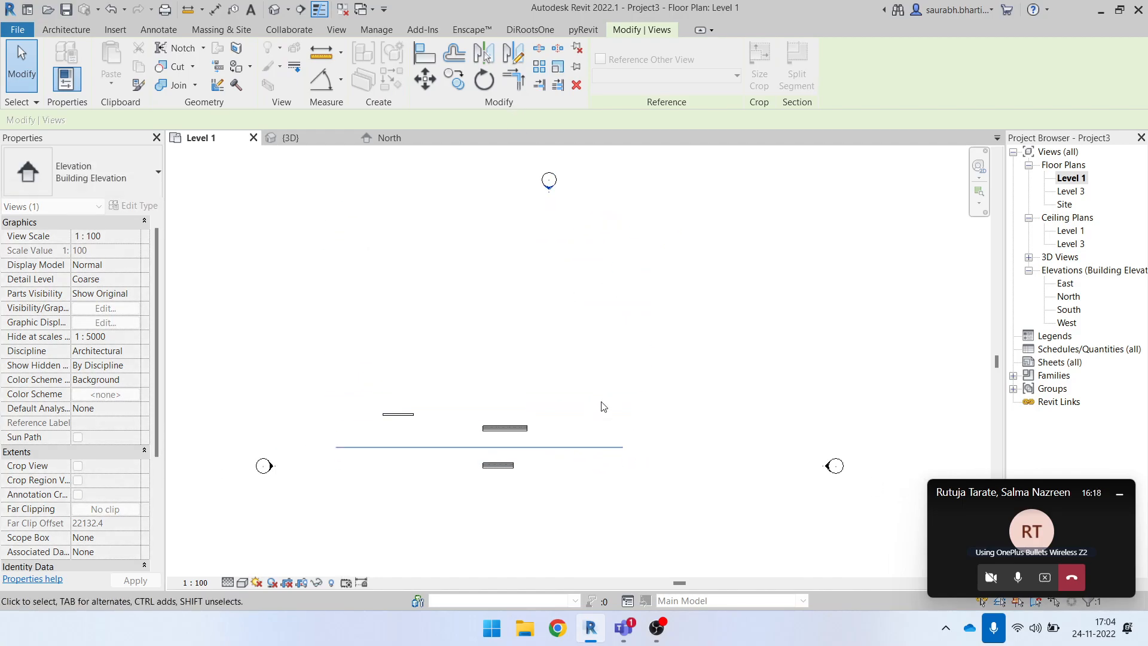
pyautogui.click(599, 412)
# - Select all three walls in the Level 1 floor plan to examine where they stand, and clear the selection
pyautogui.scroll(2, 507, 448)
pyautogui.scroll(-1, 565, 453)
pyautogui.scroll(-1, 505, 452)
pyautogui.moveTo(460, 452); pyautogui.dragTo(559, 501)
pyautogui.moveTo(302, 351); pyautogui.dragTo(583, 500)
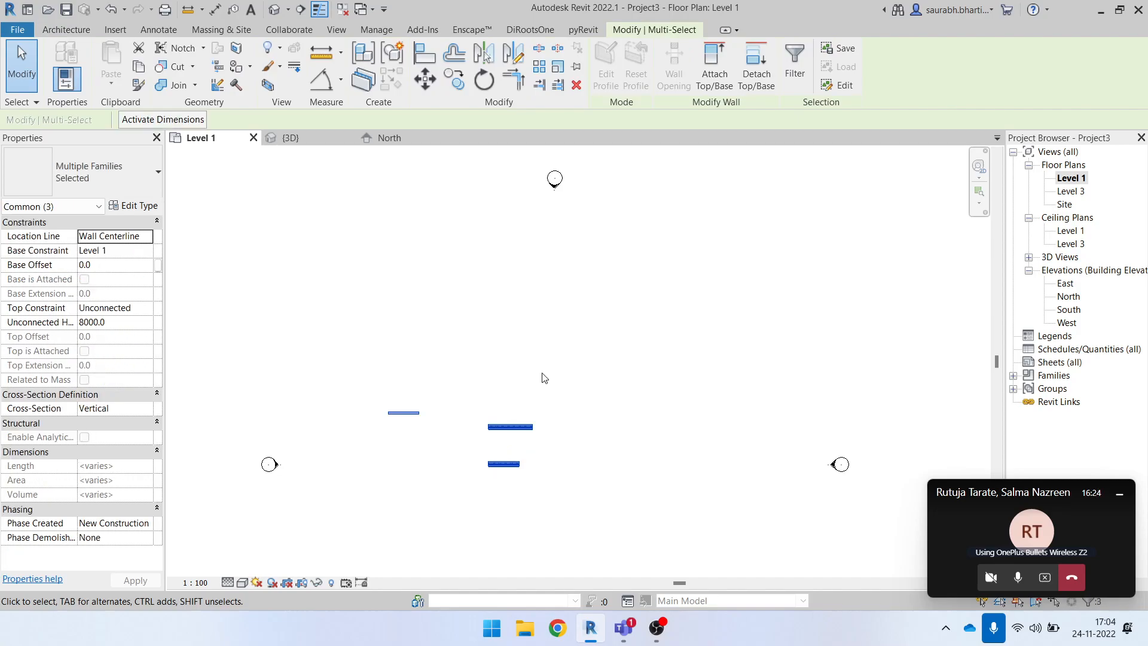
pyautogui.click(603, 361)
# - Open the North elevation and select the stacked wall it shows to examine what the moved view line displays
pyautogui.doubleClick(1069, 296)
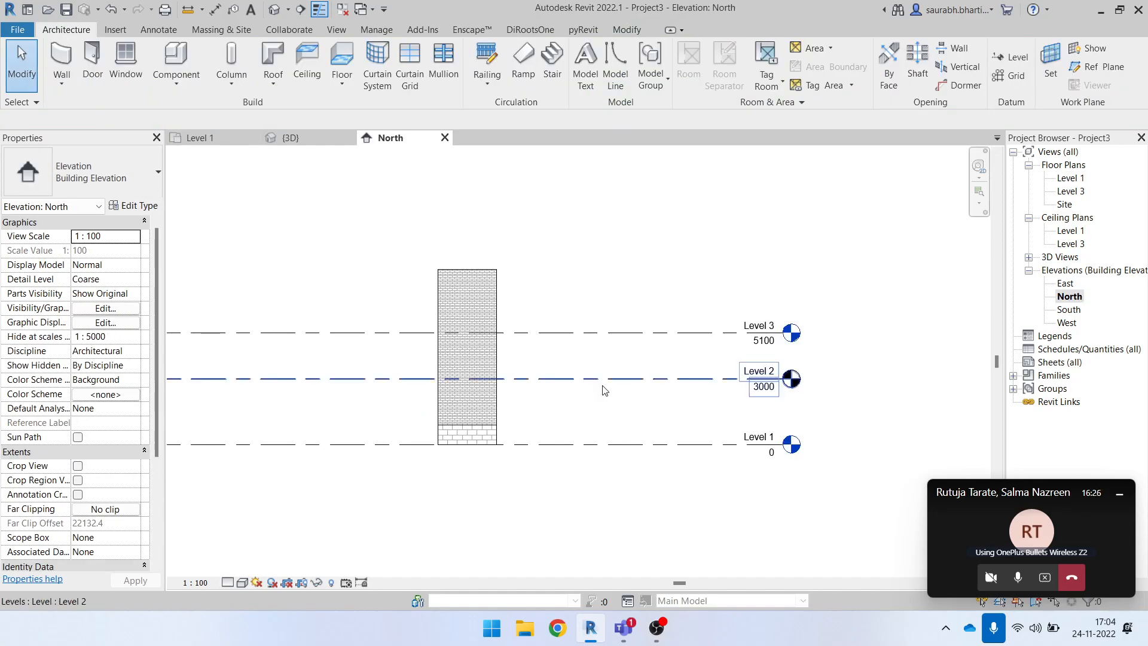
pyautogui.scroll(3, 584, 395)
pyautogui.moveTo(426, 266); pyautogui.dragTo(685, 541)
# - Move the North elevation's view line in the Level 1 floor plan back above all three walls
pyautogui.click(1080, 181)
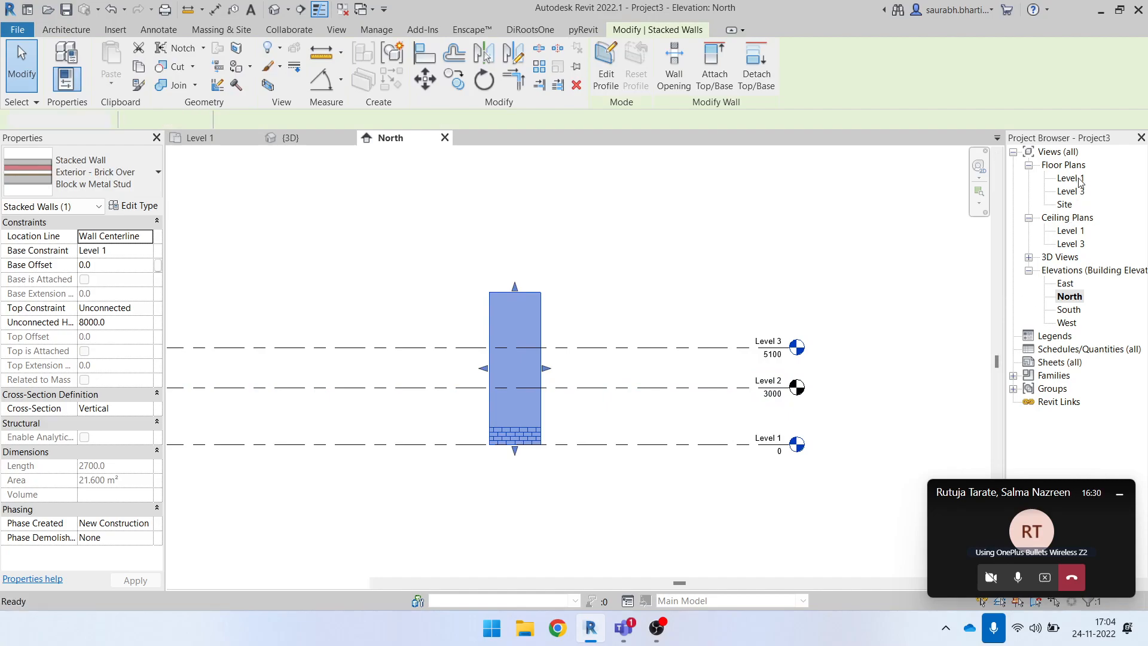
pyautogui.doubleClick(1070, 178)
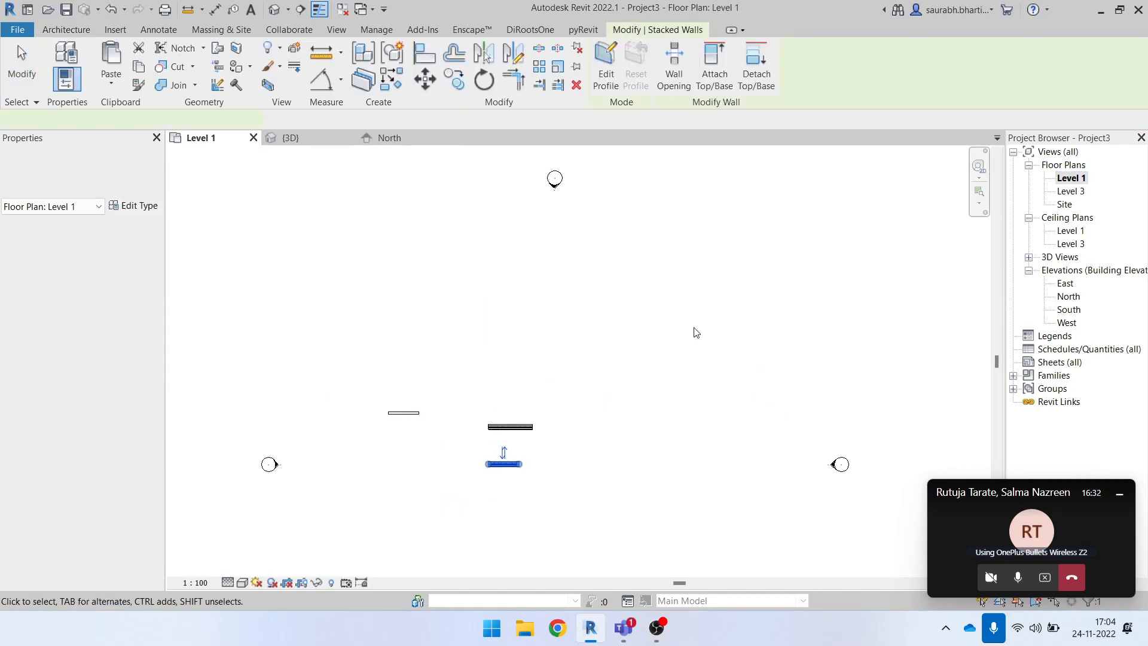
pyautogui.scroll(5, 576, 227)
pyautogui.scroll(-3, 530, 329)
pyautogui.click(537, 332)
pyautogui.scroll(-3, 596, 356)
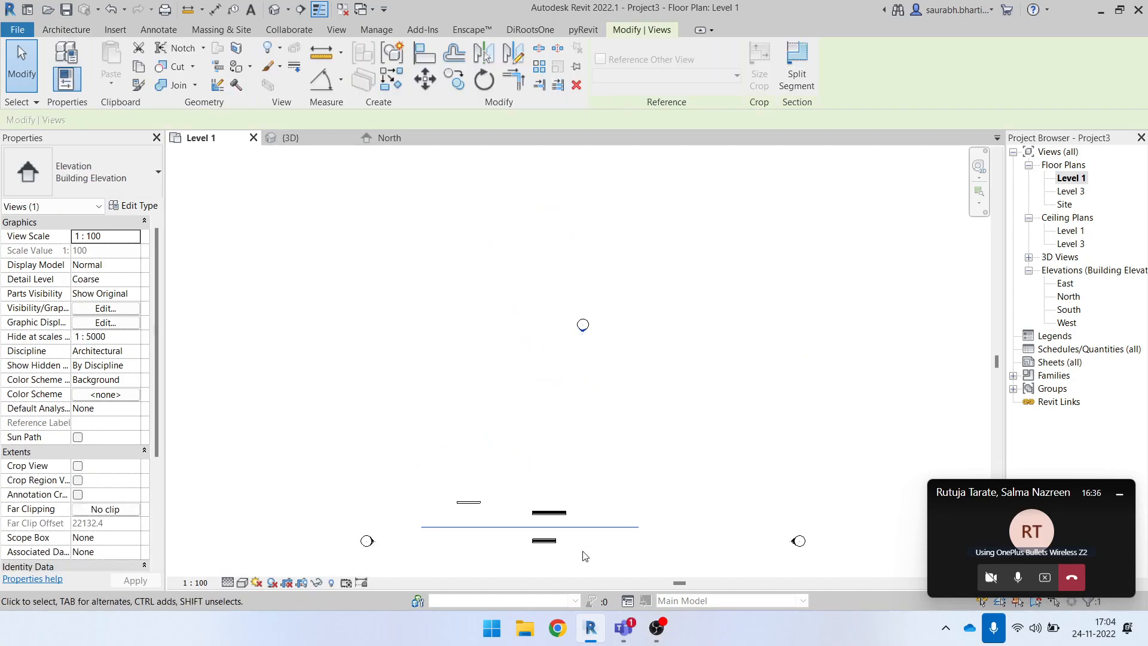
pyautogui.moveTo(583, 530); pyautogui.dragTo(592, 481)
pyautogui.click(608, 510)
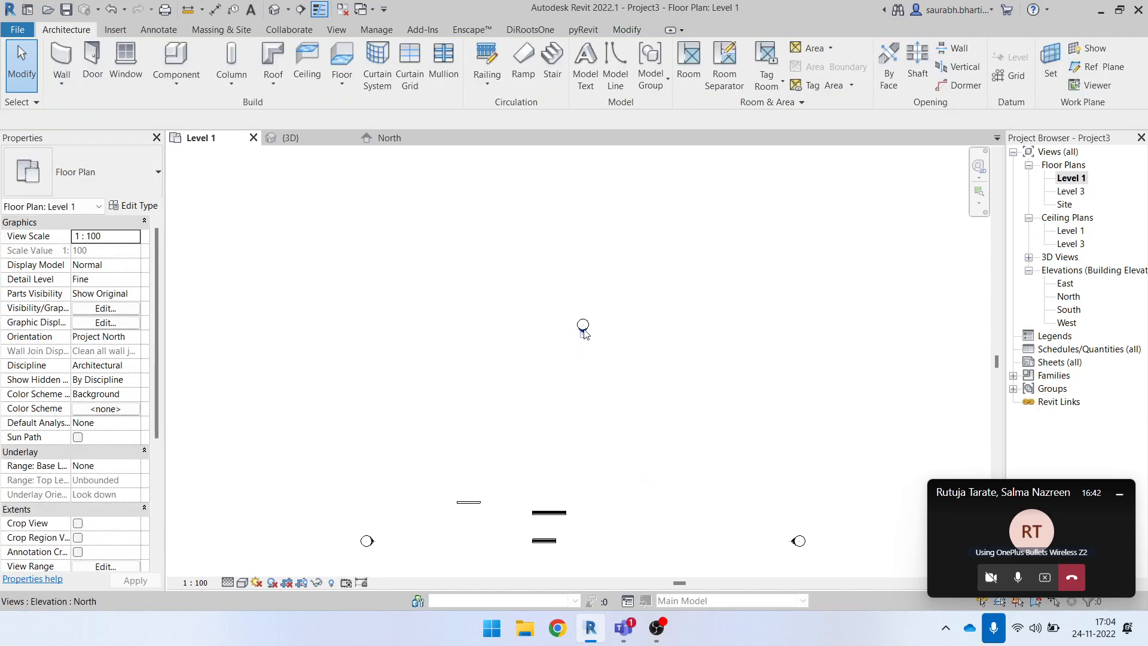
# - Open the North elevation and examine which walls it displays
pyautogui.doubleClick(1070, 296)
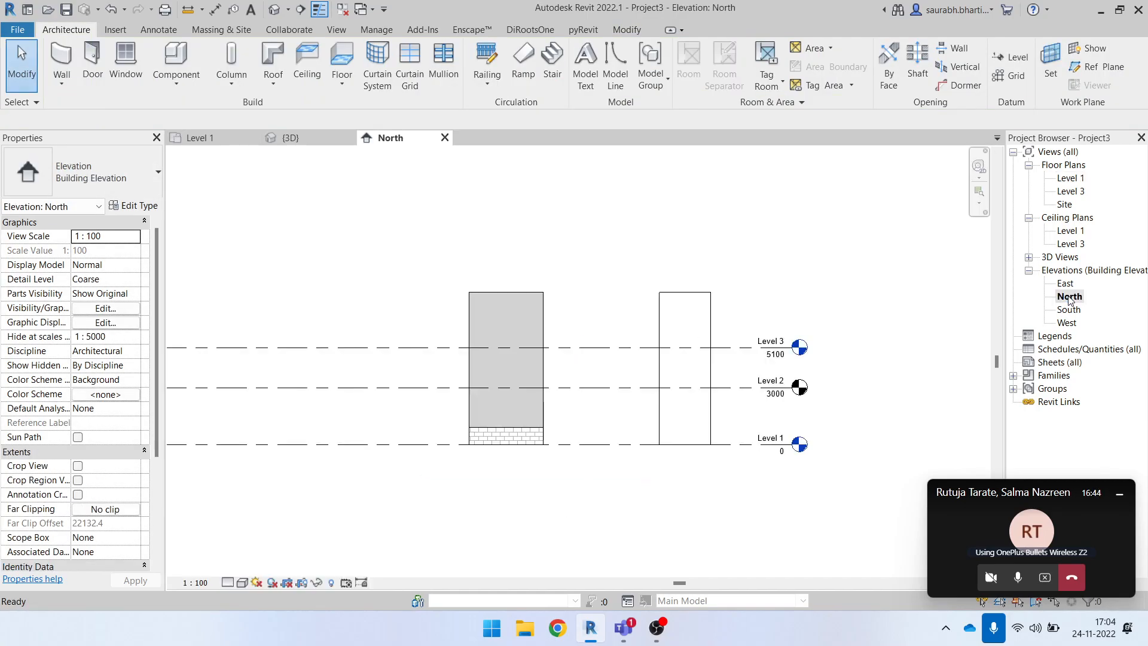
pyautogui.scroll(-1, 589, 422)
pyautogui.moveTo(479, 333); pyautogui.dragTo(661, 469)
pyautogui.scroll(1, 526, 385)
pyautogui.click(610, 353)
# - Move the wider stacked wall east in the North elevation so it no longer covers the stacked wall behind it
pyautogui.moveTo(670, 354); pyautogui.dragTo(634, 357)
pyautogui.hotkey('ctrl', 'z')
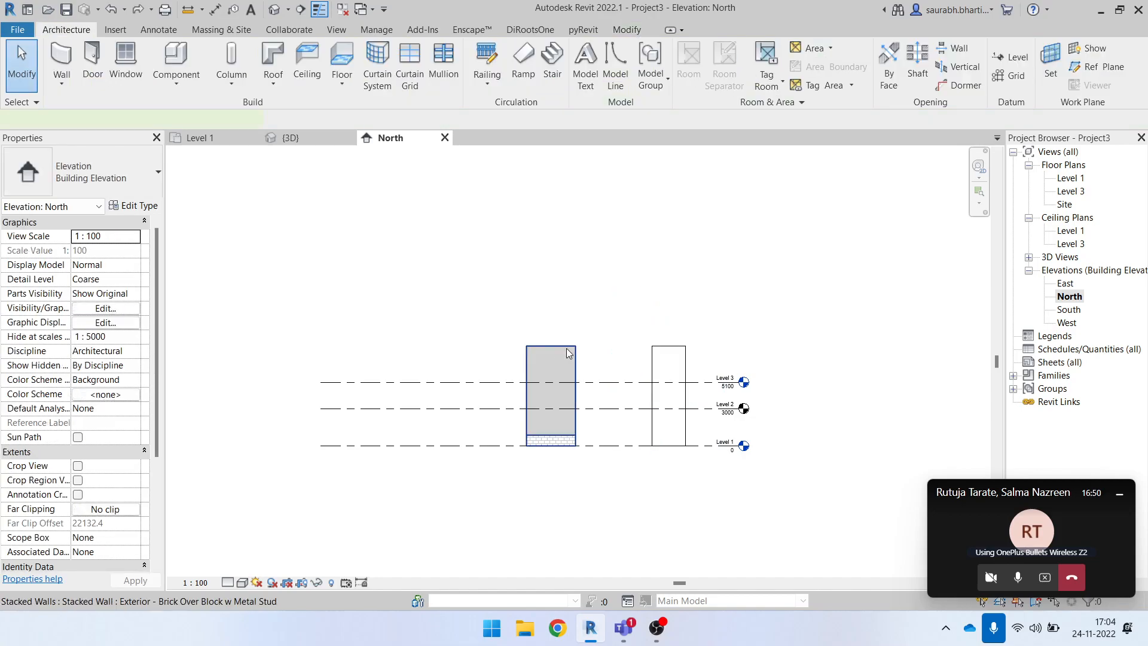
pyautogui.doubleClick(568, 354)
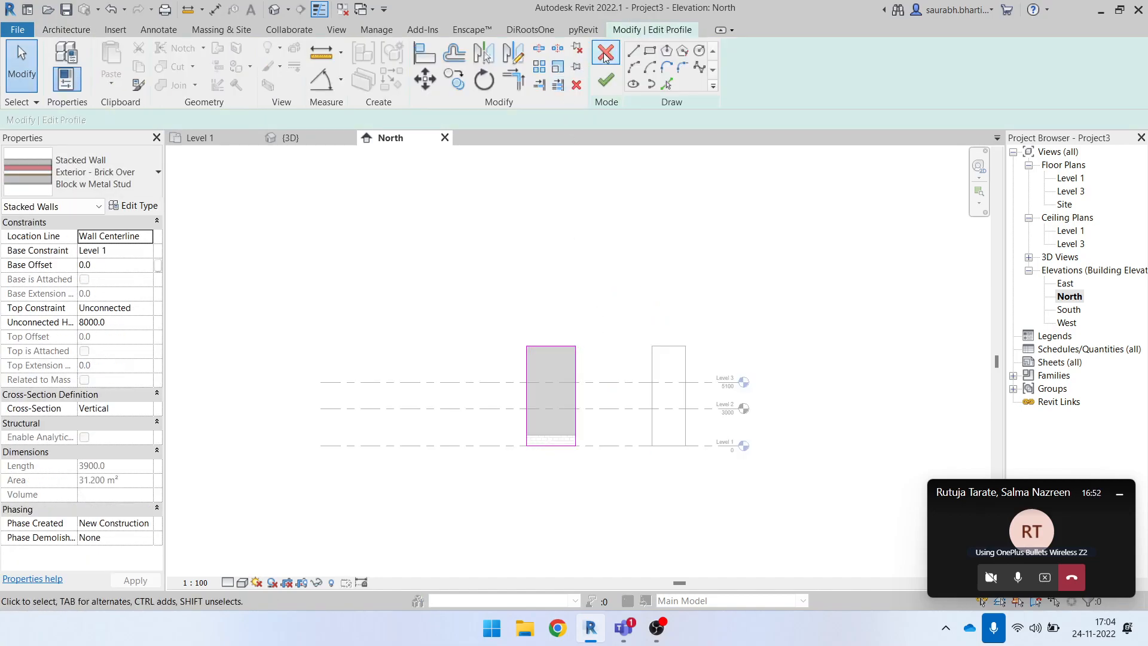
pyautogui.click(605, 55)
pyautogui.moveTo(527, 361); pyautogui.dragTo(460, 362)
pyautogui.press('Escape')
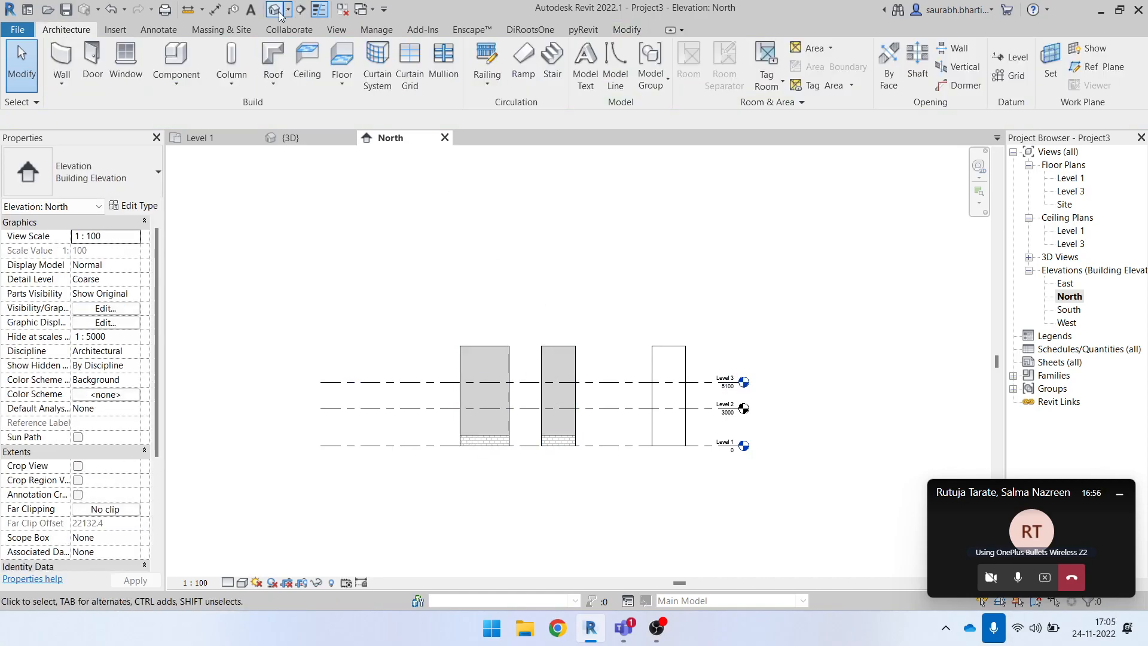
# - Check the moved wall in the 3D view, and reposition the North elevation's view line toward the walls in the Level 1 floor plan
pyautogui.click(276, 10)
pyautogui.click(1077, 178)
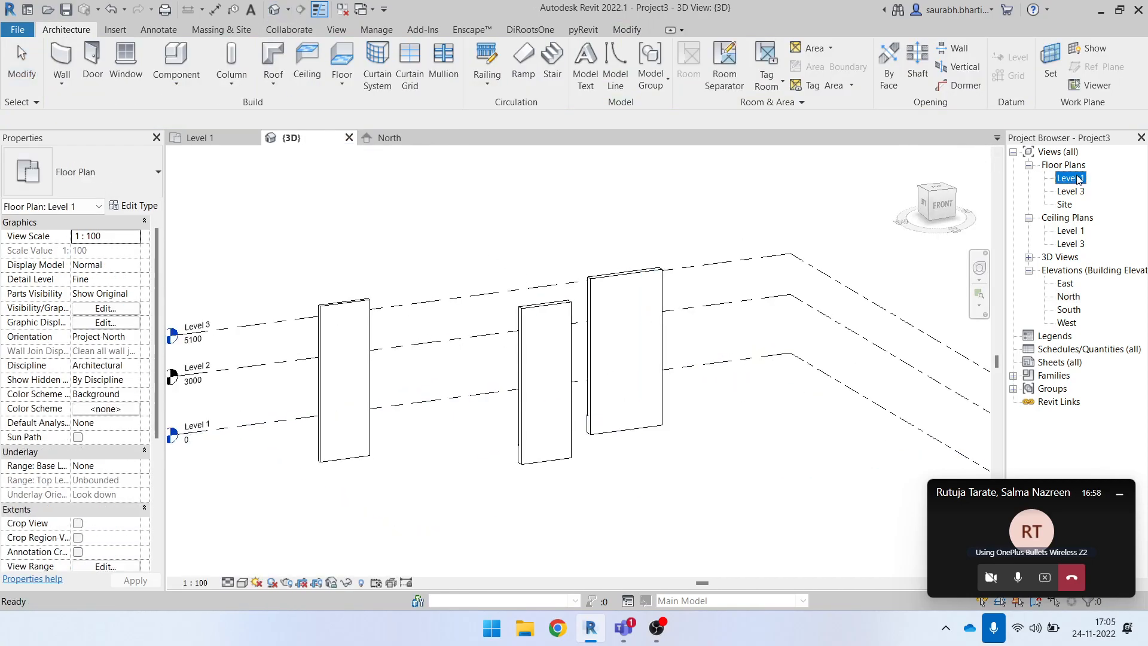
pyautogui.doubleClick(1076, 178)
pyautogui.moveTo(581, 368); pyautogui.dragTo(581, 409)
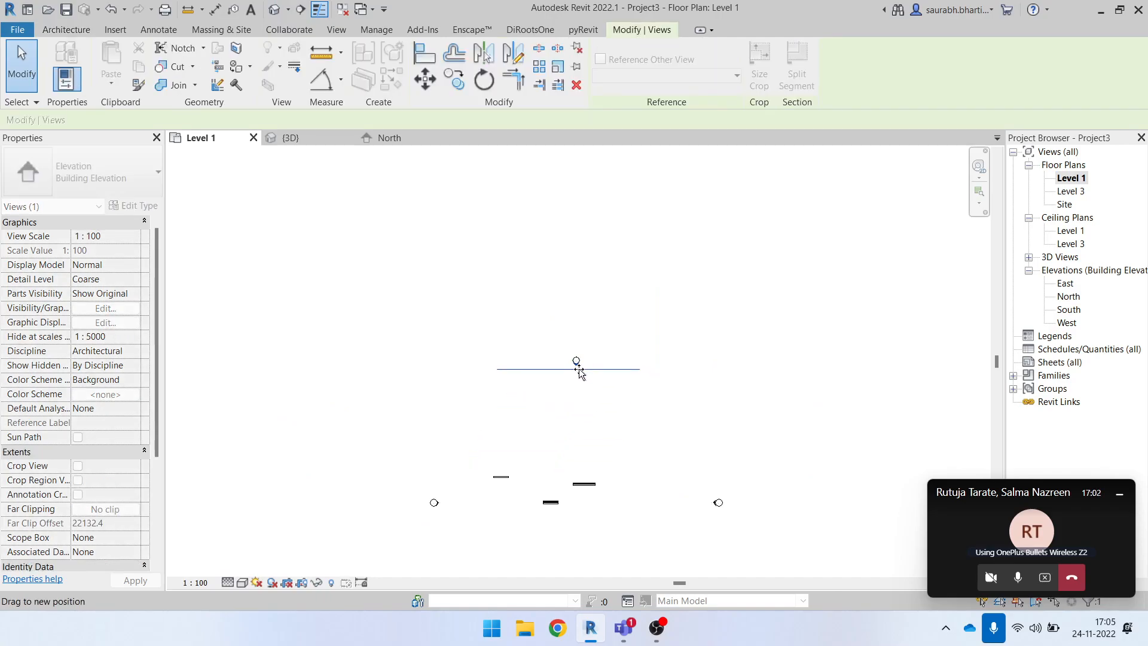
pyautogui.click(579, 410)
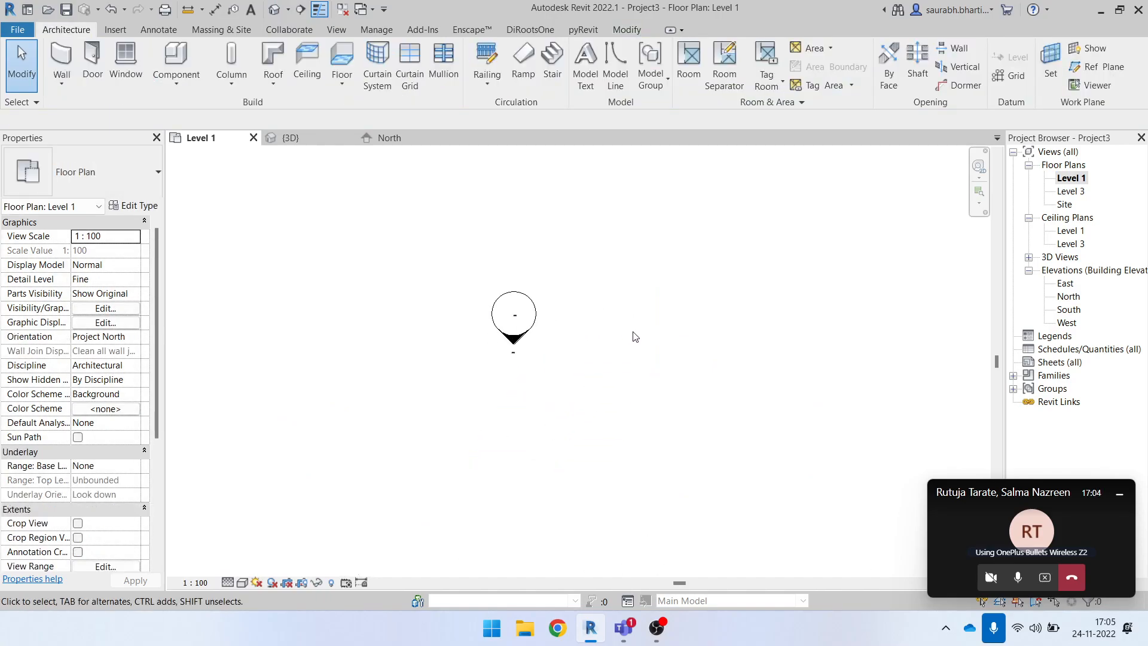
# - Inspect the east elevation marker in the Level 1 floor plan and open the East elevation from it
pyautogui.scroll(1, 511, 348)
pyautogui.scroll(-7, 522, 351)
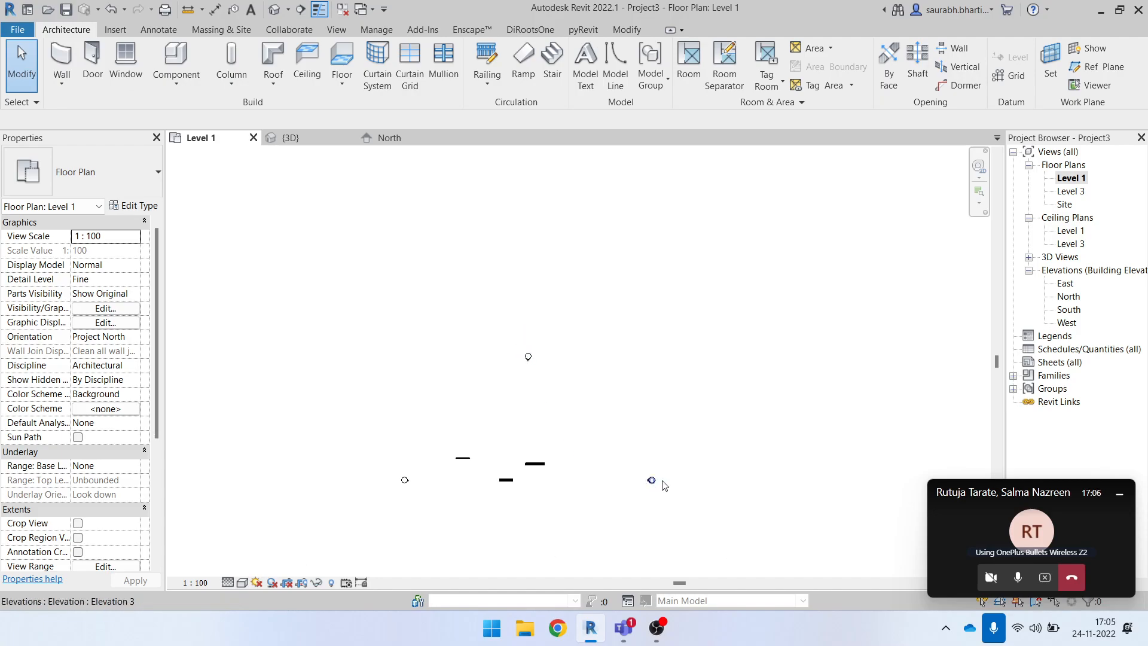
pyautogui.scroll(3, 660, 483)
pyautogui.scroll(-2, 407, 413)
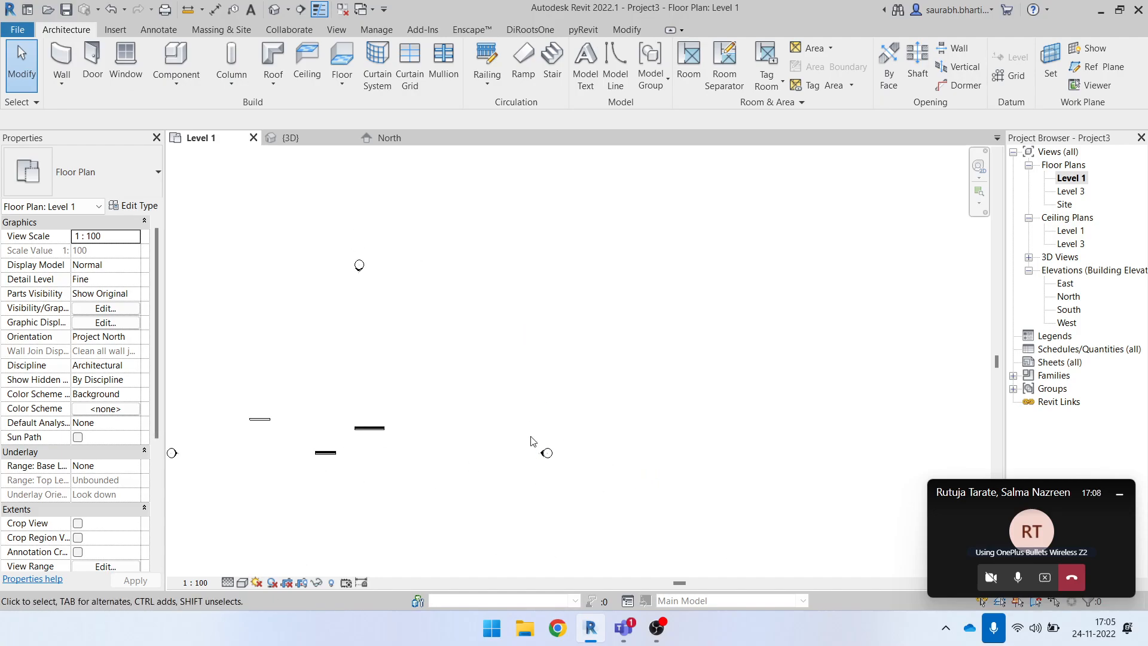
pyautogui.scroll(3, 535, 448)
pyautogui.click(555, 463)
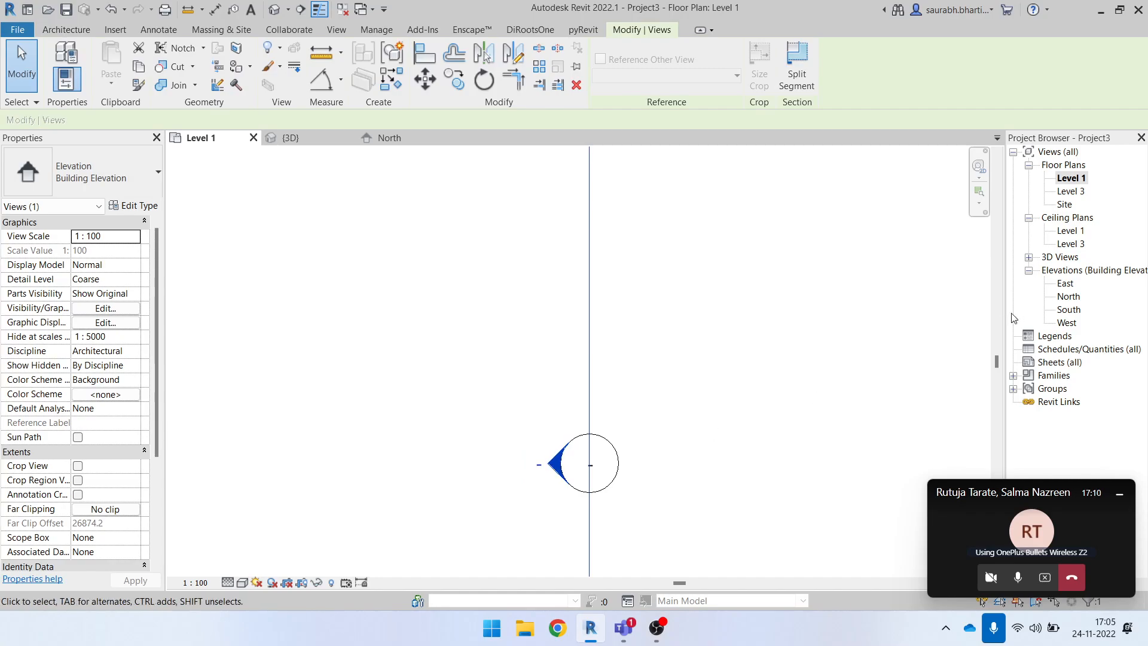
pyautogui.scroll(-3, 817, 372)
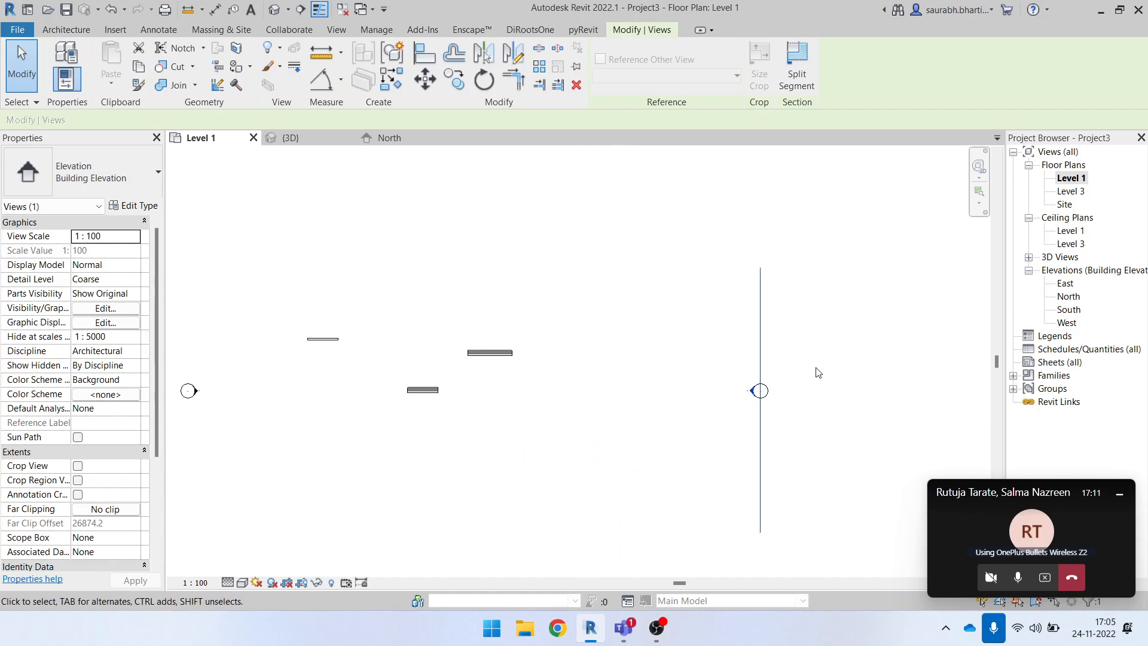
pyautogui.doubleClick(752, 390)
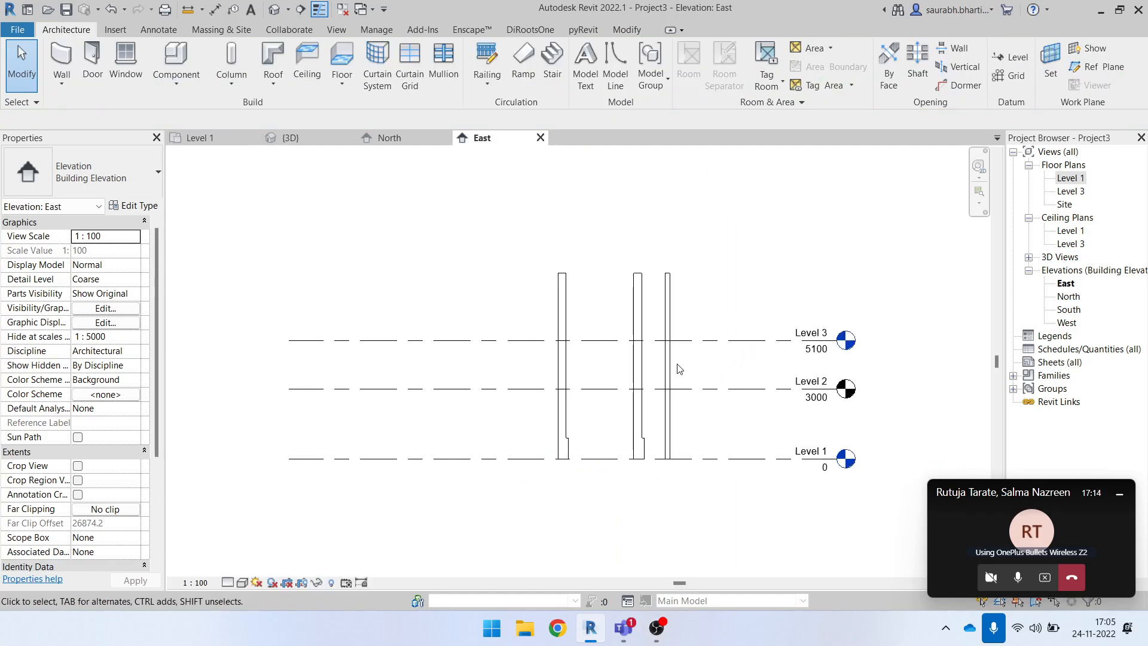
# - Examine the end profiles of the three walls against the level lines in the East elevation
pyautogui.moveTo(423, 226); pyautogui.dragTo(719, 517)
pyautogui.click(718, 517)
pyautogui.scroll(-3, 643, 334)
pyautogui.scroll(4, 646, 362)
pyautogui.scroll(-3, 646, 363)
pyautogui.moveTo(533, 244); pyautogui.dragTo(718, 479)
pyautogui.click(727, 452)
pyautogui.scroll(3, 687, 406)
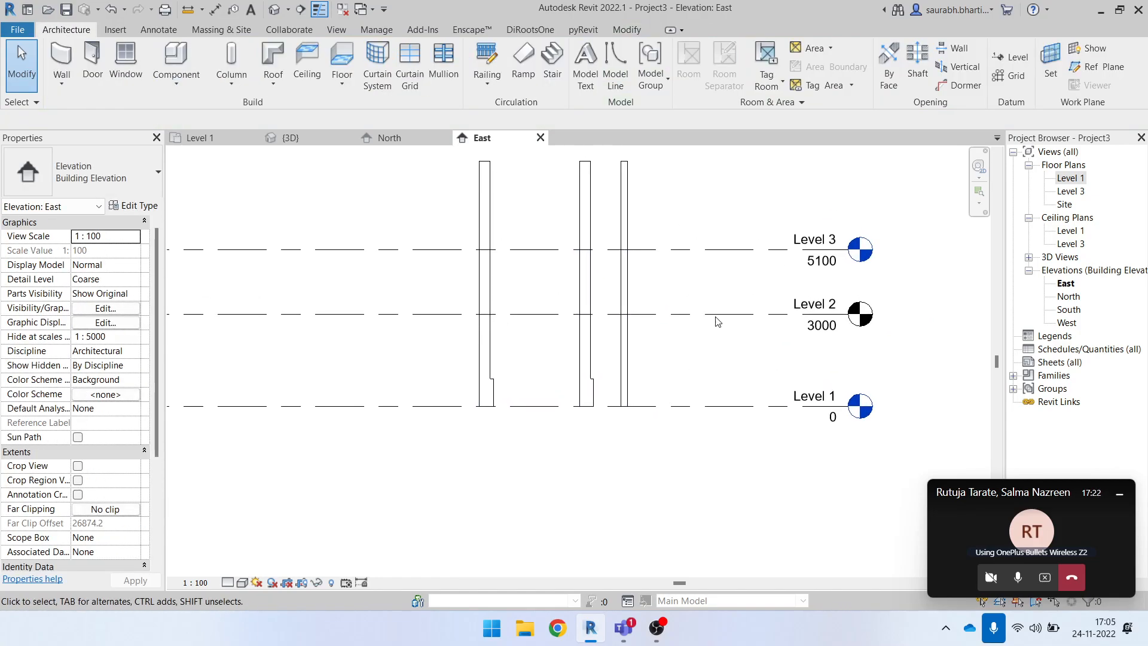
pyautogui.scroll(-3, 725, 289)
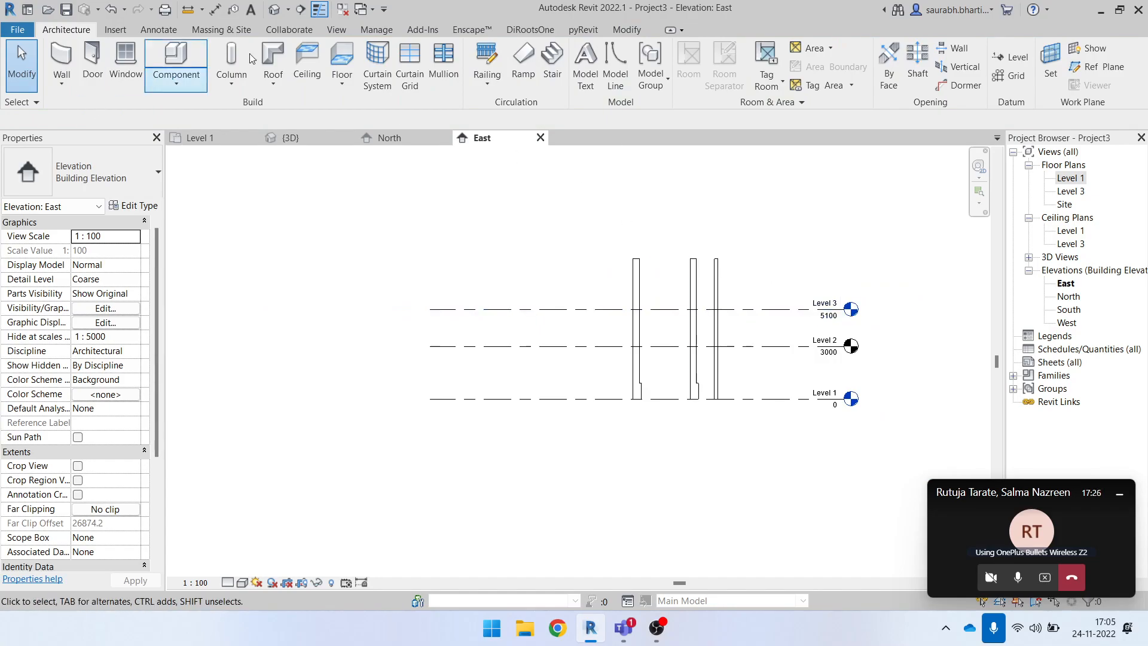
# - Draw a new level at the top of the walls at 8000 mm, aligned with both ends of the existing level lines
pyautogui.click(1016, 58)
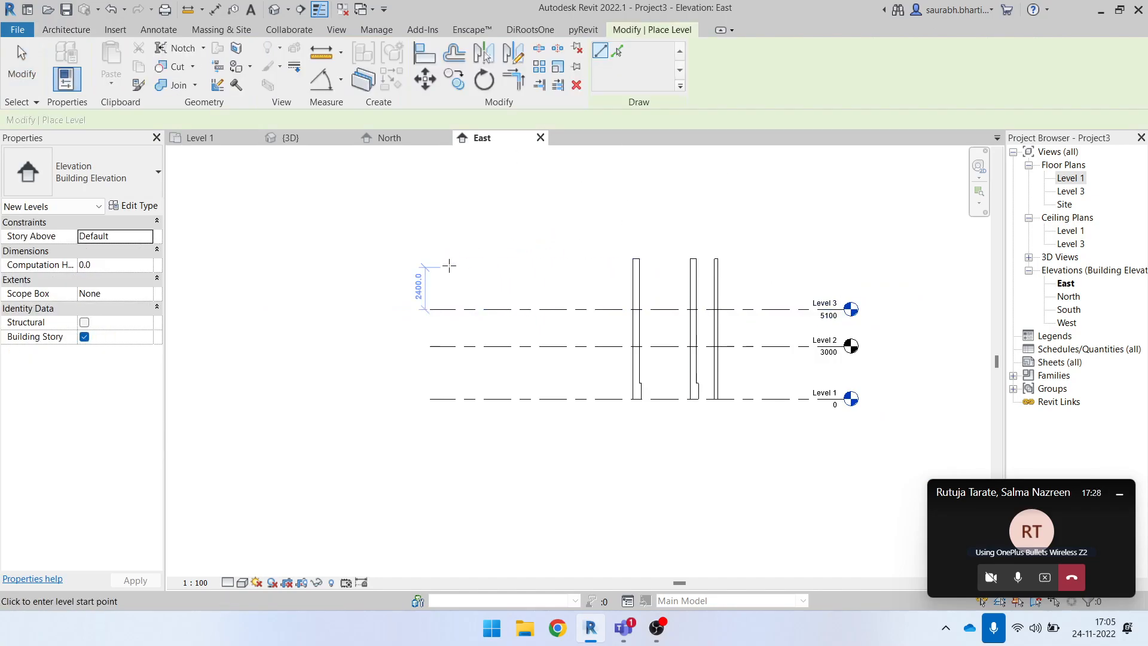
pyautogui.press('Escape')
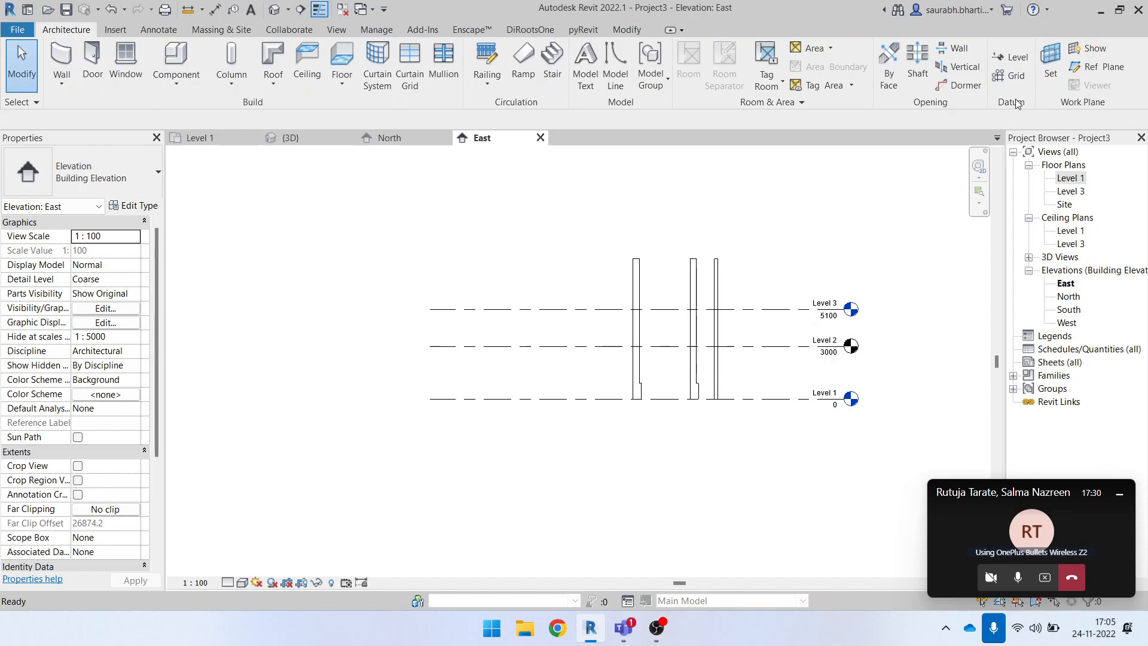
pyautogui.click(1009, 59)
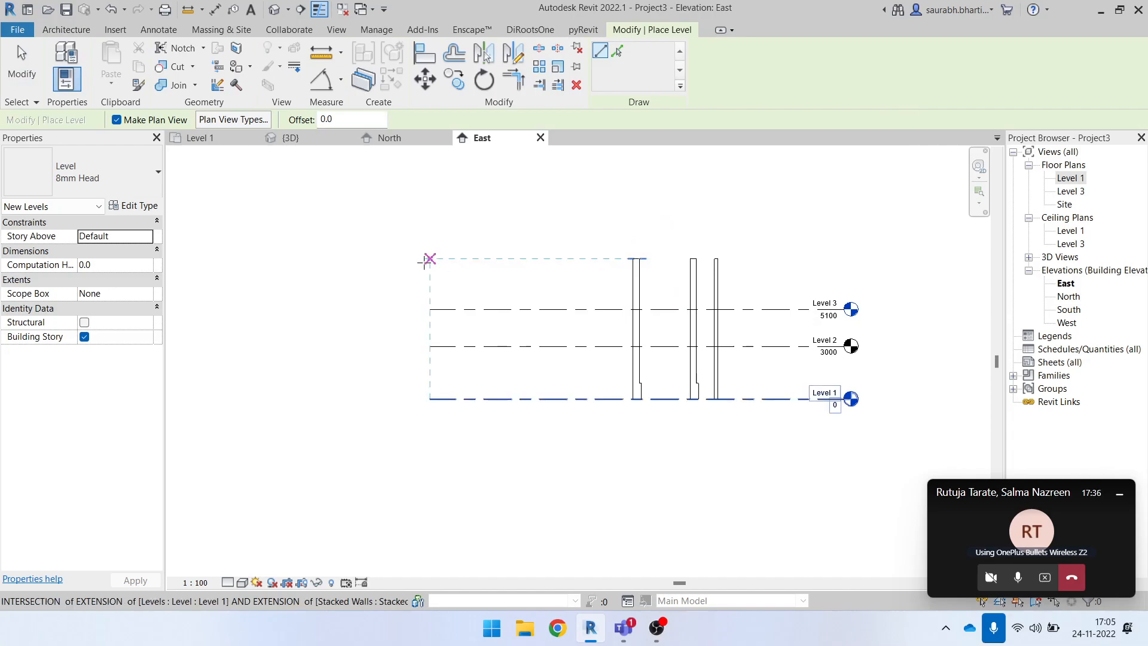
pyautogui.click(429, 258)
pyautogui.click(843, 259)
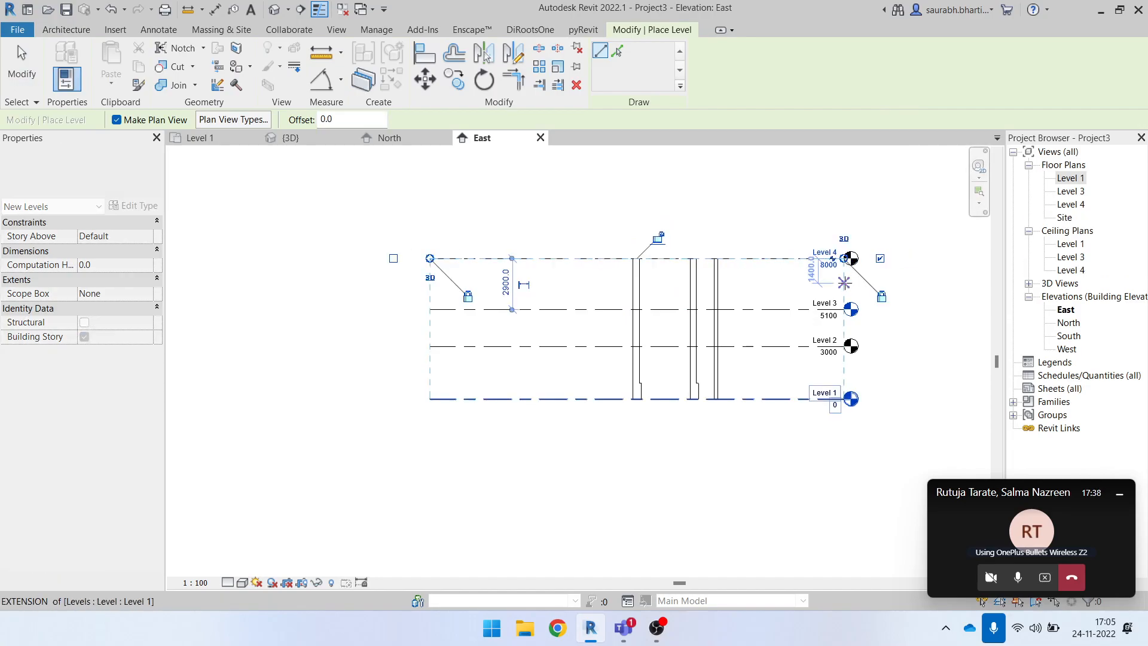
pyautogui.press('Escape')
pyautogui.press('Escape')
pyautogui.scroll(2, 831, 317)
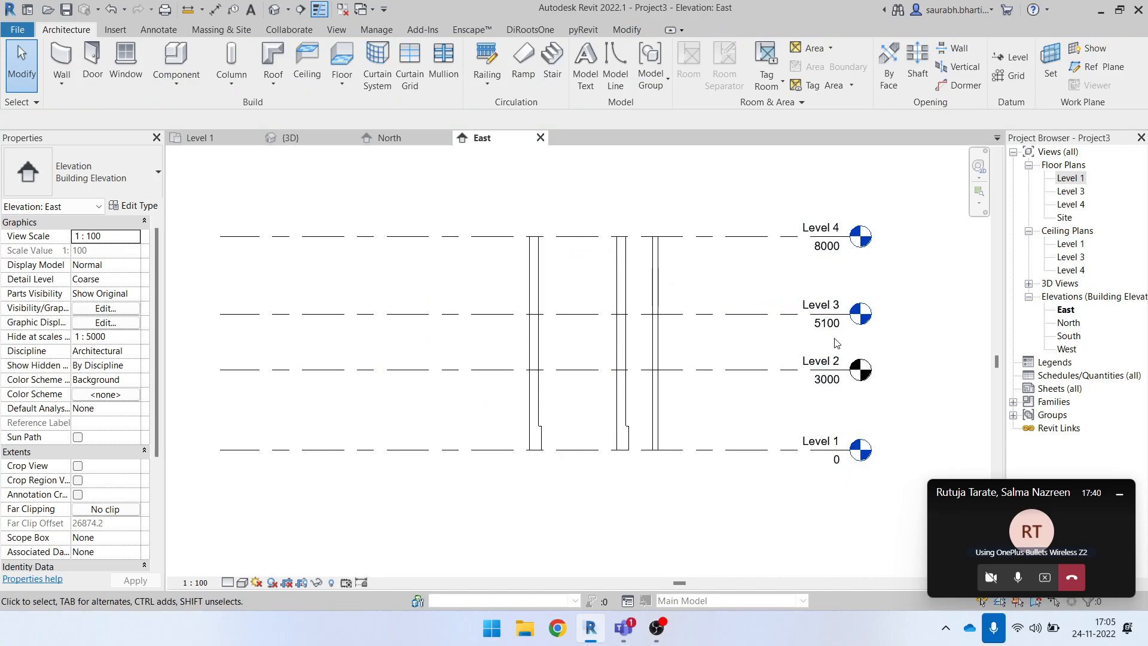
# - Set the elevation of Level 3 to 6000 and Level 4 to 9000 in the East elevation
pyautogui.click(831, 317)
pyautogui.scroll(3, 831, 320)
pyautogui.scroll(-2, 830, 335)
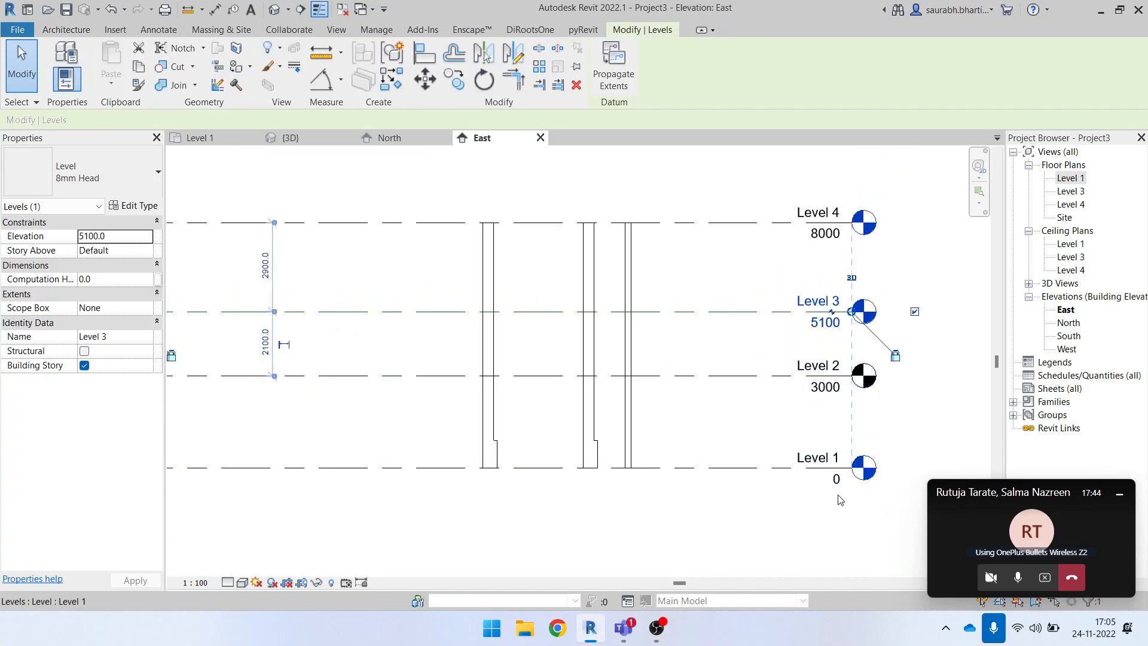
pyautogui.click(822, 321)
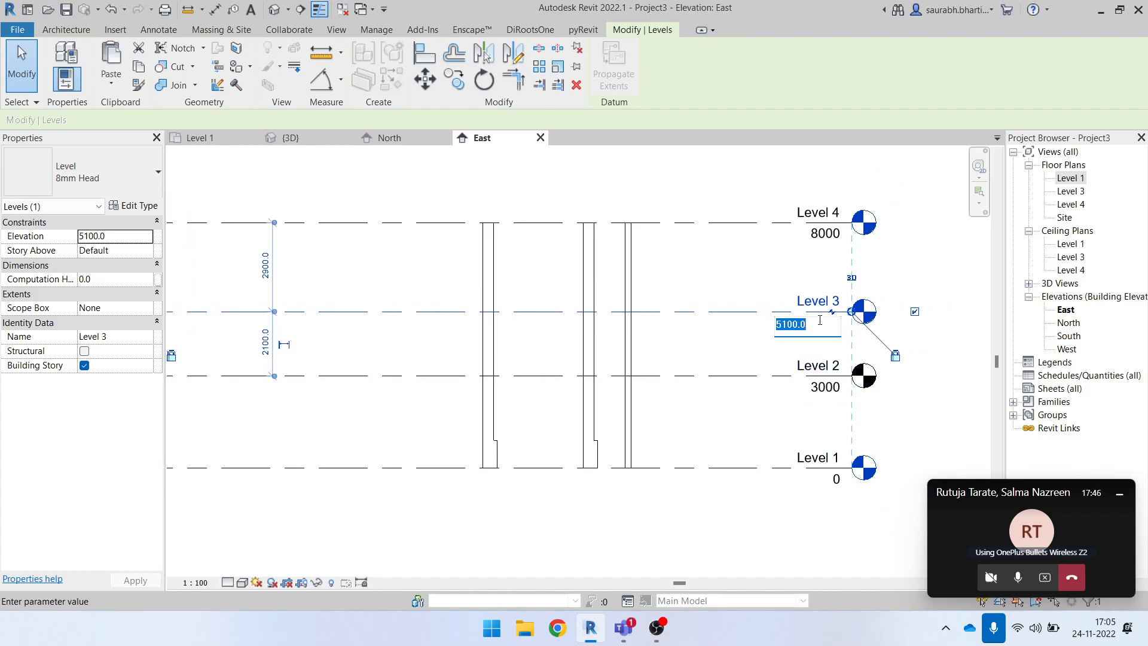
pyautogui.press('Return')
pyautogui.click(823, 233)
pyautogui.click(826, 235)
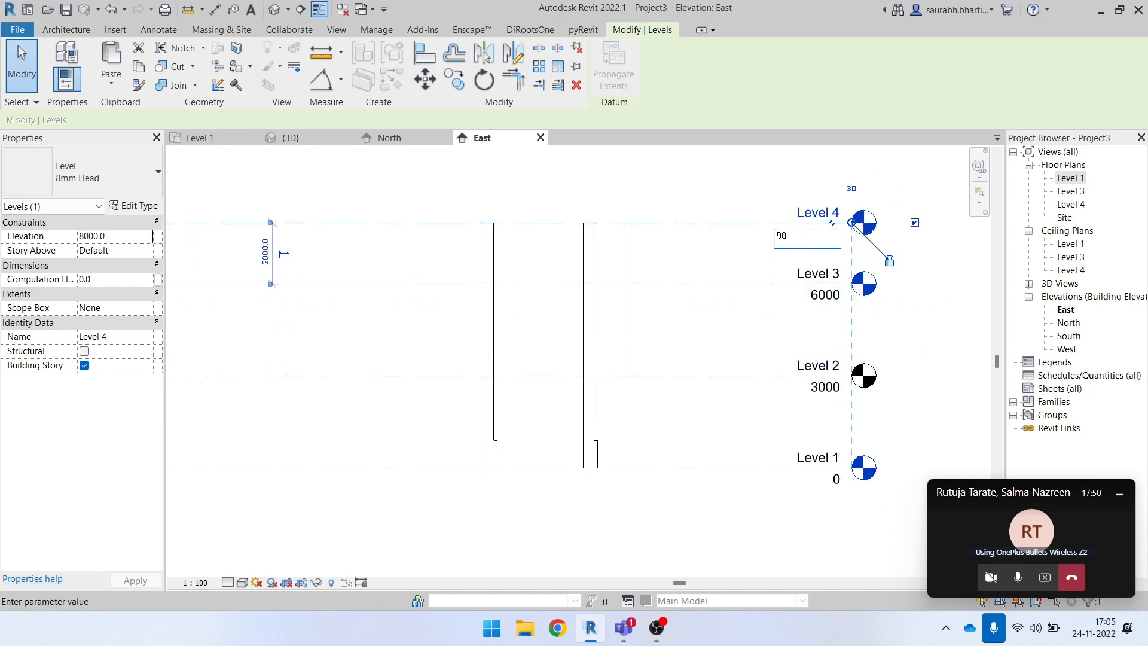
pyautogui.press('Return')
pyautogui.scroll(-3, 741, 314)
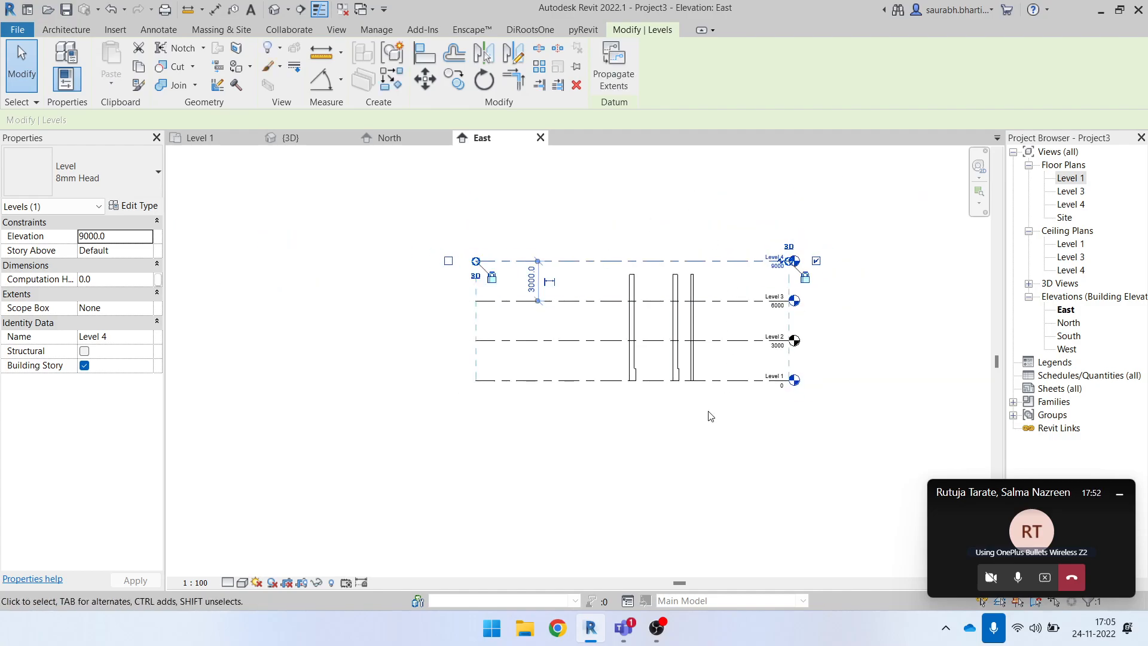
pyautogui.click(712, 428)
# - Copy the stacked wall at the outer end of the row, placing the copy along Level 1 on its open side
pyautogui.scroll(3, 697, 346)
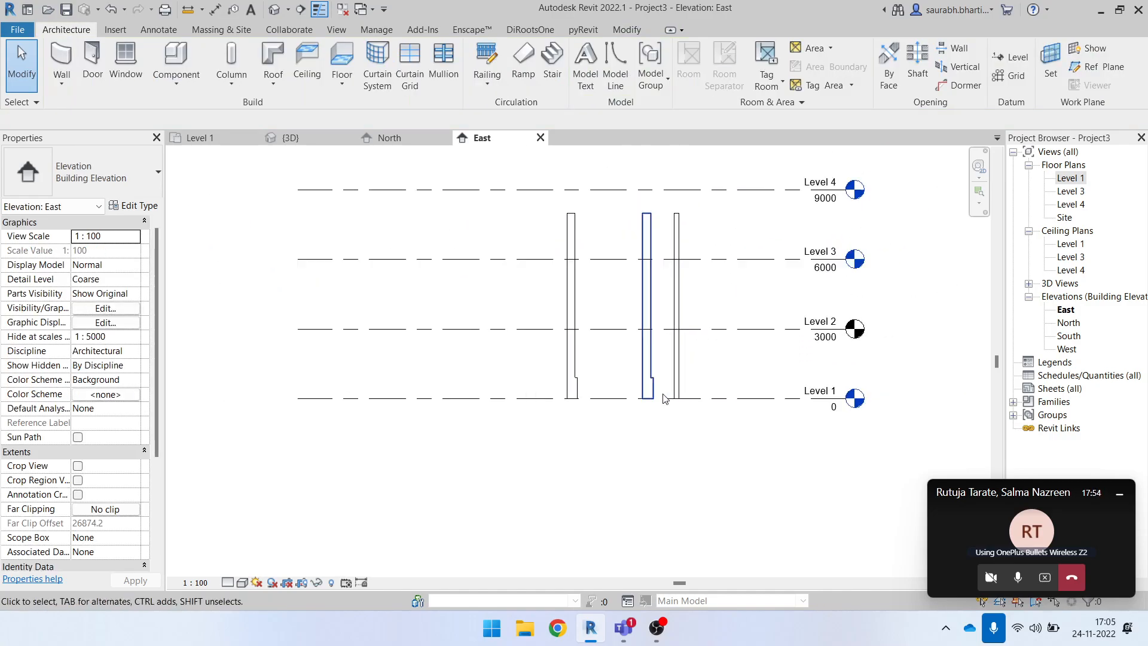
pyautogui.scroll(-2, 670, 377)
pyautogui.click(603, 355)
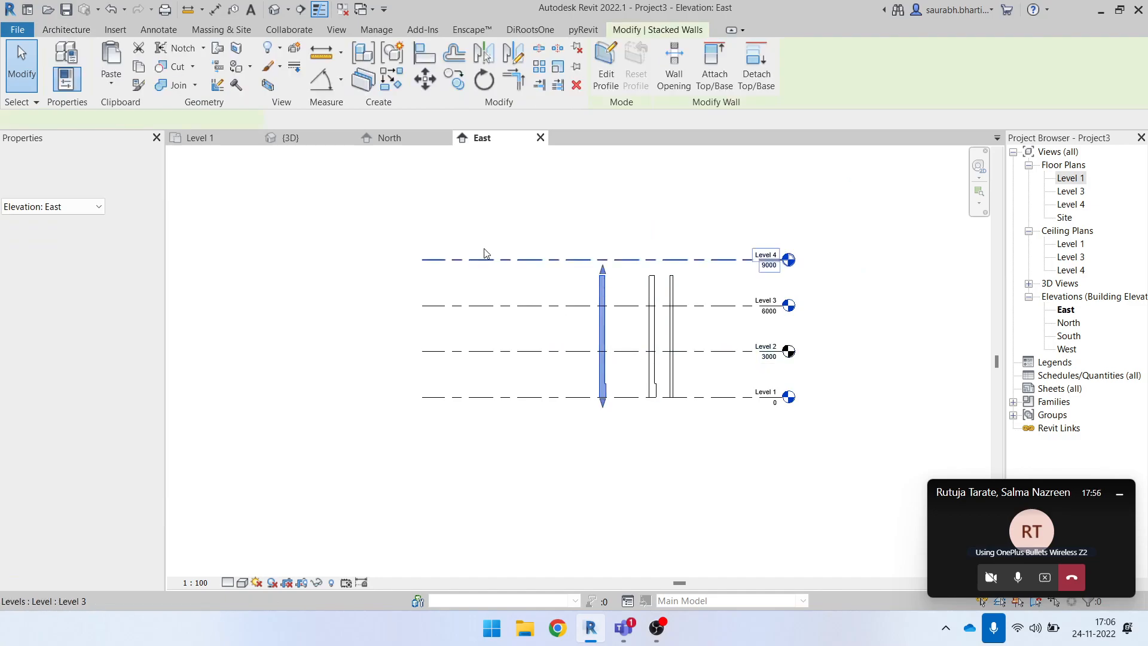
pyautogui.click(594, 328)
pyautogui.scroll(2, 580, 323)
pyautogui.click(615, 353)
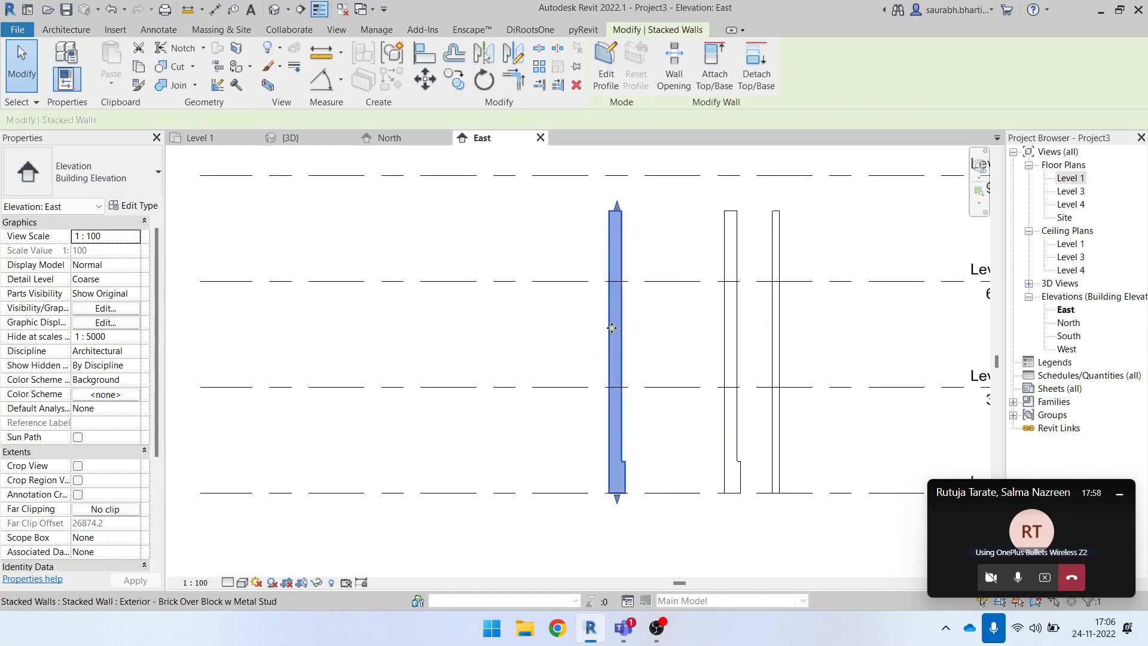
pyautogui.click(455, 82)
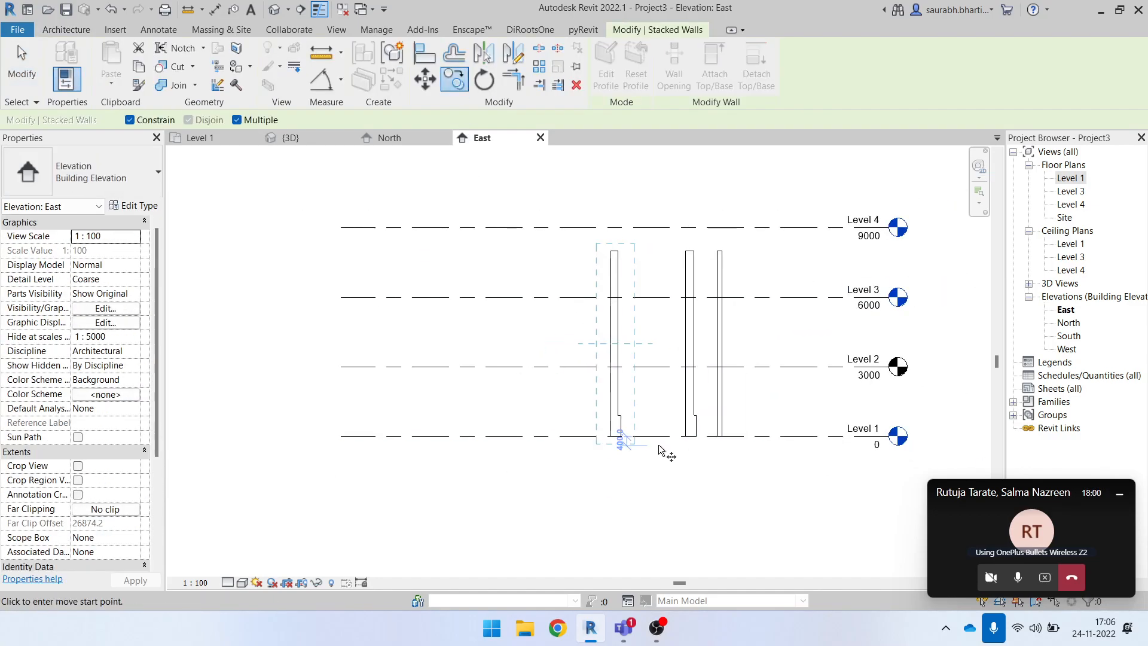
pyautogui.click(621, 436)
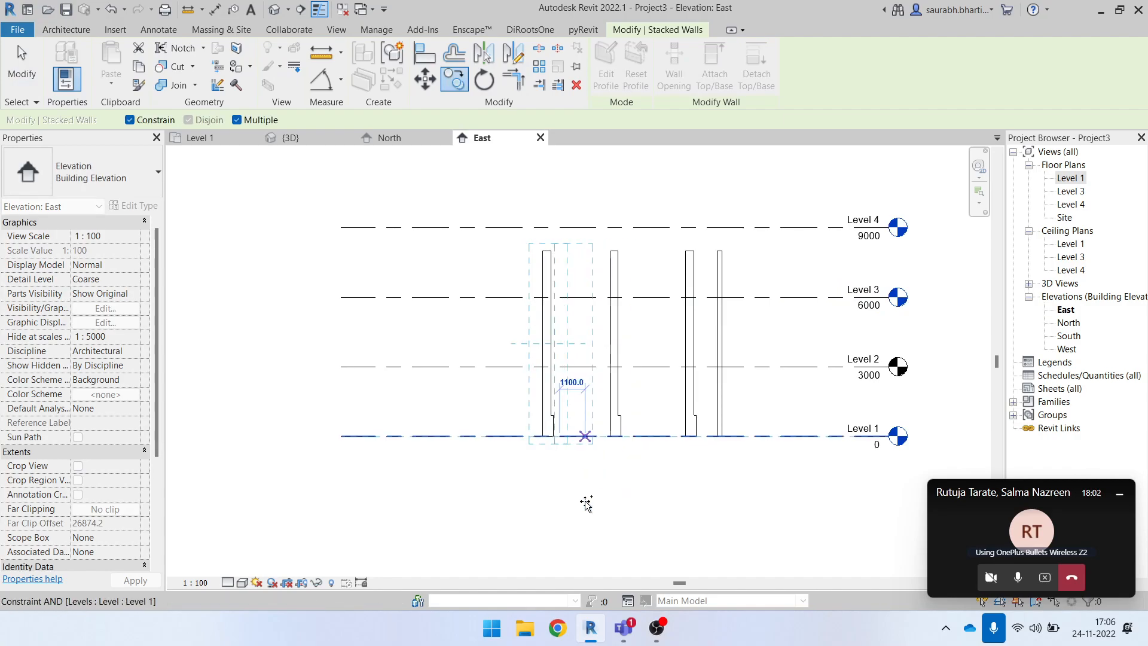
pyautogui.press('Escape')
pyautogui.press('Escape')
pyautogui.click(547, 328)
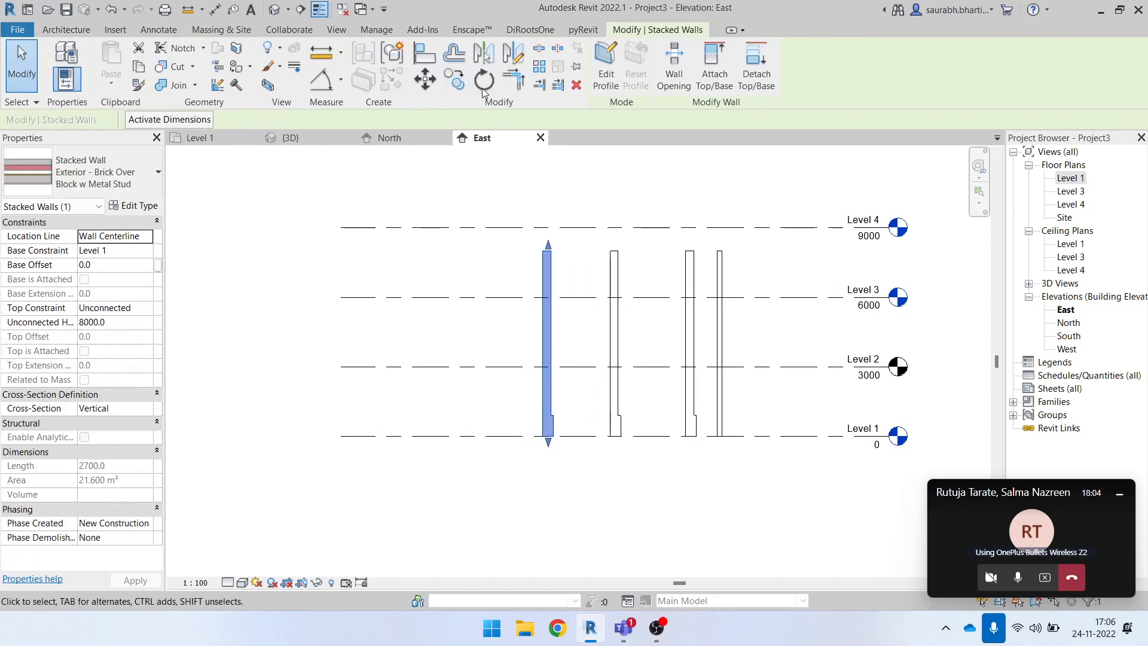
pyautogui.click(466, 85)
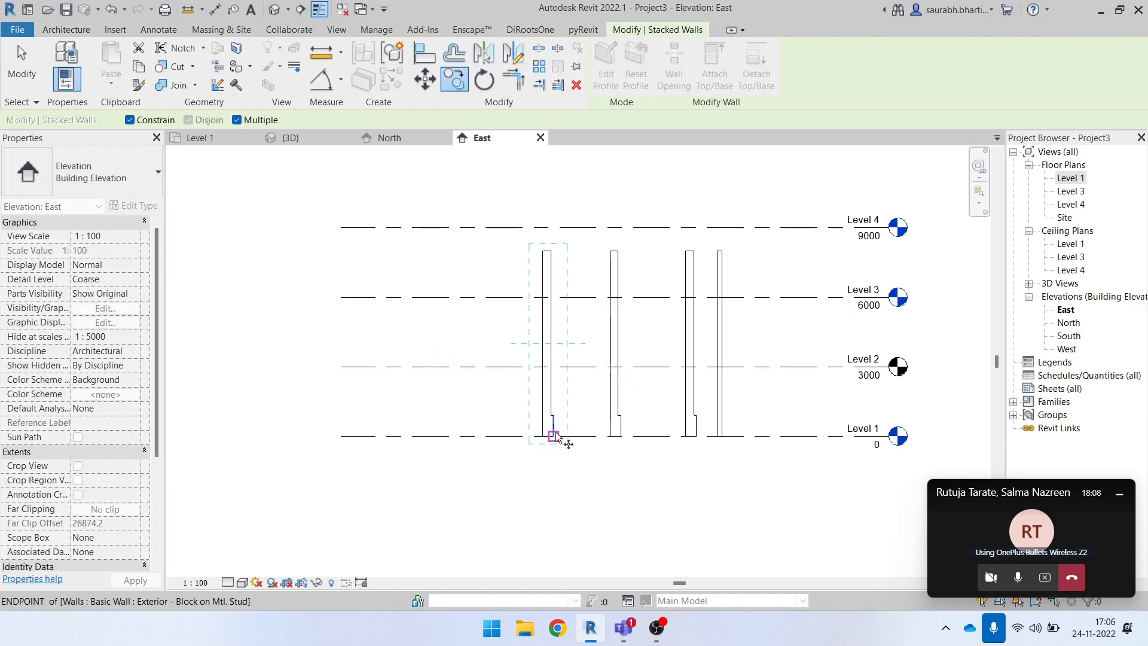
pyautogui.press('Escape')
pyautogui.press('Escape')
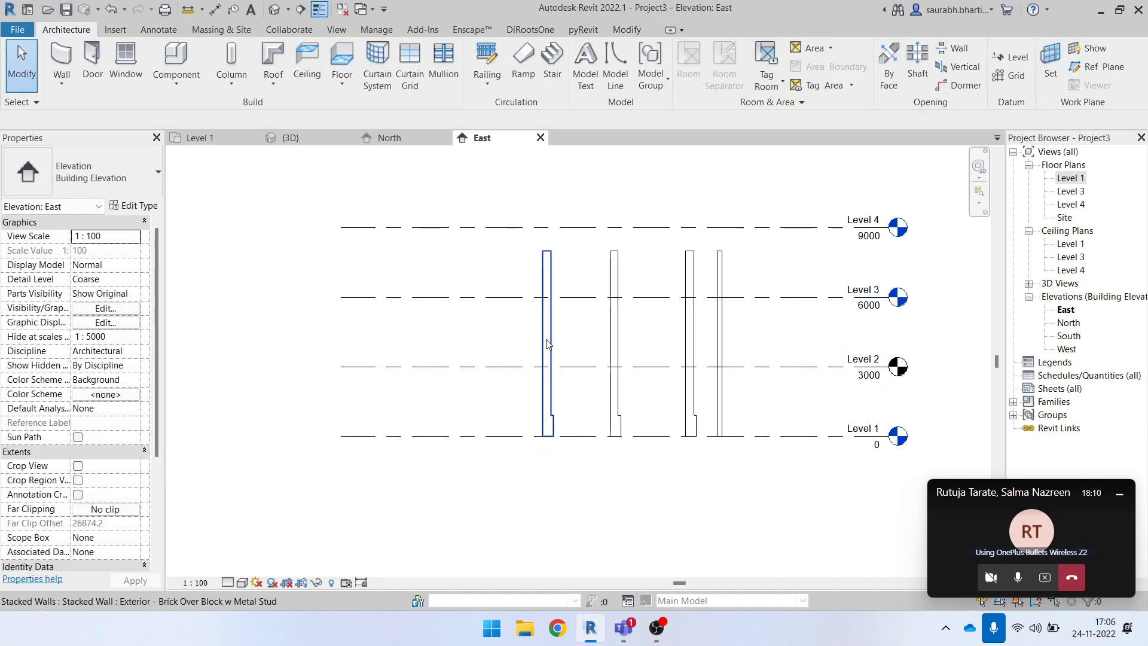
# - Copy the new outermost stacked wall one more spacing outward along Level 1, making a row of five walls
pyautogui.click(548, 339)
pyautogui.click(454, 78)
pyautogui.click(548, 436)
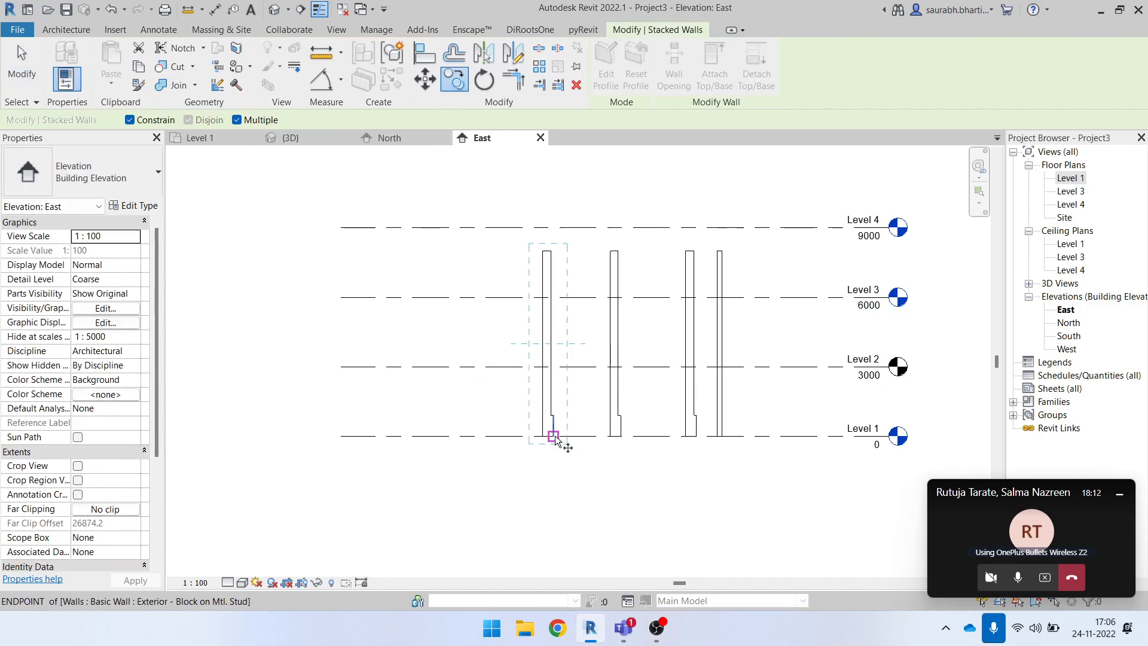
pyautogui.click(496, 437)
pyautogui.press('Escape')
pyautogui.press('Escape')
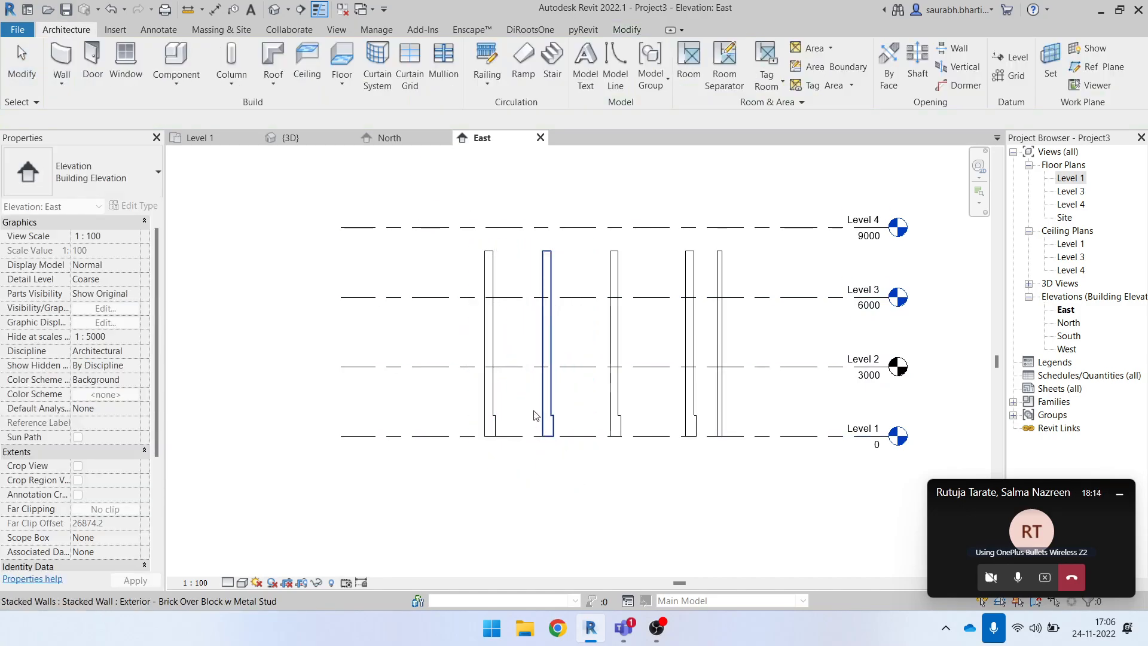
# - Compare the five wall profiles with the level lines and inspect the Generic - 200mm wall's base and top constraints
pyautogui.moveTo(738, 339); pyautogui.dragTo(686, 389, button='middle')
pyautogui.scroll(-3, 659, 366)
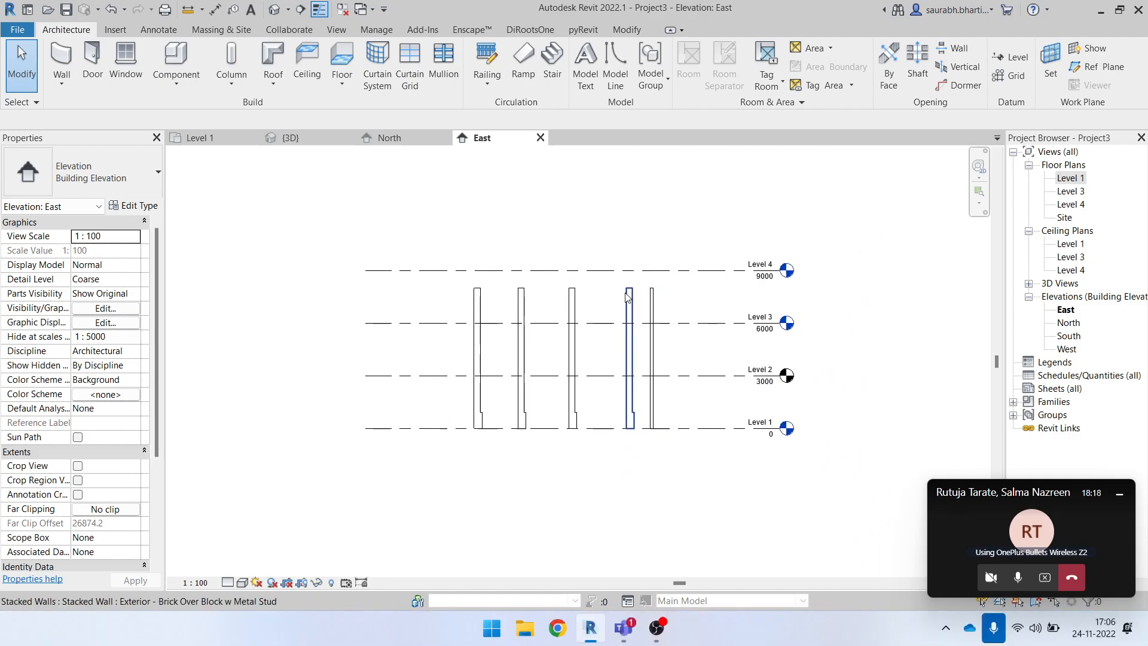
pyautogui.scroll(3, 727, 363)
pyautogui.scroll(-2, 679, 356)
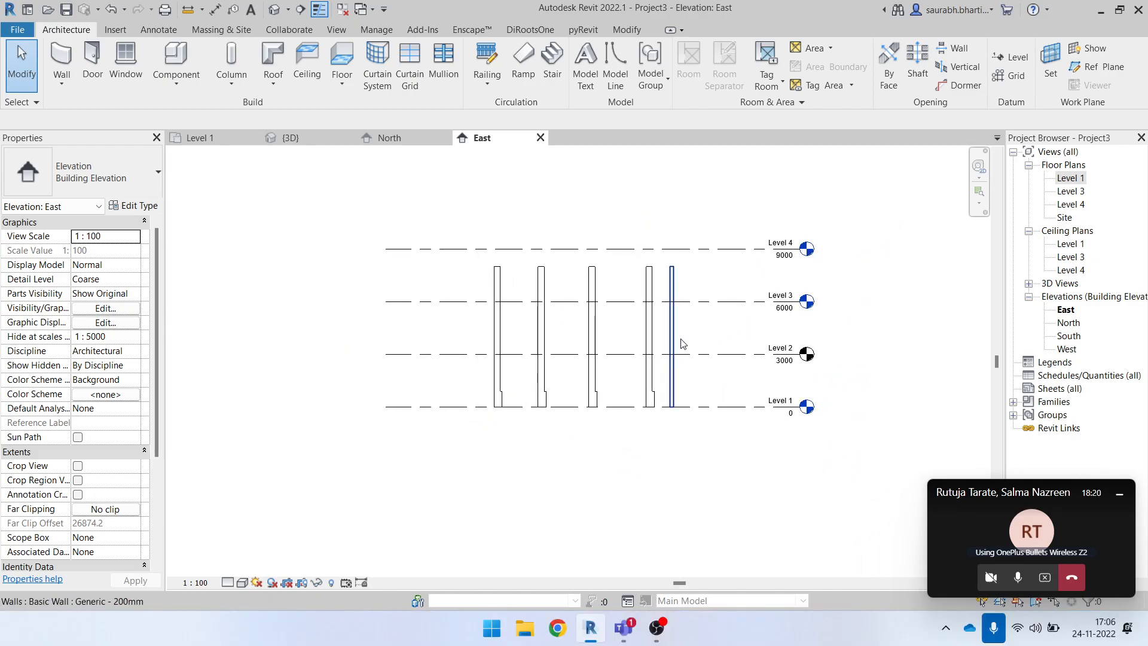
pyautogui.scroll(2, 695, 466)
pyautogui.scroll(-1, 658, 359)
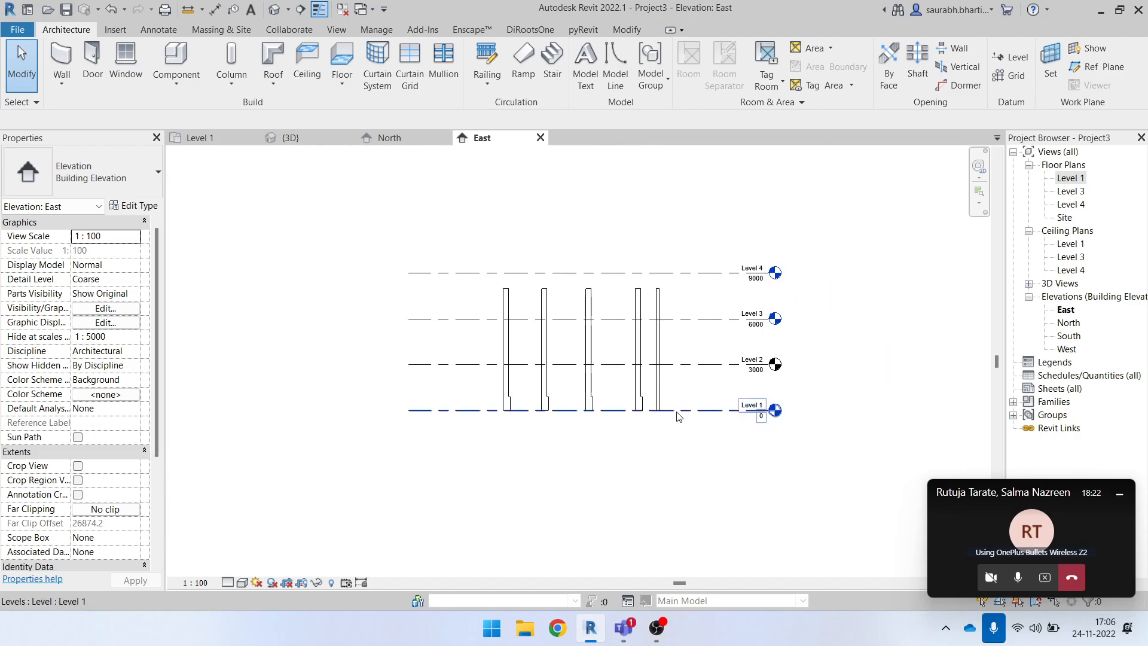
pyautogui.click(652, 298)
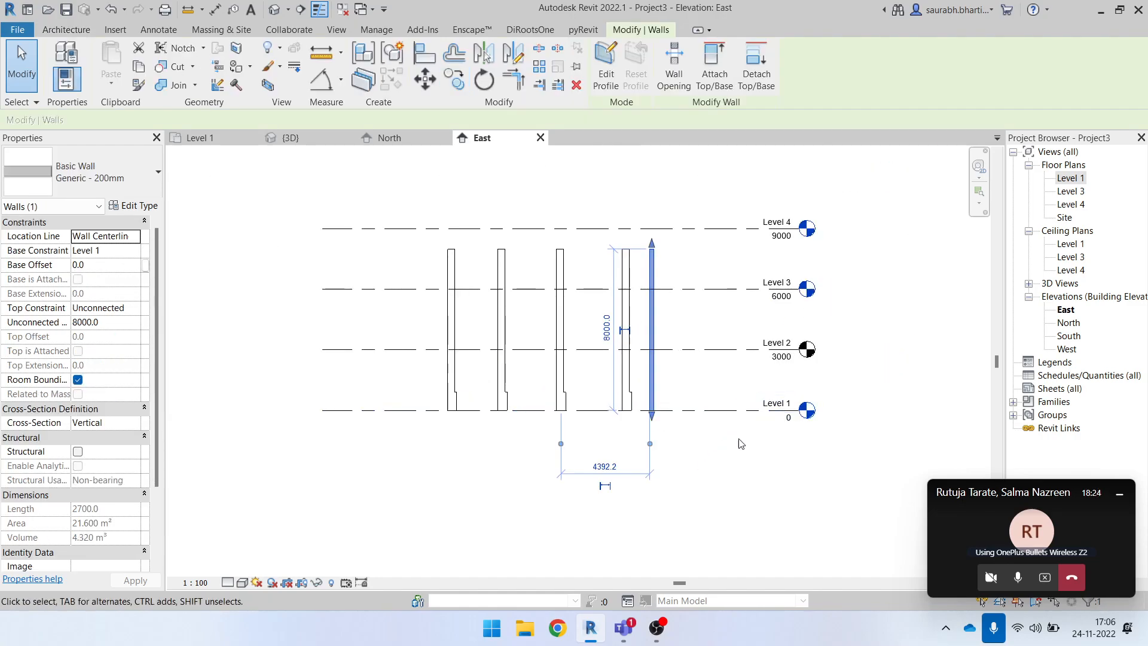
pyautogui.press('Escape')
pyautogui.scroll(3, 782, 359)
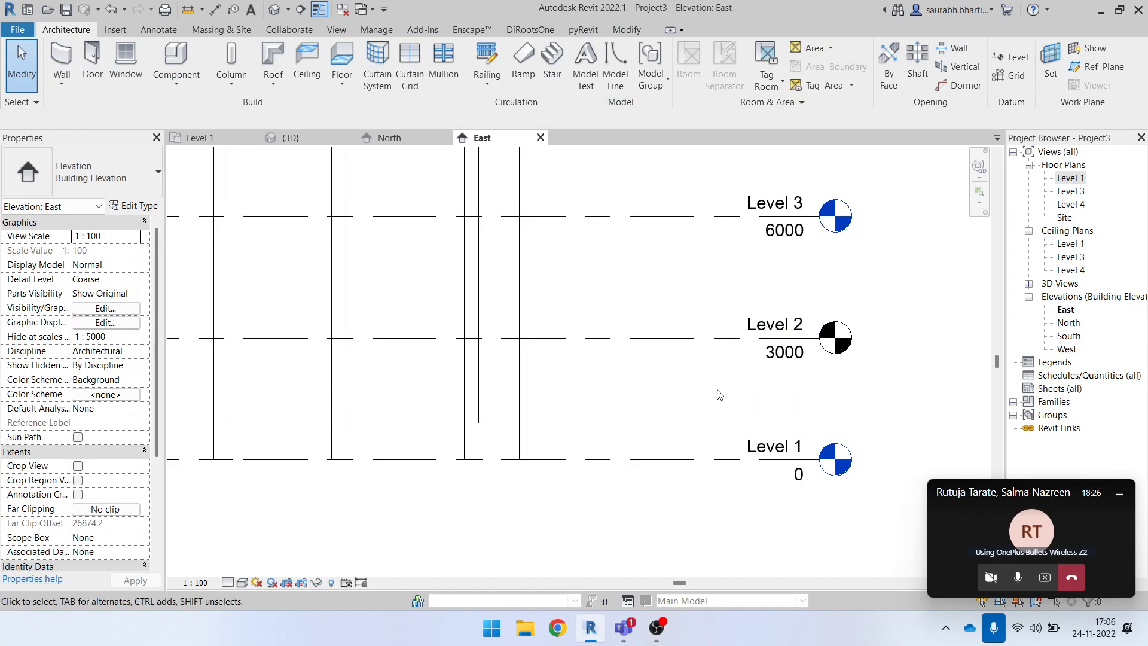
pyautogui.scroll(-2, 715, 389)
pyautogui.click(585, 319)
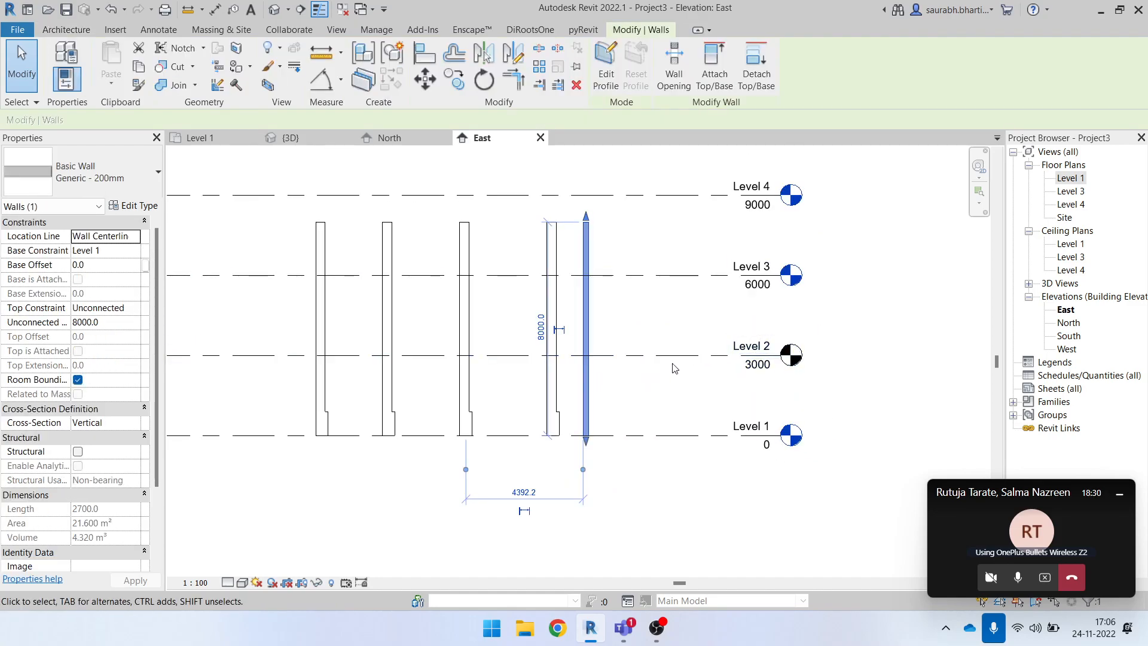
pyautogui.scroll(-2, 636, 383)
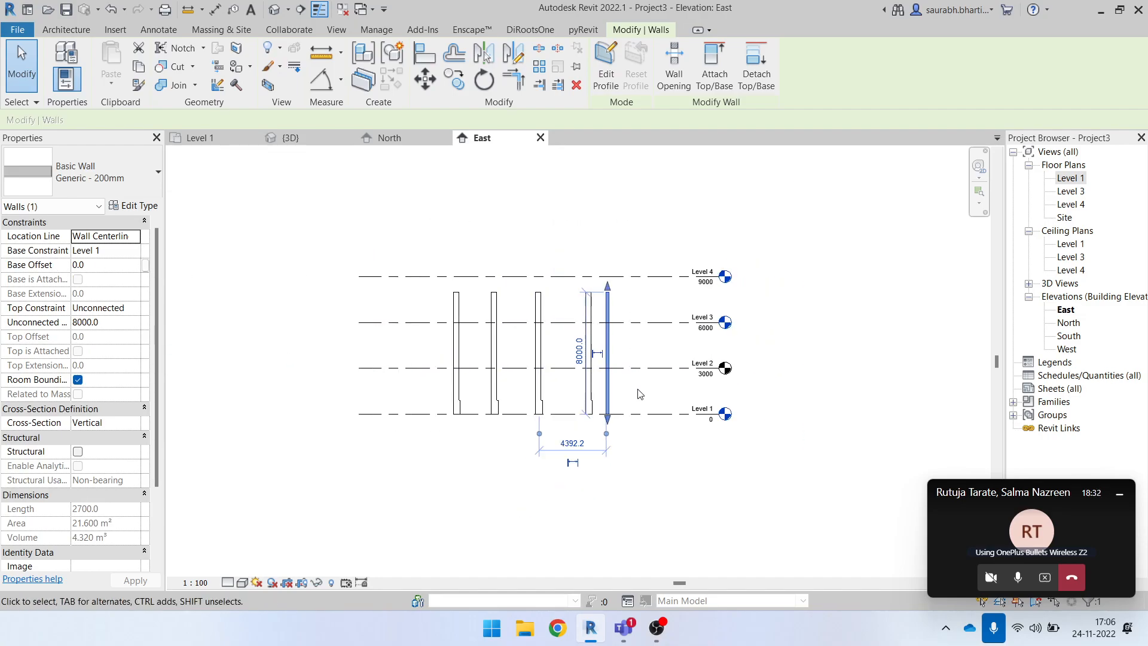
pyautogui.press('Escape')
# - Set the Generic - 200mm wall's top constraint to Up to level: Level 2, keeping its base at Level 1
pyautogui.click(609, 370)
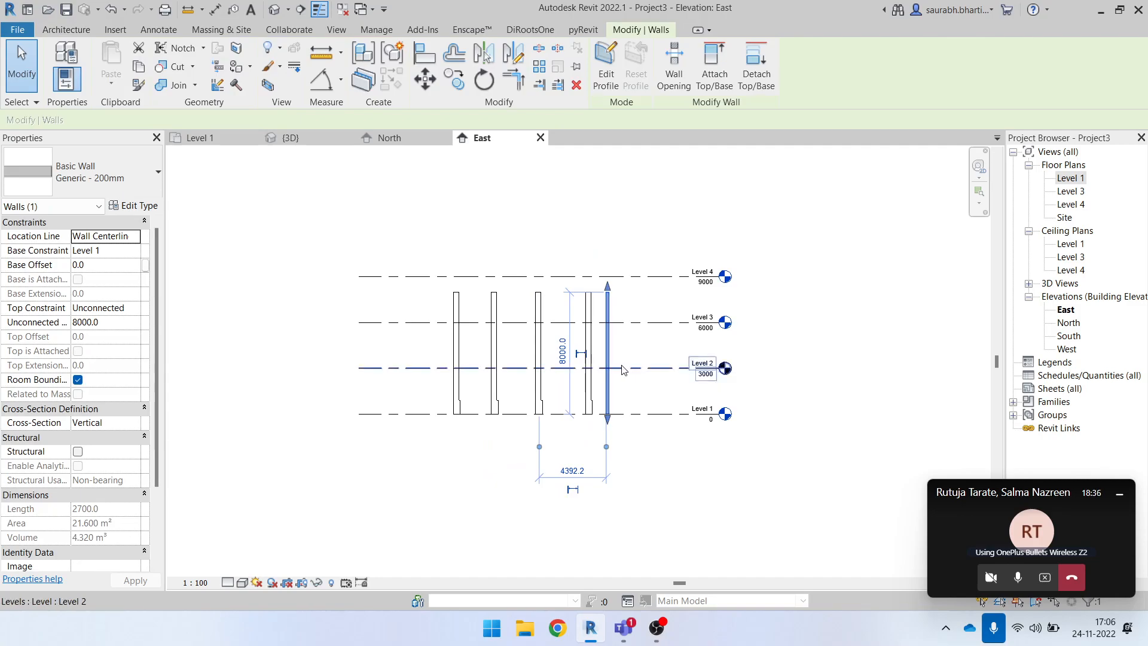
pyautogui.scroll(1, 616, 362)
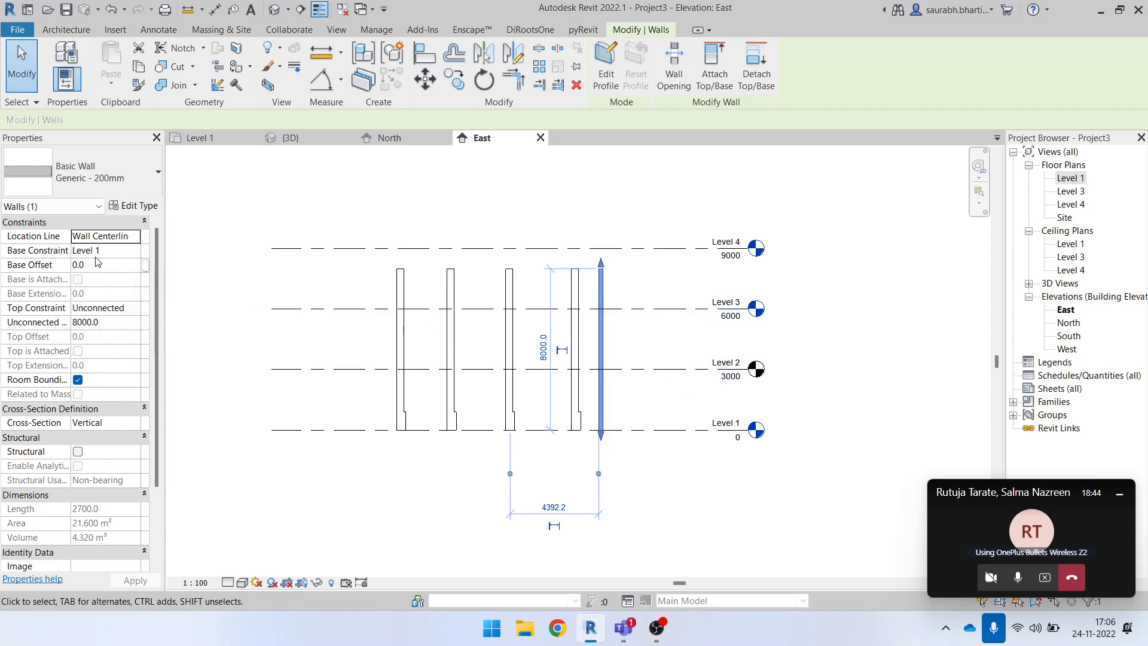
pyautogui.click(135, 254)
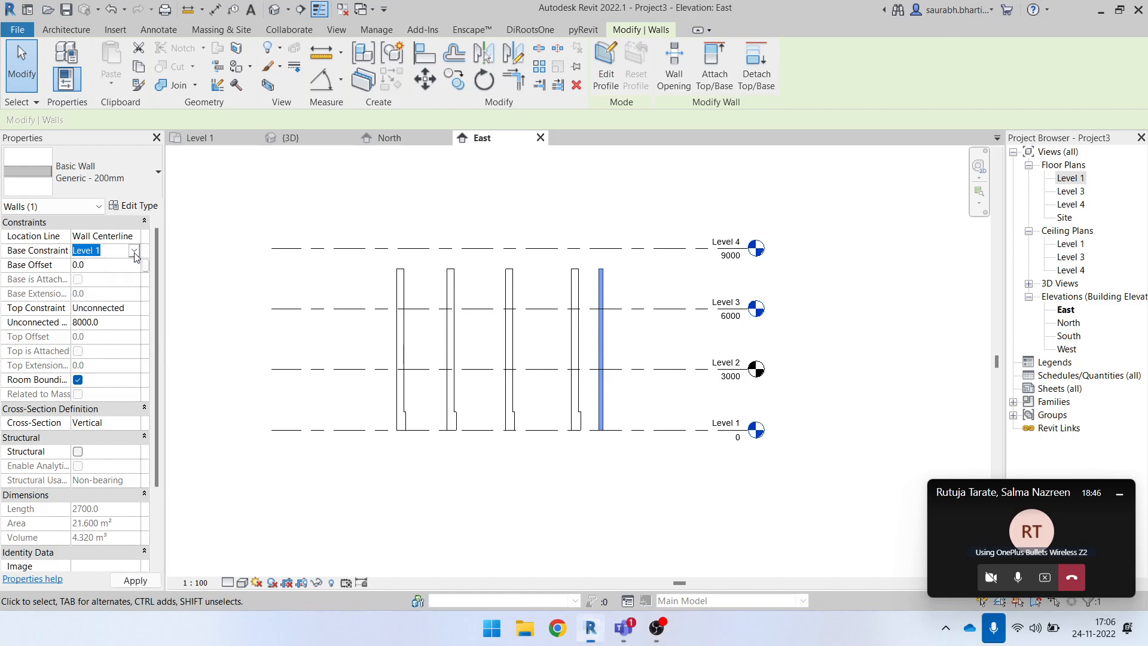
pyautogui.click(136, 311)
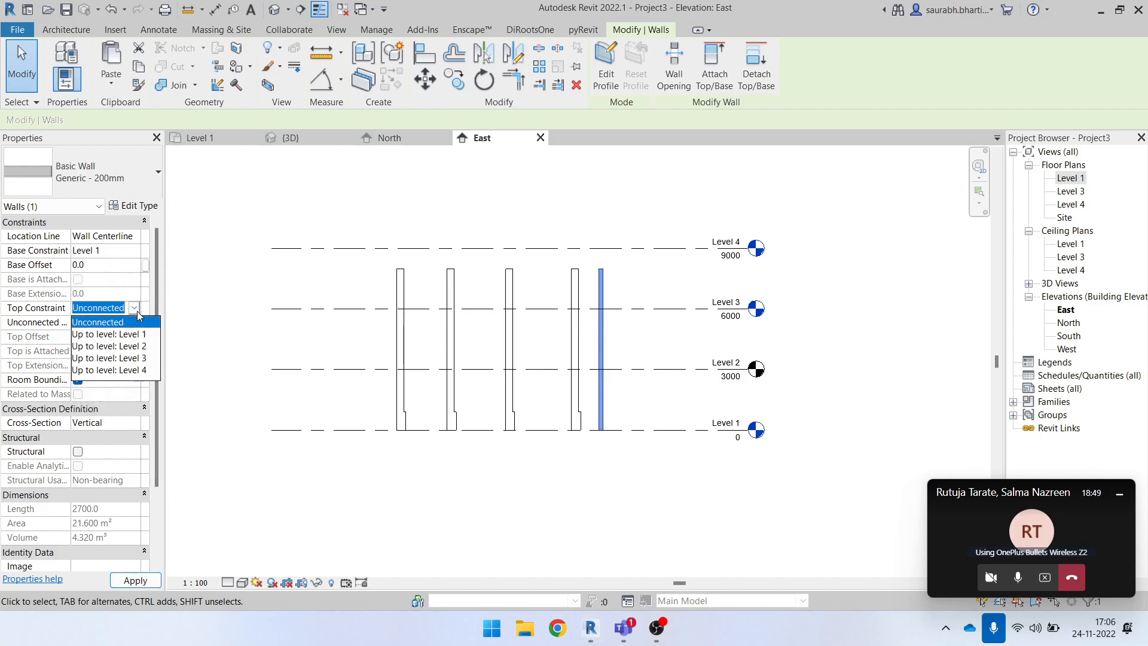
pyautogui.click(130, 347)
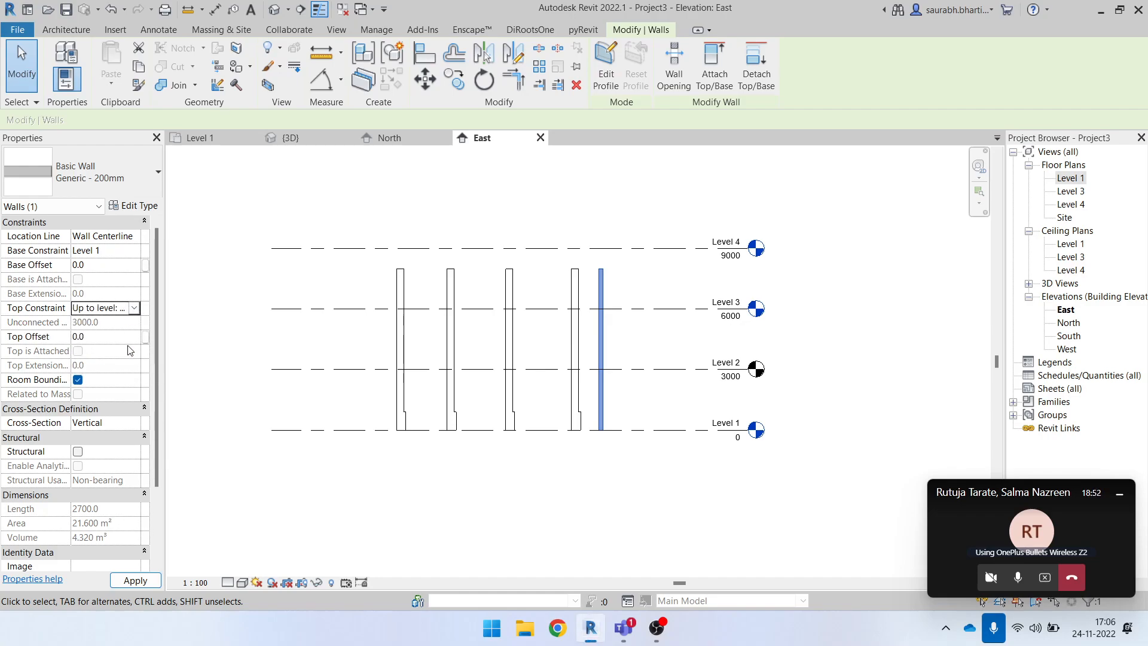
pyautogui.scroll(3, 654, 389)
pyautogui.click(612, 389)
# - Check the Generic - 200mm wall's new top against Level 2 in the East elevation and compare it with the other walls in 3D
pyautogui.moveTo(551, 347); pyautogui.dragTo(633, 520)
pyautogui.click(598, 380)
pyautogui.scroll(3, 598, 381)
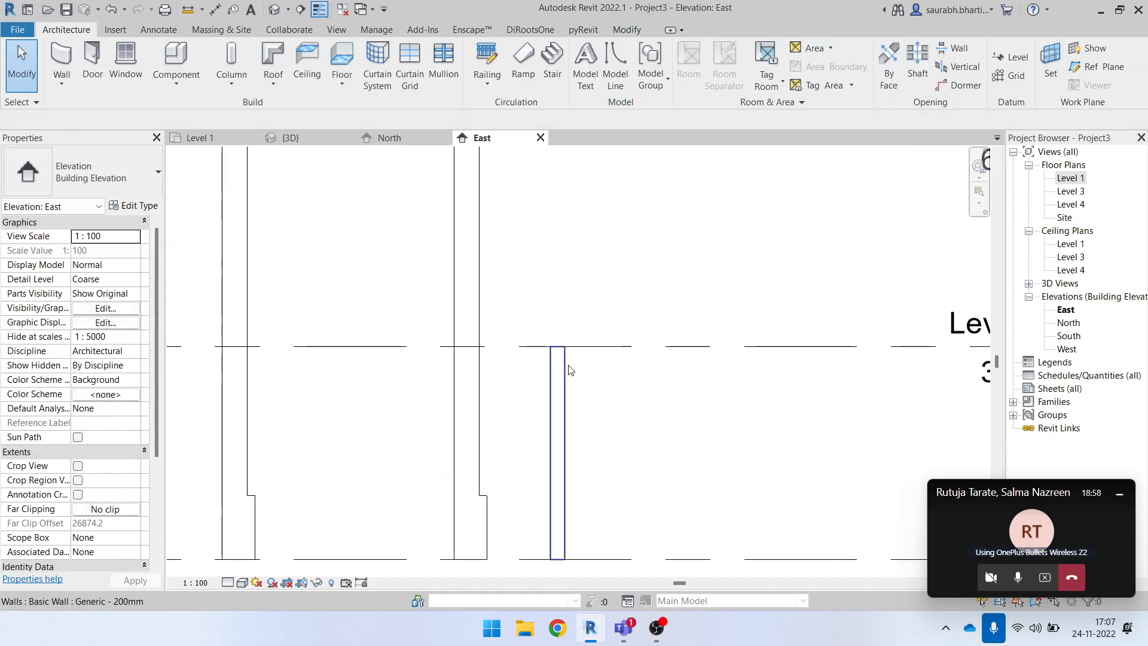
pyautogui.click(579, 395)
pyautogui.scroll(-3, 570, 384)
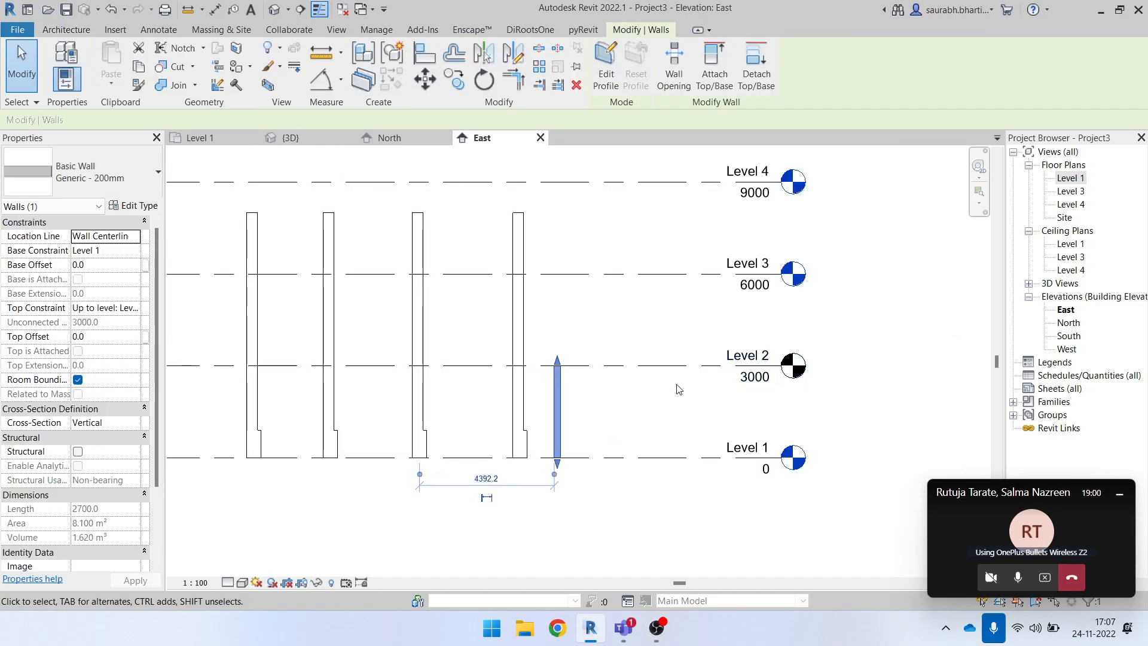
pyautogui.click(605, 408)
pyautogui.click(282, 12)
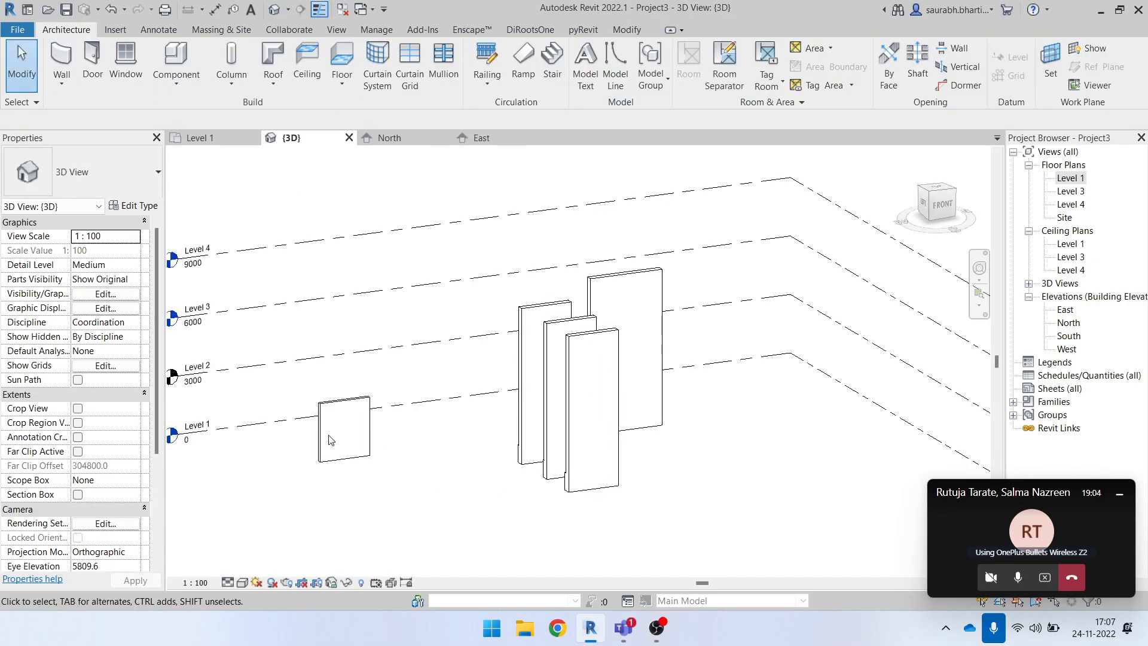
pyautogui.click(362, 442)
pyautogui.keyDown('shift'); pyautogui.moveTo(407, 453); pyautogui.dragTo(561, 514, button='middle'); pyautogui.keyUp('shift')
pyautogui.scroll(-2, 564, 409)
pyautogui.click(730, 416)
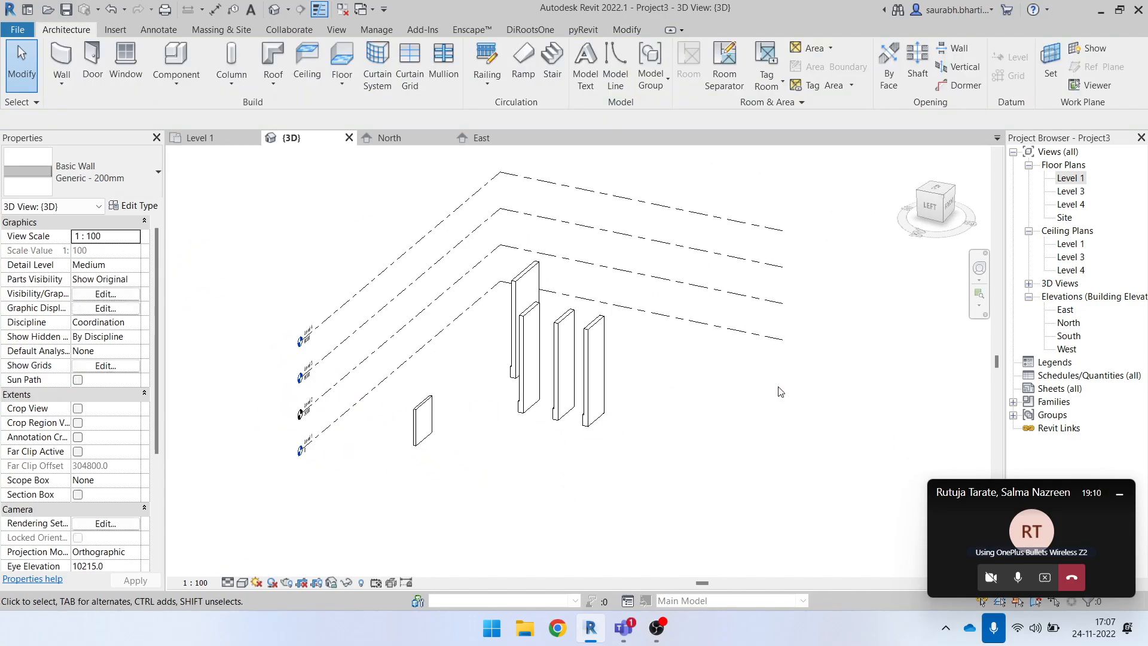
# - Open the North elevation and examine the narrower stacked wall's extent and constraints against the levels
pyautogui.doubleClick(1072, 323)
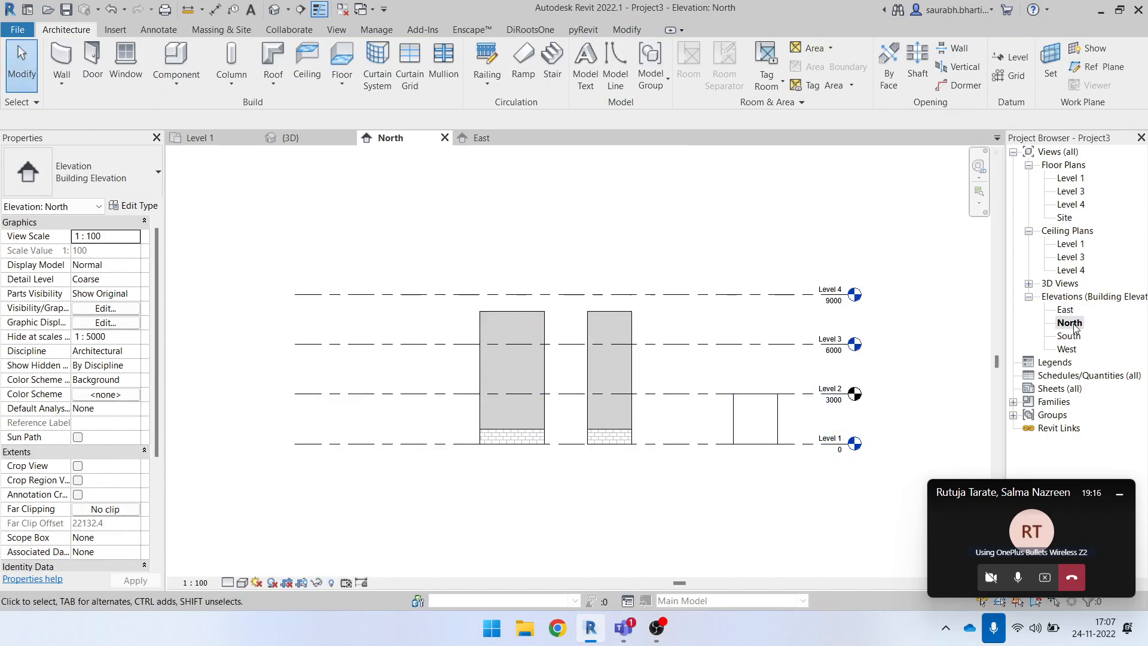
pyautogui.scroll(2, 619, 379)
pyautogui.click(635, 365)
pyautogui.scroll(-2, 501, 355)
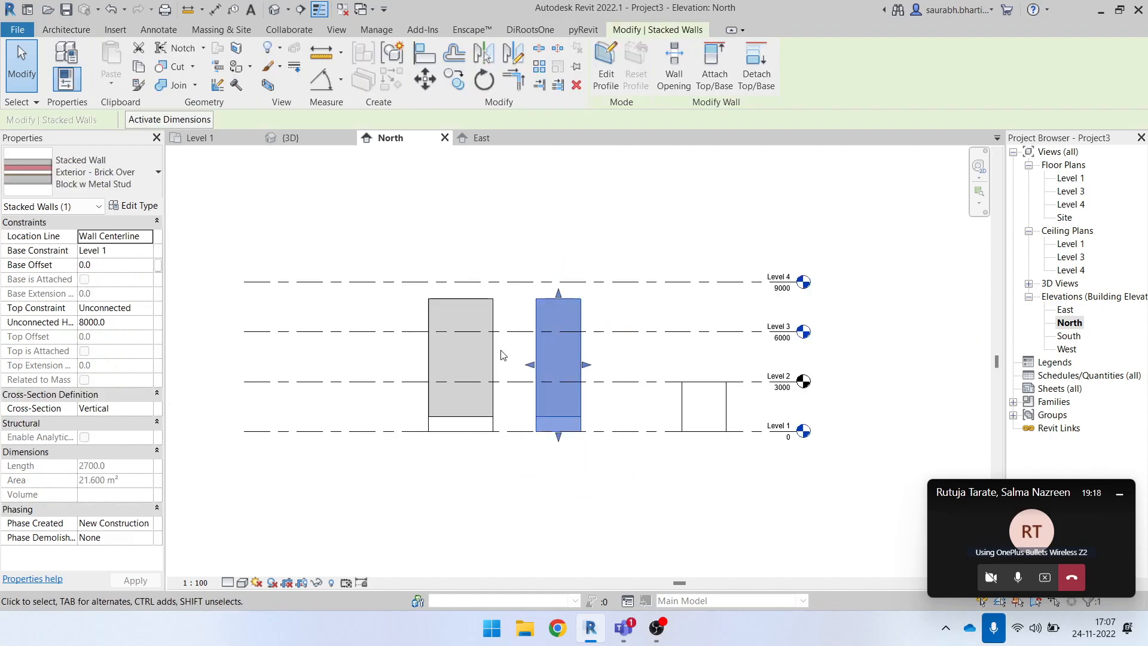
pyautogui.scroll(-1, 501, 350)
pyautogui.scroll(1, 744, 343)
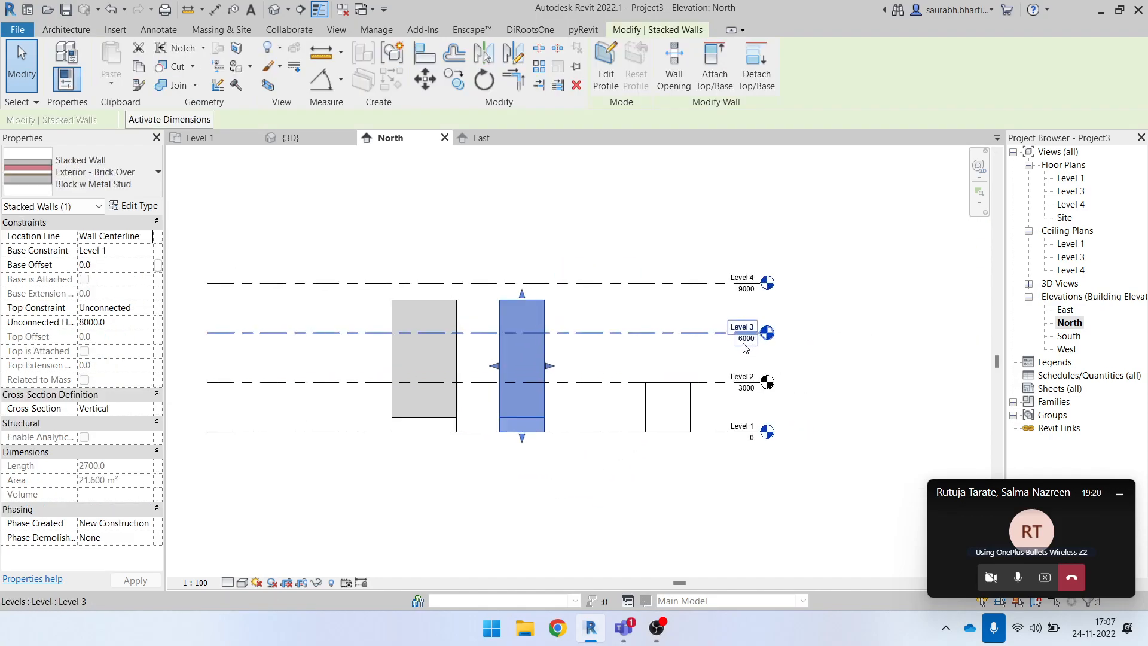
pyautogui.scroll(2, 744, 343)
pyautogui.scroll(1, 566, 442)
pyautogui.scroll(-2, 569, 446)
pyautogui.click(518, 511)
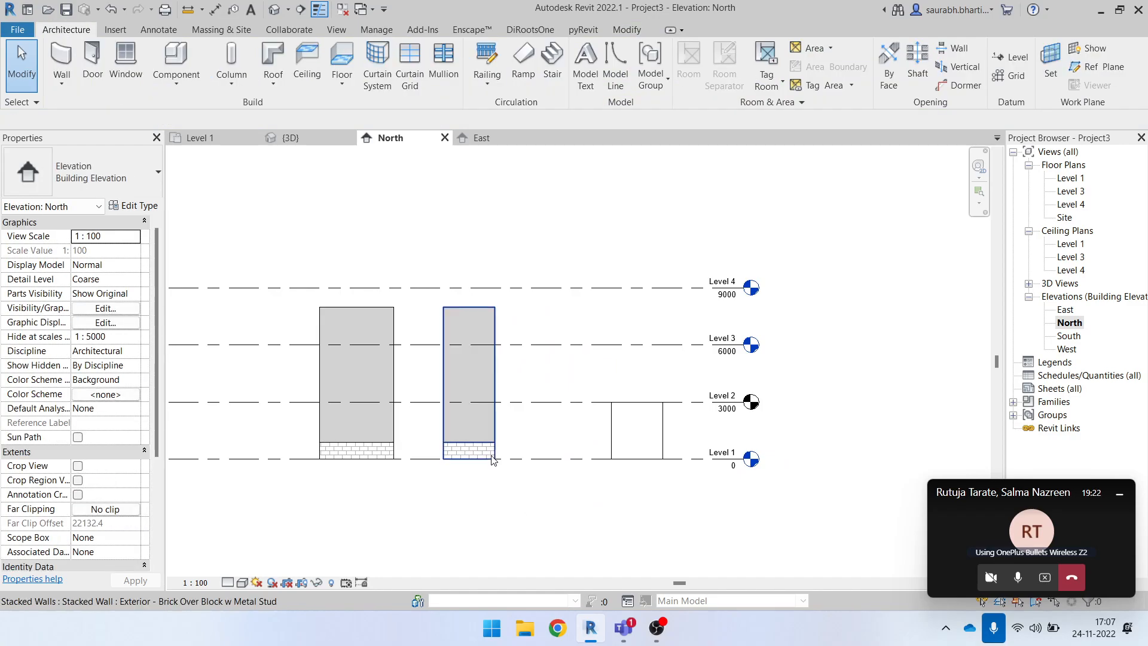
pyautogui.click(492, 456)
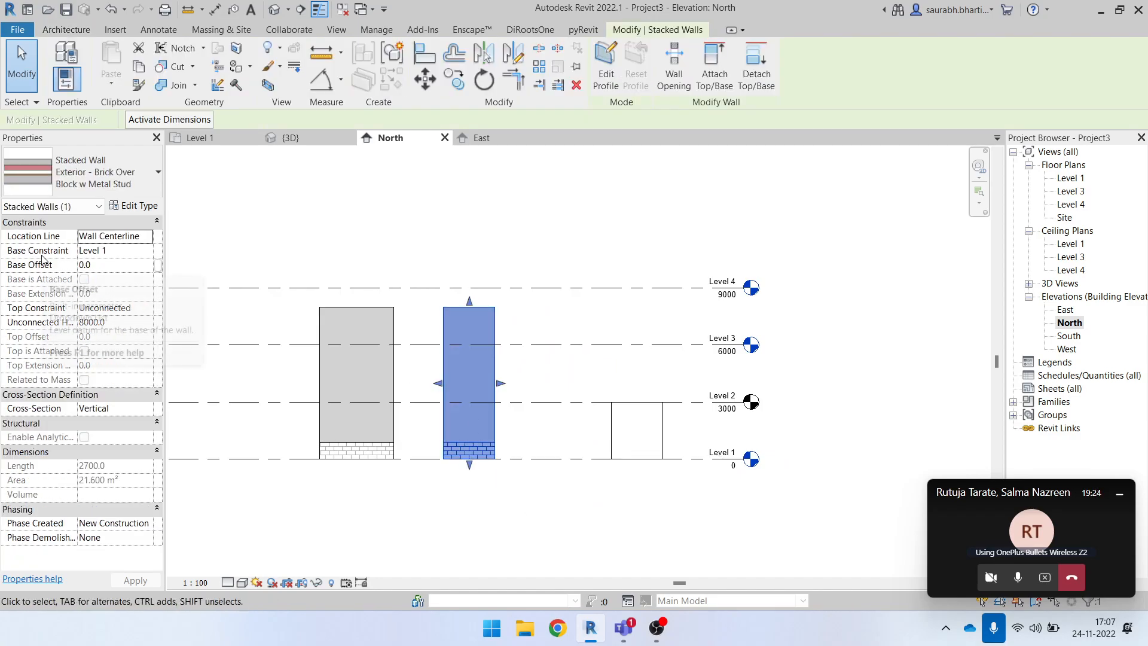
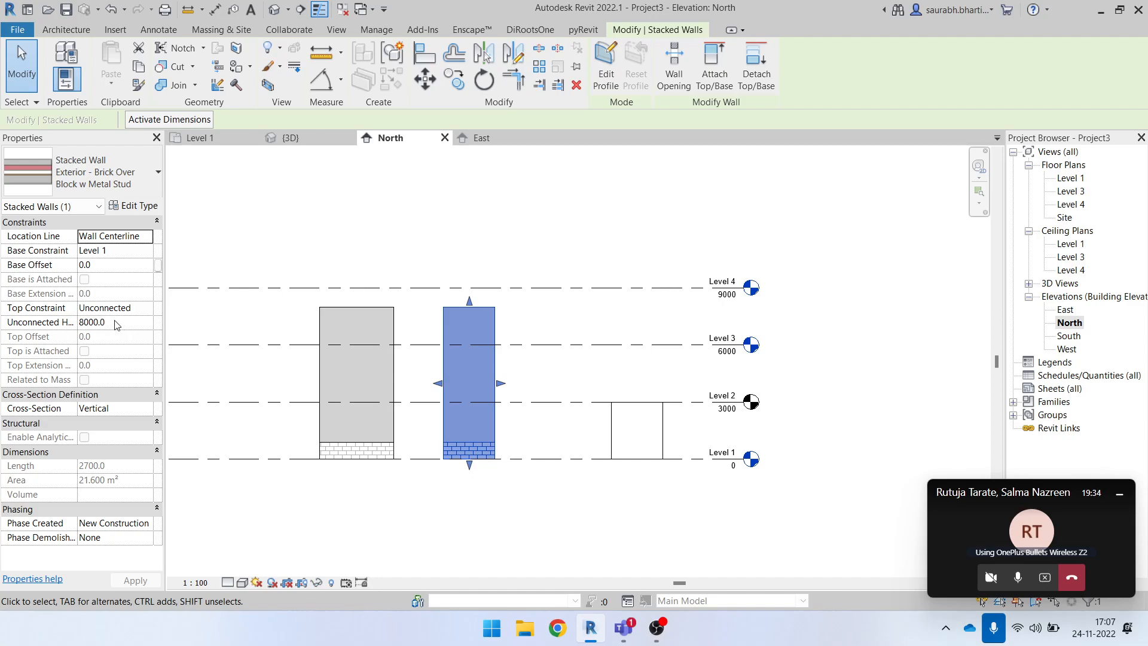
# - Set the unconnected height of the narrower stacked wall to 5000, leaving its top constraint Unconnected
pyautogui.scroll(1, 616, 396)
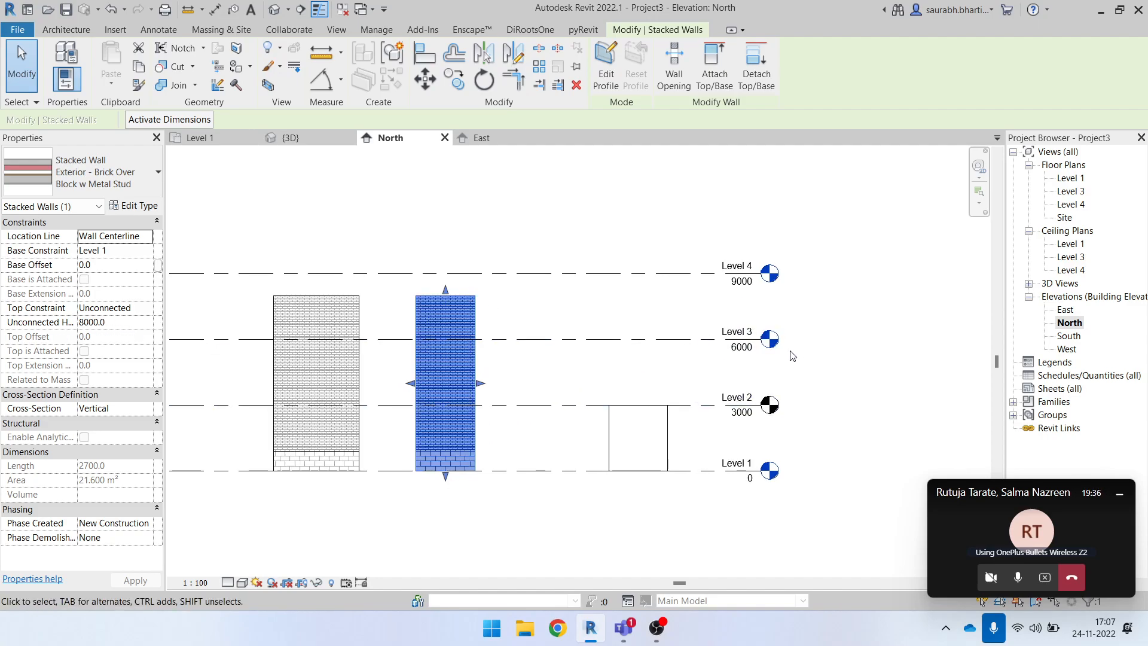
pyautogui.click(114, 308)
pyautogui.click(146, 307)
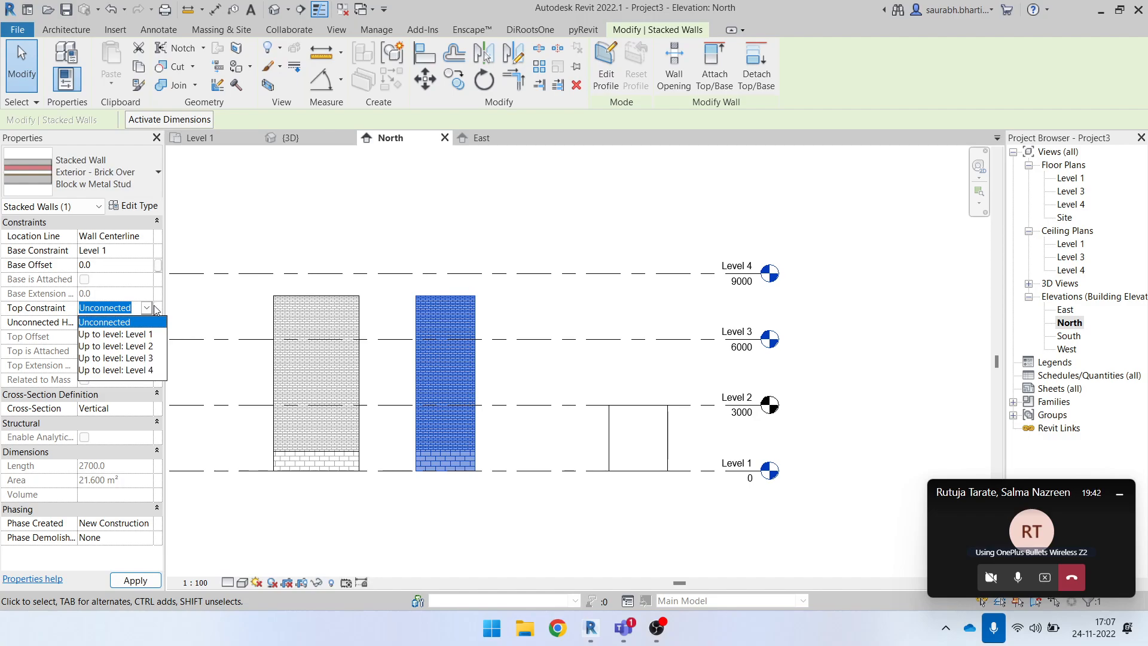
pyautogui.click(114, 322)
pyautogui.click(116, 323)
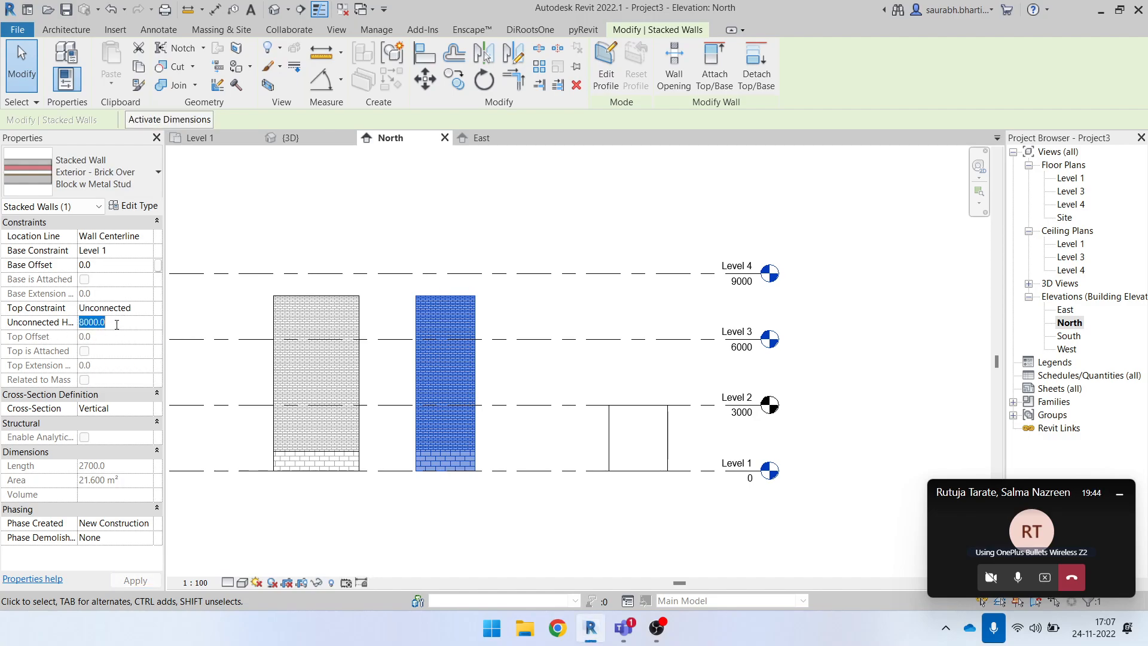
pyautogui.write('5000')
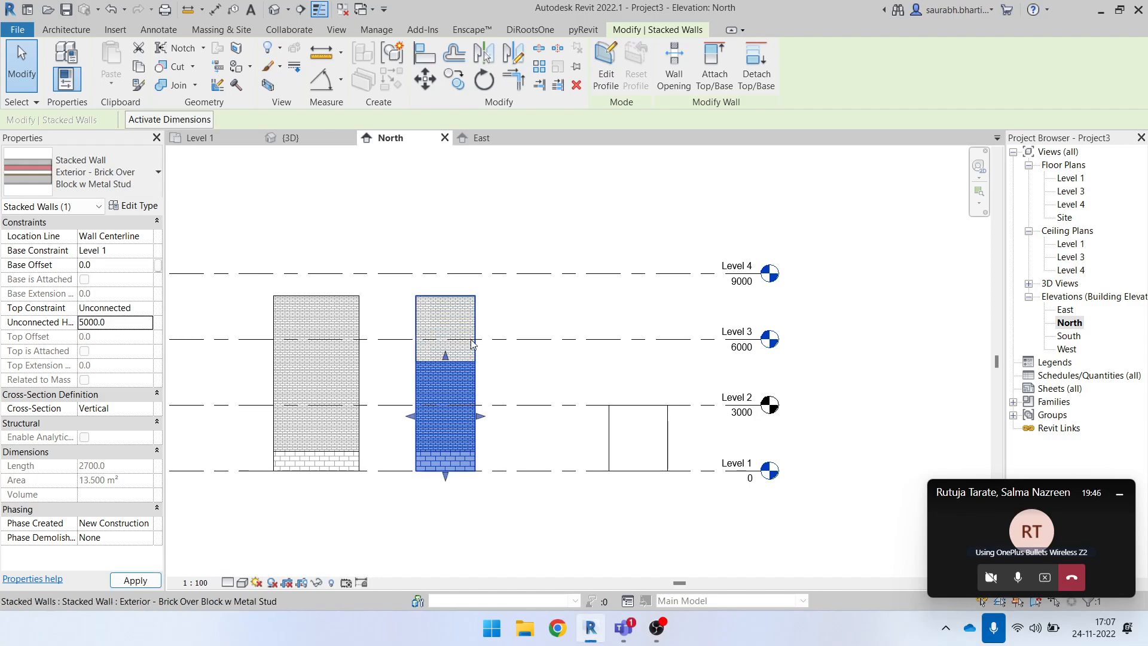
pyautogui.click(522, 382)
# - Move the two taller walls overlapping the 5000 mm wall apart, one to its right and one left of the wide stacked wall
pyautogui.moveTo(478, 418); pyautogui.dragTo(520, 458, button='middle')
pyautogui.click(517, 368)
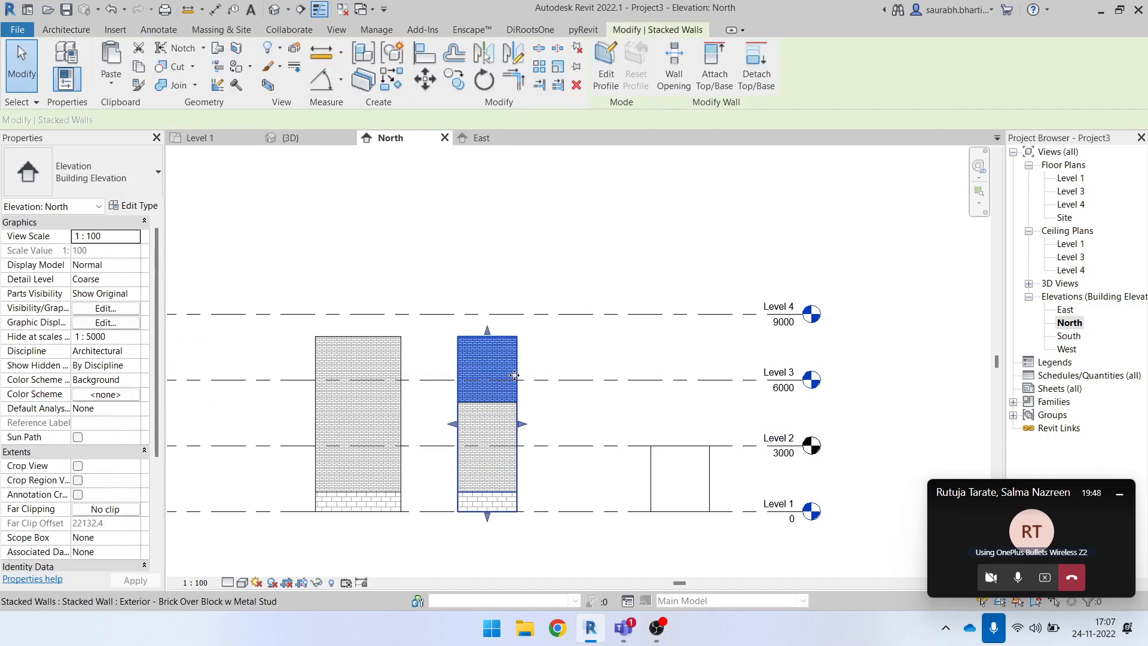
pyautogui.moveTo(517, 368); pyautogui.dragTo(601, 367)
pyautogui.moveTo(487, 352); pyautogui.dragTo(263, 355)
pyautogui.click(502, 291)
pyautogui.scroll(-1, 510, 379)
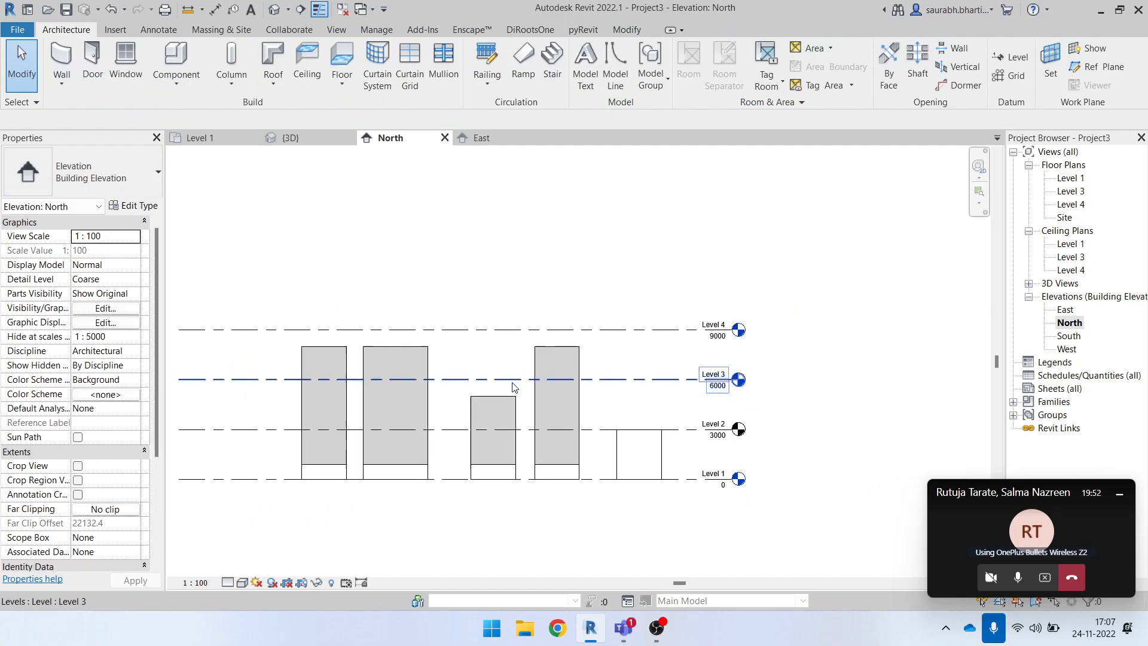
# - Set the top constraint of the stacked wall just right of the 5000 mm wall to Up to level: Level 2
pyautogui.scroll(2, 508, 396)
pyautogui.click(504, 398)
pyautogui.scroll(-1, 484, 412)
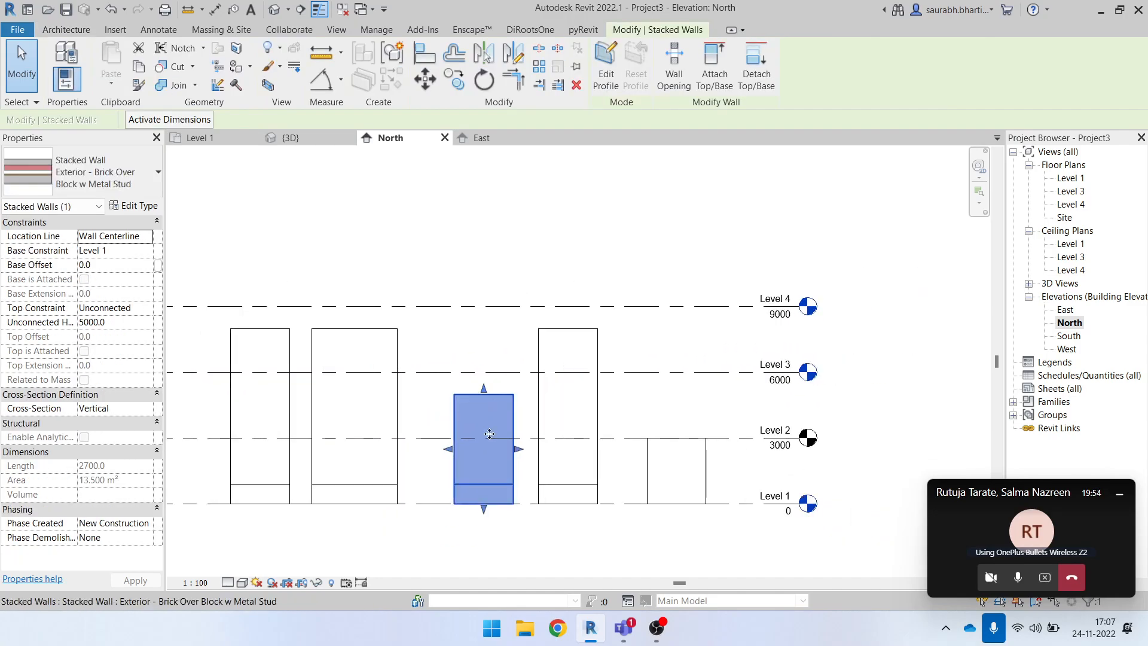
pyautogui.click(472, 361)
pyautogui.scroll(-2, 469, 337)
pyautogui.scroll(2, 554, 368)
pyautogui.click(493, 358)
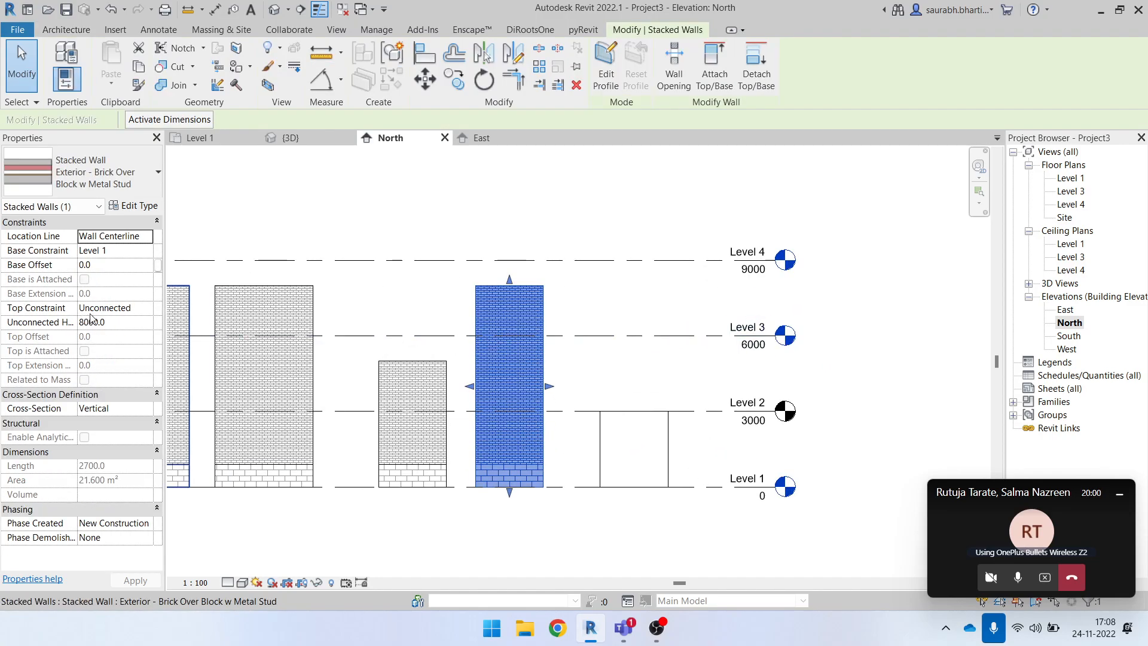
pyautogui.click(149, 309)
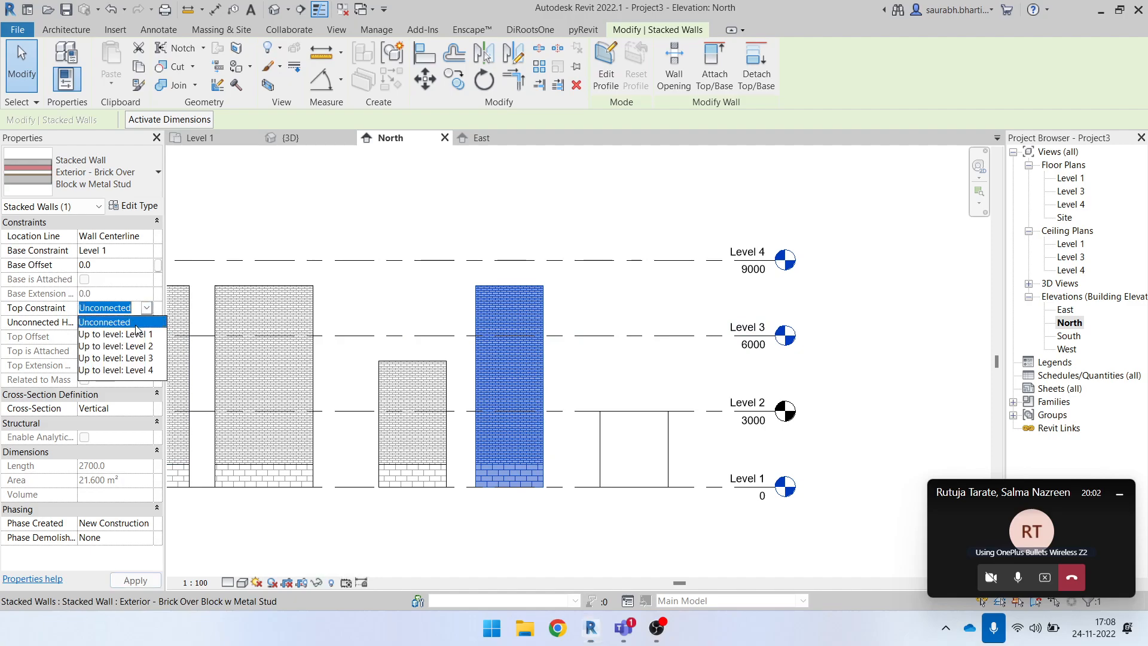
pyautogui.click(123, 347)
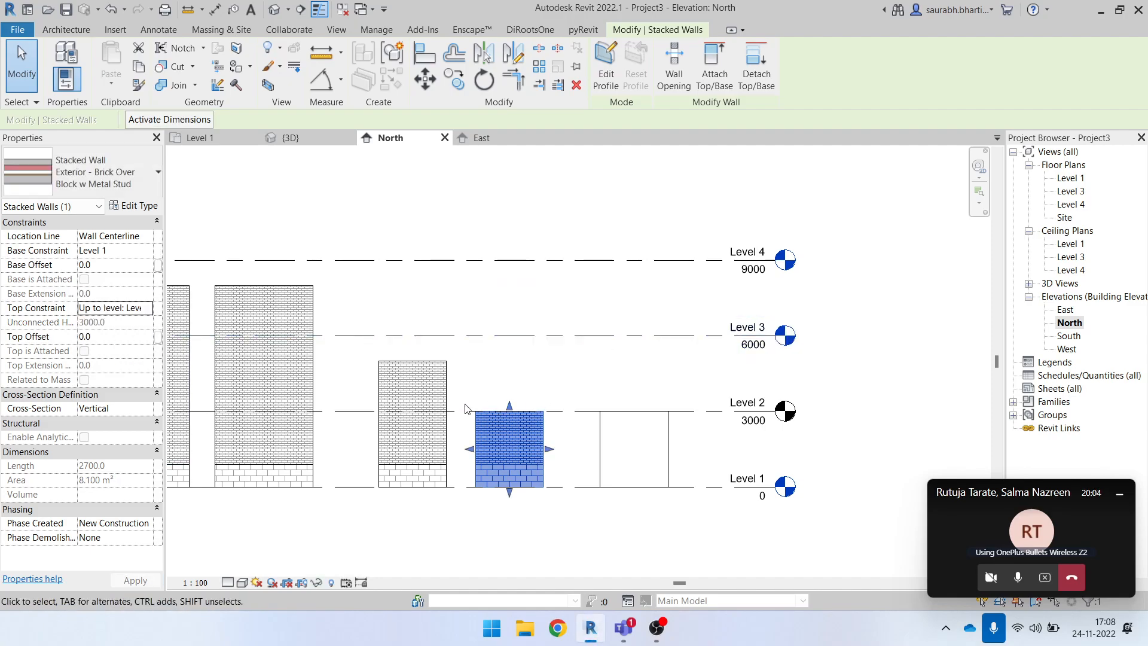
# - Change the top constraint of that stacked wall to Up to level: Level 3 and check its top against the level line
pyautogui.click(148, 308)
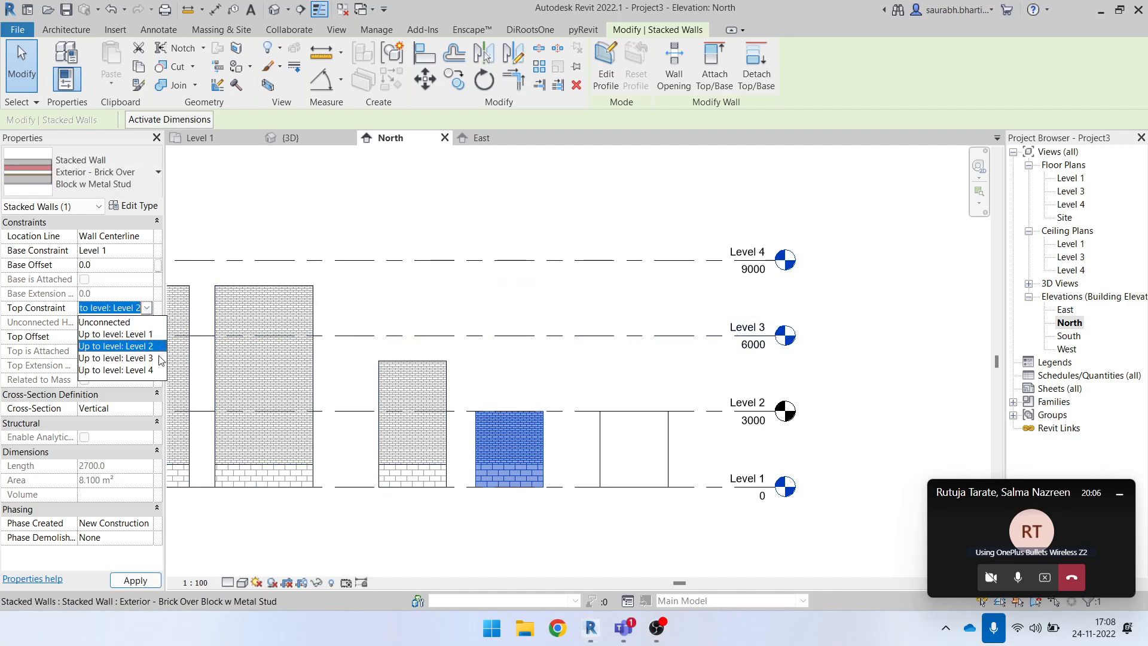
pyautogui.click(120, 361)
pyautogui.click(652, 374)
pyautogui.scroll(-1, 655, 367)
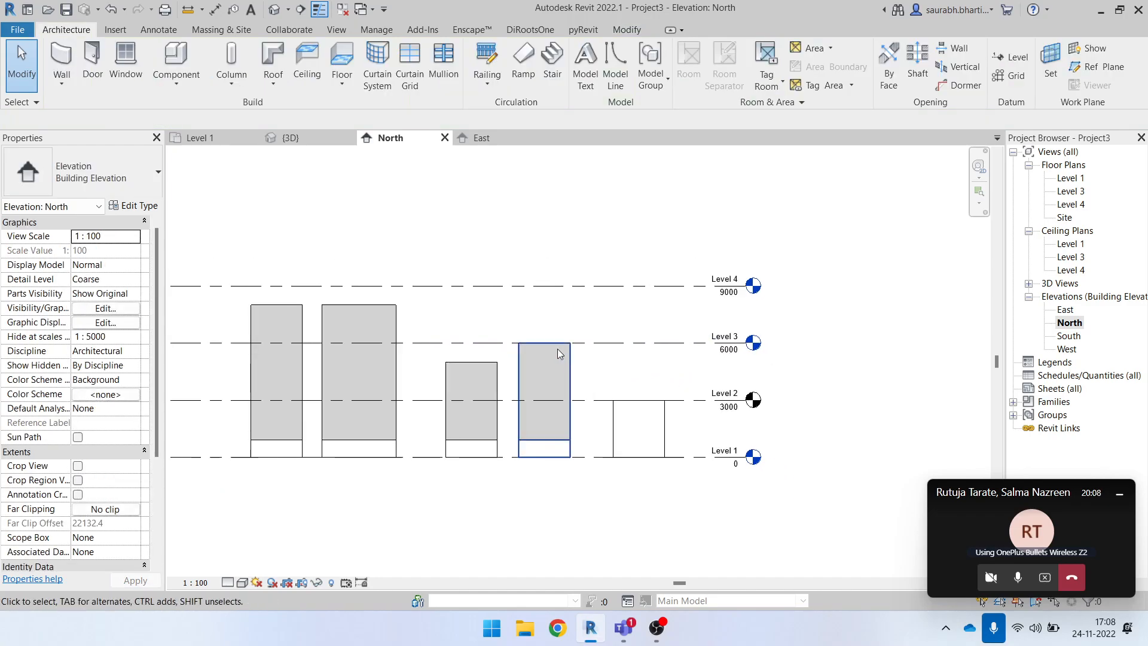
pyautogui.click(543, 383)
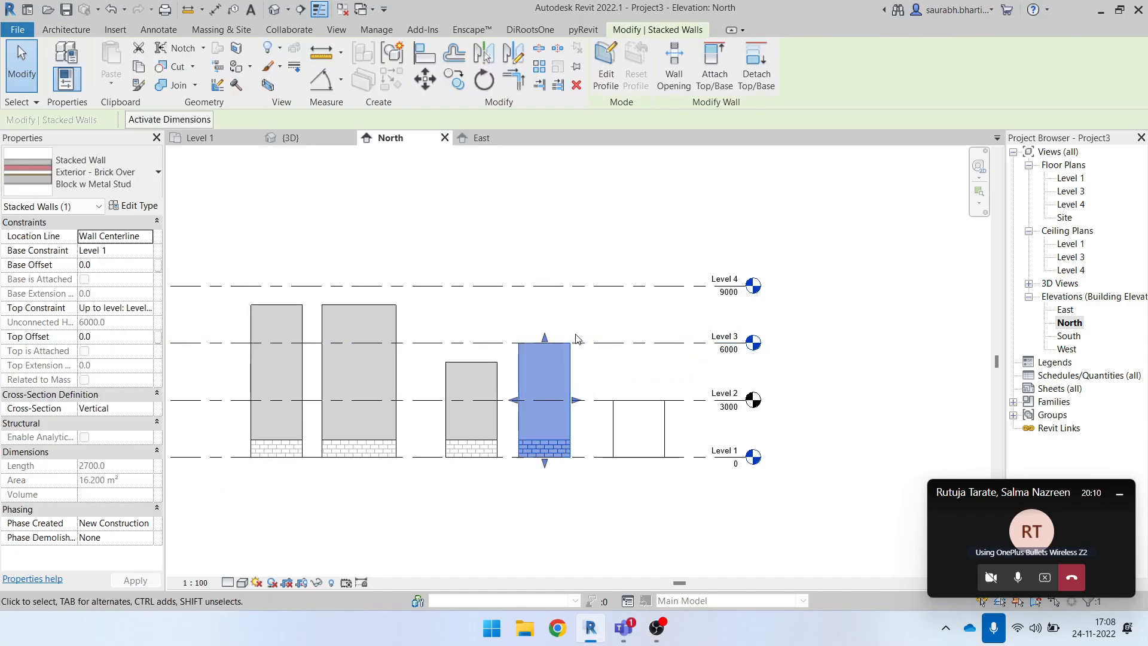
# - Stretch the top of the unconnected 5000 mm wall above Level 4, to a height of about 10322 mm
pyautogui.click(461, 338)
pyautogui.click(483, 372)
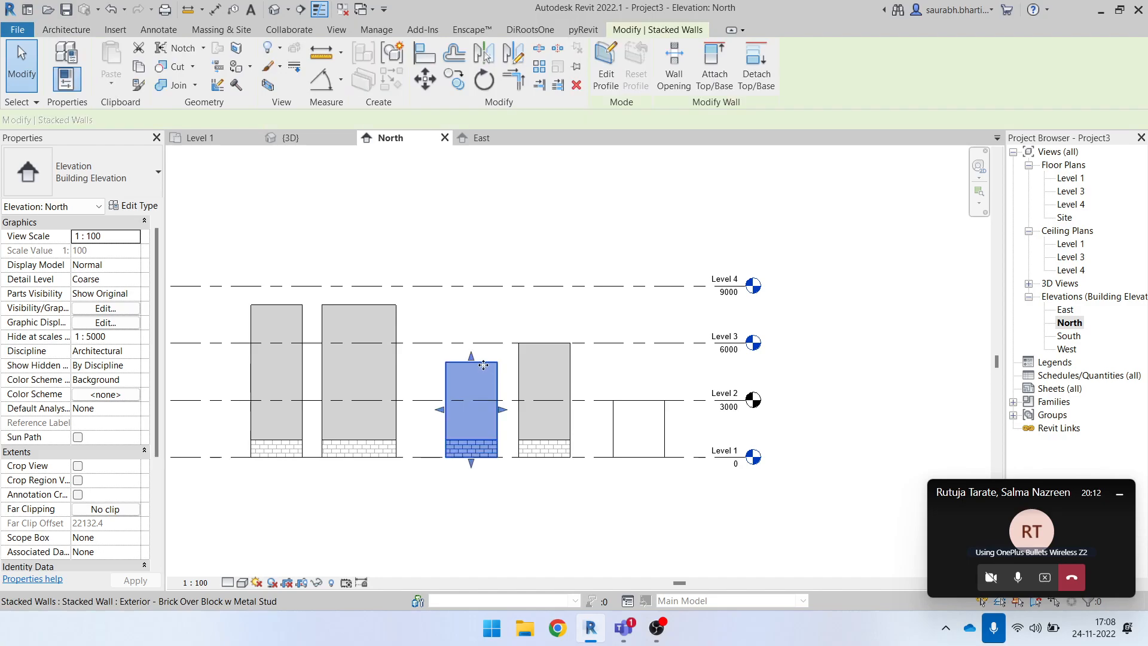
pyautogui.scroll(2, 483, 369)
pyautogui.scroll(-2, 472, 396)
pyautogui.scroll(2, 458, 370)
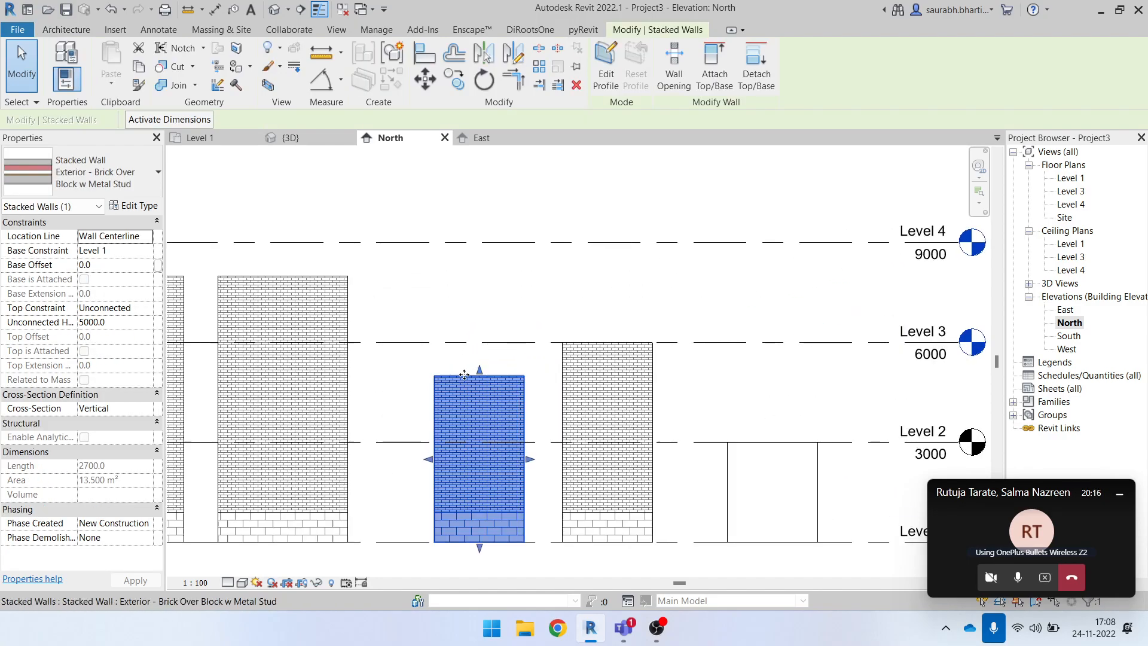
pyautogui.moveTo(480, 377); pyautogui.dragTo(477, 191)
pyautogui.scroll(-2, 502, 260)
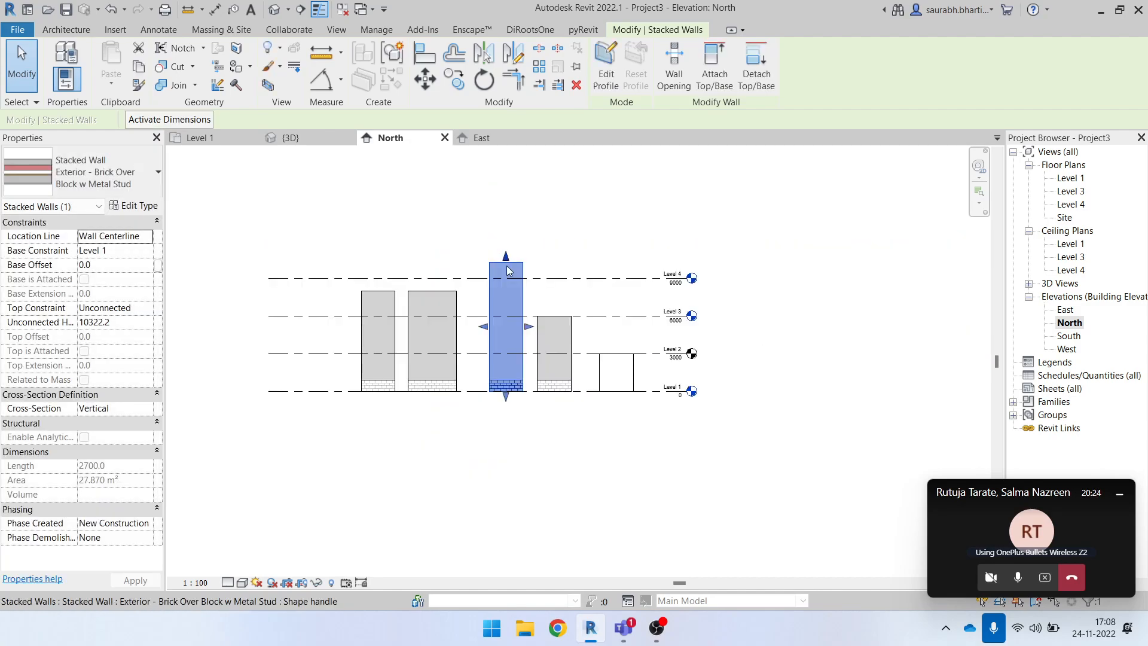
# - Reshape the unconnected stacked wall freehand by its top and side edges to about 4473 mm high and 1311 mm long
pyautogui.scroll(2, 503, 261)
pyautogui.moveTo(503, 260); pyautogui.dragTo(495, 494)
pyautogui.moveTo(519, 445); pyautogui.dragTo(512, 266, button='middle')
pyautogui.moveTo(496, 315); pyautogui.dragTo(496, 239)
pyautogui.moveTo(445, 342); pyautogui.dragTo(393, 343)
pyautogui.moveTo(548, 342); pyautogui.dragTo(486, 342)
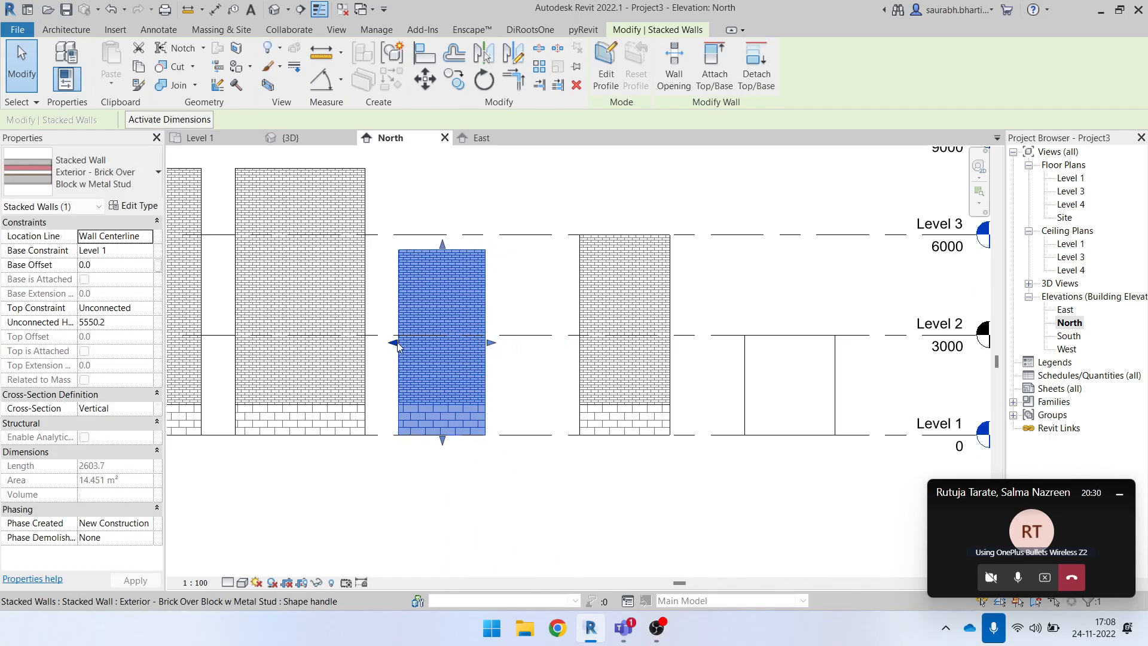
pyautogui.moveTo(394, 343); pyautogui.dragTo(441, 341)
pyautogui.scroll(-2, 544, 346)
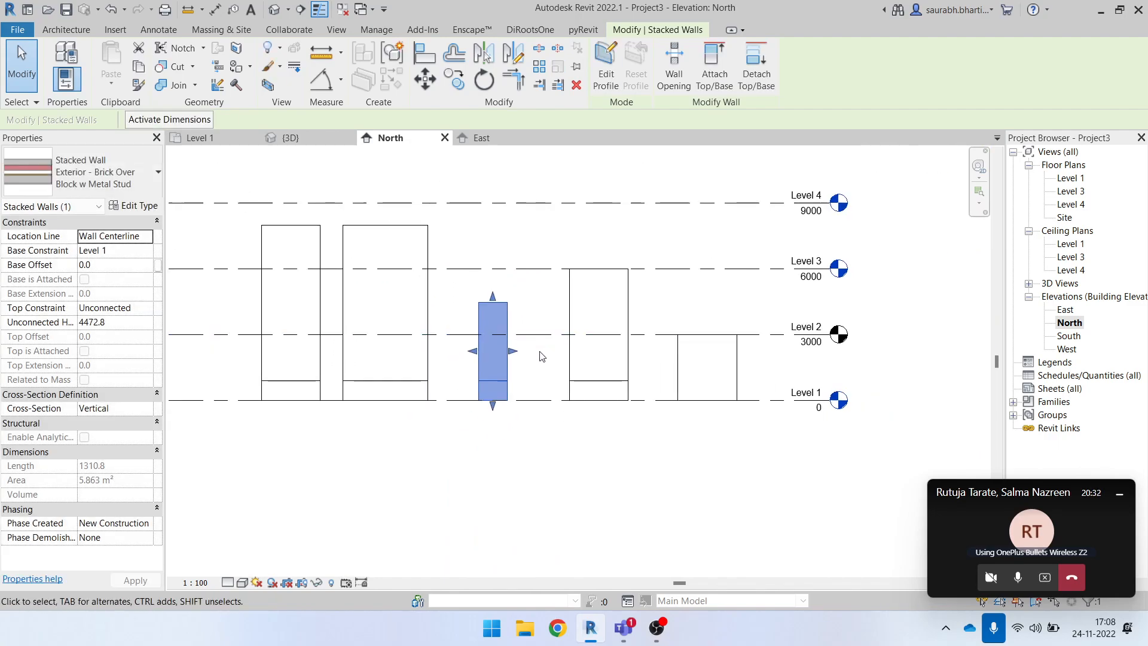
pyautogui.click(540, 467)
# - Compare the reshaped wall and the wide stacked wall with the level lines in the North elevation
pyautogui.scroll(2, 488, 358)
pyautogui.moveTo(490, 351); pyautogui.dragTo(551, 417, button='middle')
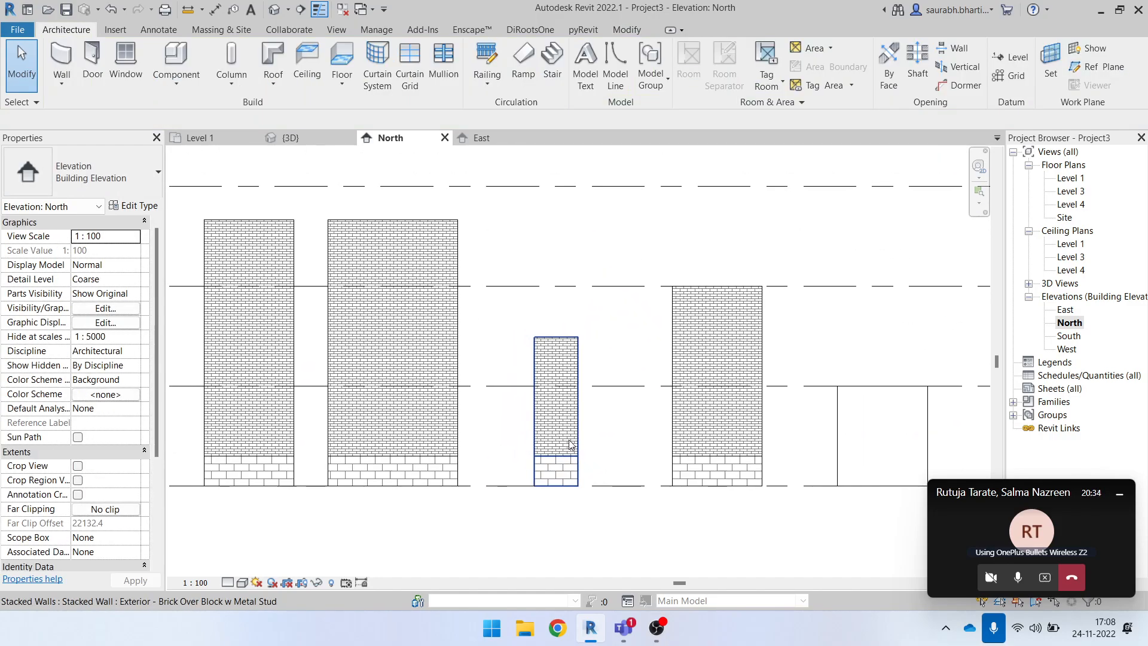
pyautogui.scroll(-5, 570, 479)
pyautogui.scroll(2, 562, 475)
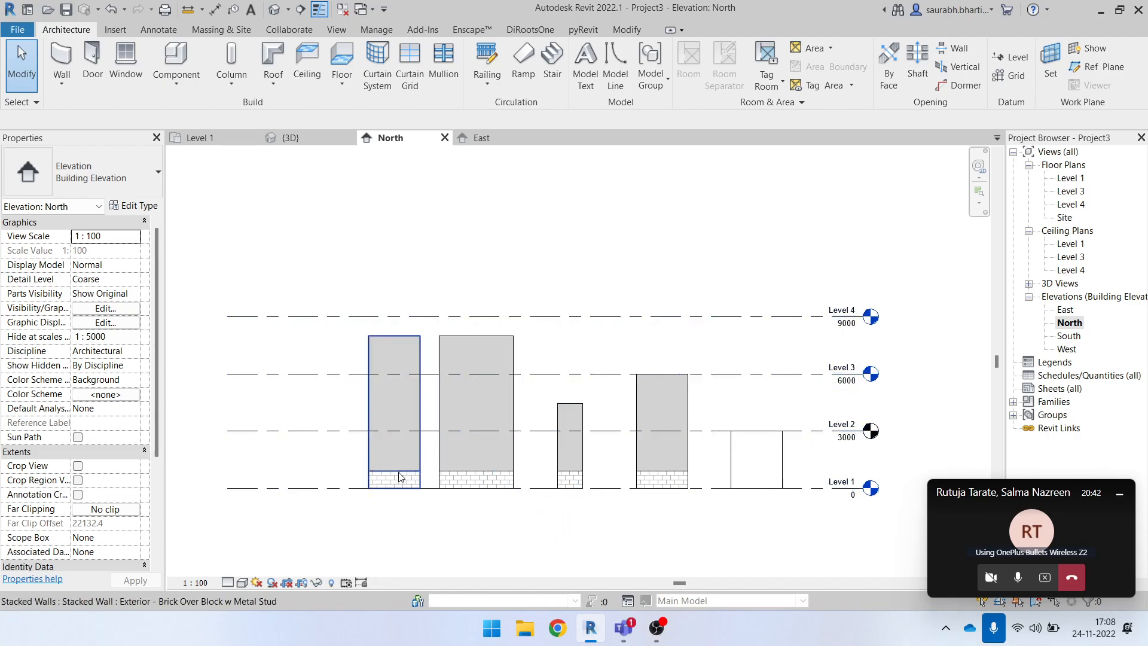
pyautogui.click(509, 411)
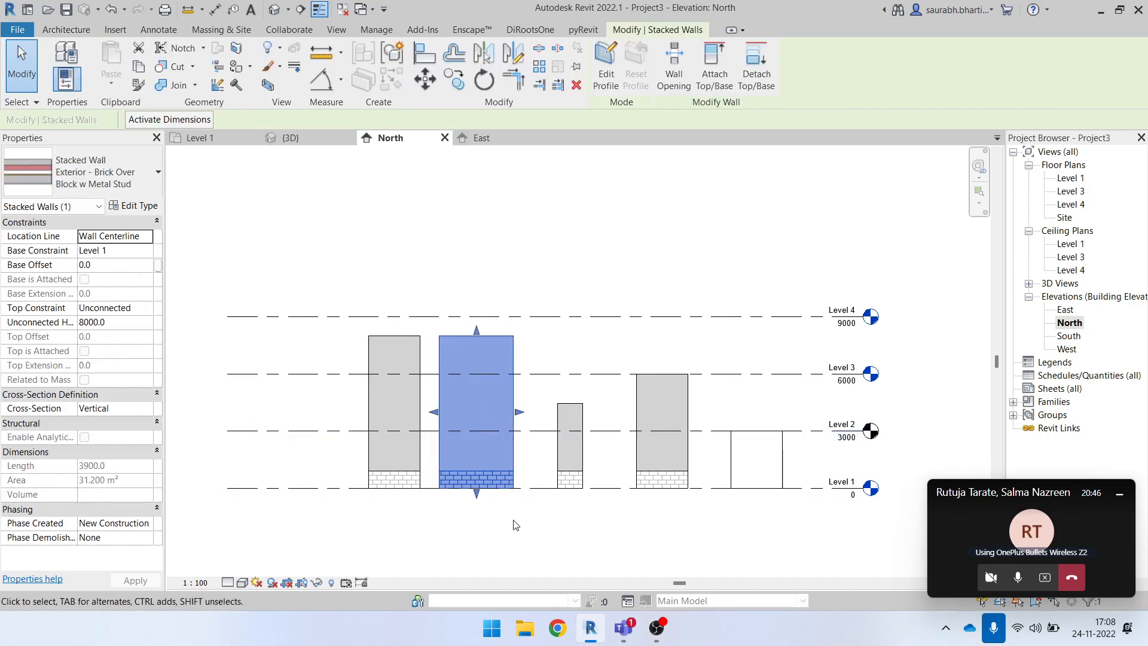
pyautogui.click(519, 541)
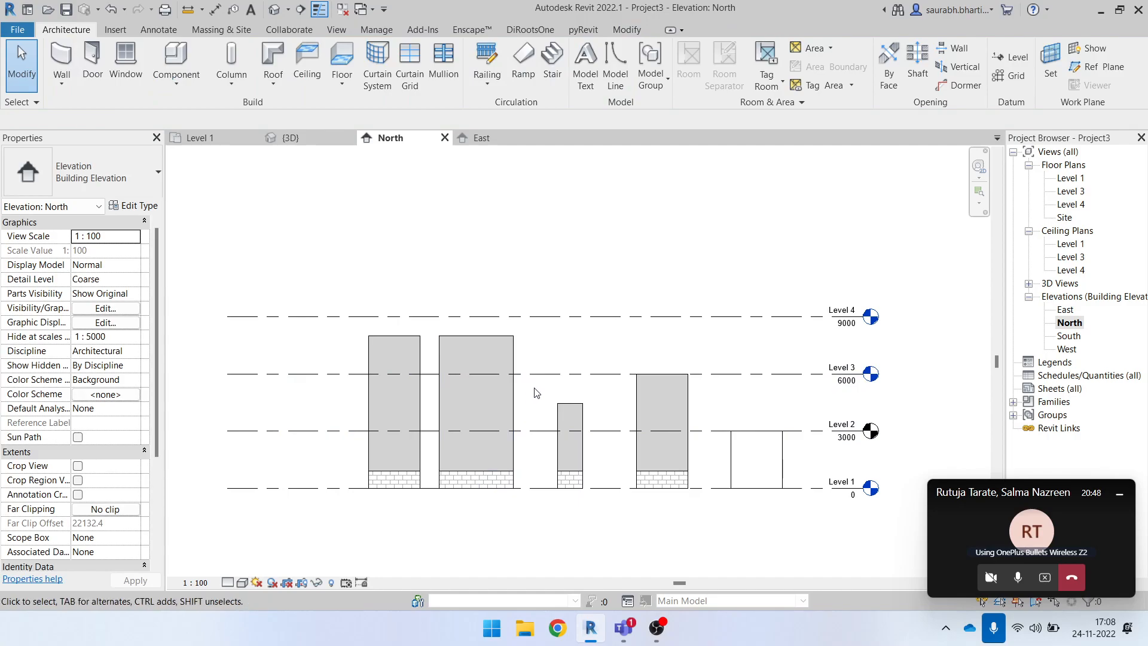
pyautogui.click(558, 373)
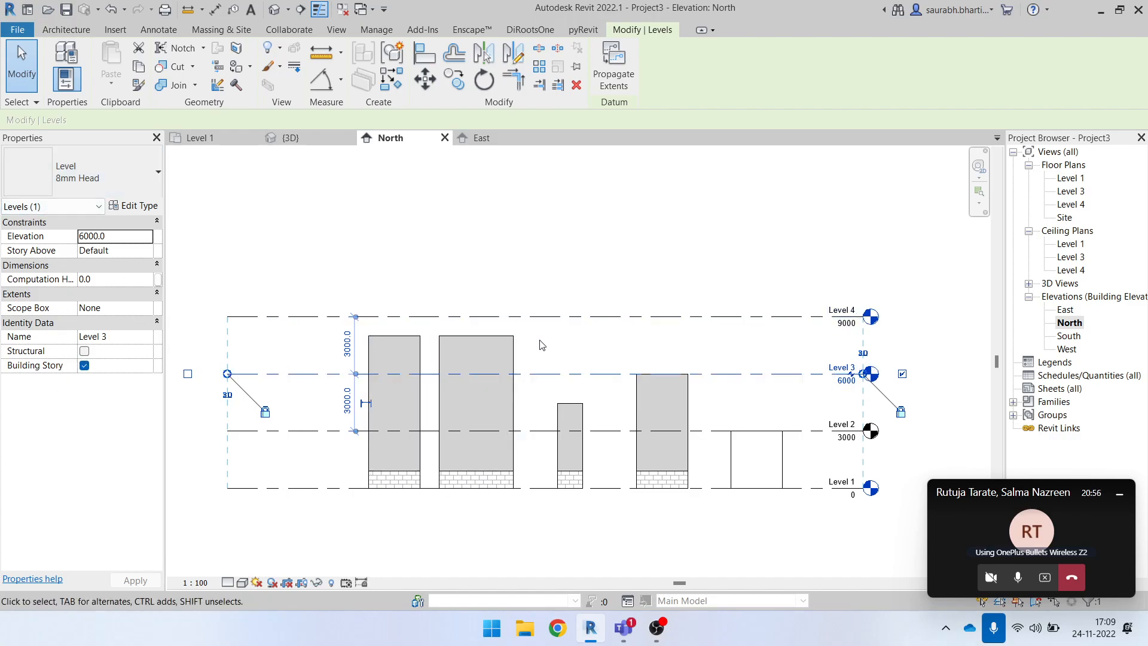
# - Set the wide stacked wall's base constraint to Level 2 and its top constraint to Up to level: Level 4
pyautogui.click(484, 365)
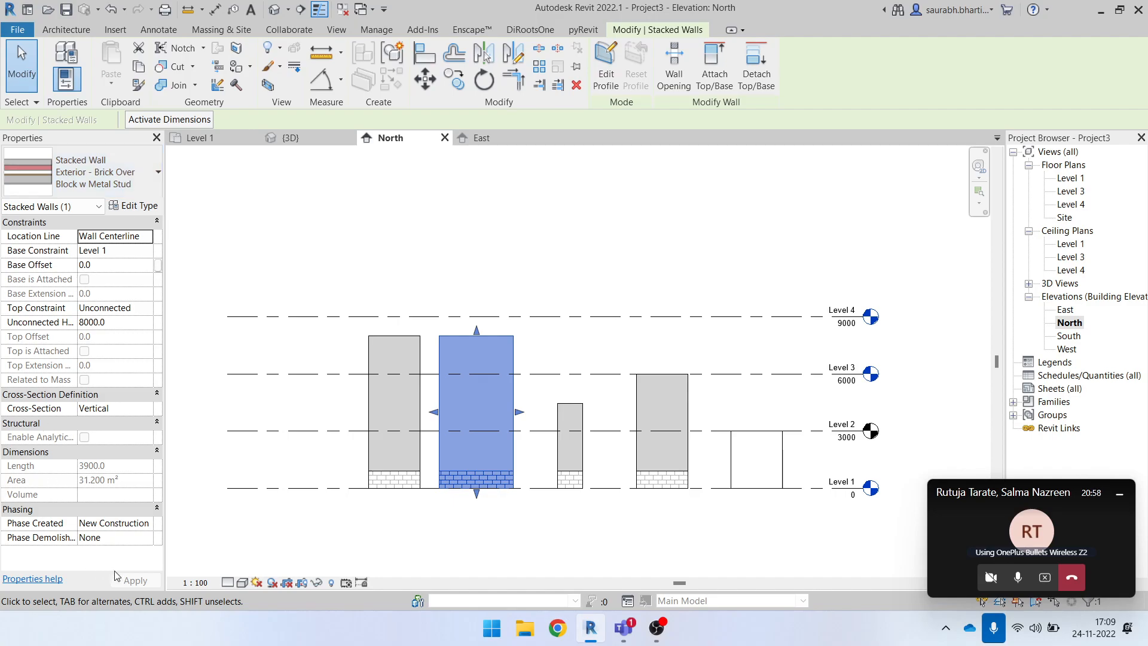
pyautogui.click(147, 251)
pyautogui.click(46, 254)
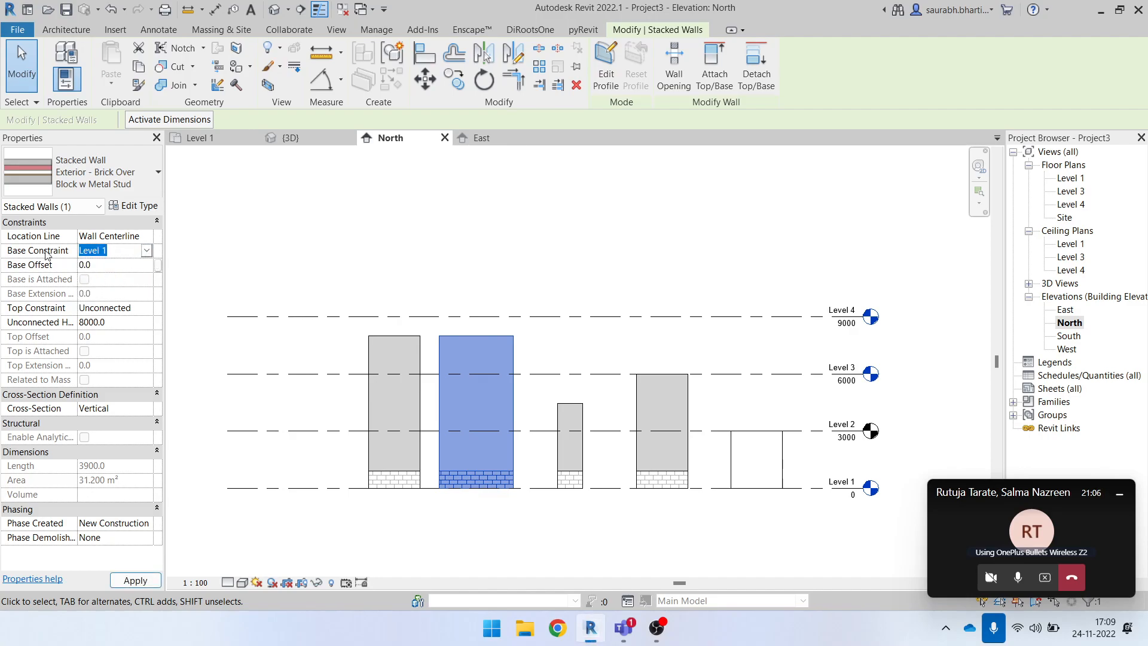
pyautogui.click(147, 252)
pyautogui.click(111, 277)
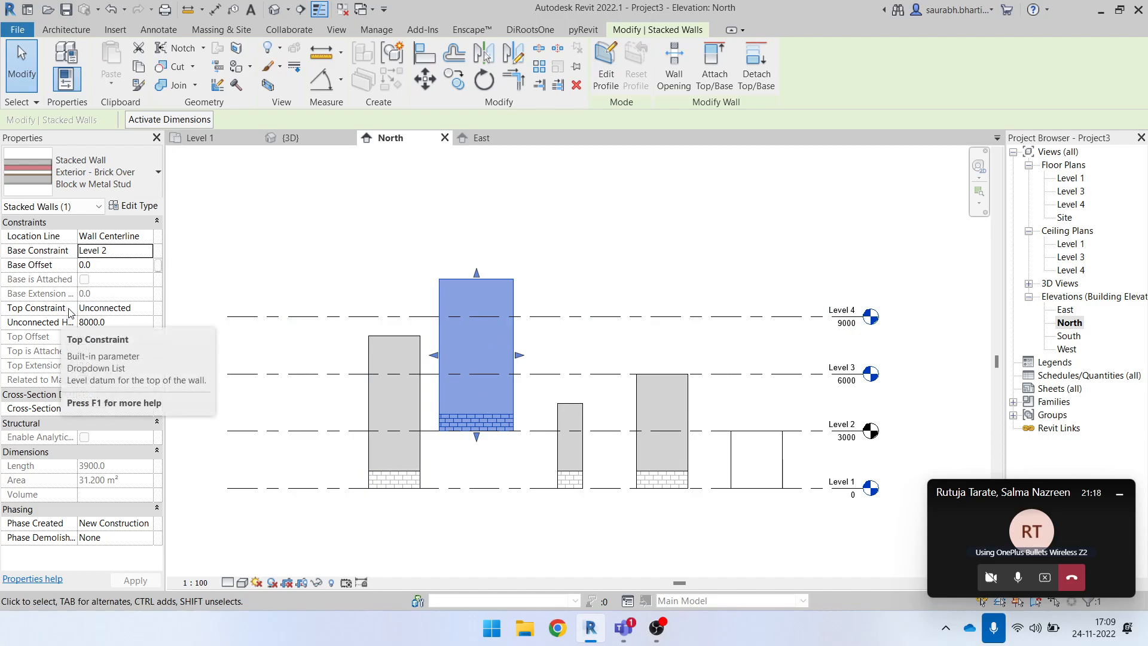
pyautogui.click(151, 309)
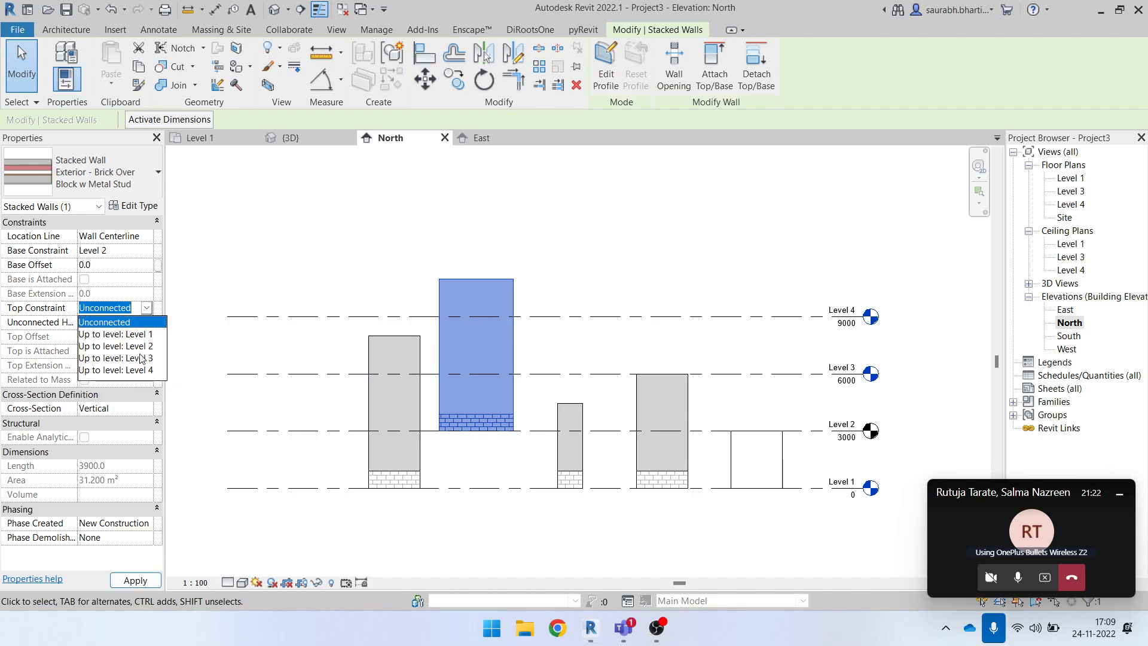
pyautogui.click(128, 370)
pyautogui.click(497, 469)
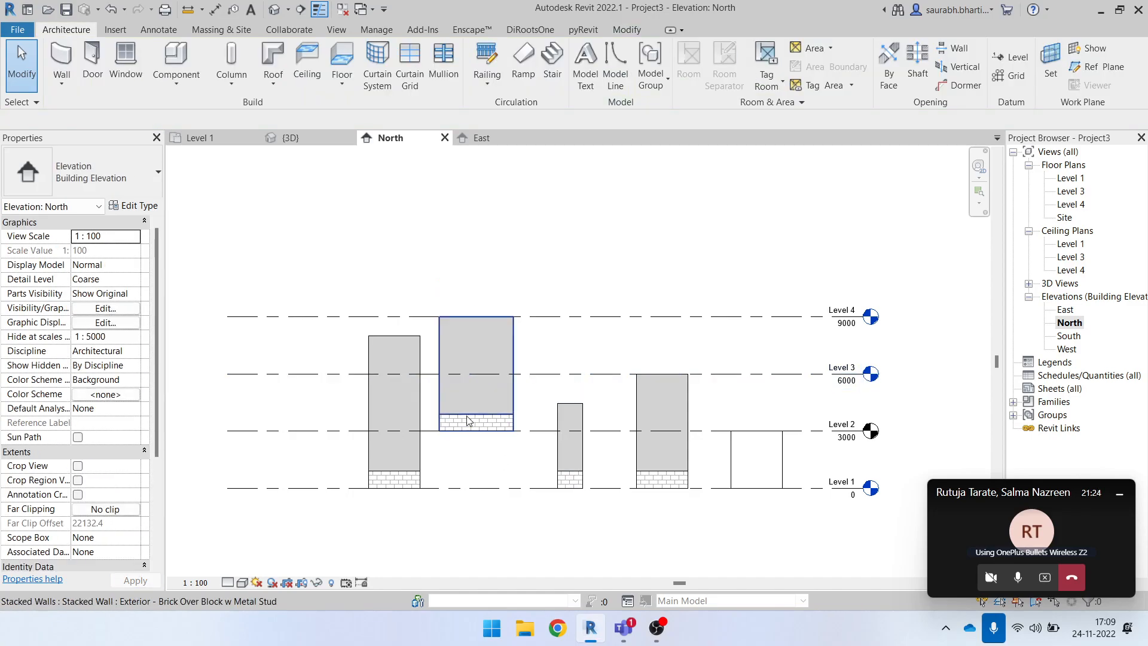
# - Set the base constraint of the leftmost stacked wall to Level 2
pyautogui.scroll(-2, 492, 470)
pyautogui.scroll(3, 478, 460)
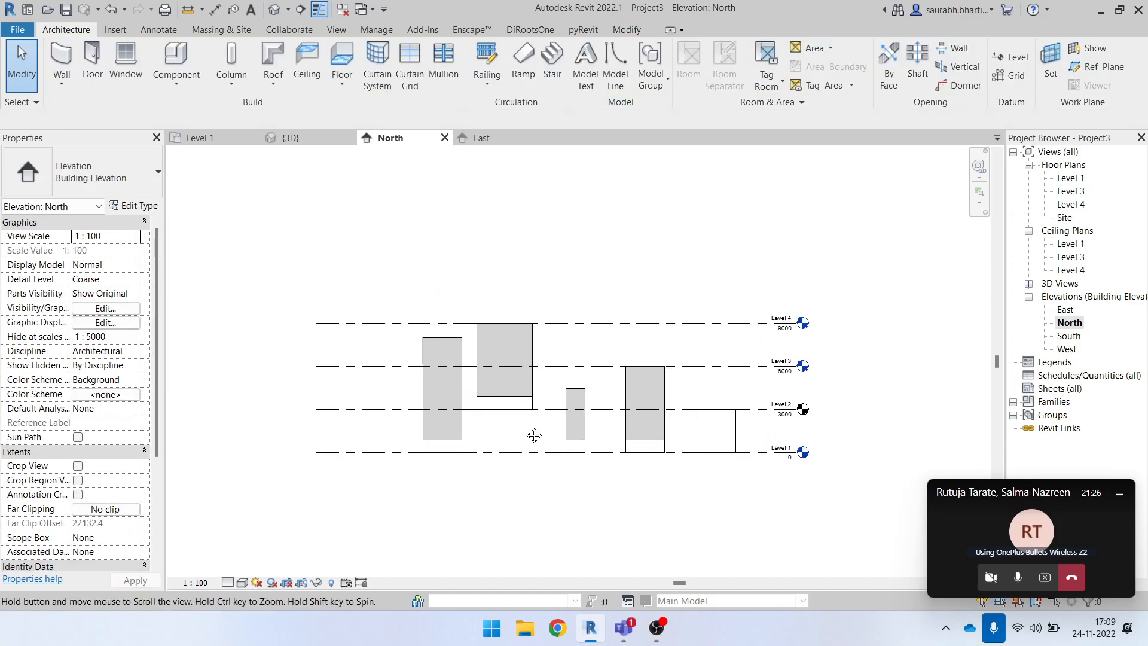
pyautogui.scroll(2, 496, 433)
pyautogui.scroll(-2, 447, 434)
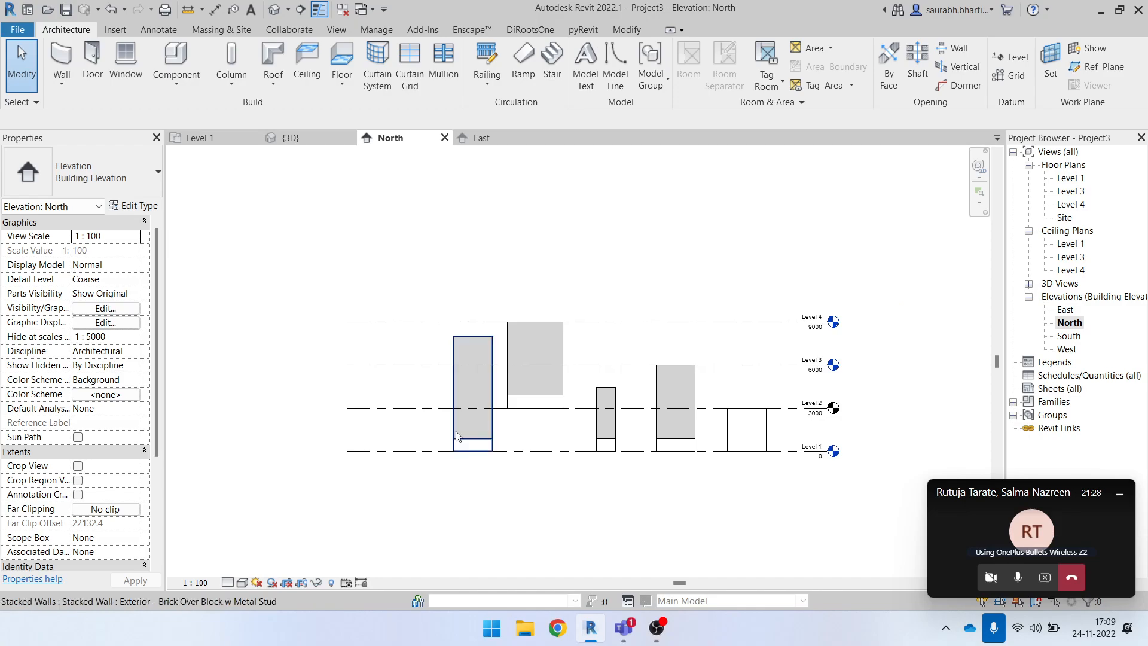
pyautogui.scroll(2, 780, 427)
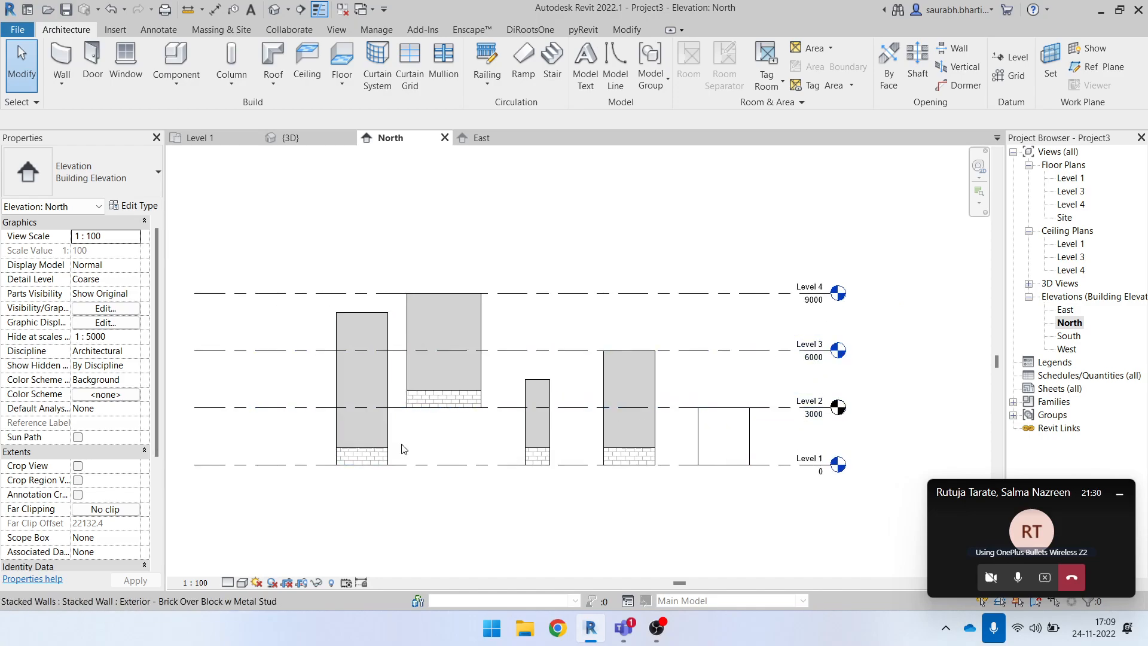
pyautogui.scroll(-2, 401, 448)
pyautogui.click(377, 430)
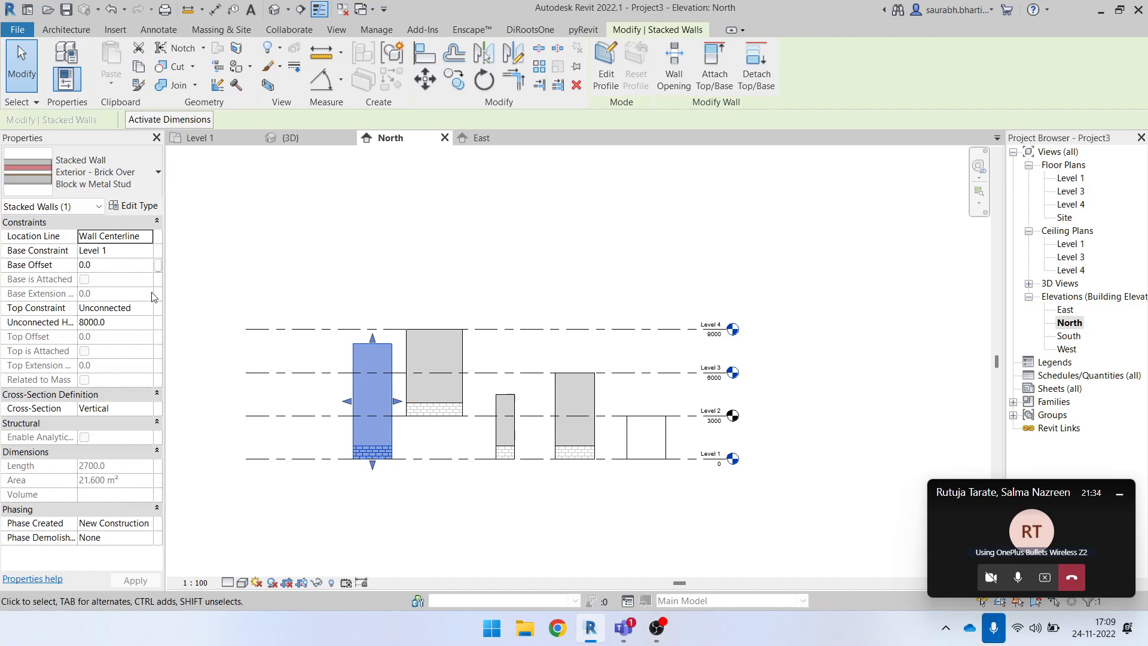
pyautogui.click(146, 308)
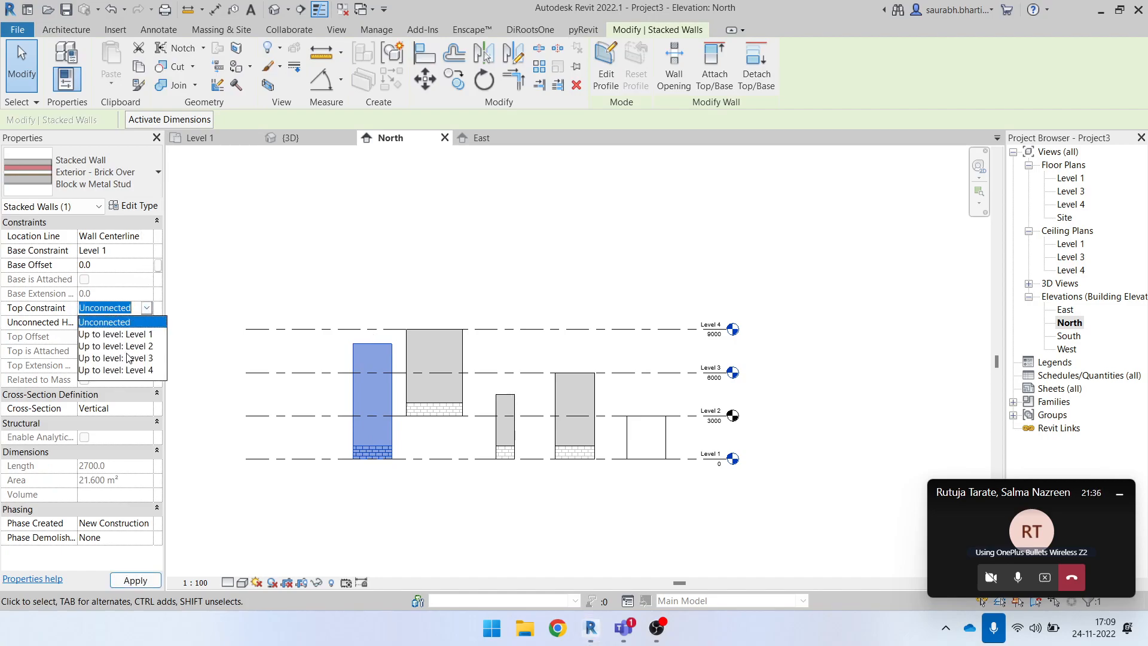
pyautogui.click(146, 250)
pyautogui.click(147, 250)
pyautogui.click(134, 277)
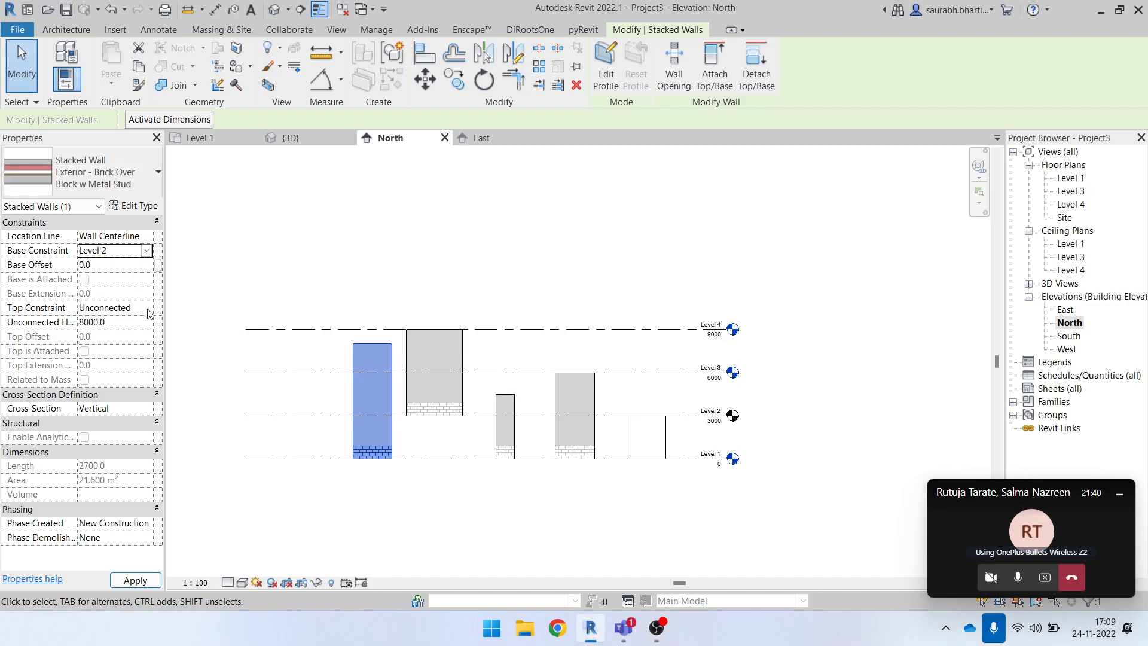
# - Set the leftmost stacked wall's top constraint to Up to level: Level 3
pyautogui.click(147, 308)
pyautogui.click(142, 363)
pyautogui.click(420, 532)
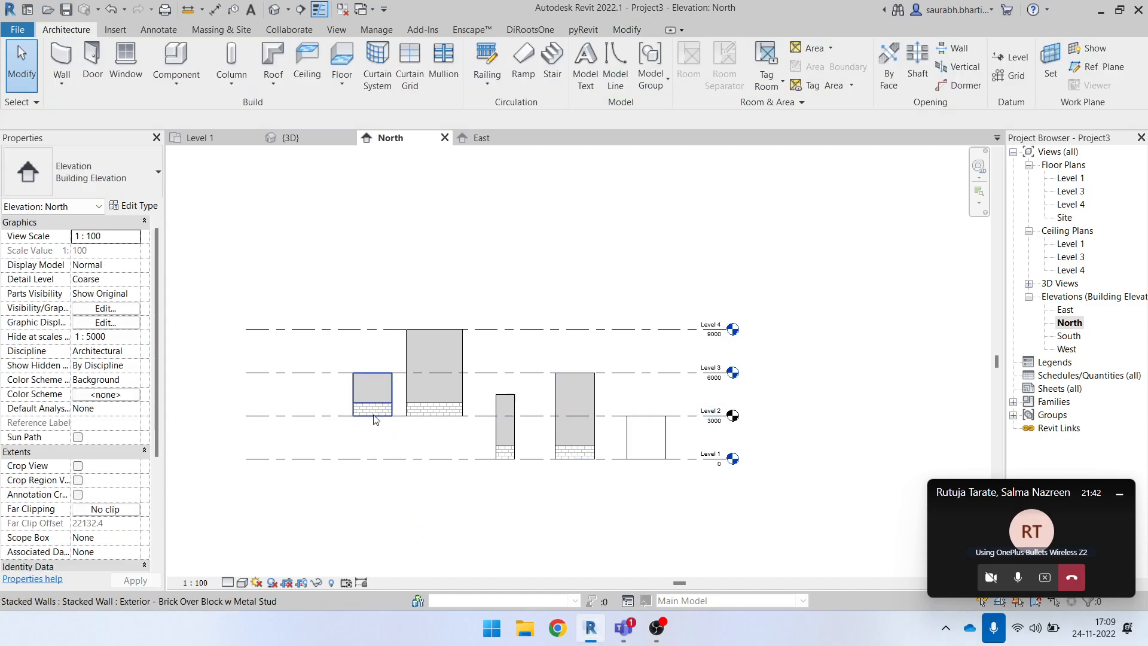
# - Inspect the level-constrained walls from several angles in the 3D view
pyautogui.click(276, 9)
pyautogui.keyDown('shift'); pyautogui.moveTo(311, 347); pyautogui.dragTo(474, 464, button='middle'); pyautogui.keyUp('shift')
pyautogui.click(437, 455)
pyautogui.scroll(-3, 432, 472)
pyautogui.click(484, 551)
pyautogui.keyDown('shift'); pyautogui.moveTo(483, 553); pyautogui.dragTo(1146, 213, button='middle'); pyautogui.keyUp('shift')
# - Open the Level 1, Level 3 and Level 4 floor plans and compare which walls each one shows
pyautogui.doubleClick(1070, 179)
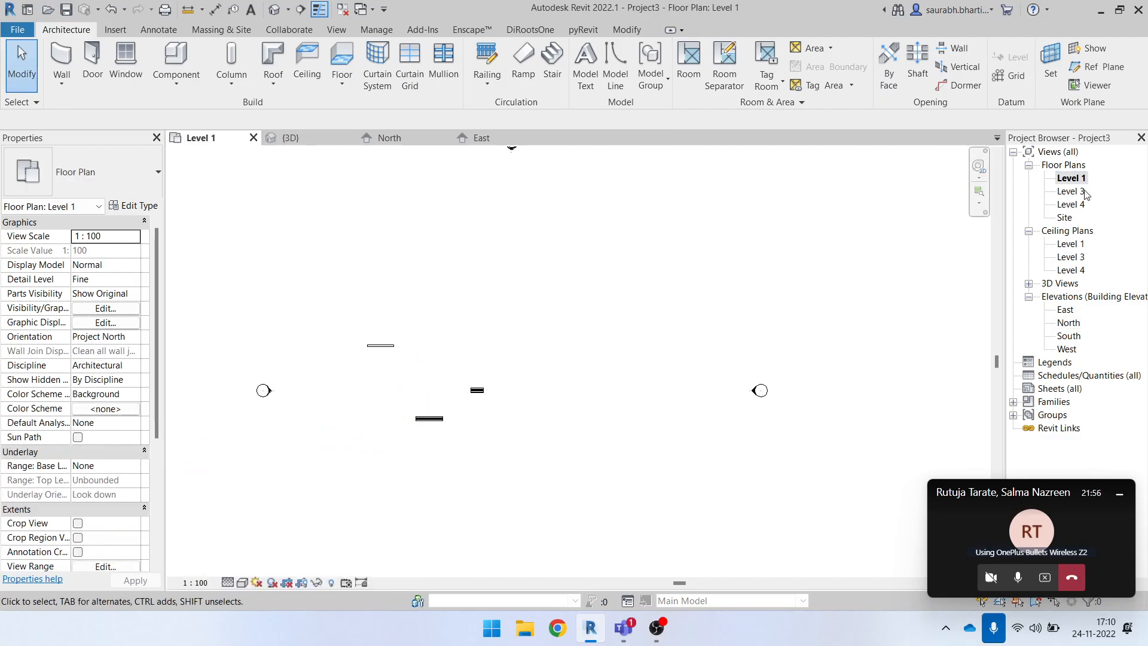
pyautogui.click(1084, 192)
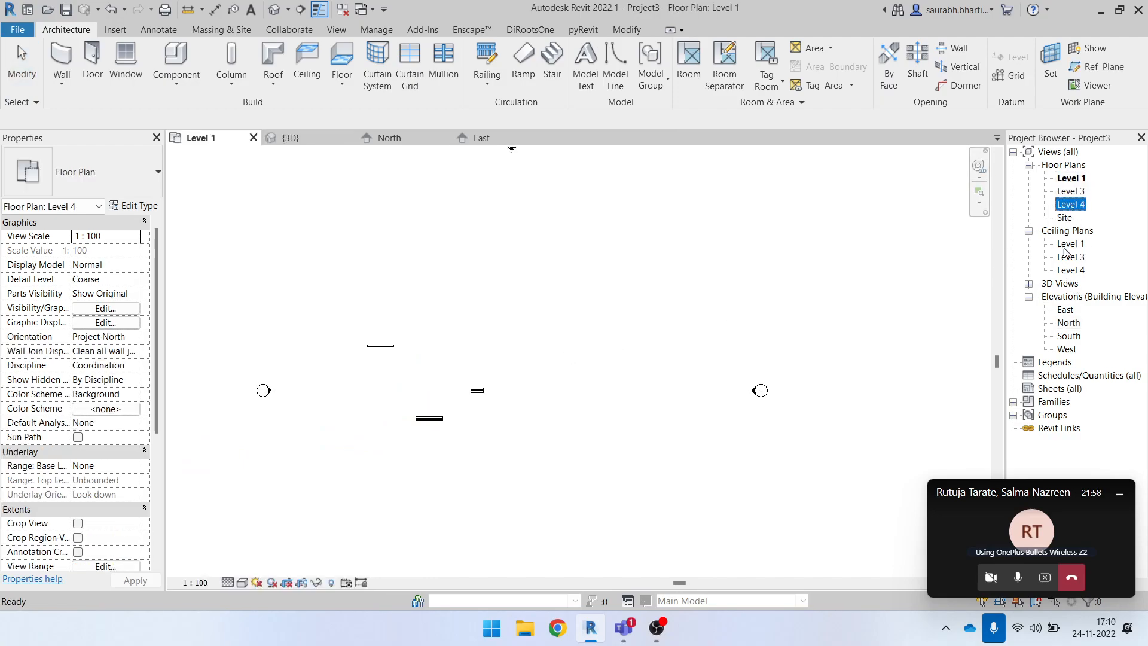
pyautogui.click(1074, 179)
pyautogui.click(1075, 191)
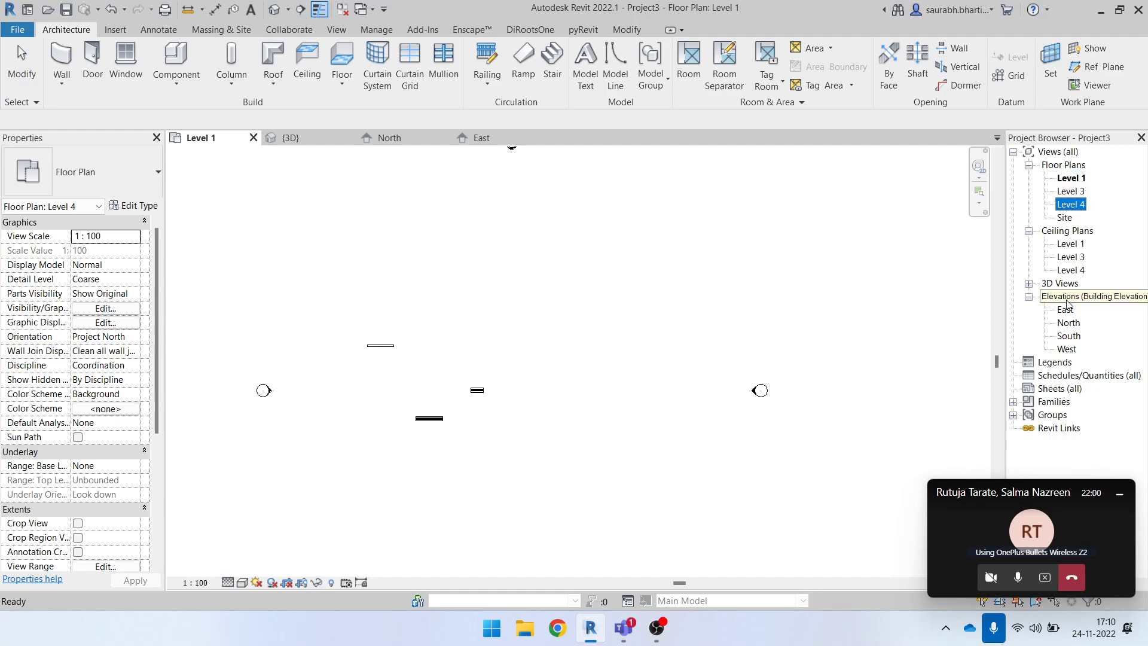
pyautogui.click(1076, 179)
pyautogui.doubleClick(1071, 192)
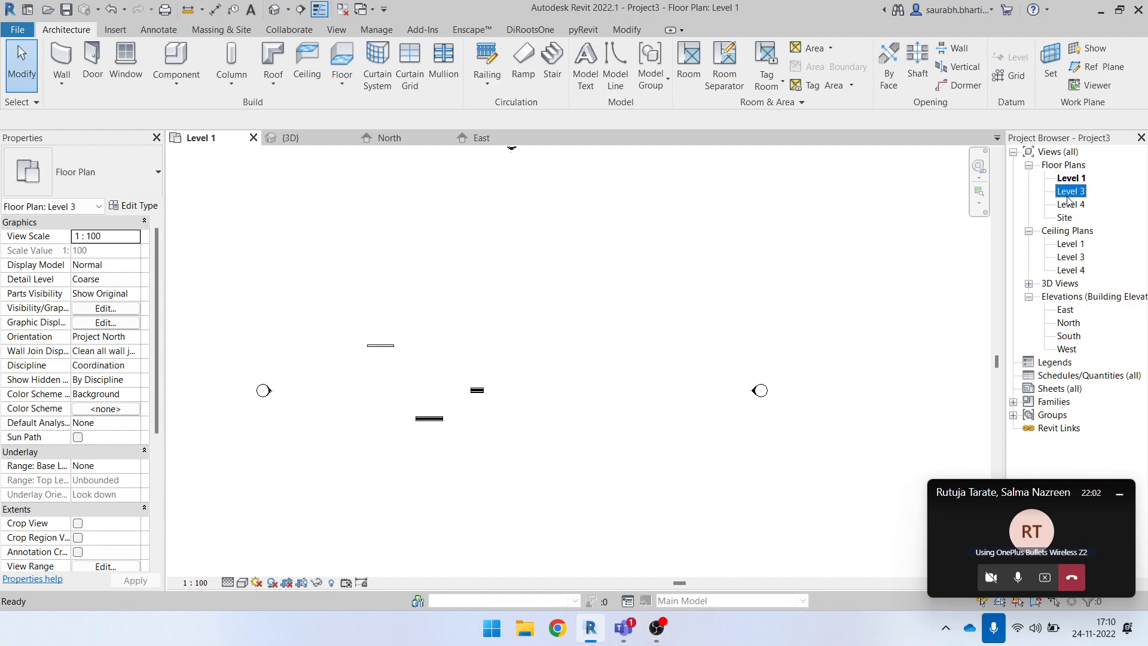
pyautogui.doubleClick(1071, 205)
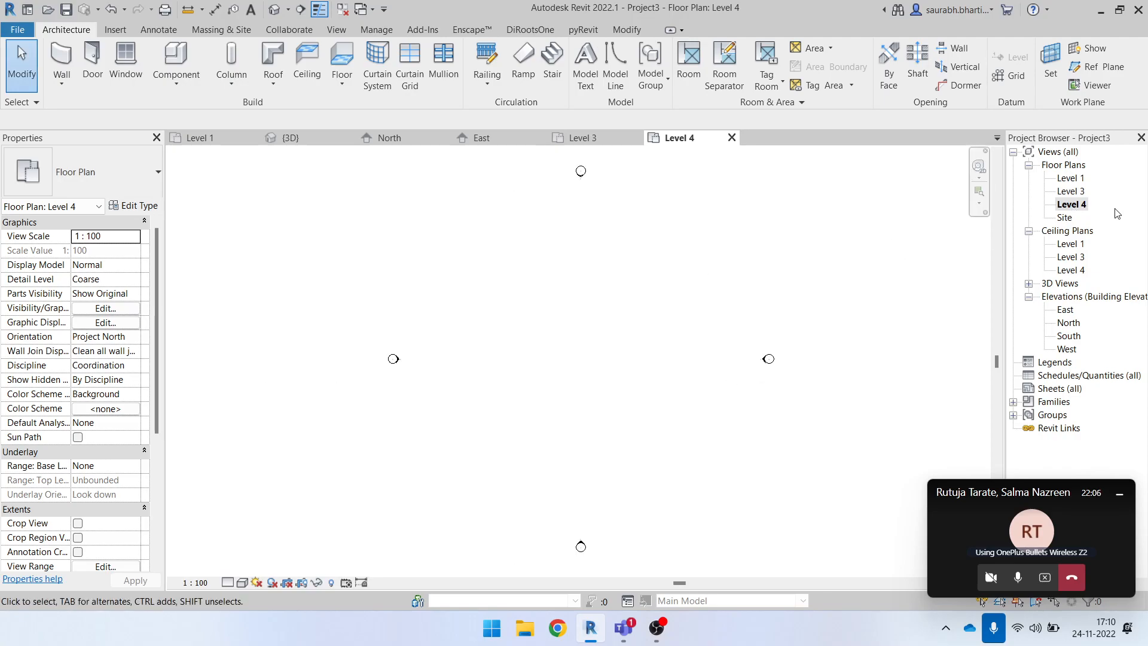
pyautogui.doubleClick(1073, 191)
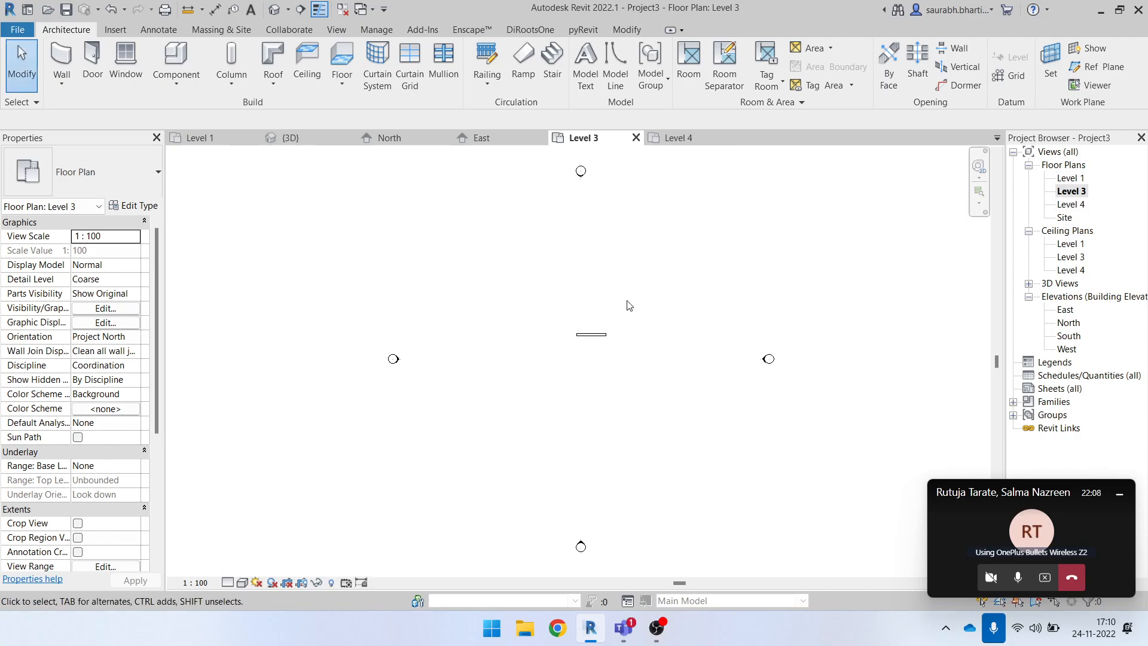
pyautogui.scroll(-3, 557, 345)
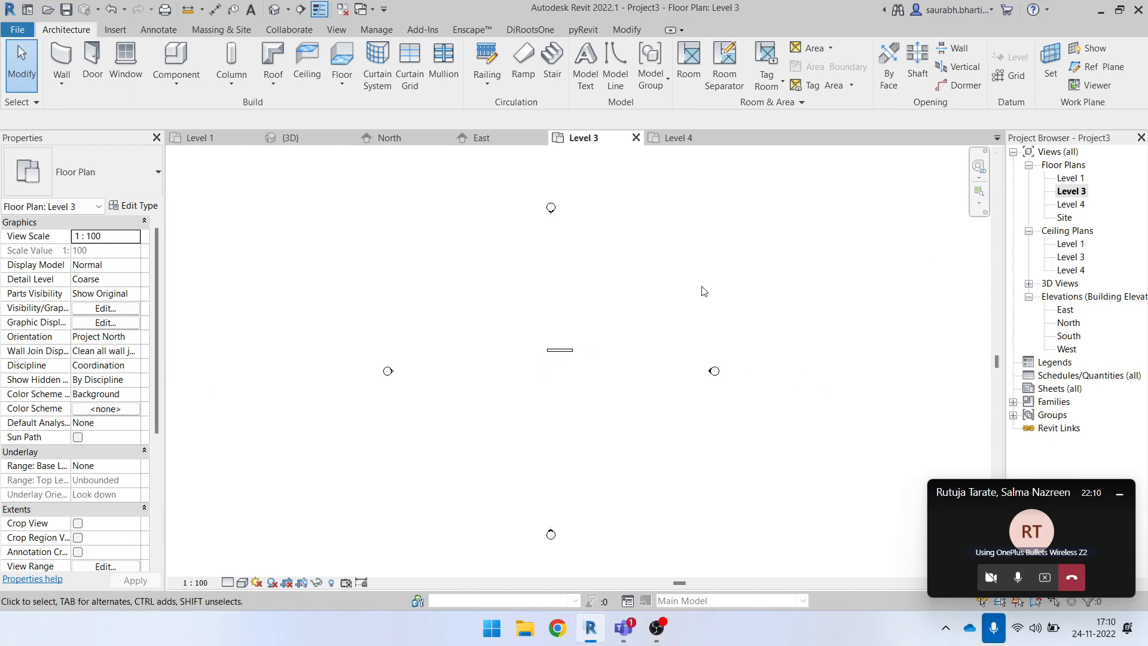
pyautogui.click(344, 34)
pyautogui.click(571, 49)
pyautogui.click(572, 51)
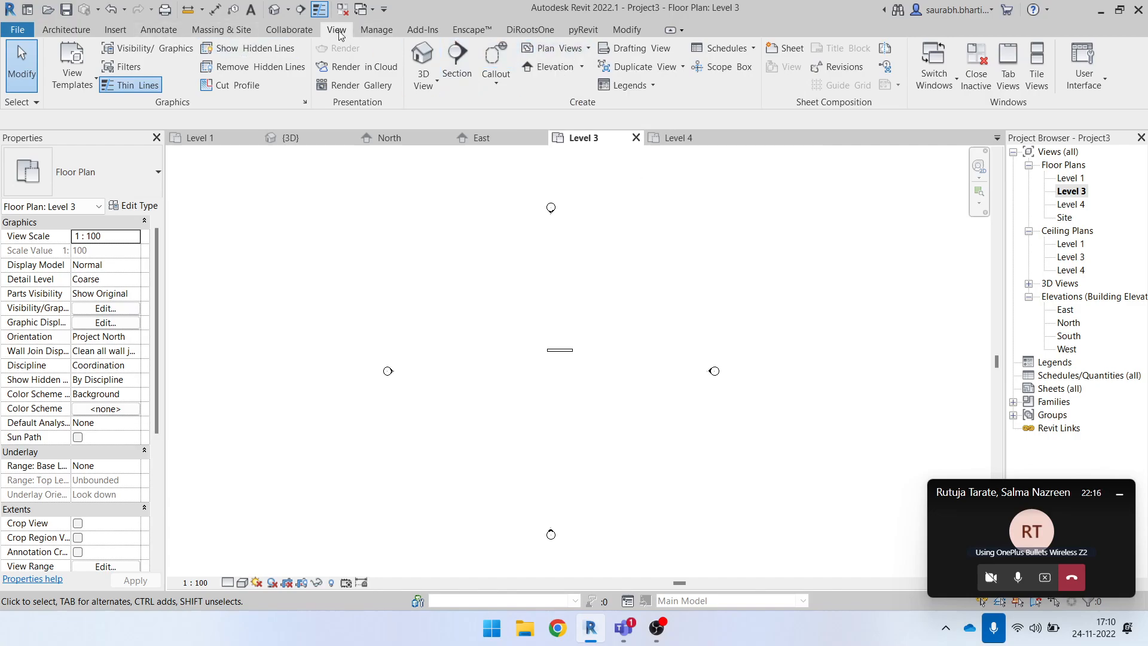
pyautogui.click(554, 47)
pyautogui.click(585, 77)
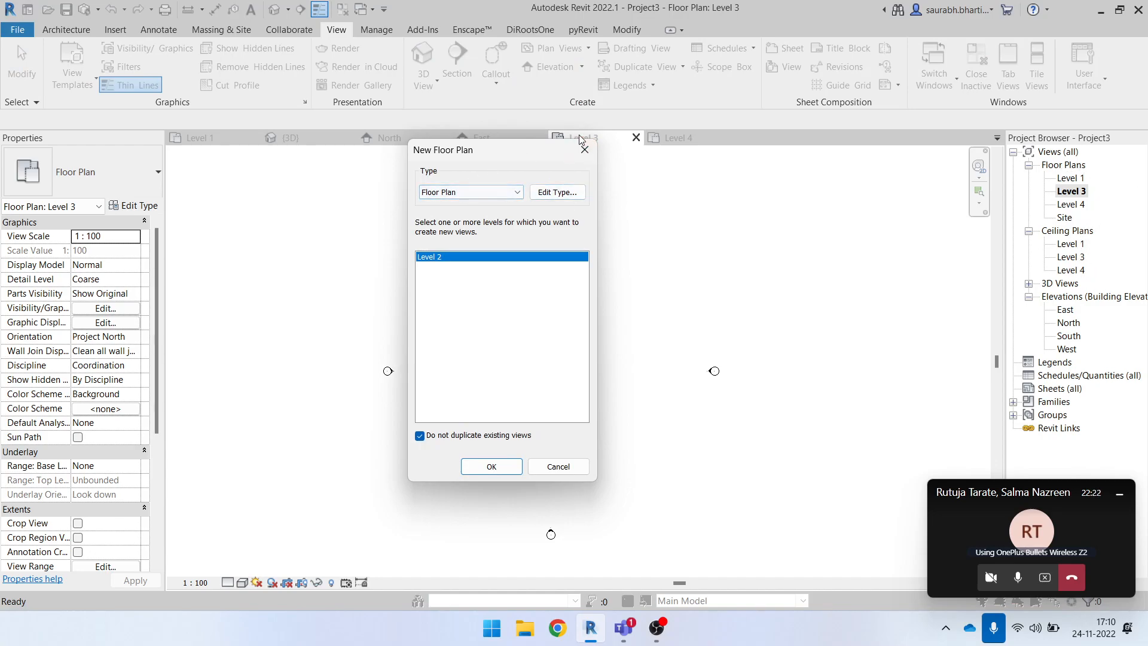
pyautogui.press('Escape')
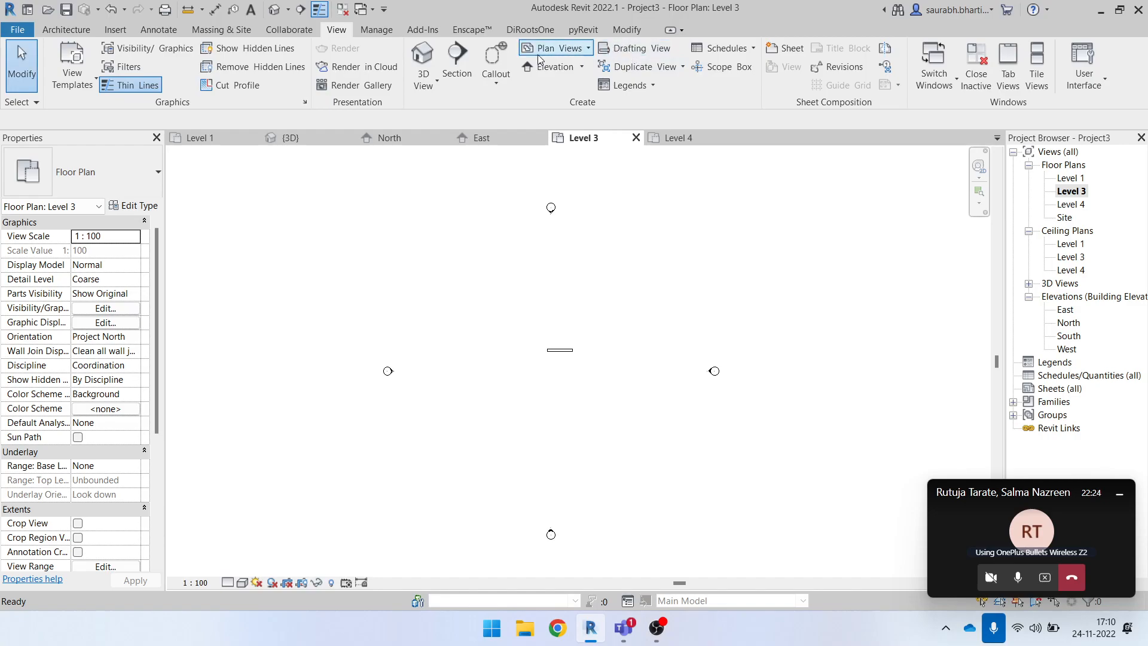
# - Start a new floor plan view and turn off Do not duplicate existing views to list all levels
pyautogui.click(538, 51)
pyautogui.click(556, 71)
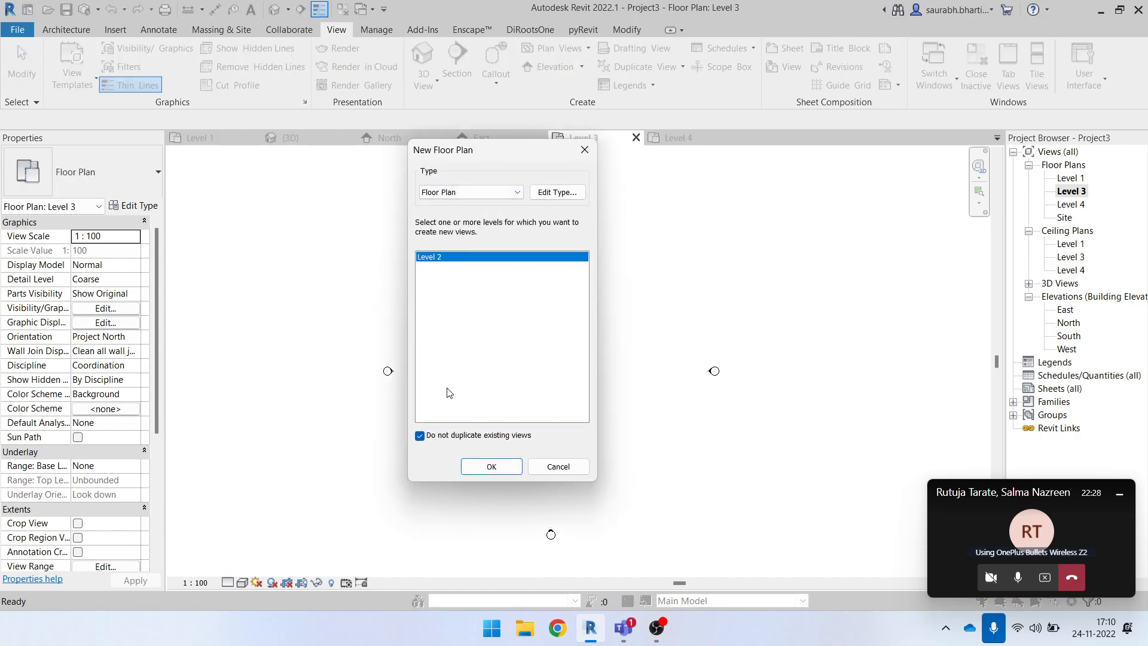
pyautogui.click(421, 436)
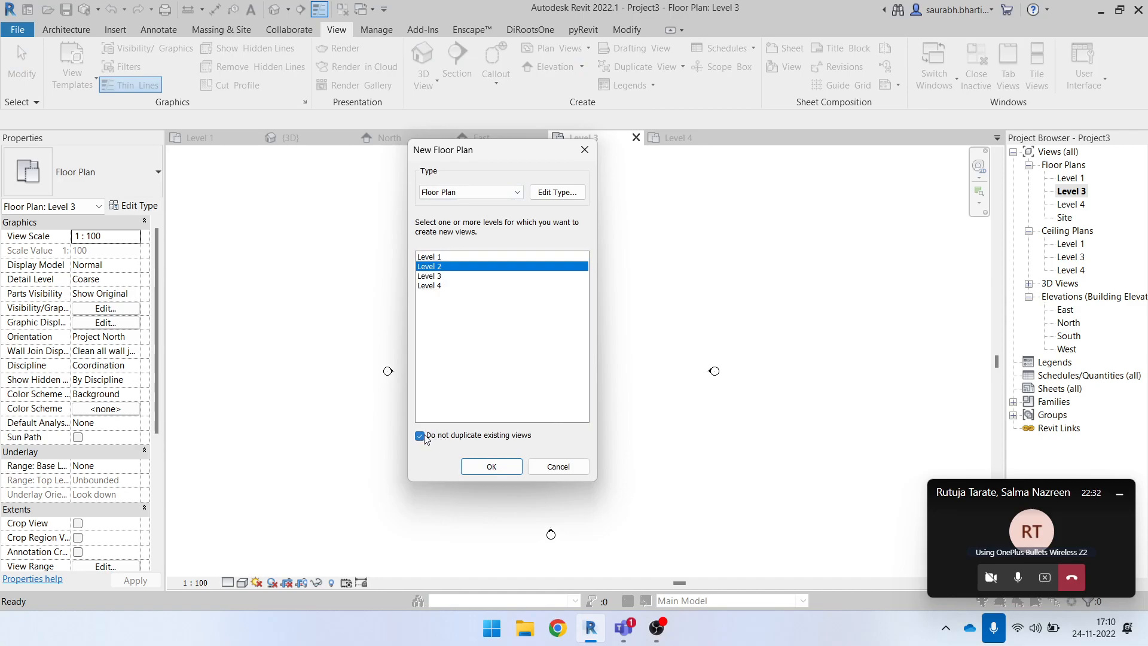
# - Create the missing Level 2 floor plan view with duplication of existing views prevented
pyautogui.click(473, 438)
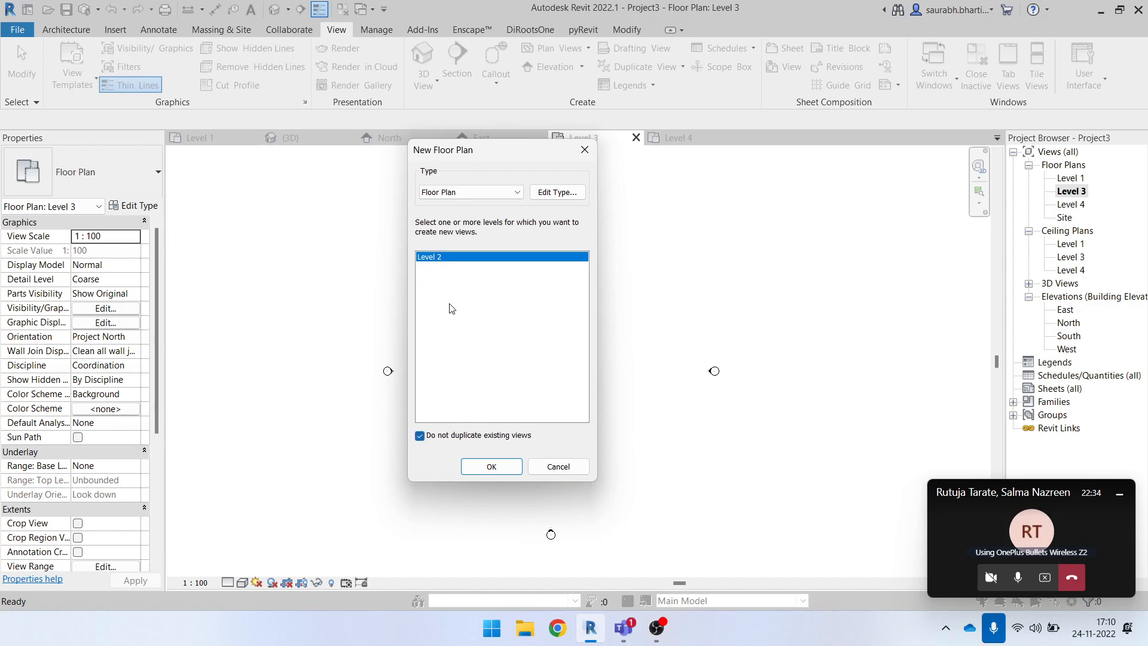
pyautogui.click(491, 467)
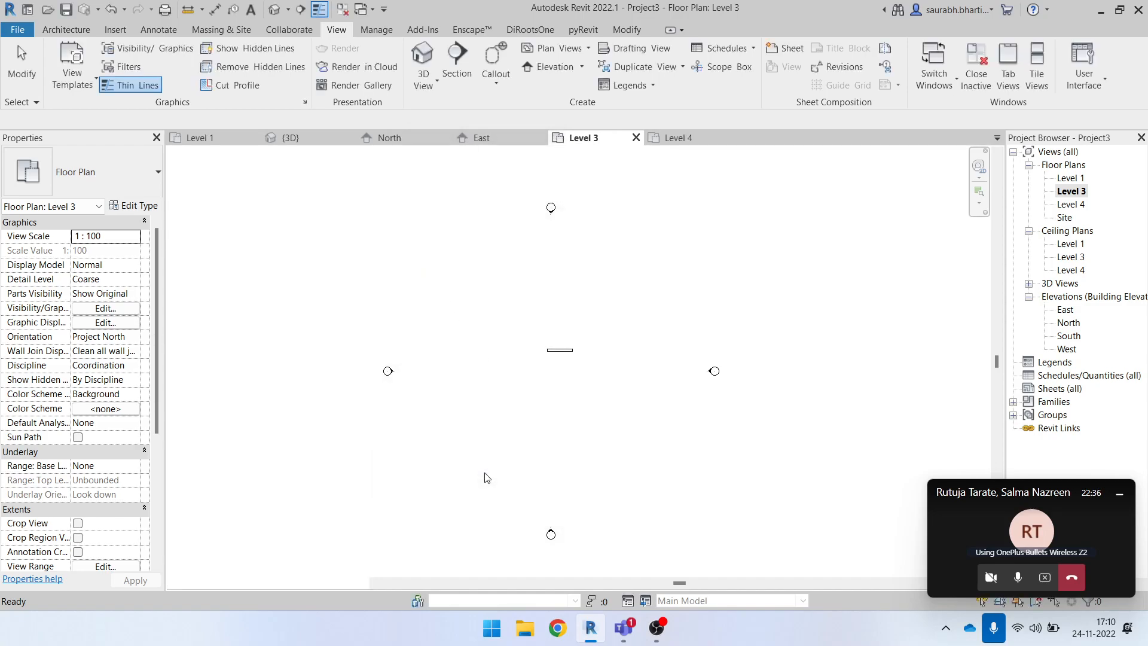
# - Select the walls in the new Level 2 floor plan and delete them
pyautogui.scroll(3, 455, 418)
pyautogui.scroll(-3, 666, 347)
pyautogui.moveTo(516, 291); pyautogui.dragTo(730, 402)
pyautogui.scroll(-1, 726, 383)
pyautogui.scroll(4, 722, 368)
pyautogui.click(697, 310)
pyautogui.scroll(-3, 488, 281)
pyautogui.moveTo(434, 248); pyautogui.dragTo(635, 374)
pyautogui.press('Delete')
# - Open the Level 1 floor plan and delete the walls in the middle of it
pyautogui.doubleClick(1077, 180)
pyautogui.scroll(-2, 649, 363)
pyautogui.moveTo(512, 313); pyautogui.dragTo(588, 379)
pyautogui.press('Delete')
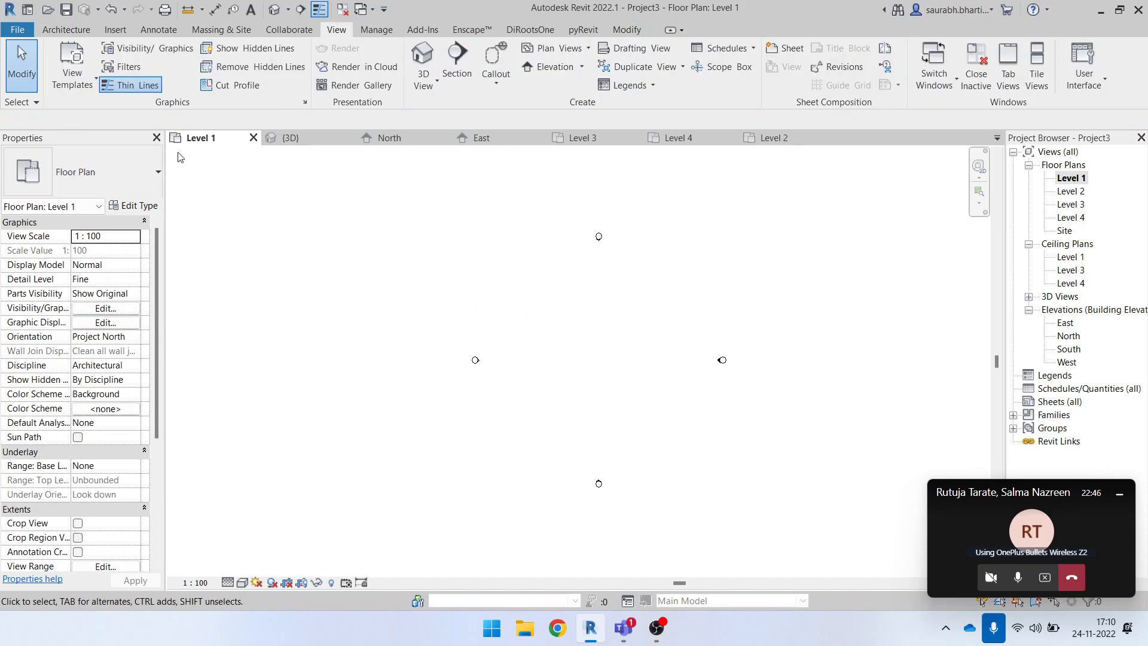
pyautogui.click(73, 83)
pyautogui.click(66, 31)
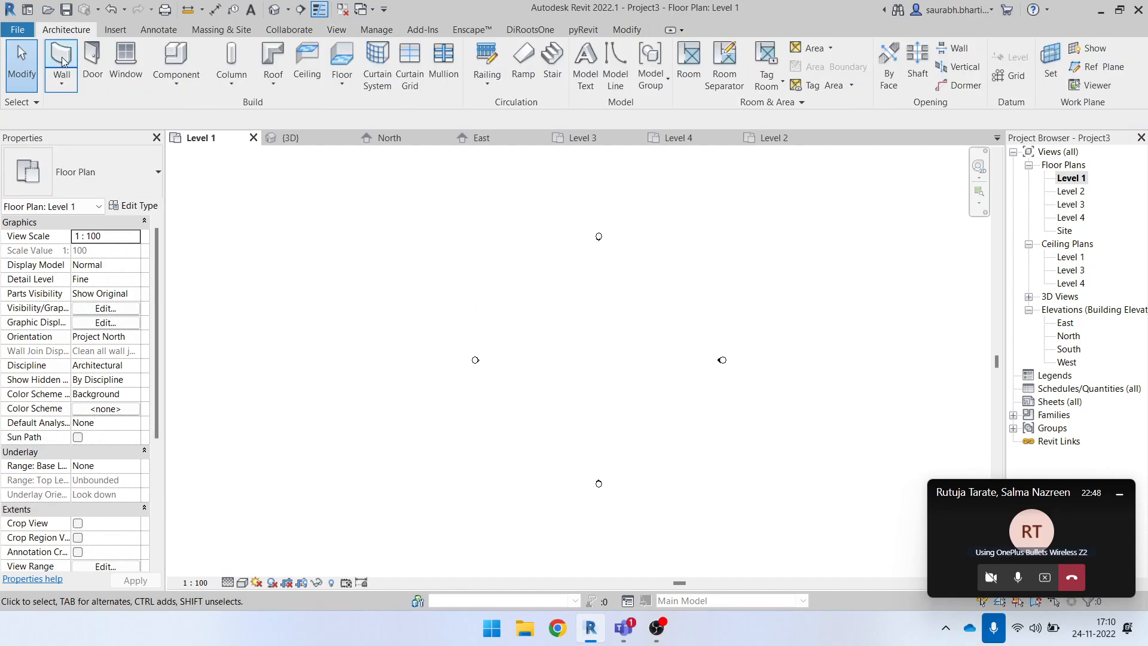
pyautogui.click(62, 59)
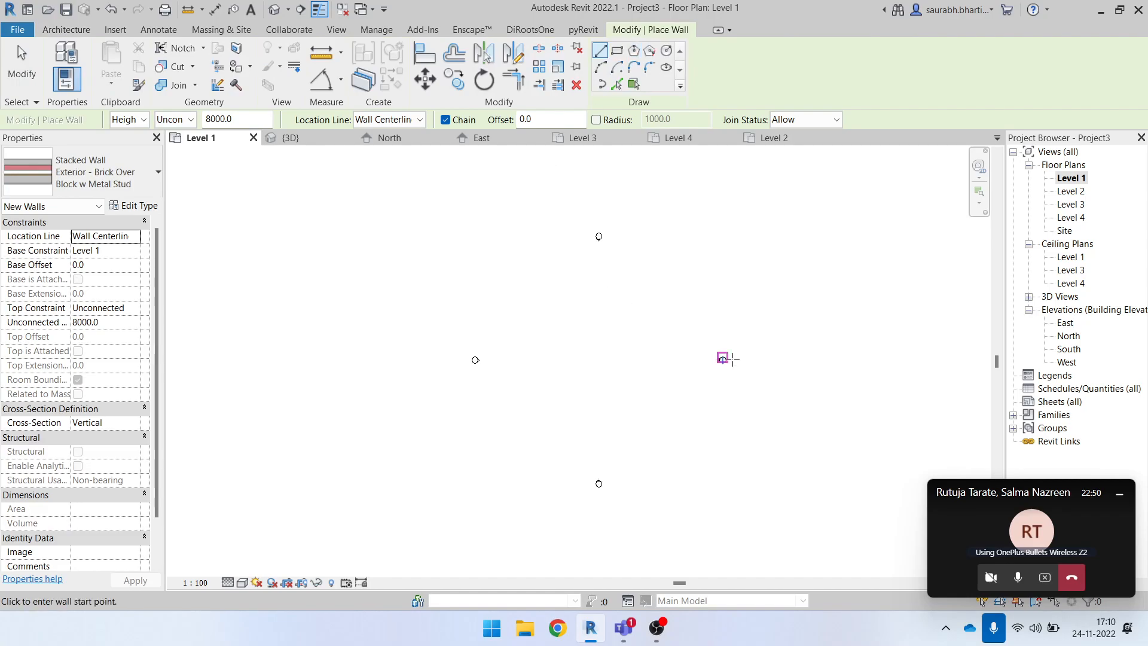
pyautogui.press('Escape')
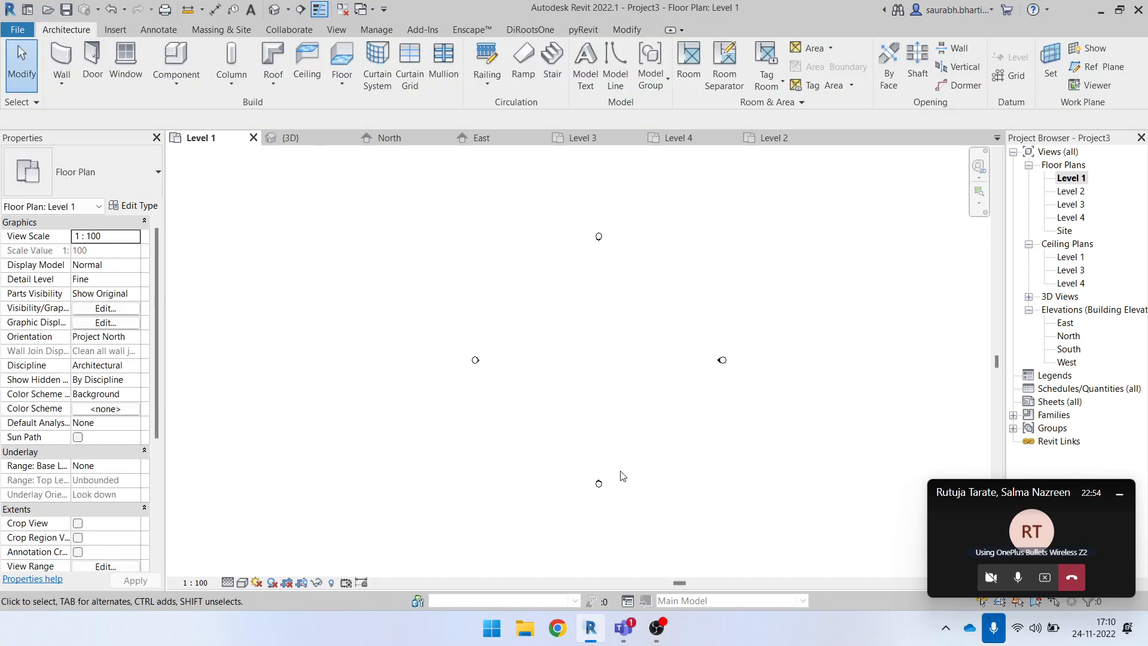
# - Open the 3D view and check which levels the New Floor Plan dialog offers with duplicate views allowed and prevented
pyautogui.click(275, 10)
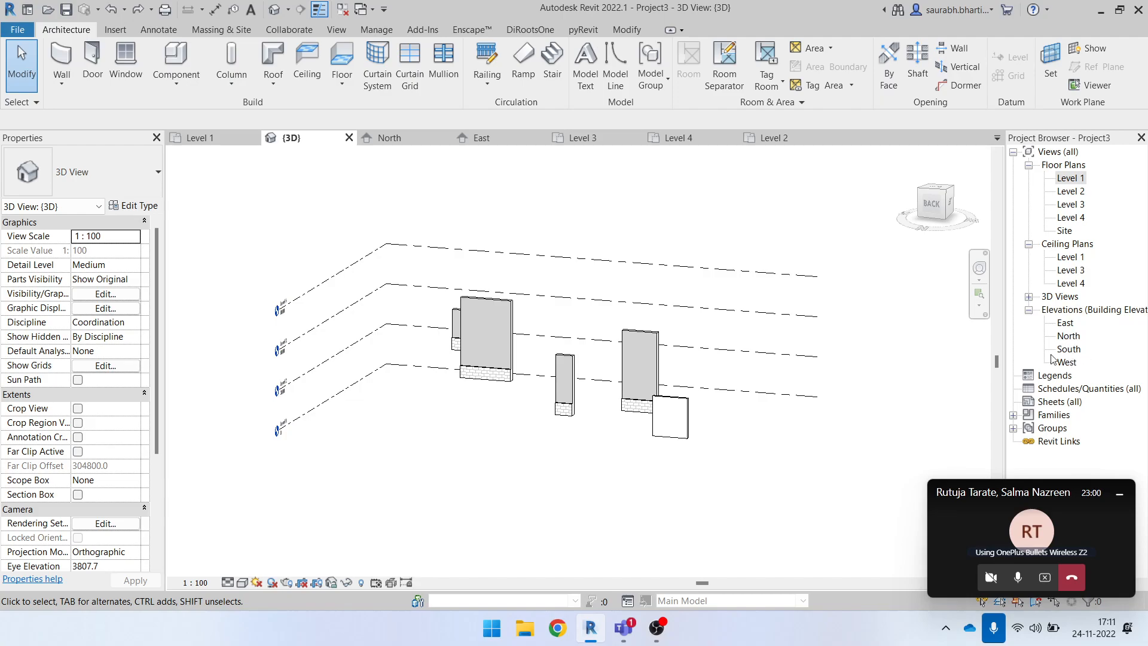
pyautogui.click(373, 33)
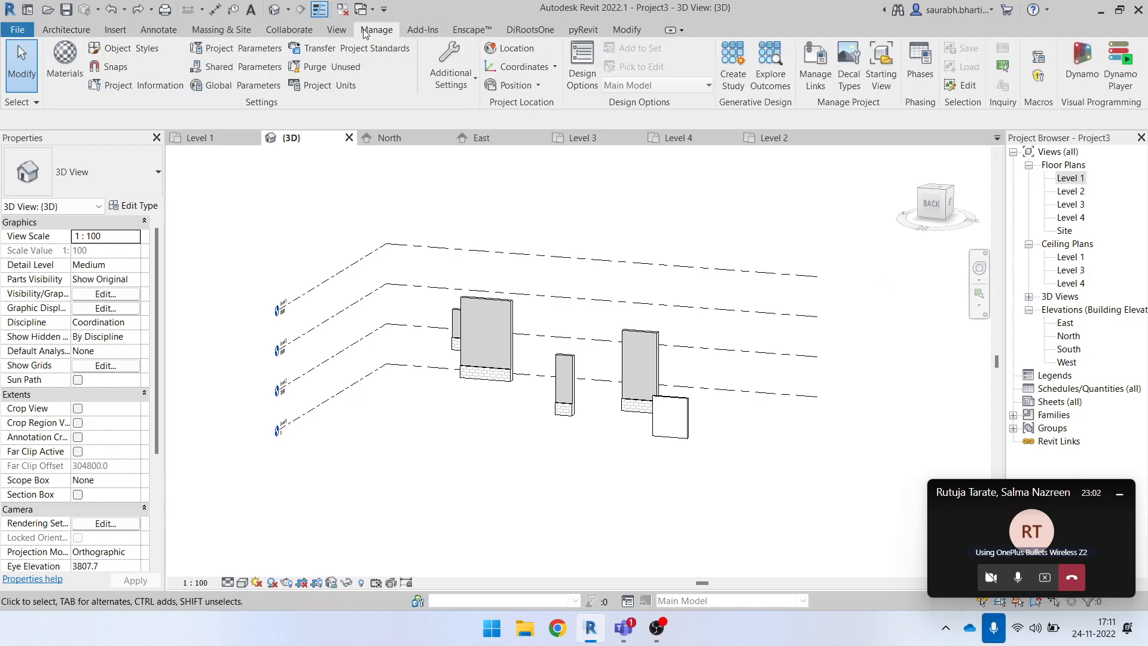
pyautogui.click(337, 30)
pyautogui.click(574, 49)
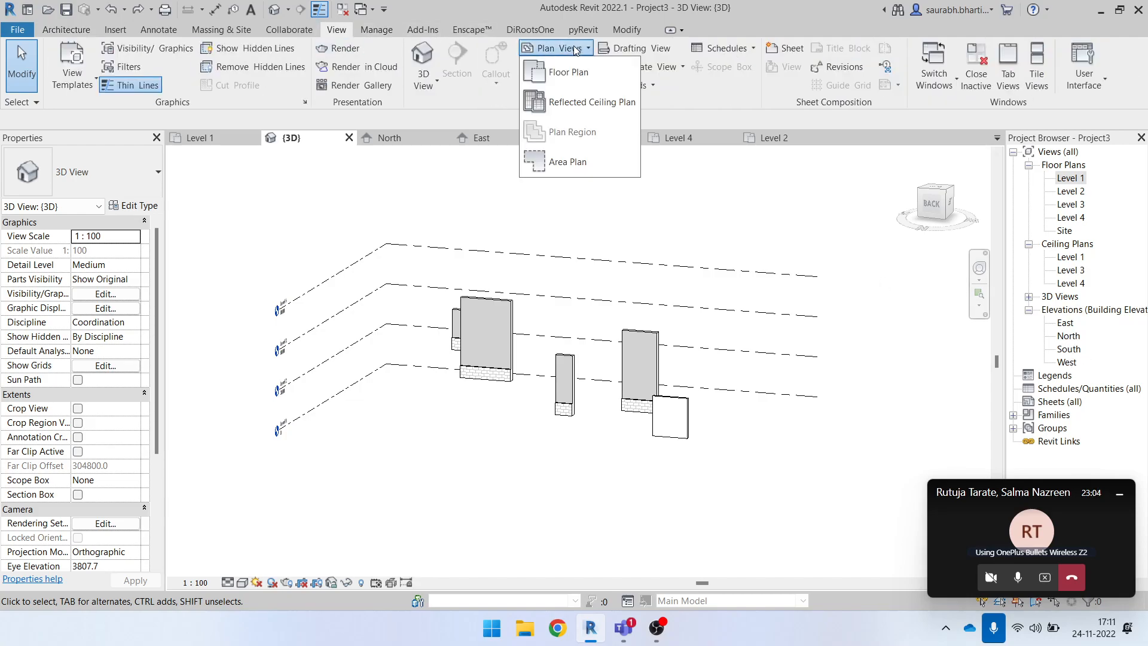
pyautogui.click(587, 75)
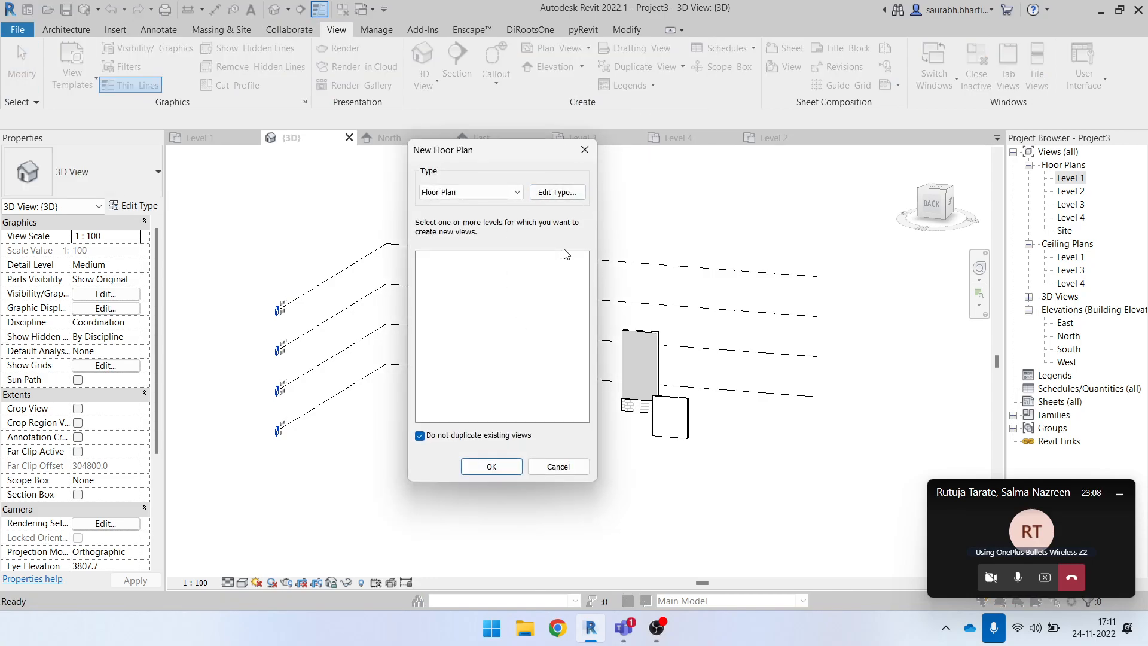
pyautogui.click(458, 439)
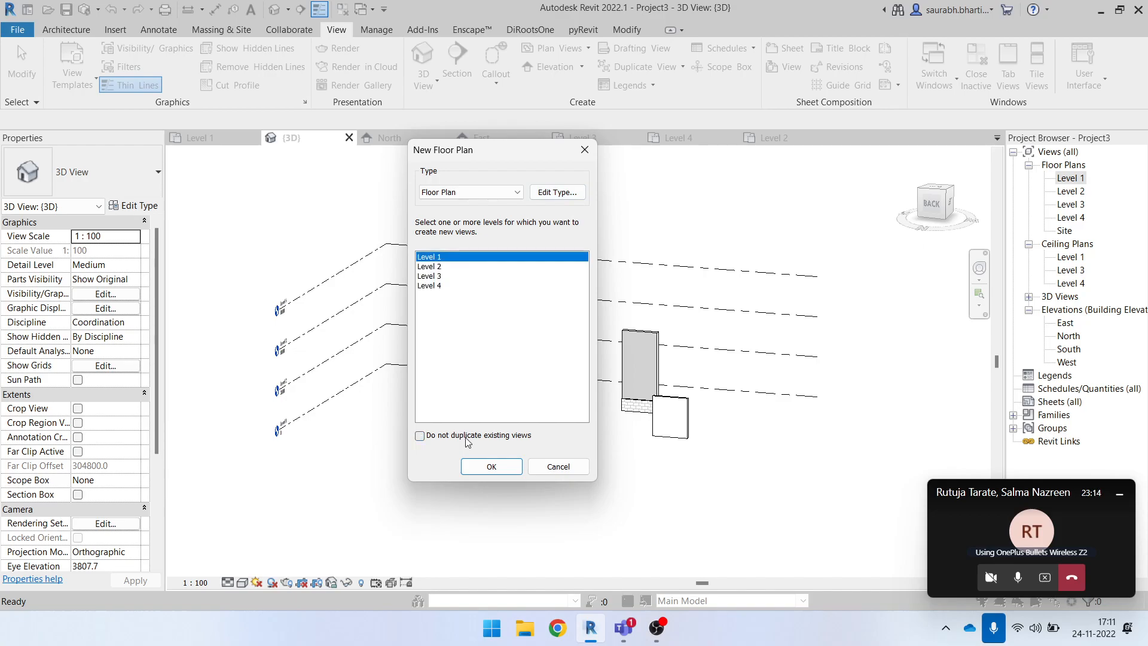
pyautogui.click(468, 438)
pyautogui.click(558, 467)
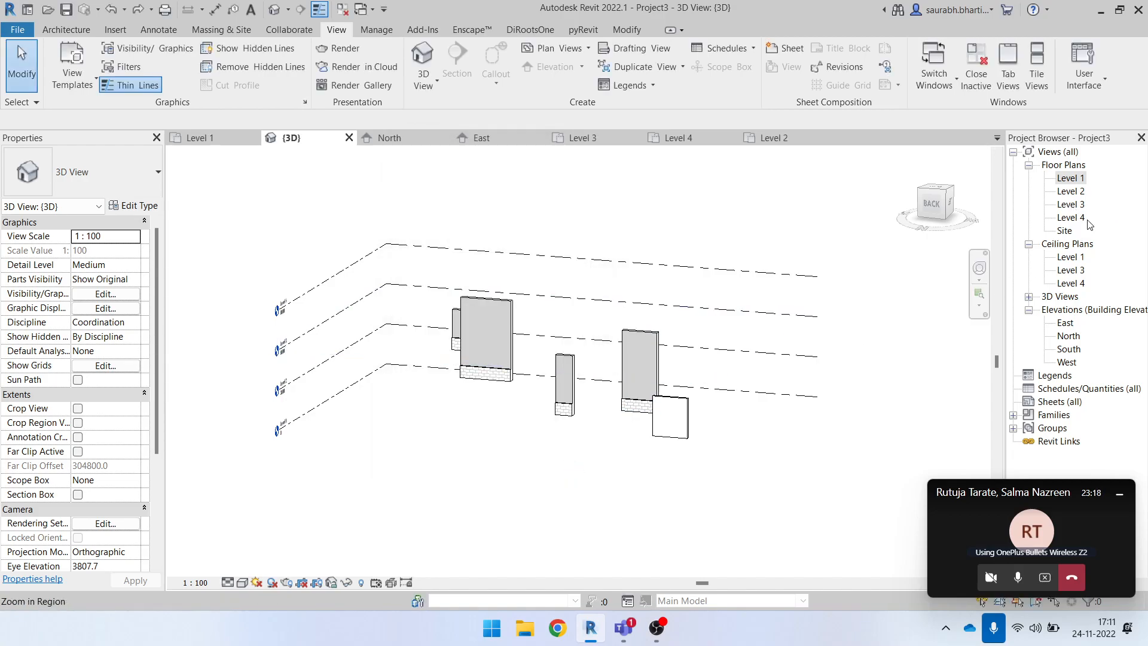
# - Create a second floor plan view of Level 1 by allowing duplicate views, and dismiss saving the project
pyautogui.click(559, 48)
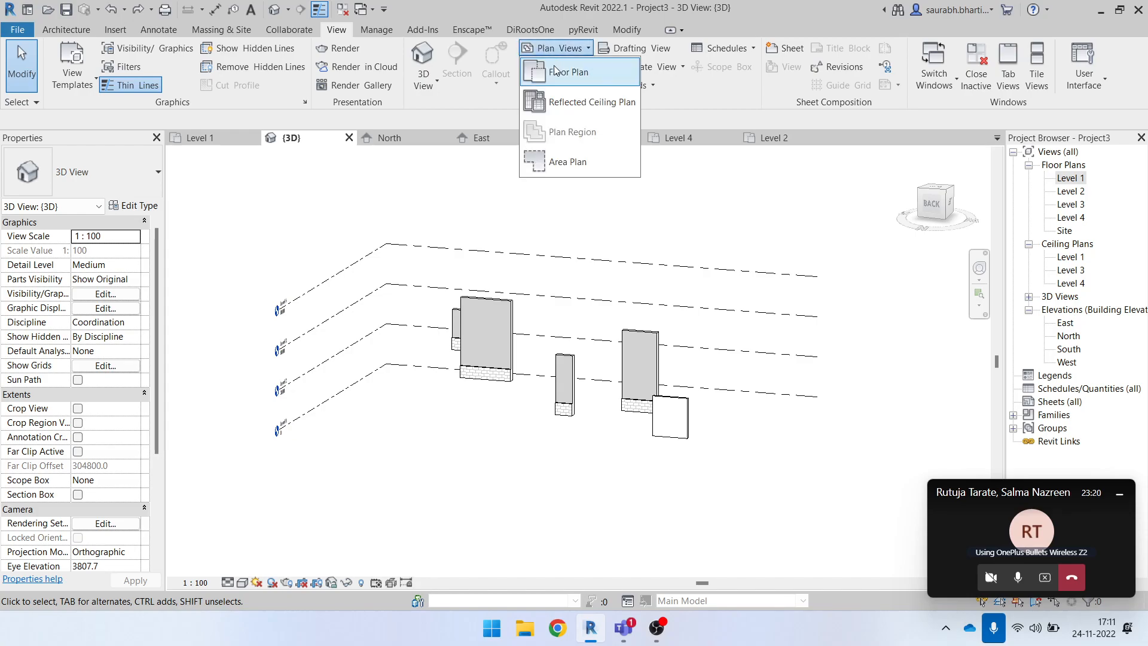
pyautogui.click(550, 76)
pyautogui.click(469, 436)
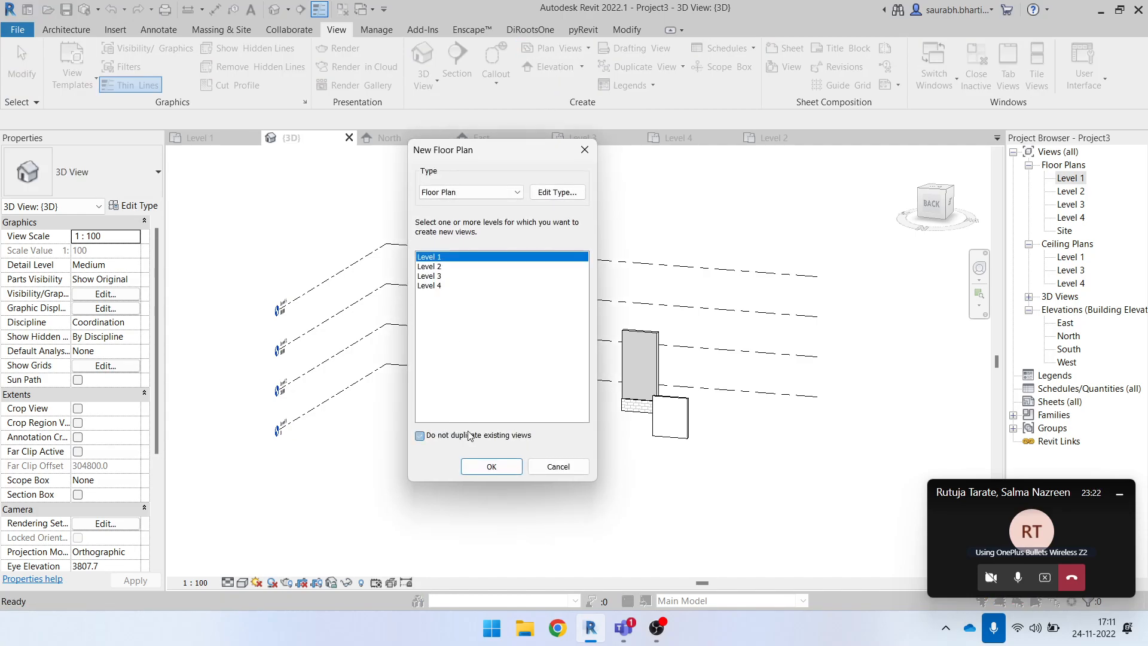
pyautogui.click(440, 267)
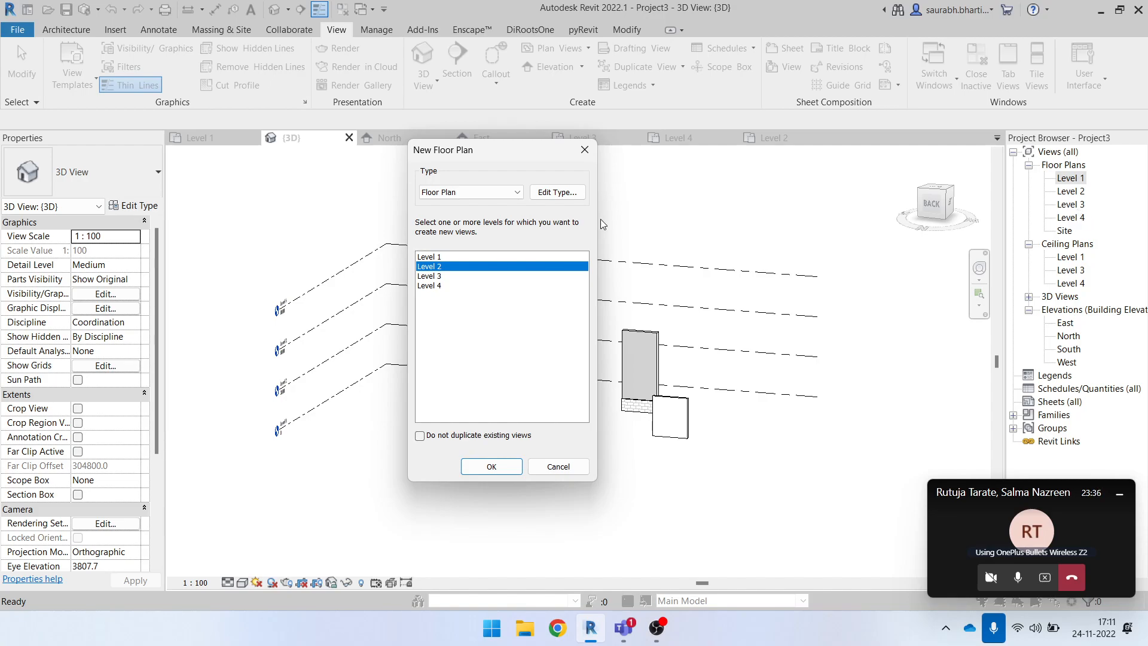
pyautogui.click(510, 257)
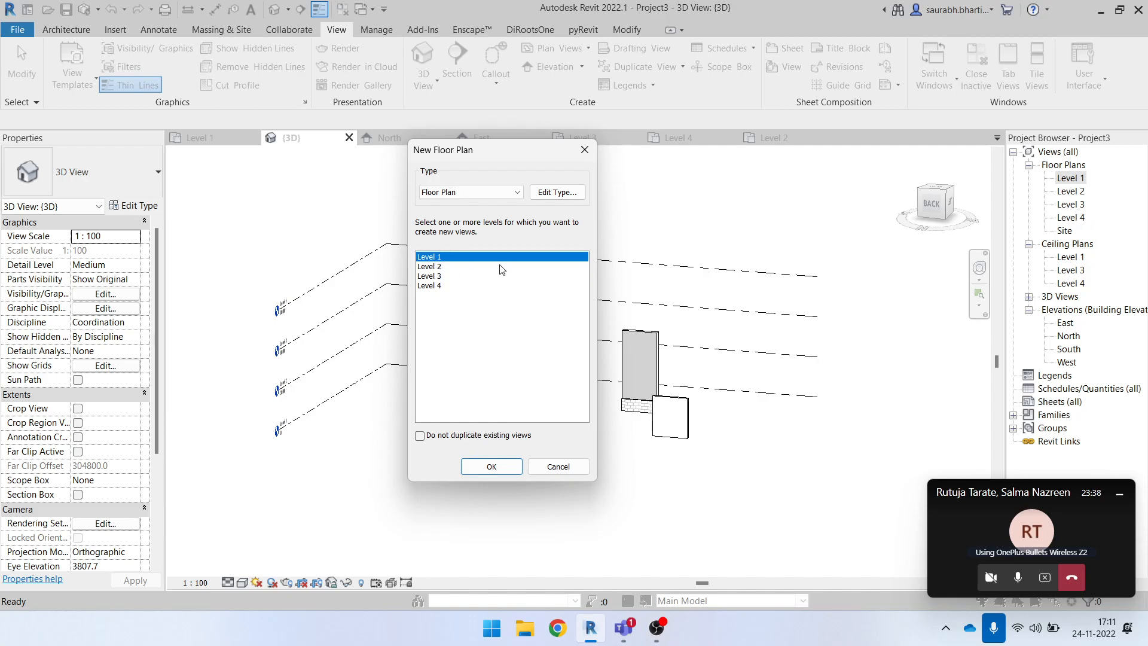
pyautogui.click(501, 467)
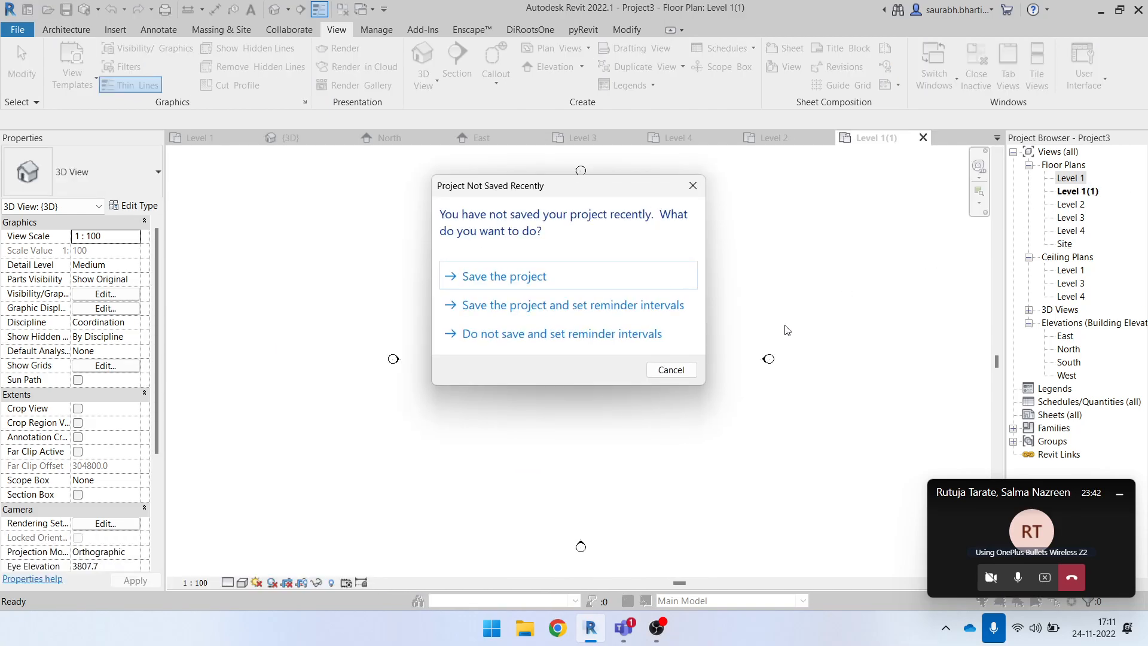
pyautogui.click(589, 282)
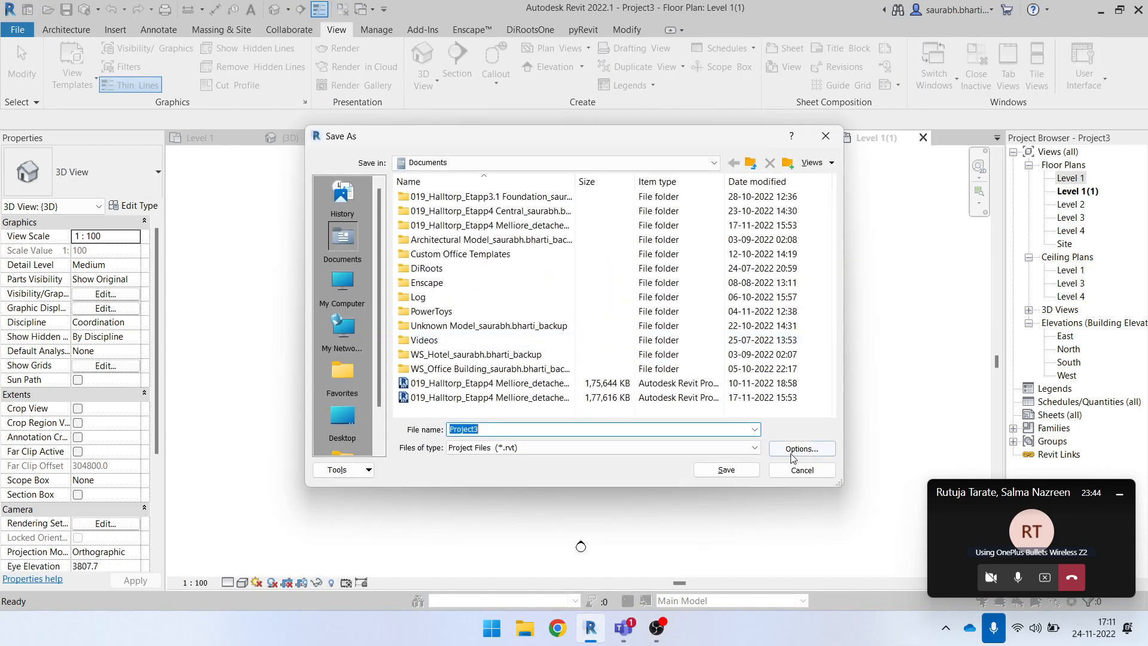
pyautogui.click(801, 469)
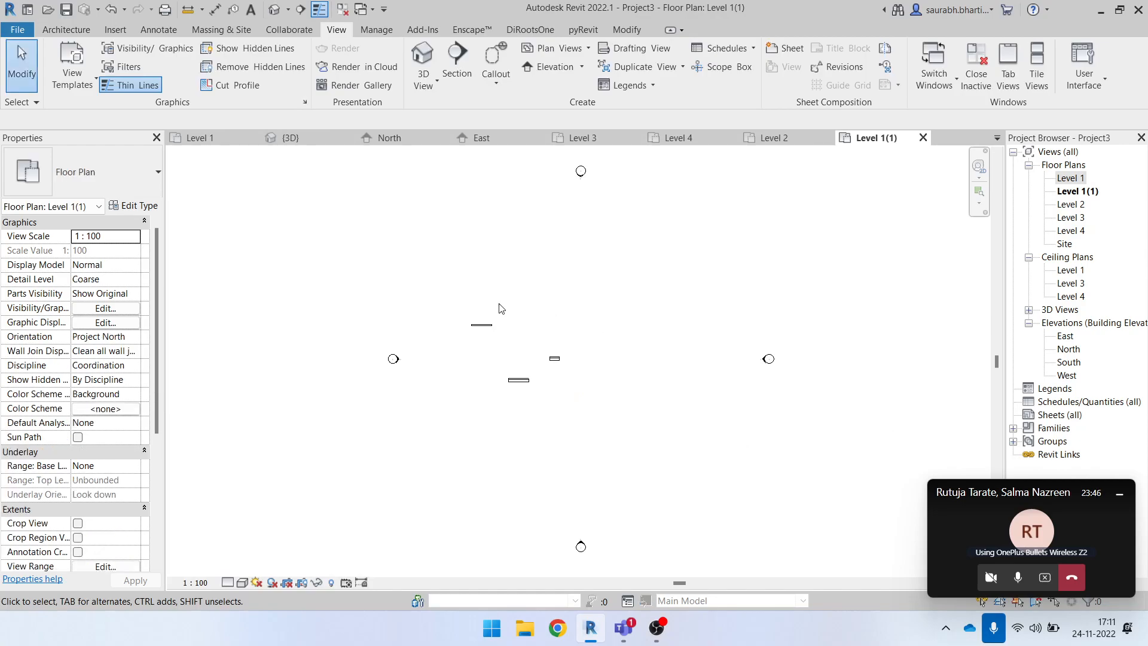
# - Inspect the walls in the duplicate Level 1 plan and undo the creation of that view
pyautogui.moveTo(605, 399)
pyautogui.mouseDown()
pyautogui.moveTo(443, 289)
pyautogui.moveTo(589, 413)
pyautogui.mouseUp()
pyautogui.click(622, 293)
pyautogui.click(577, 358)
pyautogui.hotkey('ctrl', 'z')
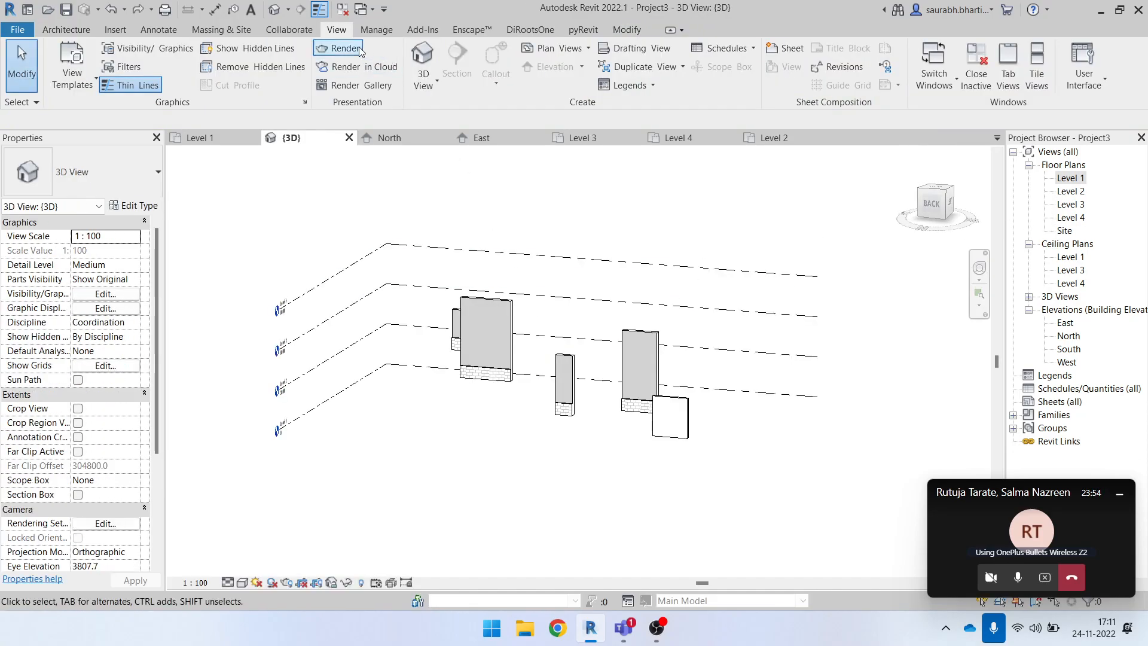
# - Make a plain duplicate of the Level 1 floor plan view, and undo it
pyautogui.click(1071, 178)
pyautogui.rightClick(1071, 178)
pyautogui.moveTo(1051, 296)
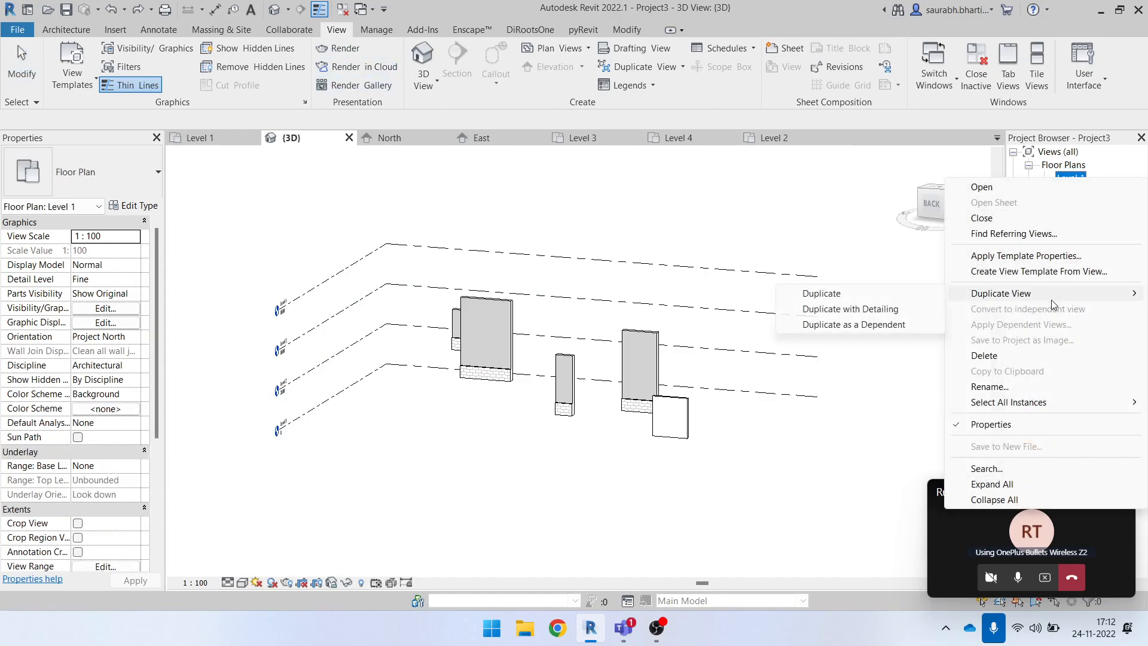
pyautogui.click(858, 302)
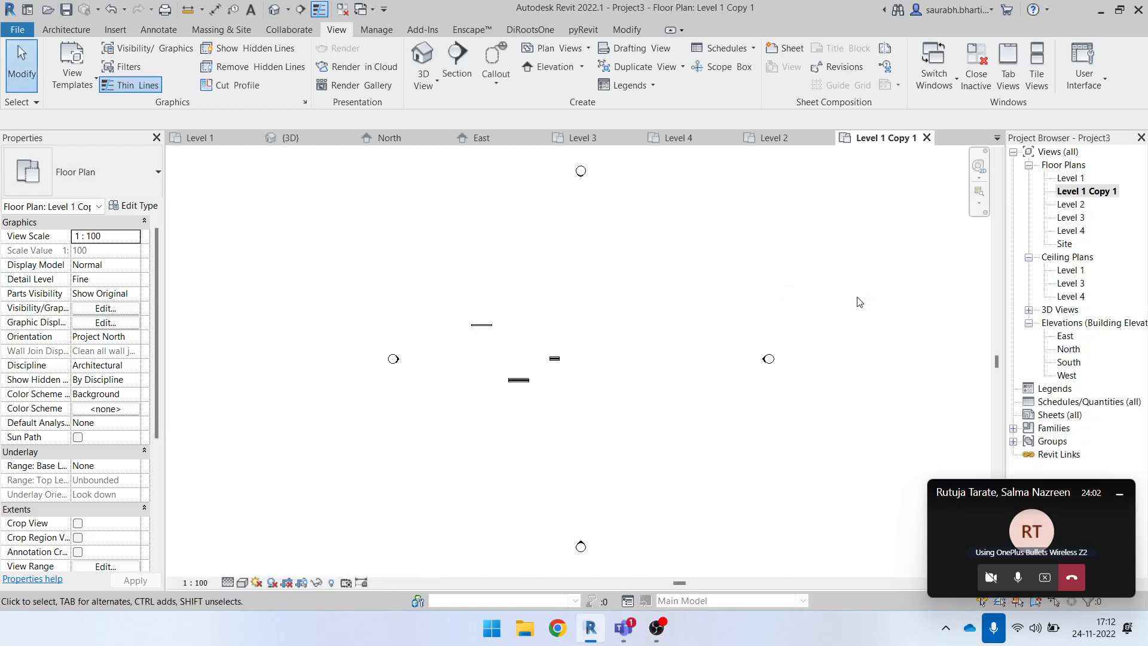
pyautogui.hotkey('ctrl', 'z')
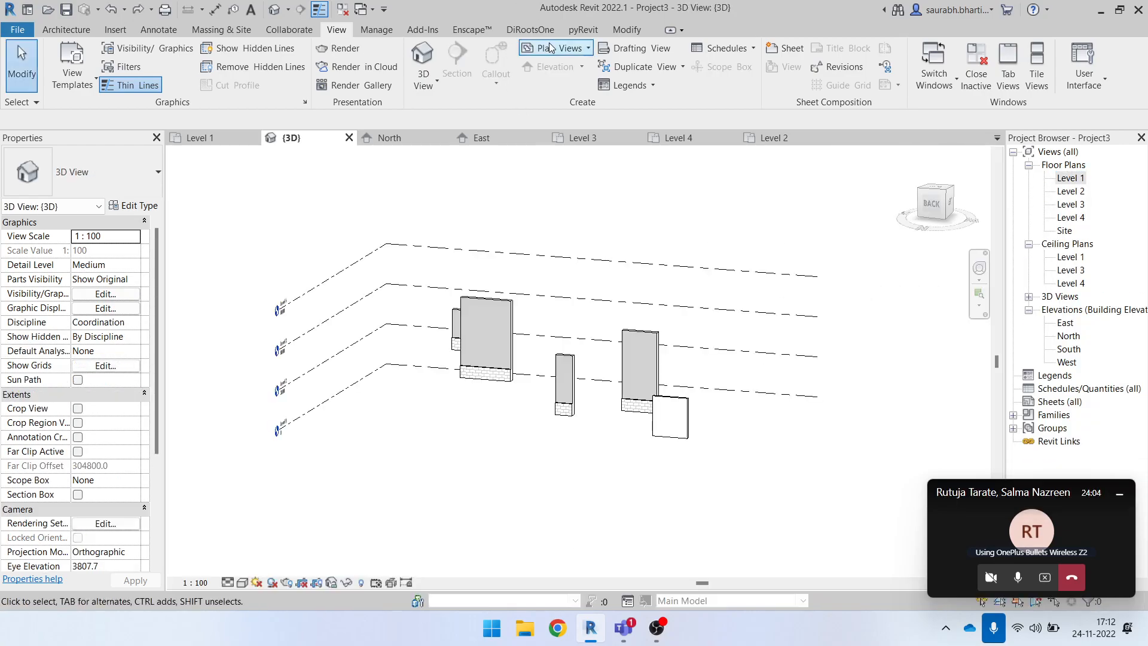
# - Create another floor plan view for Level 1 with duplication of existing views allowed
pyautogui.click(588, 48)
pyautogui.click(576, 77)
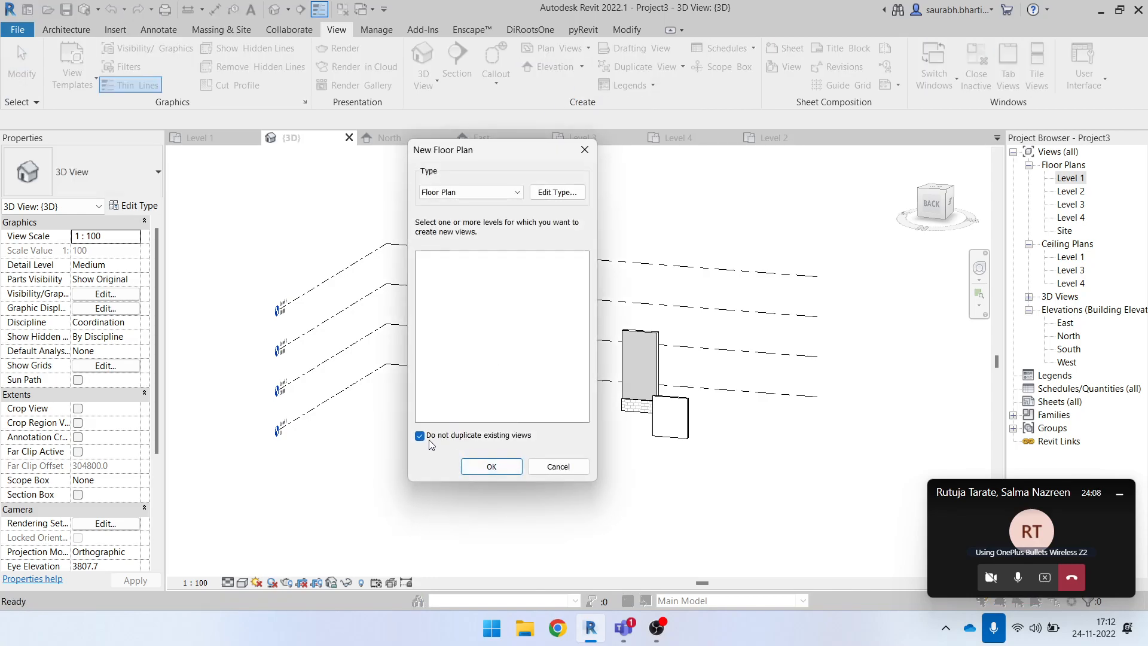
pyautogui.click(491, 440)
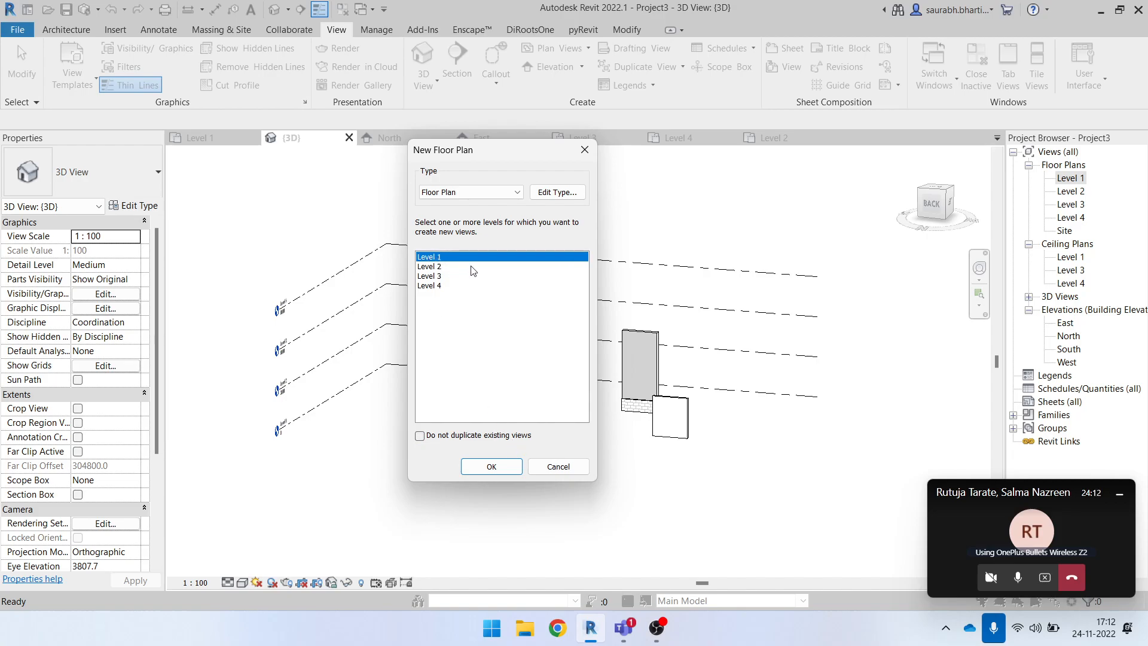
pyautogui.click(489, 469)
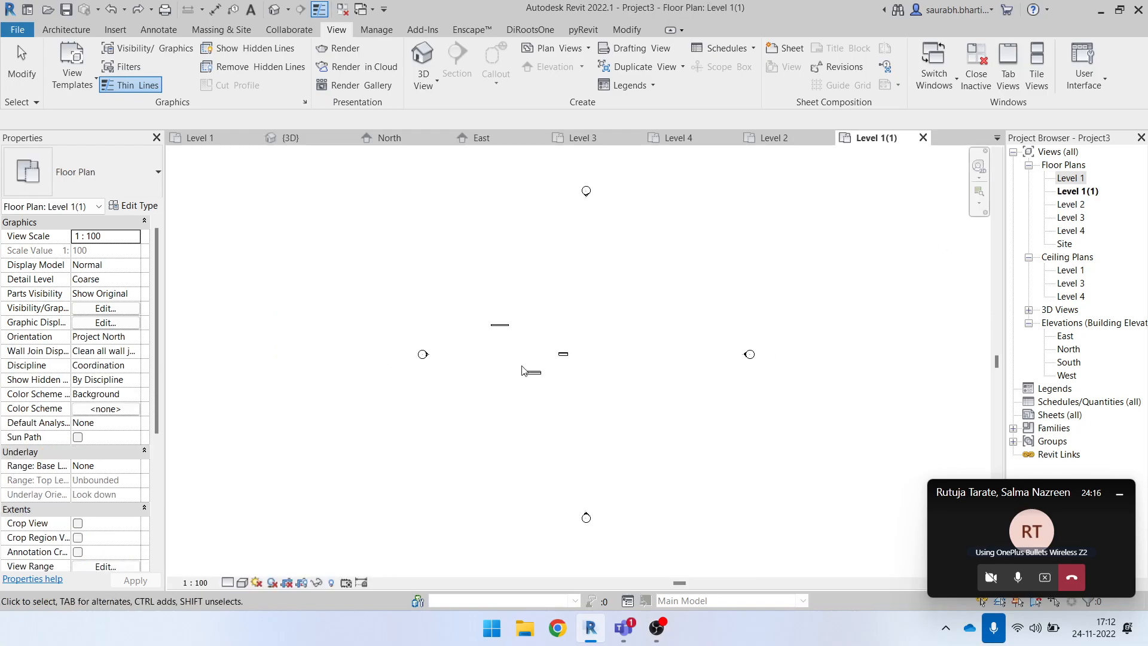
# - Compare the Level 1 and Level 1(1) floor plan views and the walls shown in the new plan
pyautogui.scroll(-2, 449, 262)
pyautogui.moveTo(404, 219); pyautogui.dragTo(771, 513)
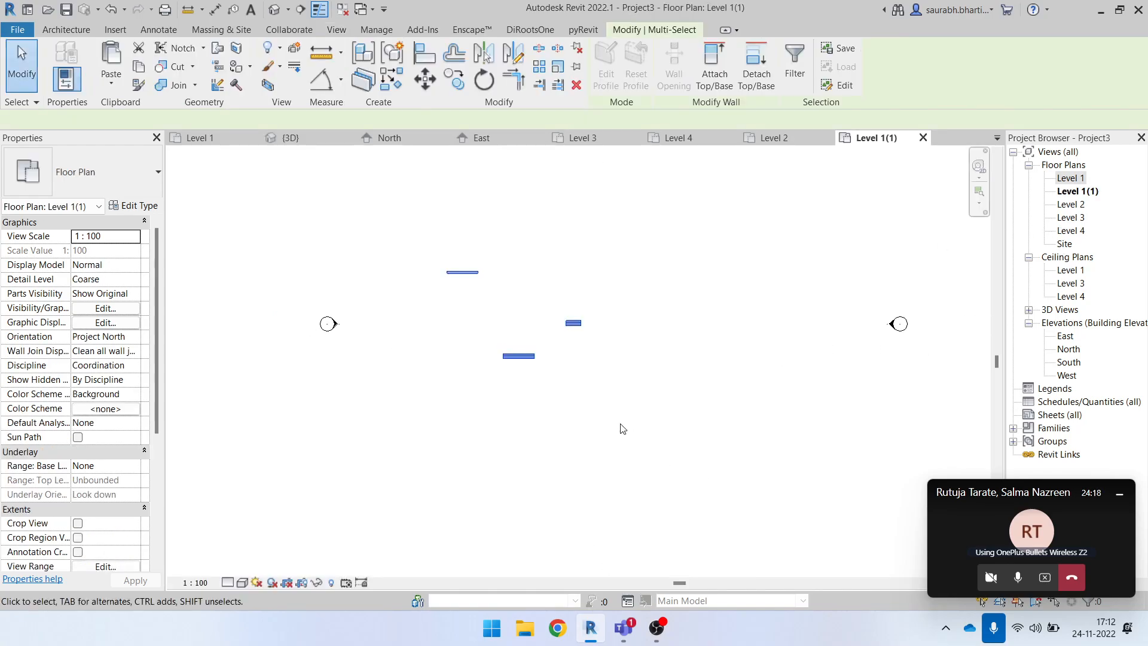
pyautogui.scroll(-2, 676, 437)
pyautogui.click(1071, 179)
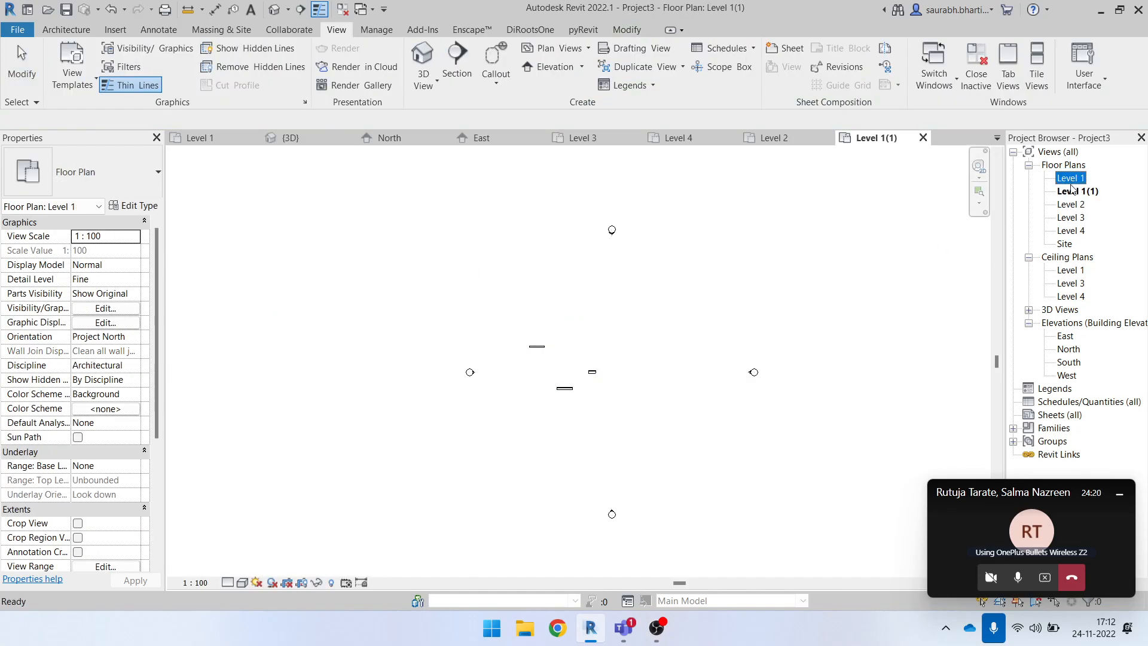
pyautogui.click(1077, 191)
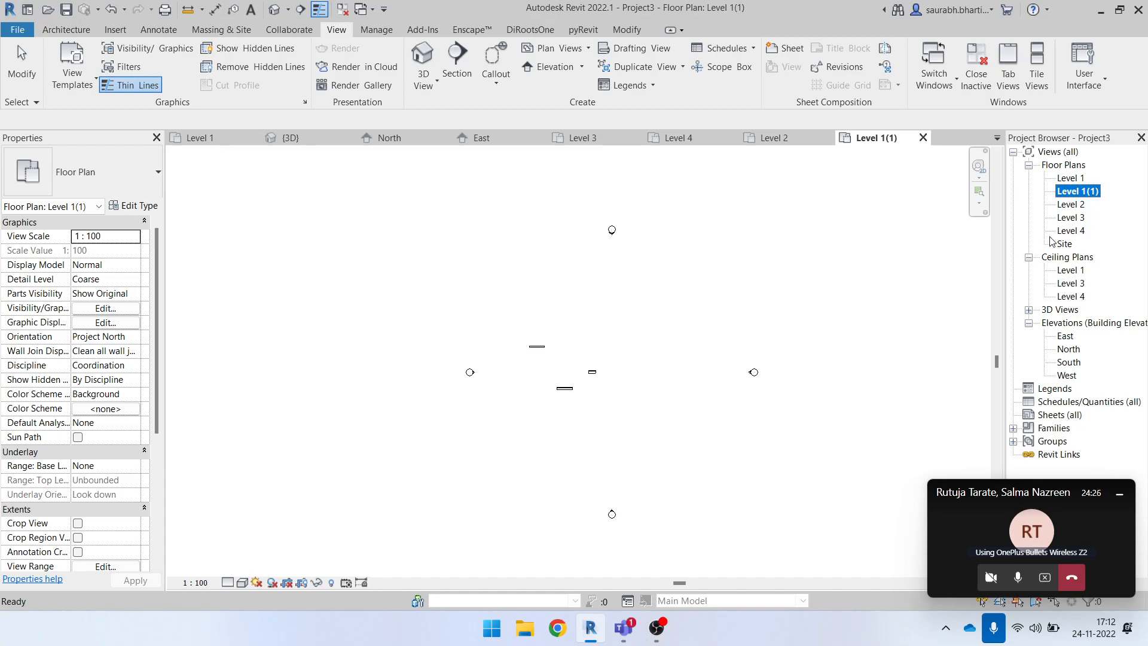
pyautogui.click(1077, 191)
pyautogui.press('Escape')
# - Select the three walls in Level 1(1), view them in the North elevation, and clear the selection
pyautogui.scroll(2, 616, 397)
pyautogui.scroll(2, 515, 334)
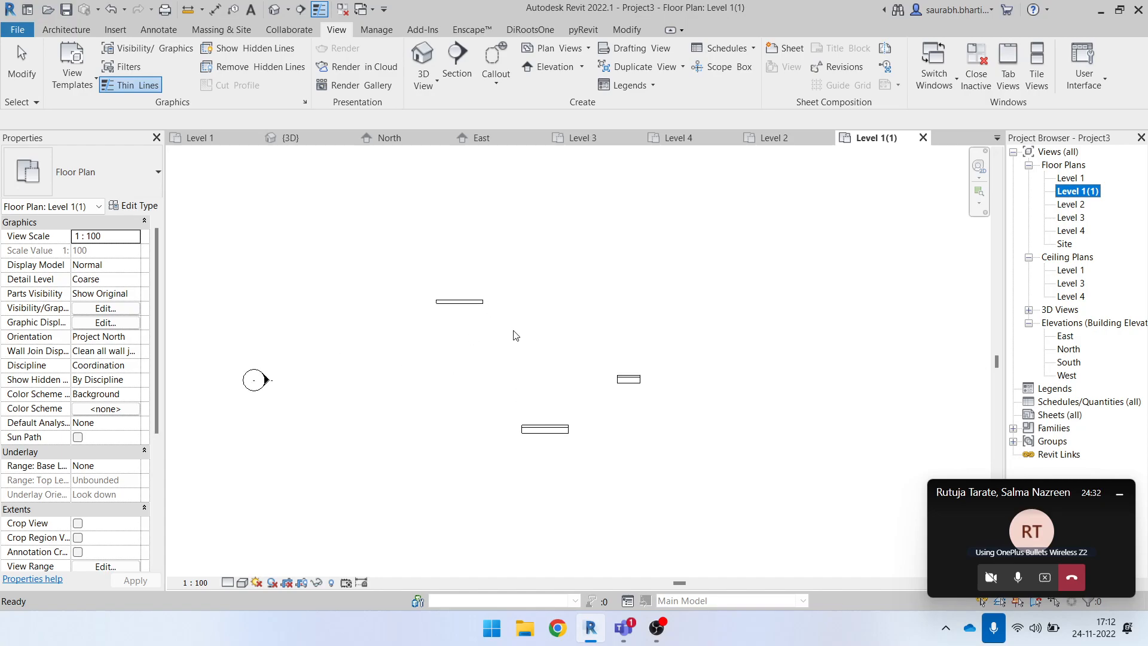
pyautogui.scroll(-1, 396, 313)
pyautogui.moveTo(389, 267); pyautogui.dragTo(638, 503)
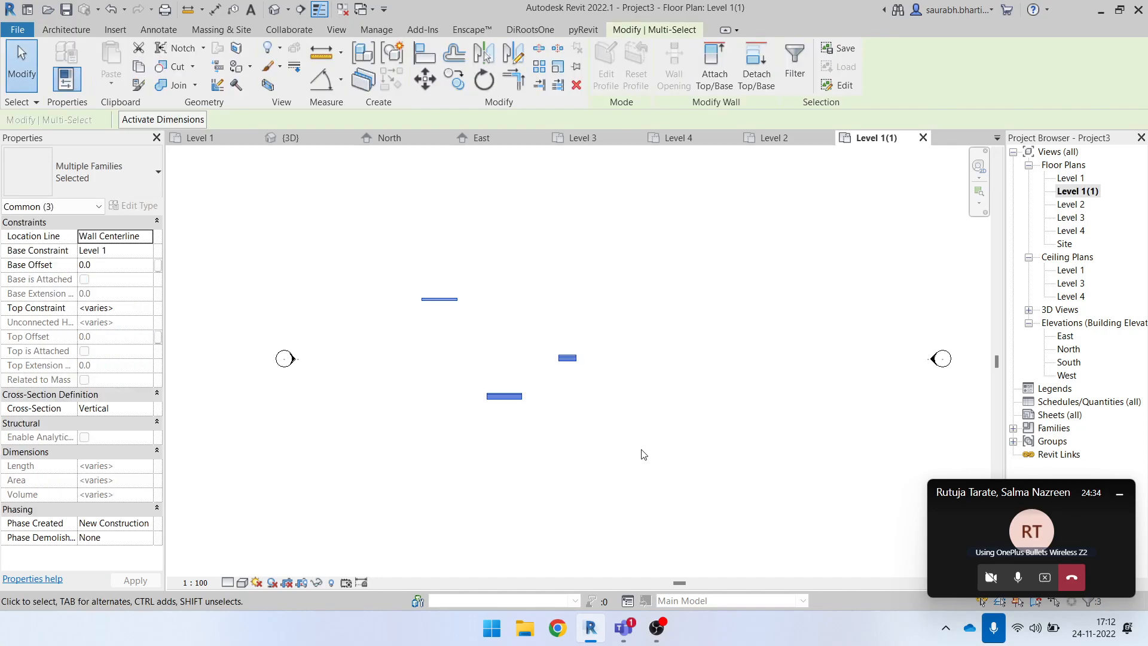
pyautogui.doubleClick(1068, 349)
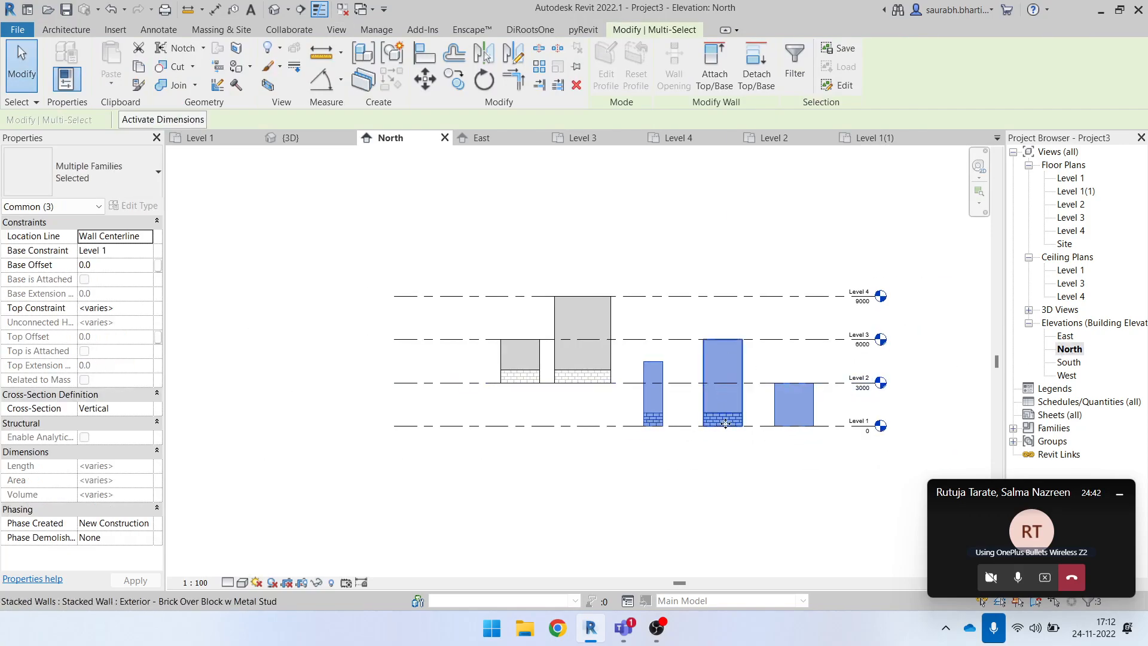
pyautogui.click(649, 480)
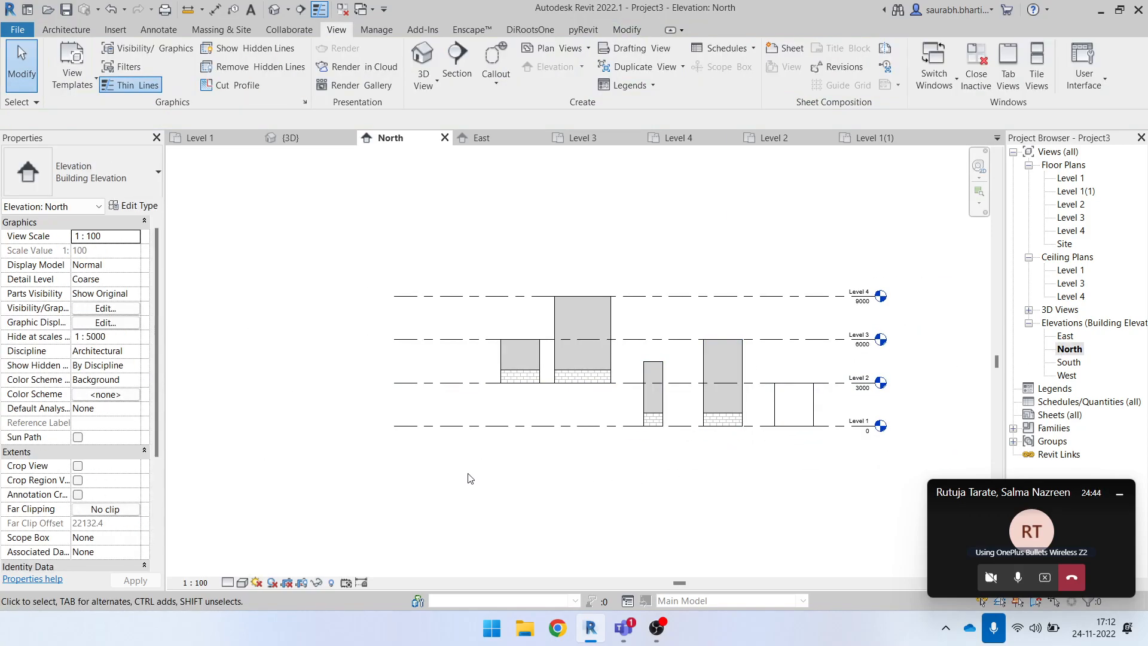
# - Delete the Level 3 and Level 4 lines in the North elevation
pyautogui.moveTo(470, 459); pyautogui.dragTo(427, 383)
pyautogui.moveTo(817, 351); pyautogui.dragTo(771, 269)
pyautogui.press('Delete')
pyautogui.click(626, 360)
pyautogui.scroll(-2, 607, 383)
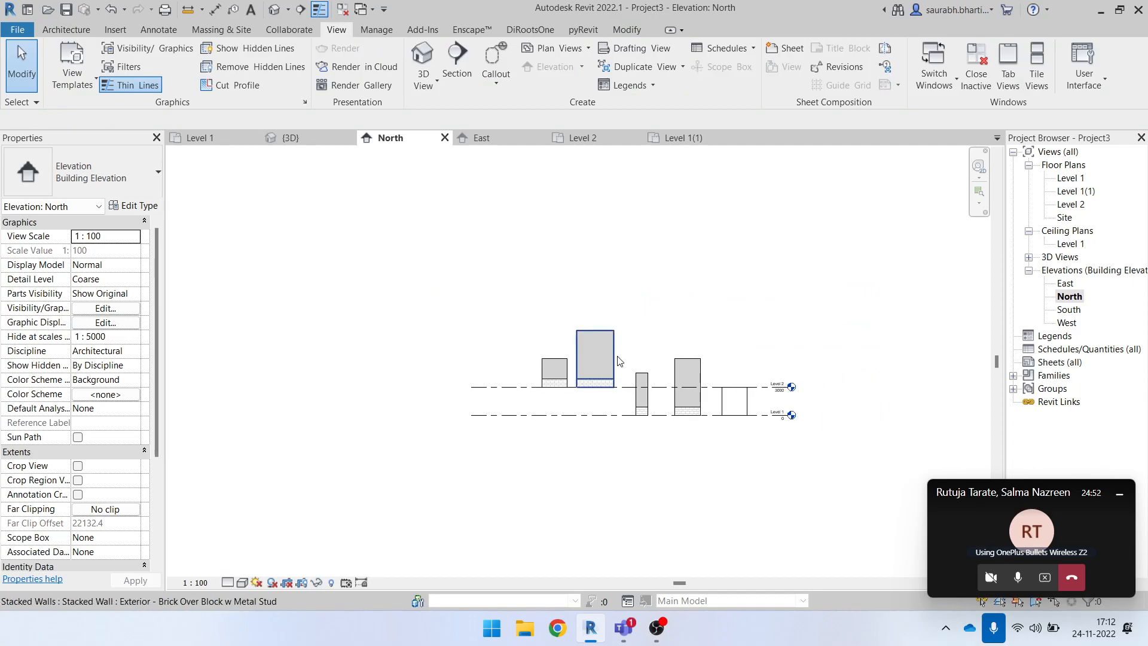
pyautogui.scroll(1, 670, 389)
pyautogui.scroll(1, 721, 395)
pyautogui.scroll(1, 441, 408)
pyautogui.scroll(-3, 386, 378)
pyautogui.scroll(1, 662, 395)
pyautogui.scroll(2, 661, 396)
pyautogui.scroll(-2, 737, 452)
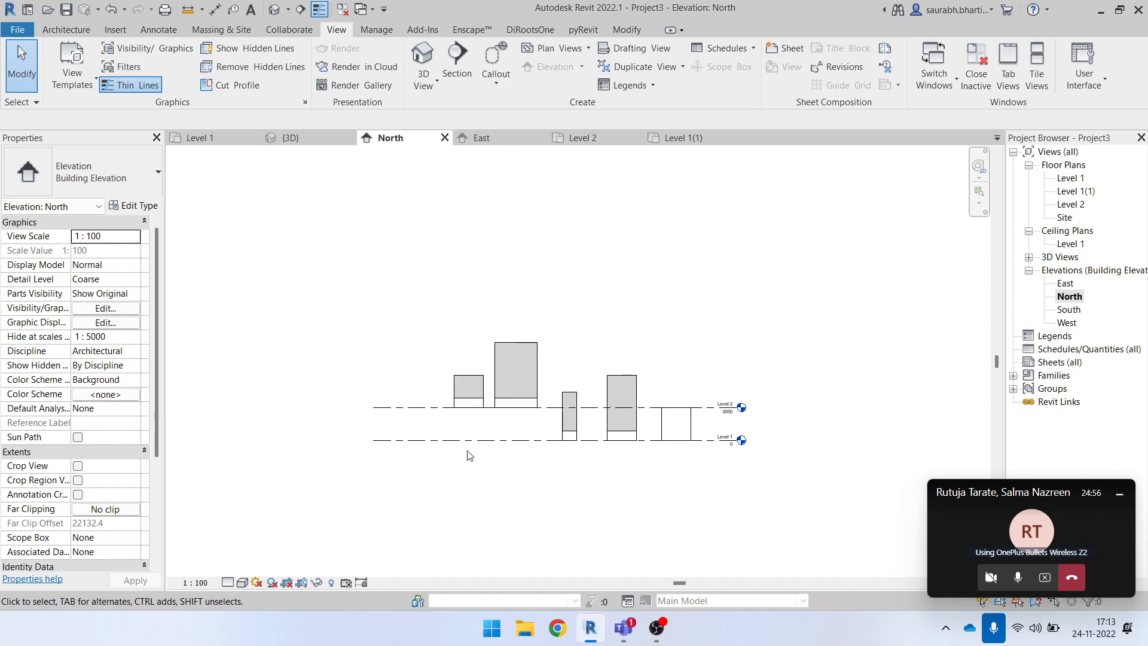
# - Draw a new level line in the North elevation 4000 above Level 2, spanning the width of the existing levels
pyautogui.click(75, 33)
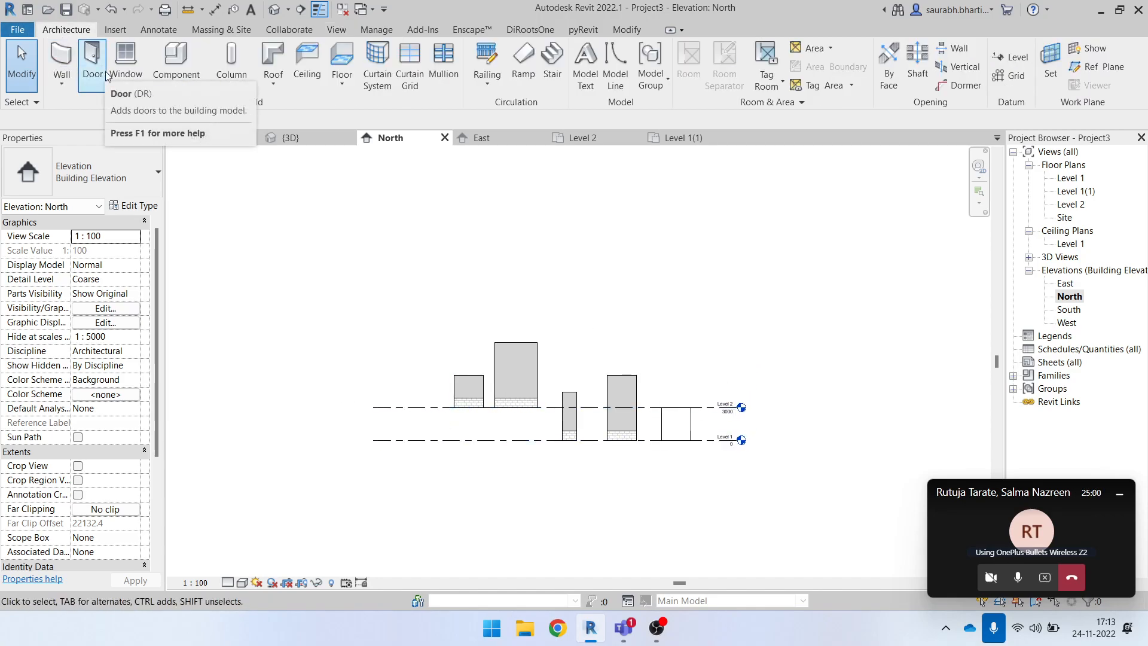
pyautogui.click(92, 59)
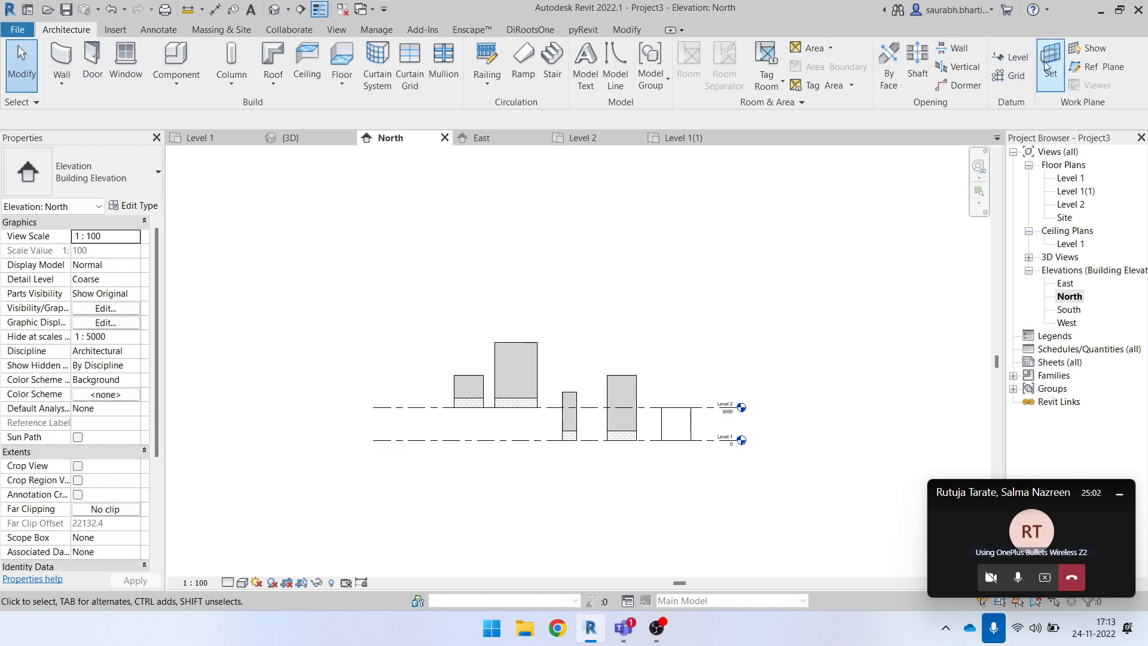
pyautogui.click(1011, 58)
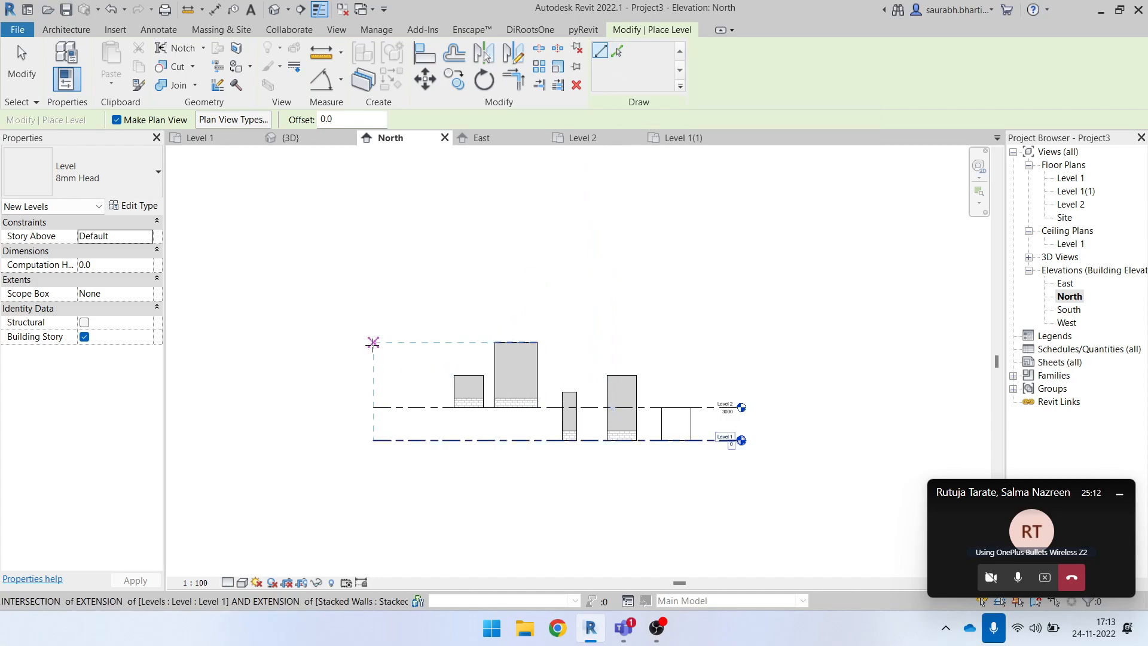
pyautogui.scroll(1, 373, 361)
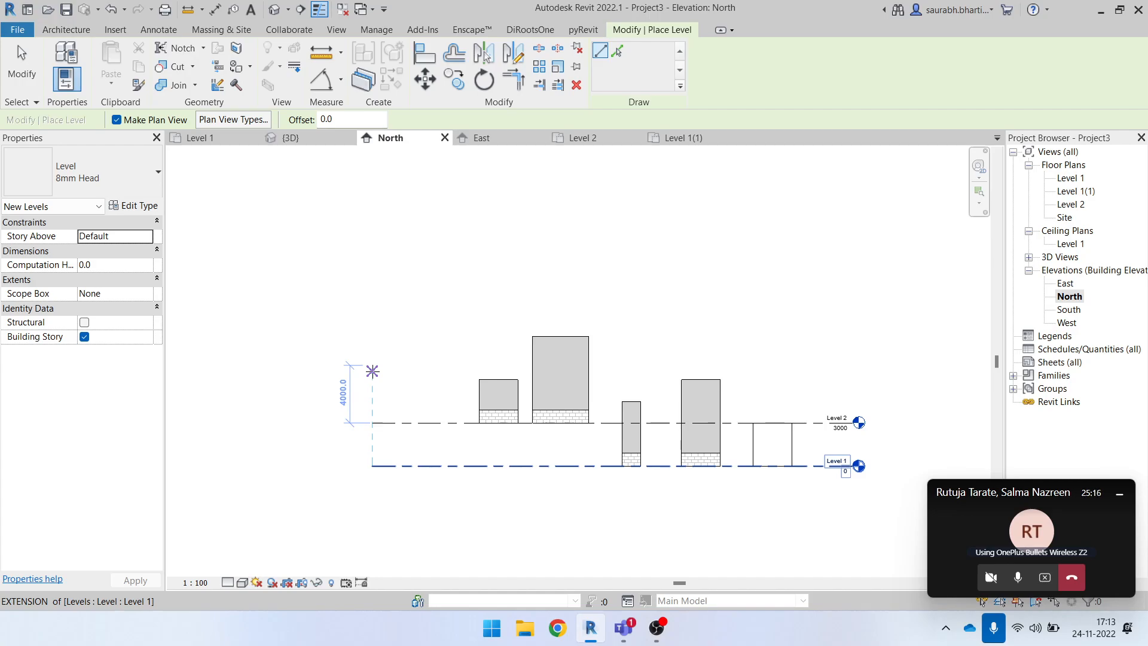
pyautogui.click(372, 364)
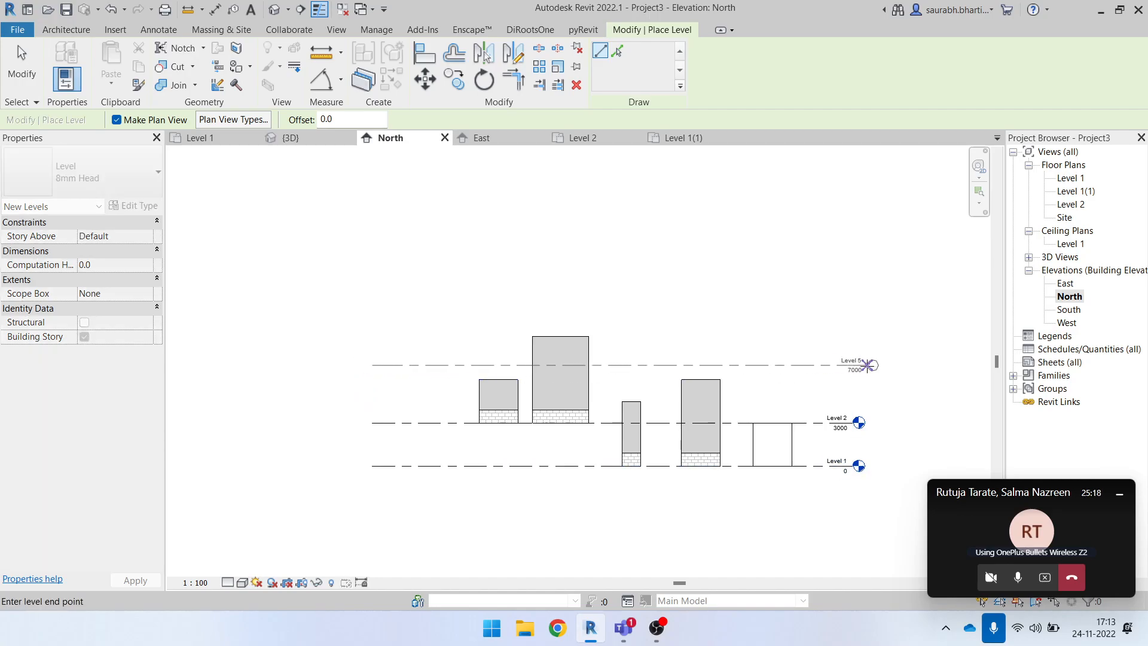
pyautogui.click(862, 365)
pyautogui.press('Escape')
pyautogui.press('Escape')
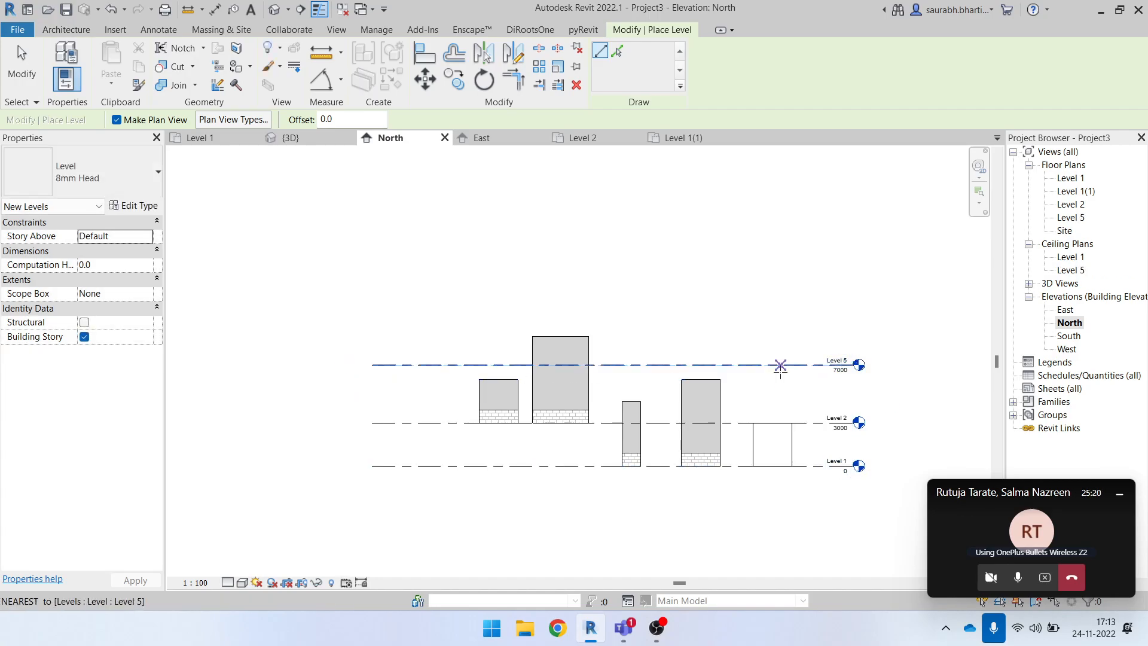
# - Open the new level's spacing dimension for editing, leave it, and undo the level placed 4000 above Level 2
pyautogui.scroll(-2, 780, 380)
pyautogui.click(775, 373)
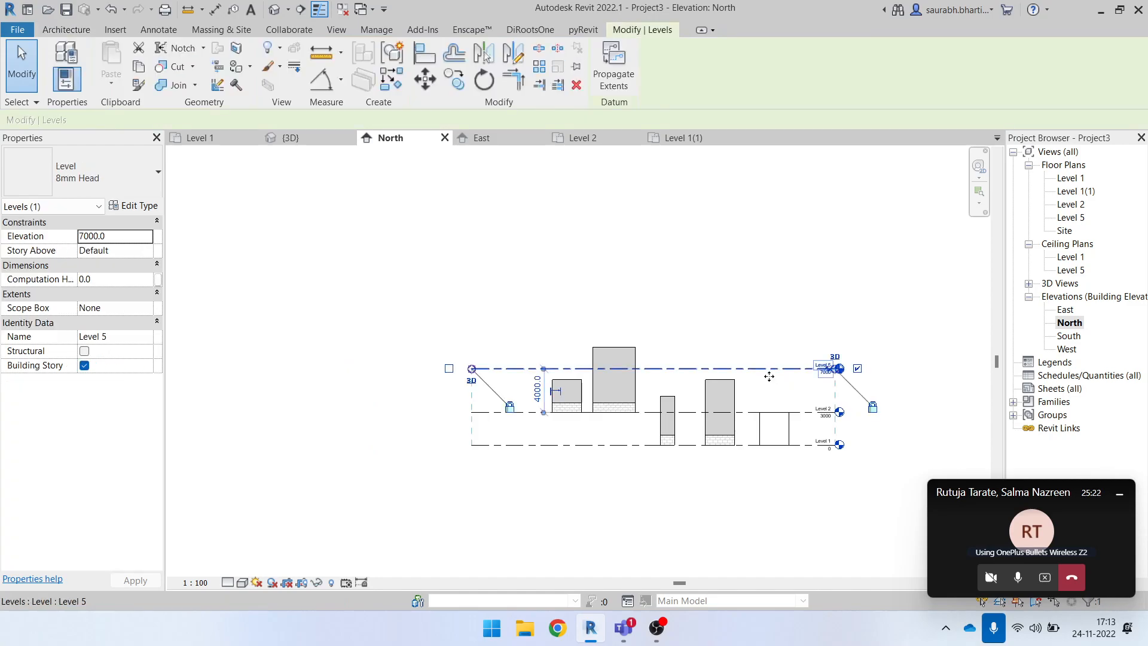
pyautogui.click(537, 389)
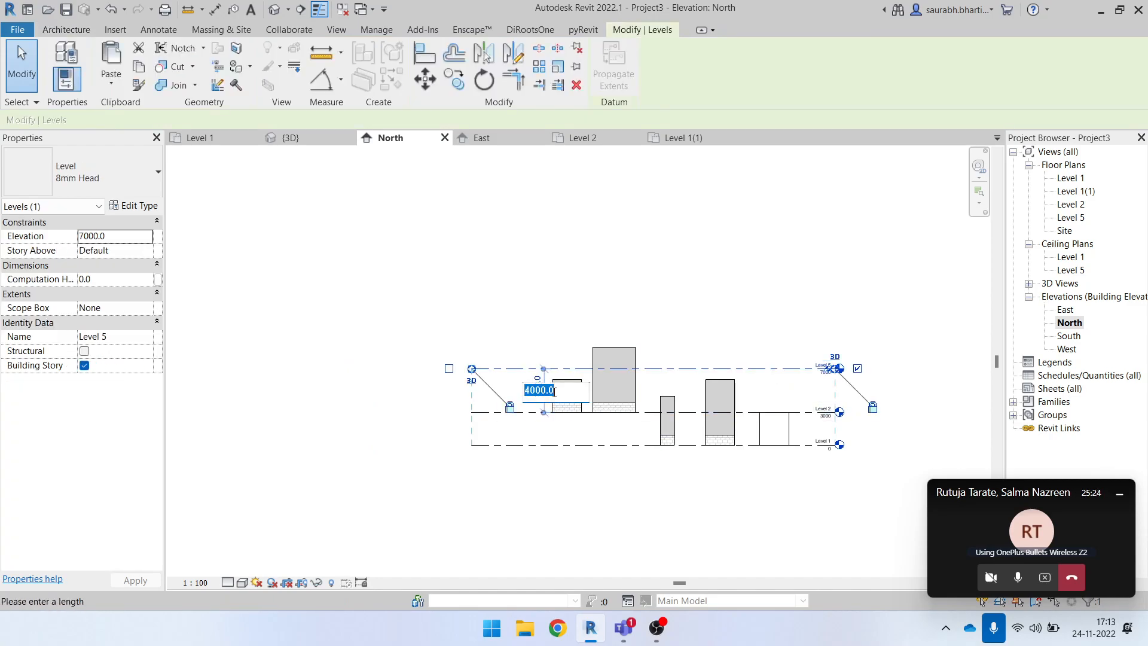
pyautogui.press('Escape')
pyautogui.press('Escape')
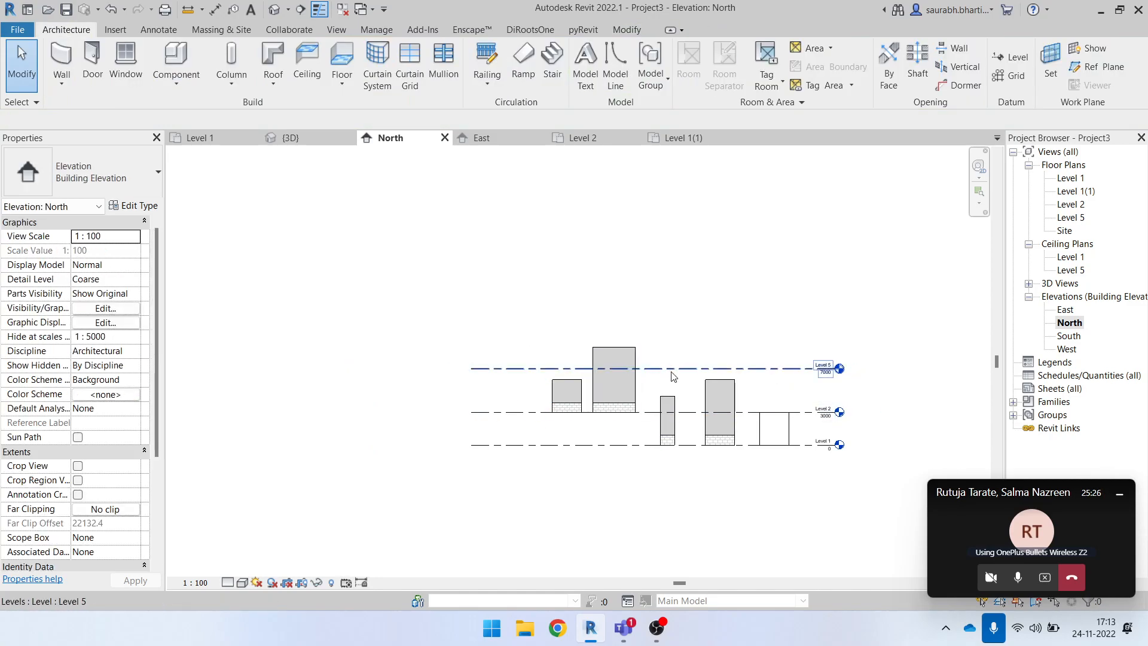
pyautogui.scroll(2, 800, 377)
pyautogui.hotkey('ctrl', 'z')
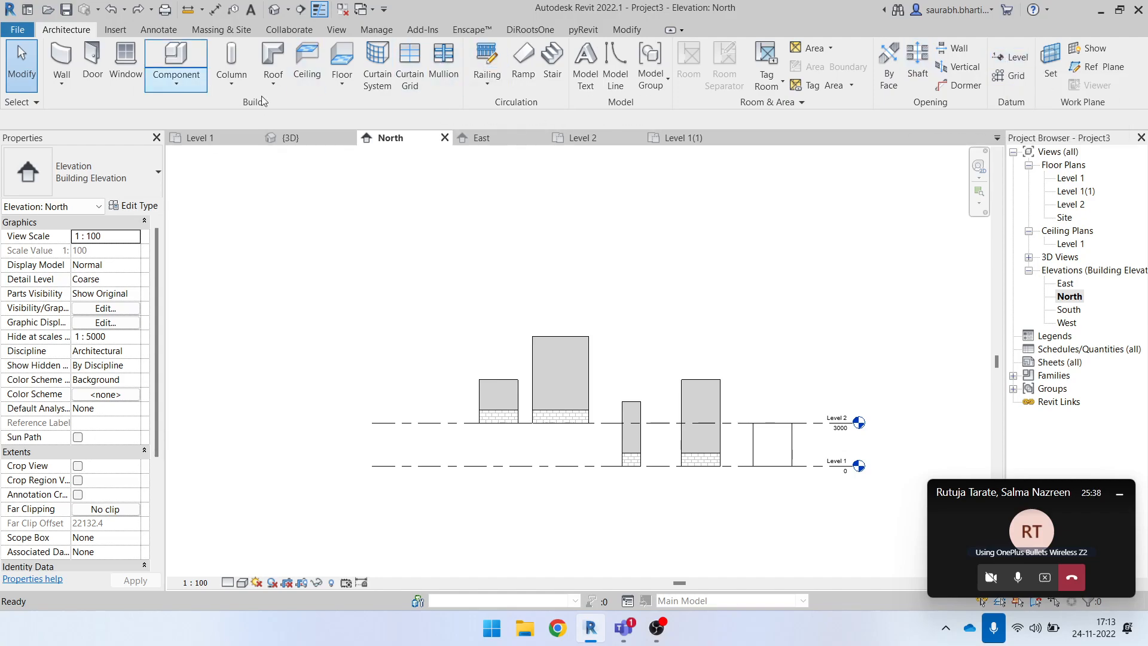
# - Draw a new level line 3000 above Level 2 in the North elevation, ending in line with the other level heads
pyautogui.click(1016, 60)
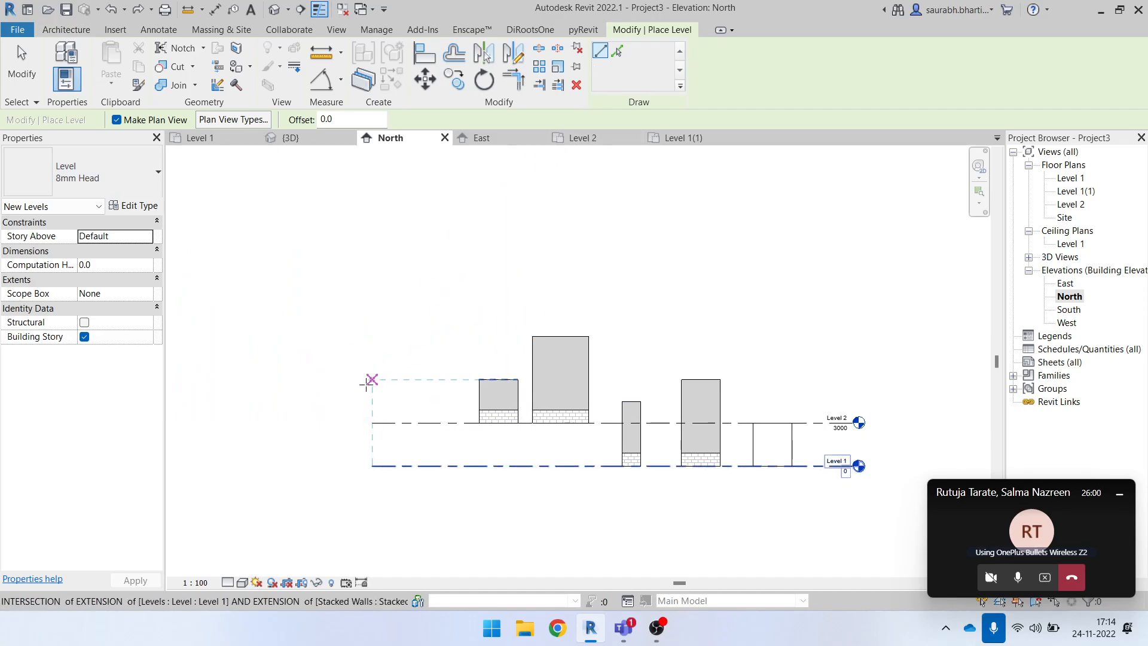
pyautogui.click(364, 379)
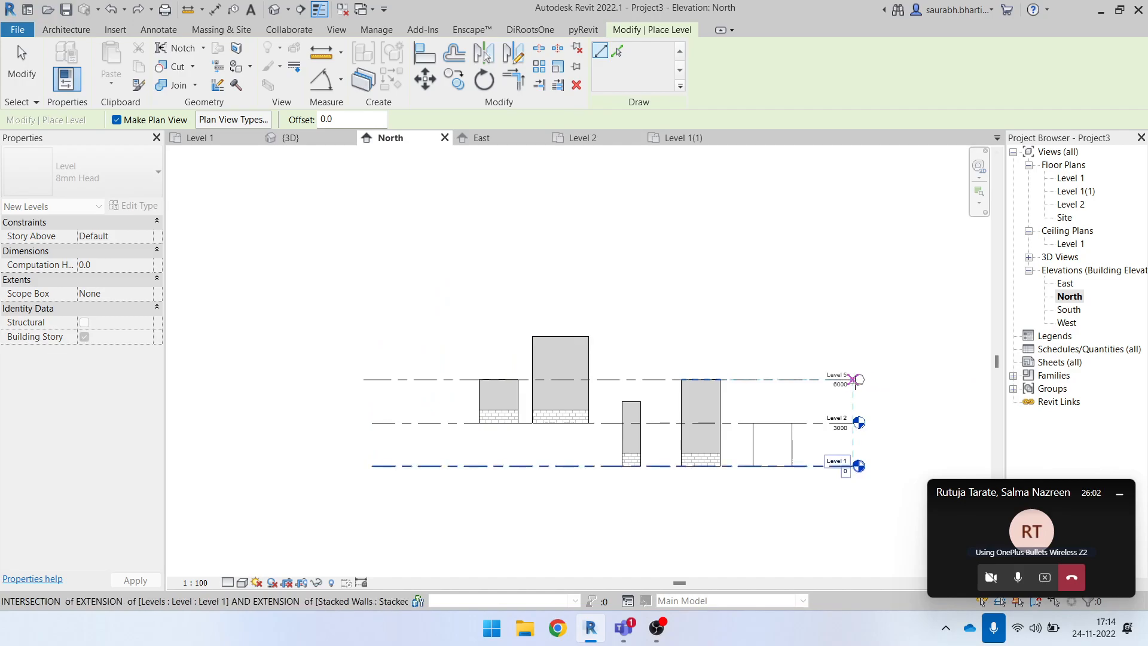
pyautogui.click(854, 379)
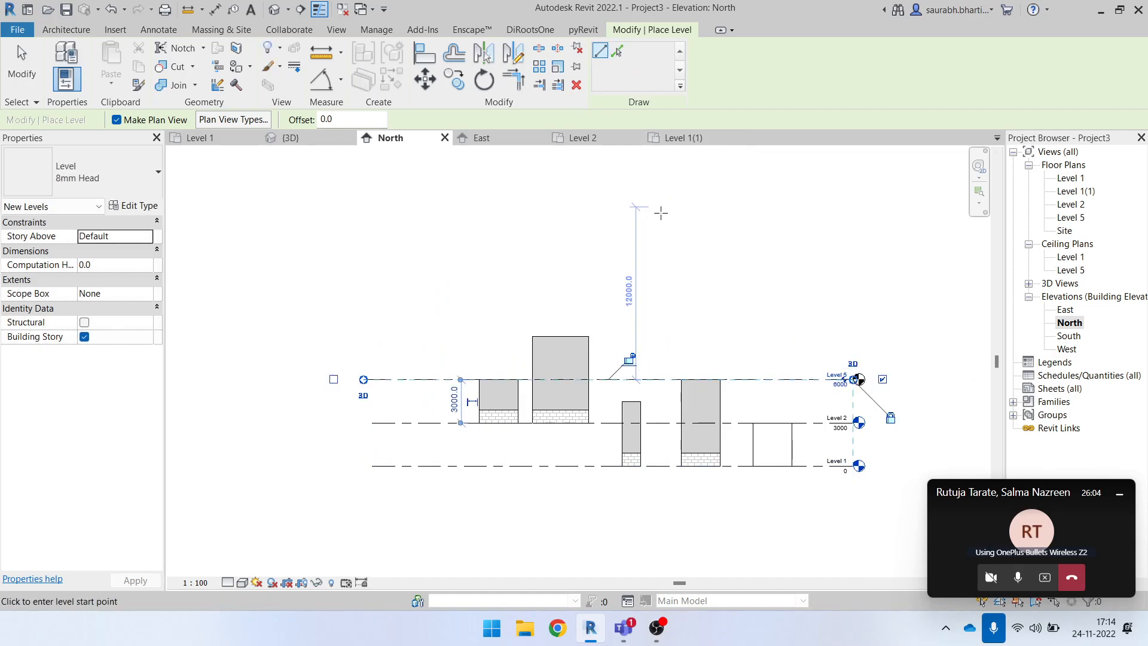
pyautogui.press('Escape')
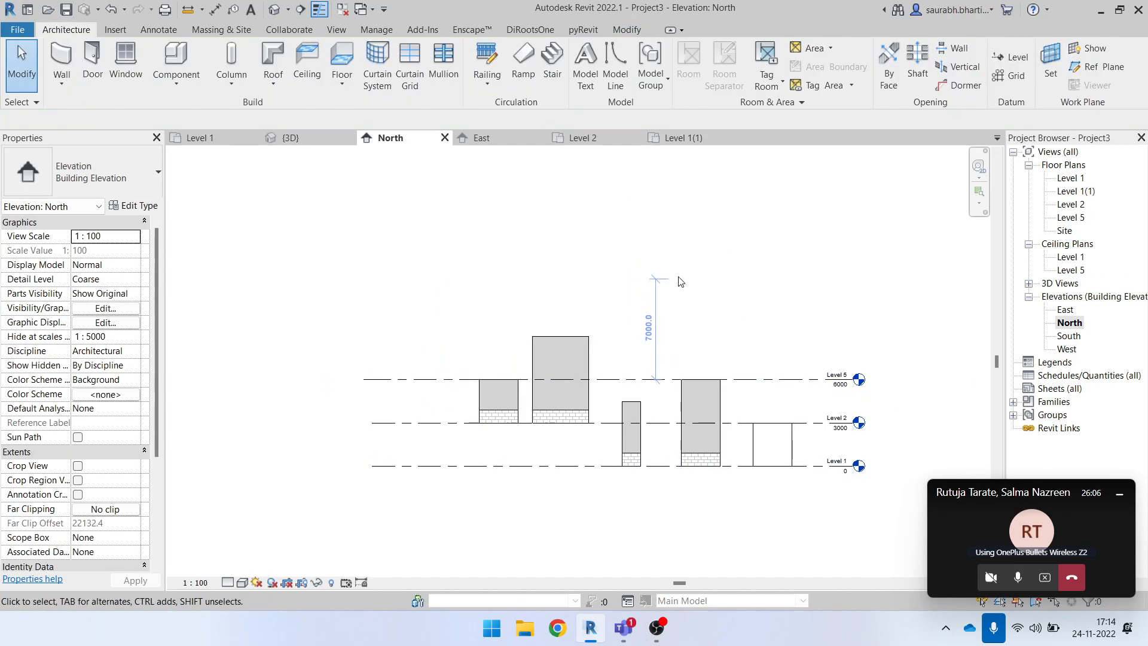
# - Align the headless end of the level at 6000 with the matching ends of Level 1 and Level 2, and clear the selection
pyautogui.scroll(-1, 406, 376)
pyautogui.click(380, 381)
pyautogui.scroll(2, 381, 383)
pyautogui.moveTo(354, 375); pyautogui.dragTo(368, 376)
pyautogui.click(419, 406)
pyautogui.scroll(-1, 420, 402)
pyautogui.click(437, 383)
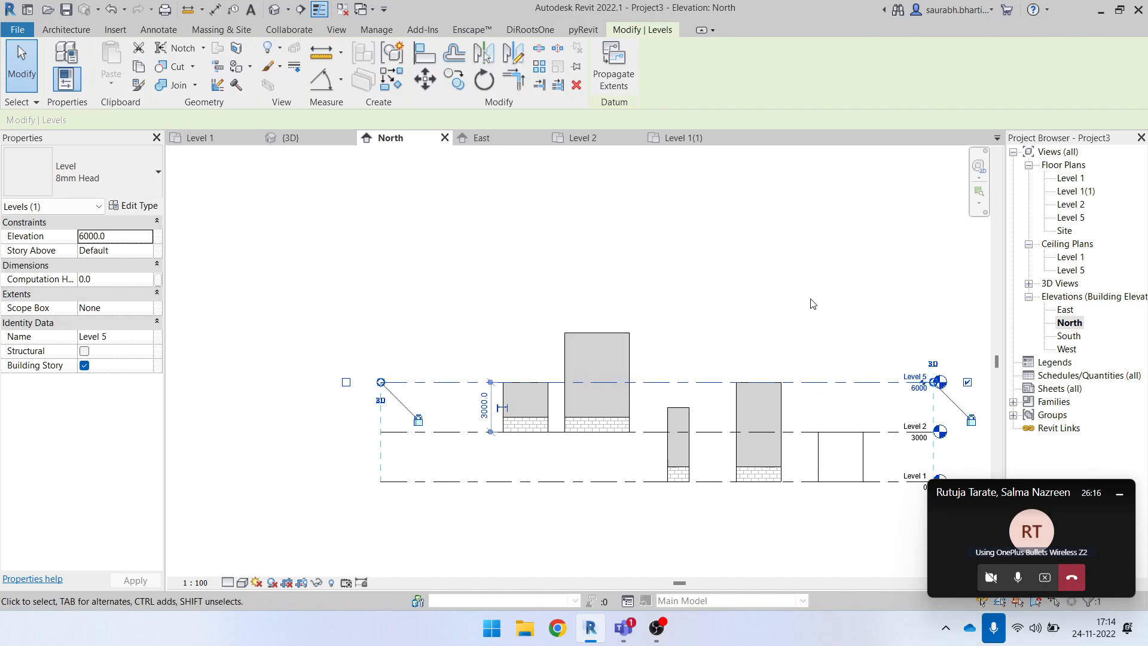
pyautogui.click(820, 269)
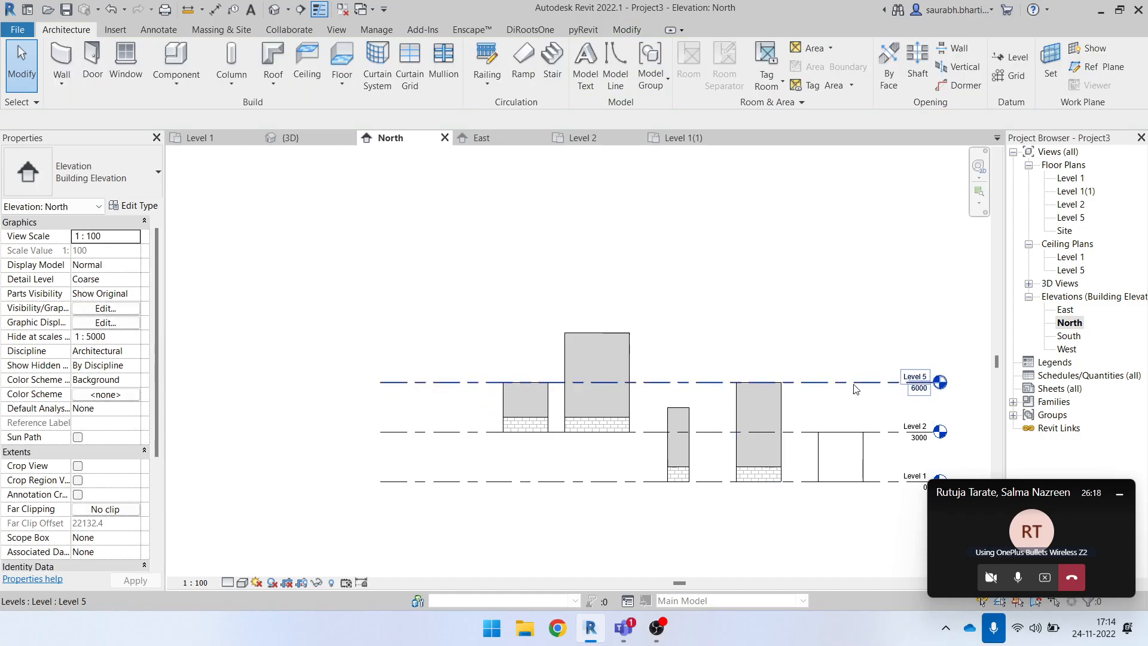
# - Rename Level 5 to Level 3 and rename its corresponding views as well
pyautogui.scroll(2, 937, 395)
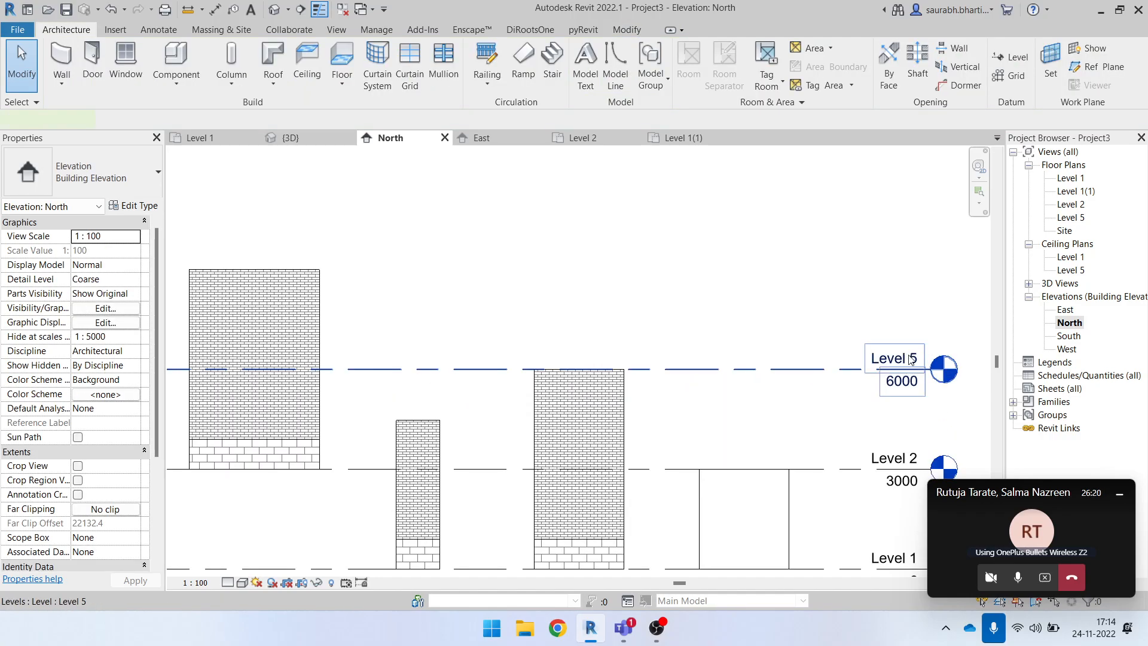
pyautogui.doubleClick(885, 357)
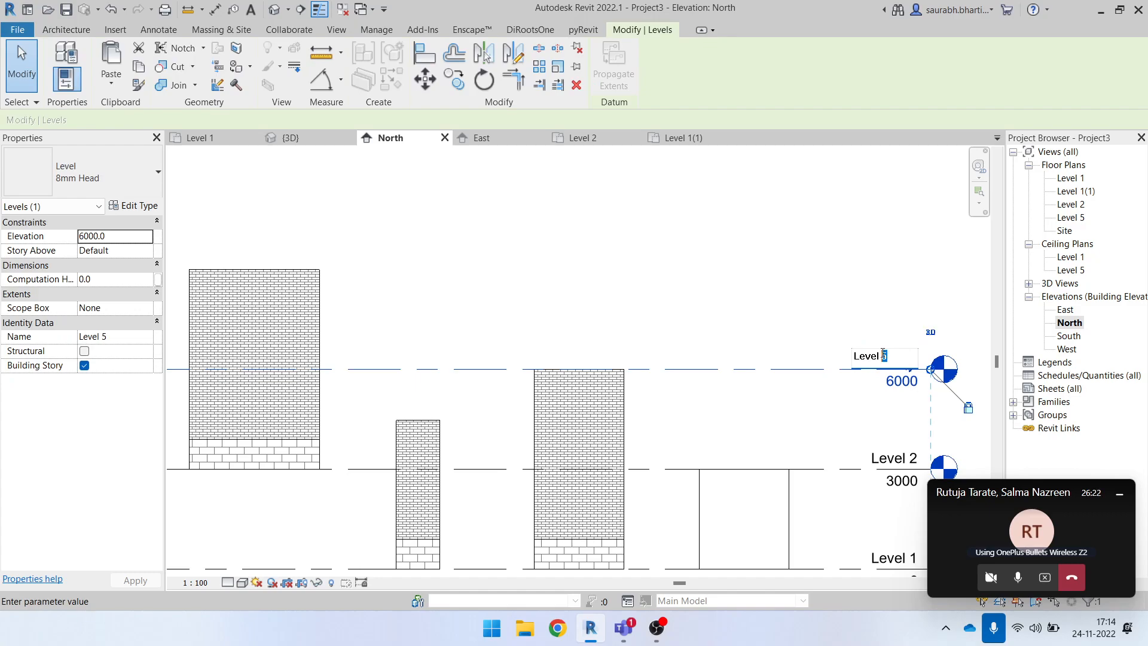
pyautogui.press('Return')
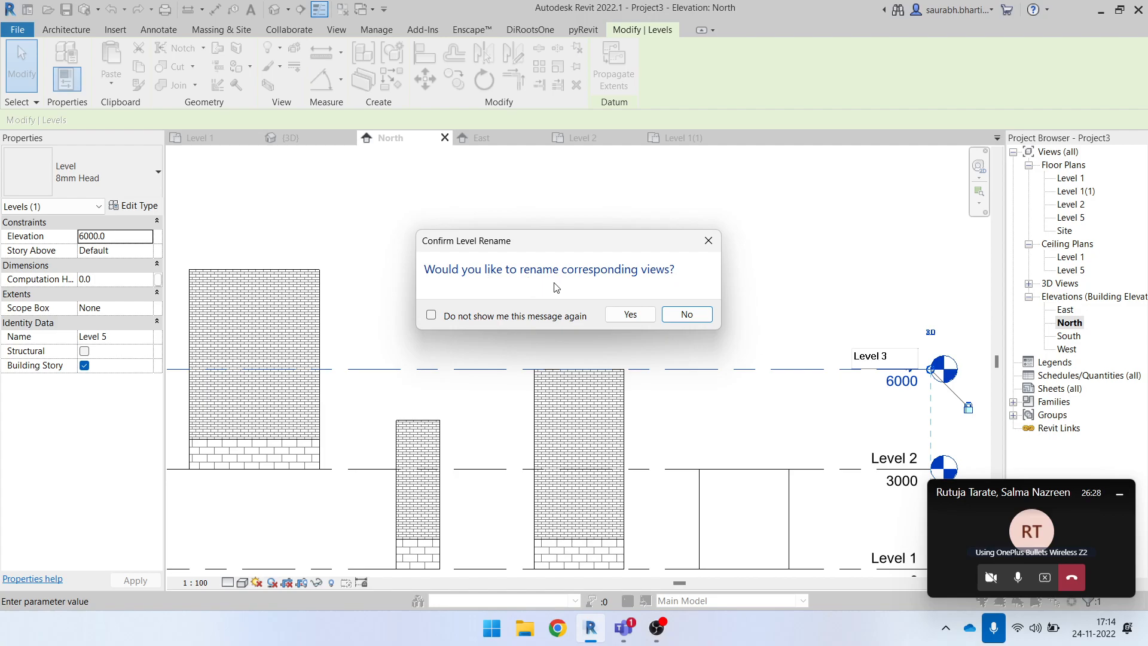
pyautogui.click(630, 315)
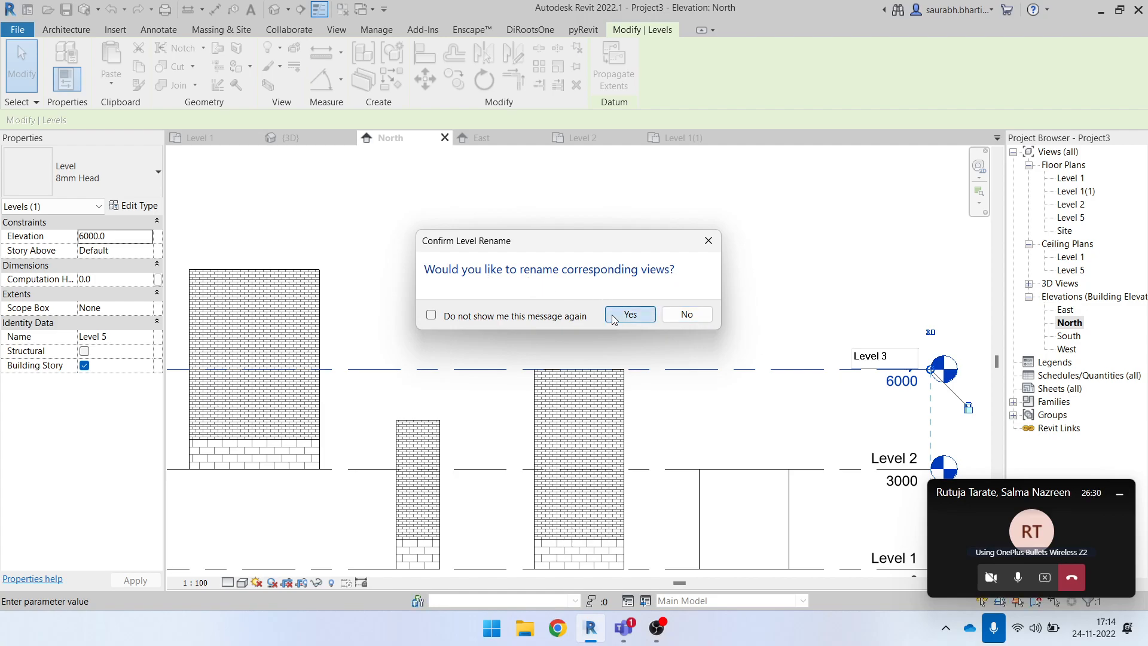
pyautogui.click(853, 301)
pyautogui.scroll(-3, 855, 308)
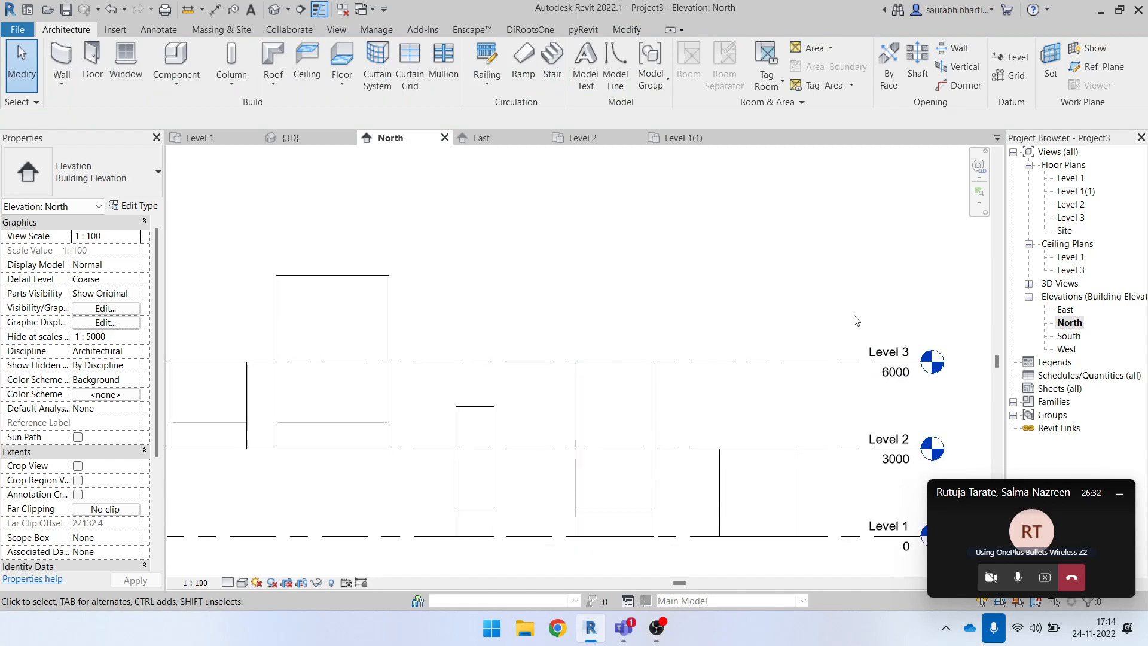
# - Create three successive levels above Level 3 and one below Level 1 using Pick Lines with an offset of 3000
pyautogui.click(1009, 58)
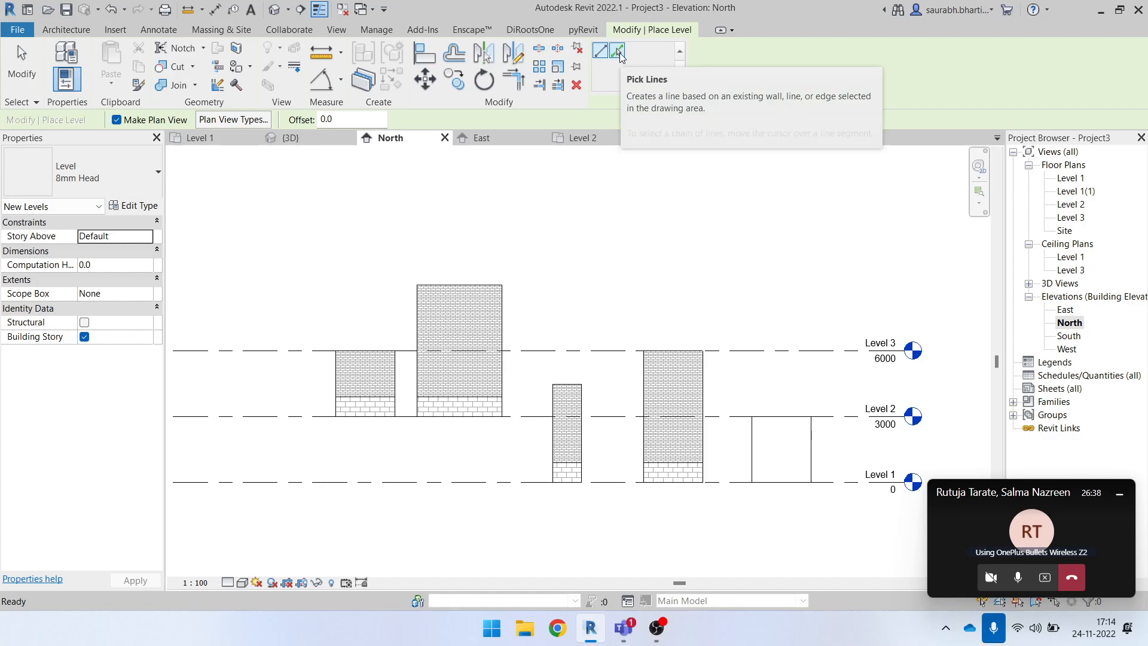
pyautogui.click(618, 55)
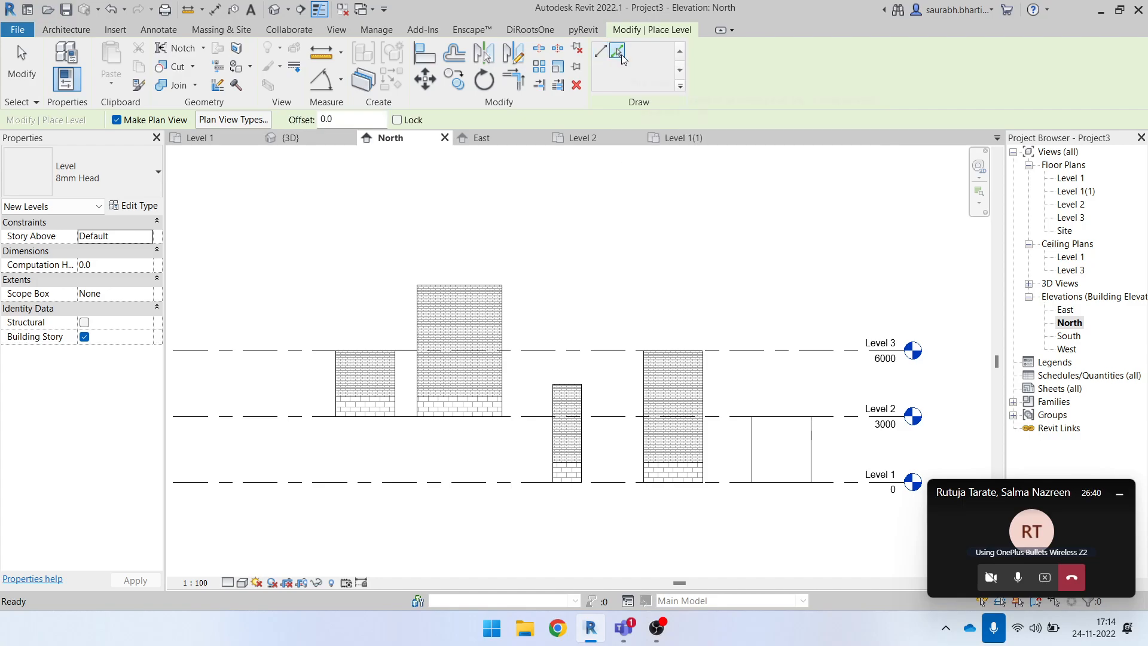
pyautogui.moveTo(342, 120); pyautogui.dragTo(316, 114)
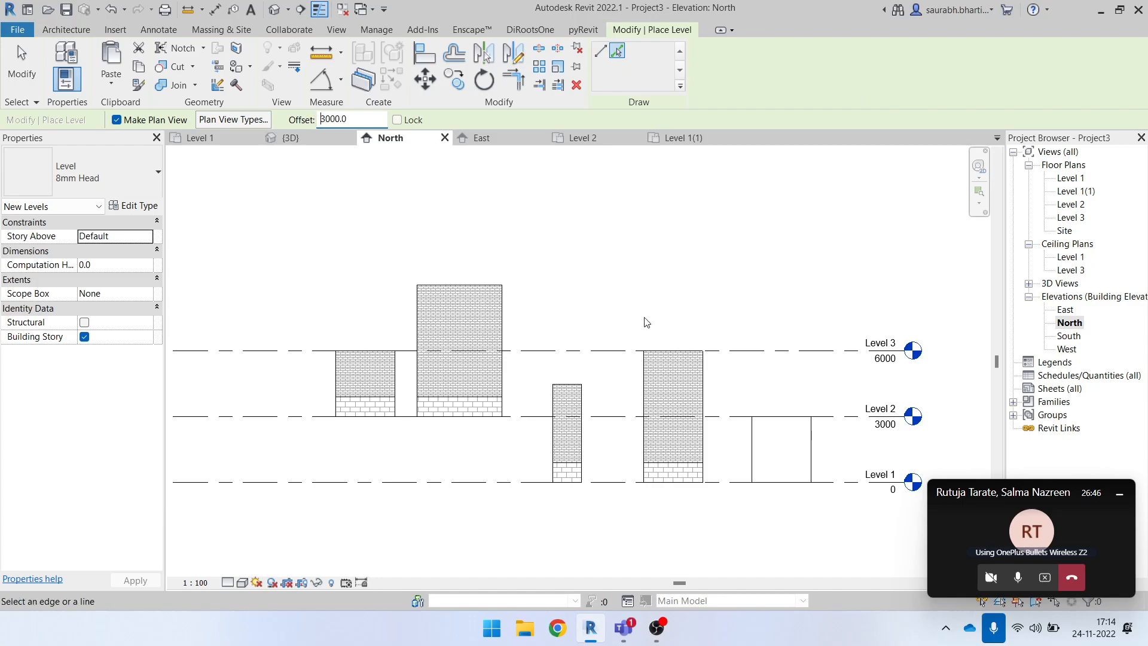
pyautogui.click(769, 349)
pyautogui.click(769, 285)
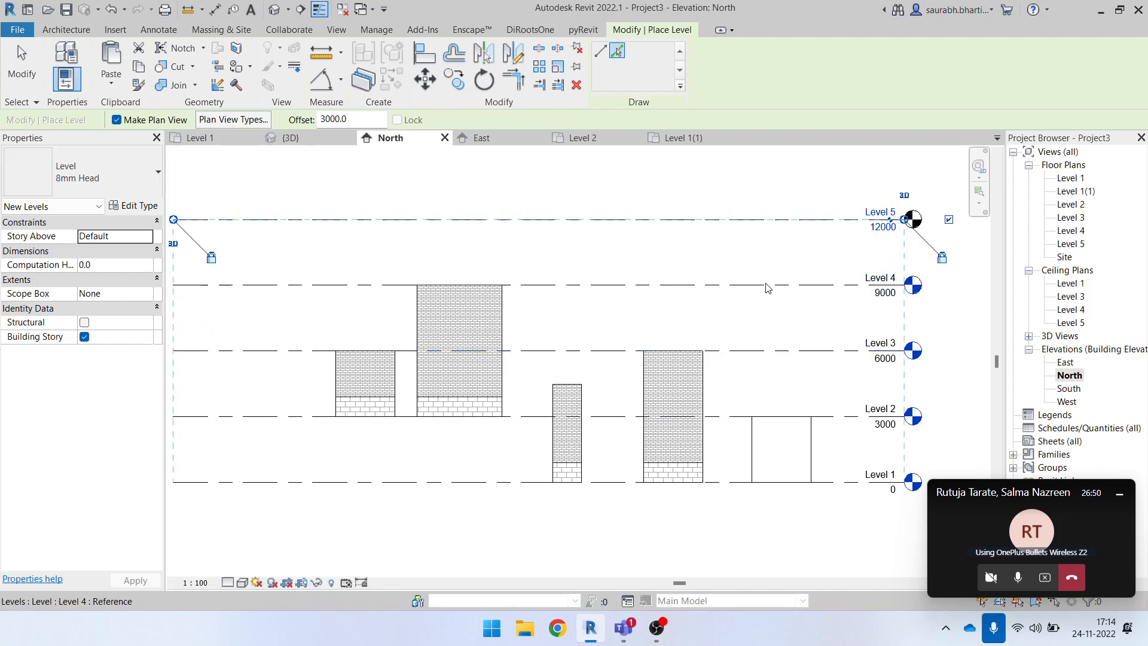
pyautogui.scroll(-2, 769, 341)
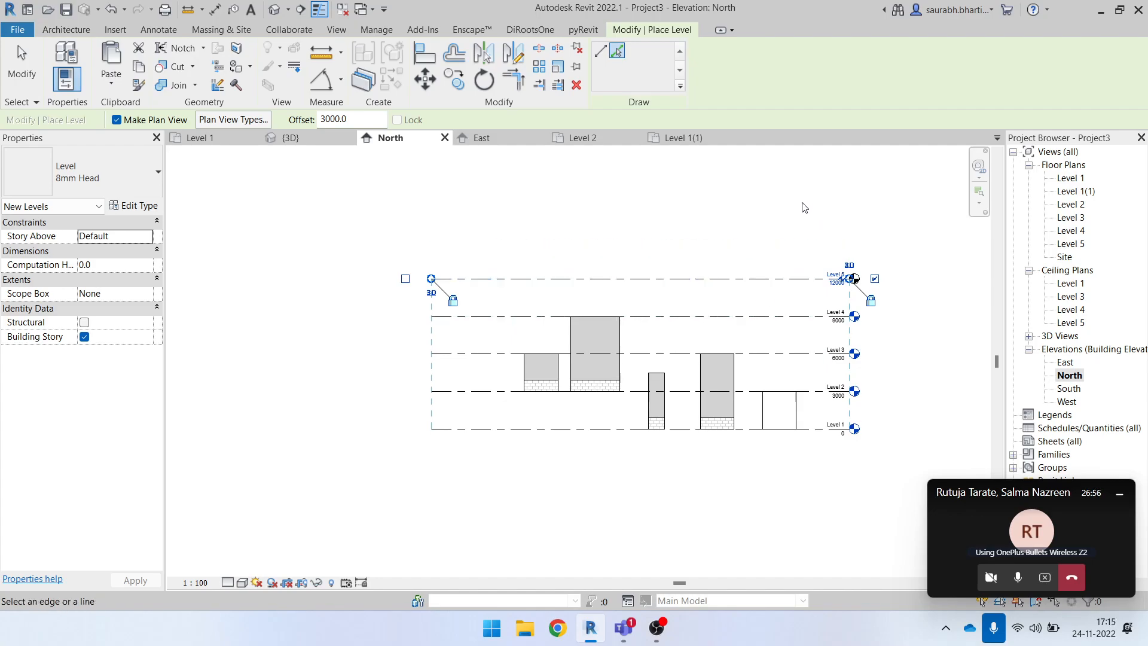
pyautogui.click(764, 278)
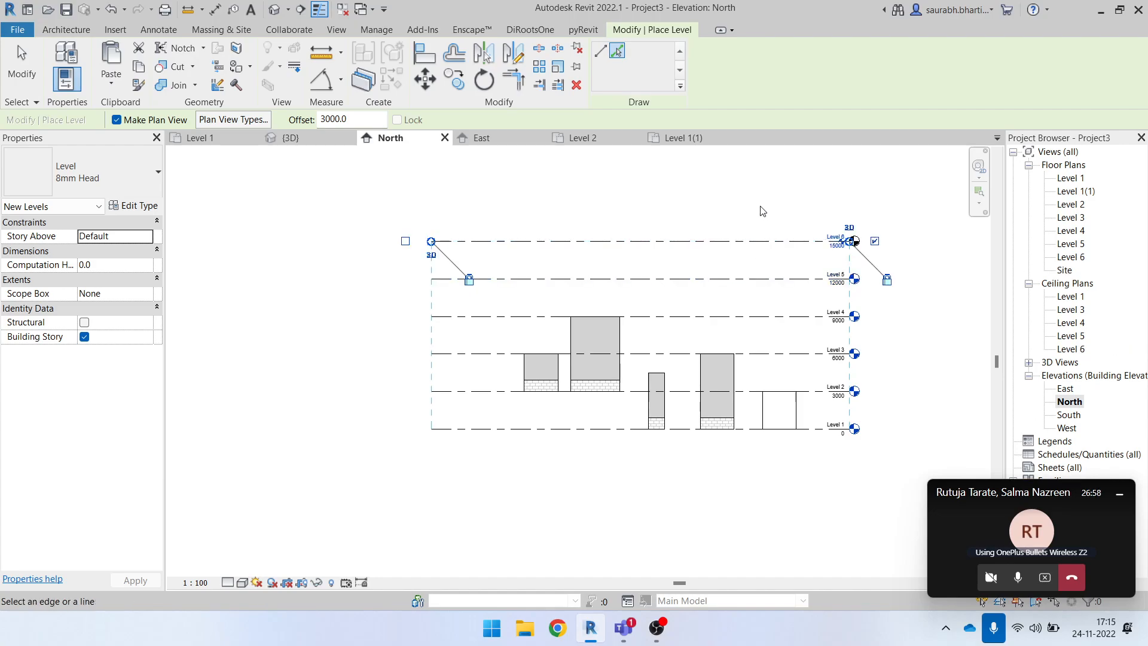
pyautogui.scroll(1, 619, 532)
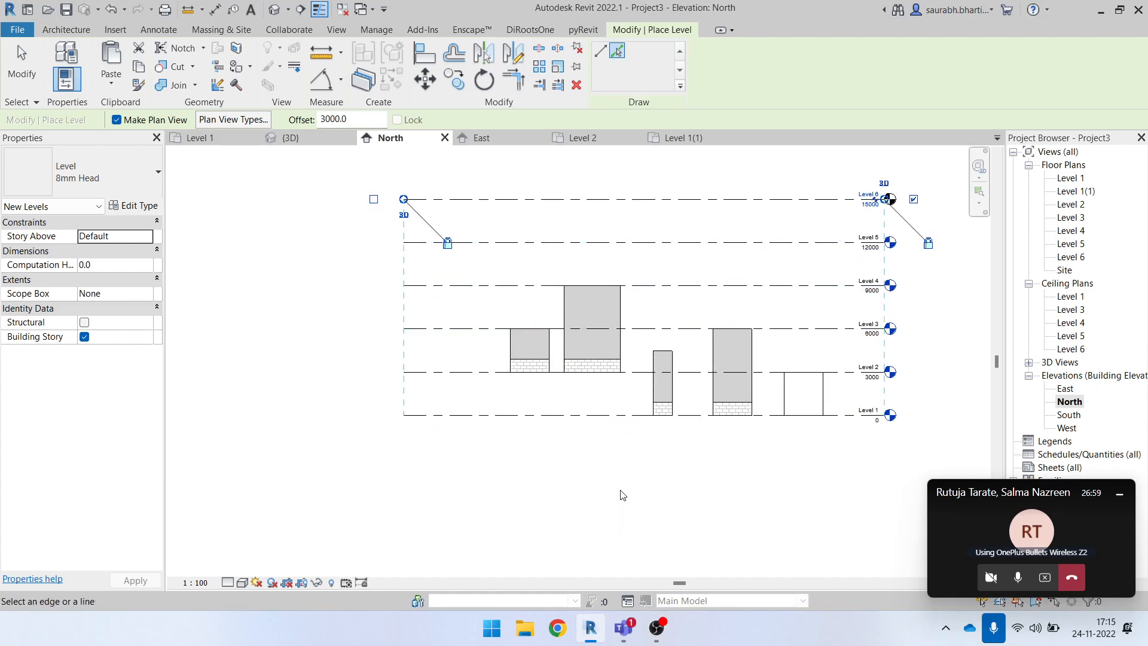
pyautogui.click(608, 417)
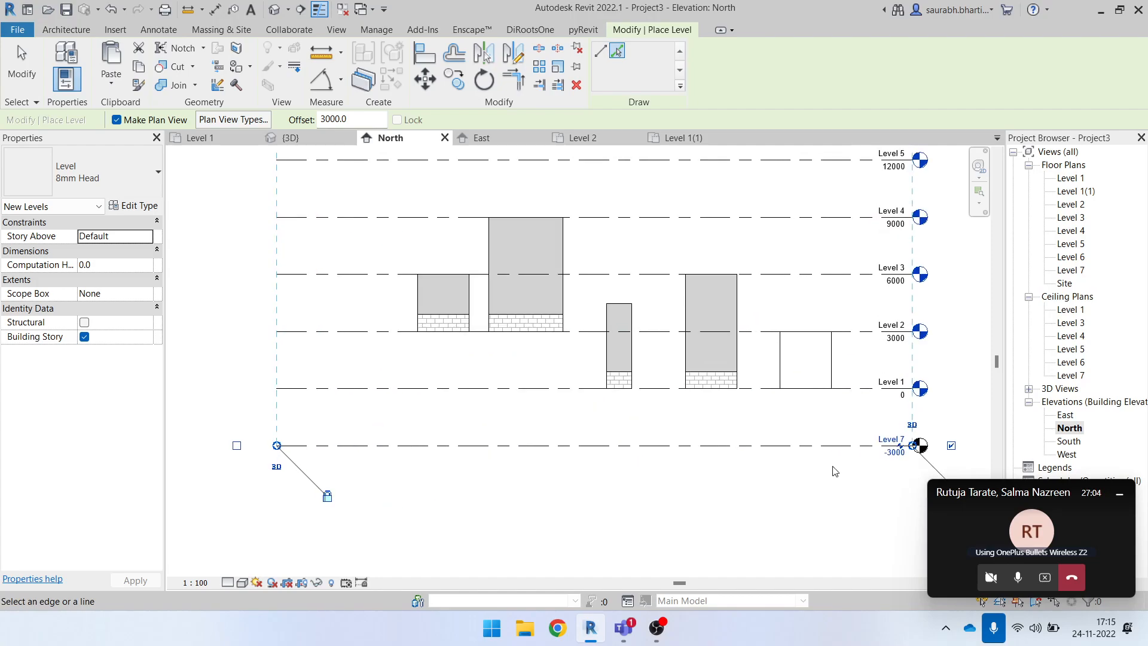
# - Examine the names, elevations and alignment of all levels in the North elevation, including the one below Level 1
pyautogui.scroll(2, 861, 458)
pyautogui.moveTo(897, 399); pyautogui.dragTo(692, 468, button='middle')
pyautogui.scroll(-2, 739, 487)
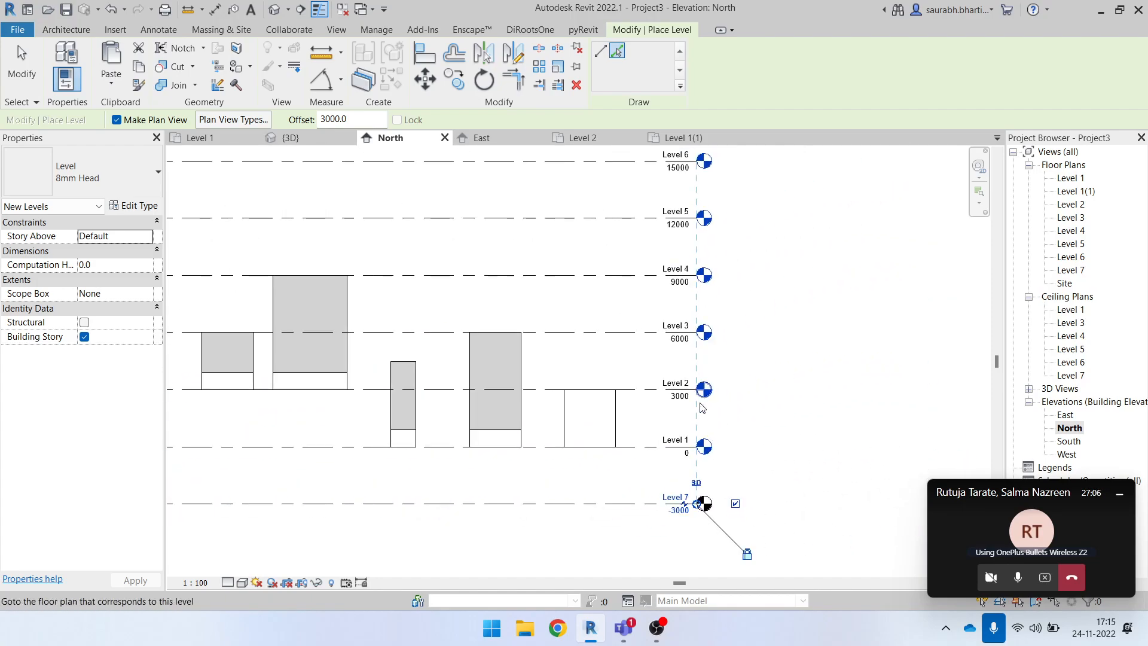
pyautogui.moveTo(724, 289); pyautogui.dragTo(792, 376, button='middle')
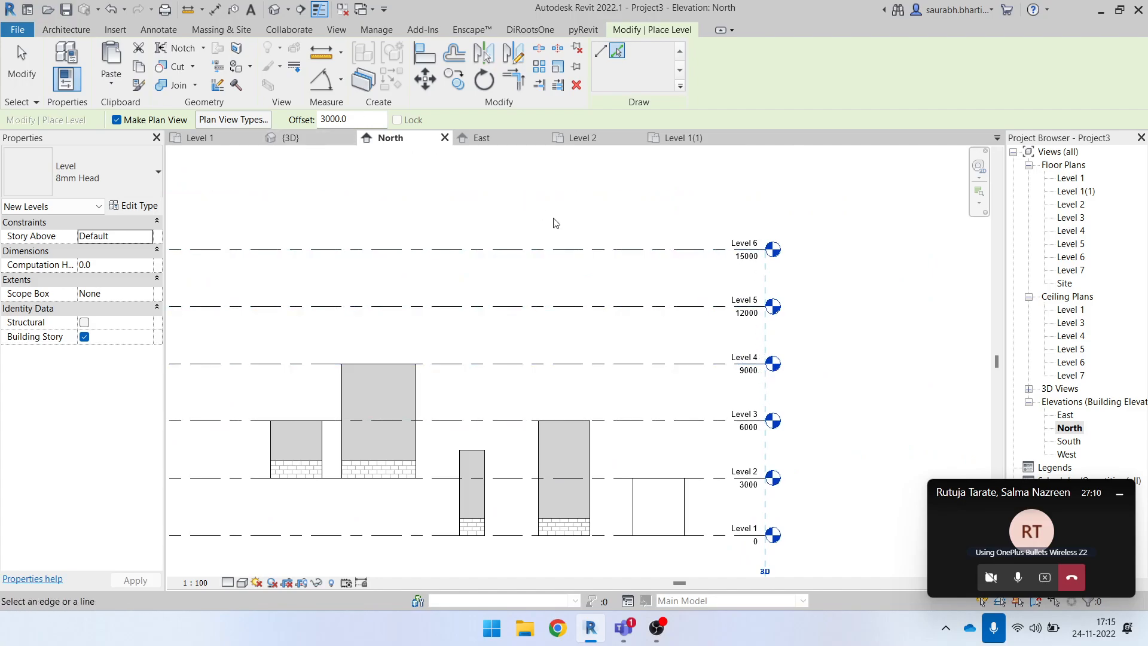
pyautogui.scroll(2, 747, 359)
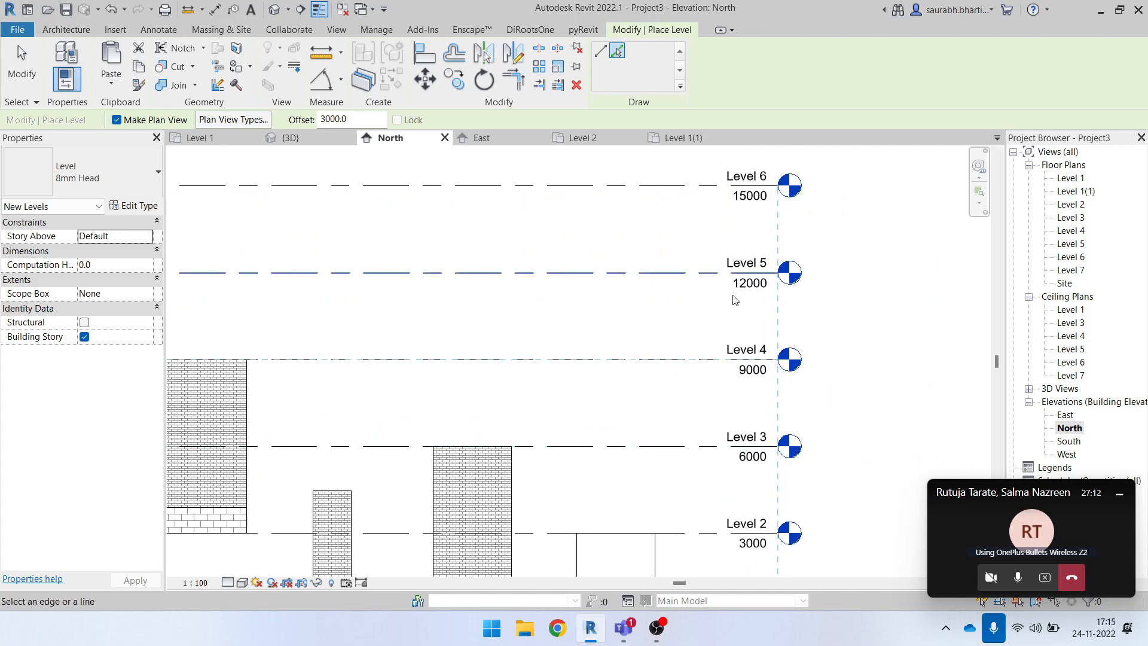
pyautogui.scroll(-2, 781, 210)
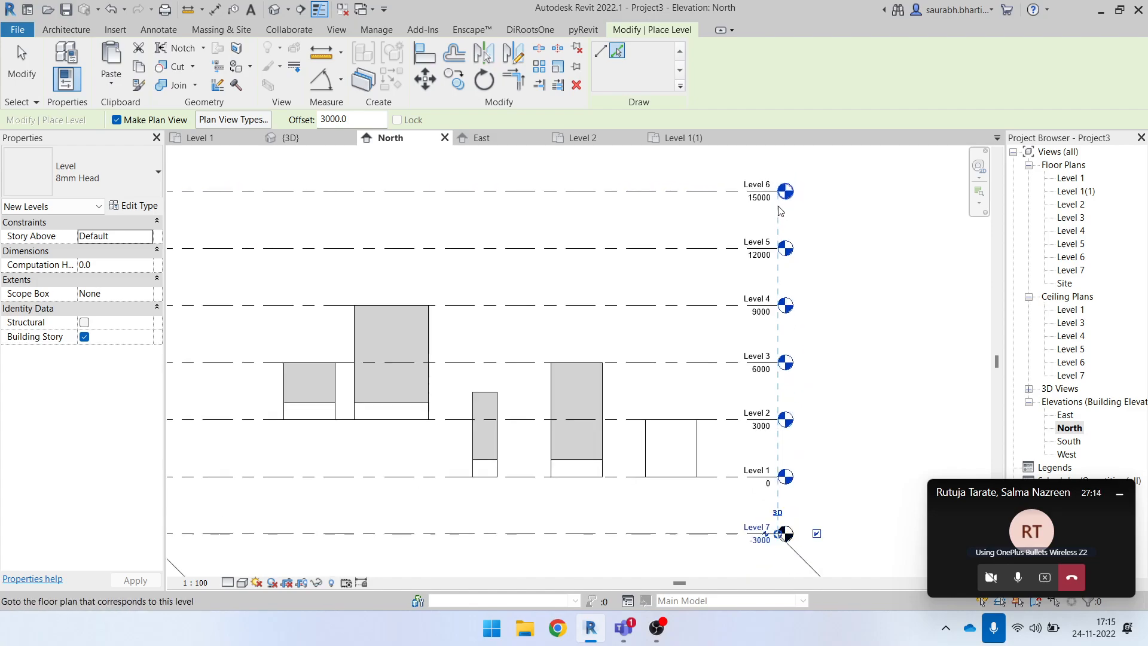
pyautogui.scroll(-3, 781, 209)
pyautogui.scroll(-1, 784, 174)
pyautogui.scroll(2, 783, 166)
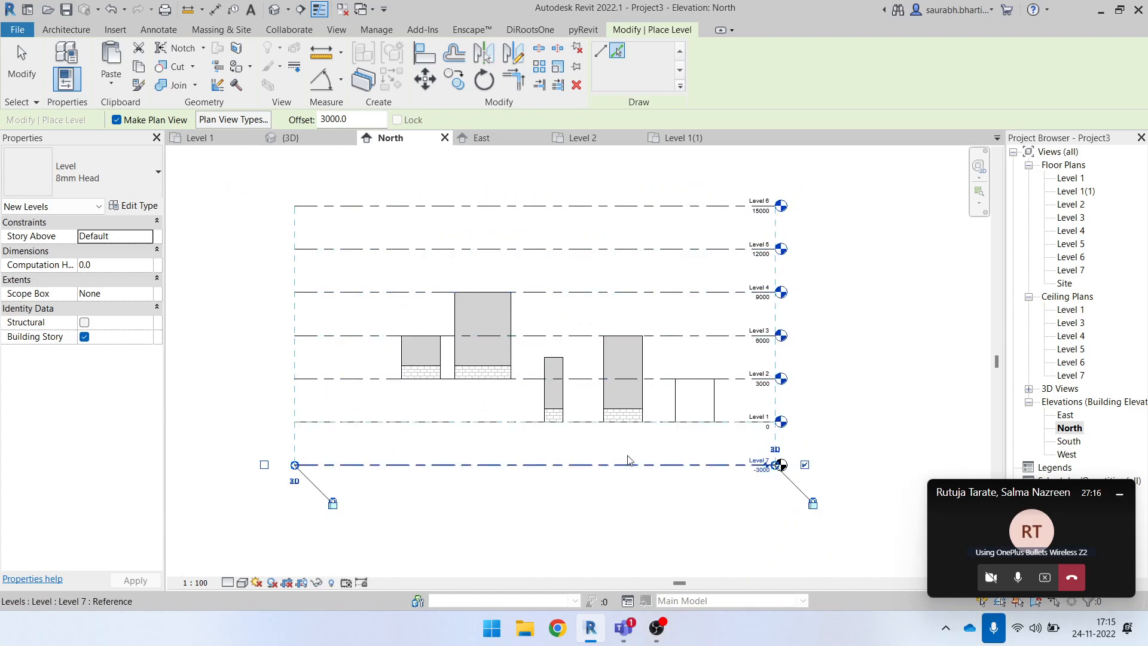
pyautogui.scroll(2, 782, 469)
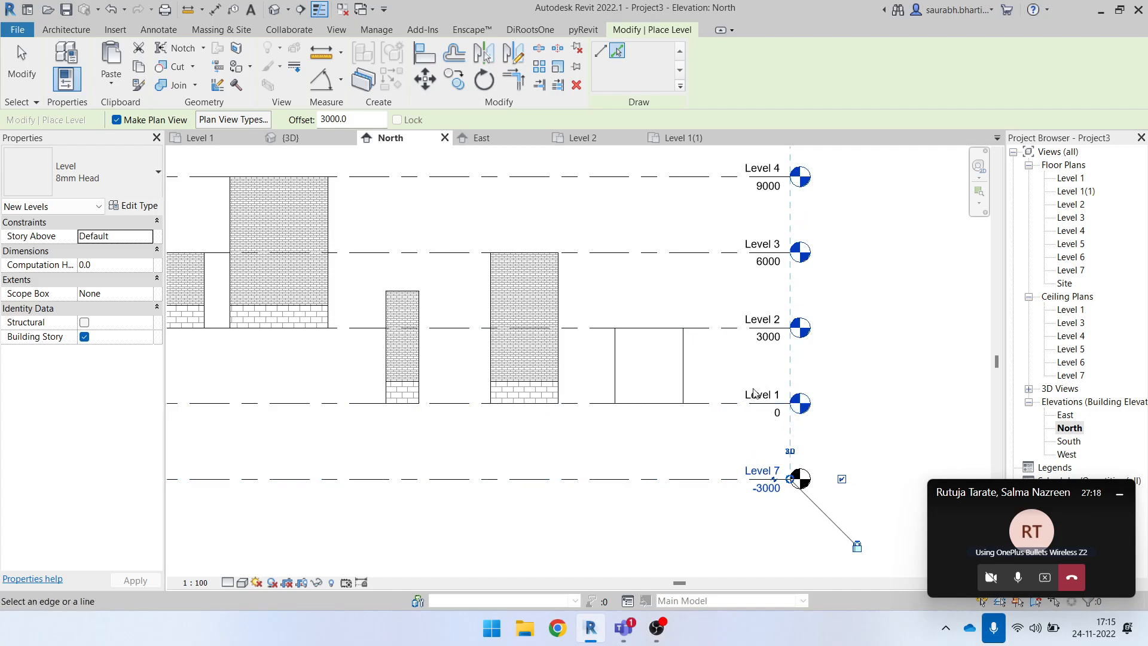
# - Create another level 3000 below Level 7 using Pick Lines, and finish placing levels
pyautogui.scroll(-2, 697, 438)
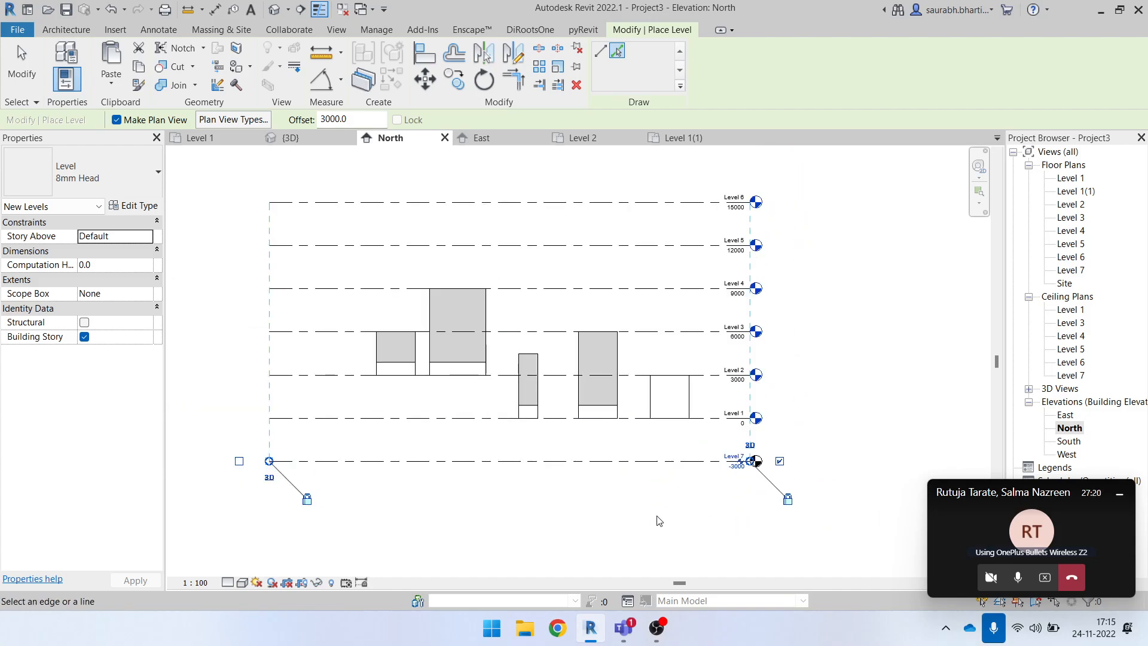
pyautogui.scroll(1, 682, 489)
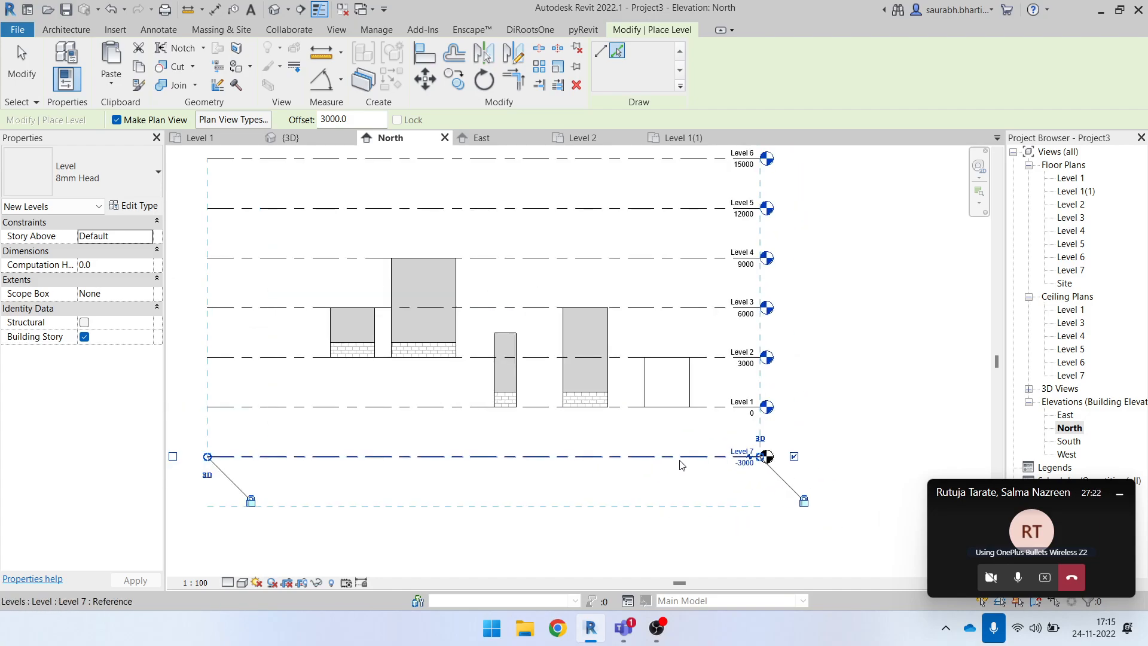
pyautogui.click(682, 465)
pyautogui.scroll(1, 745, 478)
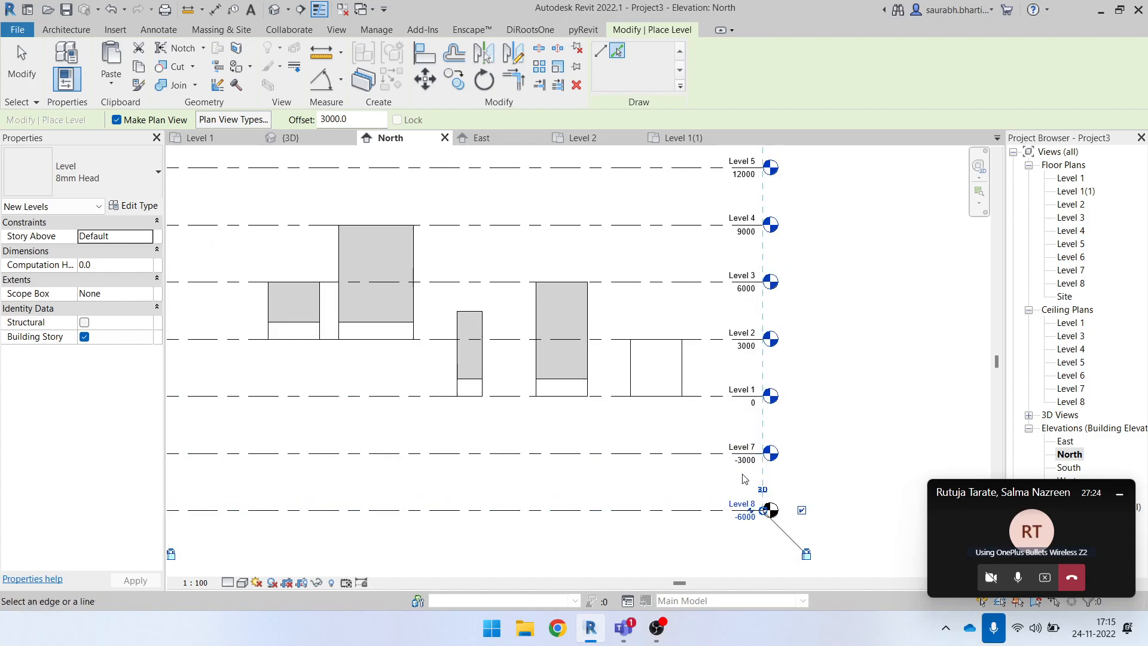
pyautogui.scroll(1, 745, 478)
pyautogui.press('Escape')
pyautogui.press('Escape')
pyautogui.scroll(-2, 684, 368)
pyautogui.moveTo(686, 394); pyautogui.dragTo(821, 542)
pyautogui.moveTo(674, 388); pyautogui.dragTo(836, 569)
pyautogui.click(730, 439)
pyautogui.press('Escape')
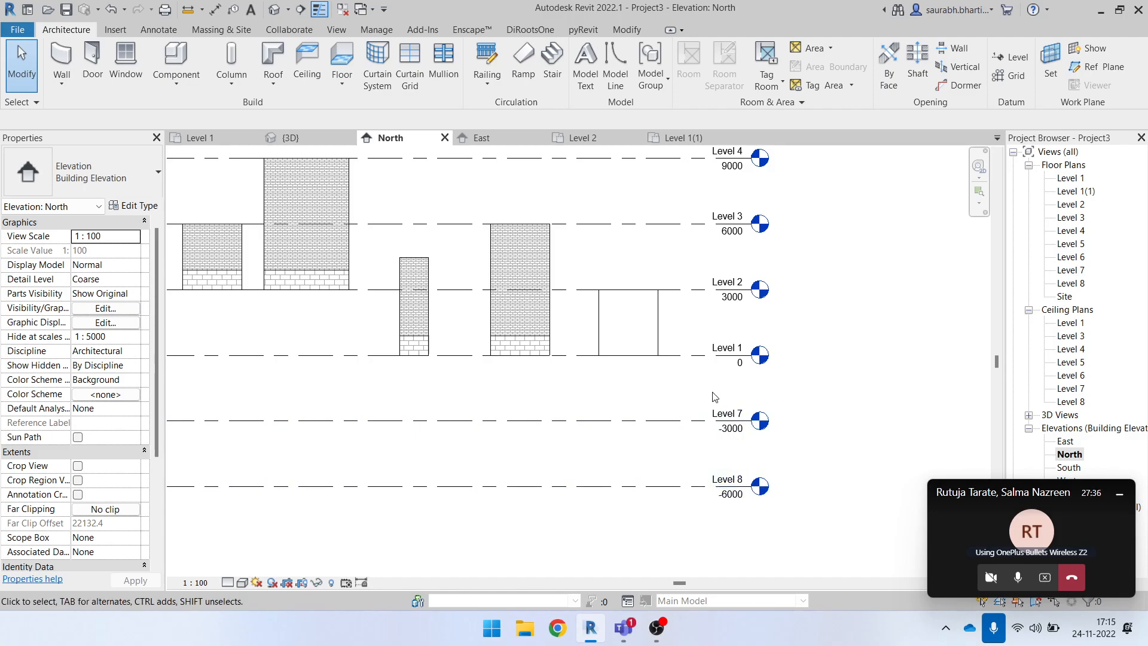
pyautogui.scroll(-1, 715, 397)
pyautogui.moveTo(672, 391); pyautogui.dragTo(751, 476)
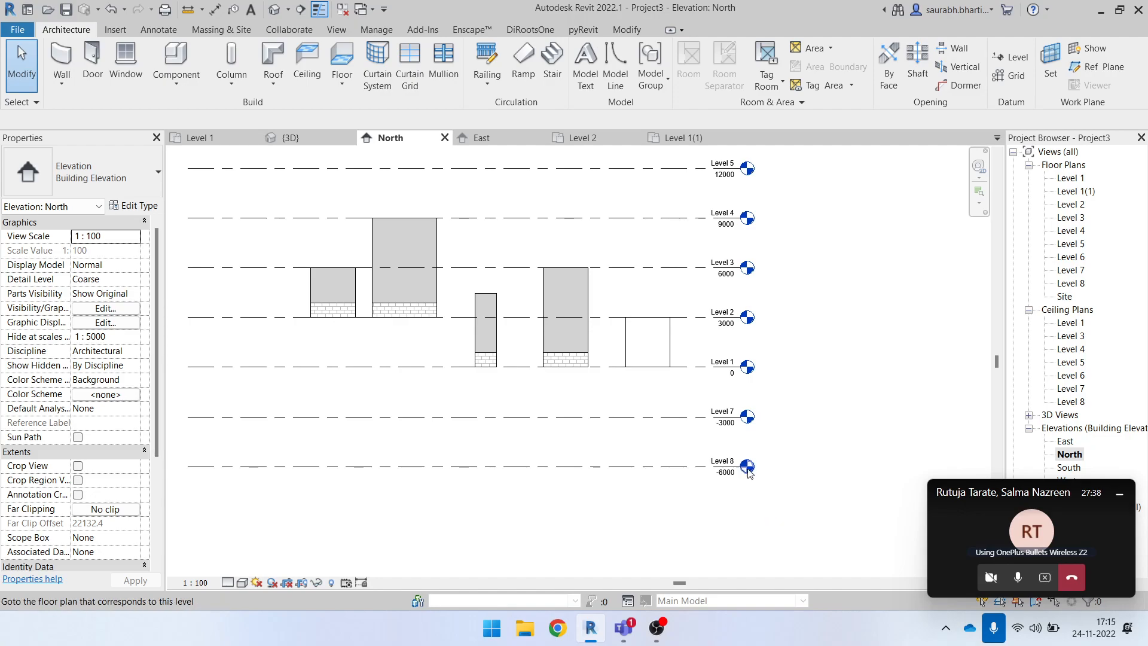
# - Start a similar level with Pick Lines and an offset of 1000, and place it 1000 below Level 4
pyautogui.click(749, 471)
pyautogui.press('c')
pyautogui.press('s')
pyautogui.moveTo(643, 456); pyautogui.dragTo(709, 549, button='middle')
pyautogui.click(616, 53)
pyautogui.click(311, 119)
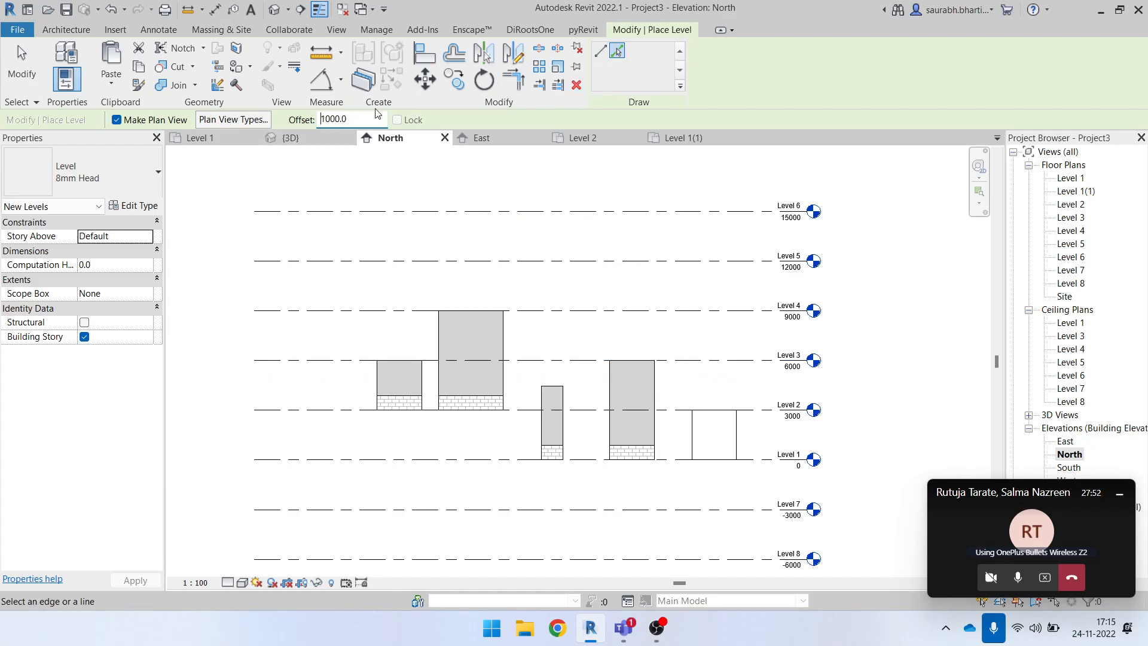
pyautogui.scroll(2, 676, 317)
pyautogui.click(675, 296)
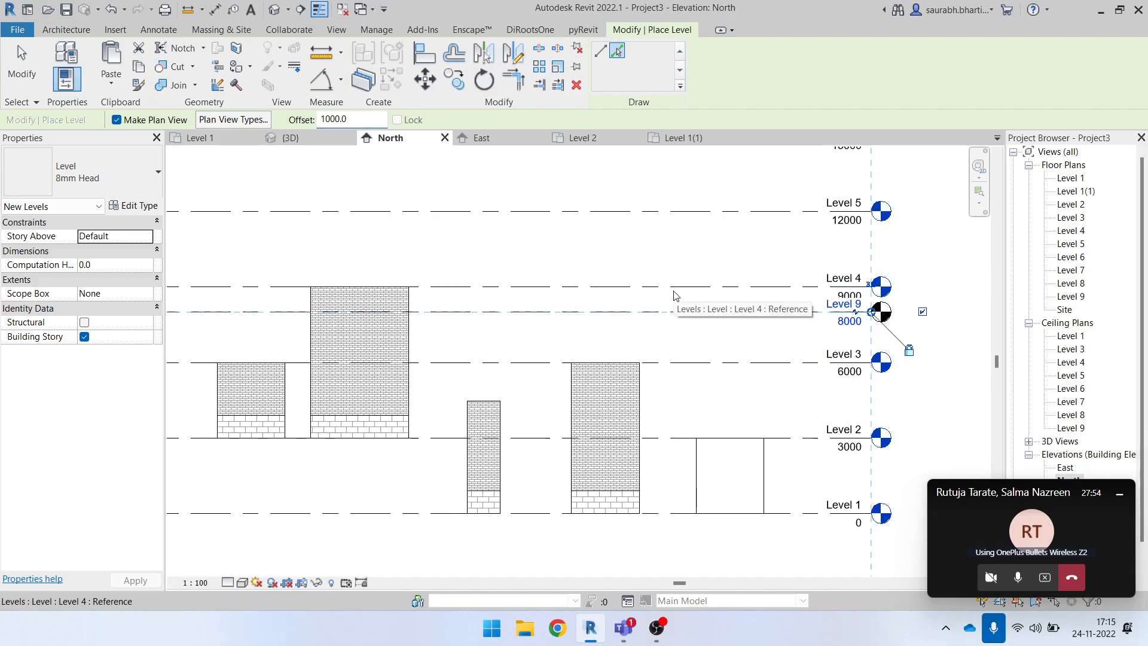
# - Place another level 1000 below Level 3 with the same offset, and finish placing levels
pyautogui.scroll(-3, 821, 372)
pyautogui.scroll(5, 846, 335)
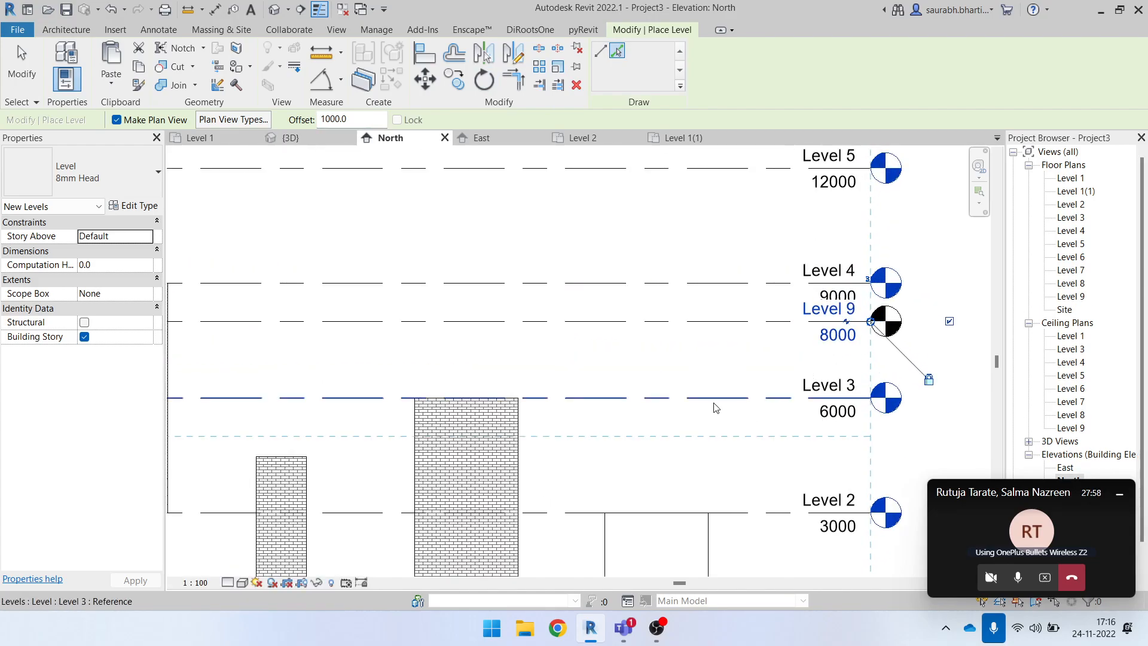
pyautogui.click(715, 407)
pyautogui.scroll(-2, 765, 434)
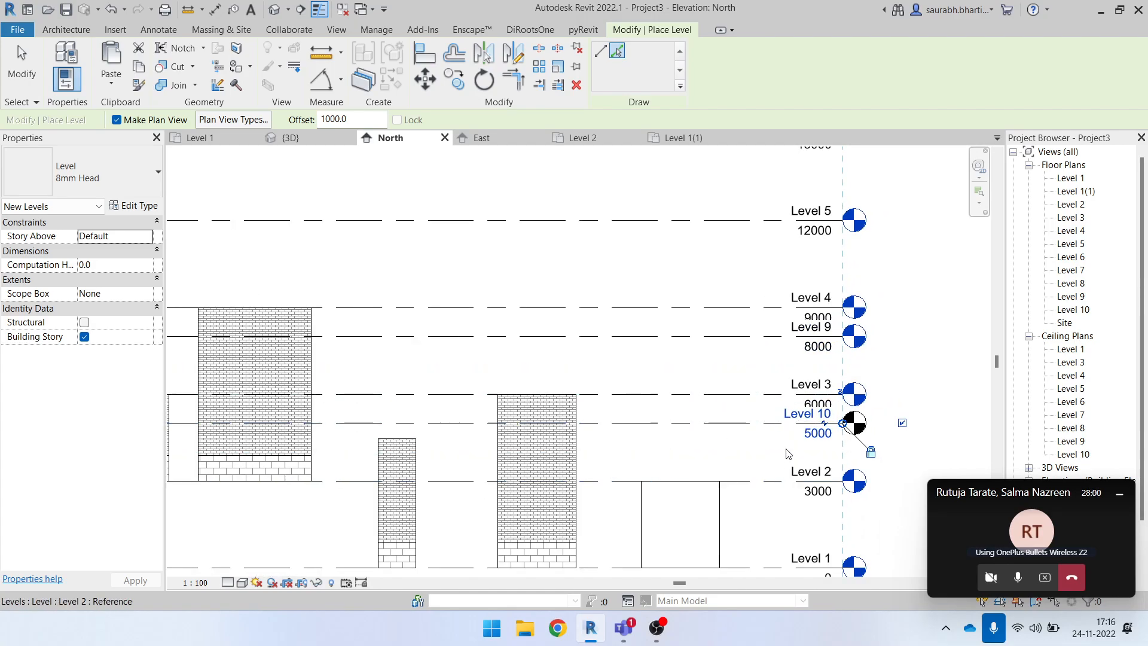
pyautogui.press('Escape')
pyautogui.press('Escape')
# - Examine the crowded level heads and labels of Level 4, Level 9, Level 3 and Level 10
pyautogui.scroll(-2, 755, 437)
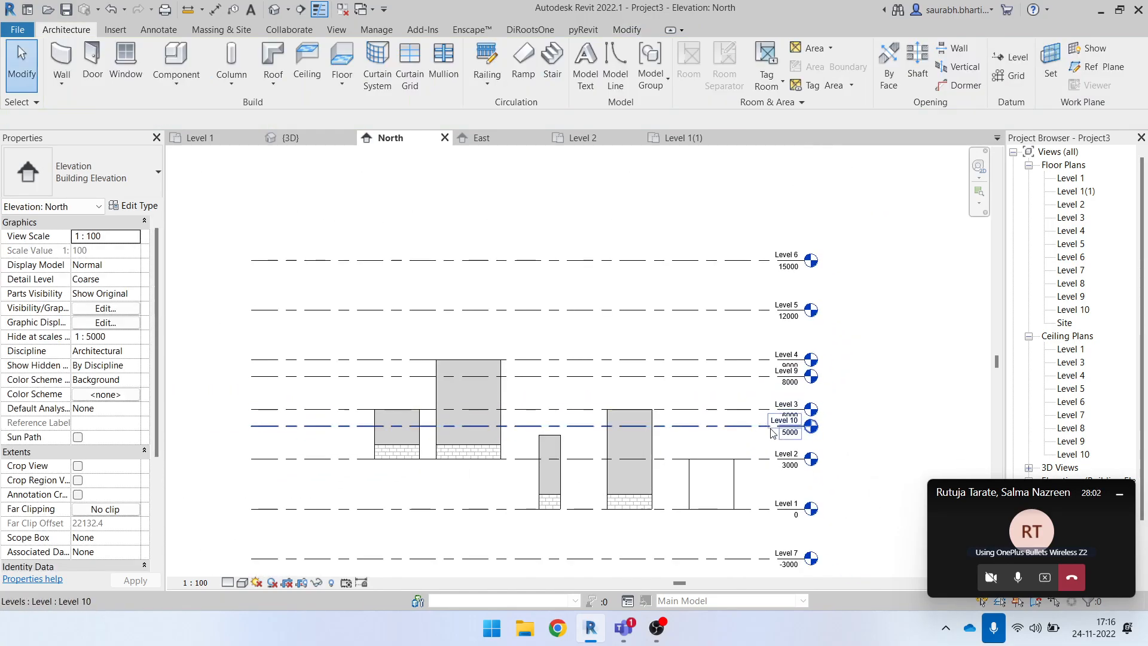
pyautogui.scroll(-2, 782, 432)
pyautogui.scroll(2, 786, 359)
pyautogui.scroll(2, 785, 357)
pyautogui.scroll(-4, 742, 322)
pyautogui.scroll(2, 731, 315)
pyautogui.scroll(3, 731, 315)
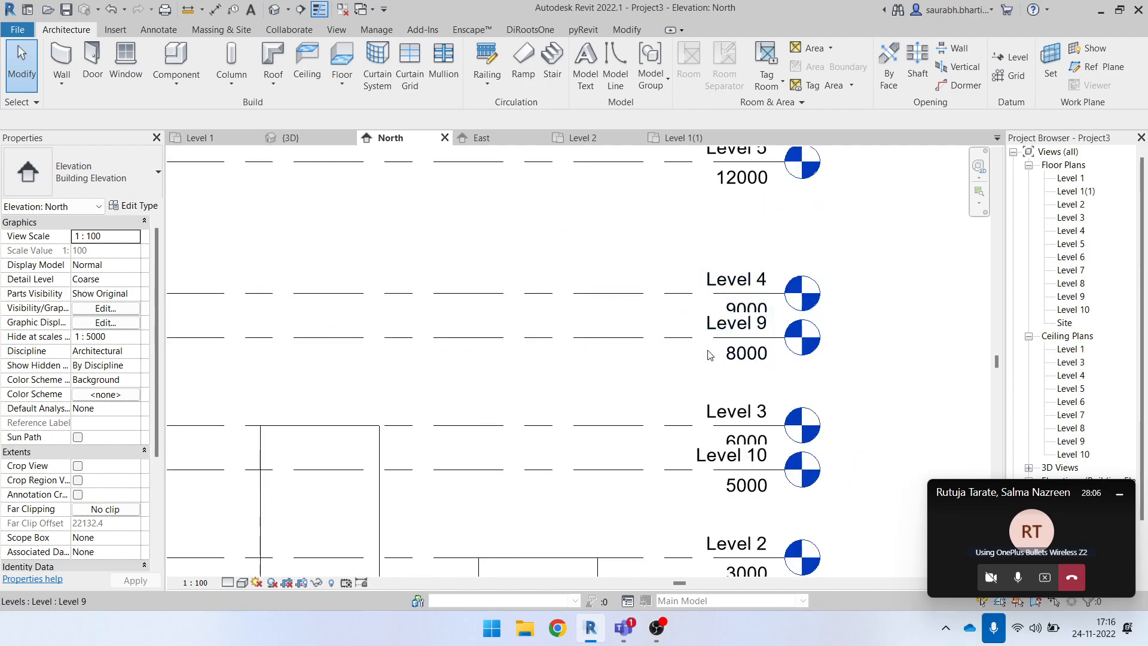
pyautogui.scroll(-4, 748, 360)
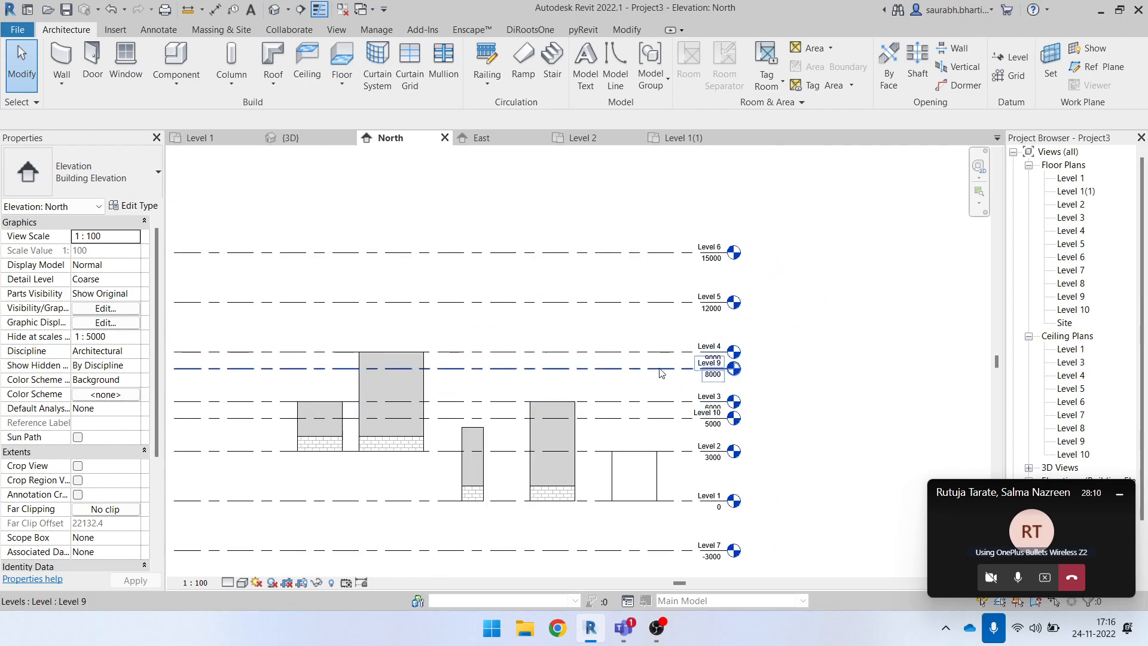
# - Add an elbow to Level 9 to separate its head from Level 4, and clear the selection
pyautogui.click(661, 373)
pyautogui.scroll(5, 718, 372)
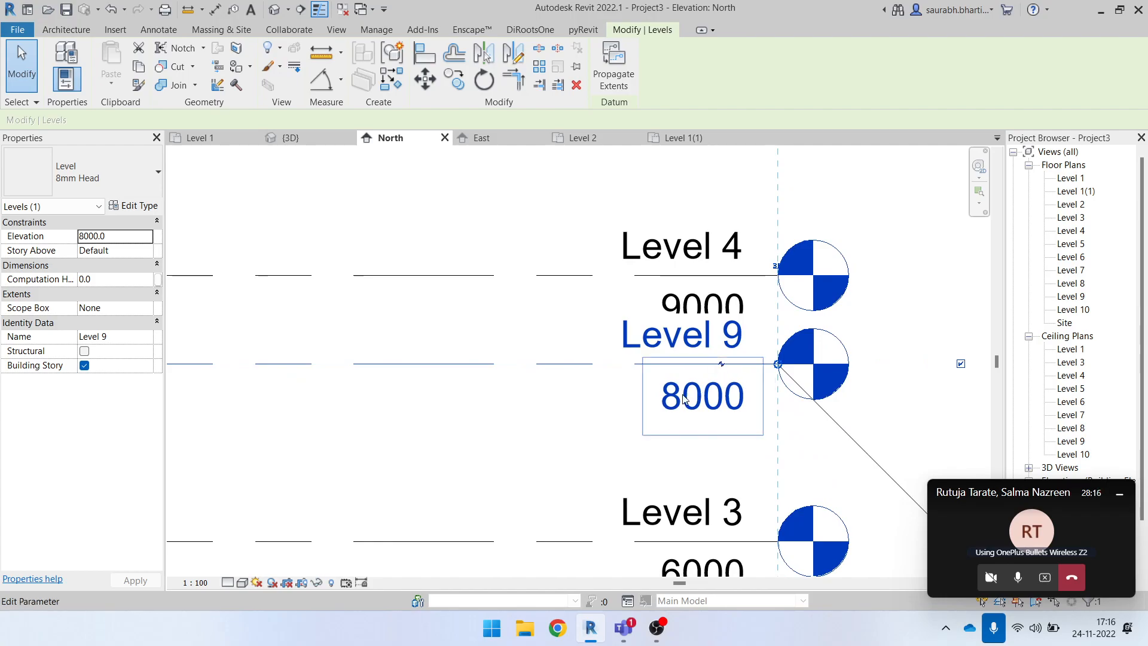
pyautogui.scroll(2, 722, 364)
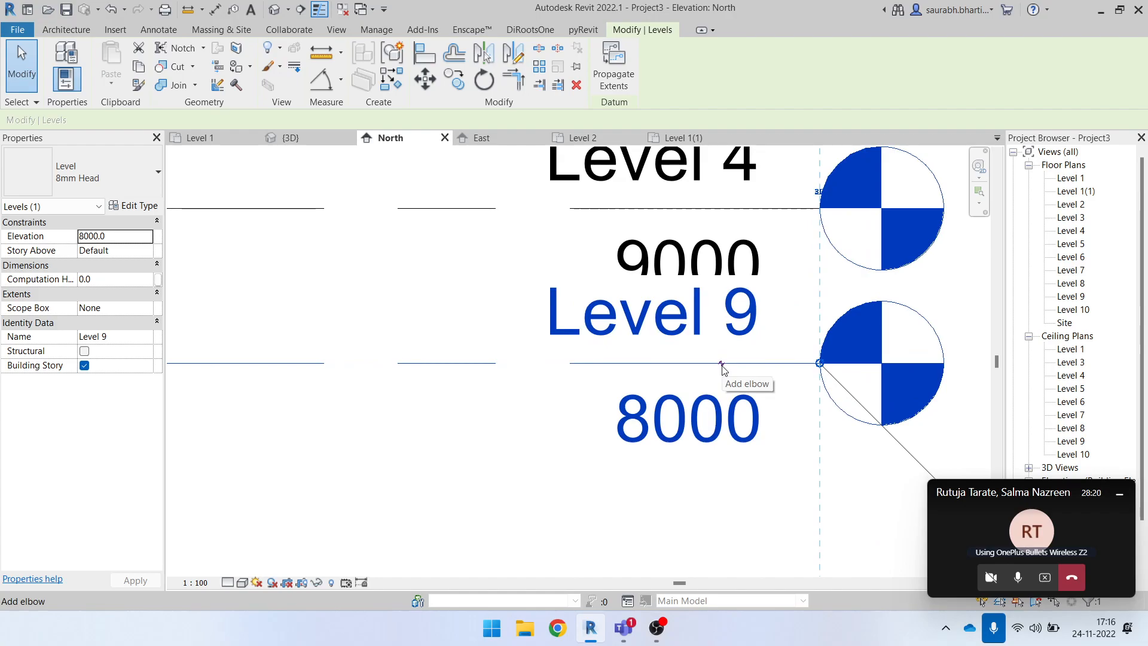
pyautogui.click(721, 365)
pyautogui.scroll(-3, 740, 406)
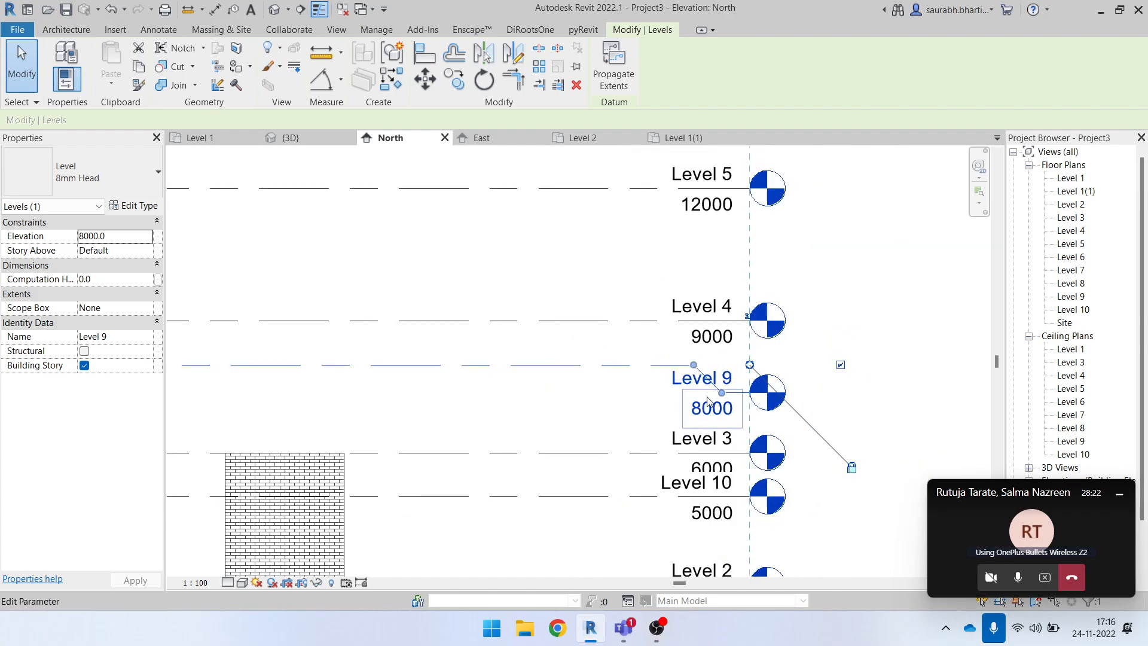
pyautogui.click(861, 353)
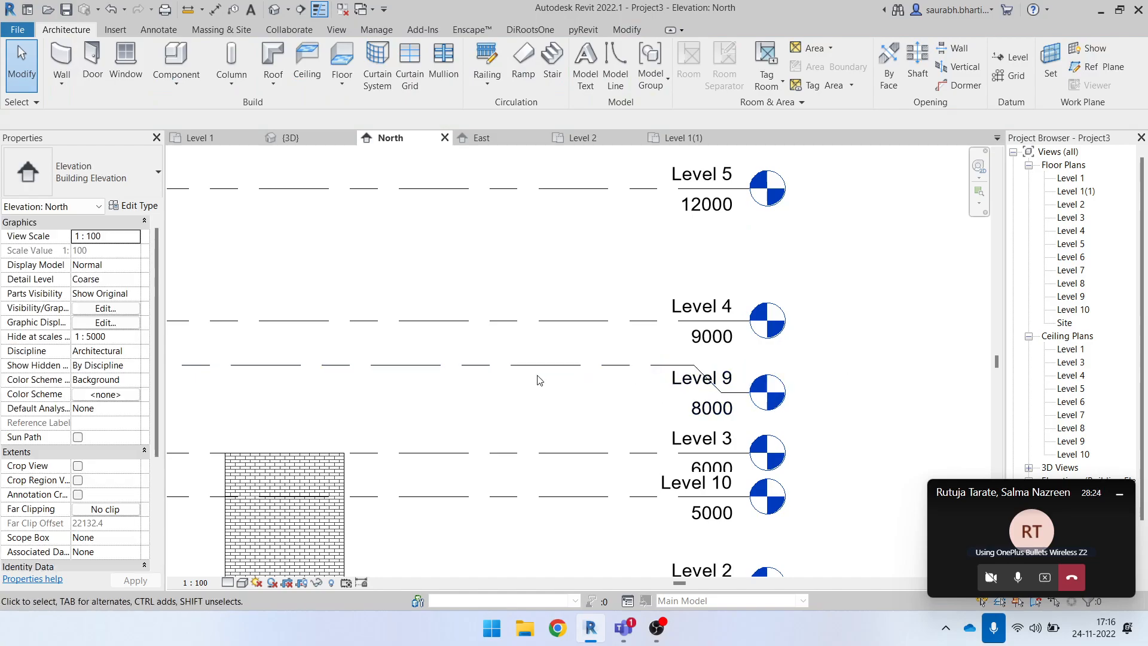
# - Add an elbow to Level 10 to separate its head from Level 3, and clear the selection
pyautogui.scroll(-2, 293, 382)
pyautogui.scroll(1, 622, 379)
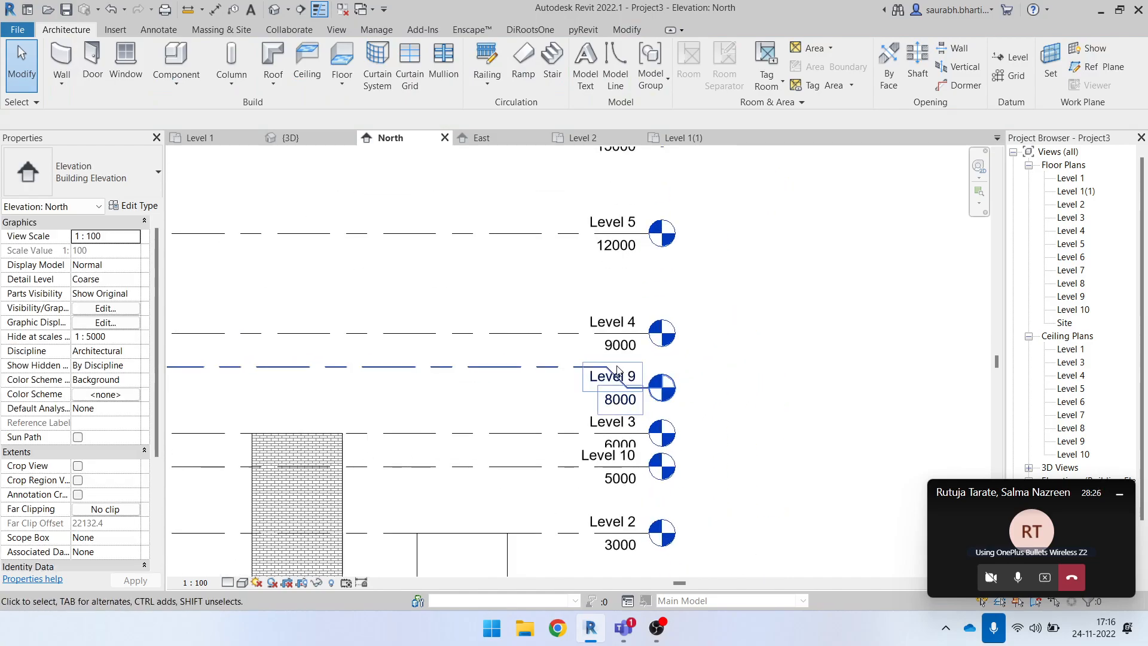
pyautogui.scroll(2, 642, 392)
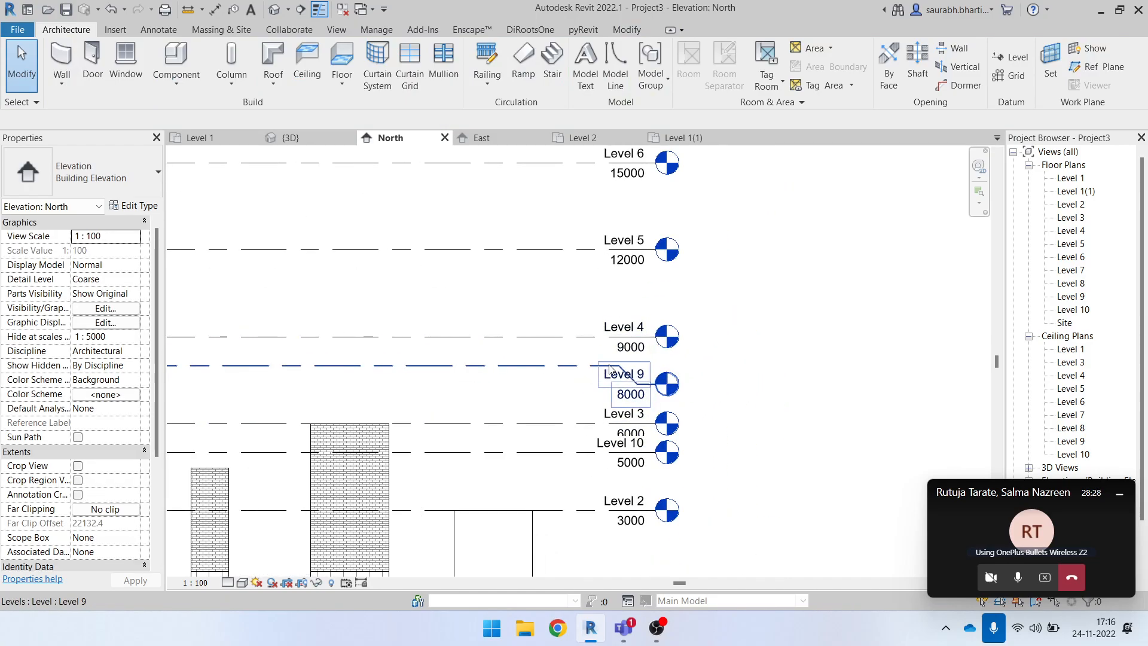
pyautogui.scroll(-1, 621, 442)
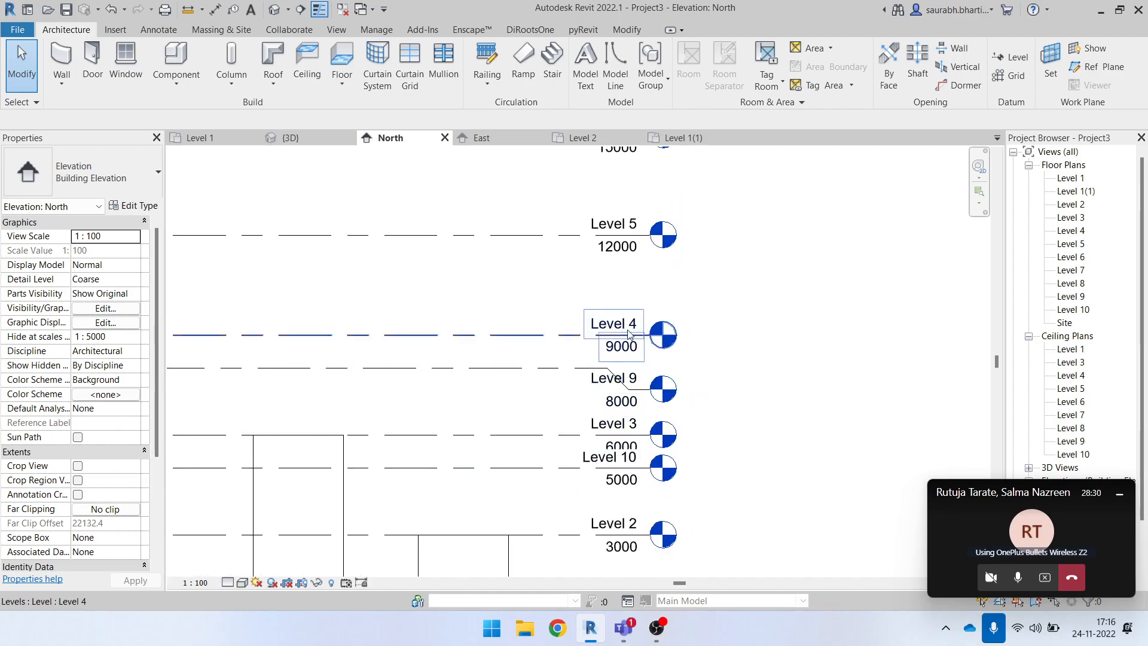
pyautogui.click(538, 468)
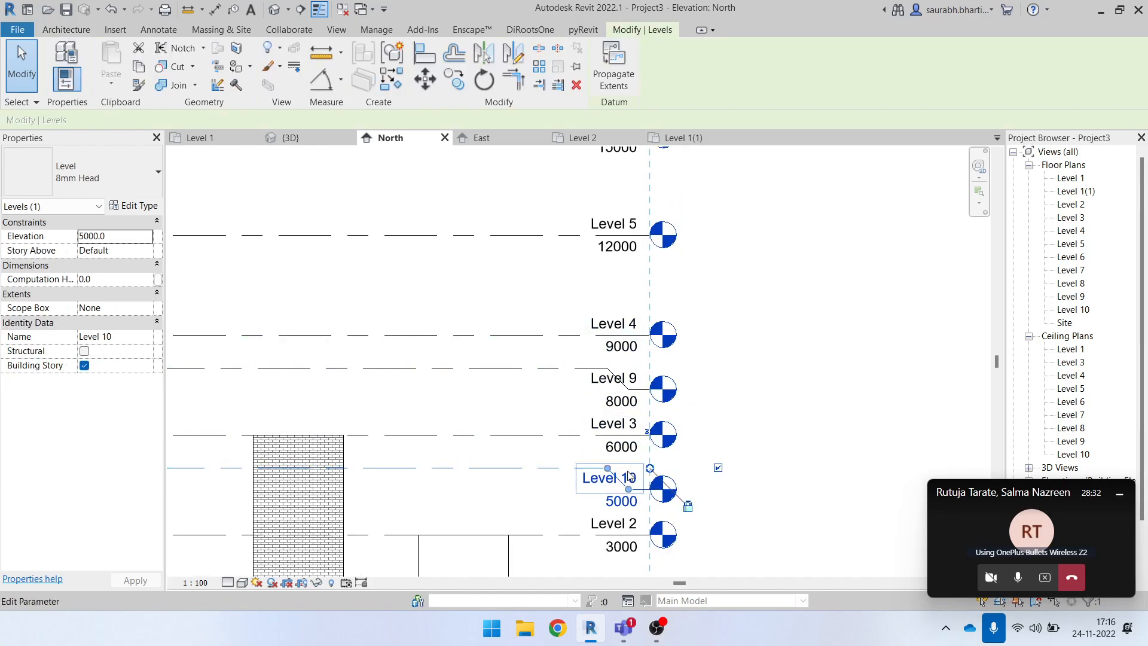
pyautogui.scroll(-2, 756, 412)
pyautogui.click(757, 413)
pyautogui.scroll(2, 671, 482)
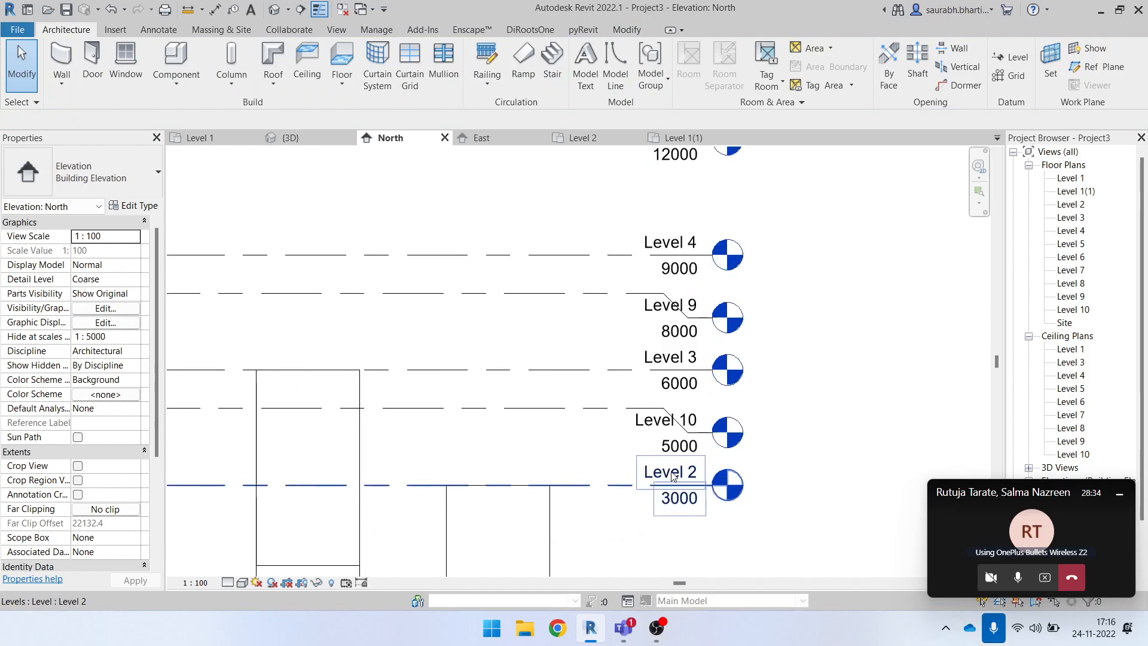
# - Delete Level 7 and Level 8 together with their floor and ceiling plan views
pyautogui.scroll(-3, 725, 455)
pyautogui.scroll(-3, 725, 457)
pyautogui.scroll(2, 724, 478)
pyautogui.scroll(-1, 723, 487)
pyautogui.scroll(1, 645, 511)
pyautogui.moveTo(611, 429); pyautogui.dragTo(610, 426)
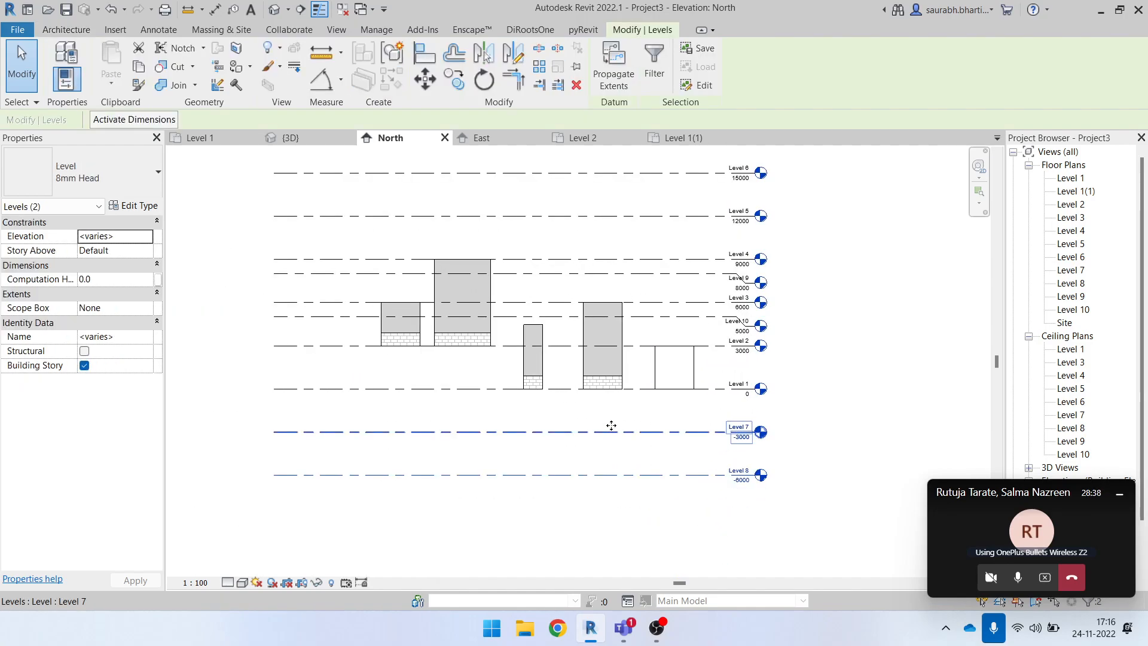
pyautogui.press('Delete')
pyautogui.click(625, 361)
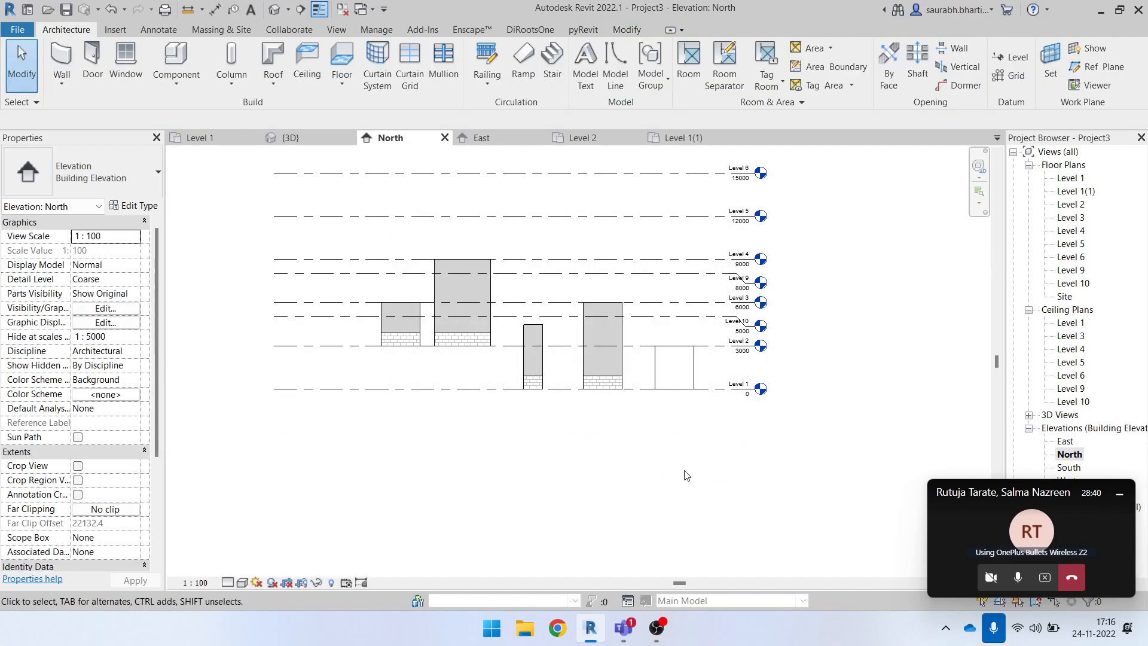
# - Try window and crossing selections on Level 7 and Level 8, and clear the selection
pyautogui.moveTo(695, 526); pyautogui.dragTo(618, 408)
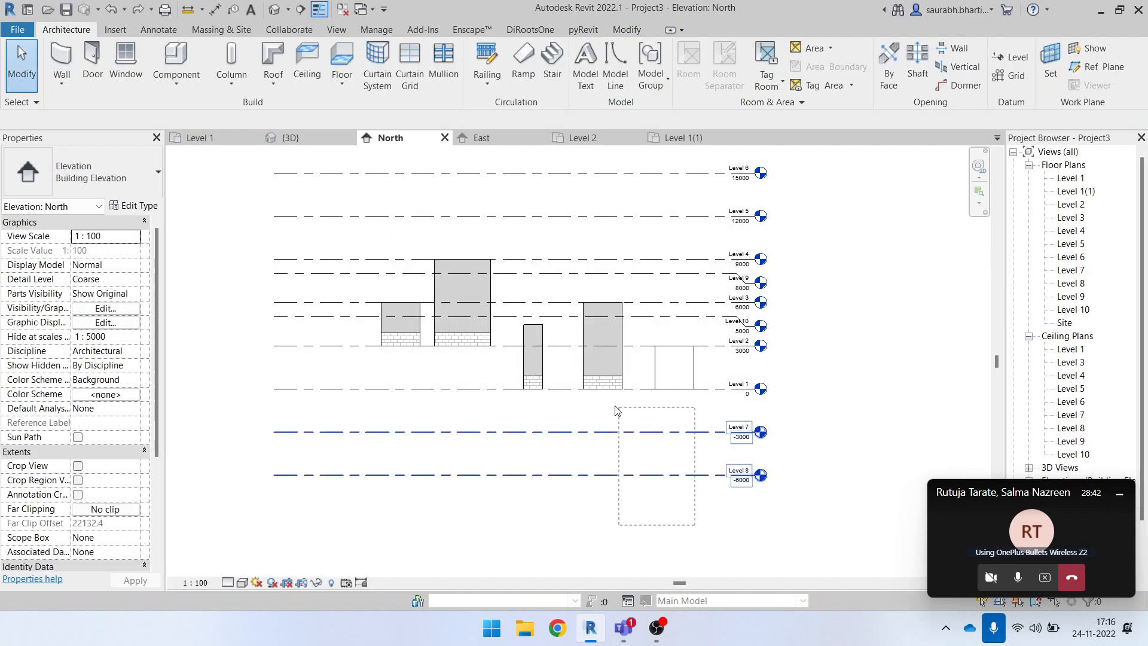
pyautogui.moveTo(653, 459); pyautogui.dragTo(734, 500)
pyautogui.scroll(-2, 540, 475)
pyautogui.scroll(2, 536, 500)
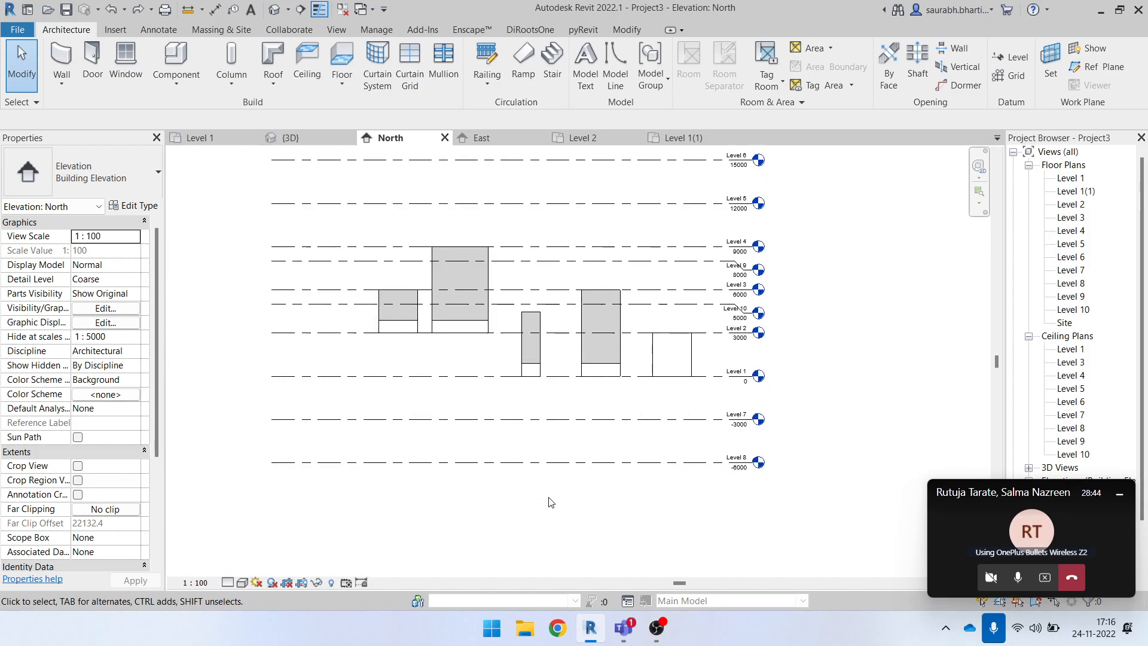
pyautogui.moveTo(583, 512); pyautogui.dragTo(434, 408)
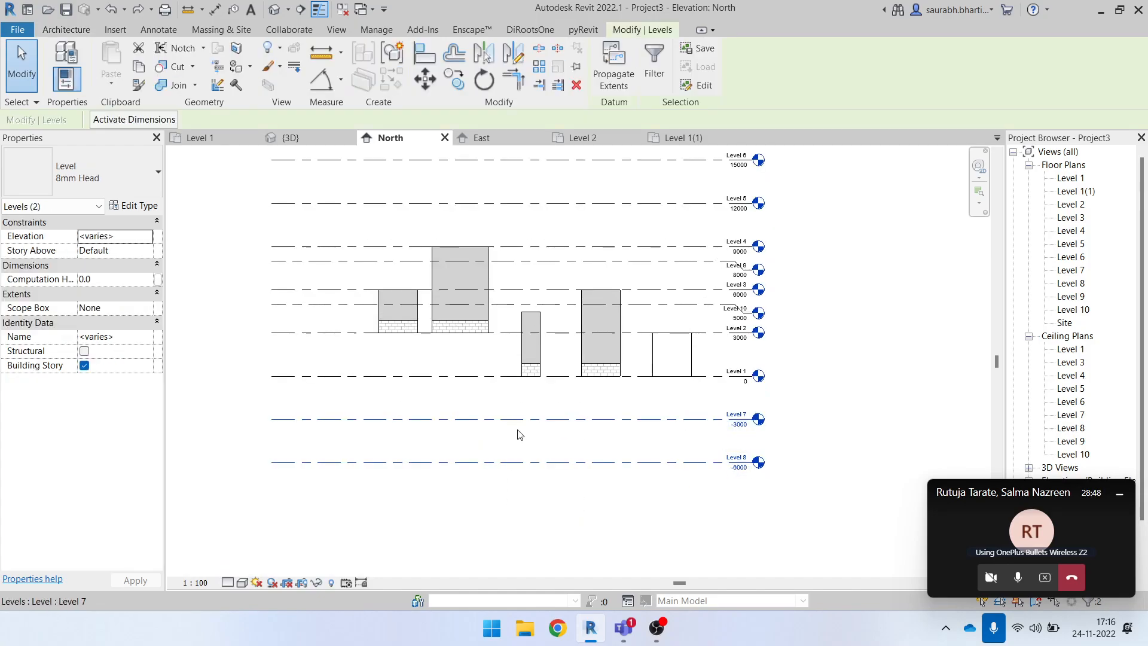
pyautogui.click(477, 492)
pyautogui.scroll(-1, 655, 461)
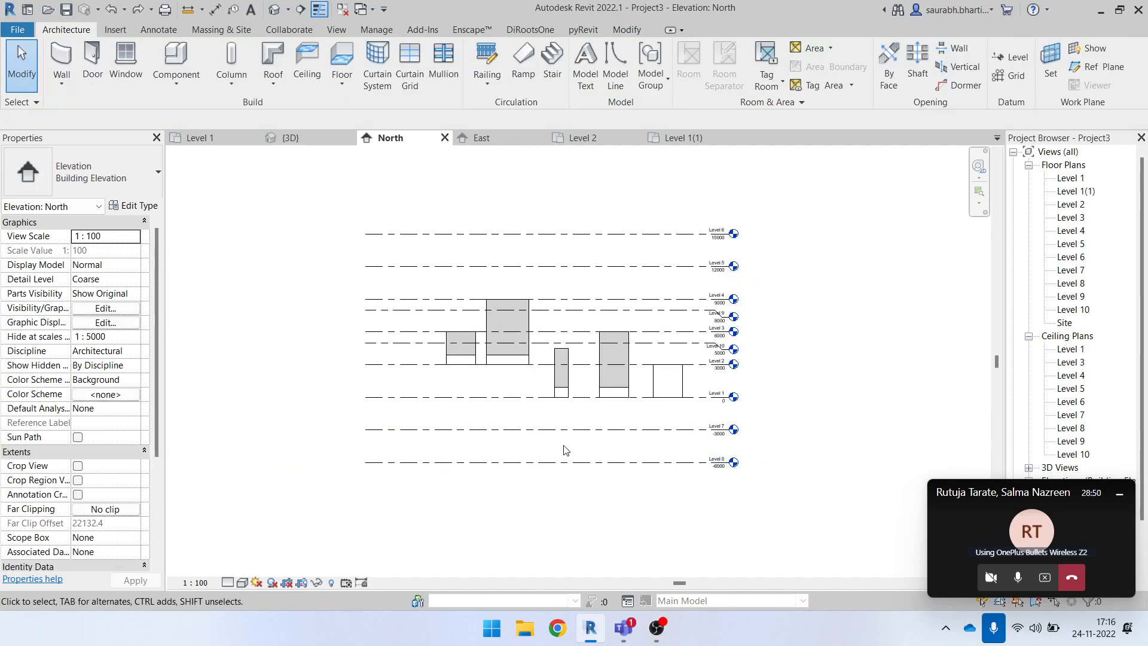
# - Enclose Level 7 and Level 8 in a selection window and delete them with their associated views
pyautogui.moveTo(309, 406); pyautogui.dragTo(1026, 495)
pyautogui.moveTo(859, 496); pyautogui.dragTo(804, 500)
pyautogui.press('Delete')
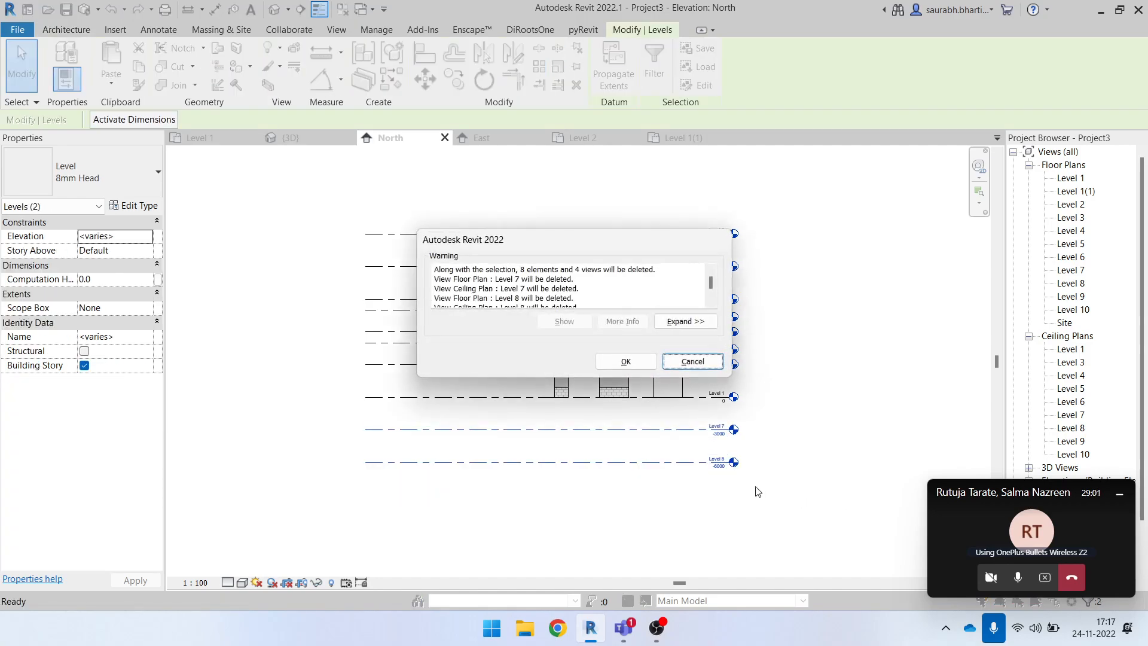
pyautogui.click(628, 365)
pyautogui.scroll(3, 598, 335)
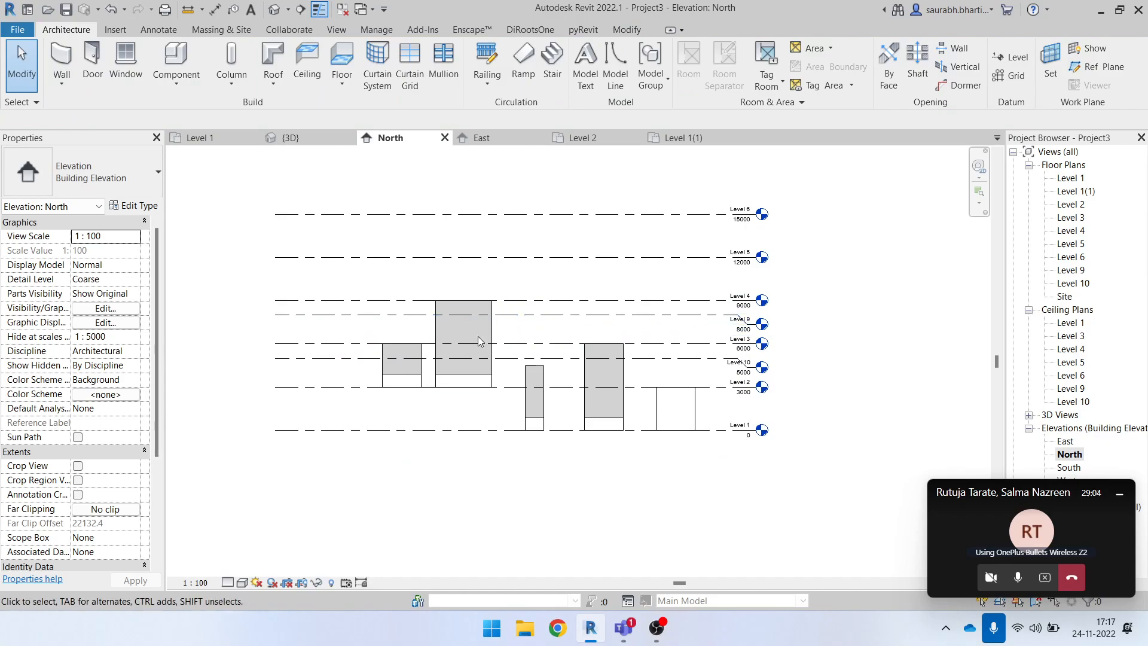
# - Select Levels 4, 5, 6 and 9 together and delete them with their associated views
pyautogui.scroll(3, 483, 335)
pyautogui.moveTo(664, 411); pyautogui.dragTo(585, 249)
pyautogui.scroll(-4, 585, 248)
pyautogui.press('Delete')
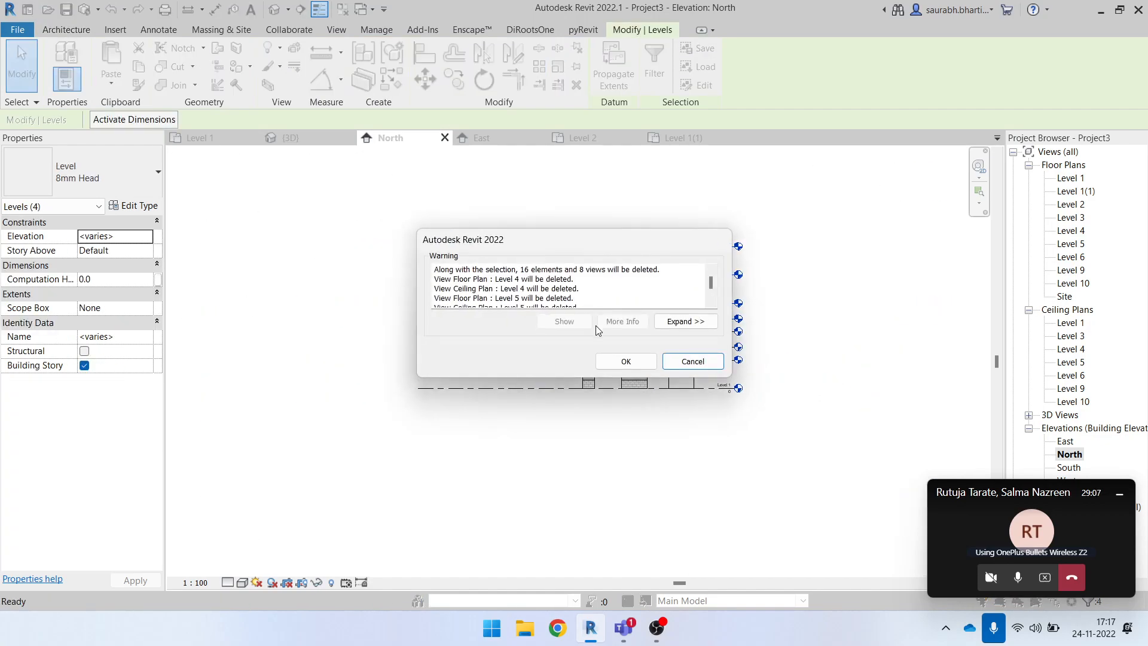
pyautogui.click(625, 361)
pyautogui.scroll(3, 641, 285)
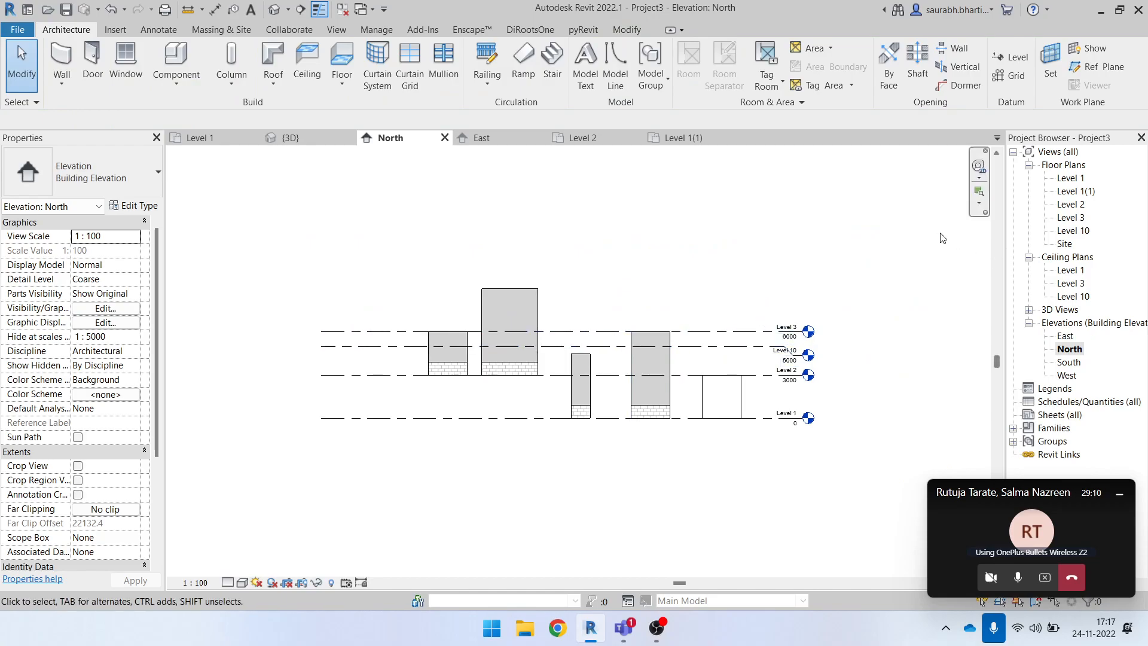
# - Delete the Level 1(1) and Level 10 floor plan views from the project
pyautogui.click(1084, 191)
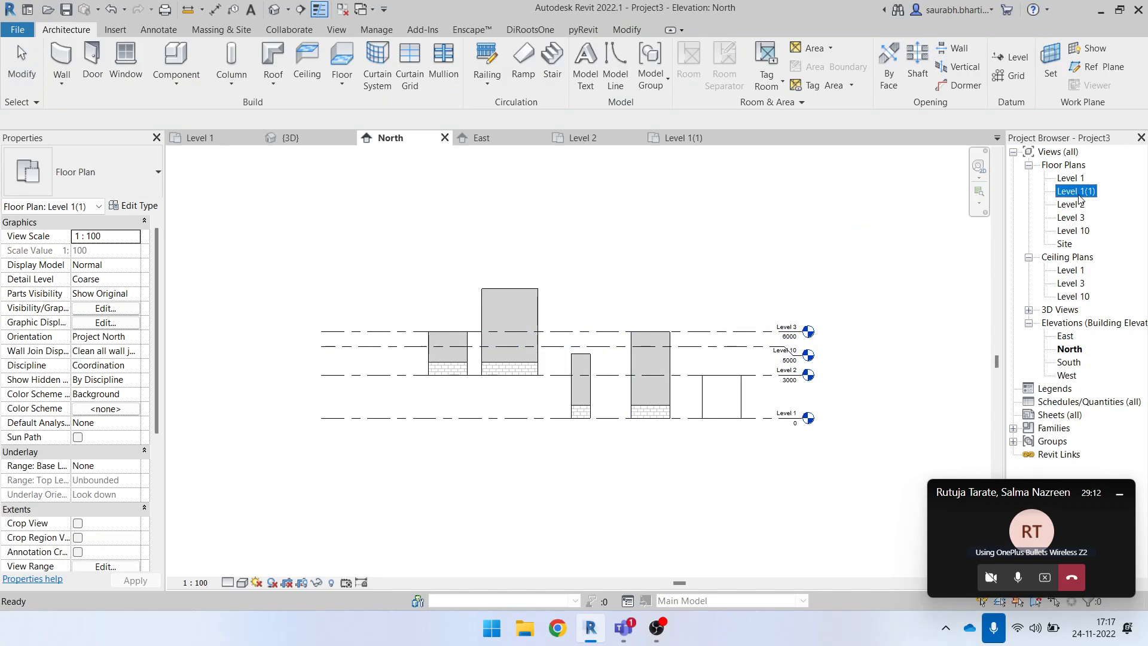
pyautogui.press('Delete')
pyautogui.click(1077, 218)
pyautogui.press('Delete')
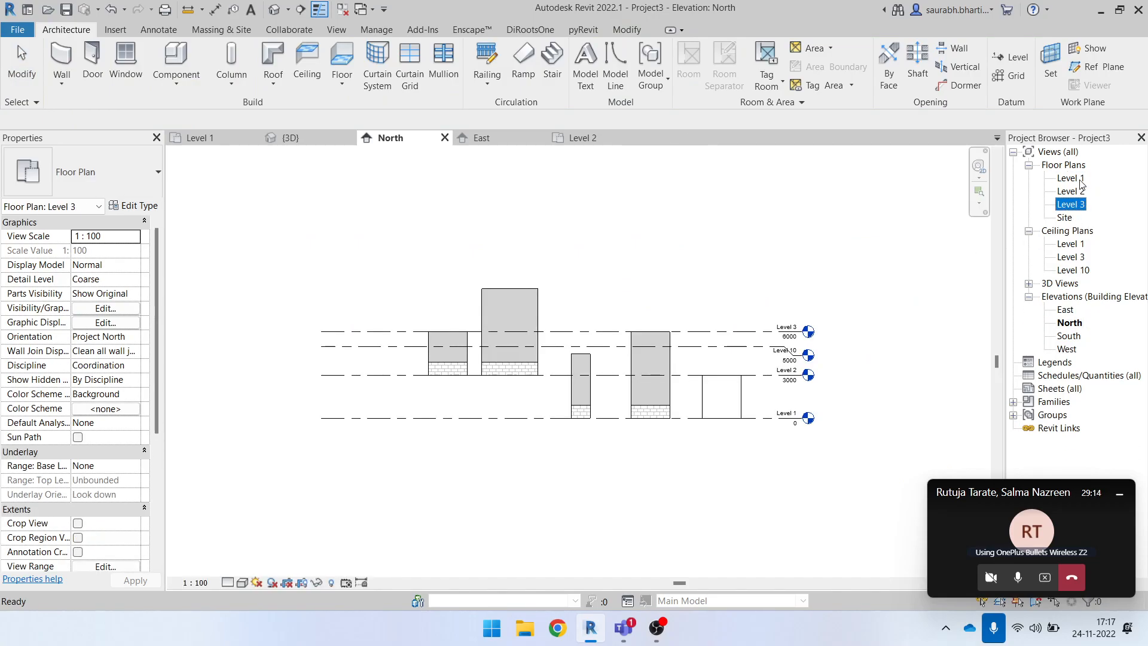
# - Undo the recent floor plan view deletions and the deletions of Levels 4 to 9
pyautogui.hotkey('ctrl', 'z')
pyautogui.hotkey('ctrl', 'z')
pyautogui.hotkey('ctrl', 'z')
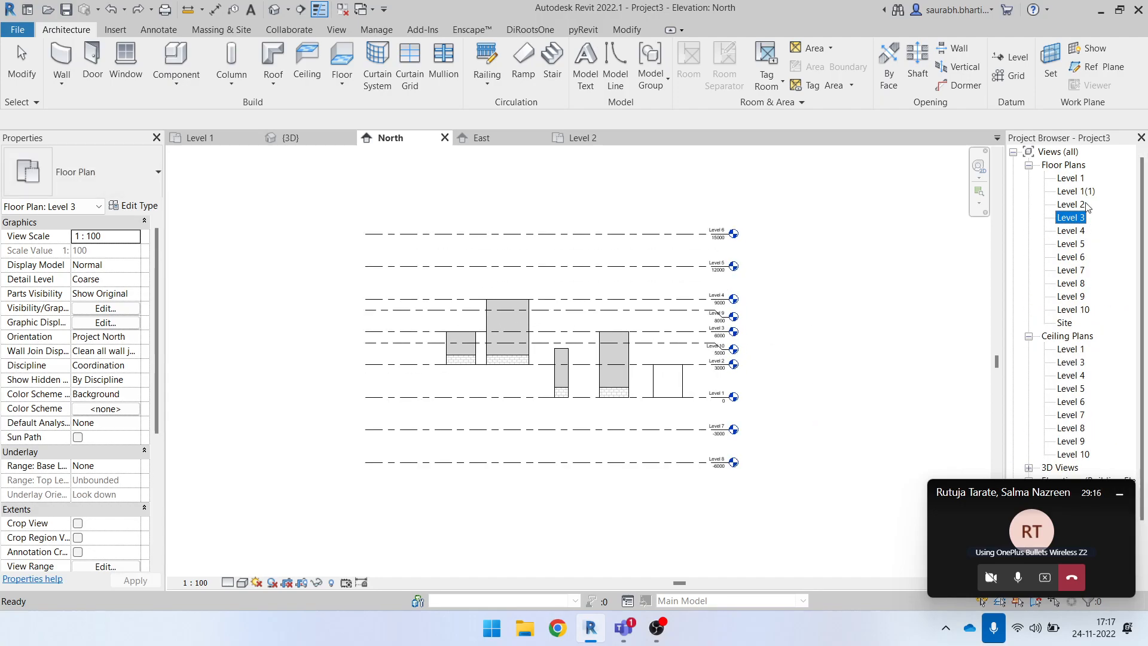
# - Delete the Level 5, Level 7 and Level 8 floor plan views from the project
pyautogui.press('Delete')
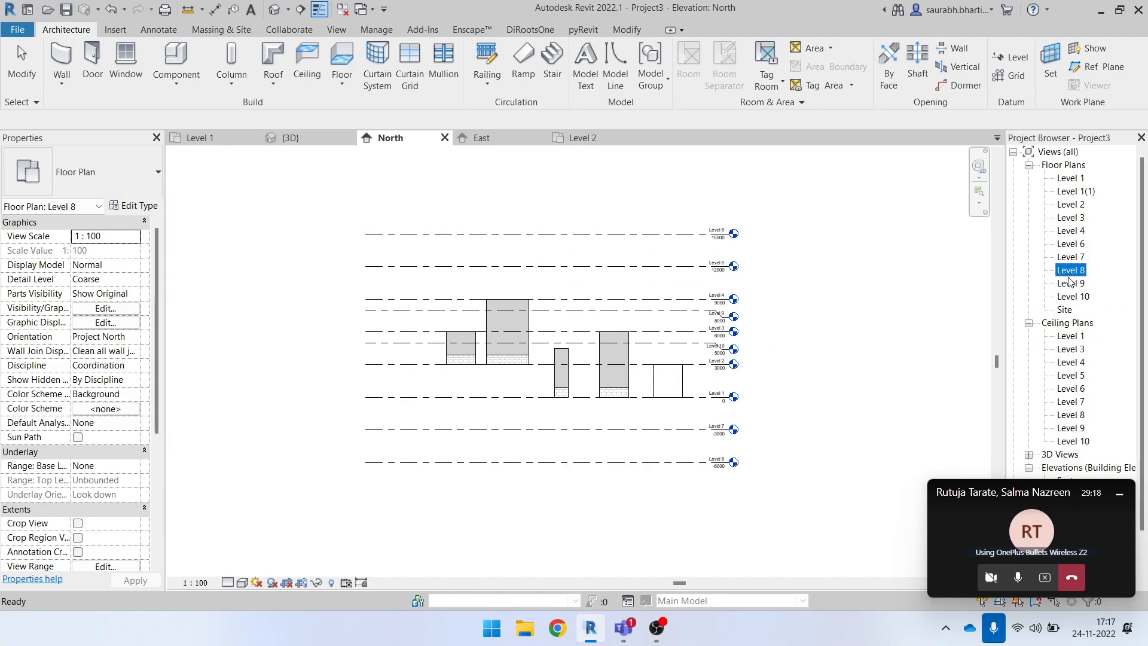
pyautogui.press('Delete')
pyautogui.press('Delete')
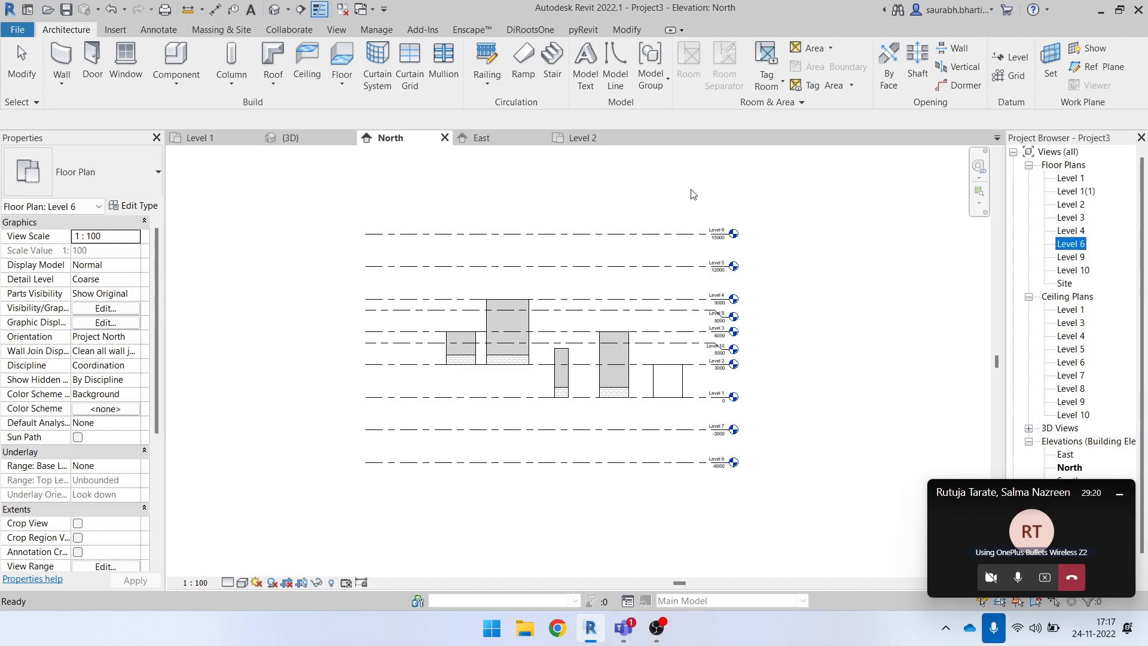
# - Select Level 7 and Level 8 below Level 1 in the North elevation and delete them with their associated views
pyautogui.moveTo(680, 492); pyautogui.dragTo(625, 412)
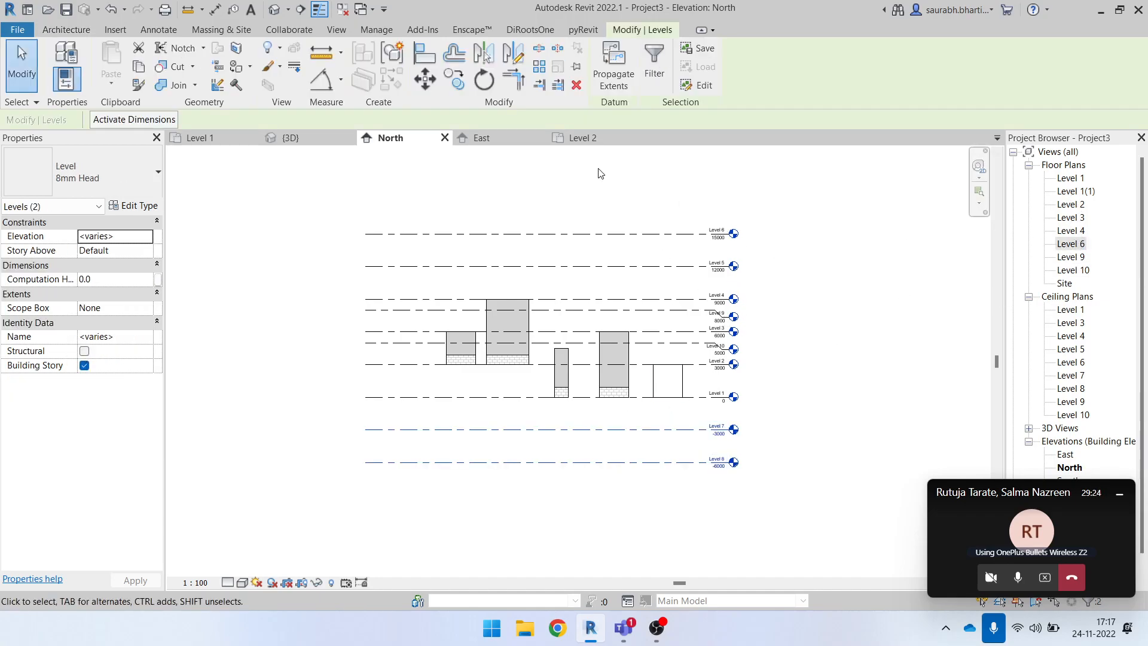
pyautogui.click(334, 30)
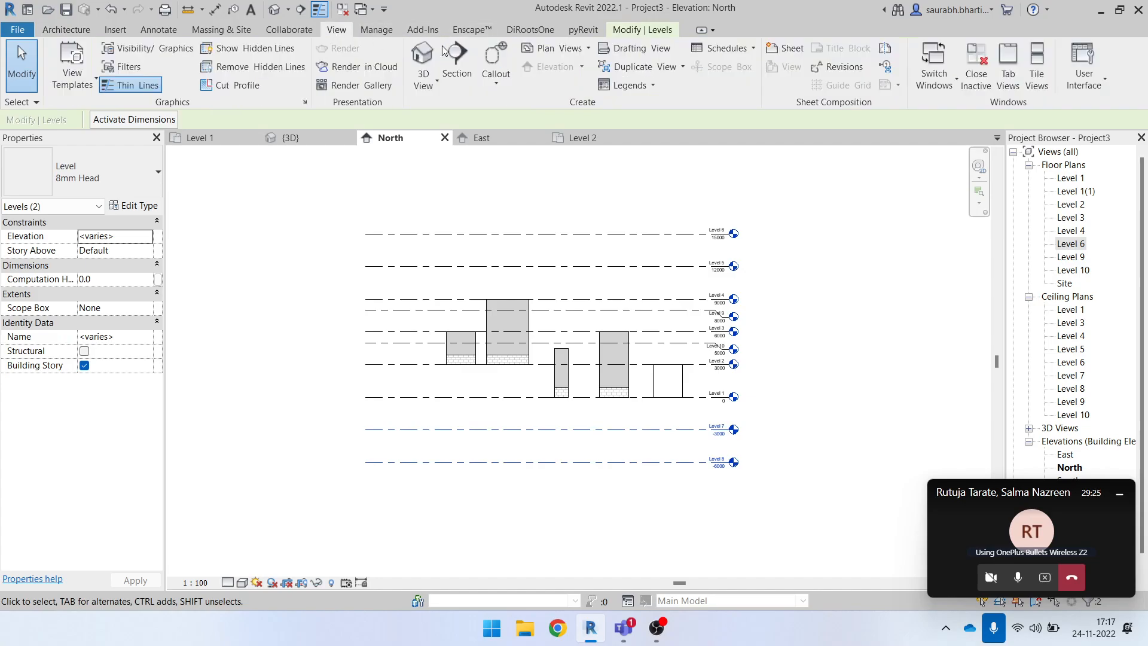
pyautogui.click(588, 48)
pyautogui.moveTo(620, 495); pyautogui.dragTo(516, 213)
pyautogui.click(587, 501)
pyautogui.moveTo(587, 501); pyautogui.dragTo(532, 414)
pyautogui.press('Delete')
pyautogui.click(622, 359)
# - Select Levels 3, 4, 5, 6 and 9 in the North elevation and delete them with their associated views
pyautogui.moveTo(778, 210); pyautogui.dragTo(668, 343)
pyautogui.press('Delete')
pyautogui.click(623, 371)
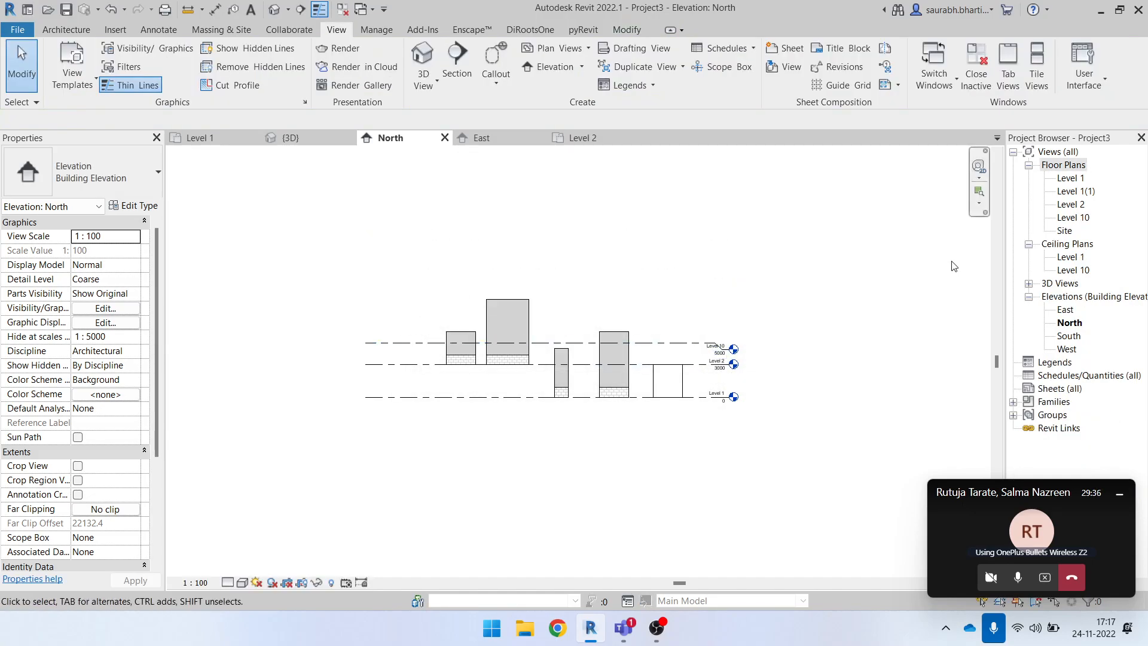
# - Delete the Level 1(1) and Level 10 floor plan views
pyautogui.click(1070, 177)
pyautogui.click(1076, 205)
pyautogui.press('Delete')
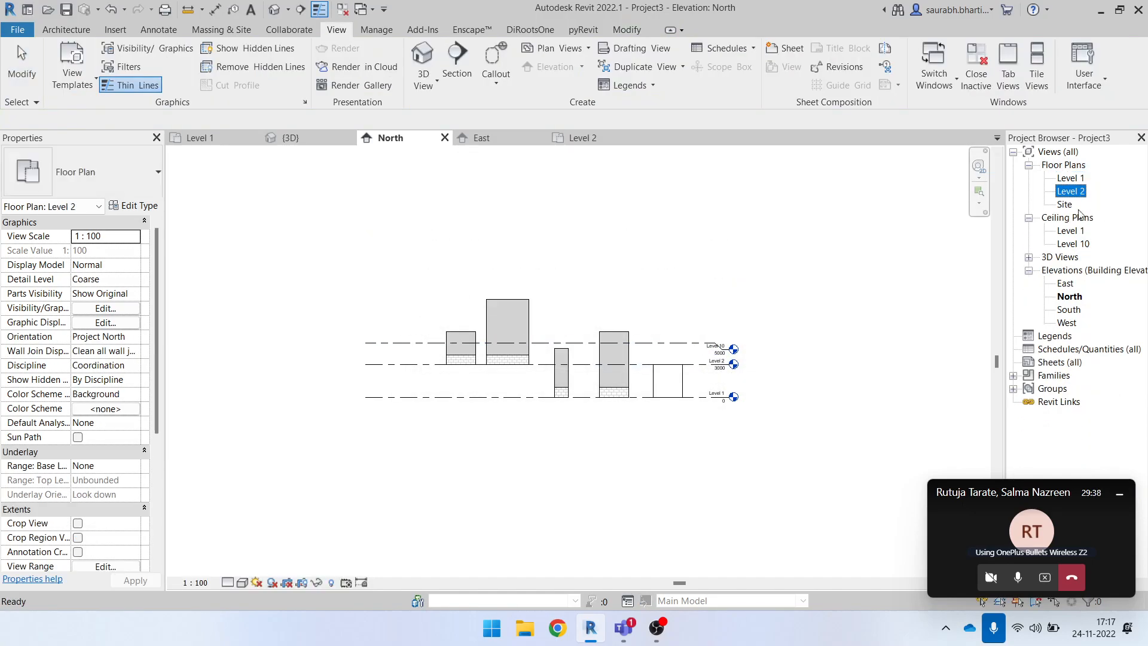
pyautogui.scroll(5, 786, 350)
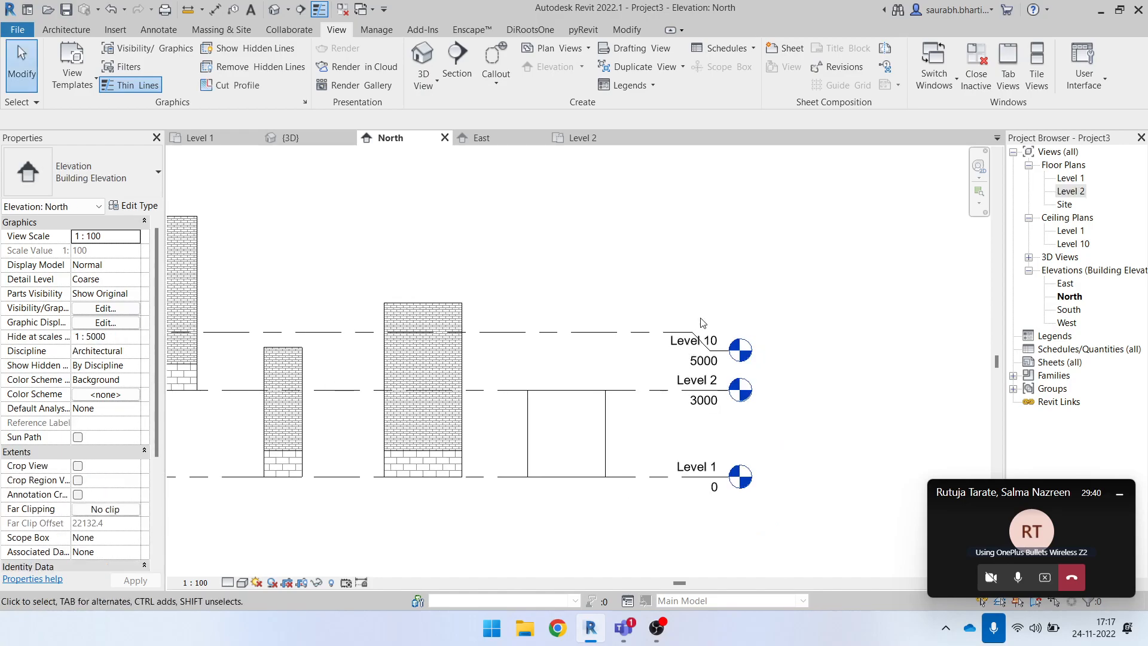
pyautogui.doubleClick(682, 342)
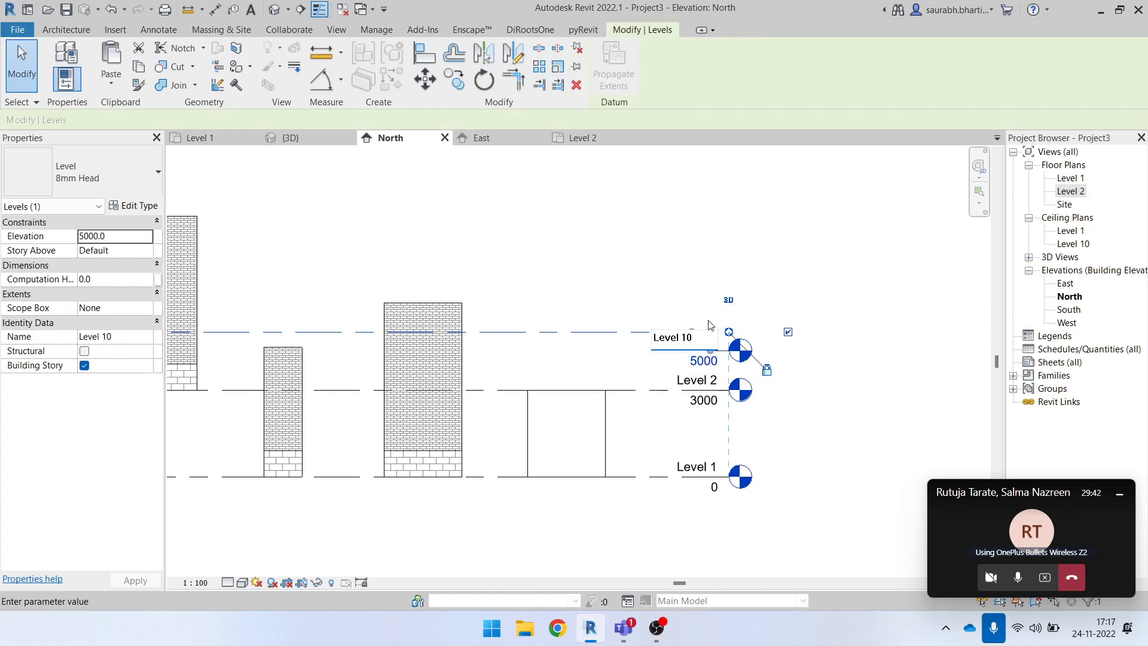
pyautogui.click(698, 225)
pyautogui.click(677, 348)
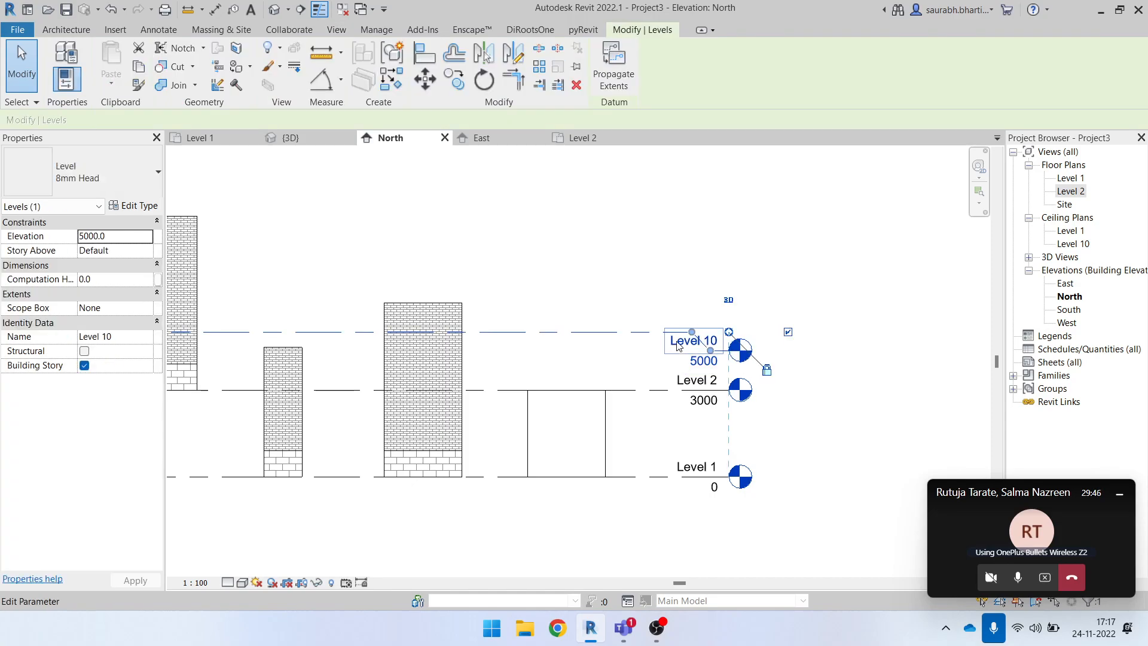
pyautogui.scroll(2, 679, 347)
pyautogui.doubleClick(673, 351)
pyautogui.click(678, 314)
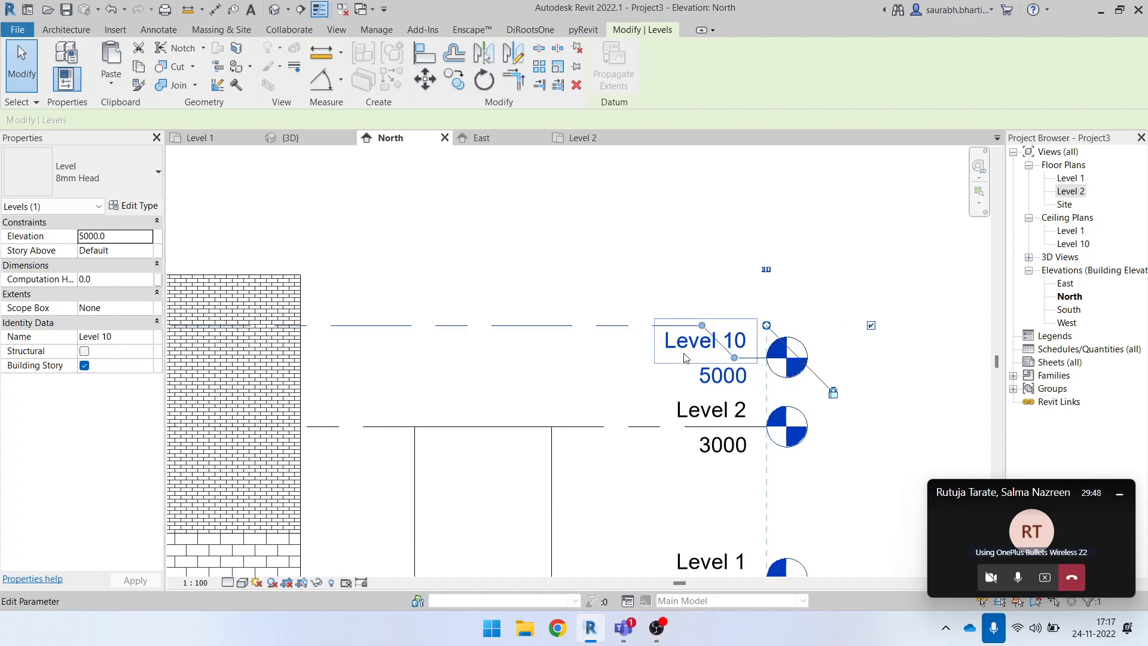
pyautogui.click(682, 352)
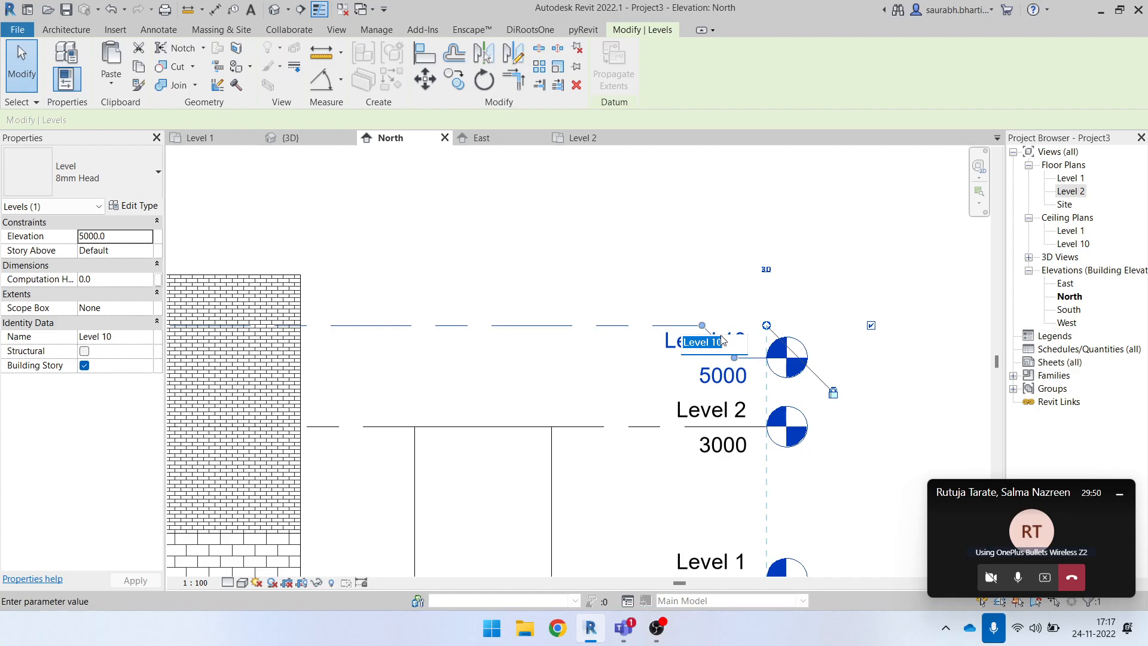
pyautogui.click(807, 267)
pyautogui.click(903, 231)
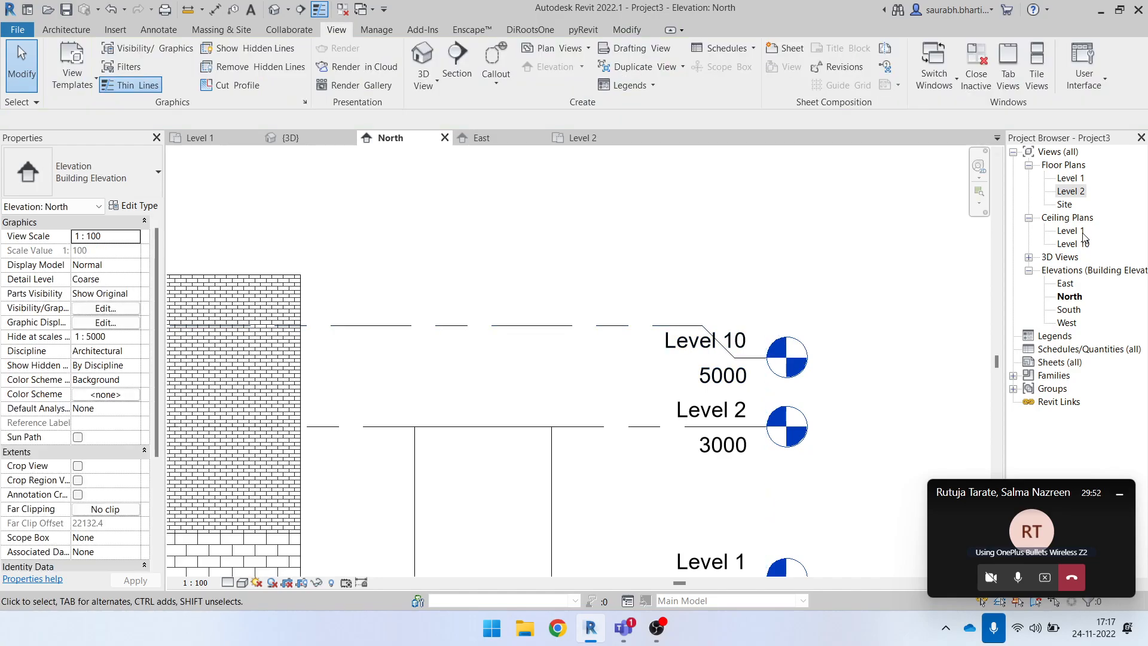
# - Rename the Level 10 floor plan view to Level 3, renaming the corresponding level and views as well
pyautogui.click(1073, 204)
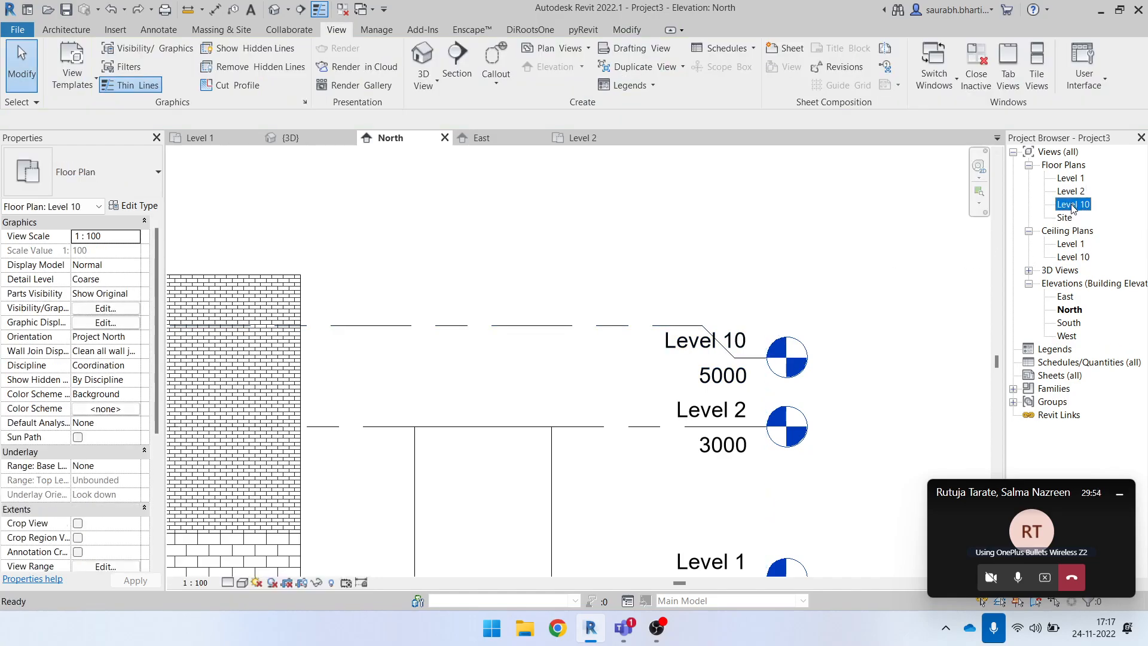
pyautogui.rightClick(1078, 207)
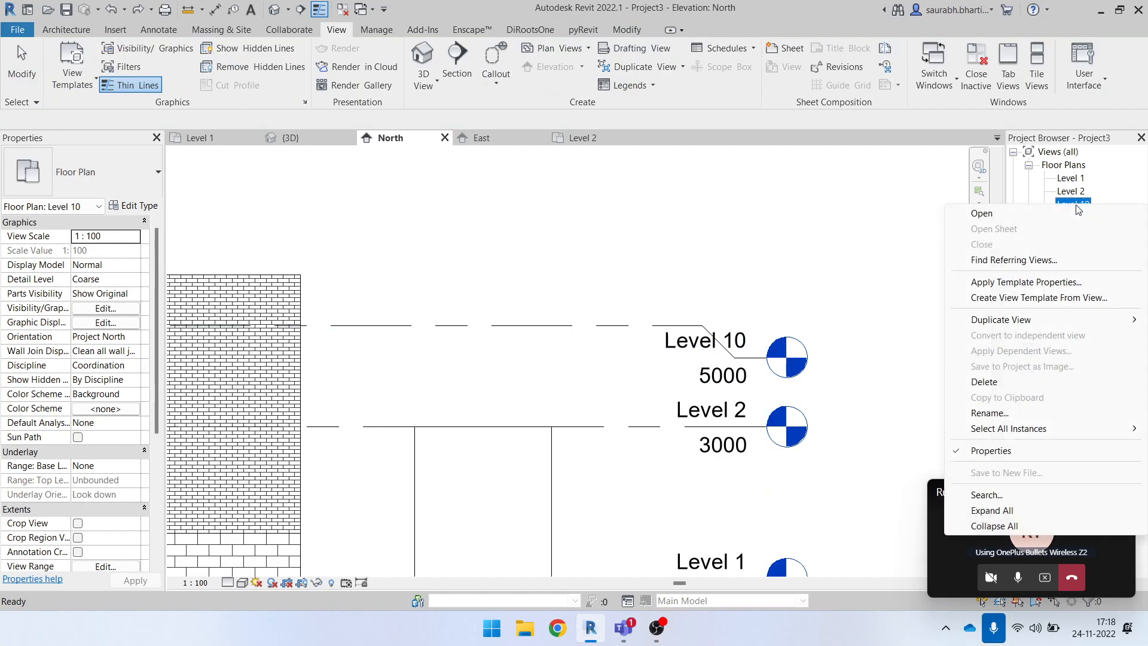
pyautogui.click(1080, 182)
pyautogui.rightClick(1078, 209)
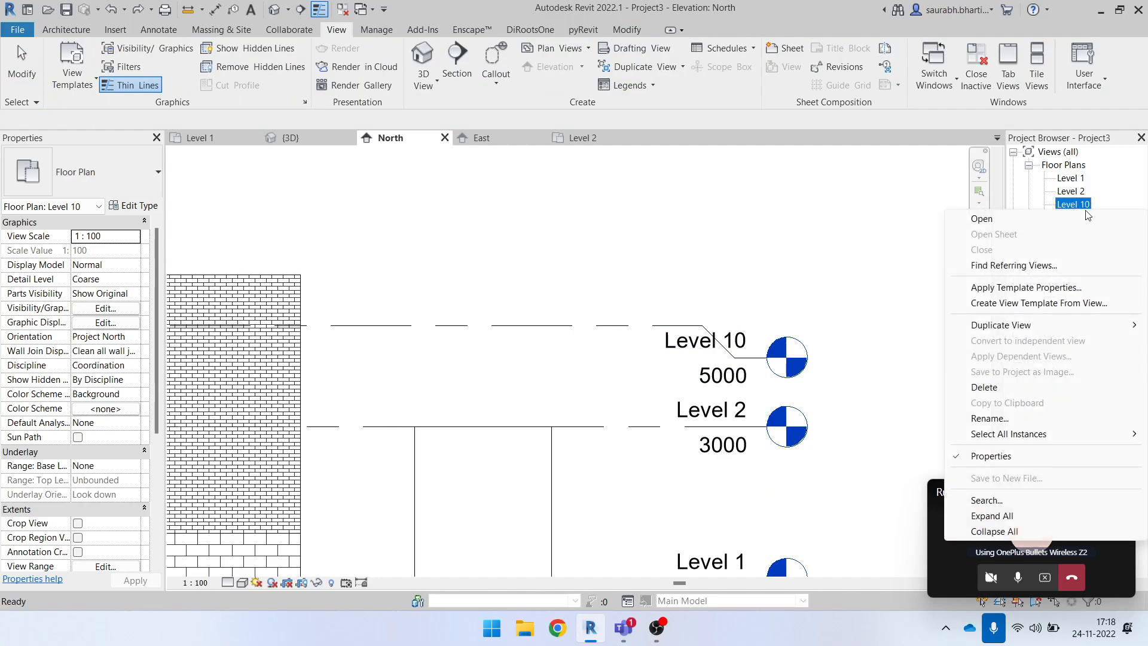
pyautogui.click(990, 419)
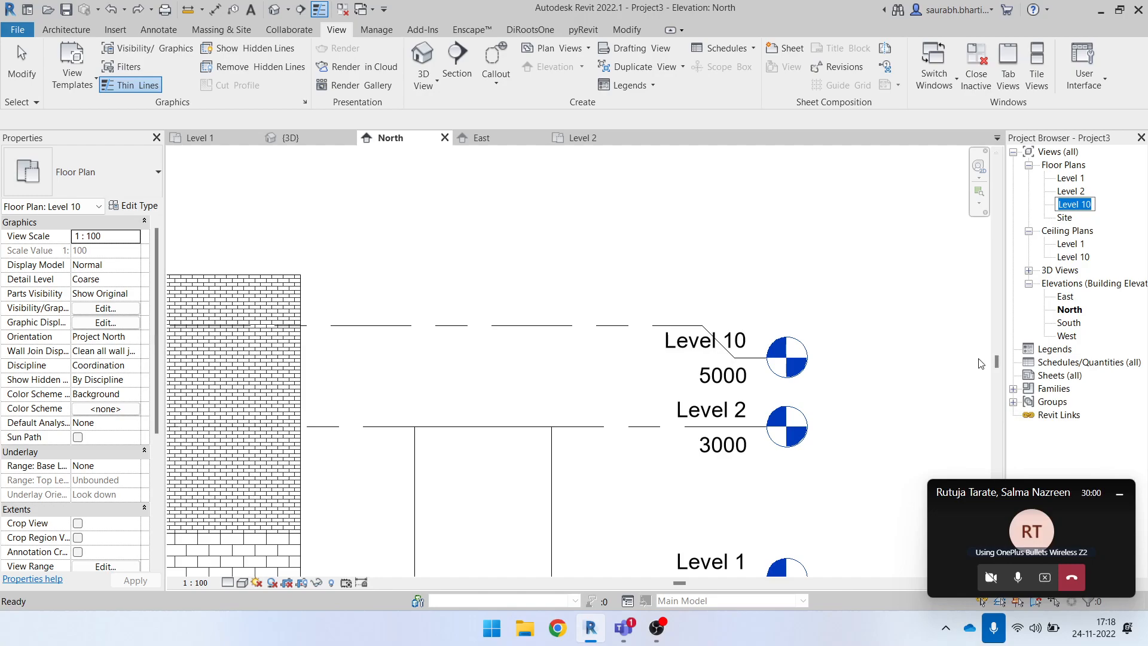
pyautogui.press('BackSpace')
pyautogui.write('3')
pyautogui.press('Return')
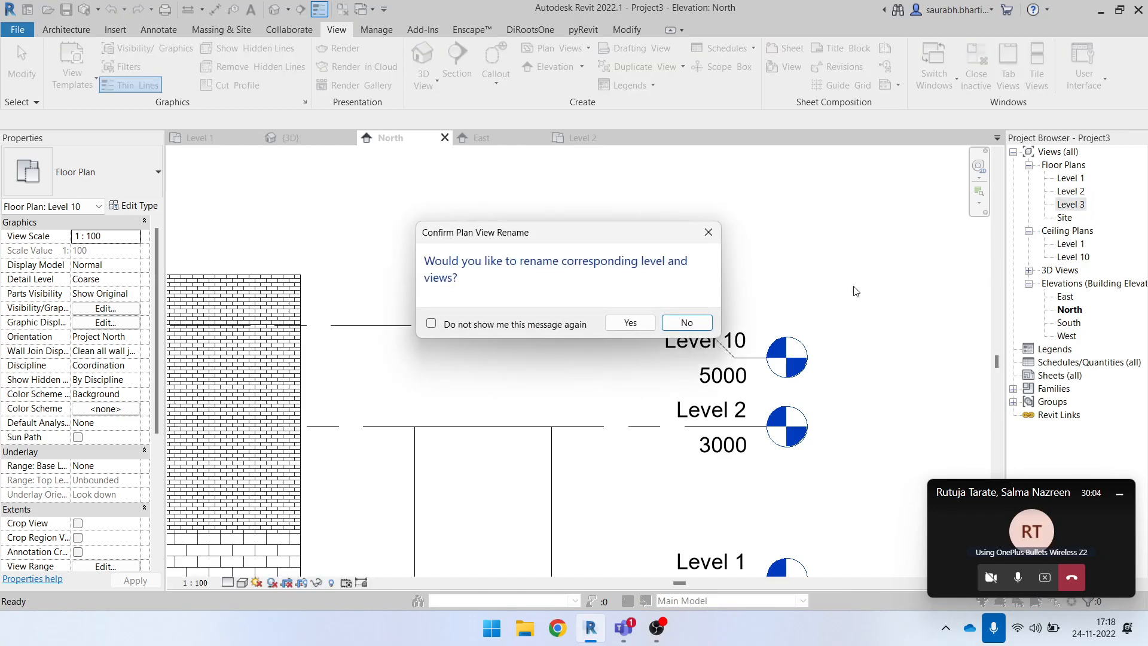
pyautogui.click(630, 323)
# - Delete all the walls in the Level 1 floor plan and close the other open views
pyautogui.doubleClick(1068, 178)
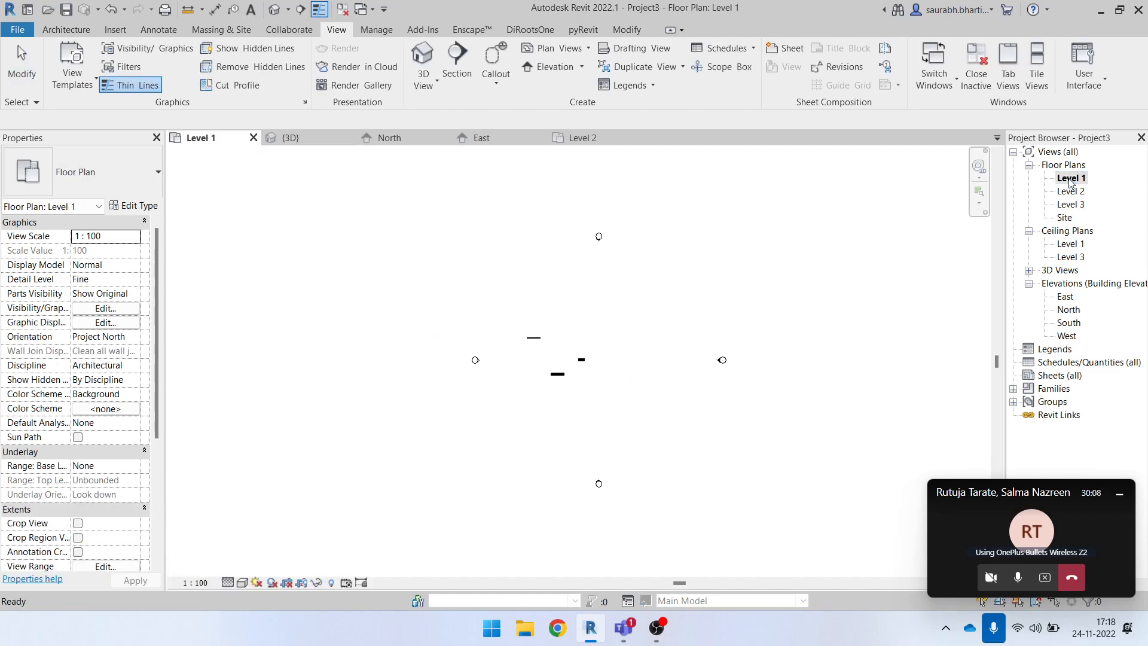
pyautogui.scroll(3, 583, 353)
pyautogui.moveTo(466, 291); pyautogui.dragTo(677, 473)
pyautogui.press('Delete')
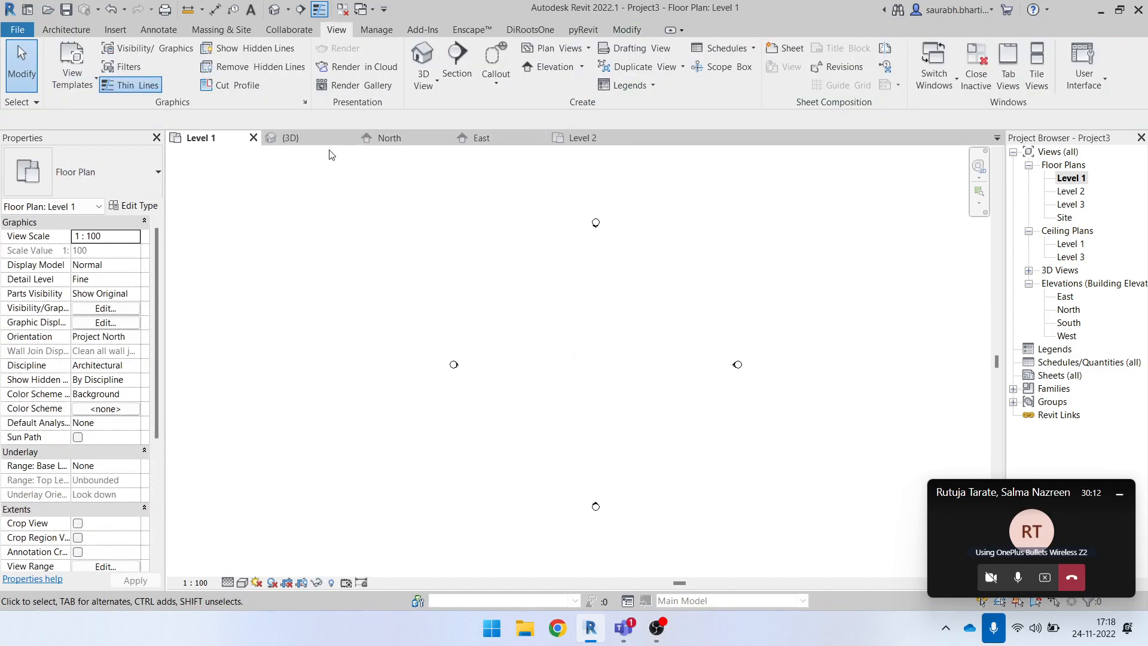
pyautogui.click(349, 139)
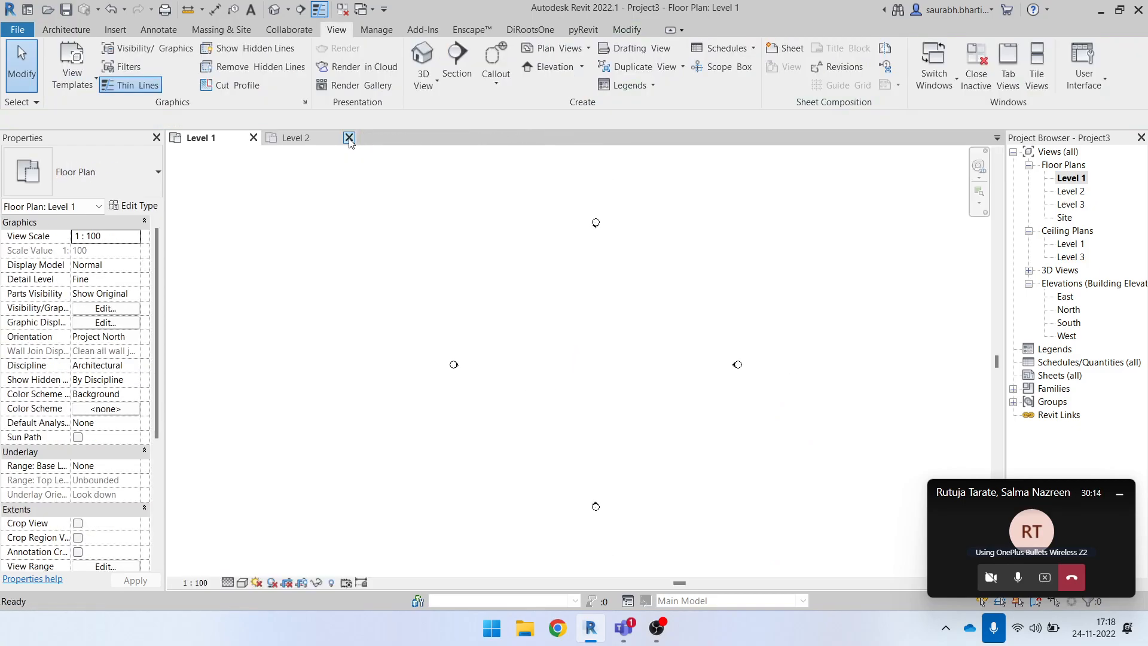
pyautogui.click(350, 139)
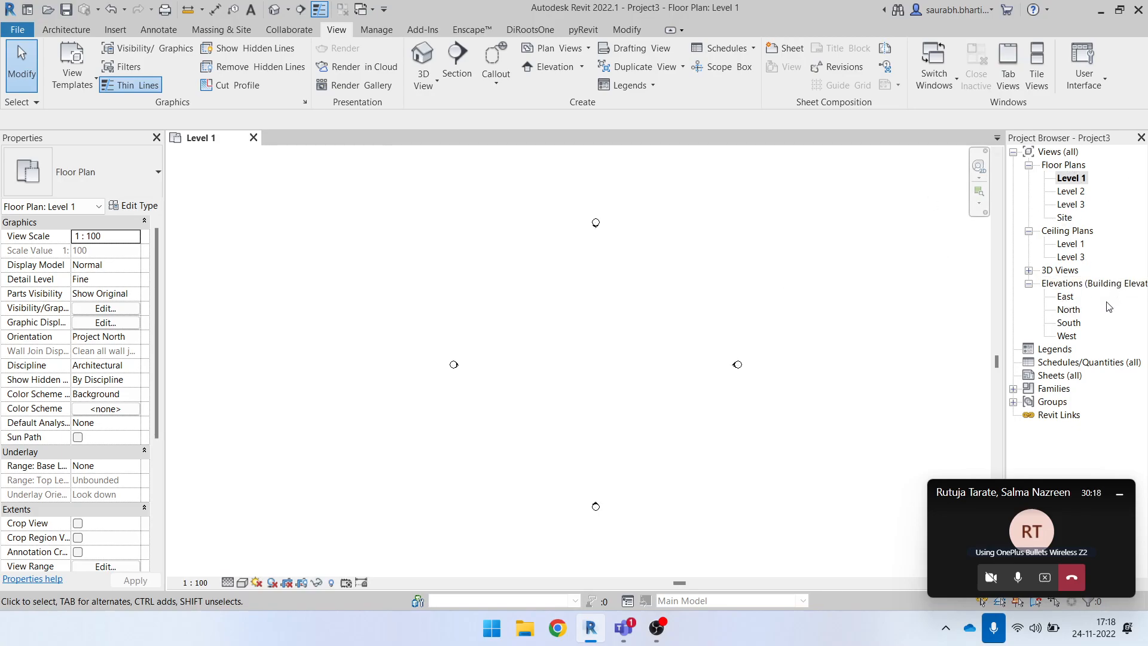
# - Start the Wall command on Level 1 with the Basic Wall type Generic - 200mm
pyautogui.click(66, 34)
pyautogui.press('w')
pyautogui.press('a')
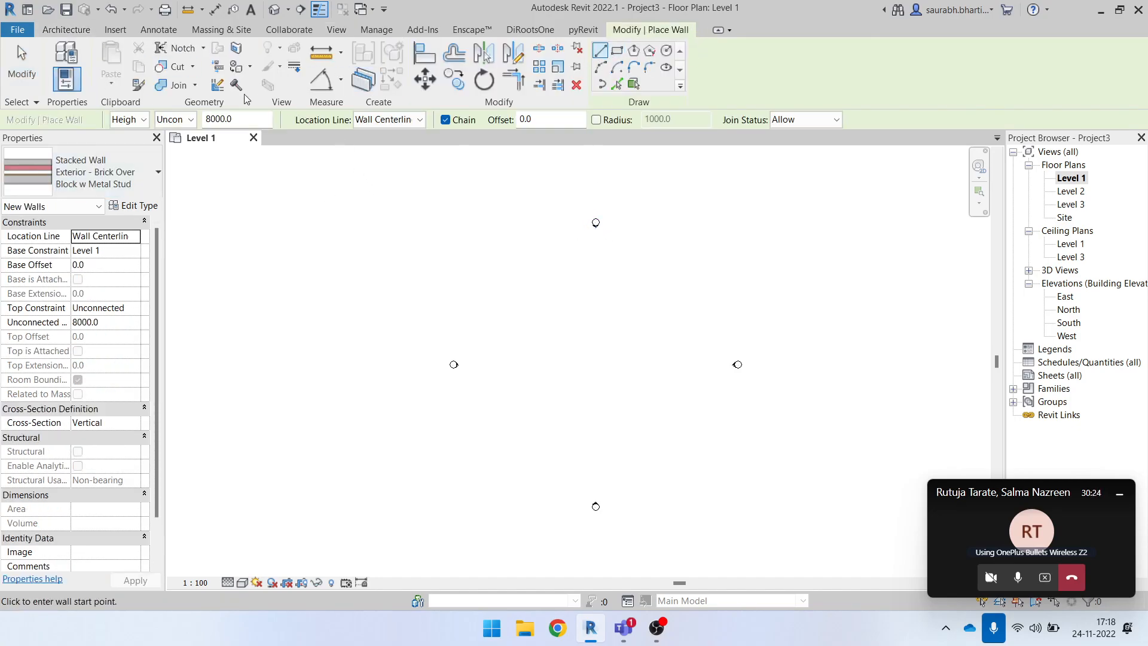
pyautogui.click(117, 152)
pyautogui.scroll(4, 117, 313)
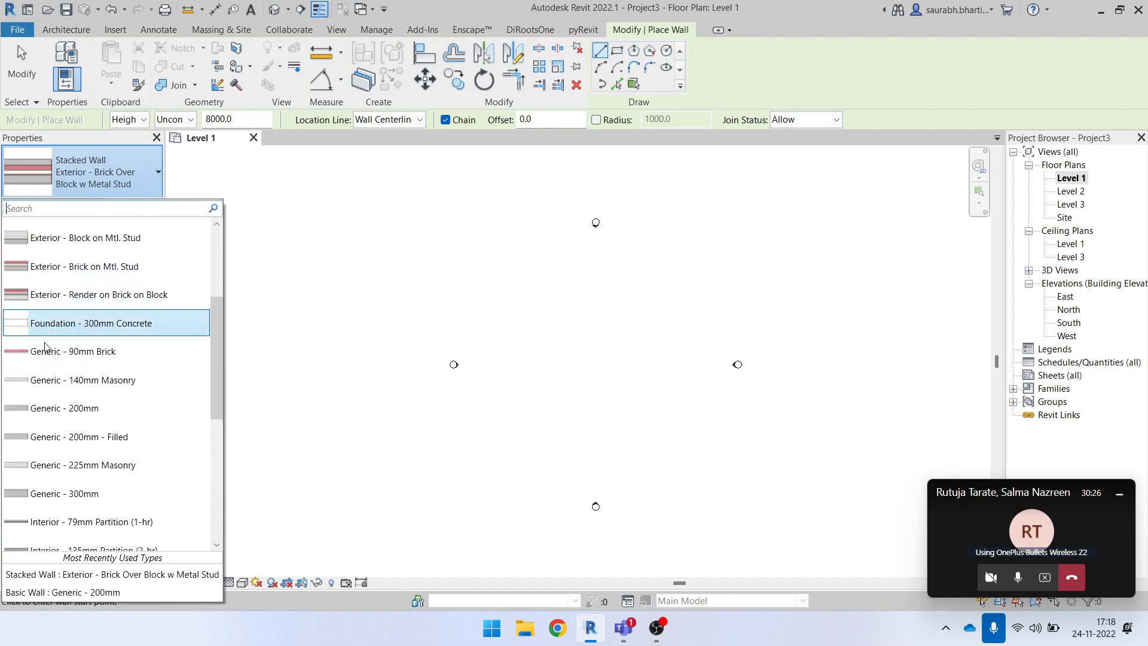
pyautogui.click(84, 408)
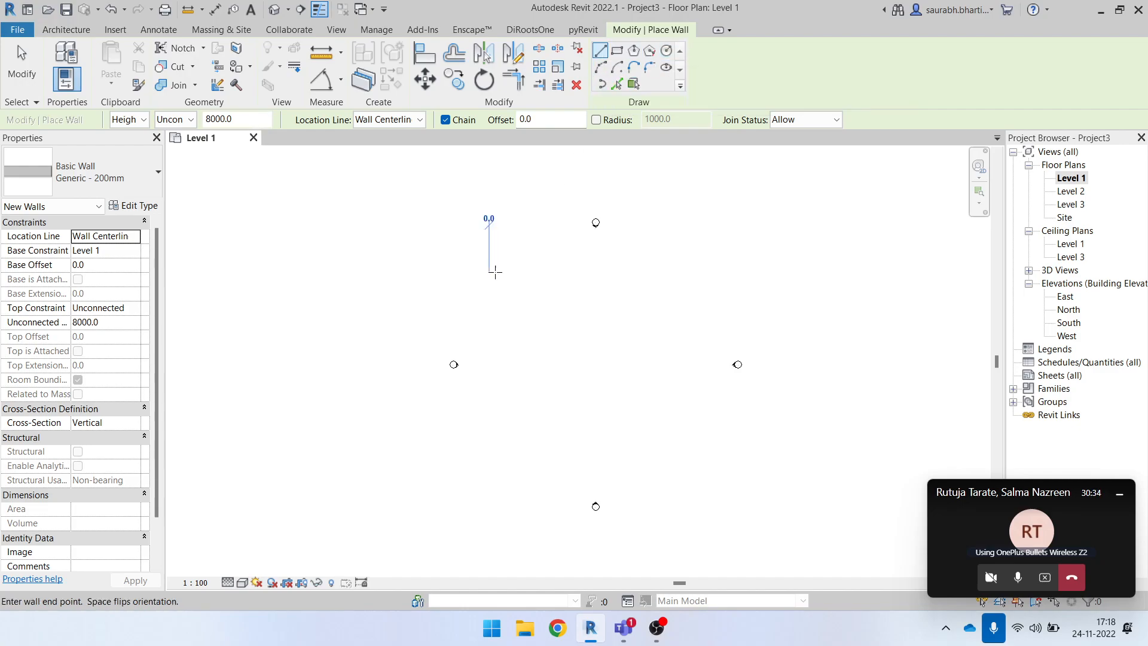
# - Draw a continuous wall chain below the north elevation marker: a Z shape with a base about 14000 mm long, continuing into right-angled steps
pyautogui.click(546, 273)
pyautogui.click(500, 298)
pyautogui.click(580, 297)
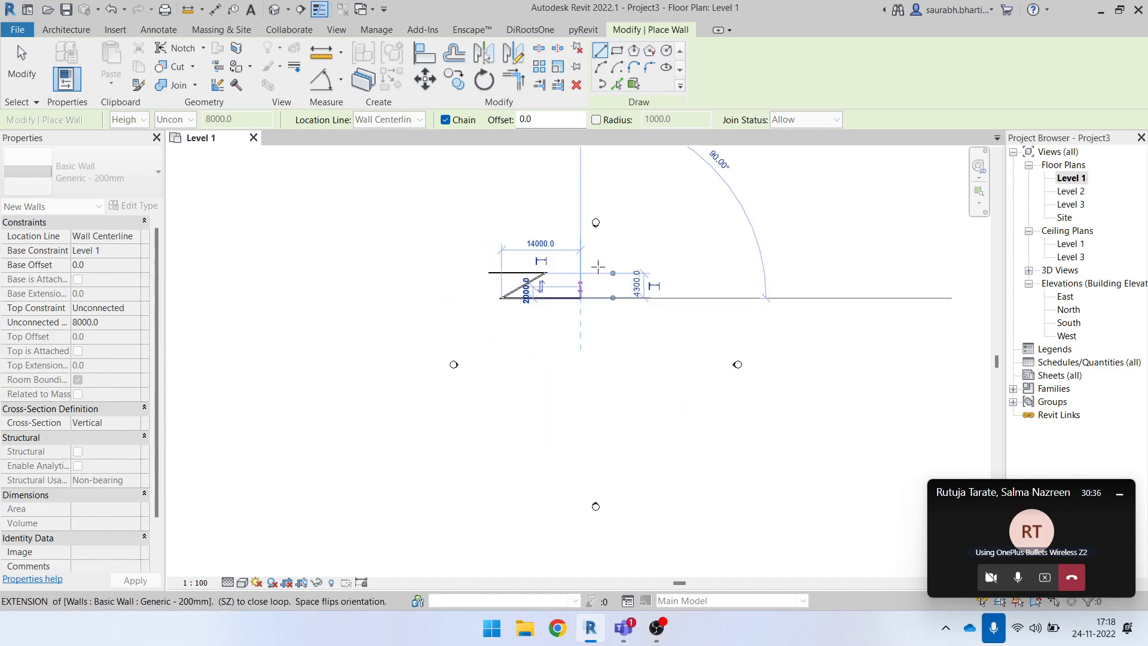
pyautogui.click(580, 264)
pyautogui.click(631, 264)
pyautogui.click(631, 298)
pyautogui.click(677, 298)
pyautogui.click(677, 264)
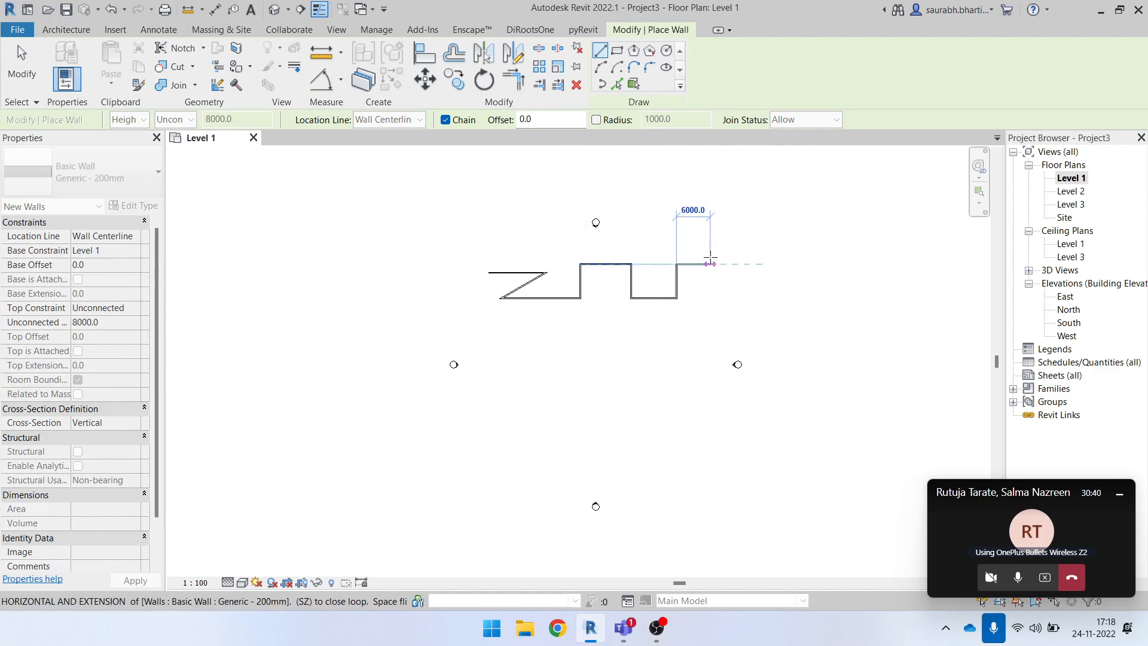
pyautogui.press('Escape')
pyautogui.press('Escape')
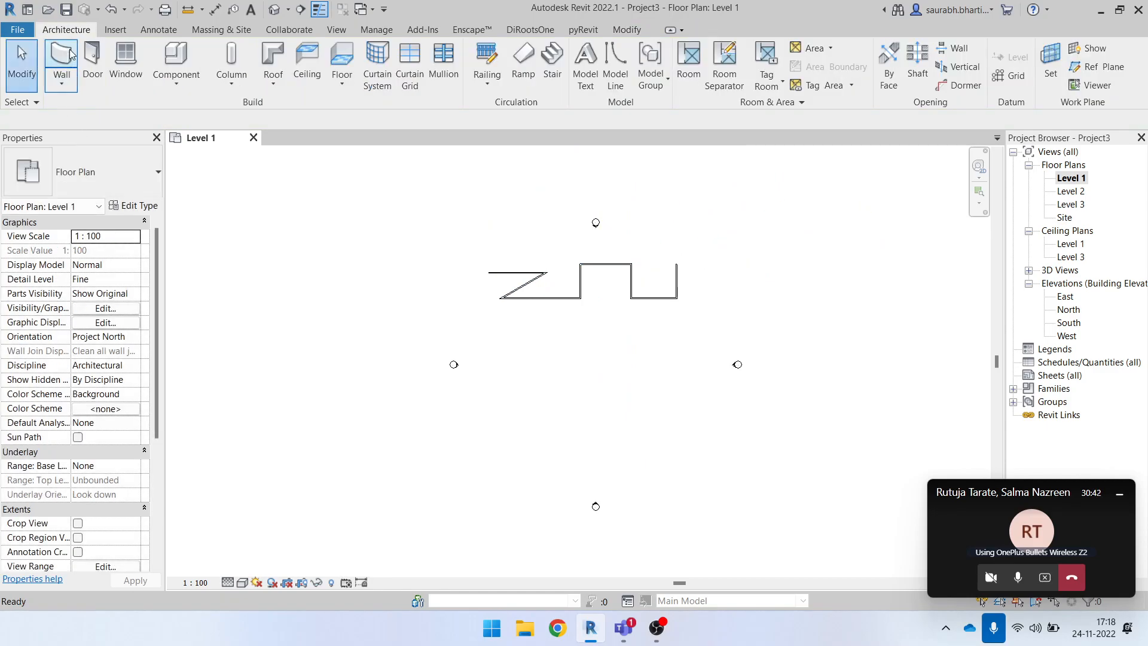
# - Restart the Wall command and look through the available basic, curtain and stacked wall types
pyautogui.click(63, 57)
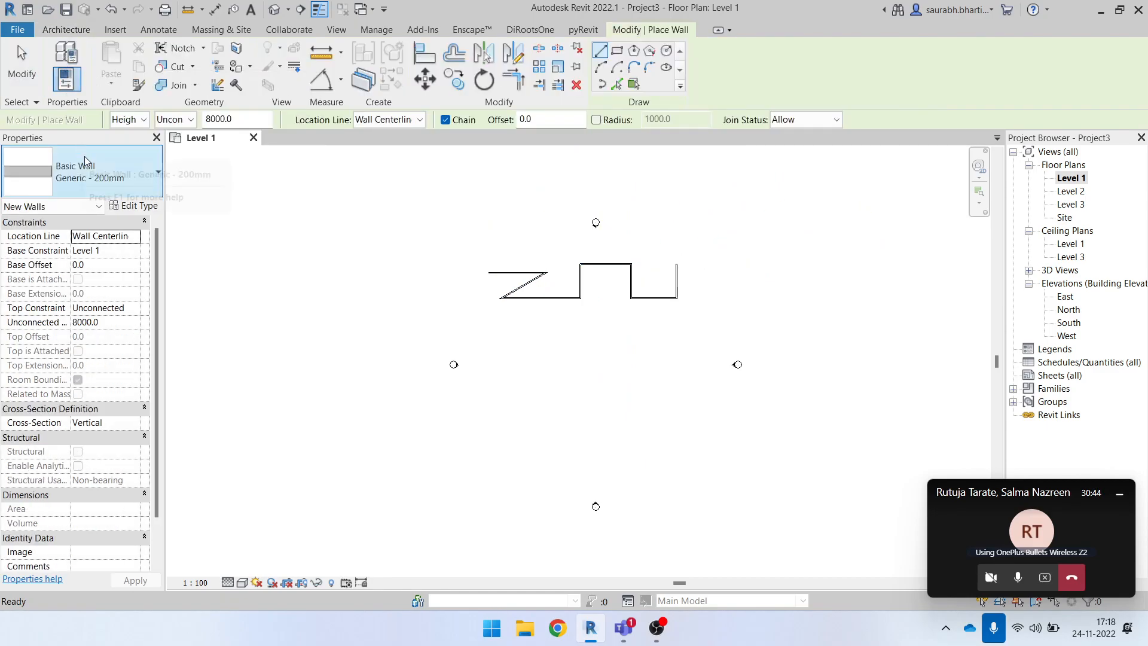
pyautogui.click(91, 173)
pyautogui.scroll(-5, 98, 383)
pyautogui.scroll(10, 99, 359)
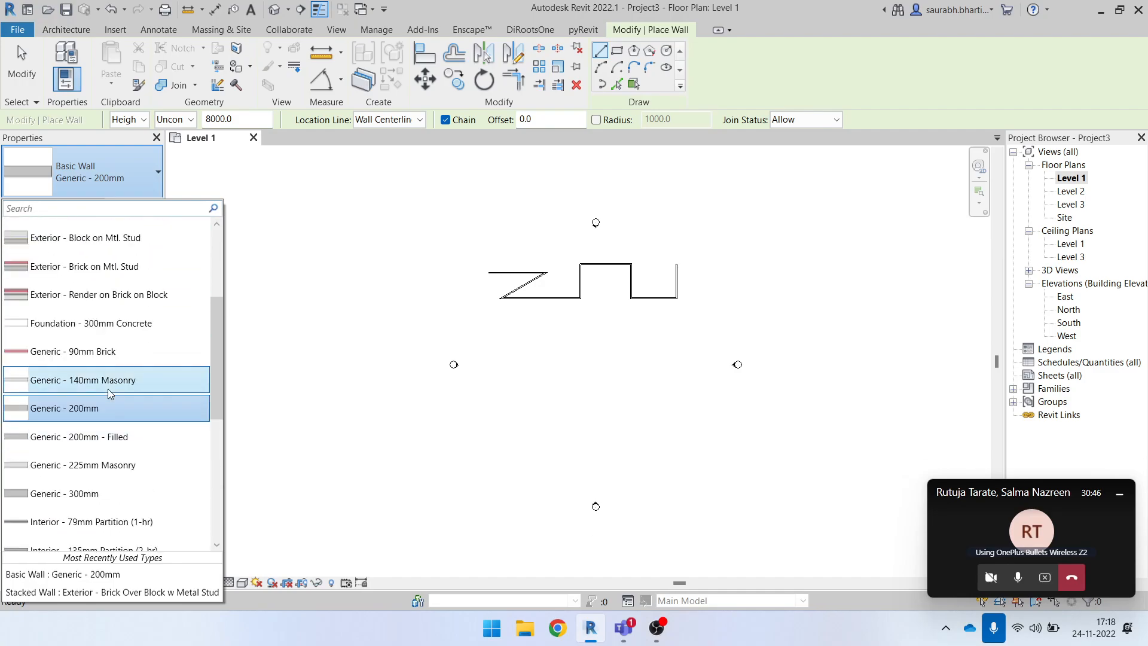
pyautogui.scroll(-8, 96, 323)
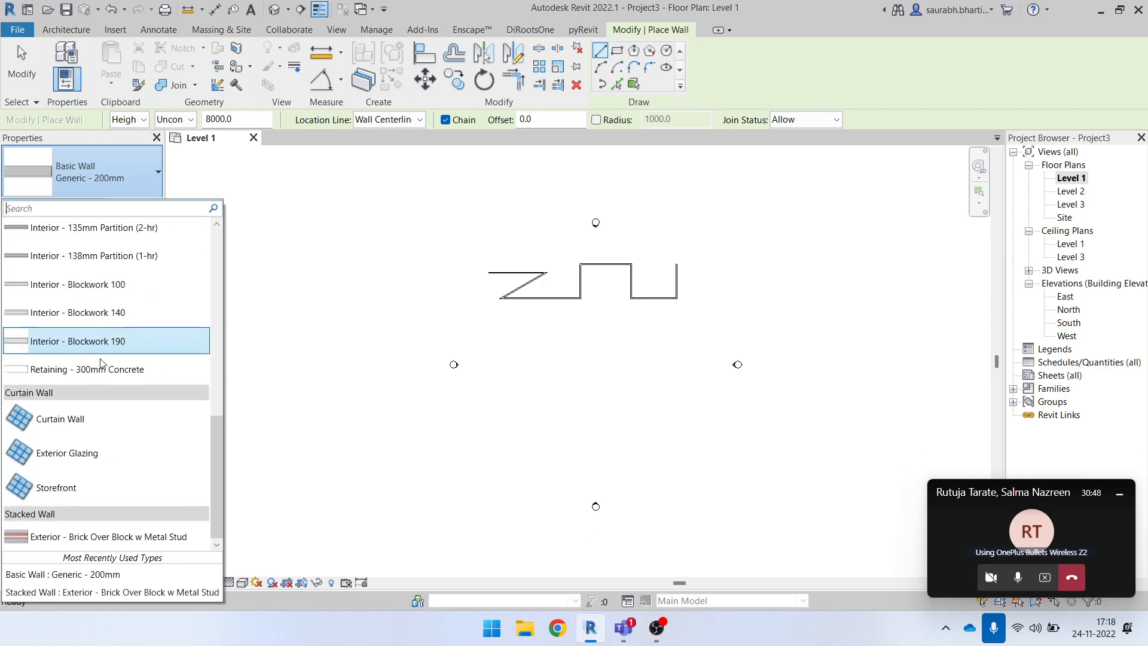
pyautogui.scroll(4, 102, 365)
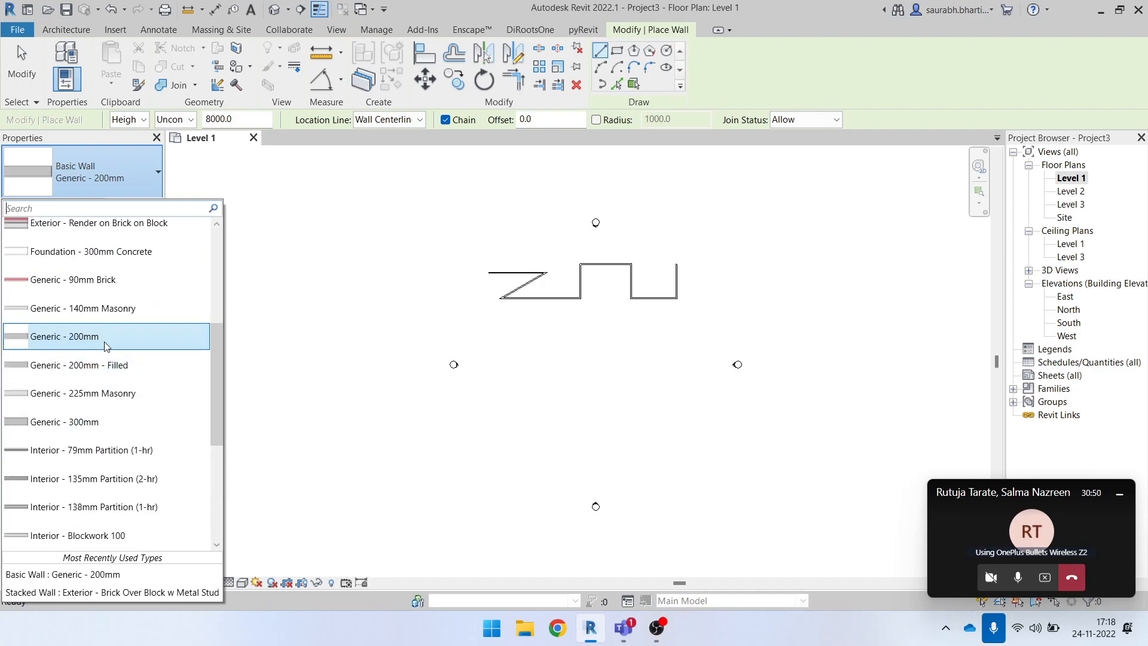
pyautogui.click(100, 180)
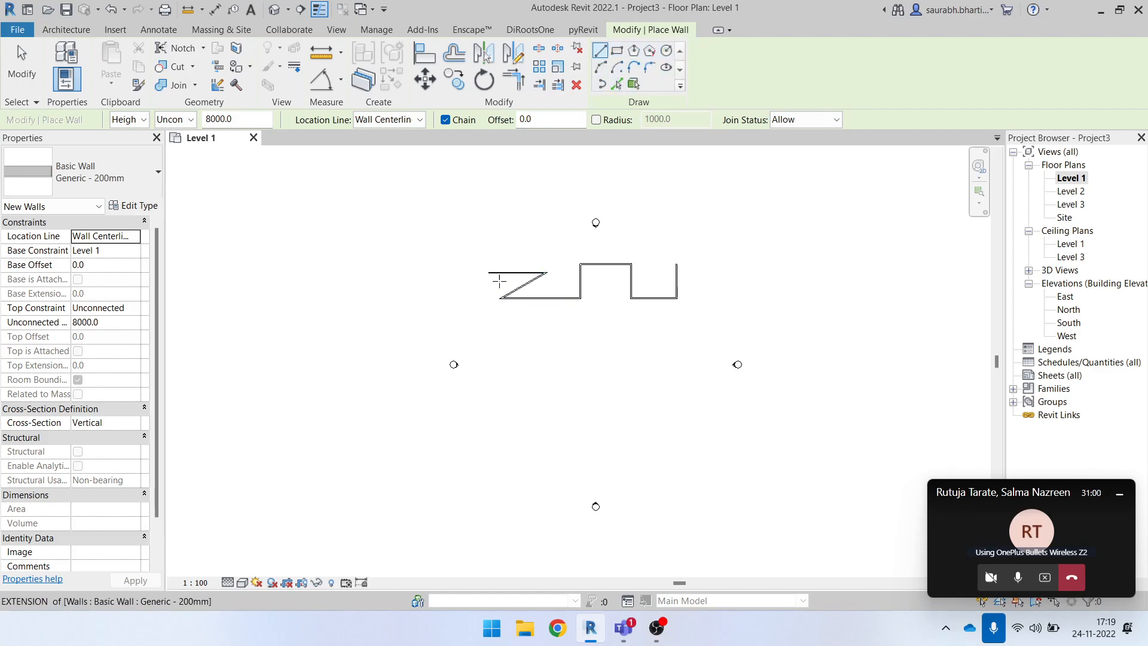
# - Draw an L-shaped Generic - 200mm wall below the Z shape, with a horizontal segment about 9000 mm long and a shorter downward segment
pyautogui.scroll(3, 507, 320)
pyautogui.click(469, 312)
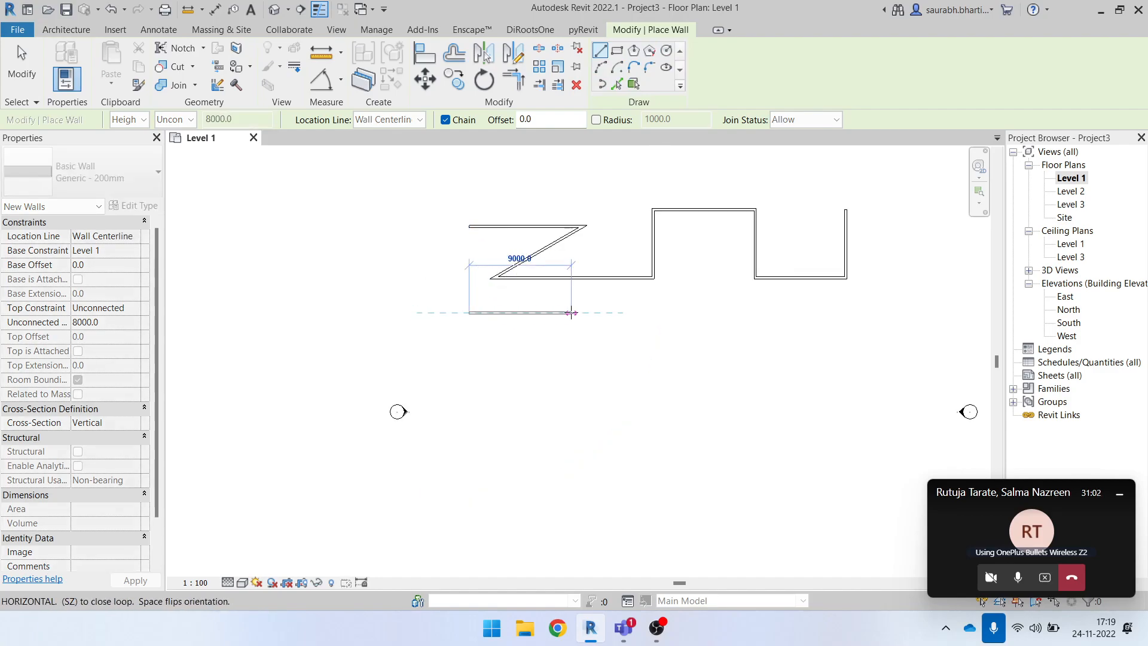
pyautogui.click(571, 312)
pyautogui.click(563, 333)
pyautogui.press('Escape')
pyautogui.press('Escape')
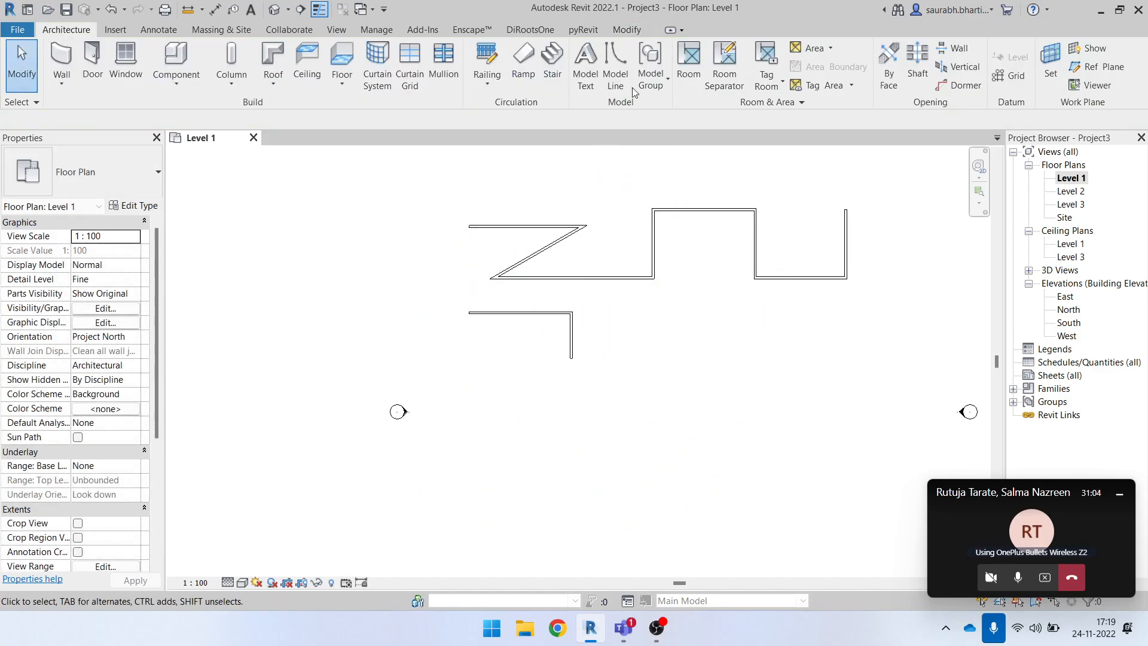
# - Draw two overlapping rectangular Generic - 200mm walls beside the L-shaped wall, the upper one about 4800 mm high
pyautogui.press('a')
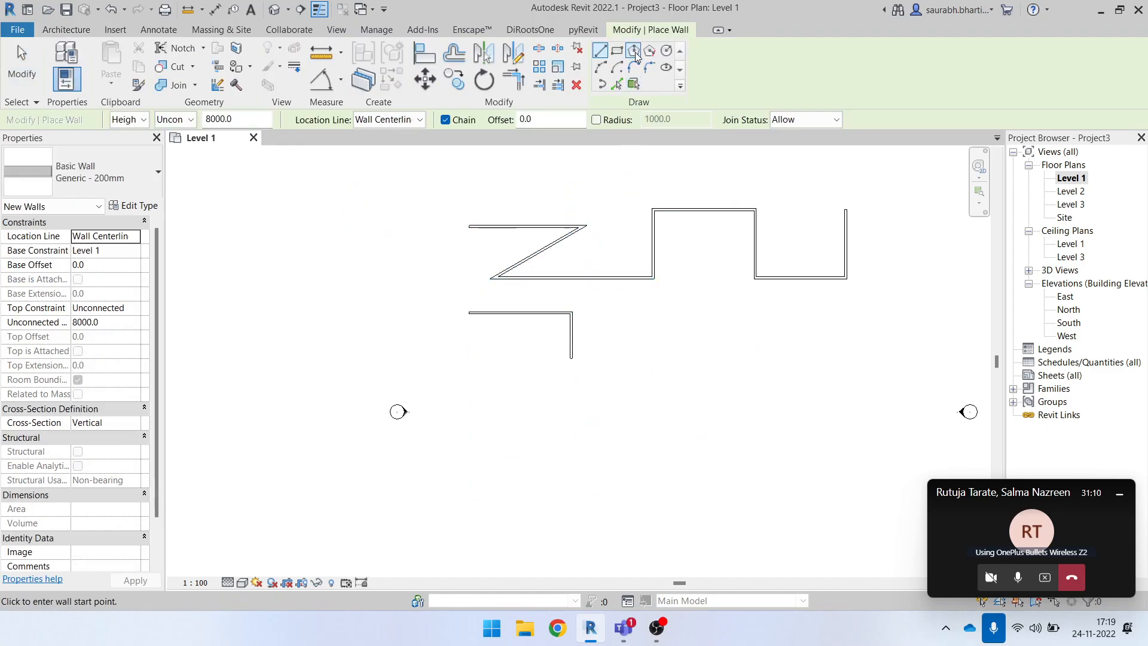
pyautogui.click(619, 50)
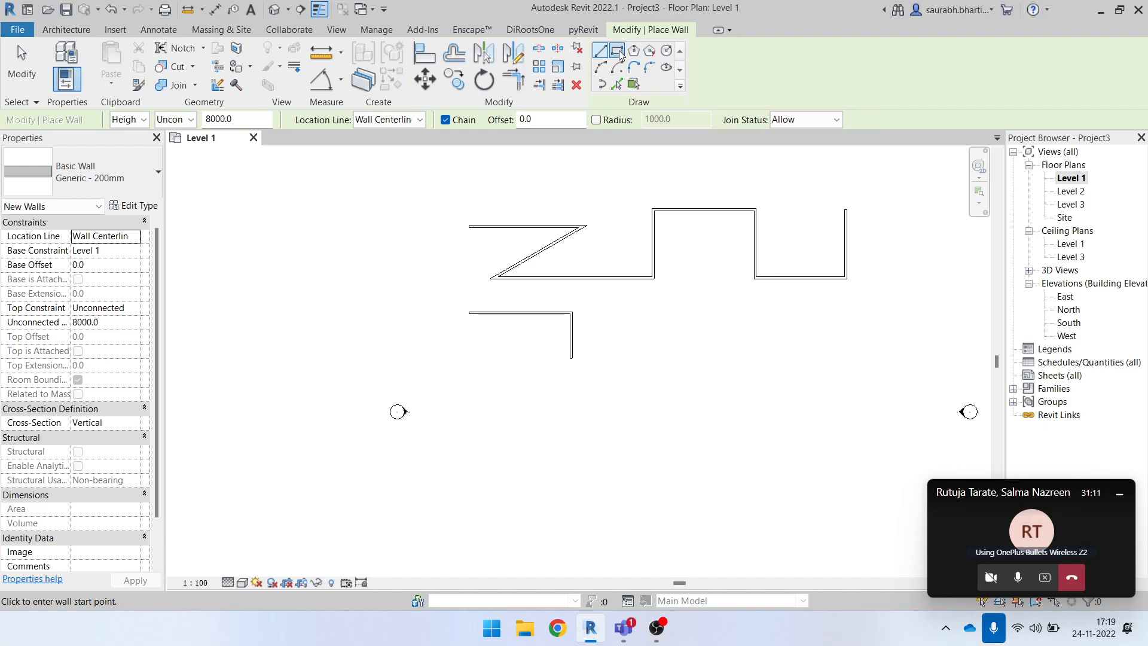
pyautogui.click(612, 312)
pyautogui.click(693, 369)
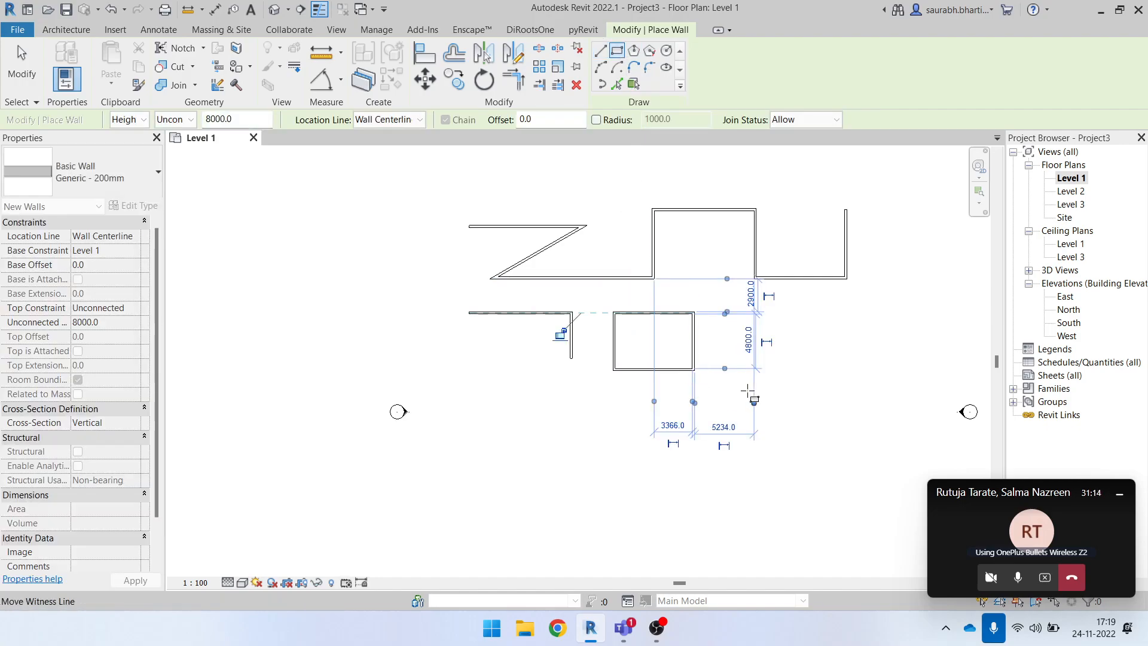
pyautogui.click(663, 347)
pyautogui.click(743, 414)
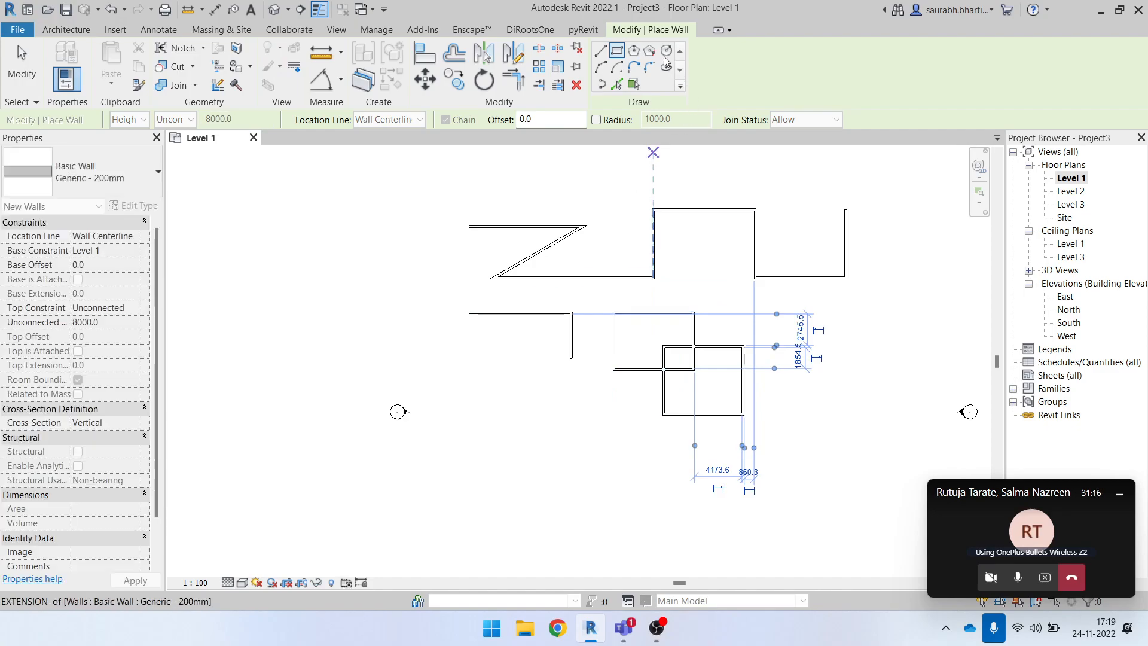
# - Draw a six-sided inscribed polygon wall on the opposite side of the overlapping rectangles from the L-shaped wall
pyautogui.click(633, 50)
pyautogui.moveTo(694, 155); pyautogui.dragTo(590, 109, button='middle')
pyautogui.click(718, 312)
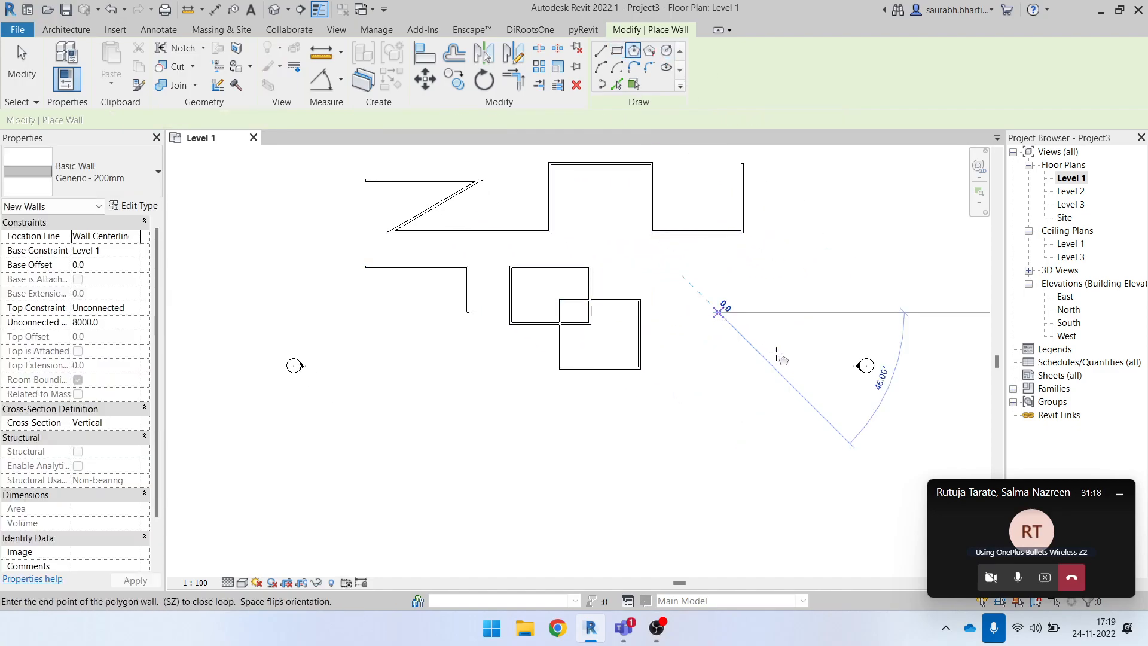
pyautogui.click(760, 323)
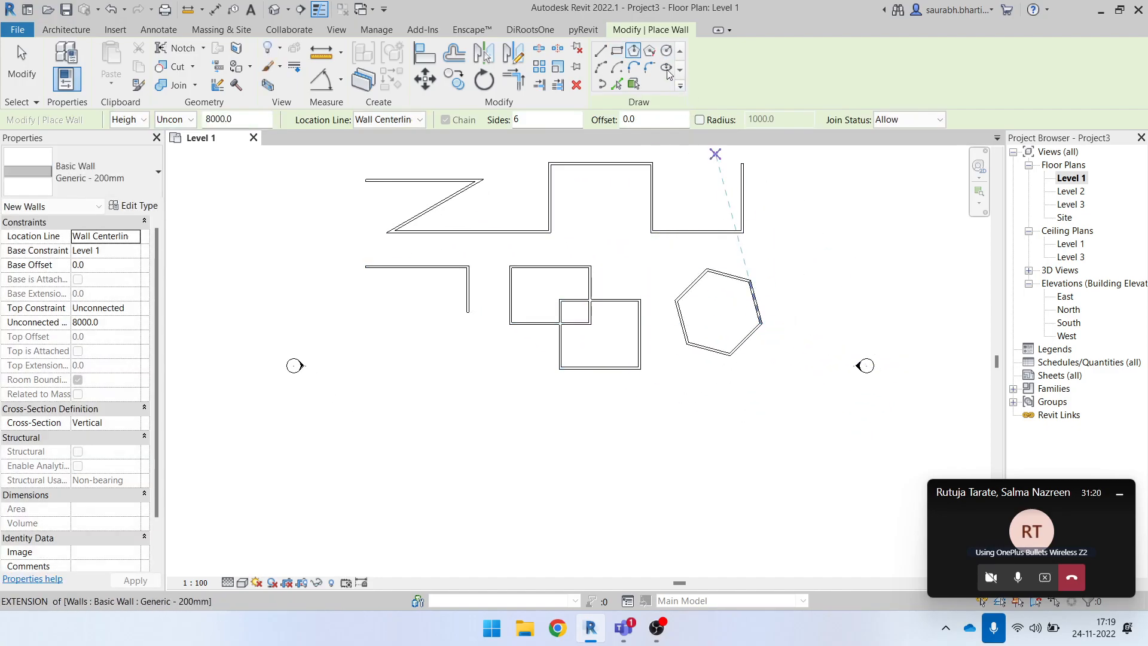
# - Draw a larger six-sided circumscribed polygon wall with a radius of about 6000 mm below the L-shaped wall
pyautogui.click(650, 51)
pyautogui.click(384, 404)
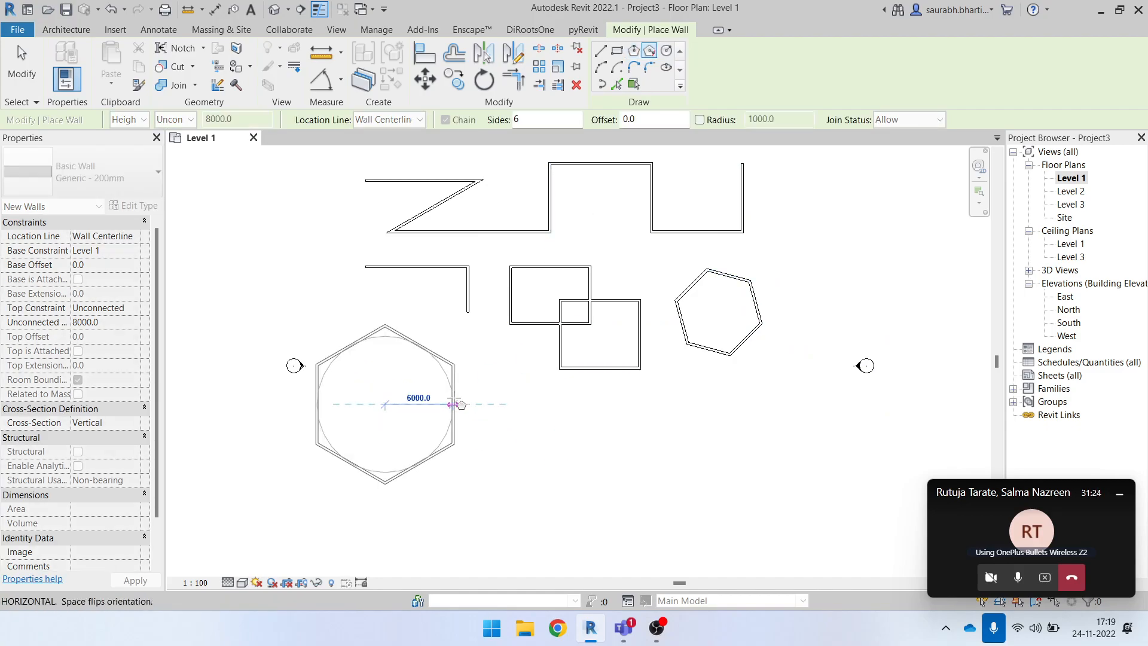
pyautogui.click(453, 404)
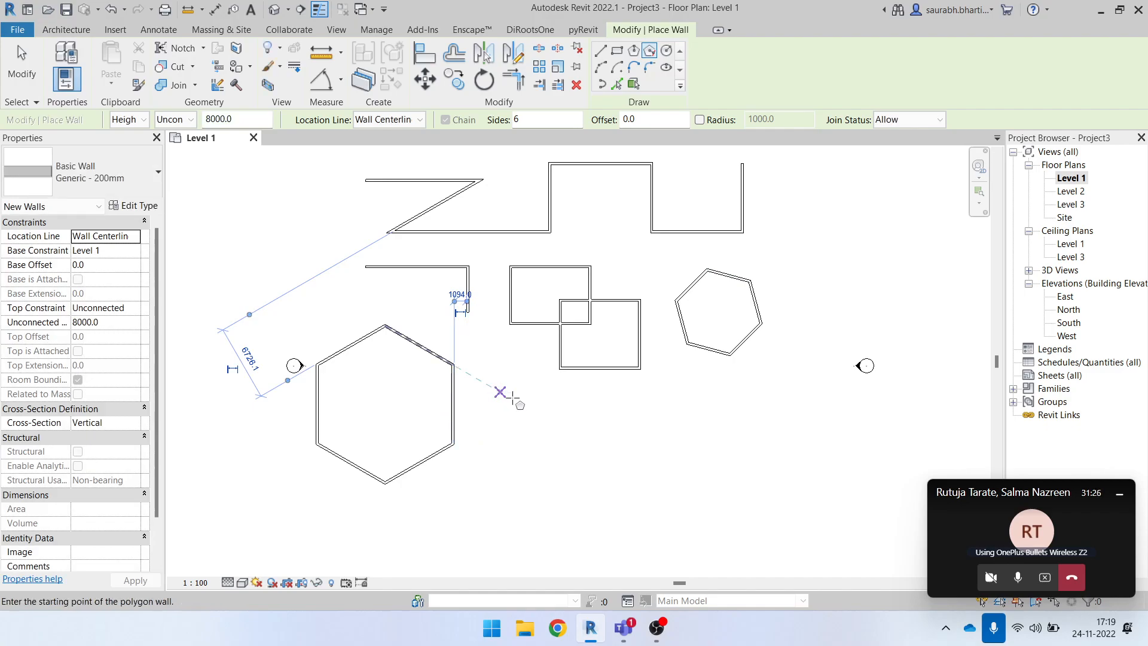
pyautogui.click(633, 52)
pyautogui.click(510, 410)
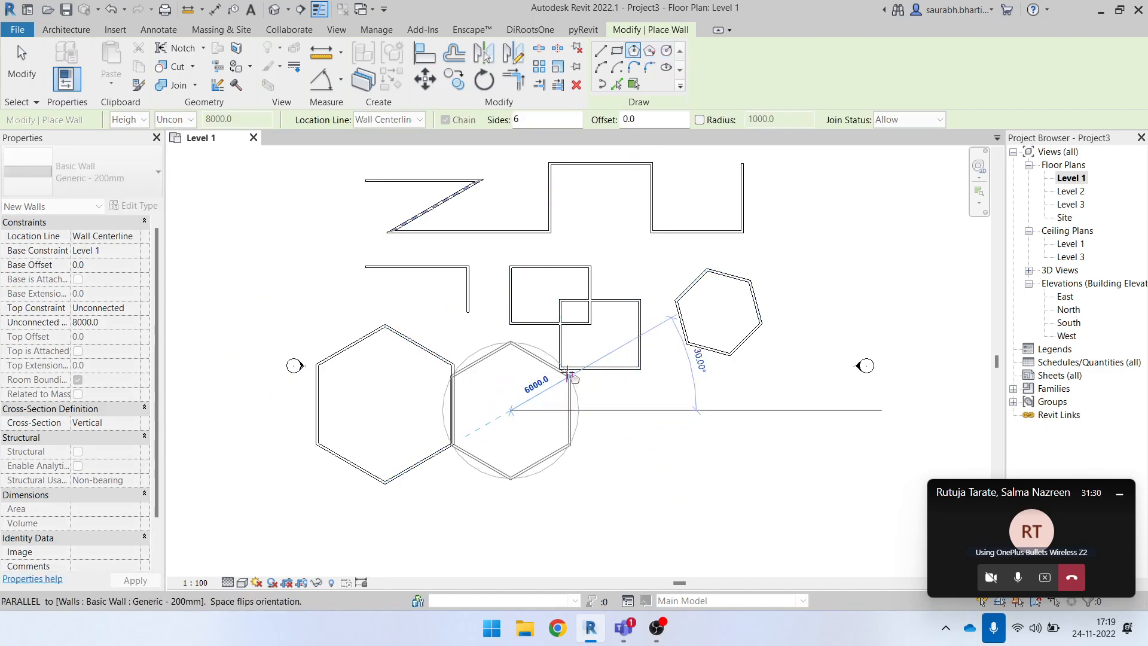
pyautogui.scroll(3, 574, 421)
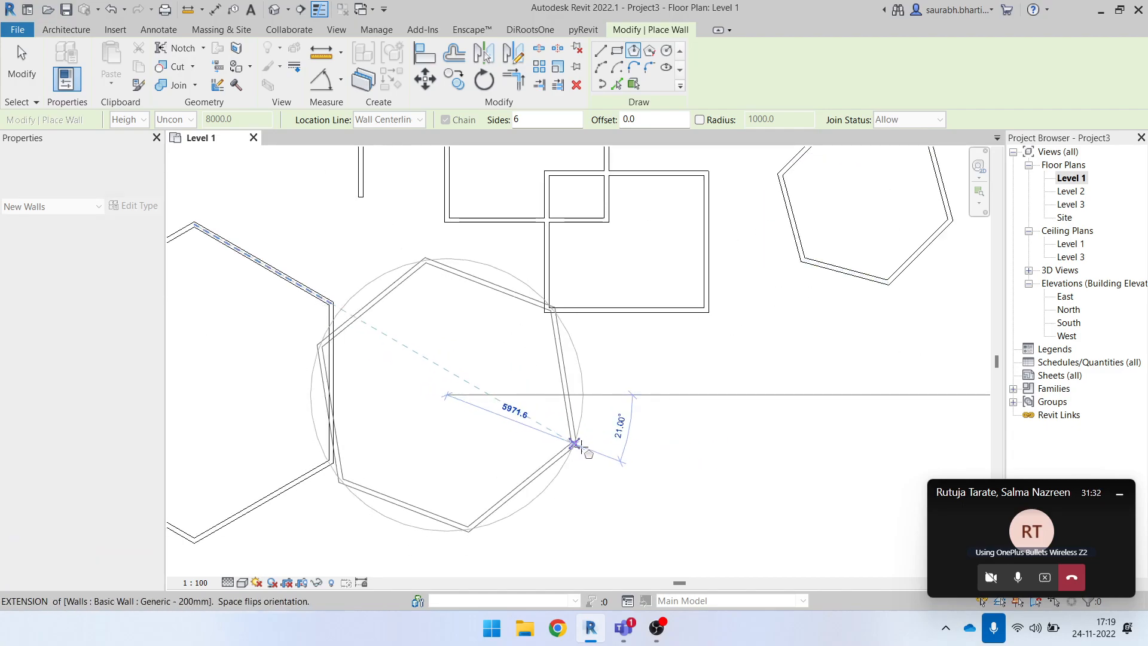
pyautogui.scroll(-1, 529, 518)
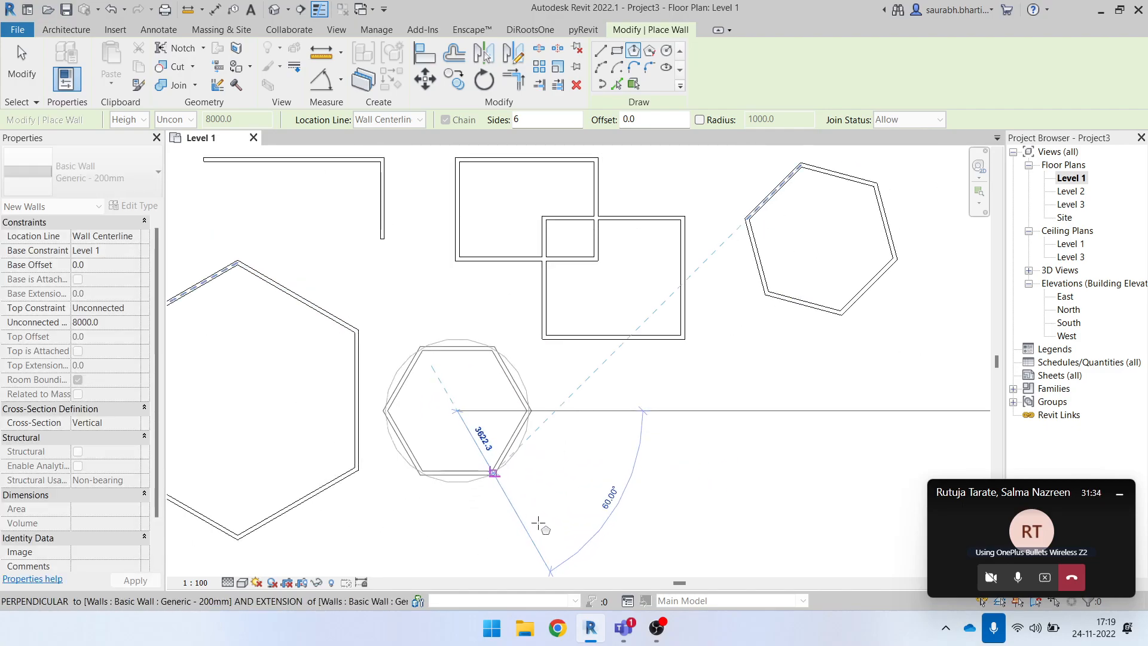
pyautogui.press('Escape')
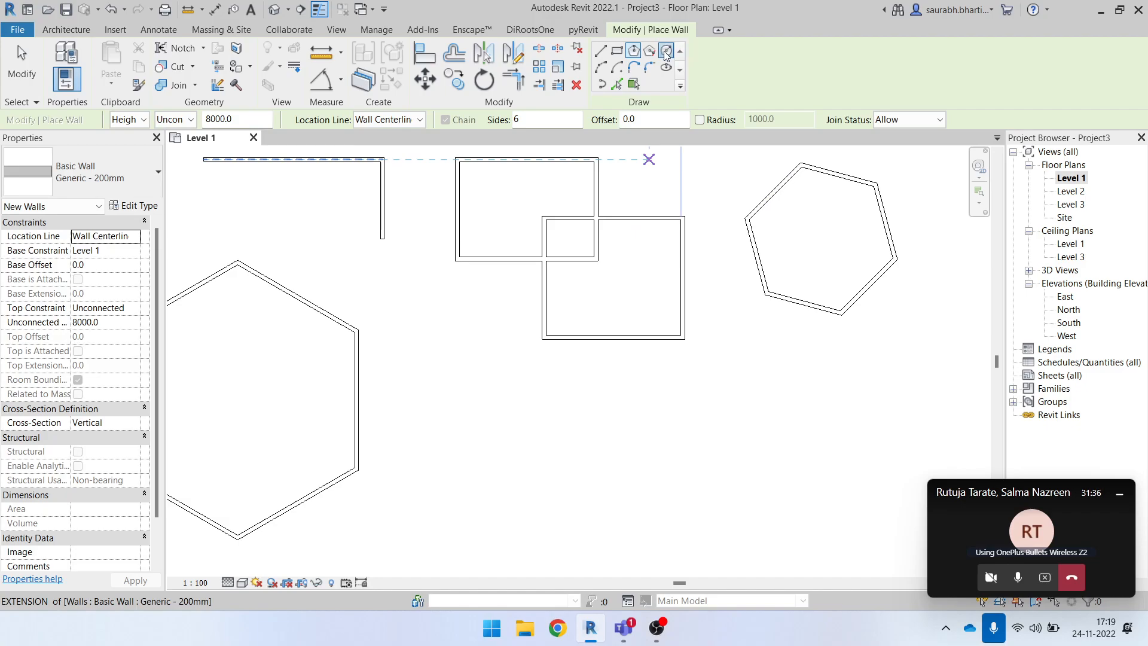
# - Draw a circular wall with a radius of about 5100 mm beside the large hexagon, below the overlapping rectangles
pyautogui.click(666, 51)
pyautogui.scroll(-1, 613, 251)
pyautogui.click(532, 387)
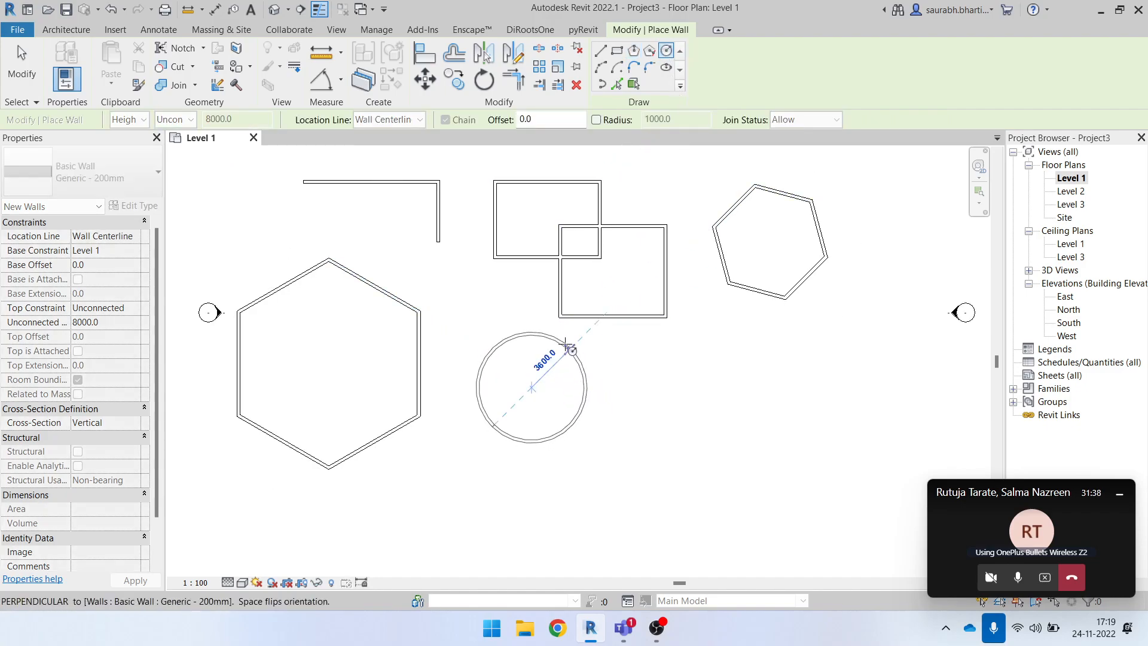
pyautogui.click(493, 321)
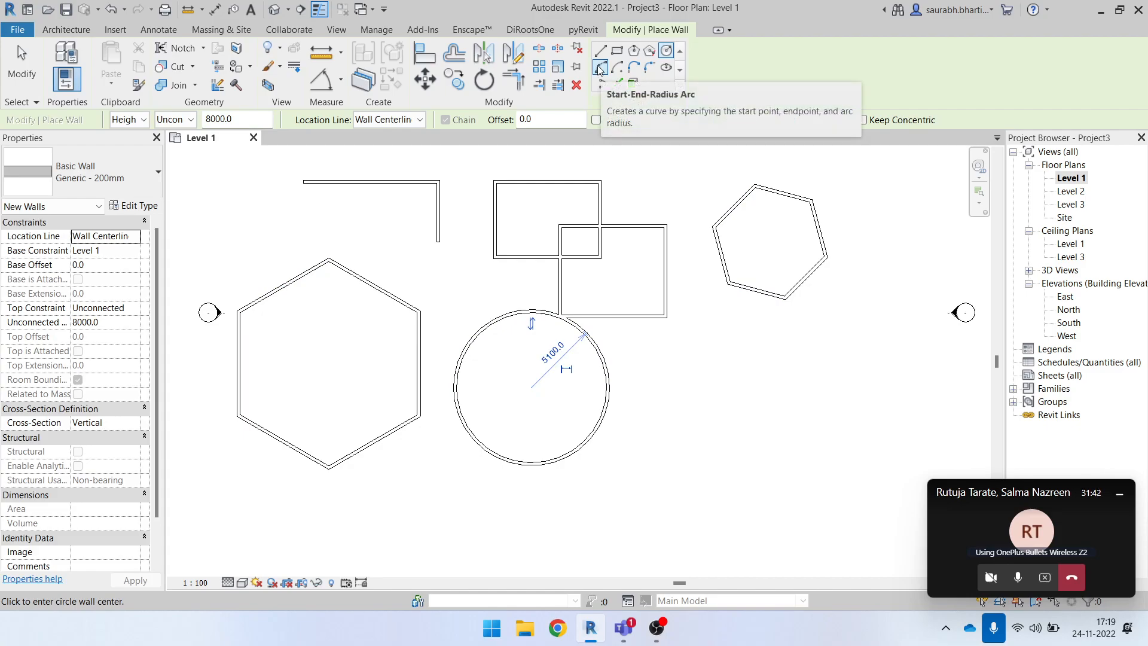
# - Draw a continuous wavy wall of connected Start-End-Radius arcs beside the circular wall, below the small hexagon
pyautogui.click(599, 70)
pyautogui.scroll(-3, 623, 299)
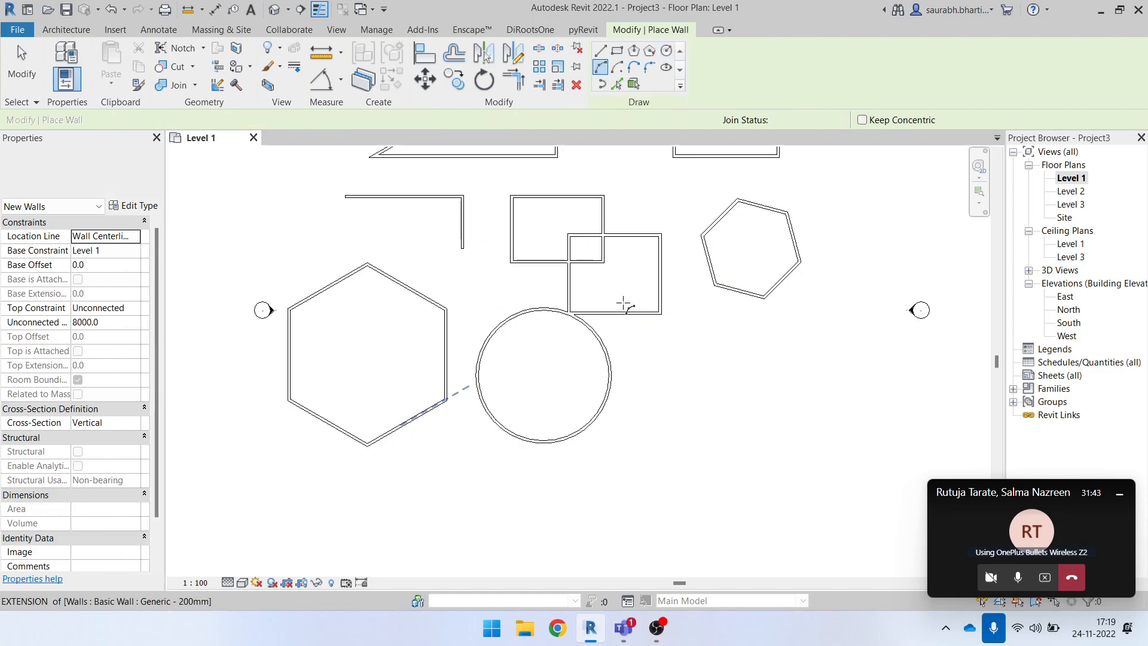
pyautogui.click(662, 406)
pyautogui.click(734, 383)
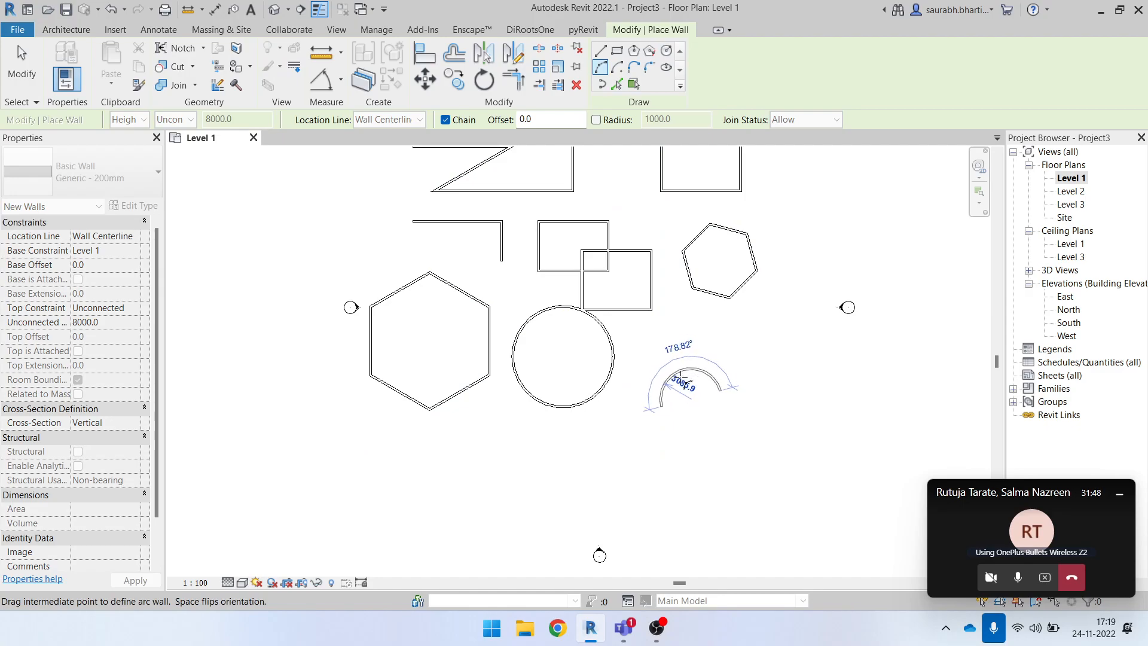
pyautogui.scroll(2, 675, 373)
pyautogui.click(675, 386)
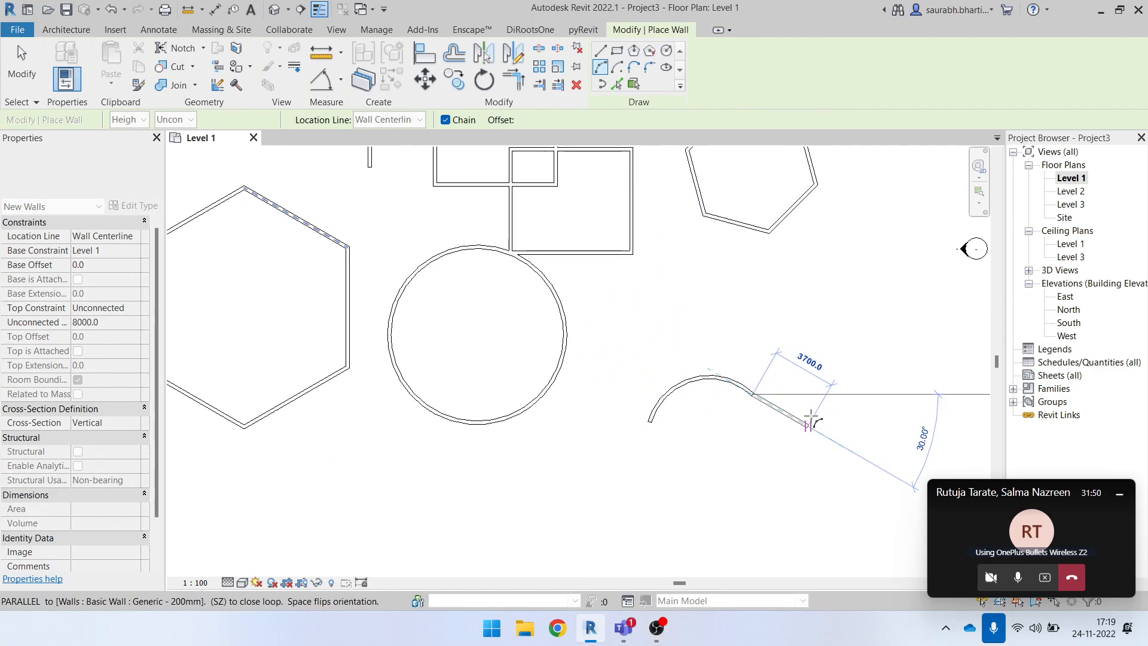
pyautogui.click(860, 395)
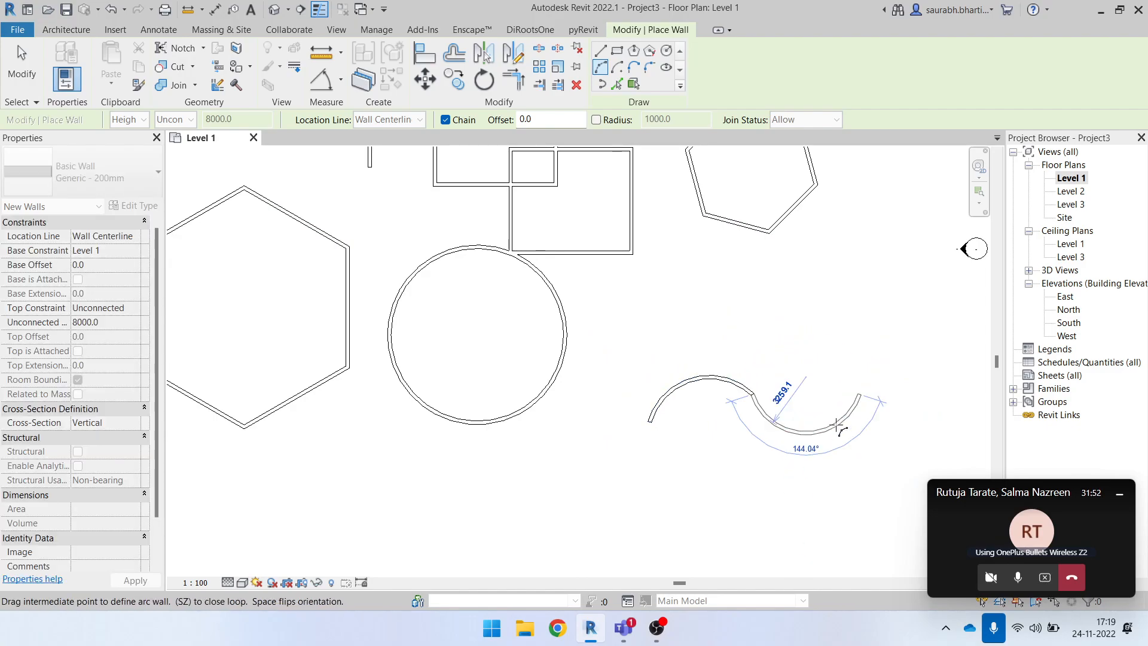
pyautogui.click(813, 406)
pyautogui.scroll(-1, 813, 407)
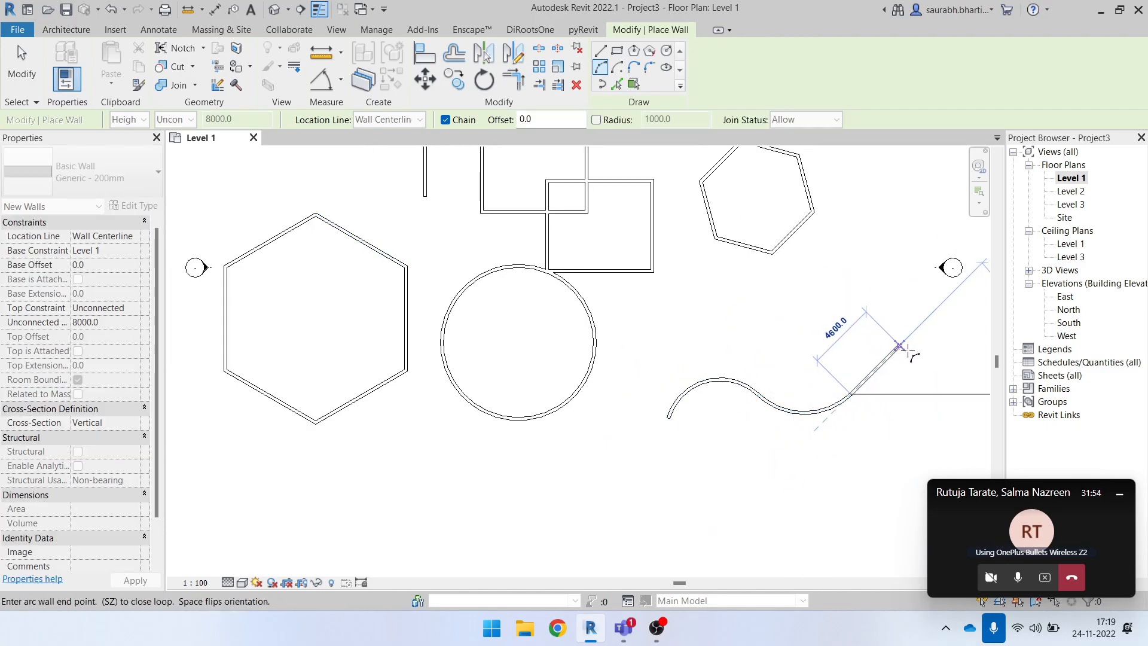
pyautogui.click(897, 364)
pyautogui.scroll(-2, 717, 365)
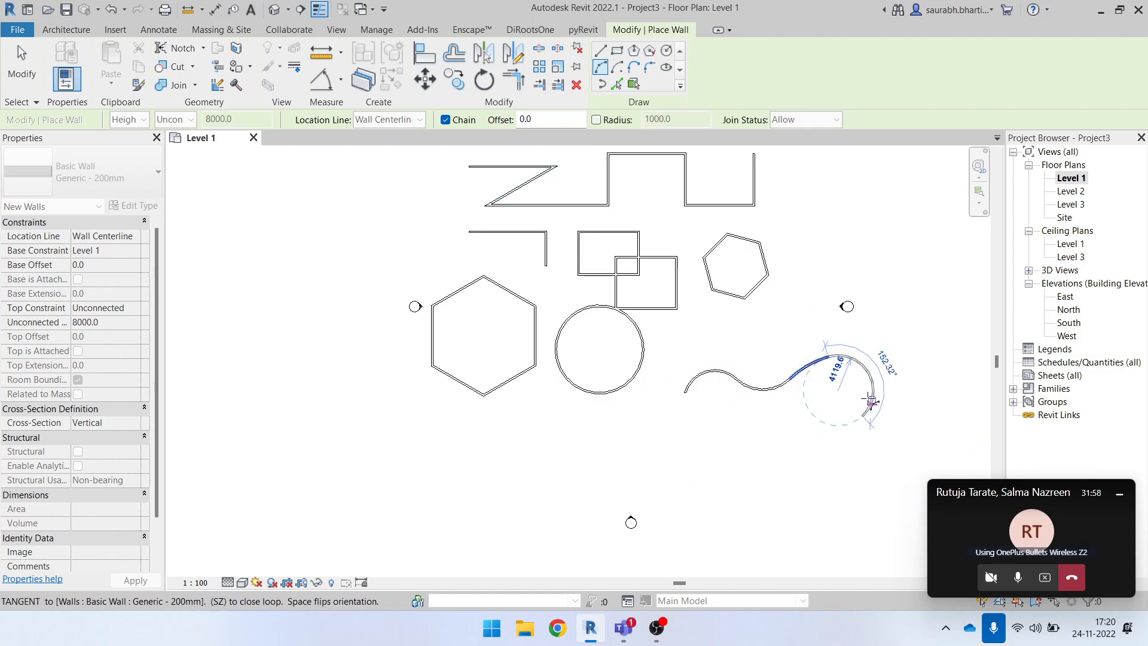
pyautogui.click(872, 399)
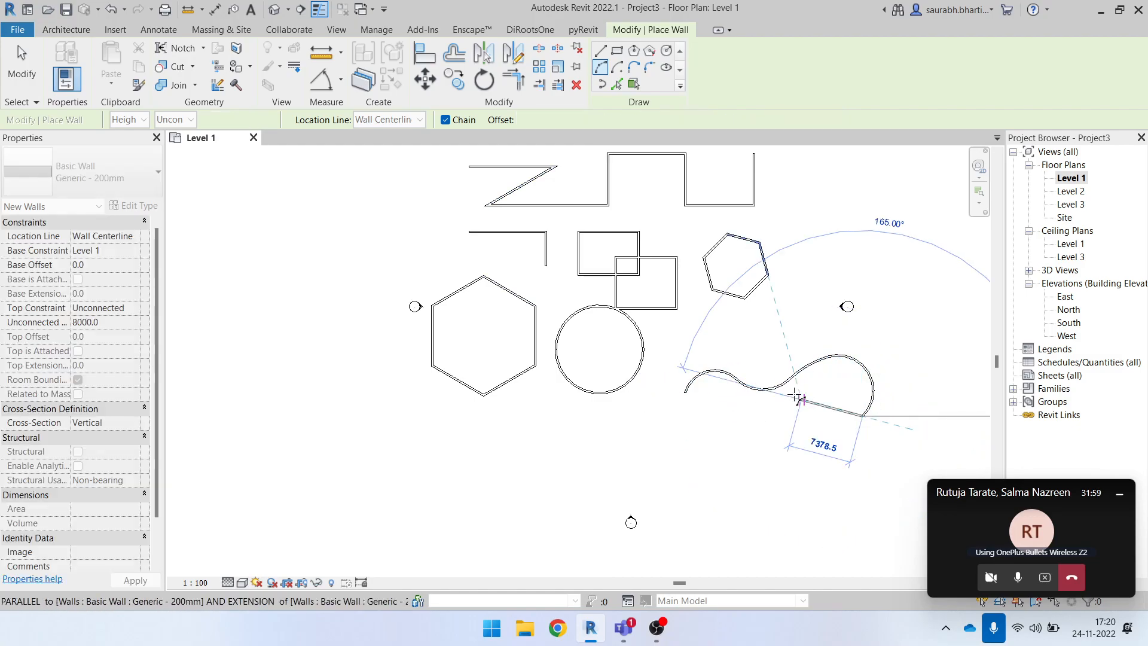
# - Draw a center-ends arc wall below the large hexagon with a radius of about 5300 mm and a sweep of about 128°
pyautogui.click(617, 67)
pyautogui.scroll(1, 536, 455)
pyautogui.click(474, 462)
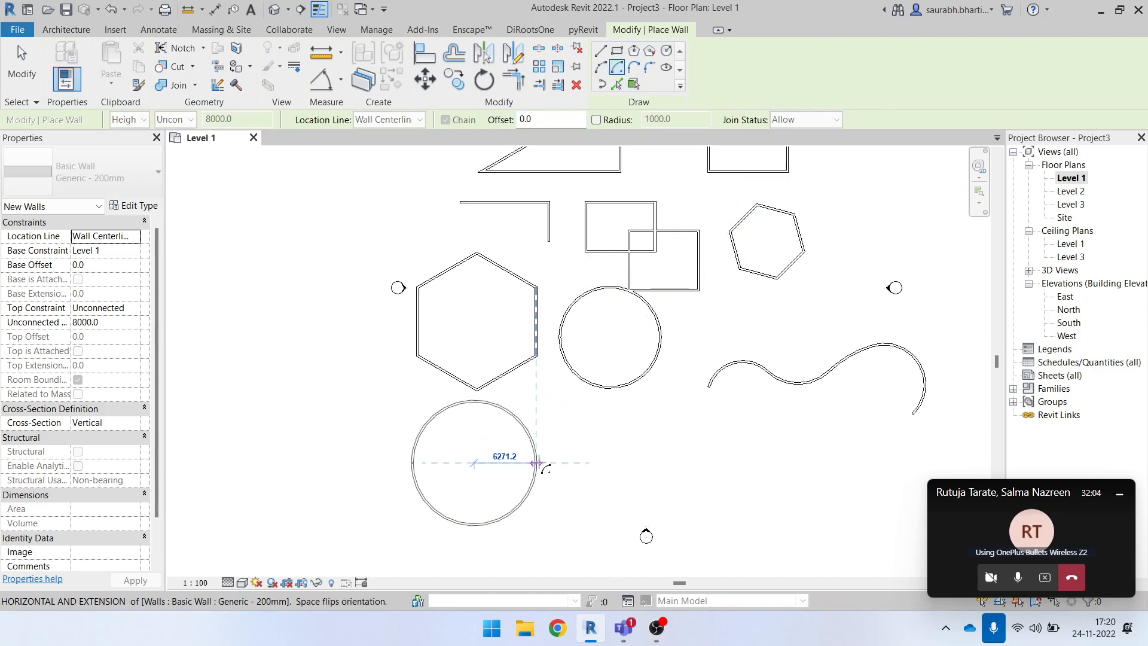
pyautogui.scroll(2, 516, 462)
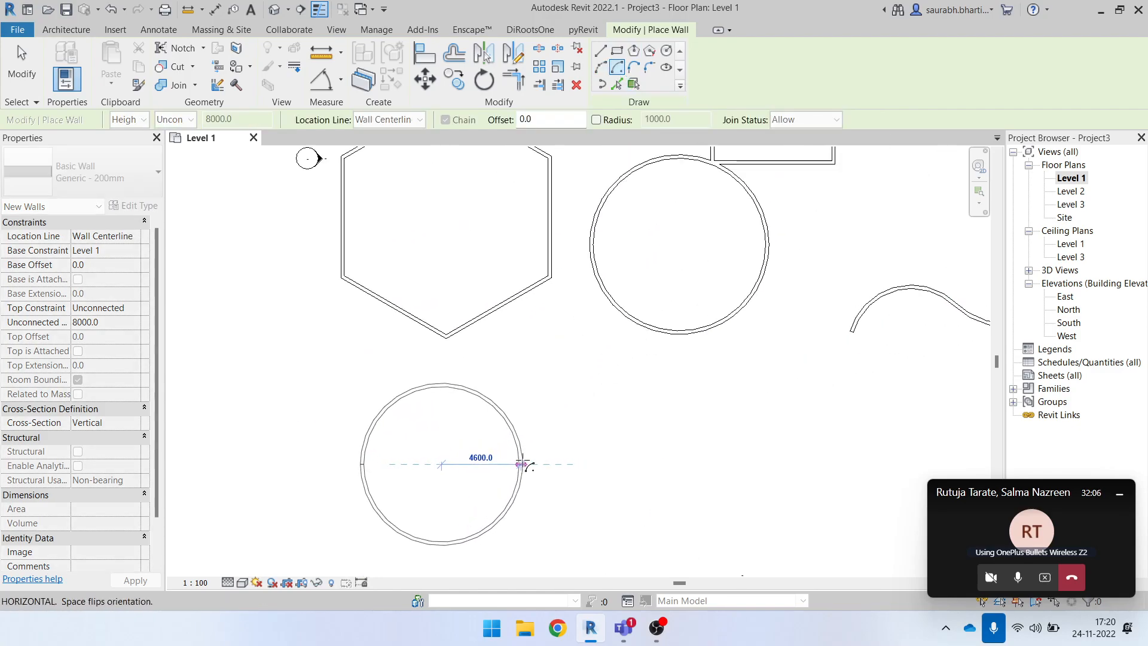
pyautogui.click(532, 464)
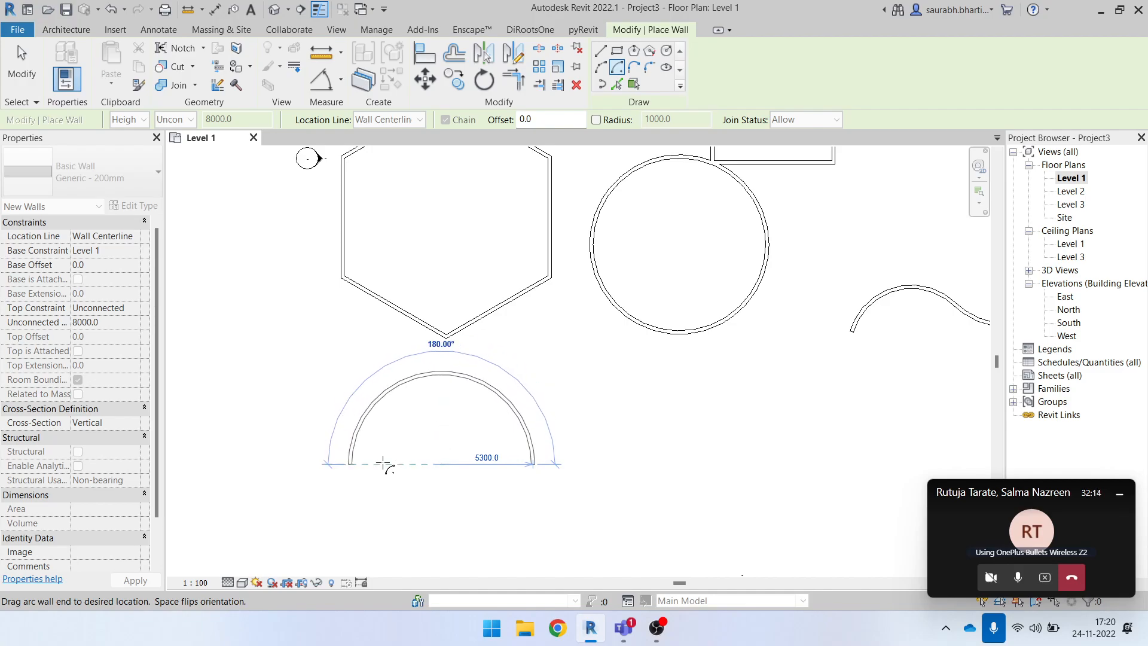
pyautogui.scroll(-1, 389, 472)
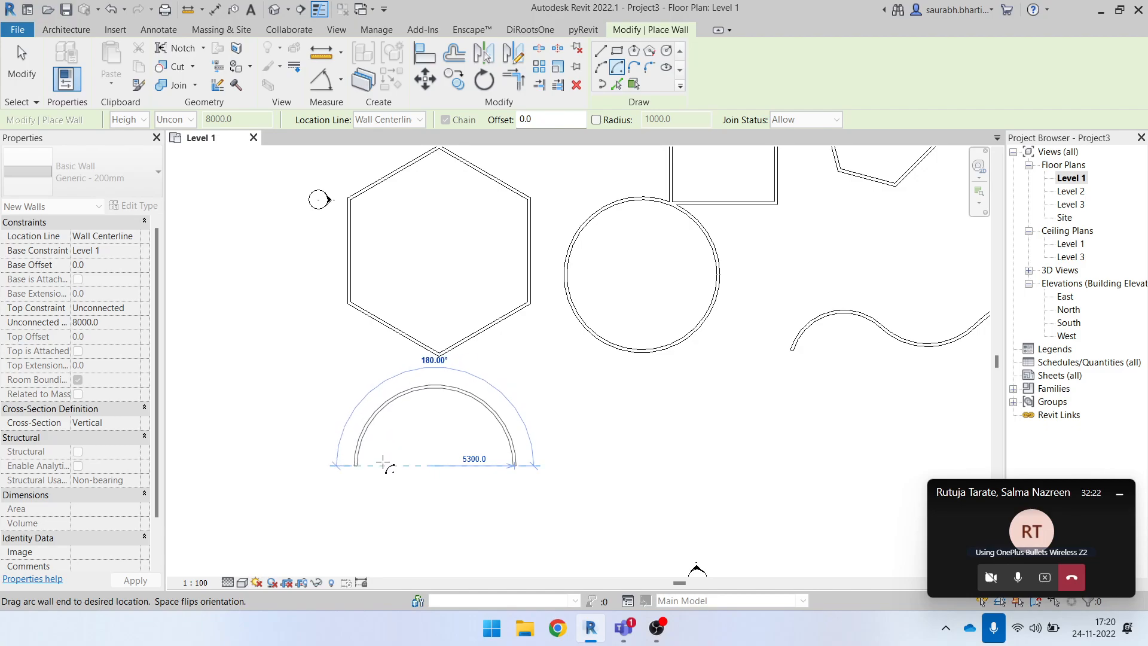
pyautogui.click(407, 430)
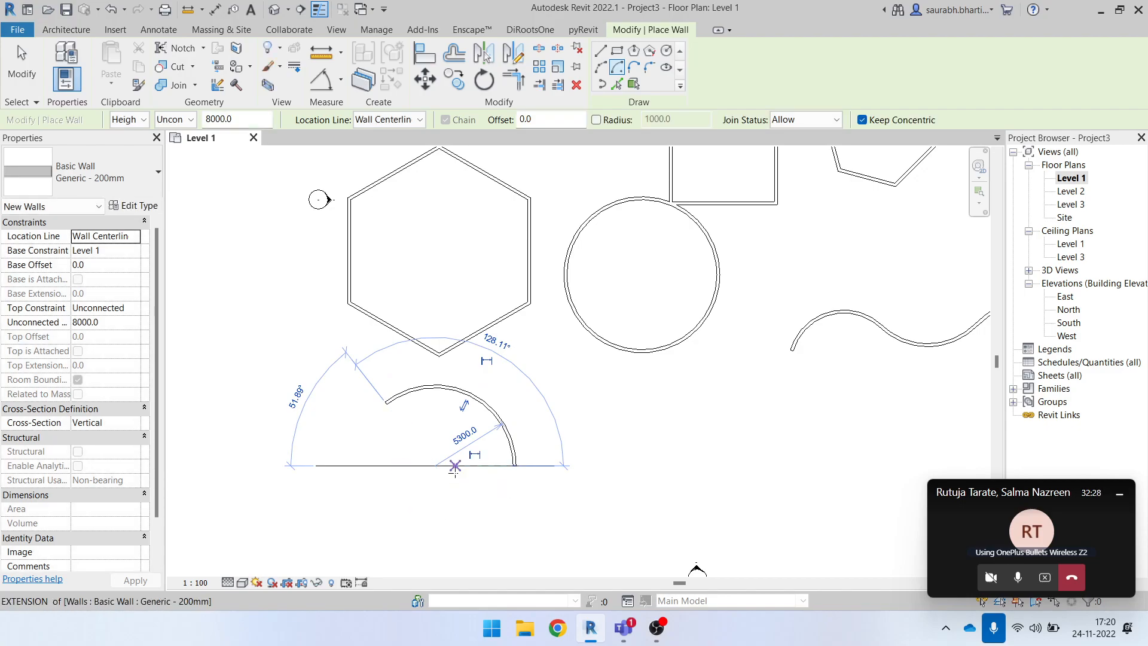
pyautogui.press('Escape')
pyautogui.press('Escape')
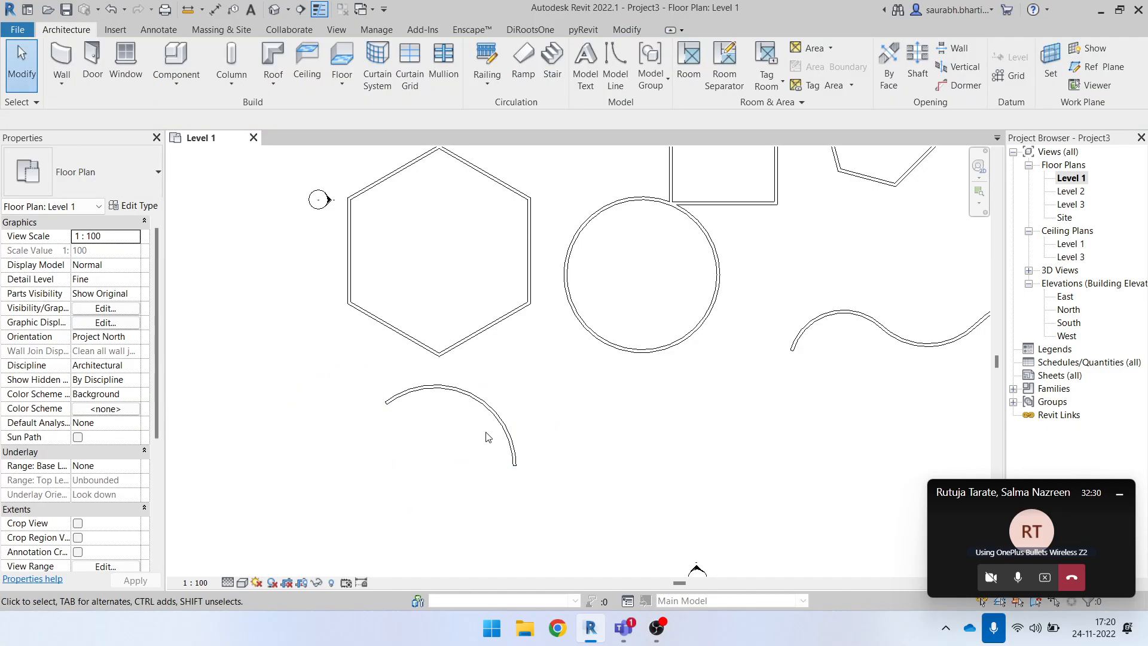
pyautogui.press('w')
pyautogui.press('a')
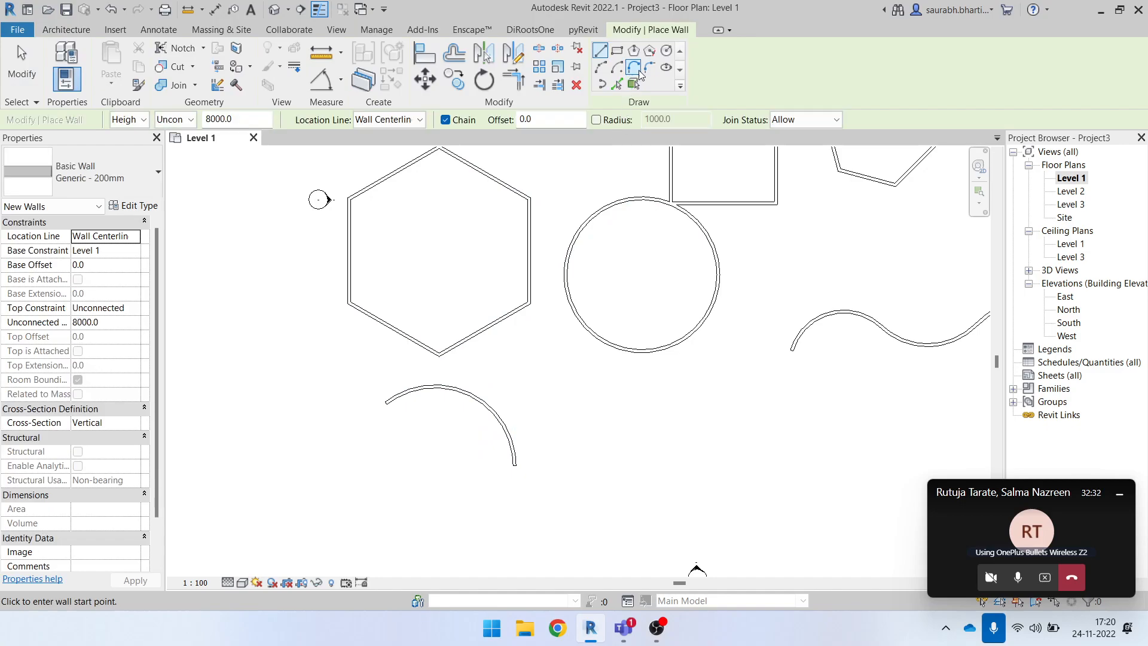
pyautogui.click(634, 67)
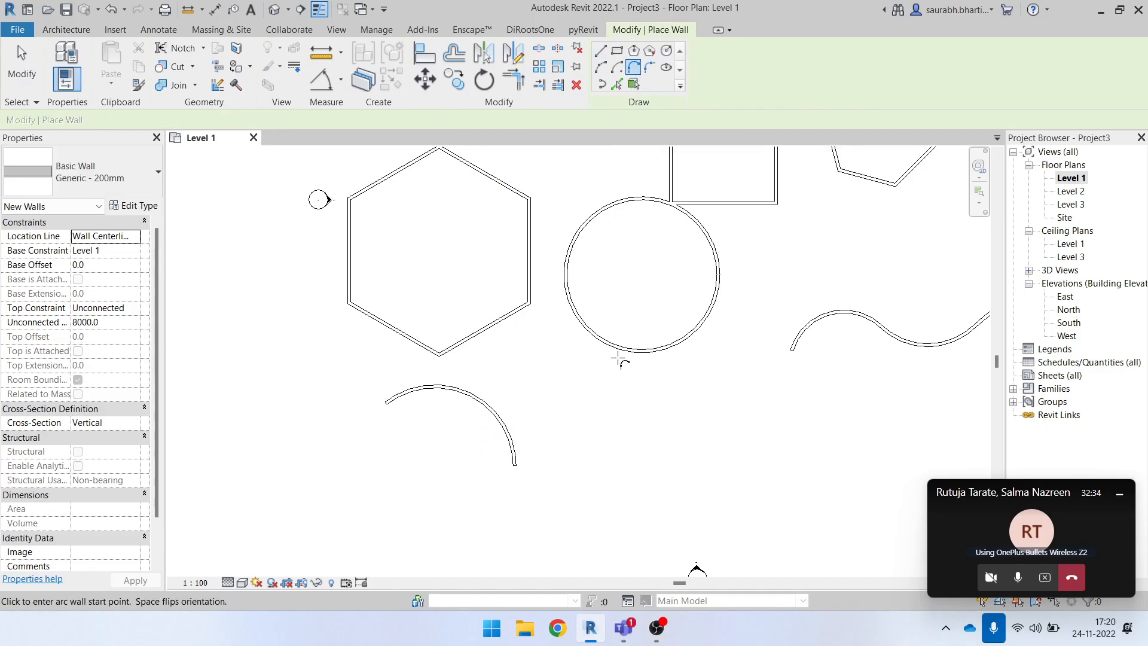
pyautogui.scroll(-3, 611, 360)
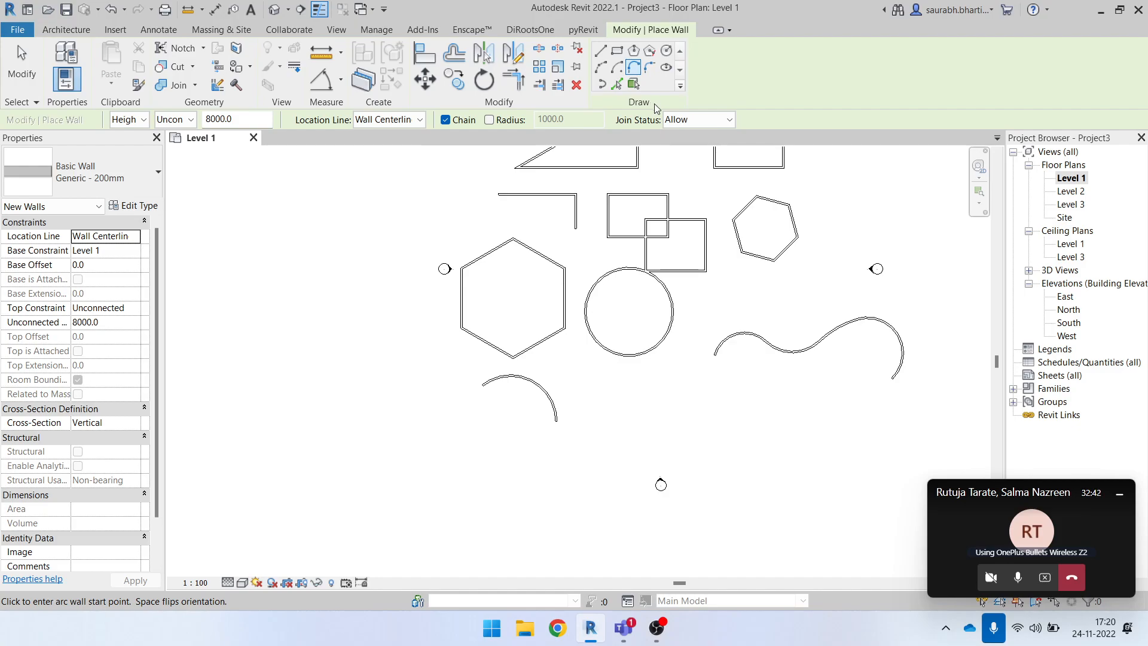
pyautogui.press('Escape')
pyautogui.moveTo(690, 279); pyautogui.dragTo(628, 328, button='middle')
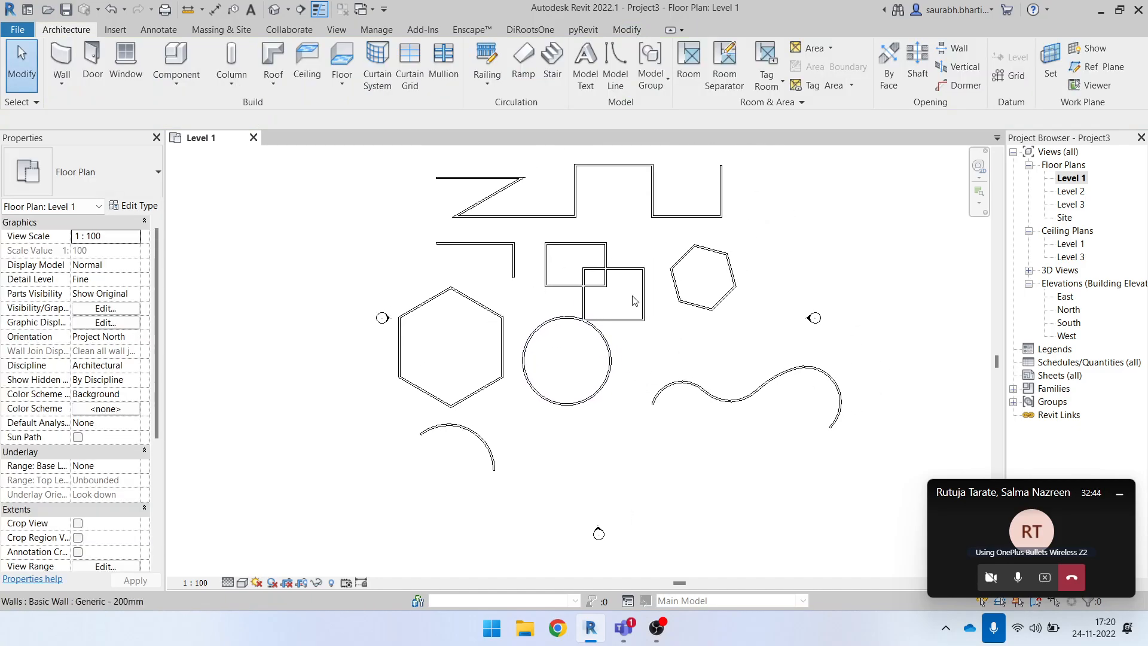
# - Draw a second, smaller circular wall between the large circle and the wavy wall, touching the wavy wall's first arc
pyautogui.press('w')
pyautogui.press('a')
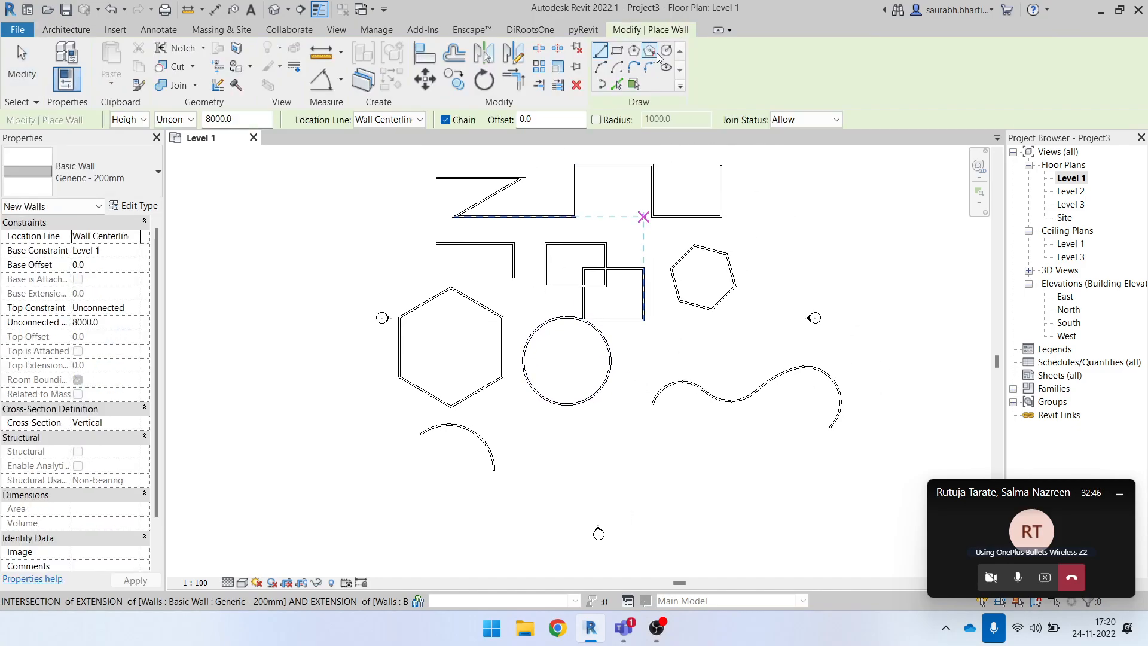
pyautogui.scroll(2, 649, 328)
pyautogui.click(673, 377)
pyautogui.click(713, 377)
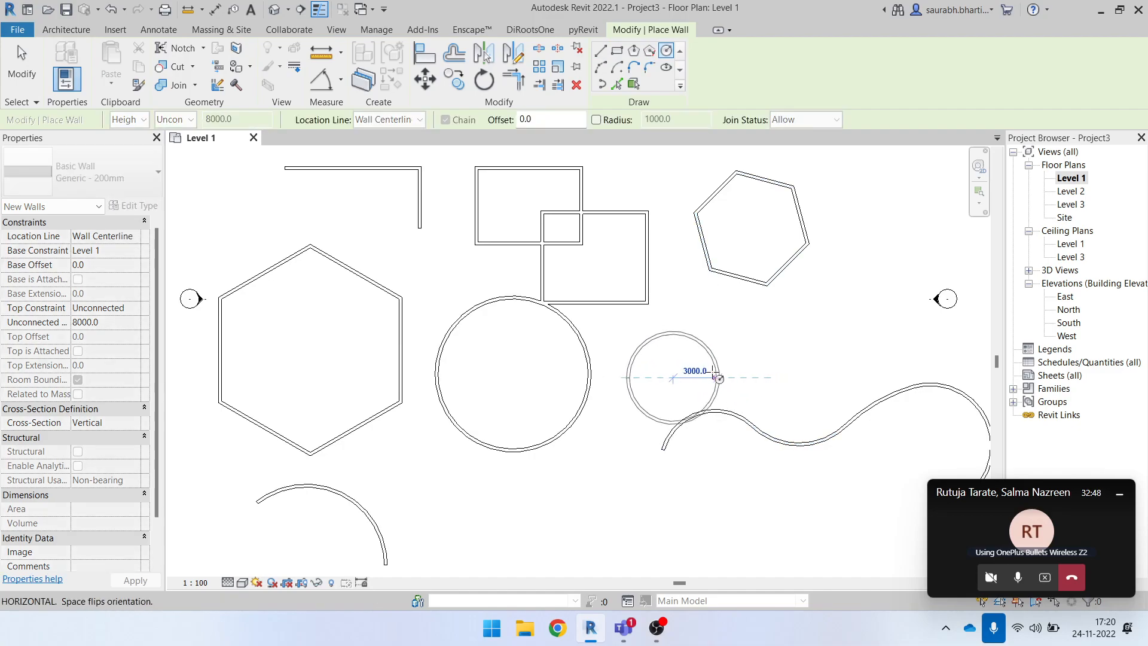
pyautogui.press('Escape')
pyautogui.press('Escape')
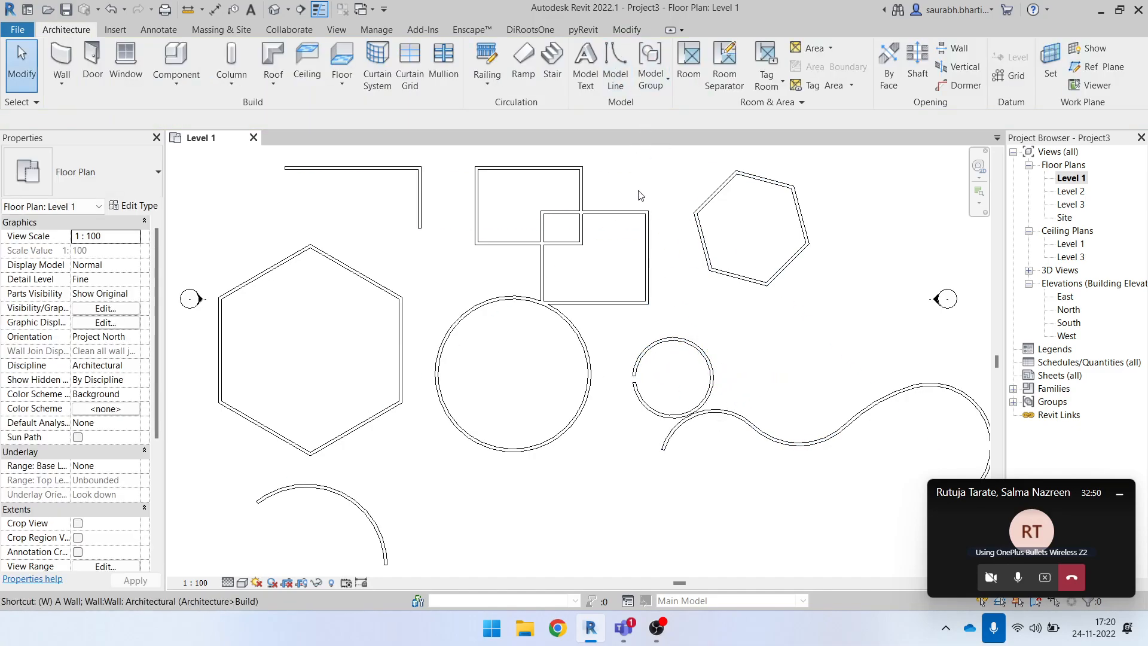
pyautogui.press('w')
pyautogui.press('a')
pyautogui.click(634, 67)
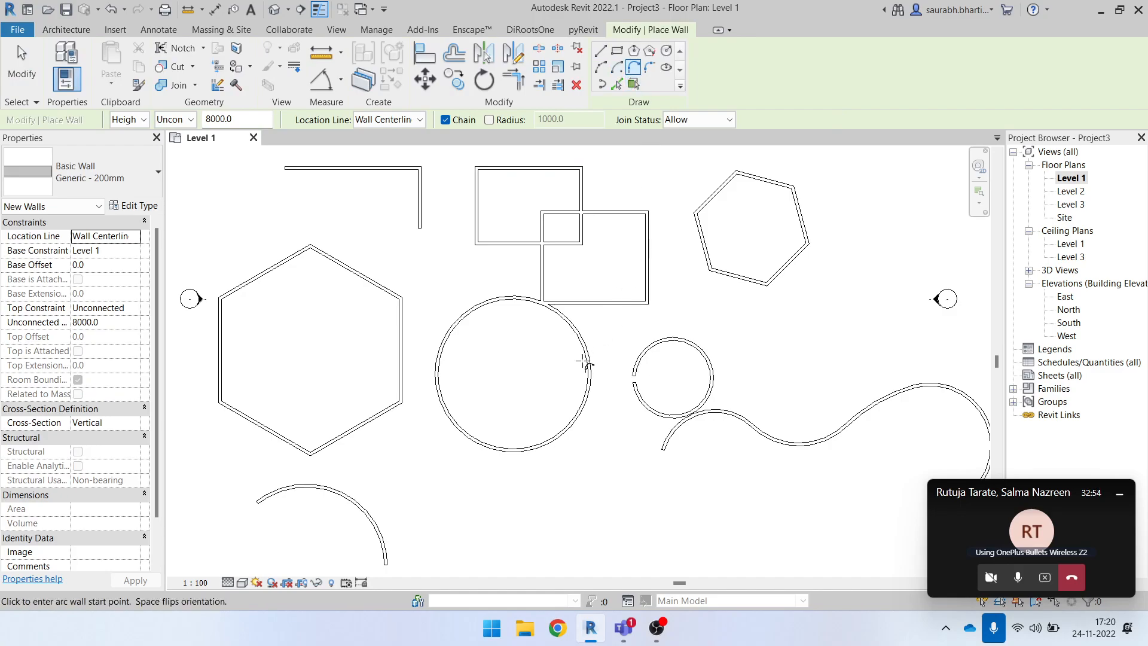
pyautogui.press('Escape')
# - Close the gap in the small circular wall between the large circle and the wavy wall
pyautogui.scroll(3, 640, 365)
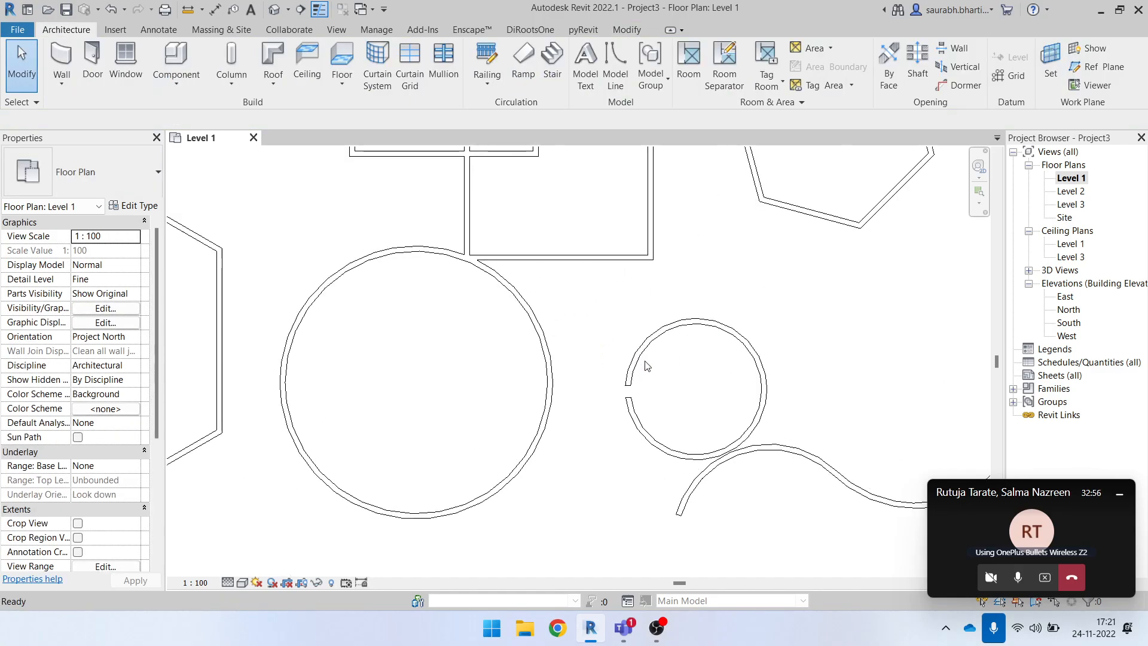
pyautogui.click(666, 322)
pyautogui.click(691, 407)
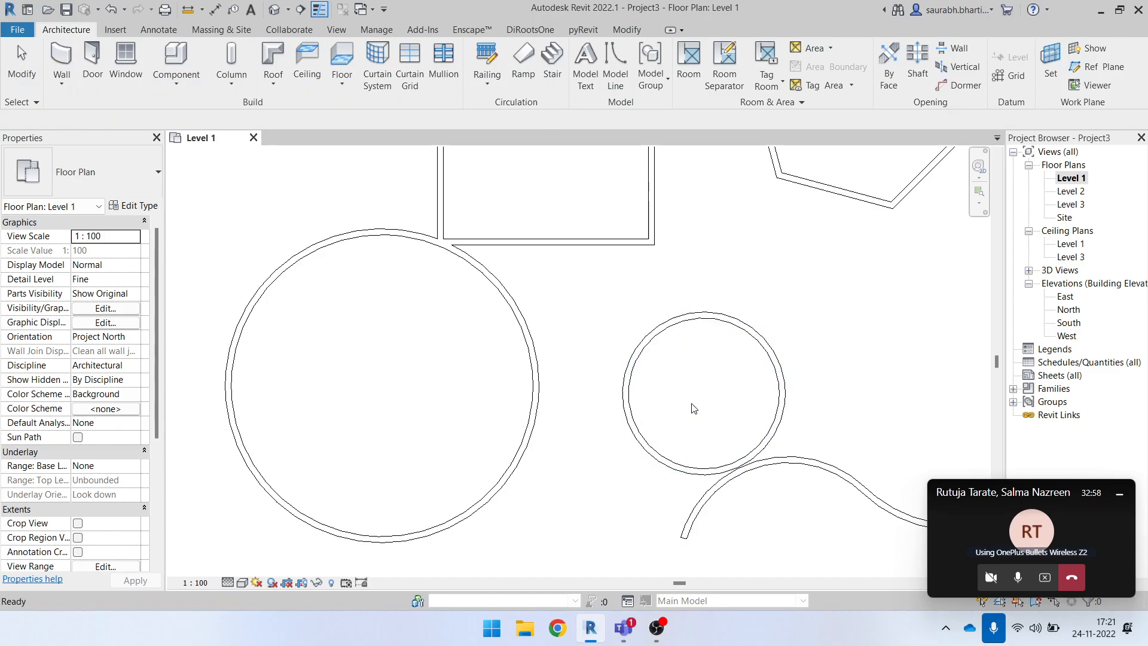
pyautogui.scroll(-2, 606, 378)
pyautogui.scroll(-1, 571, 281)
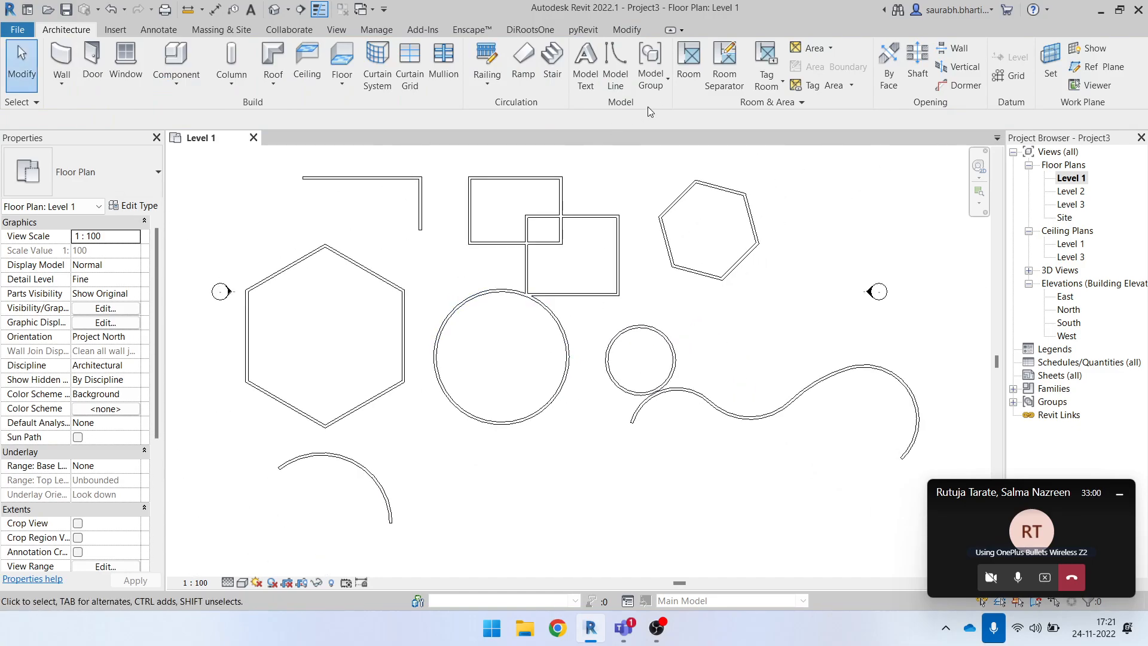
pyautogui.press('w')
pyautogui.press('a')
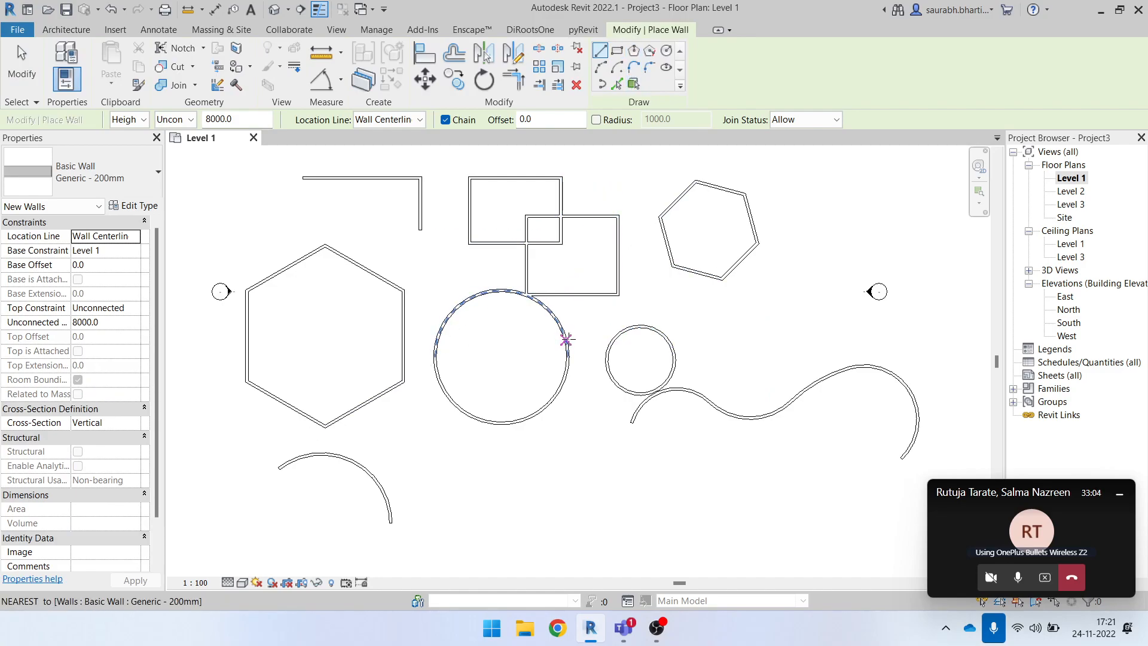
pyautogui.click(633, 68)
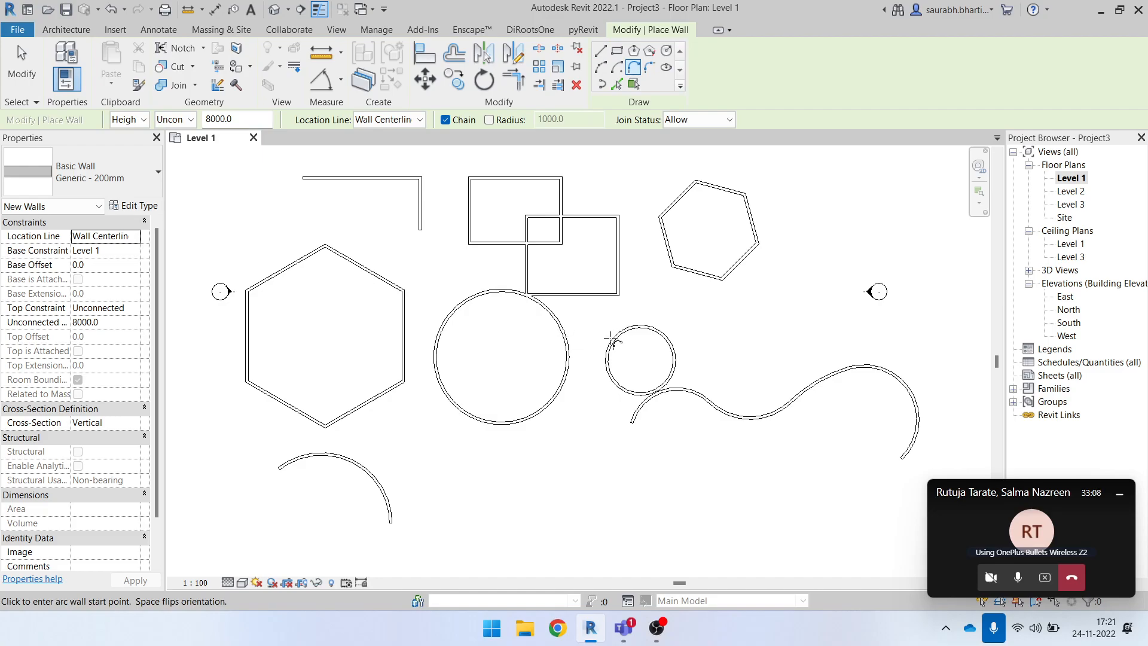
pyautogui.click(652, 69)
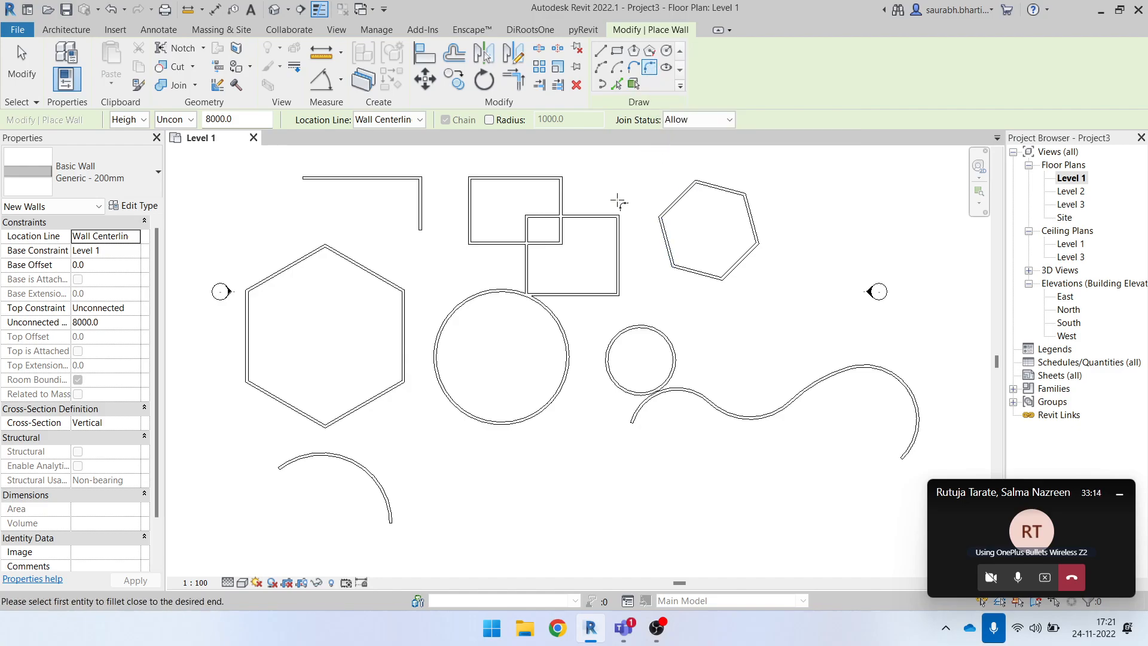
pyautogui.press('Escape')
# - Draw a straight vertical wall and a separate horizontal wall in the empty area below the large circle and the wavy wall
pyautogui.scroll(-3, 620, 222)
pyautogui.press('w')
pyautogui.press('a')
pyautogui.scroll(2, 607, 396)
pyautogui.click(592, 369)
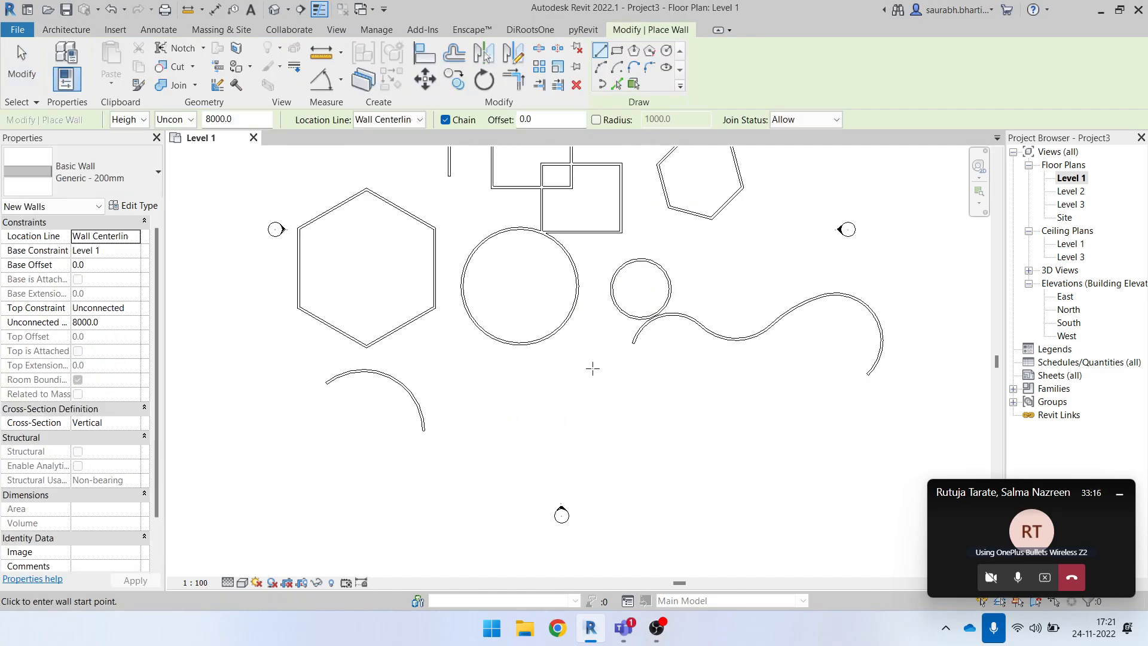
pyautogui.click(592, 430)
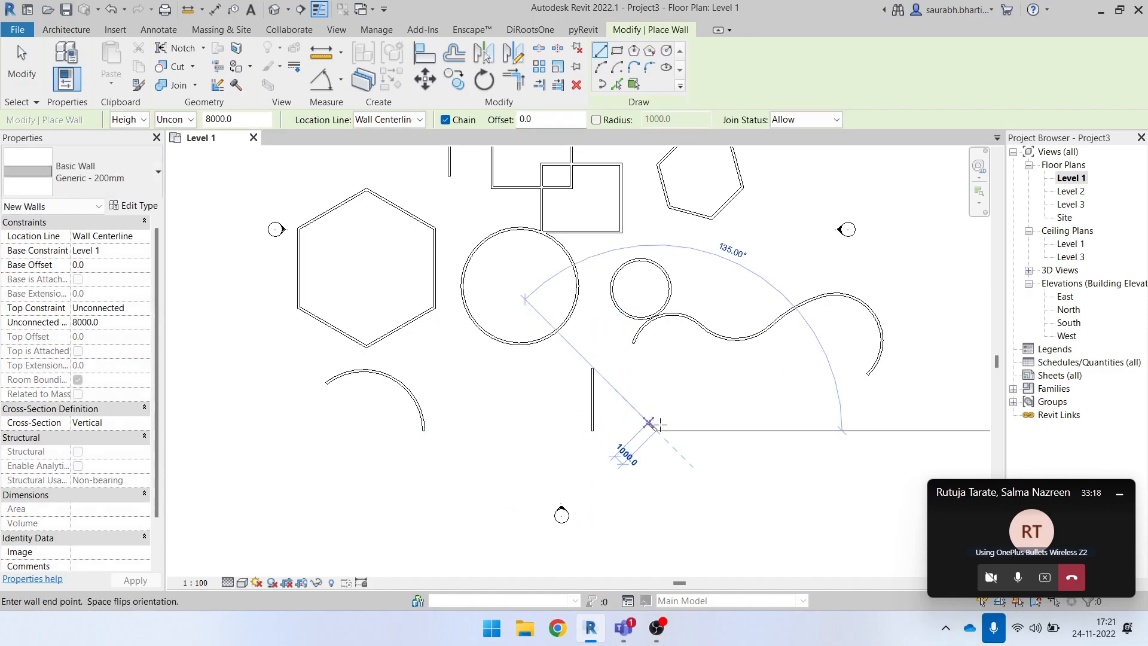
pyautogui.click(746, 430)
pyautogui.press('Escape')
pyautogui.press('Escape')
# - Move the new horizontal wall down and to the right, clear of the vertical wall's lower end
pyautogui.scroll(2, 669, 437)
pyautogui.moveTo(668, 432); pyautogui.dragTo(699, 473)
pyautogui.click(669, 302)
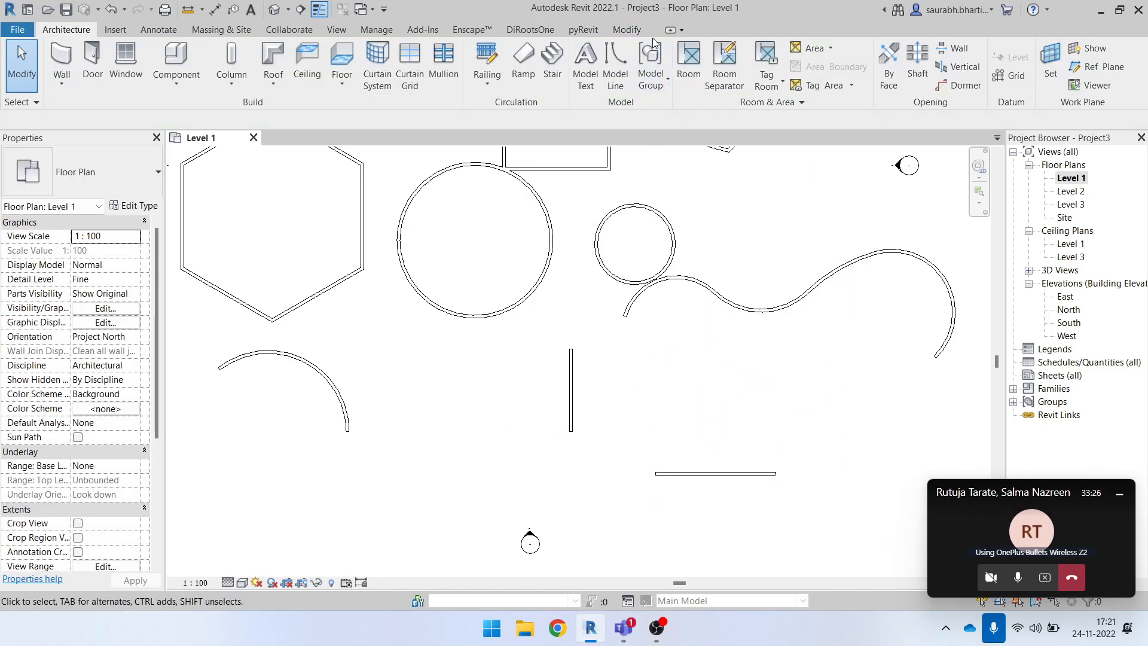
# - Connect the lower vertical and horizontal walls with a fillet arc wall of about 5800 mm radius
pyautogui.press('w')
pyautogui.press('a')
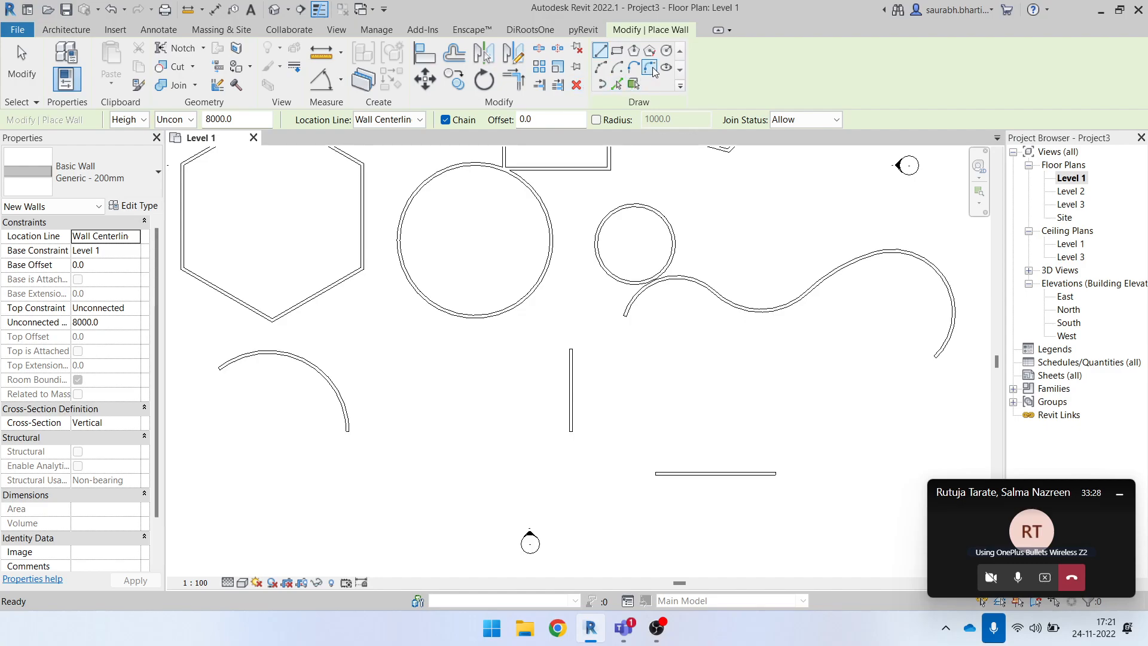
pyautogui.click(651, 68)
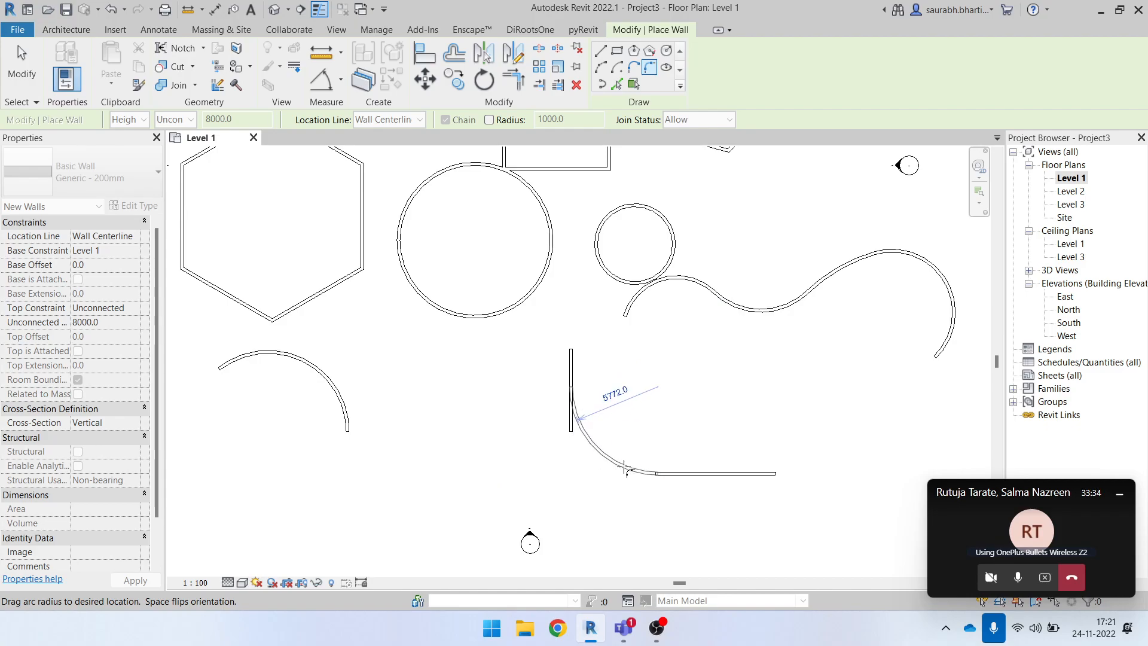
pyautogui.click(622, 471)
pyautogui.scroll(-1, 597, 446)
pyautogui.press('Escape')
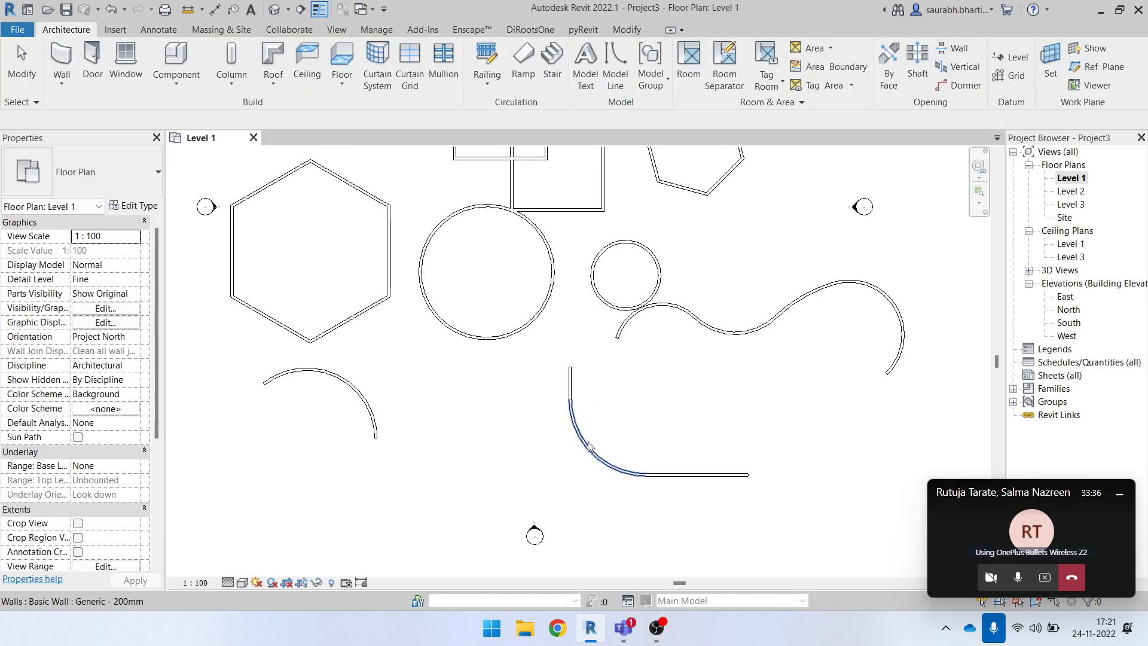
pyautogui.click(588, 448)
pyautogui.click(697, 390)
pyautogui.scroll(-3, 630, 426)
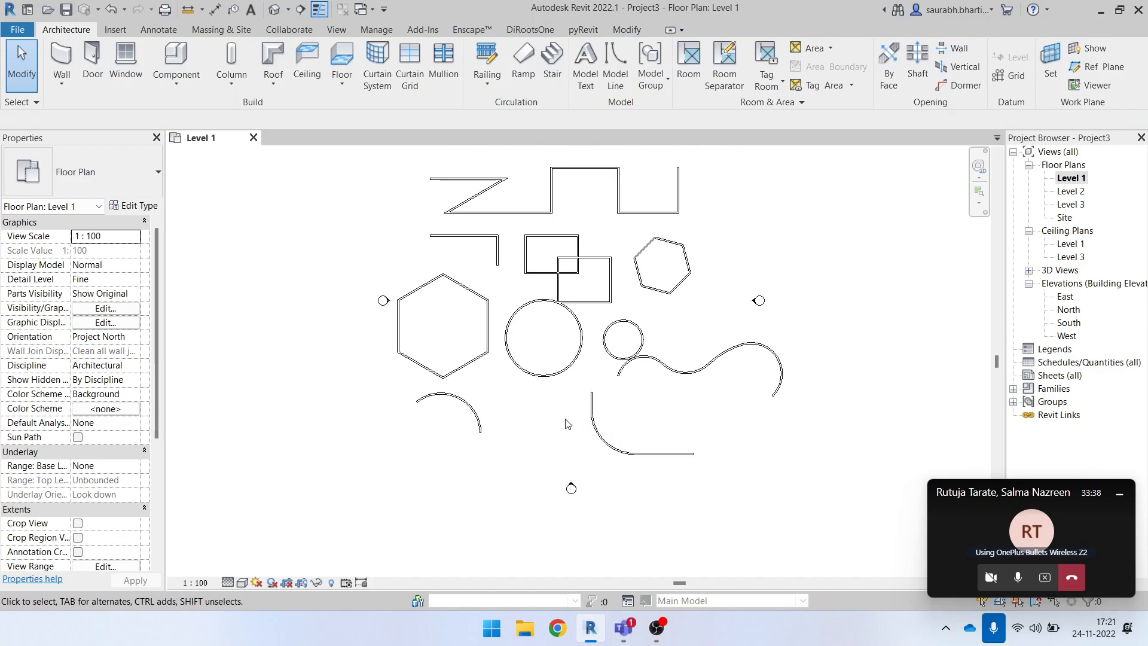
pyautogui.scroll(1, 619, 444)
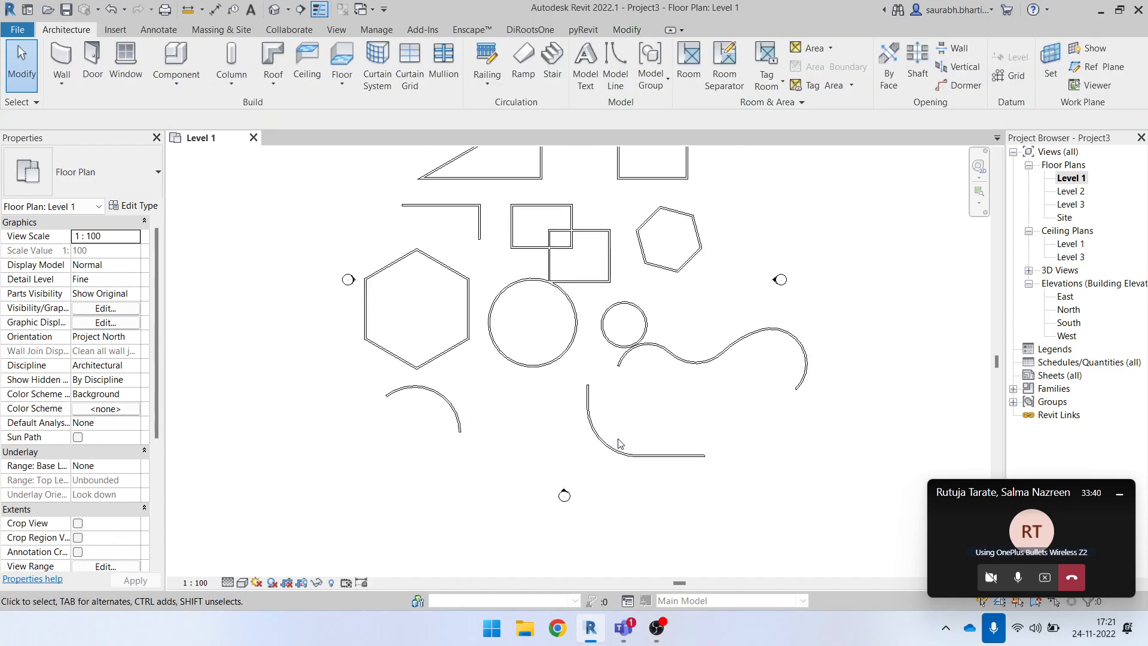
# - Draw an elliptical wall between the center-ends arc and the filleted walls, with semi-axes of about 4400 mm and 3000 mm
pyautogui.press('w')
pyautogui.press('a')
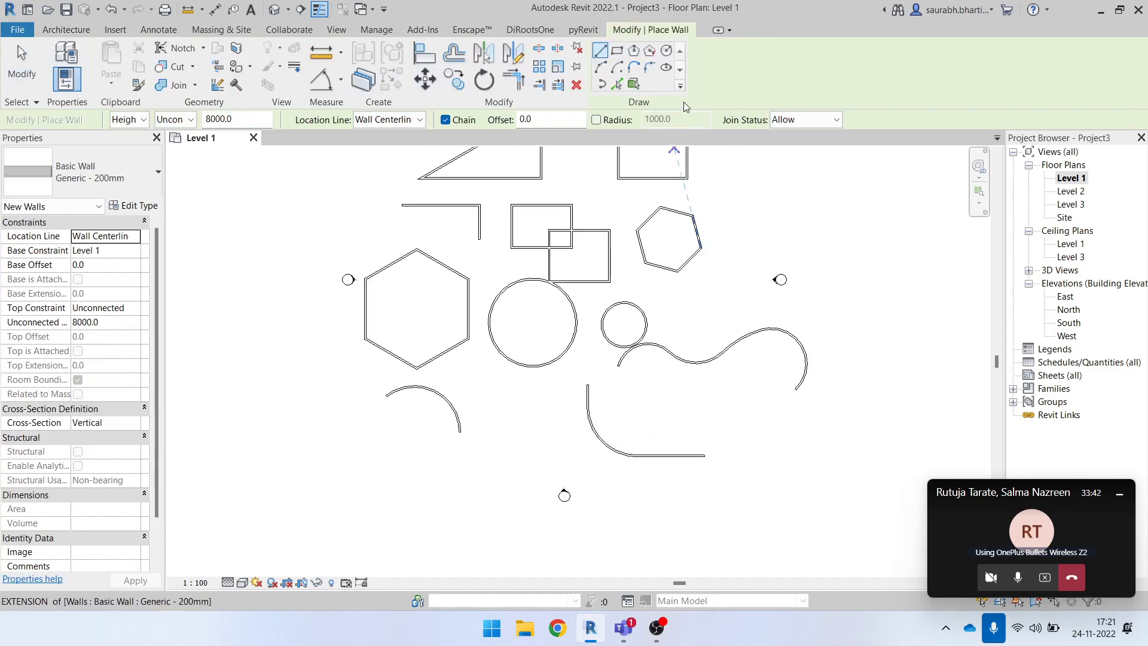
pyautogui.click(668, 69)
pyautogui.scroll(-1, 507, 459)
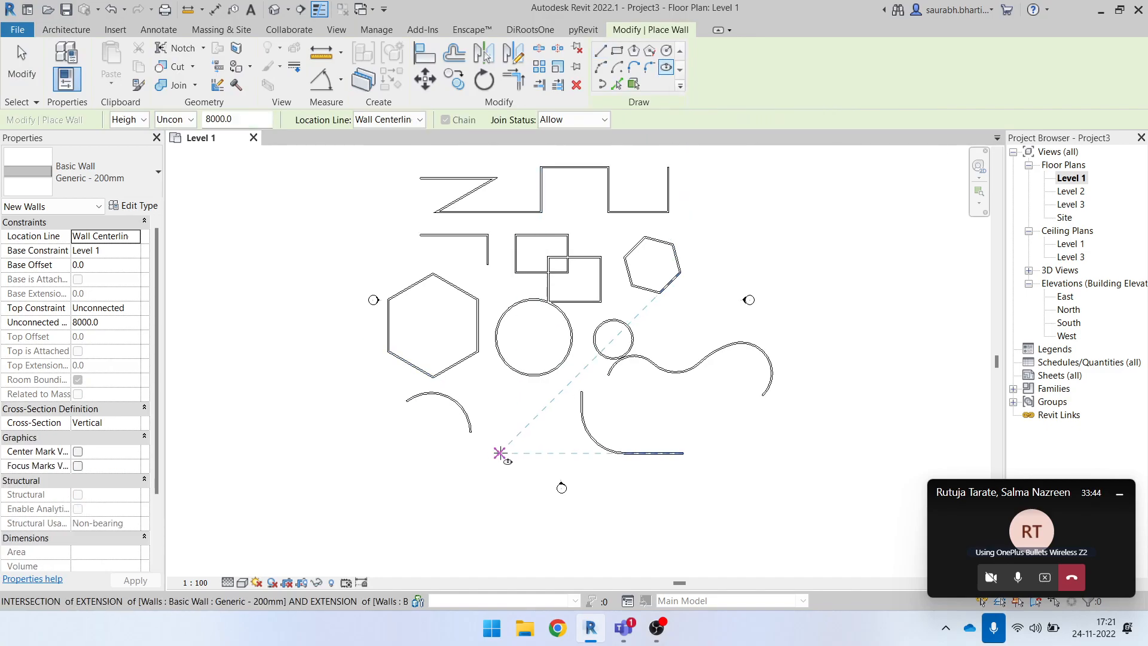
pyautogui.click(515, 425)
pyautogui.scroll(1, 556, 422)
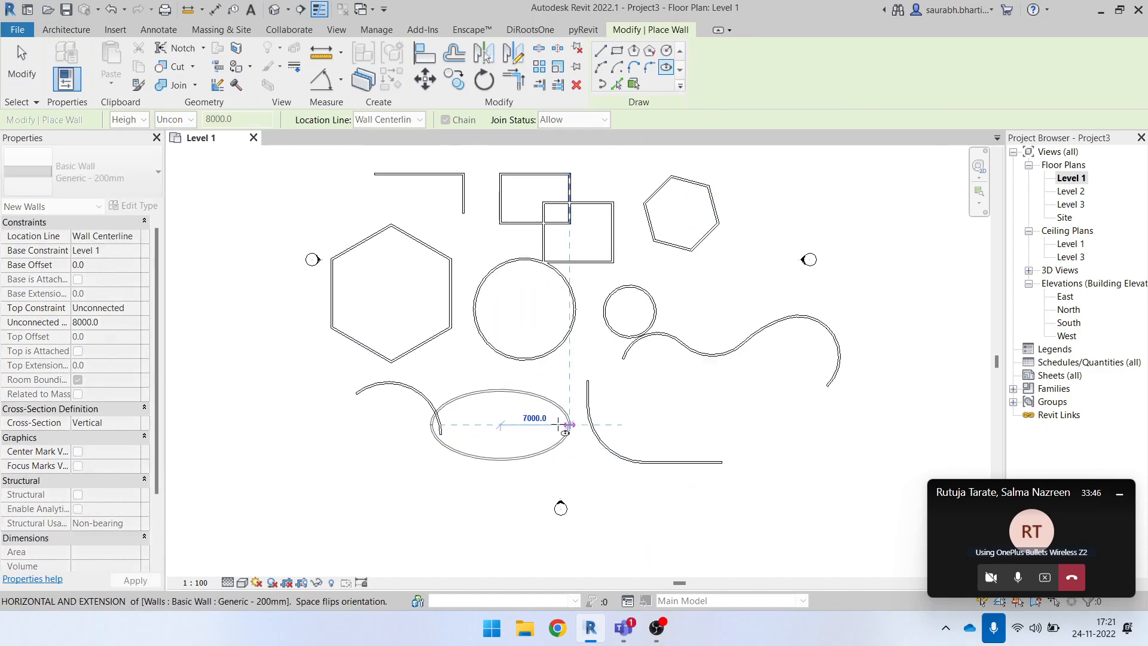
pyautogui.click(543, 425)
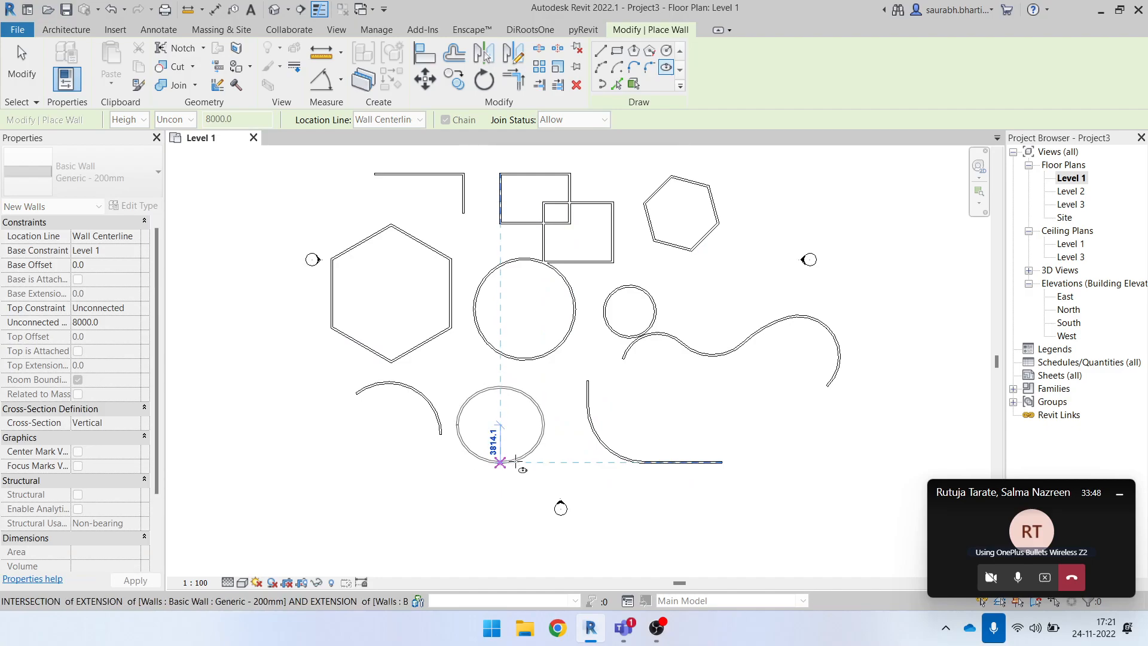
pyautogui.click(518, 454)
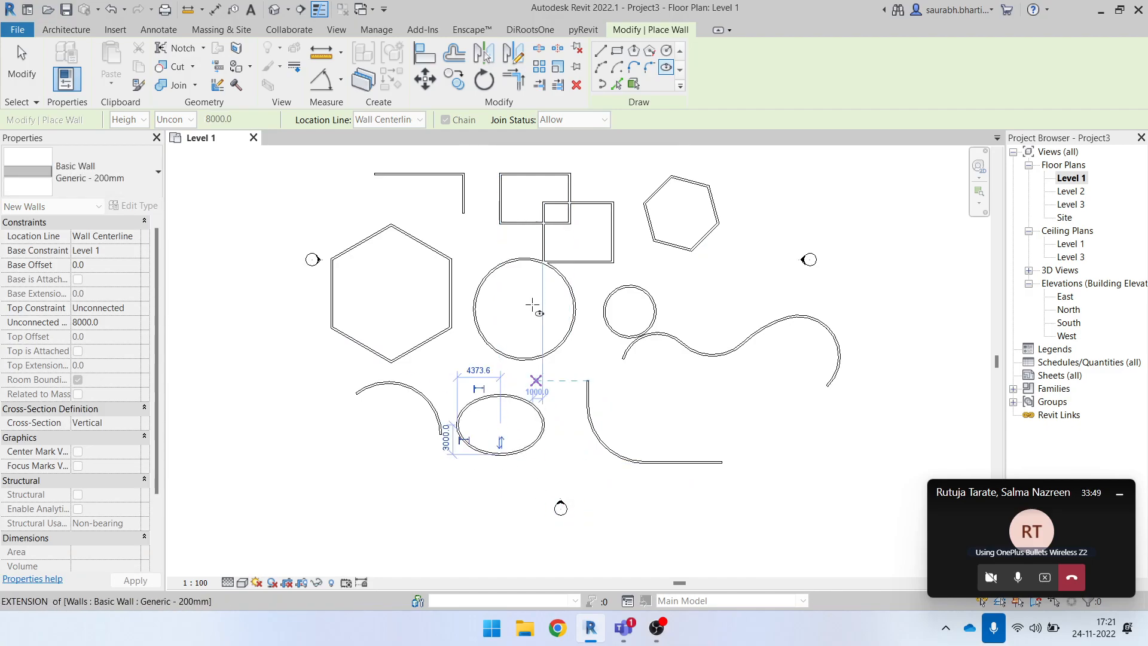
# - Draw a shallow, upward-curving partial ellipse wall just below the center-ends arc wall
pyautogui.click(601, 83)
pyautogui.scroll(-1, 682, 263)
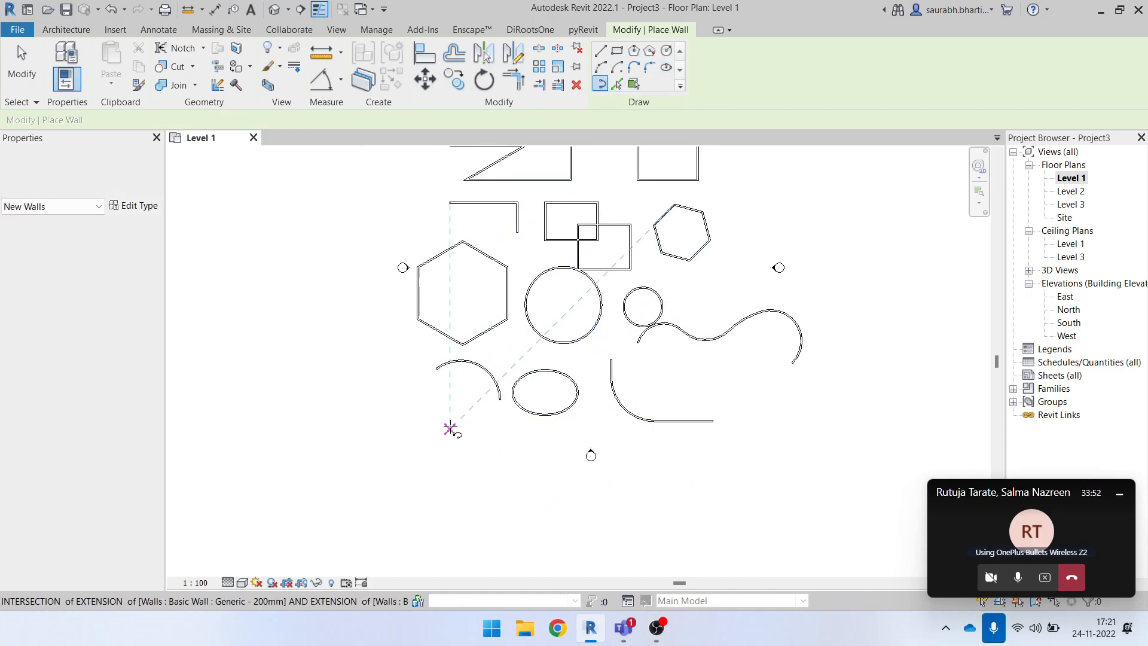
pyautogui.click(409, 421)
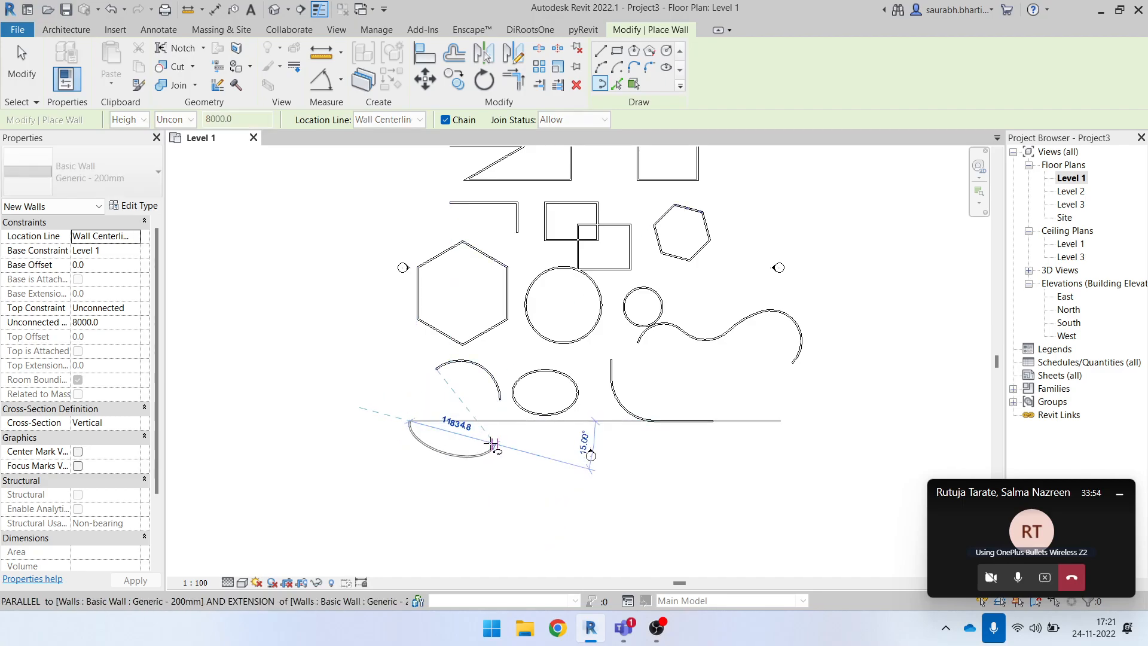
pyautogui.click(507, 421)
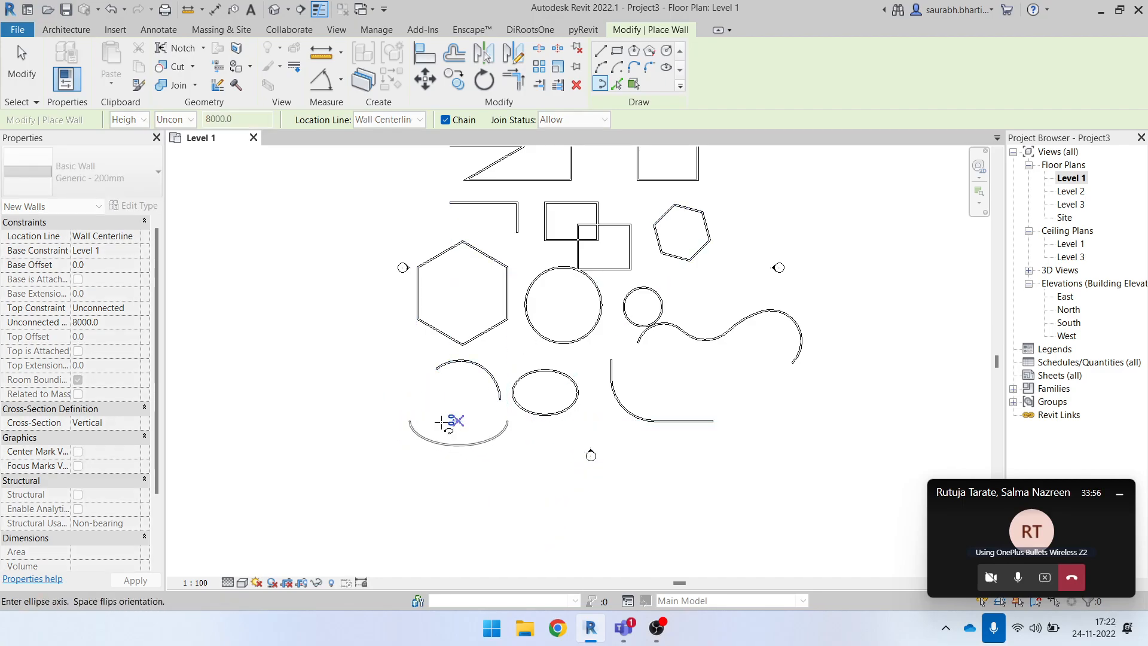
pyautogui.click(450, 408)
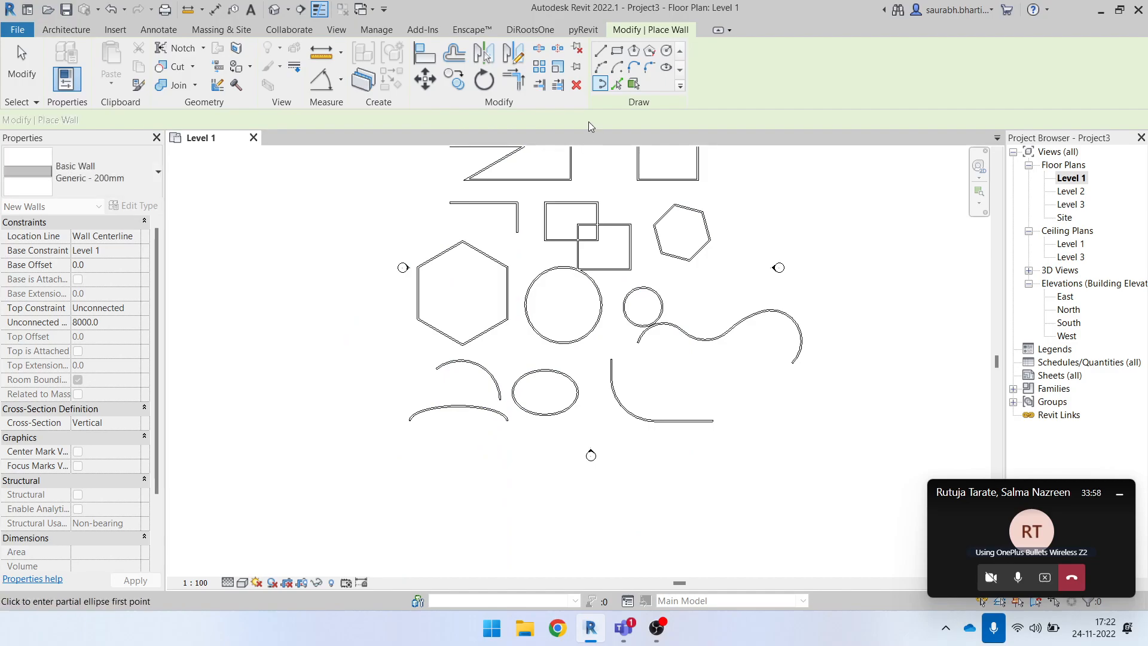
pyautogui.scroll(-2, 583, 383)
pyautogui.press('Escape')
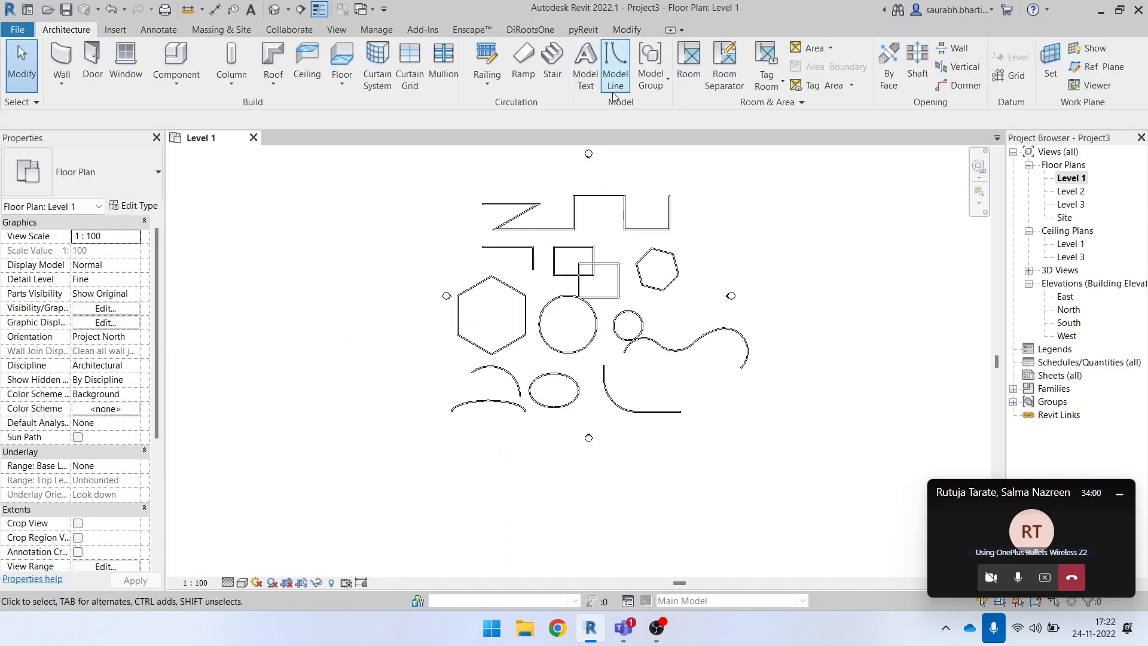
pyautogui.press('w')
pyautogui.press('a')
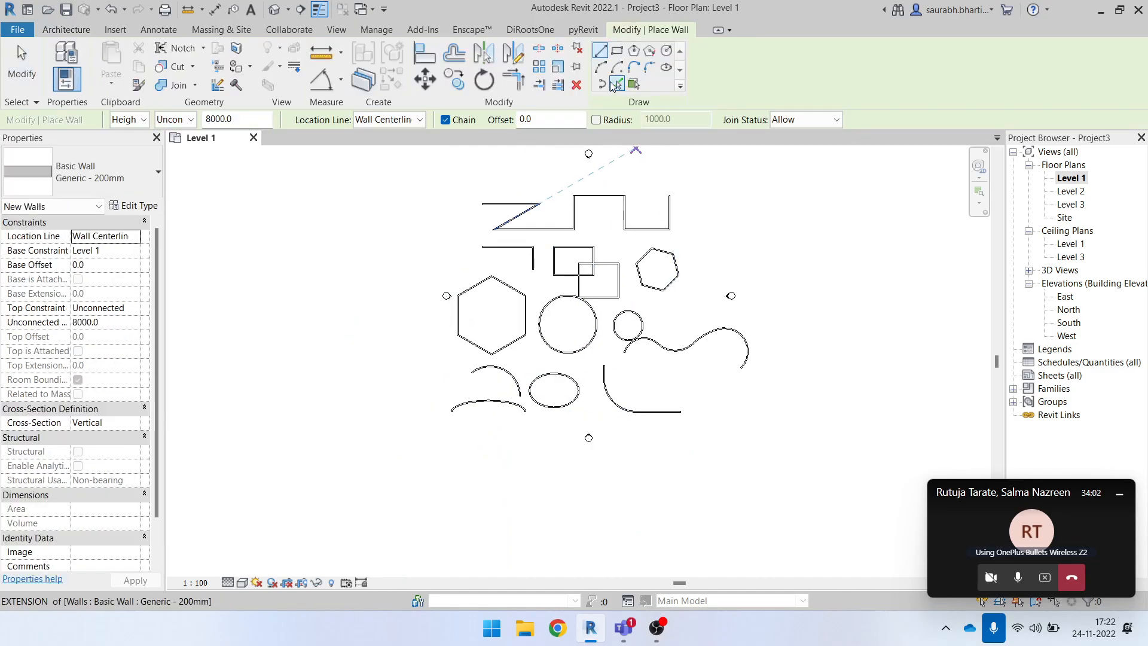
pyautogui.click(618, 85)
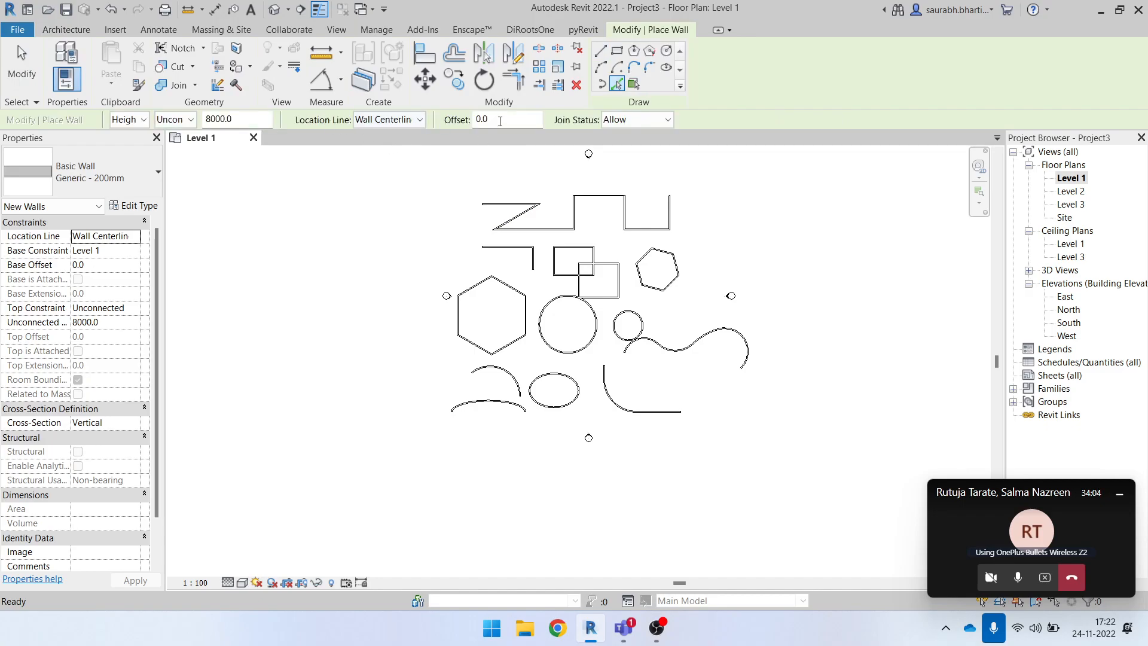
pyautogui.press('Escape')
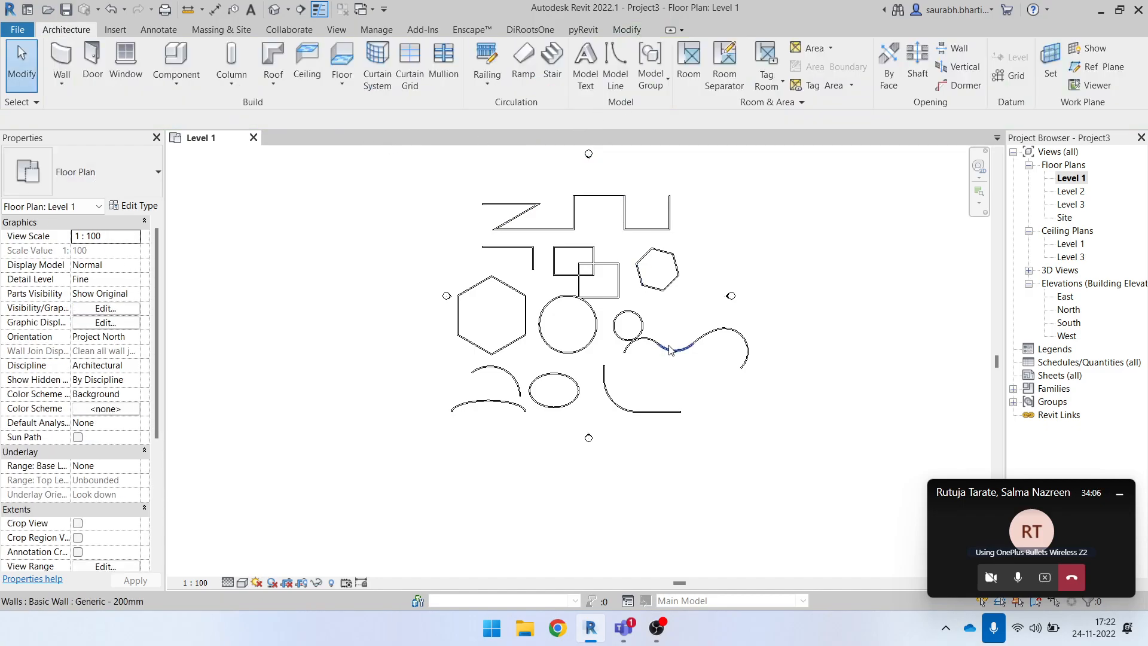
# - Review the straight, polygonal, circular, elliptical and arc walls on Level 1, selecting them all together and clearing the selection
pyautogui.scroll(4, 657, 356)
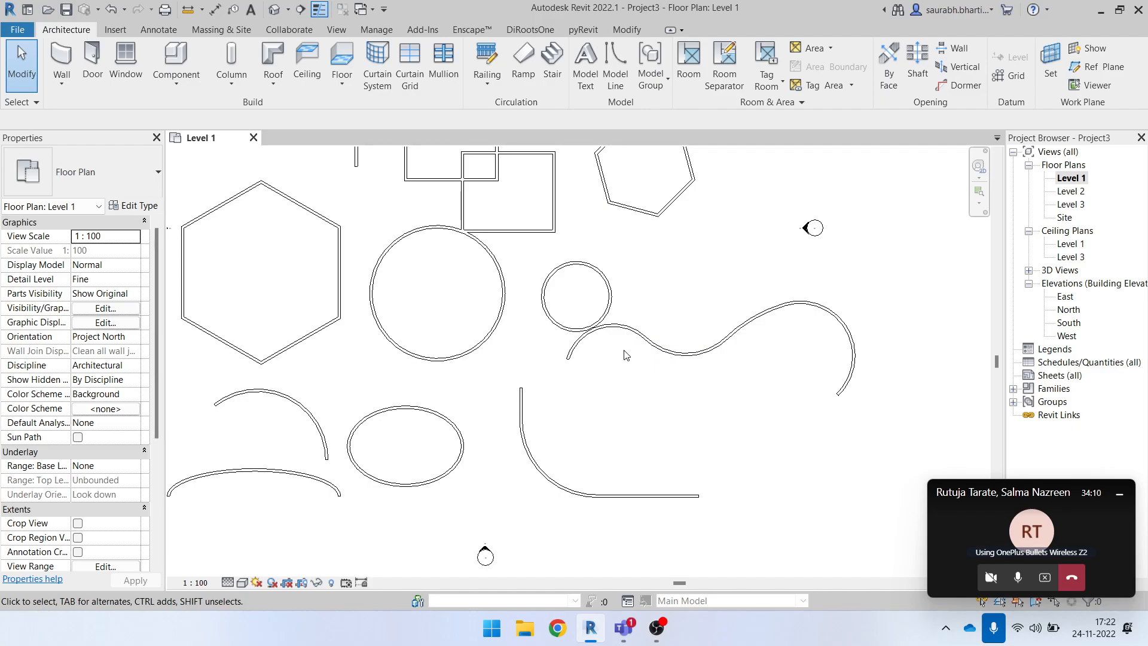
pyautogui.scroll(-2, 625, 357)
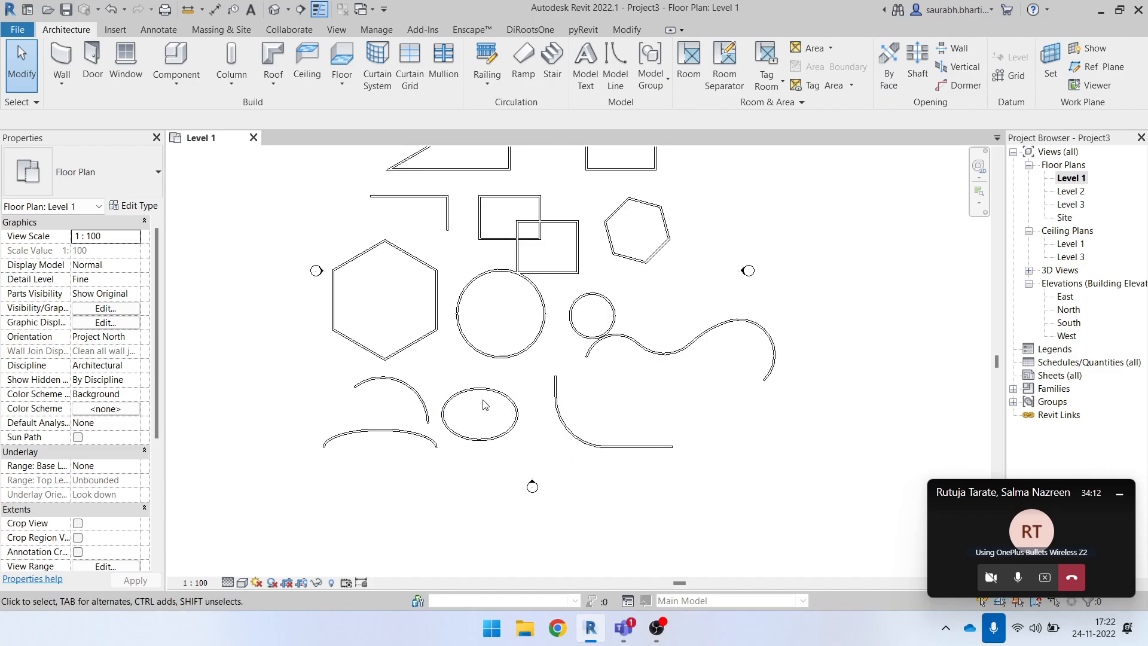
pyautogui.scroll(-2, 547, 429)
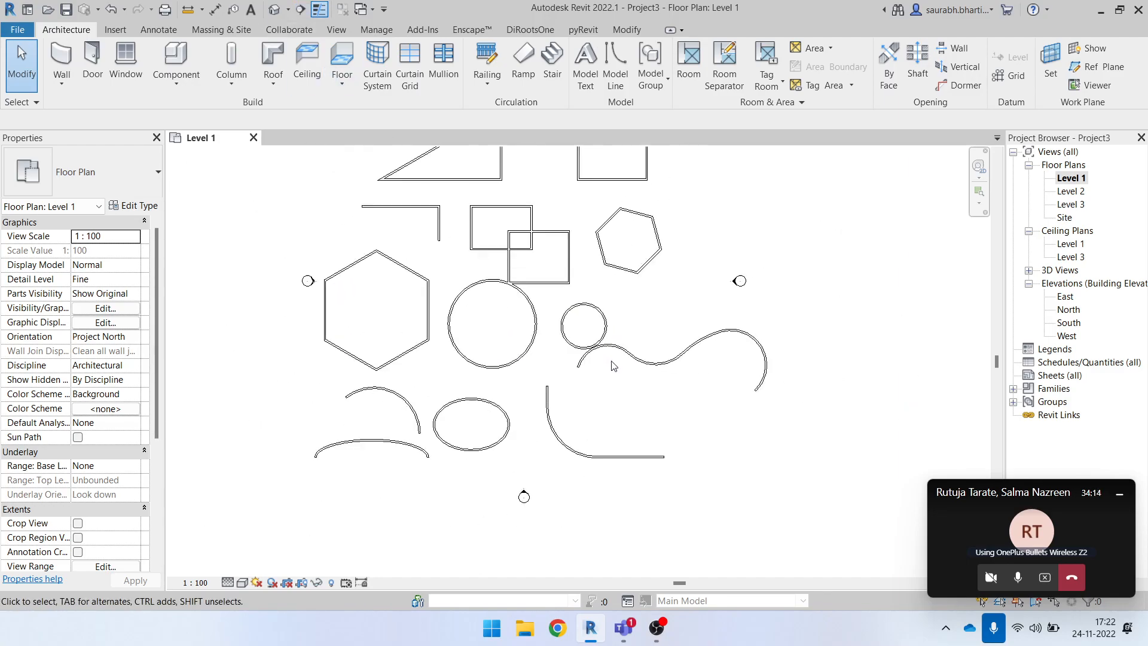
pyautogui.click(599, 430)
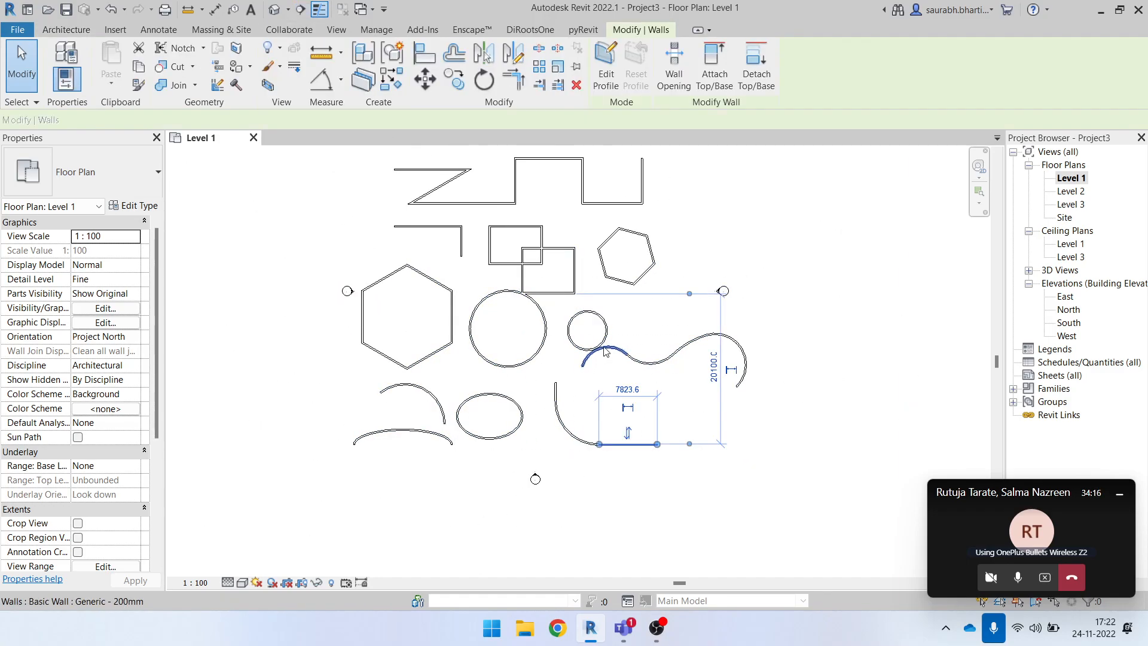
pyautogui.press('Escape')
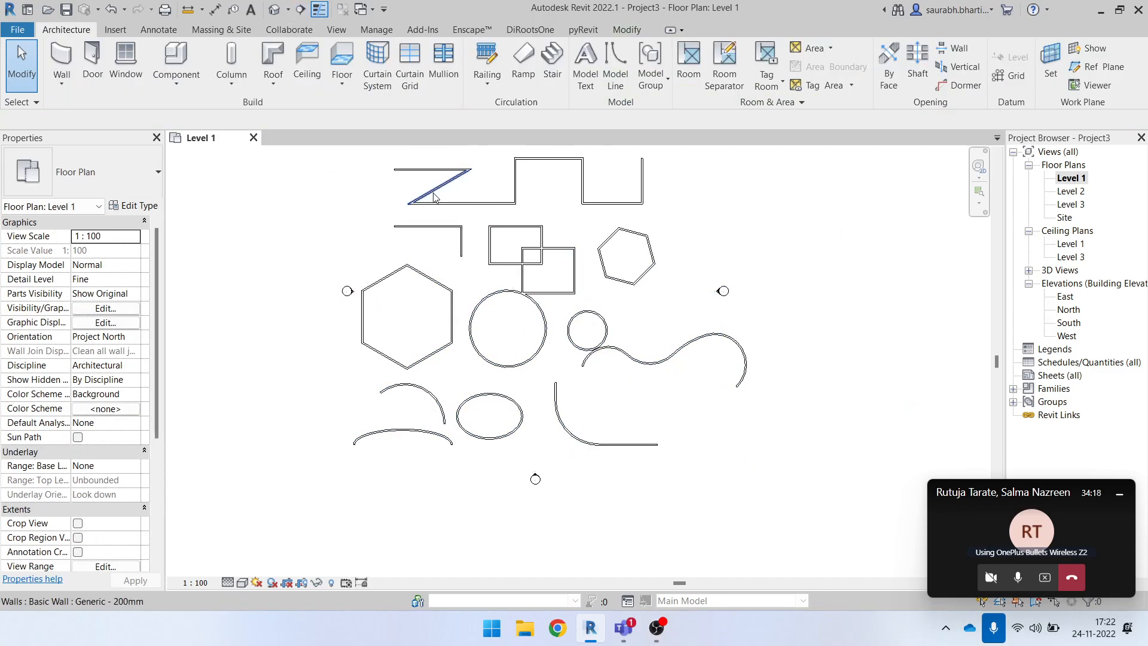
pyautogui.scroll(-2, 488, 334)
pyautogui.moveTo(400, 184); pyautogui.dragTo(640, 448)
pyautogui.click(242, 210)
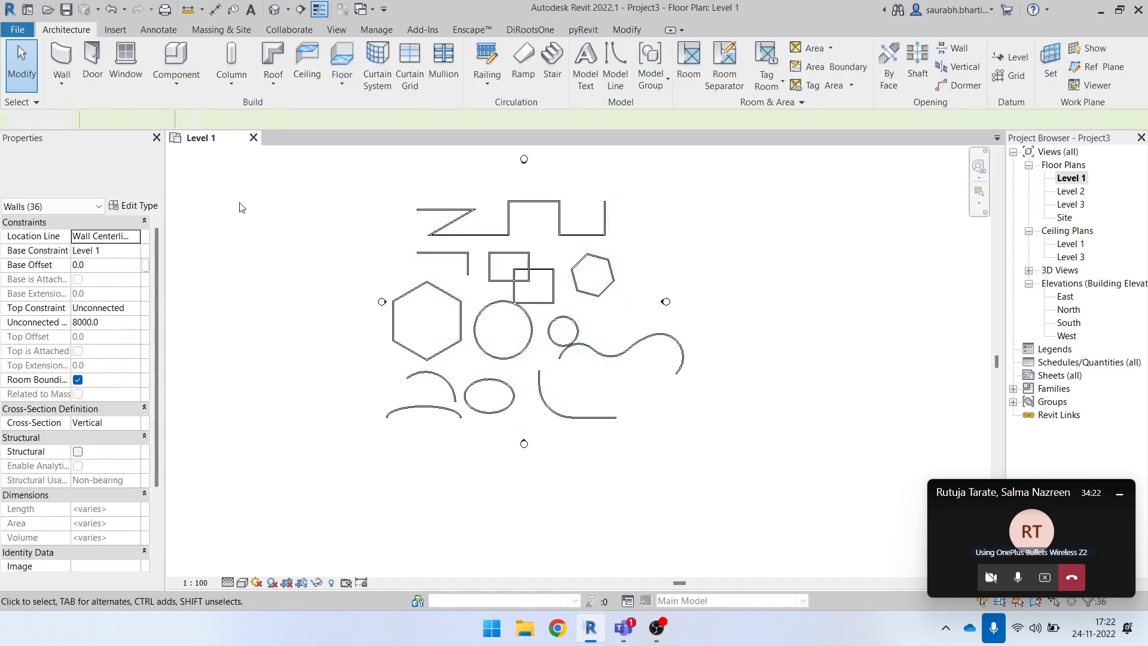
# - Select the whole connected zigzag wall chain and change its type to Generic - 140mm Masonry
pyautogui.click(461, 212)
pyautogui.scroll(2, 466, 218)
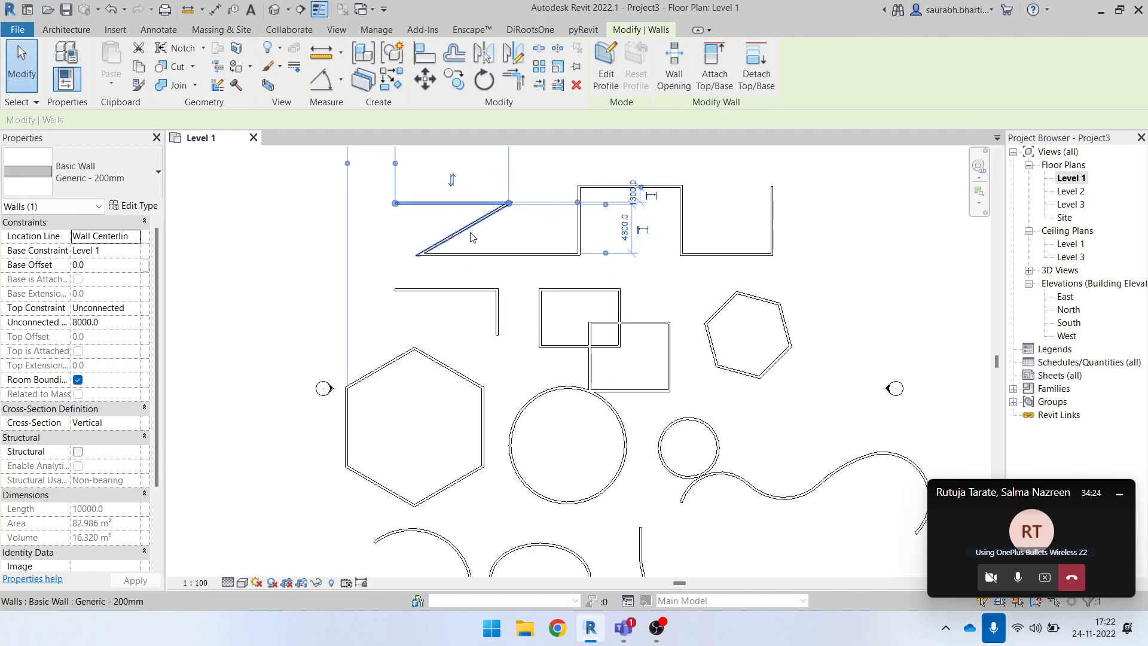
pyautogui.press('Escape')
pyautogui.press('Tab')
pyautogui.click(473, 229)
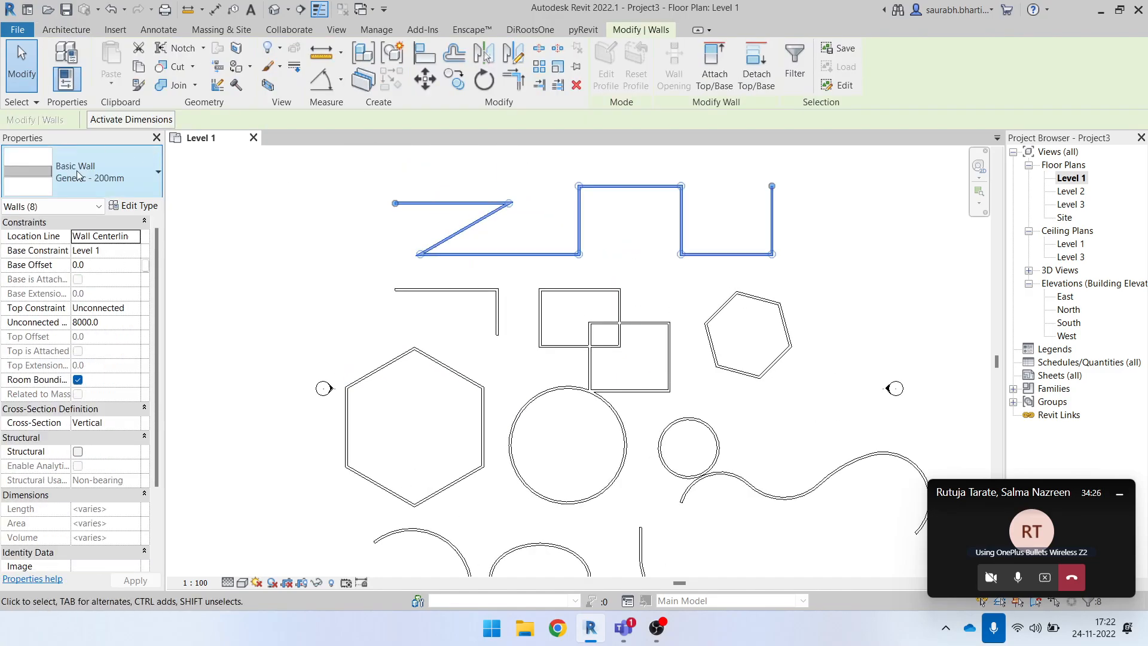
pyautogui.click(124, 185)
pyautogui.scroll(3, 137, 370)
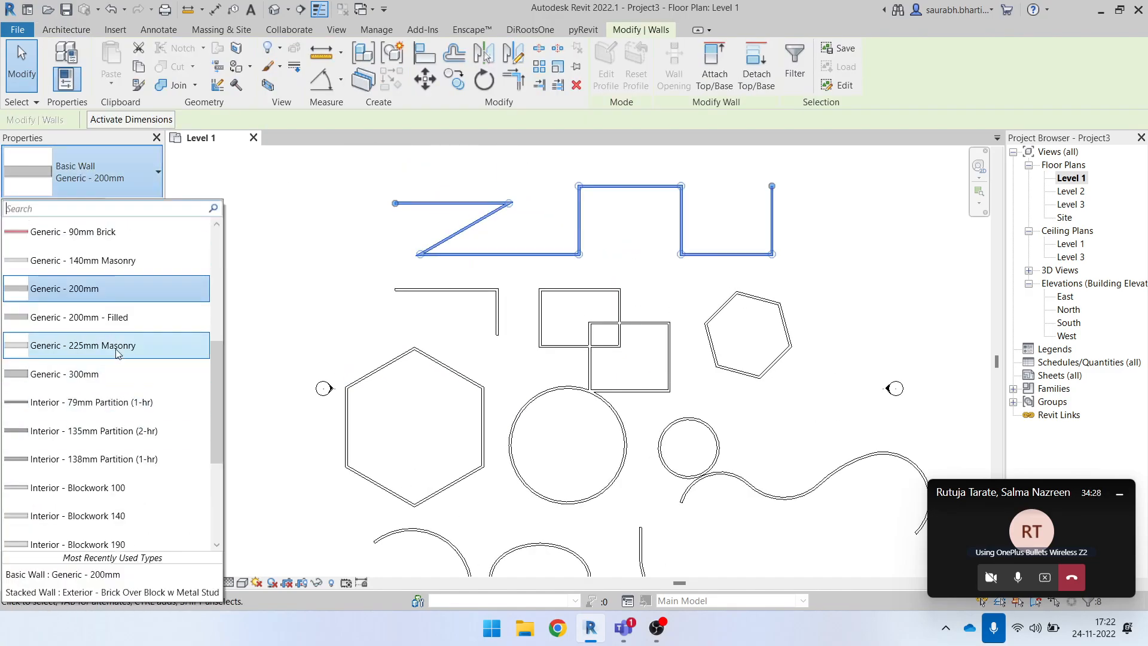
pyautogui.click(125, 296)
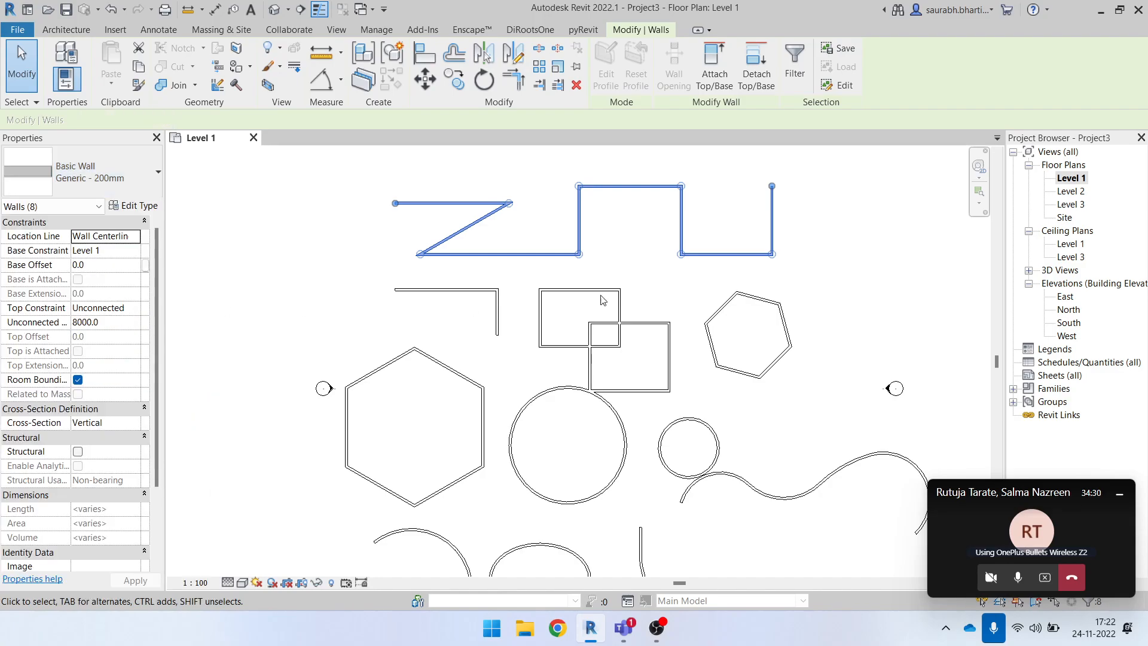
pyautogui.click(64, 161)
pyautogui.click(382, 210)
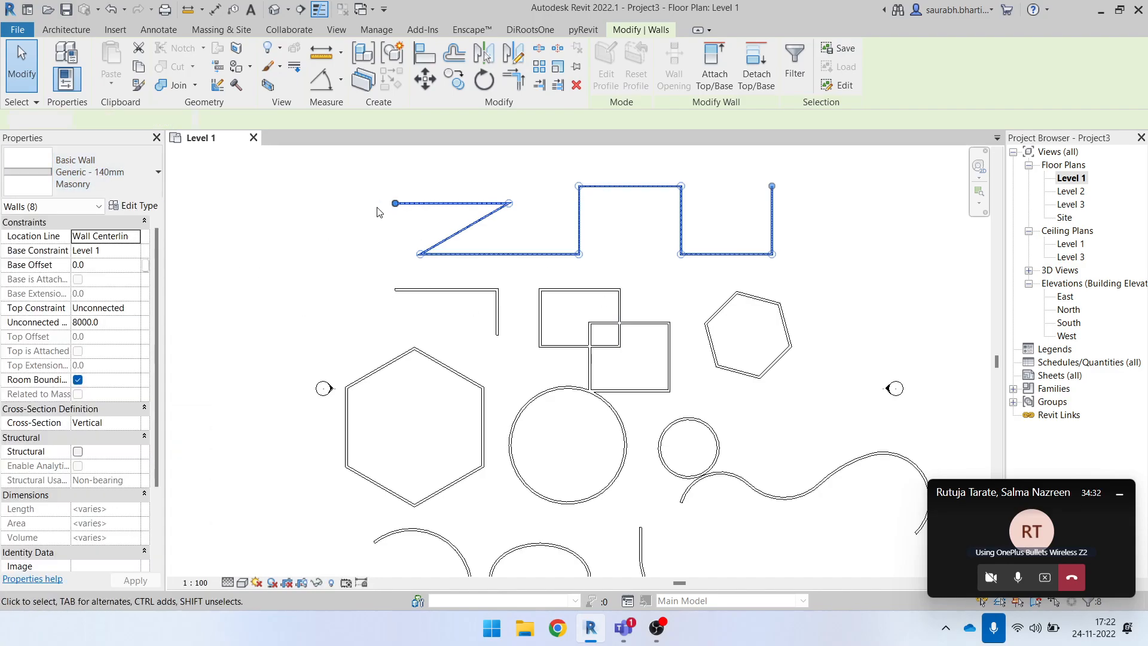
# - Change the chain's first horizontal wall and the adjoining diagonal wall to the Generic - 200mm type
pyautogui.scroll(-3, 446, 284)
pyautogui.scroll(4, 443, 231)
pyautogui.moveTo(349, 188); pyautogui.dragTo(558, 320)
pyautogui.click(116, 186)
pyautogui.scroll(1, 95, 389)
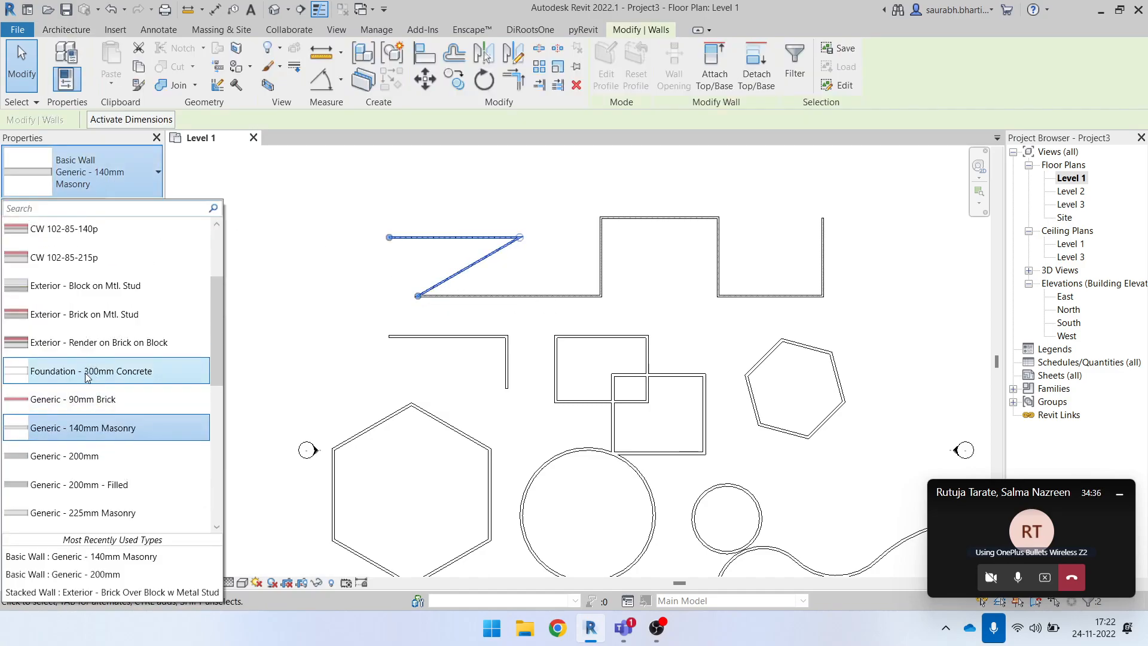
pyautogui.click(95, 421)
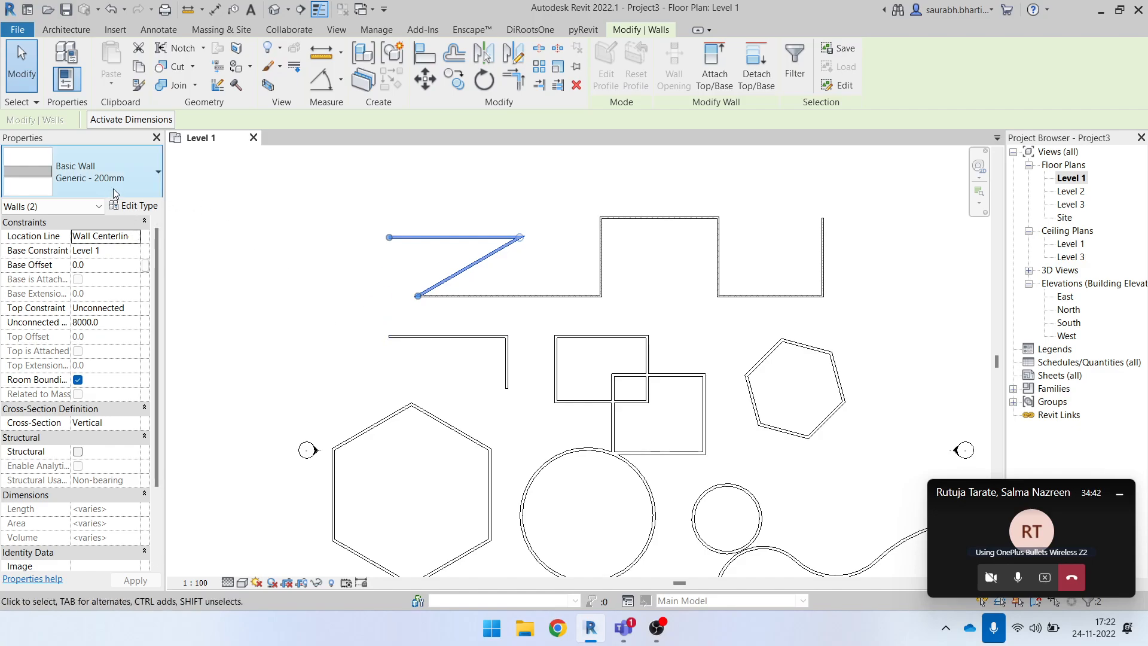
pyautogui.scroll(-2, 437, 294)
pyautogui.press('Escape')
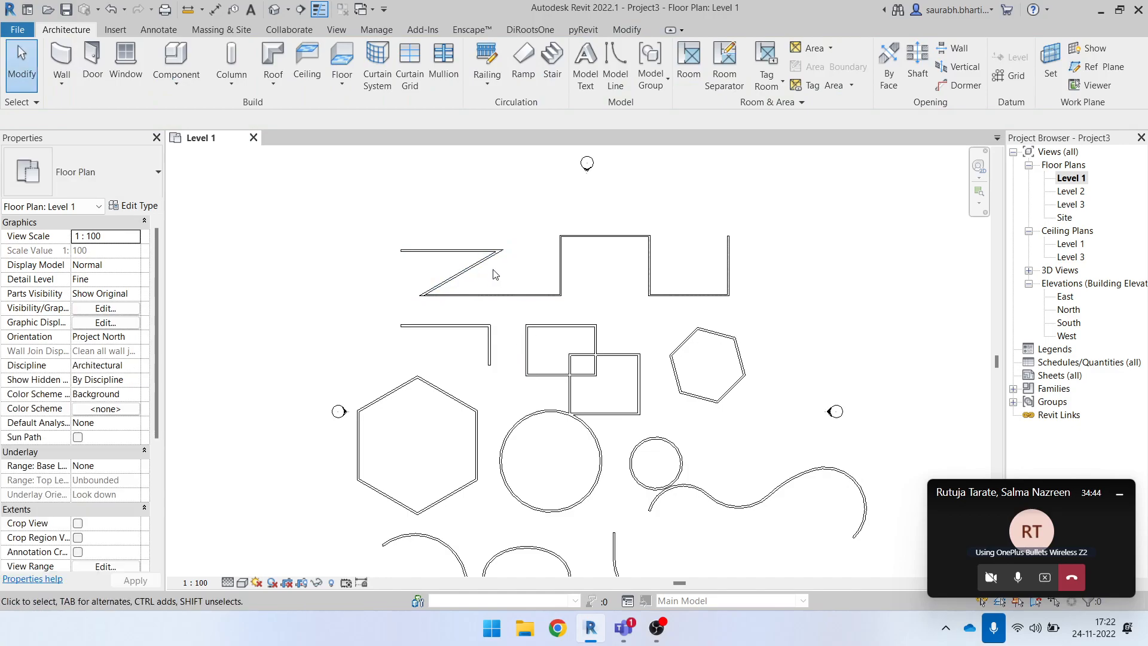
# - Create parallel Generic - 200mm walls along the lower, inner side of the wavy wall with Pick Lines at a 1000 mm offset
pyautogui.scroll(-3, 427, 262)
pyautogui.scroll(3, 602, 433)
pyautogui.scroll(-1, 603, 434)
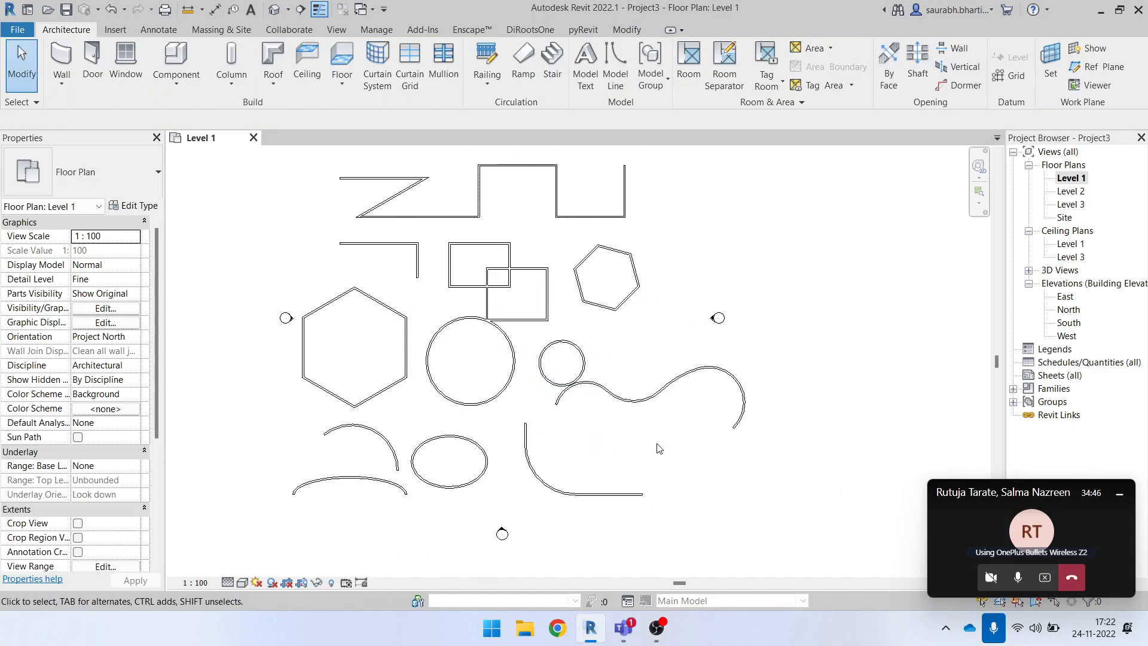
pyautogui.press('w')
pyautogui.press('a')
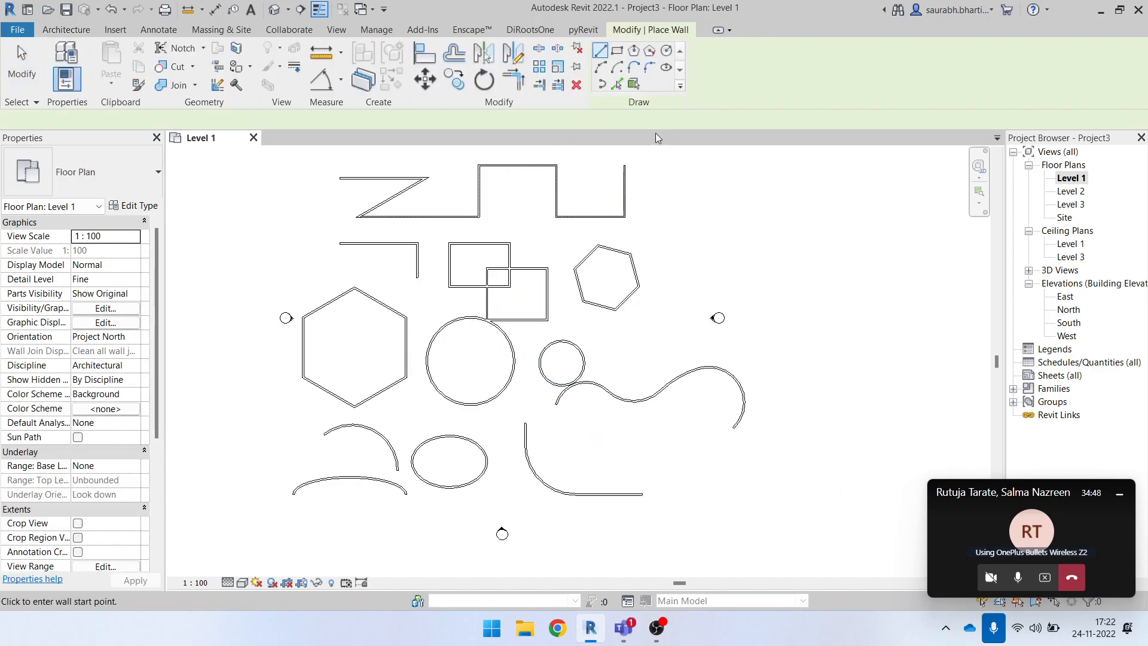
pyautogui.click(619, 85)
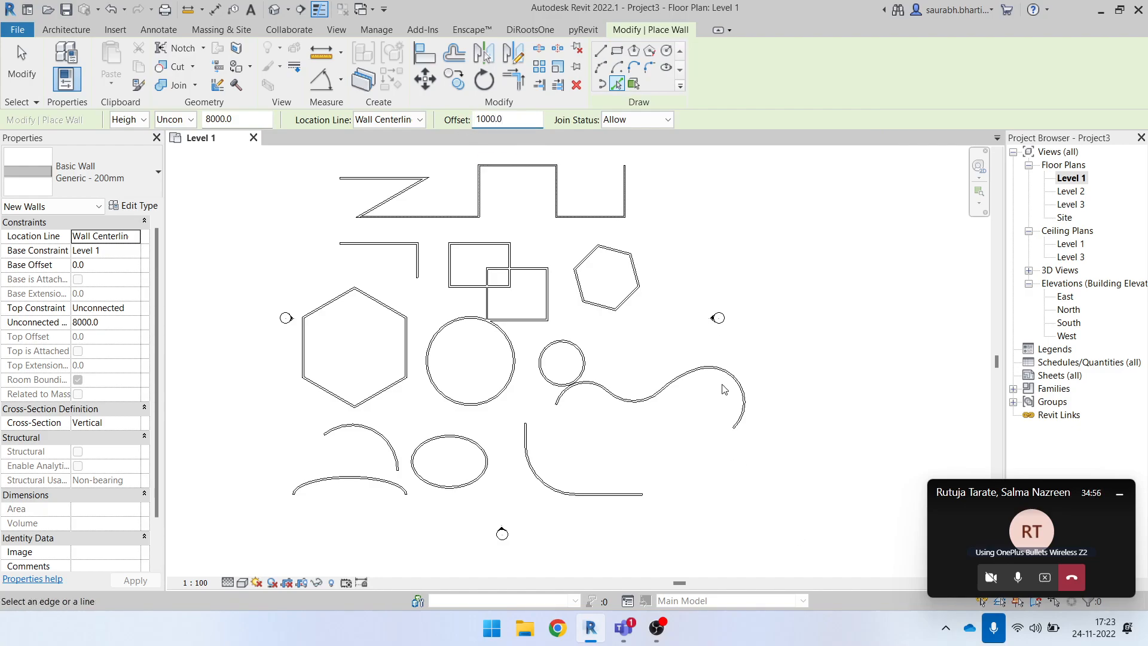
pyautogui.scroll(2, 735, 380)
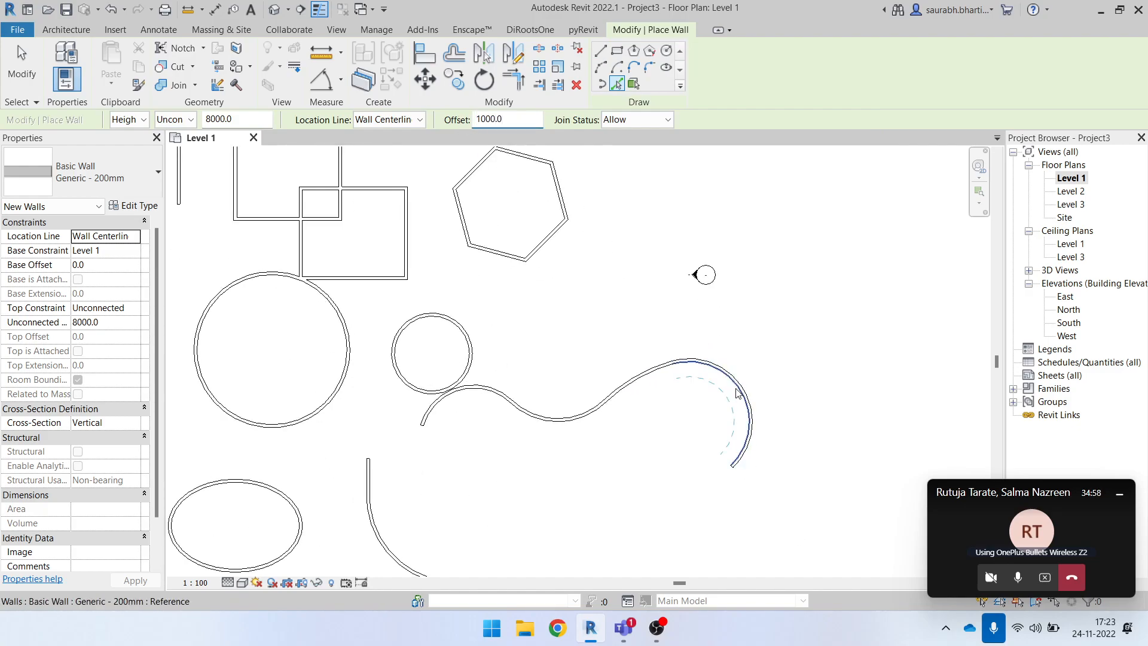
pyautogui.click(736, 389)
pyautogui.click(637, 381)
pyautogui.click(553, 421)
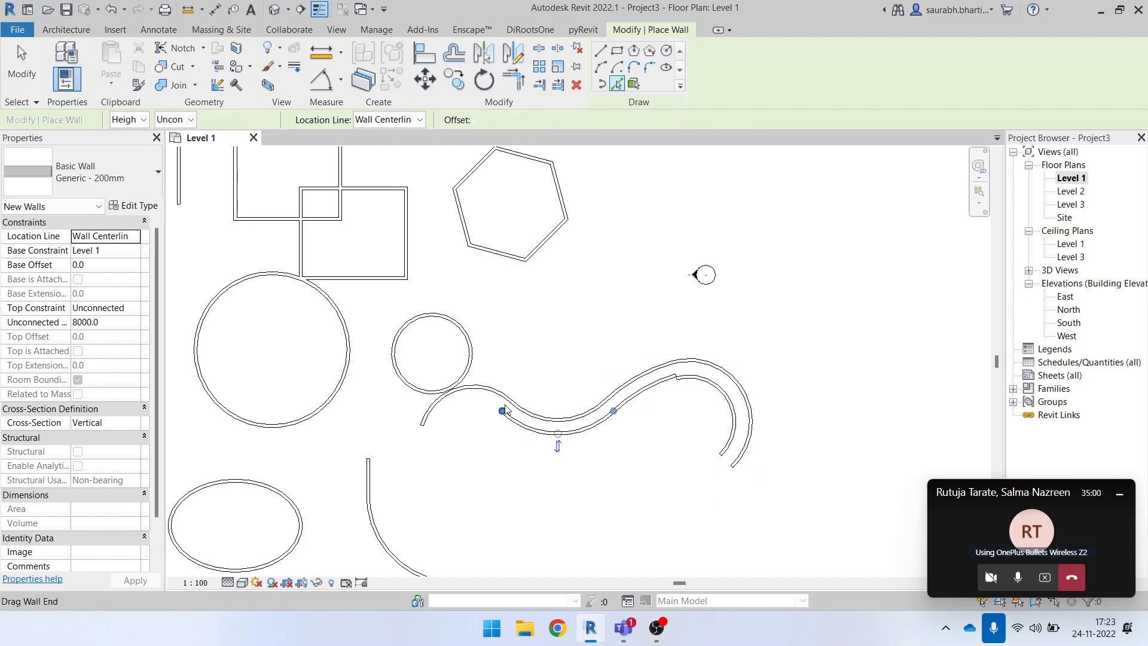
pyautogui.click(470, 393)
# - Add parallel walls along the upper, outer side of all wavy wall segments at the 1000 mm offset
pyautogui.click(746, 363)
pyautogui.click(571, 411)
pyautogui.click(496, 396)
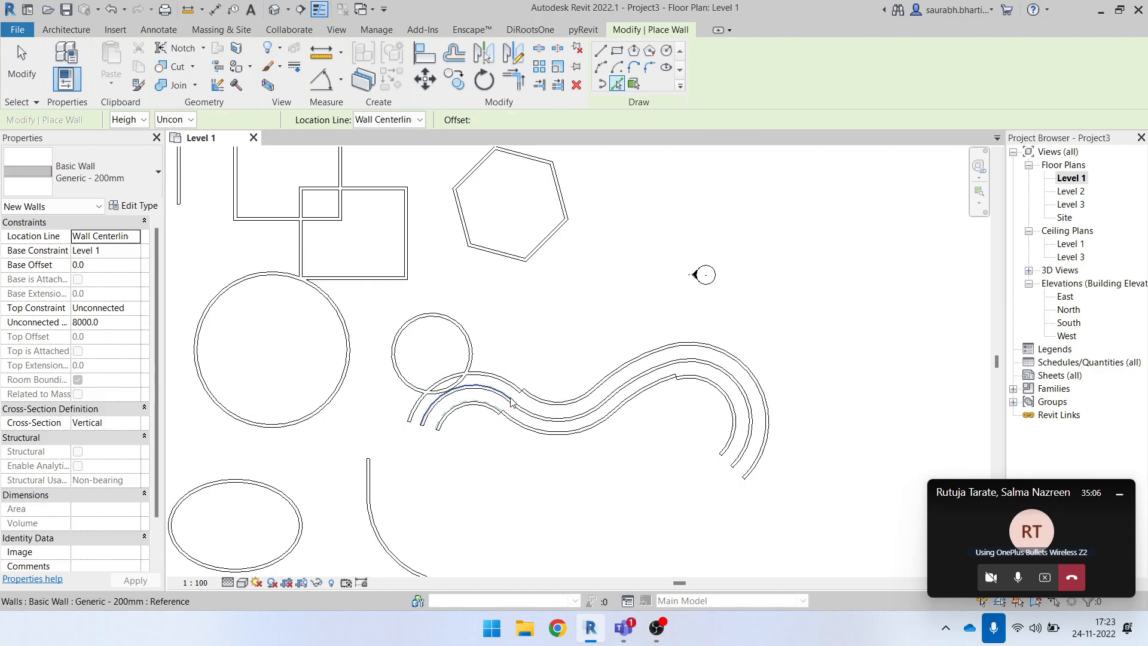
pyautogui.scroll(2, 496, 385)
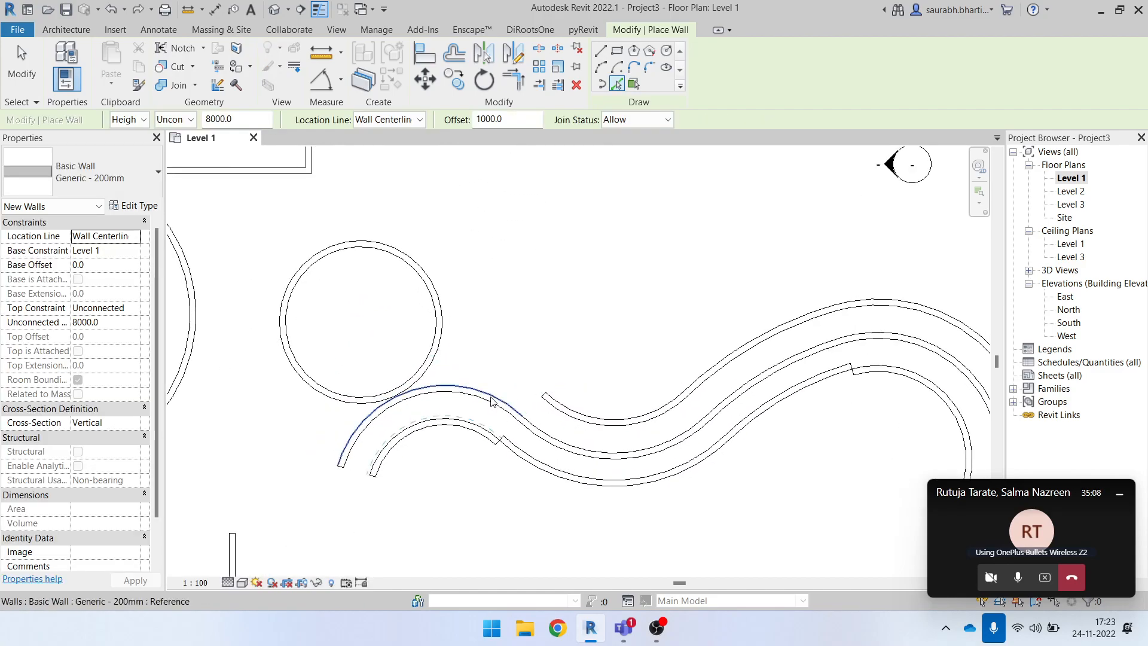
pyautogui.scroll(3, 500, 400)
pyautogui.click(496, 401)
pyautogui.scroll(-3, 518, 419)
pyautogui.press('Escape')
pyautogui.press('Escape')
pyautogui.scroll(3, 518, 419)
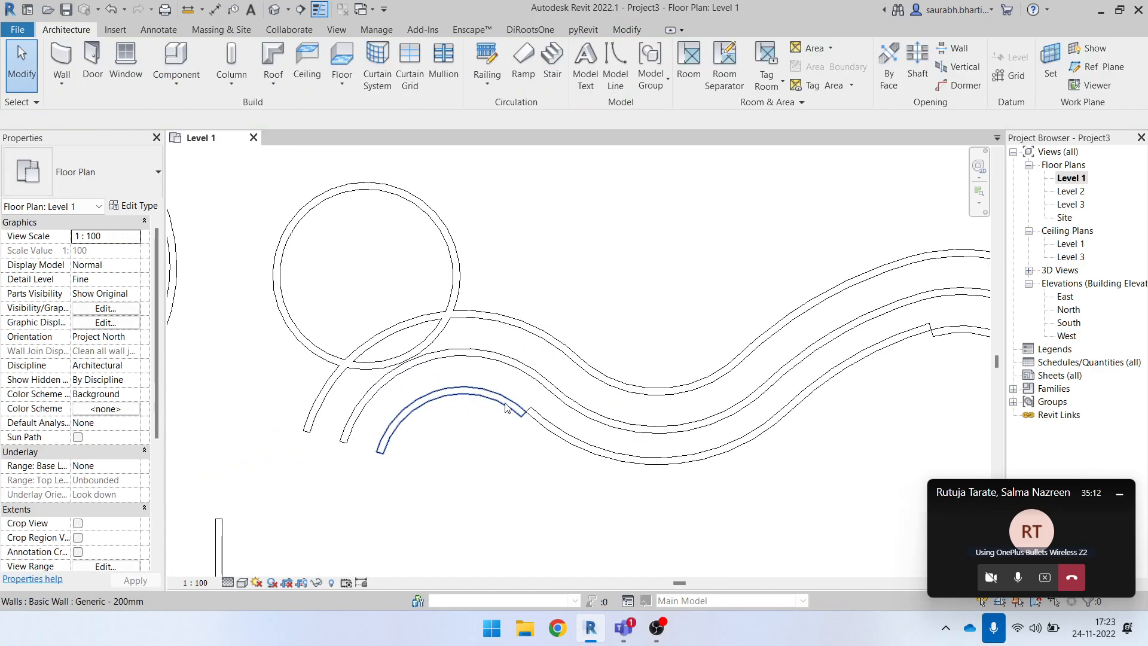
# - Delete the inner arc wall near the small circle and recreate it from the original arc with Pick Lines at a 1000 mm offset
pyautogui.click(499, 407)
pyautogui.press('Delete')
pyautogui.press('w')
pyautogui.press('a')
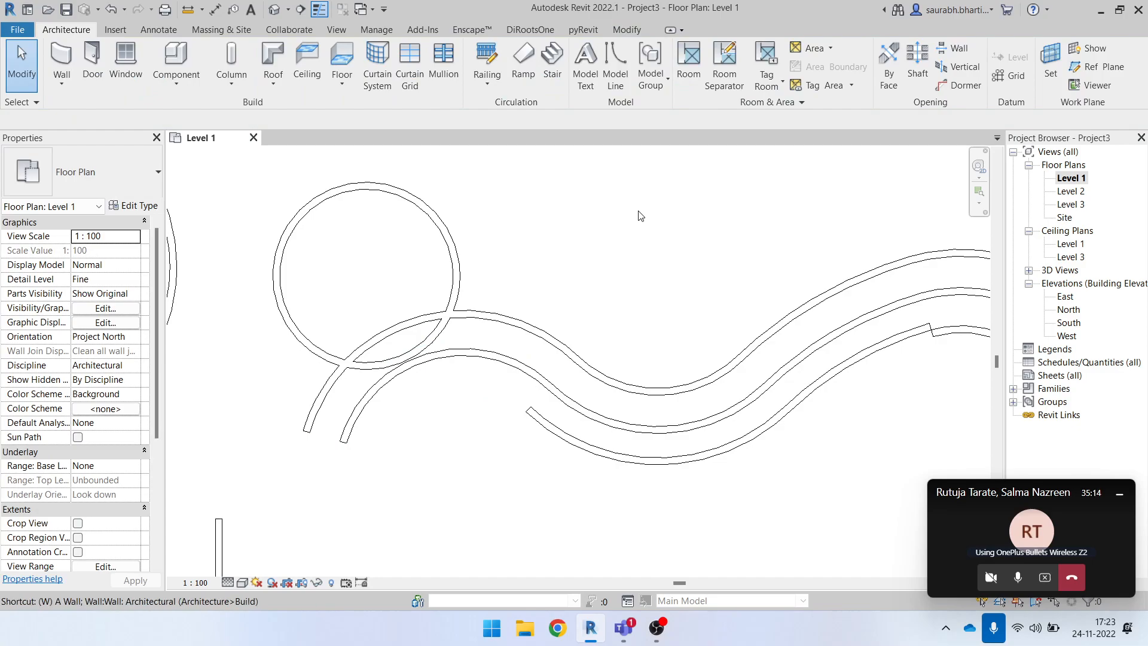
pyautogui.click(616, 84)
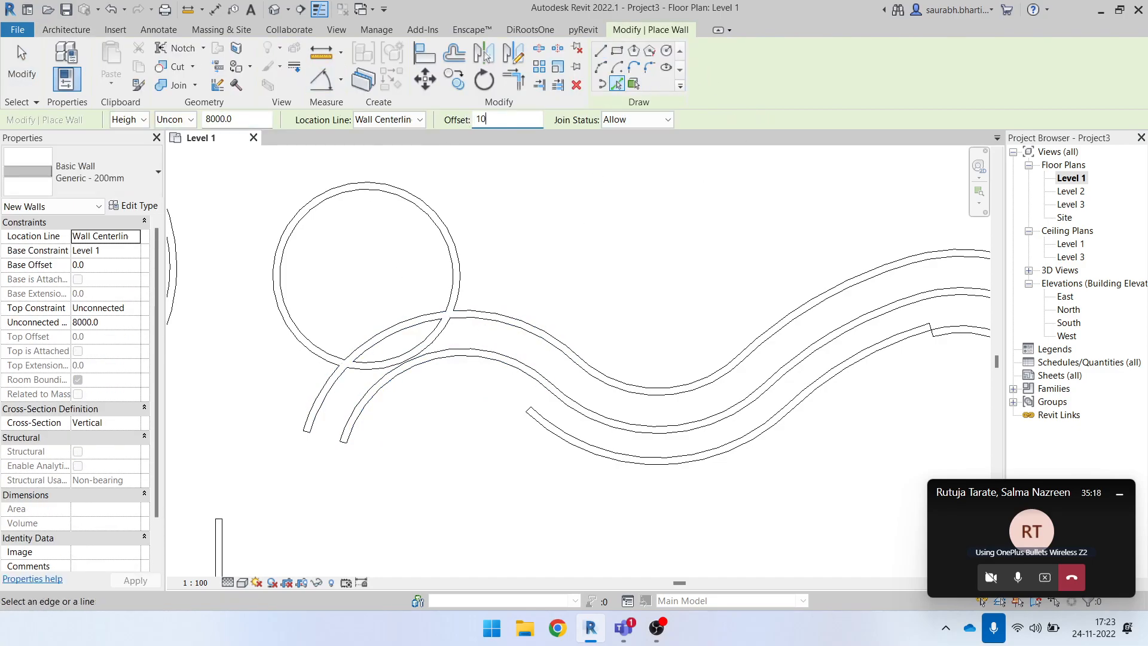
pyautogui.click(496, 372)
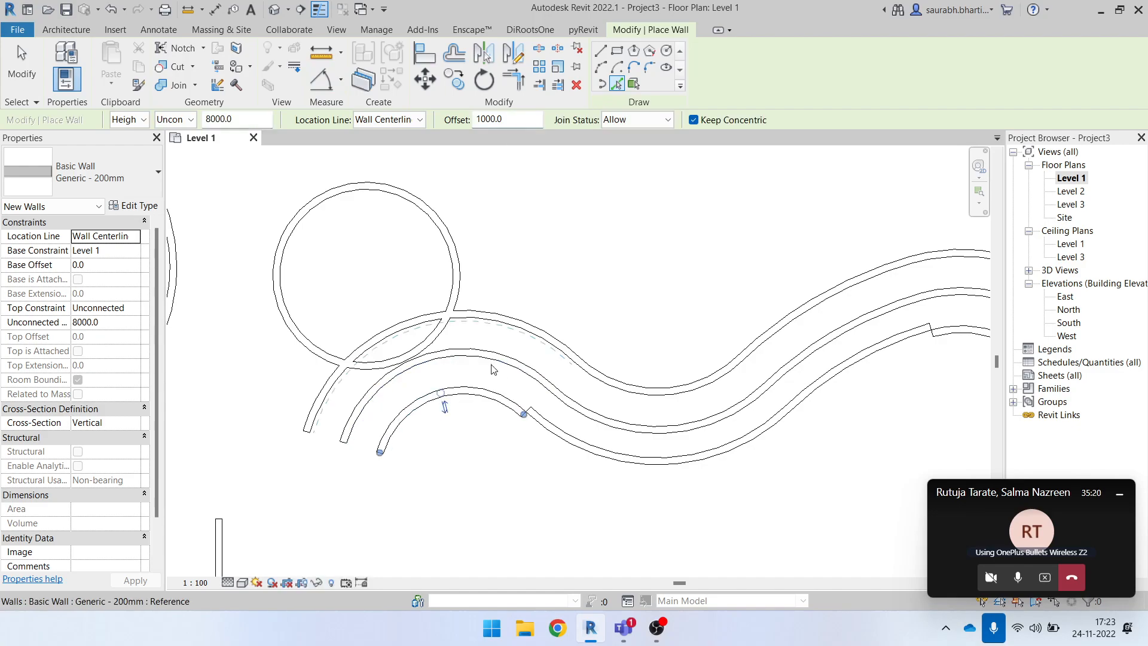
pyautogui.press('Escape')
pyautogui.press('Escape')
pyautogui.scroll(2, 541, 422)
pyautogui.scroll(-5, 541, 421)
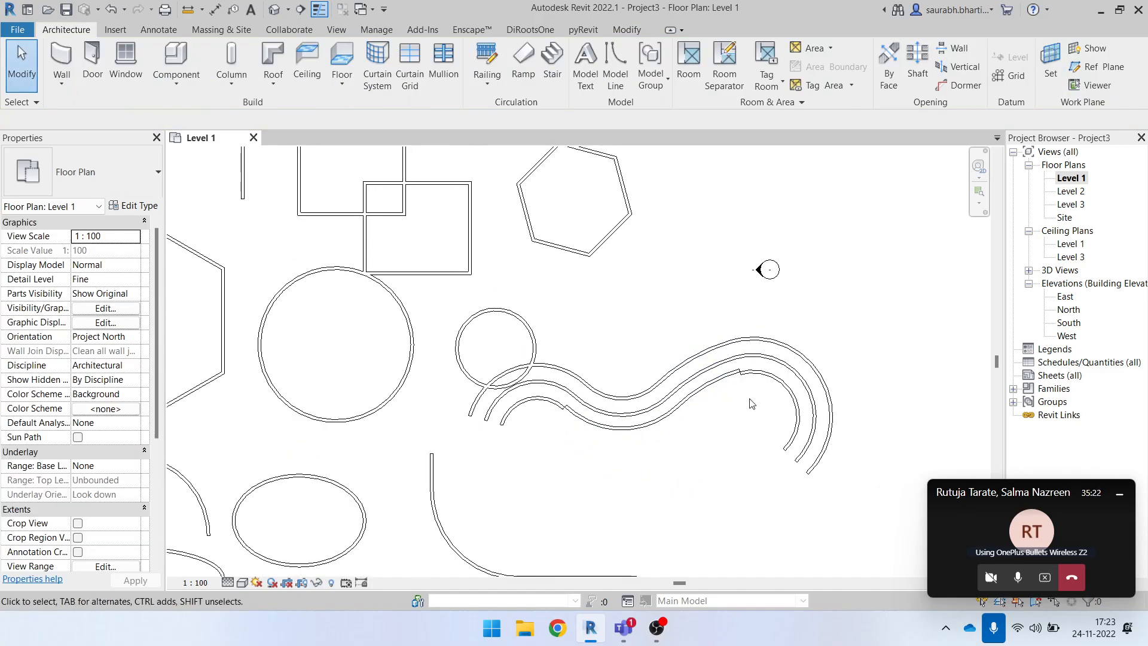
pyautogui.scroll(-3, 771, 381)
pyautogui.press('w')
pyautogui.press('a')
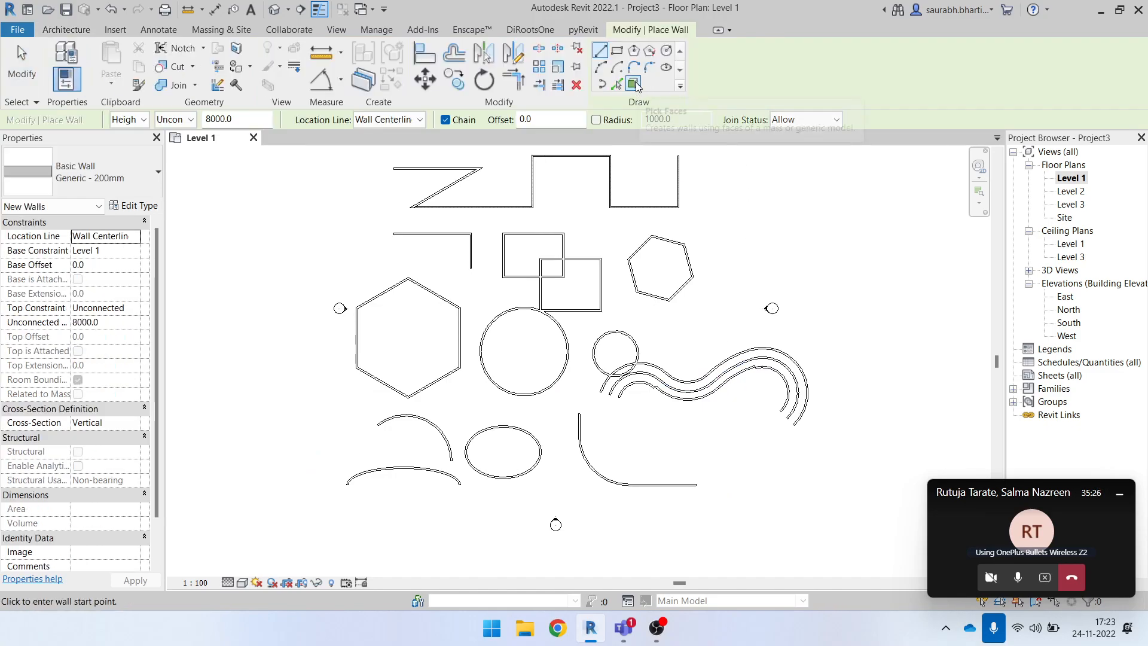
pyautogui.click(635, 84)
pyautogui.scroll(3, 811, 354)
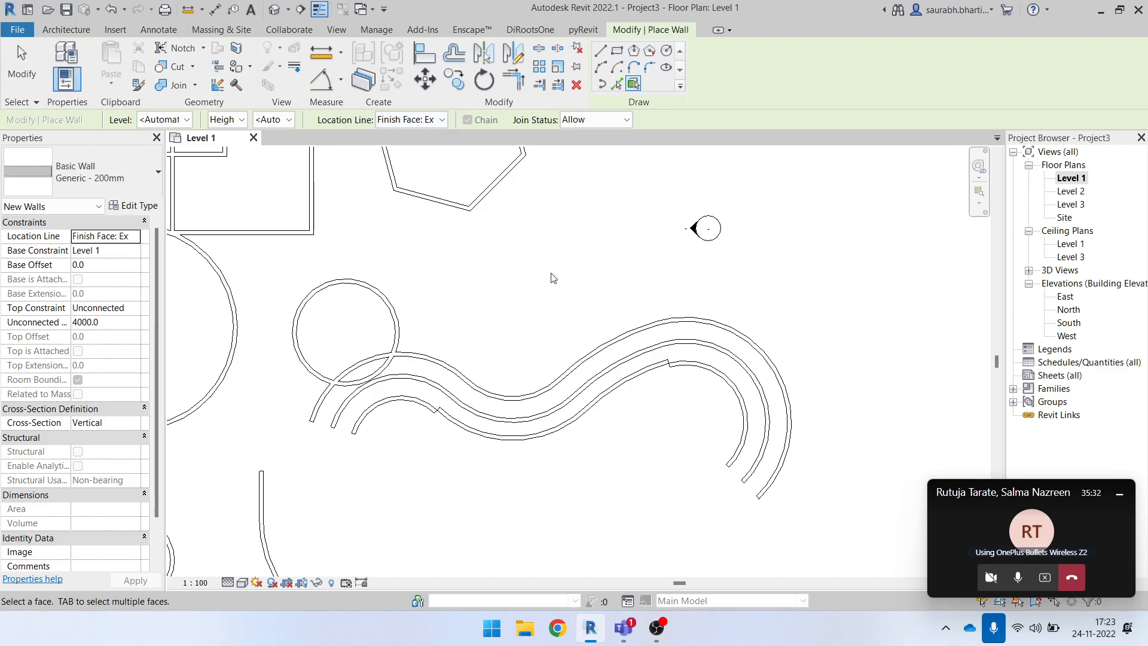
pyautogui.press('Escape')
pyautogui.press('Escape')
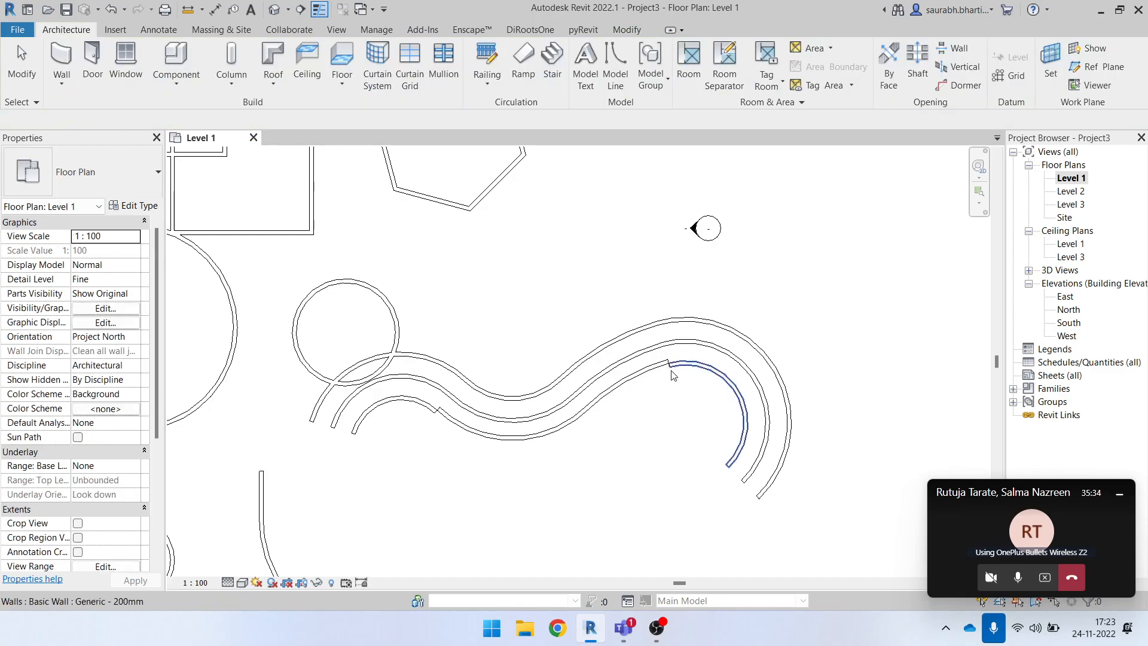
# - Delete the two end arcs of the inner parallel wavy wall, keeping its middle segments
pyautogui.scroll(-2, 712, 386)
pyautogui.click(711, 381)
pyautogui.press('Delete')
pyautogui.click(517, 397)
pyautogui.press('Delete')
pyautogui.scroll(-5, 586, 398)
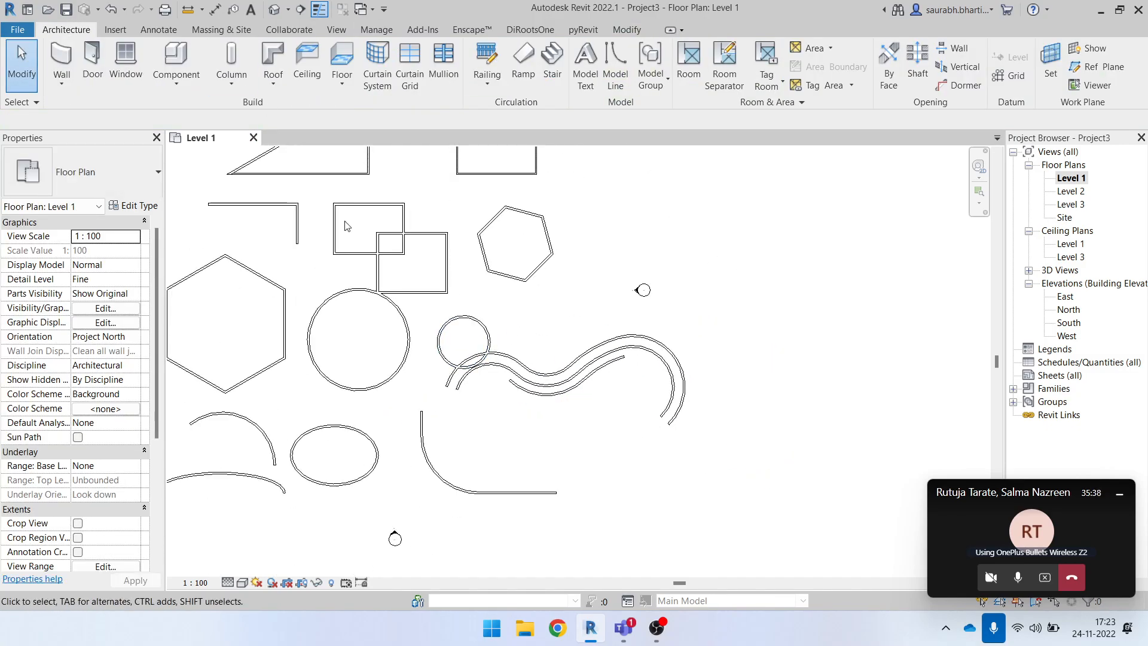
# - Open the default 3D view and examine all the walls from several angles, selecting them and clearing the selection
pyautogui.click(284, 15)
pyautogui.keyDown('shift'); pyautogui.moveTo(359, 382); pyautogui.dragTo(467, 305, button='middle'); pyautogui.keyUp('shift')
pyautogui.scroll(3, 466, 303)
pyautogui.scroll(-5, 465, 302)
pyautogui.keyDown('shift'); pyautogui.moveTo(579, 494); pyautogui.dragTo(647, 359, button='middle'); pyautogui.keyUp('shift')
pyautogui.moveTo(376, 256); pyautogui.dragTo(906, 511)
pyautogui.keyDown('shift'); pyautogui.moveTo(484, 423); pyautogui.dragTo(508, 443, button='middle'); pyautogui.keyUp('shift')
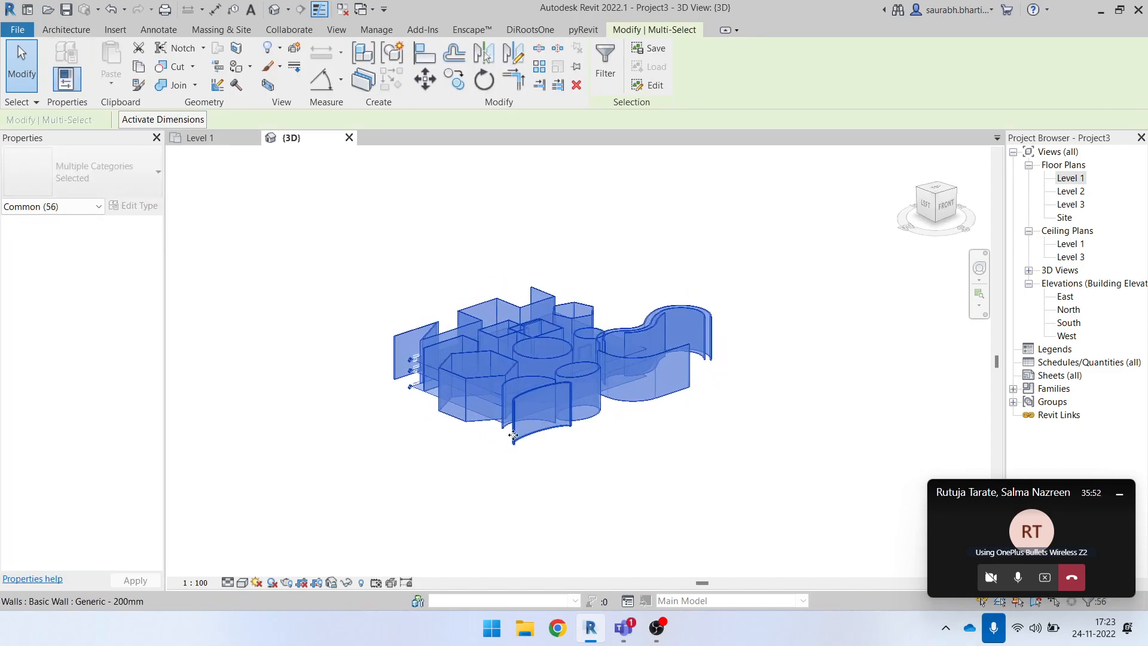
pyautogui.scroll(5, 441, 395)
pyautogui.scroll(-4, 264, 365)
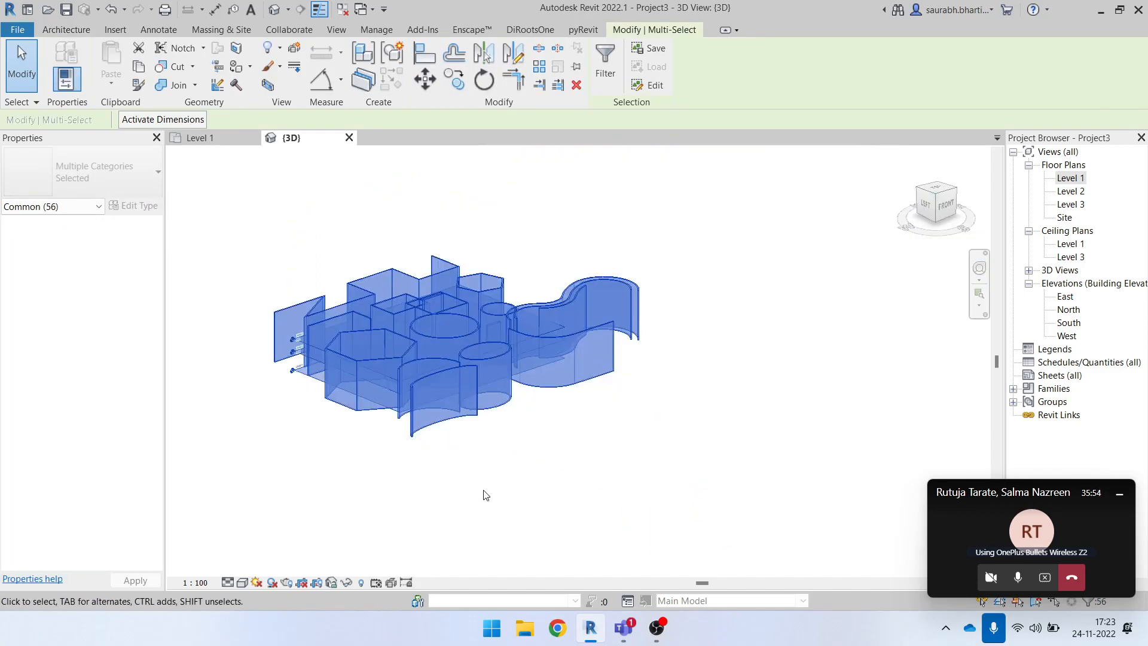
pyautogui.scroll(-1, 646, 465)
pyautogui.click(664, 463)
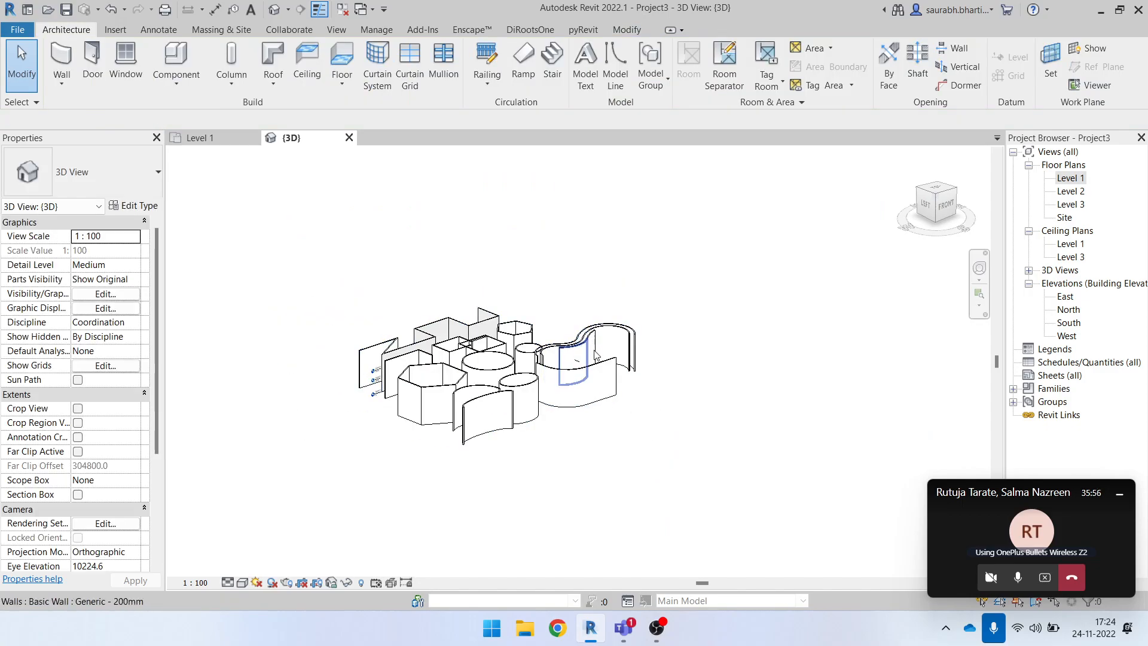
# - Select everything in the 3D view and filter the selection to the Walls category only
pyautogui.moveTo(326, 297); pyautogui.dragTo(799, 547)
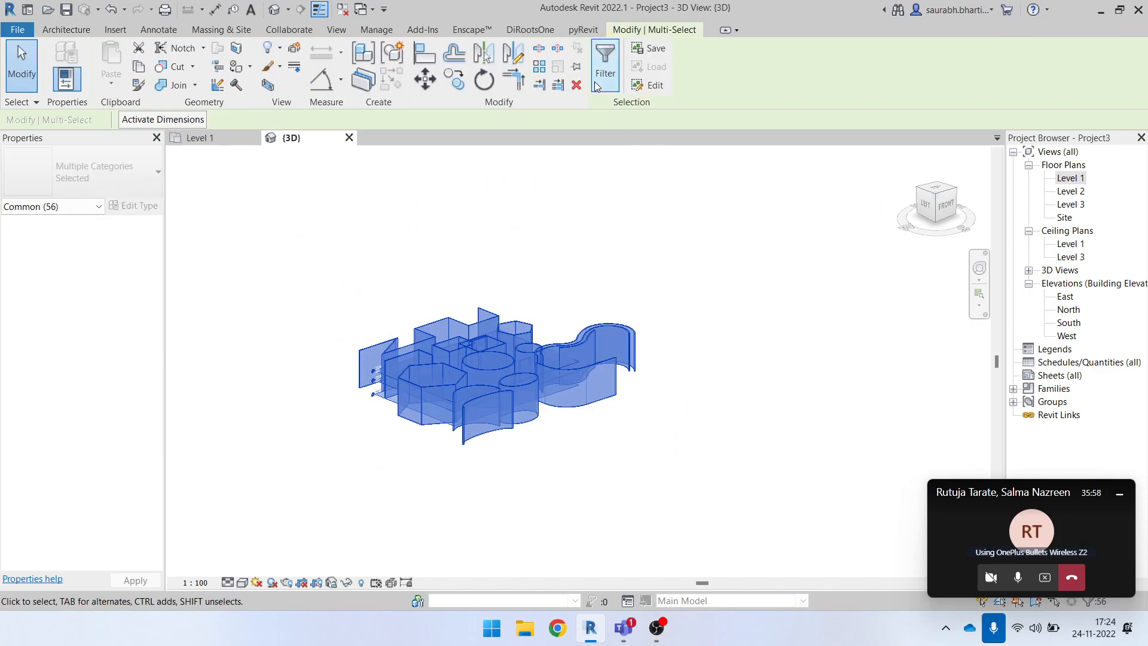
pyautogui.click(597, 84)
pyautogui.click(773, 221)
pyautogui.click(556, 220)
pyautogui.click(647, 400)
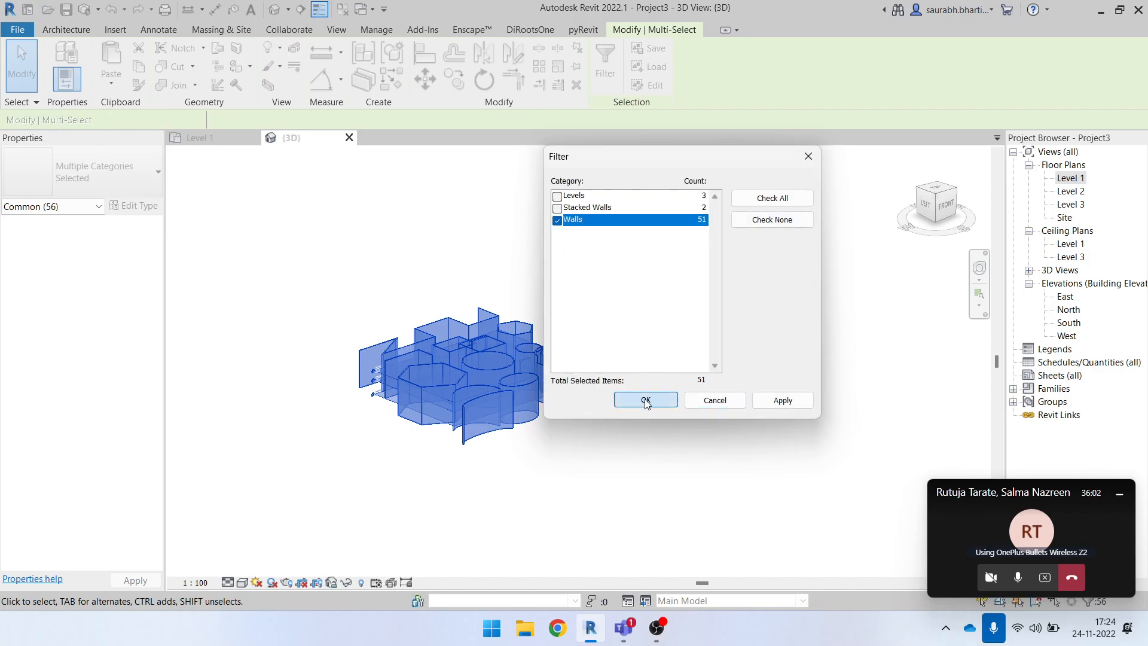
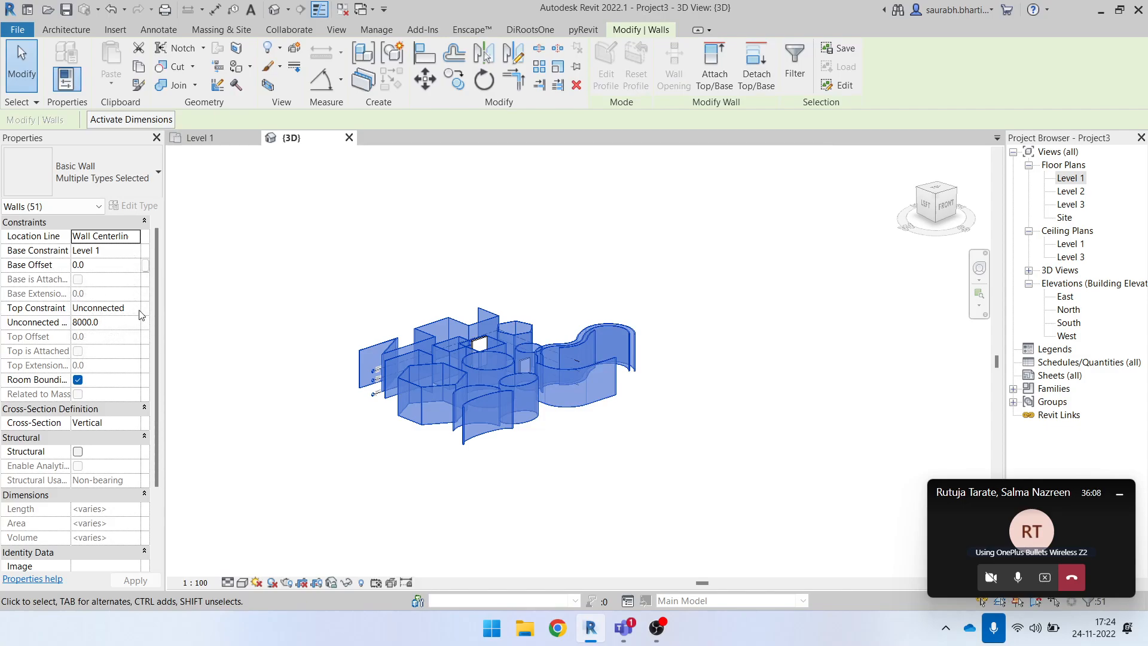
# - Set the selected walls' top constraint to Up to level: Level 2 and clear the selection
pyautogui.click(135, 307)
pyautogui.click(137, 346)
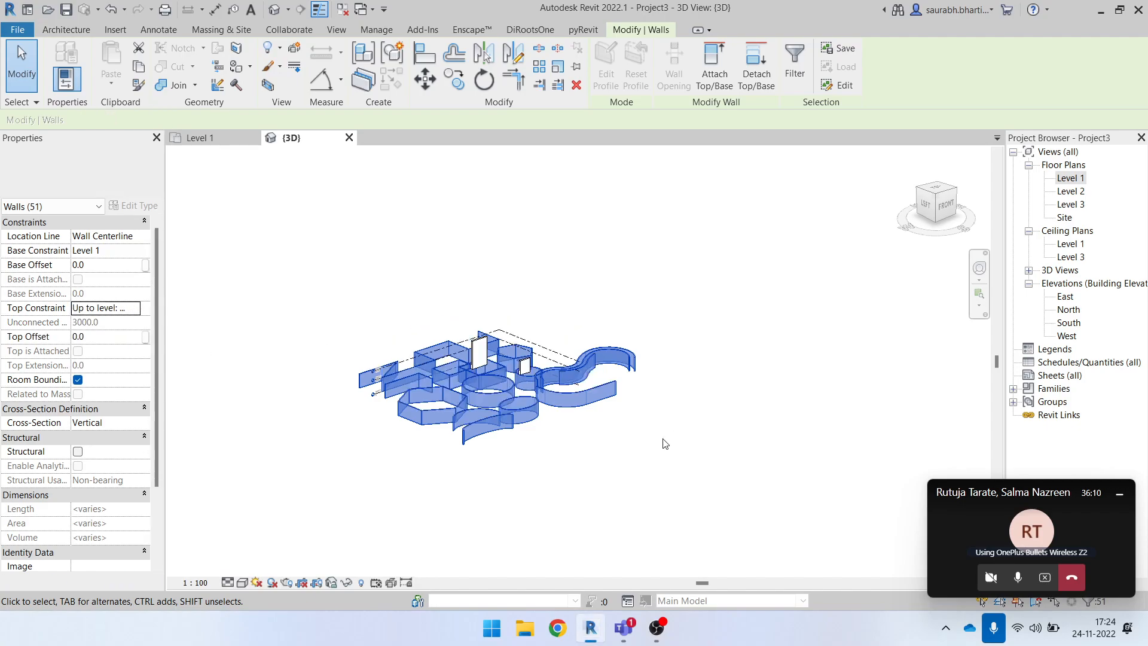
pyautogui.click(675, 449)
# - Inspect the stacked wall based on Level 2 among the other walls in 3D, and reopen the Level 1 floor plan
pyautogui.keyDown('shift'); pyautogui.moveTo(678, 455); pyautogui.dragTo(526, 377, button='middle'); pyautogui.keyUp('shift')
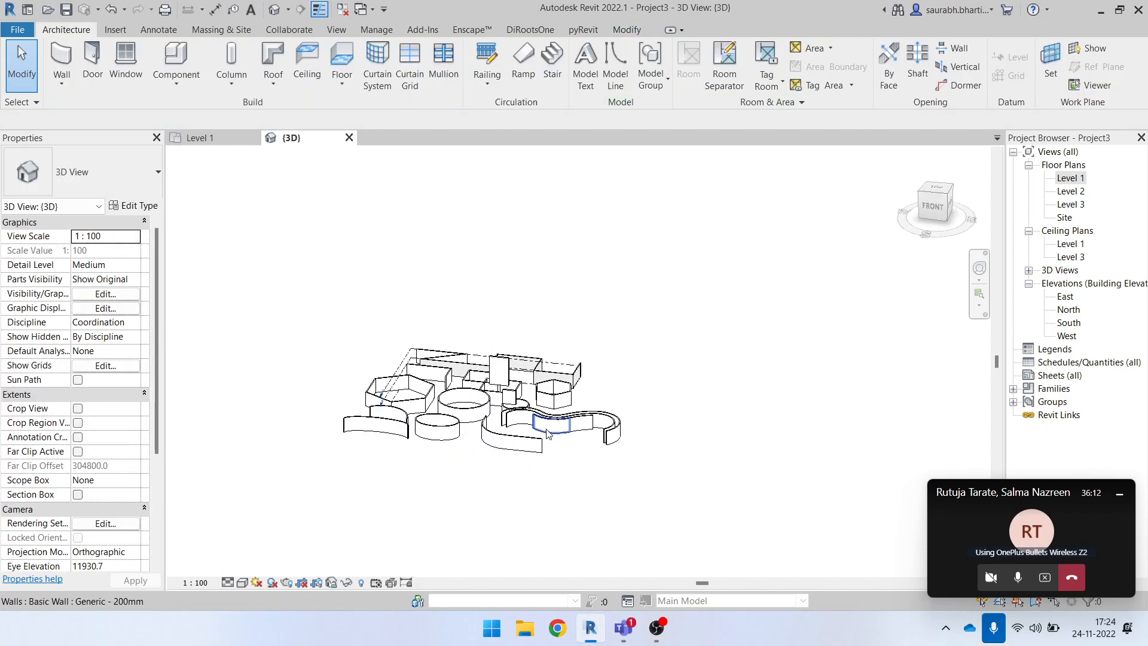
pyautogui.scroll(4, 526, 364)
pyautogui.click(486, 330)
pyautogui.keyDown('shift'); pyautogui.moveTo(485, 330); pyautogui.dragTo(504, 348, button='middle'); pyautogui.keyUp('shift')
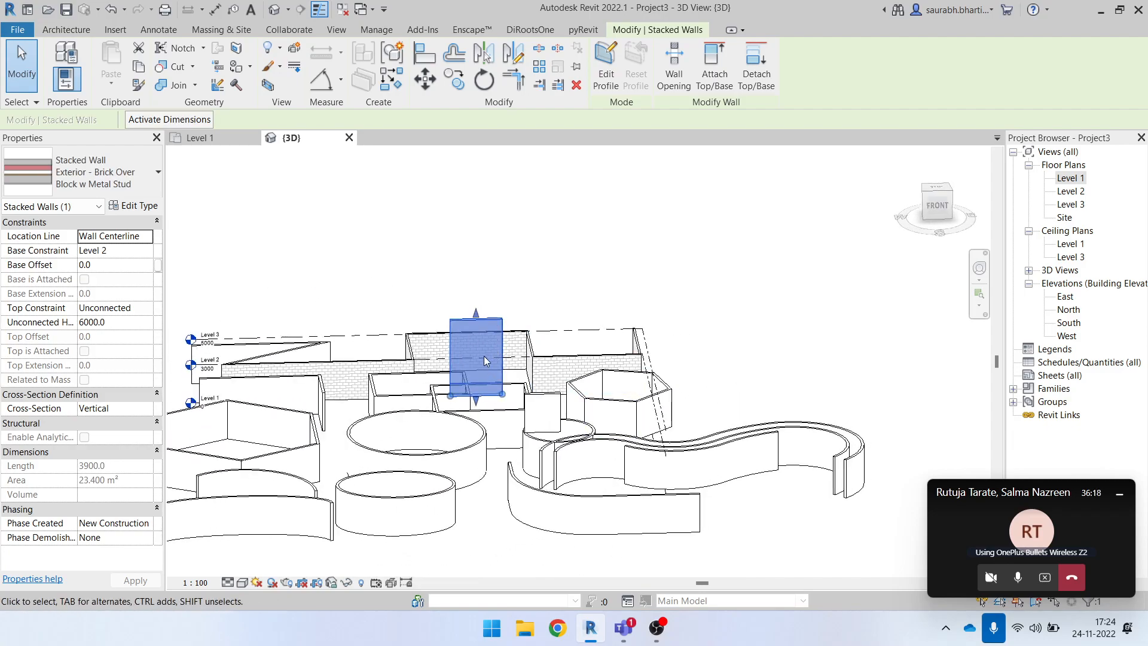
pyautogui.scroll(-2, 626, 349)
pyautogui.keyDown('shift'); pyautogui.moveTo(626, 349); pyautogui.dragTo(1146, 254, button='middle'); pyautogui.keyUp('shift')
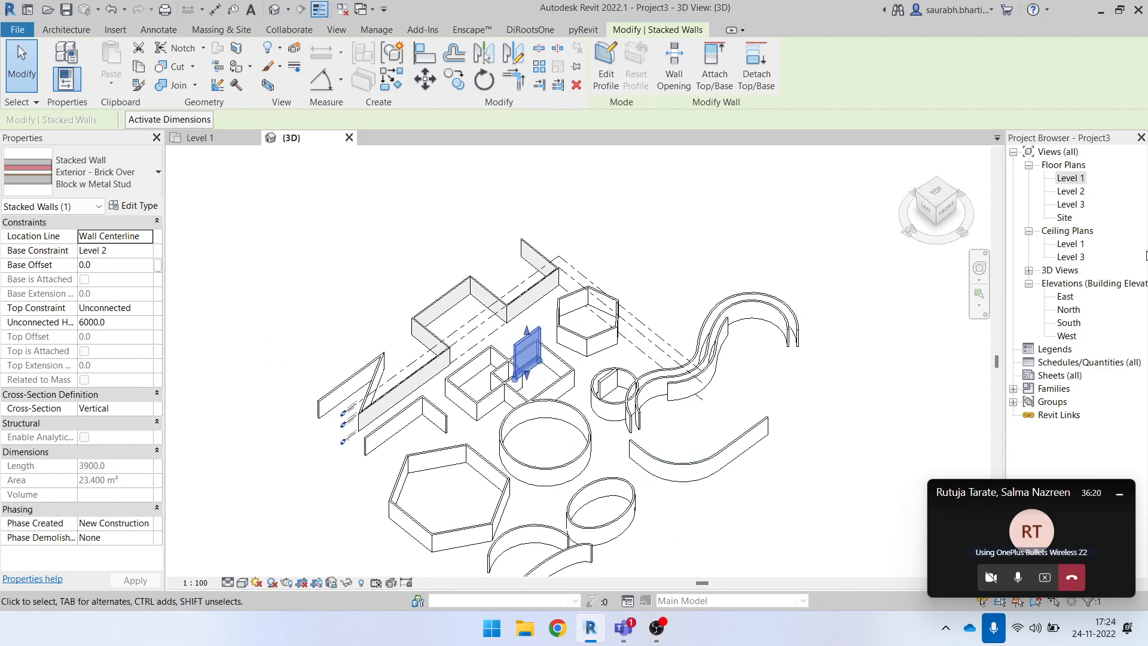
pyautogui.doubleClick(1071, 178)
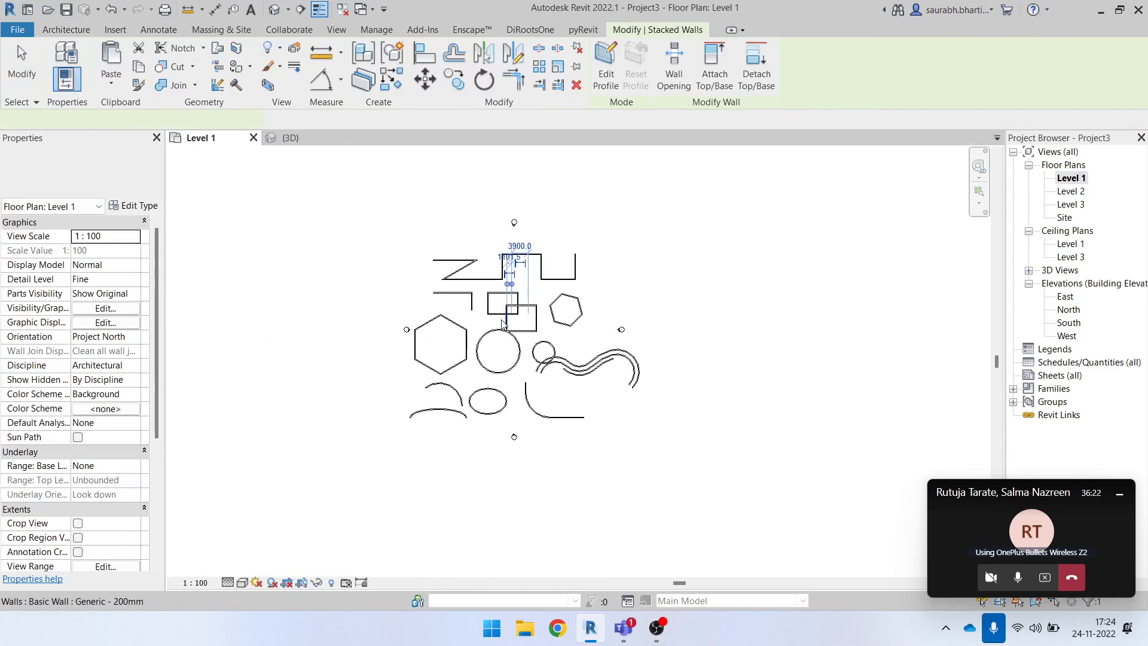
# - Delete all the existing walls from the Level 1 floor plan
pyautogui.moveTo(394, 229); pyautogui.dragTo(617, 401)
pyautogui.press('Delete')
pyautogui.moveTo(583, 343); pyautogui.dragTo(683, 421)
pyautogui.press('Delete')
pyautogui.press('Tab')
pyautogui.click(421, 331)
pyautogui.press('Delete')
pyautogui.moveTo(393, 383); pyautogui.dragTo(622, 448)
pyautogui.press('Delete')
# - Start a new Generic - 200mm wall and set its top constraint to Up to level: Level 2
pyautogui.press('w')
pyautogui.press('a')
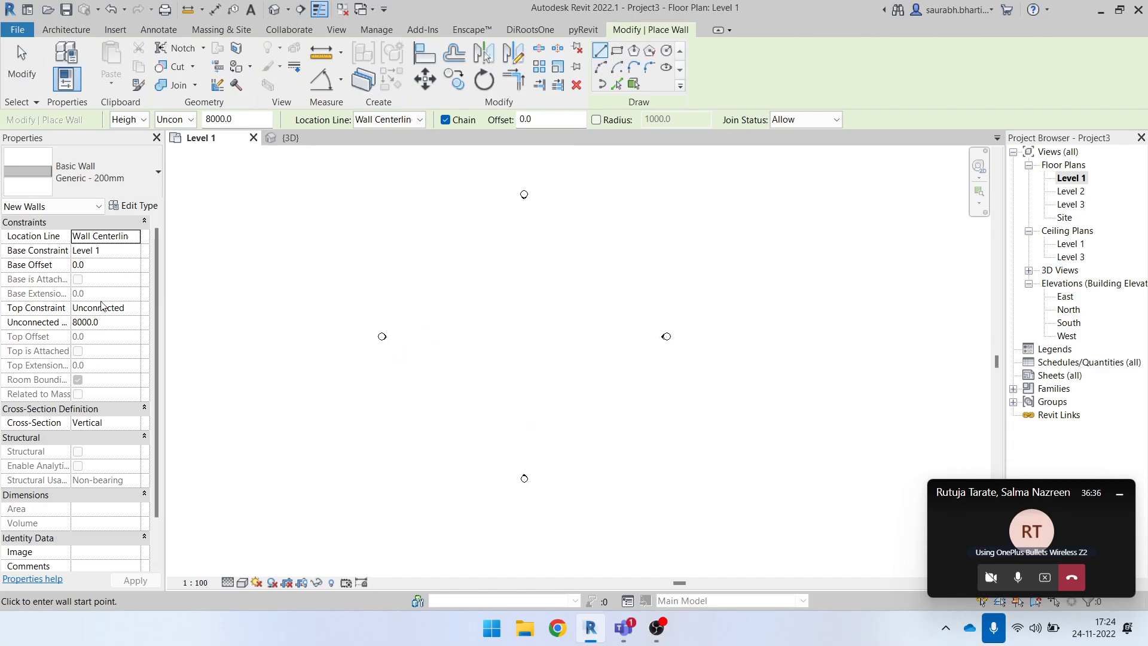
pyautogui.click(137, 308)
pyautogui.click(138, 309)
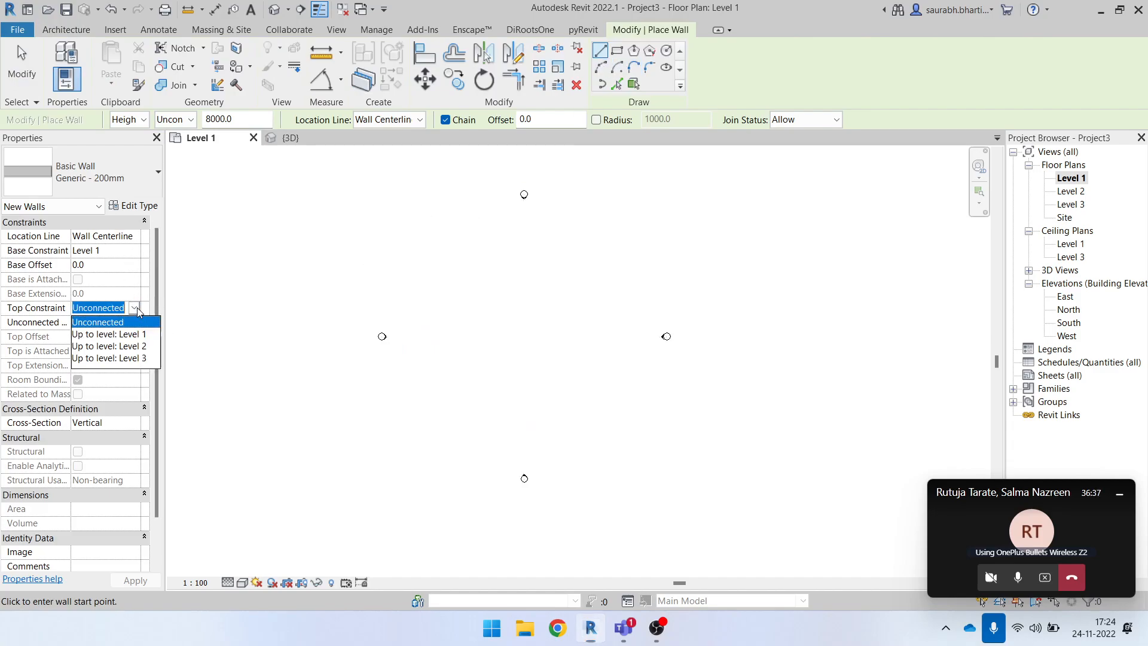
pyautogui.click(125, 346)
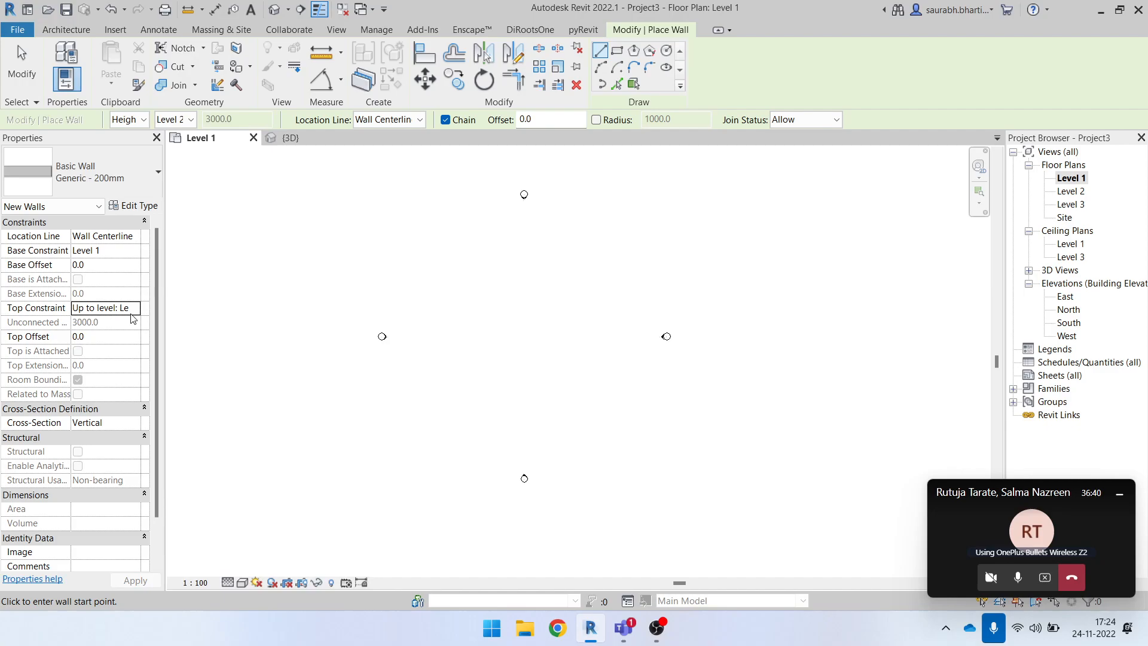
# - Try the other top constraint options for the new wall, ending on Up to level: Level 2
pyautogui.click(133, 308)
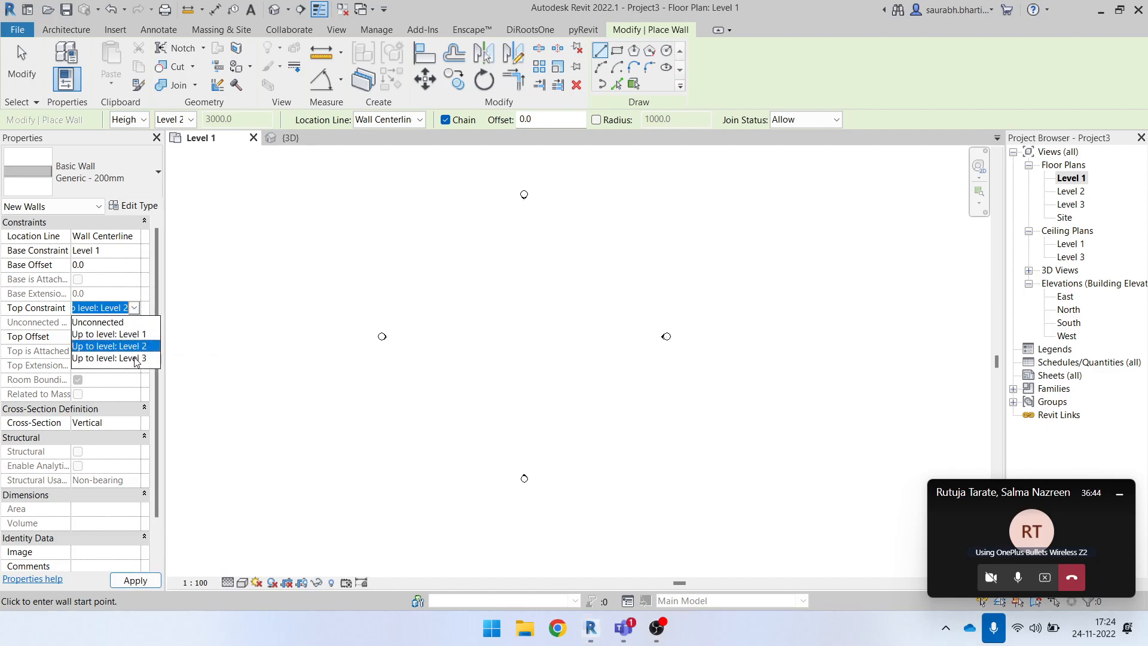
pyautogui.click(132, 310)
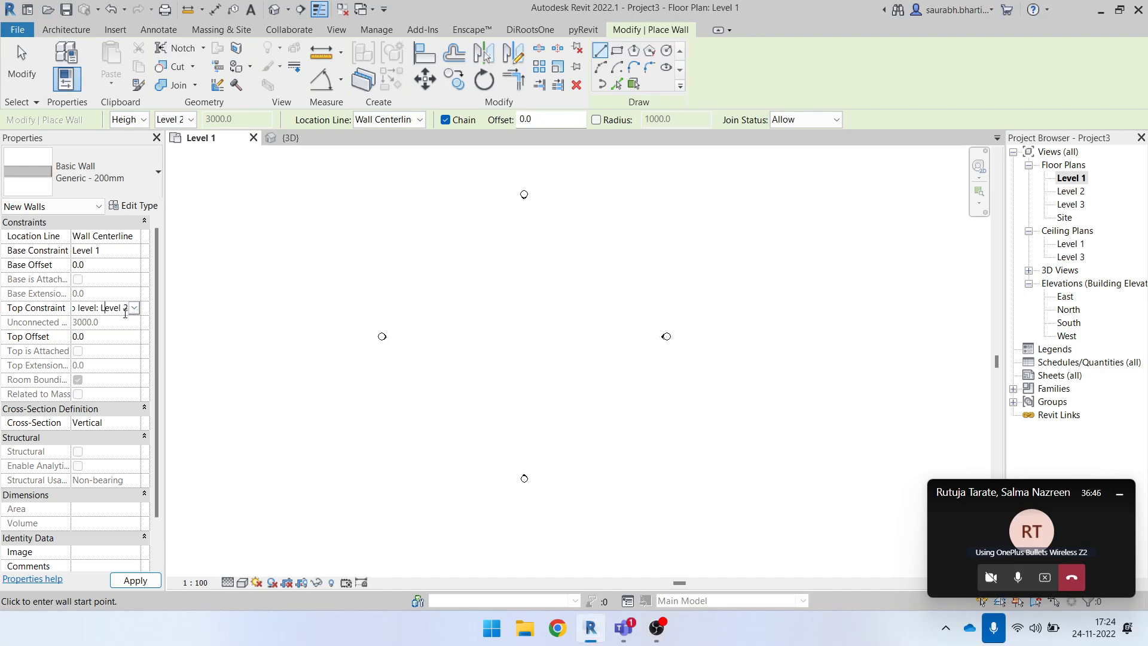
pyautogui.click(133, 308)
pyautogui.click(125, 327)
pyautogui.click(134, 309)
pyautogui.click(114, 332)
pyautogui.click(489, 363)
pyautogui.click(128, 357)
pyautogui.click(134, 309)
pyautogui.click(129, 346)
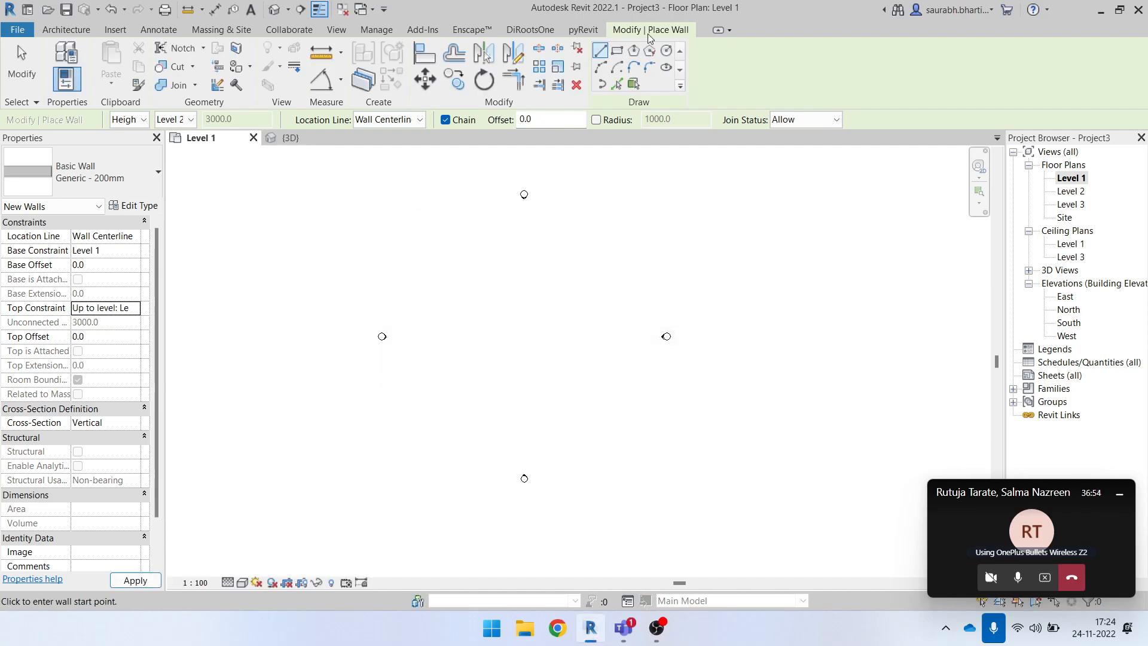
# - Draw four rectangular wall enclosures between the elevation markers, with the first two overlapping at a corner
pyautogui.click(617, 51)
pyautogui.click(438, 242)
pyautogui.scroll(3, 444, 232)
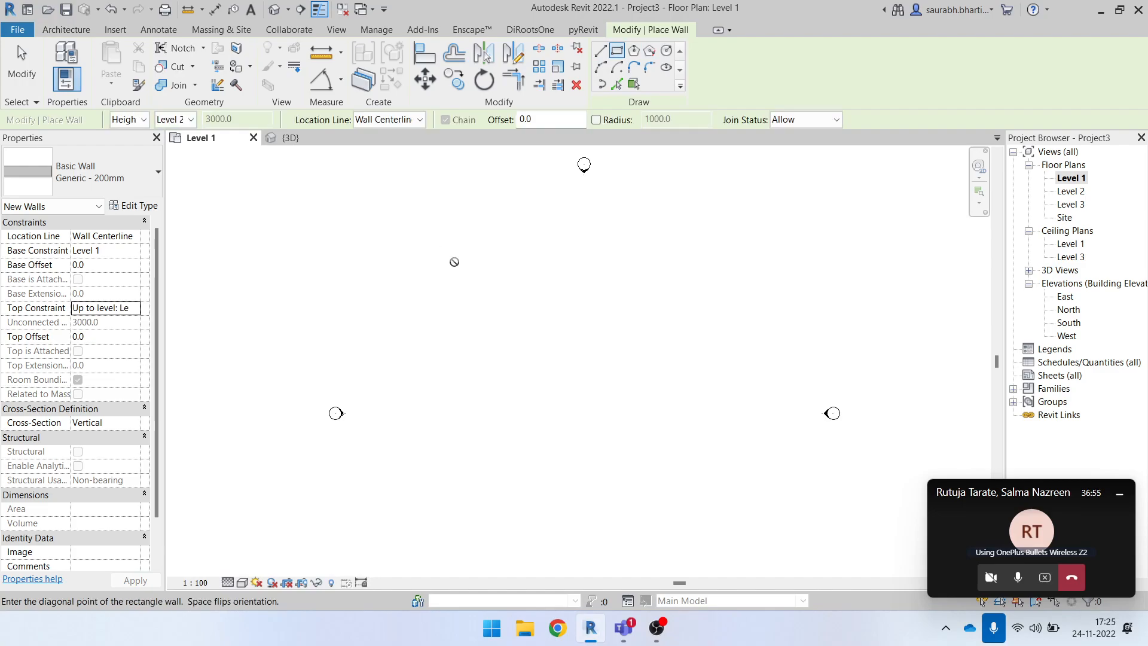
pyautogui.click(532, 328)
pyautogui.click(501, 286)
pyautogui.click(620, 355)
pyautogui.click(473, 394)
pyautogui.click(551, 474)
pyautogui.click(669, 329)
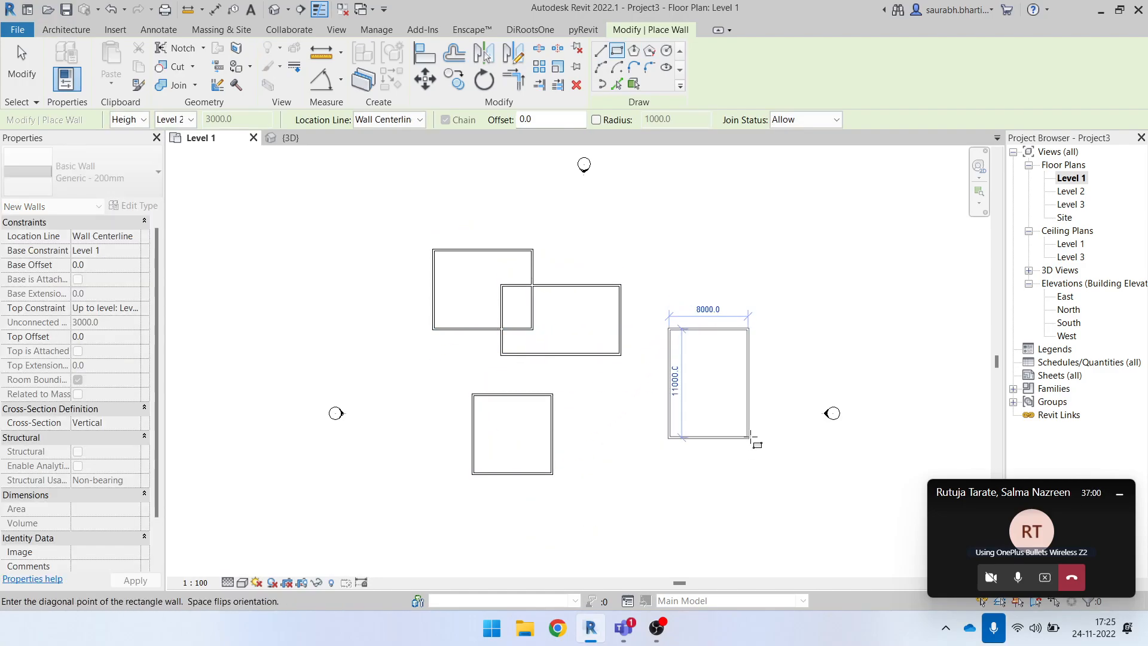
pyautogui.click(768, 408)
pyautogui.press('Escape')
pyautogui.press('Escape')
# - Examine the overlapping rectangular walls up close and look over the available Modify tools
pyautogui.scroll(1, 677, 338)
pyautogui.scroll(-2, 546, 266)
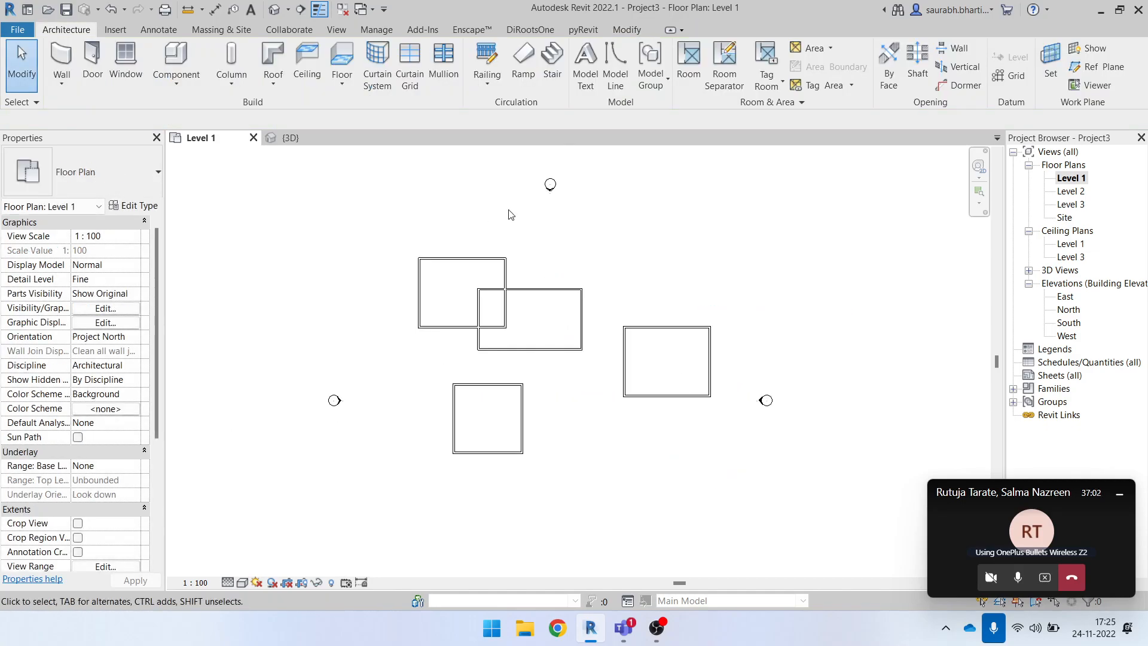
pyautogui.scroll(2, 442, 279)
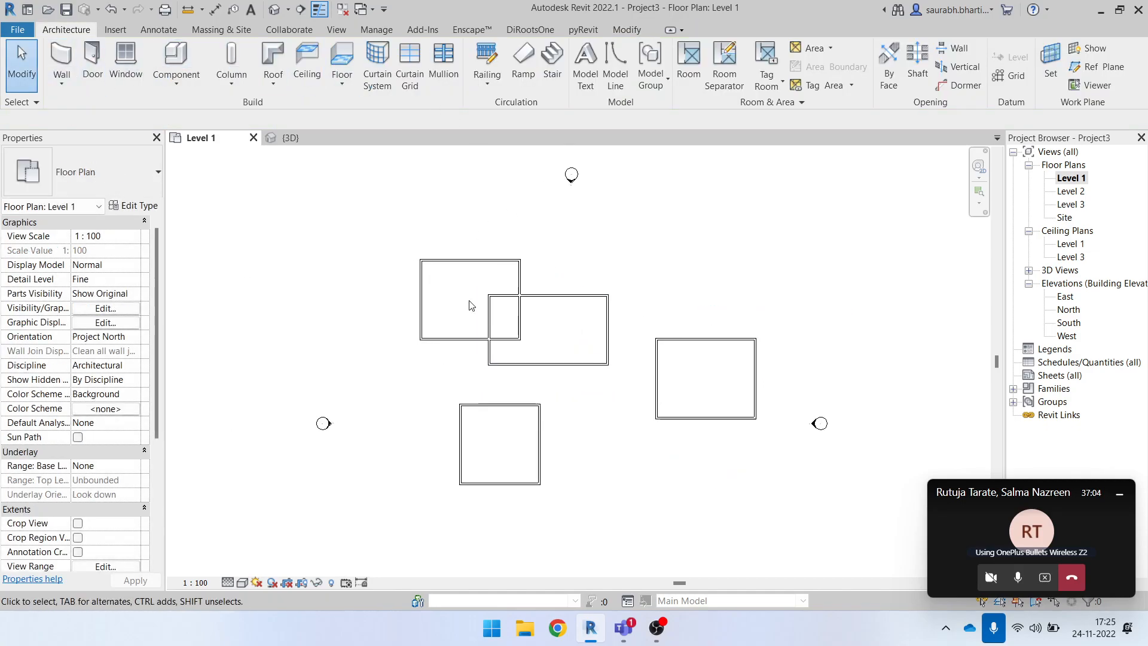
pyautogui.scroll(3, 461, 356)
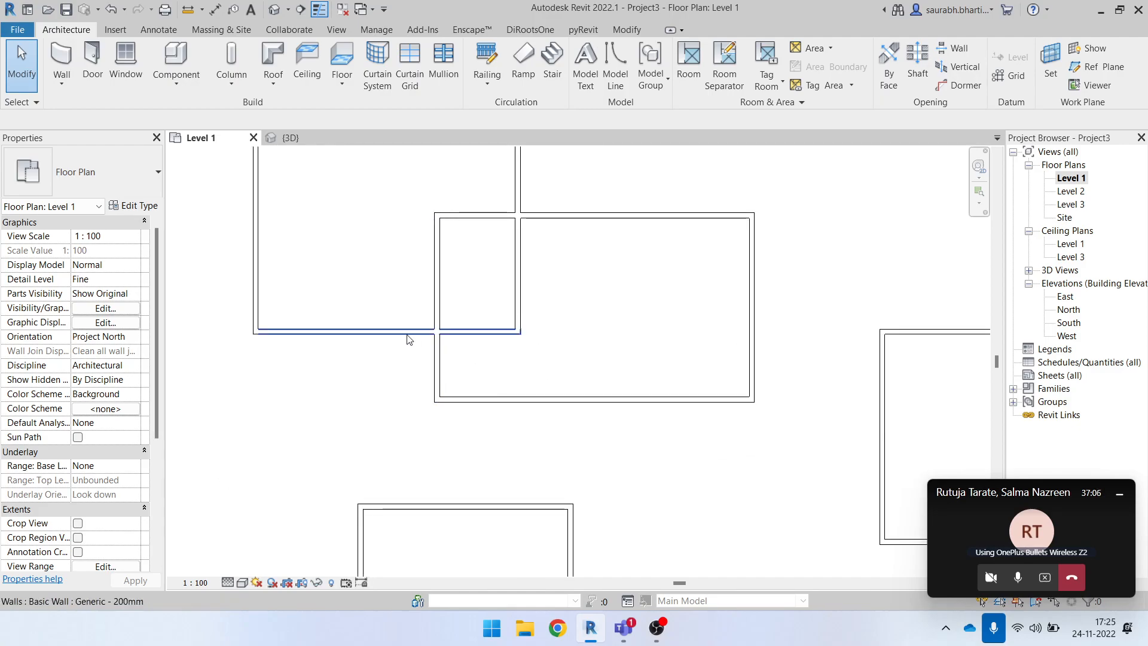
pyautogui.scroll(-2, 416, 367)
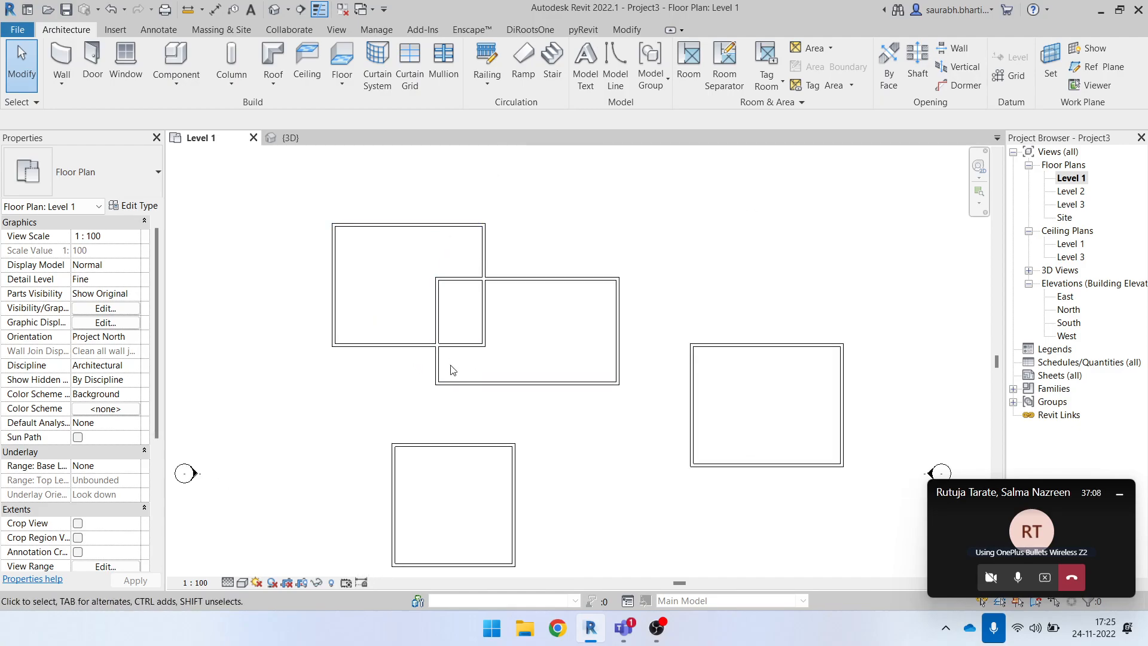
pyautogui.moveTo(419, 263); pyautogui.dragTo(518, 369)
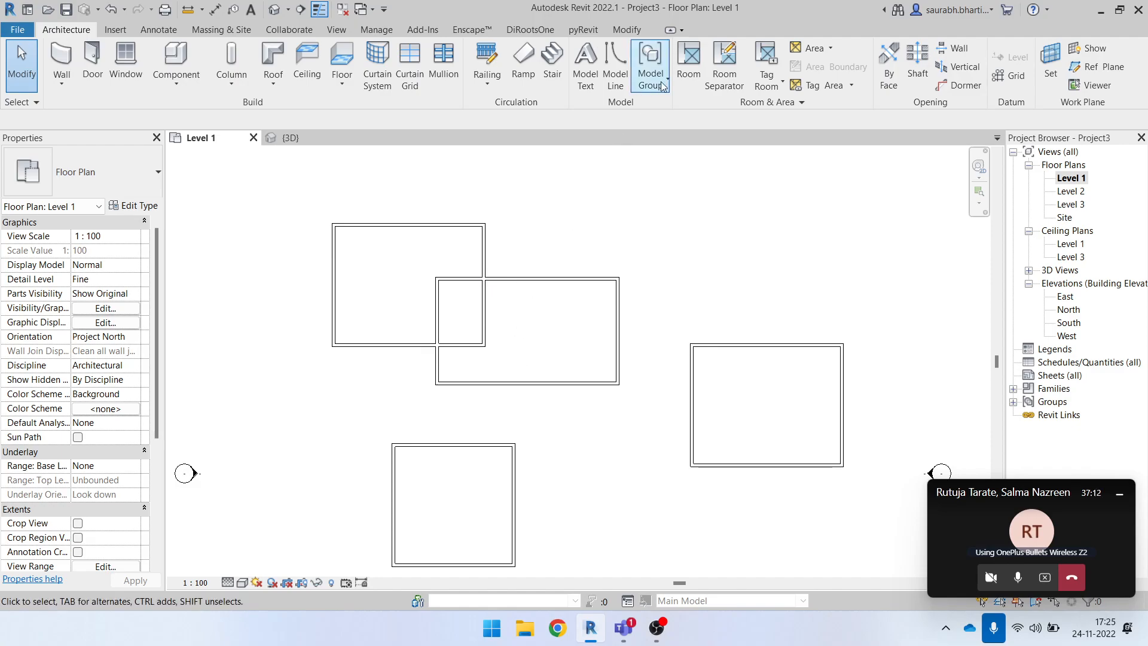
pyautogui.click(627, 29)
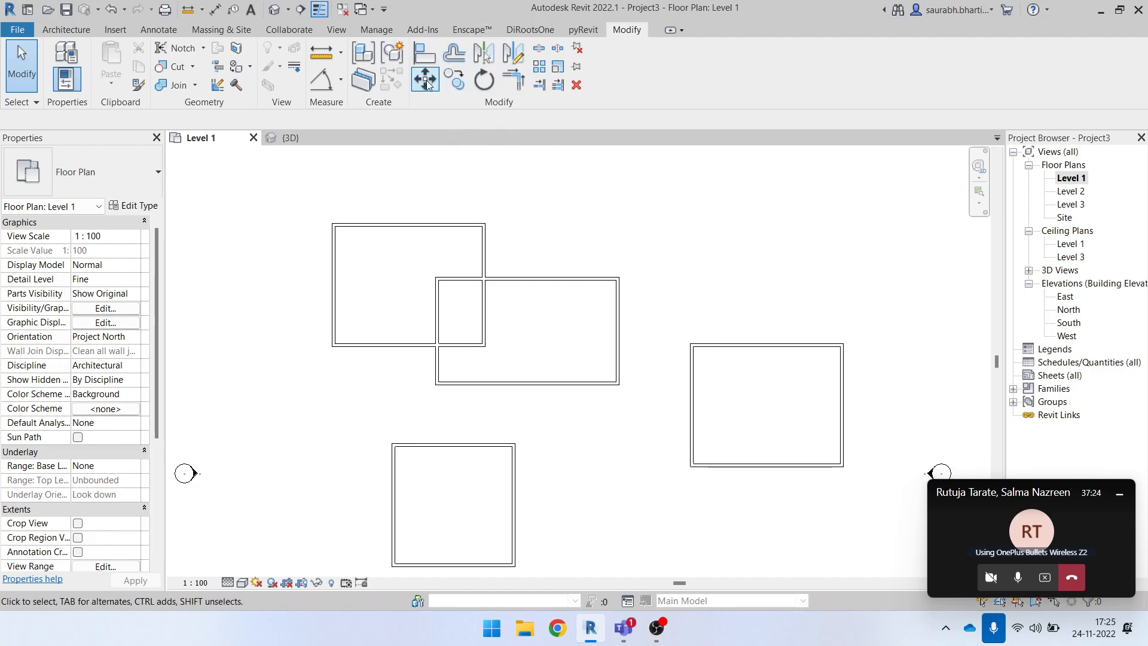
pyautogui.scroll(-2, 561, 323)
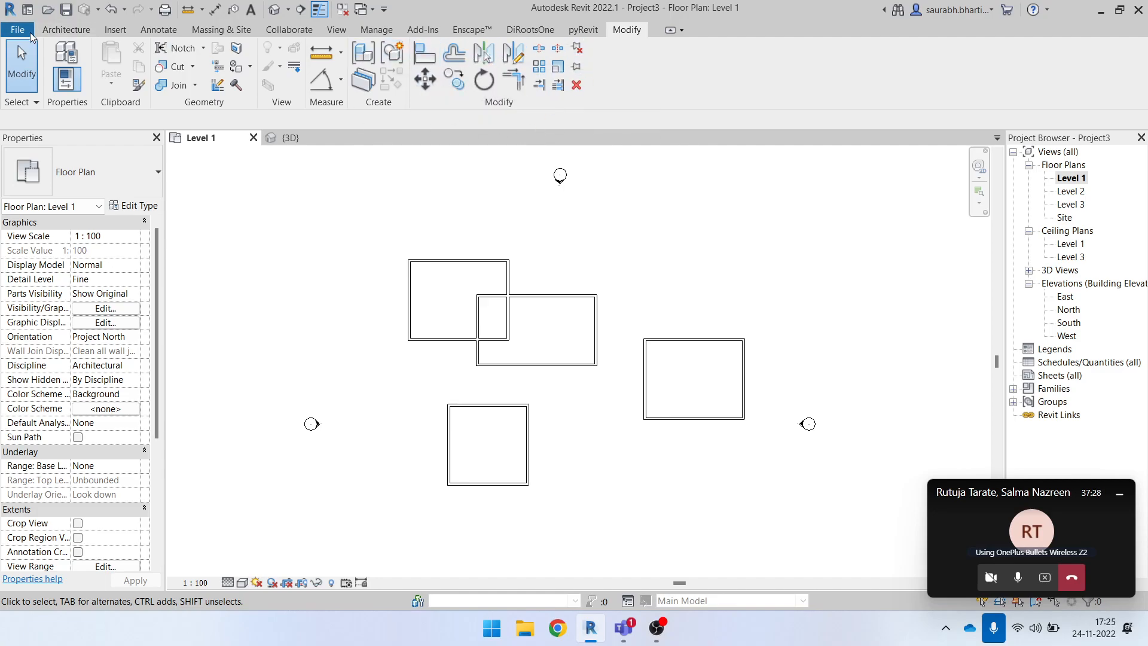
pyautogui.click(76, 27)
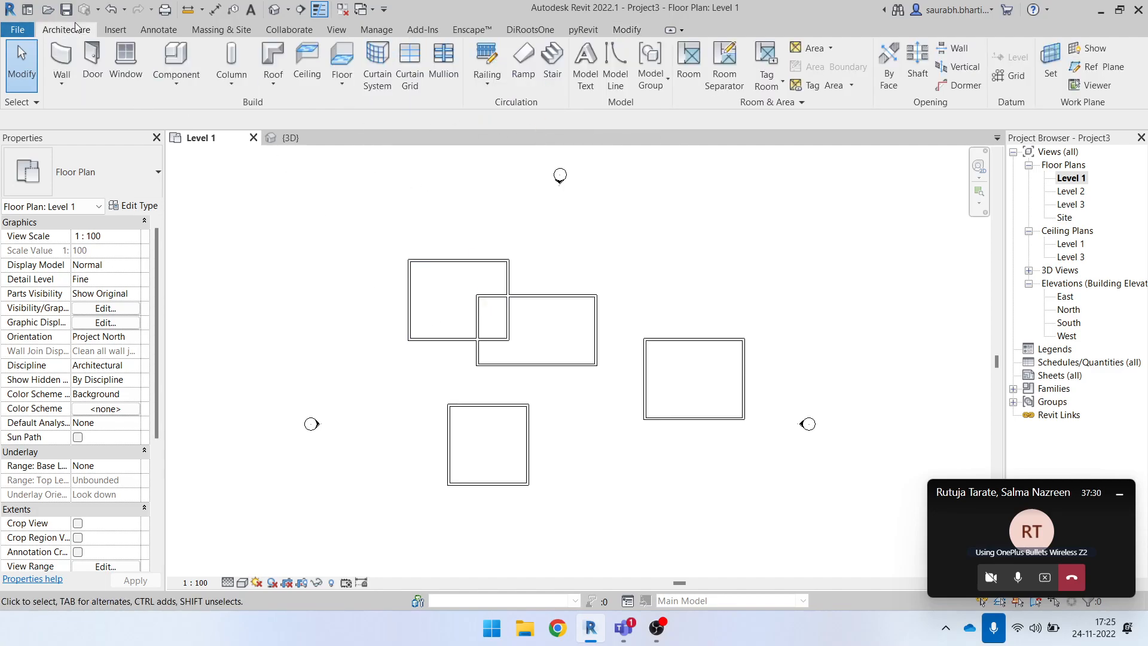
pyautogui.click(614, 32)
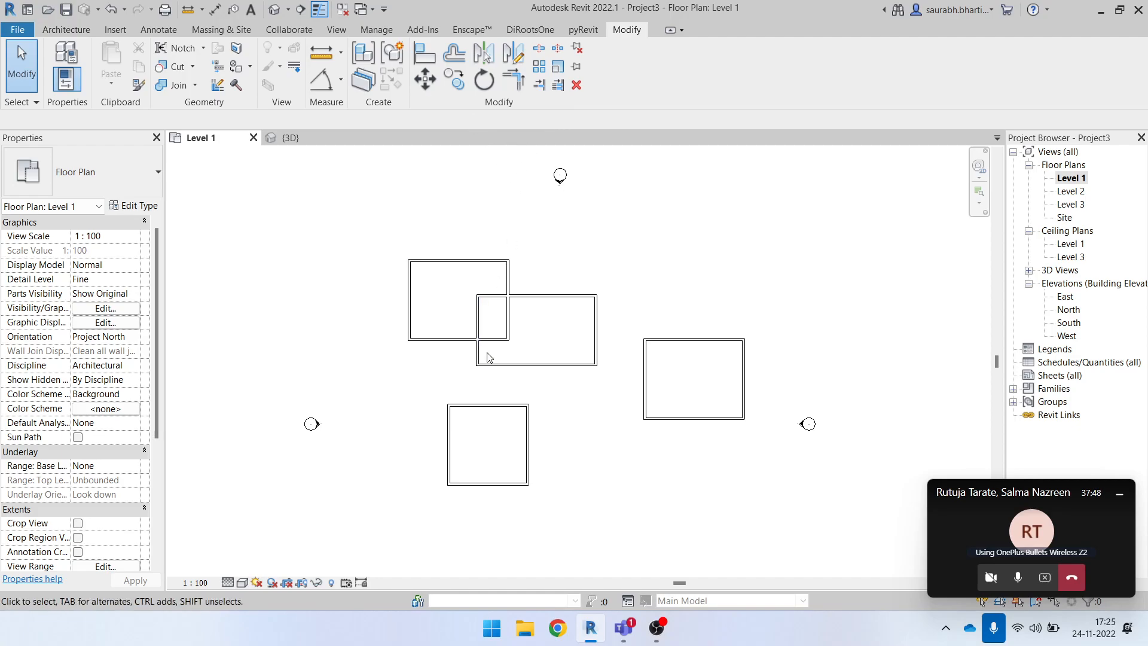
# - Draw a straight horizontal wall about 13000 mm long above the rightmost rectangle
pyautogui.press('w')
pyautogui.press('a')
pyautogui.click(607, 261)
pyautogui.click(736, 261)
pyautogui.press('Escape')
pyautogui.press('Escape')
pyautogui.scroll(1, 687, 267)
# - Move the straight wall down to about 2600 mm below the line of the upper-left rectangle's top wall
pyautogui.click(686, 266)
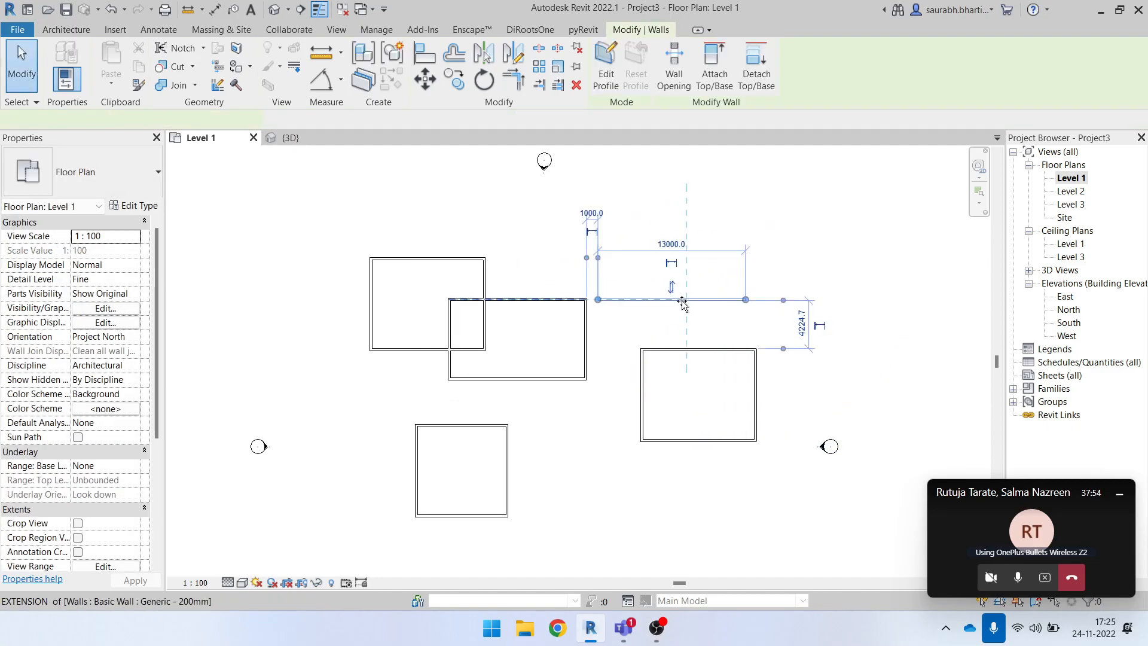
pyautogui.moveTo(686, 267); pyautogui.dragTo(687, 298)
pyautogui.click(482, 257)
pyautogui.press('Escape')
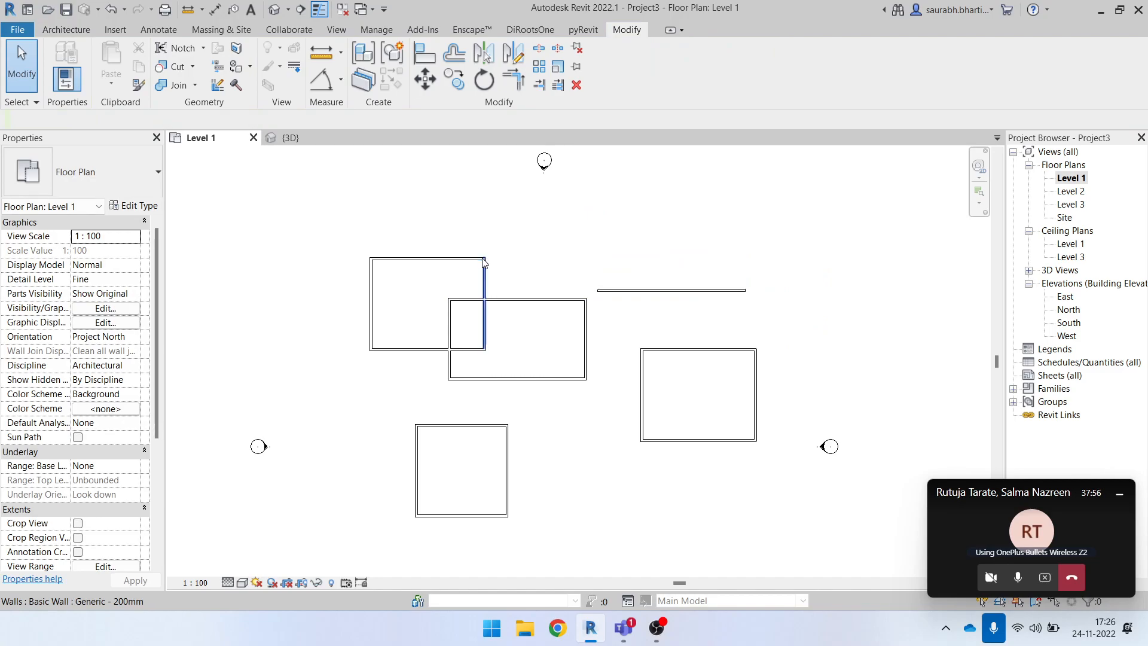
pyautogui.click(670, 292)
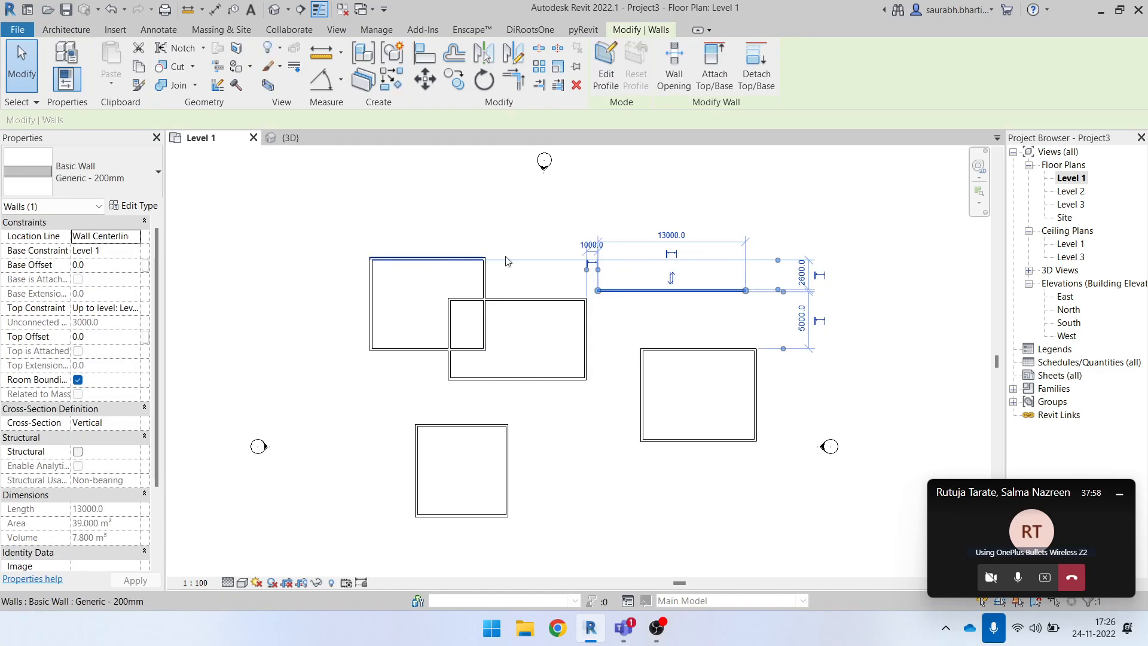
pyautogui.click(613, 323)
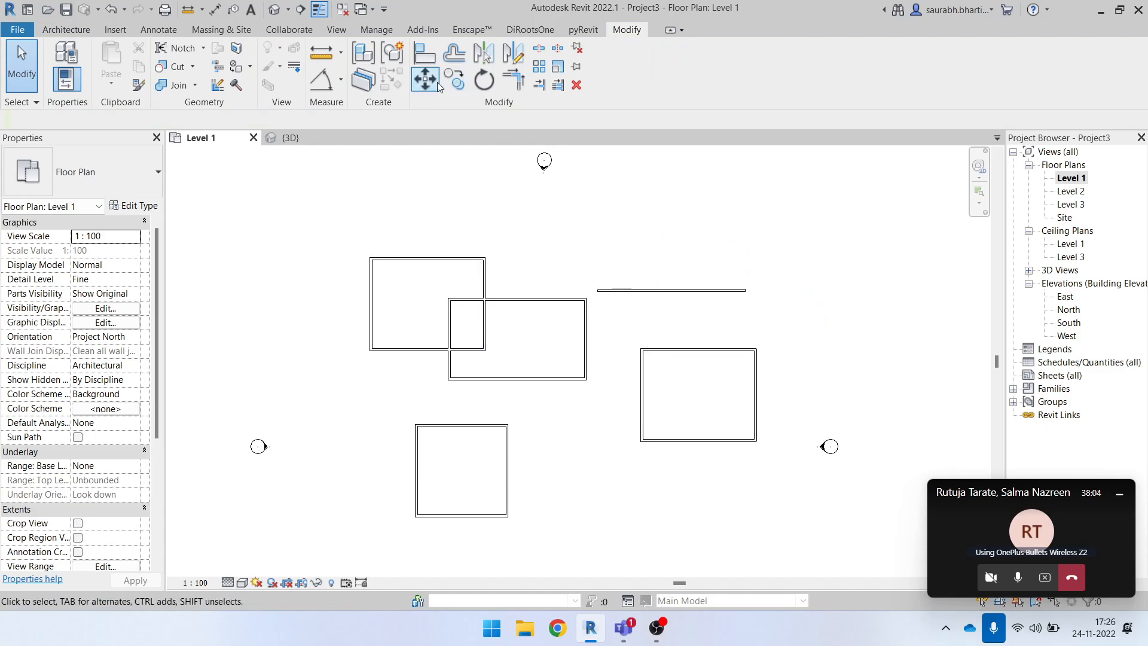
# - Align the straight wall with the outer face of the upper-left rectangle's top wall
pyautogui.click(425, 55)
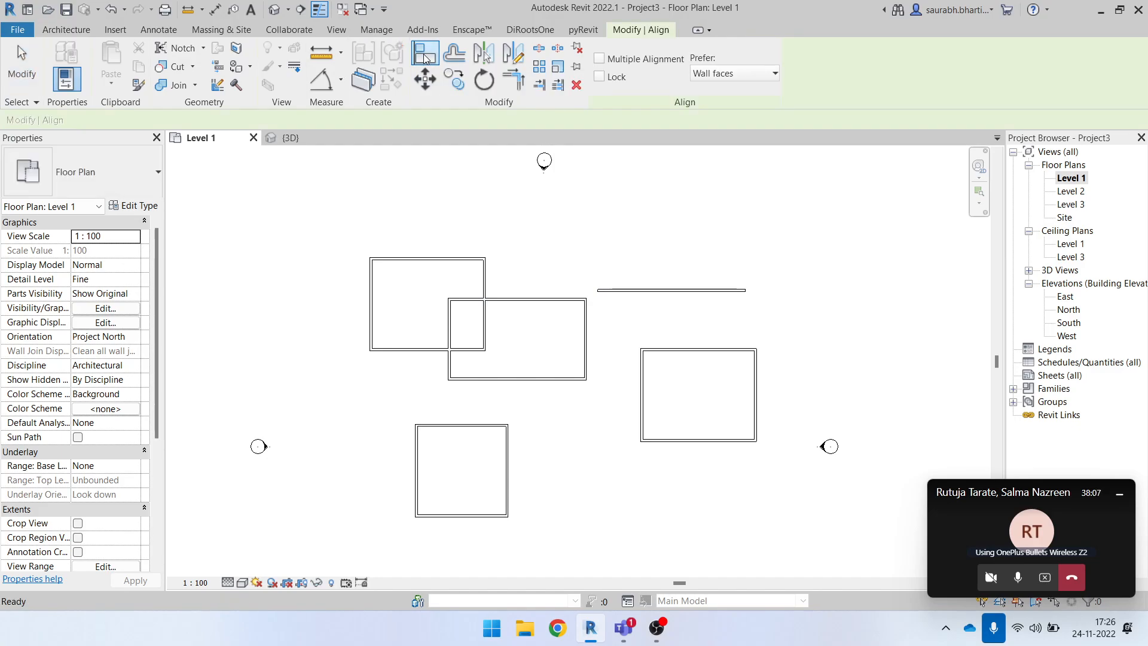
pyautogui.scroll(3, 473, 242)
pyautogui.click(460, 250)
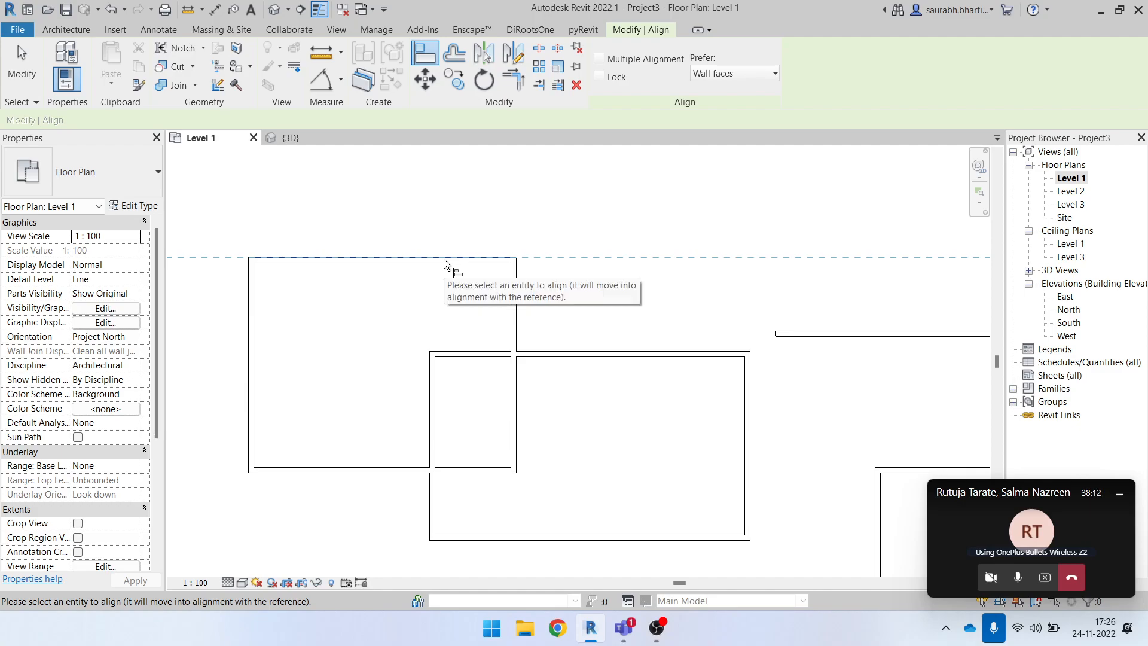
pyautogui.scroll(-2, 439, 268)
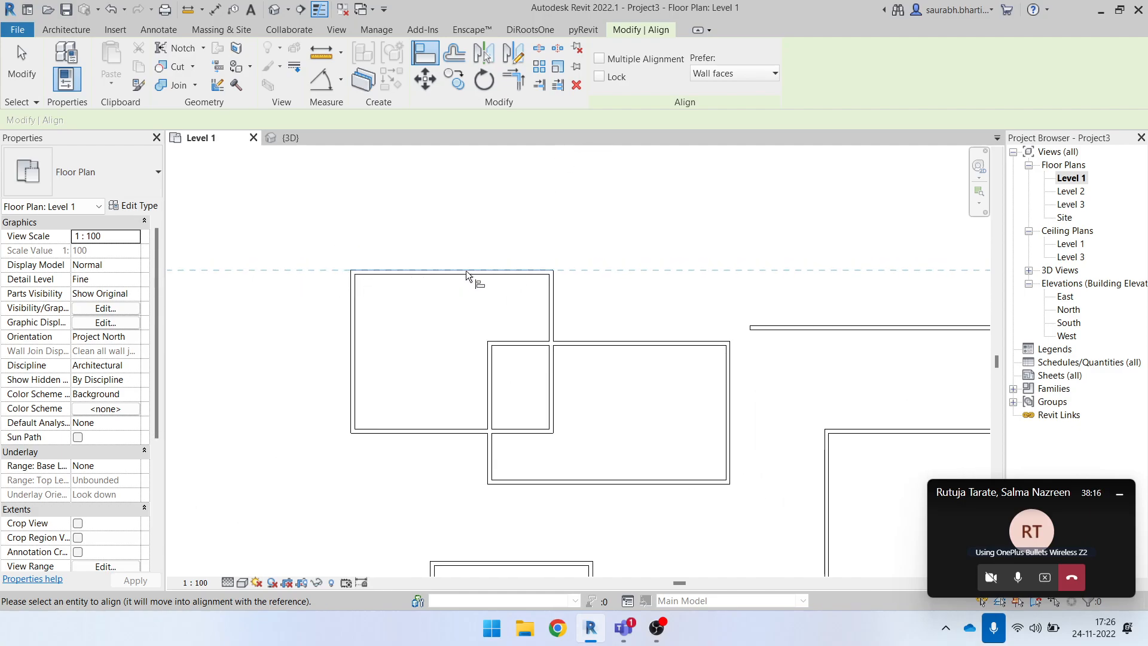
pyautogui.scroll(1, 493, 292)
pyautogui.scroll(-1, 493, 291)
pyautogui.scroll(-1, 487, 281)
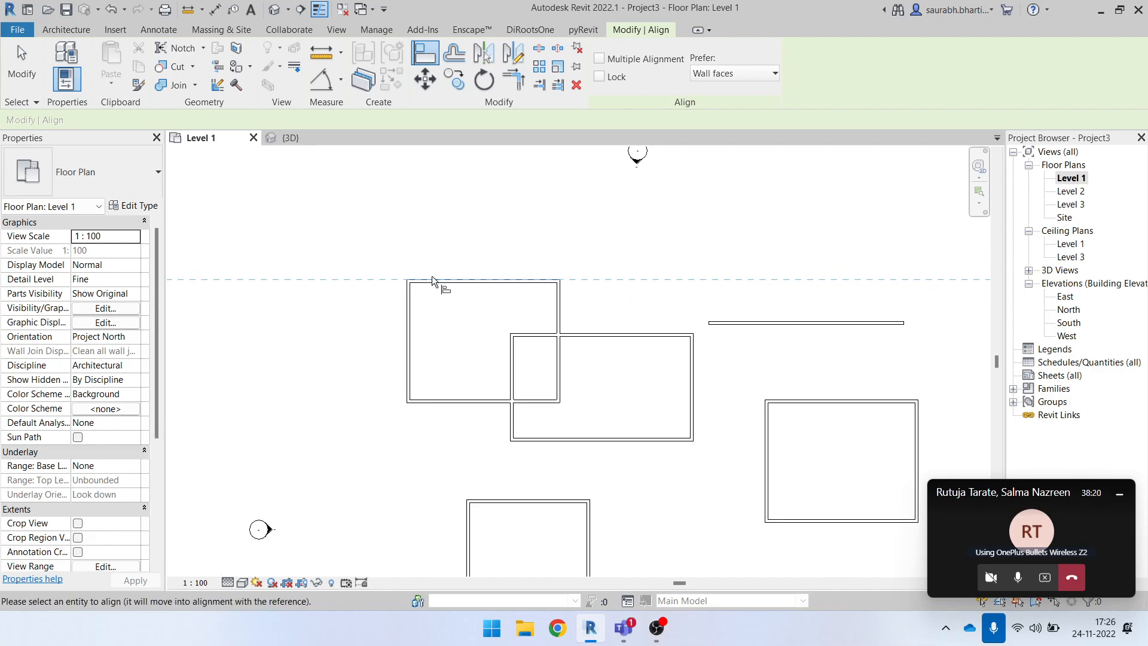
pyautogui.scroll(-2, 434, 280)
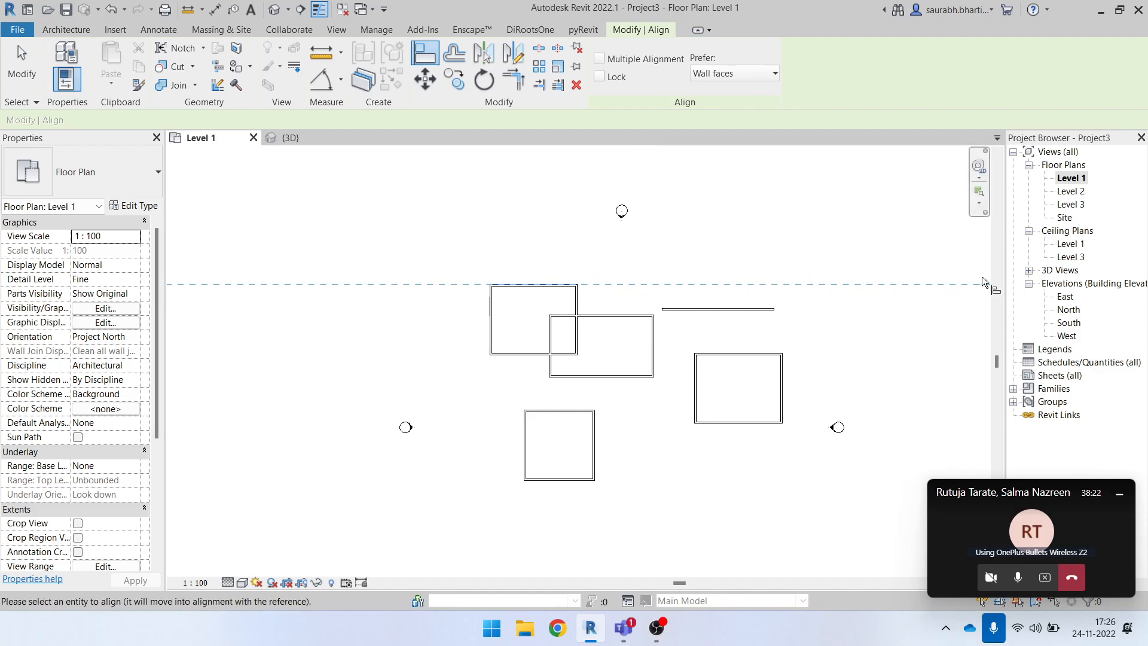
pyautogui.scroll(4, 775, 310)
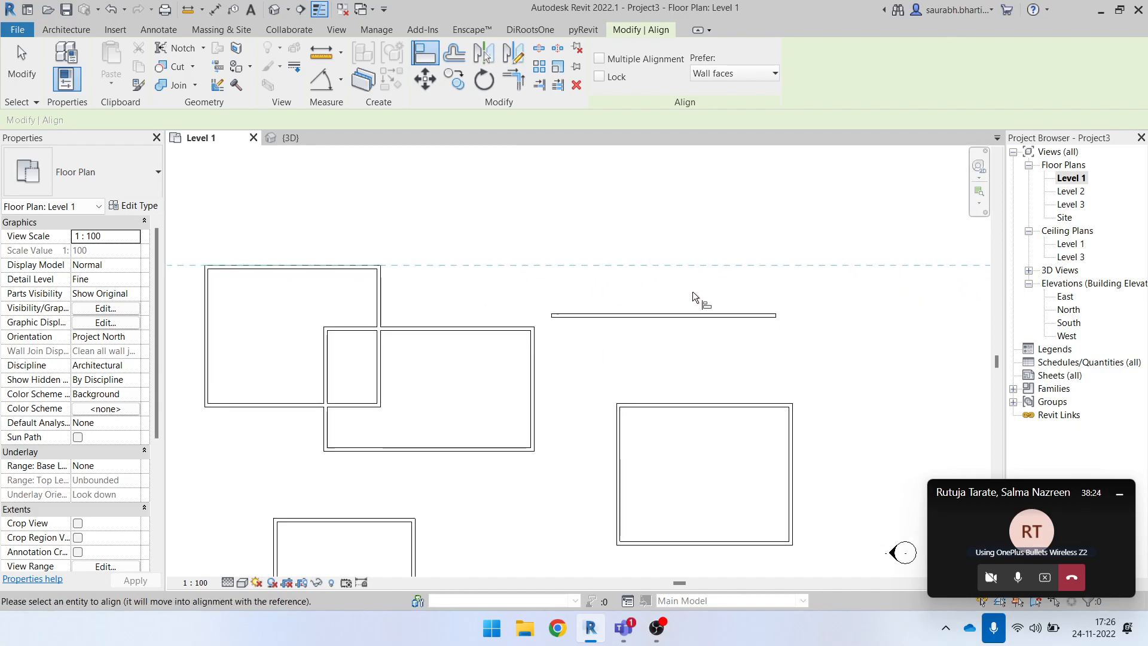
pyautogui.click(690, 311)
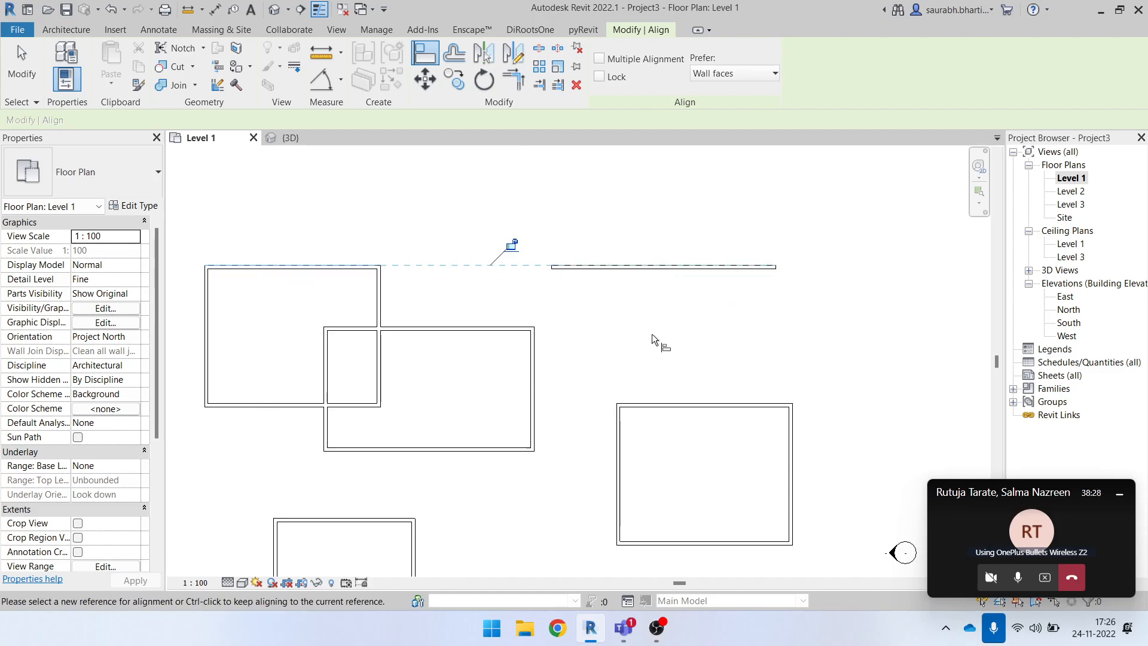
pyautogui.scroll(-2, 642, 278)
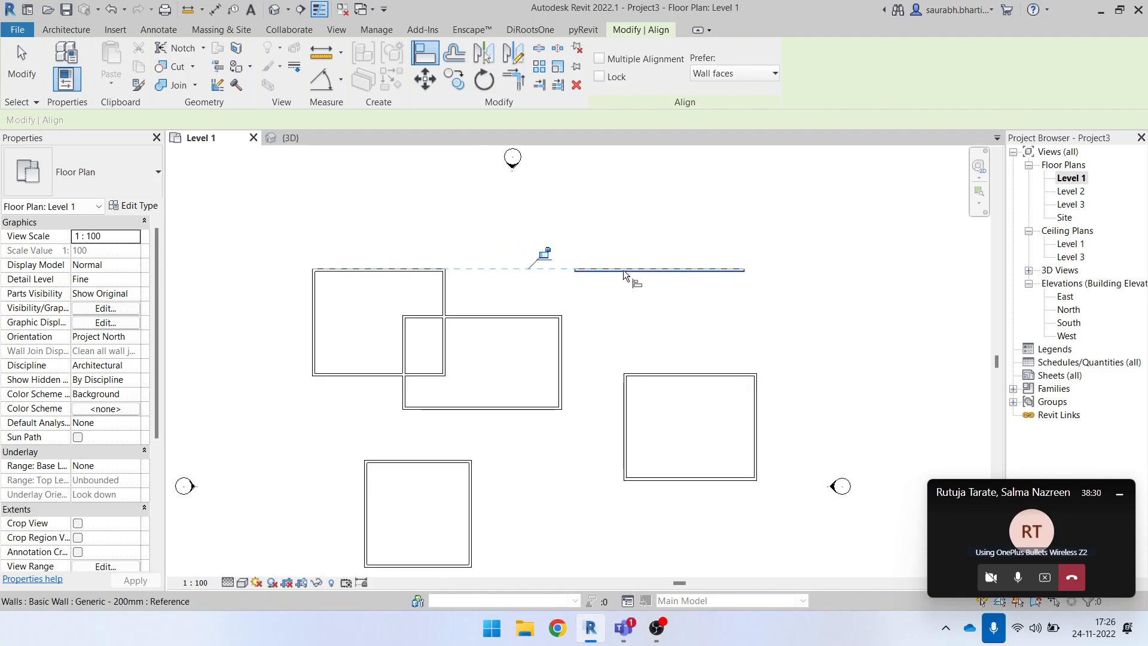
pyautogui.click(630, 287)
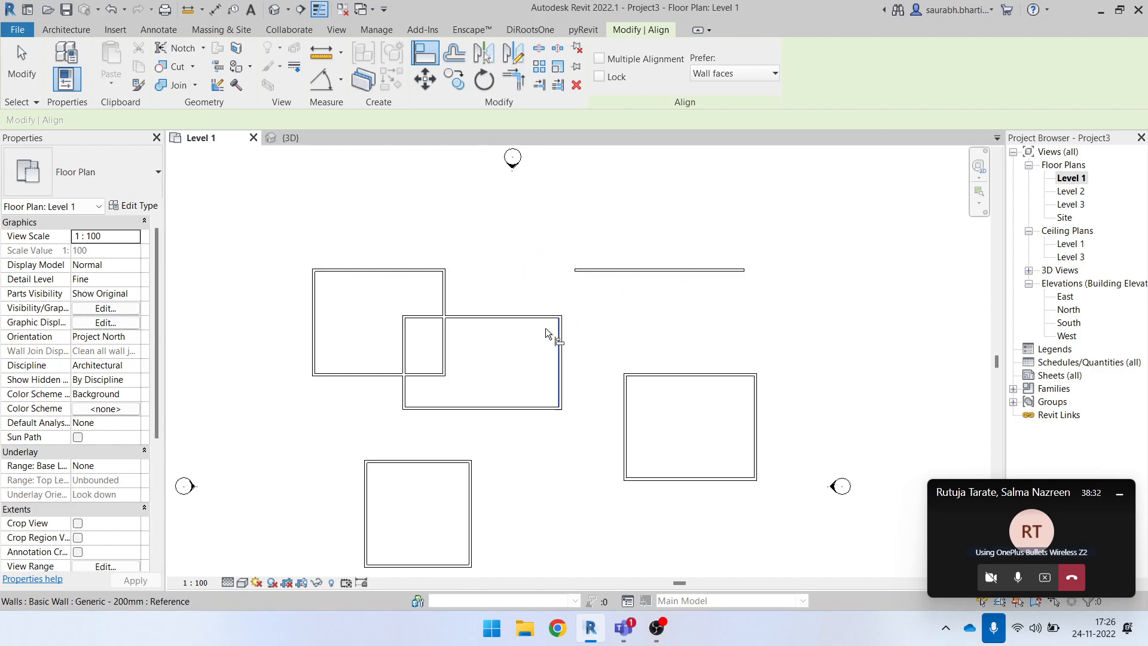
# - Leave the Align command and delete the straight wall above the rightmost rectangle
pyautogui.click(418, 271)
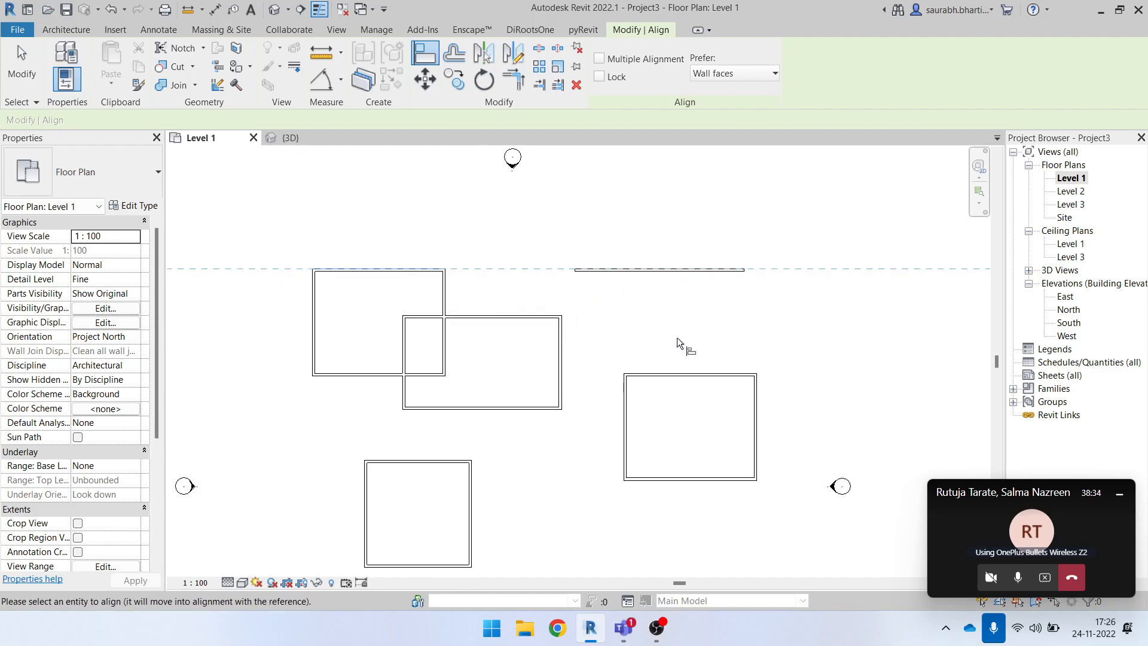
pyautogui.press('Escape')
pyautogui.press('Escape')
pyautogui.click(652, 270)
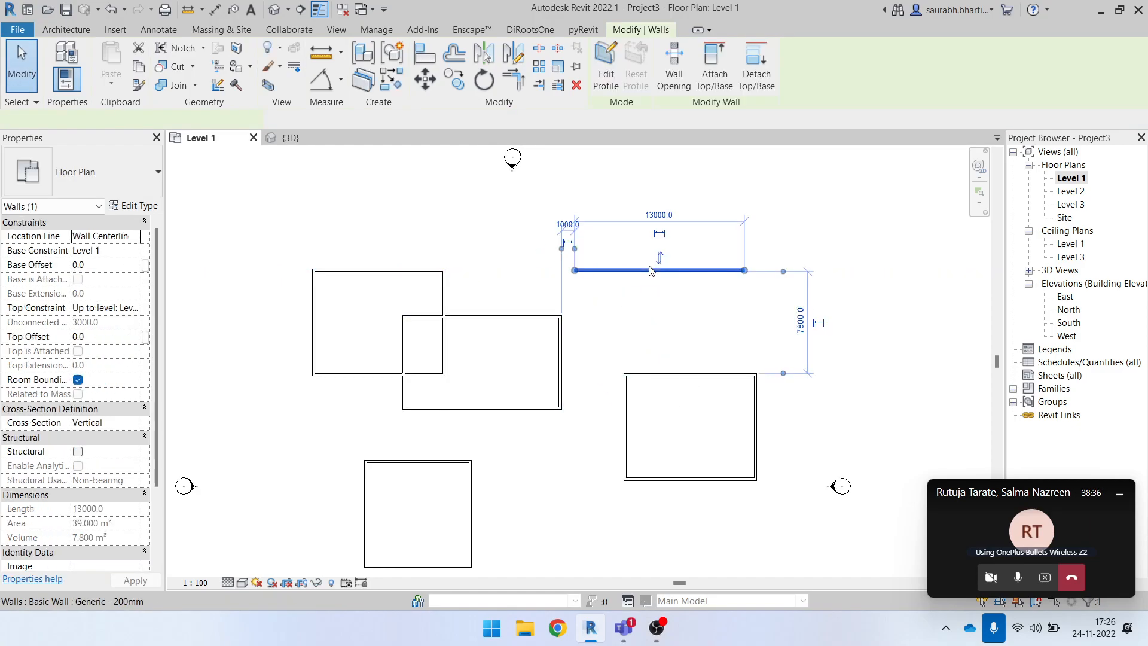
pyautogui.press('Delete')
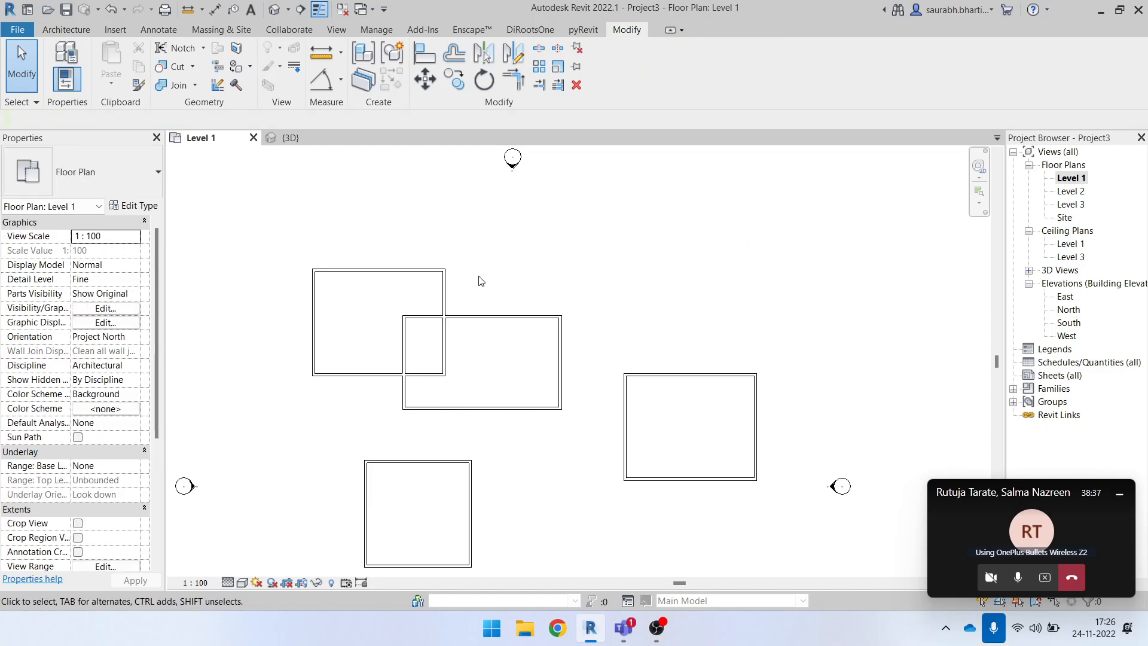
# - Align the rightmost rectangle's top wall with the outer face of the upper-left rectangle's top wall, ending the Align command
pyautogui.click(425, 55)
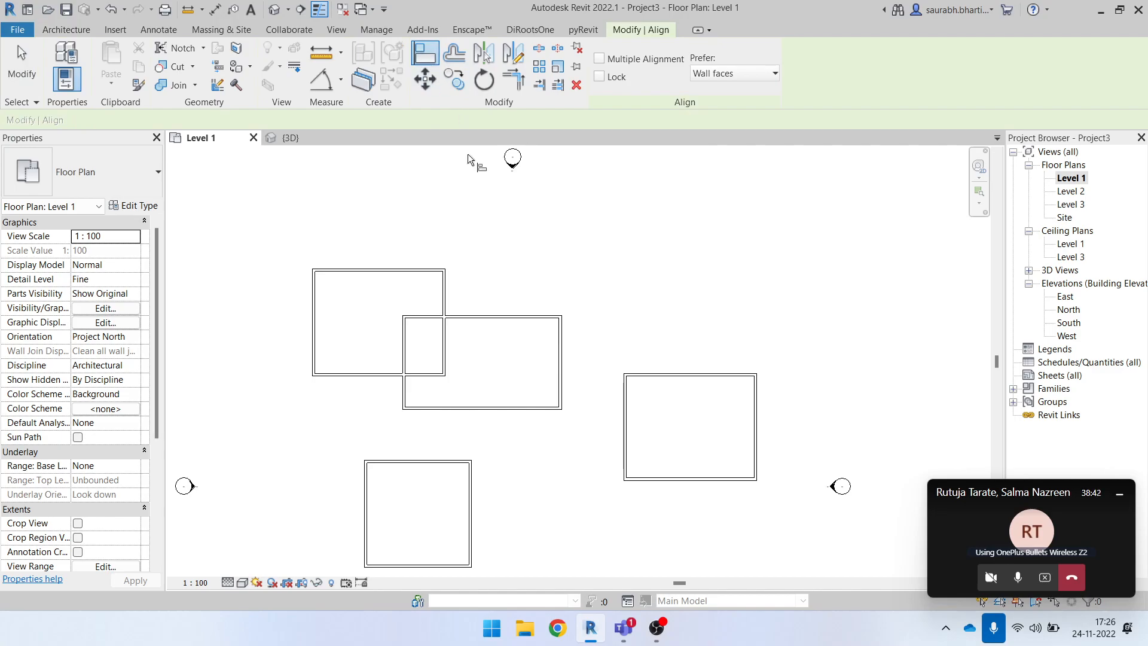
pyautogui.click(420, 270)
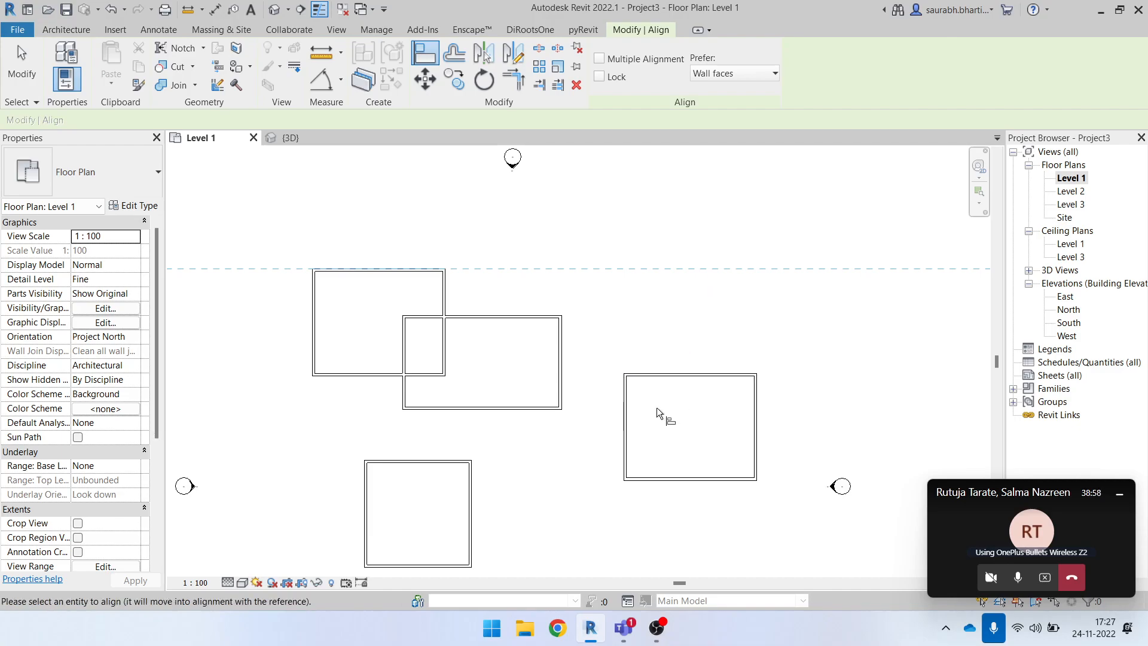
pyautogui.click(706, 375)
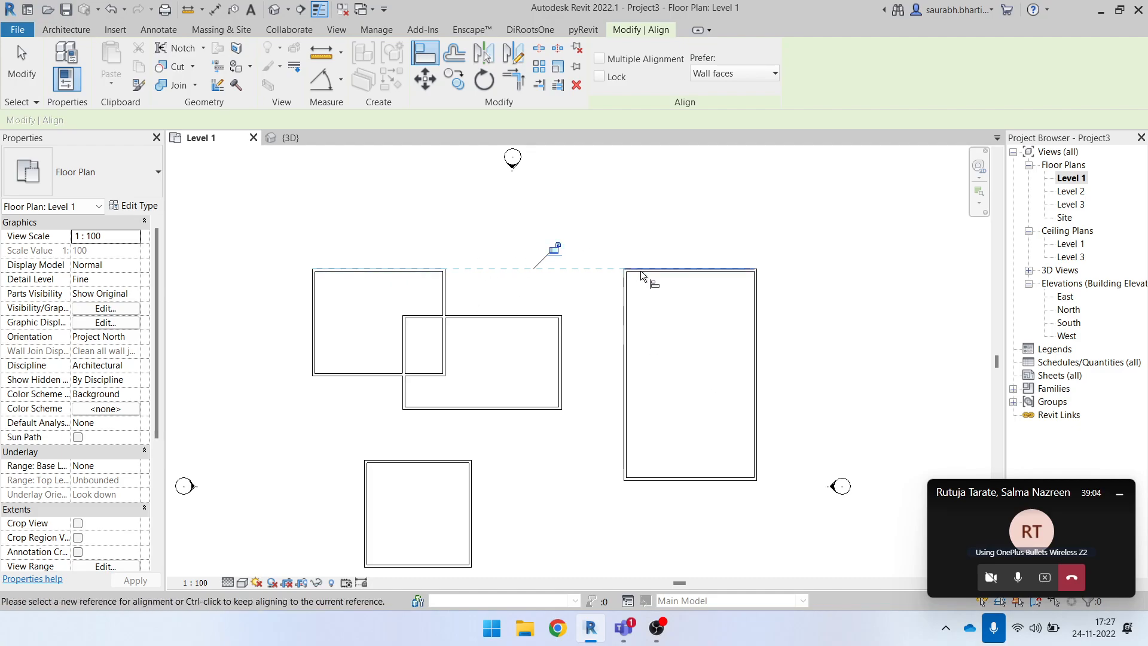
pyautogui.press('Escape')
pyautogui.press('Escape')
pyautogui.press('Escape')
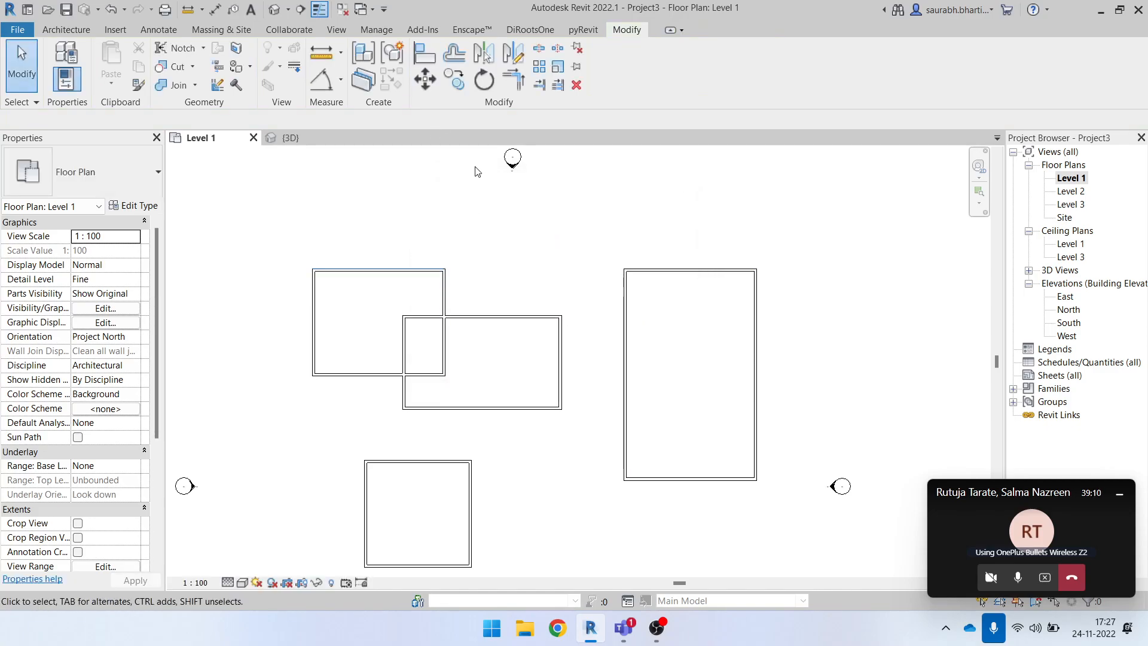
# - Offset copies of the rightmost rectangle's four walls inward by 1000 mm
pyautogui.click(455, 57)
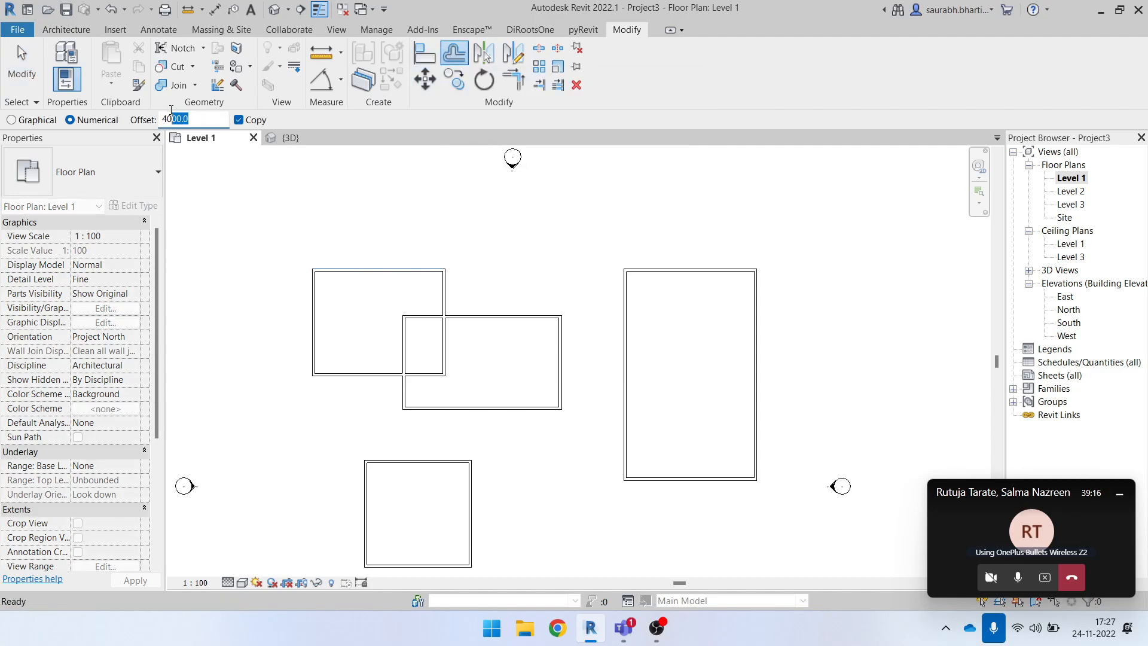
pyautogui.write('1')
pyautogui.click(707, 279)
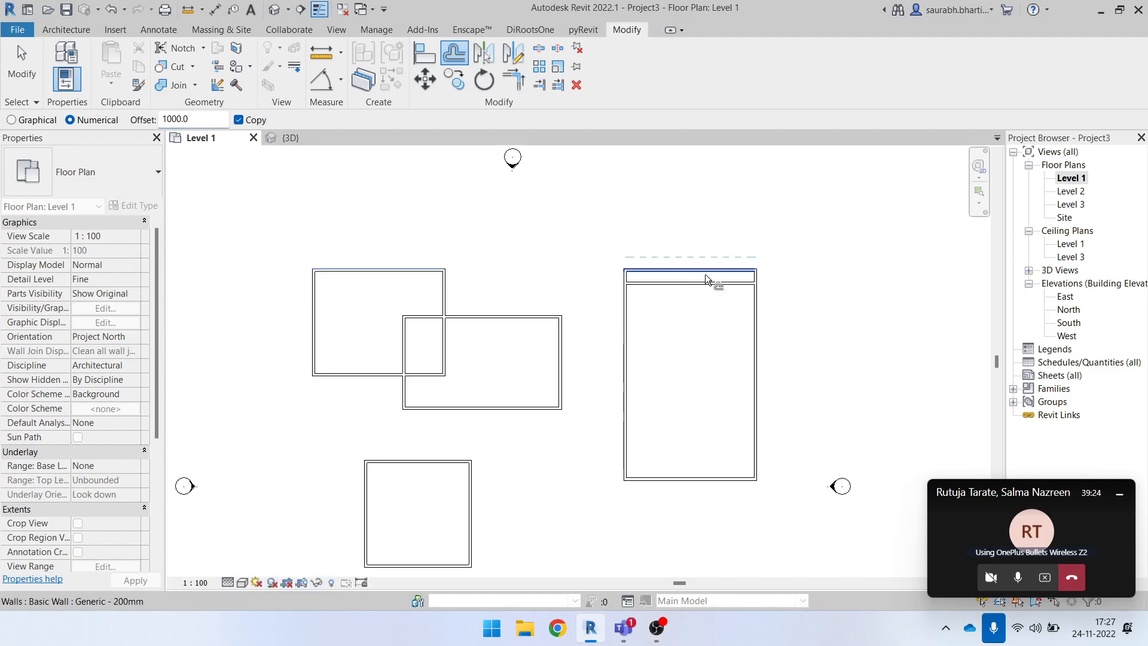
pyautogui.click(752, 334)
pyautogui.click(702, 472)
pyautogui.click(630, 412)
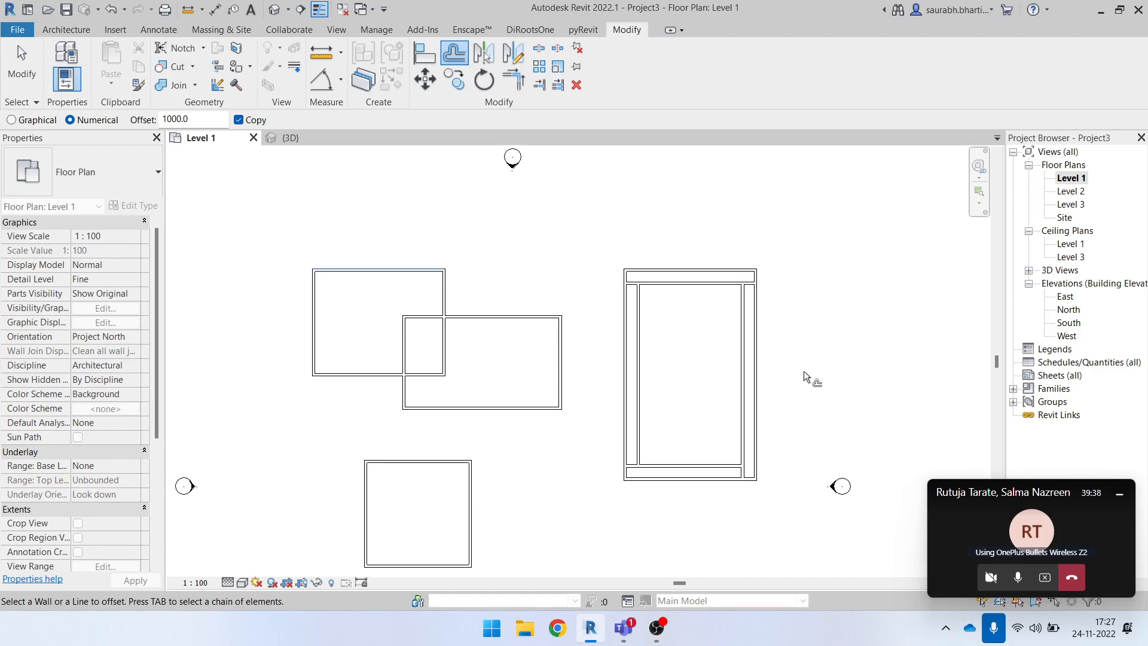
# - Offset copies of the rightmost rectangle's four original walls outward by 1000 mm and end the Offset command
pyautogui.click(762, 366)
pyautogui.click(721, 273)
pyautogui.click(618, 317)
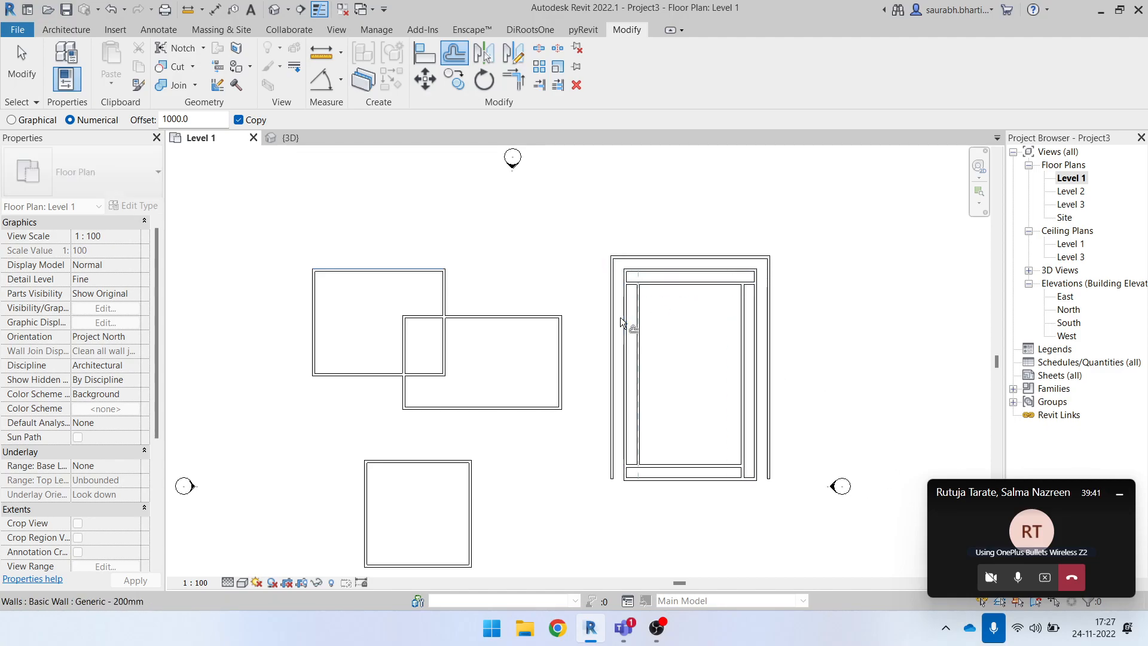
pyautogui.click(694, 484)
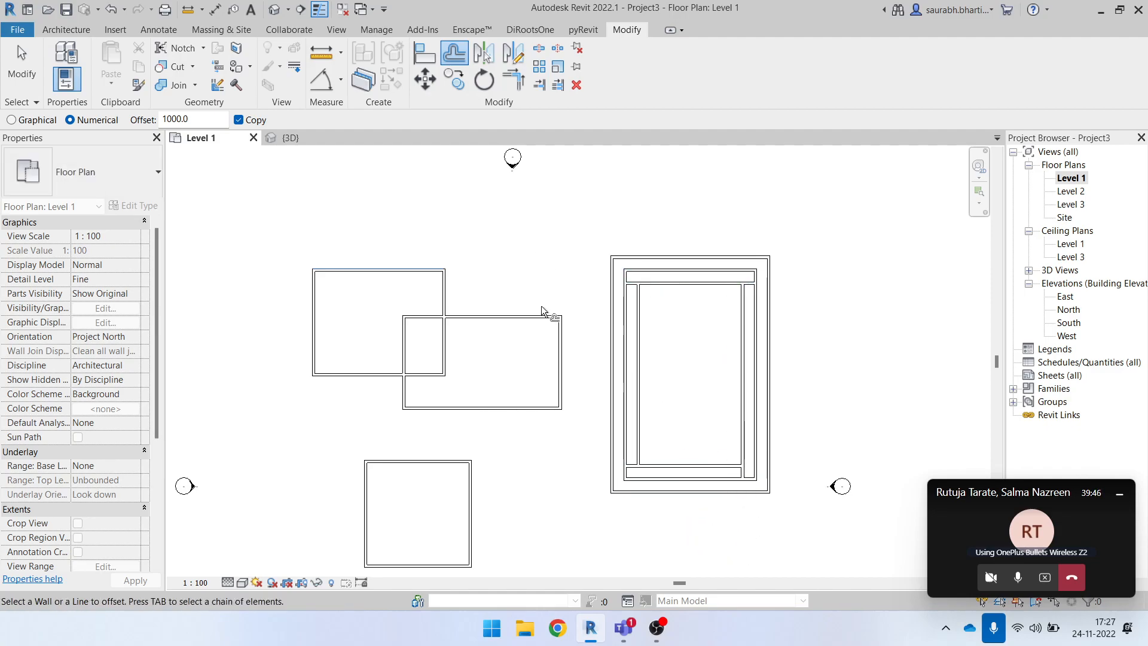
pyautogui.press('Escape')
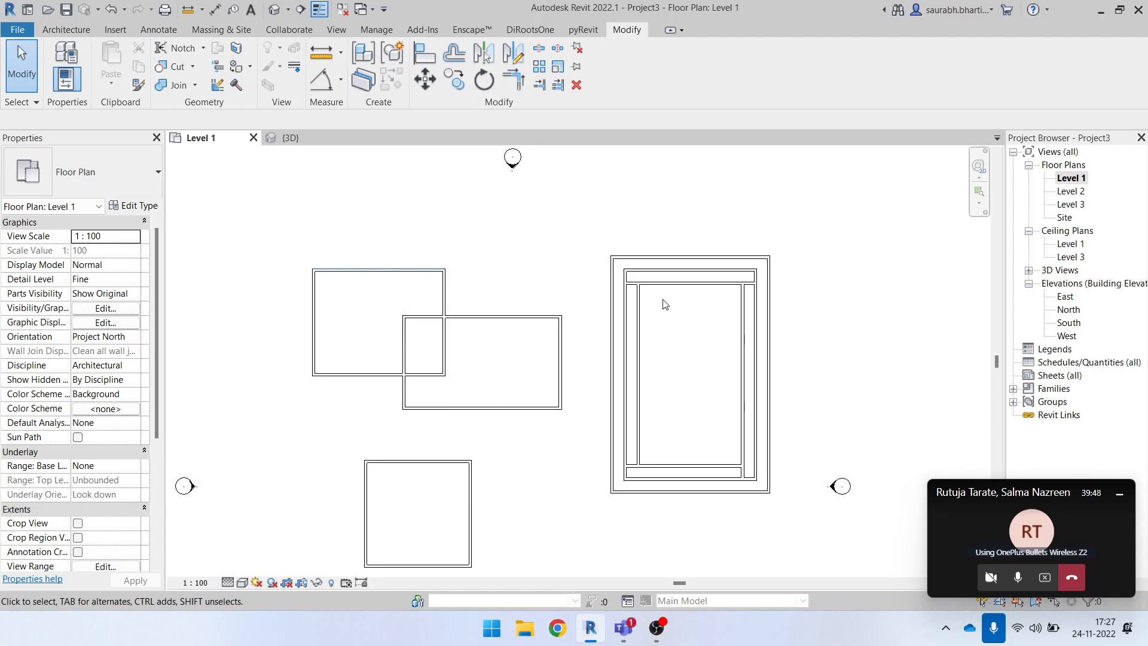
pyautogui.scroll(-1, 675, 341)
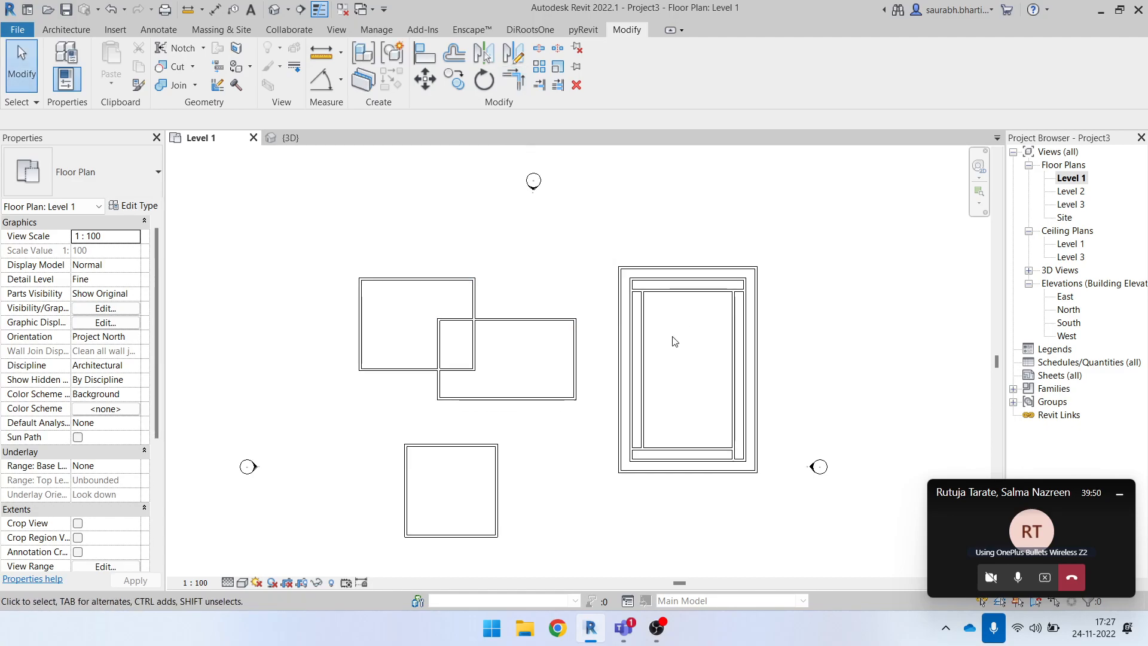
pyautogui.scroll(1, 676, 327)
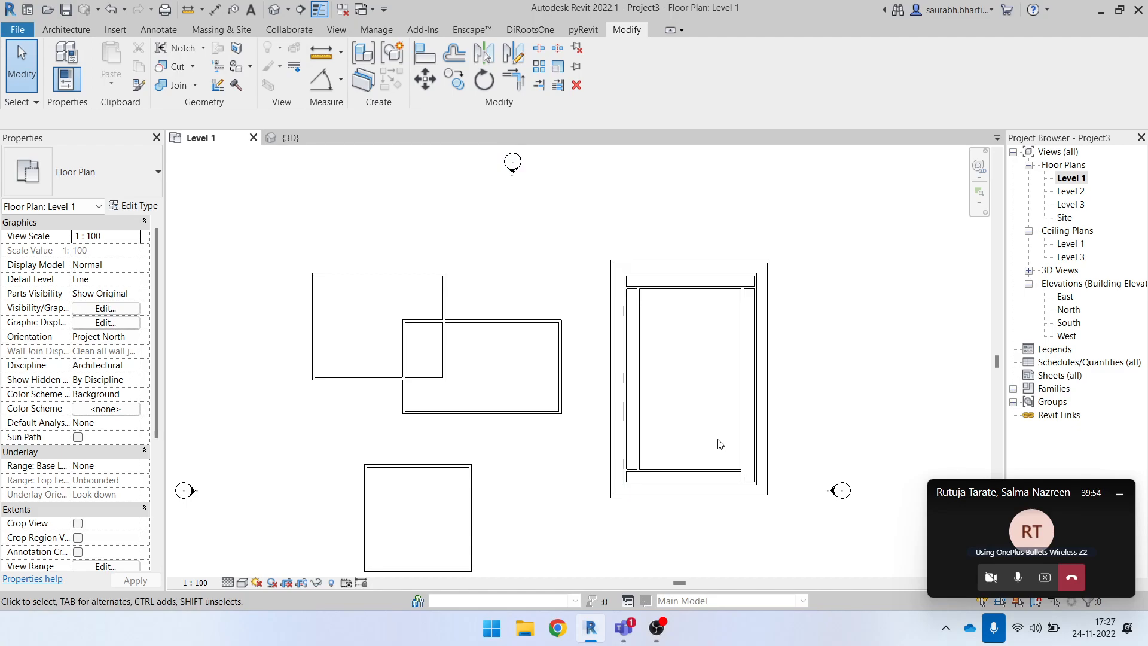
pyautogui.scroll(1, 723, 452)
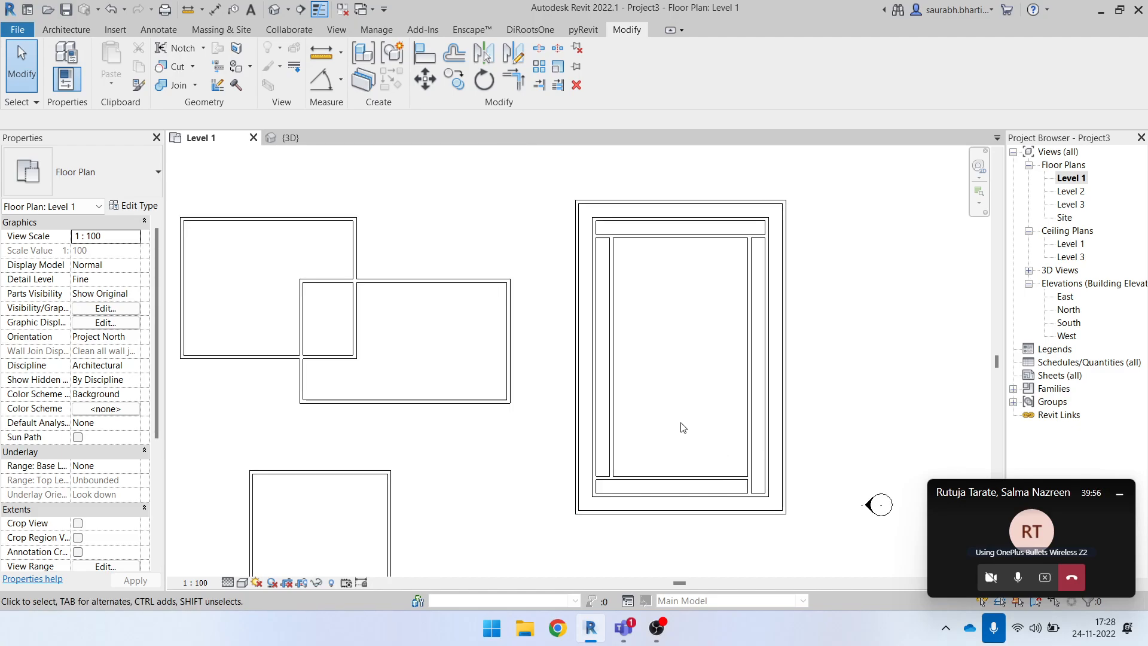
pyautogui.scroll(-1, 691, 338)
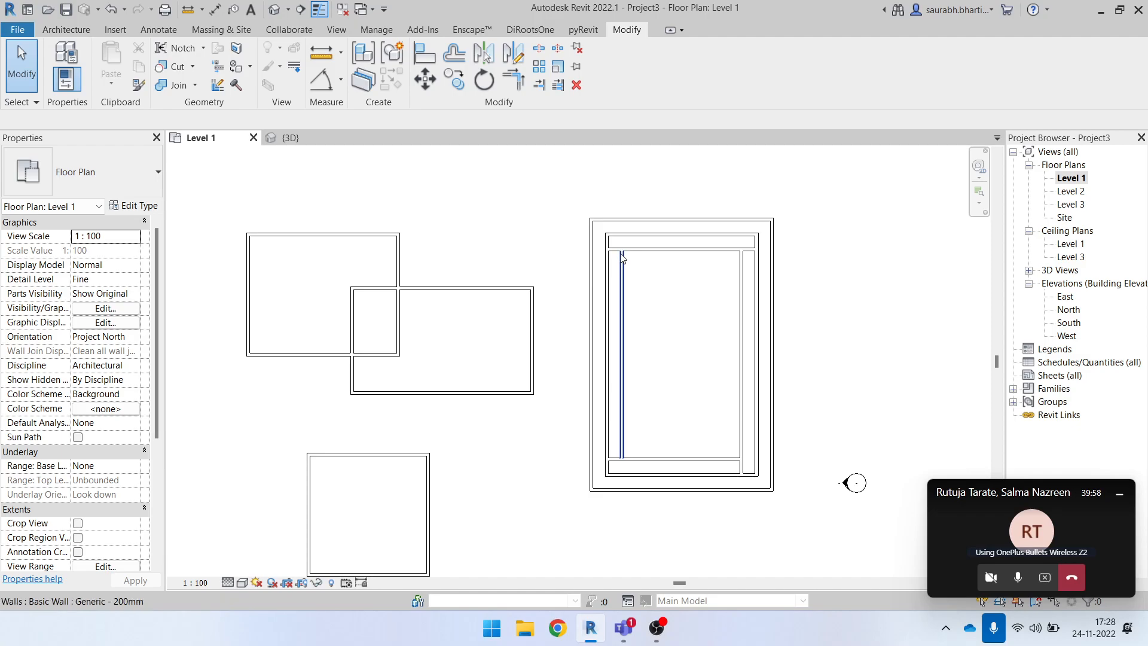
pyautogui.scroll(-2, 610, 254)
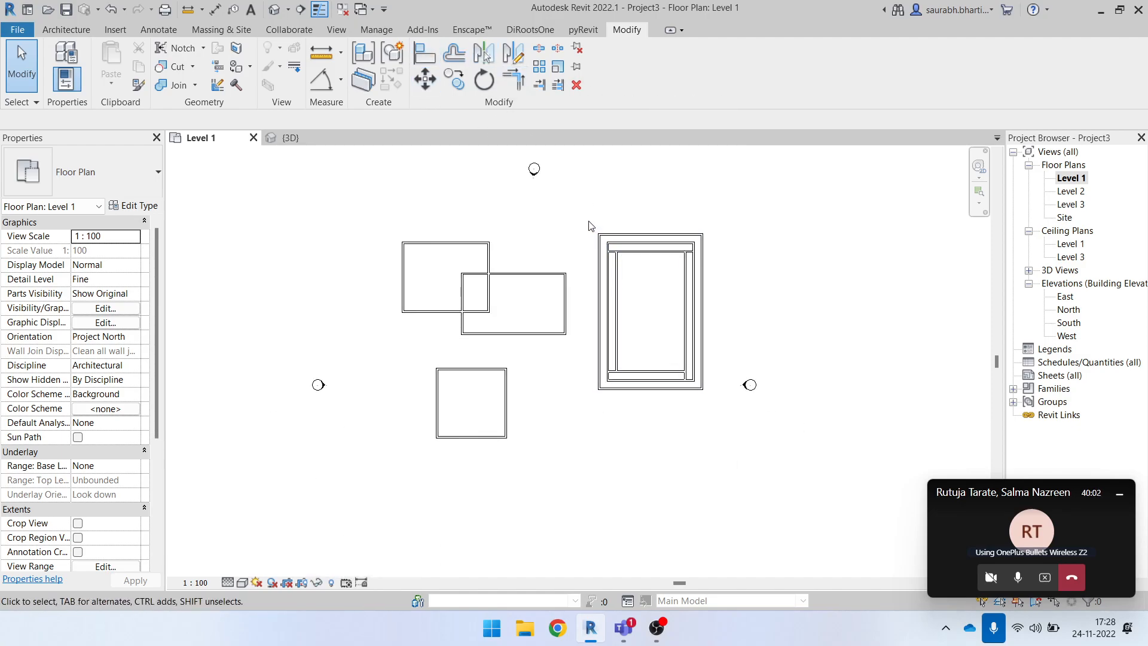
pyautogui.moveTo(379, 205); pyautogui.dragTo(728, 473)
pyautogui.scroll(-1, 760, 341)
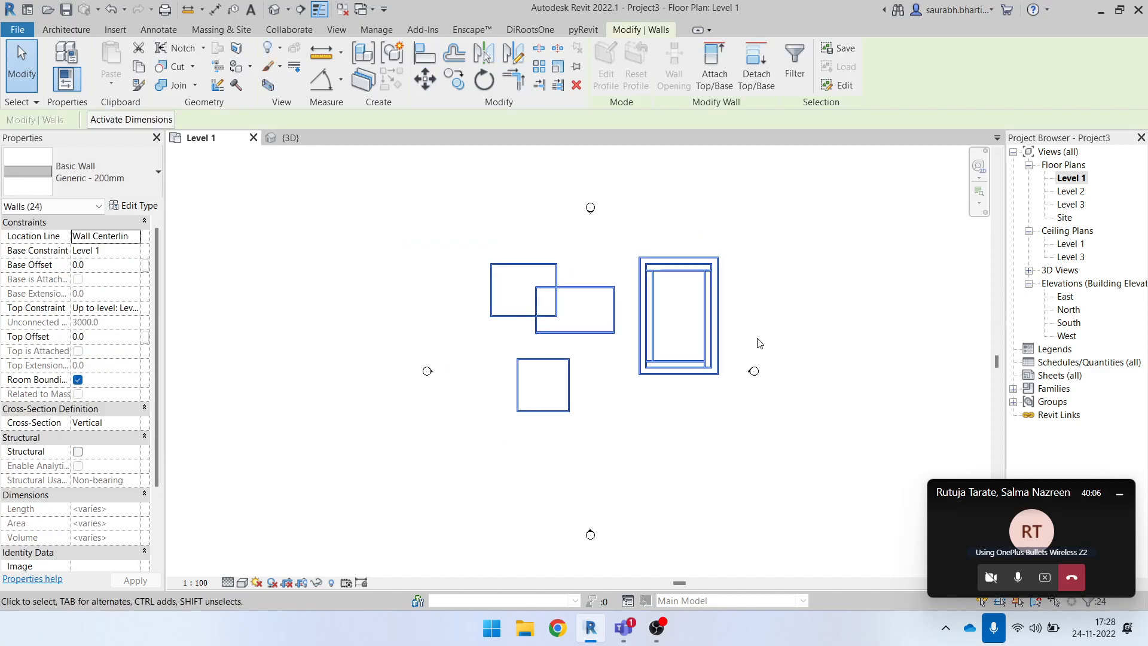
pyautogui.click(717, 448)
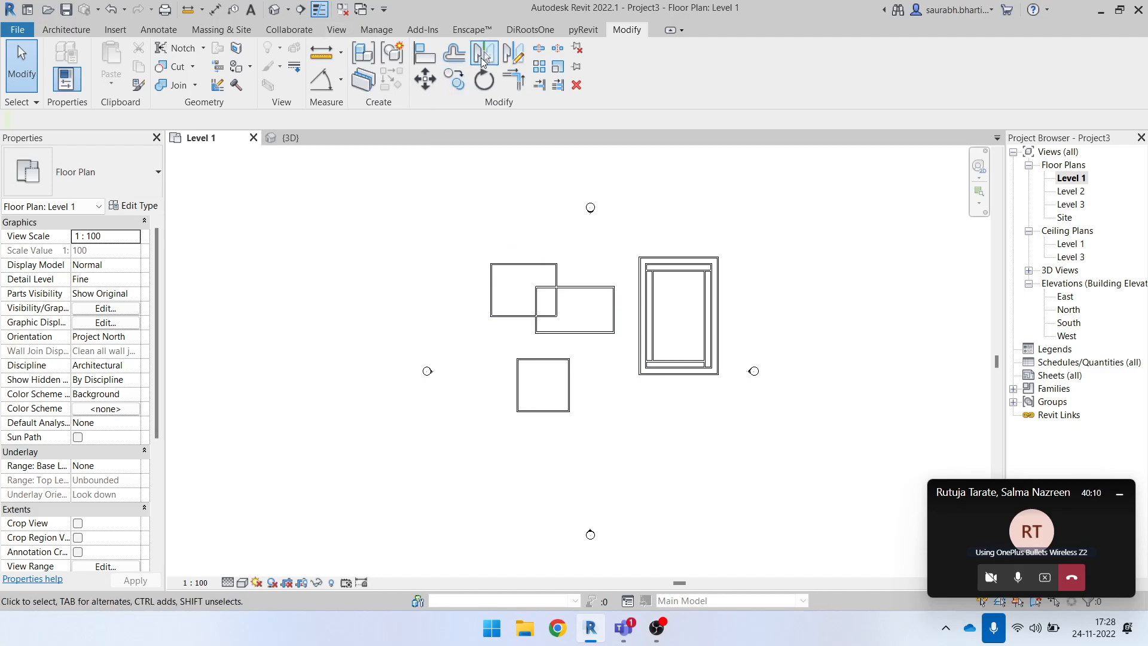
pyautogui.moveTo(475, 246); pyautogui.dragTo(620, 334)
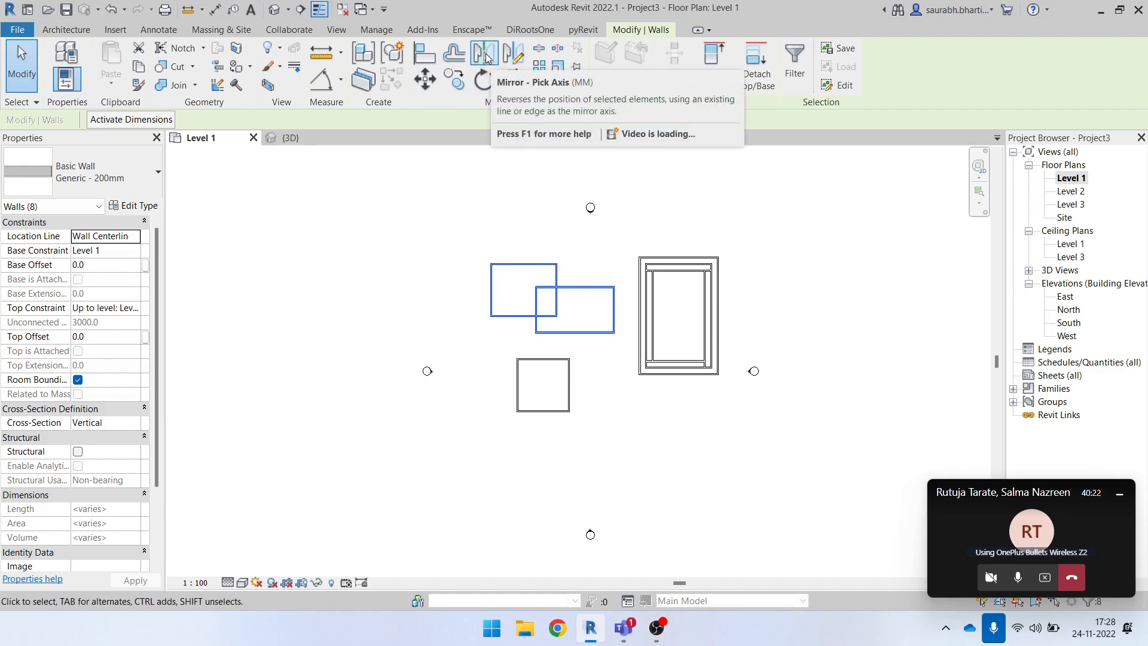
pyautogui.click(486, 57)
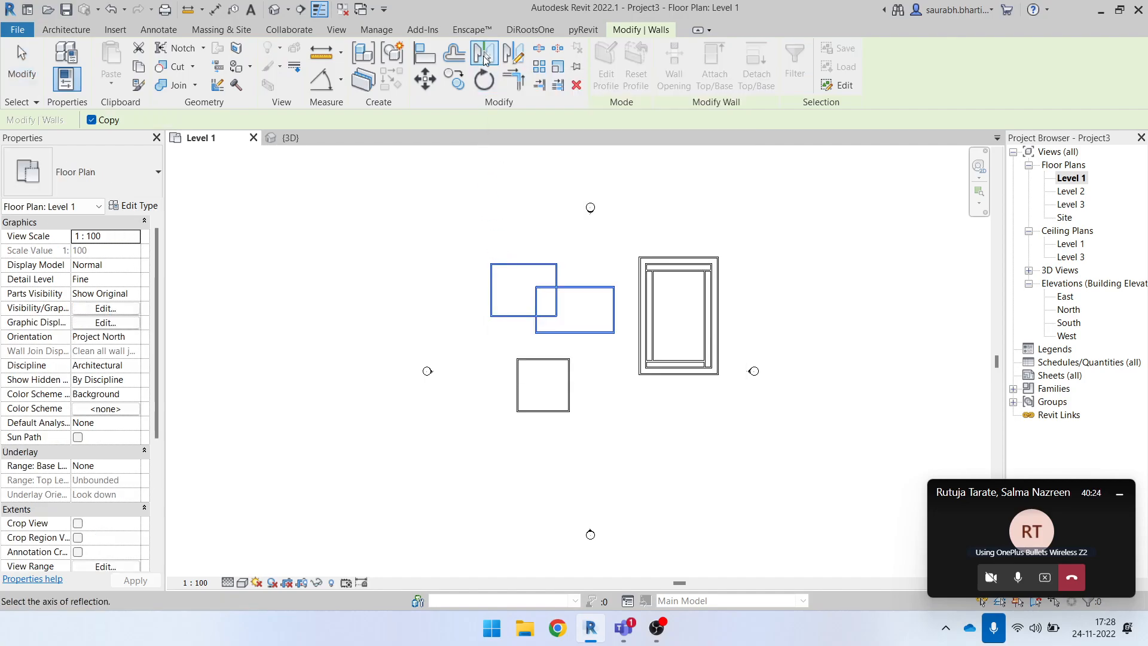
pyautogui.scroll(5, 529, 285)
pyautogui.scroll(3, 411, 272)
pyautogui.scroll(-3, 410, 299)
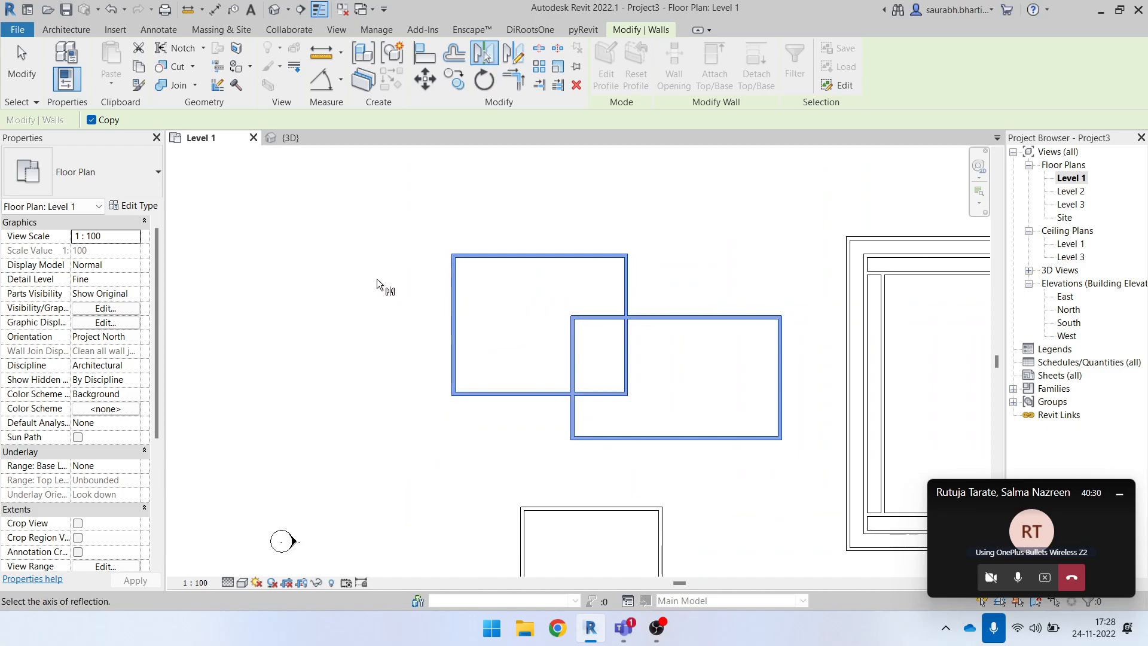
pyautogui.scroll(-2, 401, 359)
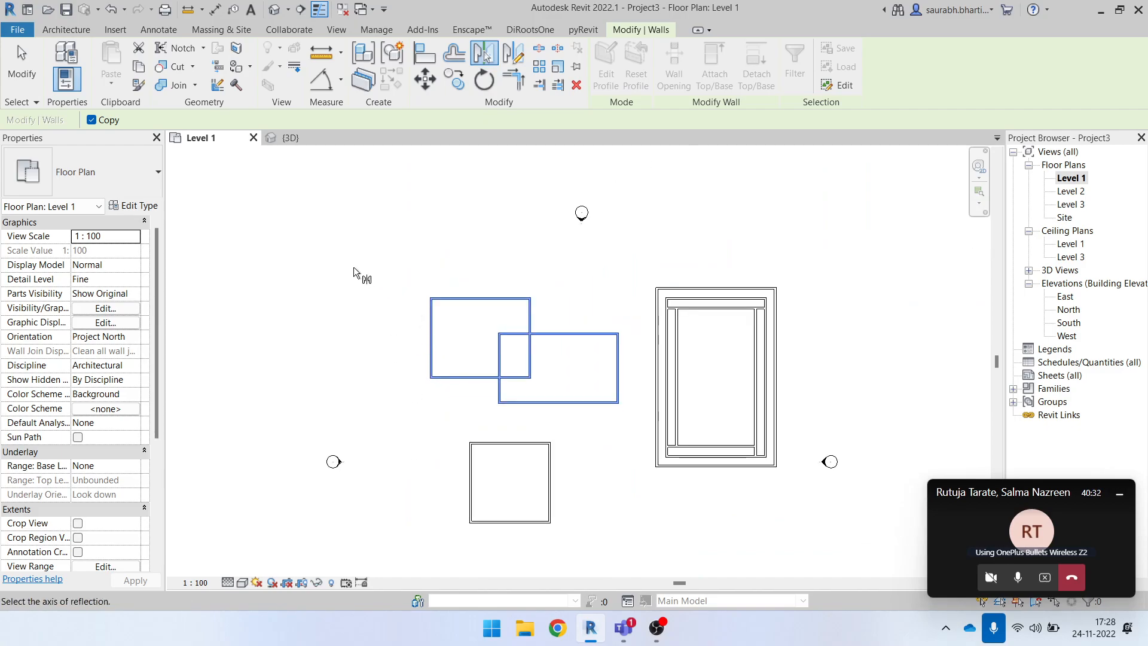
pyautogui.scroll(-1, 394, 335)
pyautogui.scroll(1, 428, 332)
pyautogui.press('Escape')
pyautogui.press('Escape')
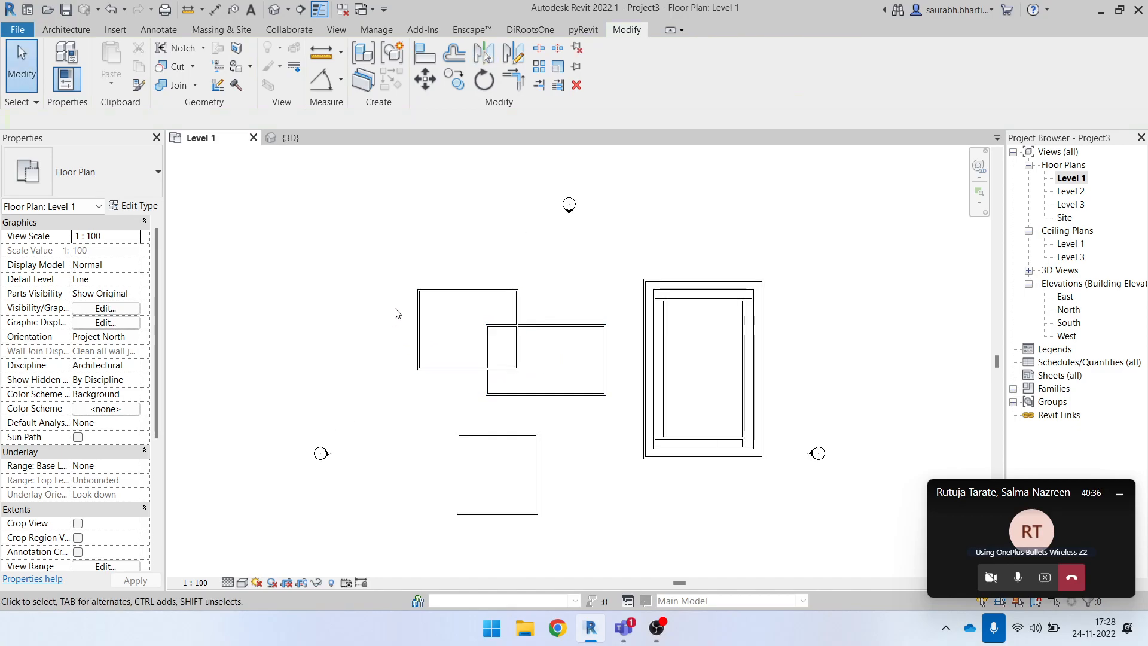
# - Draw a vertical model line beside the two overlapping rectangles, on the side away from the rightmost rectangle
pyautogui.press('l')
pyautogui.press('i')
pyautogui.click(370, 252)
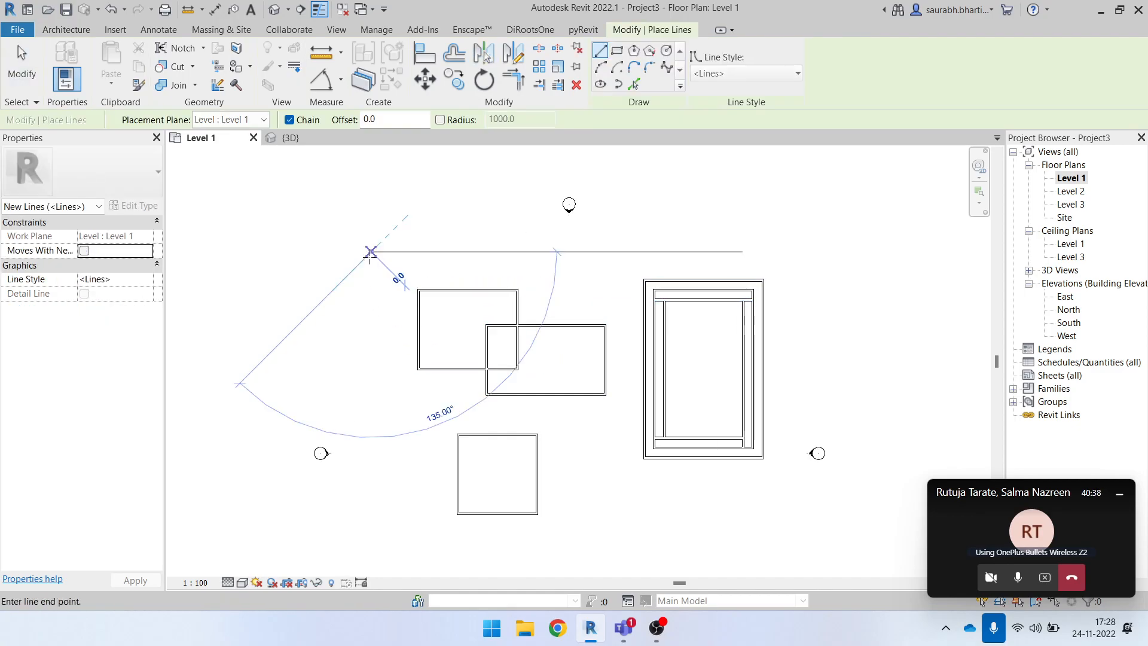
pyautogui.click(371, 436)
pyautogui.press('Escape')
pyautogui.press('Escape')
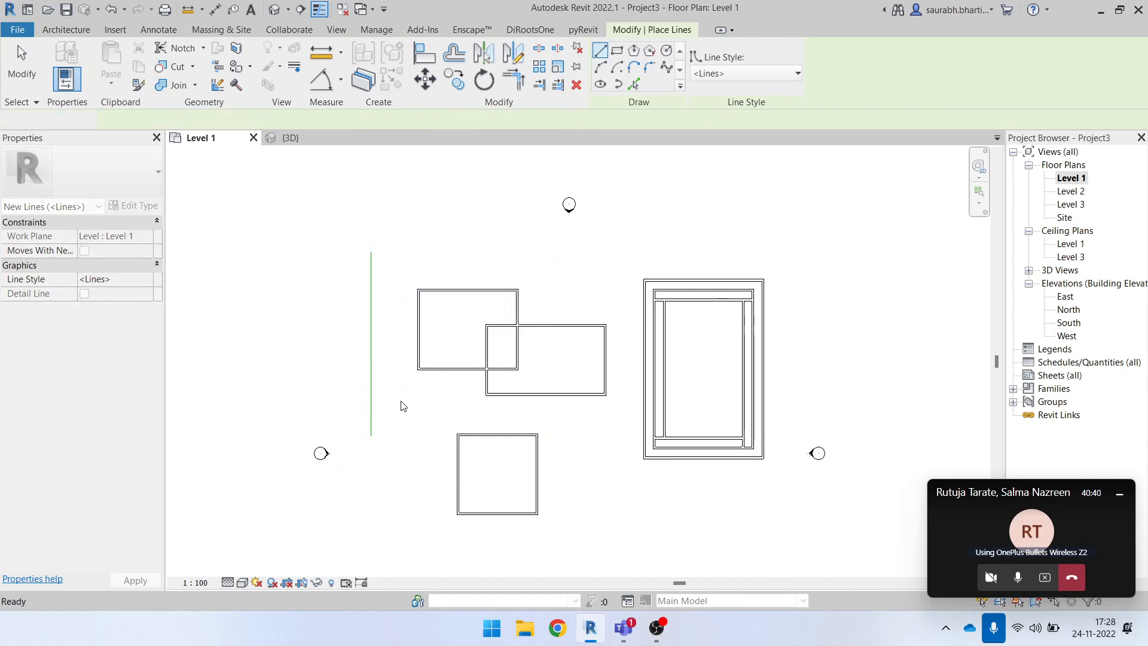
# - Mirror a copy of the two overlapping rectangles about the vertical model line, using Mirror - Pick Axis
pyautogui.moveTo(399, 270); pyautogui.dragTo(618, 419)
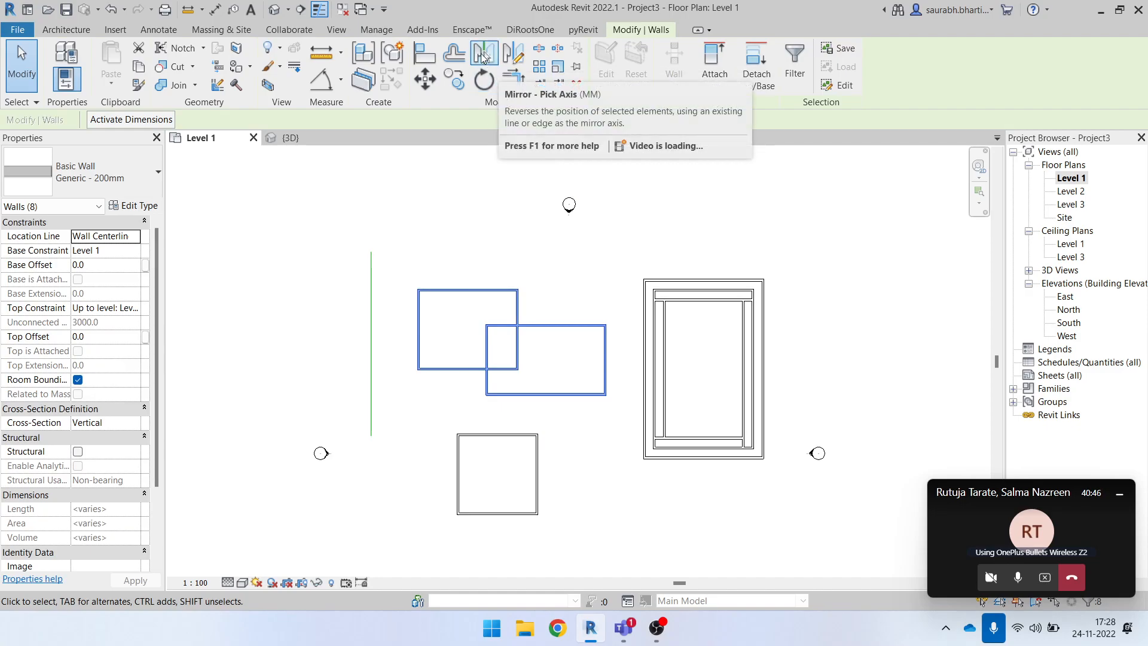
pyautogui.click(482, 56)
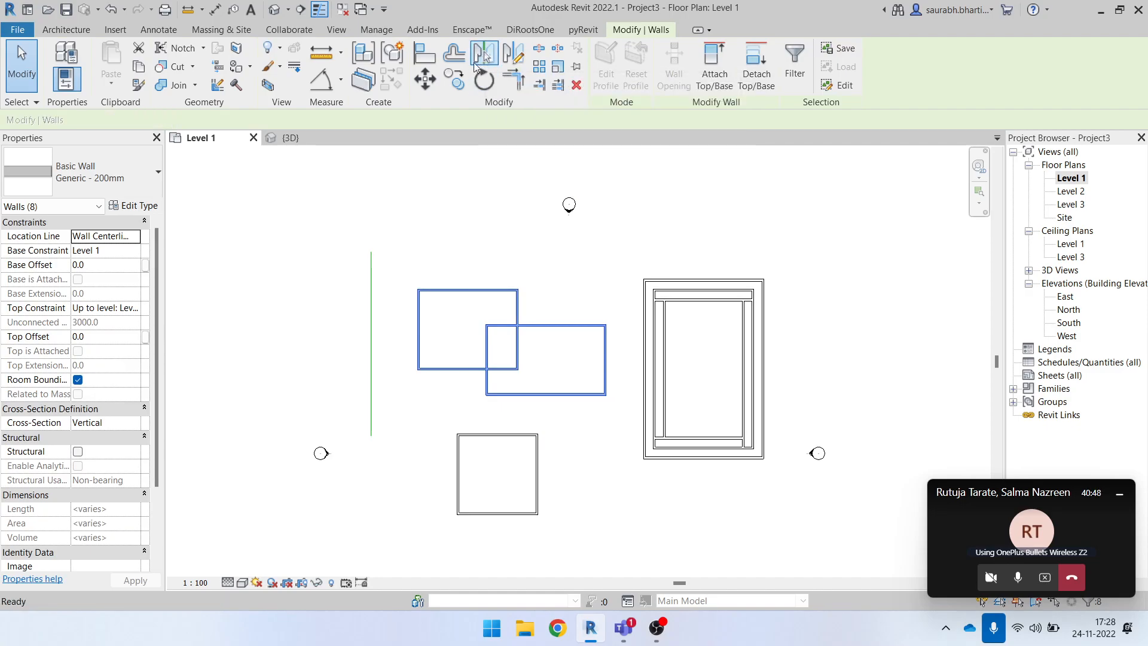
pyautogui.click(371, 301)
pyautogui.scroll(-2, 412, 320)
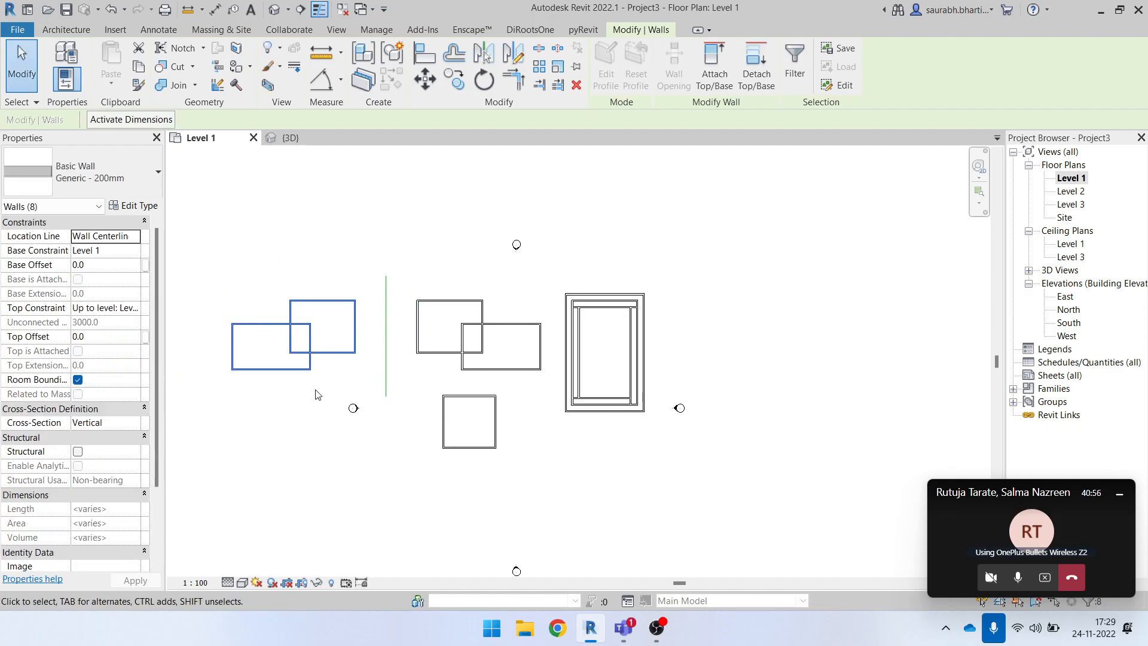
pyautogui.click(359, 301)
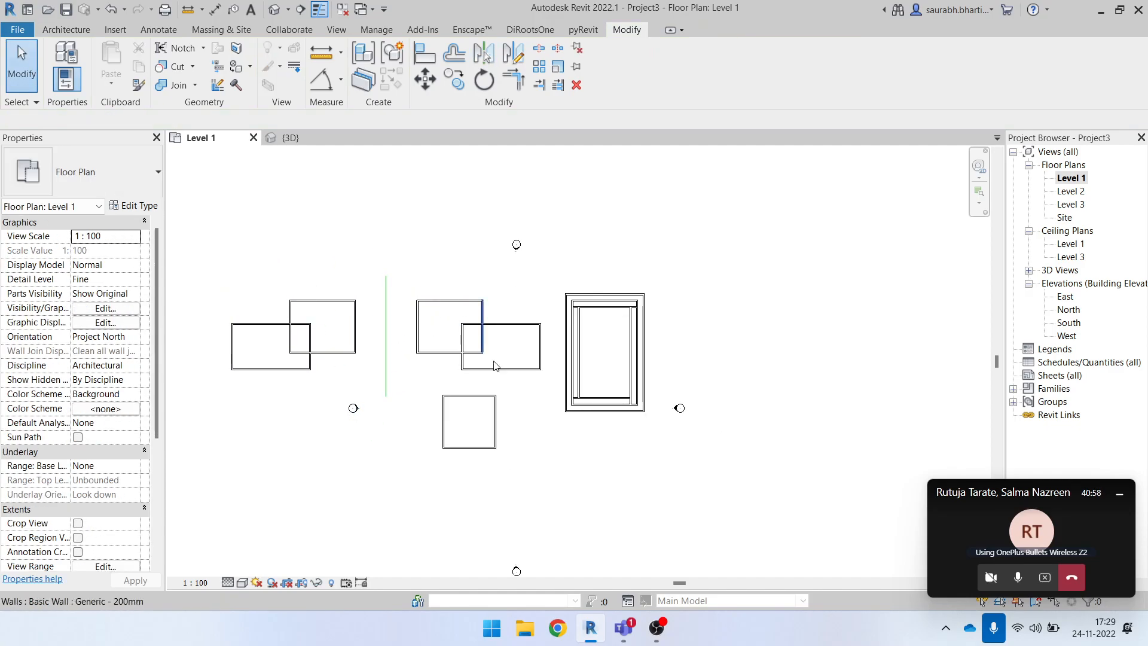
# - Delete the square of walls below the overlapping rectangles
pyautogui.scroll(2, 446, 405)
pyautogui.moveTo(422, 375); pyautogui.dragTo(553, 507)
pyautogui.click(560, 483)
# - Draw a horizontal model line below the vertical line, extending beneath both pairs of overlapping rectangles
pyautogui.press('l')
pyautogui.press('i')
pyautogui.scroll(-1, 484, 365)
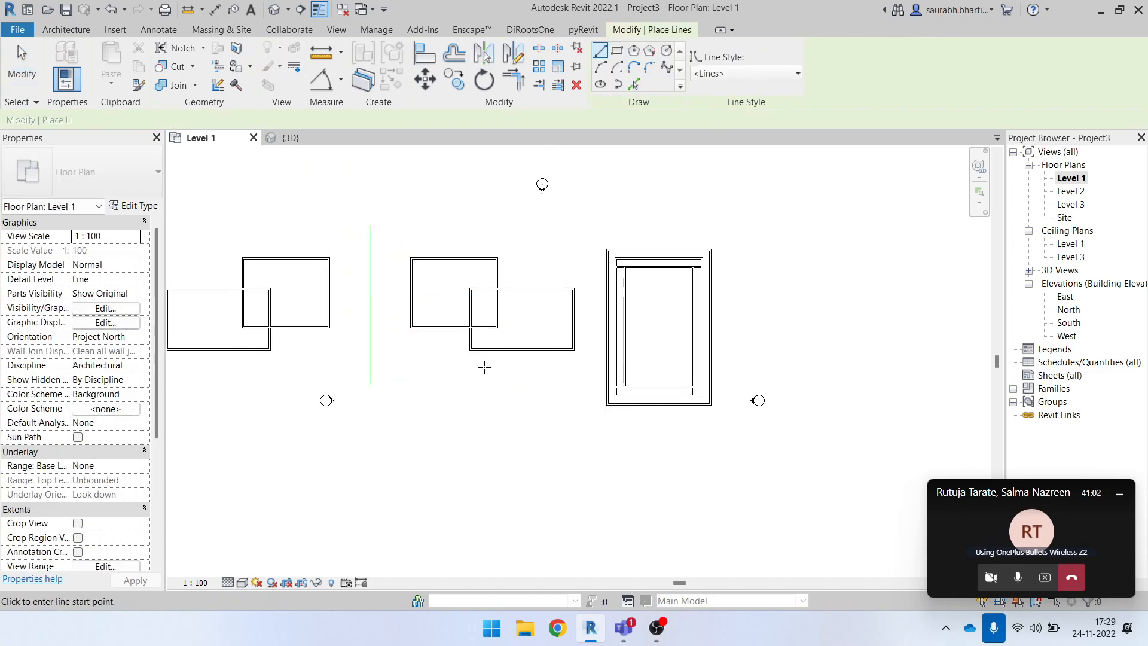
pyautogui.scroll(-1, 484, 365)
pyautogui.click(298, 422)
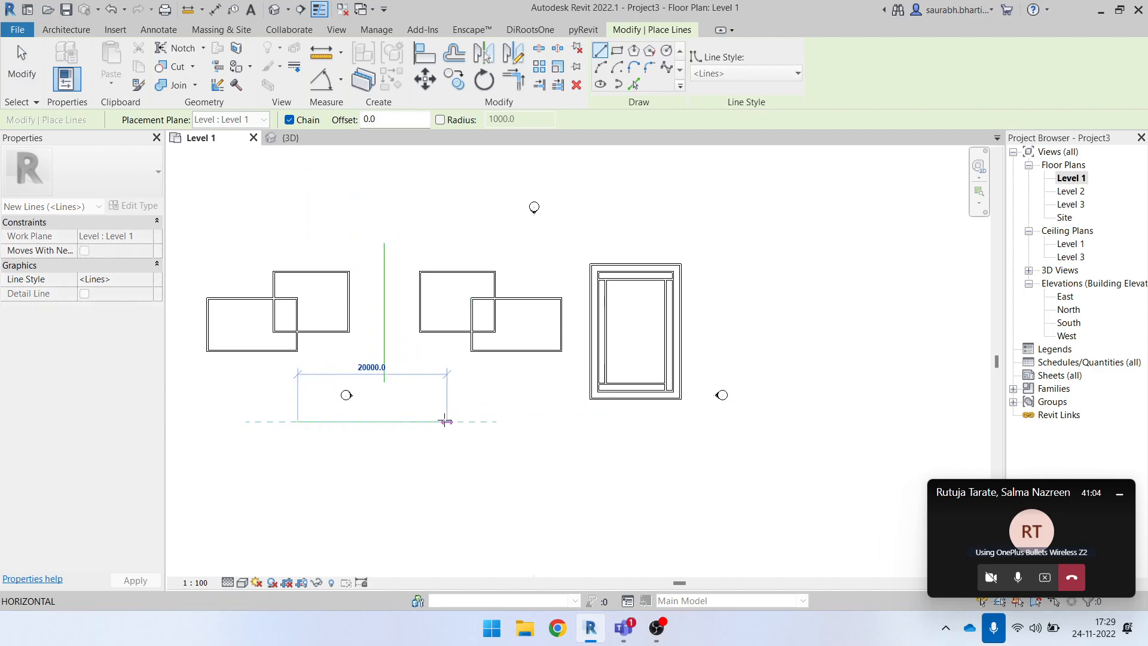
pyautogui.click(462, 422)
pyautogui.press('Escape')
pyautogui.press('Escape')
pyautogui.moveTo(447, 456); pyautogui.dragTo(420, 403)
pyautogui.click(427, 364)
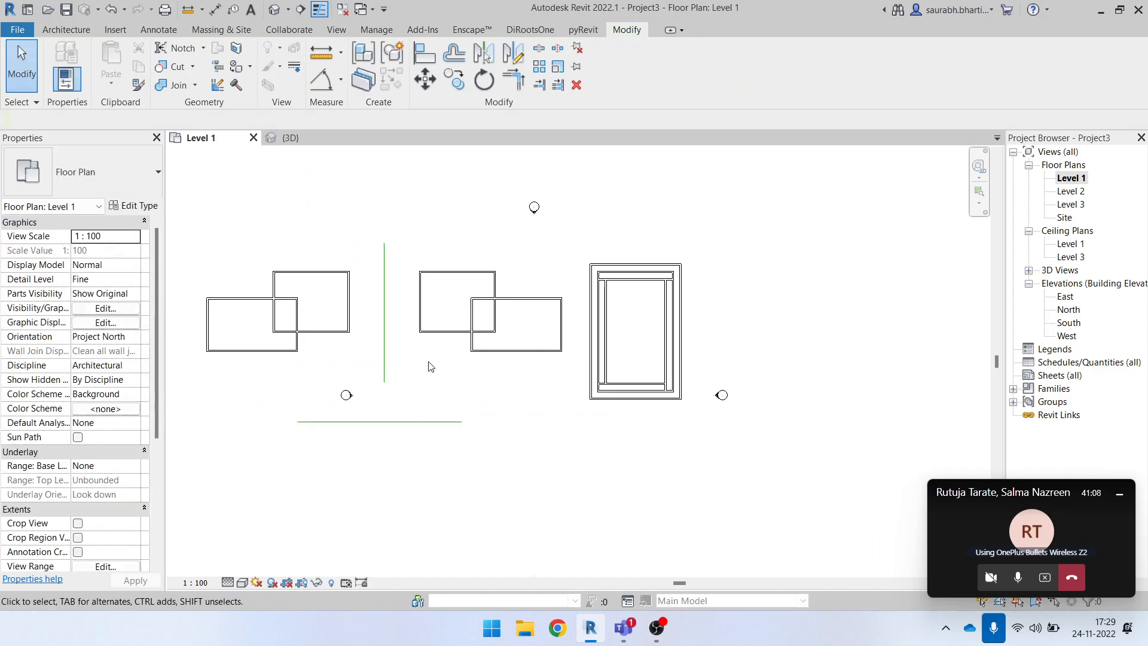
# - Draw a short horizontal wall between the original overlapping rectangles and the horizontal model line
pyautogui.press('w')
pyautogui.press('a')
pyautogui.click(466, 394)
pyautogui.press('Escape')
pyautogui.press('Escape')
# - Mirror a copy of the original overlapping rectangles about the short horizontal wall
pyautogui.moveTo(399, 251); pyautogui.dragTo(567, 375)
pyautogui.moveTo(407, 258); pyautogui.dragTo(580, 375)
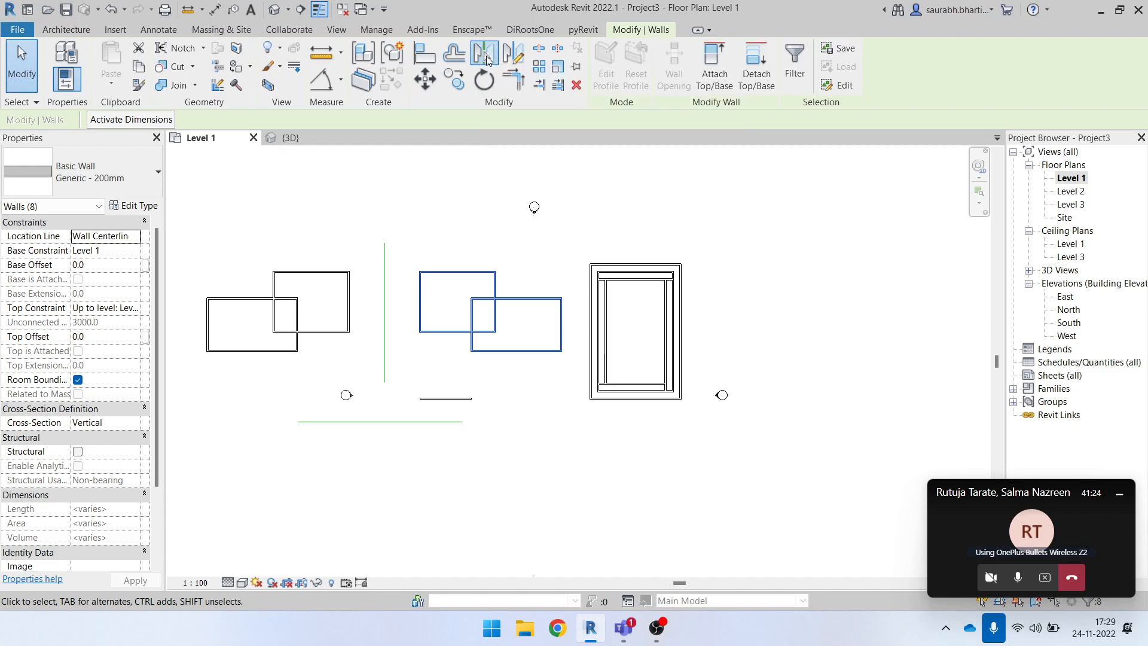
pyautogui.click(487, 58)
pyautogui.scroll(3, 460, 356)
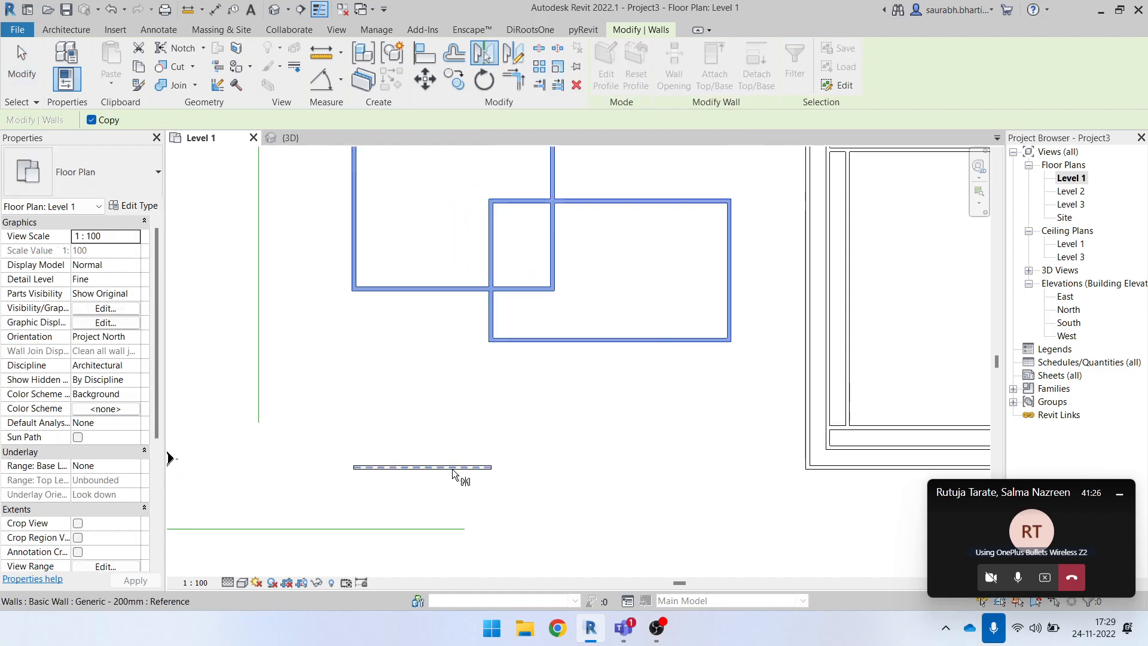
pyautogui.scroll(3, 449, 464)
pyautogui.scroll(-6, 474, 461)
pyautogui.scroll(3, 474, 462)
pyautogui.click(475, 462)
pyautogui.scroll(-7, 525, 437)
pyautogui.scroll(-2, 525, 442)
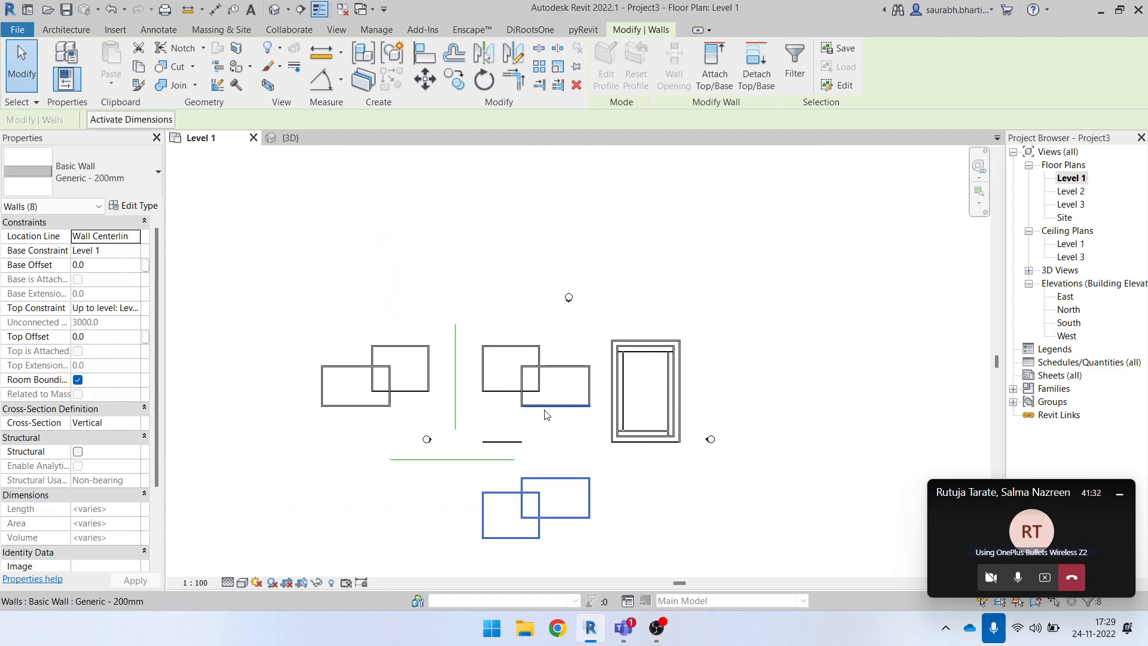
# - Undo the mirrored copy below the short horizontal wall
pyautogui.hotkey('ctrl', 'z')
pyautogui.scroll(-6, 542, 440)
pyautogui.scroll(-2, 500, 320)
# - Mirror the overlapping rectangles above the short horizontal wall about that wall, with the Copy option turned off
pyautogui.moveTo(482, 309); pyautogui.dragTo(598, 394)
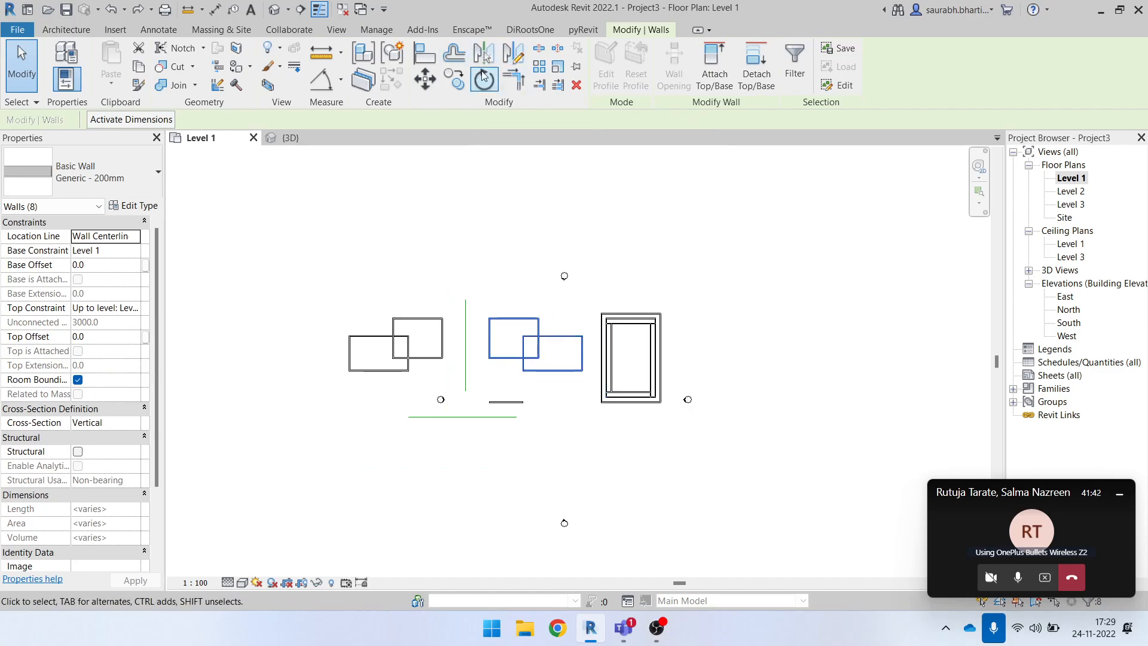
pyautogui.click(484, 55)
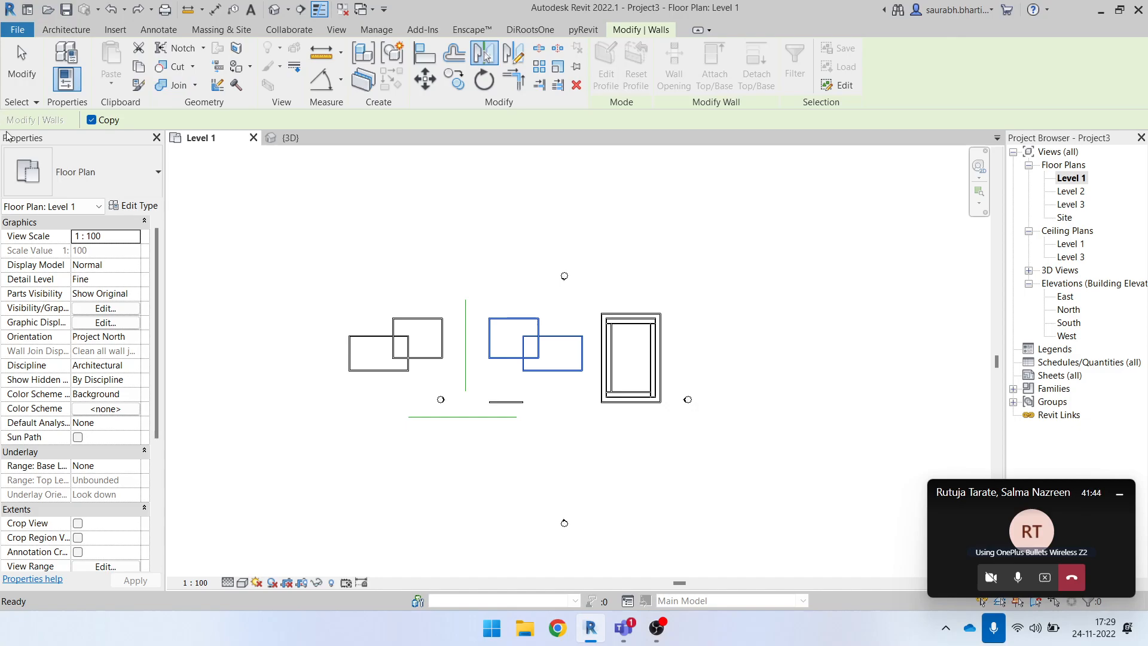
pyautogui.click(91, 120)
pyautogui.scroll(5, 535, 388)
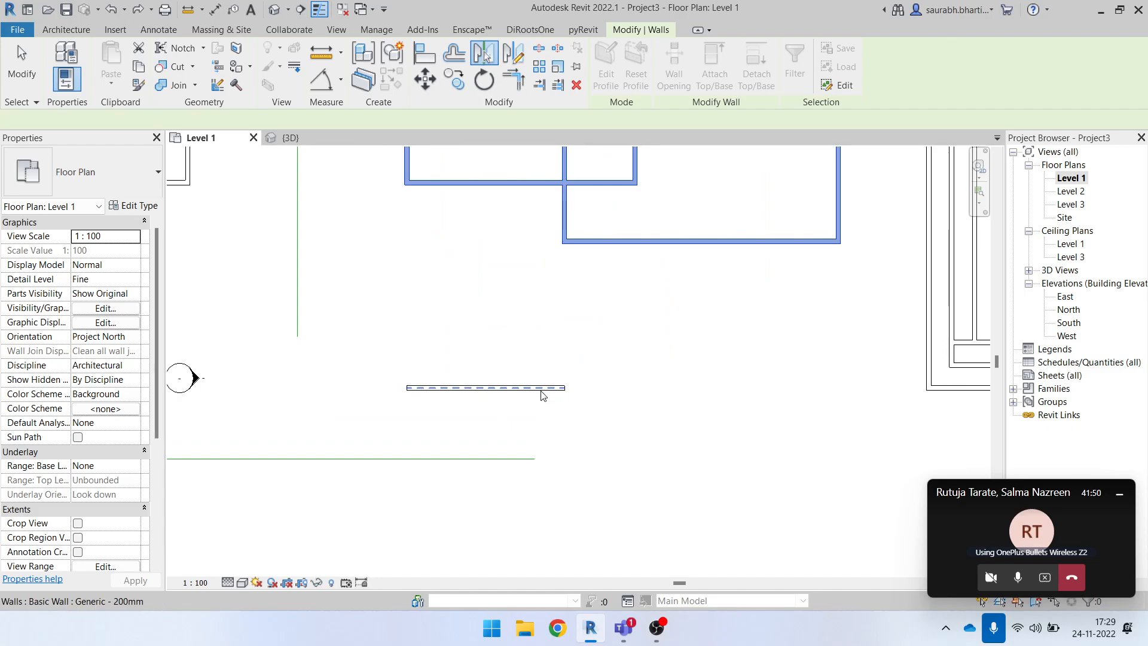
pyautogui.click(542, 389)
pyautogui.scroll(-6, 542, 389)
pyautogui.scroll(2, 616, 470)
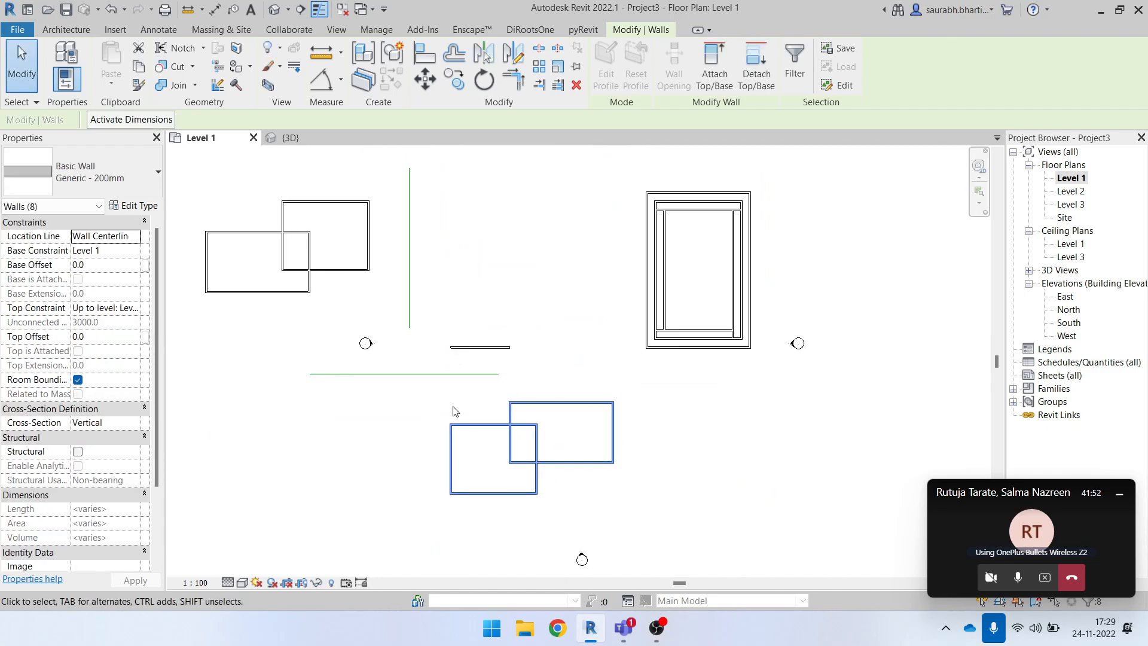
# - Undo the mirroring of the overlapping rectangles about the short horizontal wall
pyautogui.click(638, 428)
pyautogui.hotkey('ctrl', 'z')
pyautogui.scroll(-3, 617, 426)
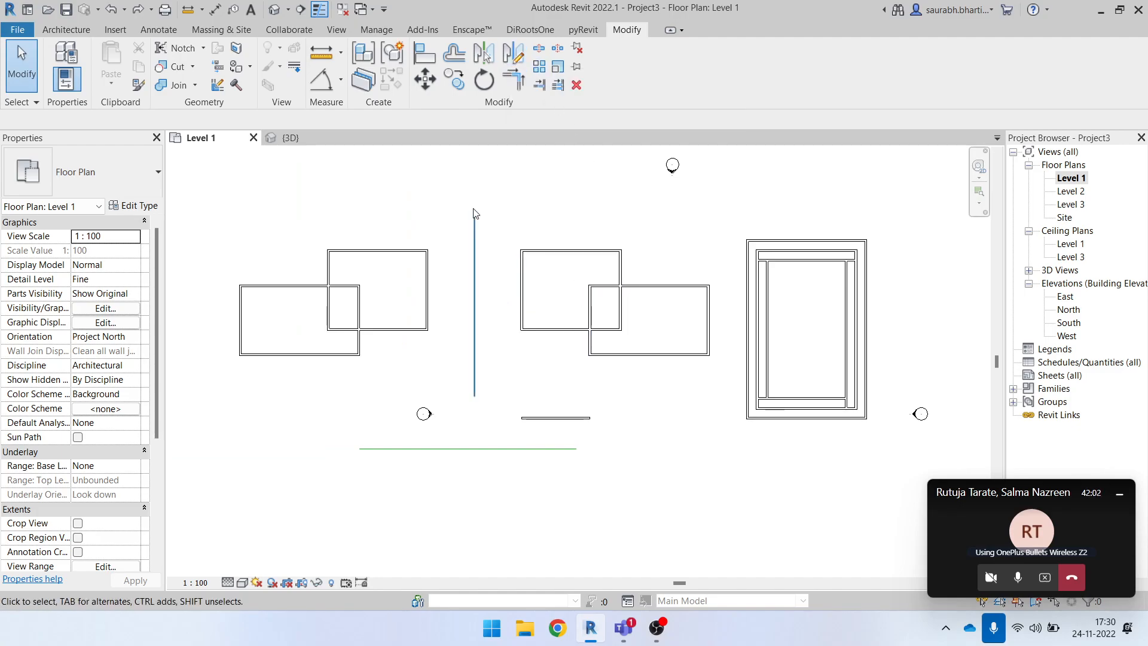
# - Move the vertical model line closer to the left pair of overlapping rectangles, about 2000 mm from their nearest wall
pyautogui.moveTo(471, 263); pyautogui.dragTo(446, 263)
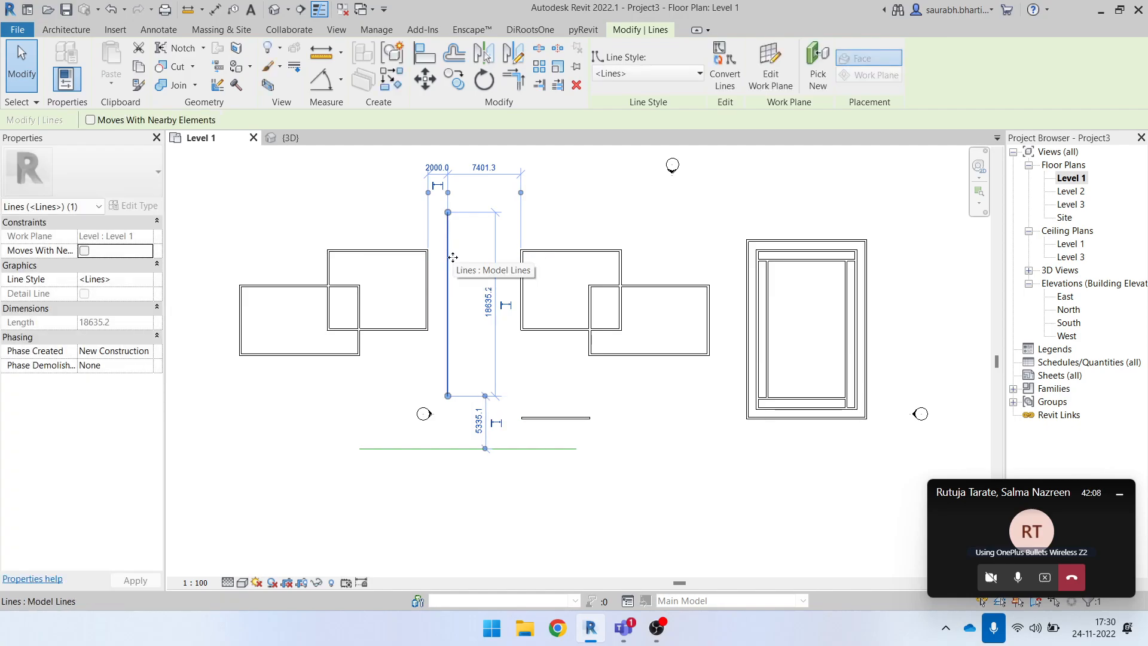
pyautogui.click(421, 262)
pyautogui.moveTo(454, 257)
pyautogui.mouseDown()
pyautogui.moveTo(471, 258)
pyautogui.moveTo(453, 255)
pyautogui.mouseUp()
pyautogui.click(447, 241)
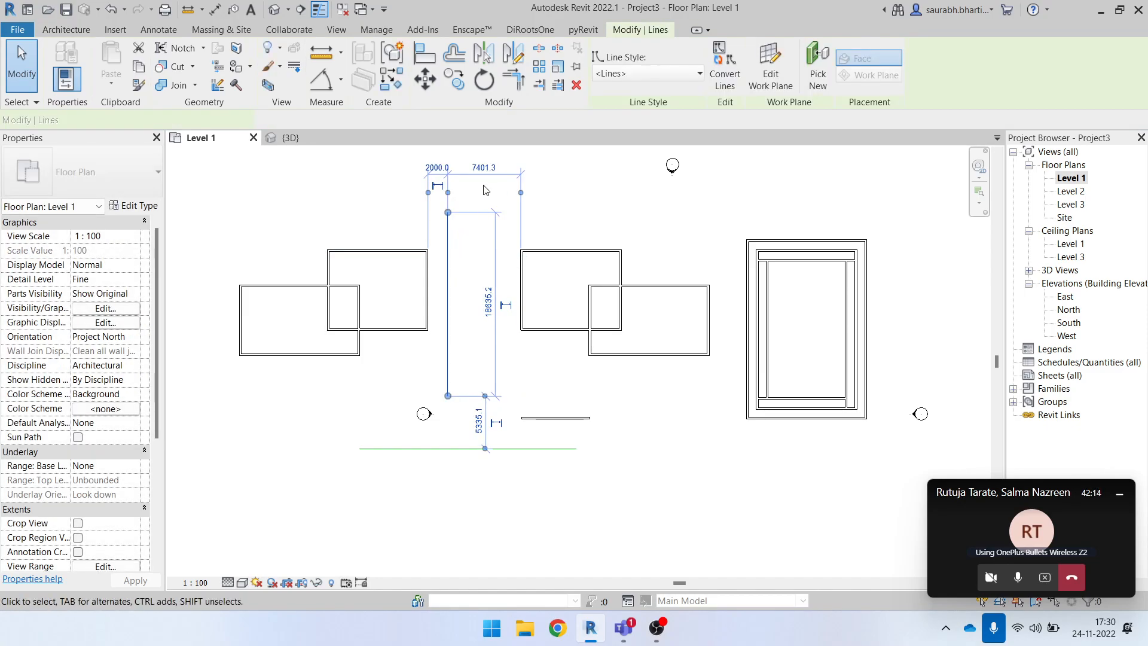
pyautogui.press('Escape')
pyautogui.moveTo(488, 227); pyautogui.dragTo(733, 387)
pyautogui.moveTo(510, 225); pyautogui.dragTo(712, 387)
pyautogui.click(691, 264)
# - Mirror the nested rectangular walls without a copy about a horizontal axis drawn below them, and undo the mirror
pyautogui.moveTo(714, 265); pyautogui.dragTo(540, 249, button='middle')
pyautogui.moveTo(556, 207); pyautogui.dragTo(725, 422)
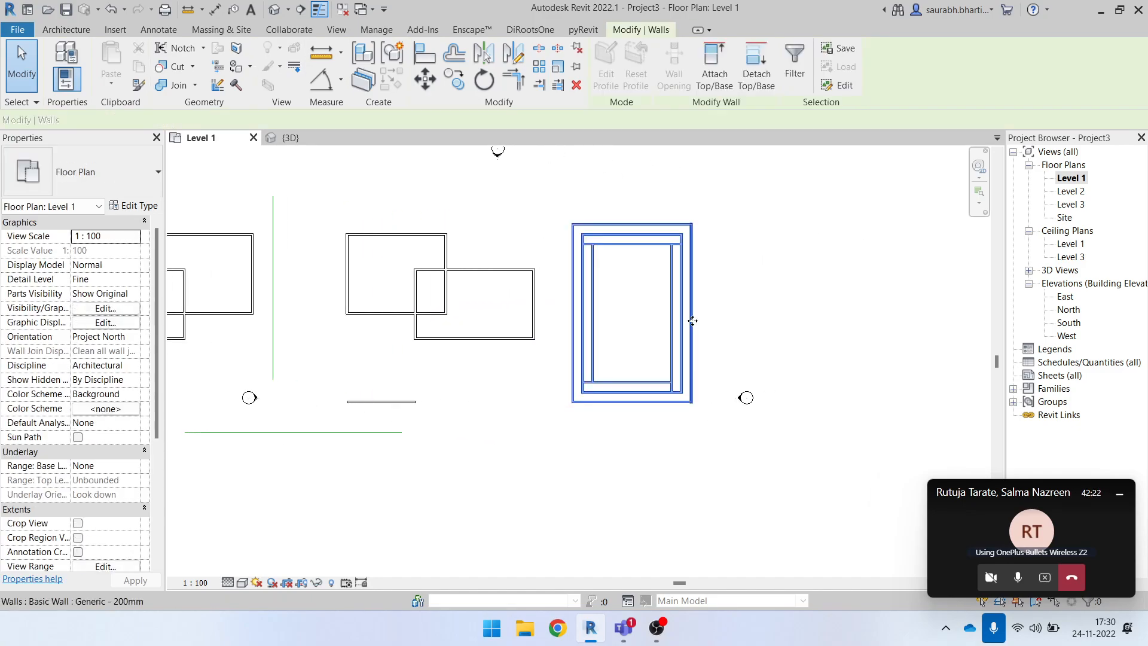
pyautogui.scroll(-2, 693, 321)
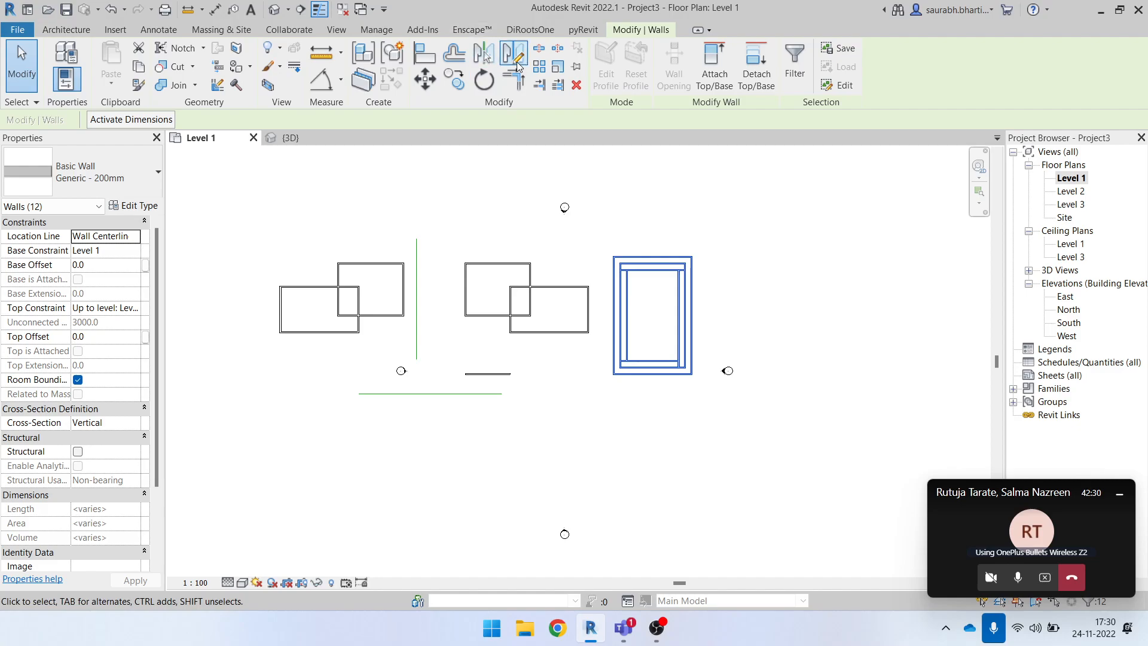
pyautogui.click(517, 61)
pyautogui.scroll(3, 663, 425)
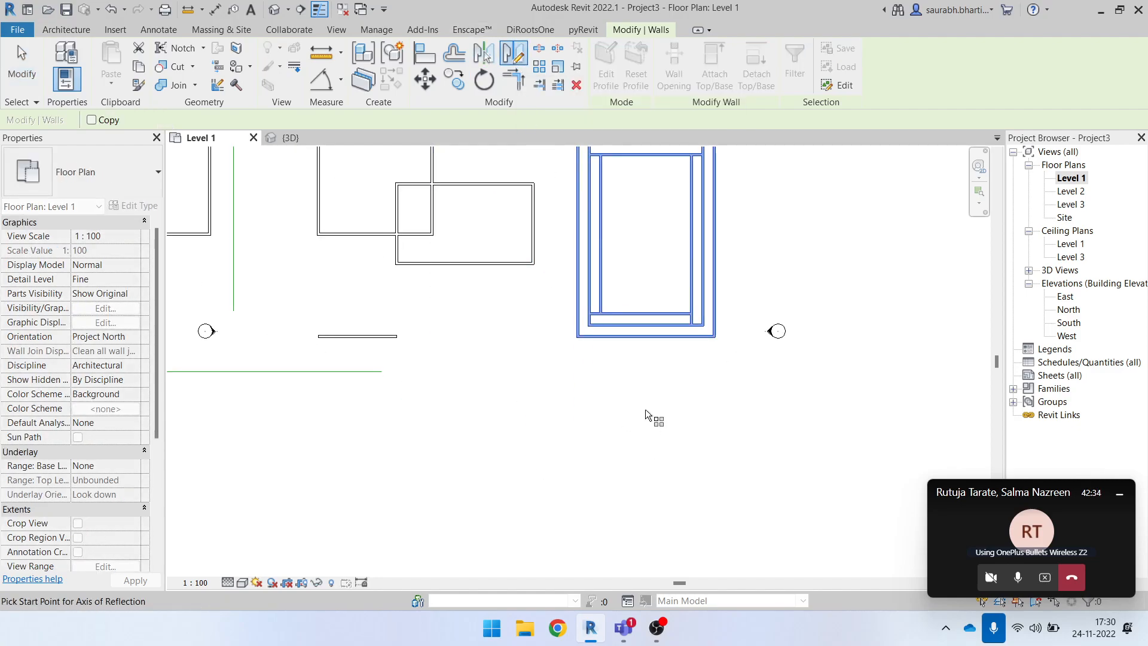
pyautogui.click(690, 435)
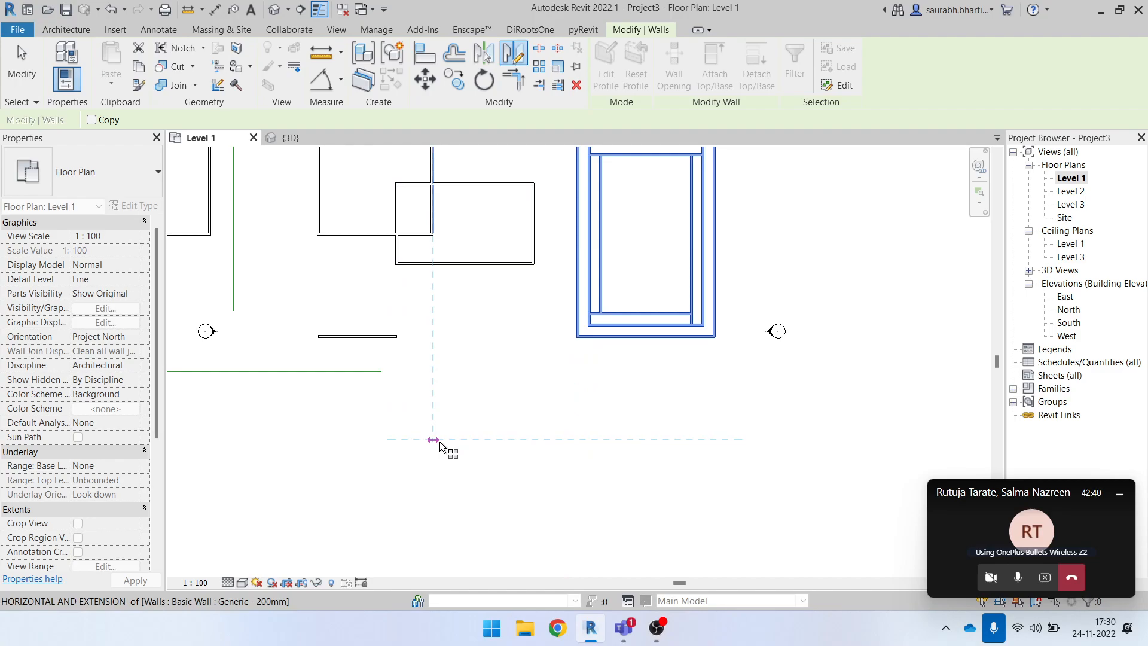
pyautogui.click(433, 440)
pyautogui.scroll(-3, 567, 406)
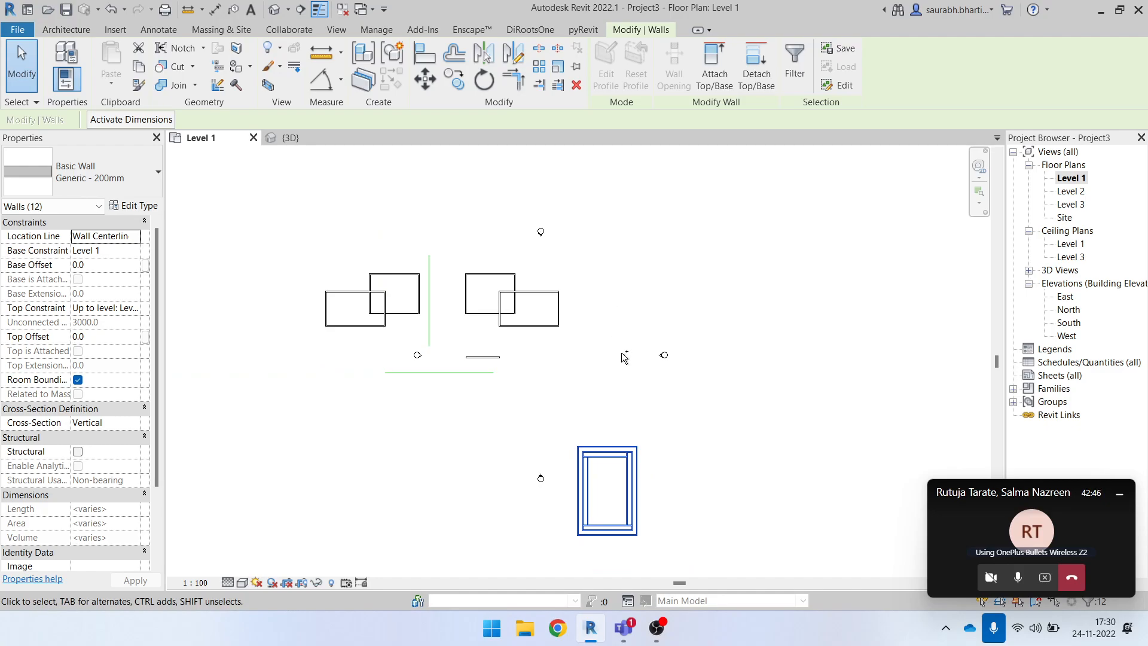
pyautogui.hotkey('ctrl', 'z')
pyautogui.scroll(-3, 649, 409)
# - Mirror a copy of the nested rectangular walls about a horizontal axis drawn below them, with the Copy option turned on
pyautogui.moveTo(601, 258); pyautogui.dragTo(705, 428)
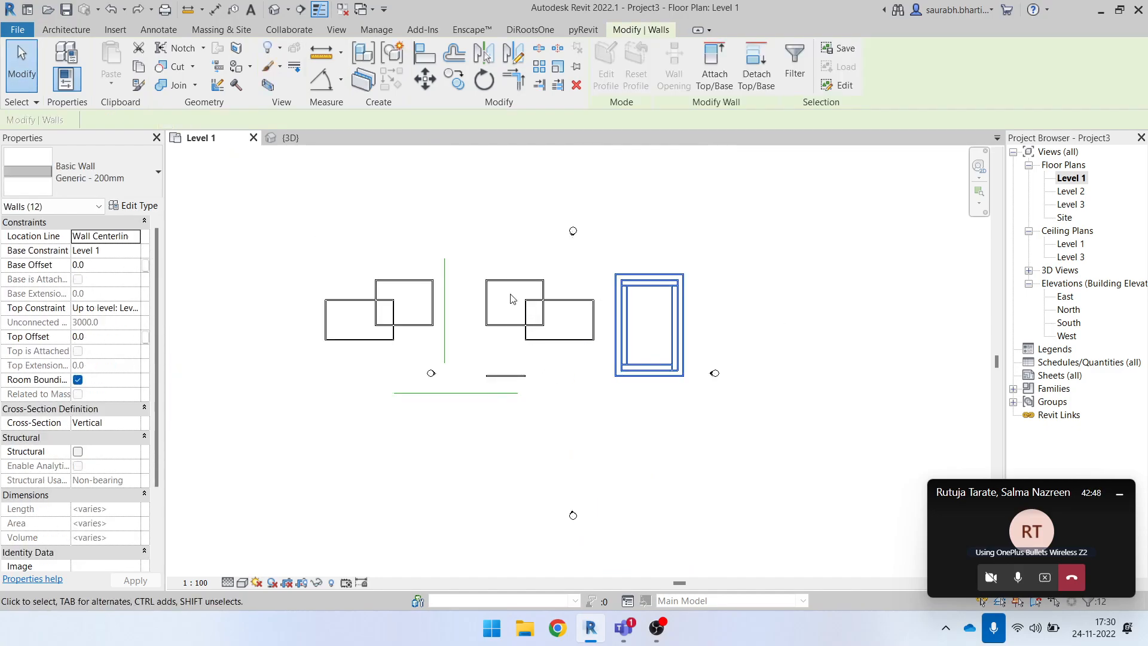
pyautogui.click(516, 55)
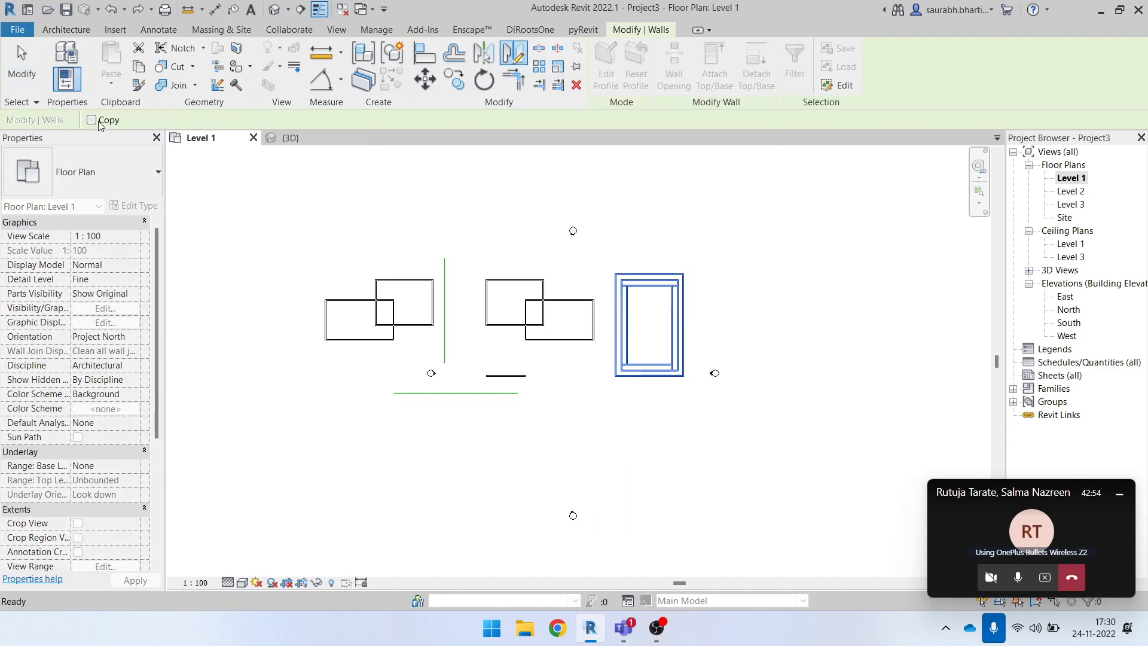
pyautogui.click(99, 122)
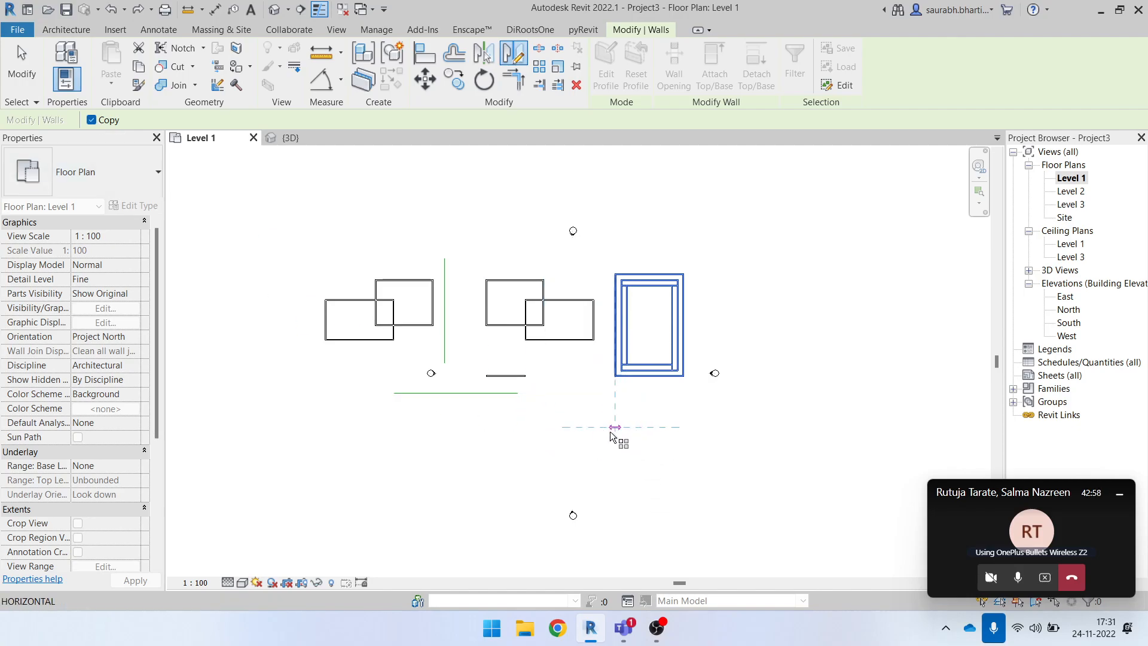
pyautogui.click(540, 428)
pyautogui.click(601, 427)
pyautogui.scroll(-2, 603, 413)
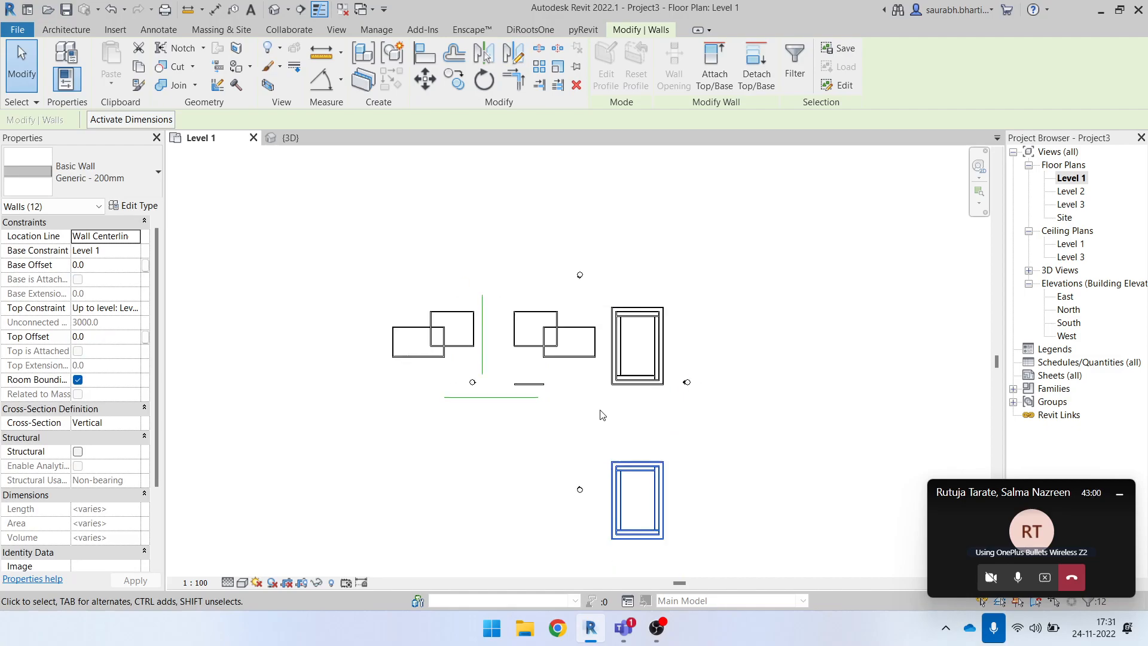
pyautogui.click(592, 431)
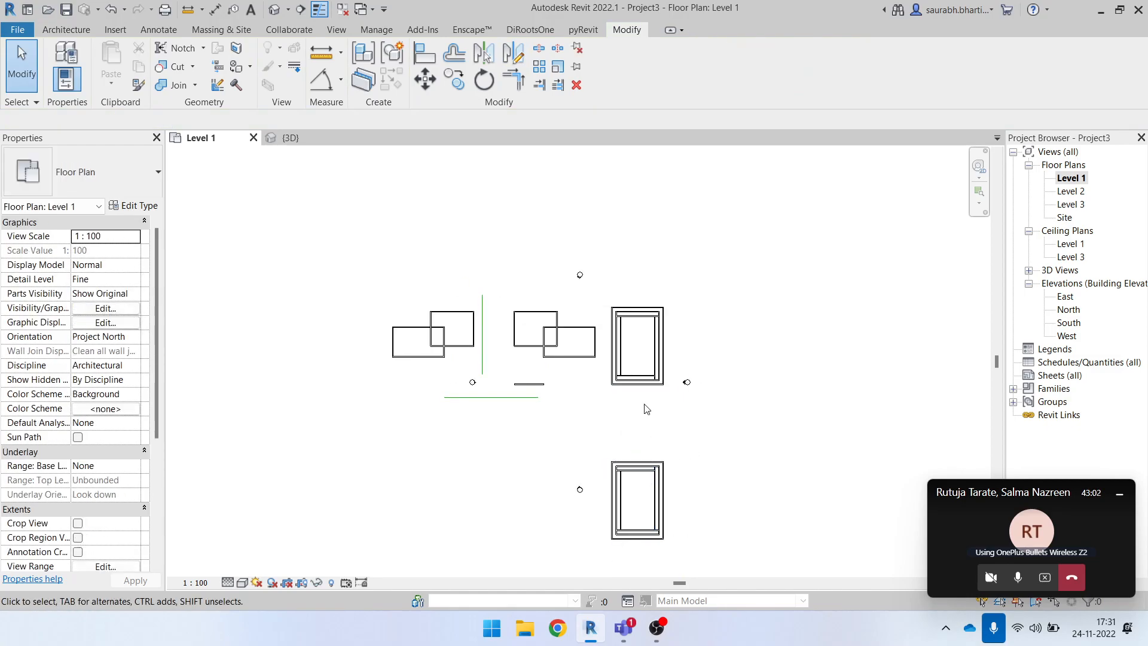
pyautogui.scroll(2, 661, 445)
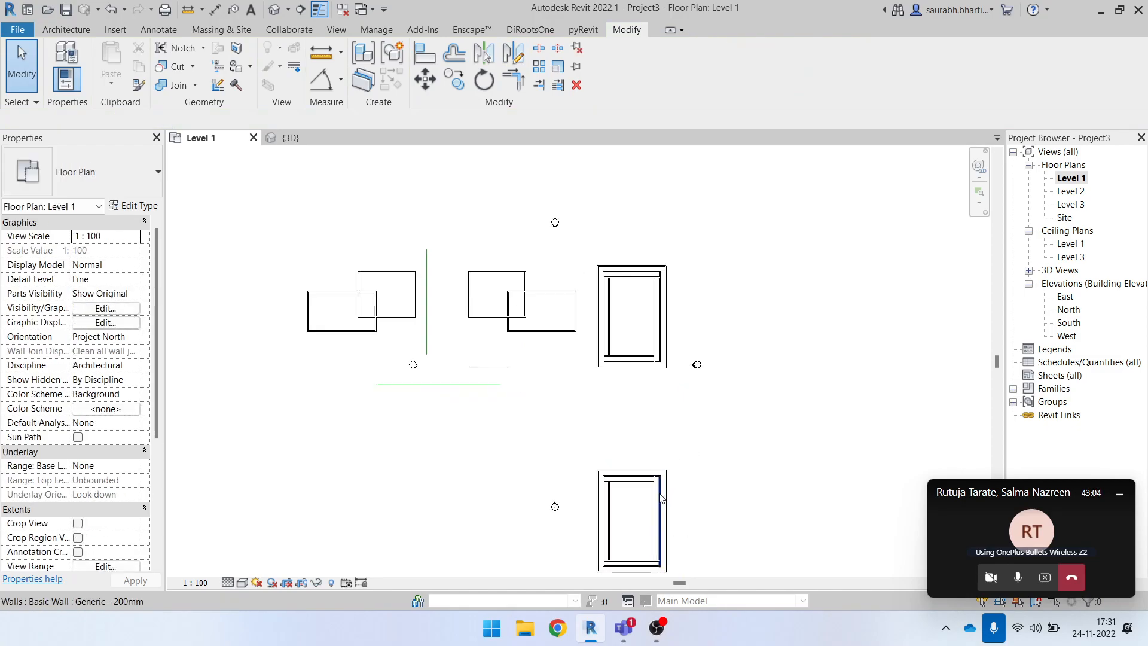
pyautogui.moveTo(658, 503); pyautogui.dragTo(611, 420, button='middle')
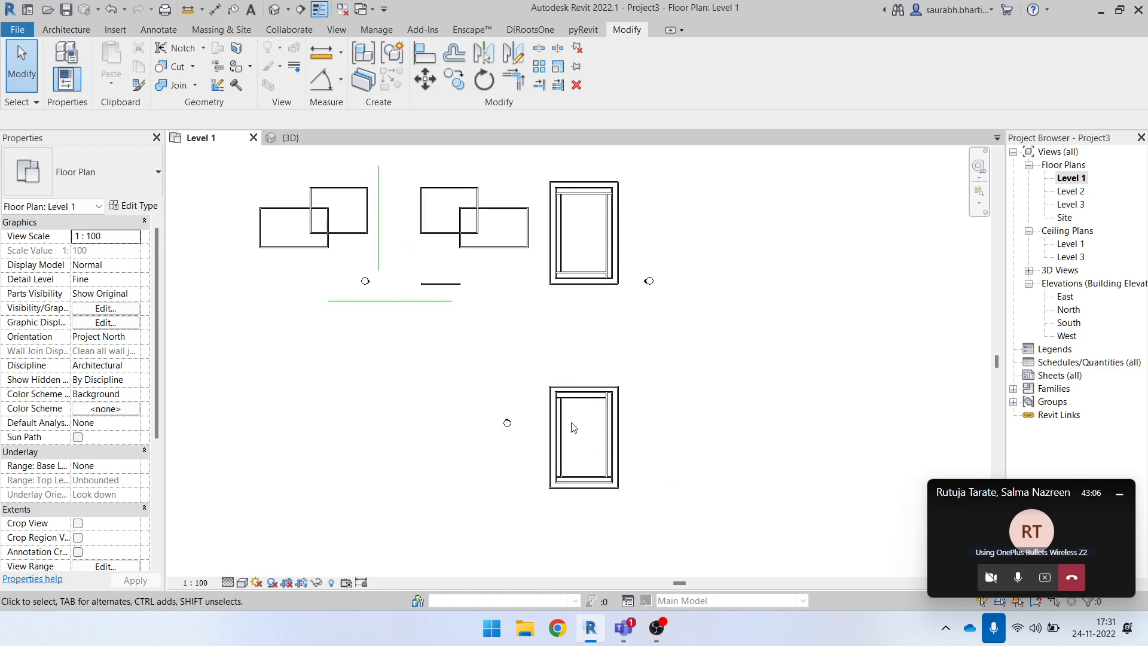
pyautogui.scroll(-1, 604, 418)
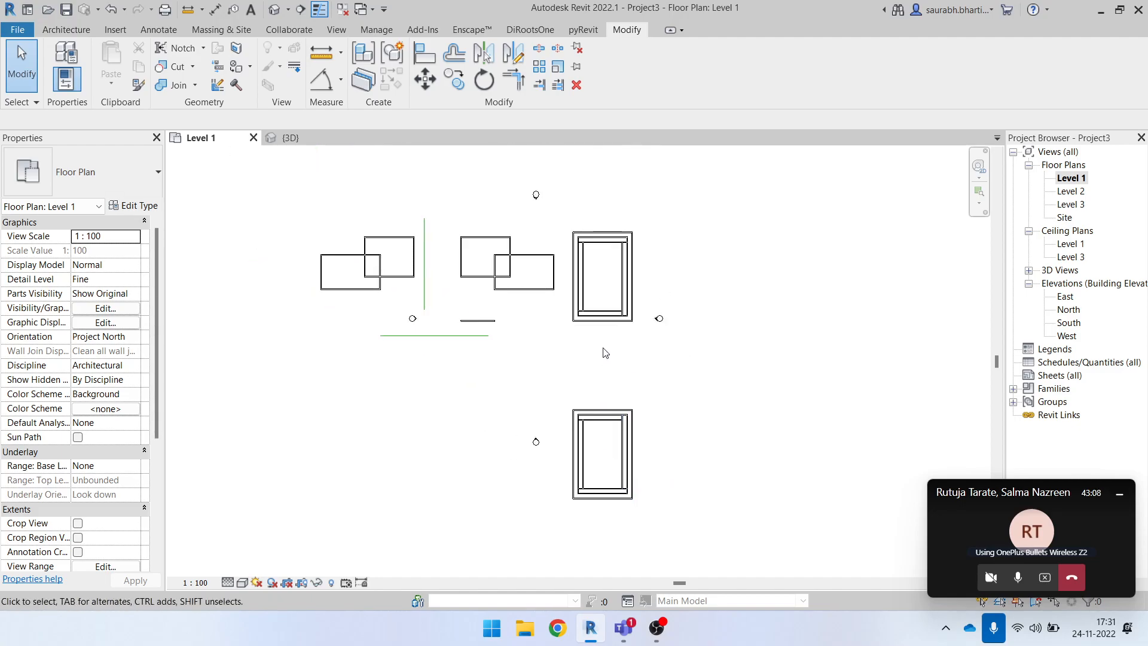
pyautogui.moveTo(568, 222); pyautogui.dragTo(642, 335)
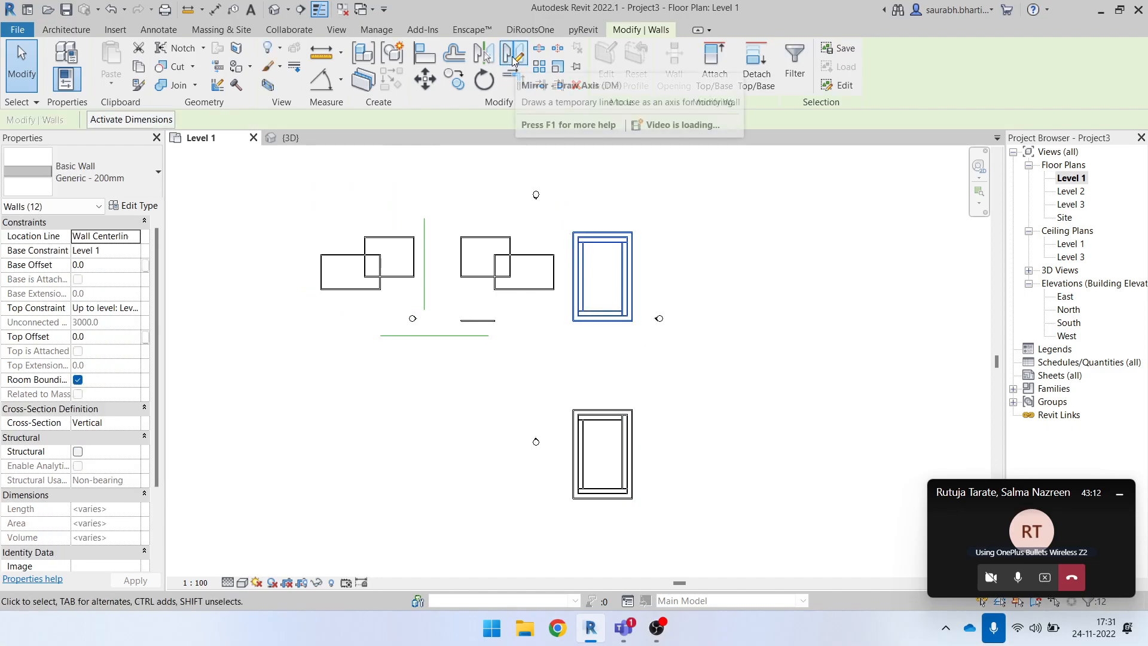
pyautogui.click(512, 58)
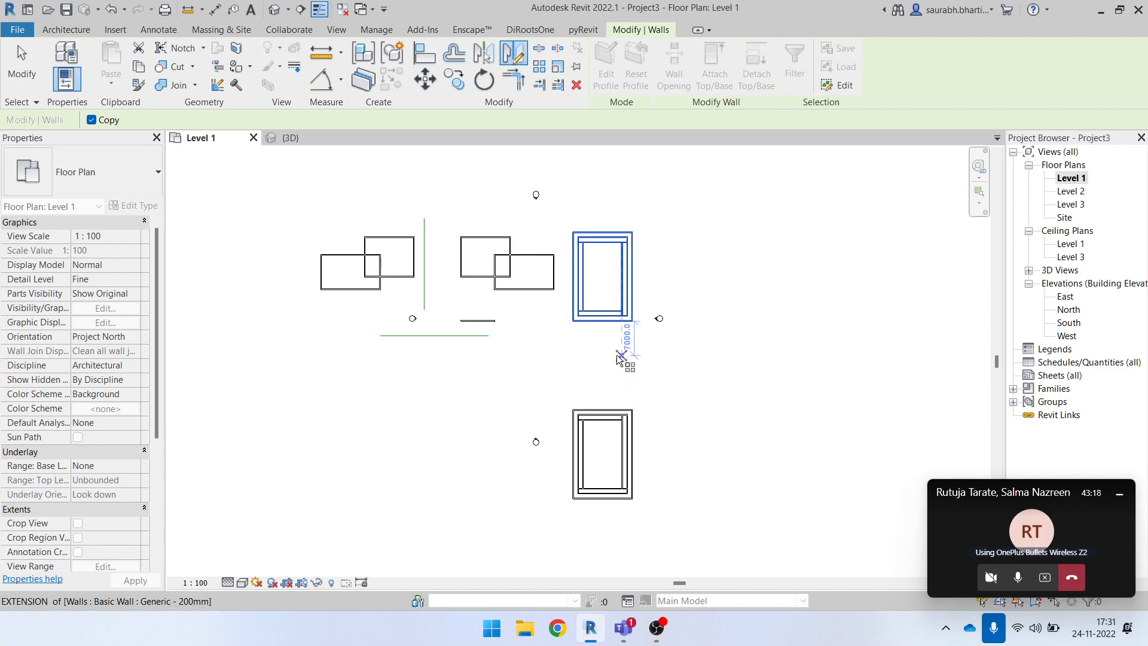
pyautogui.press('Escape')
pyautogui.press('Escape')
# - Try deleting the entire upper set of nested rectangular walls with a window selection, and undo the deletion
pyautogui.scroll(6, 581, 269)
pyautogui.scroll(-2, 543, 320)
pyautogui.click(560, 250)
pyautogui.moveTo(531, 201); pyautogui.dragTo(680, 411)
pyautogui.press('Delete')
pyautogui.hotkey('ctrl', 'z')
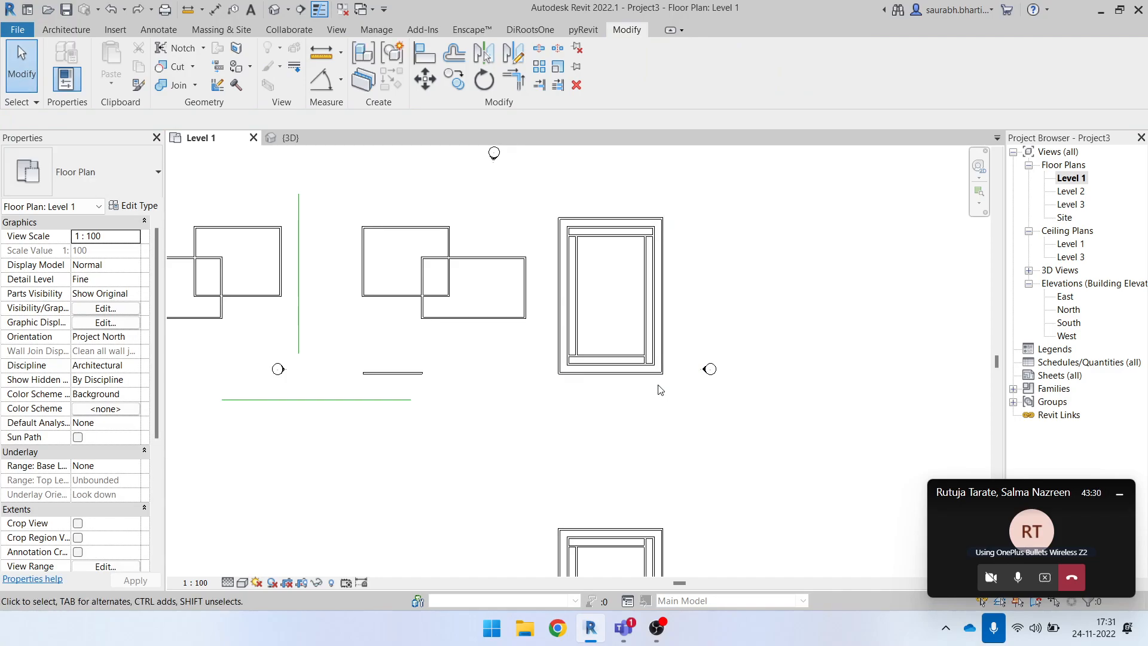
# - Select the three upper horizontal walls of the upper nested rectangles together
pyautogui.scroll(-1, 657, 390)
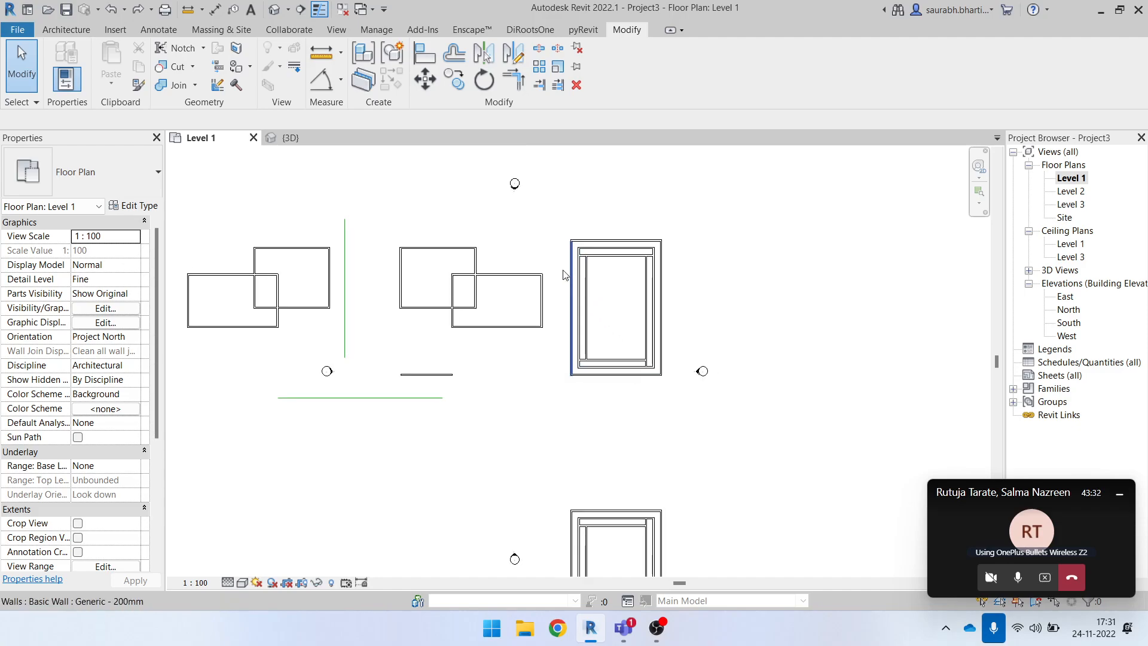
pyautogui.click(589, 242)
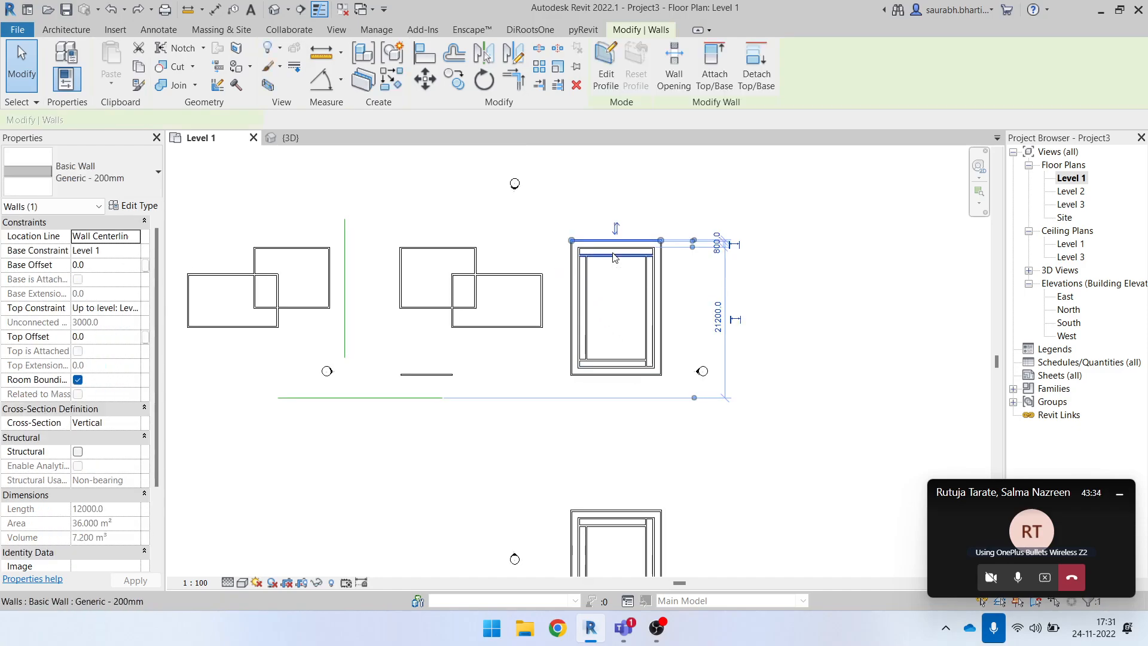
pyautogui.scroll(2, 611, 252)
pyautogui.scroll(-1, 629, 321)
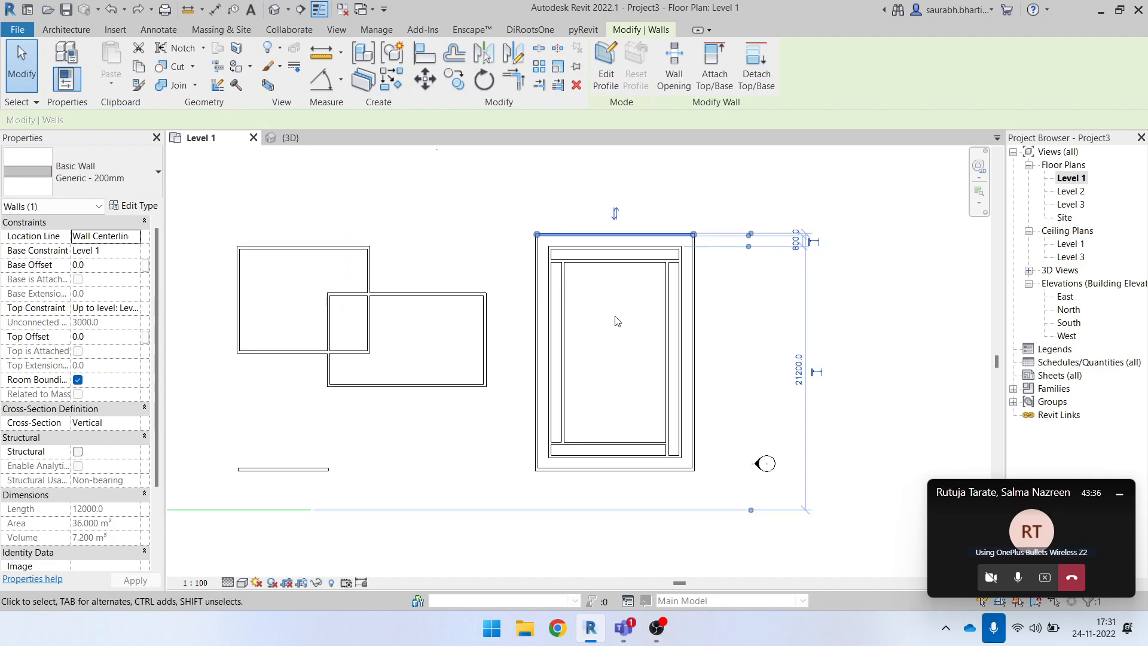
pyautogui.click(614, 321)
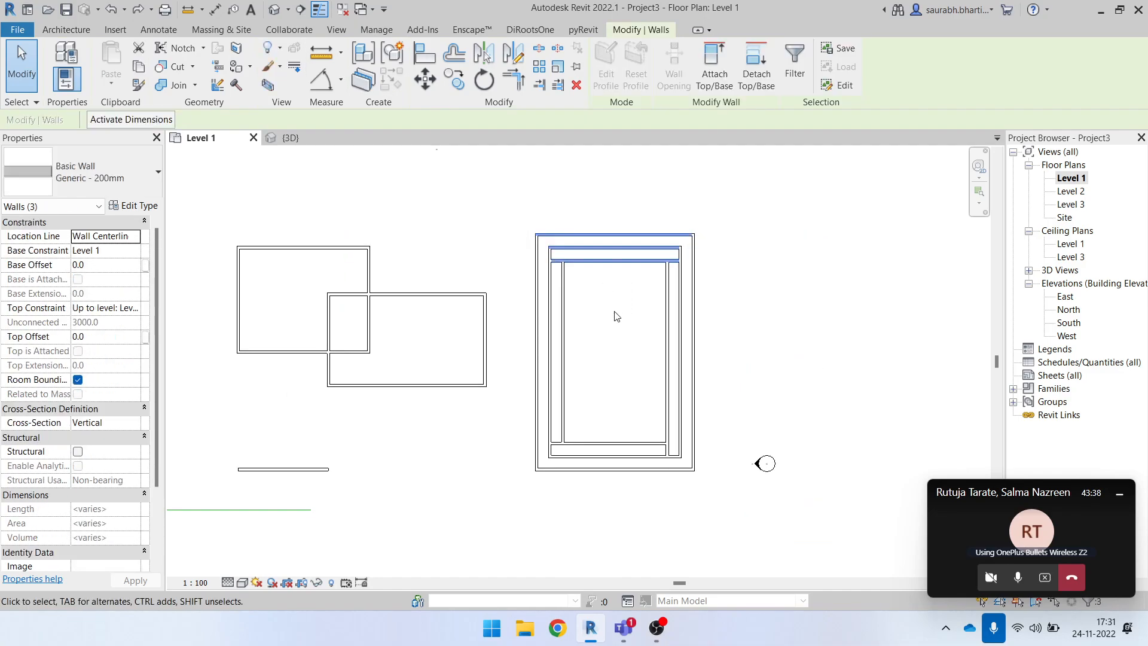
# - Select all vertical walls of the upper nested rectangles with a crossing selection, and clear the selection
pyautogui.moveTo(726, 324); pyautogui.dragTo(524, 343)
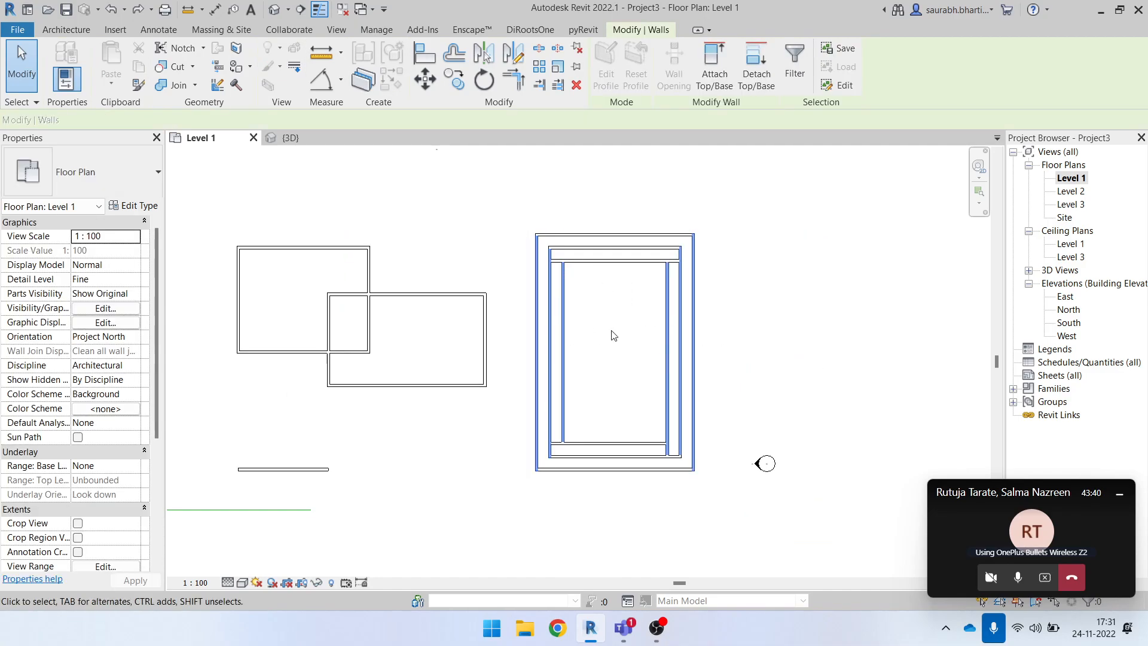
pyautogui.click(597, 302)
pyautogui.scroll(-1, 597, 302)
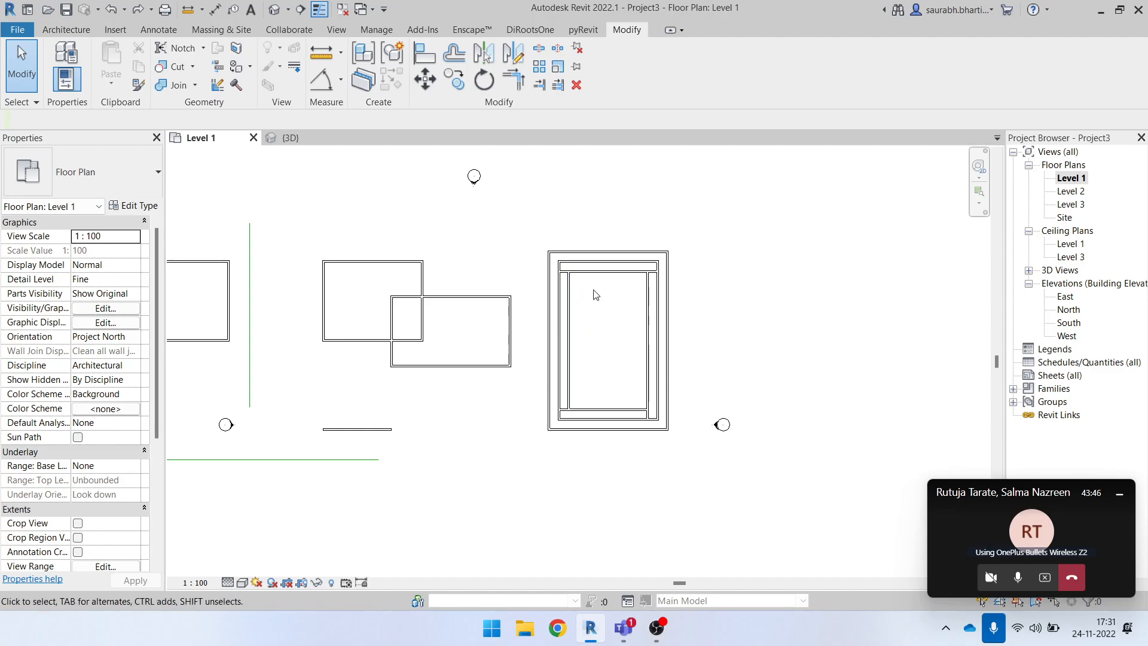
# - Try deleting the three upper horizontal walls of the upper nested rectangles, and undo the deletion
pyautogui.click(604, 259)
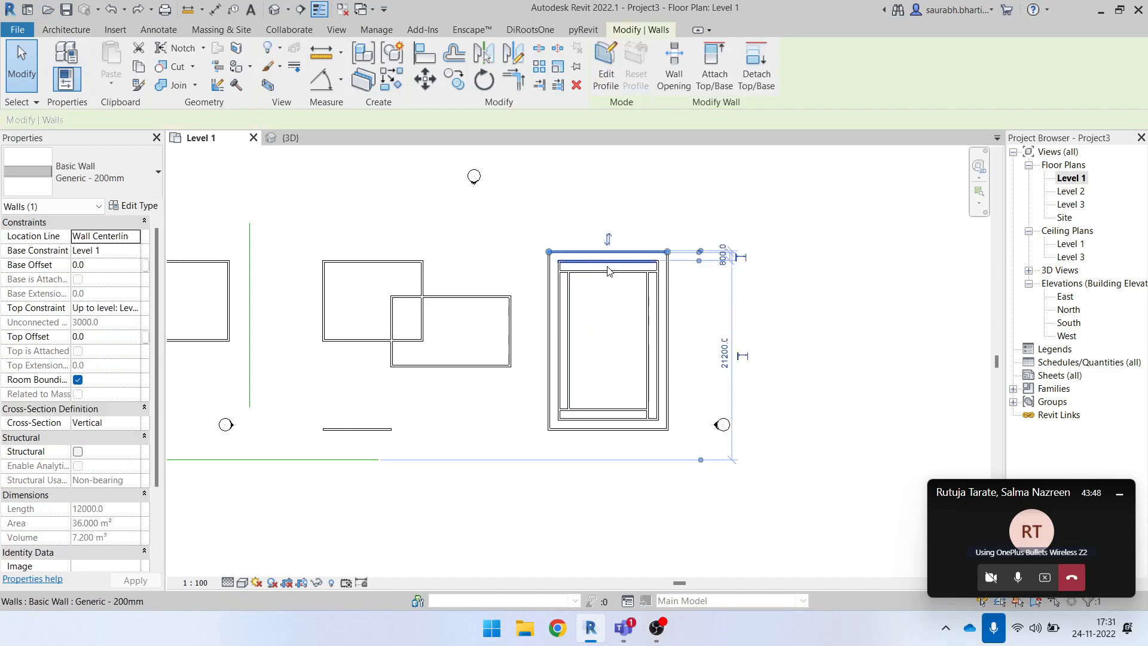
pyautogui.scroll(1, 633, 287)
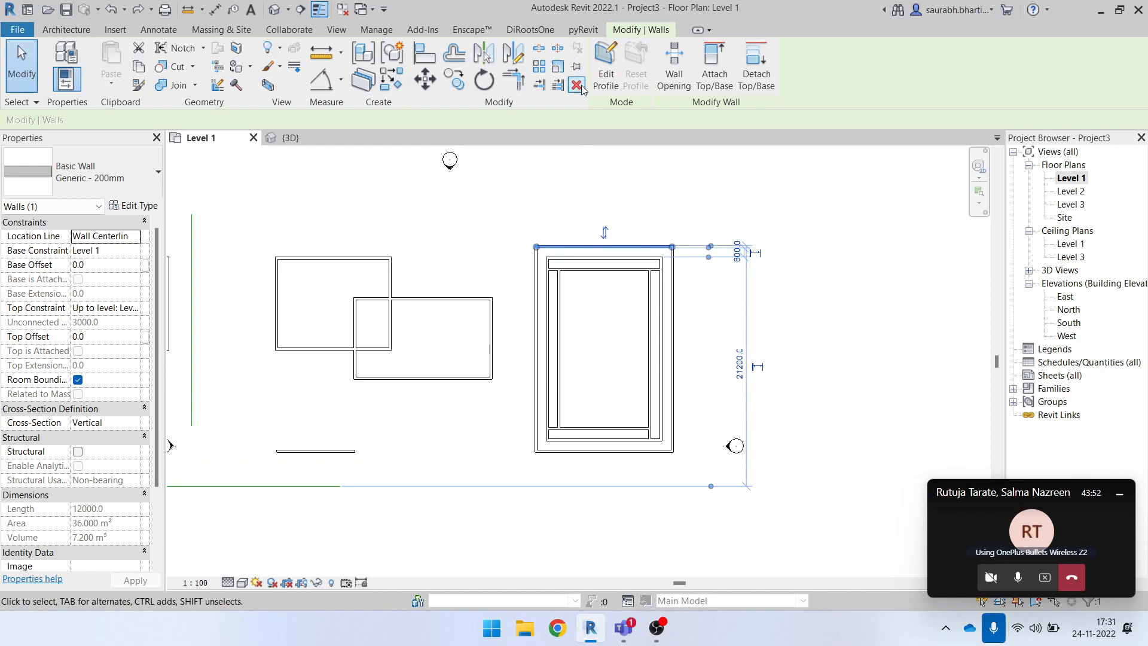
pyautogui.moveTo(613, 317); pyautogui.dragTo(579, 127)
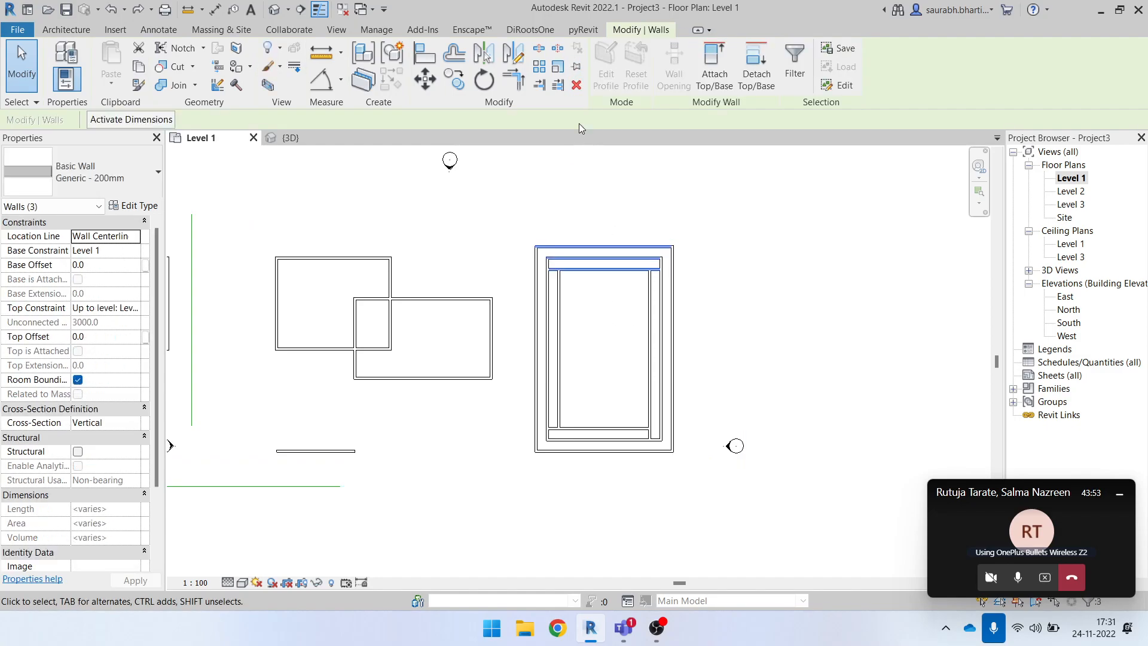
pyautogui.click(577, 86)
pyautogui.hotkey('ctrl', 'z')
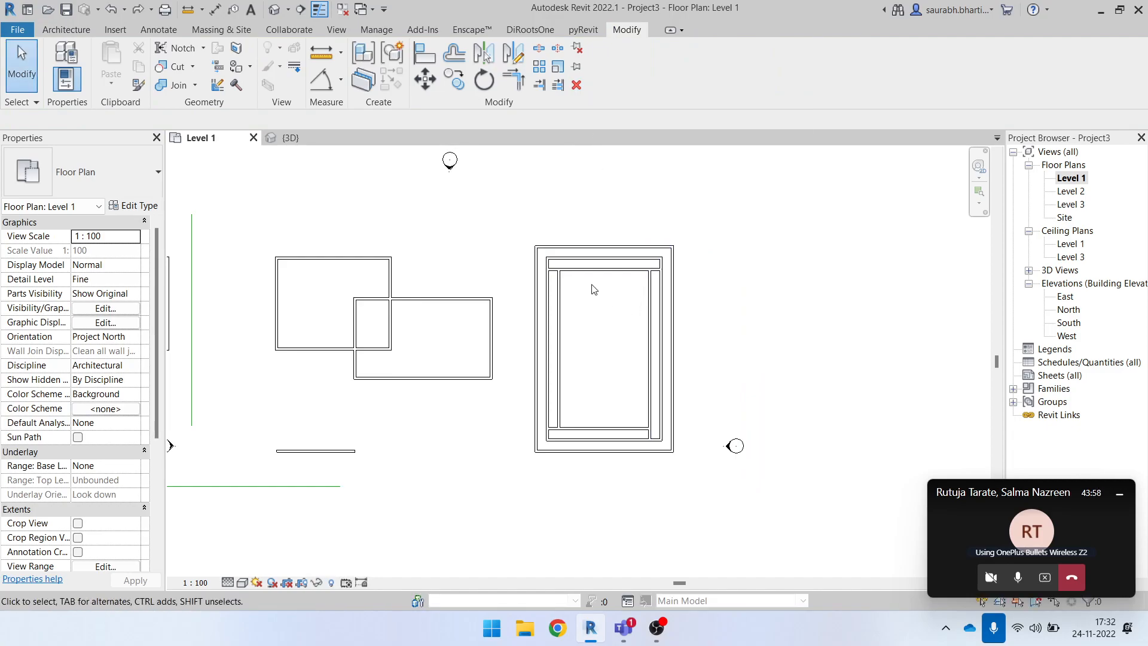
# - Try deleting the innermost left vertical wall of the upper nested rectangles, and undo the deletion
pyautogui.click(561, 292)
pyautogui.press('Delete')
pyautogui.hotkey('ctrl', 'z')
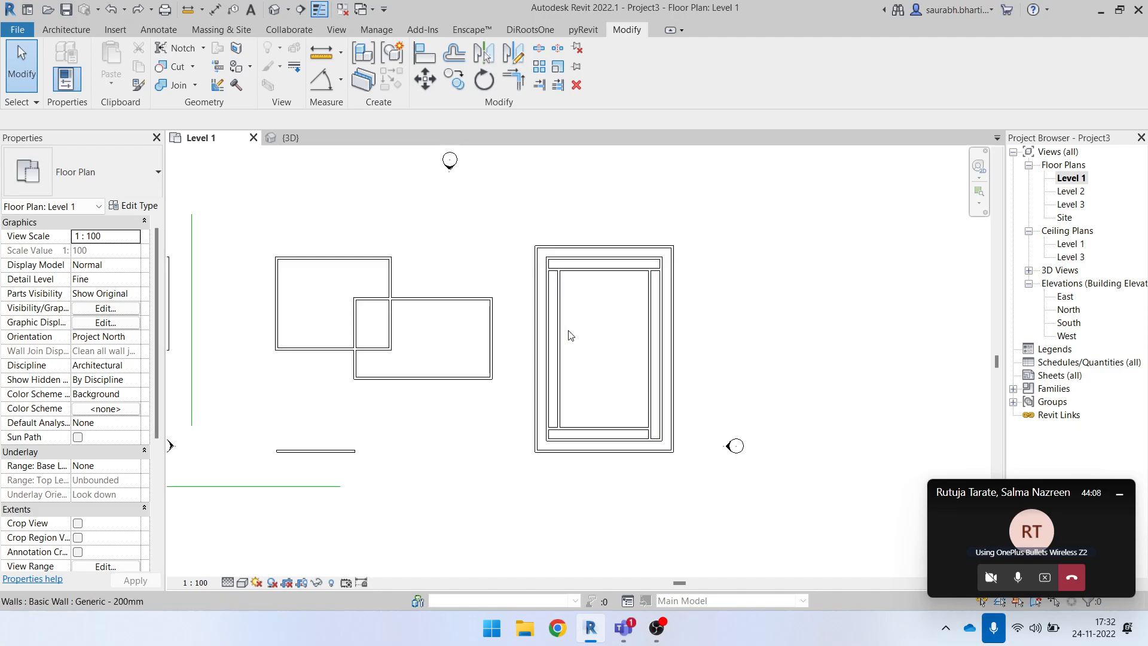
# - Try deleting all three left vertical walls of the upper nested rectangles with a crossing selection, and undo it
pyautogui.scroll(-1, 563, 358)
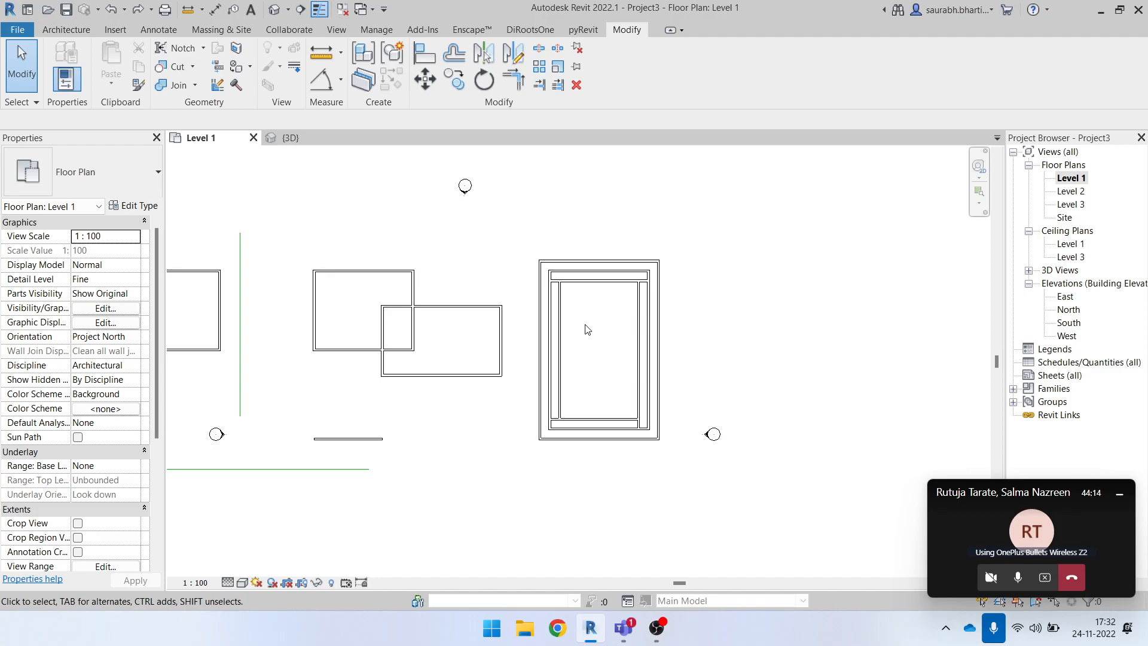
pyautogui.scroll(2, 572, 291)
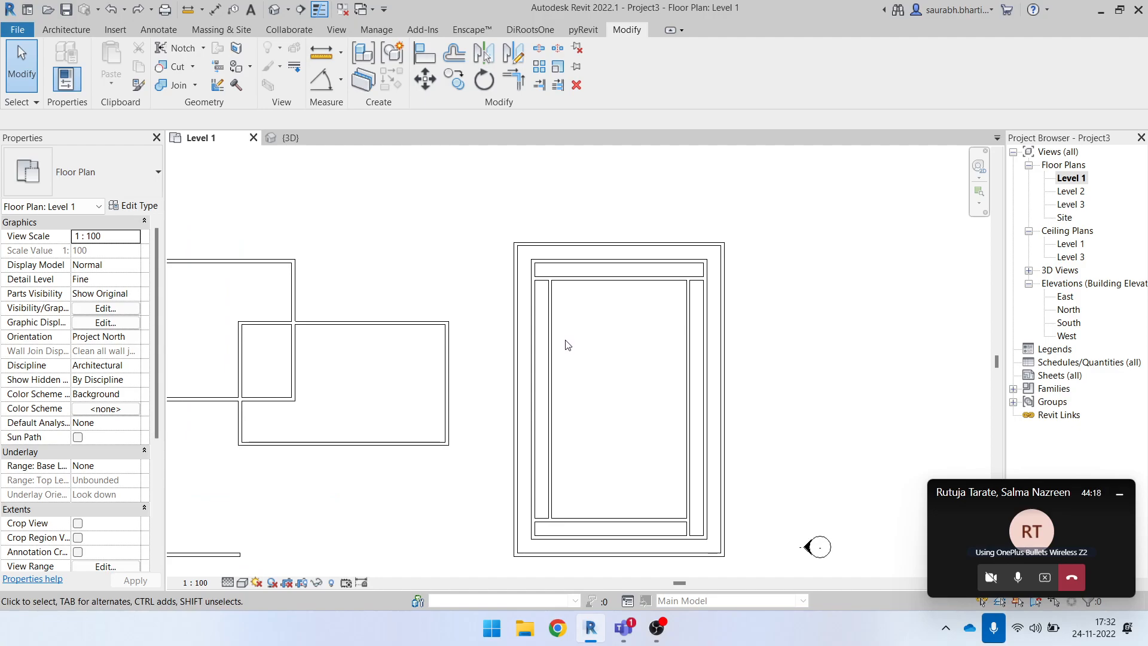
pyautogui.scroll(-2, 567, 321)
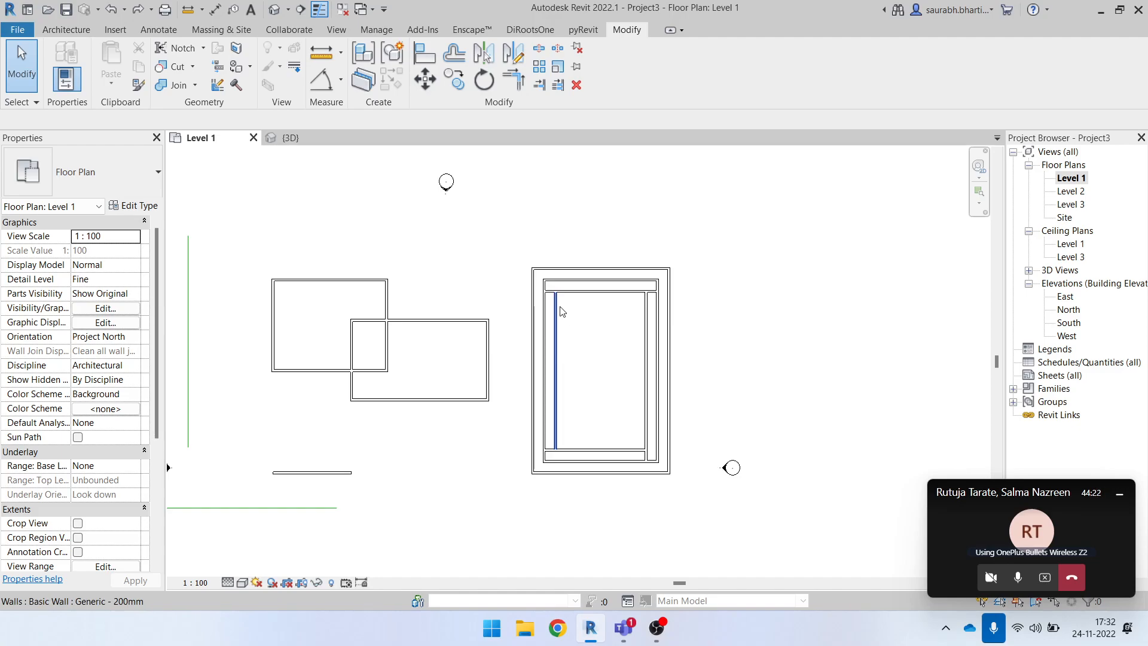
pyautogui.moveTo(580, 330); pyautogui.dragTo(531, 386)
pyautogui.press('Delete')
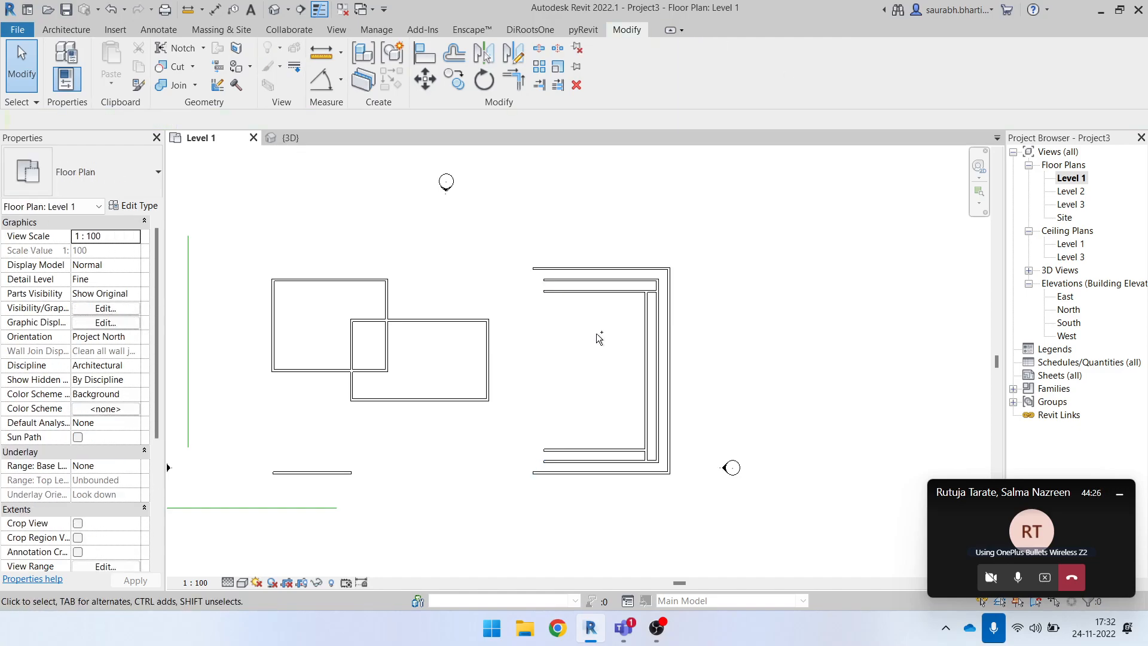
pyautogui.hotkey('ctrl', 'z')
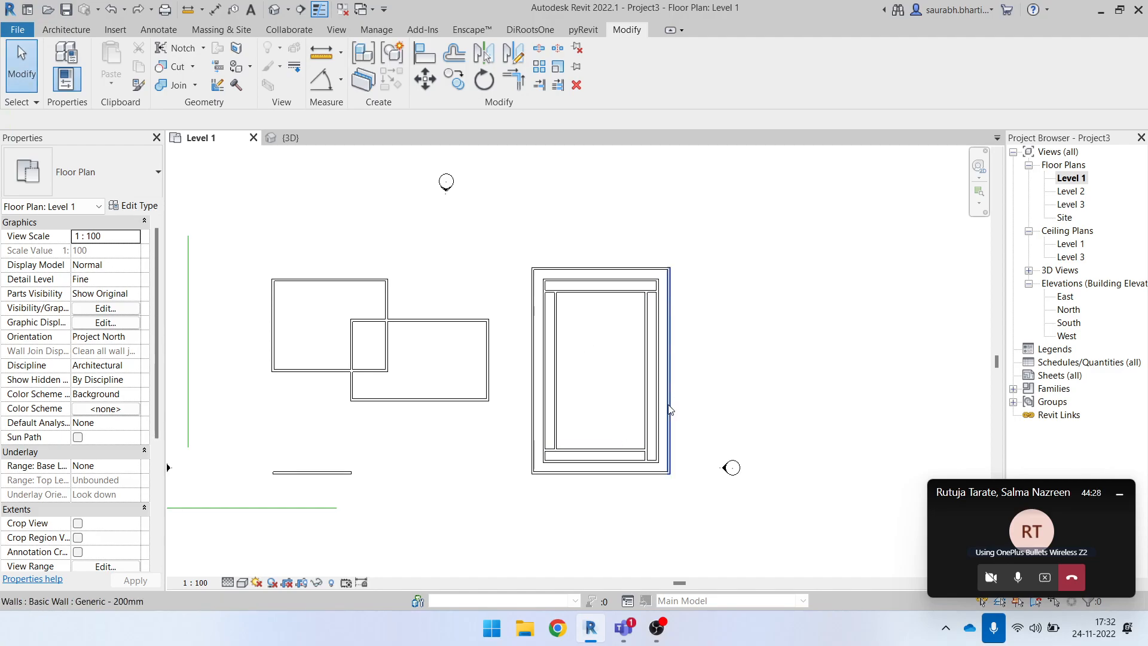
pyautogui.scroll(-2, 620, 394)
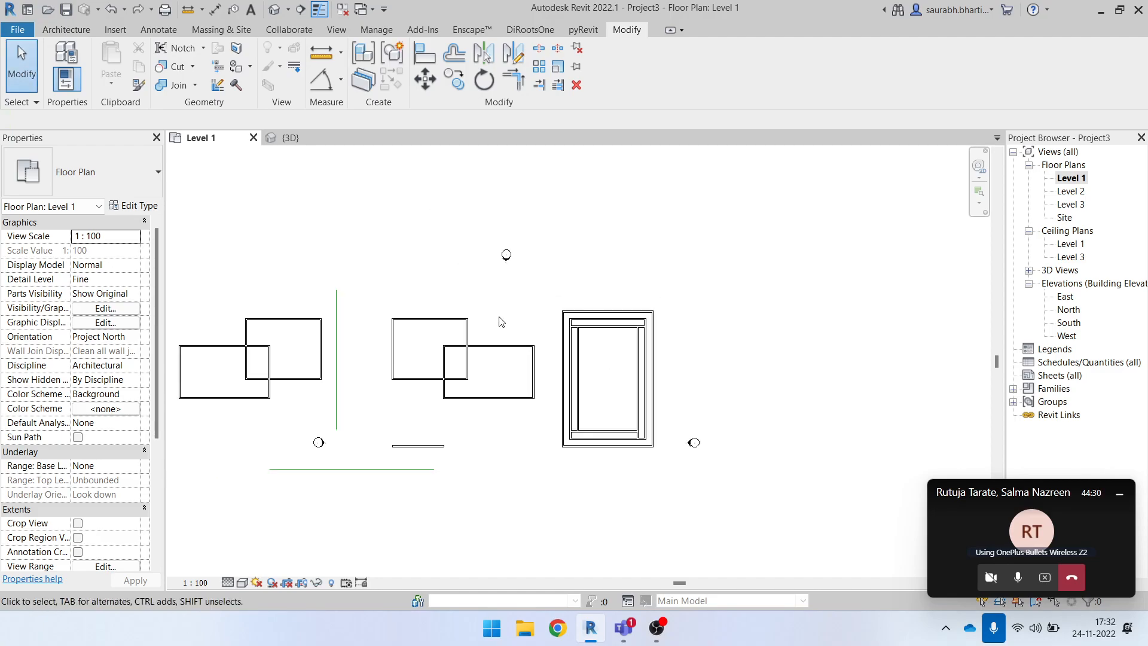
pyautogui.scroll(-2, 498, 330)
pyautogui.moveTo(538, 287); pyautogui.dragTo(611, 446)
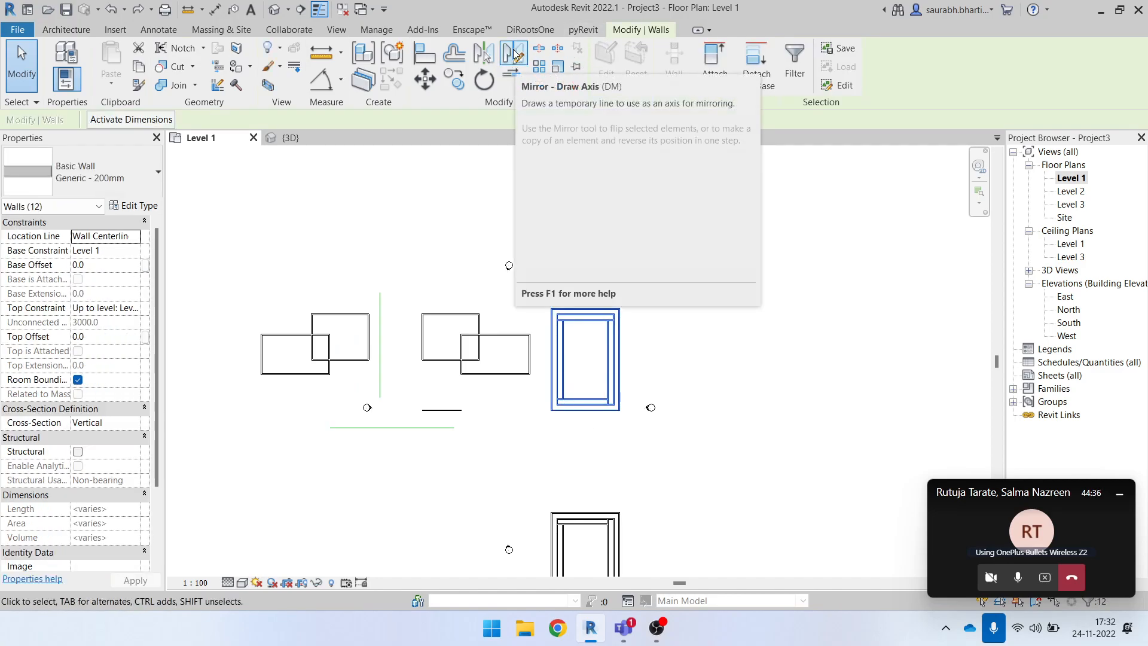
pyautogui.click(514, 54)
pyautogui.click(606, 428)
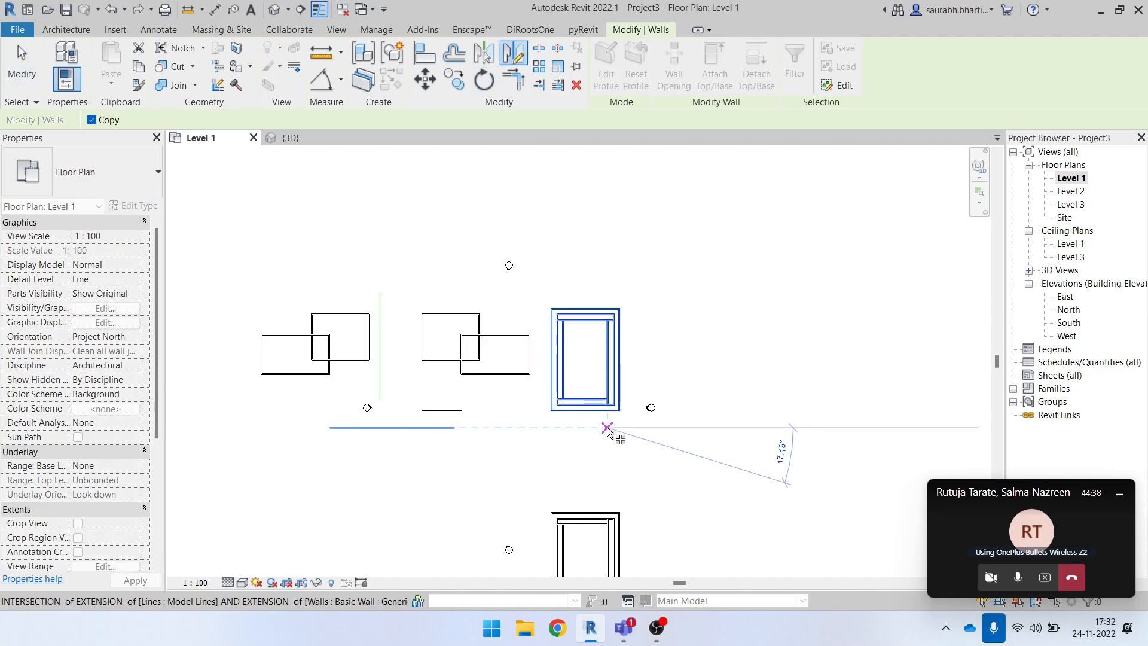
pyautogui.scroll(-1, 574, 447)
pyautogui.moveTo(579, 451); pyautogui.dragTo(631, 305, button='middle')
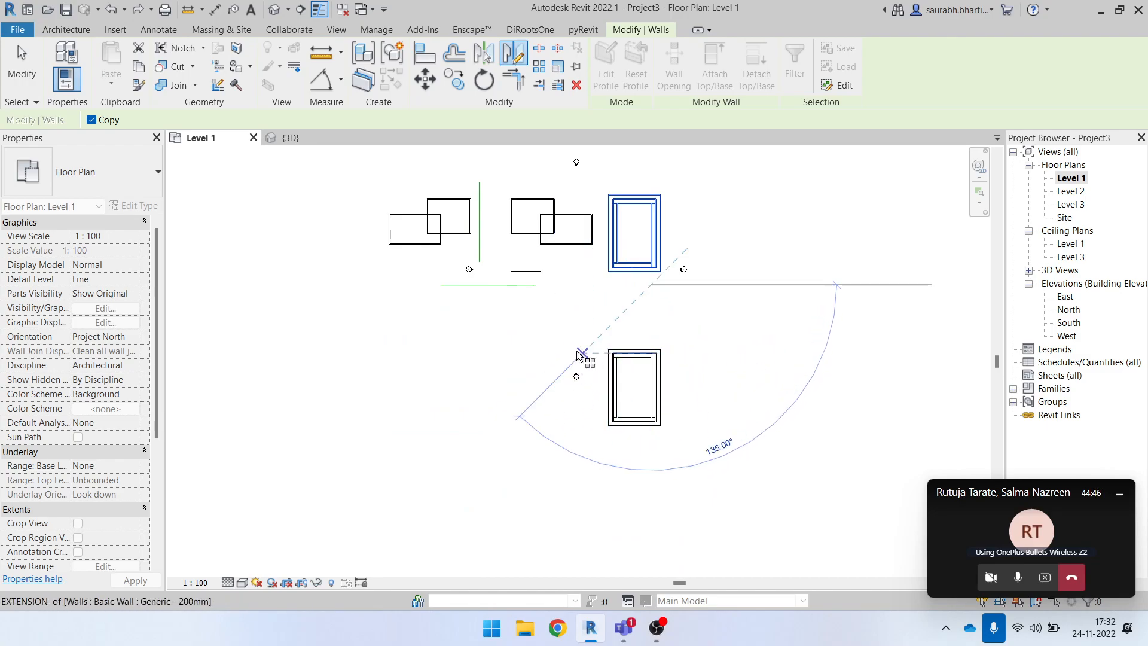
pyautogui.press('Escape')
pyautogui.press('Escape')
# - Mirror a copy of the upper nested rectangular walls across a drawn axis sloping down at about 35°
pyautogui.moveTo(600, 177); pyautogui.dragTo(670, 295)
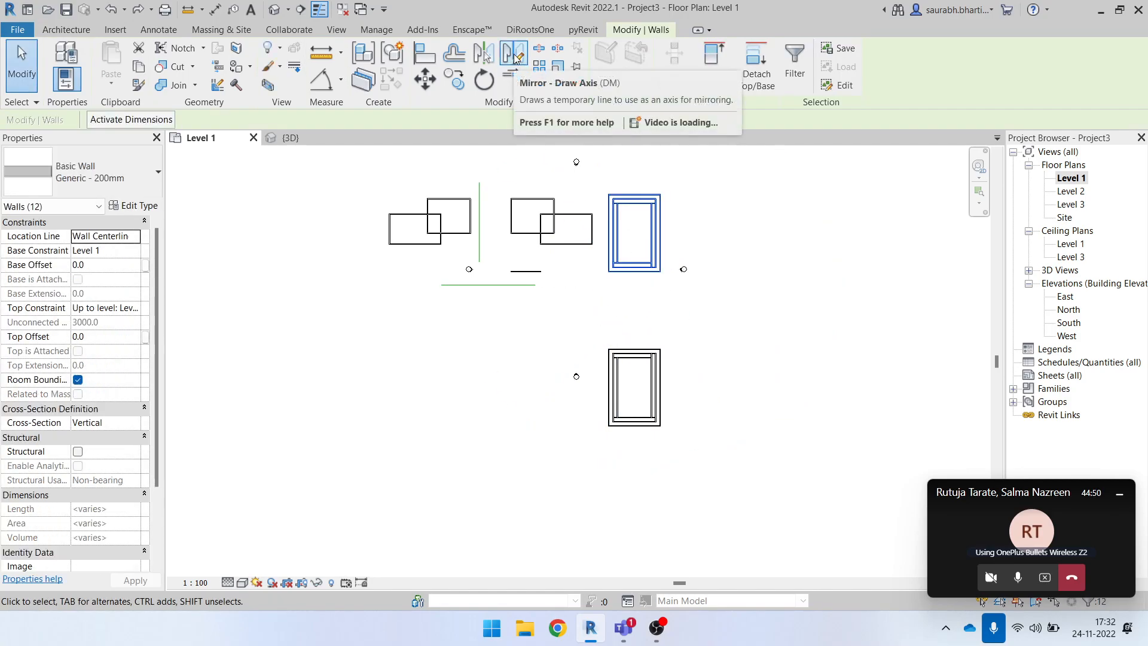
pyautogui.click(515, 55)
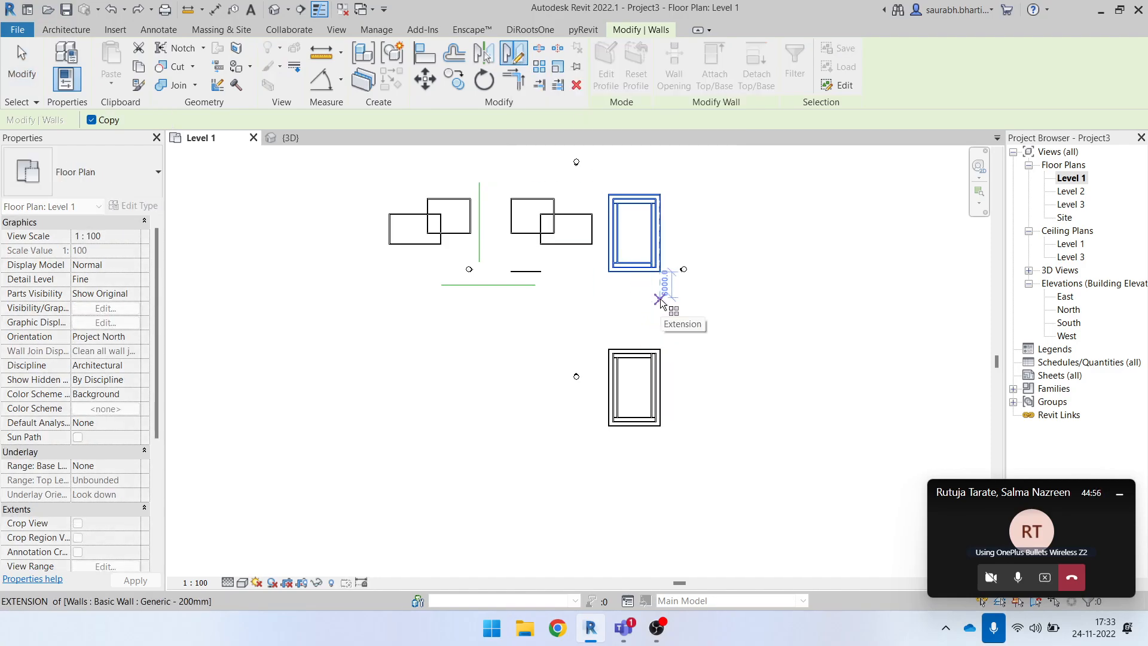
pyautogui.click(660, 297)
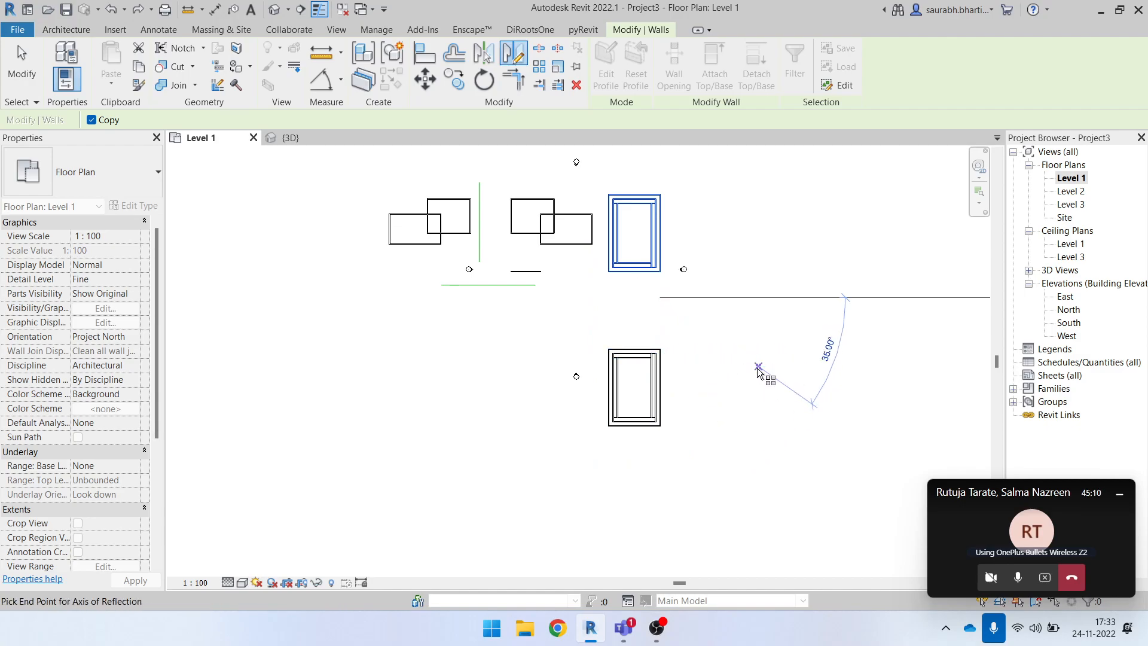
pyautogui.click(758, 367)
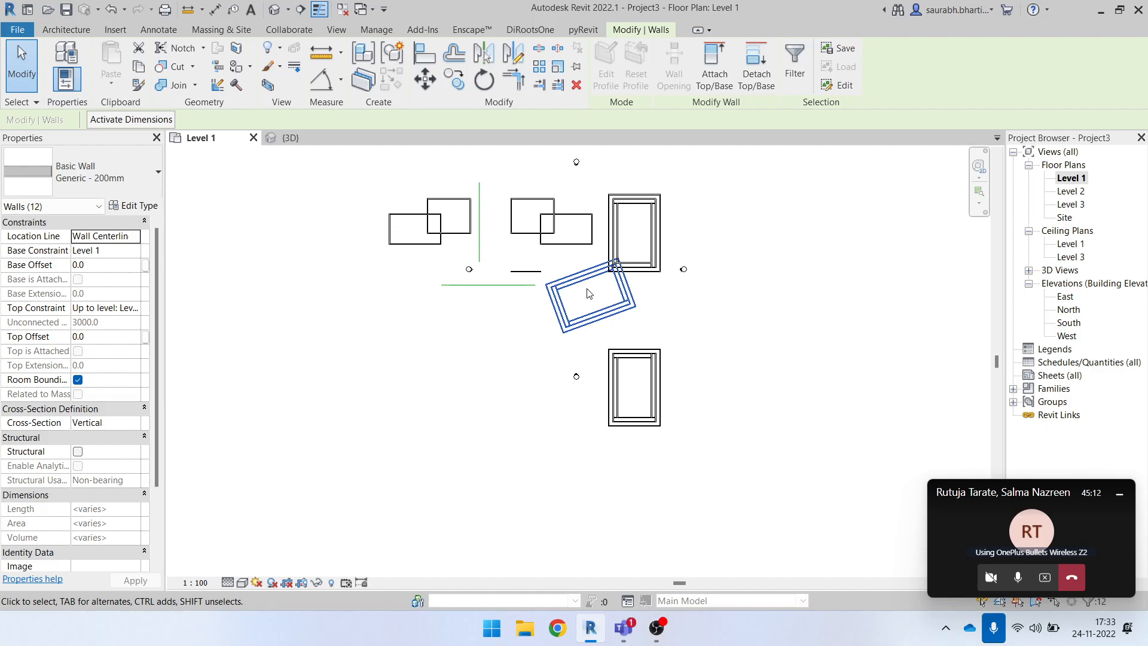
# - Examine the tilted mirrored copy and where it overlaps the original nested walls
pyautogui.scroll(2, 619, 293)
pyautogui.scroll(-2, 658, 299)
pyautogui.click(682, 344)
pyautogui.scroll(5, 615, 297)
pyautogui.scroll(-5, 616, 297)
pyautogui.scroll(3, 586, 353)
pyautogui.scroll(-3, 585, 354)
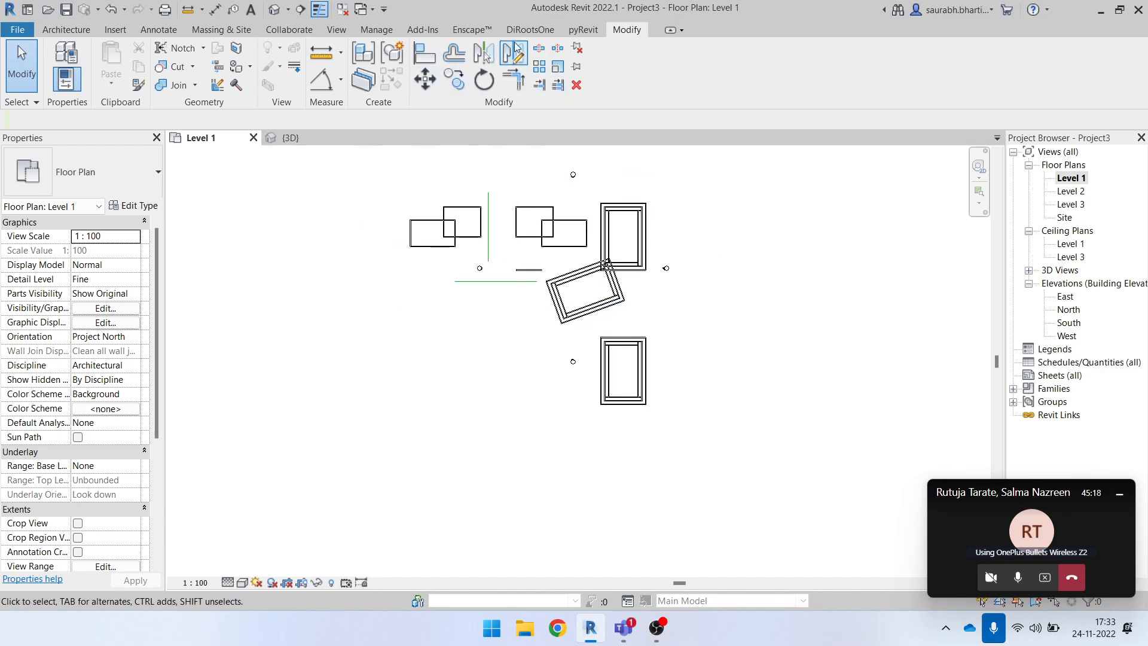
pyautogui.scroll(6, 620, 228)
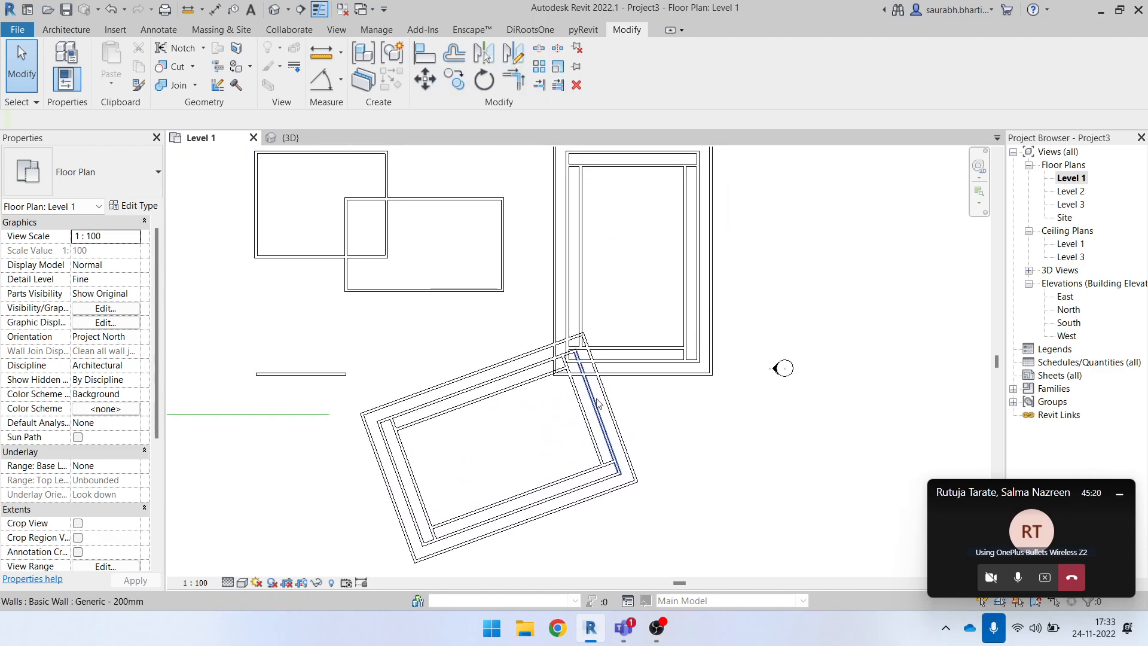
pyautogui.scroll(-1, 555, 293)
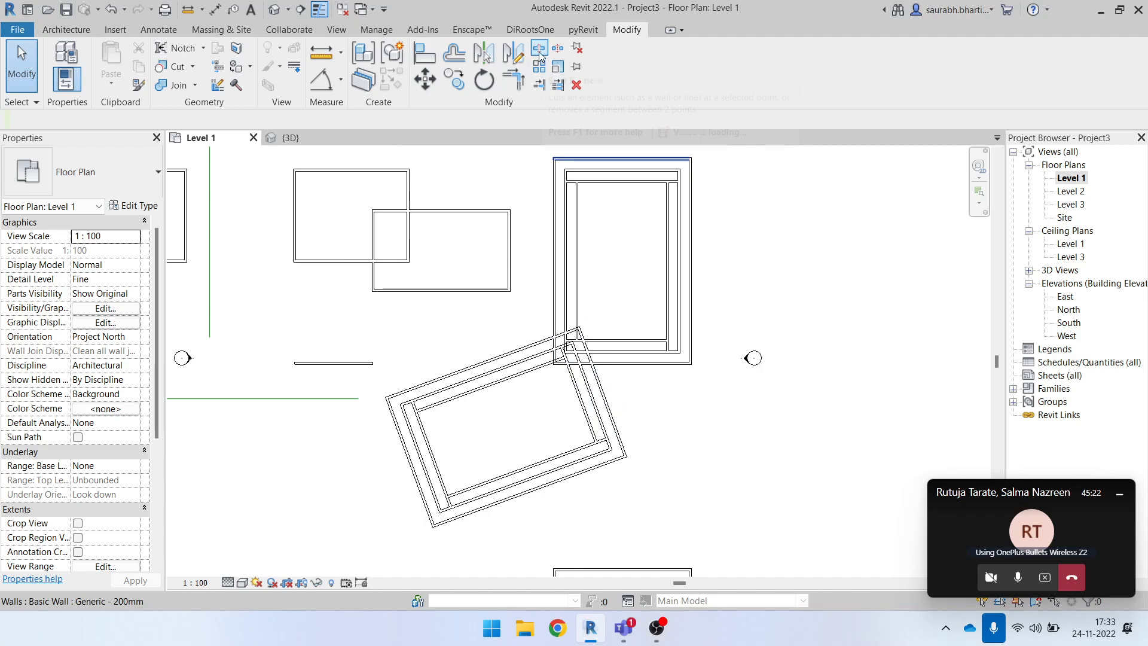
pyautogui.scroll(1, 590, 370)
pyautogui.scroll(-3, 590, 375)
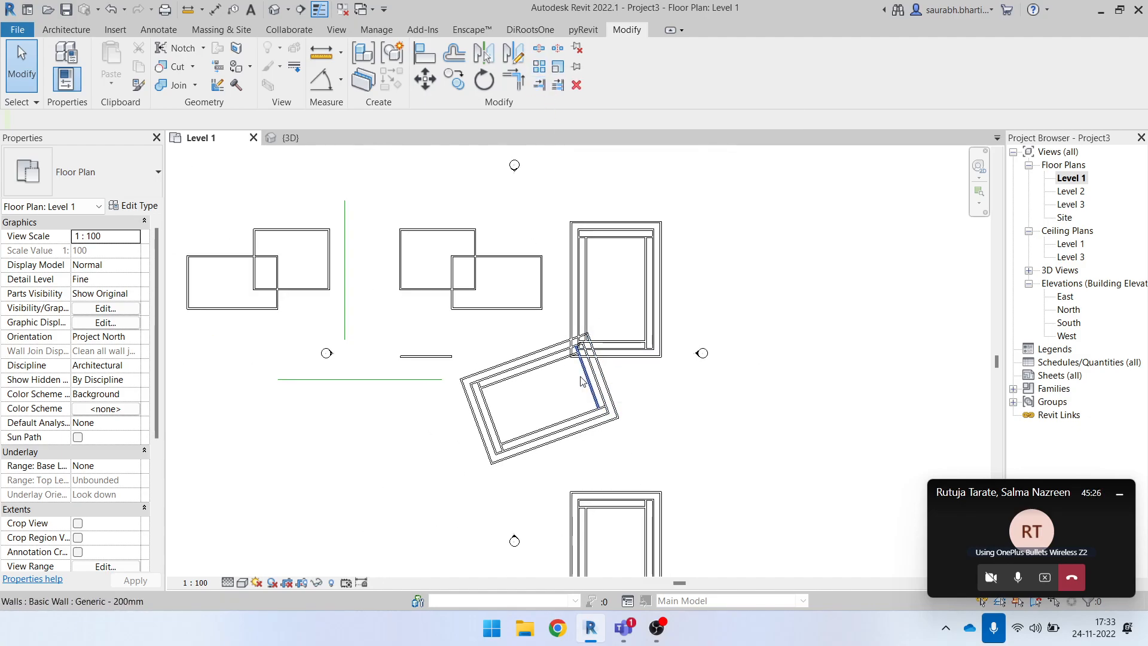
pyautogui.scroll(1, 581, 381)
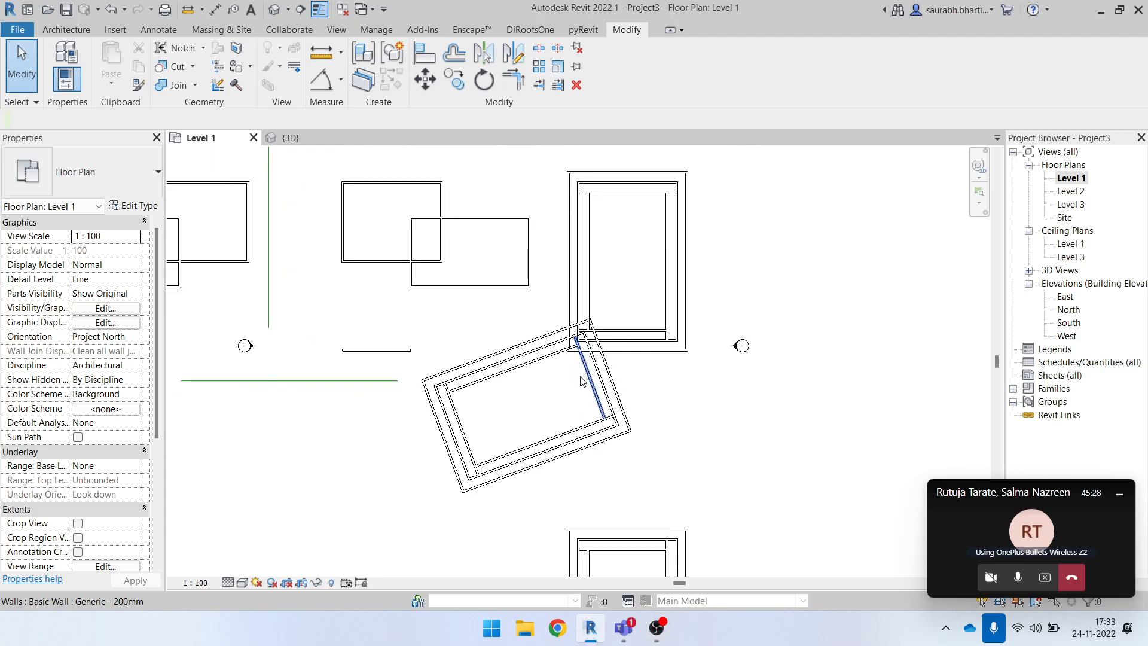
pyautogui.scroll(-2, 565, 349)
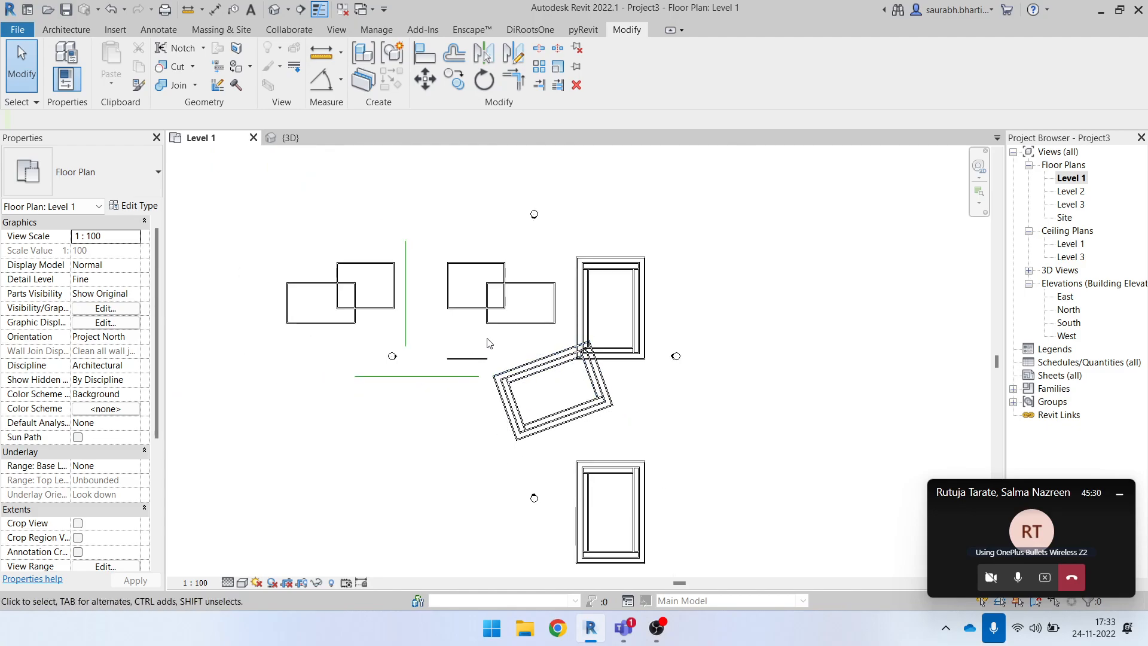
# - Delete the tilted mirrored copy of the nested walls
pyautogui.click(519, 367)
pyautogui.press('Delete')
# - Mirror a copy of the upper nested rectangular walls across a drawn axis sloping down at 45°
pyautogui.moveTo(567, 234); pyautogui.dragTo(663, 407)
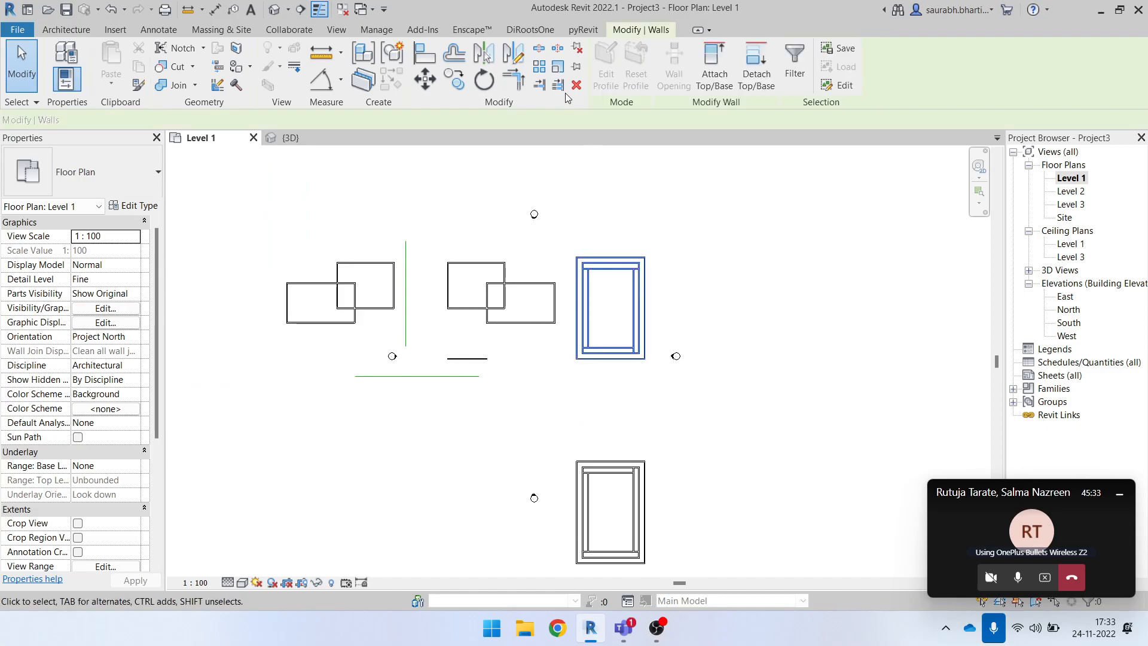
pyautogui.click(515, 55)
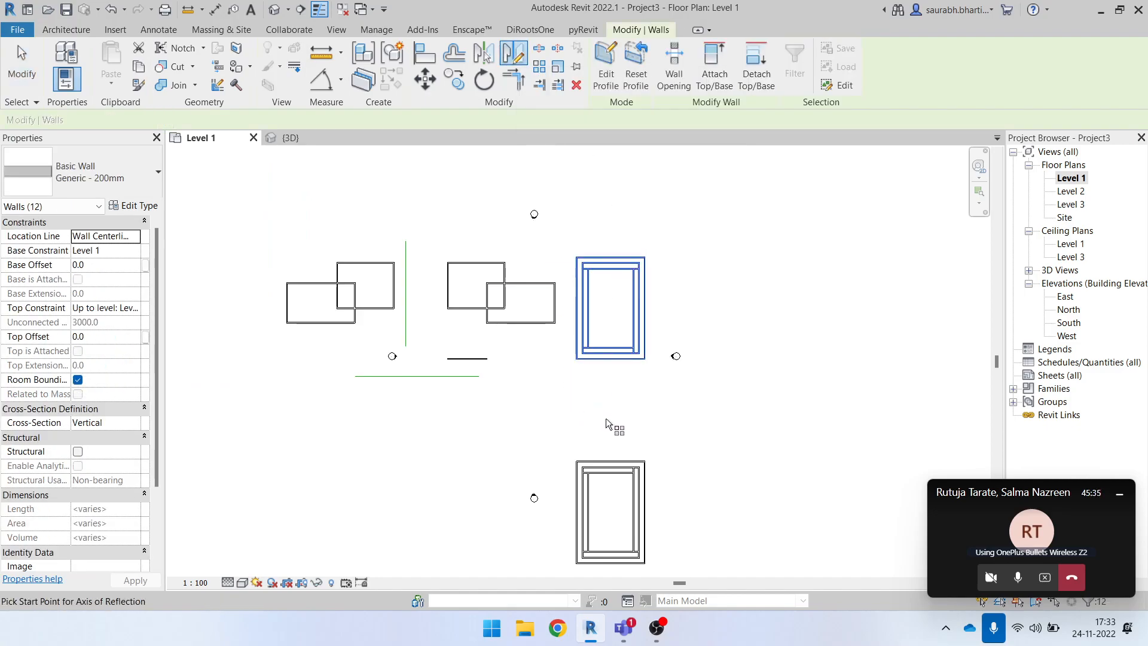
pyautogui.click(644, 396)
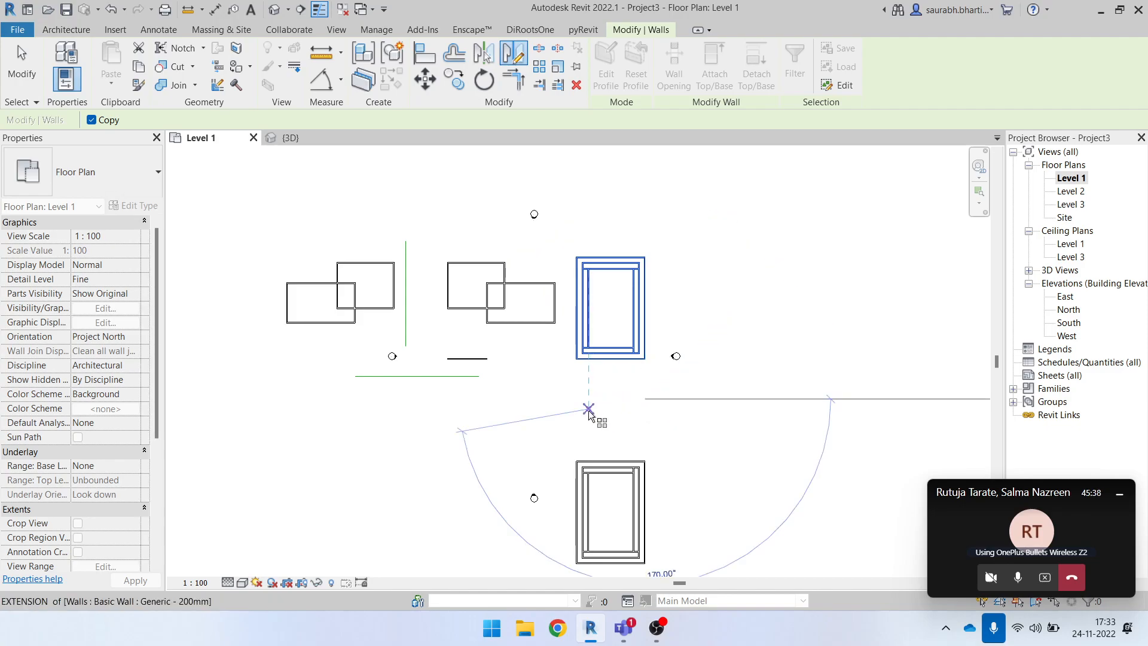
pyautogui.moveTo(554, 419); pyautogui.dragTo(556, 330, button='middle')
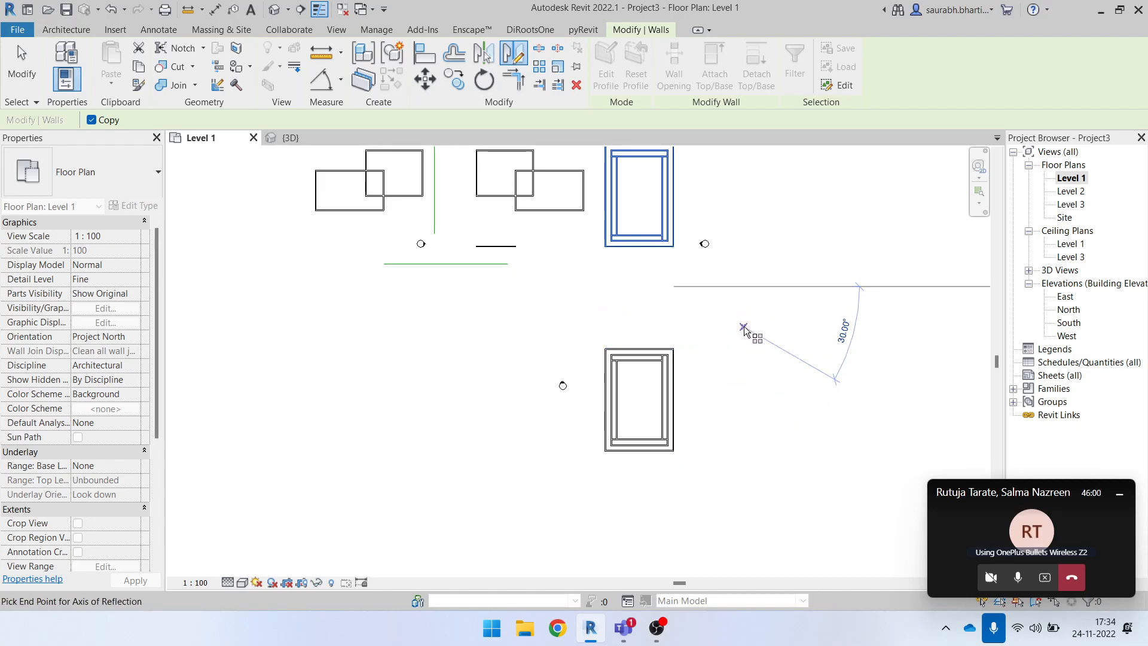
pyautogui.scroll(2, 742, 342)
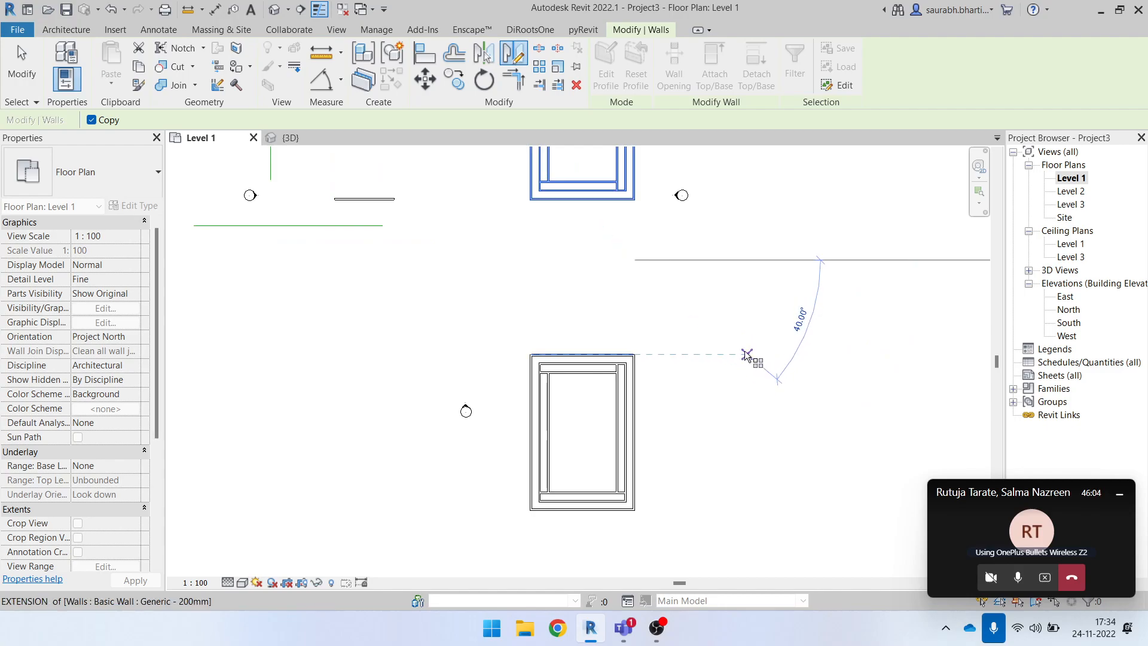
pyautogui.scroll(1, 744, 361)
pyautogui.scroll(2, 746, 365)
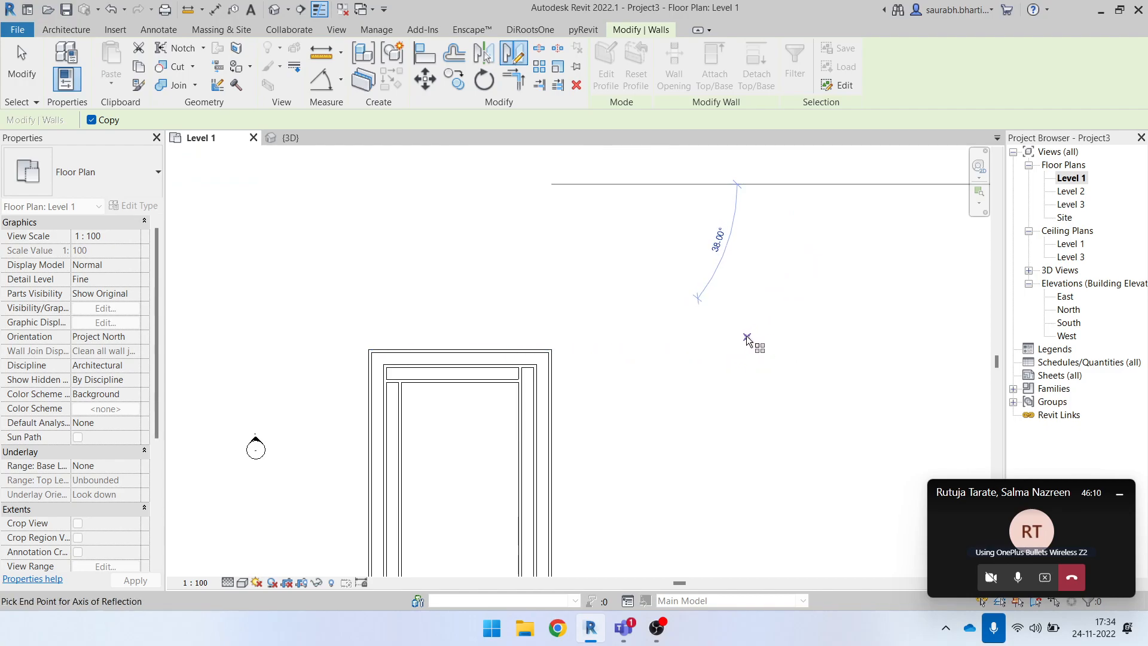
pyautogui.scroll(-3, 744, 340)
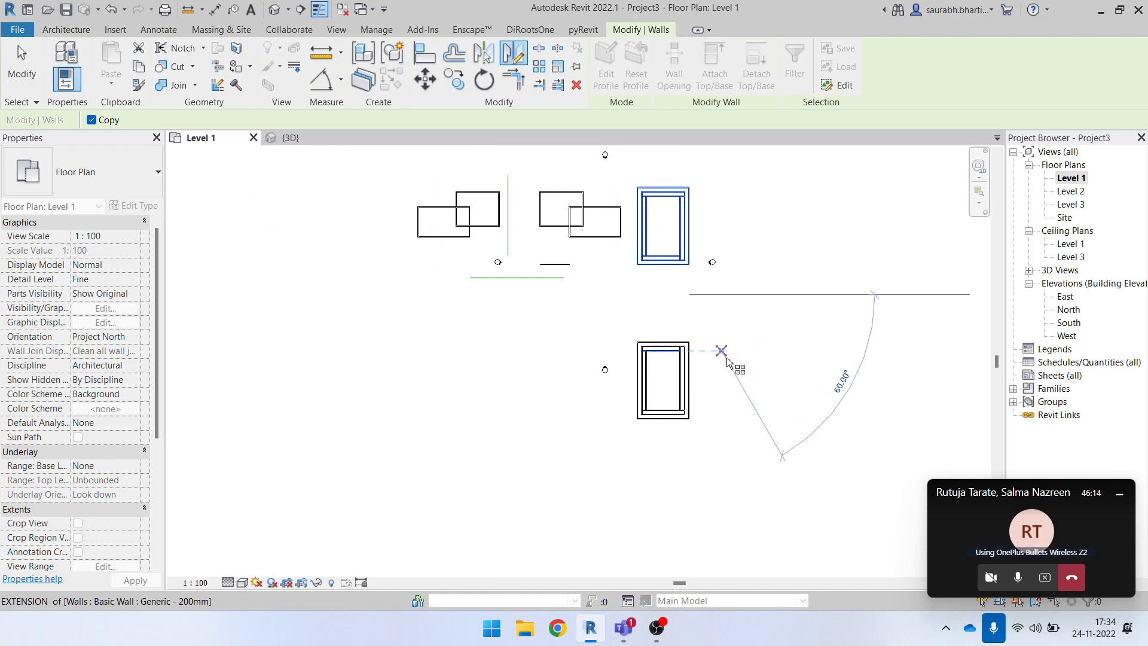
pyautogui.scroll(2, 736, 354)
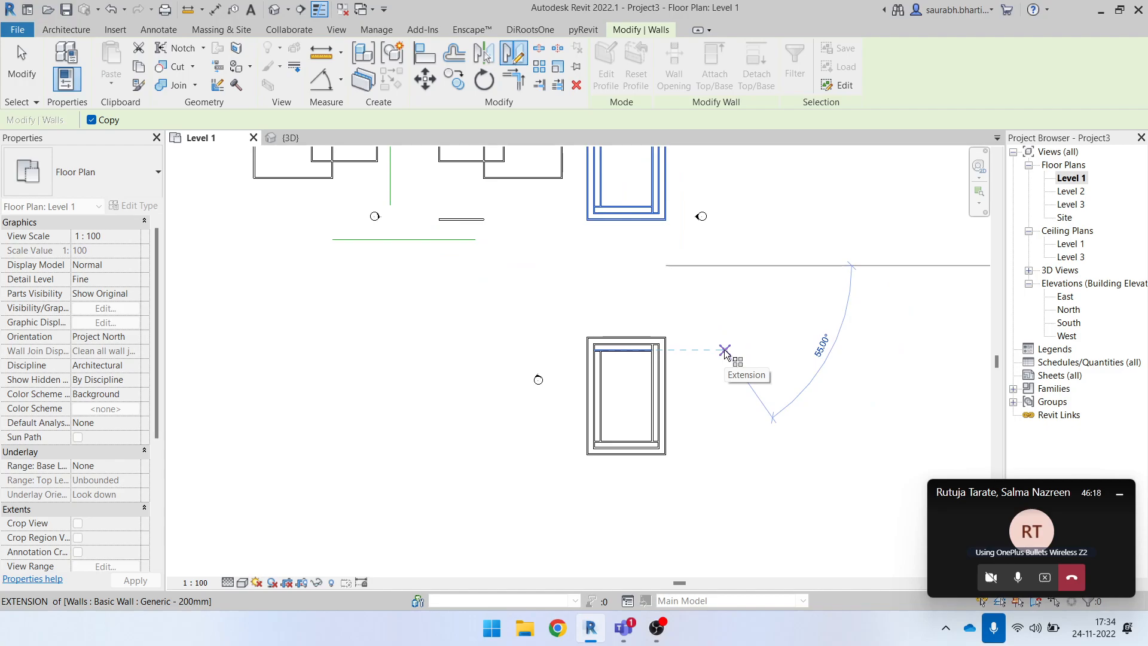
pyautogui.scroll(2, 725, 351)
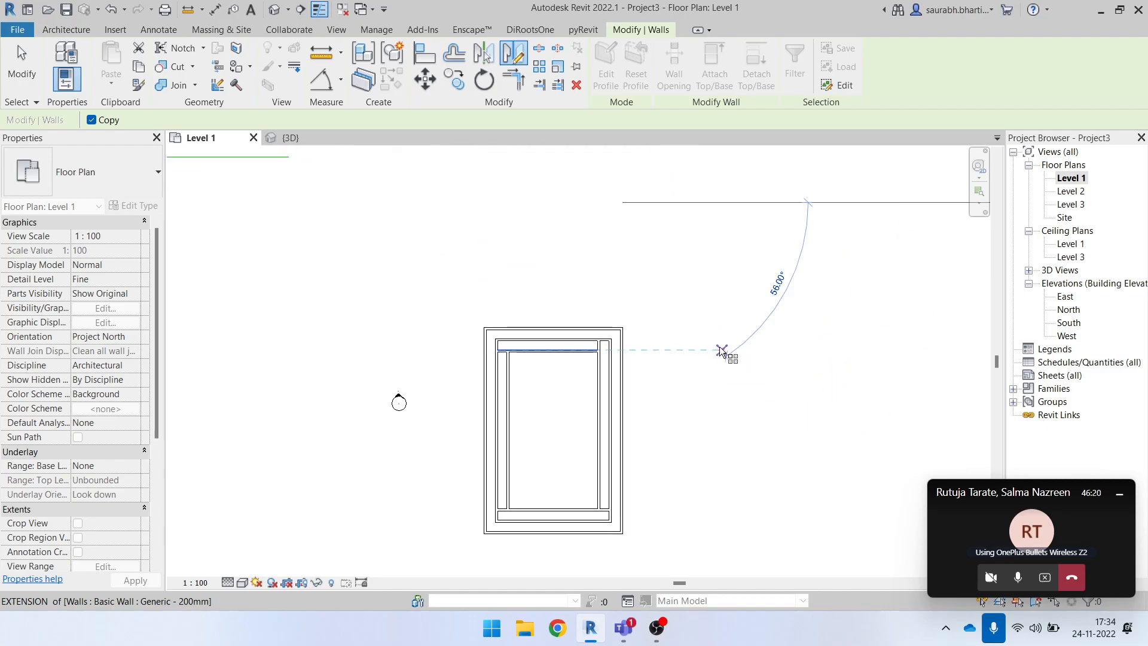
pyautogui.scroll(-2, 724, 353)
pyautogui.scroll(4, 725, 354)
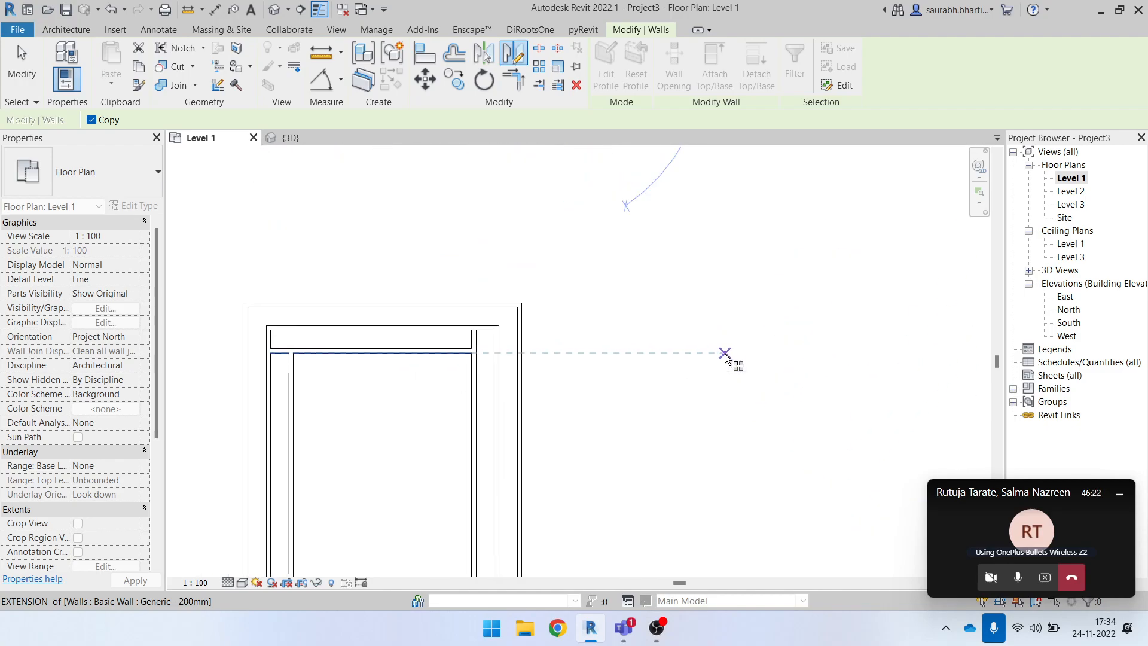
pyautogui.scroll(-6, 724, 353)
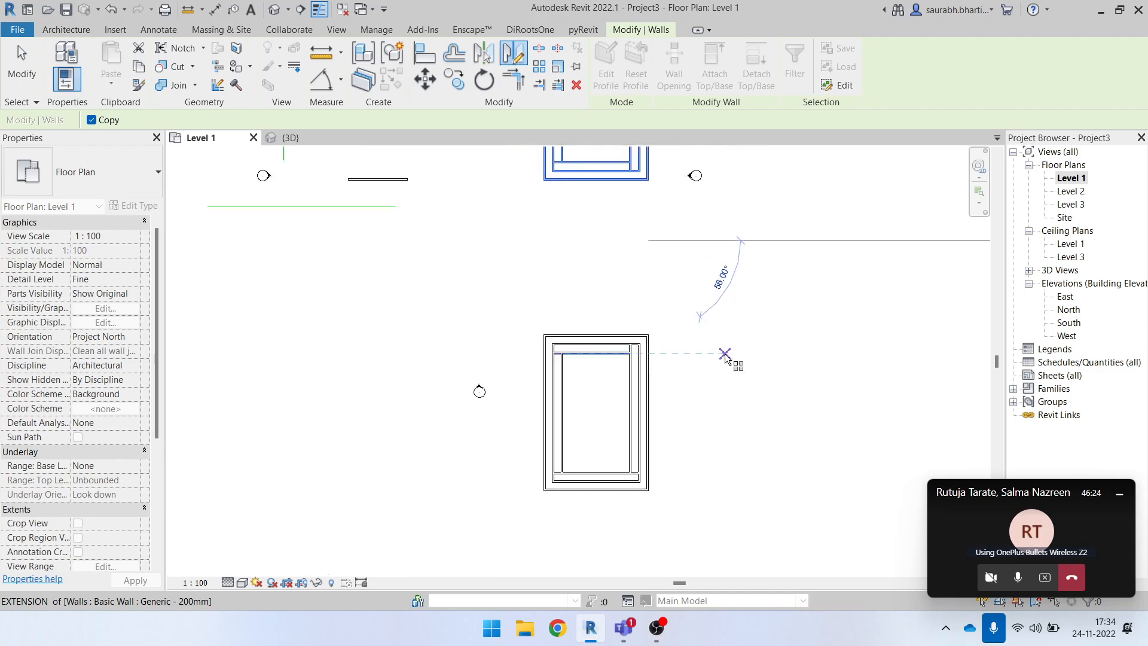
pyautogui.scroll(1, 755, 325)
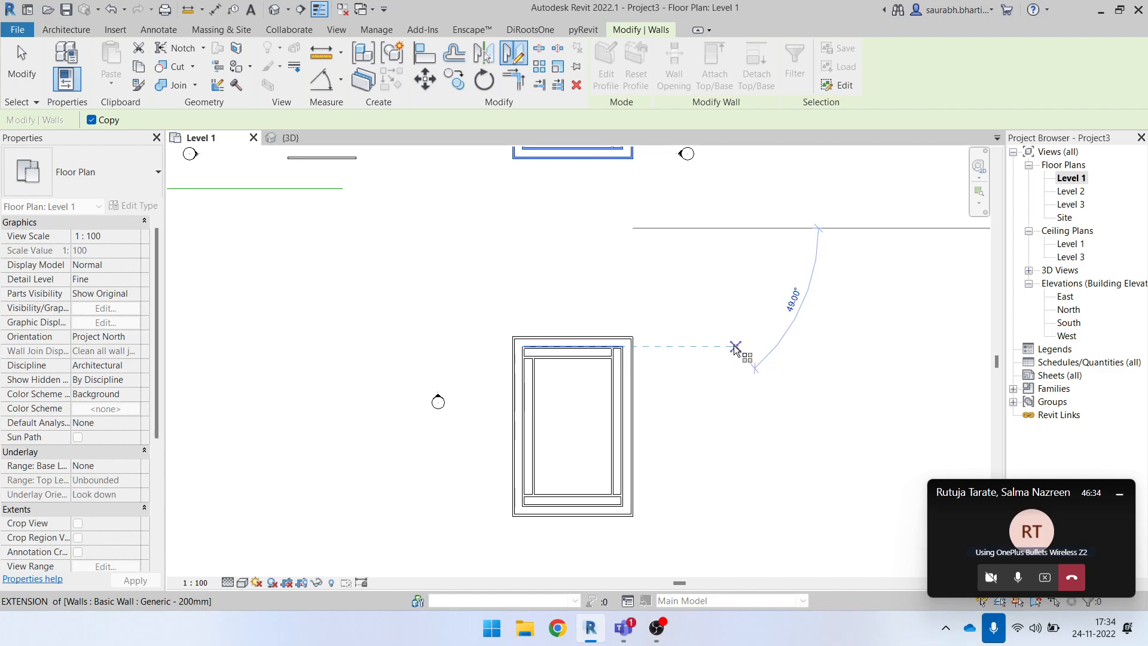
pyautogui.scroll(-3, 735, 347)
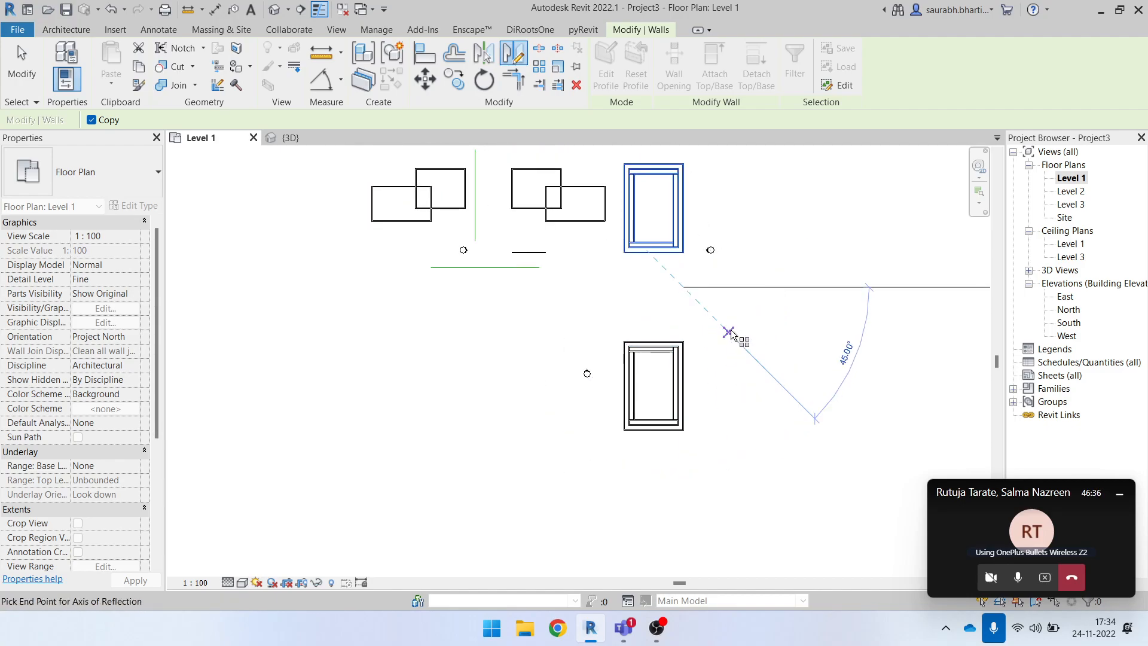
pyautogui.click(728, 333)
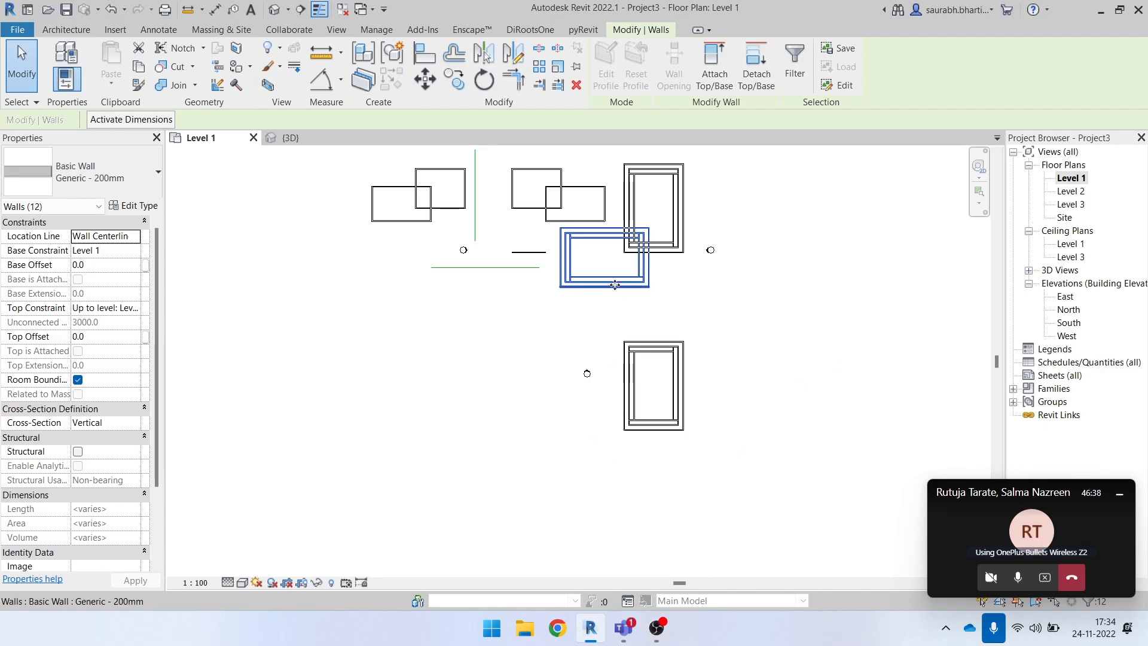
pyautogui.press('Escape')
# - Examine where the horizontal mirrored copy overlaps the lower-left corner of the original nested walls
pyautogui.scroll(3, 634, 263)
pyautogui.scroll(-3, 651, 297)
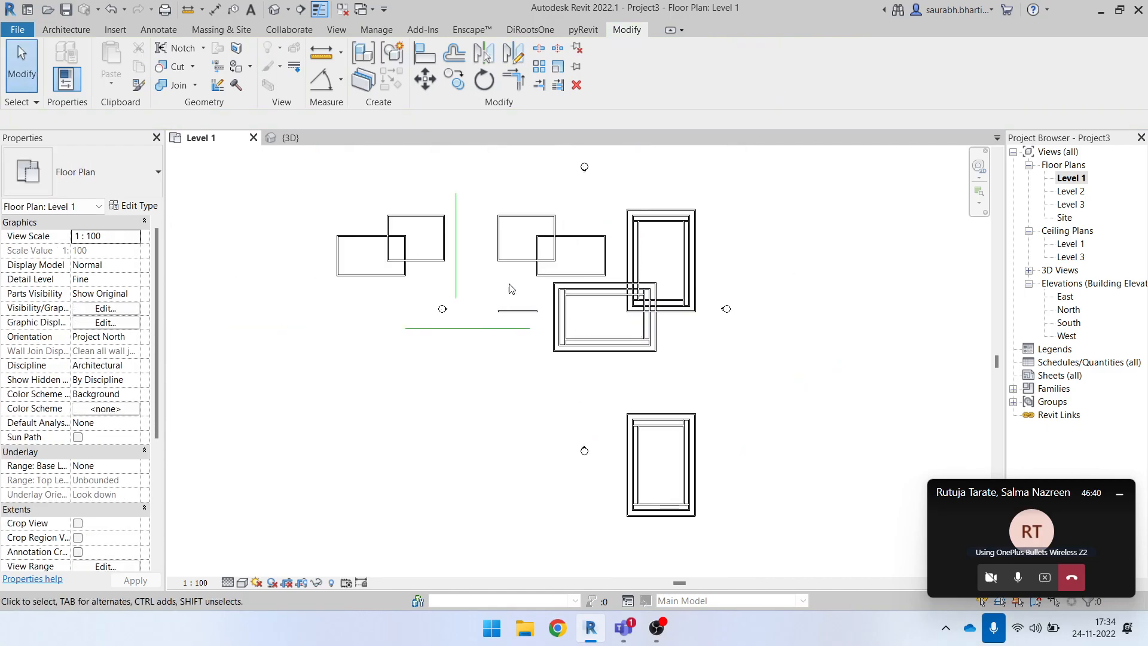
pyautogui.scroll(2, 545, 283)
pyautogui.scroll(-2, 634, 330)
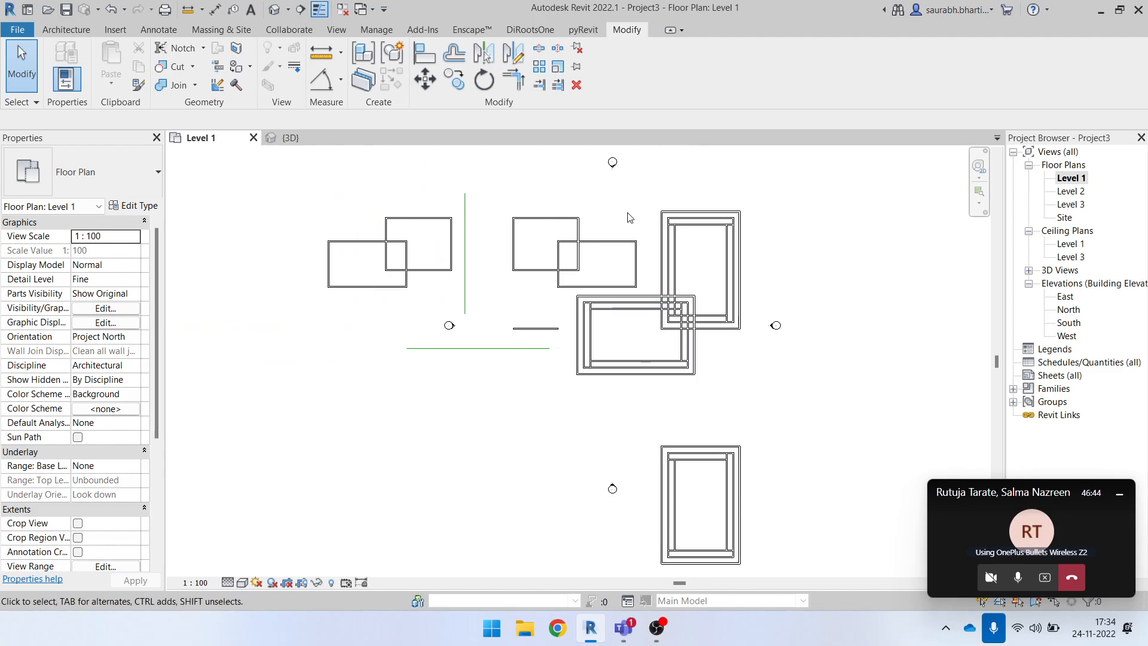
pyautogui.scroll(3, 678, 335)
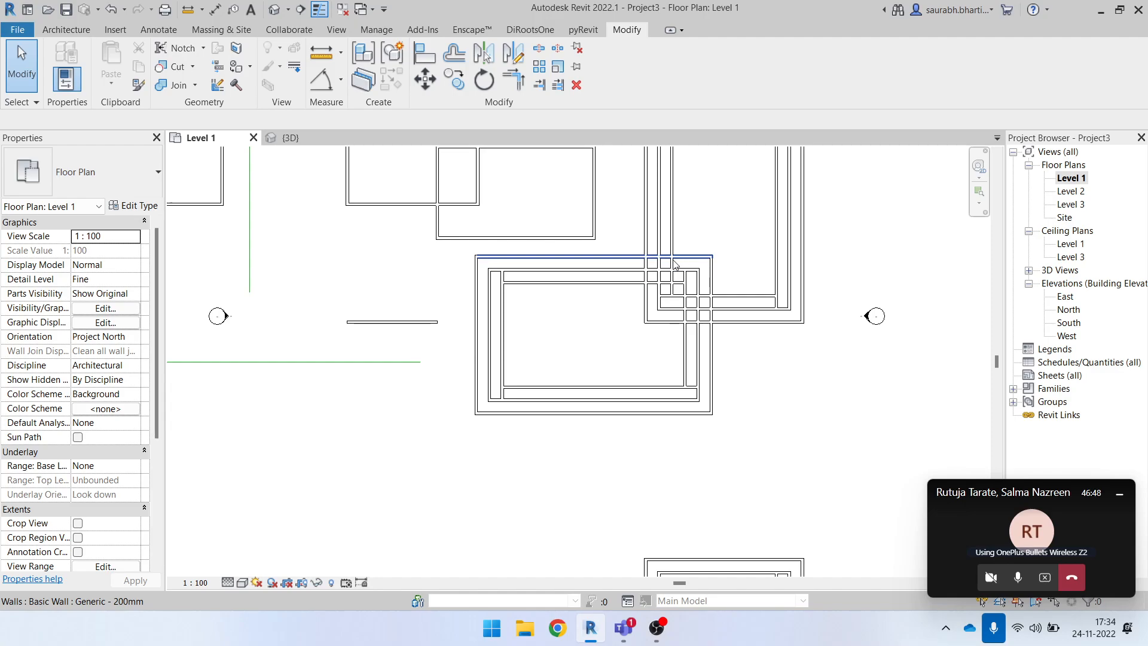
pyautogui.scroll(1, 674, 259)
pyautogui.moveTo(673, 260); pyautogui.dragTo(619, 331, button='middle')
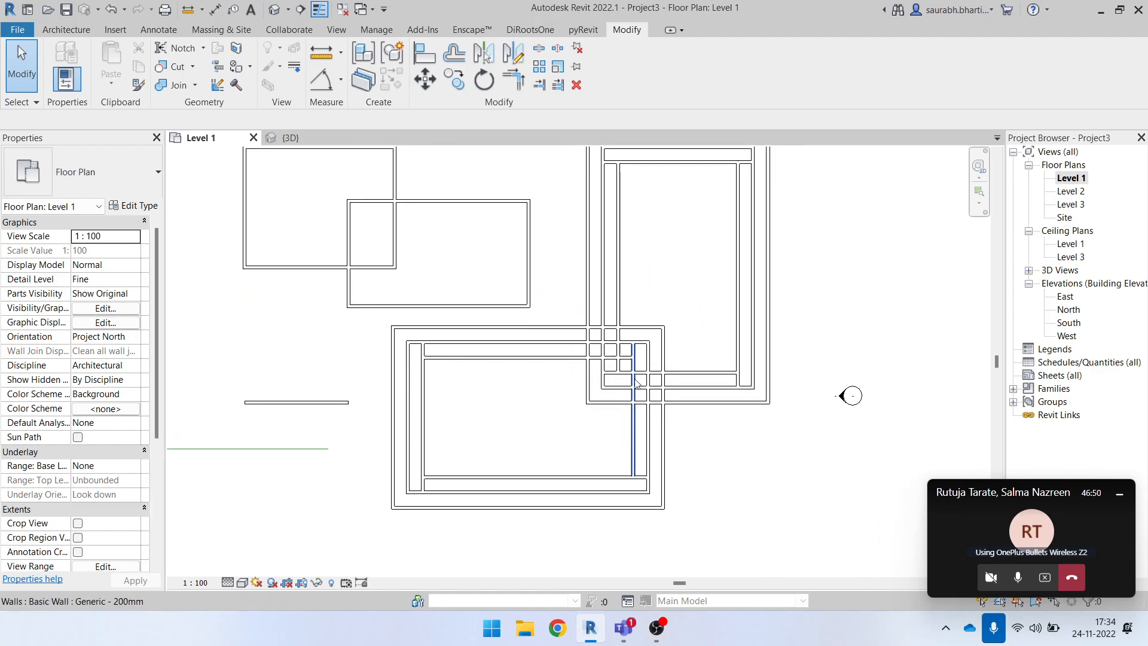
pyautogui.scroll(2, 628, 359)
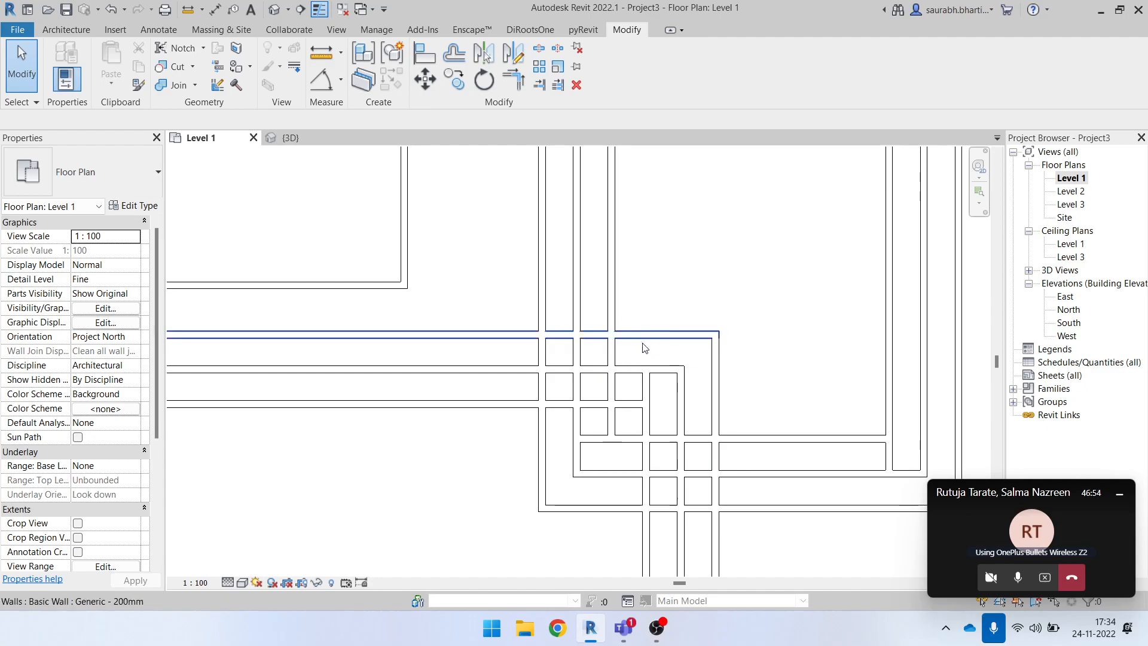
pyautogui.scroll(-2, 537, 350)
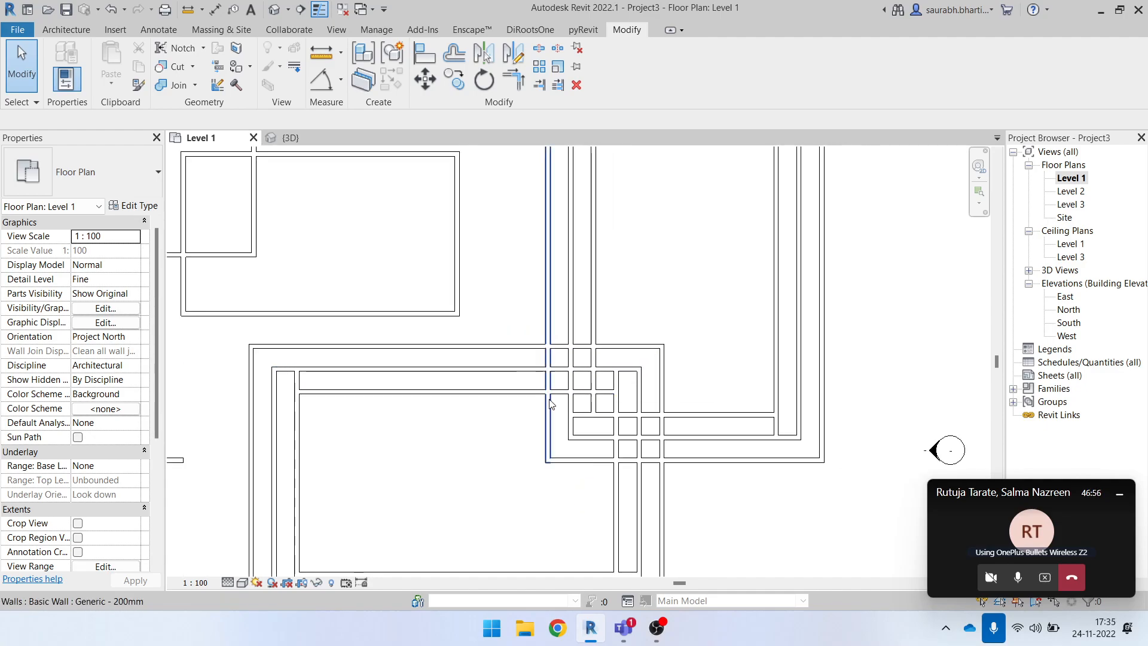
pyautogui.scroll(-1, 546, 402)
pyautogui.moveTo(533, 334); pyautogui.dragTo(651, 458)
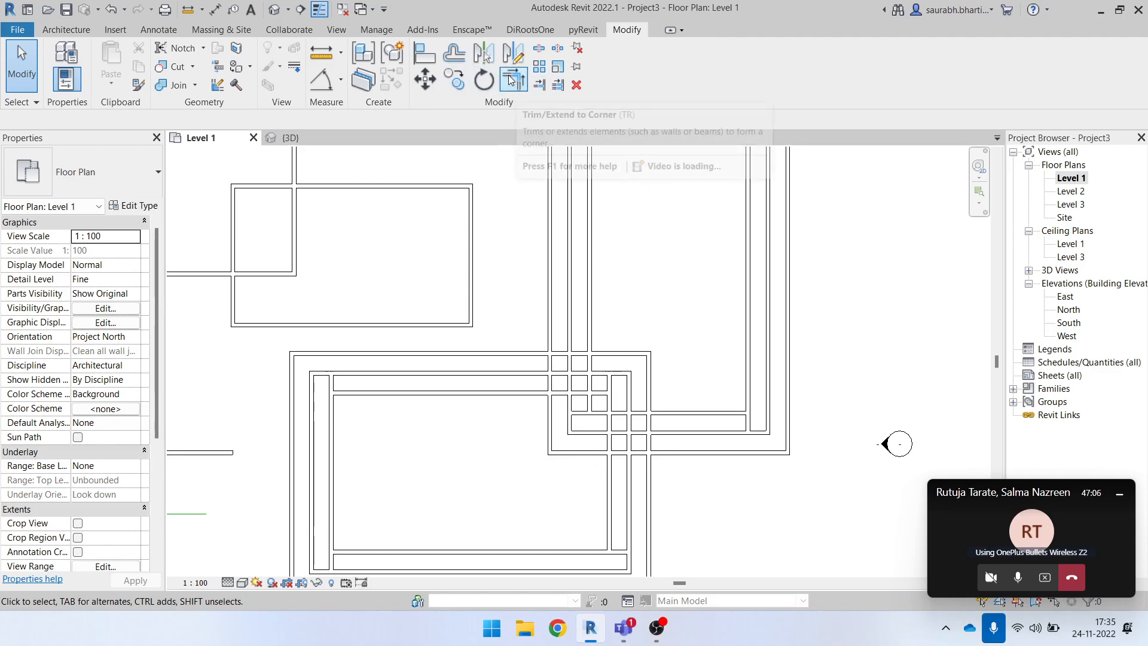
# - Split the outer top wall of the mirrored copy just past its crossing with the original's outer vertical wall
pyautogui.click(540, 52)
pyautogui.scroll(4, 592, 359)
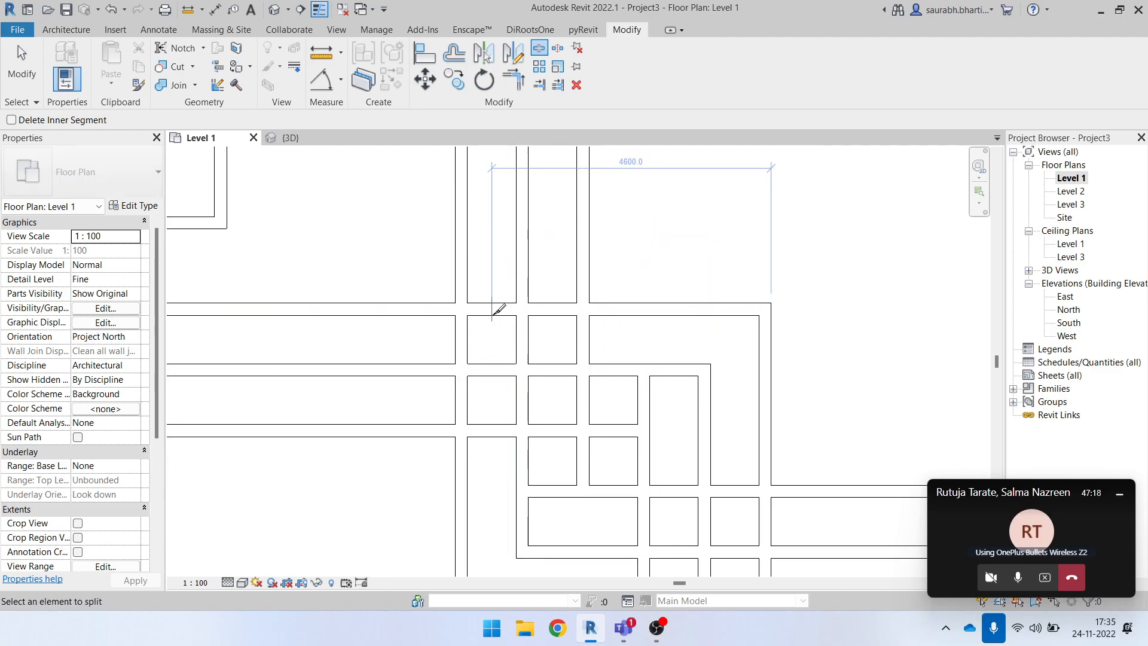
pyautogui.scroll(-4, 532, 413)
pyautogui.press('Escape')
pyautogui.scroll(3, 579, 357)
pyautogui.click(619, 327)
pyautogui.press('Escape')
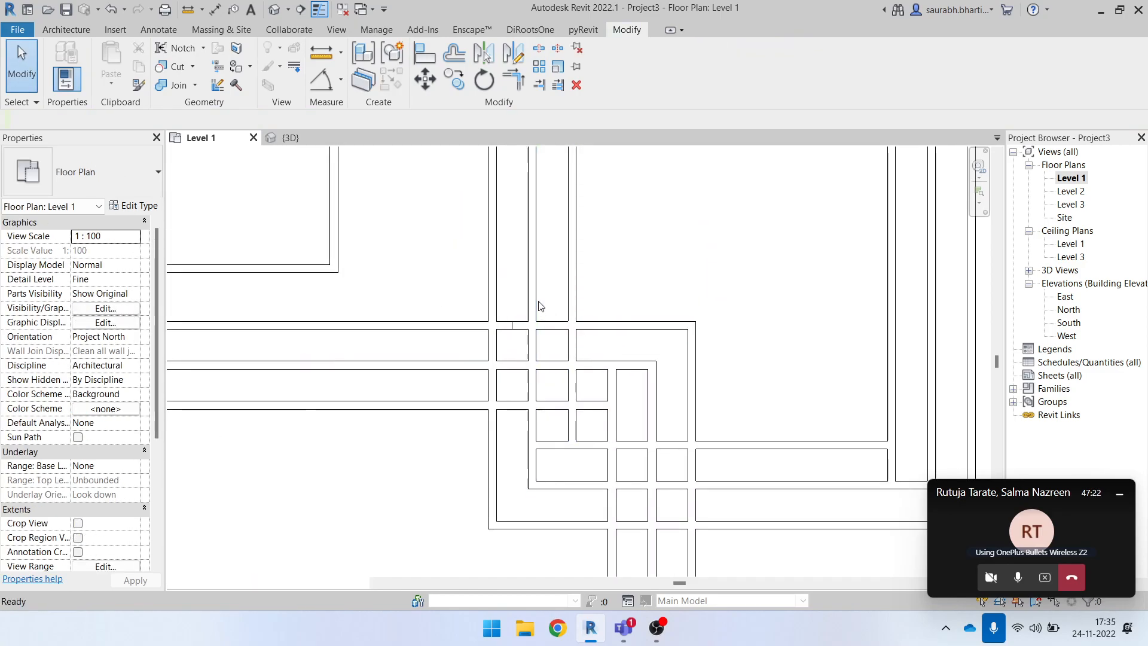
# - Split the same outer top wall a second time near its upper-right corner, in line with the second nested vertical wall
pyautogui.scroll(2, 547, 311)
pyautogui.click(539, 50)
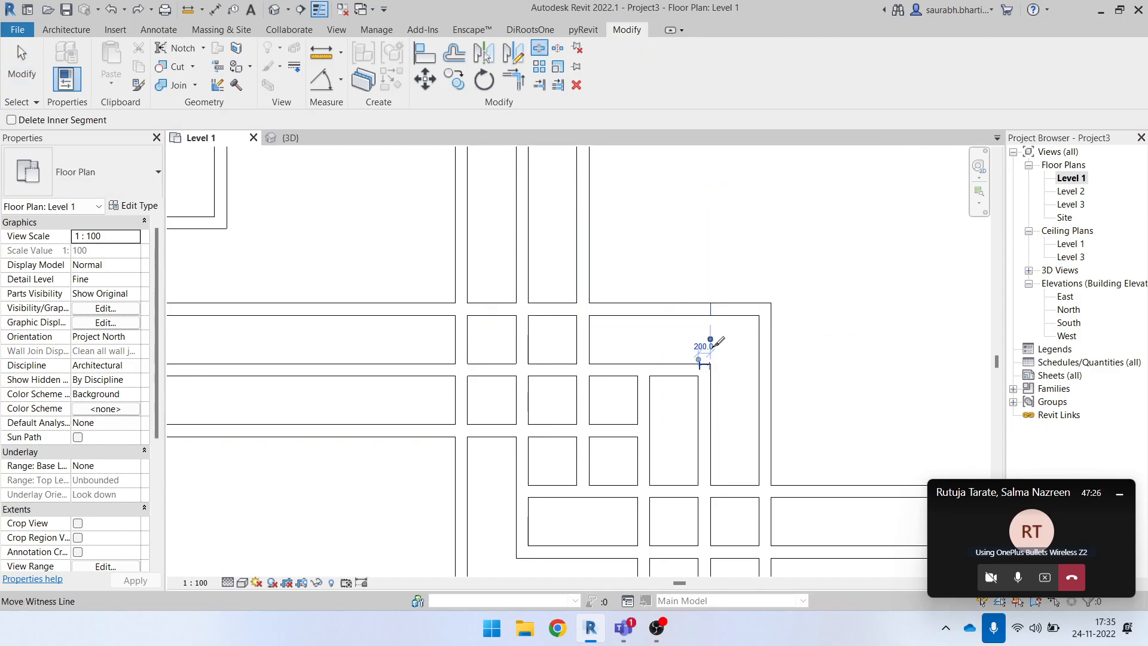
pyautogui.scroll(-2, 712, 323)
pyautogui.press('Escape')
# - Delete the segment of the outer top wall between the two split points
pyautogui.click(680, 328)
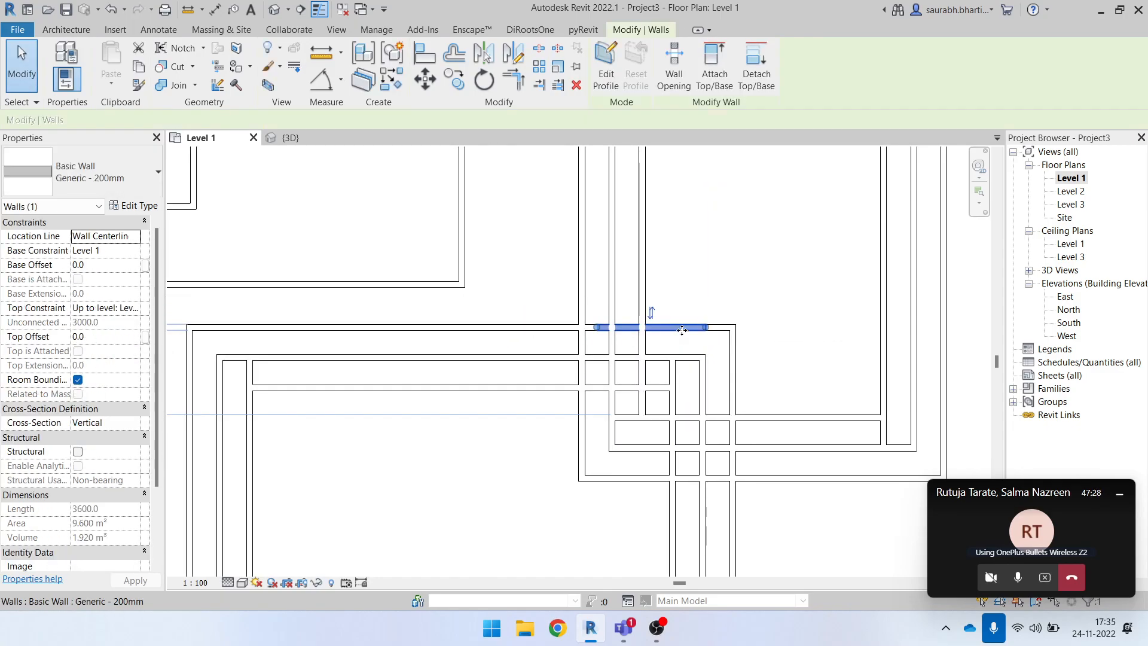
pyautogui.press('Escape')
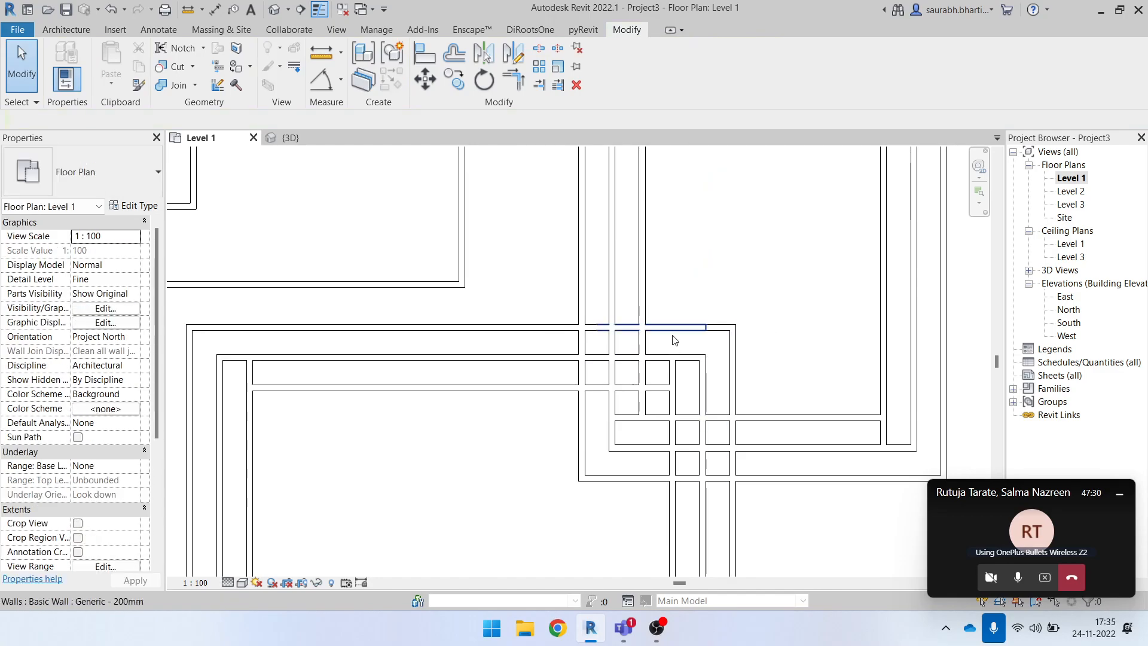
pyautogui.scroll(1, 673, 336)
pyautogui.click(676, 333)
pyautogui.press('Delete')
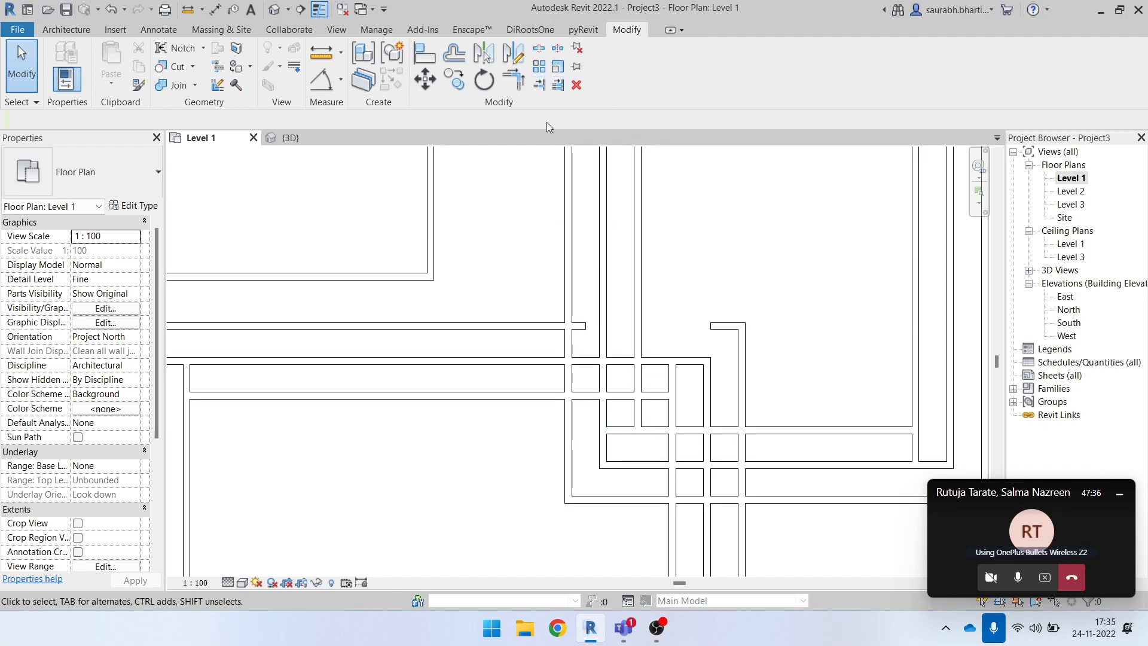
# - Split the second nested top wall of the mirrored copy about 300 mm past the original's outer vertical wall
pyautogui.click(539, 50)
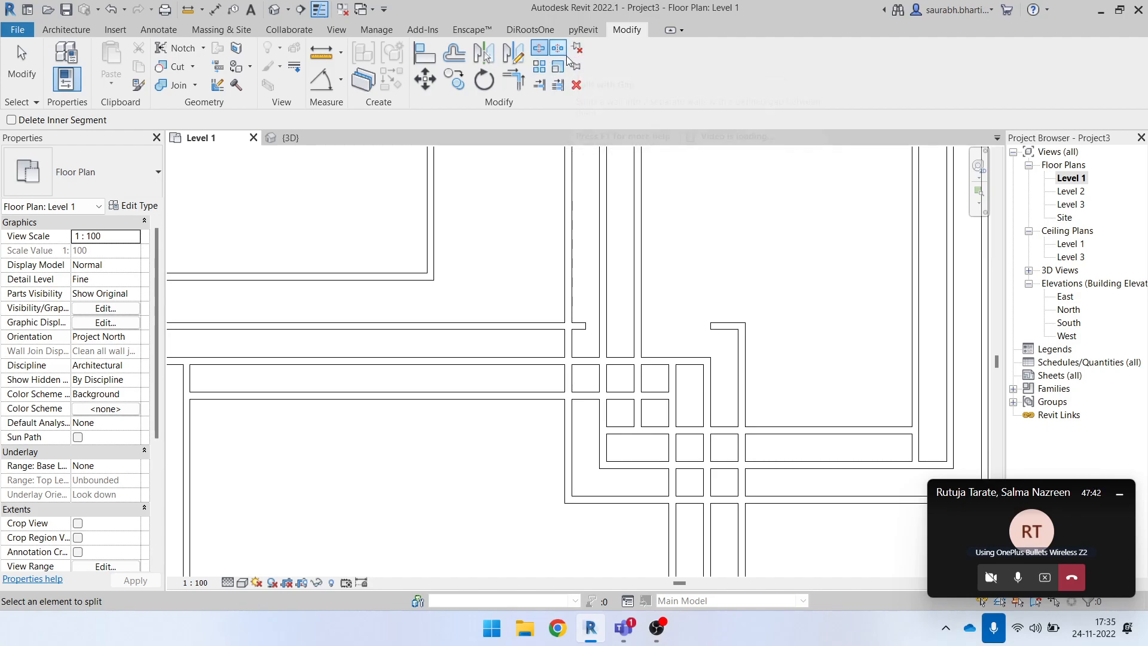
pyautogui.scroll(2, 605, 363)
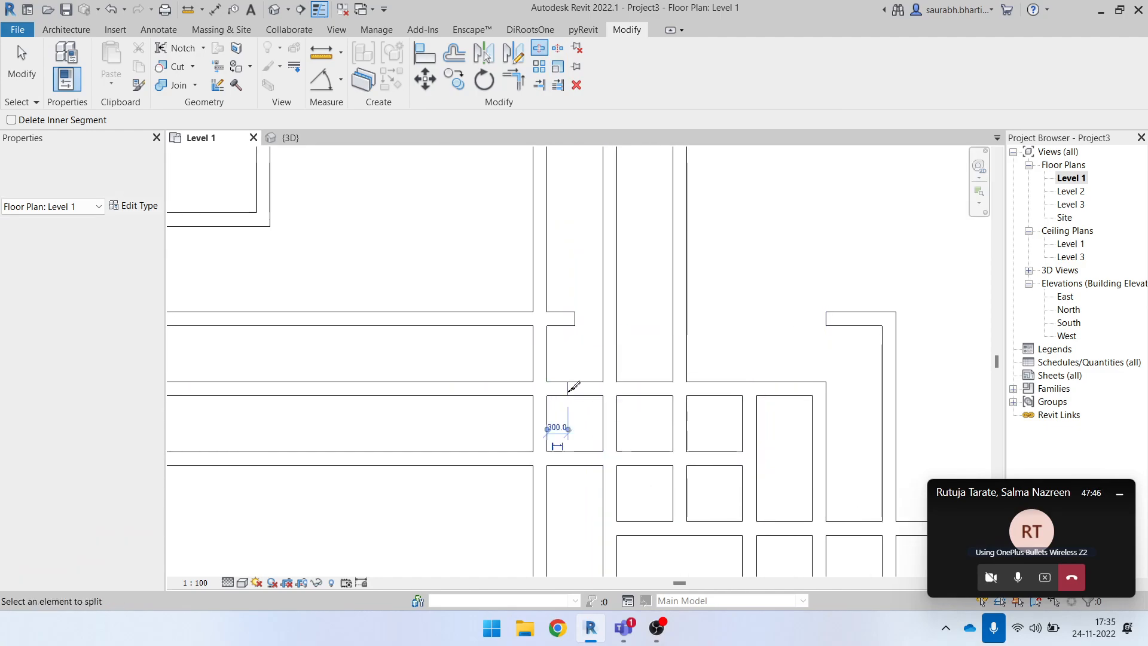
pyautogui.scroll(3, 556, 386)
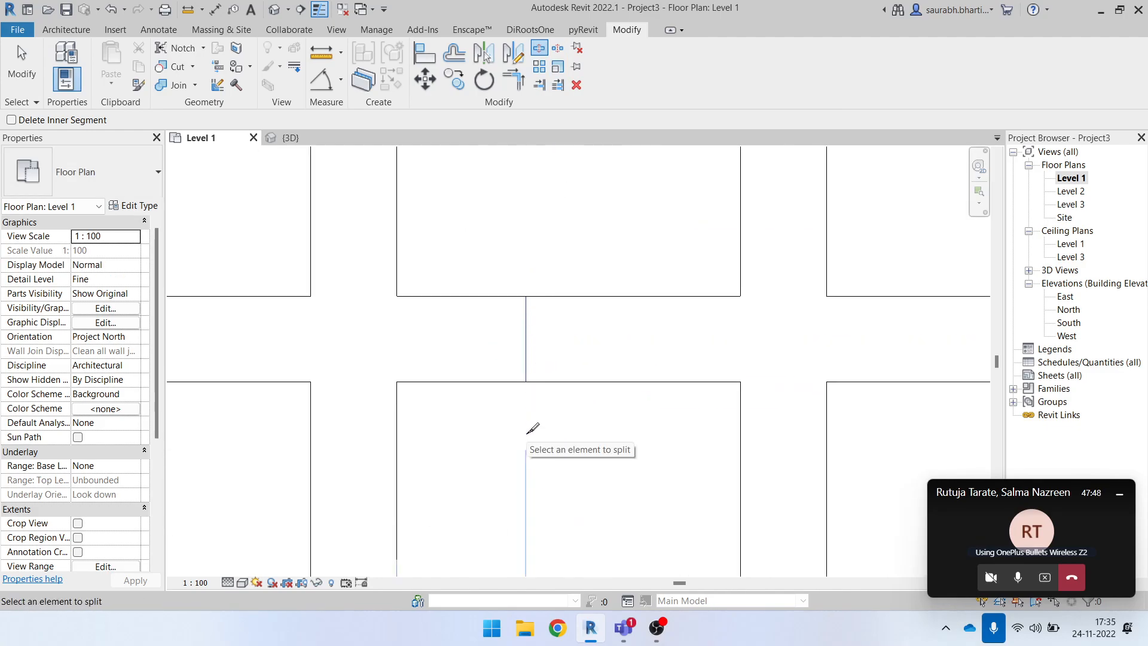
pyautogui.scroll(-3, 535, 386)
pyautogui.scroll(-2, 550, 382)
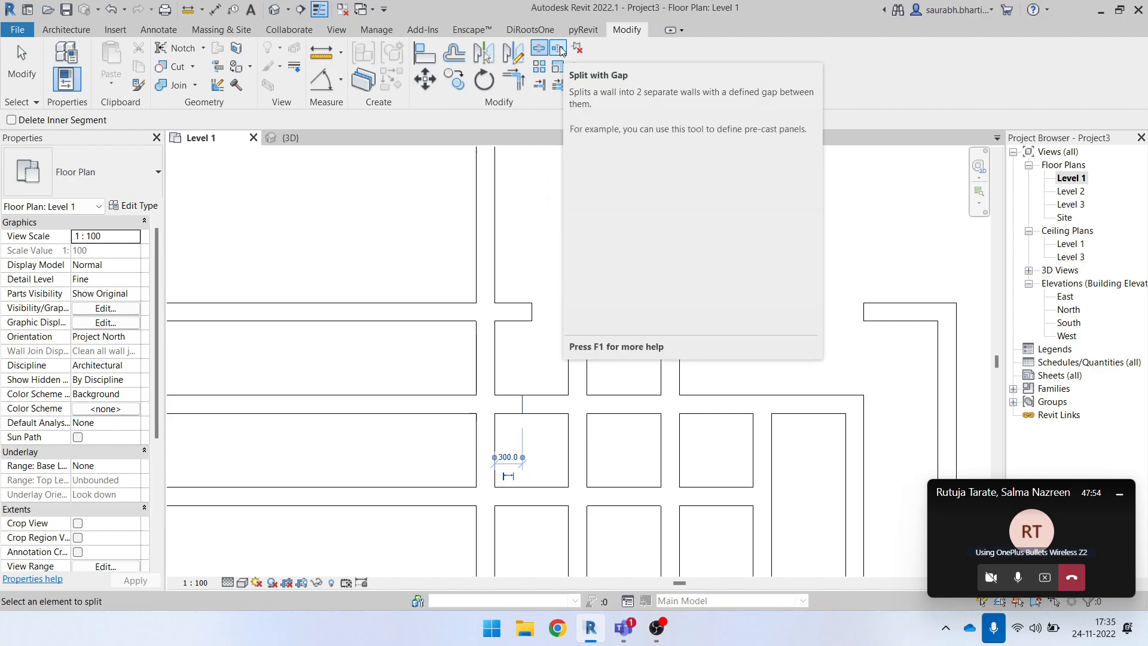
# - Split the second nested top wall with a 25 mm joint gap, about 1100 mm from the previous split
pyautogui.click(559, 49)
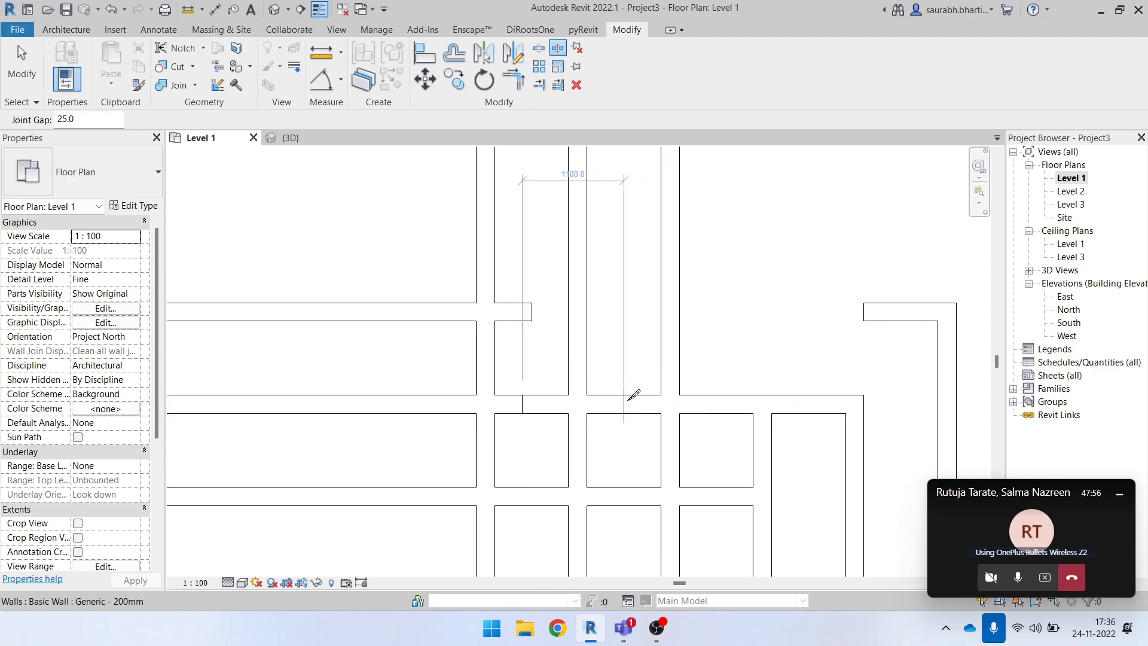
pyautogui.click(624, 402)
pyautogui.scroll(3, 626, 441)
pyautogui.press('Escape')
pyautogui.scroll(3, 627, 374)
pyautogui.scroll(1, 622, 357)
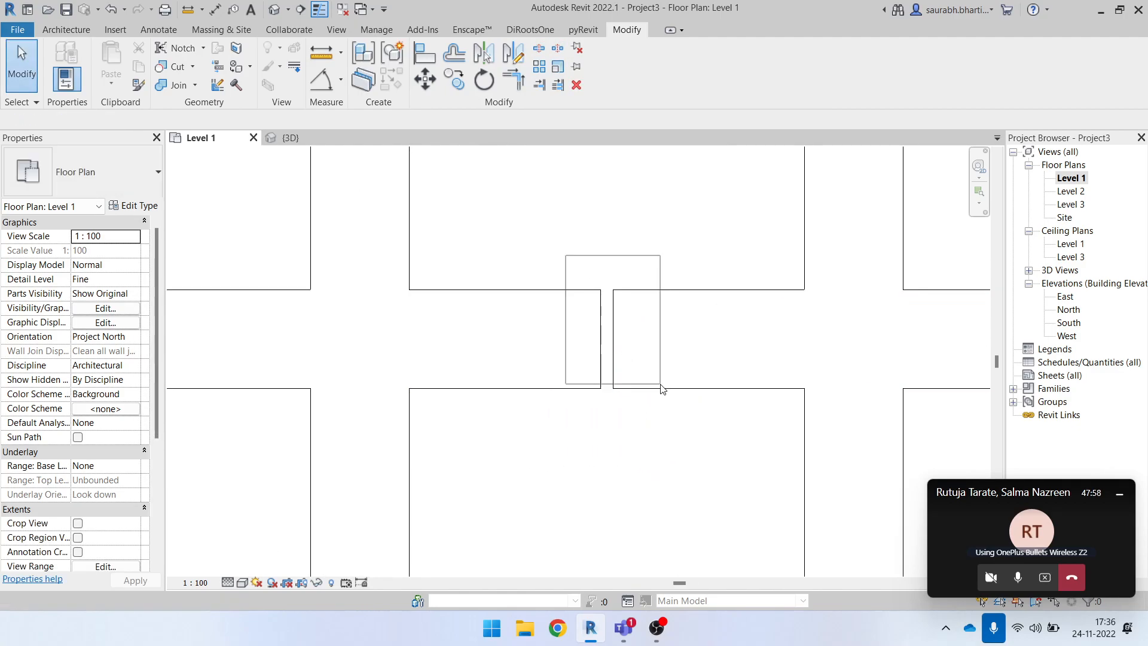
# - Shift the gap end of the right-hand wall segment to about 420 mm from the nearest vertical wall
pyautogui.moveTo(678, 491); pyautogui.dragTo(661, 392)
pyautogui.scroll(-2, 646, 359)
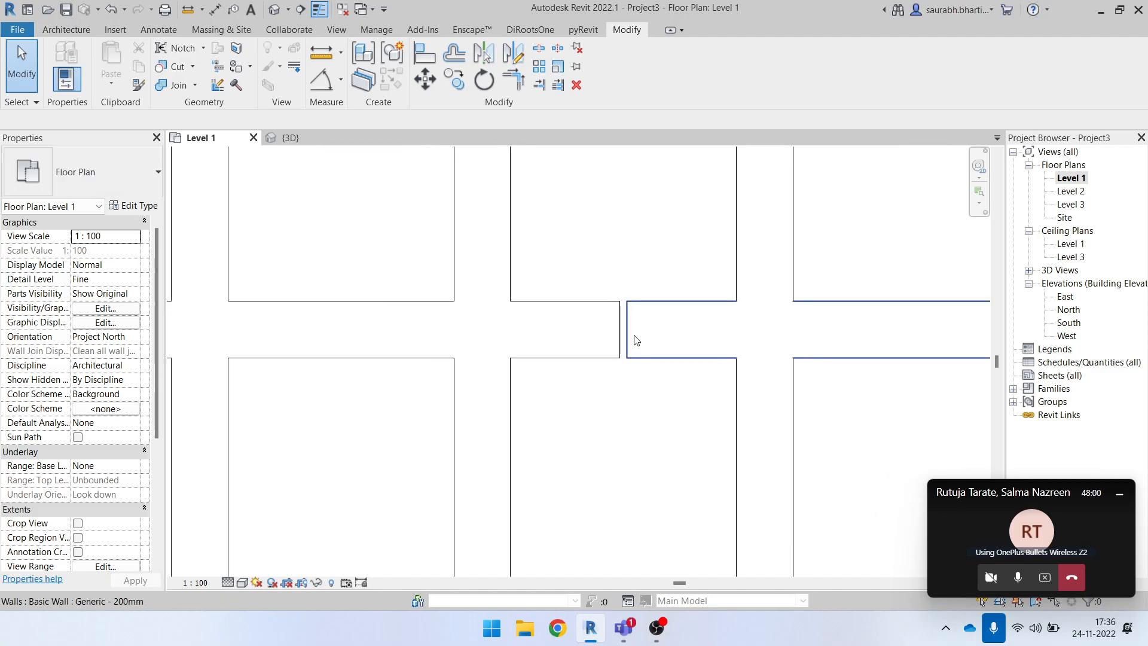
pyautogui.click(627, 343)
pyautogui.moveTo(628, 329)
pyautogui.mouseDown()
pyautogui.moveTo(666, 336)
pyautogui.moveTo(628, 330)
pyautogui.mouseUp()
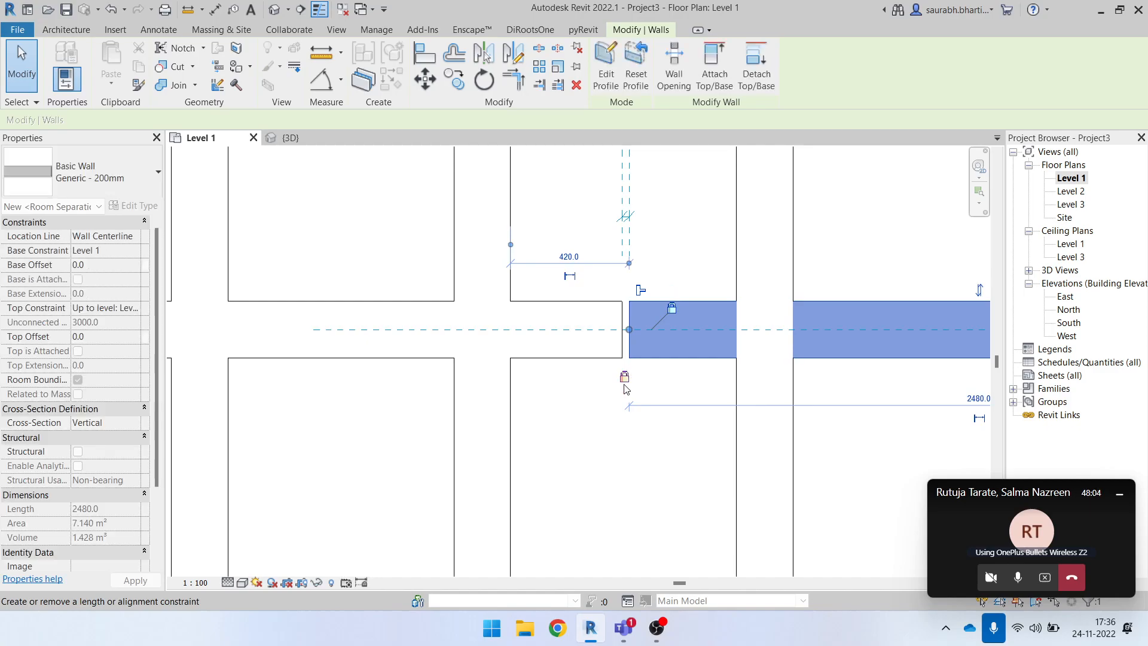
# - Pull the gap ends of the two split segments of the second nested top wall back to their nearest vertical walls
pyautogui.click(649, 412)
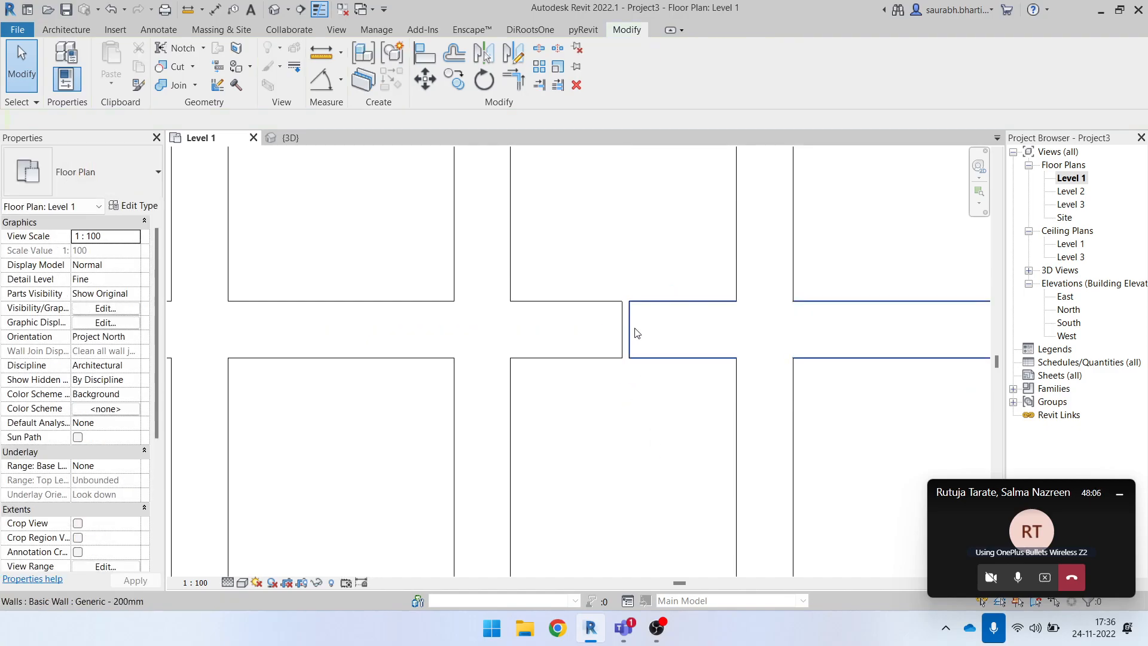
pyautogui.click(635, 330)
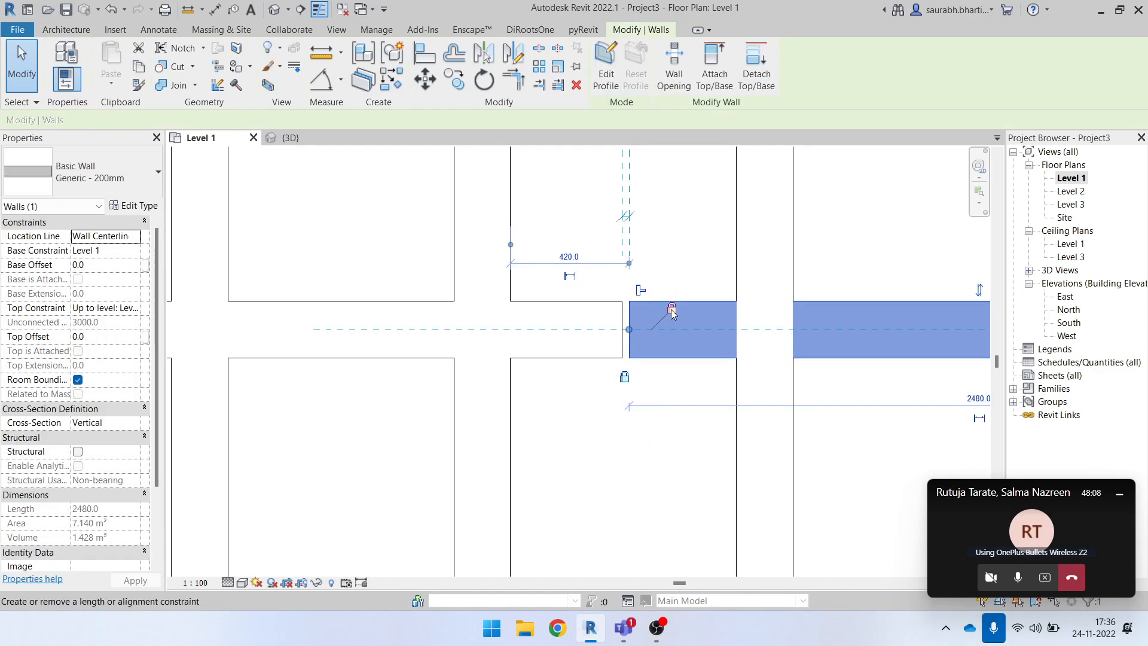
pyautogui.press('Escape')
pyautogui.click(635, 336)
pyautogui.moveTo(632, 332); pyautogui.dragTo(455, 328)
pyautogui.click(616, 334)
pyautogui.press('Escape')
pyautogui.click(530, 331)
pyautogui.click(686, 341)
pyautogui.moveTo(686, 340); pyautogui.dragTo(739, 330)
pyautogui.click(604, 357)
pyautogui.scroll(-7, 600, 358)
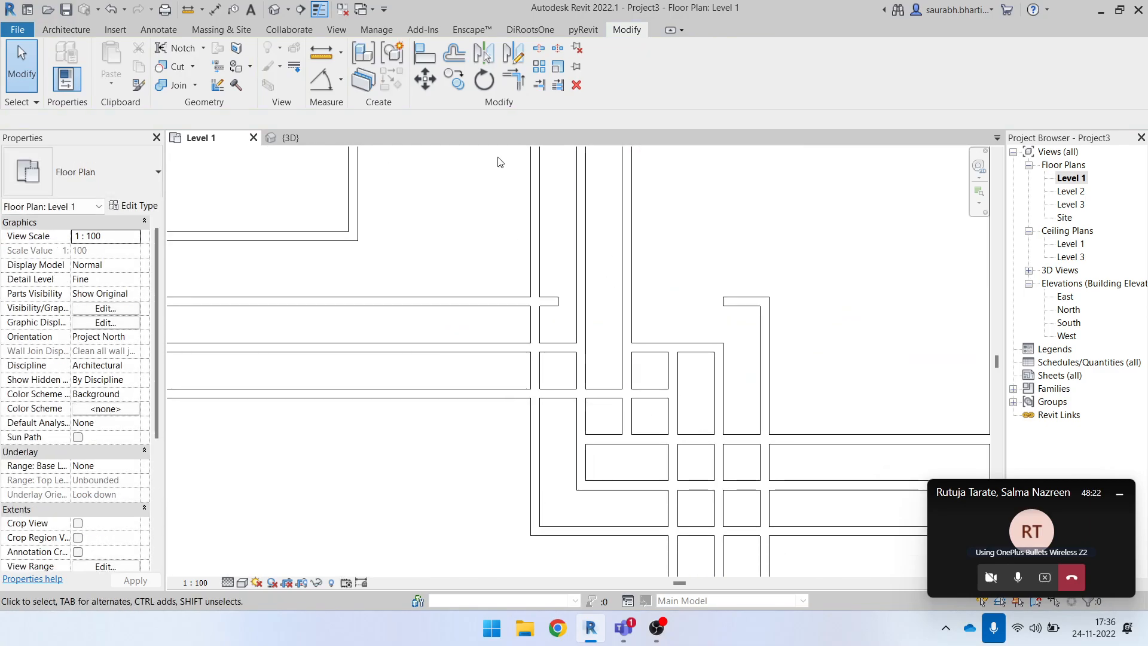
# - Try deleting the remaining right-hand segment of the split second nested top wall, and undo the deletion
pyautogui.scroll(-3, 545, 171)
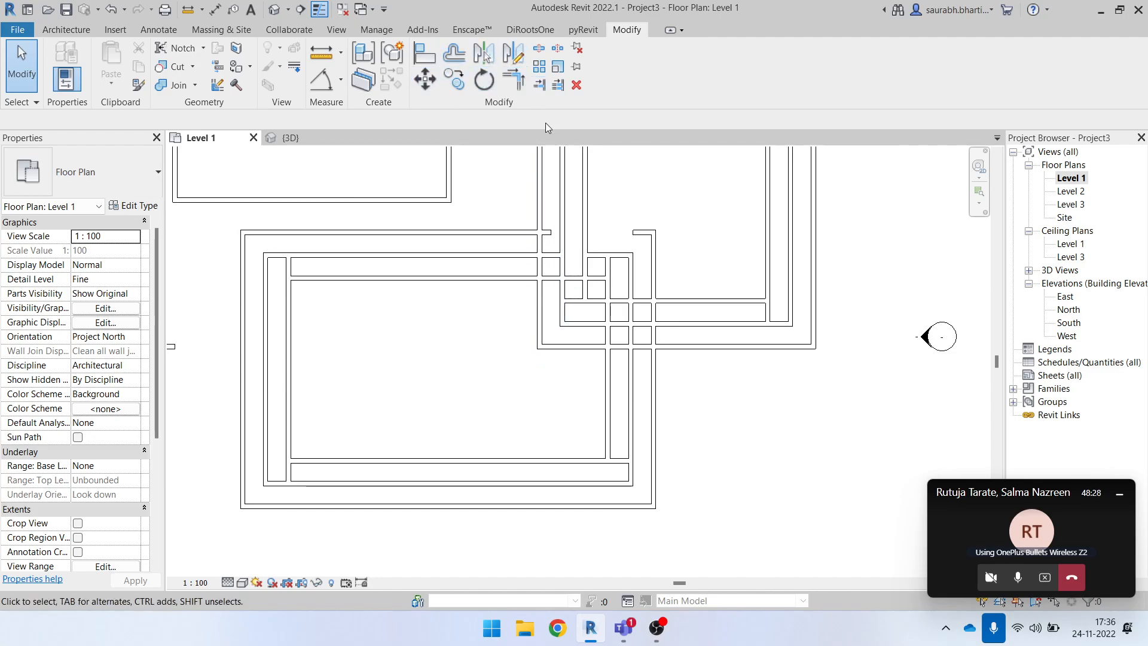
pyautogui.scroll(3, 580, 266)
pyautogui.moveTo(587, 265); pyautogui.dragTo(608, 350, button='middle')
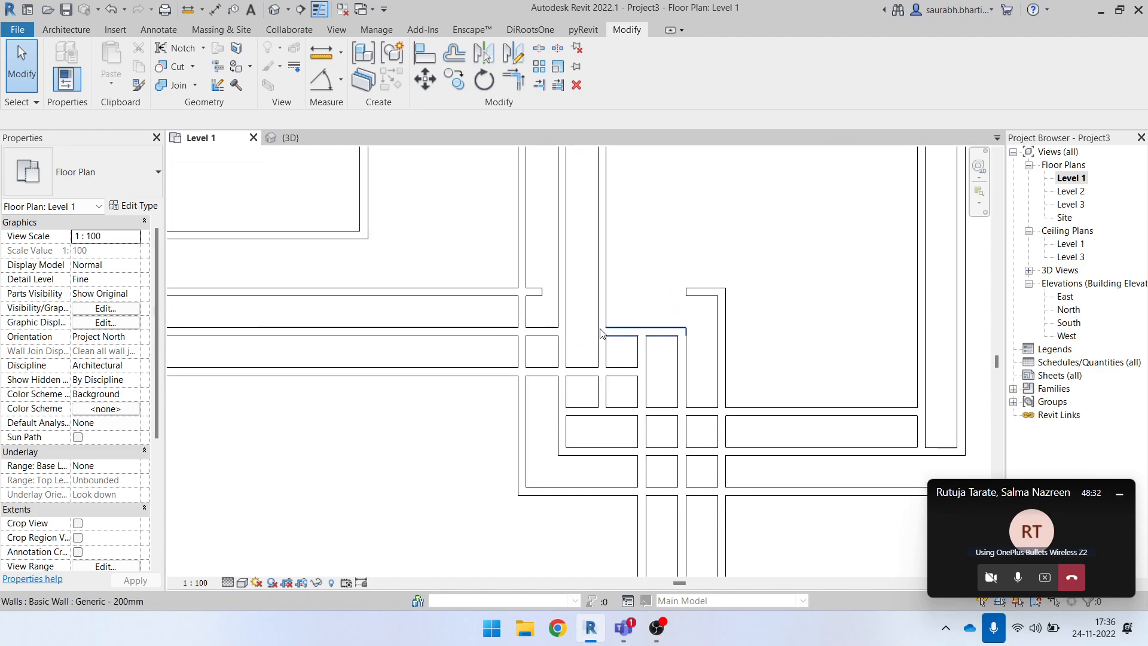
pyautogui.scroll(-1, 651, 308)
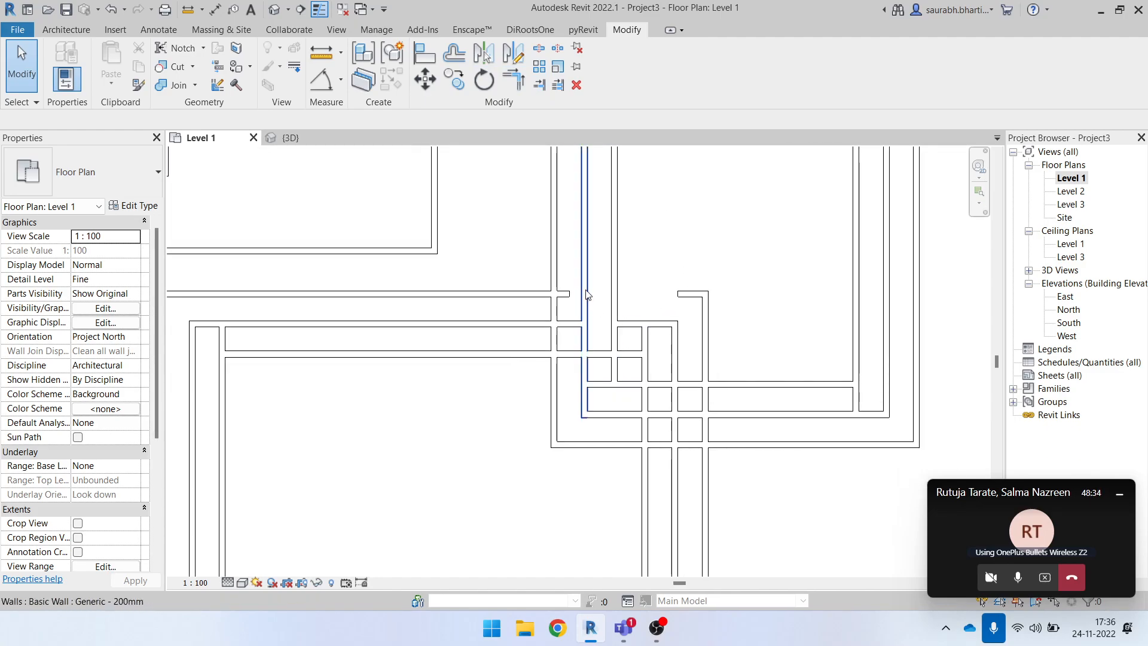
pyautogui.scroll(4, 633, 305)
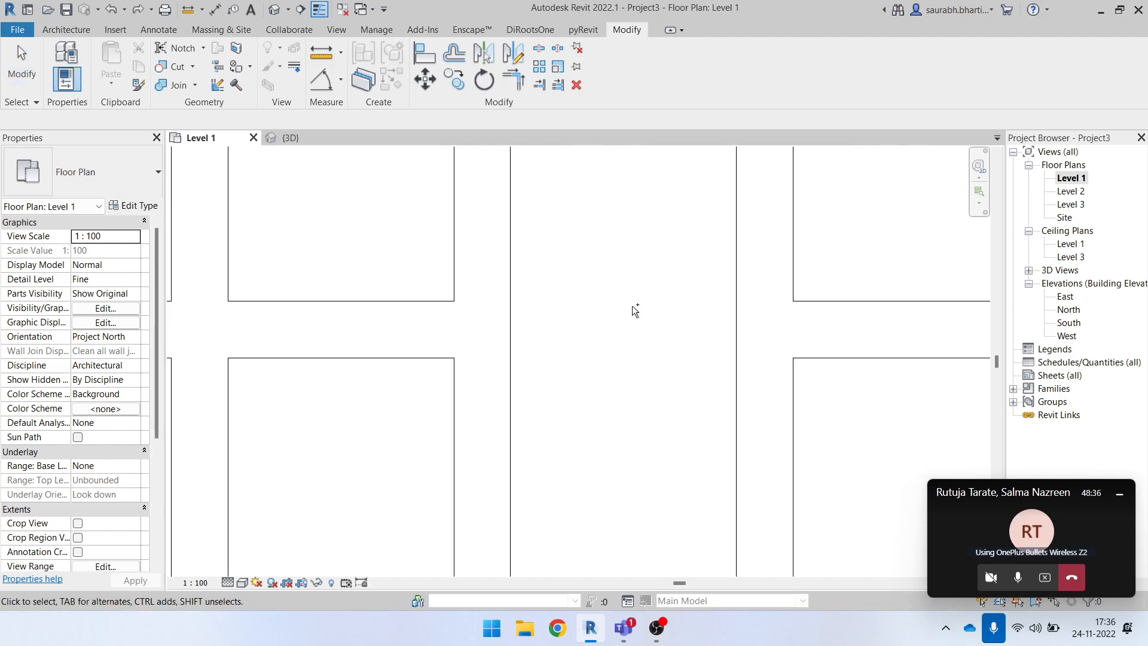
pyautogui.scroll(-5, 601, 304)
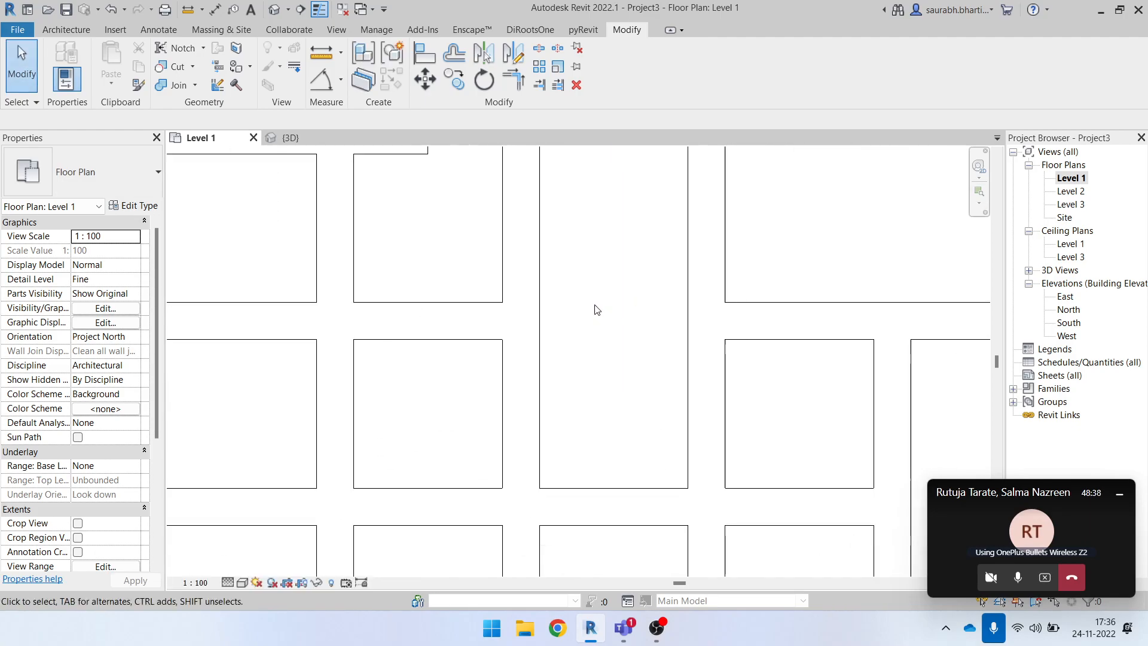
pyautogui.scroll(2, 603, 320)
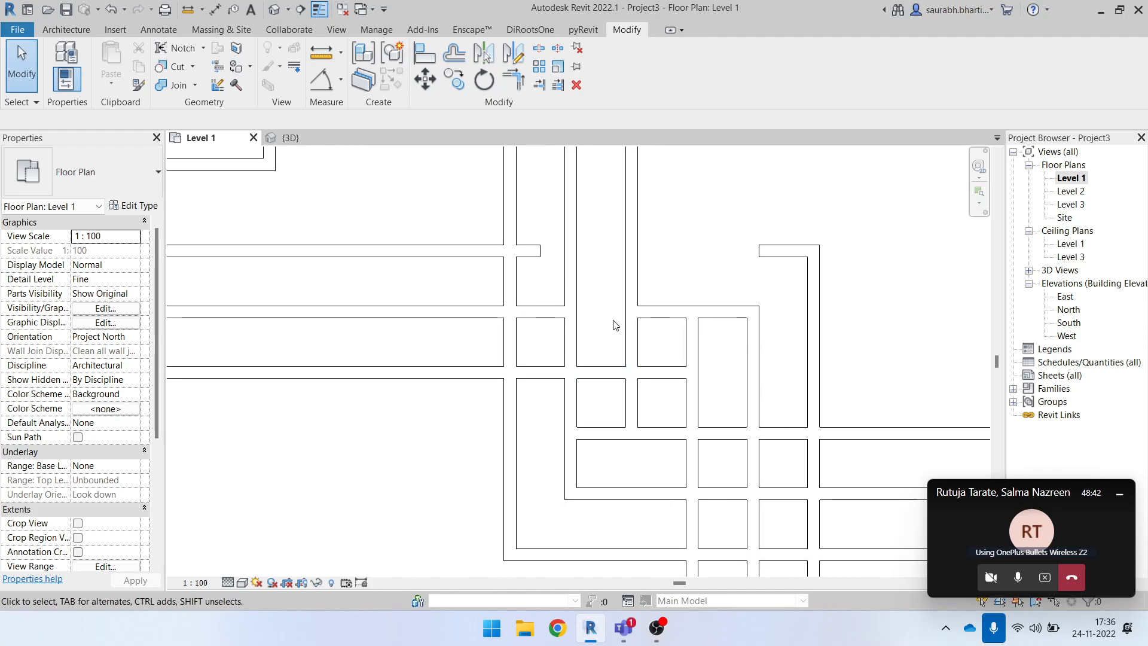
pyautogui.click(664, 311)
pyautogui.press('Delete')
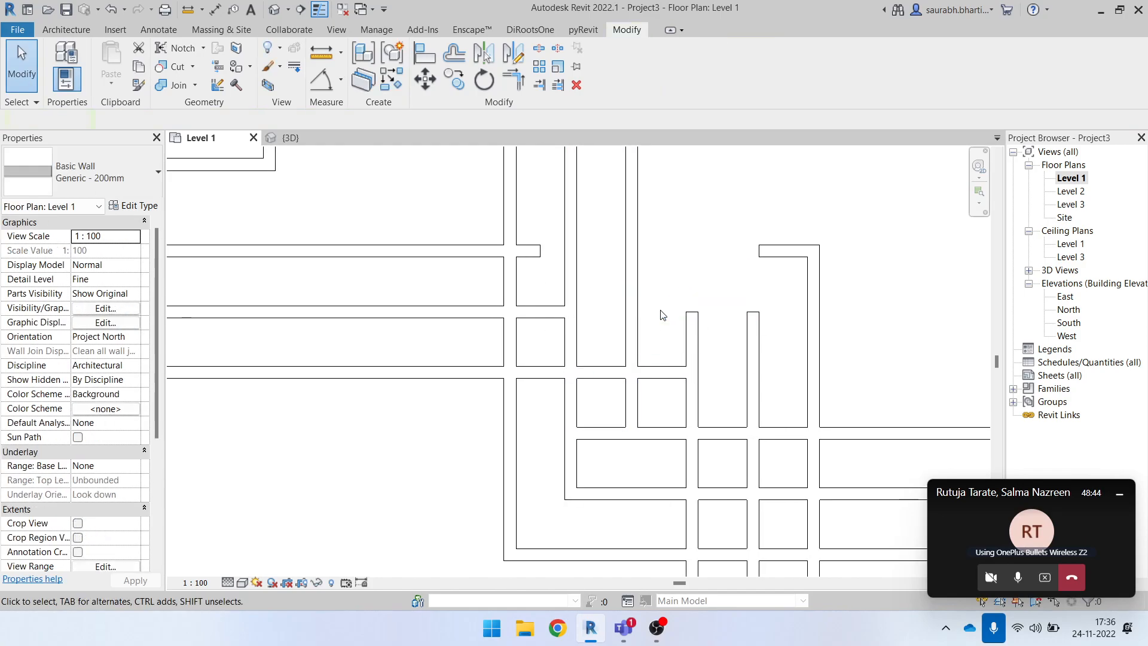
pyautogui.hotkey('ctrl', 'z')
pyautogui.scroll(-2, 660, 309)
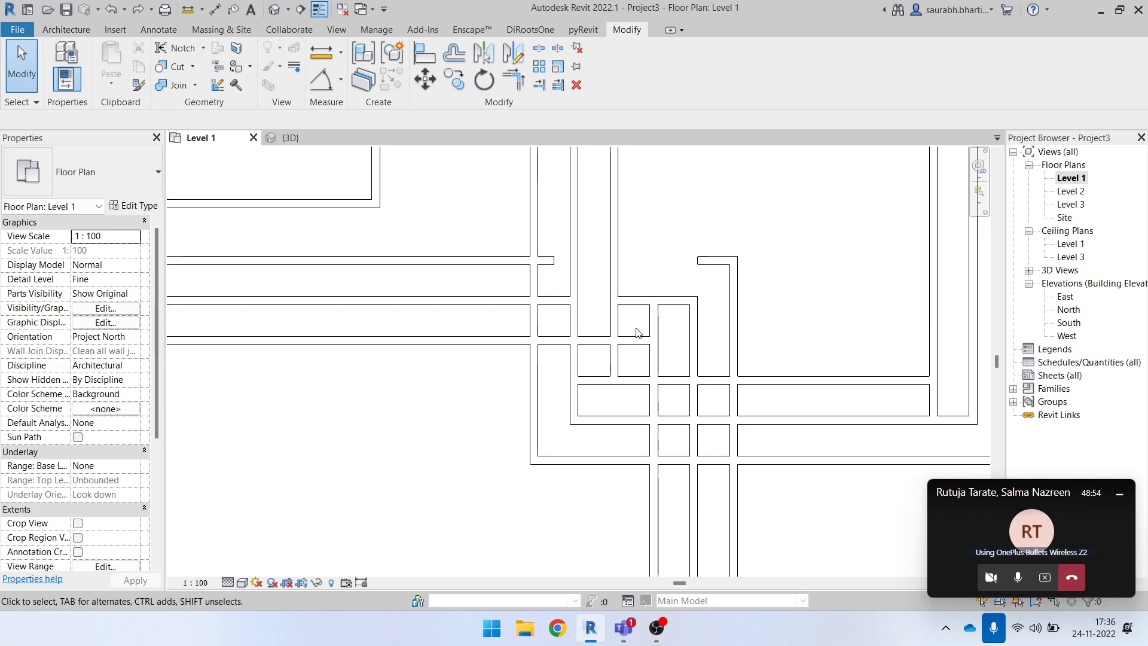
# - Trim the lower rectangle's outer top wall and the upper rectangle's outer left wall into a corner, keeping the upper-left parts
pyautogui.scroll(-2, 562, 335)
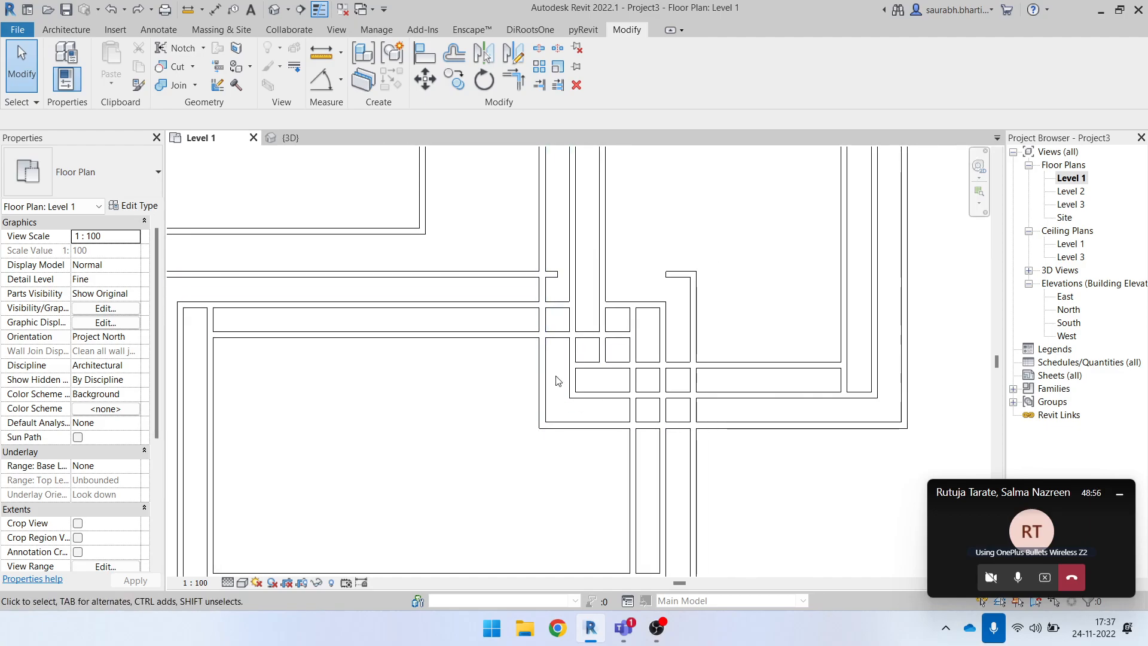
pyautogui.scroll(-1, 539, 366)
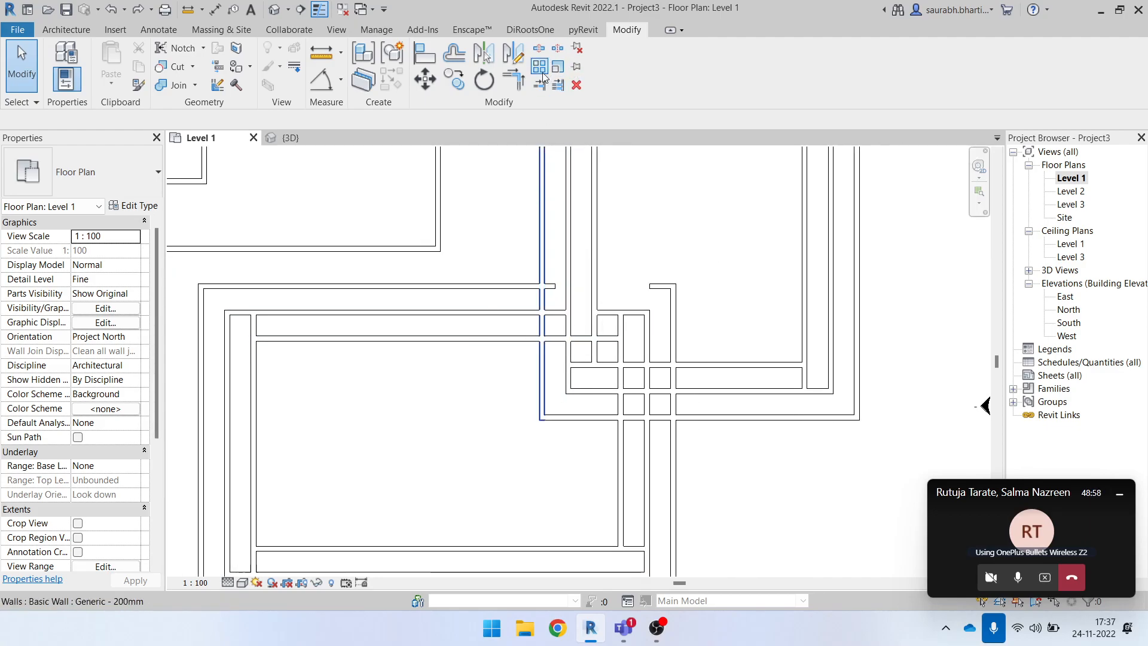
pyautogui.scroll(-4, 546, 273)
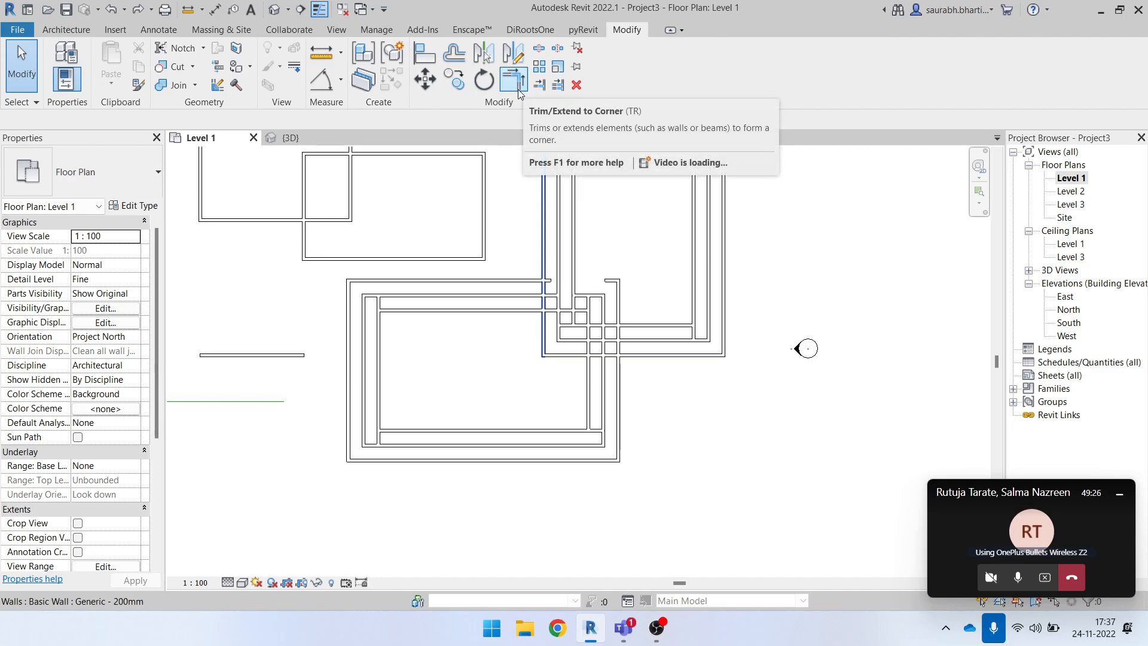
pyautogui.scroll(-1, 607, 342)
pyautogui.scroll(1, 580, 264)
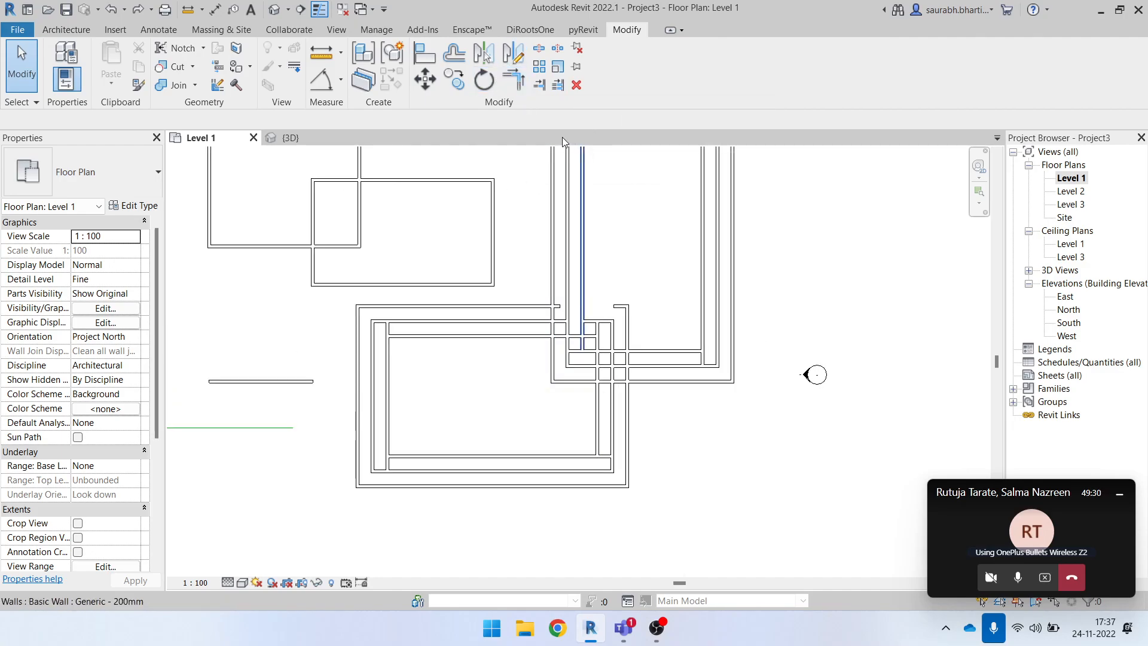
pyautogui.click(515, 88)
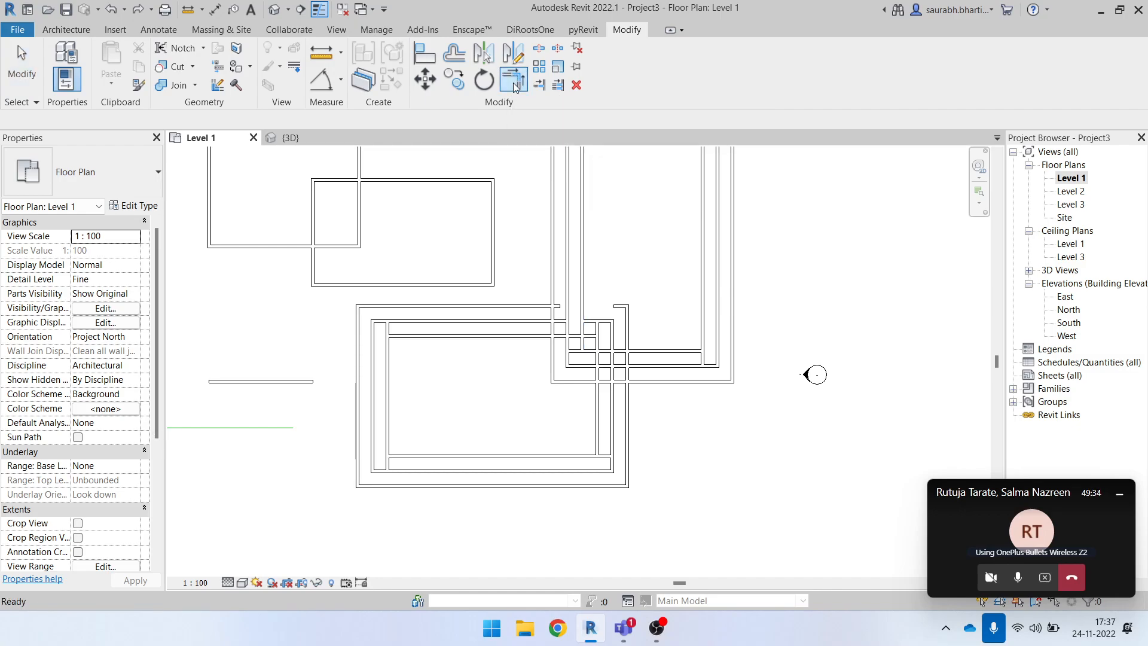
pyautogui.scroll(-2, 613, 299)
pyautogui.scroll(2, 579, 335)
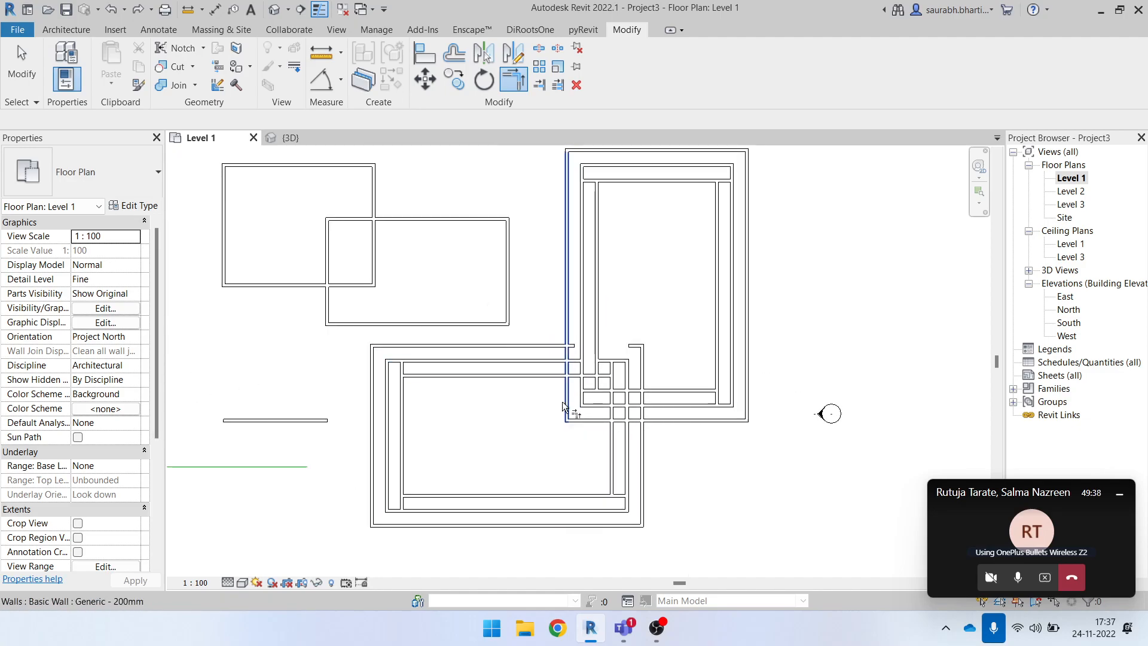
pyautogui.click(529, 345)
pyautogui.click(566, 311)
# - Trim the lower rectangle's innermost bottom wall and innermost right wall into a corner
pyautogui.scroll(3, 638, 495)
pyautogui.click(594, 464)
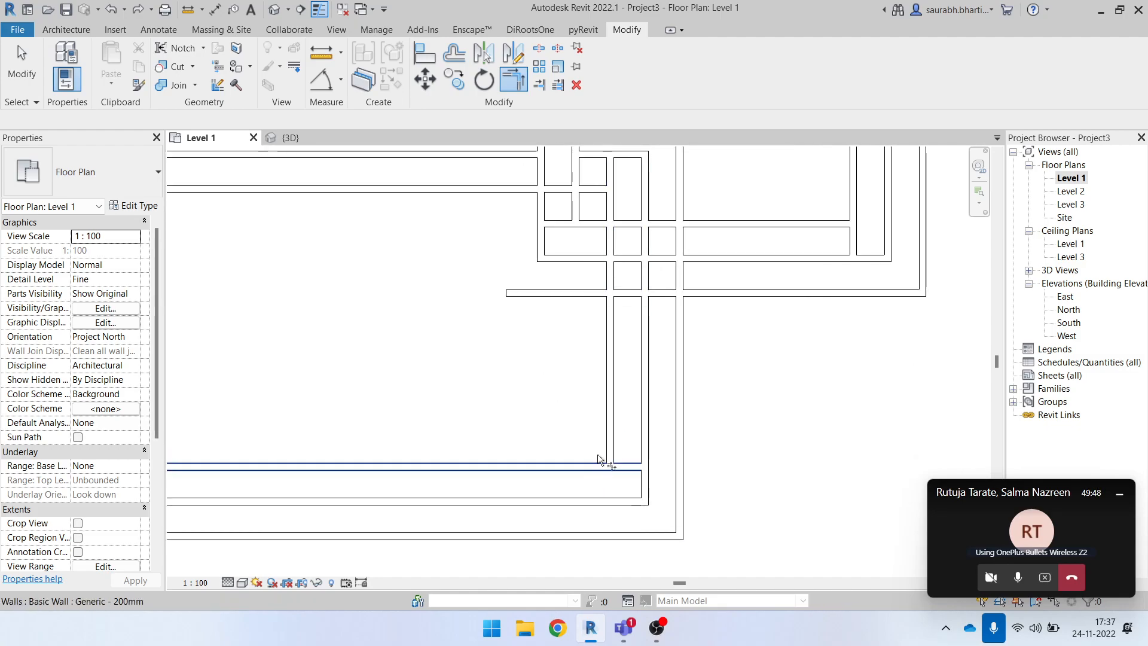
pyautogui.click(605, 459)
pyautogui.scroll(-5, 587, 423)
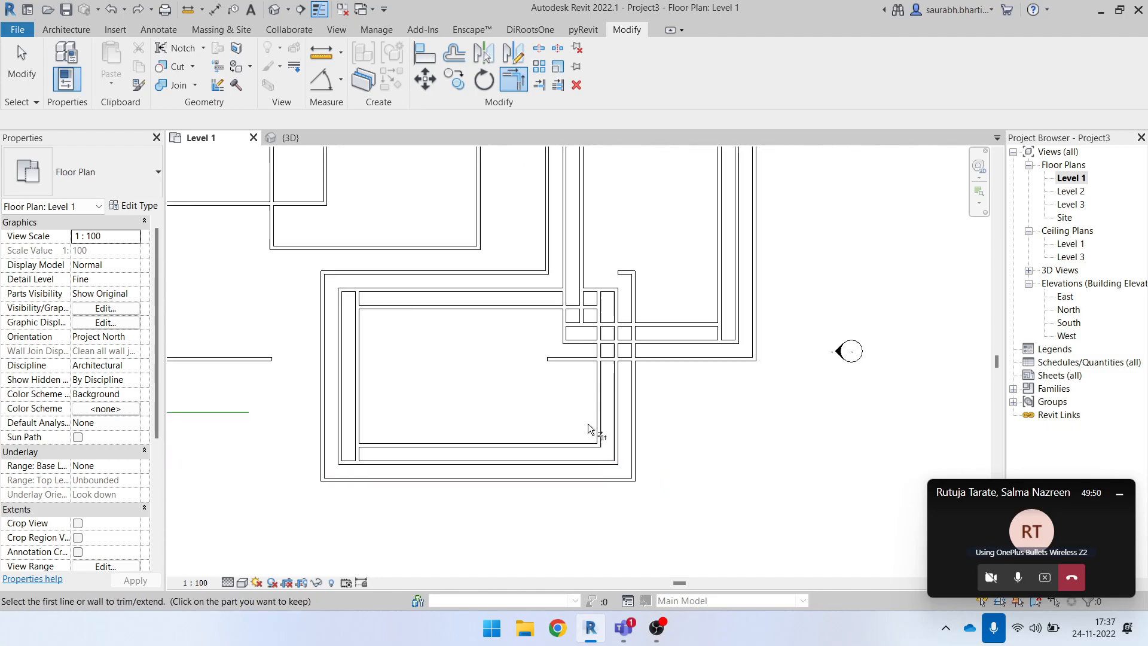
# - Trim the upper rectangle's outer bottom wall and the lower rectangle's outer right wall into a corner, keeping the right and lower parts
pyautogui.scroll(4, 640, 263)
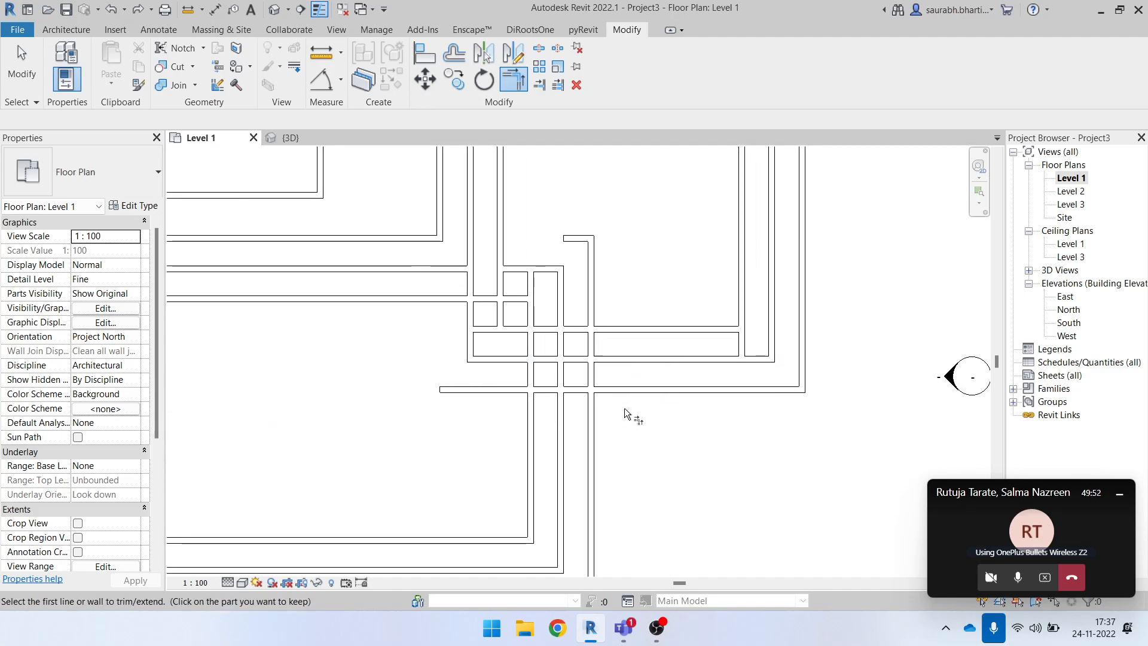
pyautogui.click(631, 392)
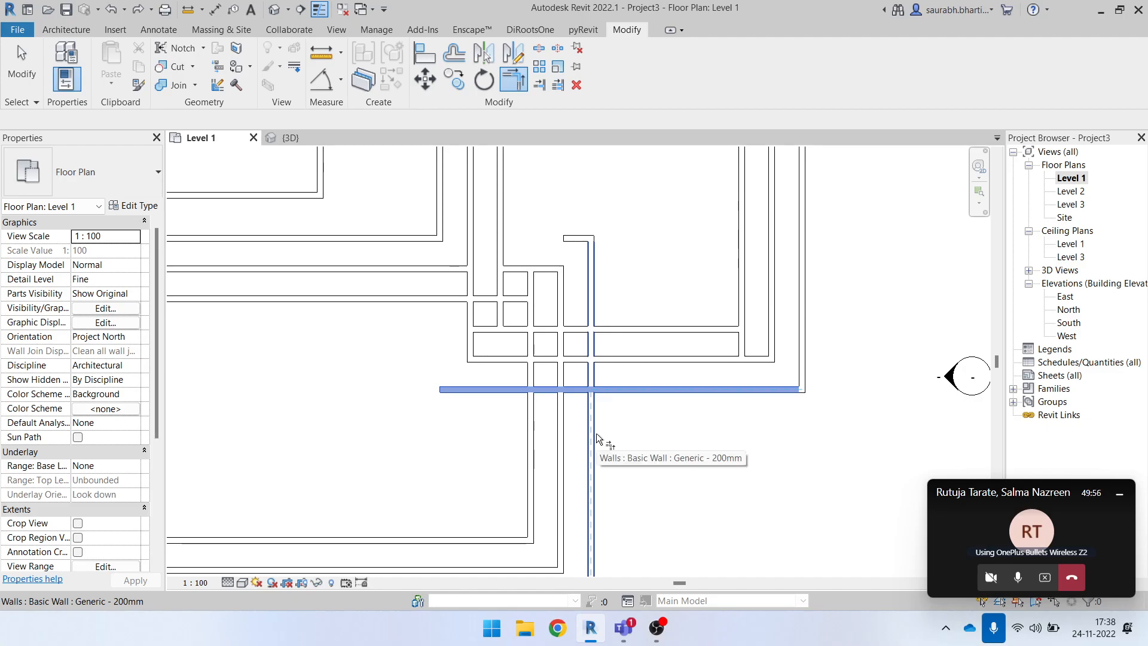
pyautogui.scroll(1, 597, 299)
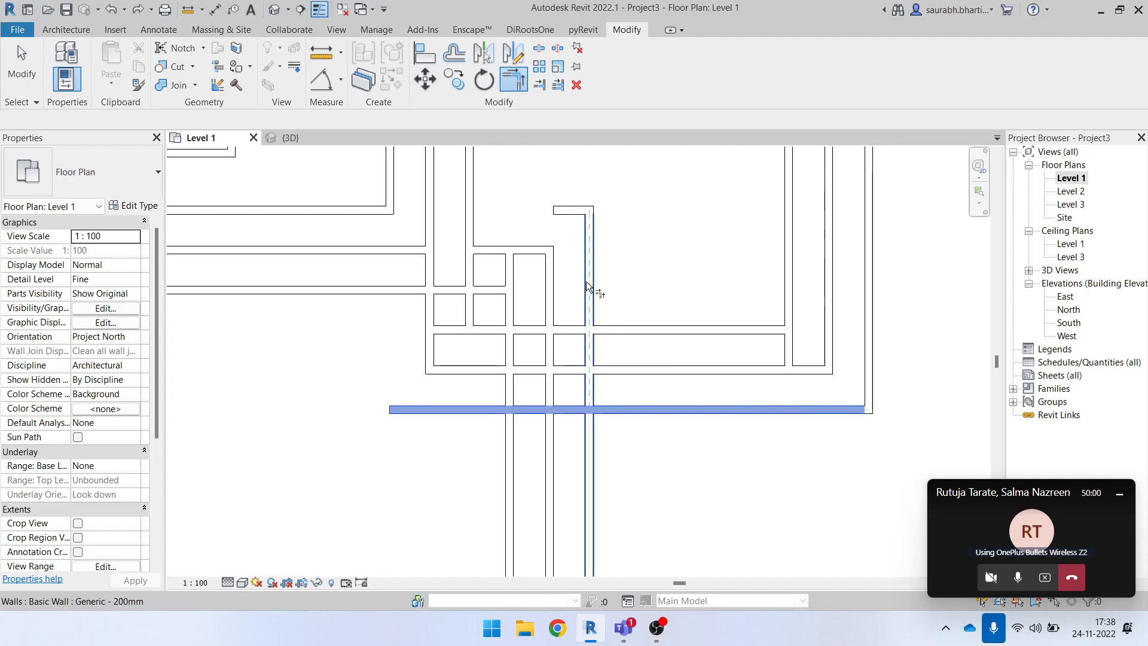
pyautogui.scroll(-3, 589, 286)
pyautogui.scroll(2, 579, 238)
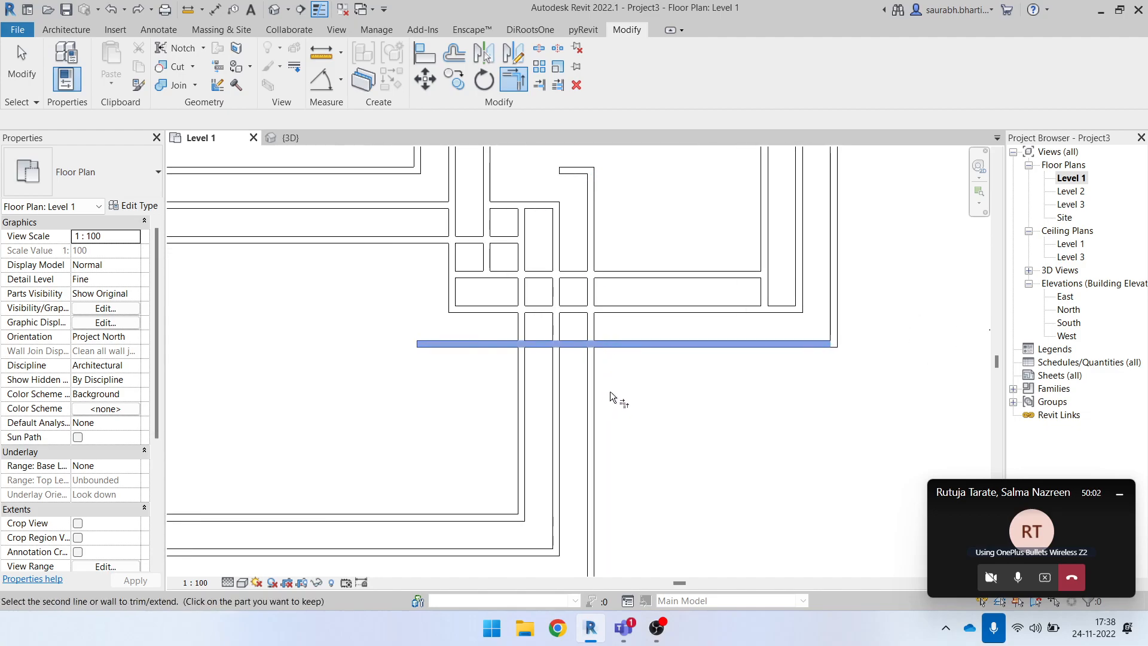
pyautogui.click(596, 382)
pyautogui.scroll(-2, 629, 403)
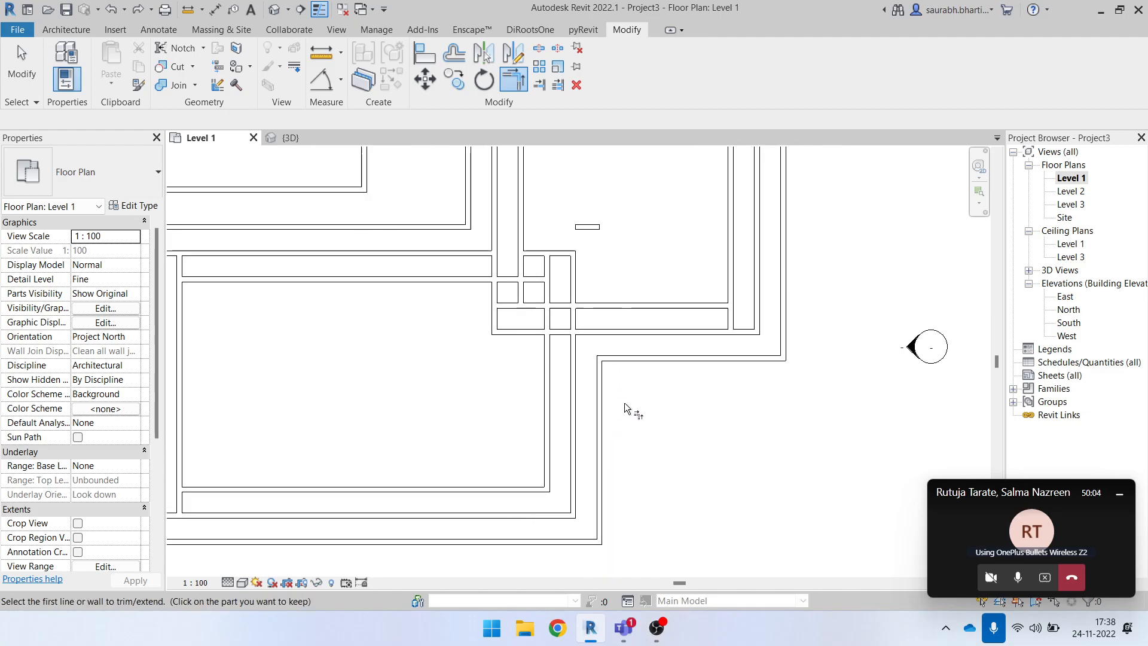
pyautogui.press('Escape')
pyautogui.press('Escape')
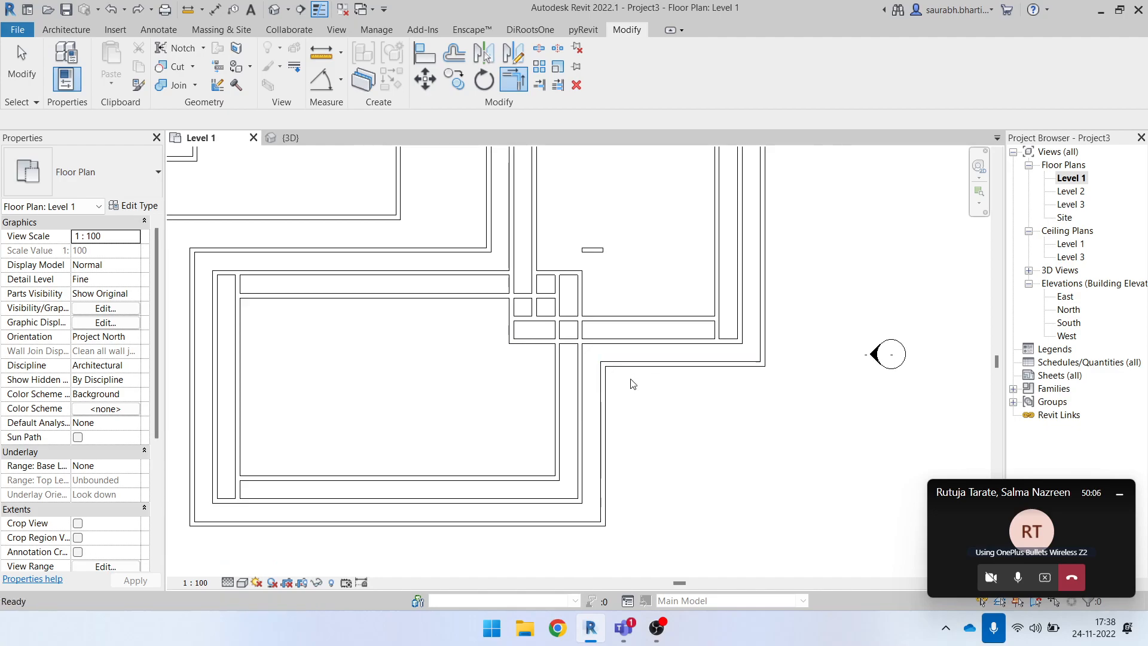
pyautogui.scroll(-3, 604, 368)
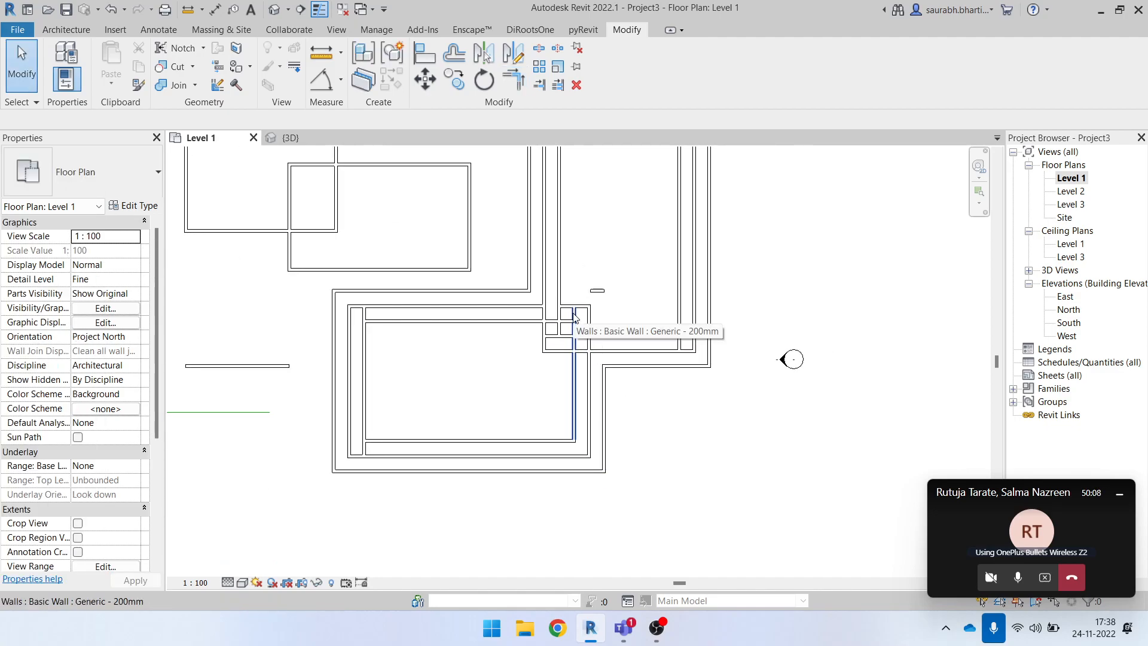
pyautogui.scroll(2, 572, 312)
pyautogui.click(514, 79)
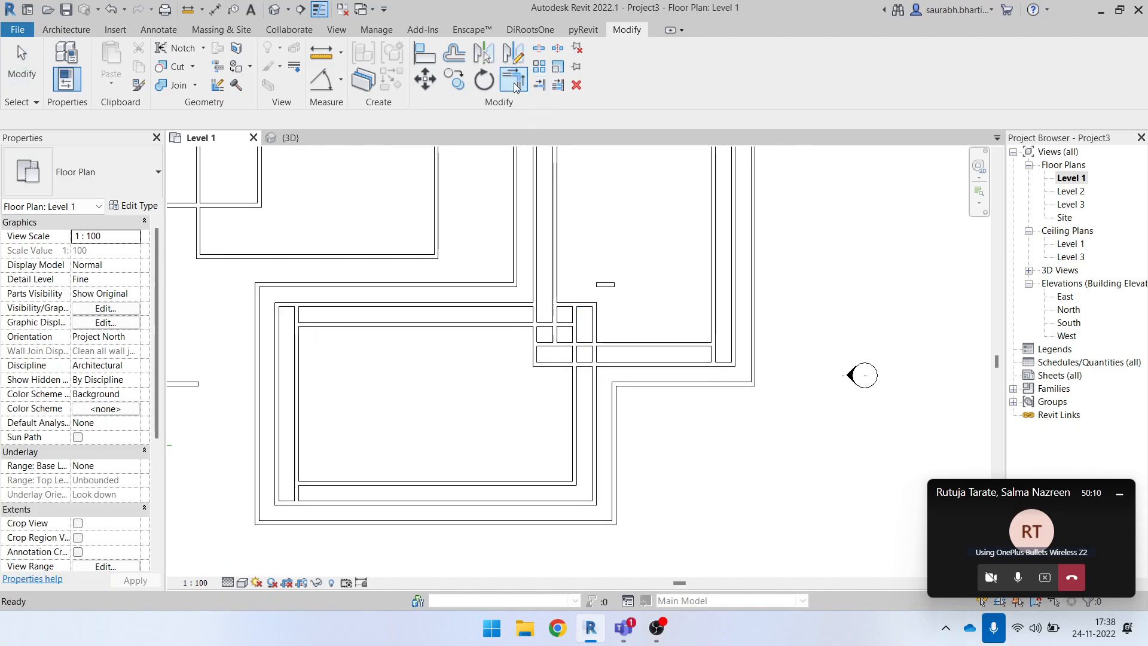
pyautogui.scroll(2, 519, 328)
pyautogui.scroll(-5, 518, 325)
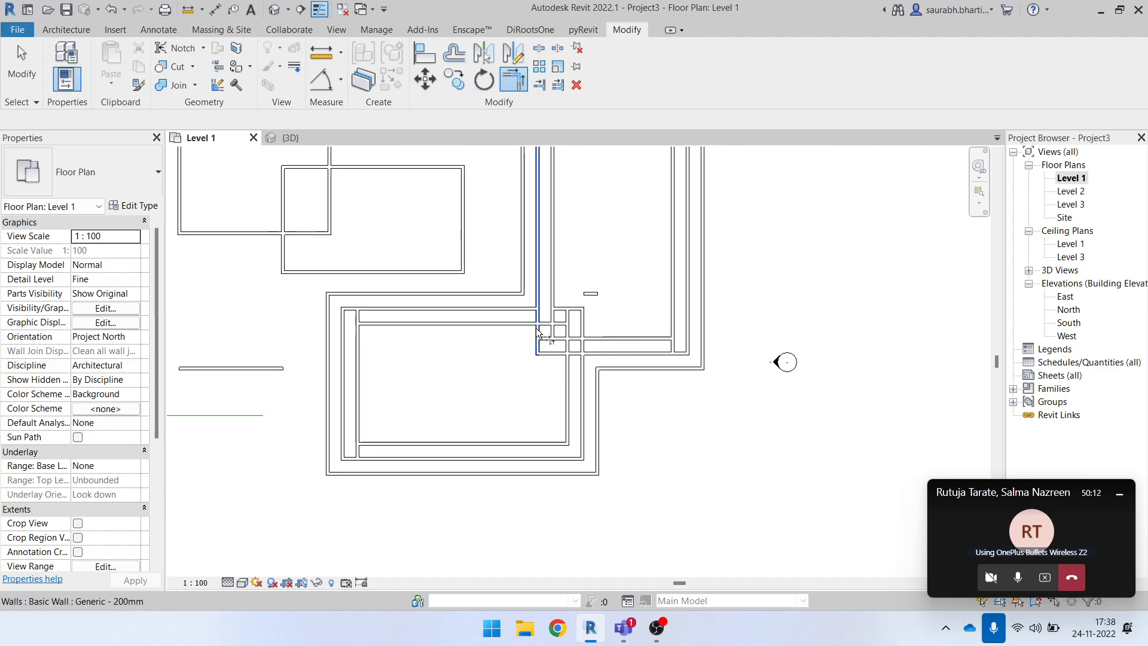
pyautogui.press('Escape')
# - Delete all existing walls and drawn axis lines from the floor plan, leaving only the elevation markers
pyautogui.scroll(-3, 509, 338)
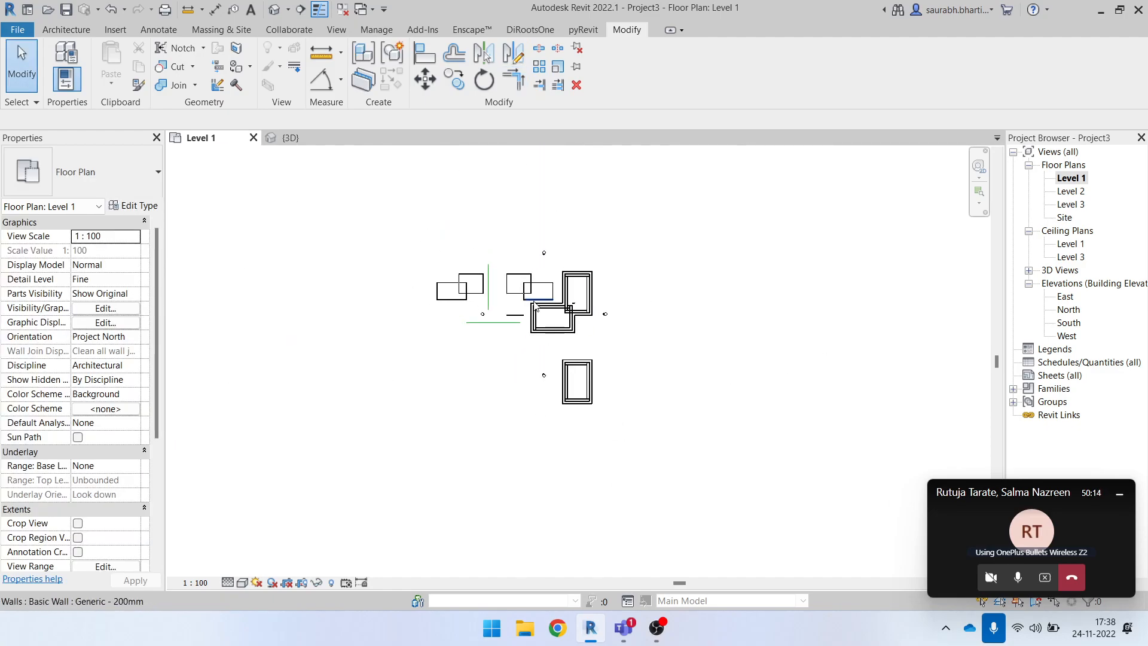
pyautogui.scroll(1, 620, 317)
pyautogui.scroll(2, 479, 389)
pyautogui.scroll(-1, 399, 263)
pyautogui.moveTo(385, 210); pyautogui.dragTo(417, 174)
pyautogui.scroll(2, 465, 231)
pyautogui.moveTo(296, 220); pyautogui.dragTo(722, 340)
pyautogui.press('Delete')
pyautogui.moveTo(452, 227); pyautogui.dragTo(720, 418)
pyautogui.press('Delete')
pyautogui.click(495, 364)
pyautogui.press('Delete')
pyautogui.scroll(1, 658, 418)
pyautogui.moveTo(658, 418); pyautogui.dragTo(604, 347, button='middle')
pyautogui.moveTo(556, 360); pyautogui.dragTo(699, 509)
pyautogui.press('Delete')
# - Draw a long vertical Generic - 200mm wall in the right half of the area between the elevation markers
pyautogui.press('a')
pyautogui.moveTo(456, 215); pyautogui.dragTo(466, 274, button='middle')
pyautogui.click(609, 229)
pyautogui.click(610, 345)
pyautogui.press('Escape')
# - Draw three separate staggered horizontal walls left of the vertical wall, the topmost about 7000 mm and the lowest about 10000 mm long
pyautogui.scroll(1, 490, 245)
pyautogui.click(528, 241)
pyautogui.click(580, 240)
pyautogui.press('Escape')
pyautogui.click(484, 270)
pyautogui.click(559, 271)
pyautogui.click(544, 309)
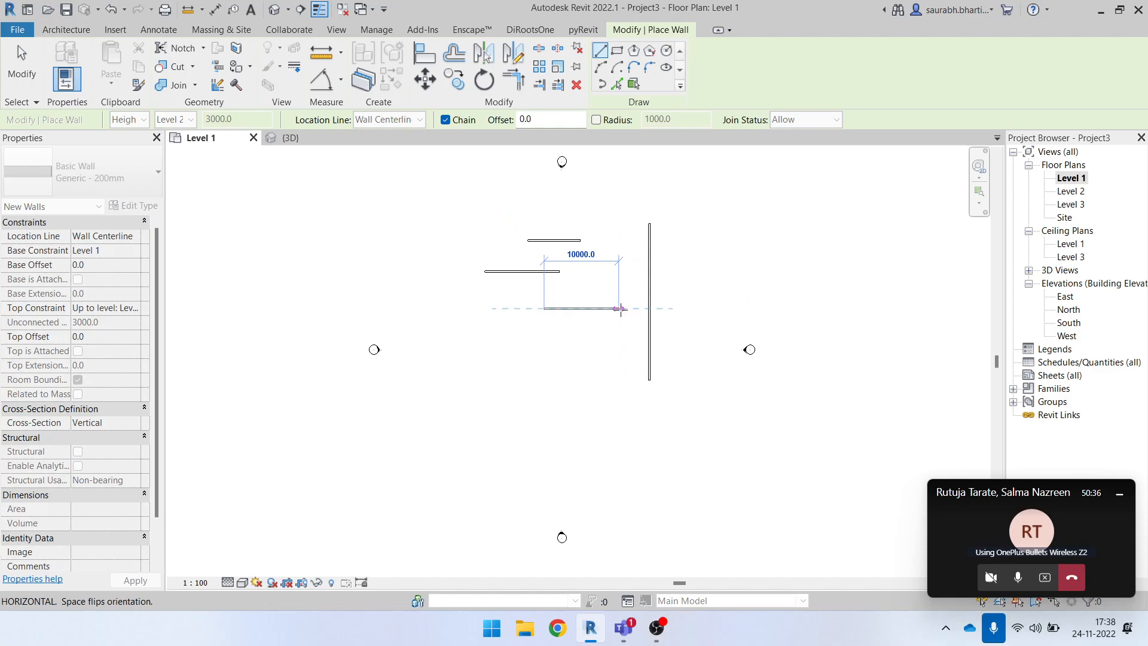
pyautogui.click(619, 309)
pyautogui.press('Escape')
# - Draw a horizontal wall below the staggered ones, plus a long vertical wall to their left and a short vertical wall beneath
pyautogui.click(469, 347)
pyautogui.click(580, 347)
pyautogui.press('Escape')
pyautogui.click(432, 240)
pyautogui.click(432, 418)
pyautogui.press('Escape')
pyautogui.click(580, 379)
pyautogui.click(580, 468)
pyautogui.press('Escape')
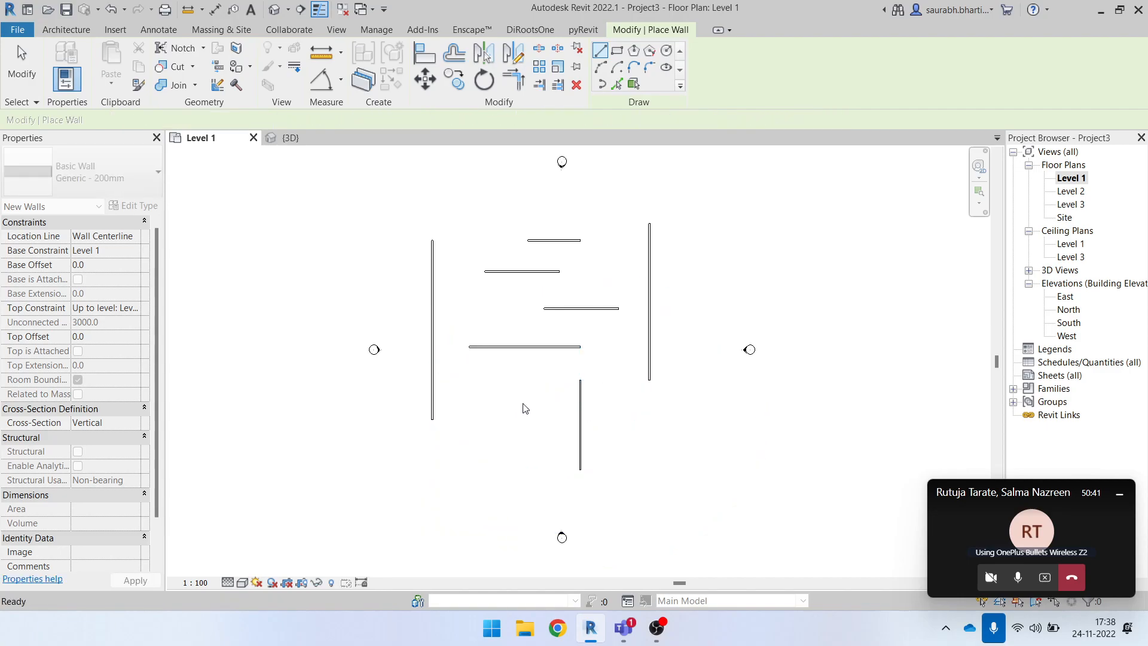
# - Draw a long horizontal wall above the others and a vertical wall near the upper end of the left vertical wall
pyautogui.click(484, 202)
pyautogui.click(716, 202)
pyautogui.press('Escape')
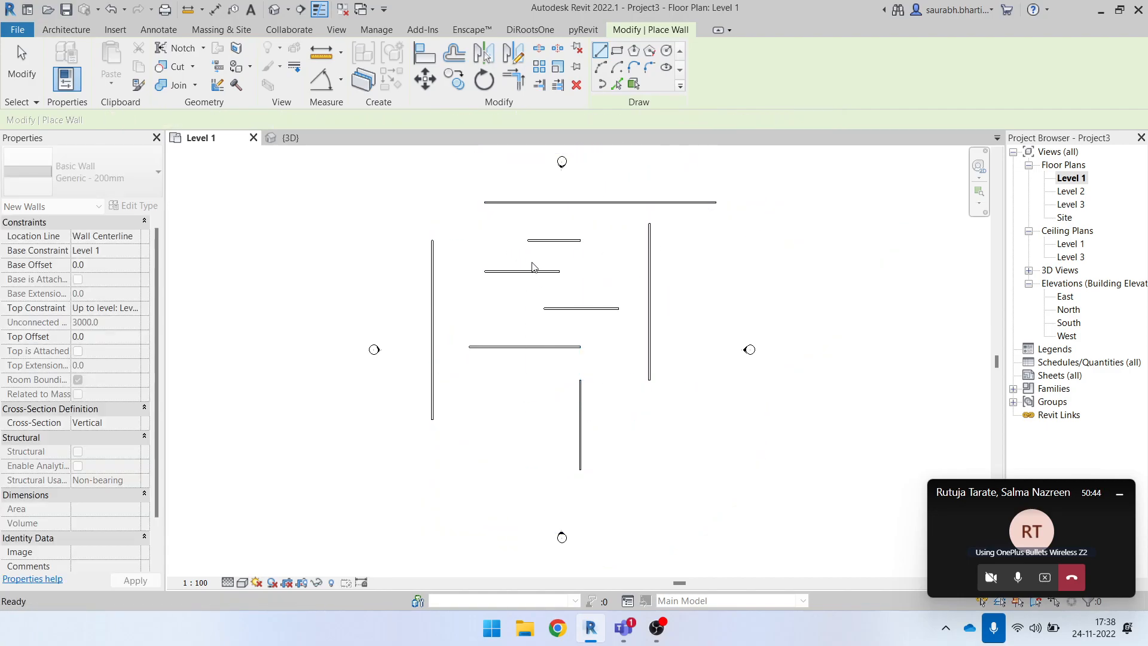
pyautogui.click(452, 179)
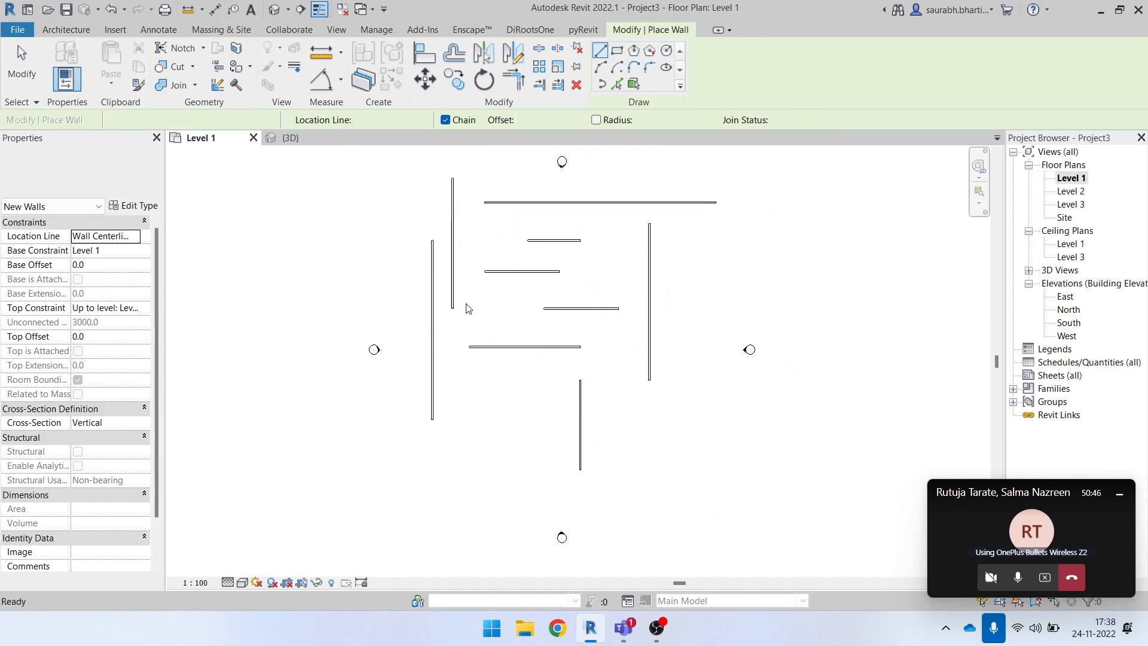
pyautogui.click(462, 308)
pyautogui.press('Escape')
pyautogui.press('Escape')
pyautogui.scroll(-1, 476, 302)
pyautogui.scroll(5, 551, 309)
pyautogui.scroll(-6, 482, 363)
pyautogui.scroll(2, 543, 305)
pyautogui.scroll(4, 538, 299)
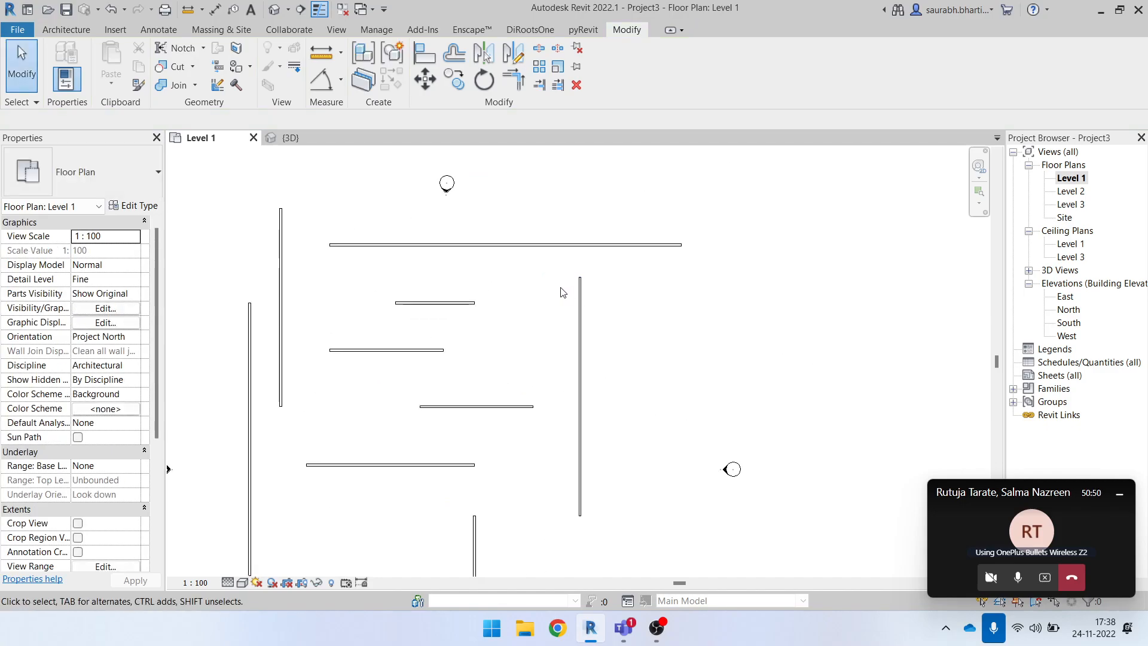
pyautogui.click(477, 296)
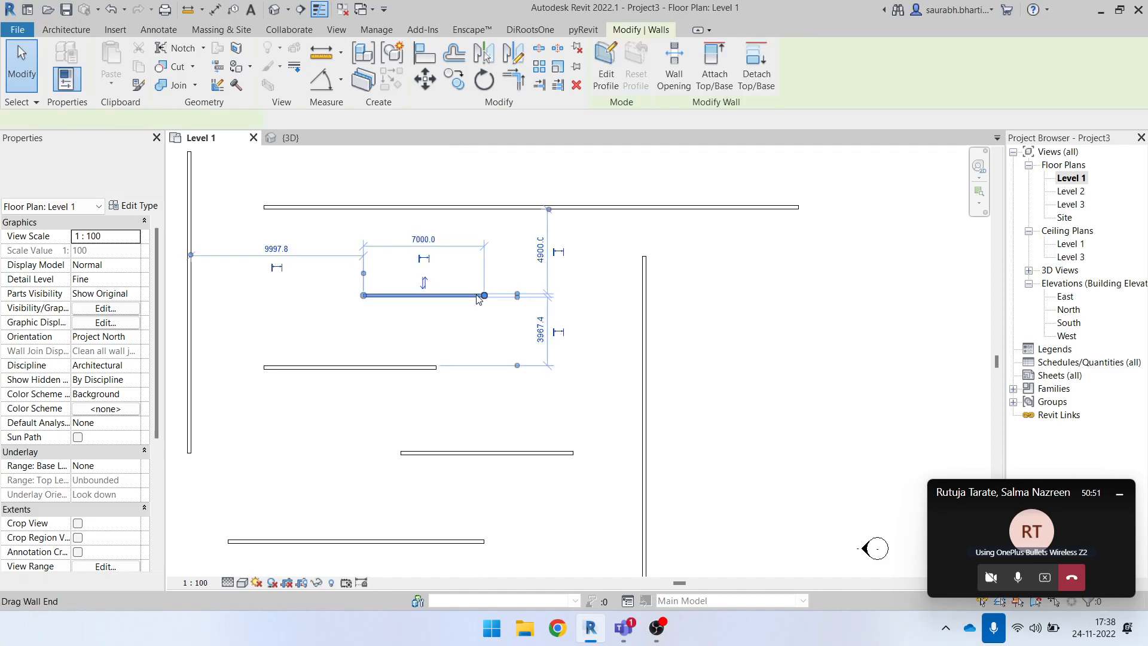
pyautogui.click(482, 326)
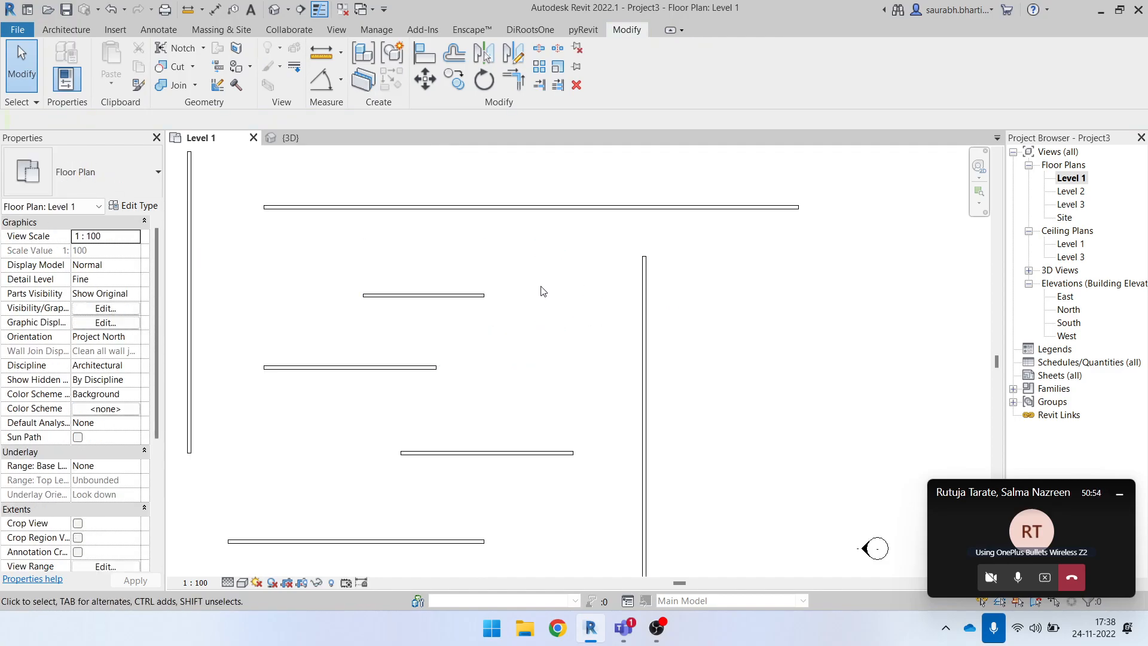
pyautogui.click(644, 279)
pyautogui.click(463, 312)
pyautogui.click(460, 296)
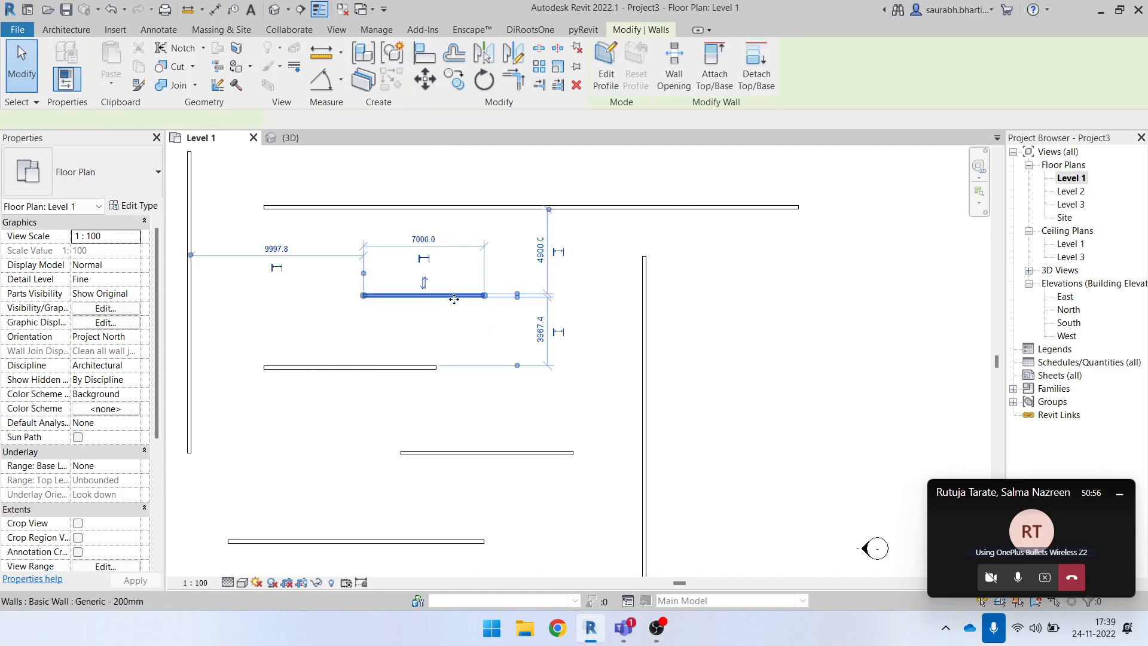
pyautogui.click(644, 296)
pyautogui.click(512, 287)
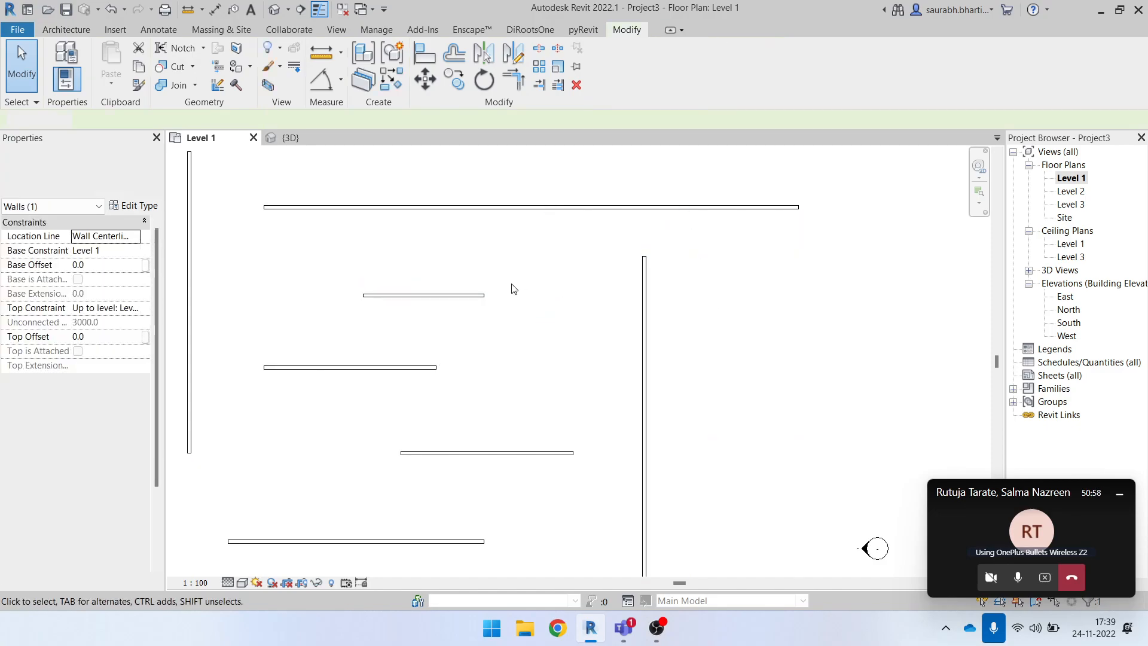
pyautogui.click(516, 82)
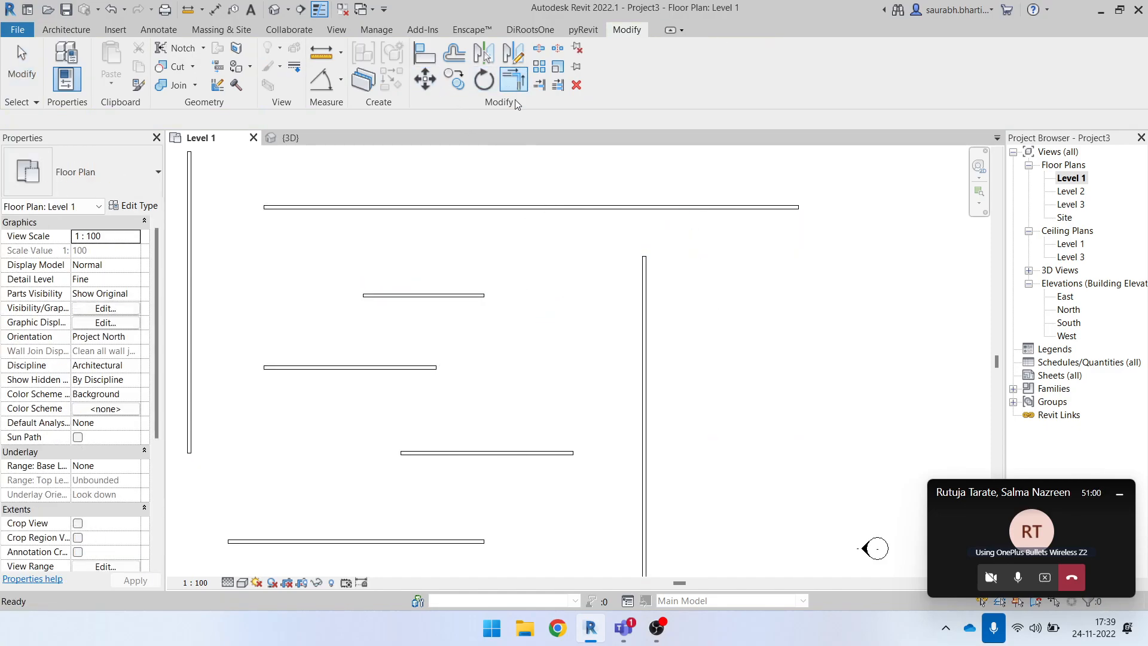
pyautogui.click(466, 297)
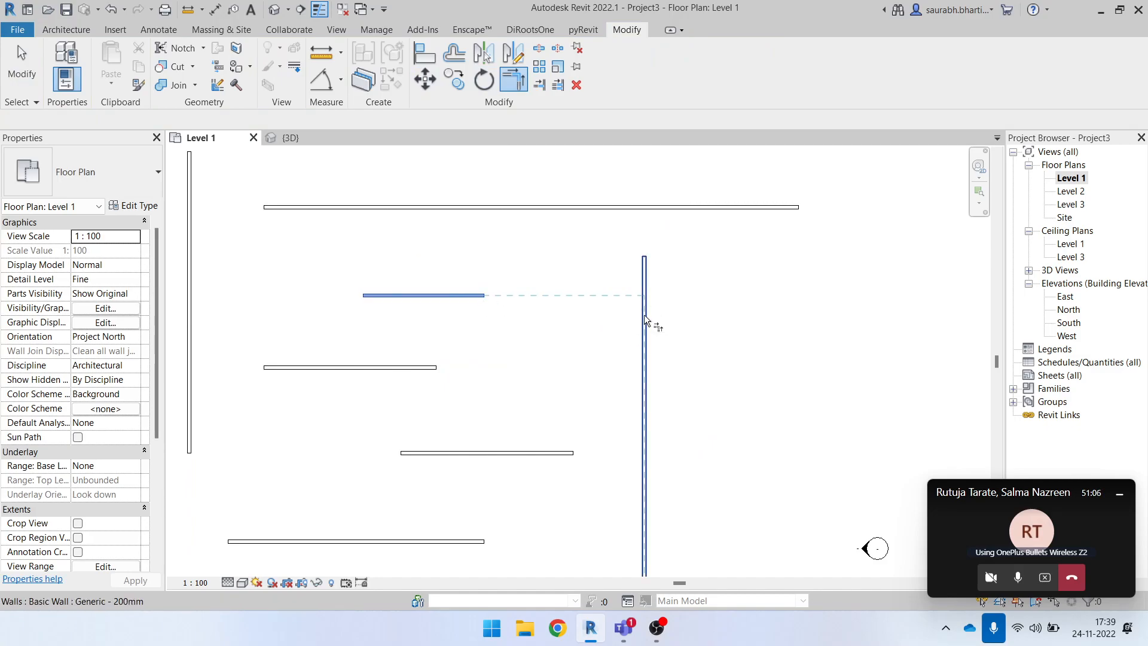
pyautogui.scroll(2, 647, 329)
pyautogui.scroll(-2, 628, 302)
pyautogui.scroll(3, 634, 311)
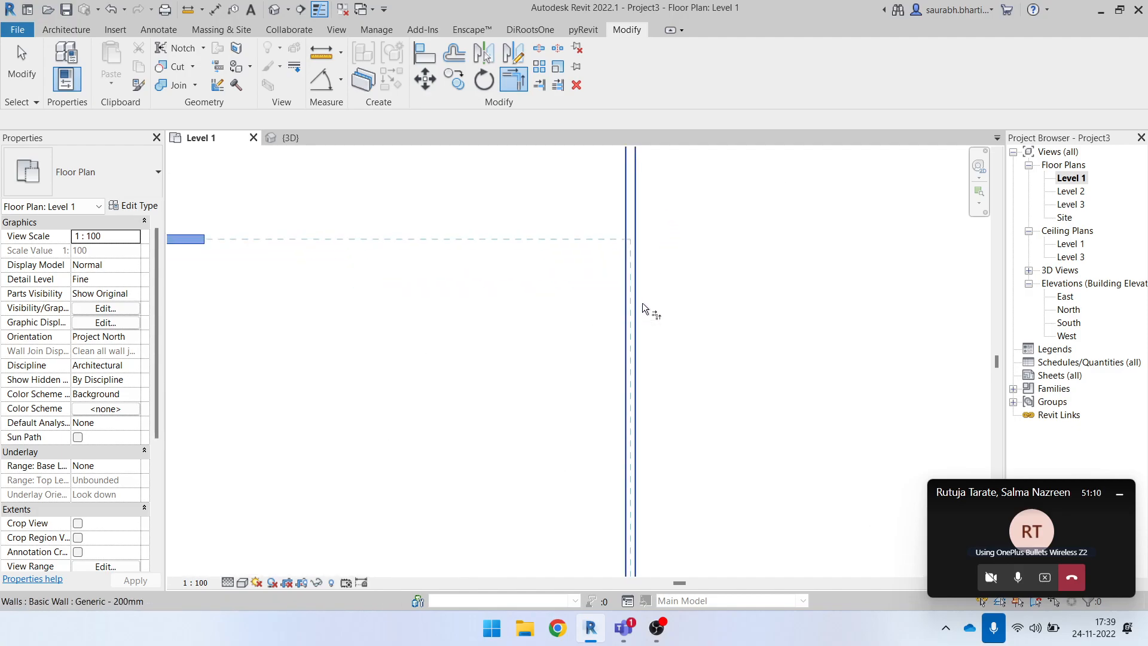
pyautogui.scroll(-1, 635, 308)
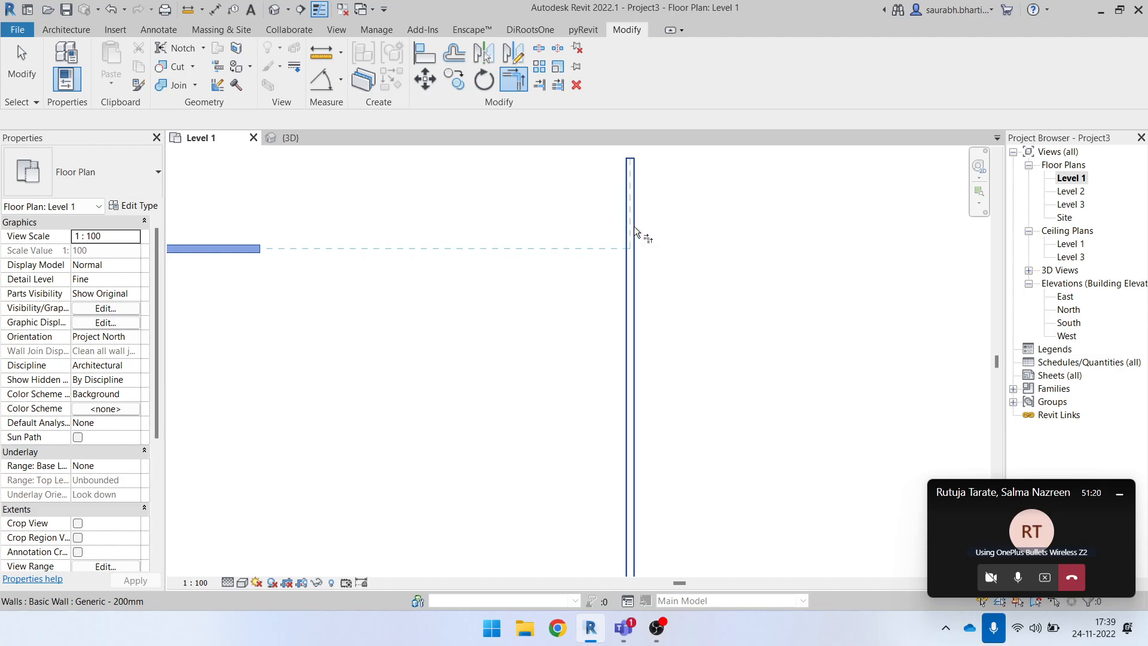
pyautogui.scroll(-2, 635, 204)
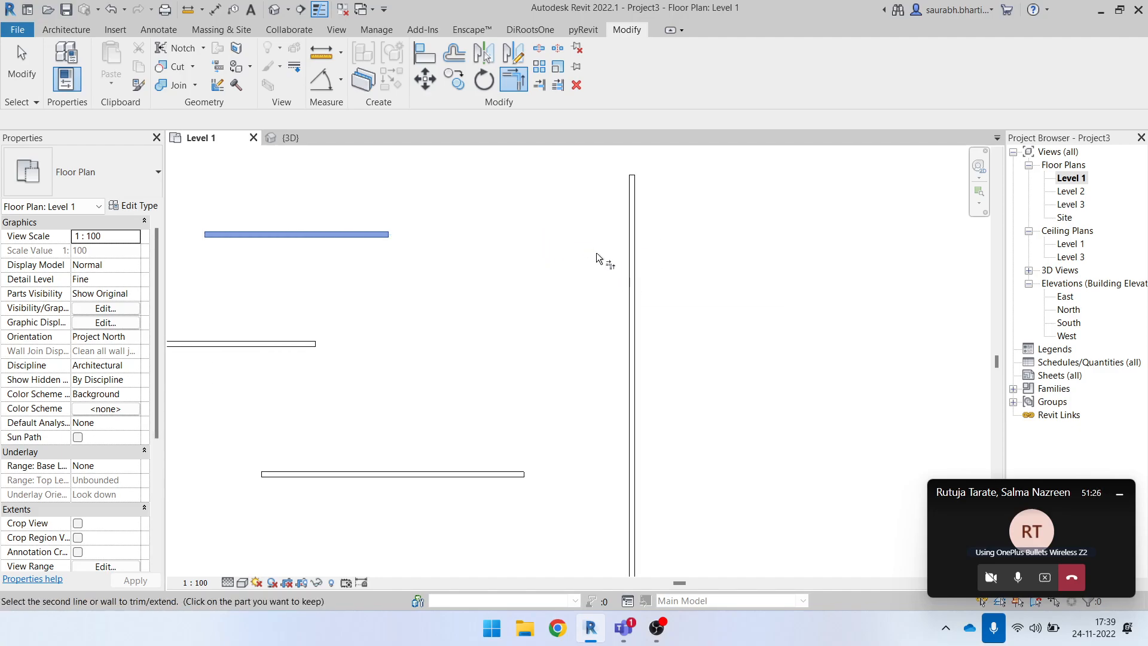
pyautogui.press('Escape')
pyautogui.press('Escape')
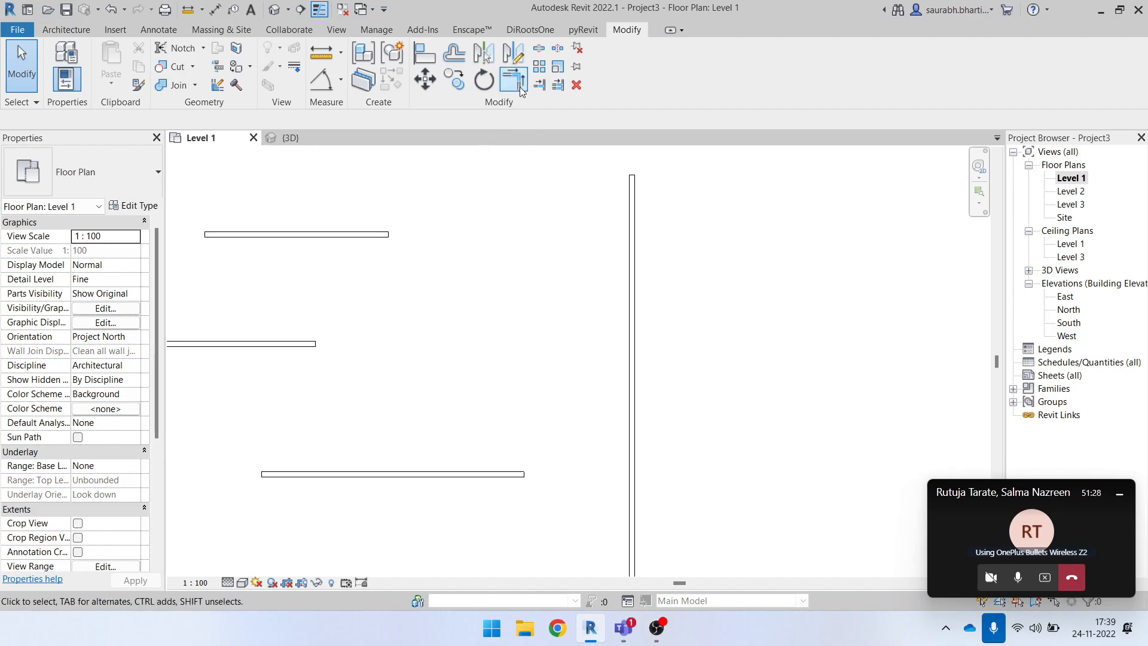
# - Trim the uppermost short horizontal wall and the vertical wall east of it to a corner, keeping the vertical wall's lower part
pyautogui.click(513, 81)
pyautogui.click(369, 235)
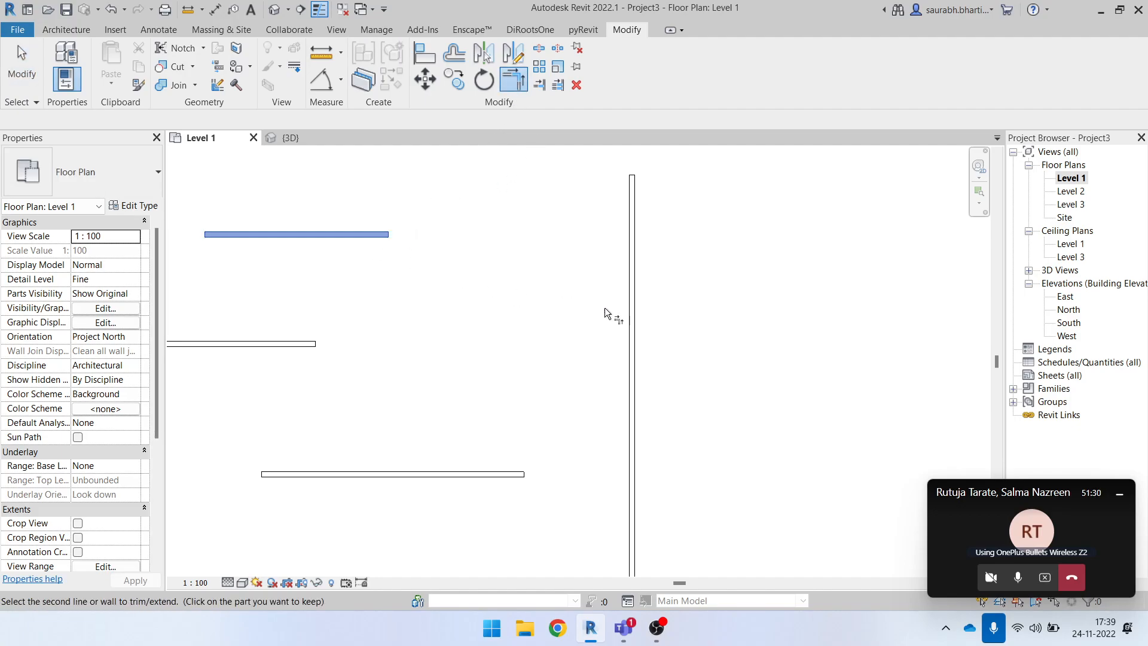
pyautogui.click(633, 323)
pyautogui.scroll(-3, 633, 323)
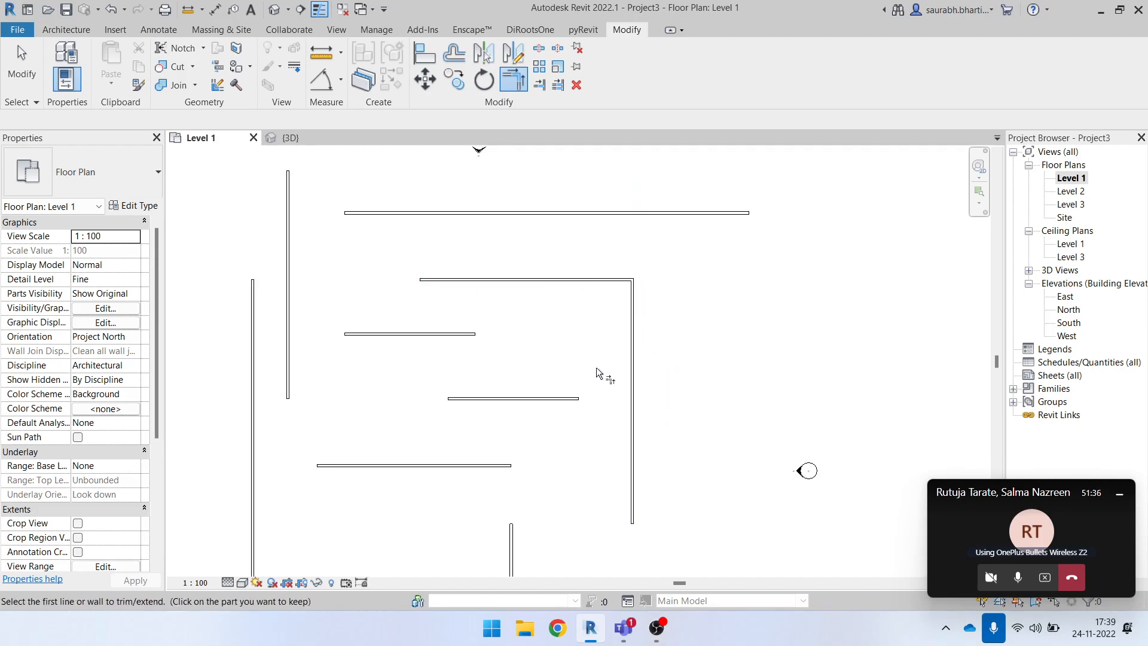
pyautogui.scroll(2, 619, 343)
pyautogui.press('Escape')
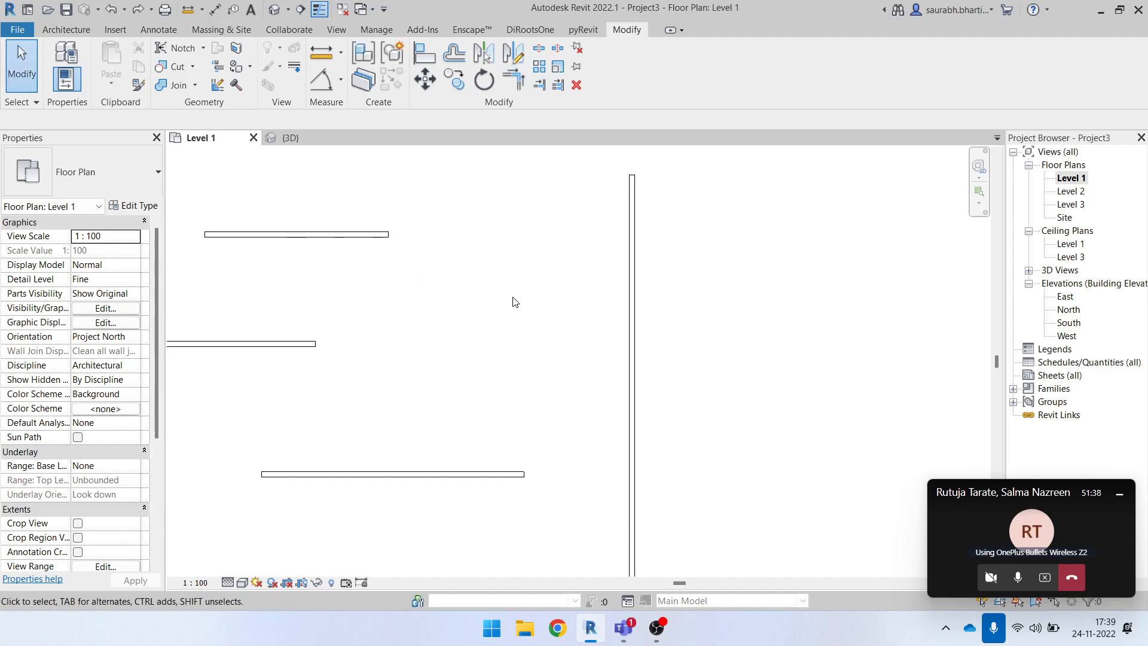
# - Stretch the uppermost short wall's east end to meet the long vertical wall in a T-junction, and undo the stretch
pyautogui.click(361, 241)
pyautogui.moveTo(395, 232); pyautogui.dragTo(632, 234)
pyautogui.hotkey('ctrl', 'z')
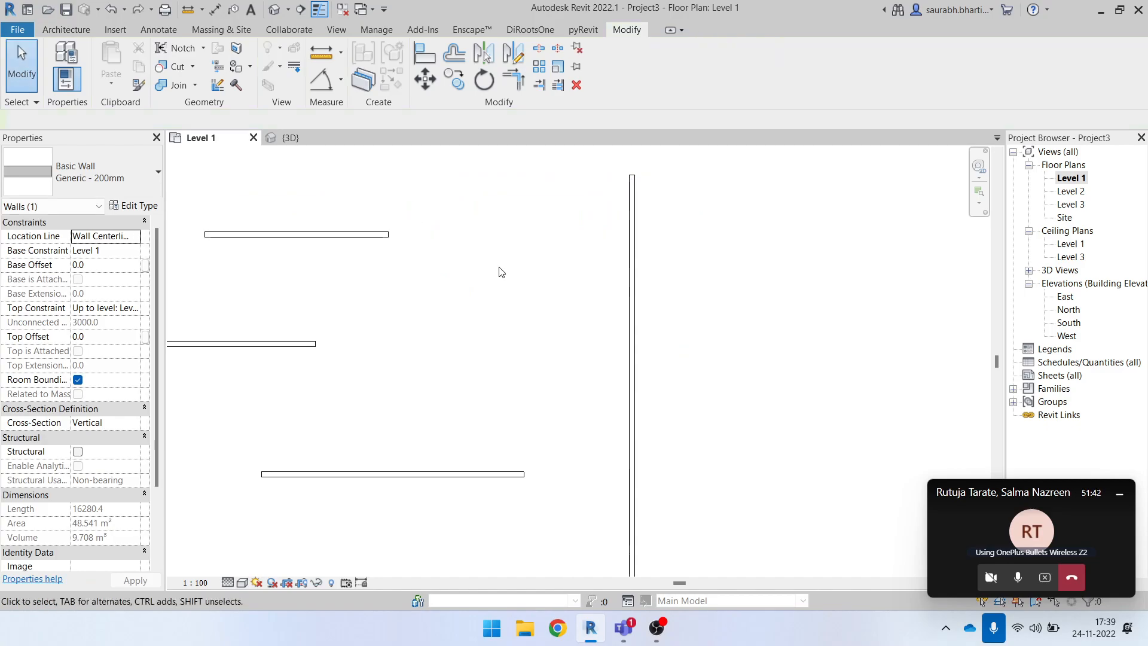
pyautogui.click(373, 235)
pyautogui.moveTo(390, 234); pyautogui.dragTo(631, 234)
pyautogui.click(545, 293)
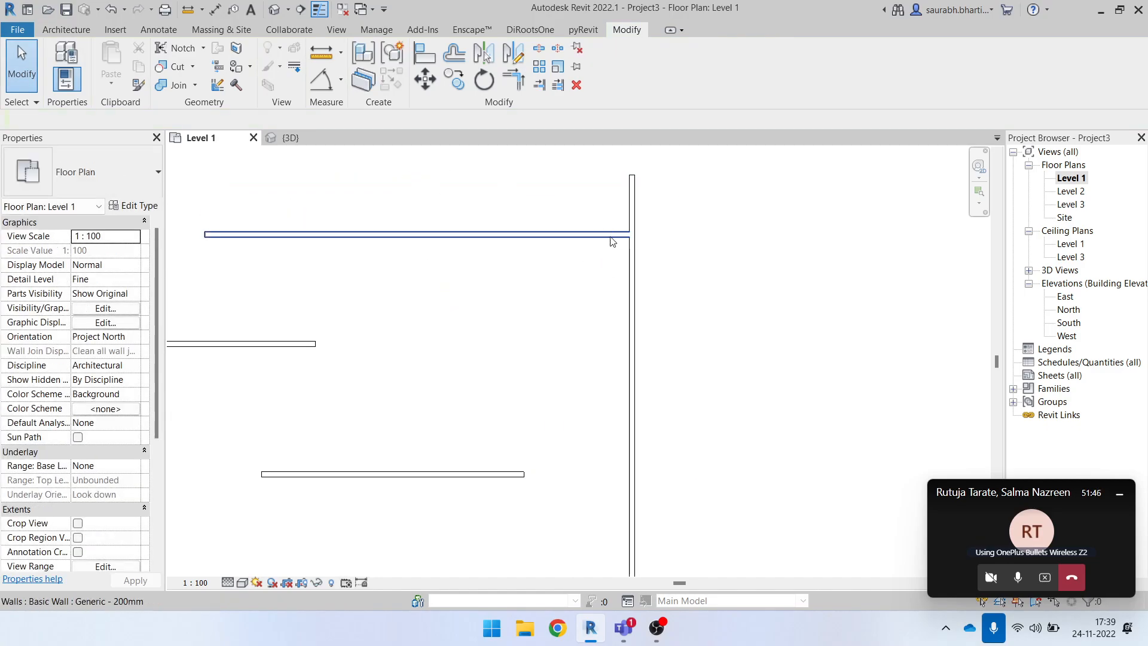
pyautogui.click(426, 235)
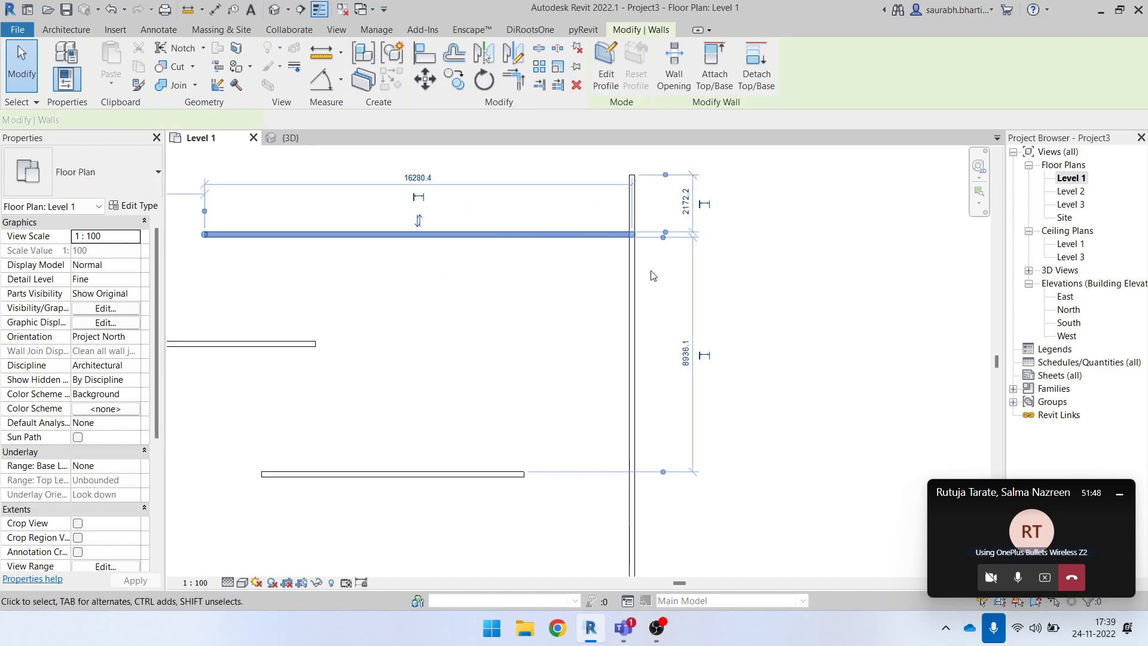
pyautogui.click(635, 280)
pyautogui.moveTo(610, 165); pyautogui.dragTo(647, 231)
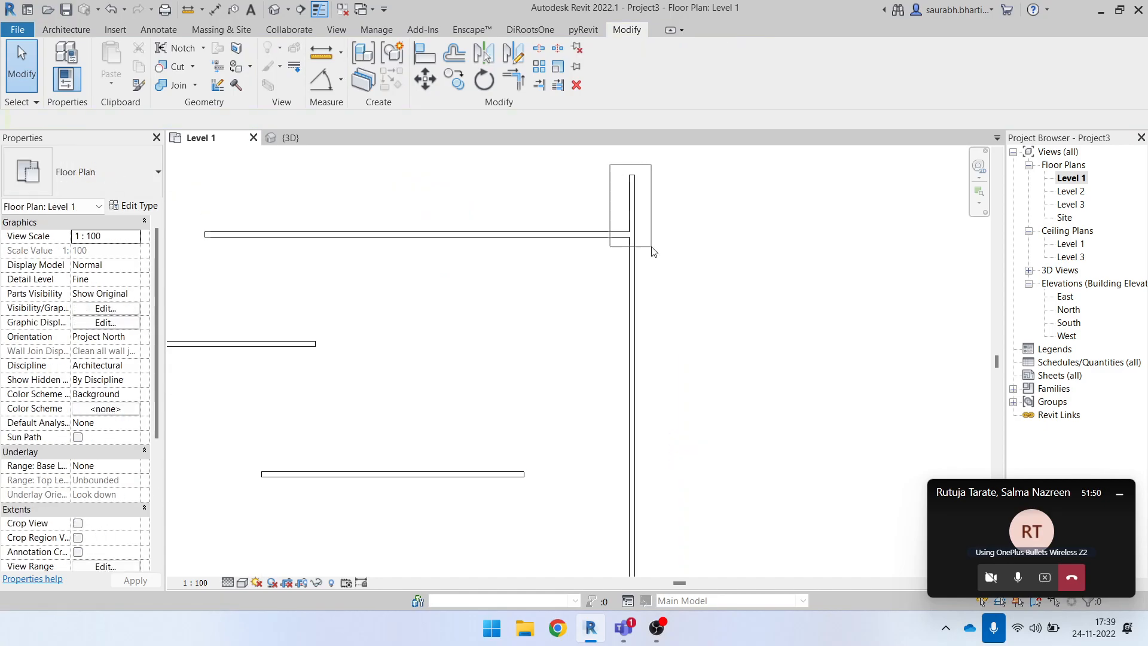
pyautogui.hotkey('ctrl', 'z')
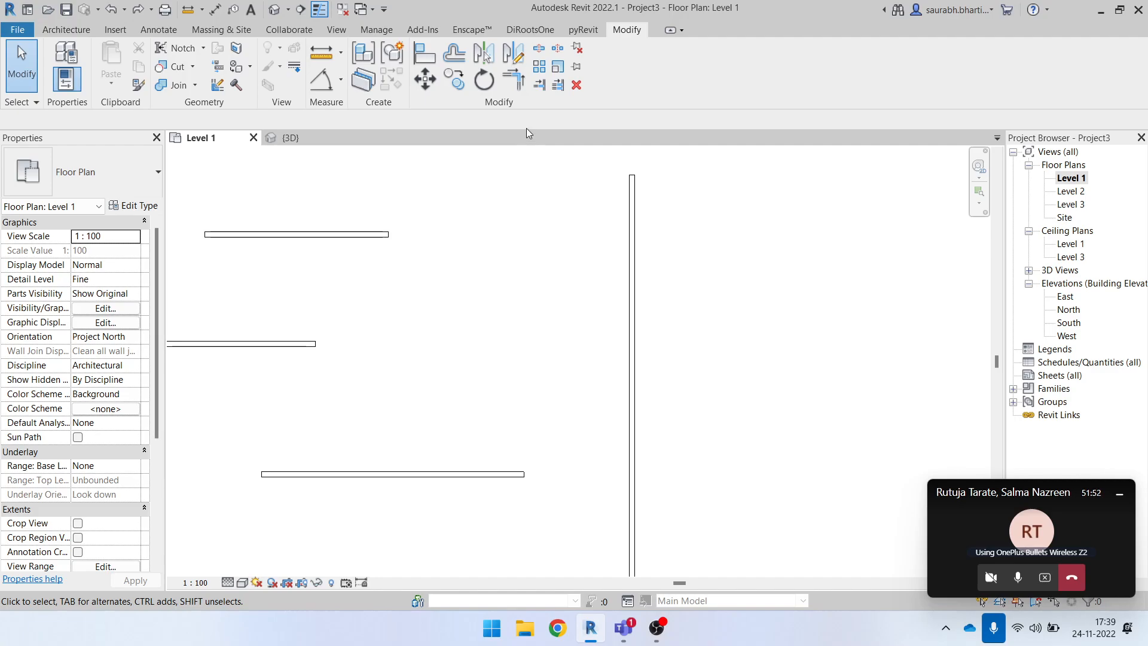
# - Extend the uppermost short horizontal wall to the east vertical wall with Trim/Extend Single Element, using the vertical wall as boundary
pyautogui.click(539, 86)
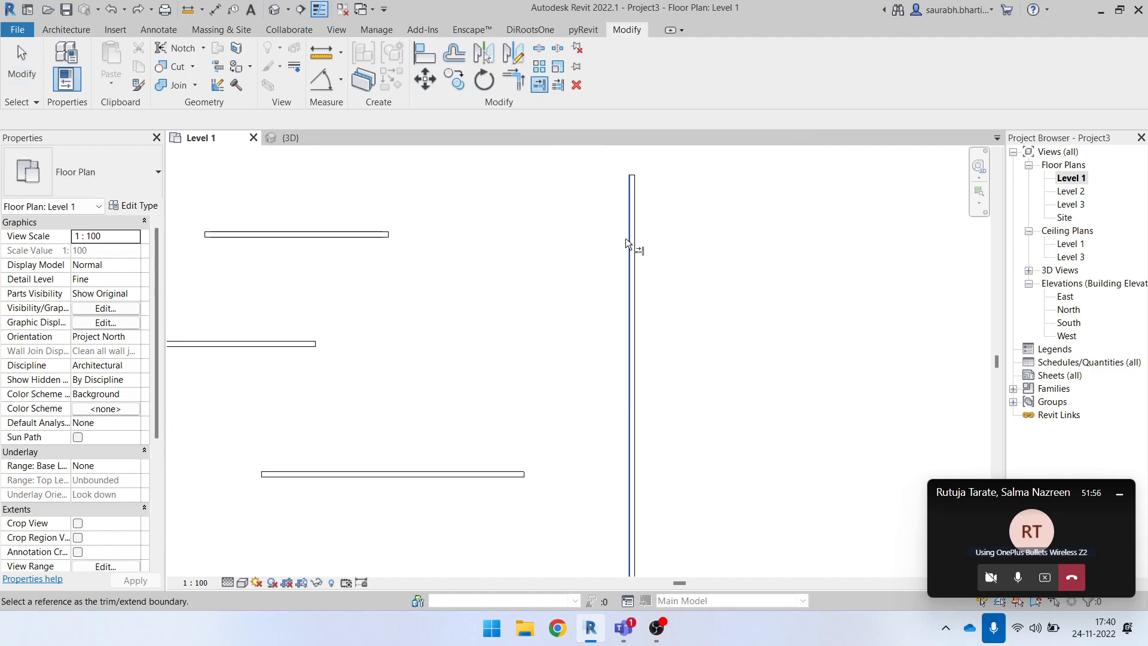
pyautogui.scroll(-2, 579, 342)
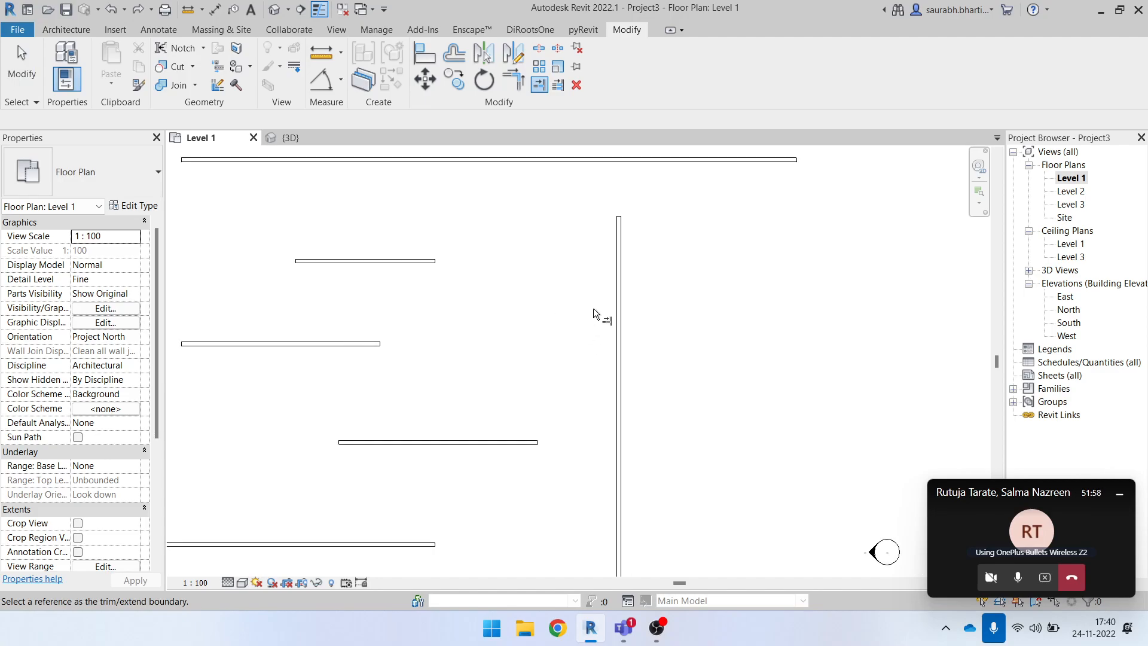
pyautogui.scroll(4, 611, 277)
pyautogui.scroll(2, 620, 236)
pyautogui.scroll(-3, 620, 237)
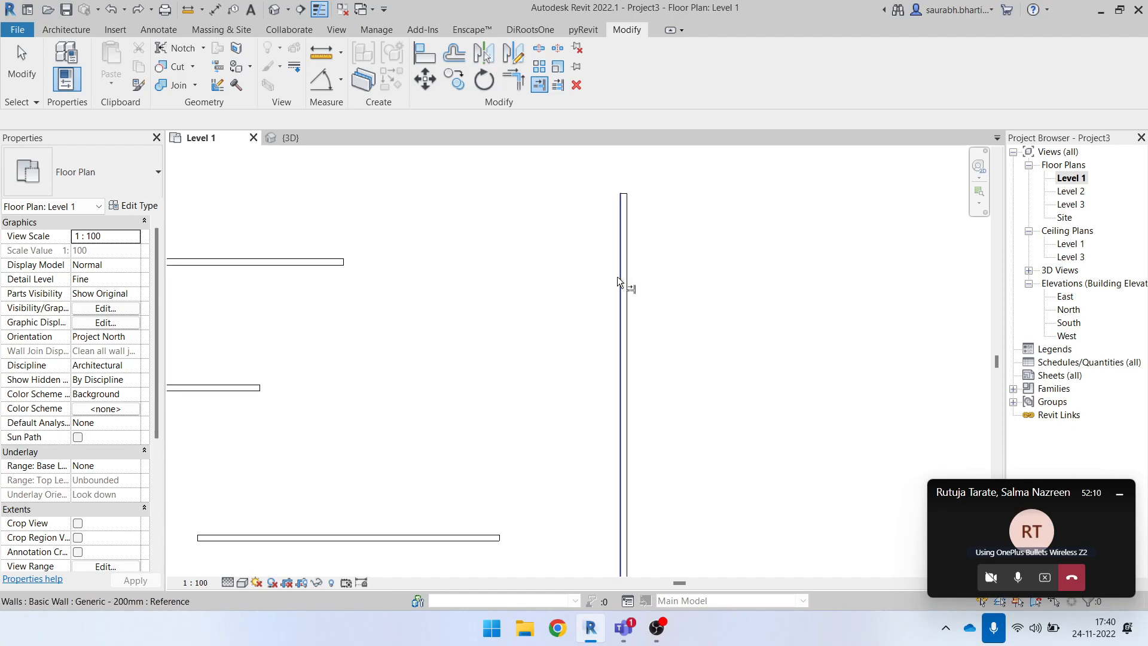
pyautogui.click(352, 263)
pyautogui.scroll(-3, 587, 311)
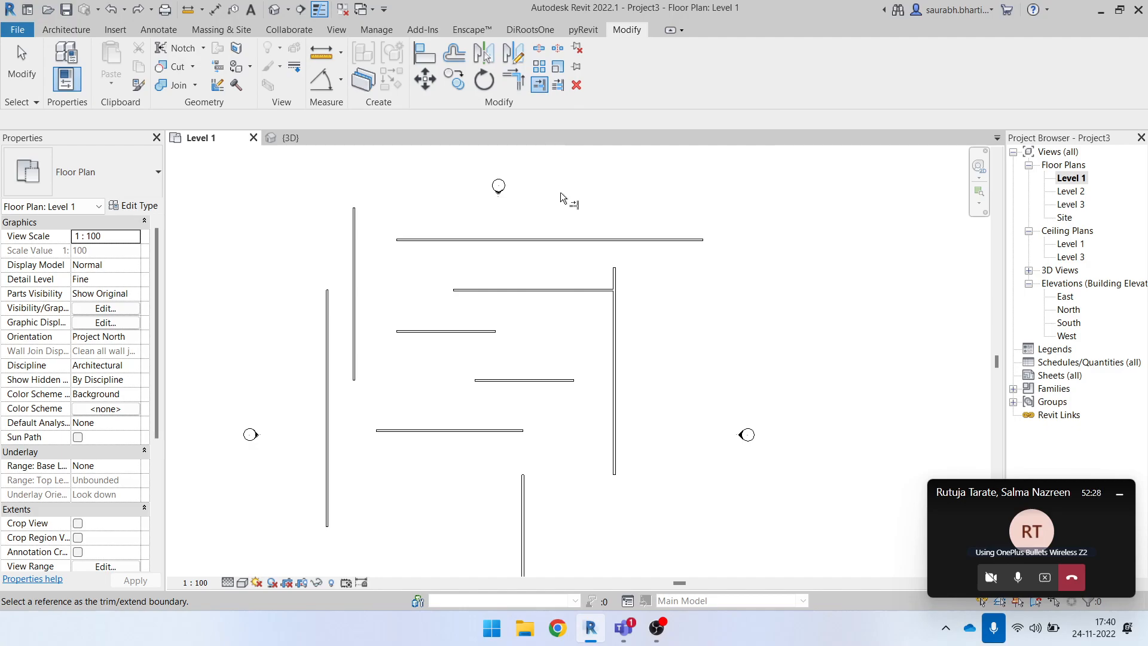
pyautogui.press('Escape')
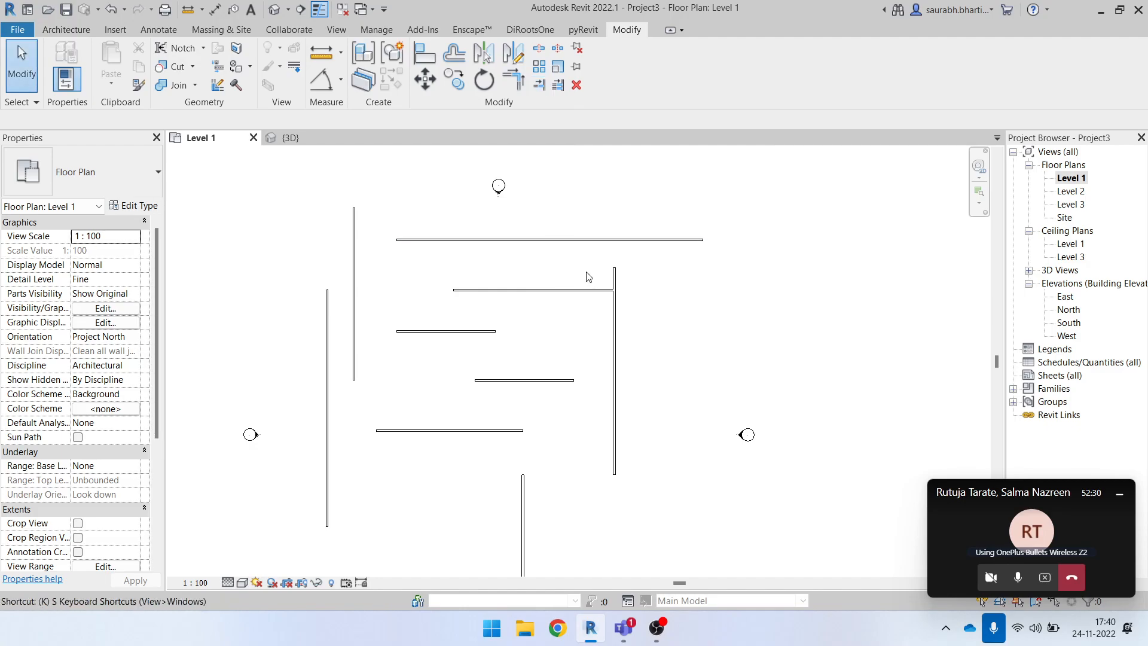
# - Look through the command assignments in the Keyboard Shortcuts dialog and close it without changing anything
pyautogui.press('k')
pyautogui.press('s')
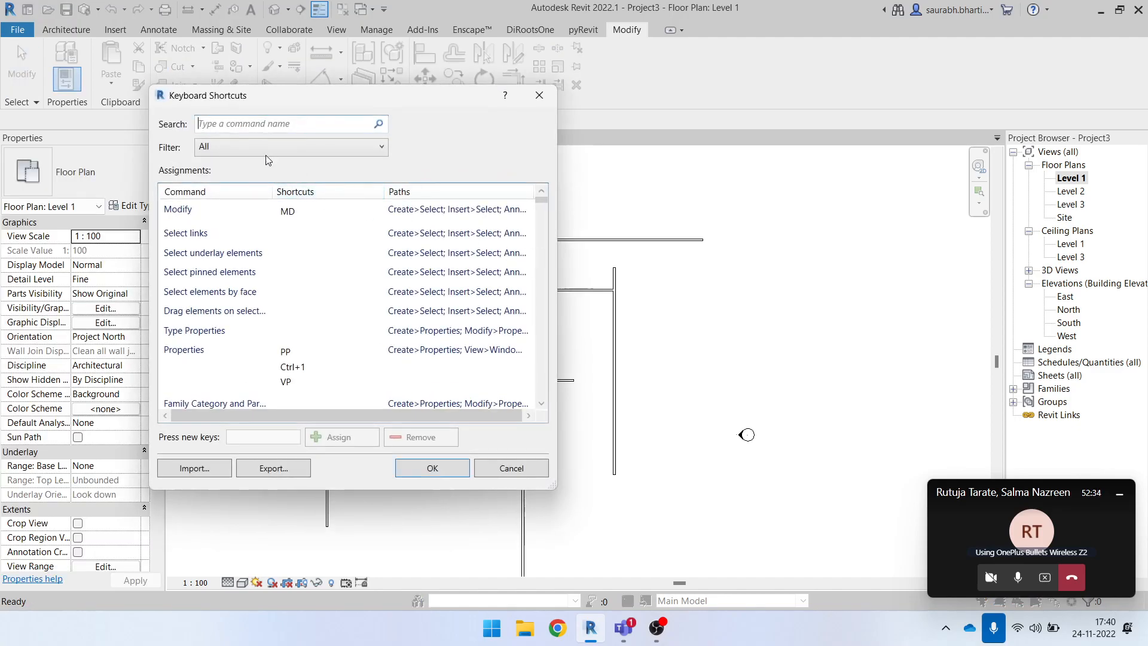
pyautogui.scroll(-10, 359, 323)
pyautogui.scroll(-15, 346, 319)
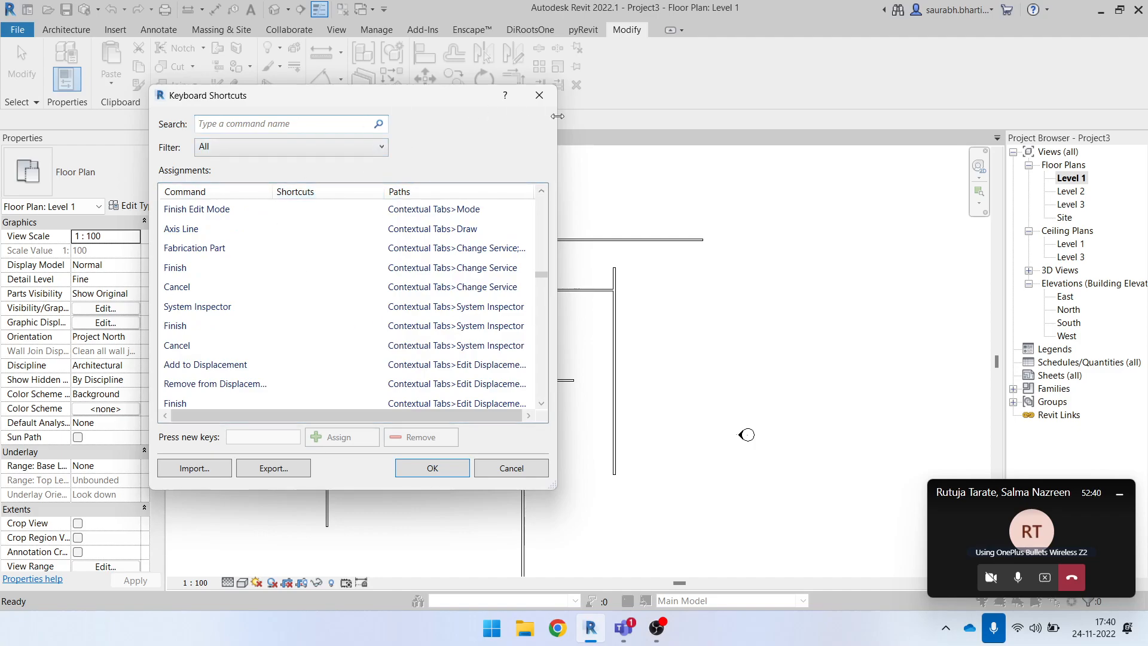
pyautogui.click(539, 95)
pyautogui.scroll(3, 575, 323)
pyautogui.scroll(-3, 549, 306)
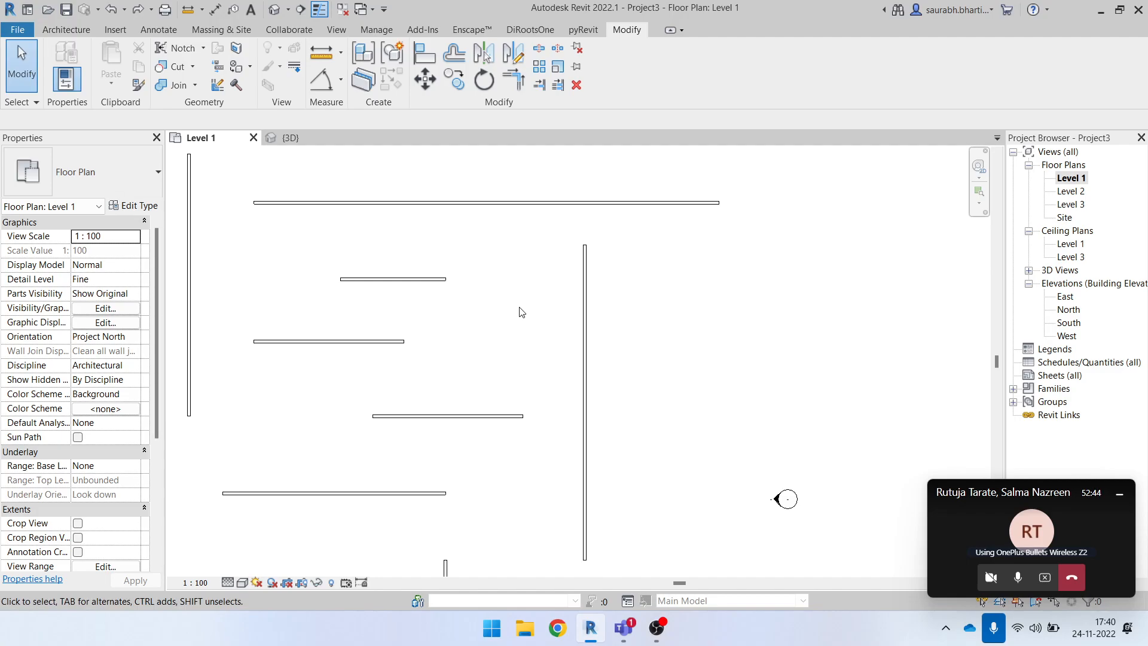
pyautogui.click(513, 79)
pyautogui.press('Escape')
pyautogui.scroll(-2, 544, 332)
pyautogui.moveTo(453, 445); pyautogui.dragTo(394, 282)
pyautogui.click(538, 312)
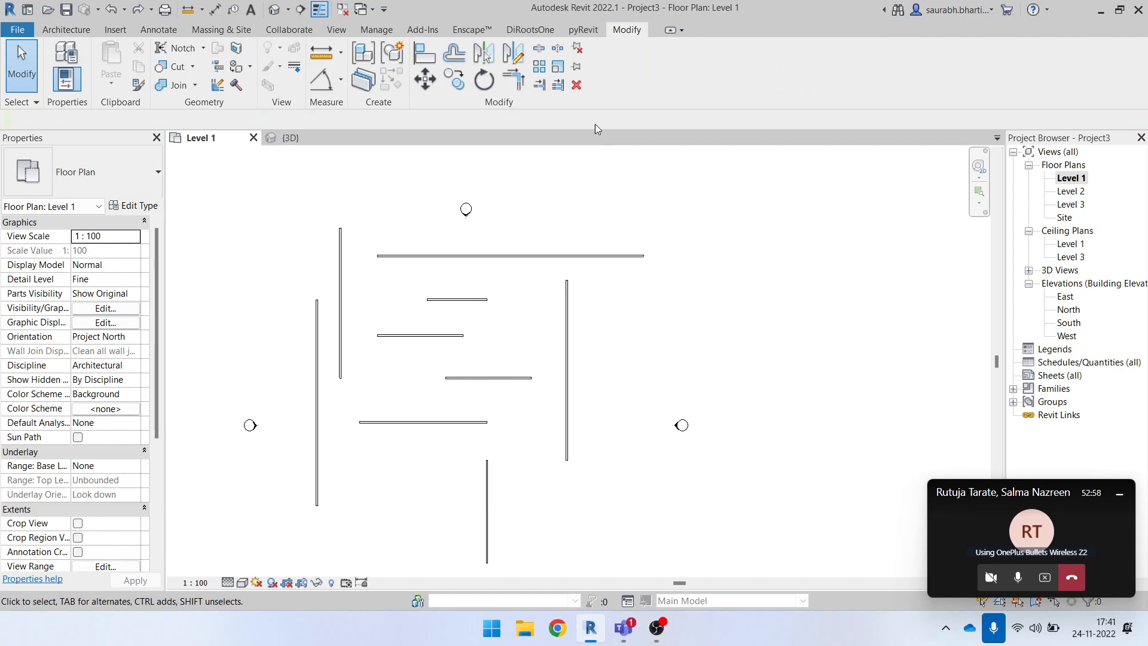
pyautogui.click(558, 87)
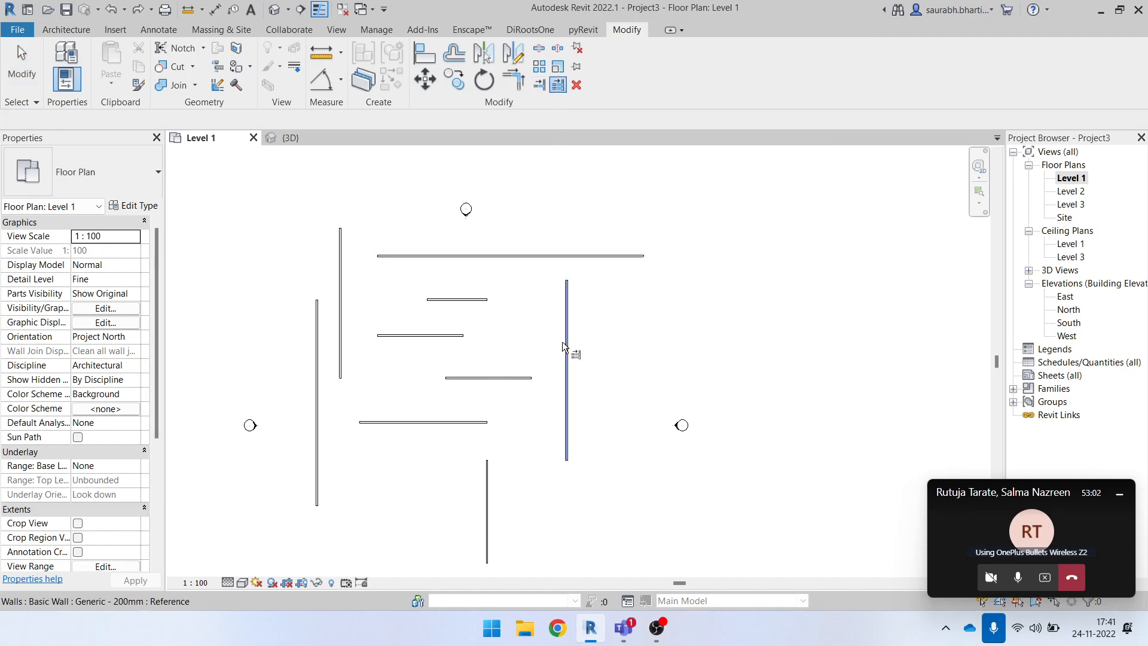
pyautogui.scroll(1, 557, 342)
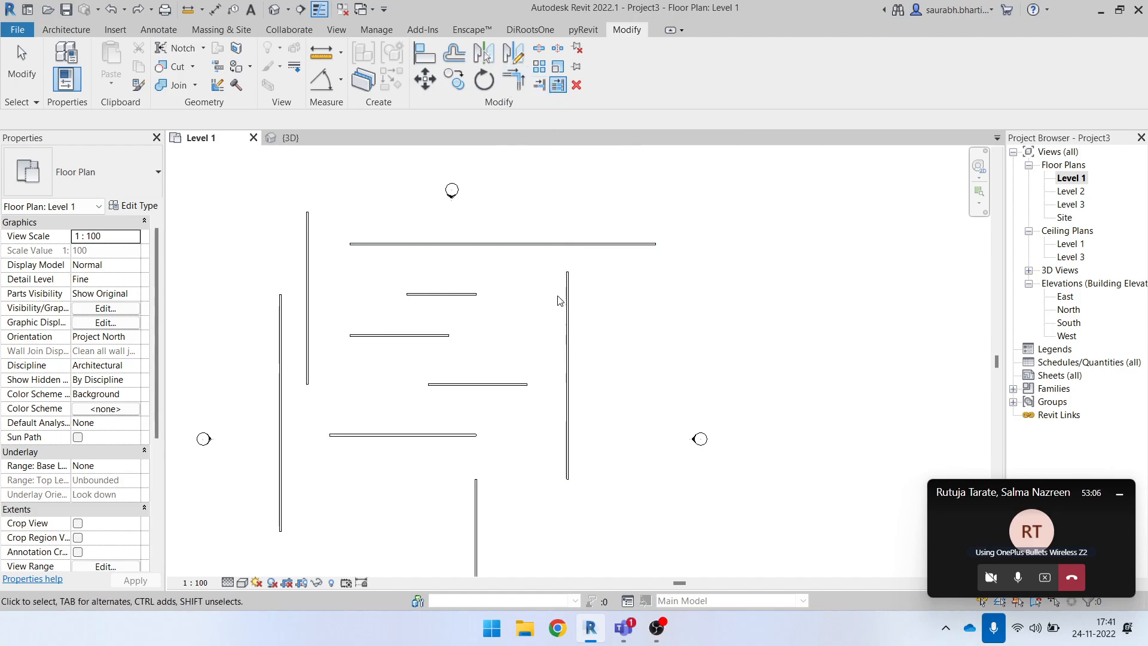
pyautogui.press('Escape')
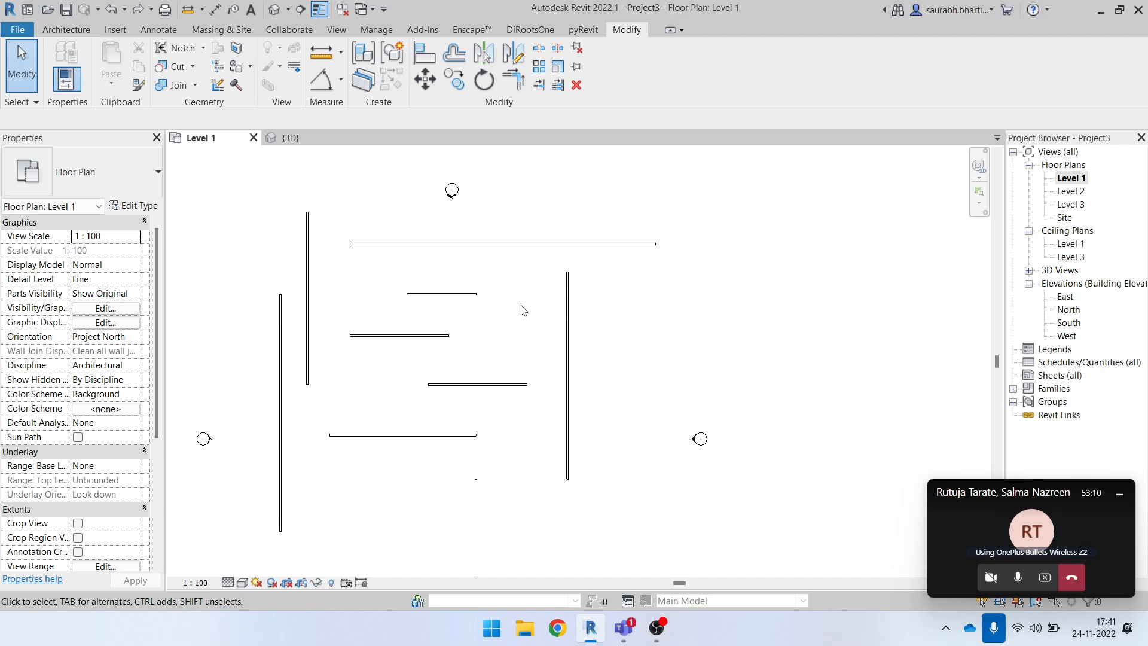
pyautogui.scroll(2, 478, 306)
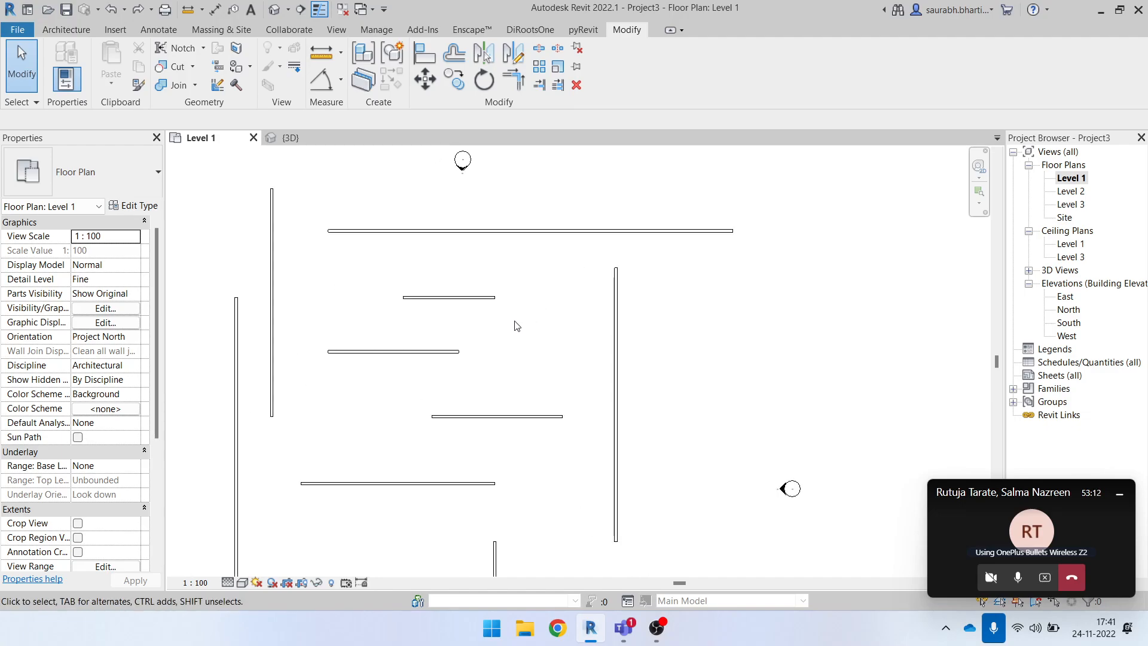
pyautogui.scroll(-1, 477, 308)
# - Look through the wall types available for the uppermost short horizontal wall, and close the list without changing the type
pyautogui.click(487, 306)
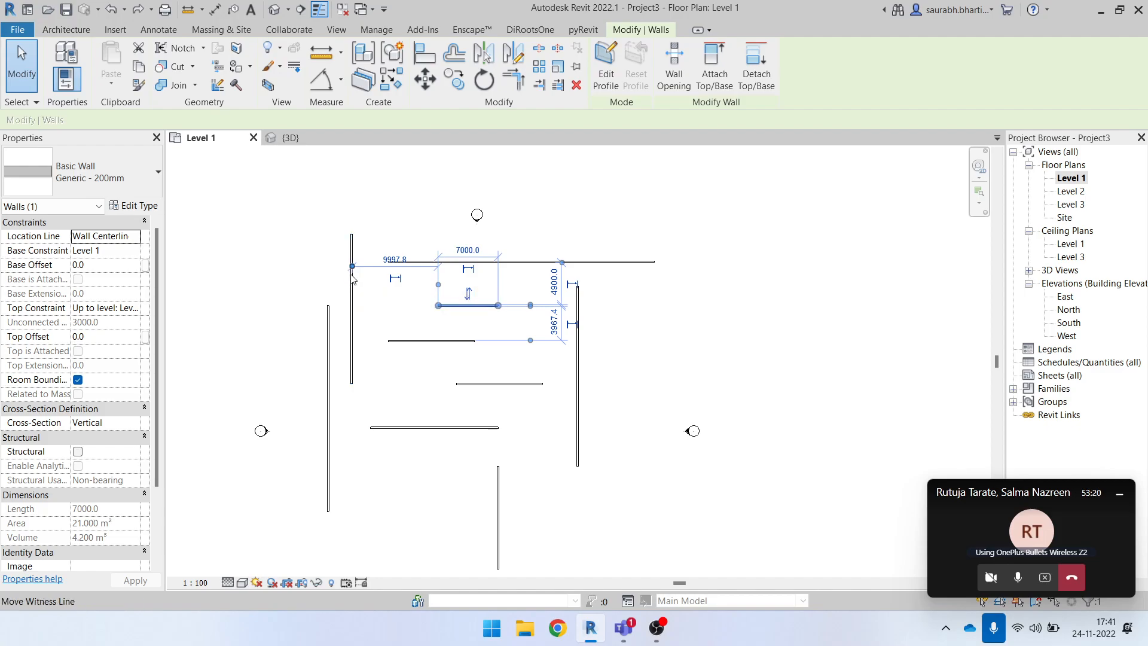
pyautogui.click(428, 287)
pyautogui.click(472, 305)
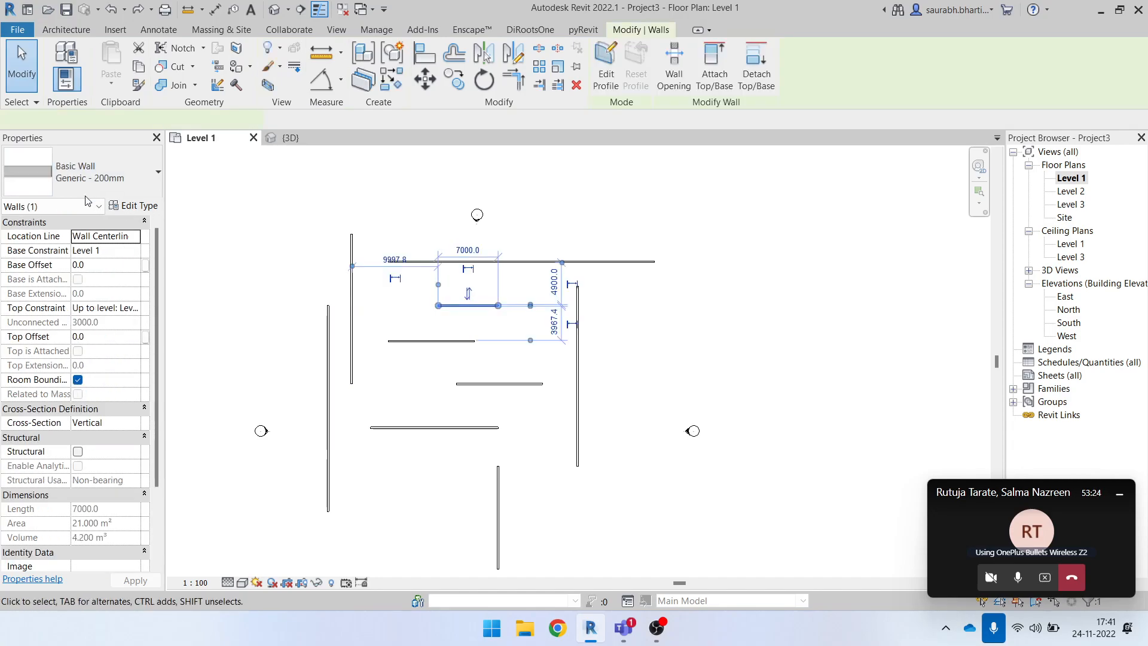
pyautogui.click(88, 184)
pyautogui.scroll(1, 111, 290)
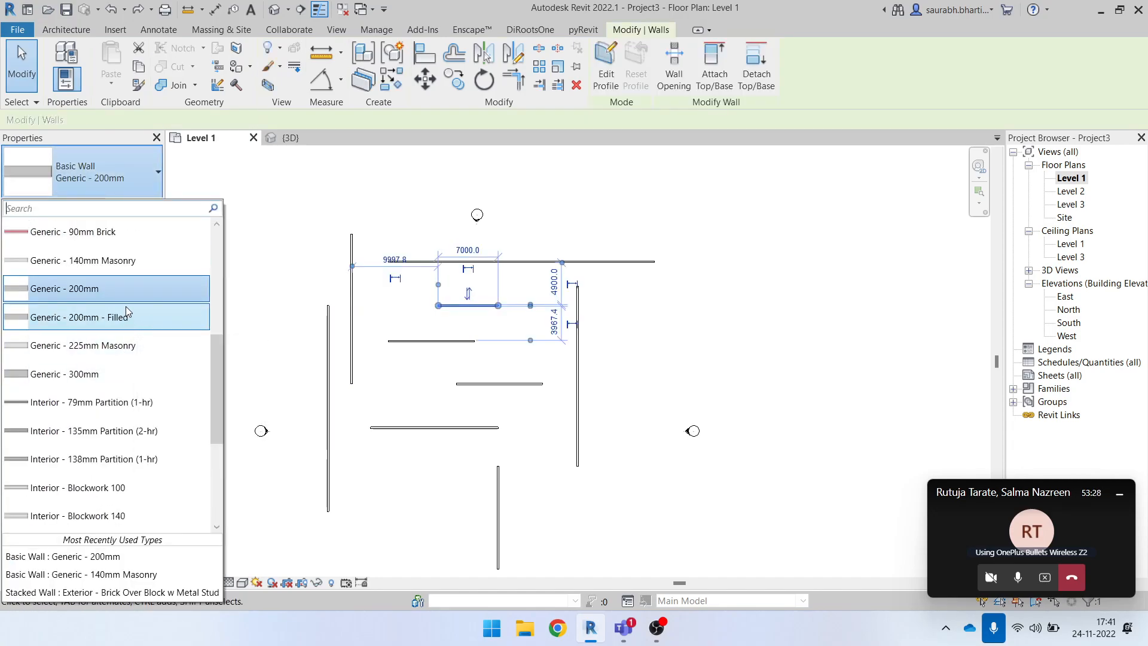
pyautogui.click(148, 189)
pyautogui.click(518, 402)
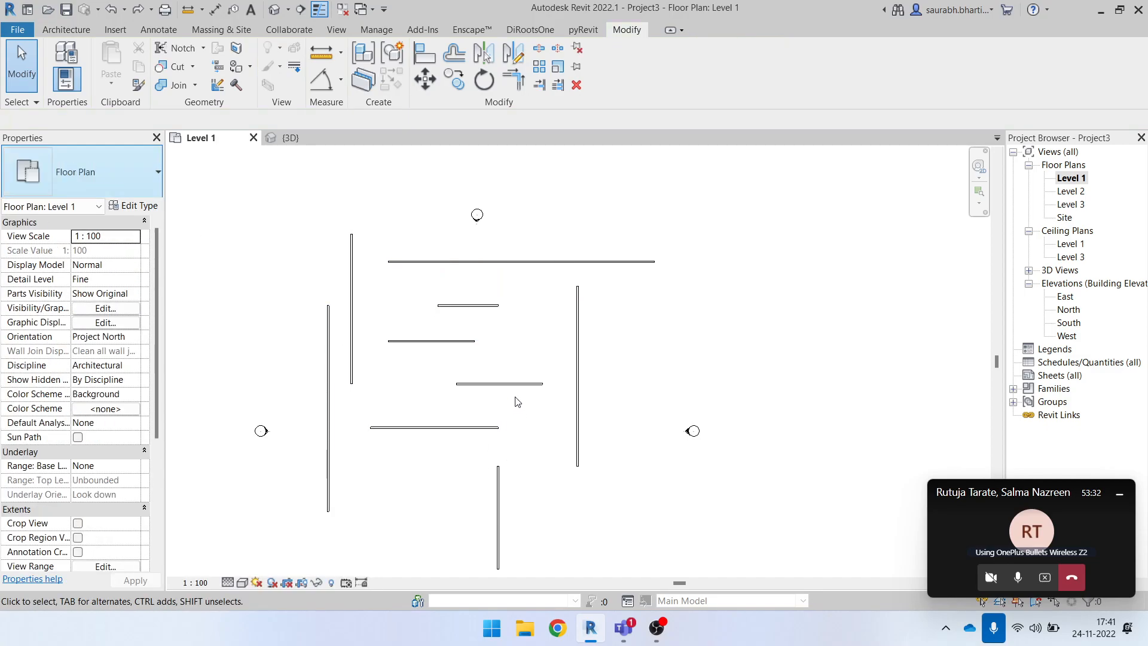
# - Review the unit choices for the Length format in the Project Units settings, and close the format settings unchanged
pyautogui.click(378, 31)
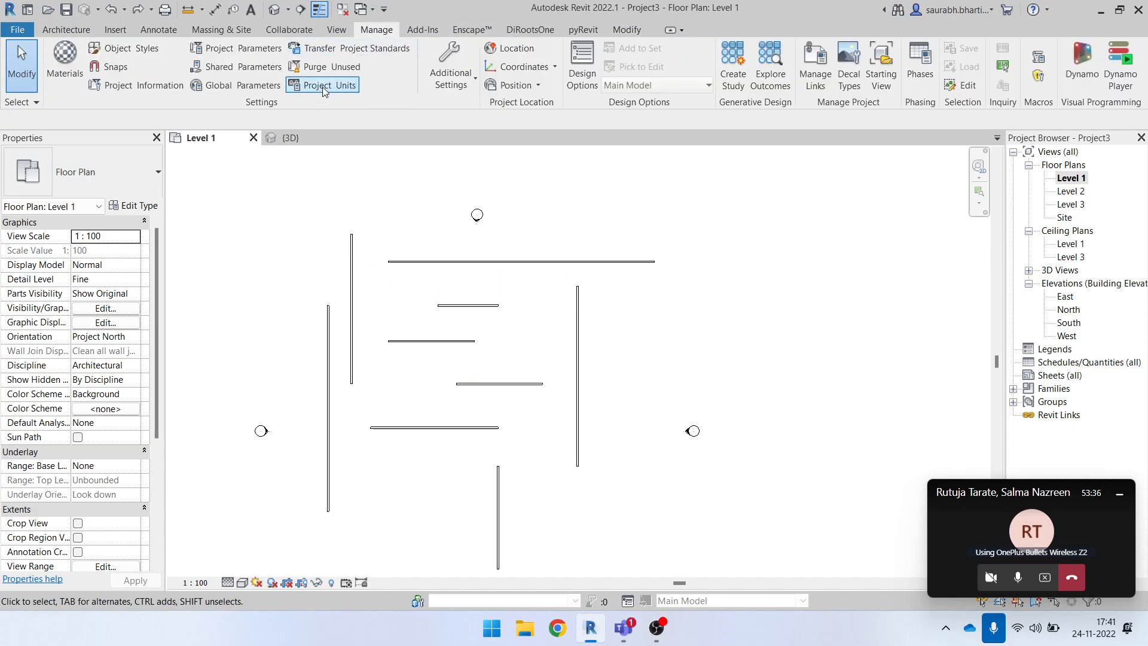
pyautogui.click(328, 86)
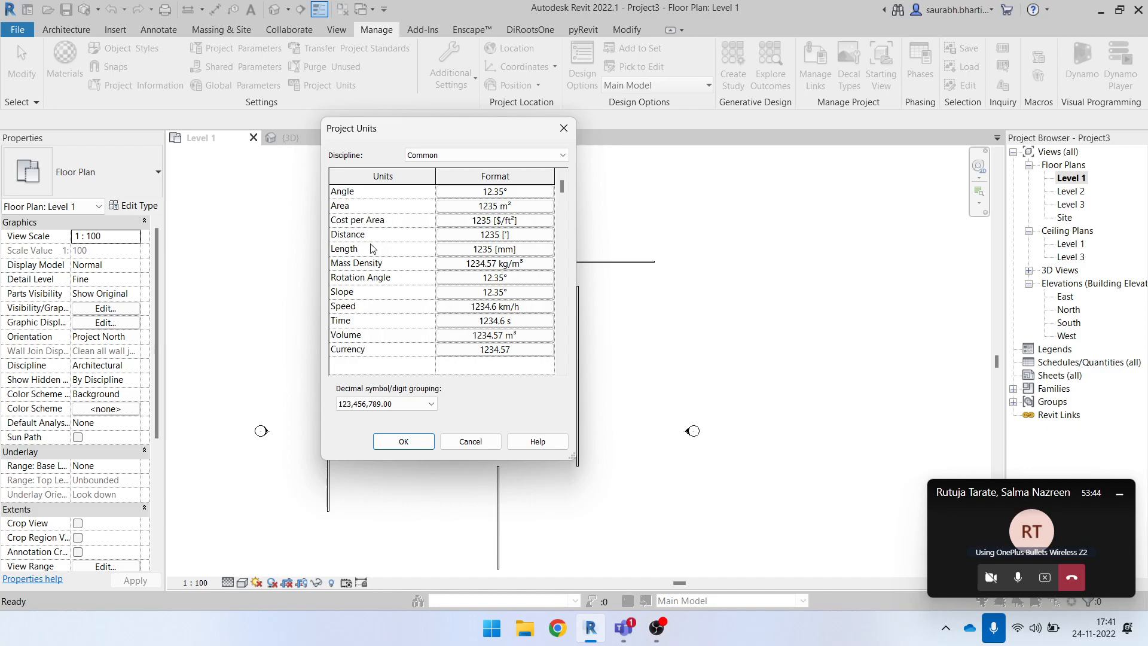
pyautogui.click(467, 250)
pyautogui.click(690, 225)
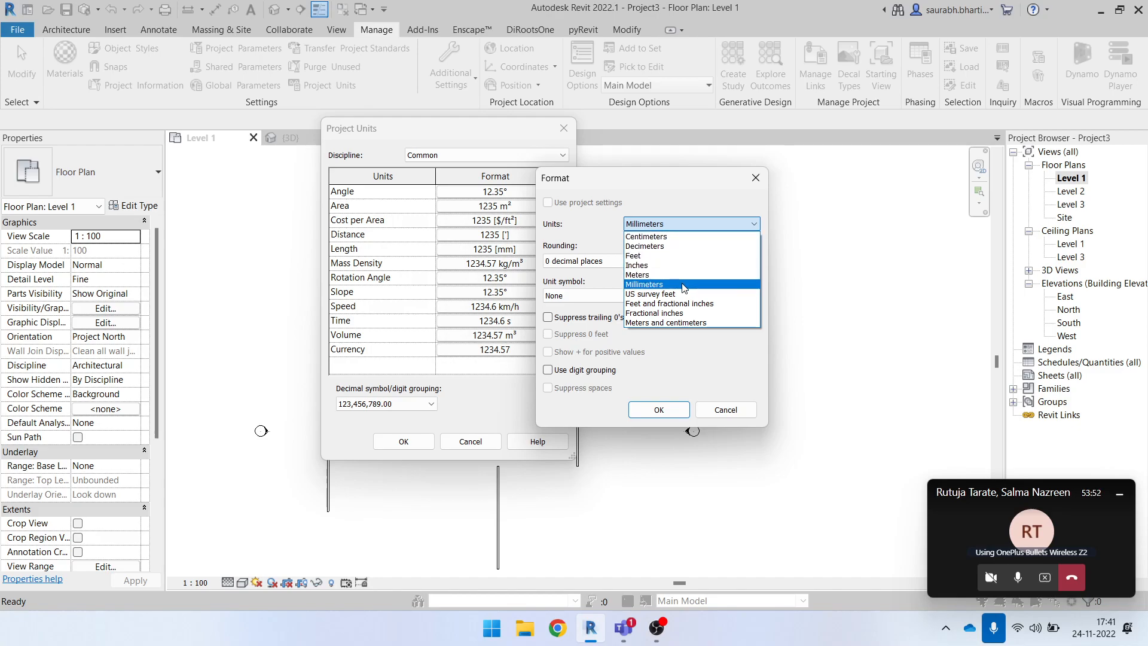
pyautogui.click(756, 178)
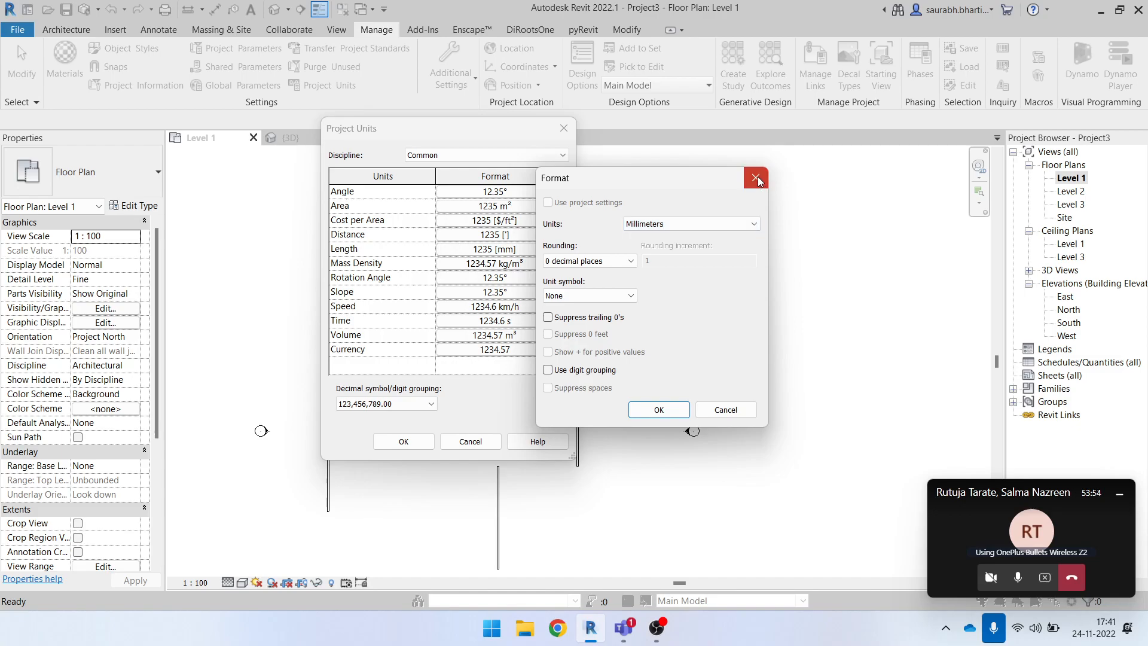
pyautogui.click(756, 177)
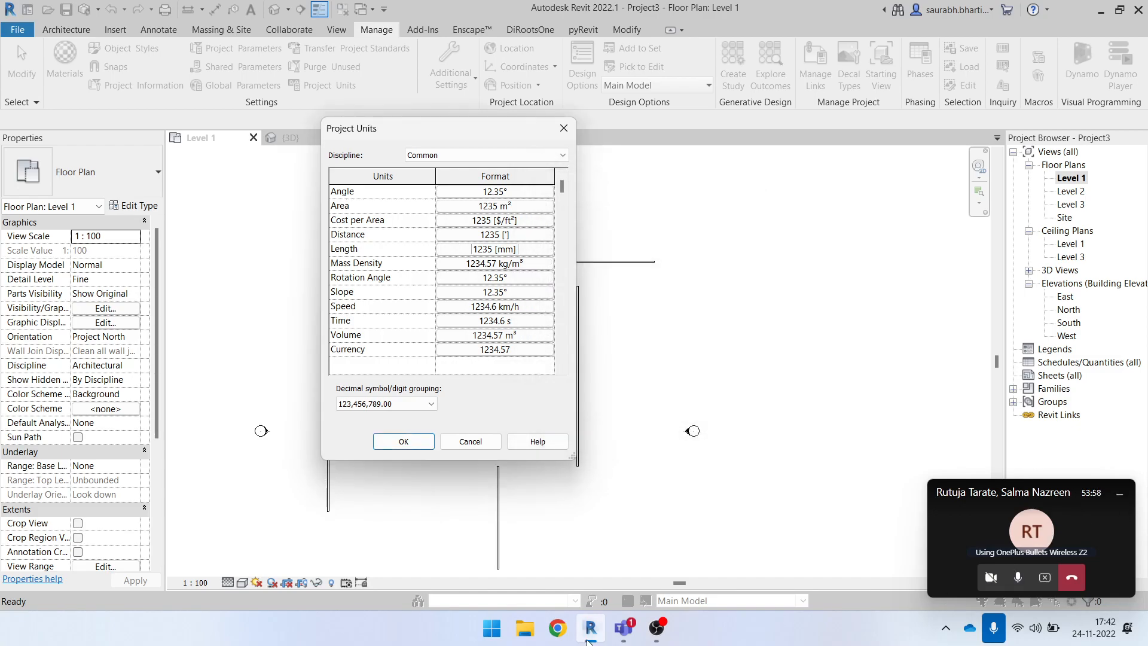
# - Switch to the Microsoft Teams meeting, maximize its window, and take control of the participant's shared Revit session
pyautogui.click(628, 627)
pyautogui.click(613, 530)
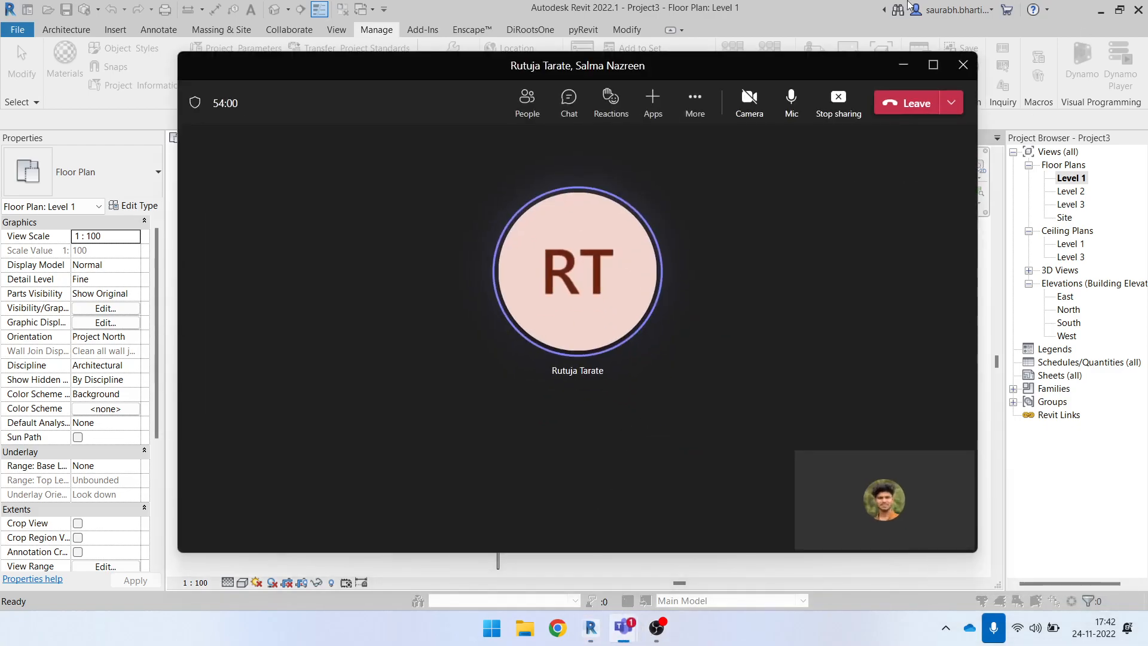
pyautogui.click(933, 65)
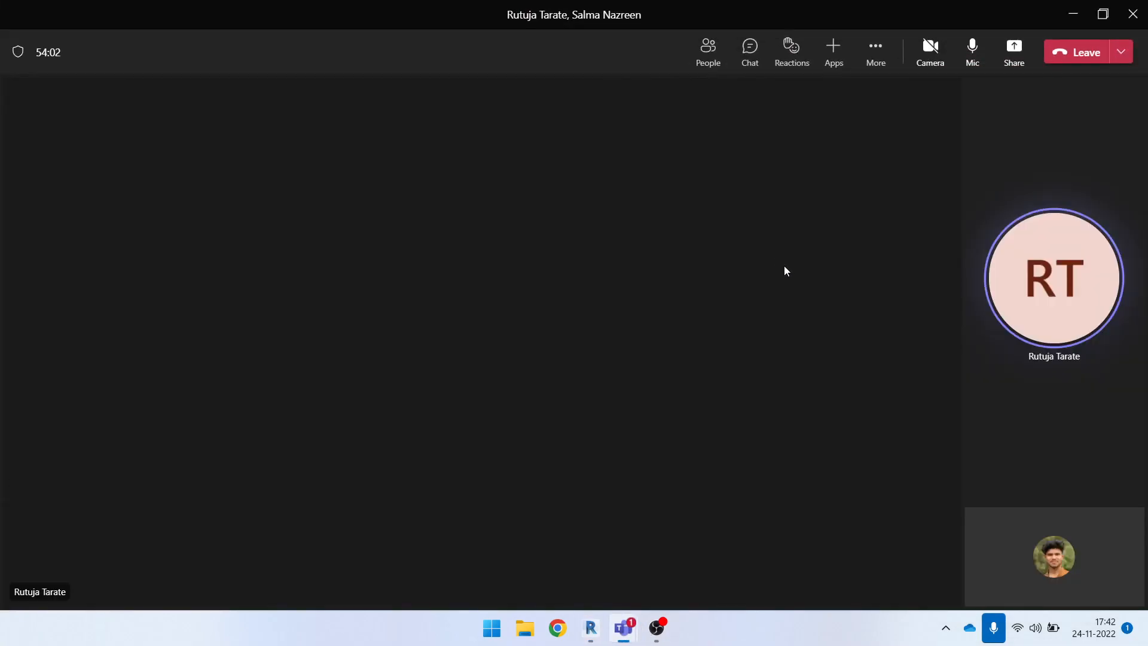
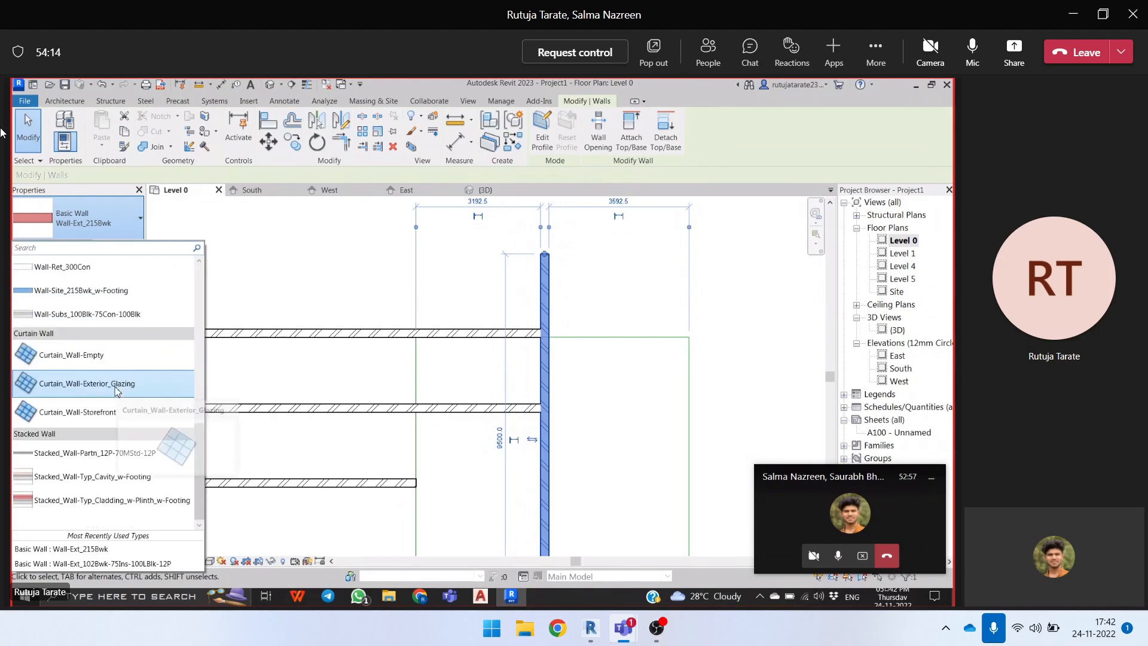
pyautogui.click(536, 55)
pyautogui.click(663, 332)
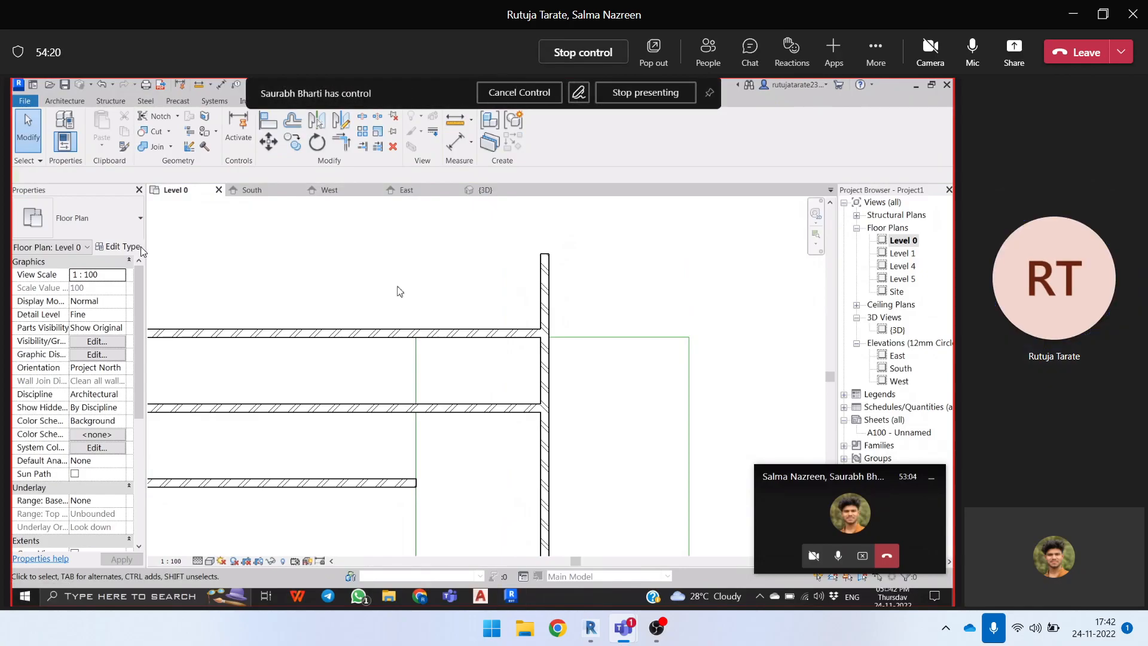
# - Start the Wall command in the shared Level 0 plan and choose the basic wall type Wall-Int_12P-100Blk-12P
pyautogui.click(87, 222)
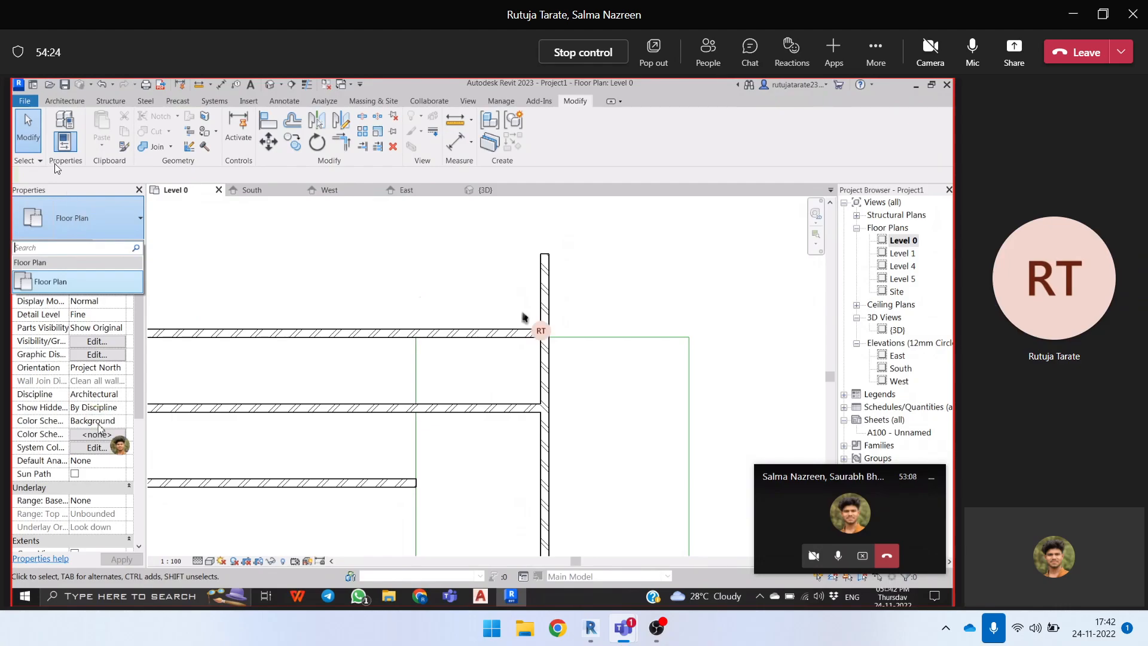
pyautogui.click(61, 101)
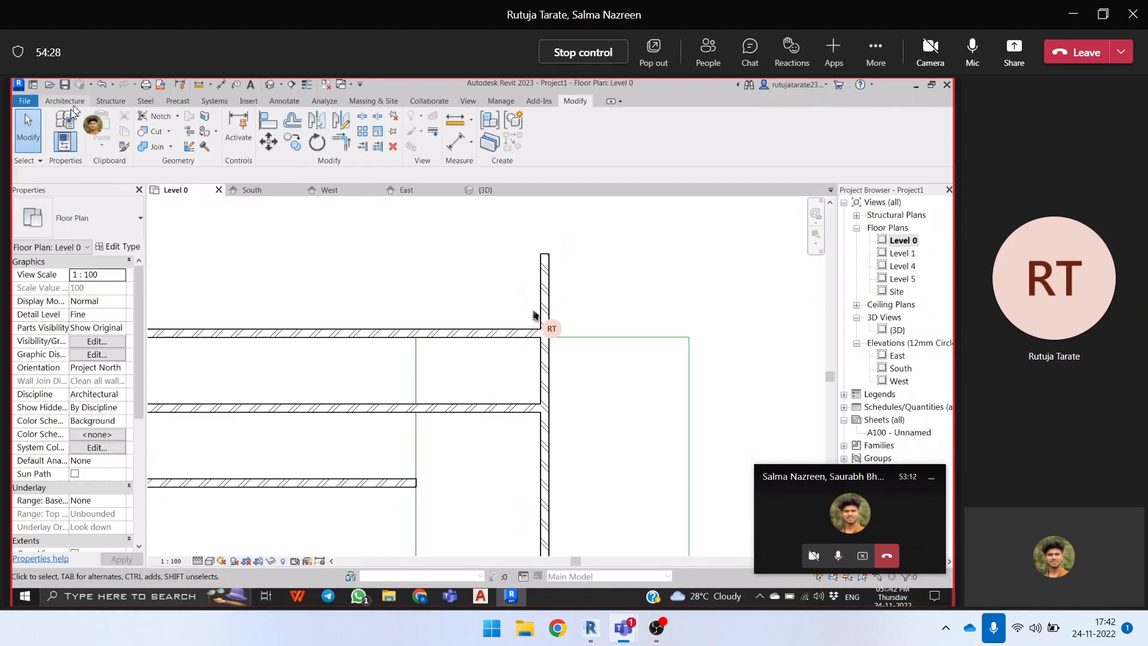
pyautogui.click(71, 100)
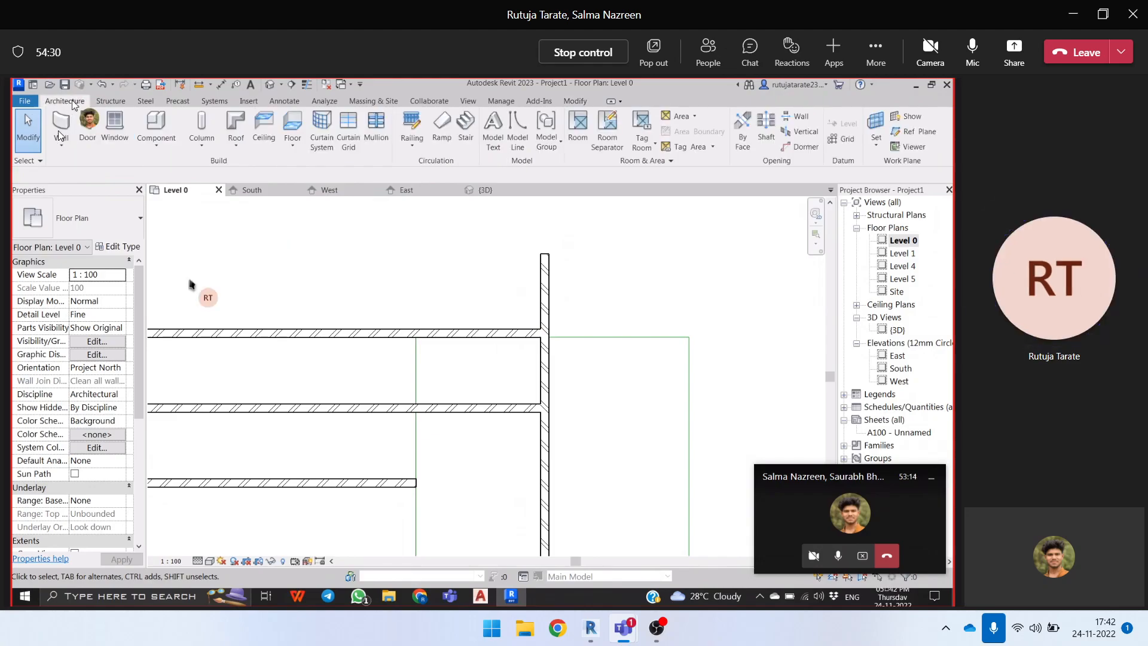
pyautogui.click(59, 122)
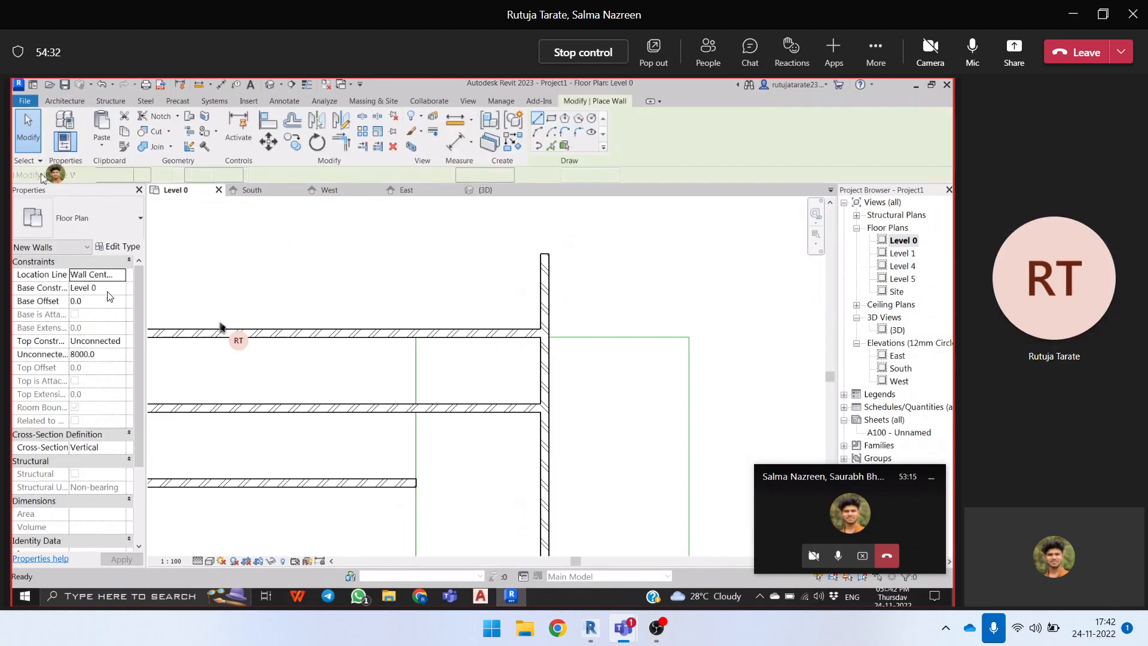
pyautogui.click(79, 237)
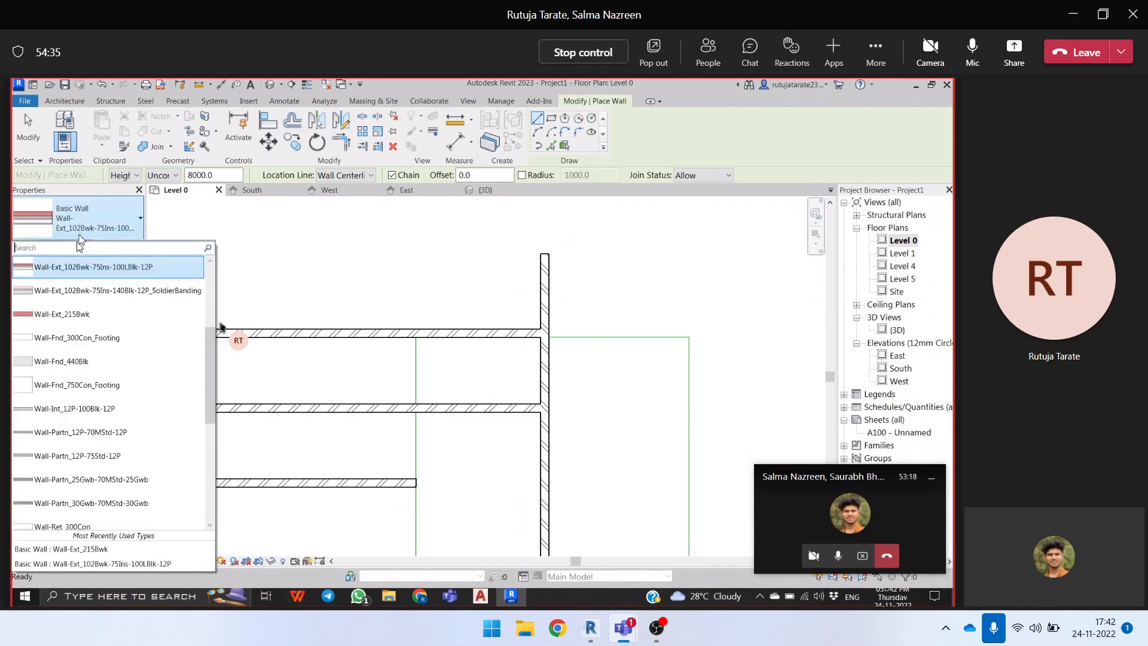
pyautogui.click(101, 409)
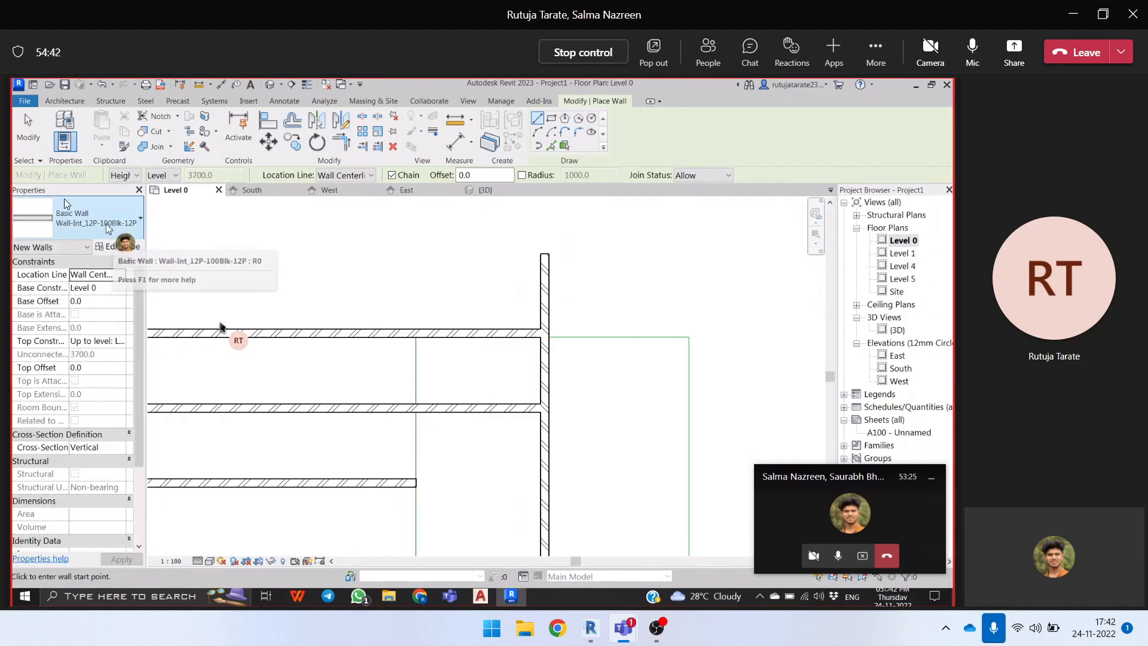
# - Duplicate the interior wall type under the name bASIC 2MM WALL
pyautogui.click(126, 247)
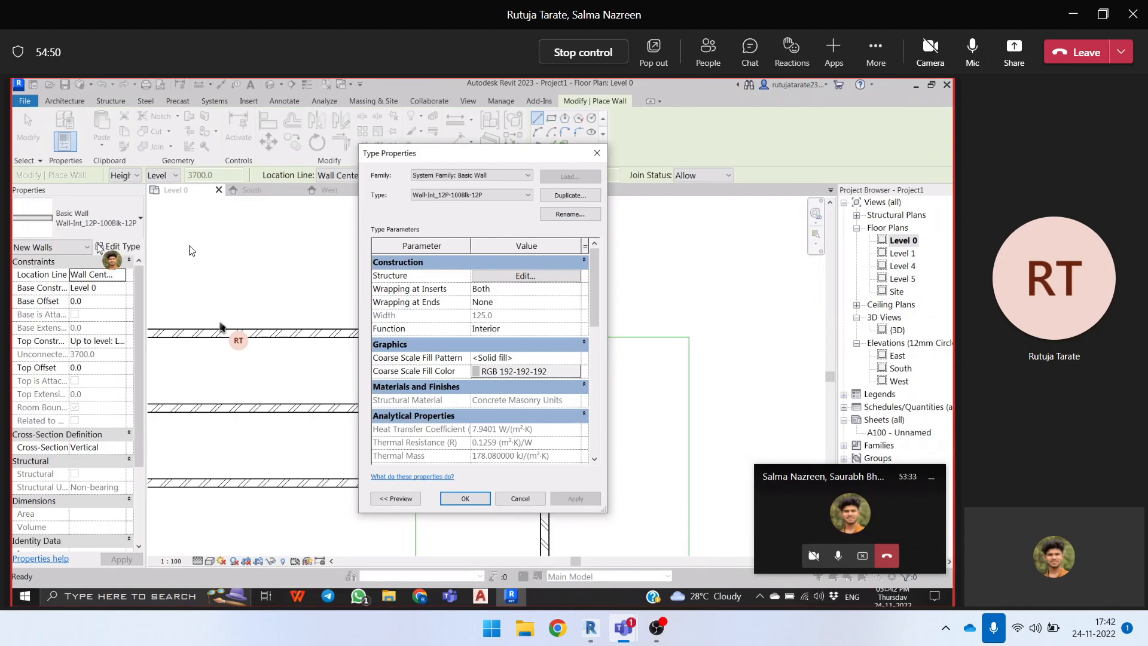
pyautogui.click(572, 195)
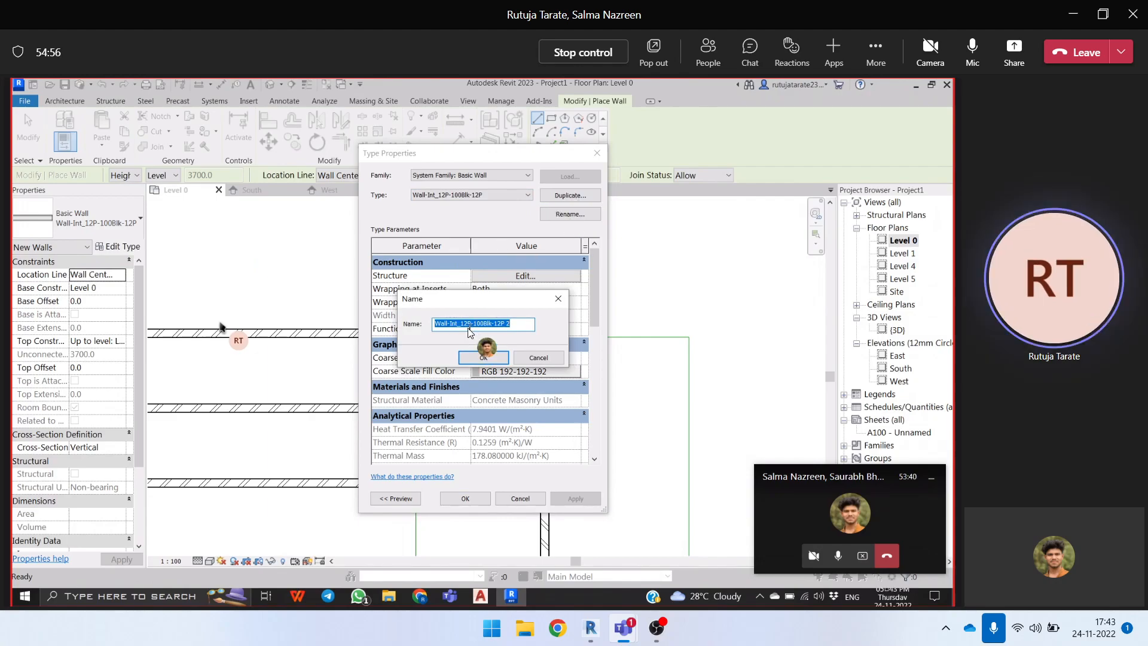
pyautogui.write('bASIC 200 MM')
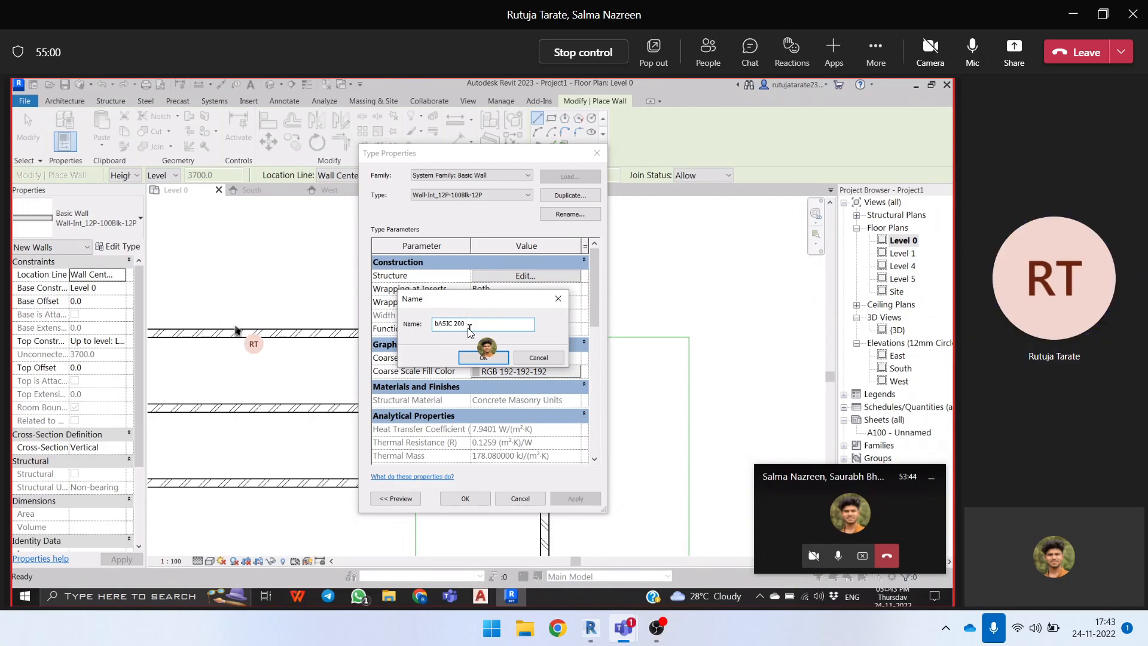
pyautogui.write(' WALL')
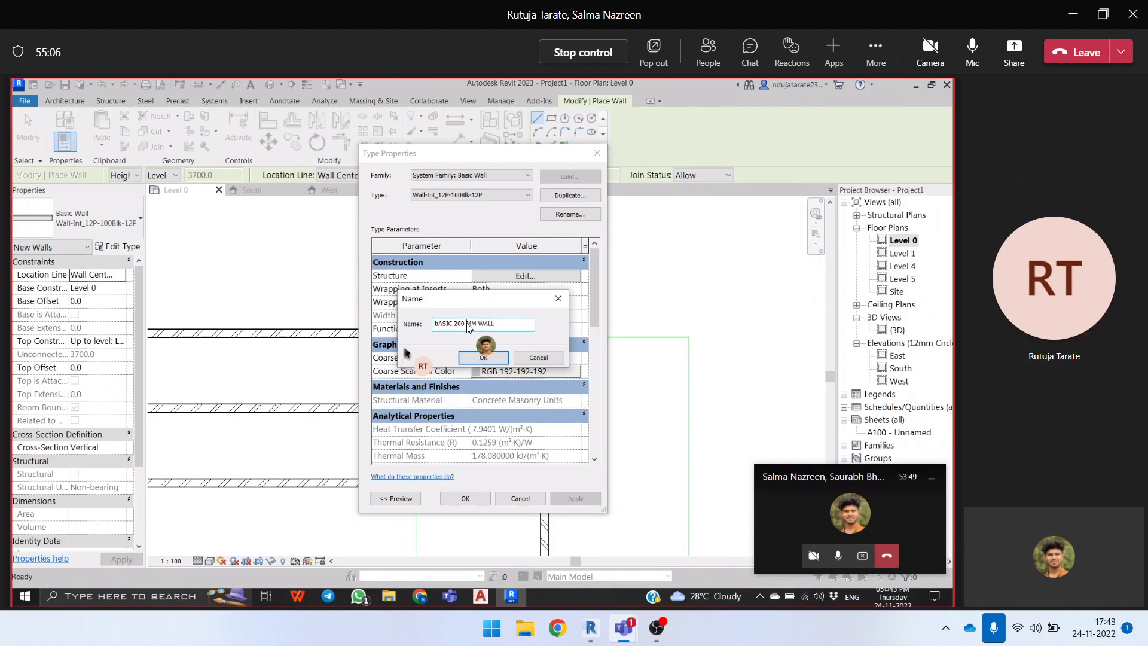
pyautogui.click(482, 358)
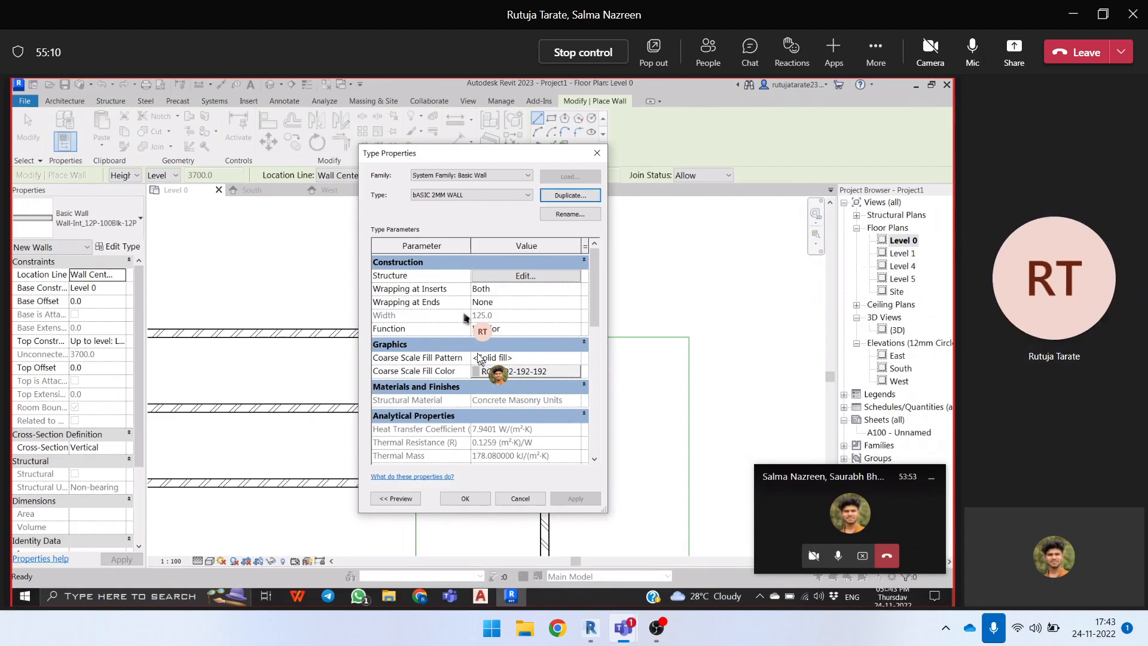
# - Delete the exterior and interior plaster finish layers from the new wall type's structure
pyautogui.click(524, 277)
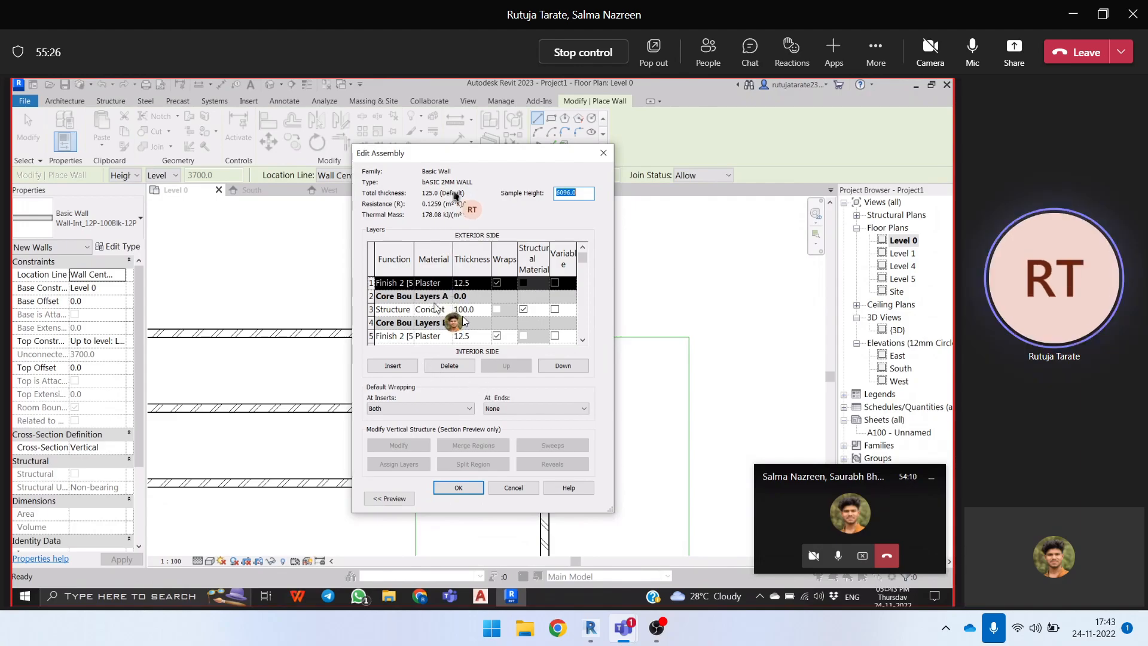
pyautogui.click(469, 284)
pyautogui.moveTo(470, 284); pyautogui.dragTo(439, 286)
pyautogui.click(378, 287)
pyautogui.click(455, 368)
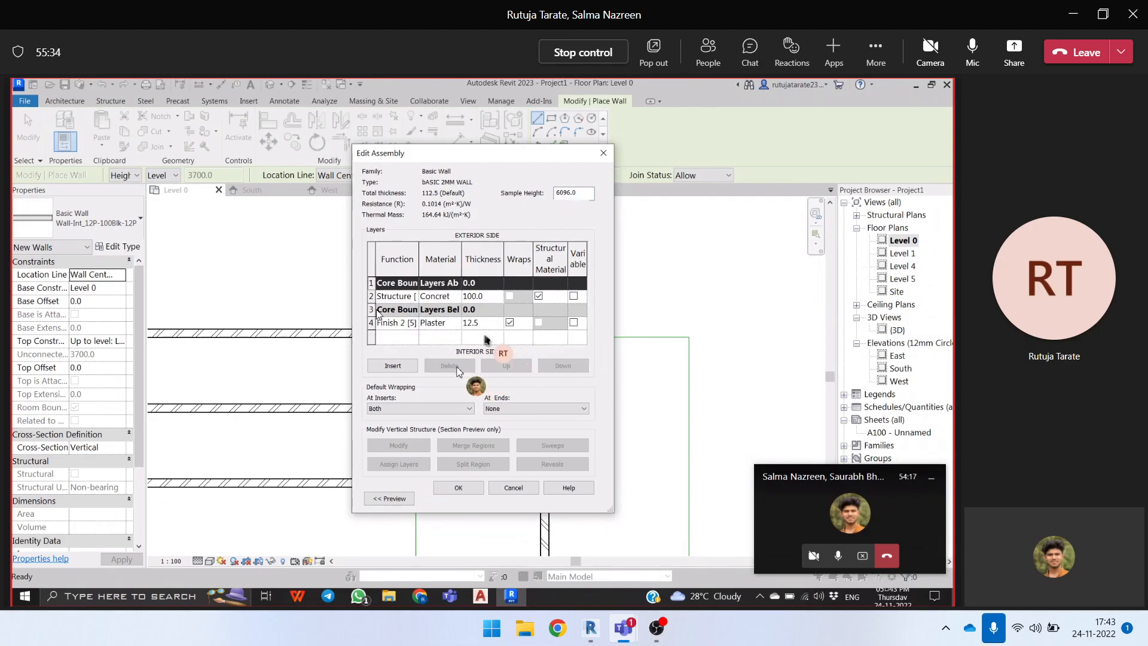
pyautogui.click(480, 297)
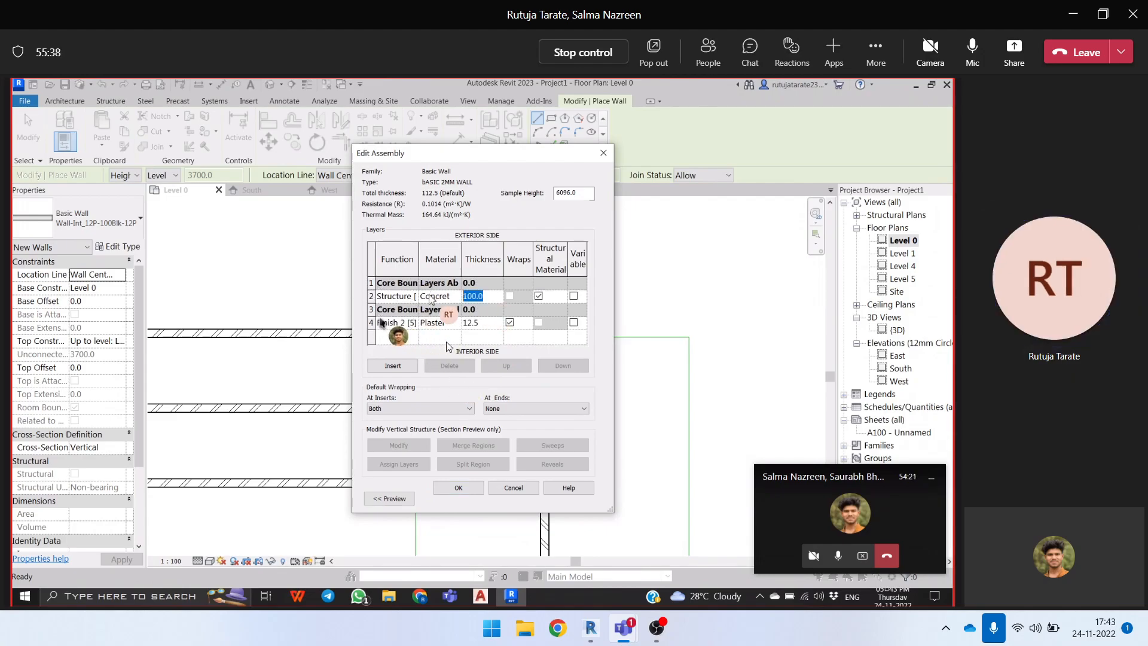
pyautogui.click(371, 326)
pyautogui.click(487, 297)
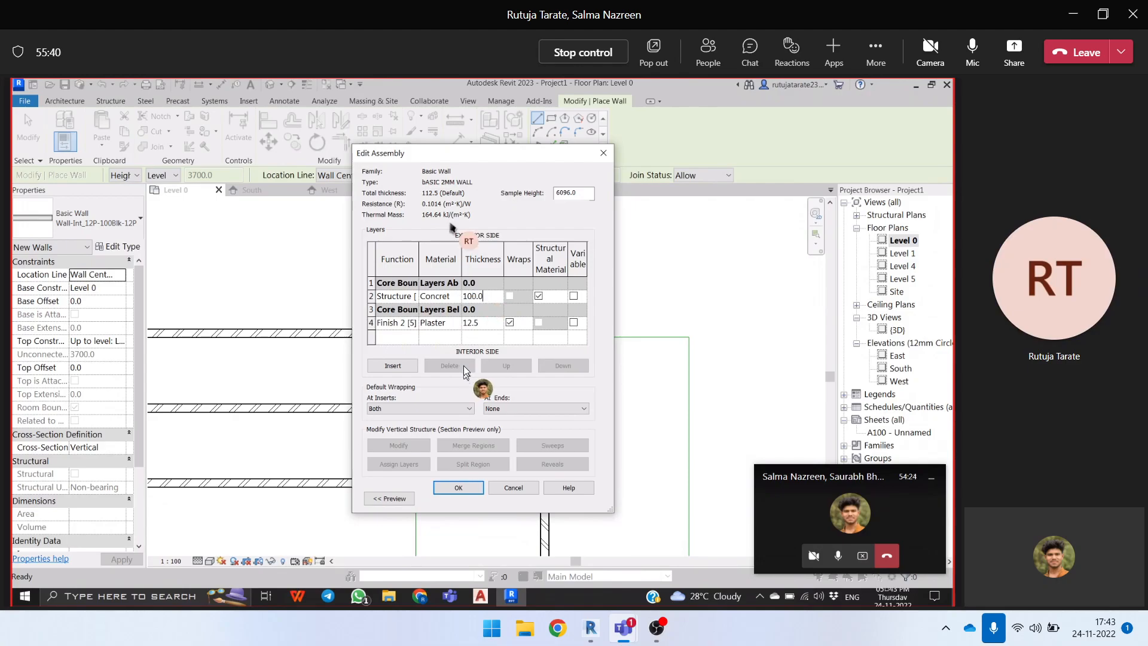
pyautogui.click(372, 325)
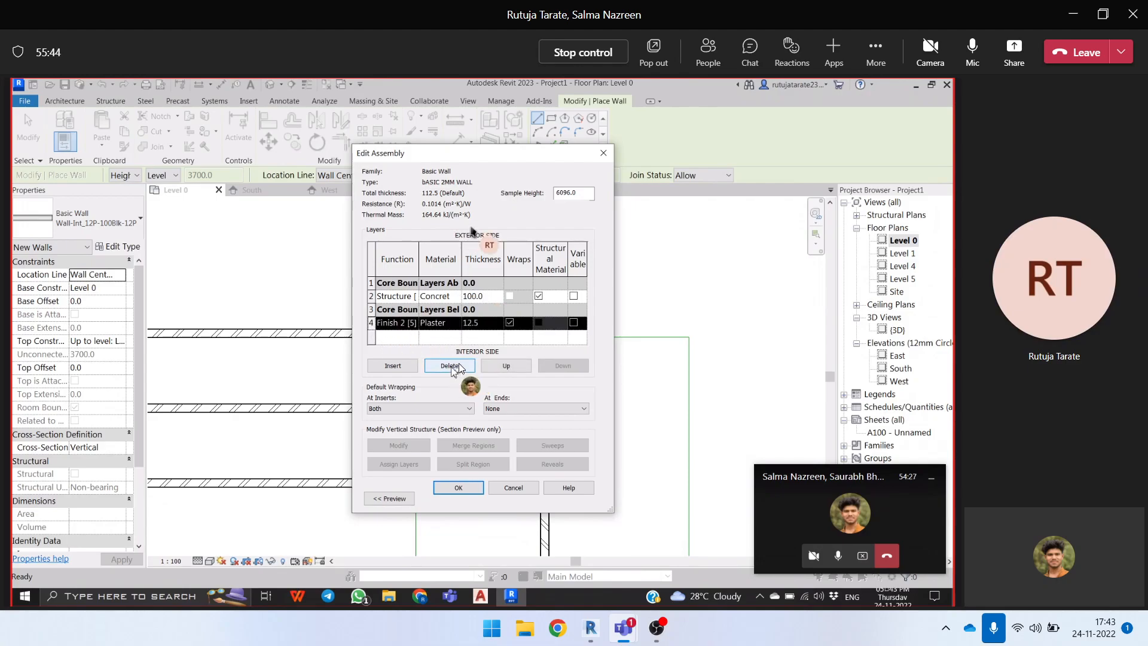
pyautogui.click(450, 366)
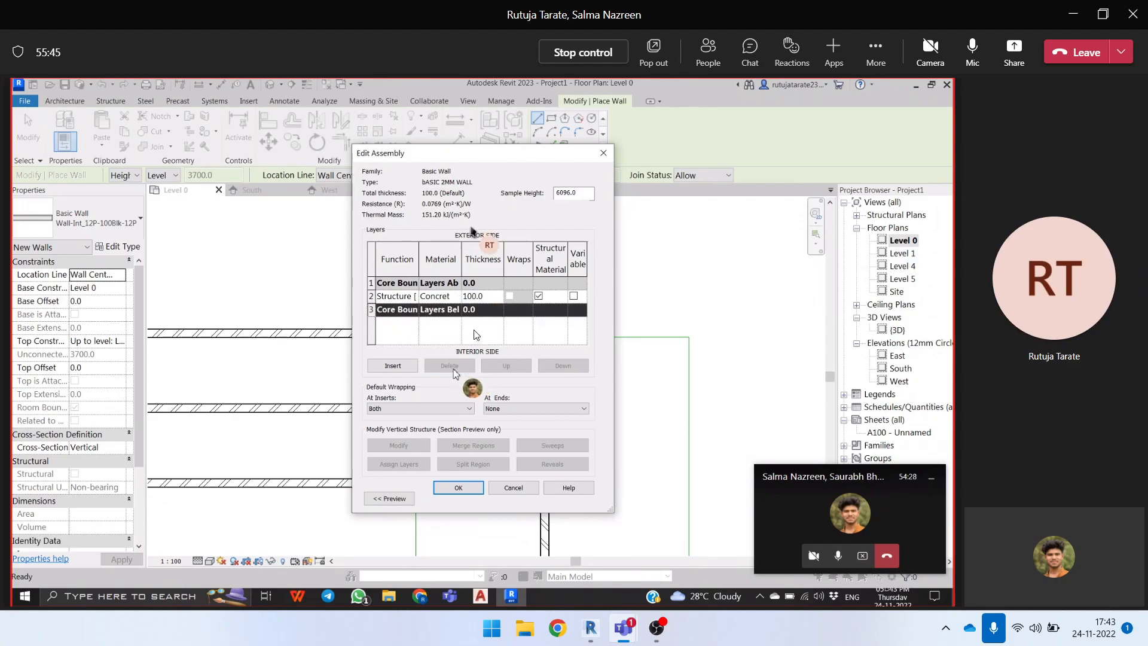
# - Set the concrete structure layer's thickness to 200 mm and apply the new wall type for placement
pyautogui.click(487, 299)
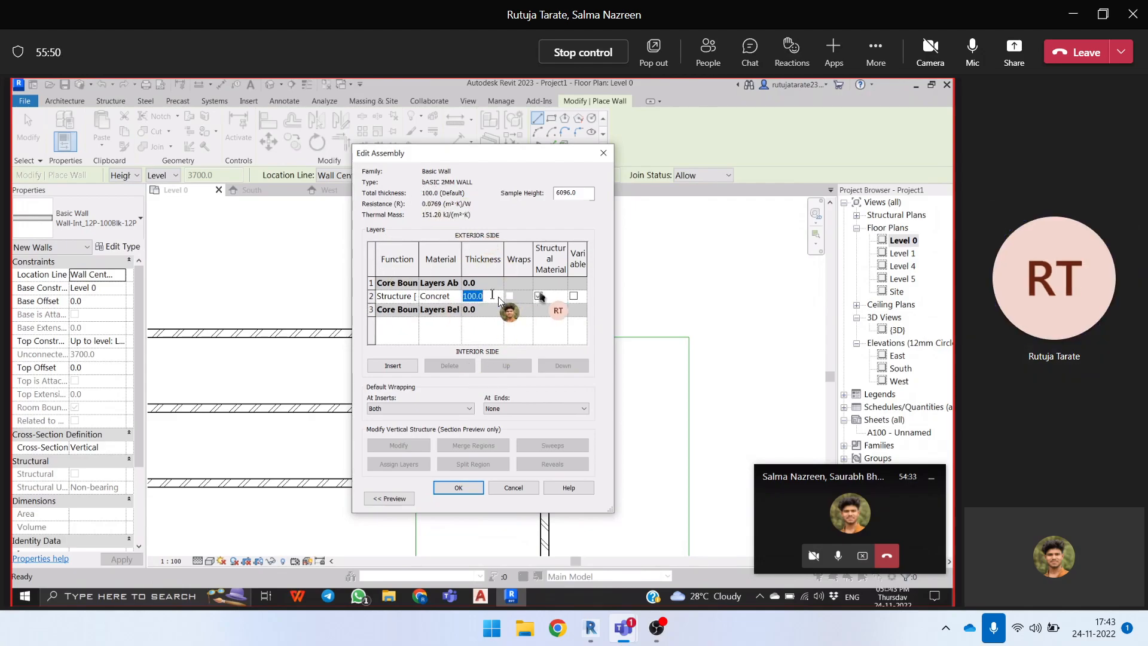
pyautogui.write('200')
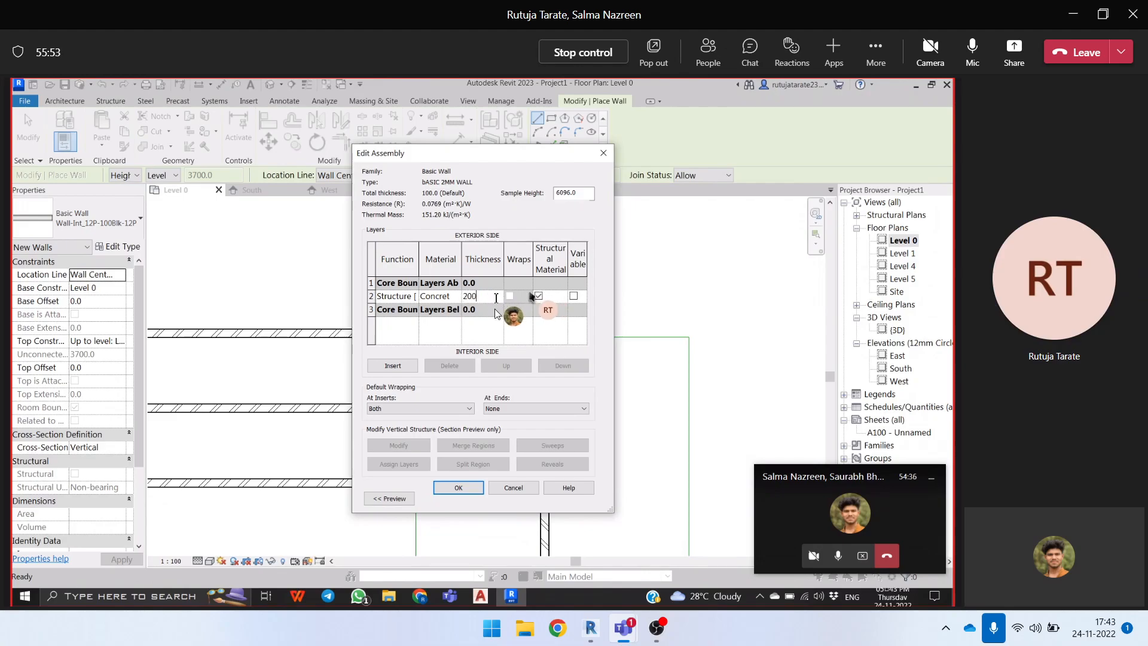
pyautogui.click(472, 488)
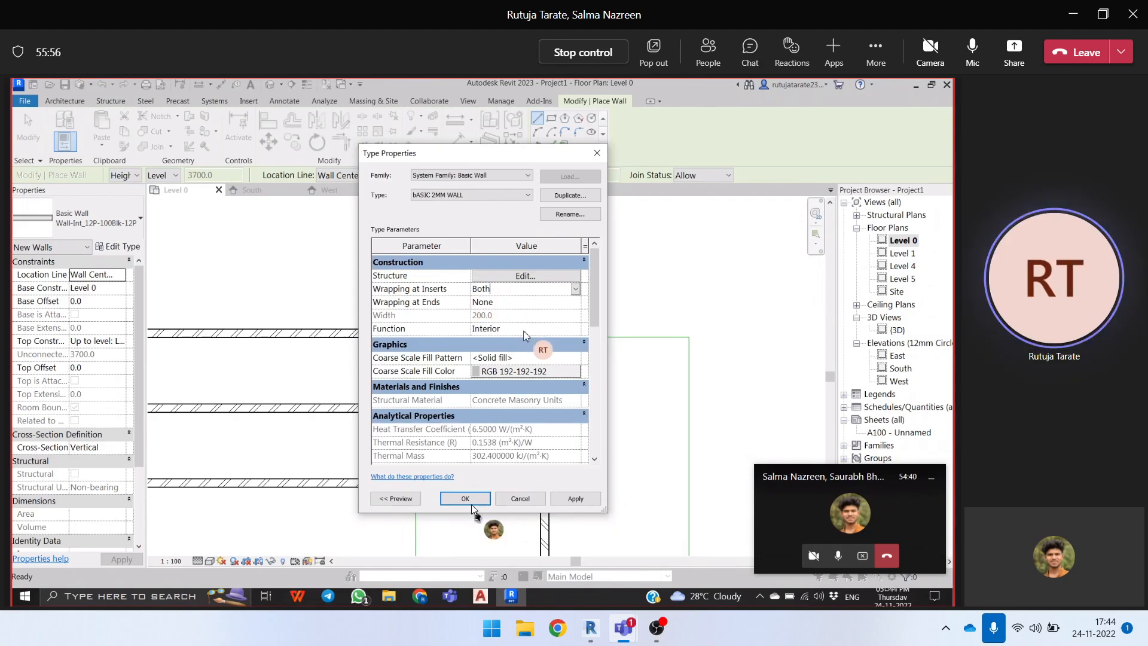
pyautogui.click(472, 500)
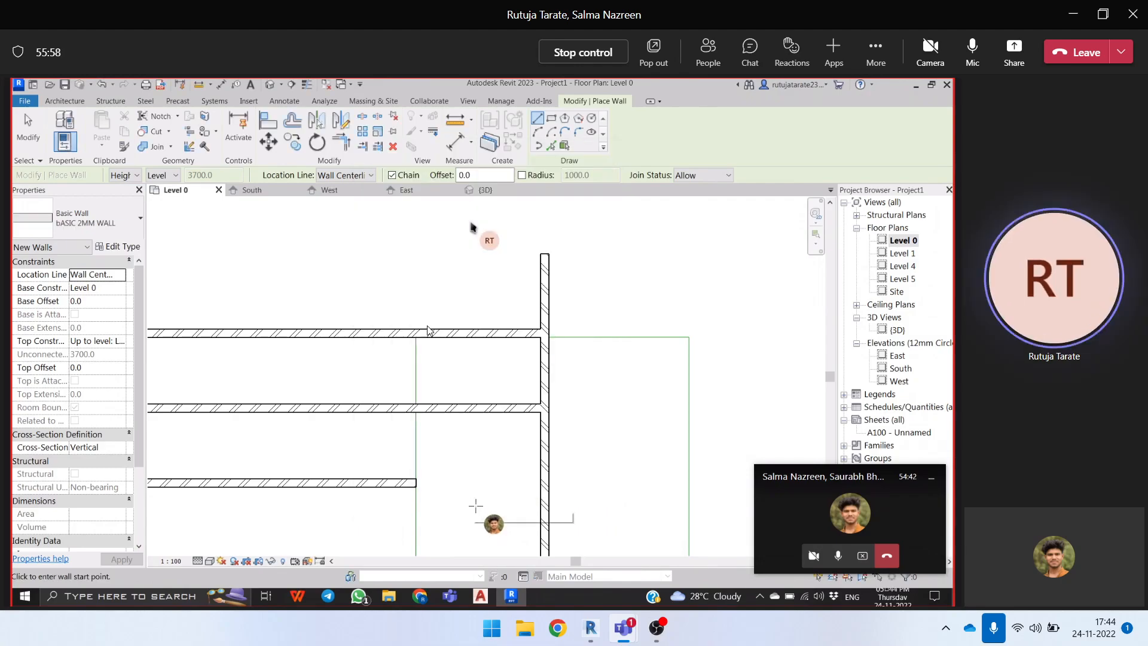
pyautogui.scroll(-2, 426, 335)
pyautogui.scroll(-2, 425, 338)
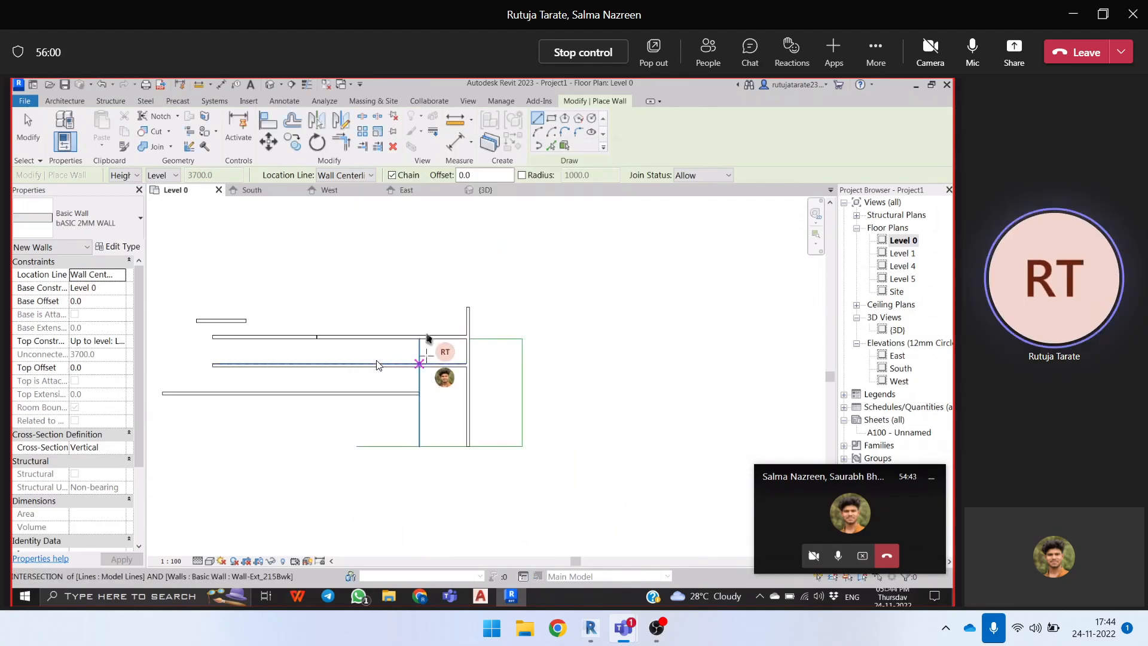
# - Examine the available materials and the graphics settings of Concrete Masonry Units for the structure layer of wall type bASIC 2MM WALL
pyautogui.click(117, 246)
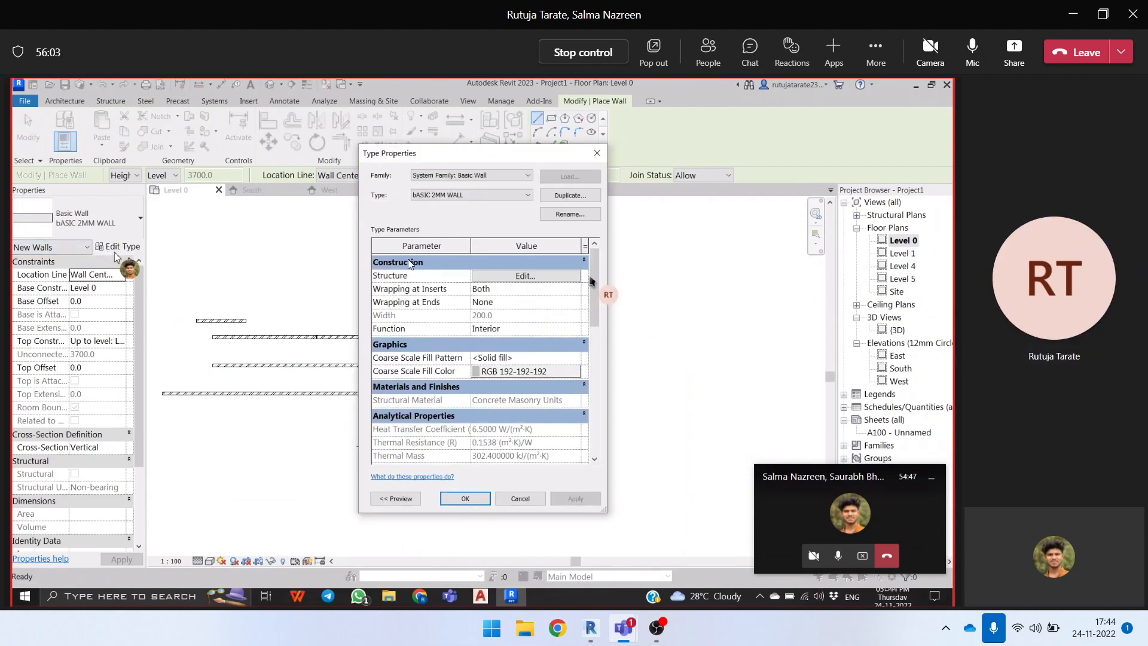
pyautogui.click(525, 276)
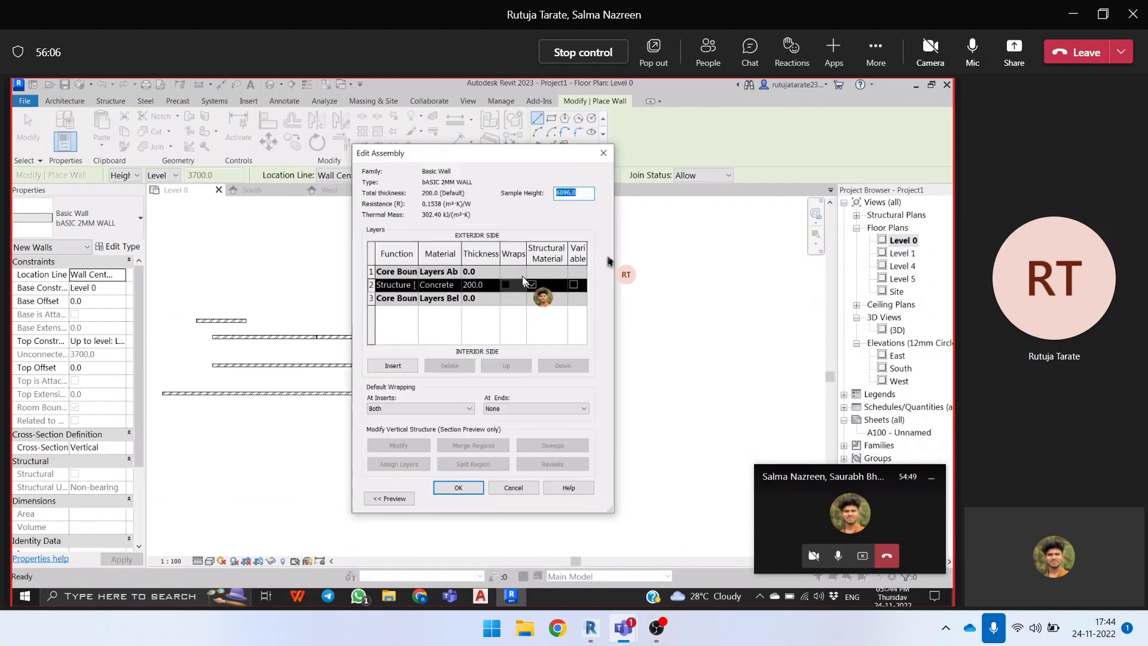
pyautogui.click(443, 285)
pyautogui.click(457, 285)
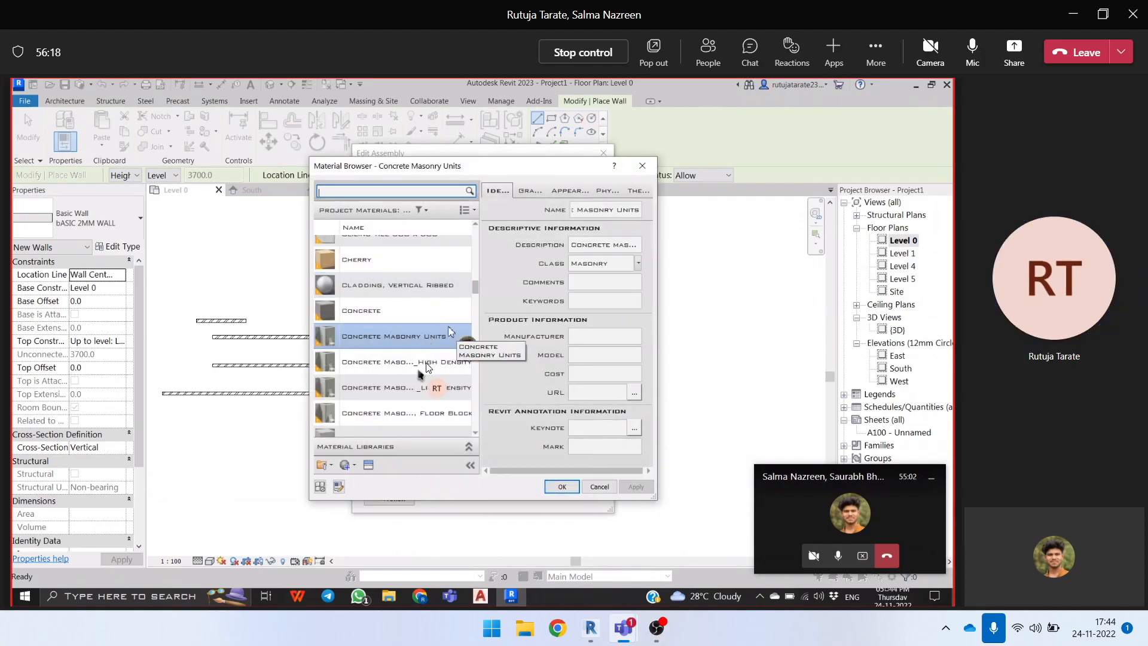
pyautogui.scroll(-1, 427, 362)
pyautogui.scroll(1, 427, 362)
pyautogui.scroll(5, 428, 365)
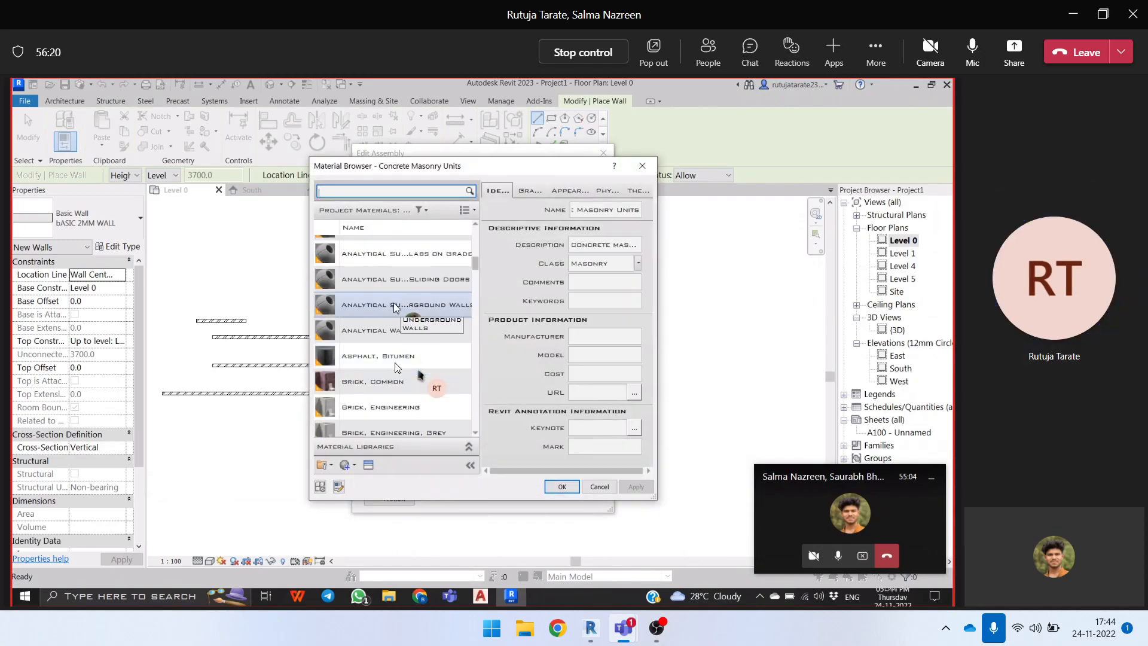
pyautogui.scroll(-5, 396, 370)
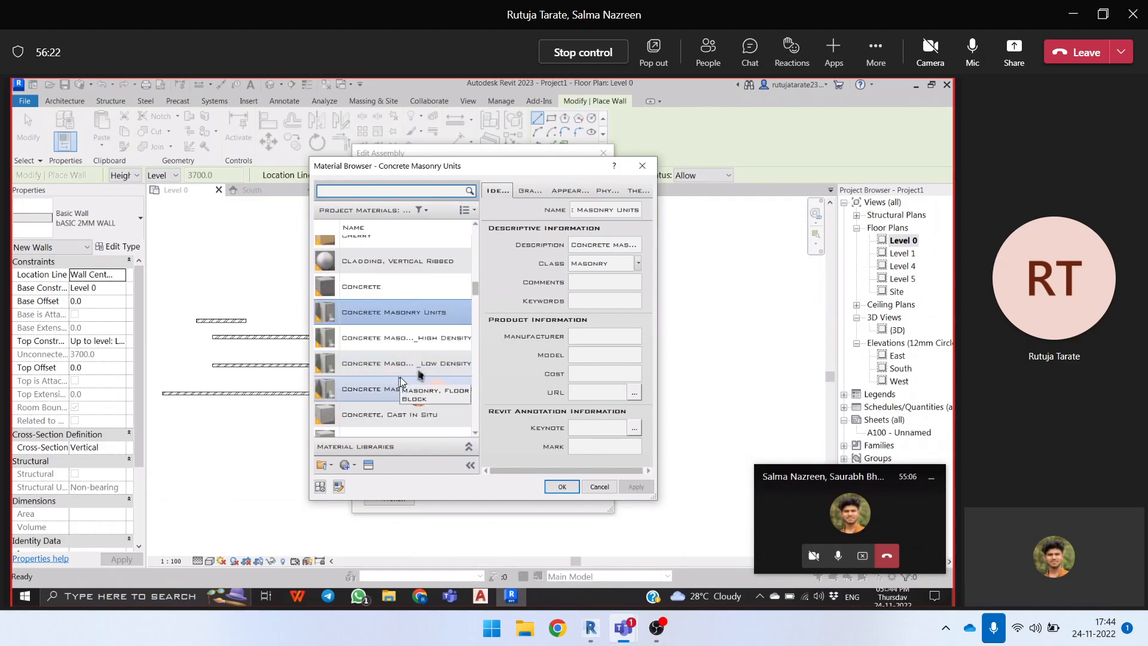
pyautogui.scroll(-3, 387, 371)
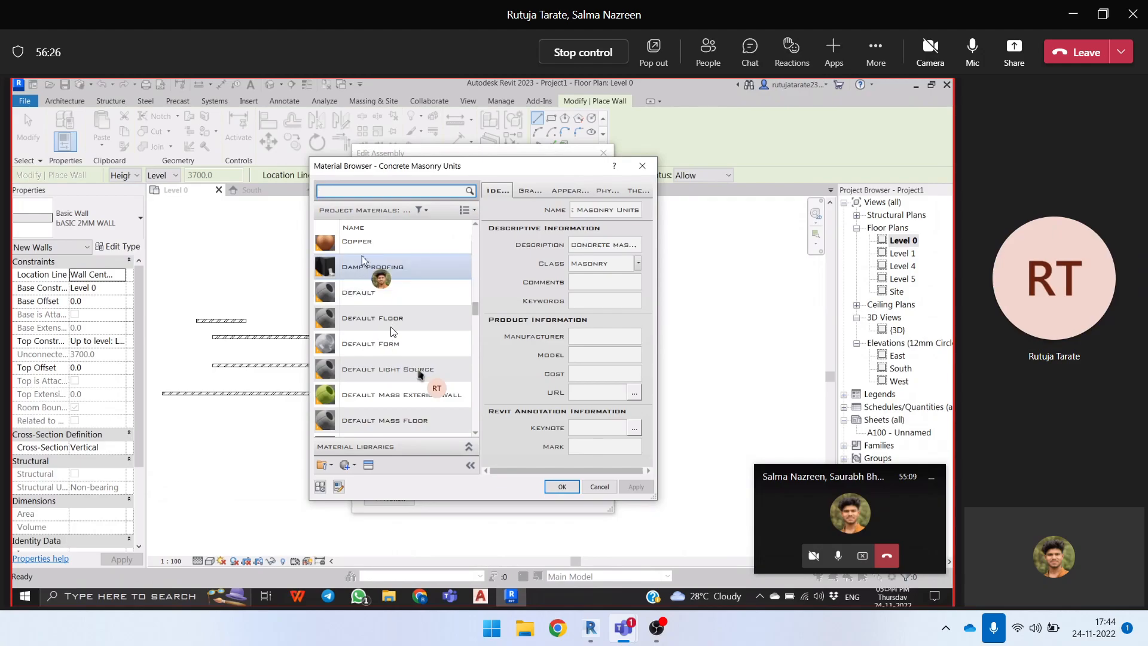
pyautogui.scroll(1, 391, 335)
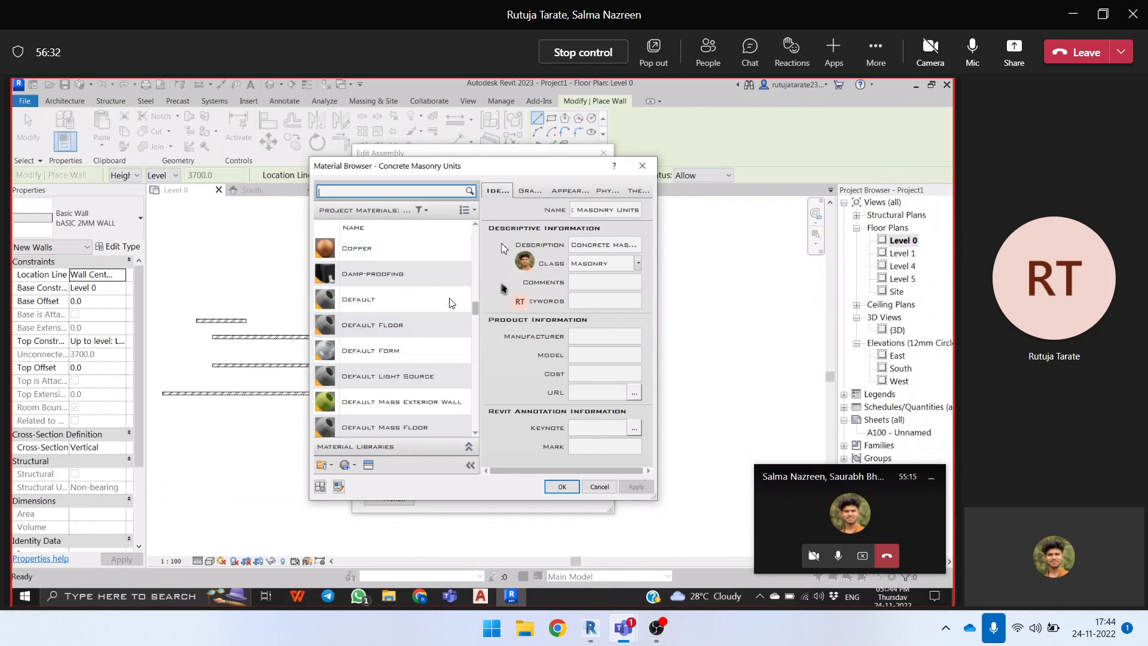
pyautogui.scroll(-2, 446, 308)
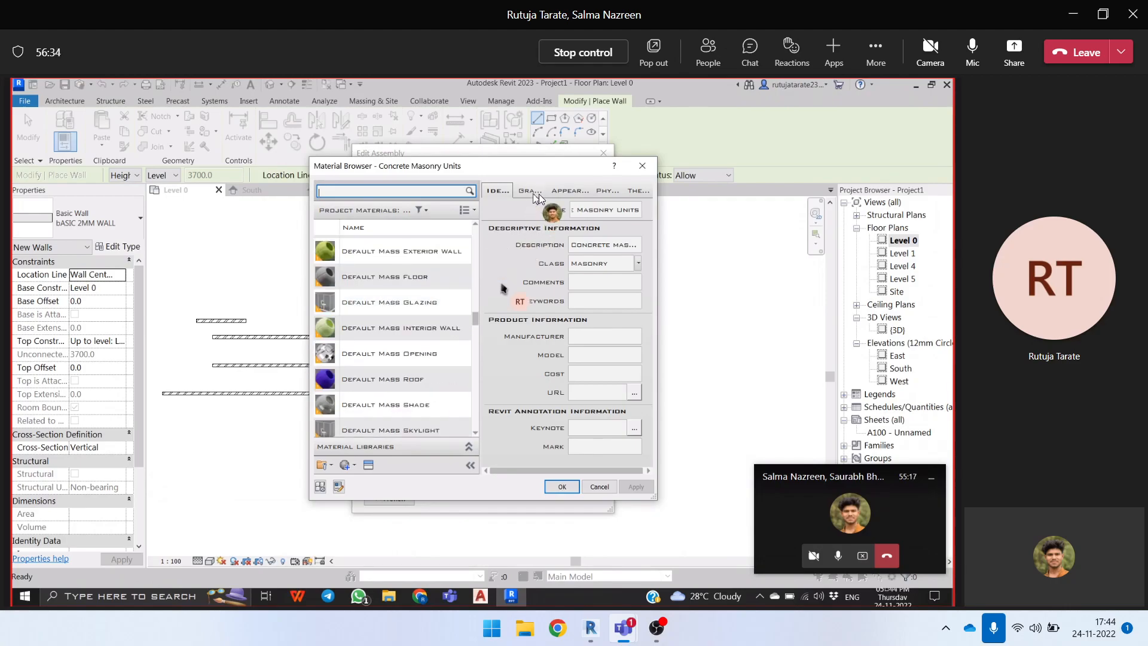
pyautogui.click(530, 191)
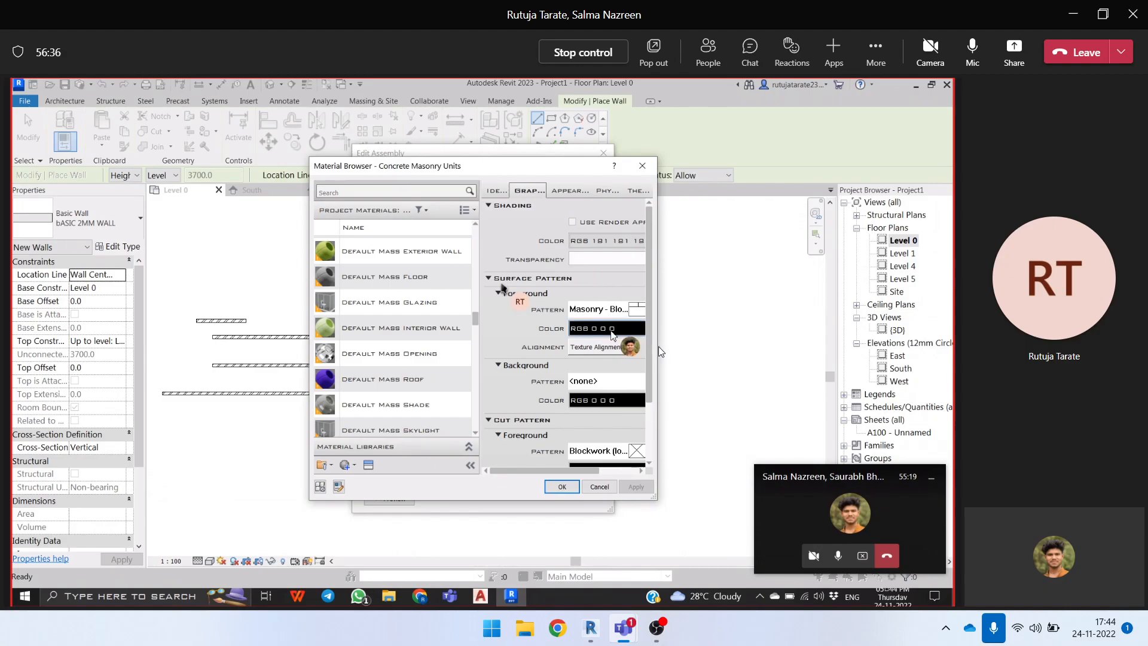
pyautogui.scroll(3, 382, 323)
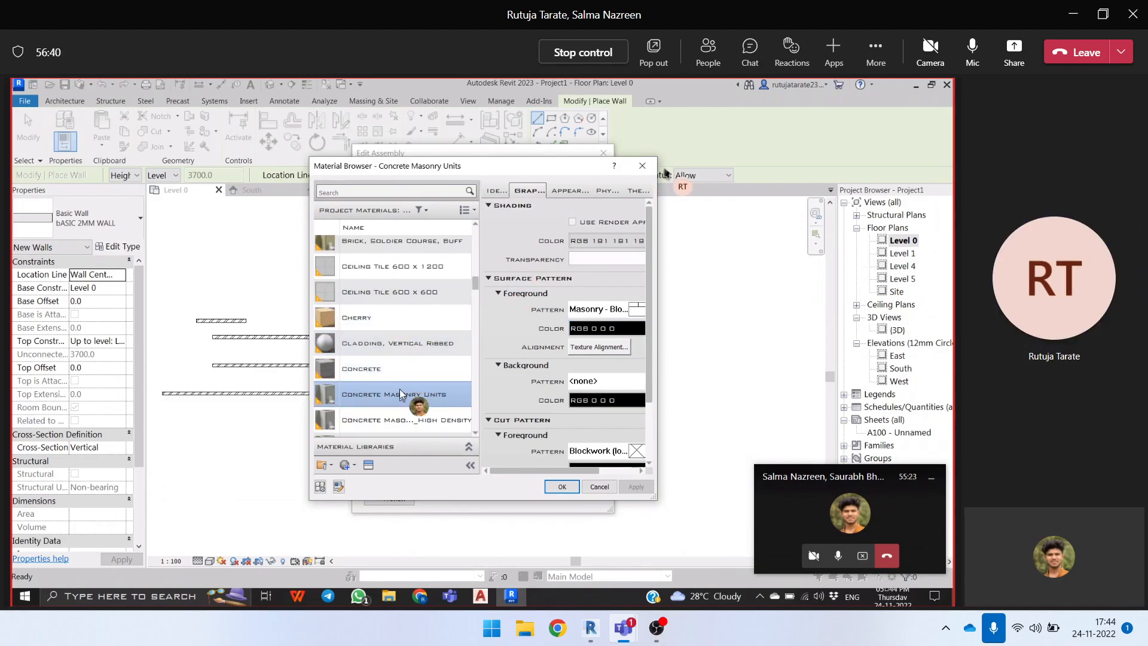
pyautogui.click(644, 166)
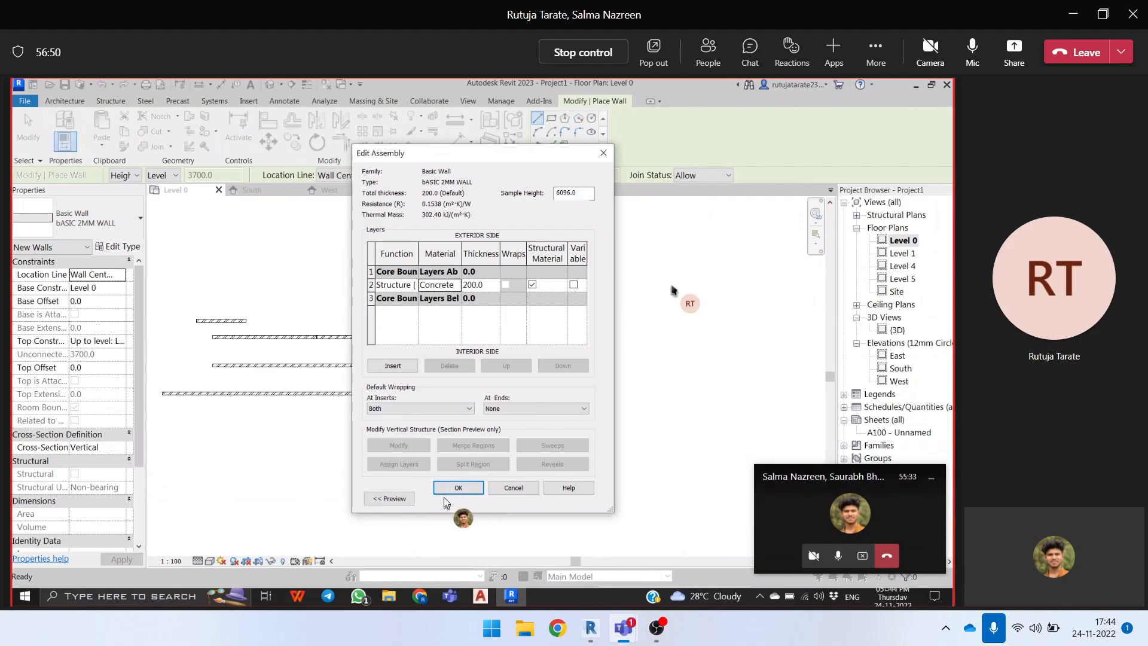
# - Set the structure layer's thickness to 230 mm, apply the wall type's changes and leave the Wall command
pyautogui.click(485, 285)
pyautogui.write('23')
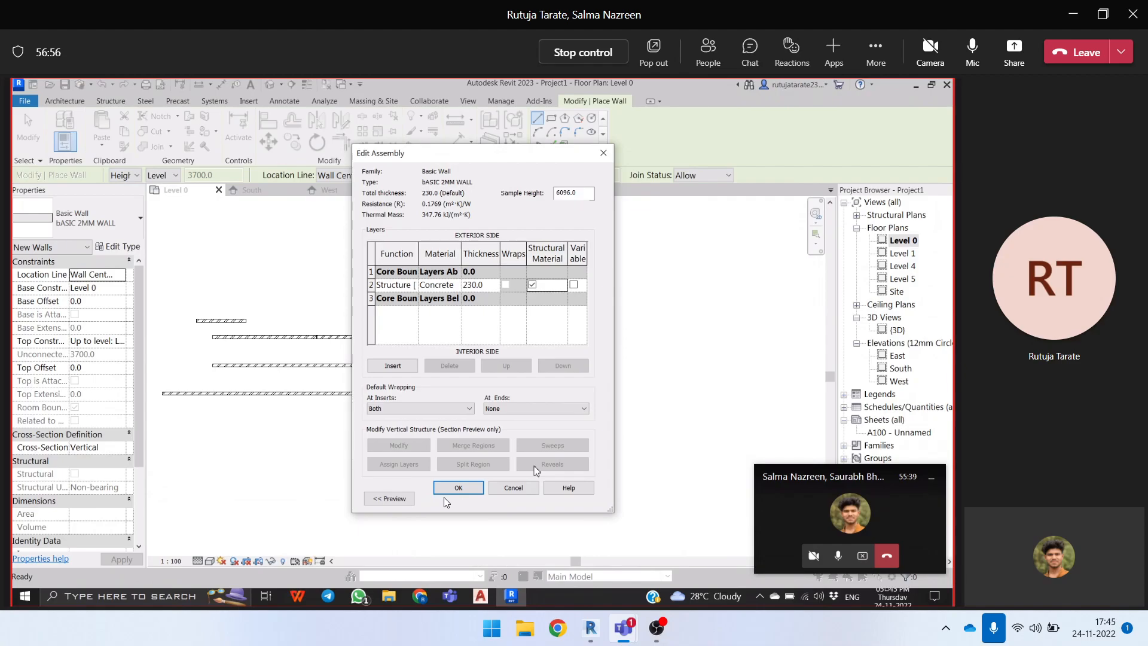
pyautogui.click(474, 486)
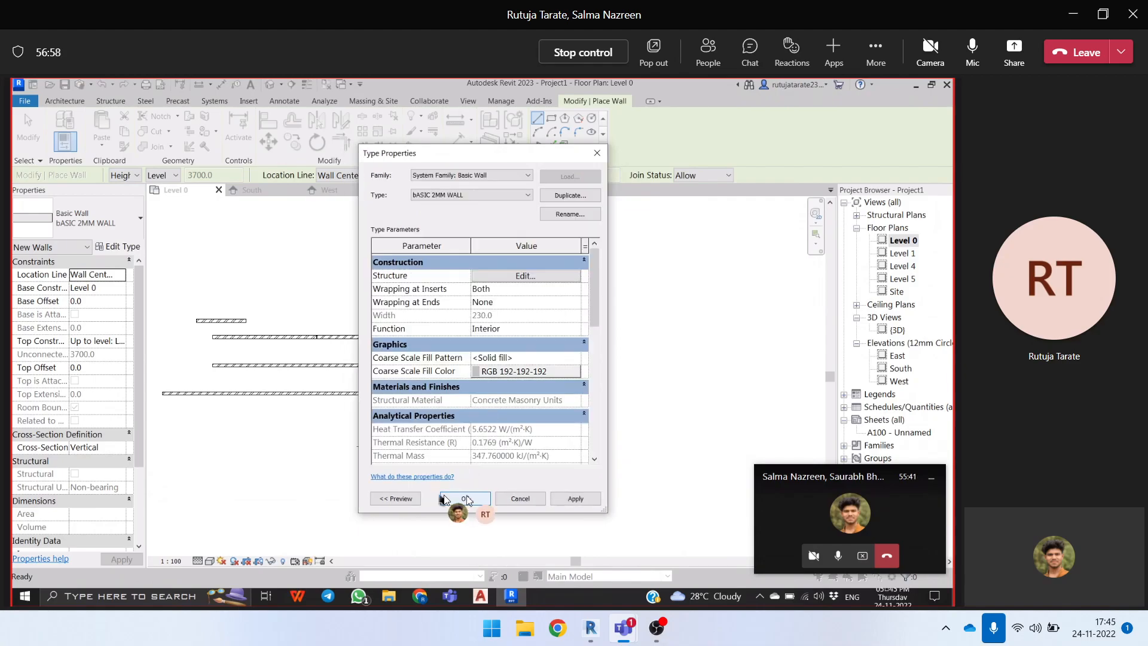
pyautogui.click(444, 497)
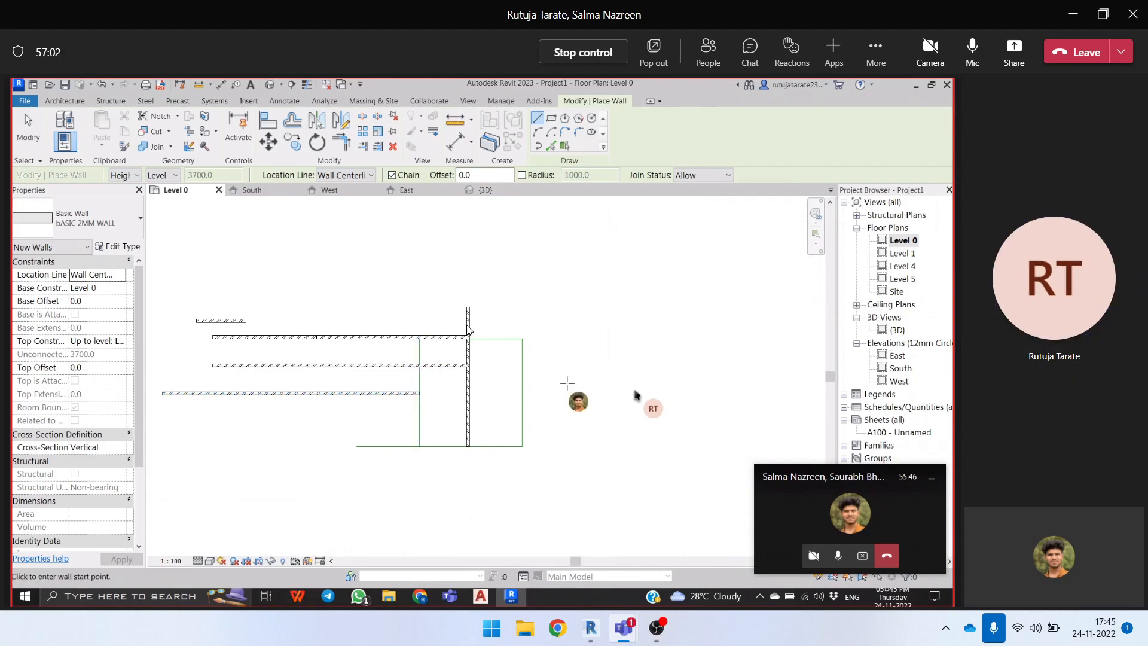
pyautogui.press('Escape')
pyautogui.press('Escape')
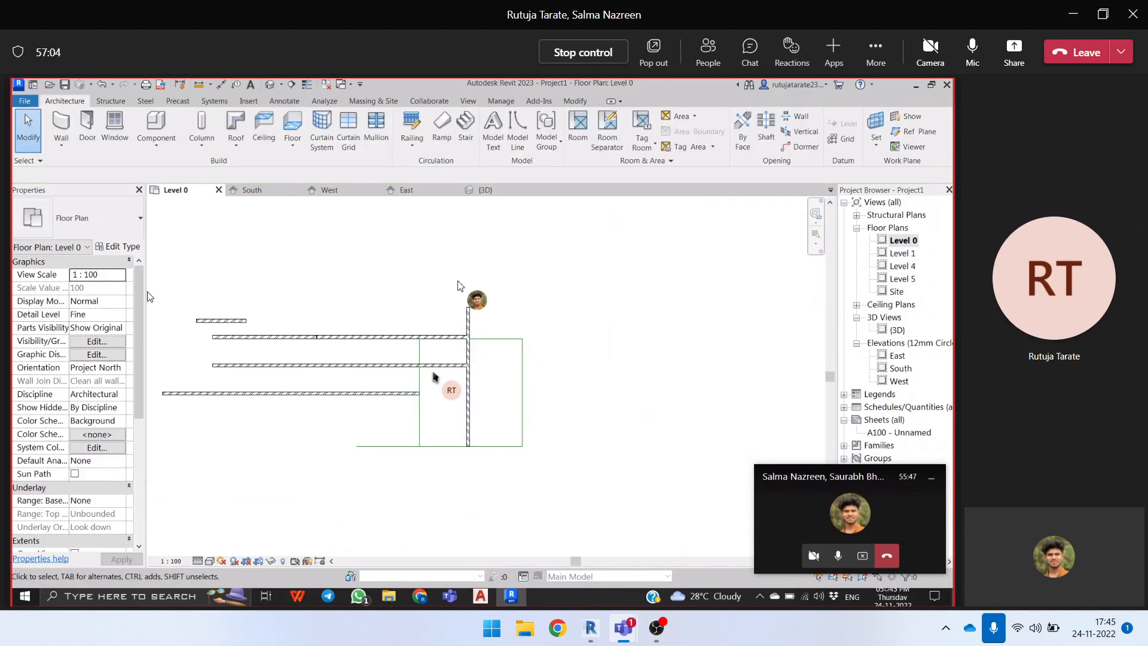
# - Select all walls in the Level 0 plan, filtering out the lines, and change their type to bASIC 2MM WALL
pyautogui.scroll(-1, 433, 362)
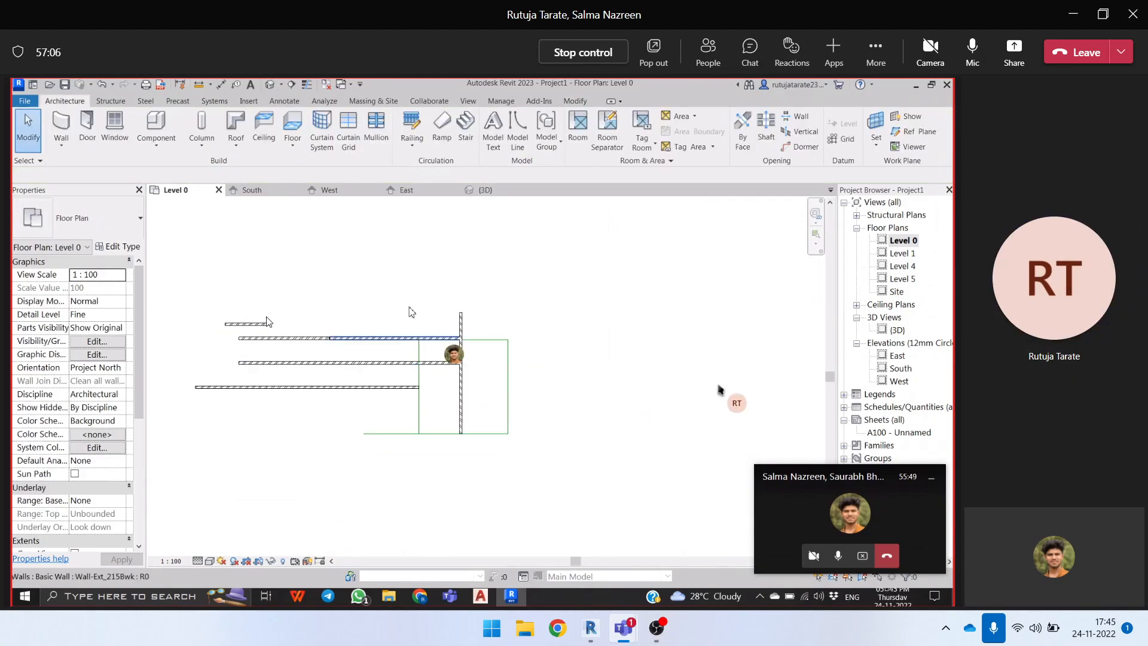
pyautogui.moveTo(186, 276); pyautogui.dragTo(488, 502)
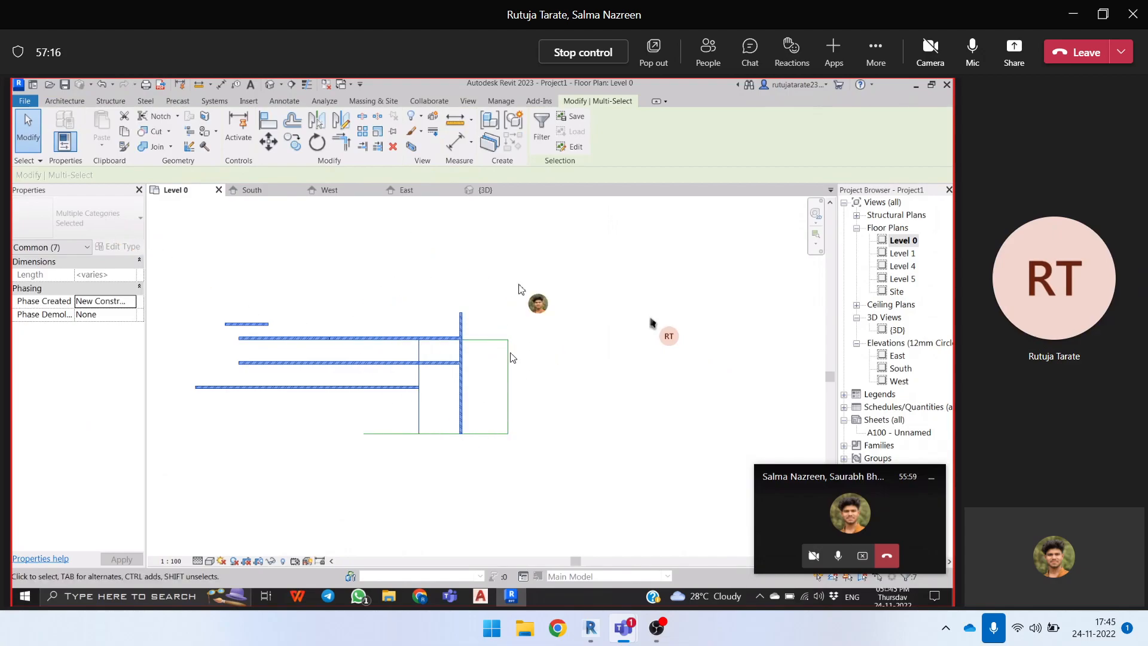
pyautogui.click(541, 128)
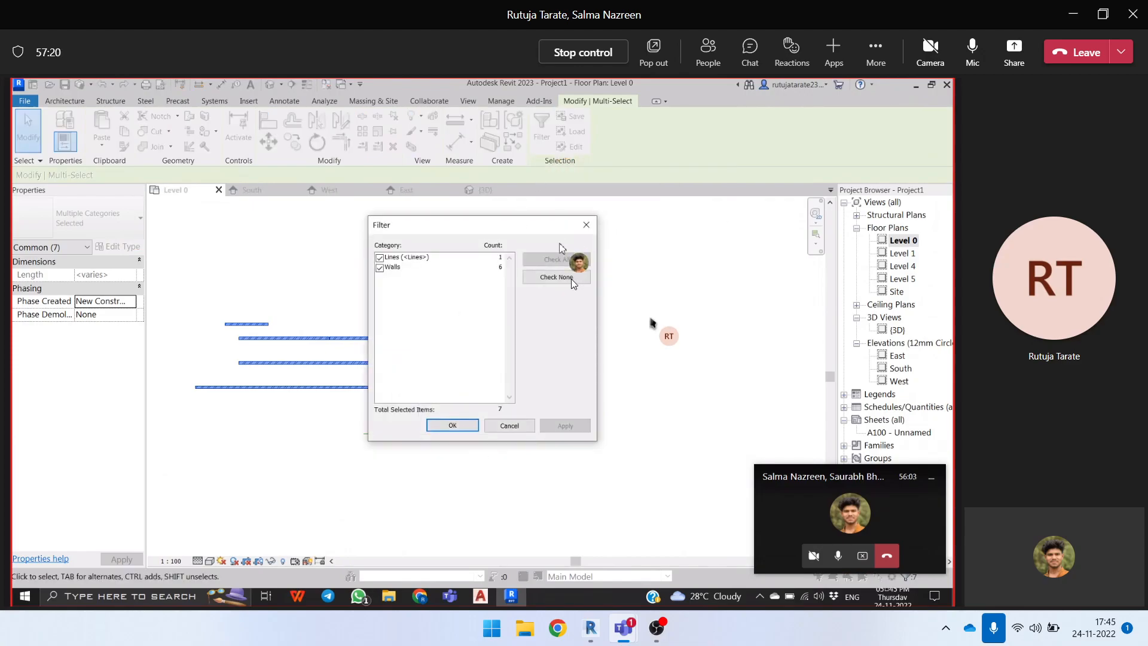
pyautogui.click(571, 281)
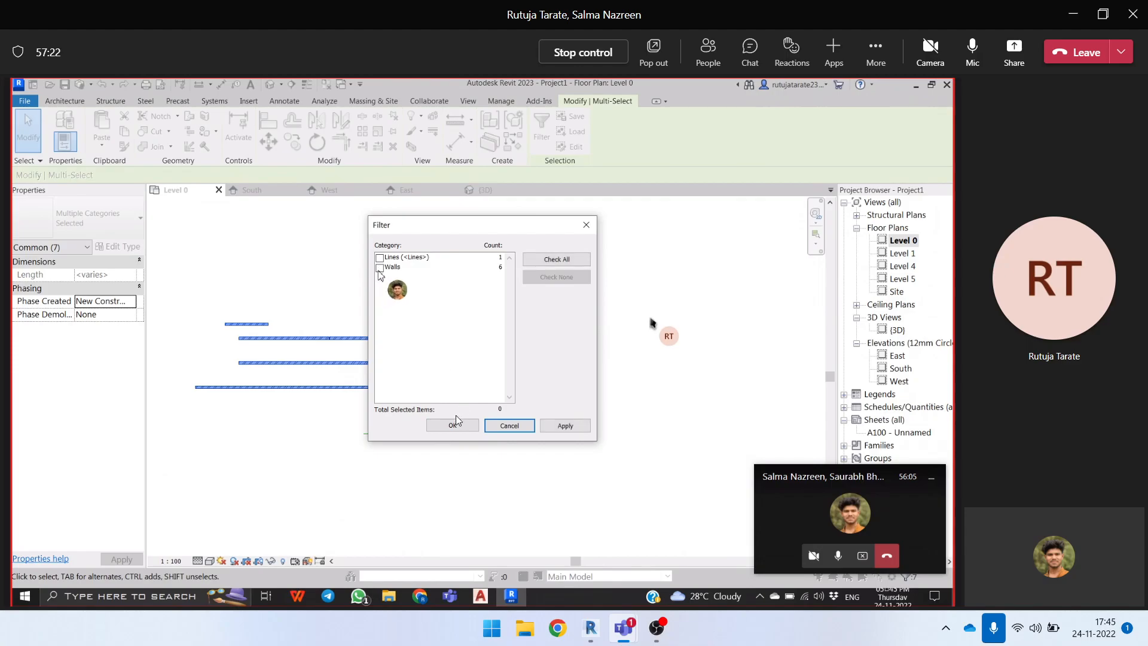
pyautogui.click(380, 269)
pyautogui.click(455, 424)
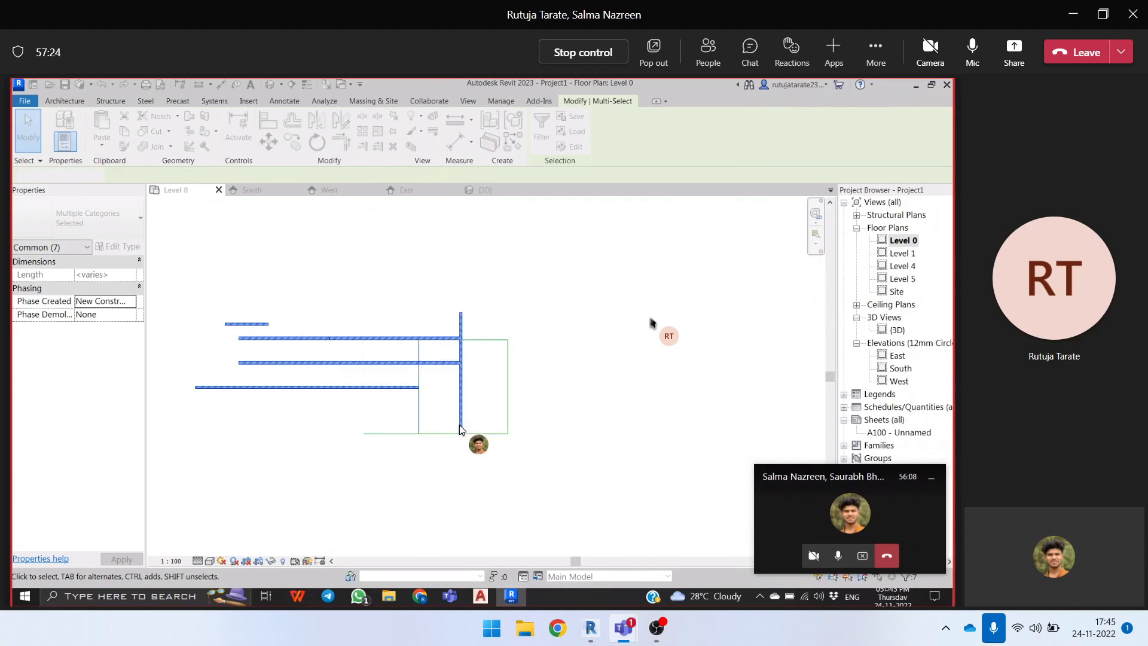
pyautogui.click(96, 231)
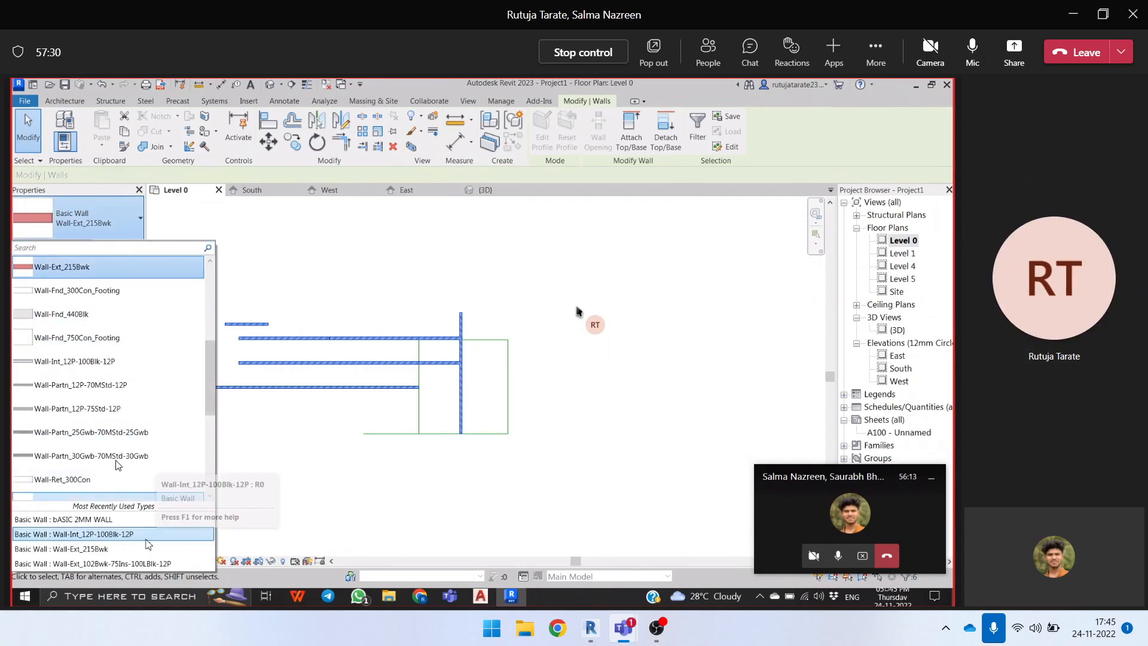
pyautogui.scroll(3, 109, 411)
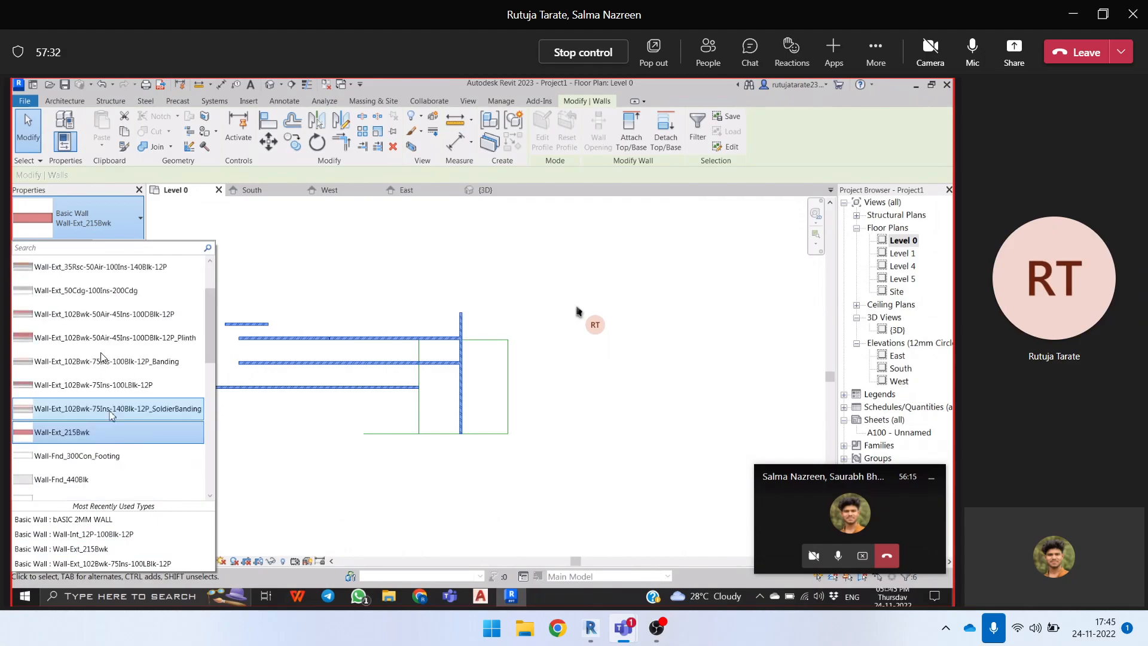
pyautogui.scroll(1, 110, 413)
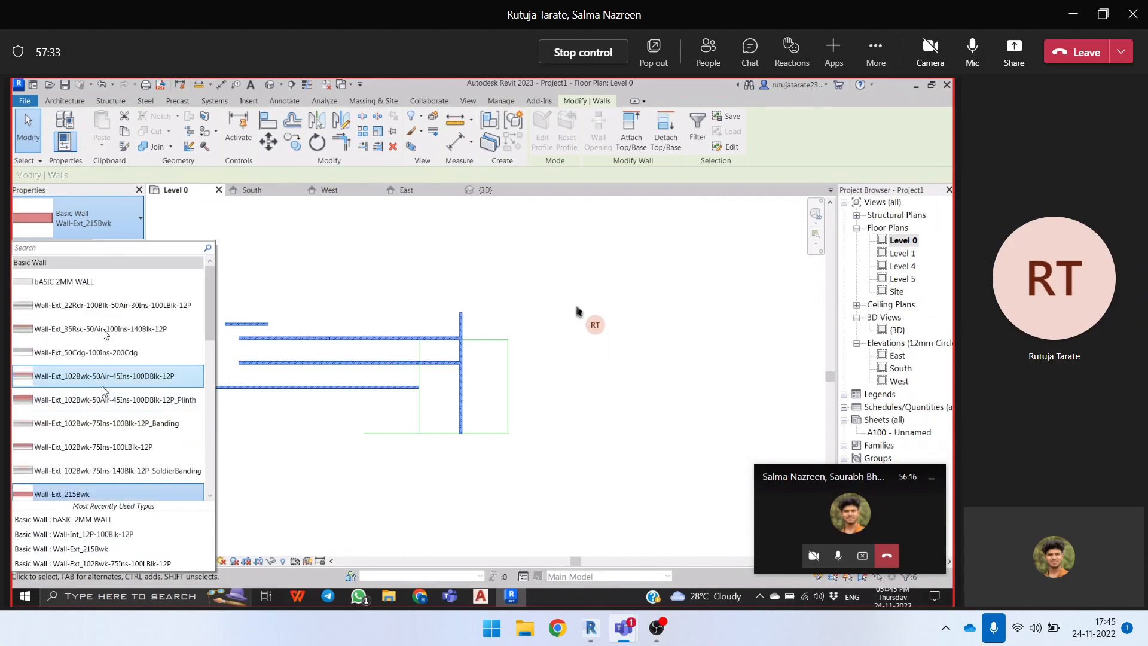
pyautogui.click(88, 293)
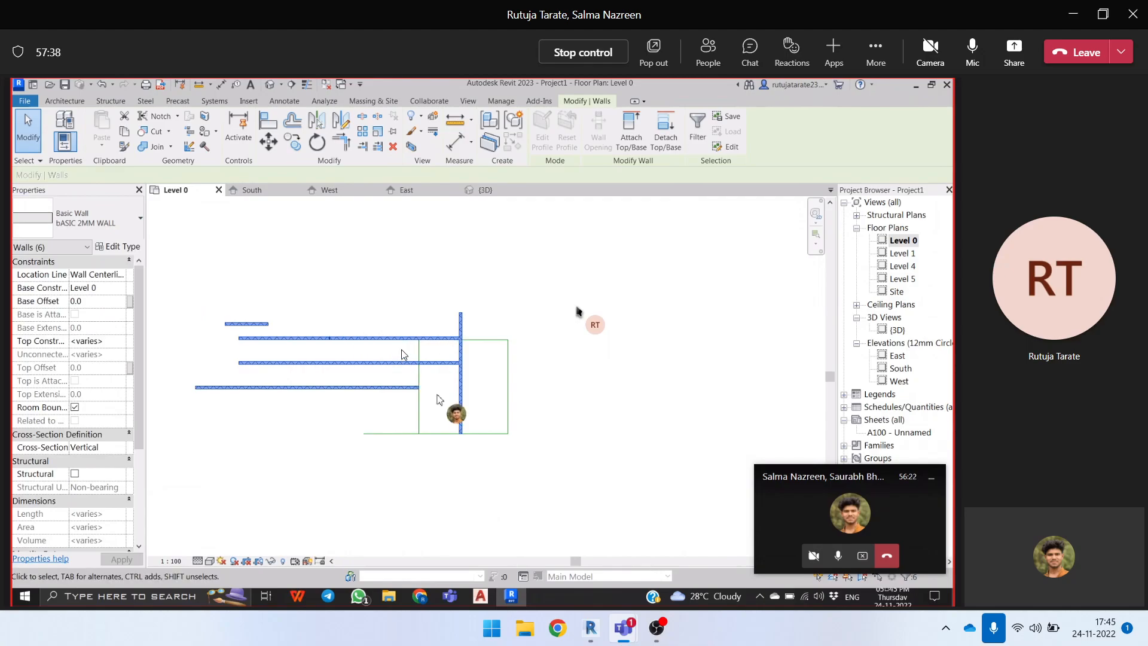
pyautogui.scroll(3, 406, 374)
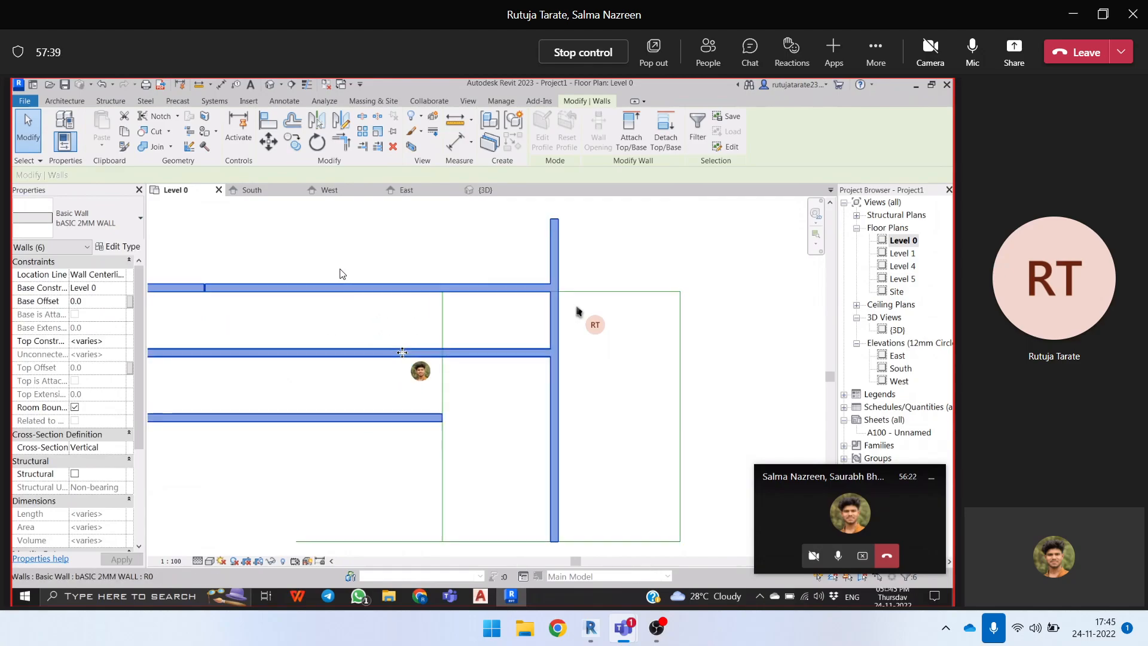
pyautogui.click(453, 318)
pyautogui.scroll(-1, 499, 353)
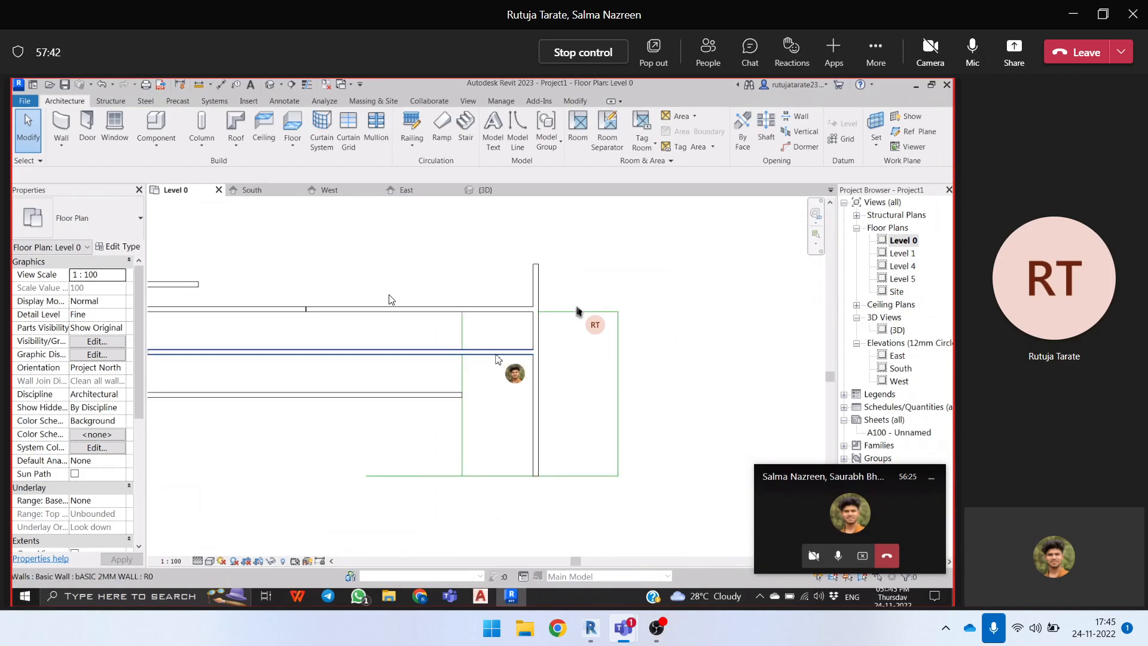
# - Rename the wall type of the upper horizontal wall joining the vertical wall to bASIC 002MM WALL
pyautogui.click(394, 314)
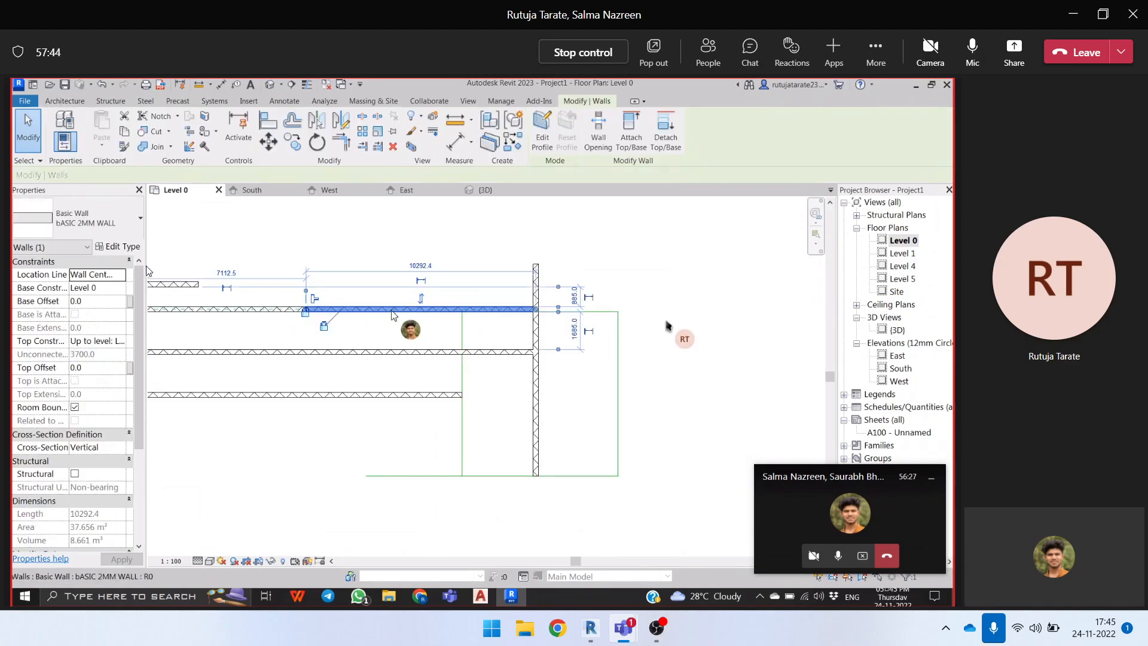
pyautogui.click(117, 249)
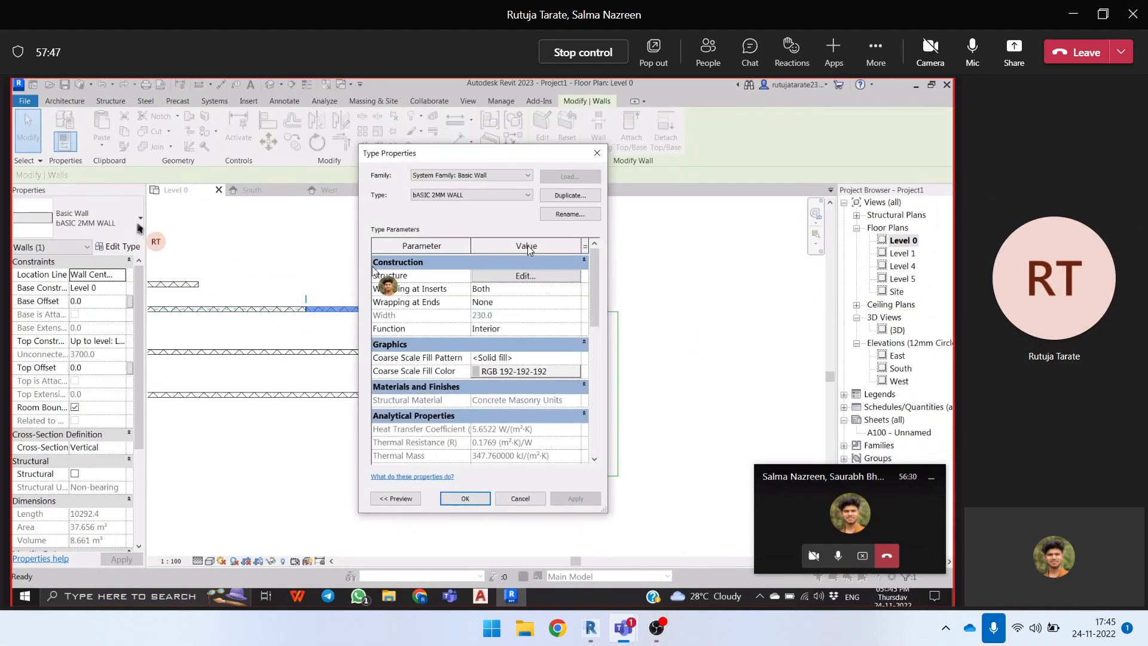
pyautogui.click(571, 214)
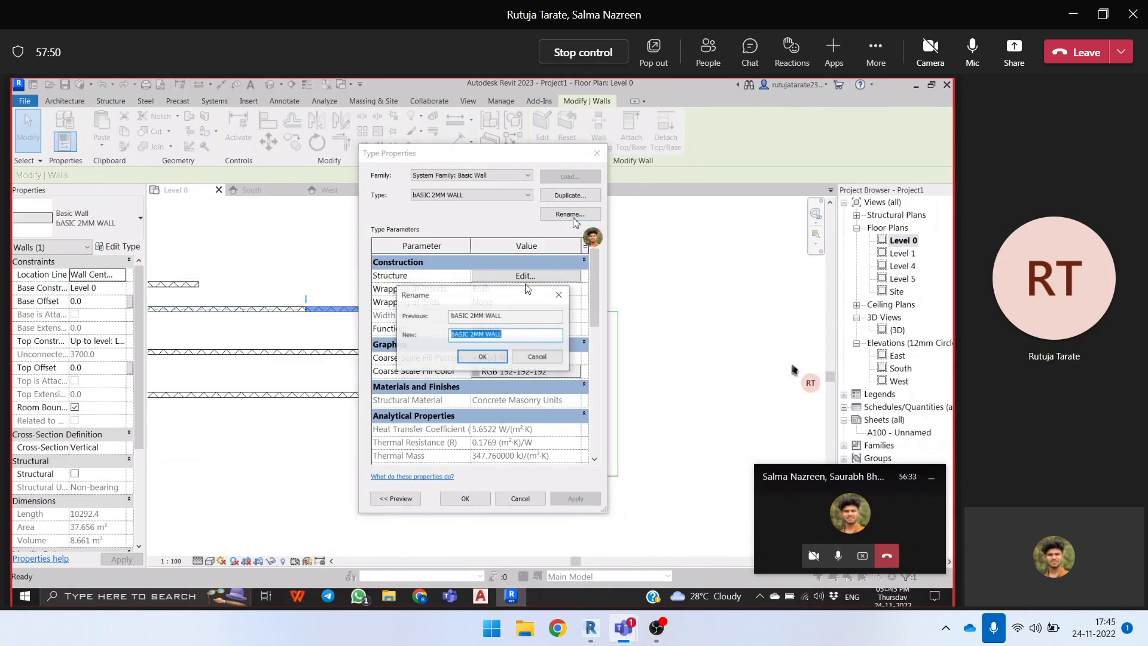
pyautogui.click(473, 336)
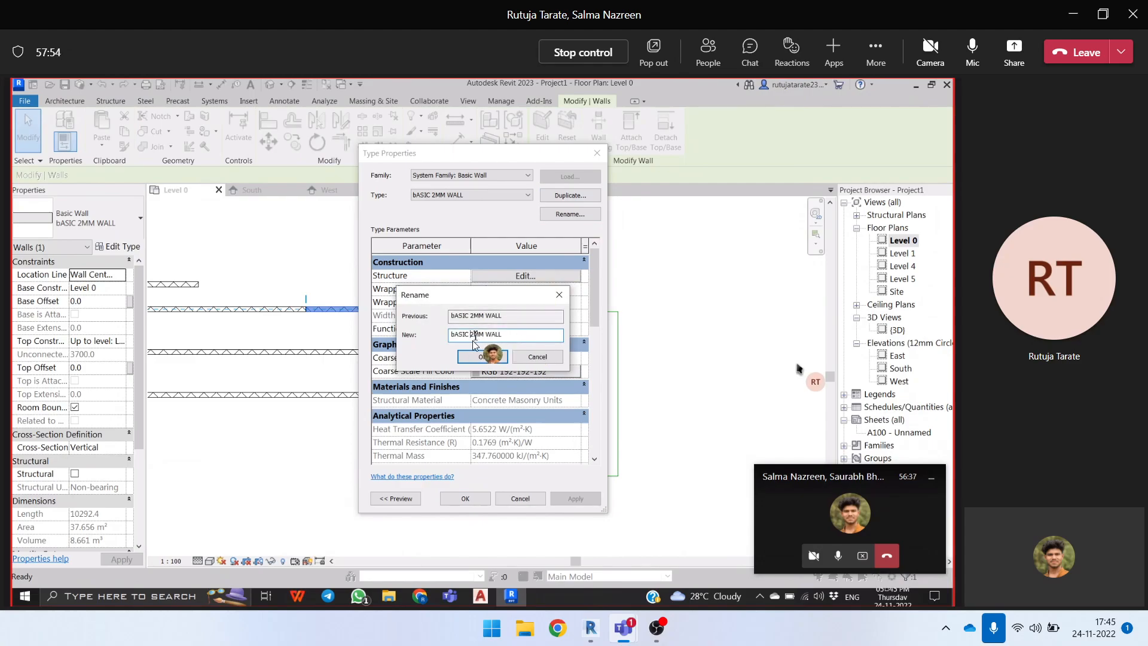
pyautogui.write('00')
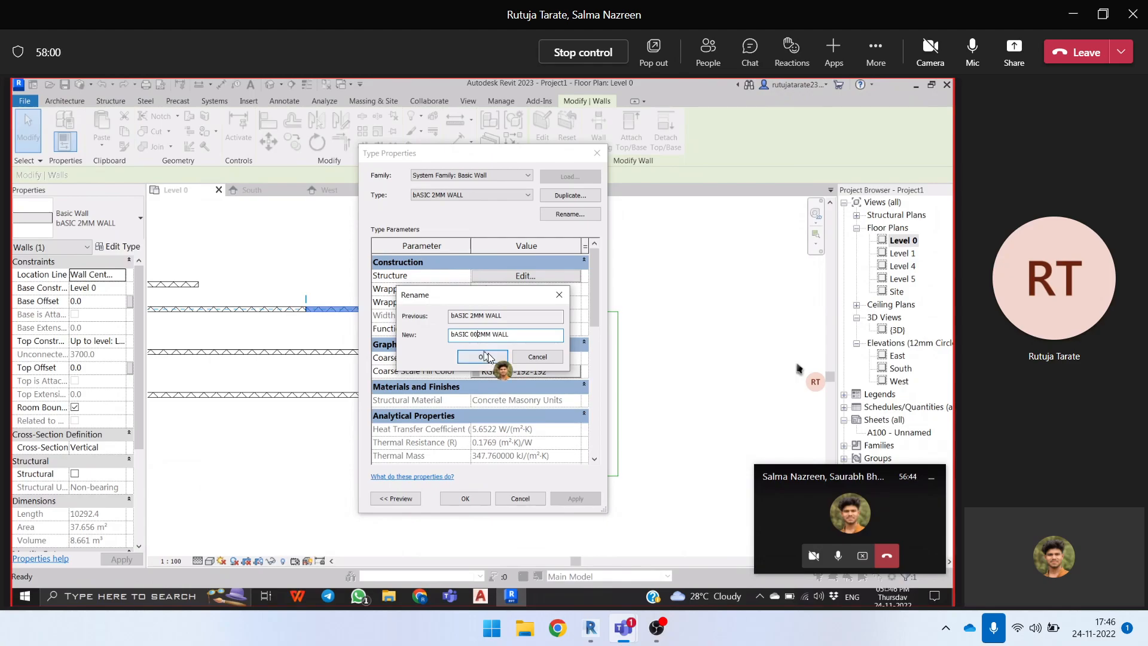
pyautogui.click(484, 356)
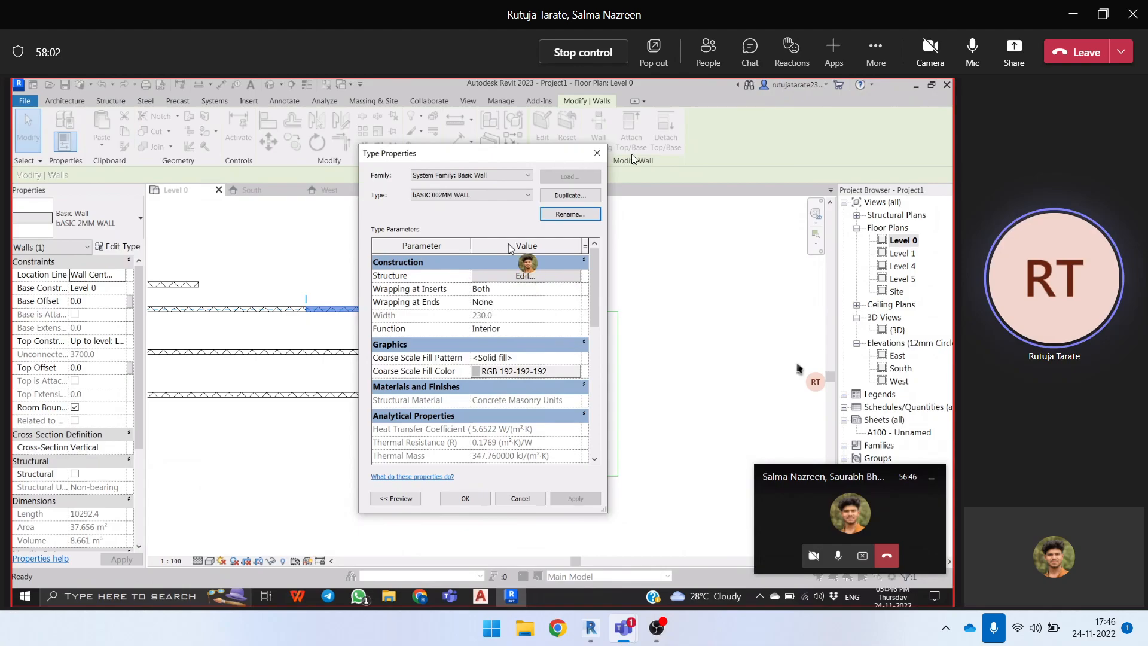
# - In the structure layer material Concrete Masonry Units of bASIC 002MM WALL, set the foreground surface pattern to <No pattern>
pyautogui.moveTo(484, 161); pyautogui.dragTo(633, 159)
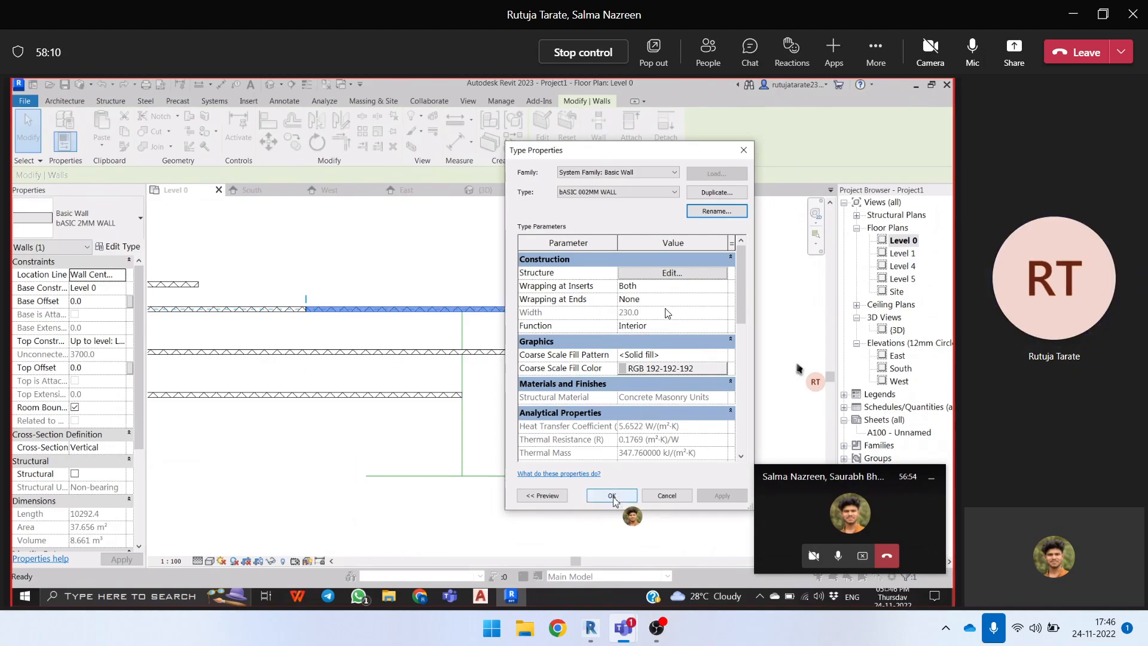
pyautogui.click(665, 275)
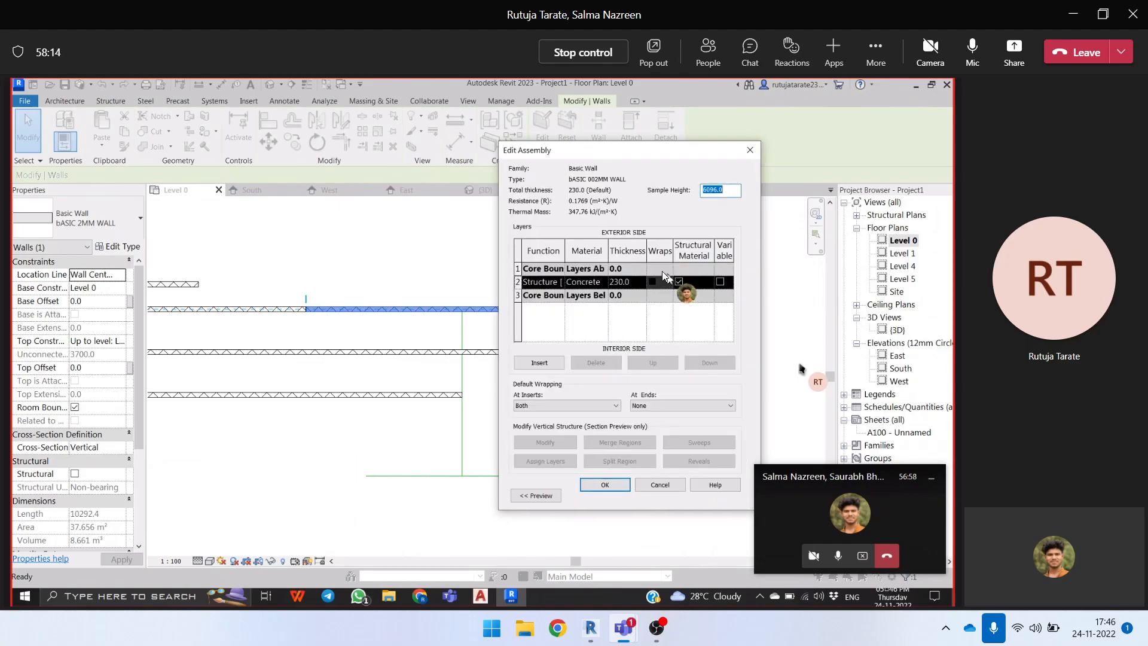
pyautogui.click(598, 282)
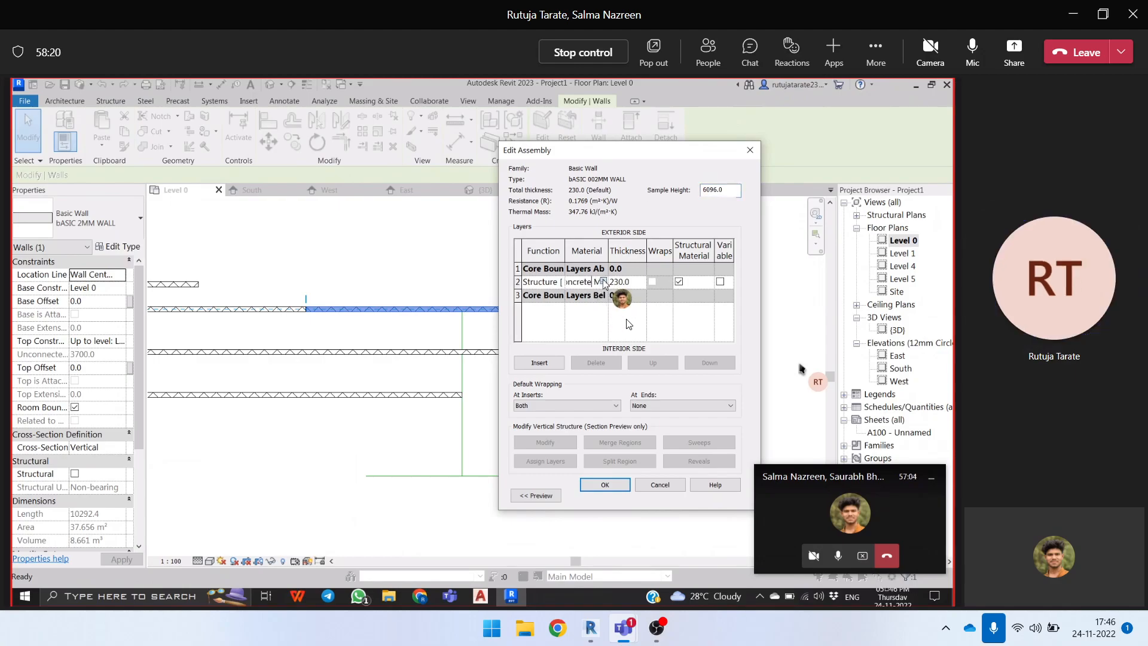
pyautogui.click(605, 282)
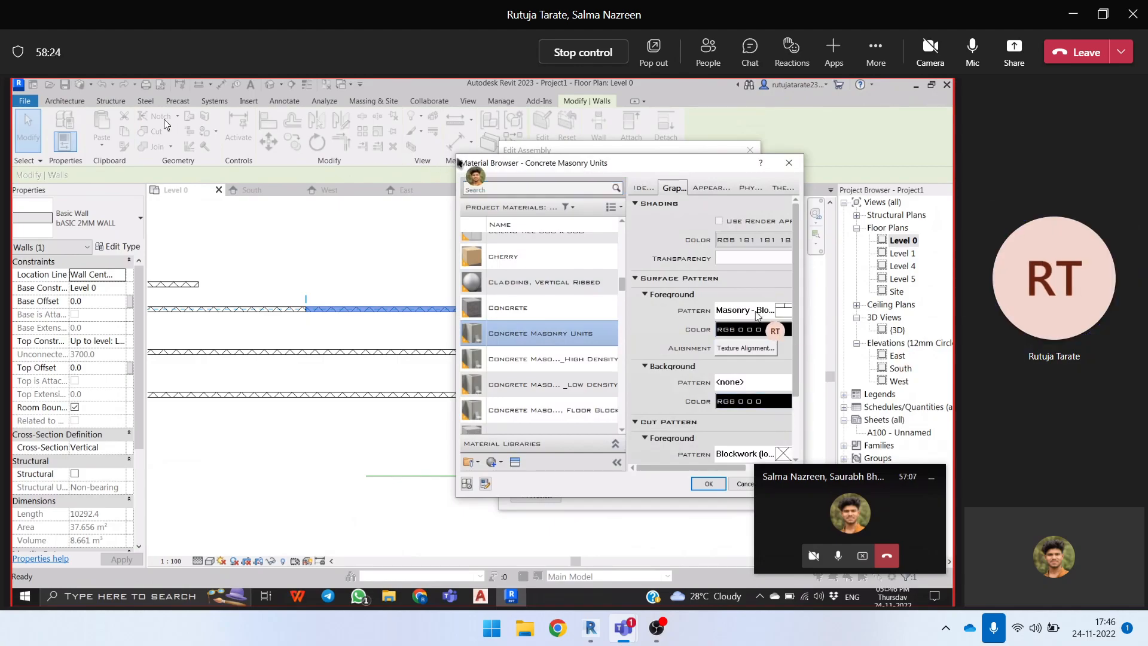
pyautogui.click(747, 310)
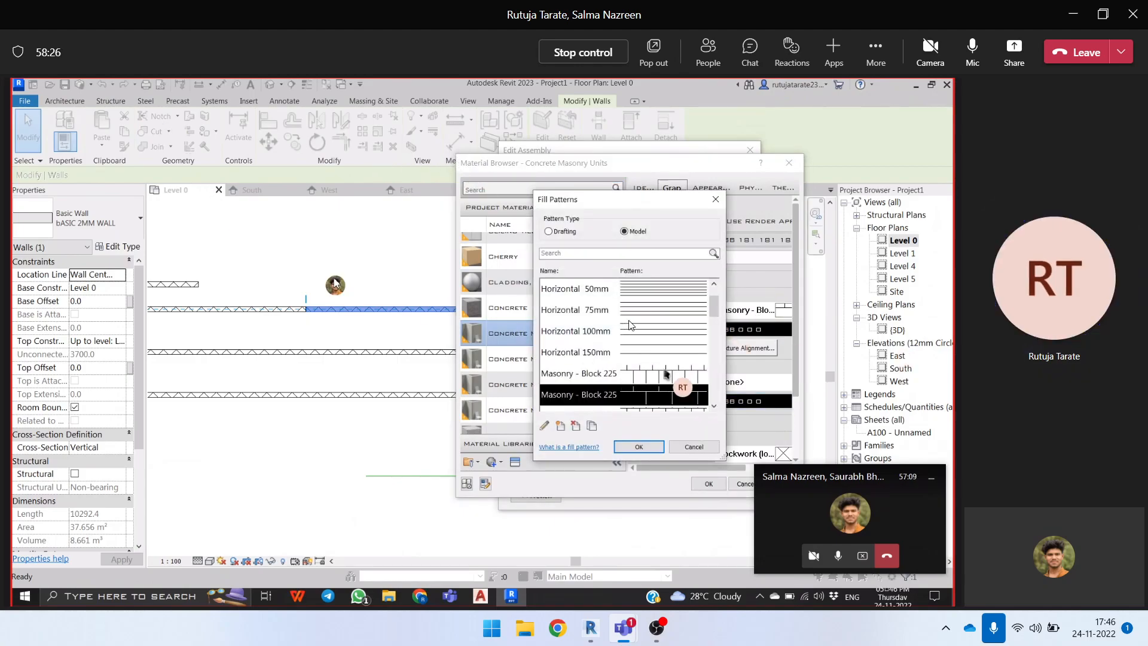
pyautogui.scroll(1, 661, 325)
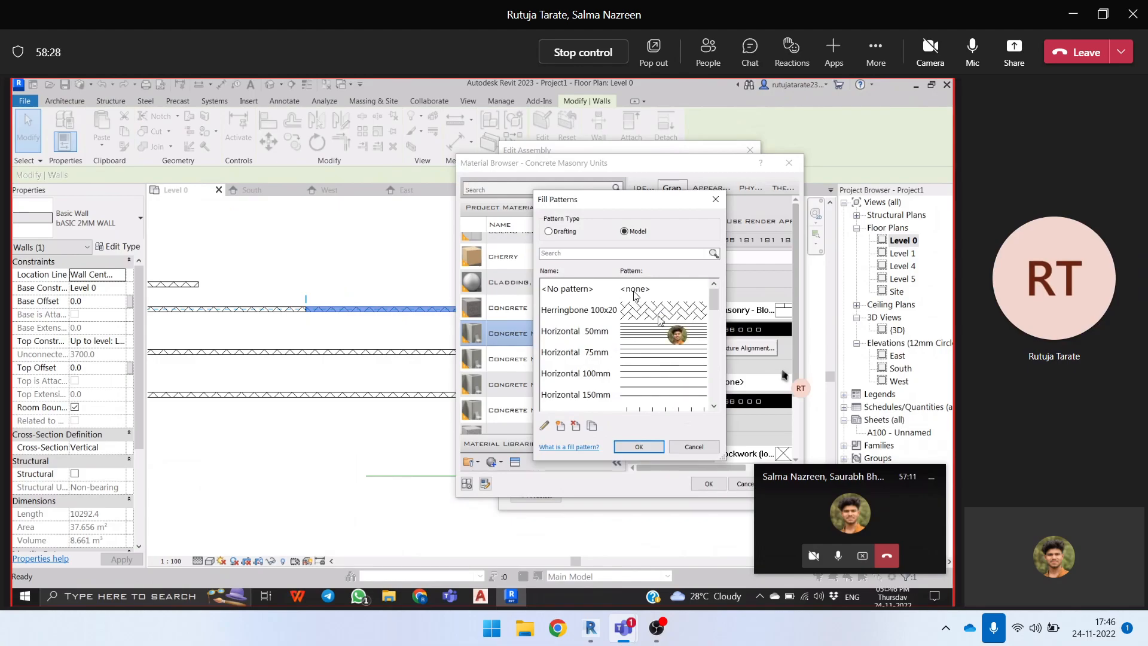
pyautogui.click(636, 290)
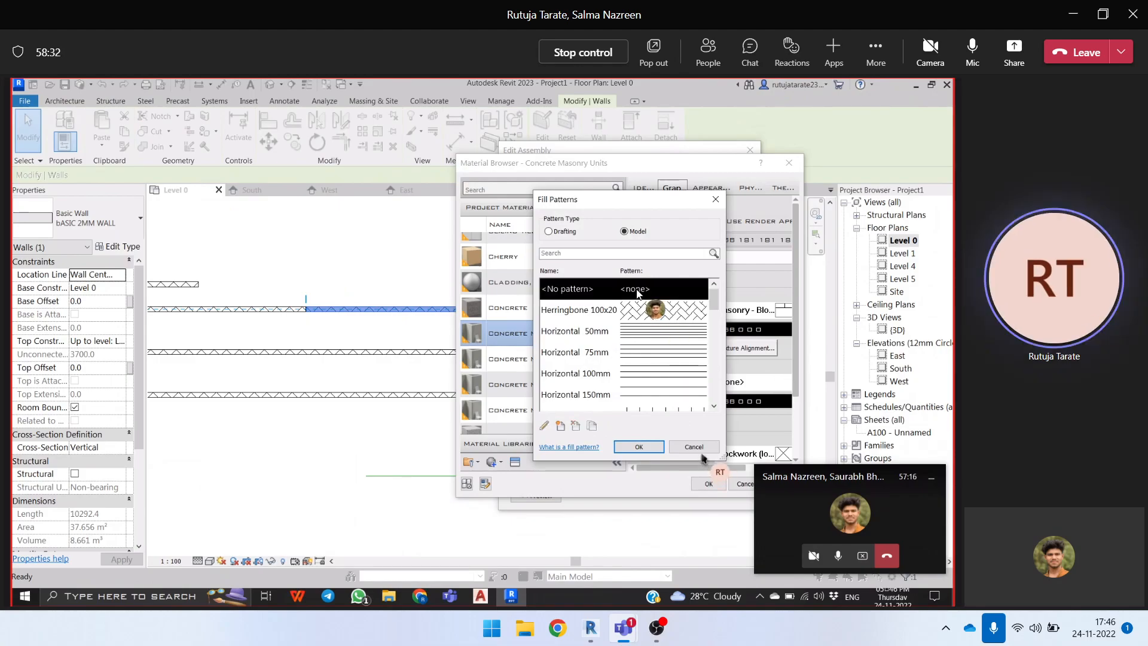
pyautogui.click(638, 448)
# - Set the foreground cut pattern of Concrete Masonry Units to <No pattern>, accept the wall type changes and deselect the wall
pyautogui.click(736, 453)
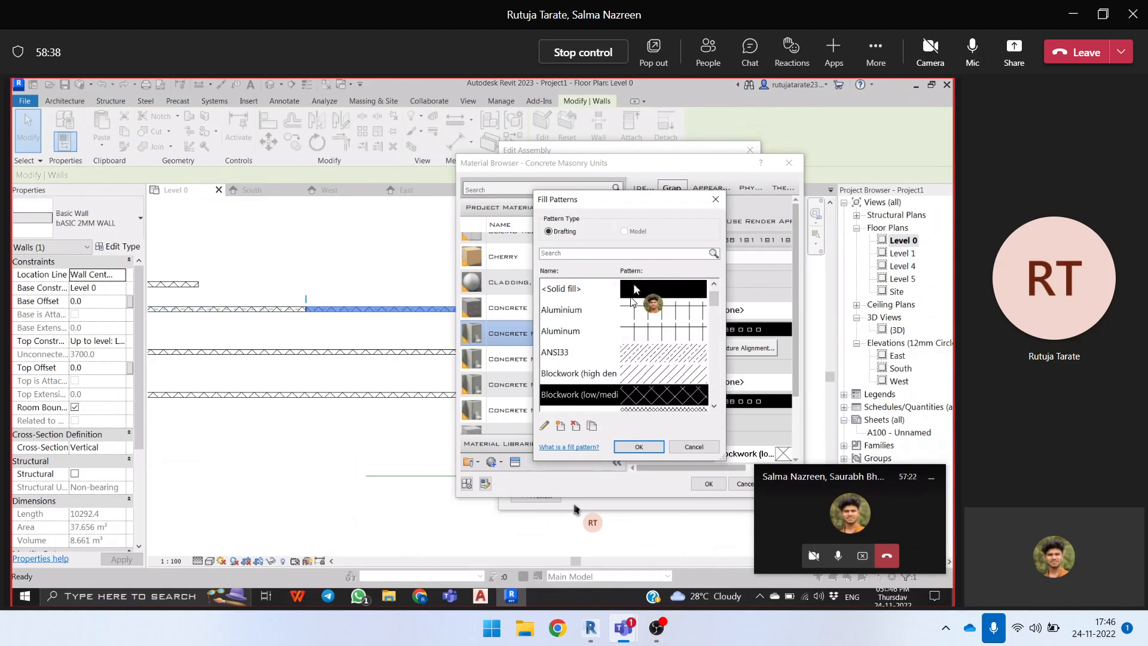
pyautogui.scroll(1, 633, 301)
pyautogui.click(608, 293)
pyautogui.click(647, 444)
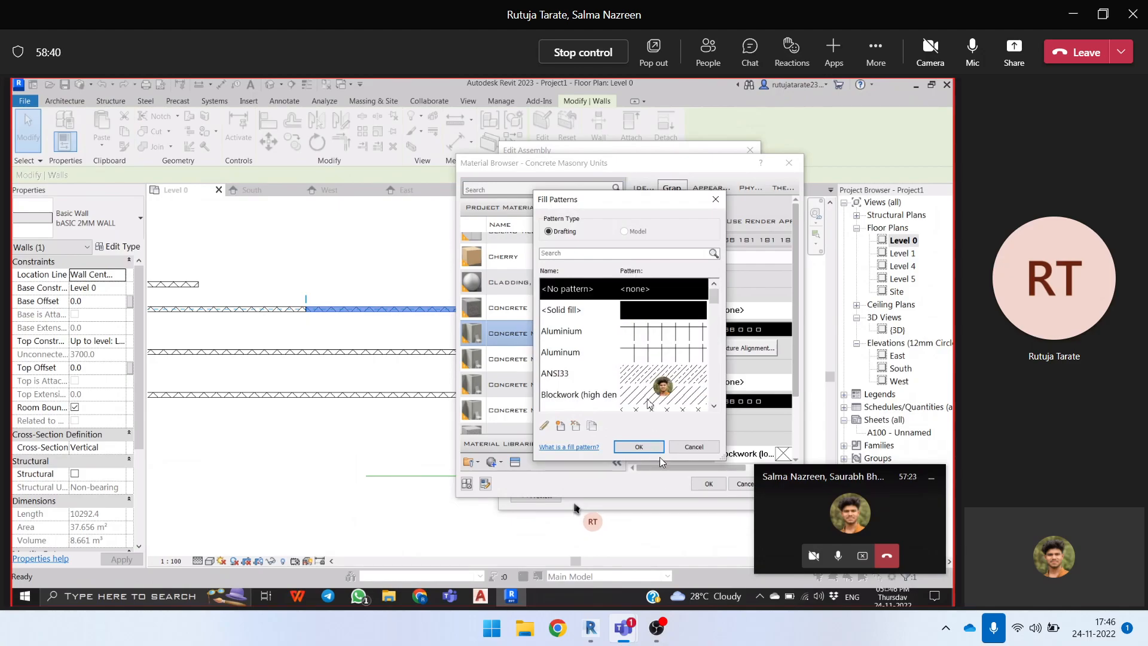
pyautogui.click(708, 486)
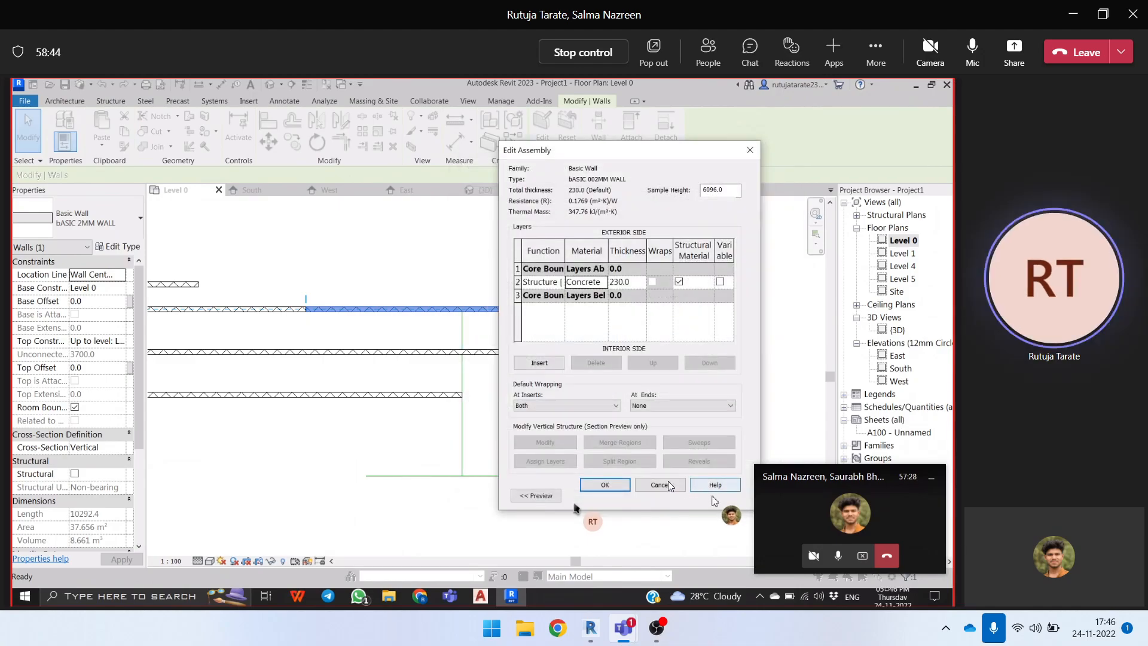
pyautogui.click(621, 483)
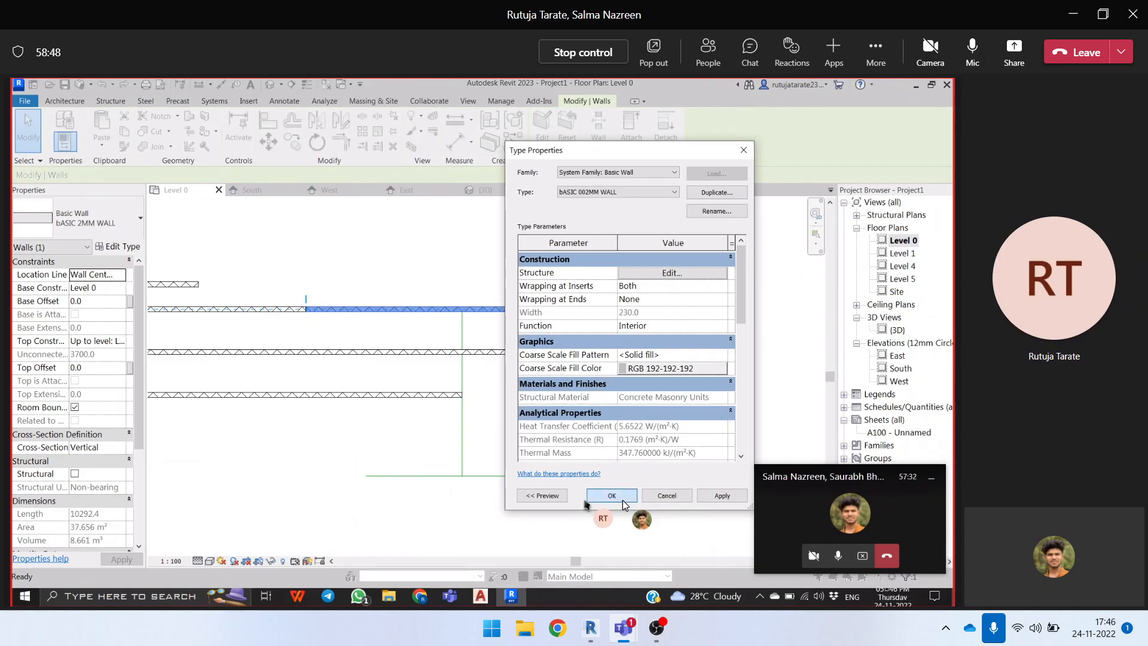
pyautogui.click(623, 499)
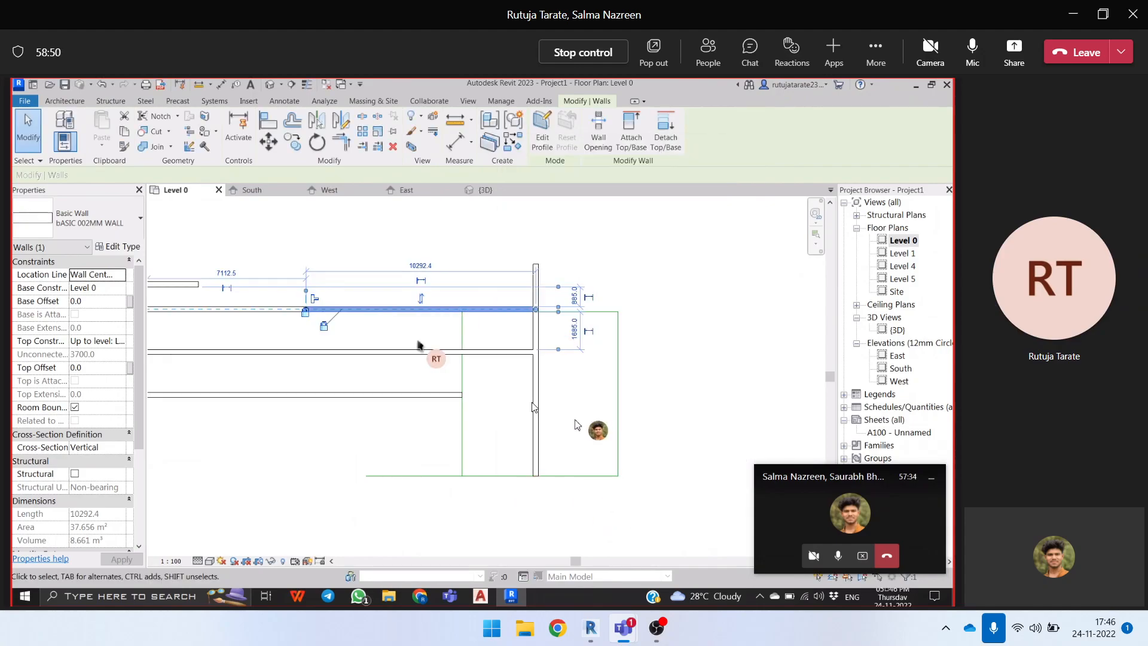
pyautogui.scroll(-3, 531, 409)
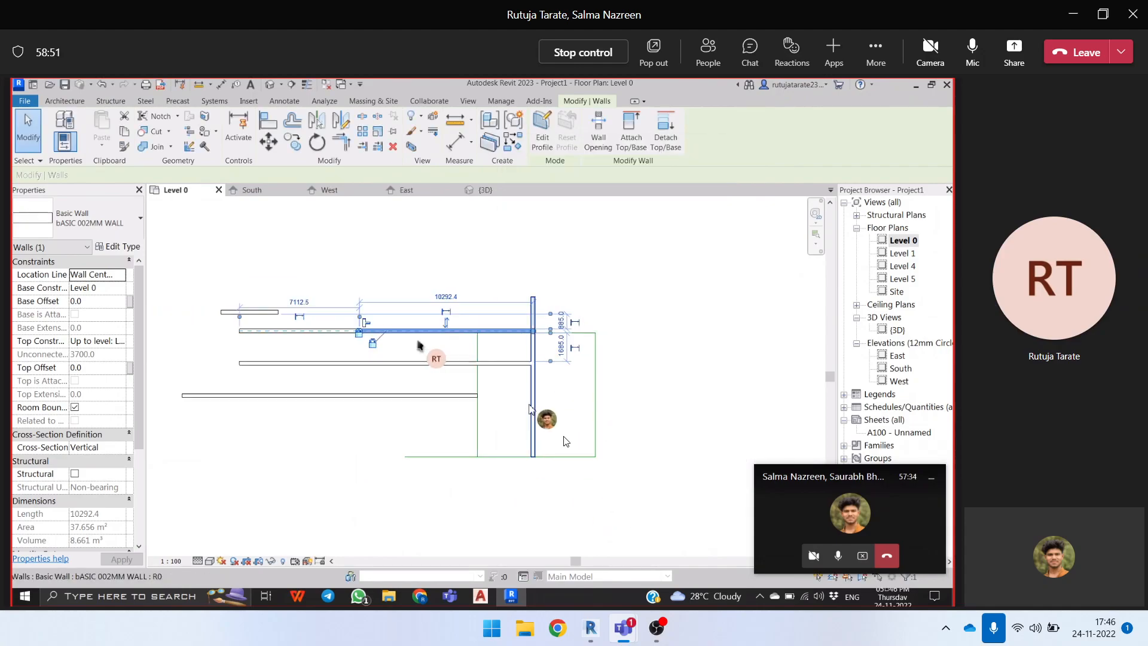
pyautogui.click(418, 381)
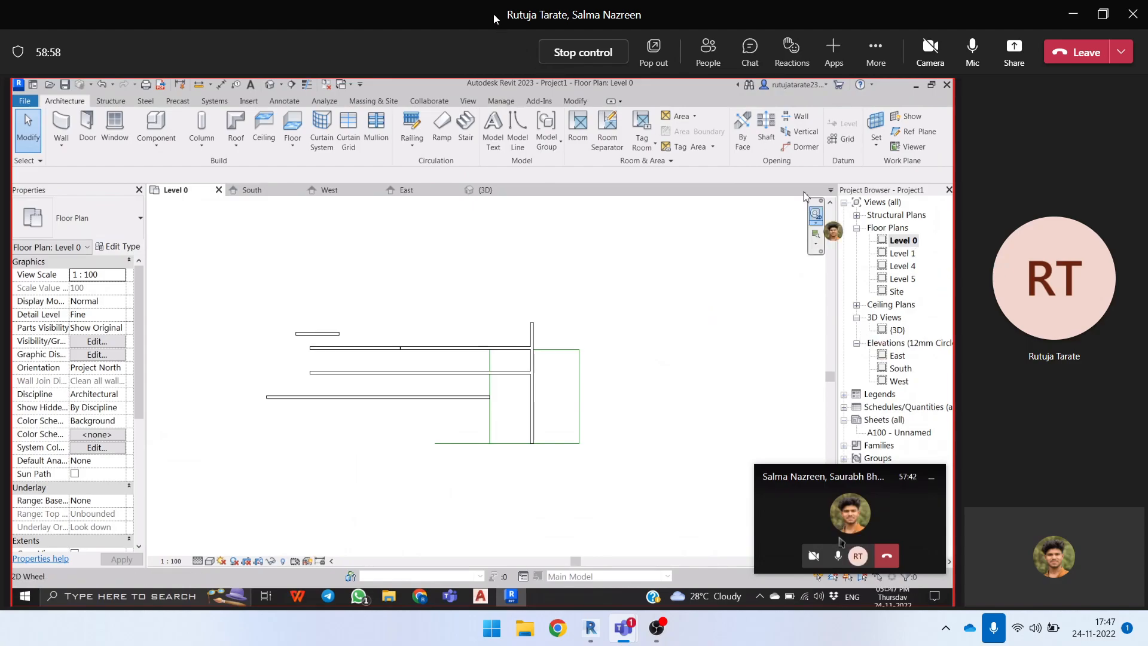
# - Stop controlling the participant's shared screen in the Teams meeting and share the own screen showing Revit Project3
pyautogui.click(590, 51)
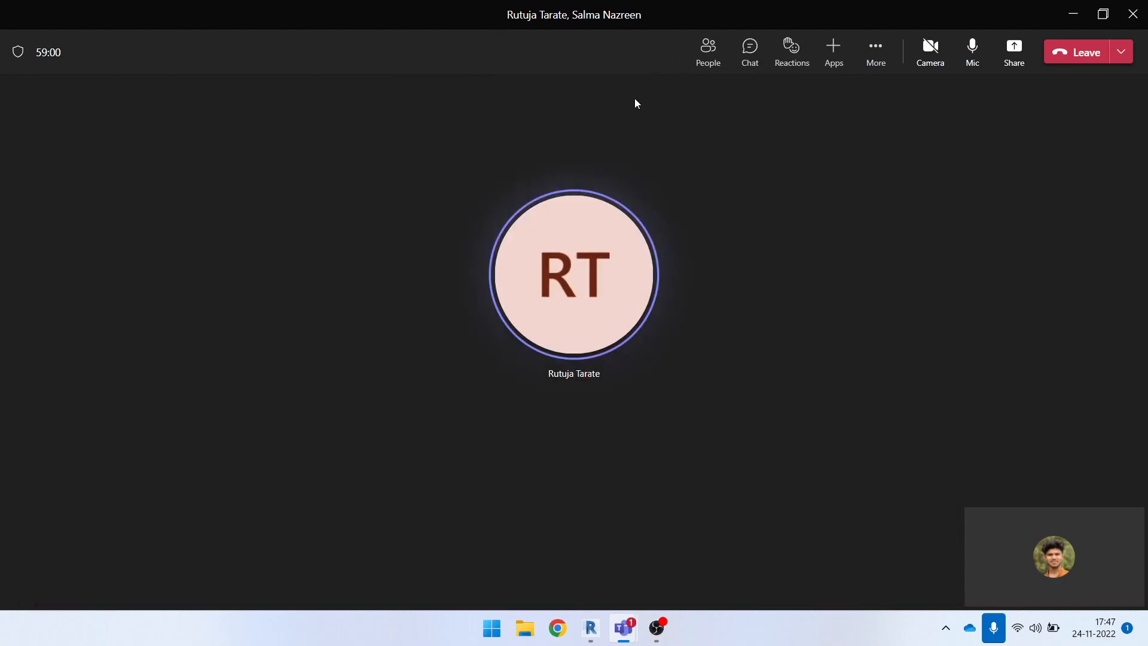
pyautogui.click(1073, 13)
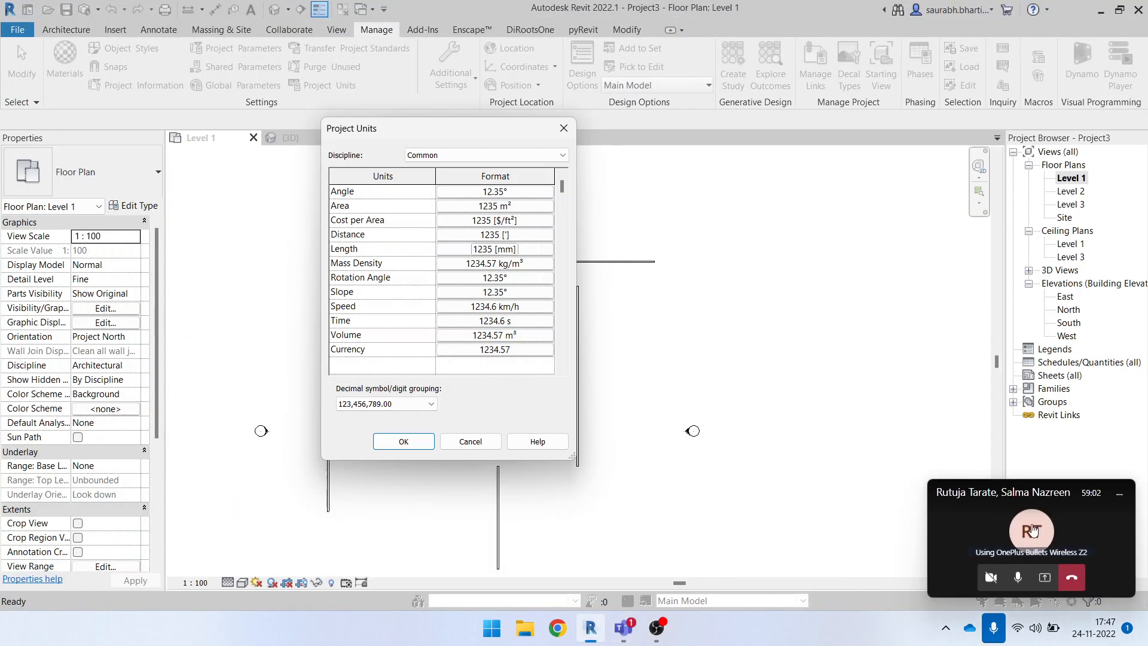
pyautogui.click(959, 500)
pyautogui.click(845, 98)
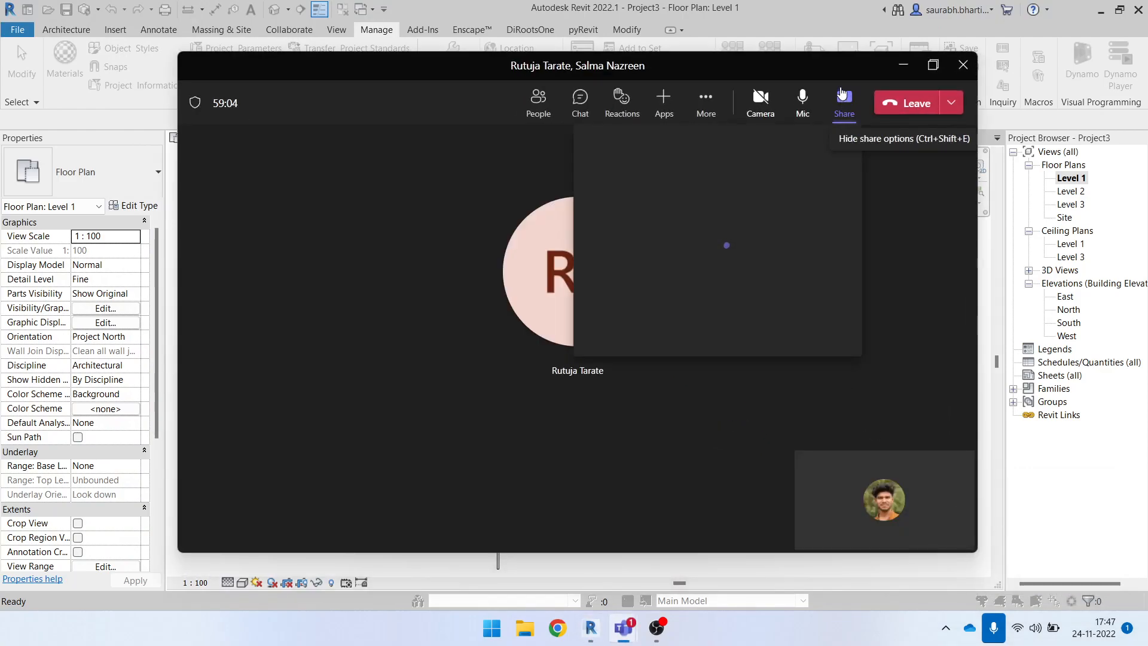
pyautogui.click(664, 296)
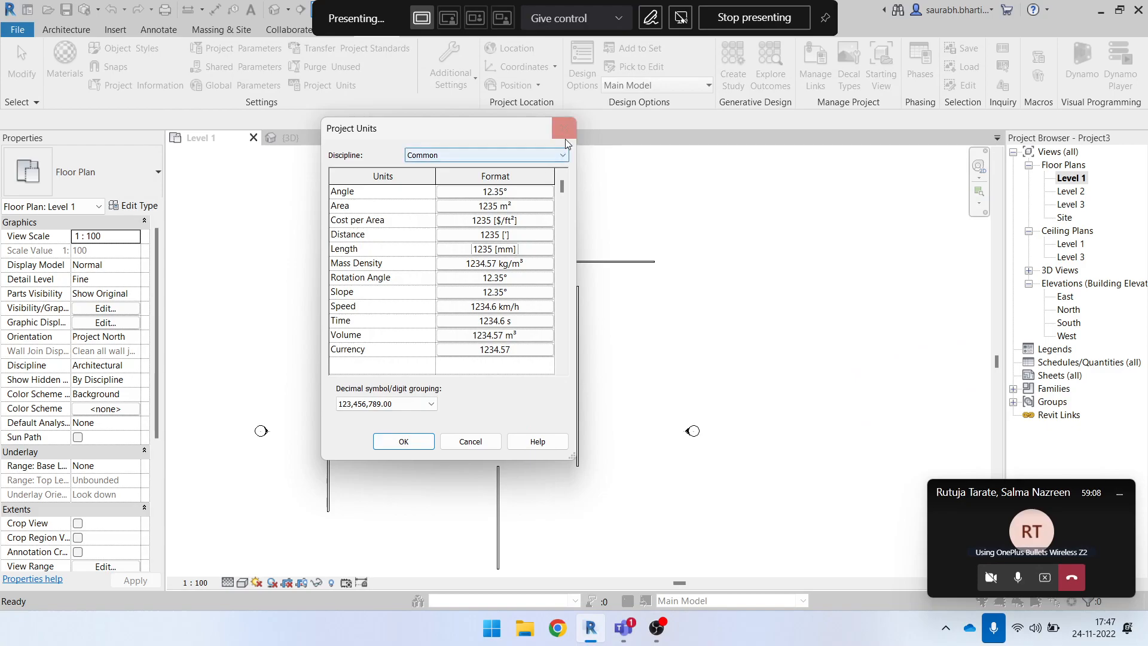
# - Close the Project Units settings without changes and dismiss the save reminder without saving
pyautogui.click(568, 137)
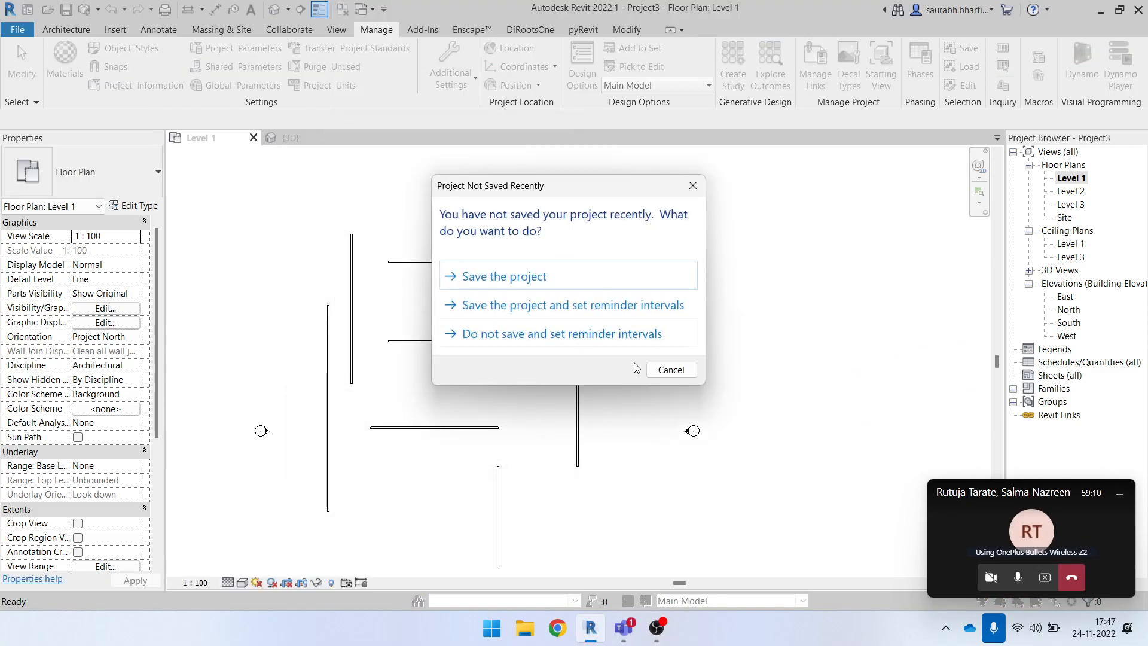
pyautogui.click(671, 369)
pyautogui.scroll(-2, 592, 370)
pyautogui.scroll(4, 567, 376)
pyautogui.scroll(-1, 508, 328)
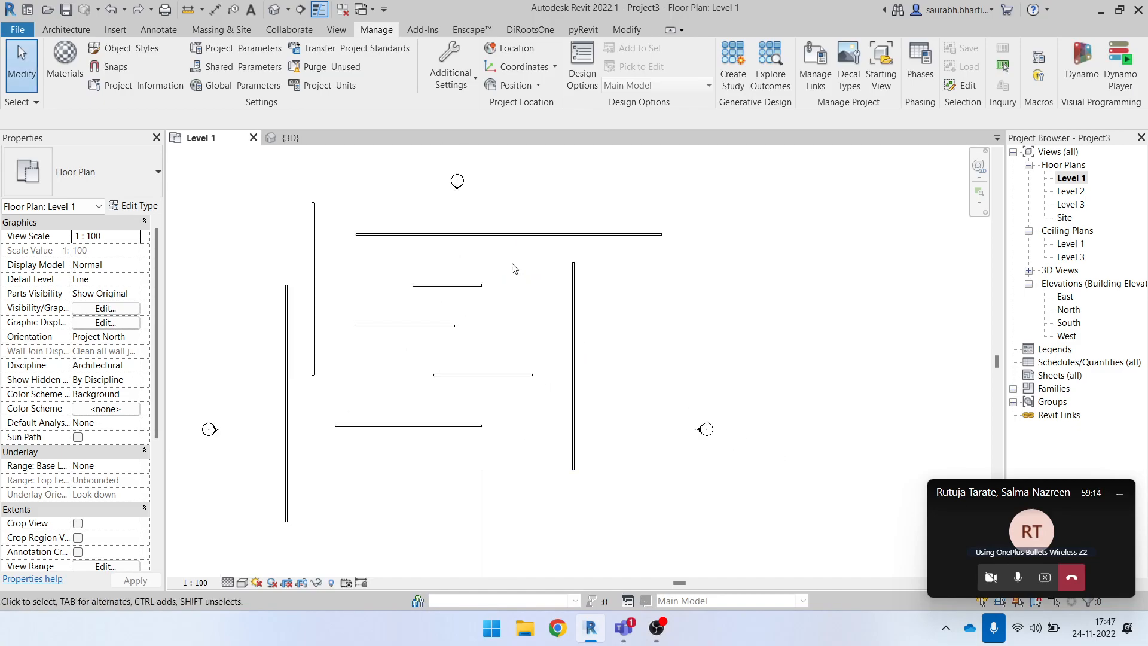
# - Extend the four short horizontal walls to the right vertical wall with Trim/Extend Multiple Elements
pyautogui.click(627, 30)
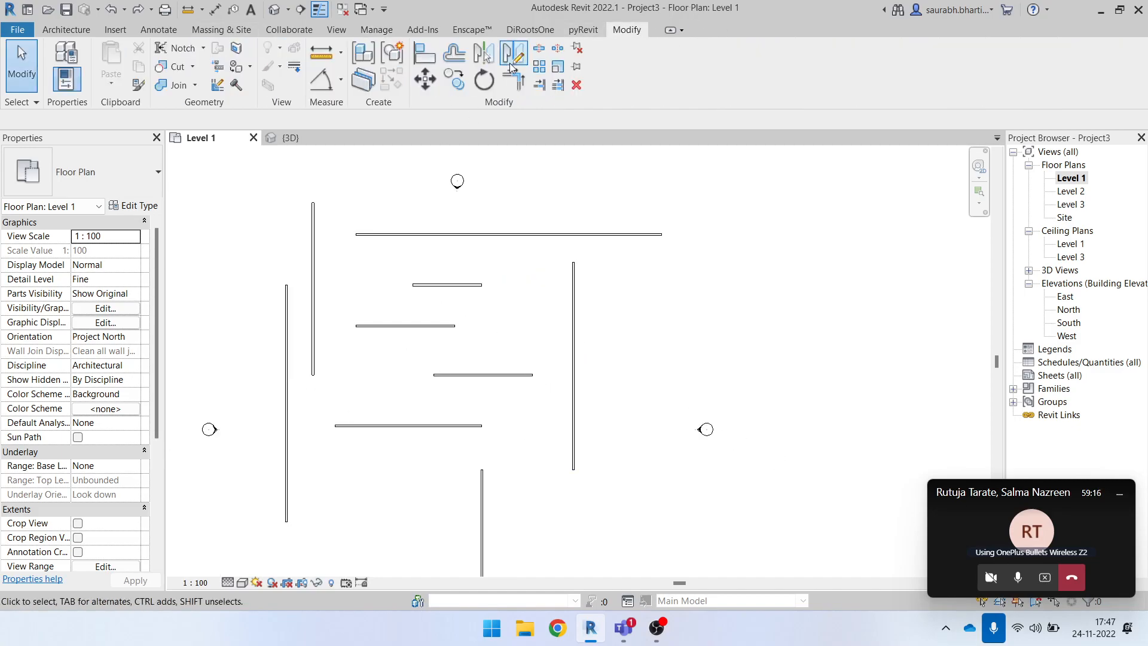
pyautogui.click(557, 86)
pyautogui.scroll(3, 565, 306)
pyautogui.click(579, 303)
pyautogui.scroll(-3, 579, 303)
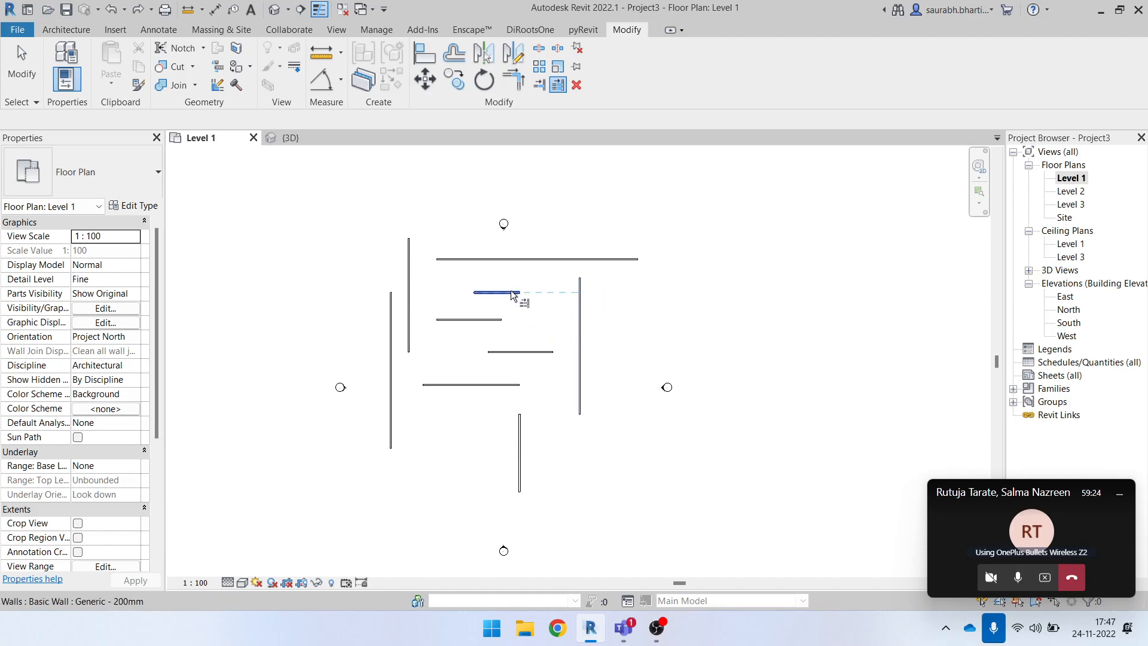
pyautogui.click(508, 291)
pyautogui.click(498, 320)
pyautogui.click(515, 351)
pyautogui.click(507, 385)
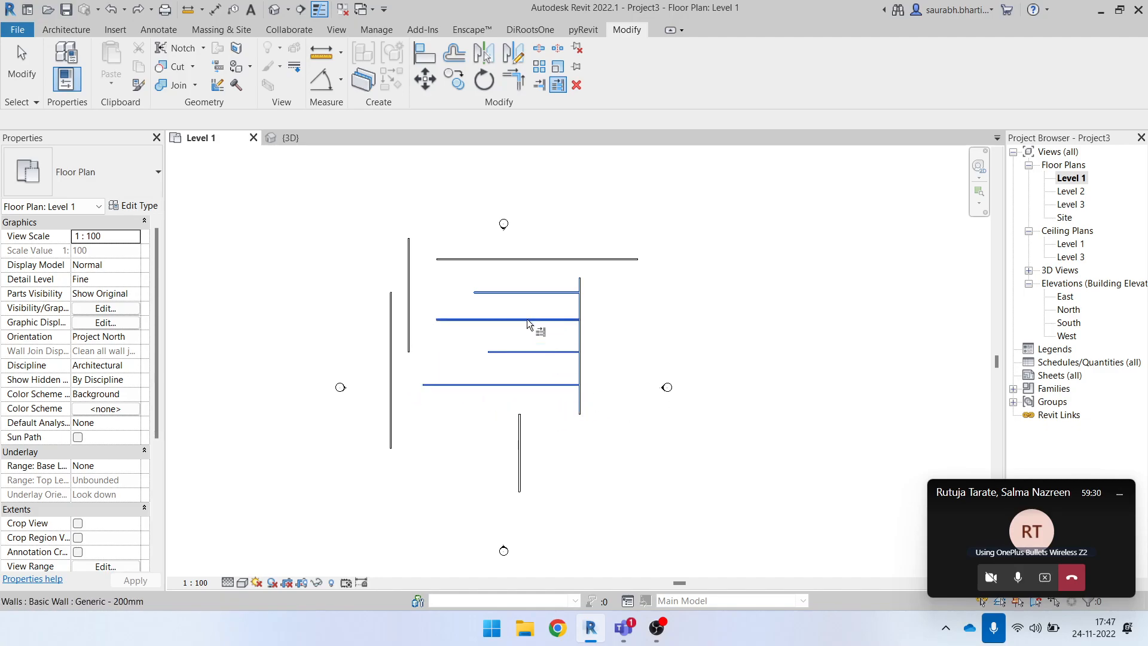
pyautogui.press('Escape')
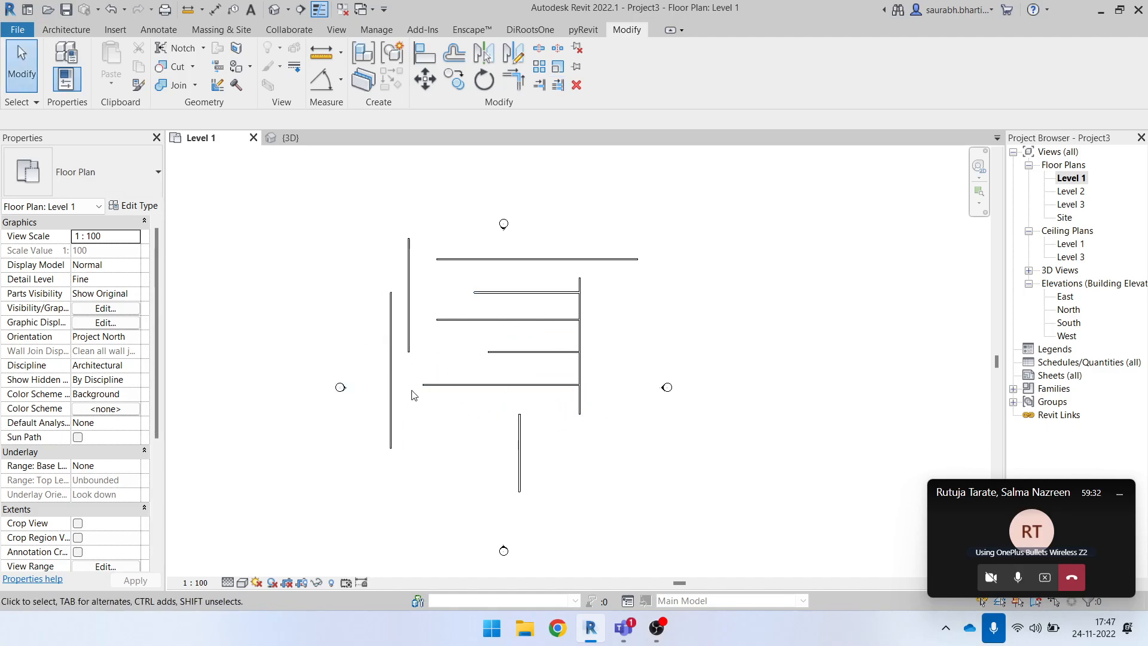
# - Extend the same four horizontal walls to the leftmost vertical wall with Trim/Extend Multiple Elements
pyautogui.click(559, 87)
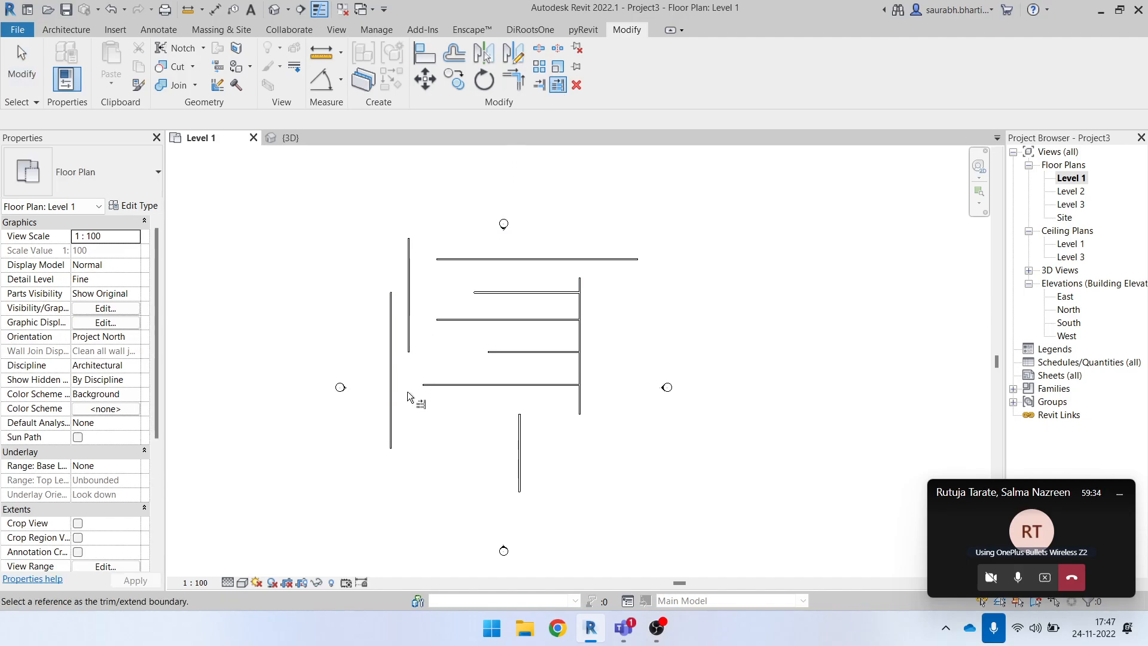
pyautogui.click(392, 399)
pyautogui.click(442, 386)
pyautogui.click(494, 353)
pyautogui.click(500, 319)
pyautogui.click(511, 293)
pyautogui.scroll(1, 568, 364)
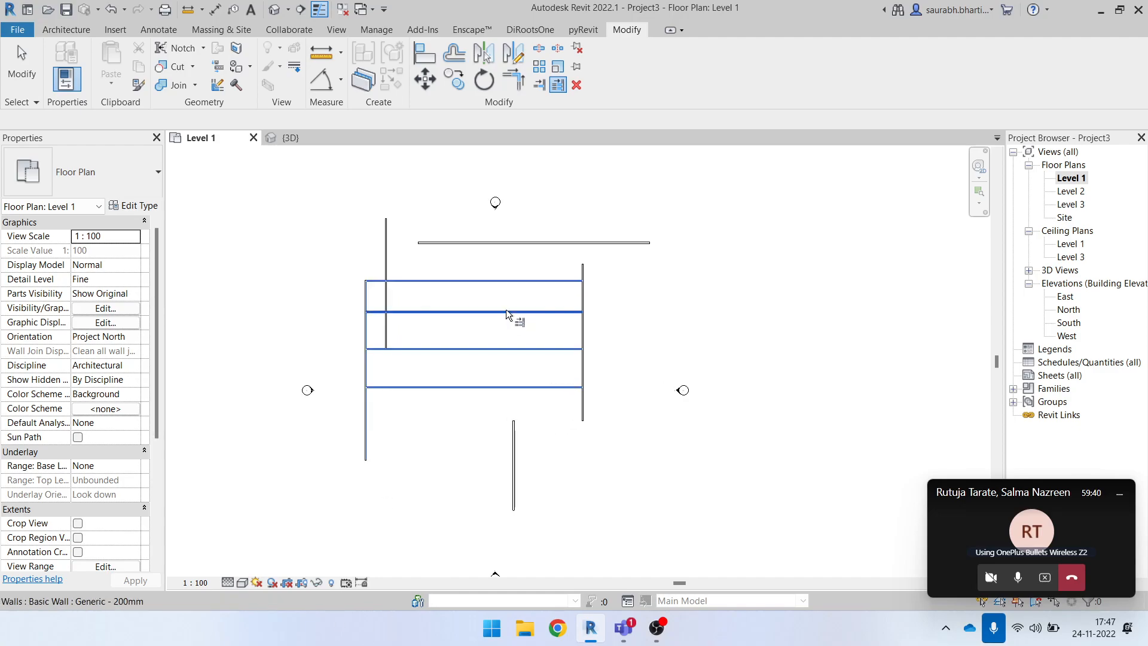
pyautogui.press('Escape')
pyautogui.press('Escape')
# - Trim the inner left vertical wall and the two middle horizontal walls to corners with Trim/Extend to Corner
pyautogui.scroll(3, 398, 341)
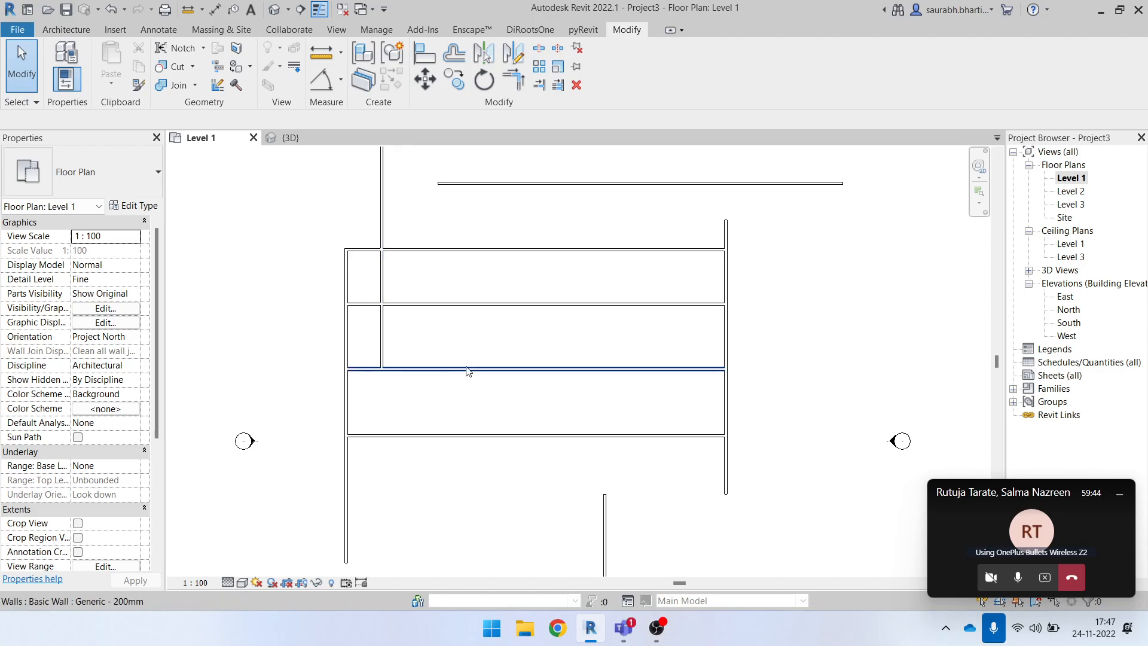
pyautogui.click(513, 79)
pyautogui.click(382, 338)
pyautogui.click(399, 310)
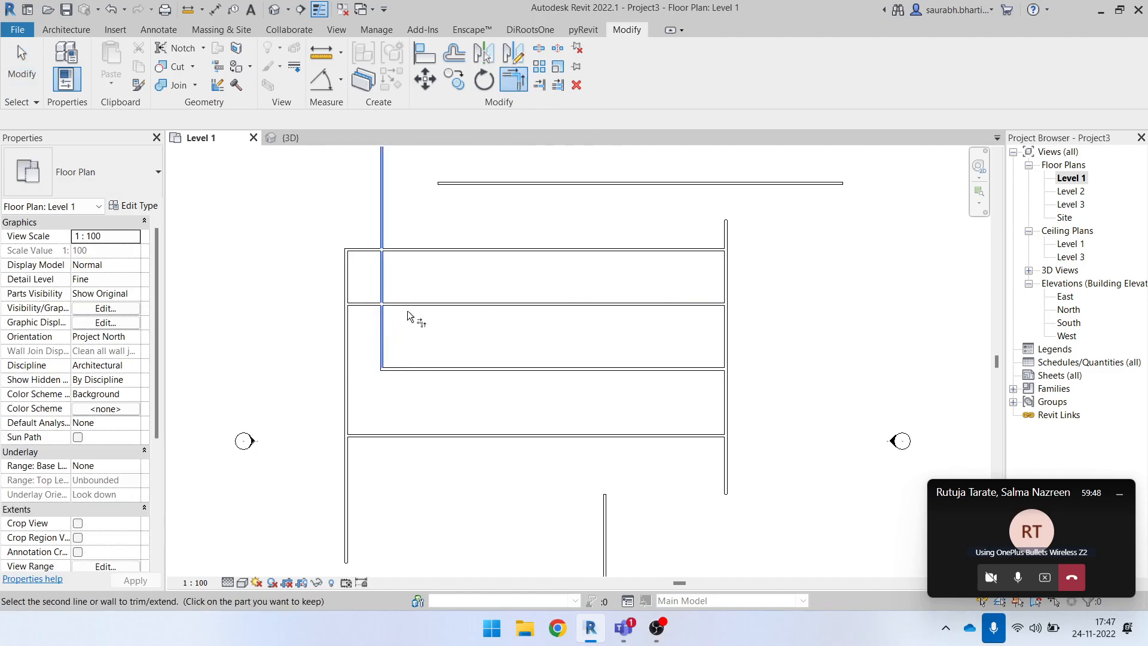
pyautogui.scroll(-2, 707, 326)
# - Try to trim the upper middle horizontal wall and the right vertical wall to a corner, cancelling the unjoining of elements
pyautogui.click(714, 309)
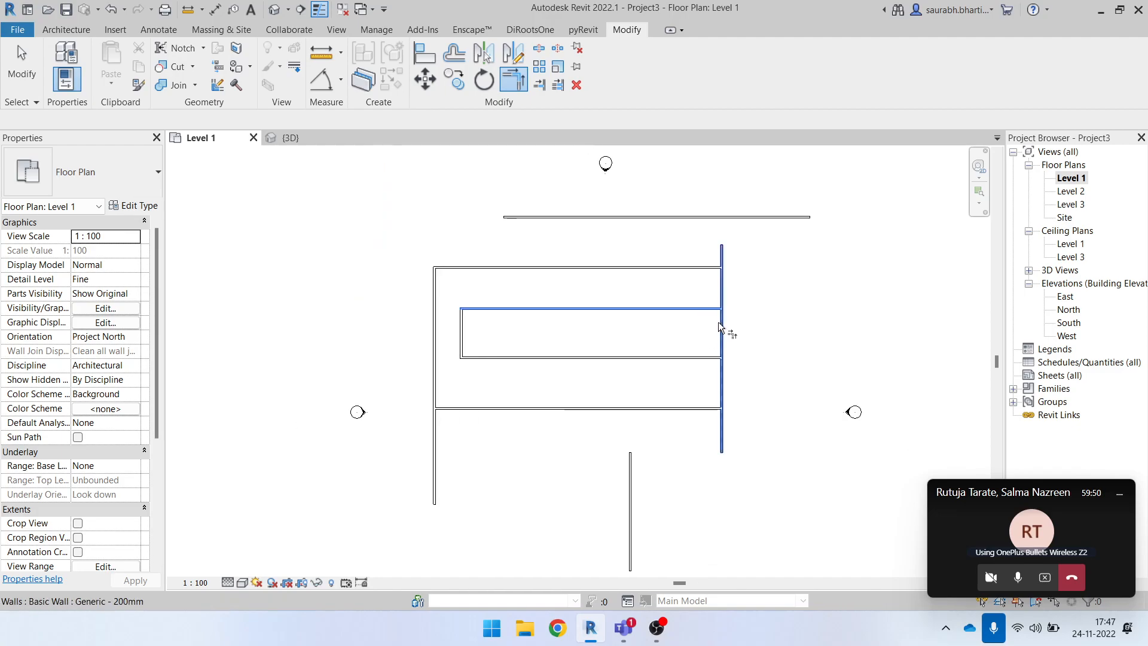
pyautogui.click(721, 324)
pyautogui.press('Escape')
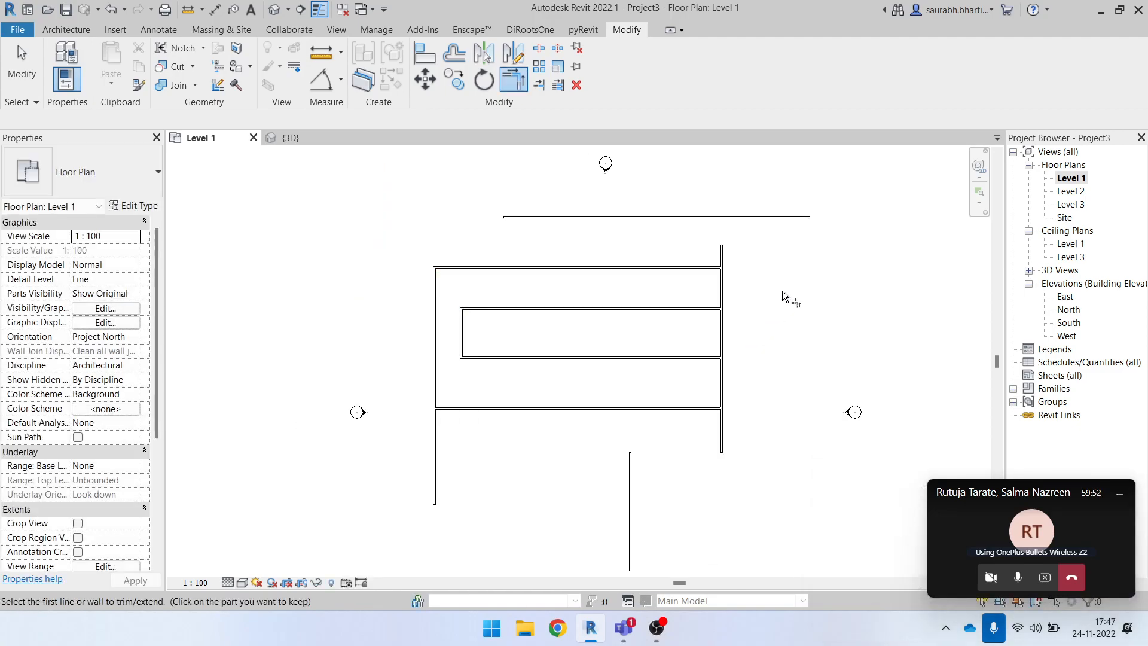
pyautogui.click(705, 311)
pyautogui.click(723, 335)
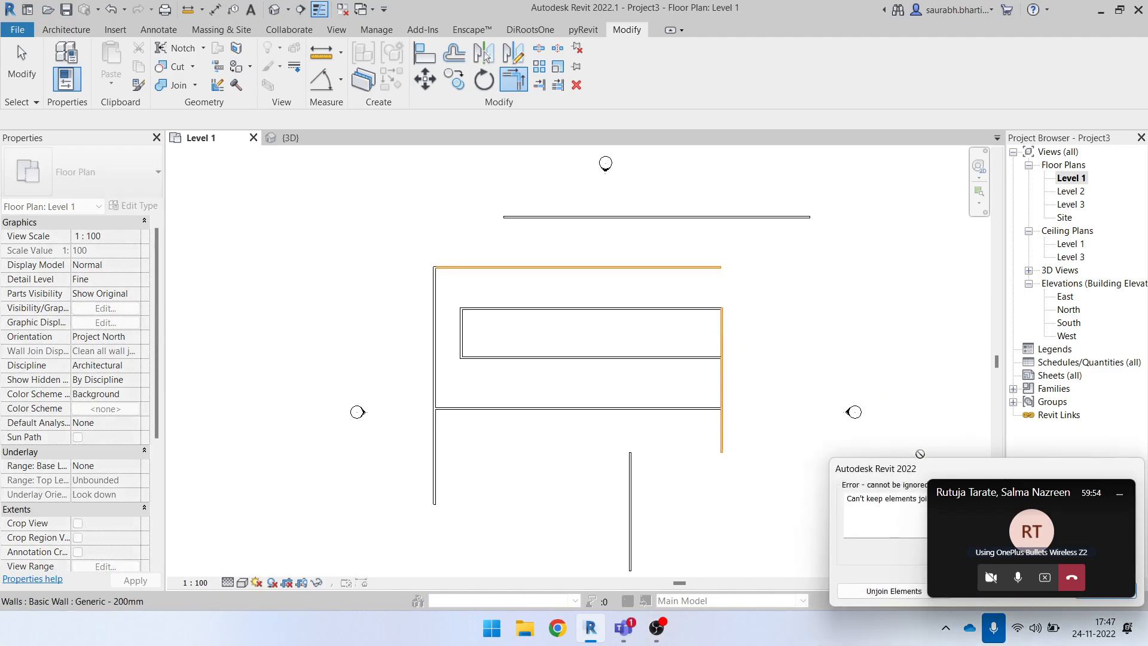
pyautogui.moveTo(958, 482); pyautogui.dragTo(907, 220)
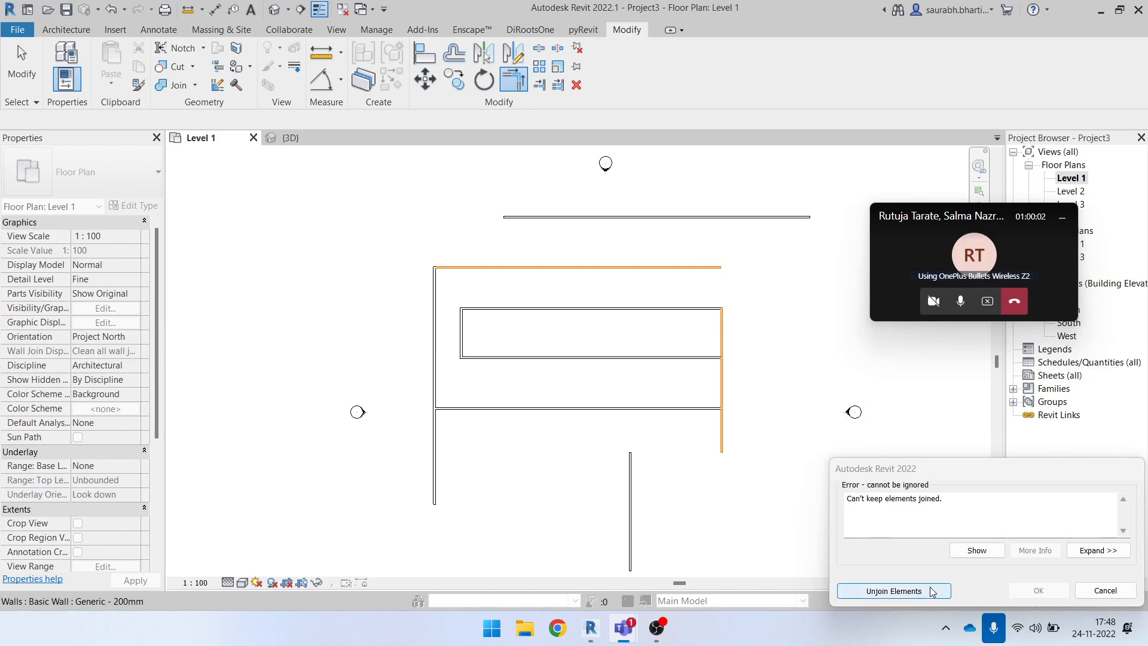
pyautogui.click(1083, 590)
# - Split the right vertical wall between the upper two horizontal walls and trim its lower piece to a corner with the second horizontal wall
pyautogui.press('l')
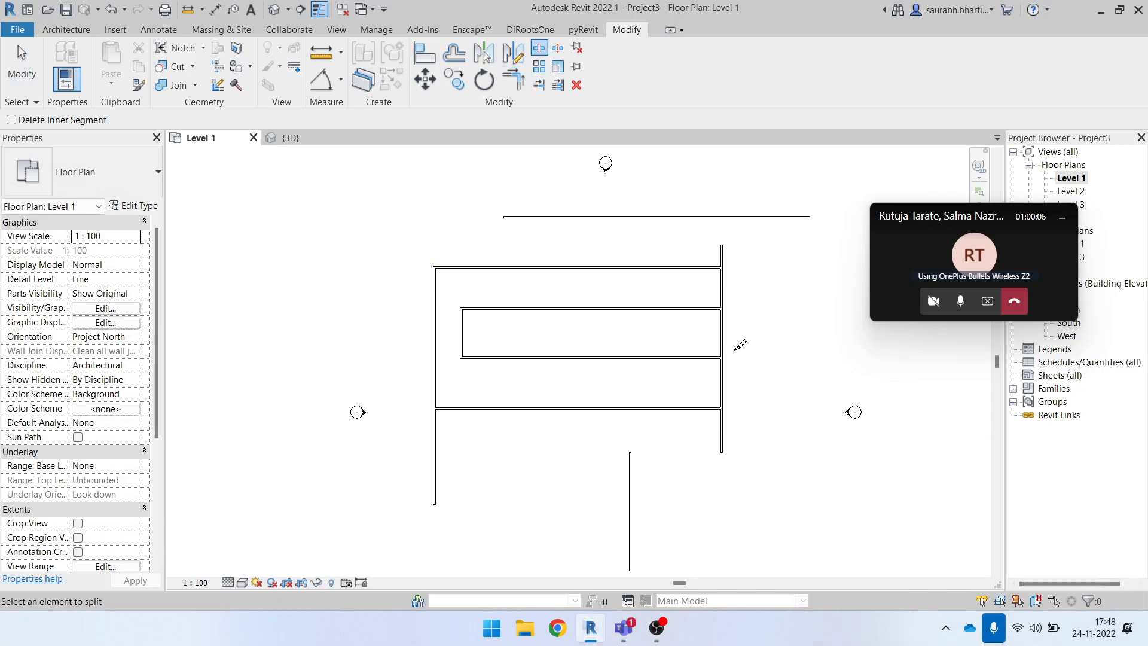
pyautogui.click(722, 294)
pyautogui.press('Escape')
pyautogui.press('t')
pyautogui.press('r')
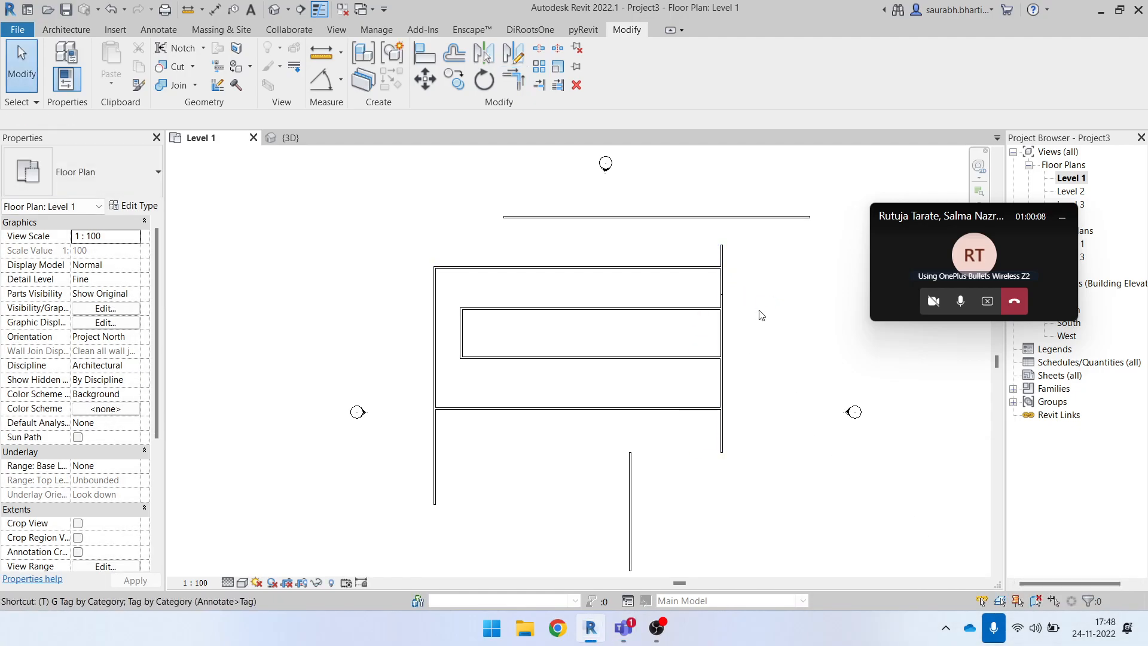
pyautogui.click(705, 309)
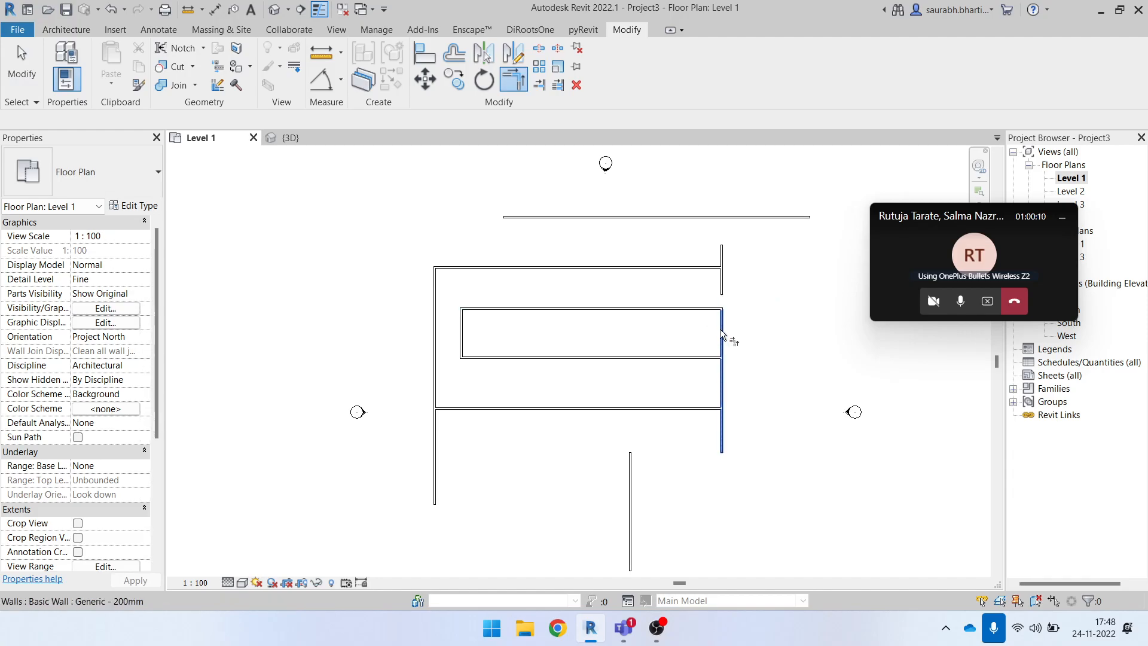
# - Trim the lowest horizontal wall and the lower piece of the right vertical wall to a corner, unjoining the conflicting elements
pyautogui.click(721, 352)
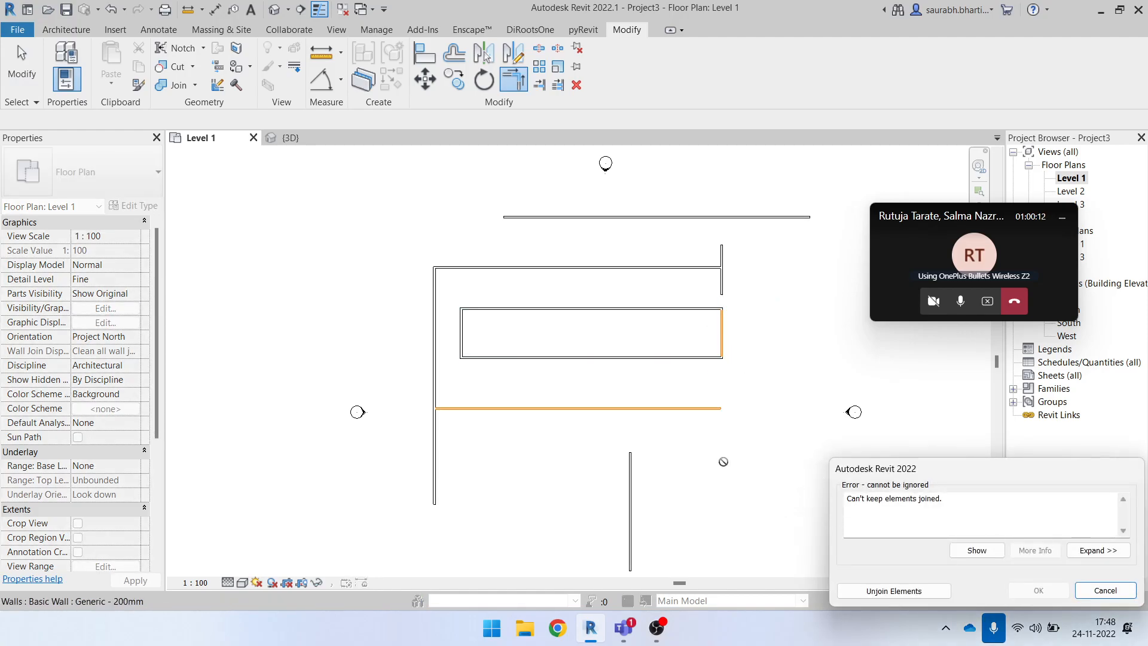
pyautogui.press('Escape')
pyautogui.click(711, 410)
pyautogui.click(720, 336)
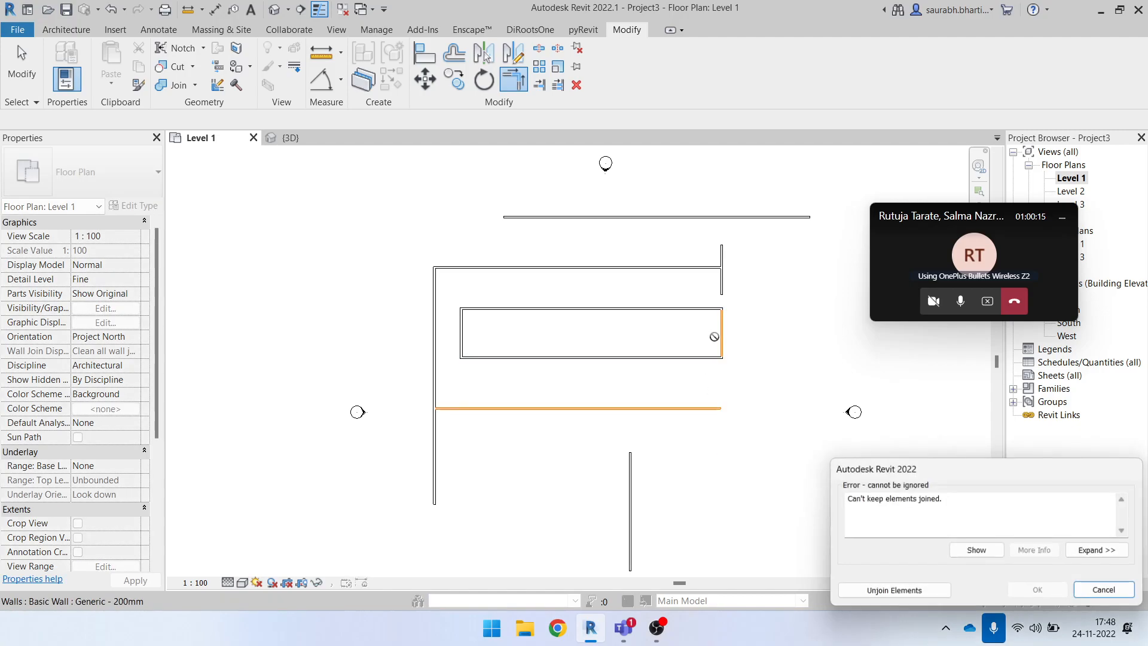
pyautogui.click(895, 590)
pyautogui.press('Escape')
# - Delete all walls from the Level 1 plan, including the separate horizontal wall above the others
pyautogui.scroll(-2, 578, 386)
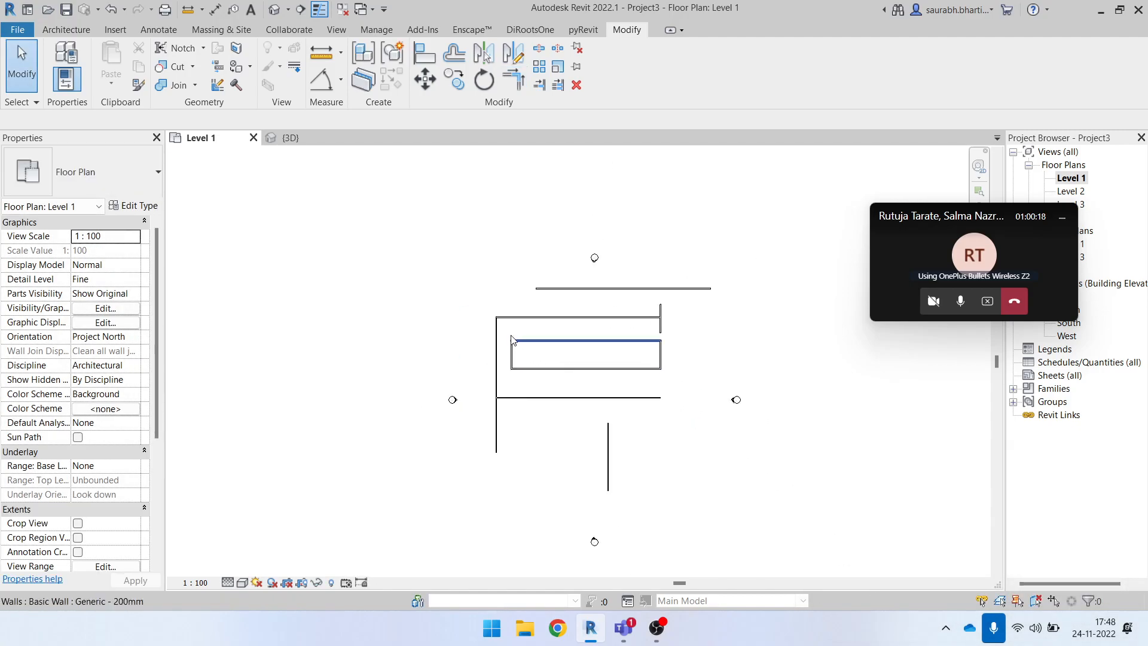
pyautogui.moveTo(491, 296); pyautogui.dragTo(688, 509)
pyautogui.press('Delete')
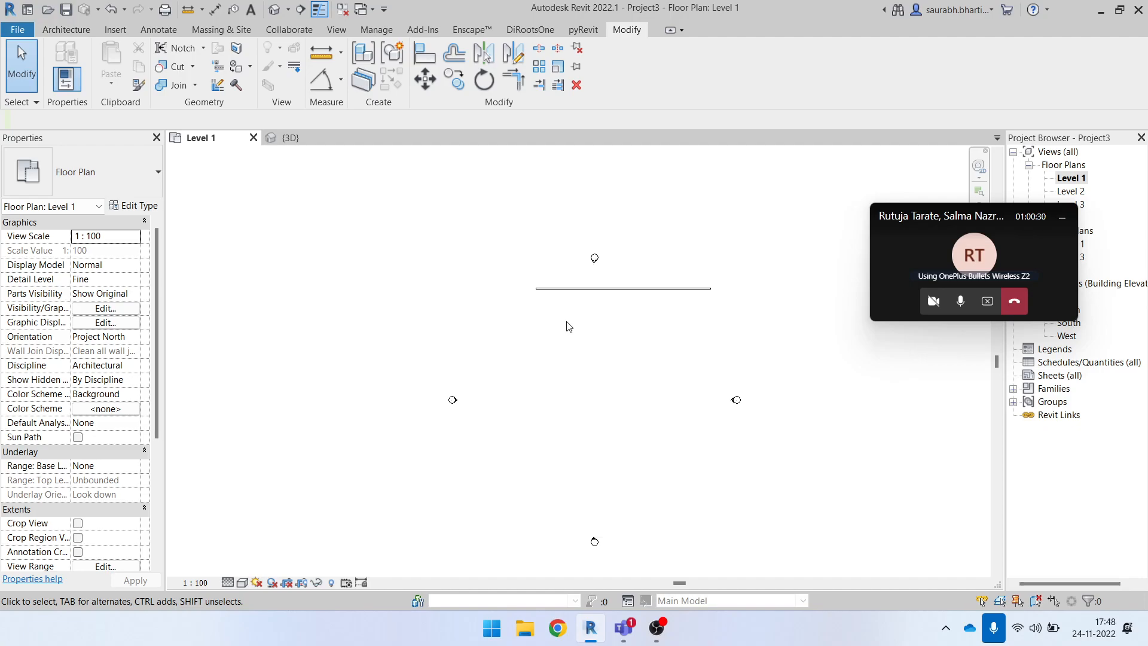
pyautogui.click(595, 289)
pyautogui.press('Delete')
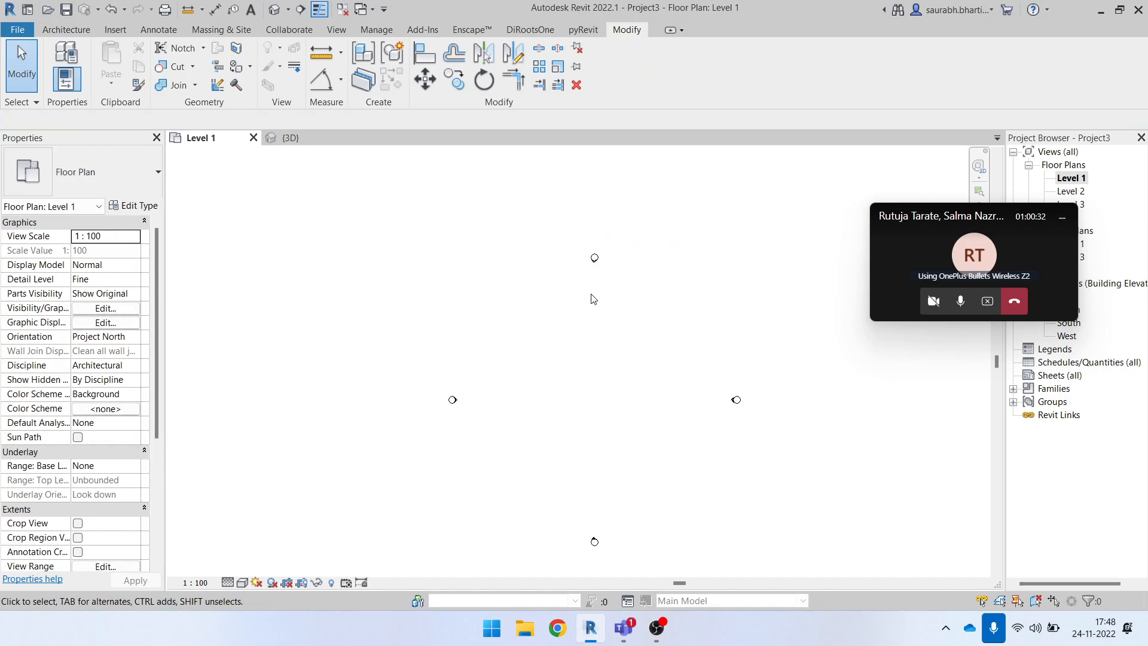
pyautogui.click(76, 33)
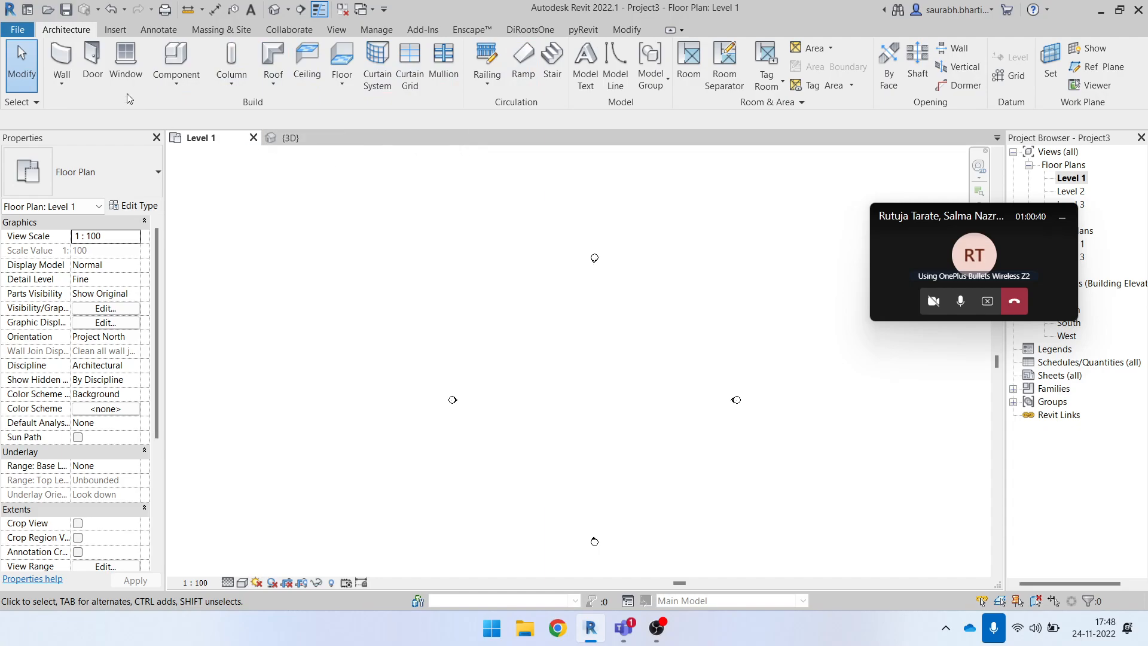
pyautogui.click(61, 60)
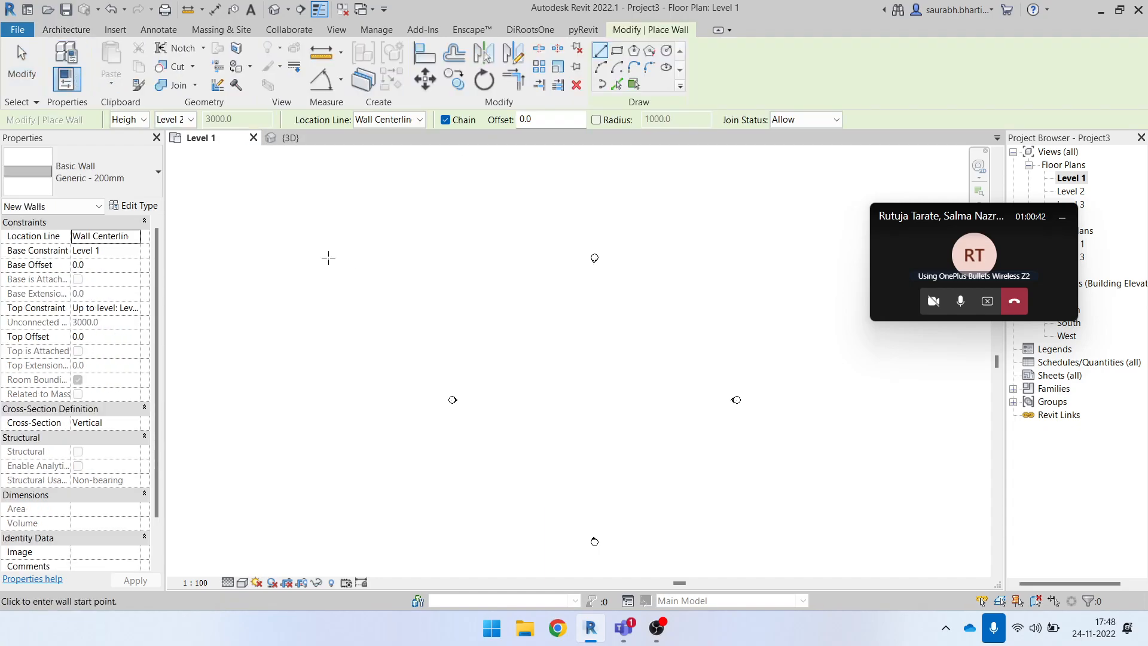
pyautogui.scroll(-1, 574, 359)
pyautogui.scroll(3, 569, 356)
pyautogui.moveTo(569, 357); pyautogui.dragTo(400, 397, button='middle')
pyautogui.press('Escape')
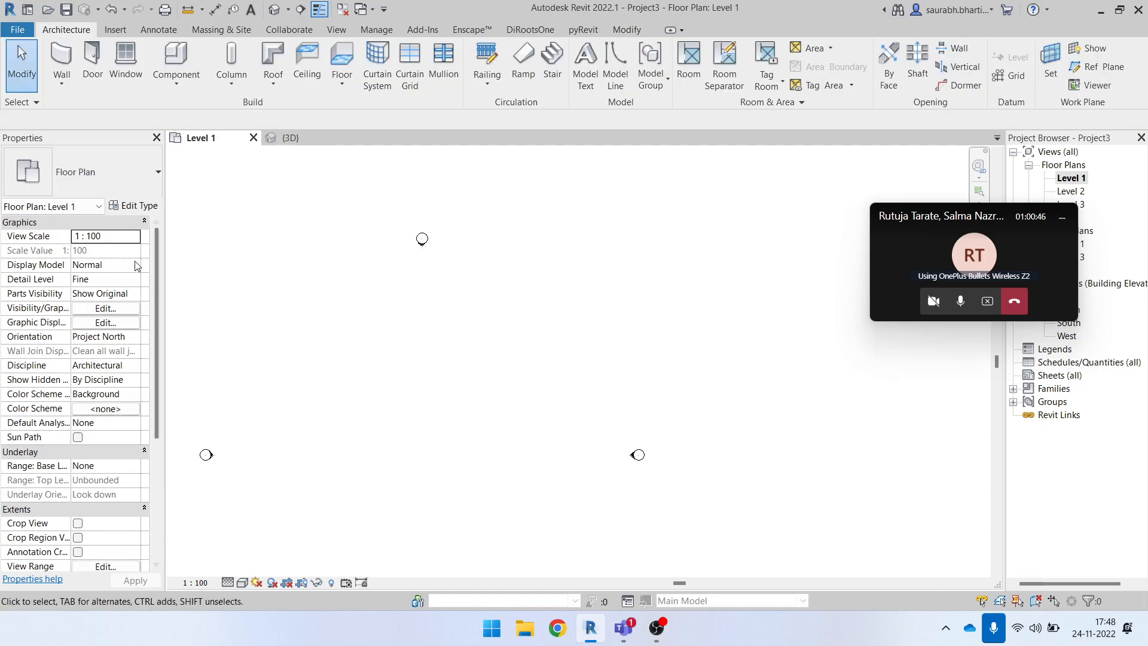
pyautogui.click(61, 60)
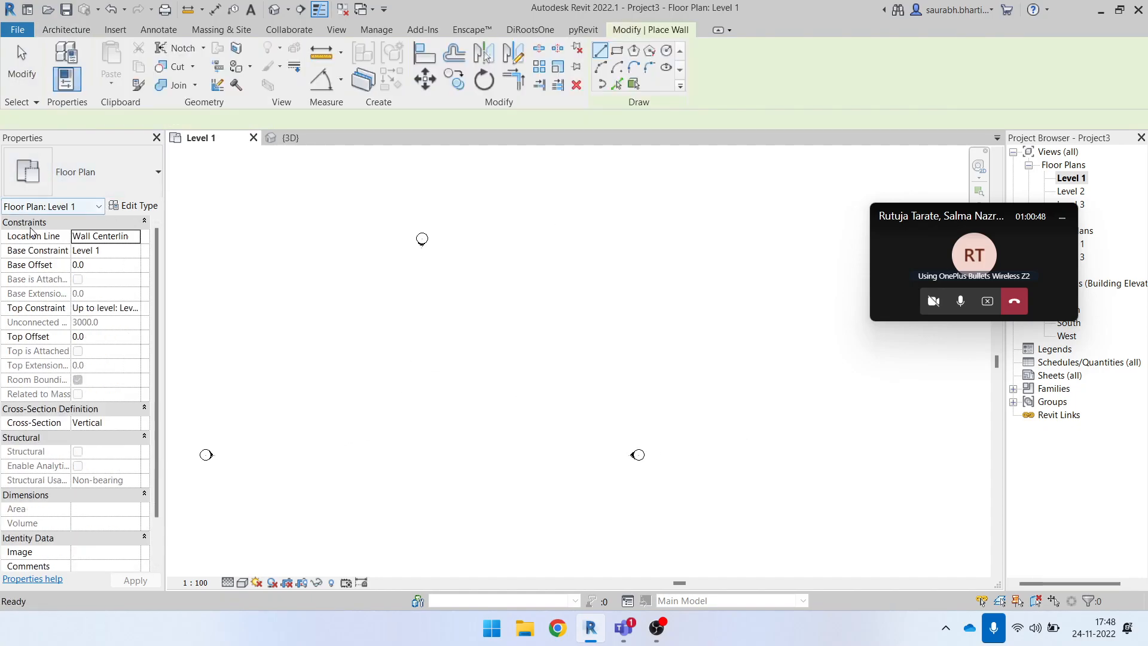
pyautogui.scroll(-1, 616, 336)
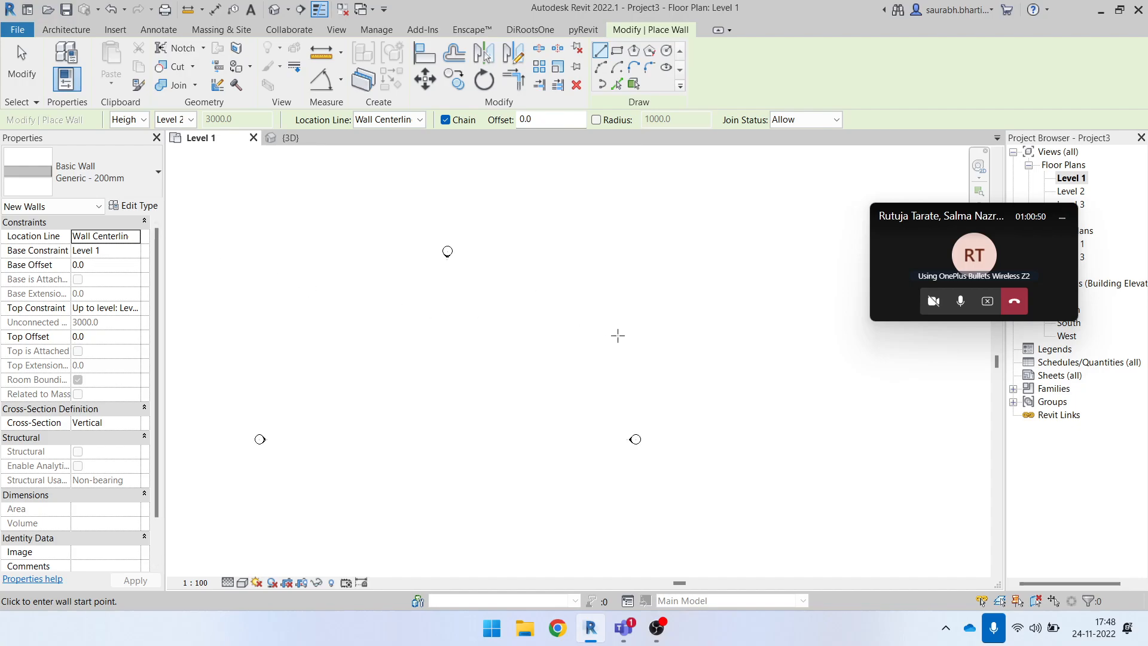
pyautogui.press('Escape')
pyautogui.scroll(-2, 573, 362)
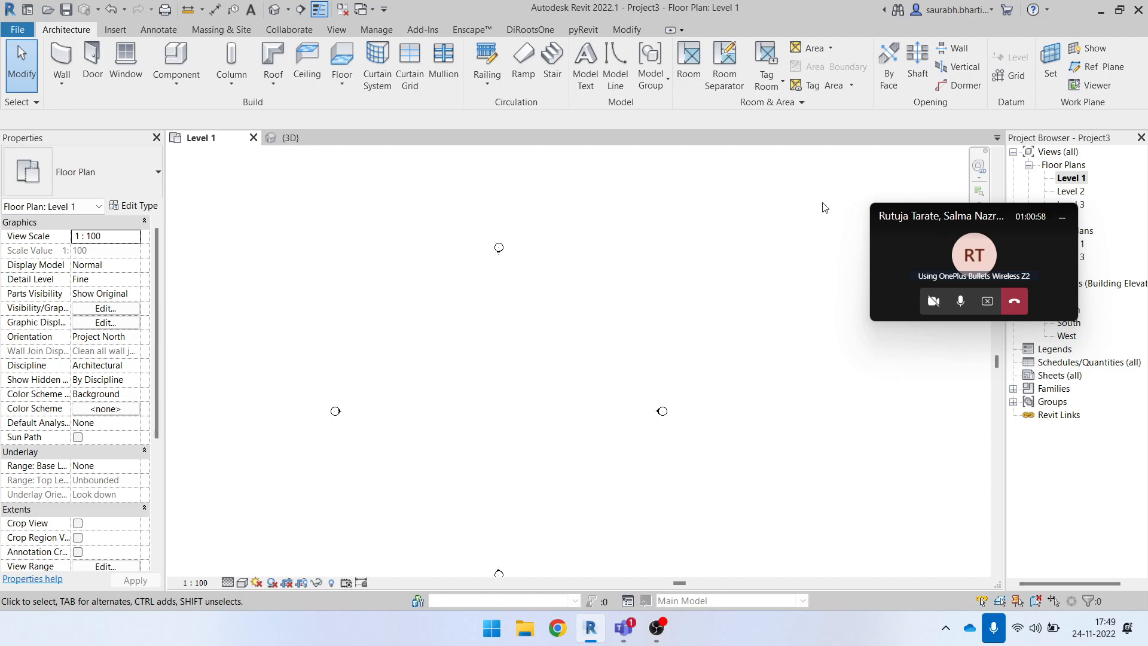
# - Draw one straight horizontal grid line below the north elevation marker, undoing the first two attempts
pyautogui.click(1010, 77)
pyautogui.scroll(1, 413, 362)
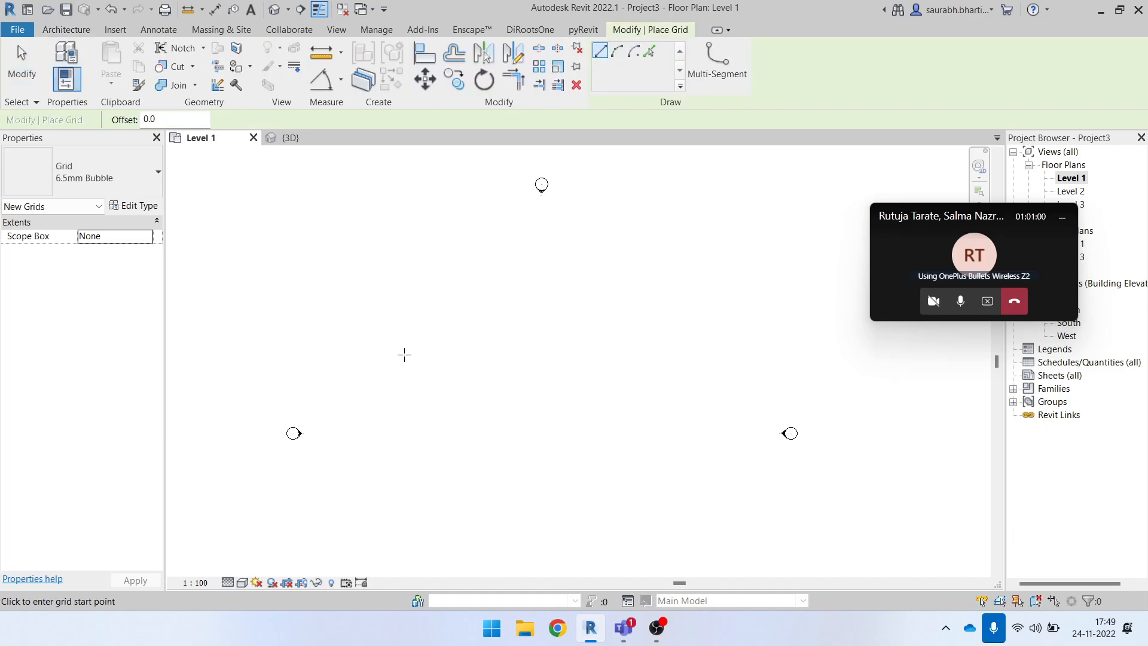
pyautogui.click(358, 320)
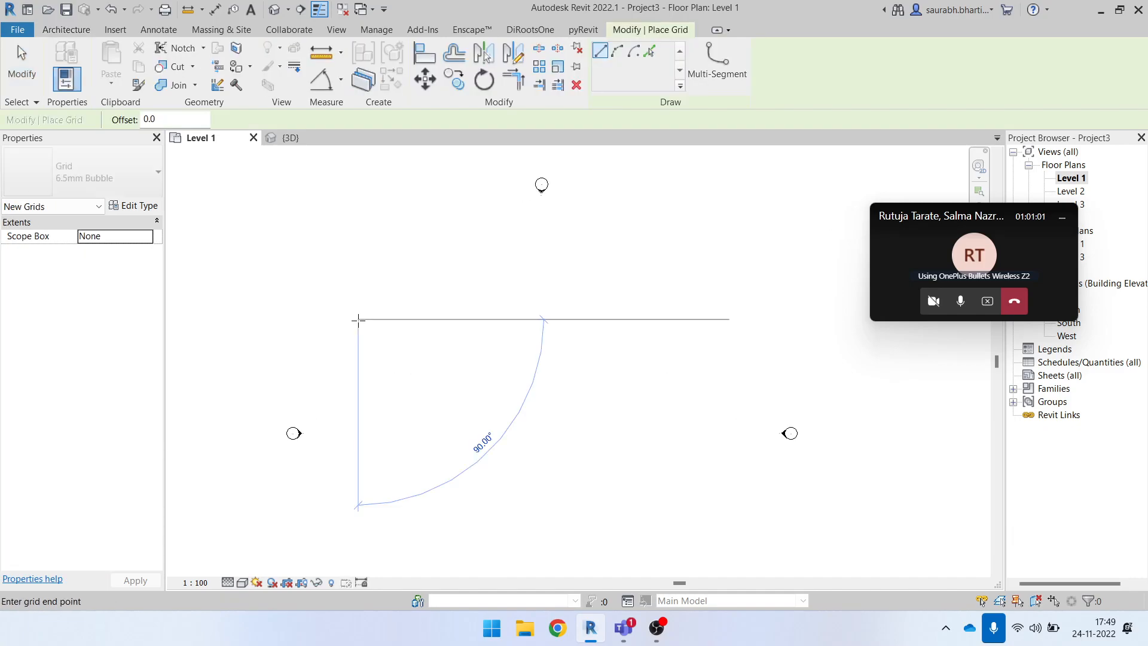
pyautogui.click(634, 310)
pyautogui.hotkey('ctrl', 'z')
pyautogui.click(415, 307)
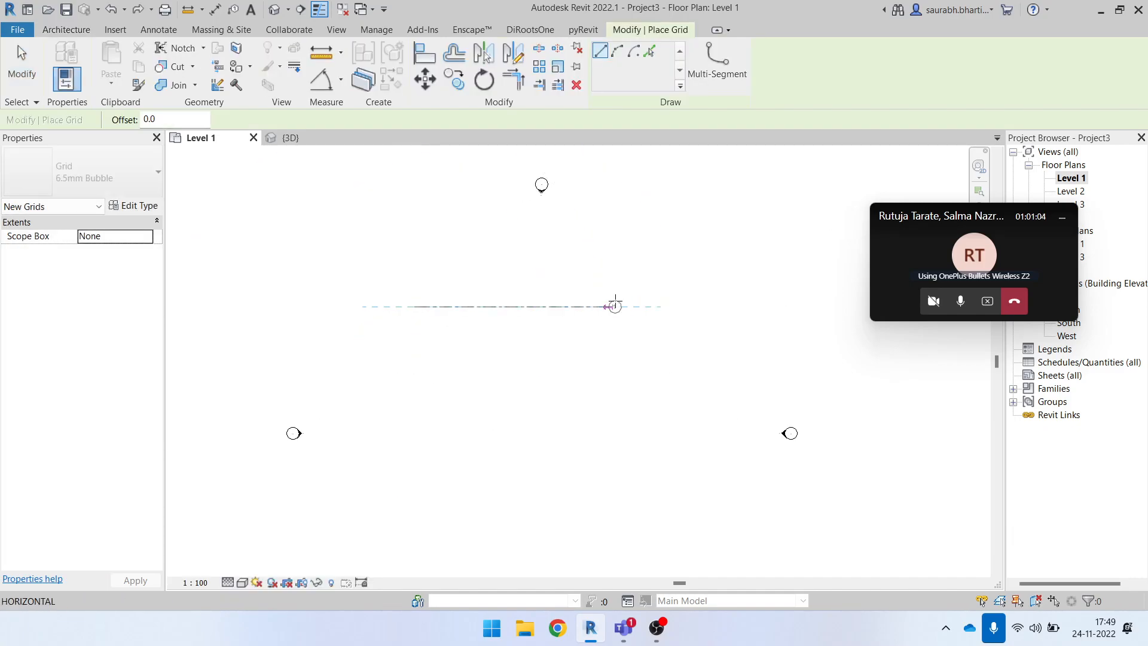
pyautogui.click(649, 298)
pyautogui.hotkey('ctrl', 'z')
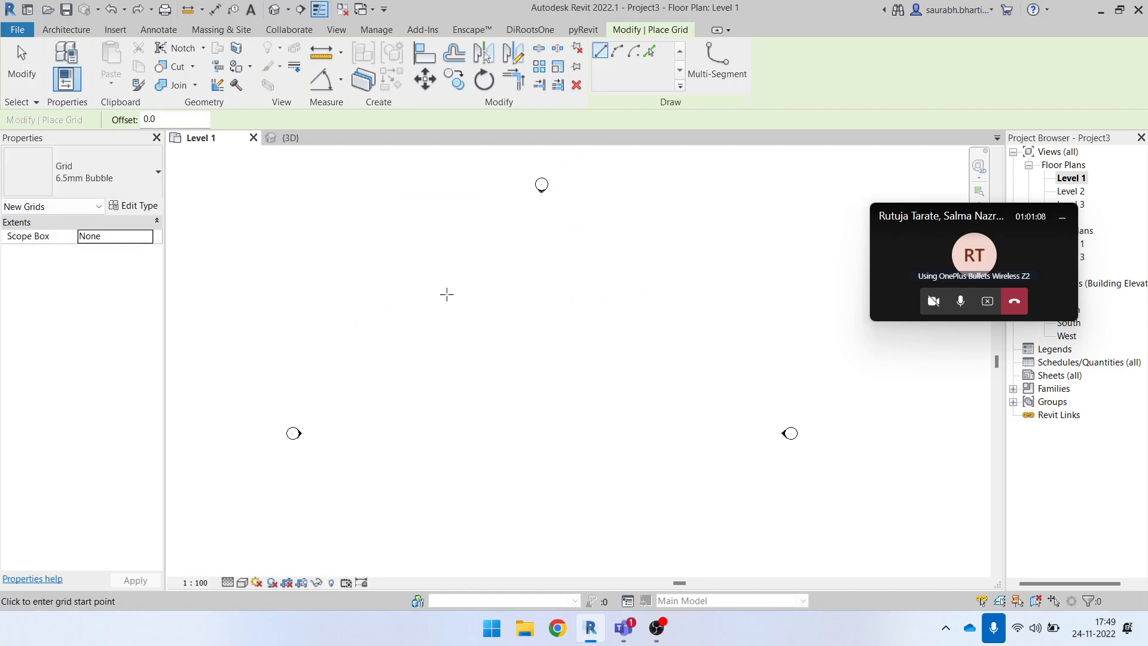
pyautogui.click(359, 304)
pyautogui.click(683, 304)
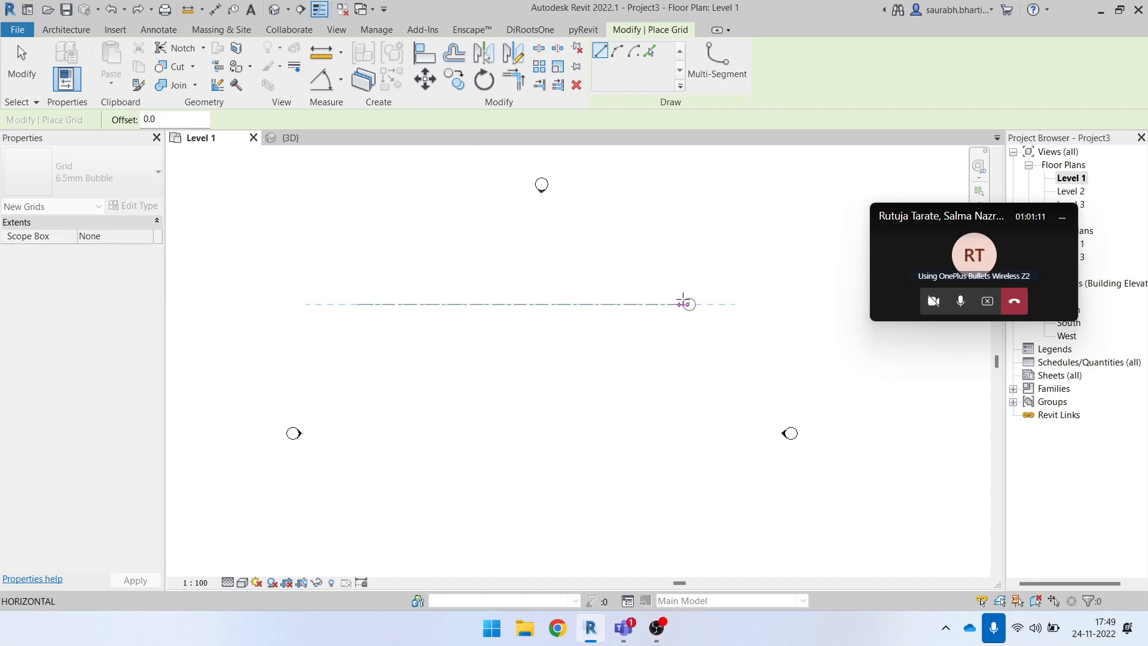
# - Draw an arched grid line with a radius of about 8800 mm below the straight one, using the start-end-radius arc
pyautogui.click(617, 51)
pyautogui.click(456, 430)
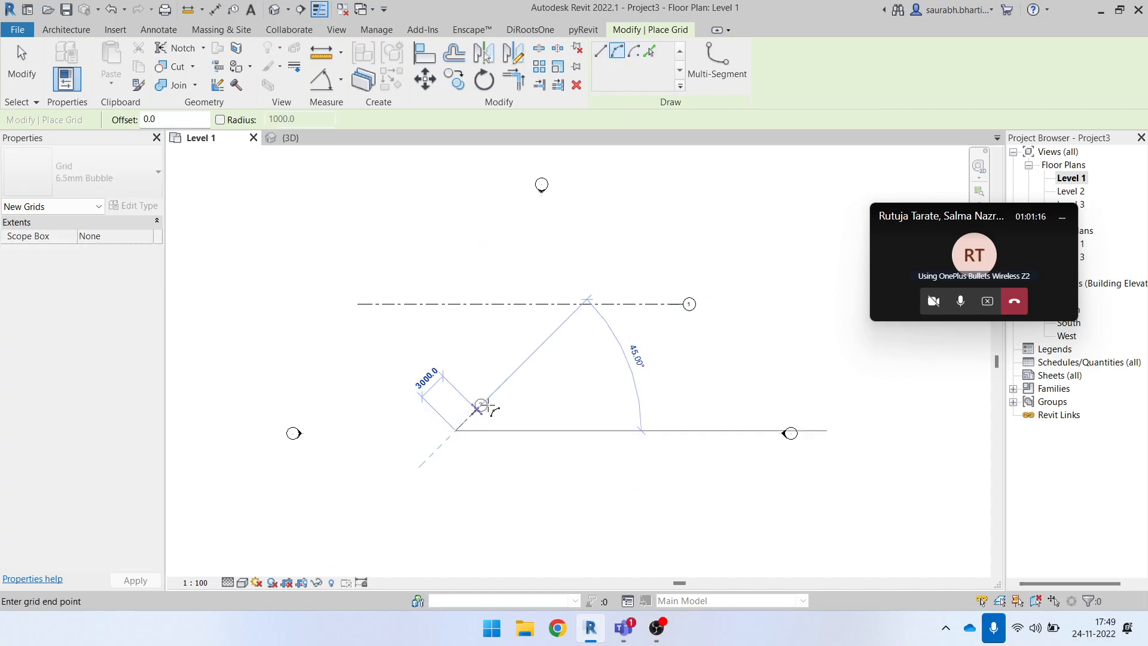
pyautogui.click(599, 353)
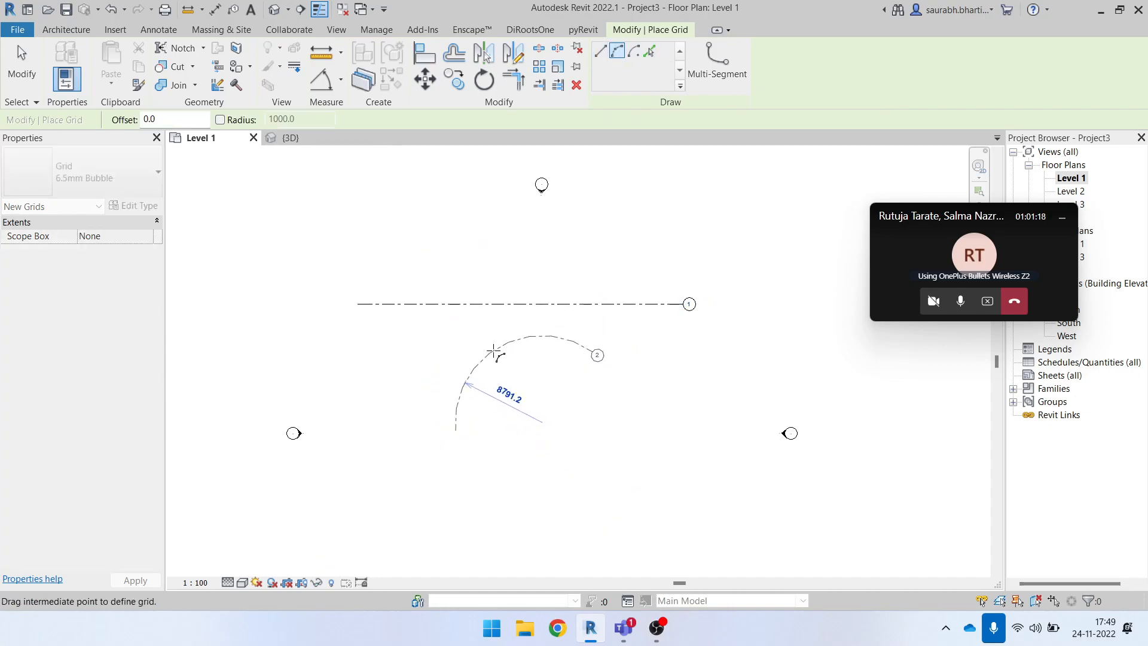
pyautogui.click(495, 347)
pyautogui.press('Escape')
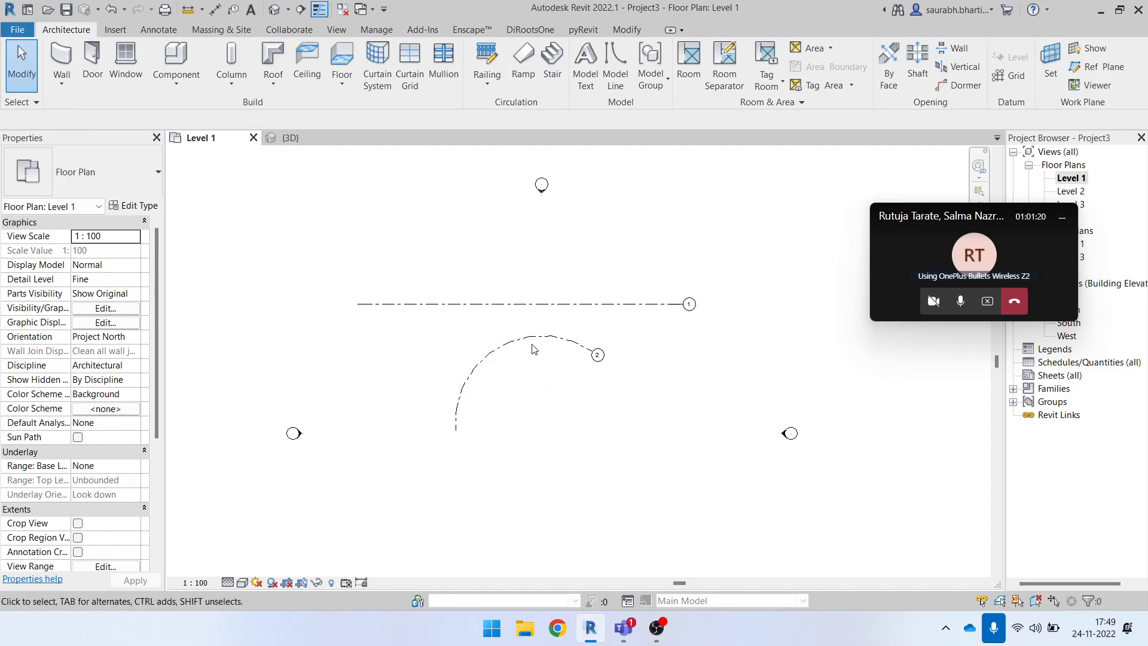
# - Add a grid line above the horizontal one by picking it with a 1000 mm offset
pyautogui.scroll(2, 534, 351)
pyautogui.scroll(-3, 568, 312)
pyautogui.click(563, 272)
pyautogui.press('g')
pyautogui.press('r')
pyautogui.click(649, 52)
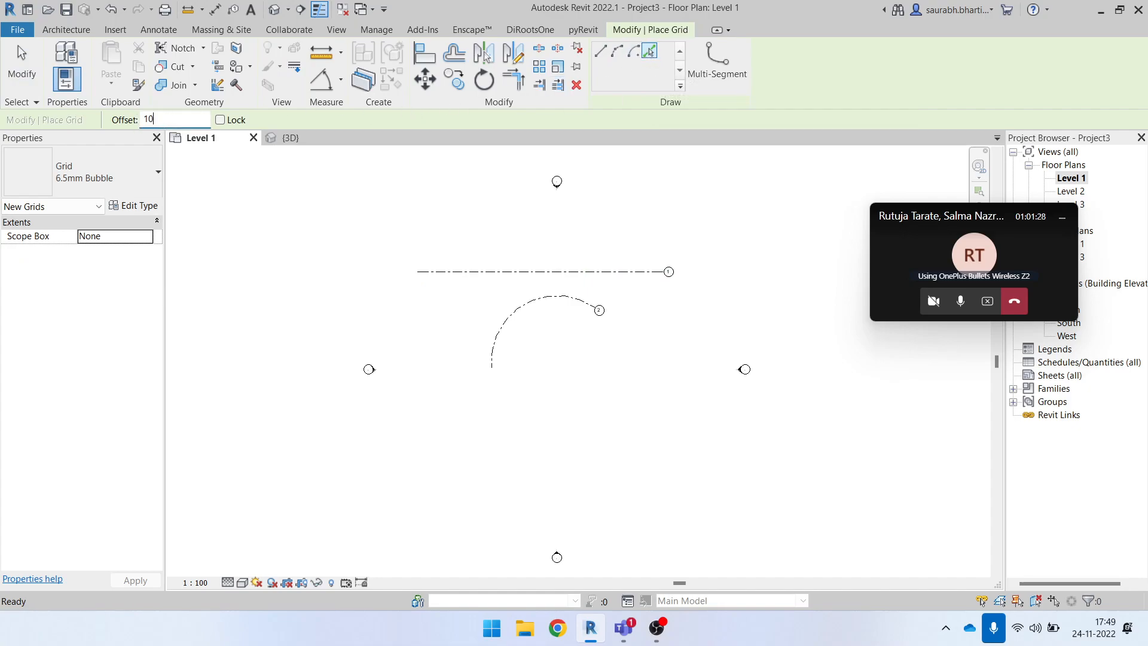
pyautogui.press('Return')
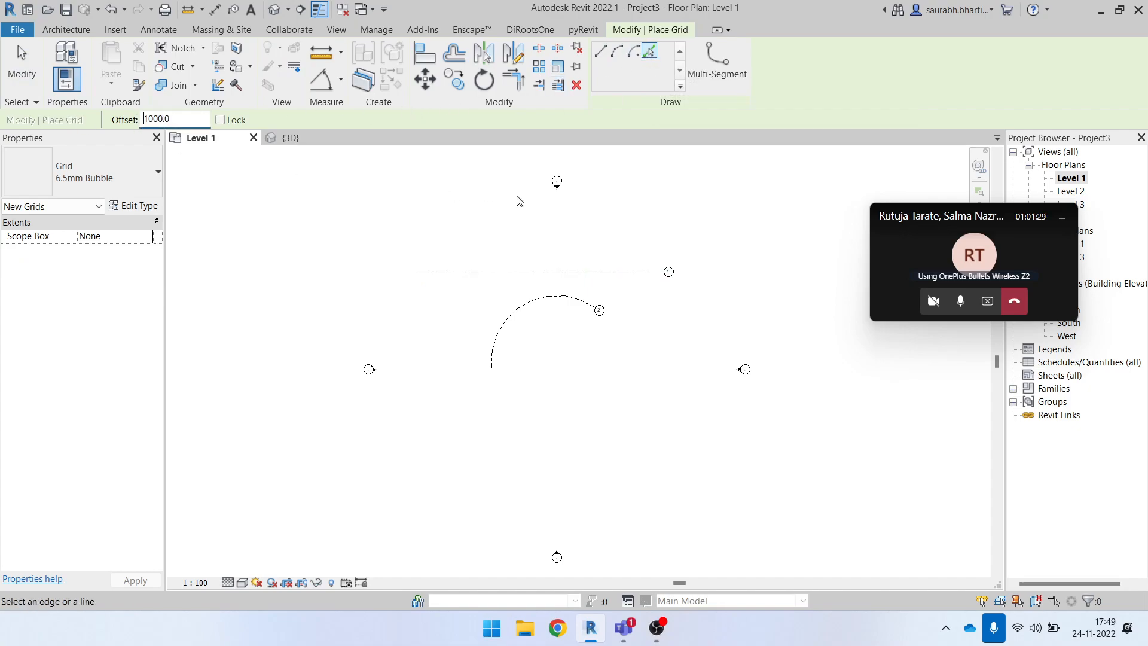
pyautogui.click(561, 270)
pyautogui.scroll(2, 539, 268)
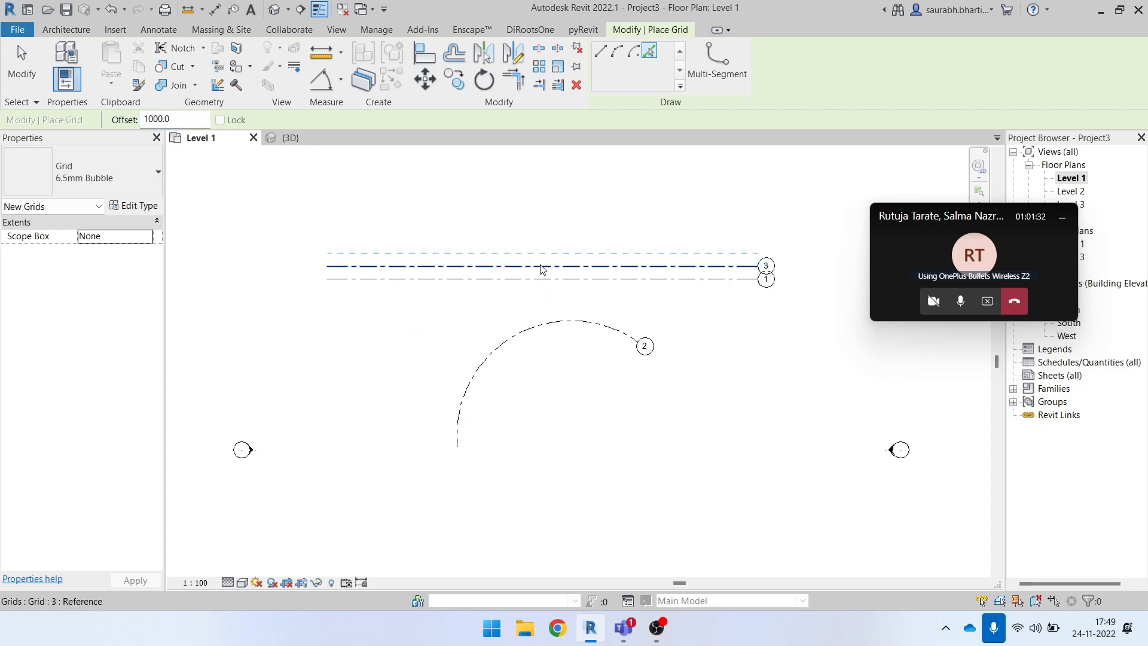
pyautogui.press('Escape')
# - Move the offset grid line farther up from the original horizontal grid line and clear the selection
pyautogui.scroll(1, 564, 275)
pyautogui.moveTo(564, 275); pyautogui.dragTo(520, 228)
pyautogui.click(504, 261)
pyautogui.scroll(-1, 498, 260)
pyautogui.click(486, 257)
pyautogui.scroll(-2, 459, 306)
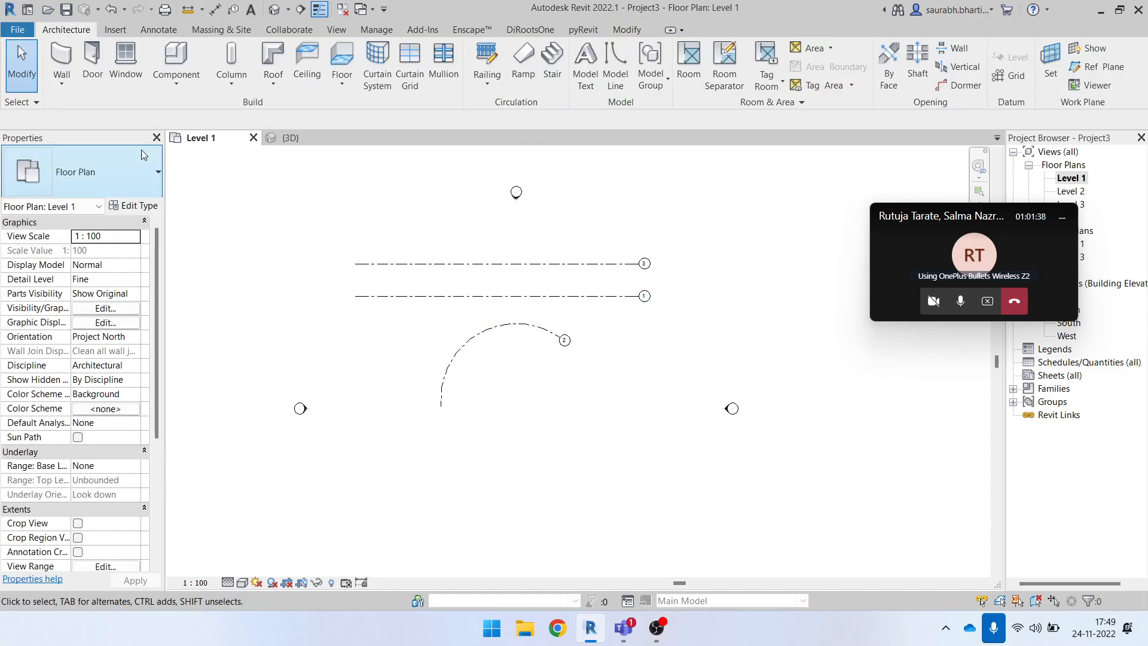
# - Start a Generic - 200mm wall and switch its vertical extent from Height to Depth
pyautogui.click(60, 57)
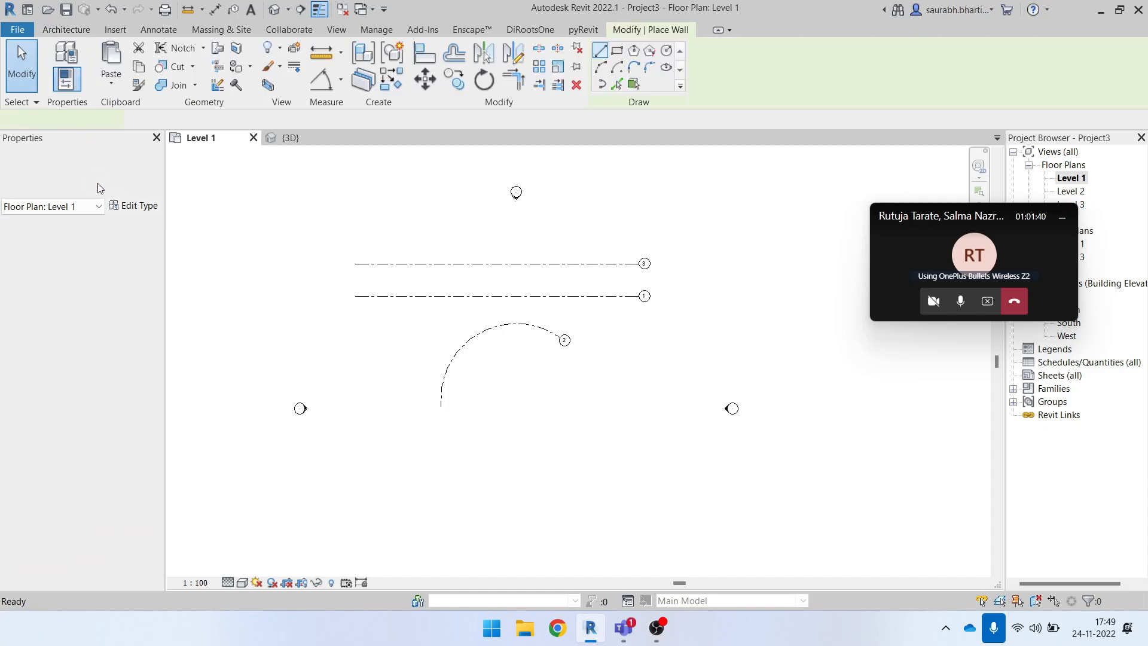
pyautogui.click(127, 243)
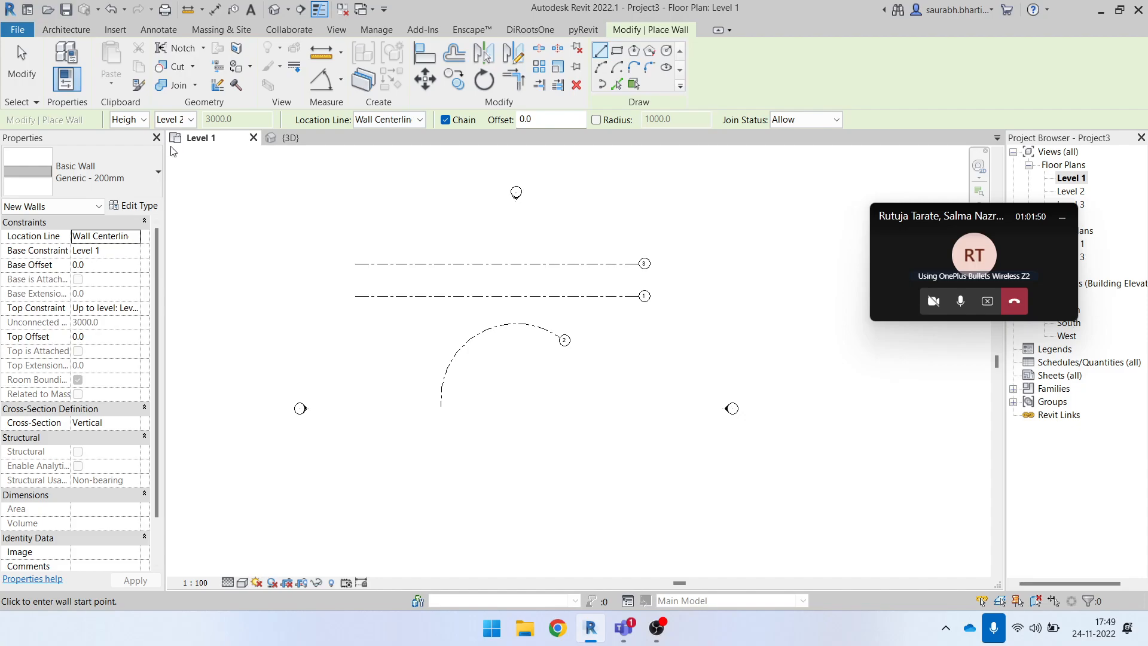
pyautogui.click(186, 120)
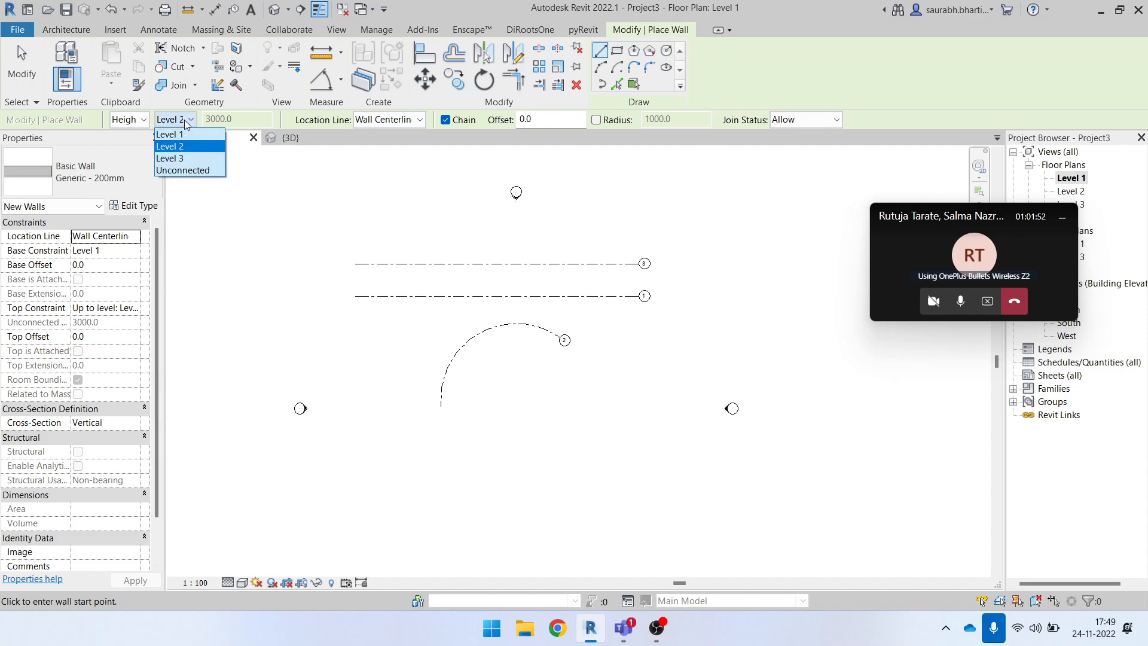
pyautogui.click(160, 117)
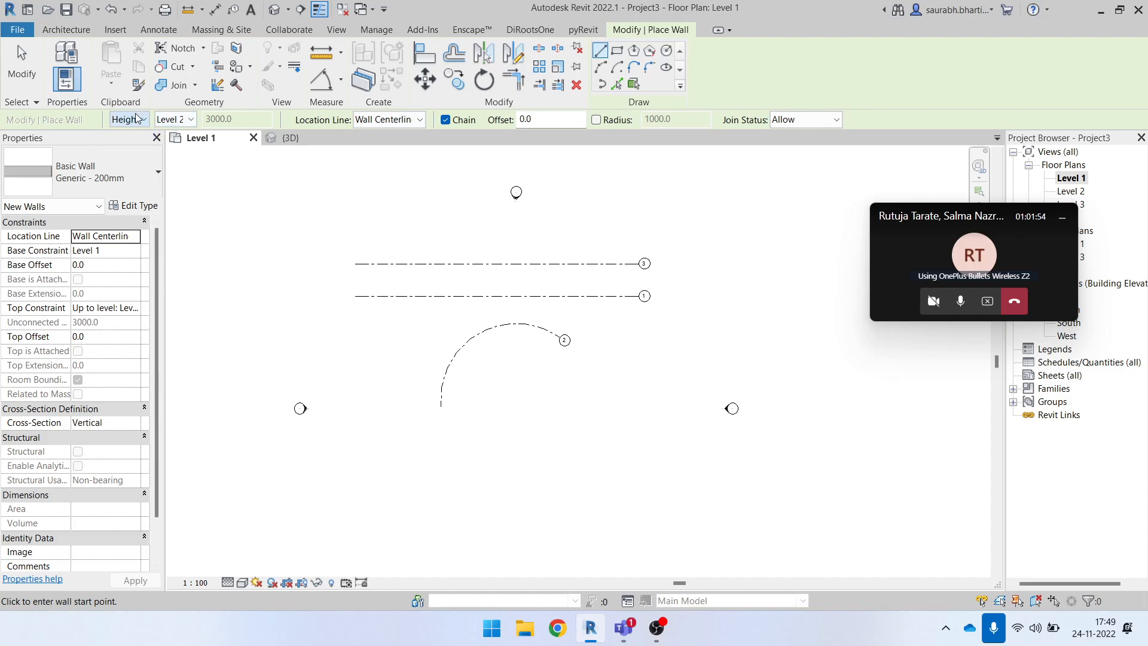
pyautogui.click(137, 119)
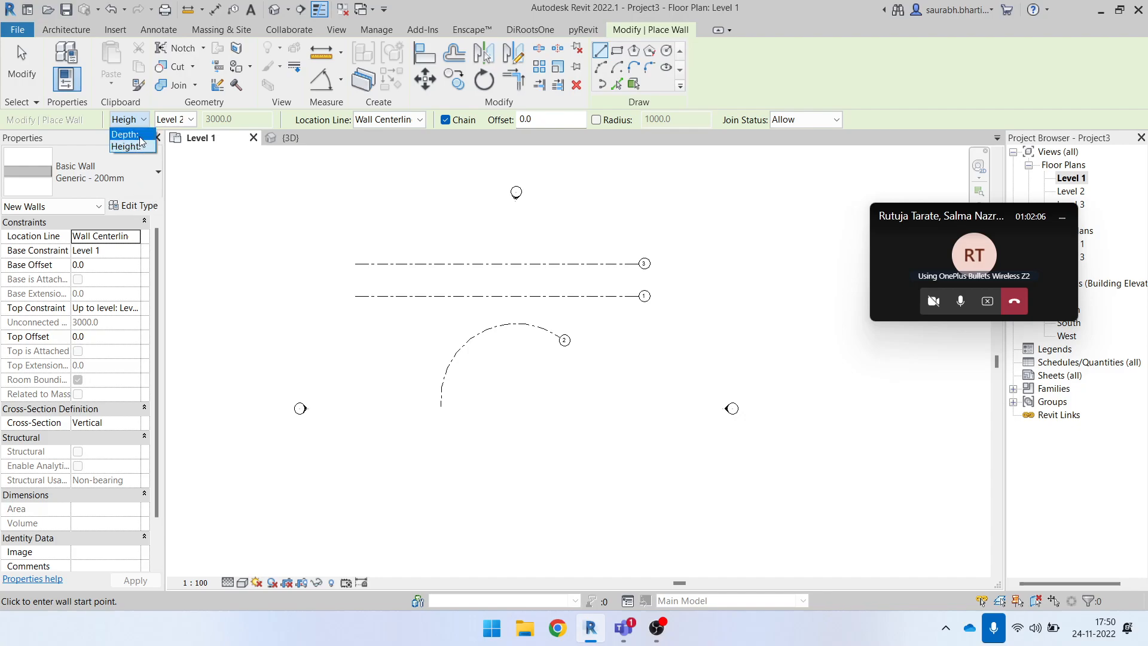
pyautogui.click(144, 135)
pyautogui.scroll(2, 479, 334)
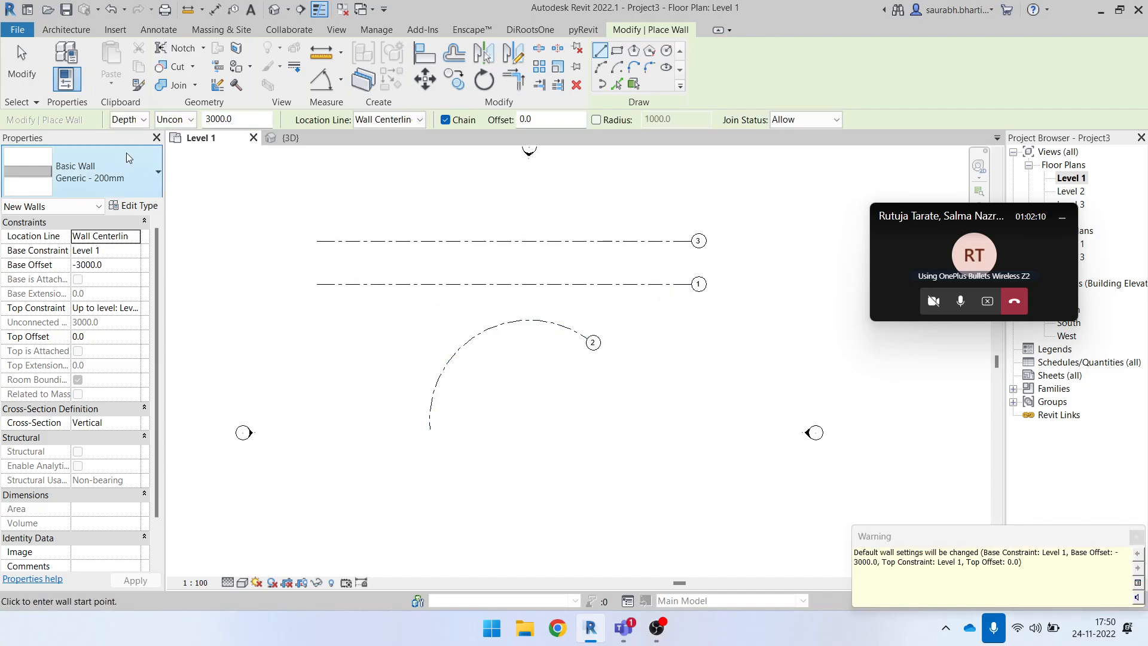
pyautogui.click(130, 120)
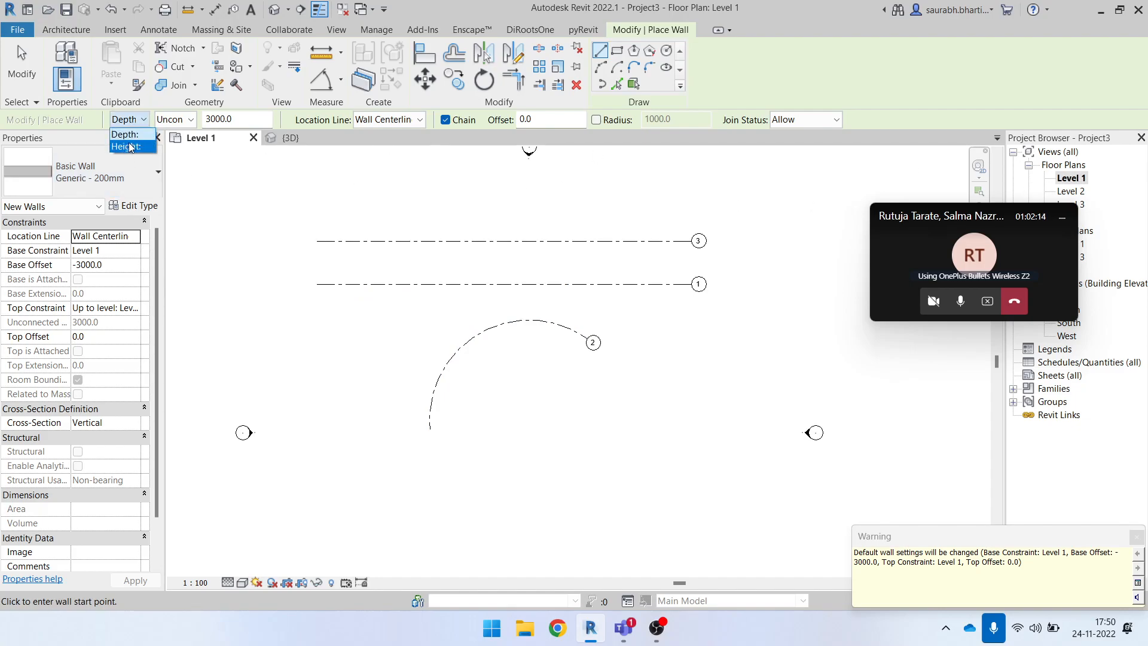
pyautogui.click(138, 137)
# - Draw a horizontal wall about 9500 mm long beside the arched grid line, below the two straight grid lines
pyautogui.scroll(1, 457, 399)
pyautogui.click(260, 326)
pyautogui.click(402, 323)
pyautogui.press('Escape')
pyautogui.press('Escape')
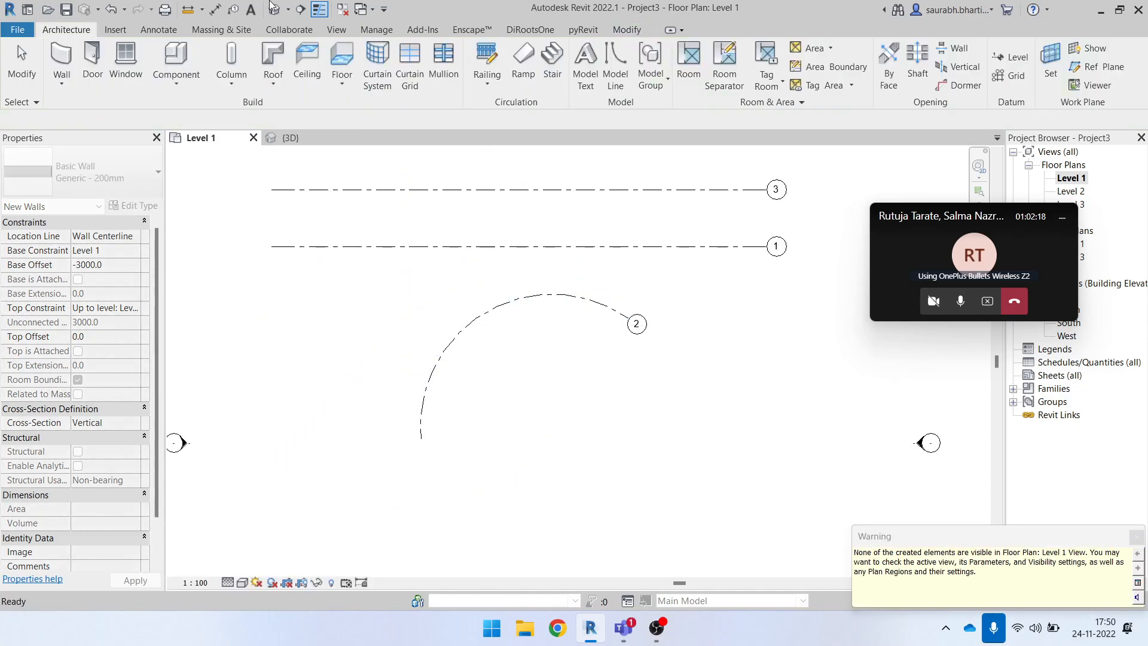
# - Open the 3D view, select the new wall and examine its vertical position relative to the levels
pyautogui.moveTo(237, 282); pyautogui.dragTo(421, 366)
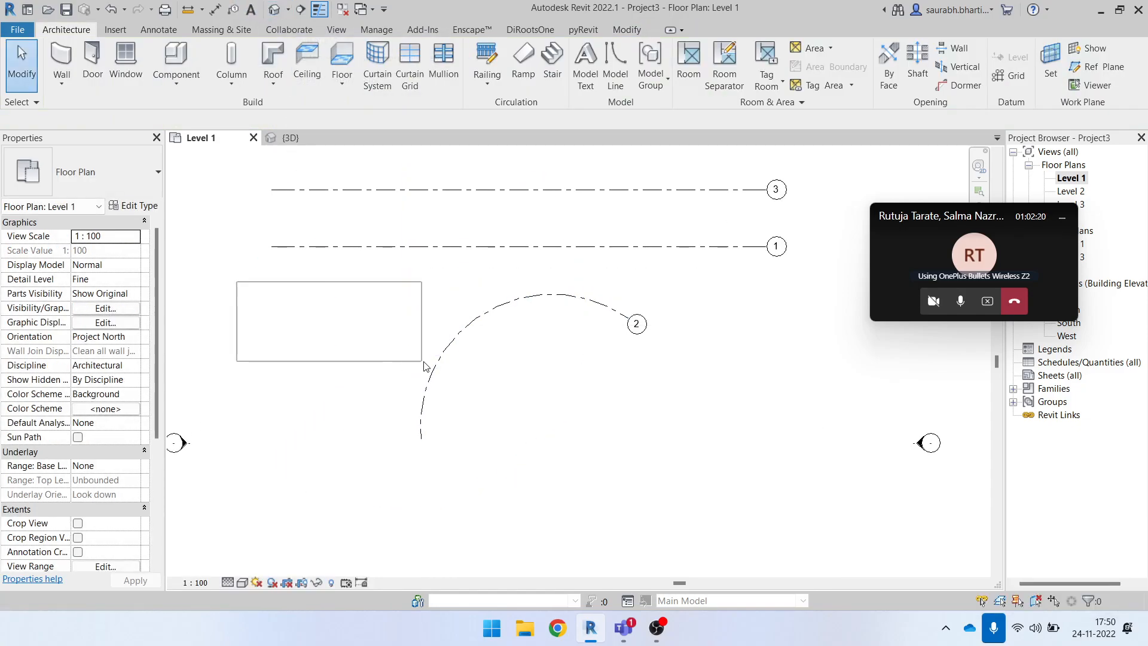
pyautogui.click(275, 9)
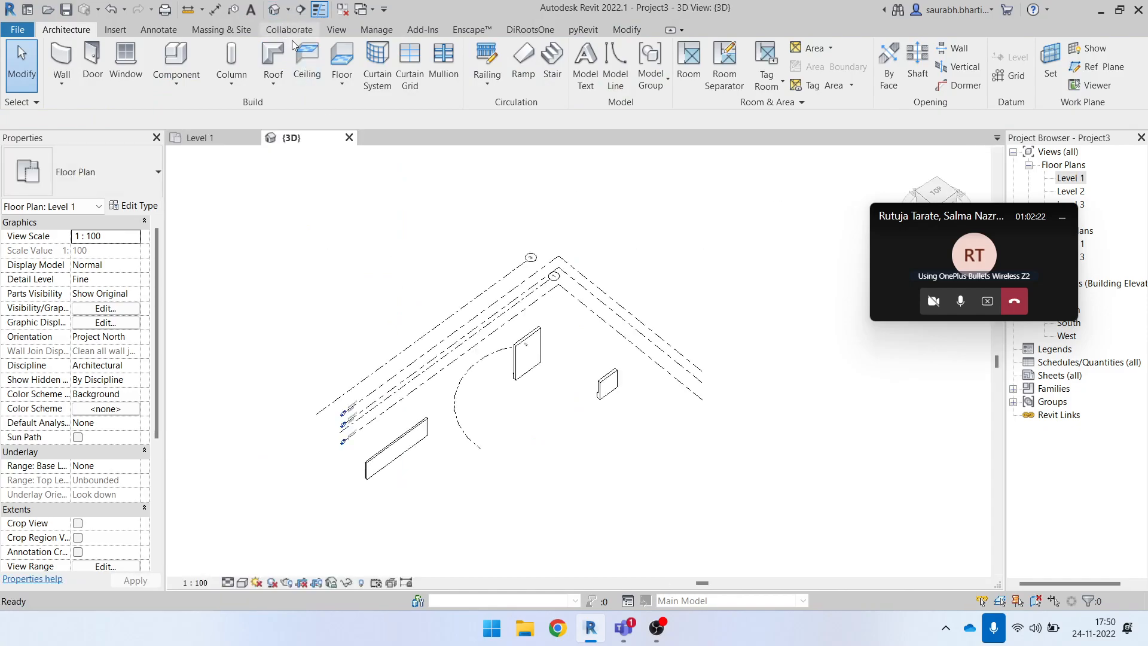
pyautogui.click(427, 435)
pyautogui.keyDown('shift'); pyautogui.moveTo(427, 435); pyautogui.dragTo(410, 448, button='middle'); pyautogui.keyUp('shift')
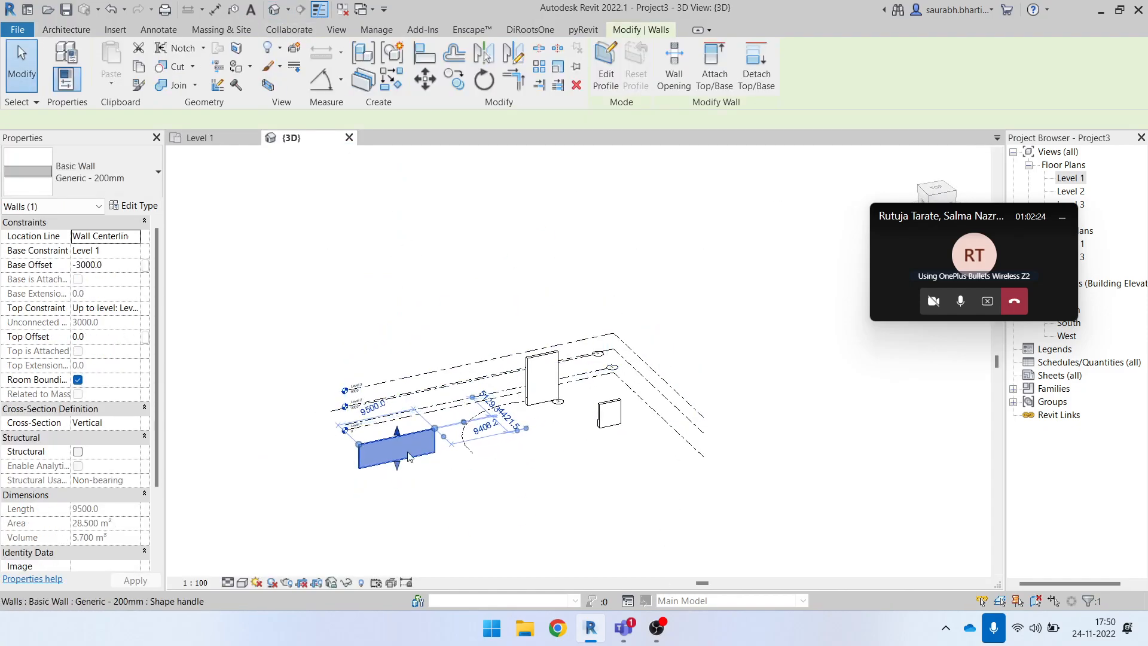
pyautogui.scroll(3, 410, 449)
pyautogui.keyDown('shift'); pyautogui.moveTo(378, 489); pyautogui.dragTo(384, 469, button='middle'); pyautogui.keyUp('shift')
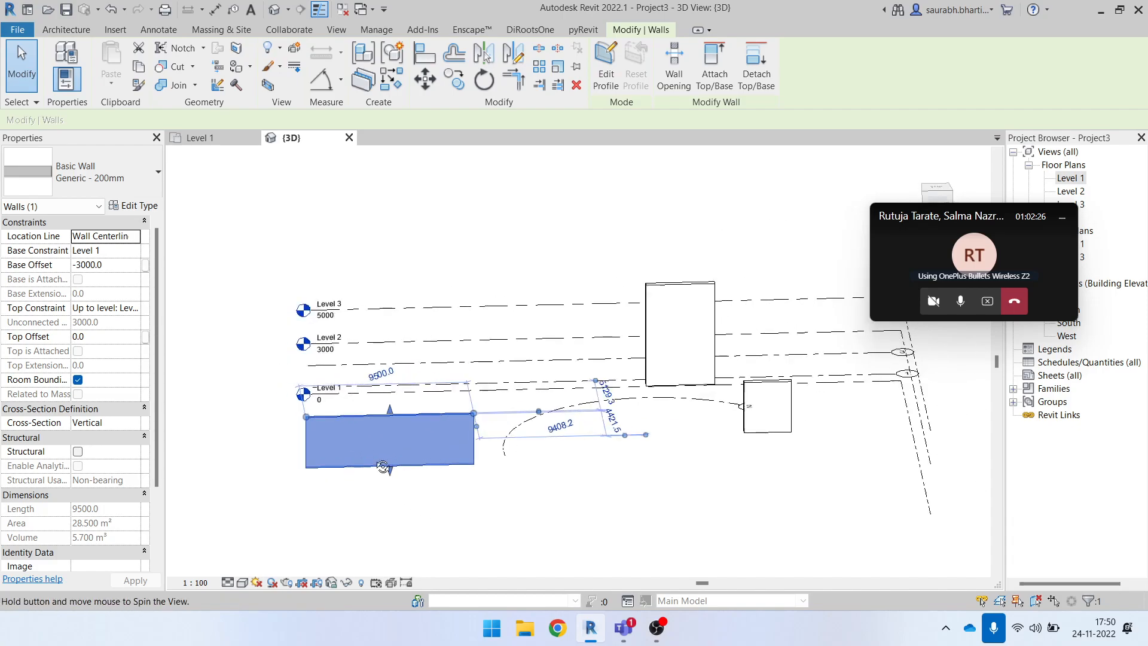
# - View the selected wall squarely from the front against the levels, and return to the Level 1 floor plan with nothing selected
pyautogui.moveTo(931, 218); pyautogui.dragTo(986, 314)
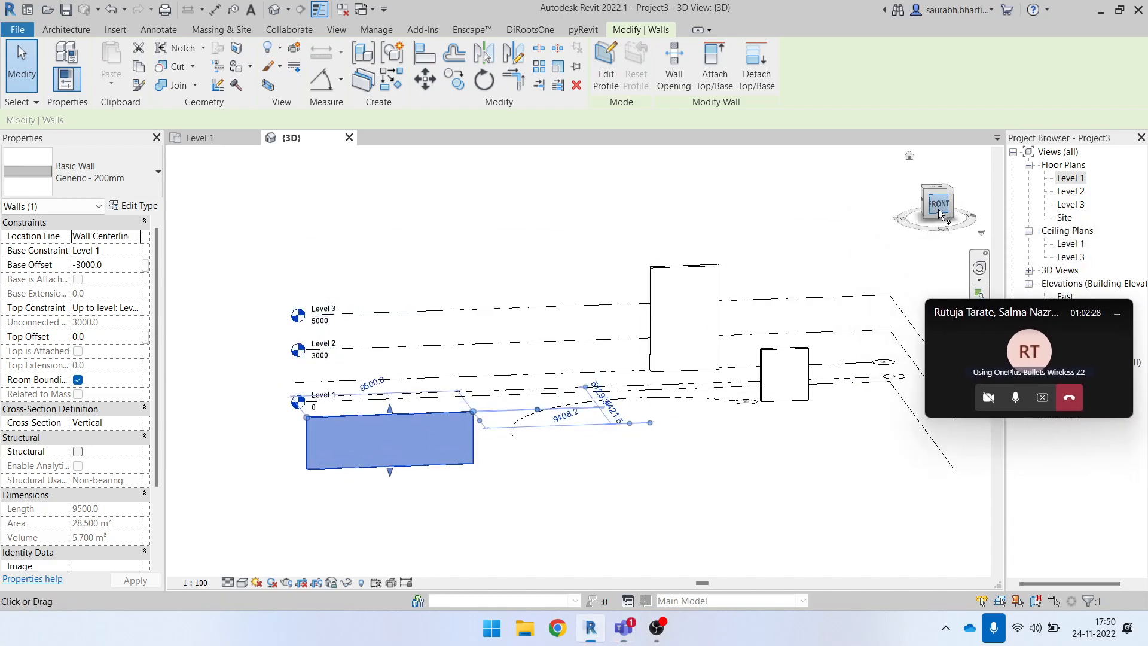
pyautogui.click(946, 202)
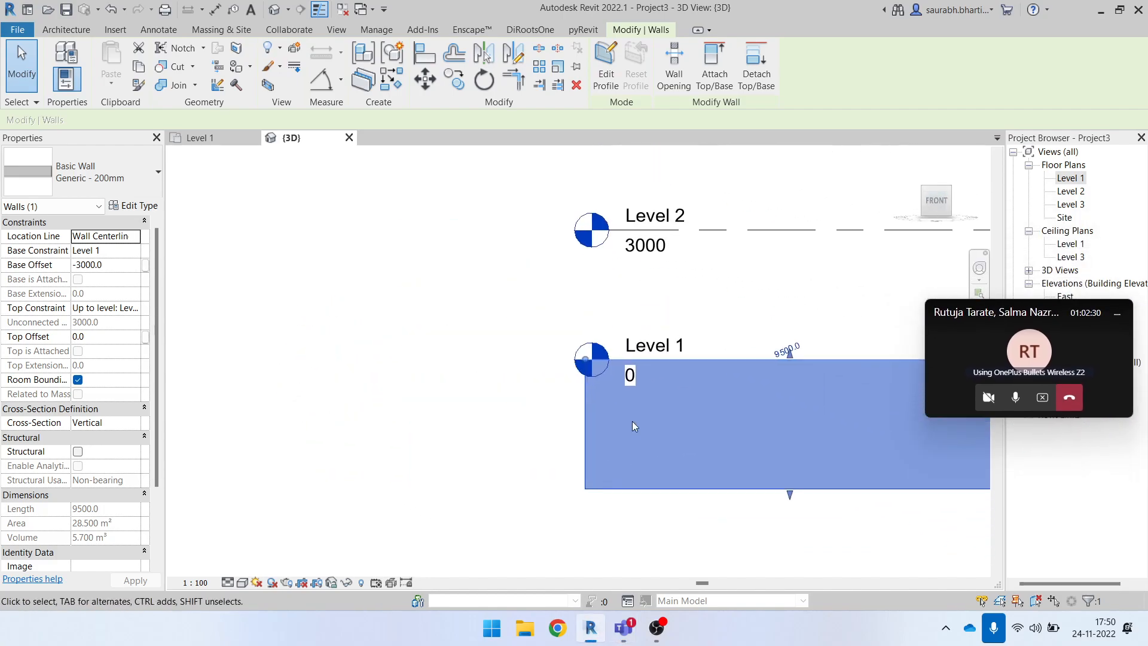
pyautogui.doubleClick(1070, 177)
pyautogui.scroll(-2, 450, 354)
pyautogui.press('Escape')
pyautogui.moveTo(415, 371); pyautogui.dragTo(441, 410, button='middle')
# - Draw a horizontal Generic - 200mm wall about 9200 mm long below grid line 1, with its vertical extent set to Height
pyautogui.press('w')
pyautogui.press('a')
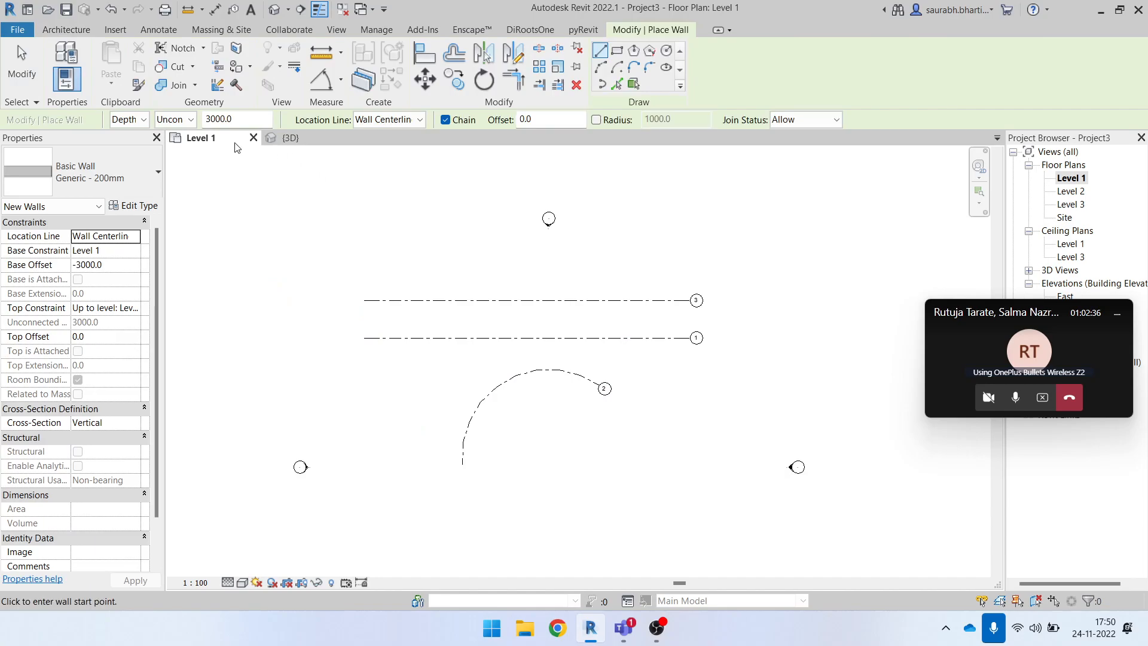
pyautogui.click(130, 122)
pyautogui.click(130, 147)
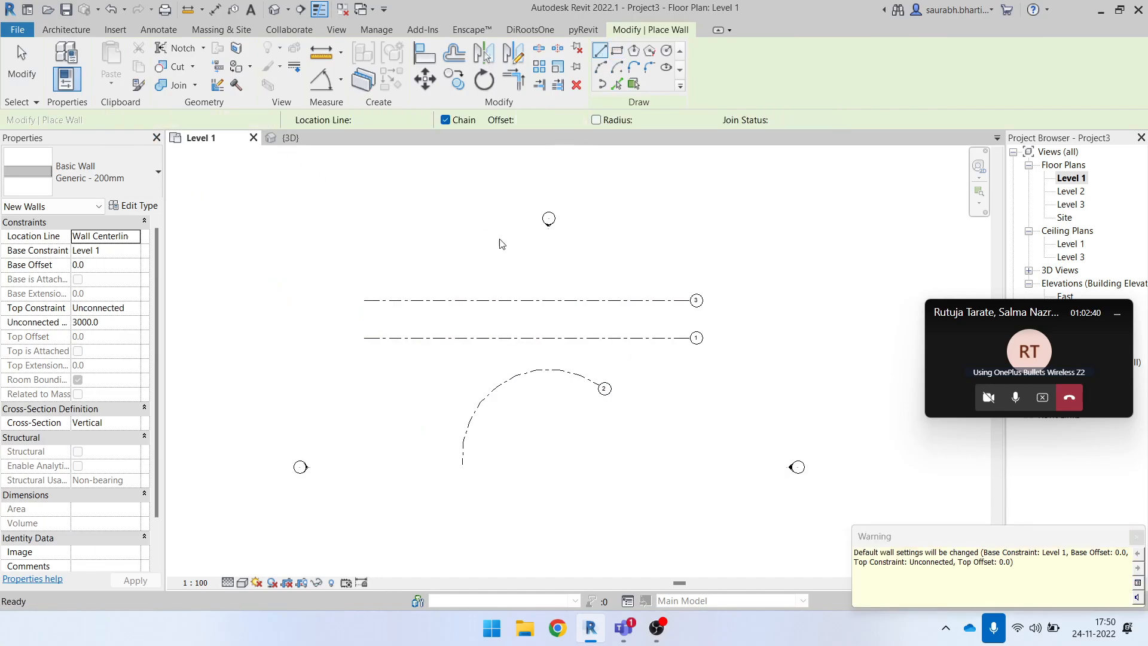
pyautogui.scroll(2, 371, 361)
pyautogui.click(375, 366)
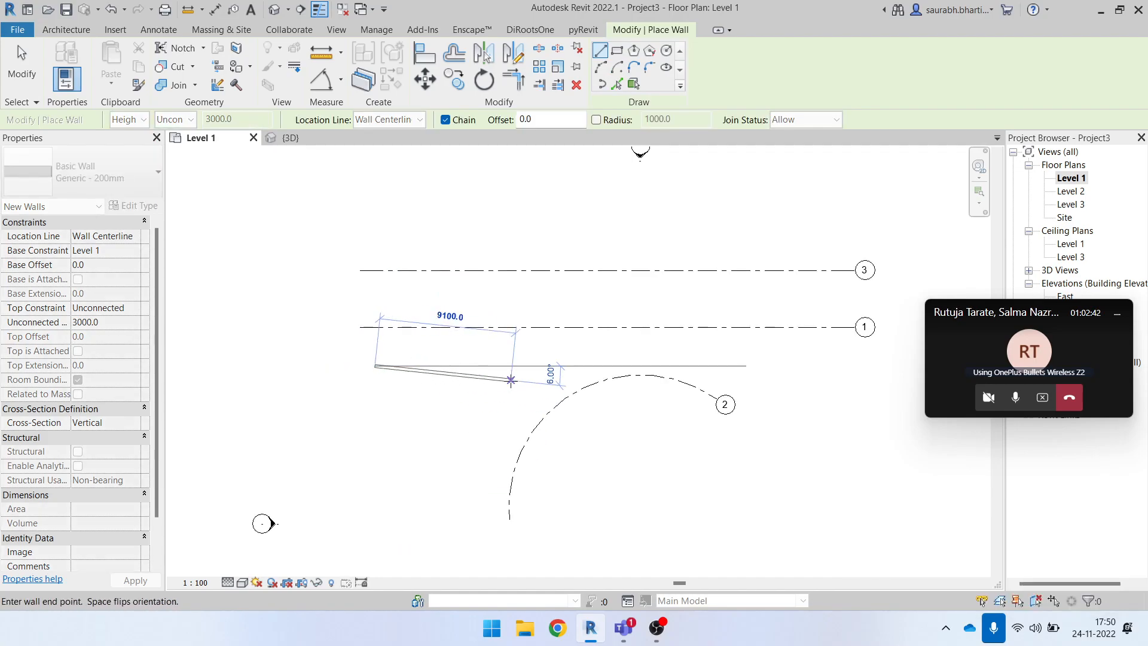
pyautogui.click(513, 366)
pyautogui.press('Escape')
pyautogui.press('Escape')
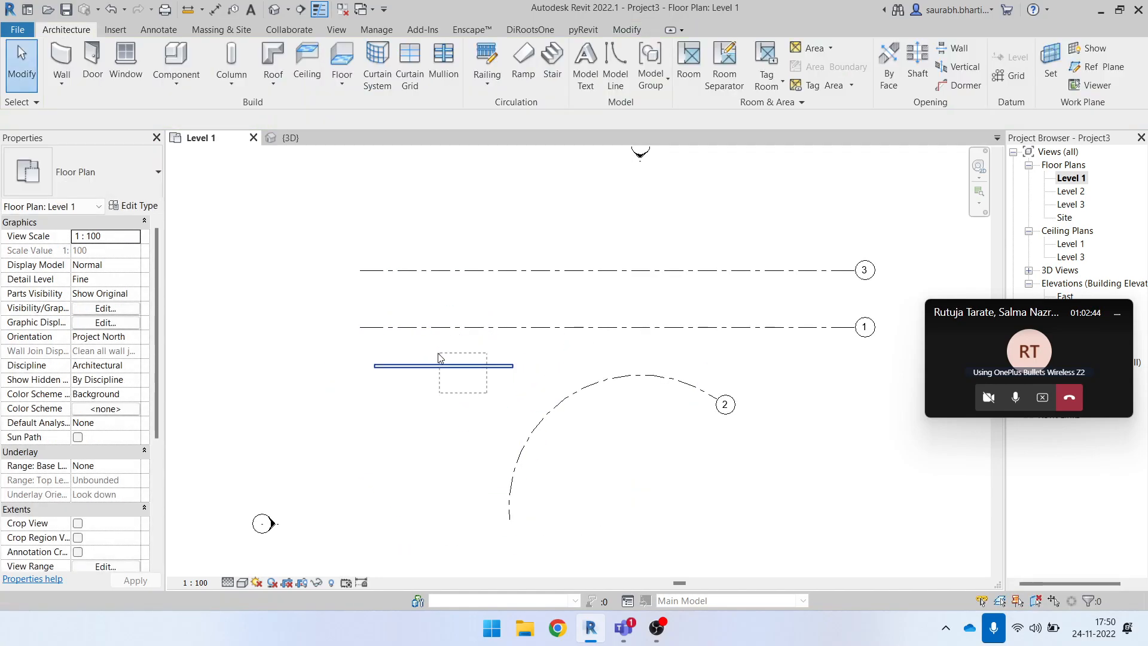
# - Set the new wall's top constraint to Up to level: Level 2 and clear the selection
pyautogui.click(442, 366)
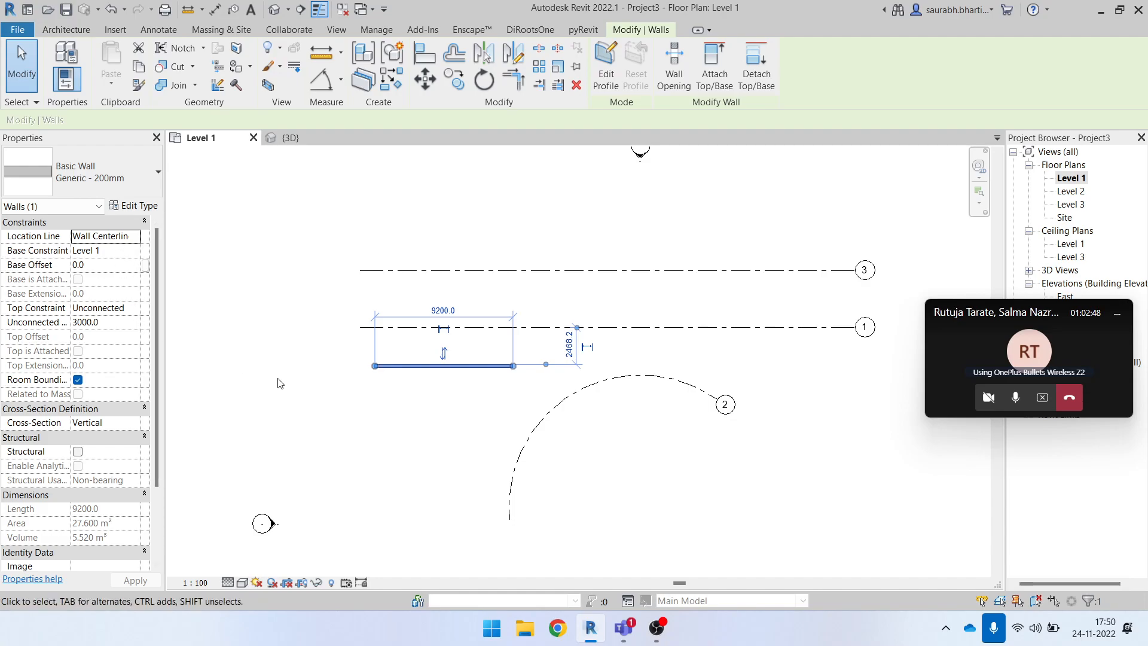
pyautogui.click(133, 314)
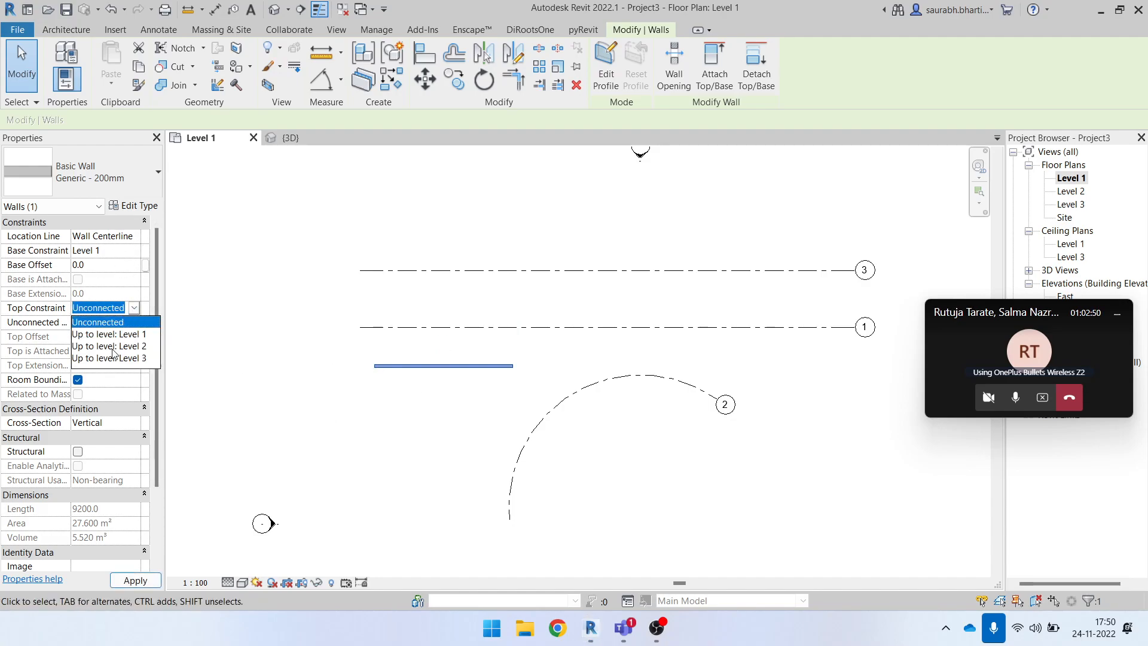
pyautogui.click(139, 346)
pyautogui.click(466, 406)
pyautogui.scroll(-1, 434, 366)
# - Draw a second wall about 9300 mm long in line with the first, above the arched grid line, with its height up to Level 2
pyautogui.click(61, 60)
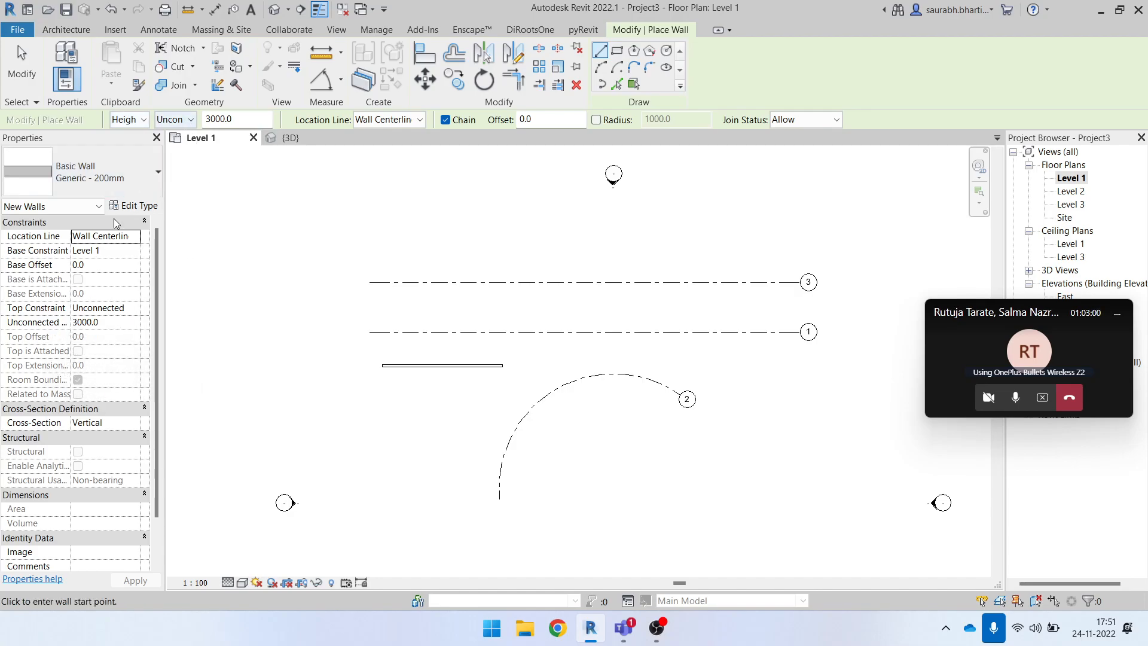
pyautogui.click(178, 118)
pyautogui.click(171, 146)
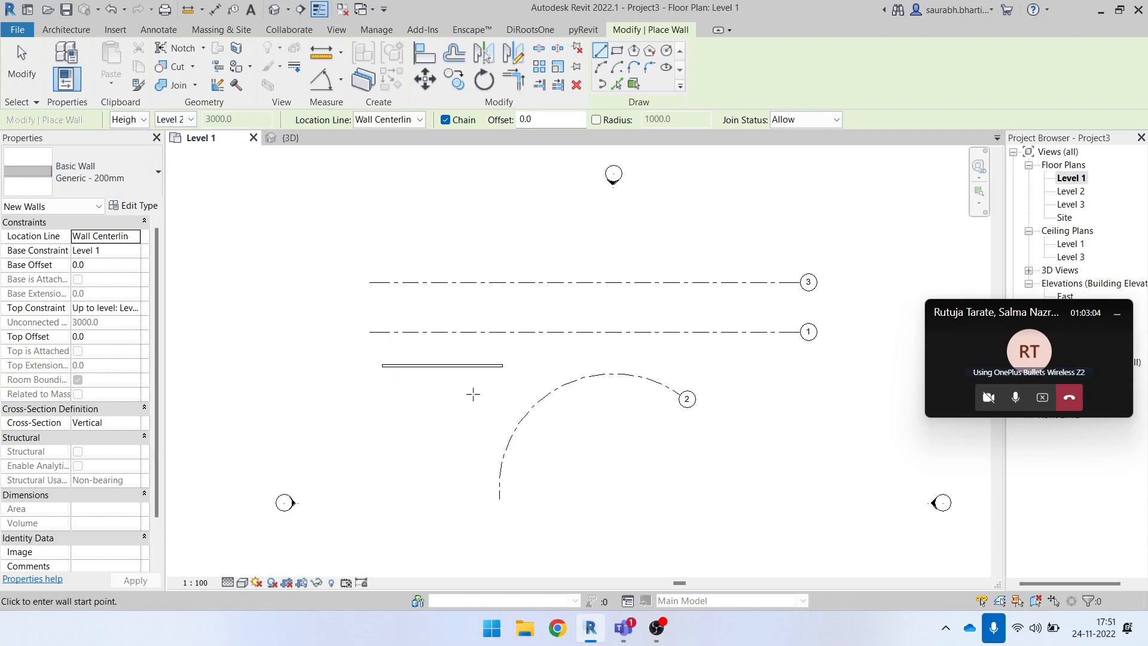
pyautogui.scroll(1, 464, 392)
pyautogui.moveTo(508, 415); pyautogui.dragTo(361, 461, button='middle')
pyautogui.click(495, 401)
pyautogui.click(659, 394)
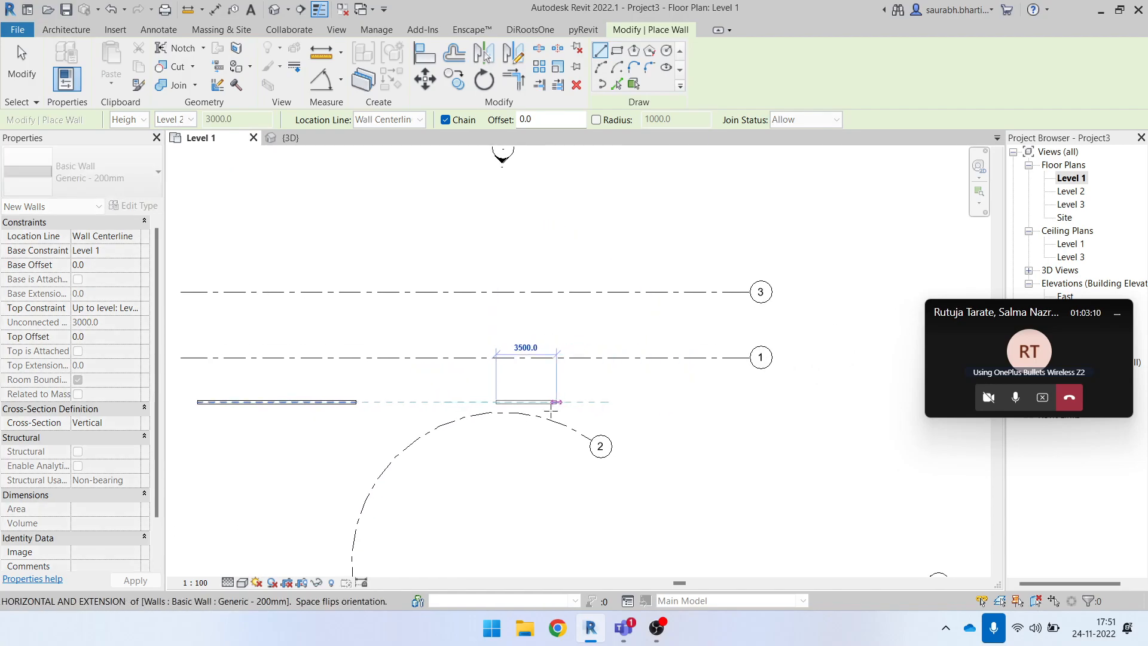
pyautogui.press('Escape')
pyautogui.press('Escape')
pyautogui.scroll(-2, 615, 339)
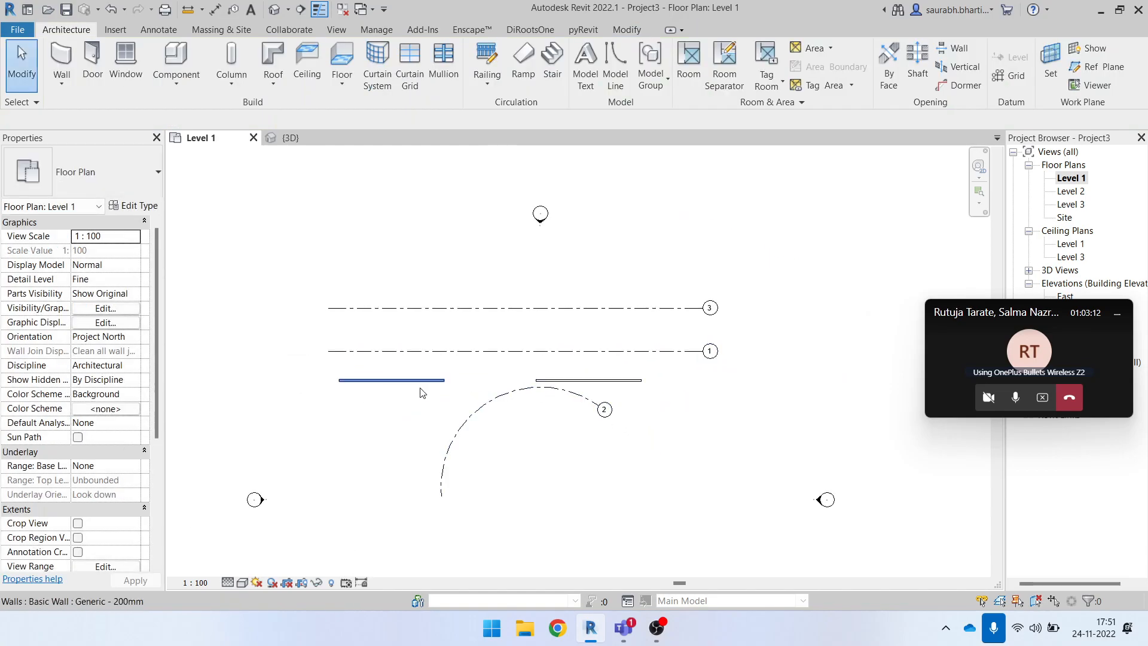
# - Set the first wall's top constraint to Unconnected and clear the selection
pyautogui.click(421, 381)
pyautogui.click(116, 309)
pyautogui.click(137, 308)
pyautogui.click(120, 322)
pyautogui.click(482, 487)
# - Select each of the two walls in turn and compare their top constraint settings
pyautogui.click(360, 382)
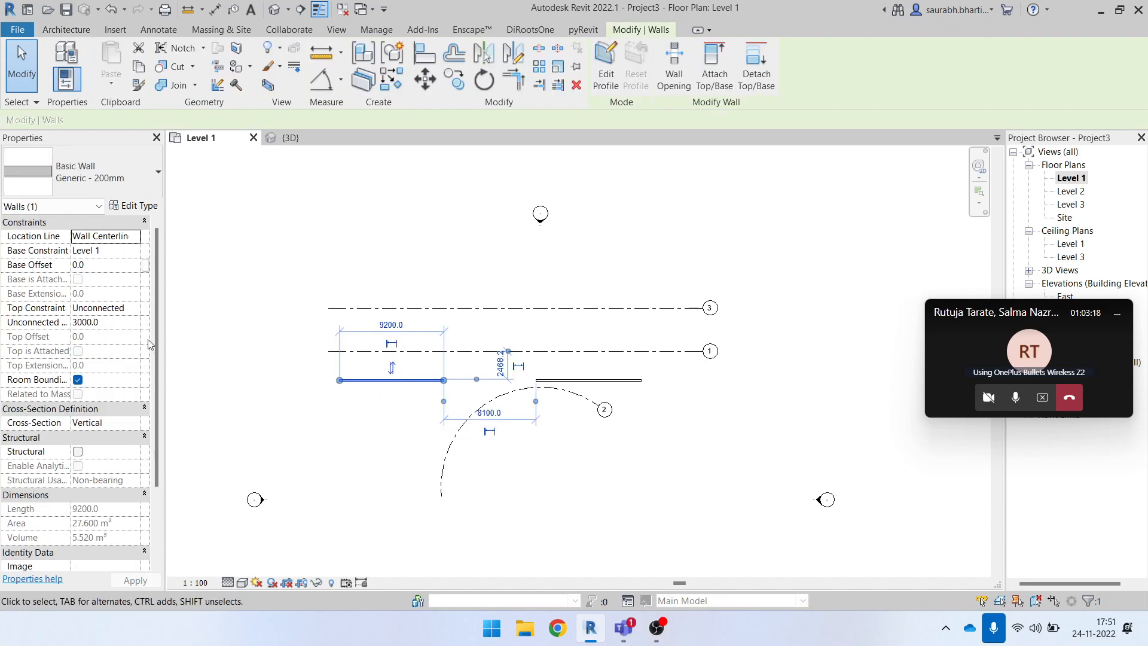
pyautogui.click(571, 388)
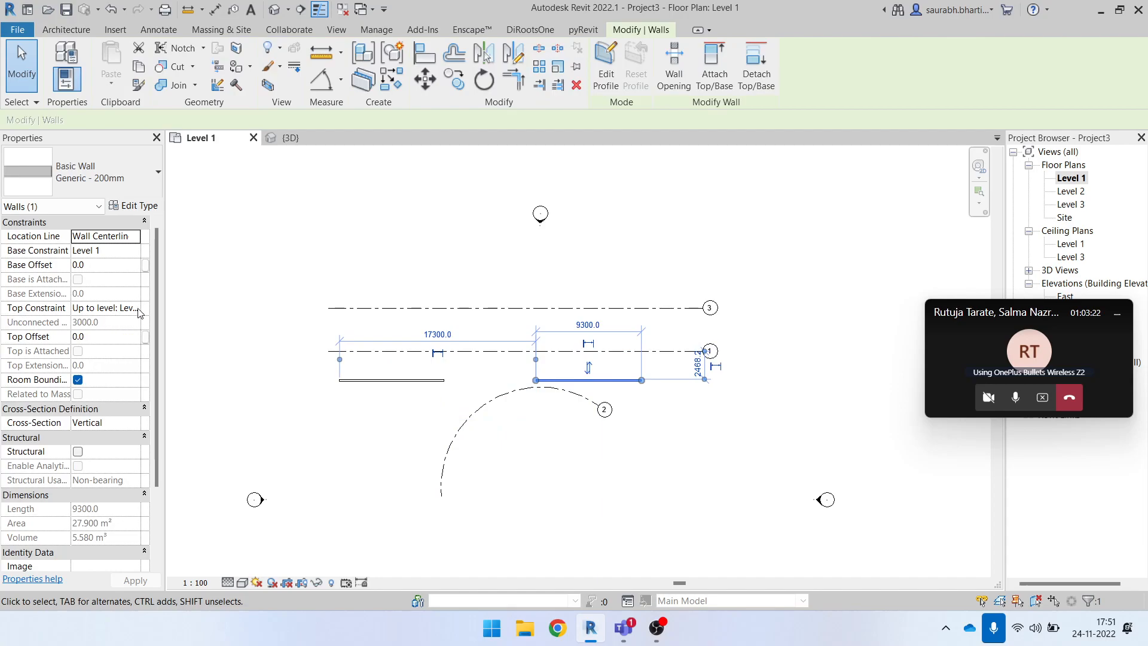
pyautogui.click(138, 311)
pyautogui.click(475, 280)
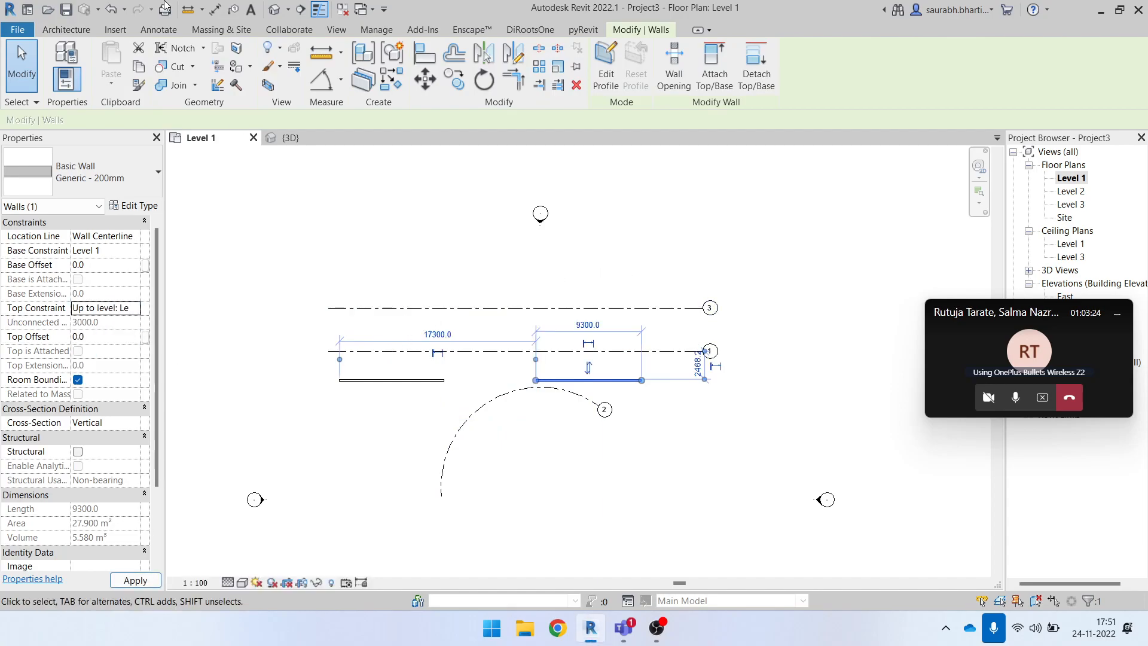
# - In the 3D view, set the unconnected height of the first wall to 4000 and clear the selection
pyautogui.click(274, 10)
pyautogui.keyDown('shift'); pyautogui.moveTo(538, 508); pyautogui.dragTo(648, 521, button='middle'); pyautogui.keyUp('shift')
pyautogui.scroll(-1, 586, 383)
pyautogui.keyDown('shift'); pyautogui.moveTo(688, 394); pyautogui.dragTo(677, 533, button='middle'); pyautogui.keyUp('shift')
pyautogui.moveTo(664, 448); pyautogui.dragTo(538, 428, button='middle')
pyautogui.keyDown('shift'); pyautogui.moveTo(538, 428); pyautogui.dragTo(608, 282, button='middle'); pyautogui.keyUp('shift')
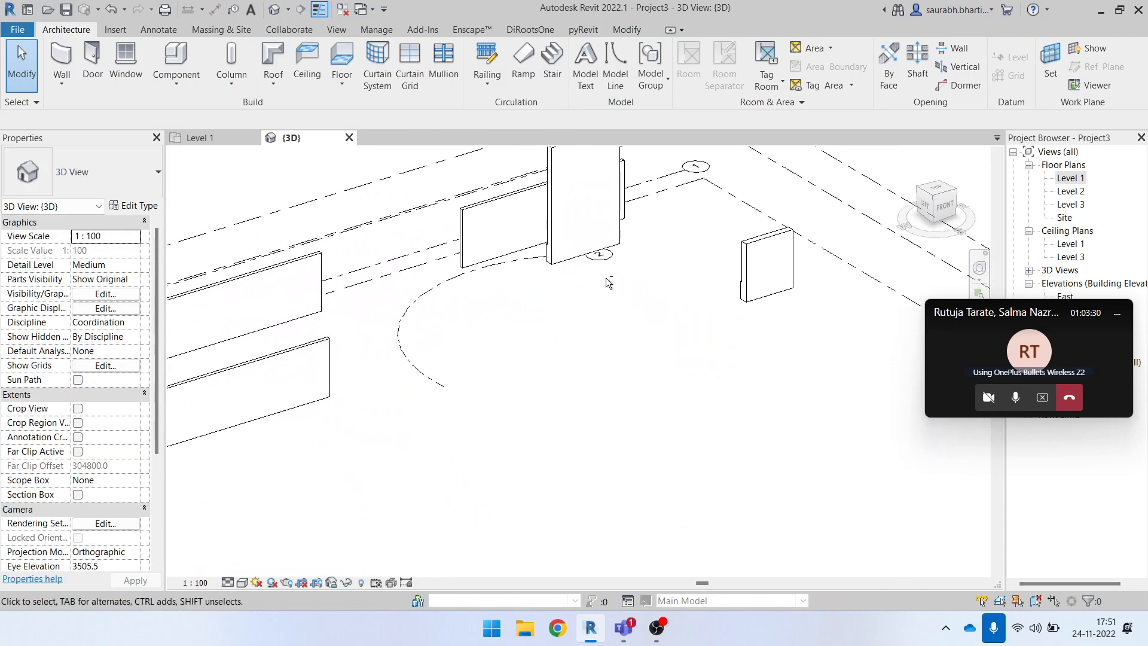
pyautogui.click(464, 241)
pyautogui.keyDown('shift'); pyautogui.moveTo(469, 286); pyautogui.dragTo(538, 388, button='middle'); pyautogui.keyUp('shift')
pyautogui.click(124, 322)
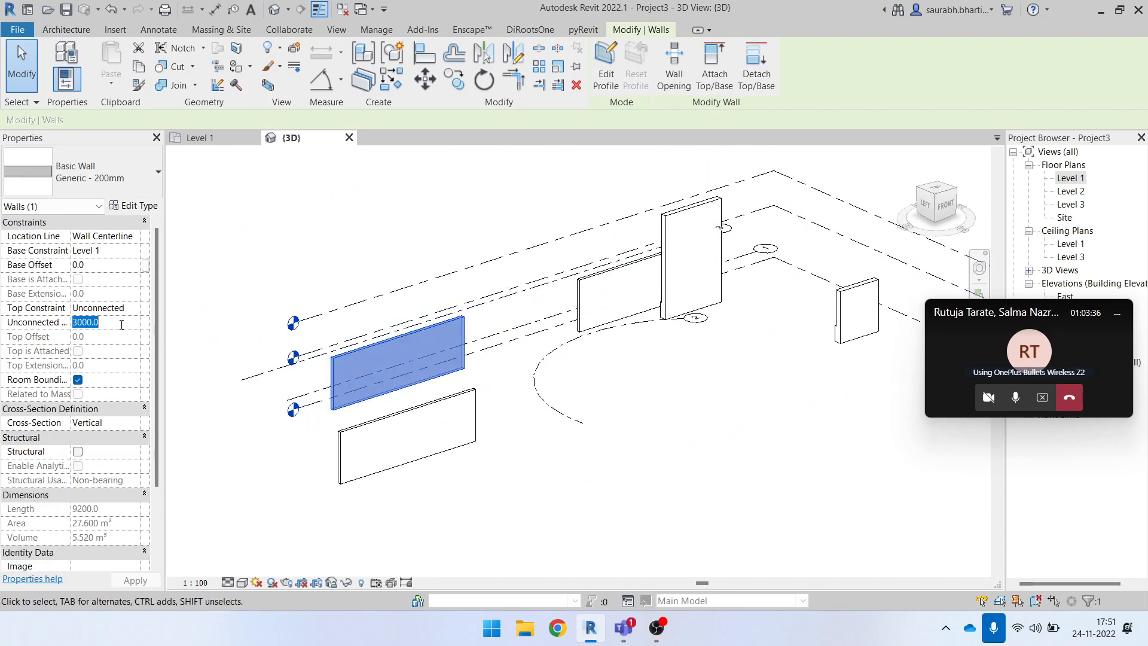
pyautogui.write('4000')
pyautogui.click(662, 476)
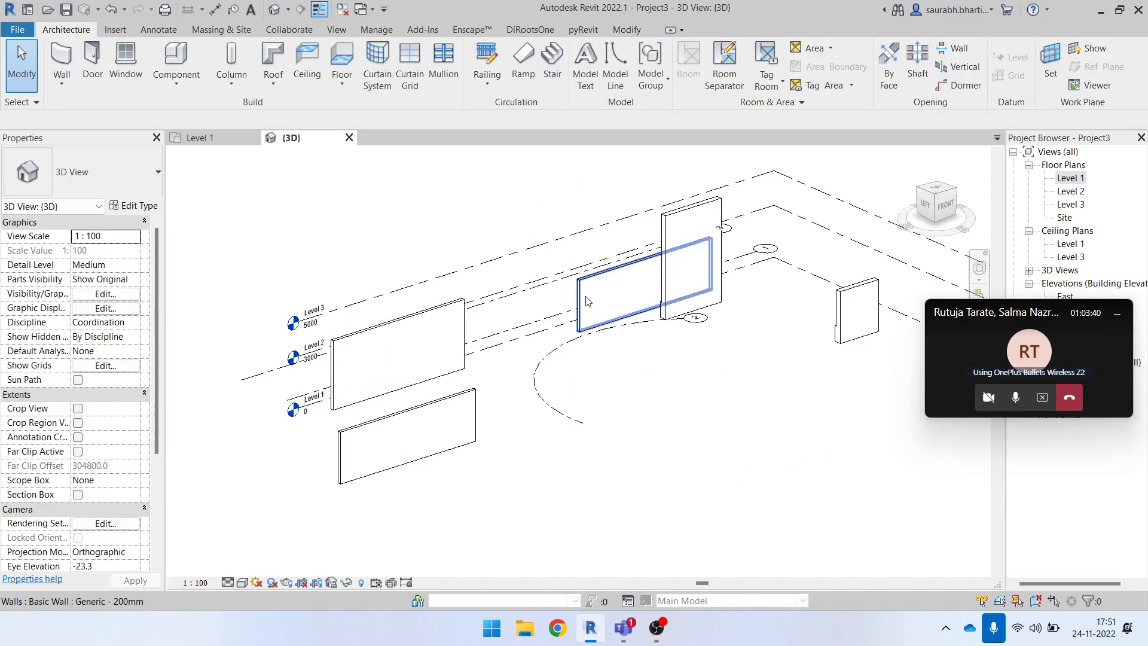
# - Select the wall constrained to Level 2 and review its height setting and top constraint options without changing them
pyautogui.click(592, 296)
pyautogui.click(114, 308)
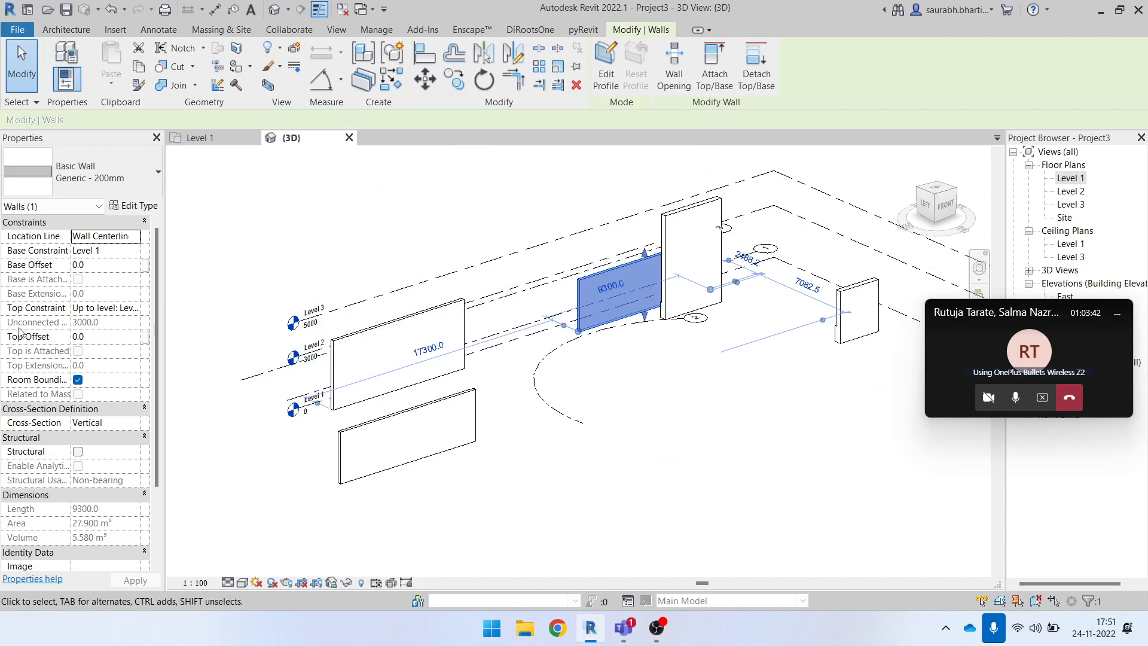
pyautogui.click(135, 307)
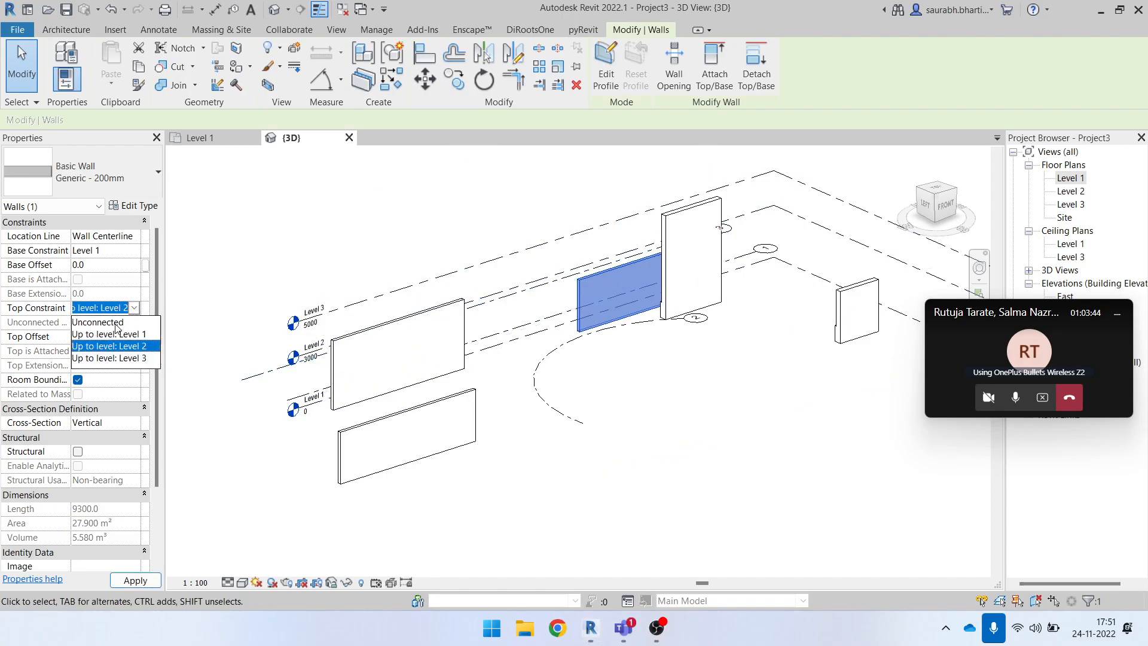
pyautogui.click(134, 308)
pyautogui.click(437, 369)
pyautogui.scroll(-1, 436, 369)
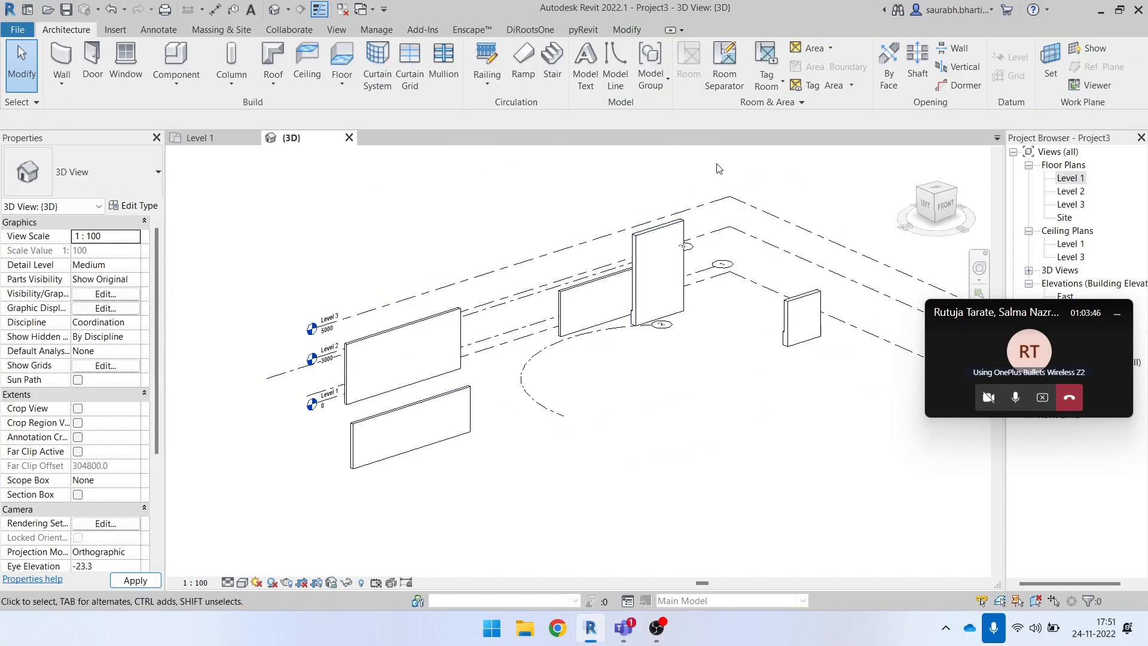
# - Delete the two walls below grid line 1 in the Level 1 floor plan
pyautogui.doubleClick(1080, 178)
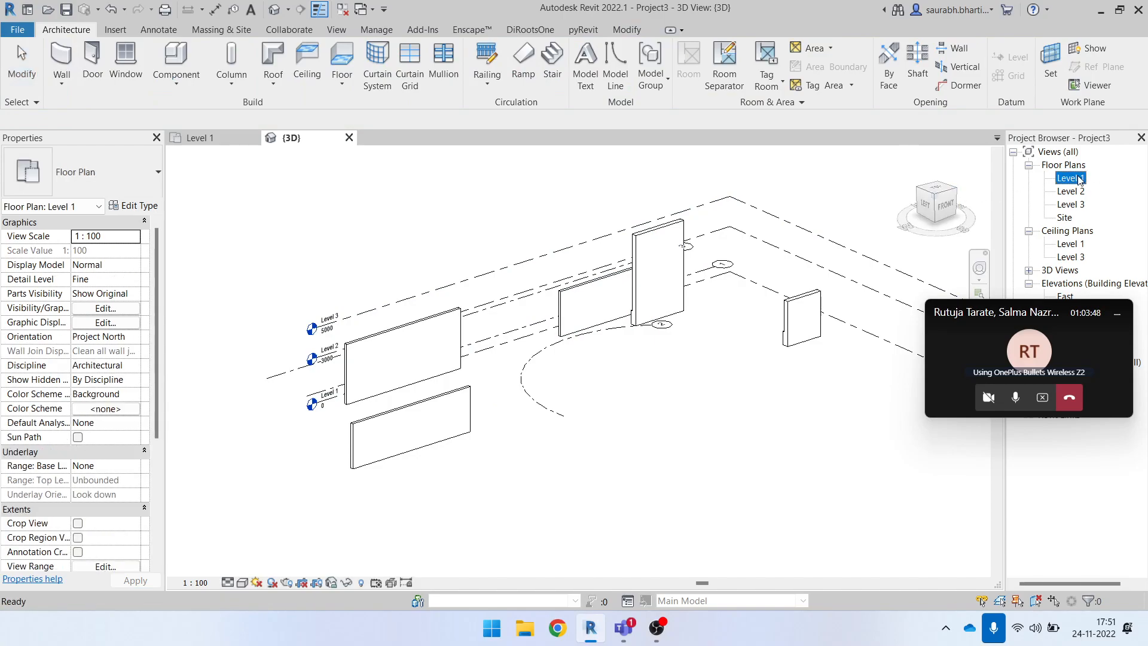
pyautogui.moveTo(279, 346); pyautogui.dragTo(705, 444)
pyautogui.press('Delete')
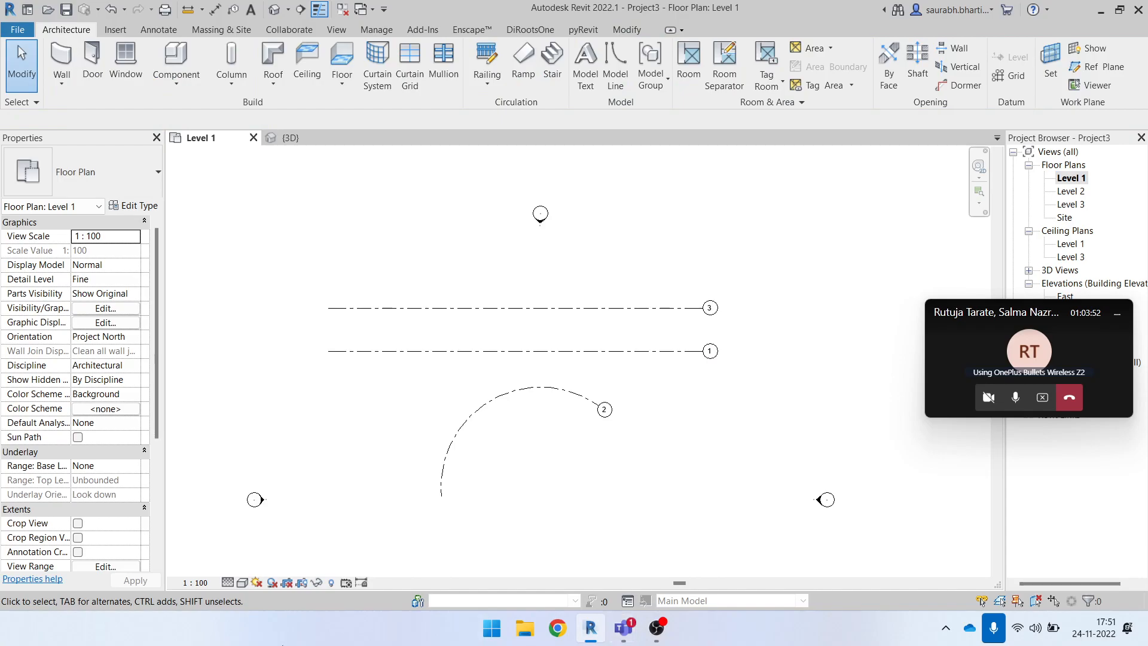
# - Draw a horizontal wall centred along grid line 3, starting near the grid line's left end, with its height up to Level 2
pyautogui.click(62, 63)
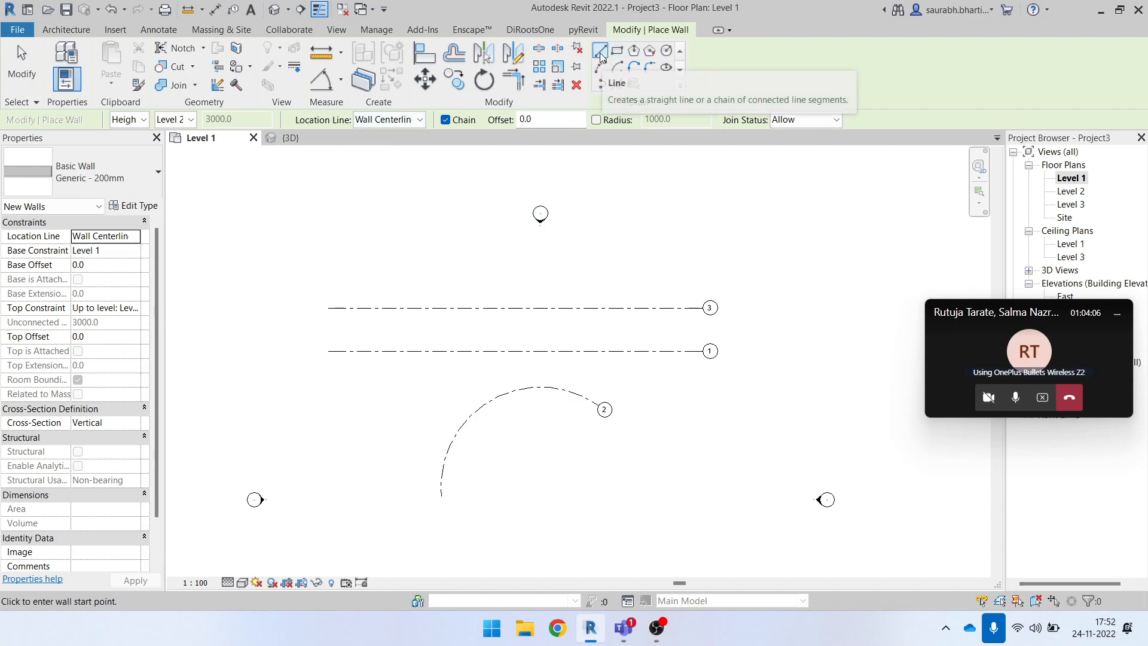
pyautogui.scroll(4, 338, 333)
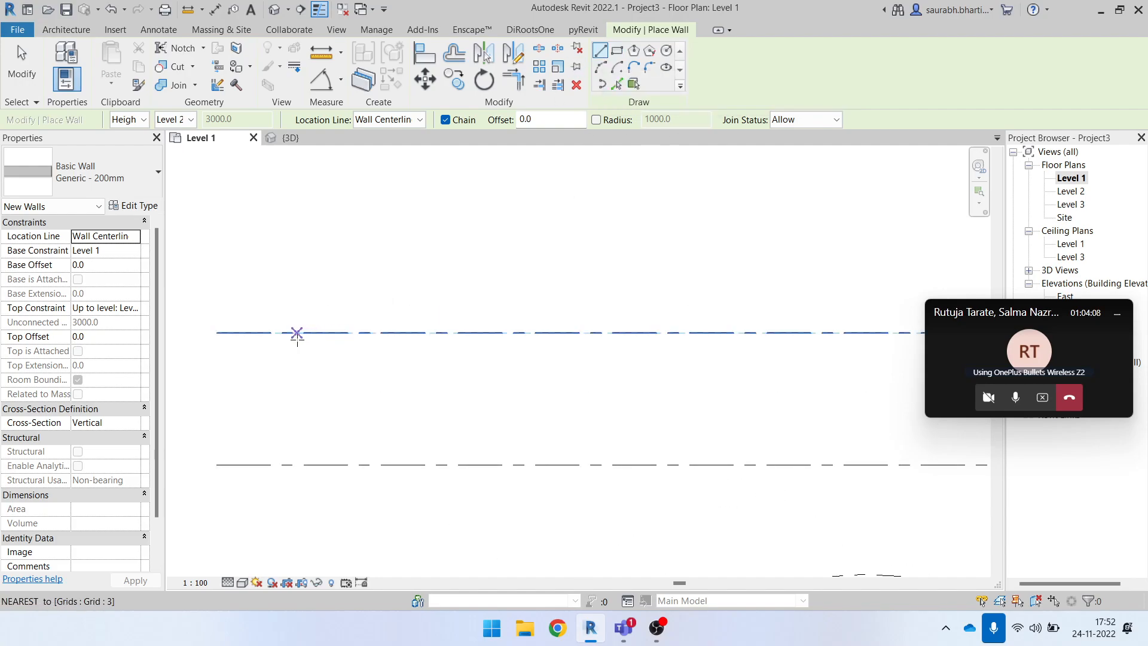
pyautogui.scroll(1, 279, 332)
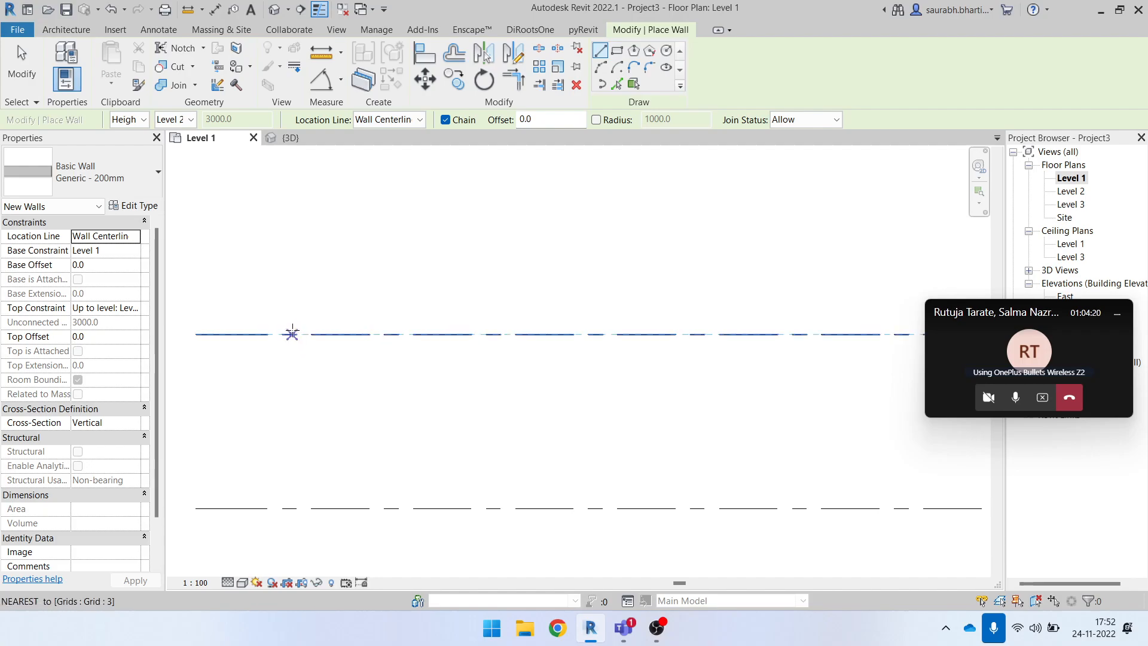
pyautogui.click(293, 334)
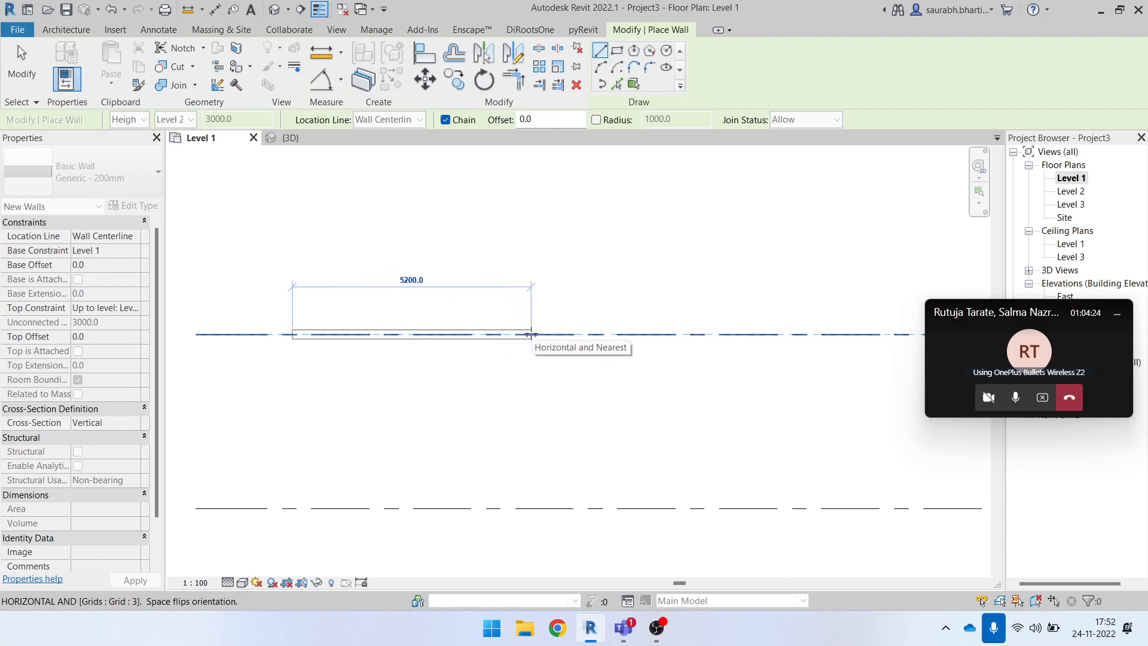
pyautogui.click(468, 335)
pyautogui.press('Escape')
pyautogui.press('Escape')
pyautogui.scroll(3, 460, 338)
pyautogui.click(496, 339)
pyautogui.click(487, 385)
pyautogui.press('d')
pyautogui.press('i')
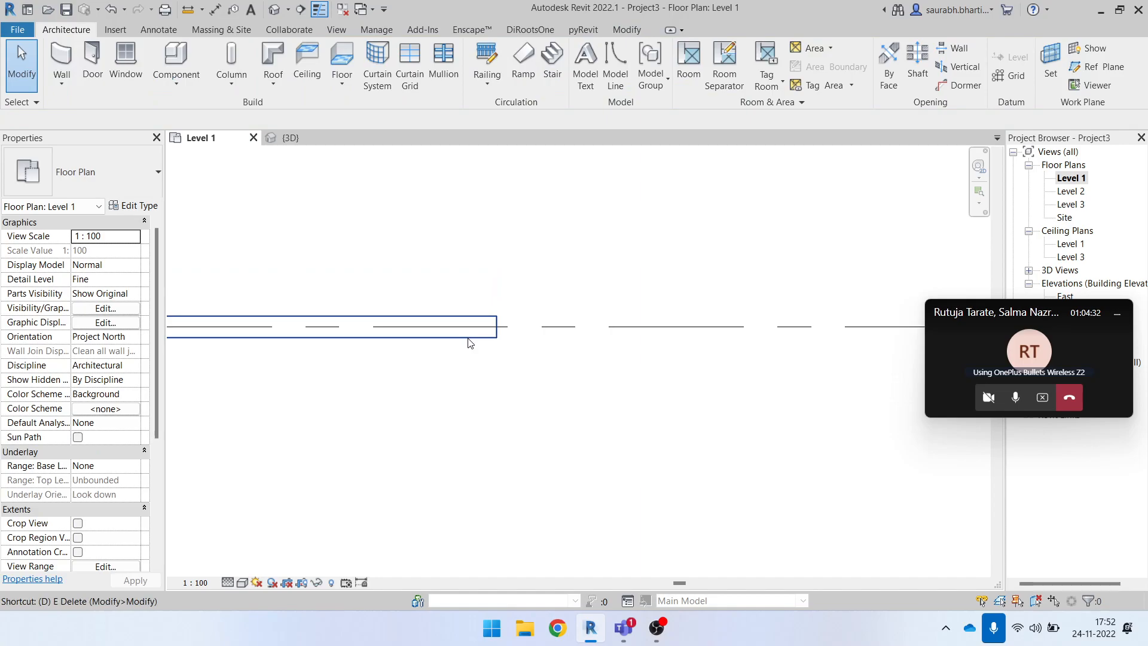
pyautogui.scroll(2, 468, 335)
pyautogui.press('Escape')
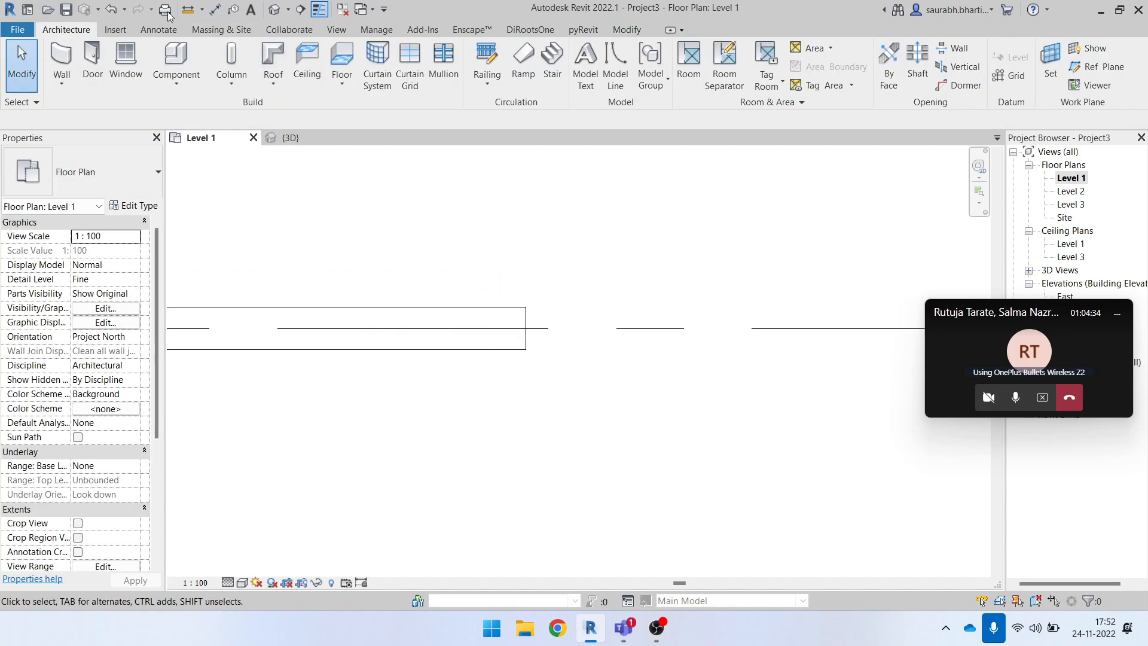
# - Start an Aligned dimension and try to pick the wall on grid line 3 as the first reference
pyautogui.click(177, 30)
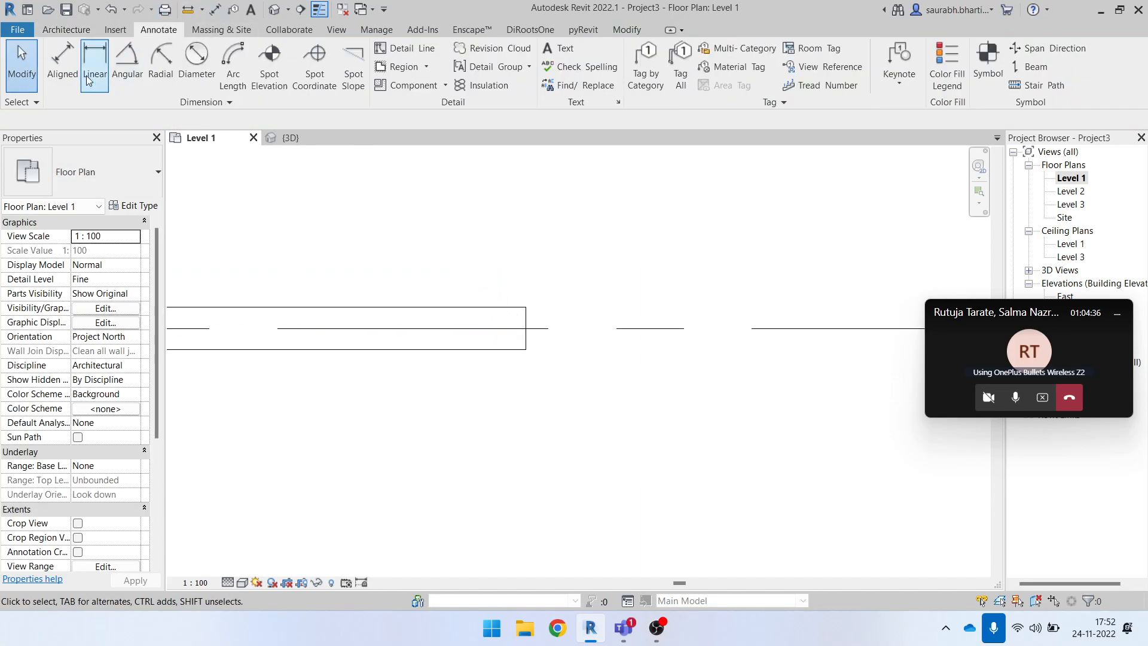
pyautogui.click(62, 60)
pyautogui.scroll(1, 400, 263)
pyautogui.scroll(2, 400, 263)
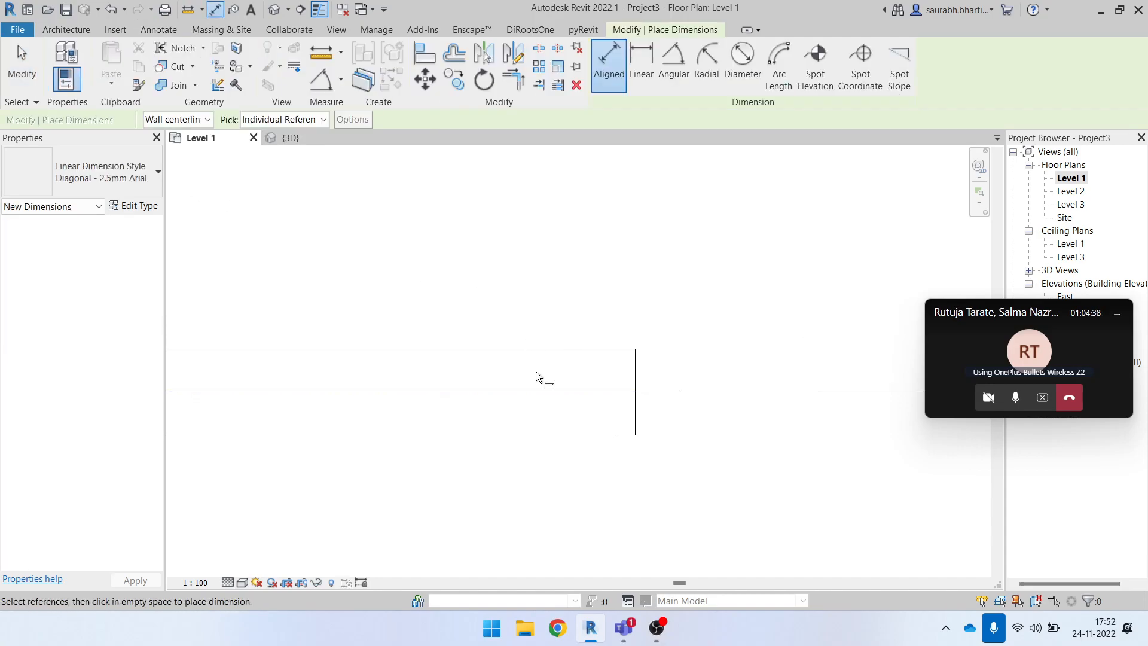
pyautogui.click(540, 355)
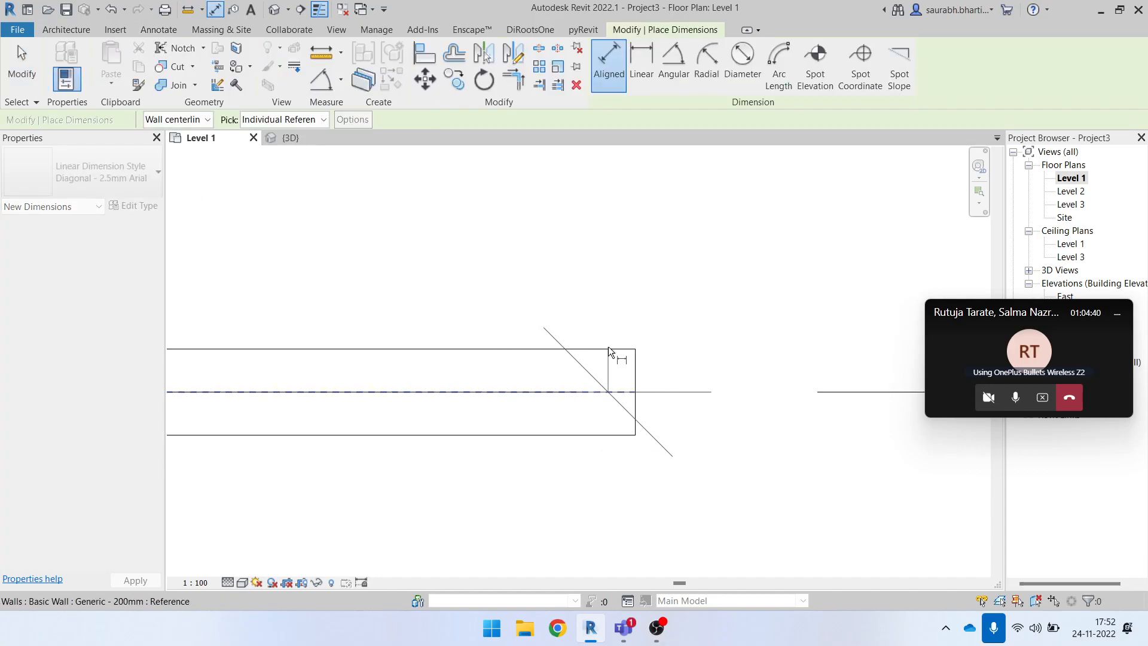
pyautogui.press('Escape')
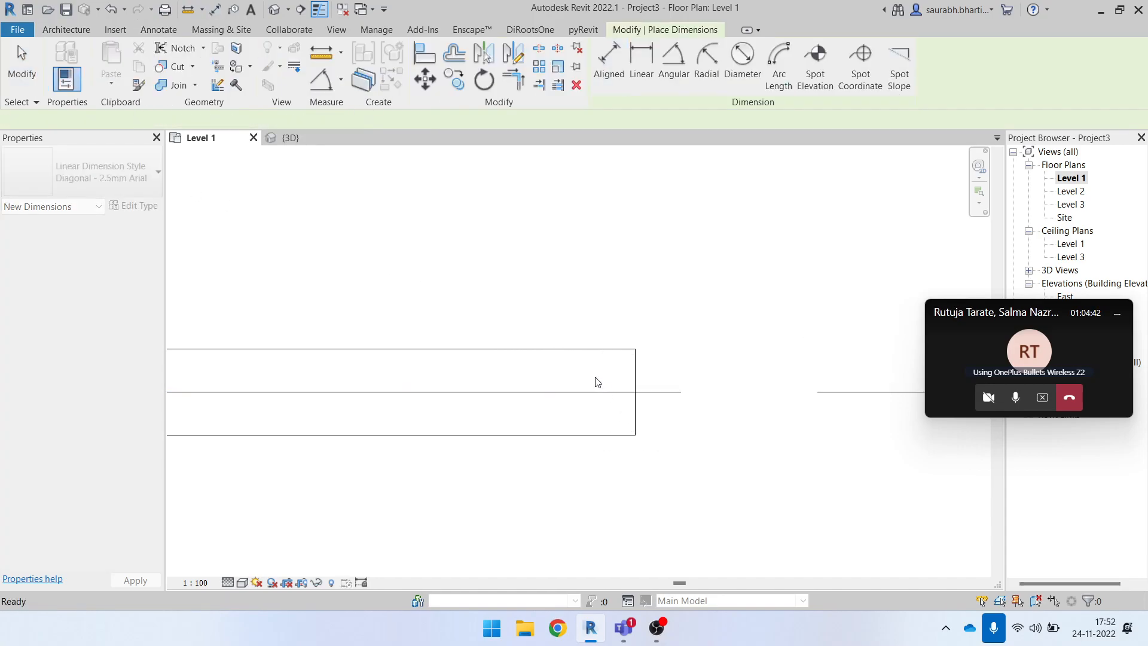
pyautogui.scroll(-2, 583, 362)
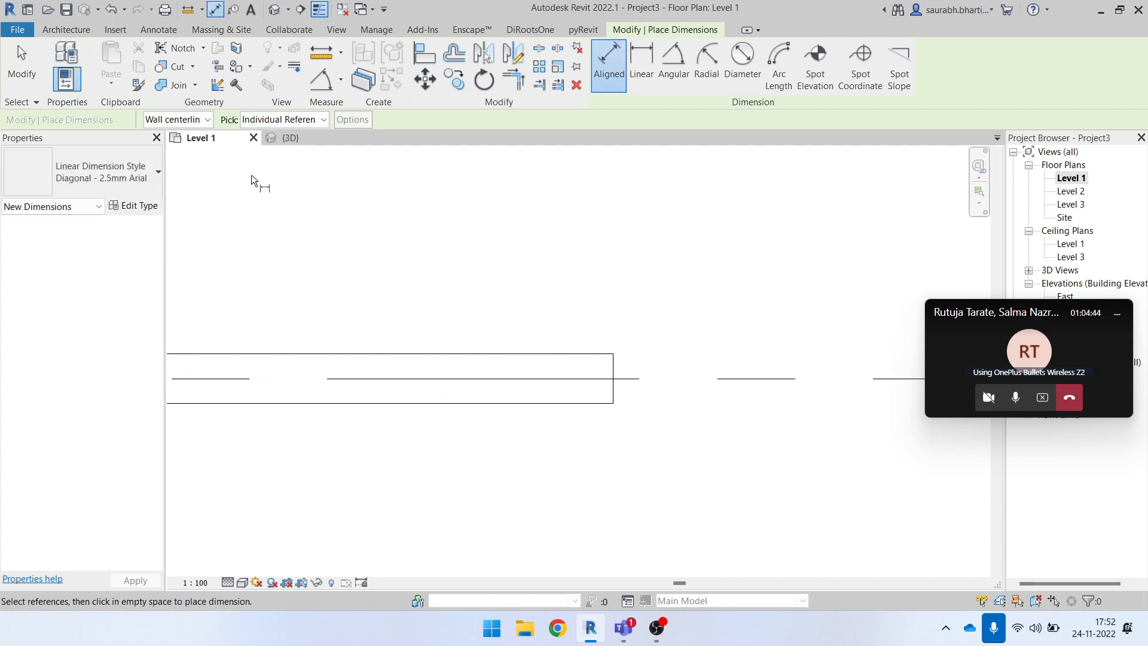
# - Examine the wall reference options for aligned dimensions, switching to Wall faces and back to Wall centerlines
pyautogui.click(199, 119)
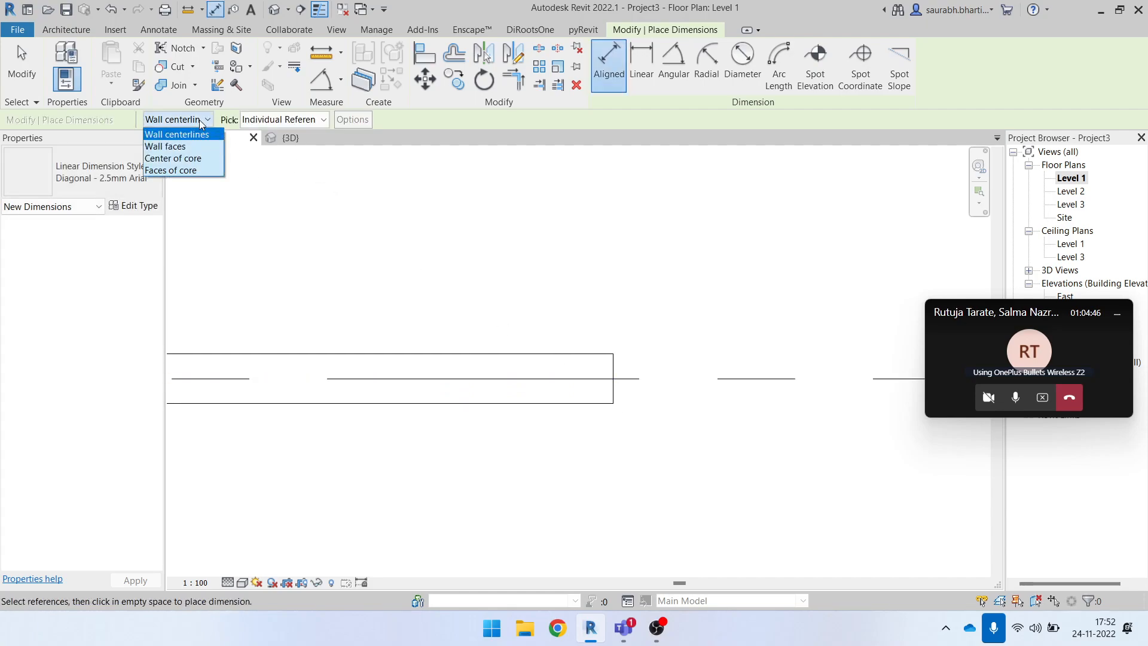
pyautogui.click(200, 120)
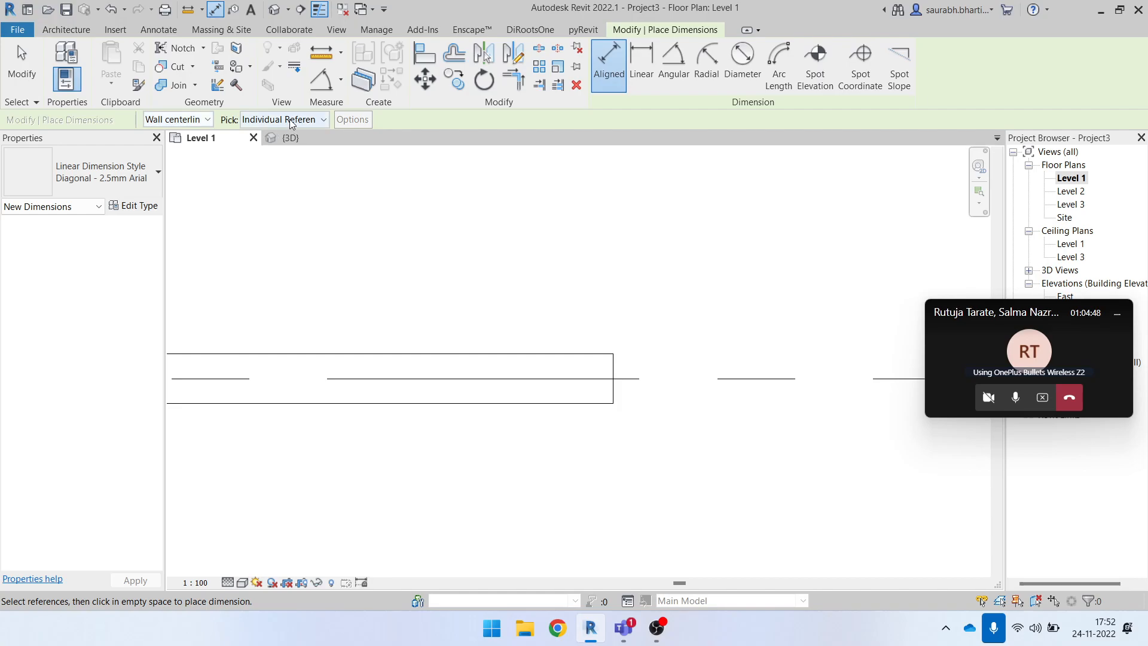
pyautogui.click(190, 124)
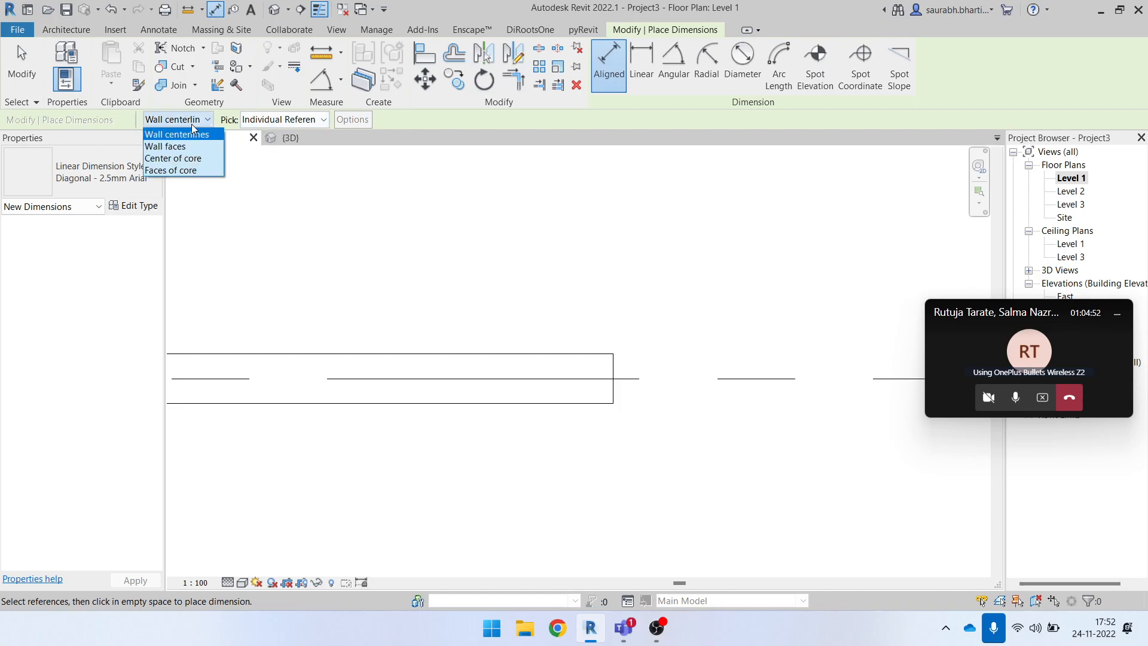
pyautogui.click(192, 119)
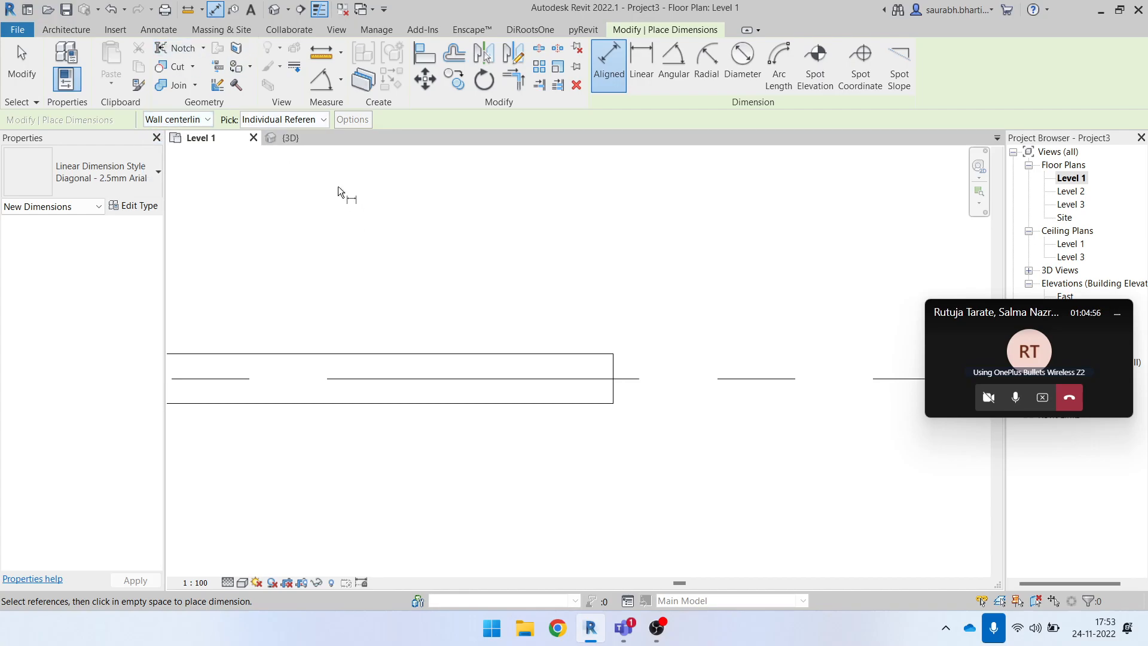
pyautogui.click(192, 119)
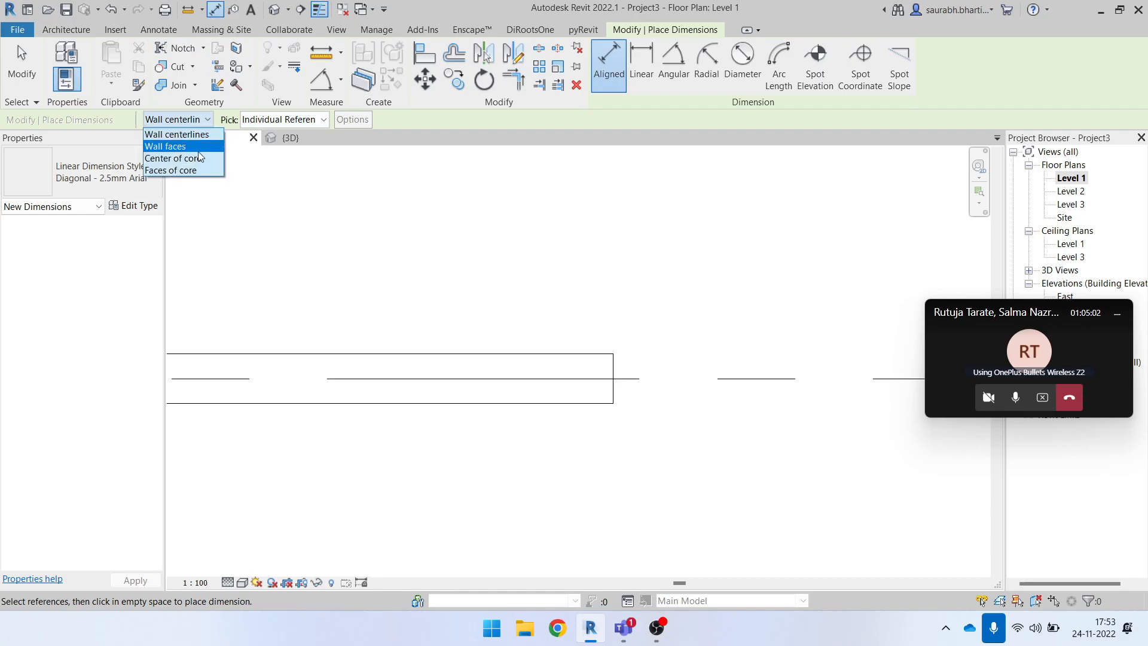
pyautogui.click(191, 123)
pyautogui.click(192, 123)
pyautogui.click(192, 146)
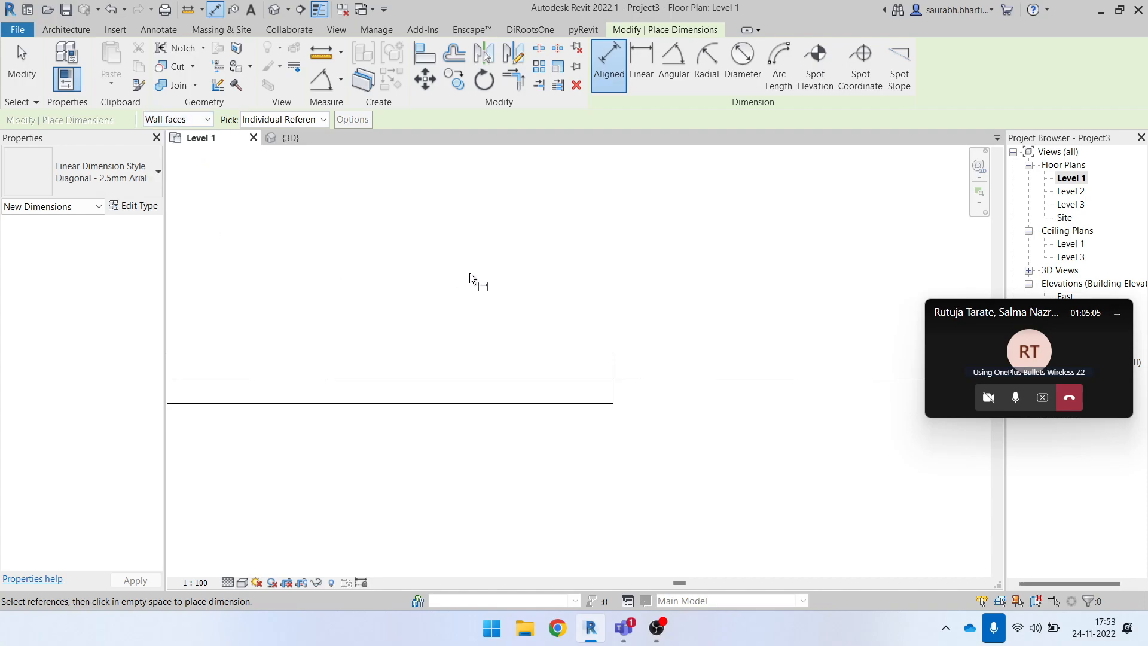
pyautogui.click(179, 120)
pyautogui.click(201, 146)
pyautogui.click(192, 125)
pyautogui.click(185, 133)
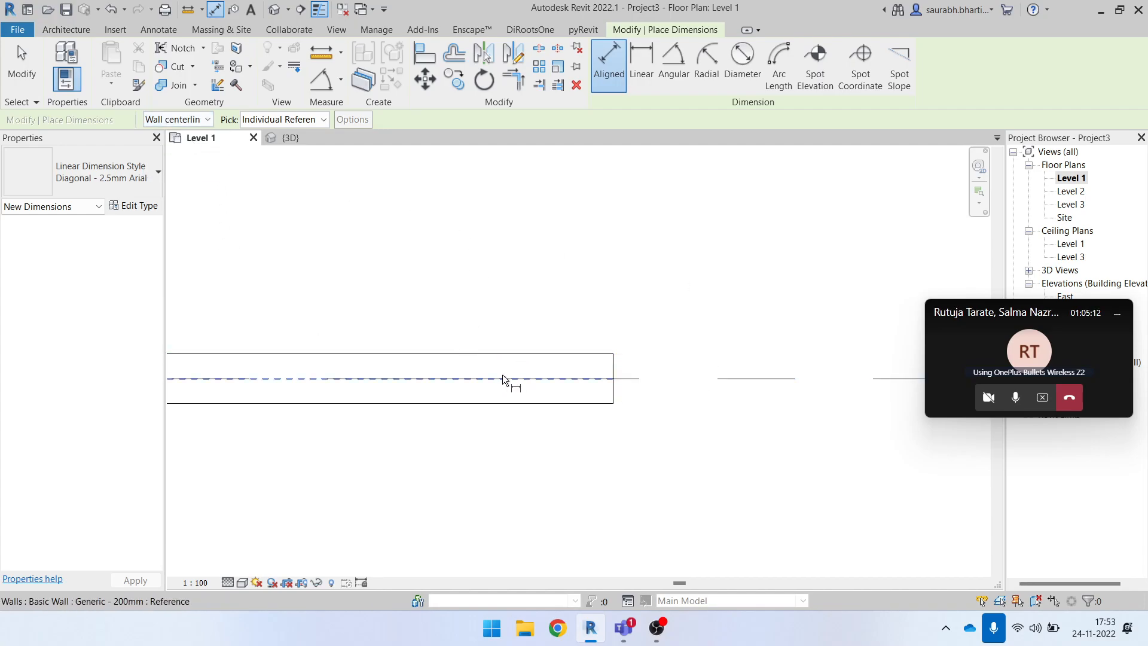
pyautogui.scroll(-2, 562, 385)
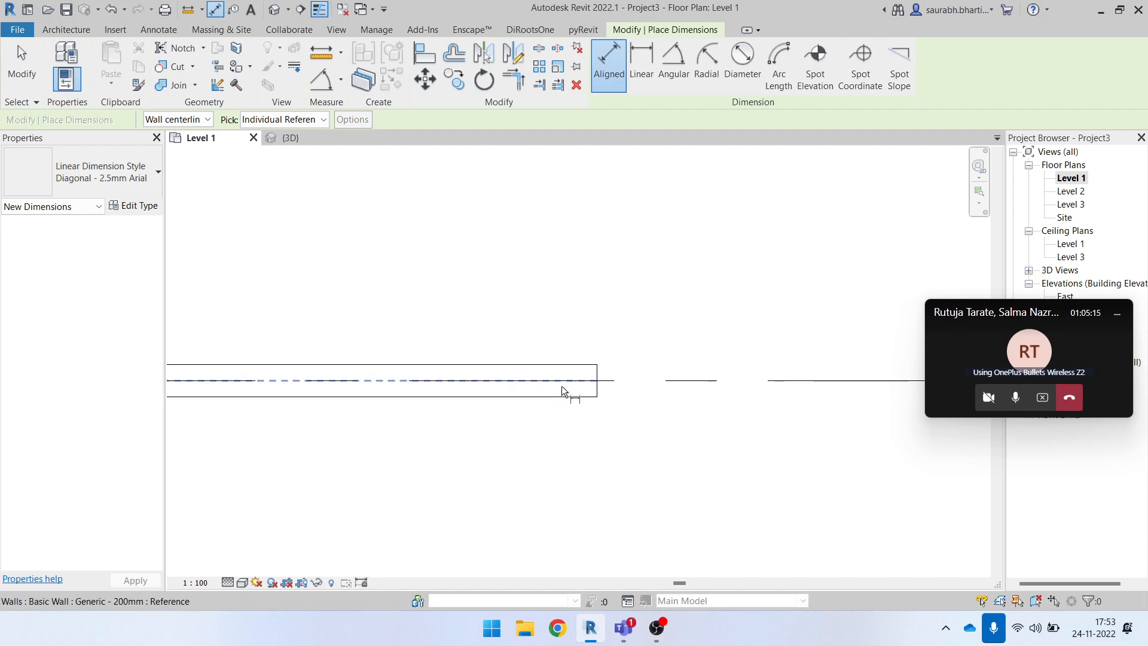
# - Set the dimension reference to Wall faces and dimension from the wall's upper face to grid line 3, near the wall's right end
pyautogui.click(178, 121)
pyautogui.click(186, 147)
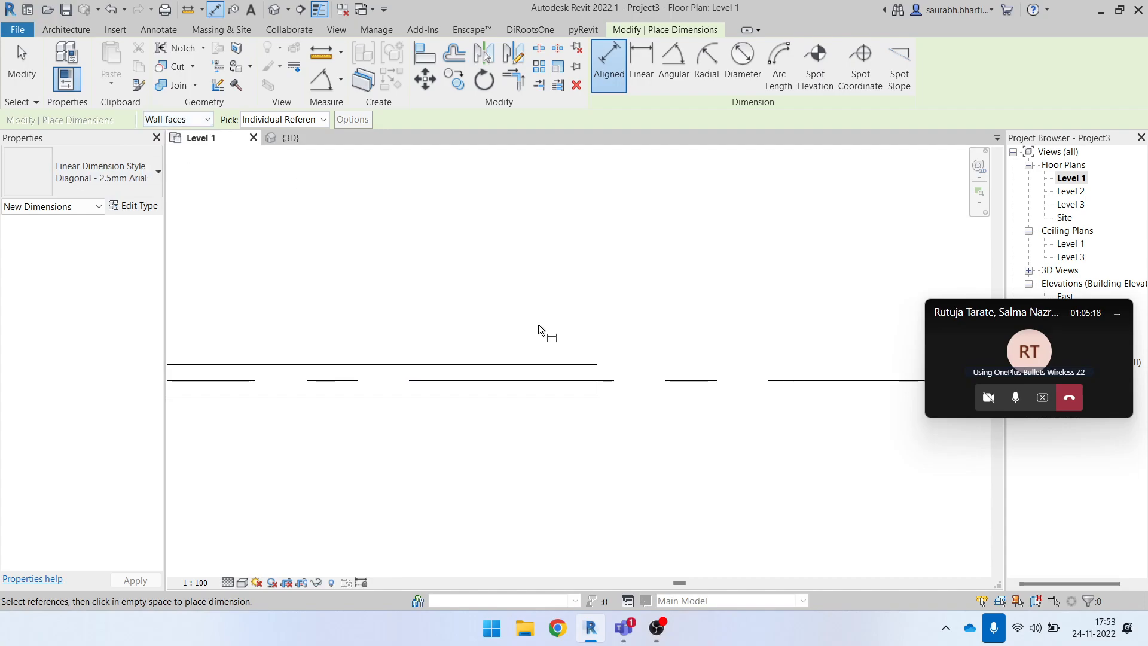
pyautogui.click(525, 366)
pyautogui.scroll(2, 522, 388)
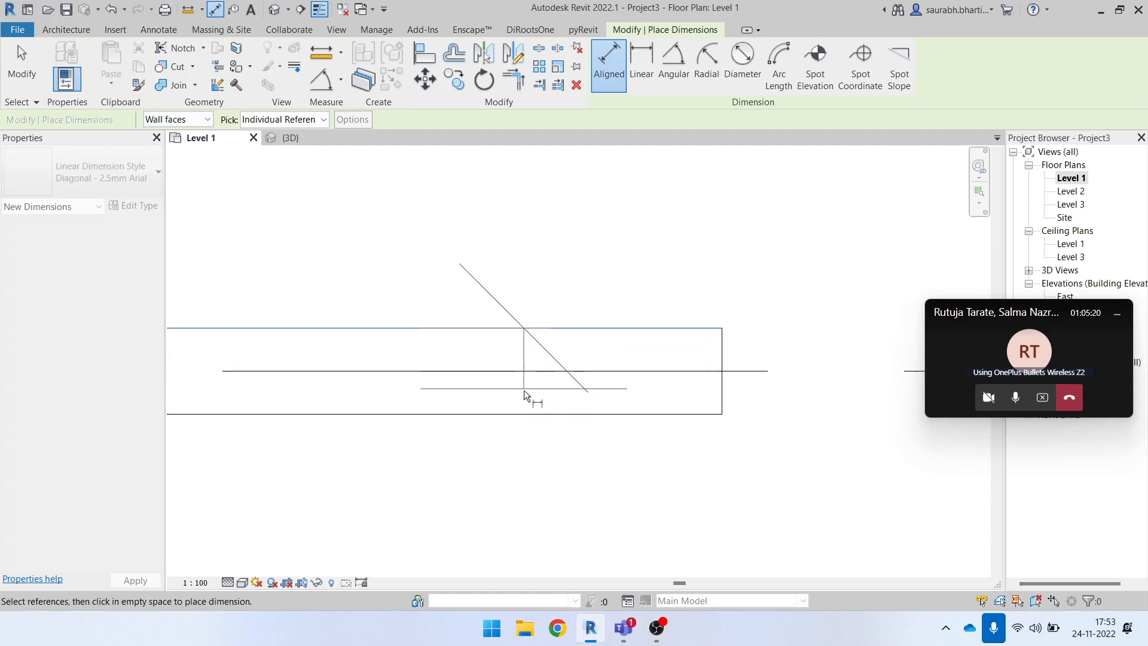
pyautogui.click(521, 371)
pyautogui.scroll(-2, 705, 425)
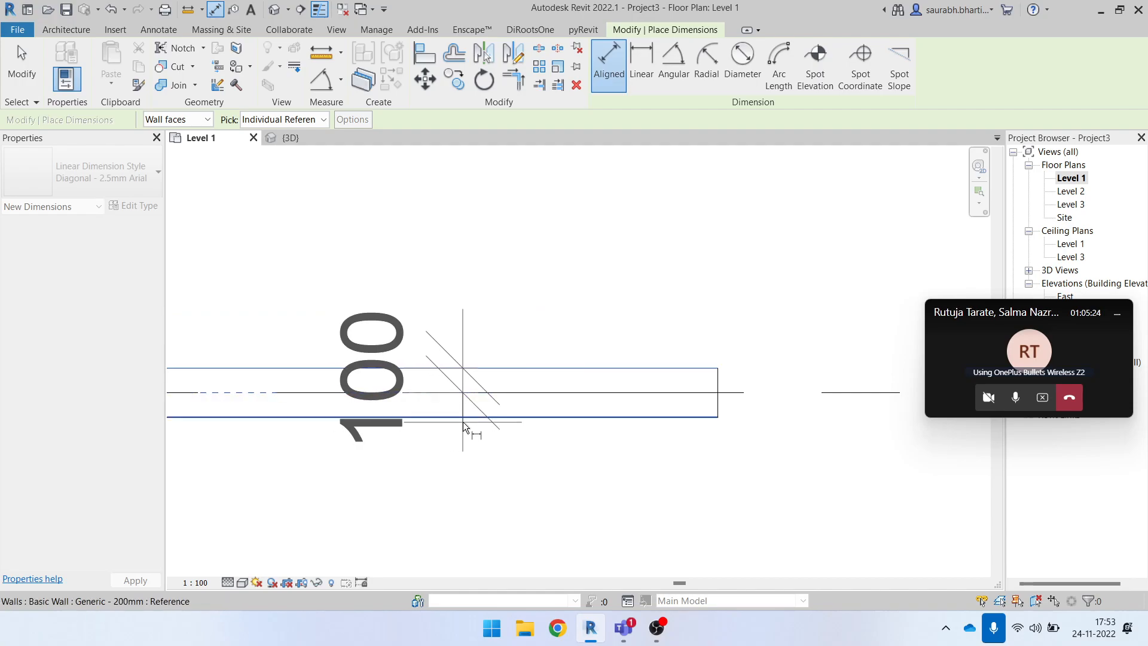
pyautogui.click(676, 483)
pyautogui.click(667, 628)
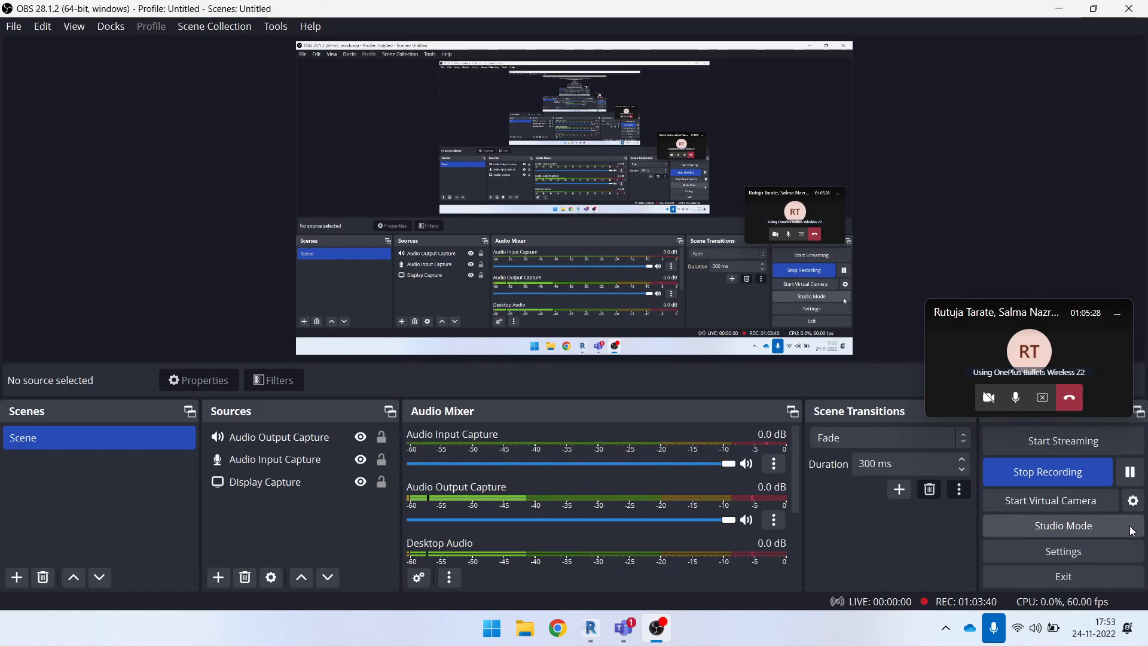
pyautogui.click(1130, 472)
pyautogui.click(1130, 472)
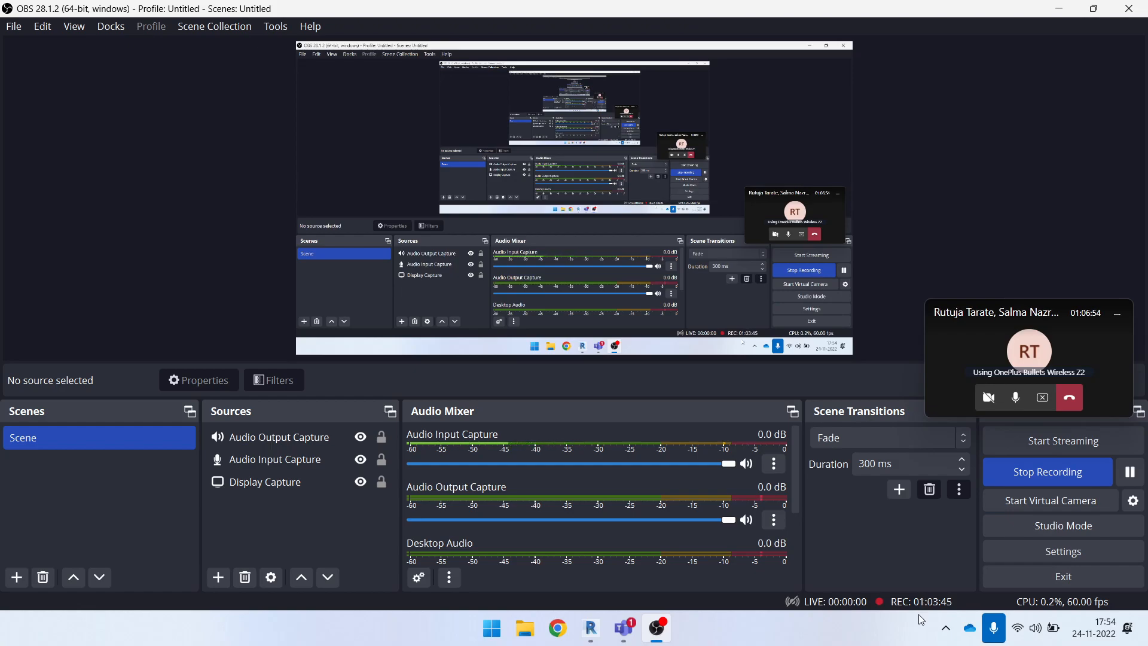
pyautogui.click(1058, 12)
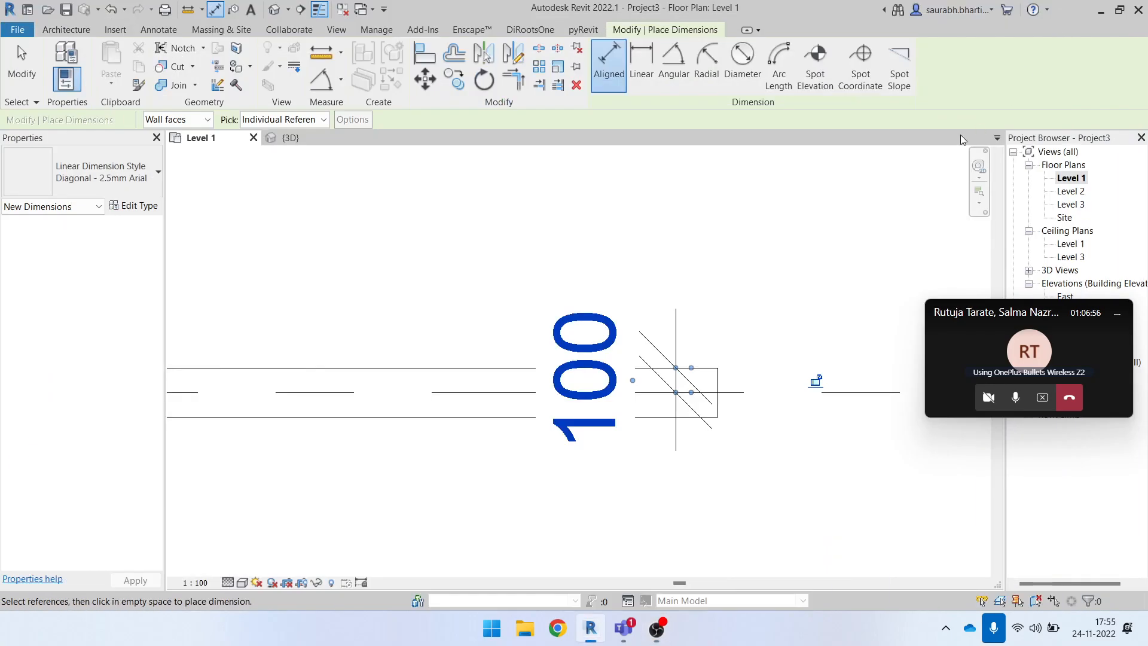
pyautogui.scroll(-5, 638, 372)
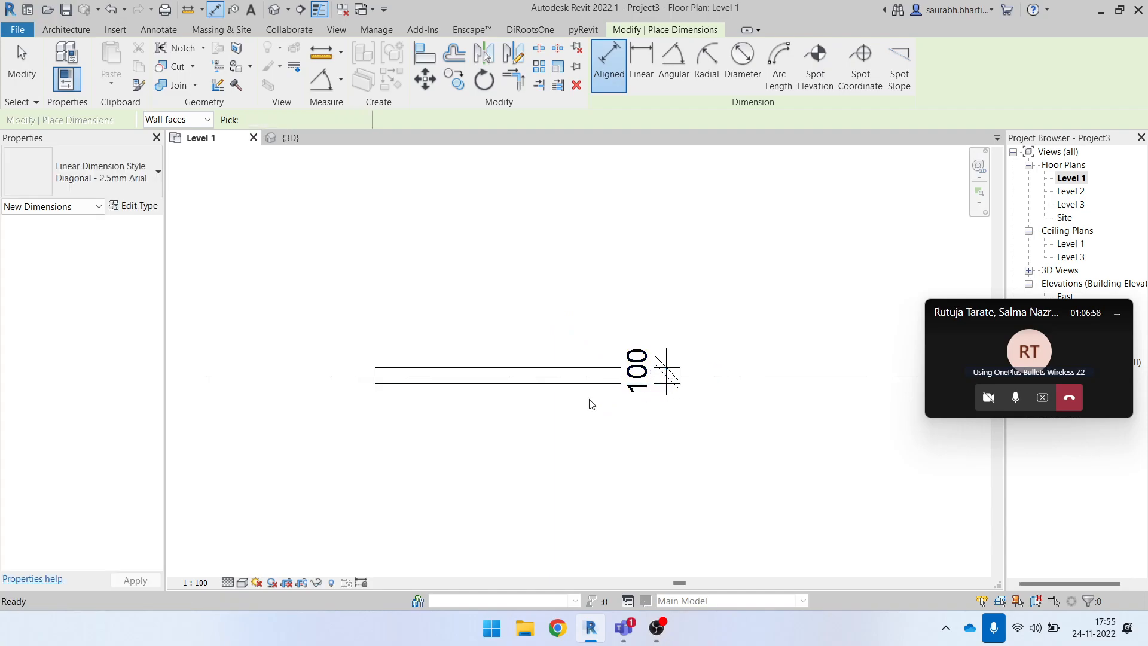
pyautogui.press('Escape')
pyautogui.press('Escape')
pyautogui.press('d')
pyautogui.press('i')
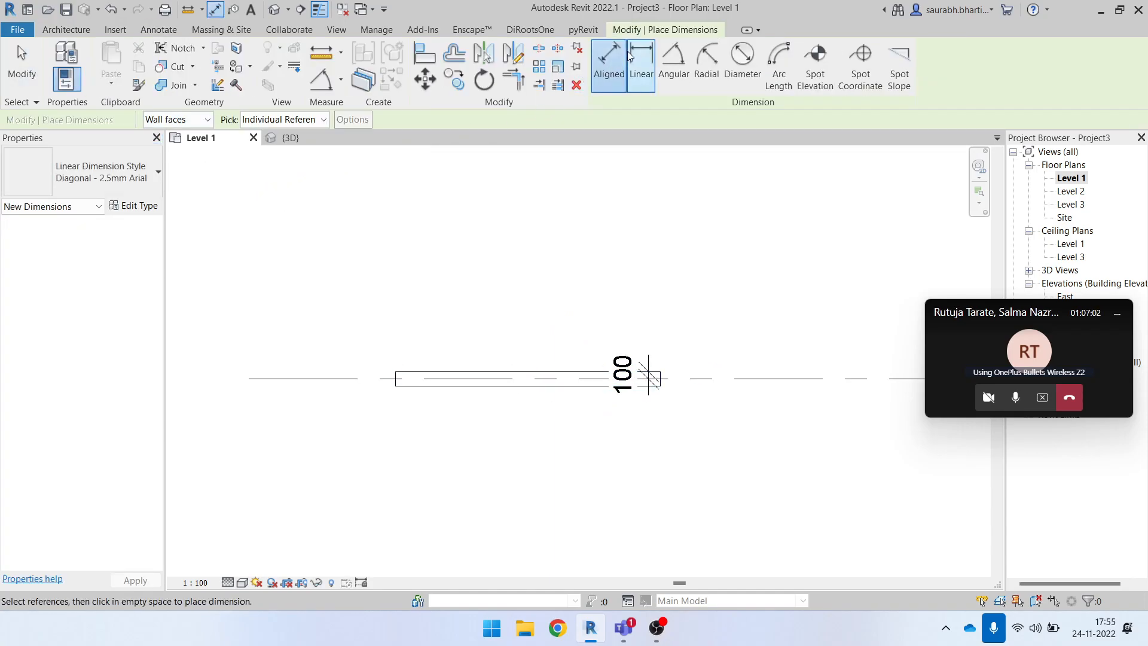
pyautogui.click(158, 29)
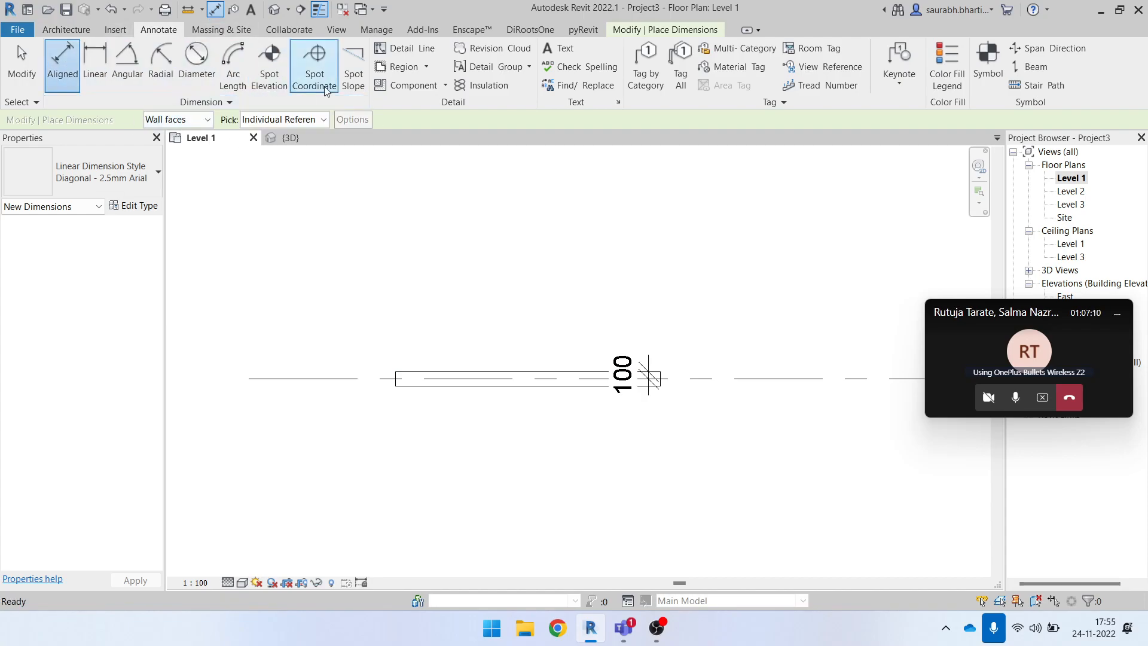
pyautogui.press('Escape')
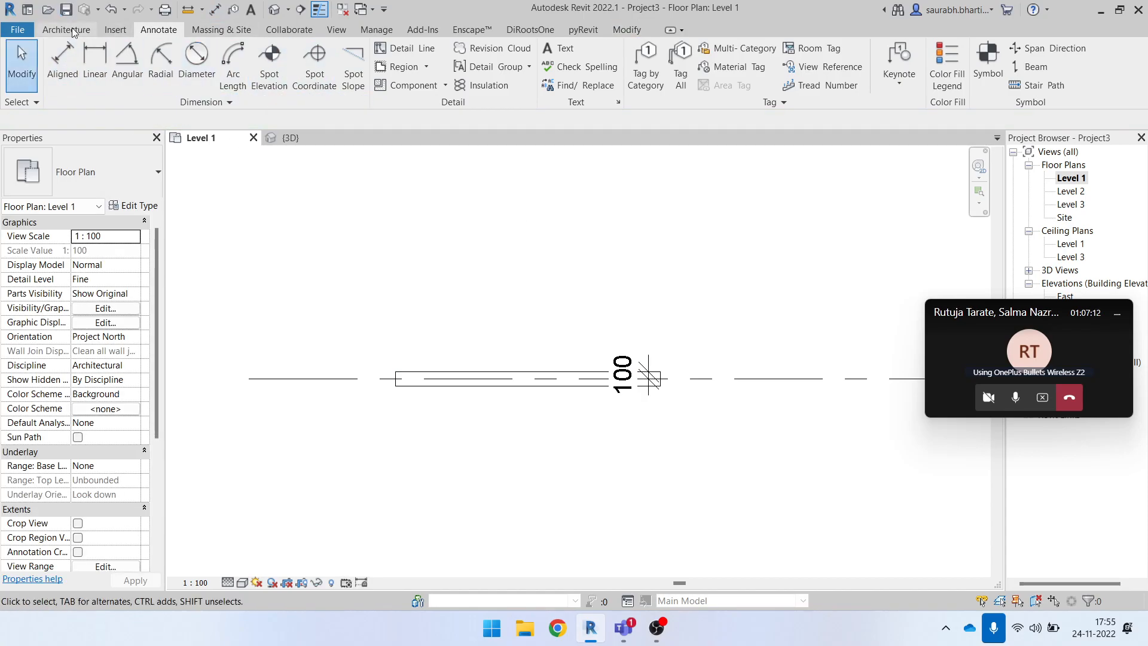
# - Using Wall faces, place a chained aligned dimension from the wall's upper face through grid line 3 to its lower face, just beyond the wall's left end
pyautogui.click(66, 30)
pyautogui.press('d')
pyautogui.press('i')
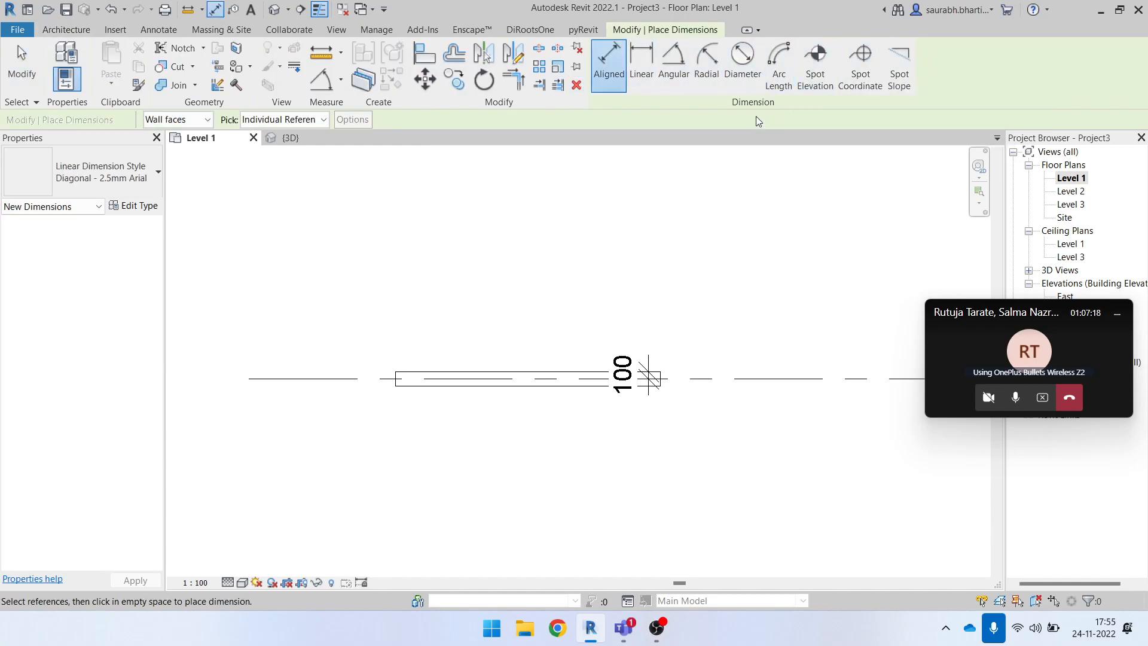
pyautogui.click(200, 122)
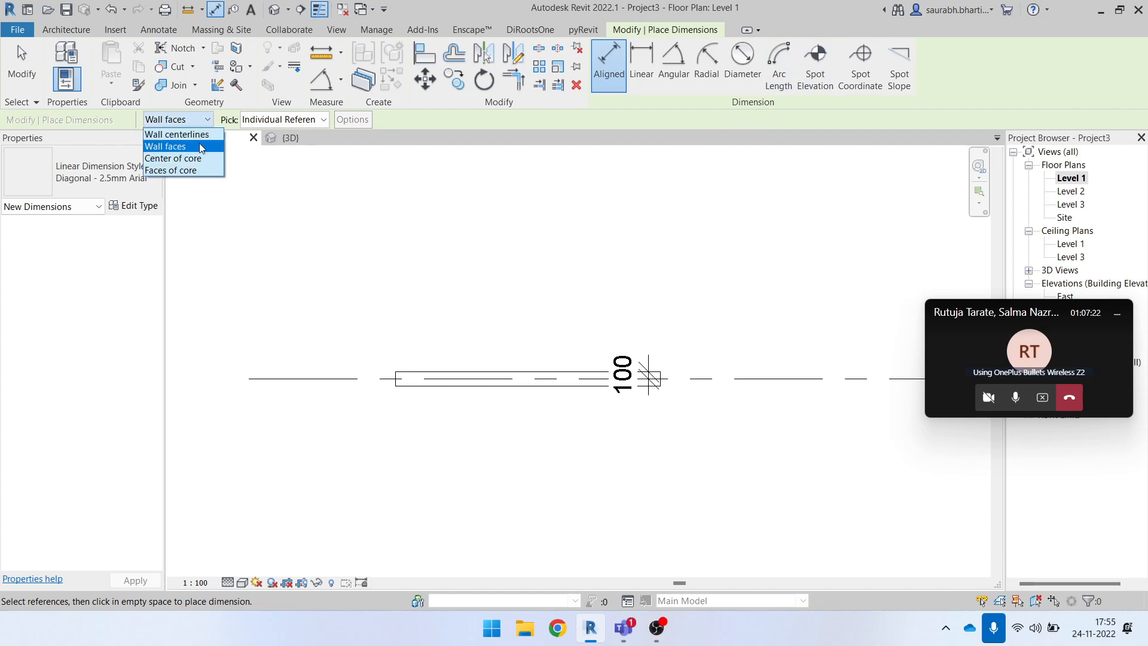
pyautogui.click(201, 147)
pyautogui.scroll(4, 401, 386)
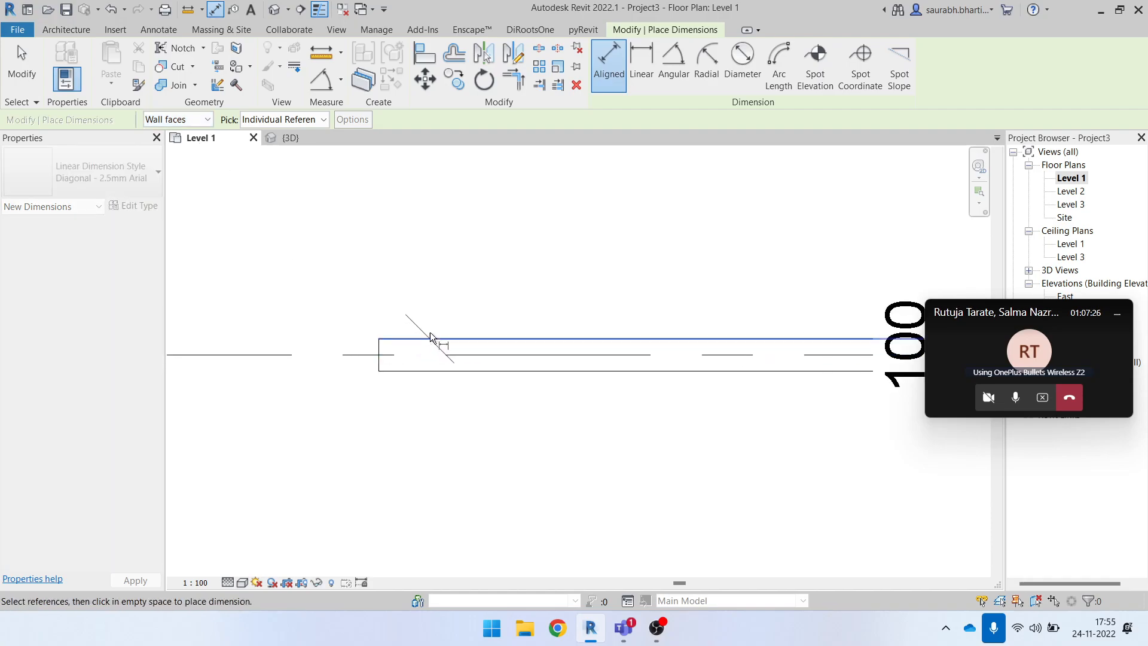
pyautogui.scroll(3, 383, 394)
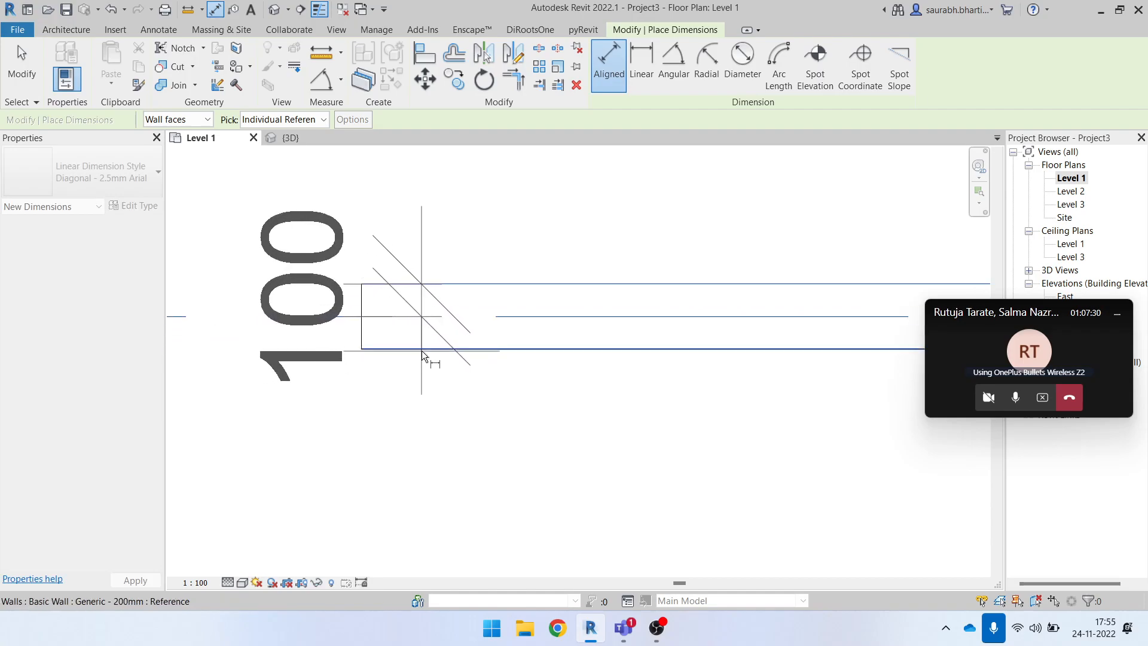
pyautogui.scroll(-4, 425, 359)
pyautogui.click(378, 446)
pyautogui.scroll(3, 367, 381)
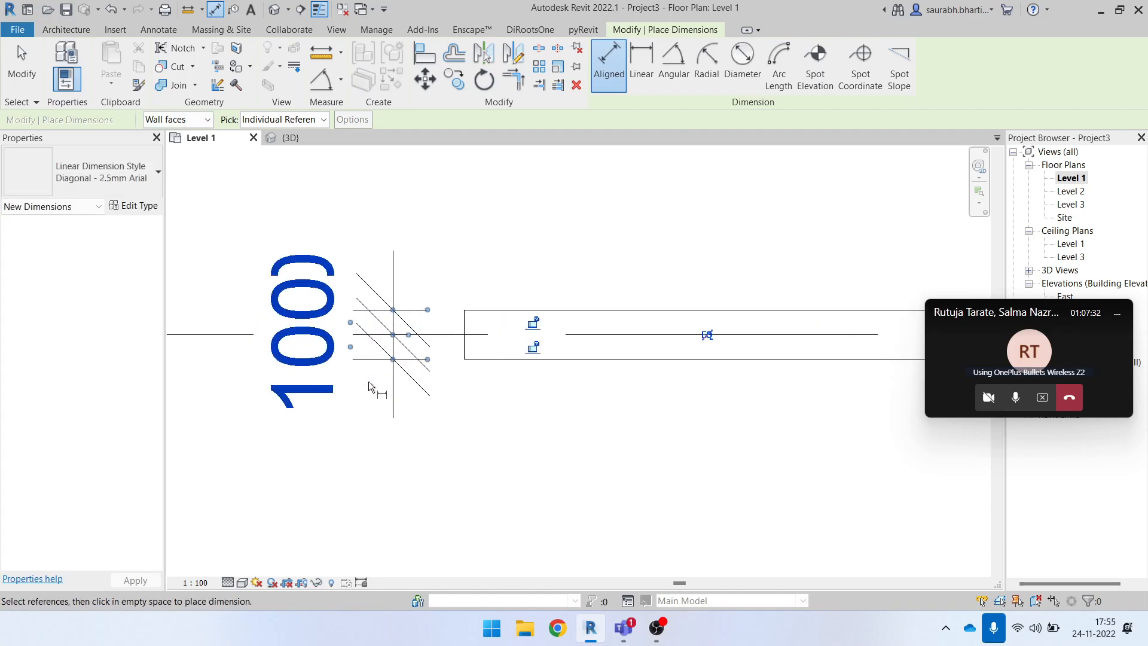
# - Separate the two overlapping values of the dimension at the wall's left end, placing one above and one below the wall
pyautogui.press('Escape')
pyautogui.press('Escape')
pyautogui.scroll(-1, 335, 276)
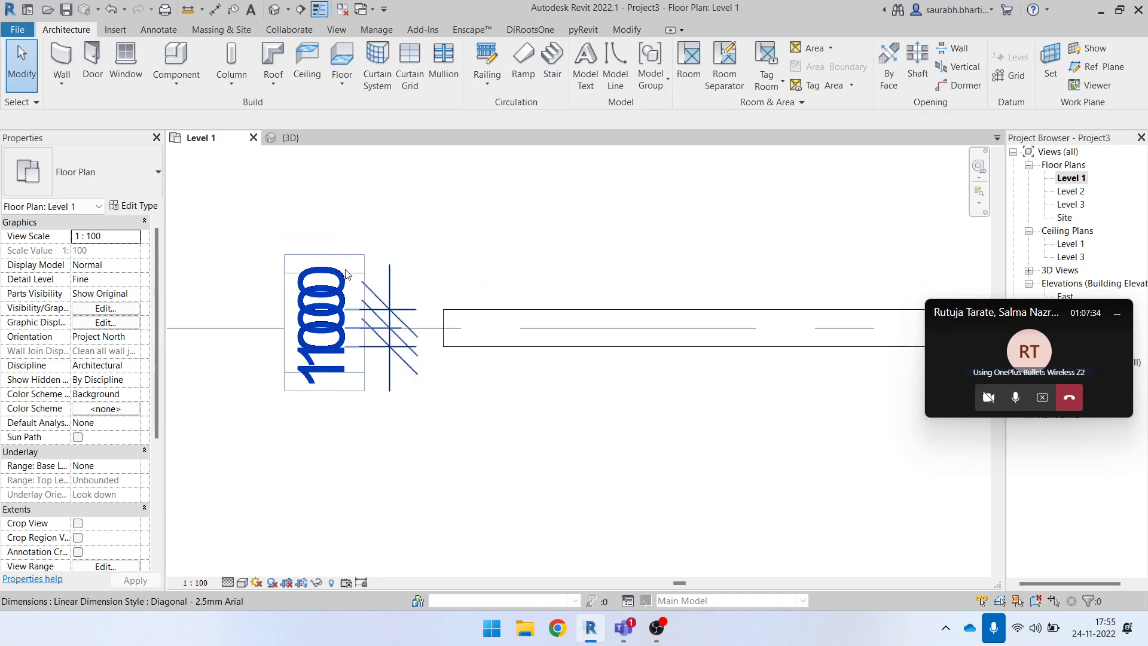
pyautogui.scroll(-2, 410, 327)
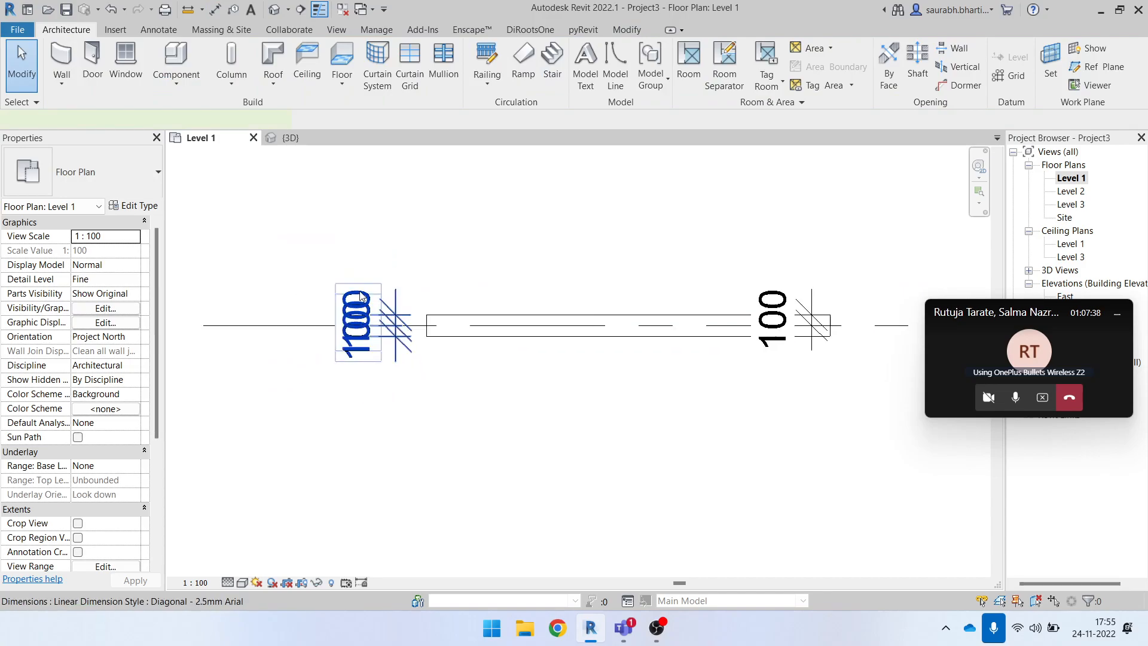
pyautogui.click(361, 296)
pyautogui.scroll(1, 377, 332)
pyautogui.scroll(-2, 400, 341)
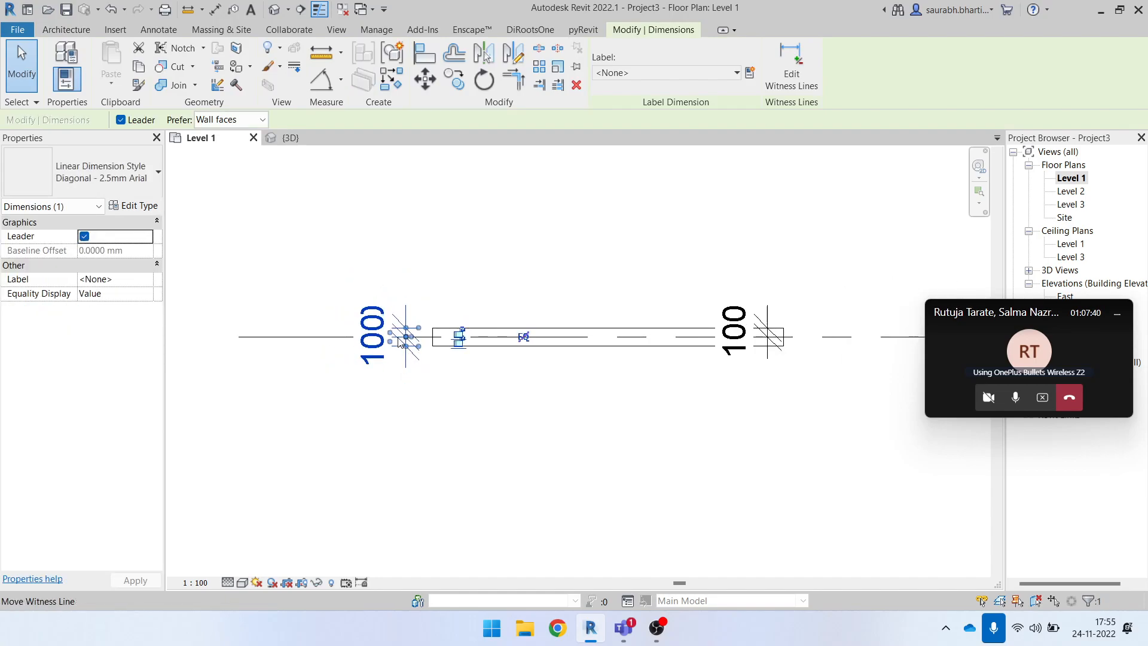
pyautogui.moveTo(390, 331); pyautogui.dragTo(389, 295)
pyautogui.scroll(2, 396, 343)
pyautogui.moveTo(386, 341); pyautogui.dragTo(367, 418)
pyautogui.scroll(-3, 379, 367)
pyautogui.press('Escape')
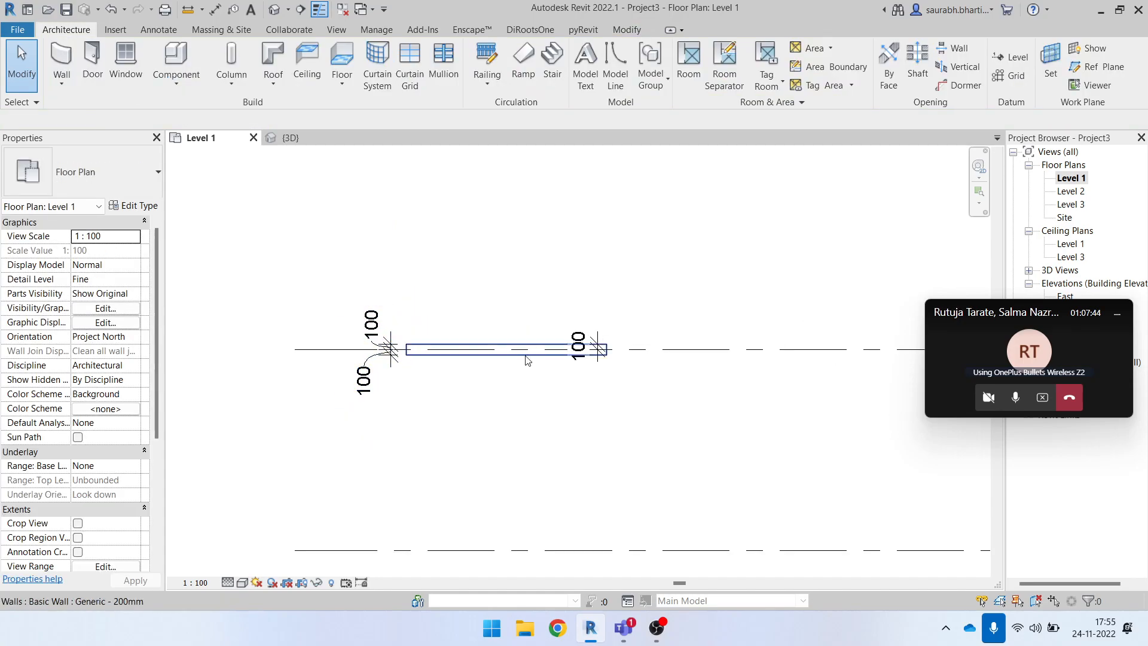
# - Replace the dimension near the wall's right end with an aligned dimension using Wall faces, running from face to grid line to face
pyautogui.click(573, 328)
pyautogui.press('Delete')
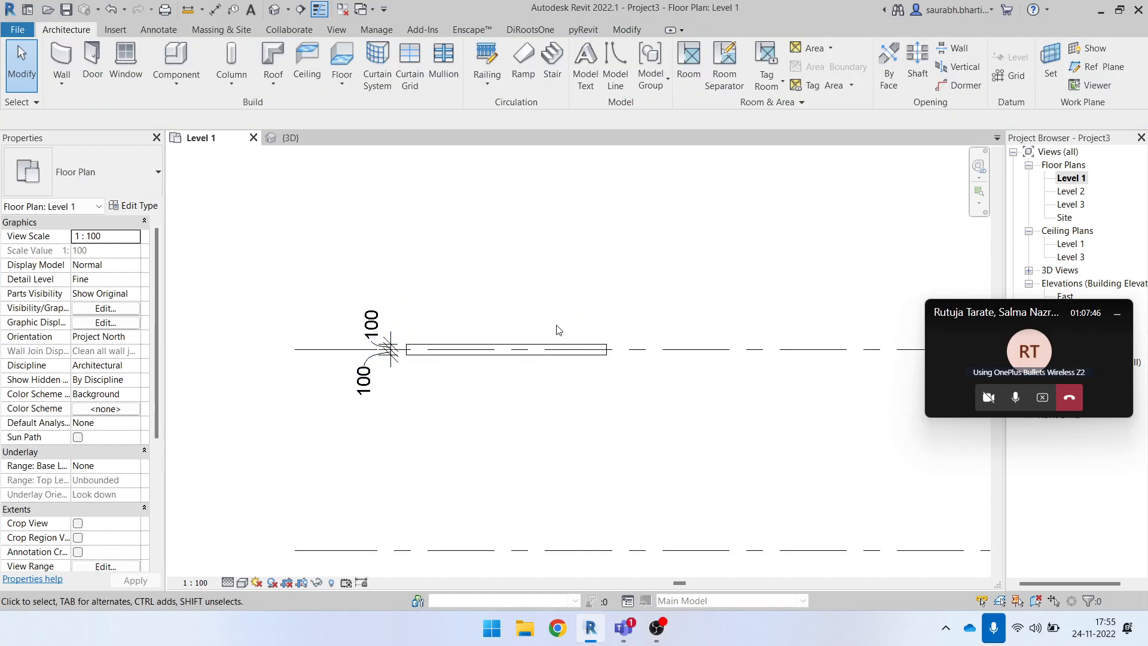
pyautogui.press('d')
pyautogui.press('i')
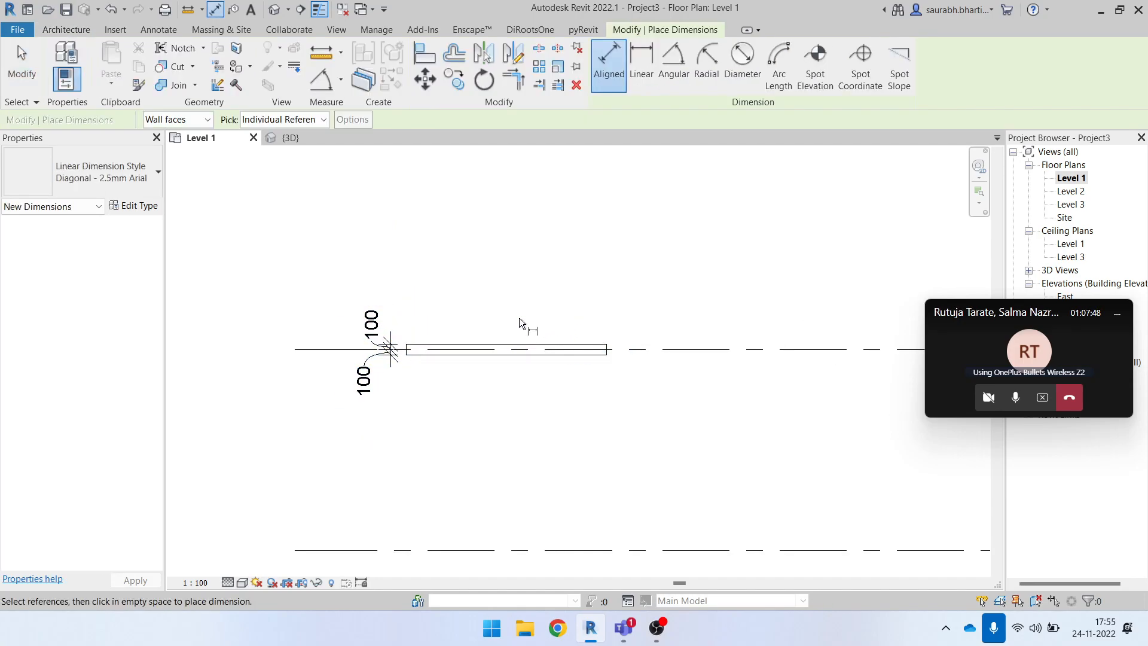
pyautogui.scroll(2, 519, 317)
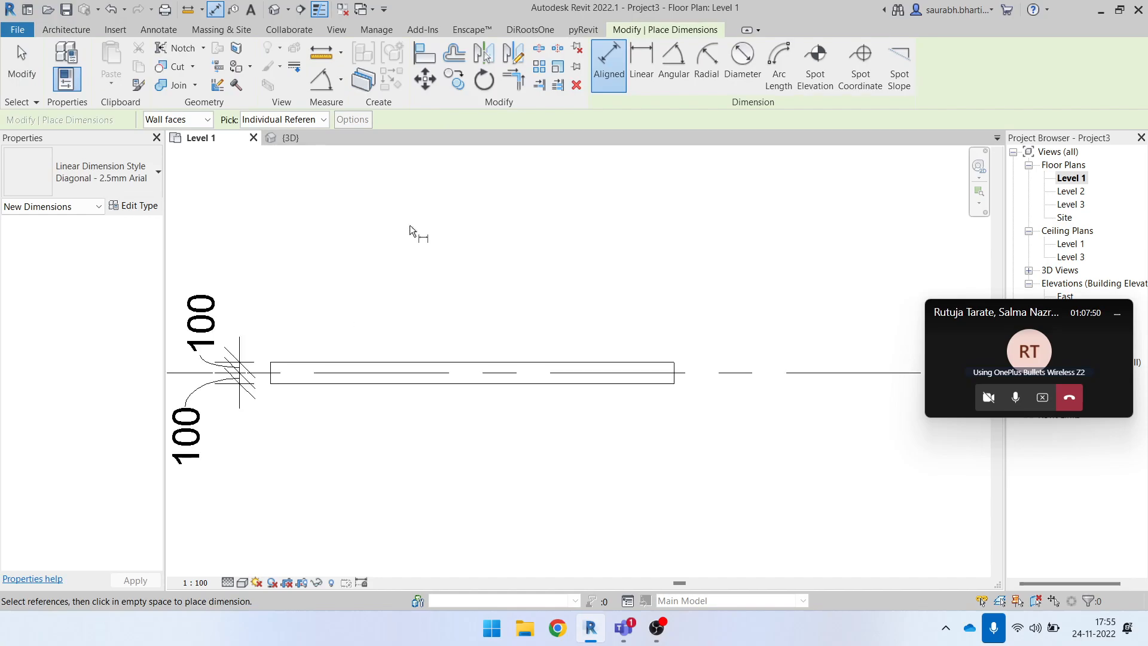
pyautogui.click(173, 122)
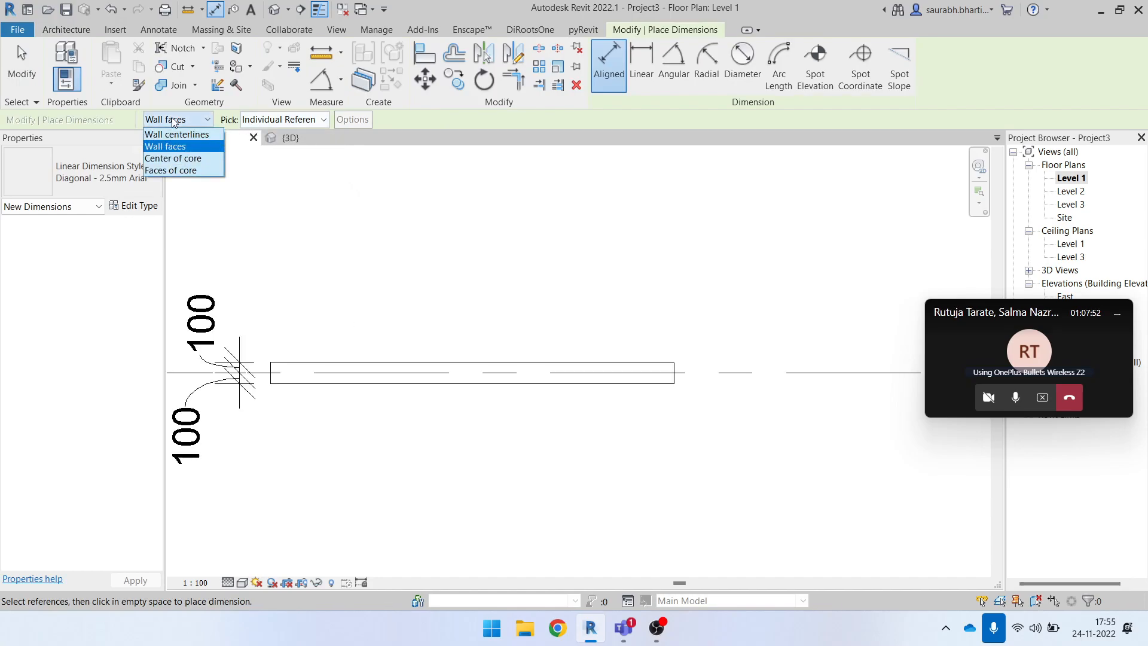
pyautogui.click(191, 146)
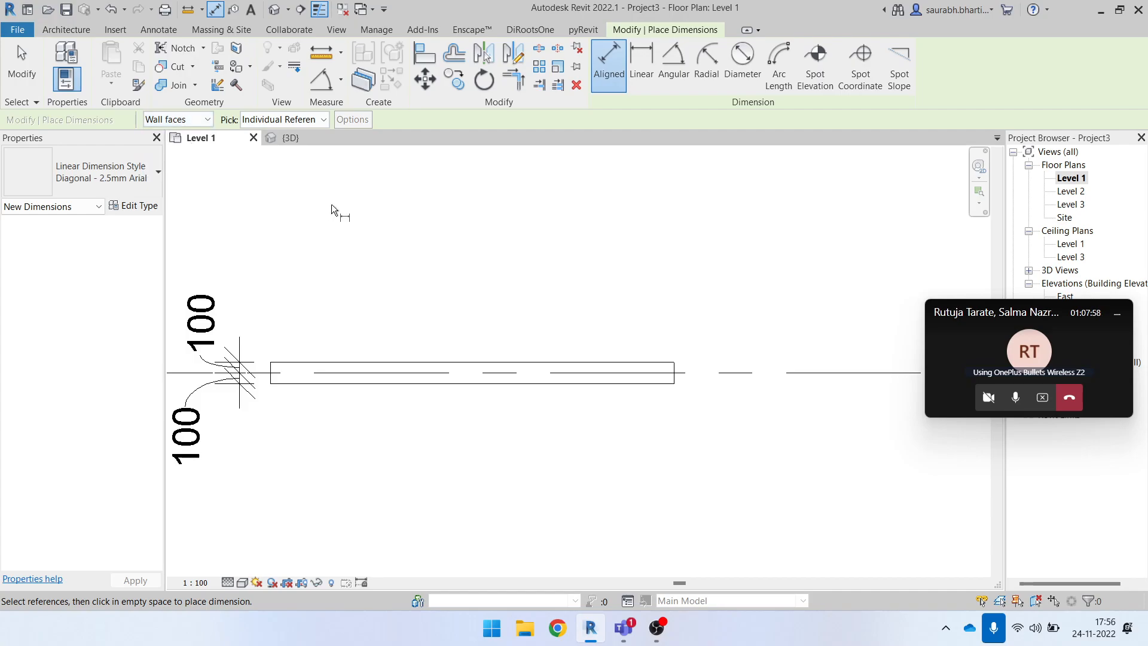
pyautogui.click(624, 358)
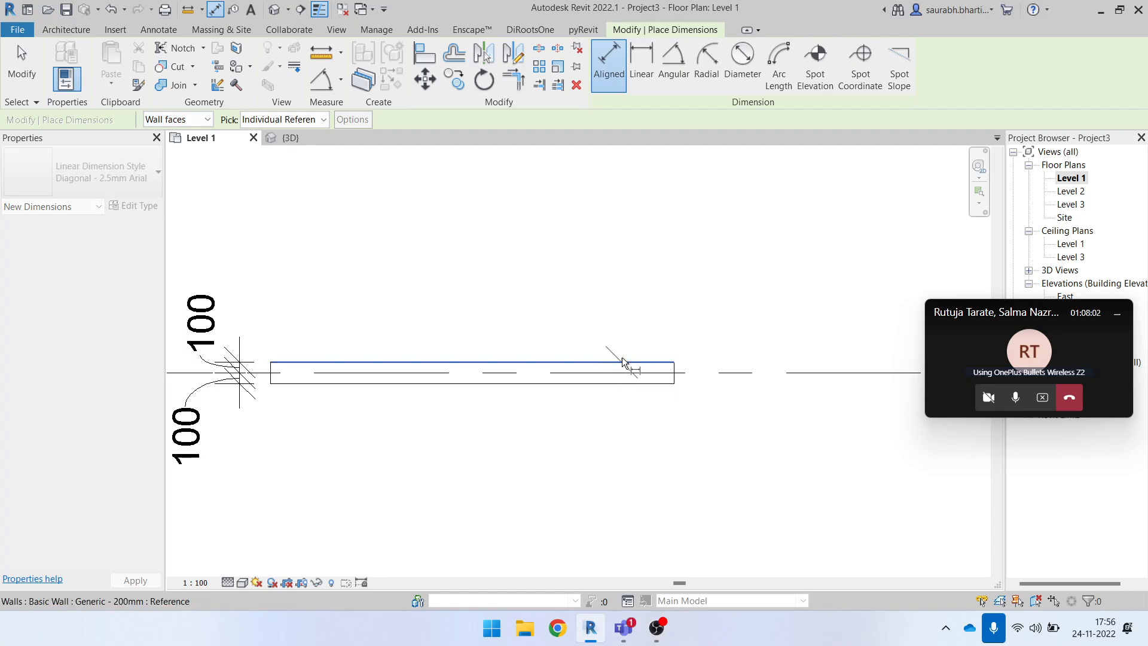
pyautogui.click(745, 377)
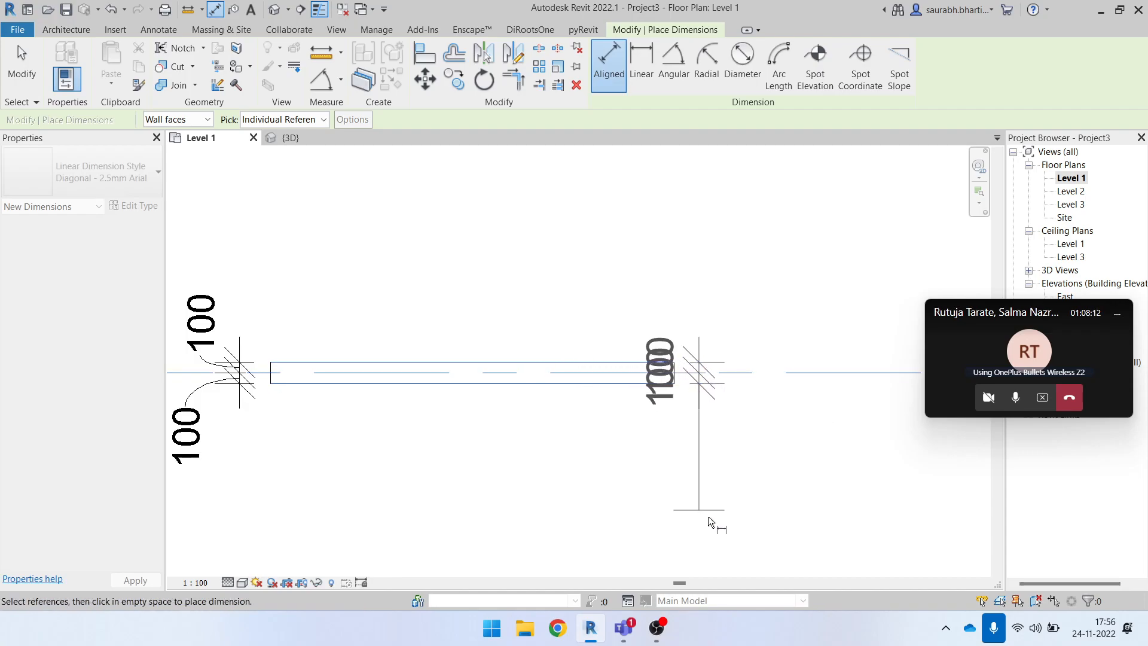
pyautogui.click(781, 518)
pyautogui.press('Escape')
pyautogui.press('Escape')
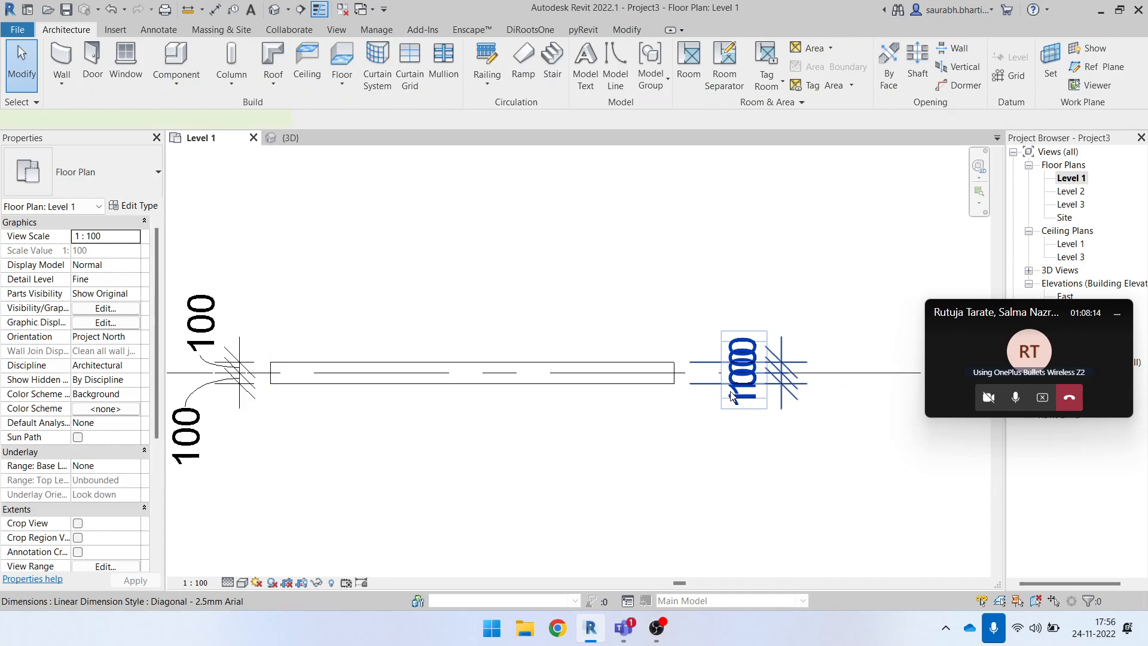
# - Separate the overlapping values of the new right-end dimension, placing one above and one below the wall
pyautogui.click(743, 400)
pyautogui.moveTo(742, 400); pyautogui.dragTo(733, 459)
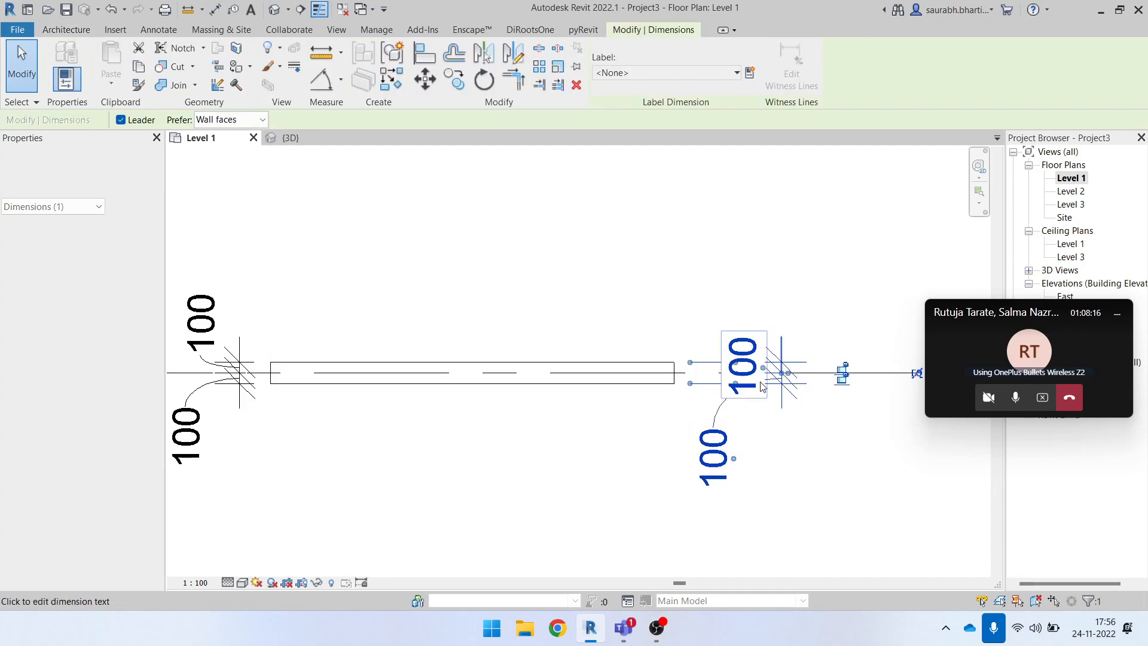
pyautogui.moveTo(756, 351); pyautogui.dragTo(753, 291)
pyautogui.moveTo(734, 459)
pyautogui.mouseDown()
pyautogui.moveTo(763, 378)
pyautogui.moveTo(729, 459)
pyautogui.mouseUp()
pyautogui.click(756, 399)
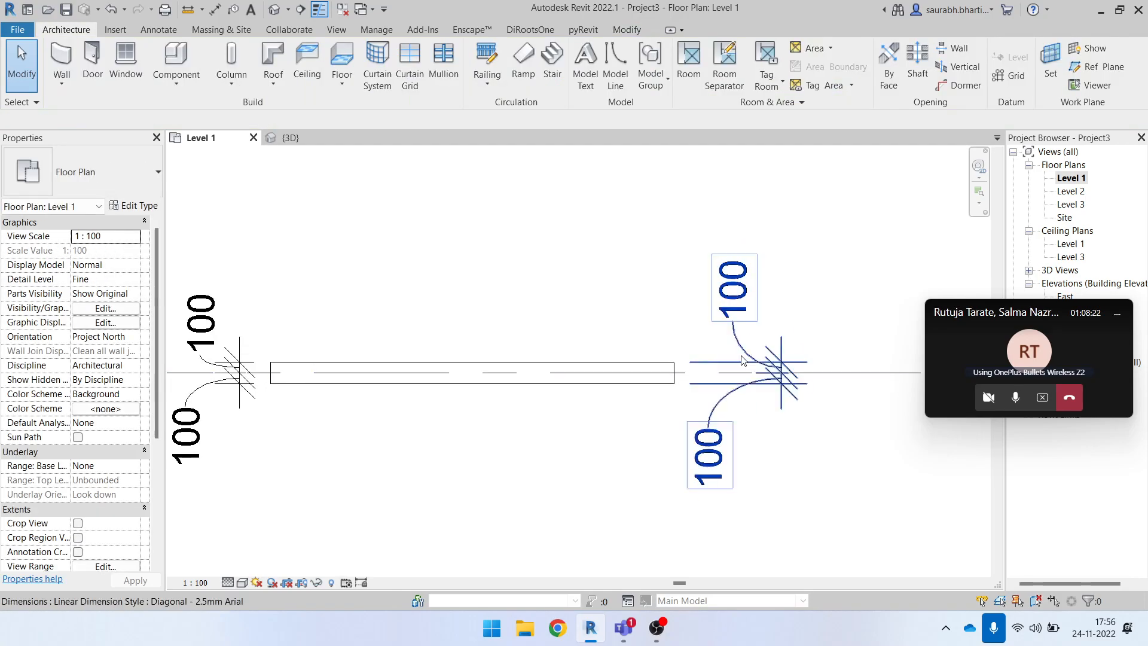
# - Move the right-end dimension line back across the middle of the wall
pyautogui.scroll(-4, 660, 401)
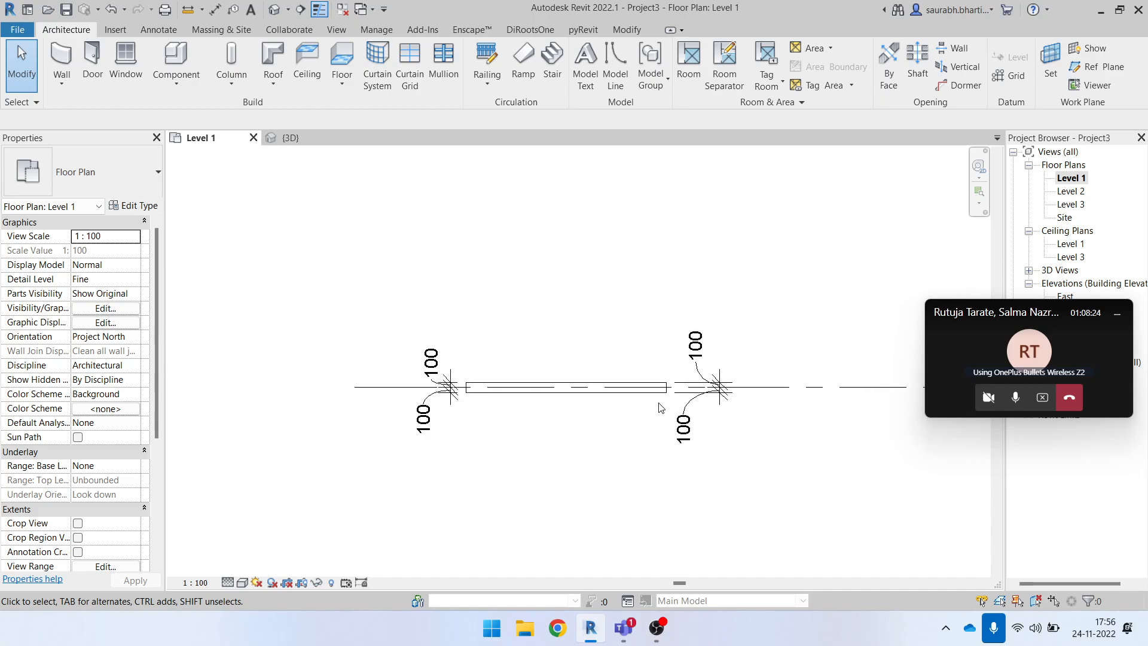
pyautogui.moveTo(710, 389)
pyautogui.mouseDown()
pyautogui.moveTo(550, 389)
pyautogui.moveTo(585, 389)
pyautogui.mouseUp()
pyautogui.click(660, 422)
pyautogui.moveTo(660, 422); pyautogui.dragTo(531, 402, button='middle')
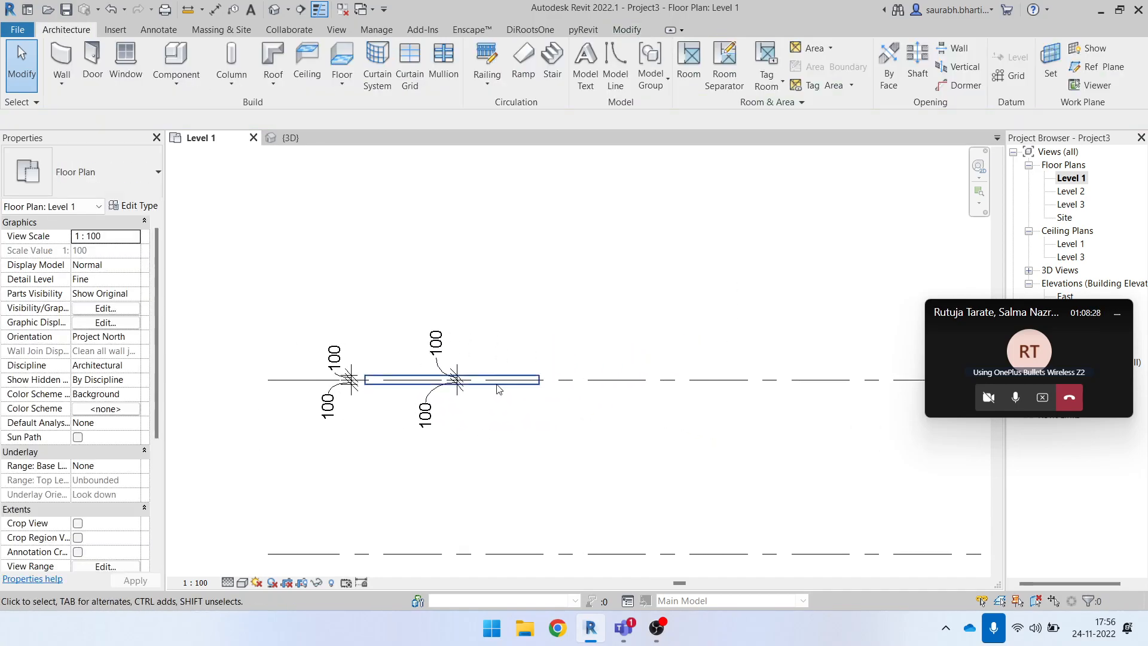
# - Set up a new Generic - 200mm wall with its location line at Finish Face: Exterior
pyautogui.press('w')
pyautogui.press('a')
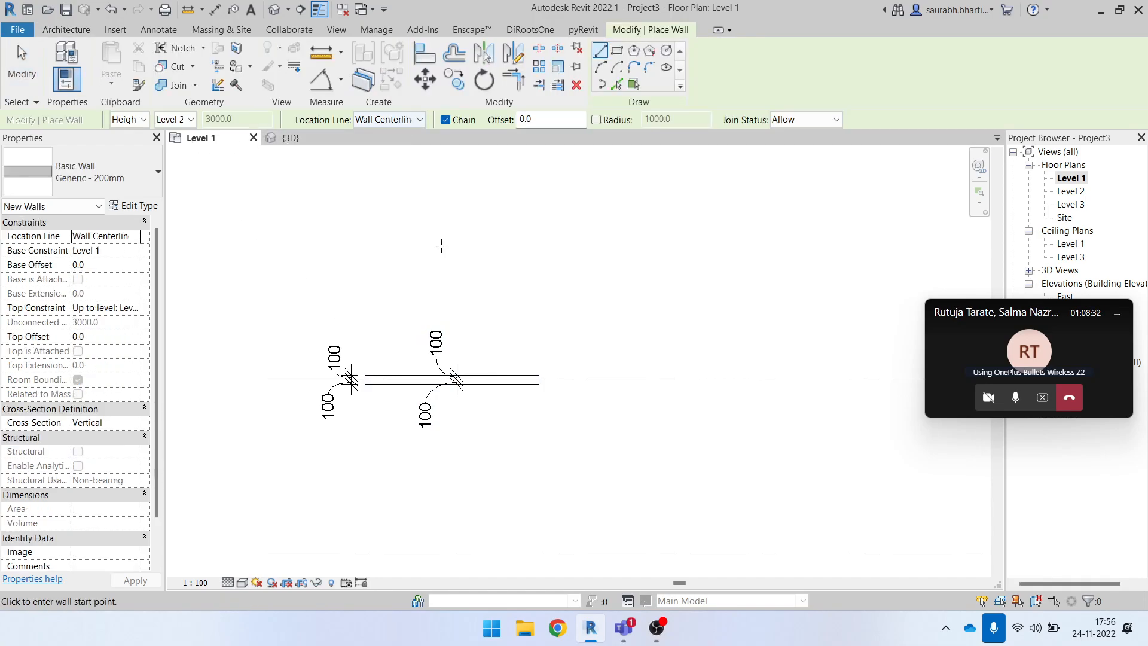
pyautogui.click(410, 122)
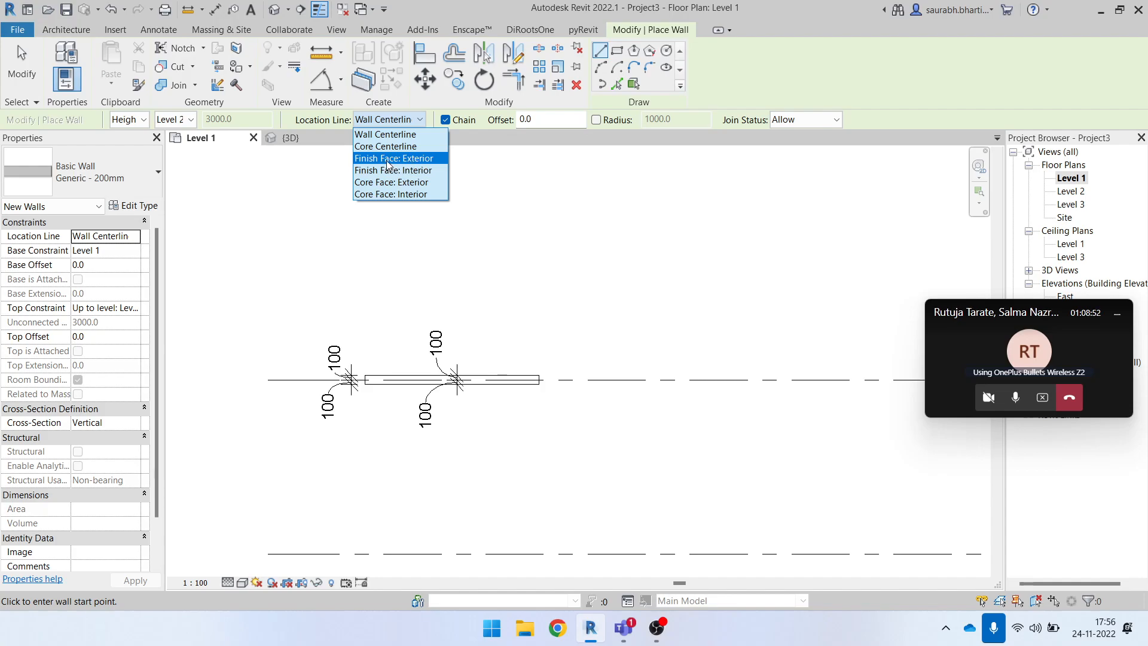
pyautogui.click(410, 159)
pyautogui.moveTo(567, 239); pyautogui.dragTo(388, 217, button='middle')
pyautogui.click(407, 358)
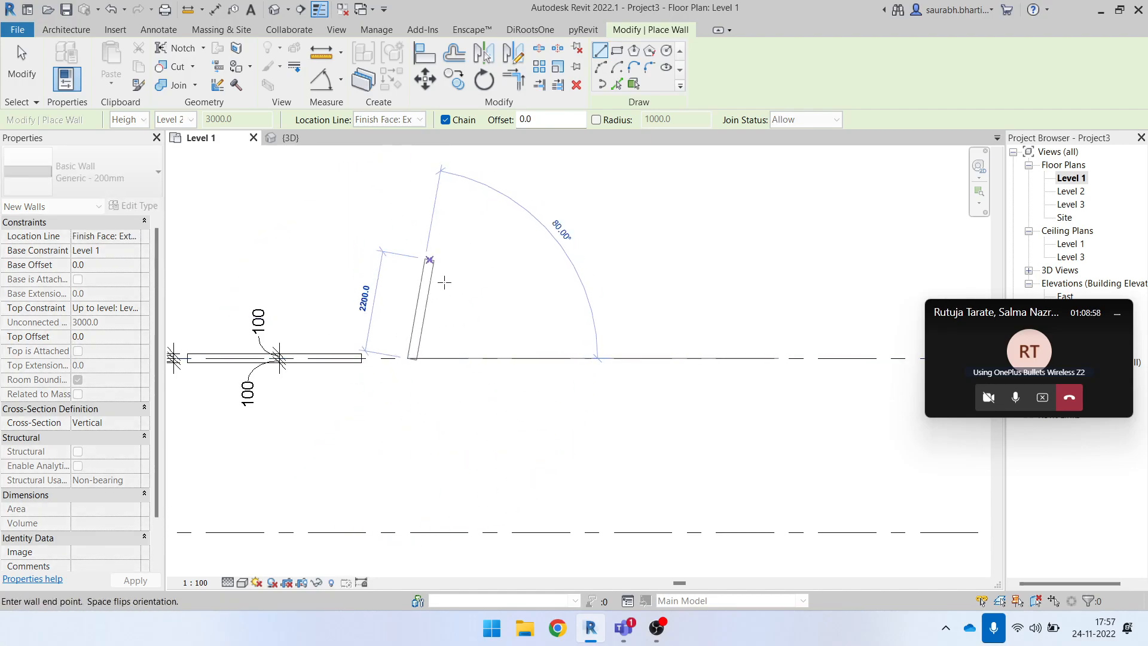
pyautogui.scroll(5, 469, 383)
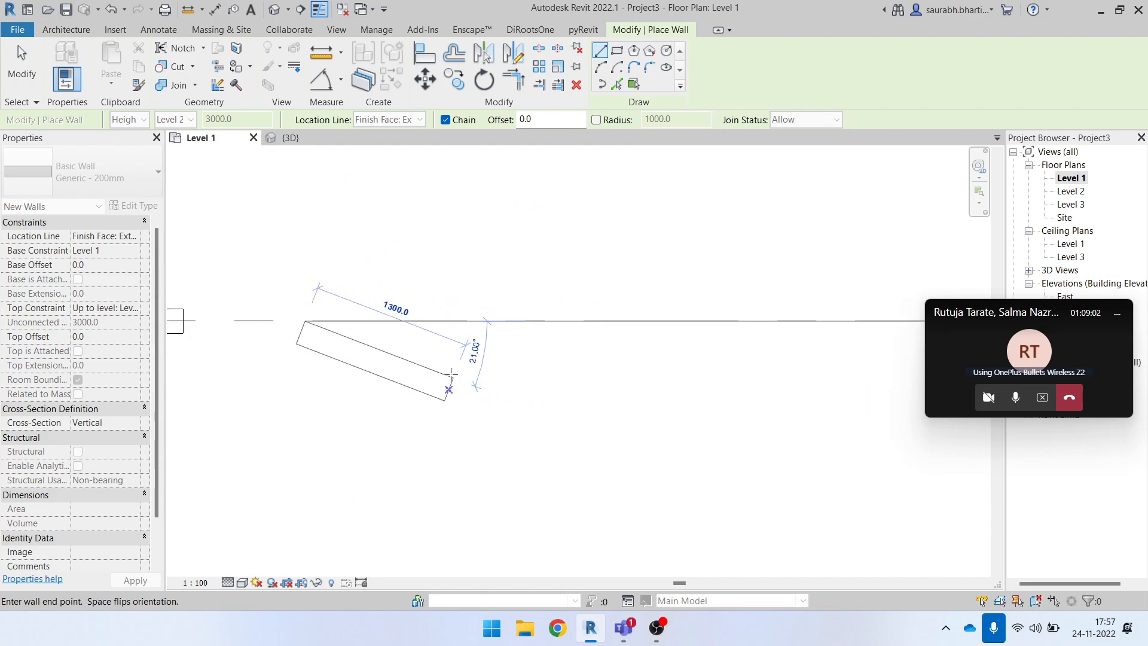
pyautogui.scroll(-5, 474, 326)
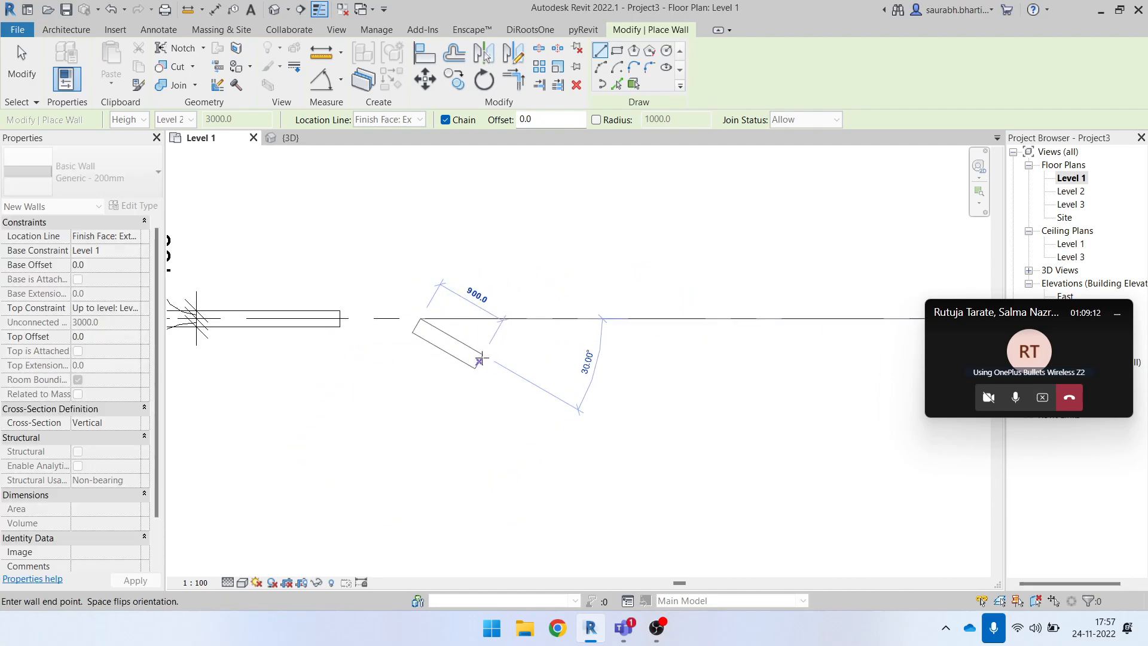
pyautogui.press('Escape')
# - Draw a horizontal wall along grid line 3, to the right of the dimensioned wall, with its exterior face on the grid
pyautogui.scroll(2, 423, 327)
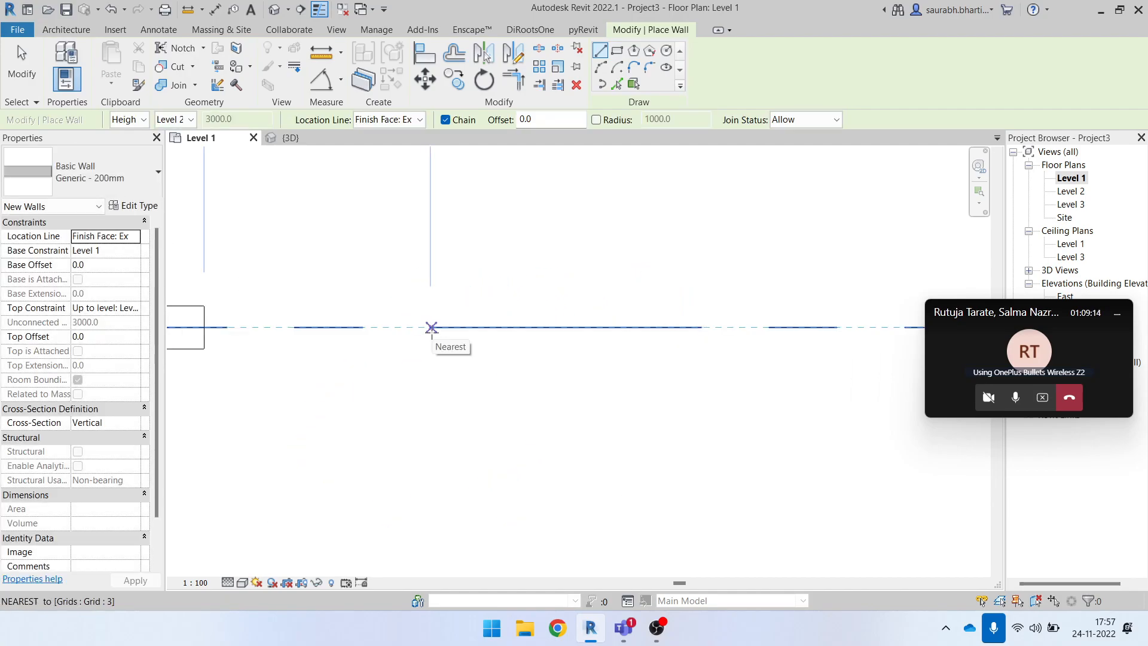
pyautogui.click(432, 327)
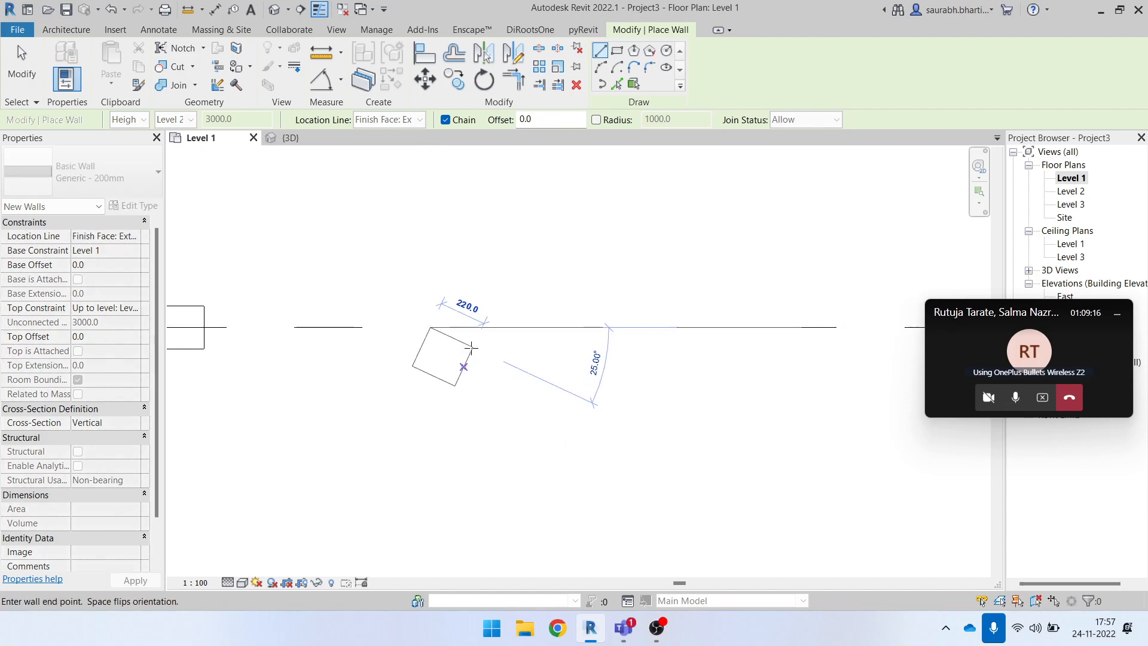
pyautogui.scroll(-3, 472, 339)
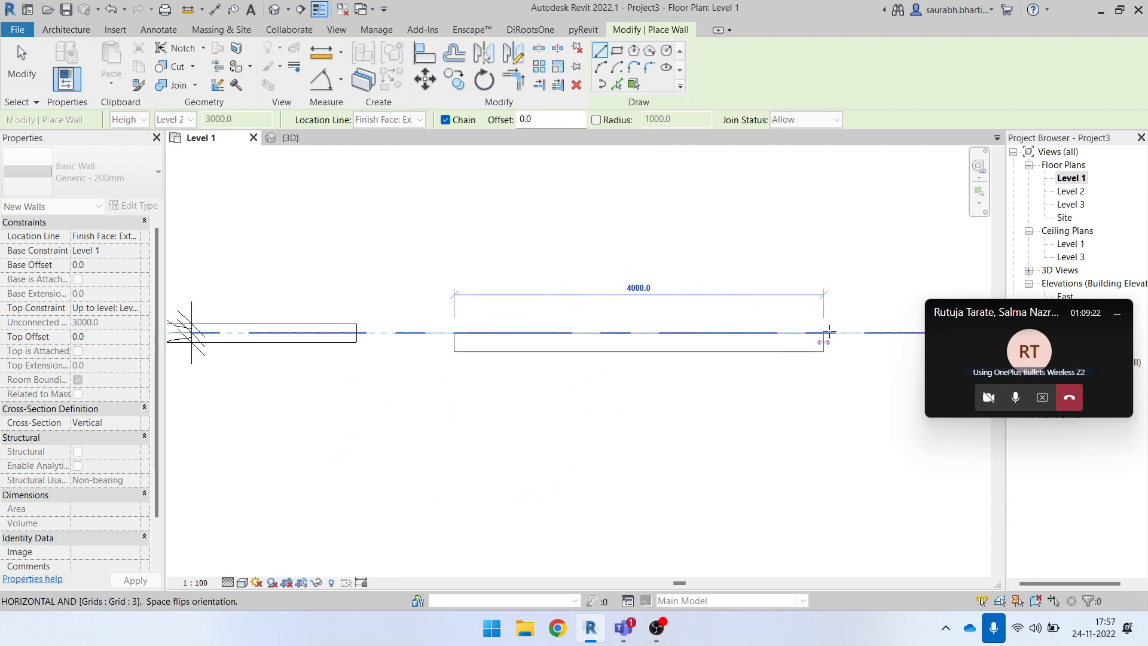
pyautogui.moveTo(835, 331); pyautogui.dragTo(759, 354, button='middle')
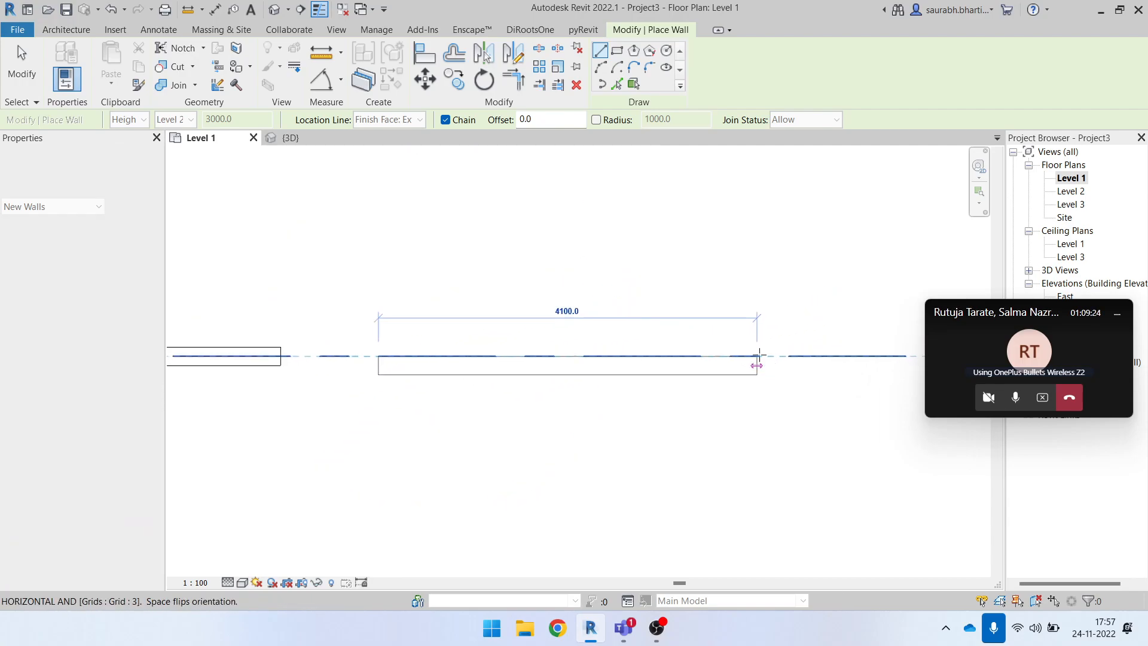
pyautogui.click(591, 356)
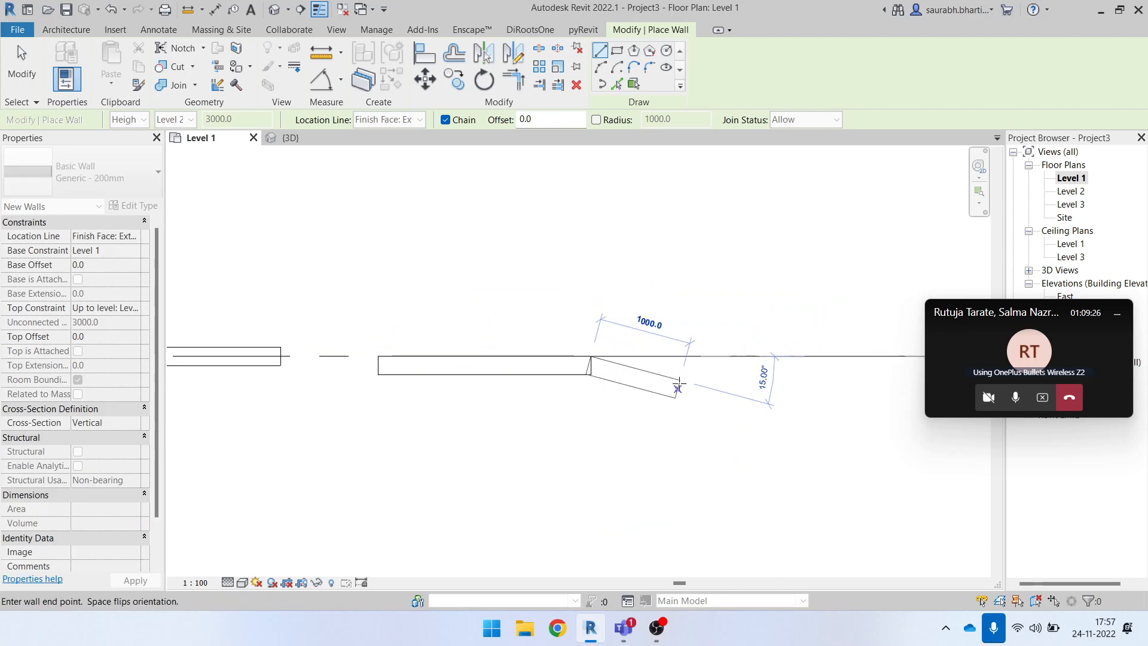
pyautogui.press('Escape')
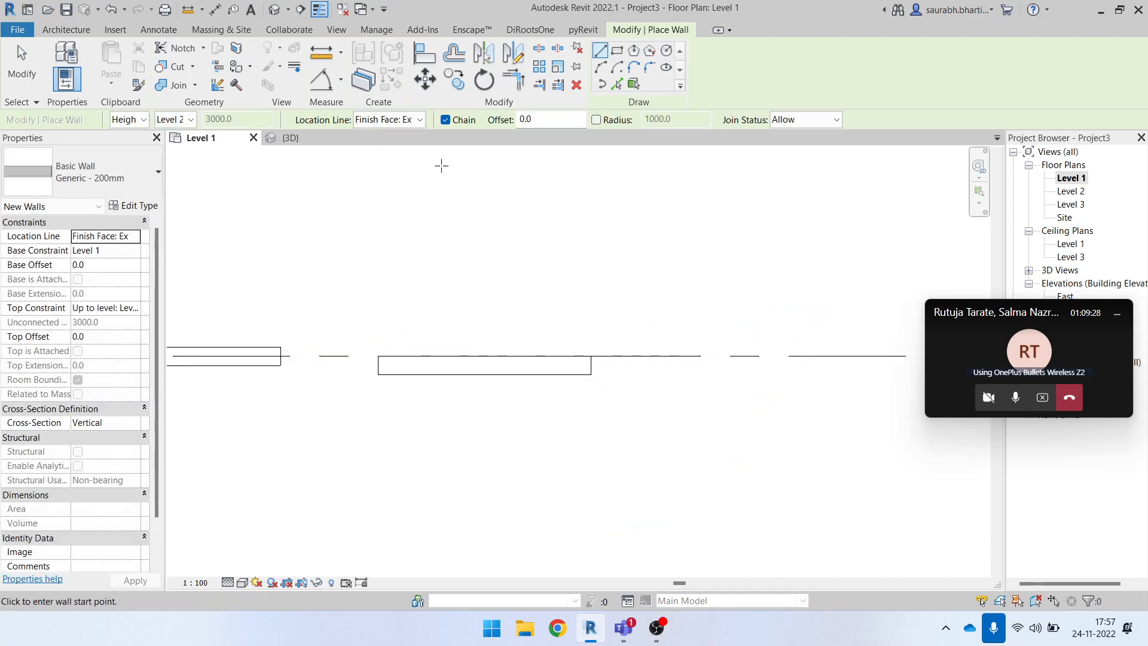
# - Draw another wall about 2500 mm long farther along grid line 3, with the location line set to Finish Face: Interior
pyautogui.click(407, 122)
pyautogui.click(401, 171)
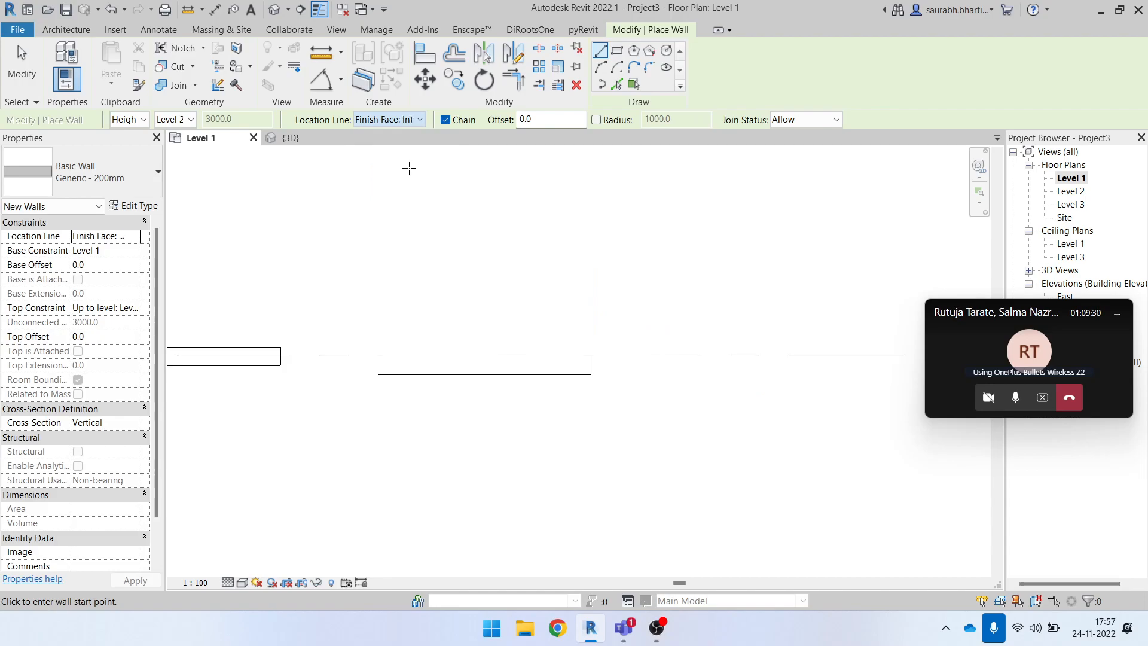
pyautogui.moveTo(690, 340); pyautogui.dragTo(584, 353, button='middle')
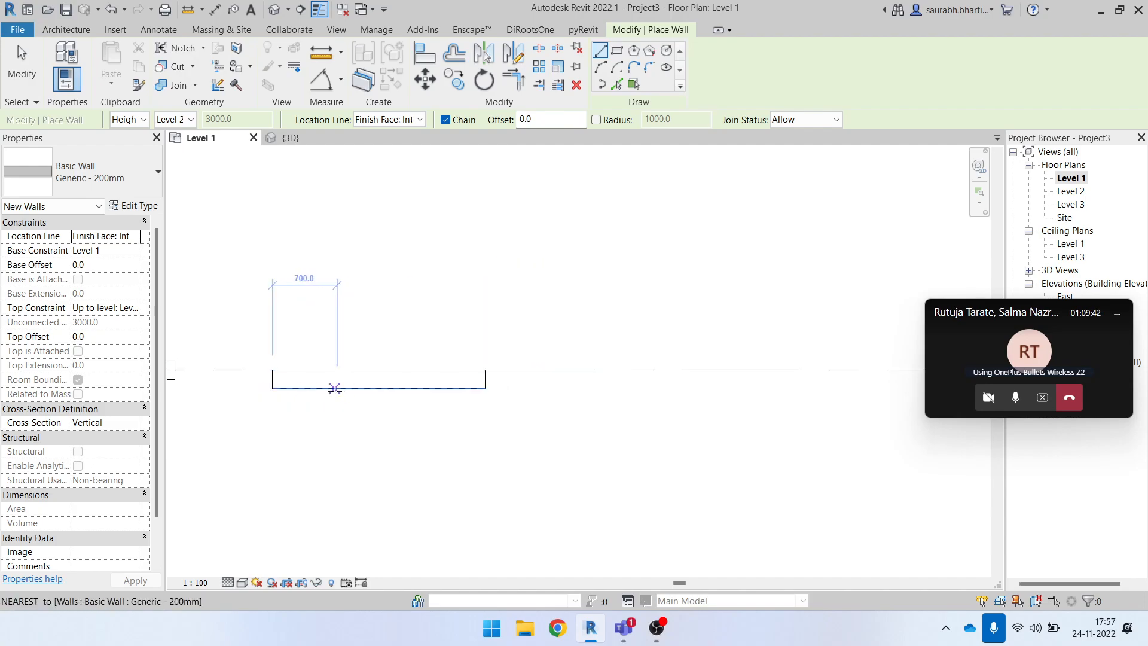
pyautogui.click(566, 369)
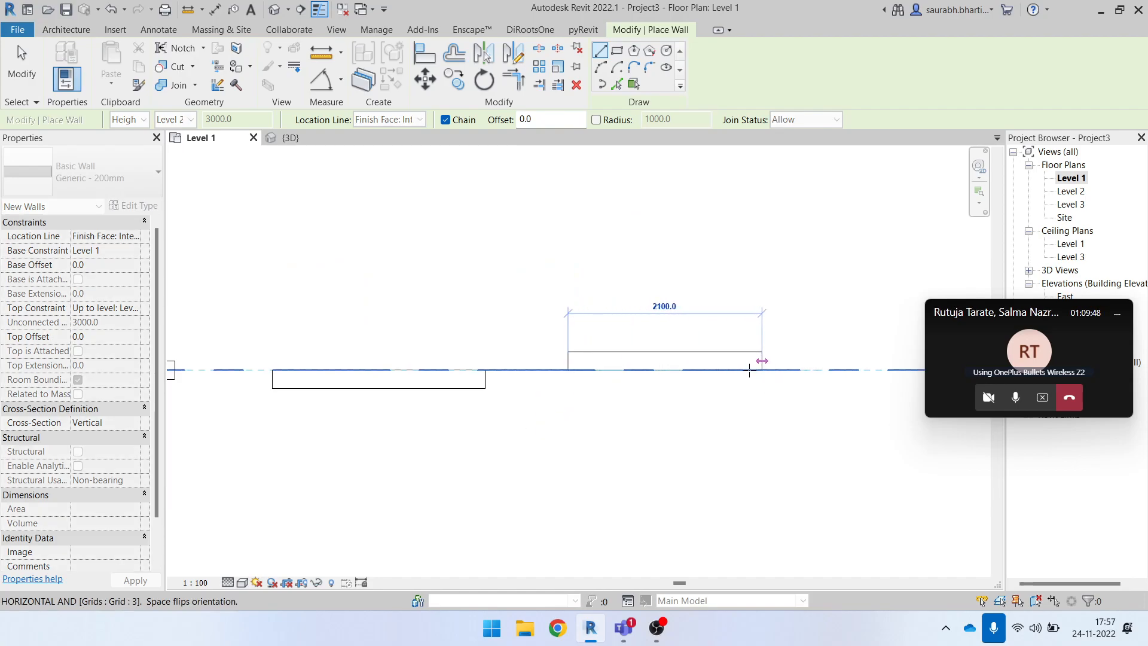
pyautogui.moveTo(756, 369); pyautogui.dragTo(660, 364, button='middle')
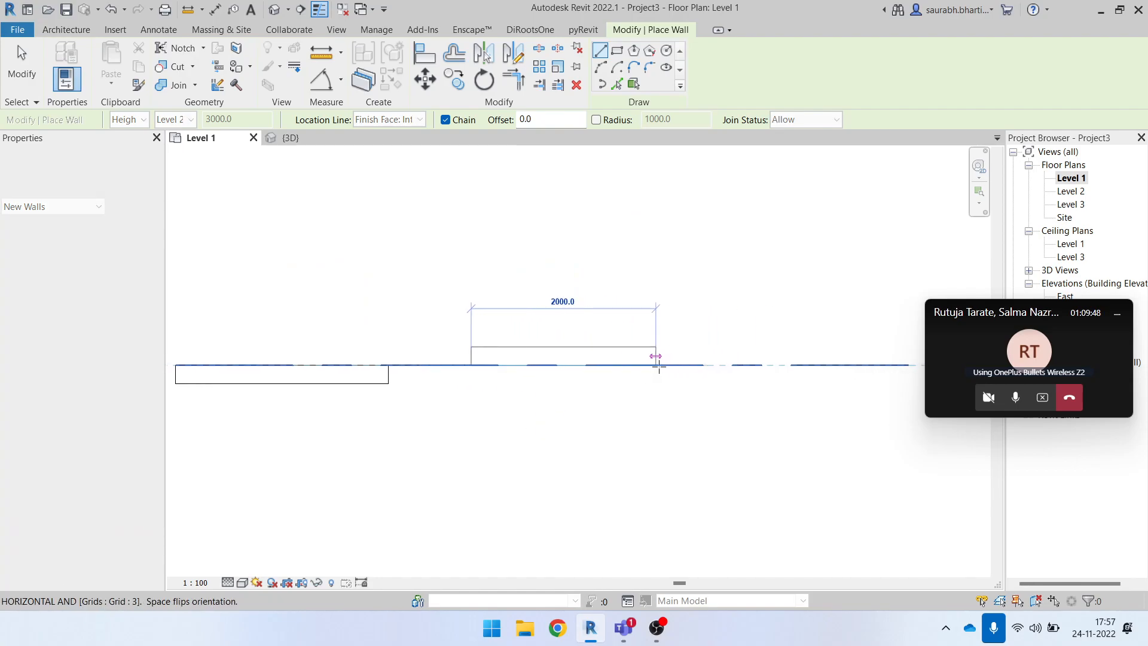
pyautogui.click(702, 357)
pyautogui.press('Escape')
pyautogui.press('Escape')
pyautogui.moveTo(434, 321); pyautogui.dragTo(753, 434)
pyautogui.press('Escape')
pyautogui.press('w')
pyautogui.press('a')
pyautogui.scroll(-3, 615, 327)
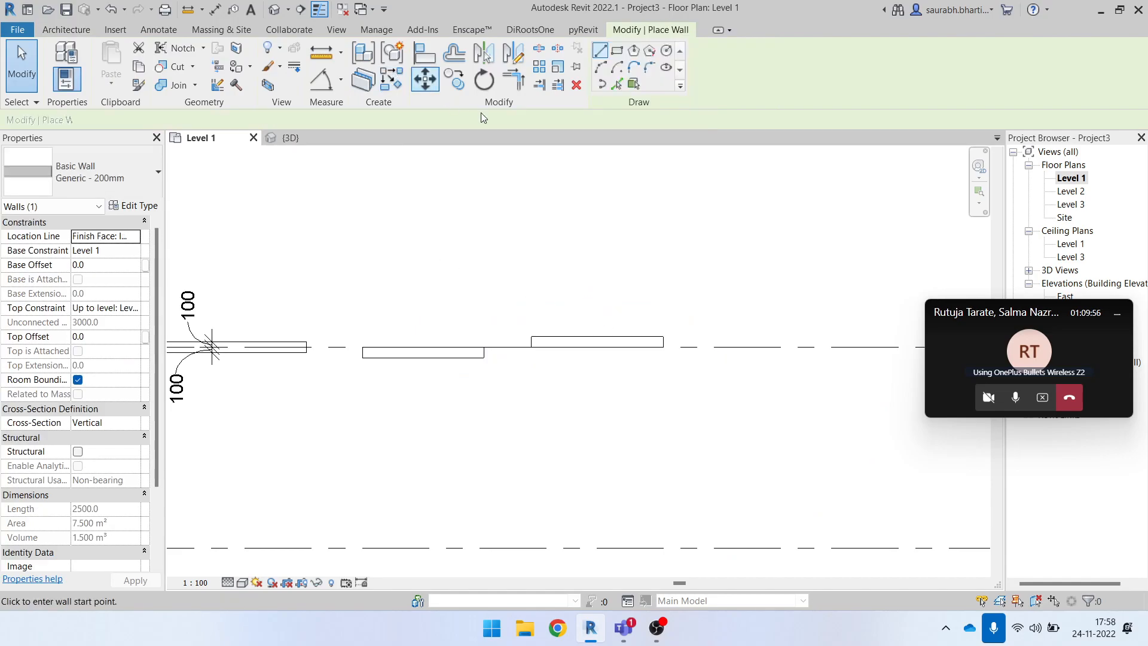
pyautogui.click(620, 55)
pyautogui.scroll(-1, 593, 269)
pyautogui.scroll(1, 572, 304)
pyautogui.press('Escape')
pyautogui.scroll(-2, 688, 327)
# - Try deleting grid line 3 that runs along the three walls, and undo the deletion
pyautogui.click(721, 332)
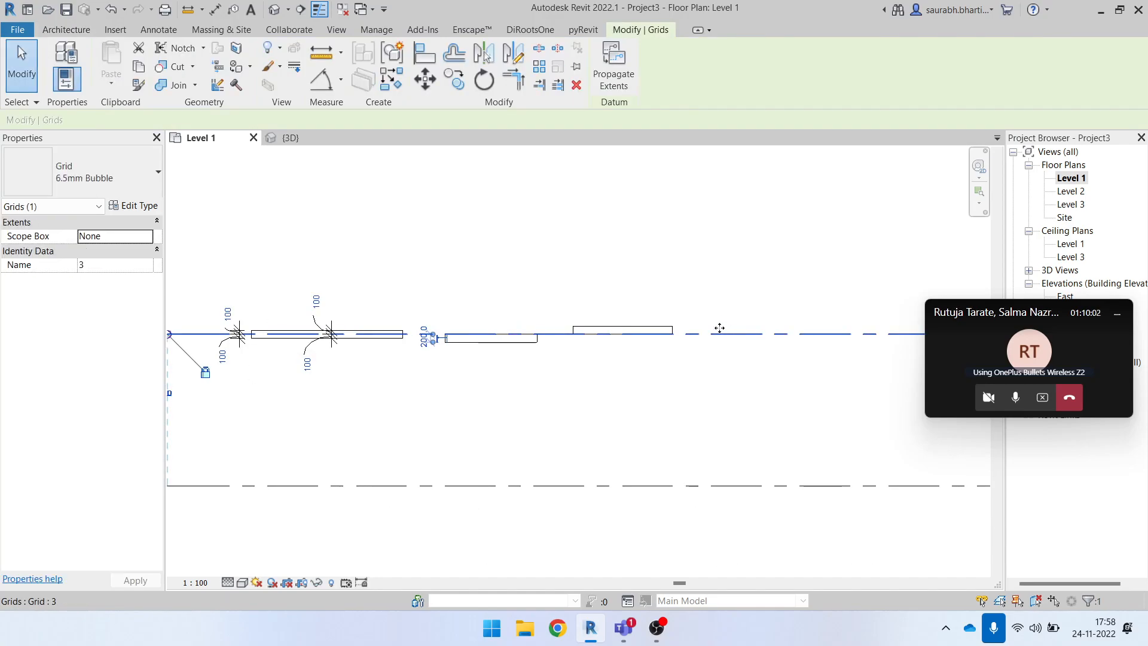
pyautogui.press('Delete')
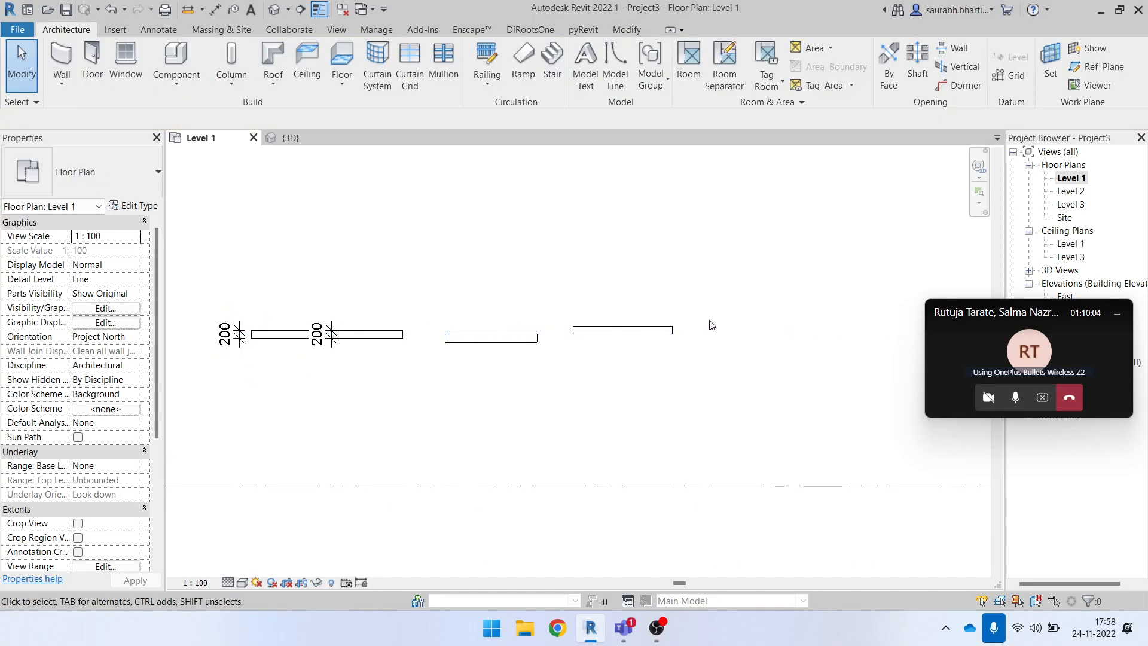
pyautogui.hotkey('ctrl', 'z')
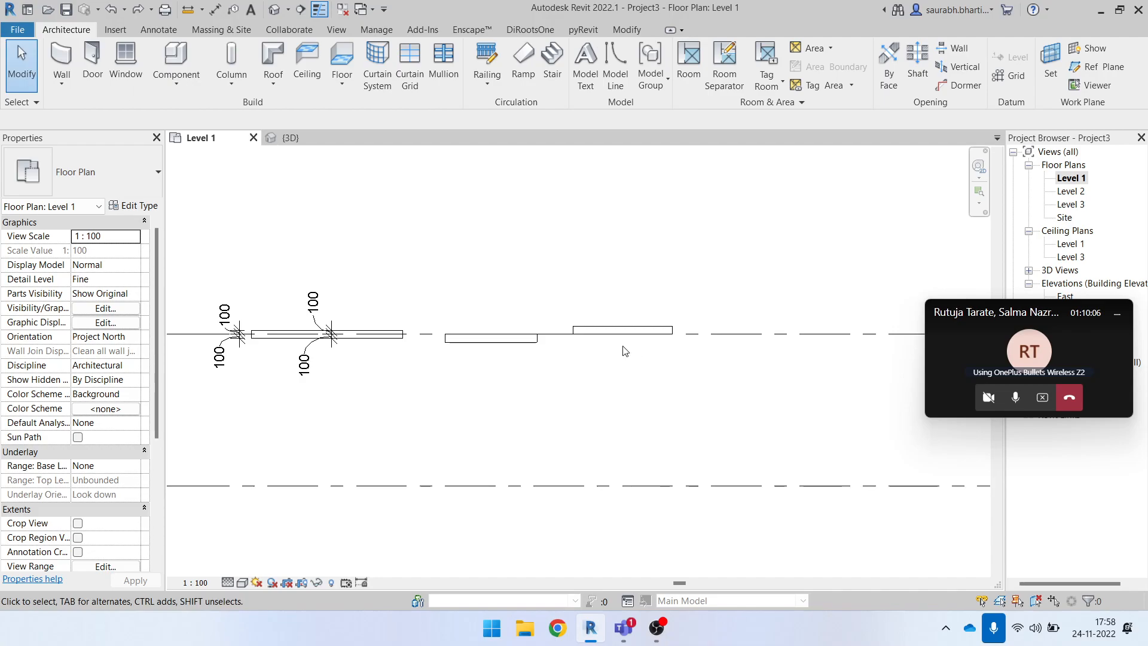
pyautogui.scroll(3, 573, 328)
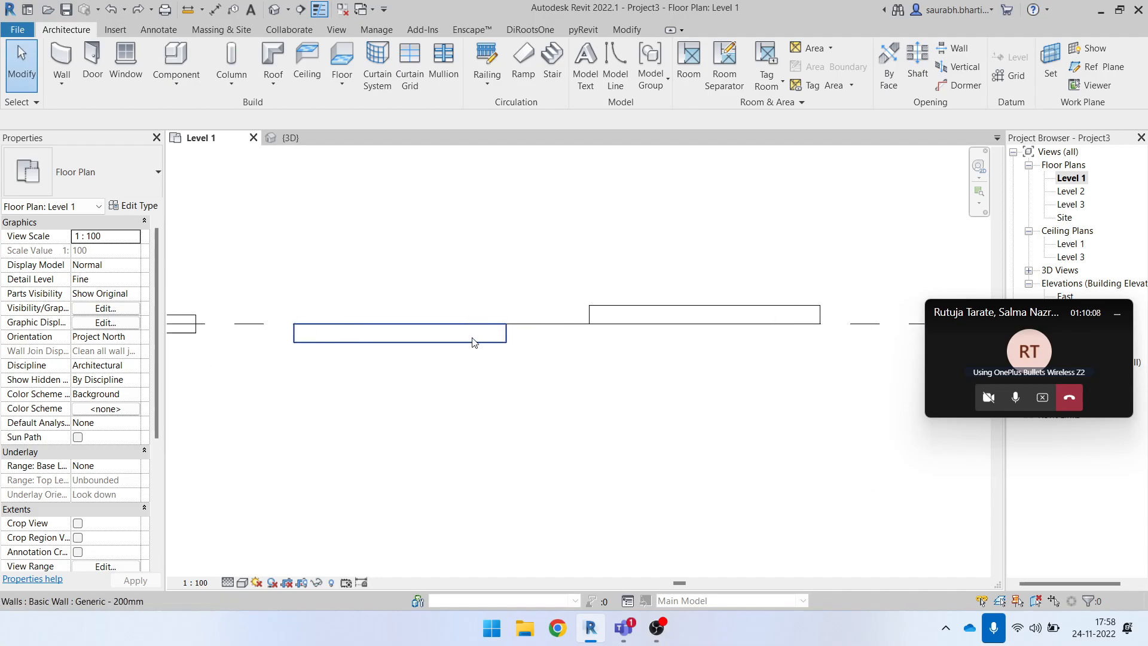
pyautogui.scroll(-1, 502, 358)
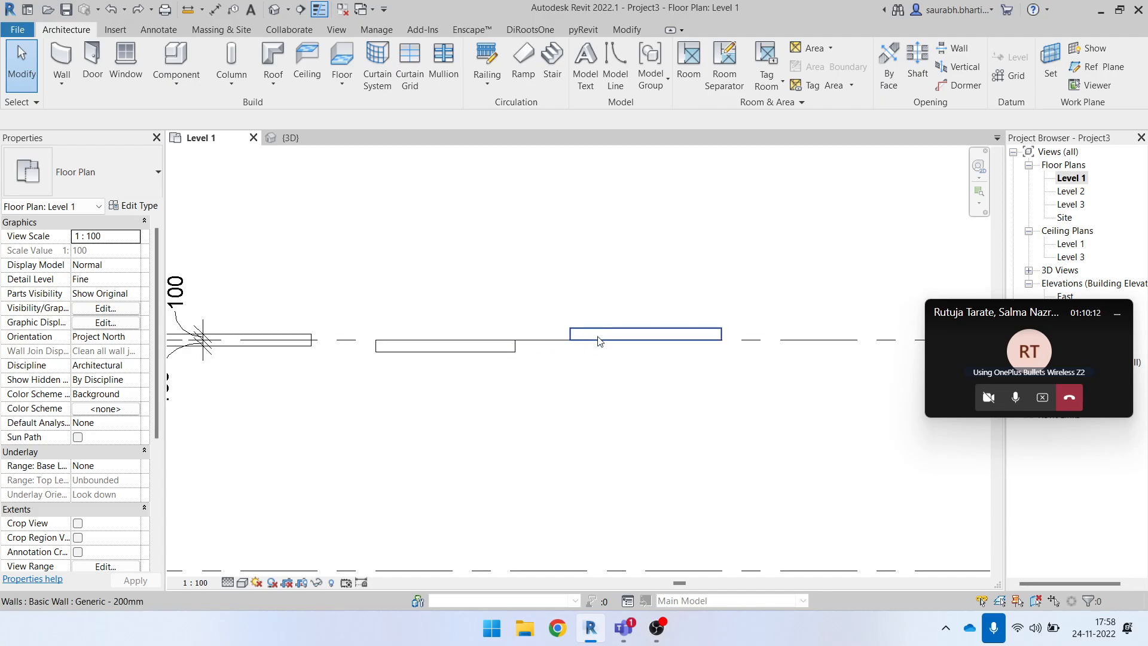
pyautogui.scroll(-2, 365, 358)
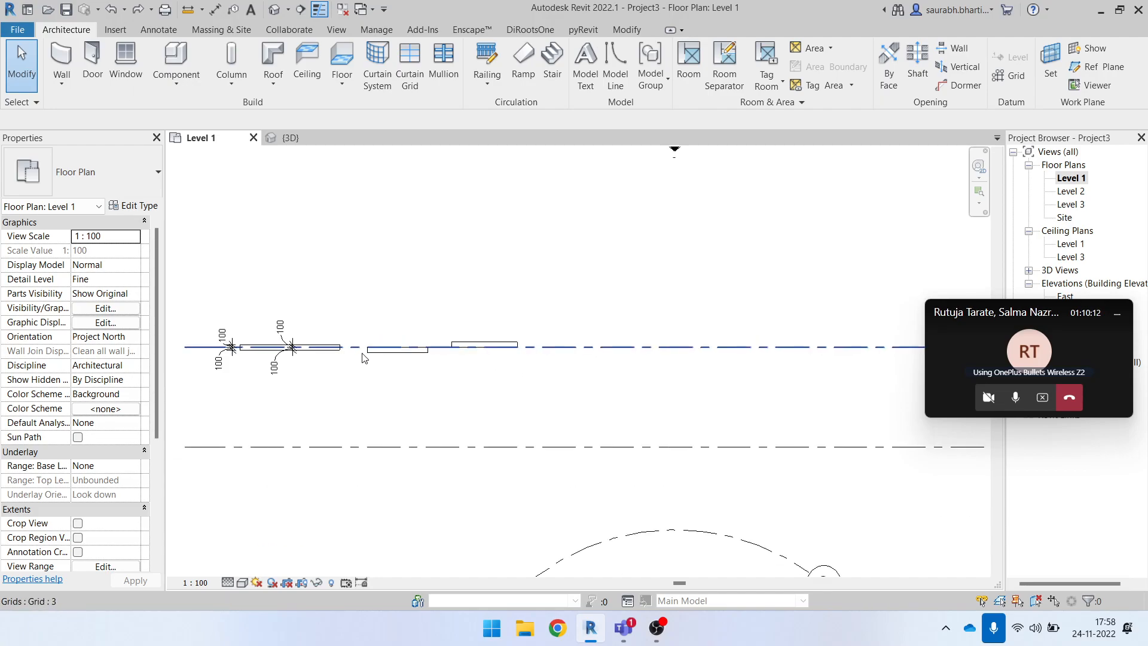
pyautogui.click(601, 348)
pyautogui.scroll(-2, 557, 350)
pyautogui.press('Escape')
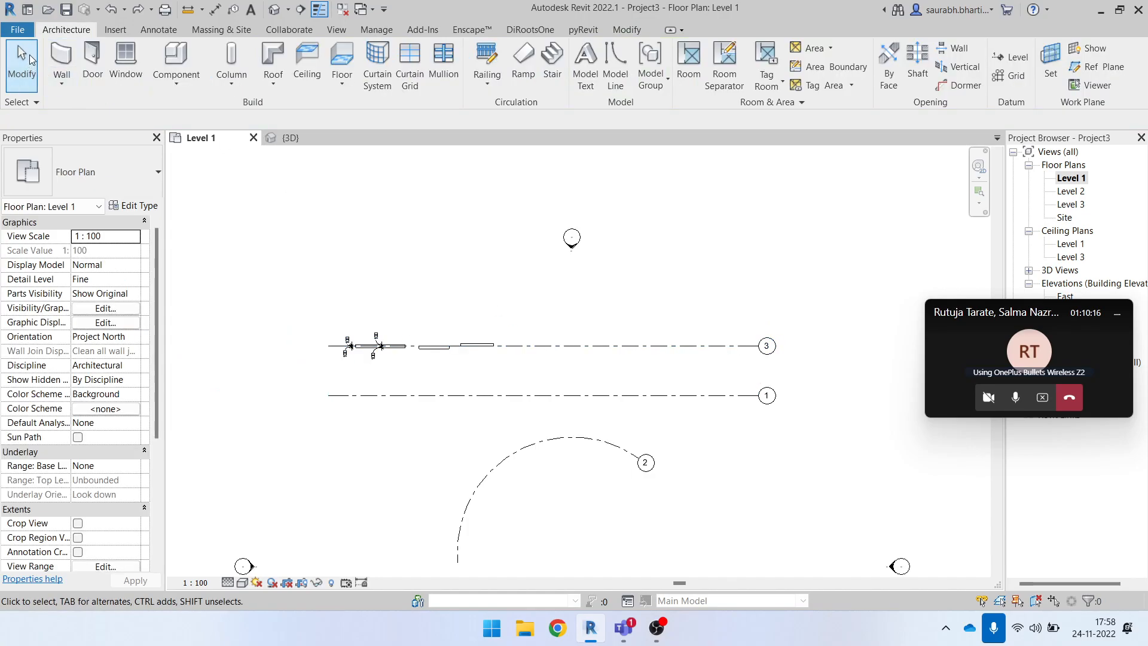
# - Draw a vertical grid line crossing grid line 3 to the right of the three walls, ending above grid line 1
pyautogui.click(1010, 77)
pyautogui.click(568, 265)
pyautogui.click(567, 365)
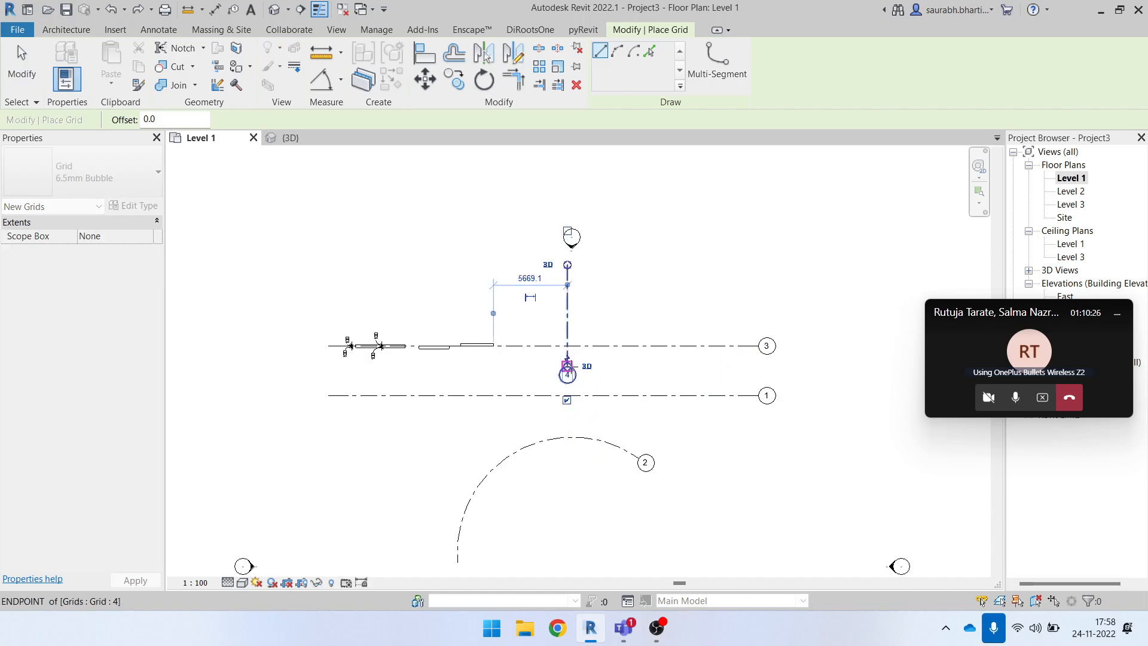
pyautogui.press('Escape')
pyautogui.press('Escape')
pyautogui.scroll(4, 571, 313)
pyautogui.scroll(-3, 569, 319)
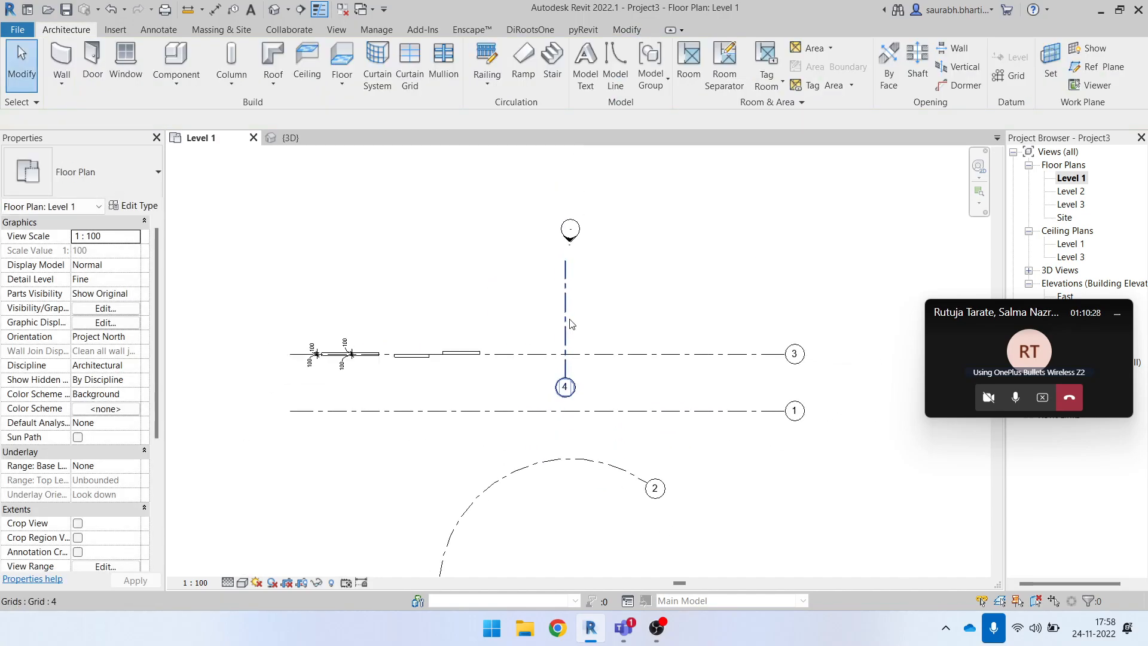
# - Rename the new vertical grid line as a
pyautogui.doubleClick(565, 387)
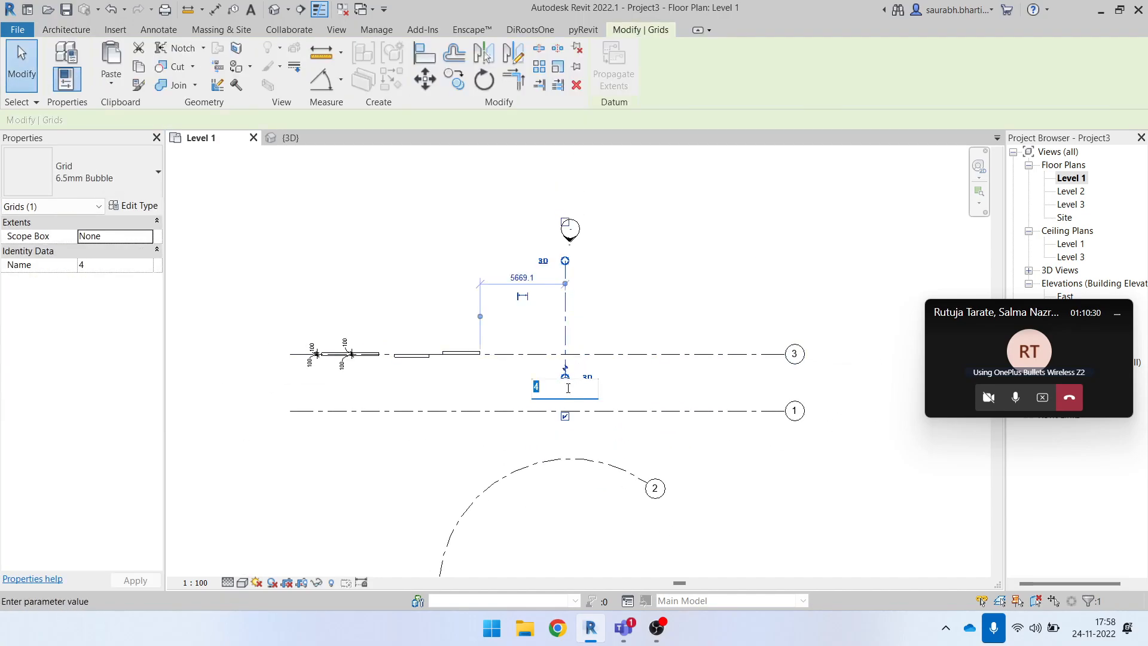
pyautogui.press('Return')
pyautogui.click(636, 385)
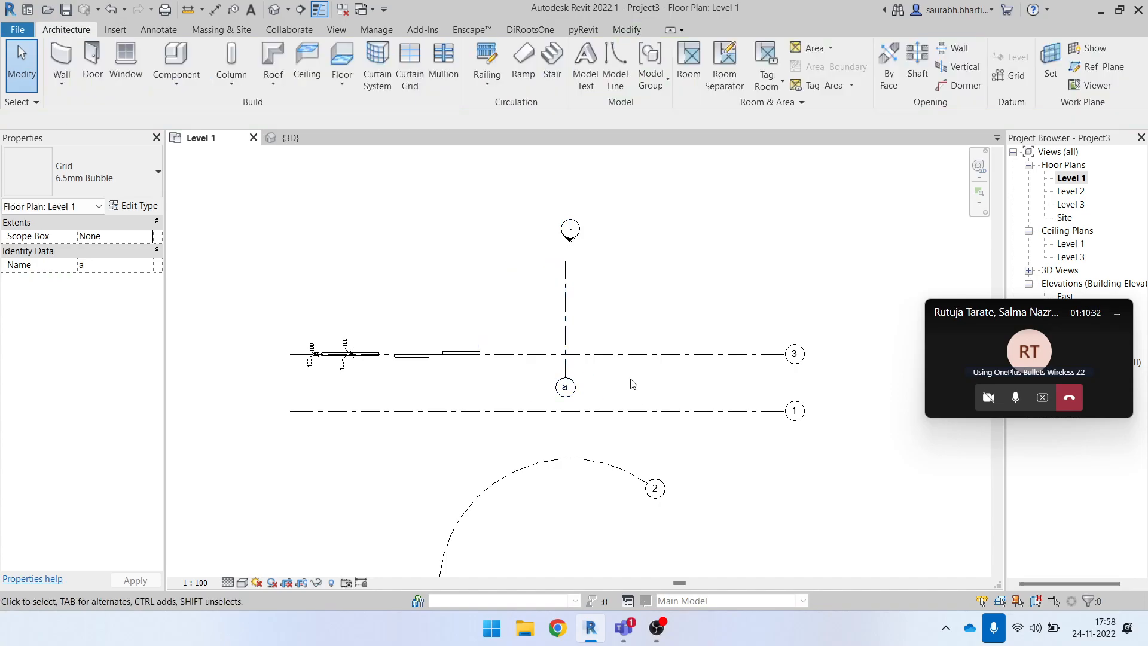
# - Extend the lower end of vertical grid line a down past grid line 1 and the curved grid line 2
pyautogui.doubleClick(566, 387)
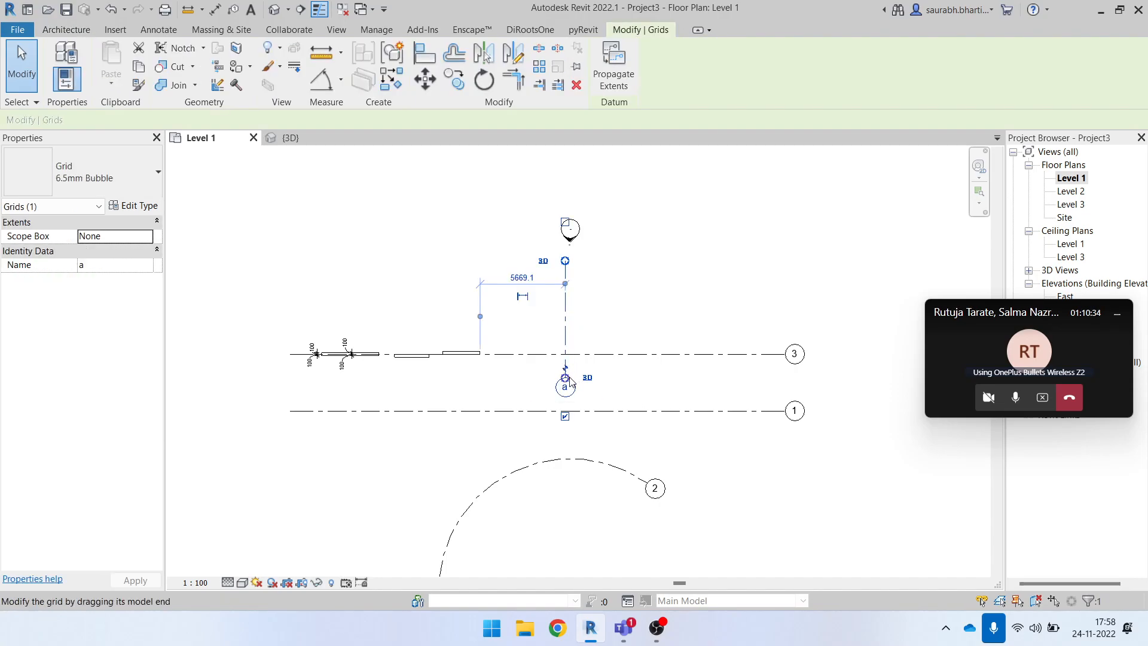
pyautogui.press('Escape')
pyautogui.press('Escape')
pyautogui.click(566, 339)
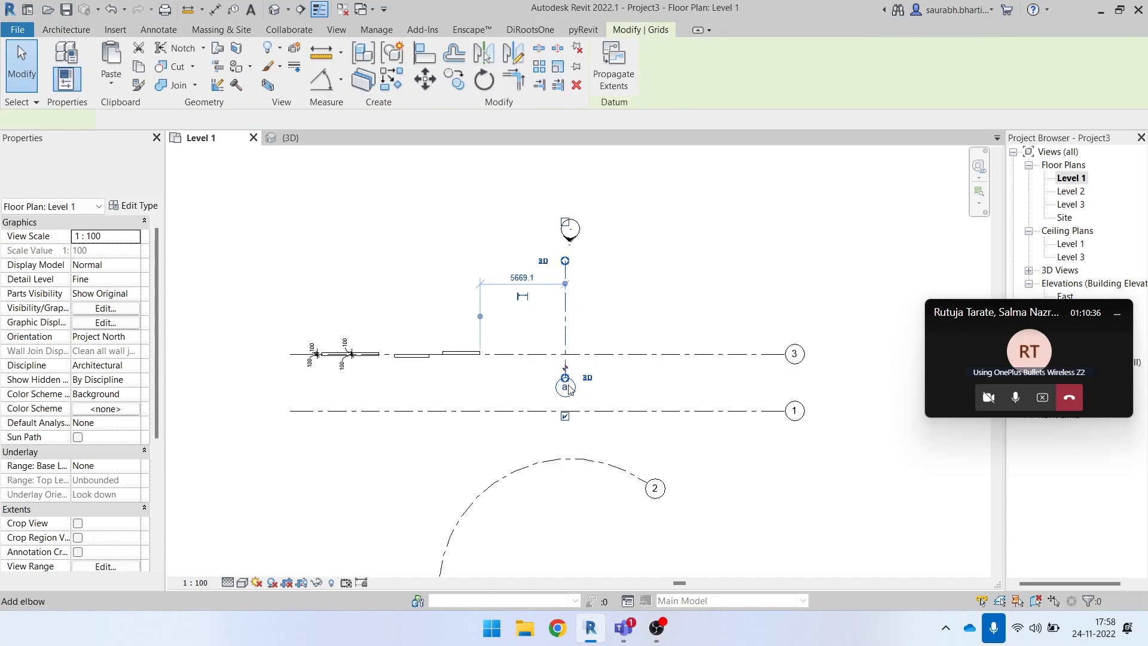
pyautogui.scroll(2, 565, 389)
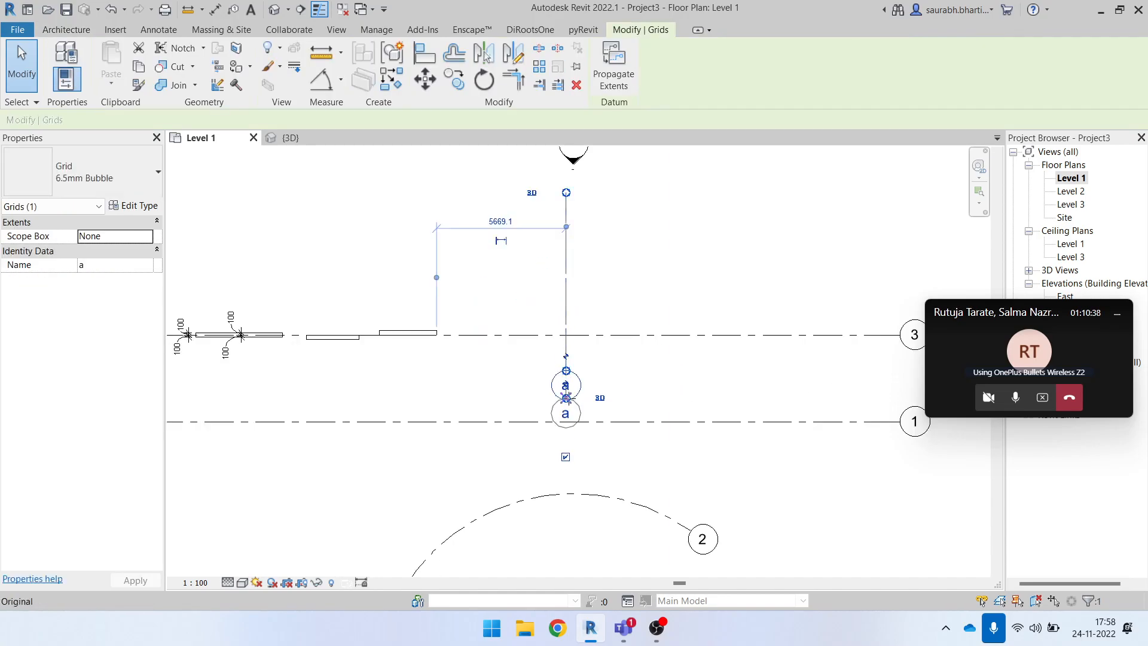
pyautogui.scroll(-3, 567, 377)
pyautogui.press('Escape')
# - Examine how the three walls sit relative to grid line 3
pyautogui.scroll(8, 568, 389)
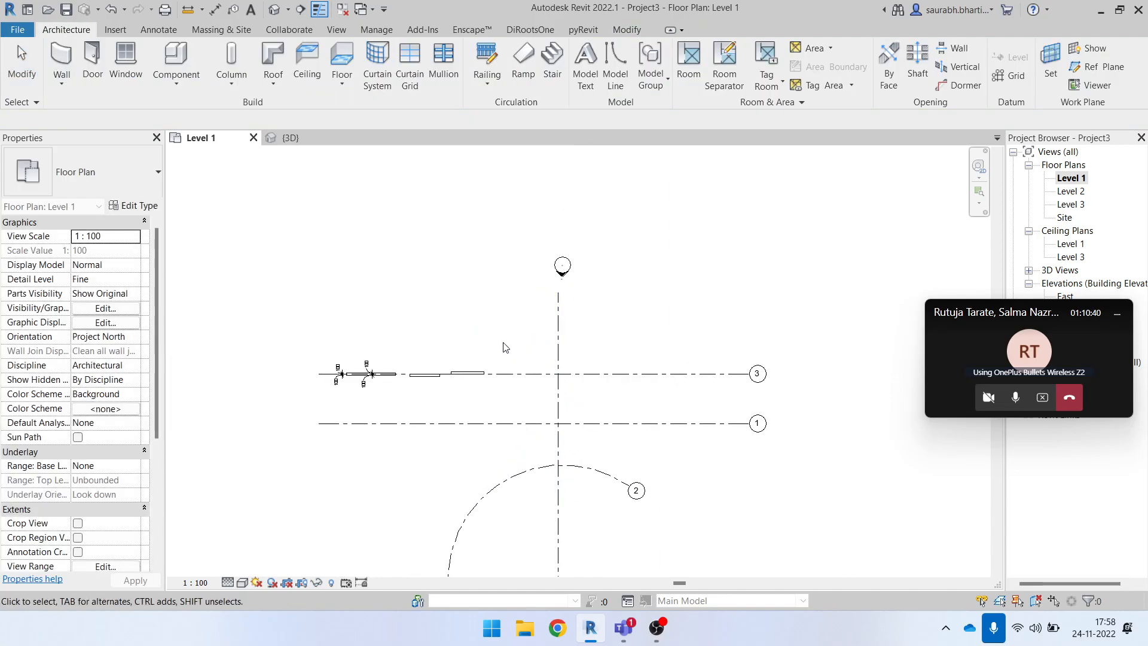
pyautogui.scroll(4, 407, 398)
pyautogui.scroll(-3, 286, 380)
pyautogui.moveTo(266, 385); pyautogui.dragTo(371, 392, button='middle')
pyautogui.scroll(-1, 385, 398)
pyautogui.scroll(-3, 344, 400)
pyautogui.scroll(4, 269, 398)
pyautogui.scroll(2, 496, 399)
pyautogui.moveTo(431, 341); pyautogui.dragTo(828, 475)
pyautogui.press('Escape')
pyautogui.scroll(-3, 484, 429)
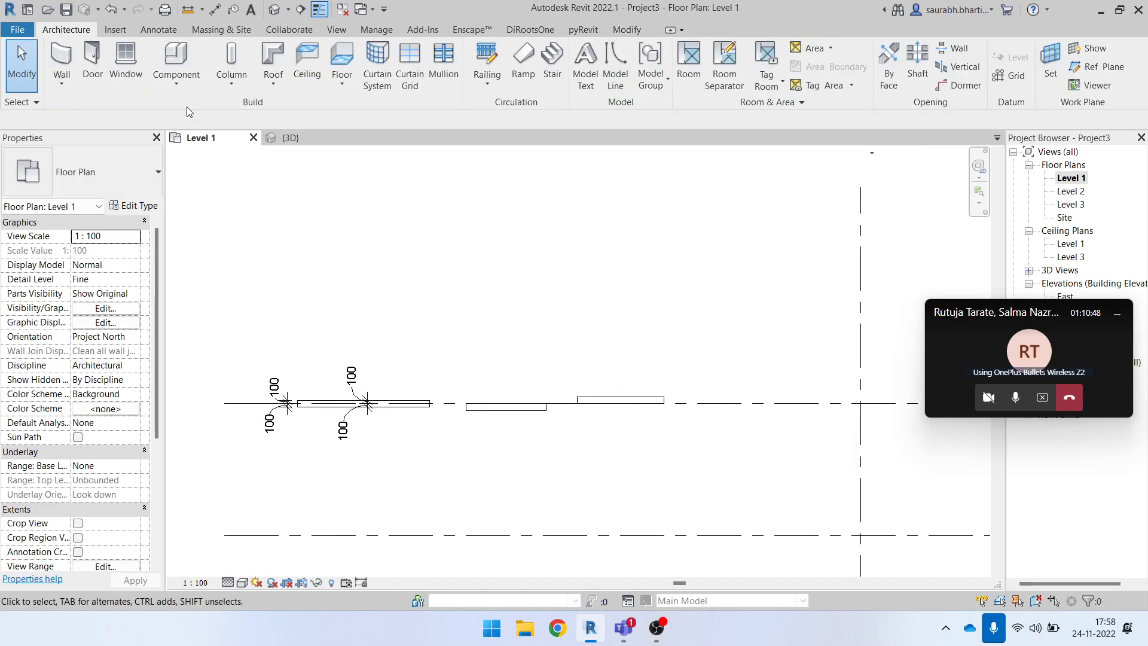
# - Start a horizontal Generic - 200mm wall above grid line 3, with its location line at Finish Face: Exterior
pyautogui.press('w')
pyautogui.press('a')
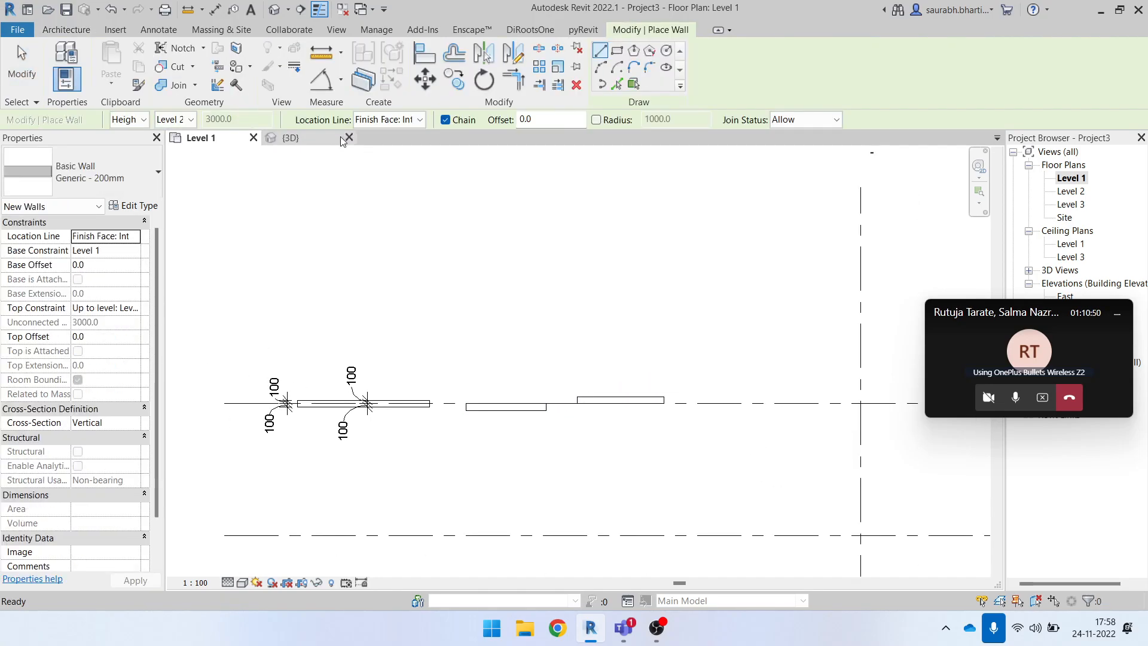
pyautogui.click(367, 119)
pyautogui.click(437, 157)
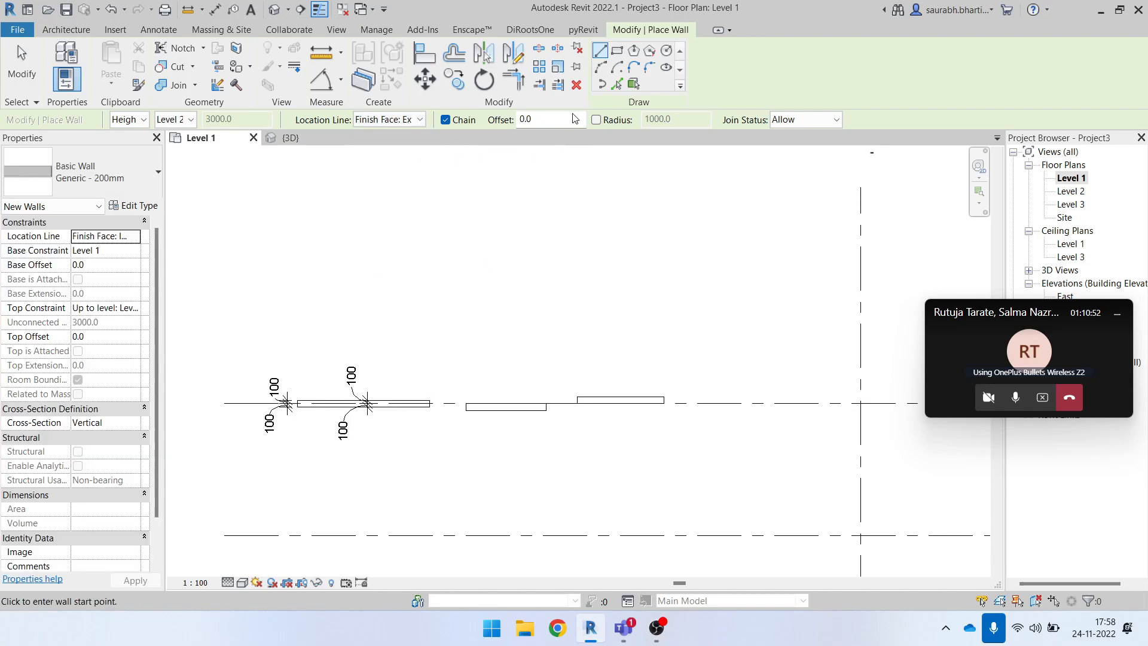
pyautogui.moveTo(726, 307); pyautogui.dragTo(481, 329, button='middle')
pyautogui.click(446, 349)
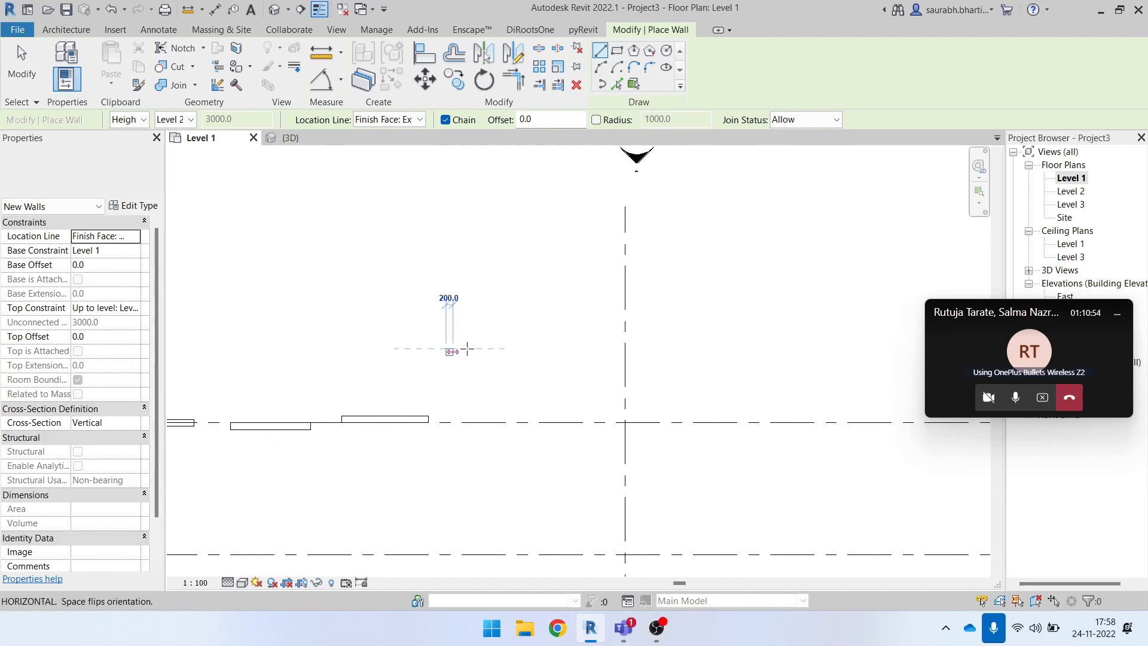
pyautogui.scroll(2, 539, 342)
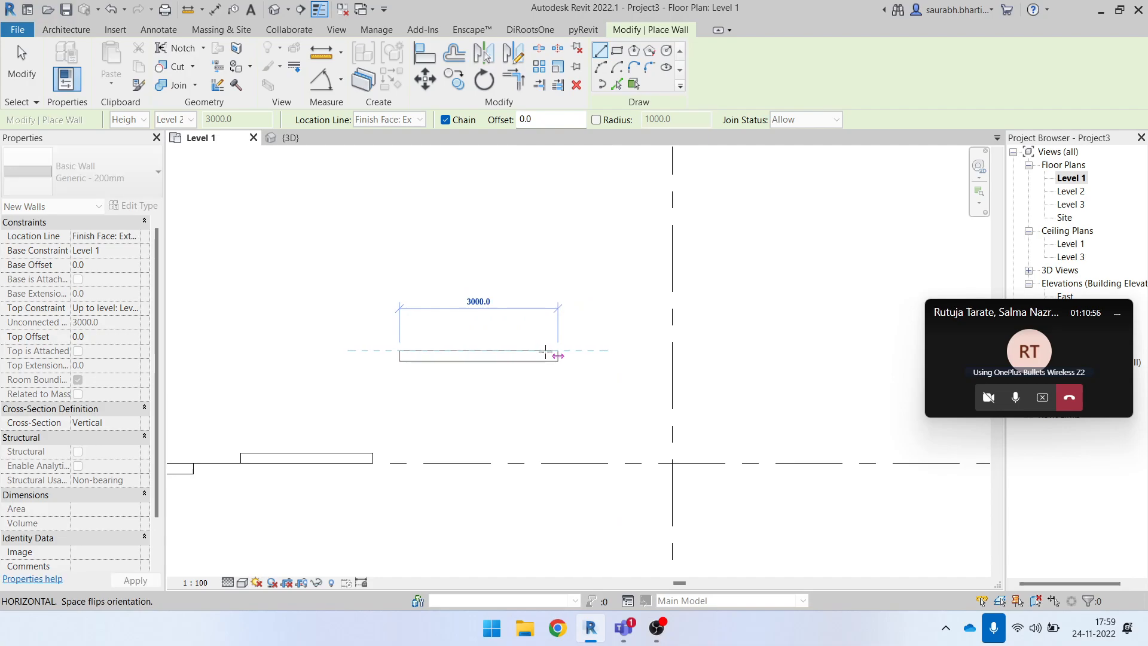
pyautogui.scroll(2, 572, 350)
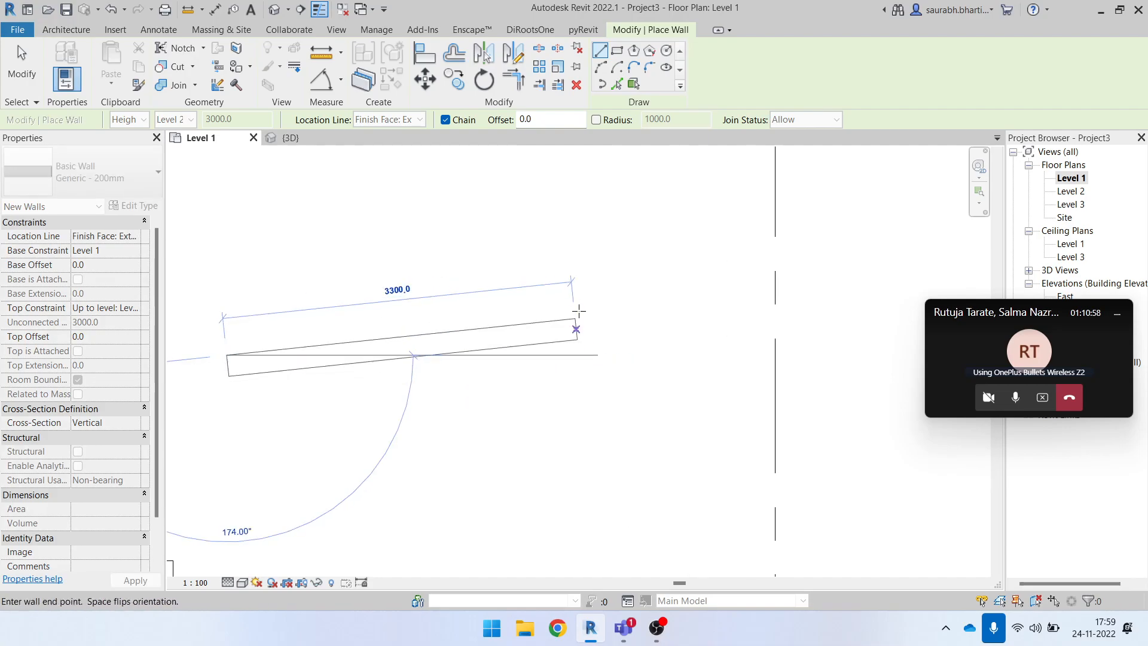
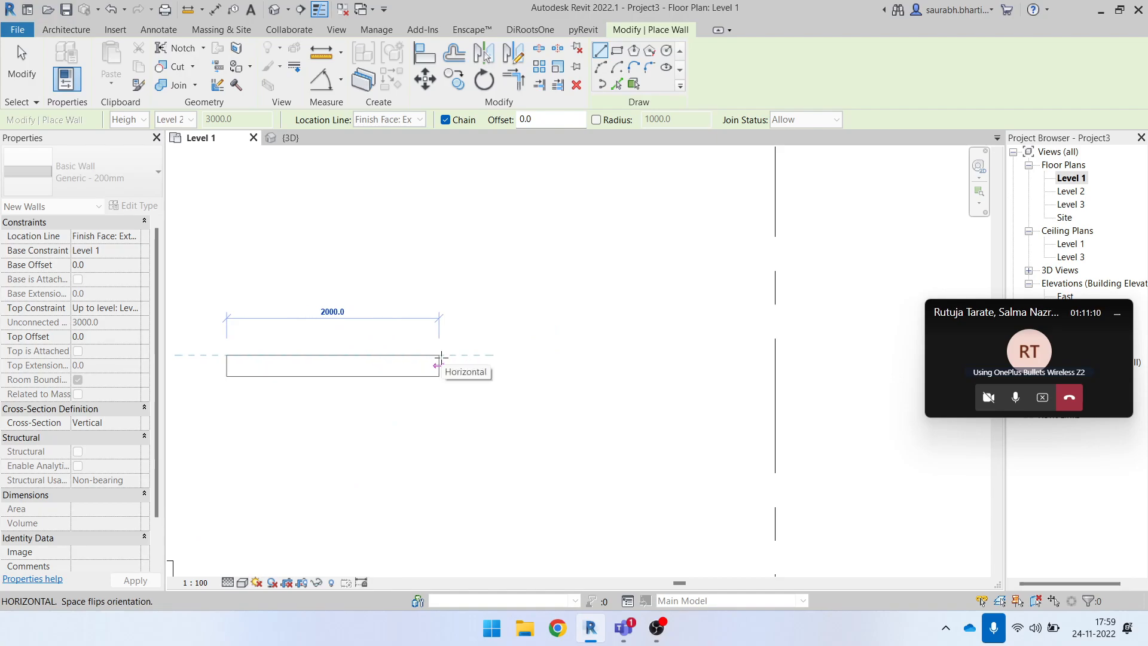
# - Flip the horizontal wall preview repeatedly between both sides of its location line, and abandon the wall
pyautogui.press('space')
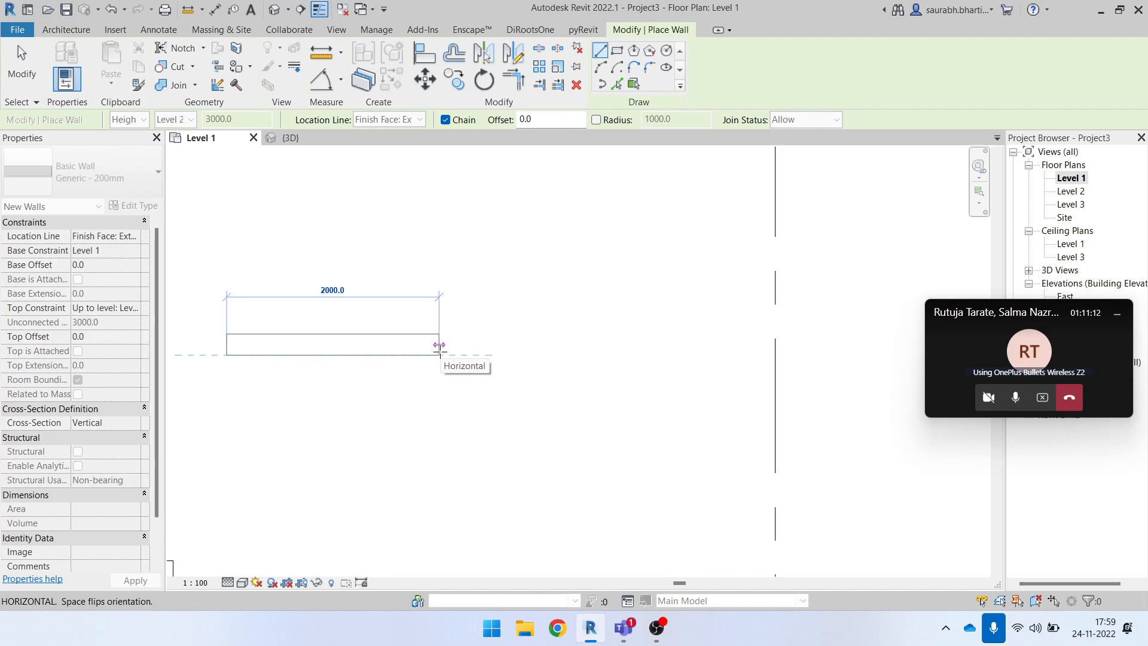
pyautogui.press('space')
pyautogui.press('space')
pyautogui.press('space')
pyautogui.press('space')
pyautogui.press('space')
pyautogui.press('space')
pyautogui.press('space')
pyautogui.press('space')
pyautogui.scroll(-1, 446, 354)
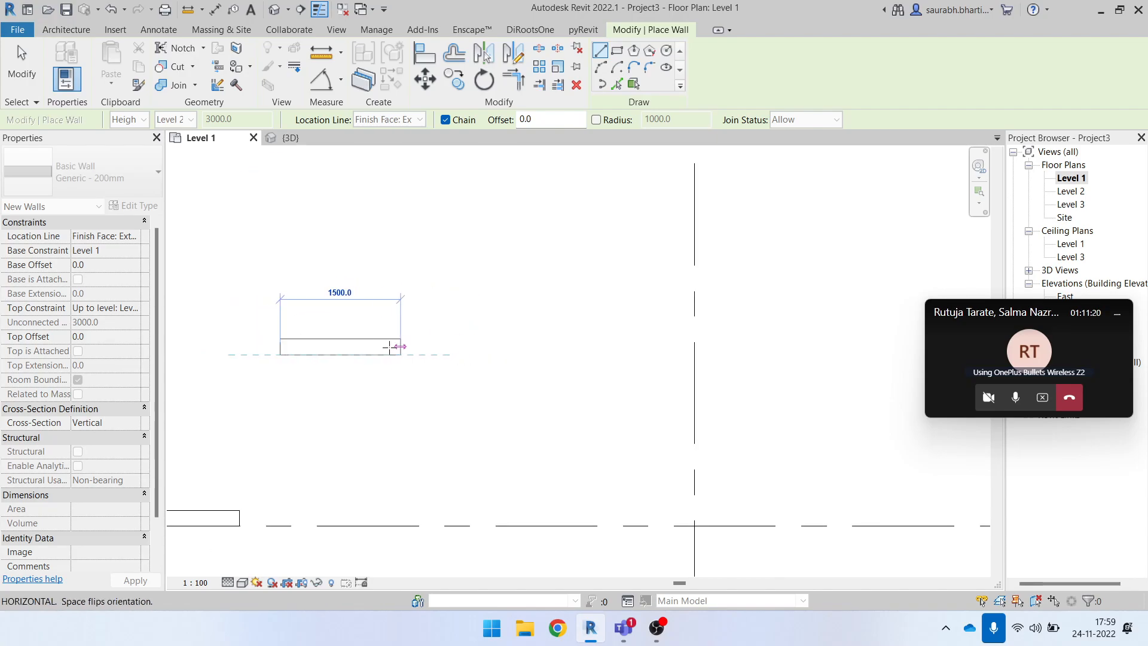
pyautogui.scroll(-1, 419, 354)
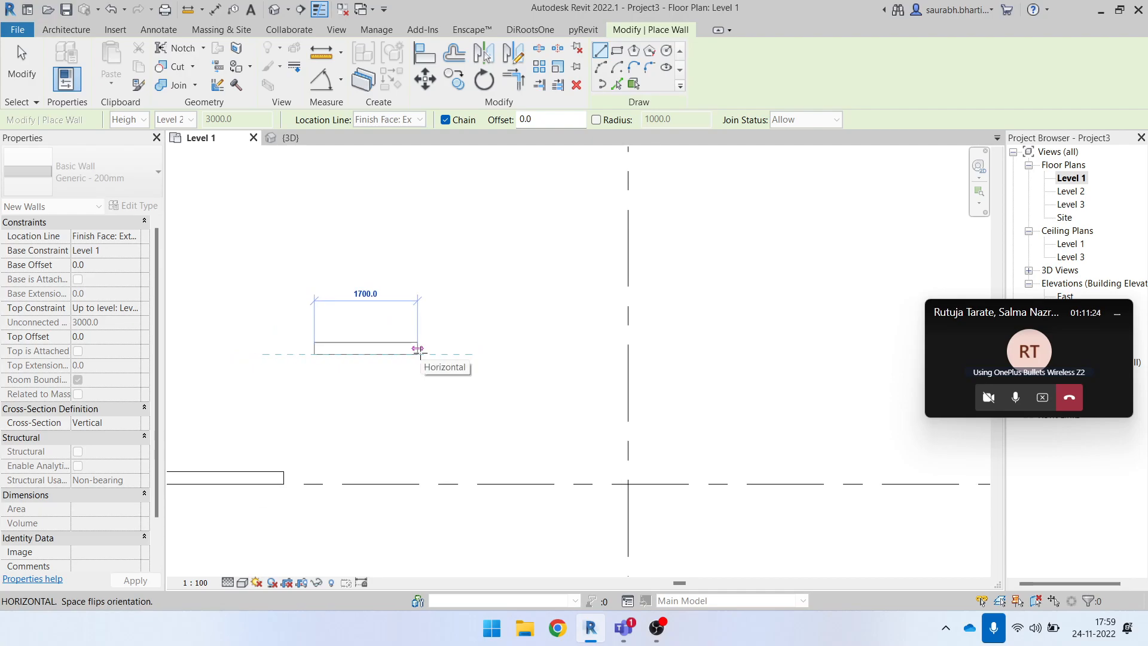
pyautogui.press('Escape')
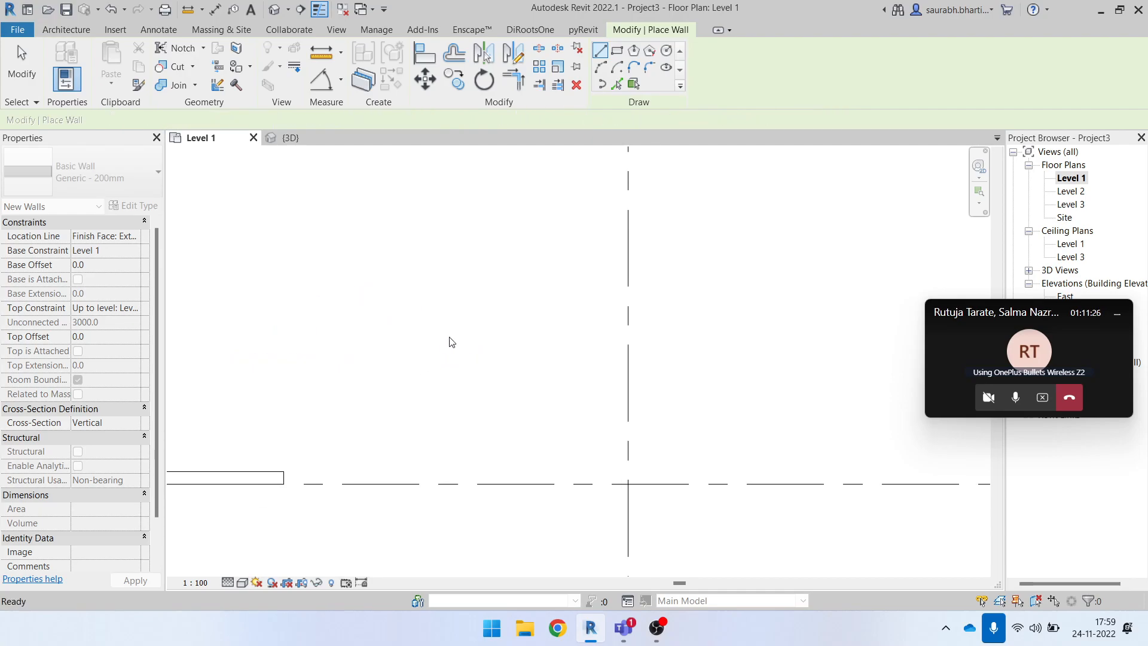
# - Try a vertical wall downward from two different start points with the Finish Face: Exterior location line, abandoning both
pyautogui.click(445, 323)
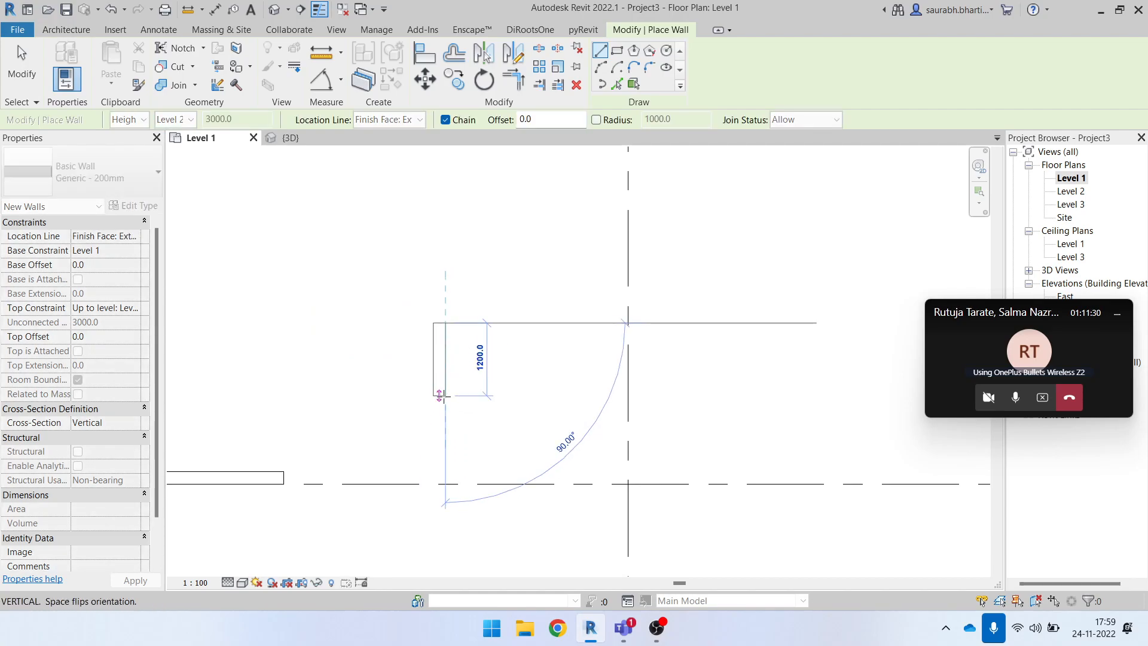
pyautogui.press('Escape')
pyautogui.click(443, 237)
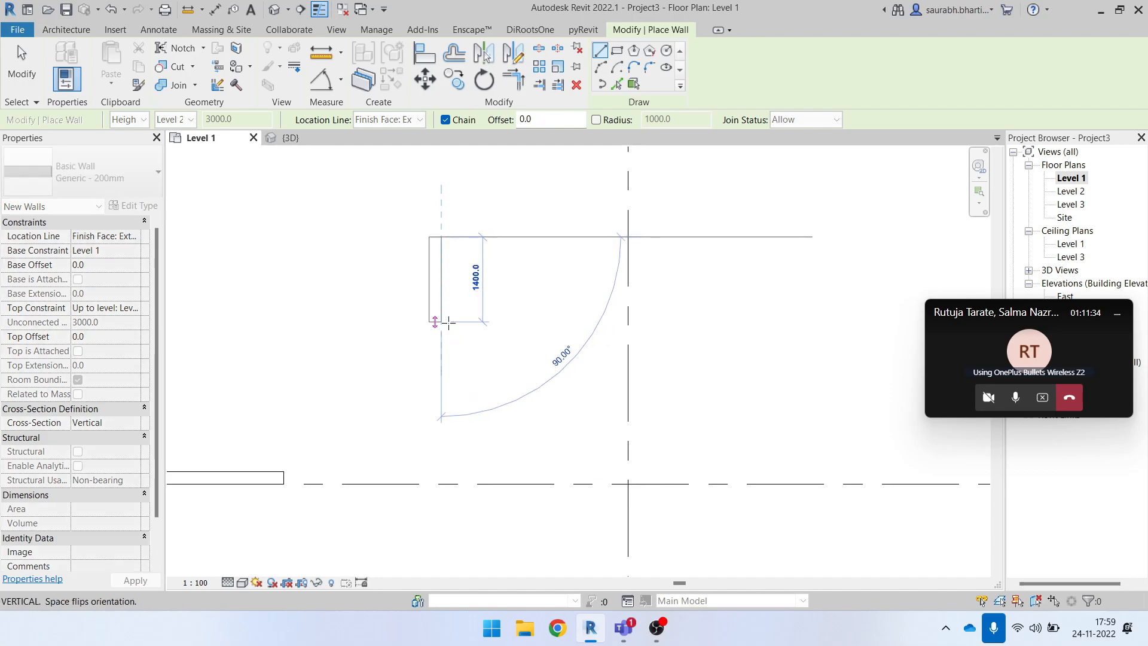
pyautogui.press('Escape')
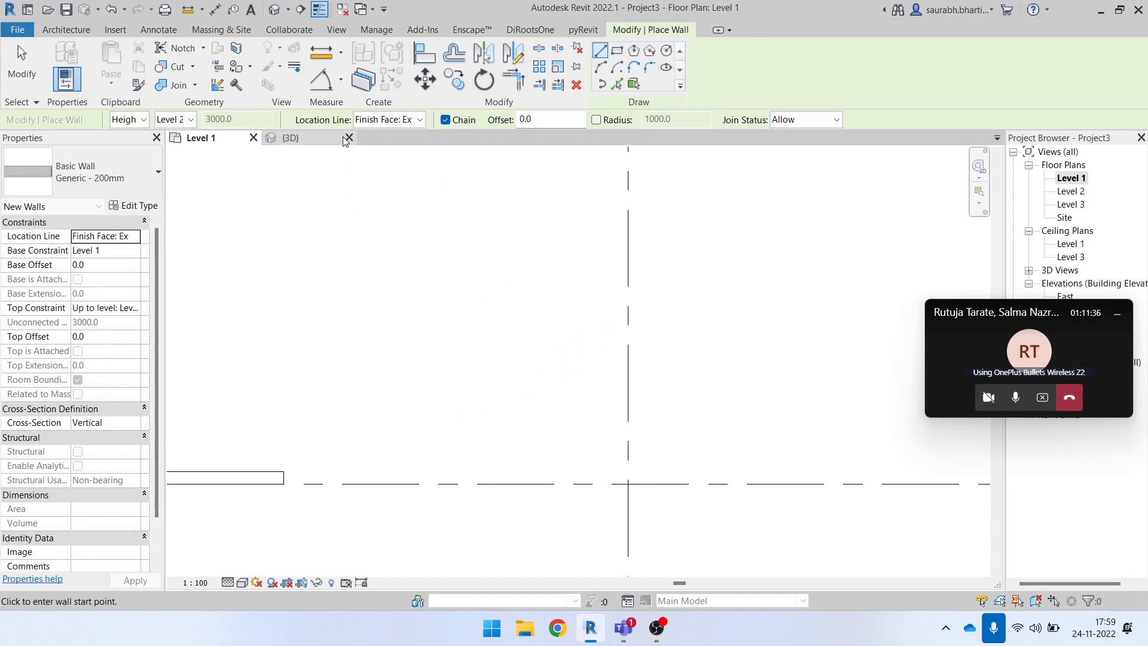
# - Set the location line to Wall Centerline and preview a vertical wall drawn downward, without placing it
pyautogui.click(378, 122)
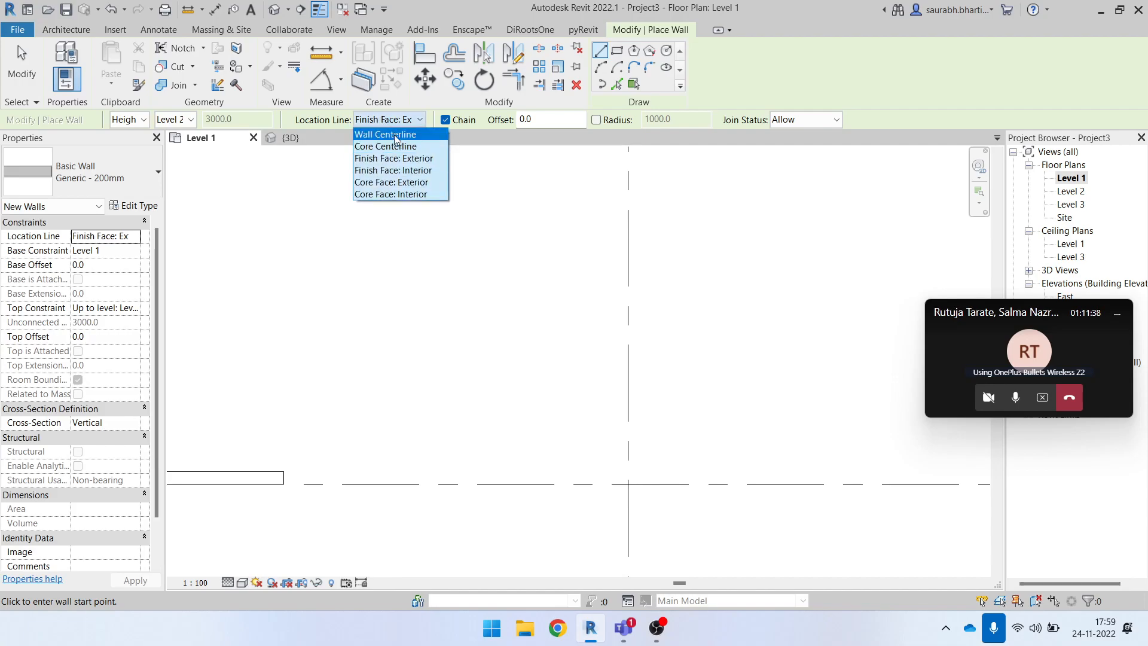
pyautogui.click(396, 137)
pyautogui.click(441, 208)
pyautogui.moveTo(438, 267); pyautogui.dragTo(457, 476, button='middle')
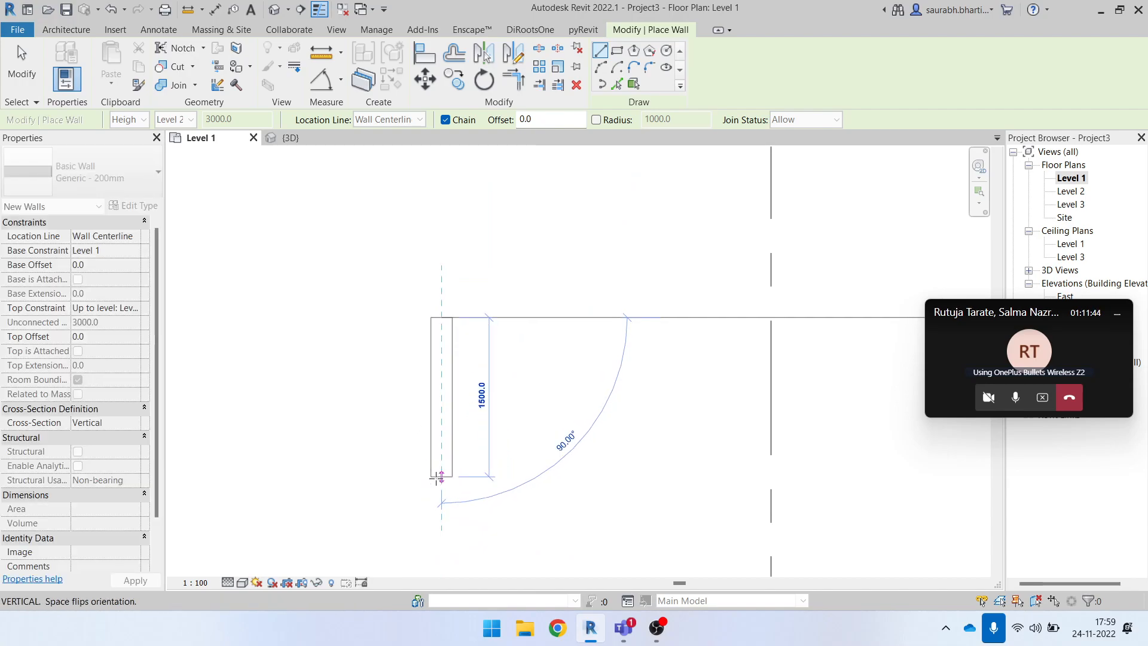
pyautogui.scroll(4, 442, 444)
pyautogui.moveTo(442, 450); pyautogui.dragTo(422, 483, button='middle')
pyautogui.scroll(-3, 425, 545)
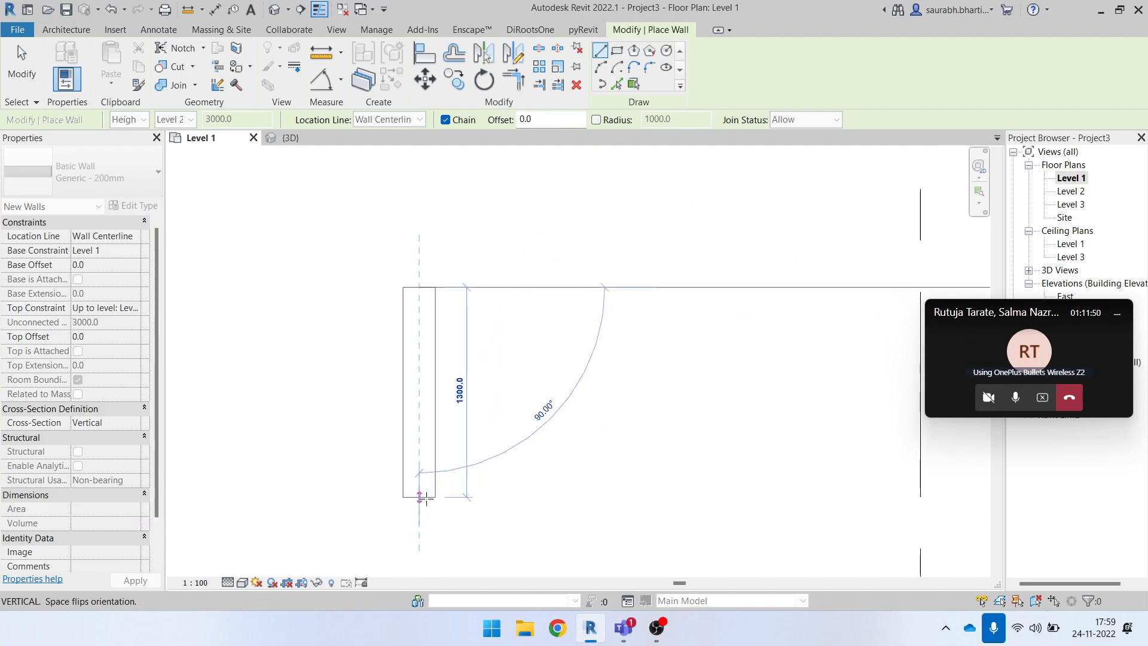
pyautogui.press('Escape')
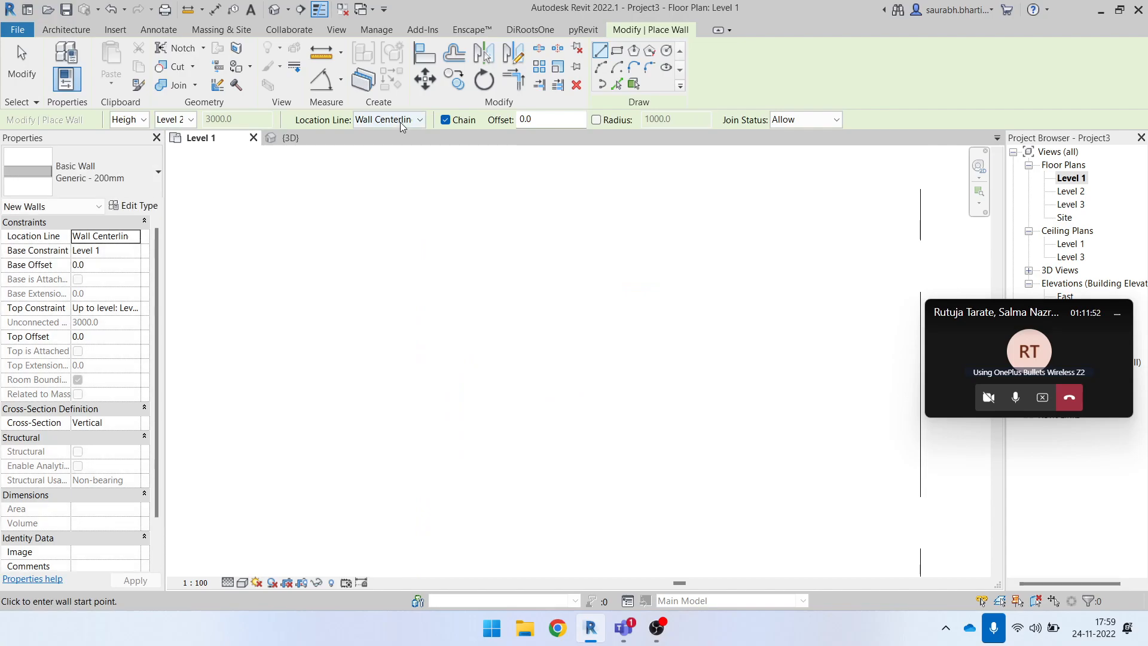
# - Set the location line back to Finish Face: Exterior and preview a vertical wall drawn downward, without placing it
pyautogui.click(413, 120)
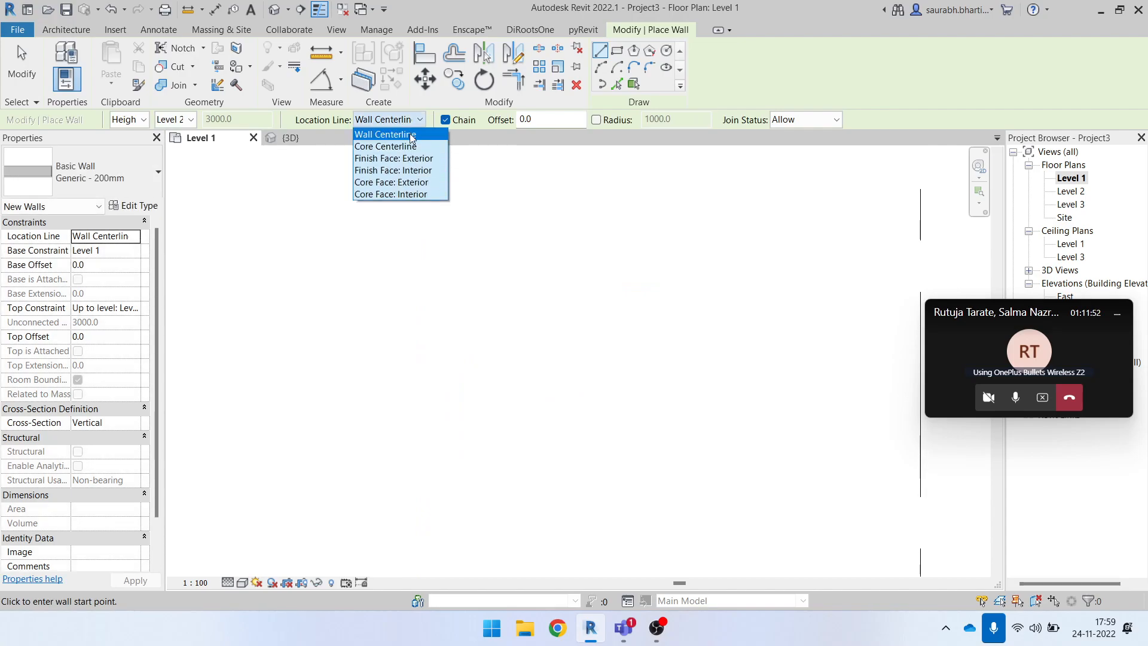
pyautogui.click(391, 160)
pyautogui.click(451, 252)
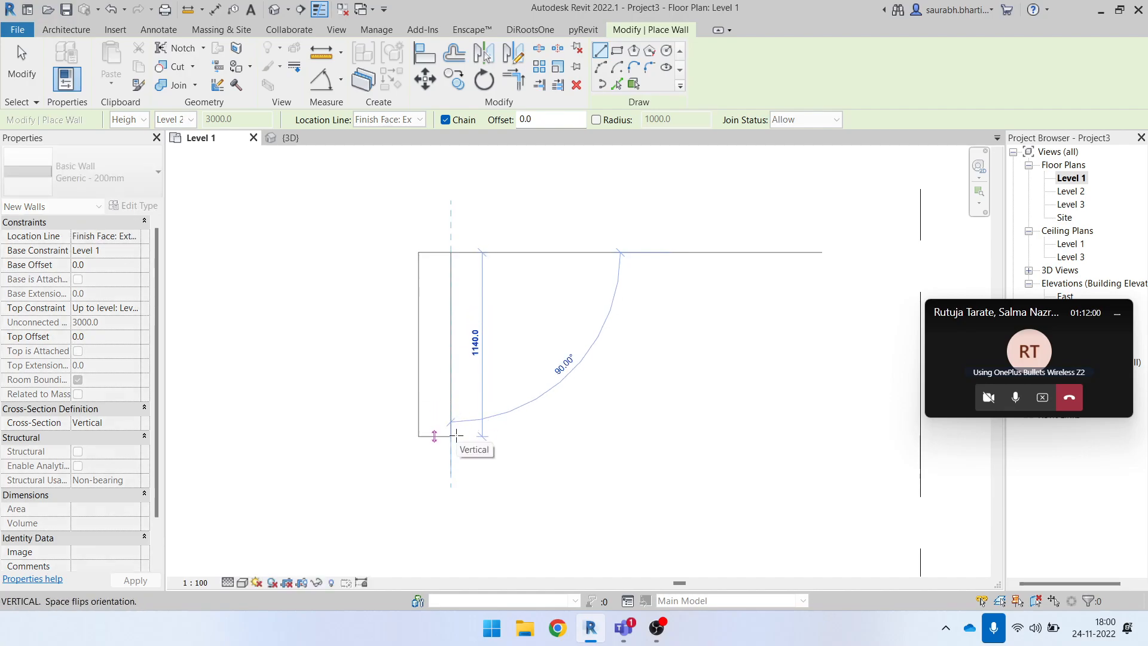
pyautogui.scroll(-1, 457, 442)
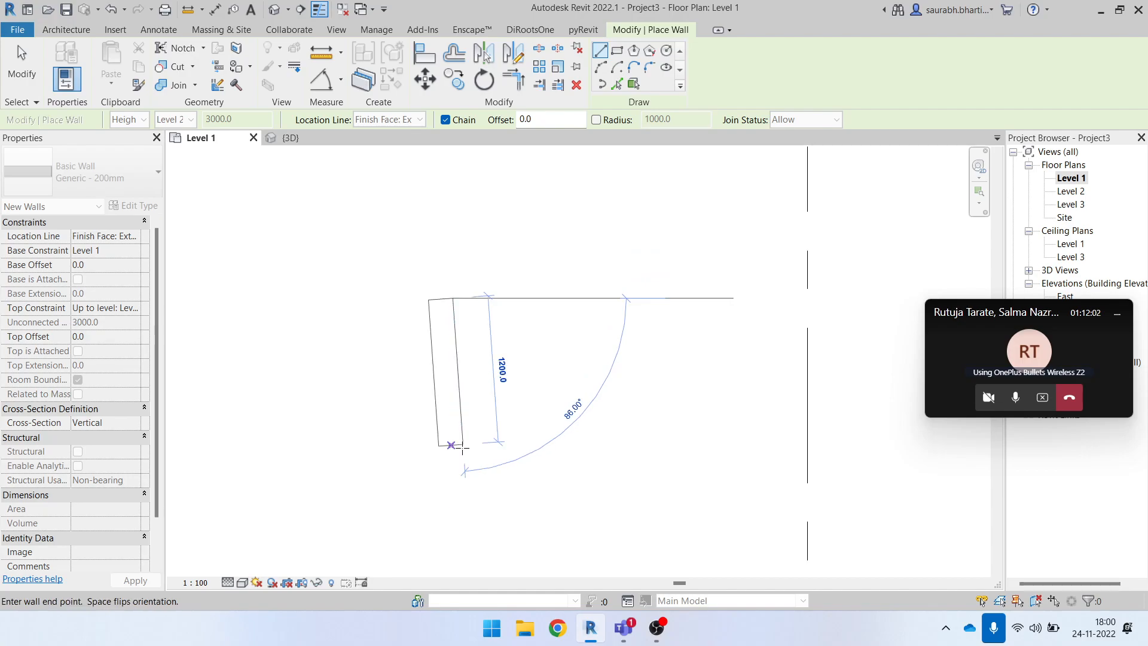
pyautogui.press('Escape')
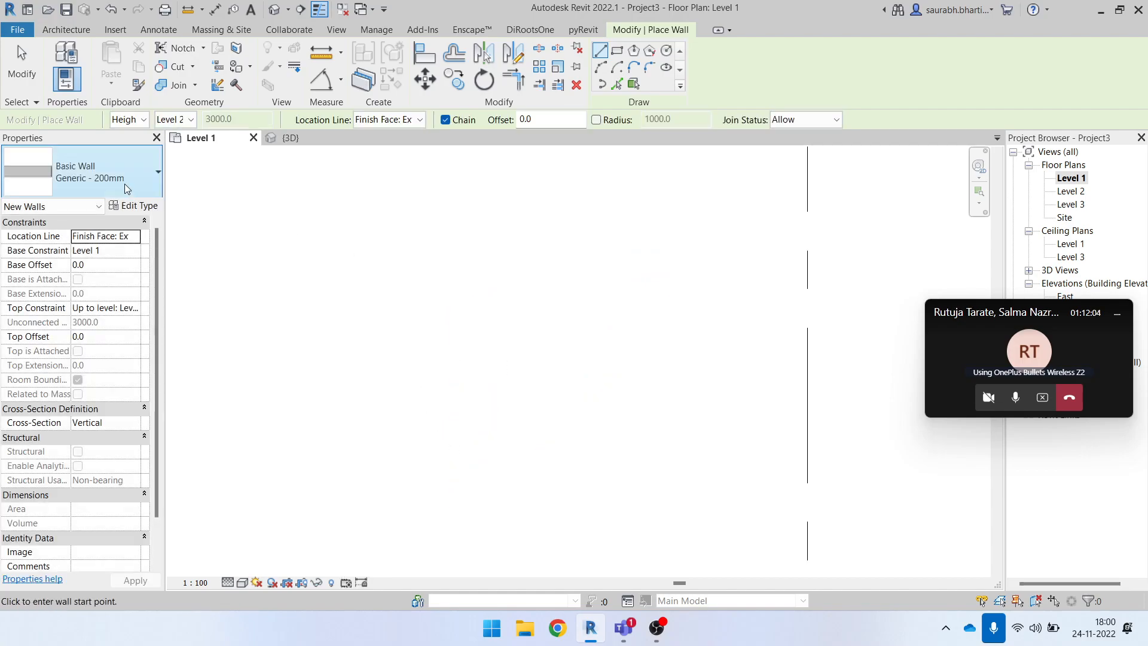
# - Browse the wall types and choose Basic Wall: Exterior - Render on Brick on Block for the new walls
pyautogui.click(144, 175)
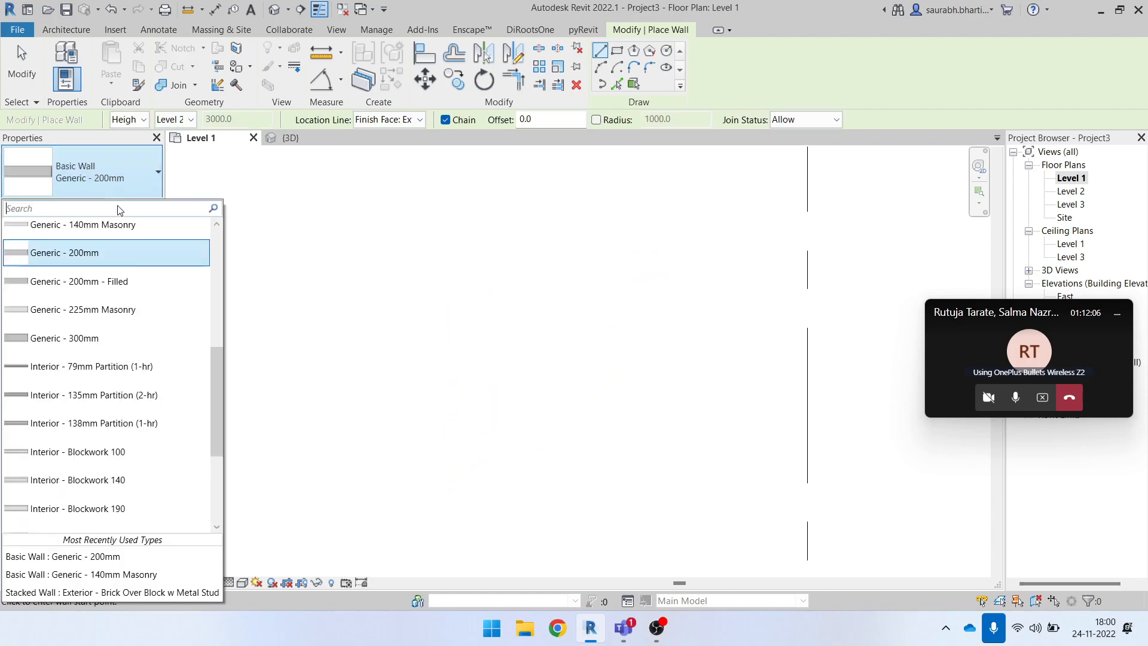
pyautogui.scroll(-3, 101, 345)
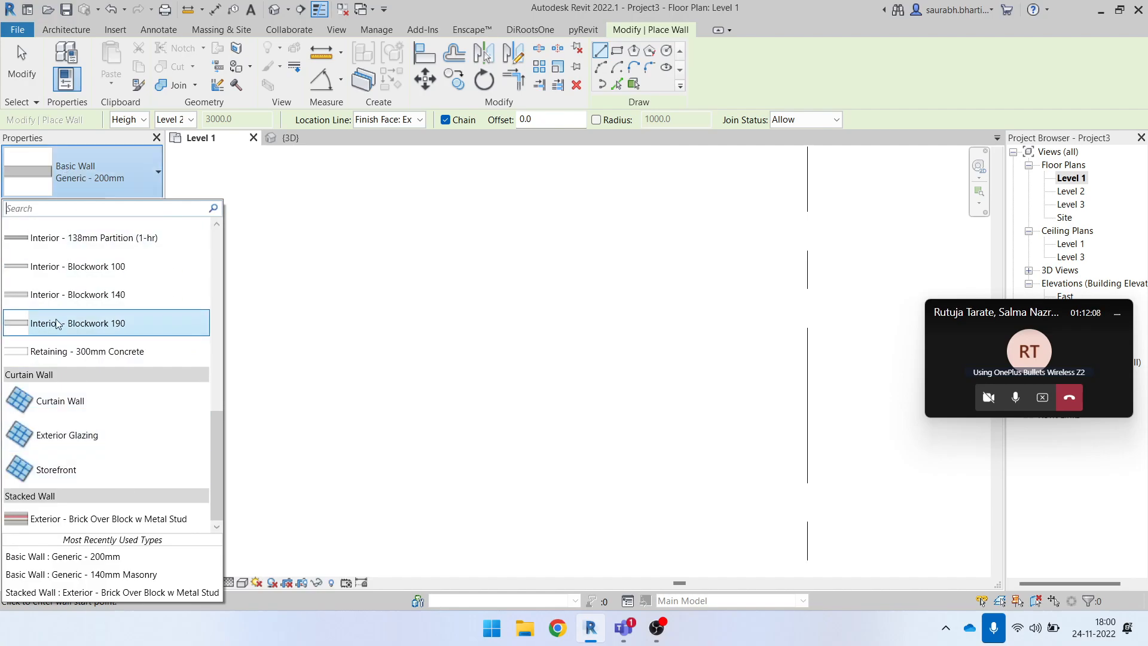
pyautogui.scroll(4, 88, 314)
pyautogui.scroll(3, 86, 309)
pyautogui.scroll(-2, 93, 317)
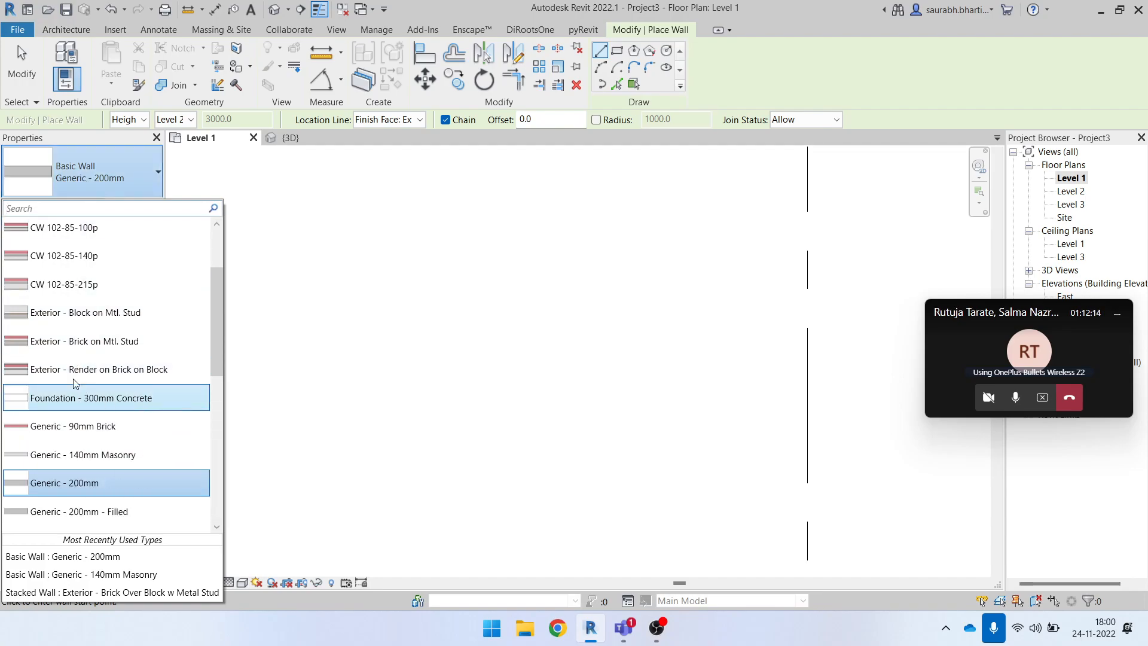
pyautogui.scroll(4, 93, 389)
pyautogui.moveTo(35, 482)
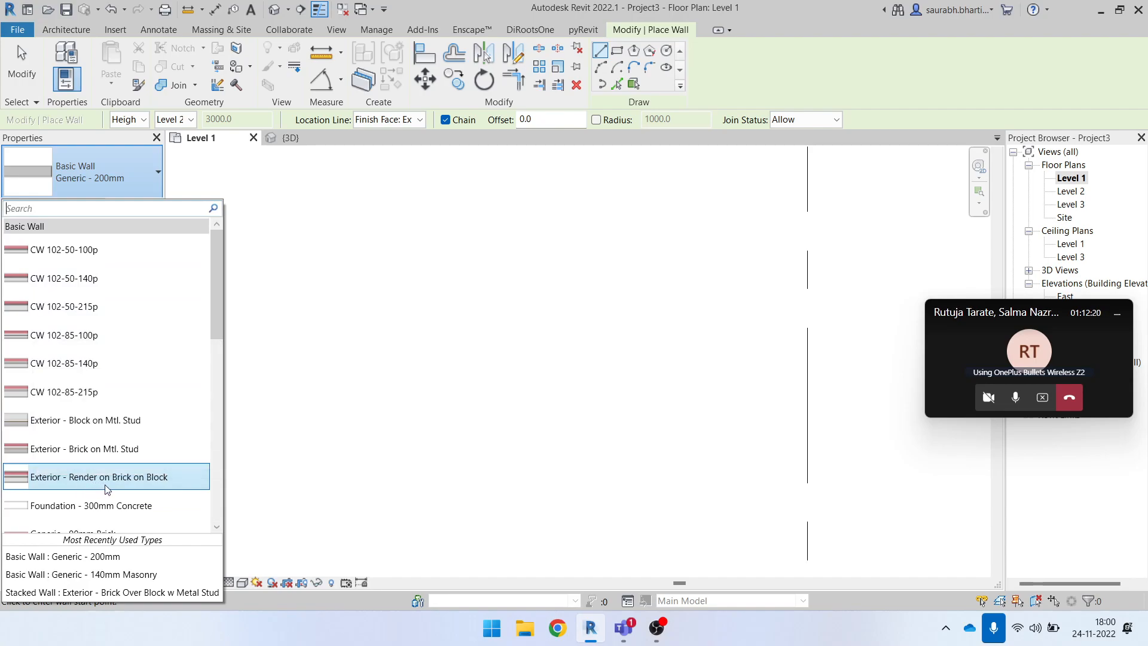
pyautogui.click(96, 483)
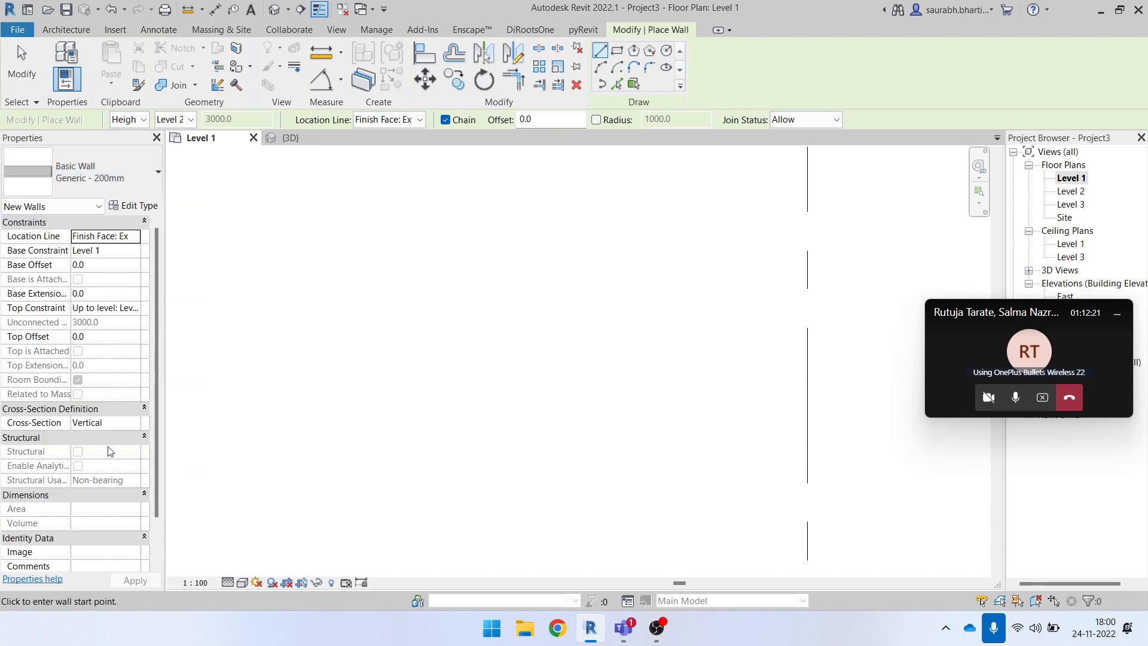
# - Open the layer structure of the Exterior - Render on Brick on Block type and examine the Structure layer between the core boundaries
pyautogui.click(134, 207)
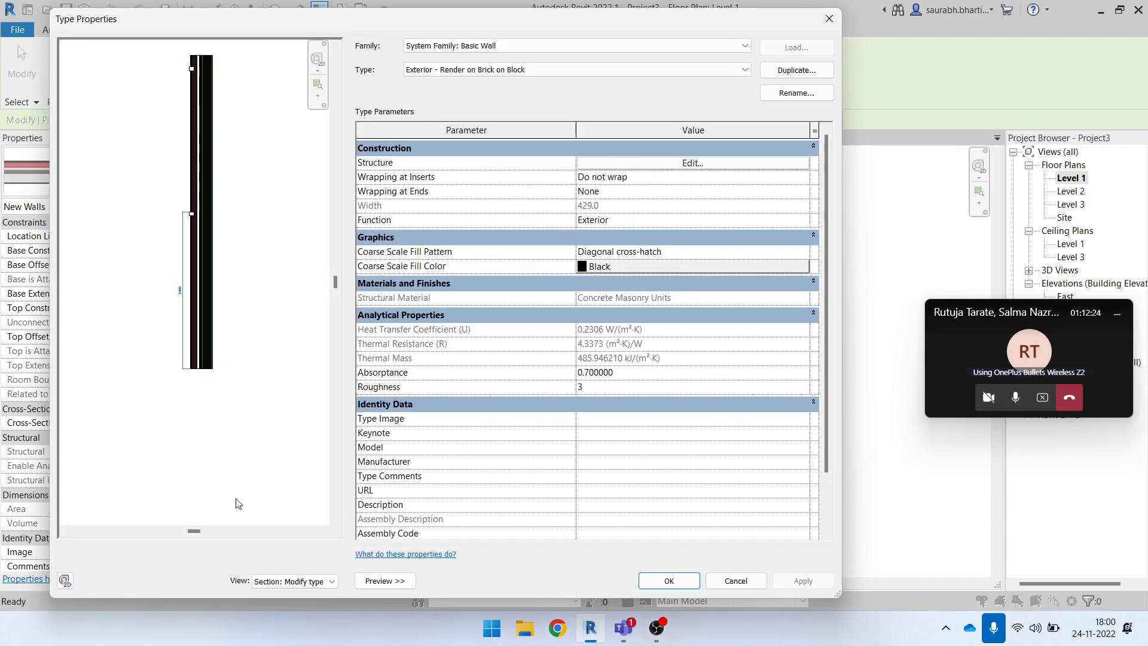
pyautogui.scroll(1, 216, 327)
pyautogui.click(683, 162)
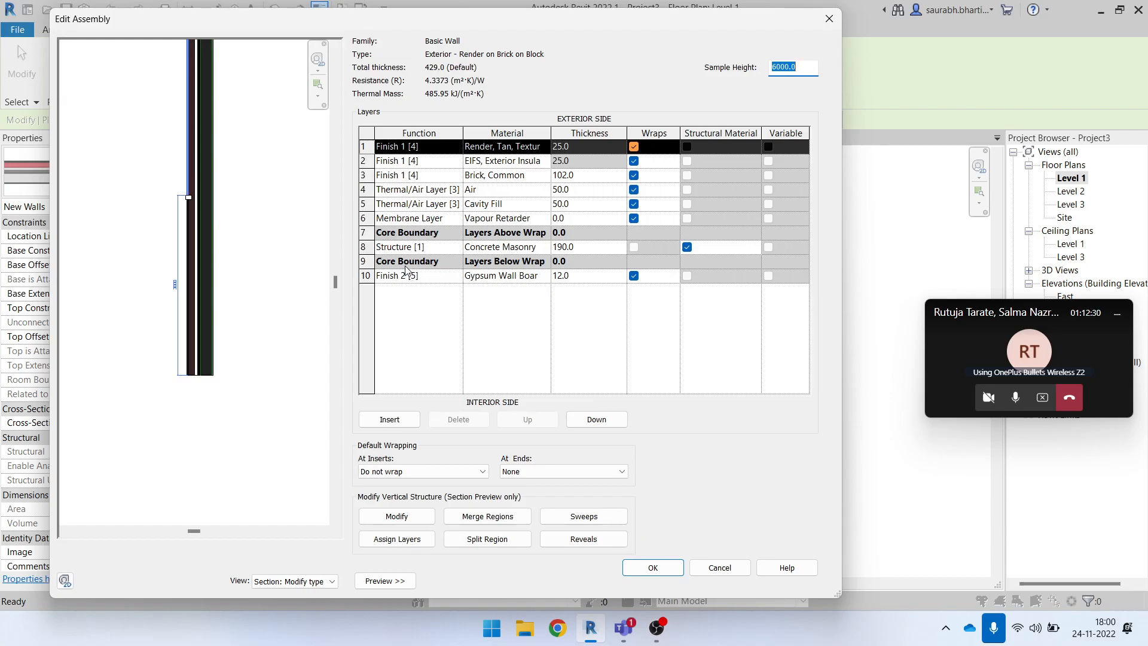
pyautogui.click(565, 232)
pyautogui.click(589, 252)
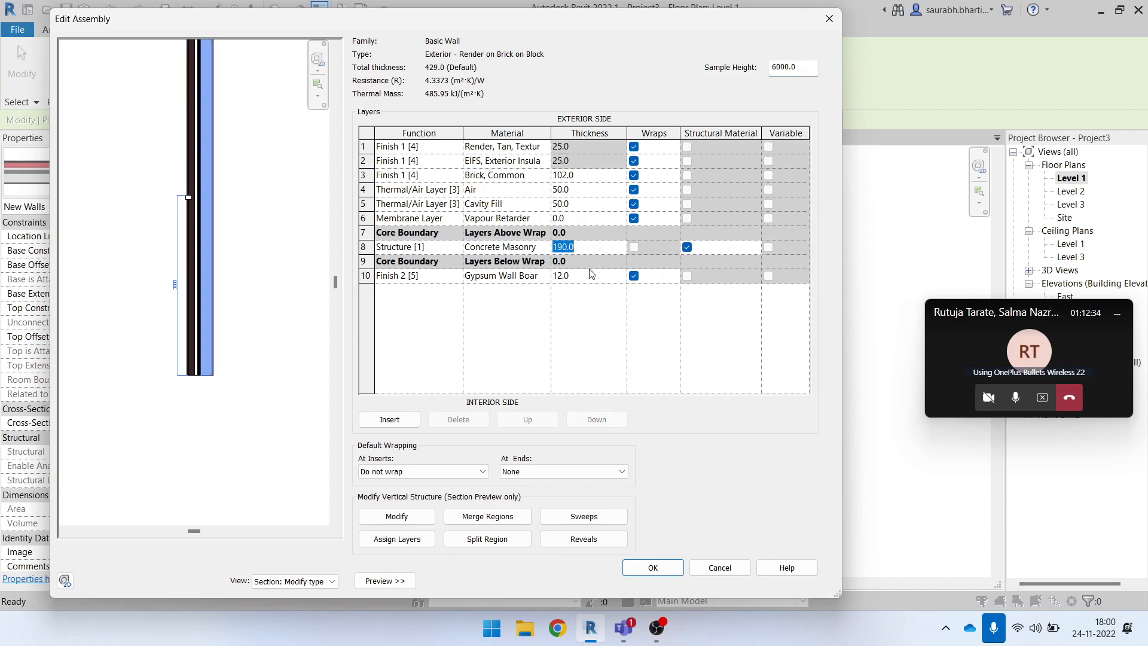
pyautogui.scroll(5, 175, 276)
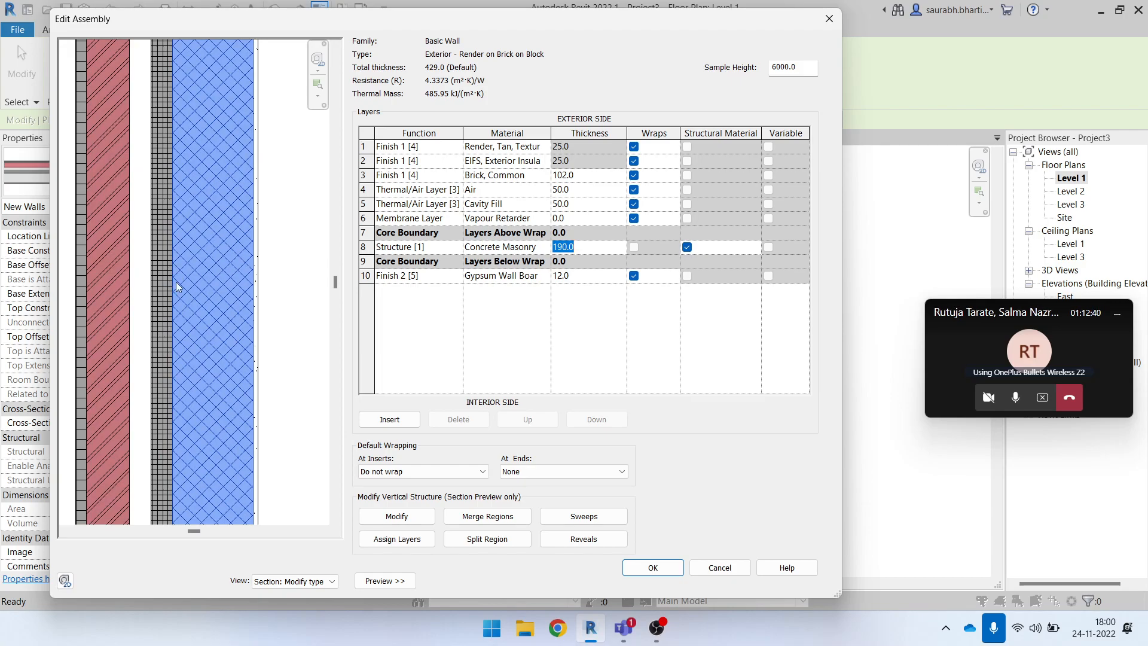
# - Highlight the structure, air, cavity fill and exterior finish layers in the section preview, and close the type settings without editing
pyautogui.click(373, 245)
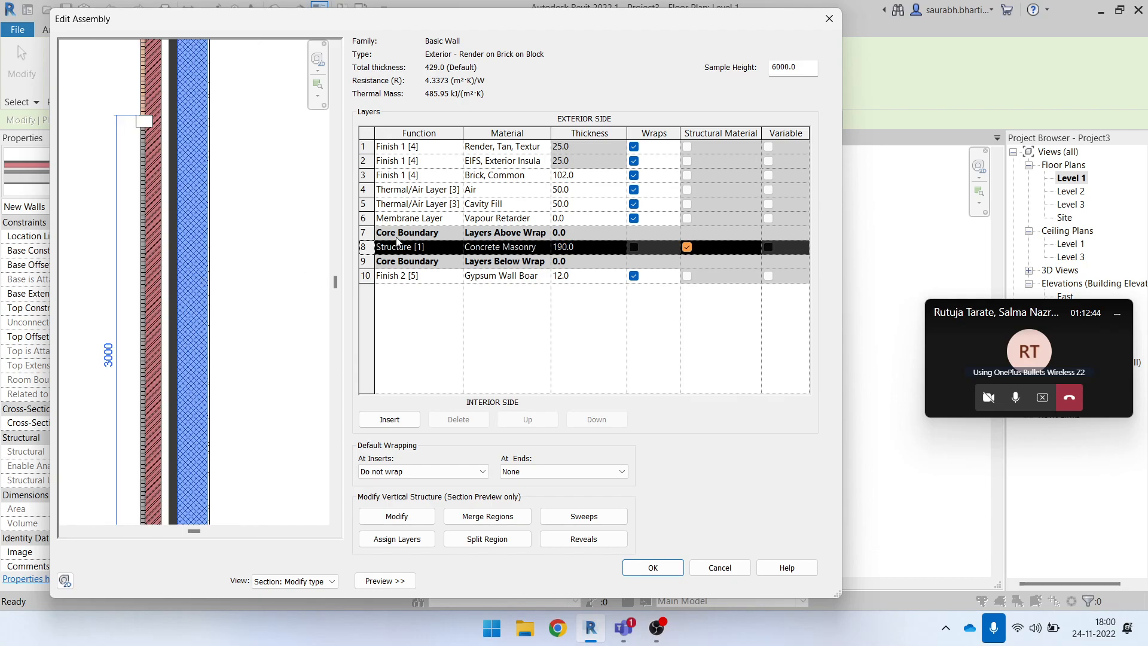
pyautogui.click(373, 189)
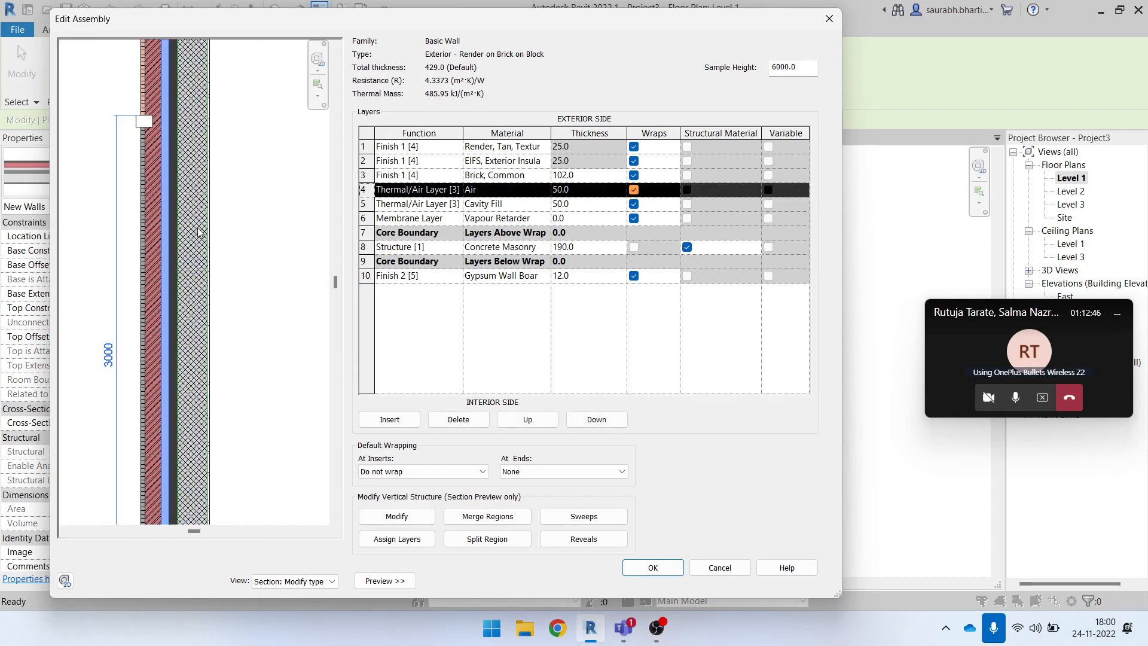
pyautogui.scroll(-2, 213, 234)
pyautogui.click(393, 204)
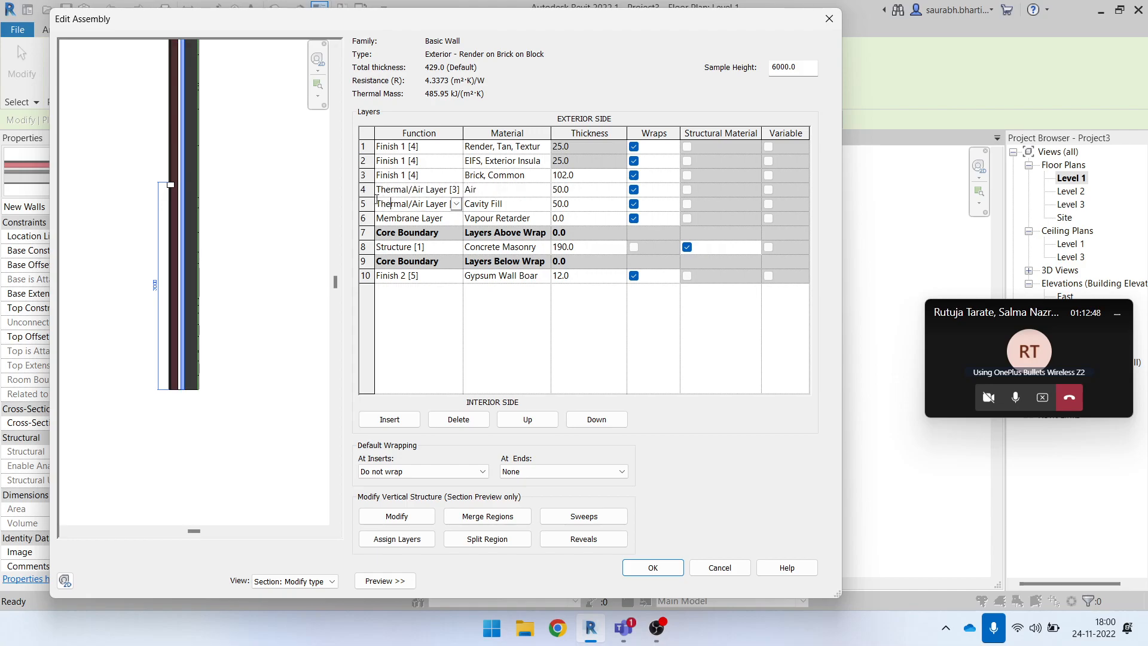
pyautogui.click(369, 204)
pyautogui.scroll(3, 184, 231)
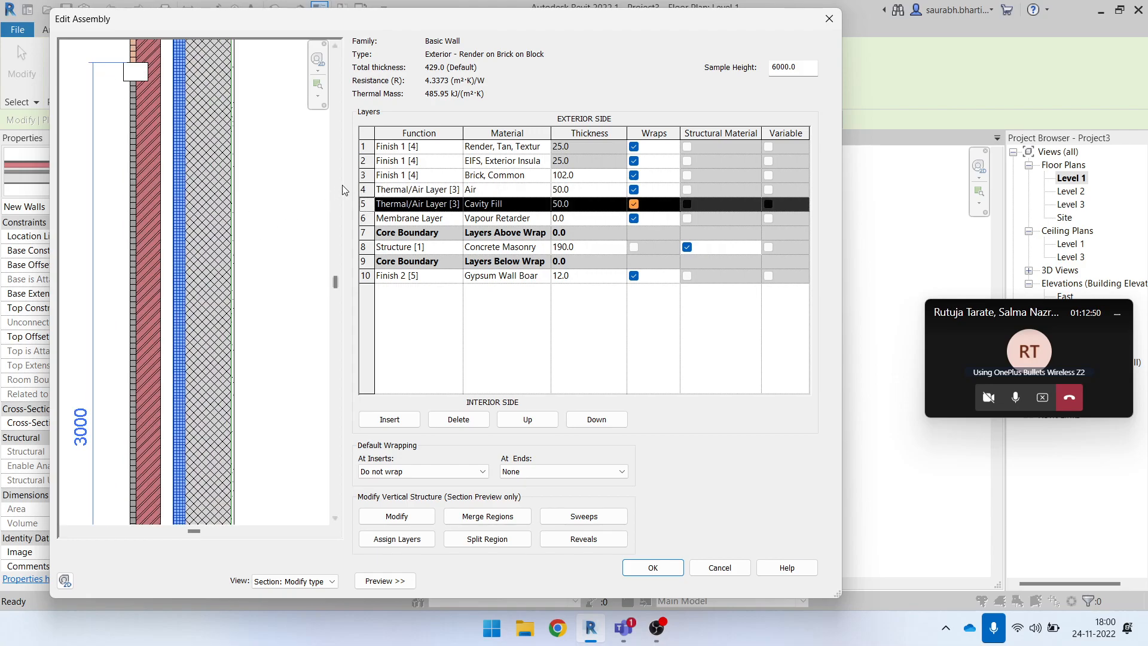
pyautogui.click(394, 163)
pyautogui.click(395, 146)
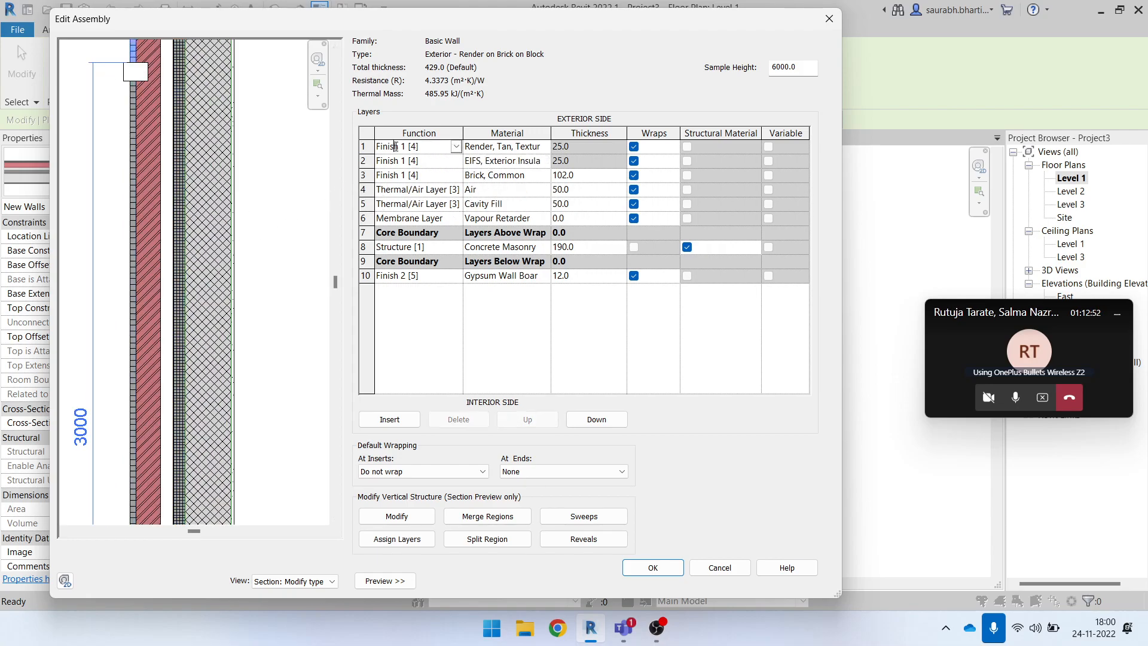
pyautogui.scroll(-3, 141, 228)
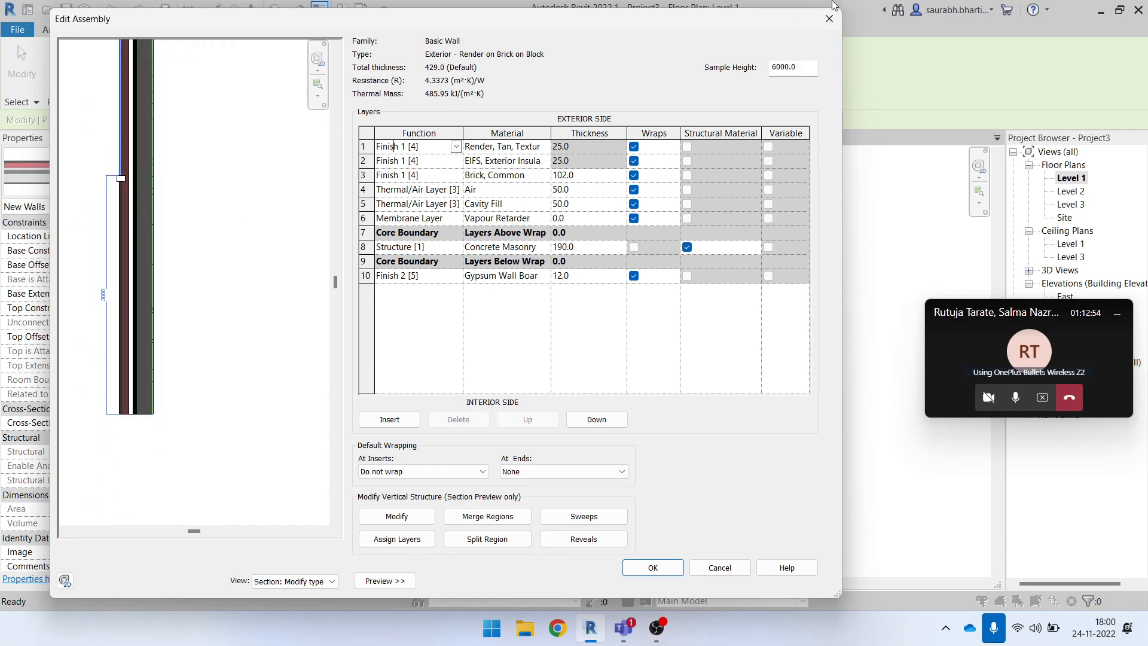
pyautogui.click(830, 20)
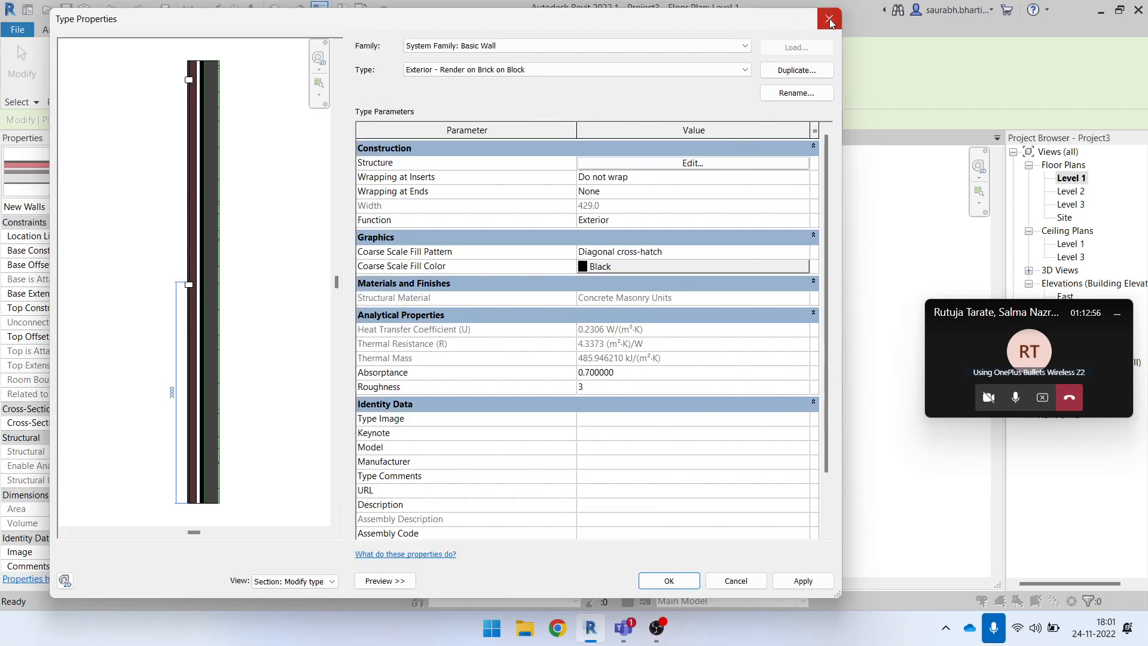
pyautogui.click(829, 19)
# - Set the location line to Core Centerline and start a vertical wall in the empty area above the horizontal grid line
pyautogui.scroll(-4, 435, 333)
pyautogui.moveTo(224, 292); pyautogui.dragTo(356, 256, button='middle')
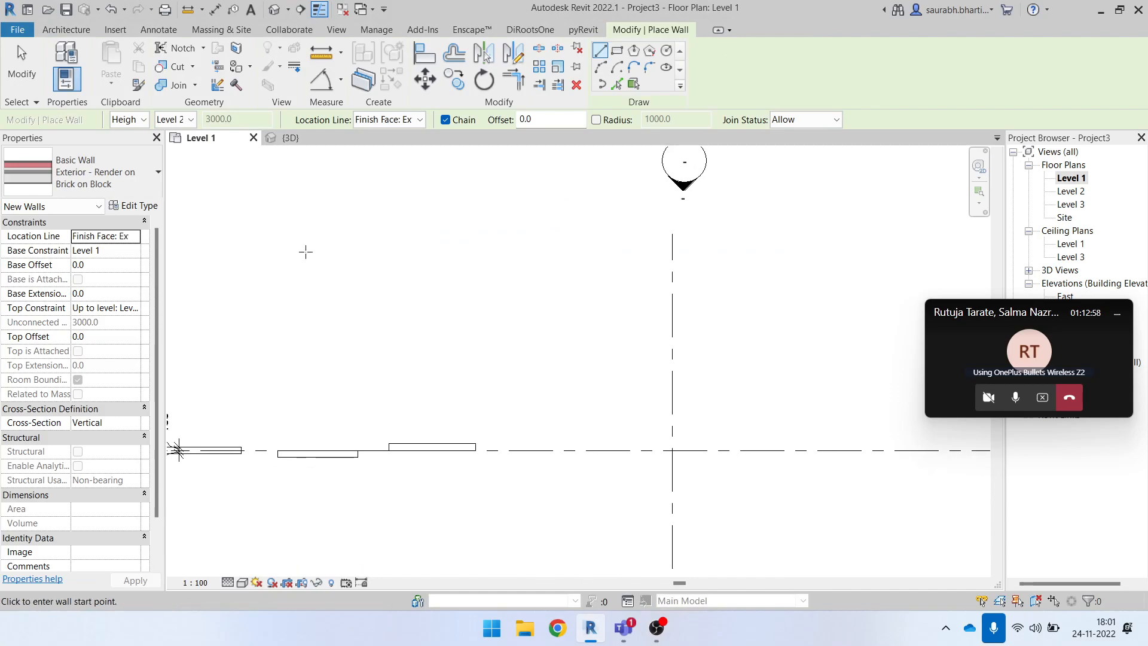
pyautogui.click(386, 119)
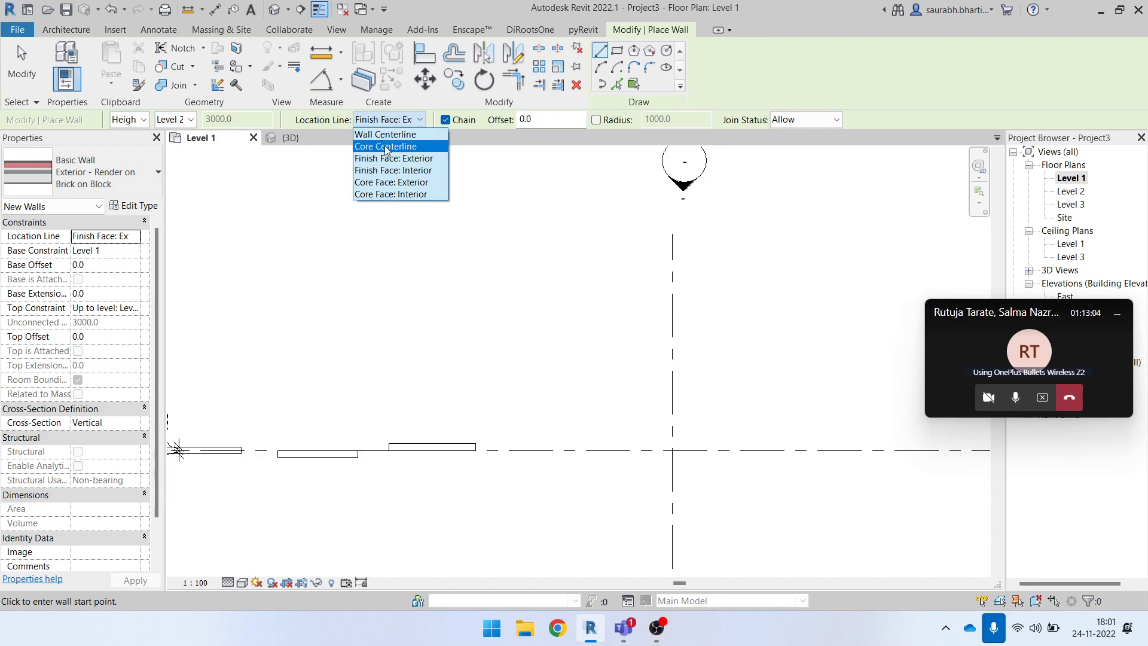
pyautogui.click(387, 147)
pyautogui.click(428, 204)
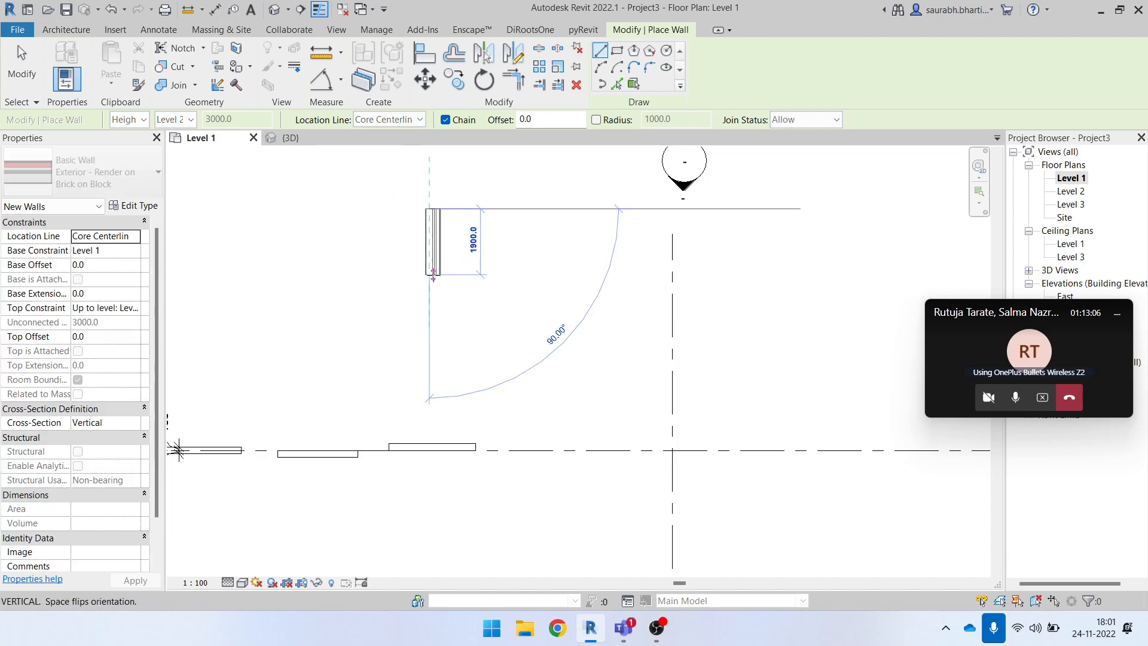
# - Examine how the layered wall preview sits around its core centerline at the lower end
pyautogui.scroll(4, 428, 239)
pyautogui.moveTo(428, 336); pyautogui.dragTo(447, 428, button='middle')
pyautogui.scroll(4, 451, 430)
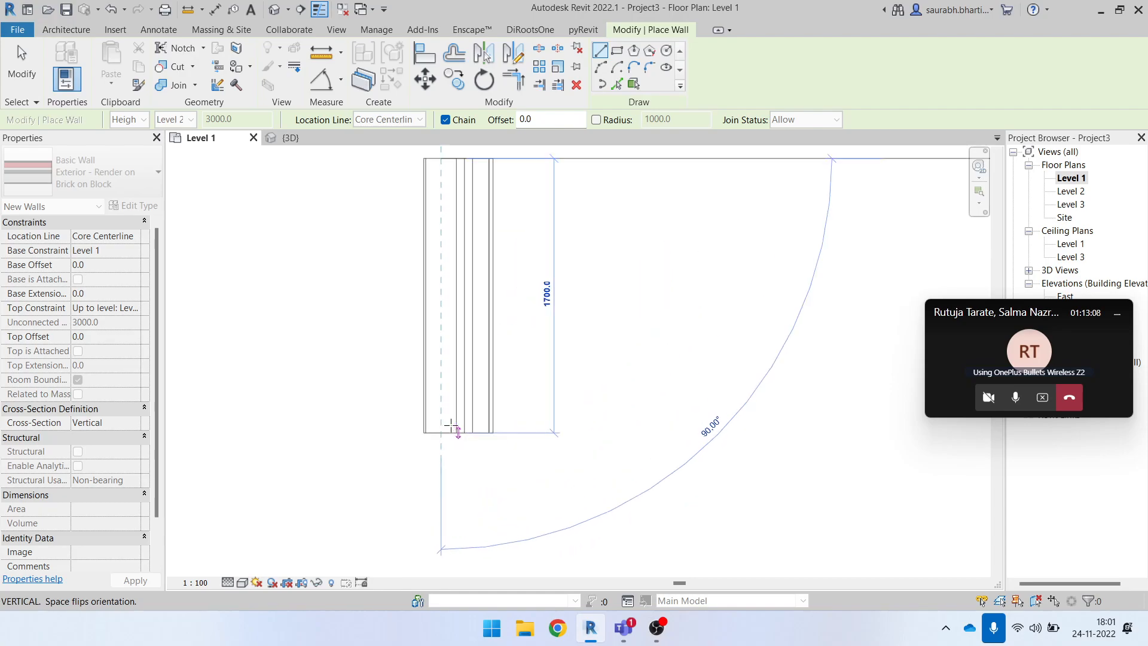
pyautogui.scroll(-1, 446, 436)
pyautogui.scroll(-2, 439, 468)
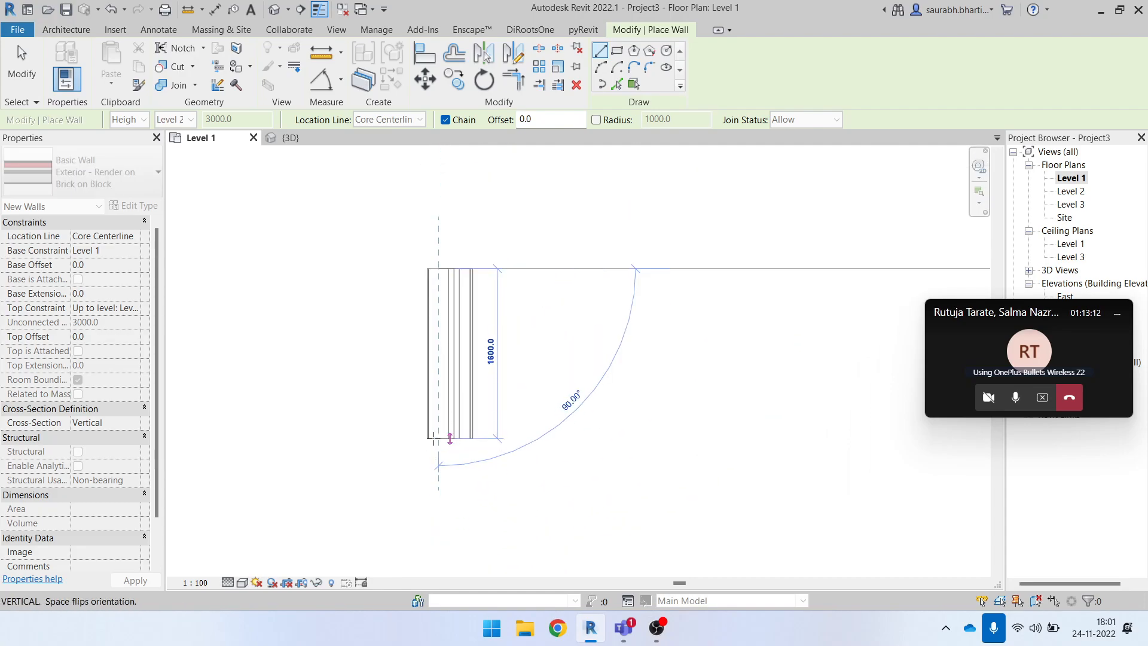
pyautogui.scroll(7, 446, 455)
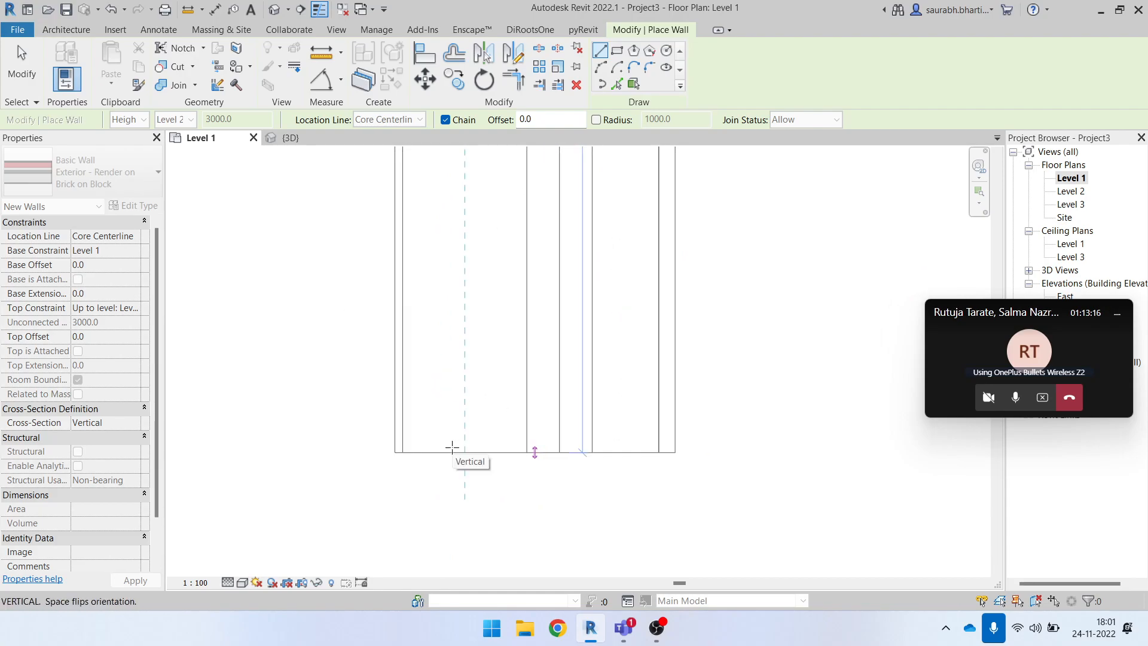
pyautogui.scroll(-3, 451, 447)
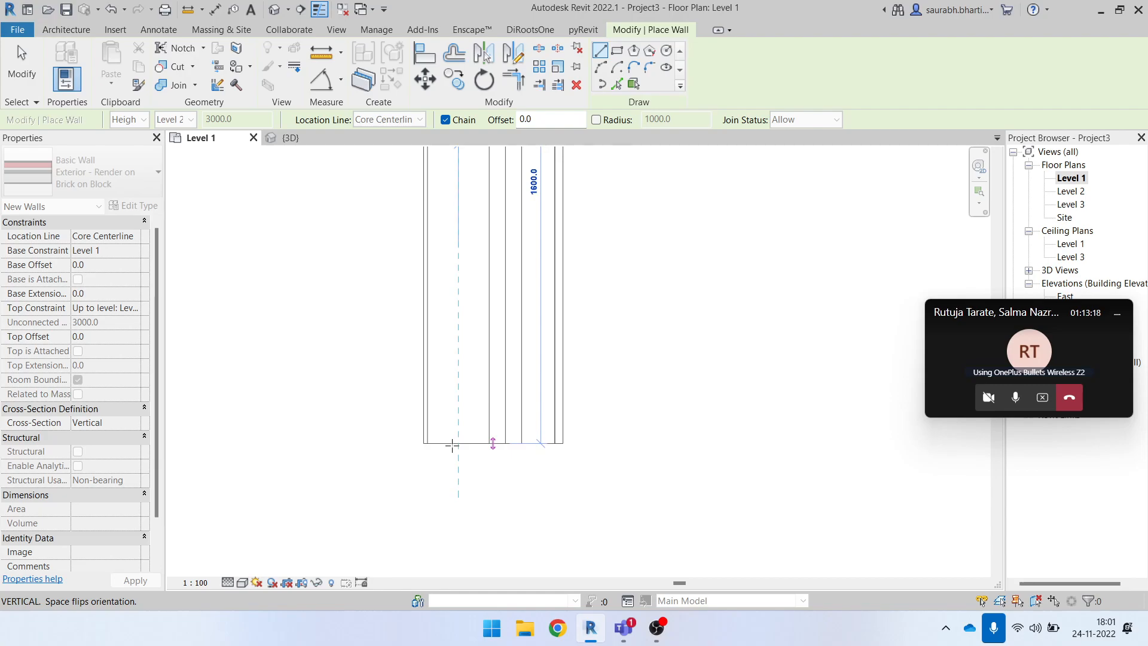
pyautogui.scroll(-3, 452, 443)
# - Finish the vertical wall at a length of about 1900 mm and leave the wall command
pyautogui.rightClick(447, 470)
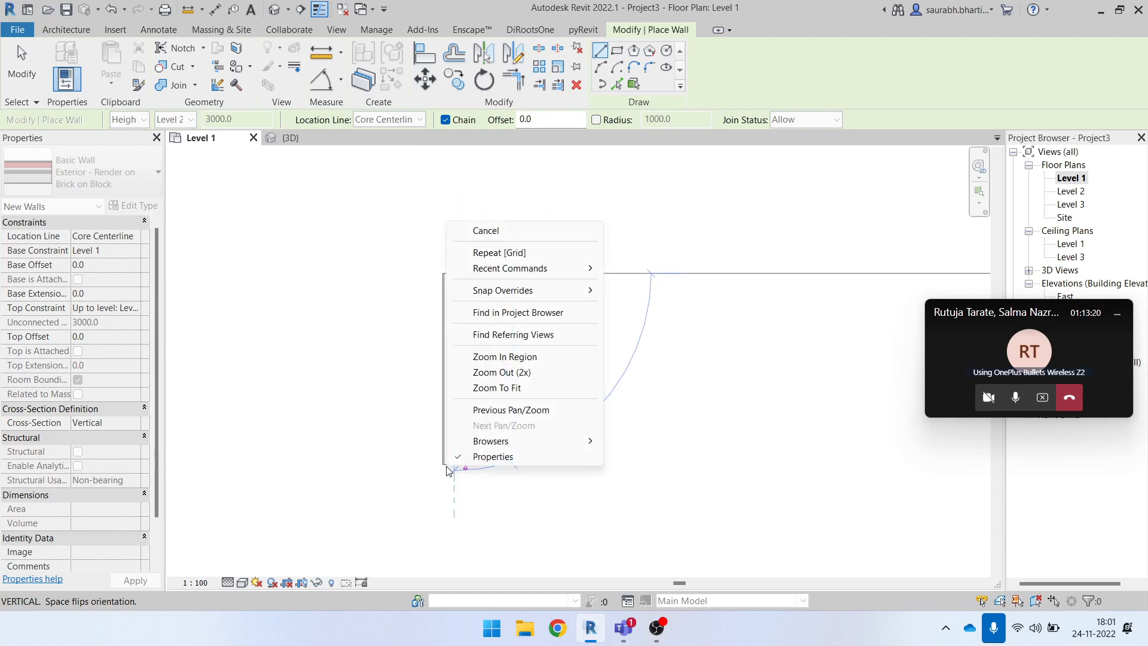
pyautogui.press('Escape')
pyautogui.press('Escape')
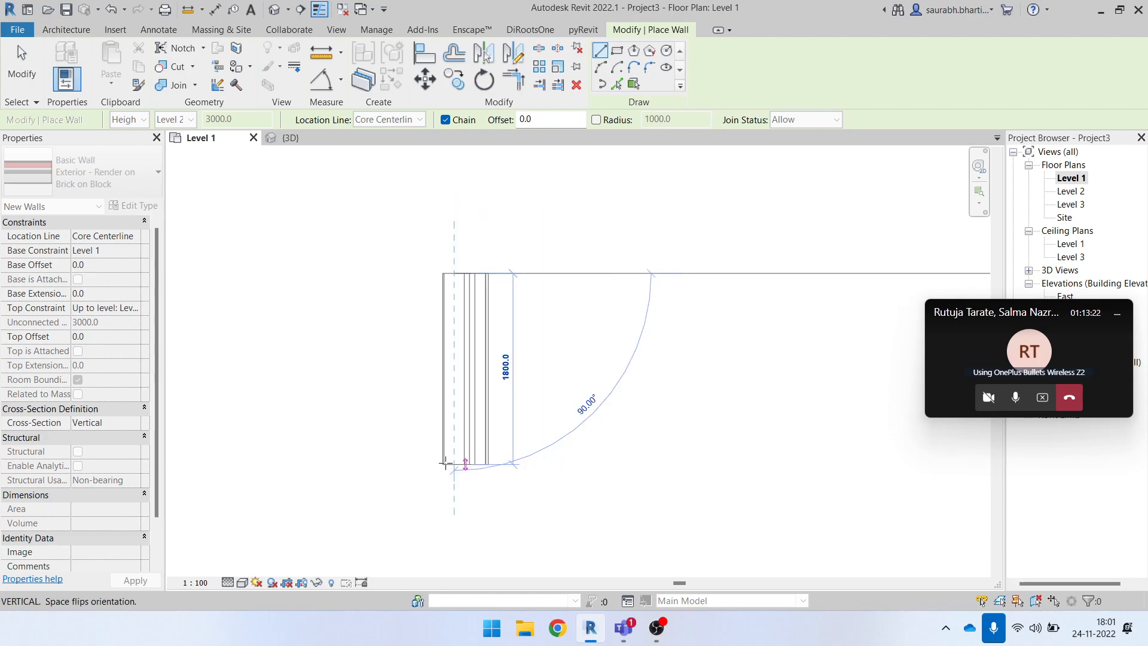
pyautogui.moveTo(461, 409); pyautogui.dragTo(474, 348, button='middle')
pyautogui.click(476, 416)
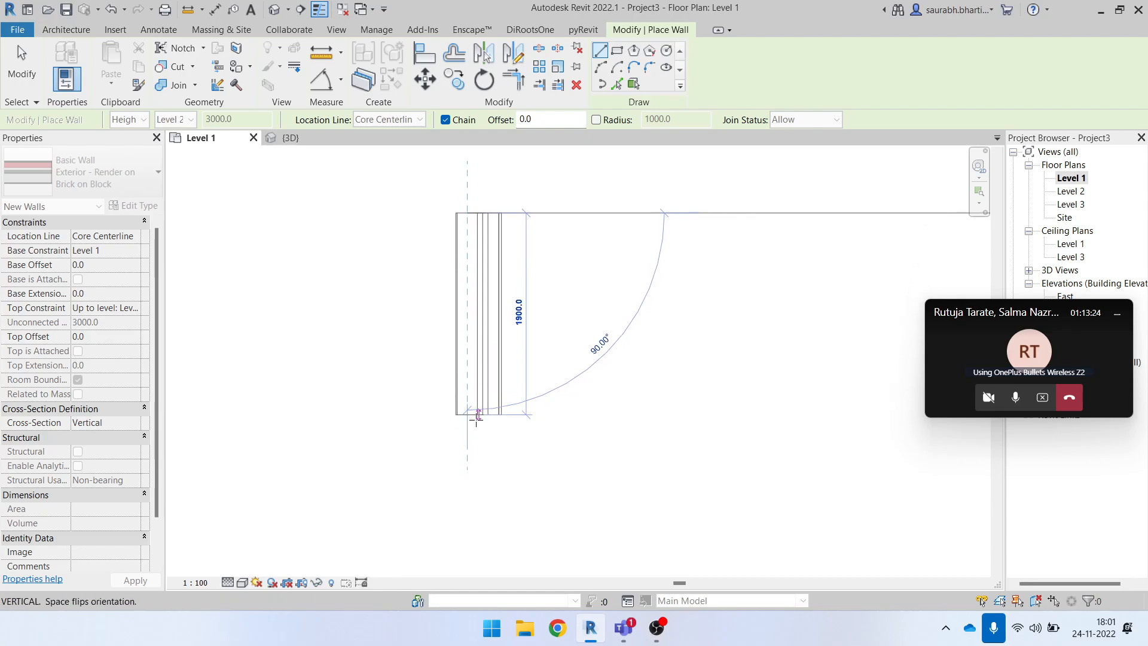
pyautogui.press('Escape')
pyautogui.press('Escape')
# - Outline the core layer of the placed vertical wall with selection boxes to point out the area around its centerline
pyautogui.scroll(2, 469, 242)
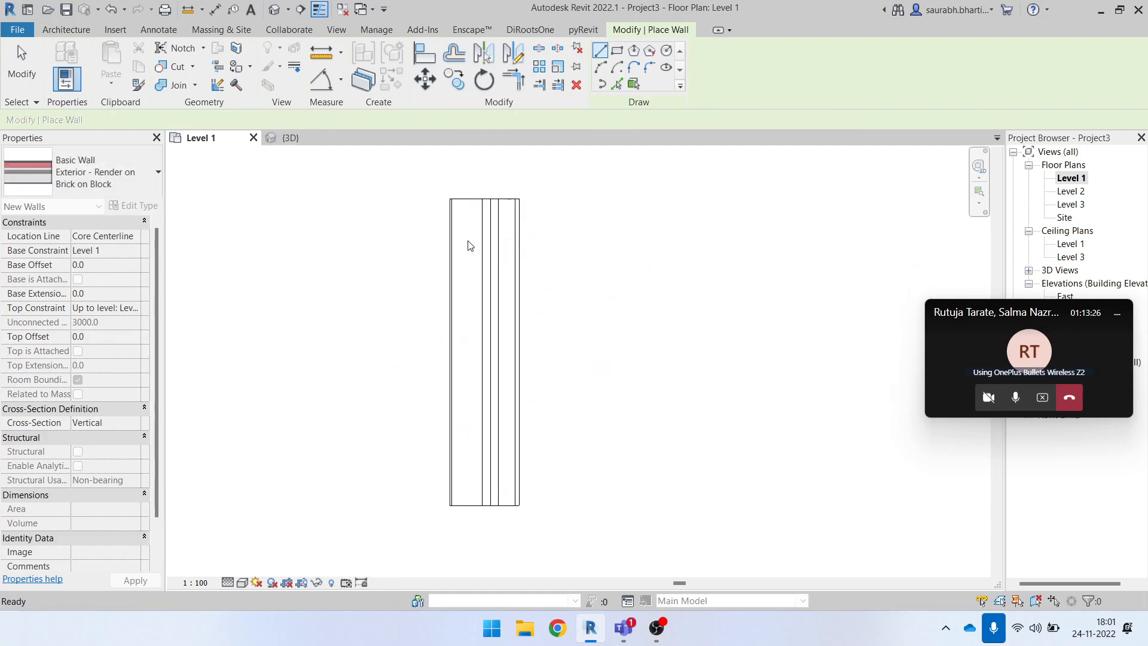
pyautogui.moveTo(458, 173); pyautogui.dragTo(474, 264)
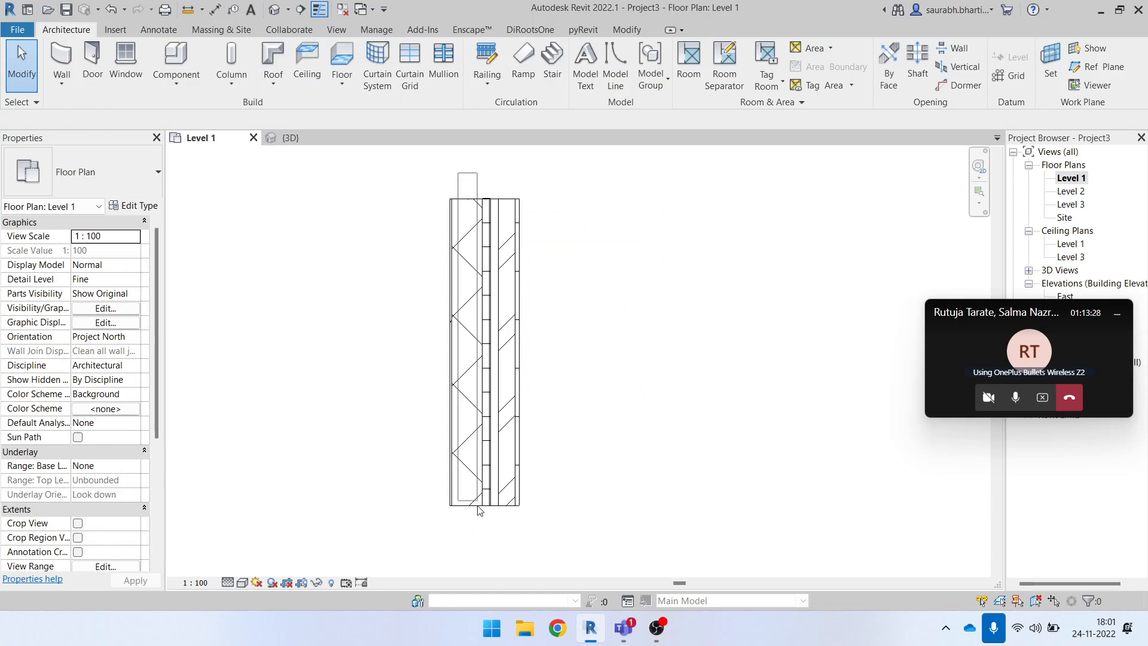
pyautogui.moveTo(479, 516); pyautogui.dragTo(474, 520)
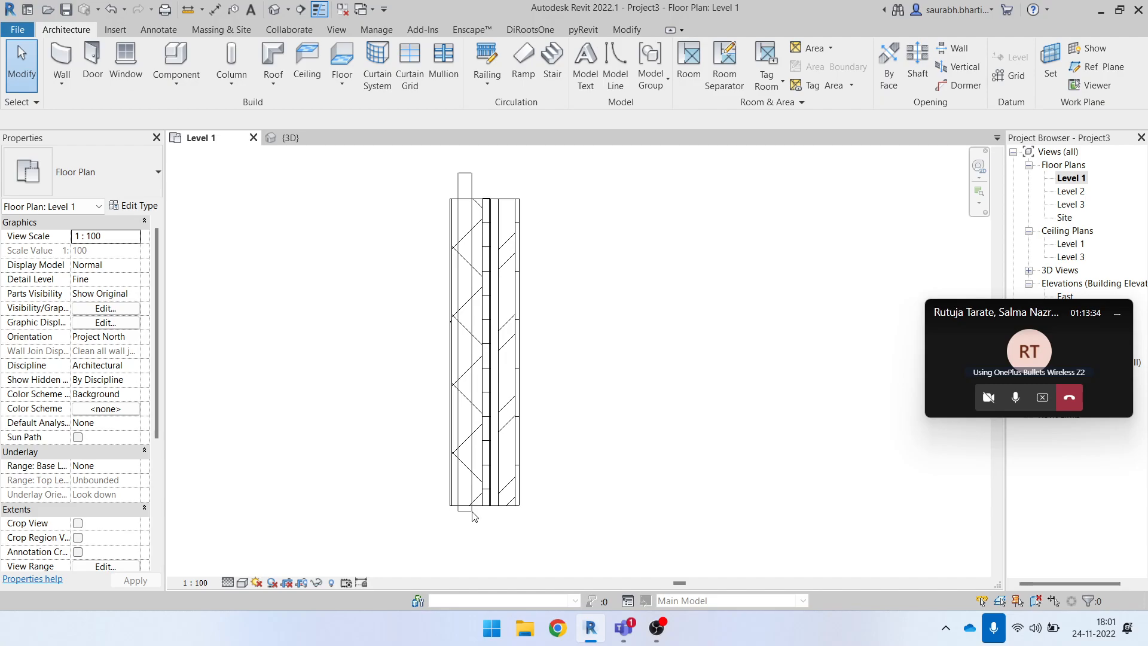
pyautogui.moveTo(472, 507); pyautogui.dragTo(466, 512)
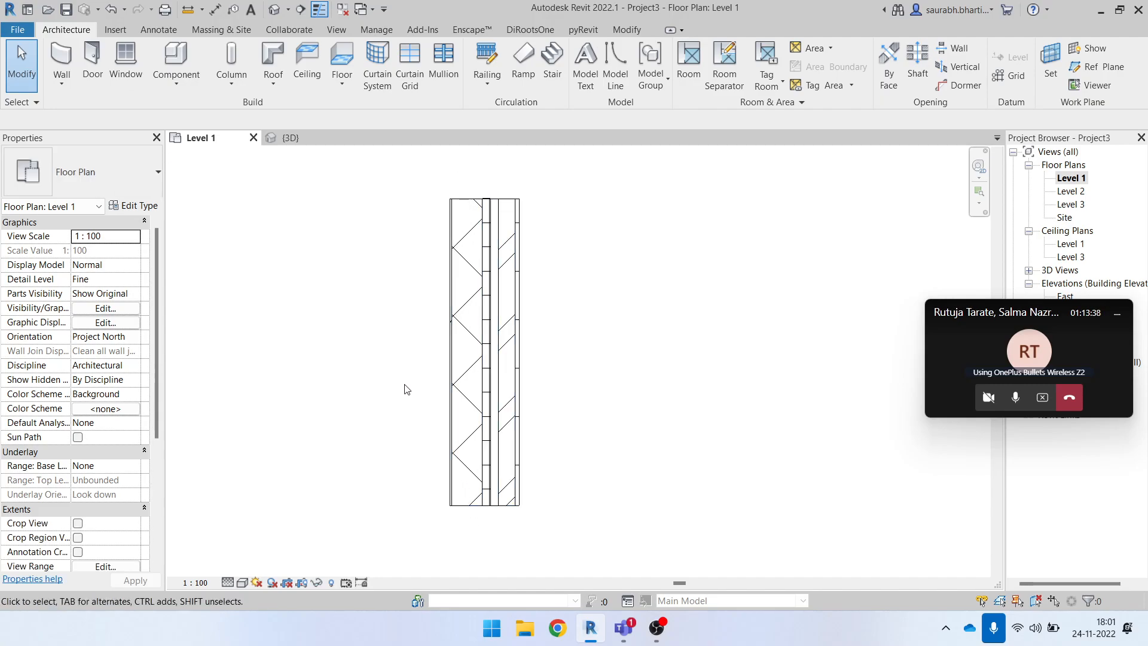
# - Set the location line to Finish Face: Interior and start a wall to the right of the placed vertical wall, level with its top end
pyautogui.press('w')
pyautogui.press('a')
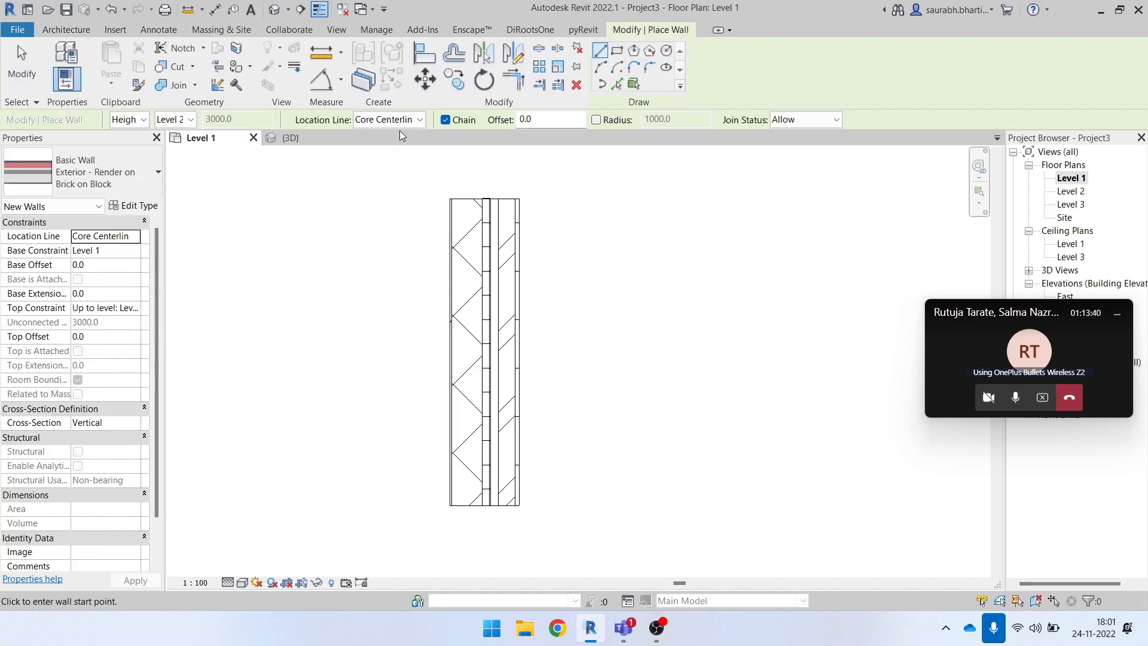
pyautogui.click(399, 119)
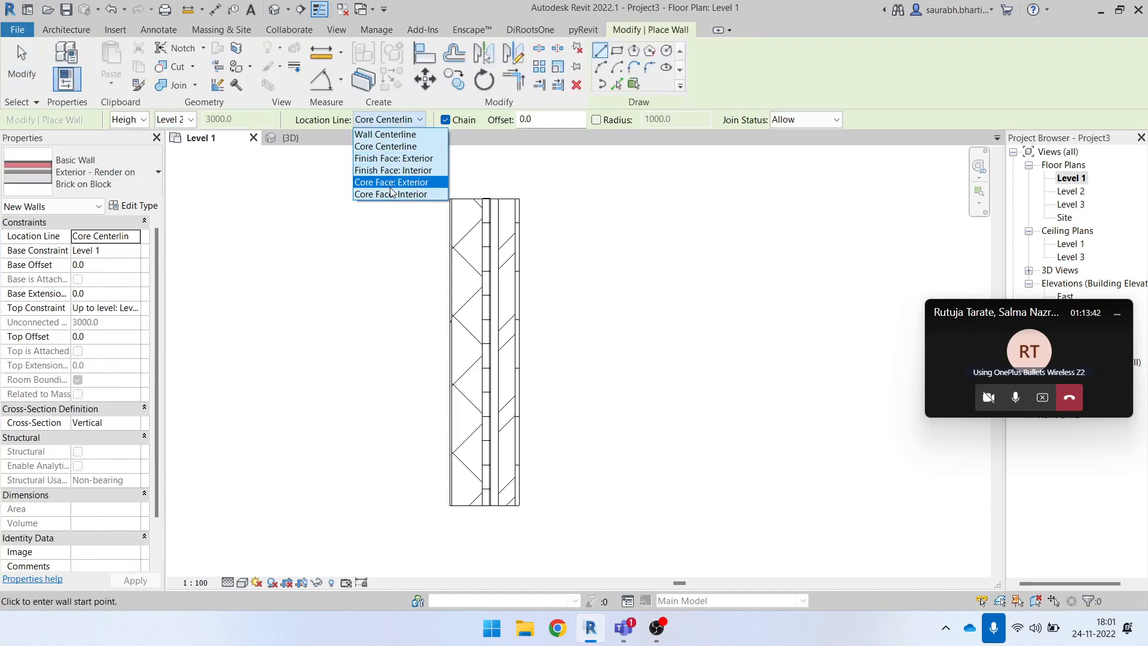
pyautogui.scroll(3, 504, 258)
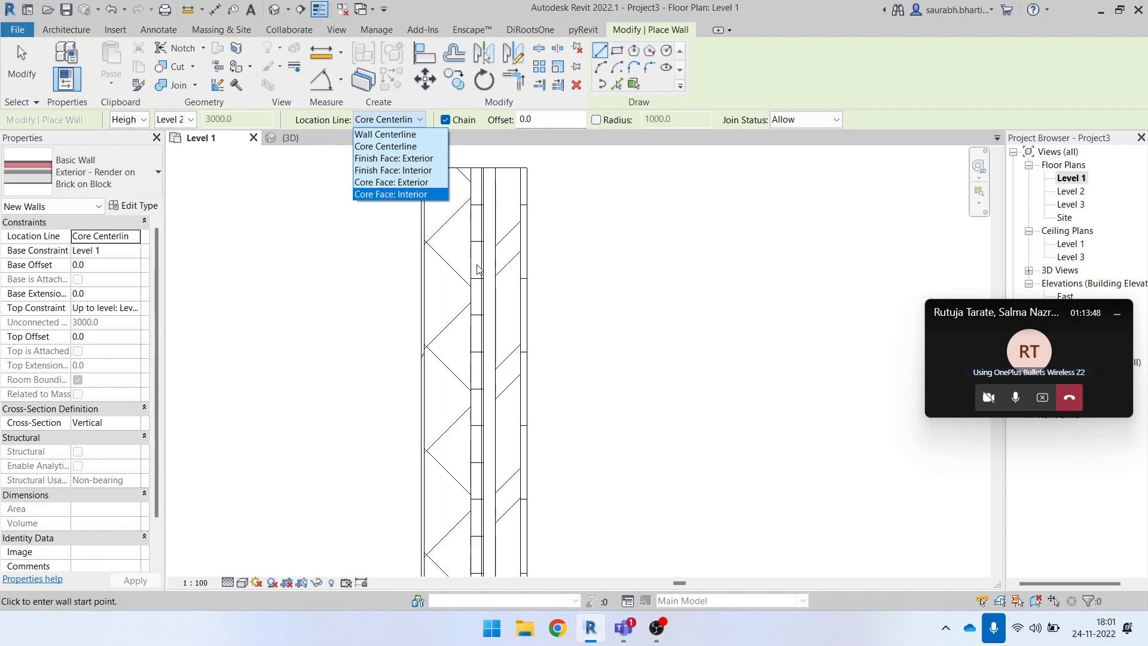
pyautogui.click(391, 124)
pyautogui.click(394, 121)
pyautogui.click(412, 170)
pyautogui.click(615, 168)
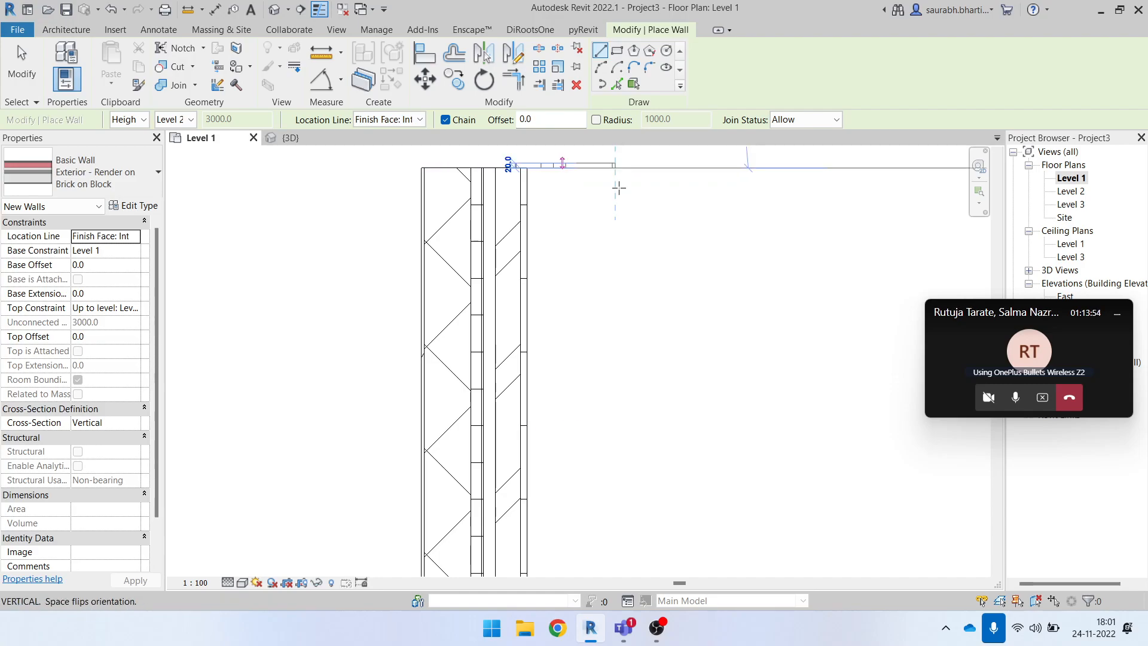
# - Finish the Finish Face: Interior wall vertically downward at a length of about 820 mm
pyautogui.scroll(-2, 616, 273)
pyautogui.scroll(3, 615, 275)
pyautogui.scroll(-5, 616, 281)
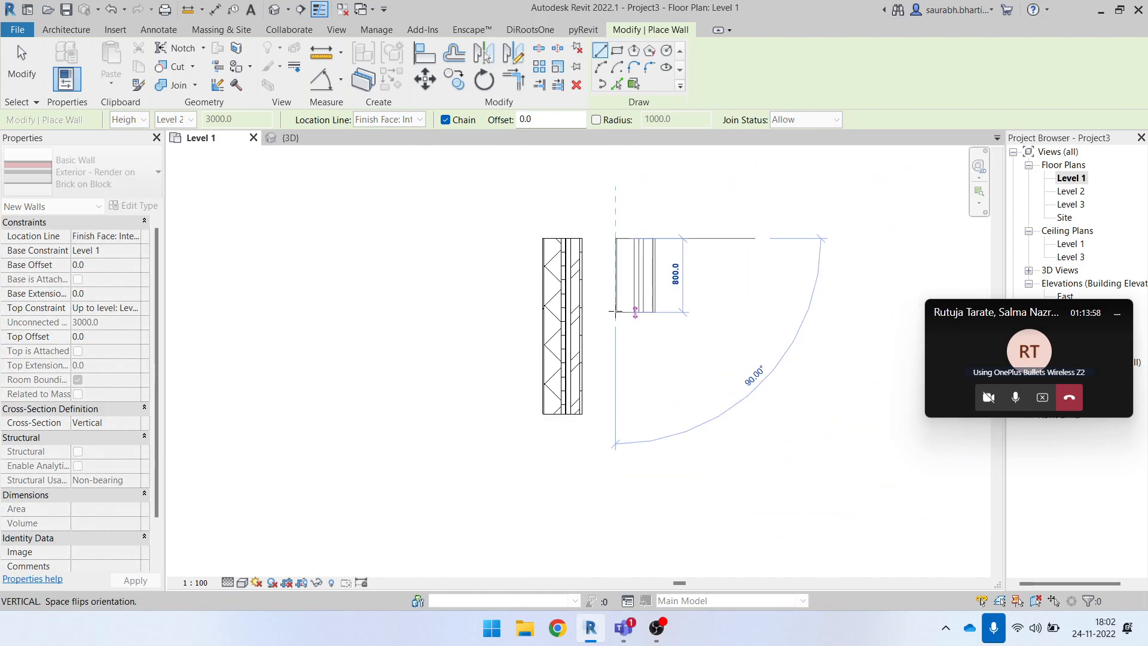
pyautogui.scroll(1, 609, 369)
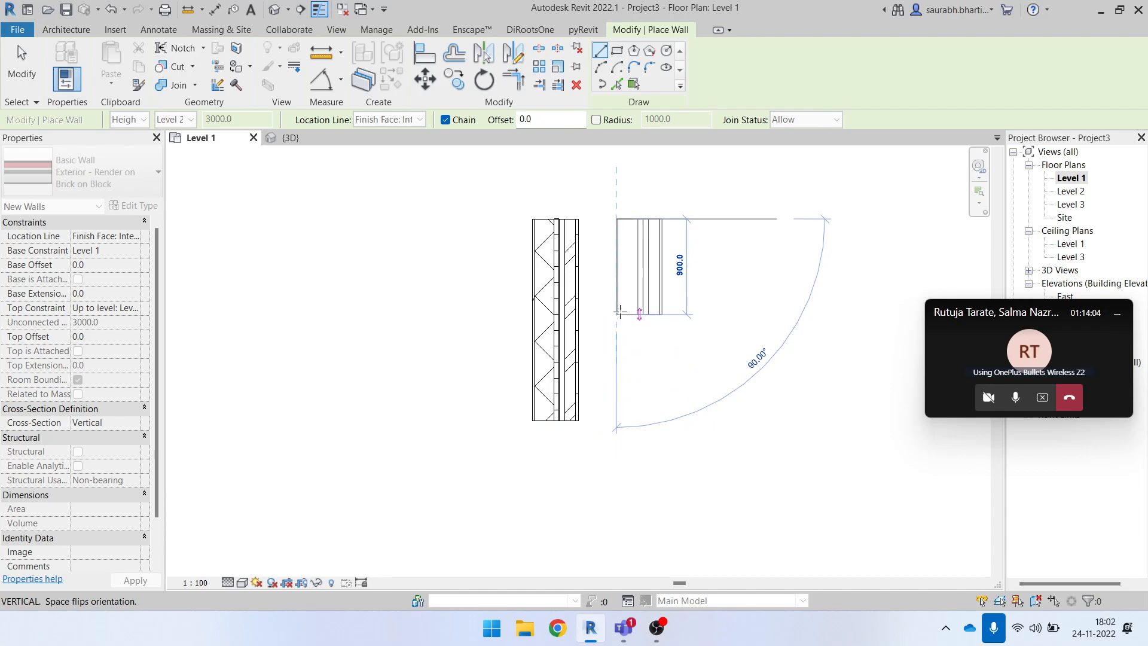
pyautogui.scroll(4, 543, 261)
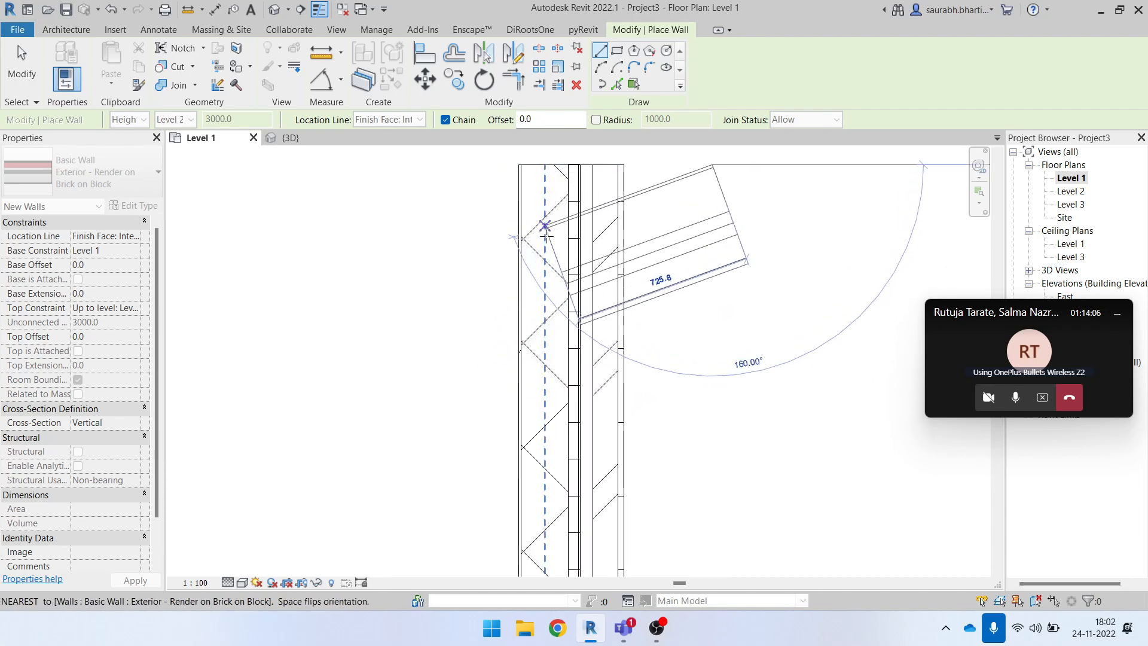
pyautogui.scroll(-1, 713, 340)
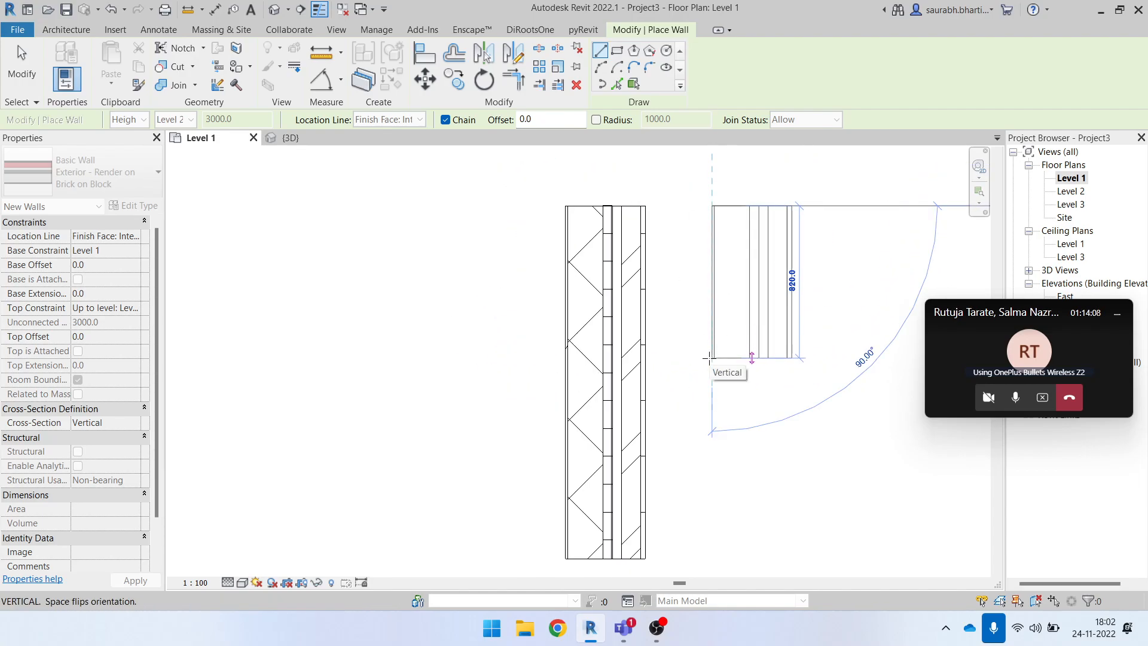
pyautogui.click(709, 358)
# - Set the location line to Core Face: Interior and start a third vertical wall to the right of the two placed ones
pyautogui.click(406, 121)
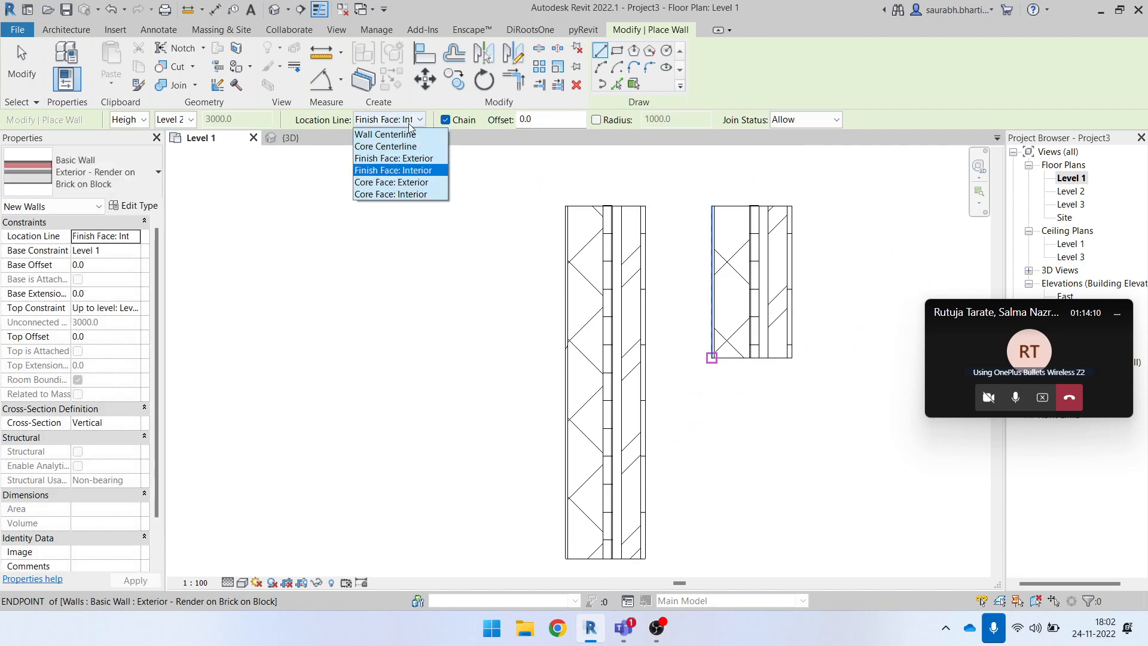
pyautogui.click(417, 194)
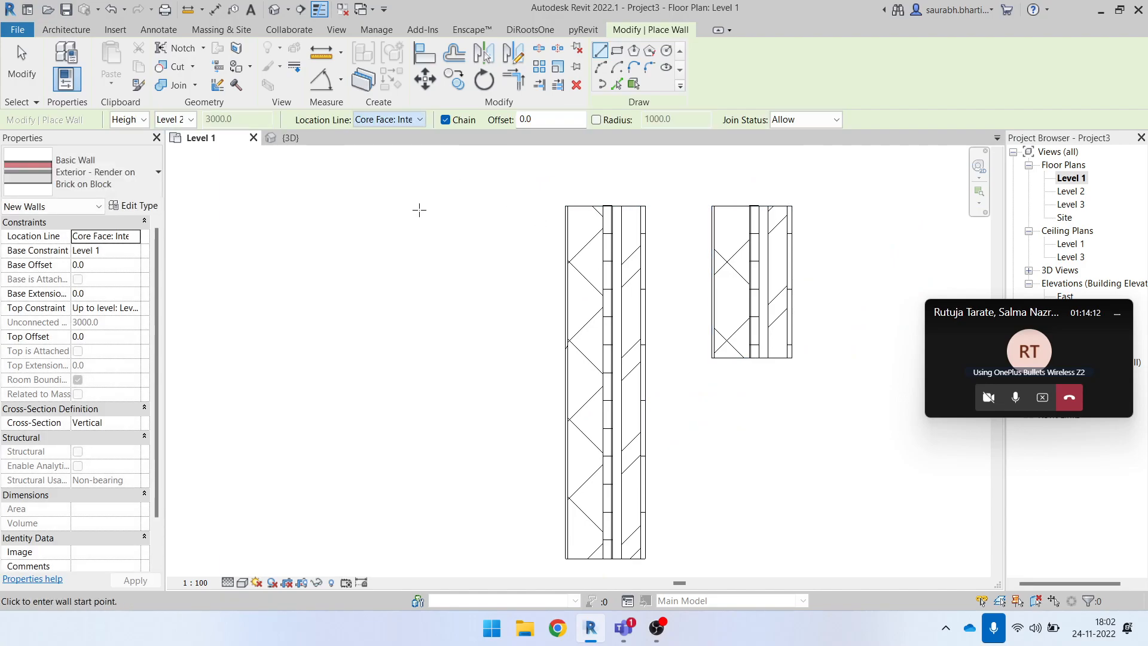
pyautogui.scroll(-2, 502, 275)
pyautogui.click(730, 230)
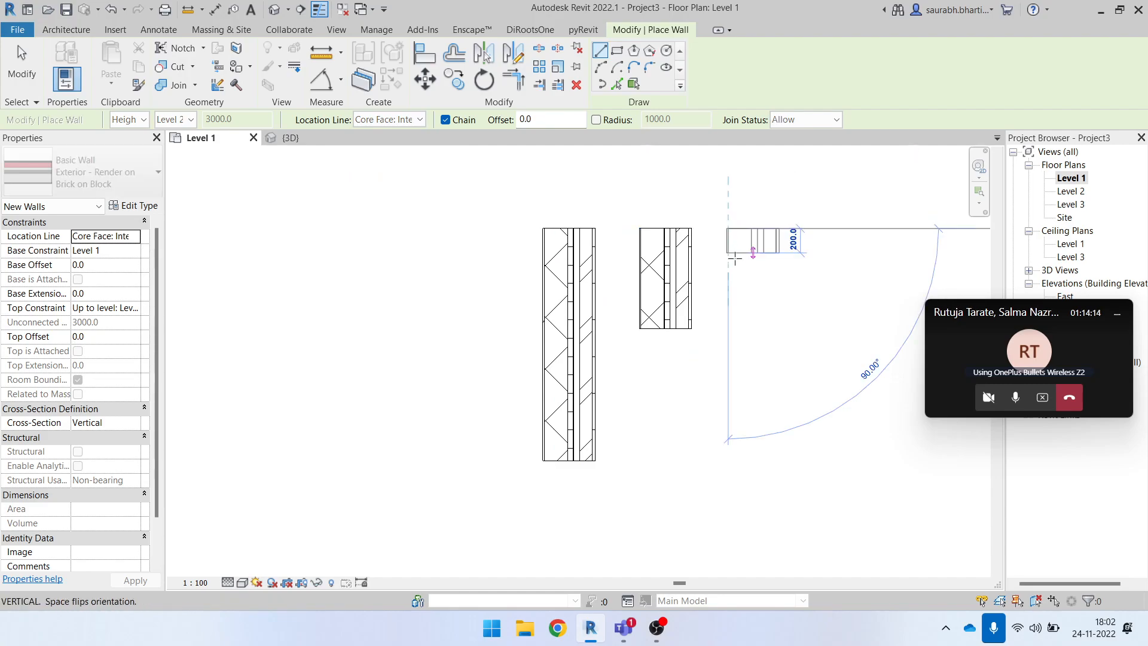
# - Examine how the third wall's preview sits relative to its interior core face, close up at the upper end
pyautogui.scroll(2, 730, 261)
pyautogui.scroll(4, 765, 336)
pyautogui.moveTo(655, 409); pyautogui.dragTo(687, 565, button='middle')
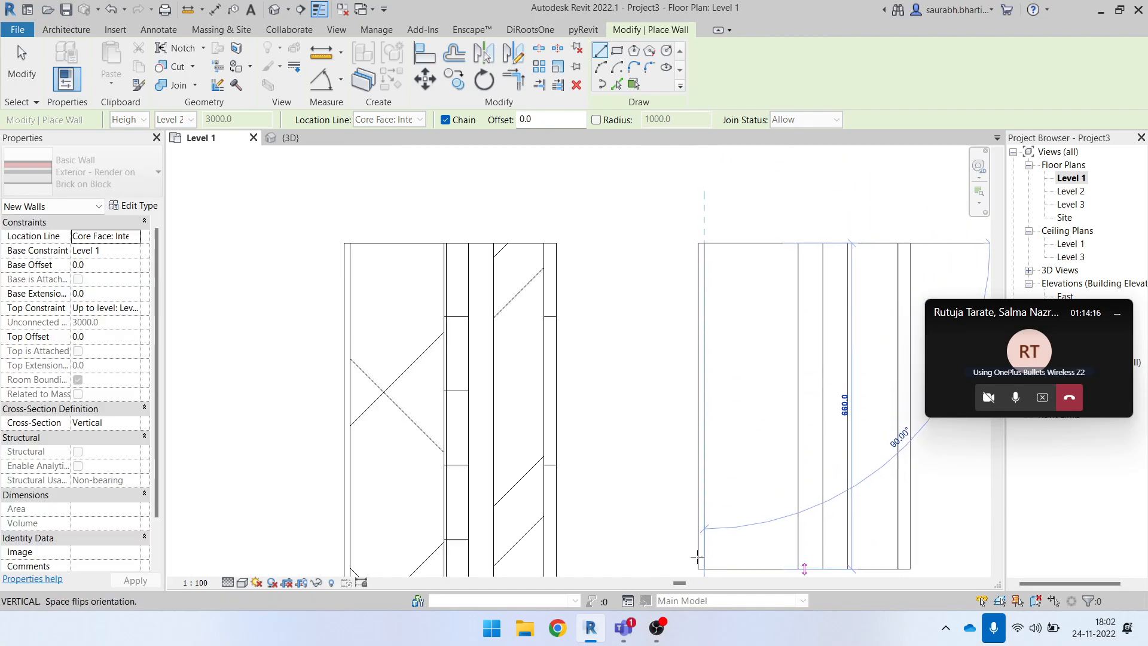
pyautogui.scroll(4, 700, 513)
pyautogui.scroll(-5, 706, 490)
pyautogui.scroll(-2, 703, 486)
pyautogui.scroll(3, 703, 481)
pyautogui.scroll(9, 705, 296)
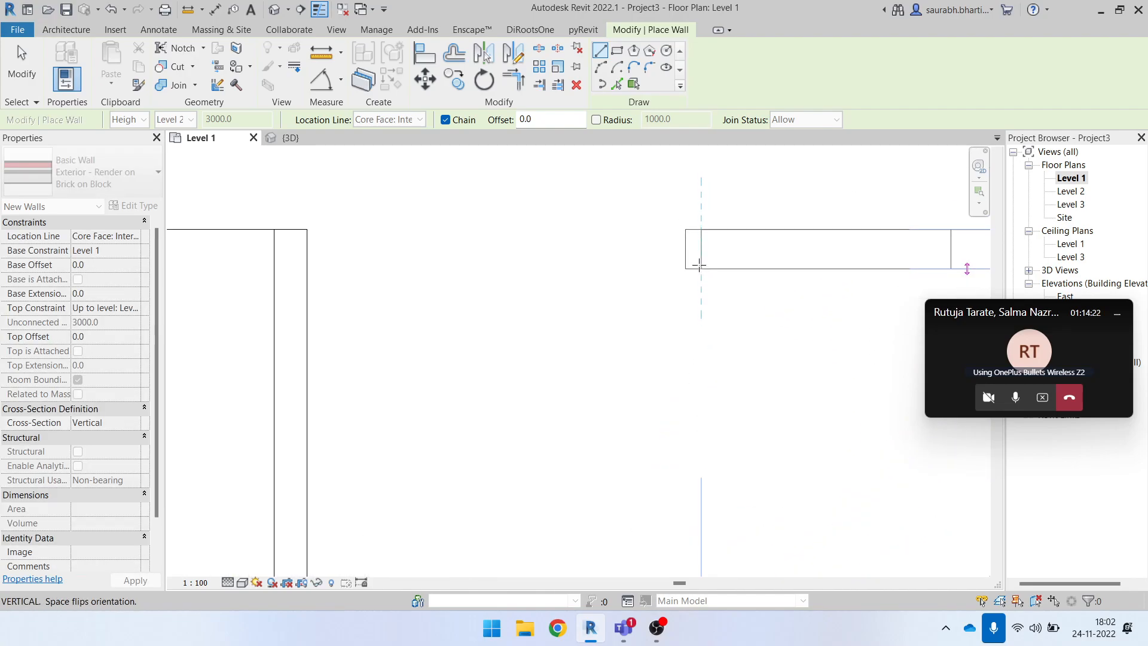
pyautogui.scroll(-5, 698, 245)
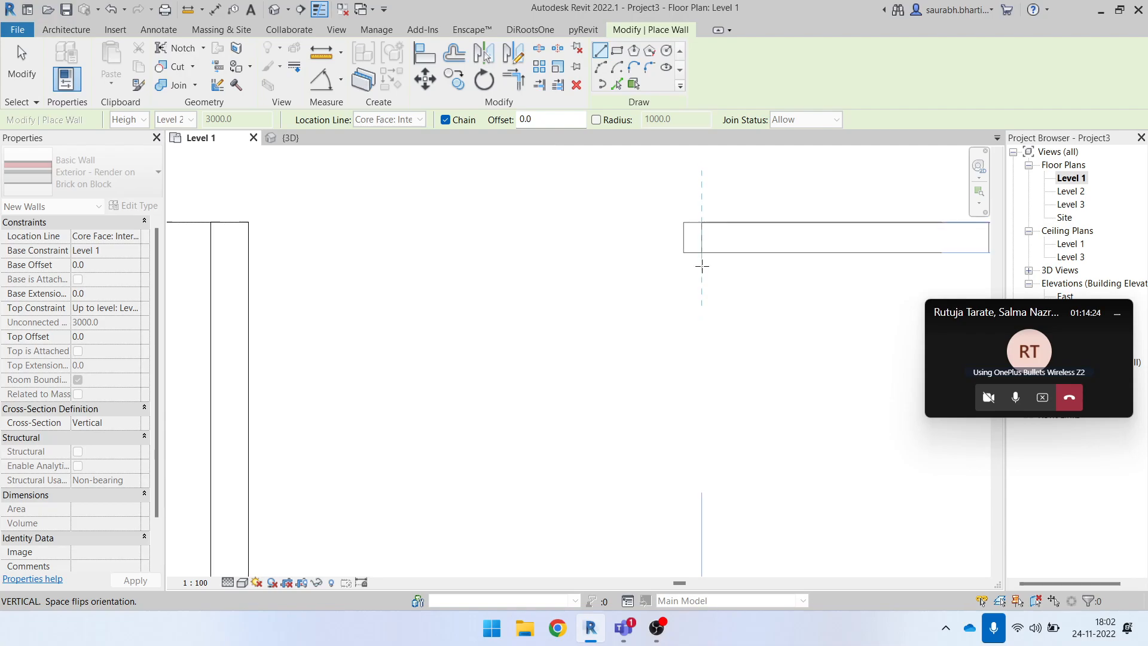
pyautogui.moveTo(678, 471); pyautogui.dragTo(679, 317, button='middle')
pyautogui.scroll(-3, 679, 317)
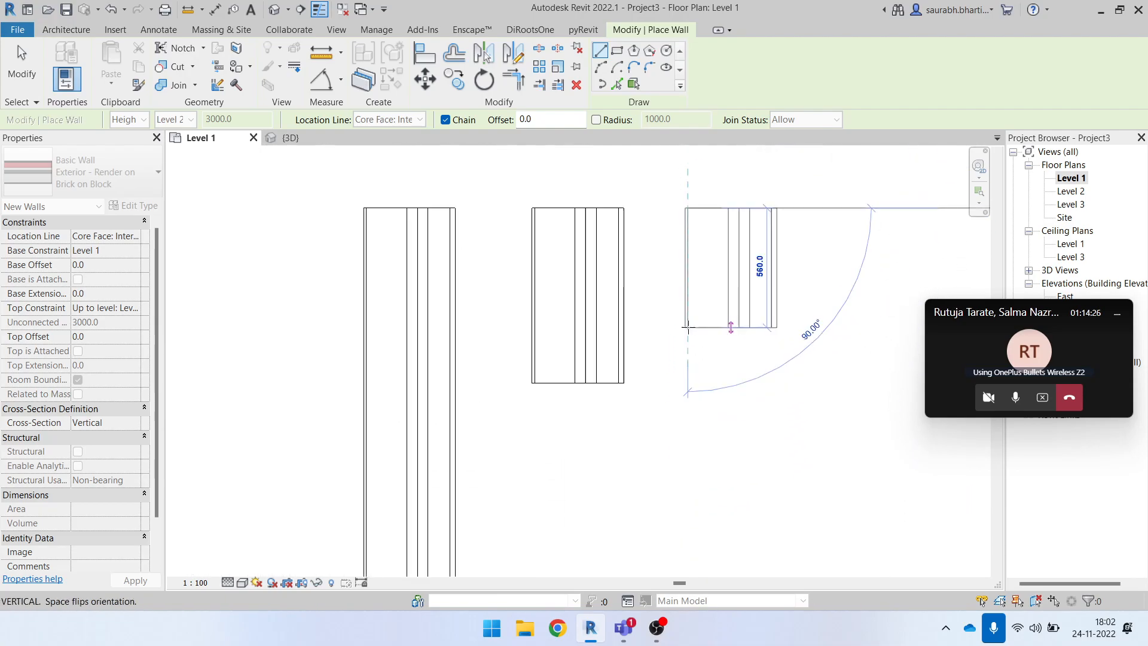
# - Finish the third wall as a short vertical segment beside the other two and leave the wall command
pyautogui.scroll(-5, 686, 303)
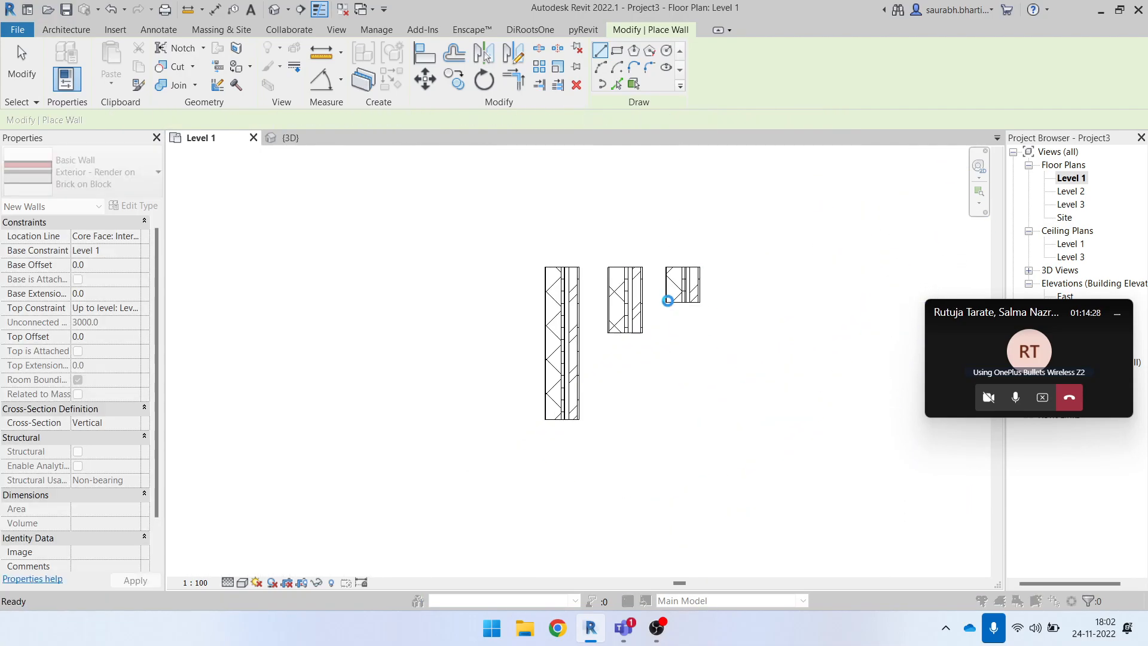
pyautogui.click(671, 370)
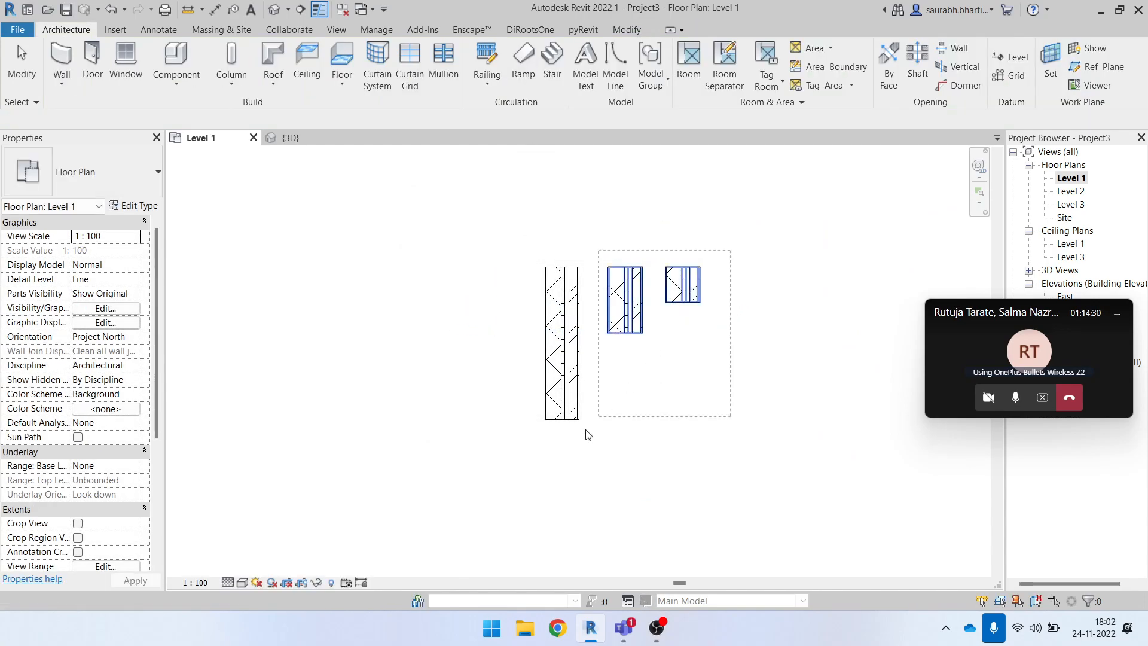
pyautogui.scroll(-1, 491, 407)
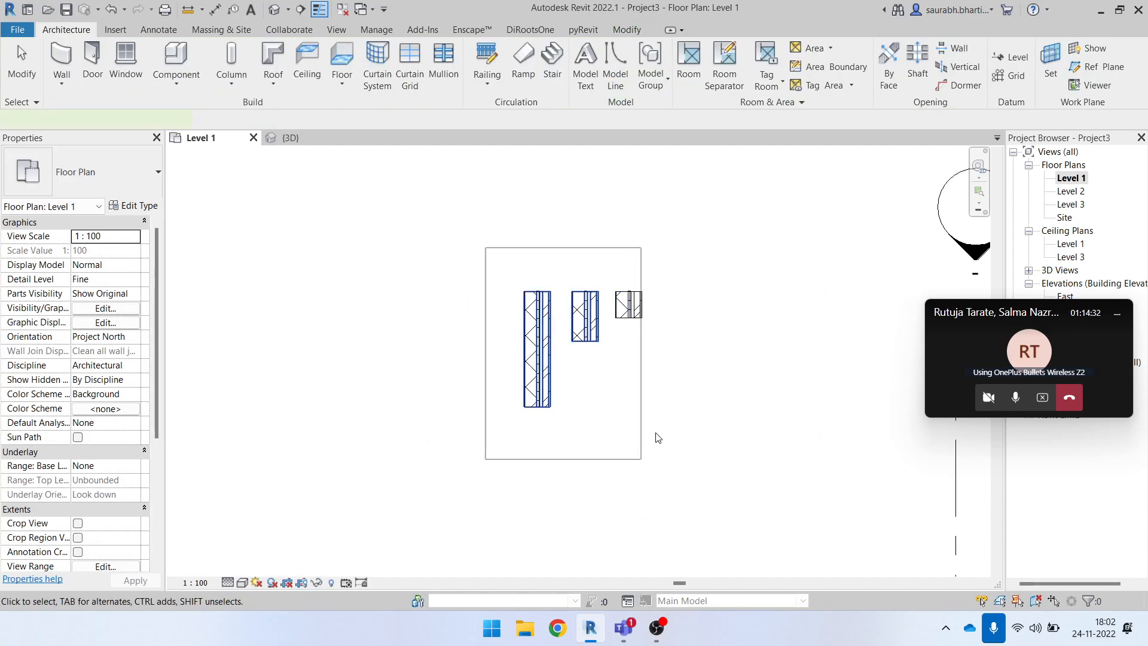
pyautogui.scroll(-2, 555, 284)
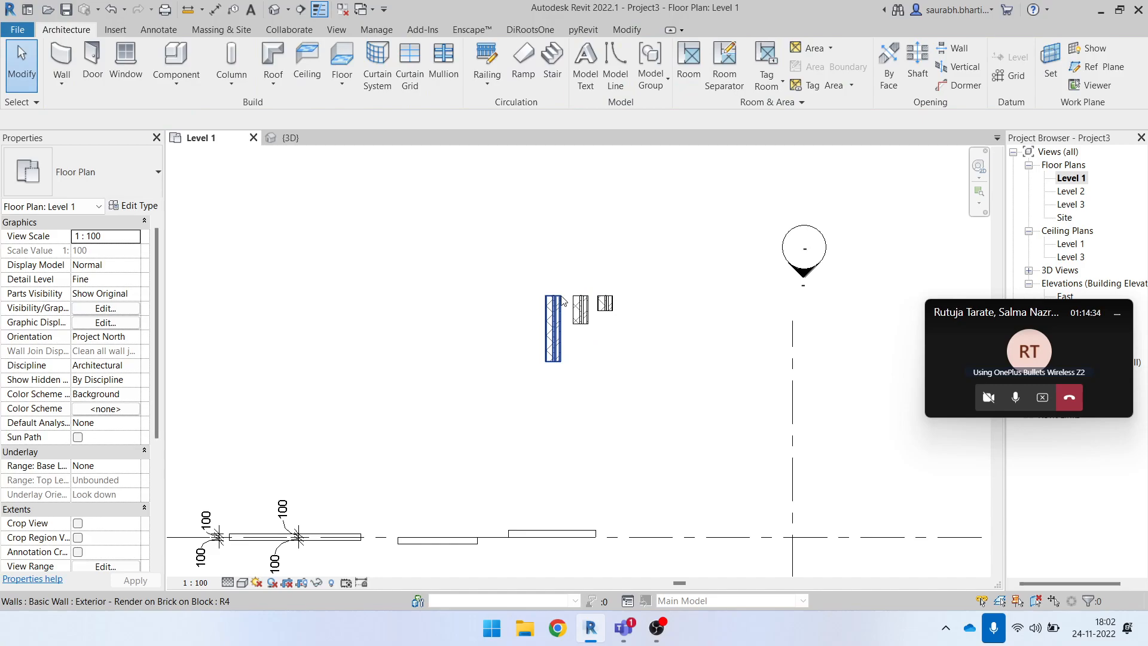
# - Set the location line to Finish Face: Exterior and start a wall in the empty area above and left of the three vertical walls
pyautogui.press('w')
pyautogui.press('a')
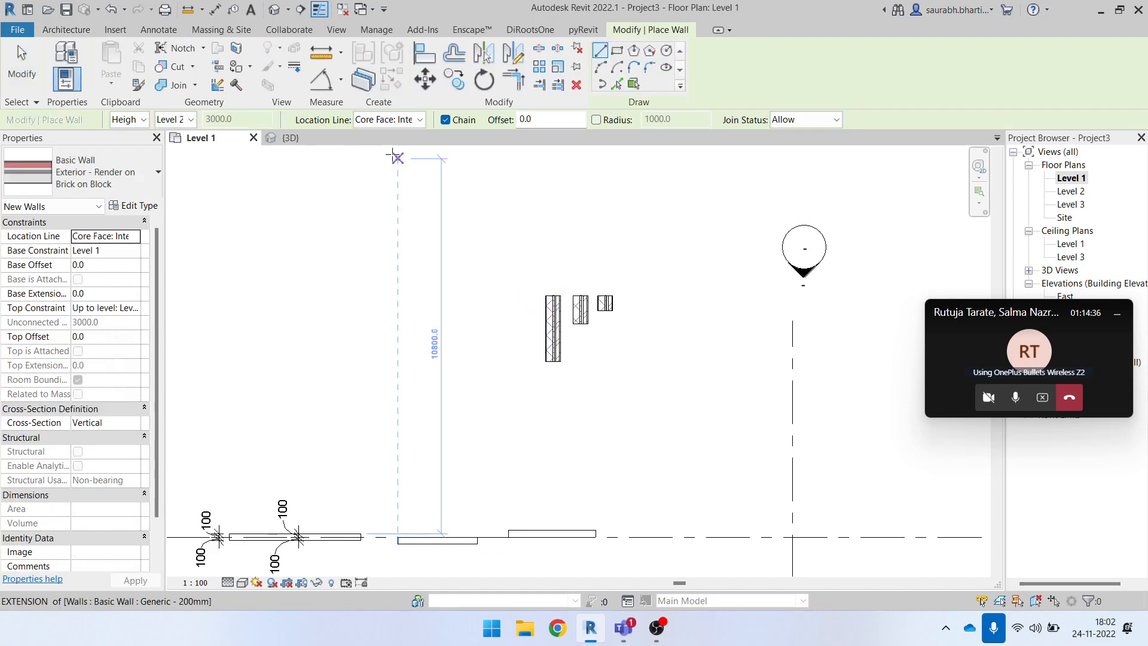
pyautogui.scroll(-1, 463, 263)
pyautogui.click(395, 119)
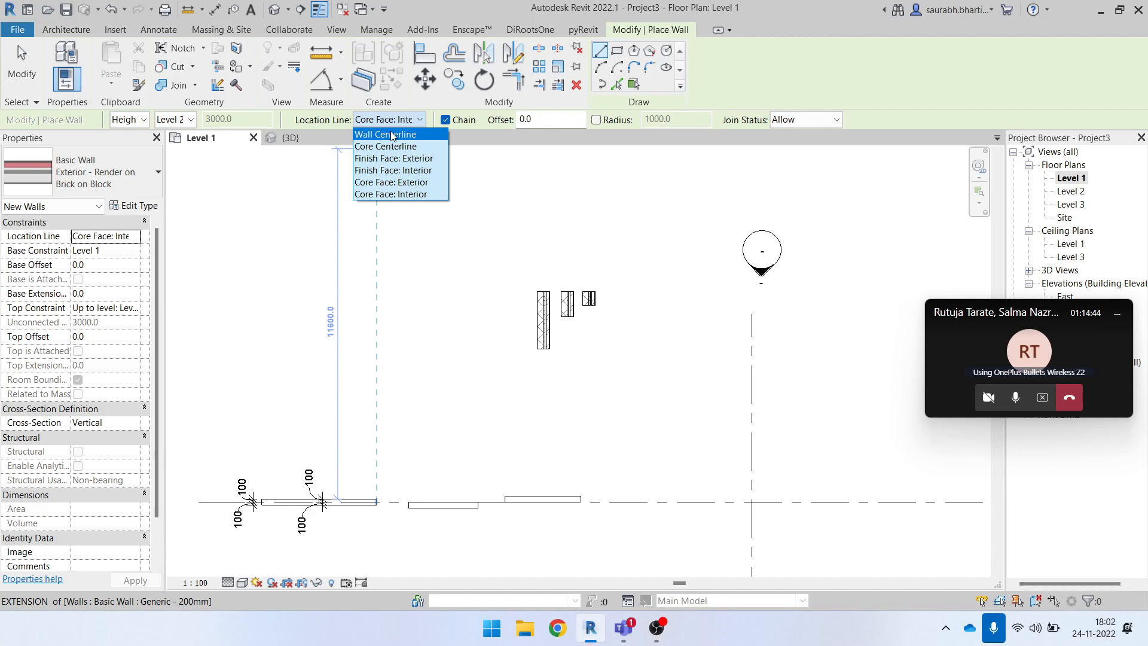
pyautogui.click(420, 158)
pyautogui.click(408, 216)
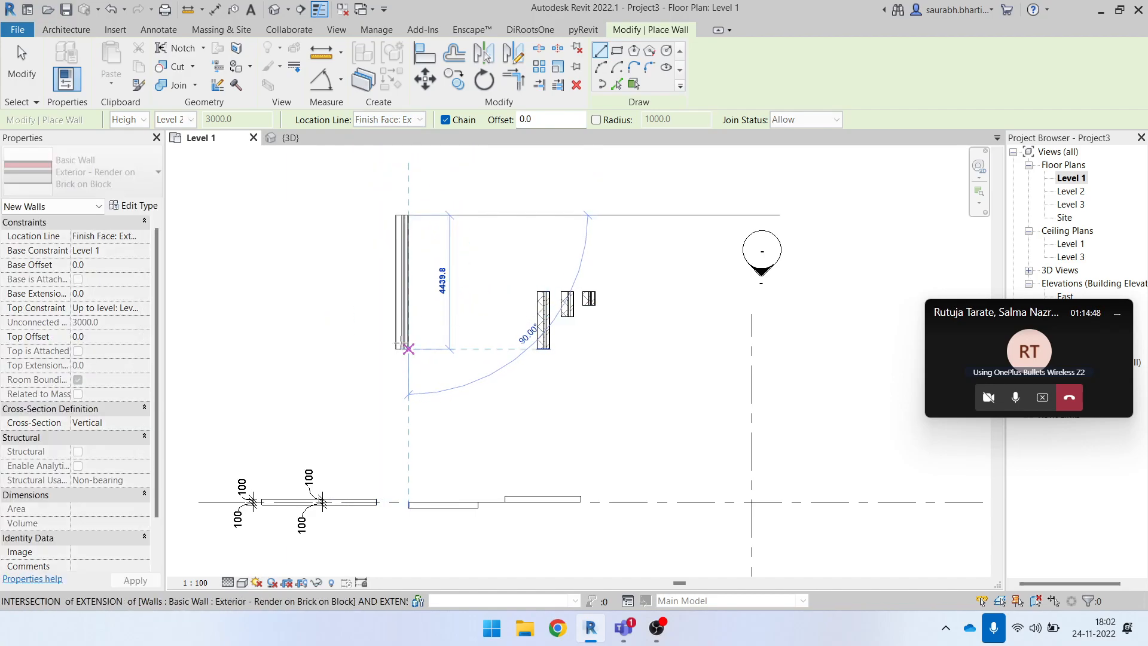
# - Draw chained walls about 2540 mm down and about 4258 mm across to the longest vertical wall's top corner, and end the wall command
pyautogui.scroll(4, 409, 219)
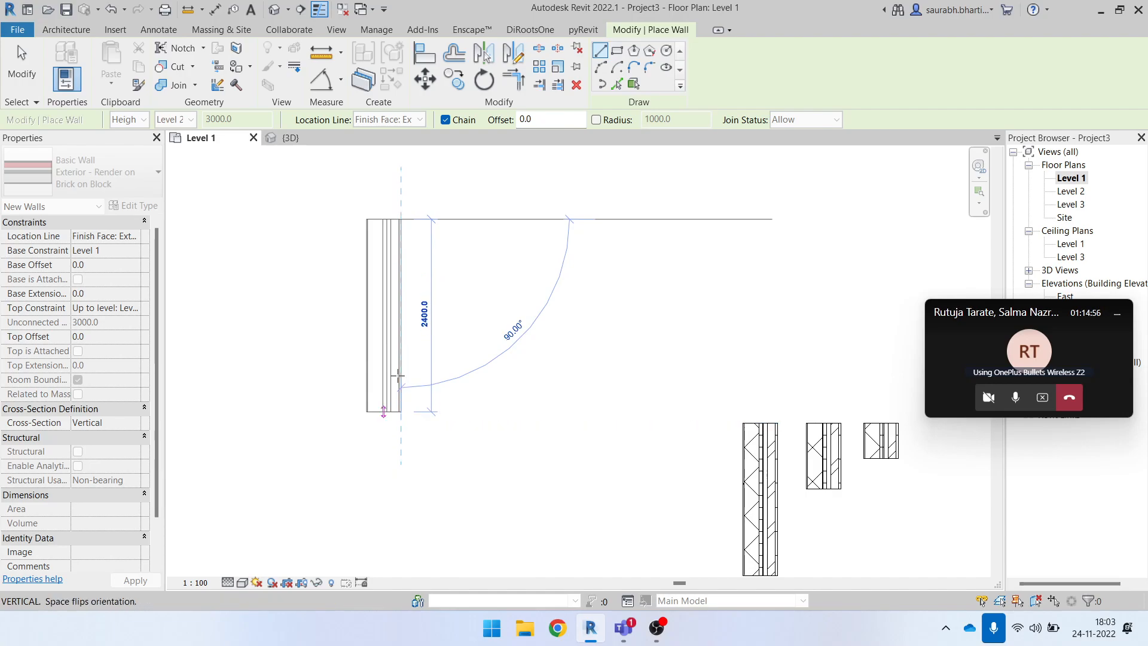
pyautogui.click(400, 423)
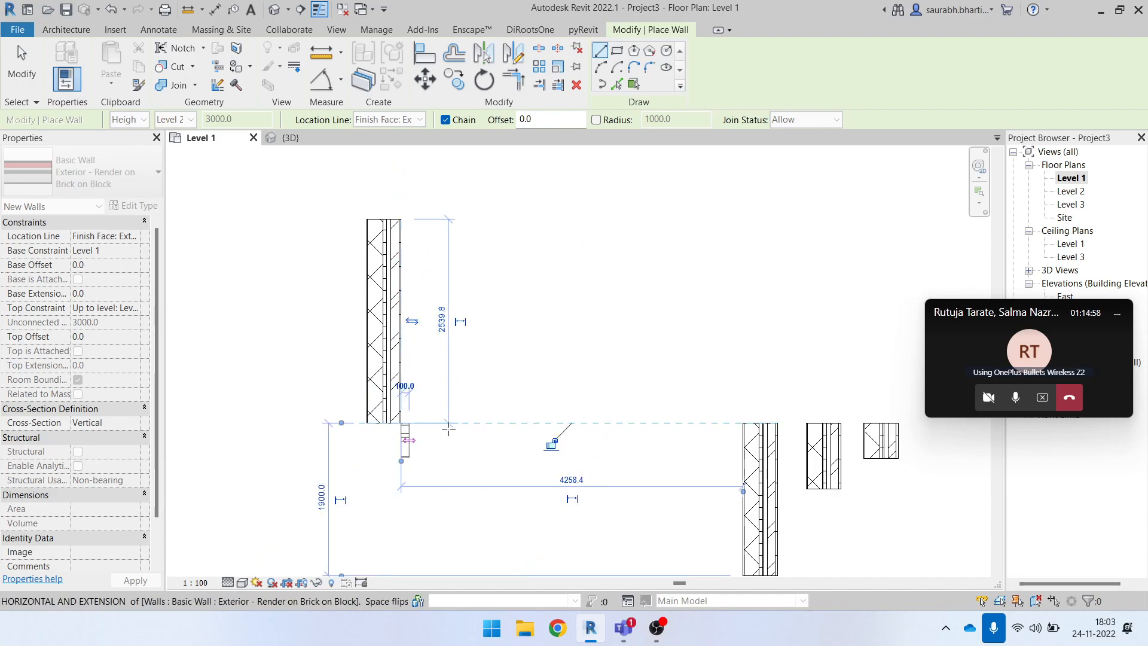
pyautogui.click(744, 423)
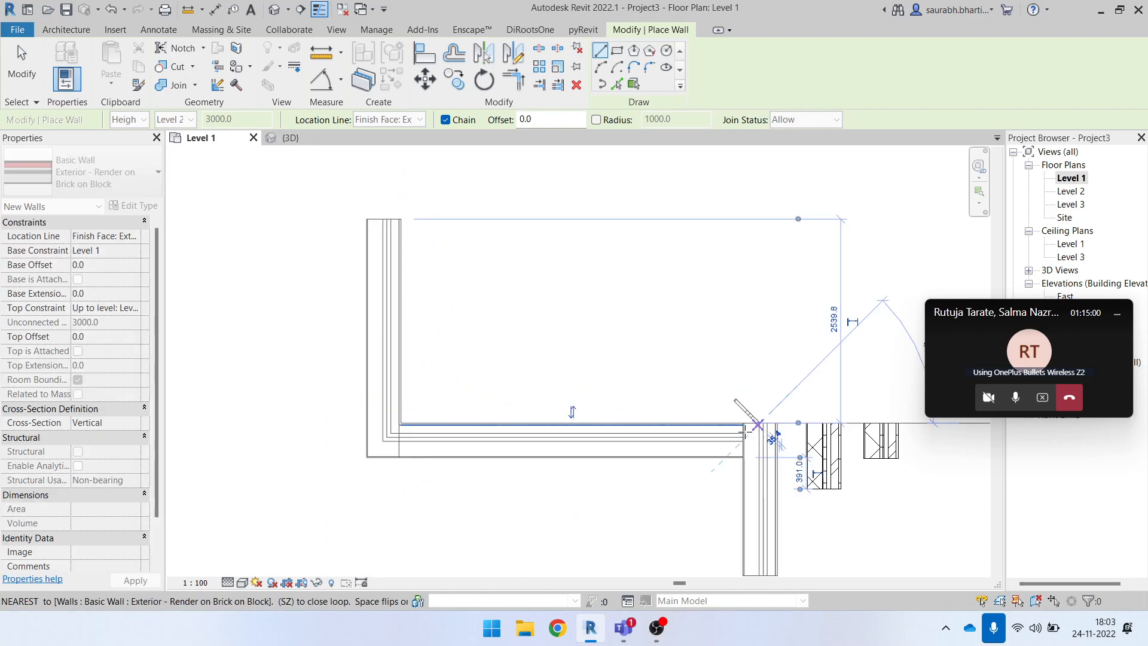
pyautogui.scroll(-3, 492, 307)
pyautogui.press('Escape')
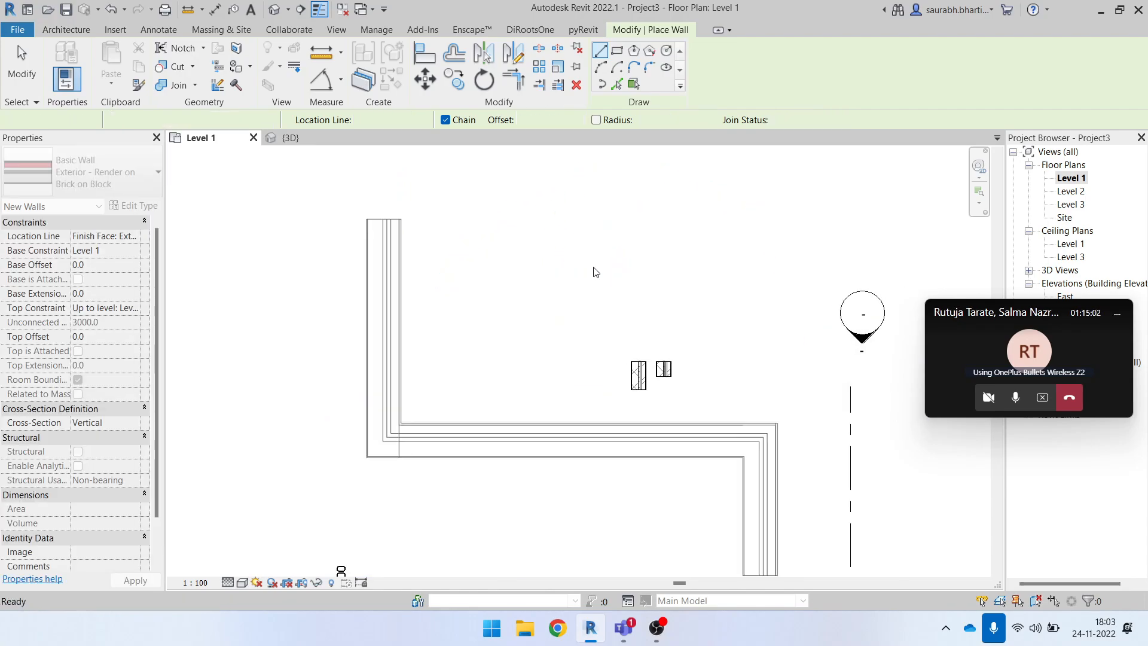
pyautogui.scroll(-4, 492, 318)
pyautogui.press('Escape')
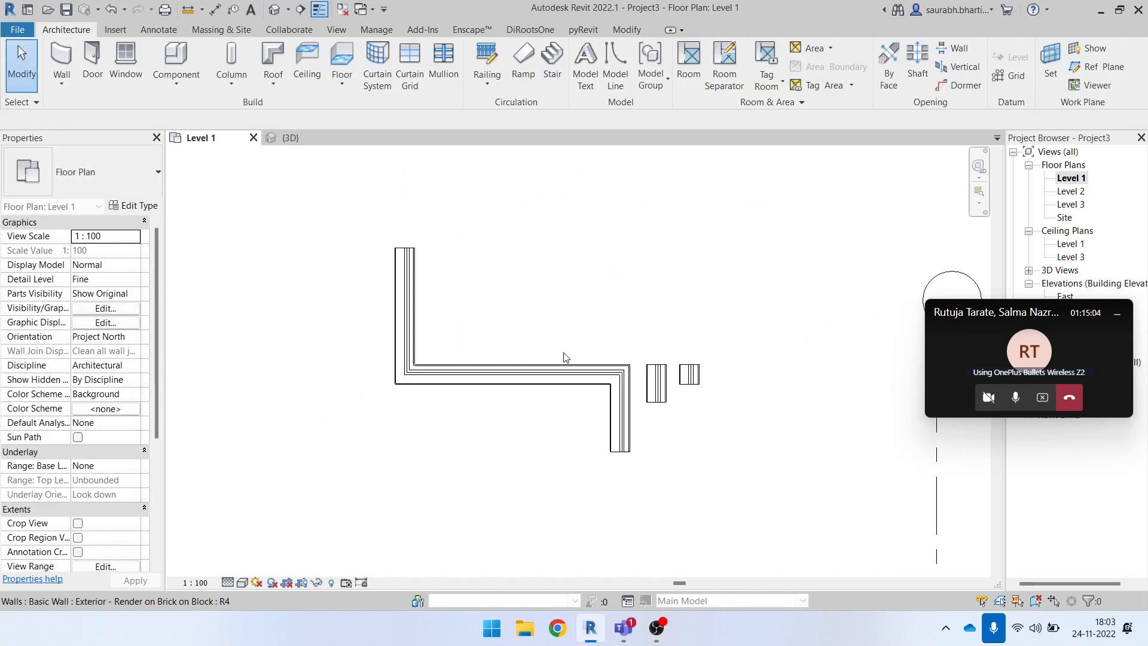
pyautogui.moveTo(484, 348); pyautogui.dragTo(446, 333, button='middle')
pyautogui.moveTo(364, 237); pyautogui.dragTo(554, 326)
pyautogui.scroll(-3, 555, 326)
pyautogui.scroll(1, 531, 342)
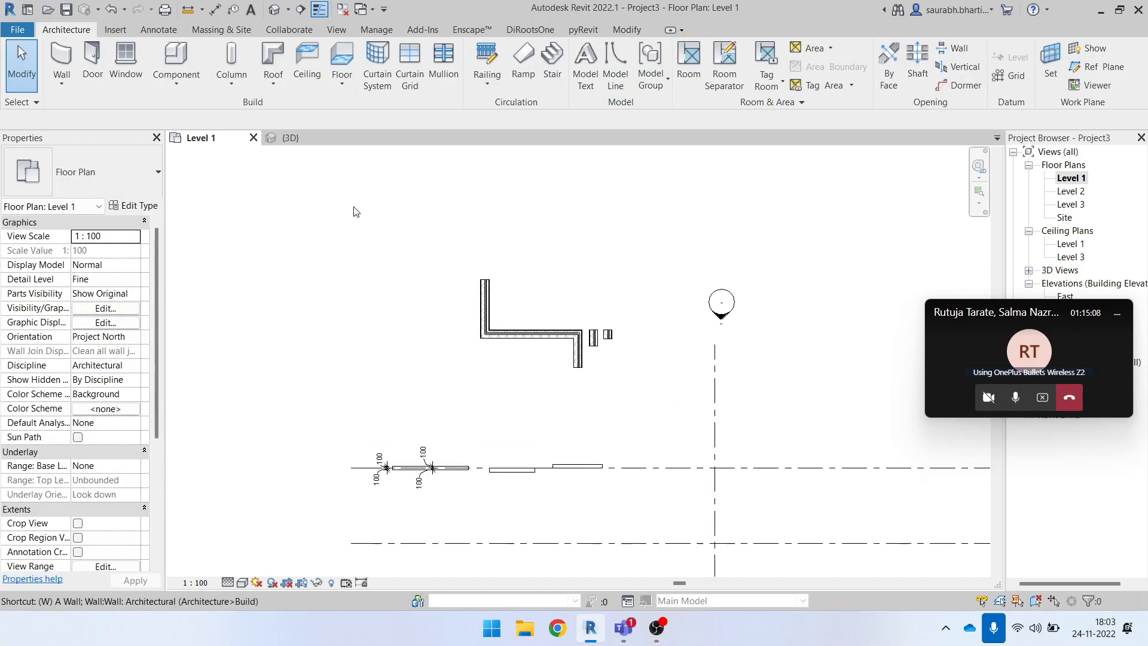
# - Turn off chaining for new walls and try a horizontal wall with the layered exterior type above the stepped walls
pyautogui.press('w')
pyautogui.press('a')
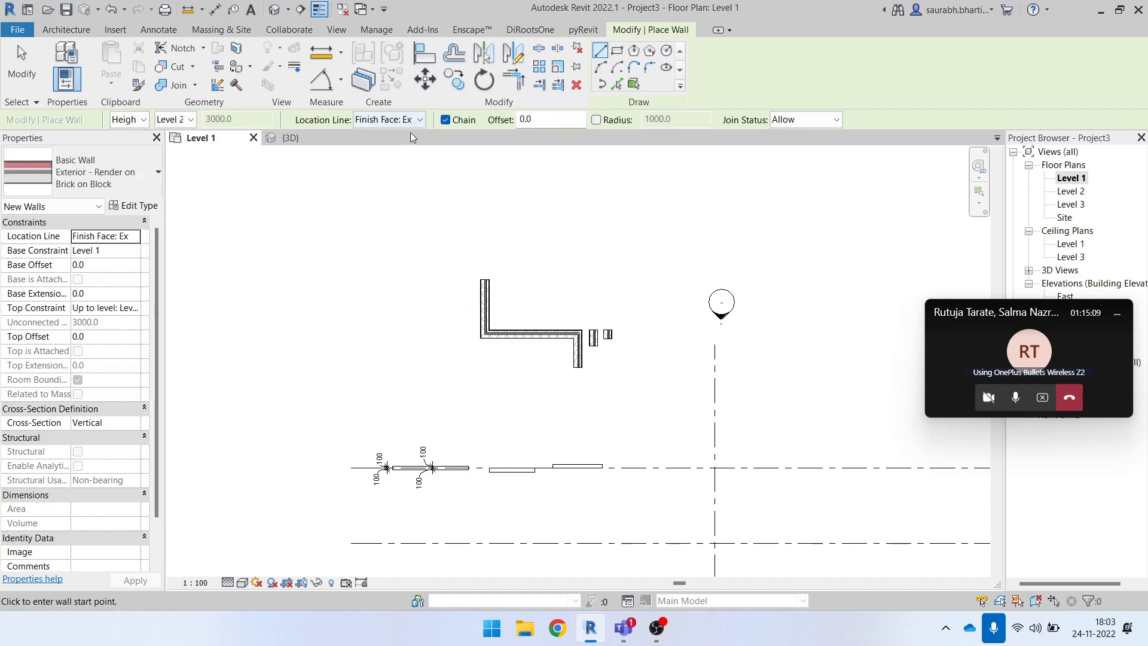
pyautogui.click(446, 119)
pyautogui.click(324, 206)
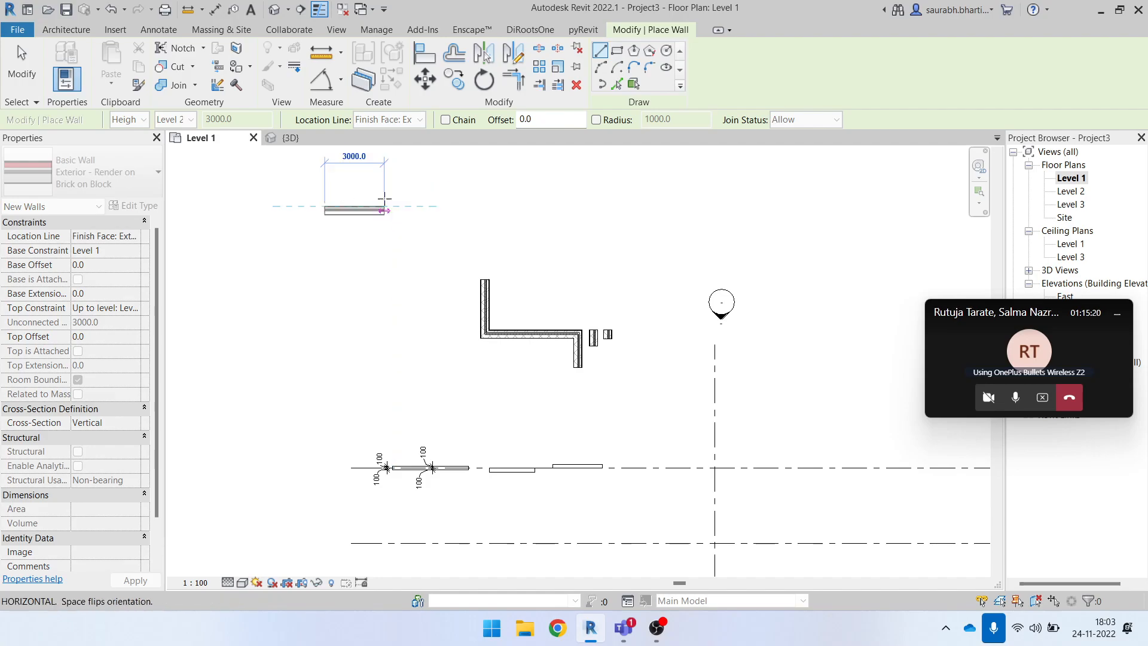
pyautogui.press('Escape')
# - Switch the wall type to Generic - 200mm and draw a 3500 mm horizontal wall above and left of the stepped walls
pyautogui.click(134, 171)
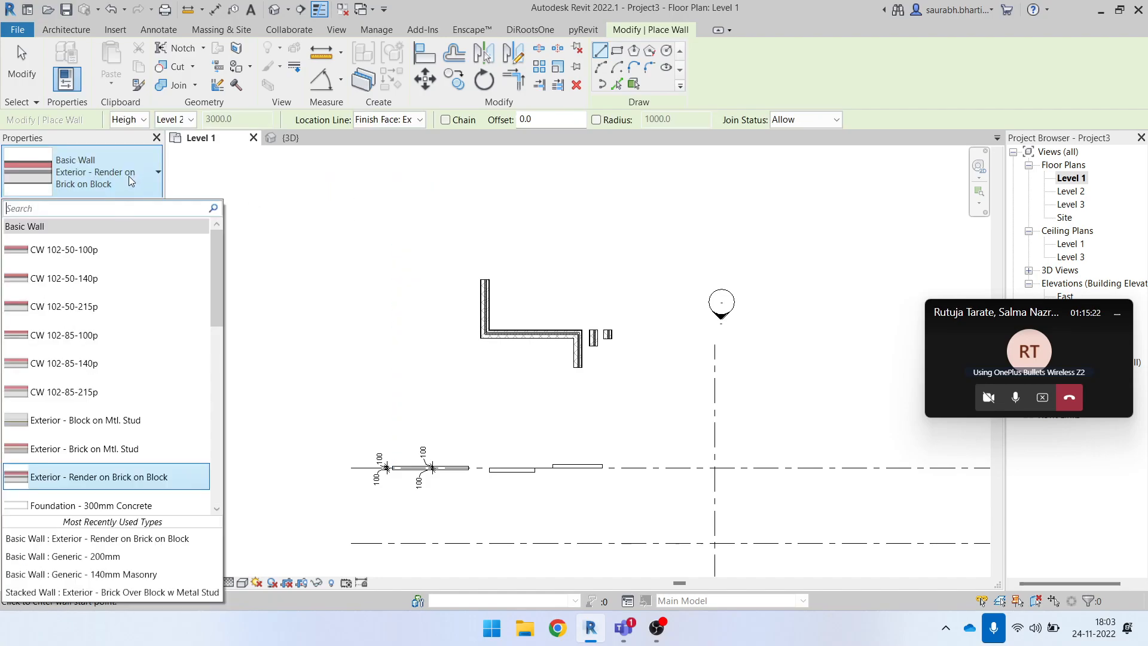
pyautogui.scroll(-3, 111, 366)
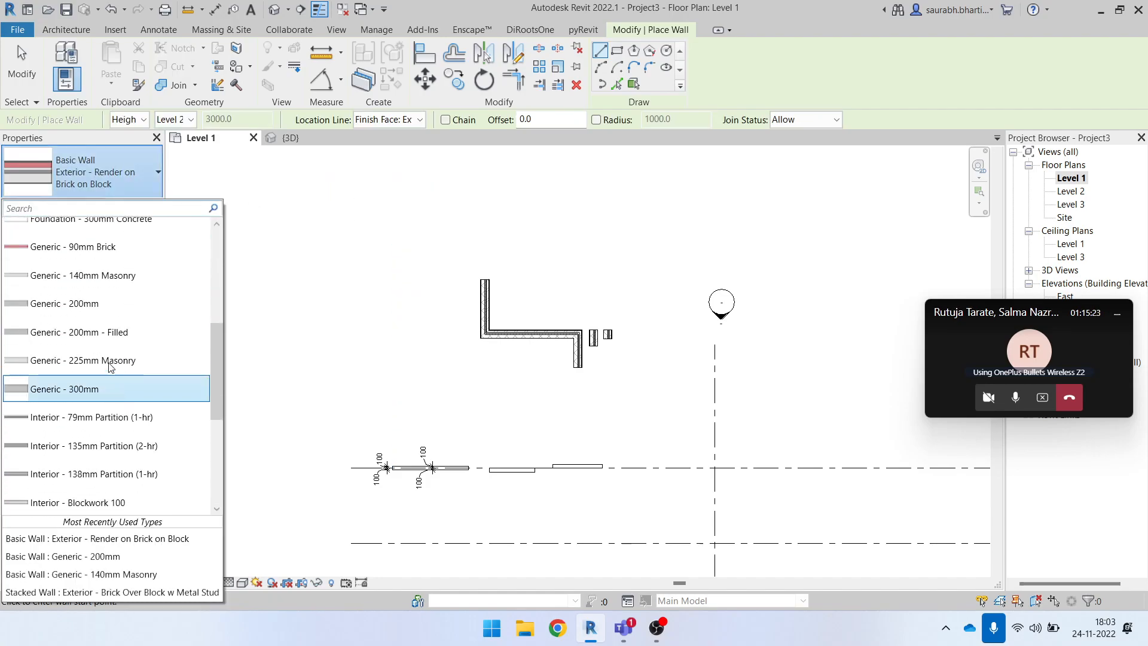
pyautogui.click(98, 303)
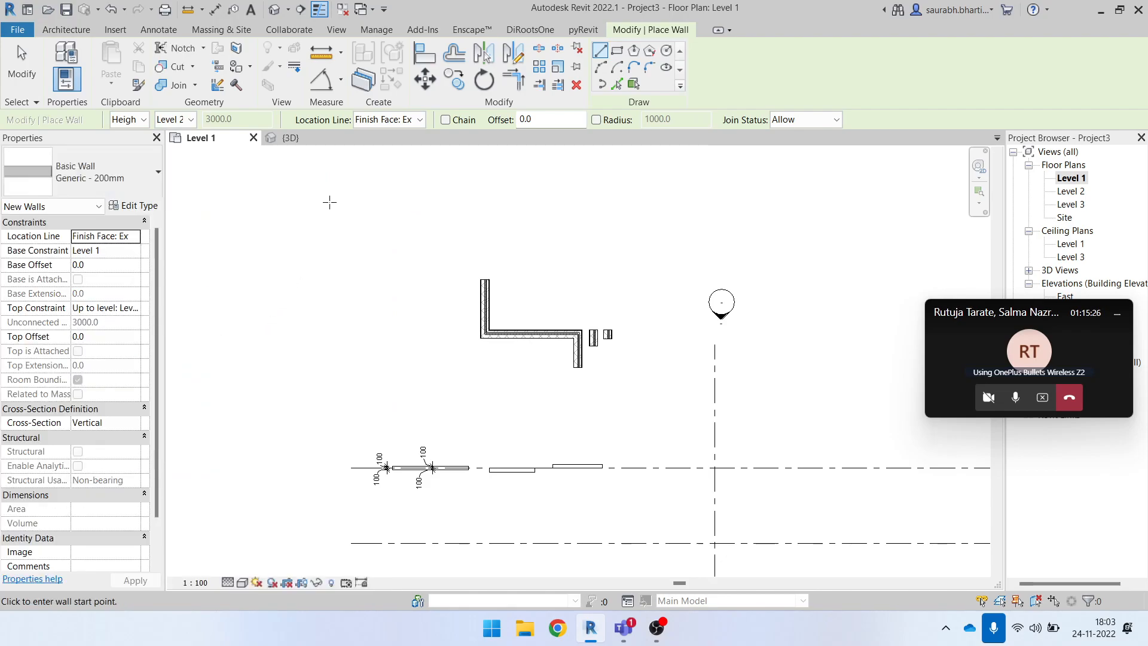
pyautogui.click(282, 206)
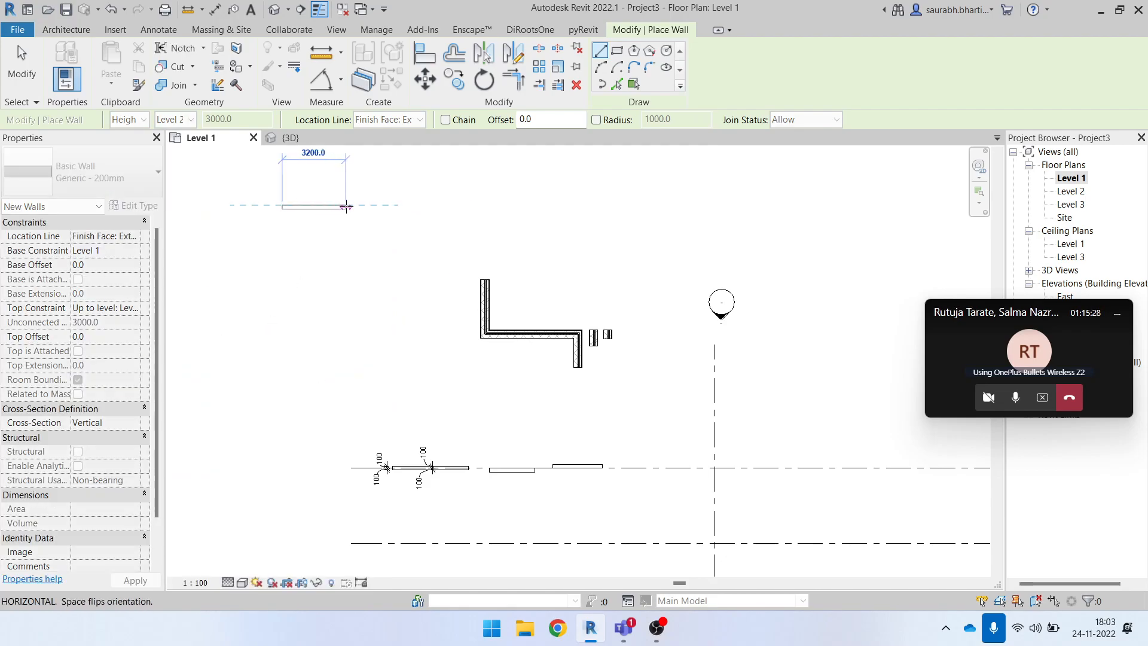
pyautogui.scroll(2, 346, 207)
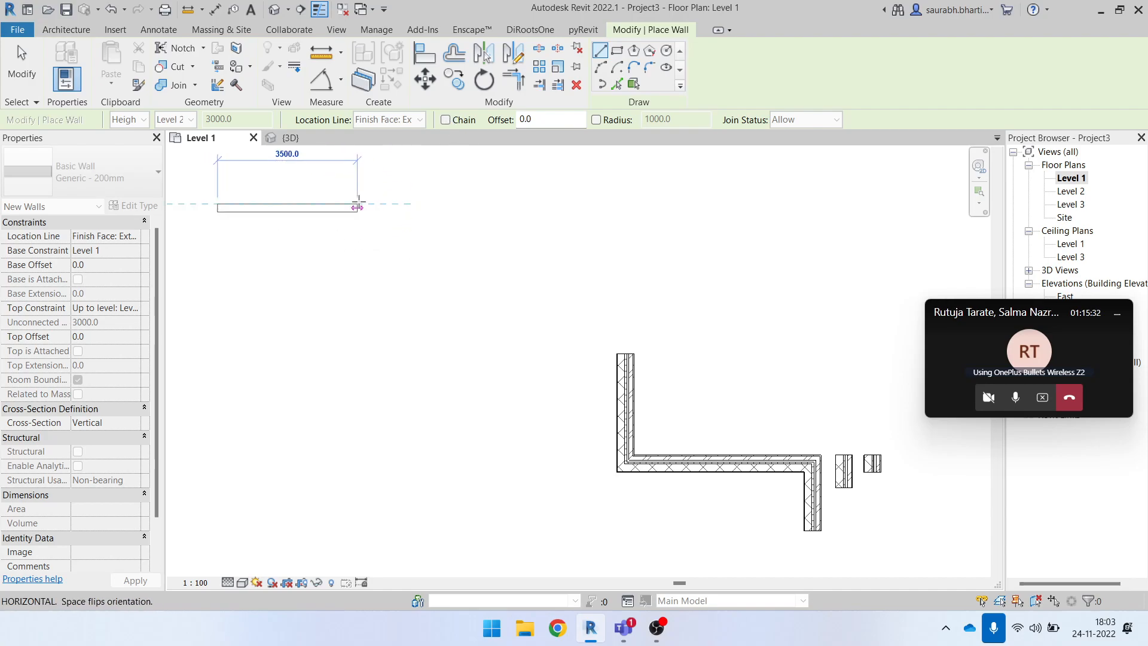
pyautogui.click(357, 207)
# - Draw a separate vertical wall up to just below the horizontal wall's right end, and leave the wall command
pyautogui.scroll(-2, 395, 230)
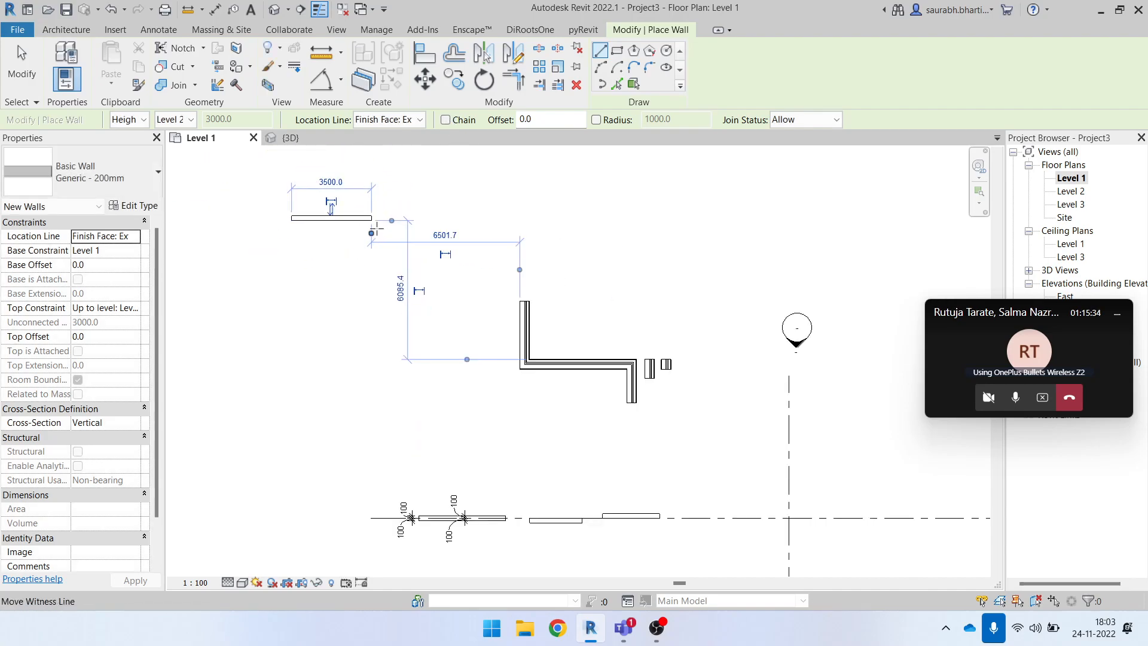
pyautogui.scroll(2, 379, 221)
pyautogui.scroll(-1, 383, 214)
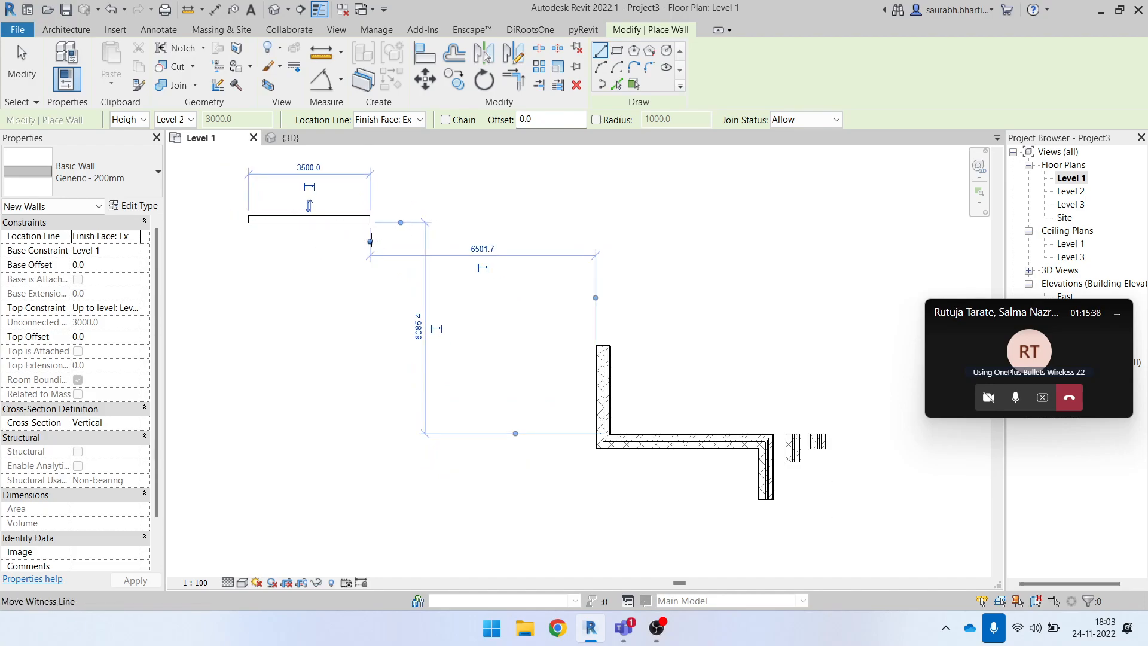
pyautogui.click(357, 355)
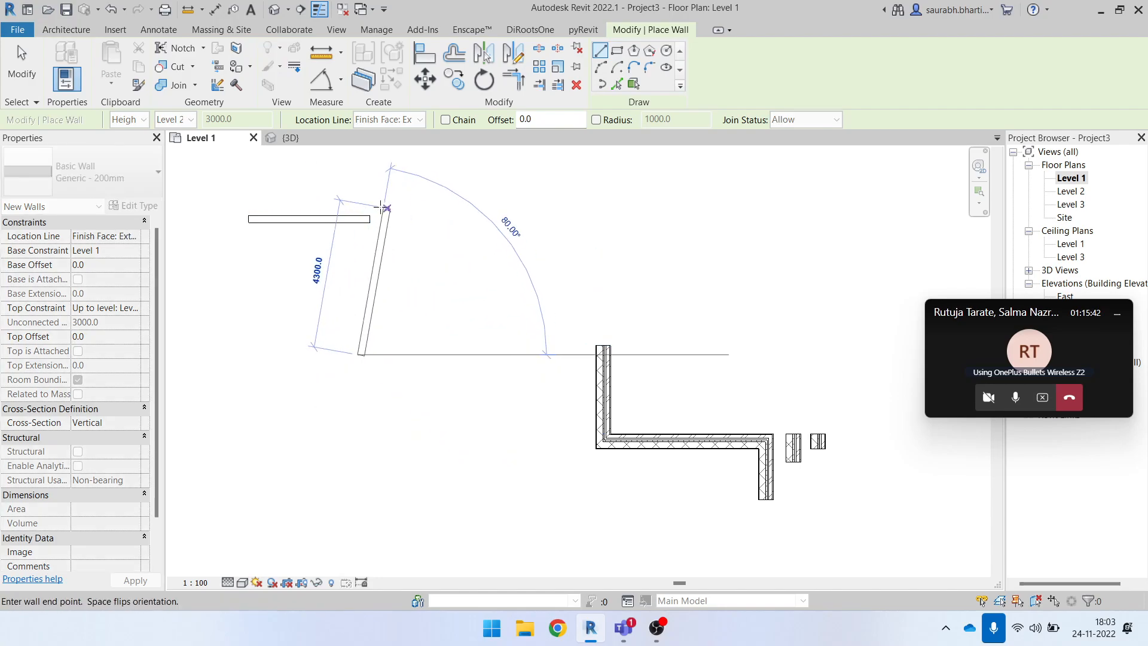
pyautogui.click(361, 233)
pyautogui.scroll(2, 405, 228)
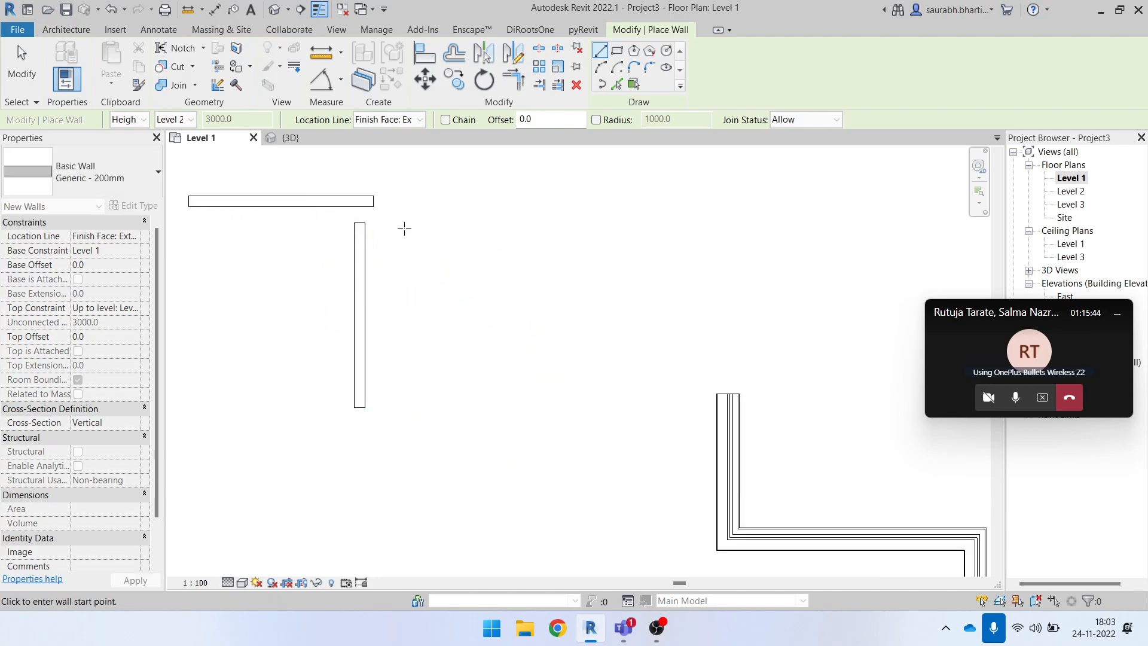
pyautogui.press('Escape')
pyautogui.scroll(-2, 421, 213)
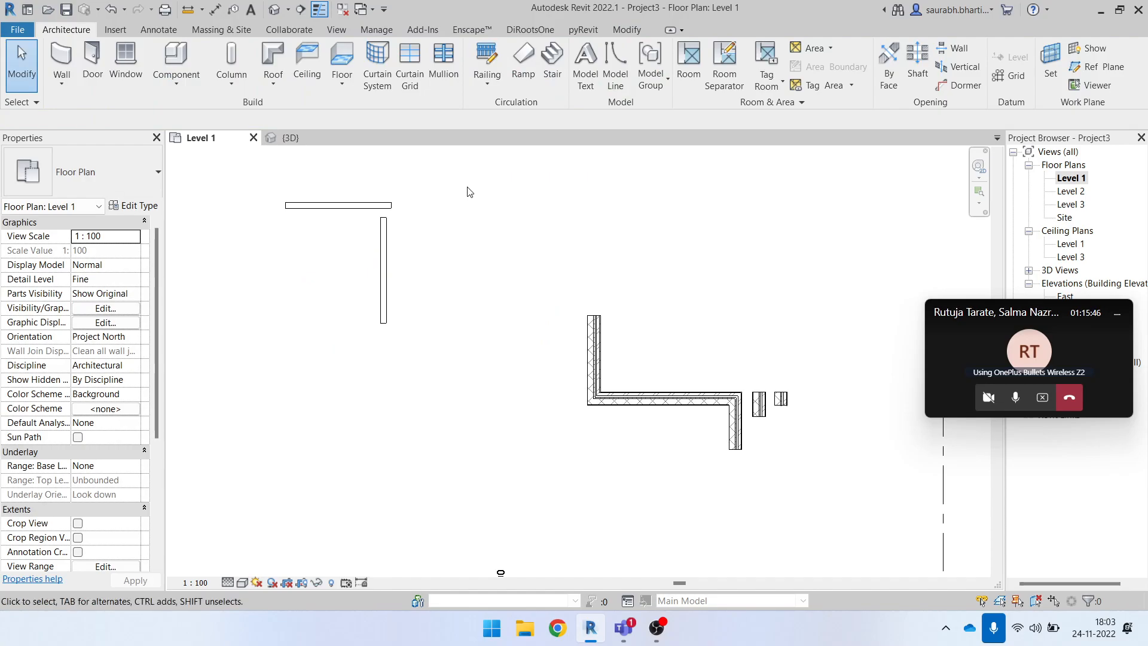
# - Draw three more separate horizontal walls with gaps between them, in line to the right of the first horizontal wall
pyautogui.press('w')
pyautogui.press('a')
pyautogui.click(441, 205)
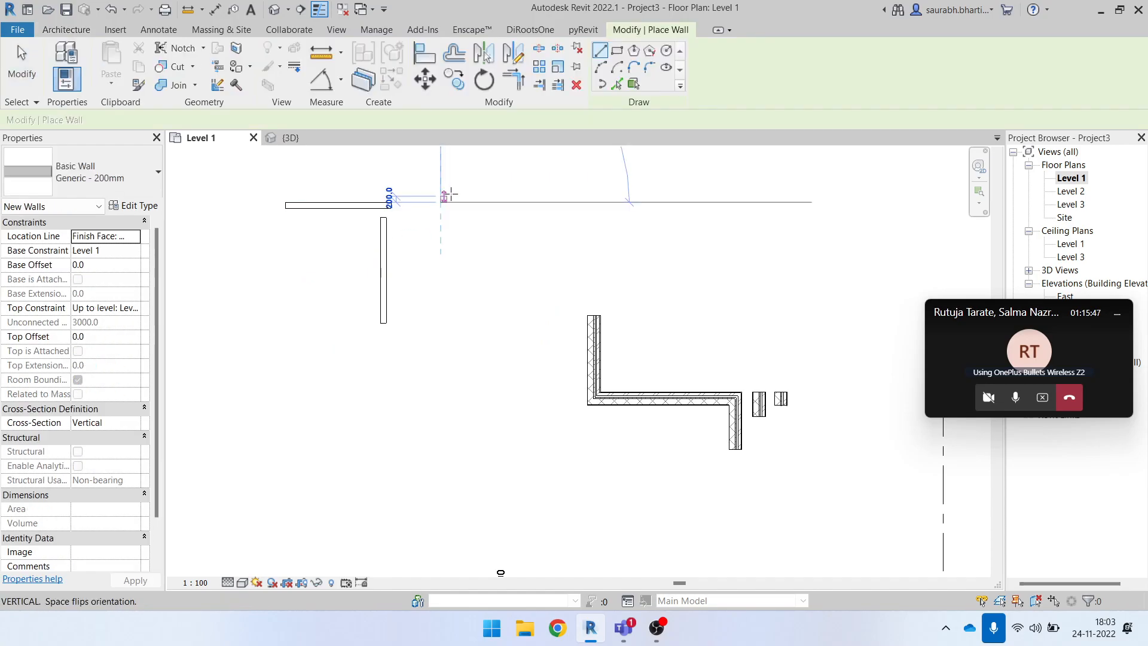
pyautogui.click(511, 205)
pyautogui.click(566, 205)
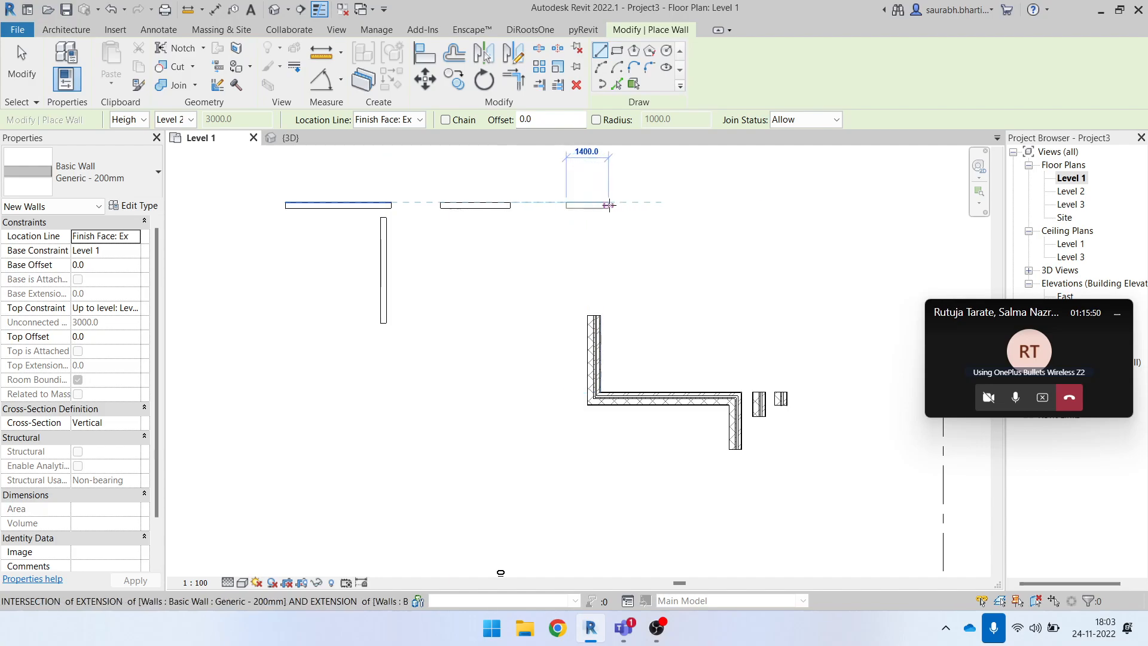
pyautogui.click(676, 205)
pyautogui.click(786, 205)
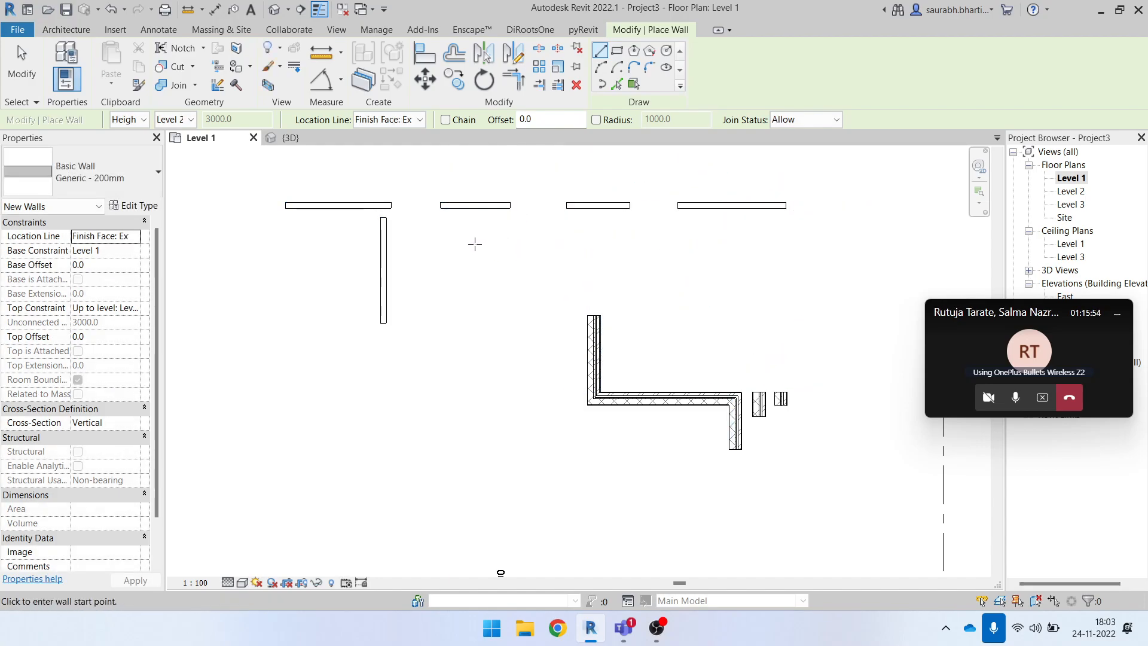
# - Draw a vertical wall about 3137 mm long below the second horizontal wall, add a horizontal wall across its base, and end the command
pyautogui.click(468, 228)
pyautogui.click(464, 323)
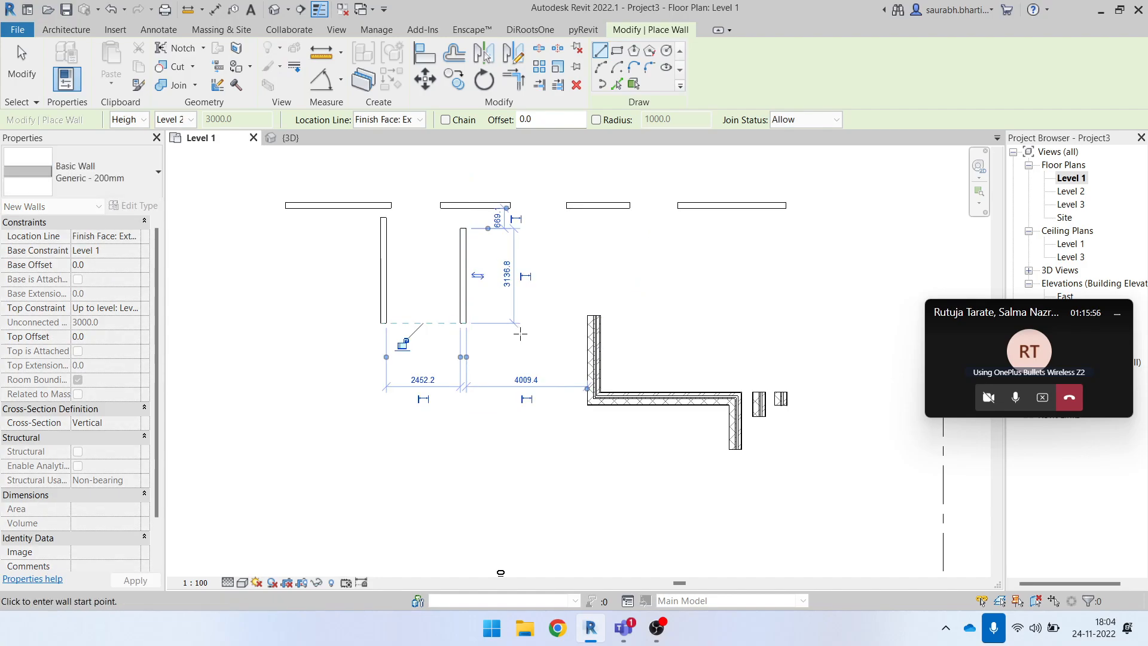
pyautogui.click(542, 323)
pyautogui.click(428, 320)
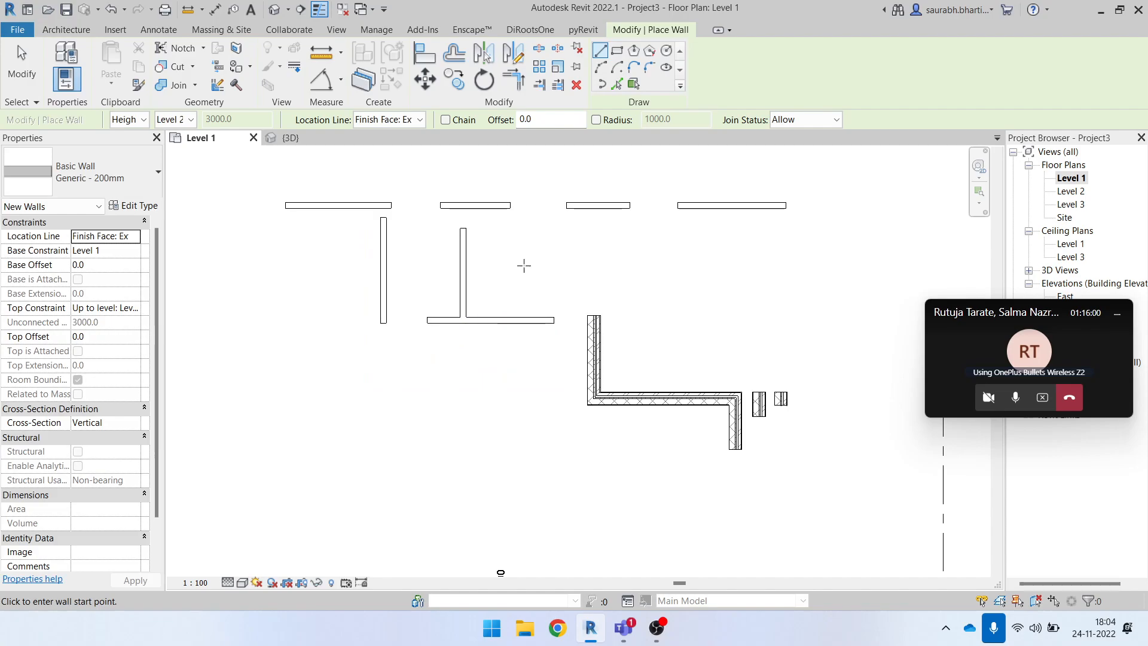
pyautogui.press('Escape')
pyautogui.press('Escape')
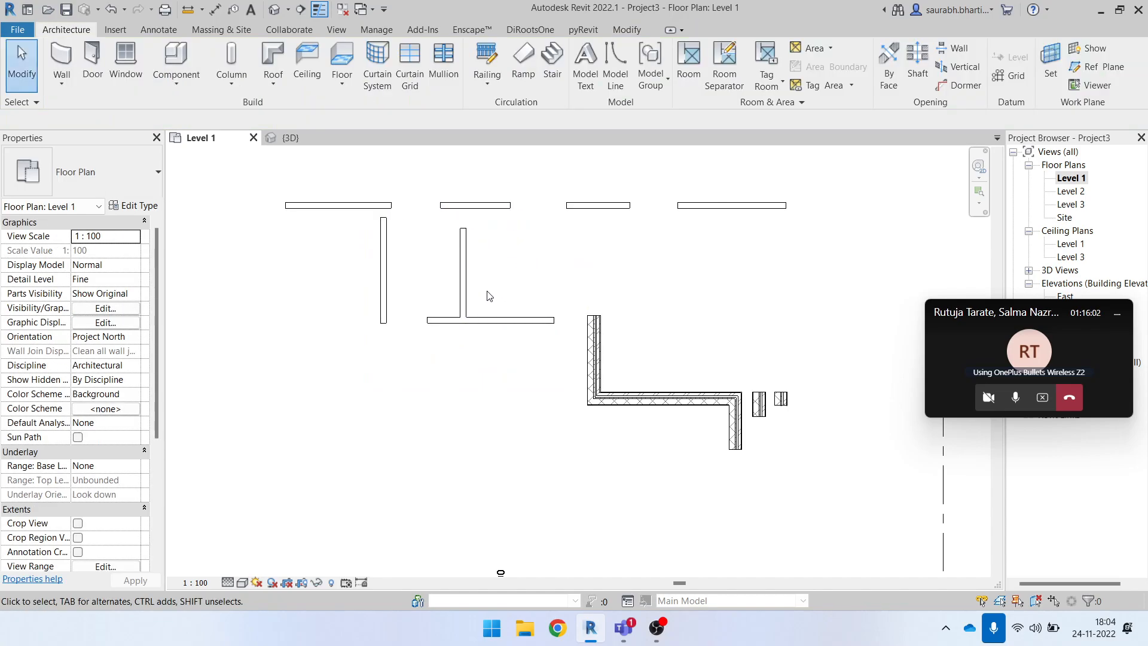
# - Try to shorten the horizontal base wall to about 1900 mm from its left end, and undo the change
pyautogui.click(471, 318)
pyautogui.moveTo(428, 320); pyautogui.dragTo(496, 322)
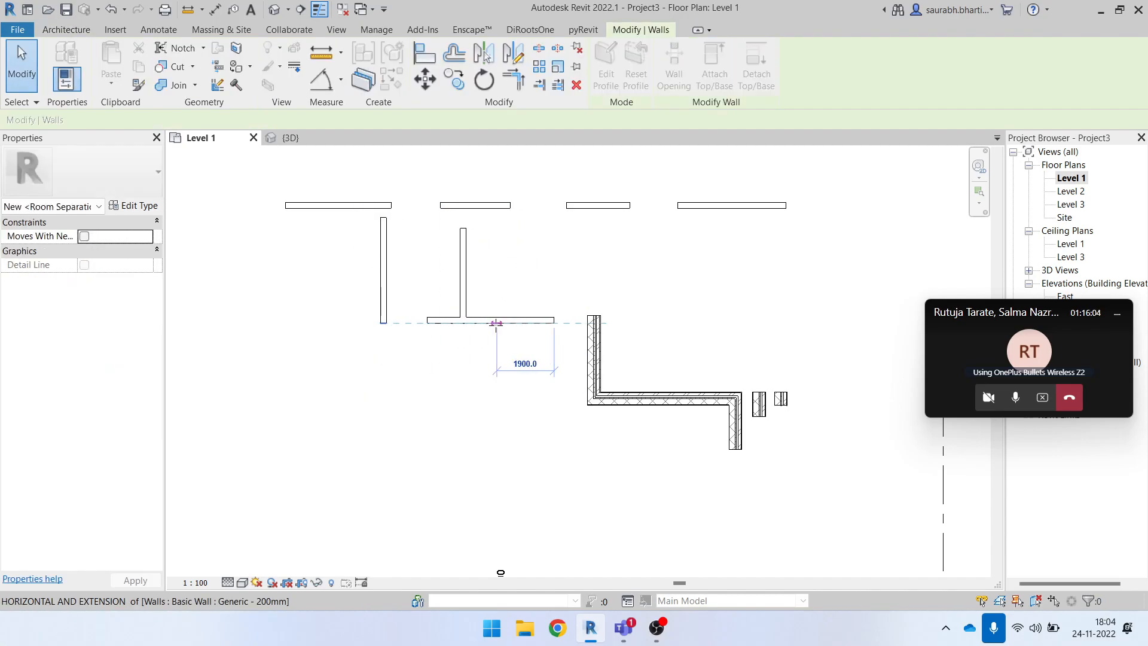
pyautogui.hotkey('ctrl', 'z')
pyautogui.scroll(-1, 495, 348)
pyautogui.click(487, 329)
pyautogui.press('Escape')
pyautogui.scroll(-2, 457, 269)
pyautogui.moveTo(364, 217); pyautogui.dragTo(620, 320)
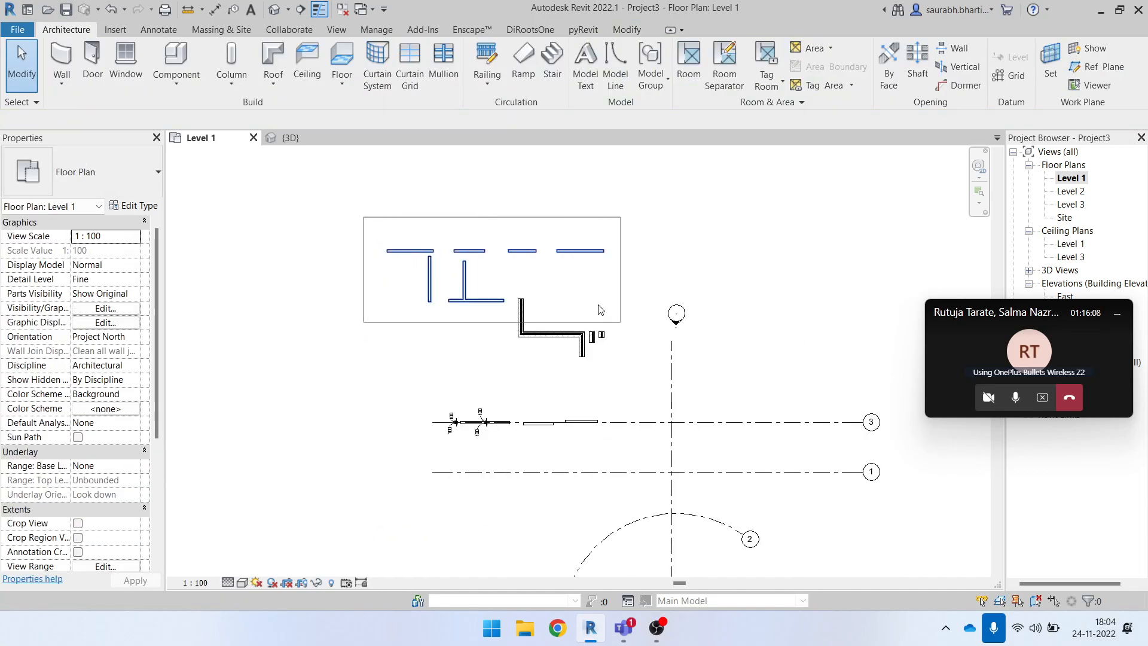
pyautogui.press('Escape')
# - Draw two separate horizontal walls end to end with a small gap above the row of walls, the second 3800 mm long
pyautogui.scroll(-1, 518, 293)
pyautogui.scroll(5, 441, 250)
pyautogui.moveTo(441, 250)
pyautogui.mouseDown(button='middle')
pyautogui.moveTo(410, 299)
pyautogui.moveTo(421, 342)
pyautogui.mouseUp(button='middle')
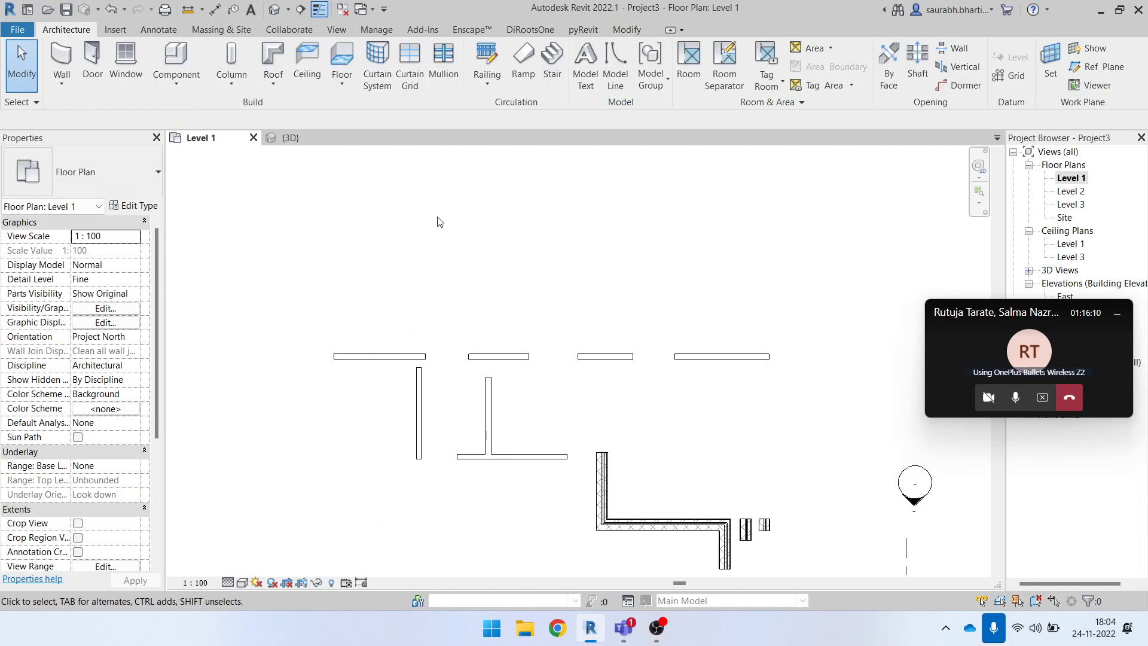
pyautogui.press('w')
pyautogui.press('a')
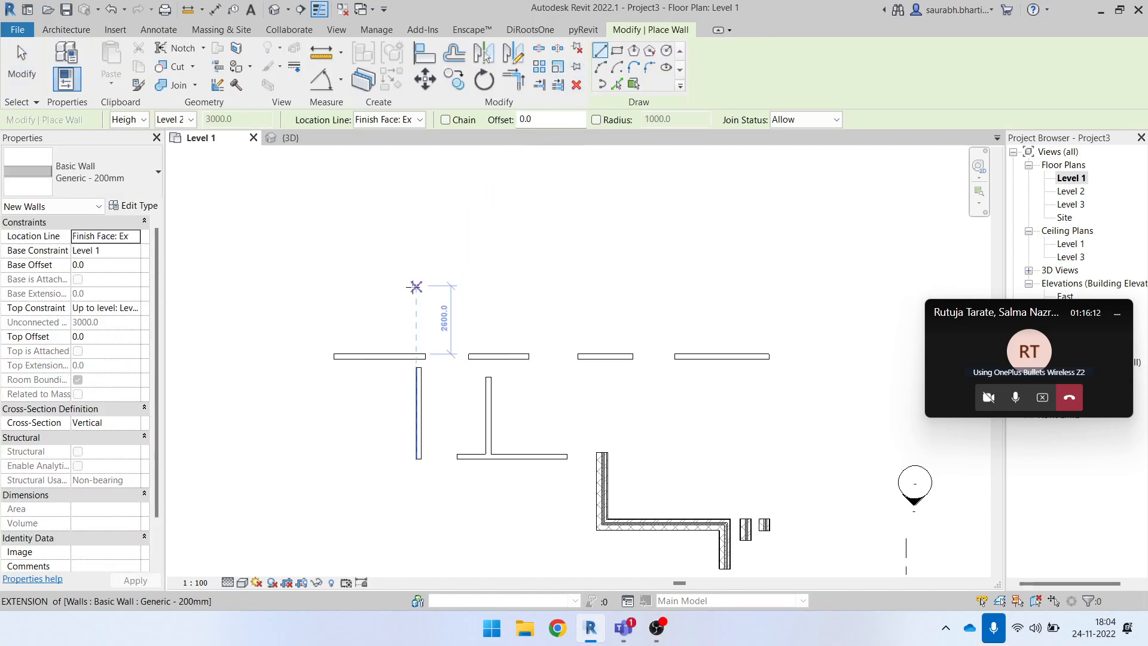
pyautogui.click(484, 293)
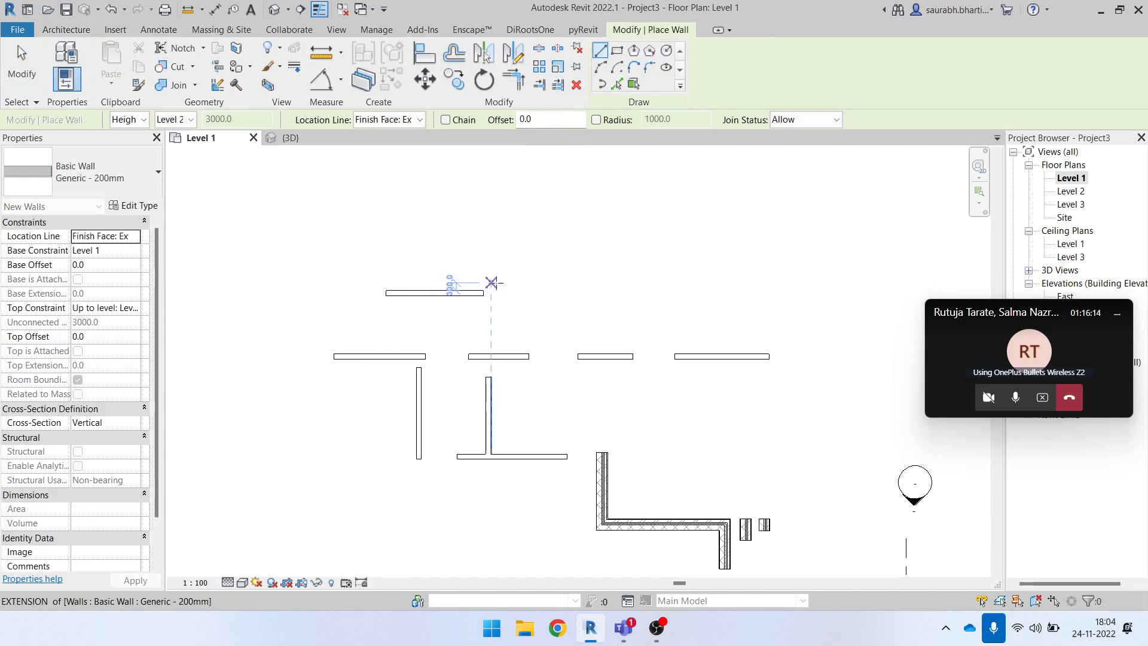
pyautogui.click(491, 293)
pyautogui.click(591, 292)
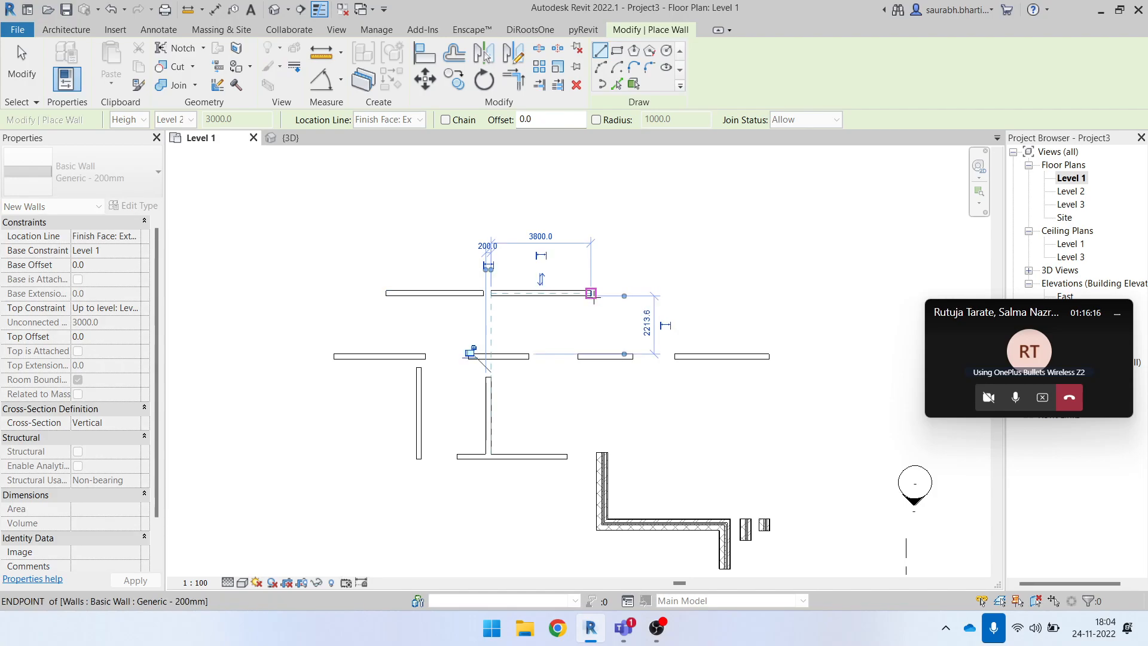
# - Draw a vertical wall from just below the 3800 mm wall's right end down to the third wall in the row, and end the command
pyautogui.scroll(2, 644, 306)
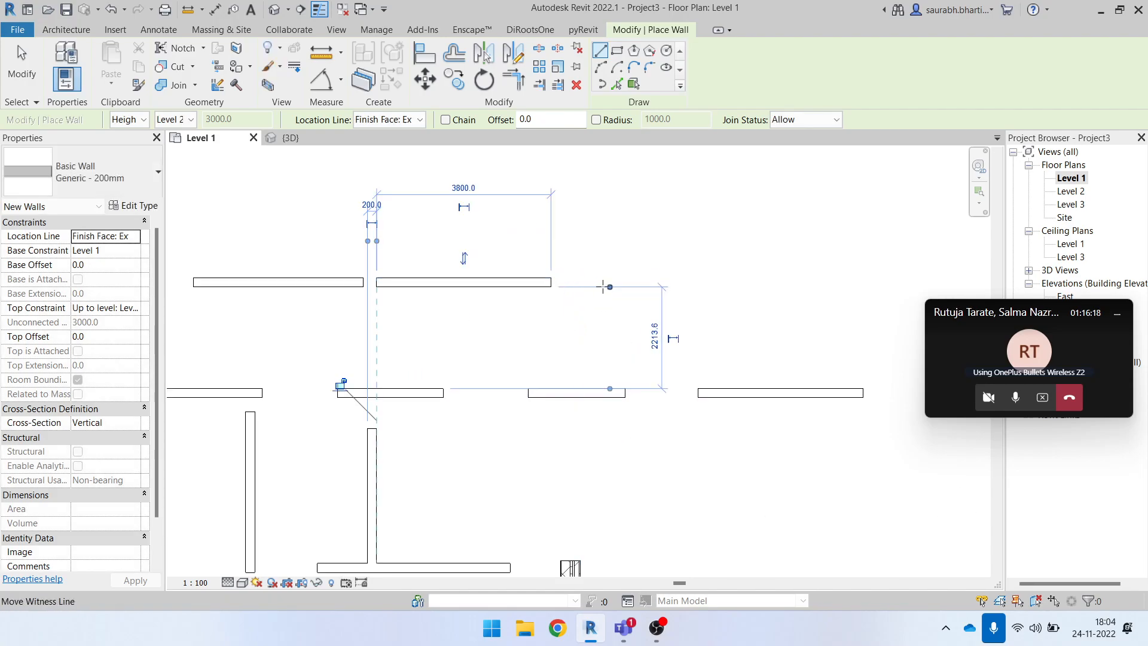
pyautogui.scroll(-1, 585, 295)
pyautogui.click(563, 298)
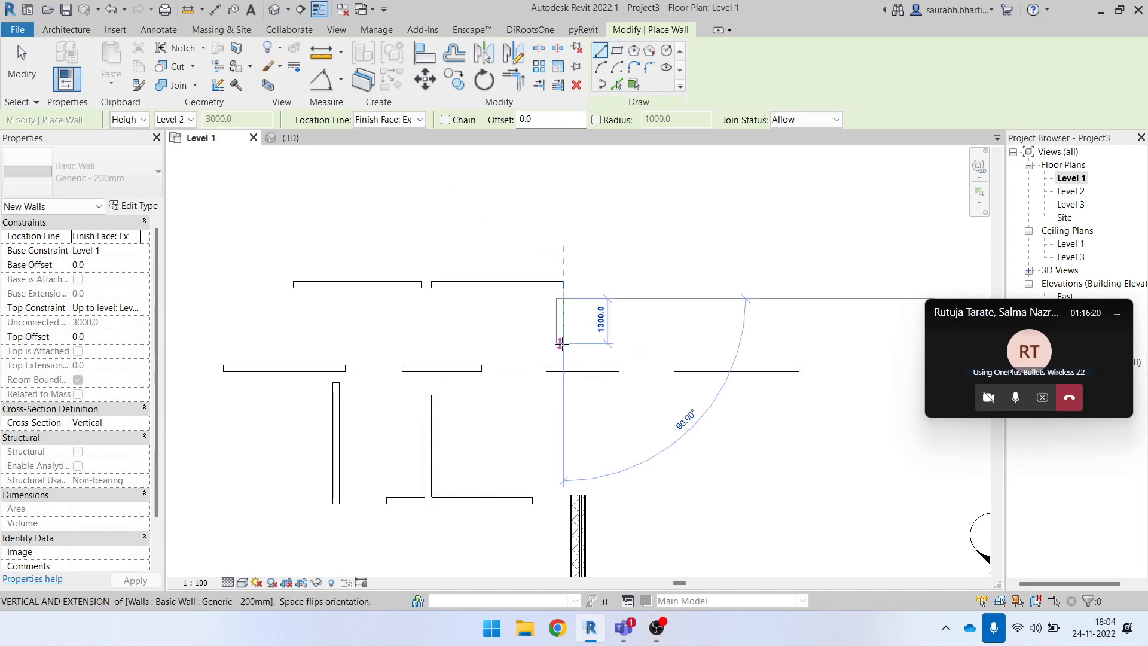
pyautogui.click(564, 365)
pyautogui.scroll(2, 561, 312)
pyautogui.press('Escape')
pyautogui.press('Escape')
pyautogui.scroll(-2, 565, 272)
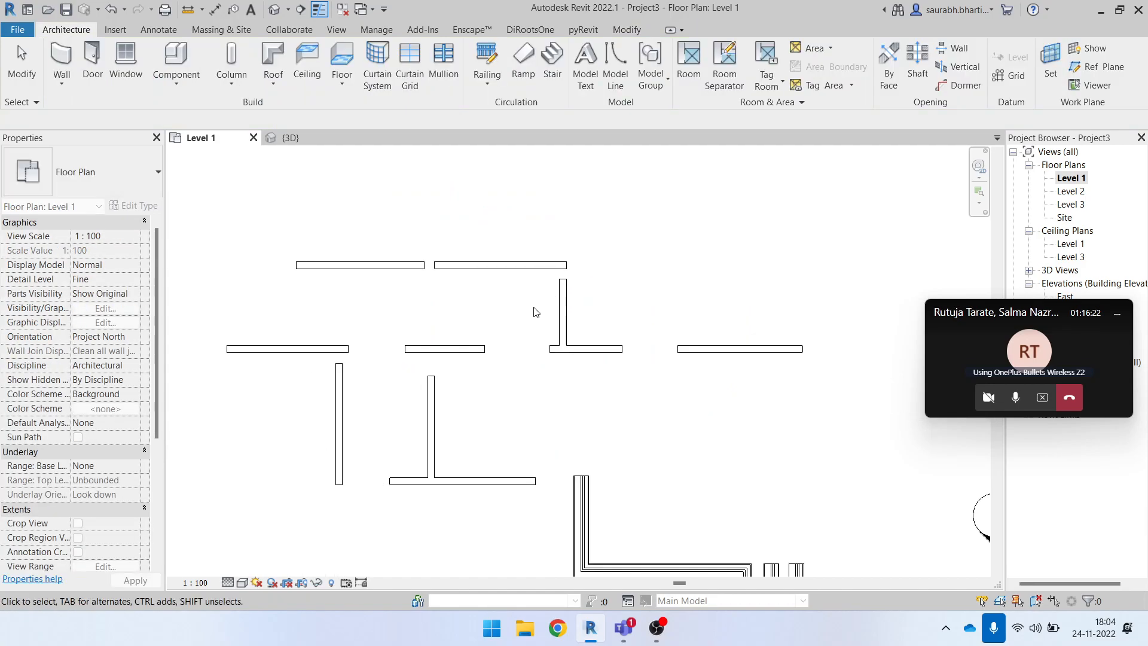
# - Use Trim/Extend to join the new vertical wall to the 3800 mm wall as a corner and merge the two upper horizontal walls
pyautogui.click(563, 308)
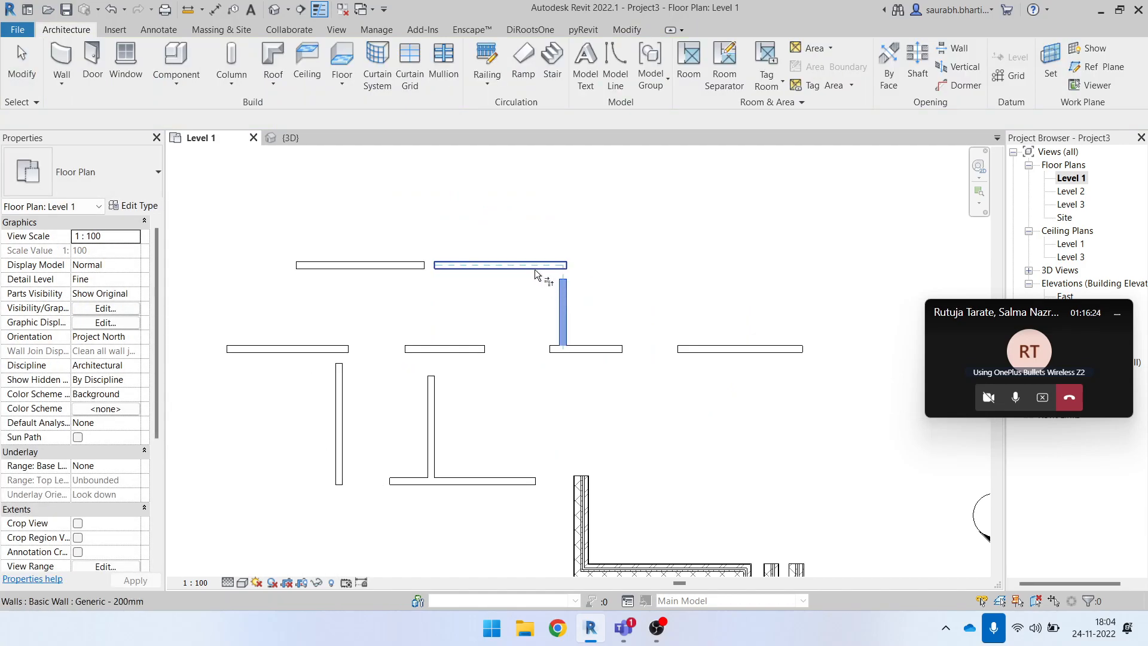
pyautogui.click(487, 267)
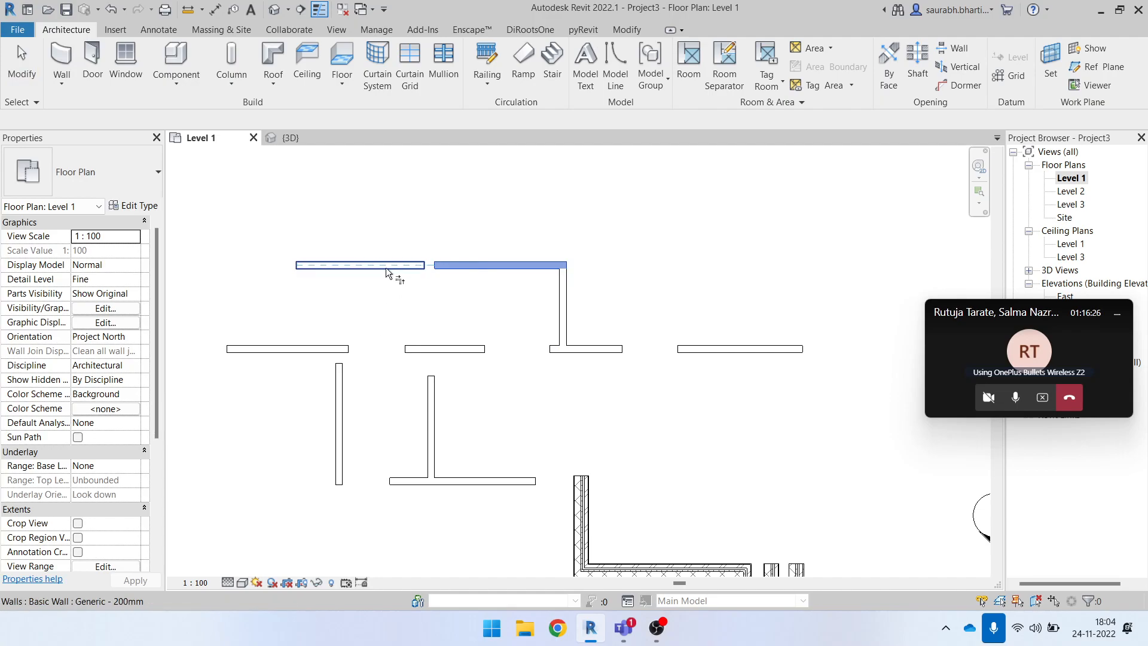
pyautogui.scroll(-2, 436, 276)
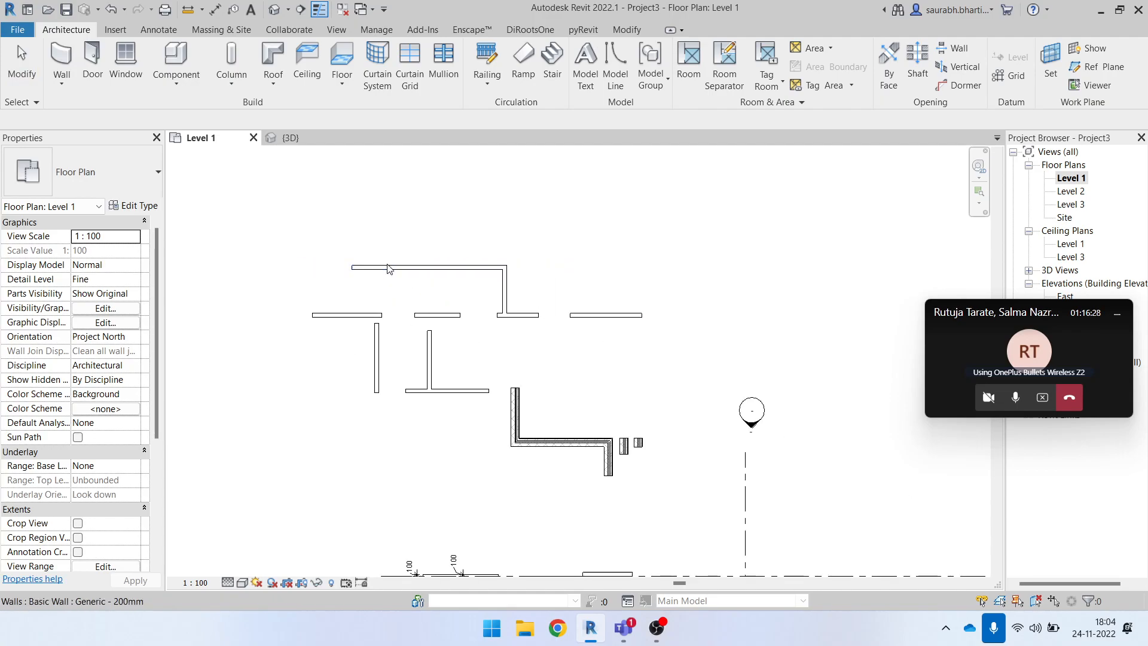
pyautogui.press('Escape')
pyautogui.moveTo(345, 248); pyautogui.dragTo(406, 282)
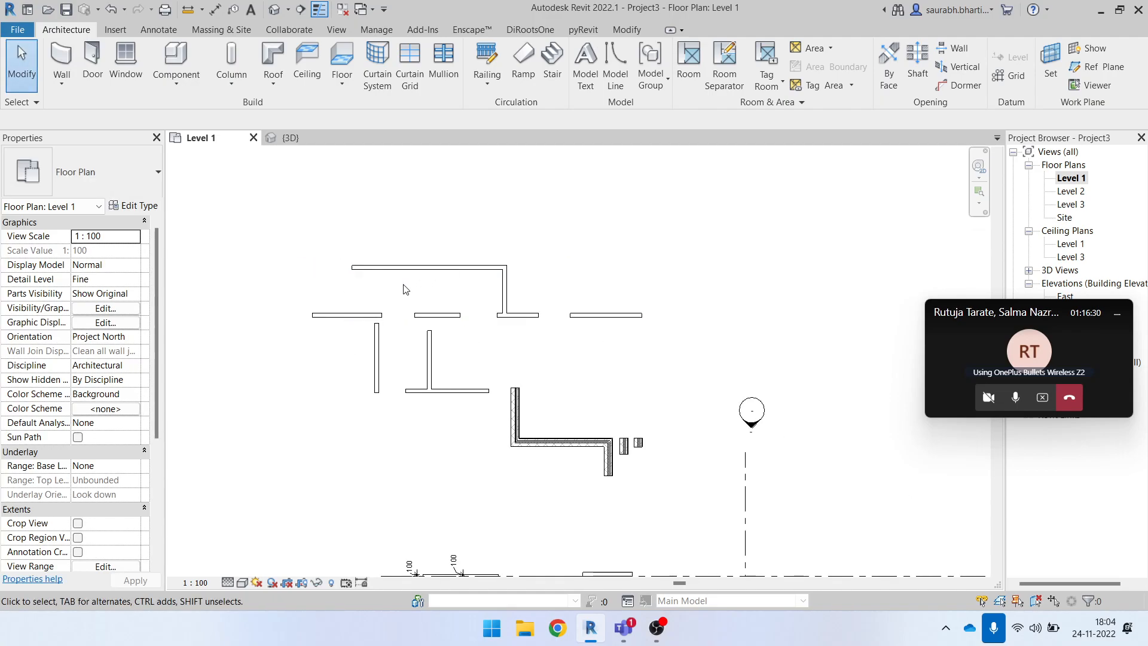
pyautogui.press('Delete')
pyautogui.press('Escape')
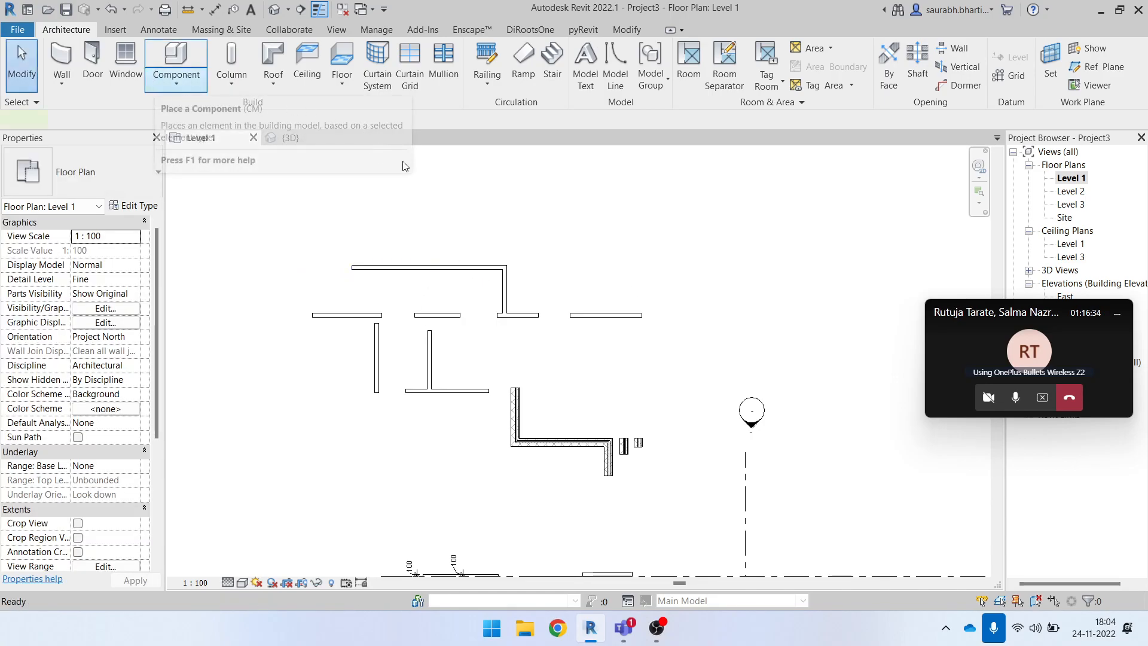
pyautogui.press('w')
pyautogui.press('a')
pyautogui.press('Escape')
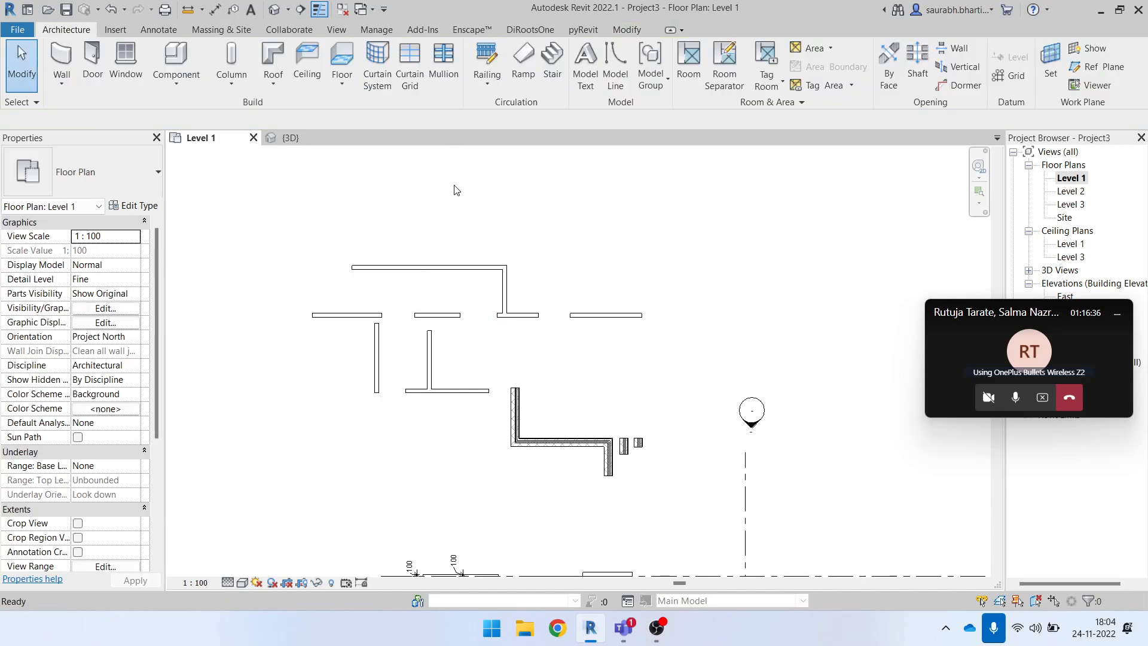
# - Turn on chaining and draw six connected walls above the others, running across, 4000 mm down, across, up, across and down, and end the command
pyautogui.press('w')
pyautogui.press('a')
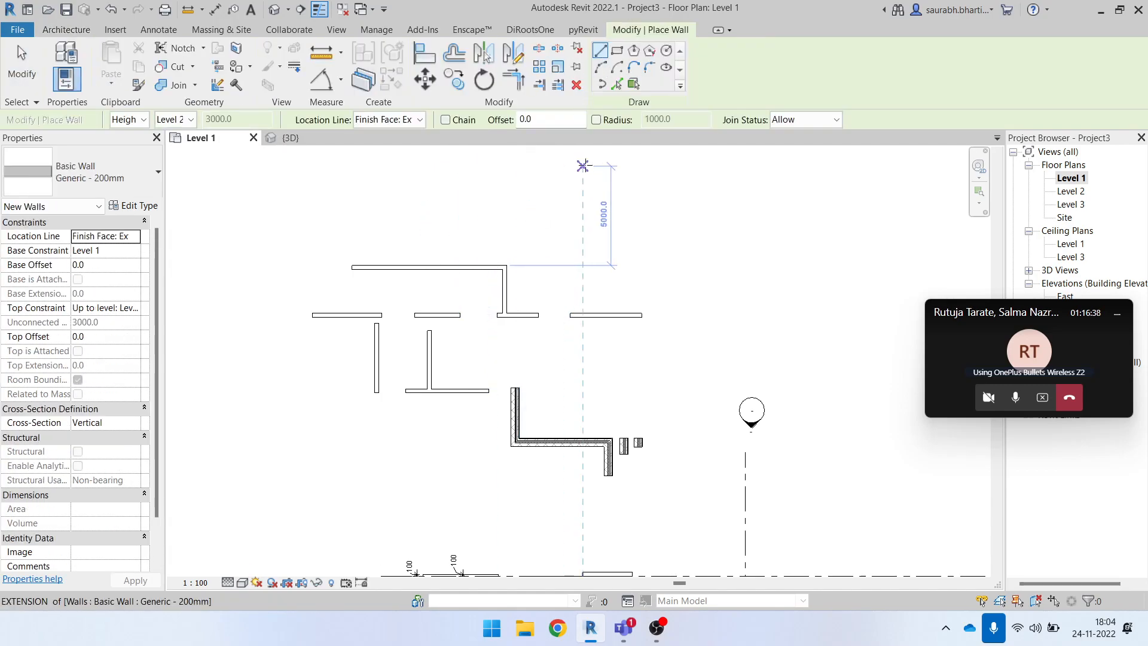
pyautogui.click(382, 188)
pyautogui.click(519, 187)
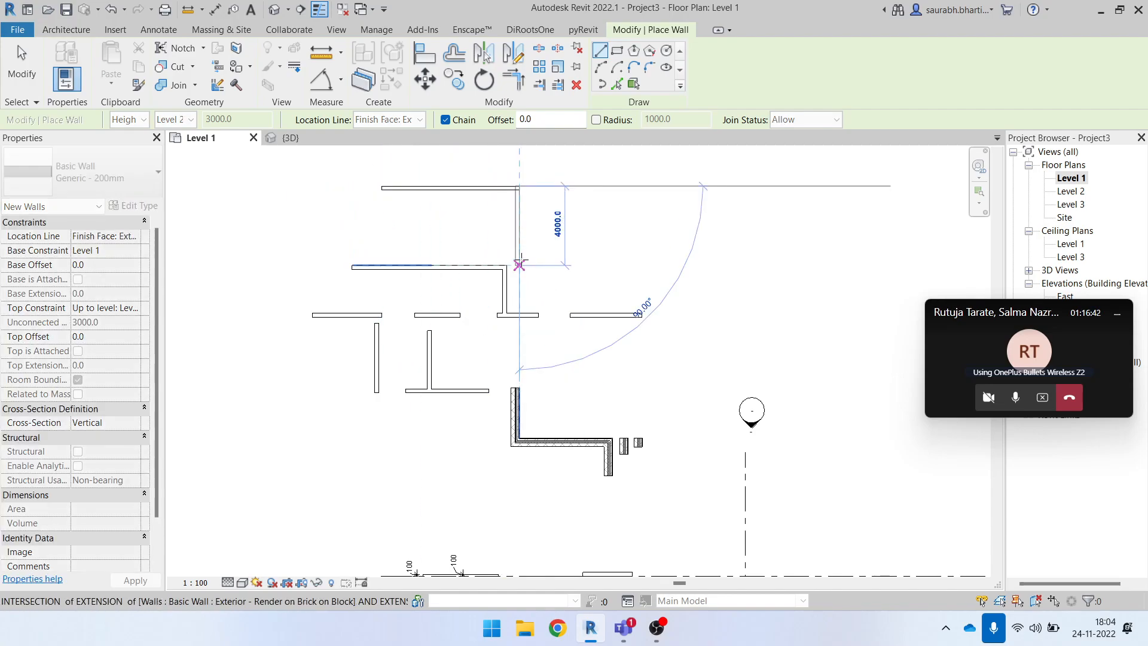
pyautogui.click(519, 265)
pyautogui.click(619, 265)
pyautogui.click(620, 186)
pyautogui.click(682, 187)
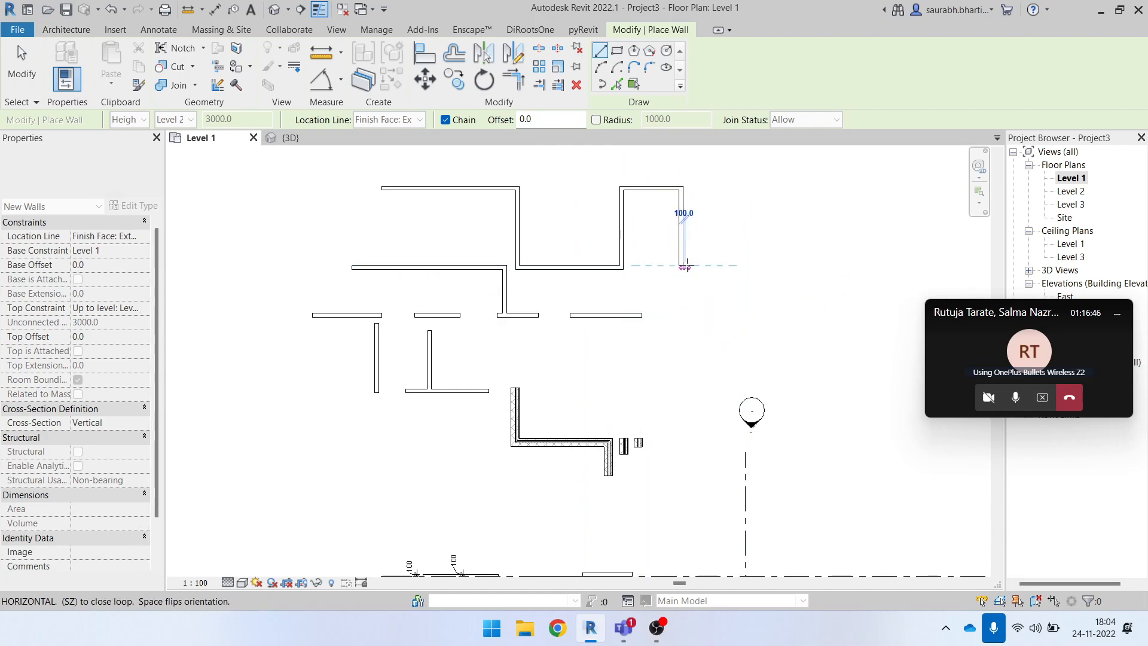
pyautogui.click(682, 264)
pyautogui.press('Escape')
pyautogui.press('Escape')
pyautogui.press('Escape')
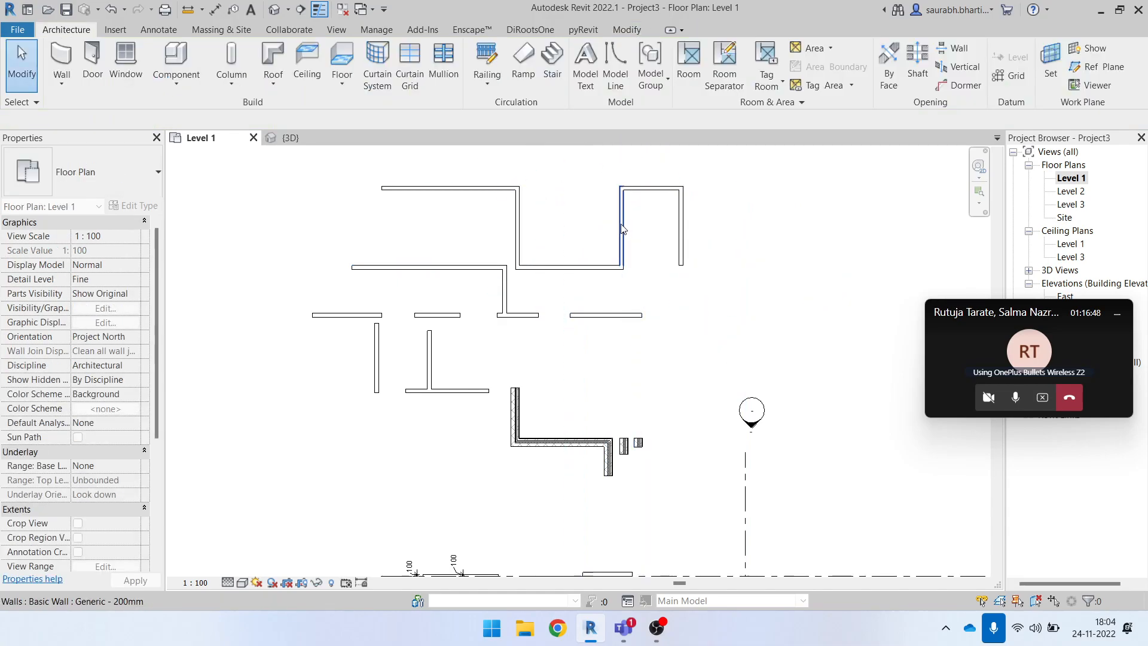
# - Set the wall offset to 10000 mm and draw two chained walls, one vertical 6300 mm long and one horizontal, then end the chain
pyautogui.scroll(-2, 595, 225)
pyautogui.press('w')
pyautogui.press('a')
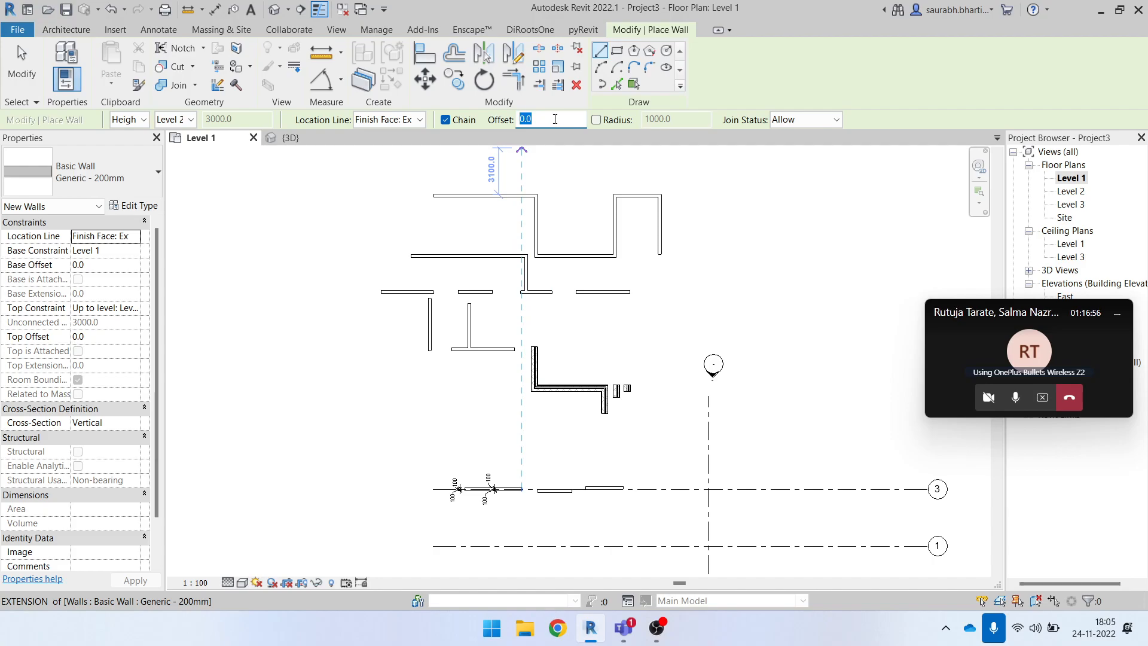
pyautogui.press('Return')
pyautogui.moveTo(719, 205); pyautogui.dragTo(656, 244, button='middle')
pyautogui.click(645, 199)
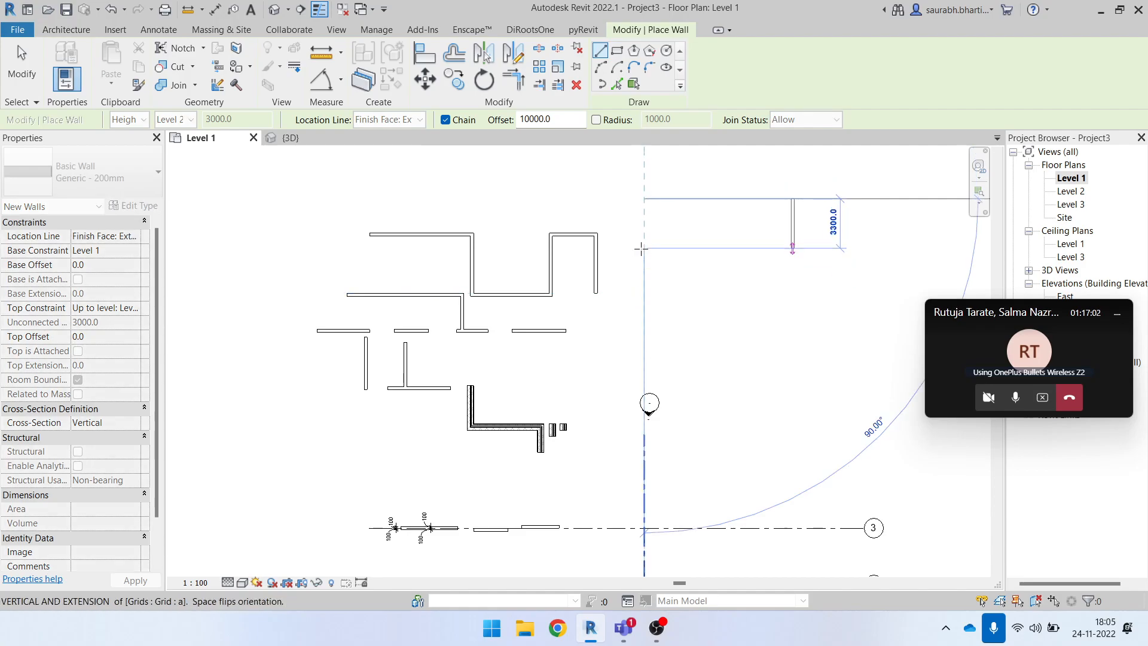
pyautogui.scroll(-1, 638, 251)
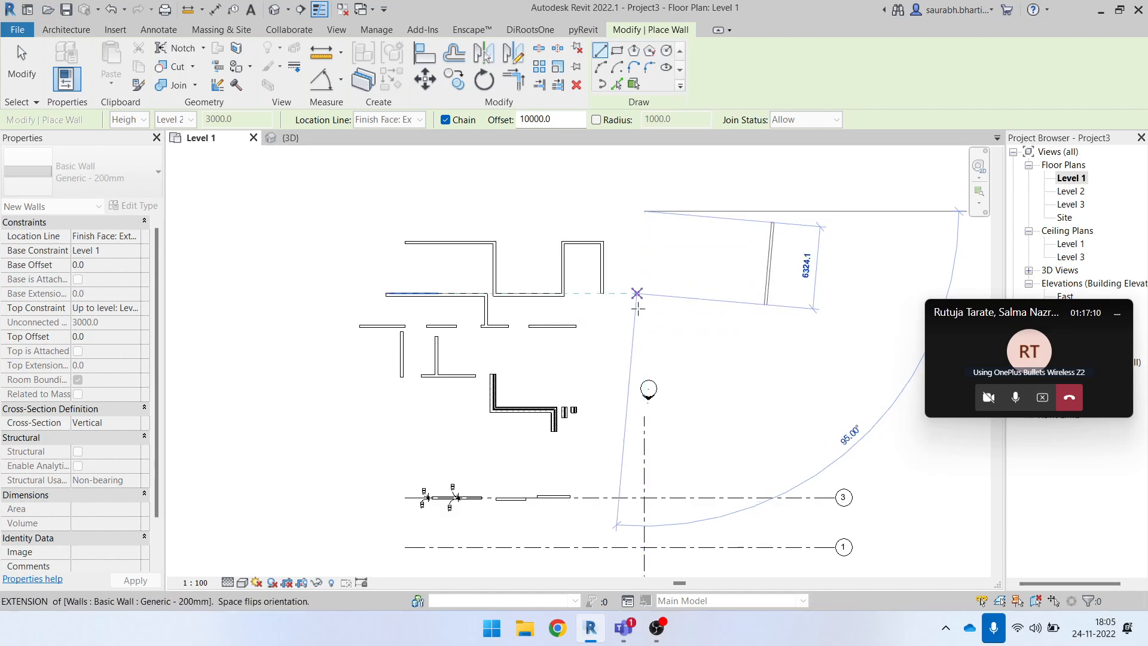
pyautogui.click(641, 295)
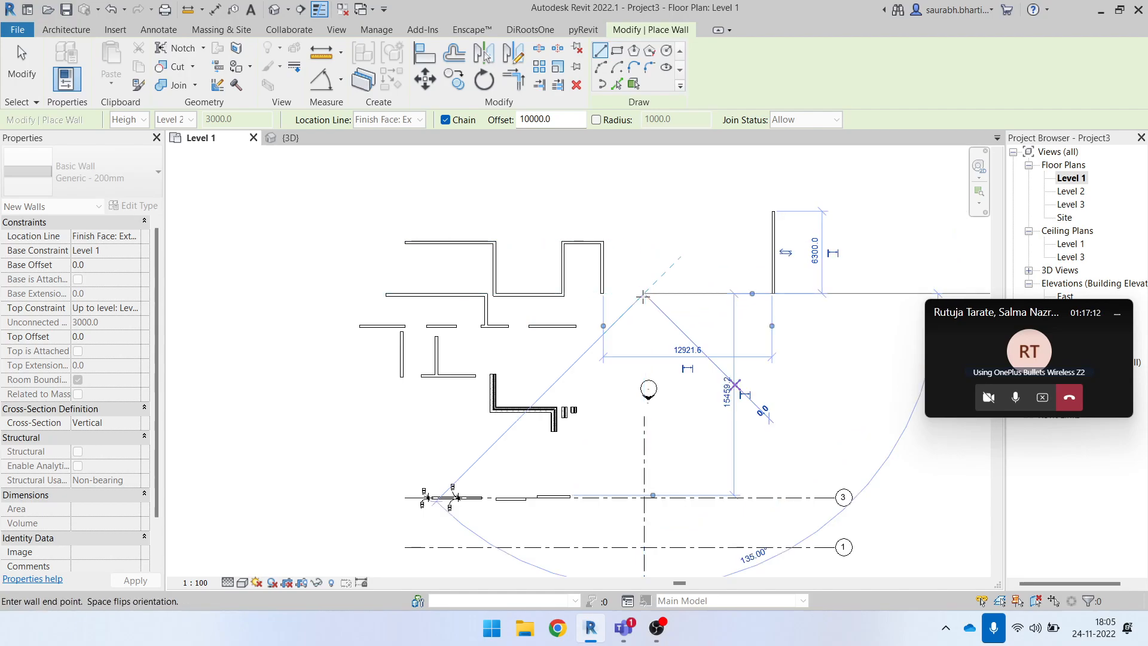
pyautogui.scroll(-2, 712, 285)
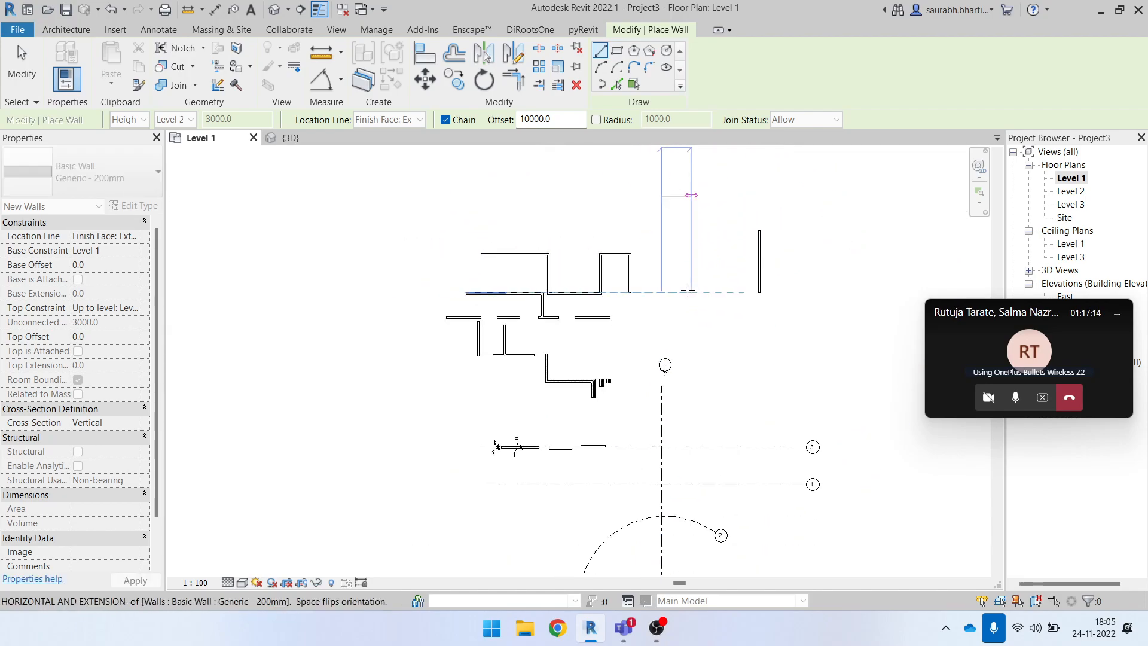
pyautogui.click(793, 290)
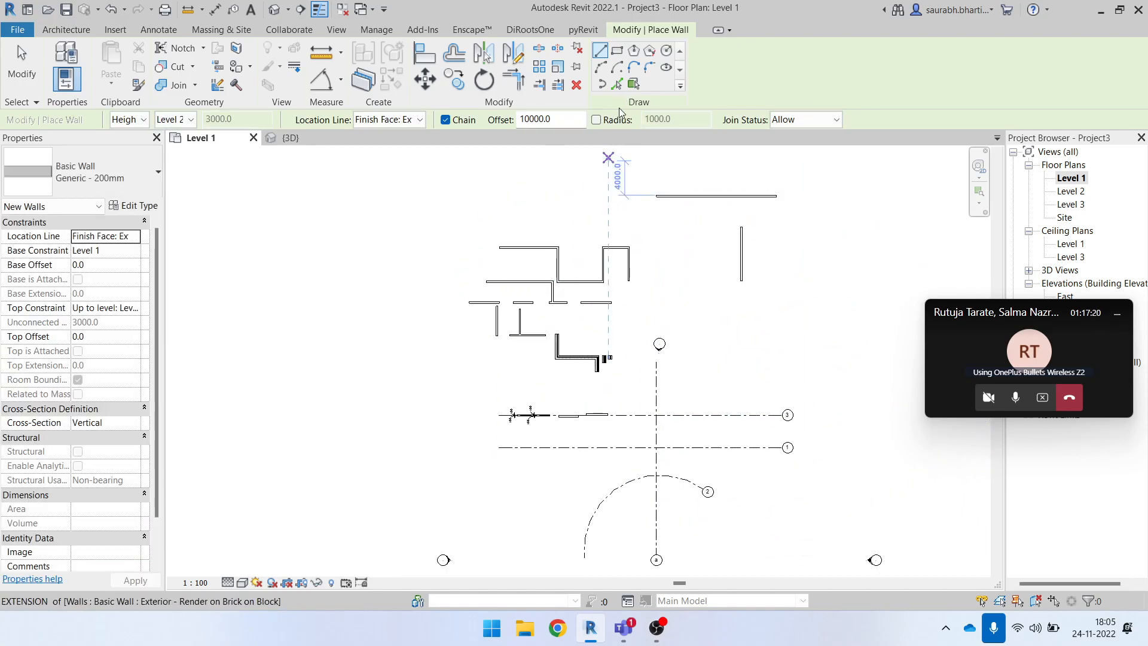
# - With Pick Lines and the 10000 mm offset, create a wall from the horizontal edge of the thick exterior wall, and end the command
pyautogui.click(619, 84)
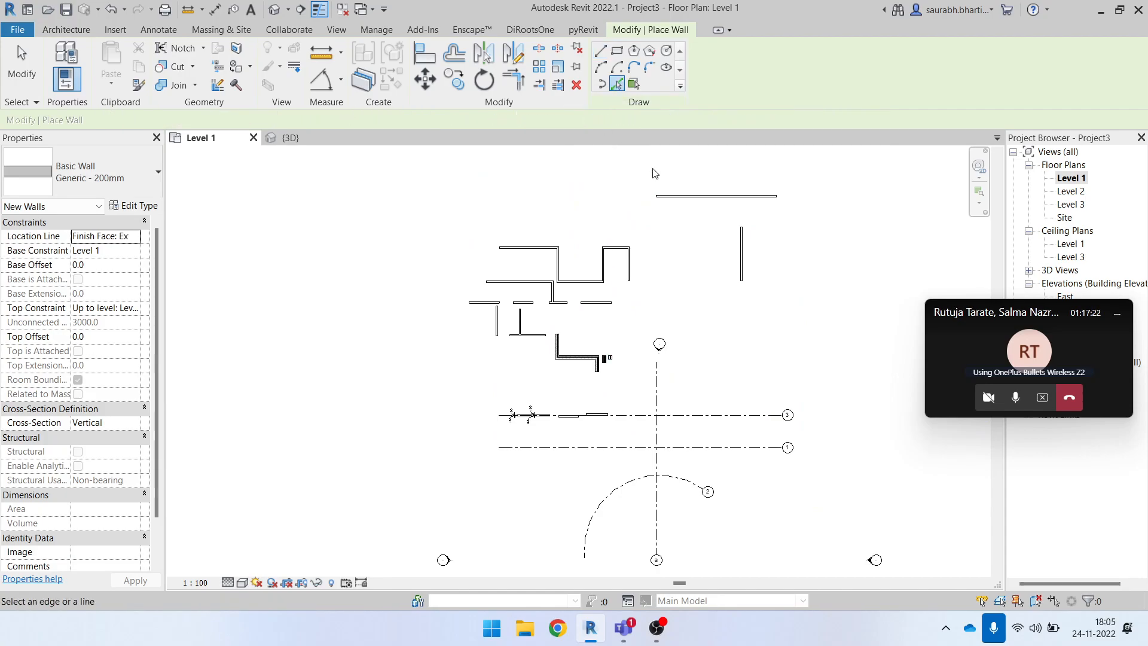
pyautogui.moveTo(644, 157); pyautogui.dragTo(610, 222, button='middle')
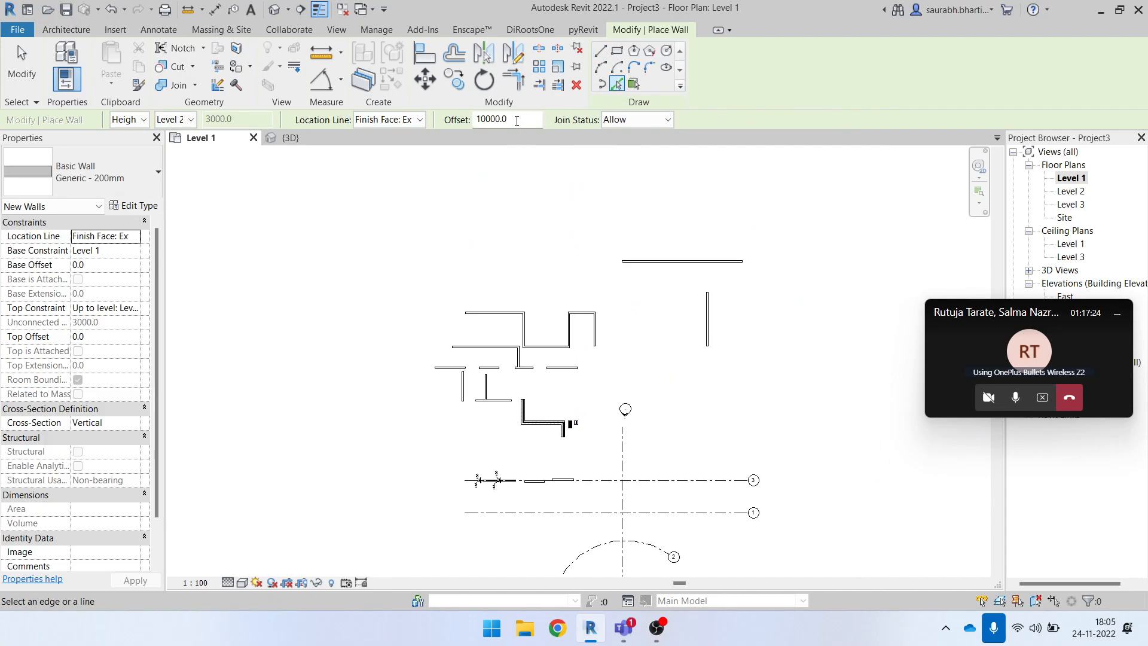
pyautogui.scroll(3, 557, 407)
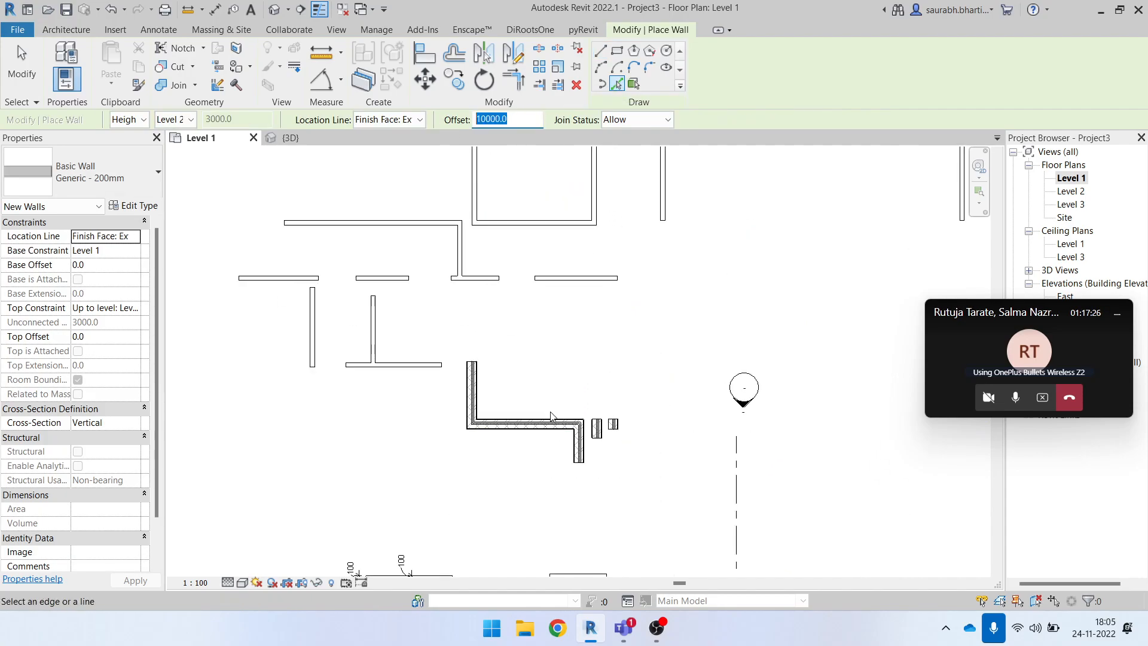
pyautogui.scroll(2, 551, 415)
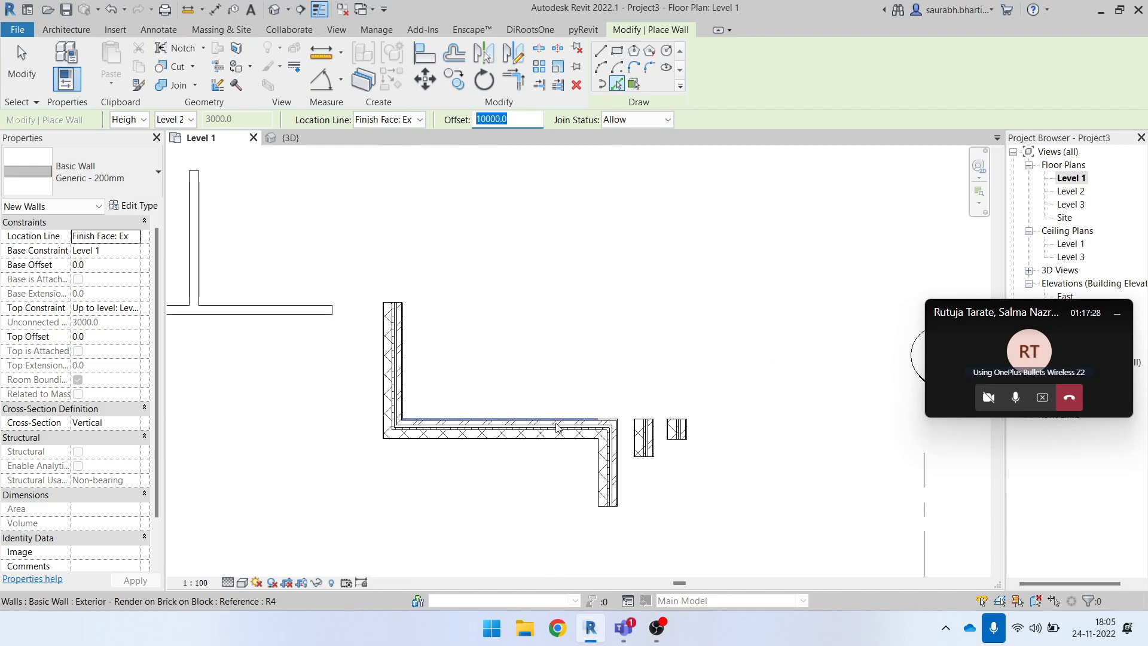
pyautogui.click(556, 427)
pyautogui.scroll(-2, 556, 425)
pyautogui.press('Escape')
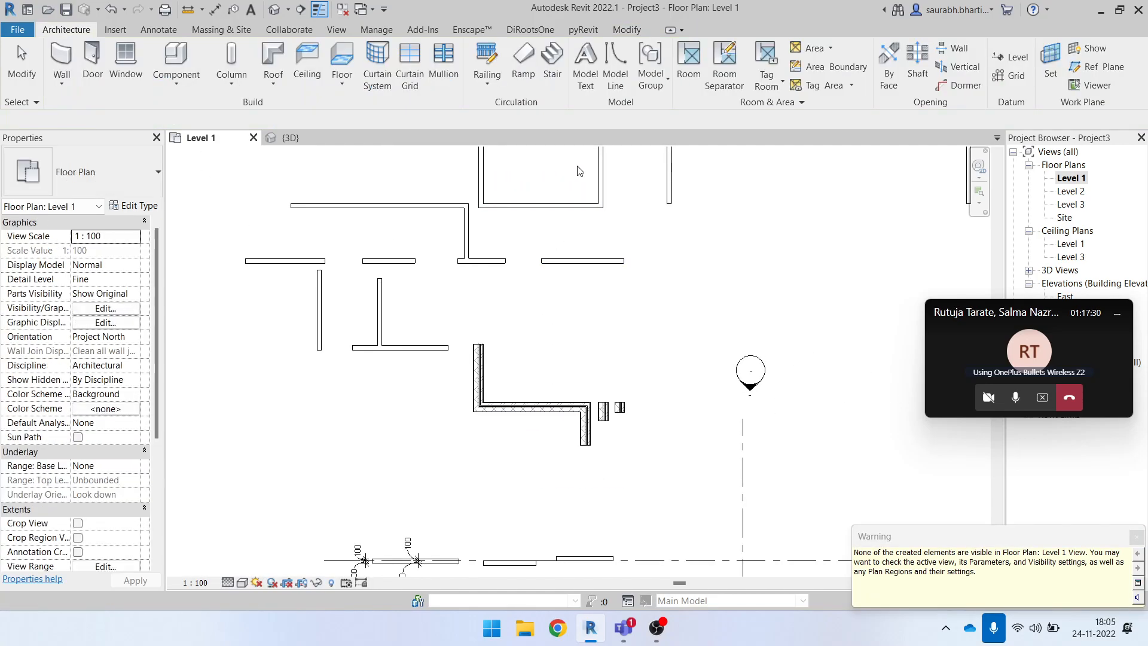
# - Using Pick Lines with a 1000 mm offset, create walls parallel to the first four walls of the upper chain
pyautogui.scroll(-3, 583, 239)
pyautogui.press('a')
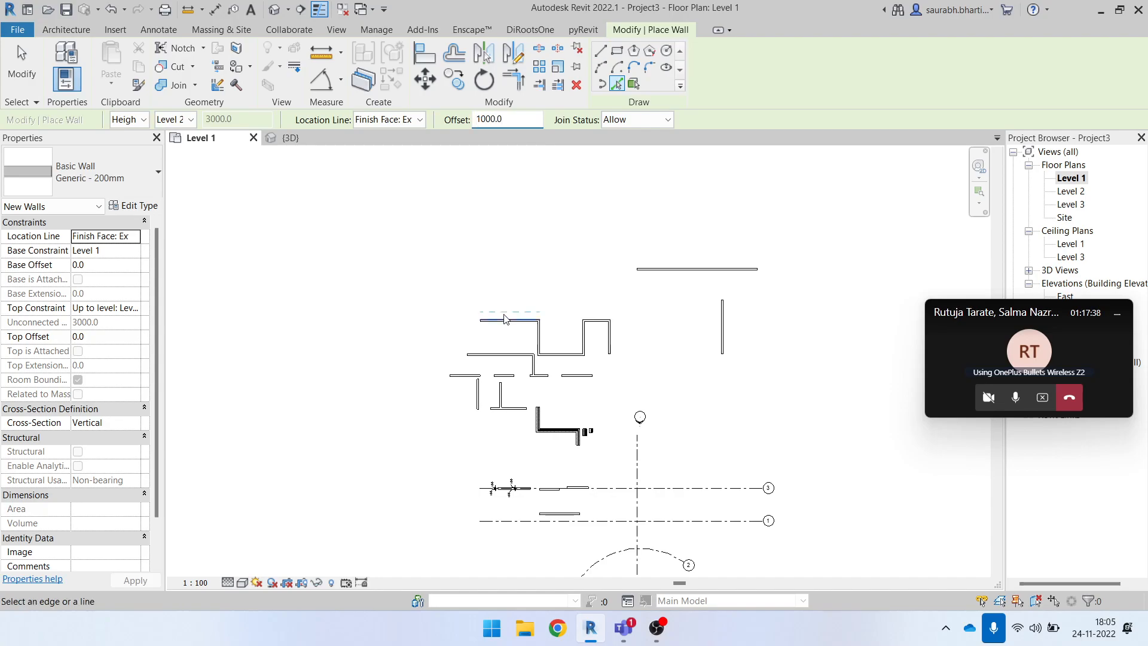
pyautogui.scroll(3, 555, 332)
pyautogui.click(518, 336)
pyautogui.click(571, 390)
pyautogui.press('Escape')
pyautogui.press('Escape')
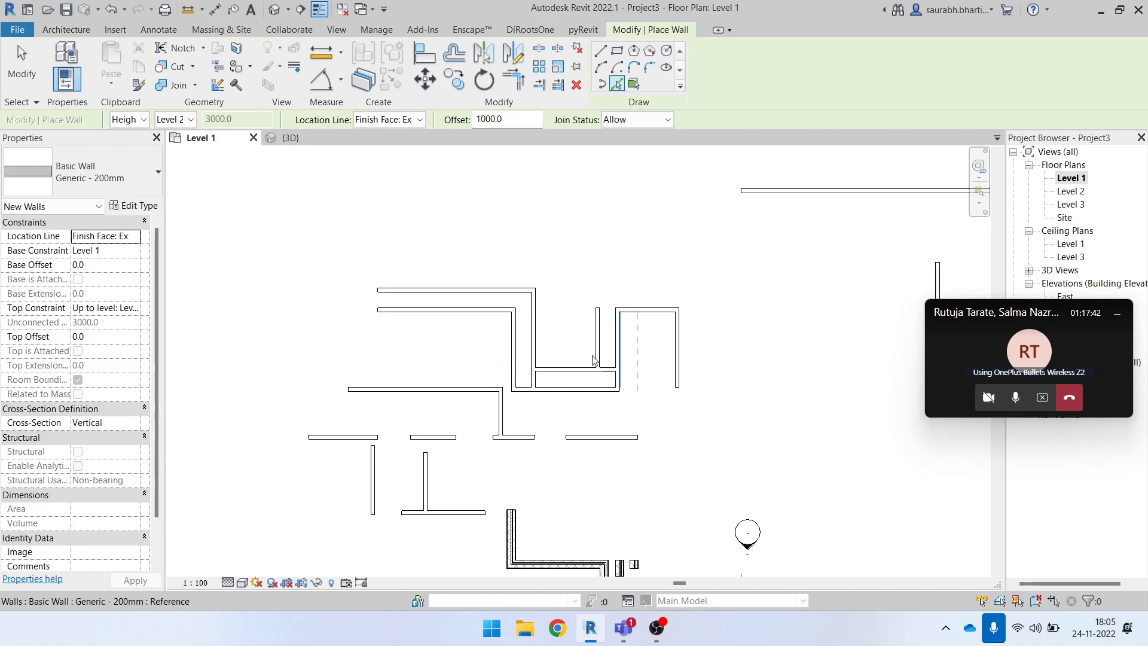
# - Use Trim/Extend to join the new offset walls into clean corners, and end the command
pyautogui.scroll(-2, 559, 324)
pyautogui.press('t')
pyautogui.press('r')
pyautogui.click(545, 325)
pyautogui.click(557, 349)
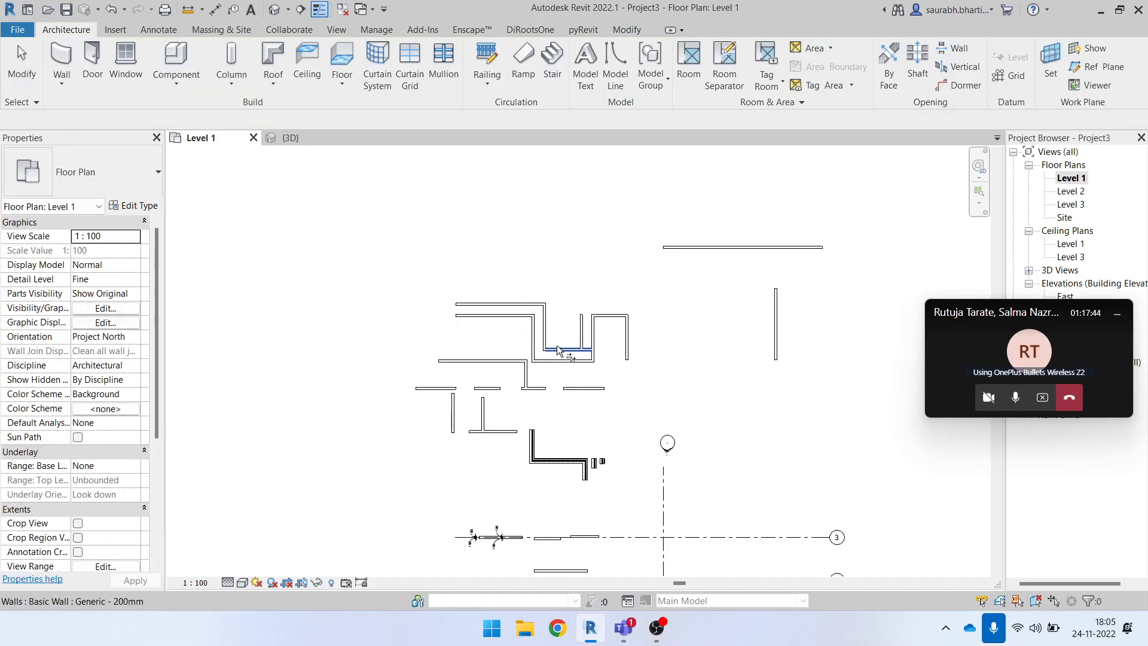
pyautogui.press('Escape')
pyautogui.press('Escape')
# - Create a curved wall along arc grid 2 using Pick Lines with a 0 offset, and end the command
pyautogui.scroll(-3, 522, 266)
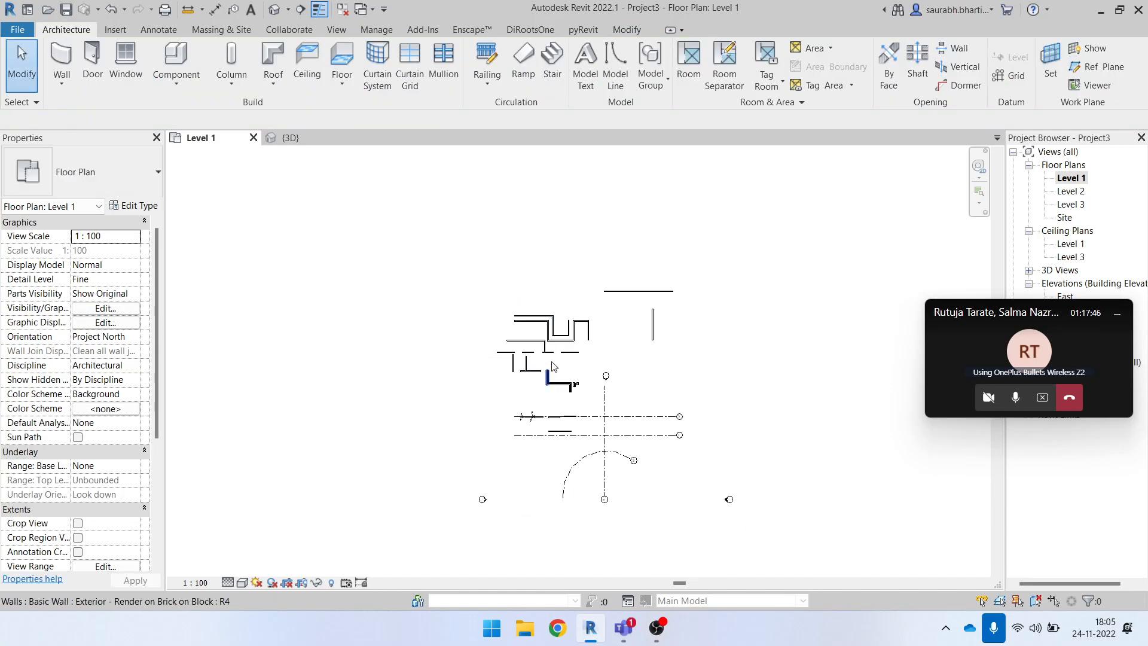
pyautogui.scroll(-1, 535, 285)
pyautogui.scroll(5, 538, 397)
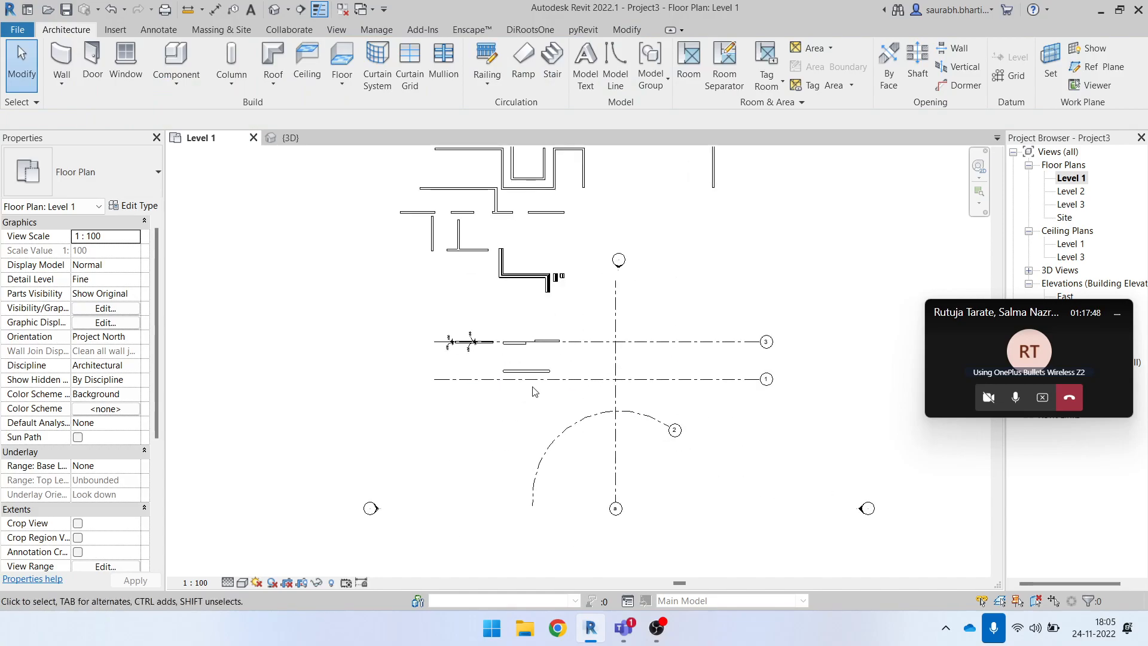
pyautogui.press('w')
pyautogui.press('a')
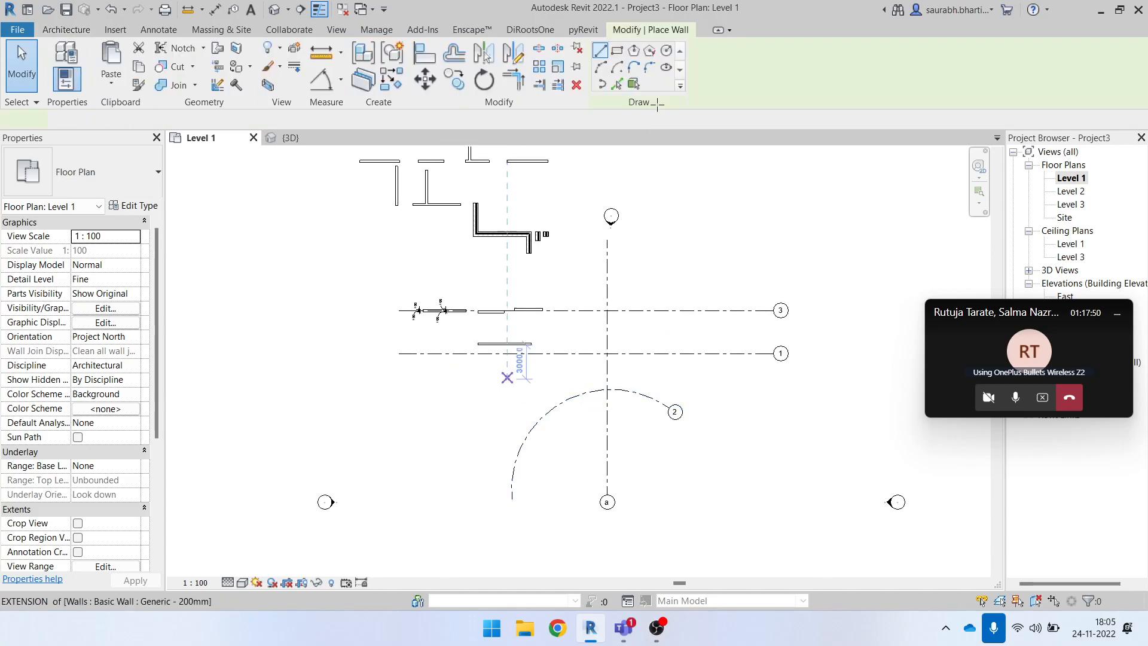
pyautogui.click(619, 84)
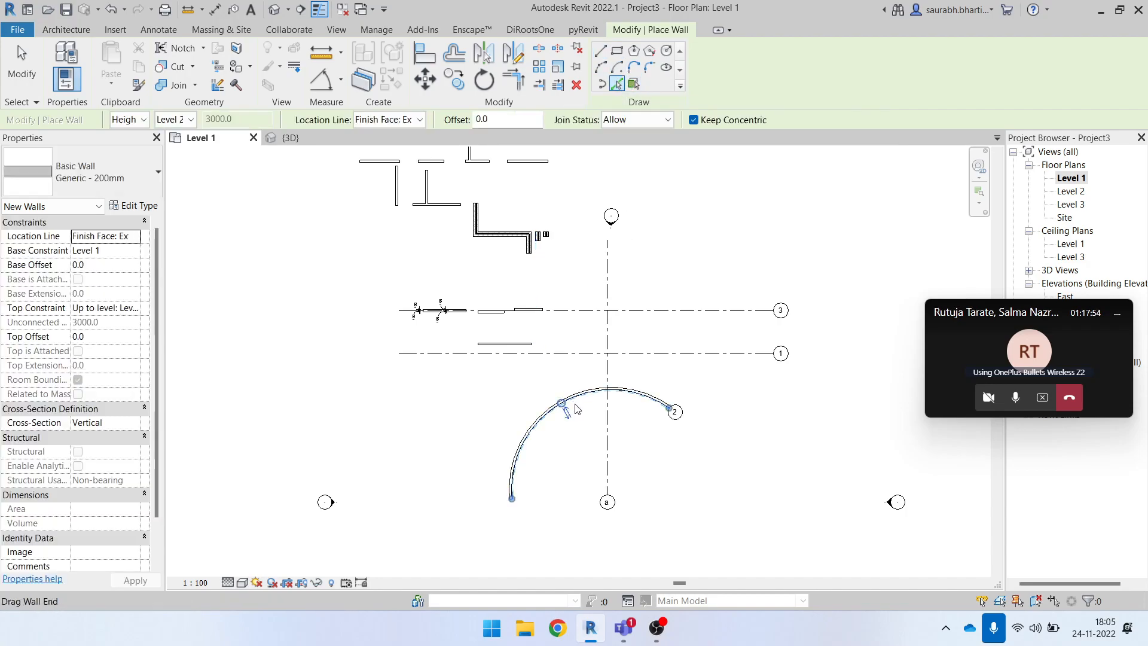
pyautogui.scroll(5, 576, 407)
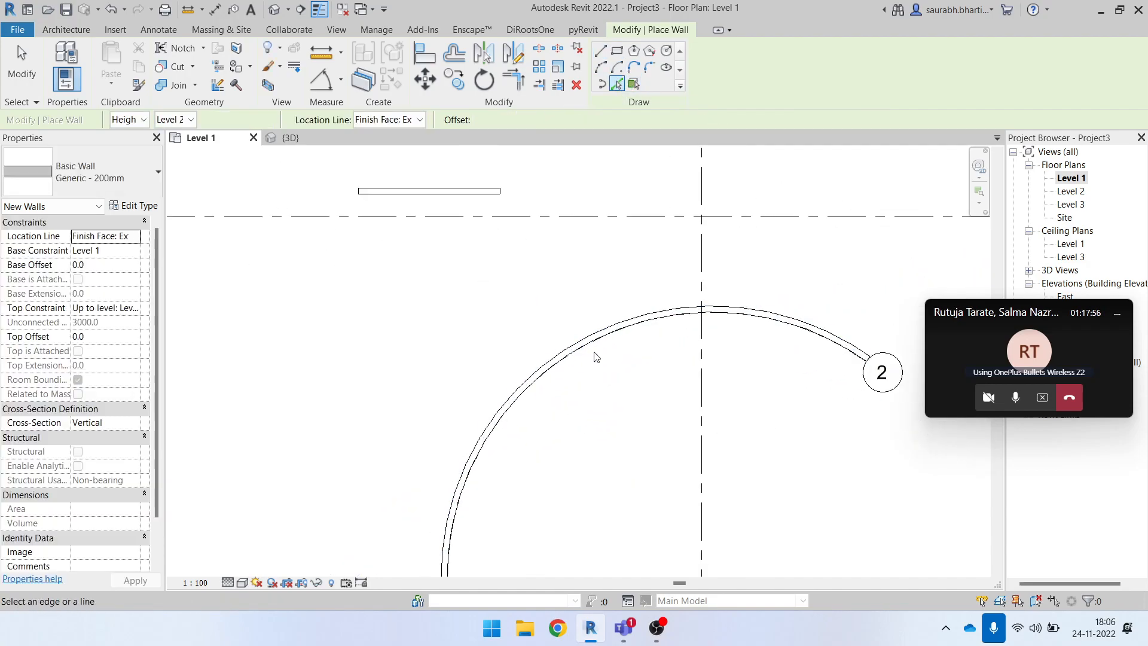
pyautogui.press('Escape')
# - Select arc grid 2 to check it against the curved wall placed on it, and clear the selection
pyautogui.click(607, 333)
pyautogui.scroll(-3, 688, 297)
pyautogui.press('Escape')
pyautogui.click(775, 332)
pyautogui.click(729, 338)
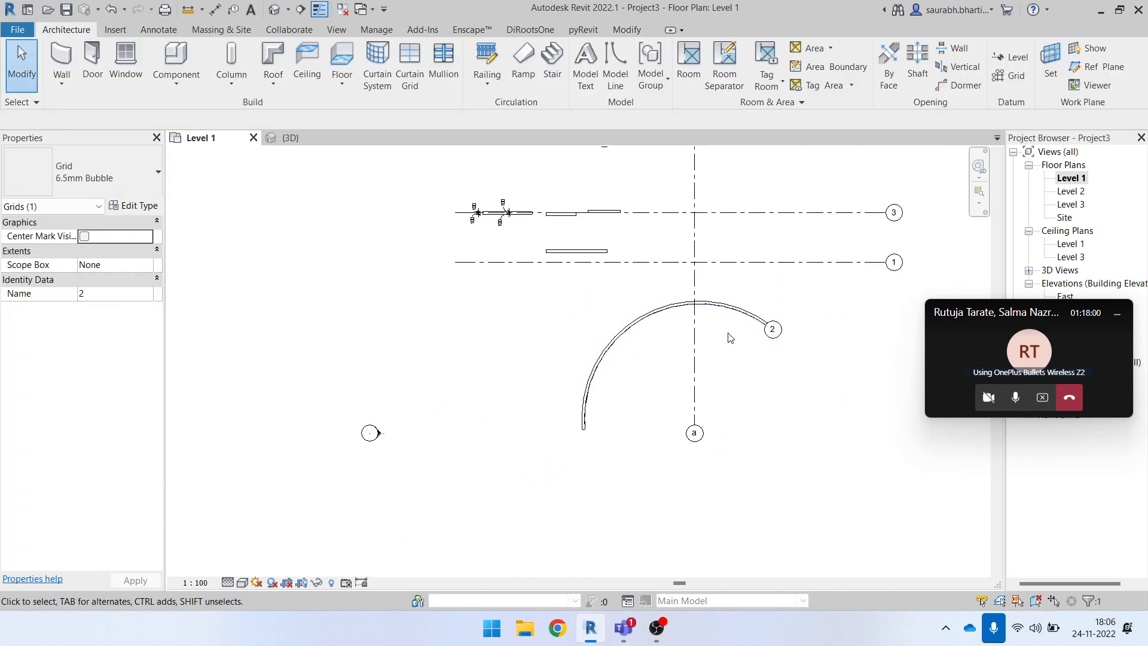
pyautogui.scroll(2, 729, 337)
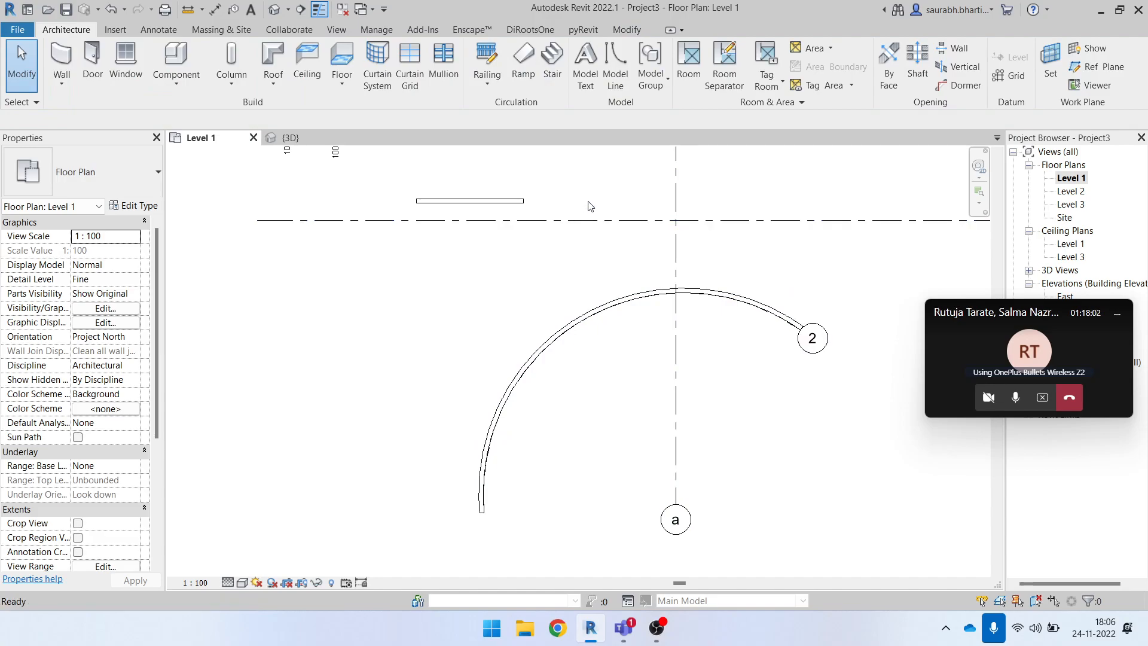
# - Using Pick Lines with a 0 offset, create straight walls along grids 1, 3 and a, and end the command
pyautogui.press('w')
pyautogui.press('a')
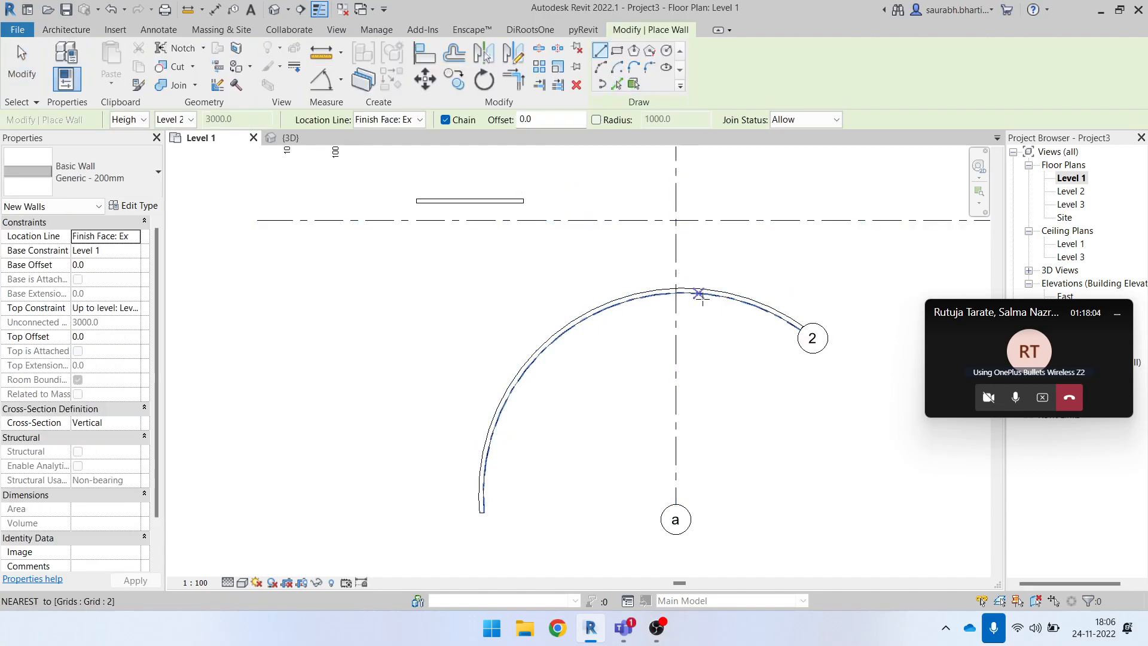
pyautogui.scroll(-2, 633, 293)
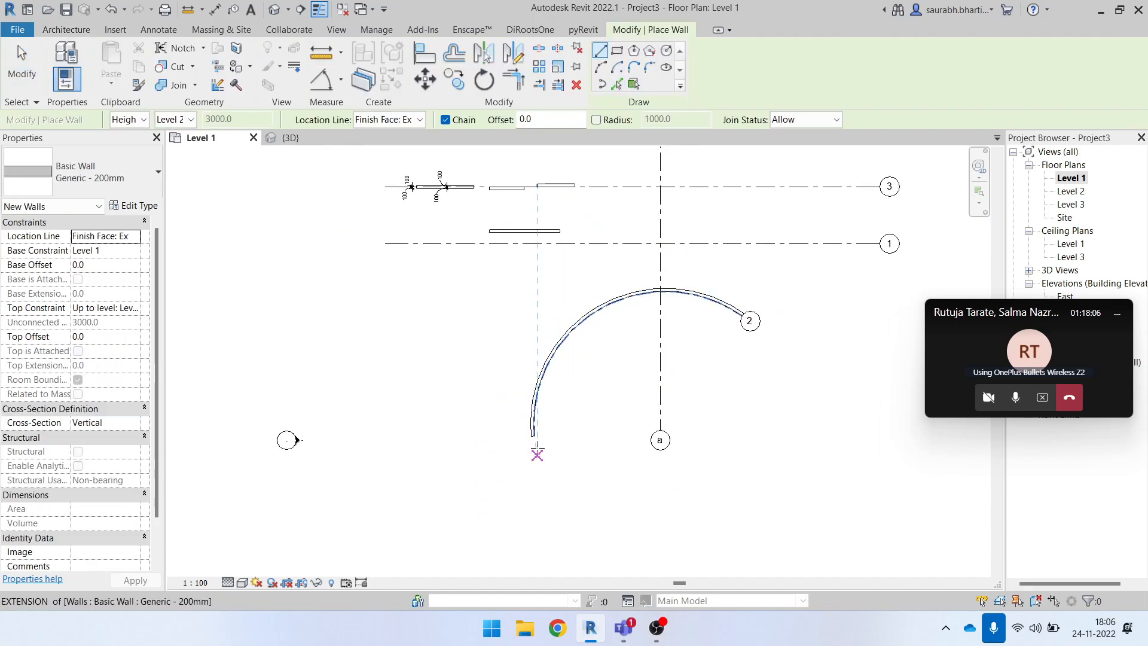
pyautogui.click(618, 84)
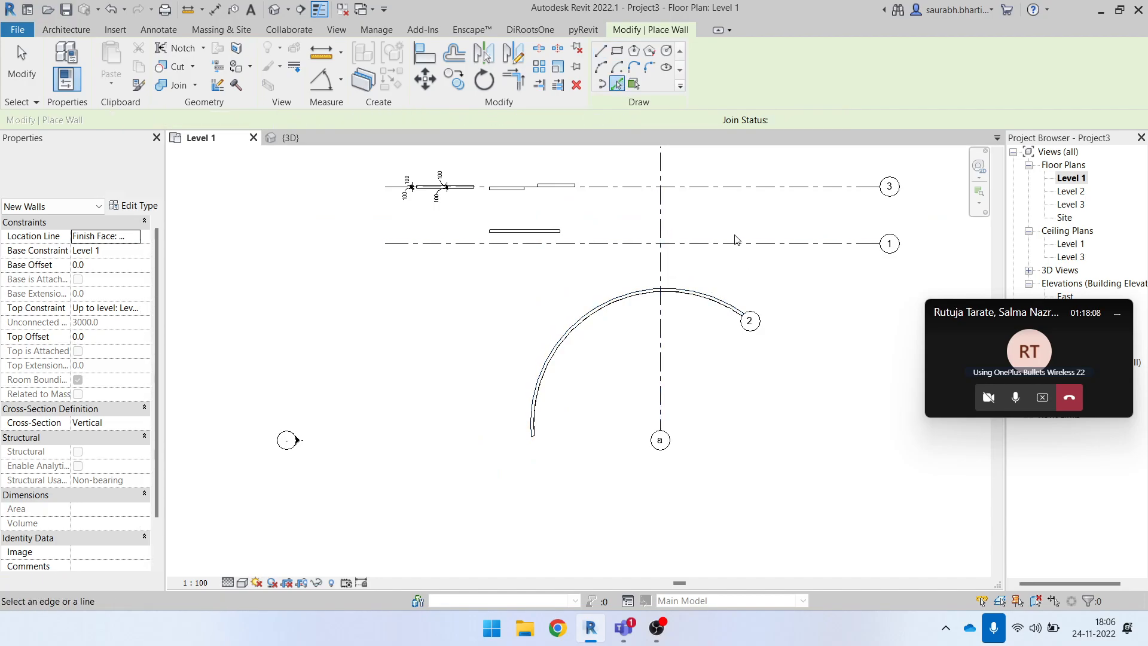
pyautogui.moveTo(739, 239); pyautogui.dragTo(743, 302, button='middle')
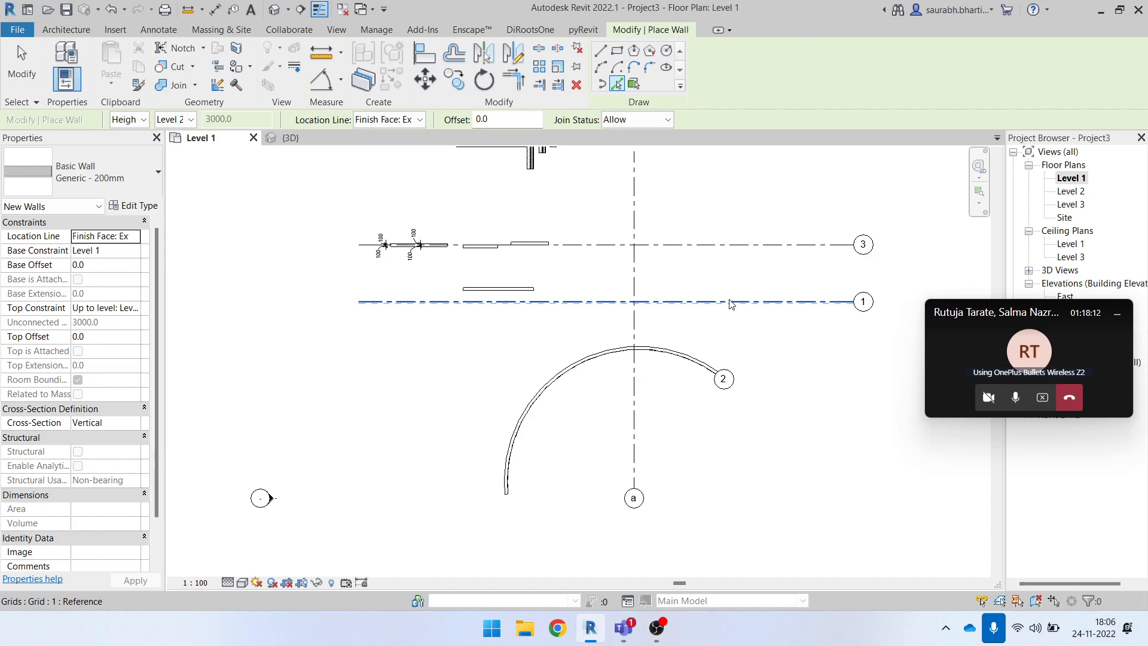
pyautogui.click(731, 305)
pyautogui.scroll(3, 518, 295)
pyautogui.click(772, 197)
pyautogui.scroll(-5, 646, 272)
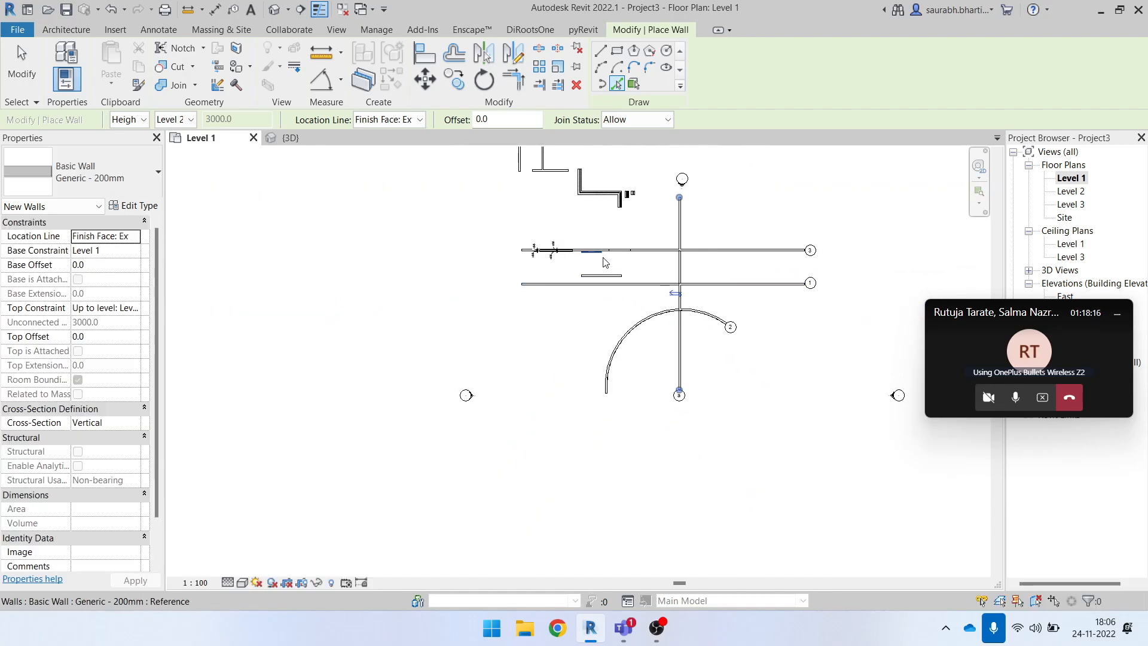
pyautogui.press('Escape')
pyautogui.press('Escape')
# - Open the 3D view and inspect the newly placed walls from several angles
pyautogui.click(291, 137)
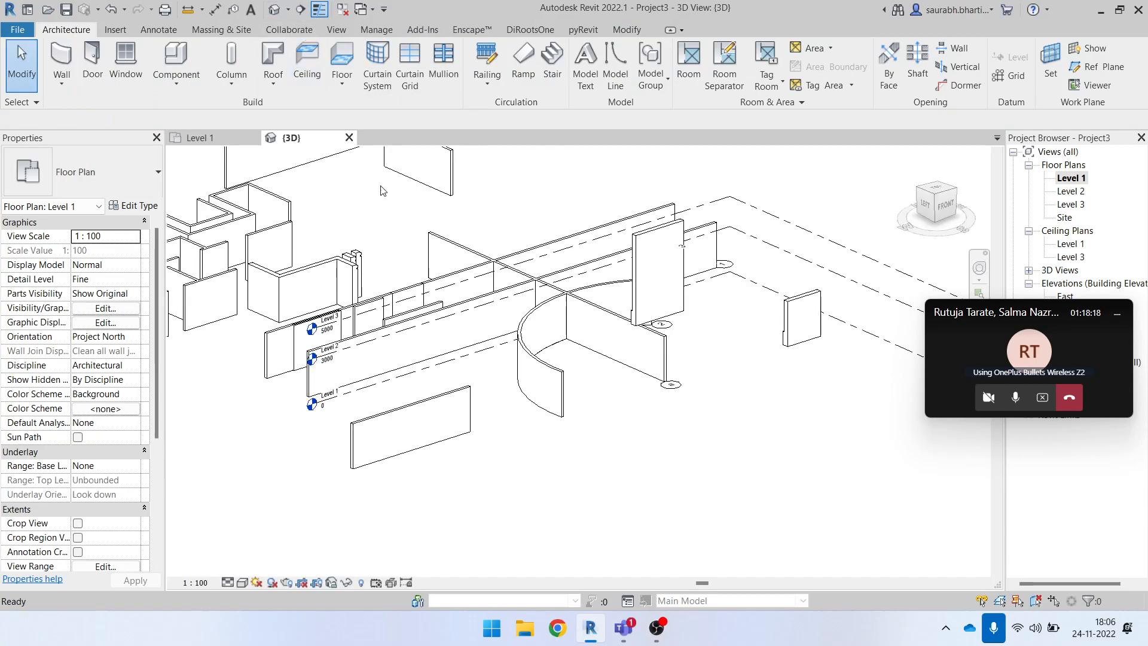
pyautogui.scroll(-3, 502, 353)
pyautogui.keyDown('shift'); pyautogui.moveTo(643, 383); pyautogui.dragTo(568, 367, button='middle'); pyautogui.keyUp('shift')
pyautogui.scroll(-4, 569, 372)
pyautogui.moveTo(389, 168); pyautogui.dragTo(467, 221)
pyautogui.scroll(1, 466, 220)
pyautogui.keyDown('shift'); pyautogui.moveTo(467, 221); pyautogui.dragTo(489, 217, button='middle'); pyautogui.keyUp('shift')
pyautogui.moveTo(367, 199); pyautogui.dragTo(518, 214)
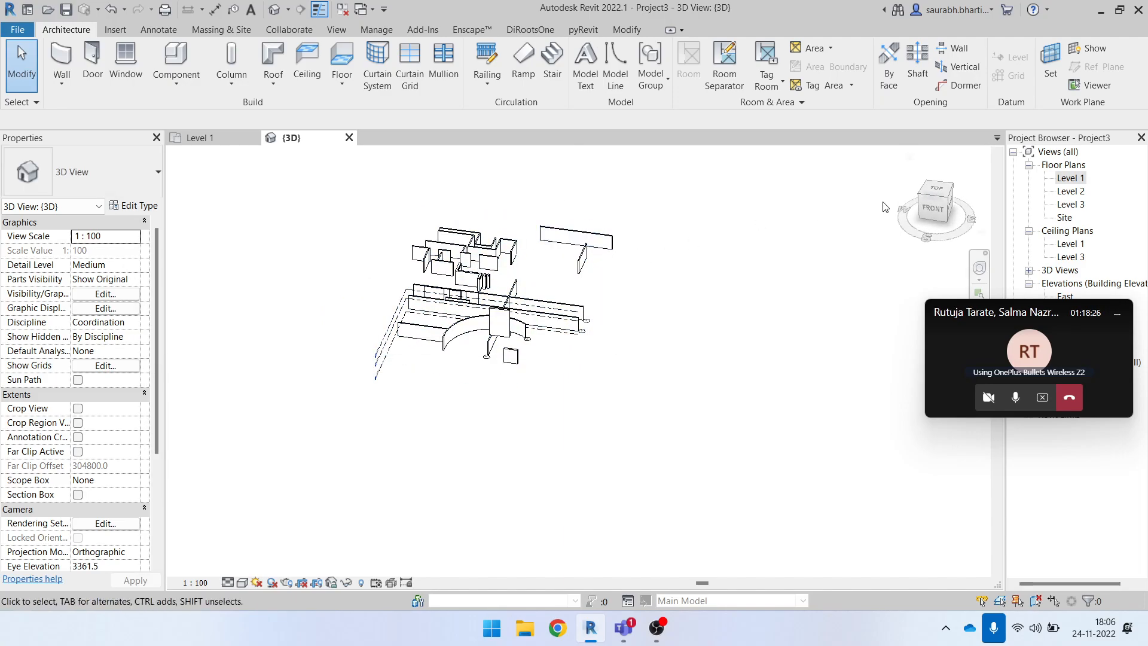
# - Return to the Level 1 floor plan, window-select the whole model, remove the upper elevation marker from the selection, and deselect everything
pyautogui.doubleClick(1071, 178)
pyautogui.scroll(-2, 520, 174)
pyautogui.moveTo(518, 161); pyautogui.dragTo(674, 370)
pyautogui.scroll(5, 568, 287)
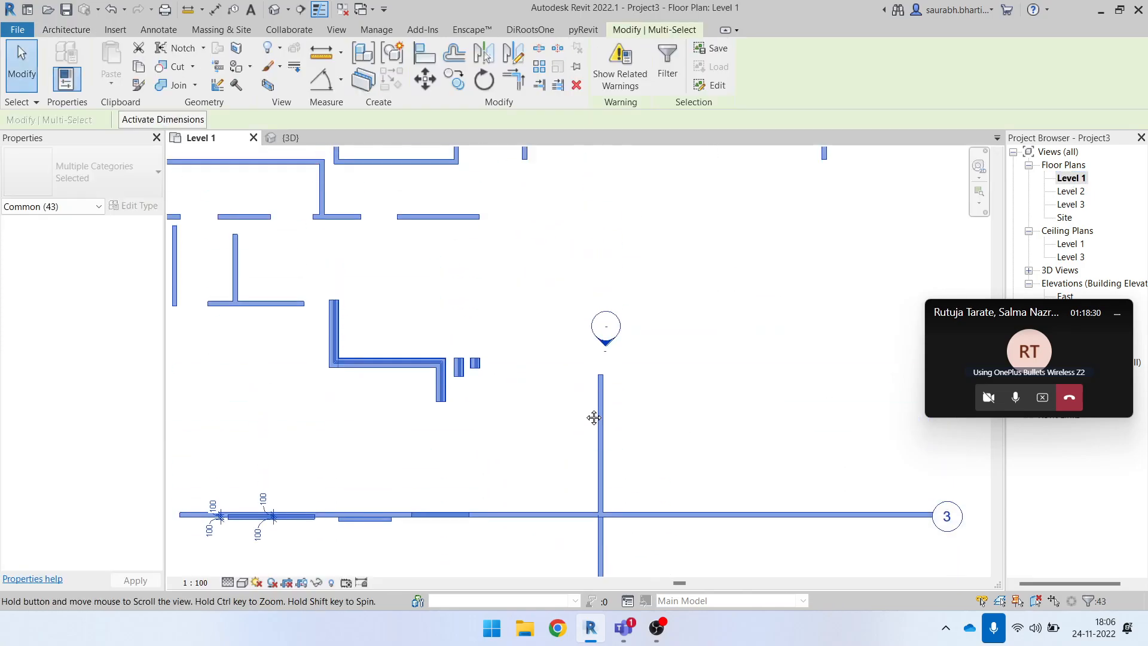
pyautogui.keyDown('shift'); pyautogui.moveTo(568, 287); pyautogui.dragTo(661, 381); pyautogui.keyUp('shift')
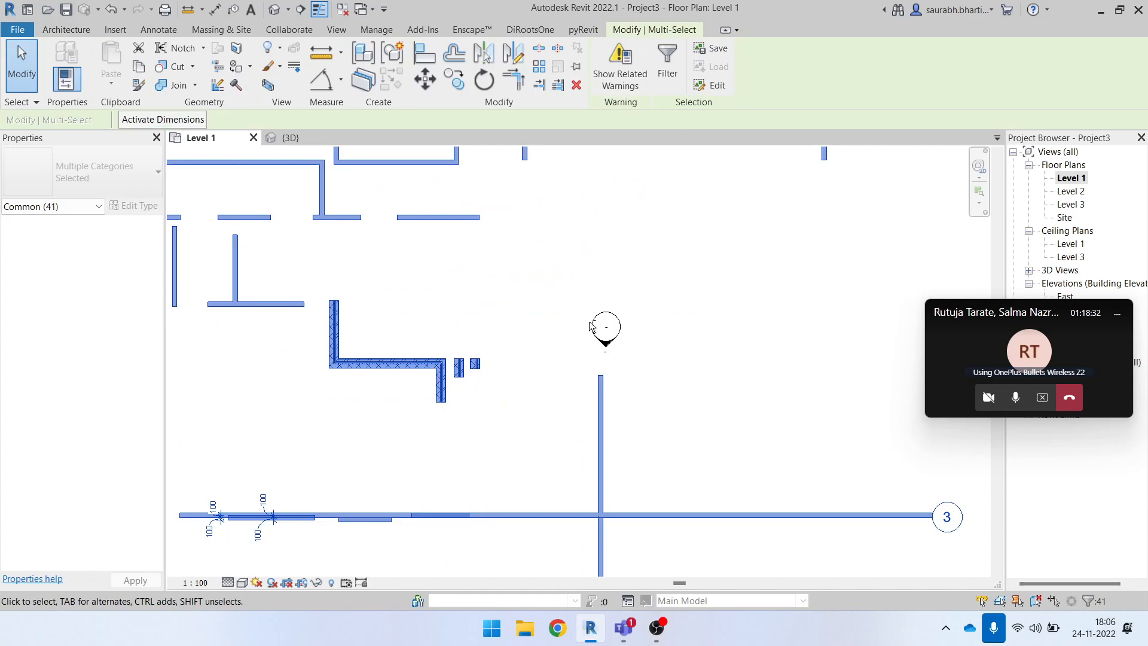
pyautogui.scroll(-1, 620, 298)
pyautogui.scroll(-2, 620, 297)
pyautogui.click(461, 264)
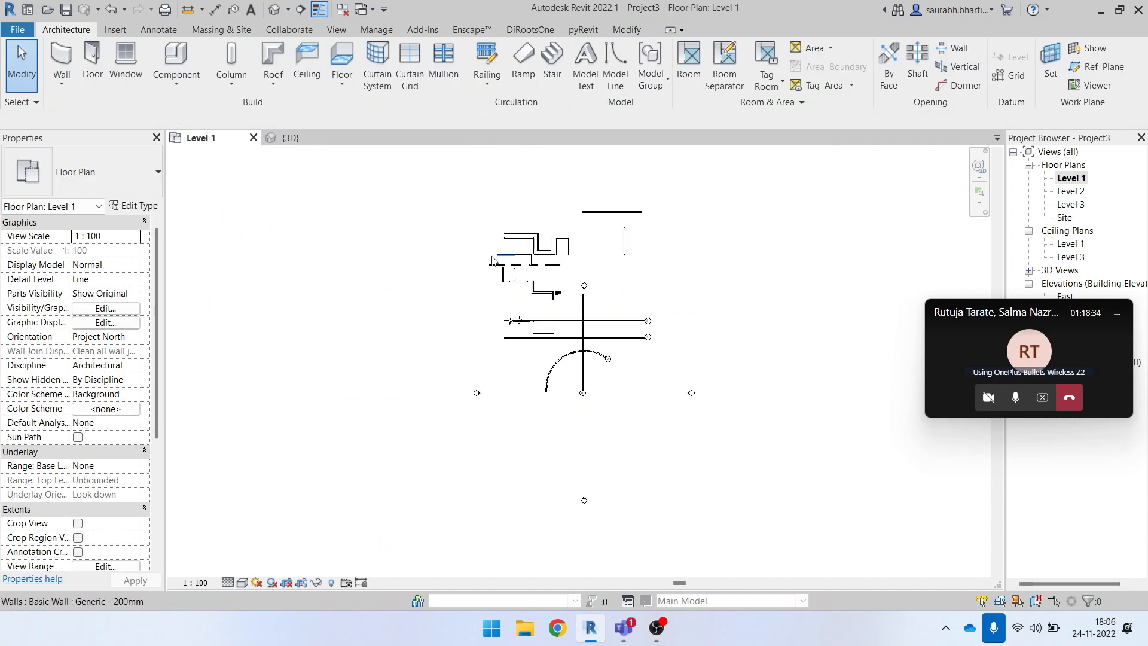
# - Try window selections around groups of walls above the grids, clearing the selection each time
pyautogui.scroll(3, 481, 213)
pyautogui.moveTo(466, 195); pyautogui.dragTo(635, 341)
pyautogui.click(422, 259)
pyautogui.scroll(-2, 412, 252)
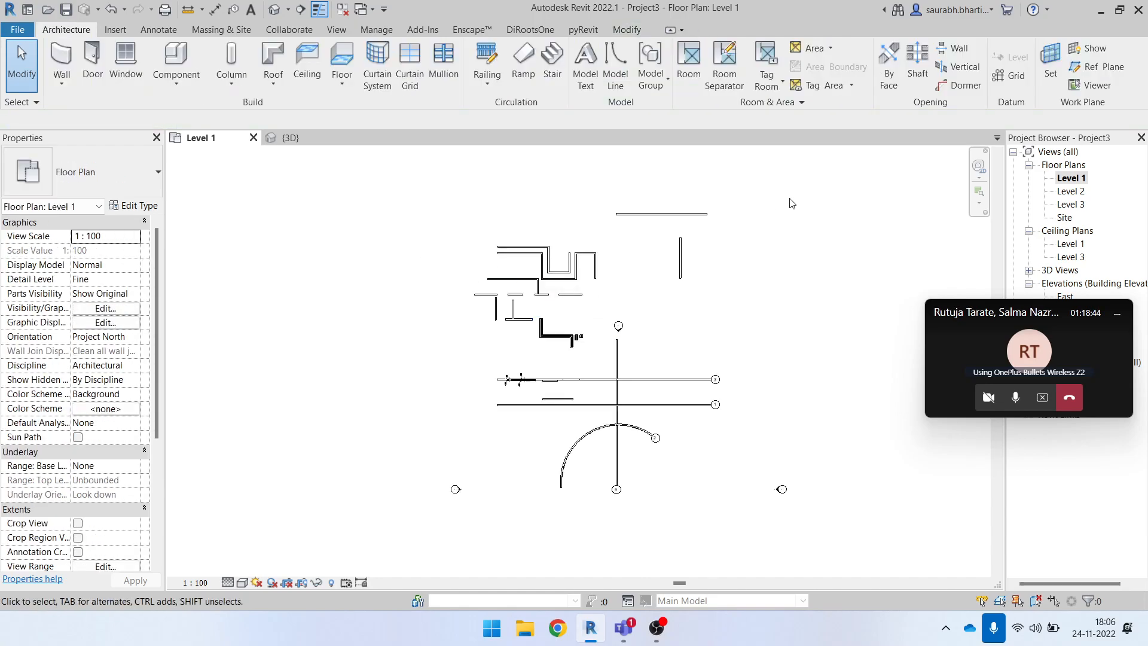
pyautogui.moveTo(454, 226); pyautogui.dragTo(548, 317)
pyautogui.click(710, 267)
pyautogui.scroll(1, 521, 238)
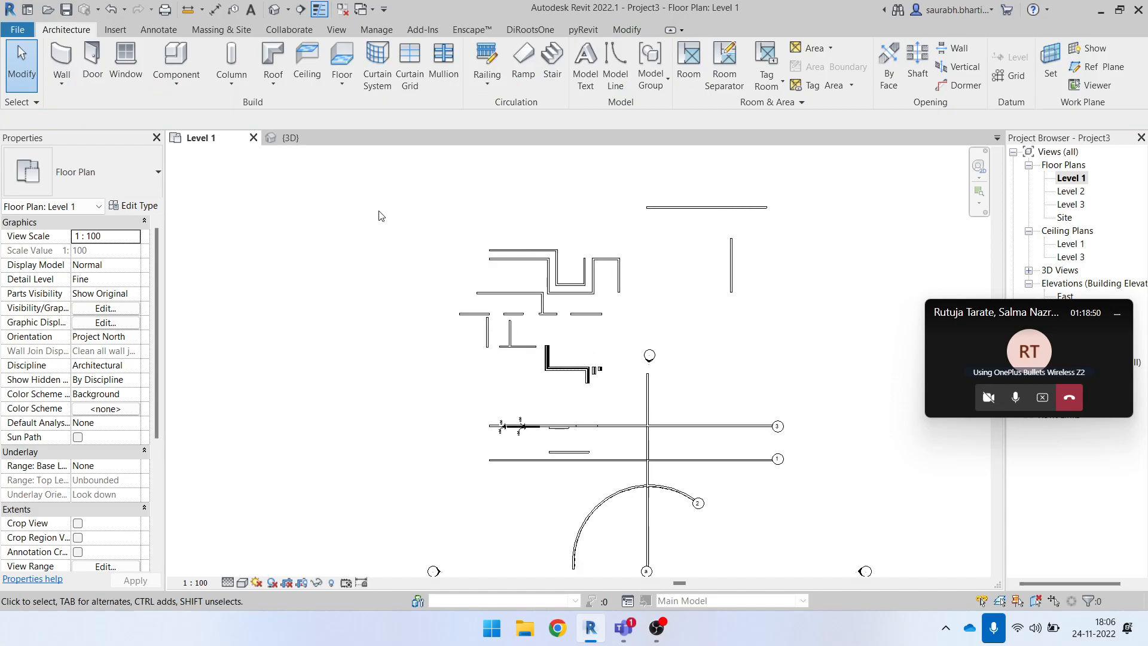
# - Try a crossing selection over the connected walls and the wall row below them, and clear the selection
pyautogui.moveTo(375, 208); pyautogui.dragTo(399, 234)
pyautogui.moveTo(489, 305); pyautogui.dragTo(590, 337)
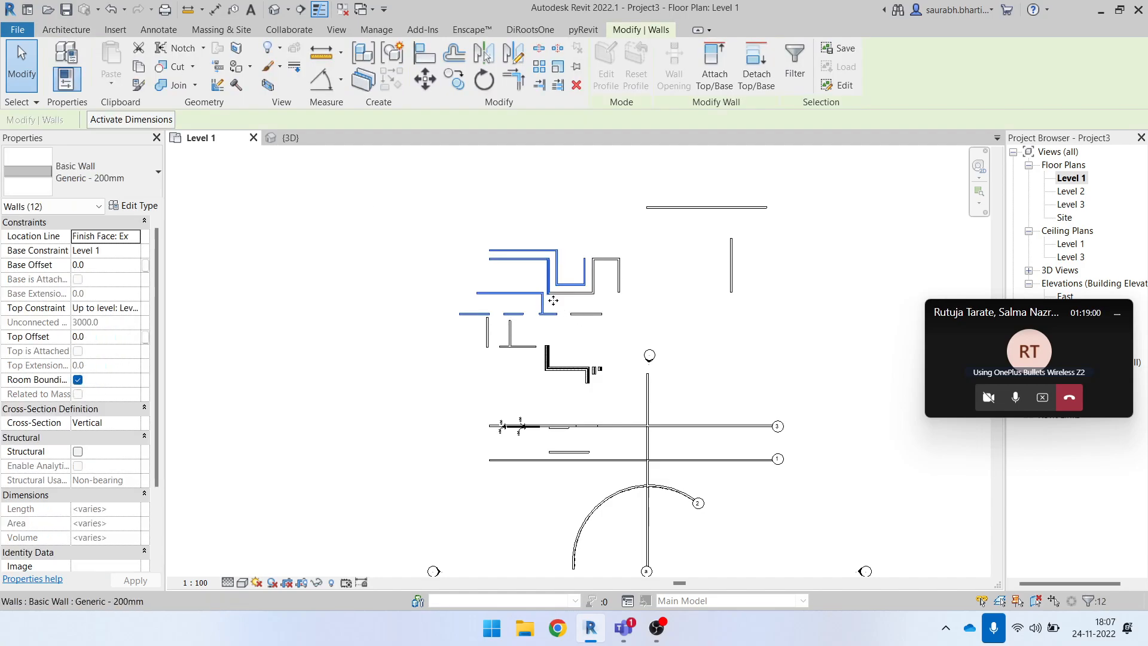
pyautogui.press('Escape')
pyautogui.scroll(-2, 547, 295)
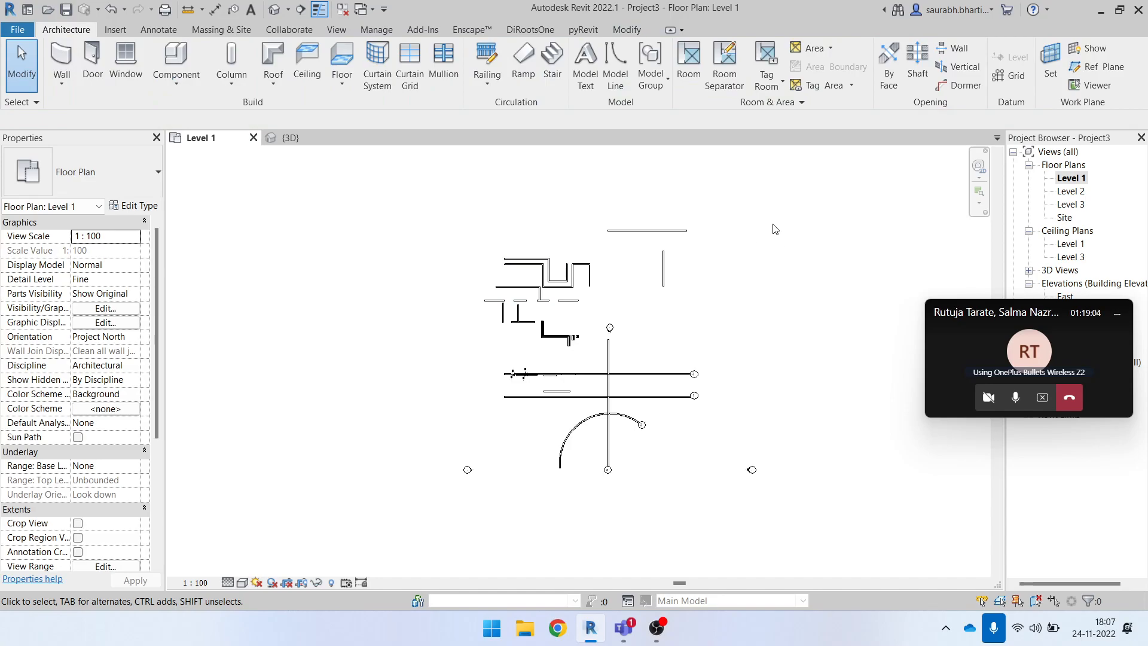
# - Try crossing selections over the two isolated walls and the connected wall runs, plus a window selection around them, clearing each selection
pyautogui.moveTo(774, 229); pyautogui.dragTo(754, 248)
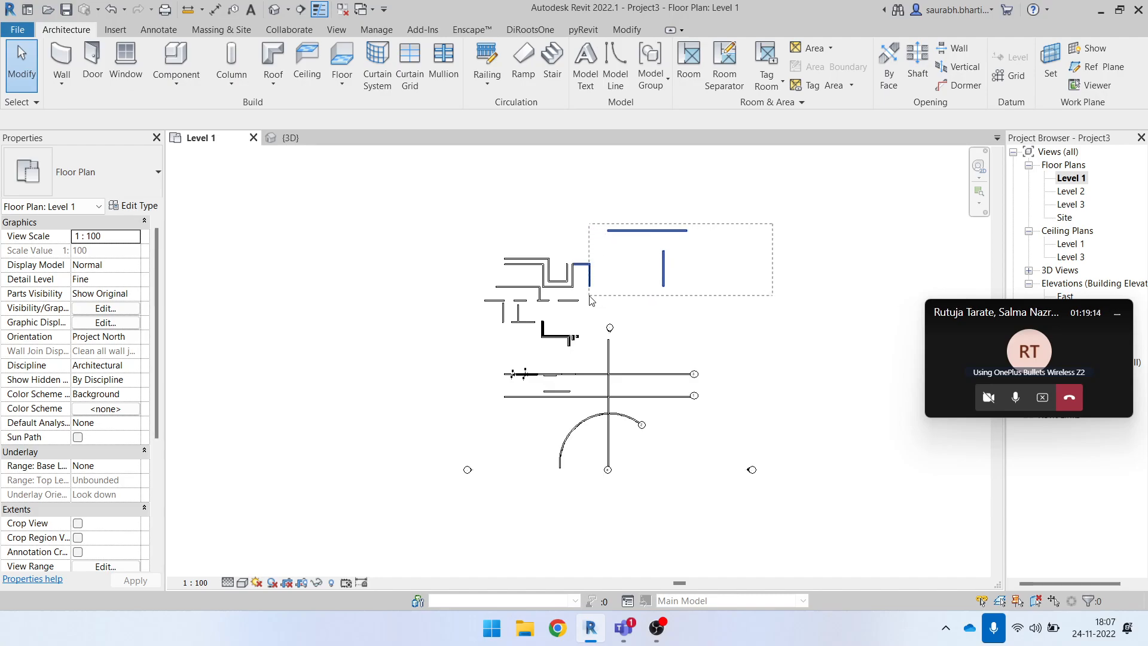
pyautogui.scroll(5, 589, 299)
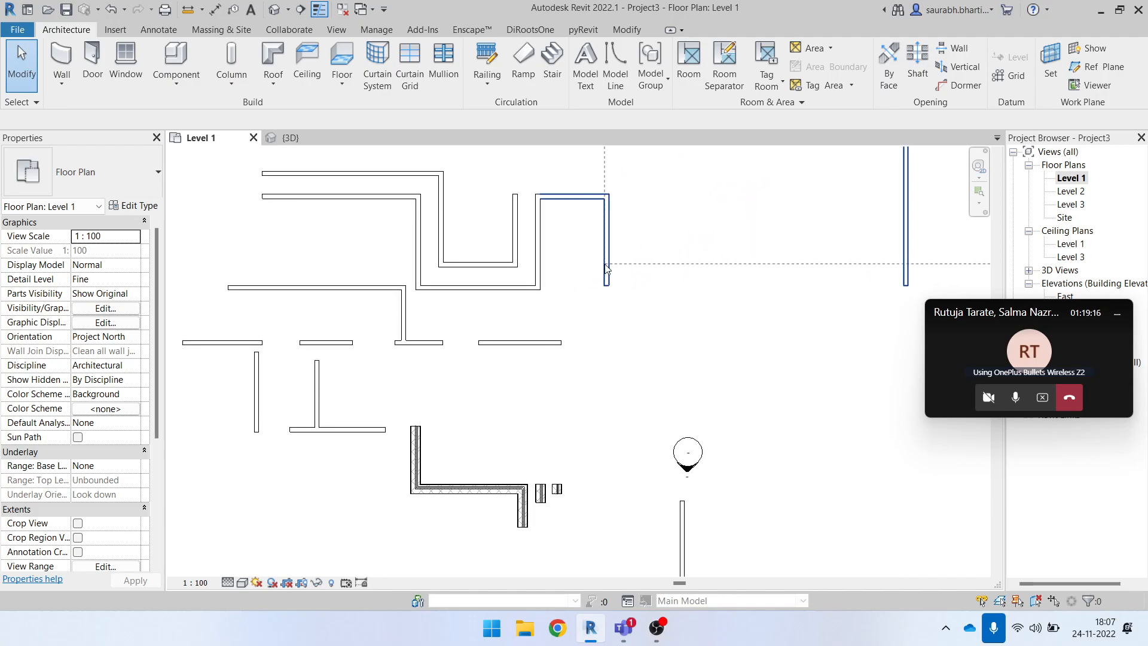
pyautogui.moveTo(536, 264); pyautogui.dragTo(328, 494)
pyautogui.scroll(-2, 486, 367)
pyautogui.scroll(-2, 499, 479)
pyautogui.click(266, 248)
pyautogui.moveTo(265, 206); pyautogui.dragTo(612, 442)
pyautogui.click(761, 228)
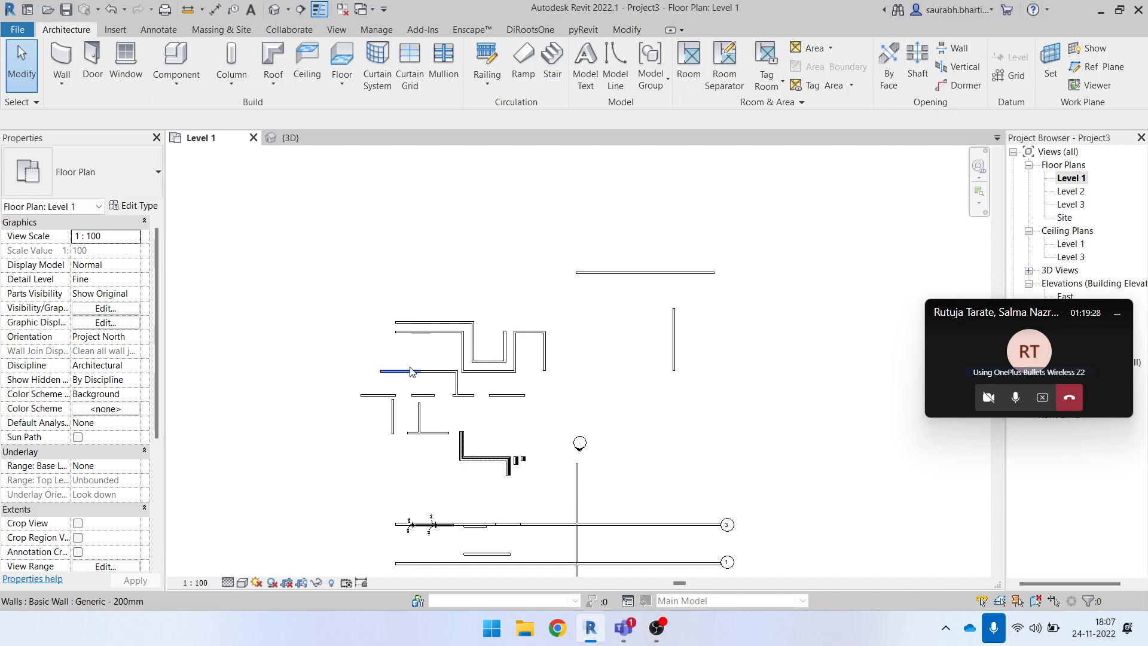
# - Try window and crossing selections on parts of the connected wall runs, ending with a window around their upper portion
pyautogui.scroll(1, 416, 398)
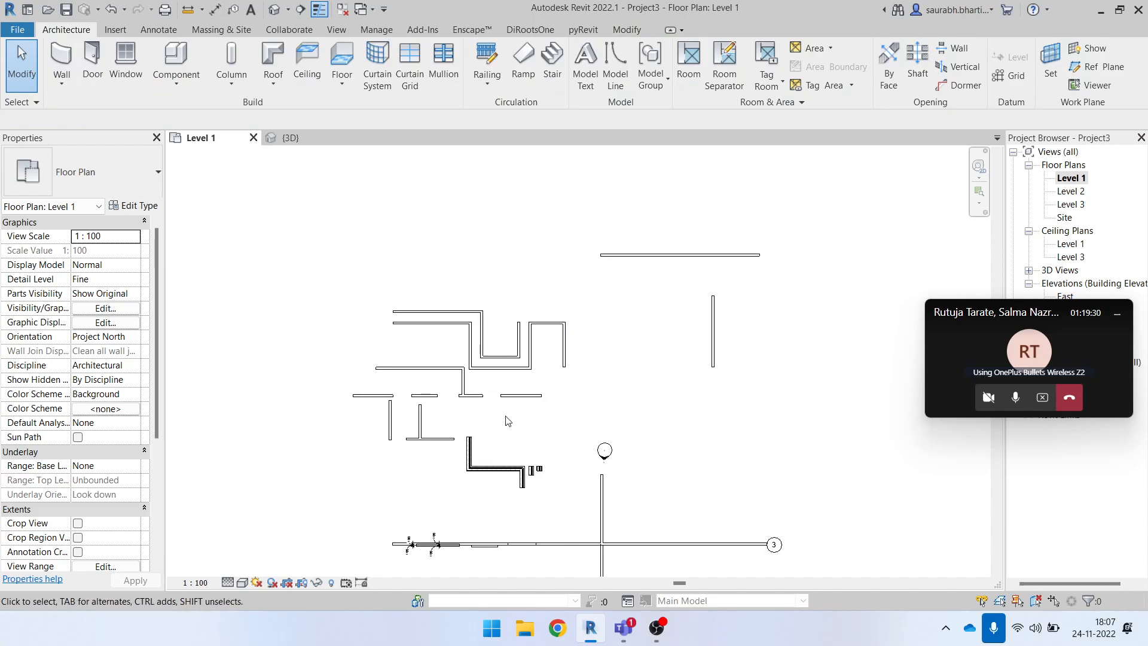
pyautogui.scroll(-1, 508, 421)
pyautogui.moveTo(309, 259); pyautogui.dragTo(479, 326)
pyautogui.scroll(2, 450, 419)
pyautogui.moveTo(478, 194); pyautogui.dragTo(367, 225)
pyautogui.moveTo(323, 283); pyautogui.dragTo(293, 293)
pyautogui.moveTo(330, 348); pyautogui.dragTo(319, 424)
pyautogui.scroll(-2, 328, 350)
pyautogui.moveTo(349, 513); pyautogui.dragTo(351, 483)
pyautogui.moveTo(278, 248); pyautogui.dragTo(579, 310)
pyautogui.scroll(-4, 424, 256)
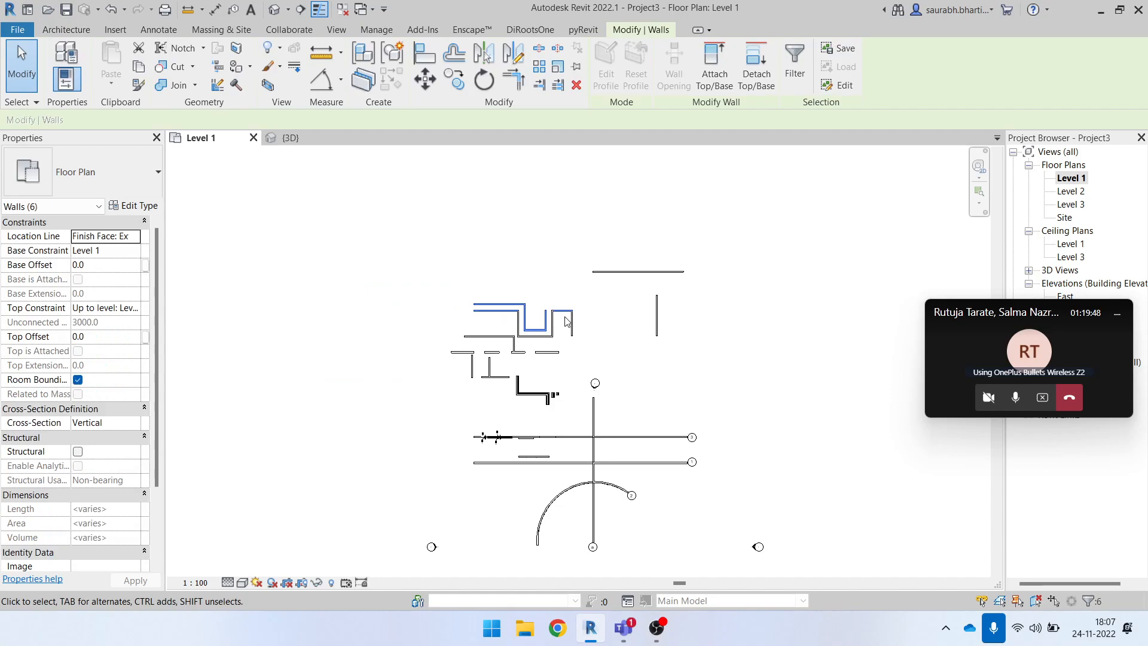
# - Clear the wall selection, try another window selection around the wall group, and deselect it
pyautogui.moveTo(443, 247); pyautogui.dragTo(483, 236)
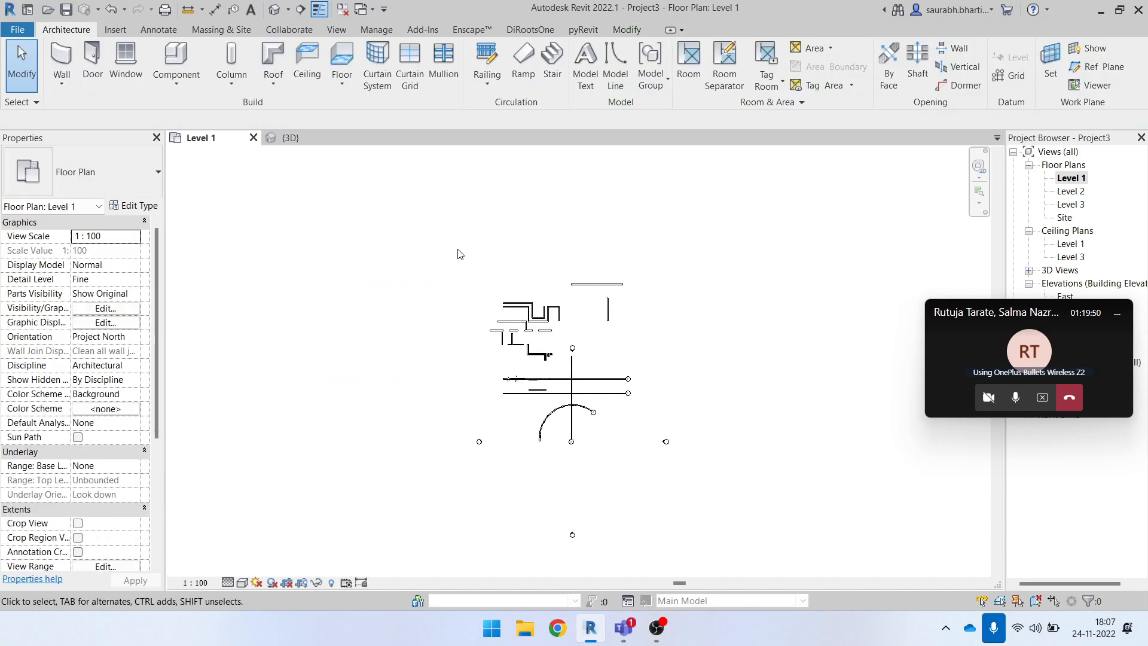
pyautogui.moveTo(377, 253); pyautogui.dragTo(568, 331)
pyautogui.scroll(5, 583, 362)
pyautogui.scroll(-5, 572, 336)
pyautogui.scroll(5, 576, 338)
pyautogui.click(582, 281)
pyautogui.scroll(-3, 568, 302)
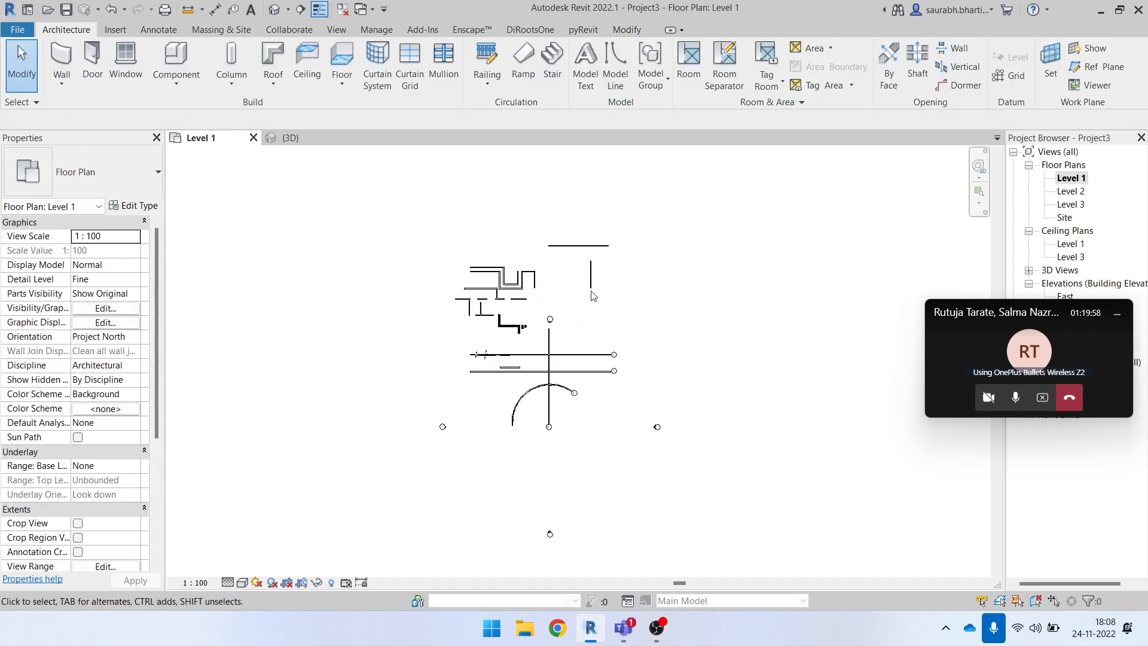
# - Delete the isolated horizontal wall above the other walls in the Level 1 plan
pyautogui.scroll(2, 622, 260)
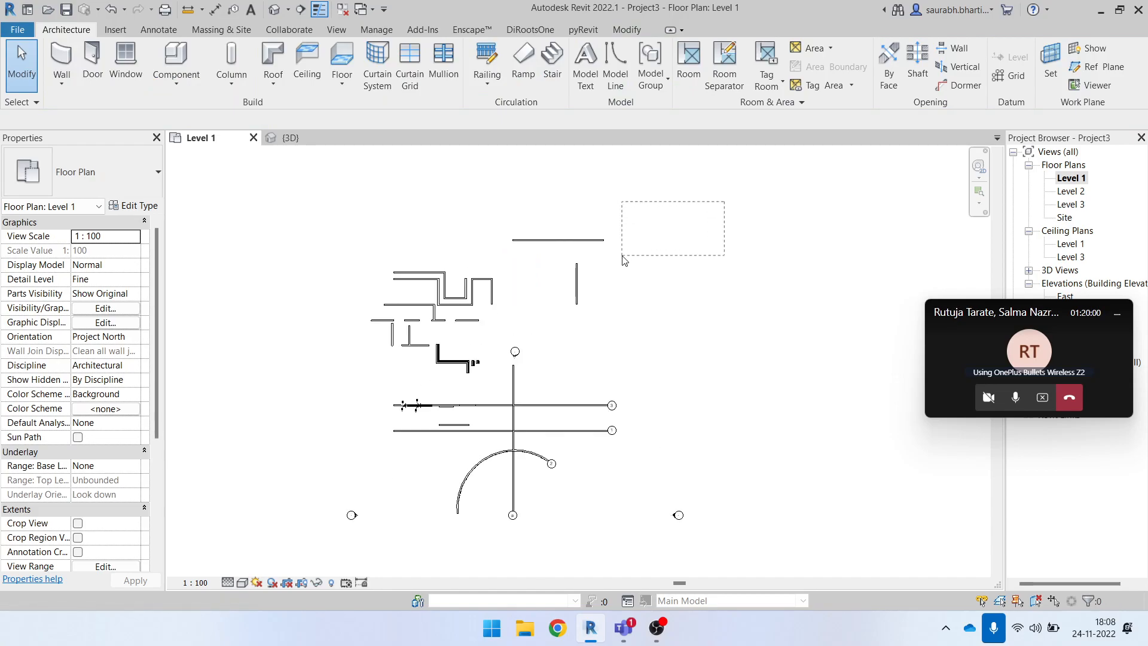
pyautogui.scroll(2, 600, 283)
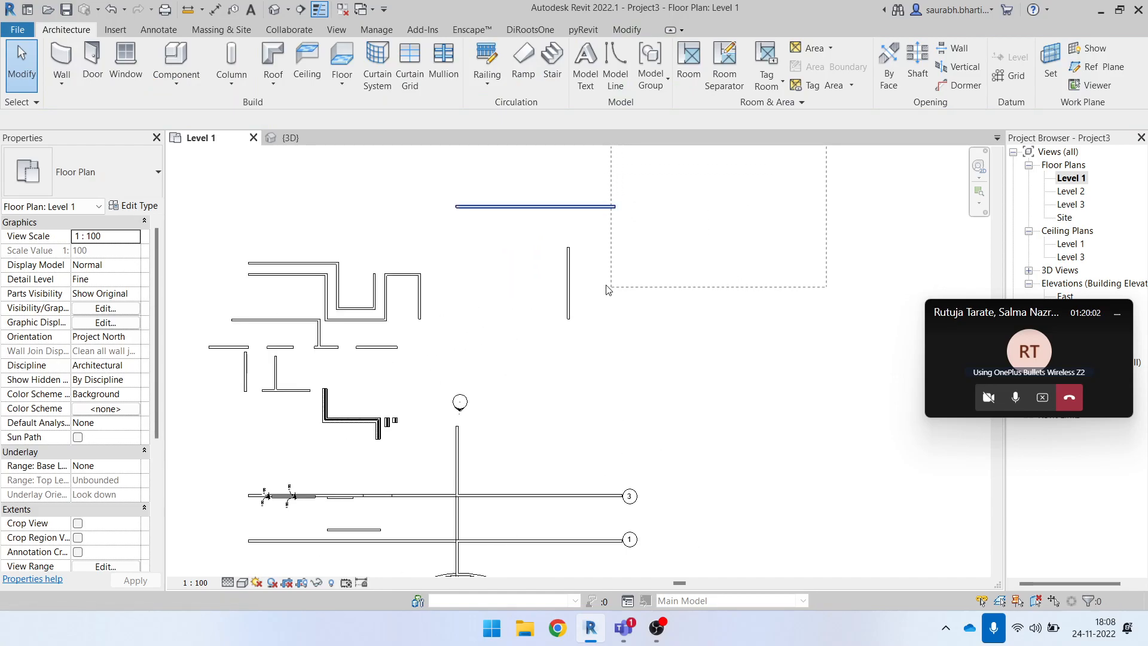
pyautogui.scroll(-3, 605, 281)
pyautogui.click(606, 227)
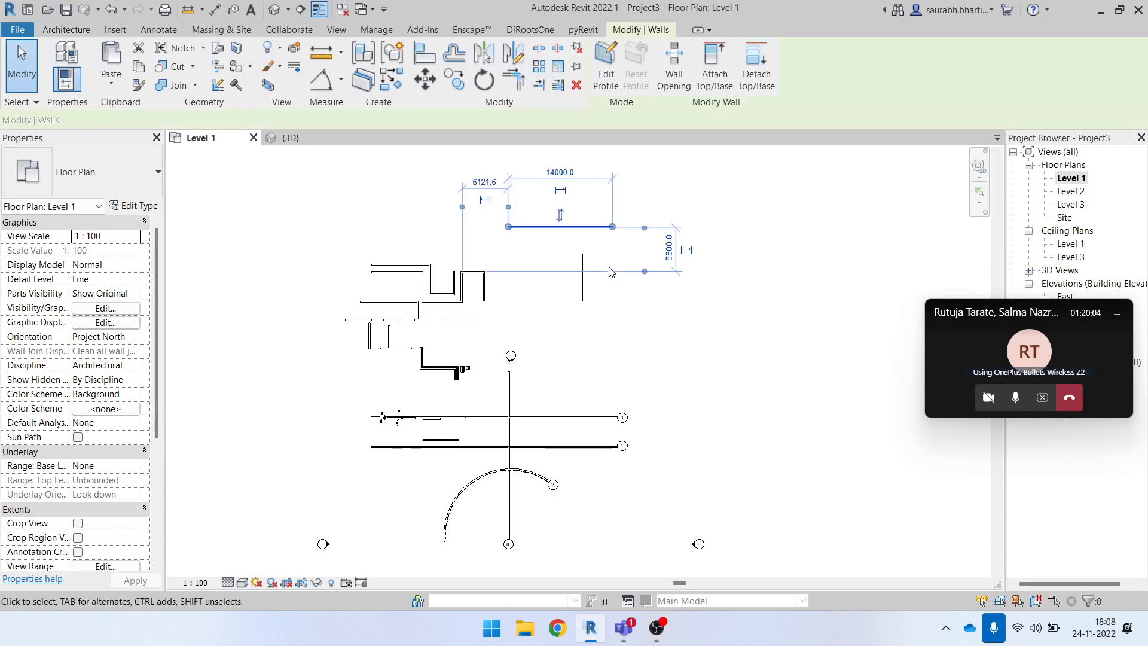
pyautogui.press('Delete')
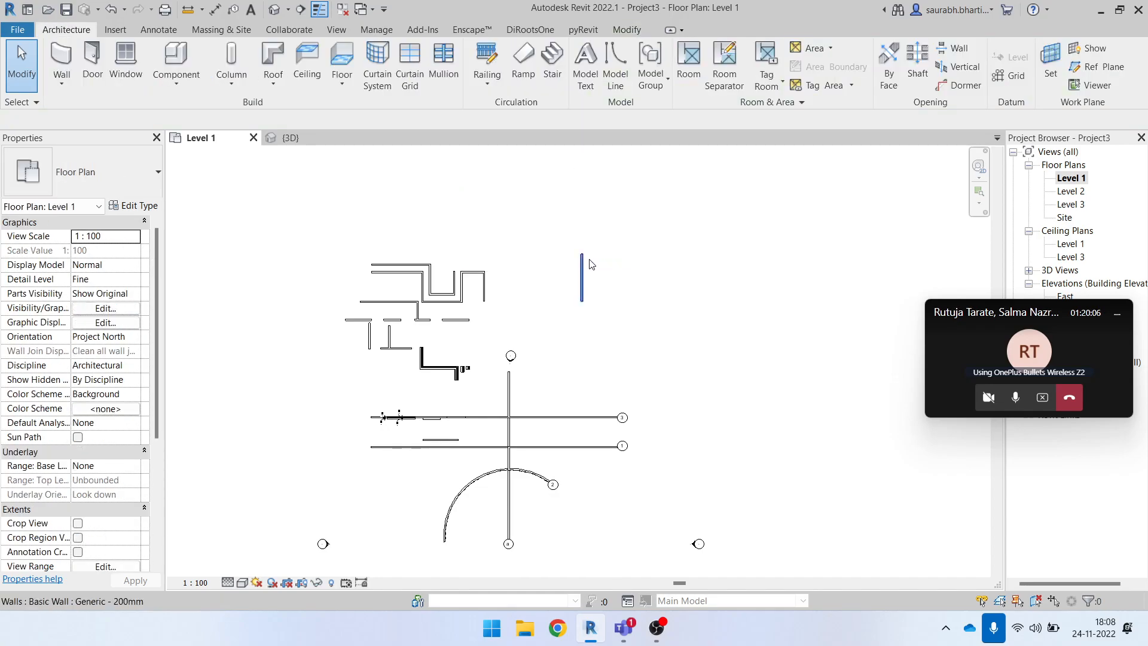
# - Delete the isolated vertical wall and the connected wall runs above the broken wall row with one crossing selection
pyautogui.scroll(2, 592, 281)
pyautogui.scroll(-2, 592, 278)
pyautogui.moveTo(606, 256); pyautogui.dragTo(301, 316)
pyautogui.press('Delete')
pyautogui.scroll(-2, 375, 302)
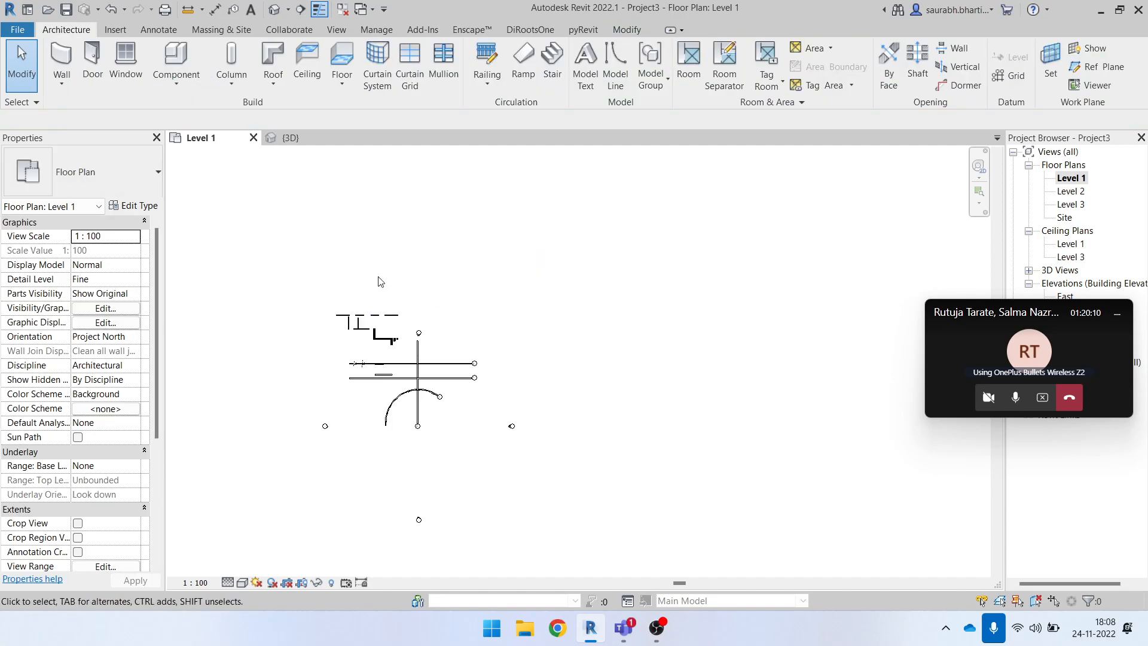
# - Open the 3D view and examine the remaining walls and grids from several angles
pyautogui.scroll(1, 334, 295)
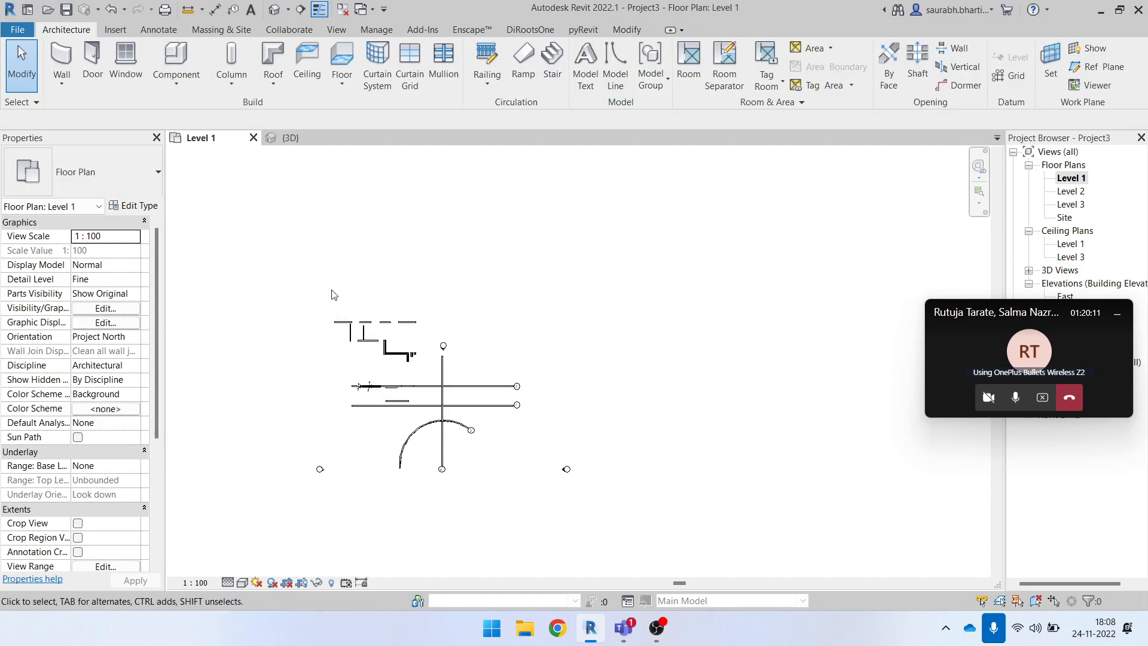
pyautogui.click(275, 10)
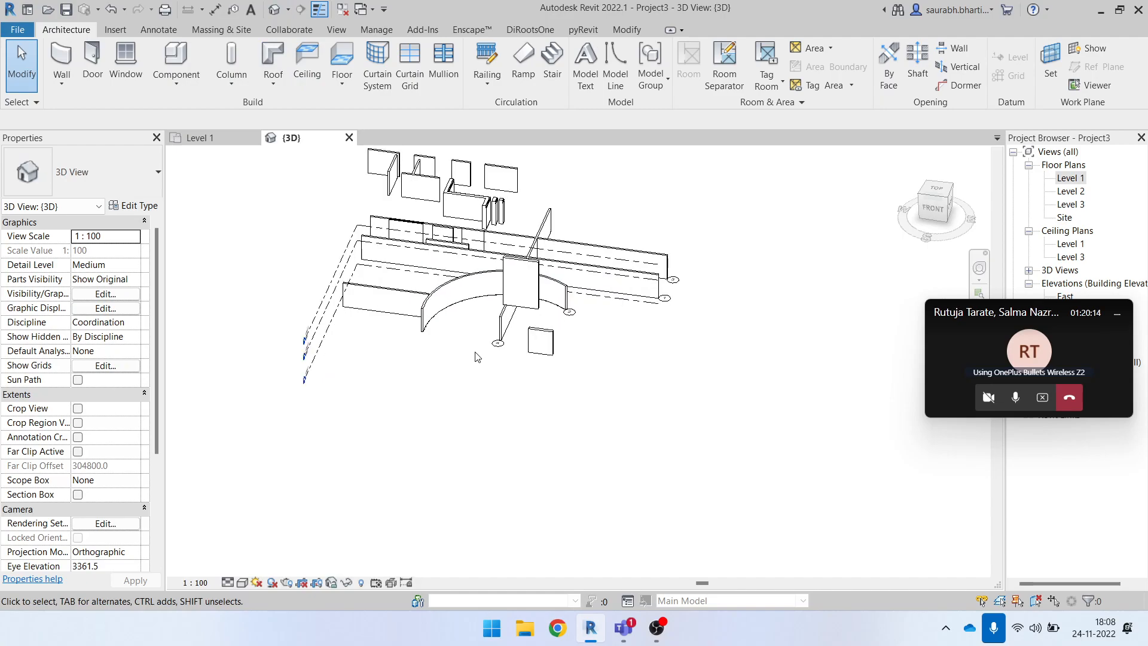
pyautogui.scroll(-1, 544, 365)
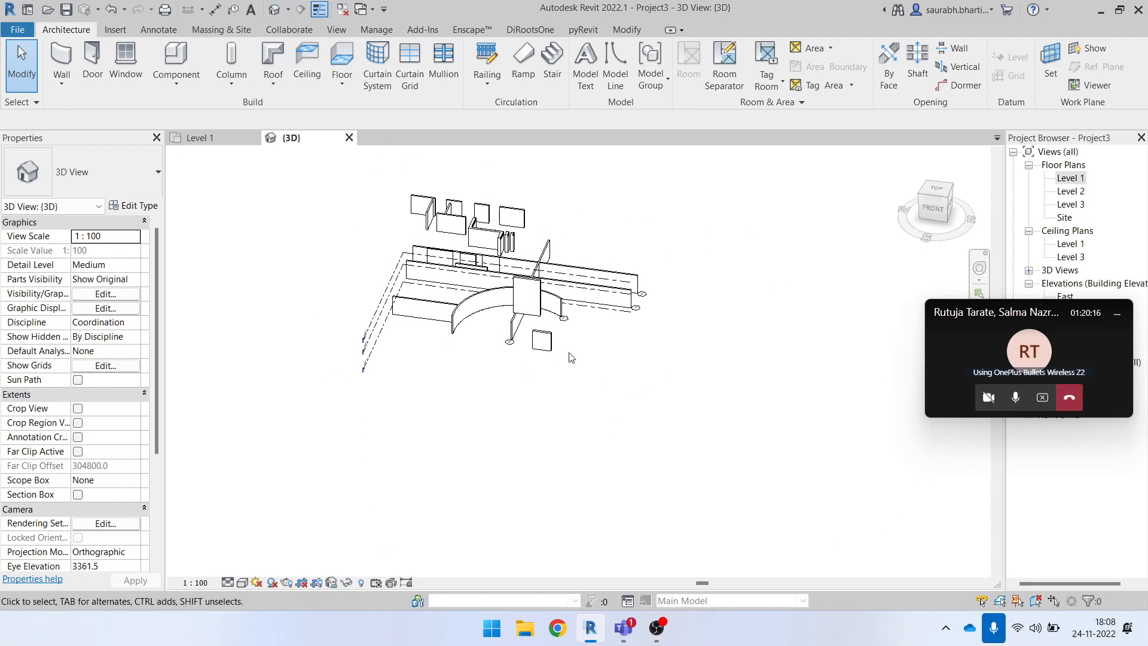
pyautogui.keyDown('shift'); pyautogui.moveTo(724, 355); pyautogui.dragTo(619, 181, button='middle'); pyautogui.keyUp('shift')
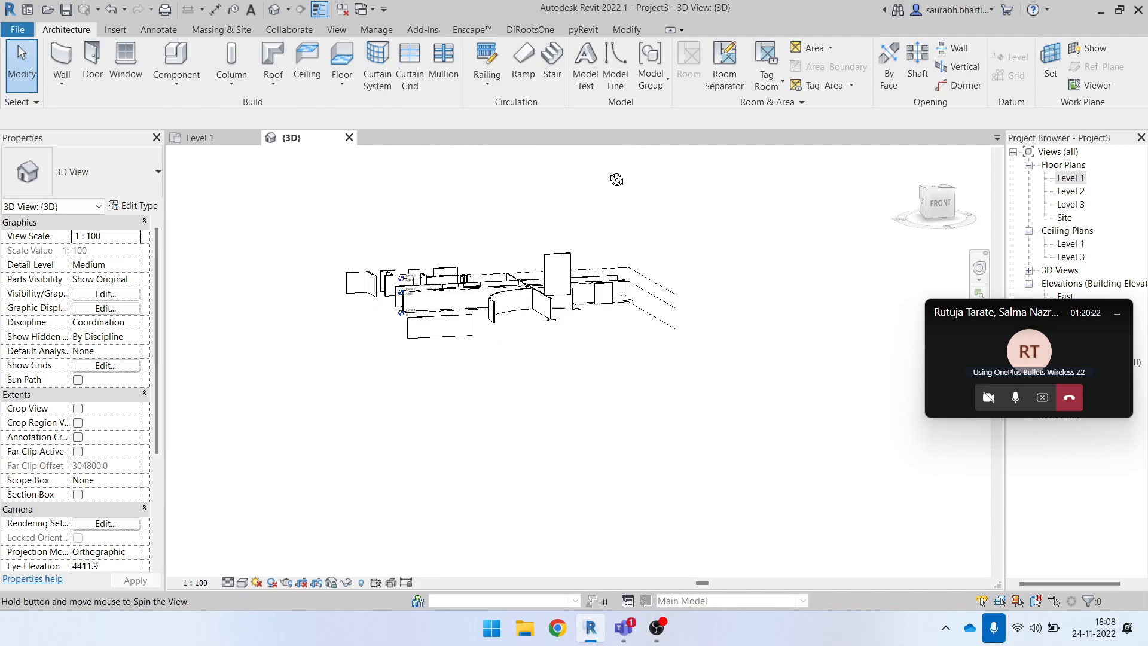
pyautogui.keyDown('shift'); pyautogui.moveTo(367, 259); pyautogui.dragTo(756, 287, button='middle'); pyautogui.keyUp('shift')
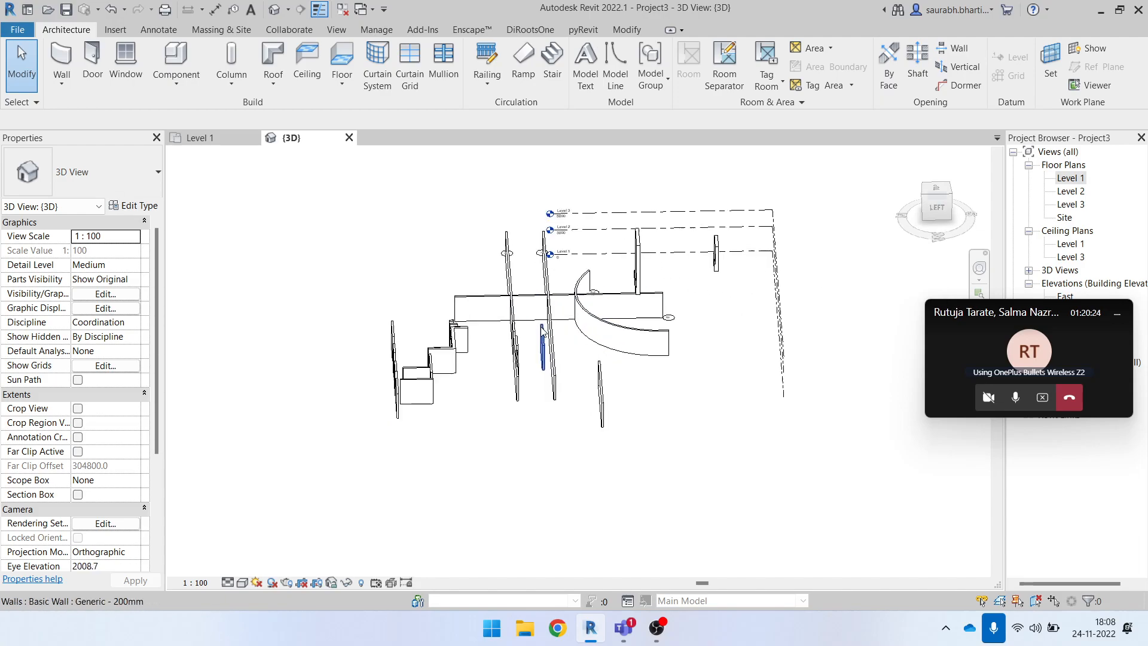
pyautogui.keyDown('shift'); pyautogui.moveTo(546, 326); pyautogui.dragTo(307, 282, button='middle'); pyautogui.keyUp('shift')
pyautogui.keyDown('shift'); pyautogui.moveTo(626, 261); pyautogui.dragTo(519, 400, button='middle'); pyautogui.keyUp('shift')
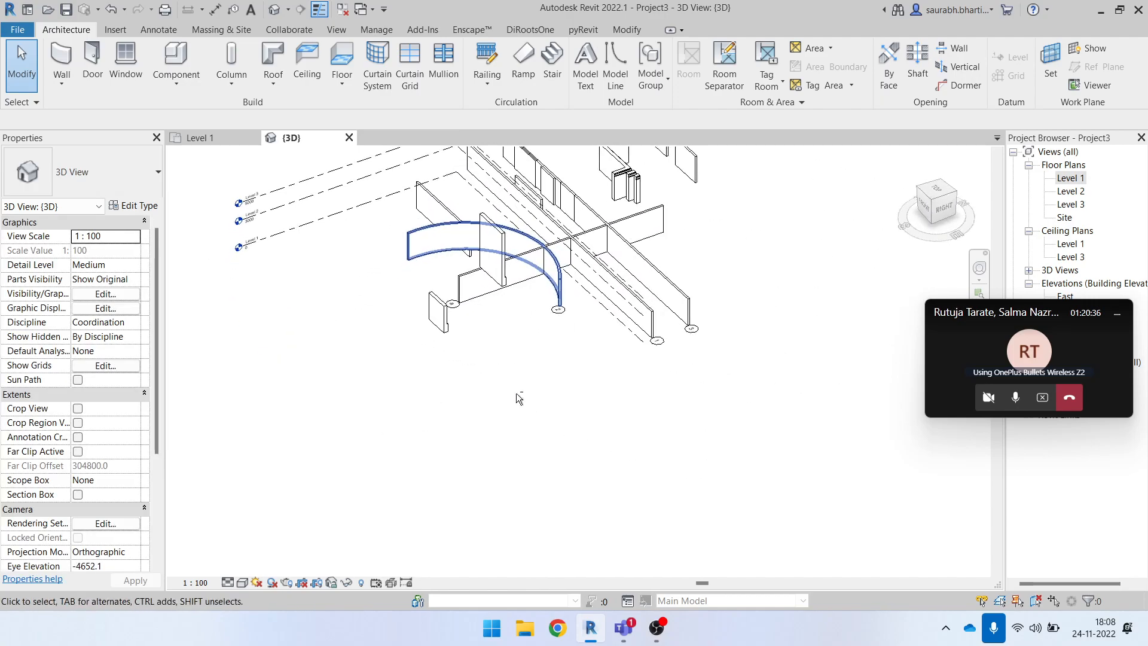
# - Select the whole model in 3D, filter the selection to the Walls category only, and delete those walls
pyautogui.scroll(-3, 595, 480)
pyautogui.moveTo(687, 490); pyautogui.dragTo(486, 258)
pyautogui.click(753, 219)
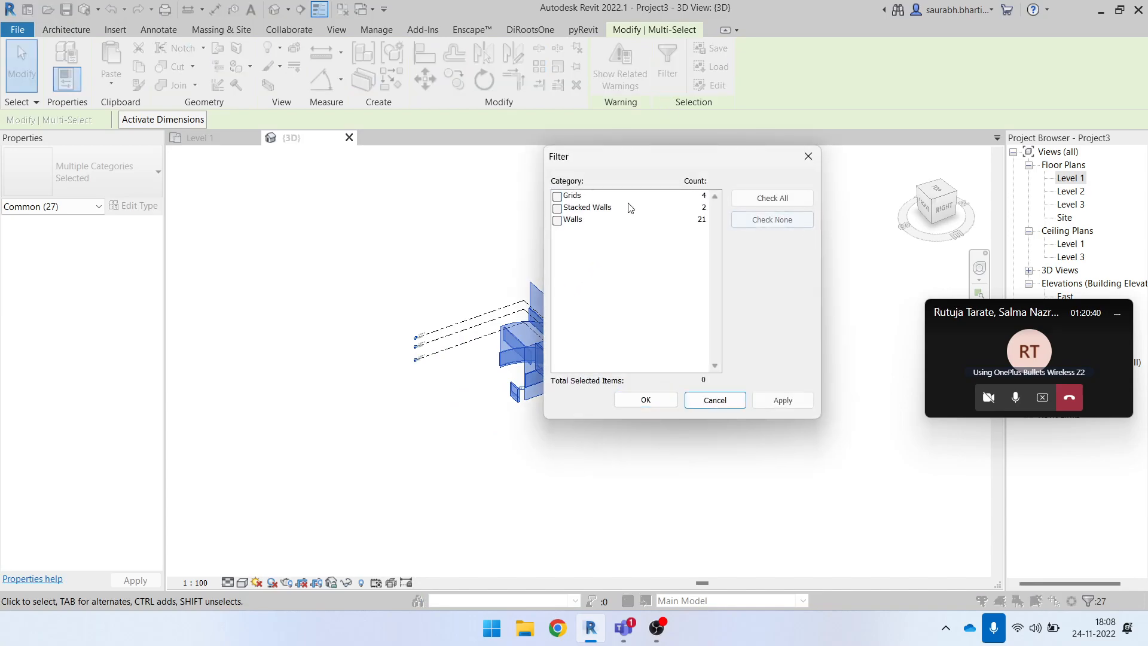
pyautogui.click(556, 221)
pyautogui.click(651, 403)
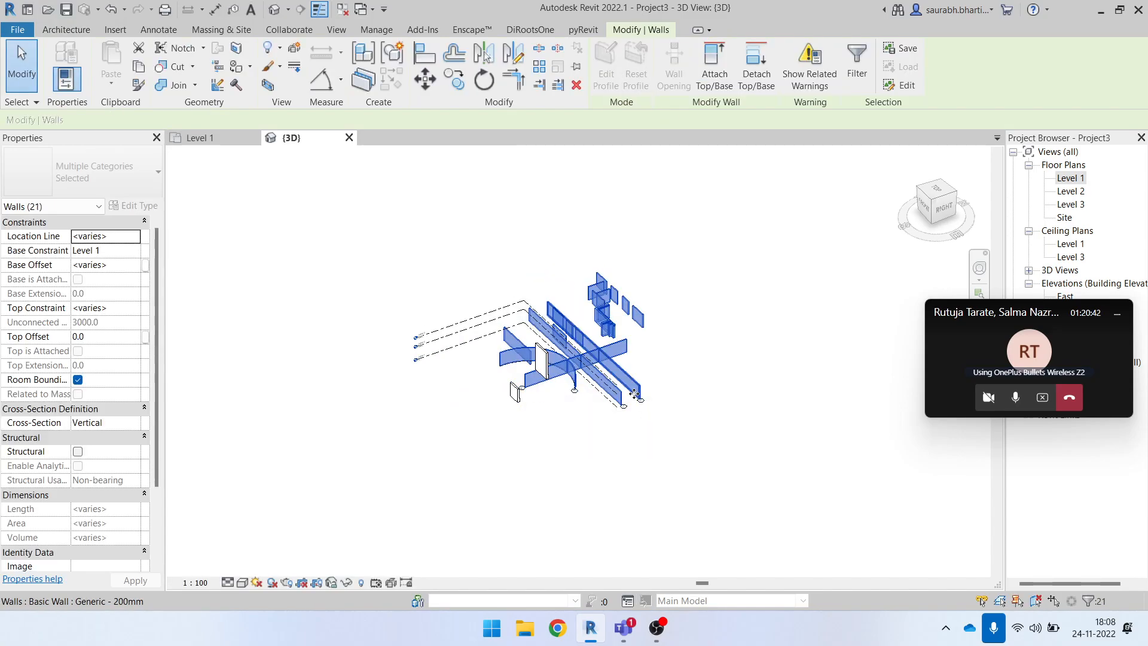
pyautogui.press('Delete')
# - Delete the two remaining stacked walls in the 3D view
pyautogui.click(546, 372)
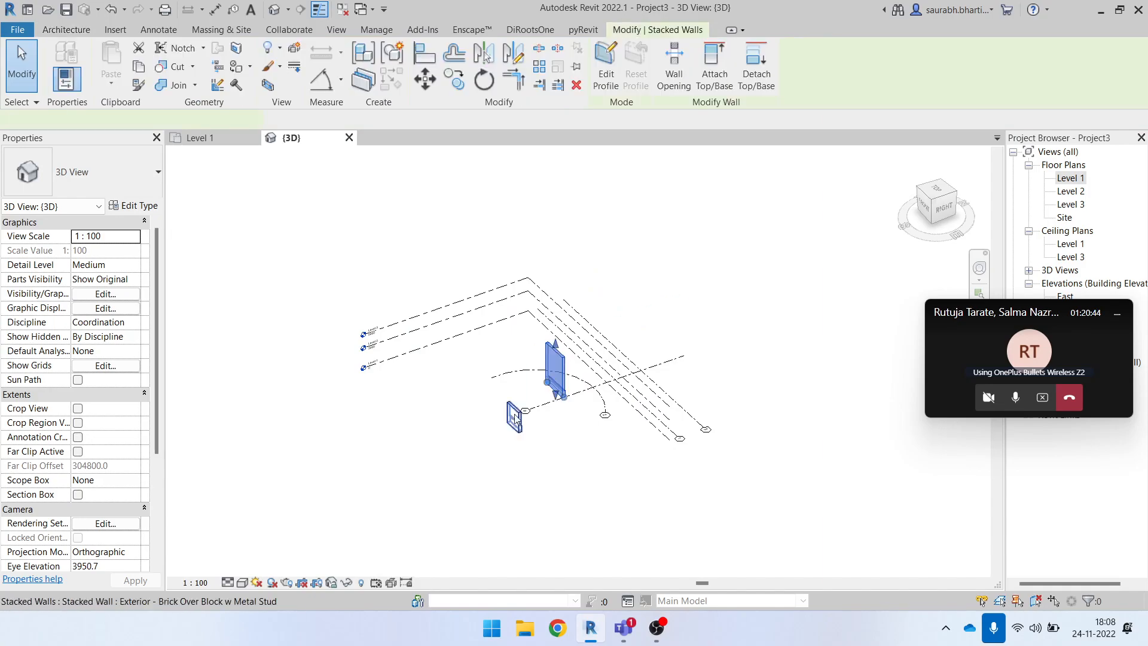
pyautogui.keyDown('ctrl'); pyautogui.click(511, 423); pyautogui.keyUp('ctrl')
pyautogui.press('Delete')
# - Delete the arc grid, the crossing grid and grid 3 in the 3D view, and the last grid in the Level 1 plan
pyautogui.click(568, 377)
pyautogui.press('Delete')
pyautogui.click(555, 400)
pyautogui.press('Delete')
pyautogui.click(587, 321)
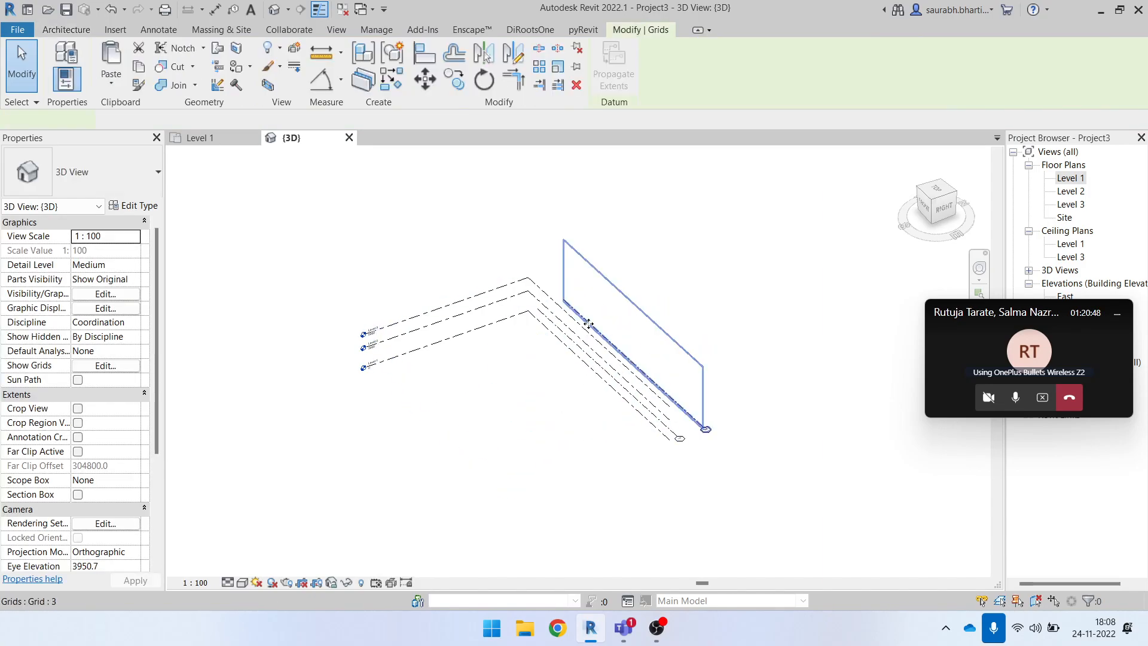
pyautogui.press('Delete')
pyautogui.doubleClick(1070, 178)
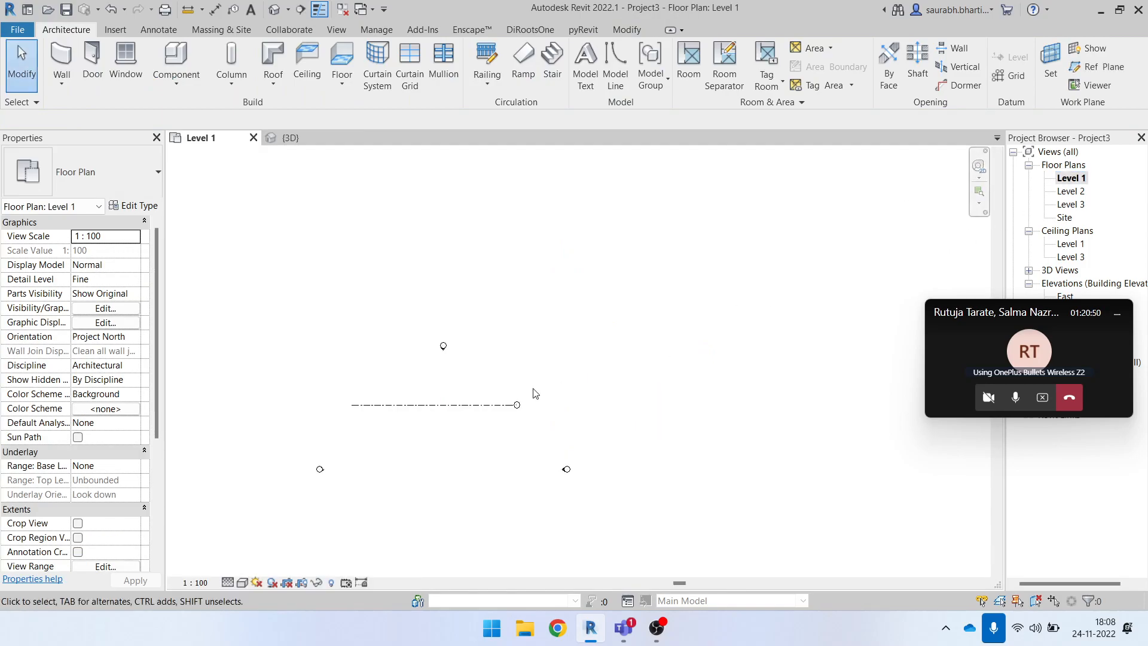
pyautogui.click(467, 405)
pyautogui.press('Delete')
pyautogui.moveTo(510, 494); pyautogui.dragTo(573, 430, button='middle')
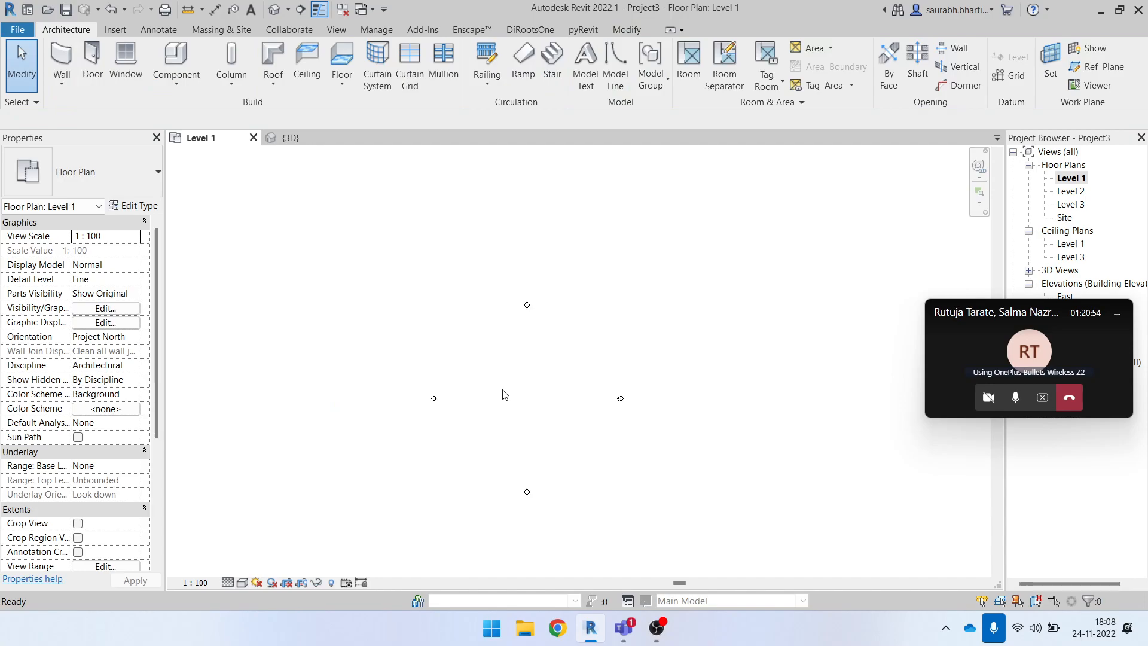
# - Draw a 16000 mm horizontal Generic - 200mm wall with a Slanted cross-section between the elevation markers on Level 1
pyautogui.press('w')
pyautogui.press('a')
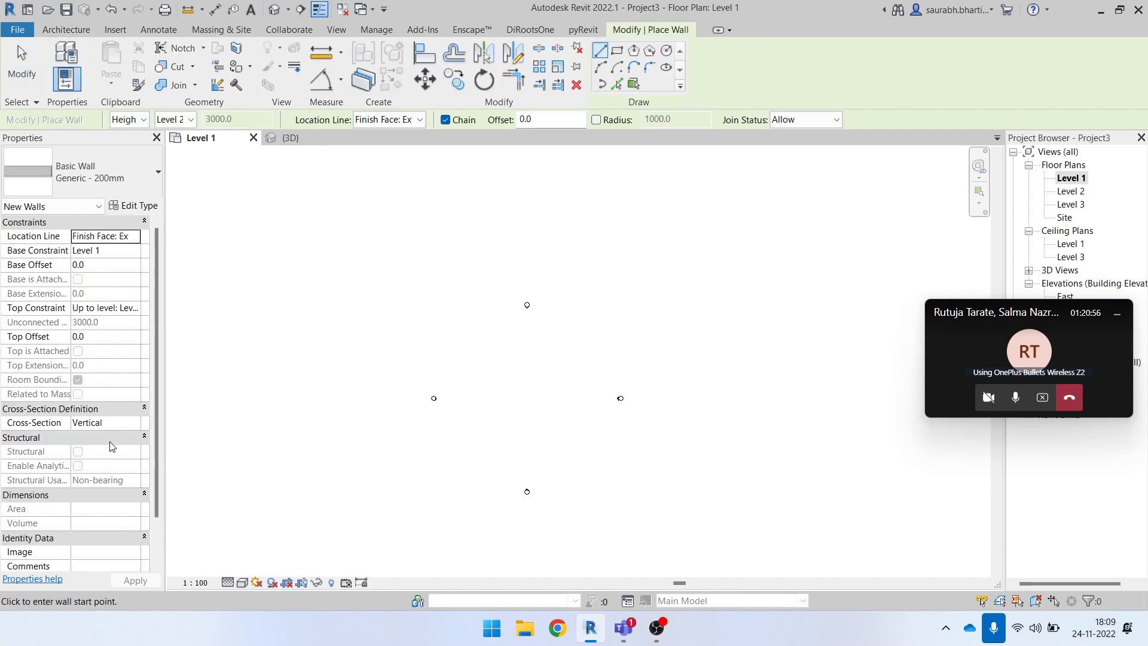
pyautogui.scroll(-1, 111, 441)
pyautogui.scroll(1, 116, 396)
pyautogui.scroll(-1, 118, 396)
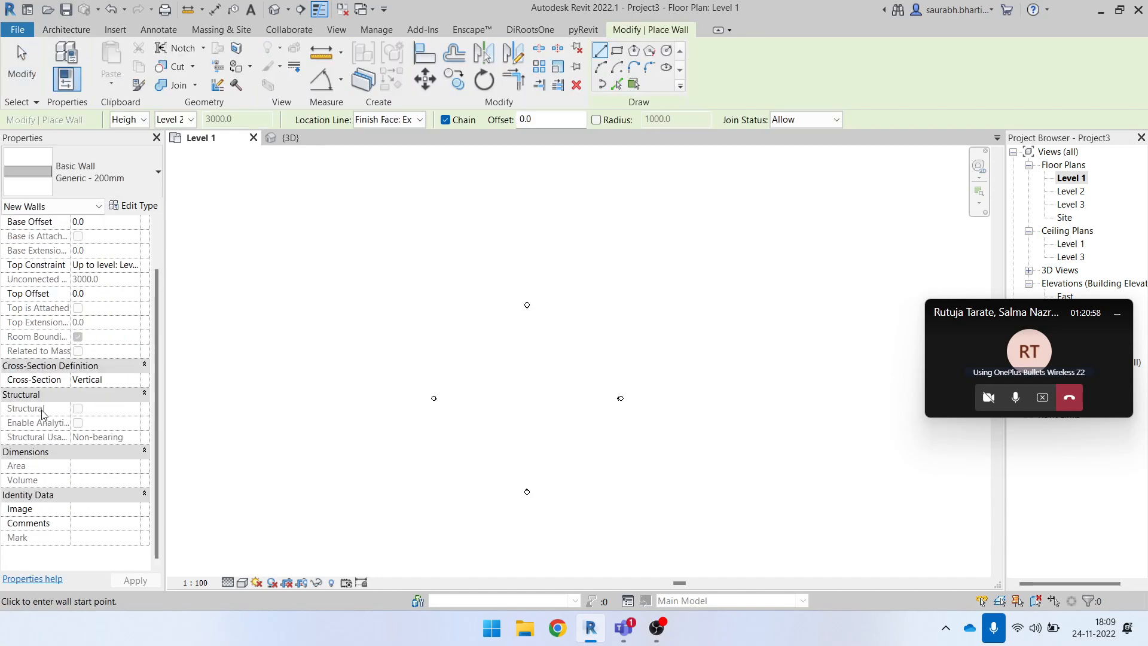
pyautogui.click(126, 382)
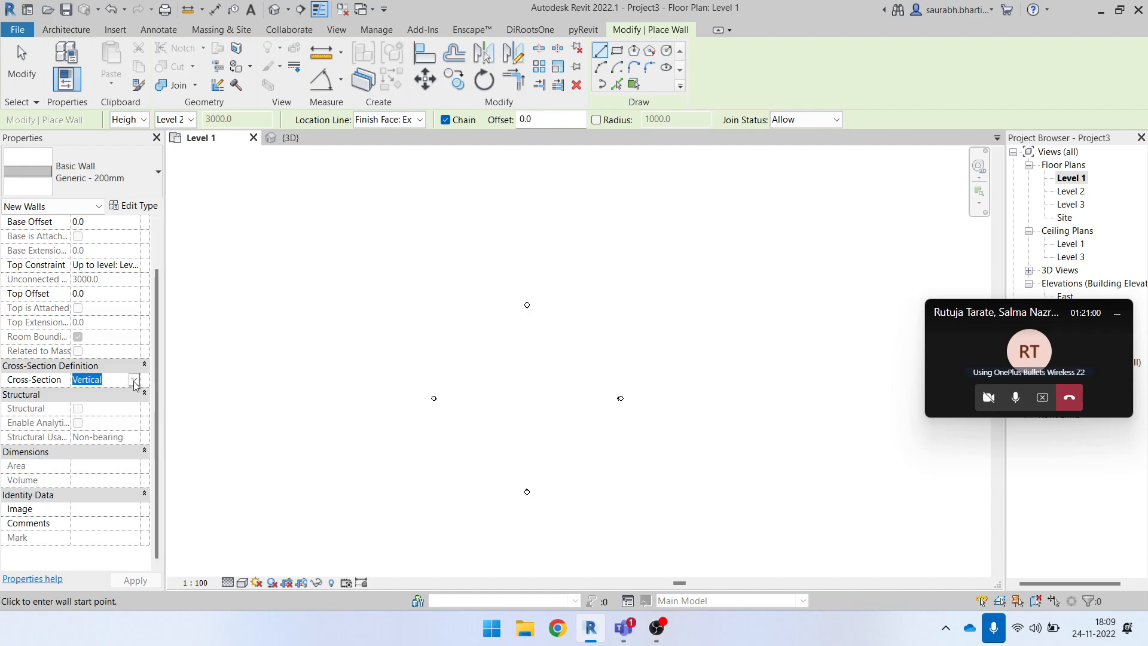
pyautogui.click(128, 383)
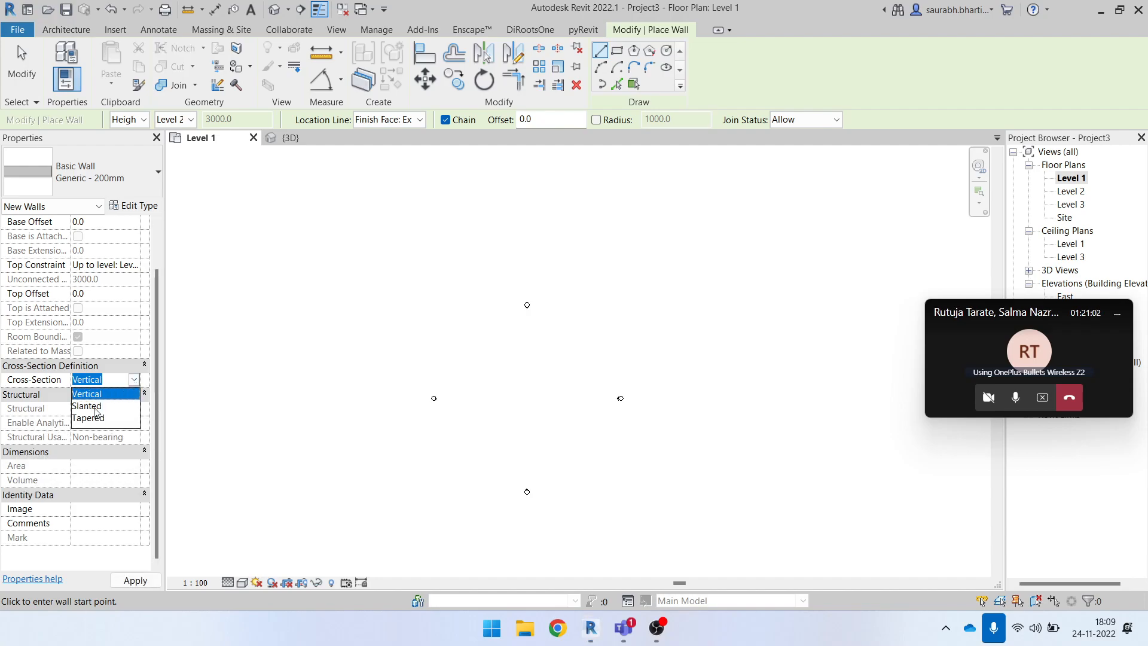
pyautogui.click(96, 407)
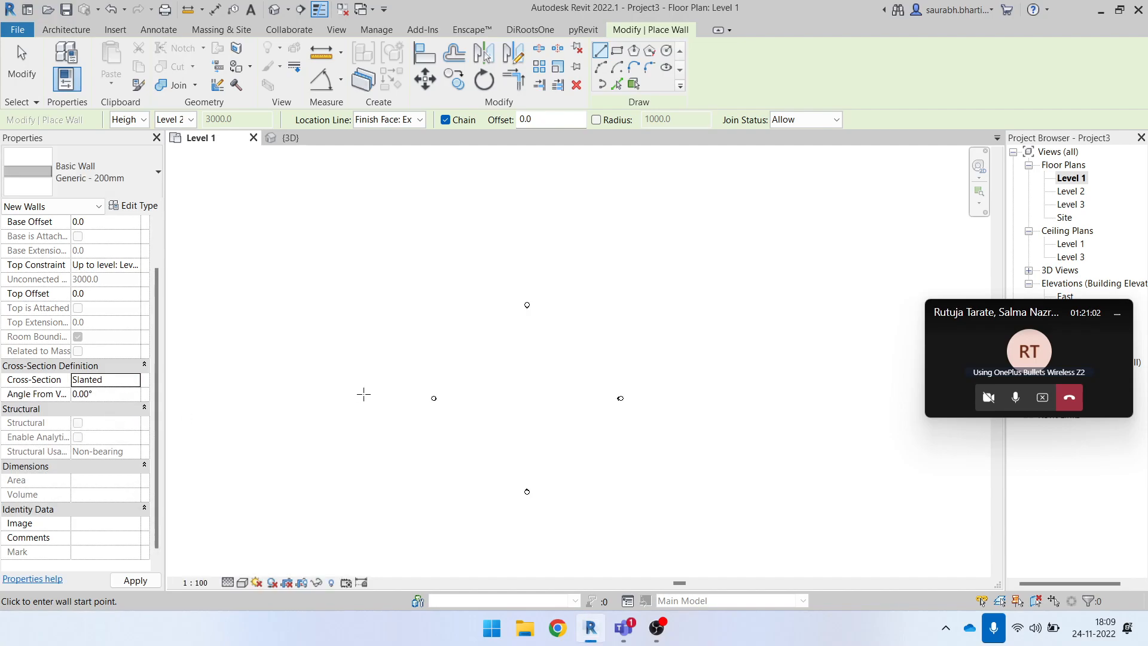
pyautogui.click(468, 368)
pyautogui.click(586, 365)
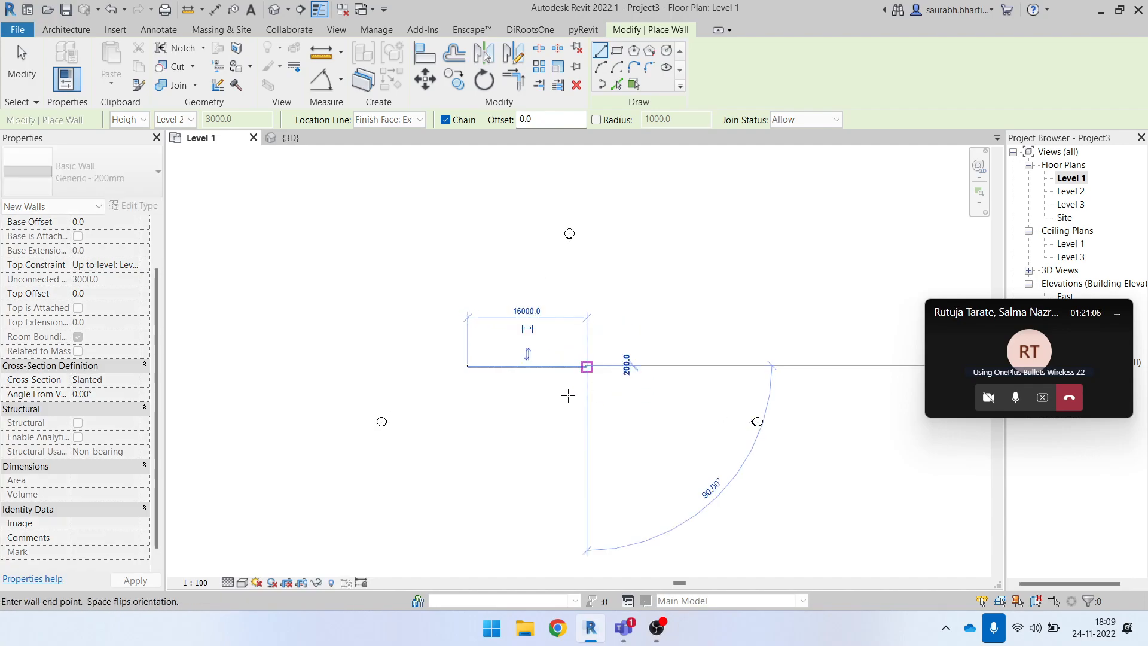
pyautogui.press('Escape')
pyautogui.press('Escape')
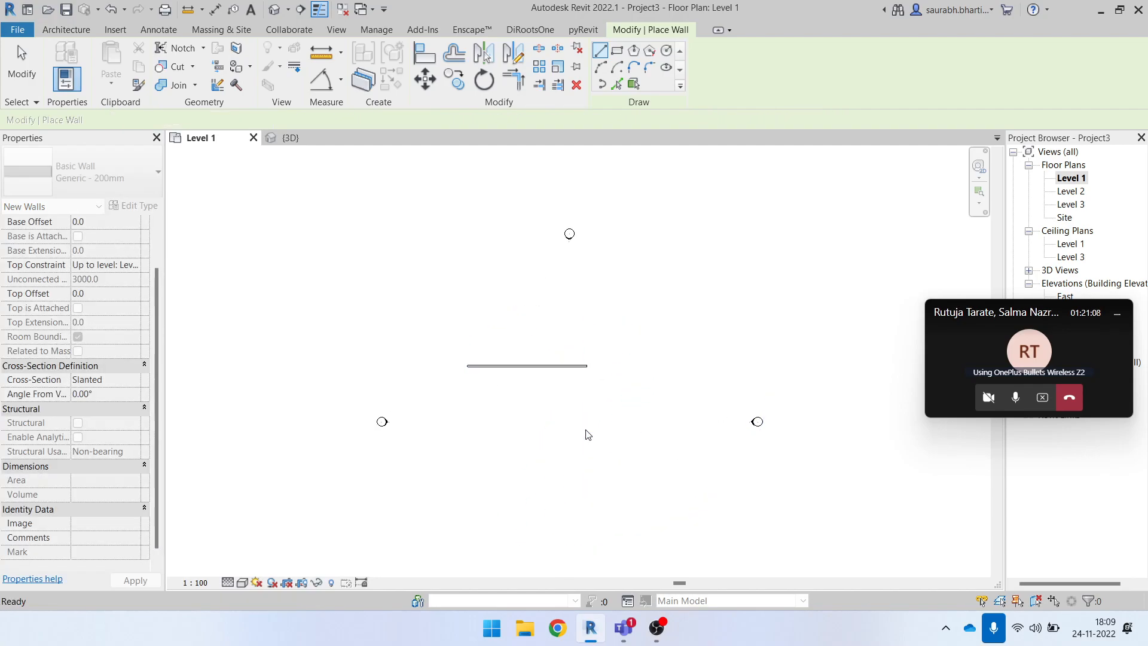
# - In the 3D view, set the slanted wall's angle from vertical to 30° and orbit to inspect its tilt
pyautogui.click(553, 367)
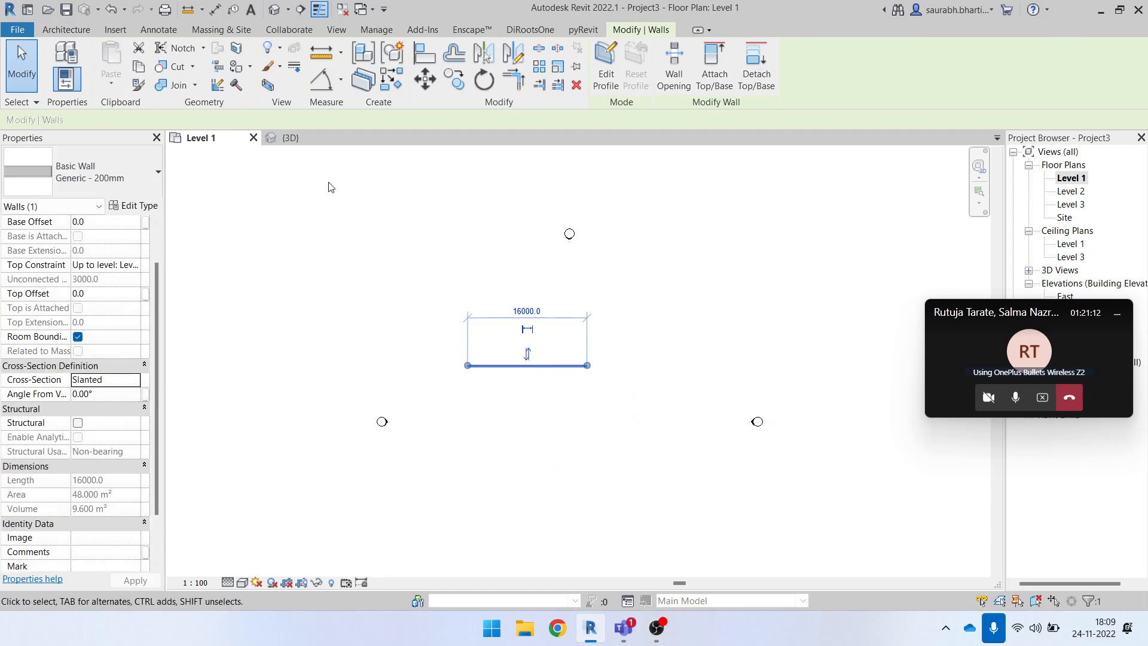
pyautogui.click(274, 9)
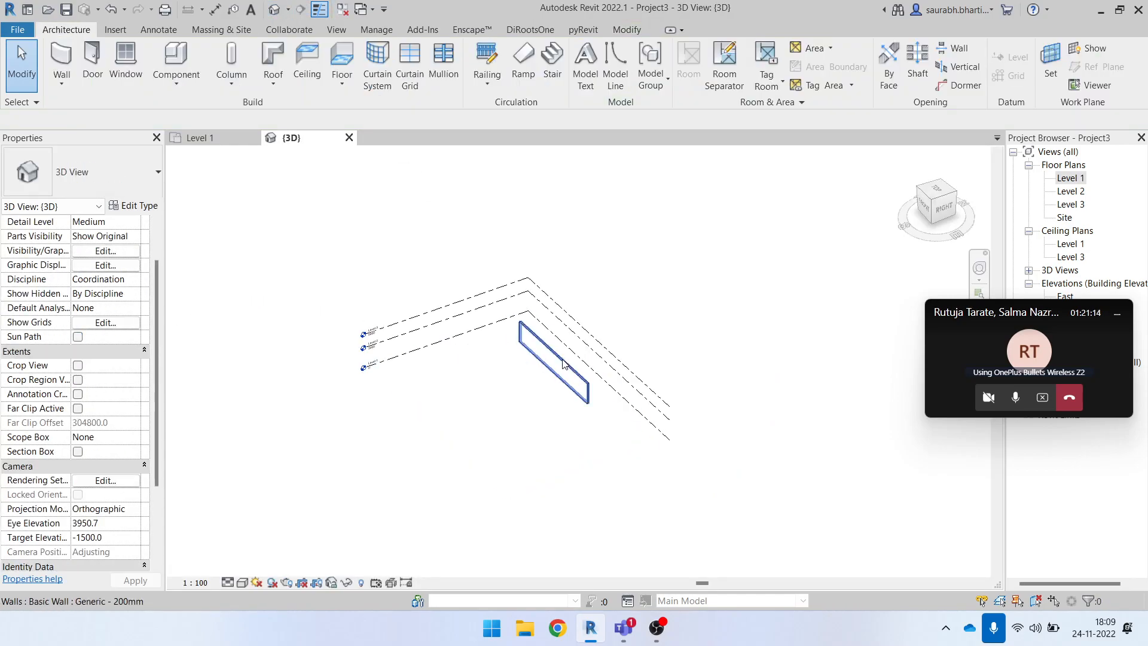
pyautogui.click(563, 365)
pyautogui.scroll(3, 563, 365)
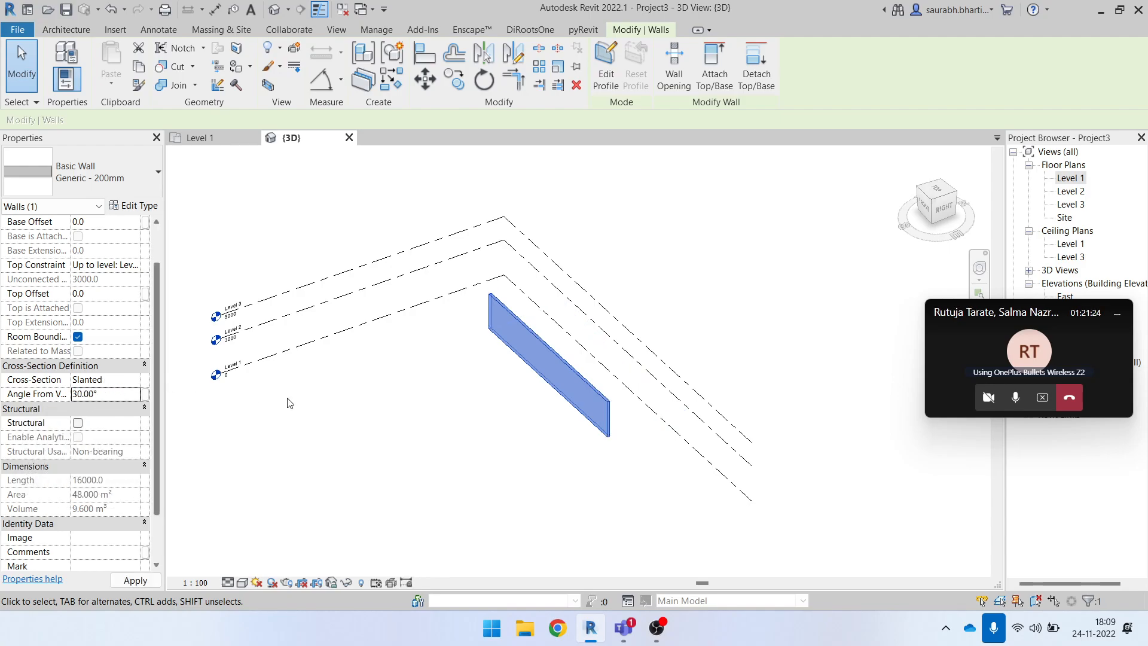
pyautogui.click(545, 445)
pyautogui.keyDown('shift'); pyautogui.moveTo(577, 466); pyautogui.dragTo(448, 415, button='middle'); pyautogui.keyUp('shift')
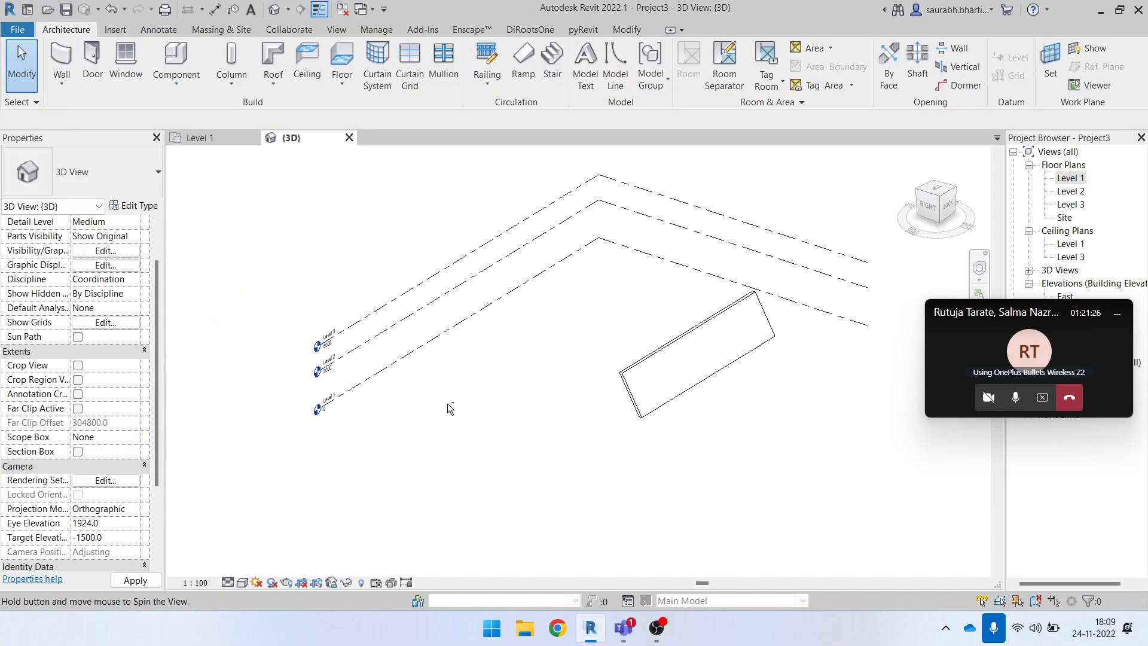
# - Set the slanted wall's angle from vertical to 20° and orbit the 3D view to inspect its tilt
pyautogui.click(699, 379)
pyautogui.keyDown('shift'); pyautogui.moveTo(735, 410); pyautogui.dragTo(714, 474, button='middle'); pyautogui.keyUp('shift')
pyautogui.click(714, 474)
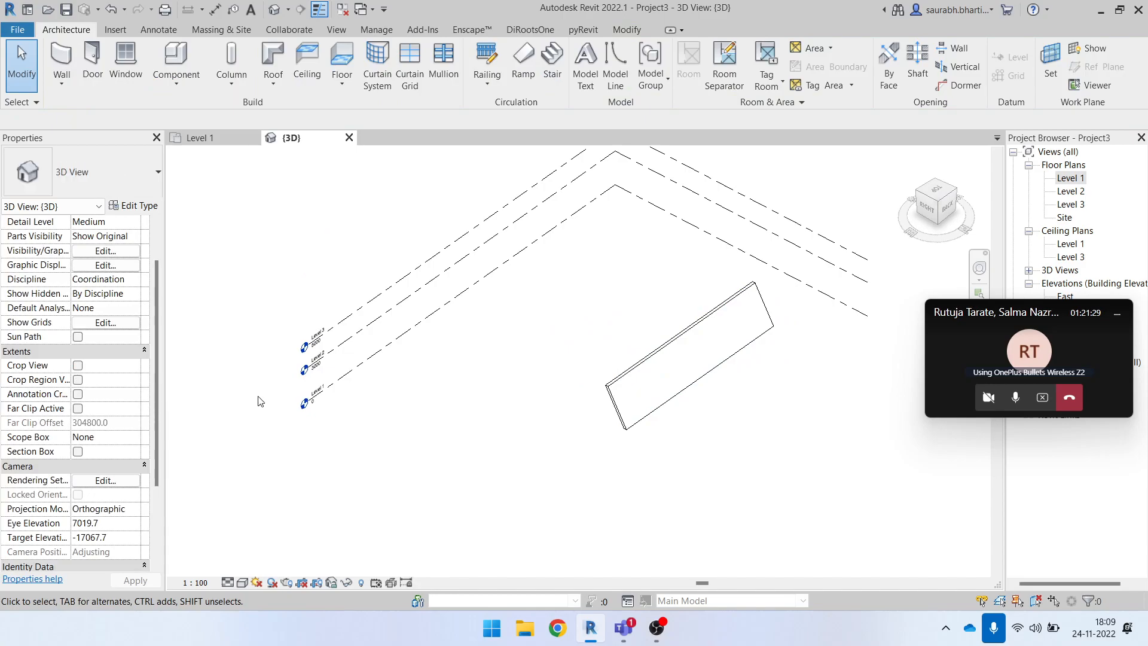
pyautogui.click(626, 396)
pyautogui.click(120, 399)
pyautogui.write('20')
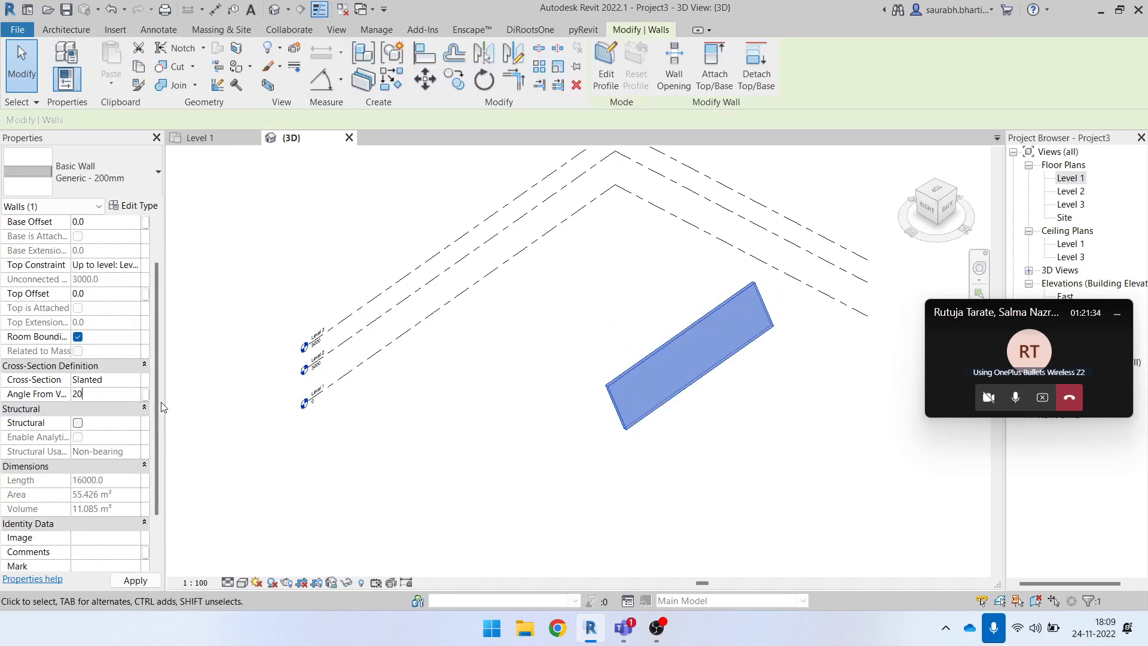
pyautogui.keyDown('shift'); pyautogui.moveTo(735, 479); pyautogui.dragTo(622, 425, button='middle'); pyautogui.keyUp('shift')
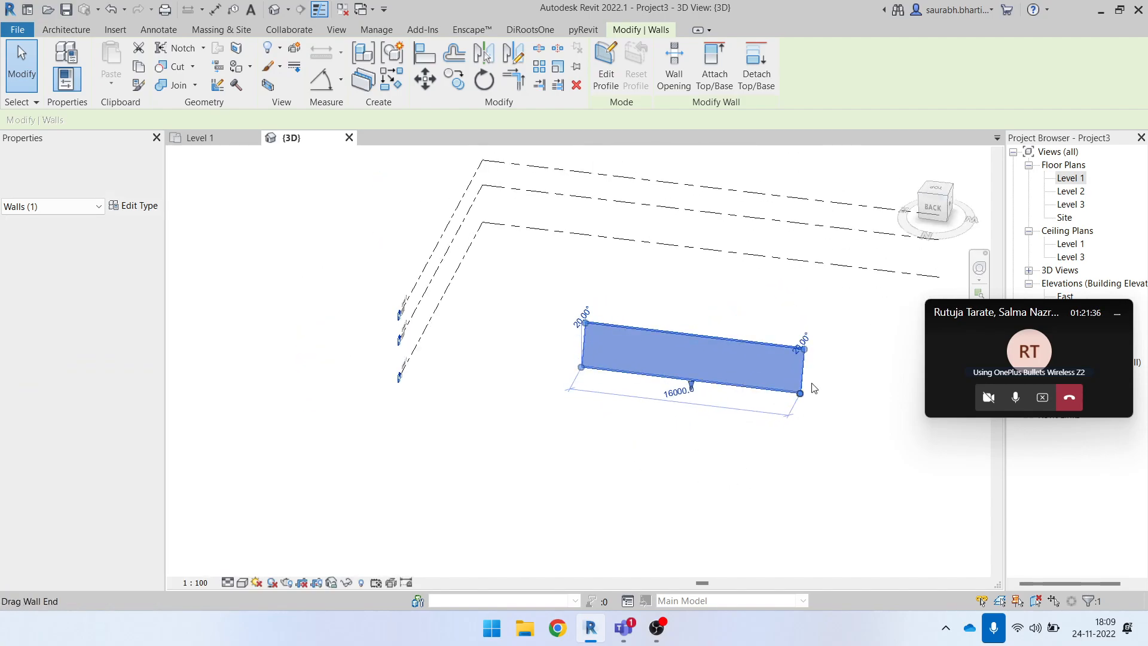
# - Shorten the slanted wall by pulling one end in the 3D view and inspect it from the front
pyautogui.moveTo(800, 393); pyautogui.dragTo(636, 373)
pyautogui.click(607, 464)
pyautogui.keyDown('shift'); pyautogui.moveTo(670, 429); pyautogui.dragTo(330, 445, button='middle'); pyautogui.keyUp('shift')
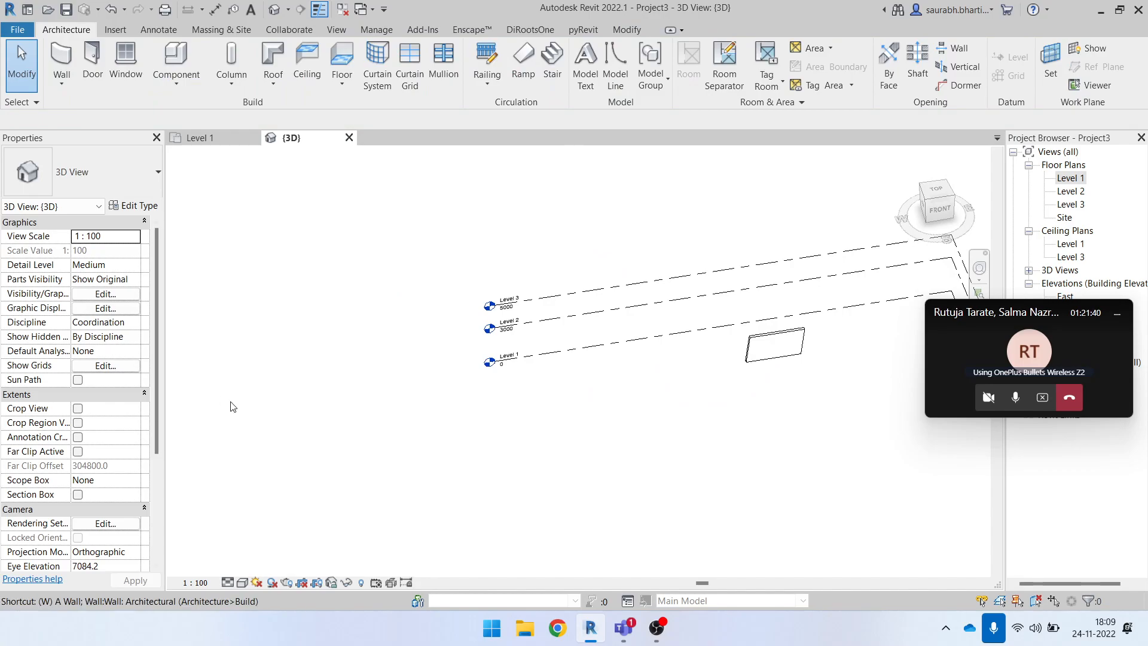
pyautogui.press('w')
pyautogui.press('a')
pyautogui.scroll(-2, 344, 389)
pyautogui.press('Escape')
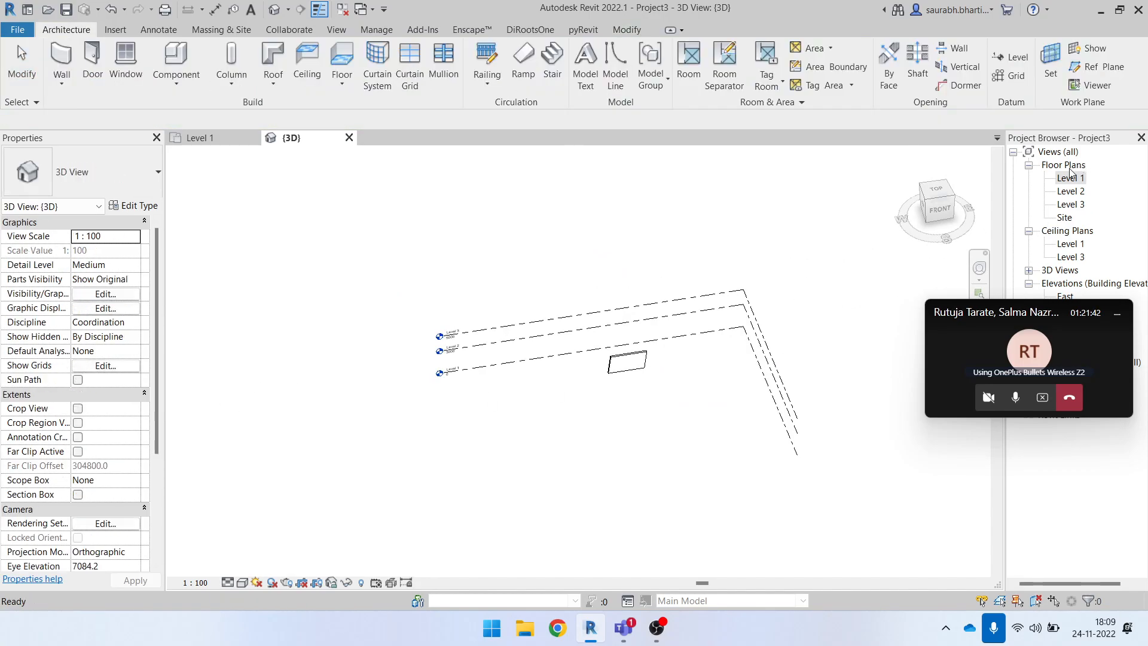
# - In the Level 1 plan, try to give a new Generic - 200mm wall the Tapered cross-section
pyautogui.doubleClick(1068, 179)
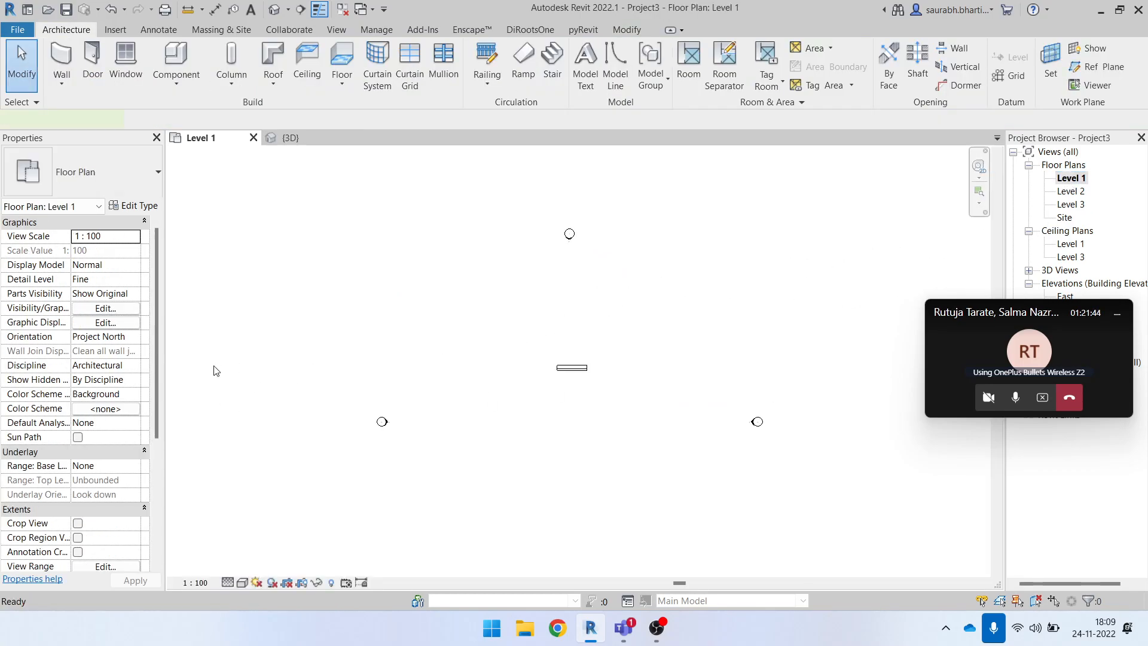
pyautogui.press('w')
pyautogui.press('a')
pyautogui.click(134, 366)
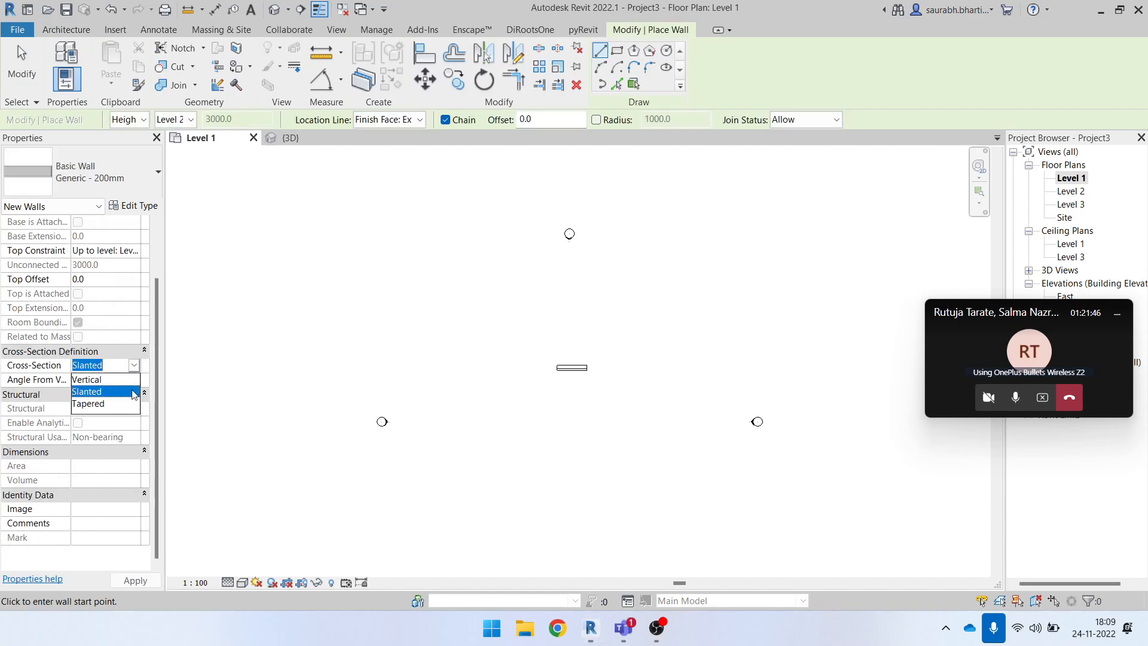
pyautogui.click(133, 403)
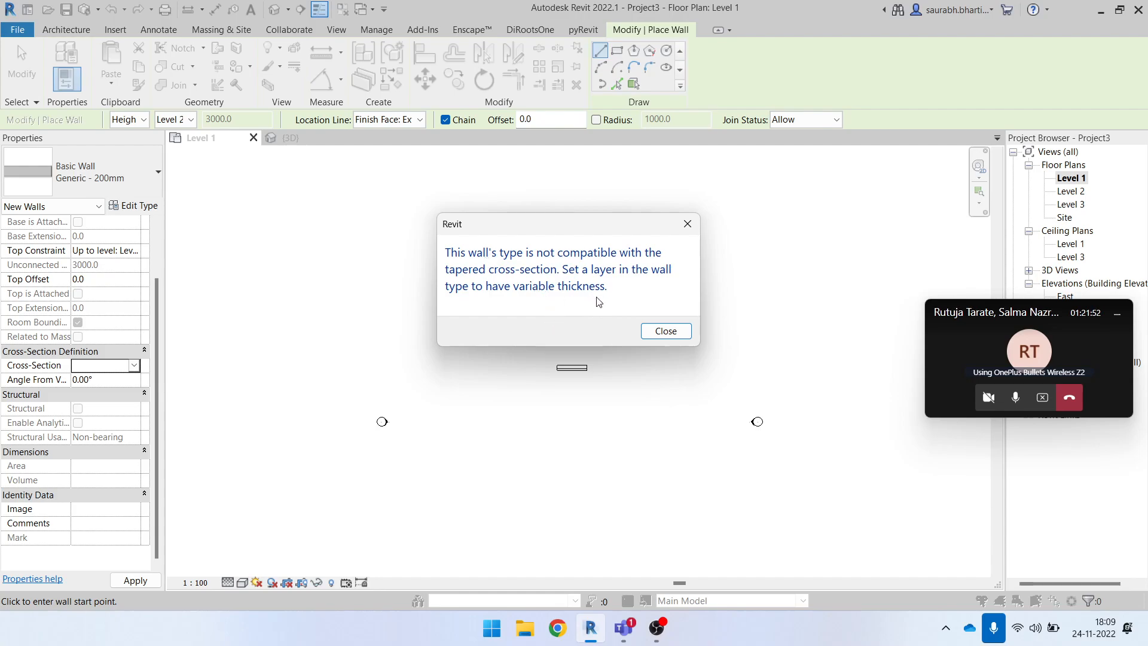
pyautogui.click(665, 330)
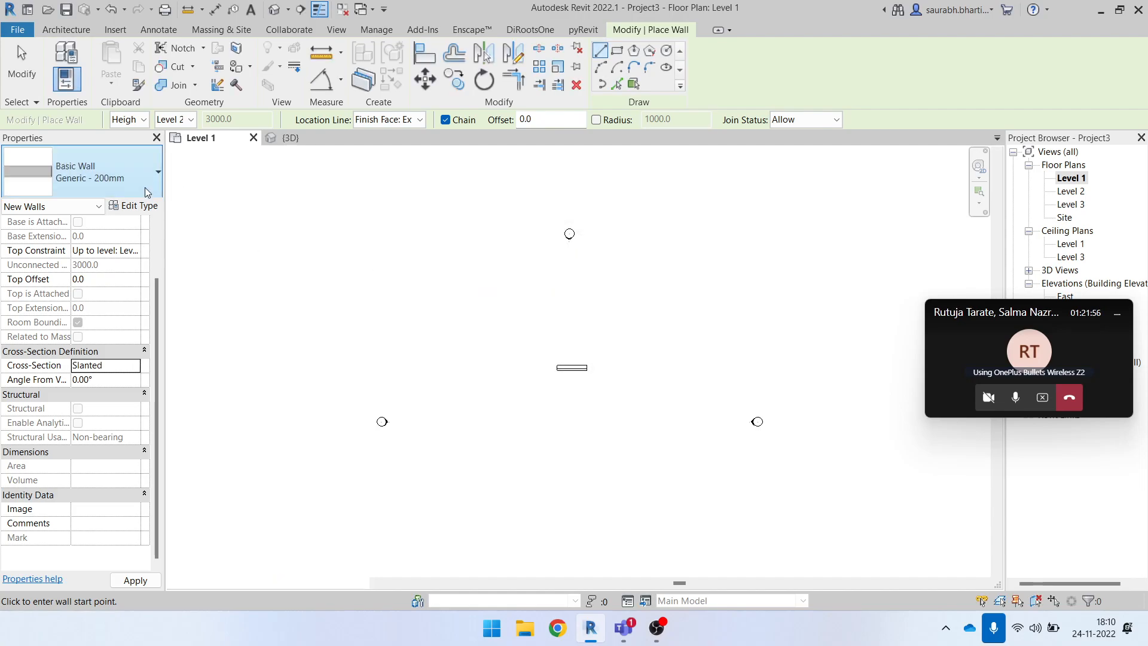
# - Try the Tapered cross-section with the stacked wall type Exterior - Brick Over Block w Metal Stud
pyautogui.click(101, 174)
pyautogui.scroll(-3, 132, 418)
pyautogui.click(125, 501)
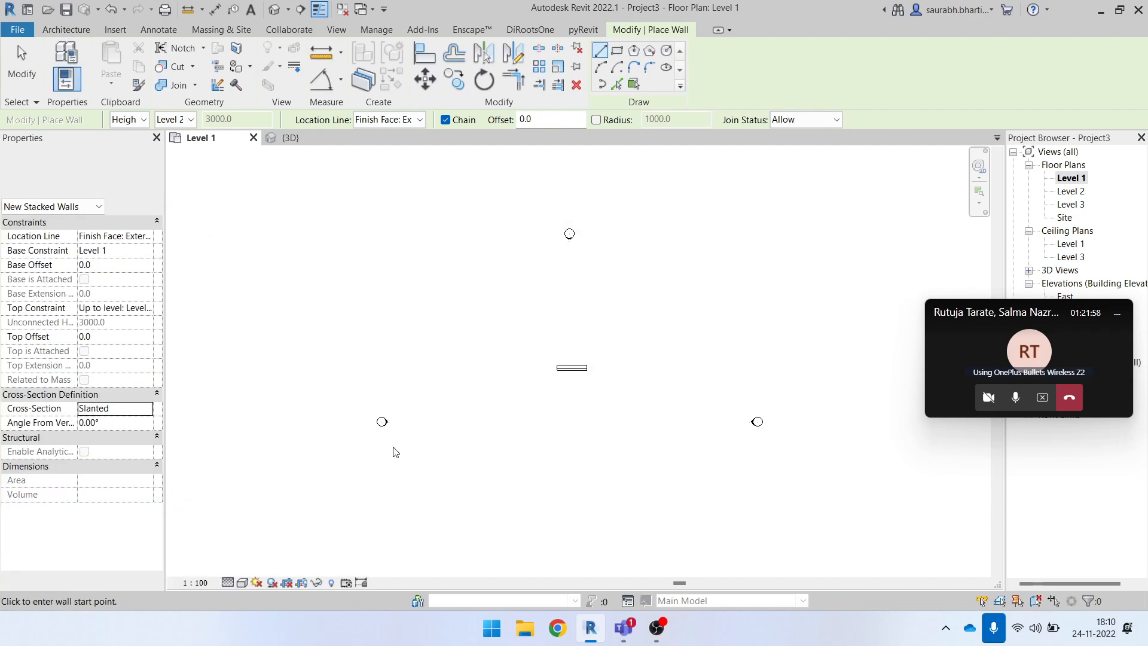
pyautogui.click(145, 410)
pyautogui.click(124, 447)
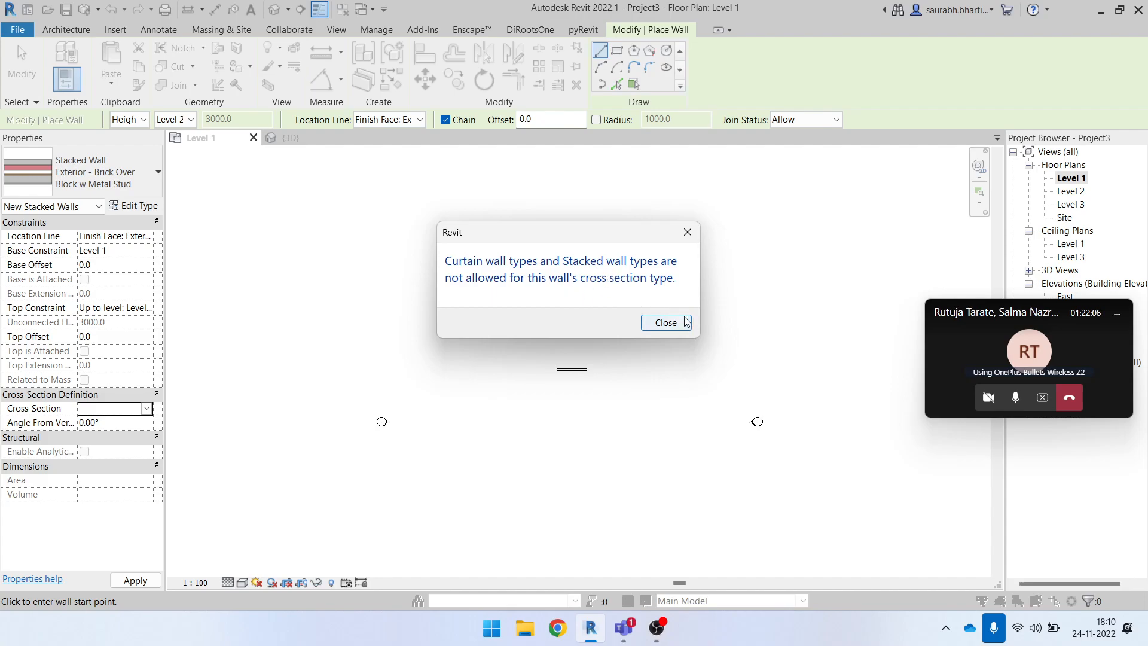
pyautogui.click(666, 322)
# - Switch the new wall back to Generic - 200mm and retry the Tapered cross-section
pyautogui.click(96, 172)
pyautogui.scroll(2, 91, 318)
pyautogui.scroll(-2, 91, 319)
pyautogui.click(66, 372)
pyautogui.click(473, 394)
pyautogui.press('Escape')
pyautogui.click(137, 424)
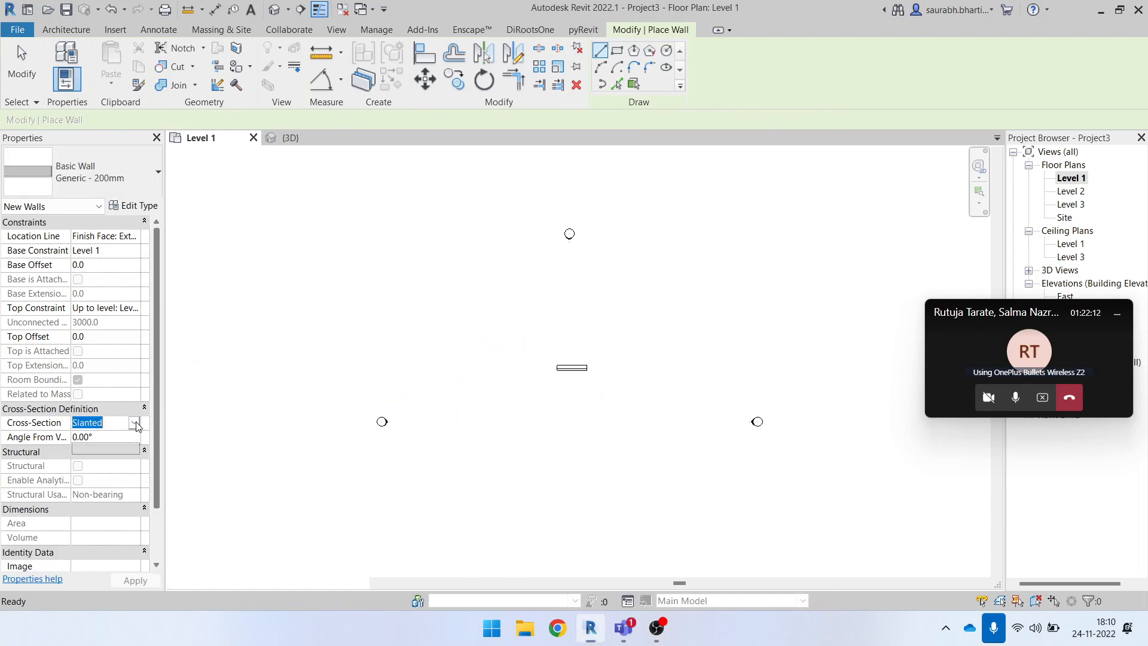
pyautogui.click(135, 424)
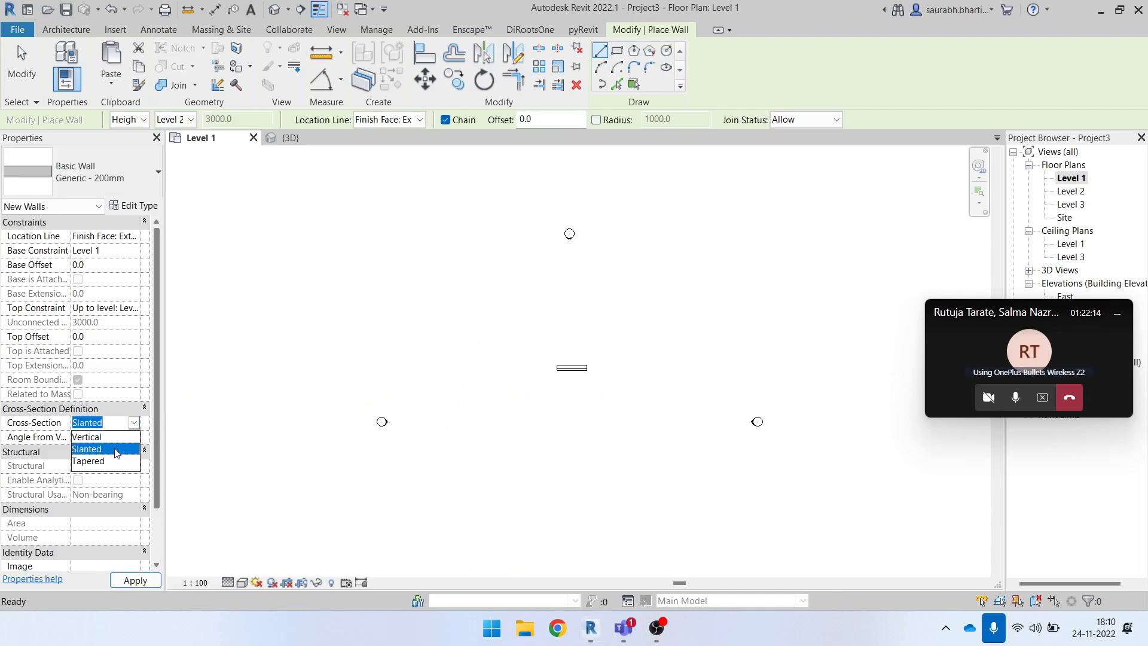
pyautogui.click(90, 461)
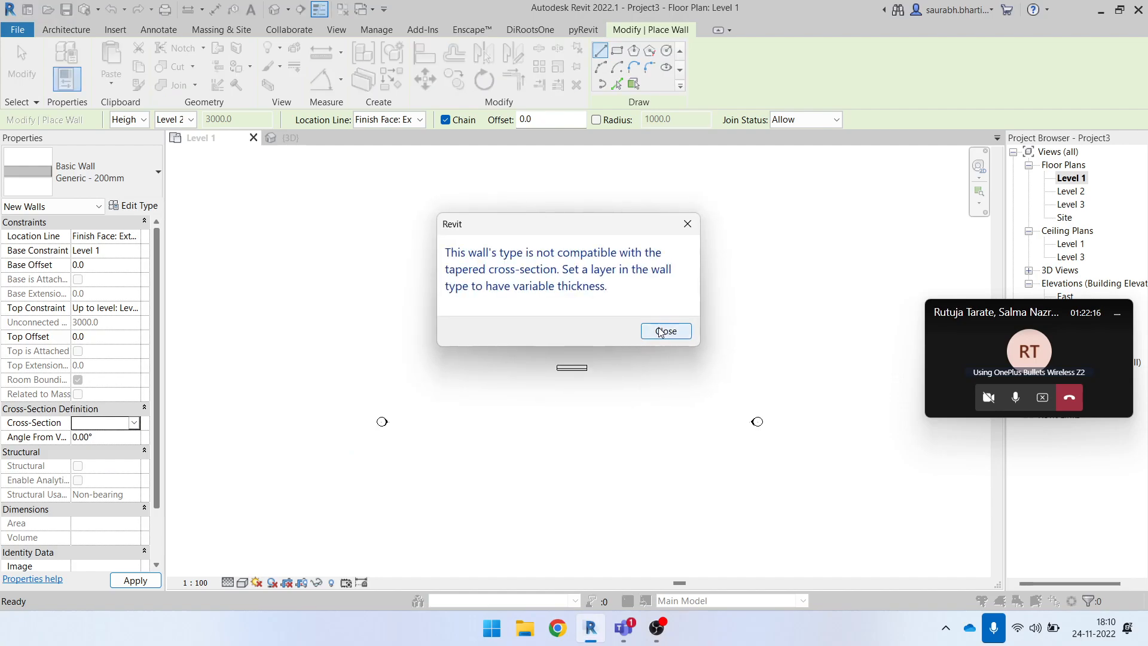
pyautogui.click(660, 331)
# - Draw an 8000 mm horizontal Generic - 200mm wall with a Slanted cross-section below the existing wall on Level 1, and select it
pyautogui.click(449, 409)
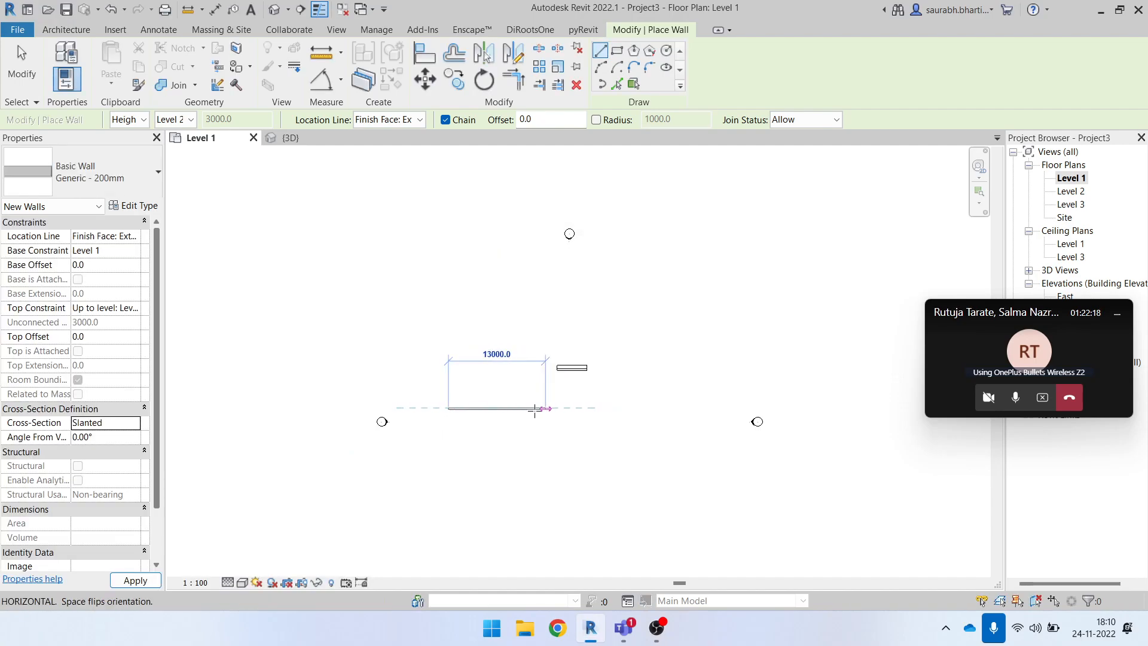
pyautogui.click(507, 408)
pyautogui.press('Escape')
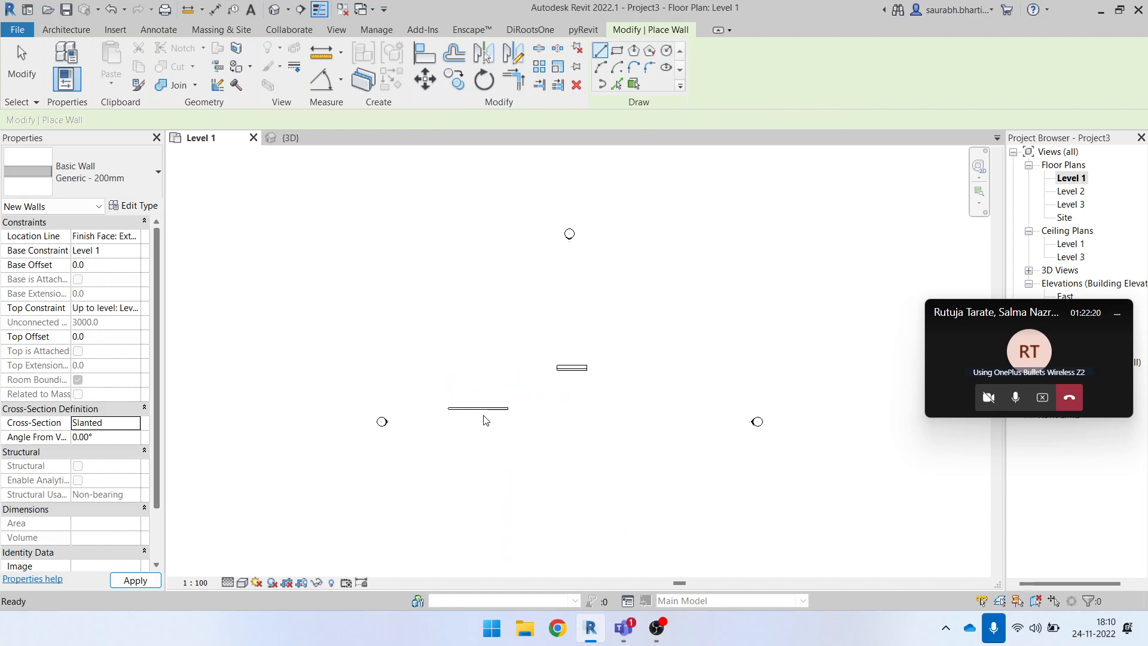
pyautogui.press('Escape')
pyautogui.scroll(2, 485, 416)
pyautogui.click(477, 402)
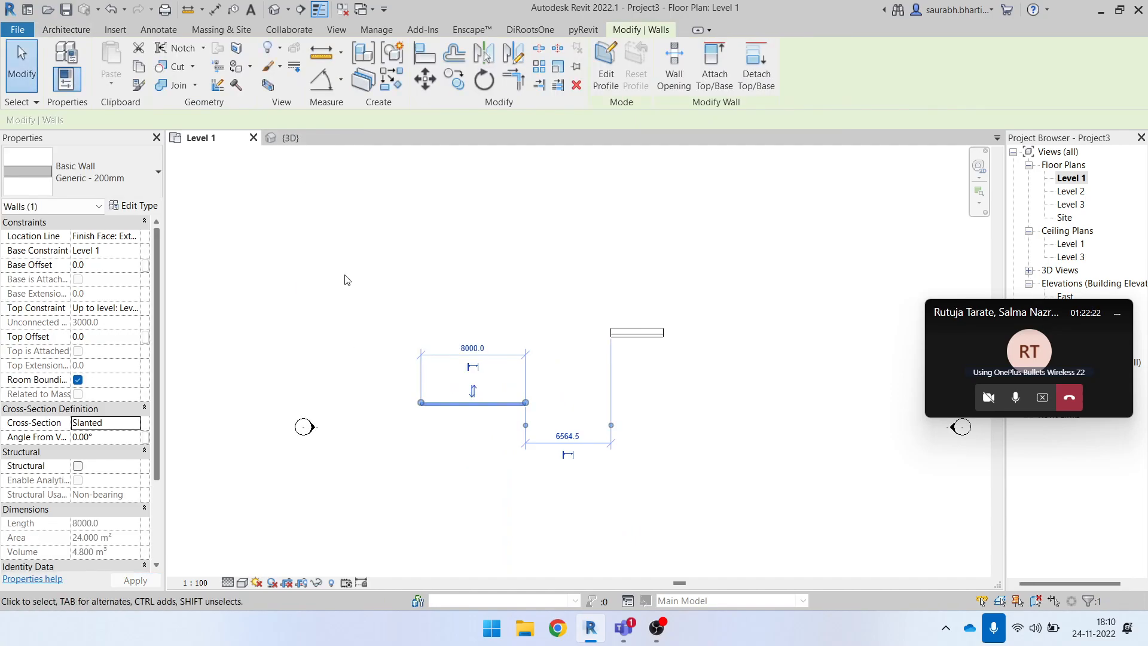
# - Examine the new wall's thickness and angle from its end in the 3D view
pyautogui.click(269, 12)
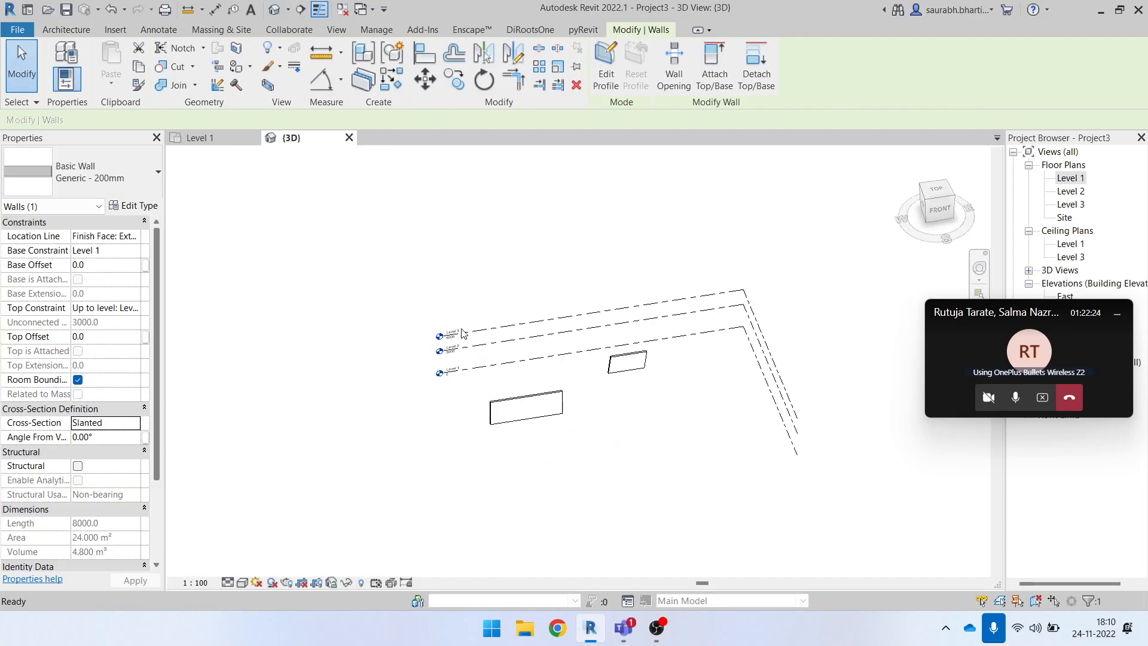
pyautogui.click(528, 399)
pyautogui.keyDown('shift'); pyautogui.moveTo(545, 436); pyautogui.dragTo(550, 375, button='middle'); pyautogui.keyUp('shift')
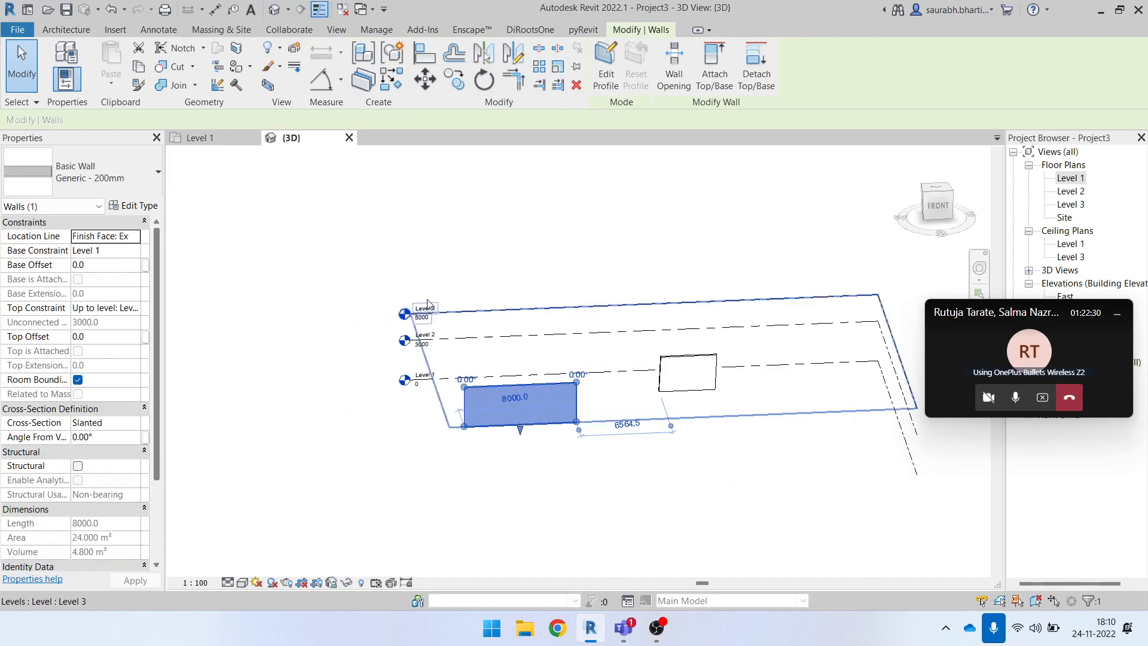
pyautogui.click(536, 453)
pyautogui.keyDown('shift'); pyautogui.moveTo(536, 453); pyautogui.dragTo(749, 406, button='middle'); pyautogui.keyUp('shift')
pyautogui.scroll(3, 485, 440)
pyautogui.scroll(-2, 568, 430)
pyautogui.scroll(3, 578, 387)
pyautogui.click(583, 379)
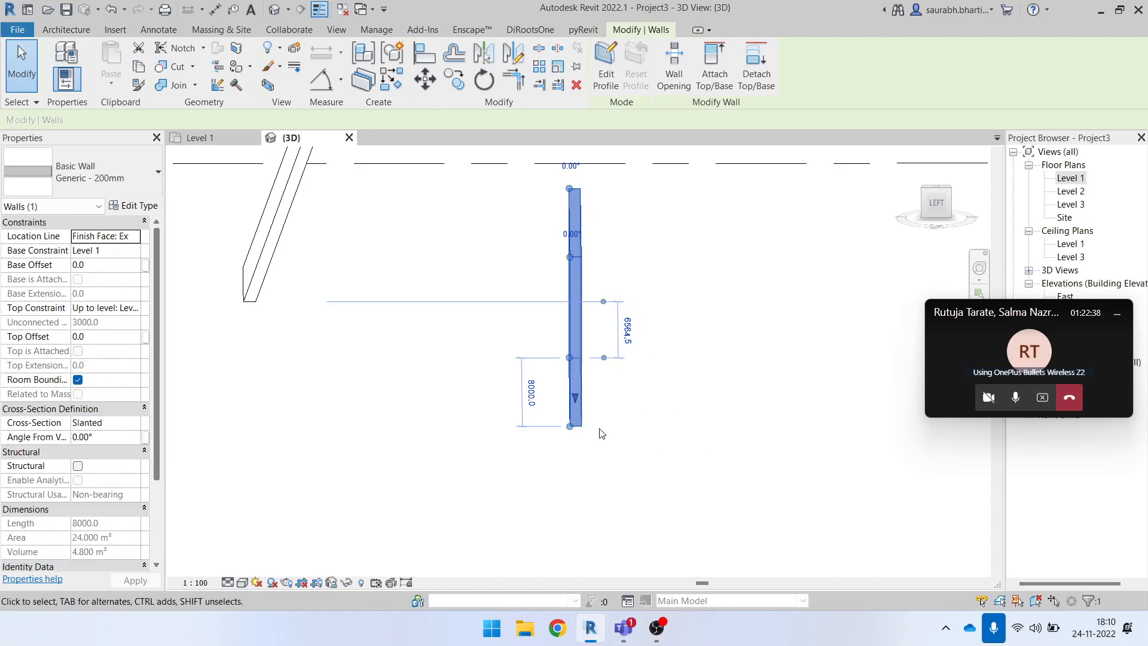
pyautogui.scroll(1, 583, 202)
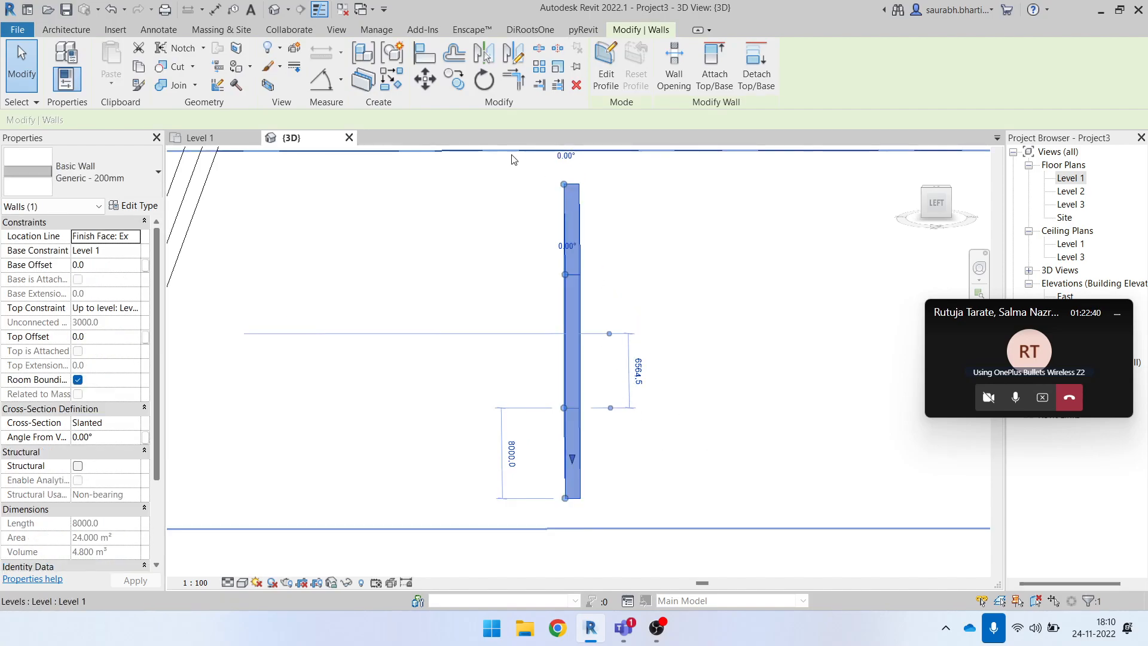
pyautogui.press('Escape')
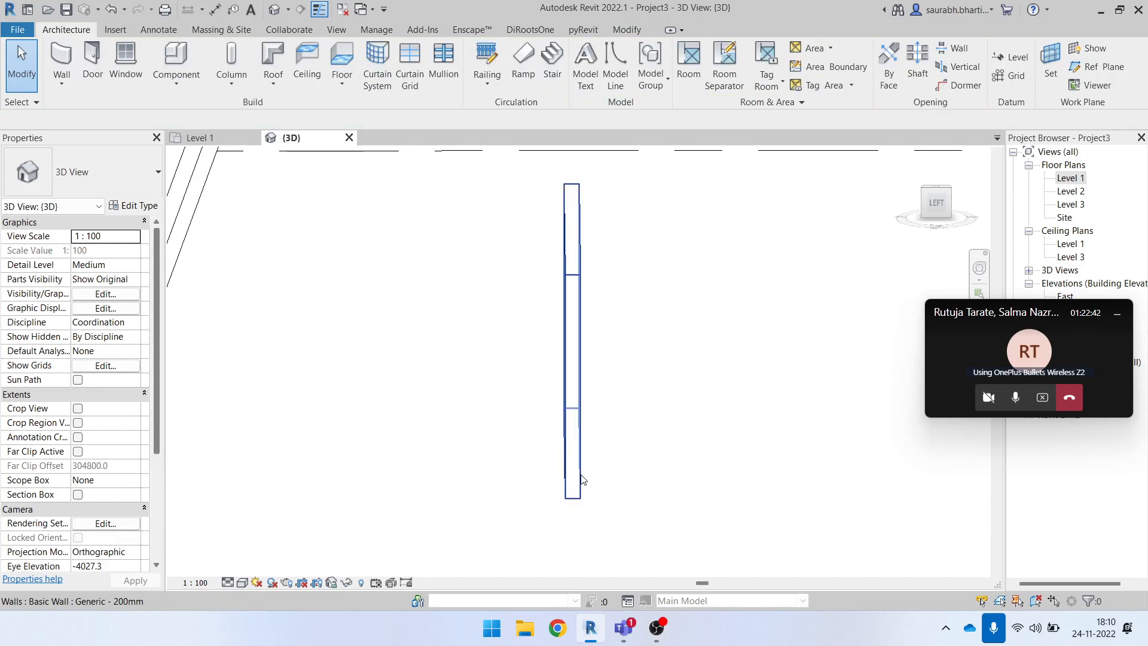
pyautogui.click(581, 480)
pyautogui.click(743, 370)
pyautogui.scroll(-1, 744, 371)
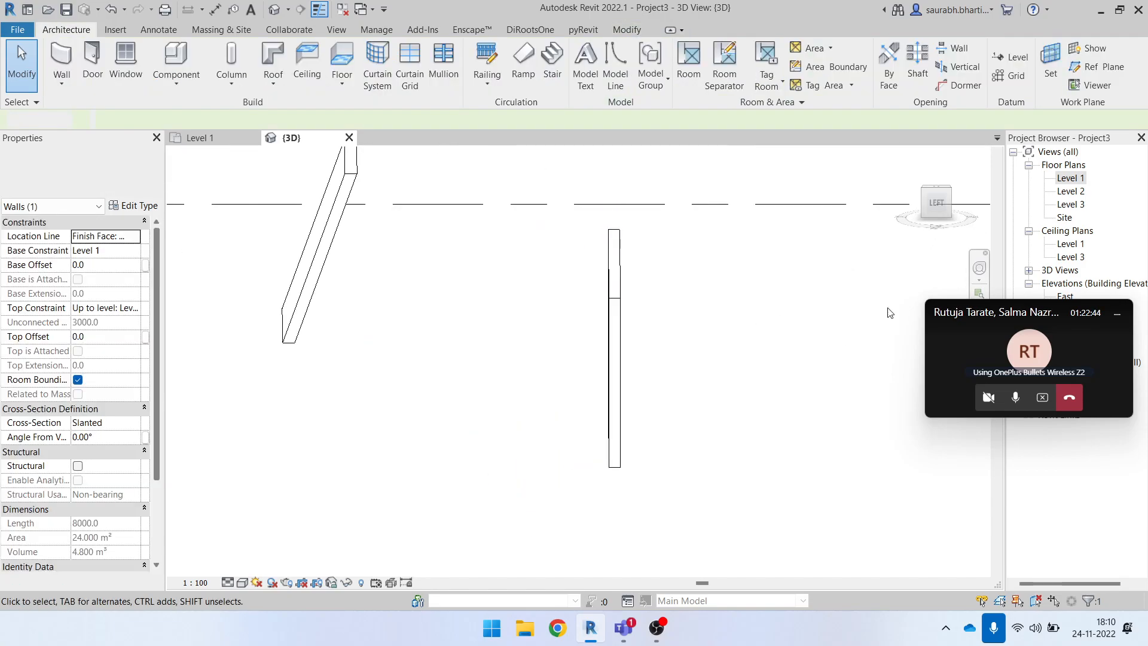
# - Orient the 3D view to the left side and create an in-place model in the Generic Models category
pyautogui.click(935, 204)
pyautogui.scroll(-4, 562, 377)
pyautogui.scroll(5, 557, 381)
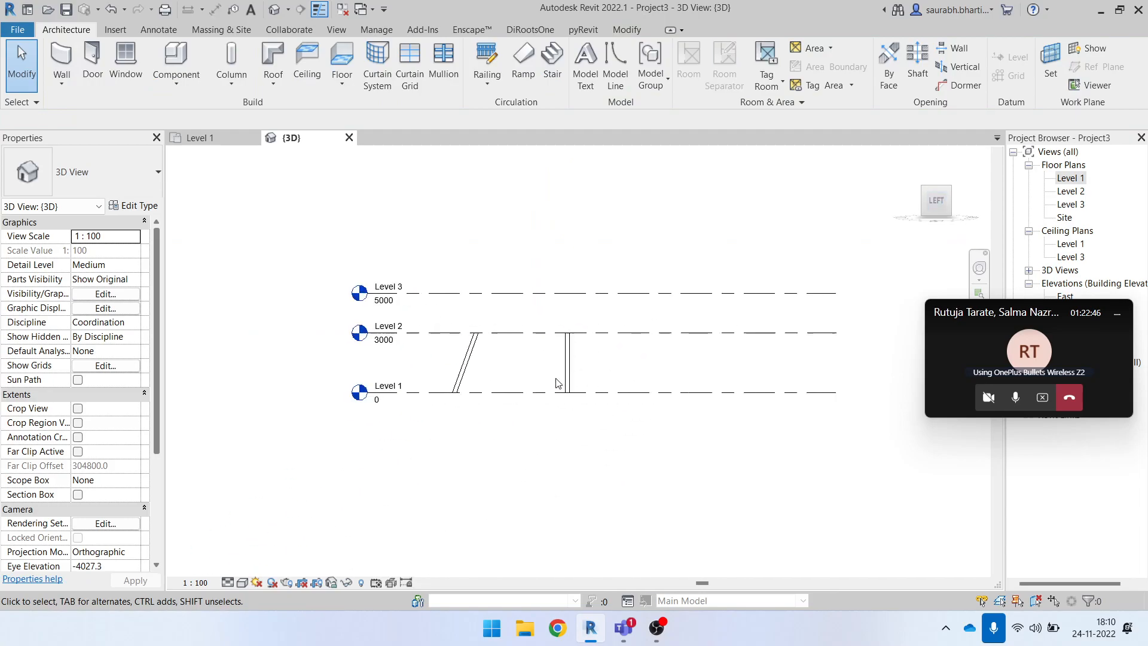
pyautogui.moveTo(676, 372); pyautogui.dragTo(644, 410, button='middle')
pyautogui.press('m')
pyautogui.press('i')
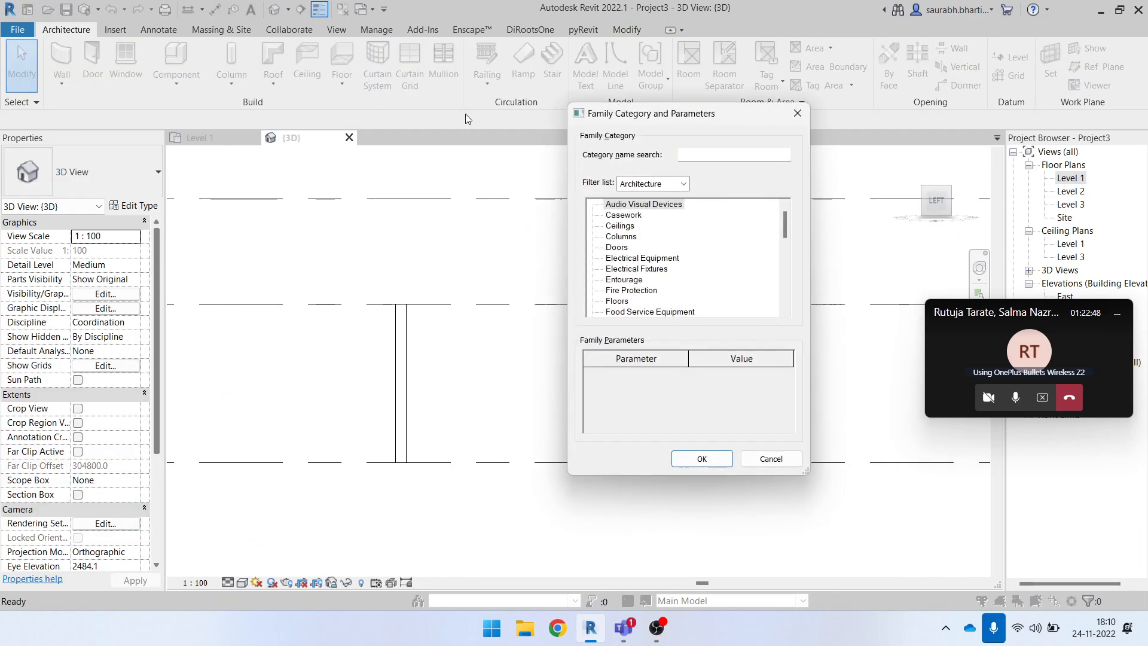
pyautogui.press('g')
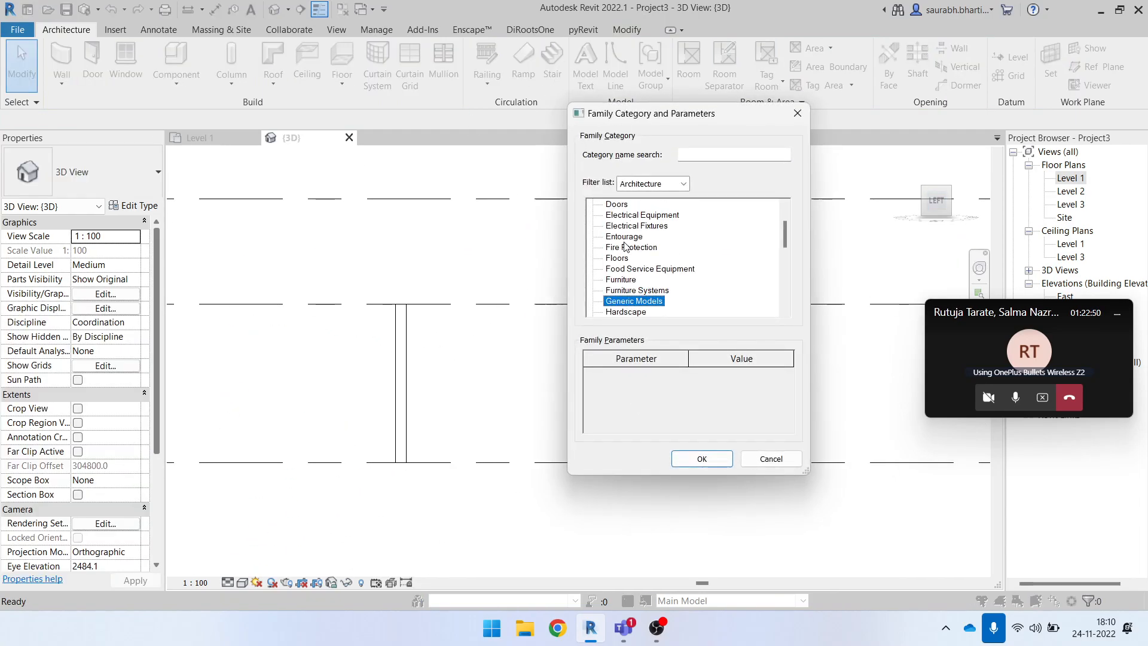
pyautogui.click(702, 458)
pyautogui.click(635, 293)
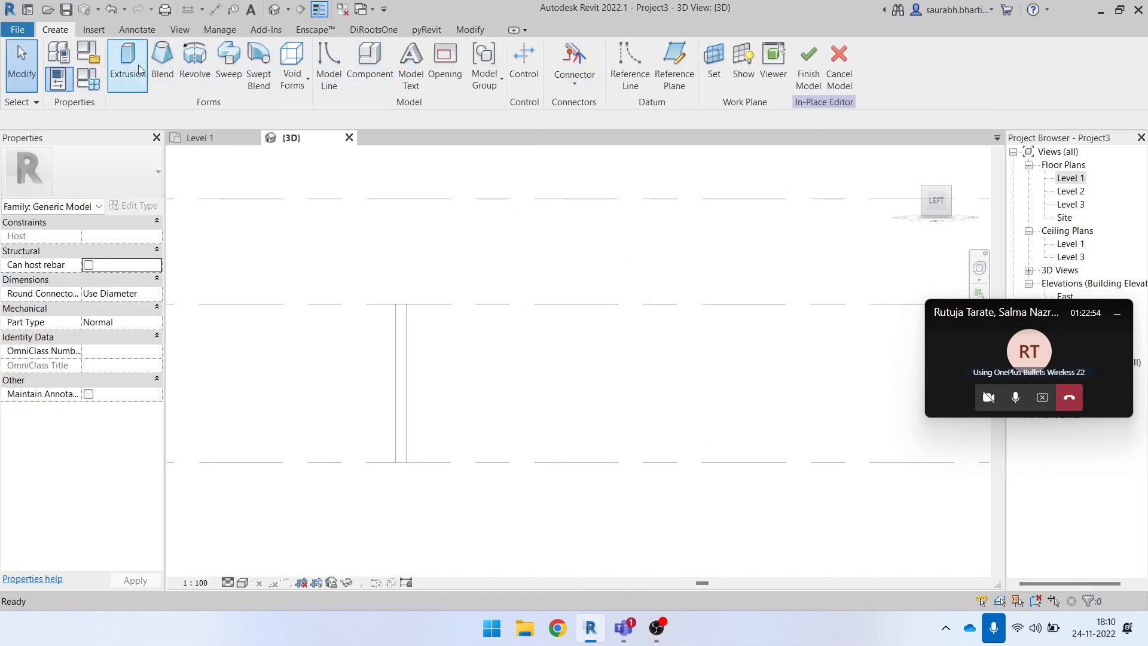
# - Start a solid extrusion and set its work plane to the vertical wall's end face
pyautogui.click(141, 70)
pyautogui.click(647, 63)
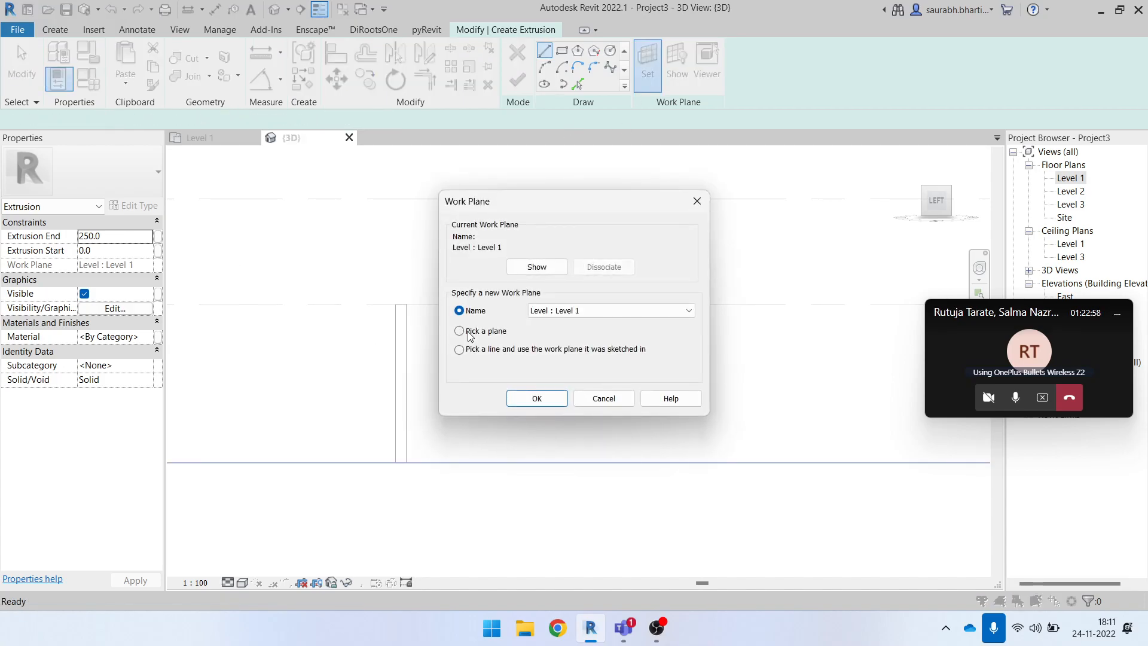
pyautogui.click(535, 398)
pyautogui.click(402, 357)
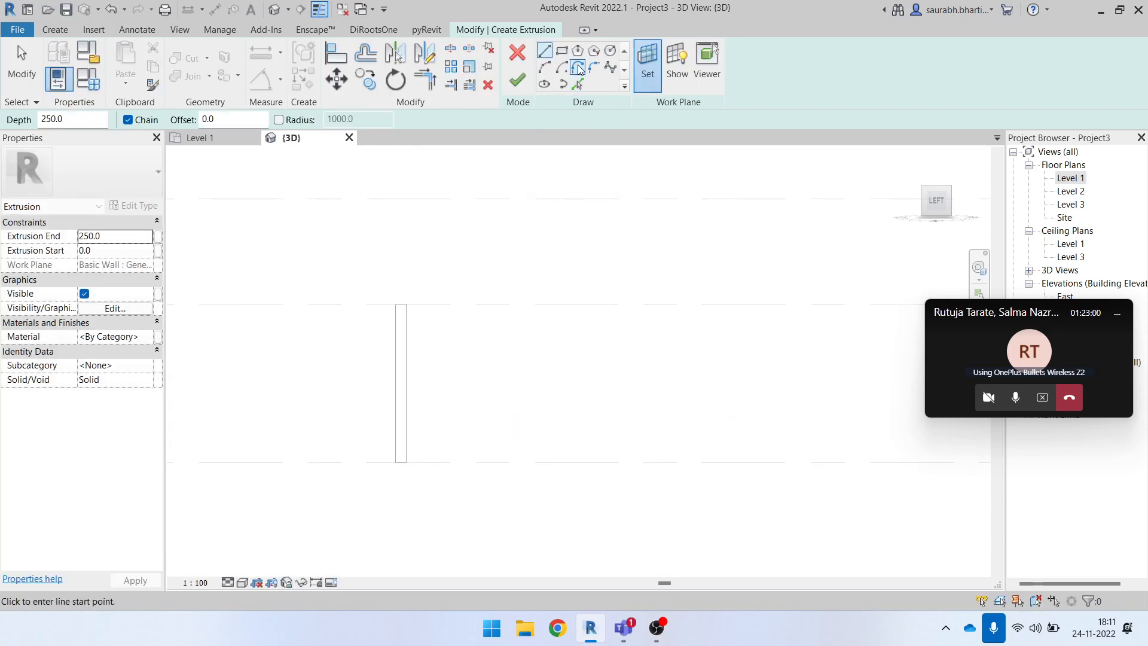
# - Sketch a vertical edge from Level 2 to Level 1, a base along Level 1 and a two-part sloping side, its lower part about 2000 mm long
pyautogui.click(538, 304)
pyautogui.click(538, 462)
pyautogui.click(650, 463)
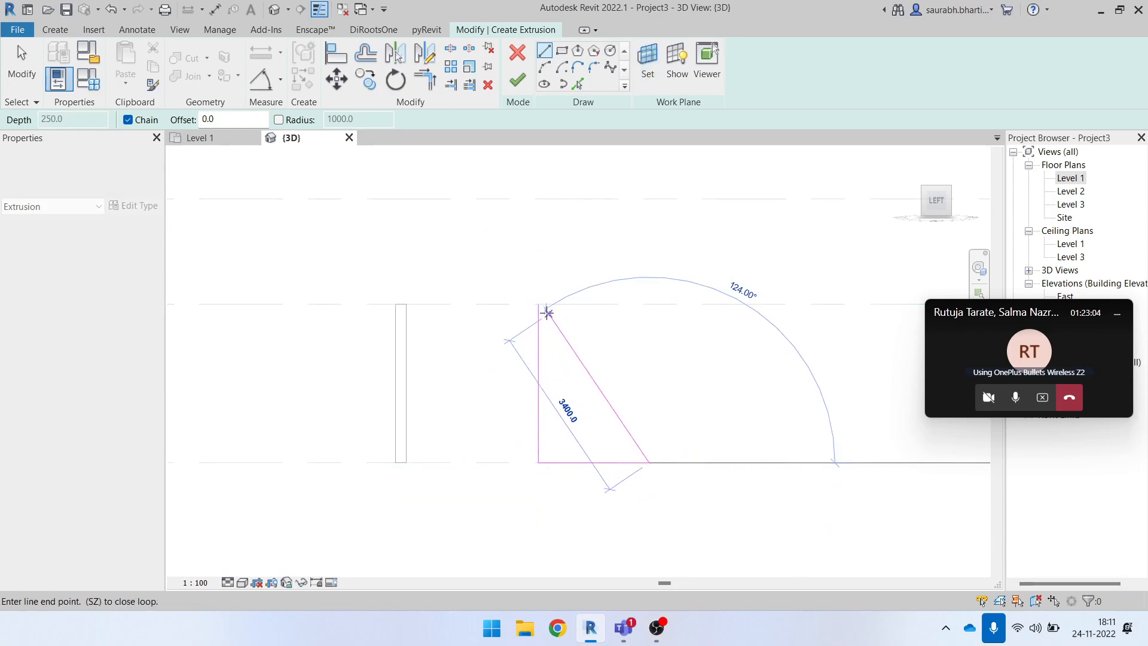
pyautogui.press('Escape')
pyautogui.click(555, 304)
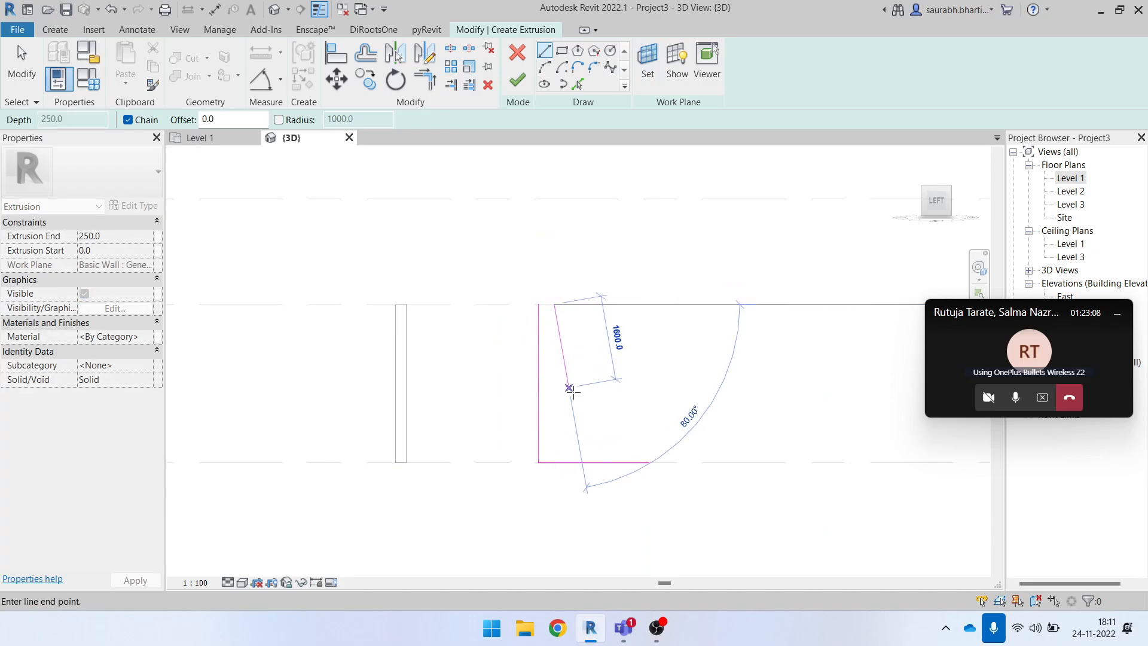
pyautogui.click(569, 392)
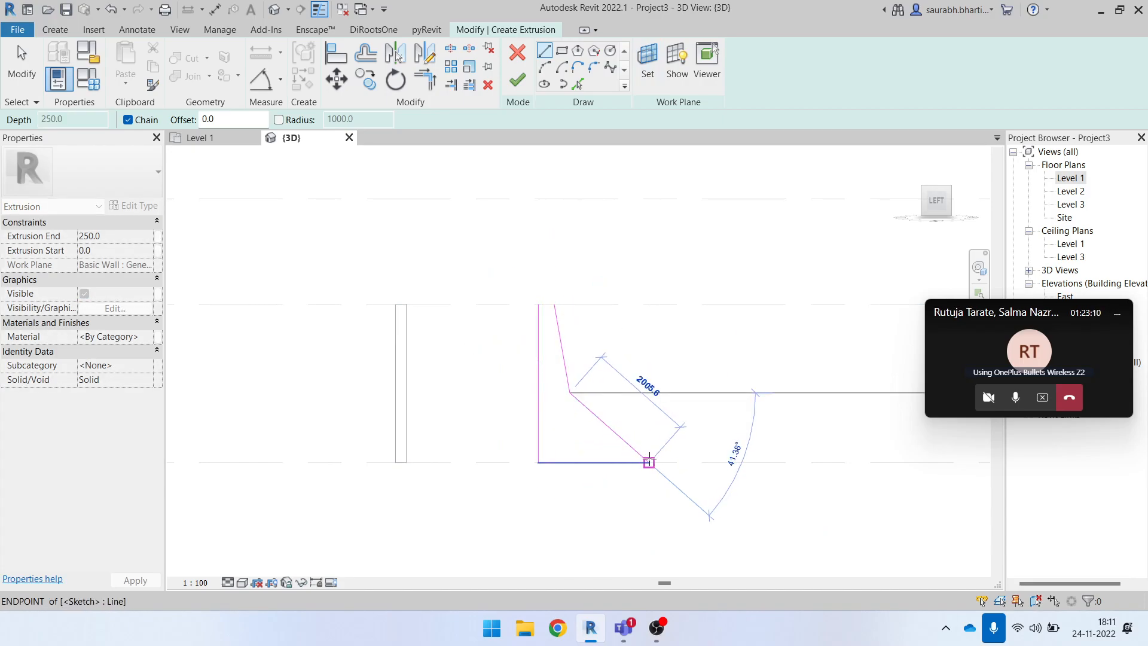
pyautogui.click(642, 456)
pyautogui.press('Escape')
pyautogui.press('Escape')
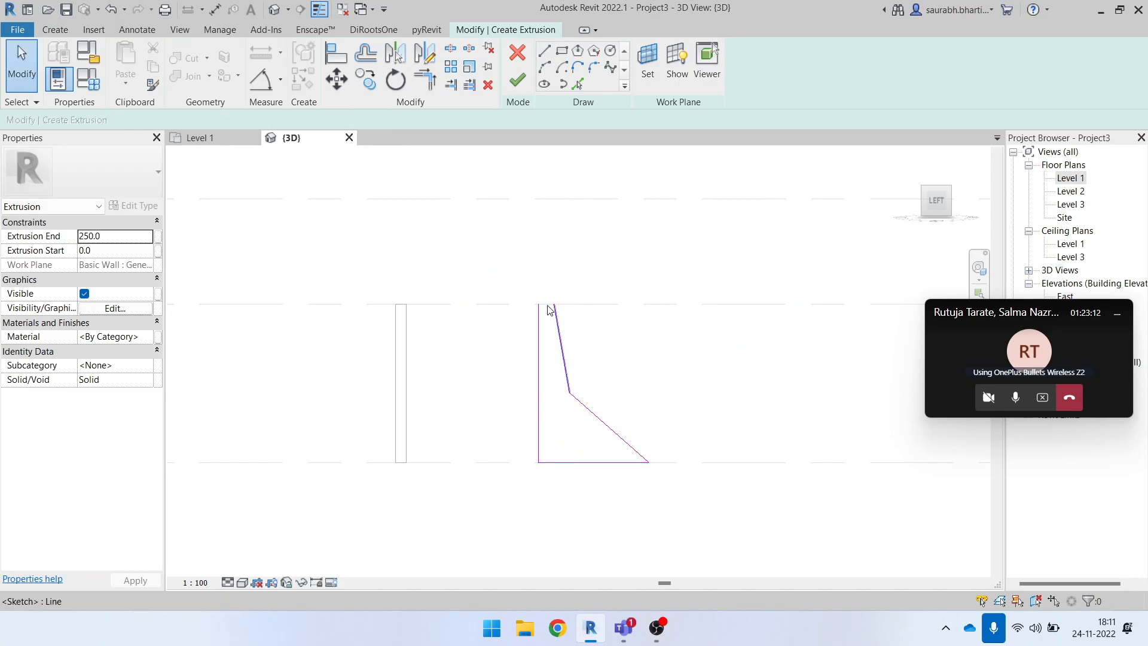
# - Close the tapered profile with a short top line along Level 2 and finish the extrusion sketch
pyautogui.click(543, 54)
pyautogui.scroll(2, 541, 263)
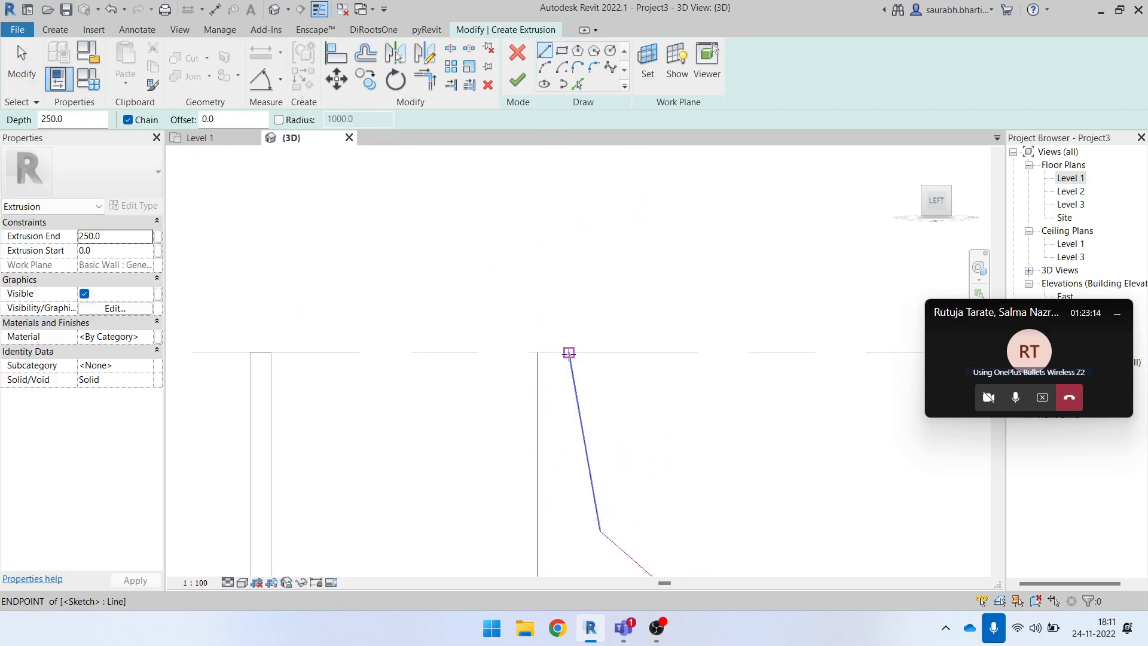
pyautogui.press('Escape')
pyautogui.click(518, 79)
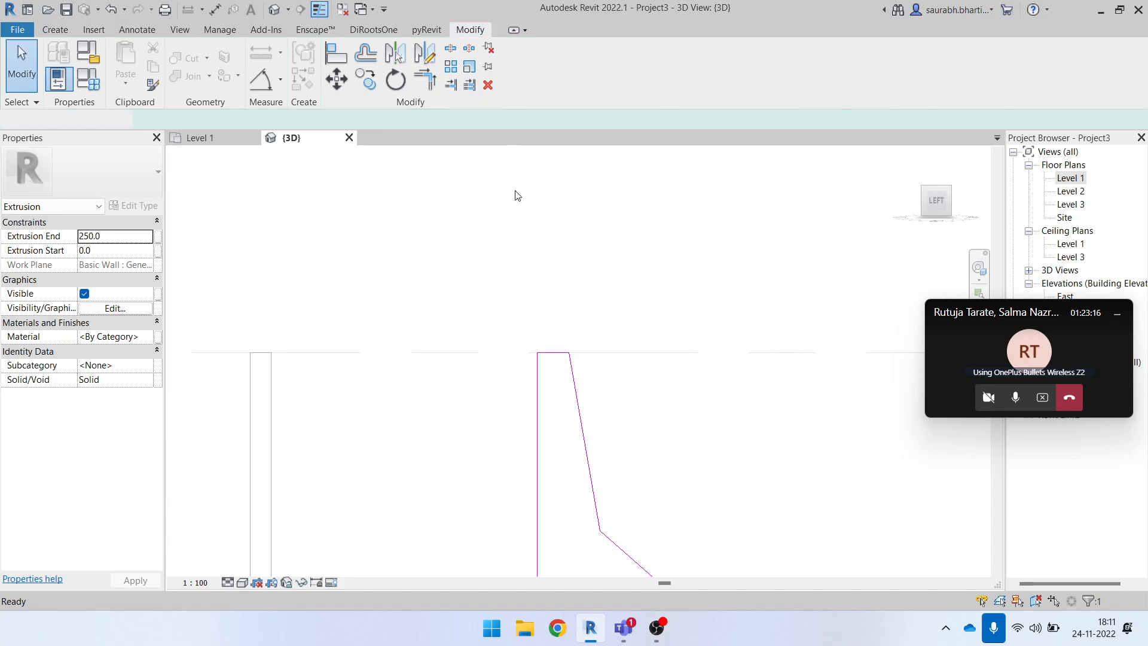
# - Edit the tapered extrusion's sketch in the left view, trimming the upper sloping side to the base and deleting the lower sloping line
pyautogui.keyDown('shift'); pyautogui.moveTo(694, 382); pyautogui.dragTo(678, 486, button='middle'); pyautogui.keyUp('shift')
pyautogui.keyDown('shift'); pyautogui.moveTo(574, 468); pyautogui.dragTo(631, 459, button='middle'); pyautogui.keyUp('shift')
pyautogui.click(598, 442)
pyautogui.click(934, 204)
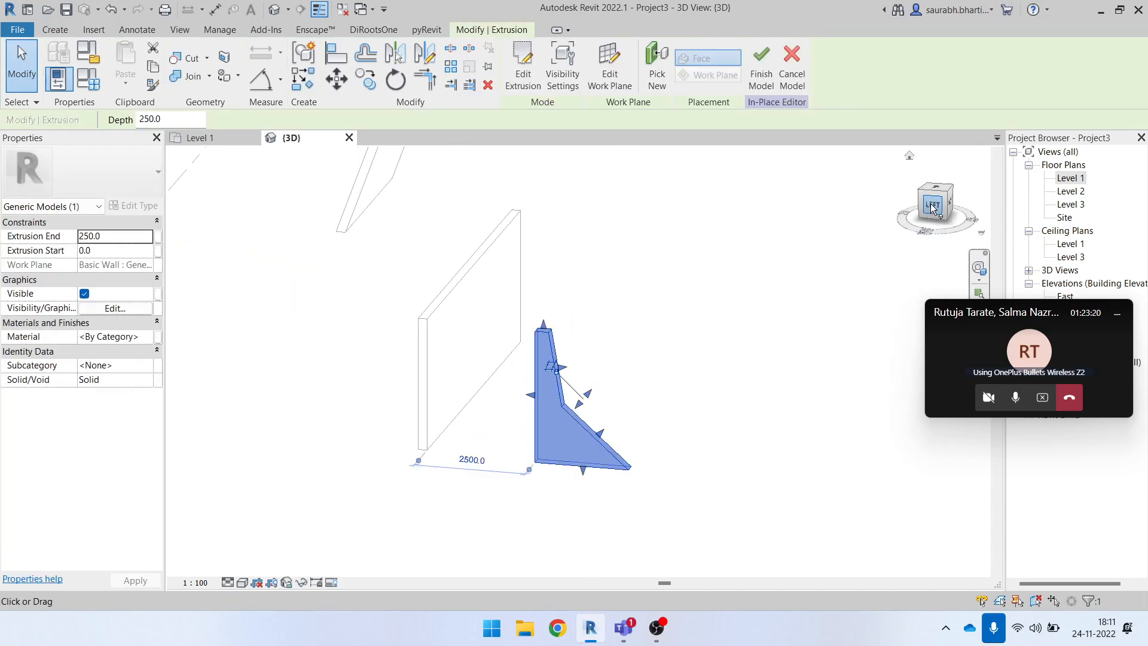
pyautogui.click(519, 70)
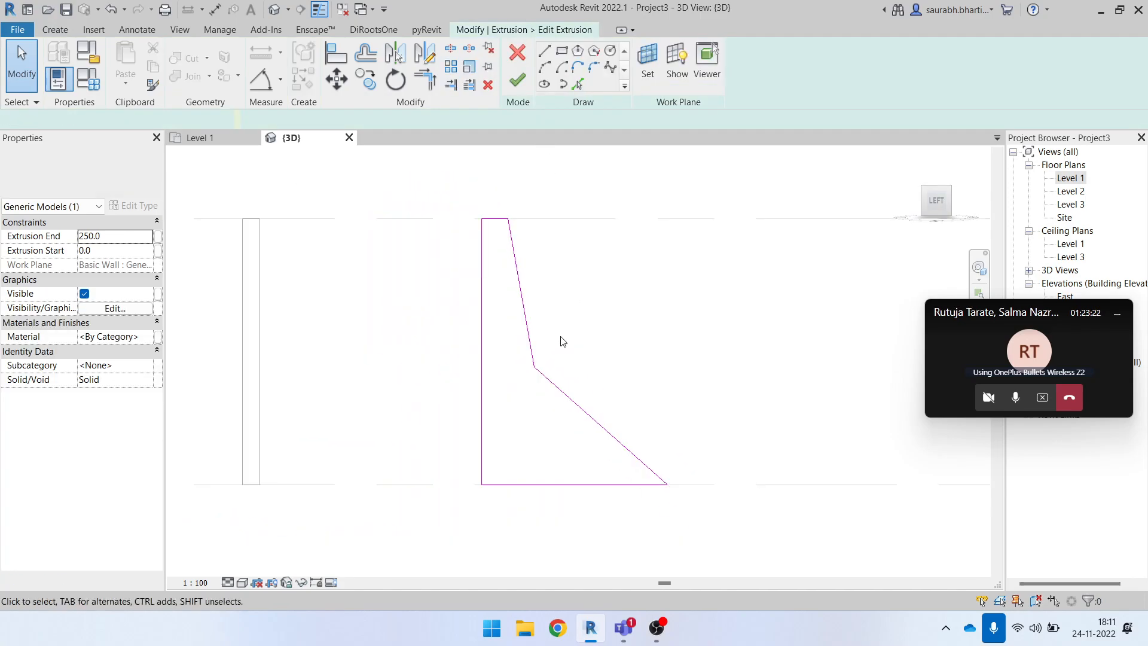
pyautogui.click(534, 456)
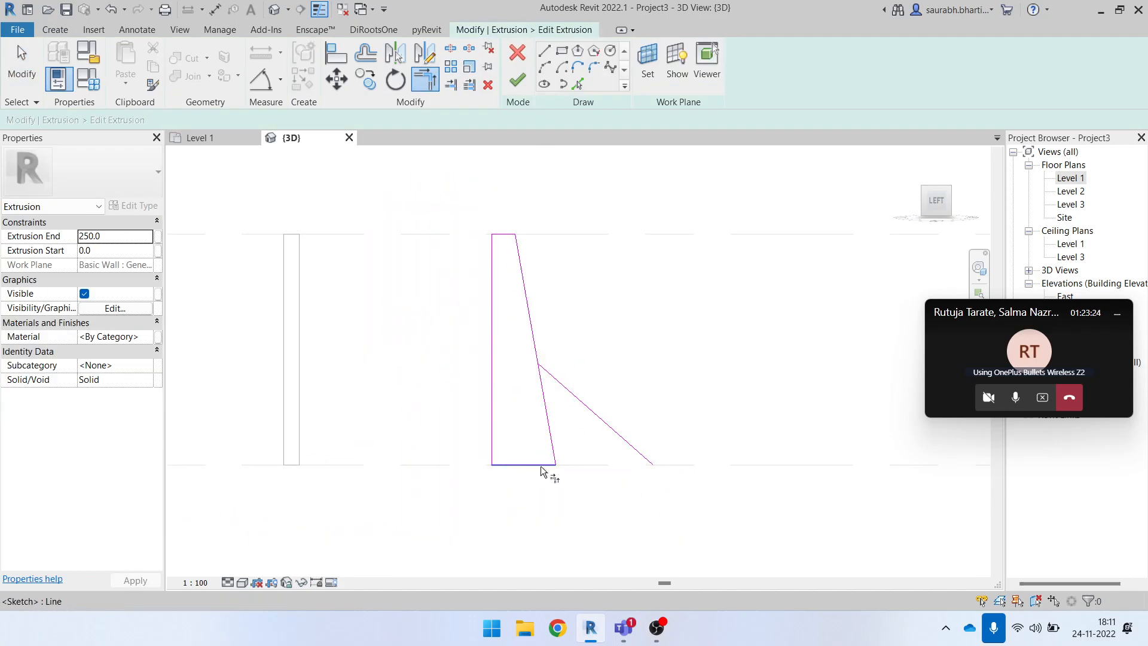
pyautogui.press('d')
pyautogui.press('e')
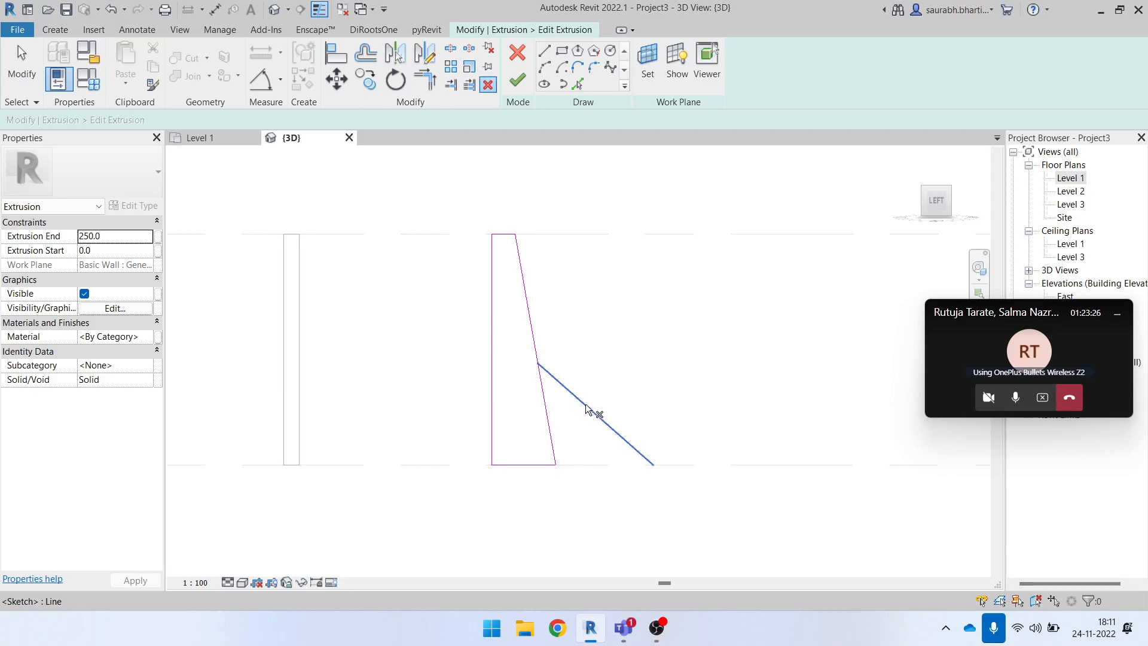
pyautogui.click(586, 408)
pyautogui.press('Delete')
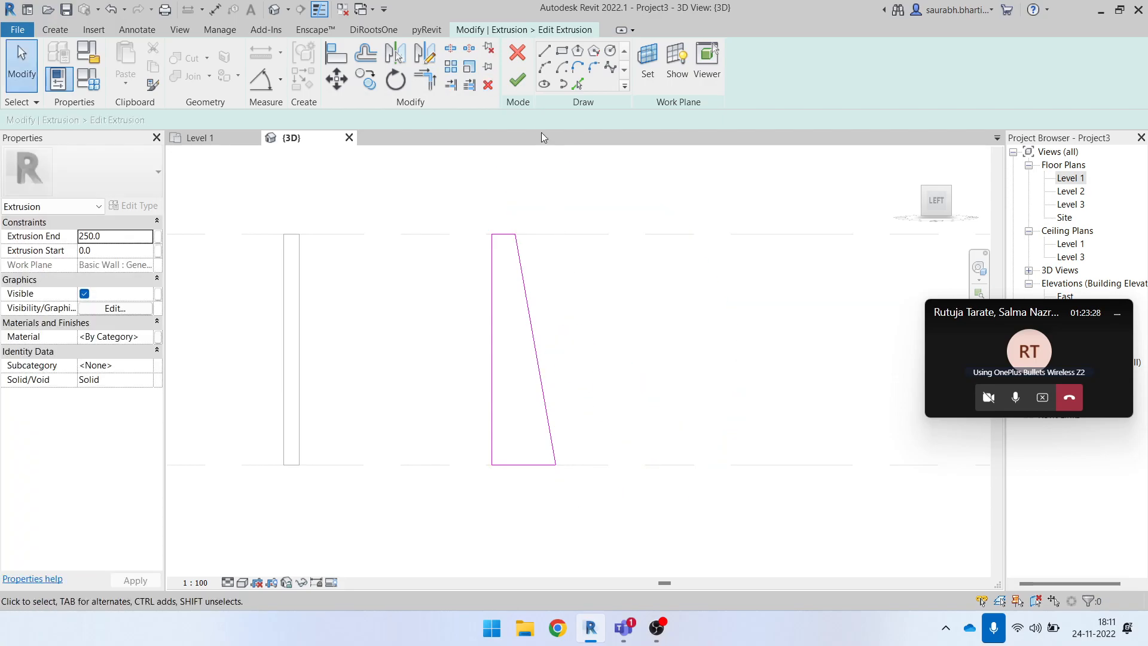
# - Finish the edited sketch and stretch the extrusion along the wall's length to a depth of about 5951 mm
pyautogui.click(517, 79)
pyautogui.moveTo(612, 375)
pyautogui.keyDown('shift'); pyautogui.mouseDown(button='middle')
pyautogui.moveTo(478, 469)
pyautogui.moveTo(561, 375)
pyautogui.mouseUp(button='middle'); pyautogui.keyUp('shift')
pyautogui.click(561, 375)
pyautogui.keyDown('shift'); pyautogui.moveTo(549, 431); pyautogui.dragTo(604, 436, button='middle'); pyautogui.keyUp('shift')
pyautogui.click(725, 495)
pyautogui.keyDown('shift'); pyautogui.moveTo(725, 494); pyautogui.dragTo(620, 461, button='middle'); pyautogui.keyUp('shift')
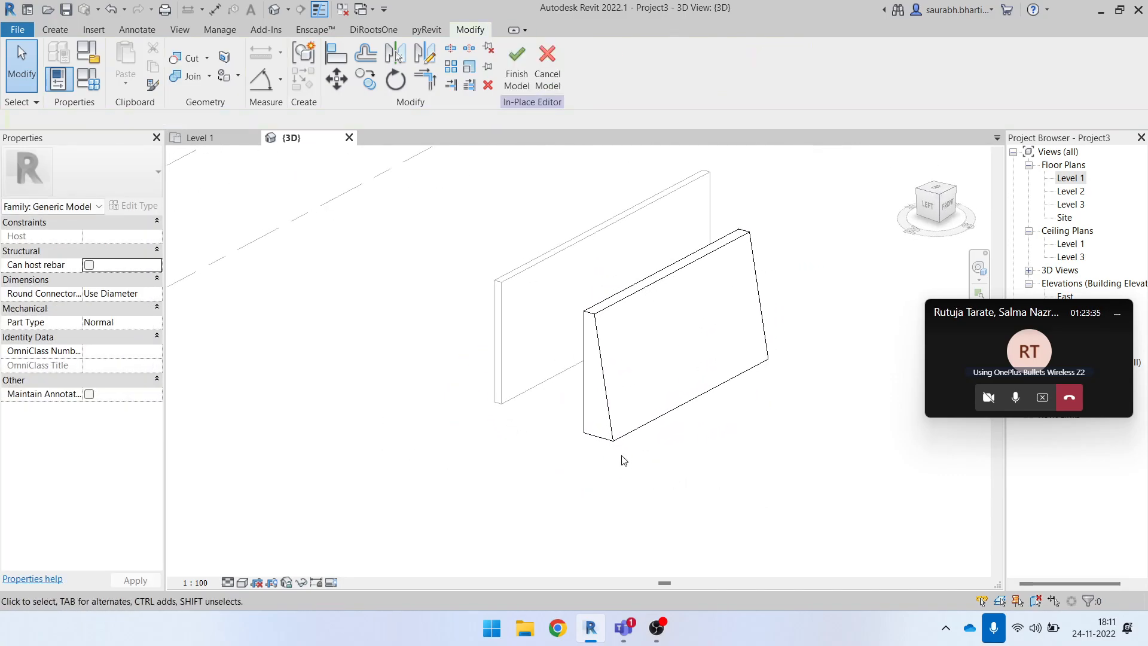
# - Check the stretched tapered extrusion from an angled view and finish the in-place model
pyautogui.click(593, 429)
pyautogui.keyDown('shift'); pyautogui.moveTo(592, 445); pyautogui.dragTo(674, 518, button='middle'); pyautogui.keyUp('shift')
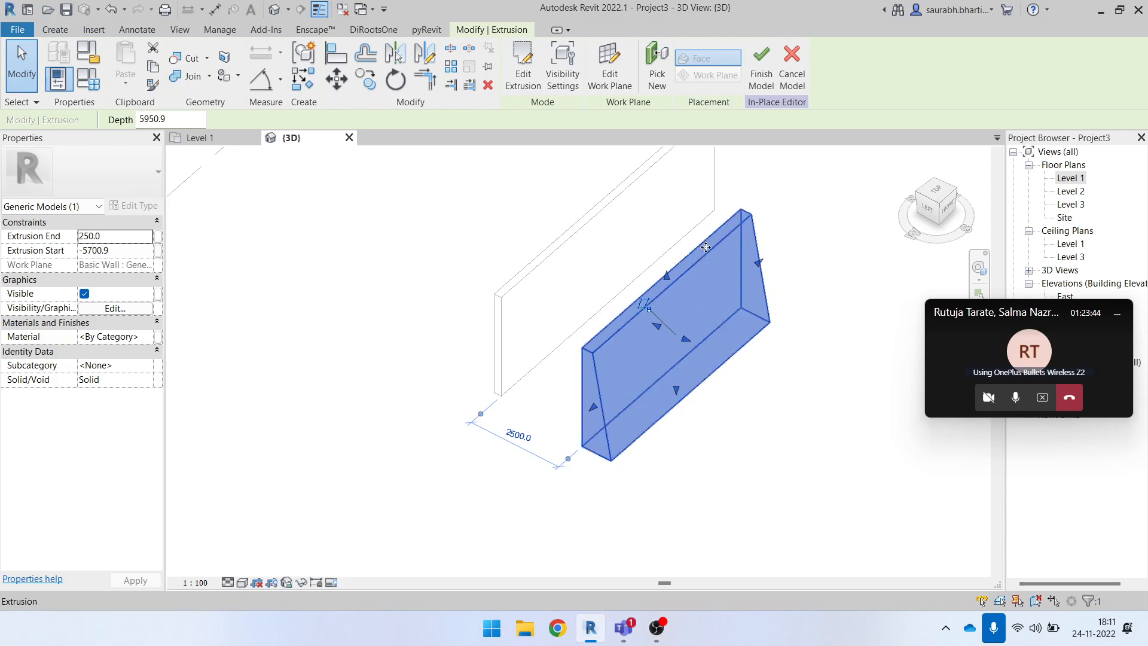
pyautogui.click(691, 228)
pyautogui.click(626, 304)
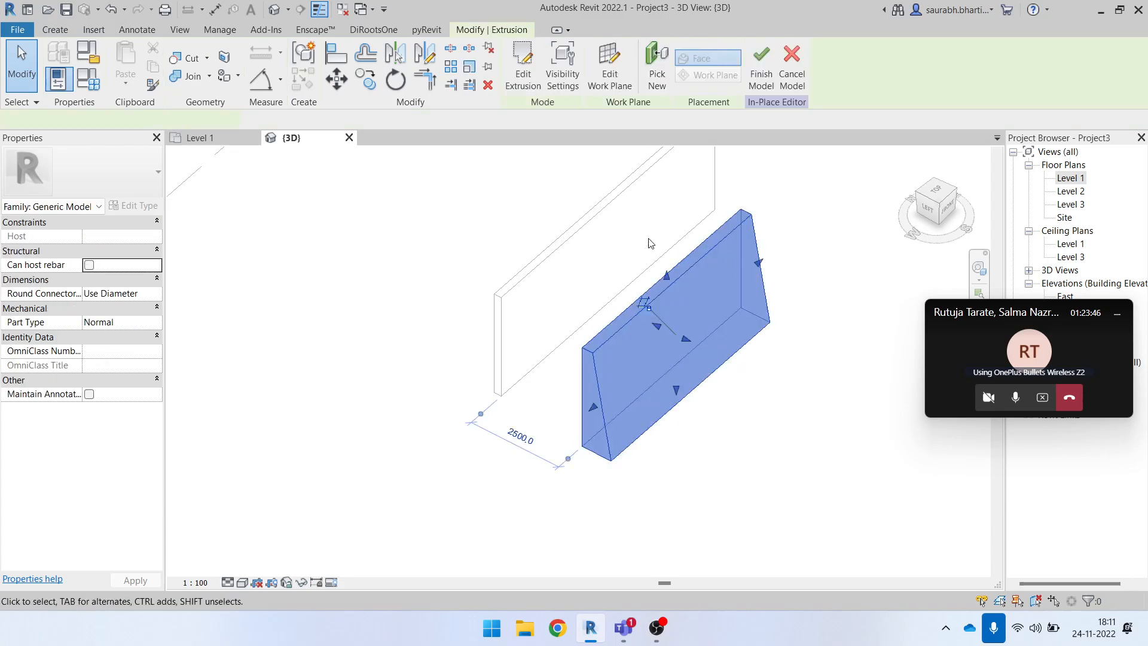
pyautogui.click(761, 67)
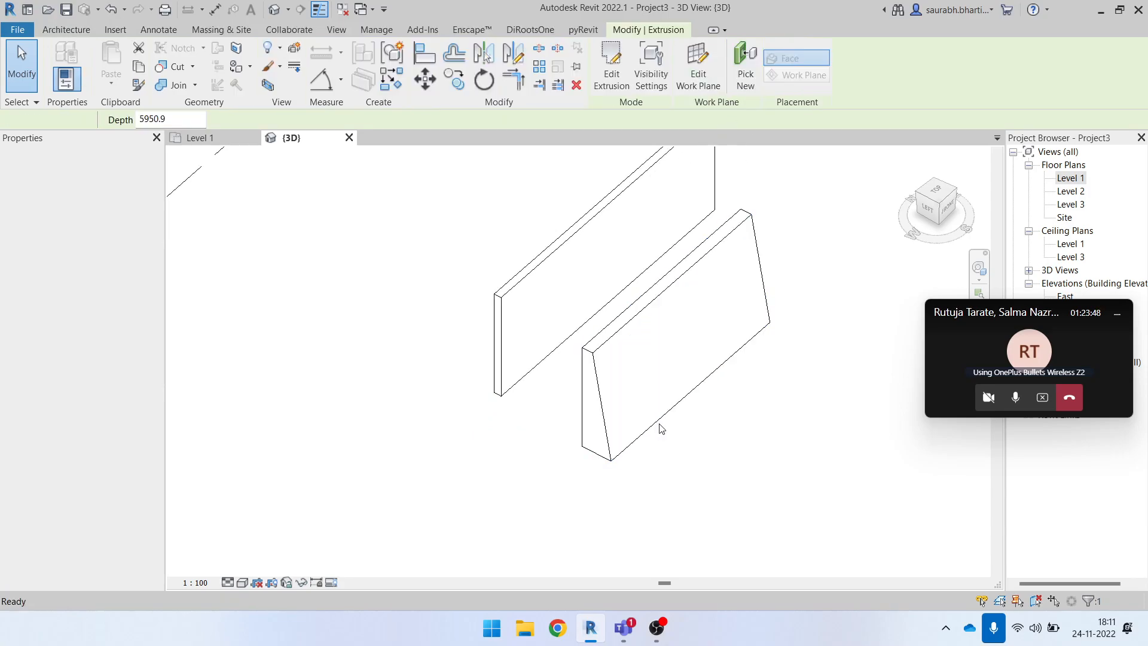
# - Delete the tapered in-place model in 3D and the remaining walls in the Level 1 floor plan
pyautogui.keyDown('shift'); pyautogui.moveTo(663, 458); pyautogui.dragTo(673, 422, button='middle'); pyautogui.keyUp('shift')
pyautogui.click(629, 389)
pyautogui.press('Delete')
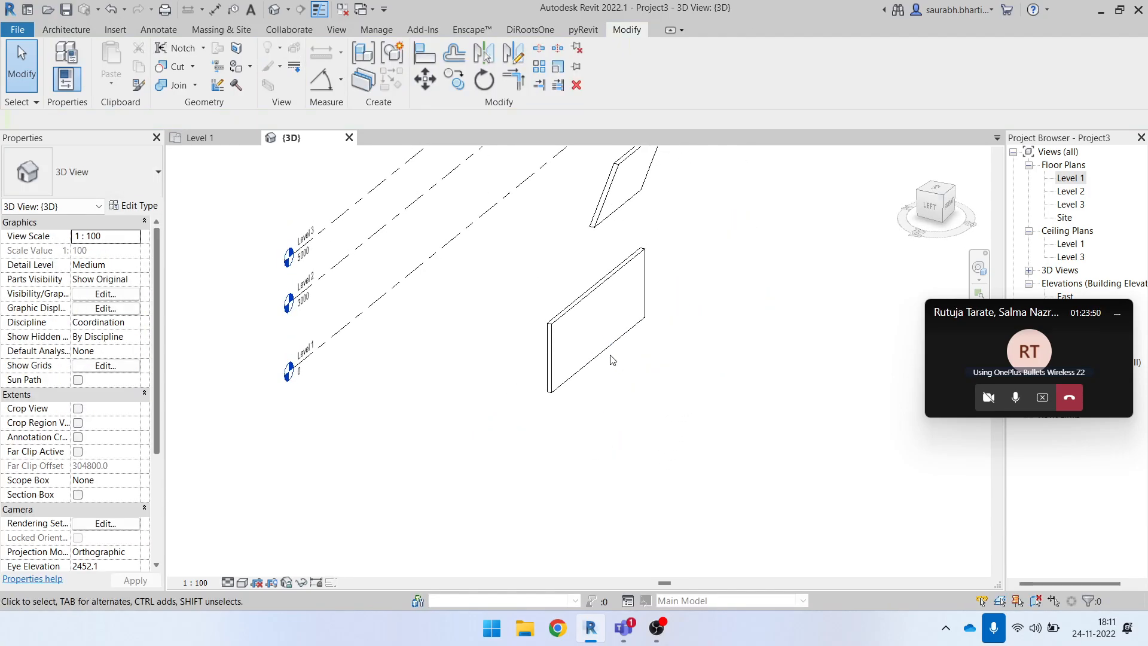
pyautogui.click(596, 360)
pyautogui.scroll(-3, 577, 464)
pyautogui.keyDown('shift'); pyautogui.moveTo(466, 430); pyautogui.dragTo(757, 413, button='middle'); pyautogui.keyUp('shift')
pyautogui.doubleClick(1077, 180)
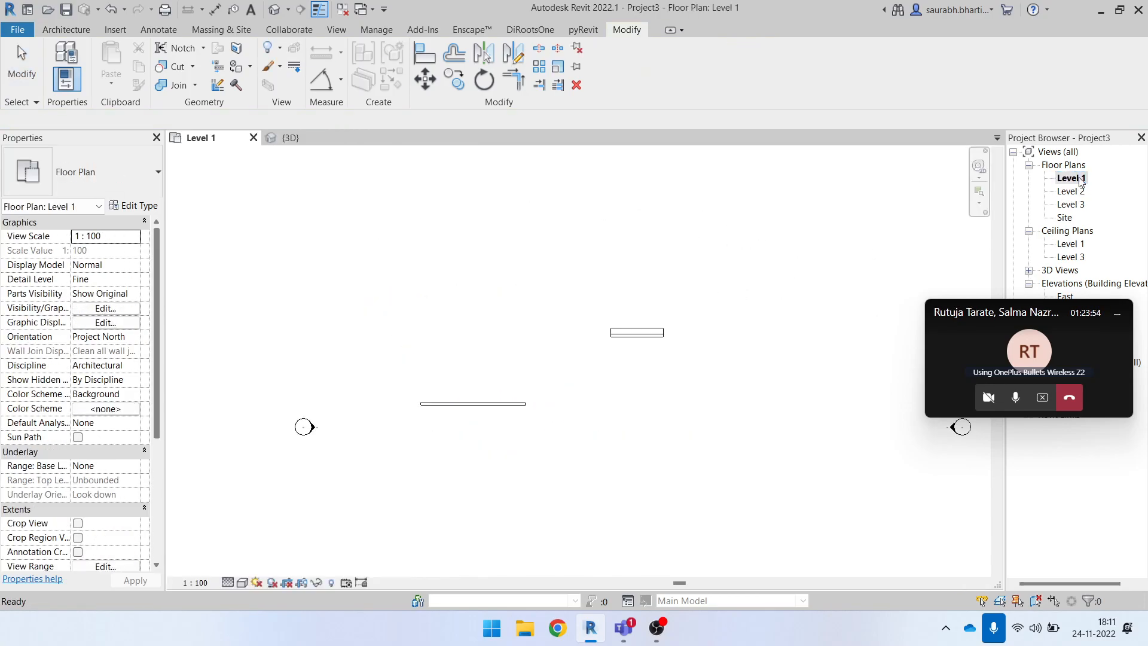
pyautogui.moveTo(651, 419); pyautogui.dragTo(533, 331)
pyautogui.press('Delete')
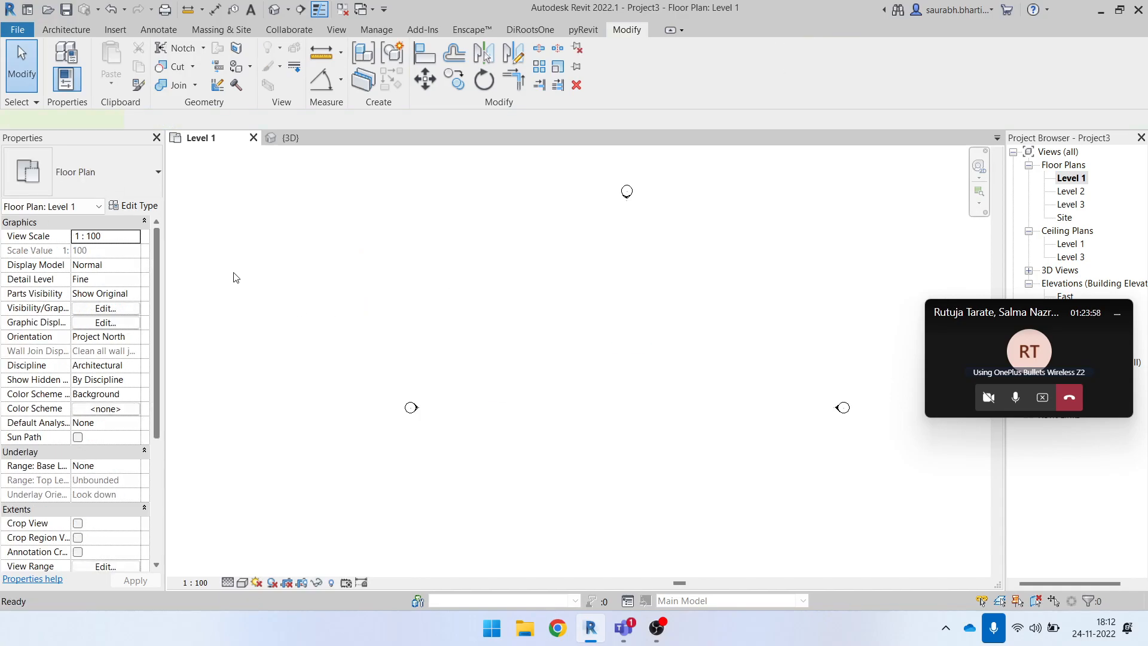
# - Draw a horizontal wall about 11000 mm long on Level 1 using the plain Curtain Wall type
pyautogui.press('w')
pyautogui.press('a')
pyautogui.click(96, 172)
pyautogui.scroll(-3, 53, 406)
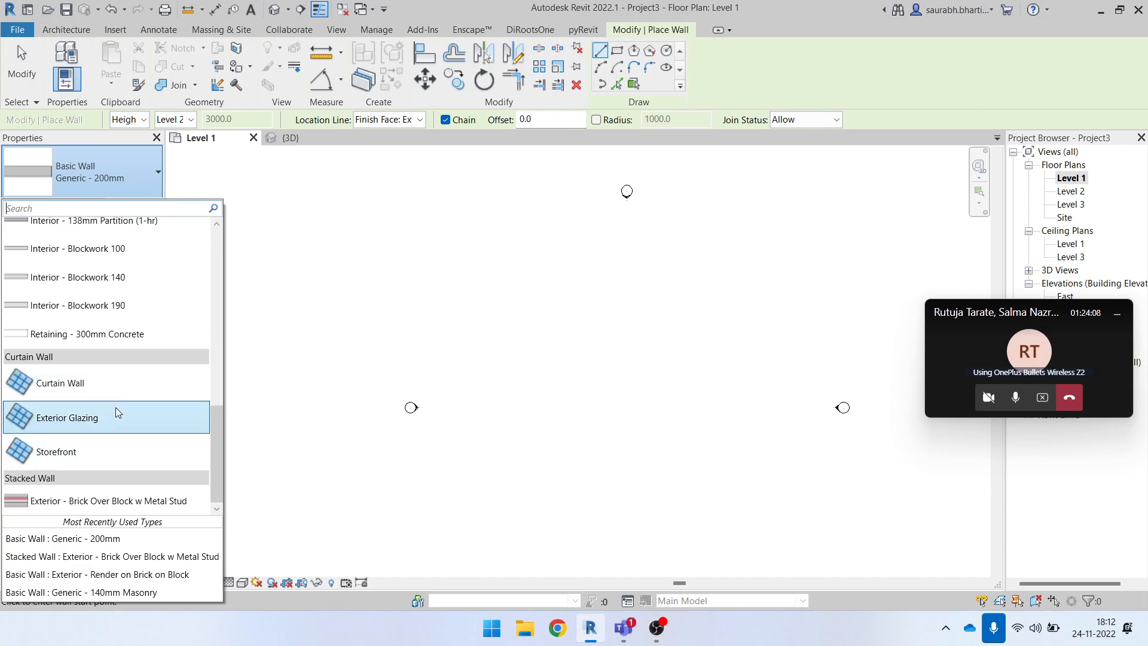
pyautogui.click(94, 382)
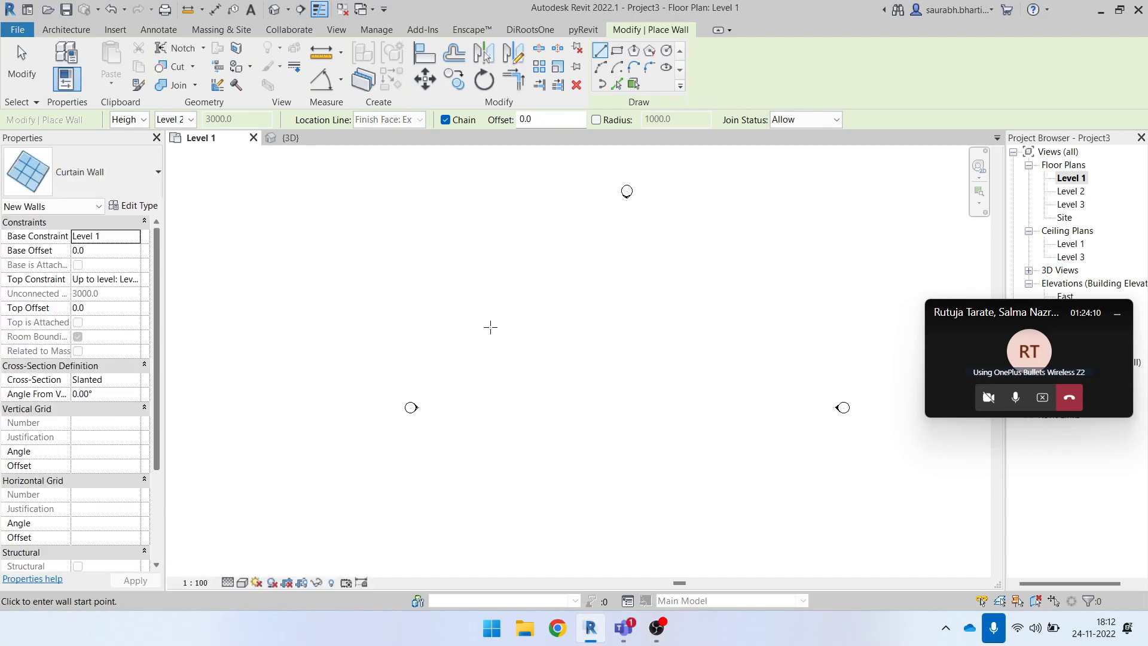
pyautogui.click(512, 314)
pyautogui.click(603, 312)
pyautogui.scroll(3, 591, 328)
pyautogui.press('Escape')
pyautogui.press('Escape')
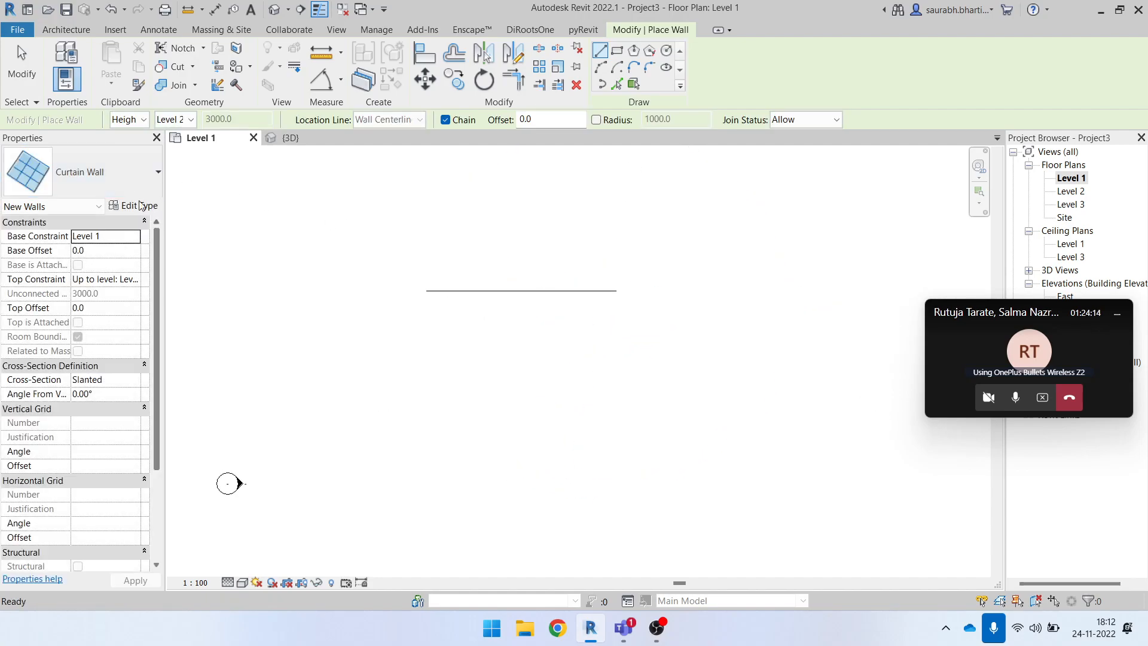
# - Draw a horizontal Exterior Glazing curtain wall about 9200 mm long, below and to the right of the plain curtain wall
pyautogui.click(116, 180)
pyautogui.click(117, 406)
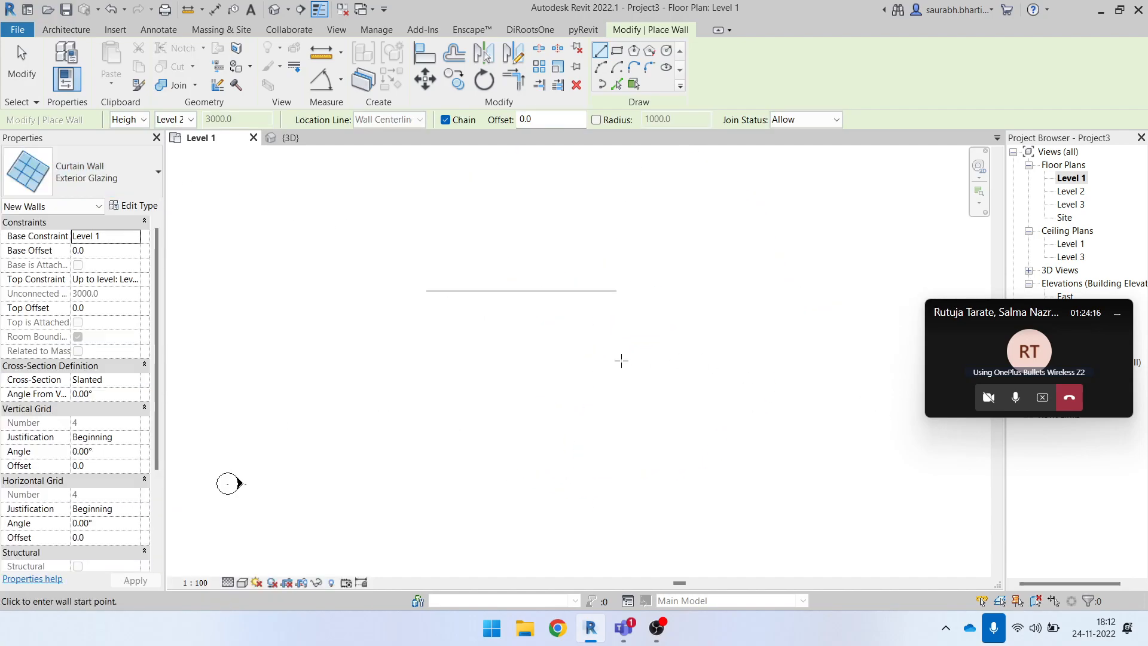
pyautogui.scroll(4, 718, 356)
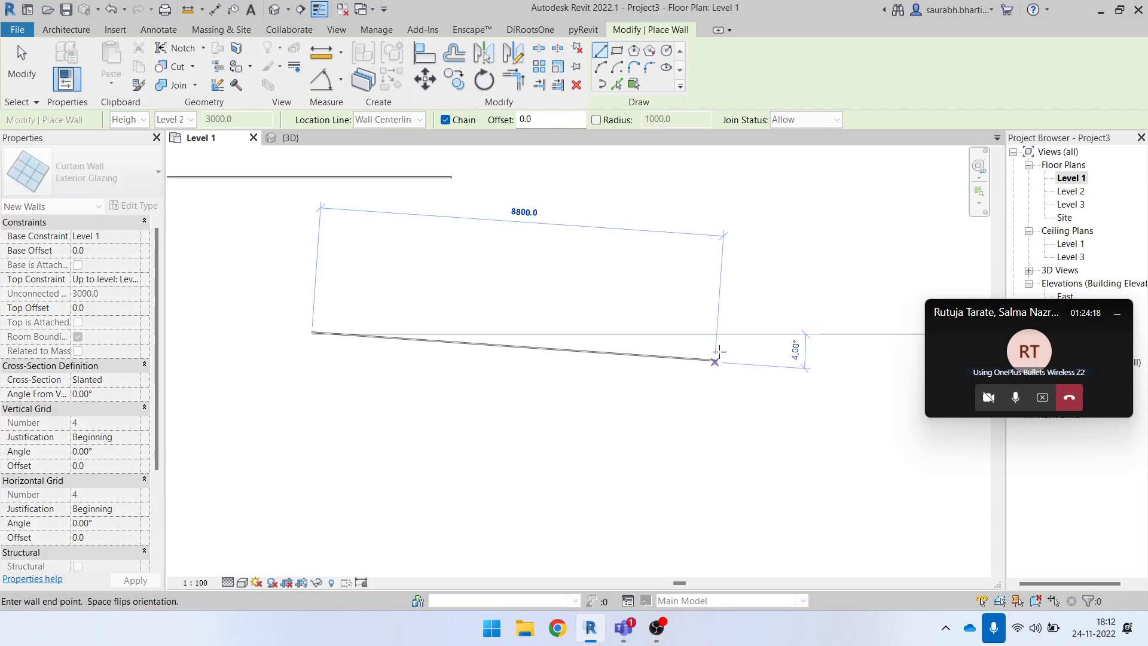
pyautogui.click(735, 338)
pyautogui.scroll(-2, 740, 342)
pyautogui.press('Escape')
pyautogui.press('Escape')
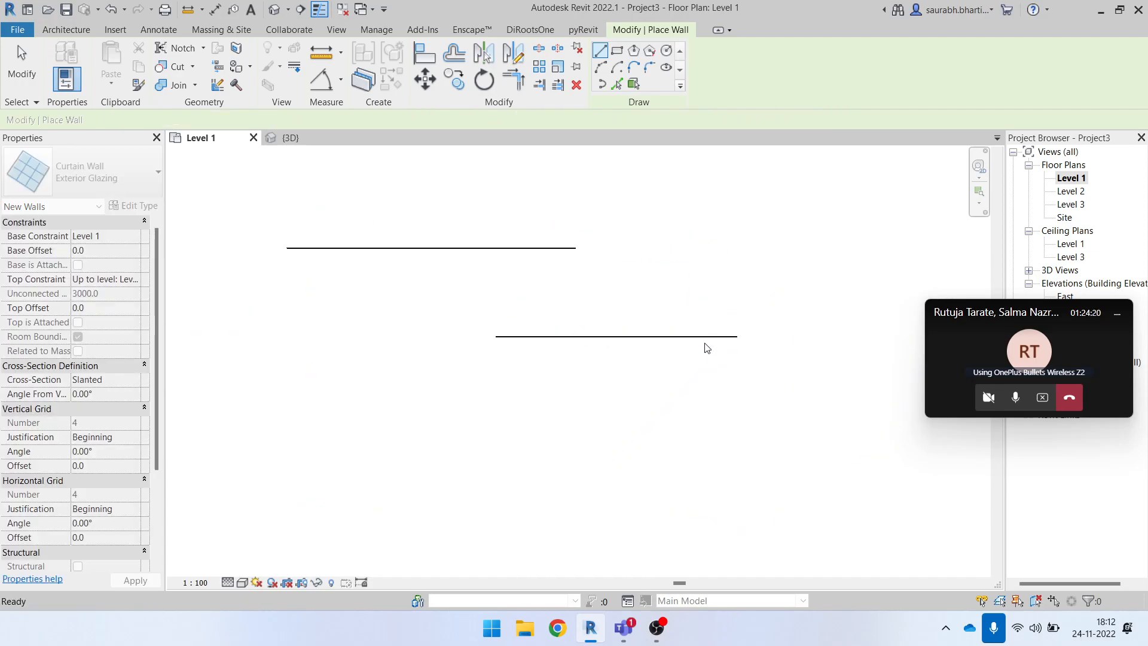
# - Draw a horizontal Storefront curtain wall about 10300 mm long, below and to the right of the Exterior Glazing wall
pyautogui.click(89, 179)
pyautogui.click(52, 410)
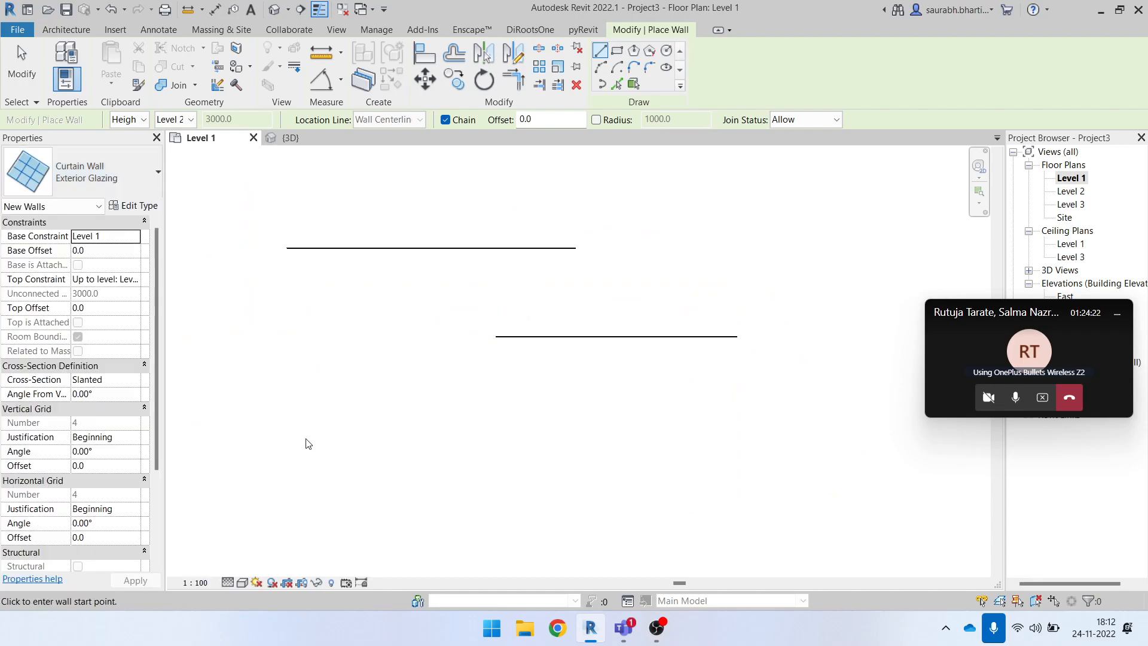
pyautogui.moveTo(775, 433); pyautogui.dragTo(567, 390, button='middle')
pyautogui.click(511, 383)
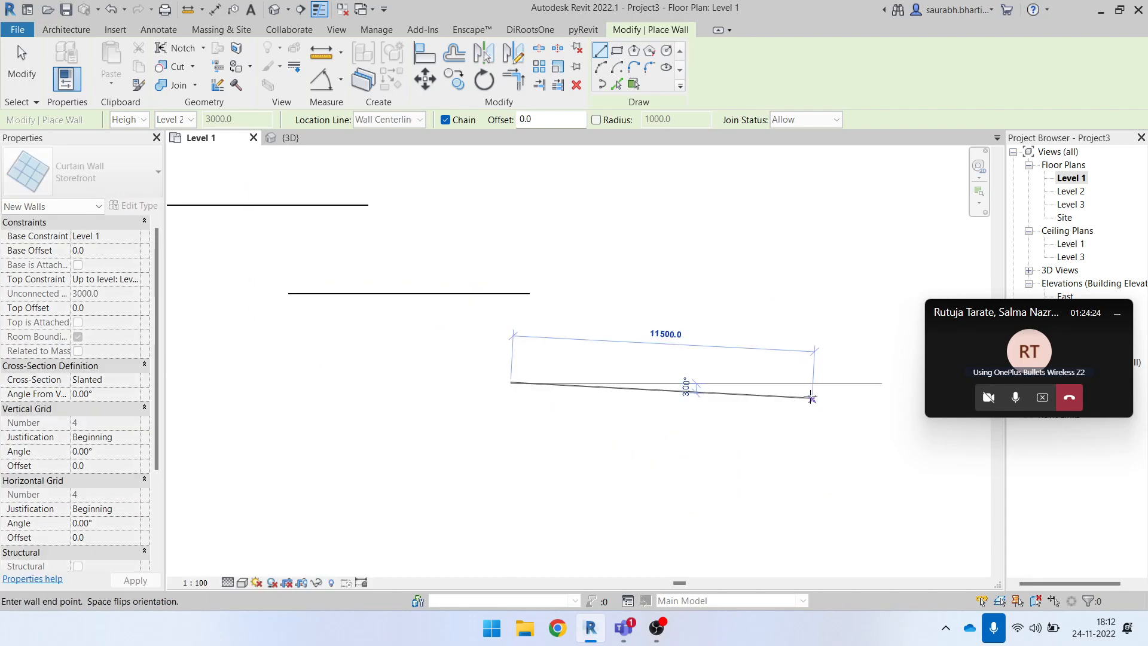
pyautogui.click(782, 382)
pyautogui.press('Escape')
pyautogui.scroll(-2, 736, 364)
pyautogui.press('Escape')
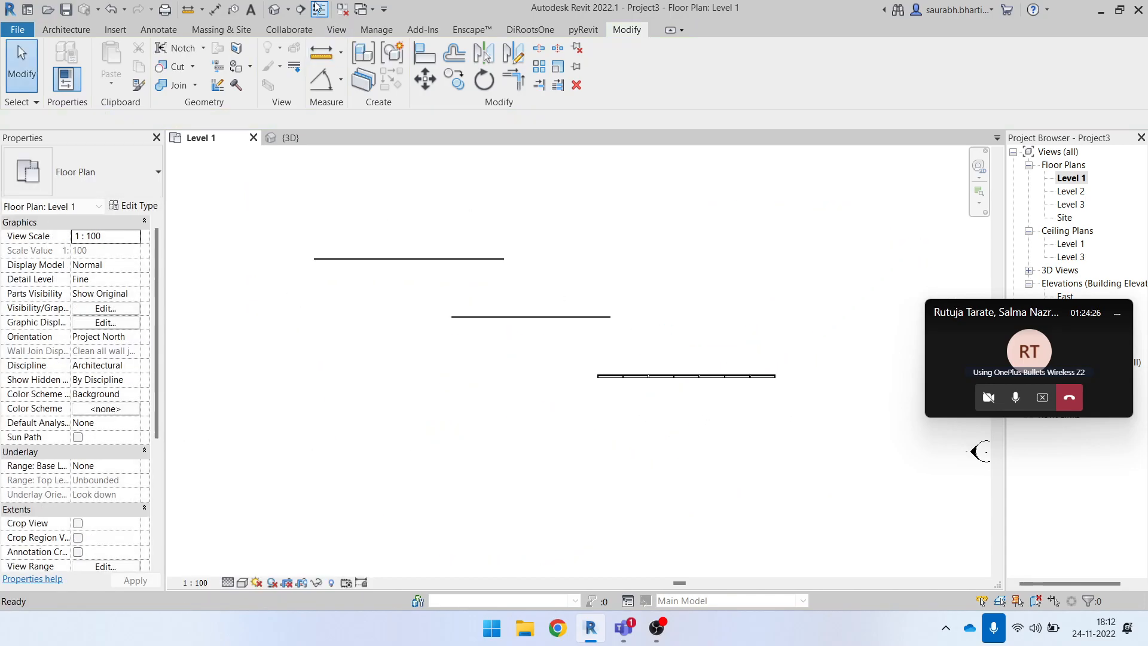
# - Open the default 3D view and inspect the plain curtain wall and the Exterior Glazing wall from behind
pyautogui.click(280, 13)
pyautogui.keyDown('shift'); pyautogui.moveTo(546, 402); pyautogui.dragTo(674, 484, button='middle'); pyautogui.keyUp('shift')
pyautogui.click(576, 381)
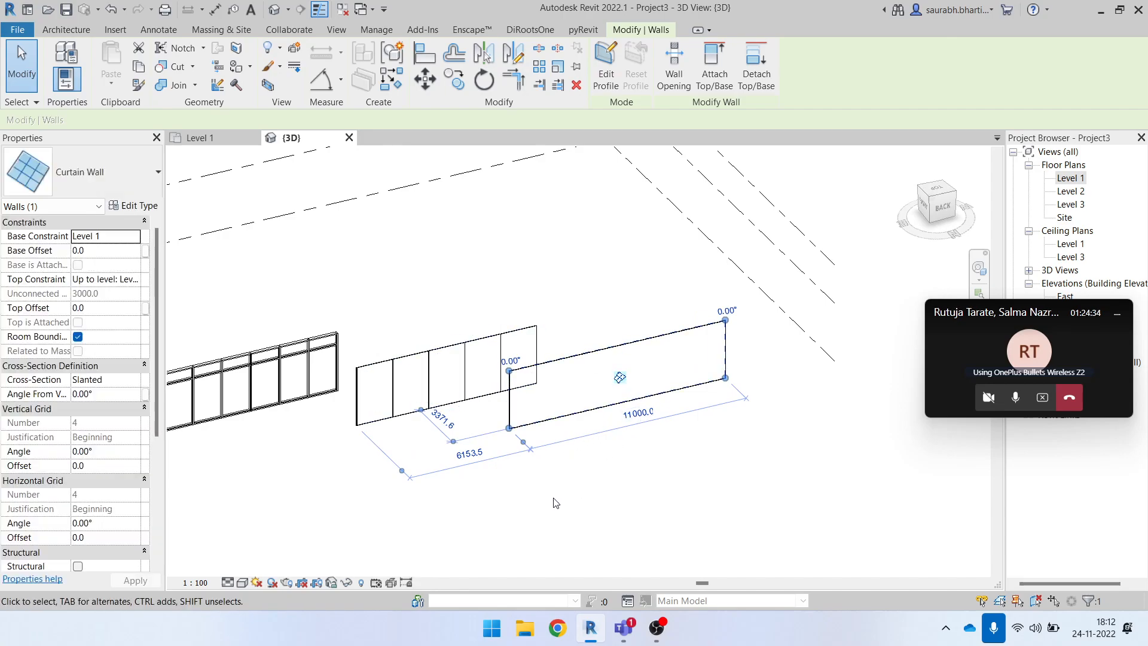
pyautogui.click(553, 425)
pyautogui.click(441, 359)
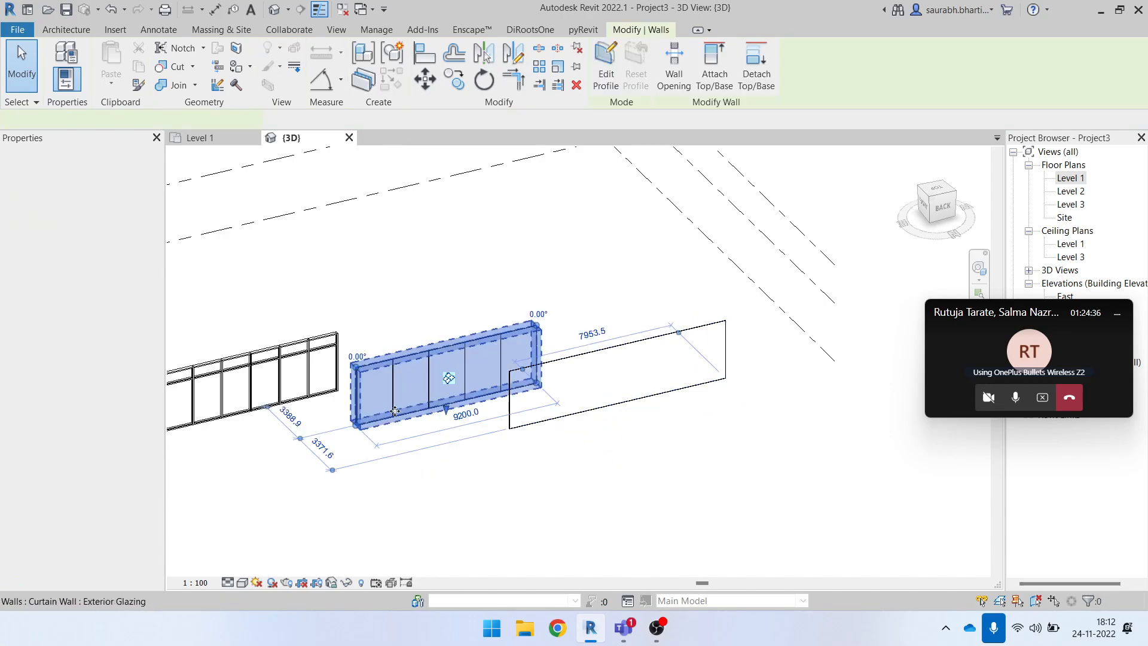
pyautogui.scroll(3, 443, 362)
pyautogui.keyDown('shift'); pyautogui.moveTo(442, 362); pyautogui.dragTo(483, 364, button='middle'); pyautogui.keyUp('shift')
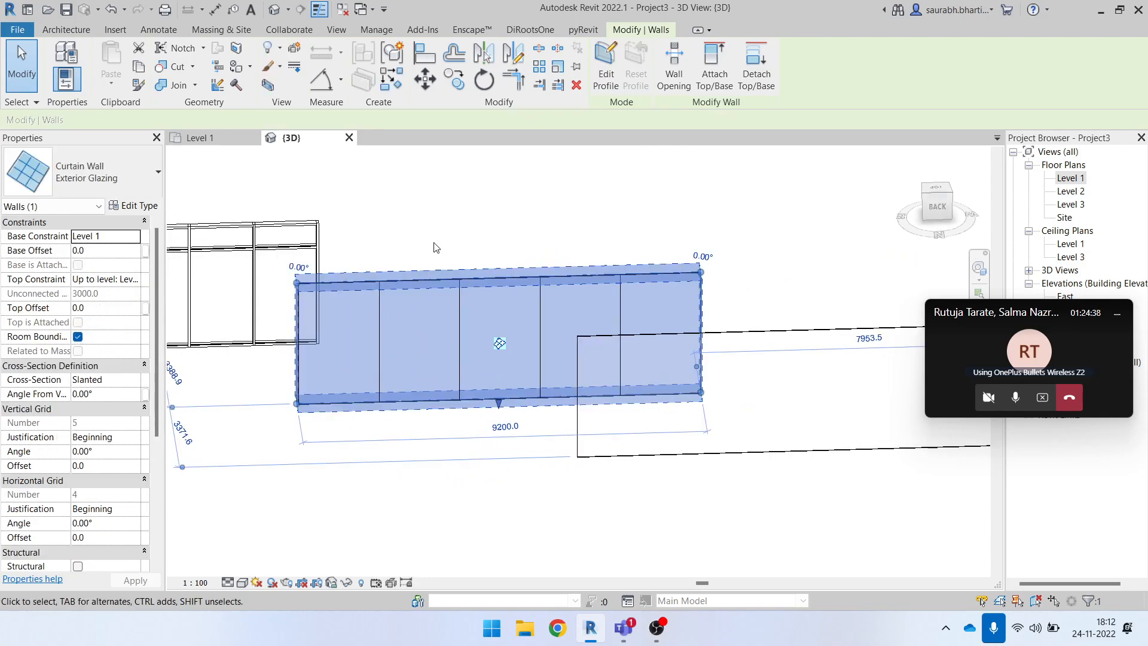
# - Select a vertical grid line of the Exterior Glazing wall to examine its spacing
pyautogui.scroll(2, 440, 247)
pyautogui.click(536, 242)
pyautogui.scroll(2, 535, 241)
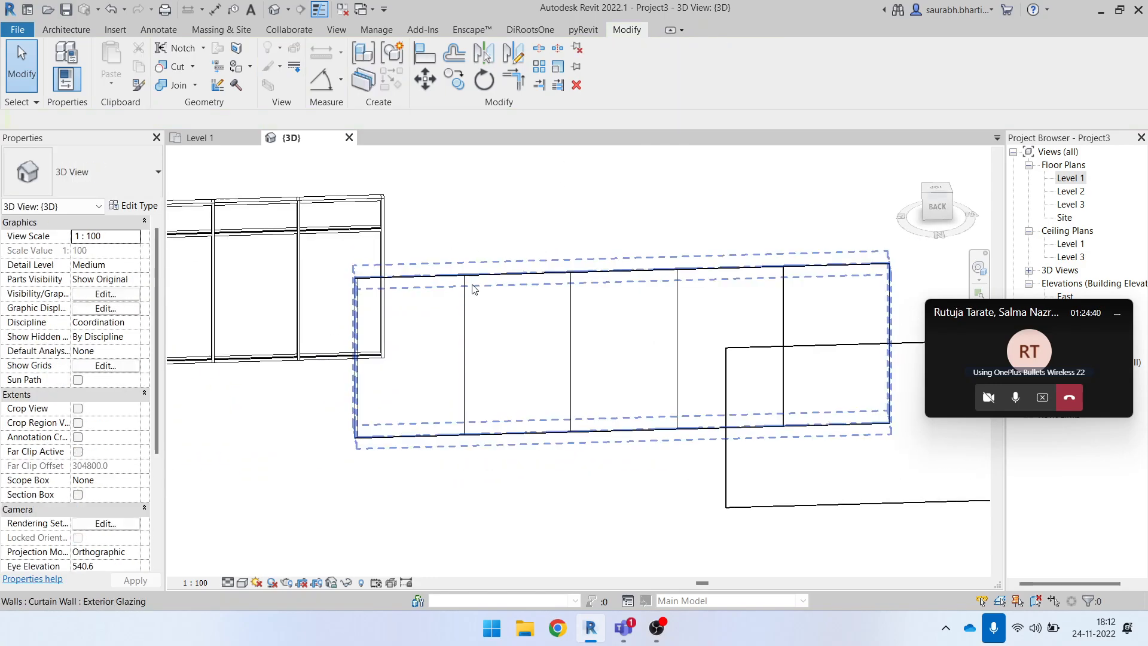
pyautogui.click(464, 313)
pyautogui.scroll(-2, 519, 323)
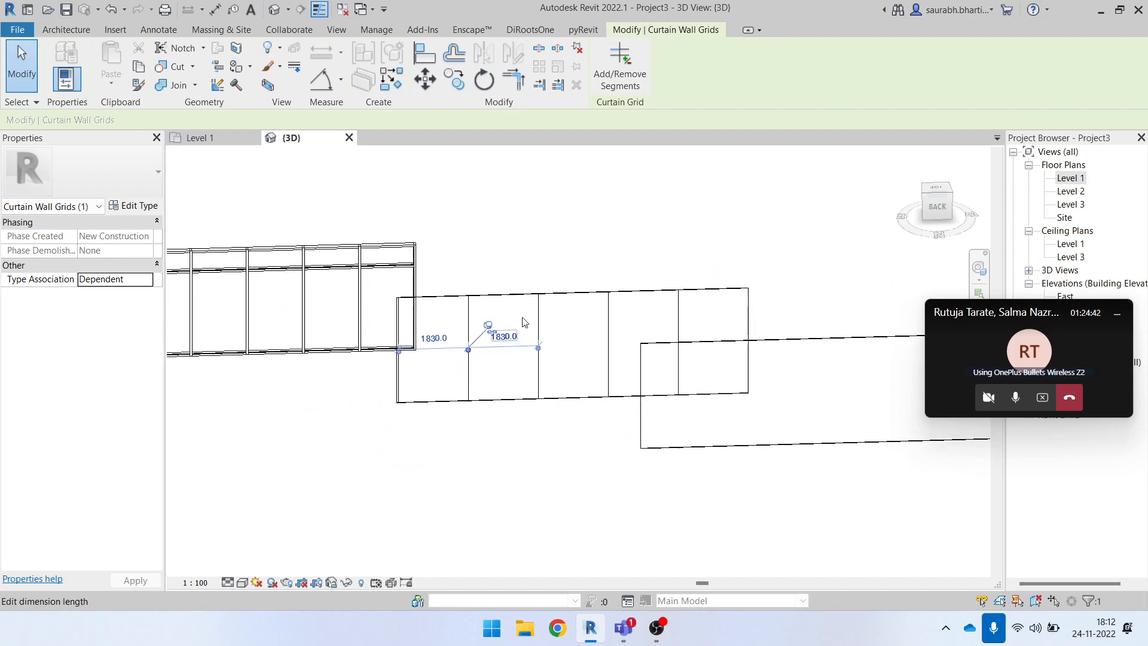
pyautogui.scroll(-3, 658, 374)
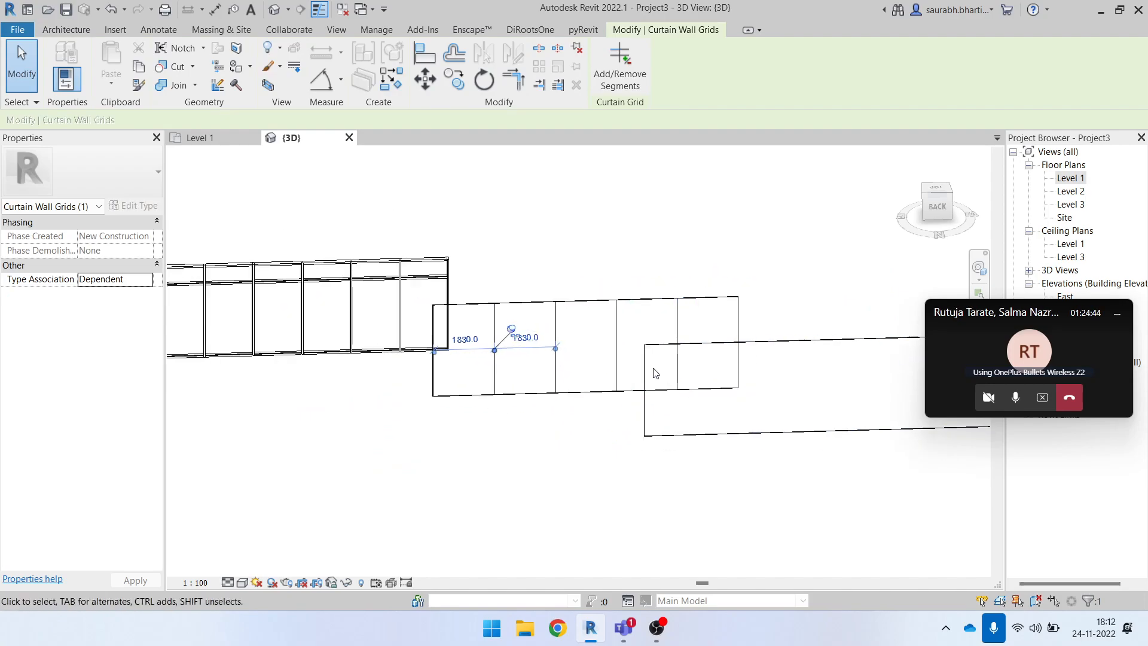
pyautogui.click(438, 447)
pyautogui.keyDown('shift'); pyautogui.moveTo(438, 448); pyautogui.dragTo(406, 390, button='middle'); pyautogui.keyUp('shift')
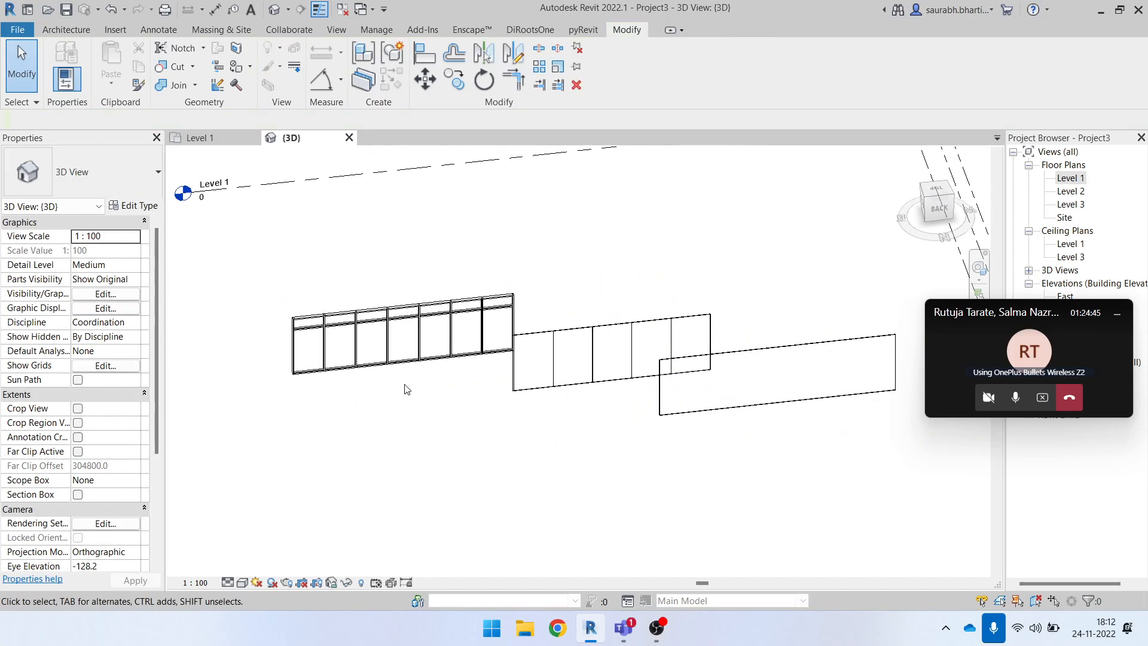
# - Select the Storefront curtain wall and examine its mullions and panel divisions up close
pyautogui.scroll(4, 348, 399)
pyautogui.click(357, 366)
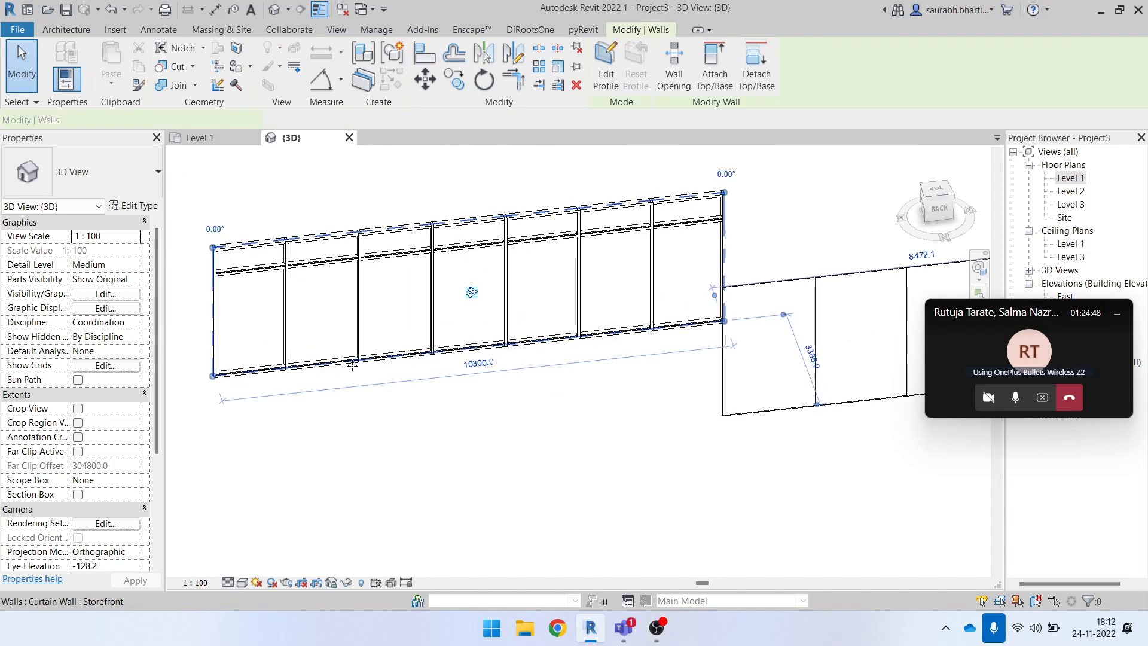
pyautogui.scroll(-2, 371, 339)
pyautogui.click(226, 249)
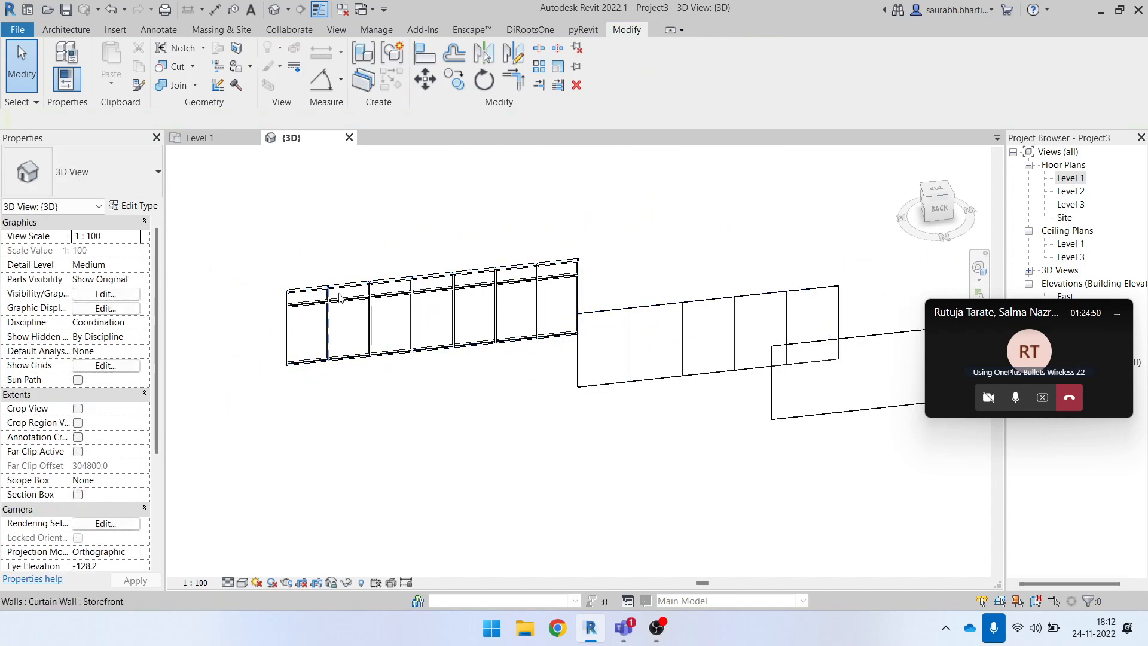
pyautogui.scroll(2, 339, 330)
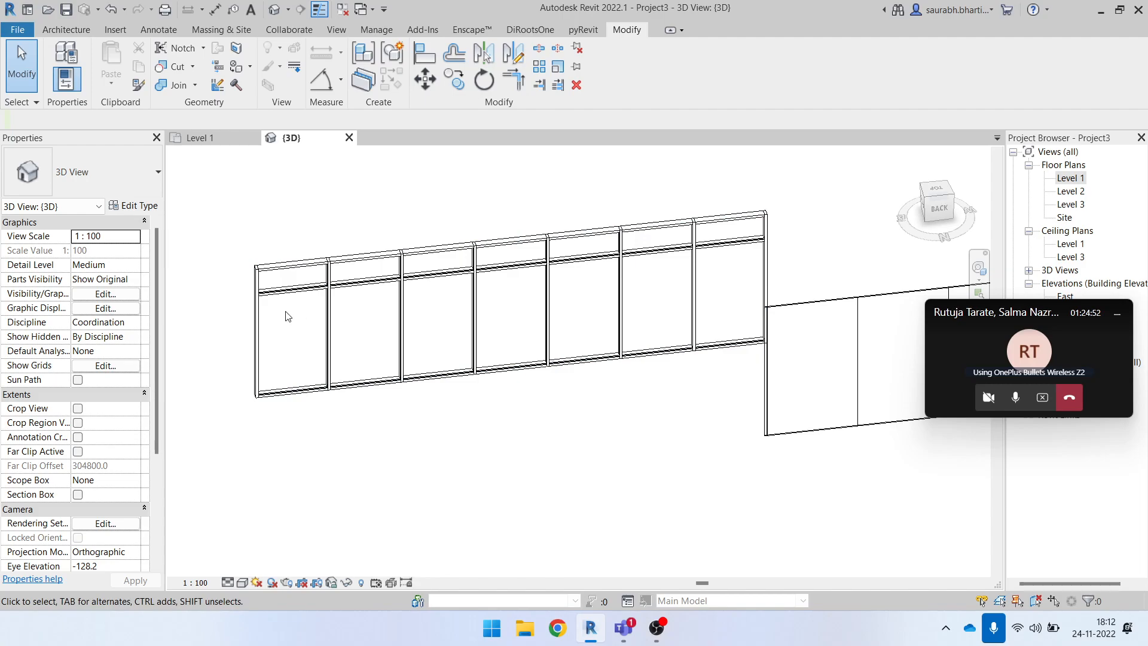
pyautogui.scroll(-1, 339, 311)
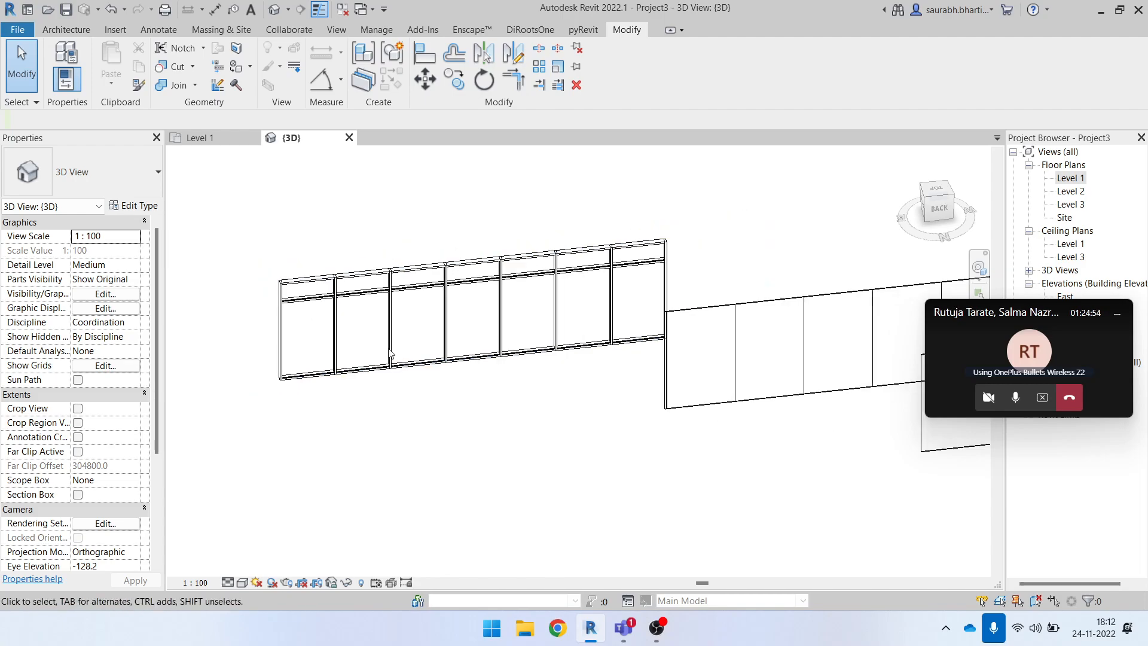
# - Compare the Exterior Glazing wall's grid lines with the Storefront's mullions, then view the three curtain walls together
pyautogui.click(739, 332)
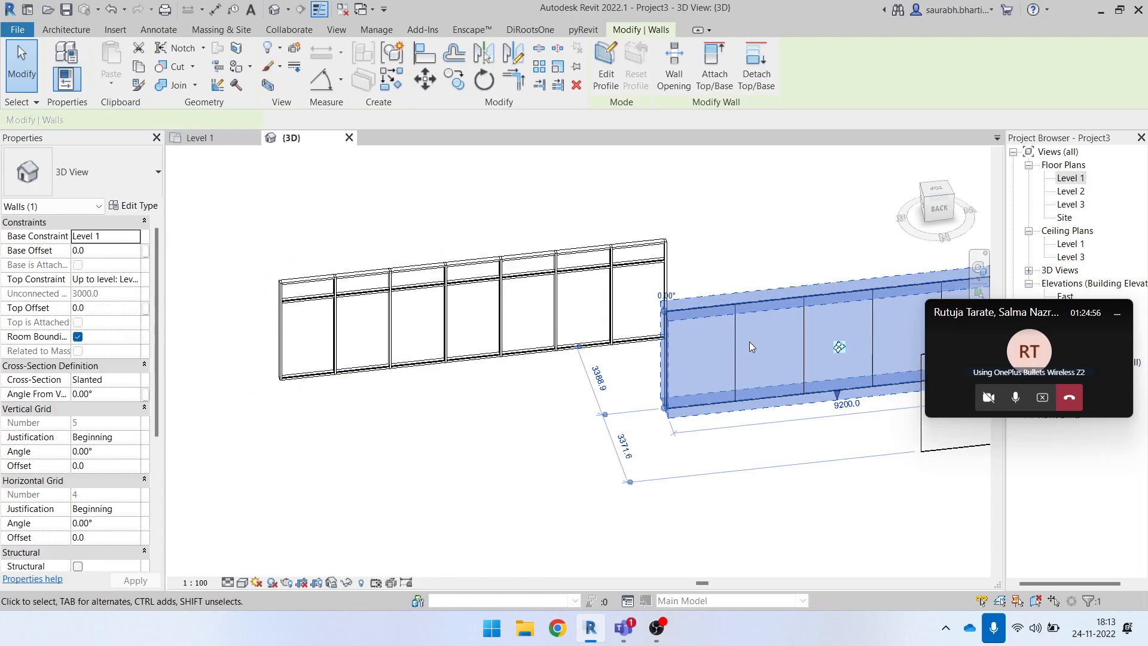
pyautogui.press('Escape')
pyautogui.click(736, 336)
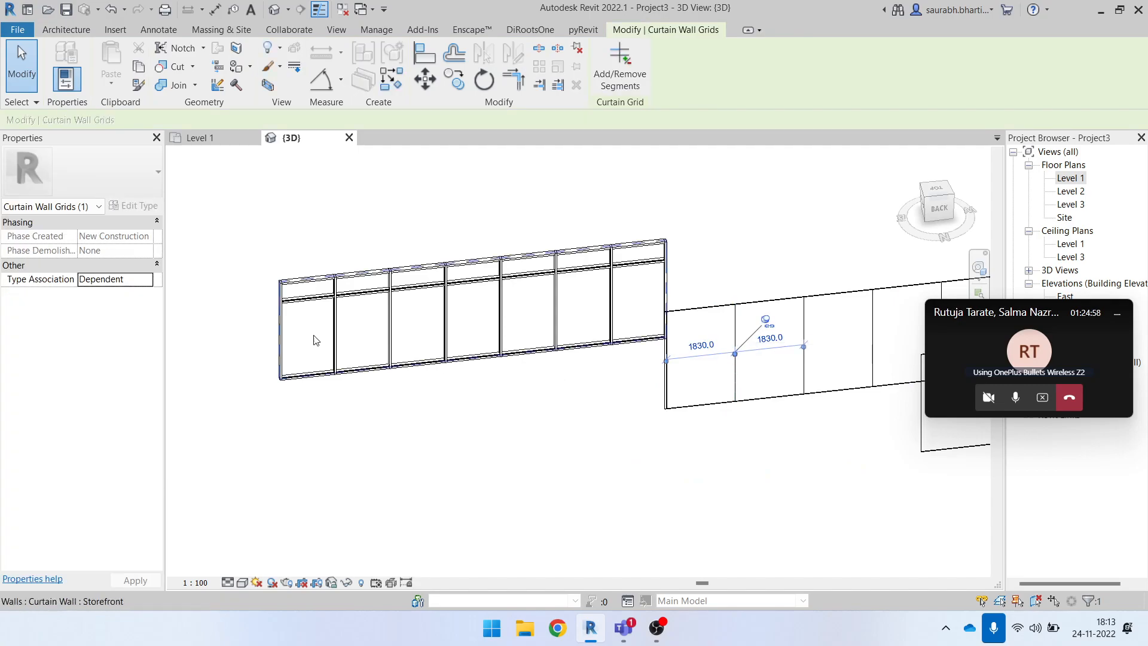
pyautogui.click(365, 387)
pyautogui.scroll(-2, 365, 387)
pyautogui.moveTo(735, 394); pyautogui.dragTo(473, 392, button='middle')
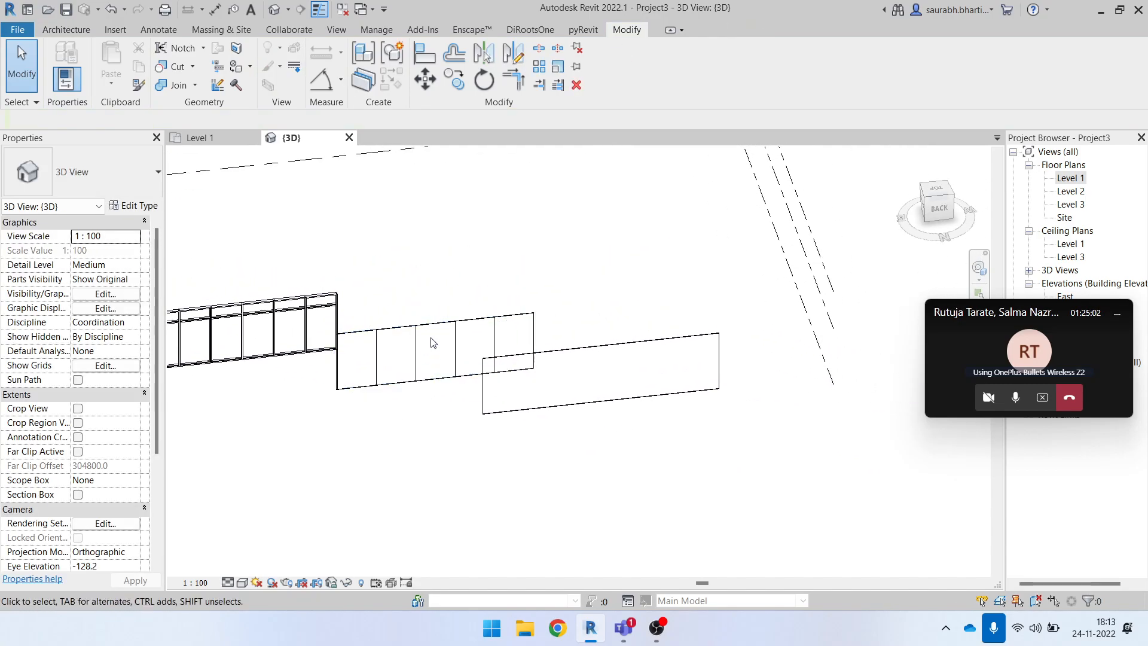
# - Select the plain curtain wall to check its type properties, then clear the selection
pyautogui.click(577, 357)
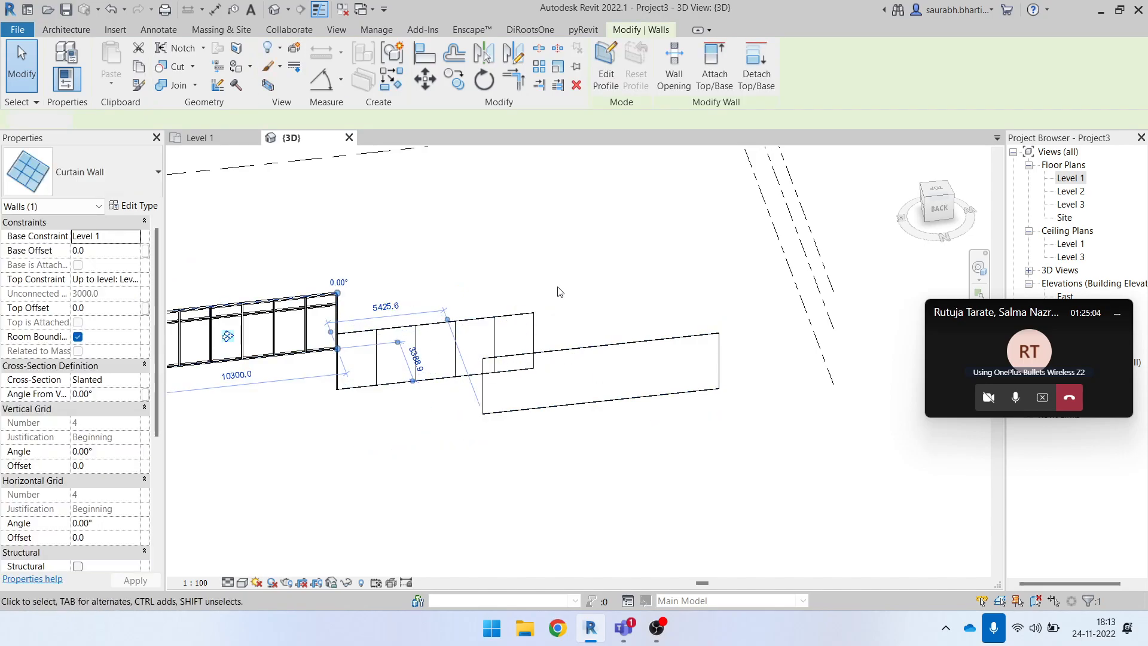
pyautogui.press('Escape')
pyautogui.click(601, 359)
pyautogui.press('Escape')
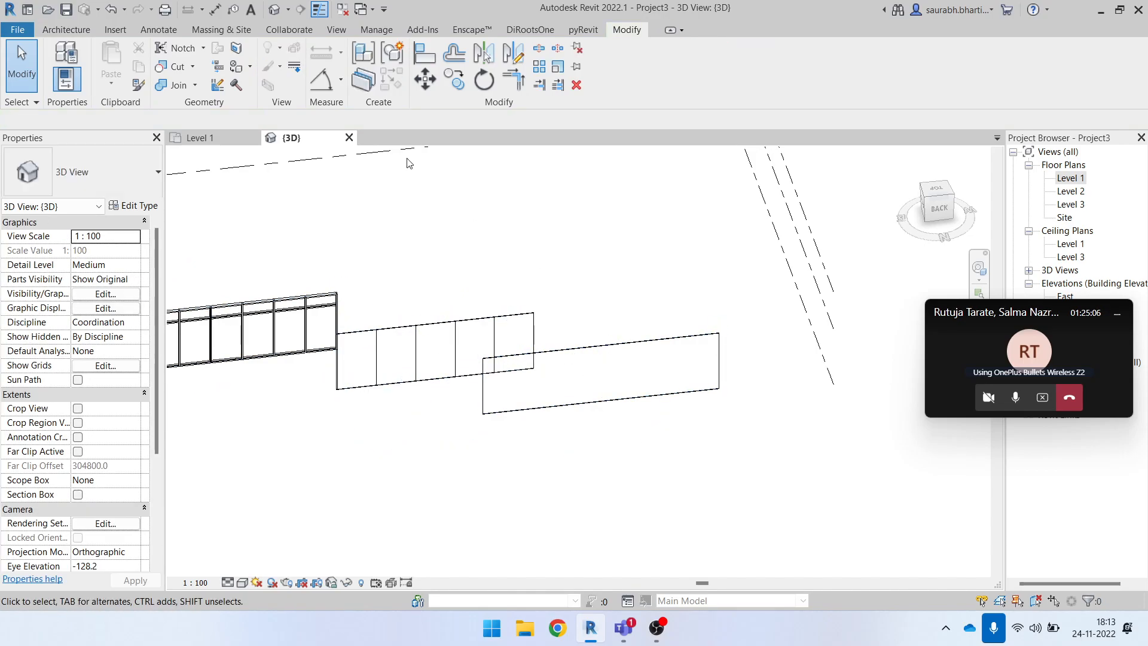
pyautogui.click(66, 30)
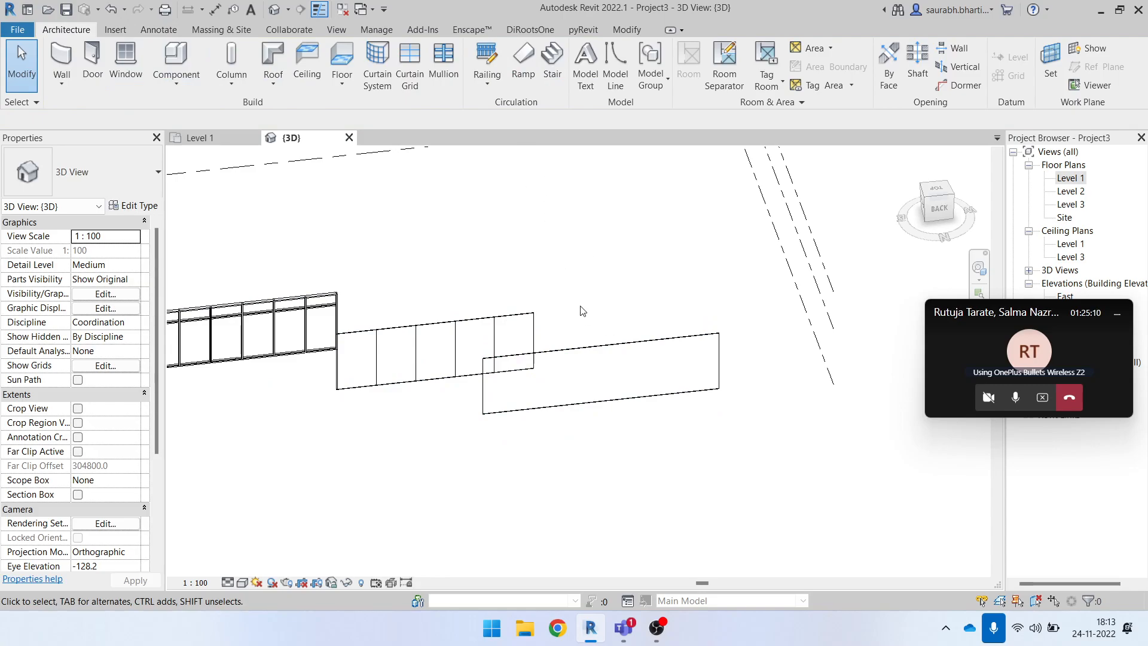
# - Delete the Storefront, Exterior Glazing and plain curtain walls in the 3D view
pyautogui.doubleClick(1081, 182)
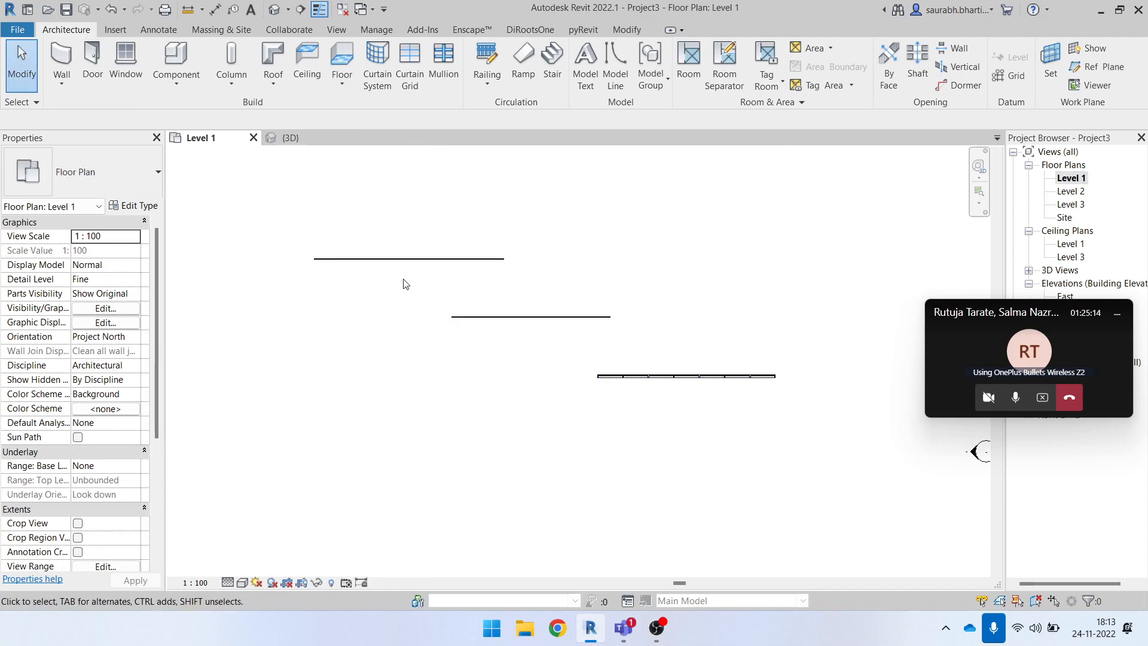
pyautogui.click(274, 9)
pyautogui.keyDown('shift'); pyautogui.moveTo(607, 392); pyautogui.dragTo(469, 323, button='middle'); pyautogui.keyUp('shift')
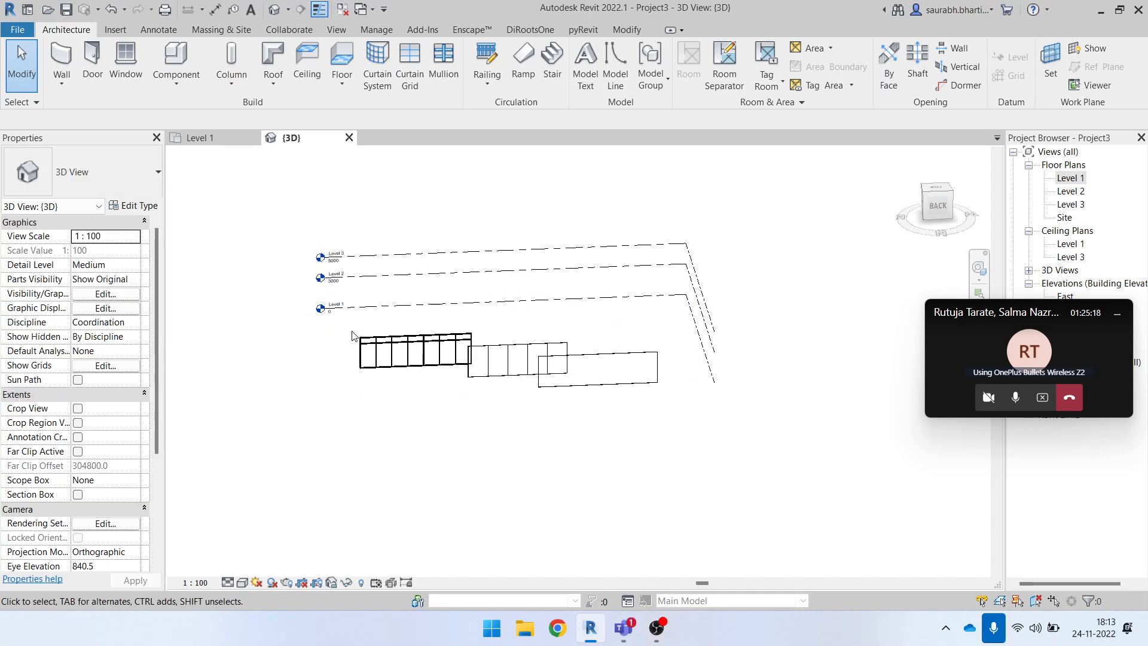
pyautogui.moveTo(348, 327); pyautogui.dragTo(648, 437)
pyautogui.click(372, 393)
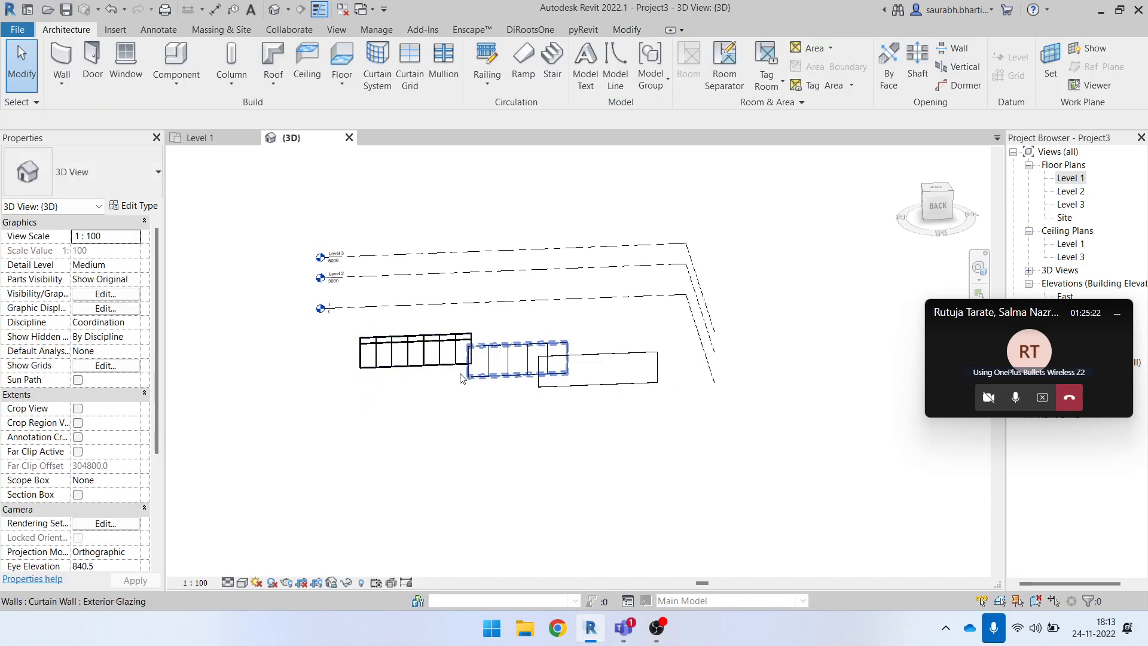
pyautogui.keyDown('shift'); pyautogui.moveTo(401, 392); pyautogui.dragTo(503, 462, button='middle'); pyautogui.keyUp('shift')
pyautogui.scroll(1, 594, 350)
pyautogui.scroll(-1, 583, 370)
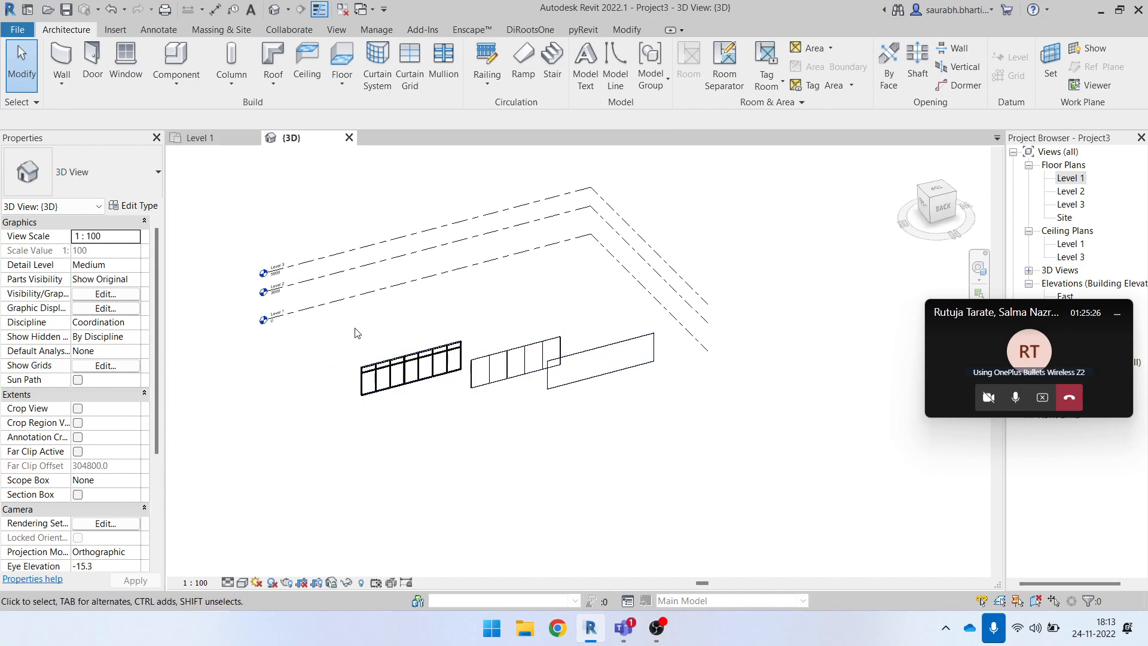
pyautogui.moveTo(416, 372); pyautogui.dragTo(744, 474)
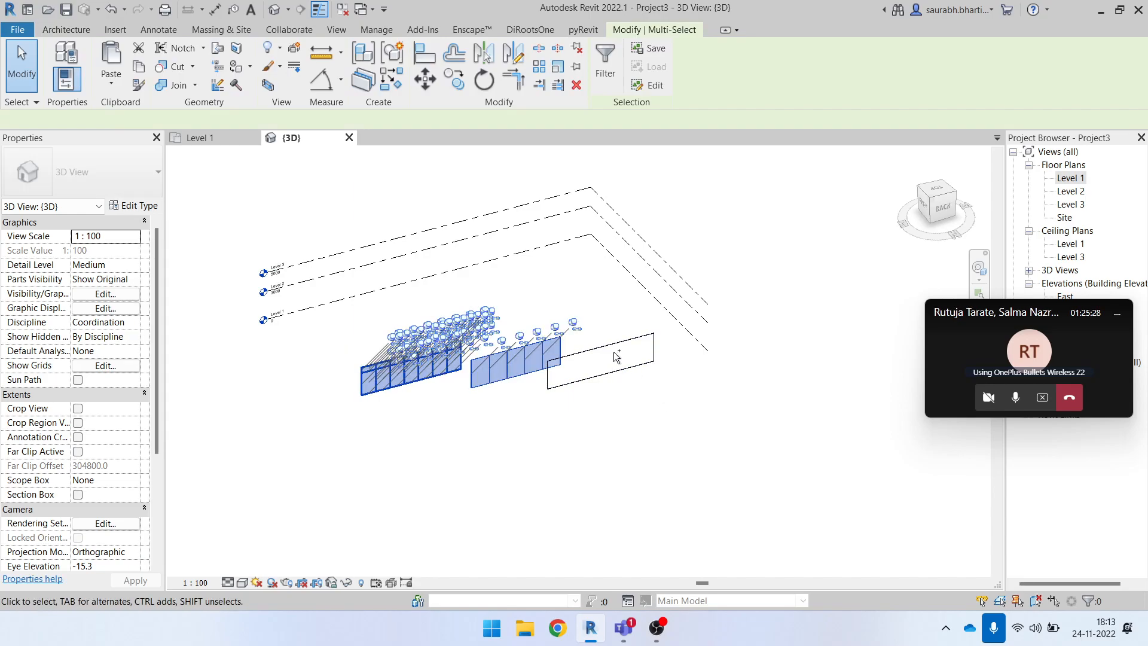
pyautogui.press('Delete')
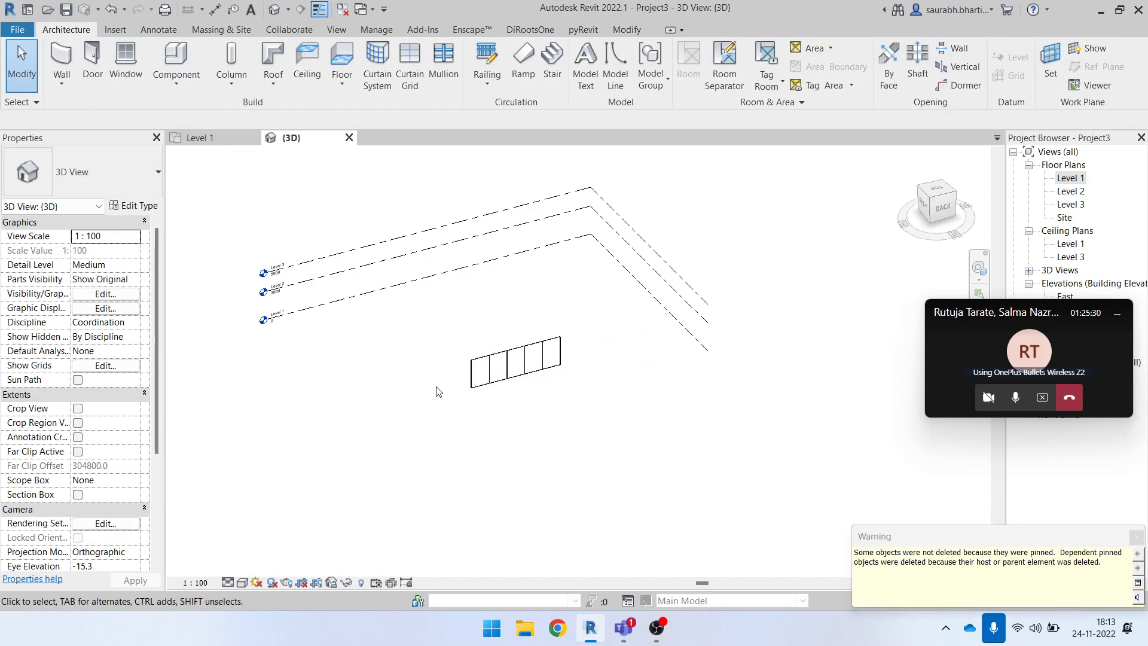
pyautogui.moveTo(451, 326); pyautogui.dragTo(616, 423)
pyautogui.press('Delete')
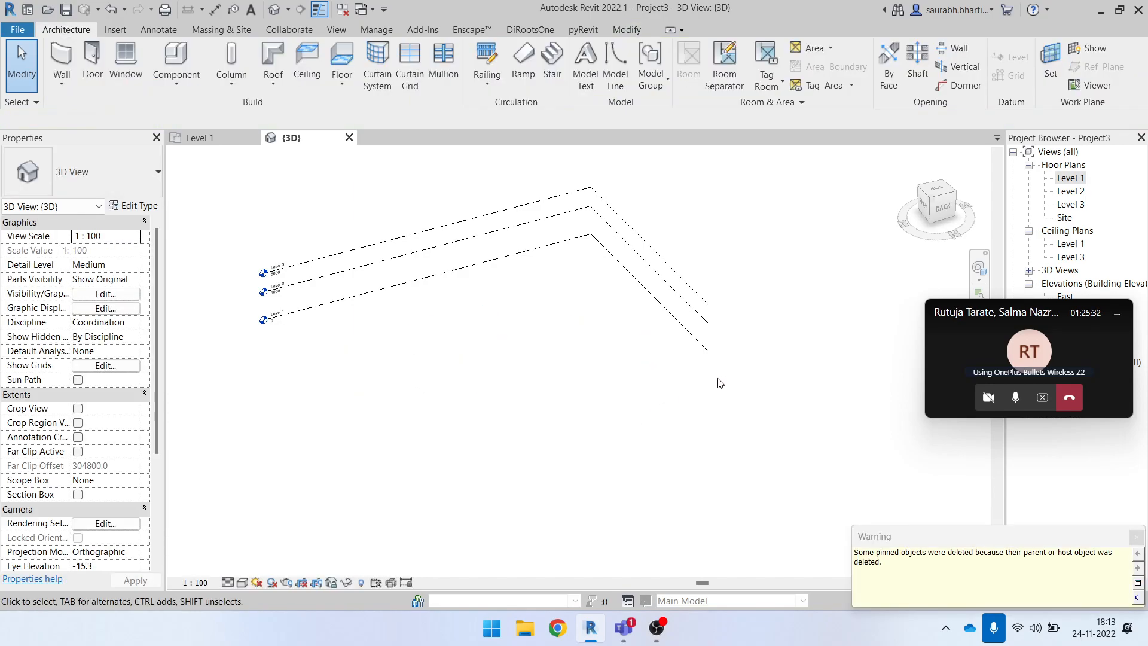
# - Open the Level 1 floor plan and start a new wall with the Basic Wall type Generic - 200mm
pyautogui.click(1115, 312)
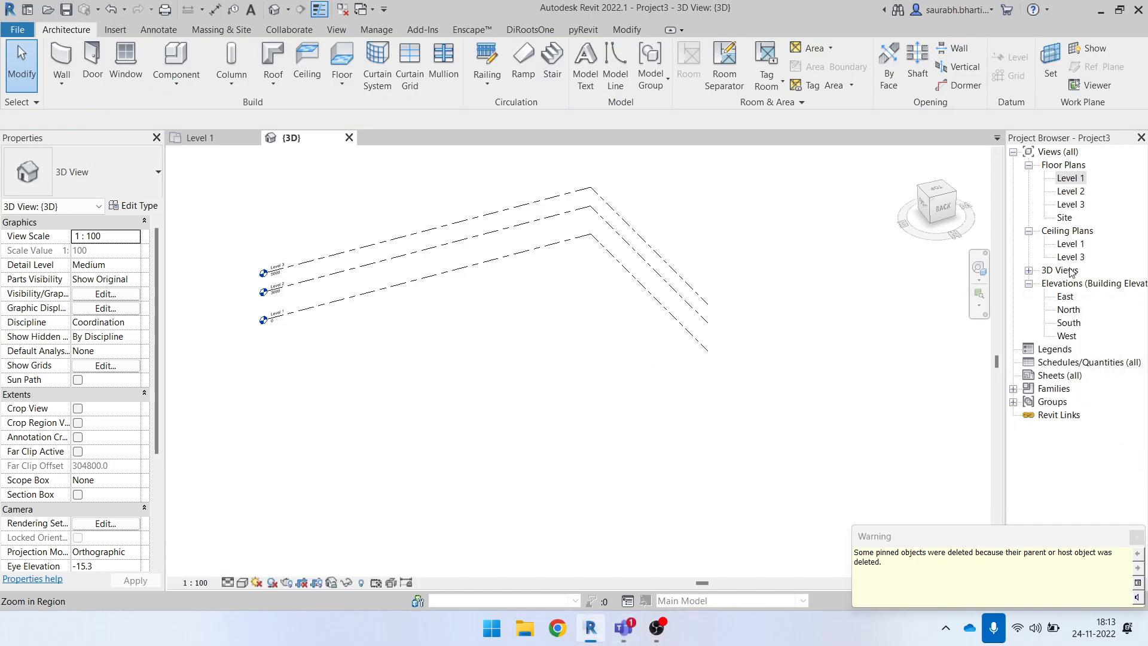
pyautogui.doubleClick(1071, 180)
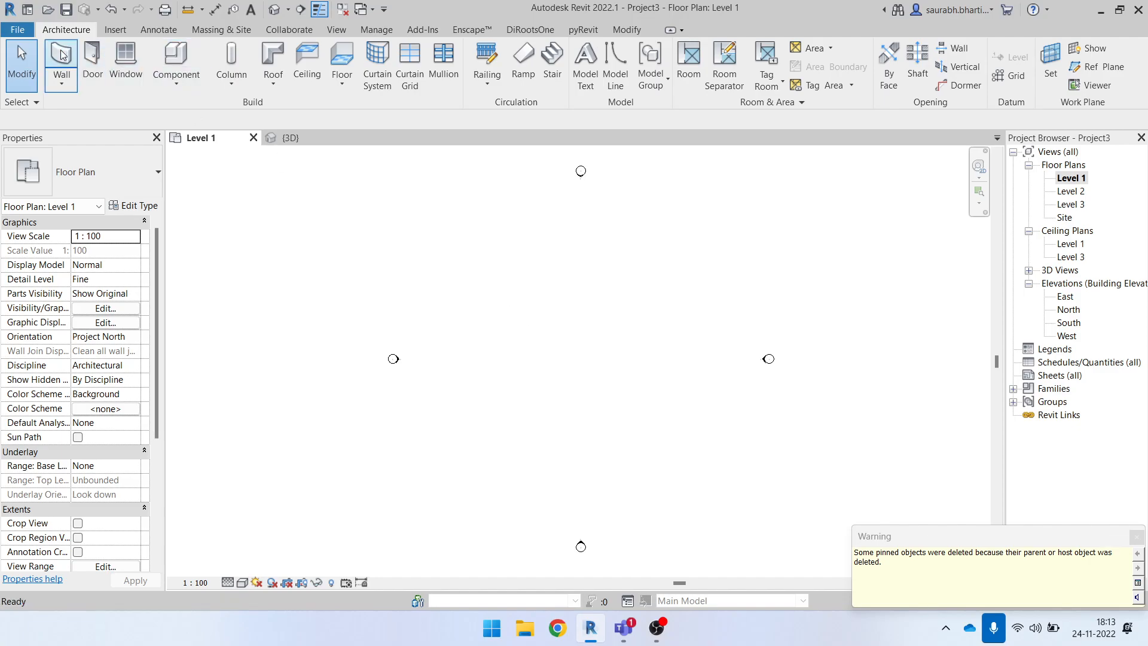
pyautogui.press('w')
pyautogui.press('a')
pyautogui.click(468, 250)
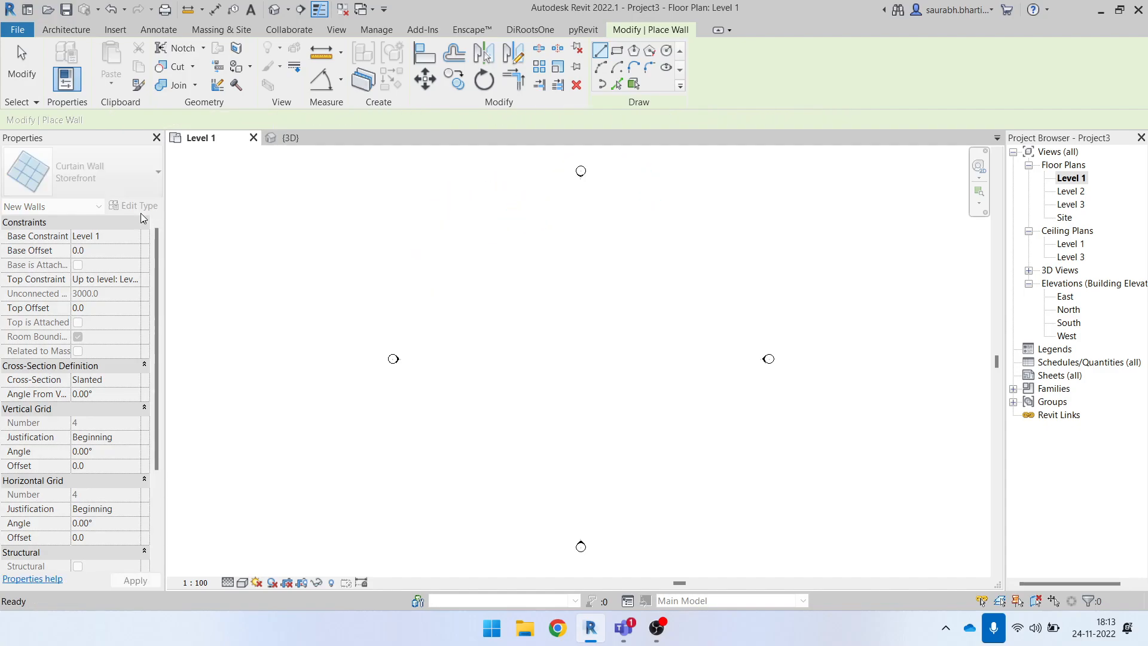
pyautogui.click(106, 176)
pyautogui.scroll(10, 105, 335)
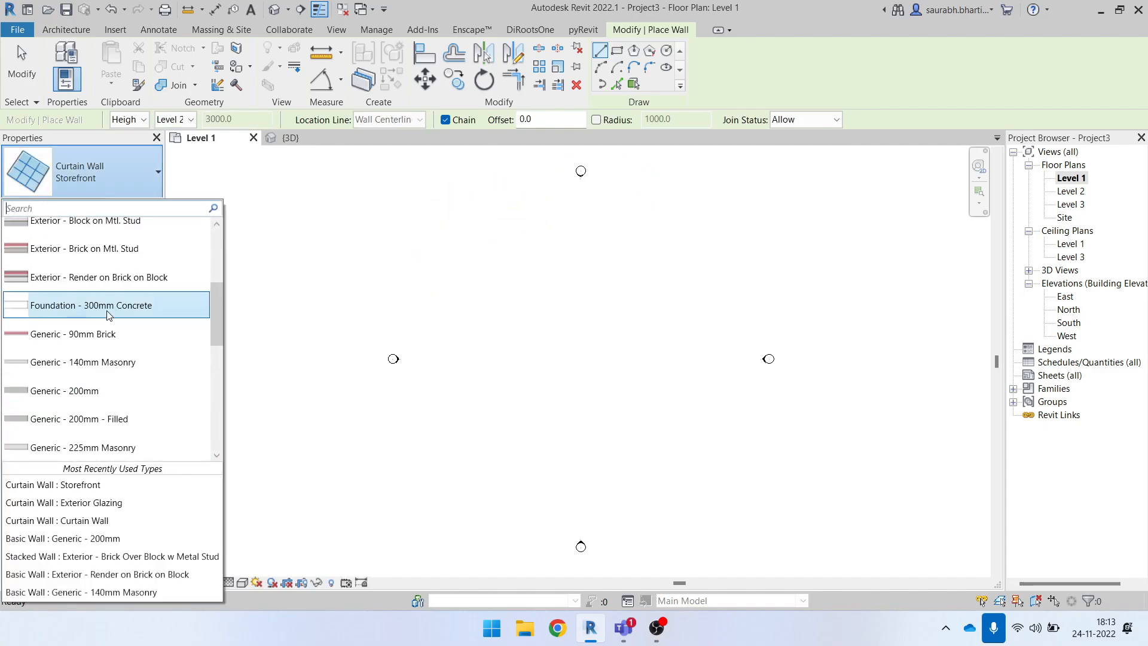
pyautogui.click(104, 390)
pyautogui.scroll(3, 508, 347)
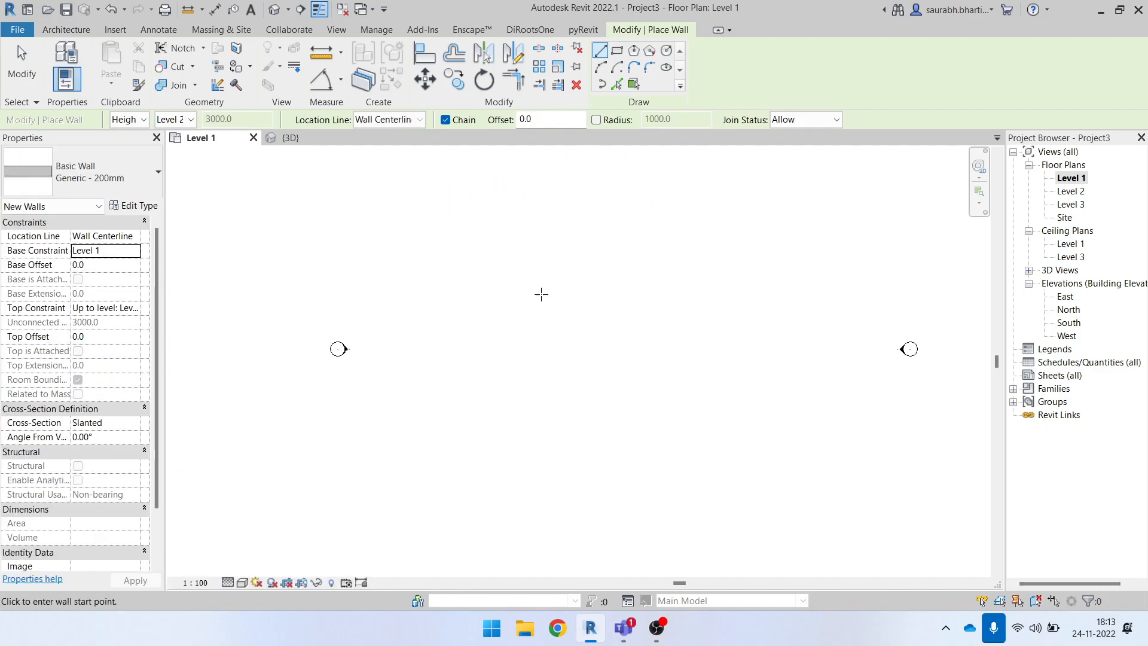
# - Draw a rectangular enclosure of Generic - 200mm walls, about 3800 mm clear width with side walls about 5000 mm long
pyautogui.click(432, 260)
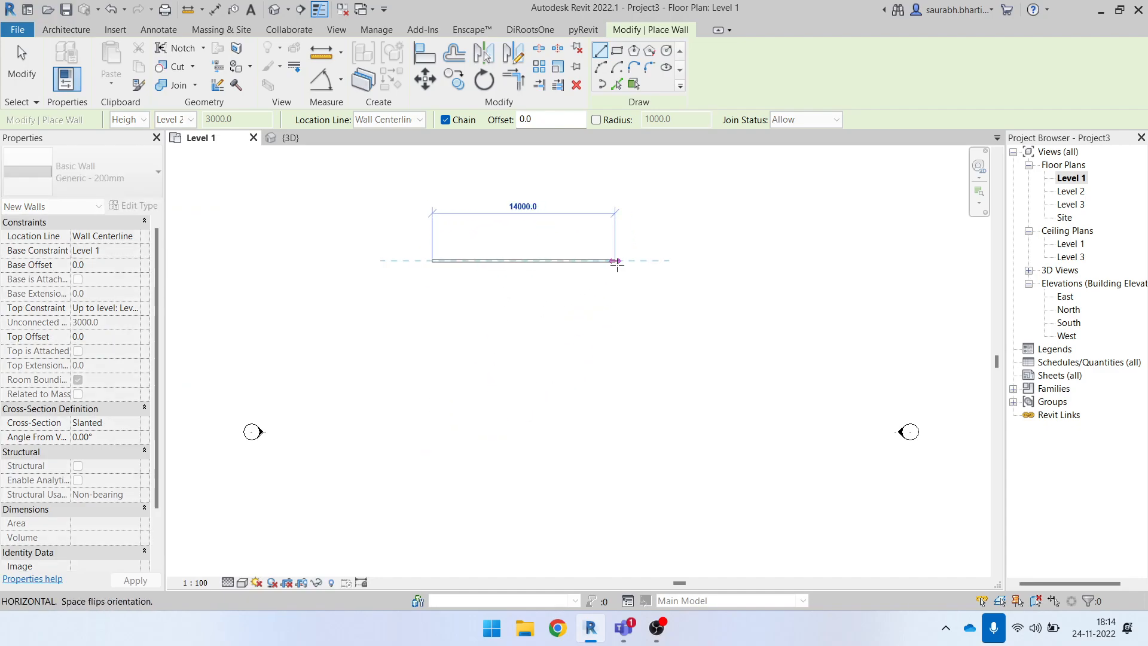
pyautogui.click(617, 51)
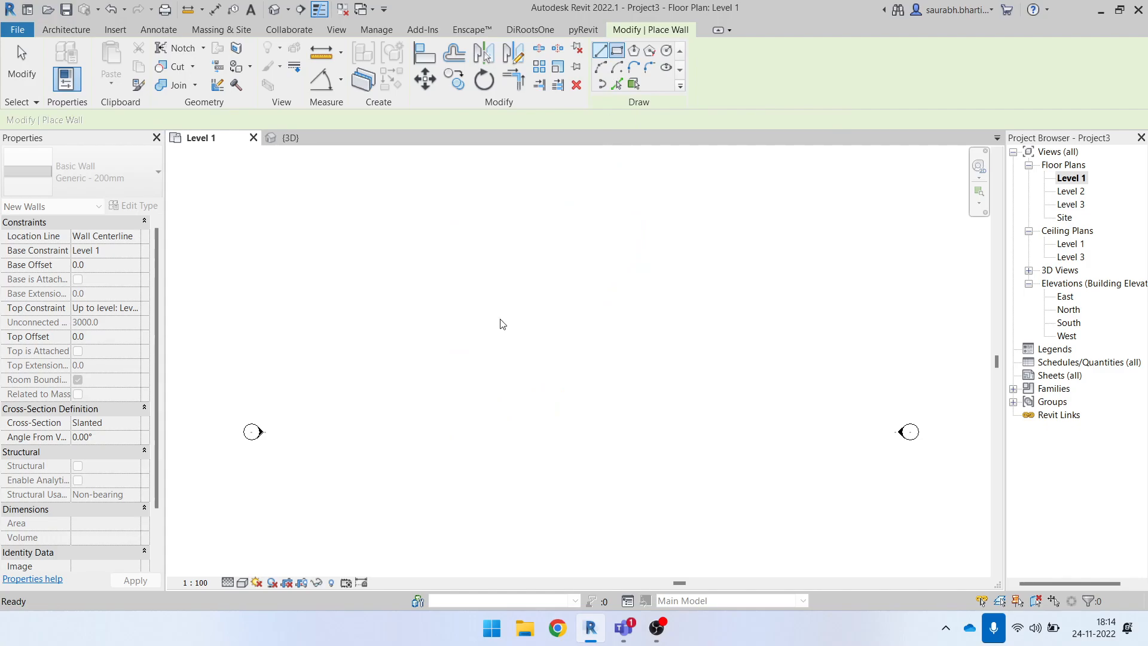
pyautogui.click(617, 51)
pyautogui.click(470, 281)
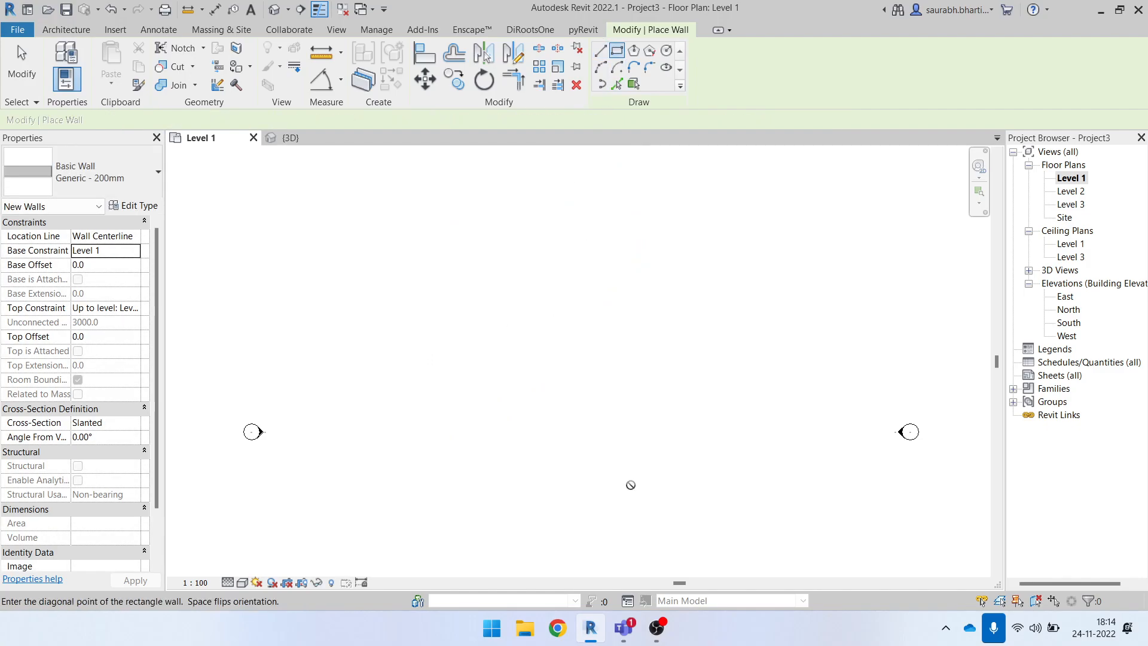
pyautogui.click(529, 357)
pyautogui.scroll(5, 526, 326)
pyautogui.press('Escape')
pyautogui.press('Escape')
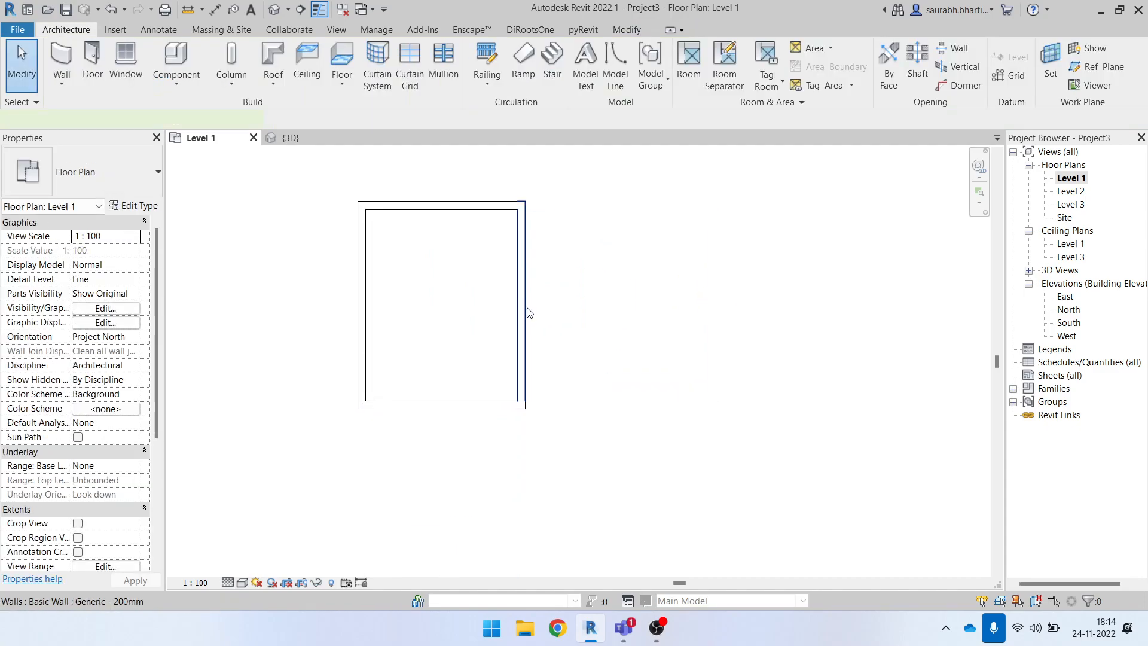
# - Stretch the rectangular enclosure by moving its lower and right walls to about 6100 mm clear width and 7000 mm side wall length
pyautogui.click(523, 313)
pyautogui.scroll(-2, 526, 440)
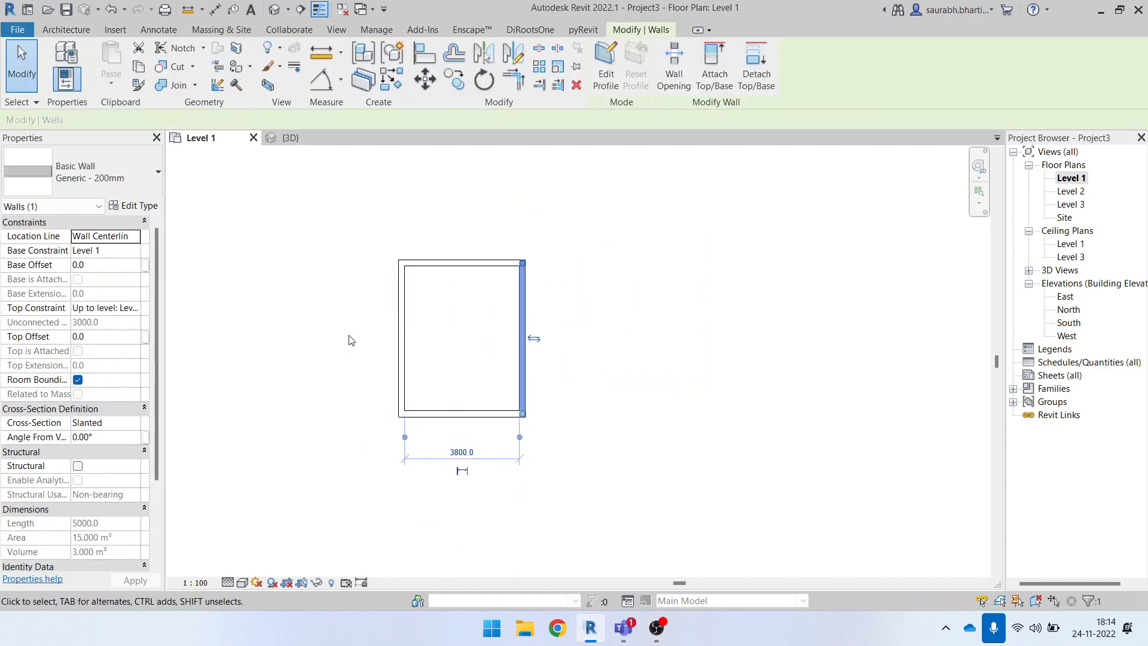
pyautogui.scroll(4, 482, 469)
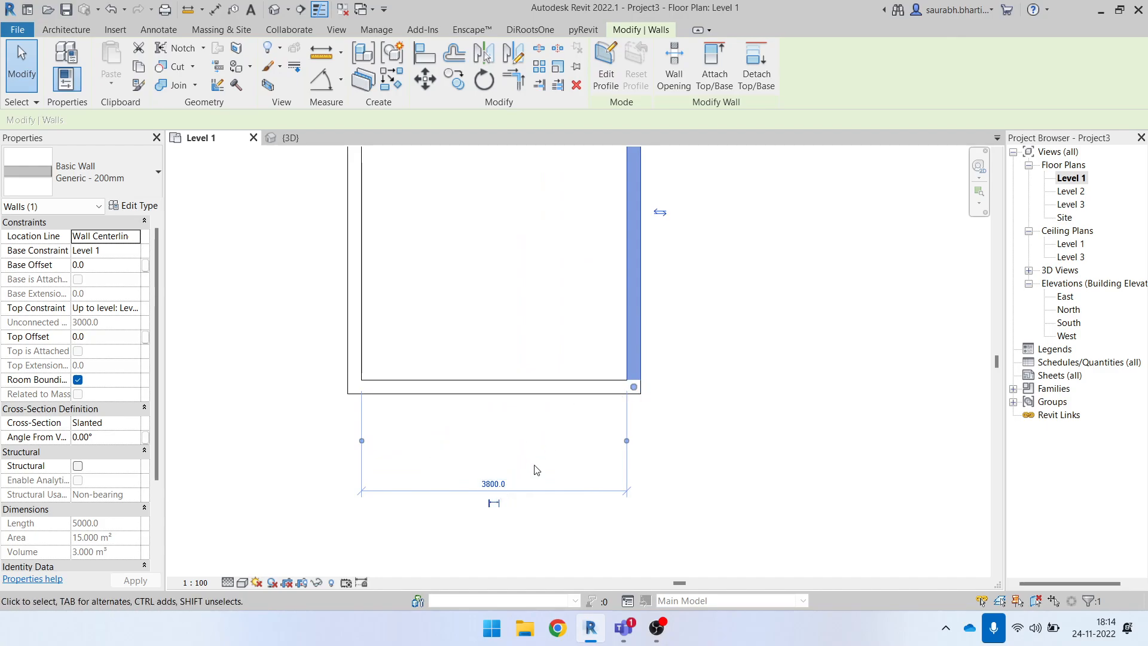
pyautogui.scroll(-3, 536, 467)
pyautogui.moveTo(540, 432); pyautogui.dragTo(549, 488)
pyautogui.moveTo(652, 381); pyautogui.dragTo(649, 382)
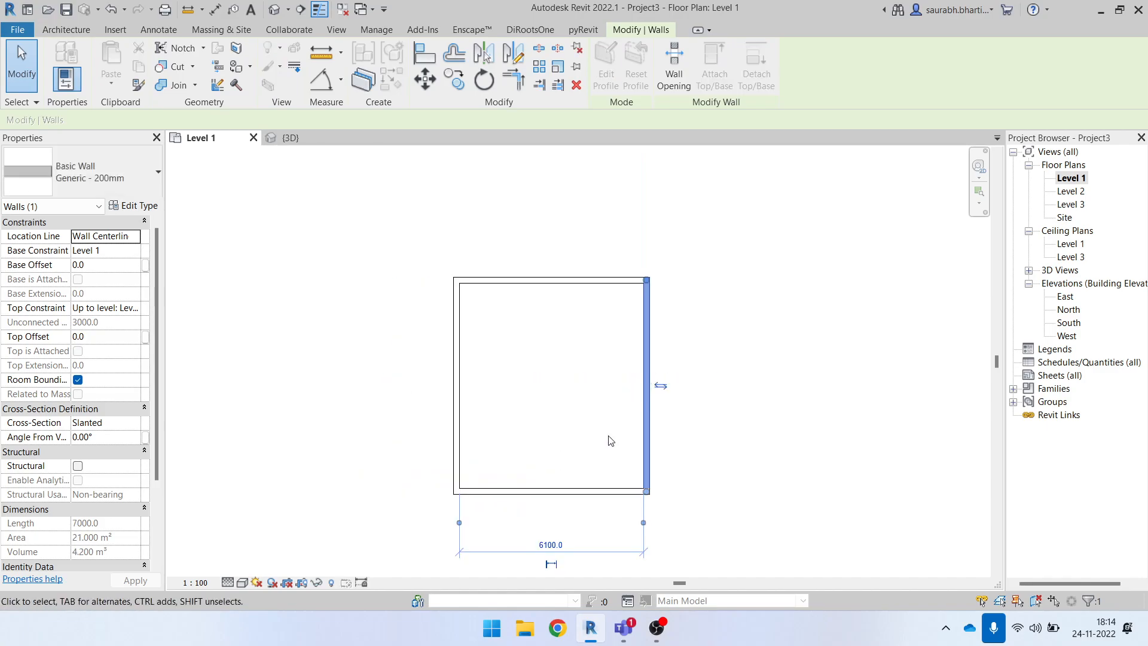
pyautogui.click(610, 438)
pyautogui.moveTo(610, 405); pyautogui.dragTo(594, 353, button='middle')
pyautogui.click(633, 333)
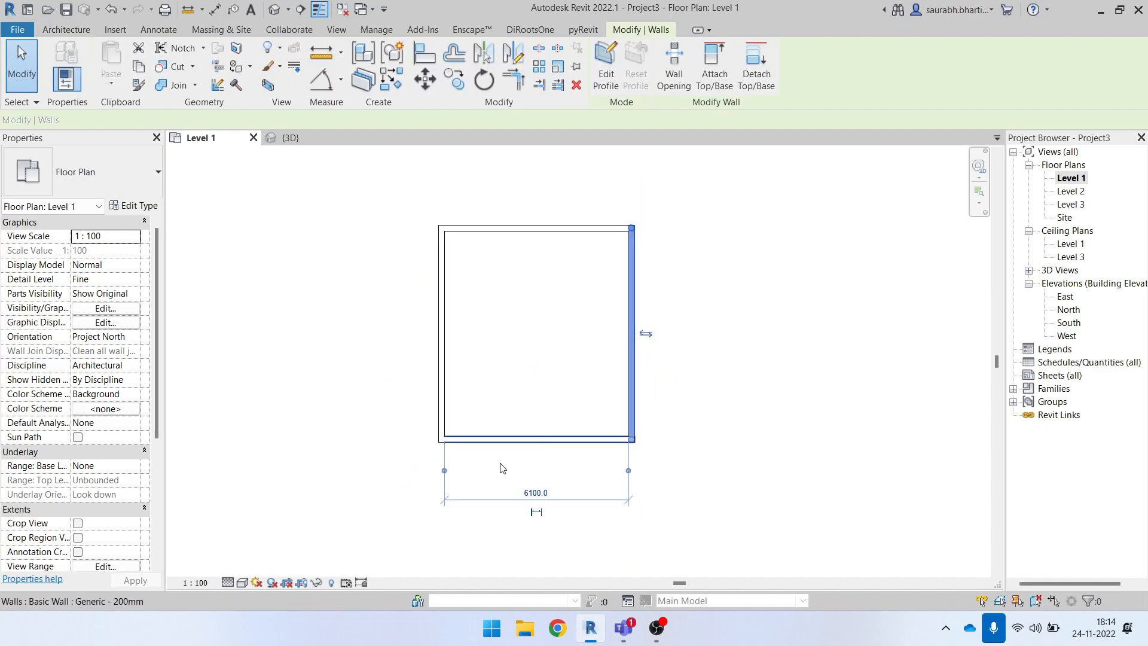
# - Set the clear distance between the side walls to 6000 mm and between the upper and lower walls to 6500 mm
pyautogui.click(537, 493)
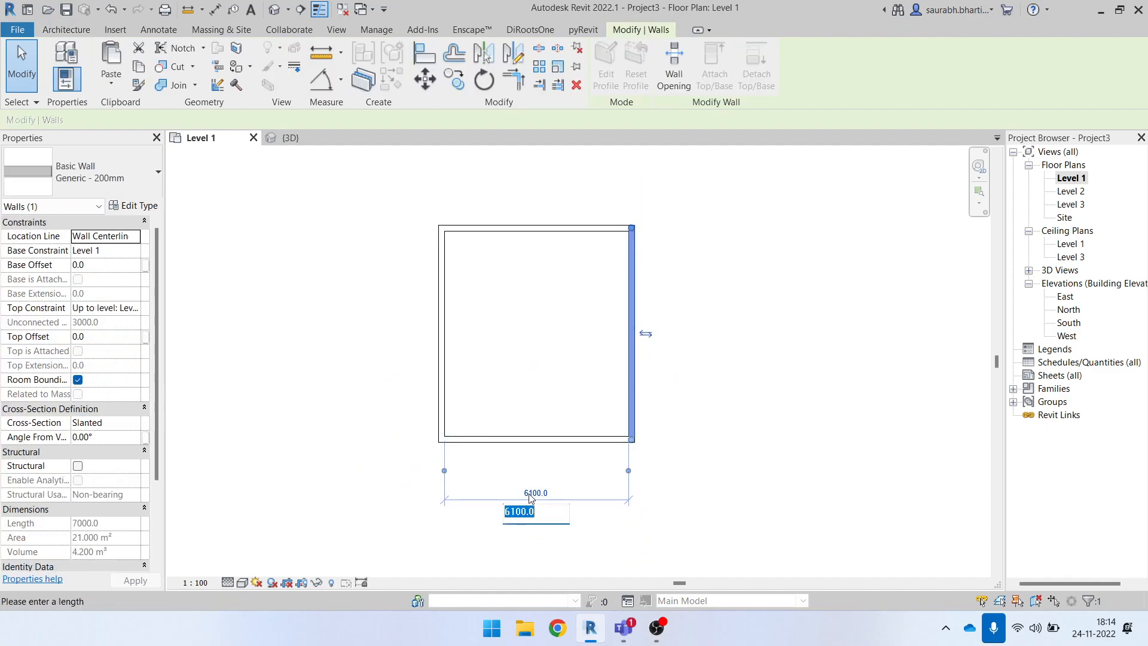
pyautogui.write('6000')
pyautogui.press('Return')
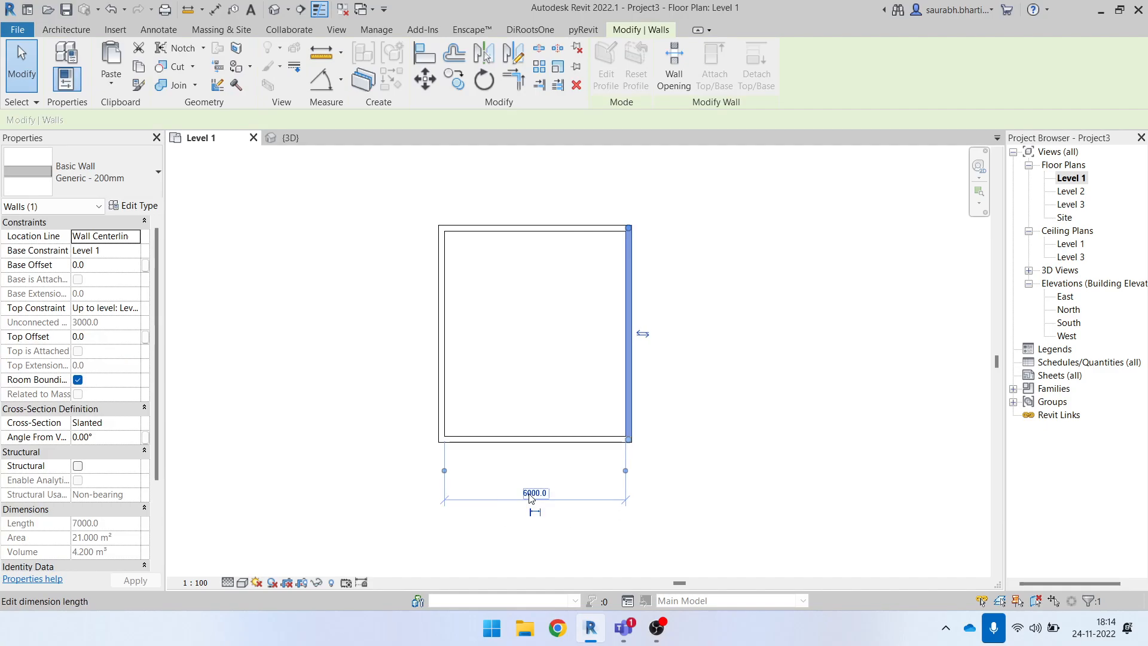
pyautogui.click(562, 440)
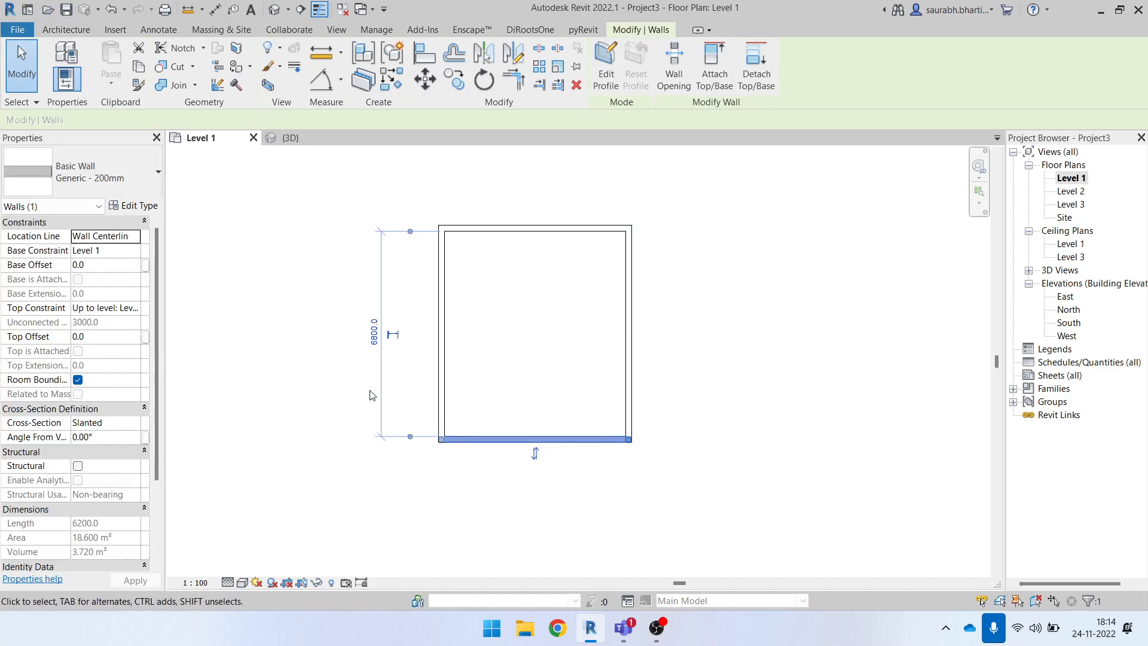
pyautogui.click(372, 333)
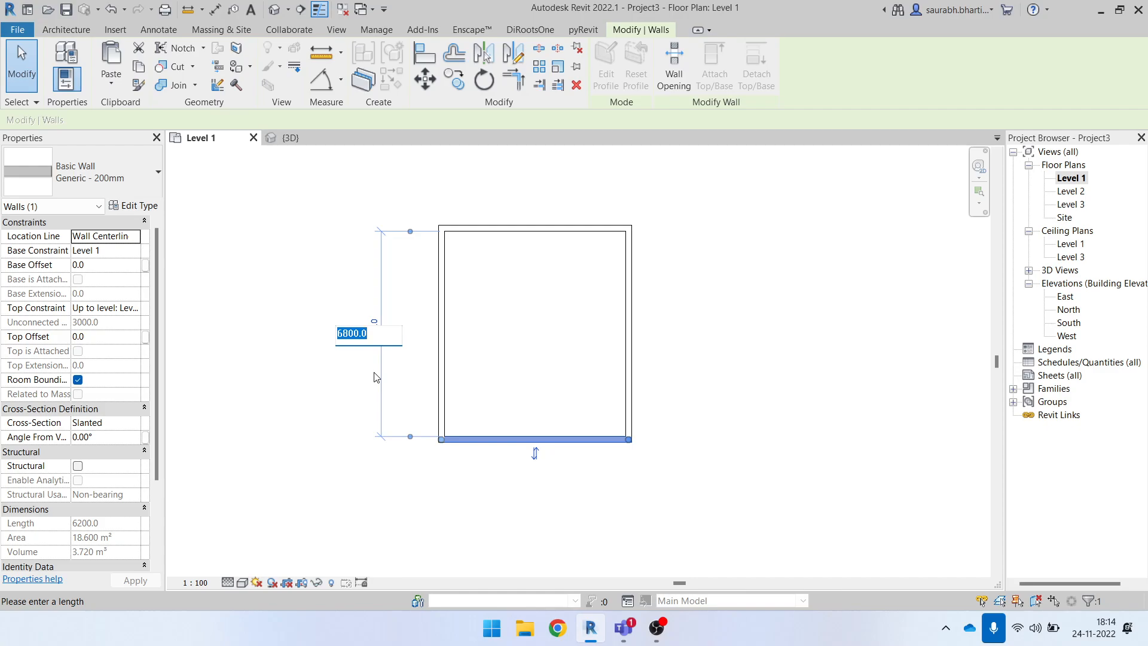
pyautogui.press('Return')
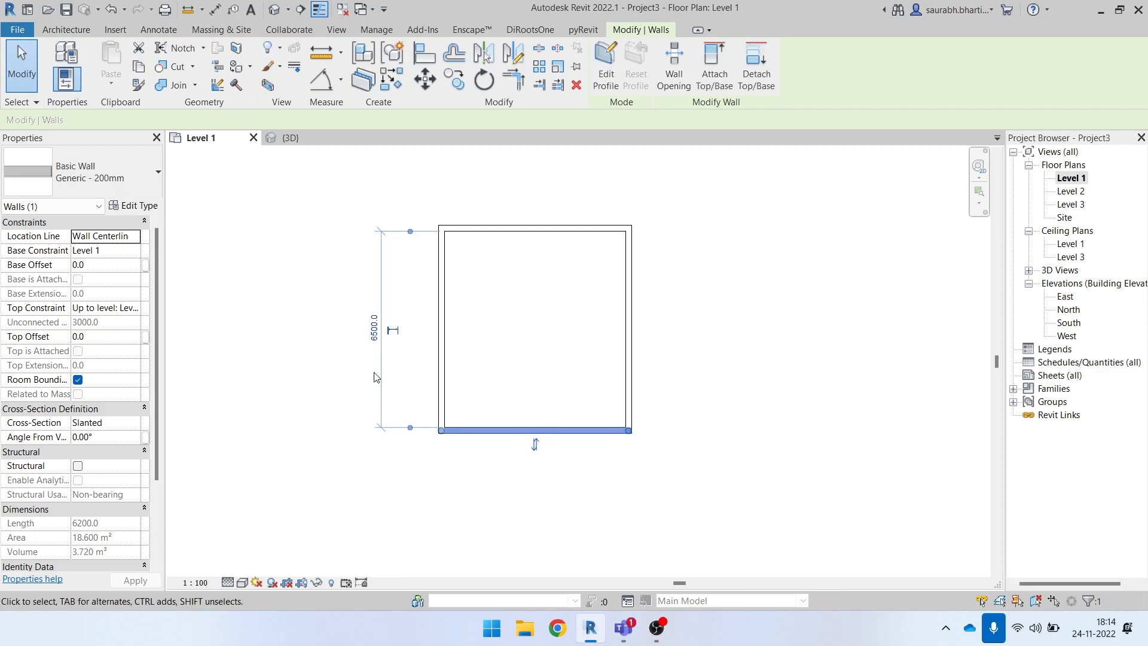
pyautogui.click(340, 377)
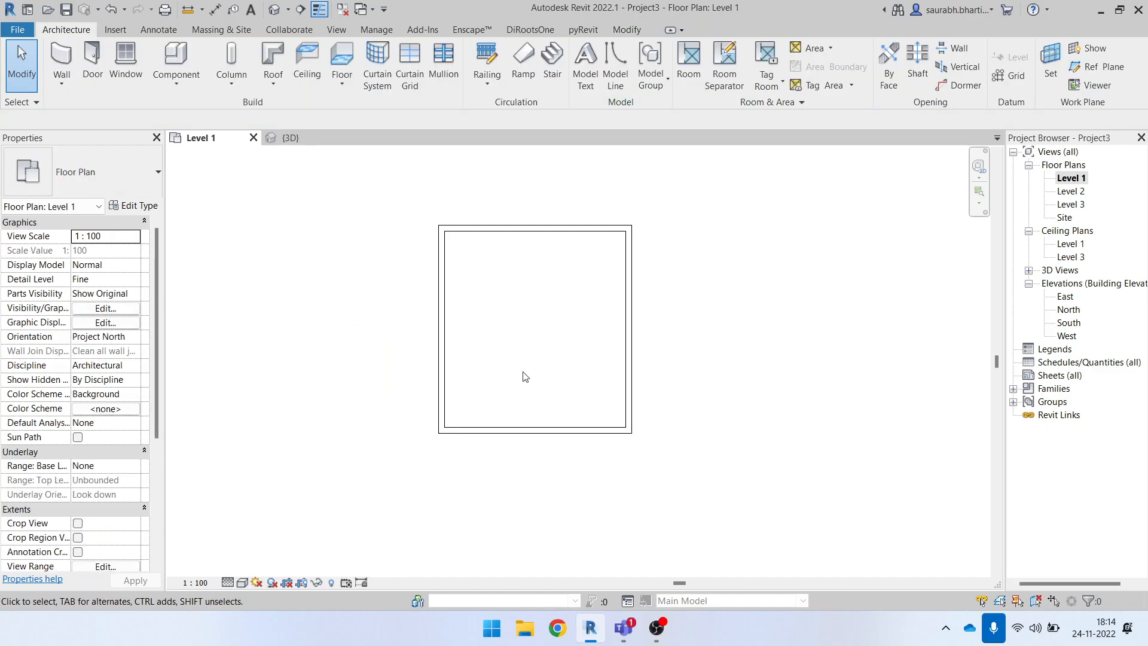
# - Choose the Interior - Blockwork 100 basic wall type for the new interior walls
pyautogui.press('w')
pyautogui.press('a')
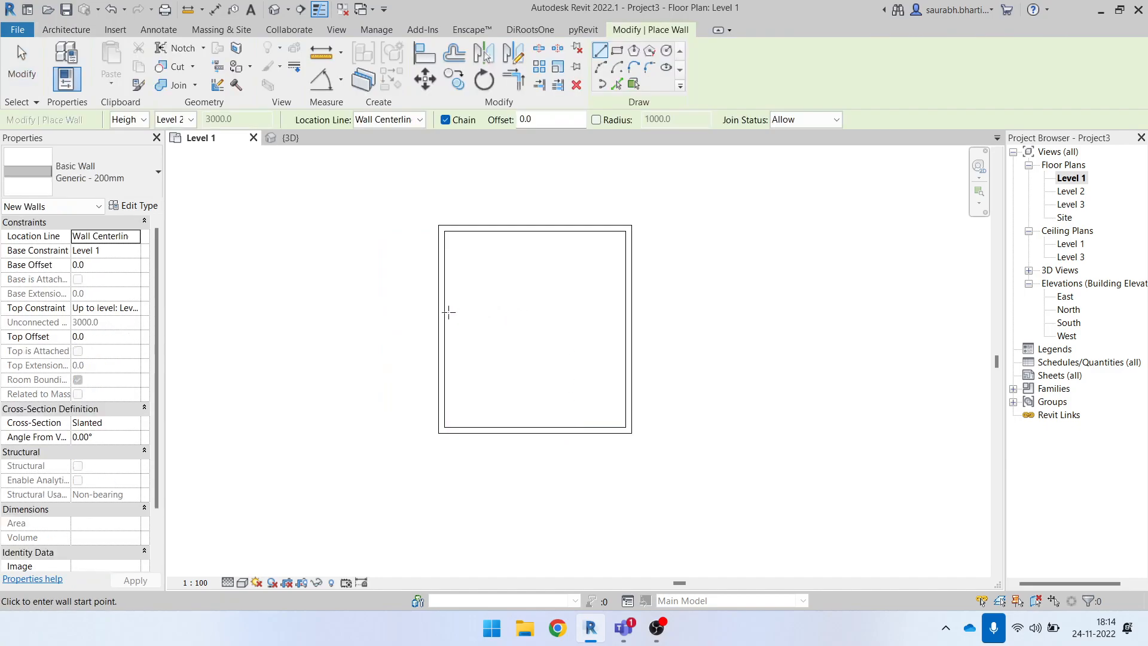
pyautogui.click(137, 180)
pyautogui.scroll(1, 109, 384)
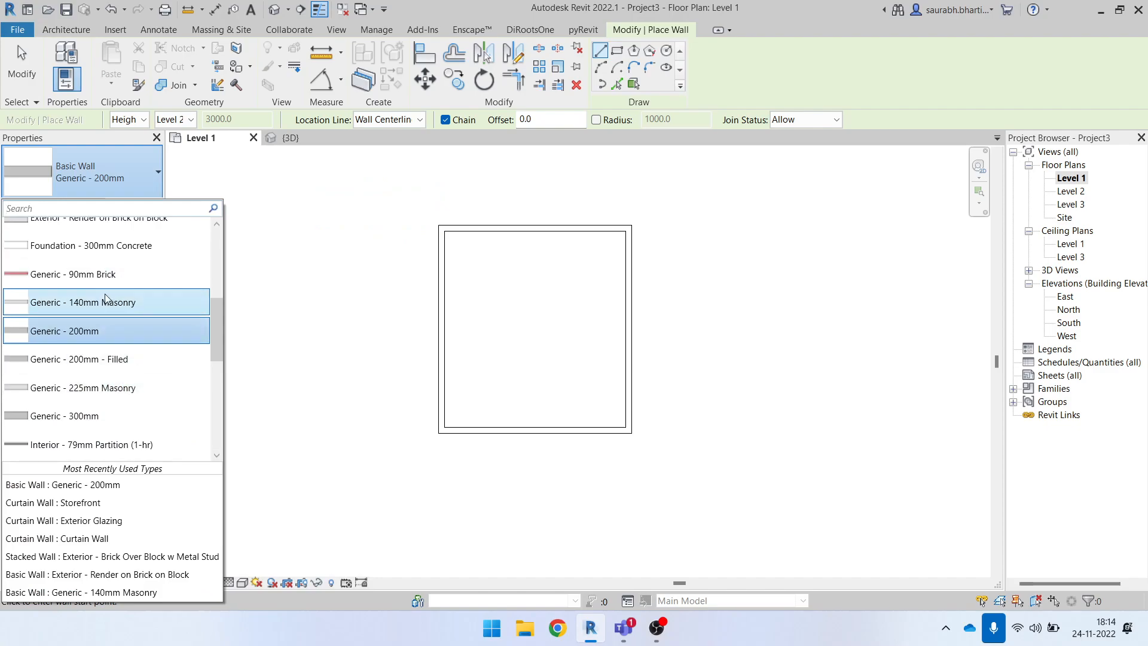
pyautogui.scroll(-4, 120, 371)
pyautogui.scroll(1, 121, 363)
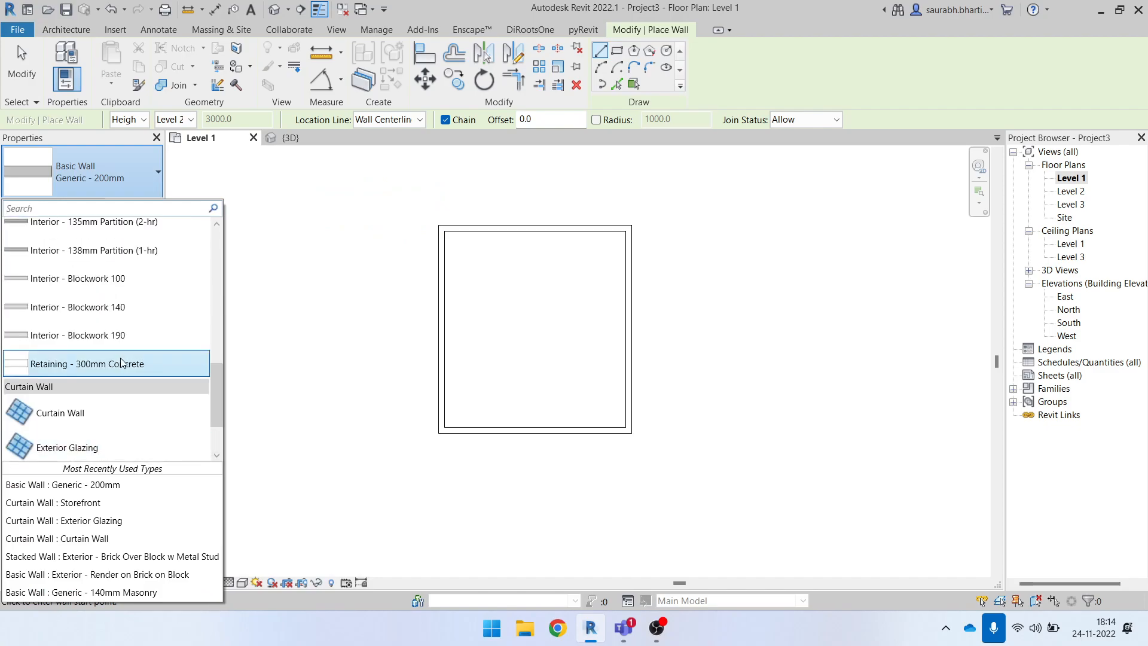
pyautogui.click(90, 313)
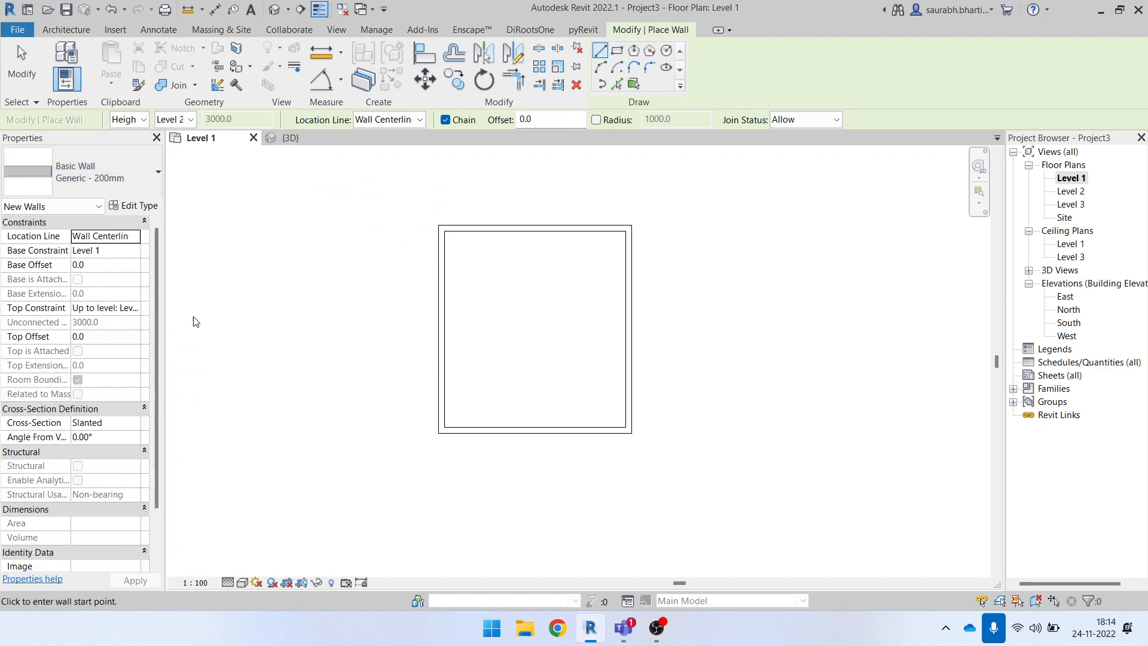
# - Draw an L-shaped partition from the left exterior wall to the upper exterior wall, enclosing the plan's upper-left corner
pyautogui.scroll(3, 443, 293)
pyautogui.click(447, 322)
pyautogui.click(599, 323)
pyautogui.click(595, 185)
pyautogui.press('Escape')
pyautogui.press('Escape')
pyautogui.scroll(-2, 611, 304)
pyautogui.press('Escape')
pyautogui.scroll(4, 605, 302)
pyautogui.scroll(-3, 575, 296)
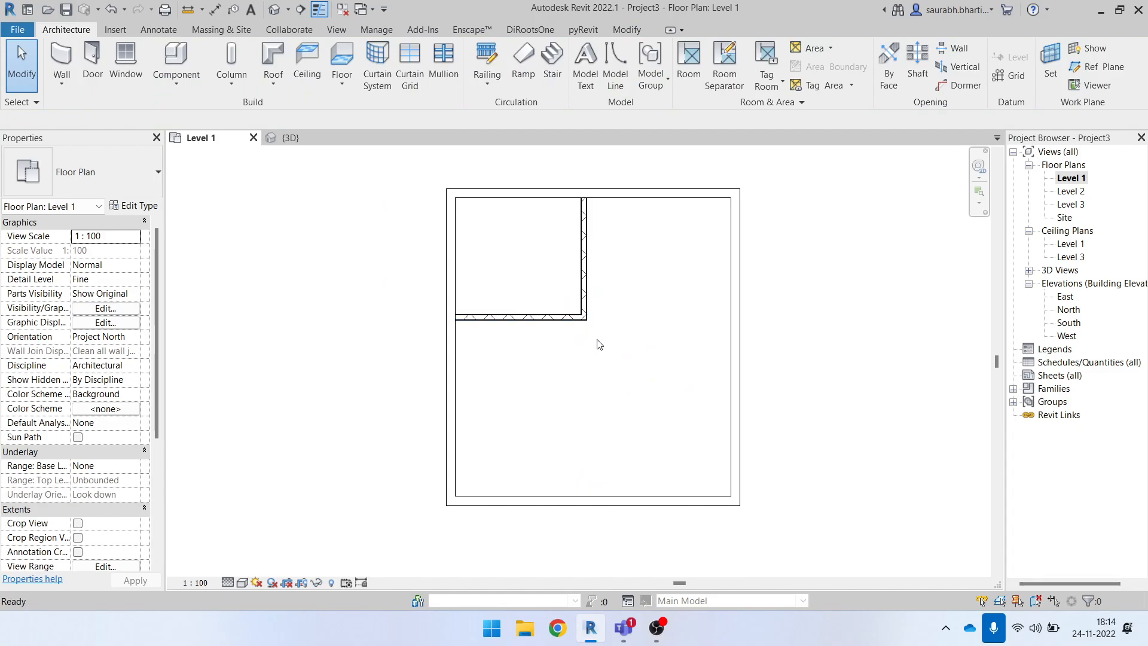
# - Extend the horizontal partition to the right exterior wall so it spans the full plan width
pyautogui.press('w')
pyautogui.press('a')
pyautogui.press('Escape')
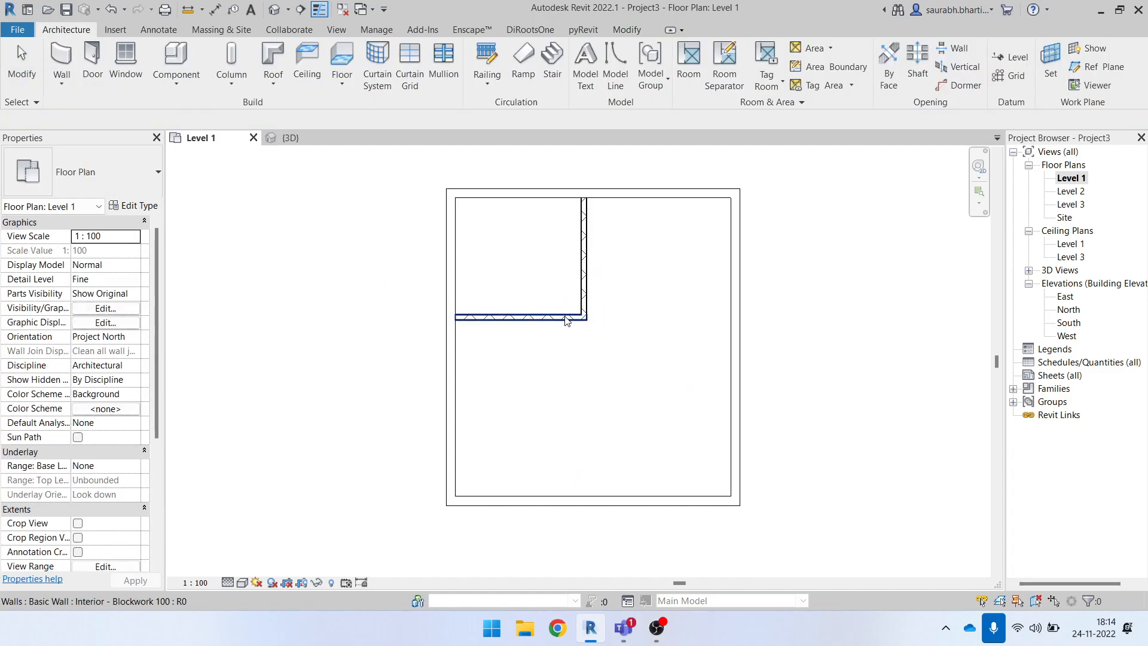
pyautogui.click(568, 317)
pyautogui.moveTo(585, 318); pyautogui.dragTo(736, 318)
pyautogui.press('Escape')
# - Draw a vertical partition about 4000 mm long from the right half of the horizontal partition down to the lower exterior wall
pyautogui.scroll(-2, 622, 324)
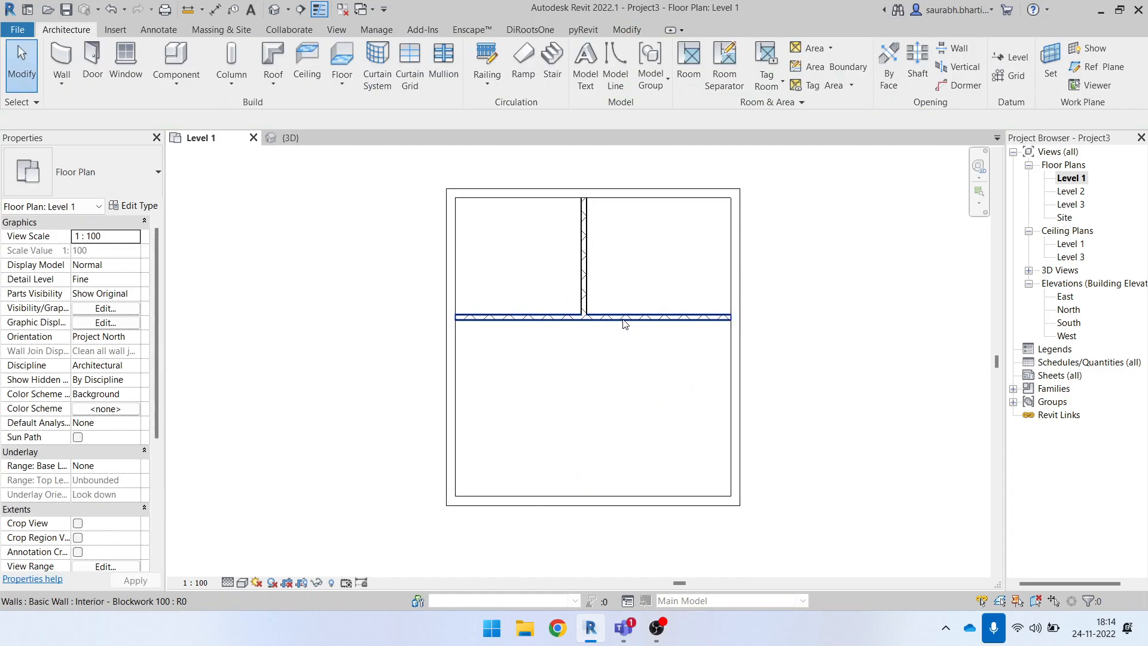
pyautogui.press('w')
pyautogui.press('a')
pyautogui.click(654, 318)
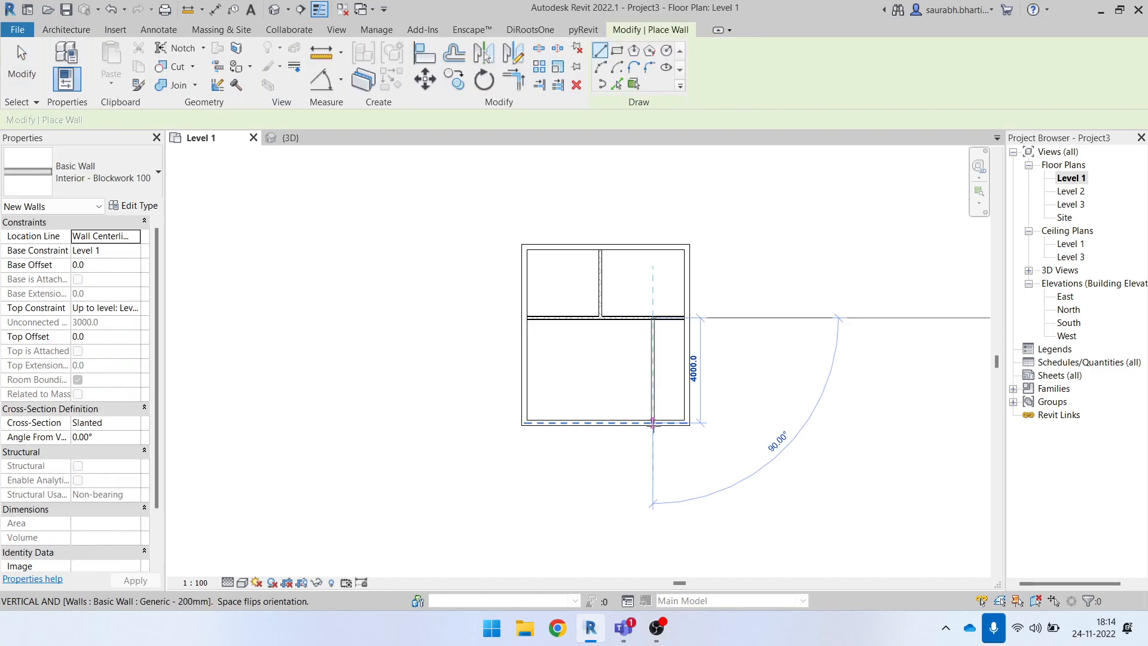
pyautogui.click(653, 420)
pyautogui.scroll(2, 658, 371)
pyautogui.press('Escape')
pyautogui.press('Escape')
# - Move the lower vertical partition to the left to widen the space on its right side
pyautogui.click(649, 370)
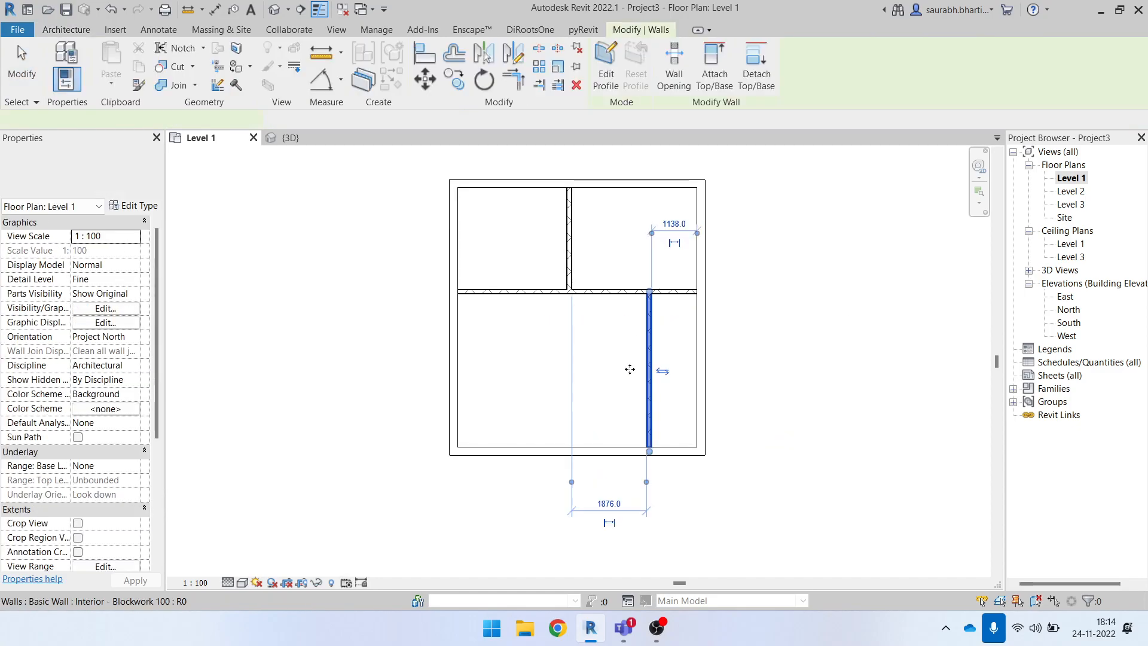
pyautogui.moveTo(649, 371); pyautogui.dragTo(629, 368)
pyautogui.press('Escape')
# - Draw a short horizontal partition from the lower vertical partition to the right exterior wall
pyautogui.scroll(2, 648, 403)
pyautogui.press('w')
pyautogui.press('a')
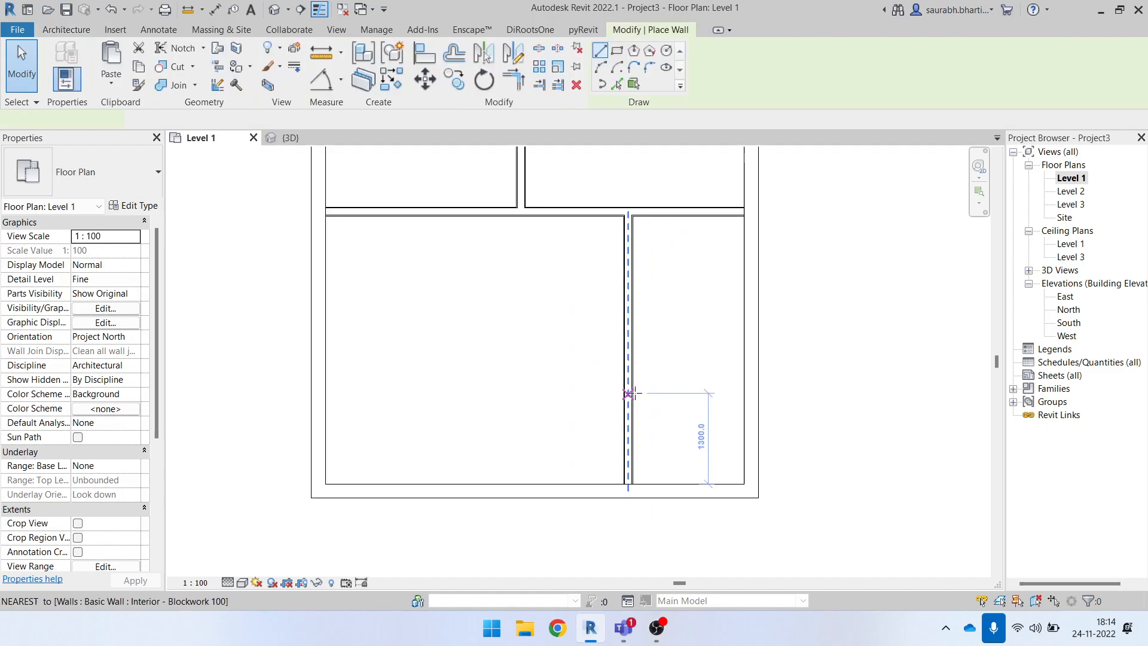
pyautogui.click(629, 379)
pyautogui.click(750, 379)
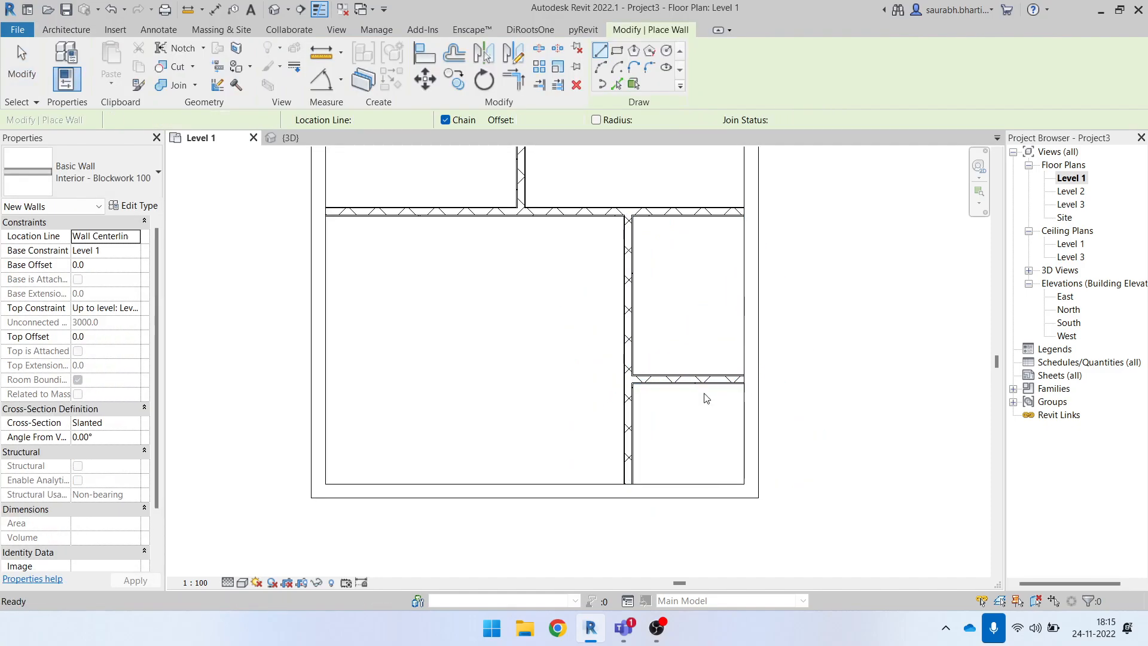
pyautogui.press('Escape')
pyautogui.press('Escape')
# - Shift the long horizontal partition downward by increasing its distance from the upper exterior wall
pyautogui.scroll(-5, 750, 379)
pyautogui.scroll(3, 662, 367)
pyautogui.scroll(-1, 661, 366)
pyautogui.click(621, 306)
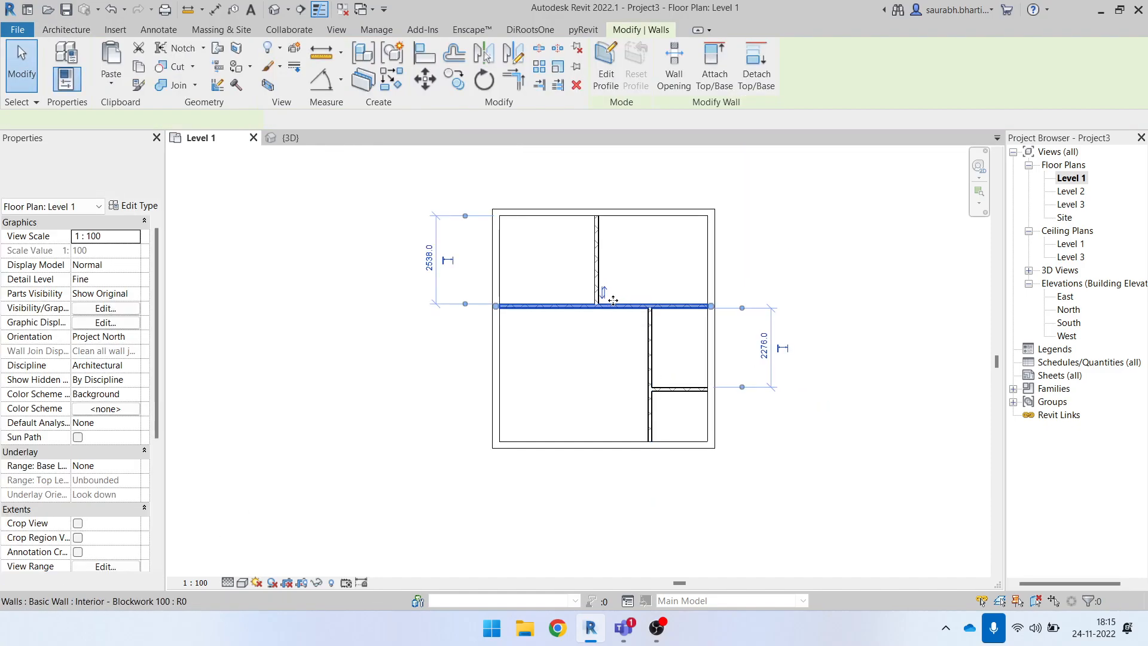
pyautogui.click(426, 260)
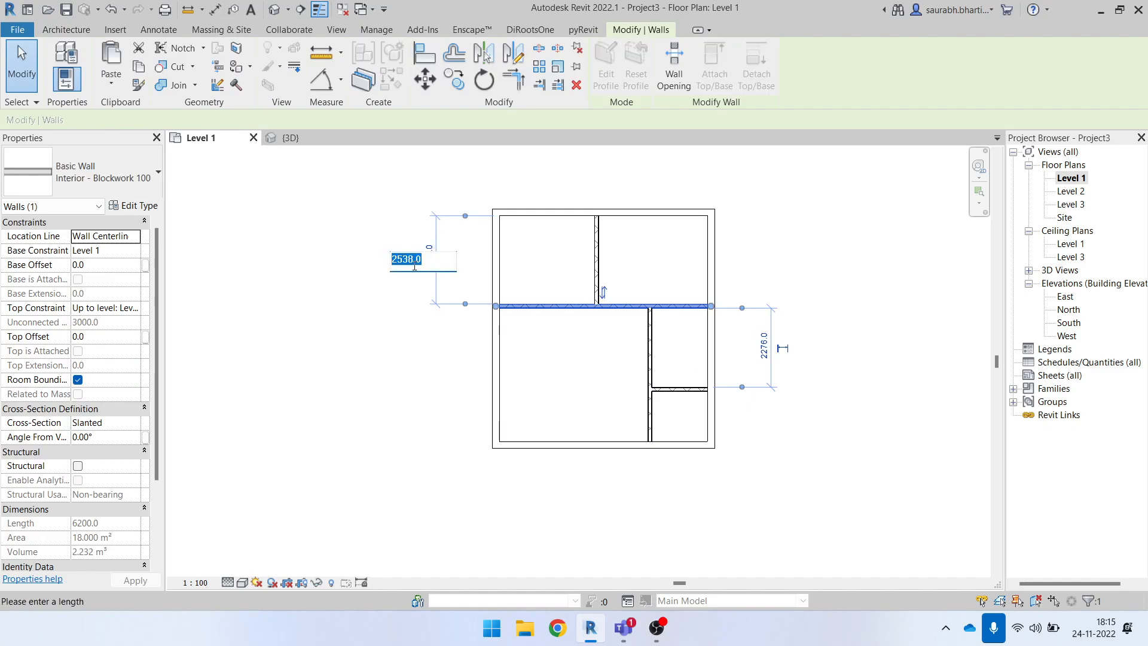
pyautogui.press('Return')
pyautogui.press('Escape')
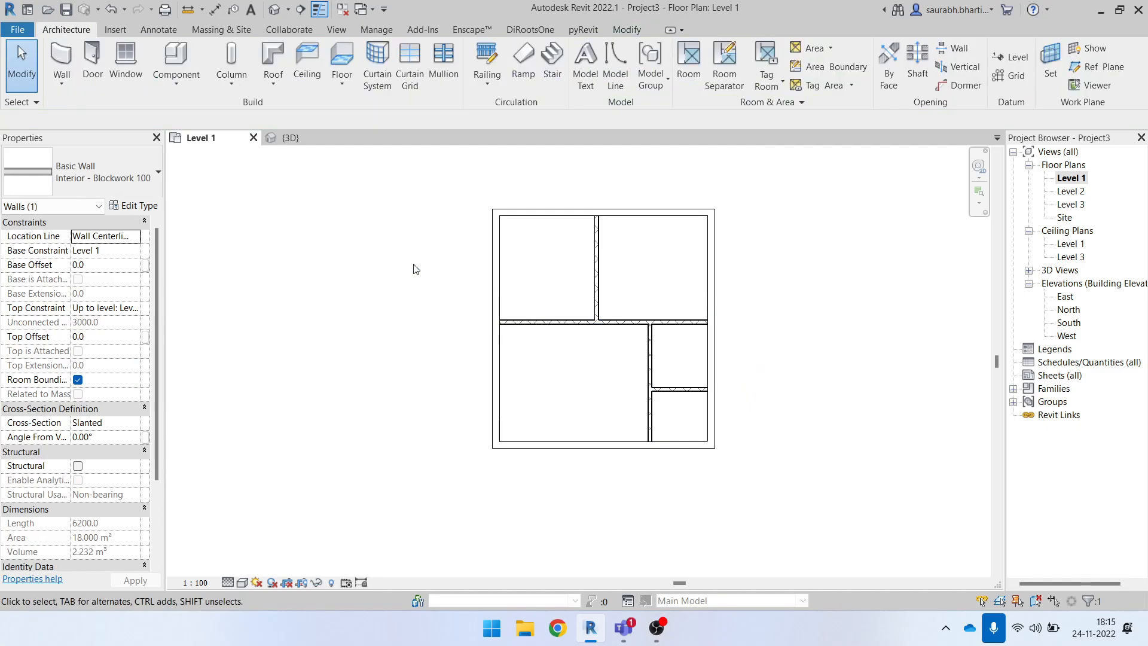
pyautogui.click(652, 374)
pyautogui.scroll(2, 669, 398)
pyautogui.click(672, 406)
pyautogui.click(642, 350)
pyautogui.click(463, 345)
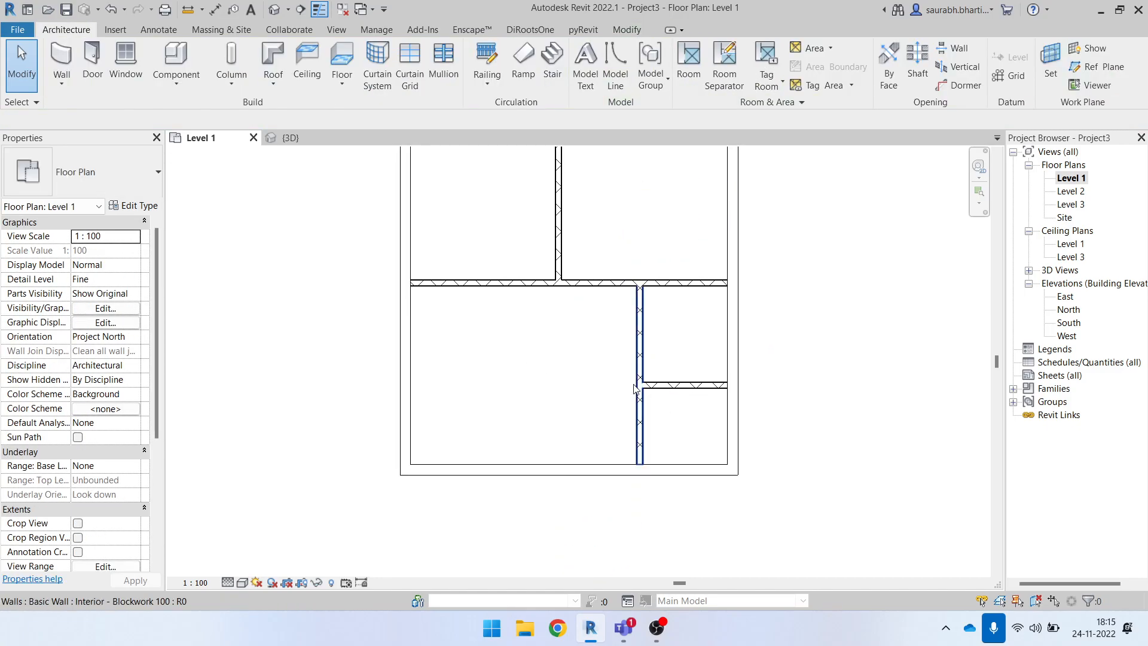
# - Trim the lower vertical partition and the short horizontal partition to a corner, keeping only the lower-right room enclosed
pyautogui.press('t')
pyautogui.press('r')
pyautogui.click(666, 387)
pyautogui.click(643, 414)
pyautogui.press('Escape')
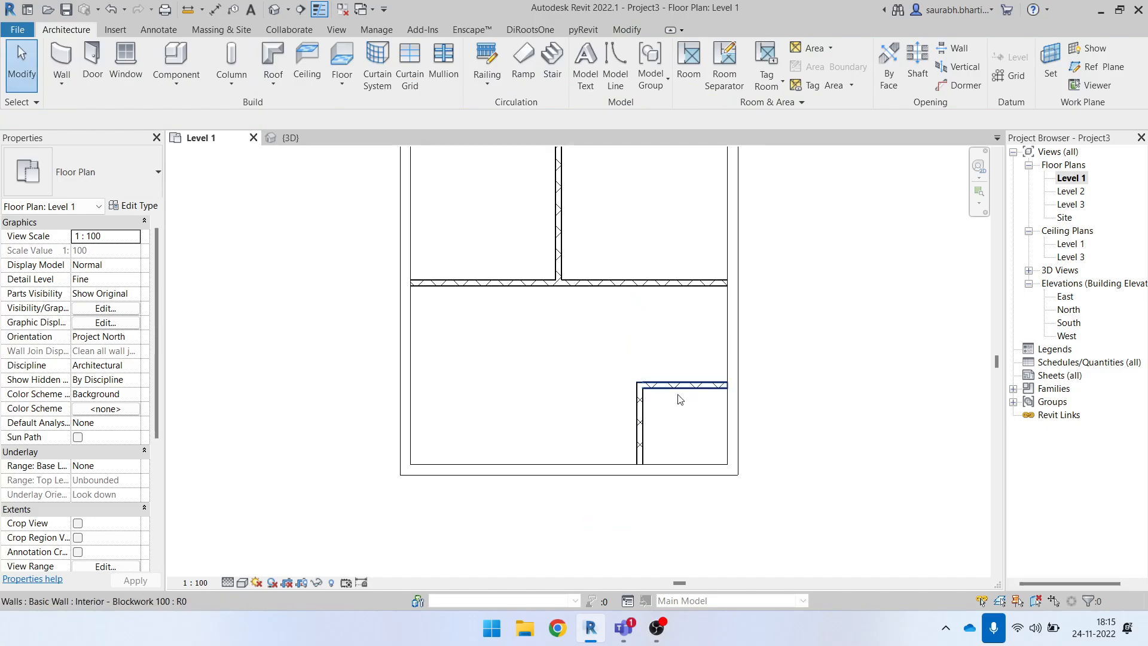
# - Add an aligned dimension between the lower-right room's upper partition and the lower exterior wall
pyautogui.press('d')
pyautogui.press('i')
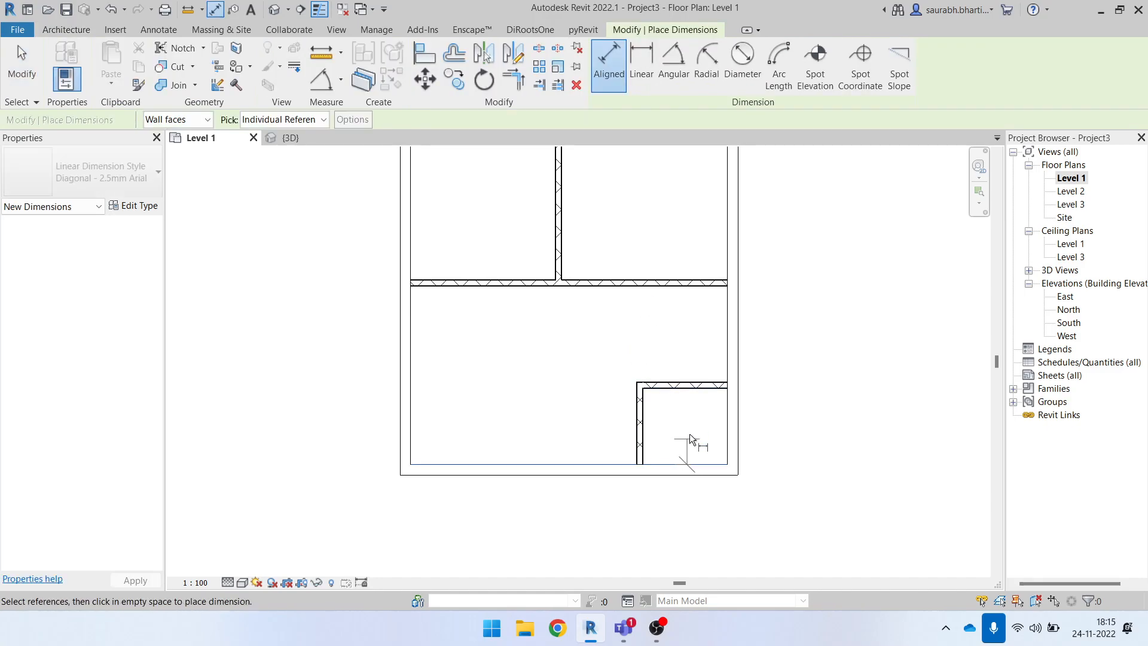
pyautogui.click(687, 415)
pyautogui.press('Escape')
pyautogui.scroll(-2, 663, 449)
# - Set the lower-right room's clear depth to 2000 mm by moving the lower exterior wall
pyautogui.click(664, 463)
pyautogui.click(674, 439)
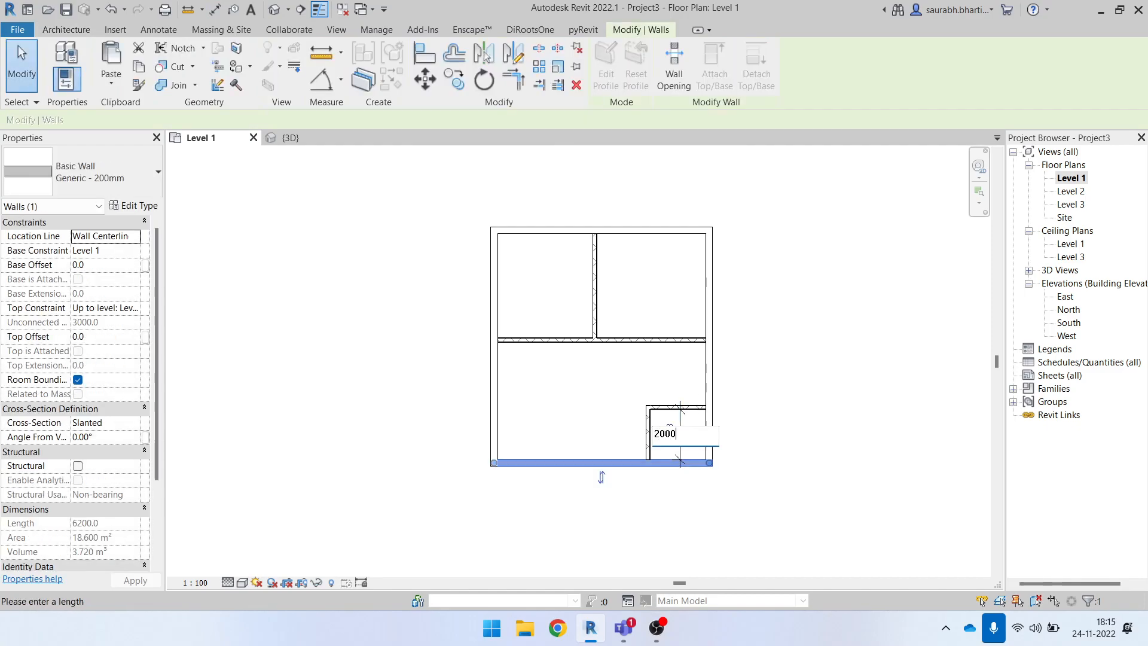
pyautogui.write('2000')
pyautogui.press('Return')
pyautogui.press('Escape')
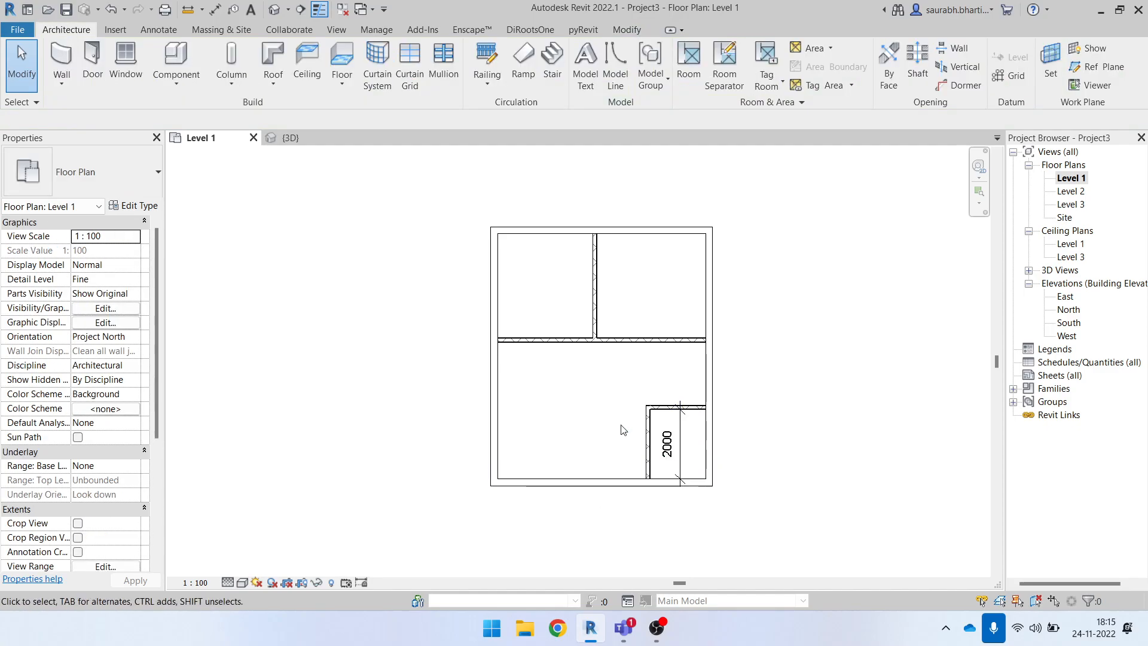
# - Delete the 2000 mm dimension from the lower-right room
pyautogui.scroll(1, 685, 446)
pyautogui.click(665, 442)
pyautogui.press('Delete')
pyautogui.press('w')
pyautogui.press('a')
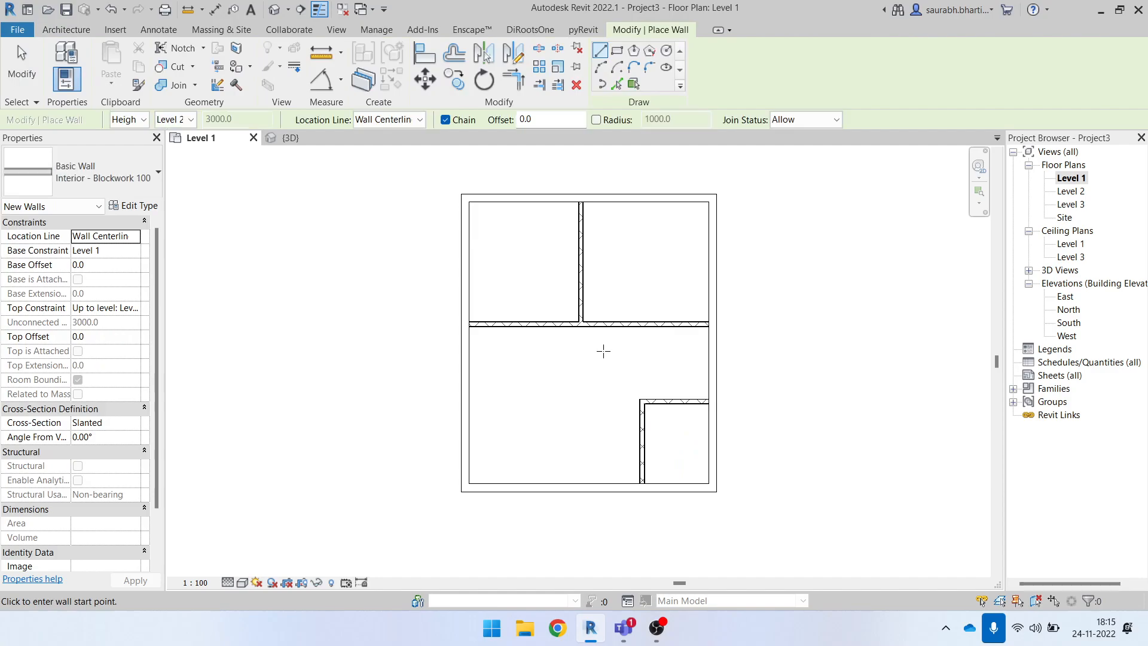
pyautogui.scroll(1, 625, 366)
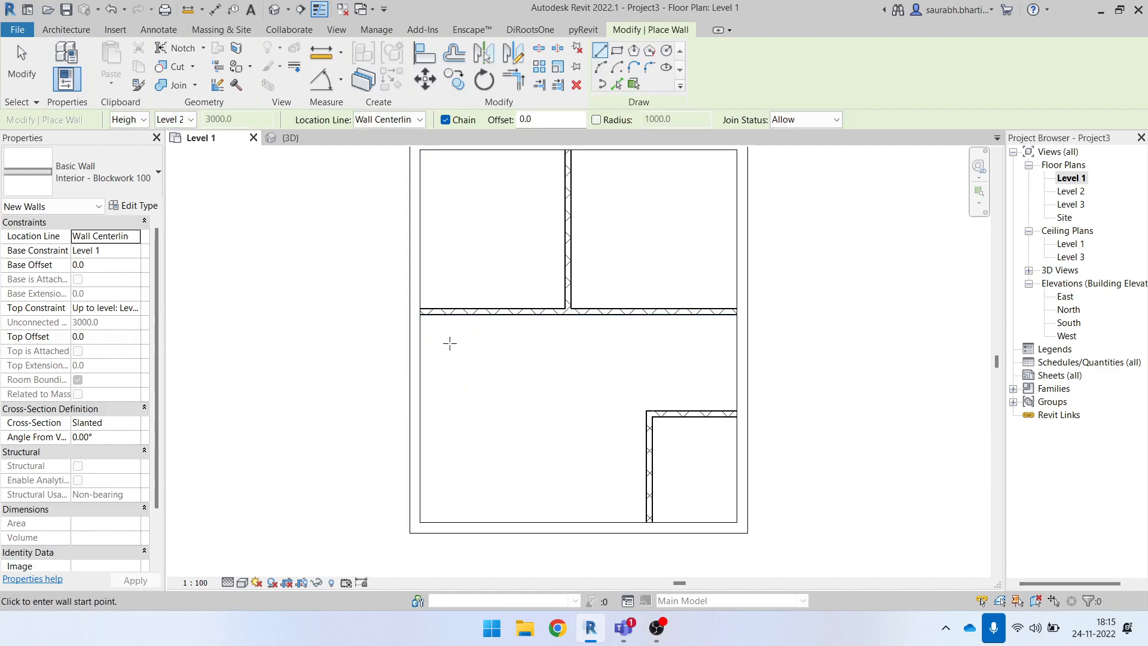
pyautogui.scroll(-2, 629, 377)
pyautogui.press('Escape')
pyautogui.press('Escape')
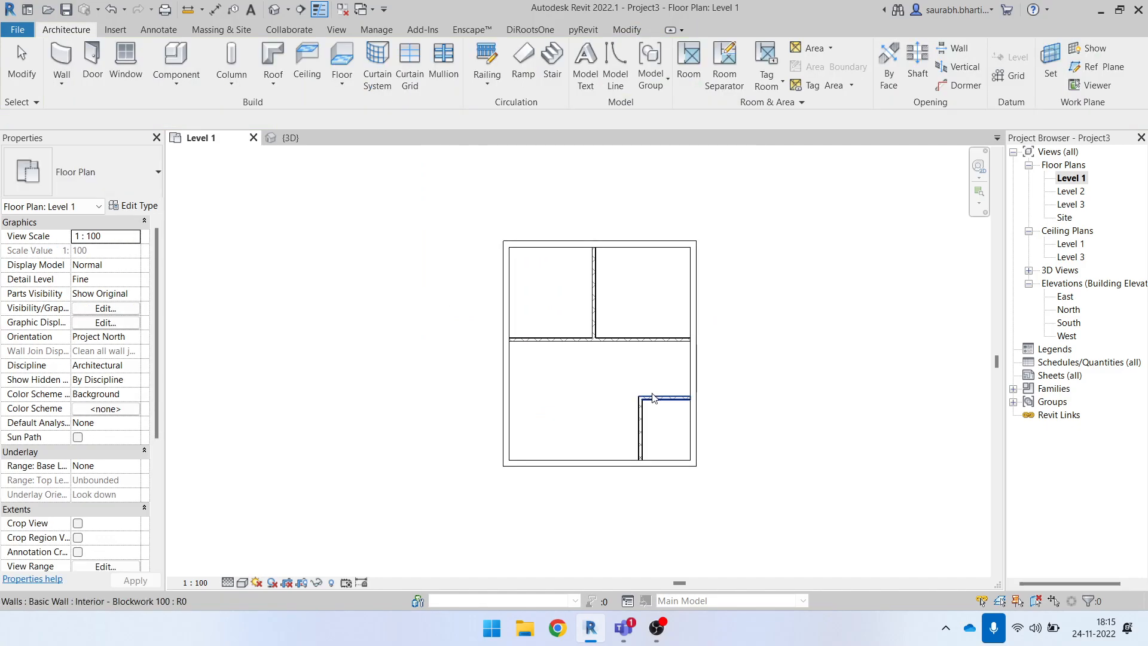
pyautogui.scroll(1, 624, 399)
pyautogui.scroll(-1, 606, 401)
pyautogui.press('w')
pyautogui.press('a')
pyautogui.scroll(1, 662, 283)
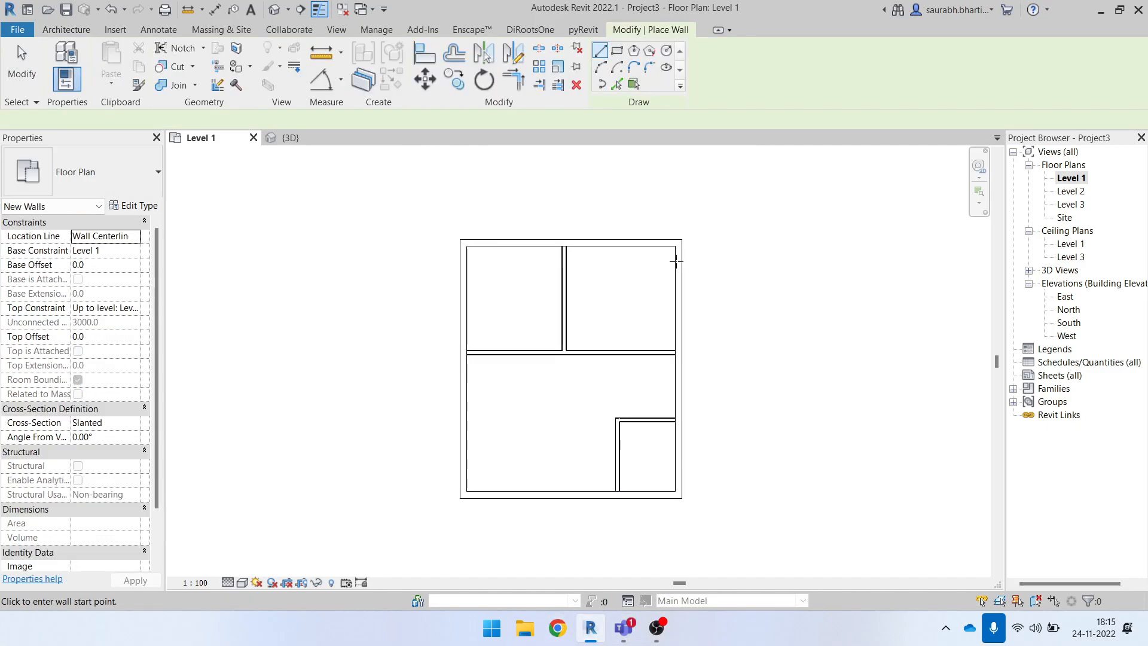
pyautogui.press('Escape')
pyautogui.press('Escape')
# - Widen the plan by moving the right exterior wall outward, and divide the enlarged upper-right room with a vertical partition
pyautogui.moveTo(798, 308); pyautogui.dragTo(804, 303)
pyautogui.press('w')
pyautogui.press('a')
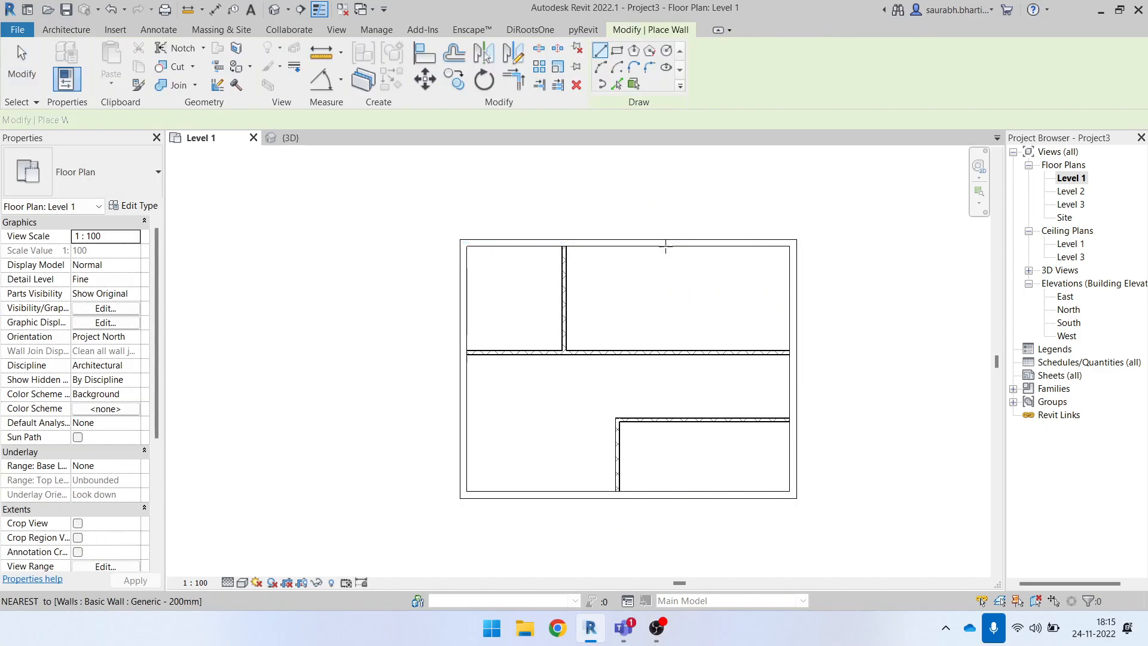
pyautogui.click(665, 244)
pyautogui.click(665, 352)
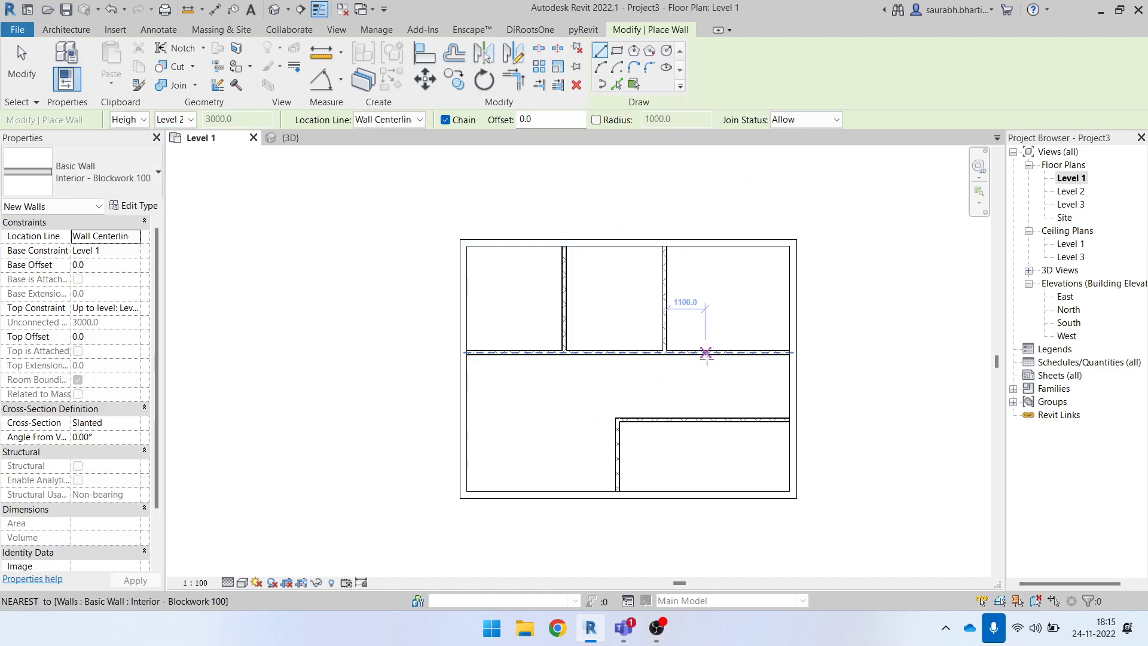
# - Draw a vertical partition between the long horizontal partition and the lower-right room's upper partition
pyautogui.click(726, 353)
pyautogui.click(725, 419)
pyautogui.press('Escape')
pyautogui.press('Escape')
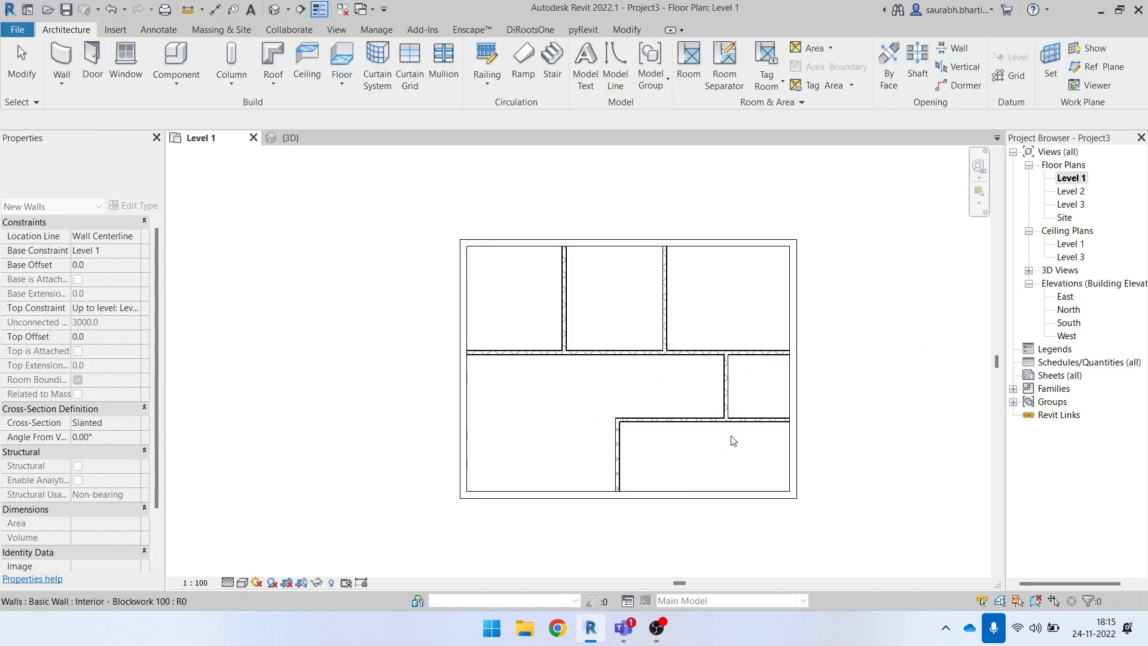
# - Delete the lower-right room's vertical partition and shorten its horizontal partition from the left end to about 2600 mm
pyautogui.click(620, 453)
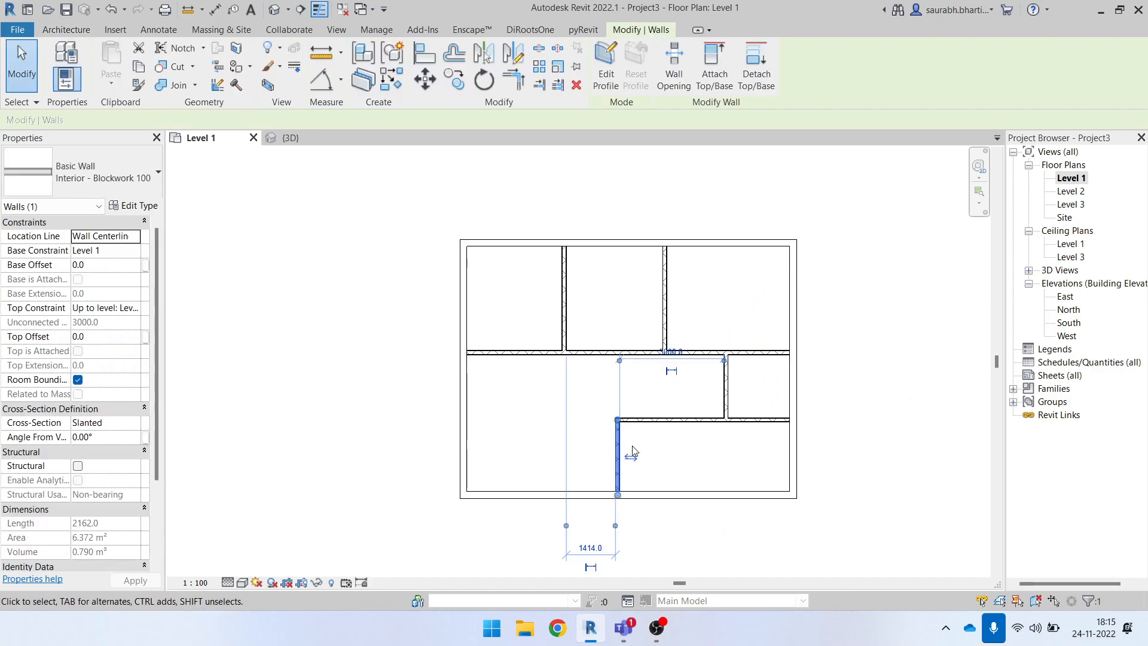
pyautogui.press('Delete')
pyautogui.click(658, 421)
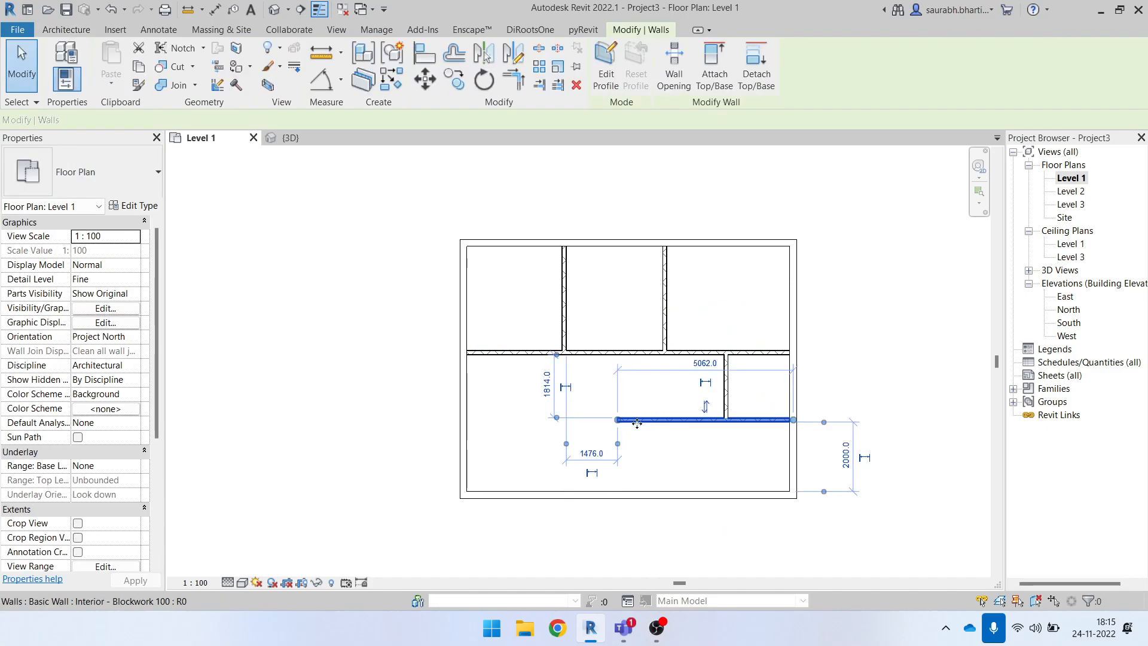
pyautogui.moveTo(620, 432); pyautogui.dragTo(703, 424)
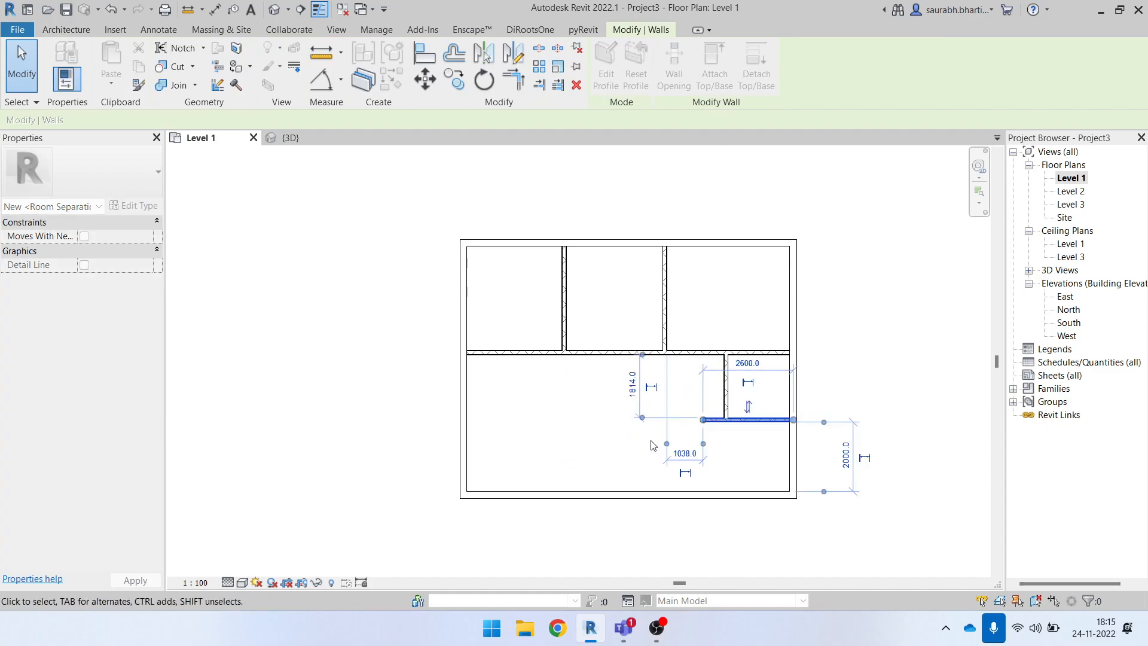
pyautogui.click(667, 451)
pyautogui.press('w')
pyautogui.press('a')
pyautogui.click(464, 432)
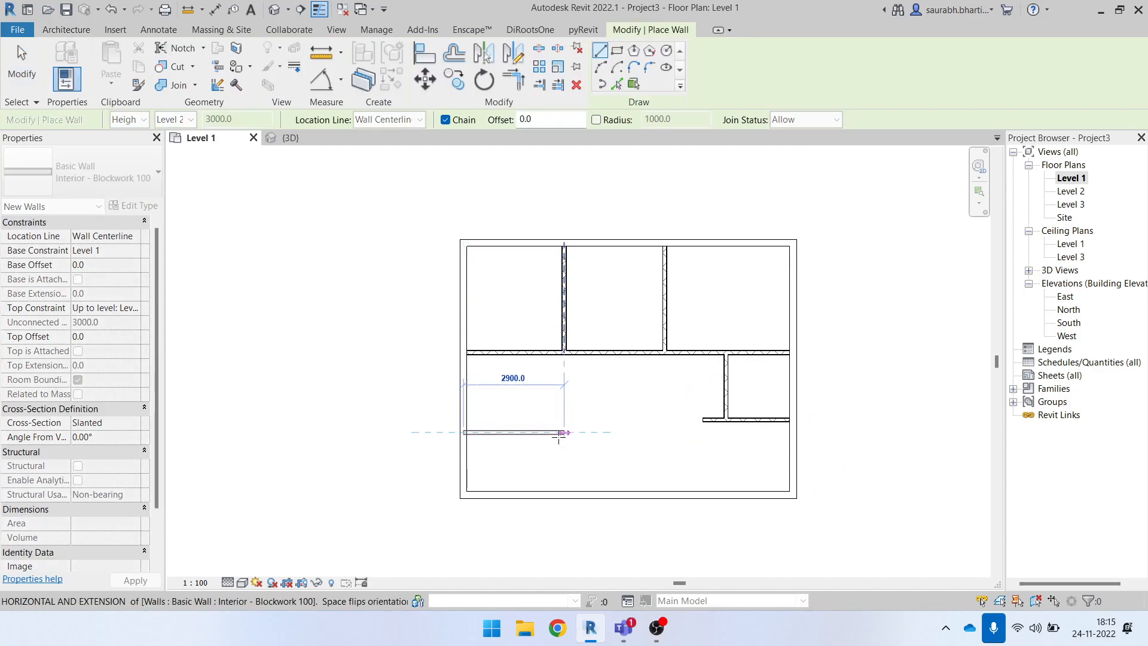
pyautogui.press('Escape')
pyautogui.press('Escape')
pyautogui.press('Escape')
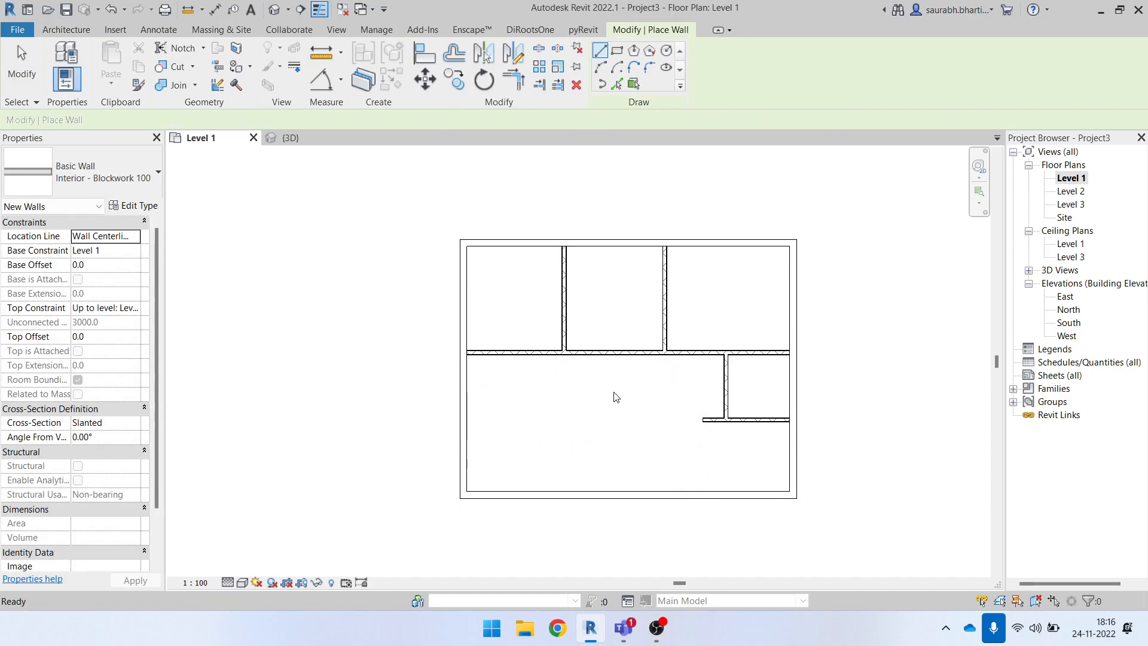
pyautogui.scroll(-1, 599, 396)
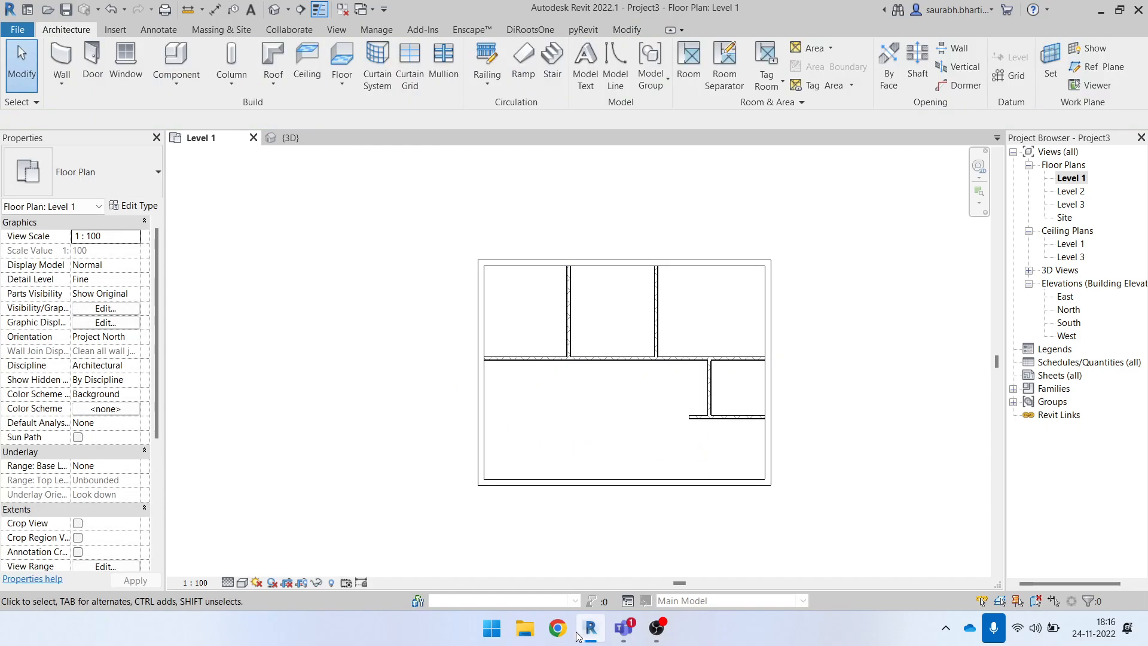
pyautogui.scroll(1, 725, 407)
pyautogui.press('t')
pyautogui.press('r')
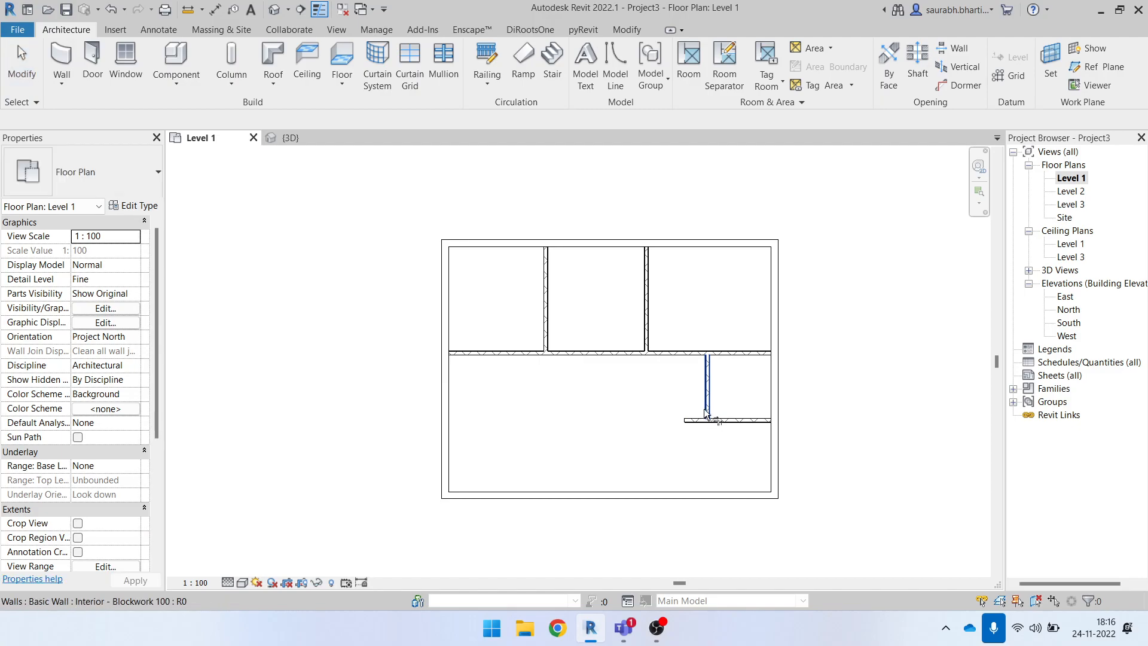
pyautogui.press('Escape')
# - Set the upper middle room's width to 3000 mm by moving the vertical partition on its right side
pyautogui.click(494, 353)
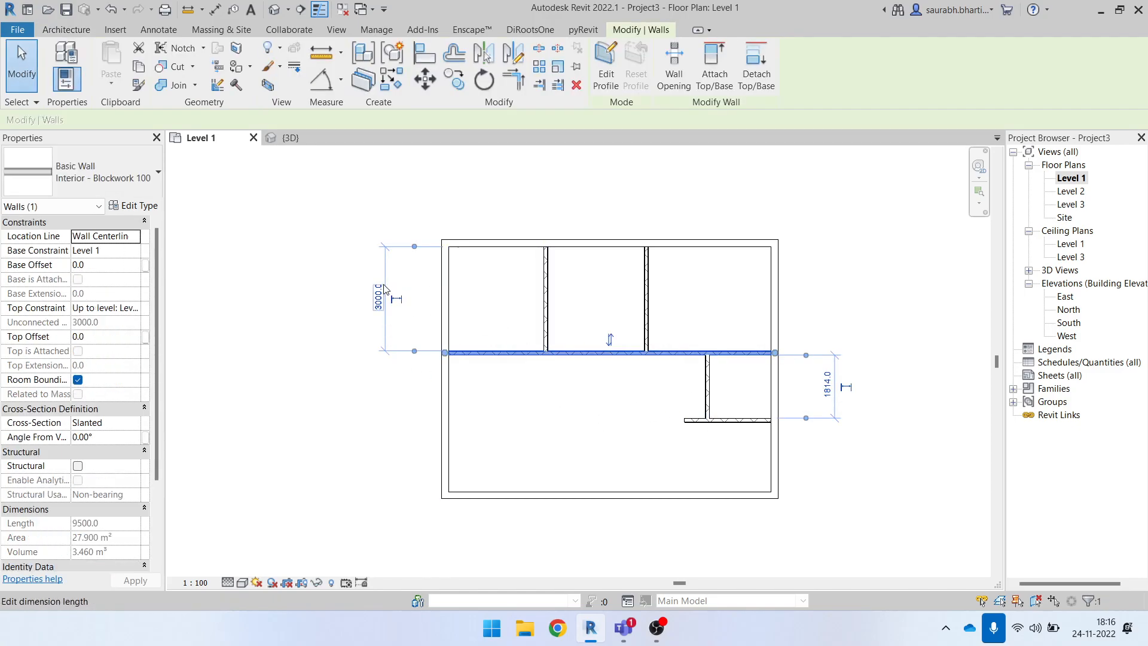
pyautogui.click(545, 305)
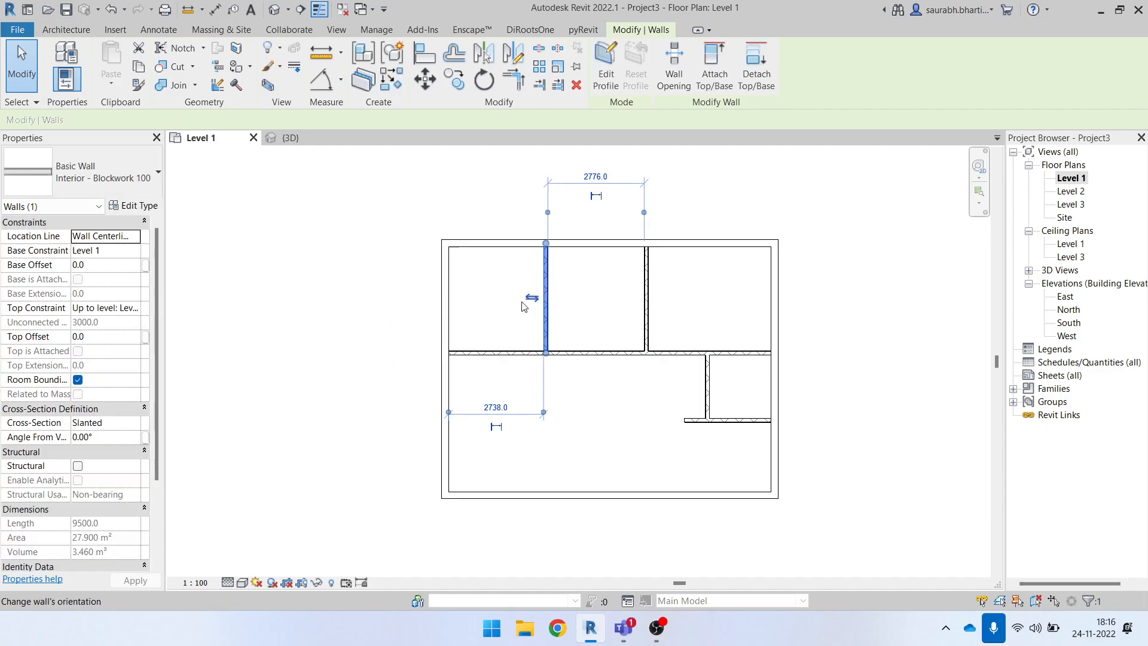
pyautogui.click(496, 407)
pyautogui.press('Escape')
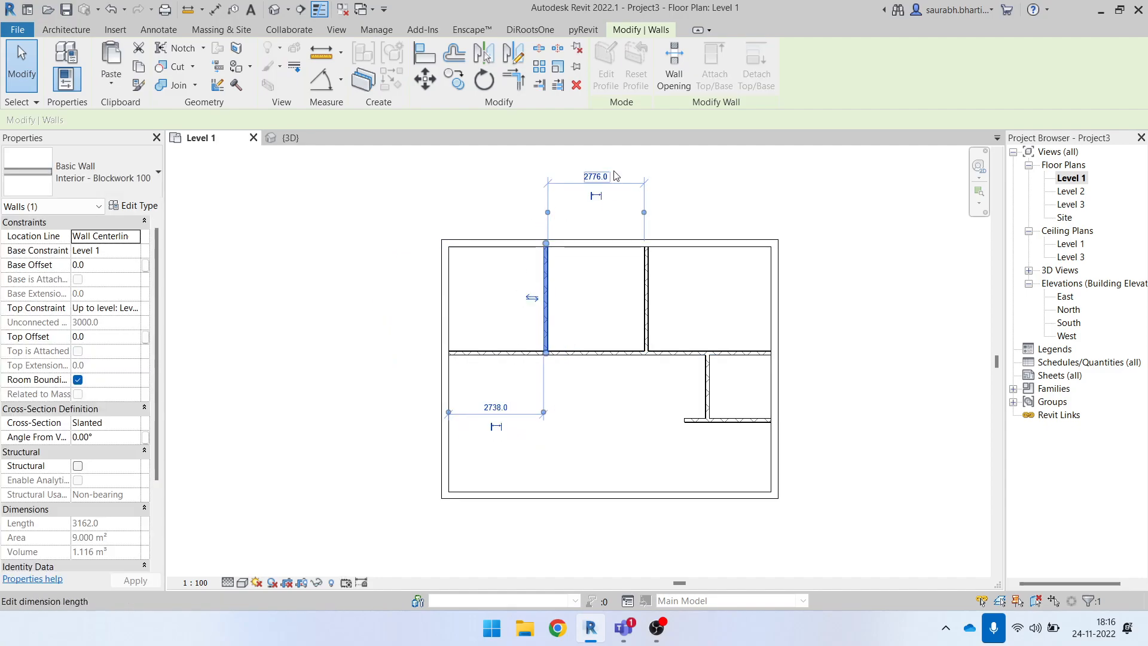
pyautogui.press('Escape')
pyautogui.click(647, 326)
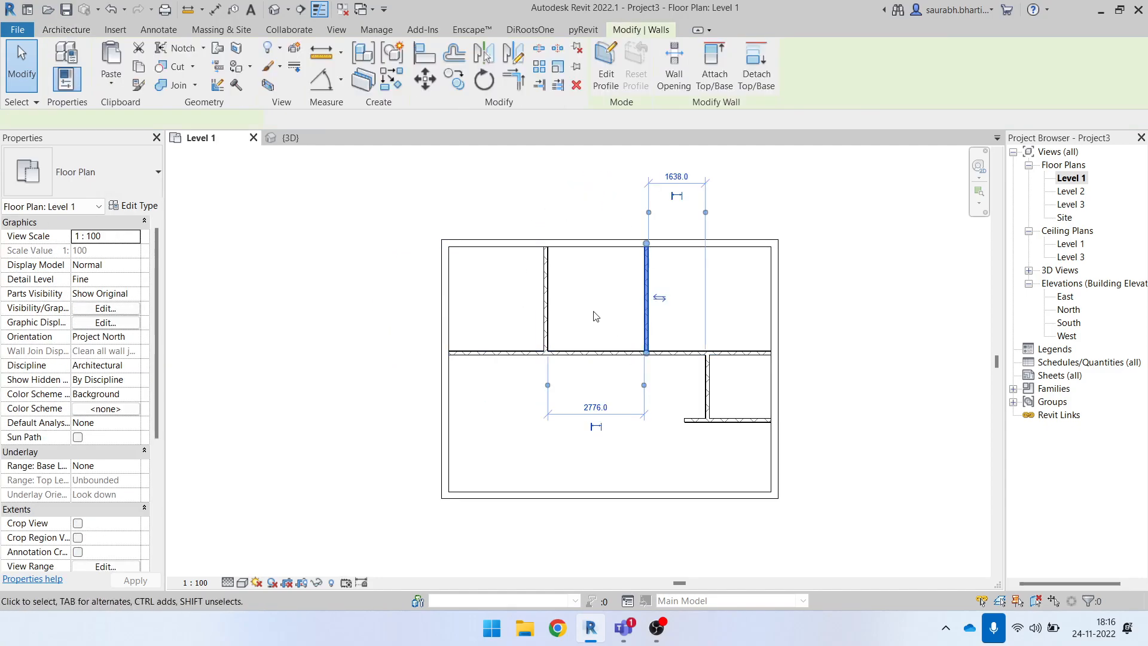
pyautogui.click(596, 408)
pyautogui.write('3000')
pyautogui.press('Return')
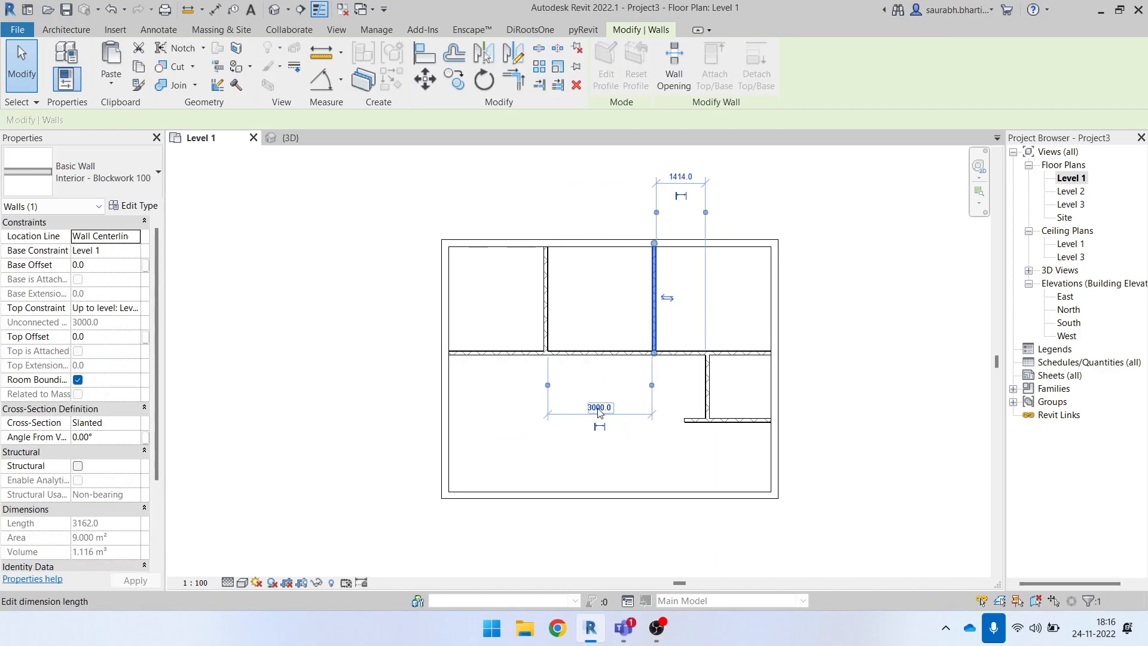
# - Delete all exterior walls and interior partitions of the Level 1 floor plan
pyautogui.press('Escape')
pyautogui.scroll(-2, 413, 239)
pyautogui.moveTo(773, 474); pyautogui.dragTo(768, 449)
pyautogui.press('Delete')
# - Browse the OneDrive ARKITEKTON folder, Downloads, and the Files, BIM HUB and Revit folders on drive D in File Explorer
pyautogui.press('super+e')
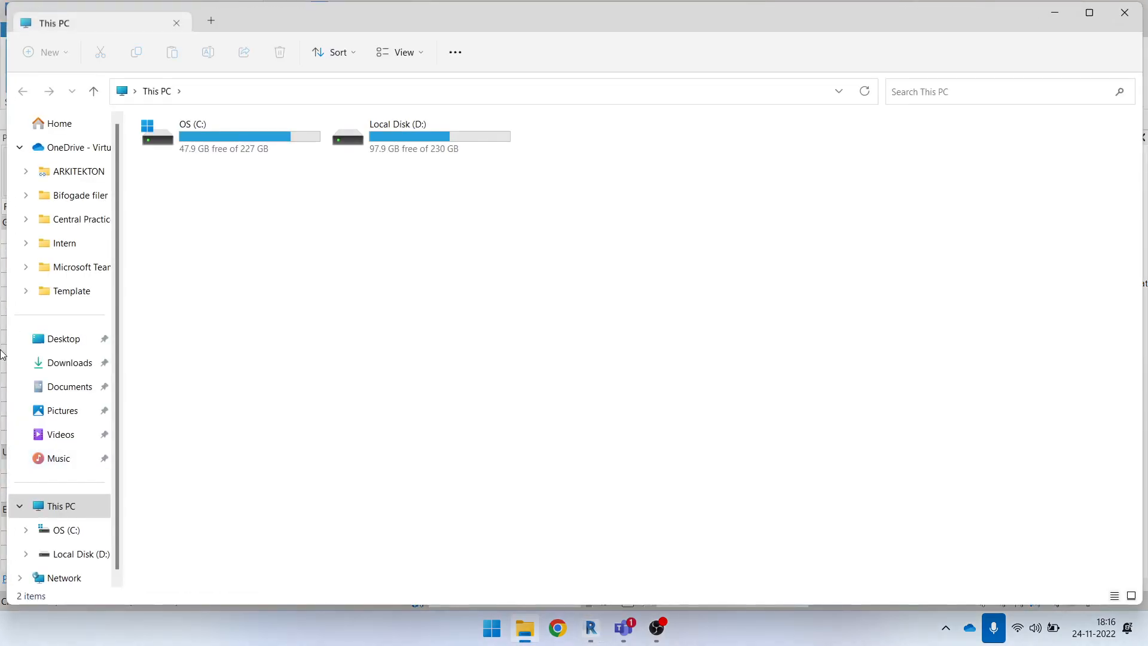
pyautogui.click(91, 157)
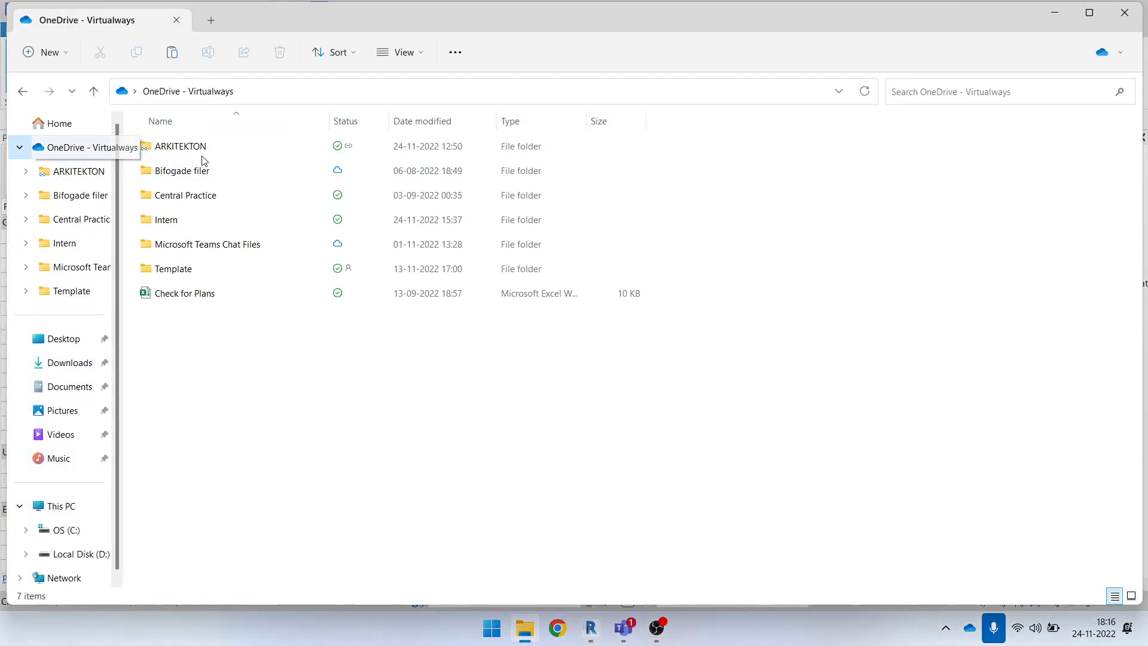
pyautogui.doubleClick(192, 156)
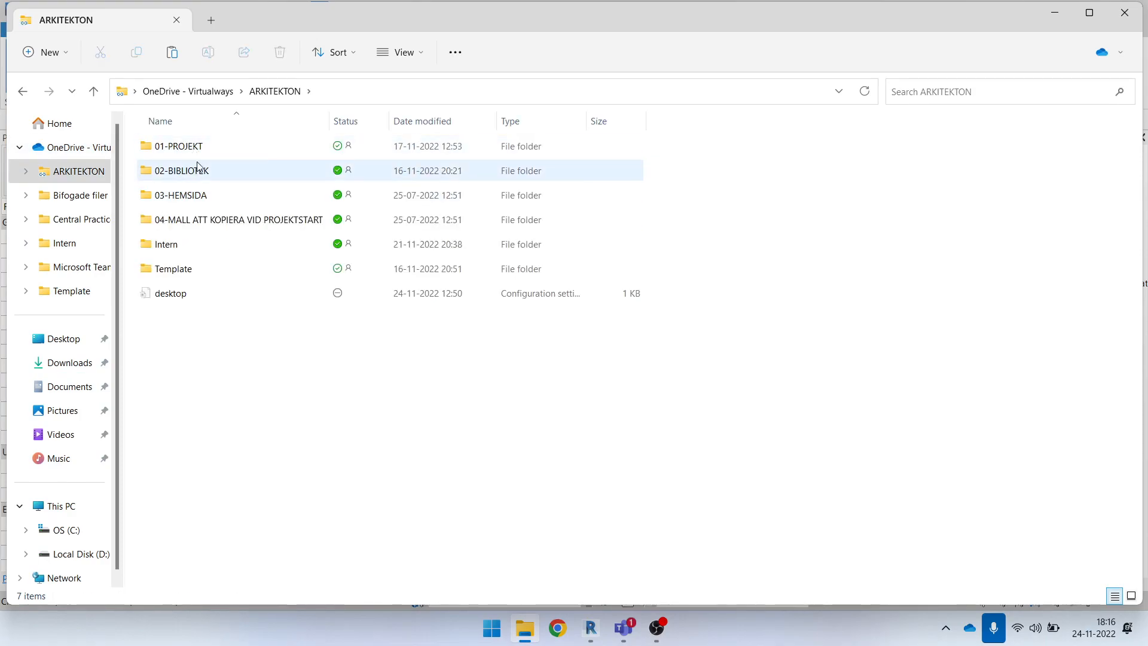
pyautogui.click(71, 365)
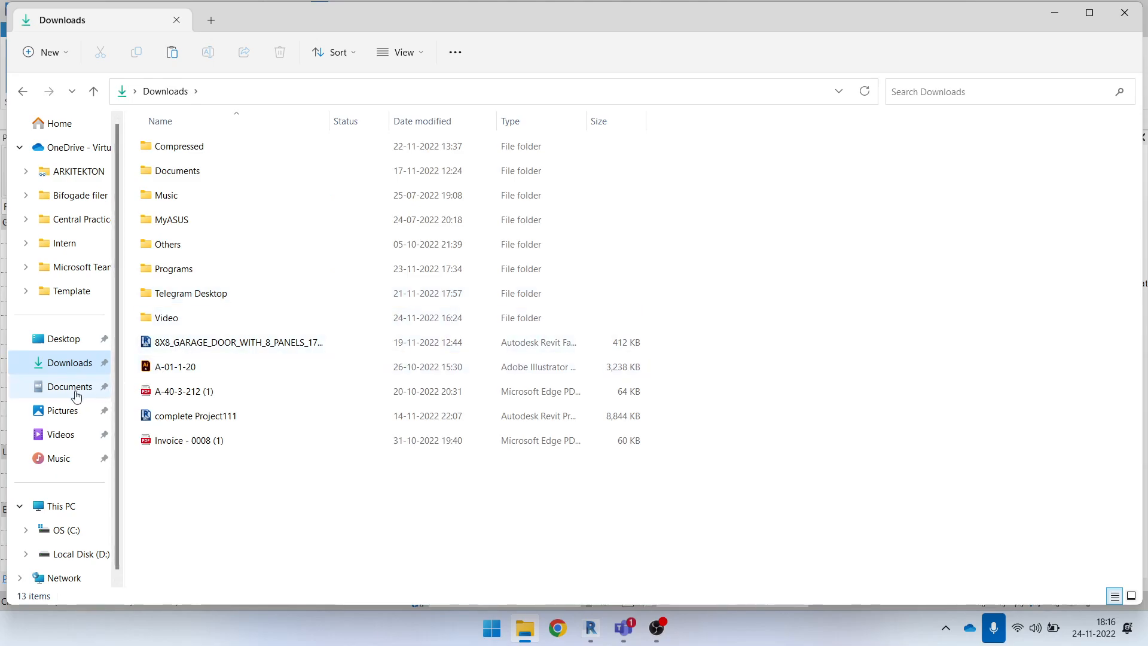
pyautogui.scroll(-1, 84, 515)
pyautogui.click(81, 529)
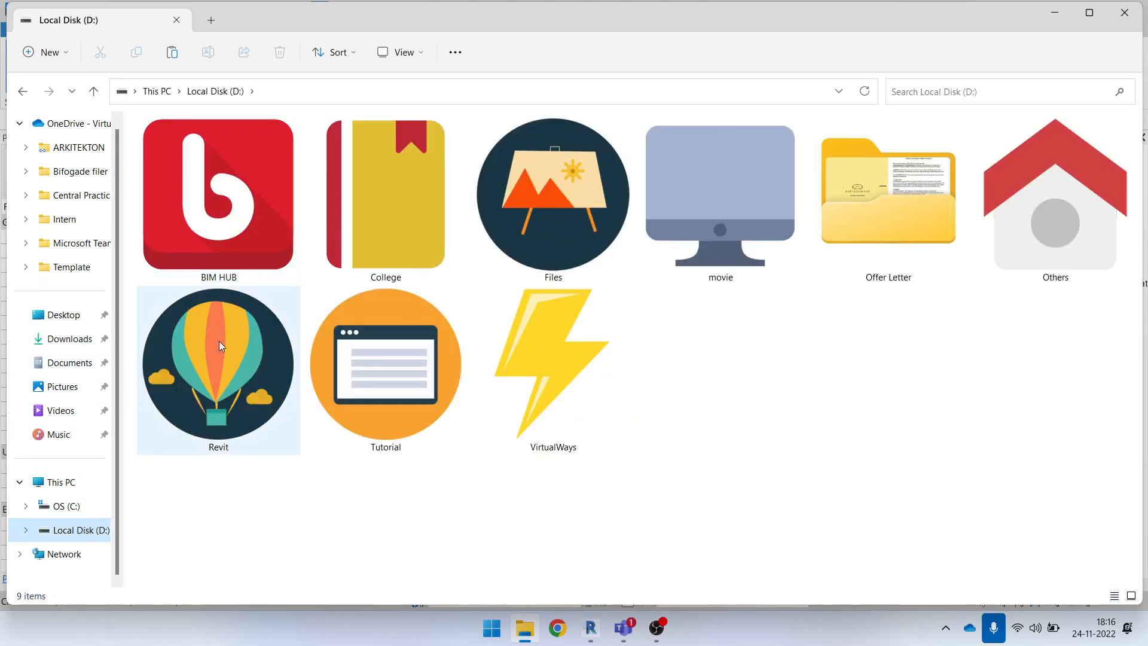
pyautogui.click(551, 238)
pyautogui.doubleClick(550, 239)
pyautogui.hotkey('alt', 'Left')
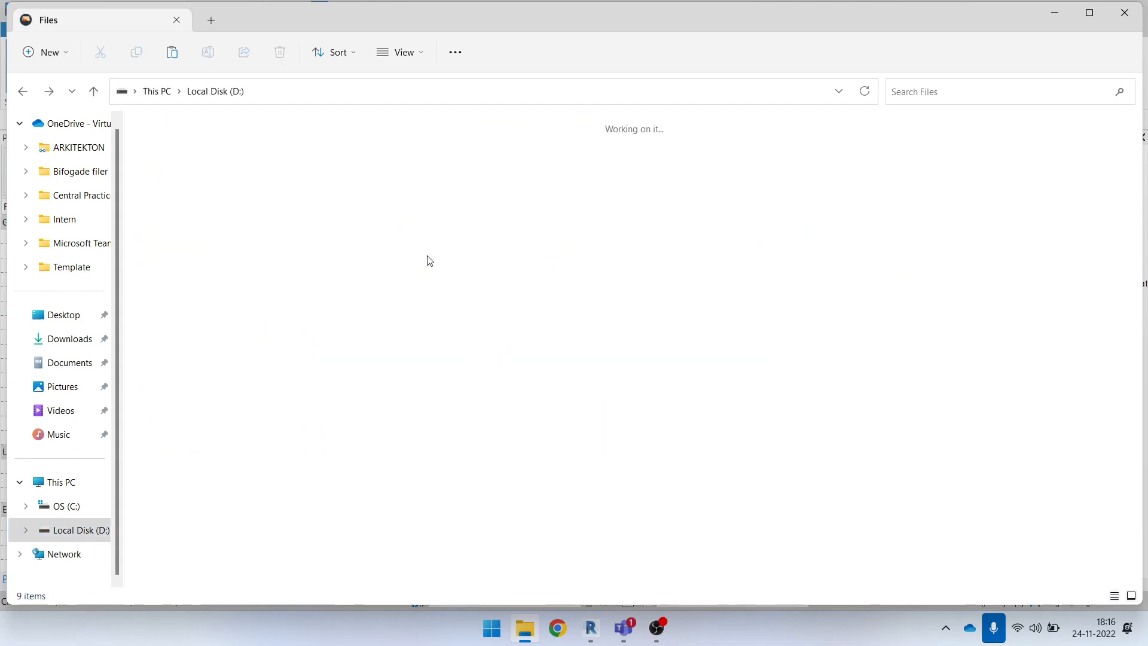
pyautogui.doubleClick(242, 218)
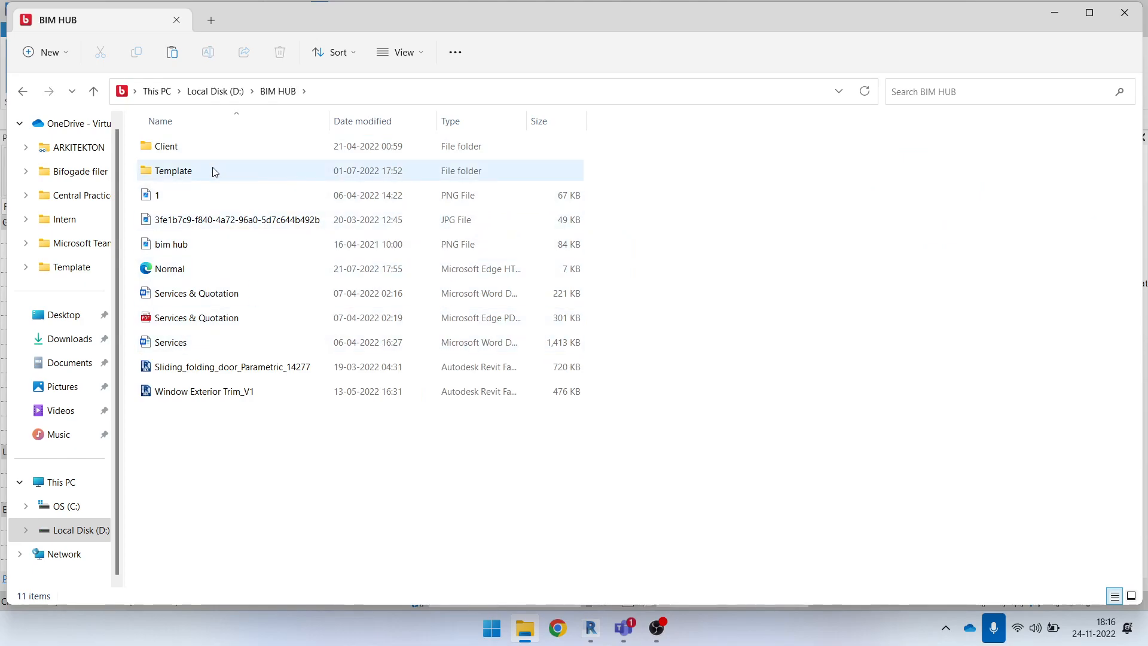
pyautogui.hotkey('alt', 'Left')
pyautogui.doubleClick(227, 376)
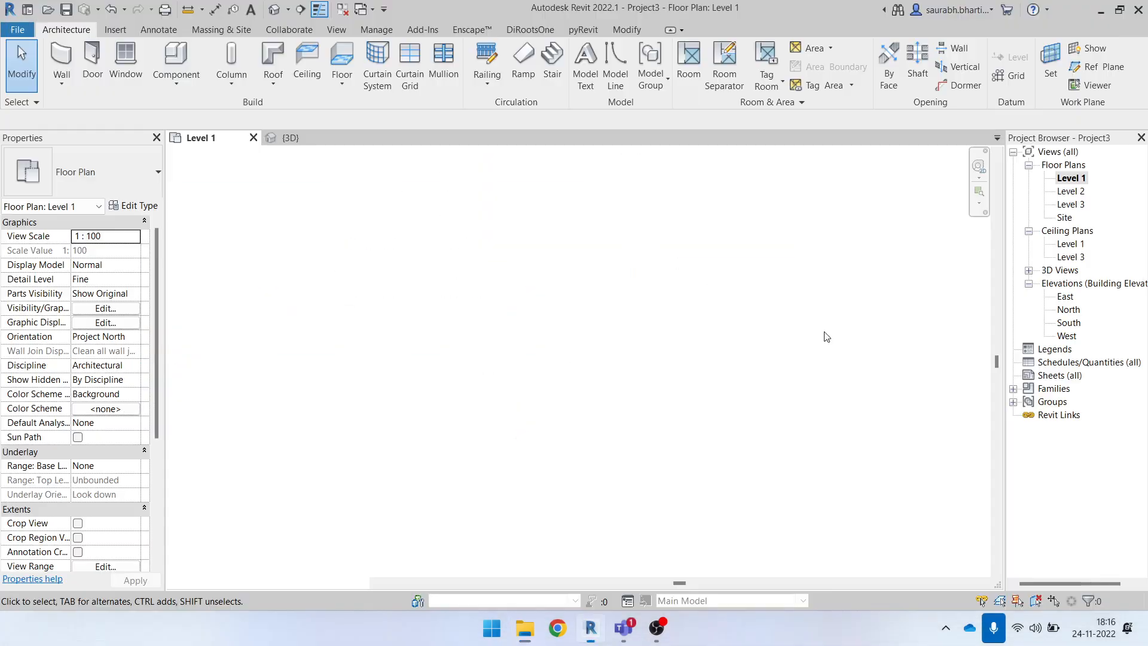
pyautogui.click(1108, 22)
# - Switch to Chrome and search Google Images for "floor plan 2bhk"
pyautogui.click(557, 625)
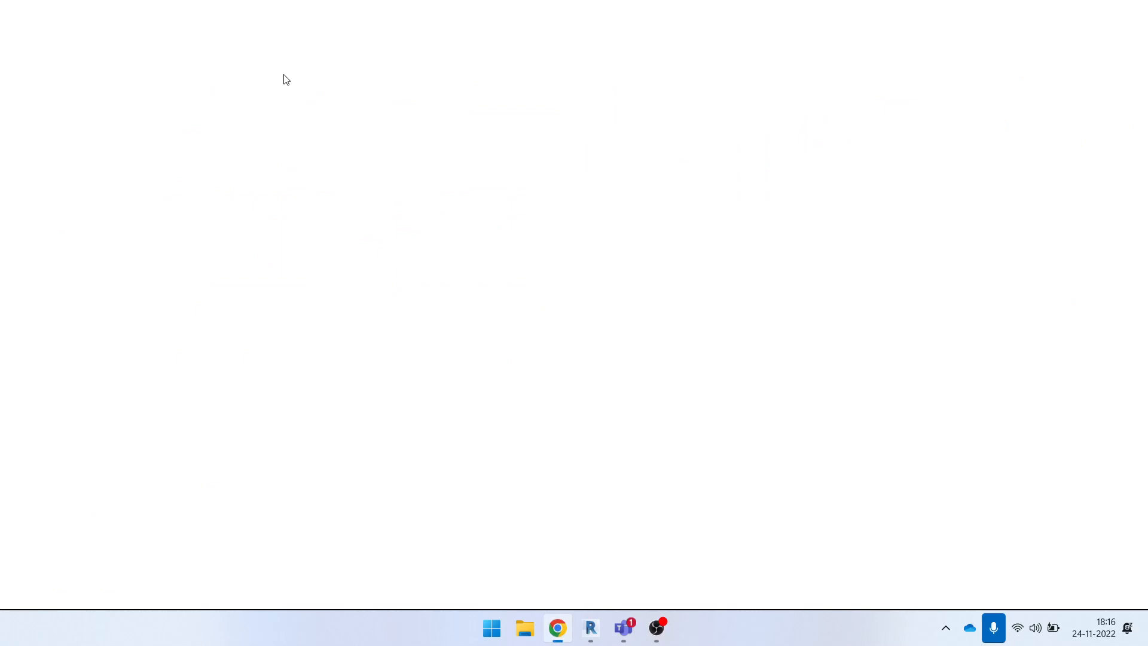
pyautogui.write('floor l')
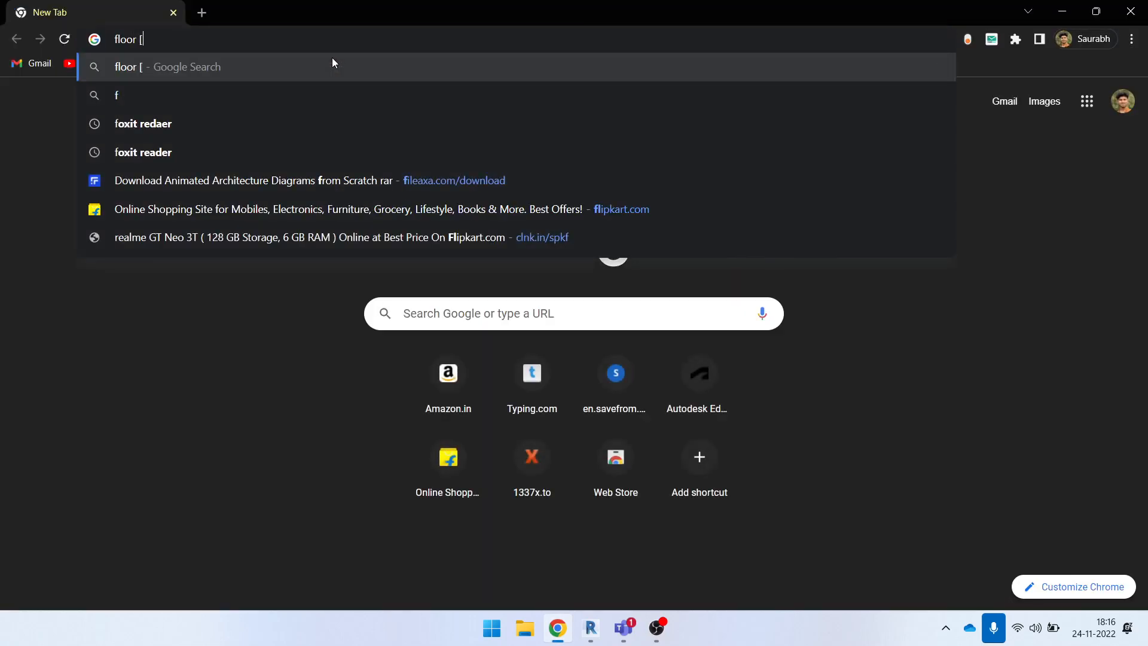
pyautogui.press('BackSpace')
pyautogui.write('plan 2 bhkl')
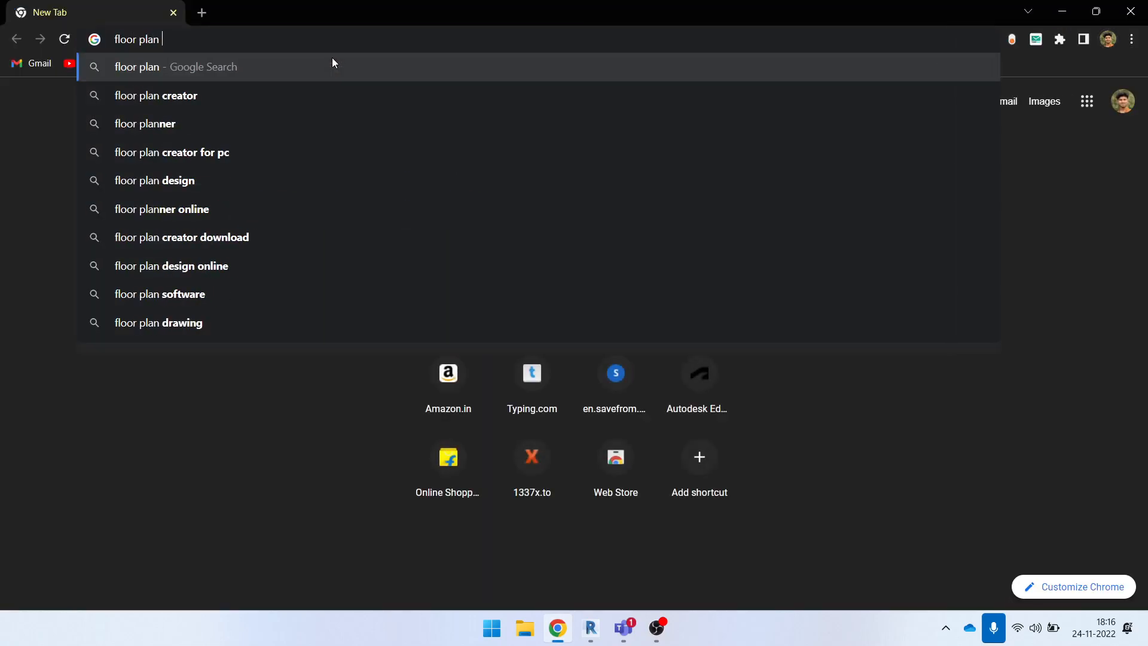
pyautogui.press('Return')
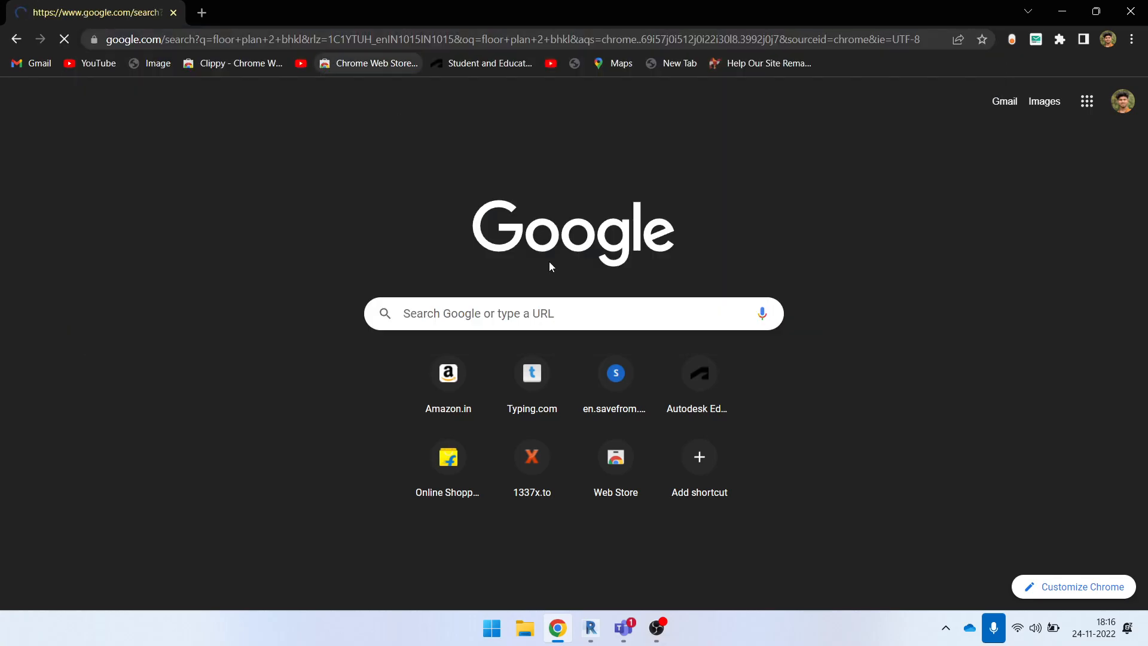
pyautogui.click(227, 157)
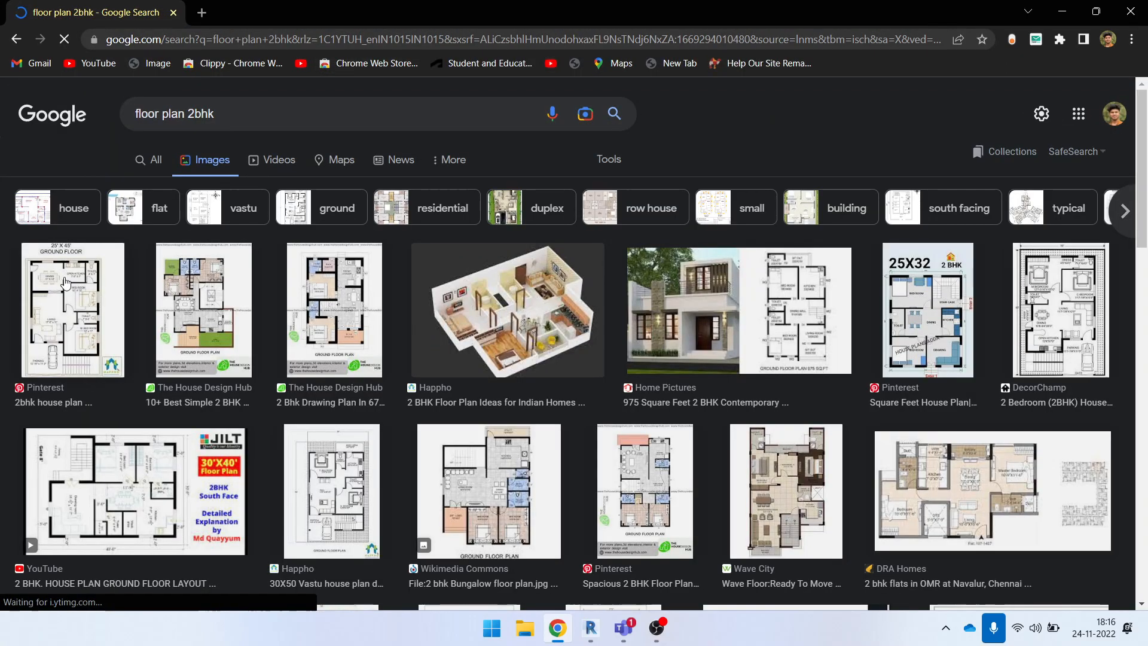
# - View the Pinterest 25' X 45' ground floor plan in a separate tab, then return to the image results
pyautogui.rightClick(67, 276)
pyautogui.click(177, 291)
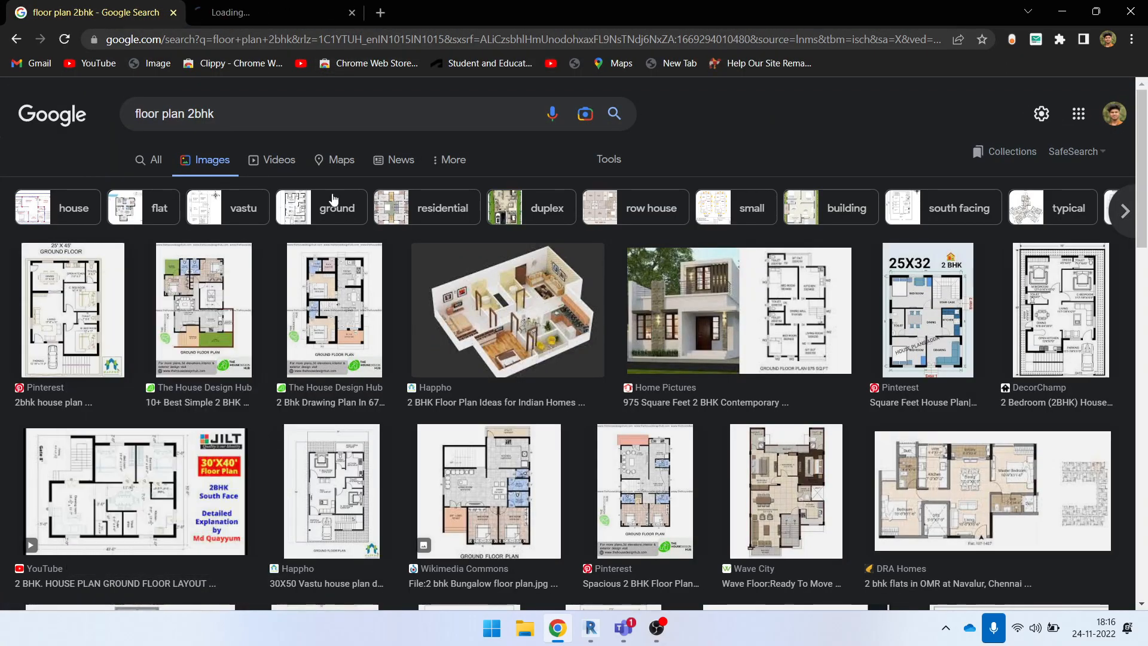
pyautogui.click(273, 12)
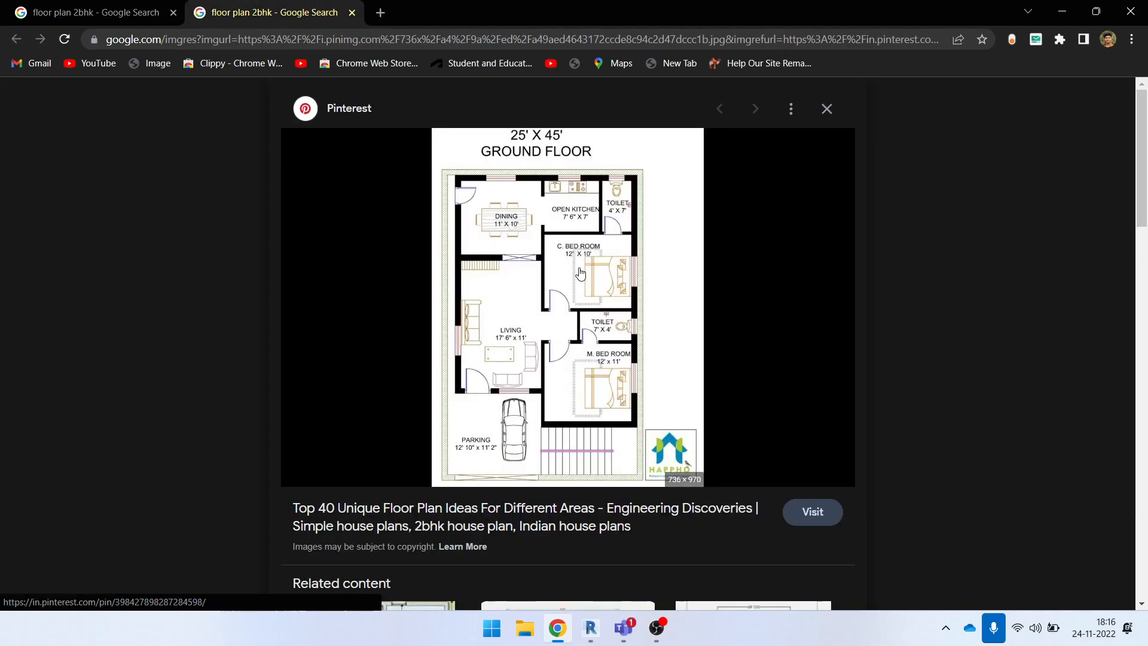
pyautogui.rightClick(580, 273)
pyautogui.click(248, 182)
pyautogui.click(124, 12)
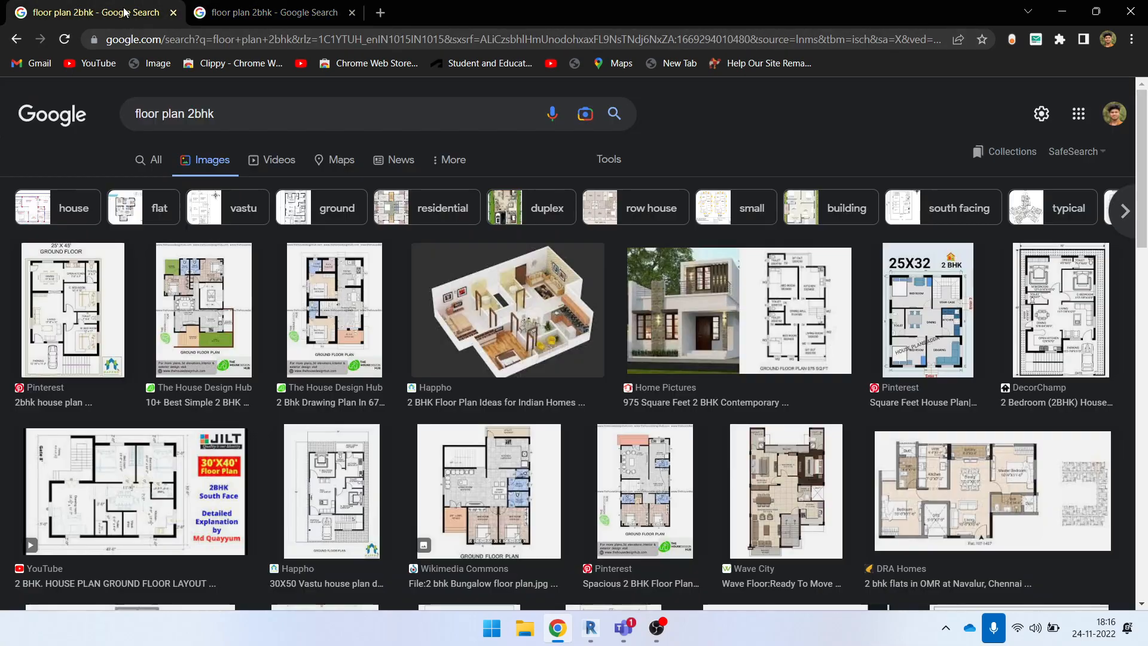
# - Open the source page of the Home Pictures 975 Square Feet 2 BHK plan and return to the image results
pyautogui.click(803, 309)
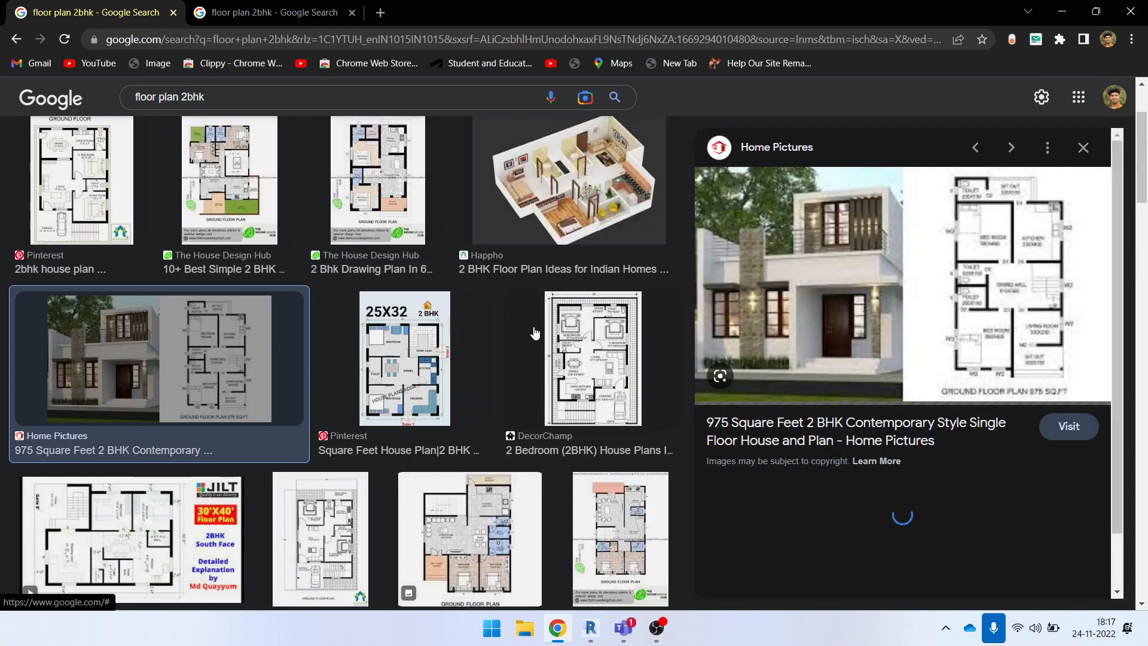
pyautogui.click(967, 272)
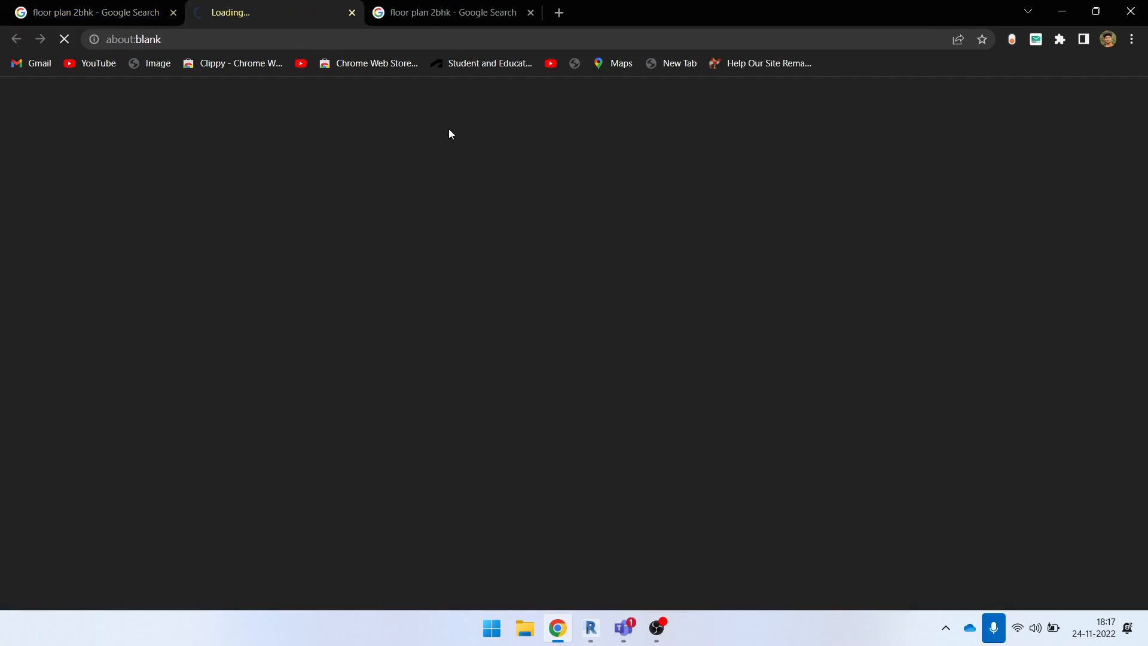
pyautogui.click(96, 12)
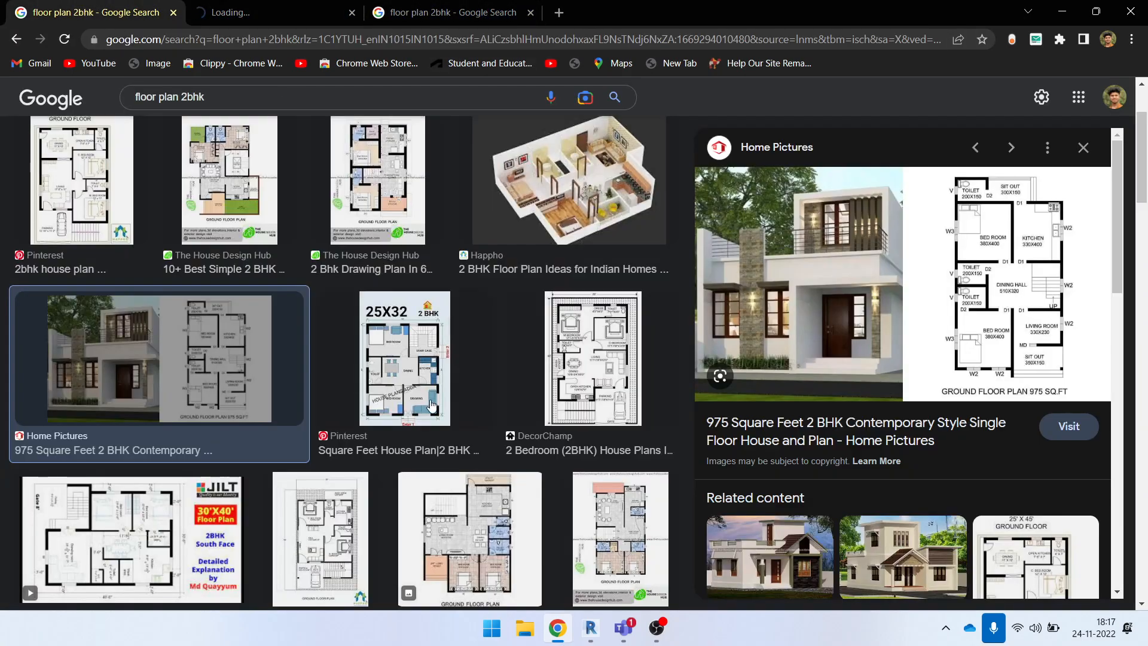
# - Open the Happho page for the 30X50 Vastu house plan and look through its images
pyautogui.scroll(-5, 388, 313)
pyautogui.click(320, 164)
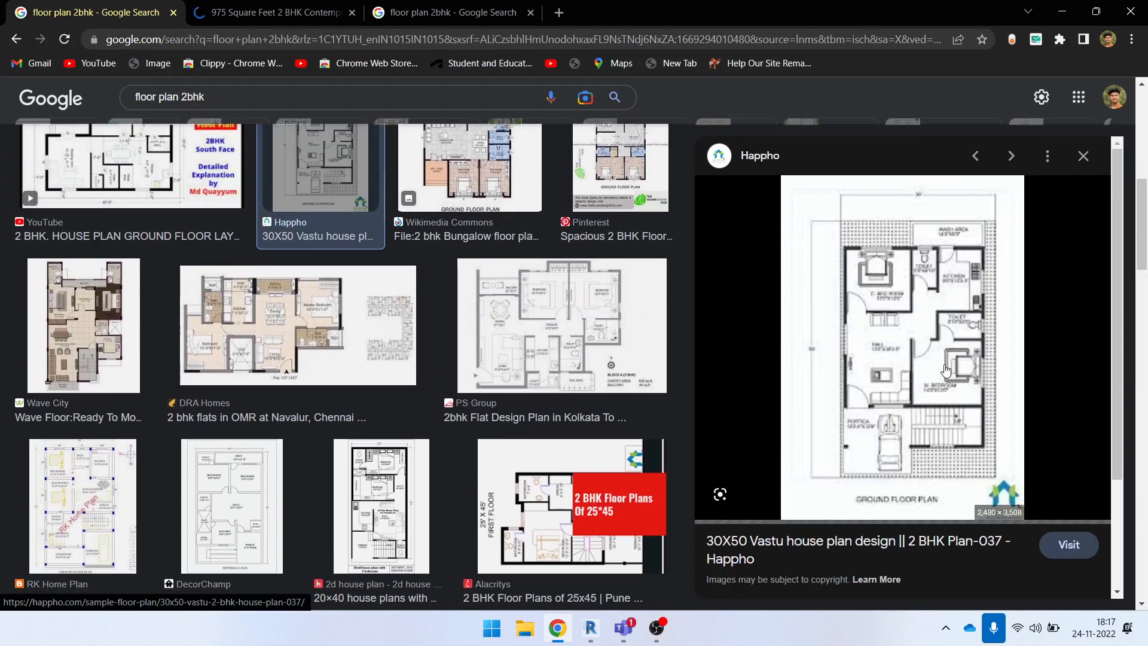
pyautogui.click(967, 353)
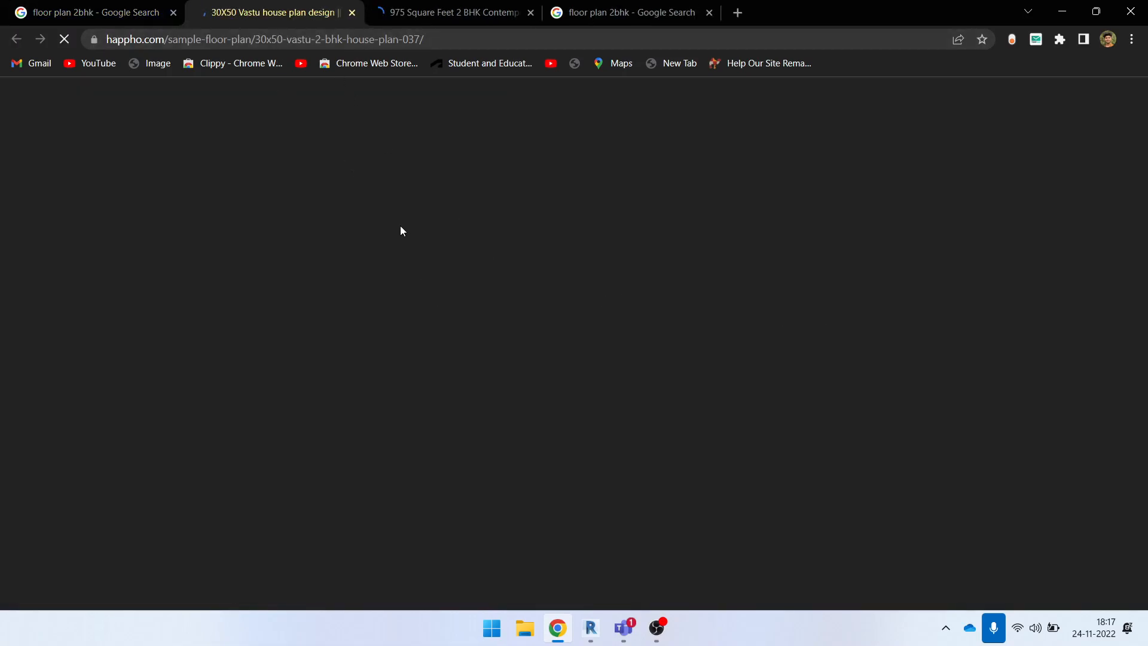
pyautogui.scroll(-7, 376, 212)
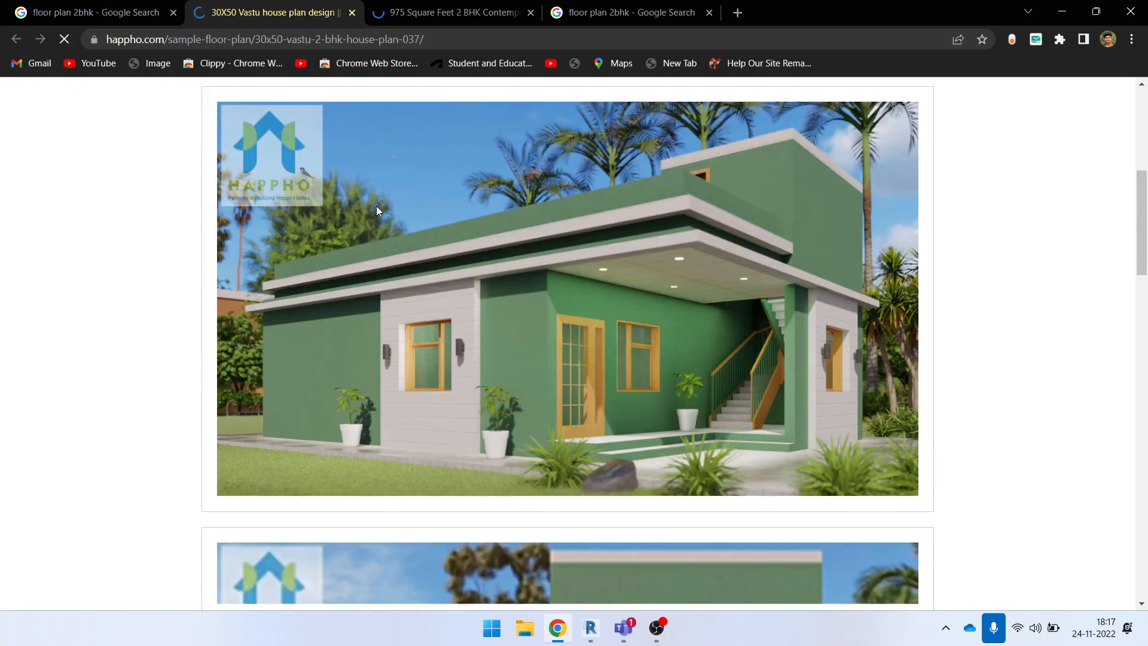
# - Return to the 25' X 45' ground floor plan and shrink the browser to a smaller window over Revit
pyautogui.click(610, 18)
pyautogui.rightClick(518, 353)
pyautogui.click(817, 5)
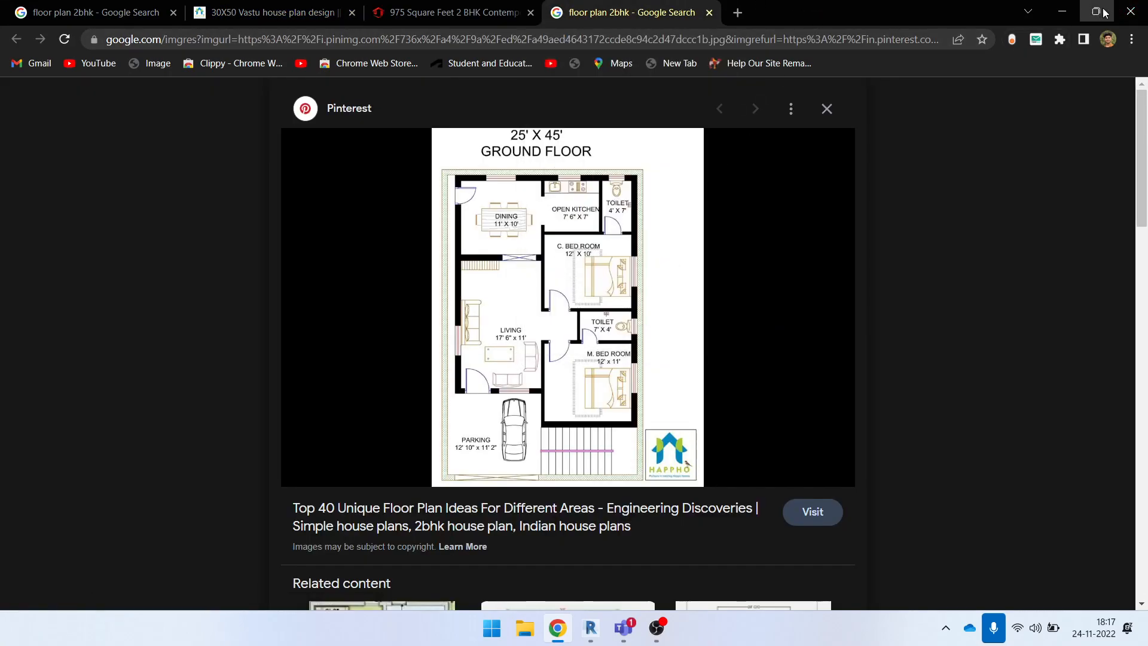
pyautogui.click(1101, 12)
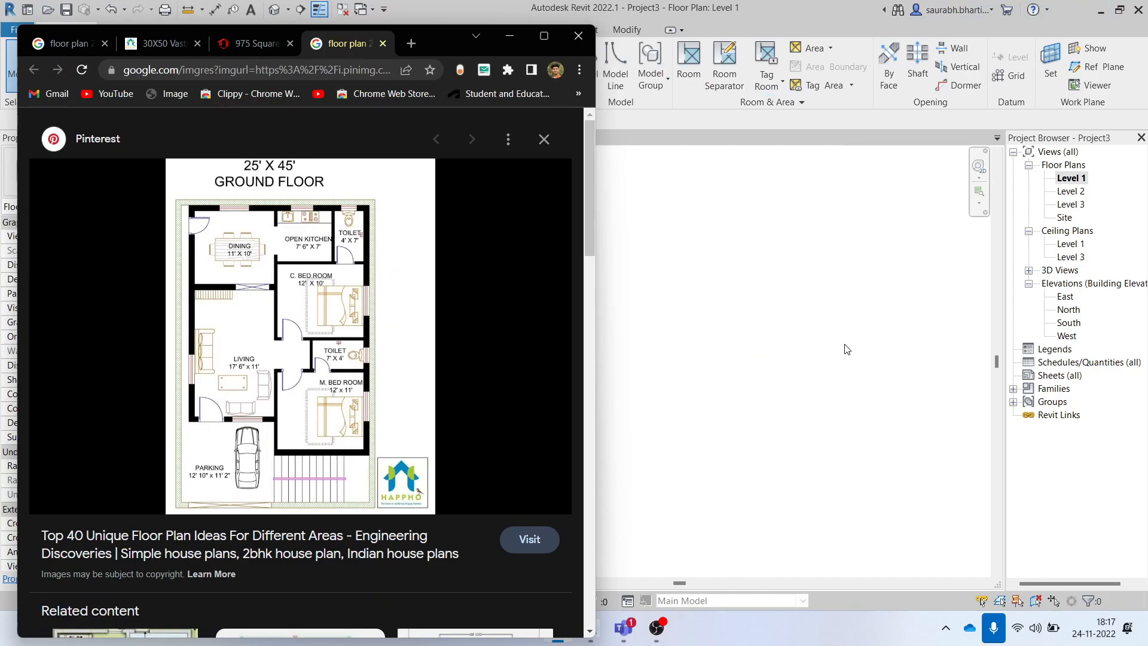
pyautogui.click(510, 36)
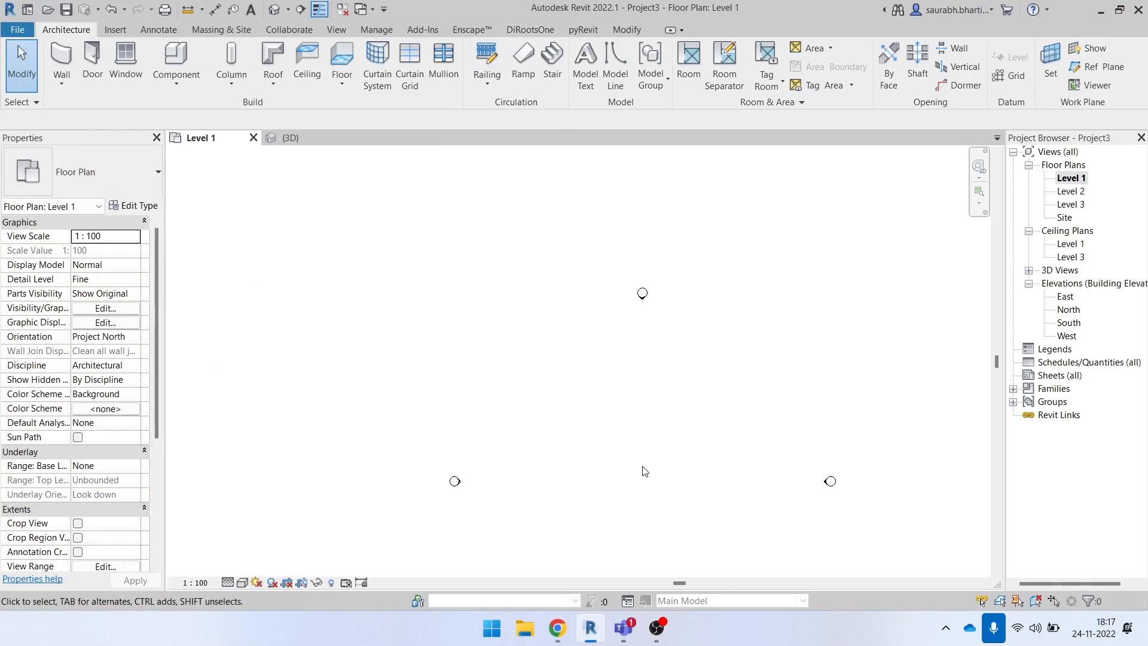
pyautogui.click(603, 635)
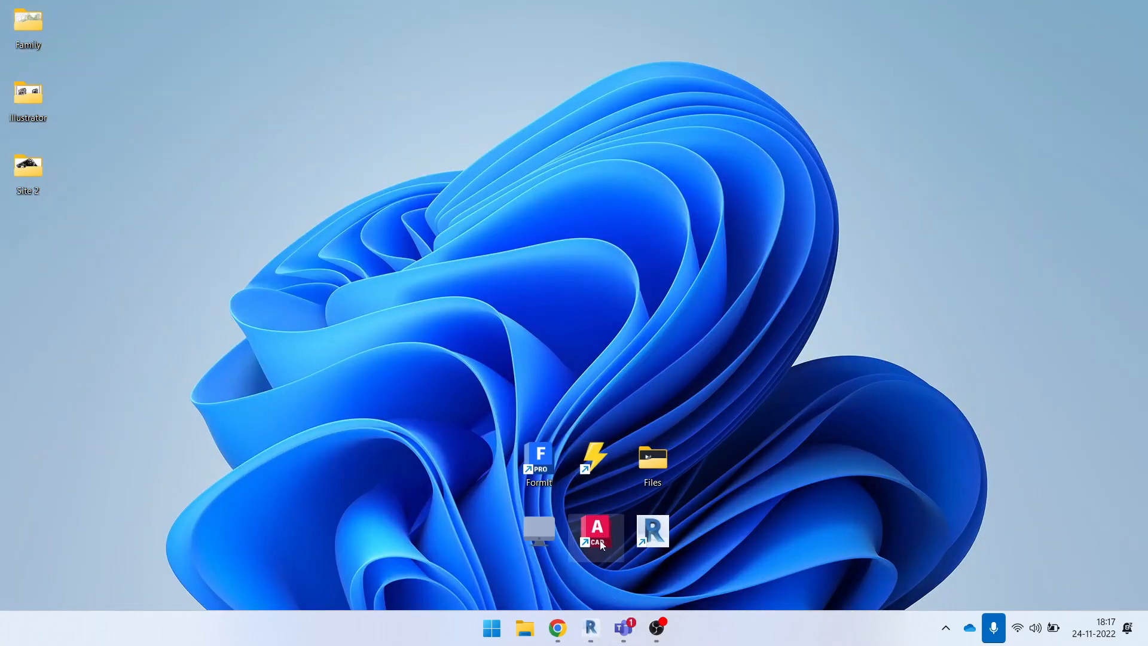
pyautogui.click(590, 628)
pyautogui.click(557, 628)
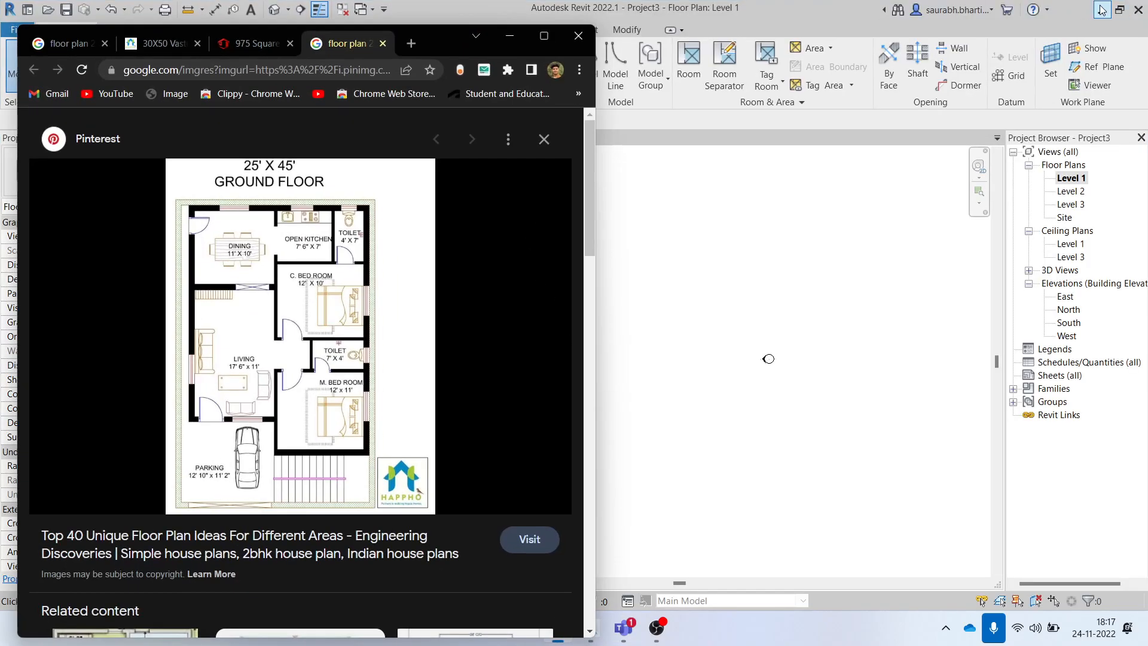
# - Save the 25' X 45' ground floor plan image to the Desktop as a JPEG and close the browser
pyautogui.rightClick(341, 260)
pyautogui.click(422, 422)
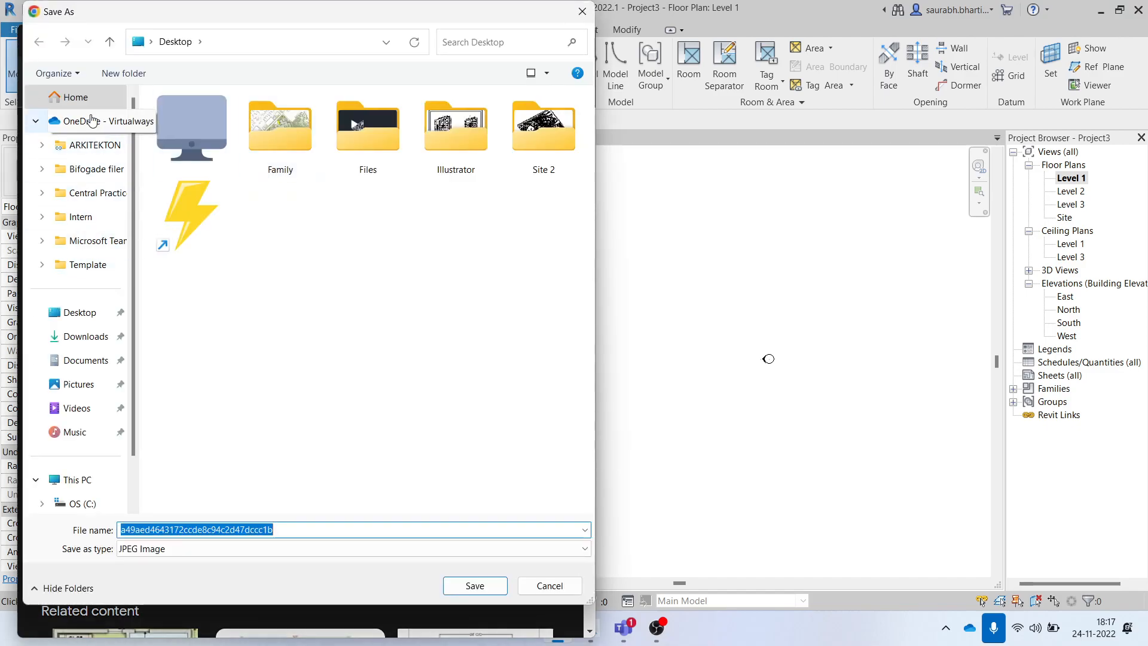
pyautogui.click(78, 120)
pyautogui.click(76, 314)
pyautogui.click(476, 584)
pyautogui.click(577, 36)
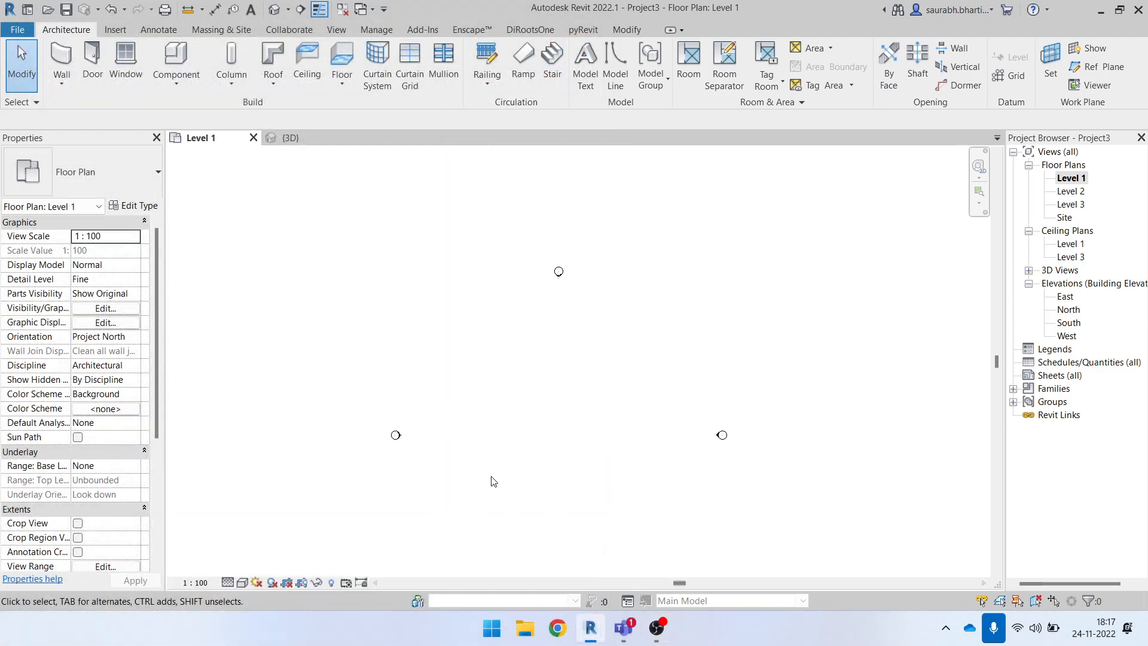
# - Open the saved floor plan image from the desktop and shrink its viewer to a small window
pyautogui.click(1101, 11)
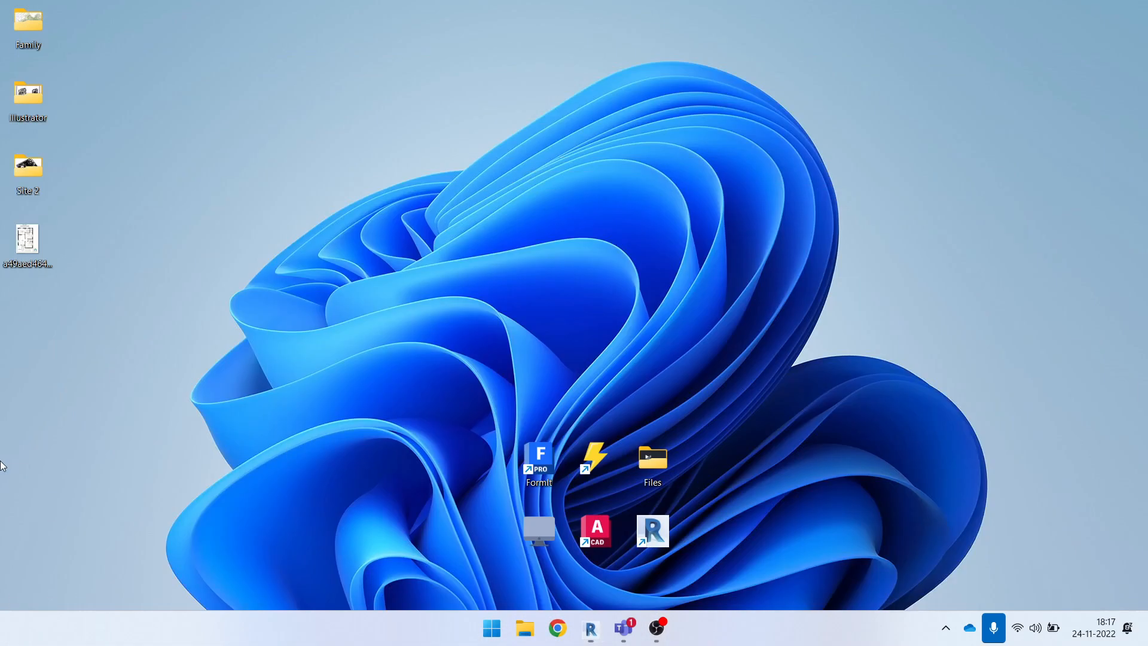
pyautogui.doubleClick(27, 242)
pyautogui.press('super+Left')
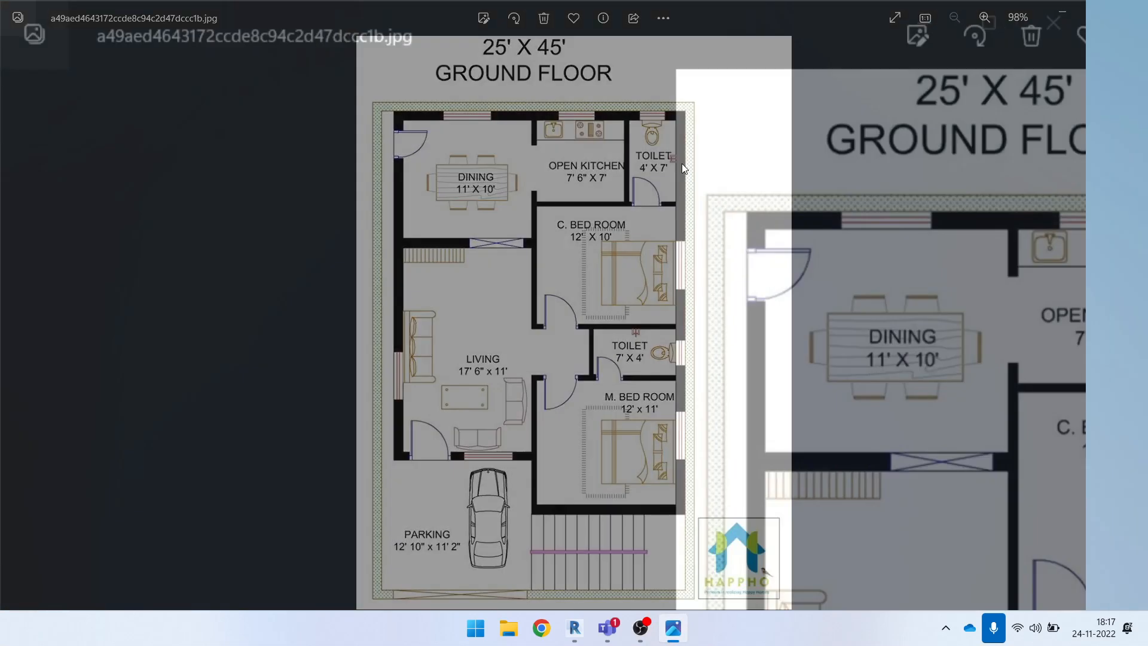
pyautogui.click(481, 93)
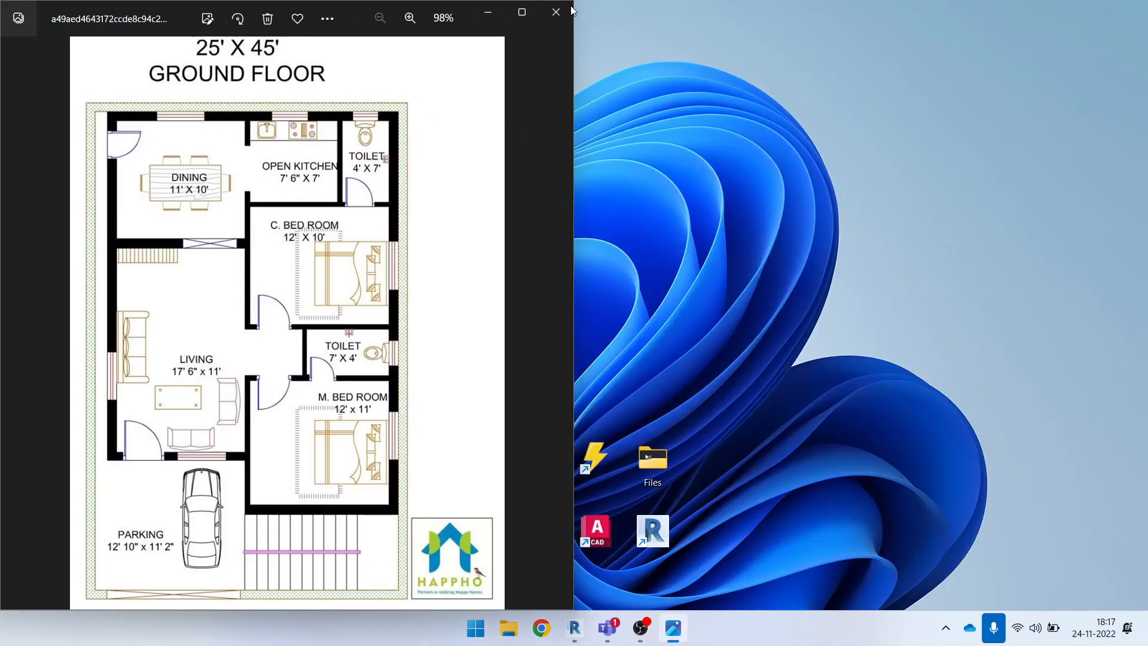
pyautogui.moveTo(573, 609)
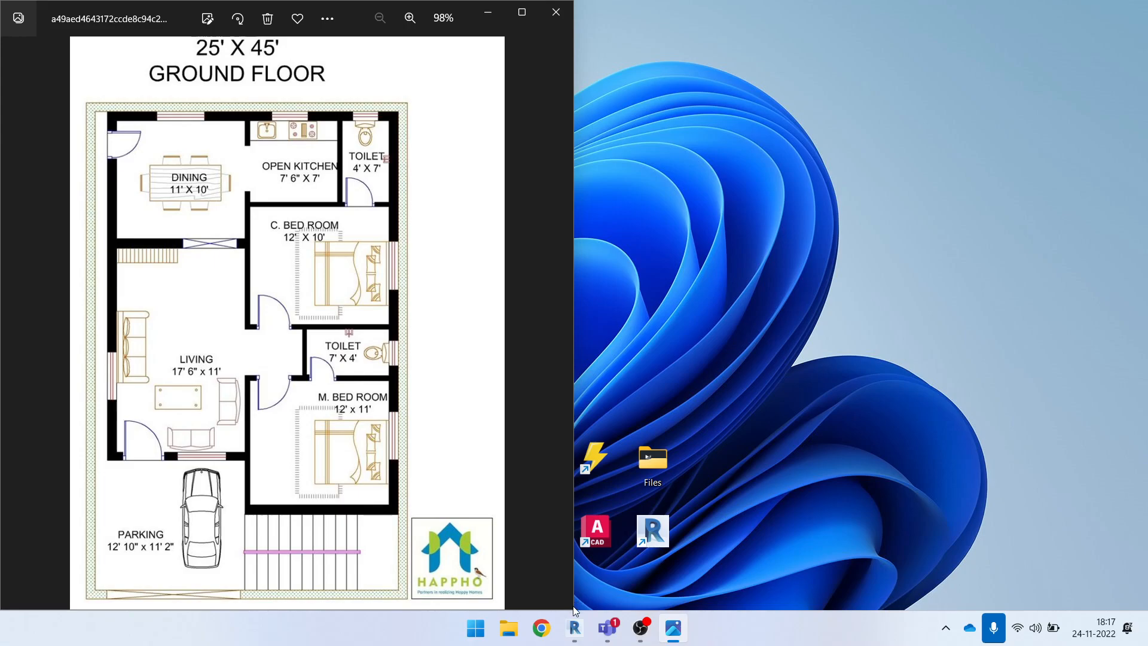
pyautogui.moveTo(575, 590); pyautogui.dragTo(142, 449)
pyautogui.moveTo(28, 20); pyautogui.dragTo(189, 59)
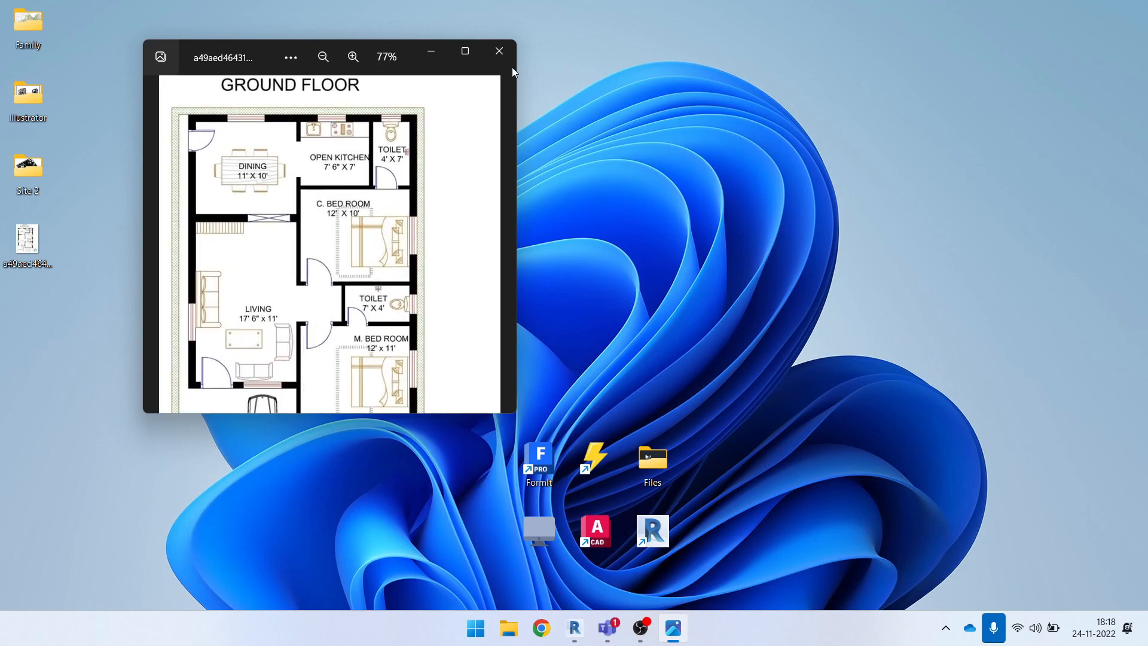
# - Switch to Revit, fit its window to half of the screen beside the desktop files, and close the image viewer
pyautogui.click(586, 634)
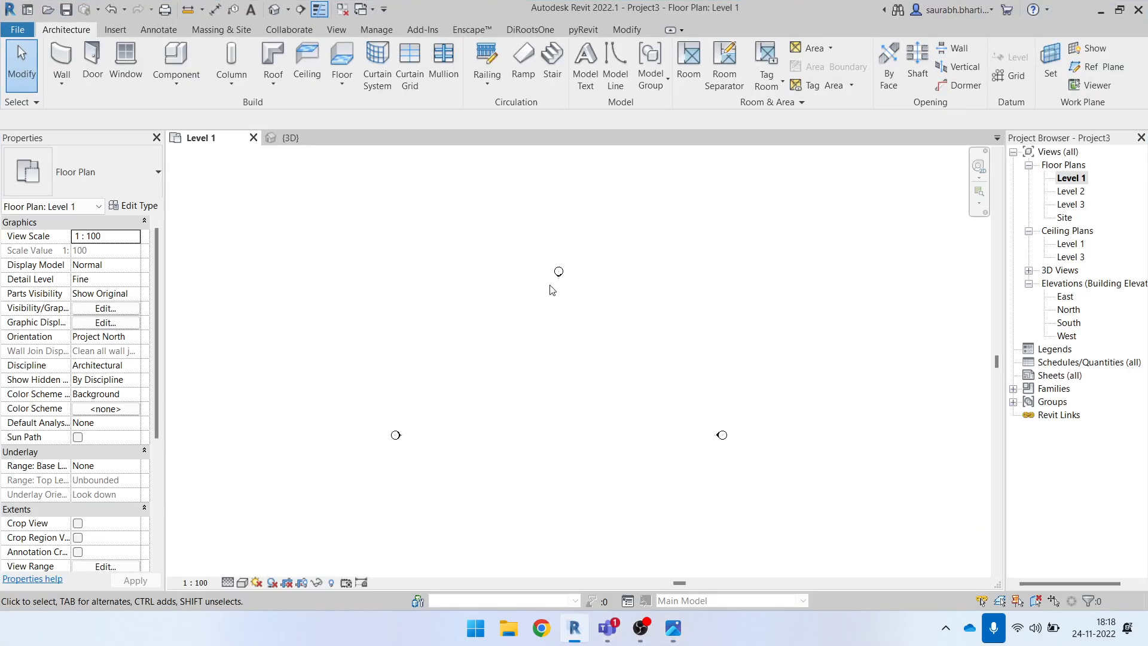
pyautogui.press('super+Right')
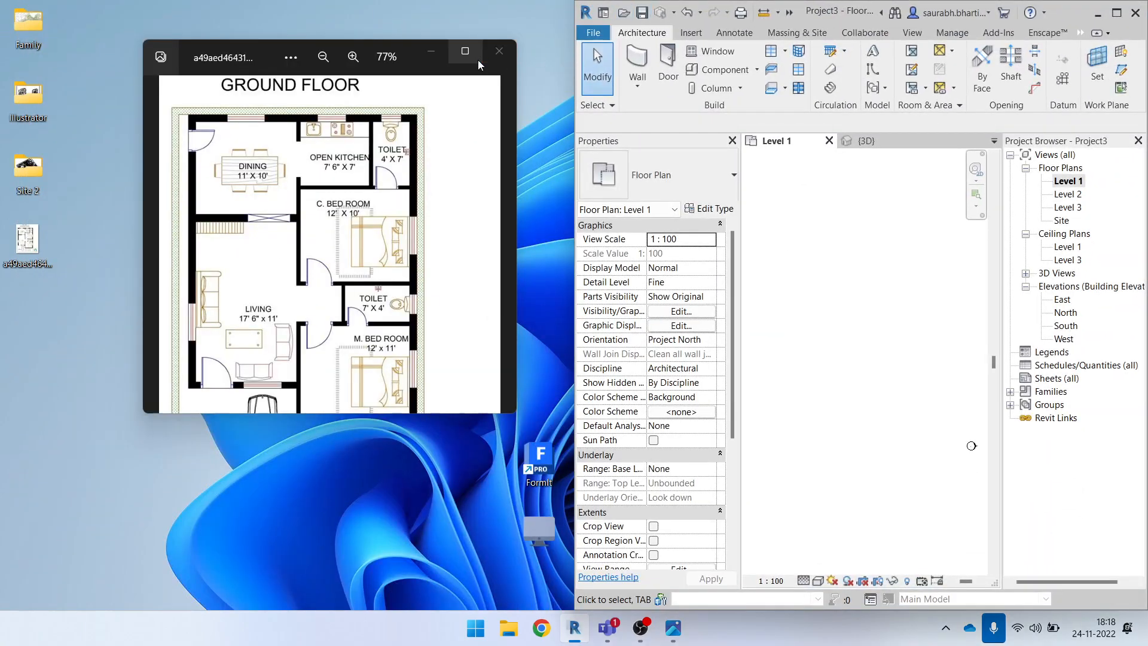
pyautogui.click(469, 57)
pyautogui.click(1128, 10)
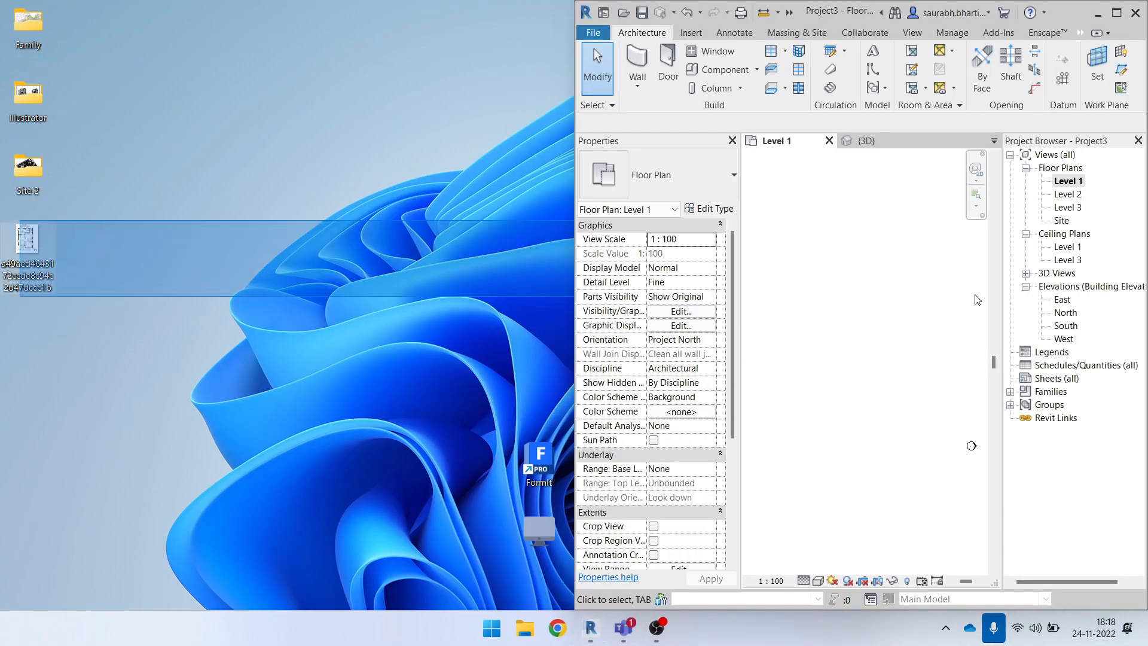
# - Place the saved floor plan image in the Level 1 view, dismiss the save reminder, and position the image in the maximized Revit window
pyautogui.moveTo(895, 333); pyautogui.dragTo(898, 360)
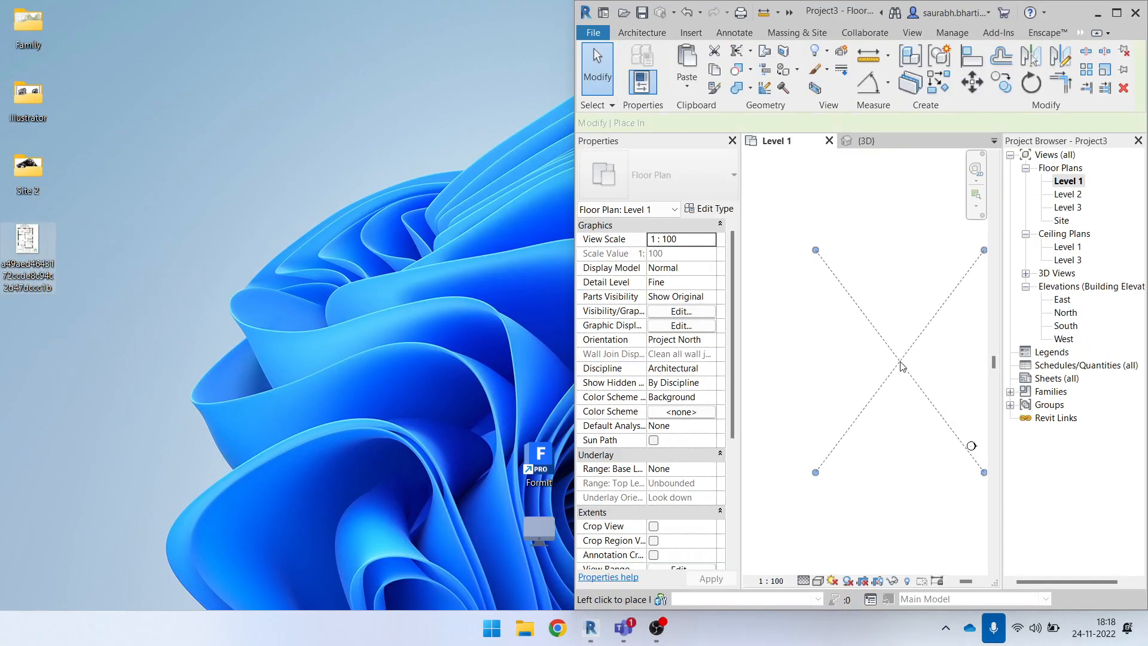
pyautogui.click(900, 361)
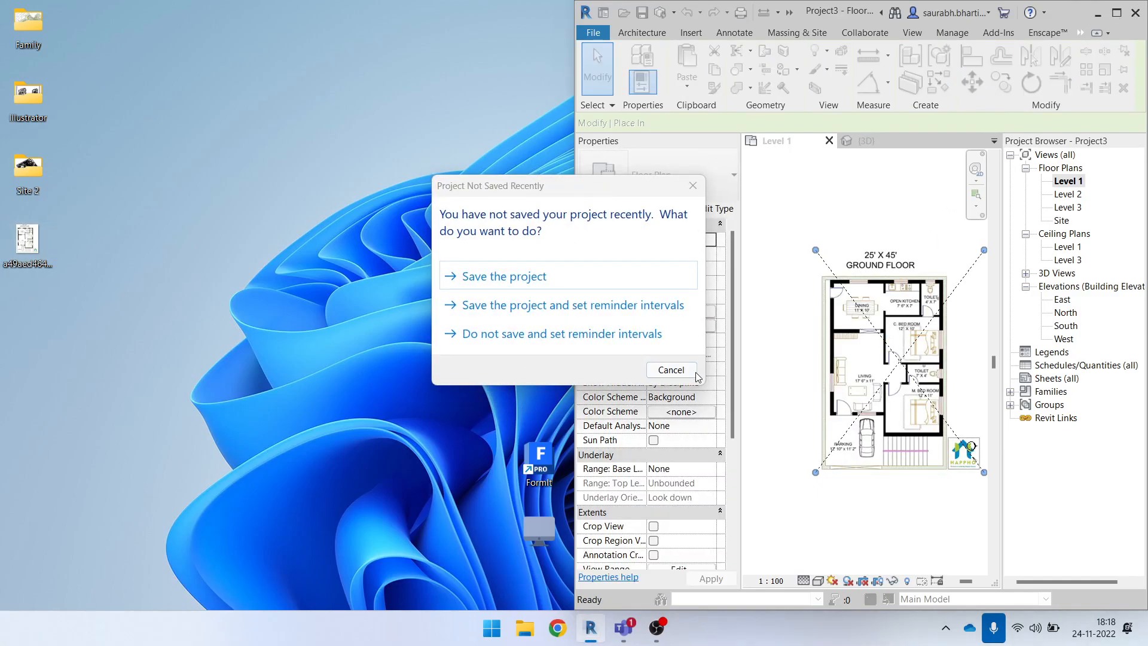
pyautogui.click(693, 372)
pyautogui.click(1116, 13)
pyautogui.scroll(2, 323, 364)
pyautogui.moveTo(323, 364); pyautogui.dragTo(326, 399)
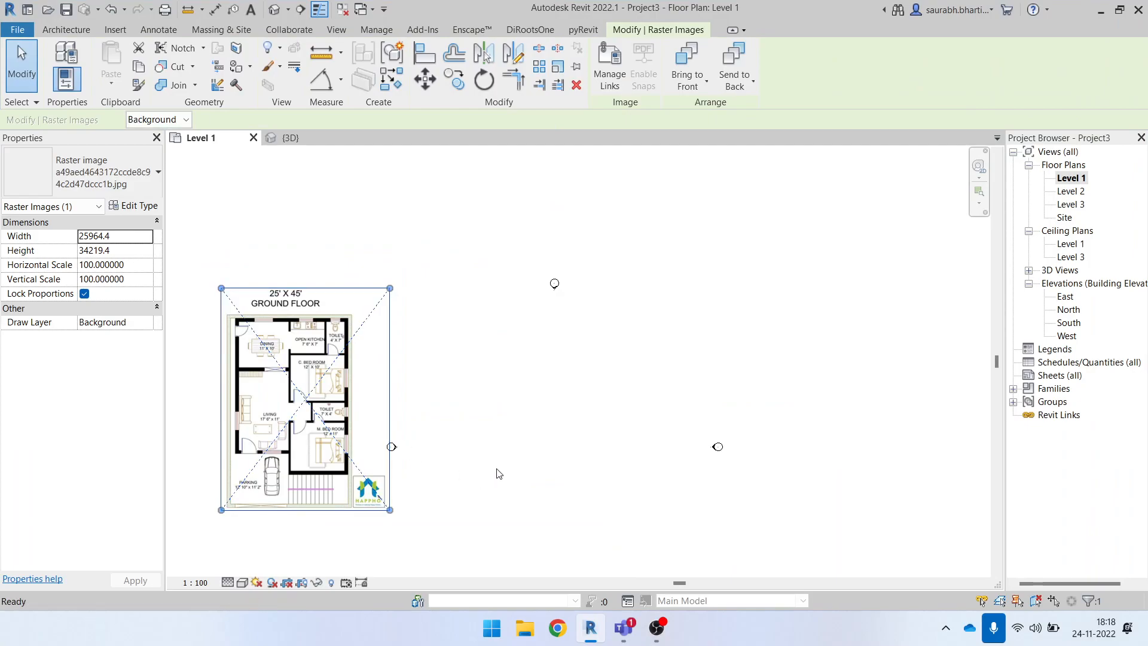
# - Draw a horizontal Interior - Blockwork 100 wall about 25,000 mm long beside the reference image as the plan's upper edge
pyautogui.press('w')
pyautogui.press('a')
pyautogui.scroll(3, 483, 370)
pyautogui.click(458, 317)
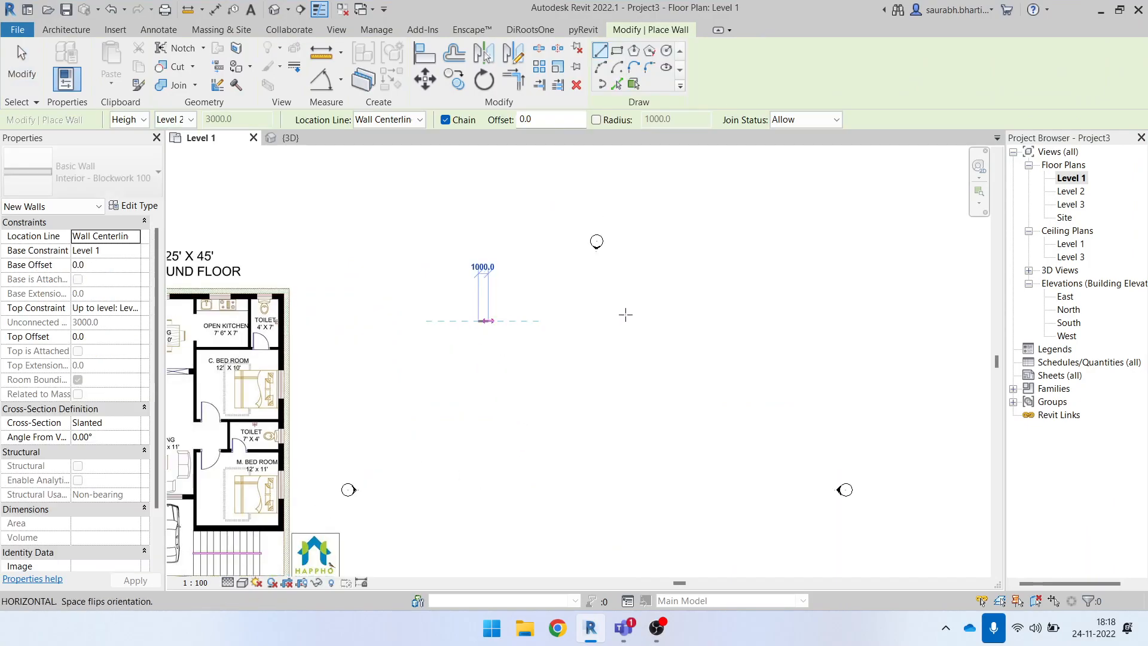
pyautogui.scroll(-3, 635, 317)
pyautogui.scroll(2, 571, 318)
pyautogui.scroll(2, 500, 303)
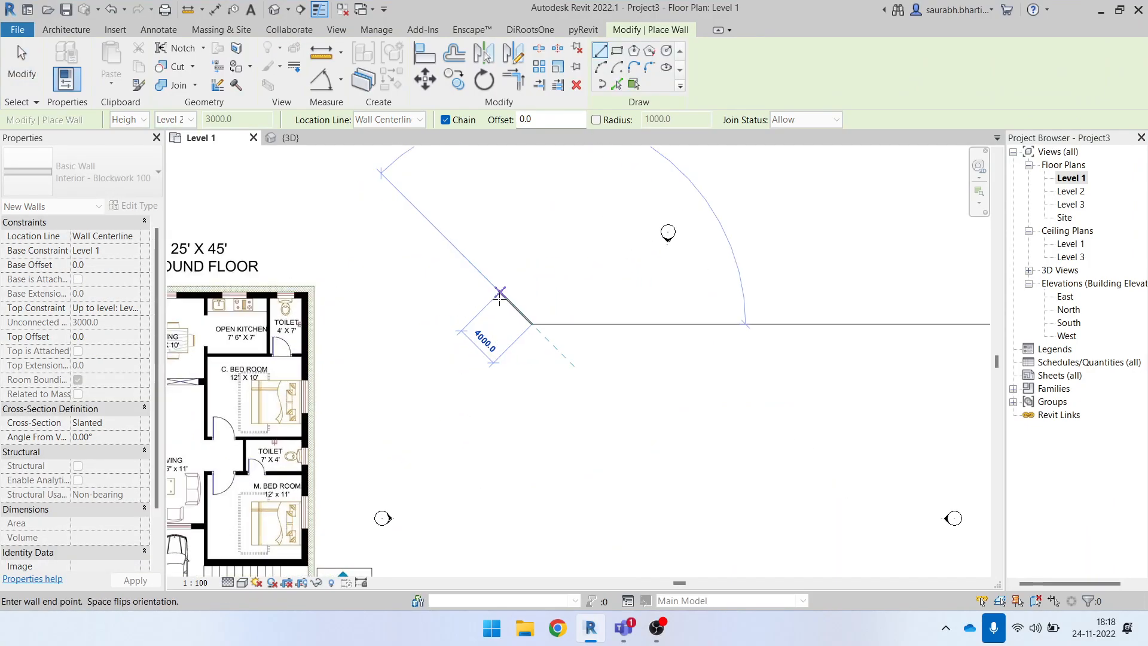
pyautogui.scroll(-1, 616, 325)
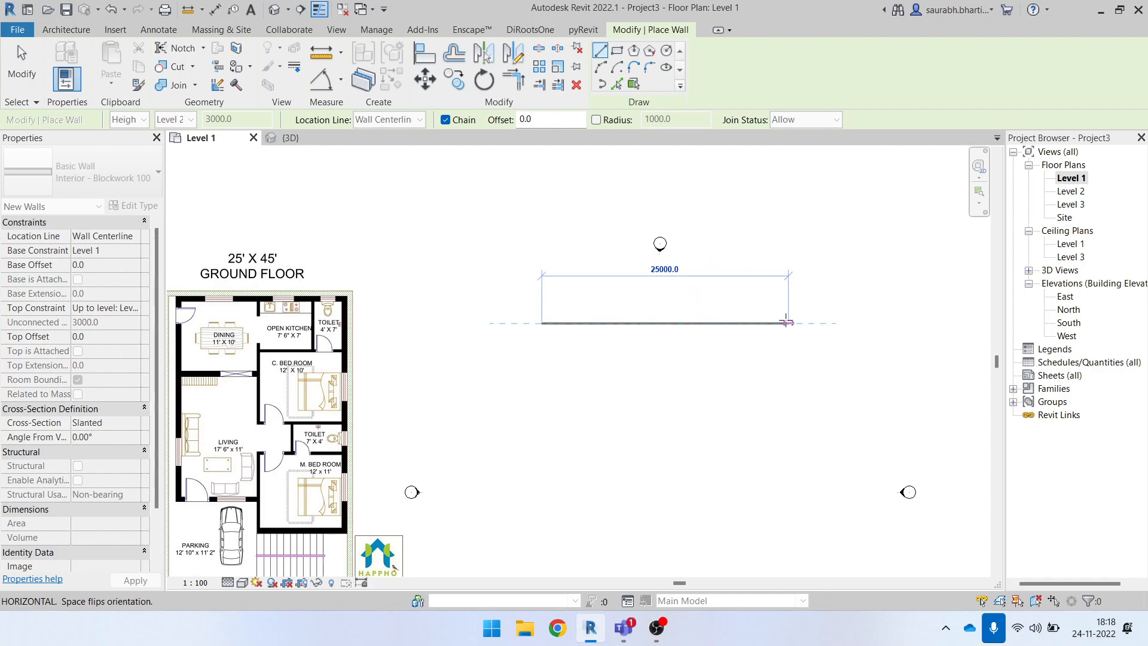
pyautogui.click(790, 321)
# - Draw a vertical wall down from each end of the horizontal wall, making the right-hand one longer
pyautogui.scroll(-5, 771, 383)
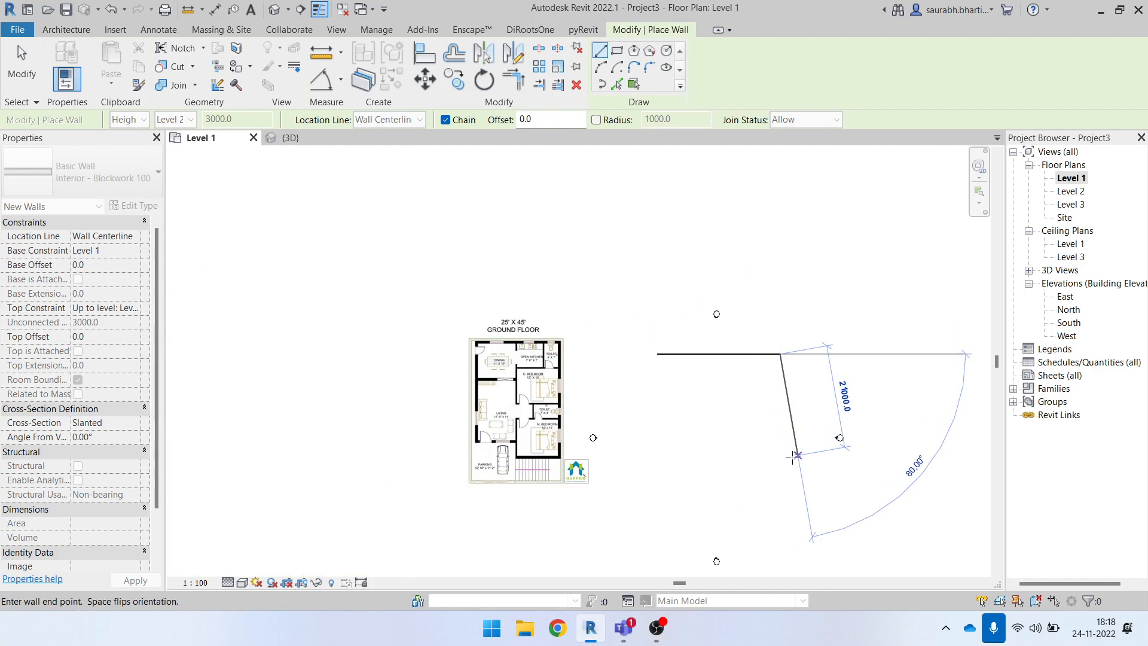
pyautogui.scroll(3, 788, 460)
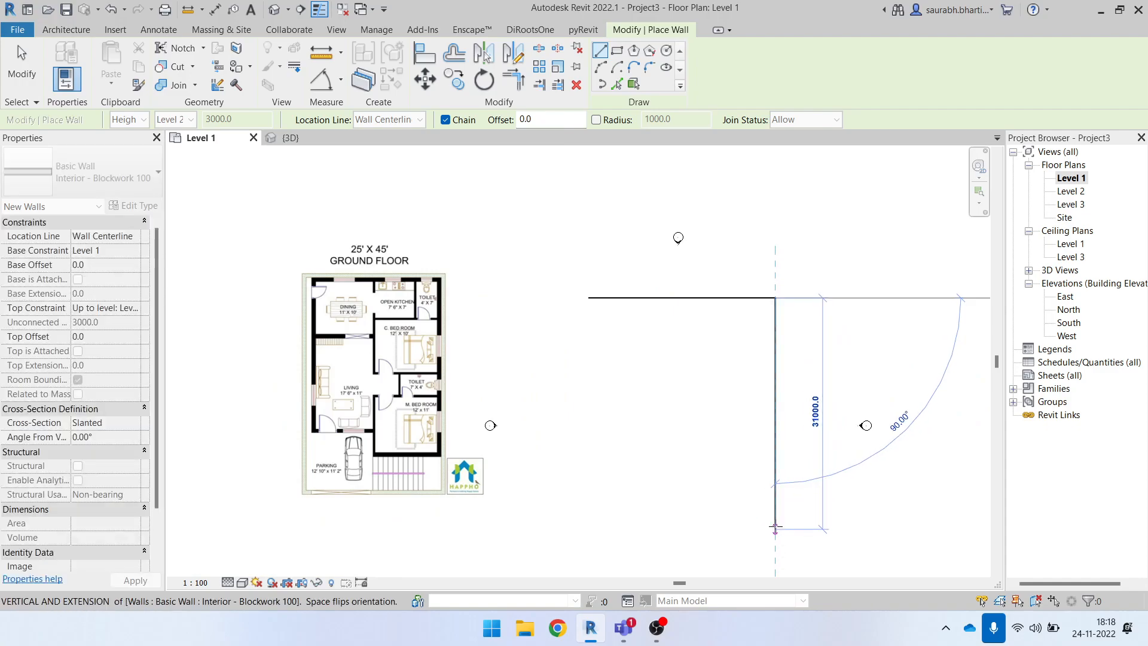
pyautogui.click(777, 525)
pyautogui.press('Escape')
pyautogui.click(589, 298)
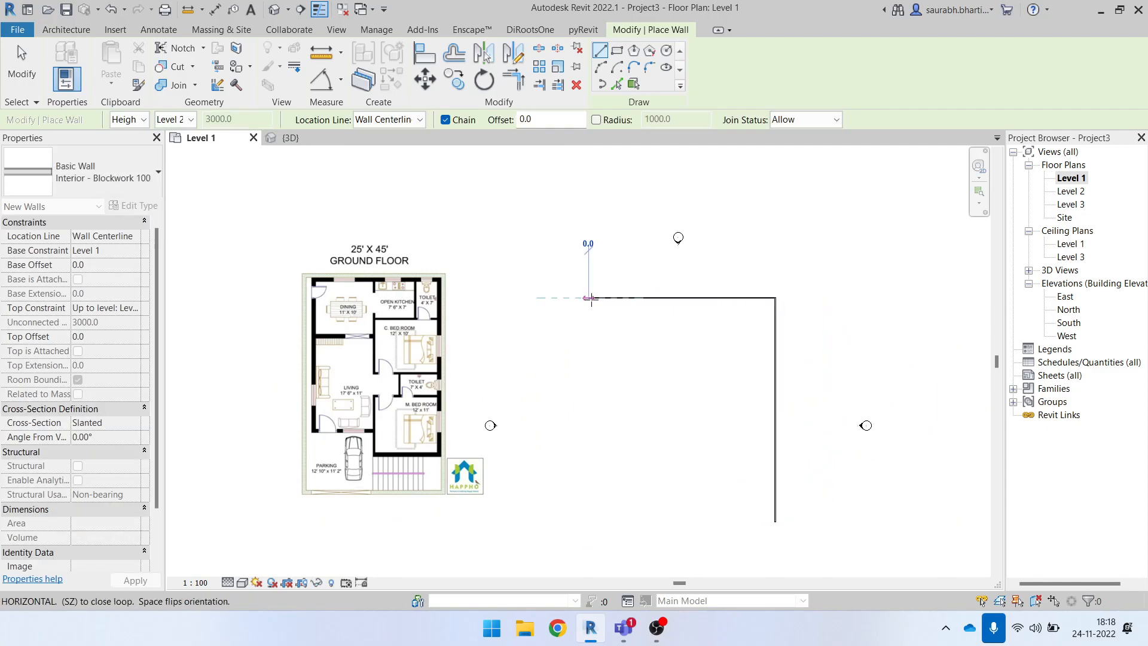
pyautogui.scroll(2, 598, 466)
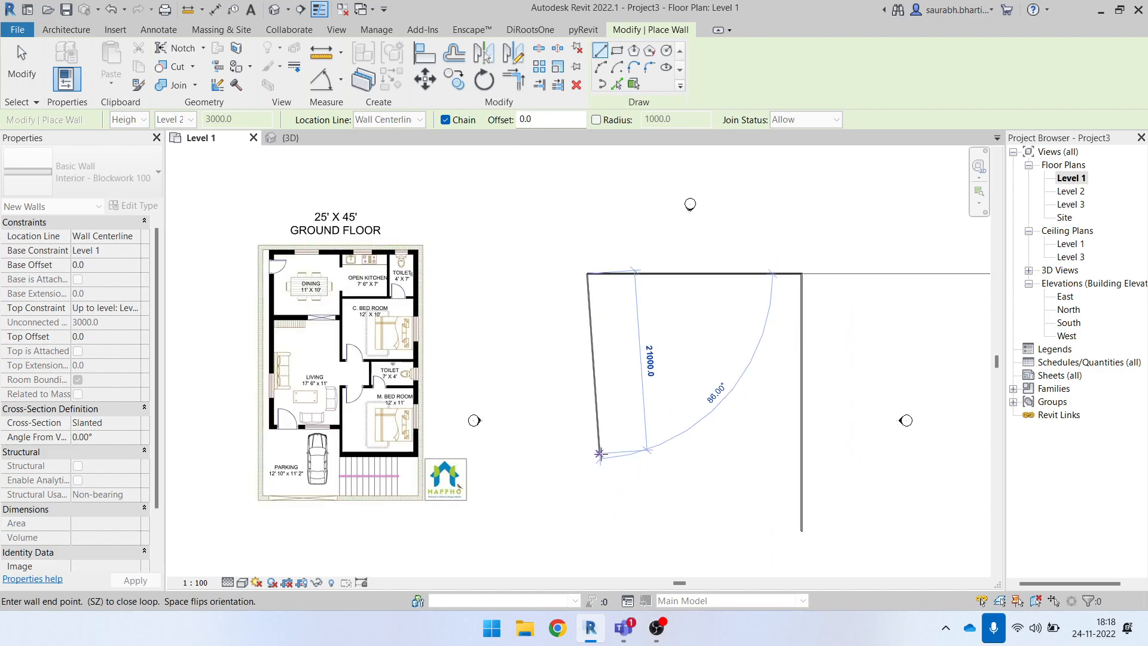
pyautogui.click(584, 483)
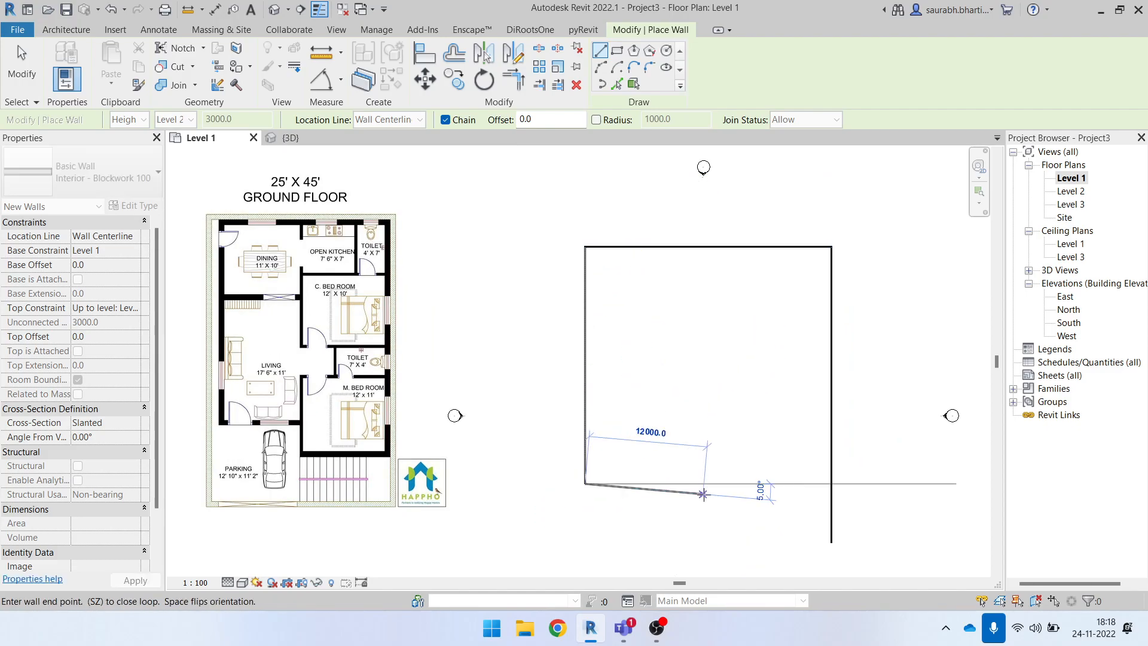
pyautogui.press('Escape')
pyautogui.press('Escape')
# - Set the project's length units to meters
pyautogui.press('u')
pyautogui.press('n')
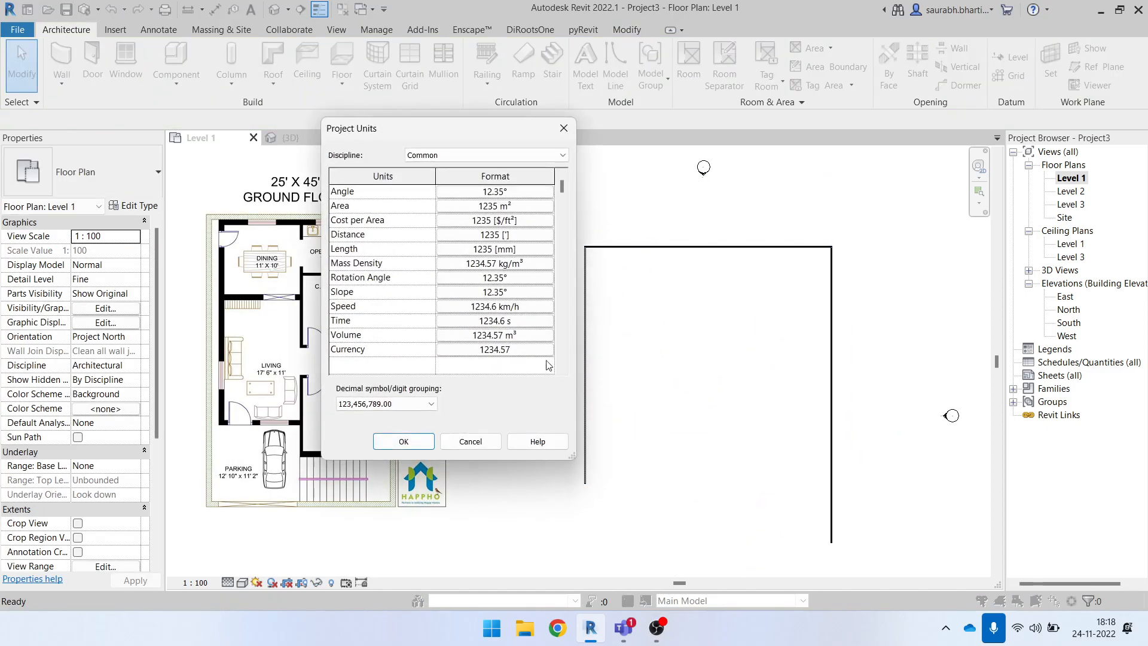
pyautogui.click(515, 249)
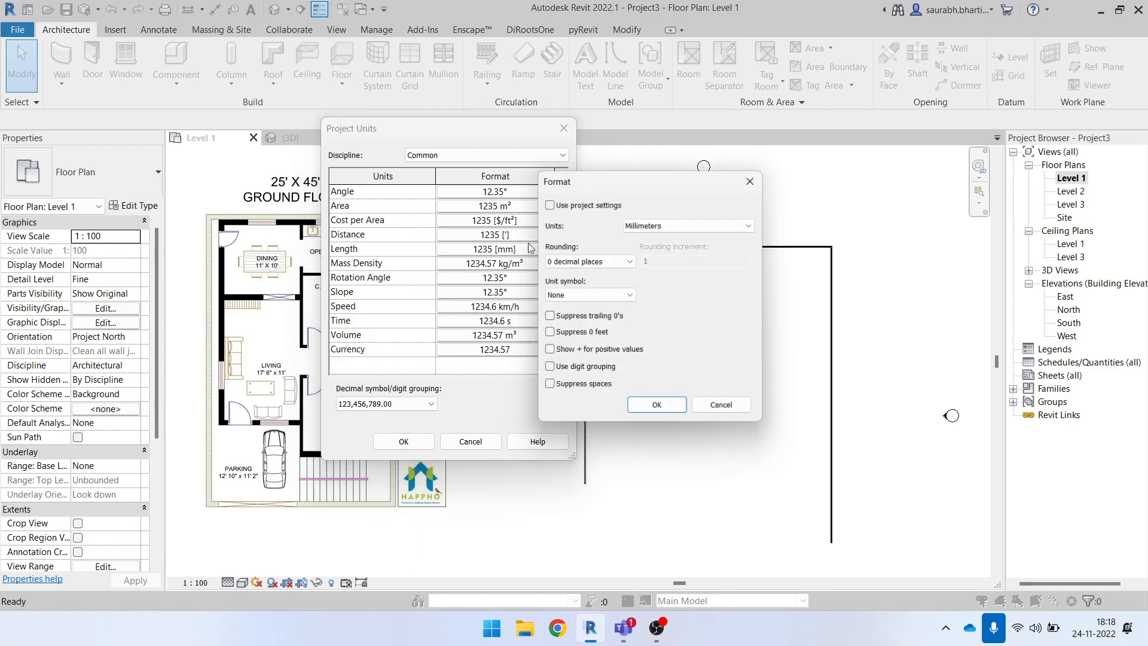
pyautogui.click(690, 223)
pyautogui.click(676, 291)
pyautogui.click(658, 410)
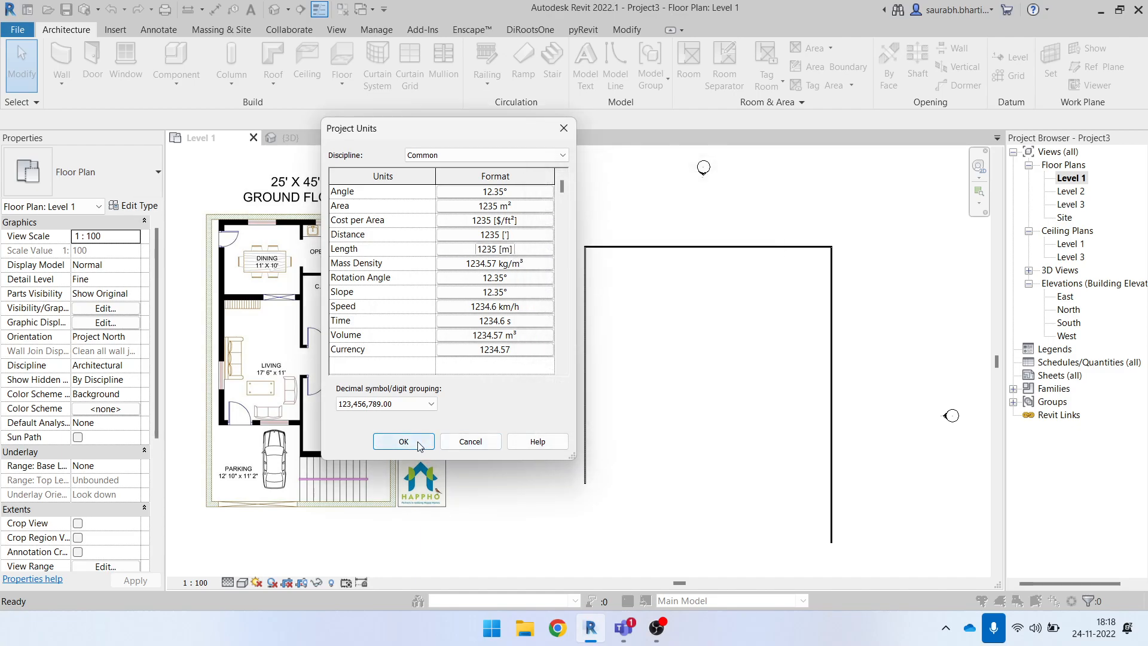
pyautogui.click(404, 441)
# - Draw a 10 m horizontal partition inward from the plan's left wall, about 7.4 m below the upper wall
pyautogui.scroll(1, 627, 292)
pyautogui.scroll(-2, 469, 299)
pyautogui.scroll(4, 369, 332)
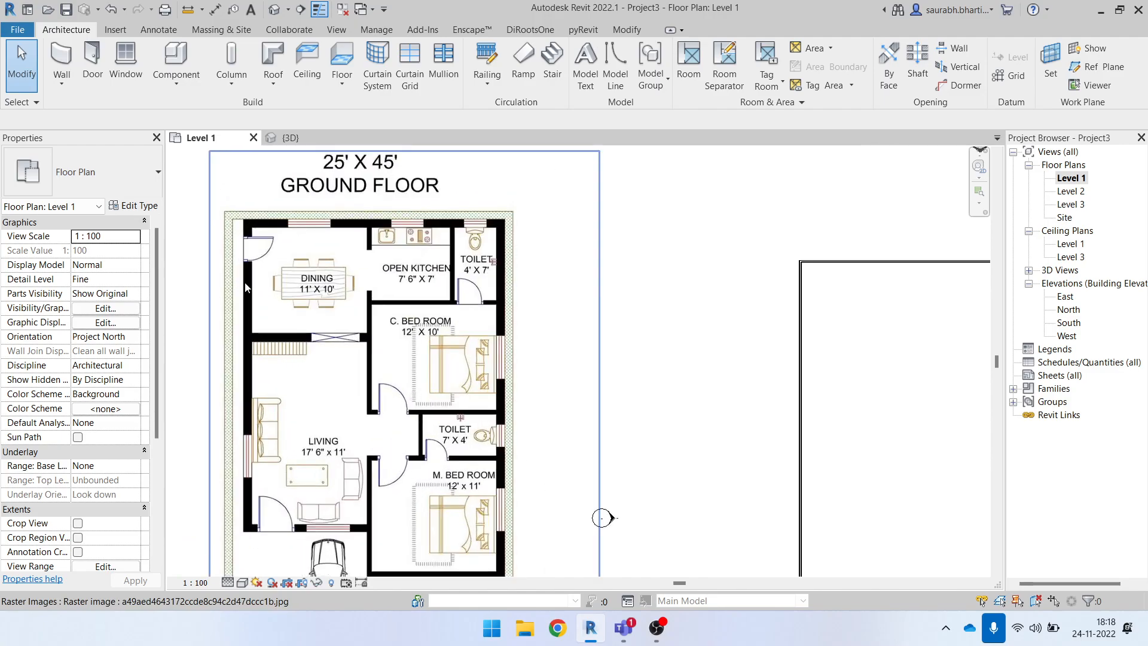
pyautogui.press('w')
pyautogui.press('a')
pyautogui.scroll(-2, 556, 362)
pyautogui.scroll(1, 604, 338)
pyautogui.click(581, 337)
pyautogui.scroll(-1, 697, 339)
pyautogui.click(735, 339)
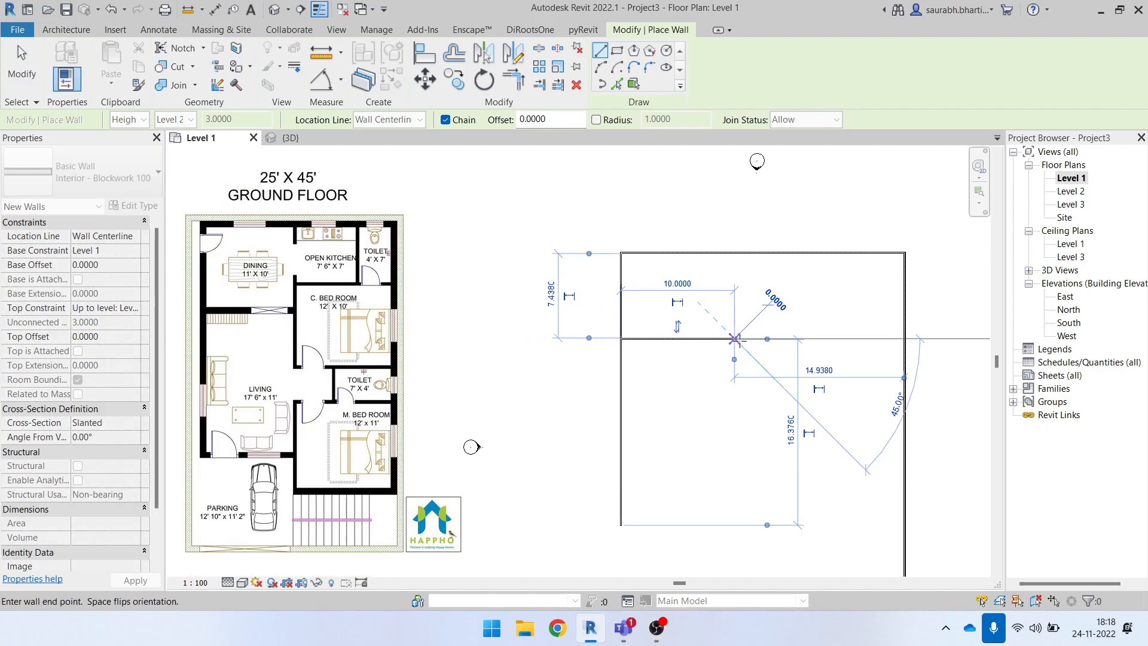
pyautogui.press('Escape')
pyautogui.press('Escape')
pyautogui.press('Escape')
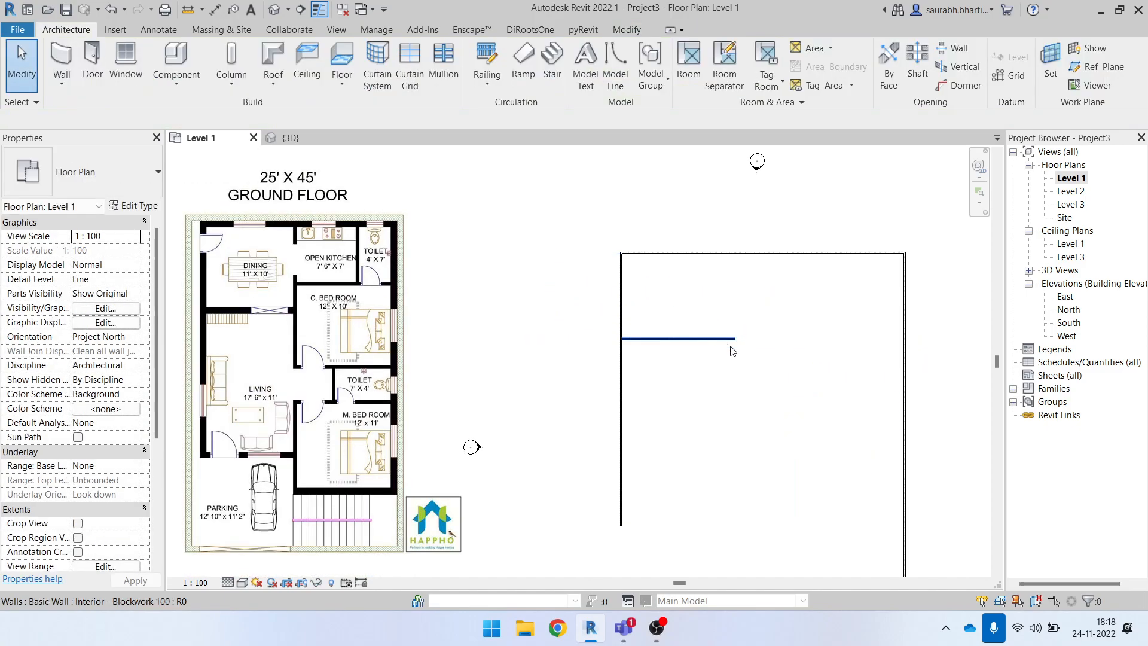
# - Draw a 9 m vertical partition down from the upper wall and an 11 m horizontal partition from the plan's right wall crossing it
pyautogui.press('w')
pyautogui.press('a')
pyautogui.click(835, 253)
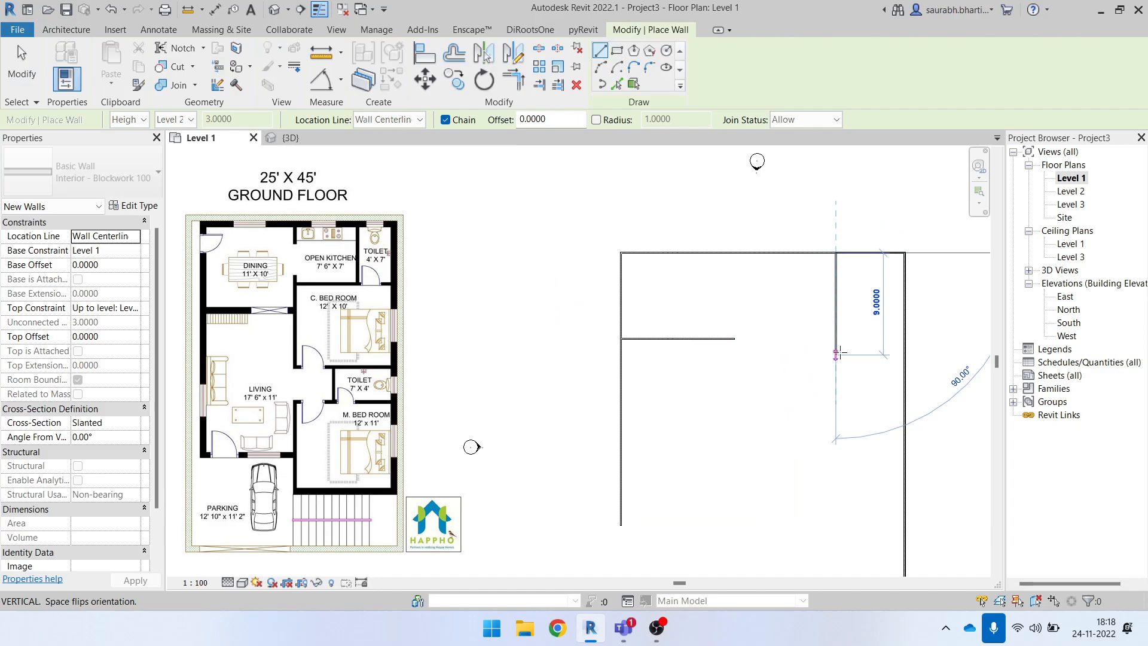
pyautogui.click(836, 355)
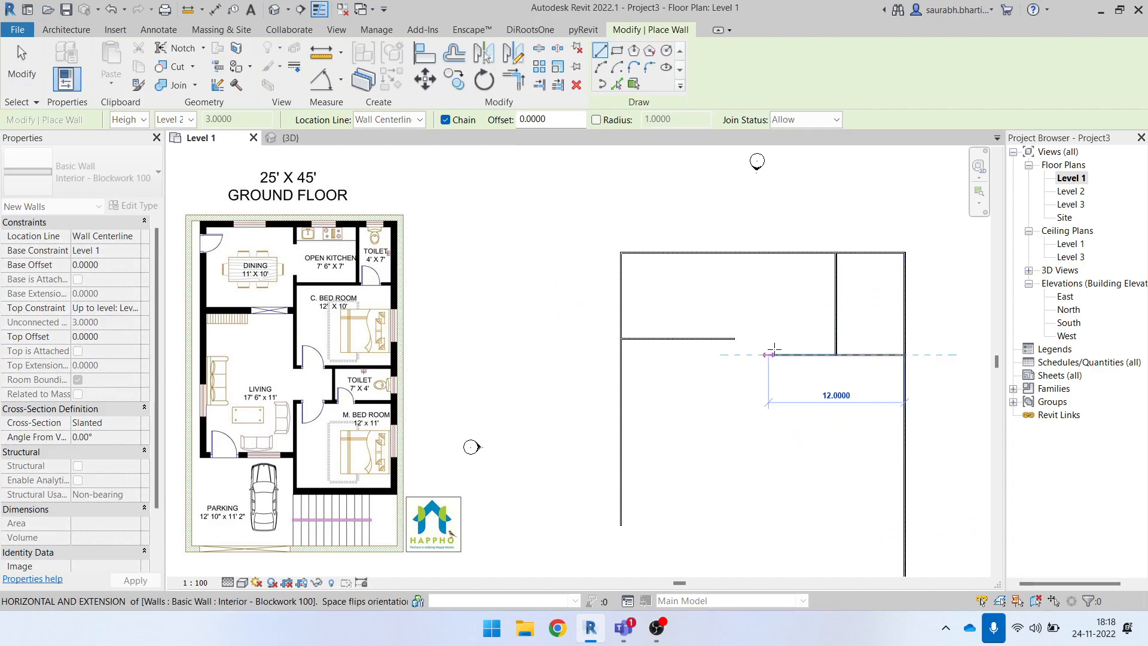
pyautogui.press('Escape')
pyautogui.click(903, 314)
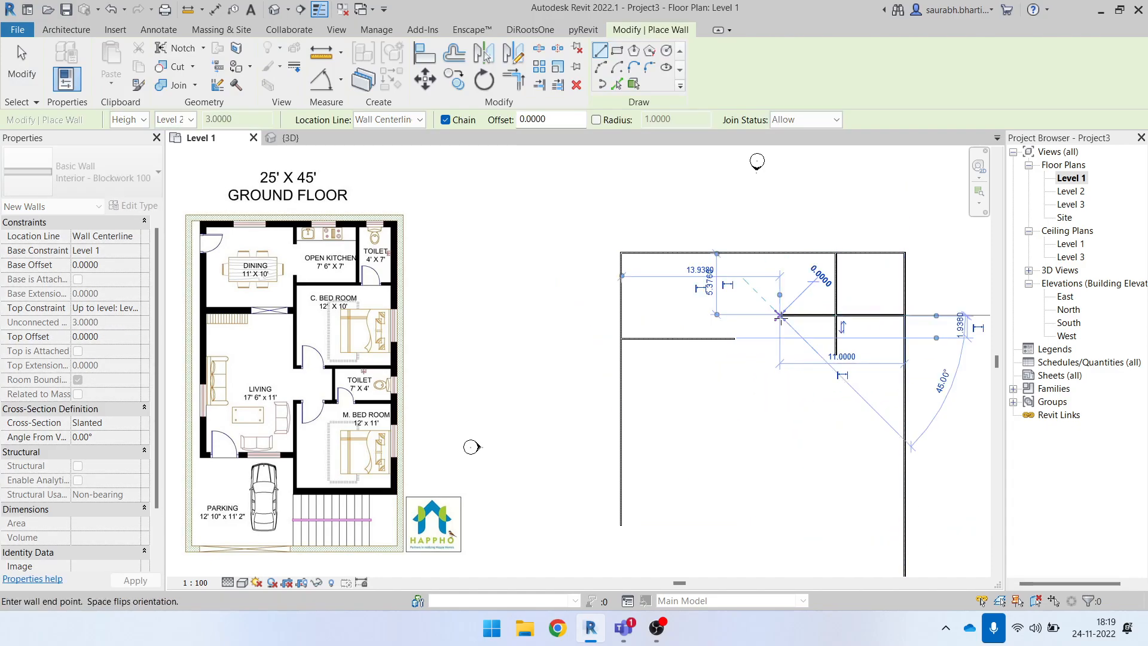
pyautogui.click(780, 315)
# - Draw a 12 m vertical wall between the two horizontal partitions, starting about 3.2 m below the upper wall, undoing the first attempt
pyautogui.scroll(-2, 783, 324)
pyautogui.click(768, 301)
pyautogui.click(781, 399)
pyautogui.hotkey('ctrl', 'z')
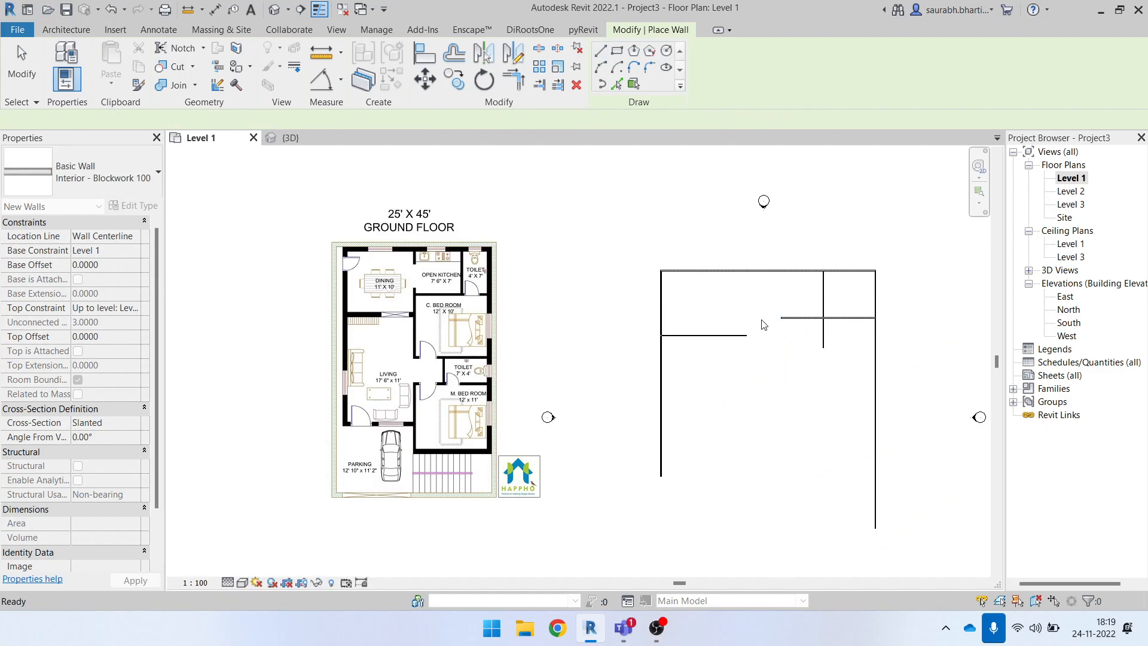
pyautogui.click(761, 401)
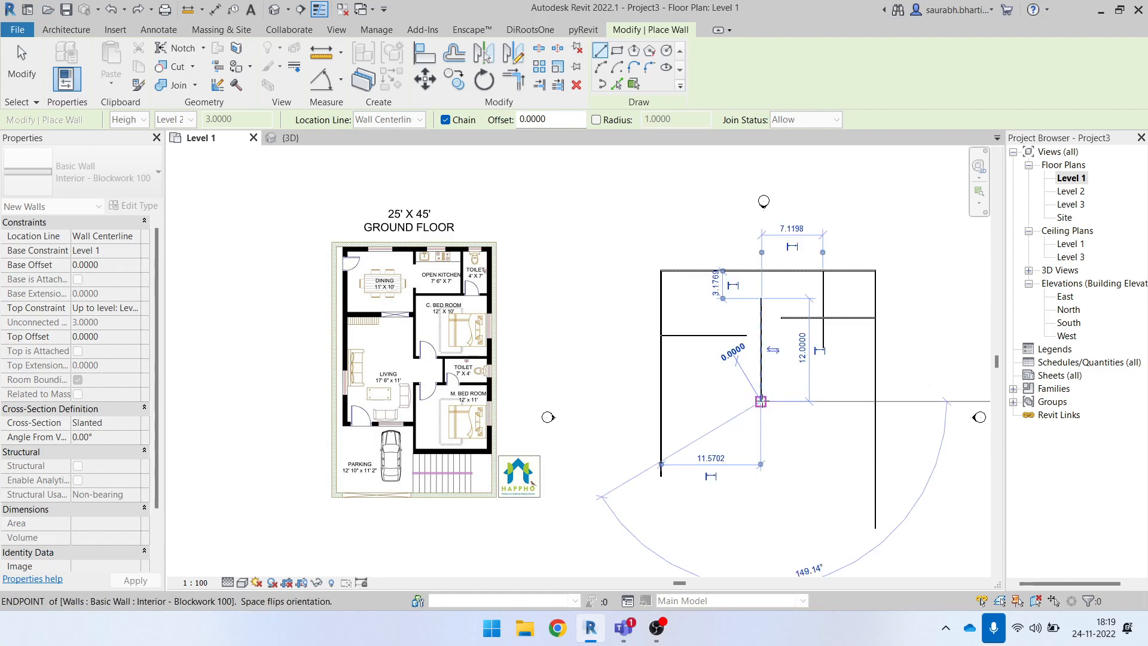
# - Draw a 15 m horizontal wall ending on the plan's right wall and an 8.4 m one about 4 m below it
pyautogui.press('Escape')
pyautogui.click(747, 417)
pyautogui.click(875, 416)
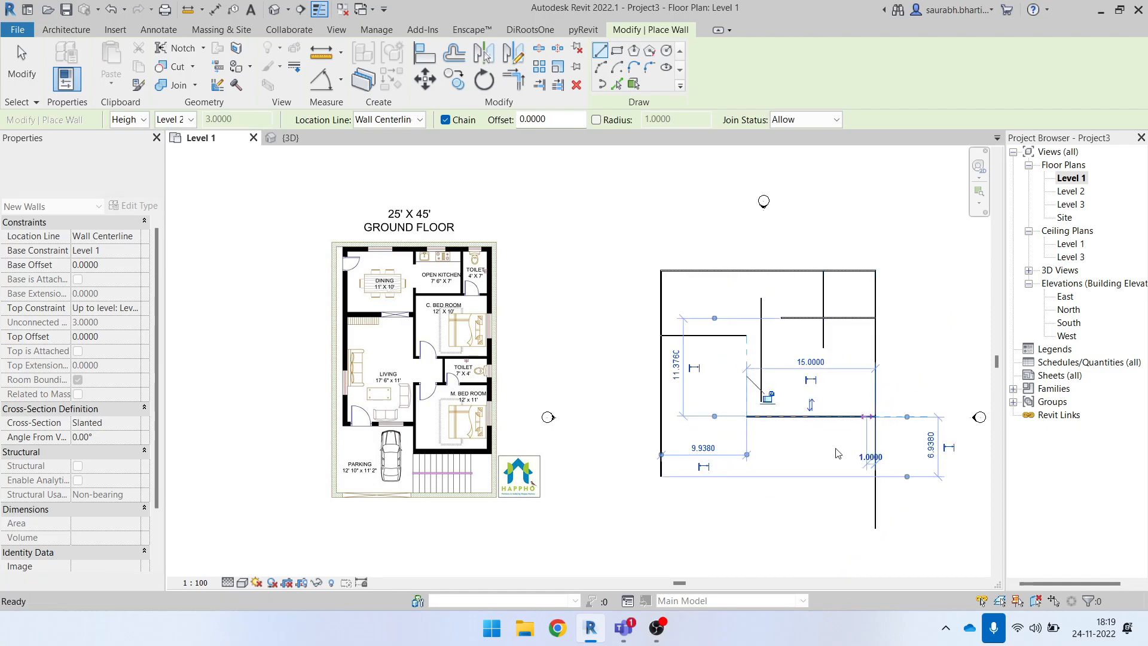
pyautogui.press('Escape')
pyautogui.click(803, 452)
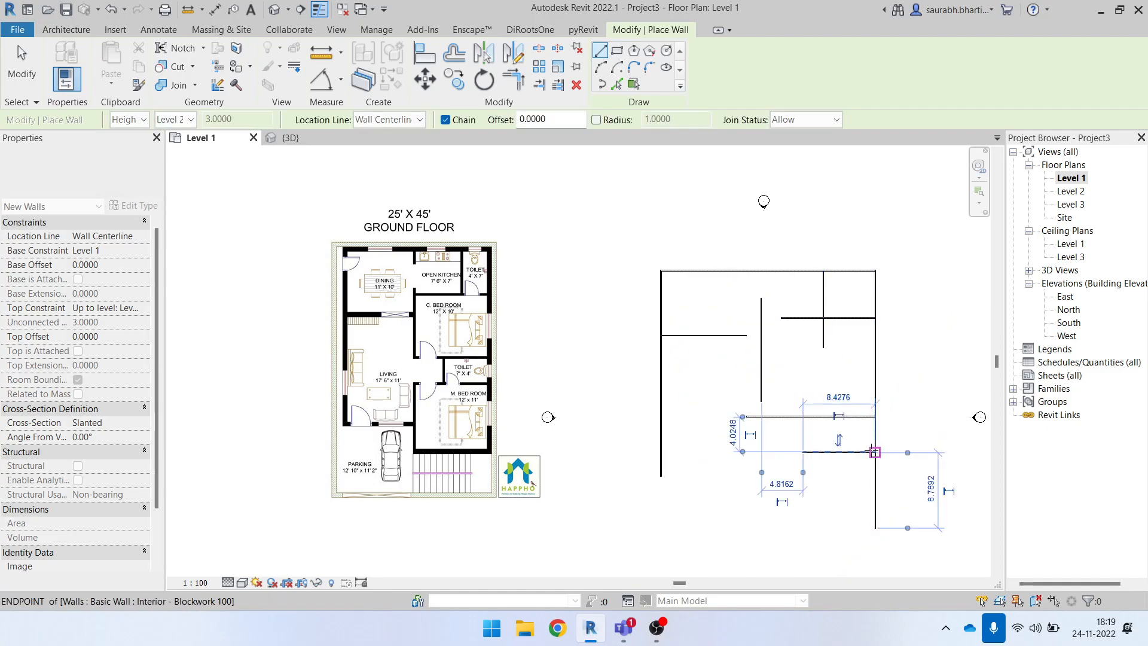
pyautogui.press('Escape')
pyautogui.press('Escape')
# - Add an aligned dimension between the plan's left wall and the 12 m vertical wall
pyautogui.scroll(2, 717, 344)
pyautogui.moveTo(719, 343); pyautogui.dragTo(761, 419, button='middle')
pyautogui.scroll(-1, 556, 362)
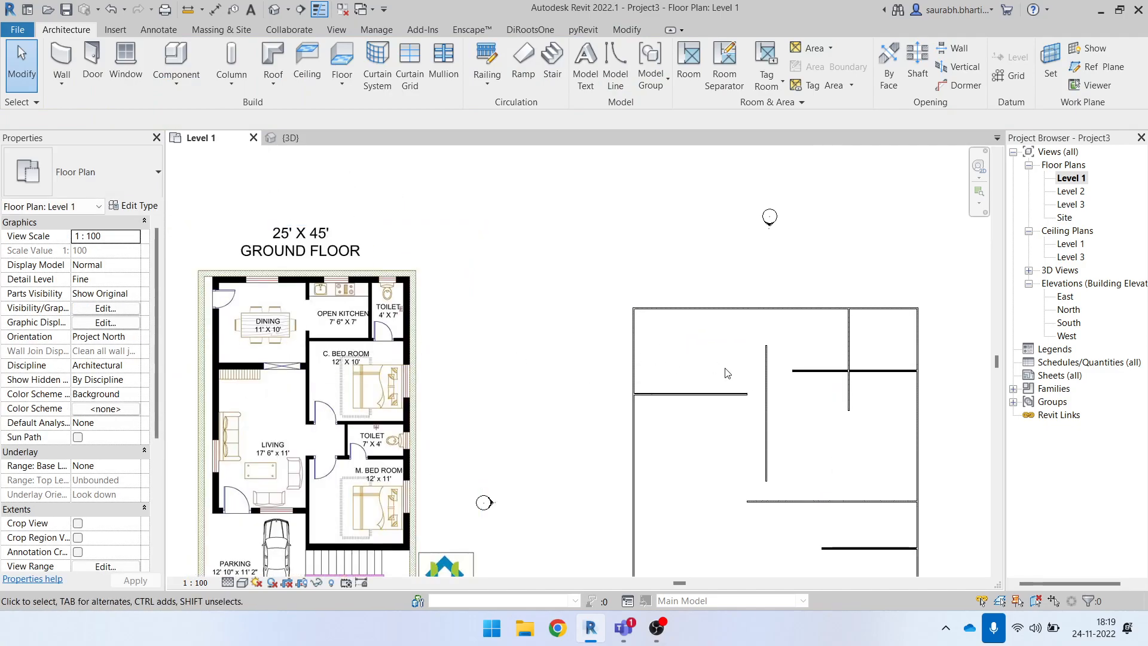
pyautogui.scroll(3, 713, 369)
pyautogui.click(597, 353)
pyautogui.click(816, 386)
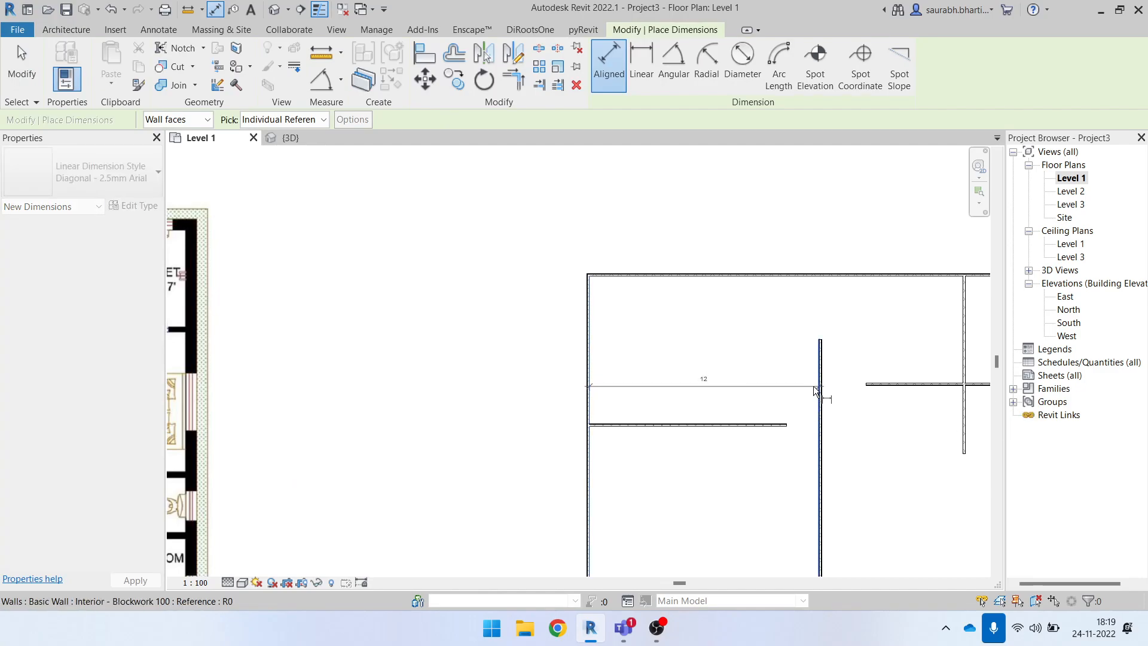
pyautogui.click(711, 389)
pyautogui.scroll(2, 732, 399)
pyautogui.press('Escape')
pyautogui.press('Escape')
pyautogui.click(868, 351)
pyautogui.press('Escape')
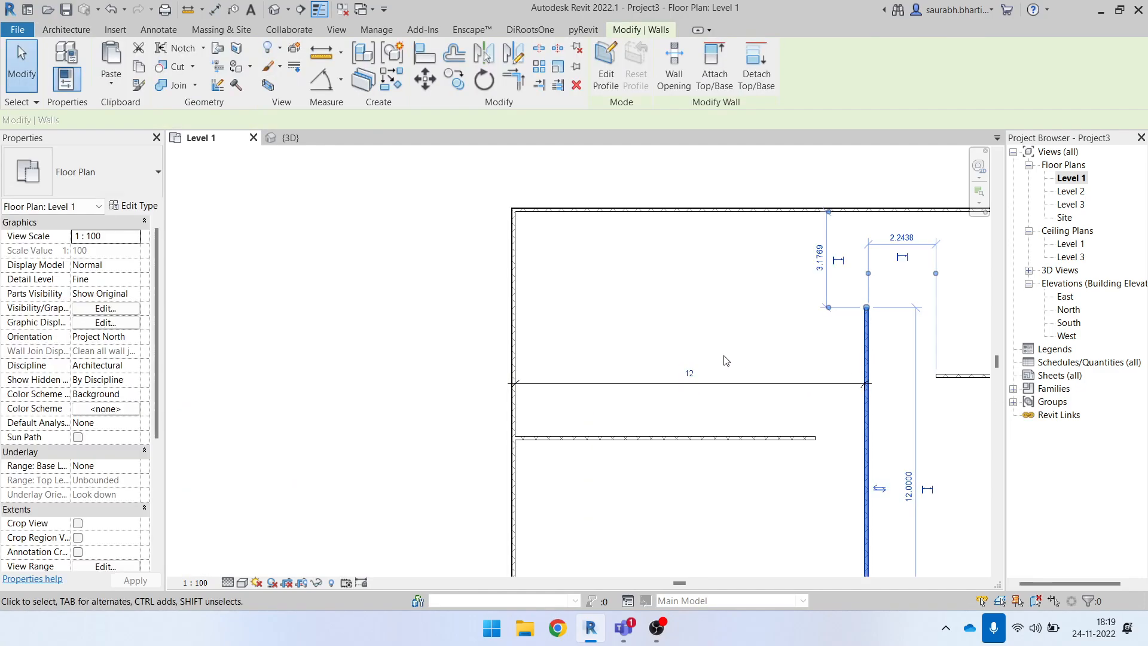
# - Set the distance from the plan's left wall to the 12 m vertical wall to 11 m
pyautogui.scroll(-2, 724, 357)
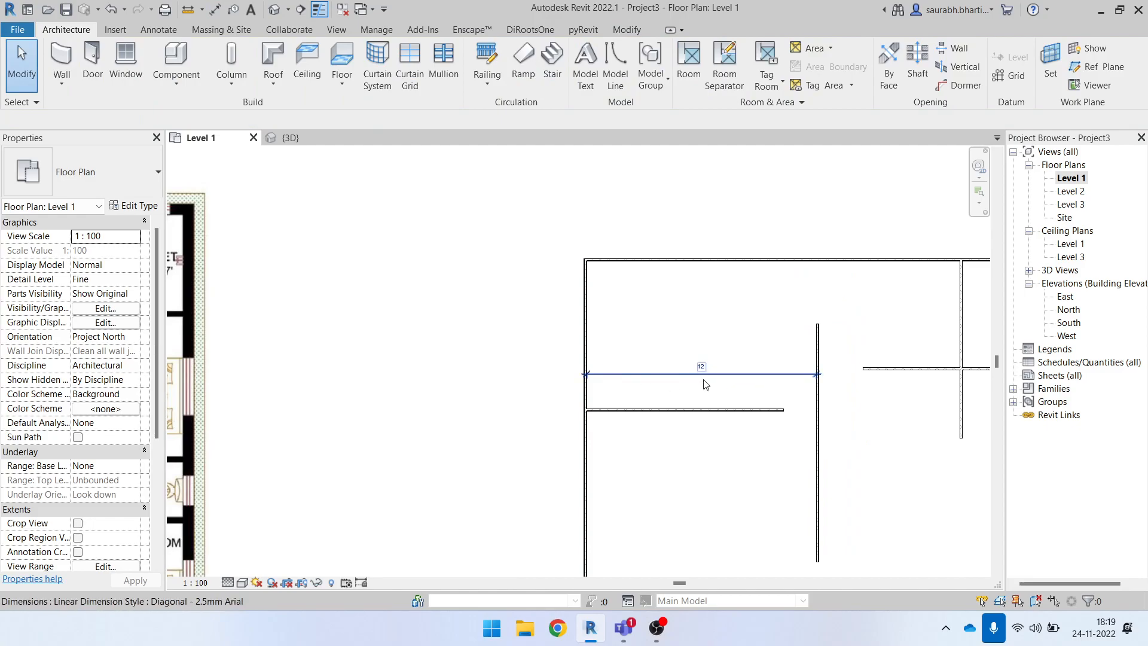
pyautogui.click(818, 365)
pyautogui.click(696, 361)
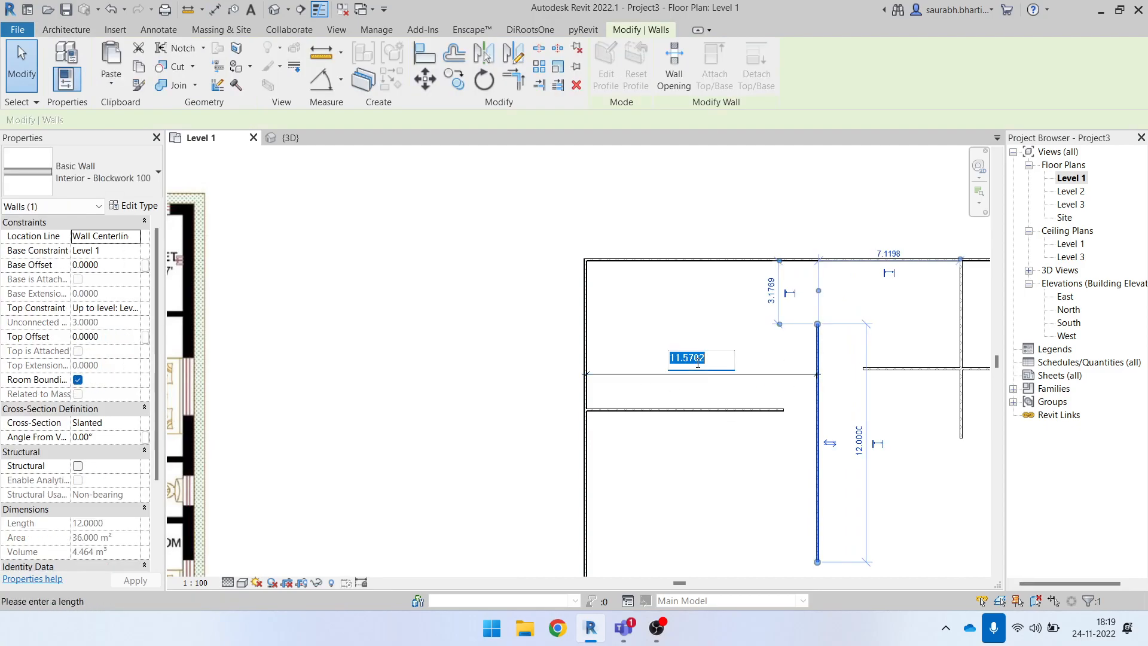
pyautogui.press('Return')
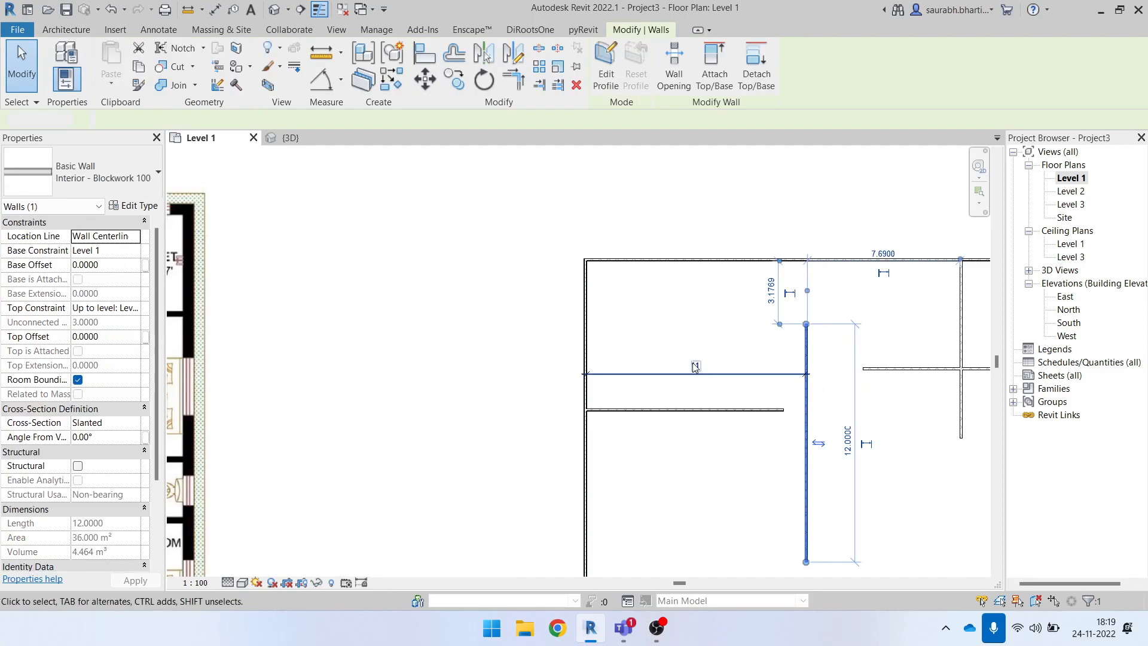
pyautogui.press('Escape')
# - Check the length format in the project units without changing it
pyautogui.scroll(-3, 690, 376)
pyautogui.scroll(-1, 681, 394)
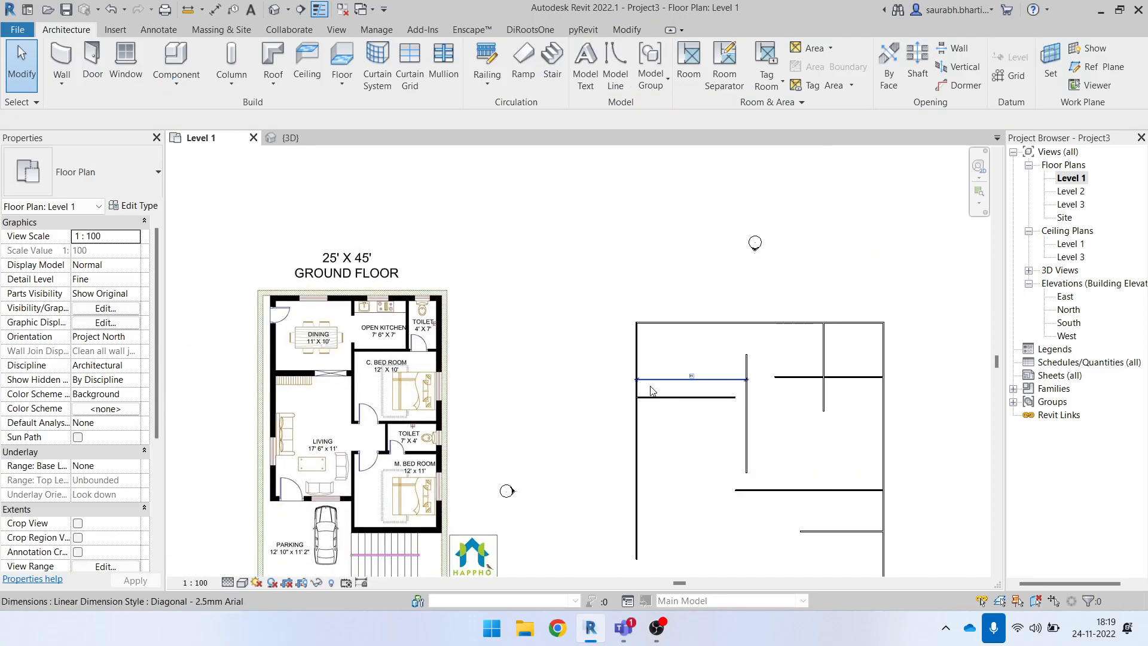
pyautogui.press('u')
pyautogui.press('n')
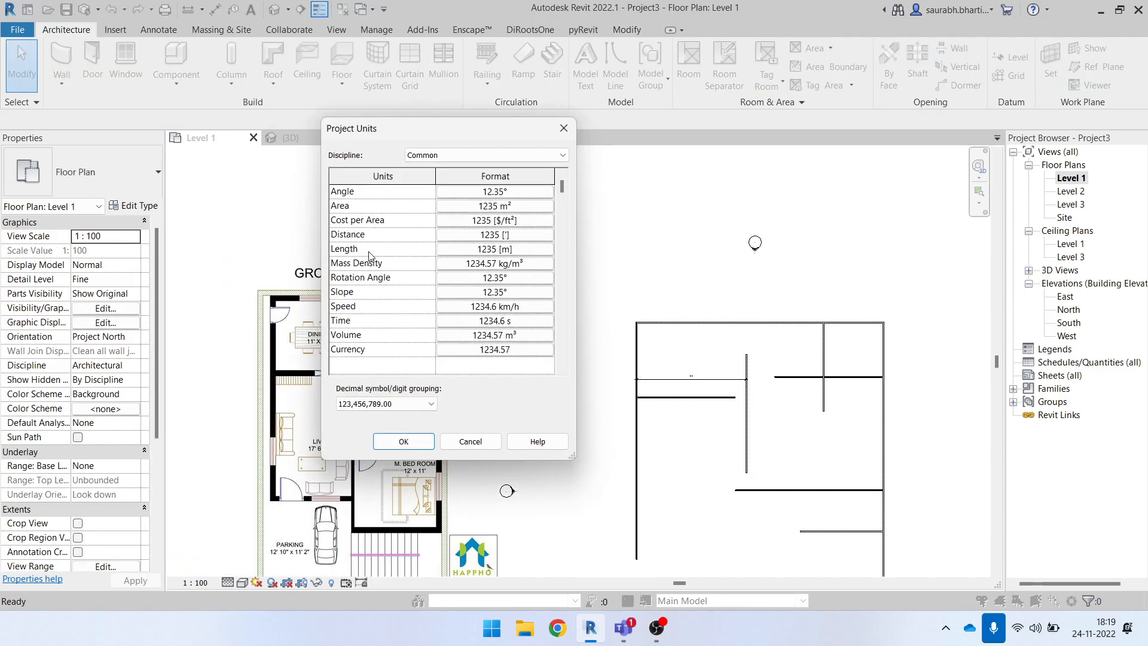
pyautogui.click(530, 252)
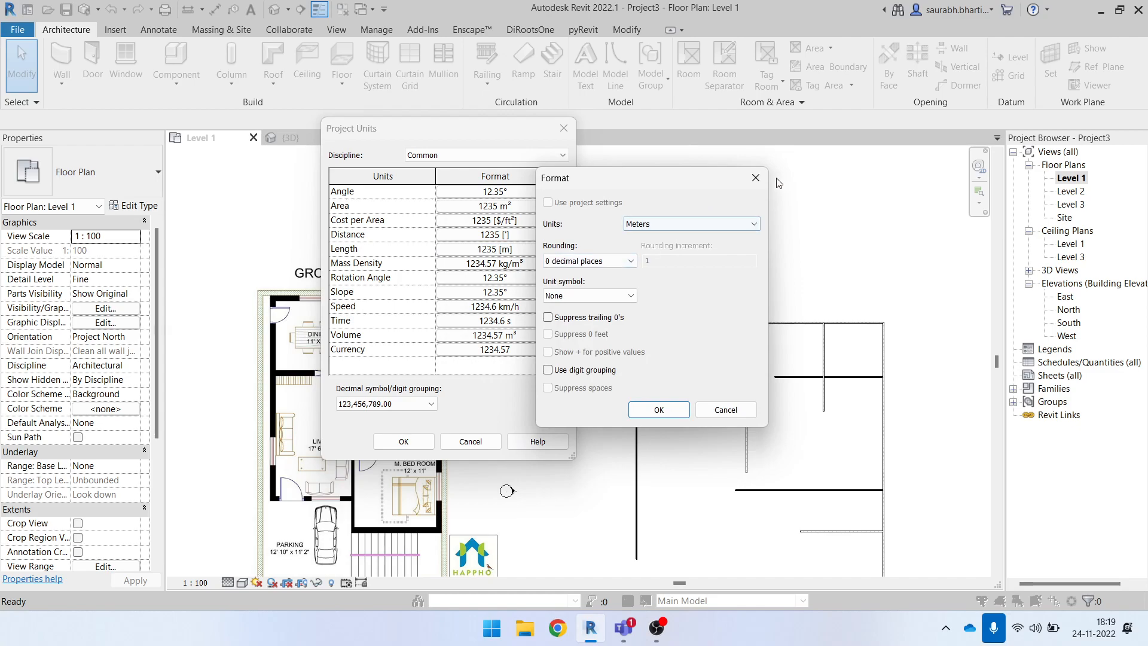
pyautogui.click(755, 178)
pyautogui.click(563, 128)
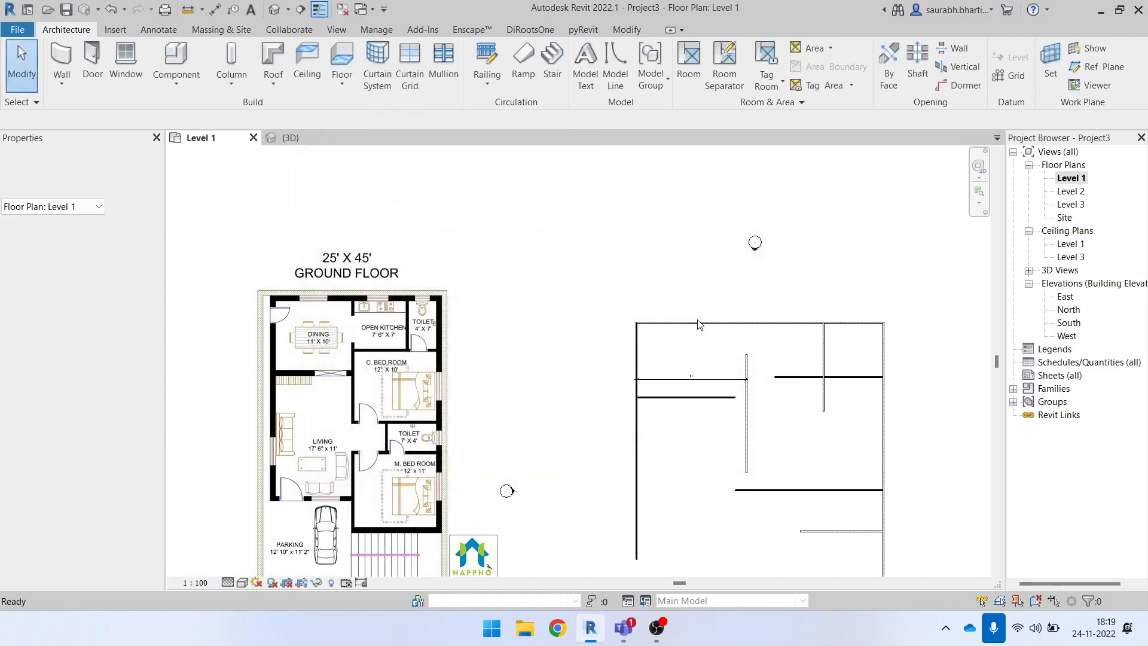
# - Set the distance between the 9 m vertical partition and the plan's right wall to 4 m
pyautogui.scroll(2, 322, 336)
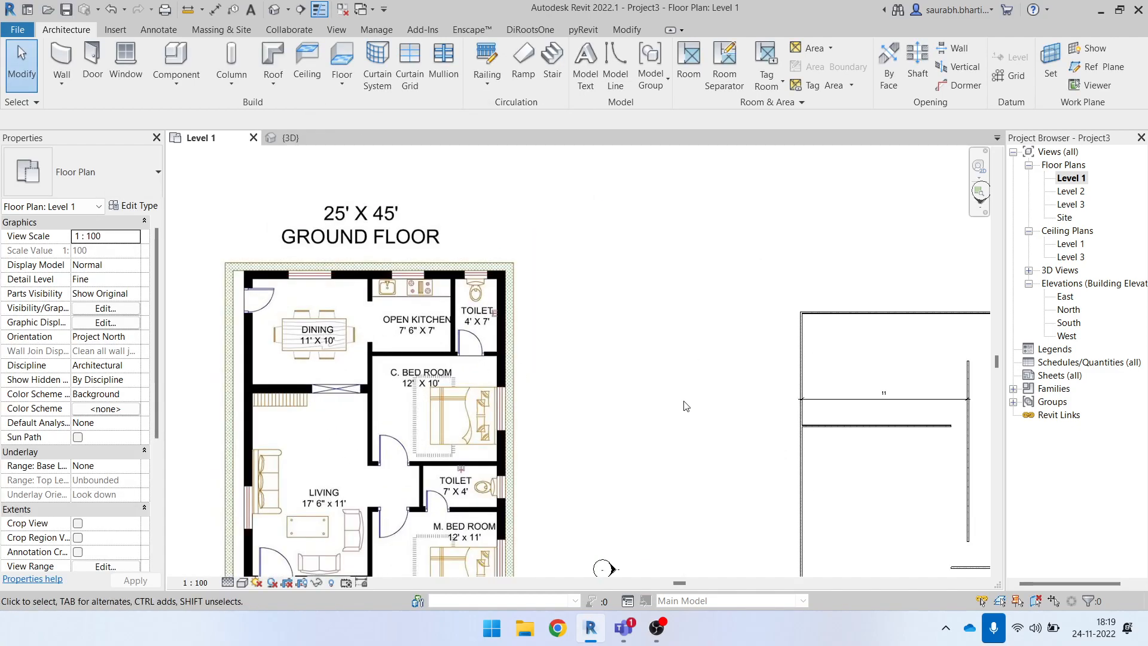
pyautogui.moveTo(646, 416); pyautogui.dragTo(530, 379, button='middle')
pyautogui.scroll(-2, 837, 372)
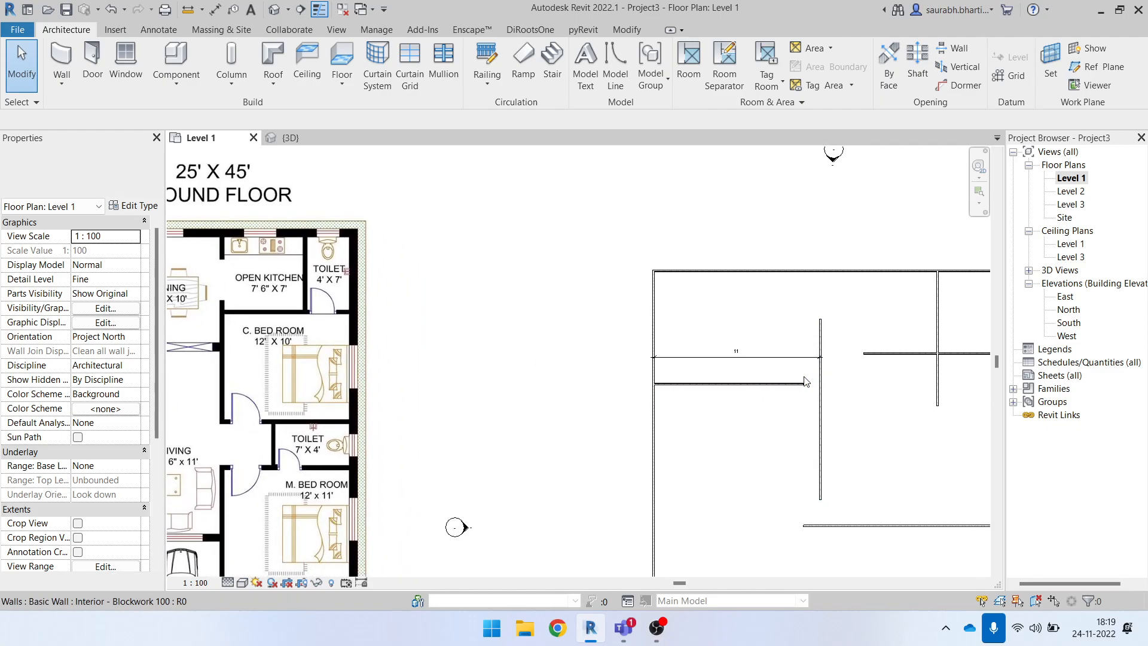
pyautogui.moveTo(873, 410); pyautogui.dragTo(834, 411, button='middle')
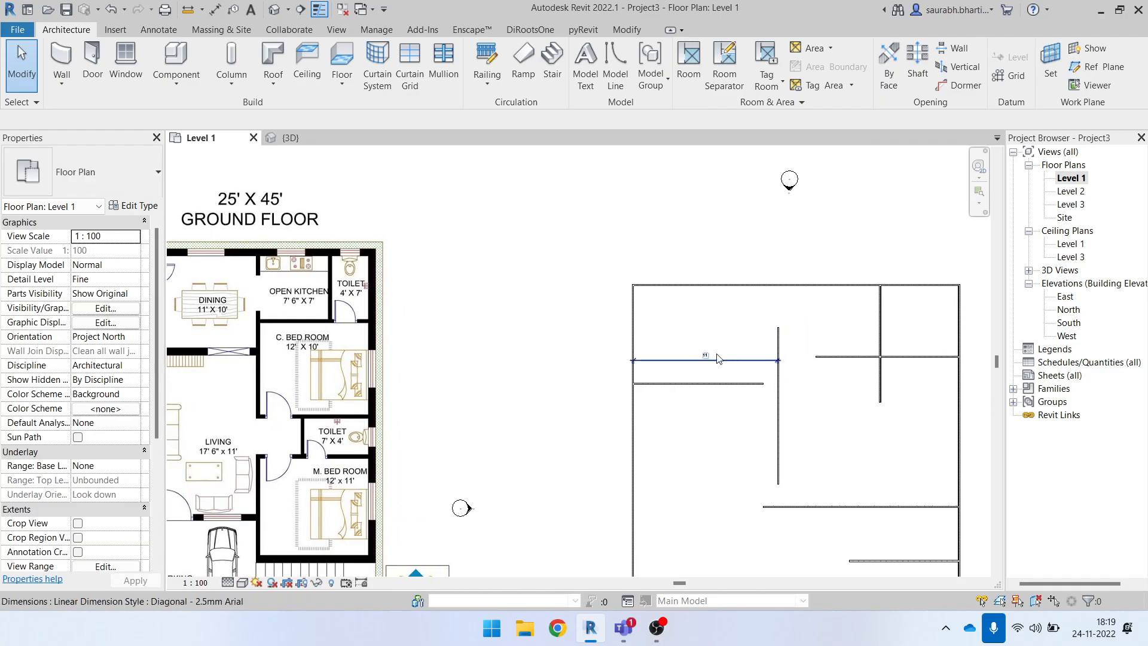
pyautogui.scroll(-1, 864, 347)
pyautogui.click(883, 348)
pyautogui.scroll(2, 944, 330)
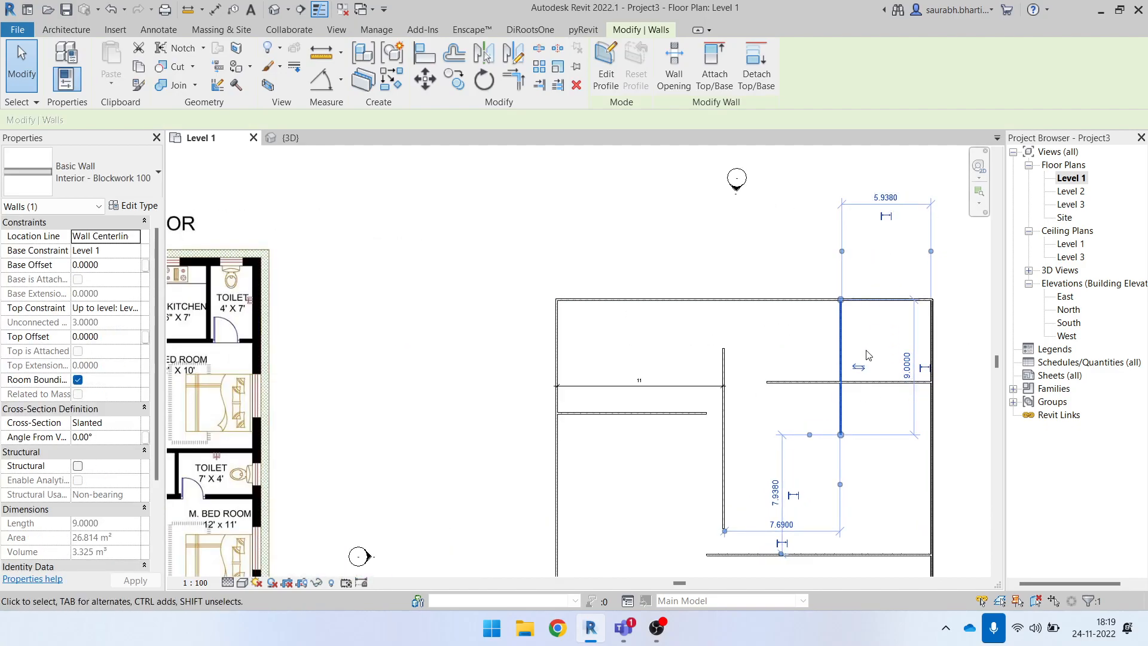
pyautogui.scroll(1, 883, 229)
pyautogui.click(869, 190)
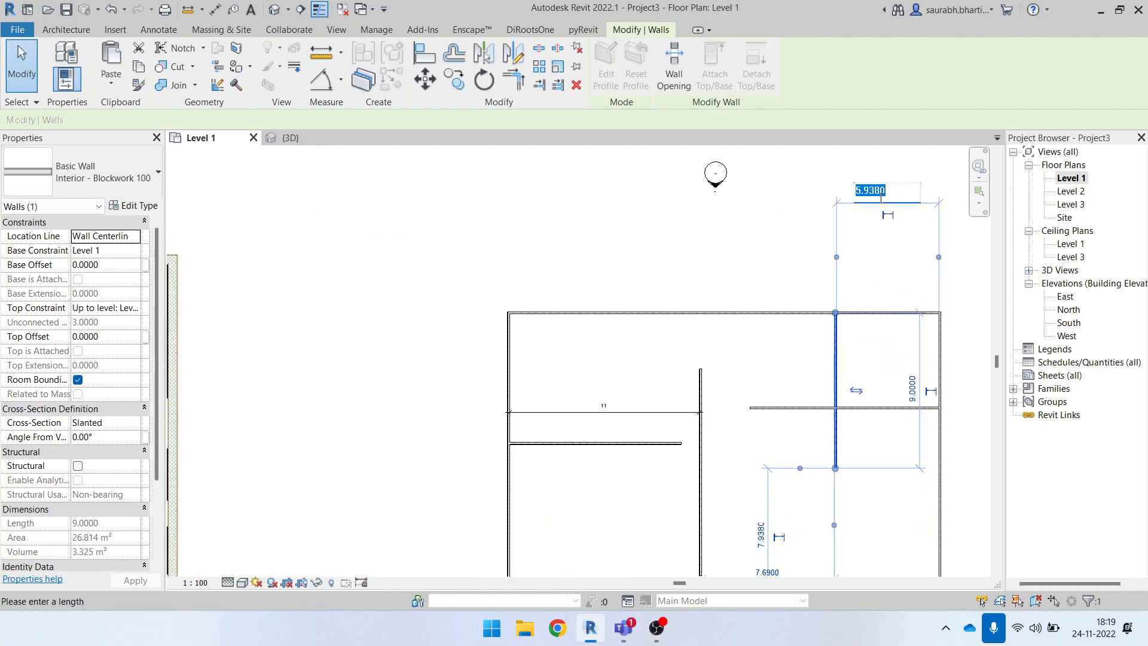
pyautogui.write('4')
pyautogui.press('Return')
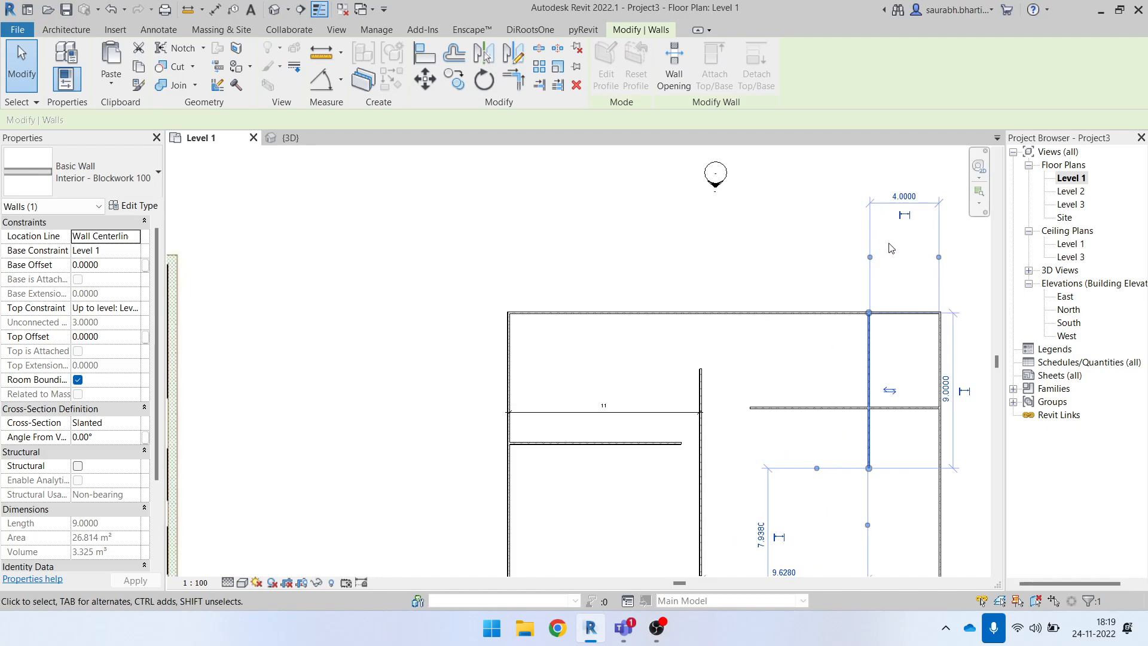
pyautogui.press('Escape')
# - Shorten the vertical partition near the plan's right wall so it ends on the horizontal partition it crosses
pyautogui.scroll(-2, 848, 307)
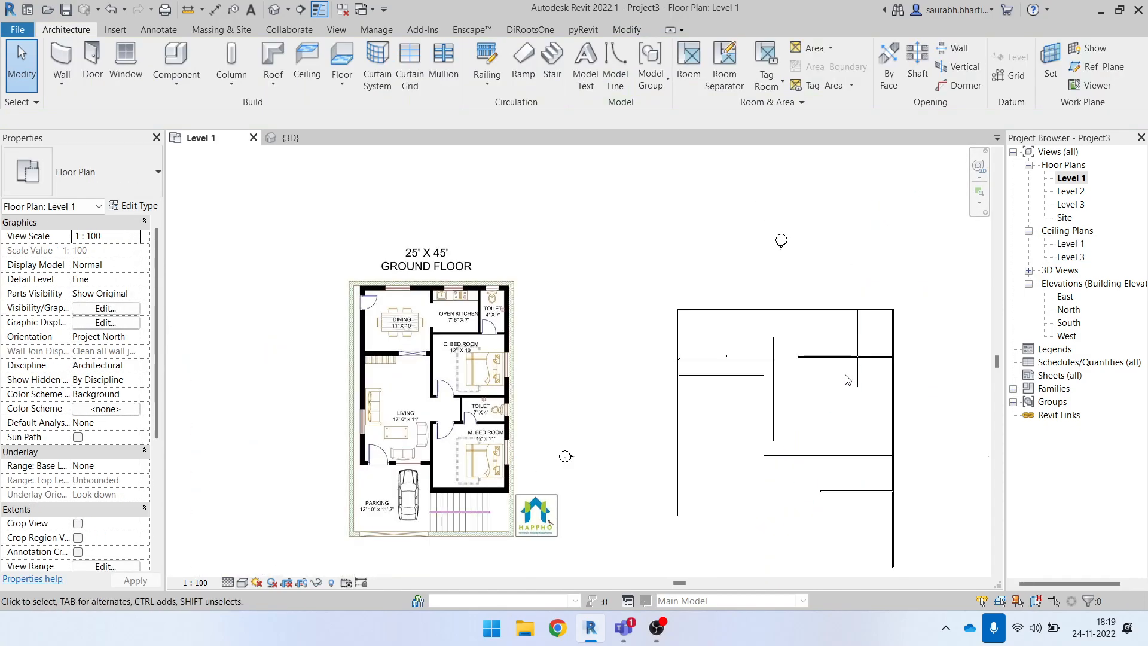
pyautogui.scroll(2, 847, 377)
pyautogui.click(861, 382)
pyautogui.moveTo(861, 389); pyautogui.dragTo(861, 348)
pyautogui.press('Escape')
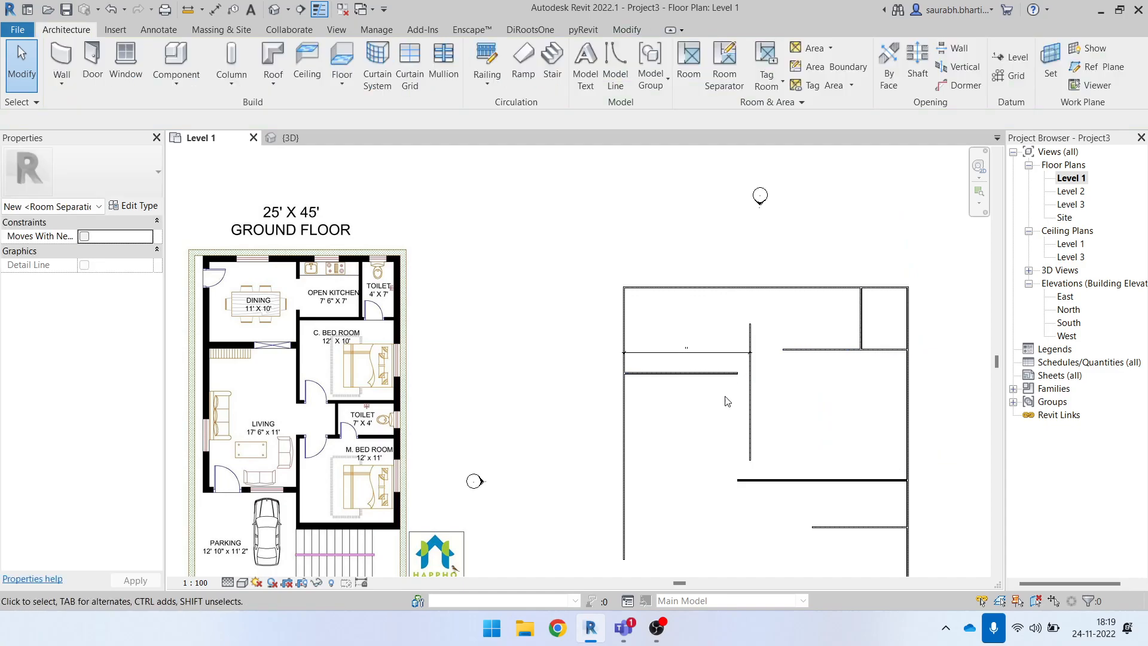
# - Trim the left horizontal partition and the middle vertical wall to meet in a corner
pyautogui.scroll(4, 366, 300)
pyautogui.scroll(-3, 420, 340)
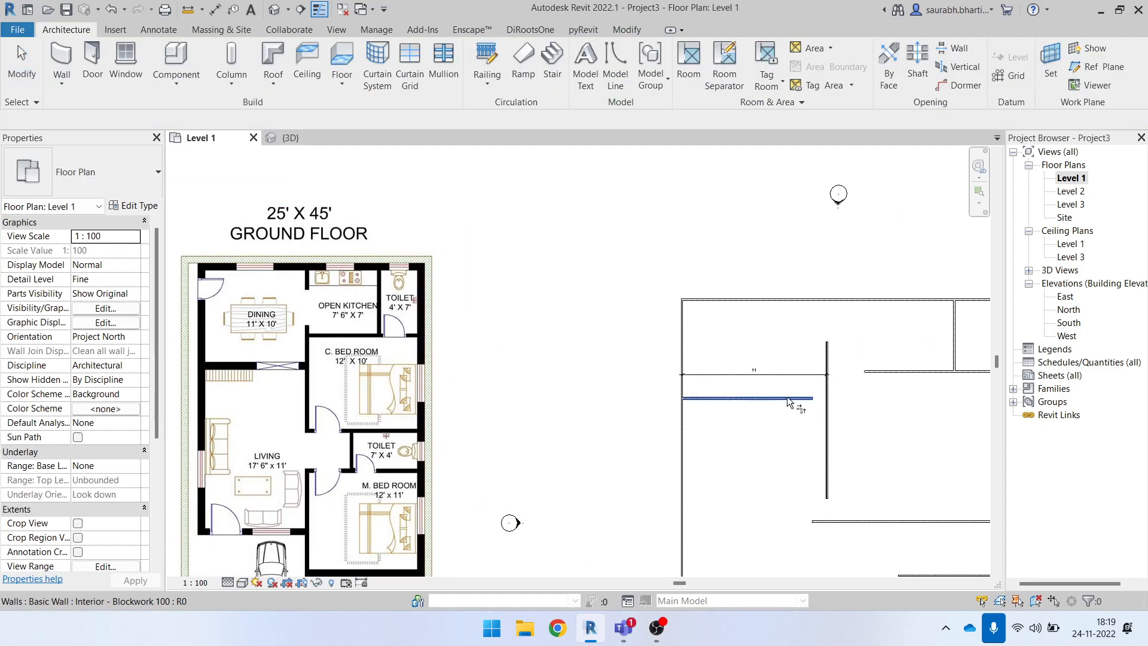
pyautogui.scroll(-2, 829, 411)
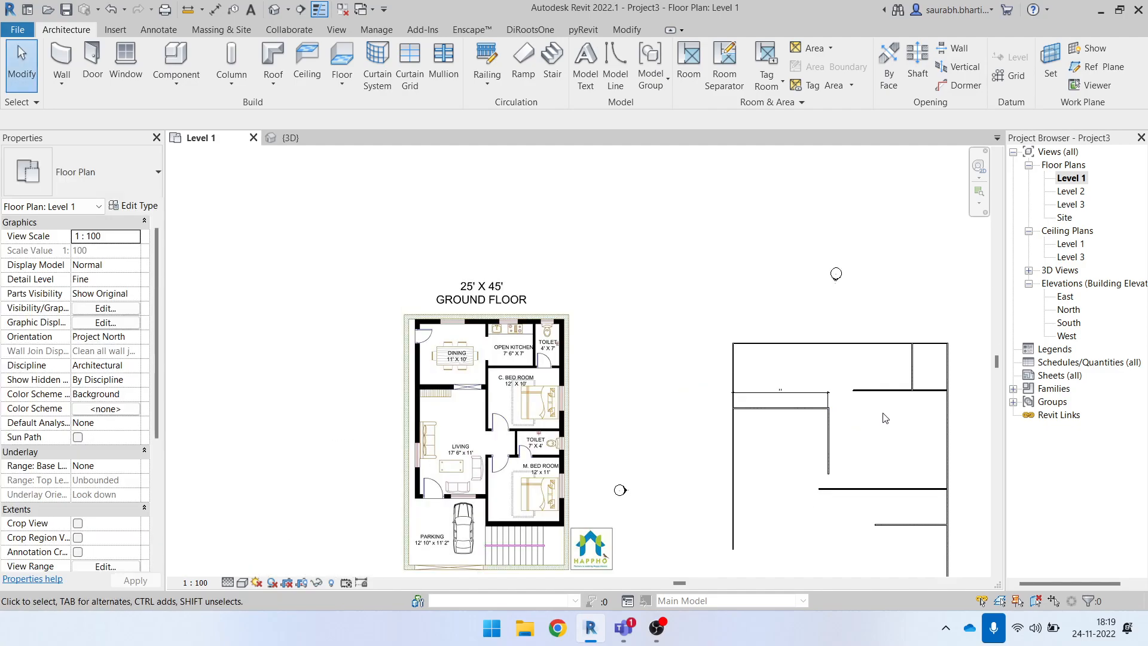
pyautogui.moveTo(889, 417); pyautogui.dragTo(866, 337, button='middle')
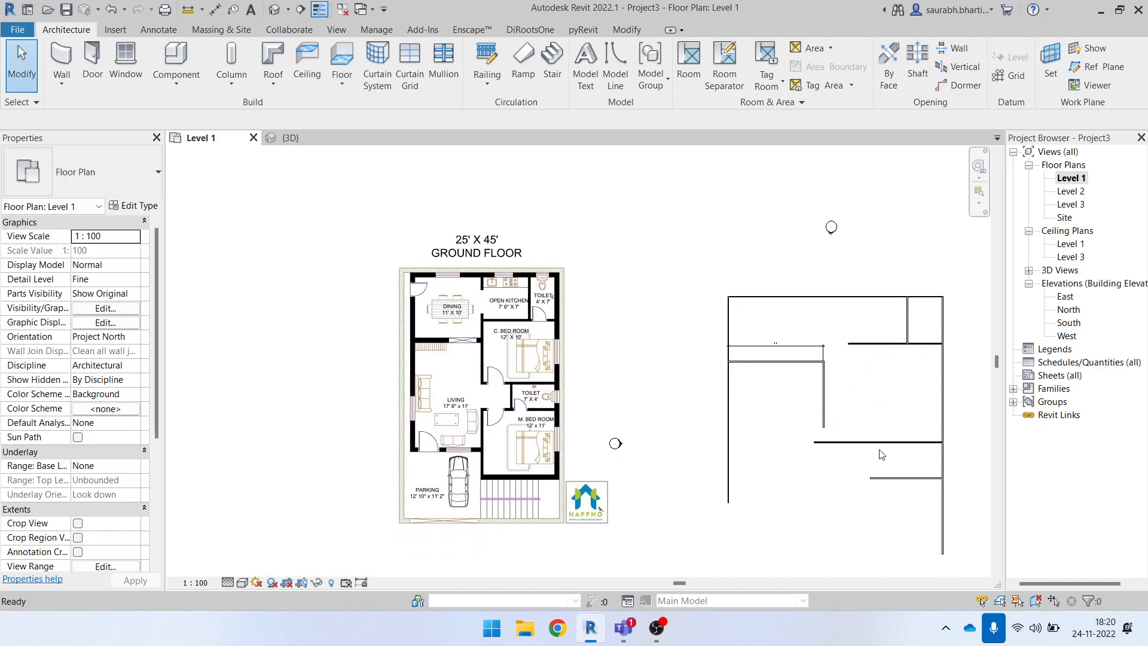
pyautogui.press('w')
pyautogui.press('a')
pyautogui.scroll(2, 833, 343)
pyautogui.scroll(-1, 832, 354)
pyautogui.press('Escape')
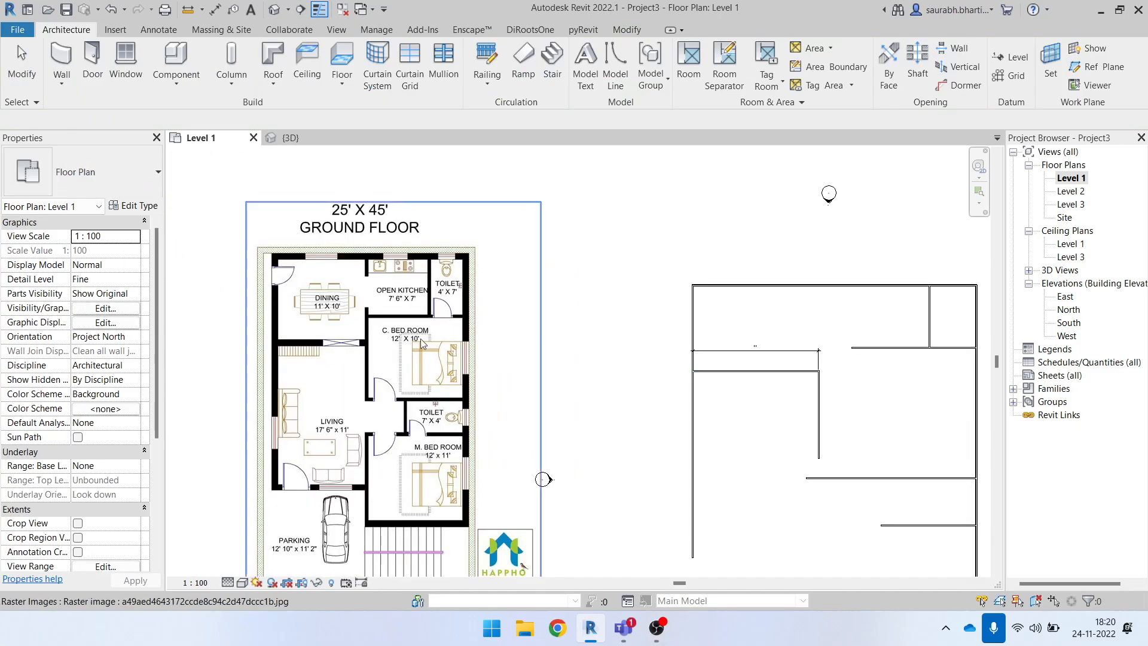
pyautogui.scroll(1, 345, 285)
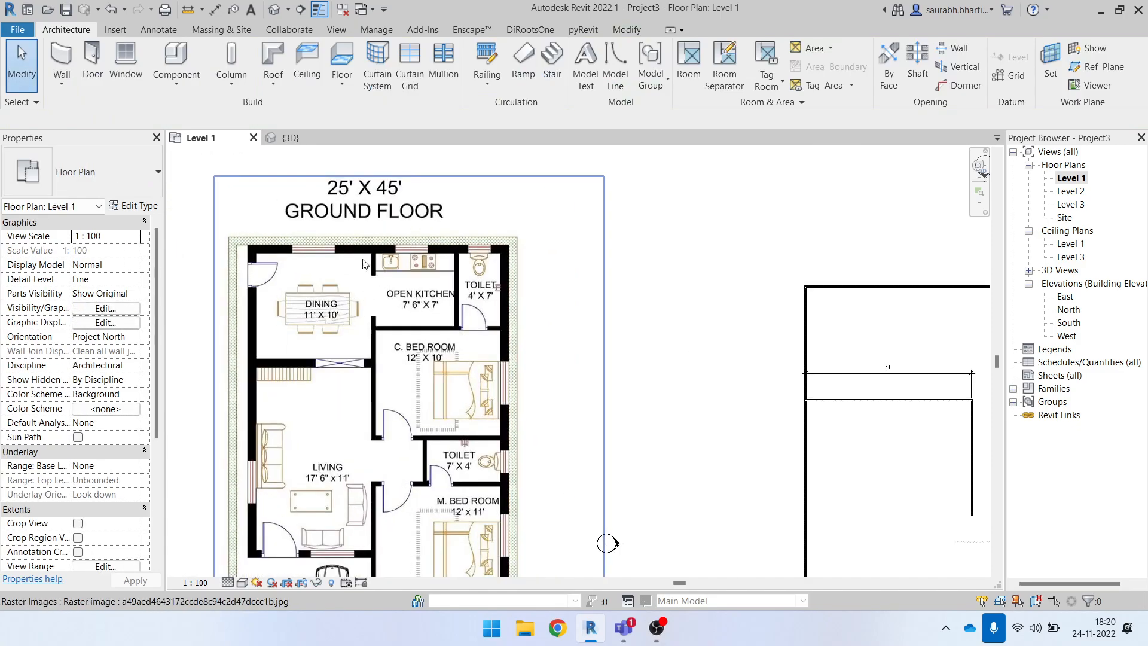
pyautogui.scroll(-2, 401, 349)
pyautogui.press('i')
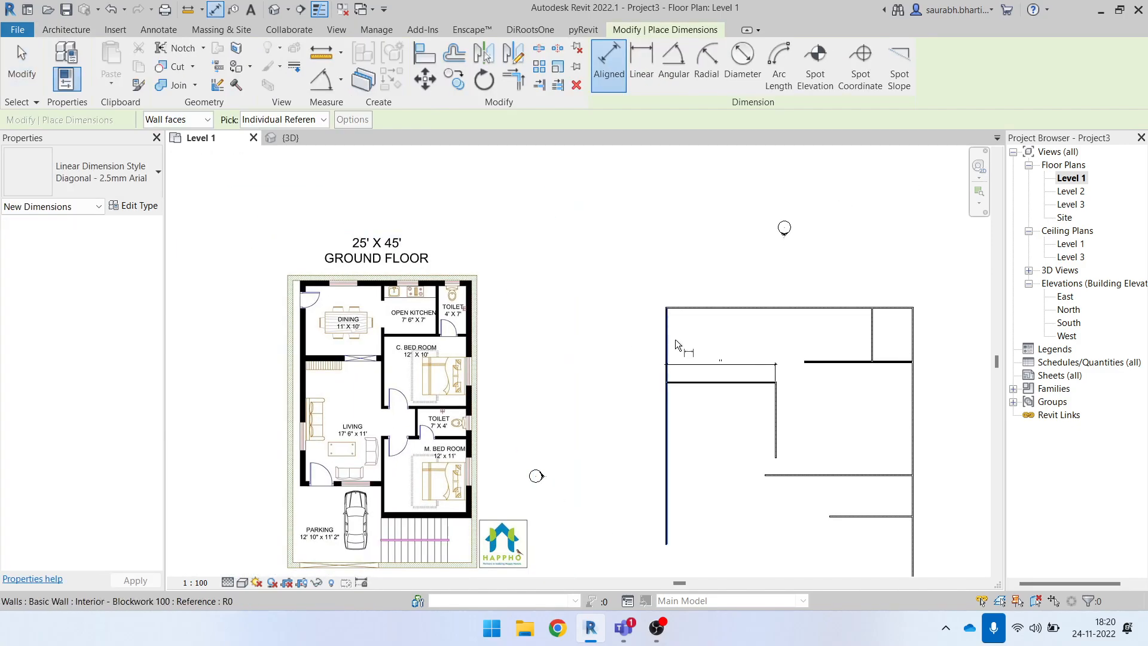
pyautogui.scroll(3, 742, 368)
pyautogui.press('Escape')
pyautogui.click(812, 429)
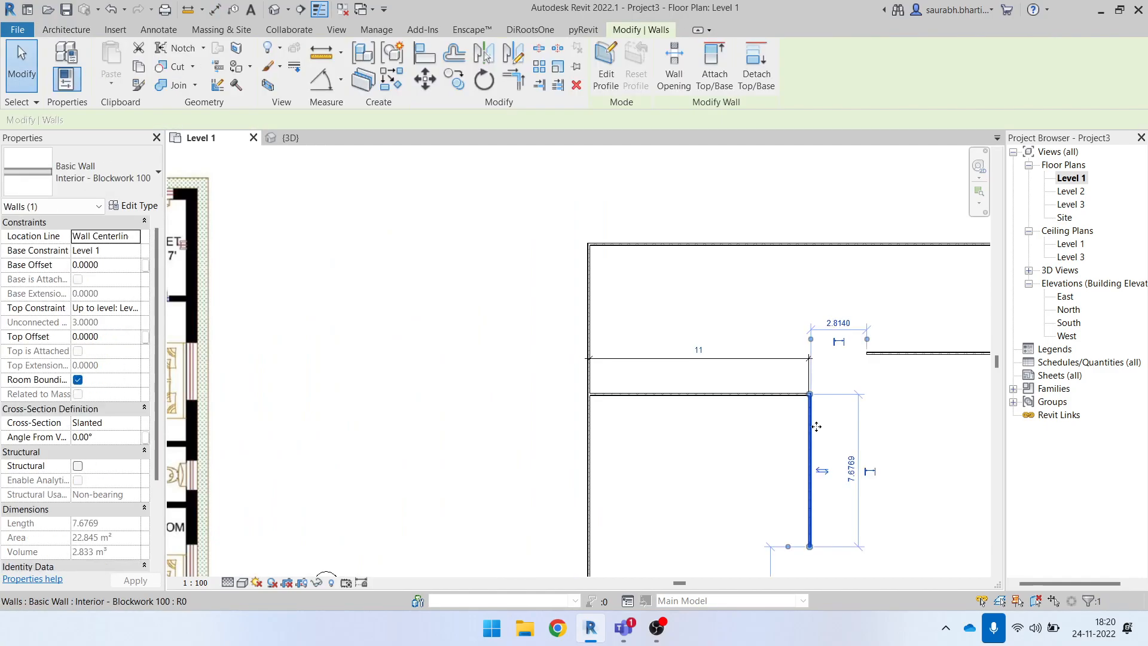
pyautogui.scroll(-3, 816, 428)
pyautogui.click(821, 256)
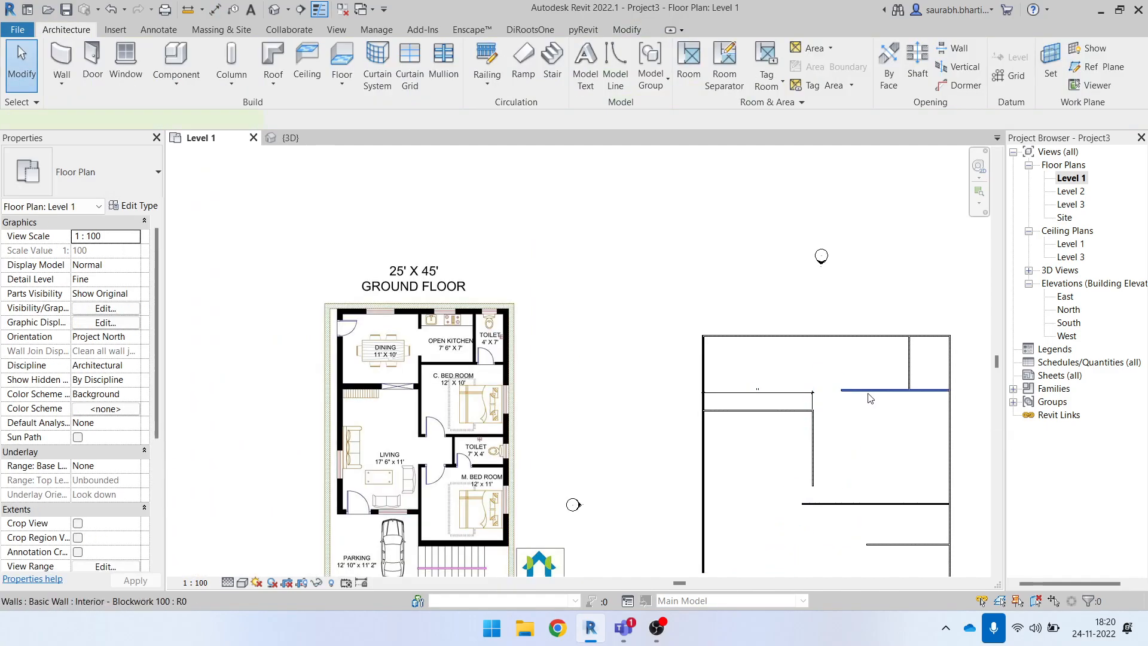
pyautogui.click(871, 395)
pyautogui.click(836, 382)
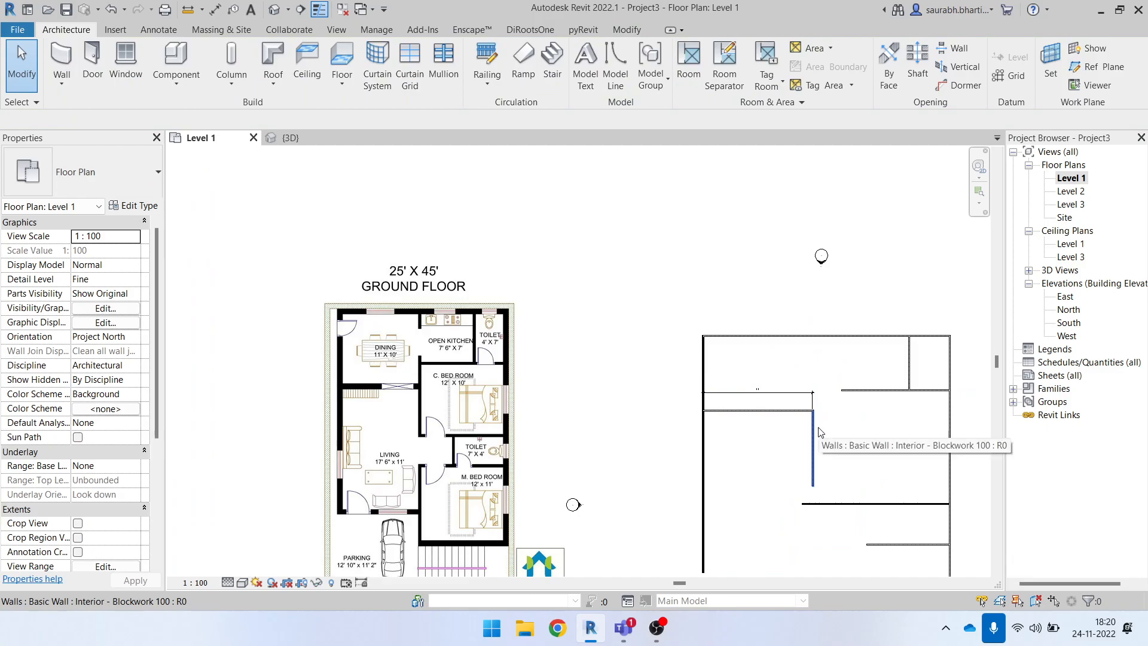
# - Extend the upper end of the middle vertical wall up to the plan's upper wall
pyautogui.click(818, 427)
pyautogui.moveTo(814, 411); pyautogui.dragTo(814, 318)
pyautogui.click(857, 341)
pyautogui.scroll(3, 814, 360)
pyautogui.click(814, 360)
pyautogui.click(835, 374)
pyautogui.moveTo(854, 407); pyautogui.dragTo(769, 395, button='middle')
pyautogui.scroll(-2, 735, 391)
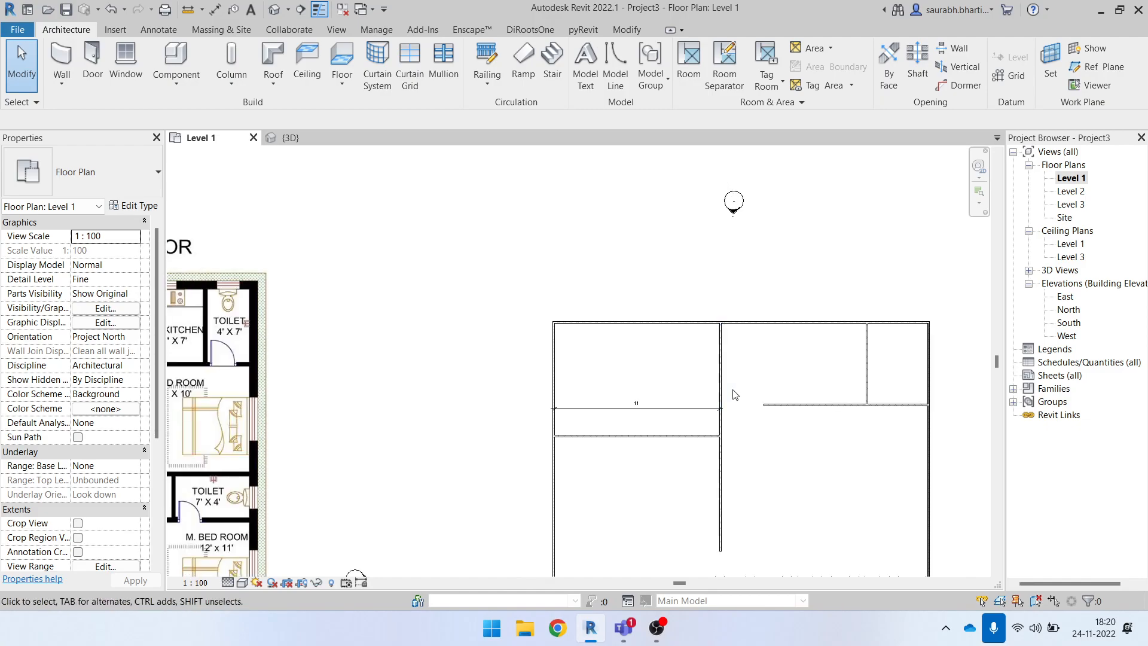
# - Add an aligned dimension between the middle vertical wall and the short vertical partition near the upper wall
pyautogui.scroll(-3, 740, 386)
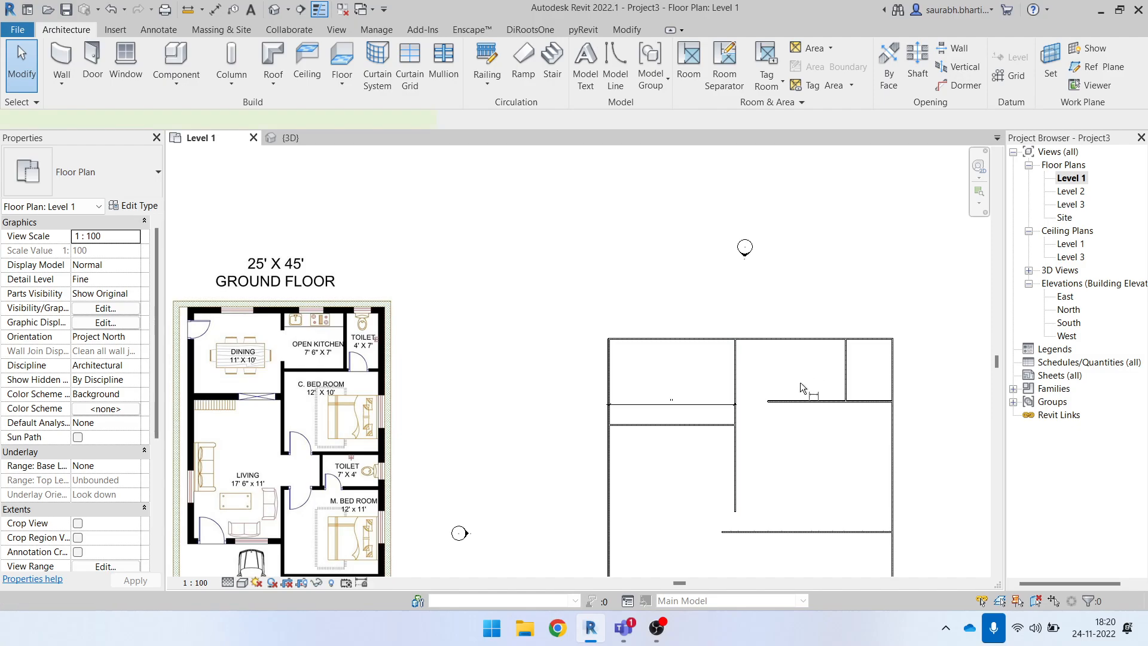
pyautogui.press('d')
pyautogui.press('i')
pyautogui.scroll(2, 789, 385)
pyautogui.click(719, 356)
pyautogui.click(875, 358)
pyautogui.click(815, 358)
pyautogui.scroll(3, 813, 358)
pyautogui.scroll(-4, 785, 372)
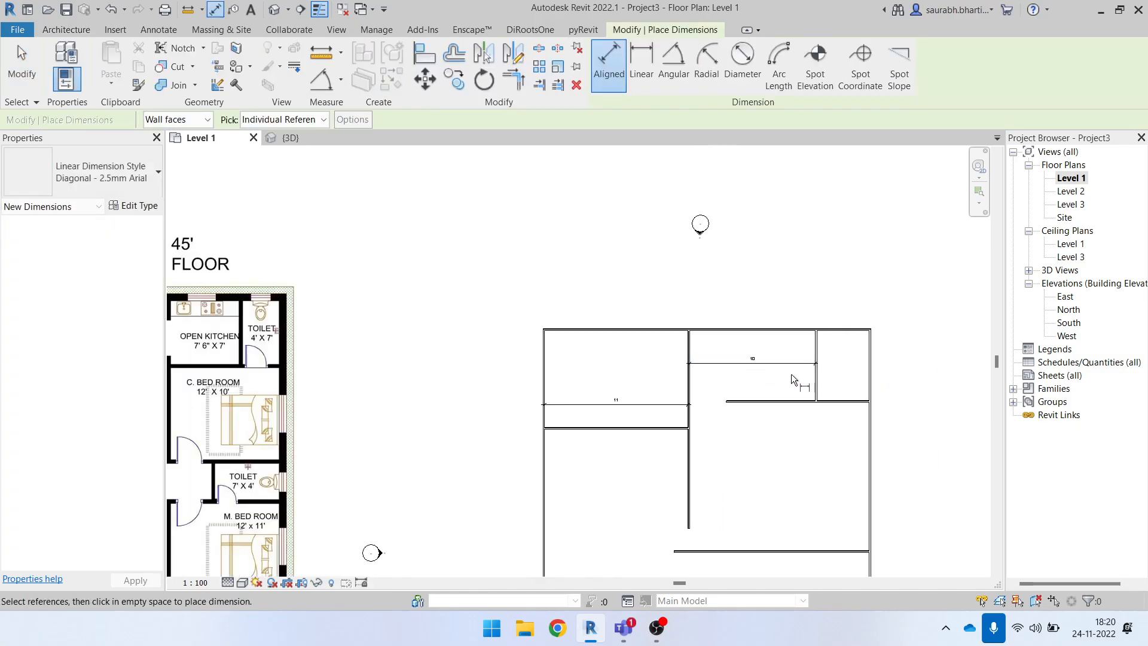
pyautogui.press('Escape')
pyautogui.press('Escape')
# - Move the short vertical partition and the right wall together toward the middle wall, accepting the deletion of the attached dimension
pyautogui.scroll(-4, 730, 270)
pyautogui.moveTo(709, 250); pyautogui.dragTo(819, 496)
pyautogui.scroll(2, 682, 263)
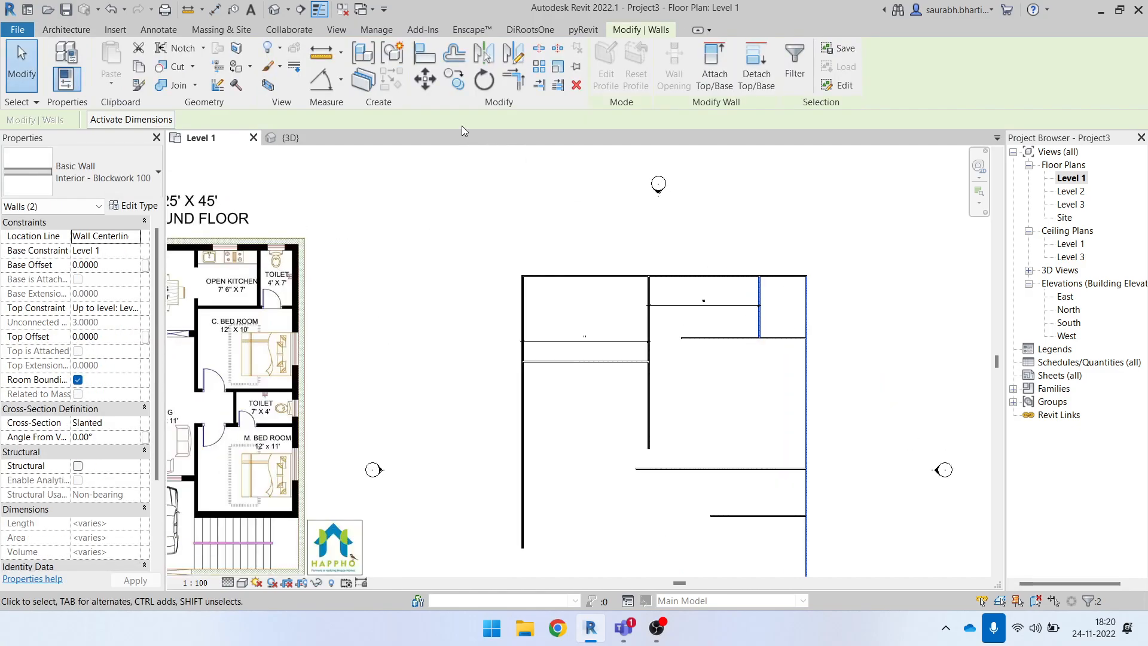
pyautogui.click(434, 80)
pyautogui.scroll(4, 800, 317)
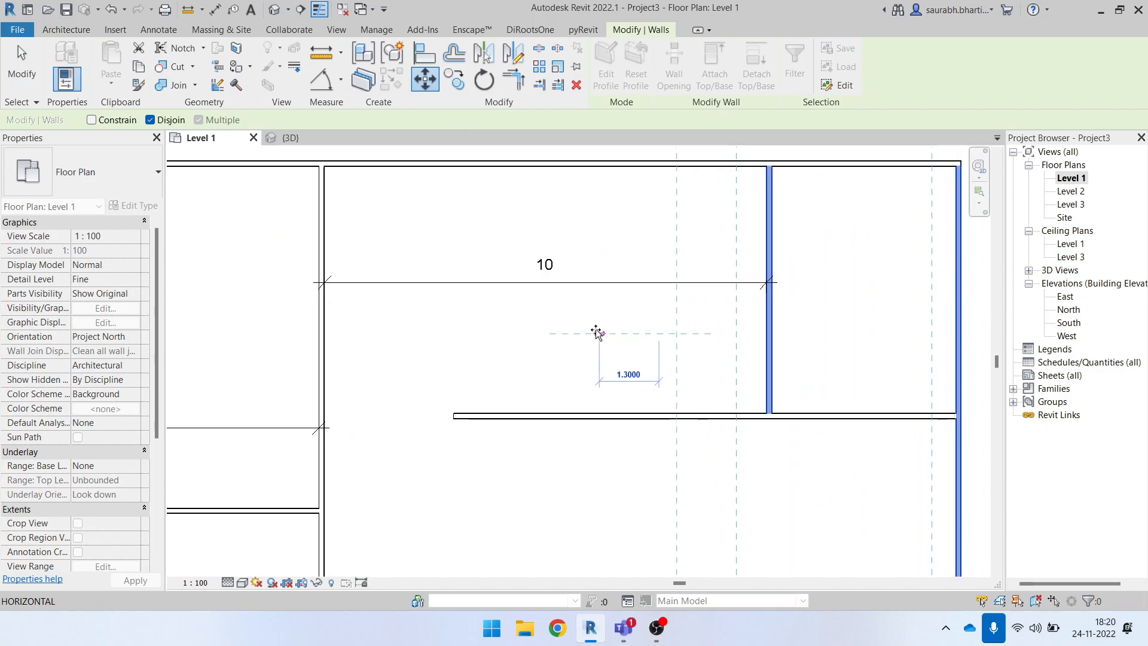
pyautogui.click(655, 333)
pyautogui.write('1')
pyautogui.press('Return')
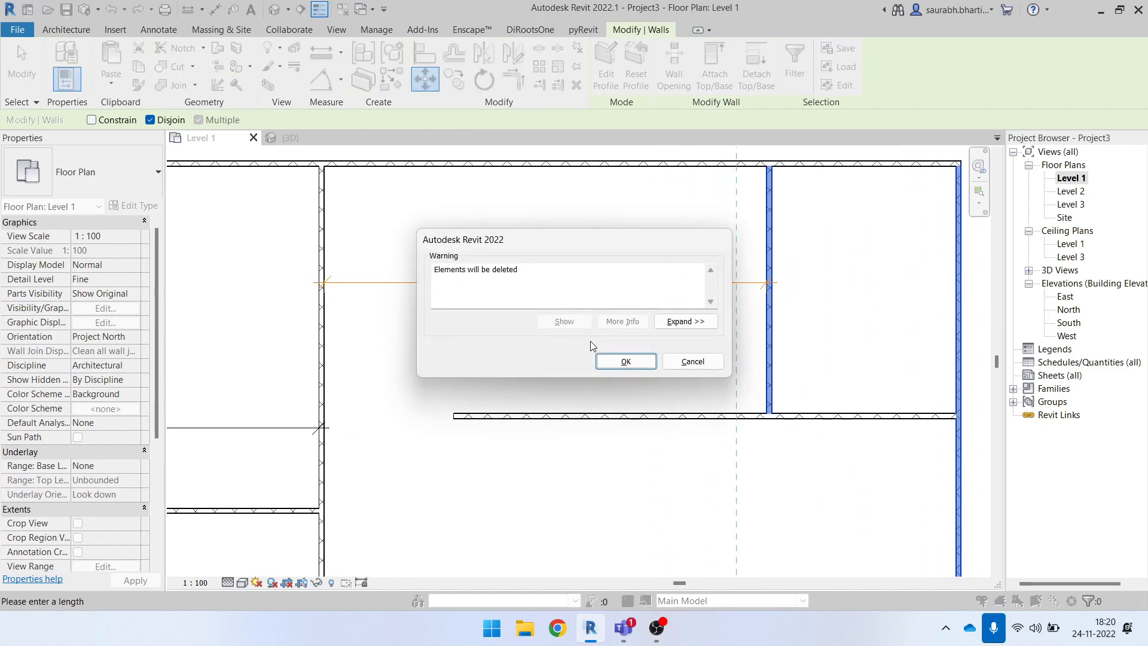
pyautogui.click(626, 361)
pyautogui.scroll(-5, 641, 339)
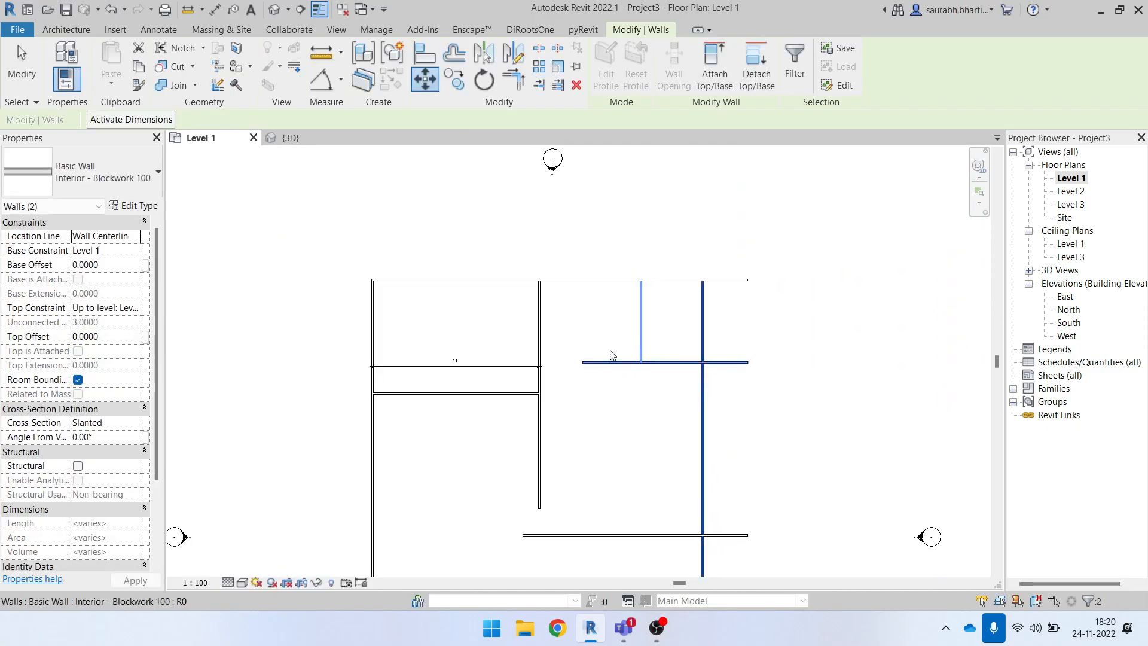
# - Trim the right wall into corners with the upper wall and with the lowest horizontal partition
pyautogui.press('Escape')
pyautogui.scroll(-2, 668, 375)
pyautogui.press('t')
pyautogui.press('r')
pyautogui.click(688, 333)
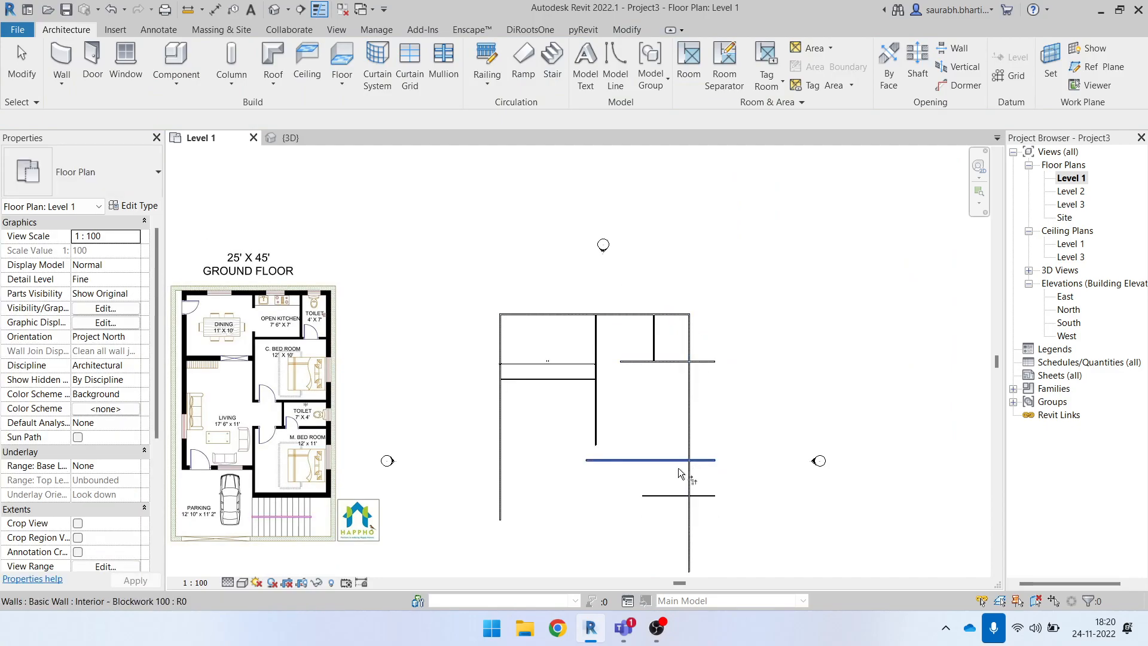
pyautogui.press('Escape')
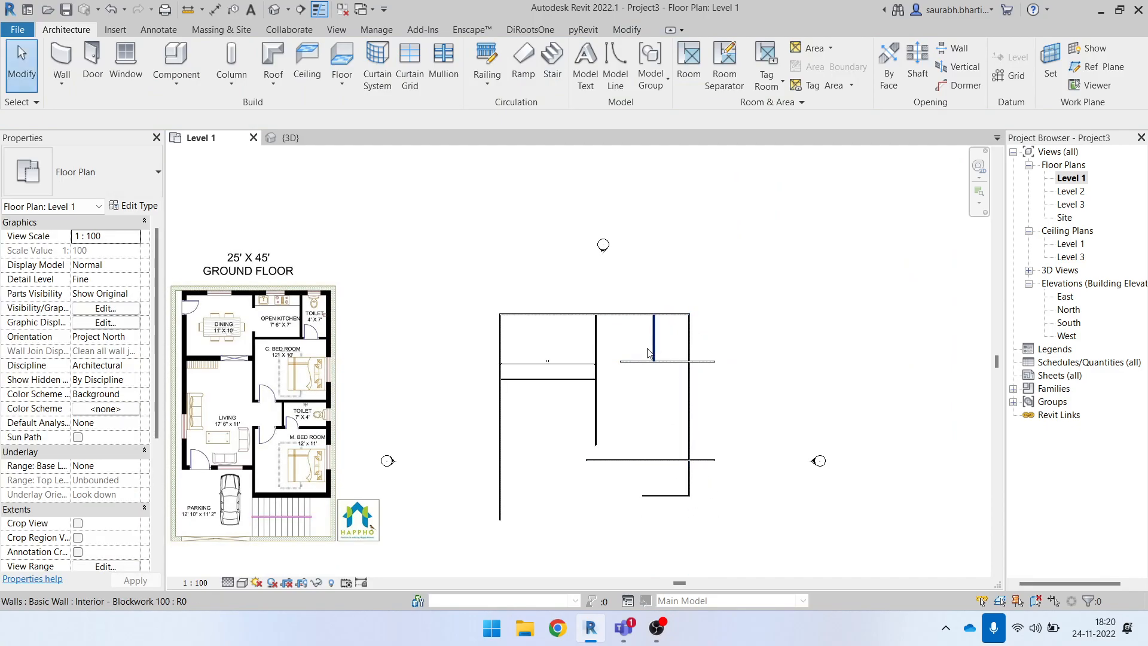
# - Shorten the horizontal partition below the short vertical partition so it ends on the right wall
pyautogui.scroll(1, 679, 362)
pyautogui.click(682, 362)
pyautogui.moveTo(720, 362); pyautogui.dragTo(691, 362)
pyautogui.press('Escape')
pyautogui.scroll(1, 575, 377)
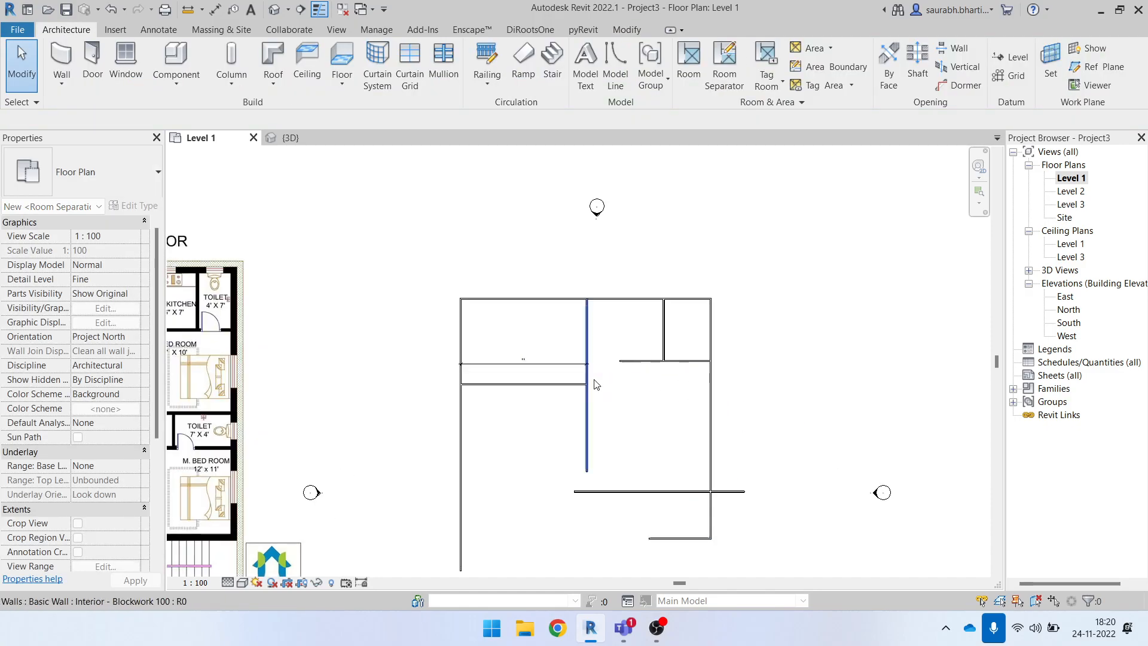
pyautogui.moveTo(592, 380); pyautogui.dragTo(695, 409, button='middle')
pyautogui.press('w')
pyautogui.press('a')
pyautogui.press('Escape')
# - Split the middle vertical wall at two points near the upper wall to isolate a segment about 4 long
pyautogui.scroll(3, 224, 328)
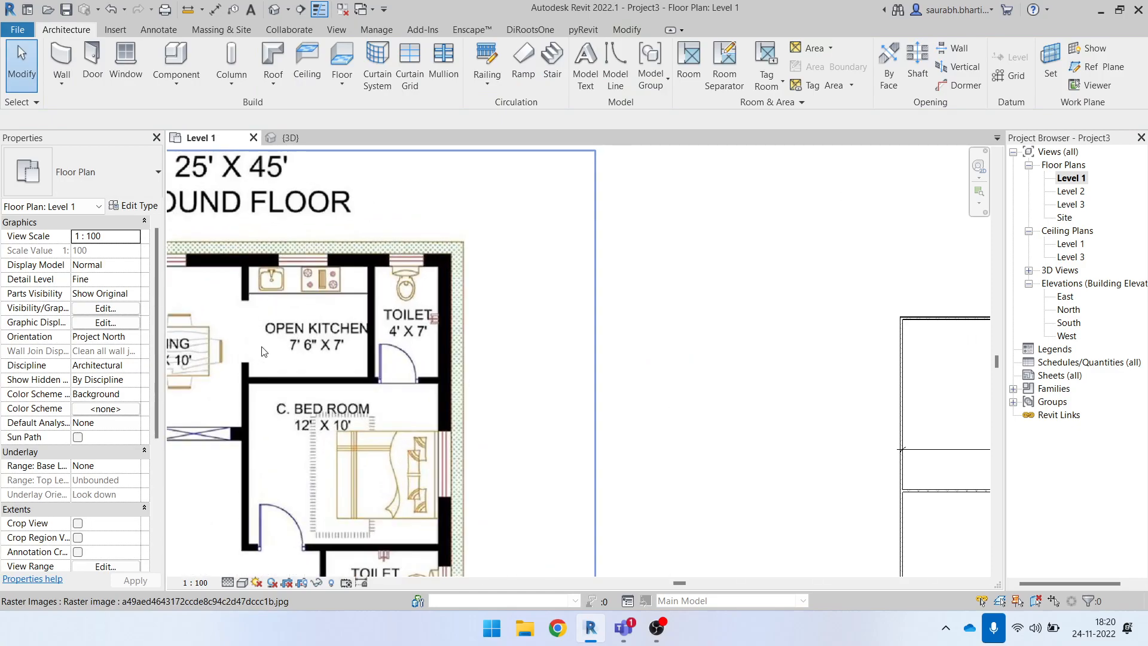
pyautogui.scroll(-3, 258, 351)
pyautogui.scroll(3, 609, 389)
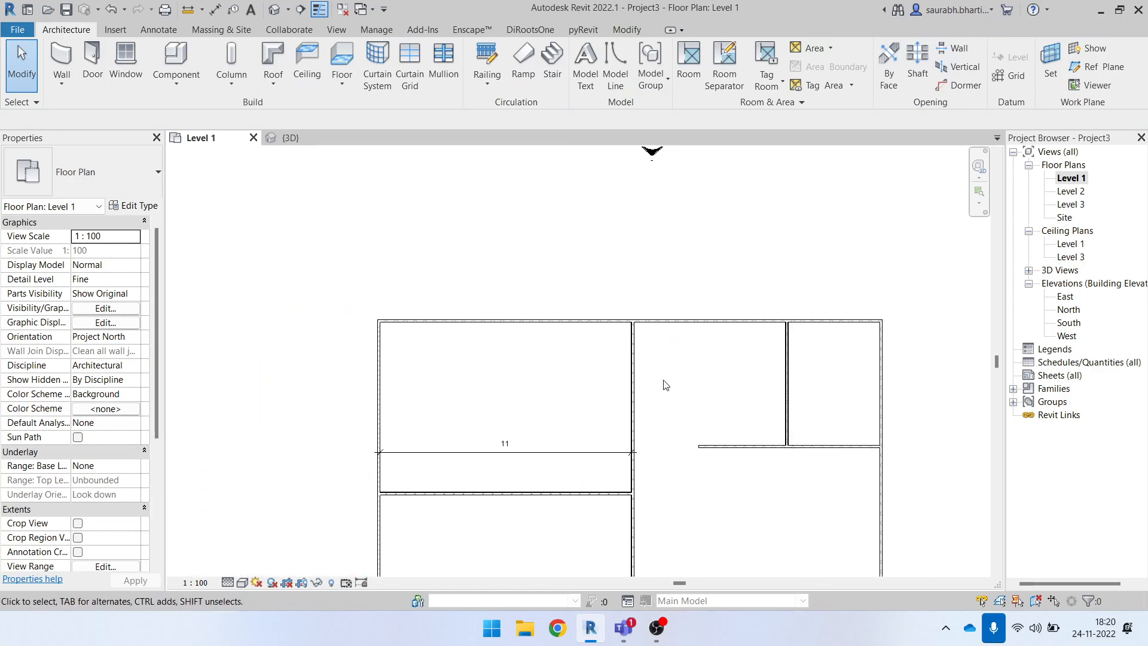
pyautogui.scroll(-2, 665, 385)
pyautogui.click(634, 34)
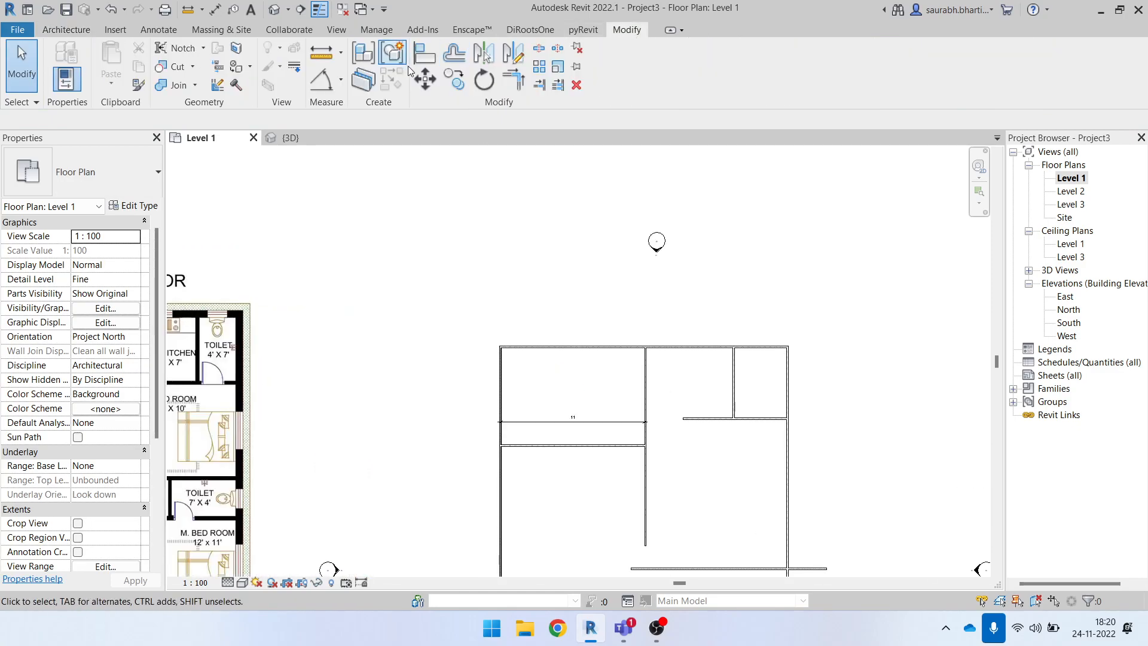
pyautogui.click(540, 50)
pyautogui.scroll(2, 661, 371)
pyautogui.click(631, 345)
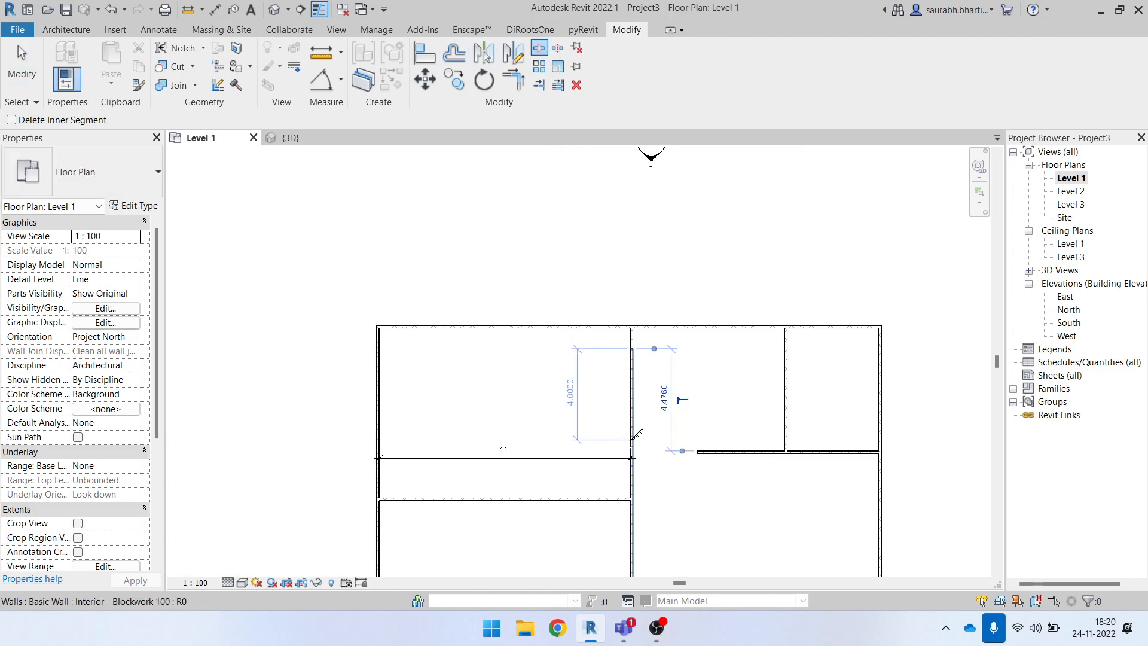
pyautogui.click(631, 441)
pyautogui.press('Escape')
# - Set the floor plan view's detail level to Coarse
pyautogui.click(634, 398)
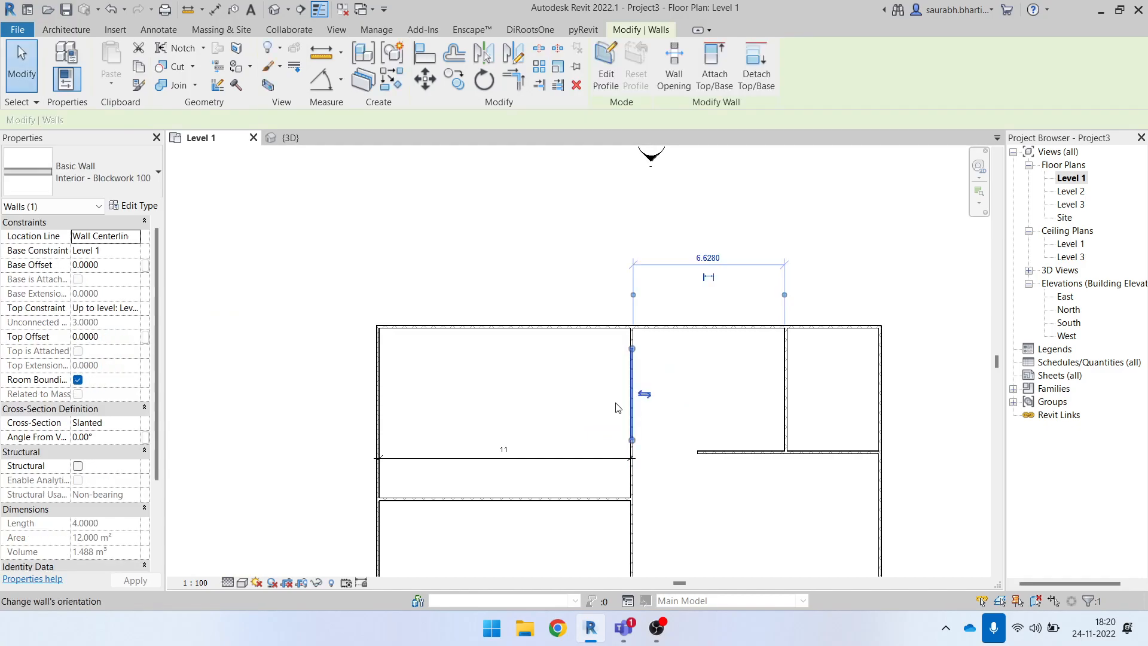
pyautogui.click(230, 581)
pyautogui.click(246, 540)
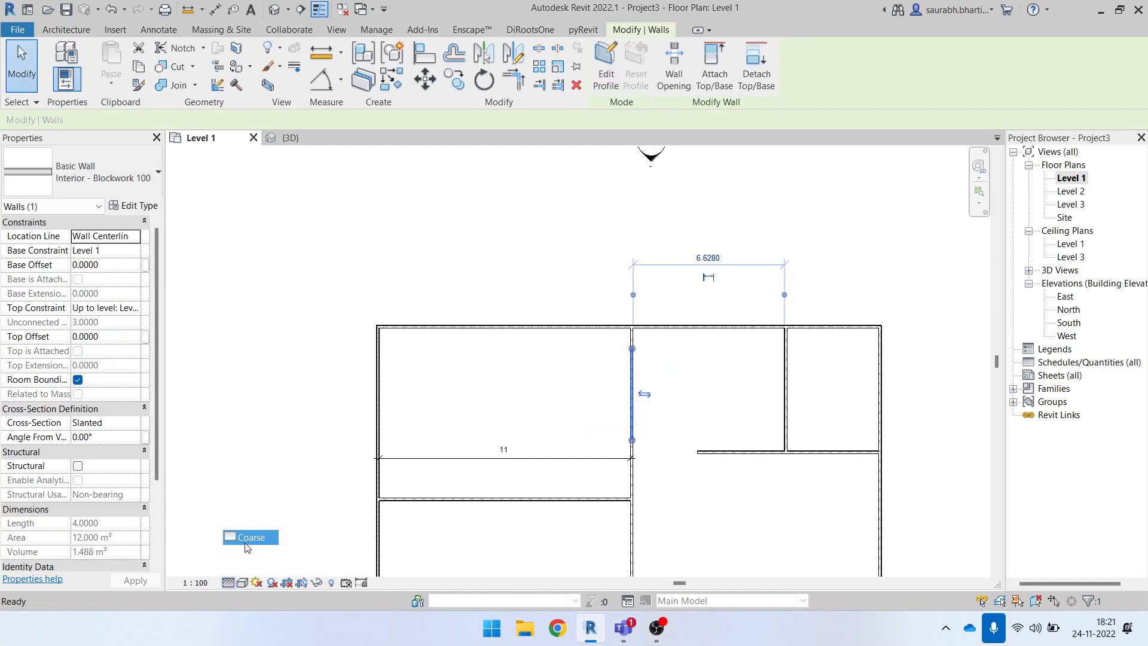
pyautogui.press('Escape')
# - Delete the isolated segment of the middle vertical wall to leave an opening between the dining and kitchen areas
pyautogui.scroll(2, 662, 377)
pyautogui.scroll(-3, 634, 375)
pyautogui.scroll(1, 677, 407)
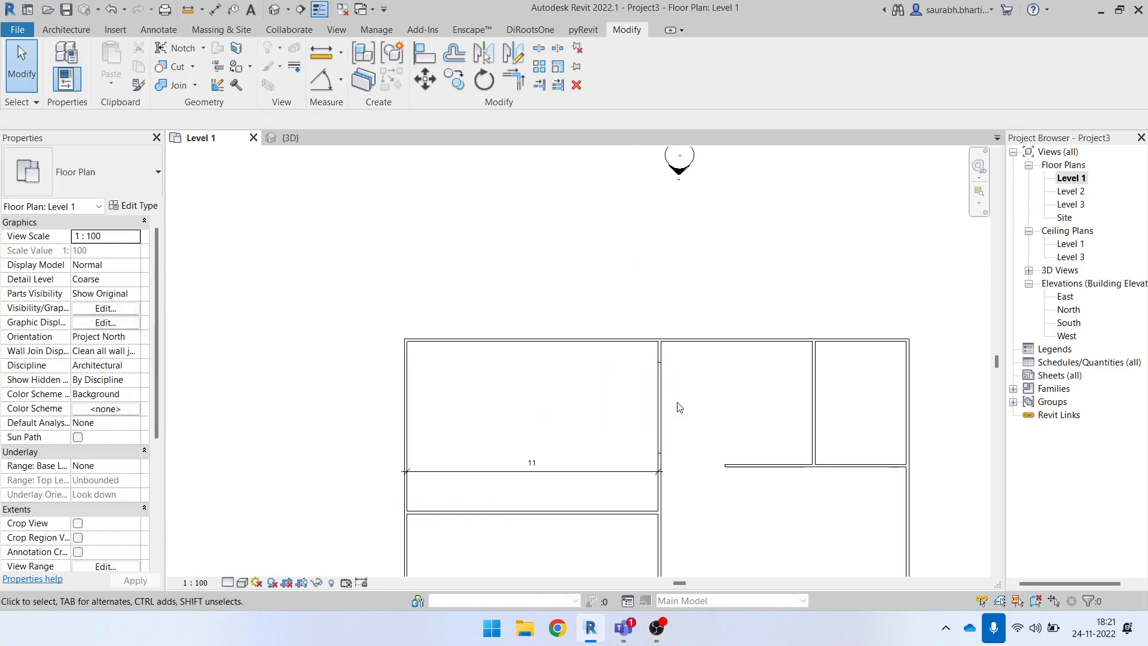
pyautogui.click(664, 401)
pyautogui.press('Escape')
# - Extend the free end of the horizontal partition under the kitchen to meet the middle vertical wall
pyautogui.scroll(-2, 649, 422)
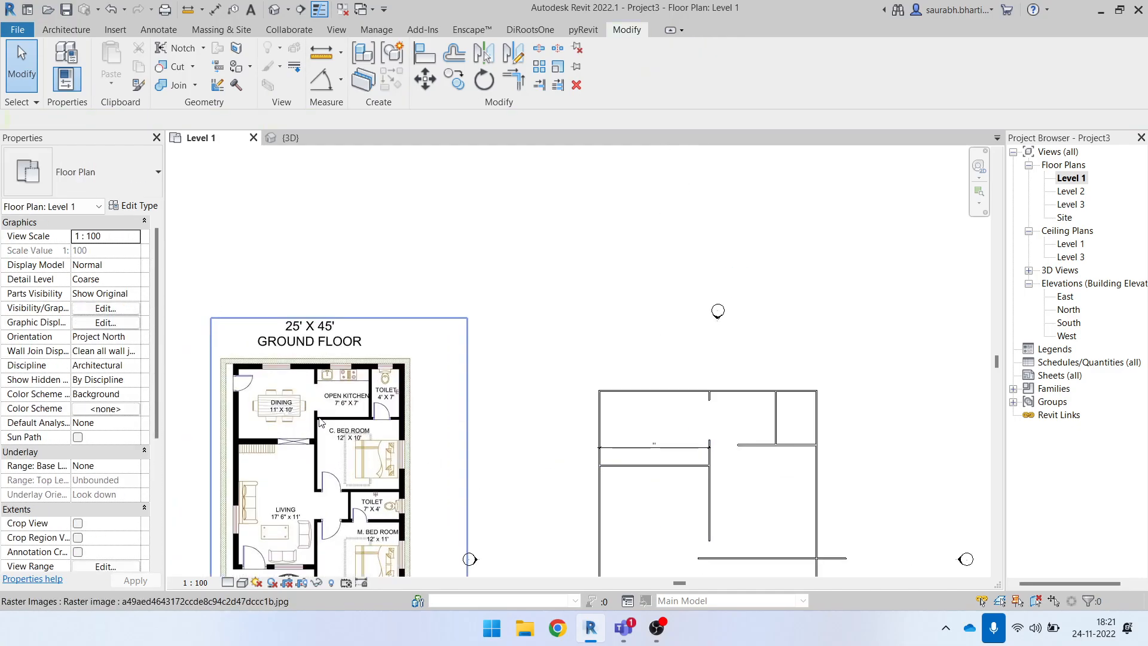
pyautogui.scroll(1, 746, 479)
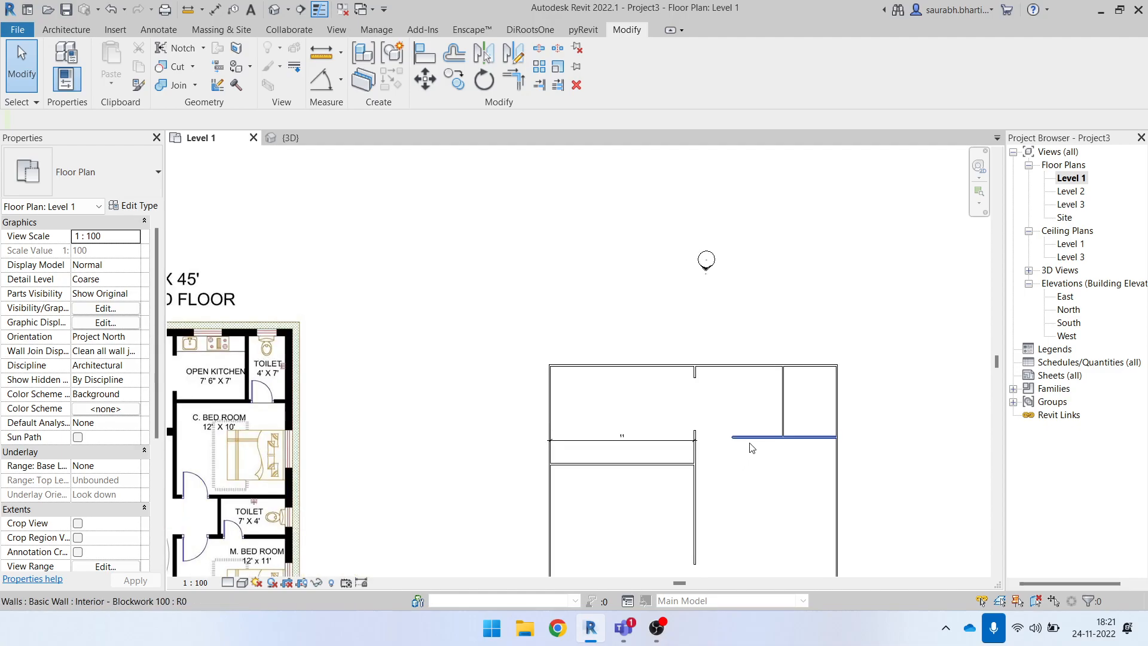
pyautogui.scroll(-1, 751, 448)
pyautogui.click(752, 448)
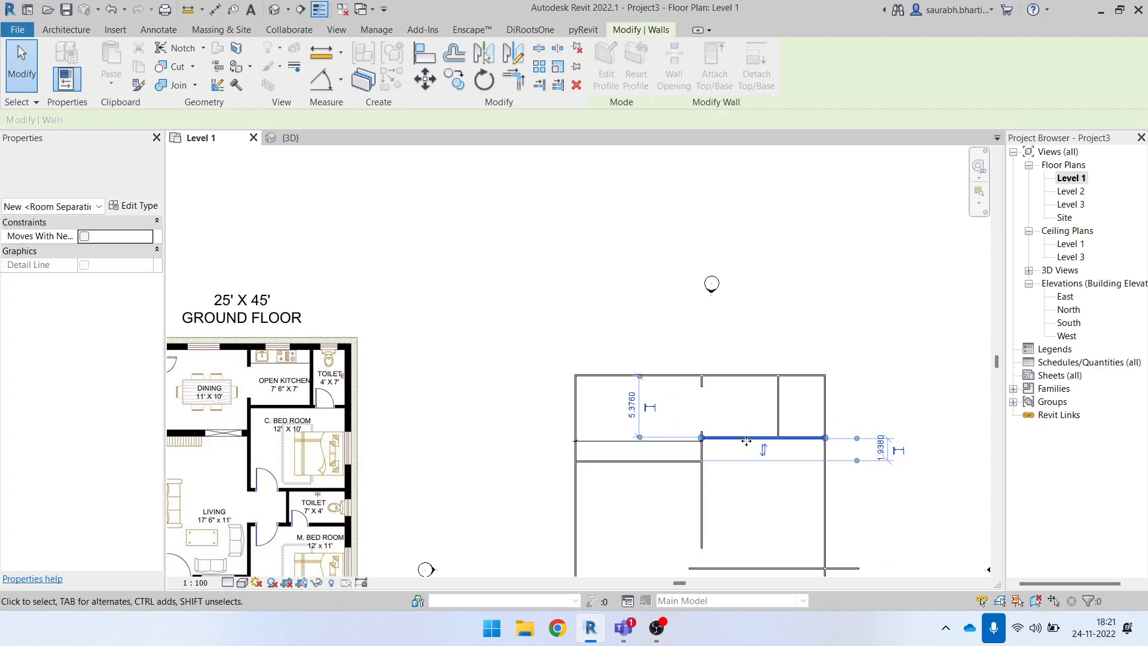
pyautogui.press('Escape')
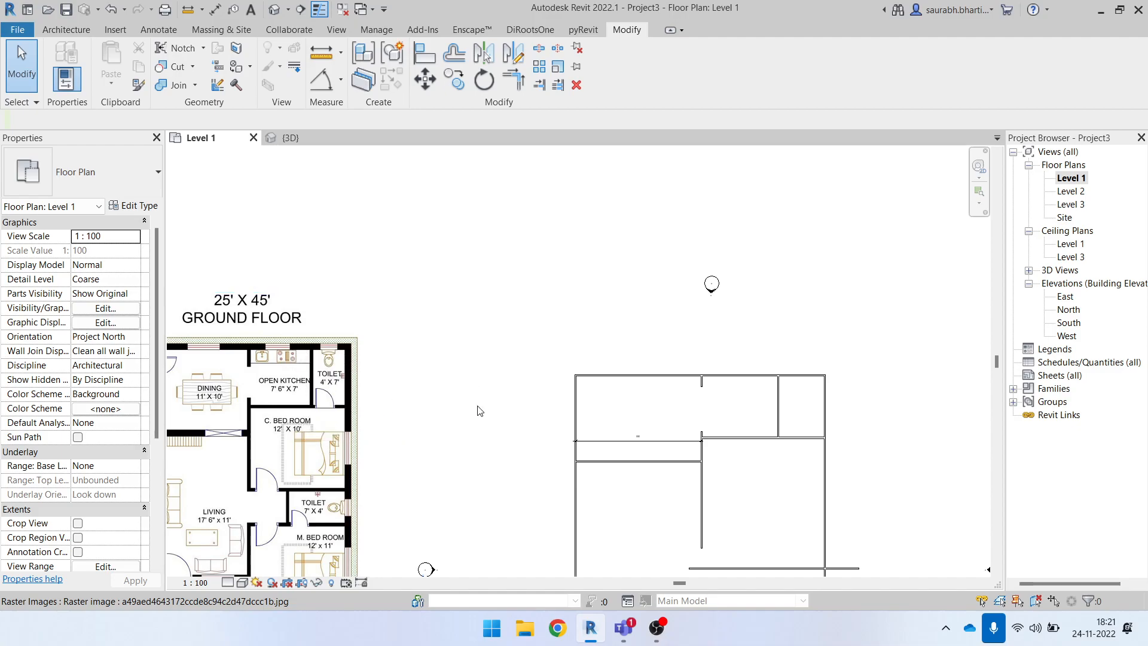
# - Add an aligned dimension between the upper wall and the horizontal partition under the kitchen
pyautogui.click(754, 435)
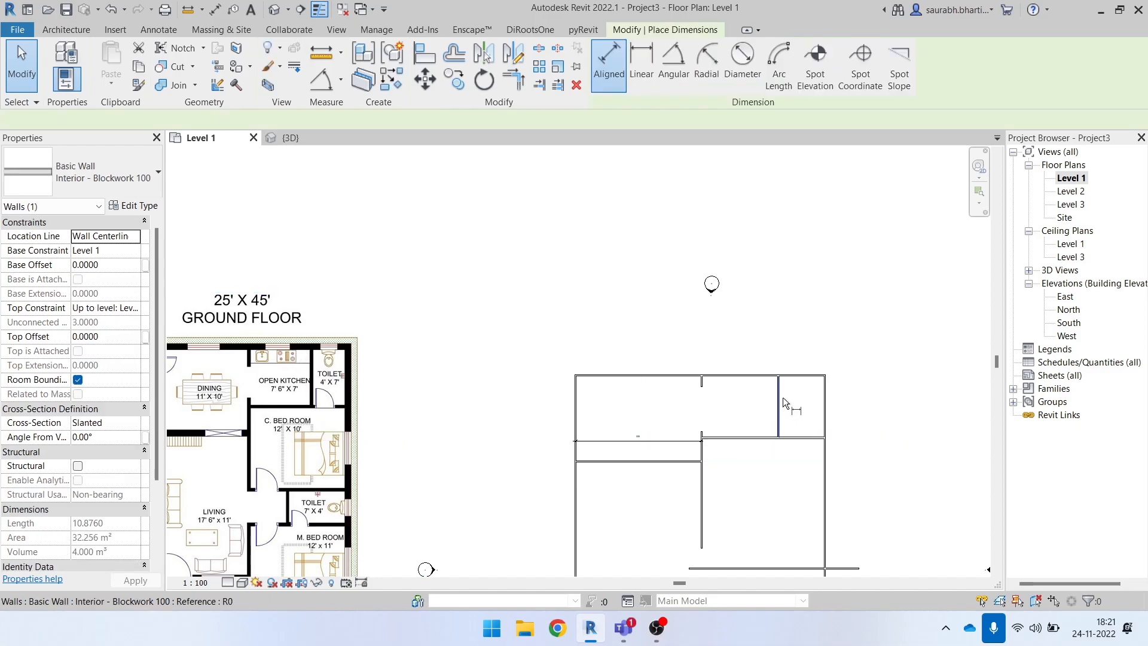
pyautogui.press('d')
pyautogui.press('i')
pyautogui.scroll(3, 785, 403)
pyautogui.click(744, 475)
pyautogui.click(733, 437)
pyautogui.scroll(2, 706, 472)
pyautogui.press('Escape')
# - Set the distance from the upper wall to the horizontal partition under the kitchen to 7
pyautogui.click(708, 478)
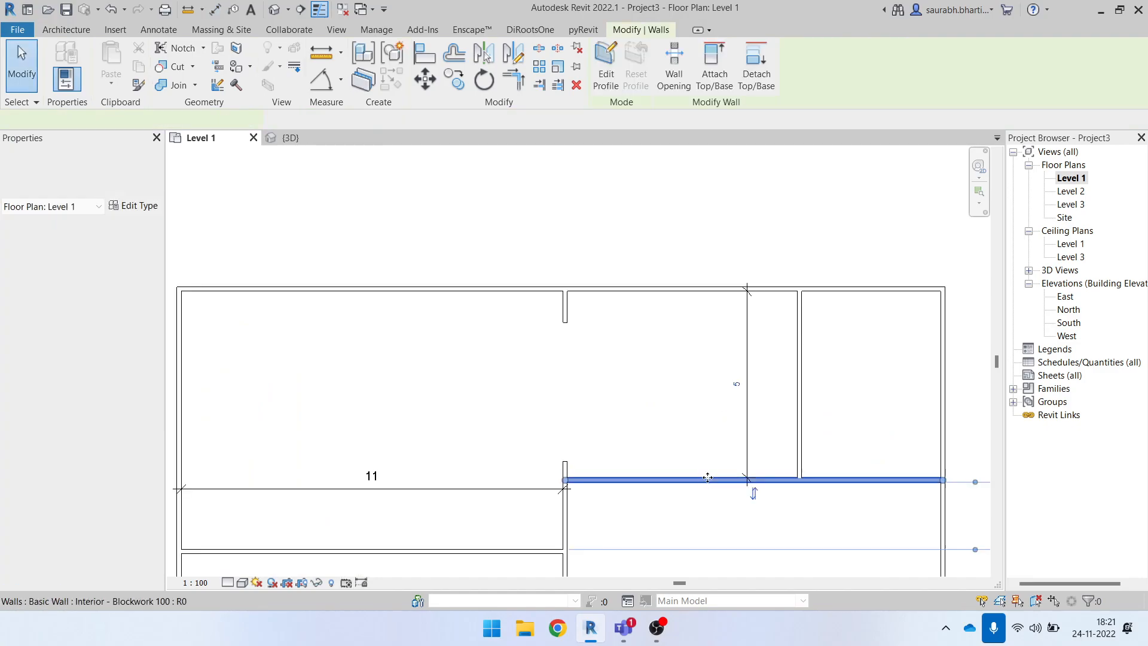
pyautogui.click(737, 386)
pyautogui.scroll(-3, 719, 385)
pyautogui.click(745, 476)
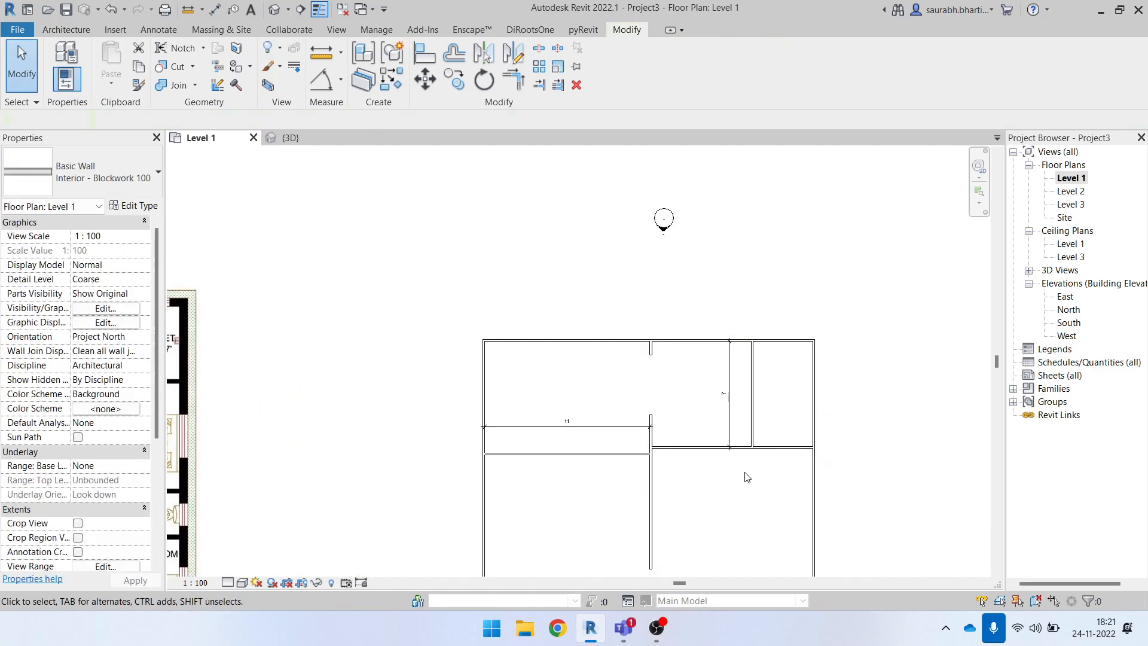
# - Set the left horizontal partition's distance from the upper wall to 10
pyautogui.scroll(-3, 586, 410)
pyautogui.scroll(1, 401, 427)
pyautogui.scroll(3, 239, 395)
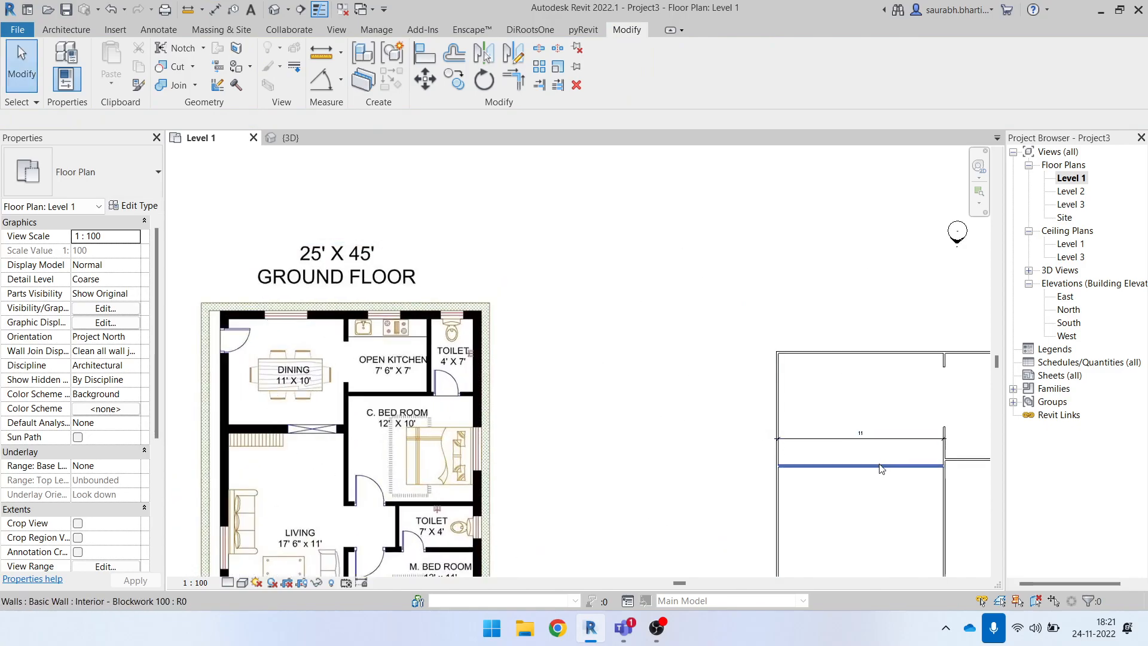
pyautogui.click(801, 466)
pyautogui.click(703, 410)
pyautogui.write('10')
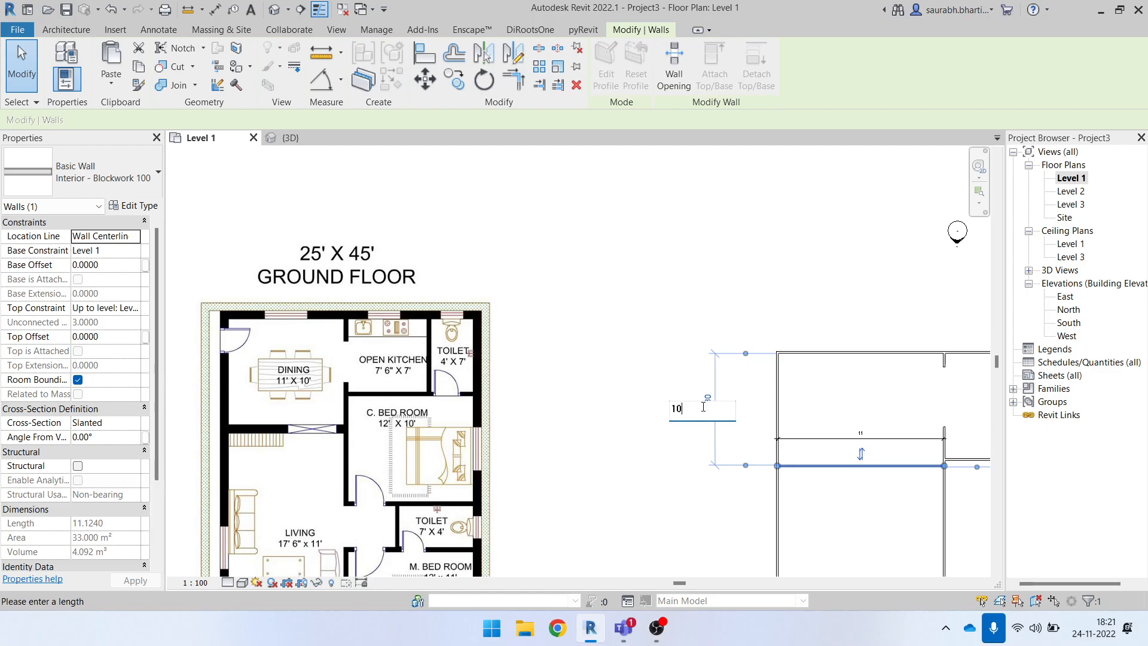
pyautogui.press('Return')
pyautogui.click(670, 384)
pyautogui.scroll(-5, 669, 383)
pyautogui.scroll(2, 791, 433)
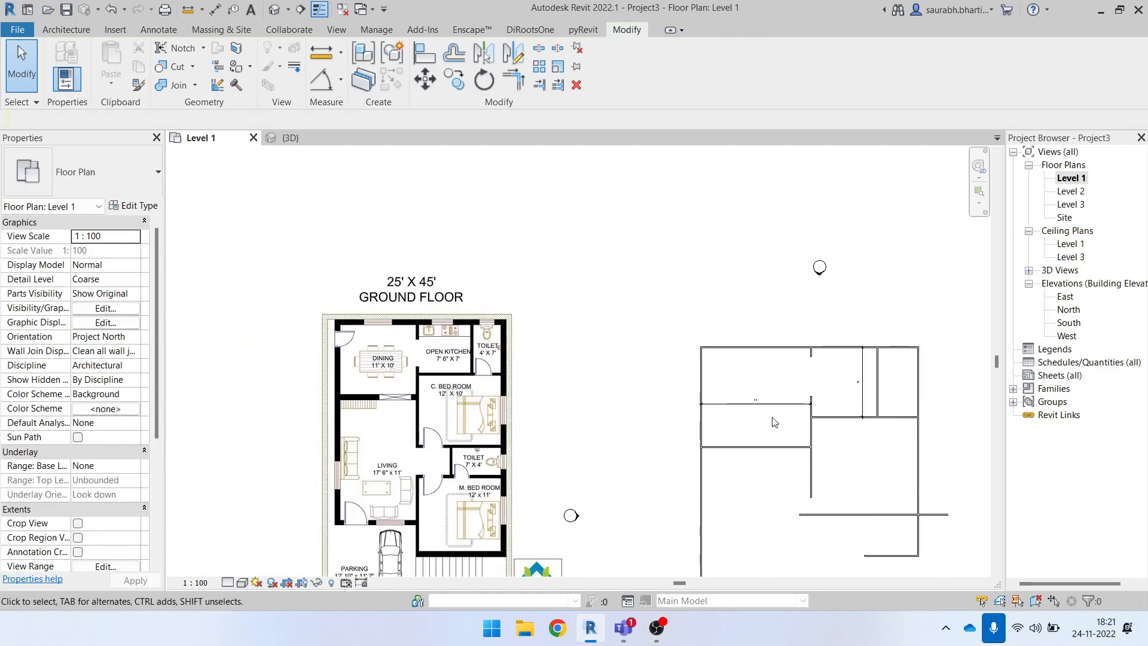
# - Delete the dining width dimension and the kitchen depth dimension from the plan
pyautogui.click(769, 409)
pyautogui.scroll(1, 861, 445)
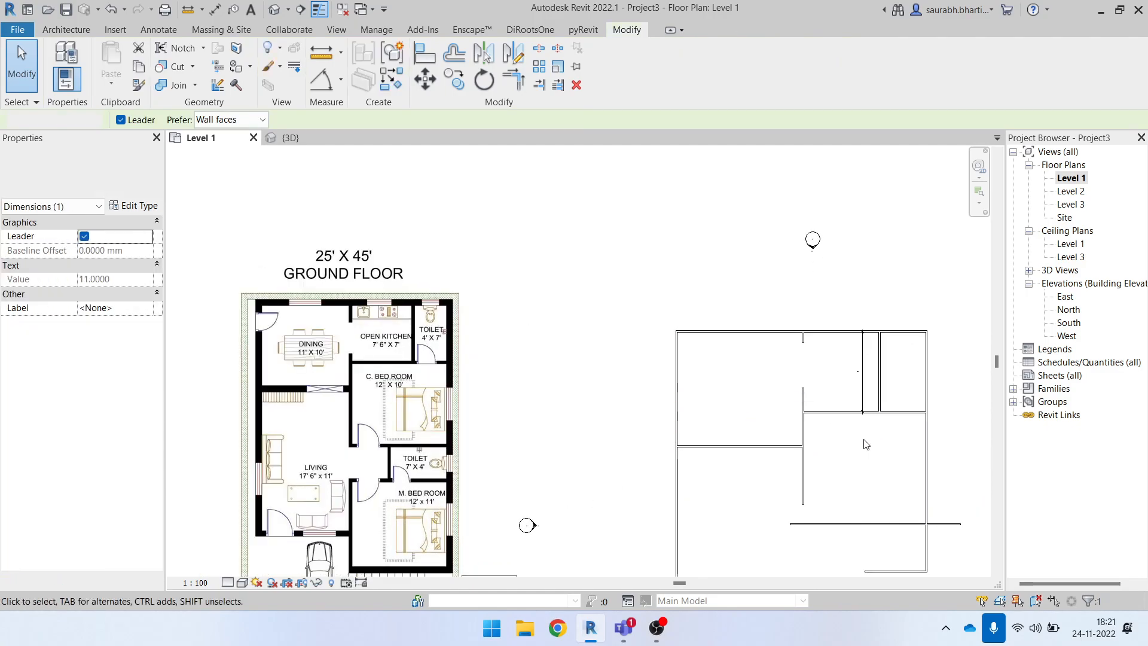
pyautogui.press('Escape')
pyautogui.moveTo(855, 444); pyautogui.dragTo(840, 341, button='middle')
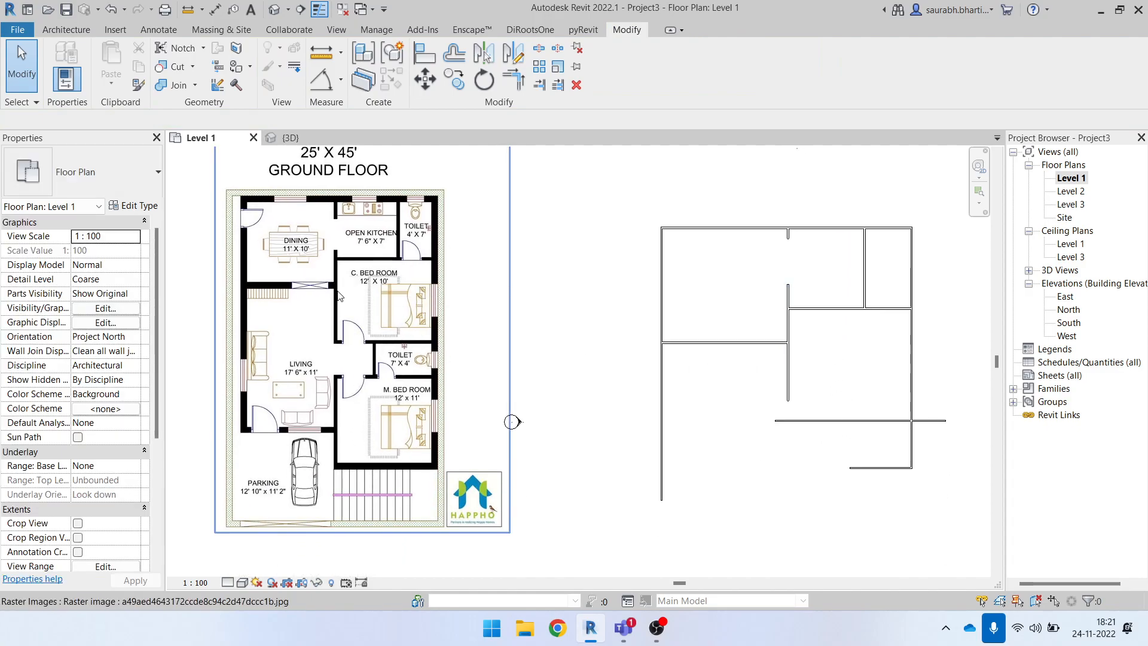
# - Trim the middle vertical wall and the long lower horizontal partition to meet in a corner
pyautogui.scroll(1, 360, 291)
pyautogui.scroll(-1, 497, 312)
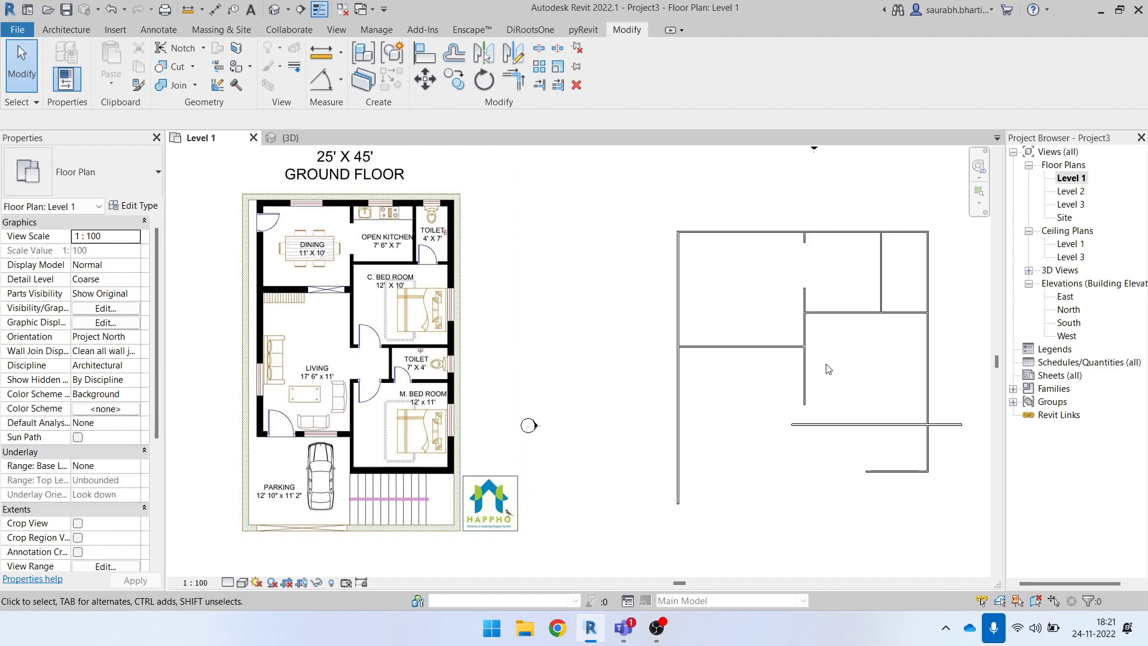
pyautogui.press('t')
pyautogui.press('r')
pyautogui.click(809, 406)
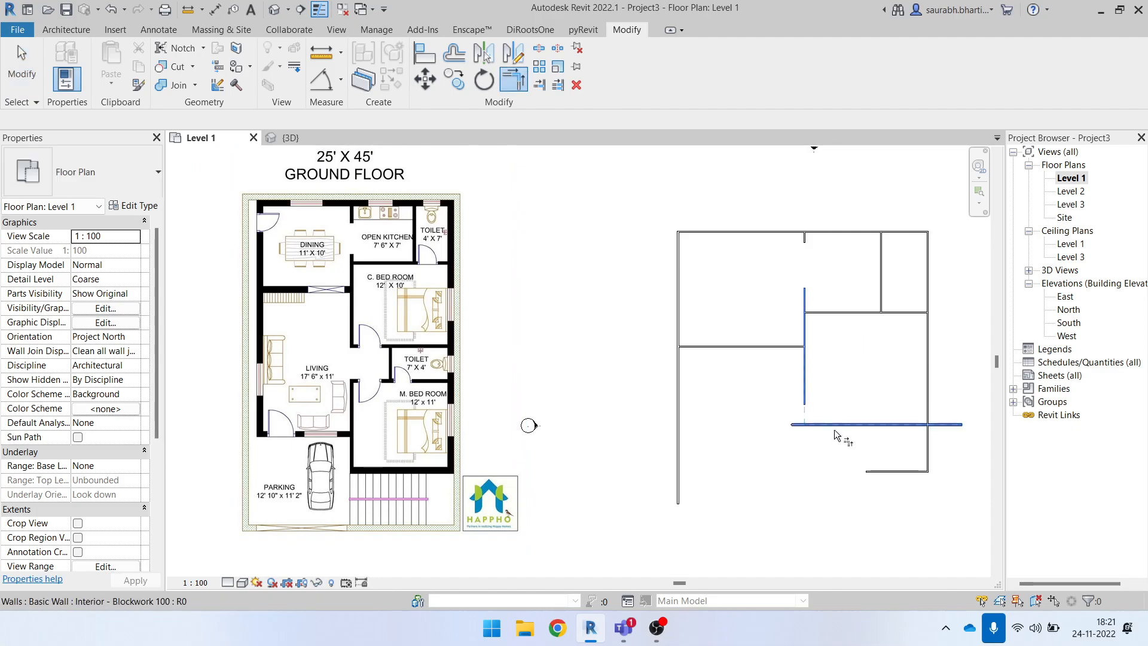
pyautogui.press('Escape')
pyautogui.press('Escape')
# - Shorten the overshooting end of the lower horizontal partition back to the right wall
pyautogui.click(960, 424)
pyautogui.moveTo(962, 425); pyautogui.dragTo(928, 425)
pyautogui.press('Escape')
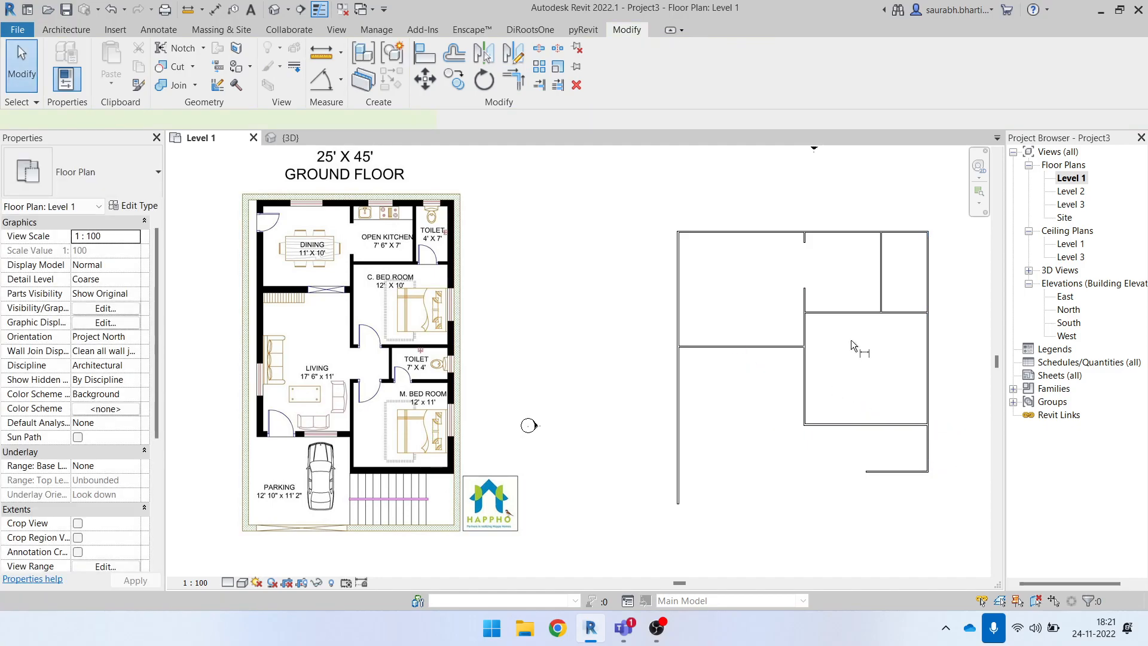
# - Add an aligned dimension between the two horizontal partitions enclosing the room below the kitchen
pyautogui.press('d')
pyautogui.press('i')
pyautogui.scroll(2, 867, 320)
pyautogui.click(867, 309)
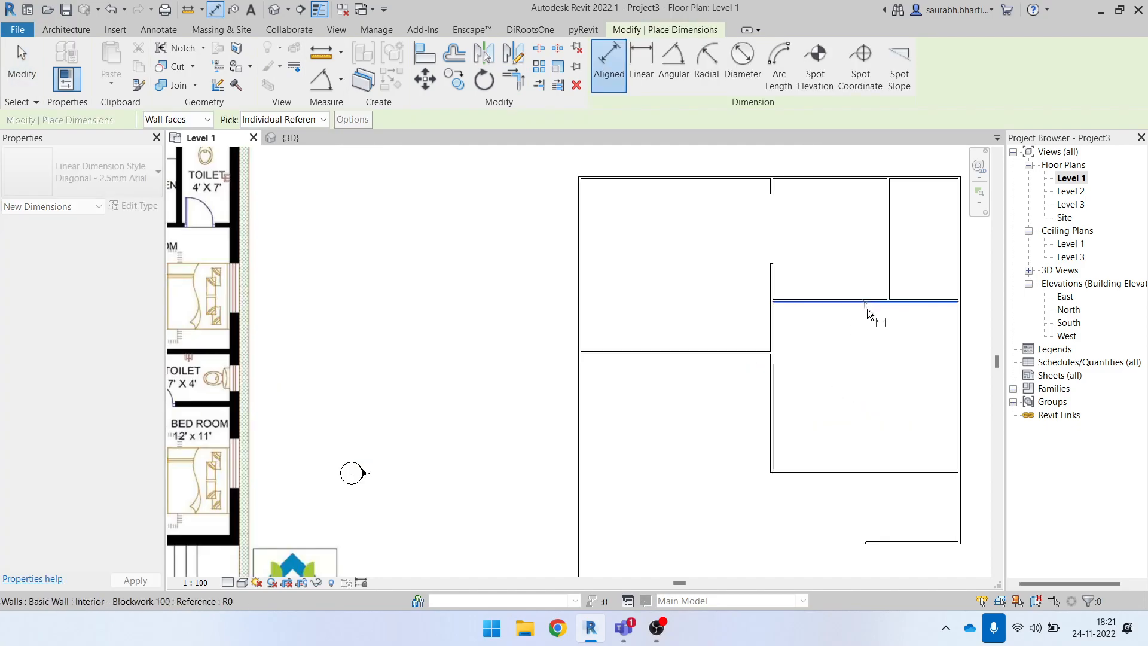
pyautogui.click(902, 471)
pyautogui.click(895, 386)
pyautogui.scroll(-2, 771, 450)
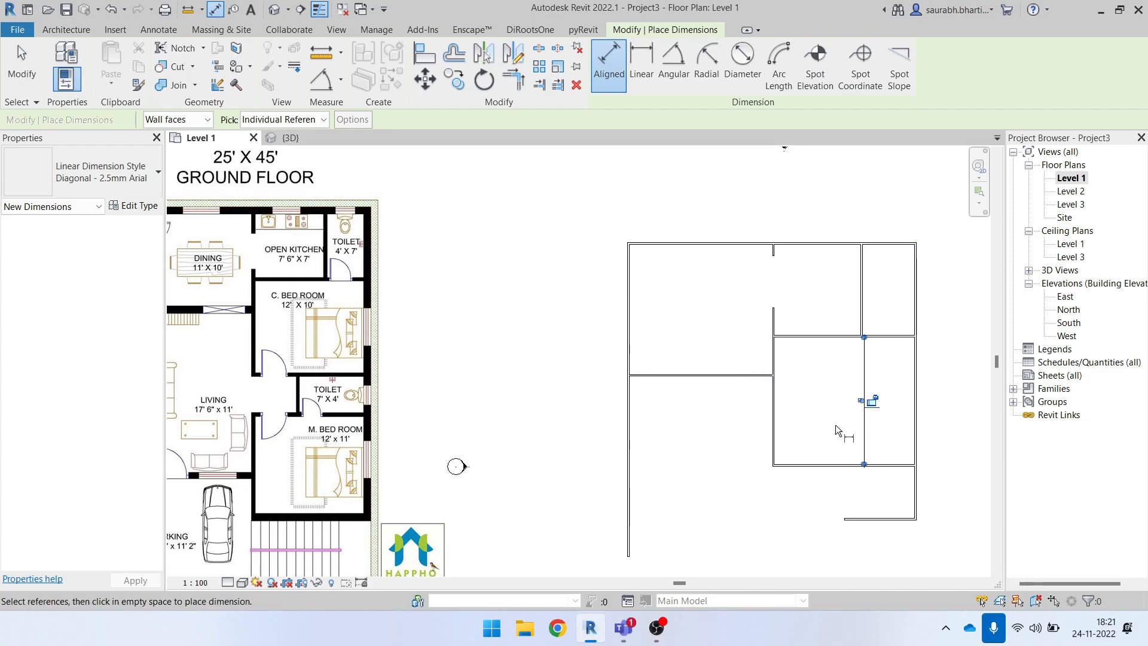
# - Add an aligned dimension across the room below the kitchen, from the middle vertical wall to the right wall
pyautogui.scroll(2, 836, 430)
pyautogui.click(738, 415)
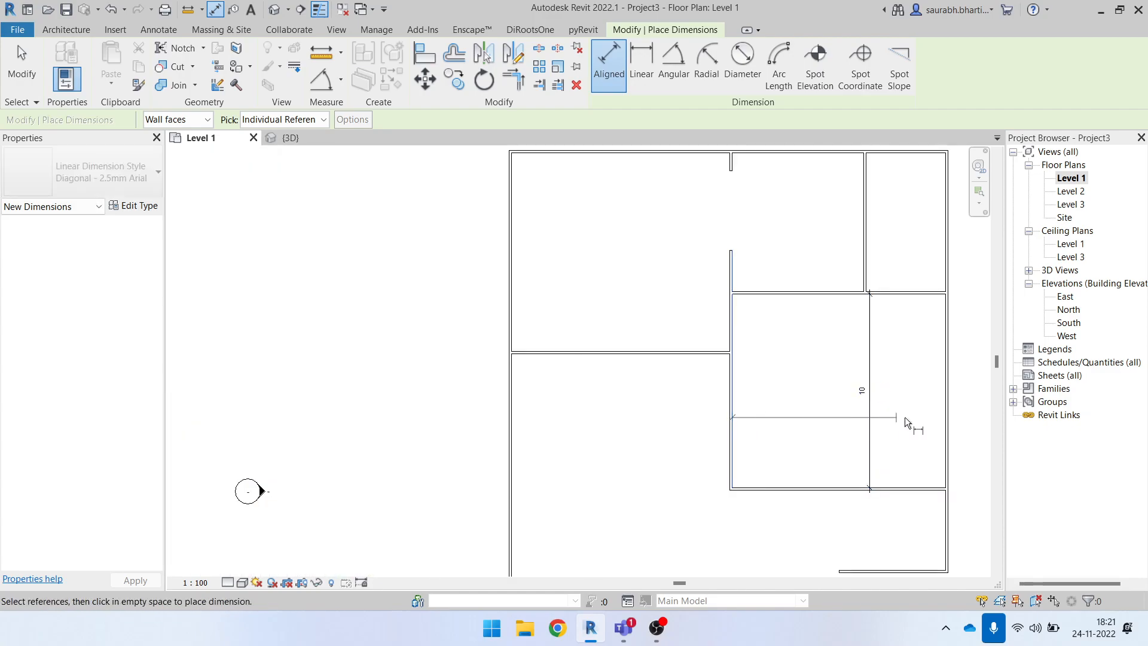
pyautogui.click(942, 418)
pyautogui.scroll(1, 843, 427)
pyautogui.click(844, 427)
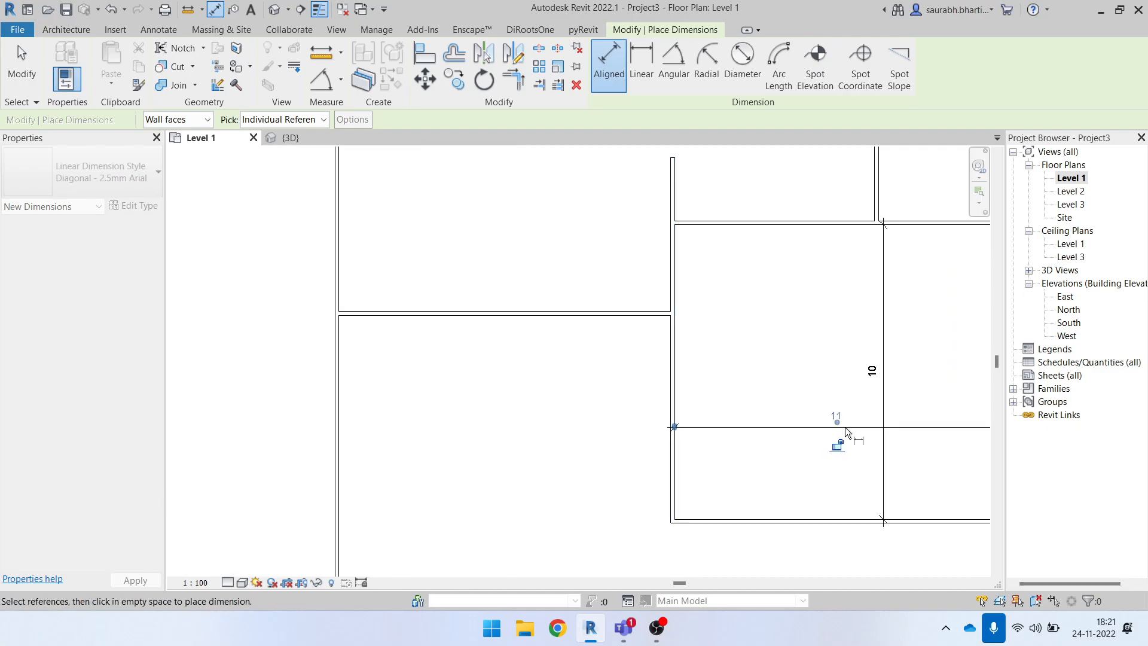
pyautogui.scroll(-2, 845, 443)
pyautogui.press('Escape')
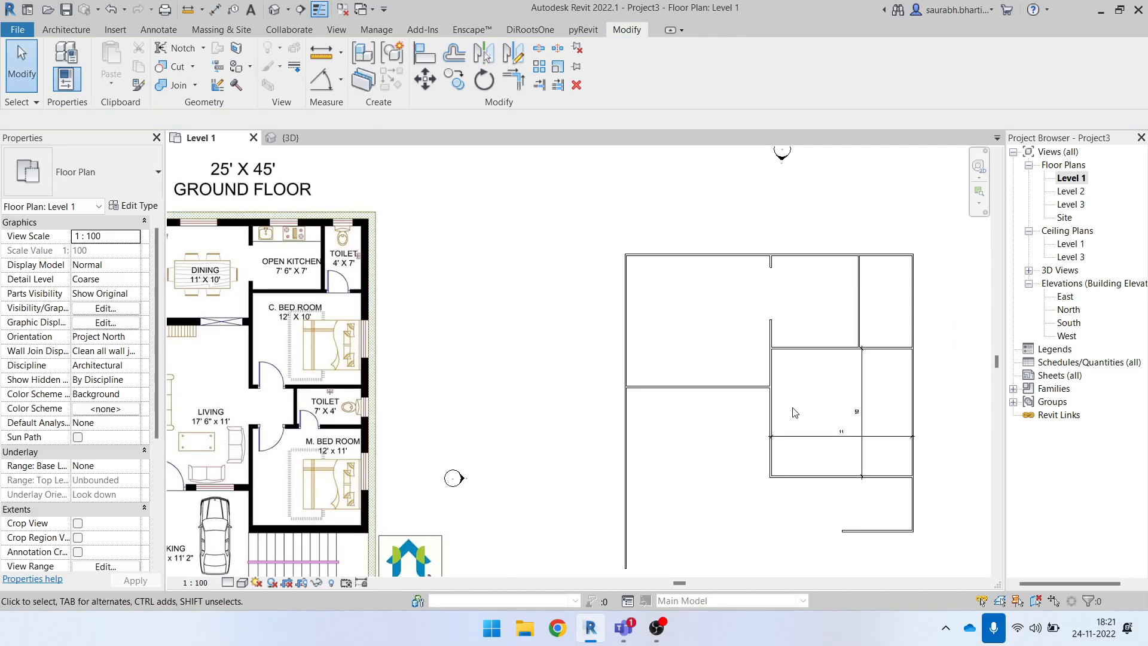
# - Try setting the width of the room below the kitchen to 12 by moving the middle vertical wall, and undo it
pyautogui.click(771, 332)
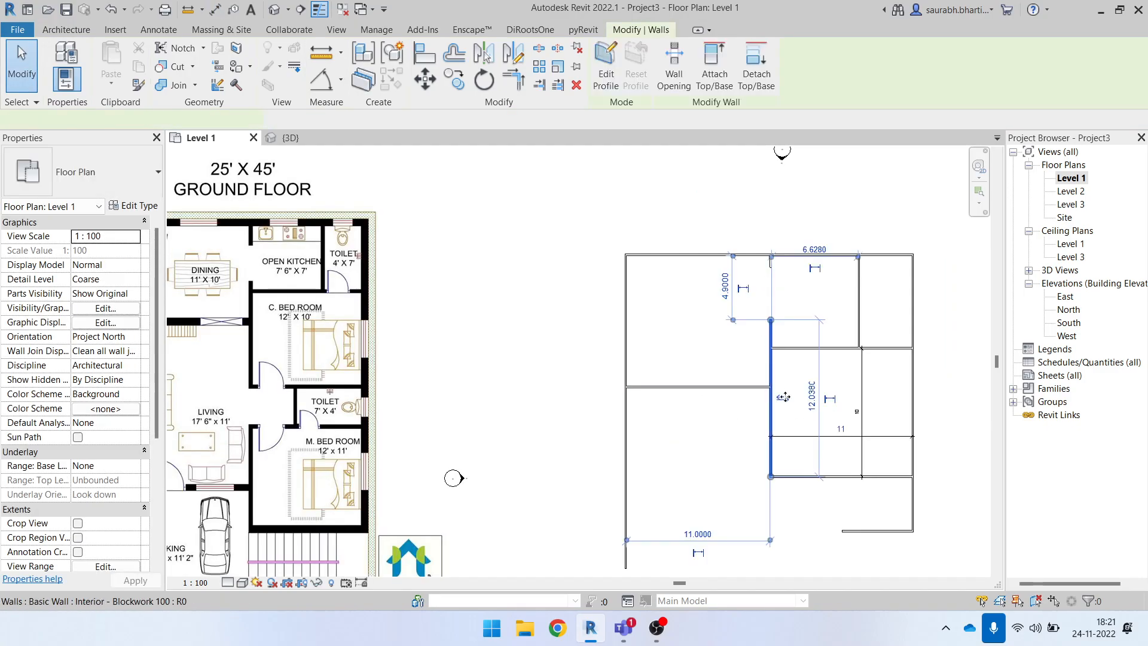
pyautogui.click(841, 434)
pyautogui.write('12')
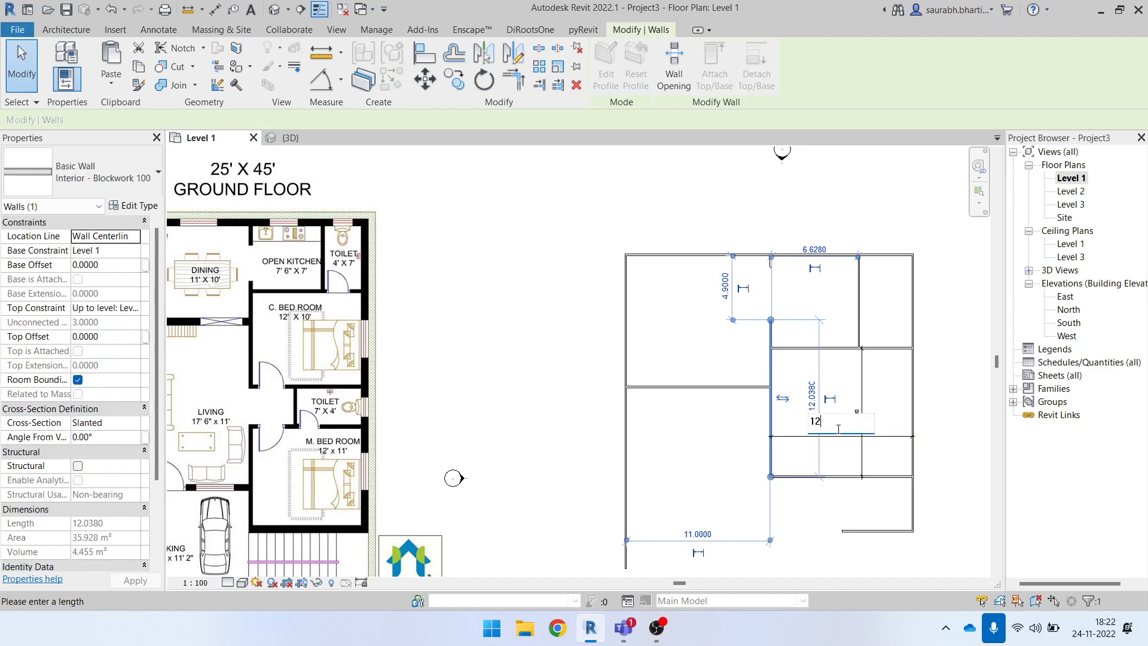
pyautogui.press('Return')
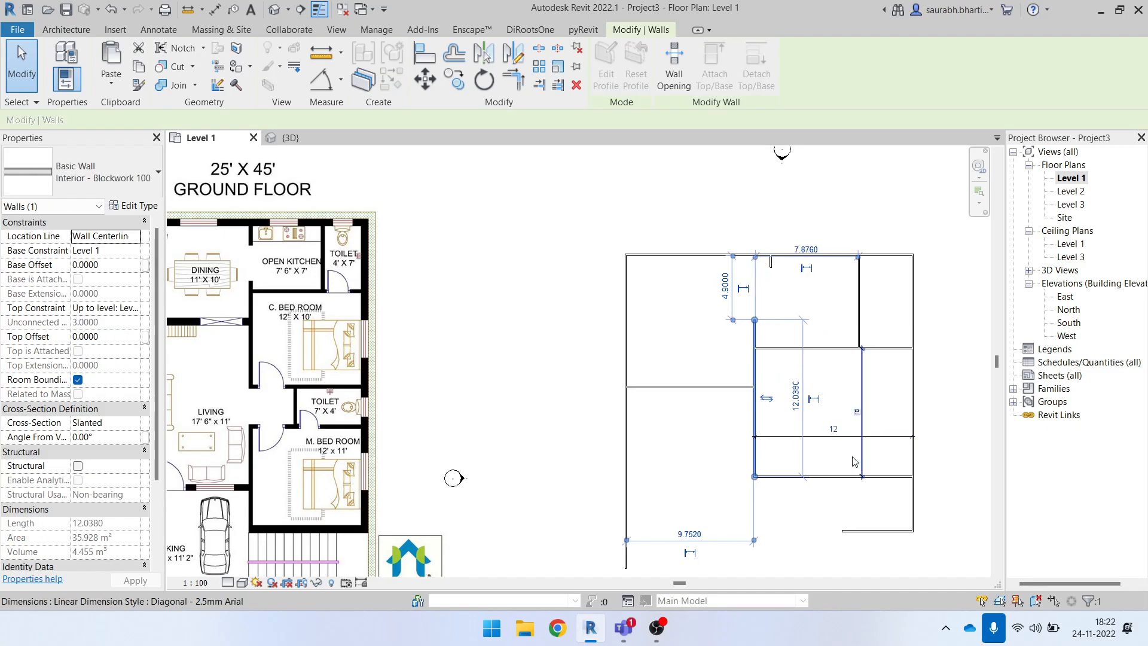
pyautogui.press('Escape')
pyautogui.click(752, 415)
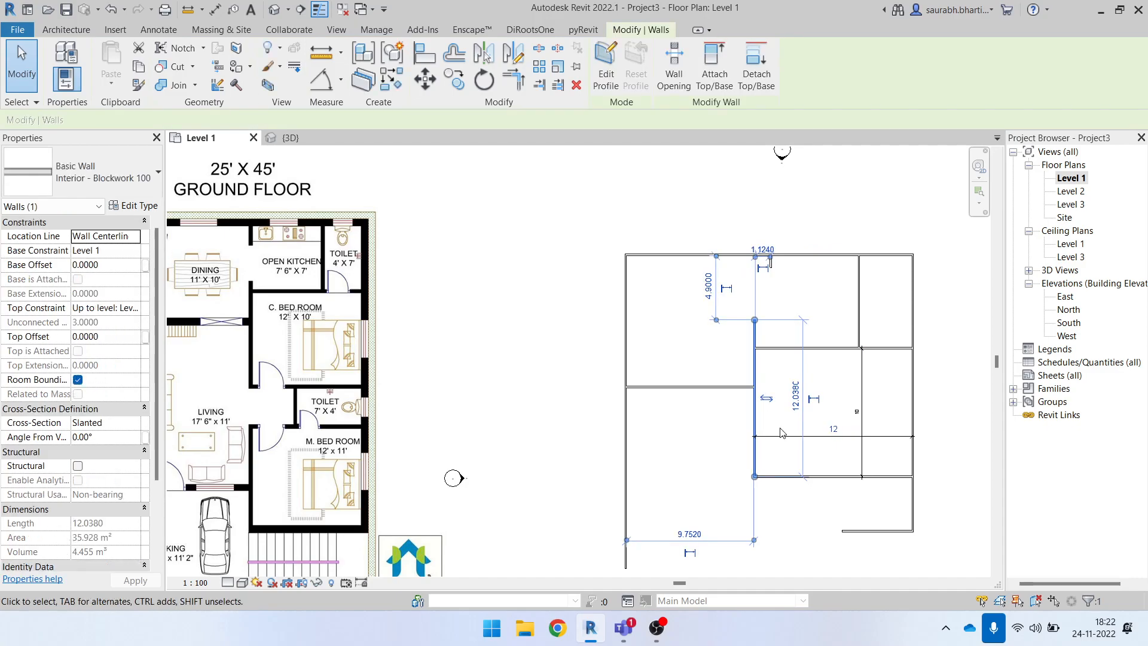
pyautogui.hotkey('ctrl', 'z')
# - Set the width of the room below the kitchen to 12 by moving the middle vertical wall
pyautogui.scroll(2, 771, 423)
pyautogui.click(768, 418)
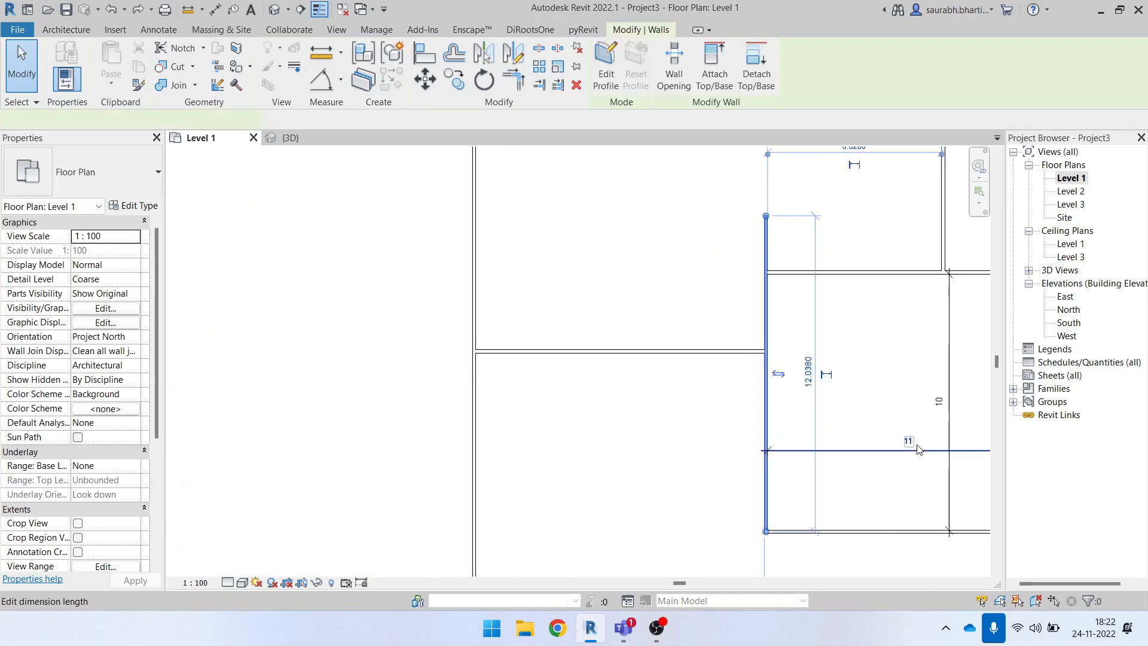
pyautogui.scroll(-1, 735, 399)
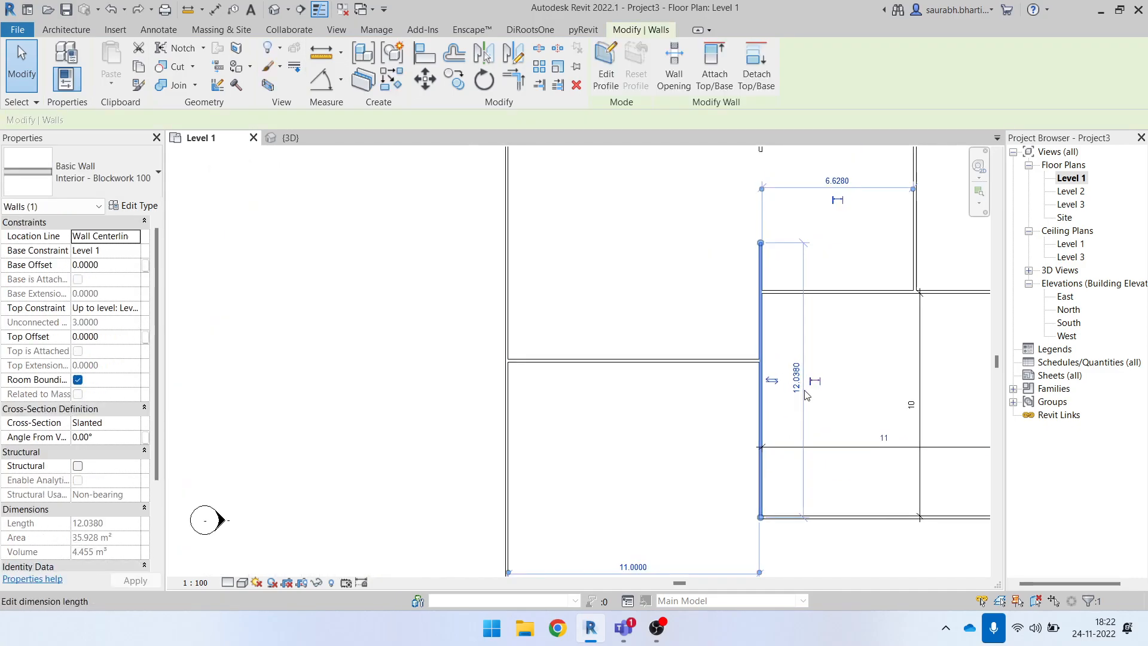
pyautogui.click(889, 440)
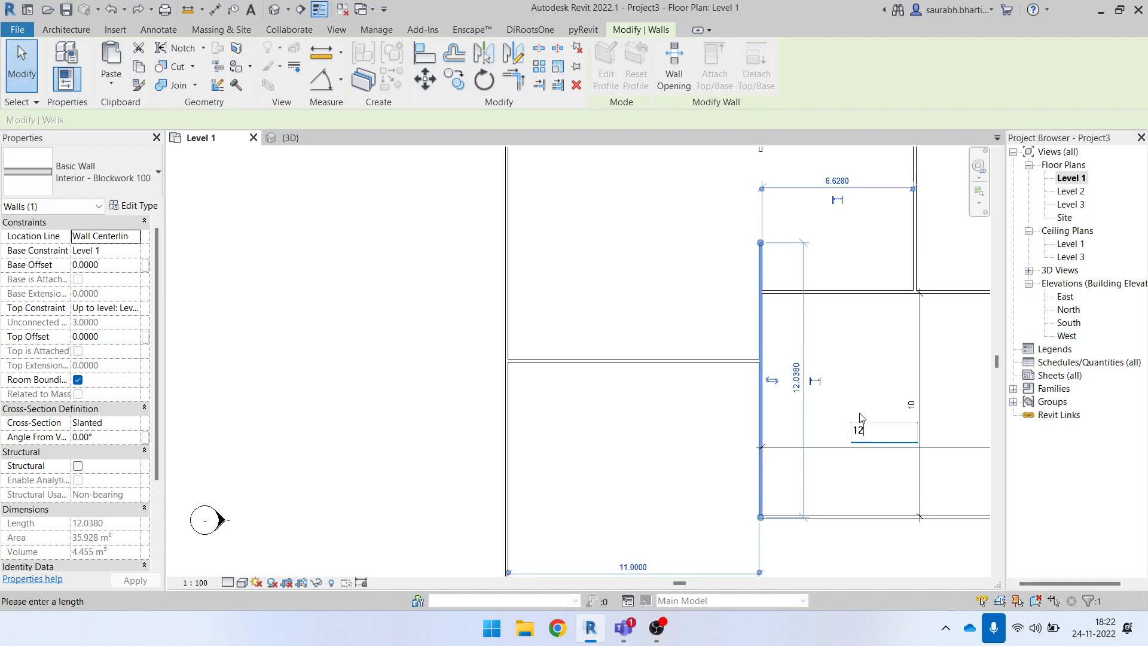
pyautogui.press('Return')
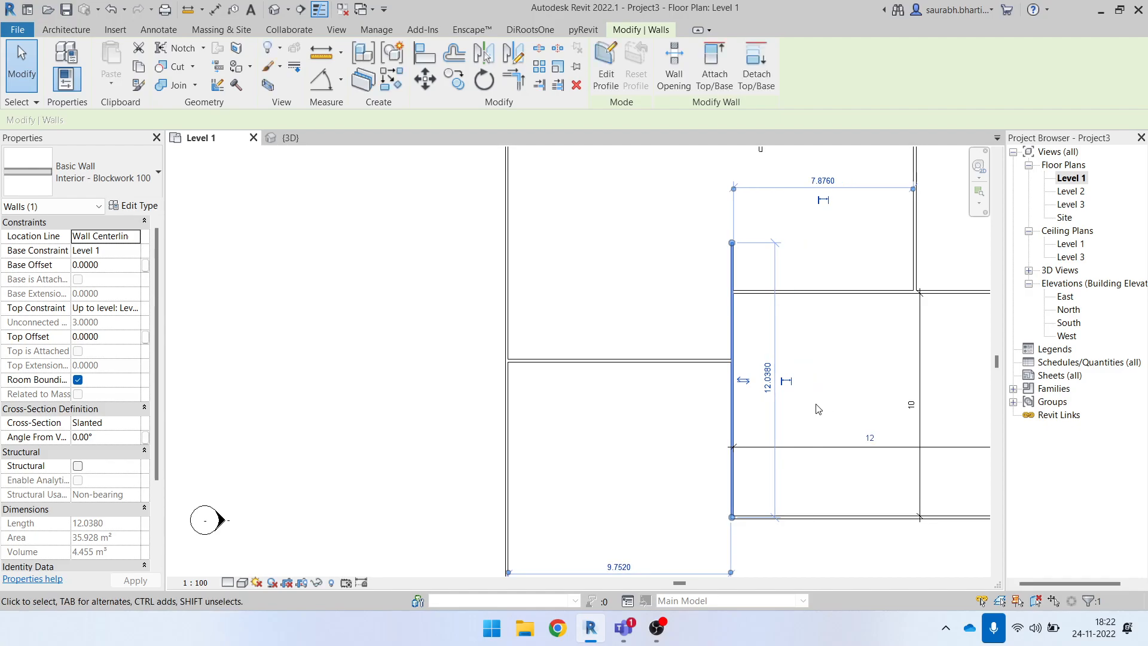
pyautogui.press('Escape')
pyautogui.scroll(-4, 849, 422)
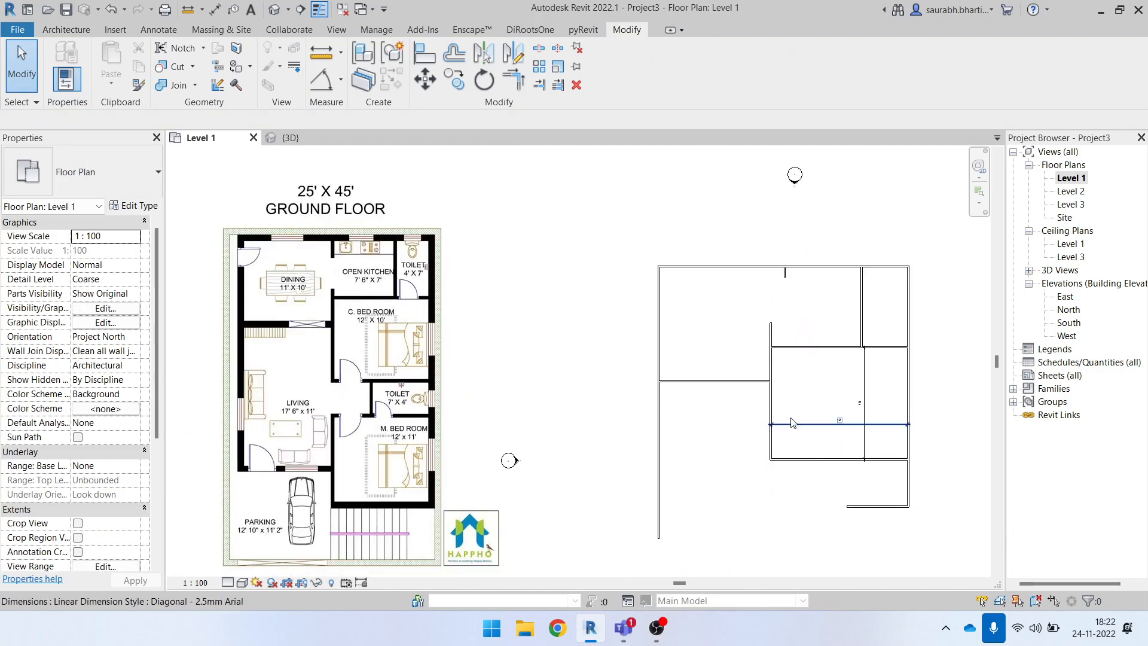
pyautogui.scroll(3, 837, 466)
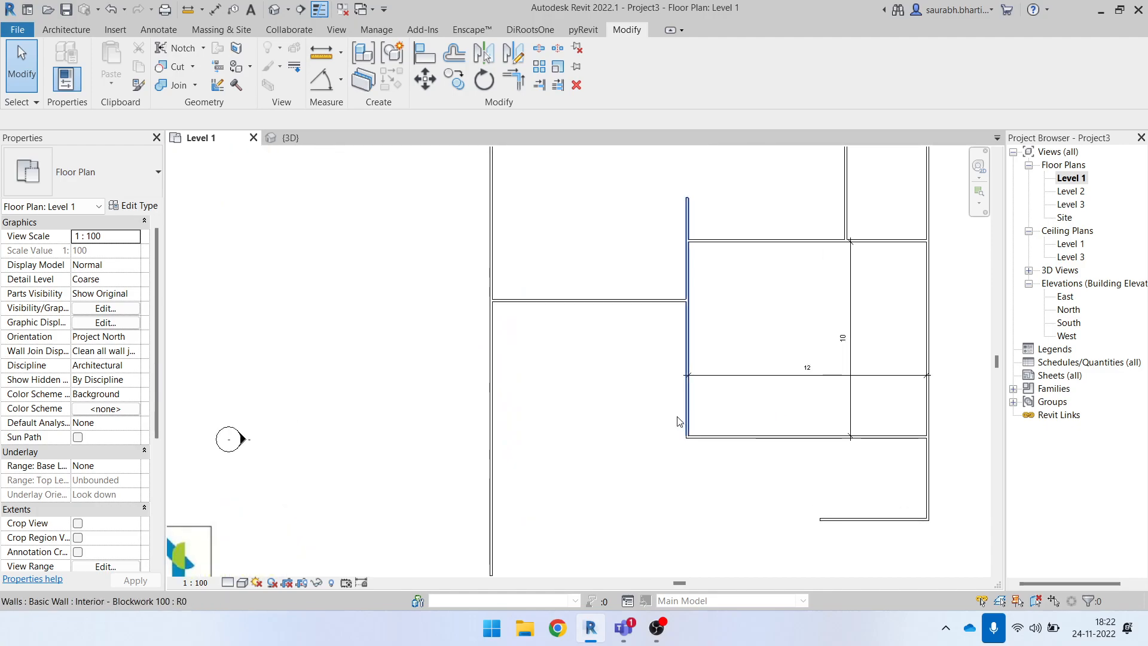
pyautogui.scroll(-3, 680, 421)
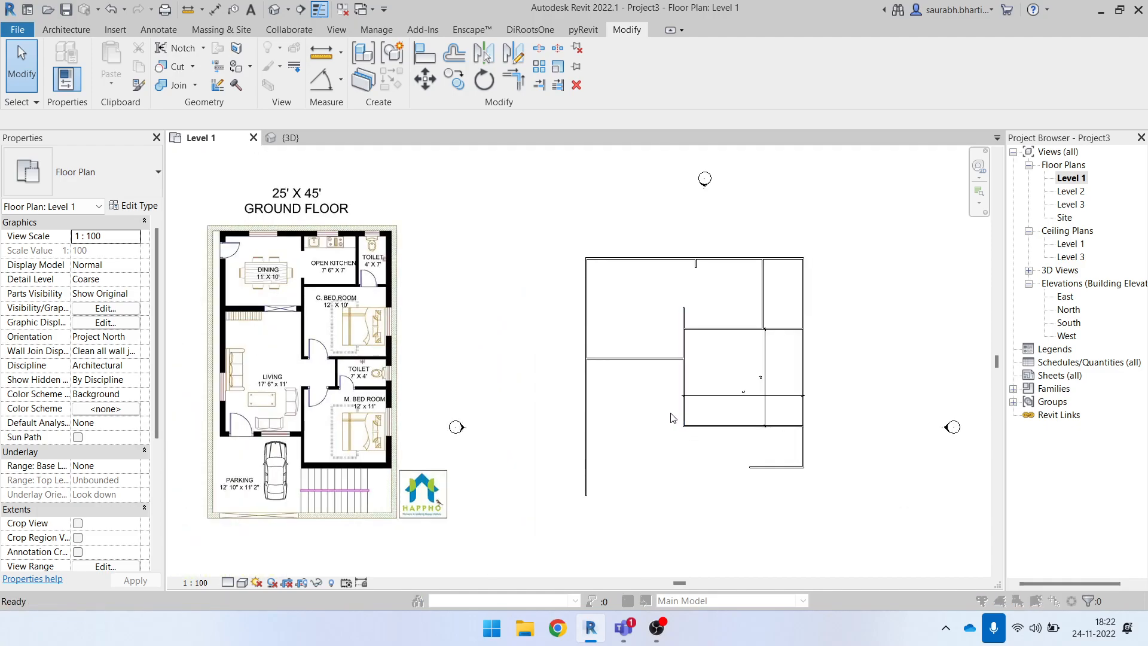
# - Look through the project unit formats for Length, Area and Cost per Area, leaving them as they are
pyautogui.press('u')
pyautogui.press('n')
pyautogui.click(489, 253)
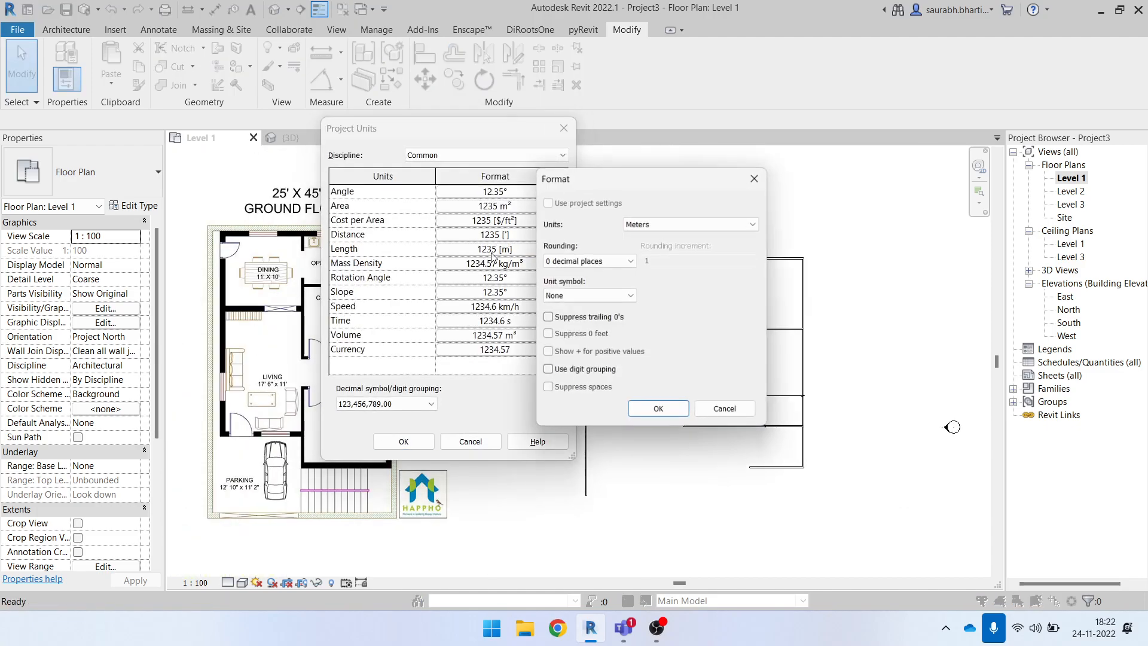
pyautogui.click(657, 227)
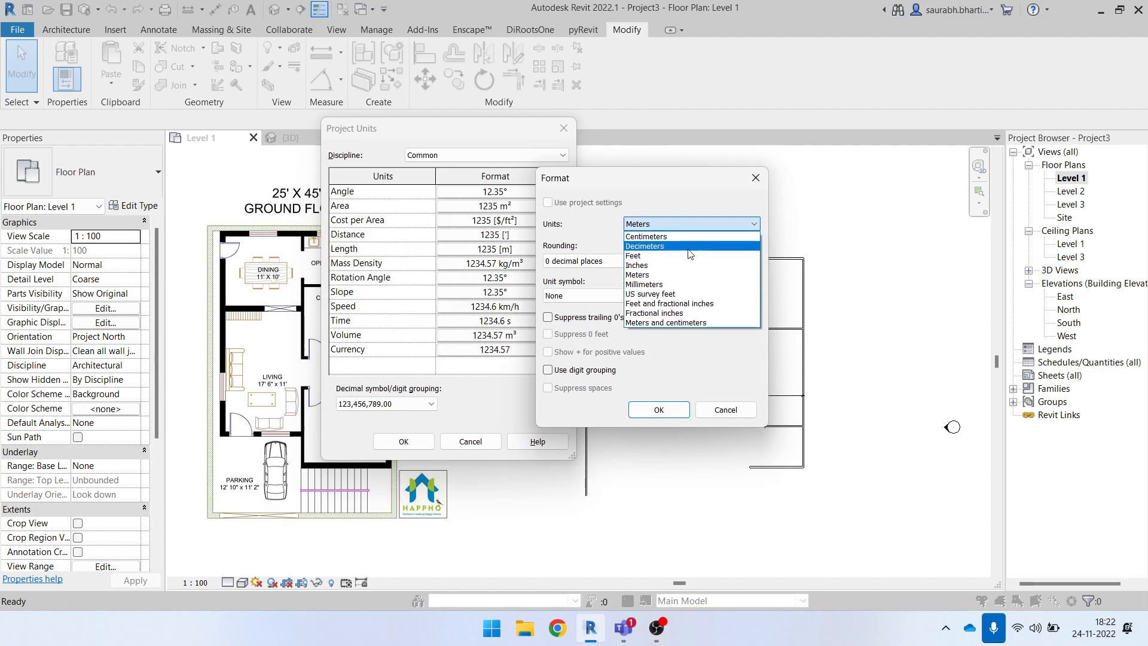
pyautogui.press('Escape')
pyautogui.press('Escape')
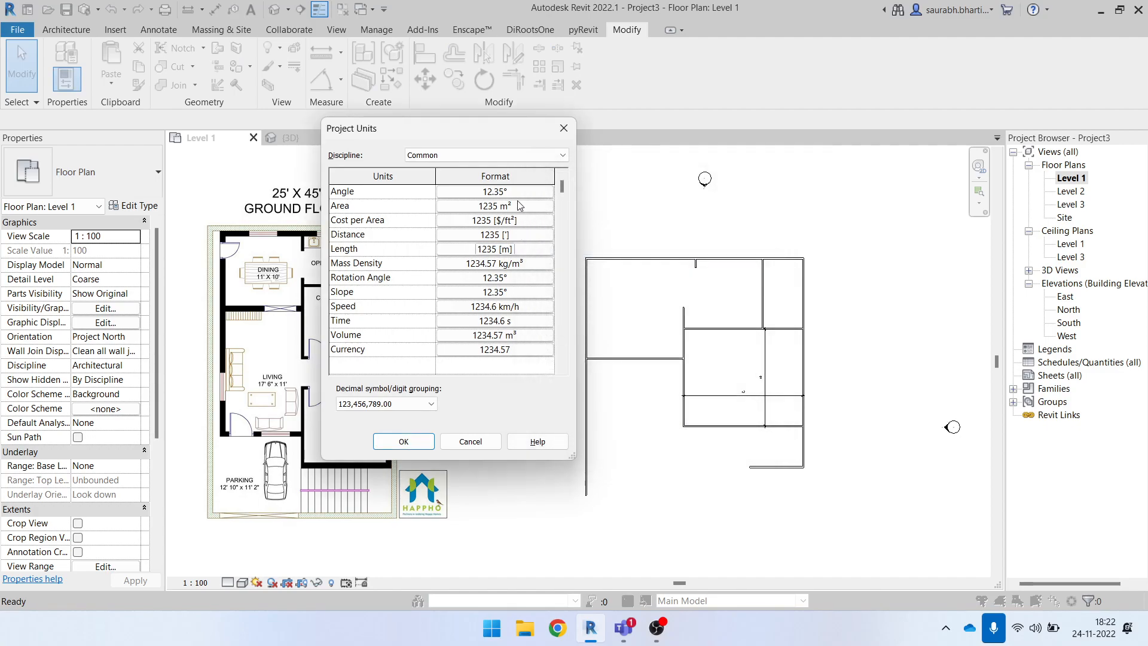
pyautogui.click(522, 210)
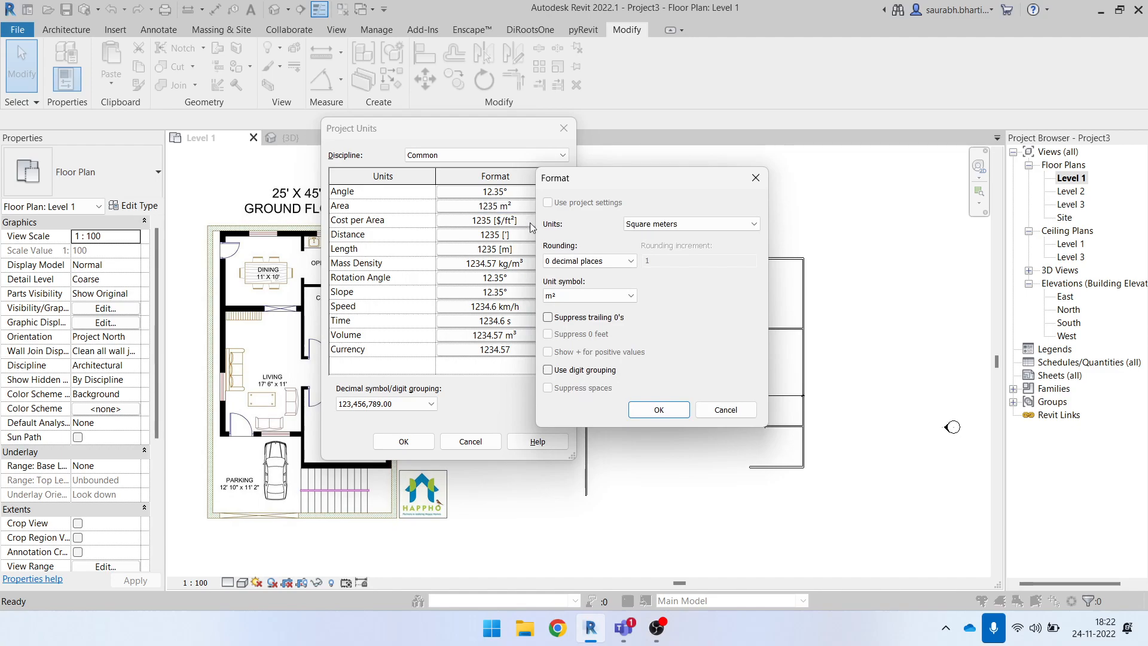
pyautogui.click(704, 225)
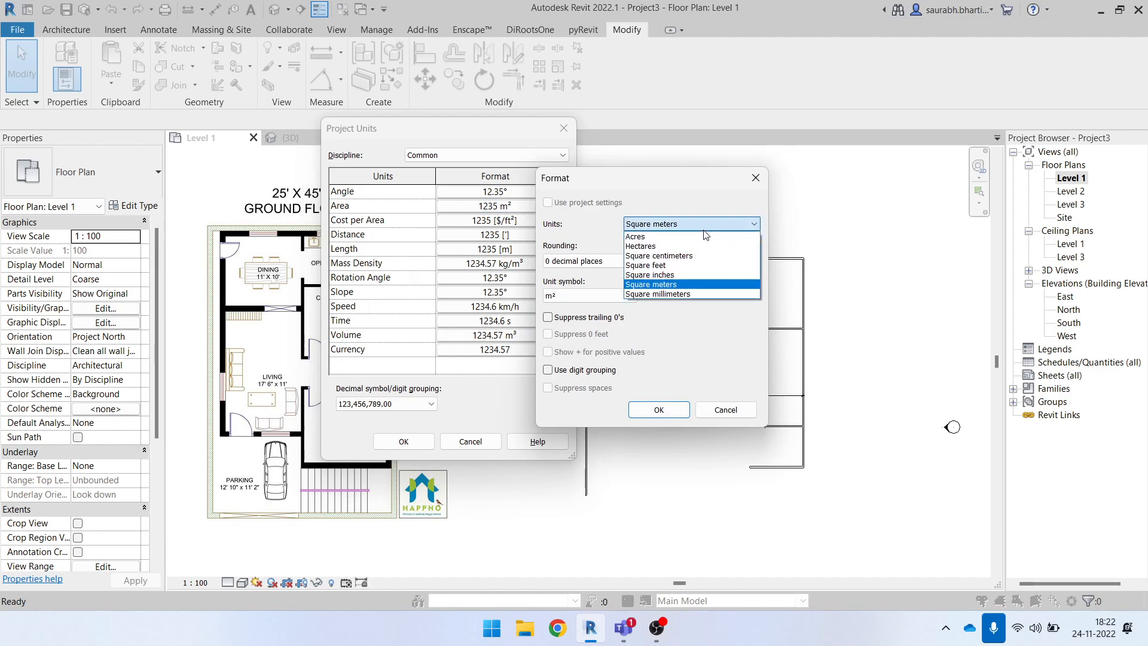
pyautogui.press('Escape')
pyautogui.press('Escape')
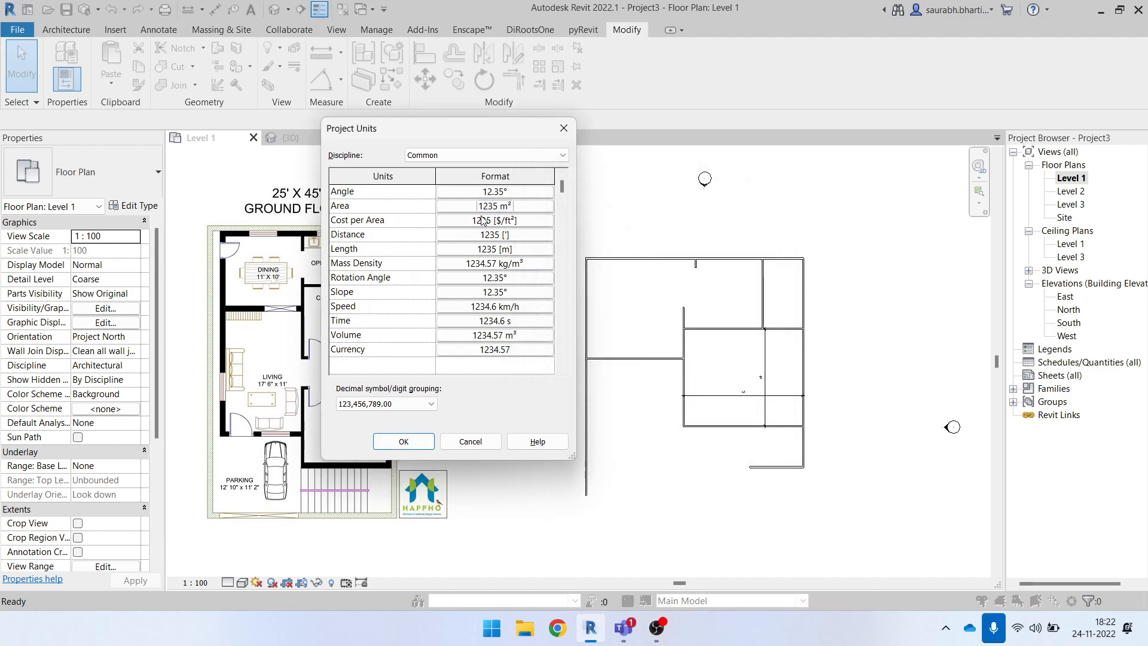
pyautogui.click(483, 220)
pyautogui.press('Escape')
pyautogui.press('Escape')
pyautogui.press('Escape')
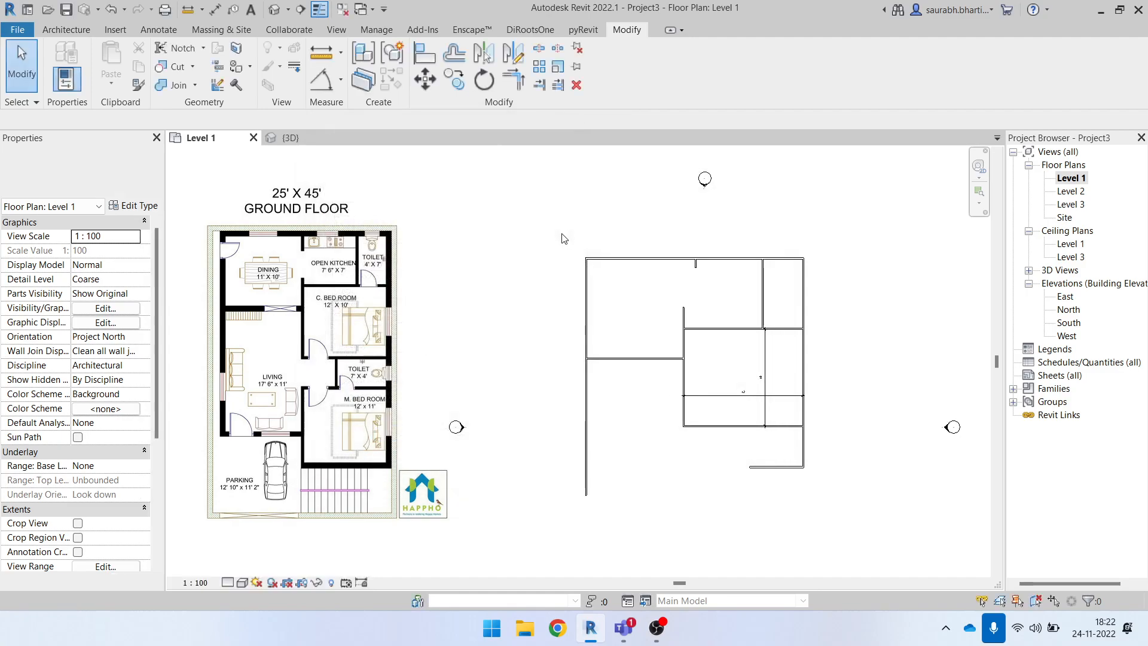
# - Move the short wall stub under the top wall closer to the middle vertical wall by editing its distance from the toilet partition
pyautogui.scroll(4, 720, 415)
pyautogui.scroll(-4, 729, 414)
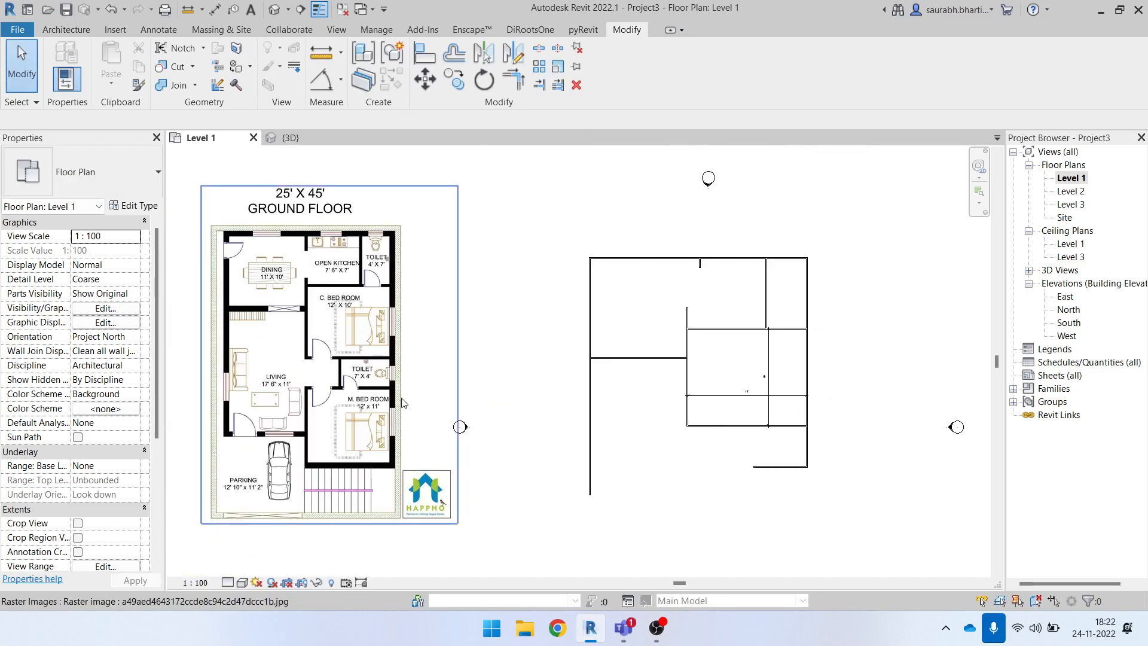
pyautogui.scroll(1, 689, 314)
pyautogui.click(699, 262)
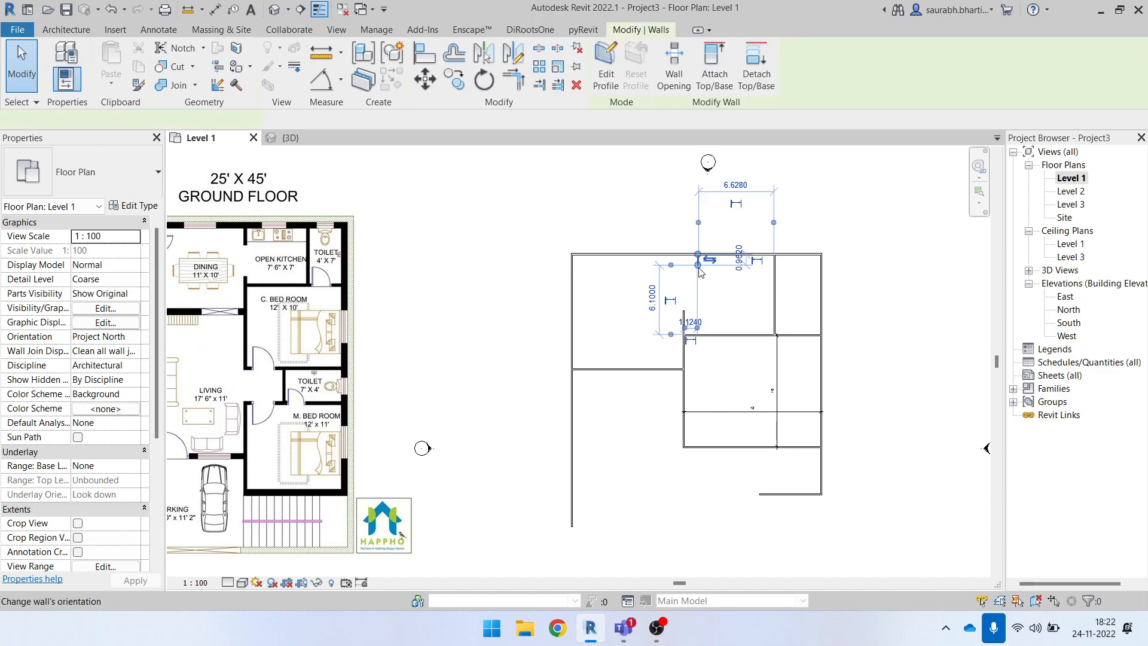
pyautogui.scroll(3, 703, 272)
pyautogui.scroll(-4, 723, 326)
pyautogui.scroll(3, 335, 333)
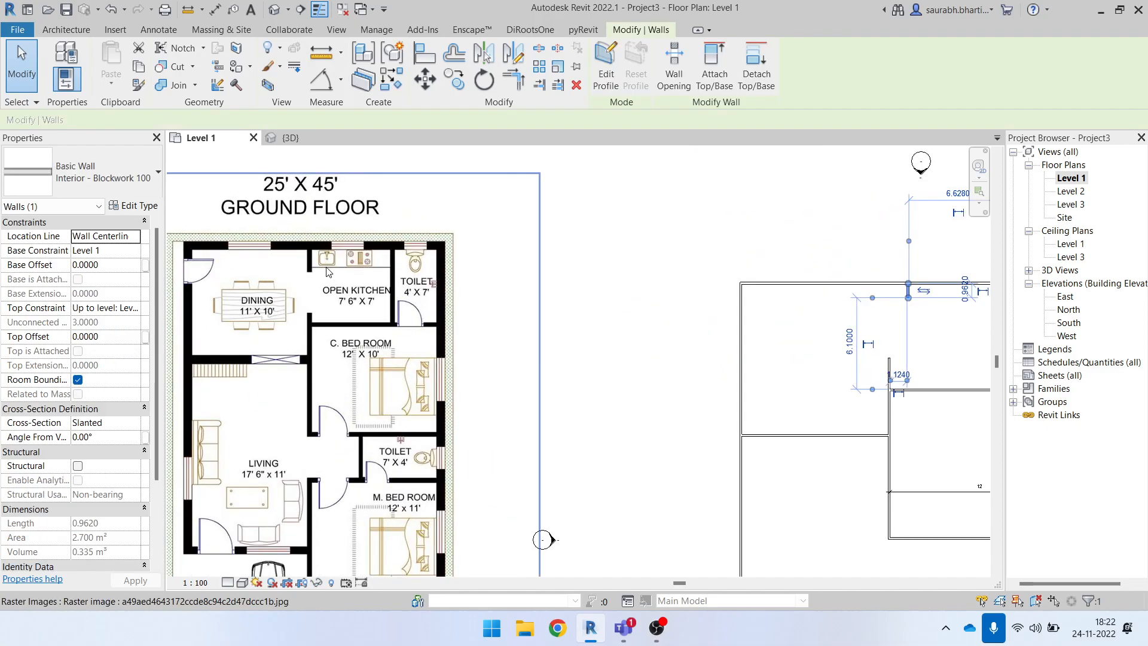
pyautogui.scroll(-2, 447, 381)
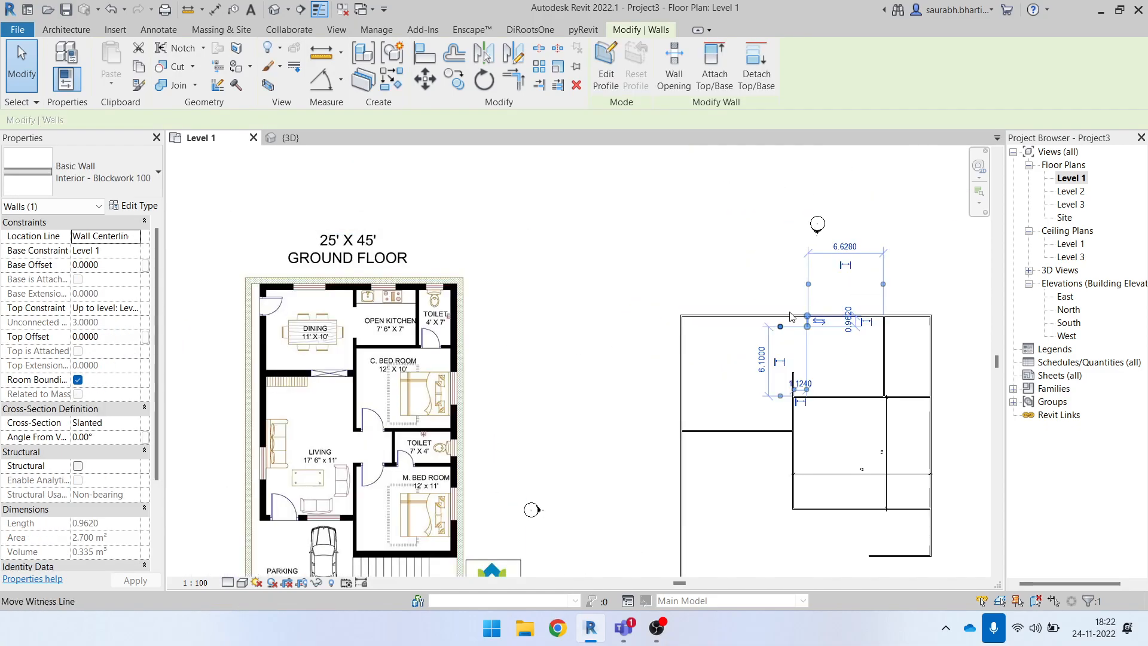
pyautogui.click(849, 249)
pyautogui.press('Return')
pyautogui.scroll(4, 800, 340)
pyautogui.click(809, 395)
pyautogui.scroll(-5, 805, 382)
pyautogui.scroll(1, 468, 382)
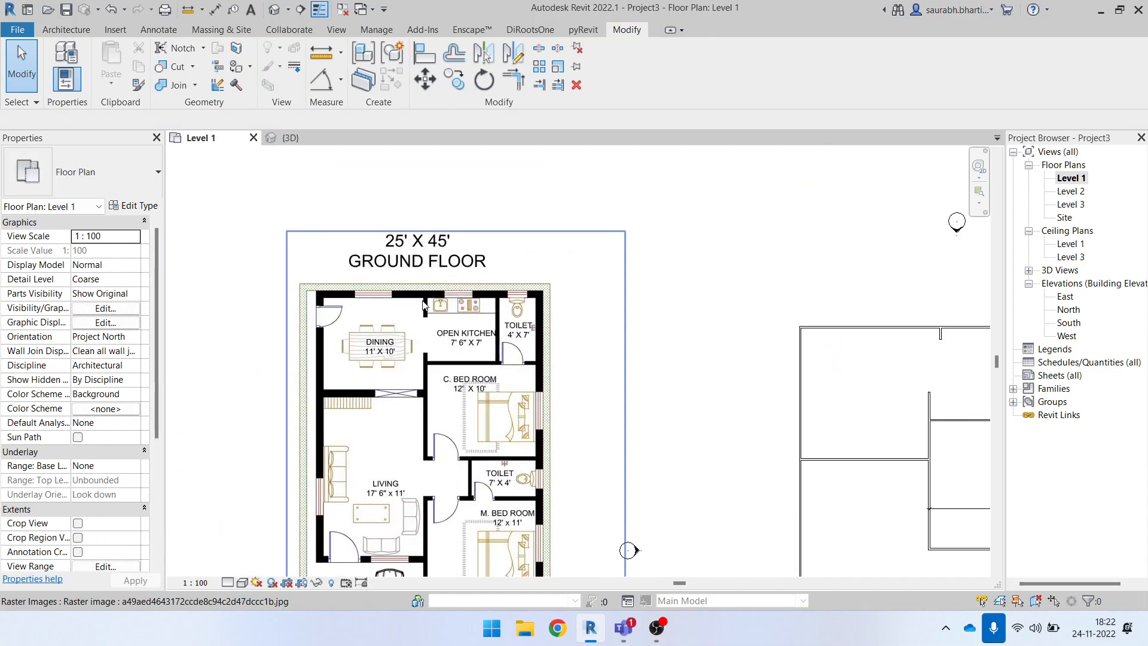
# - Delete the short horizontal wall at the right wall's lower end and the dimensions in the room below the kitchen
pyautogui.moveTo(718, 424); pyautogui.dragTo(641, 263, button='middle')
pyautogui.scroll(-1, 654, 278)
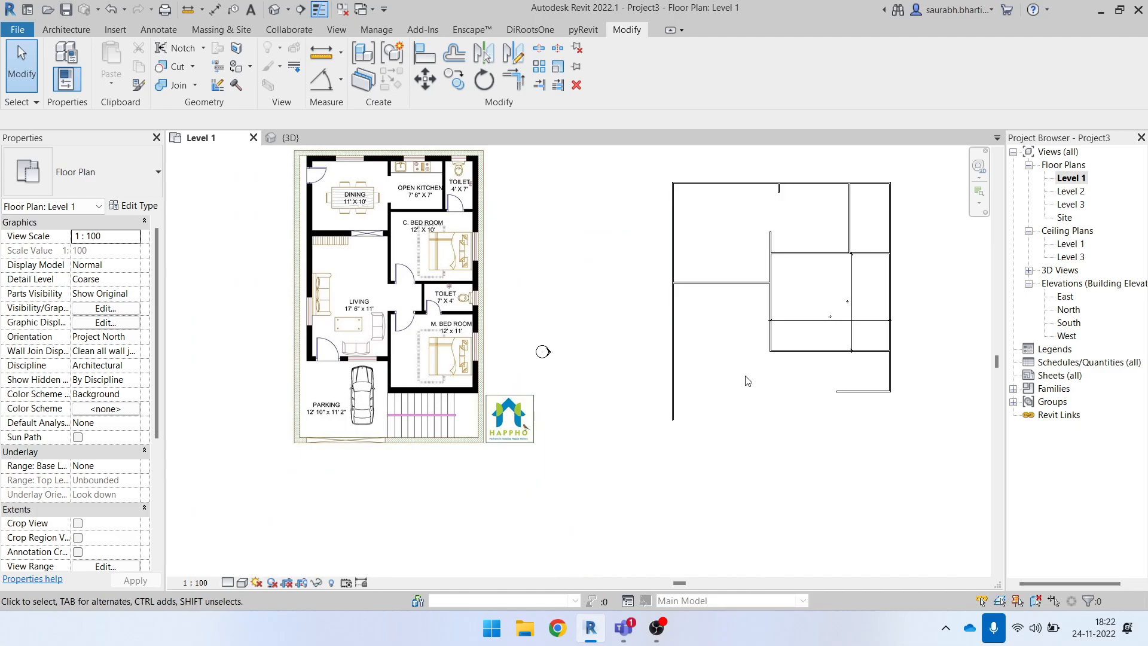
pyautogui.click(855, 400)
pyautogui.press('Delete')
pyautogui.click(848, 302)
pyautogui.press('Delete')
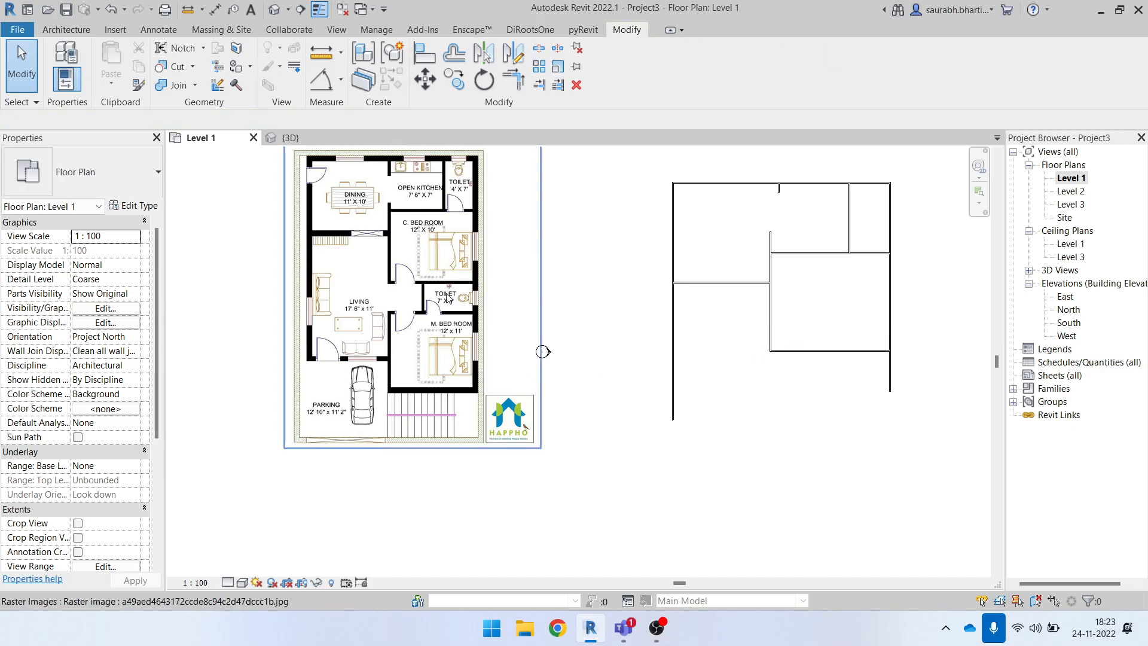
# - Draw a vertical wall about 3.5 long downward from the middle of the lower horizontal partition
pyautogui.press('w')
pyautogui.press('a')
pyautogui.scroll(3, 806, 365)
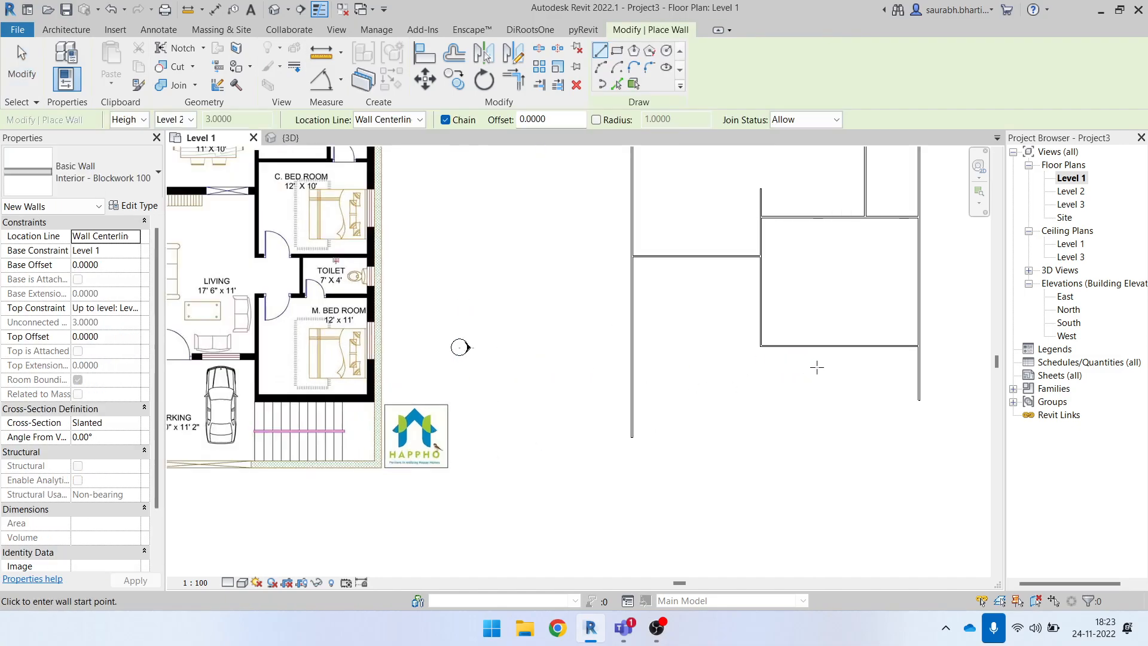
pyautogui.click(855, 343)
pyautogui.click(855, 396)
pyautogui.press('Escape')
# - Draw a horizontal wall about 12.12 long from the right wall's lower end to the line of the middle vertical wall
pyautogui.click(934, 405)
pyautogui.click(752, 405)
pyautogui.press('Escape')
pyautogui.press('Escape')
# - Set the short vertical wall's distance from the right wall to 7 and extend its lower end to the horizontal wall below
pyautogui.click(860, 382)
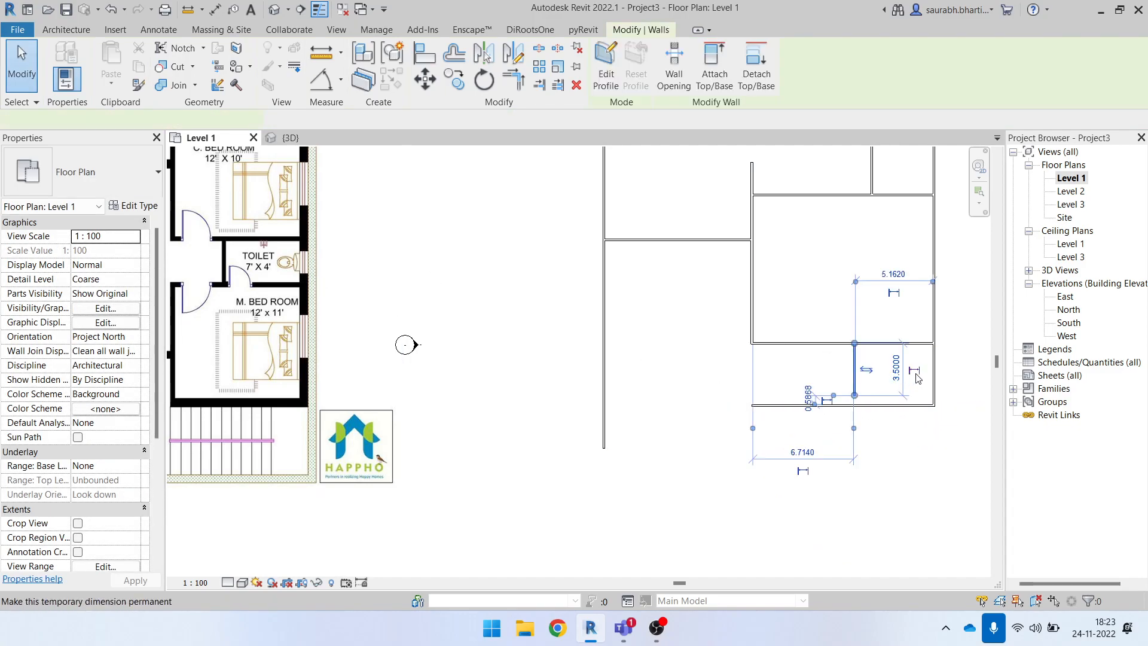
pyautogui.click(895, 270)
pyautogui.write('7')
pyautogui.press('Return')
pyautogui.press('Escape')
pyautogui.click(828, 399)
pyautogui.moveTo(827, 398); pyautogui.dragTo(826, 405)
pyautogui.press('Escape')
# - Set the distance between the lowest horizontal wall and the partition above it to 4
pyautogui.scroll(-2, 798, 399)
pyautogui.click(880, 401)
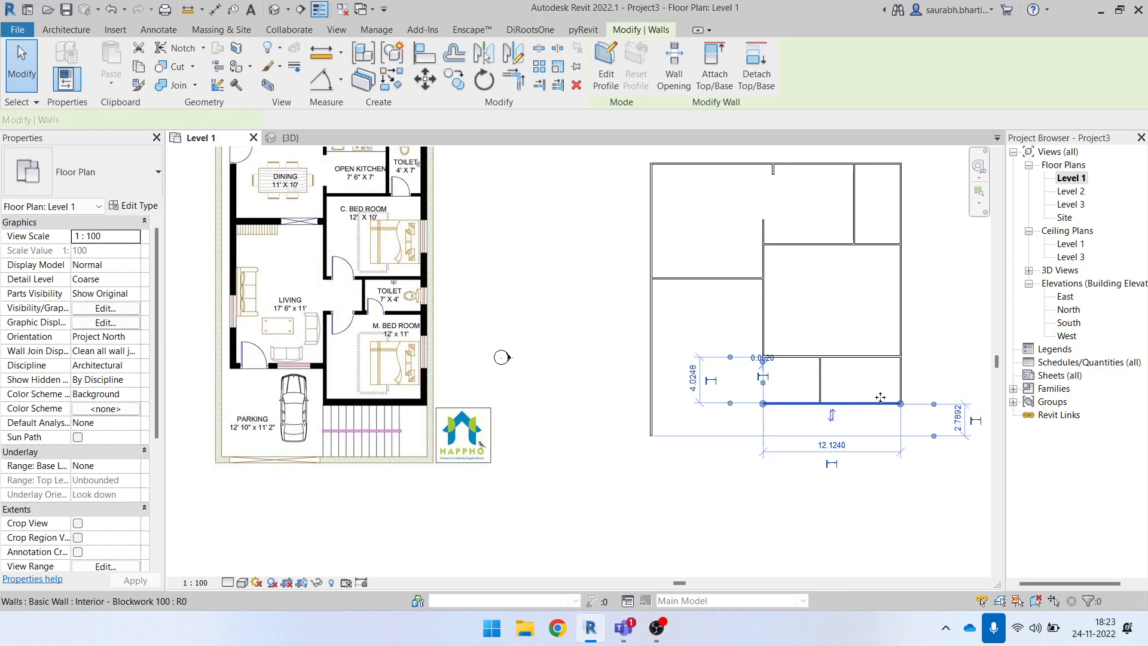
pyautogui.scroll(2, 880, 399)
pyautogui.click(603, 375)
pyautogui.write('4')
pyautogui.press('Return')
pyautogui.scroll(-3, 646, 388)
pyautogui.press('Escape')
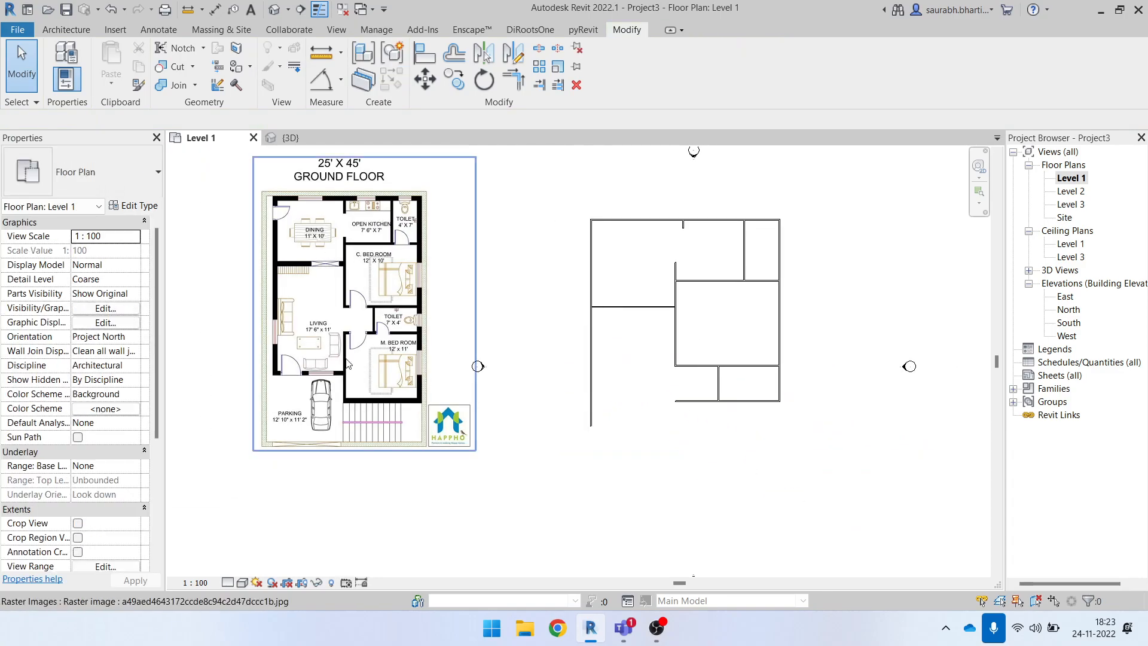
pyautogui.press('Escape')
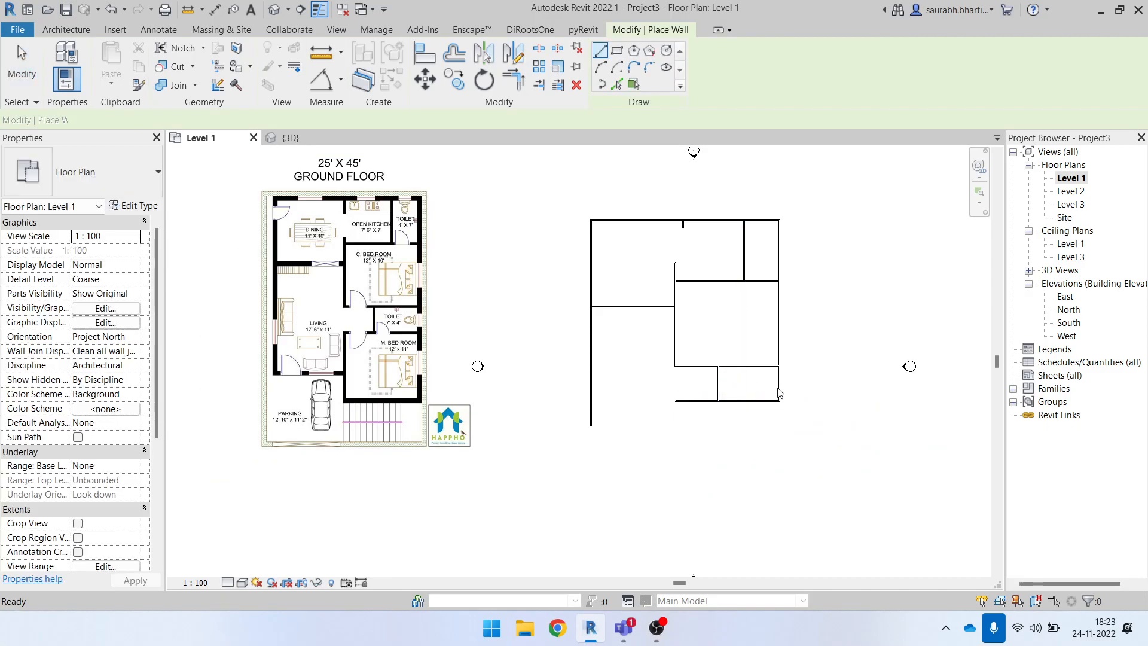
# - Stretch the right outer wall's lower end downward to a total length of about 30
pyautogui.click(780, 389)
pyautogui.moveTo(780, 401); pyautogui.dragTo(784, 475)
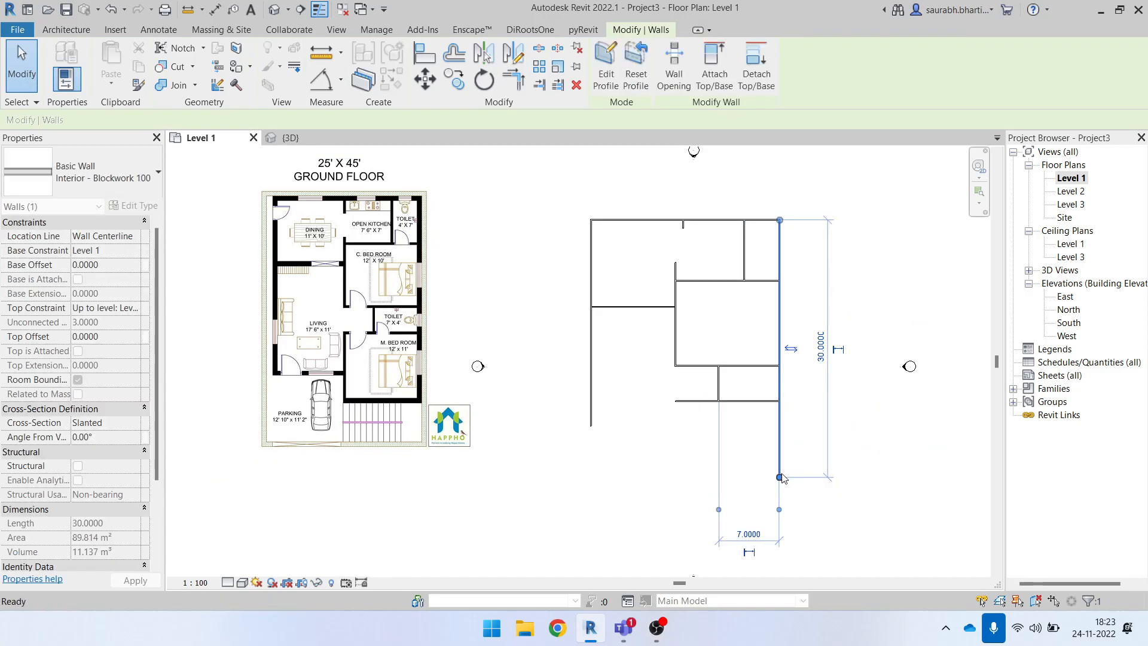
pyautogui.press('Escape')
# - Draw a horizontal bottom wall about 11.25 long from the right wall's lower end, ending in line with the short stub under the top wall
pyautogui.click(779, 474)
pyautogui.press('w')
pyautogui.press('a')
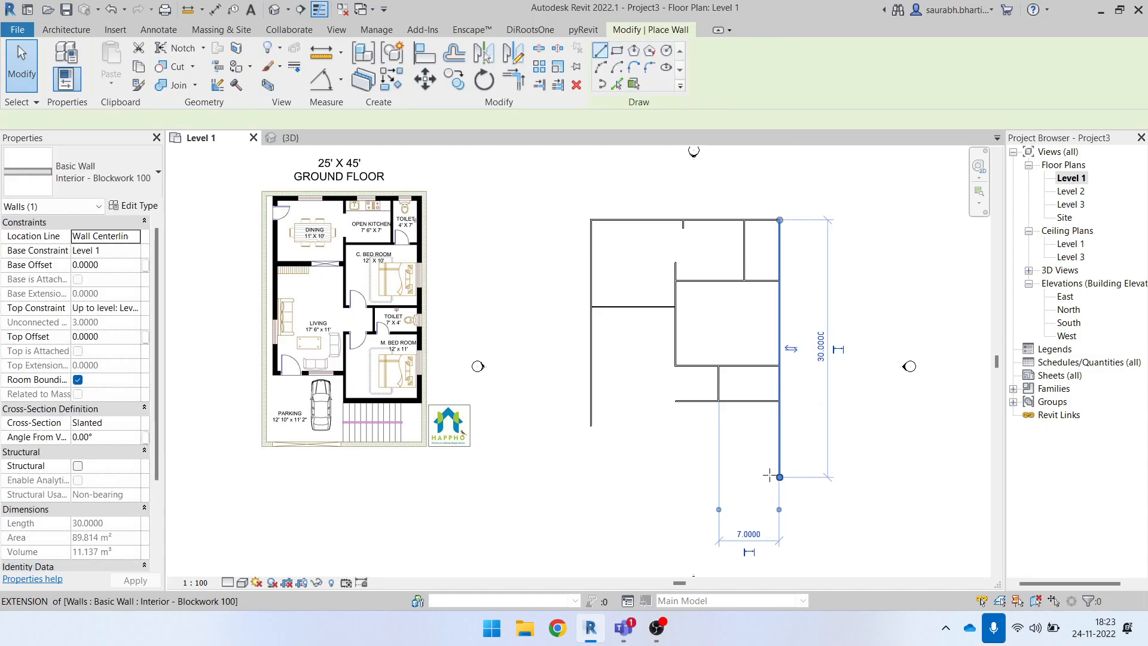
pyautogui.scroll(3, 769, 475)
pyautogui.click(789, 479)
pyautogui.scroll(-3, 603, 483)
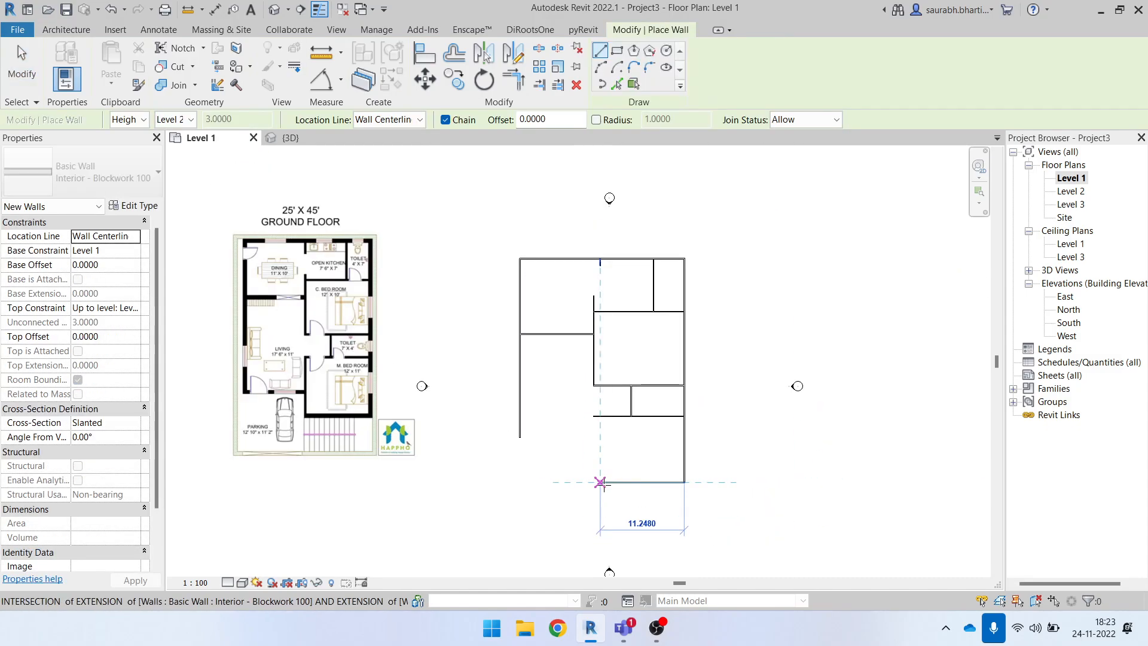
pyautogui.click(603, 483)
pyautogui.press('Escape')
# - Draw a vertical wall from the free end of the horizontal wall below the small toilet down to the level of the bottom wall
pyautogui.click(596, 418)
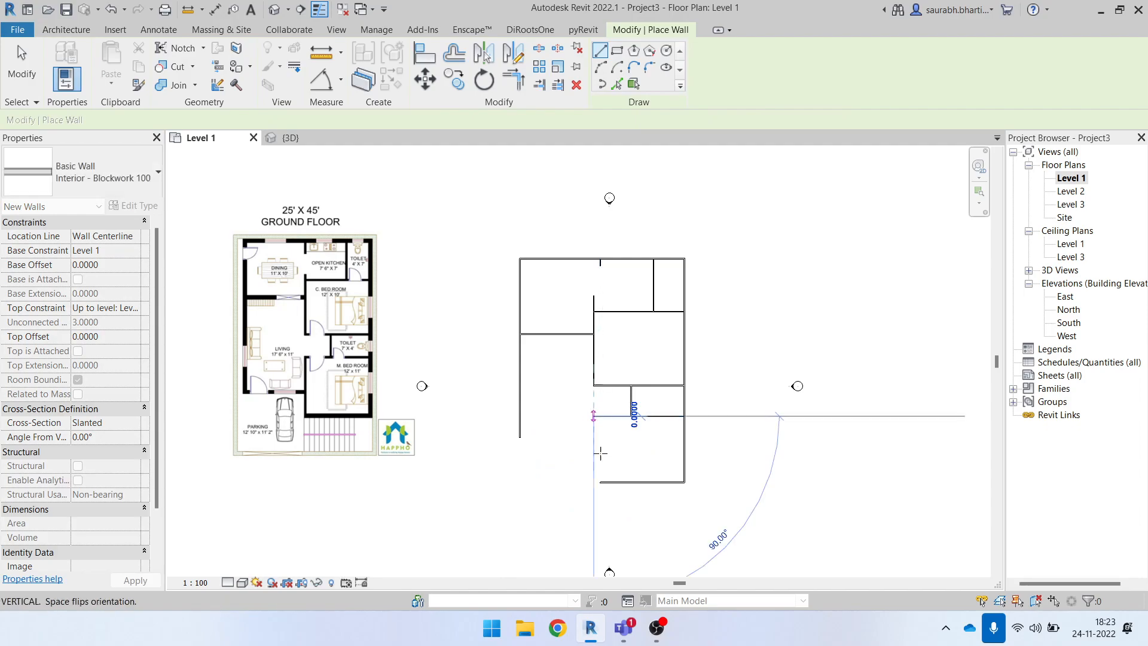
pyautogui.click(594, 482)
pyautogui.press('Escape')
pyautogui.press('Escape')
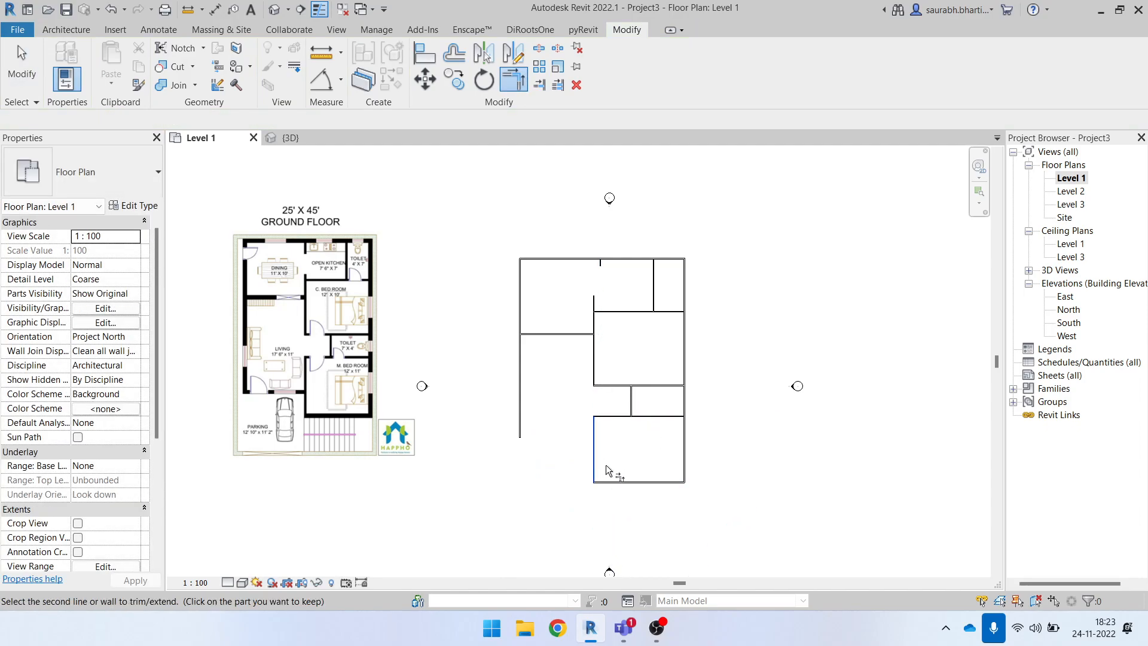
pyautogui.scroll(5, 341, 373)
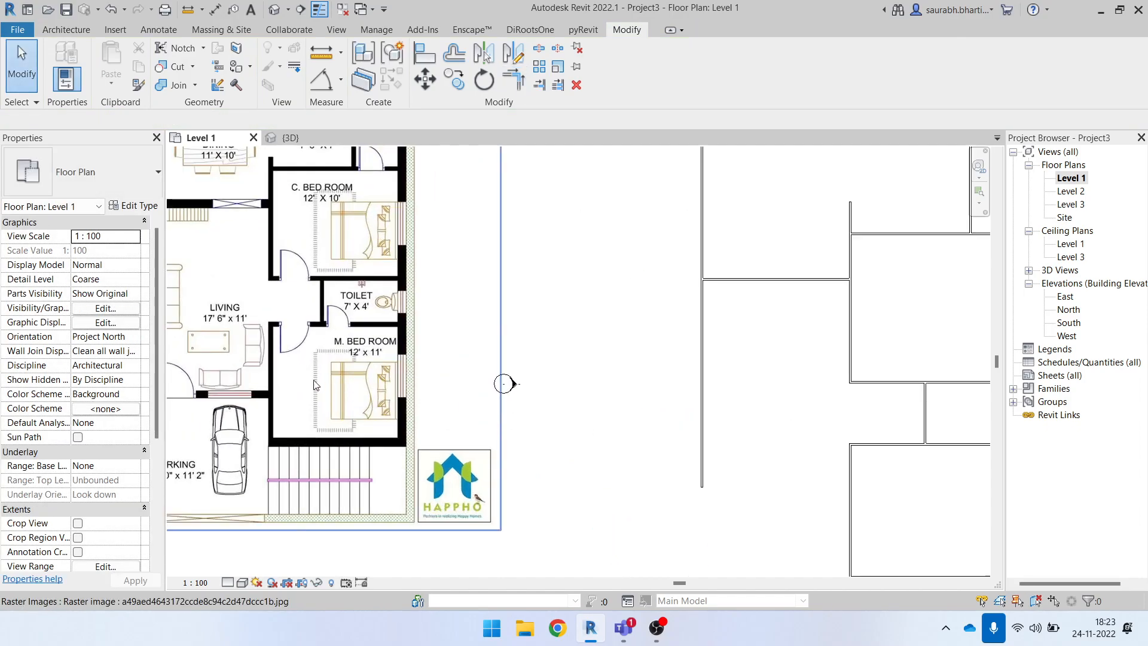
pyautogui.scroll(-5, 341, 373)
pyautogui.click(570, 441)
pyautogui.scroll(3, 613, 433)
pyautogui.press('Escape')
pyautogui.scroll(2, 544, 419)
pyautogui.click(542, 437)
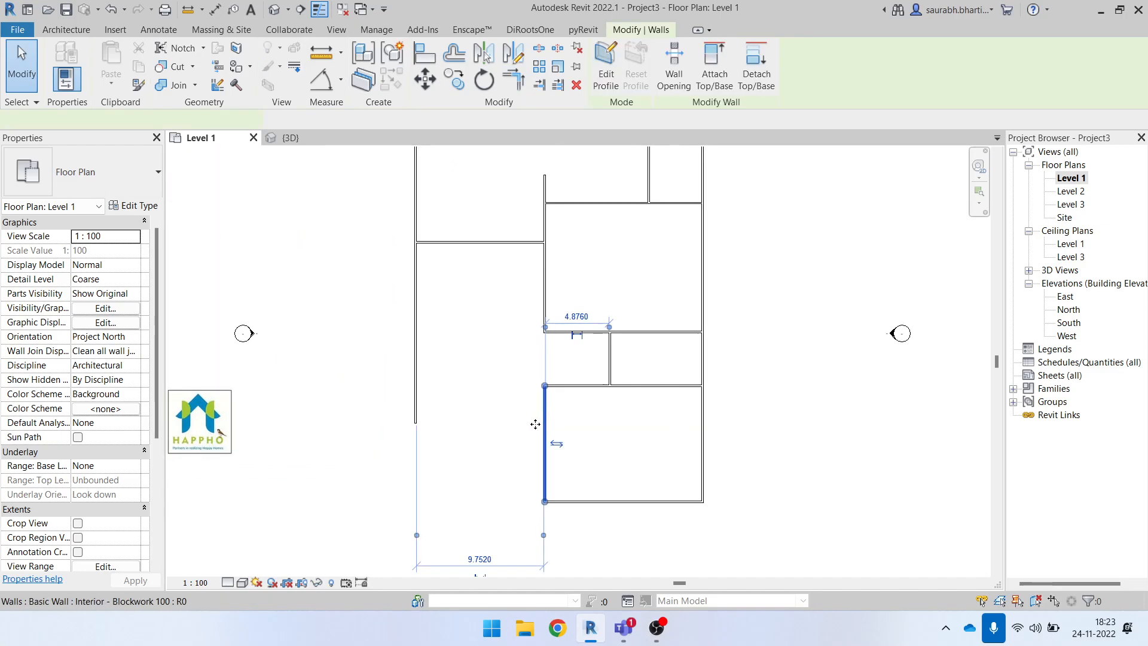
pyautogui.scroll(-2, 626, 418)
pyautogui.press('d')
pyautogui.press('e')
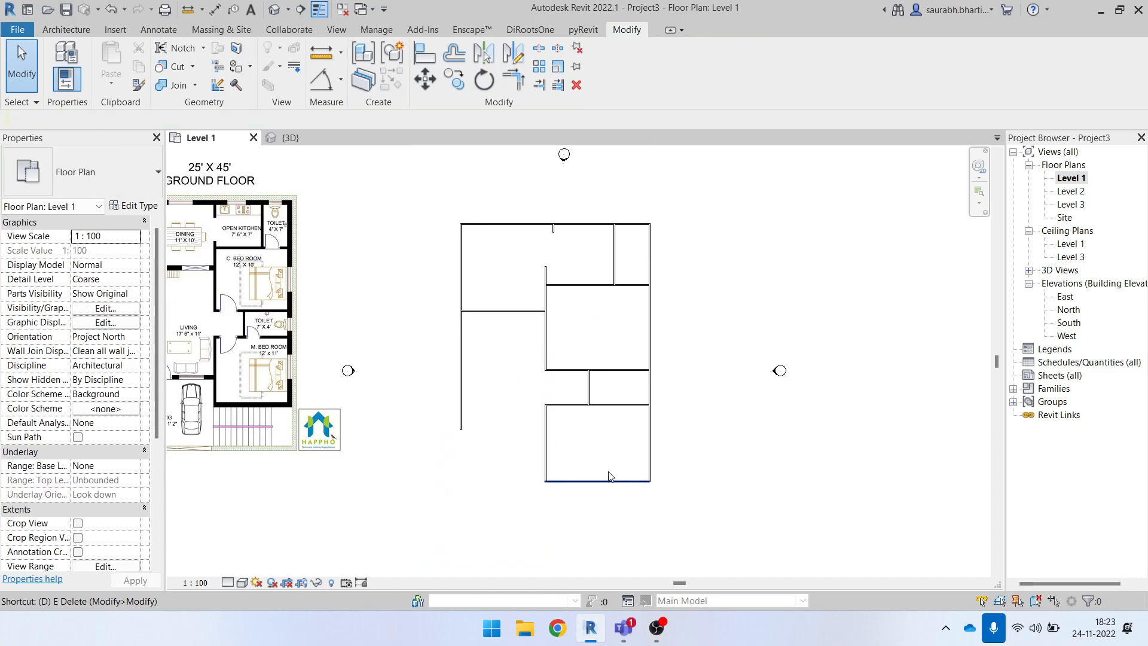
# - Dimension the inner width of the lowest room between its two side walls
pyautogui.press('d')
pyautogui.press('i')
pyautogui.scroll(3, 598, 455)
pyautogui.click(486, 410)
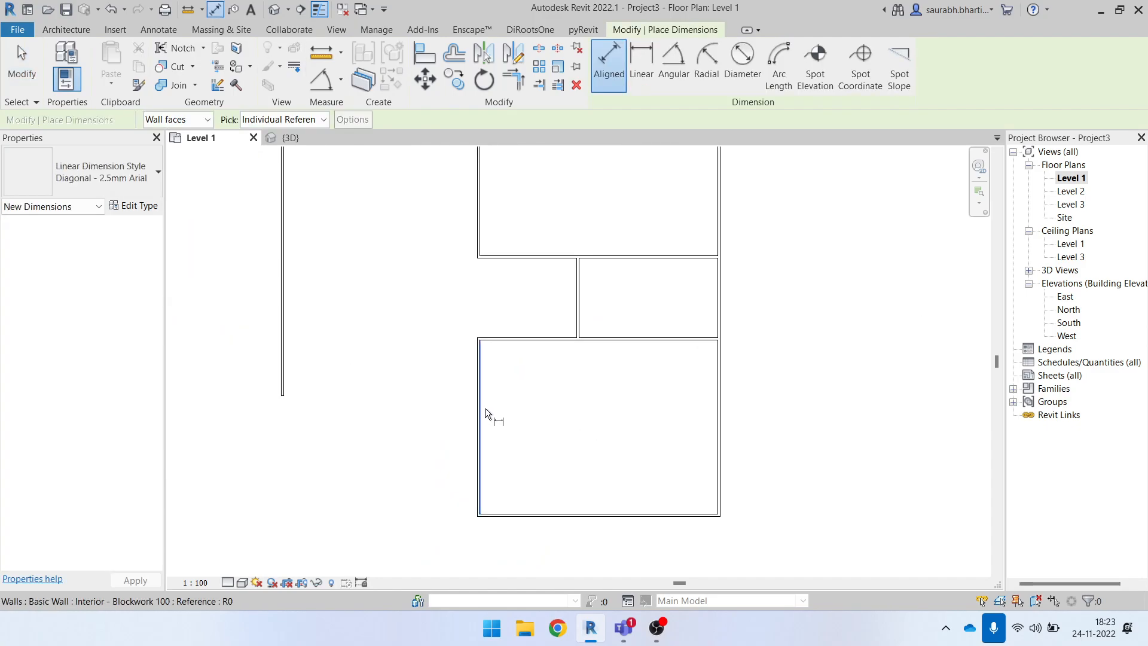
pyautogui.click(713, 412)
pyautogui.click(693, 417)
pyautogui.scroll(-3, 619, 423)
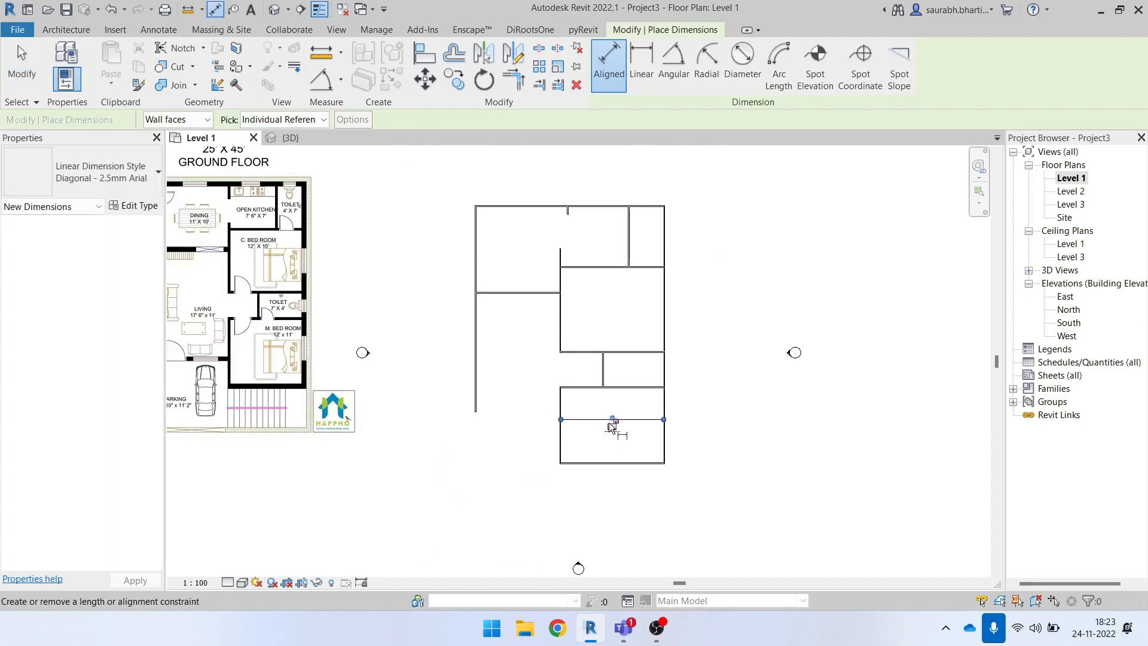
pyautogui.scroll(2, 342, 313)
pyautogui.scroll(-2, 334, 345)
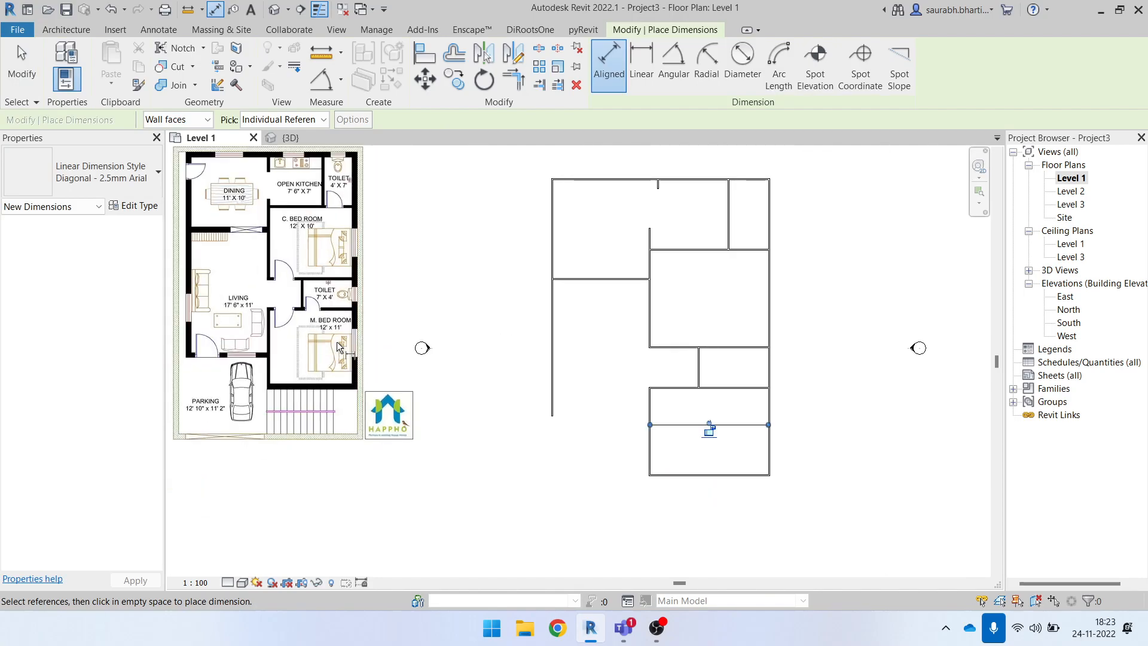
pyautogui.press('Escape')
pyautogui.press('Escape')
# - Dimension the lowest room's inner depth between the wall below the small toilet and the bottom wall
pyautogui.scroll(3, 754, 400)
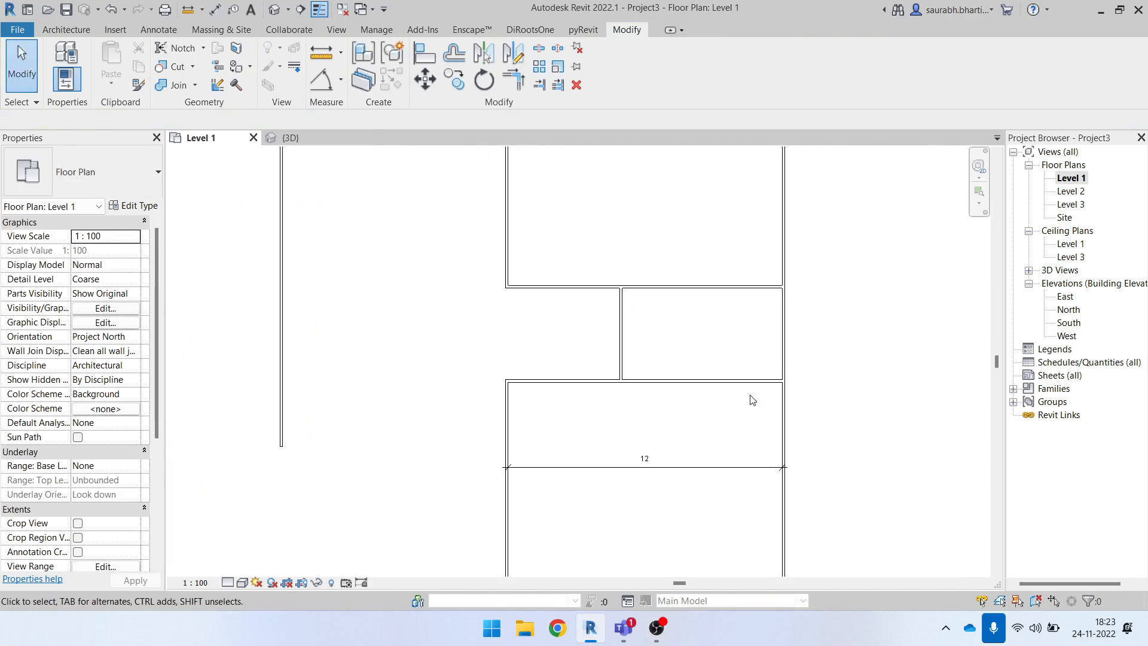
pyautogui.press('i')
pyautogui.scroll(-4, 736, 383)
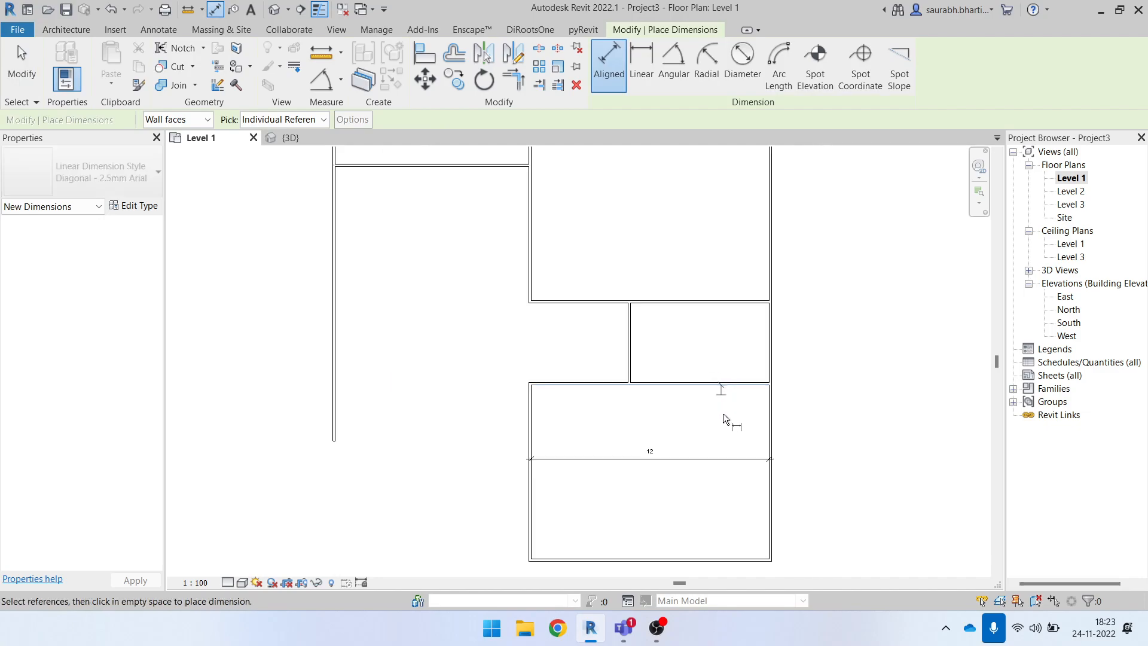
pyautogui.scroll(3, 737, 476)
pyautogui.click(722, 471)
pyautogui.scroll(4, 708, 428)
pyautogui.click(698, 414)
pyautogui.scroll(-1, 697, 422)
pyautogui.press('Escape')
pyautogui.press('Escape')
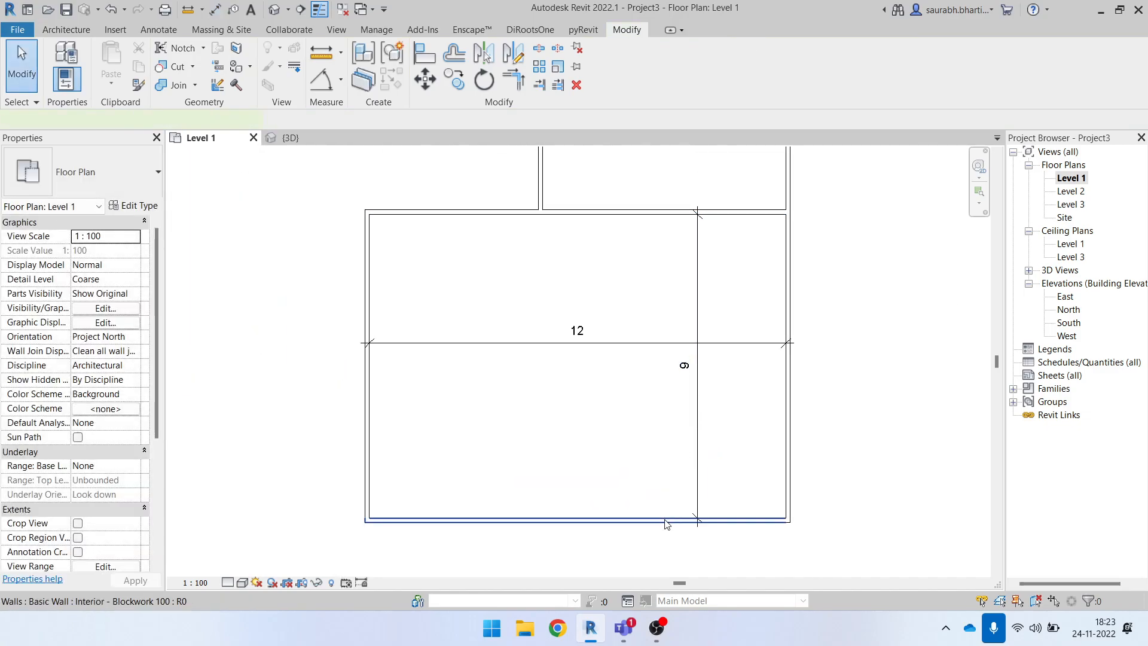
# - Reposition the bottom wall by setting the lowest room's inner depth to 11
pyautogui.click(664, 518)
pyautogui.click(684, 365)
pyautogui.write('11')
pyautogui.press('Return')
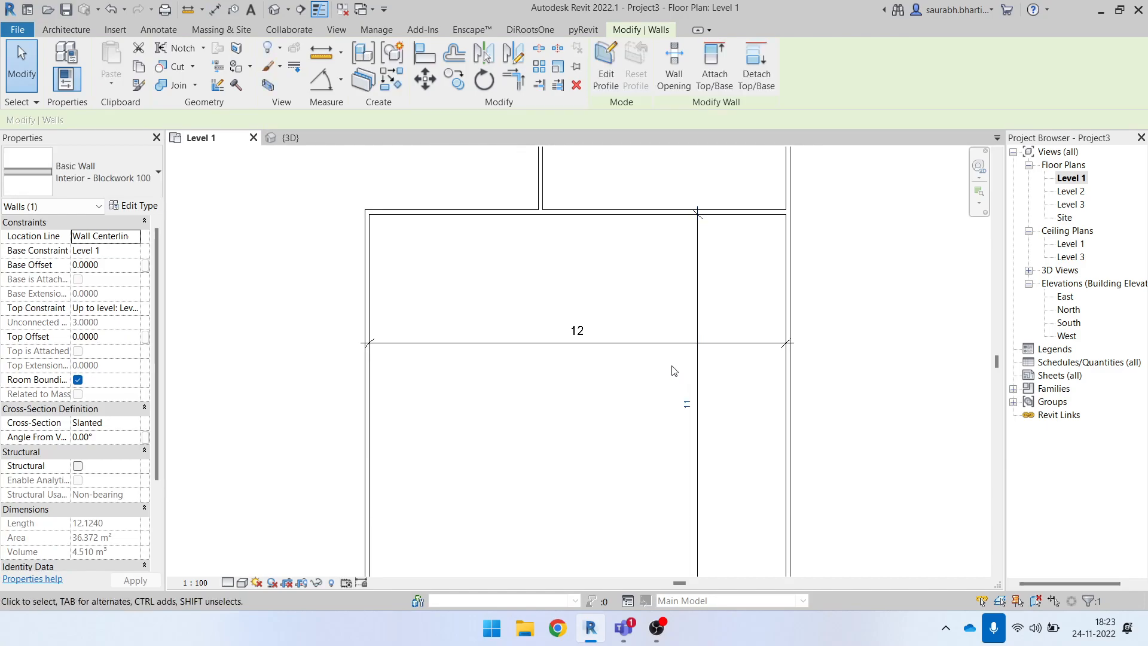
pyautogui.press('Escape')
# - Draw a horizontal wall about 9.88 long from the left outer wall's lower end across to the line of the middle vertical walls
pyautogui.scroll(-4, 604, 525)
pyautogui.scroll(3, 424, 299)
pyautogui.scroll(2, 259, 295)
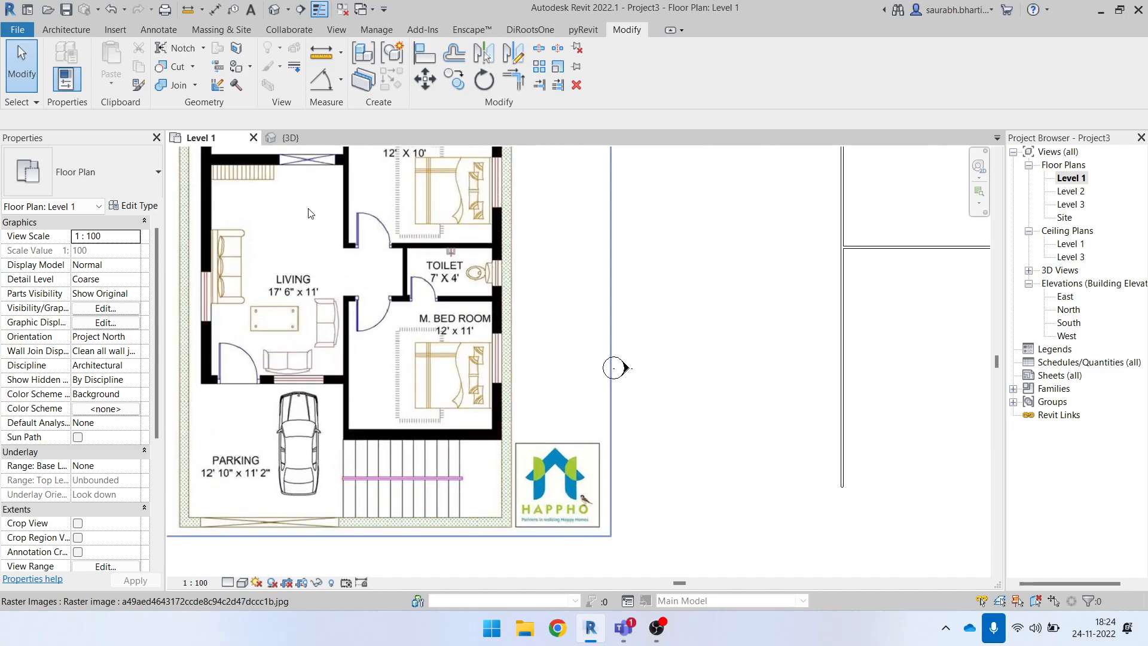
pyautogui.scroll(-1, 299, 339)
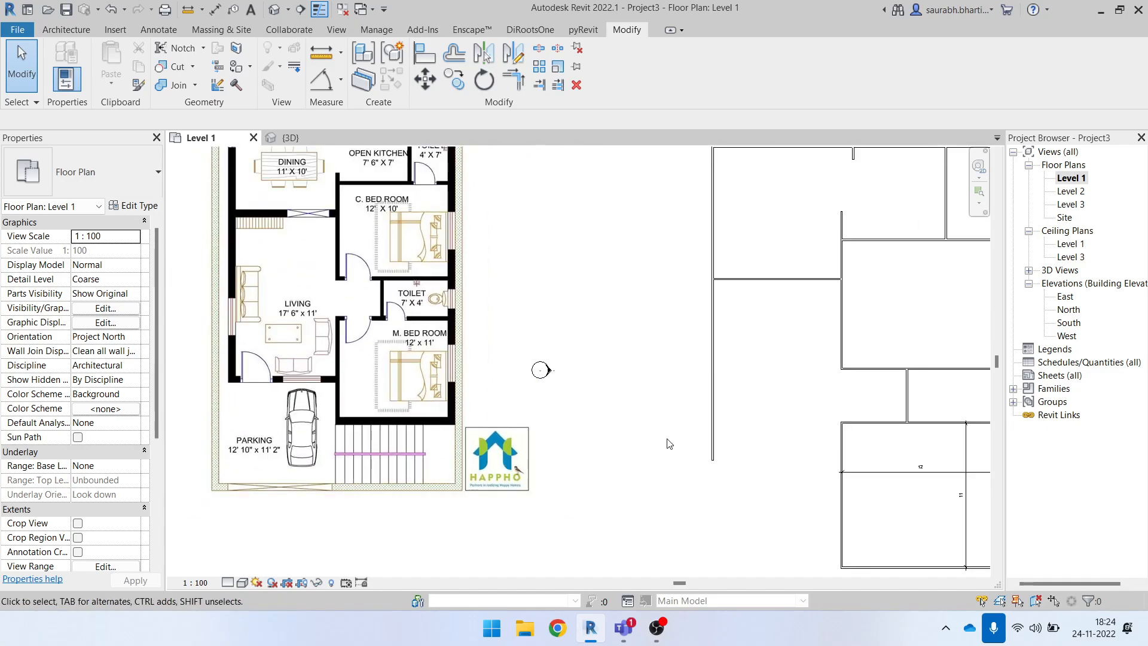
pyautogui.scroll(1, 712, 459)
pyautogui.press('w')
pyautogui.press('a')
pyautogui.click(711, 460)
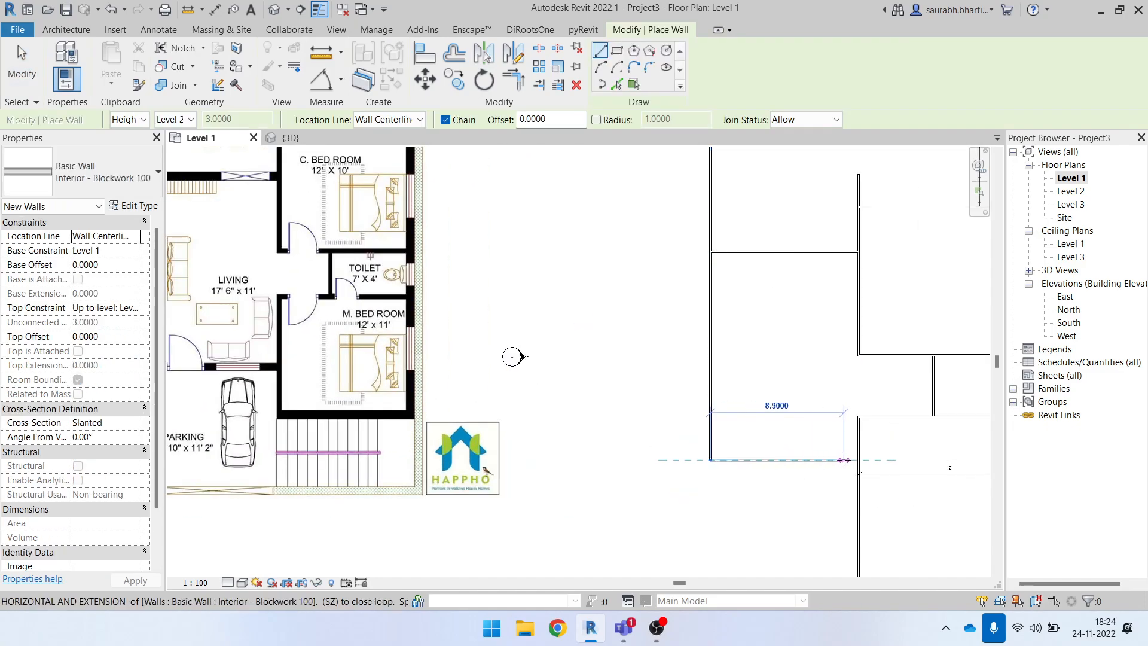
pyautogui.click(858, 460)
pyautogui.press('Escape')
pyautogui.press('Escape')
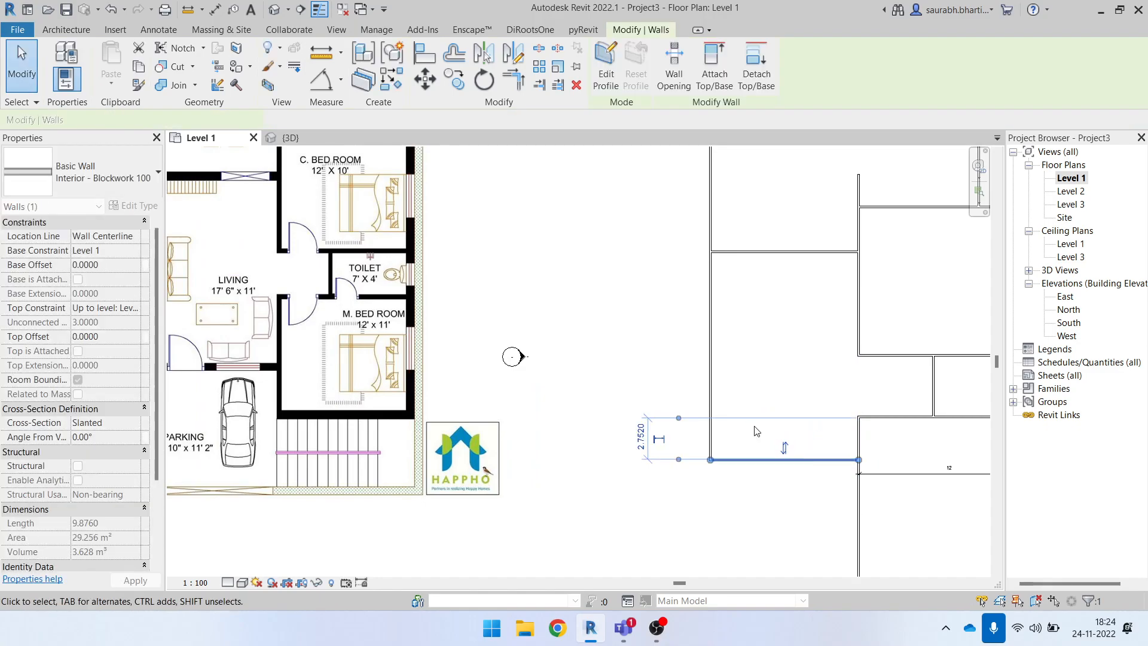
# - Dimension the living area's depth between the wall below the dining room and the new horizontal wall
pyautogui.scroll(-1, 753, 454)
pyautogui.press('d')
pyautogui.press('i')
pyautogui.scroll(3, 773, 333)
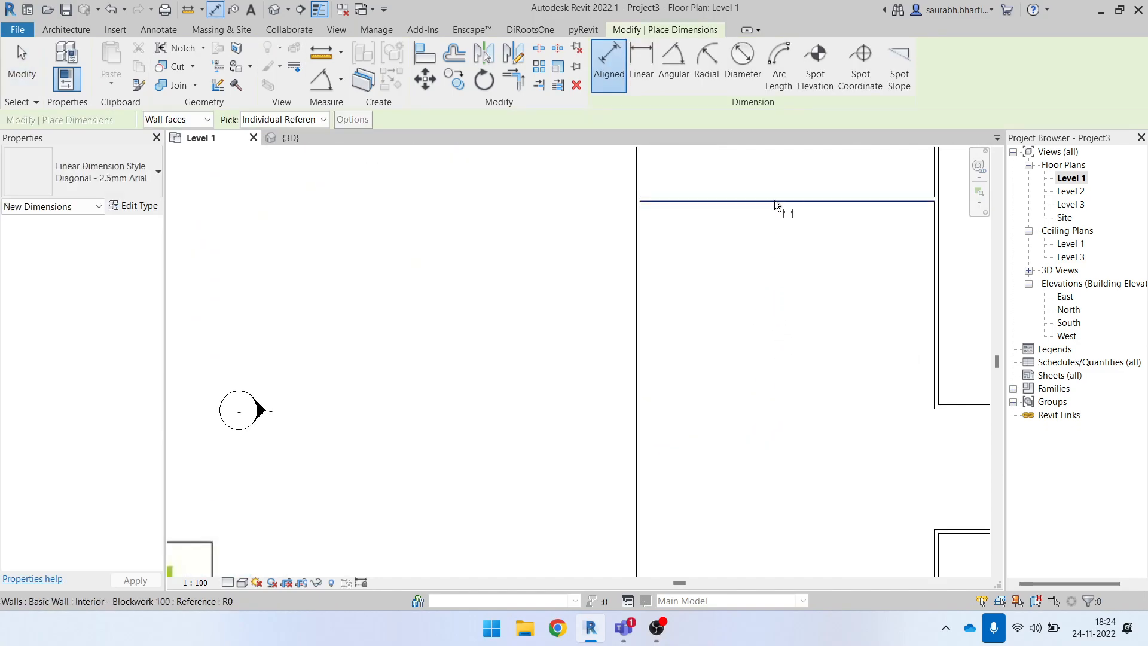
pyautogui.click(775, 199)
pyautogui.scroll(-2, 810, 419)
pyautogui.scroll(-1, 809, 419)
pyautogui.click(805, 500)
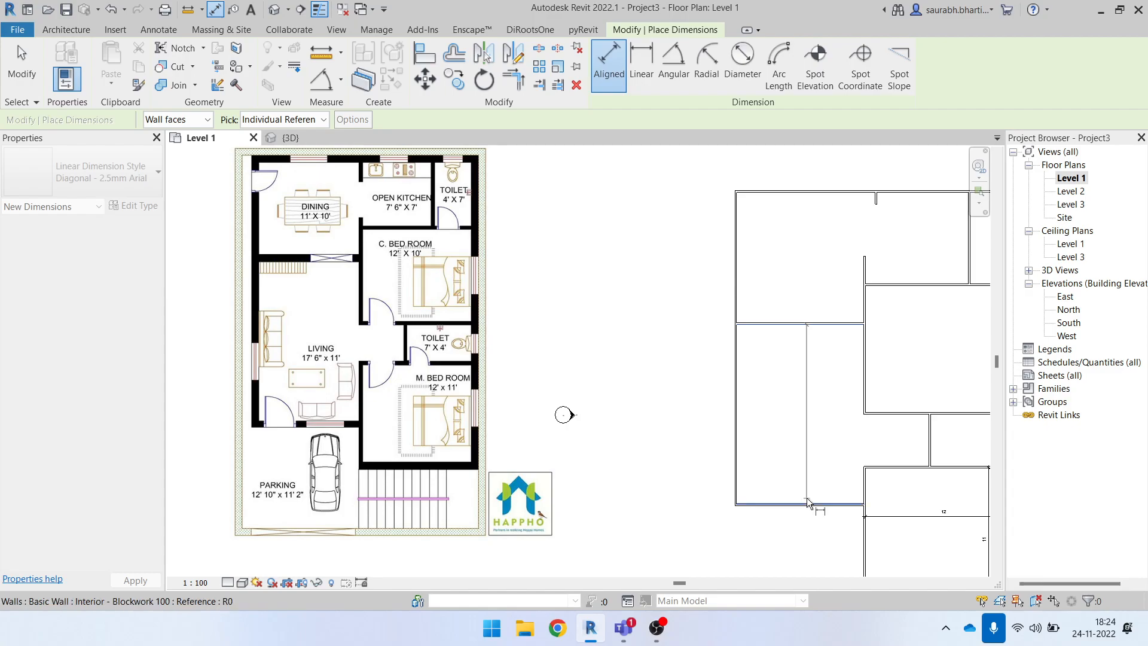
pyautogui.click(785, 434)
pyautogui.press('Escape')
pyautogui.press('Escape')
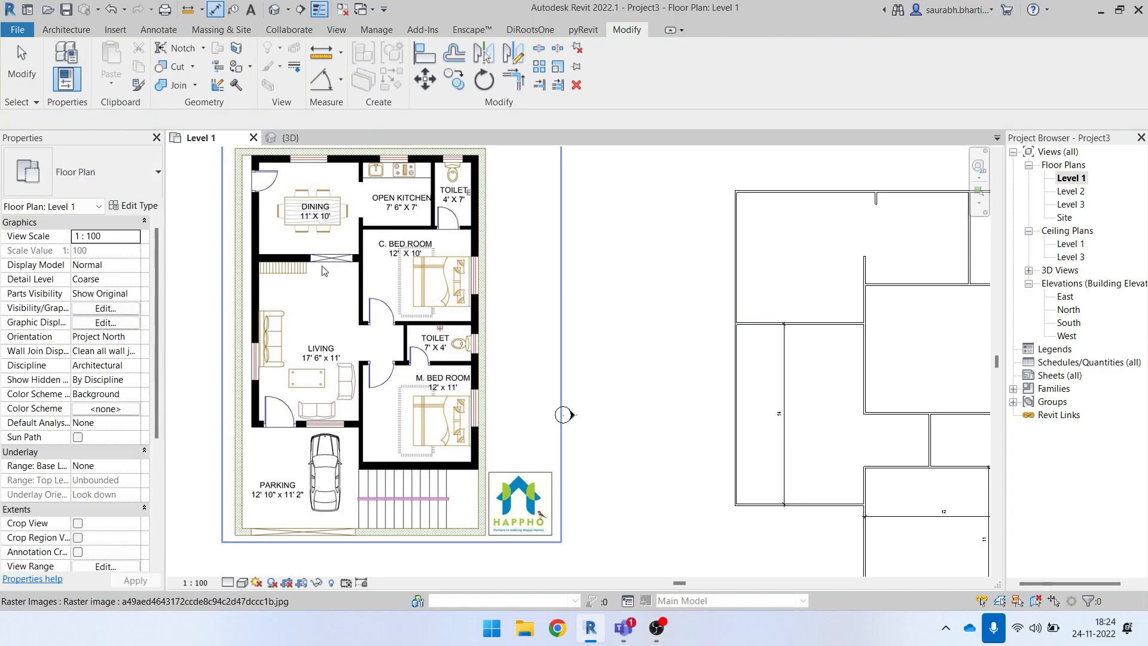
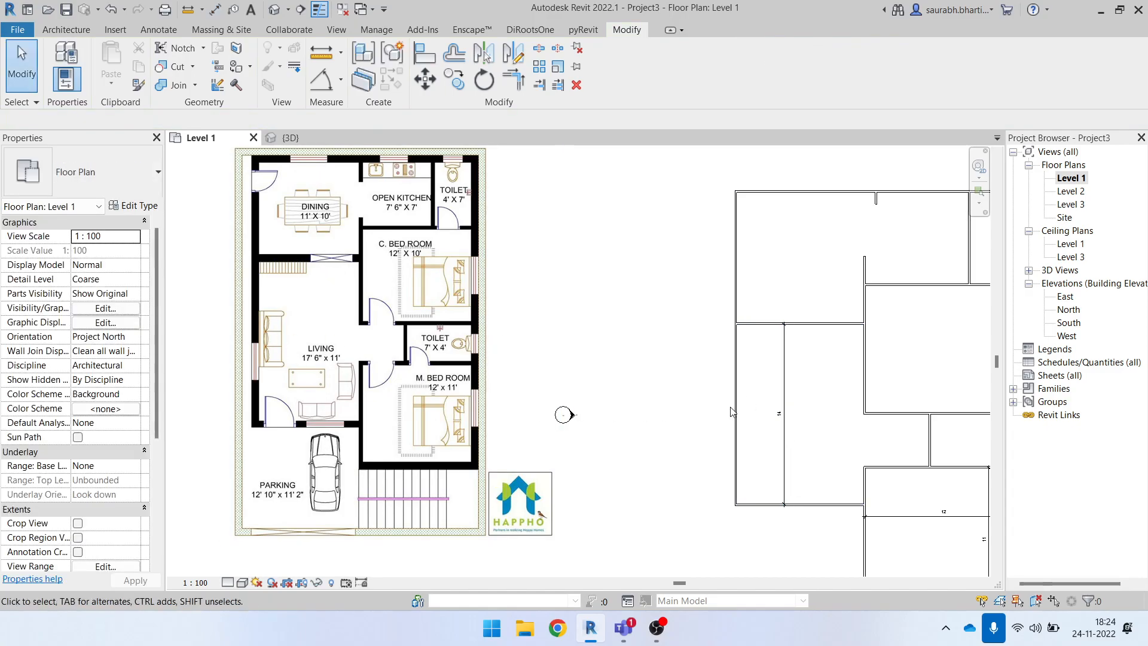
# - Move the living area's lower wall by setting the room's depth dimension to 17.5
pyautogui.scroll(2, 771, 421)
pyautogui.click(785, 504)
pyautogui.click(783, 408)
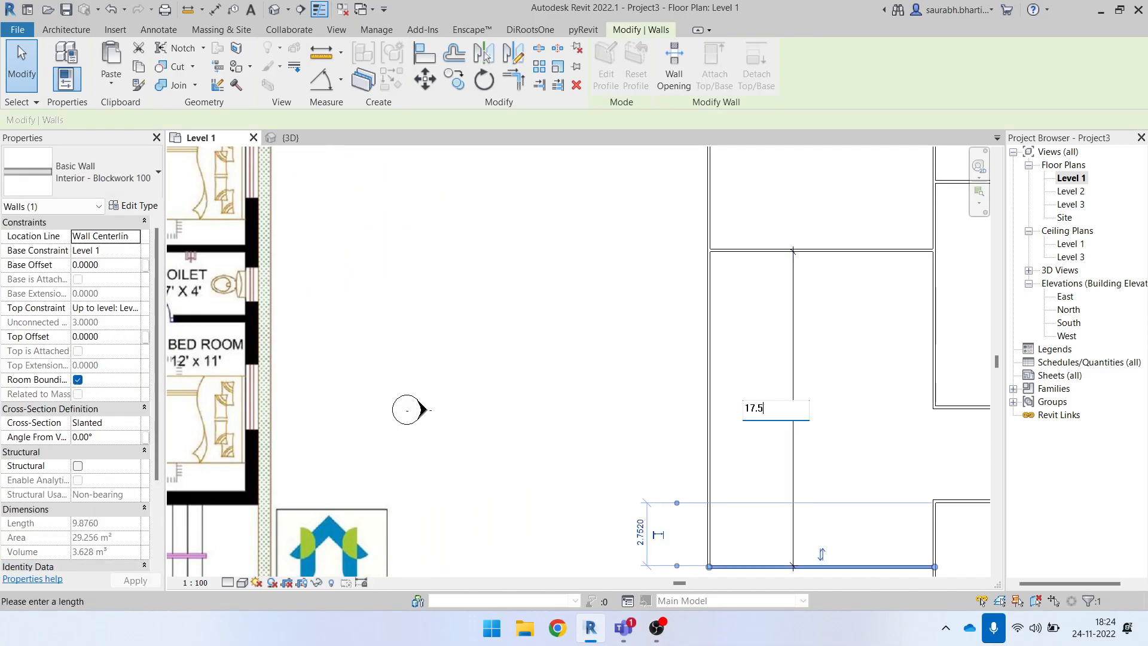
pyautogui.press('Return')
pyautogui.scroll(-6, 782, 409)
pyautogui.click(800, 441)
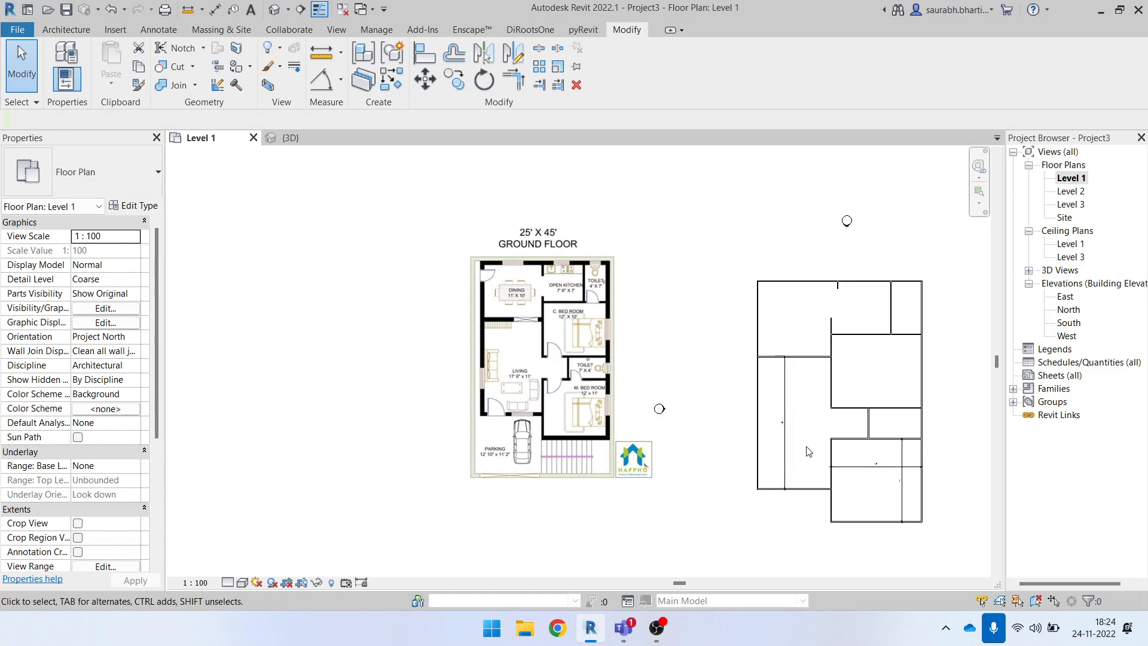
pyautogui.scroll(1, 730, 413)
pyautogui.scroll(1, 478, 392)
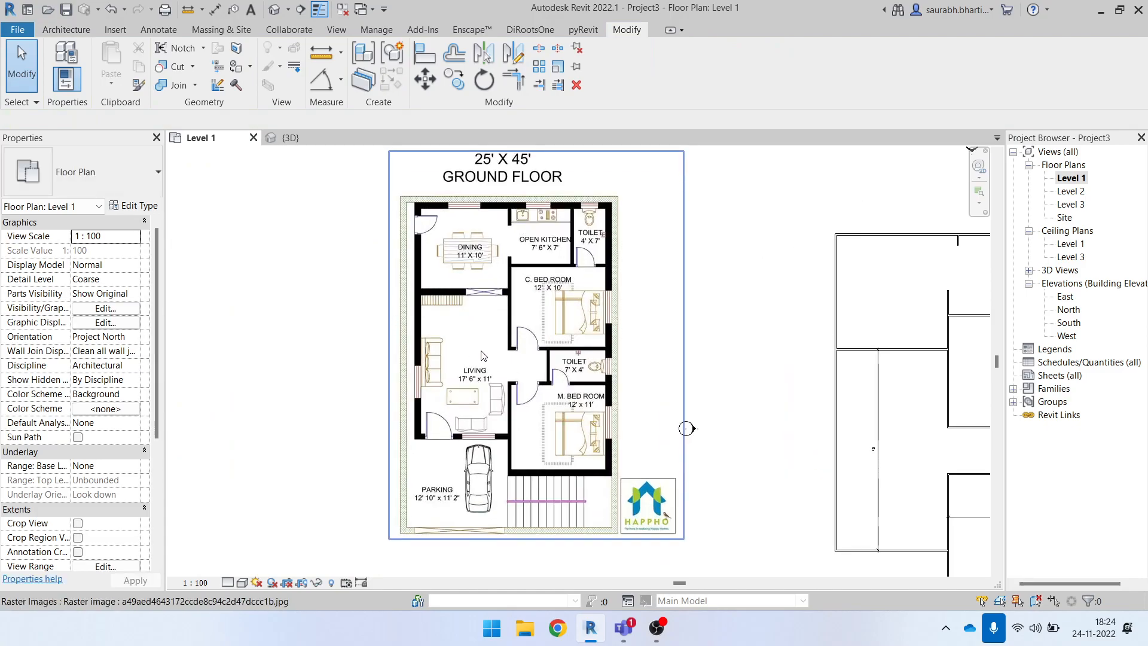
pyautogui.scroll(2, 513, 333)
pyautogui.scroll(-4, 437, 423)
pyautogui.press('d')
pyautogui.press('i')
pyautogui.scroll(6, 768, 445)
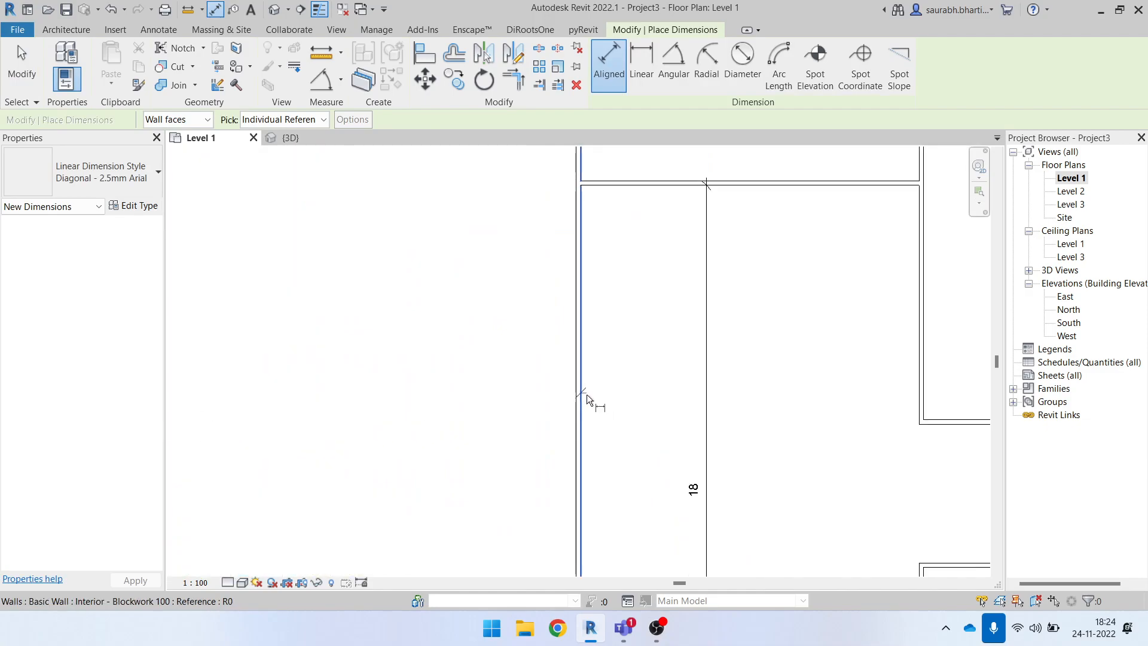
pyautogui.click(586, 392)
pyautogui.click(916, 386)
pyautogui.scroll(-2, 855, 418)
pyautogui.scroll(-2, 842, 453)
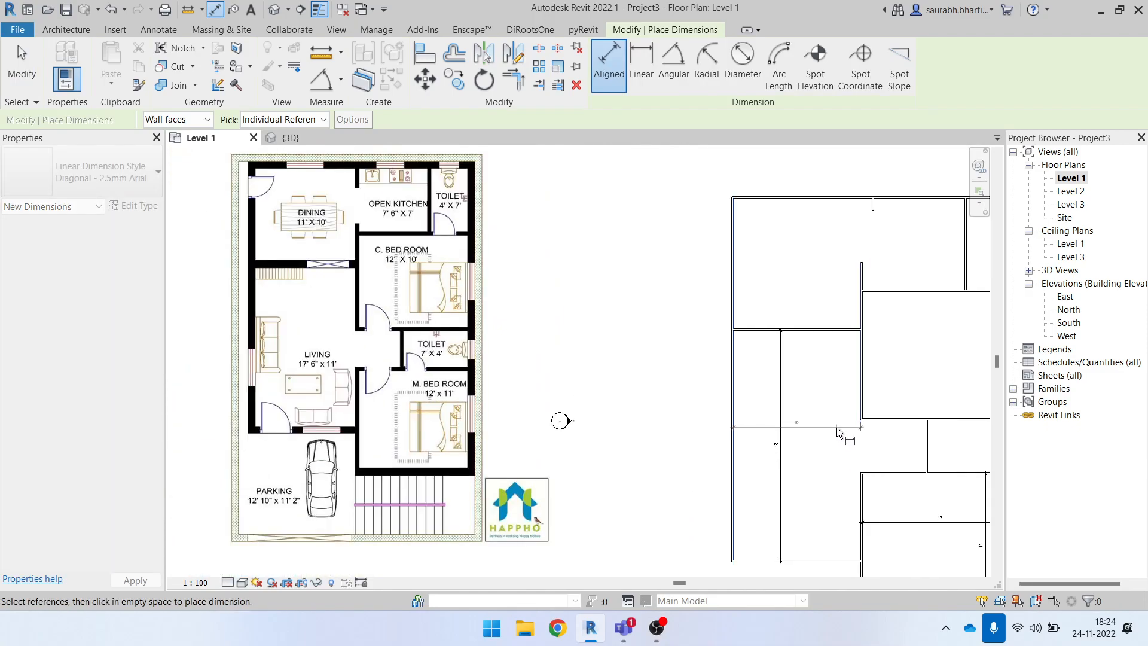
pyautogui.press('Escape')
# - Dimension the dining area's width between the left outer wall and the middle vertical wall, just above the living area
pyautogui.scroll(4, 838, 426)
pyautogui.scroll(-5, 837, 428)
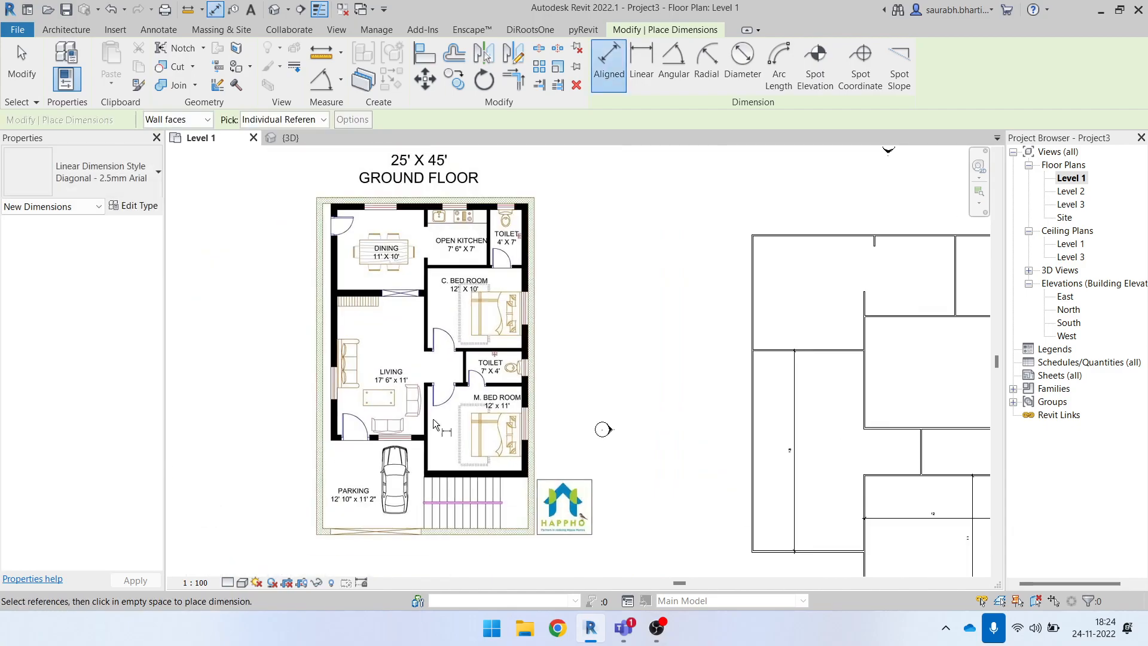
pyautogui.scroll(2, 426, 407)
pyautogui.scroll(-1, 405, 370)
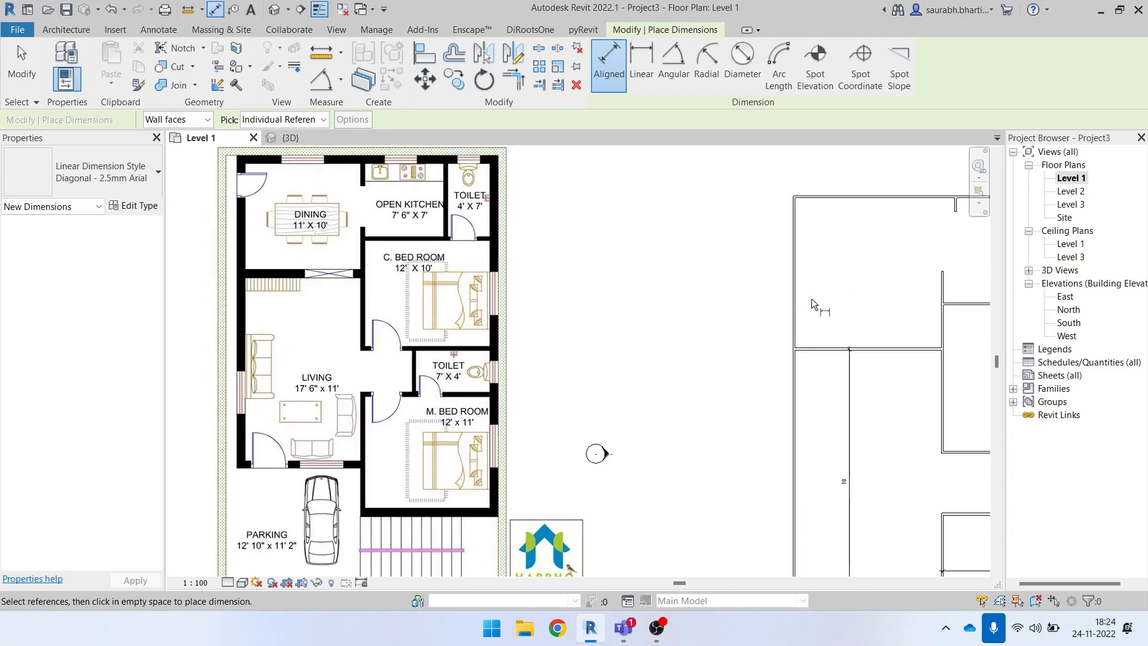
pyautogui.scroll(3, 797, 293)
pyautogui.click(793, 293)
pyautogui.scroll(-4, 798, 296)
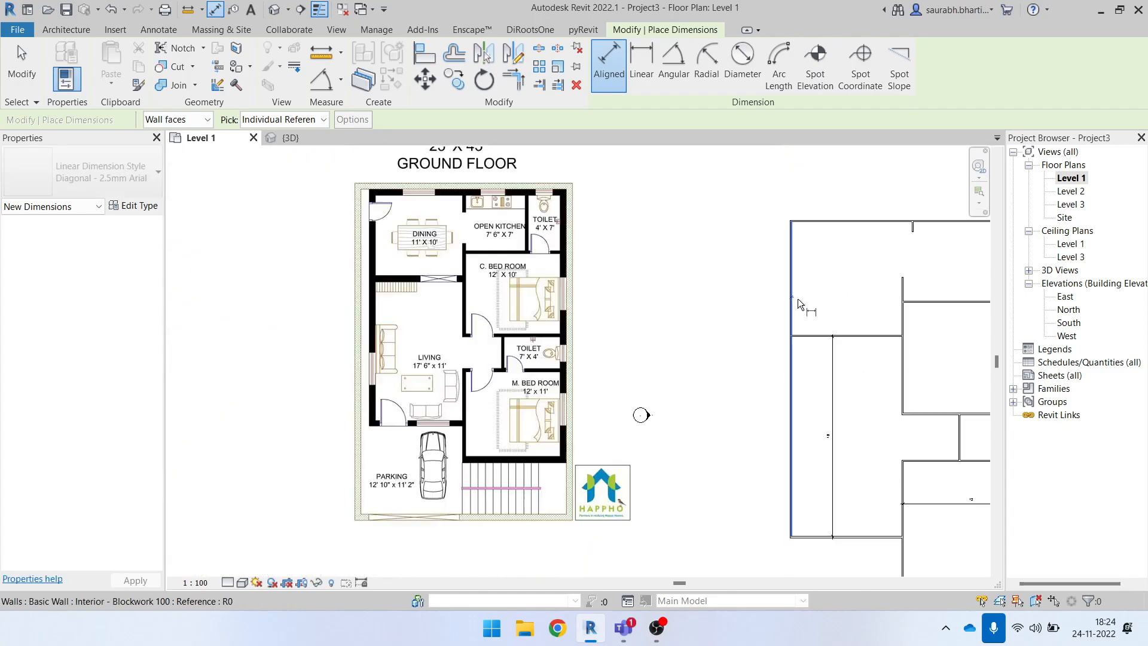
pyautogui.scroll(3, 897, 303)
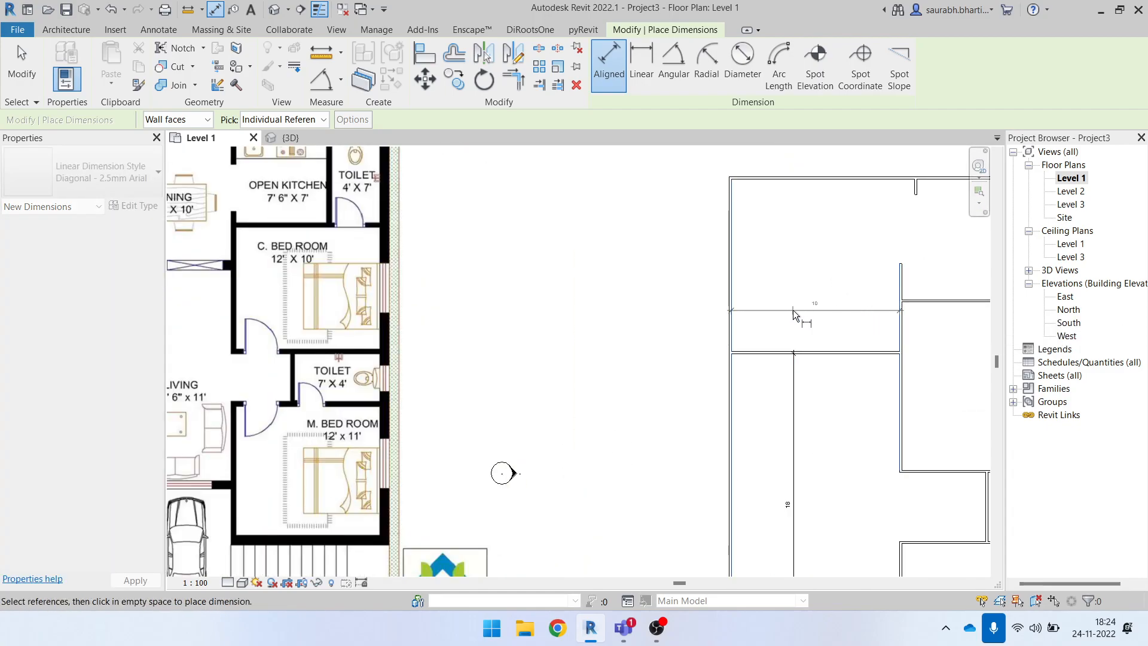
pyautogui.scroll(1, 807, 314)
pyautogui.scroll(-4, 795, 329)
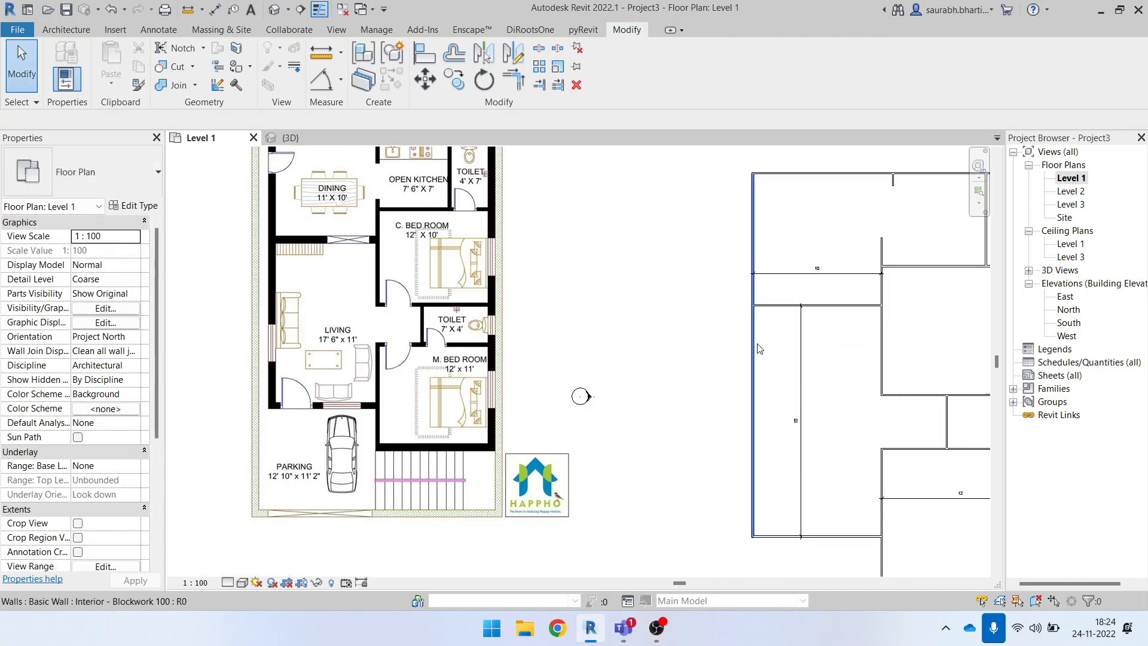
# - Move the left outer wall by setting its distance to the middle vertical wall to 11
pyautogui.click(754, 346)
pyautogui.click(816, 268)
pyautogui.write('11')
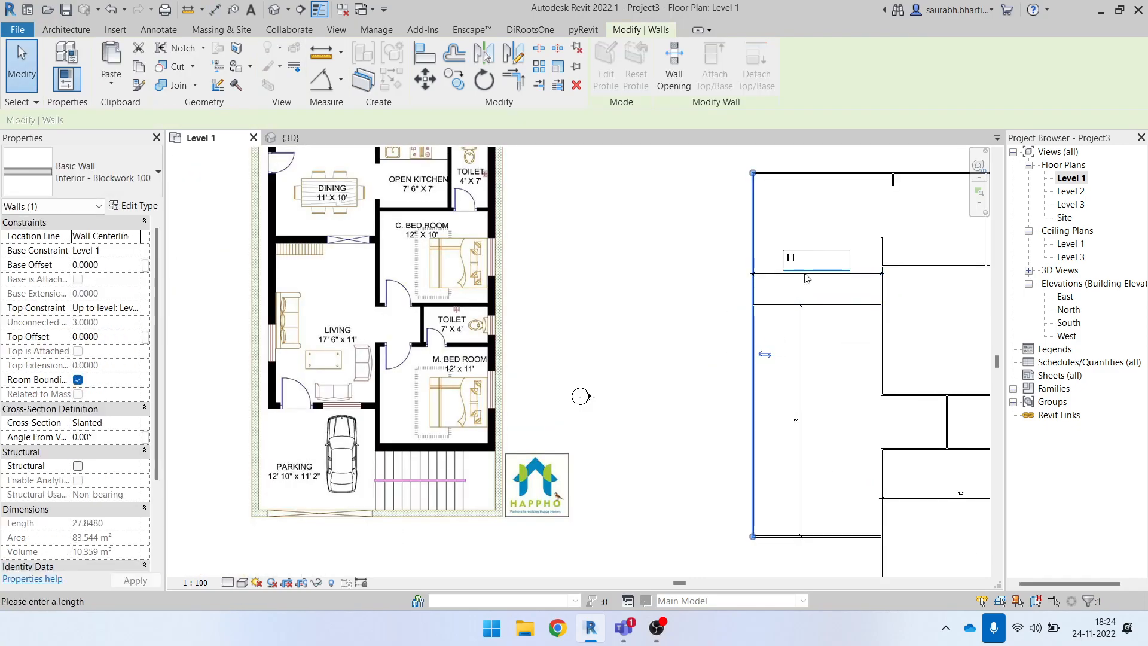
pyautogui.press('Return')
# - Delete the living area's depth dimension and the dining area's width dimension
pyautogui.scroll(-1, 765, 281)
pyautogui.click(780, 340)
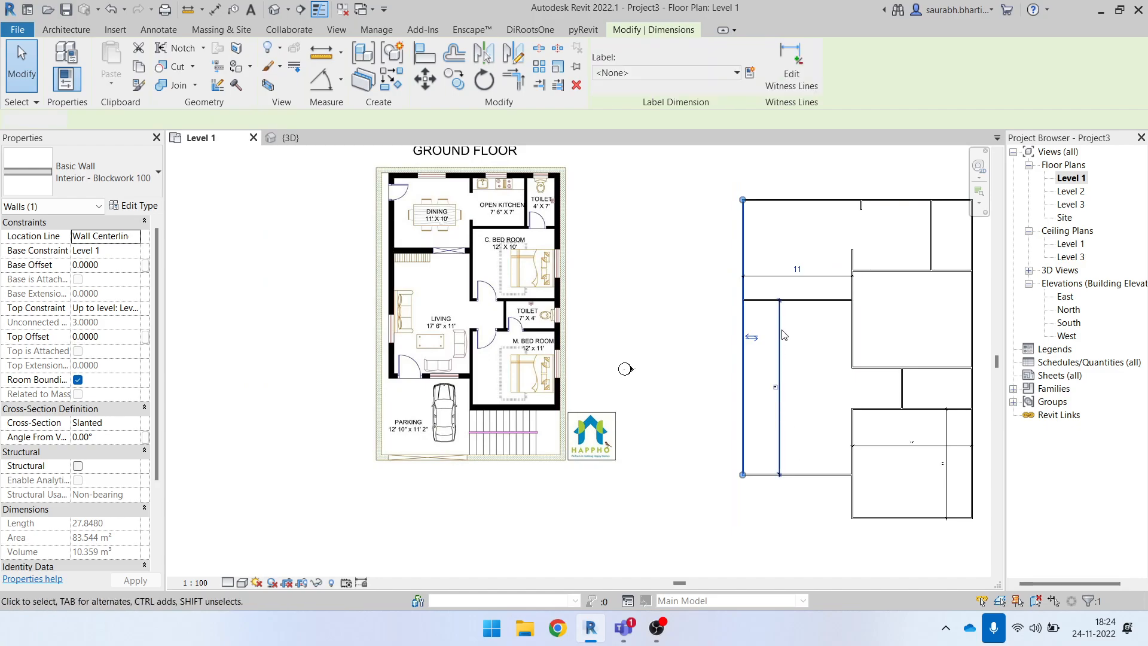
pyautogui.press('Escape')
pyautogui.click(795, 276)
pyautogui.press('Delete')
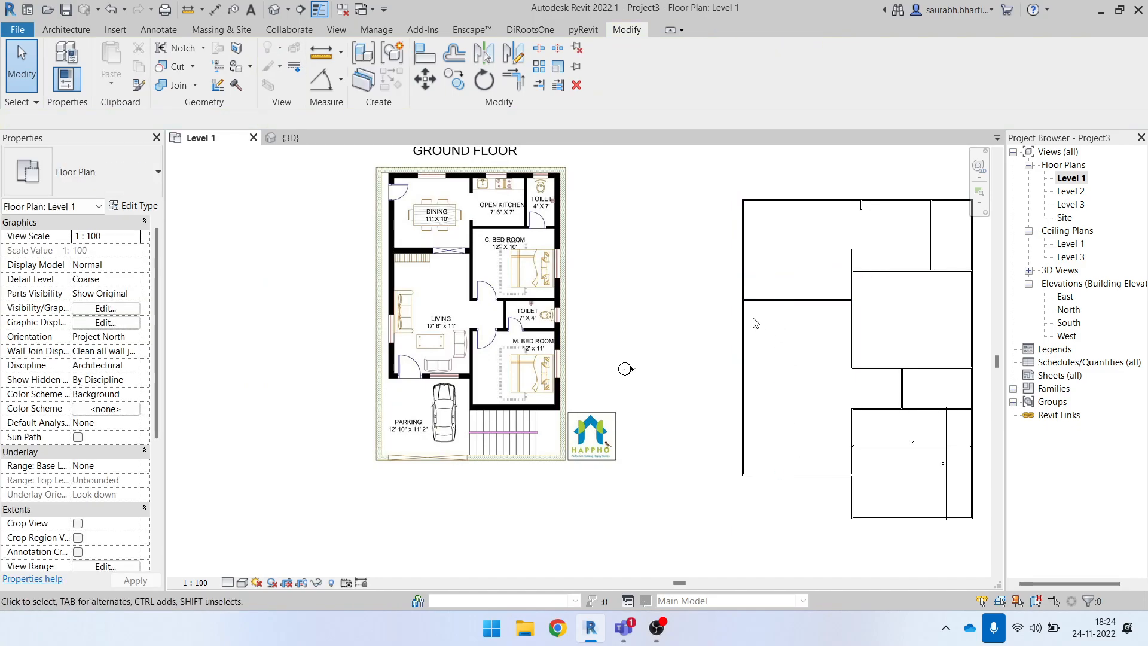
pyautogui.scroll(-2, 751, 321)
pyautogui.scroll(4, 690, 313)
pyautogui.scroll(-3, 691, 313)
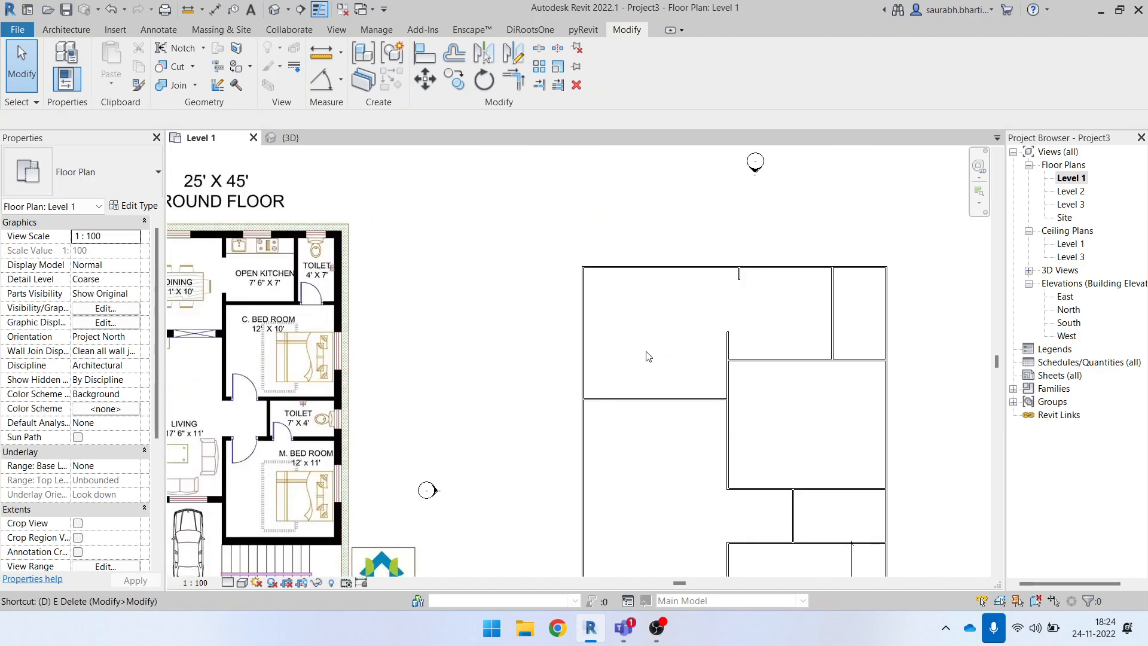
pyautogui.press('d')
pyautogui.press('i')
pyautogui.scroll(4, 648, 332)
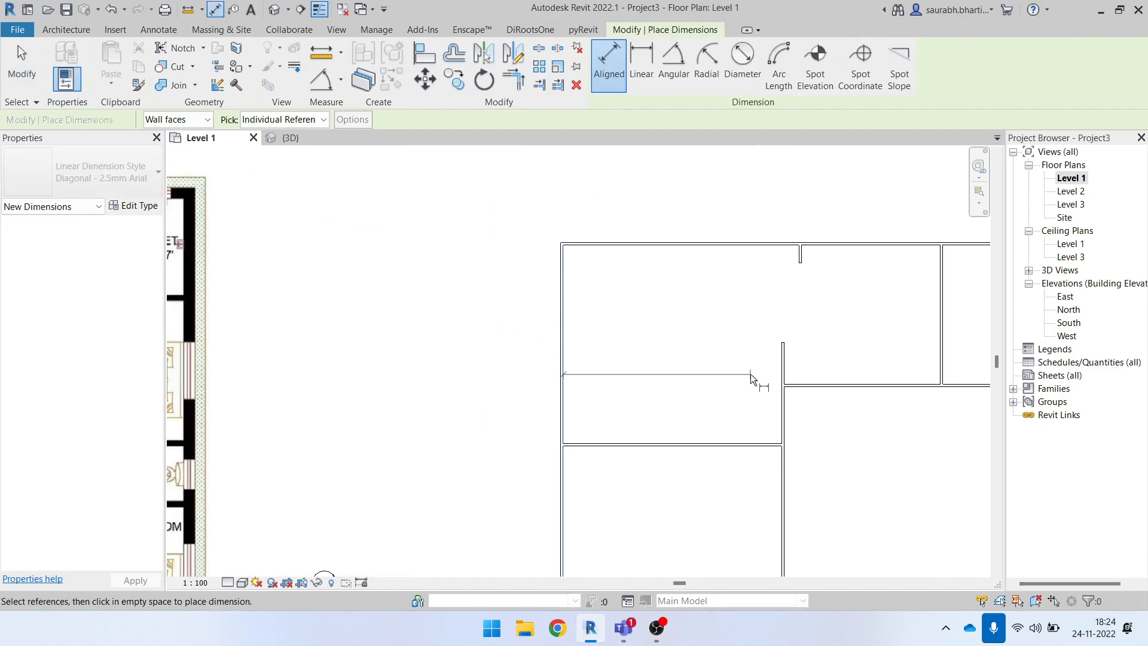
pyautogui.press('Escape')
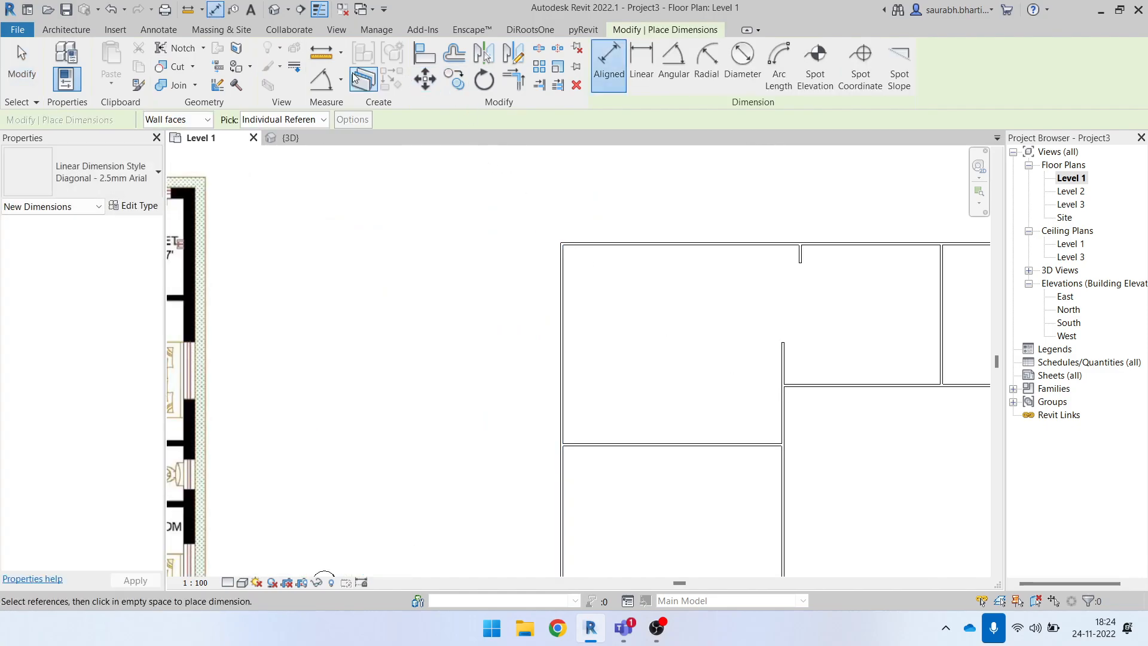
pyautogui.press('Escape')
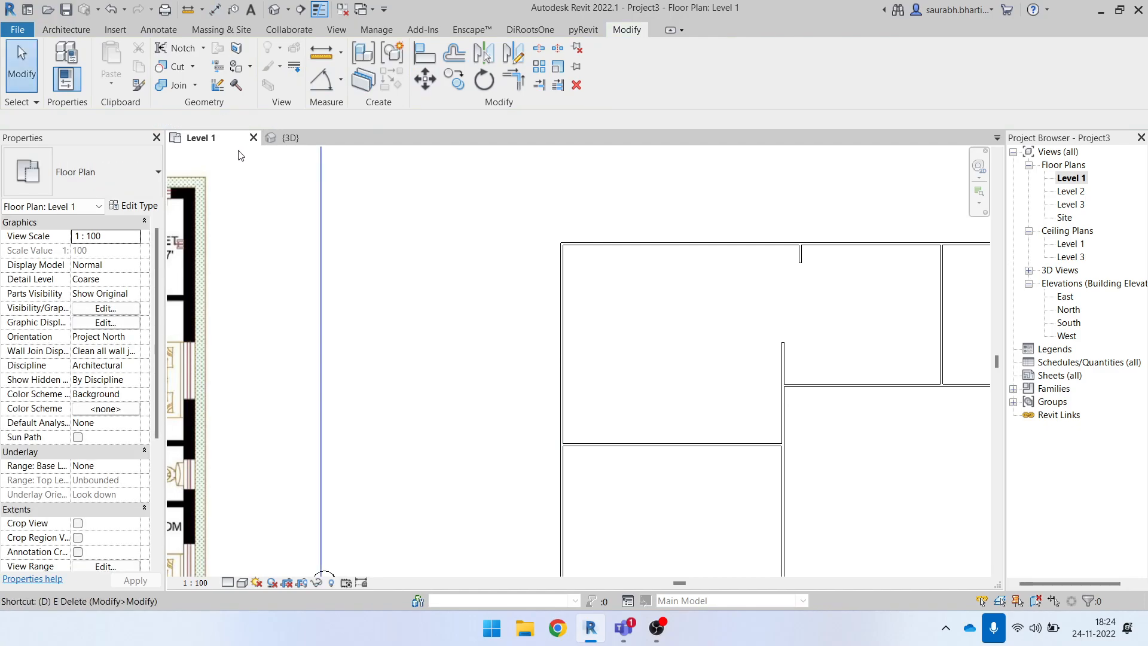
# - Set the Aligned dimension to pick entire walls and to include intersecting walls as references
pyautogui.press('d')
pyautogui.press('i')
pyautogui.click(298, 122)
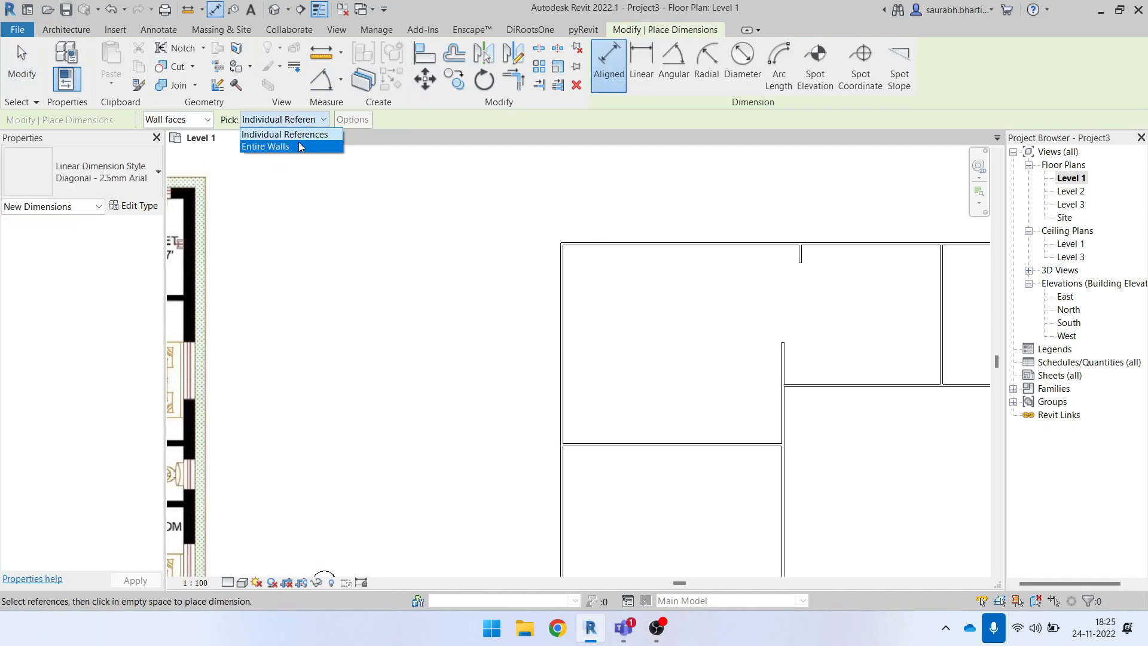
pyautogui.click(299, 146)
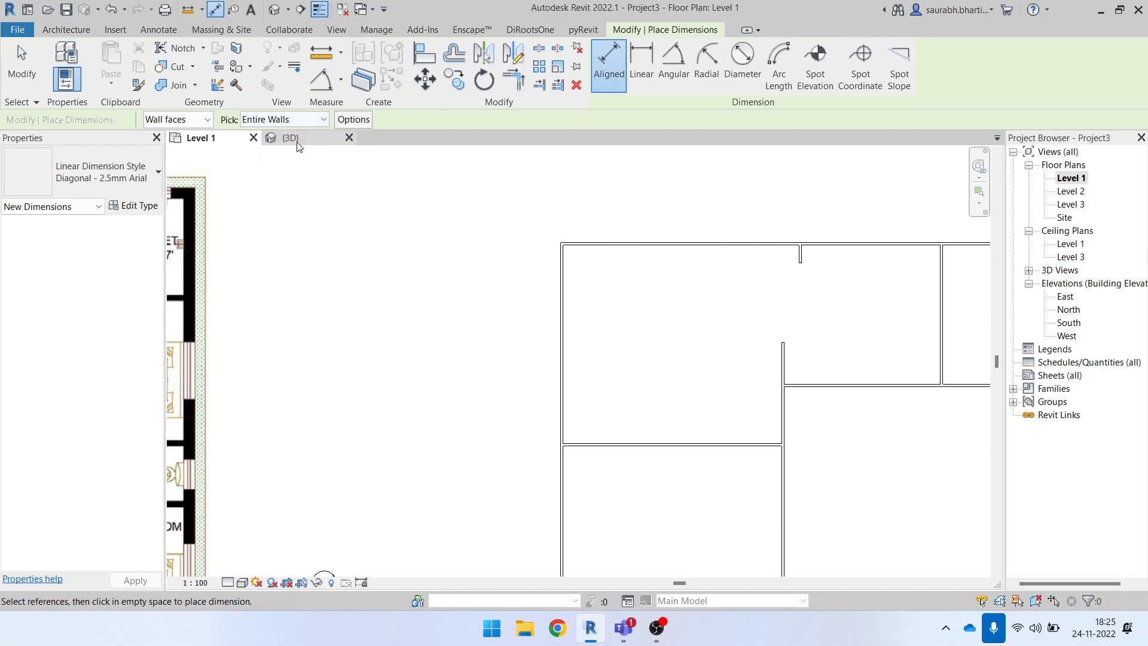
pyautogui.click(726, 243)
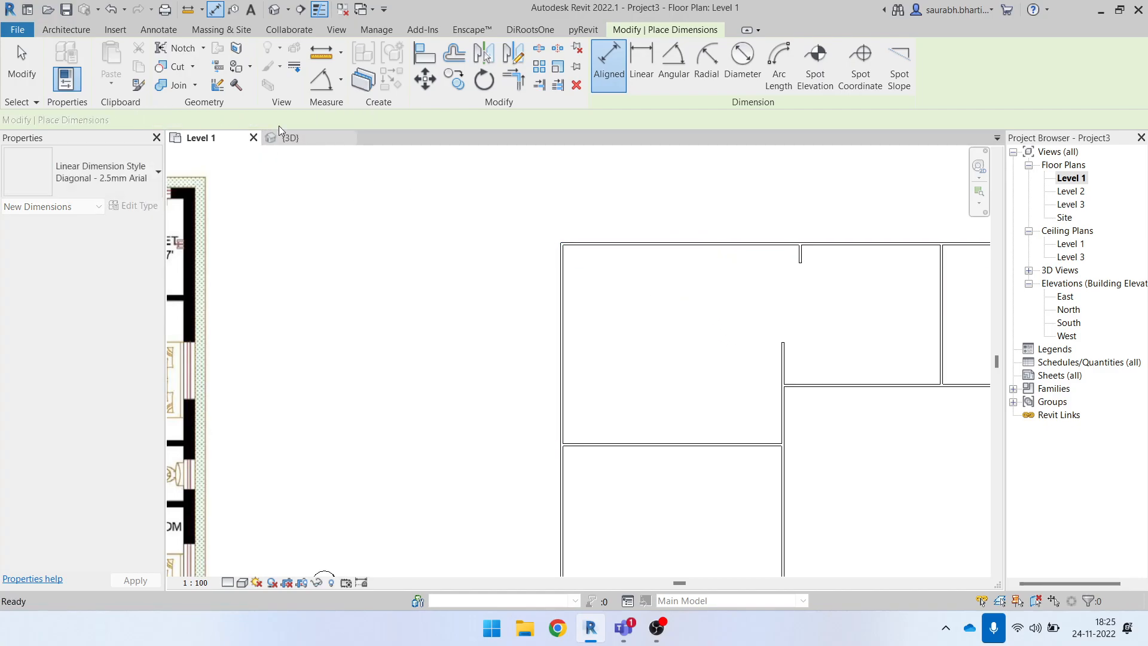
pyautogui.click(363, 122)
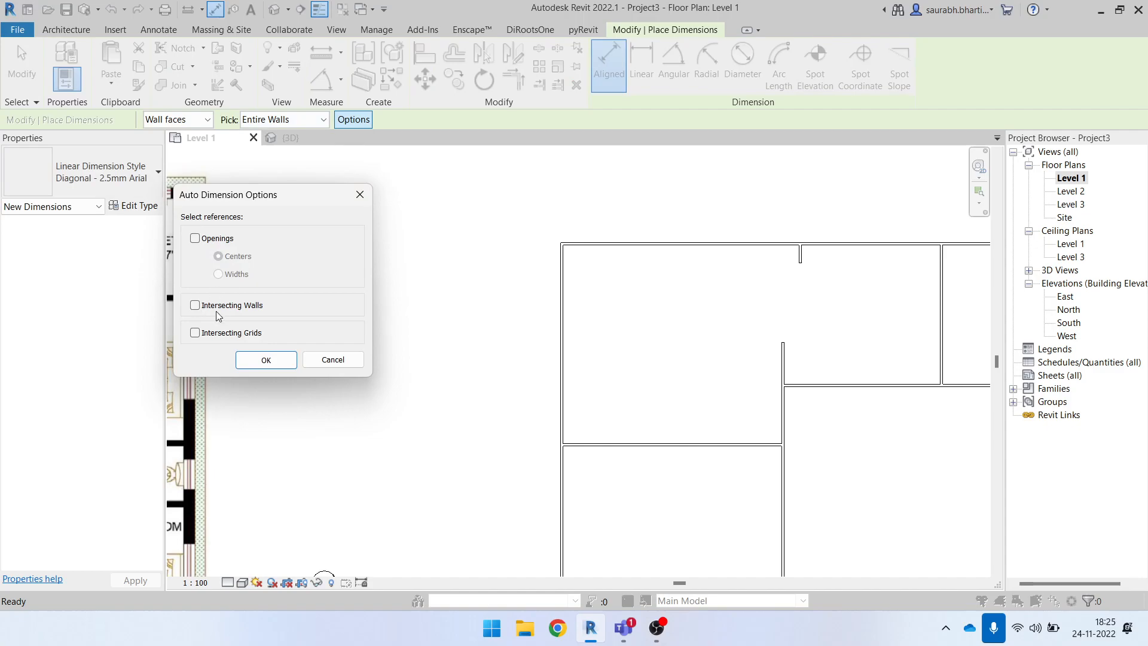
pyautogui.click(266, 360)
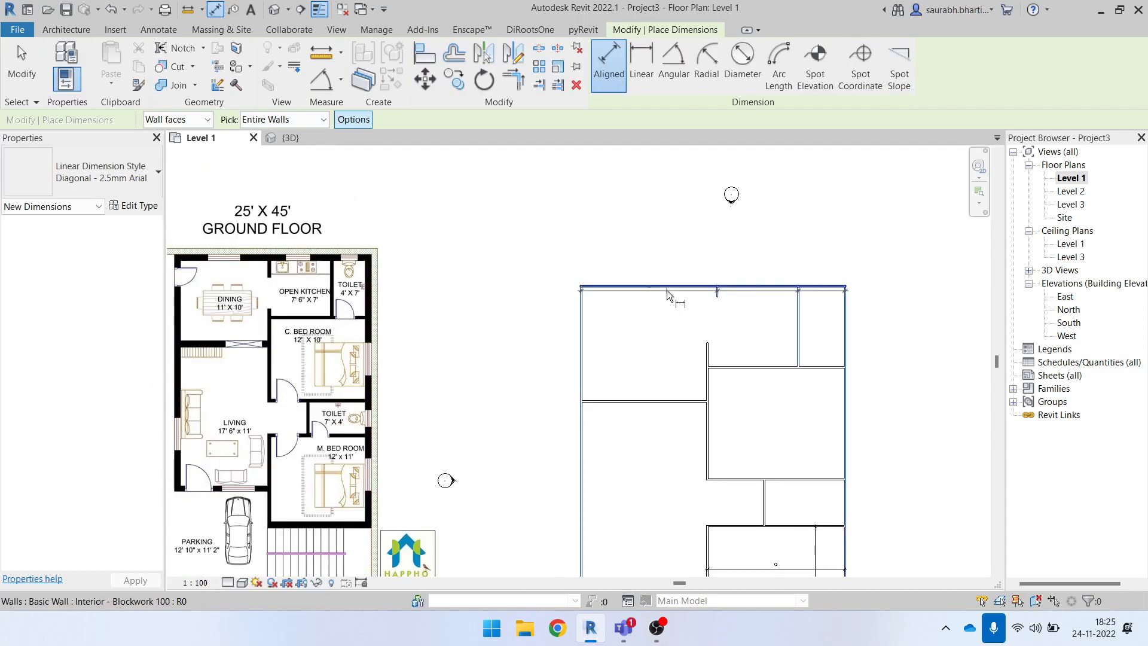
# - Place automatic dimension strings along the upper outer wall and the right outer wall of the new plan
pyautogui.click(669, 306)
pyautogui.scroll(-3, 671, 310)
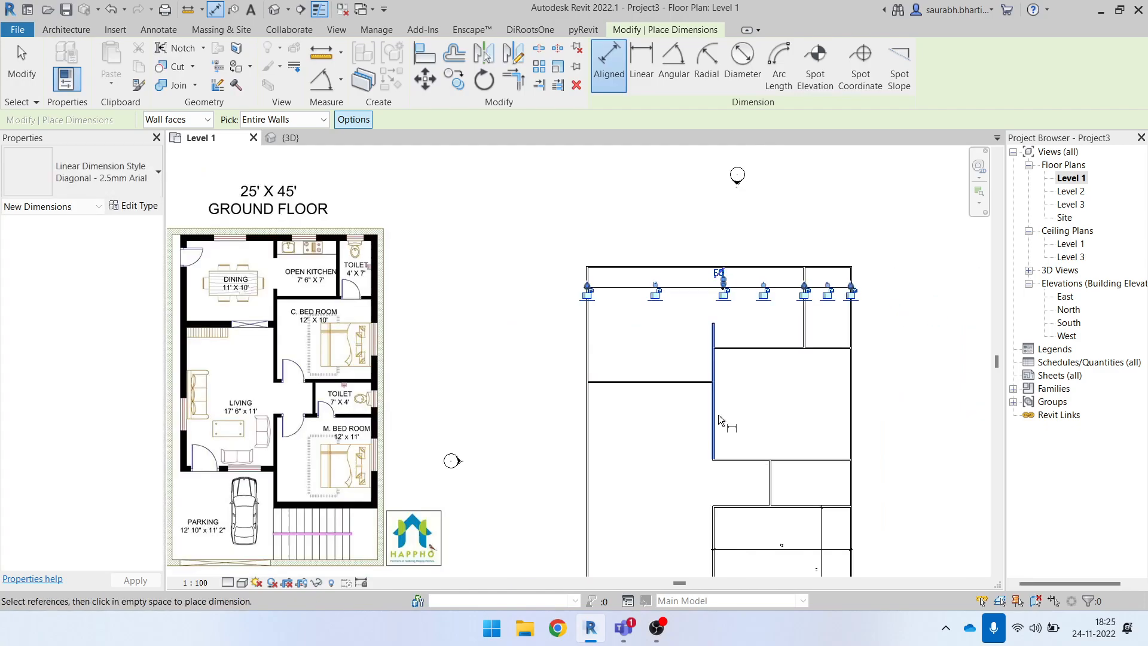
pyautogui.click(832, 397)
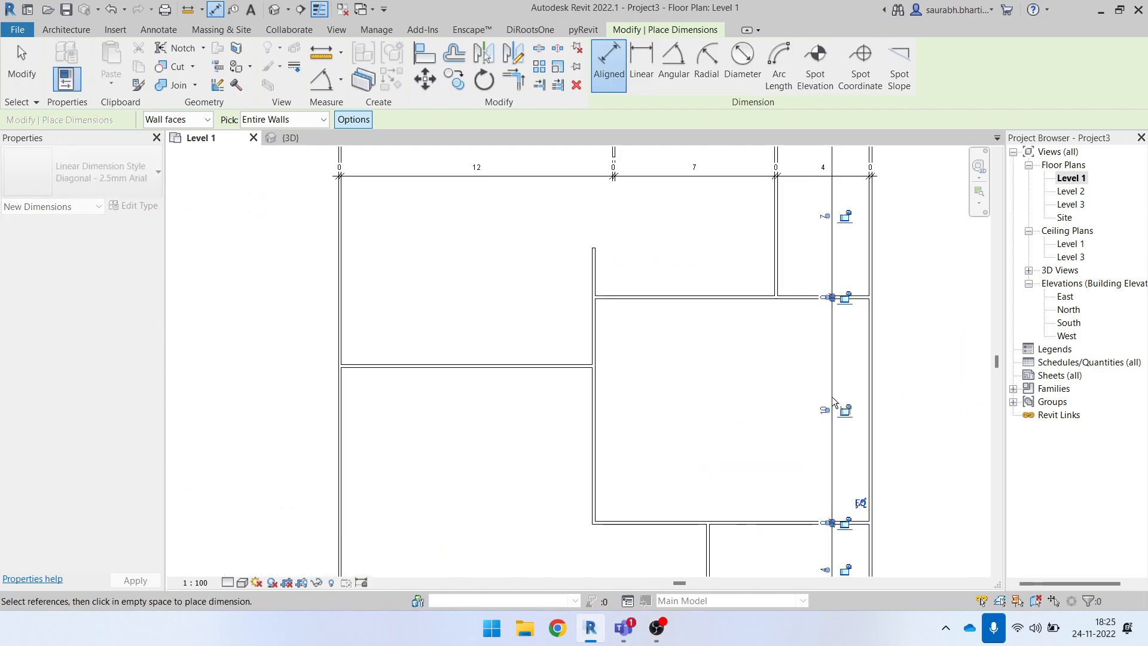
# - Delete the old individual width and depth dimensions inside the master bedroom
pyautogui.press('Escape')
pyautogui.scroll(3, 788, 515)
pyautogui.click(790, 521)
pyautogui.press('Delete')
pyautogui.scroll(-5, 748, 498)
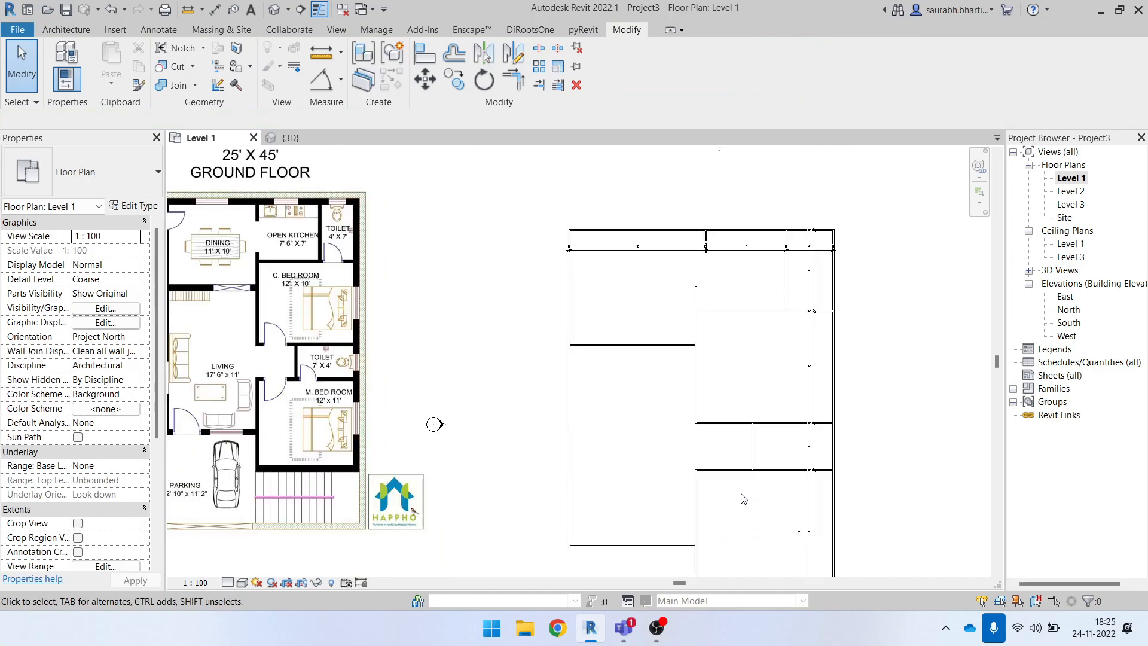
pyautogui.press('d')
pyautogui.press('i')
pyautogui.scroll(1, 703, 526)
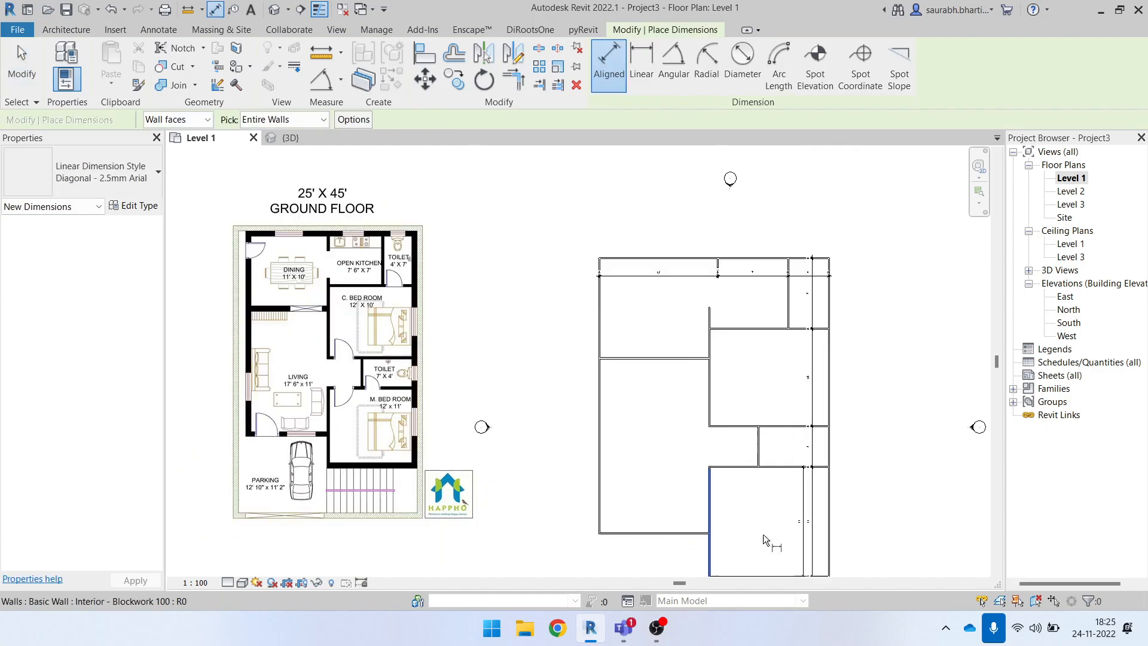
pyautogui.press('Escape')
pyautogui.click(804, 516)
pyautogui.press('Delete')
pyautogui.scroll(2, 684, 492)
# - Dimension the living area's lower wall and the master bedroom's lower wall, aligning both strings on one line
pyautogui.press('d')
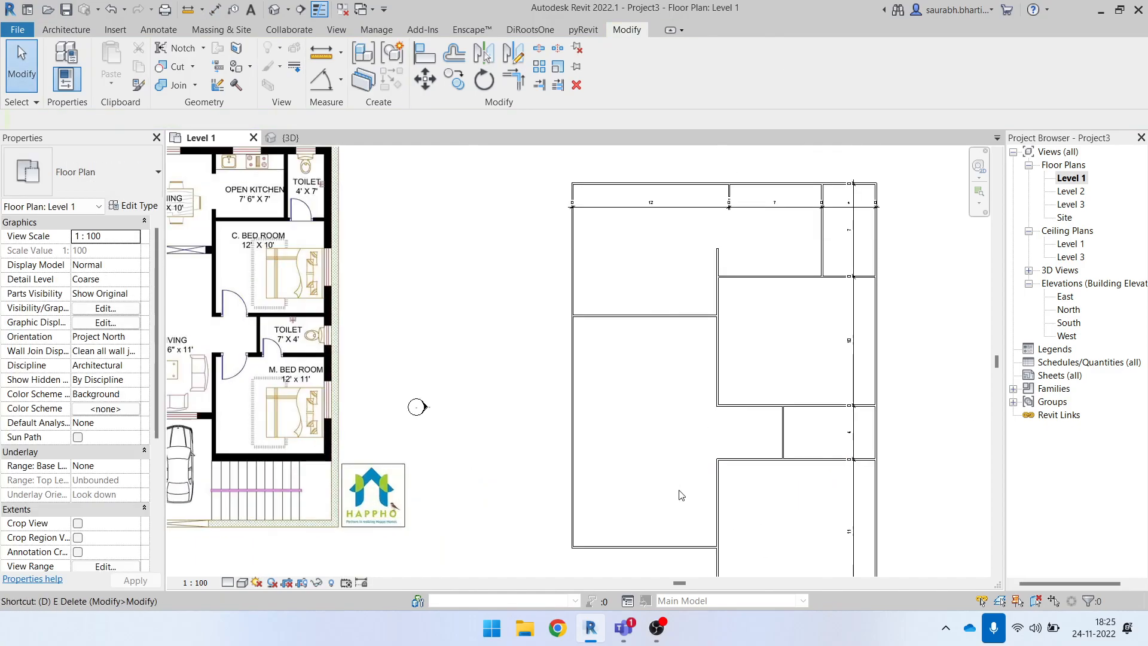
pyautogui.scroll(-2, 670, 469)
pyautogui.click(678, 516)
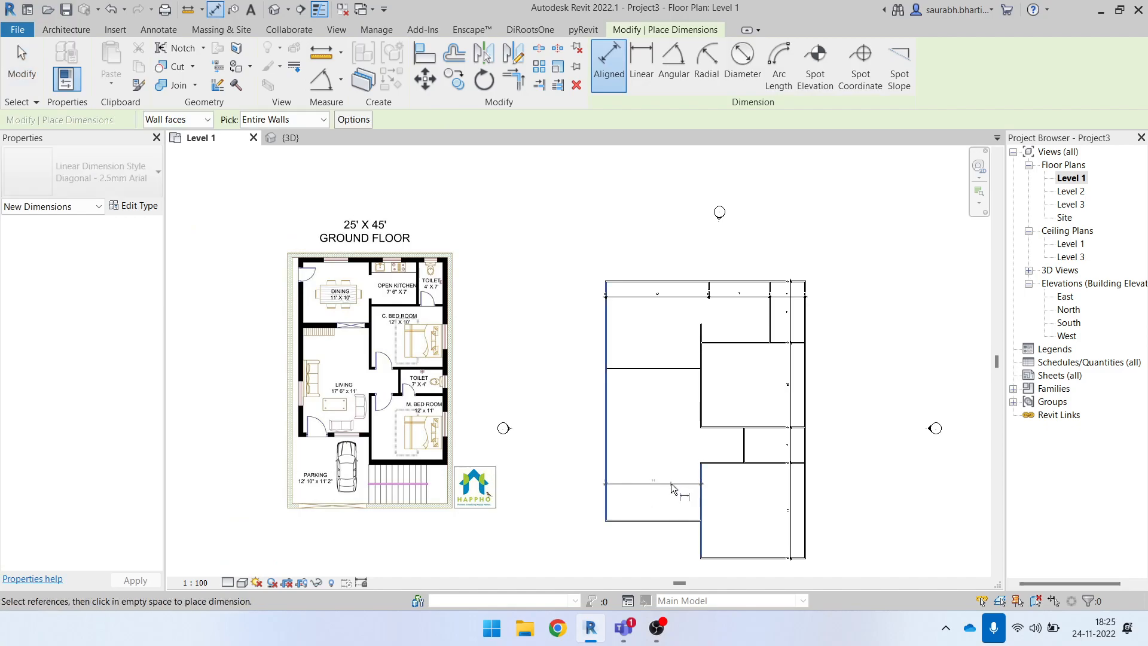
pyautogui.scroll(2, 672, 493)
pyautogui.click(673, 494)
pyautogui.moveTo(643, 548); pyautogui.dragTo(555, 431, button='middle')
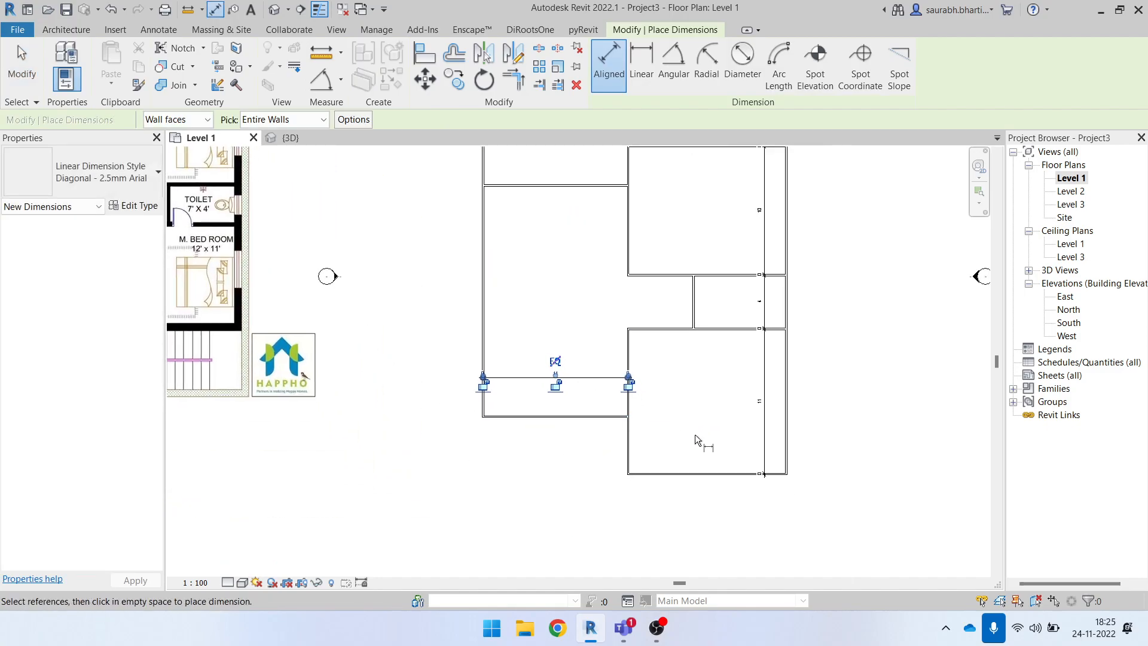
pyautogui.click(716, 475)
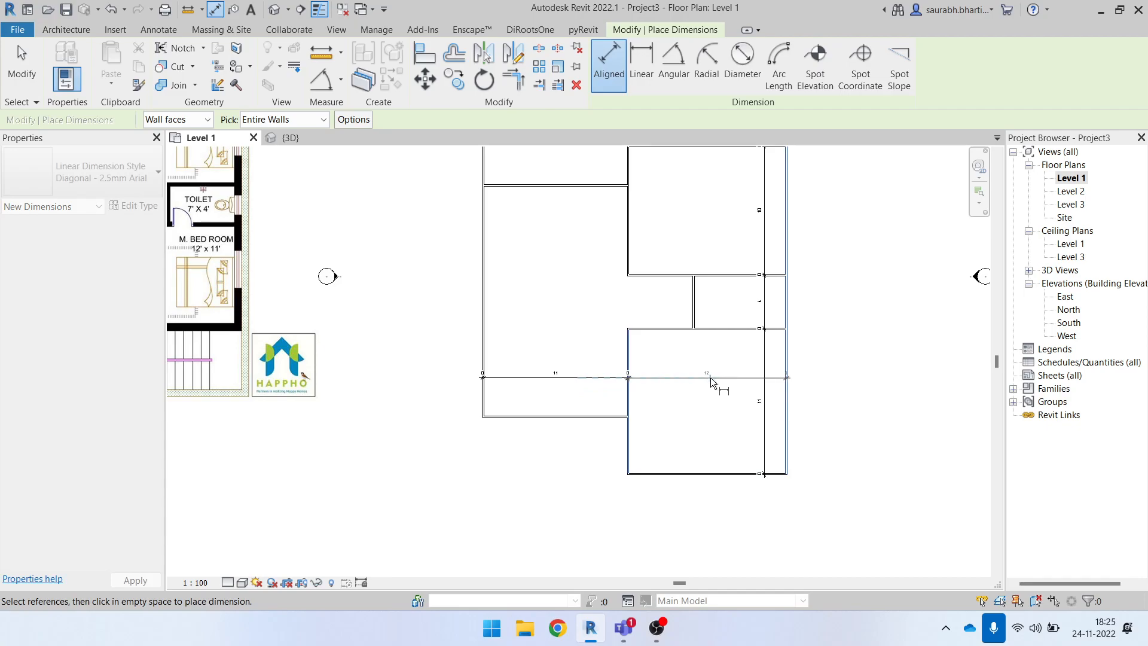
pyautogui.click(710, 378)
# - Dimension the wall between the middle toilet and the master bedroom, including the toilet's partition
pyautogui.scroll(-1, 693, 373)
pyautogui.scroll(2, 718, 349)
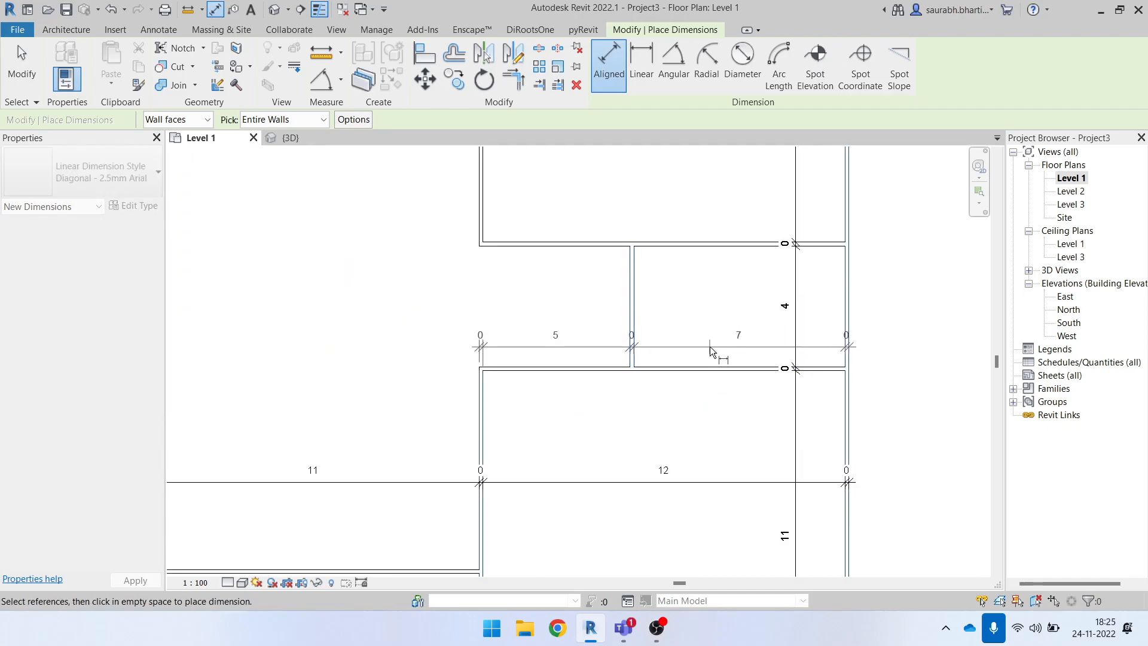
pyautogui.click(709, 346)
pyautogui.scroll(-1, 701, 388)
pyautogui.scroll(-3, 699, 392)
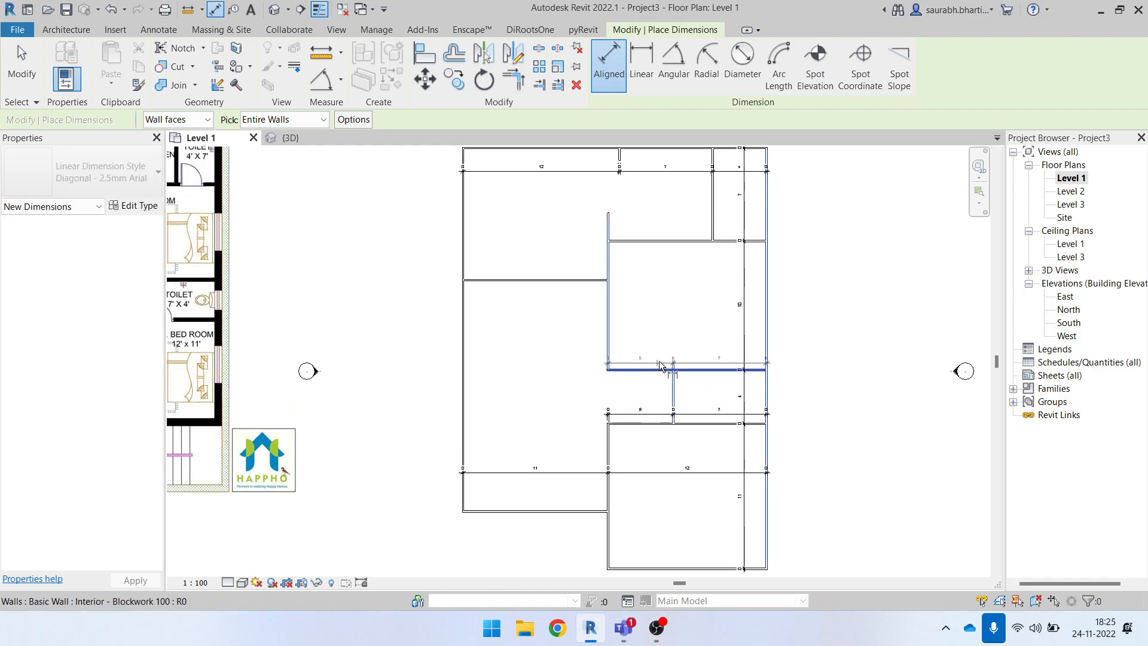
pyautogui.scroll(2, 657, 351)
pyautogui.scroll(2, 688, 389)
pyautogui.scroll(-4, 672, 371)
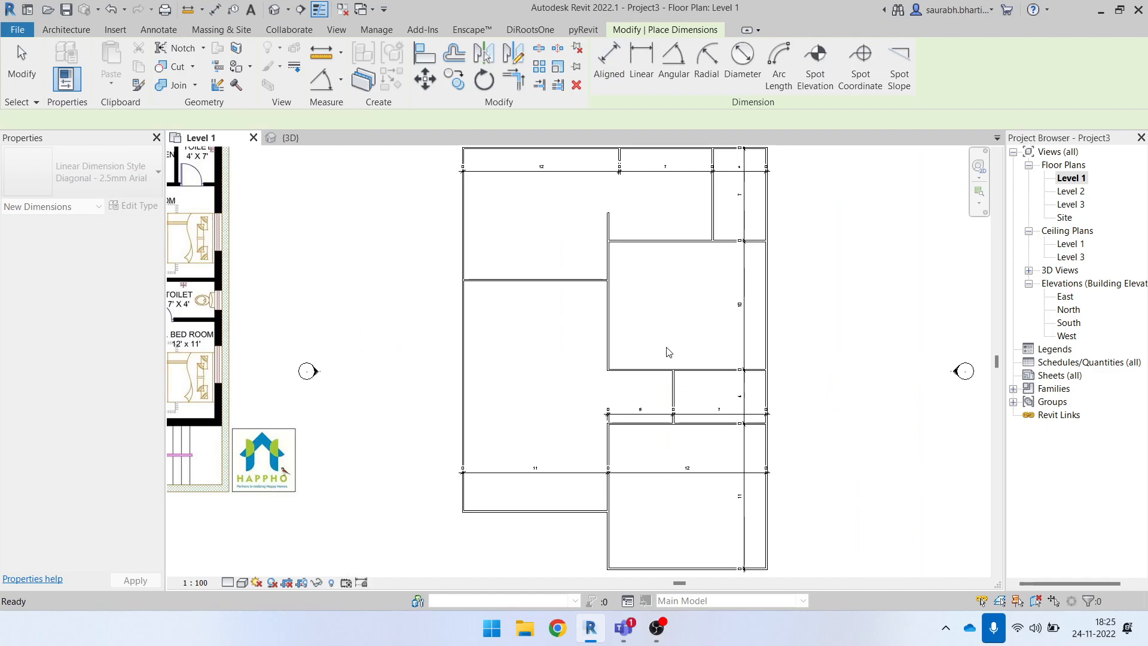
pyautogui.press('Escape')
pyautogui.press('Escape')
# - Switch dimensioning to individual references and dimension the children's bedroom width between its left and right walls' inner faces
pyautogui.scroll(2, 674, 354)
pyautogui.press('d')
pyautogui.press('i')
pyautogui.scroll(2, 654, 349)
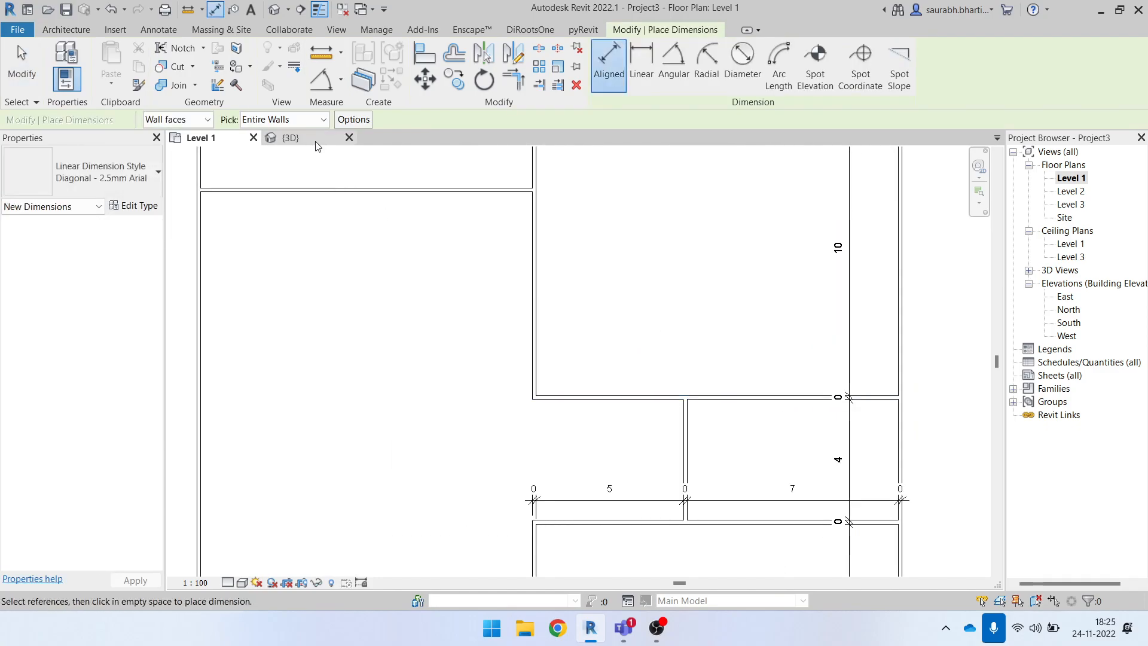
pyautogui.click(303, 119)
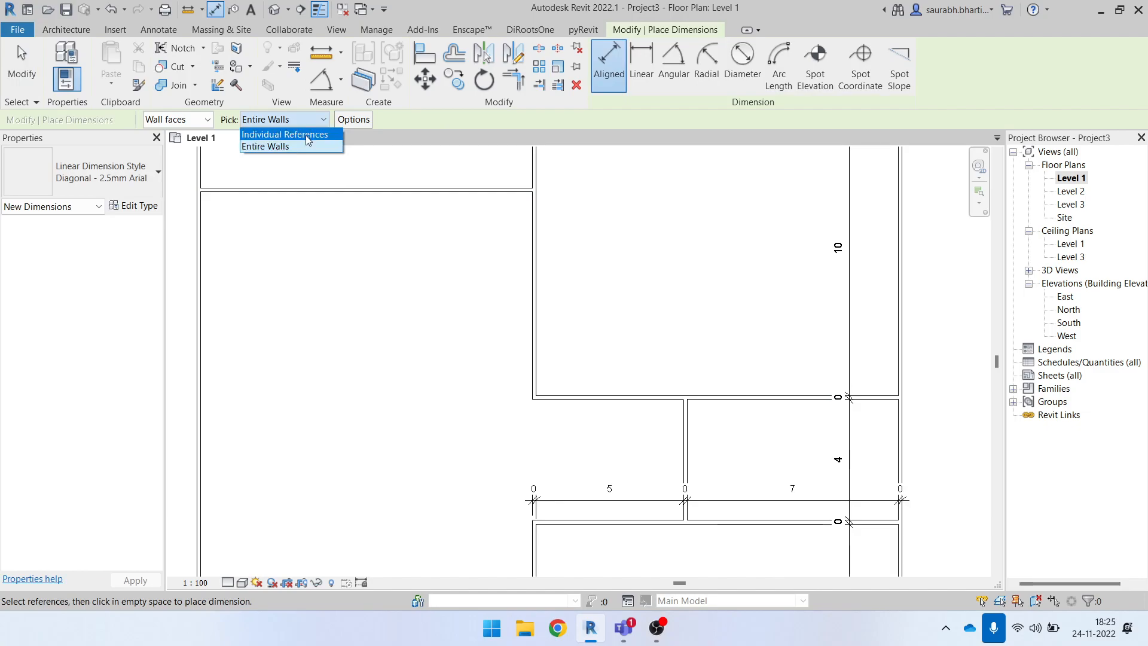
pyautogui.click(306, 136)
pyautogui.click(542, 328)
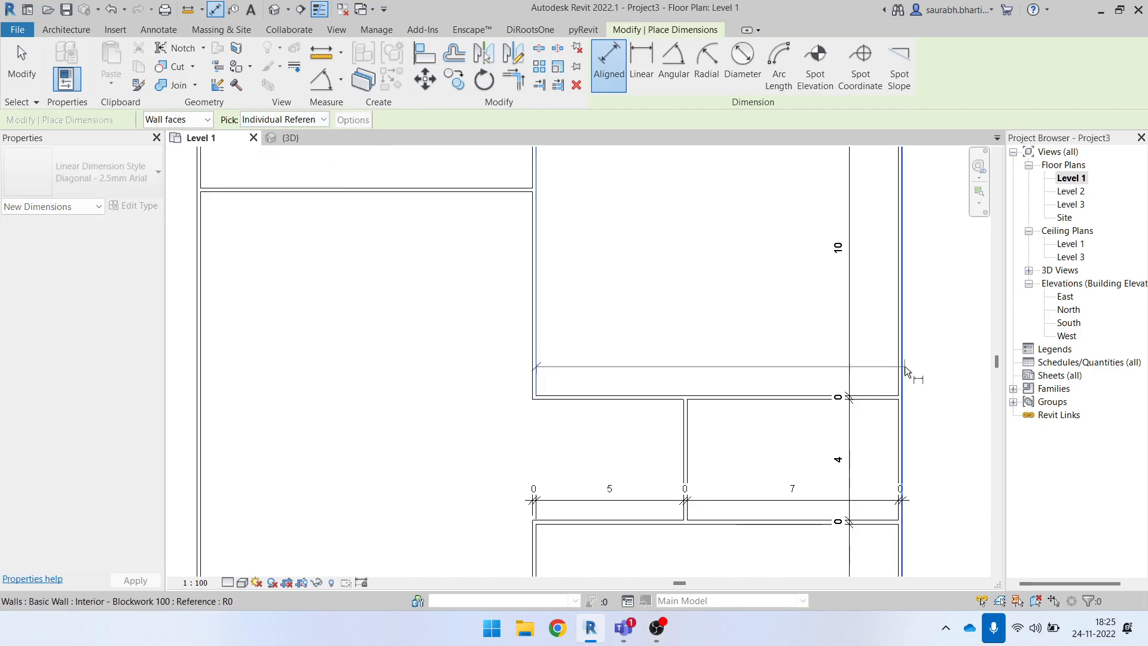
pyautogui.click(899, 365)
pyautogui.scroll(-1, 712, 374)
pyautogui.click(721, 379)
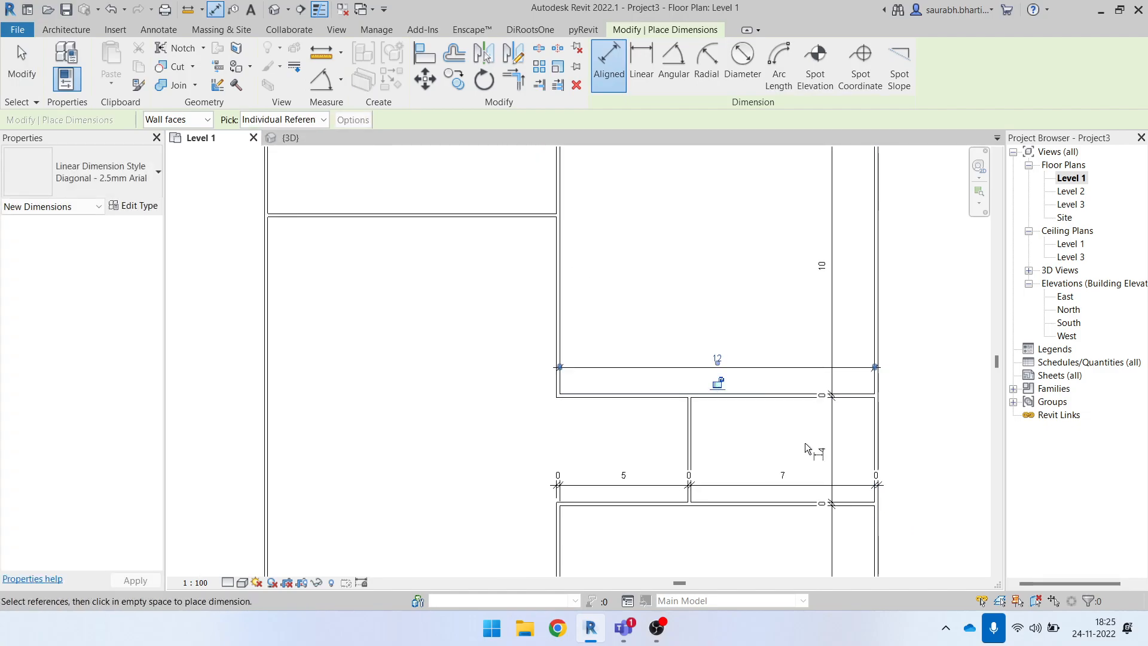
pyautogui.scroll(-2, 829, 400)
pyautogui.press('Escape')
pyautogui.press('Escape')
# - Try to remove a witness line at the middle toilet's upper wall from the vertical dimension string
pyautogui.scroll(5, 839, 422)
pyautogui.click(825, 415)
pyautogui.scroll(-4, 709, 373)
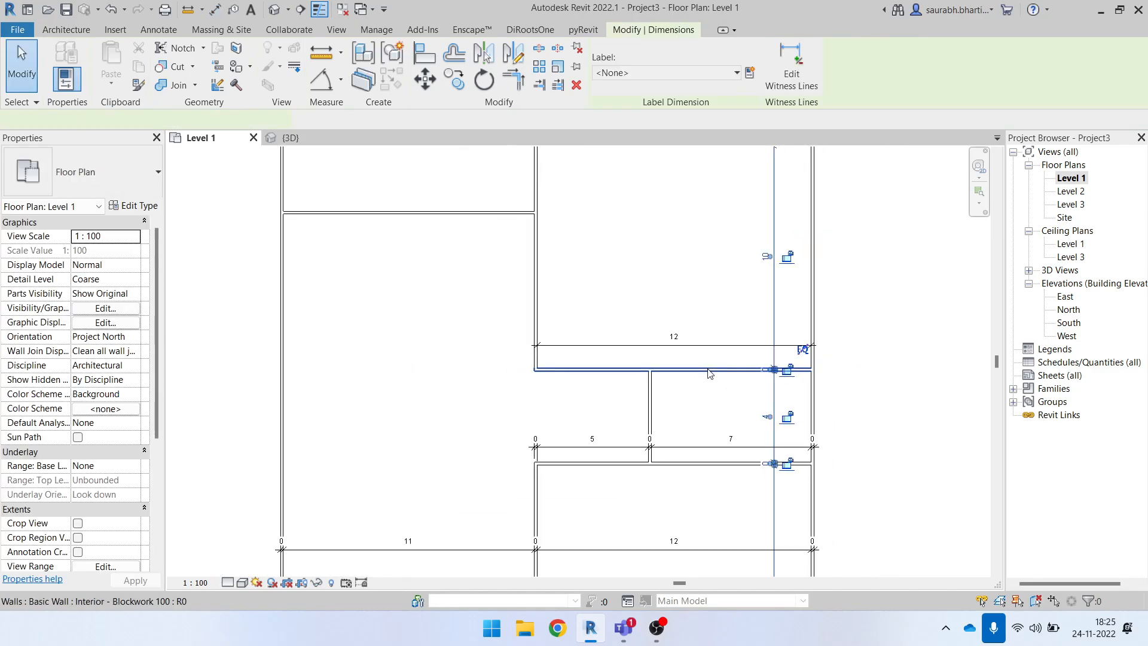
pyautogui.click(792, 65)
pyautogui.scroll(5, 773, 358)
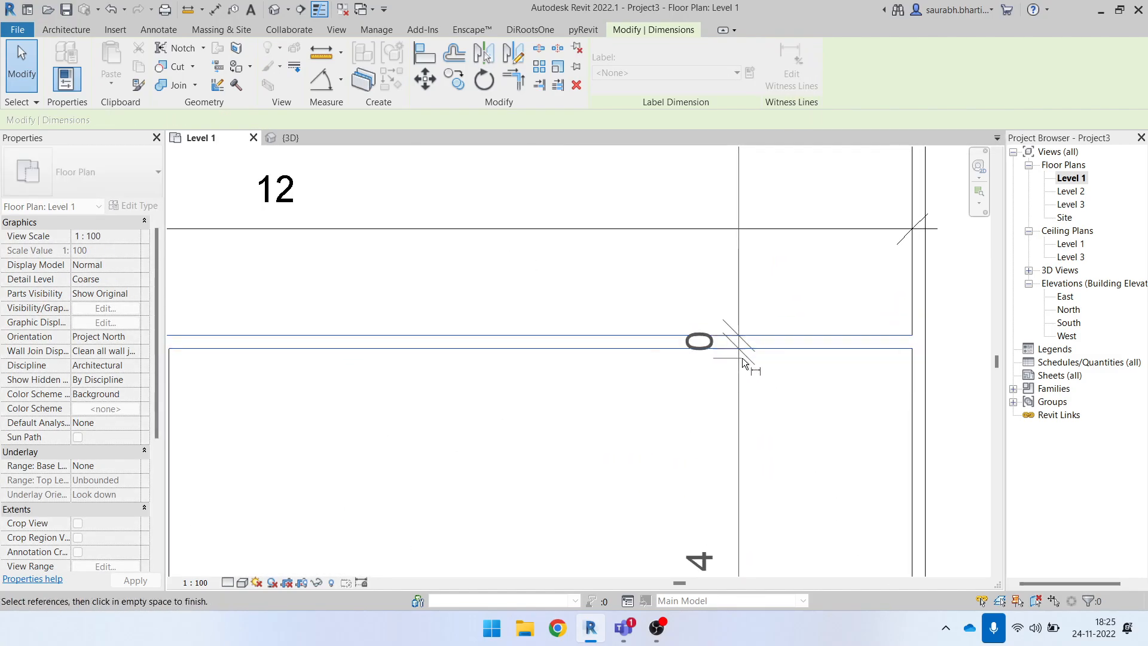
pyautogui.click(736, 344)
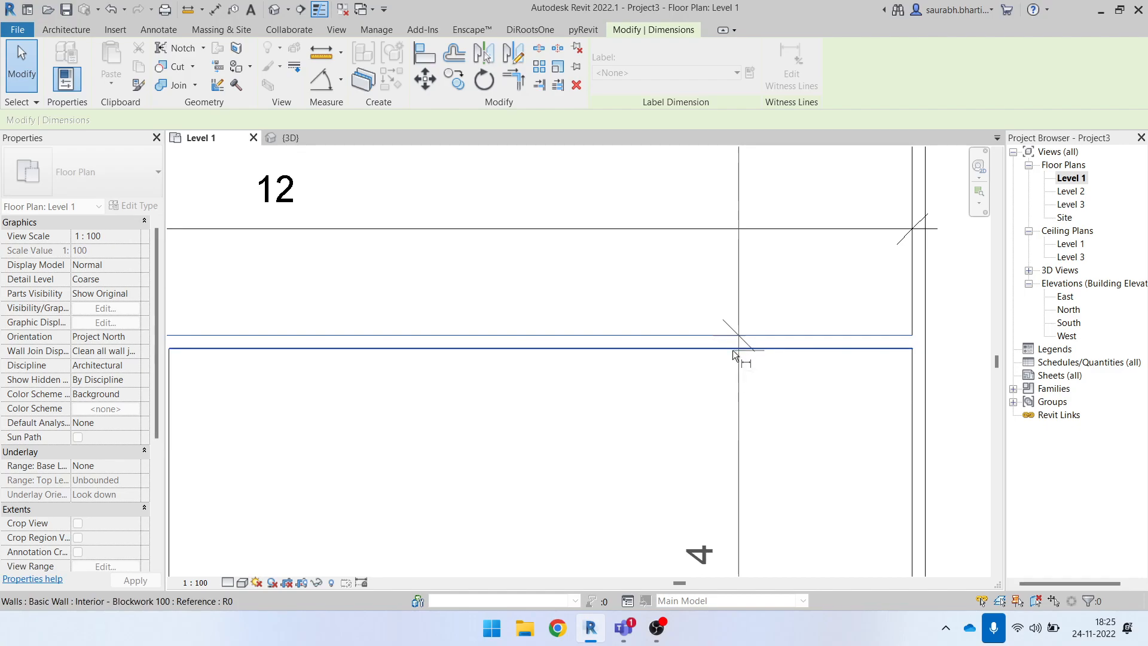
pyautogui.scroll(-4, 733, 350)
pyautogui.scroll(5, 742, 426)
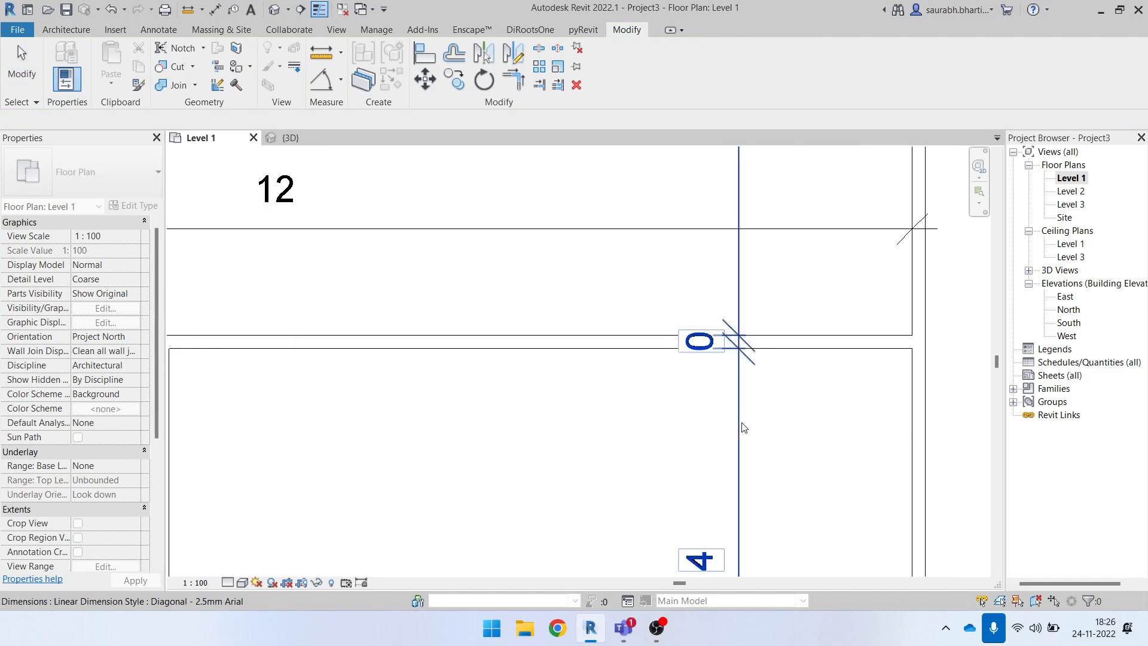
pyautogui.press('Escape')
pyautogui.press('Escape')
pyautogui.click(614, 351)
pyautogui.scroll(-3, 676, 343)
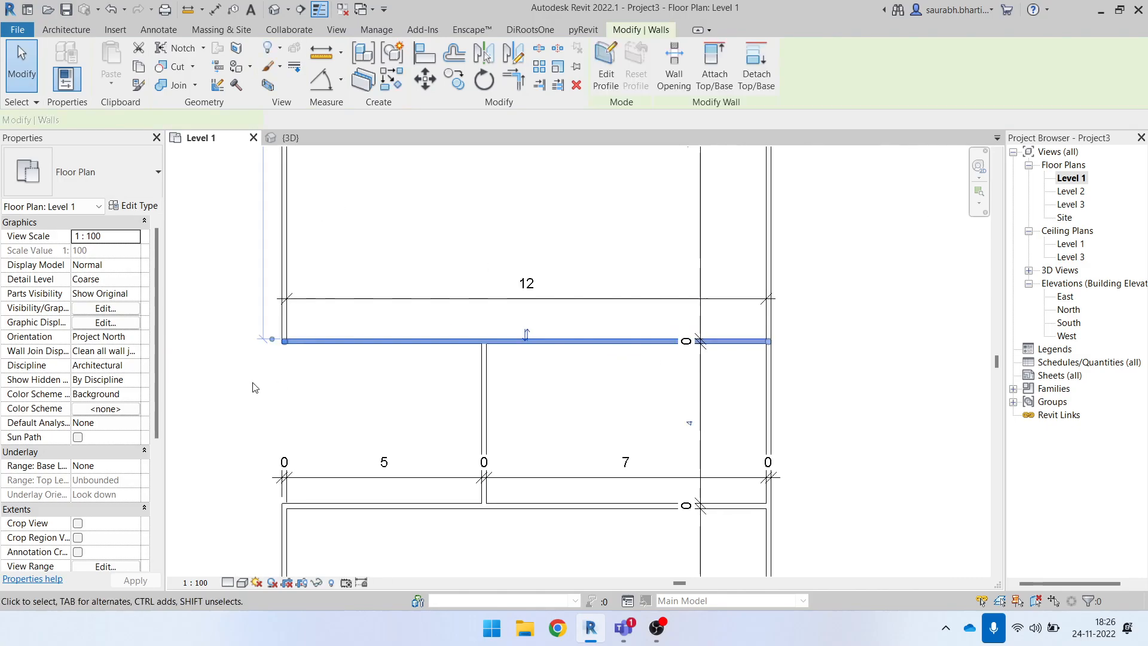
pyautogui.press('Escape')
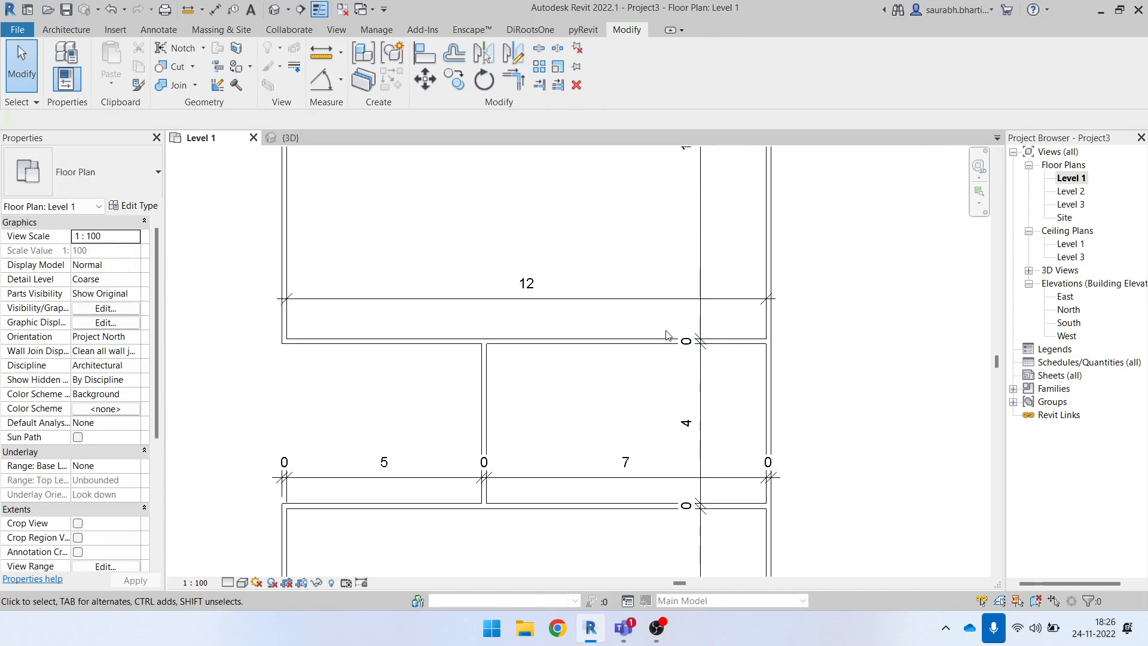
pyautogui.moveTo(655, 274); pyautogui.dragTo(719, 391)
pyautogui.press('Escape')
pyautogui.scroll(-5, 676, 412)
pyautogui.scroll(-2, 651, 440)
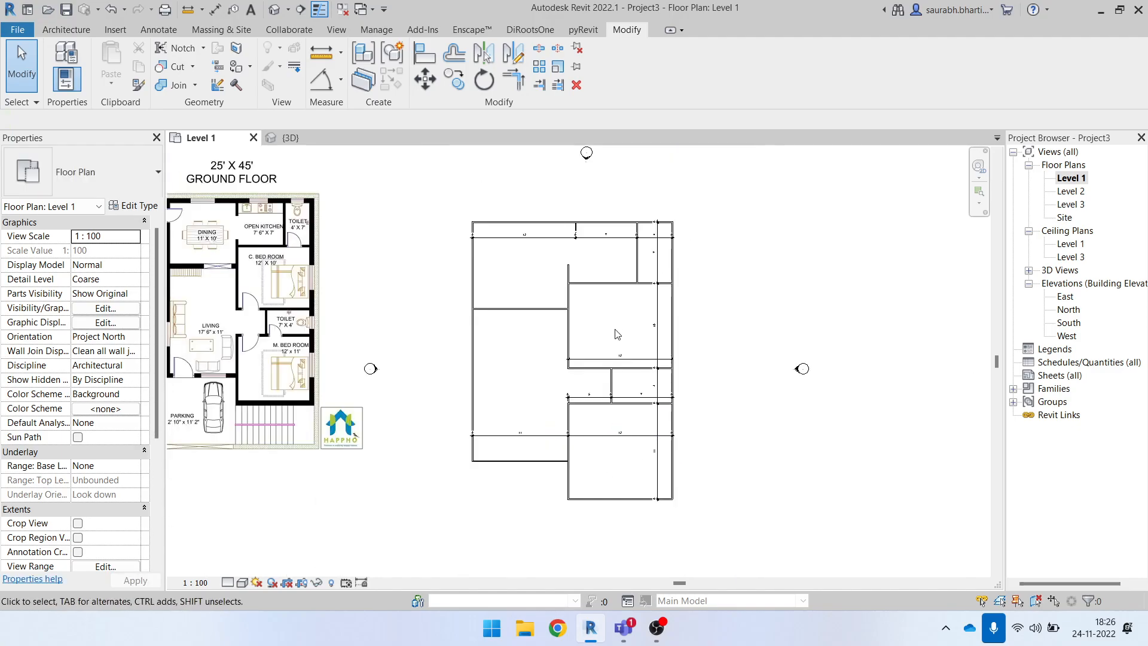
pyautogui.scroll(-3, 660, 386)
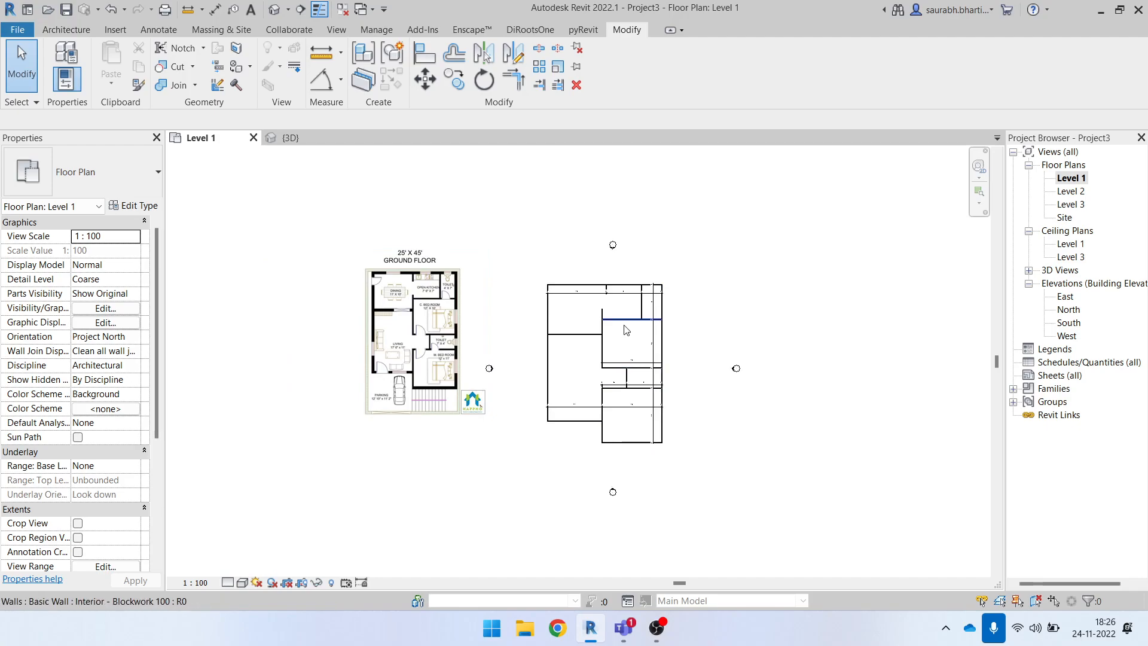
pyautogui.scroll(2, 624, 328)
# - Move the ground floor reference image closer to the left side of the new wall layout
pyautogui.moveTo(298, 387); pyautogui.dragTo(375, 407)
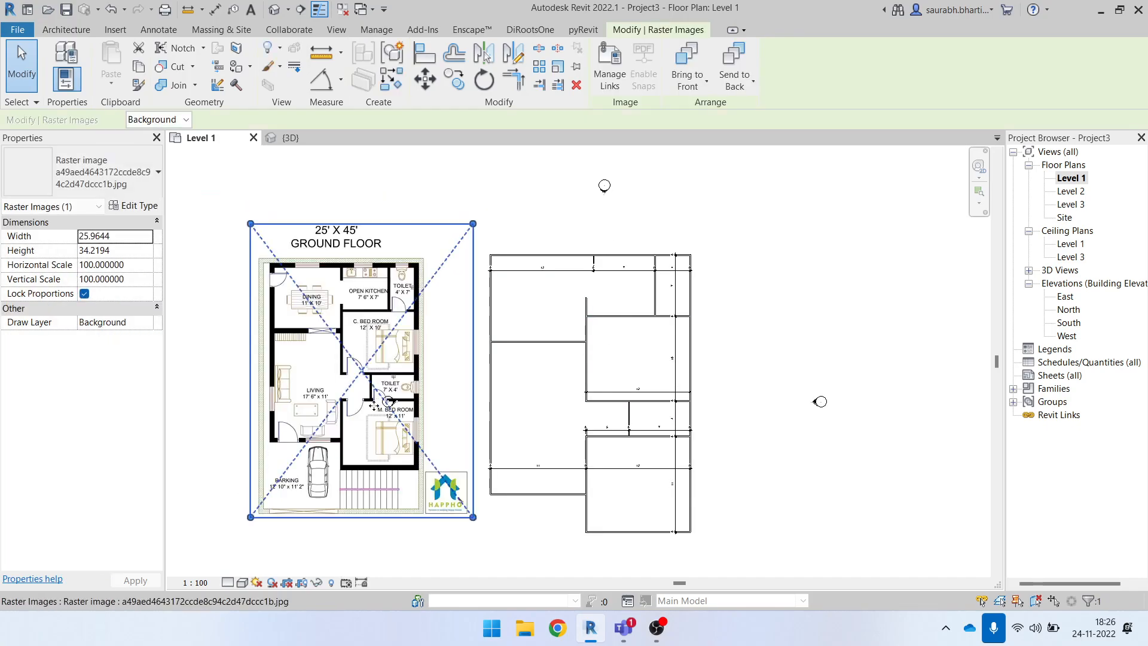
pyautogui.scroll(-2, 479, 370)
pyautogui.click(480, 370)
pyautogui.rightClick(414, 332)
pyautogui.click(303, 351)
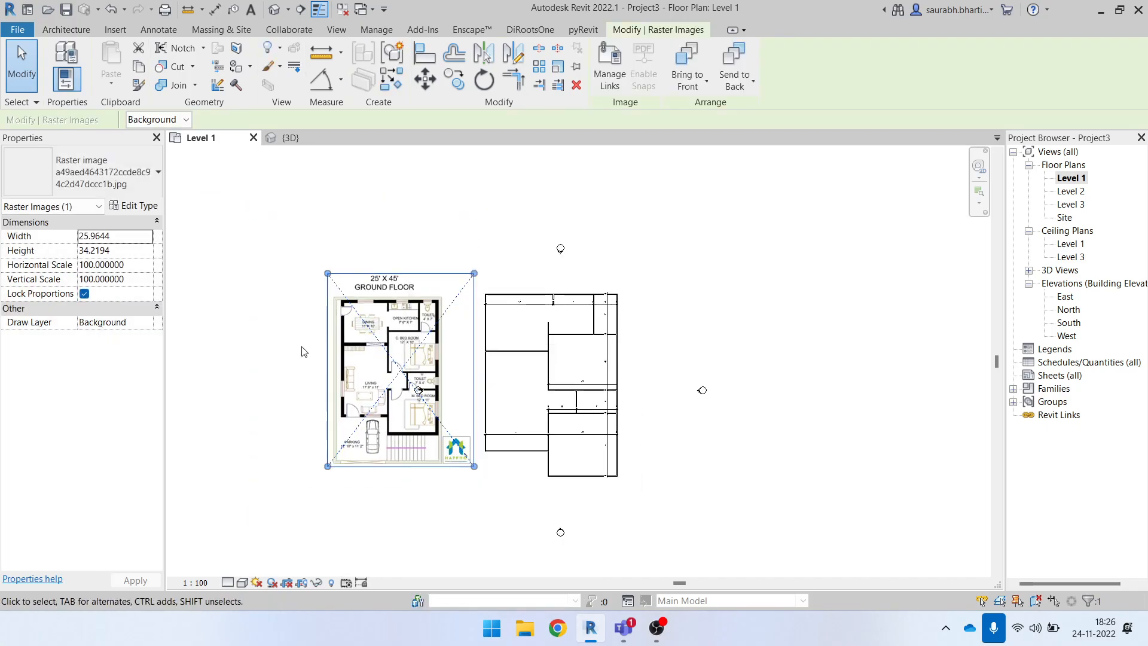
pyautogui.scroll(3, 417, 352)
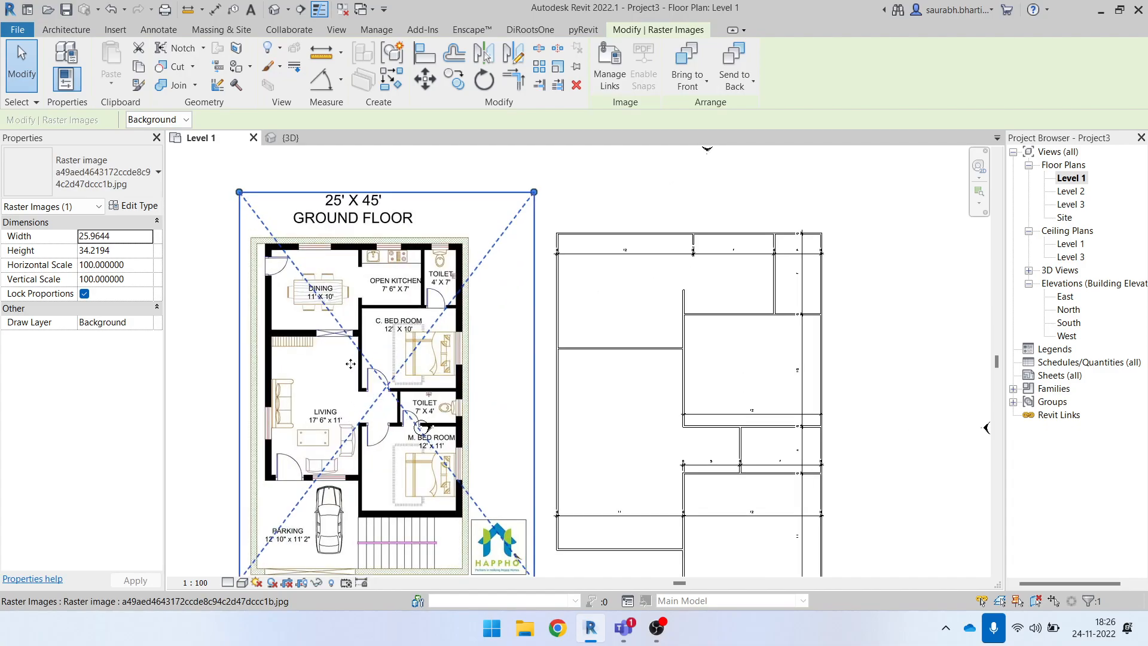
pyautogui.scroll(-3, 377, 299)
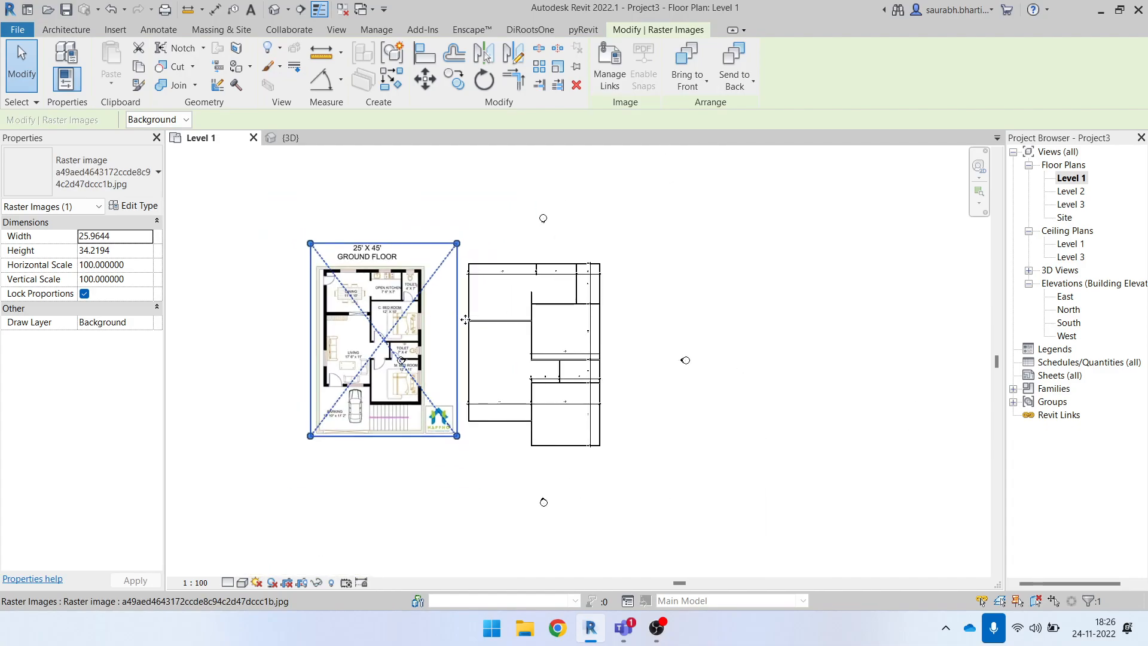
# - Adjust the reference image's position so its right border meets the left outer wall without overlapping the plan
pyautogui.moveTo(454, 316); pyautogui.dragTo(479, 322)
pyautogui.click(494, 354)
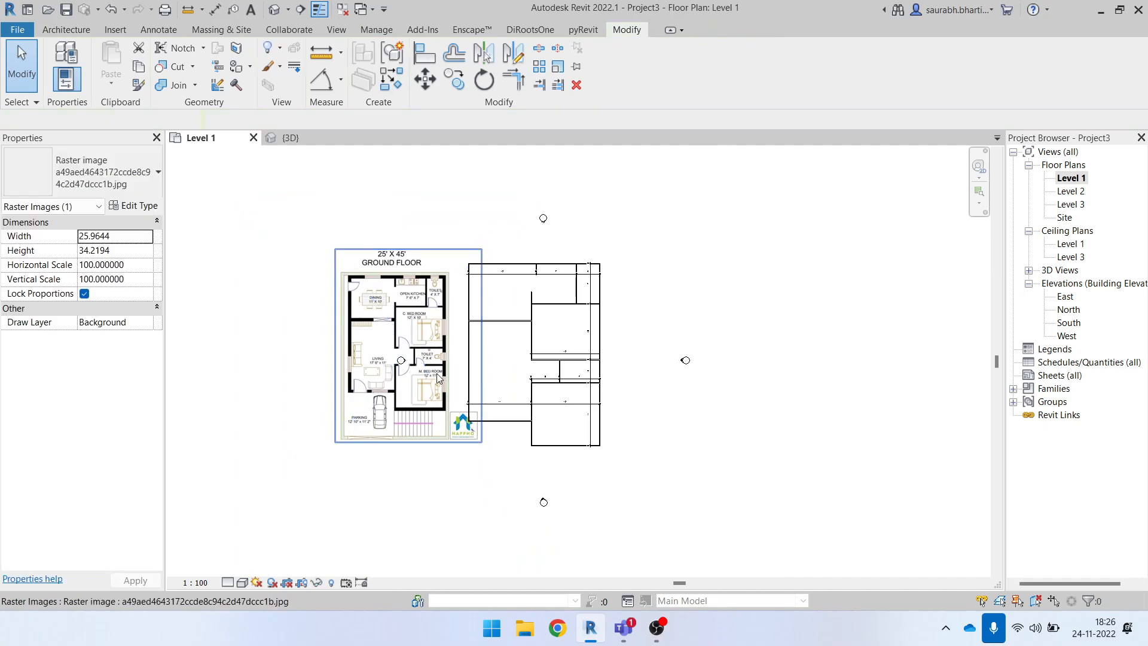
pyautogui.scroll(3, 436, 373)
pyautogui.moveTo(423, 383); pyautogui.dragTo(397, 369)
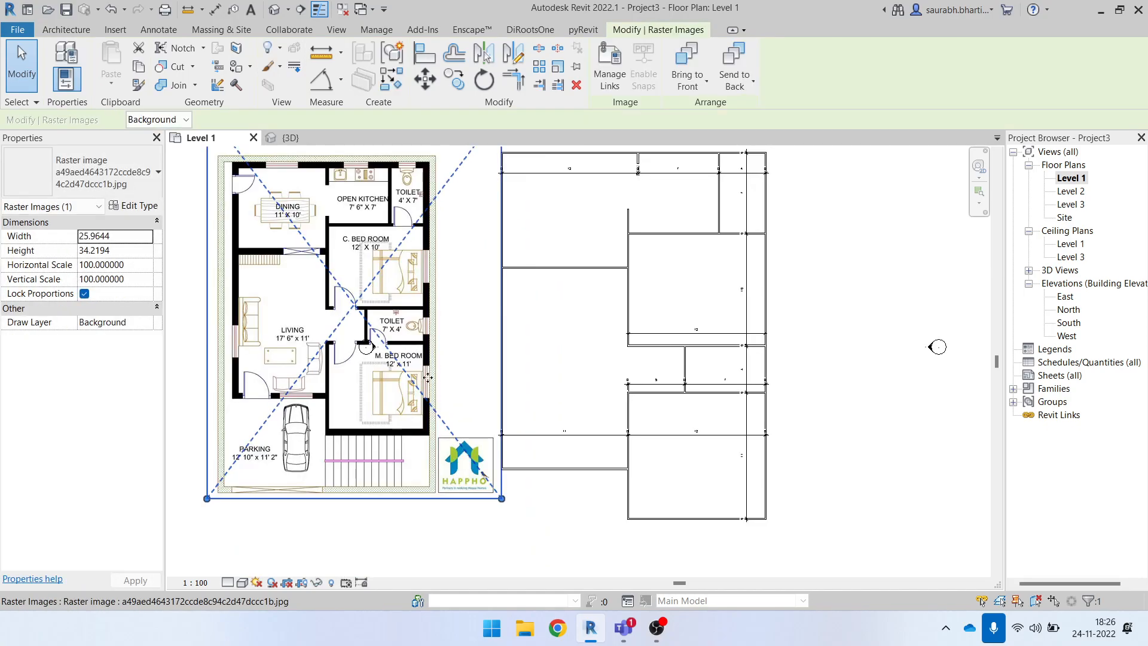
pyautogui.scroll(-3, 425, 377)
pyautogui.click(515, 342)
pyautogui.scroll(2, 501, 258)
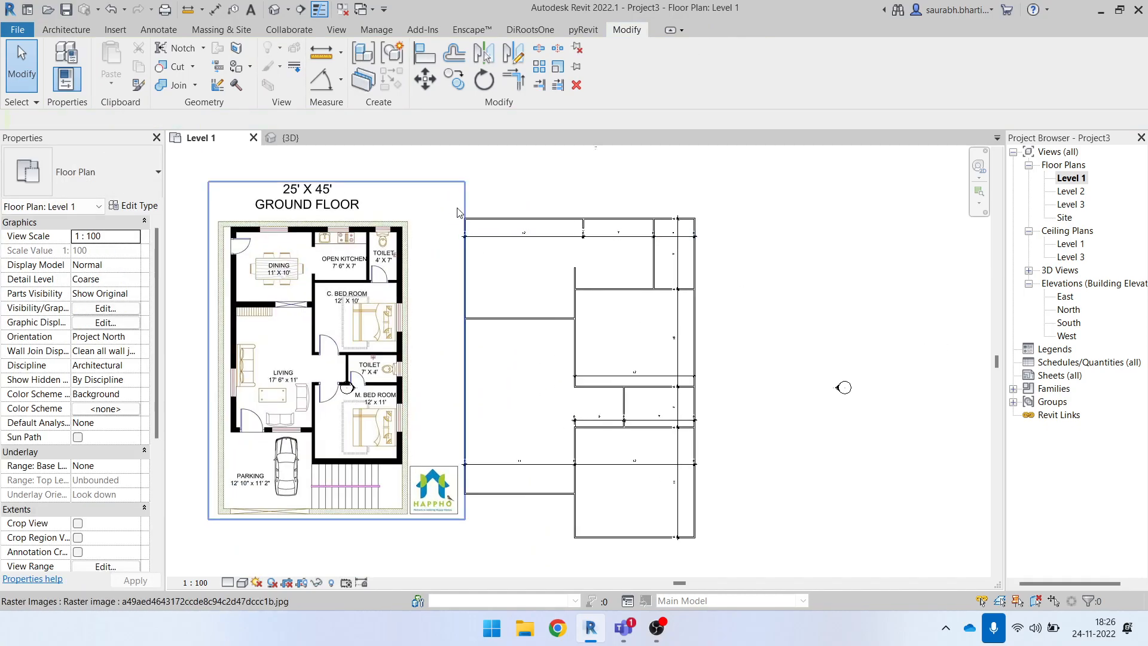
# - Move the ground floor reference image well to the left of the wall layout, beyond the west elevation marker
pyautogui.scroll(1, 248, 261)
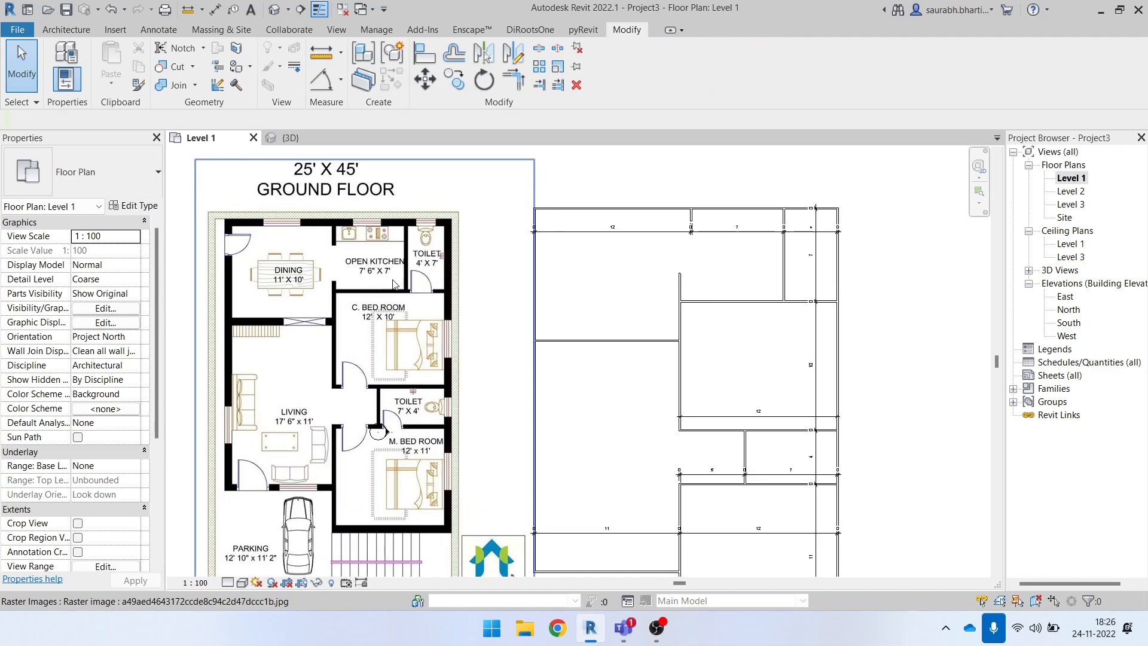
pyautogui.scroll(-1, 399, 281)
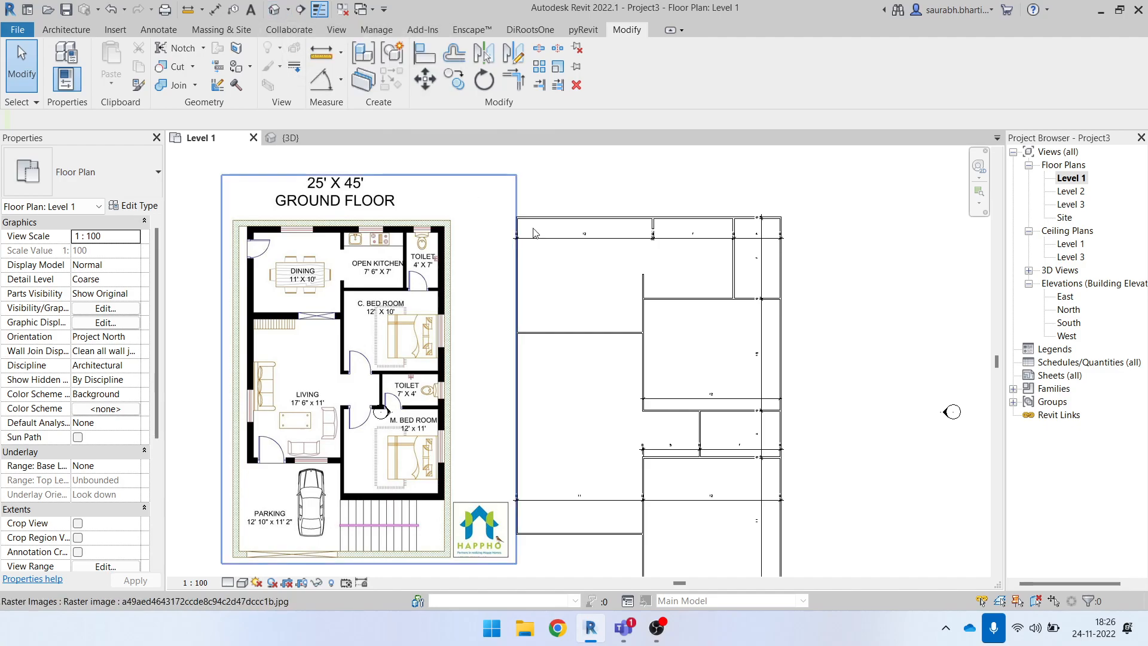
pyautogui.scroll(-5, 581, 239)
pyautogui.moveTo(461, 302); pyautogui.dragTo(245, 331)
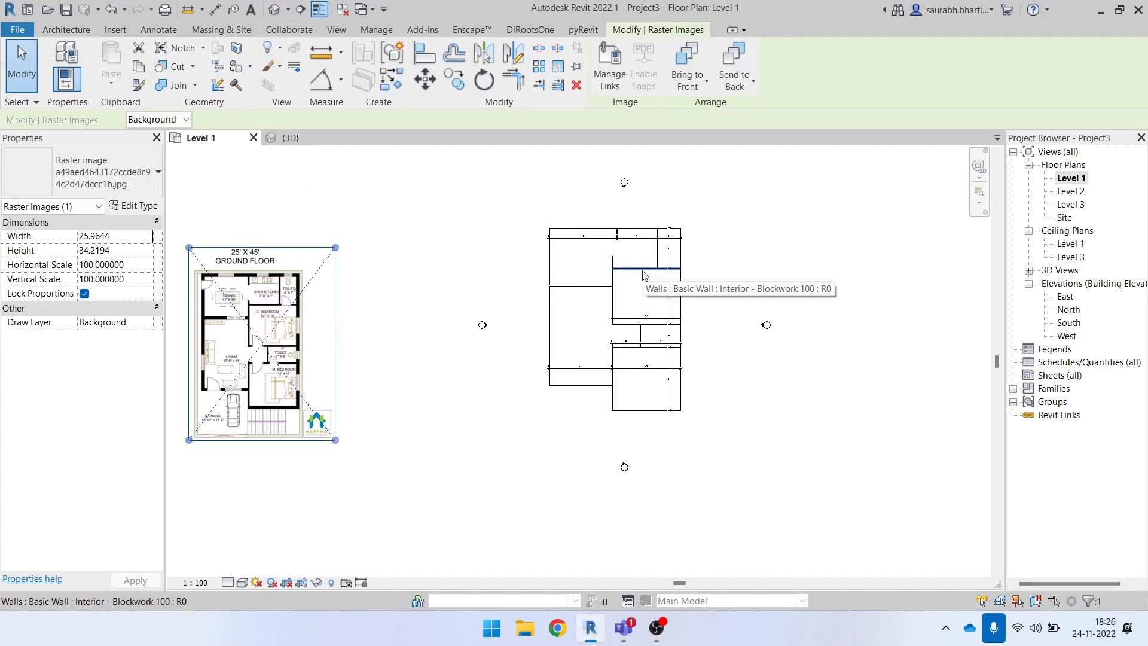
# - Delete the elevation marker on the west side of the wall layout together with its West view
pyautogui.scroll(2, 640, 191)
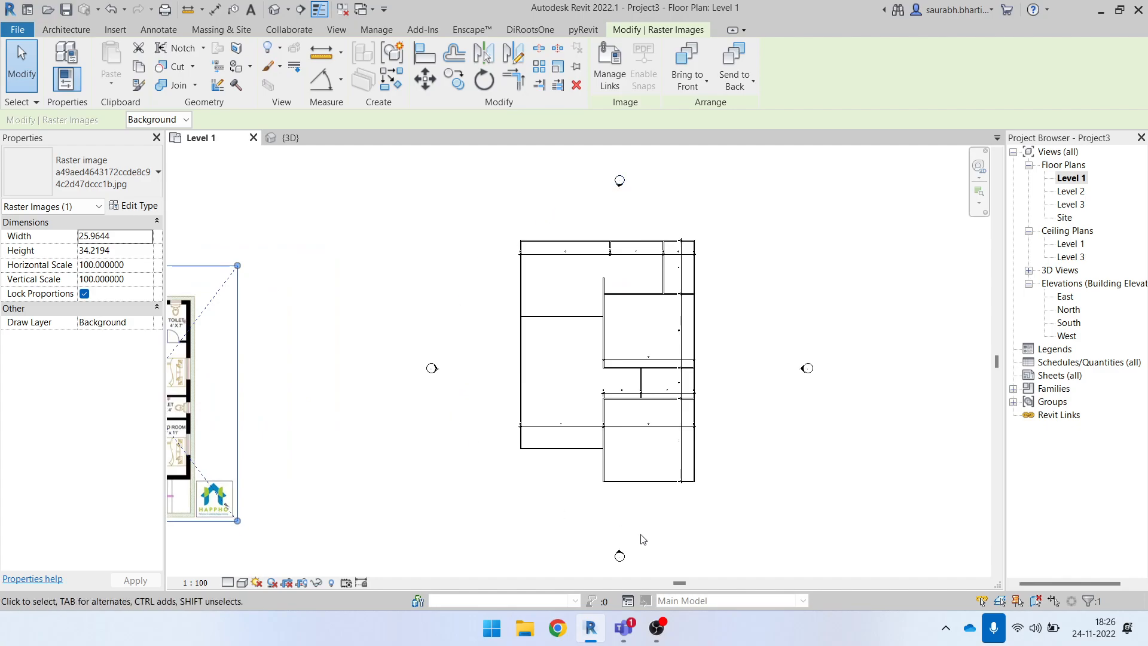
pyautogui.scroll(6, 688, 485)
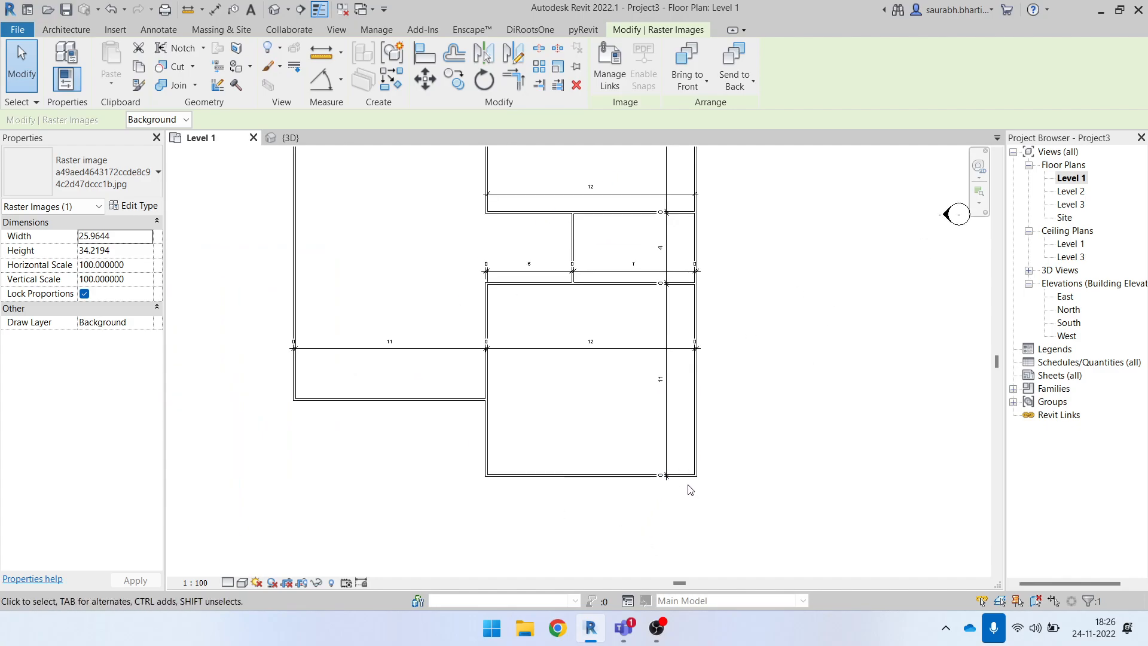
pyautogui.scroll(-10, 675, 478)
pyautogui.moveTo(536, 392); pyautogui.dragTo(586, 458)
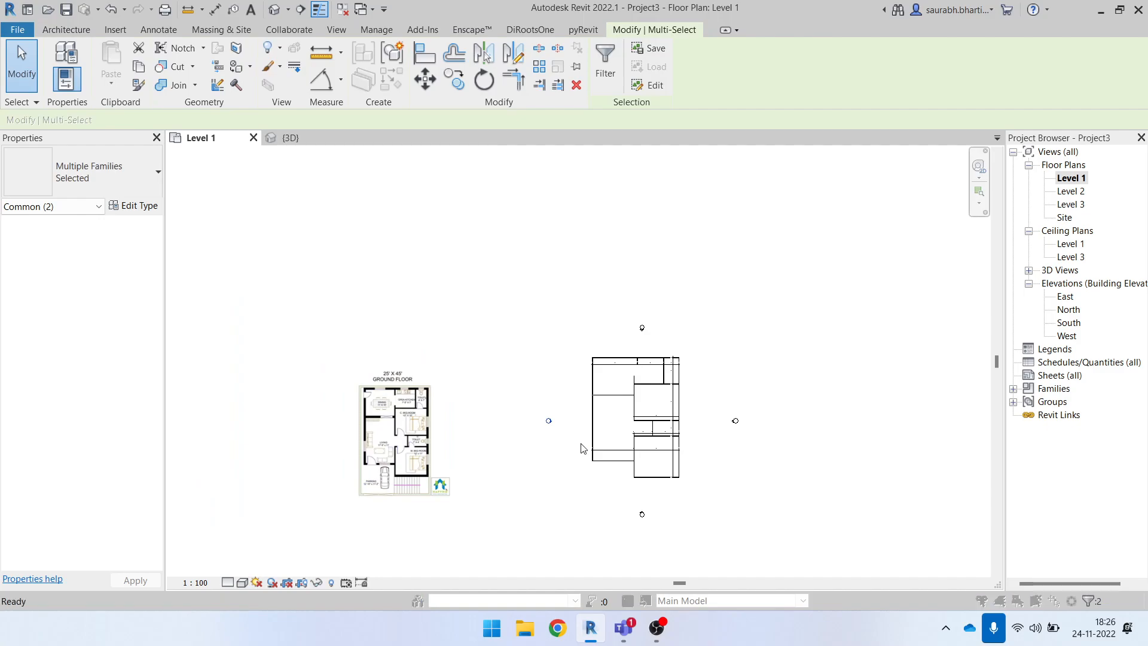
pyautogui.press('Delete')
pyautogui.click(638, 365)
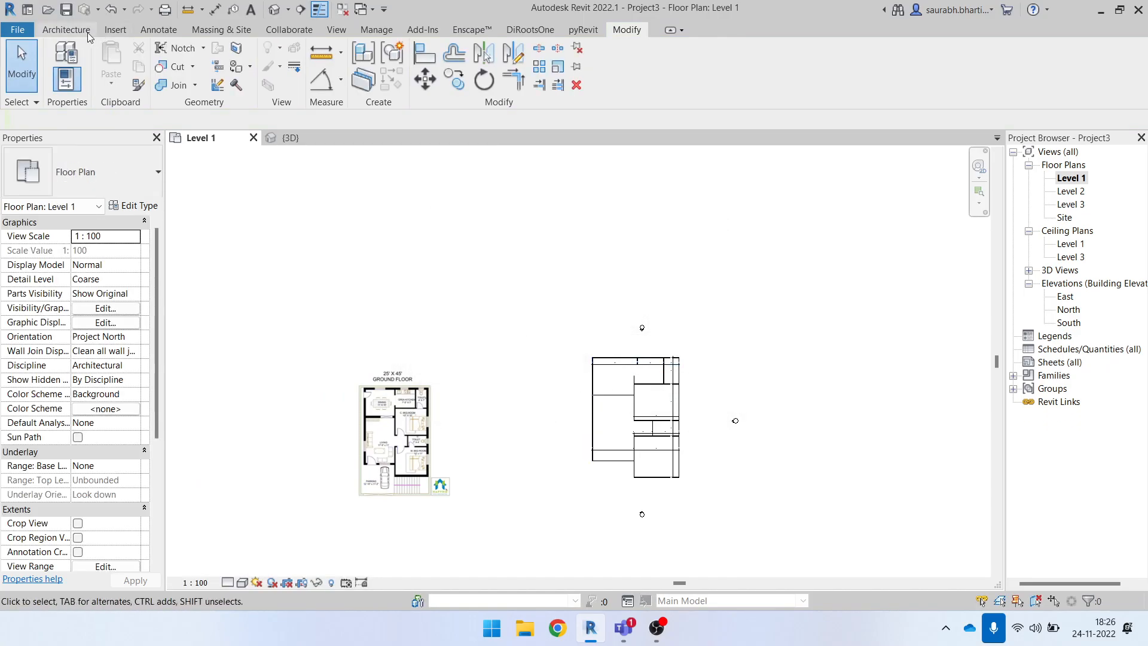
# - Place a new building elevation marker west of the wall layout, facing the left outer wall
pyautogui.click(92, 34)
pyautogui.click(337, 30)
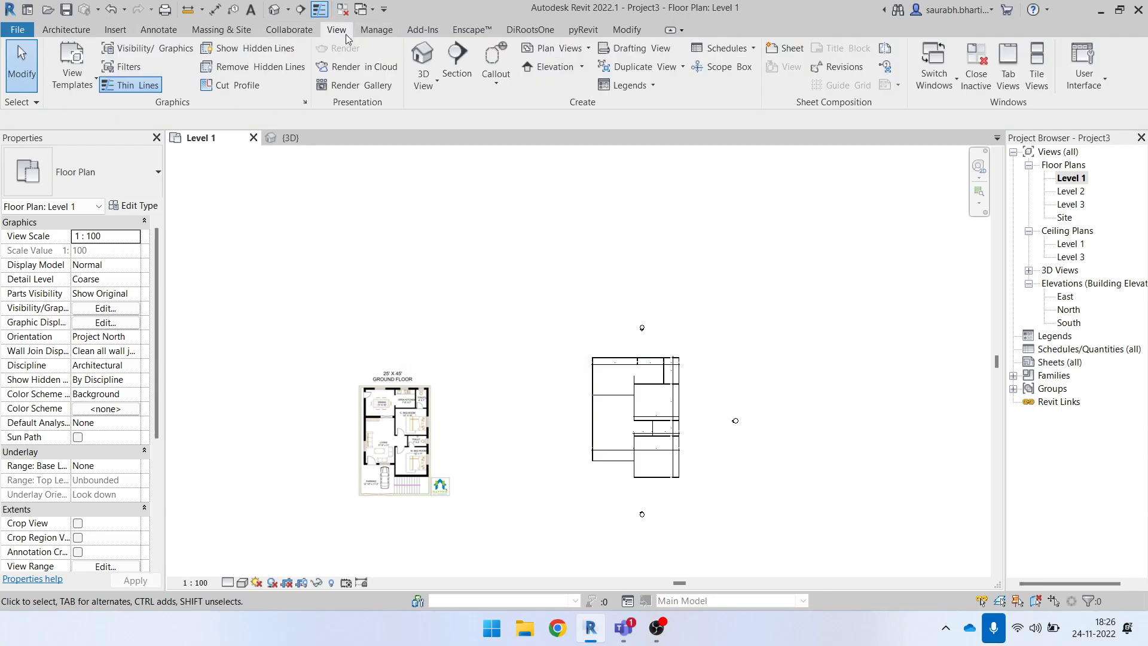
pyautogui.click(583, 68)
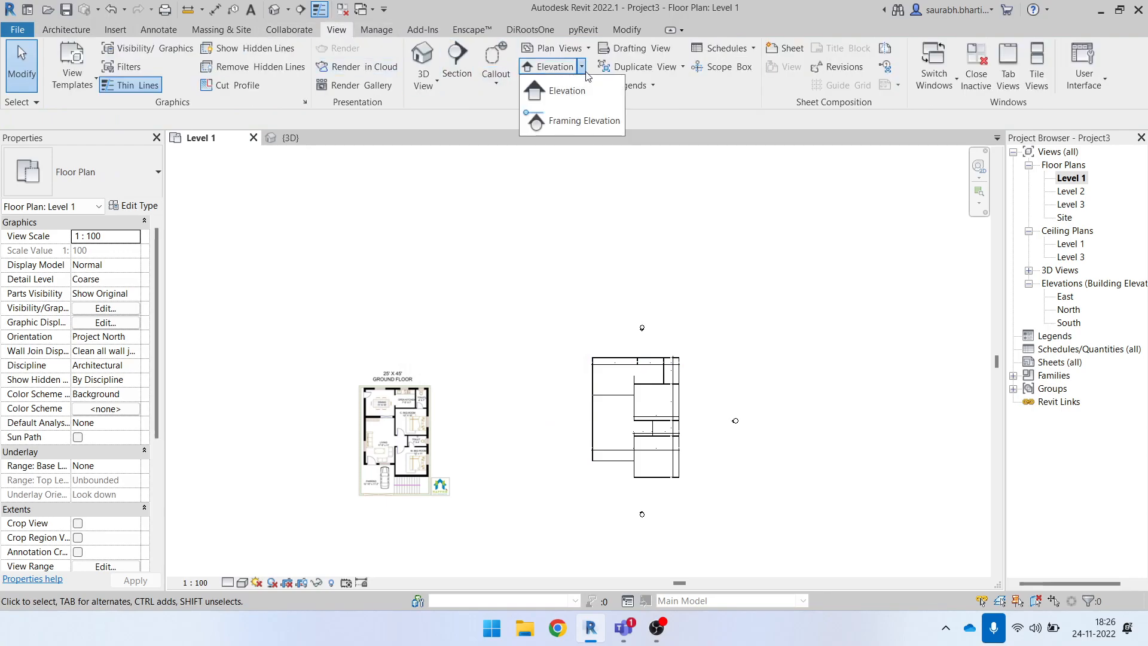
pyautogui.click(561, 97)
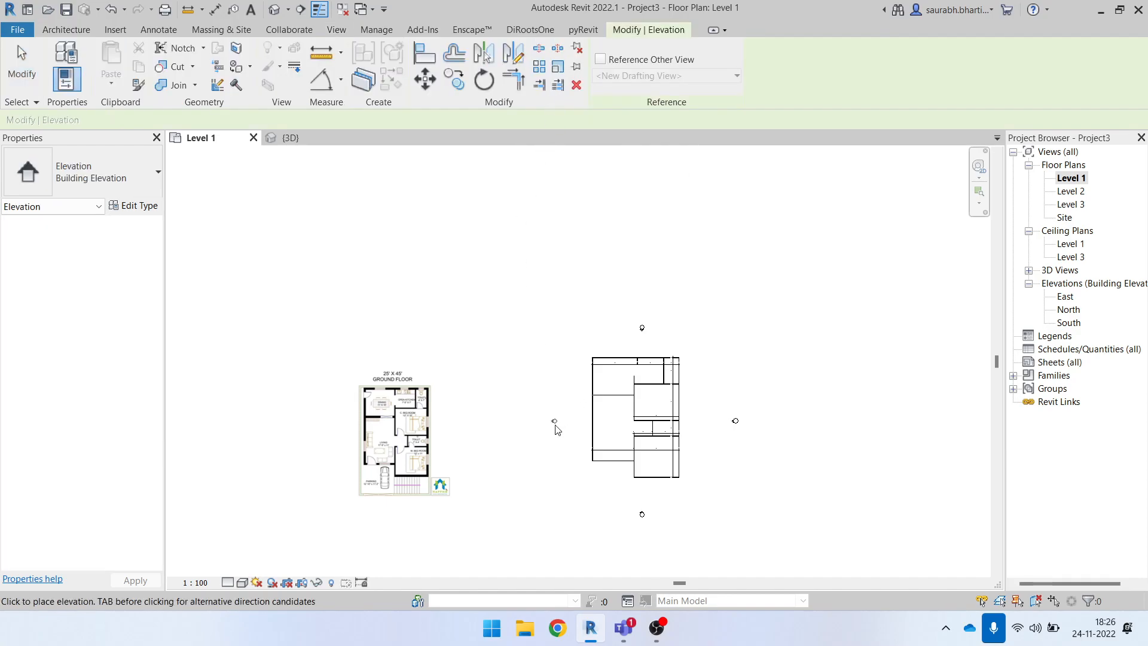
pyautogui.scroll(4, 554, 422)
pyautogui.click(569, 390)
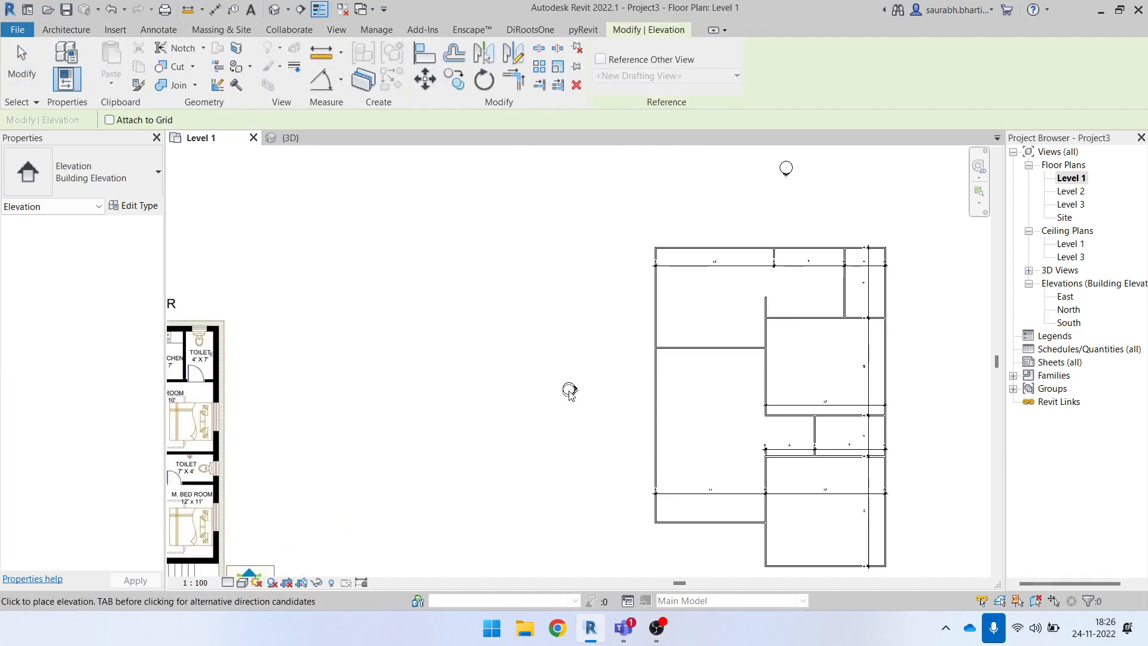
pyautogui.press('Escape')
pyautogui.press('Escape')
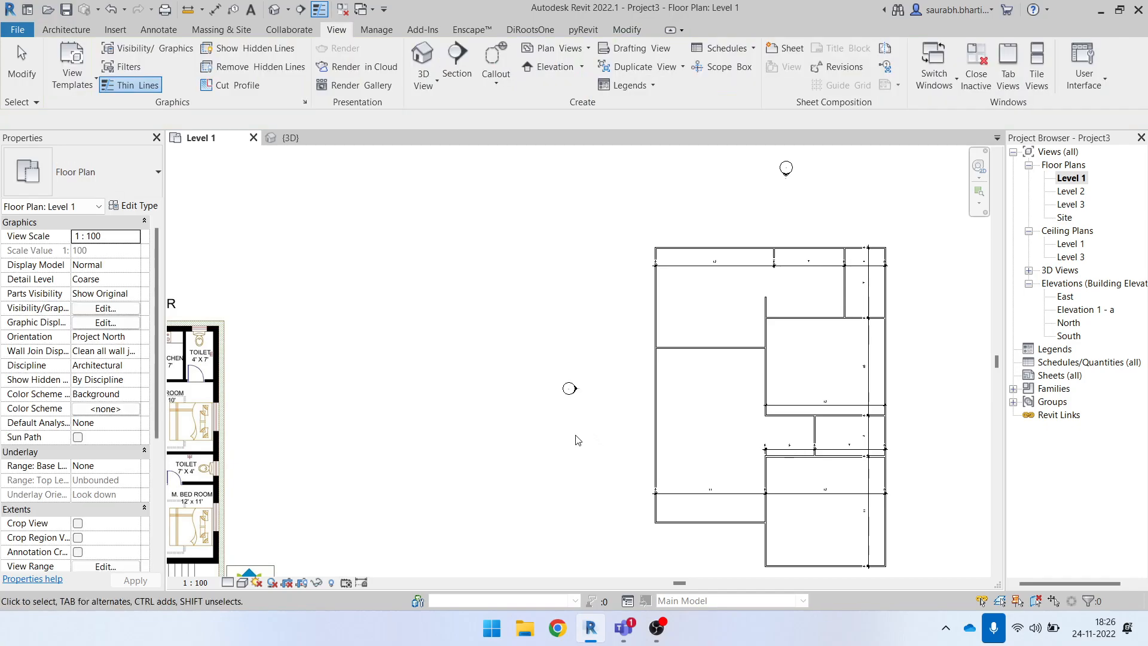
pyautogui.scroll(2, 560, 385)
pyautogui.moveTo(522, 336); pyautogui.dragTo(635, 439)
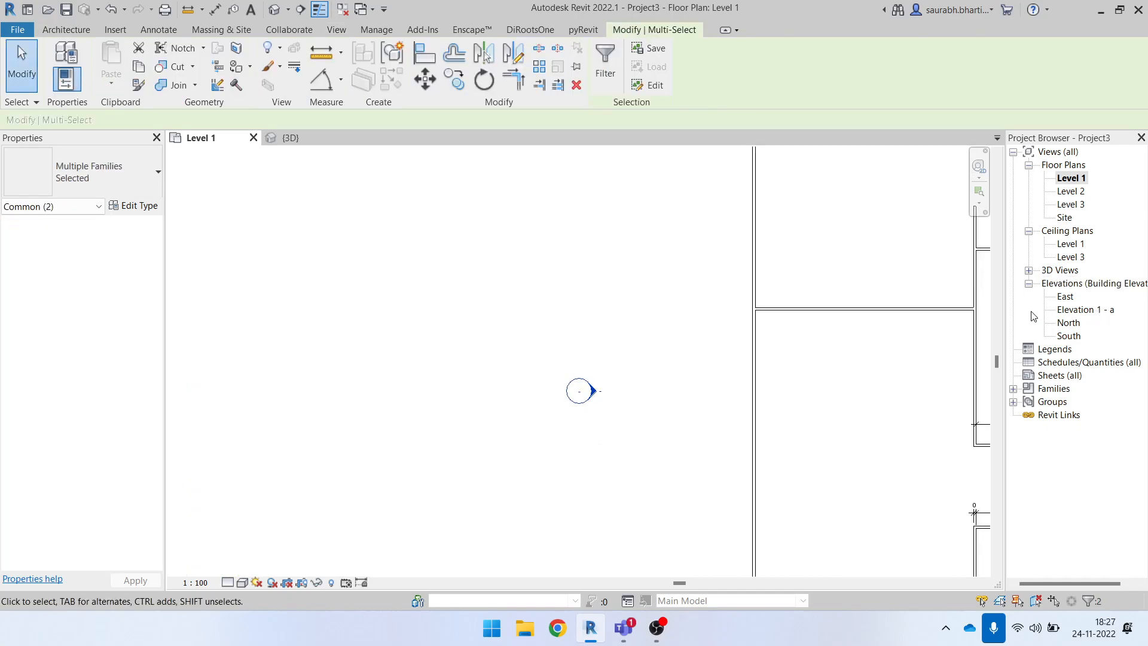
pyautogui.scroll(-1, 863, 347)
pyautogui.scroll(-1, 596, 374)
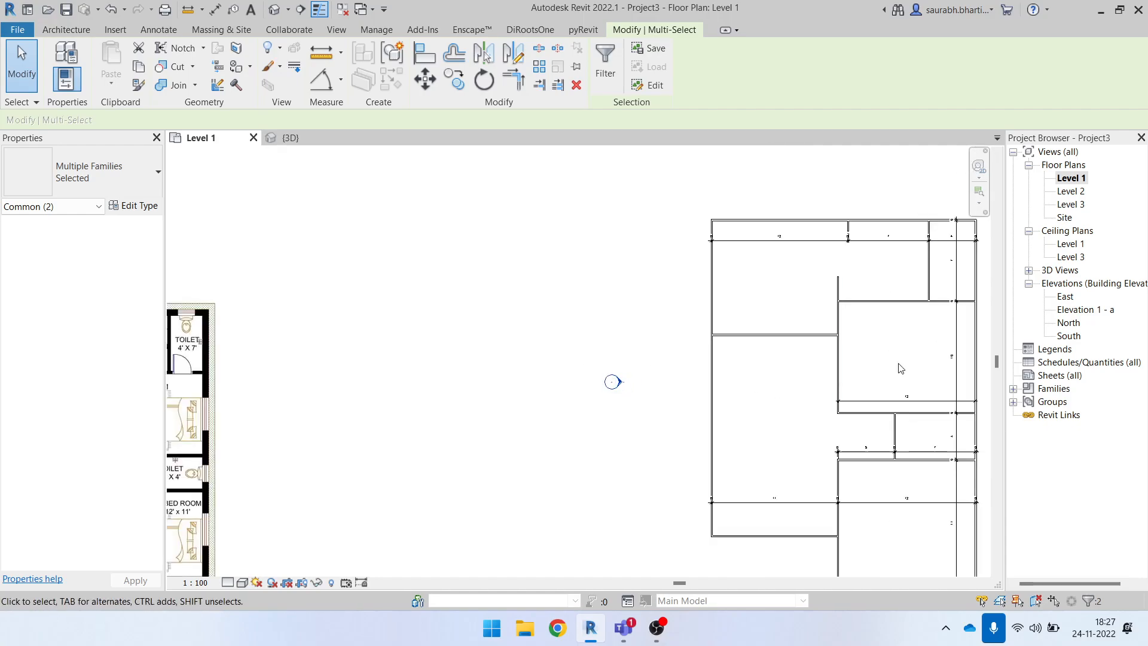
pyautogui.click(1076, 311)
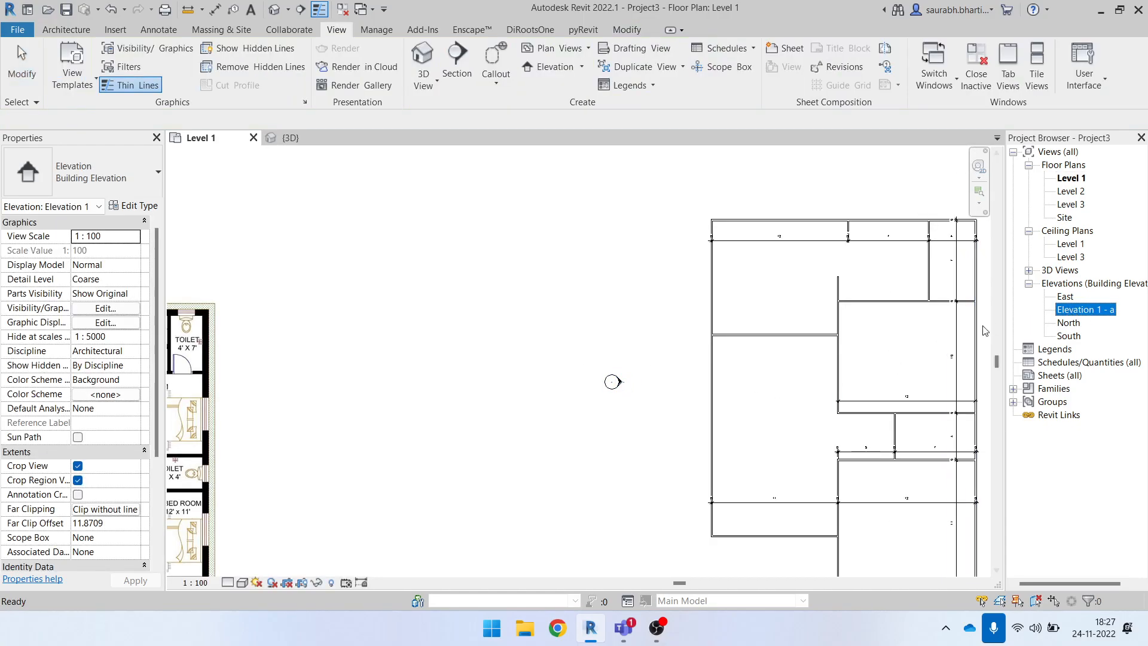
pyautogui.rightClick(1085, 311)
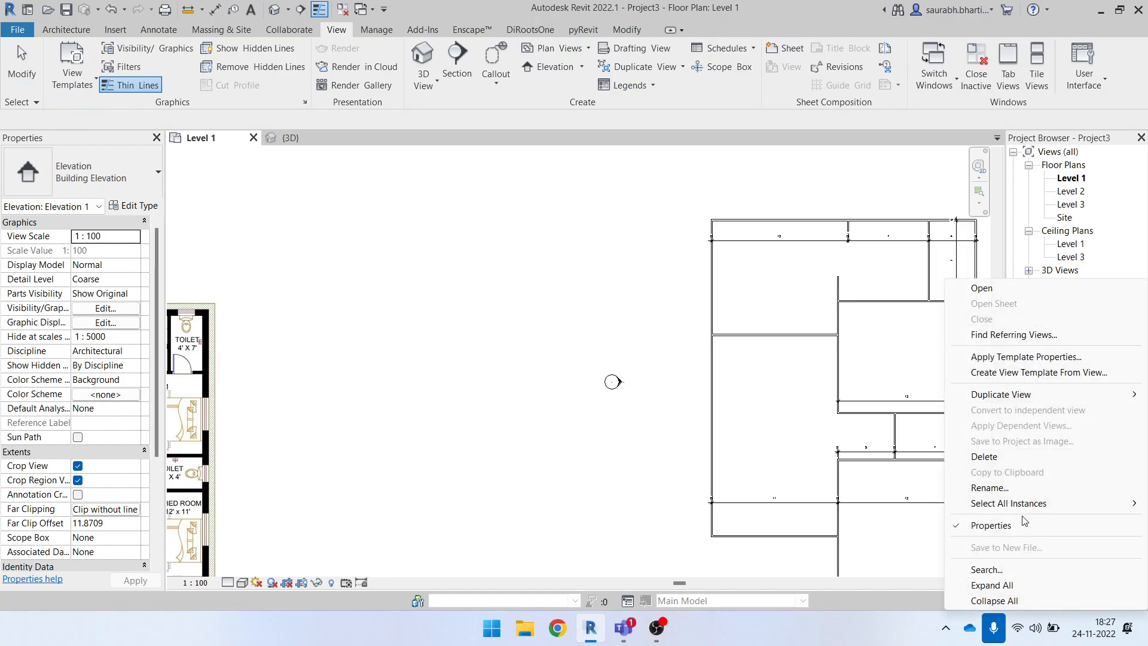
pyautogui.click(1006, 488)
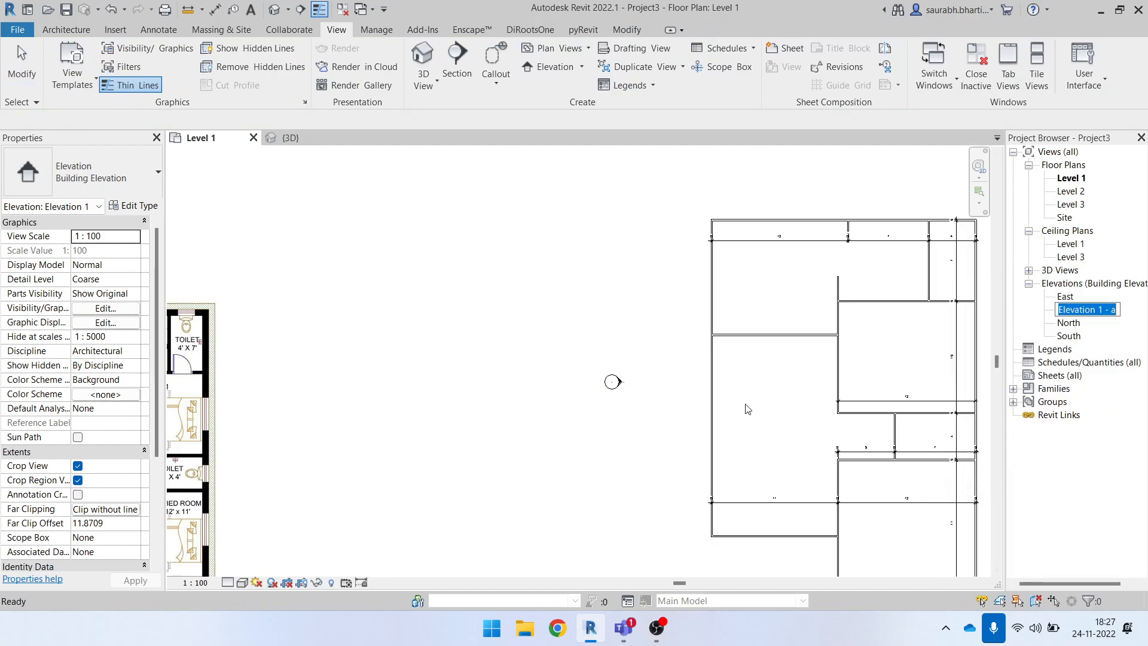
# - Try to change the new elevation's view name to East
pyautogui.click(612, 382)
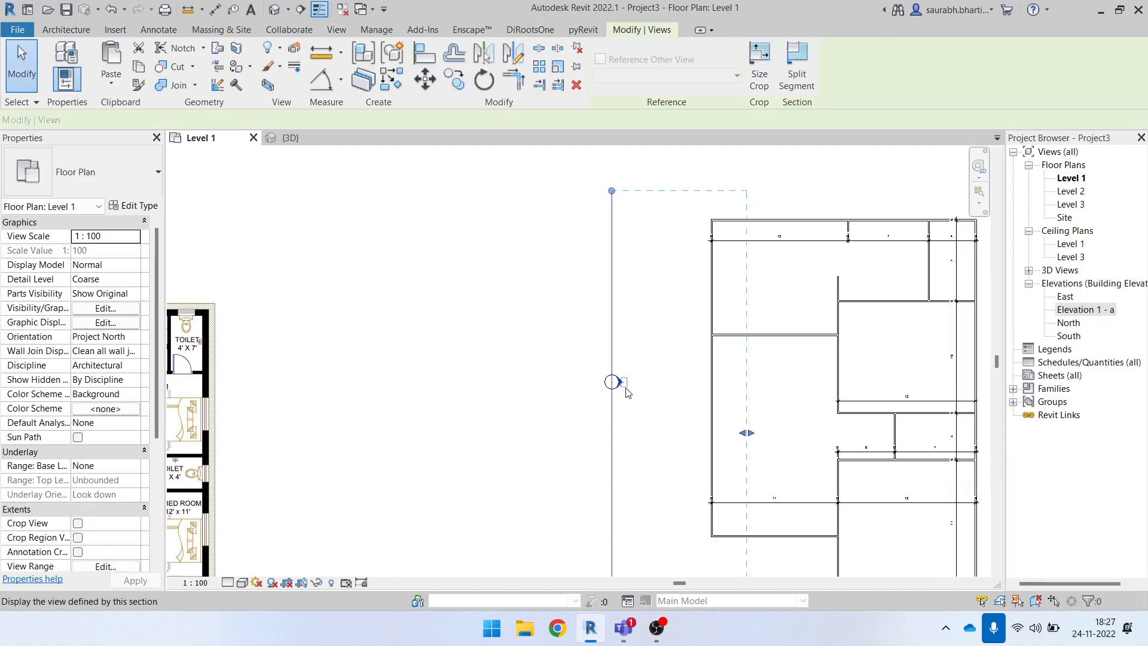
pyautogui.scroll(-3, 79, 446)
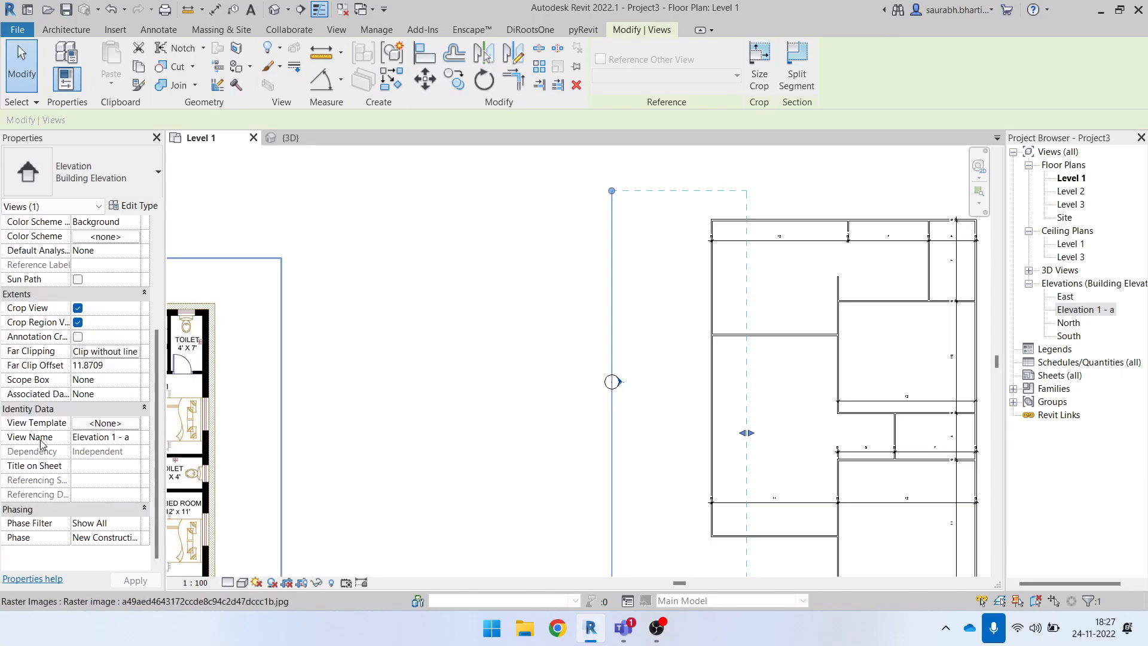
pyautogui.click(111, 439)
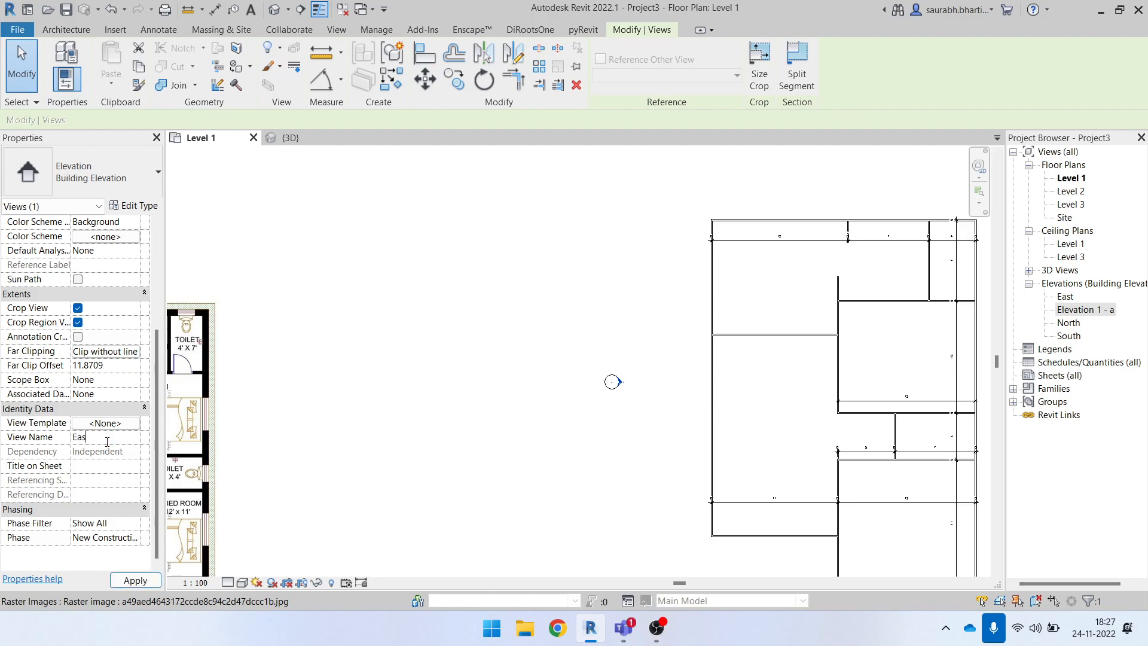
pyautogui.click(412, 440)
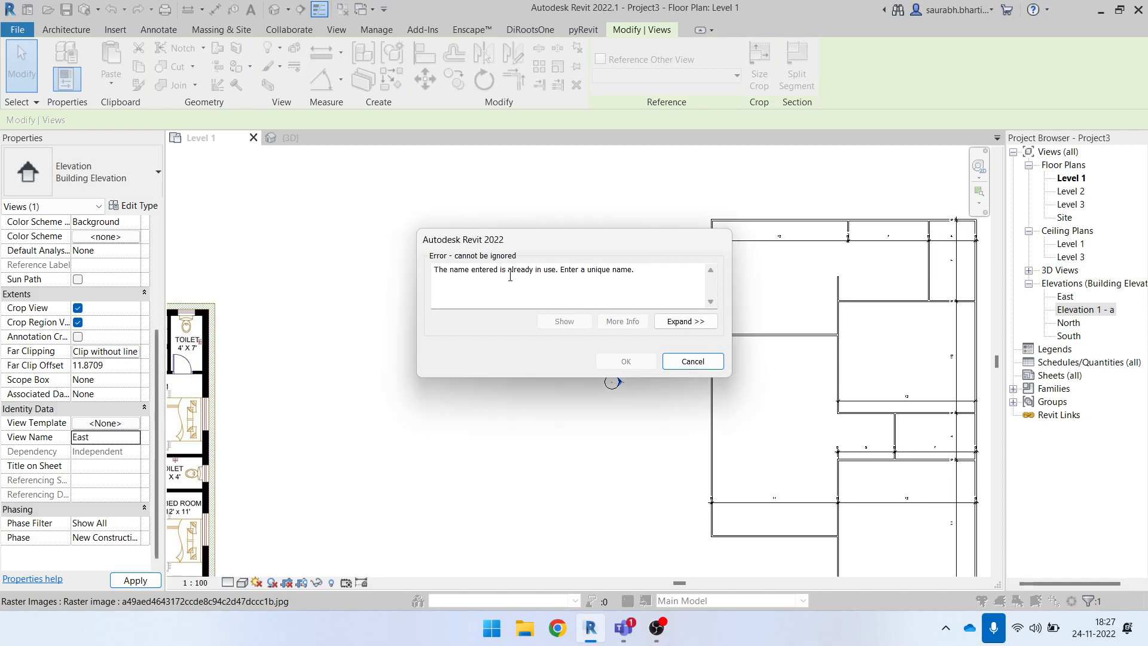
pyautogui.moveTo(508, 271); pyautogui.dragTo(629, 290)
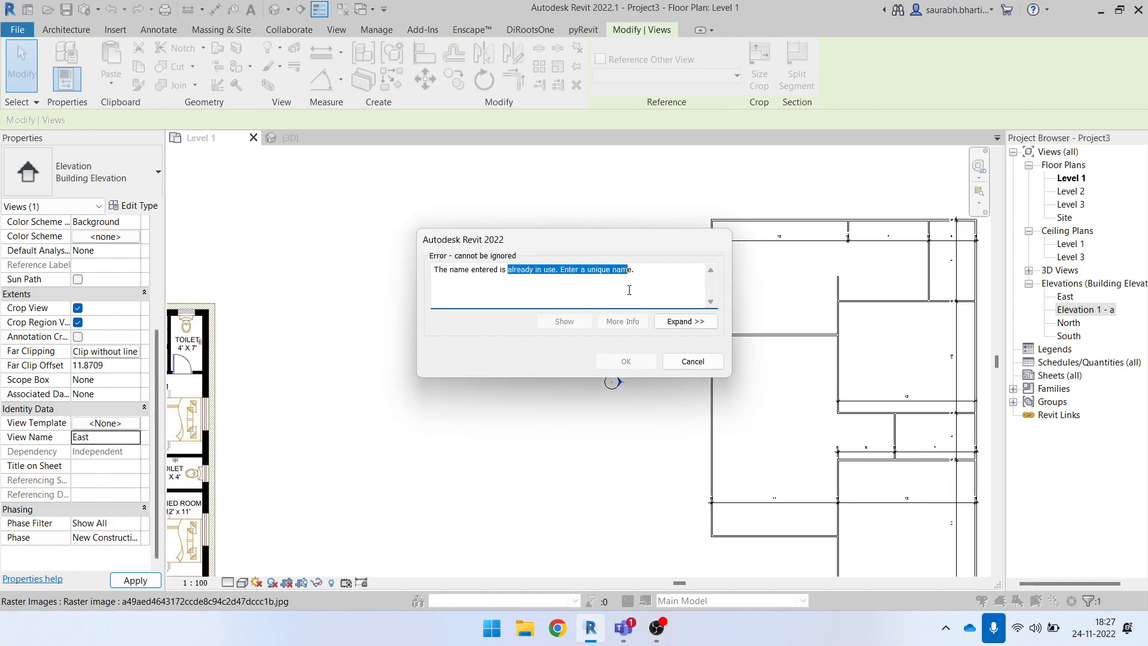
pyautogui.click(693, 362)
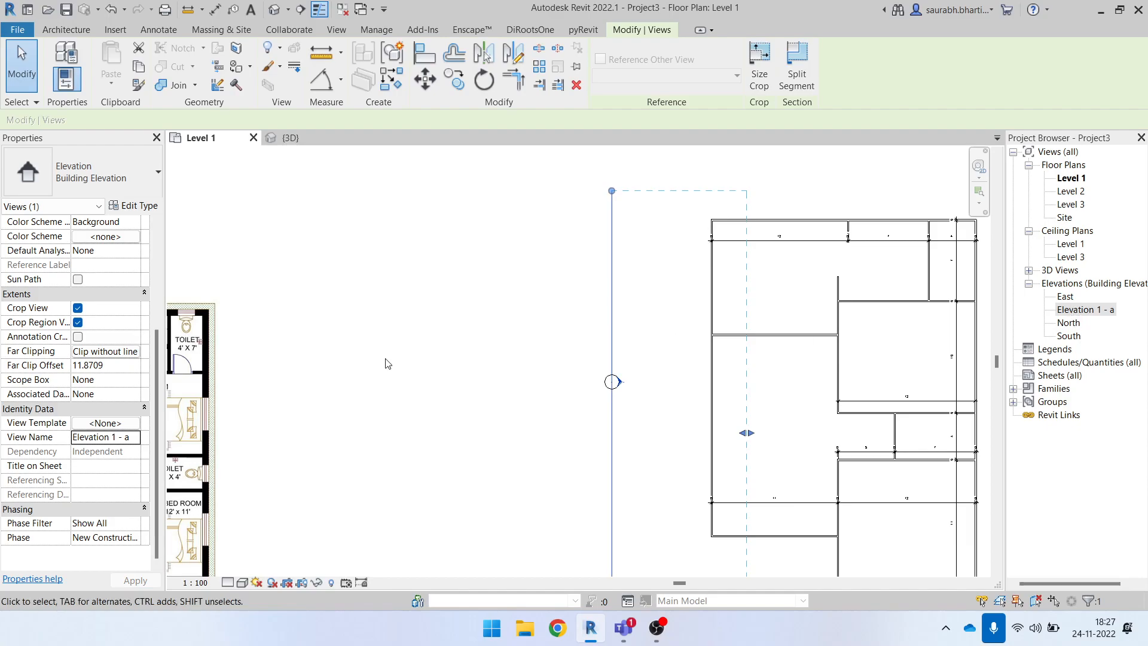
# - Rename the new elevation view as west
pyautogui.click(122, 437)
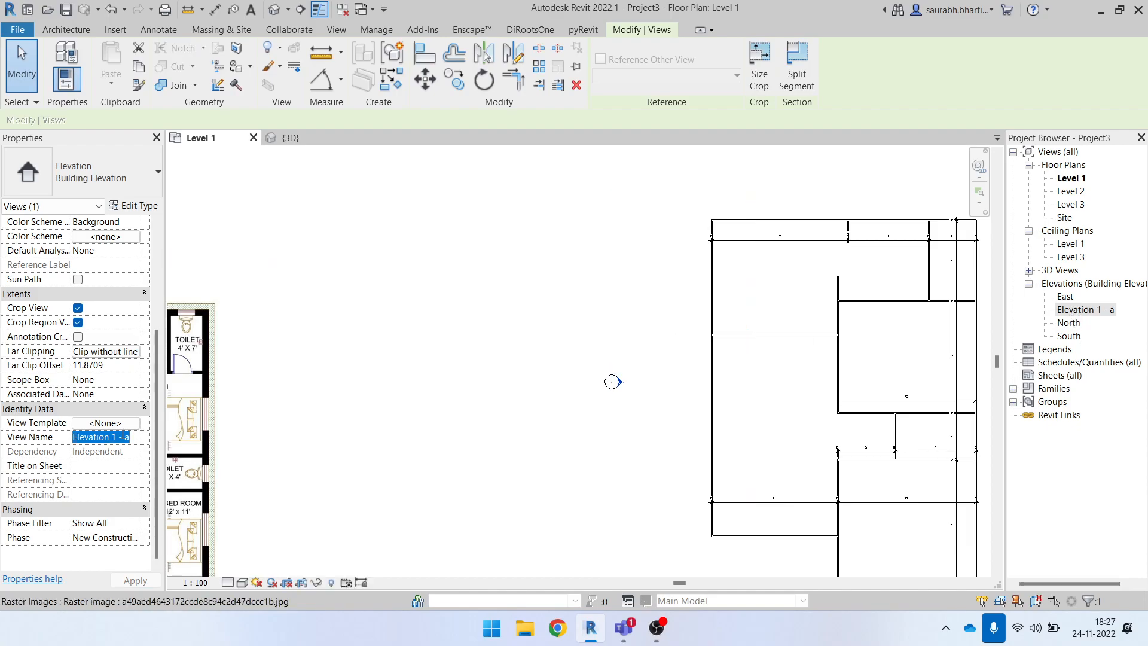
pyautogui.write('west')
pyautogui.press('Return')
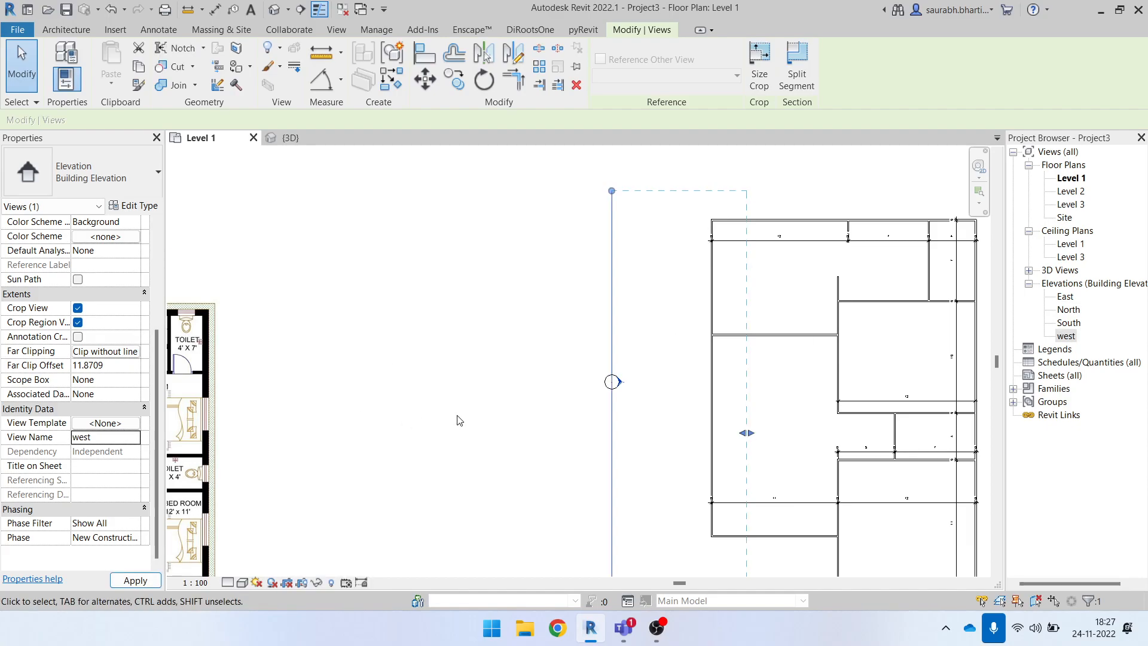
# - Adjust the west elevation's far clip boundary within the plan to an offset of about 12.6
pyautogui.scroll(-3, 389, 332)
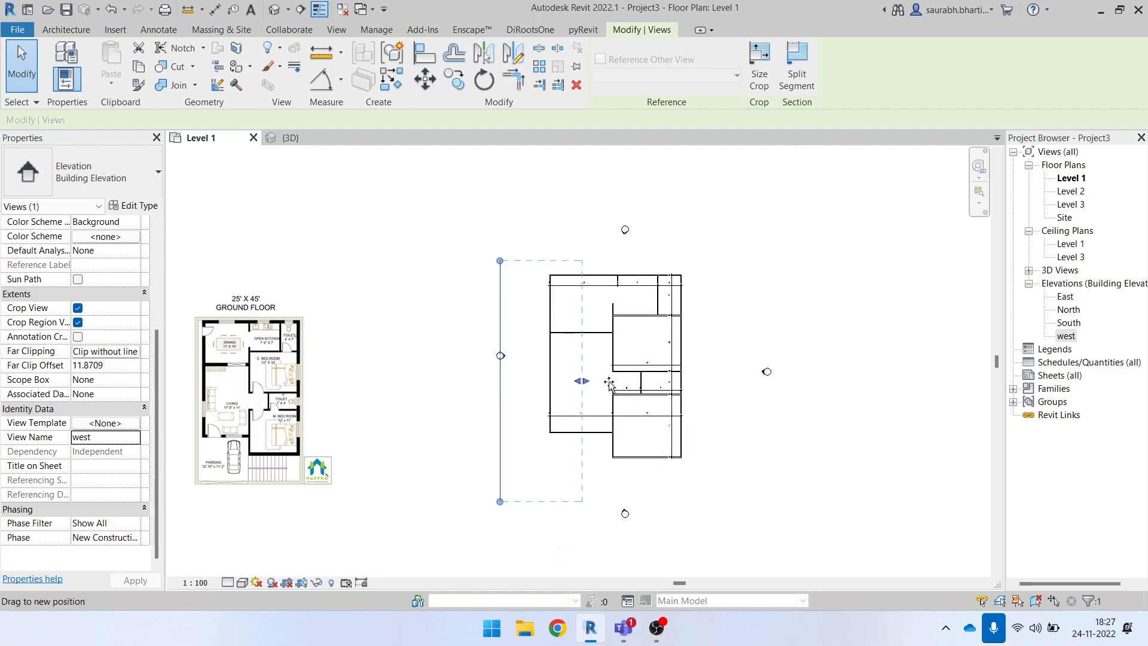
pyautogui.moveTo(593, 385); pyautogui.dragTo(674, 374)
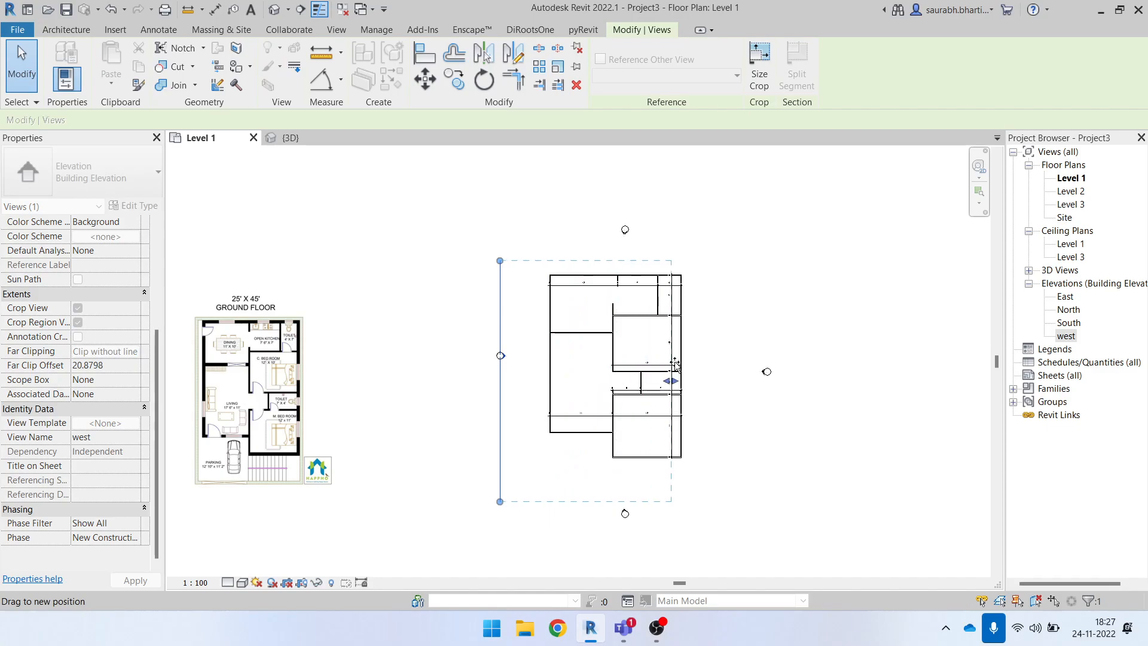
pyautogui.moveTo(577, 354); pyautogui.dragTo(578, 365)
pyautogui.scroll(1, 571, 378)
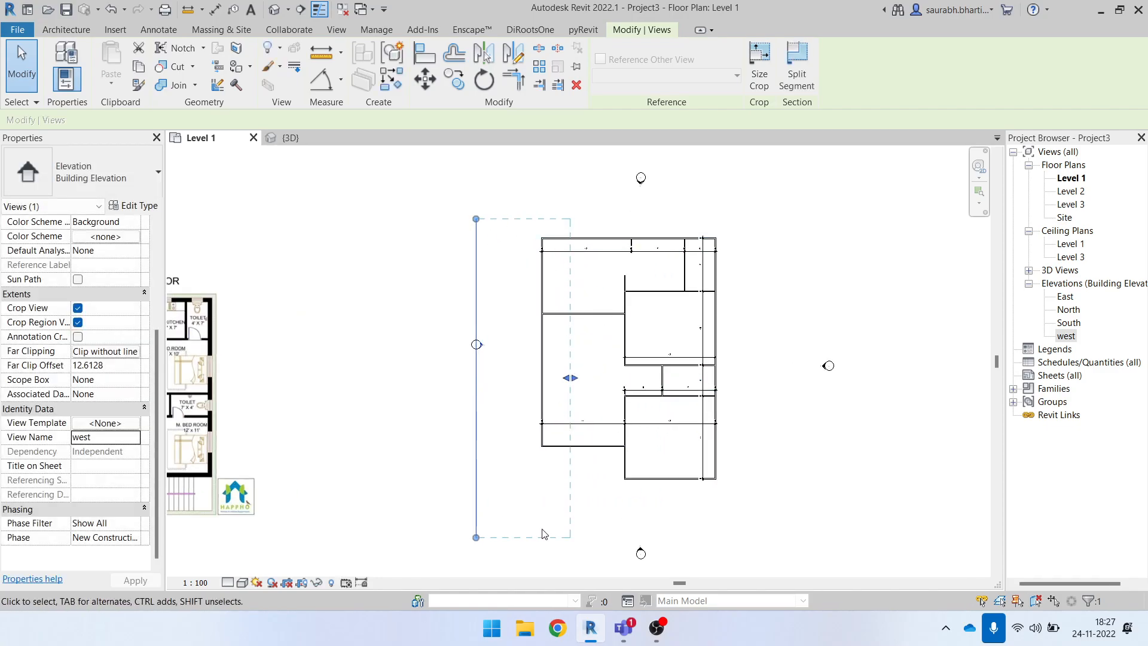
pyautogui.click(564, 308)
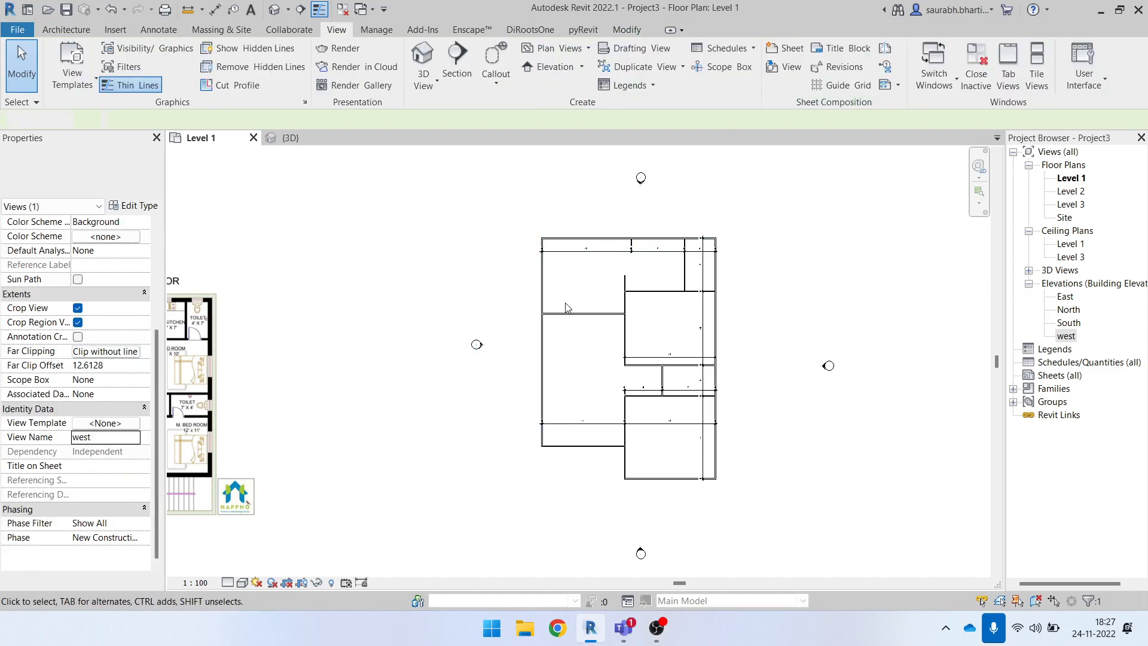
# - View the walls in the west elevation and in the 3D view, and return to the Level 1 floor plan
pyautogui.scroll(4, 476, 348)
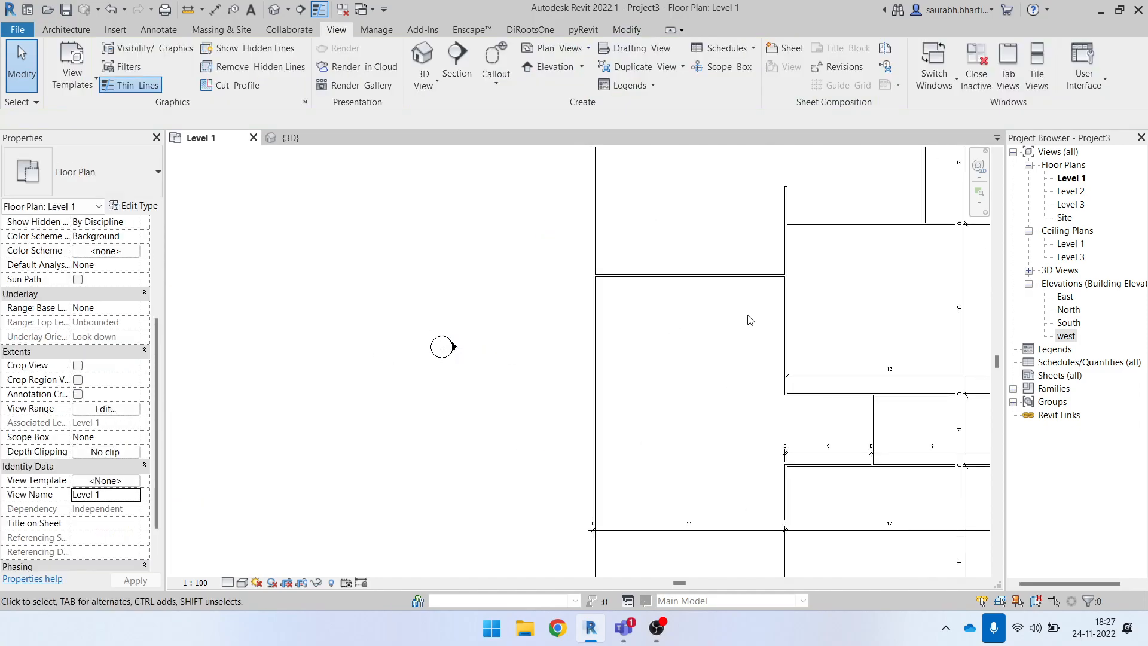
pyautogui.doubleClick(1066, 336)
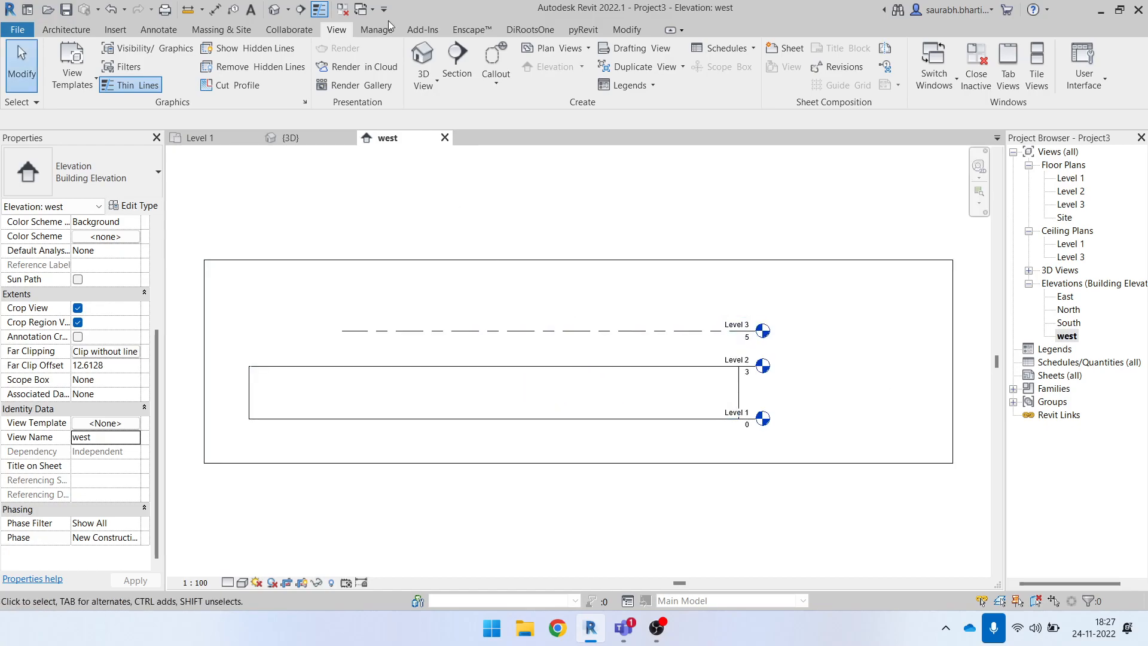
pyautogui.click(274, 12)
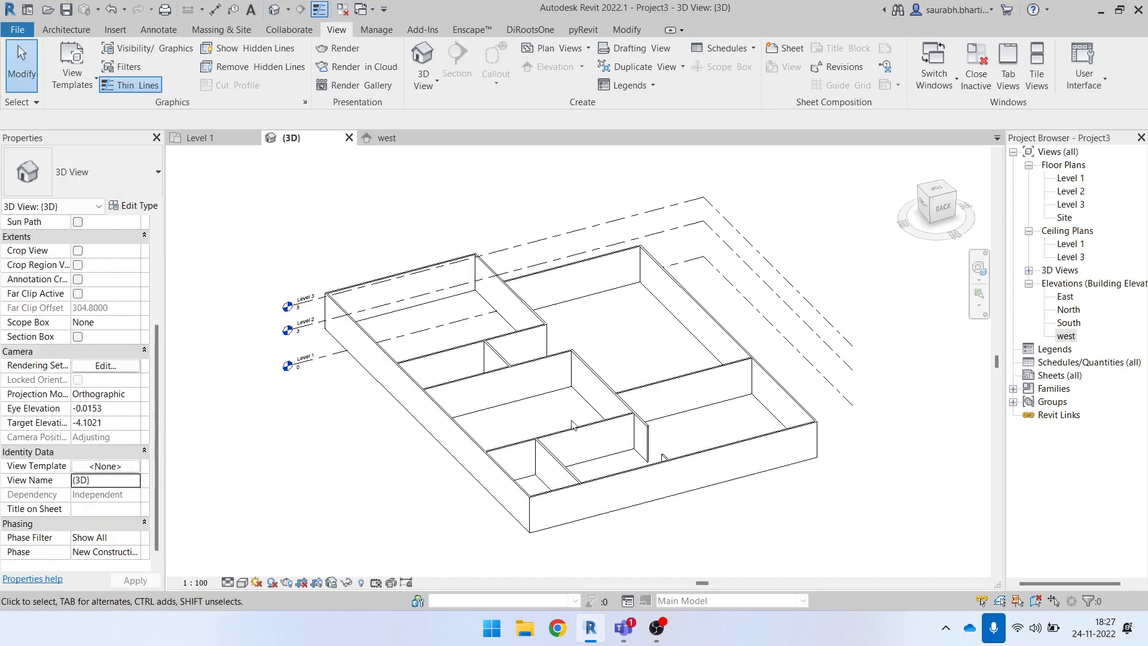
pyautogui.doubleClick(1071, 178)
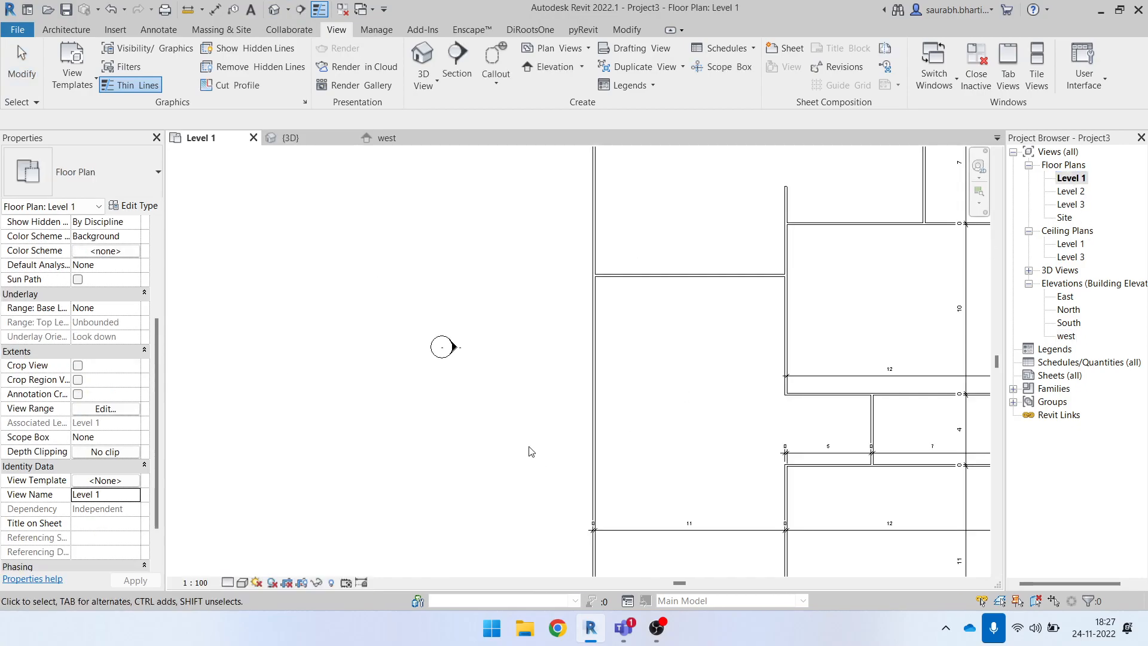
# - Lengthen the west elevation's view line beyond both ends of the plan and extend its far clip offset to about 53.2
pyautogui.click(508, 408)
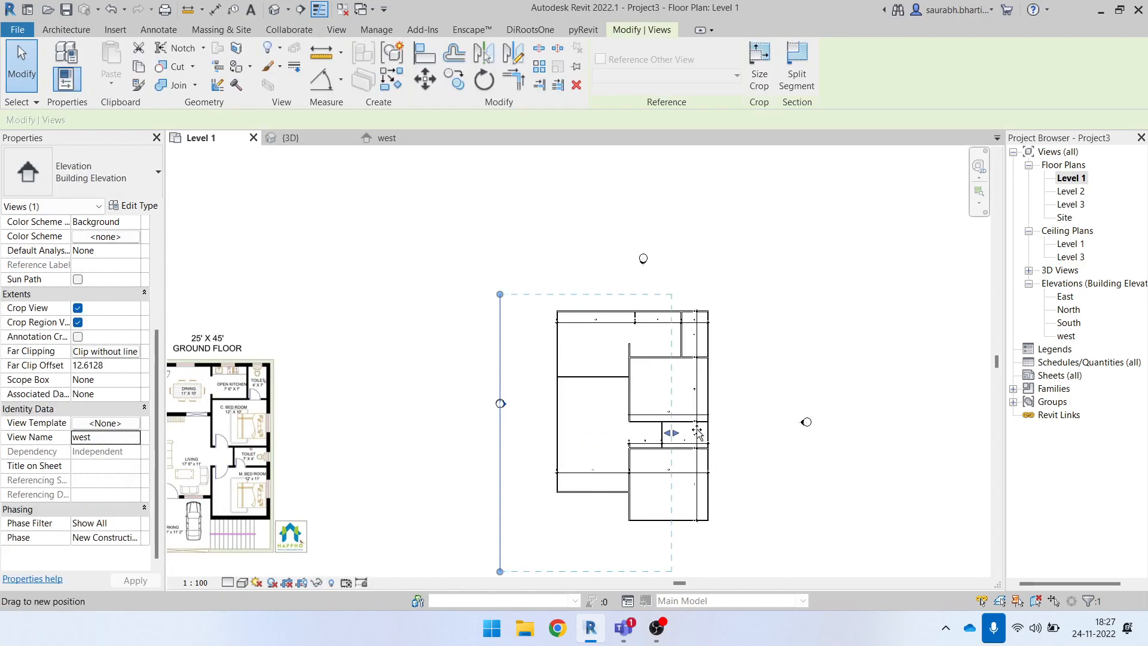
pyautogui.moveTo(692, 432); pyautogui.dragTo(737, 431)
pyautogui.moveTo(500, 295); pyautogui.dragTo(502, 246)
pyautogui.moveTo(512, 414); pyautogui.dragTo(510, 421)
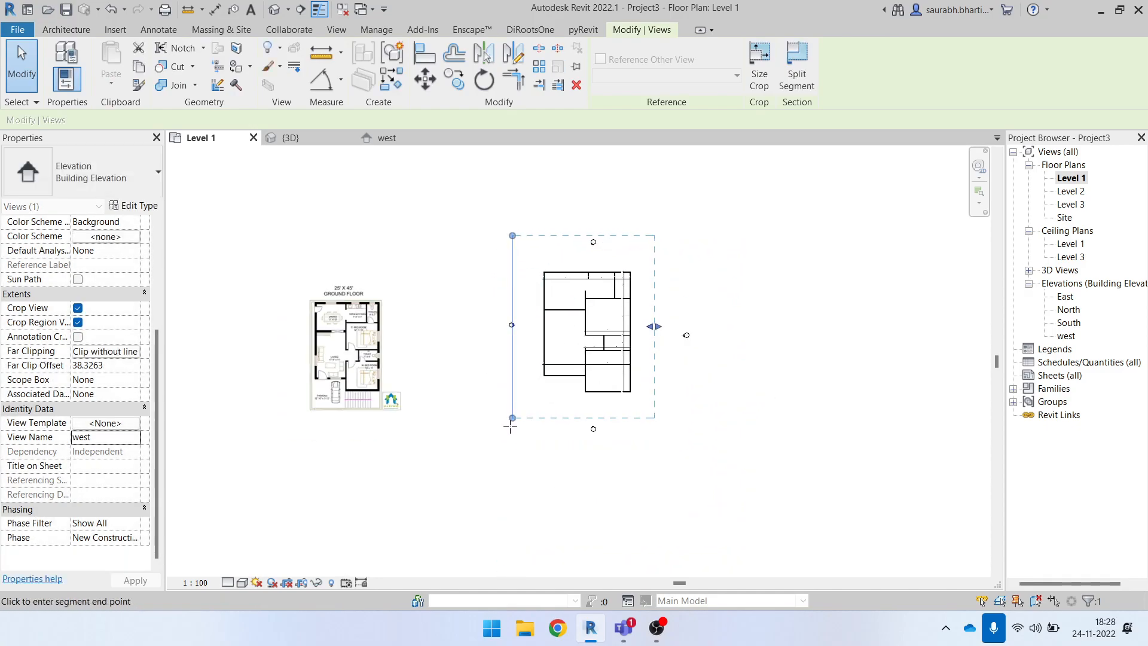
pyautogui.moveTo(654, 344); pyautogui.dragTo(705, 345)
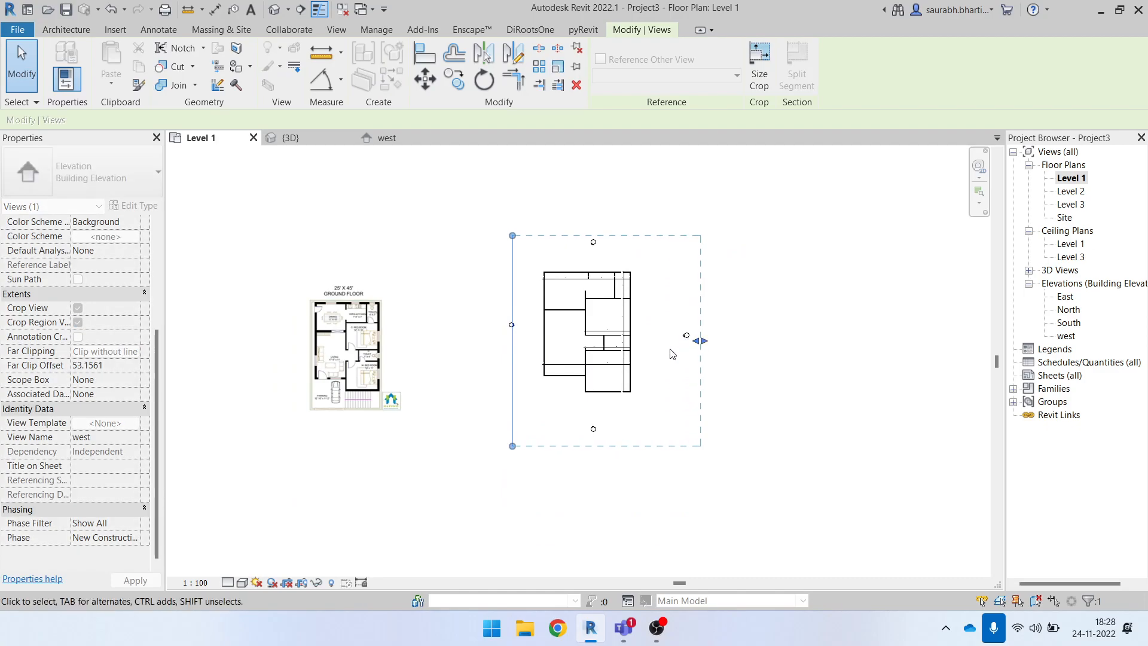
pyautogui.click(613, 318)
# - Inspect the view extents of the north, east and west elevation markers around the Level 1 plan
pyautogui.scroll(2, 591, 283)
pyautogui.click(595, 215)
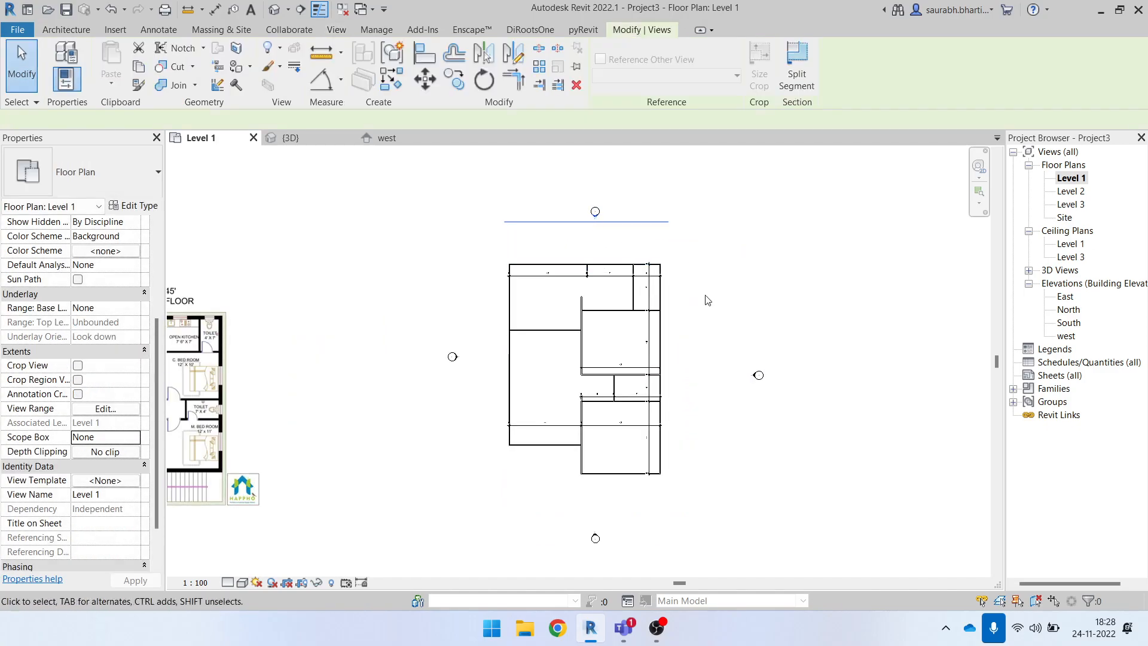
pyautogui.click(760, 375)
pyautogui.click(459, 359)
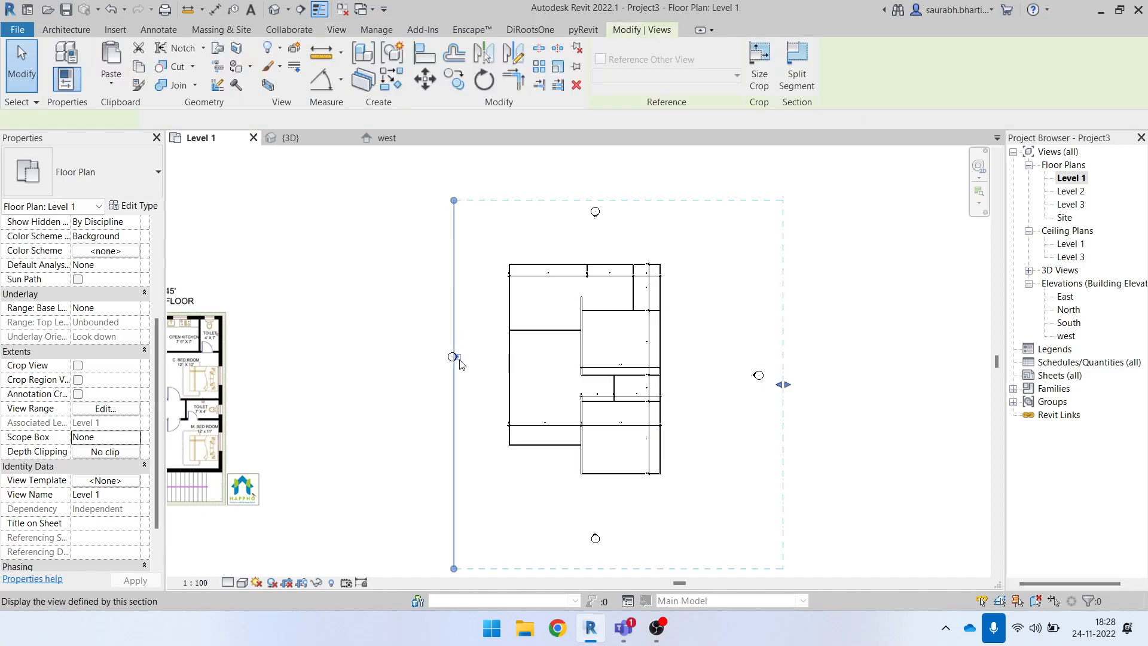
pyautogui.click(713, 397)
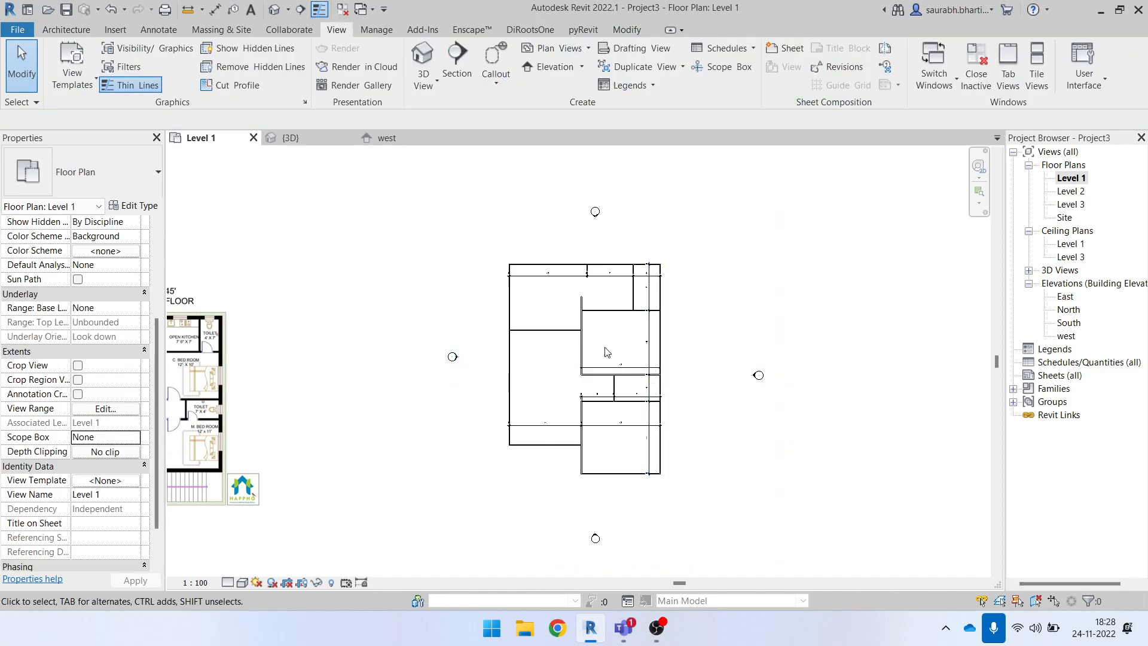
# - Open the default 3D view and examine the wall layout from several sides and from above
pyautogui.click(281, 11)
pyautogui.keyDown('shift'); pyautogui.moveTo(782, 447); pyautogui.dragTo(802, 513, button='middle'); pyautogui.keyUp('shift')
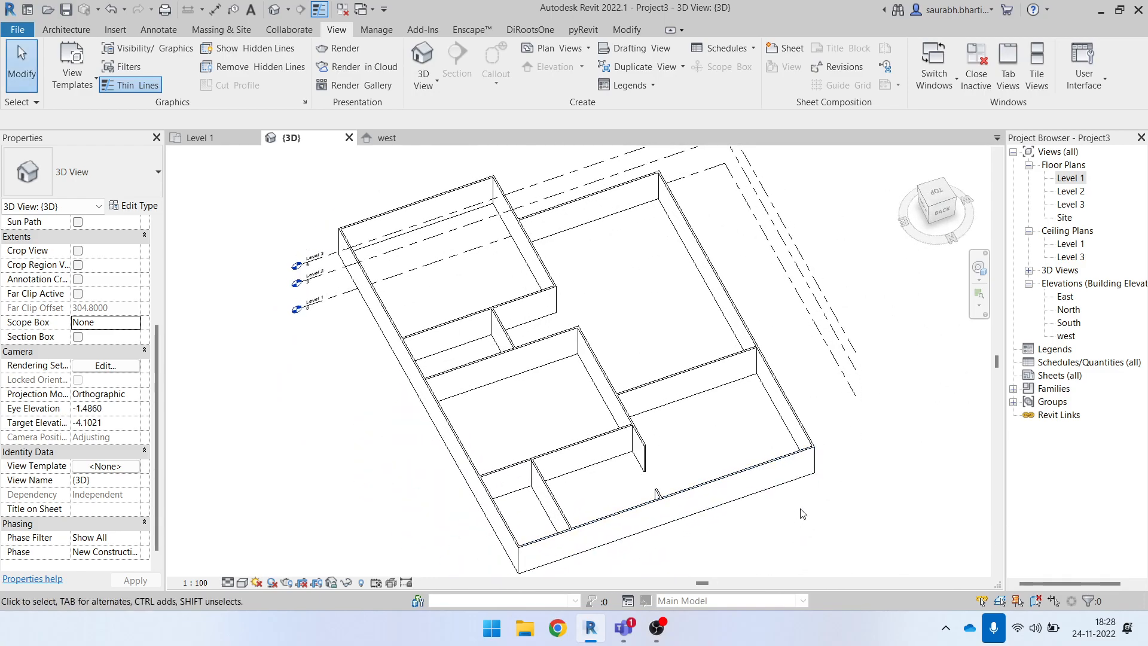
pyautogui.keyDown('shift'); pyautogui.moveTo(568, 383); pyautogui.dragTo(585, 411, button='middle'); pyautogui.keyUp('shift')
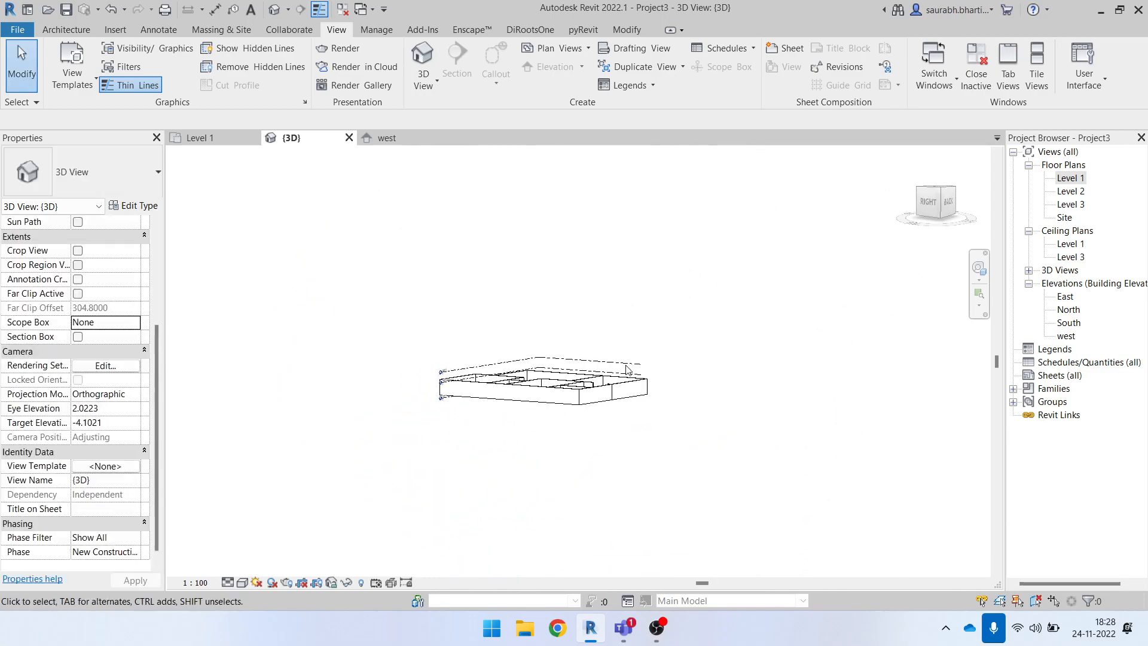
pyautogui.scroll(-4, 584, 412)
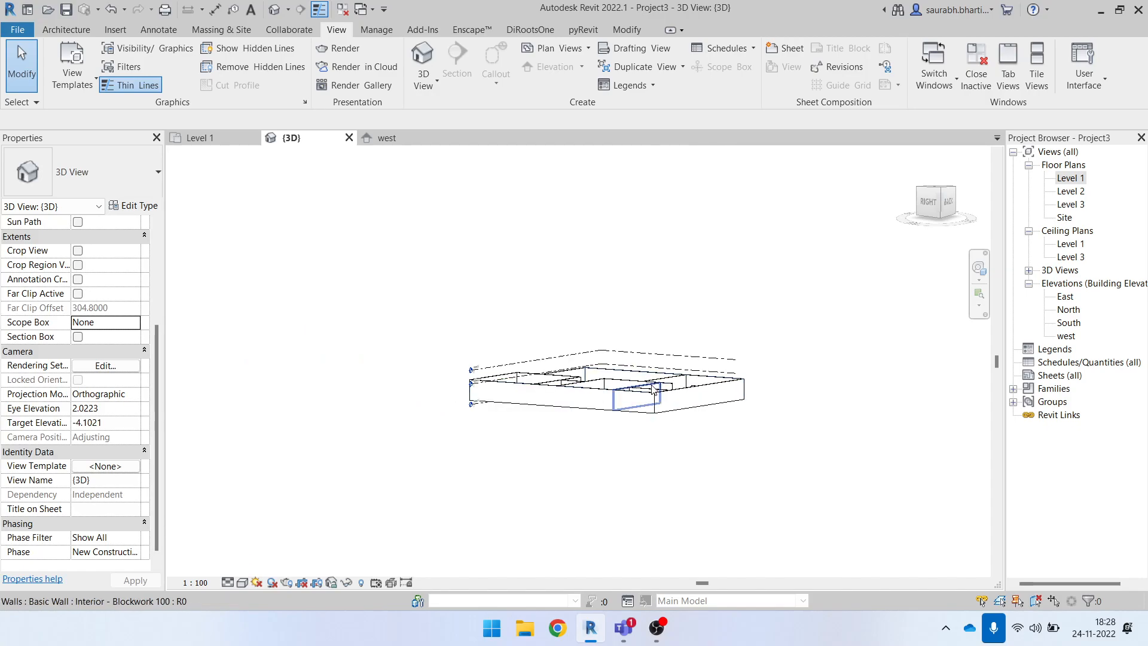
pyautogui.keyDown('shift'); pyautogui.moveTo(626, 412); pyautogui.dragTo(592, 443, button='middle'); pyautogui.keyUp('shift')
pyautogui.scroll(-2, 592, 444)
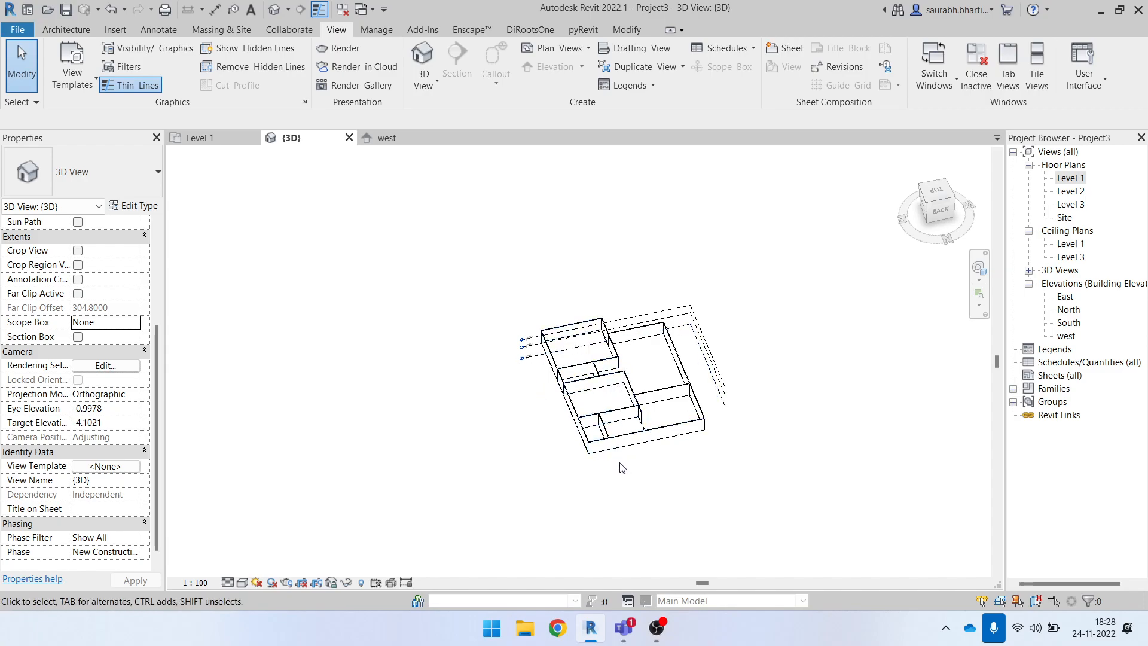
pyautogui.keyDown('shift'); pyautogui.moveTo(613, 480); pyautogui.dragTo(356, 347, button='middle'); pyautogui.keyUp('shift')
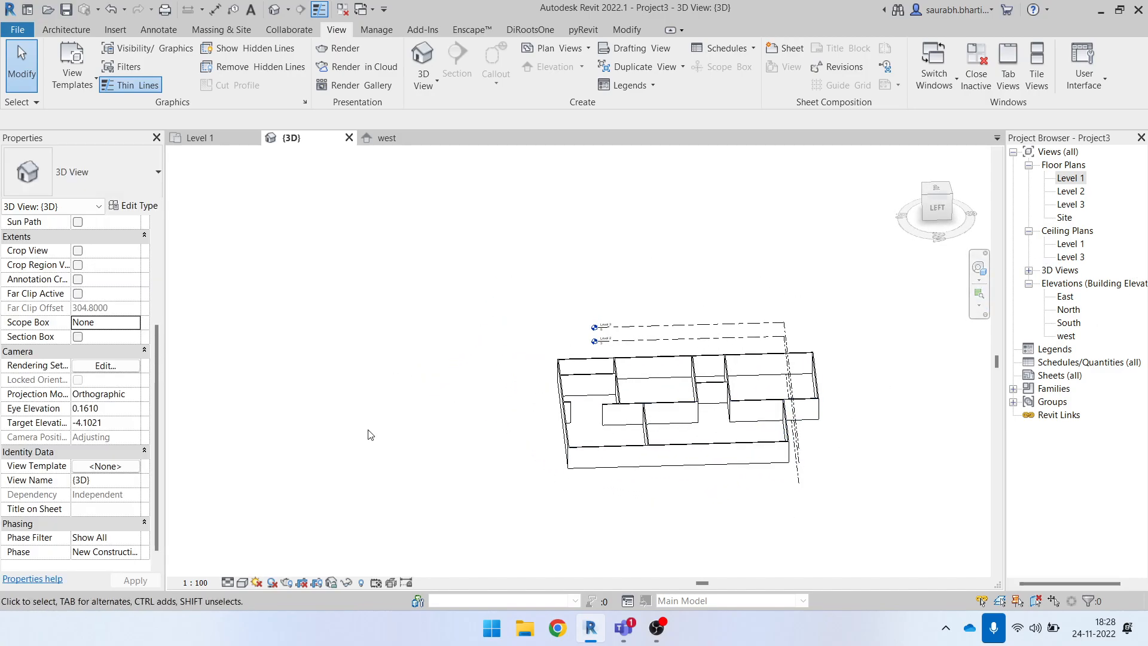
pyautogui.keyDown('shift'); pyautogui.moveTo(500, 418); pyautogui.dragTo(729, 577, button='middle'); pyautogui.keyUp('shift')
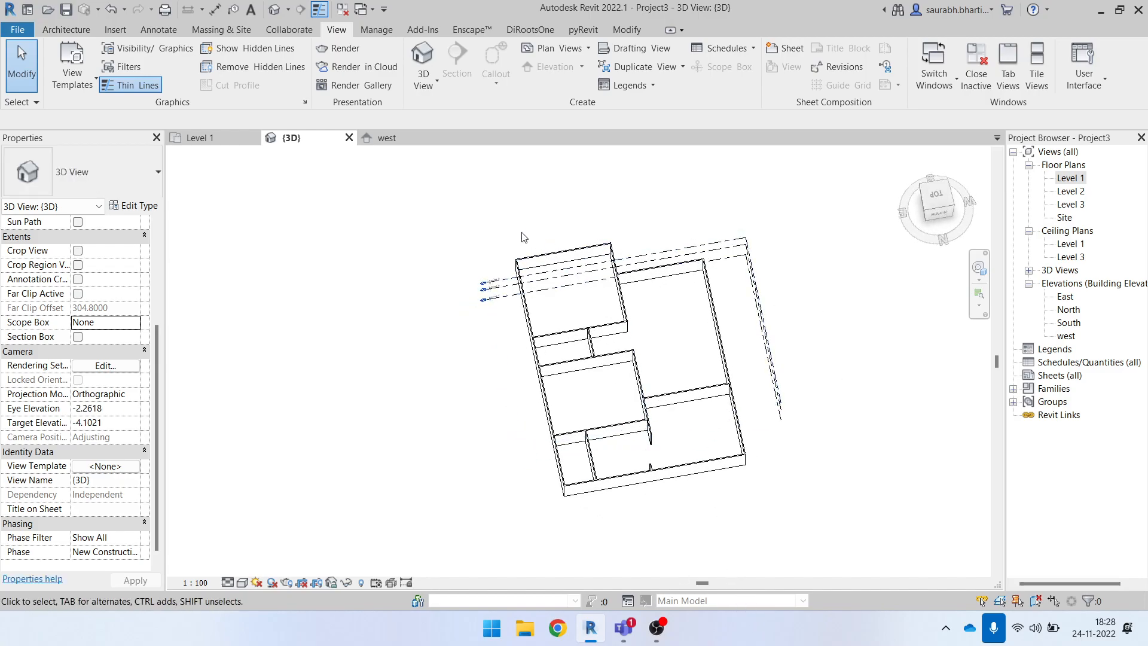
pyautogui.keyDown('shift'); pyautogui.moveTo(691, 504); pyautogui.dragTo(763, 361, button='middle'); pyautogui.keyUp('shift')
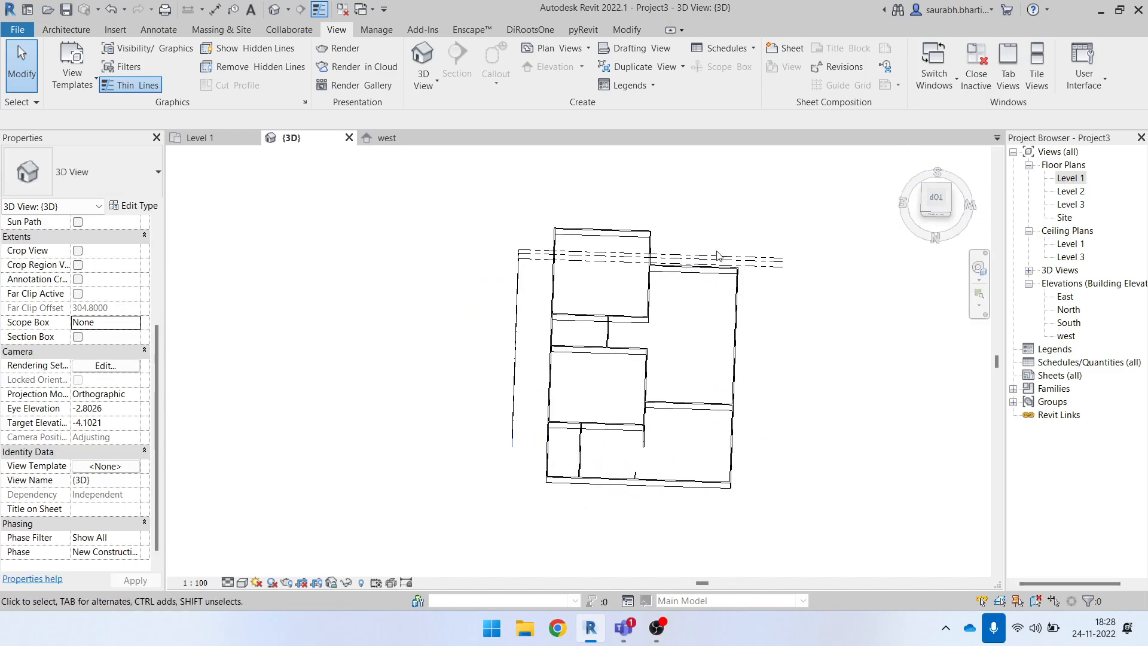
pyautogui.click(92, 29)
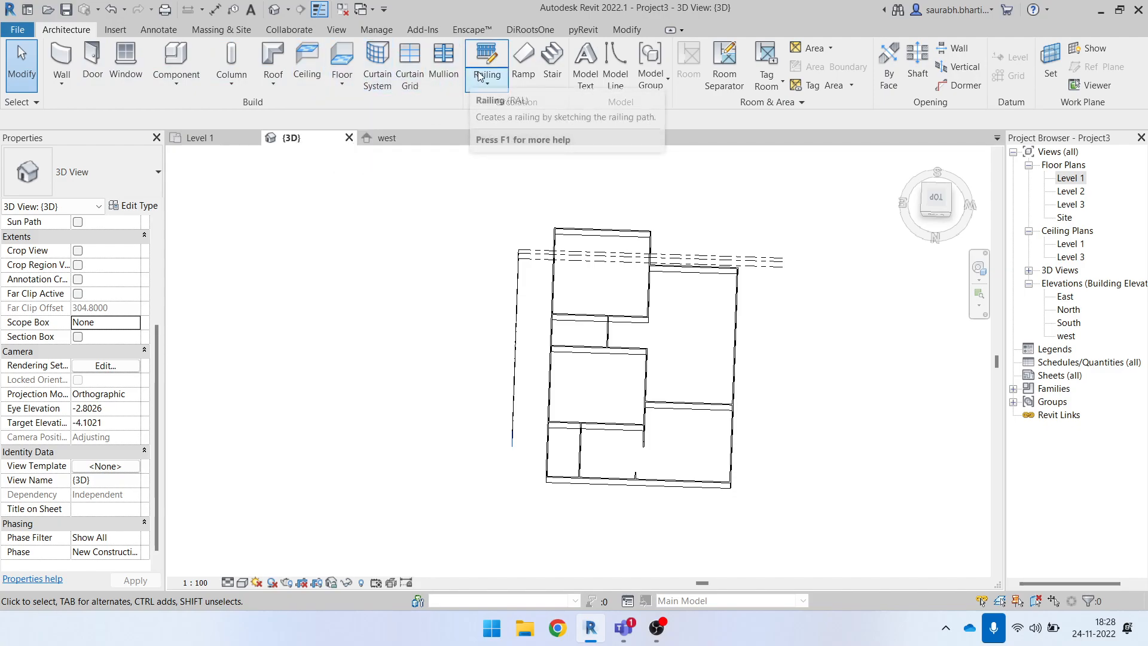
pyautogui.keyDown('shift'); pyautogui.moveTo(773, 470); pyautogui.dragTo(628, 269, button='middle'); pyautogui.keyUp('shift')
pyautogui.keyDown('shift'); pyautogui.moveTo(541, 469); pyautogui.dragTo(825, 466, button='middle'); pyautogui.keyUp('shift')
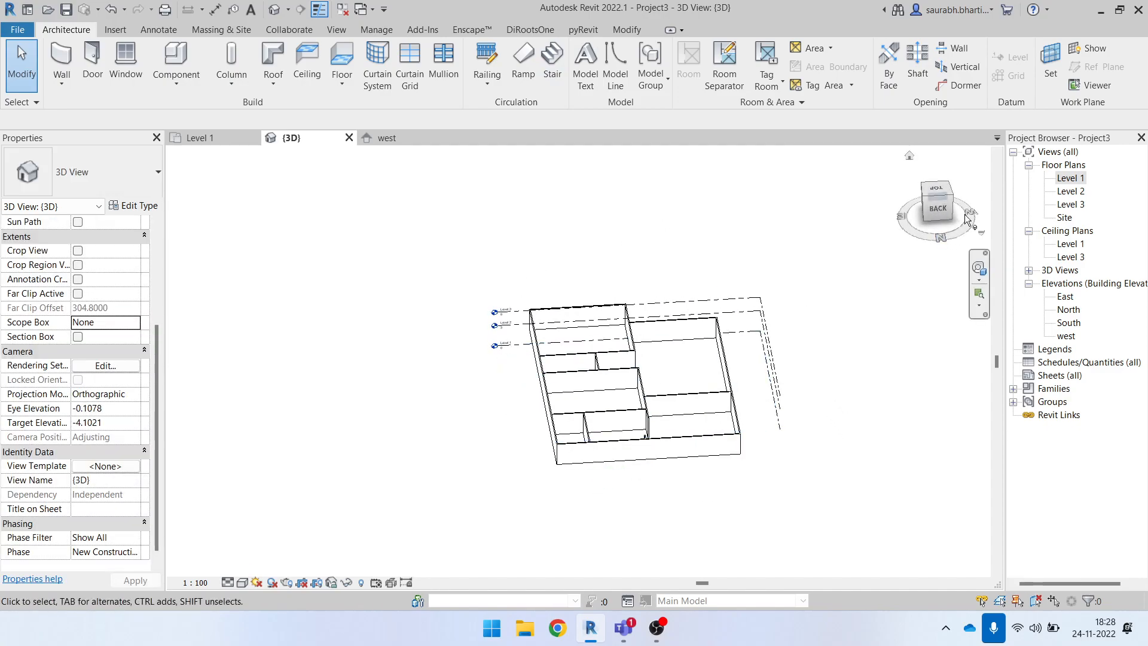
pyautogui.keyDown('shift'); pyautogui.moveTo(688, 335); pyautogui.dragTo(764, 450, button='middle'); pyautogui.keyUp('shift')
pyautogui.keyDown('shift'); pyautogui.moveTo(588, 459); pyautogui.dragTo(685, 392, button='middle'); pyautogui.keyUp('shift')
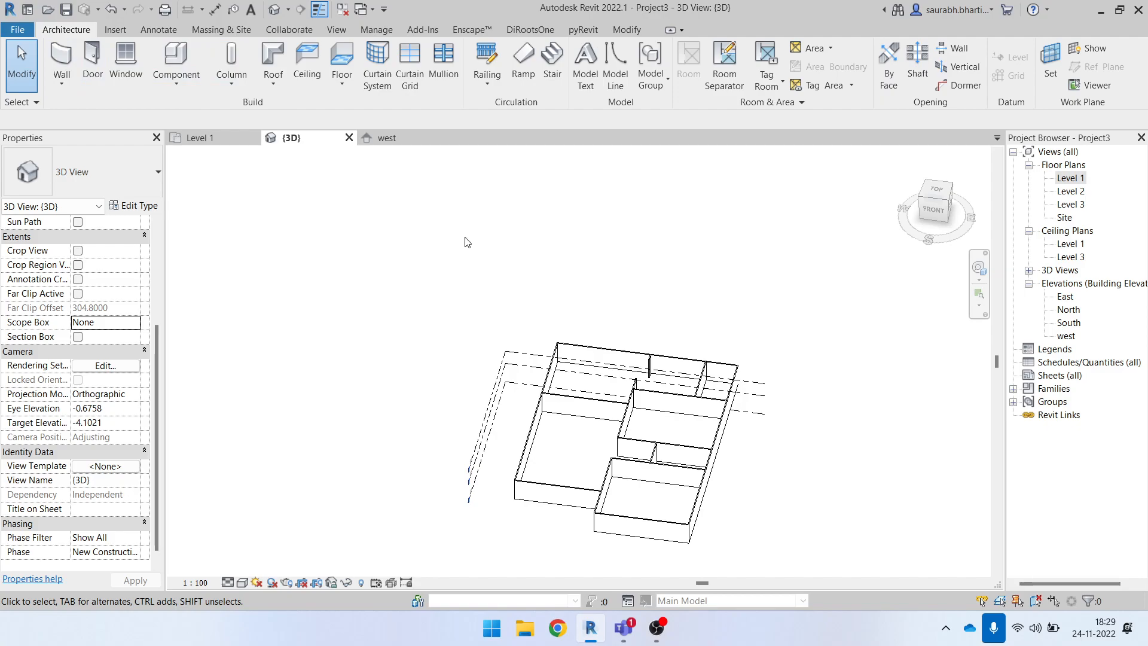
pyautogui.scroll(-3, 619, 372)
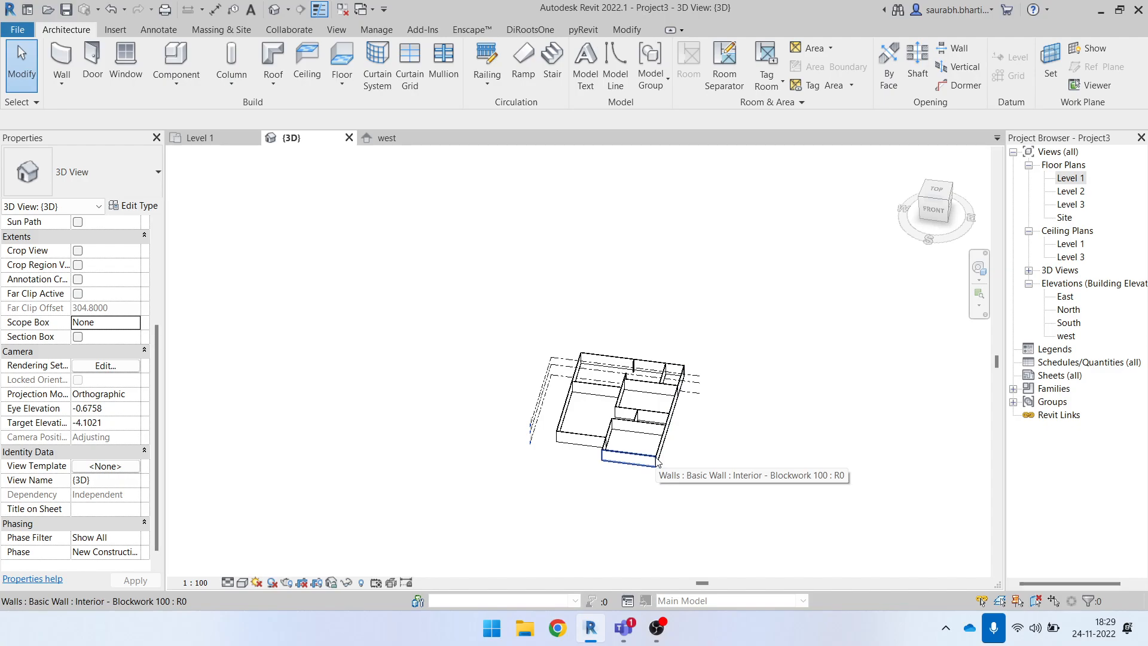
pyautogui.click(664, 632)
pyautogui.click(663, 633)
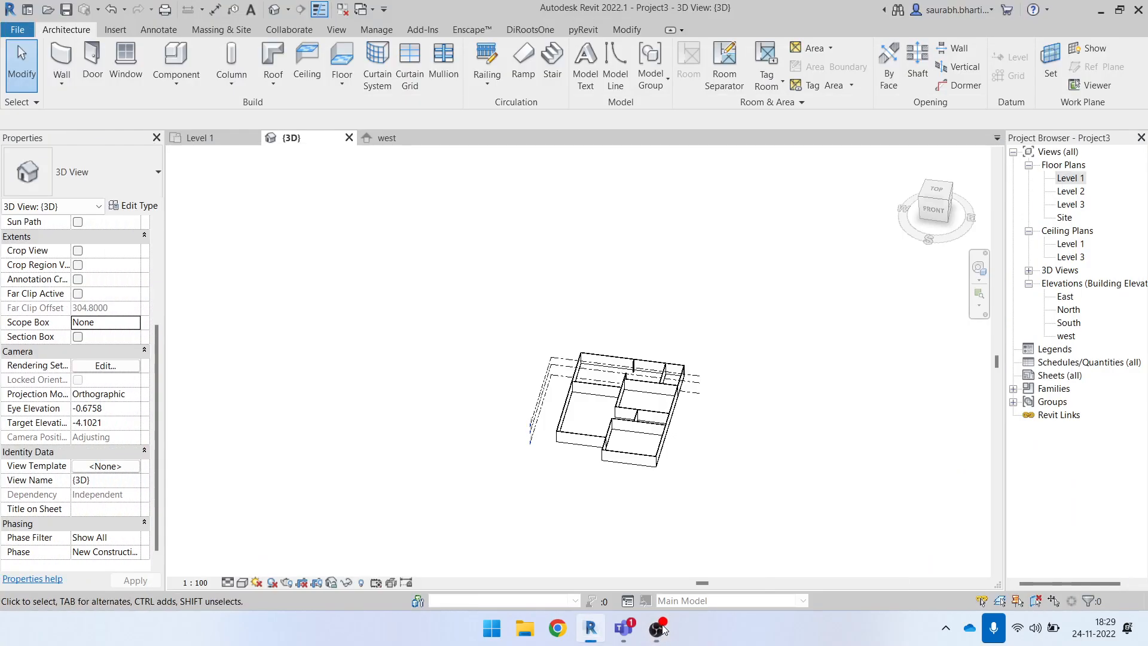
pyautogui.click(661, 629)
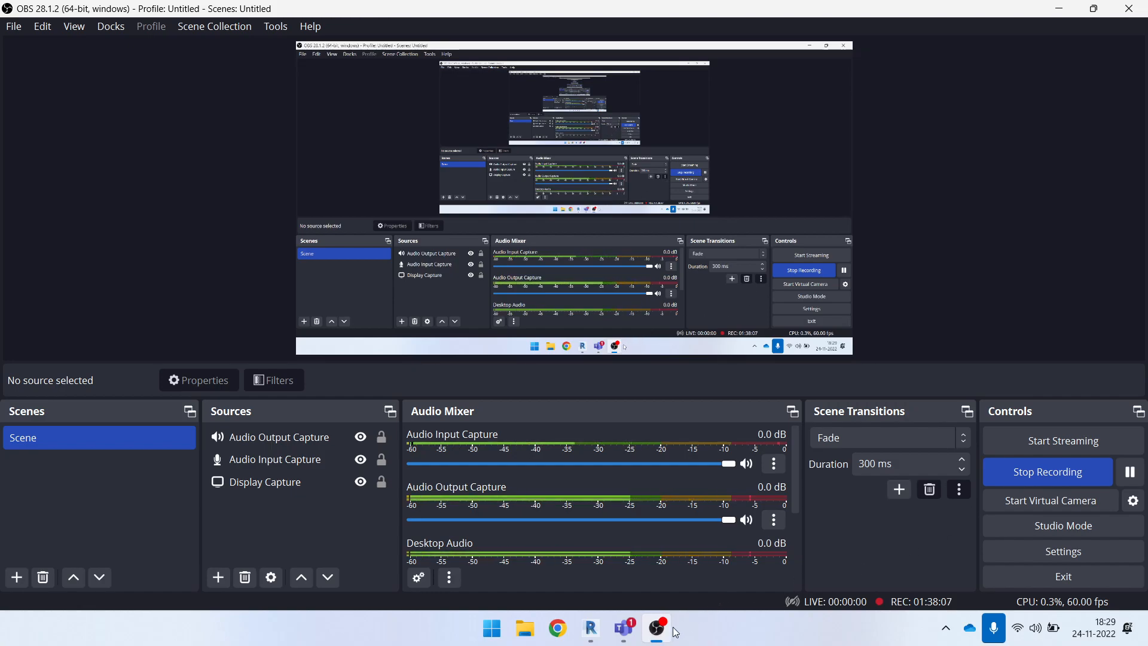
pyautogui.click(665, 629)
pyautogui.keyDown('shift'); pyautogui.moveTo(777, 471); pyautogui.dragTo(650, 556, button='middle'); pyautogui.keyUp('shift')
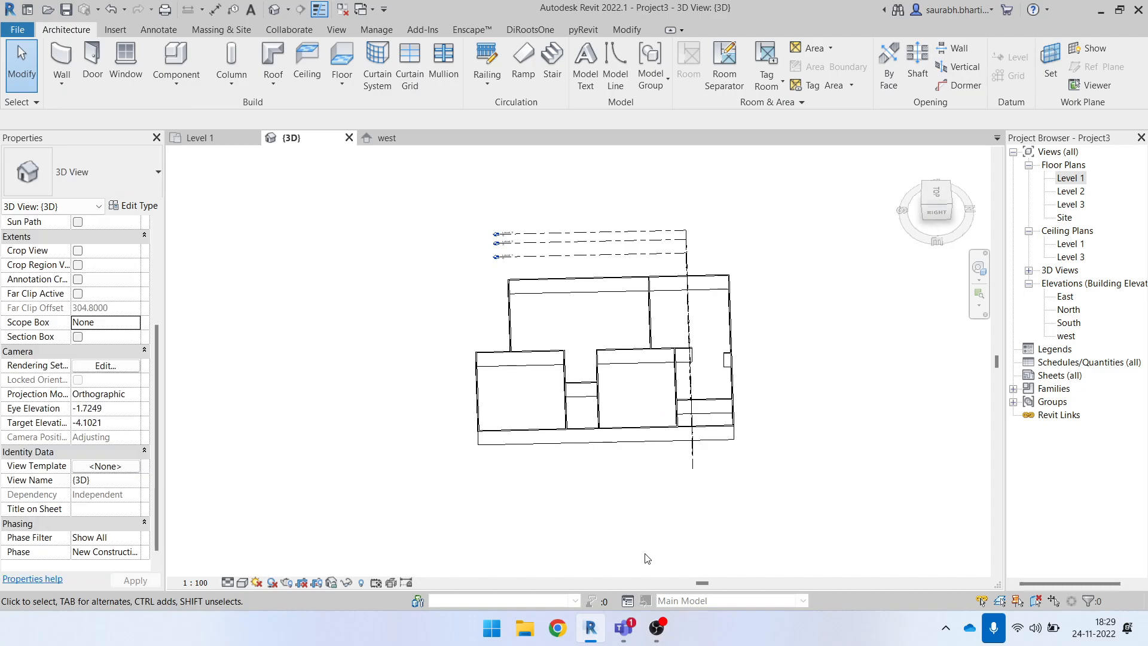
pyautogui.click(656, 633)
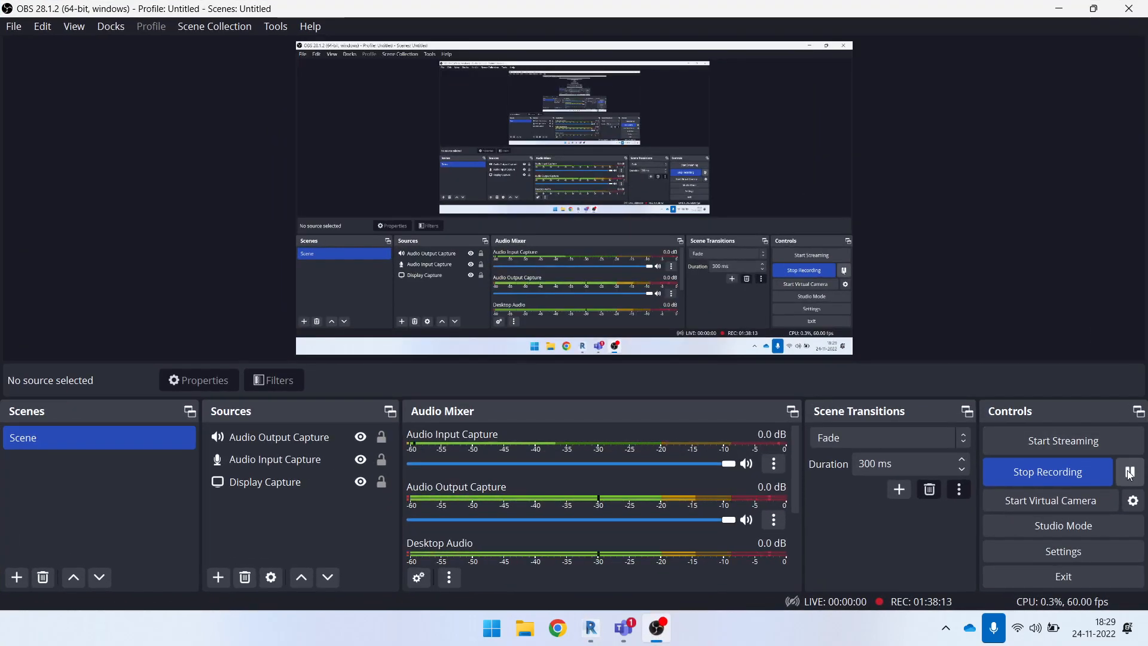